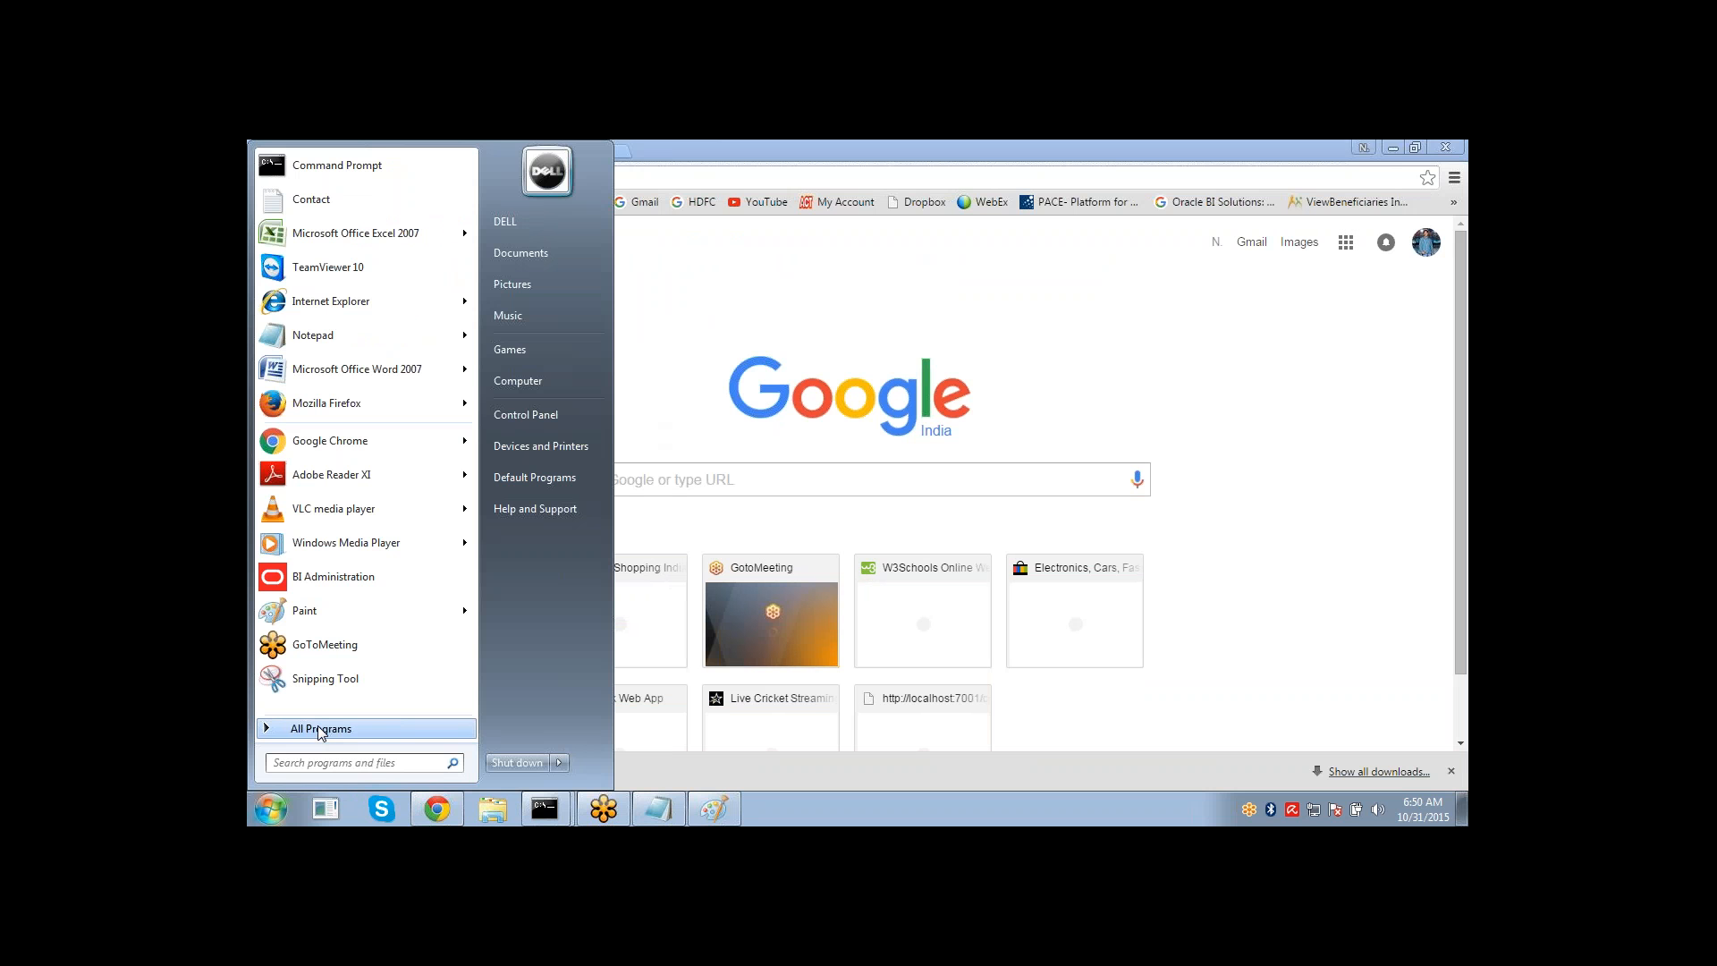
Launch BI Administration from the Oracle Business Intelligence program group and maximize its window.
left_click(320, 729)
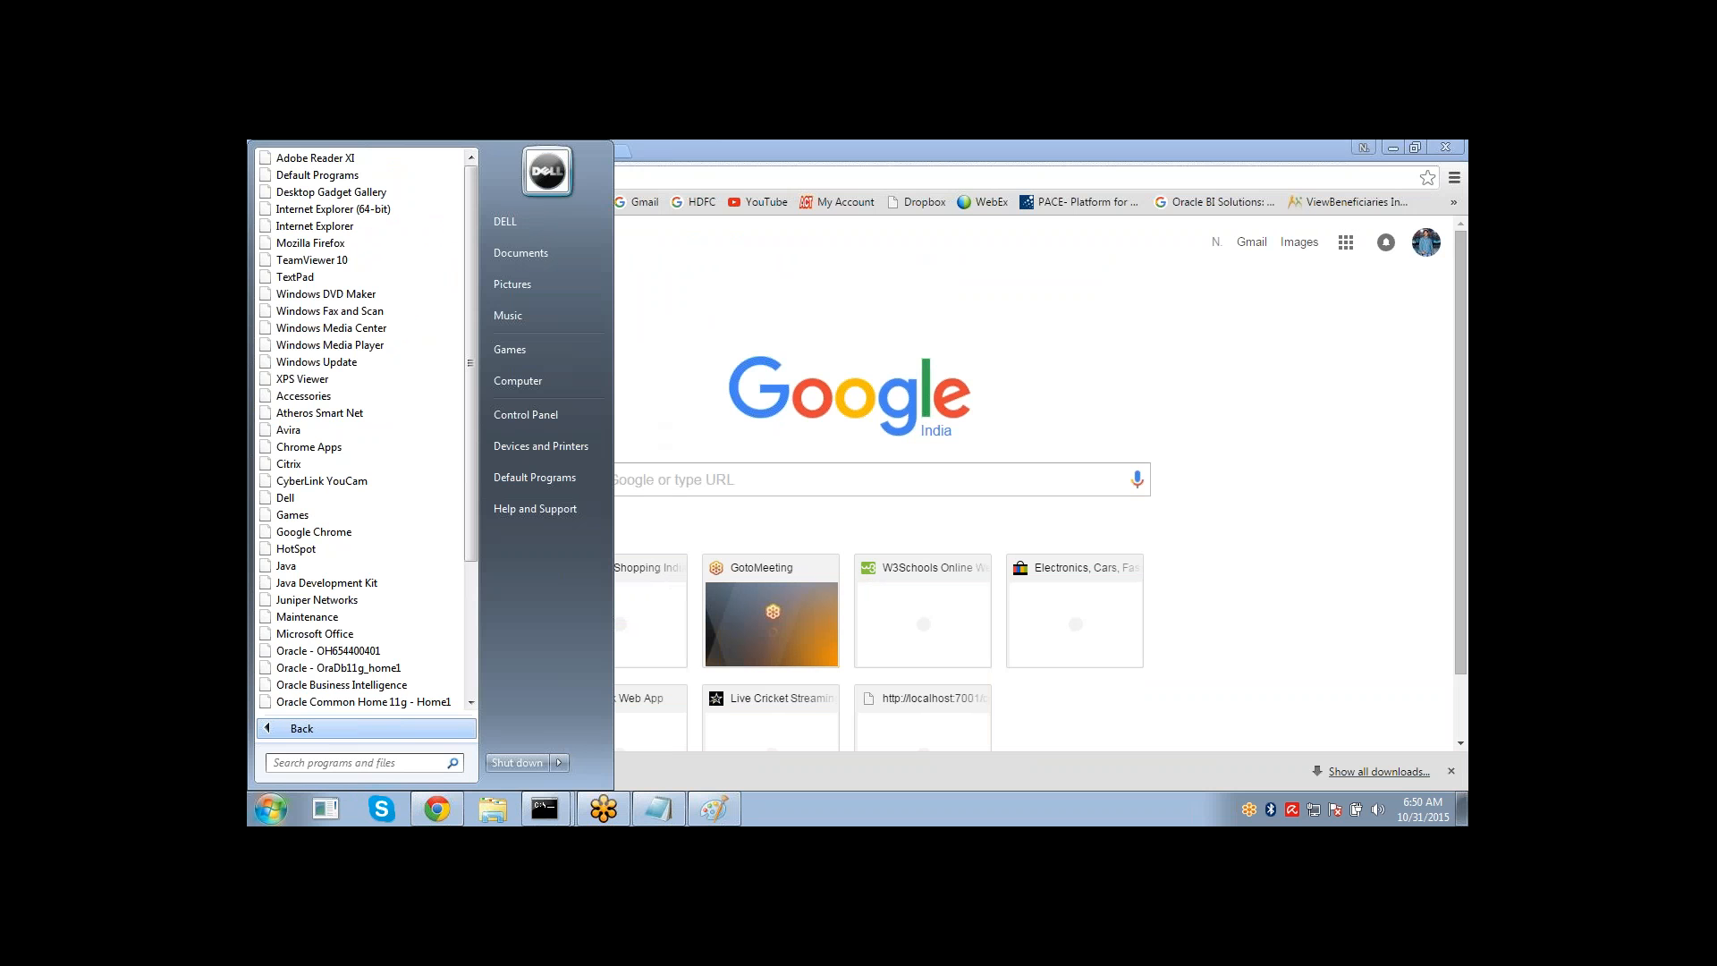
left_click(335, 685)
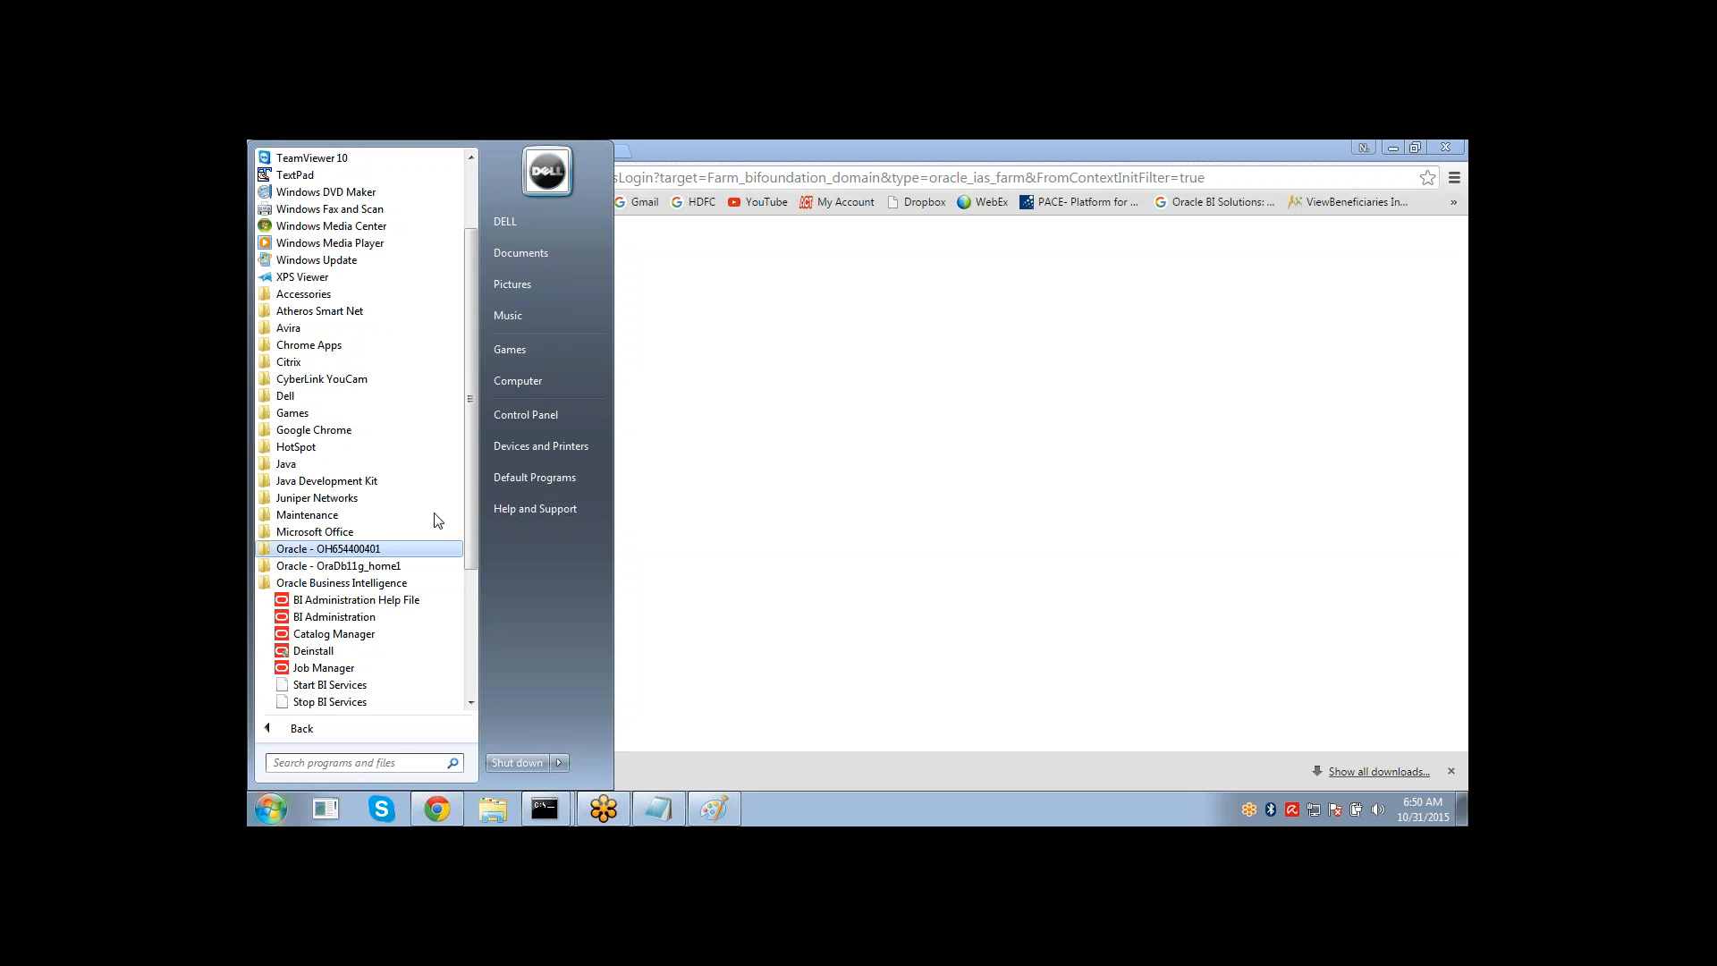
left_click_drag(467, 514, 470, 565)
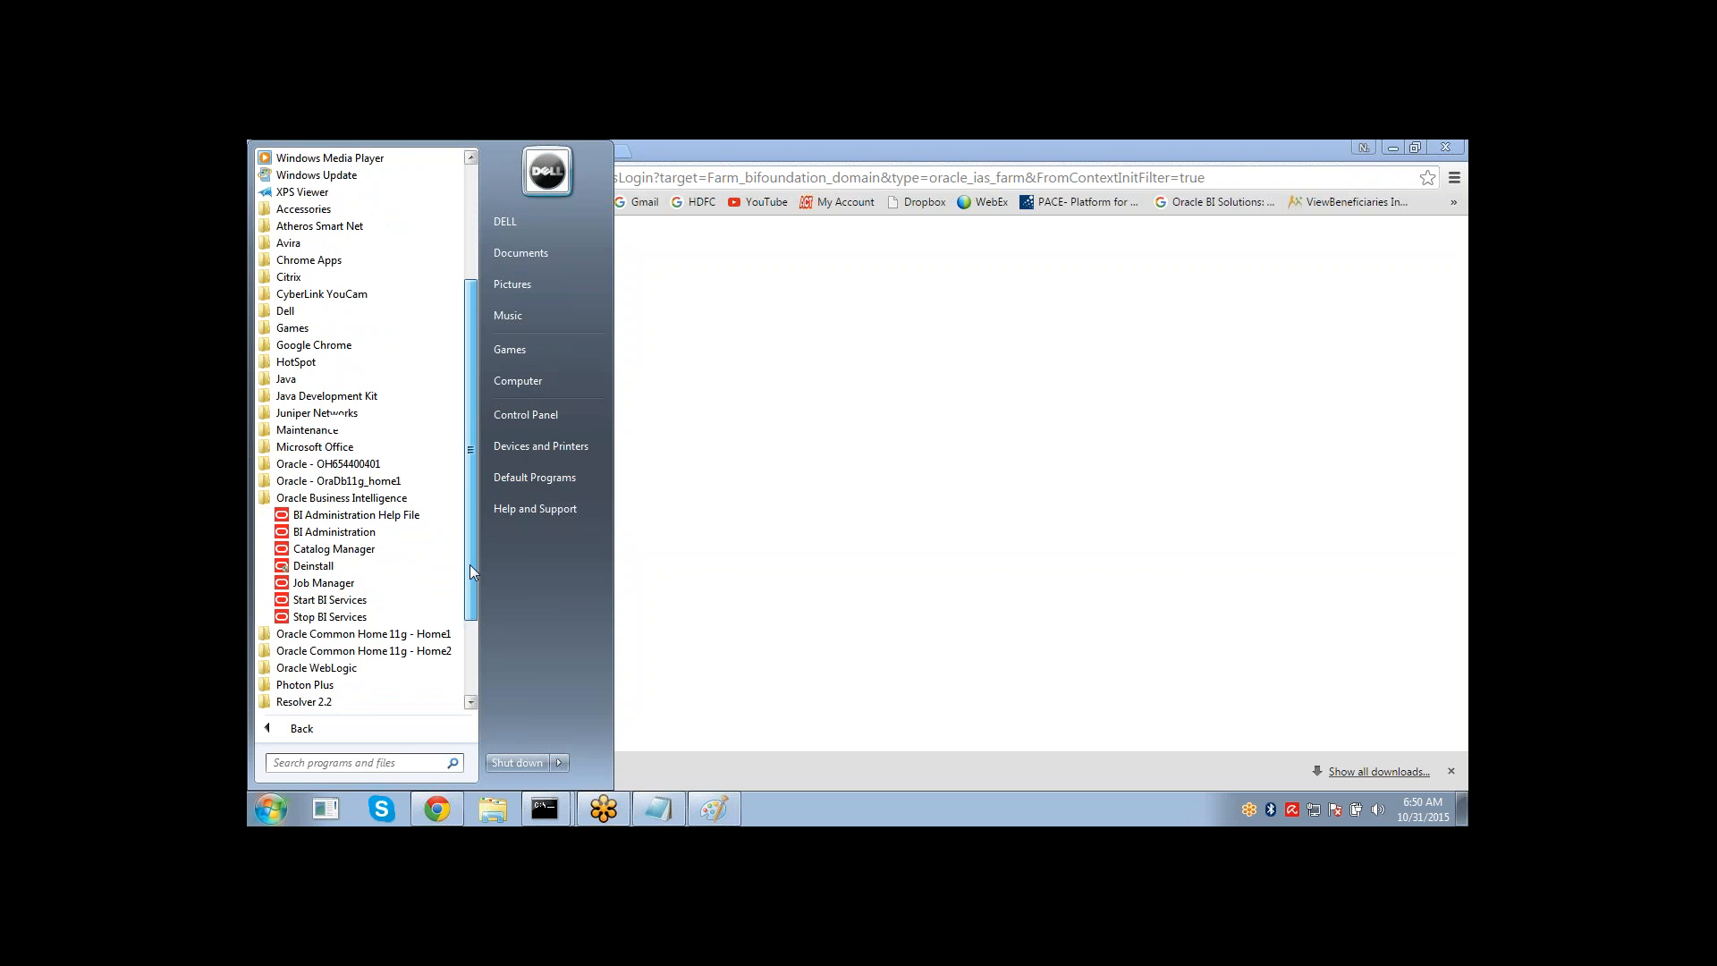
left_click(376, 535)
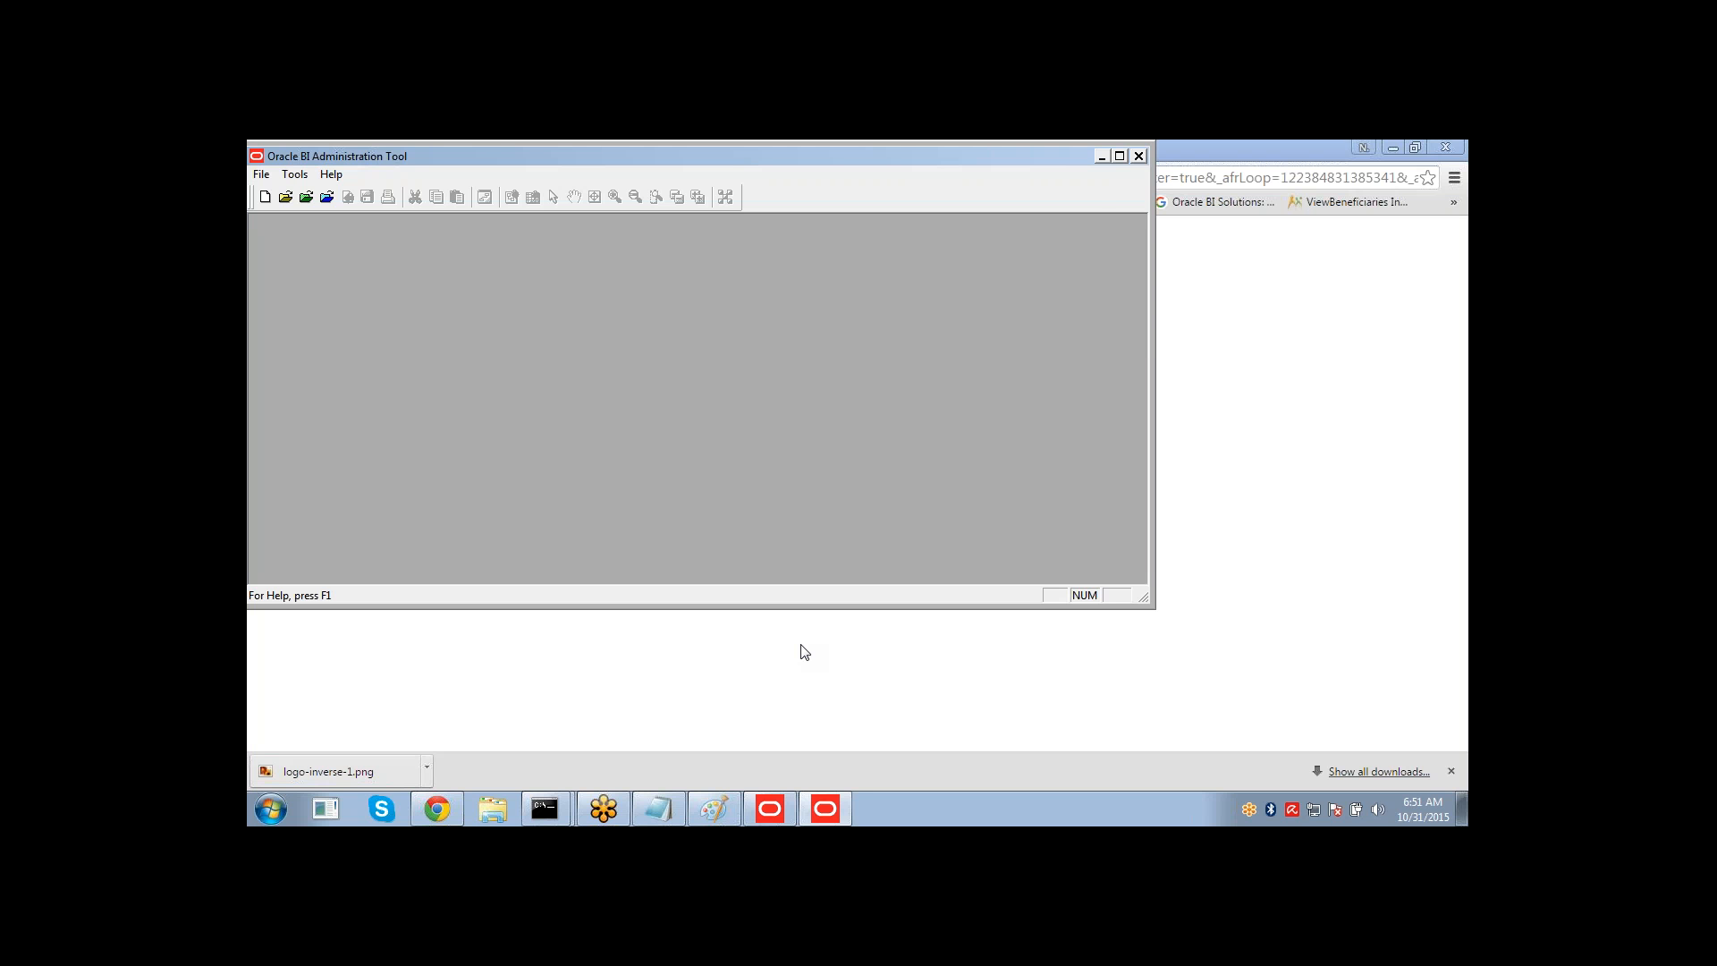
left_click(1120, 157)
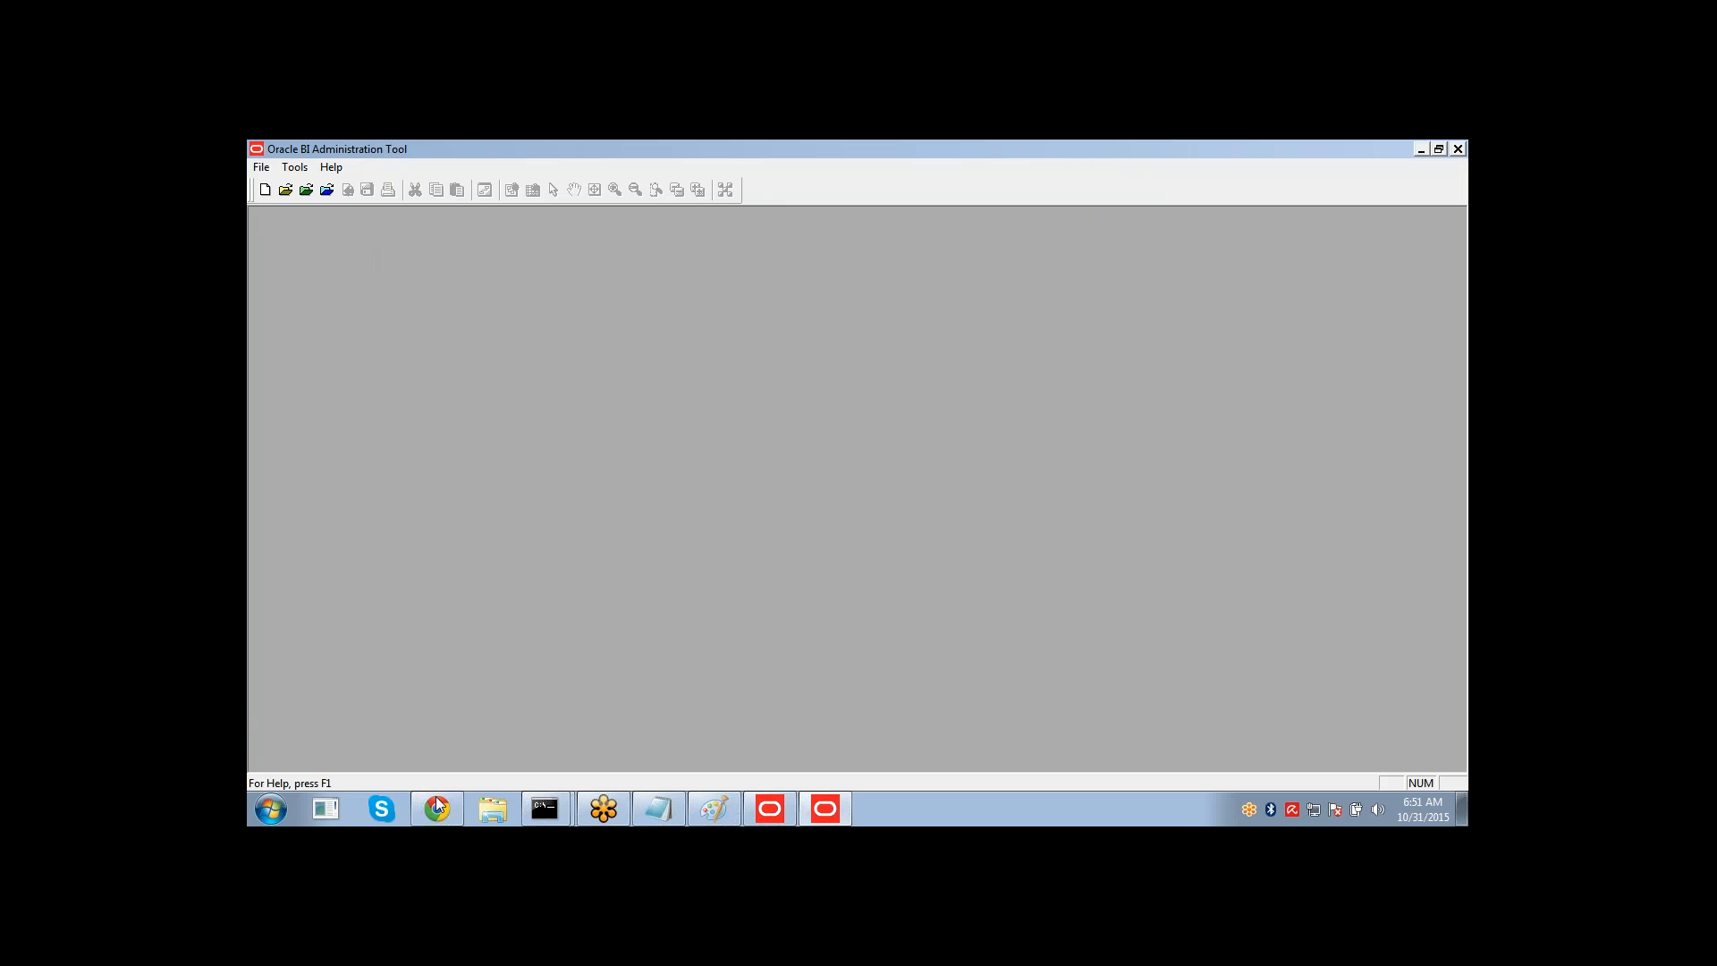
Switch to the Enterprise Manager login page in Chrome and try to log in with the user name and account password.
left_click(438, 809)
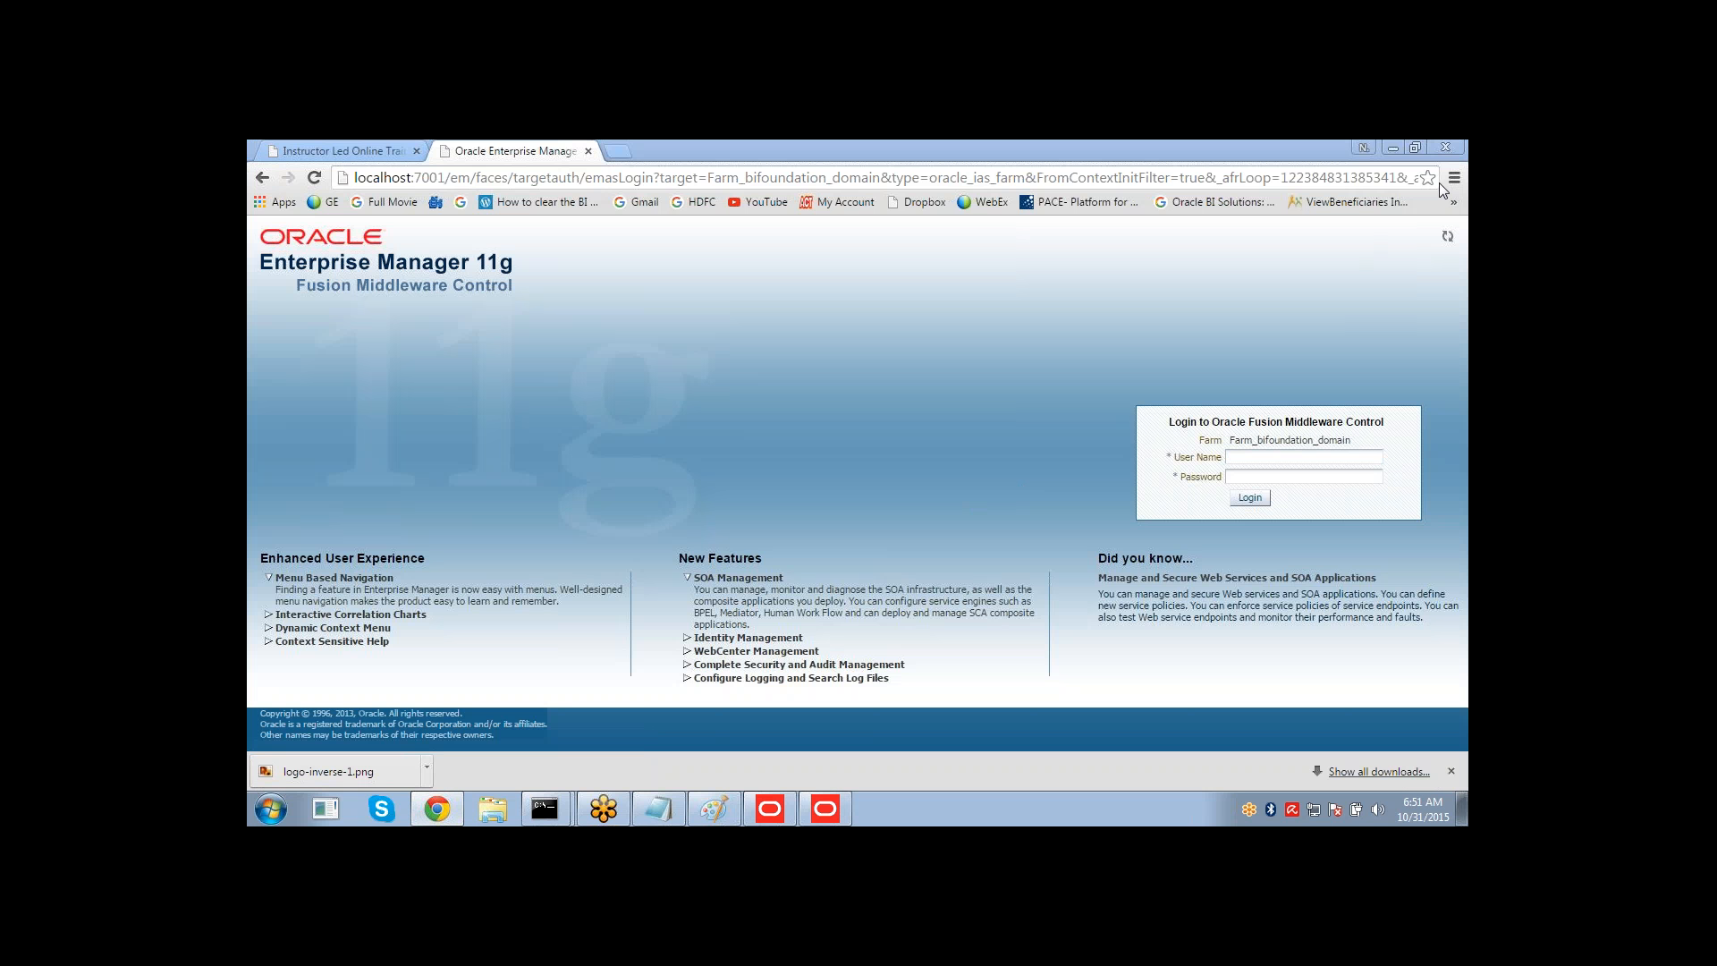
left_click(1241, 456)
type("w")
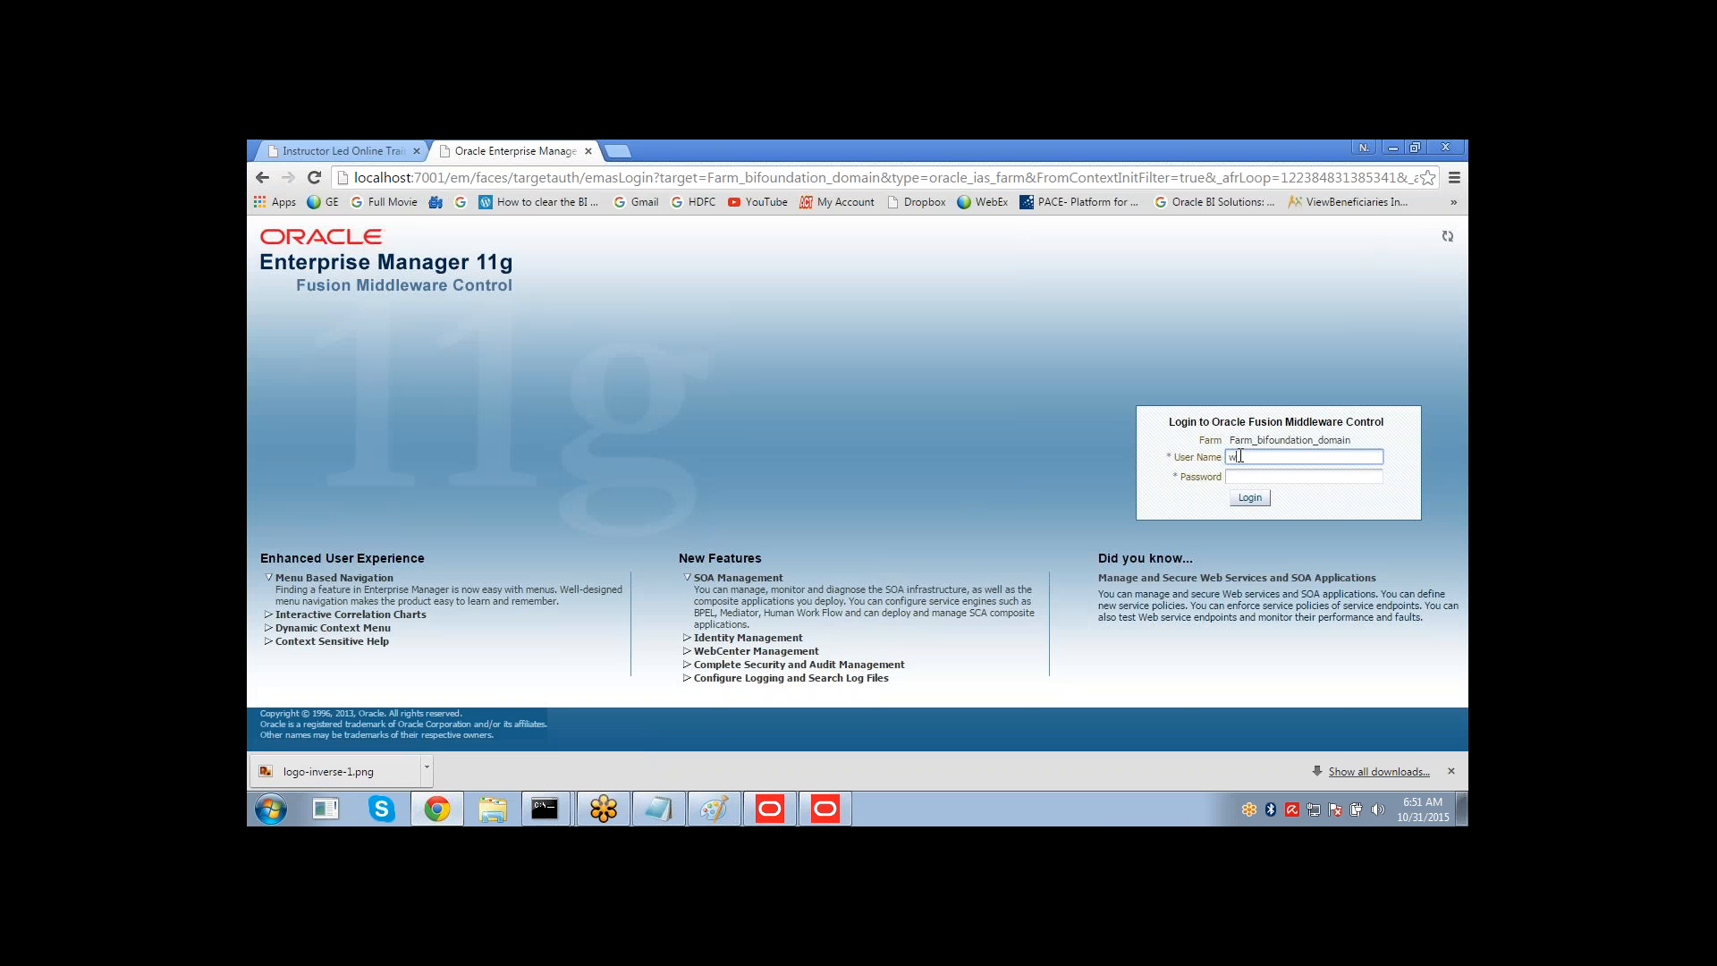
type("eblogic")
key("Tab")
type("••")
left_click(1241, 456)
type("lc")
key("Return")
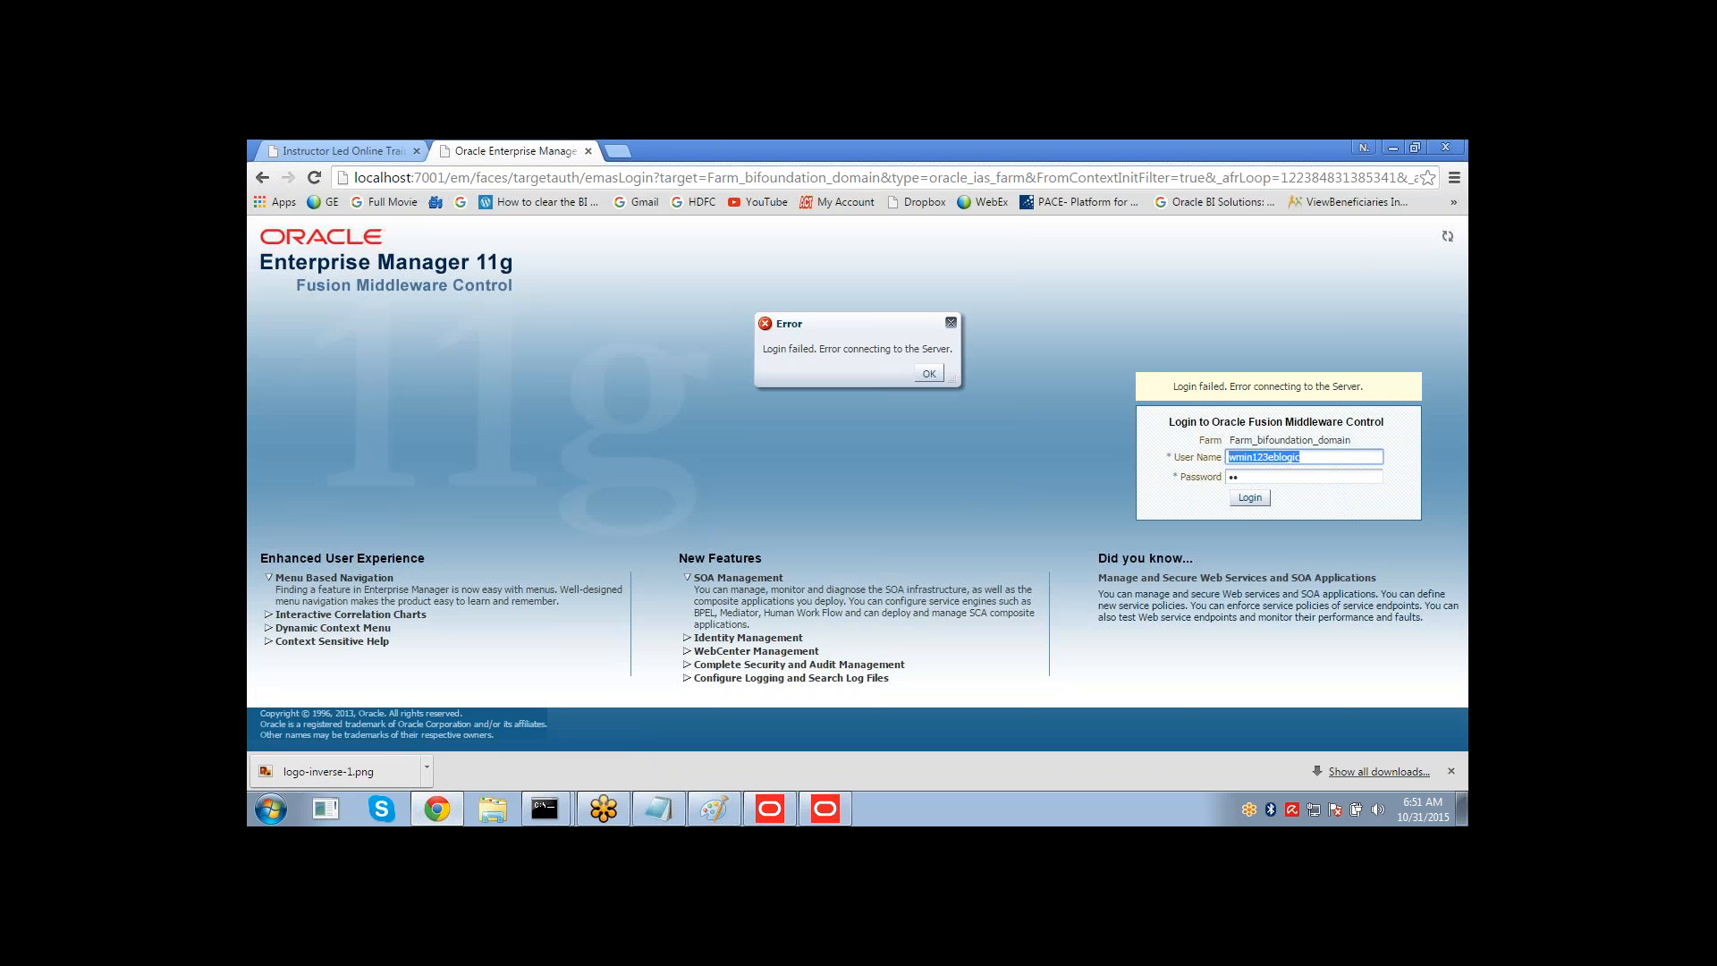
Retype the user name and account password and try logging in again, dismissing the error.
key("BackSpace")
type("we")
left_click(928, 373)
left_click(1291, 457)
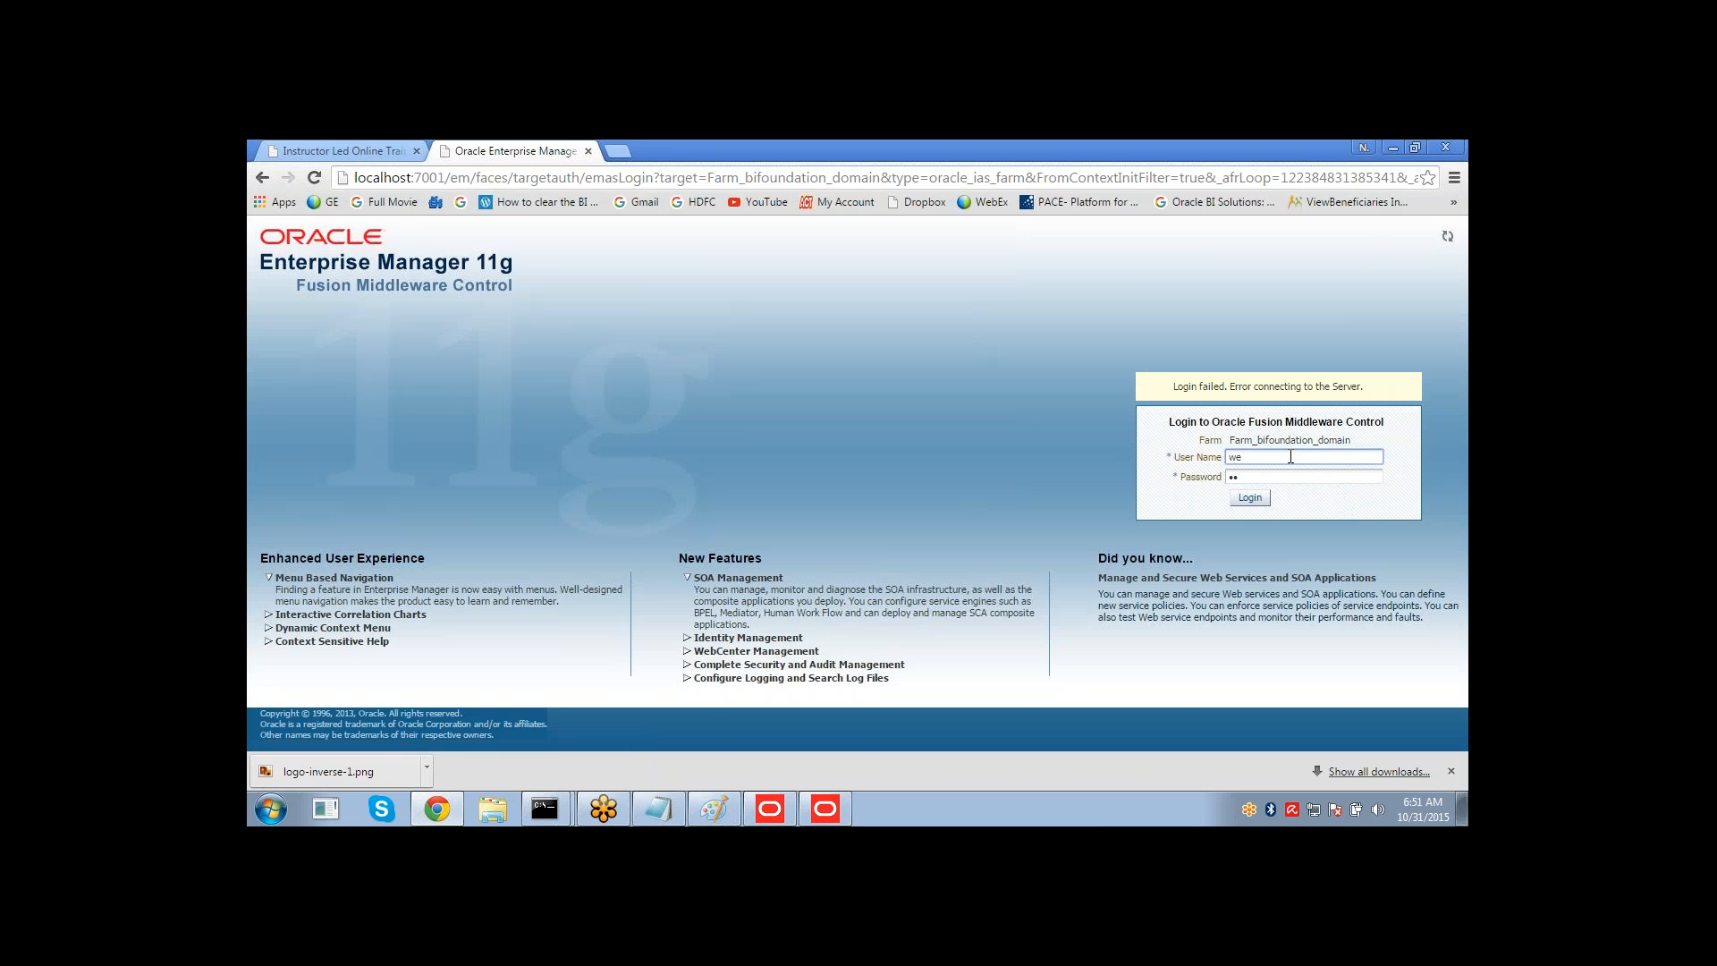
type("bloguc")
key("Tab")
type("w")
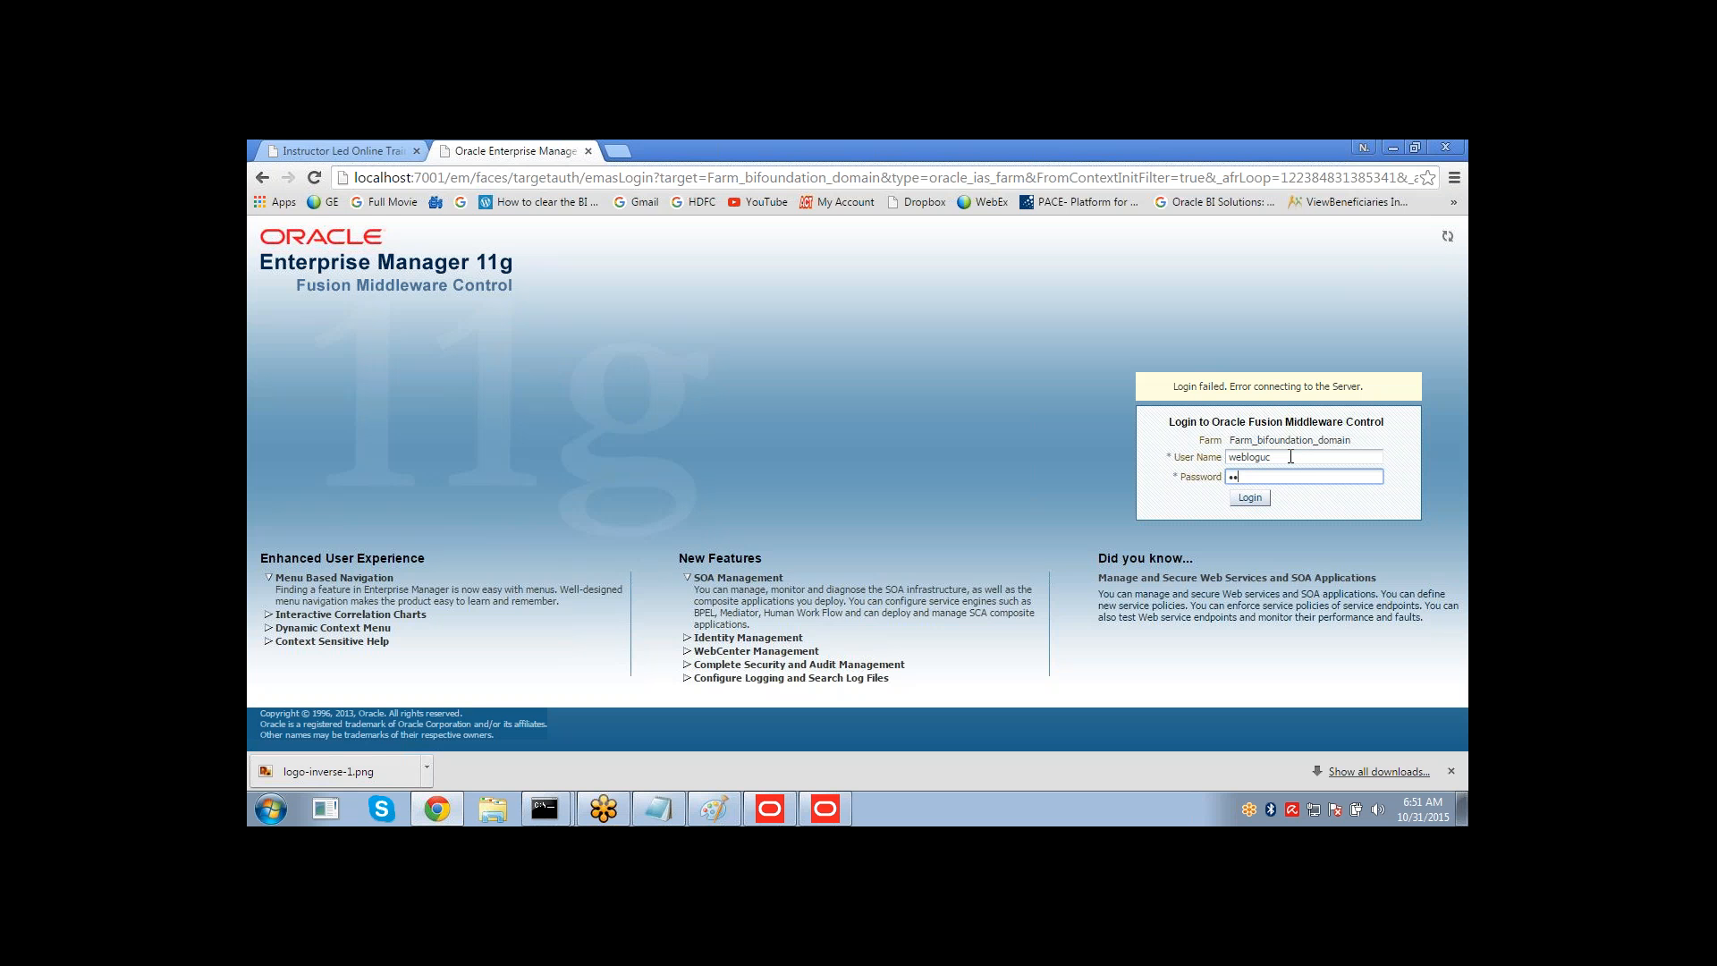
type("•••••••")
key("Return")
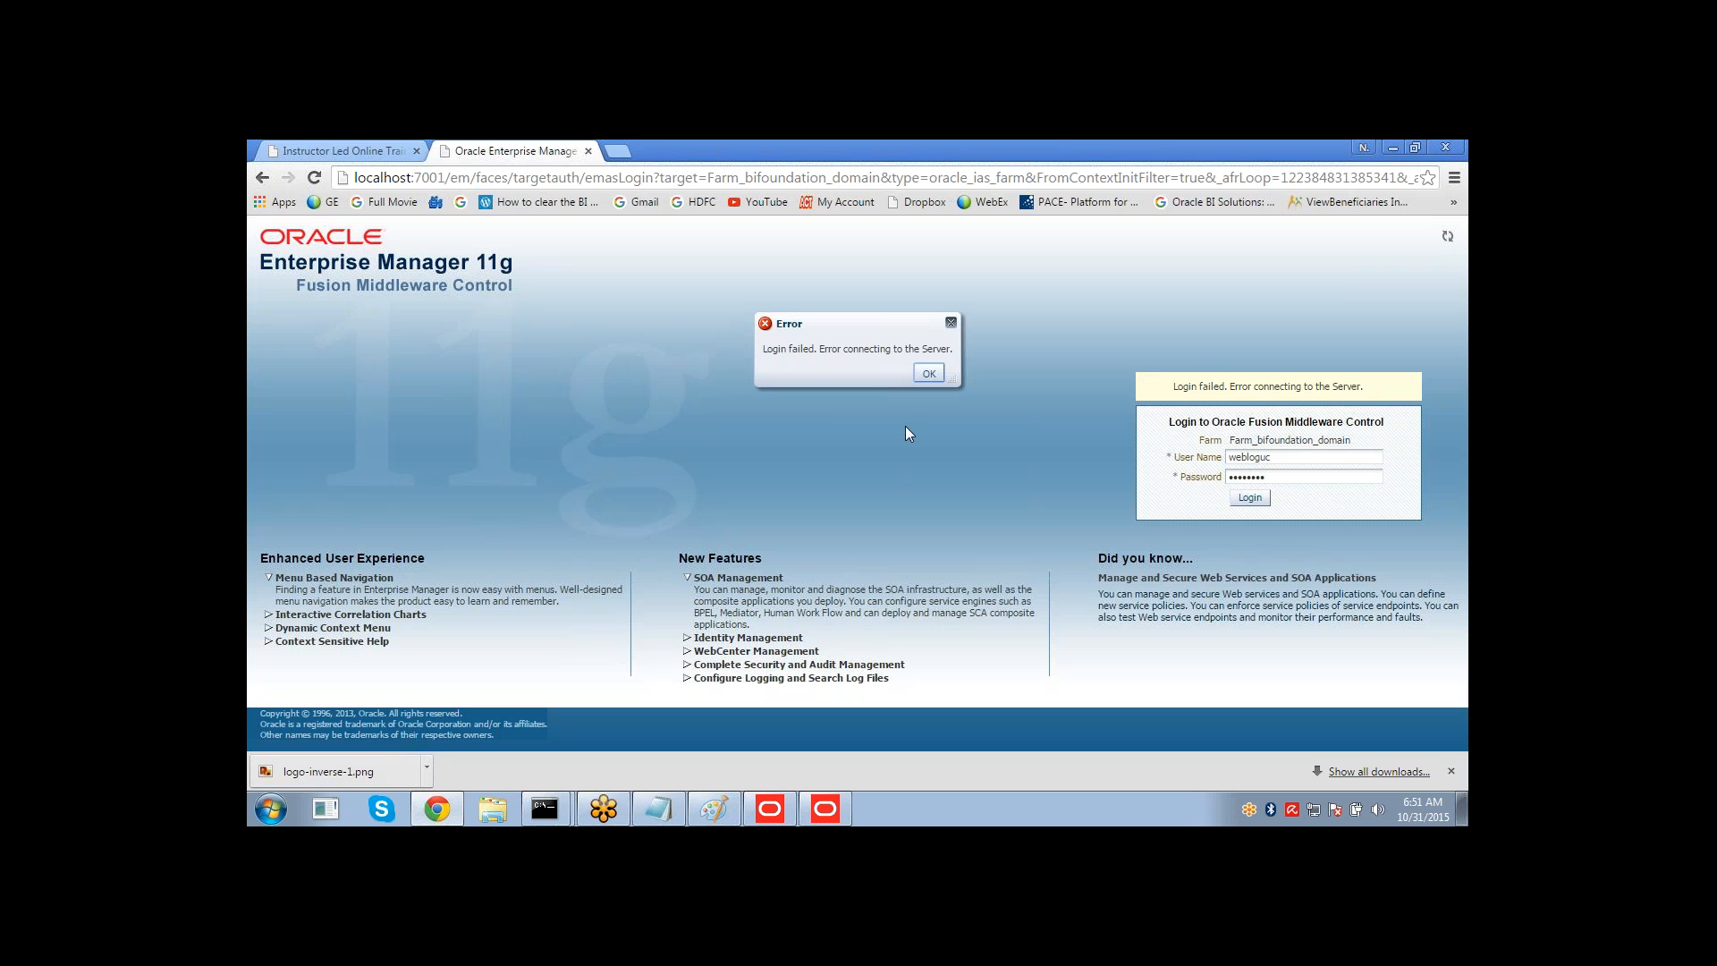
left_click(927, 370)
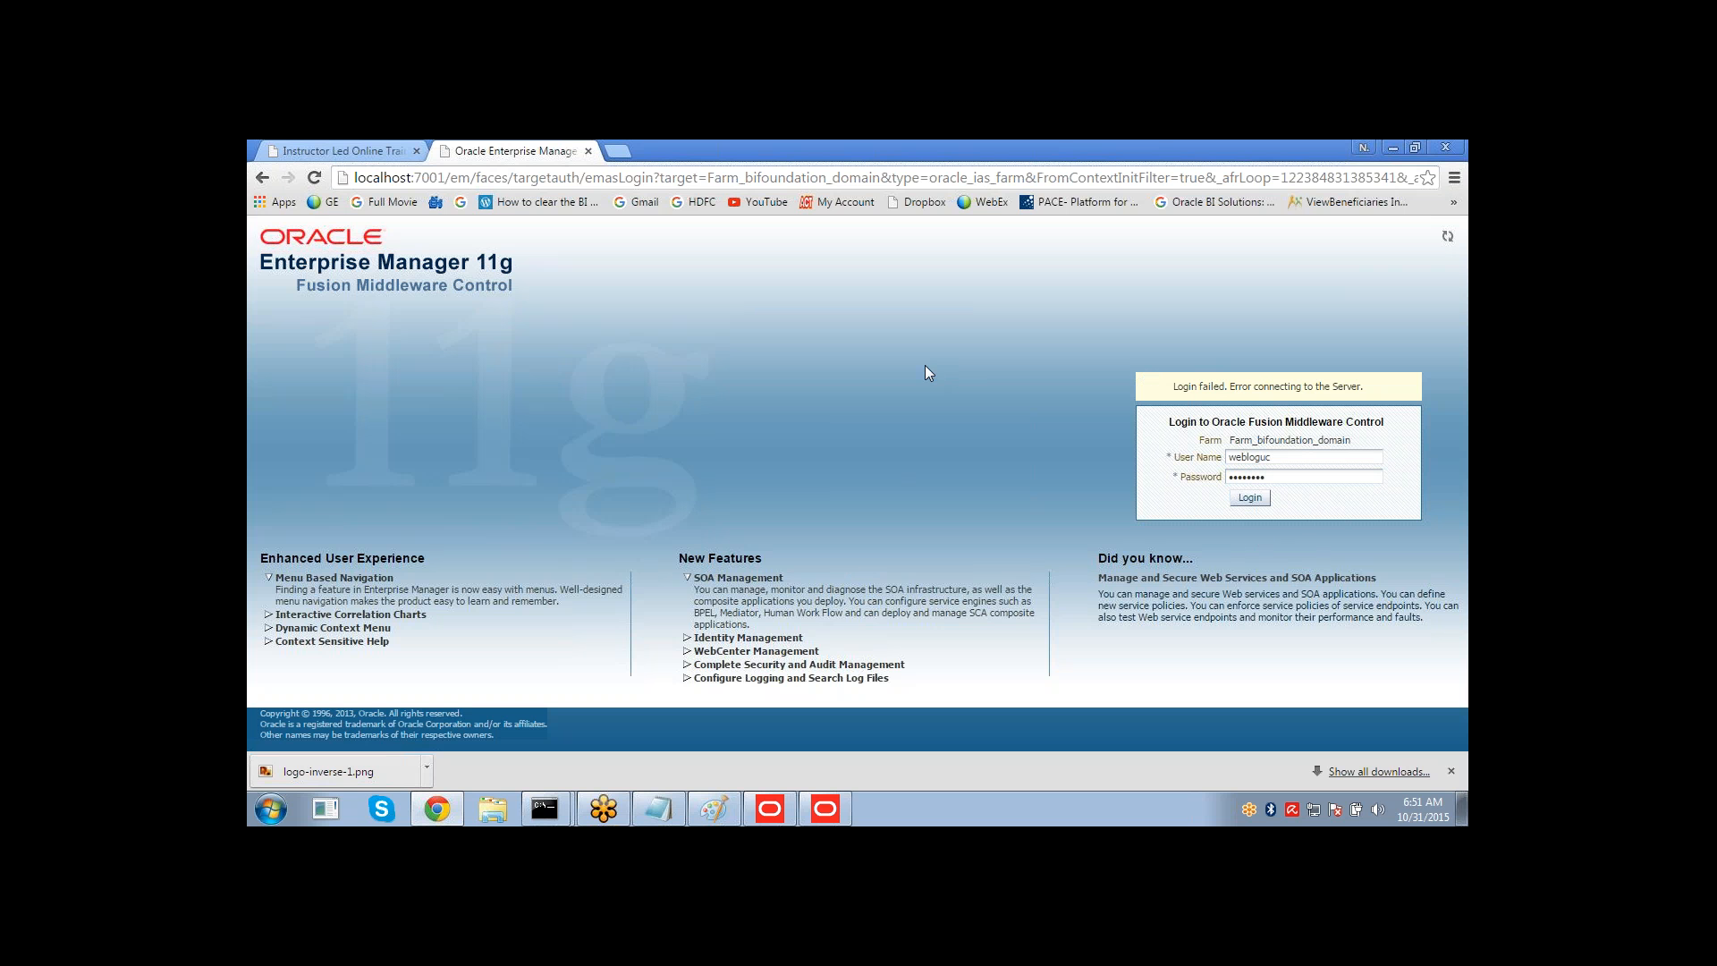
Correct the user name to weblogic and retry the login, dismissing the error.
left_click(1252, 459)
left_click(1273, 478)
double_click(1266, 460)
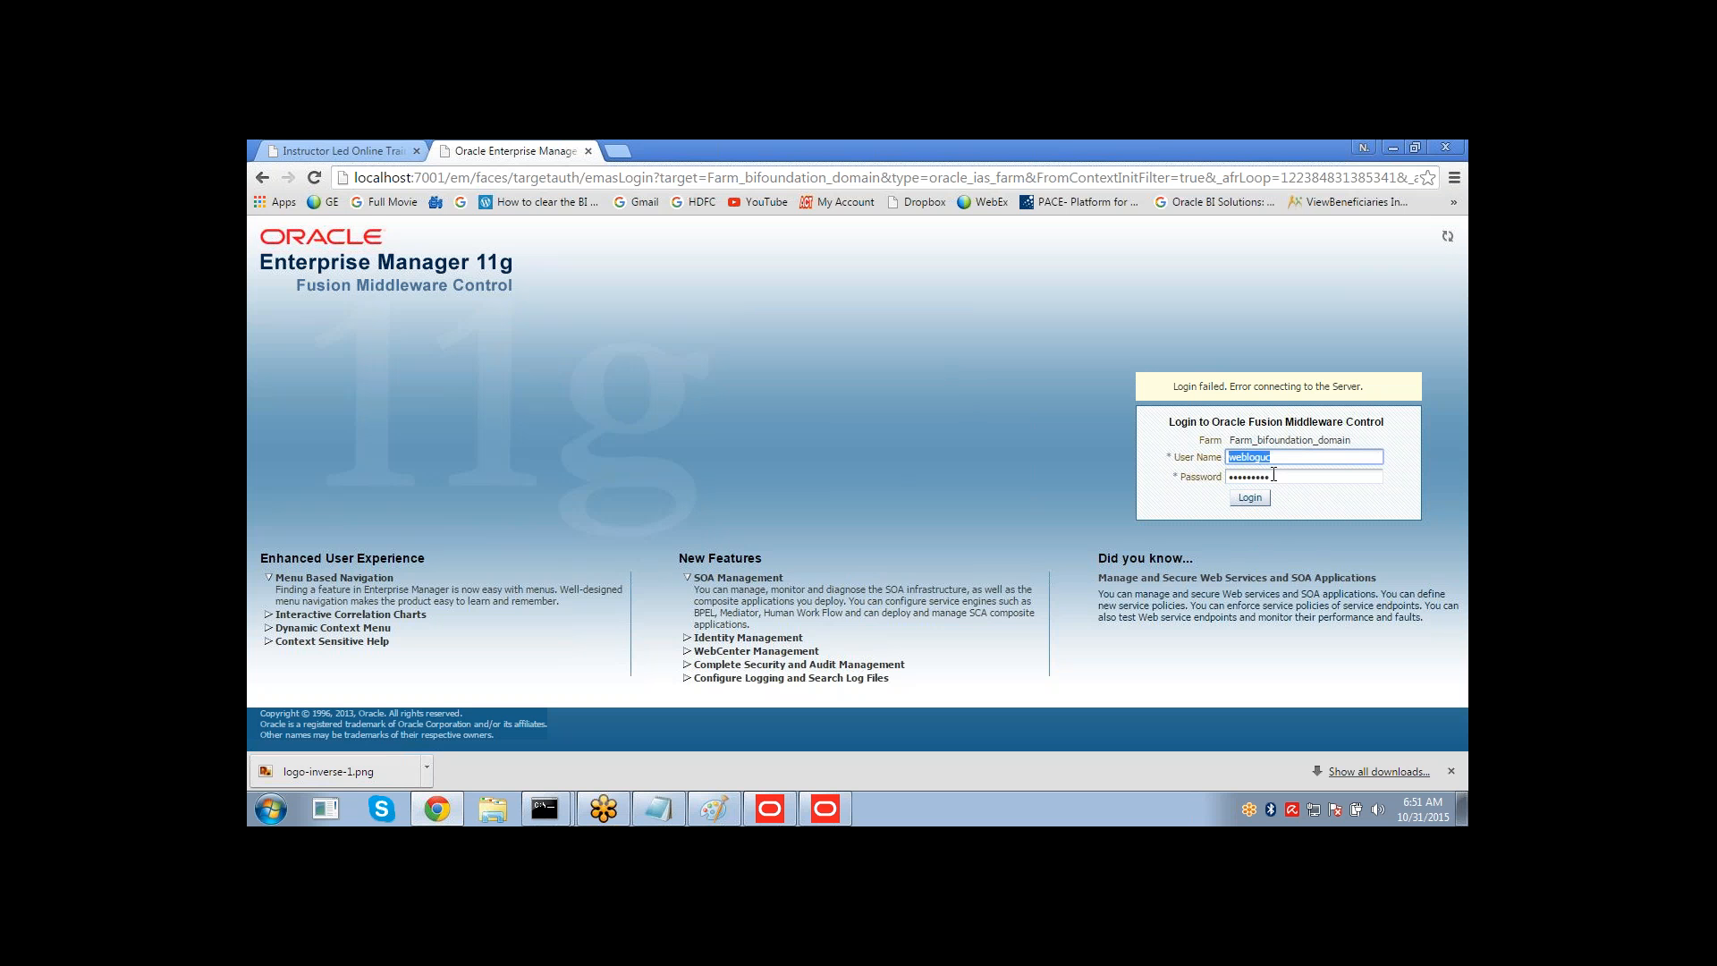
type("weblogc")
left_click(1283, 476)
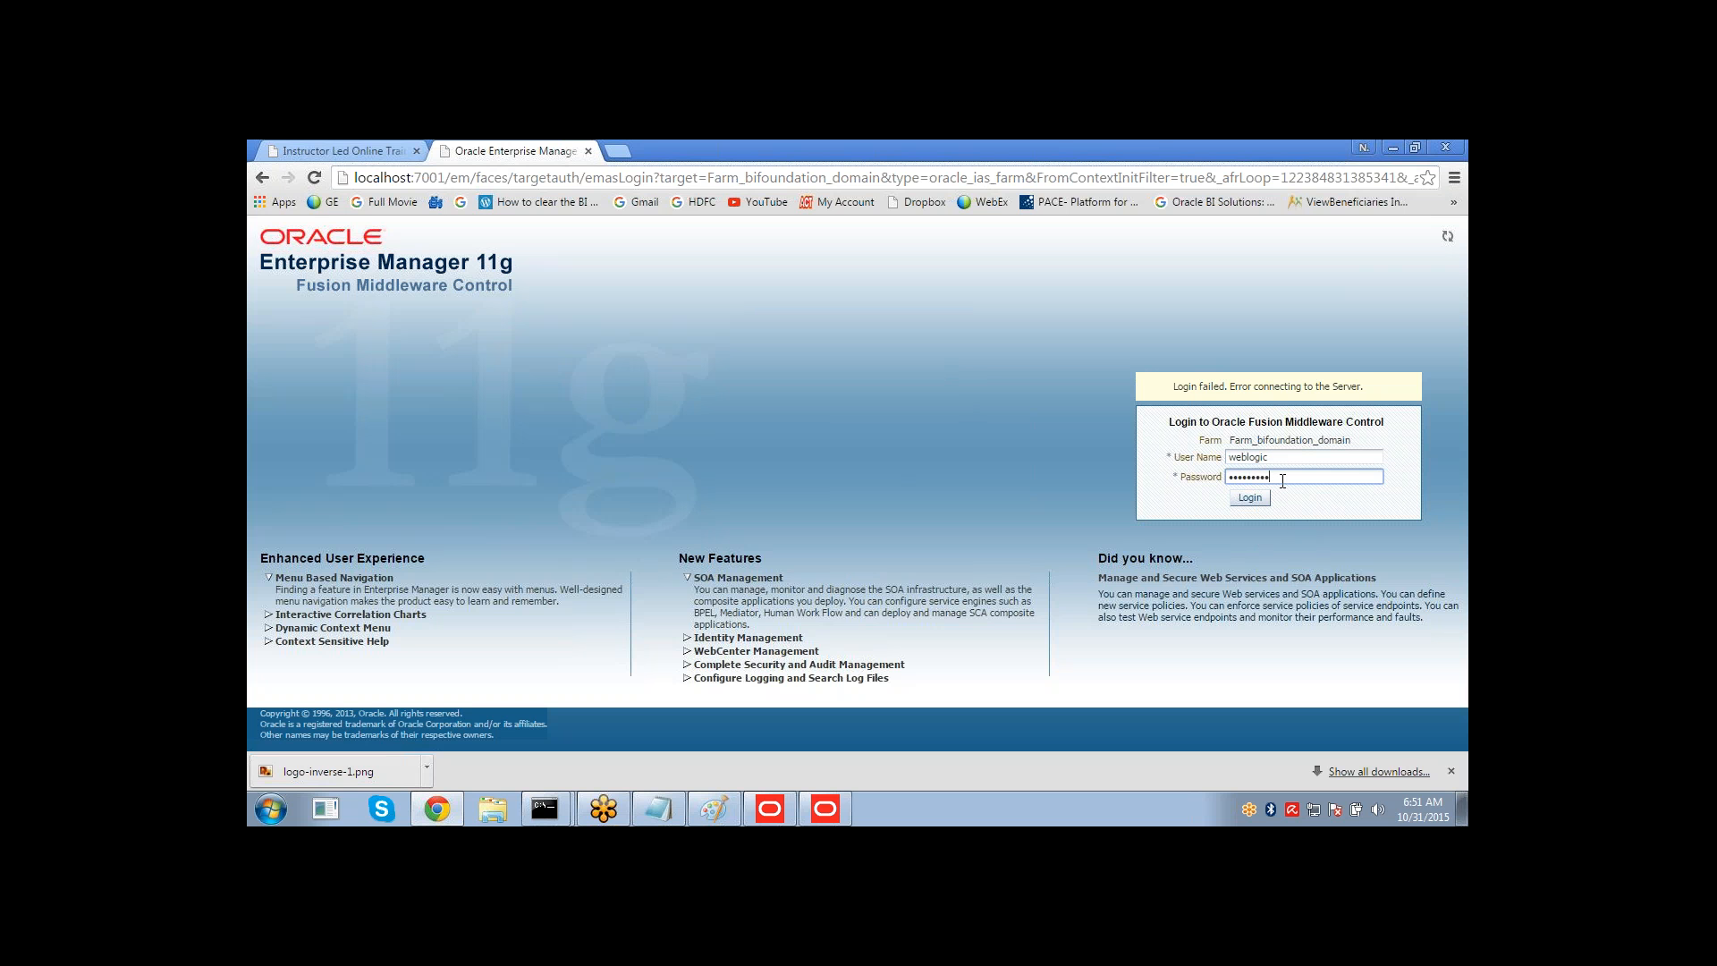
left_click(1264, 499)
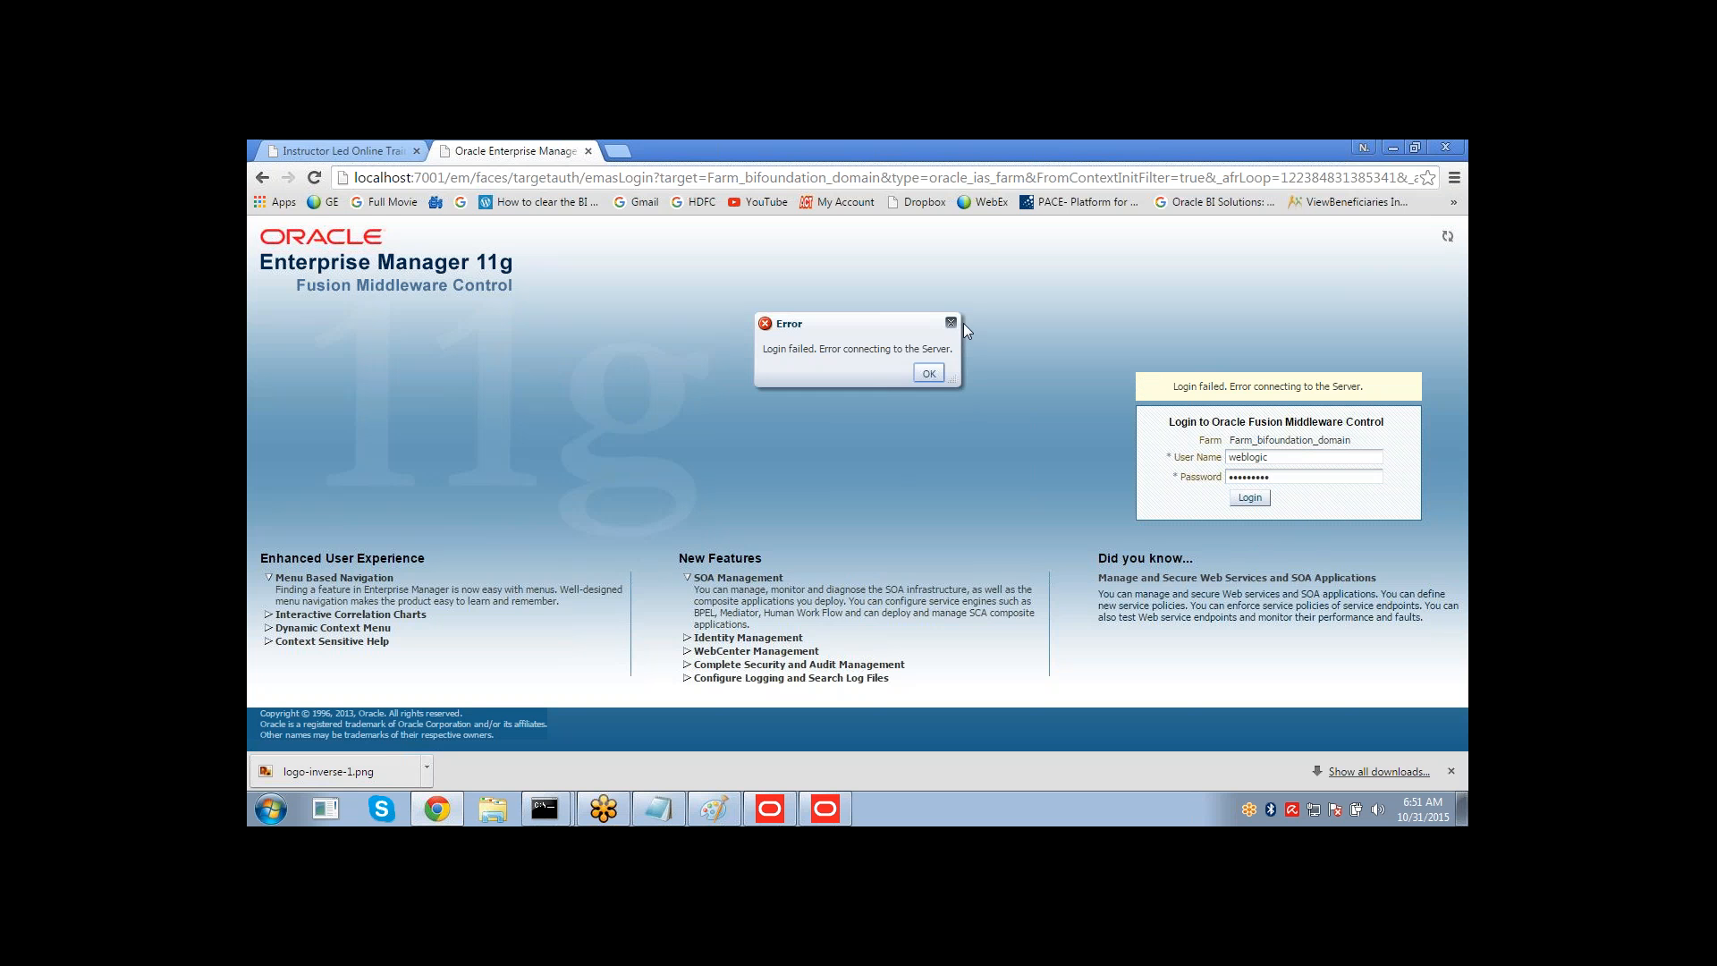
left_click(930, 375)
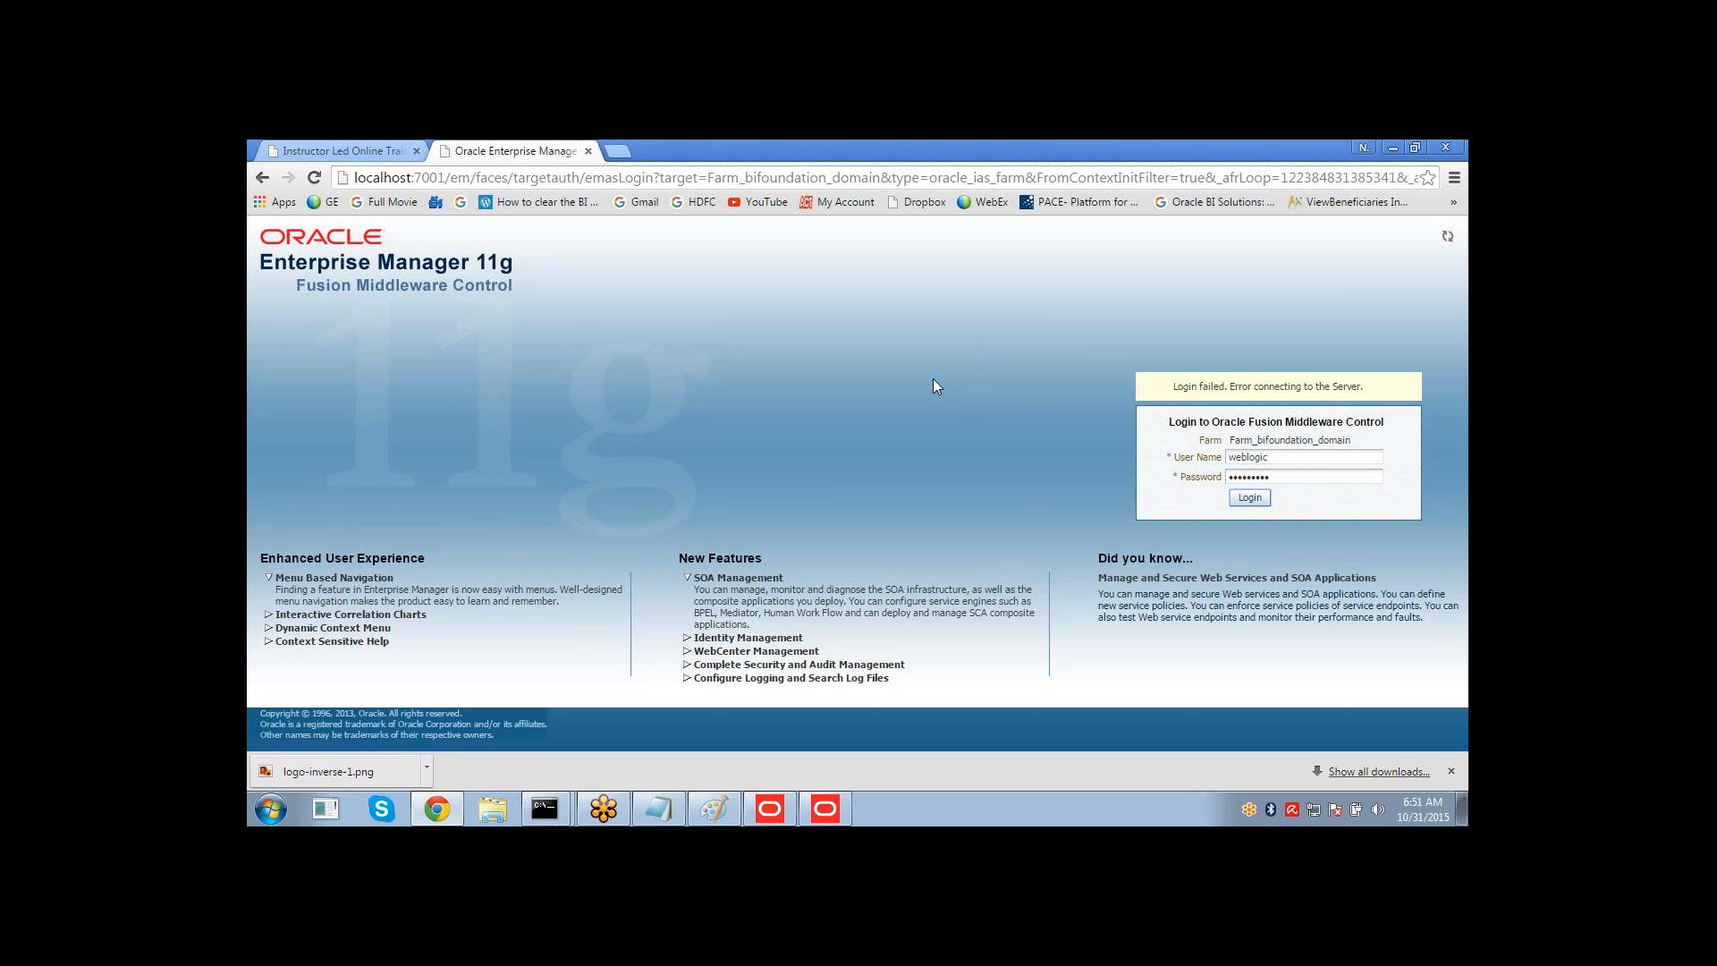
Re-enter the account password and log in to Enterprise Manager.
double_click(1280, 476)
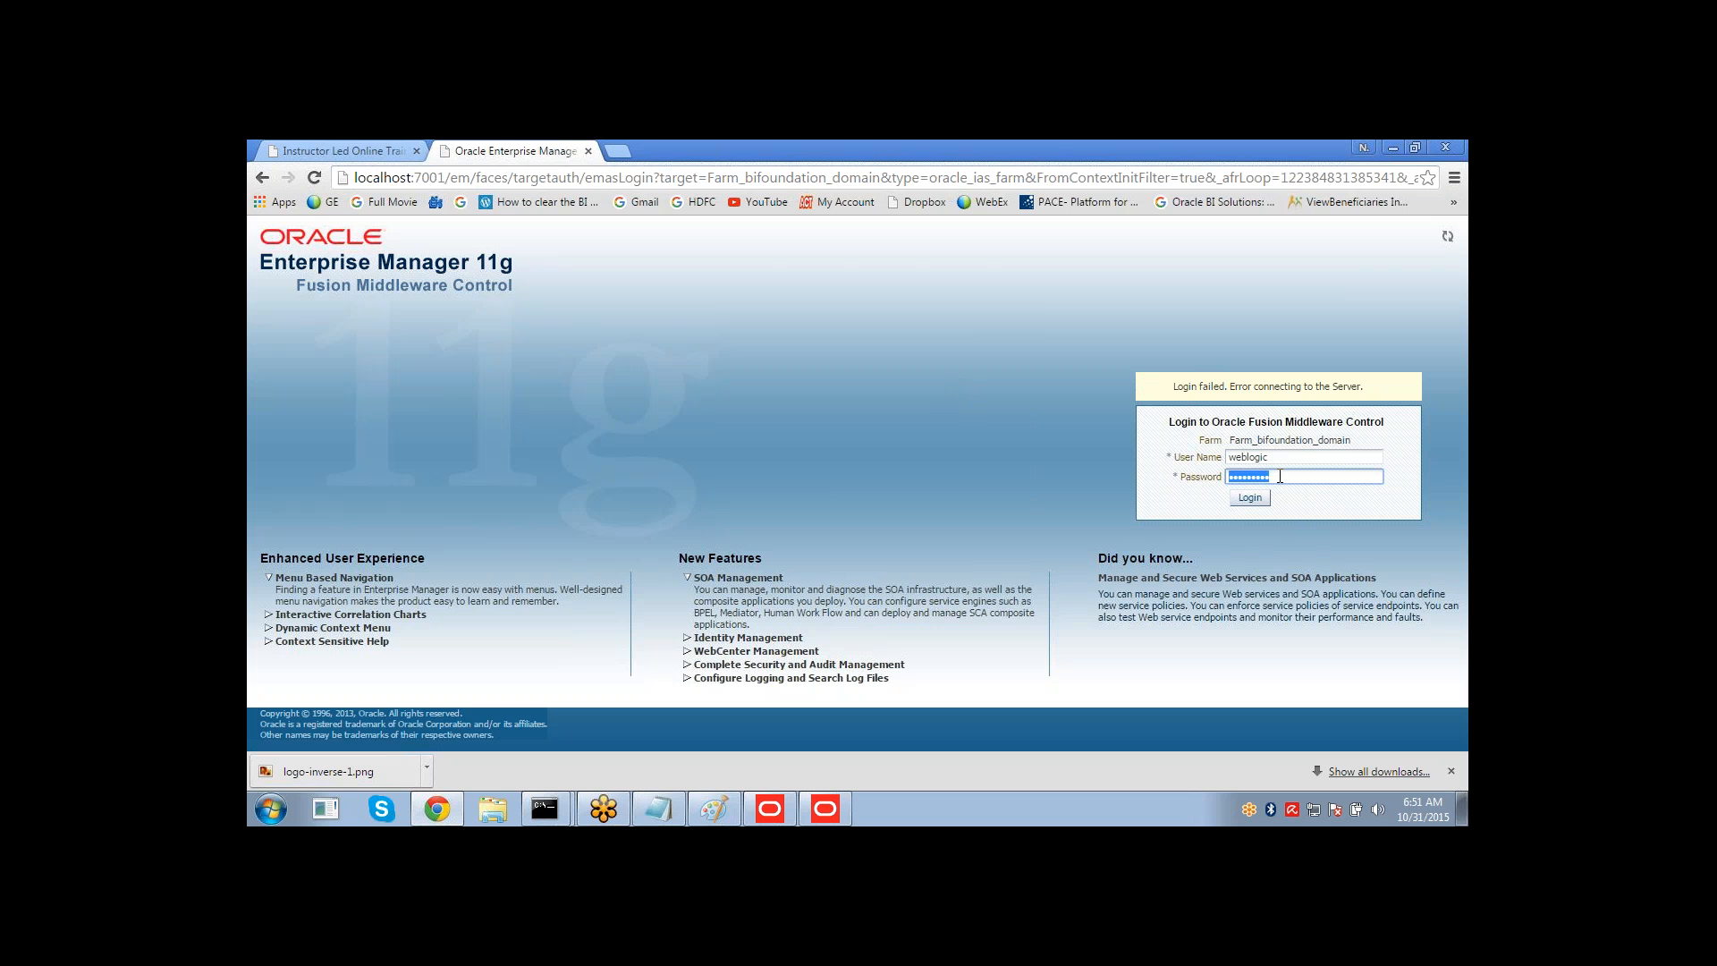
type("welcom")
key("Return")
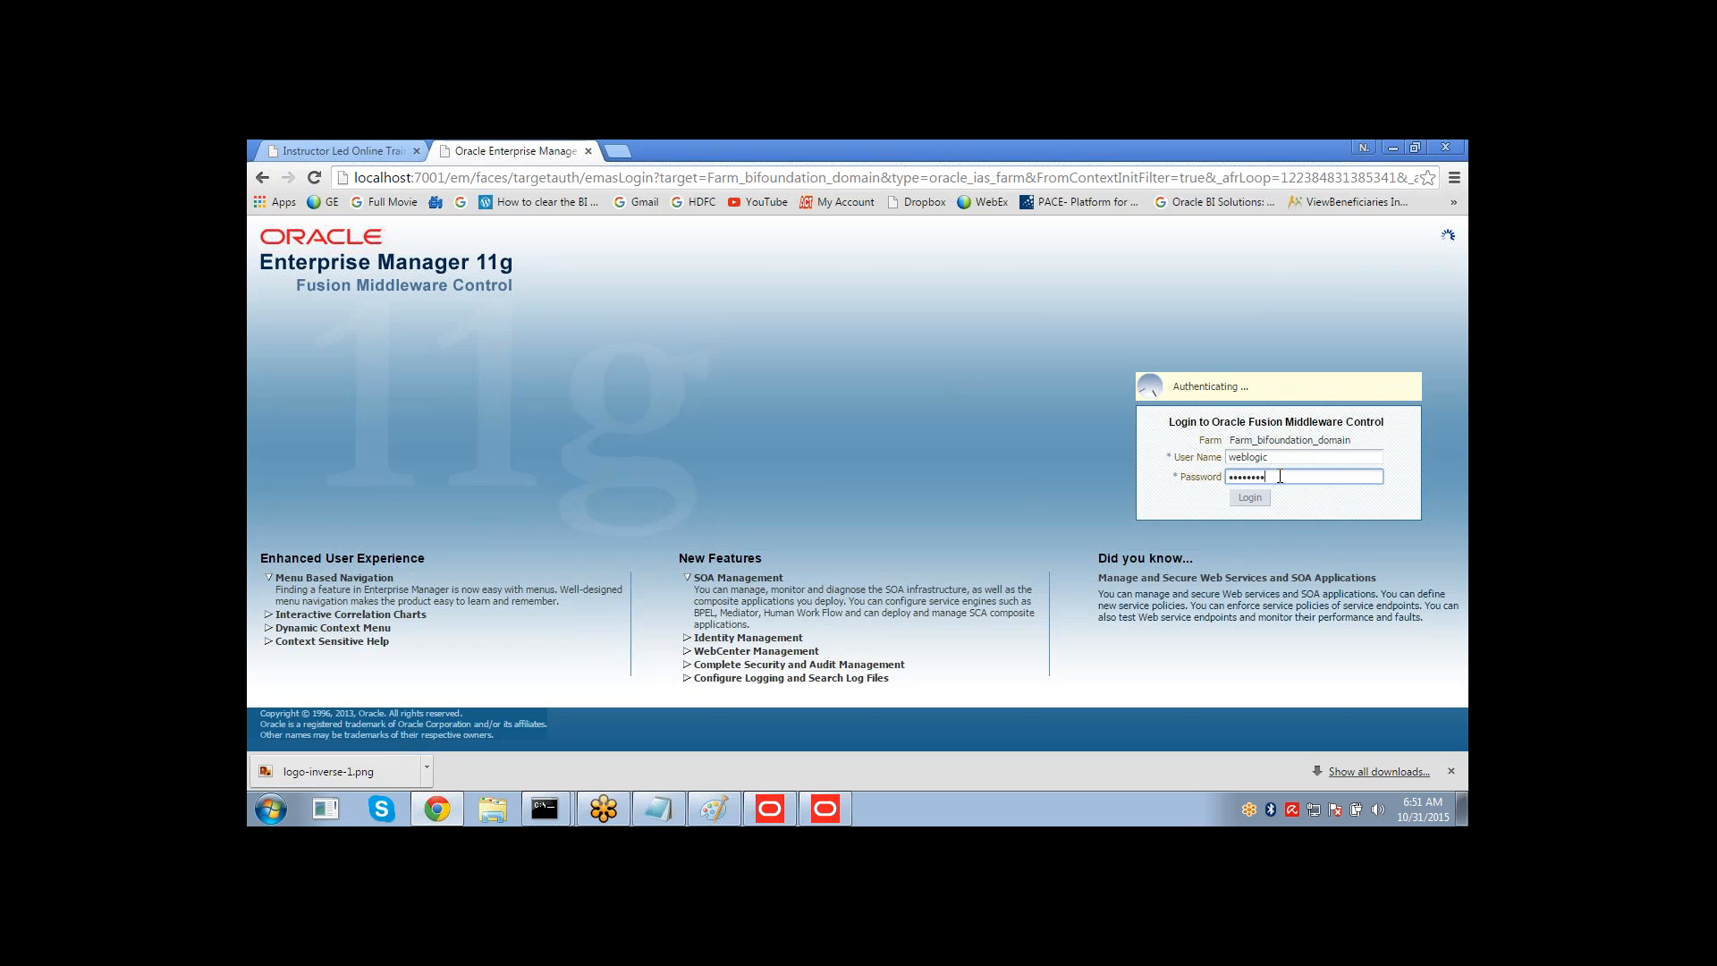
Switch back to the Administration Tool and start creating a new repository.
left_click(826, 807)
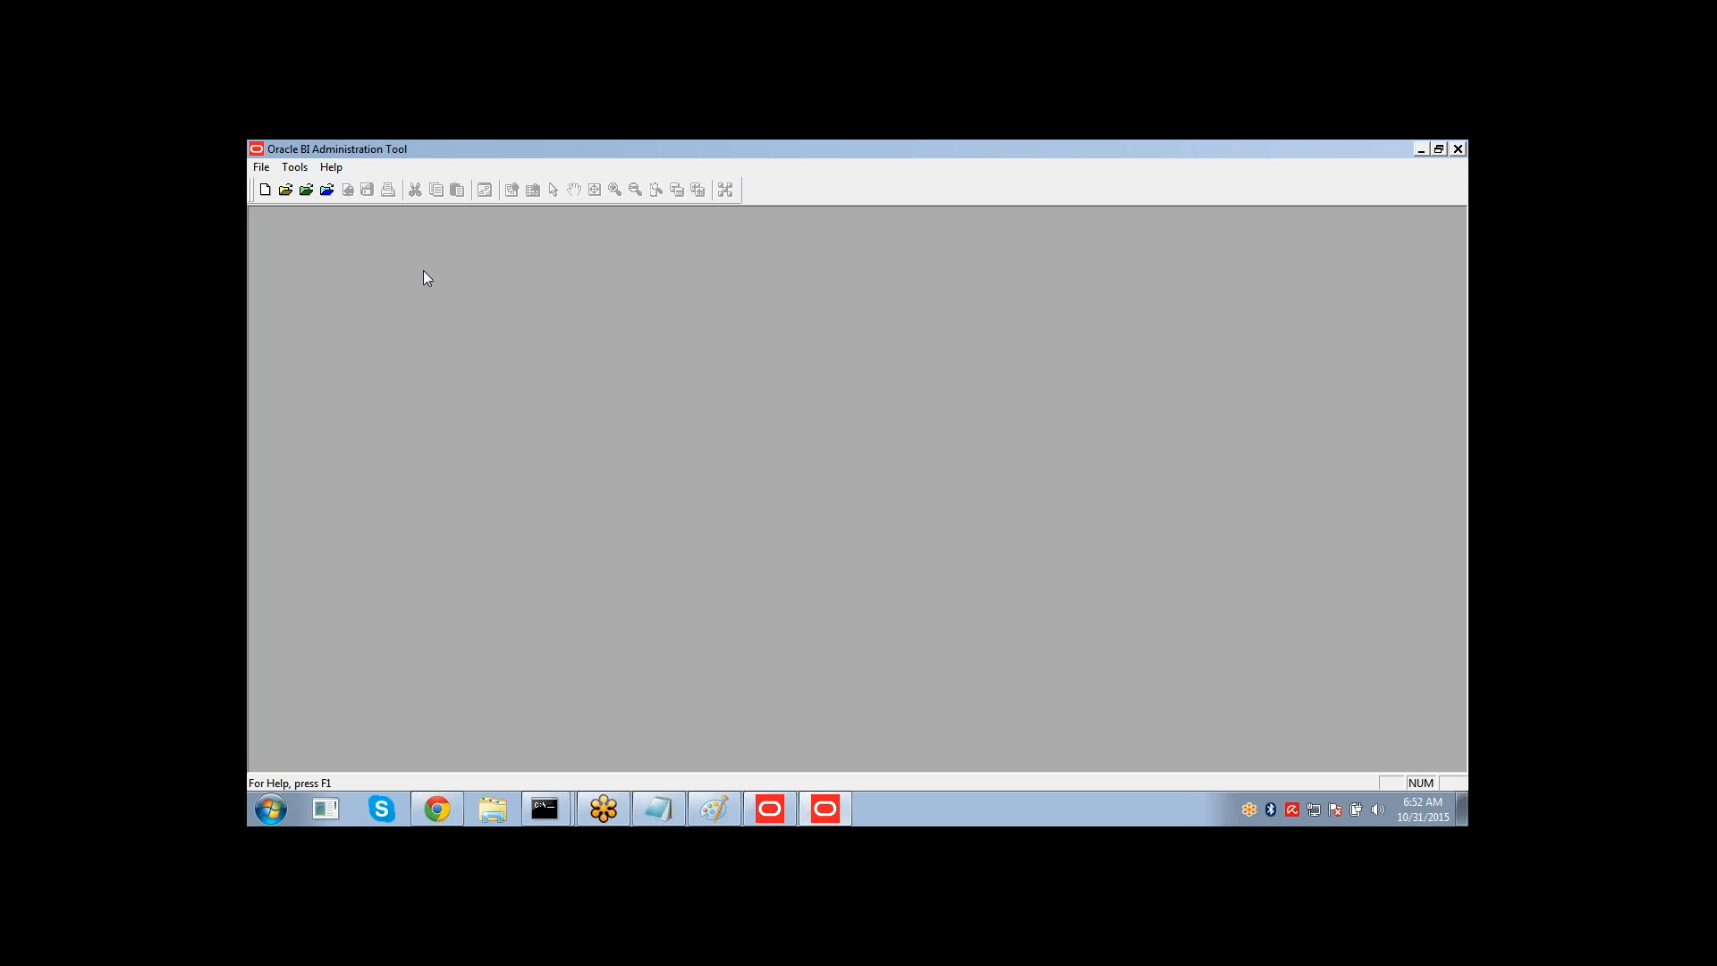
left_click(259, 168)
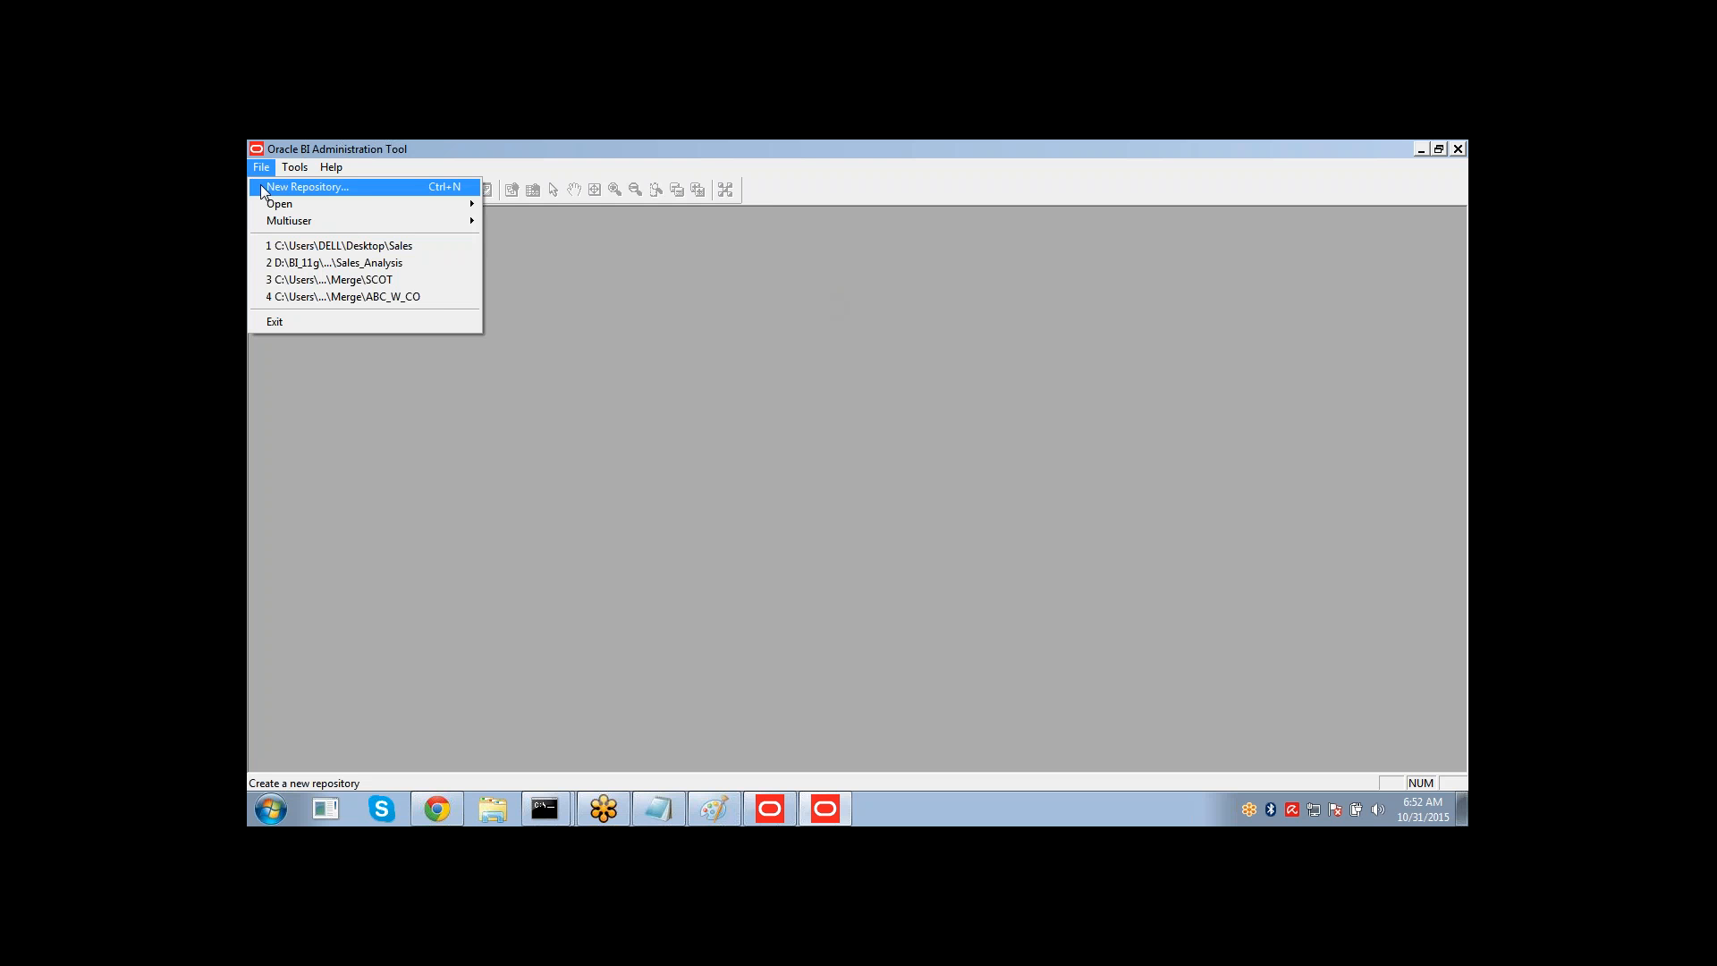
left_click(309, 190)
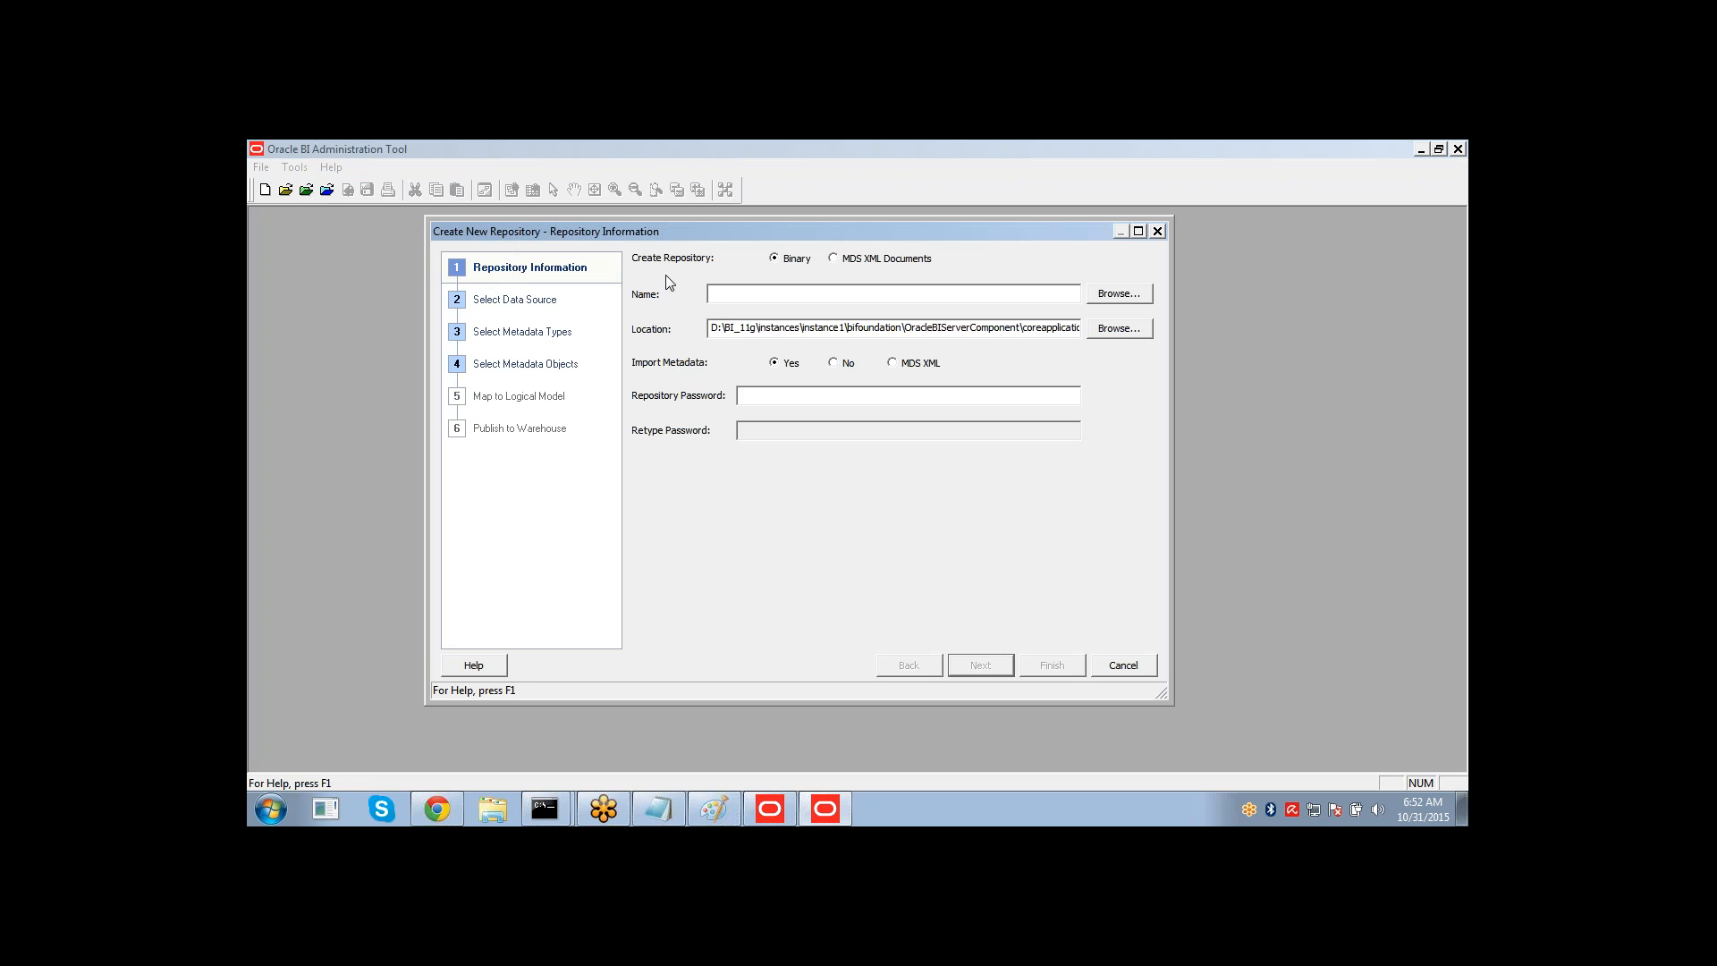
Keep the Binary repository type and name the new repository Sales.
left_click(732, 297)
left_click(834, 259)
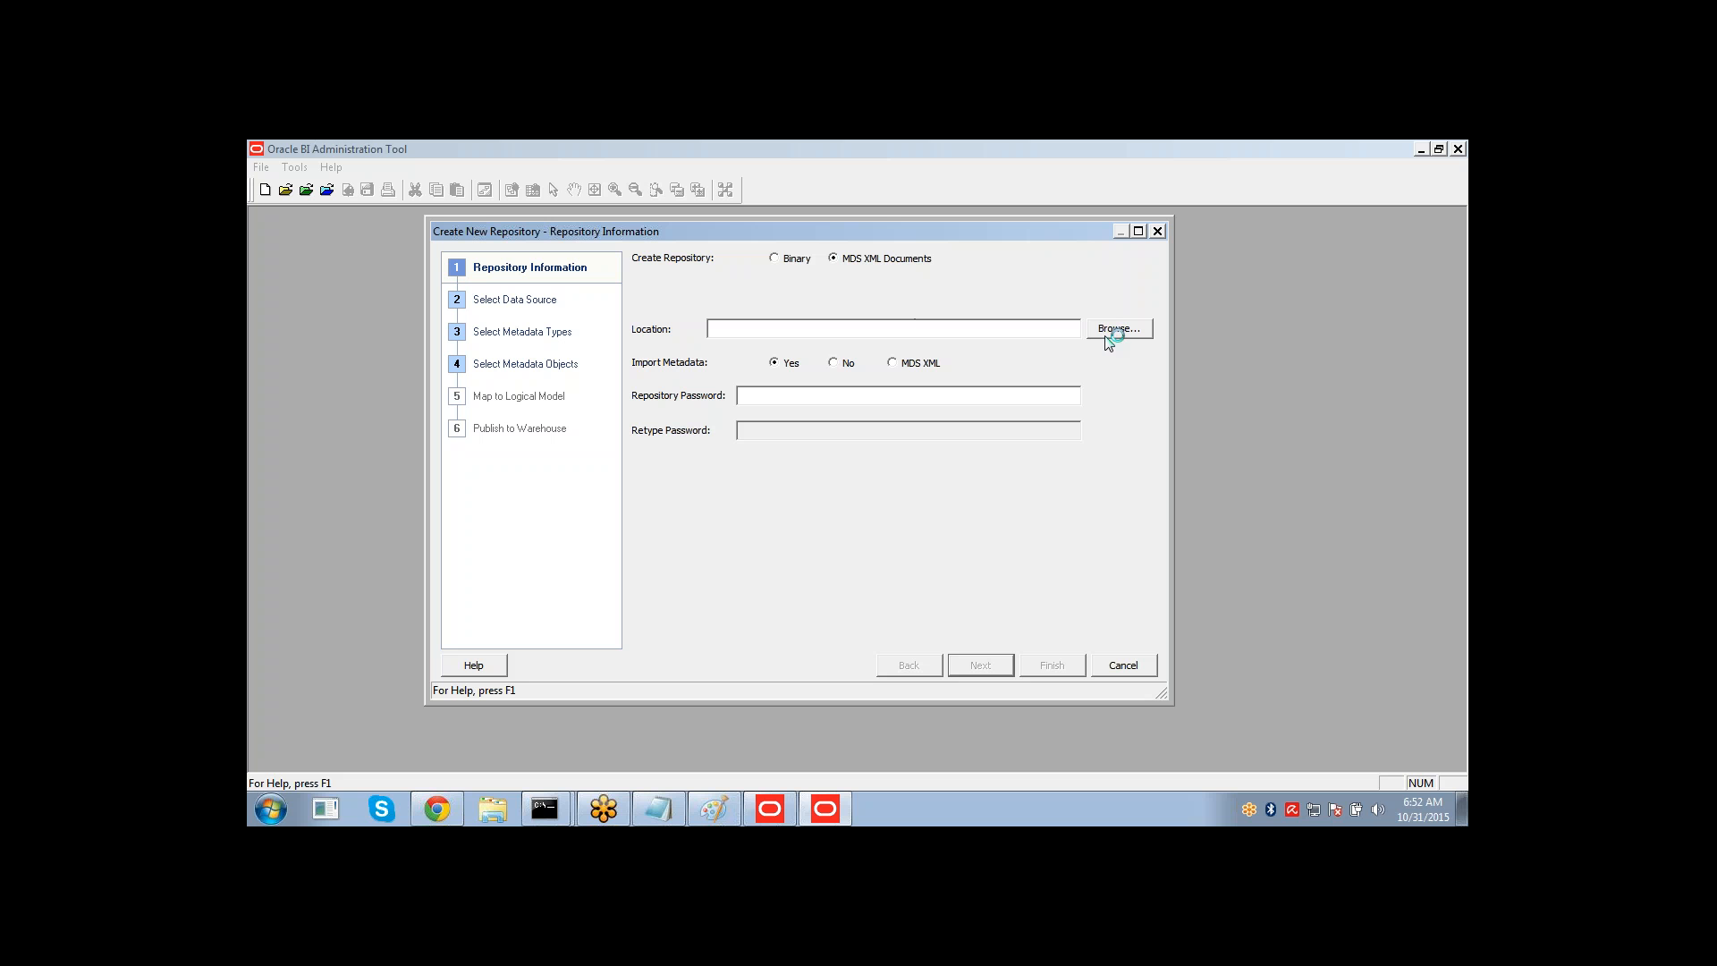
left_click(776, 260)
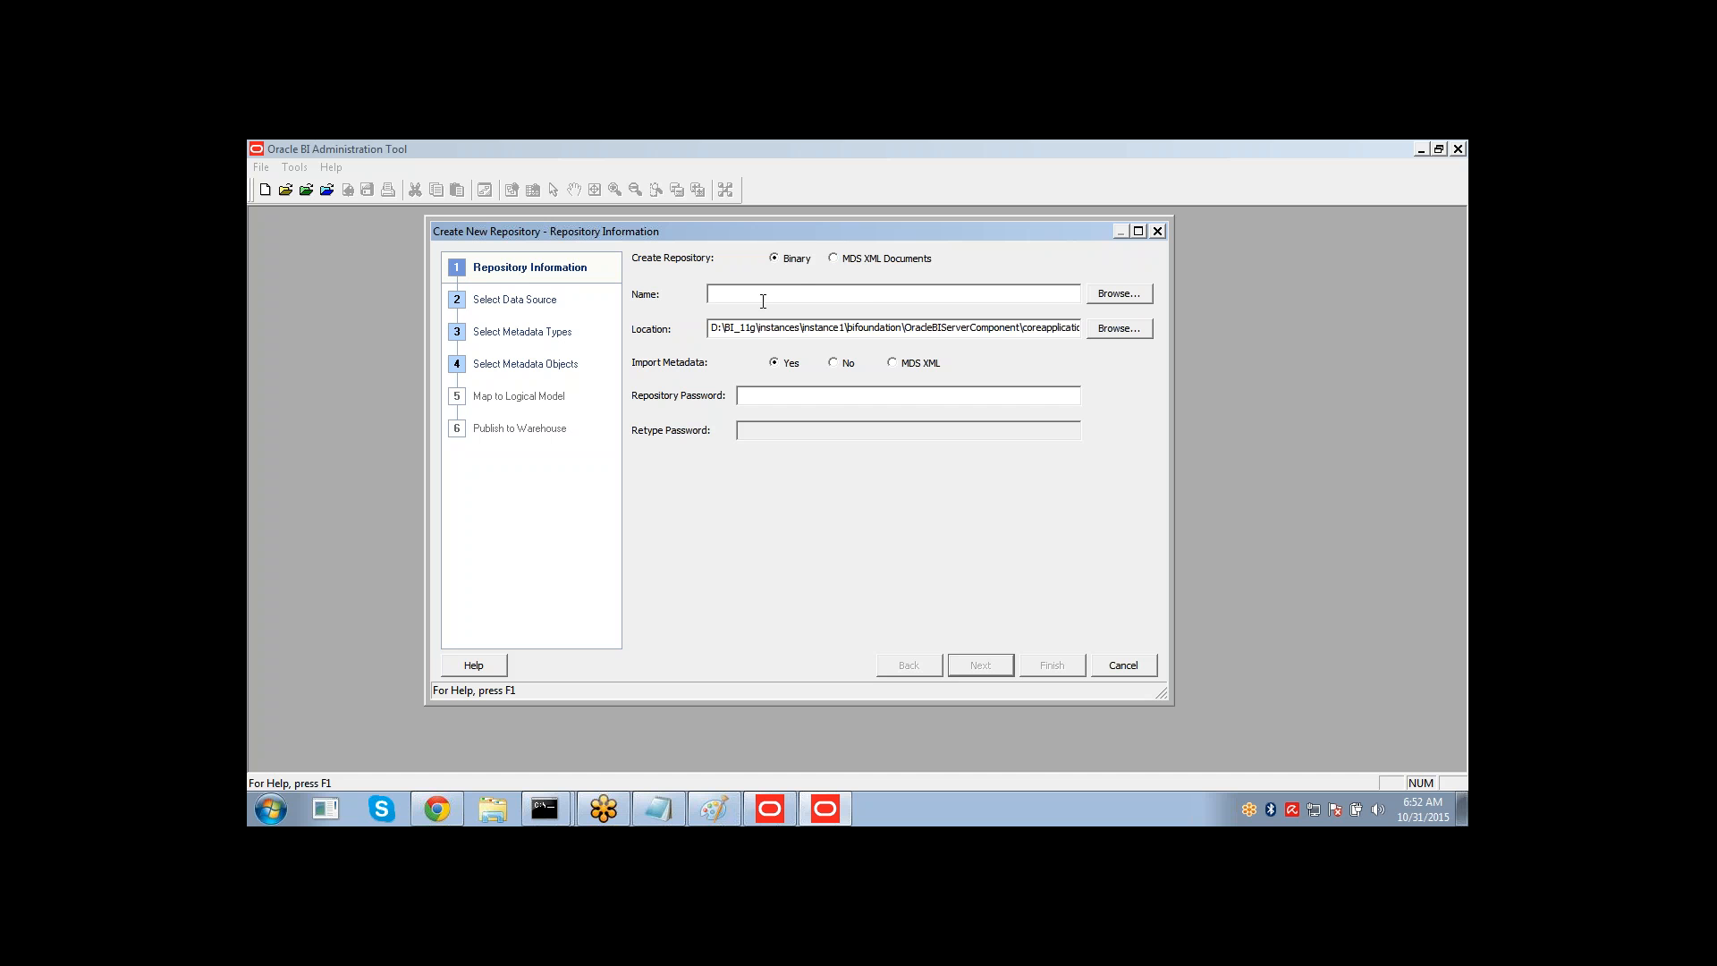
type("Sales")
Set the repository location to the Desktop folder.
left_click(1099, 329)
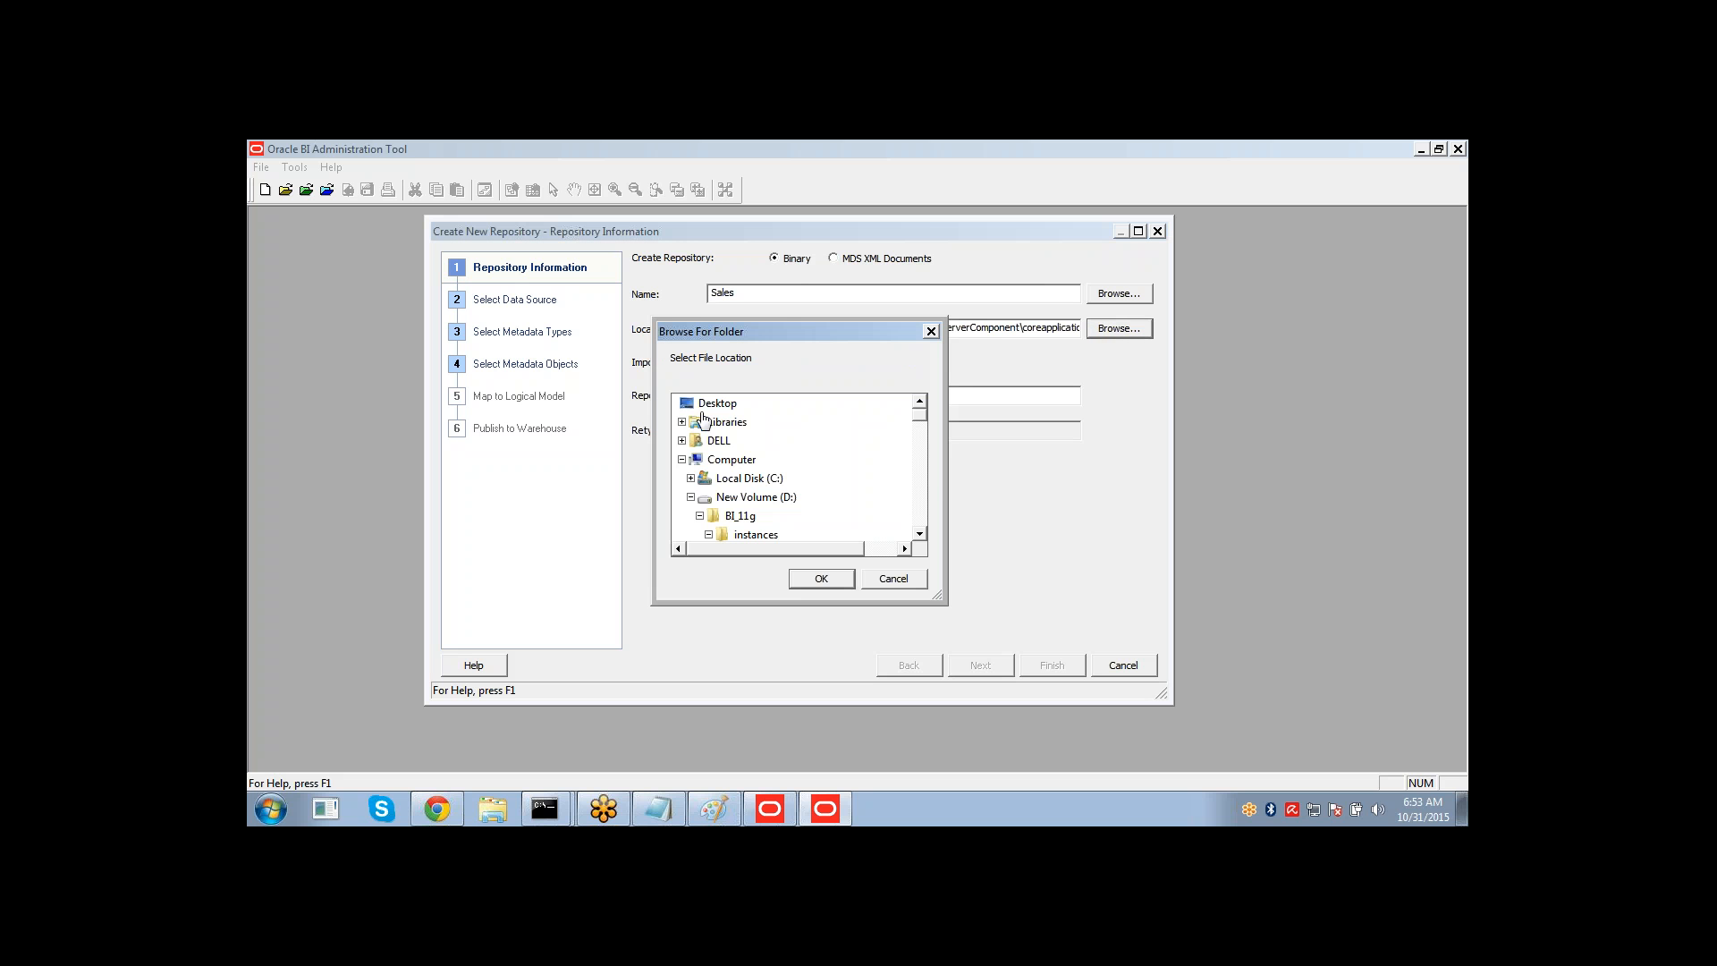
left_click(711, 404)
left_click(807, 582)
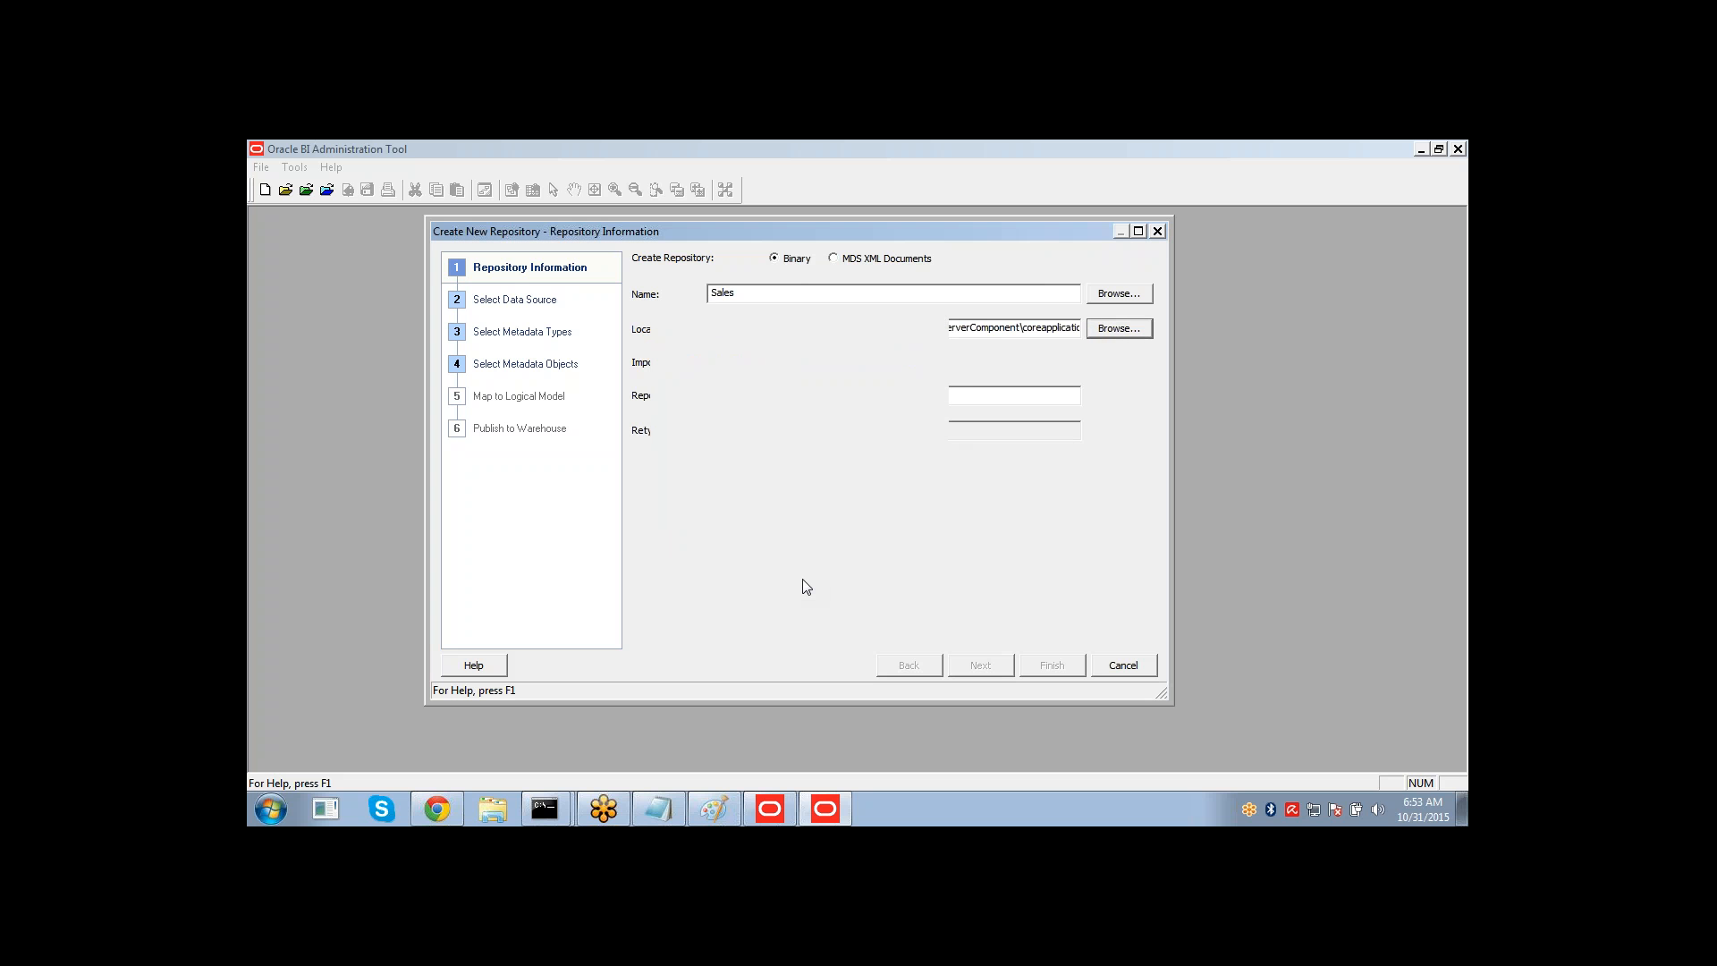
Enter and confirm the repository password, continue, and agree to overwrite the existing Sales.rpd.
left_click(801, 395)
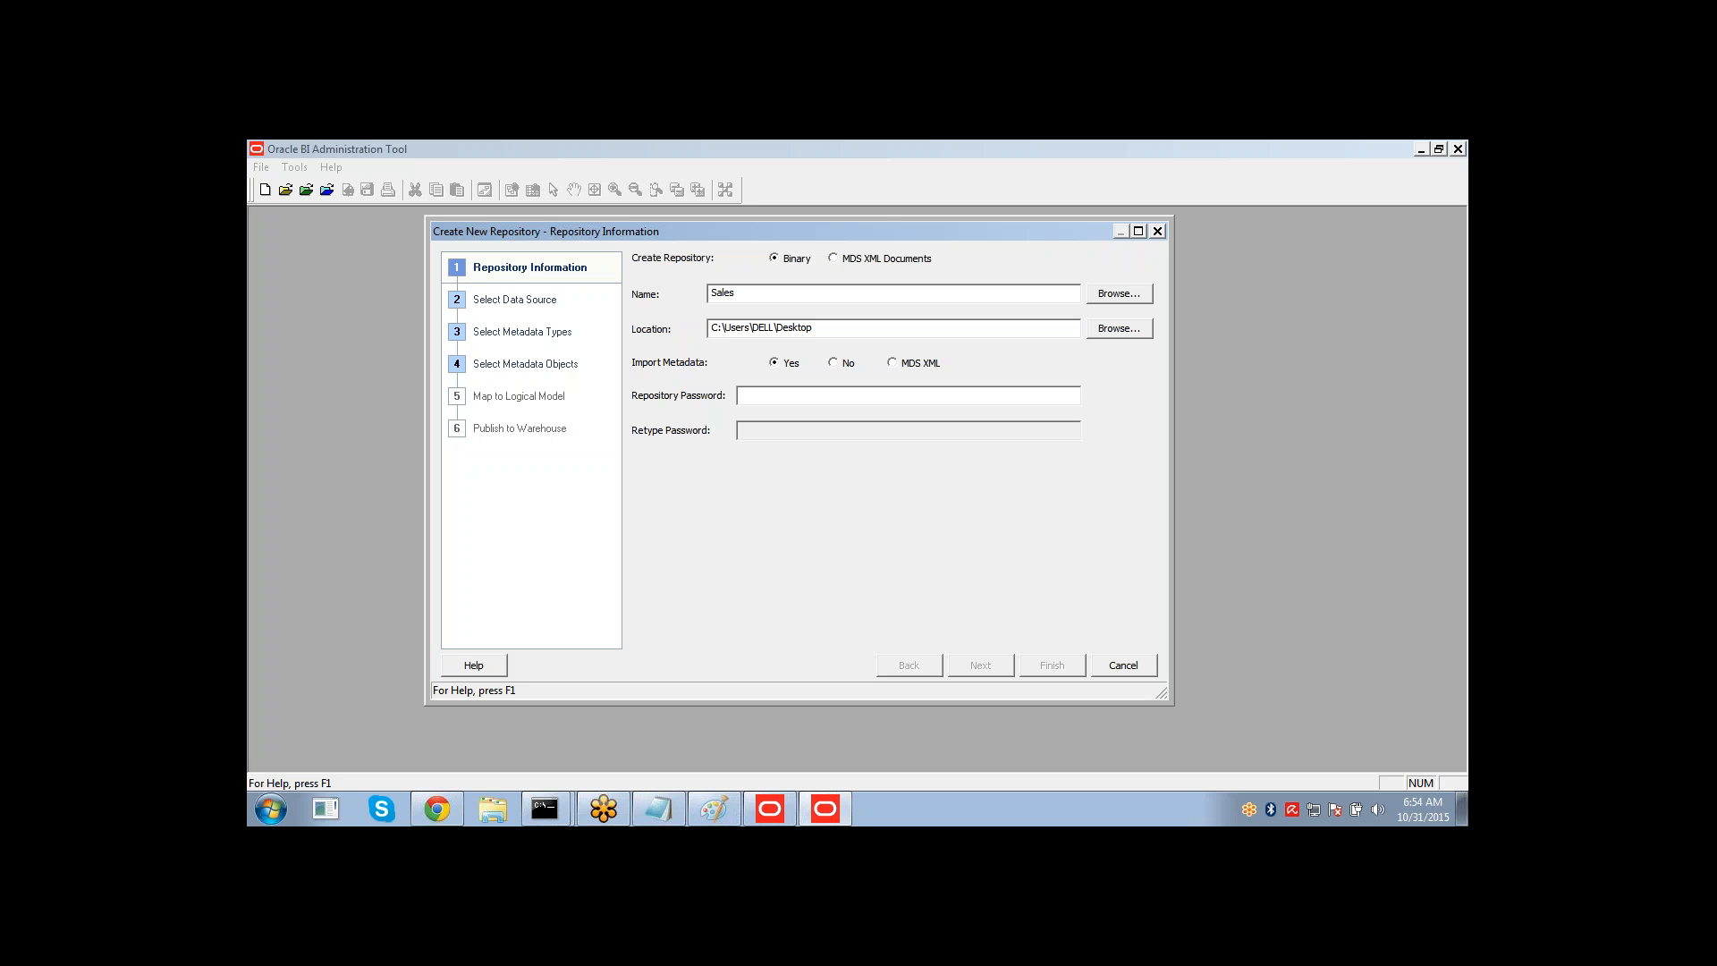
type("••")
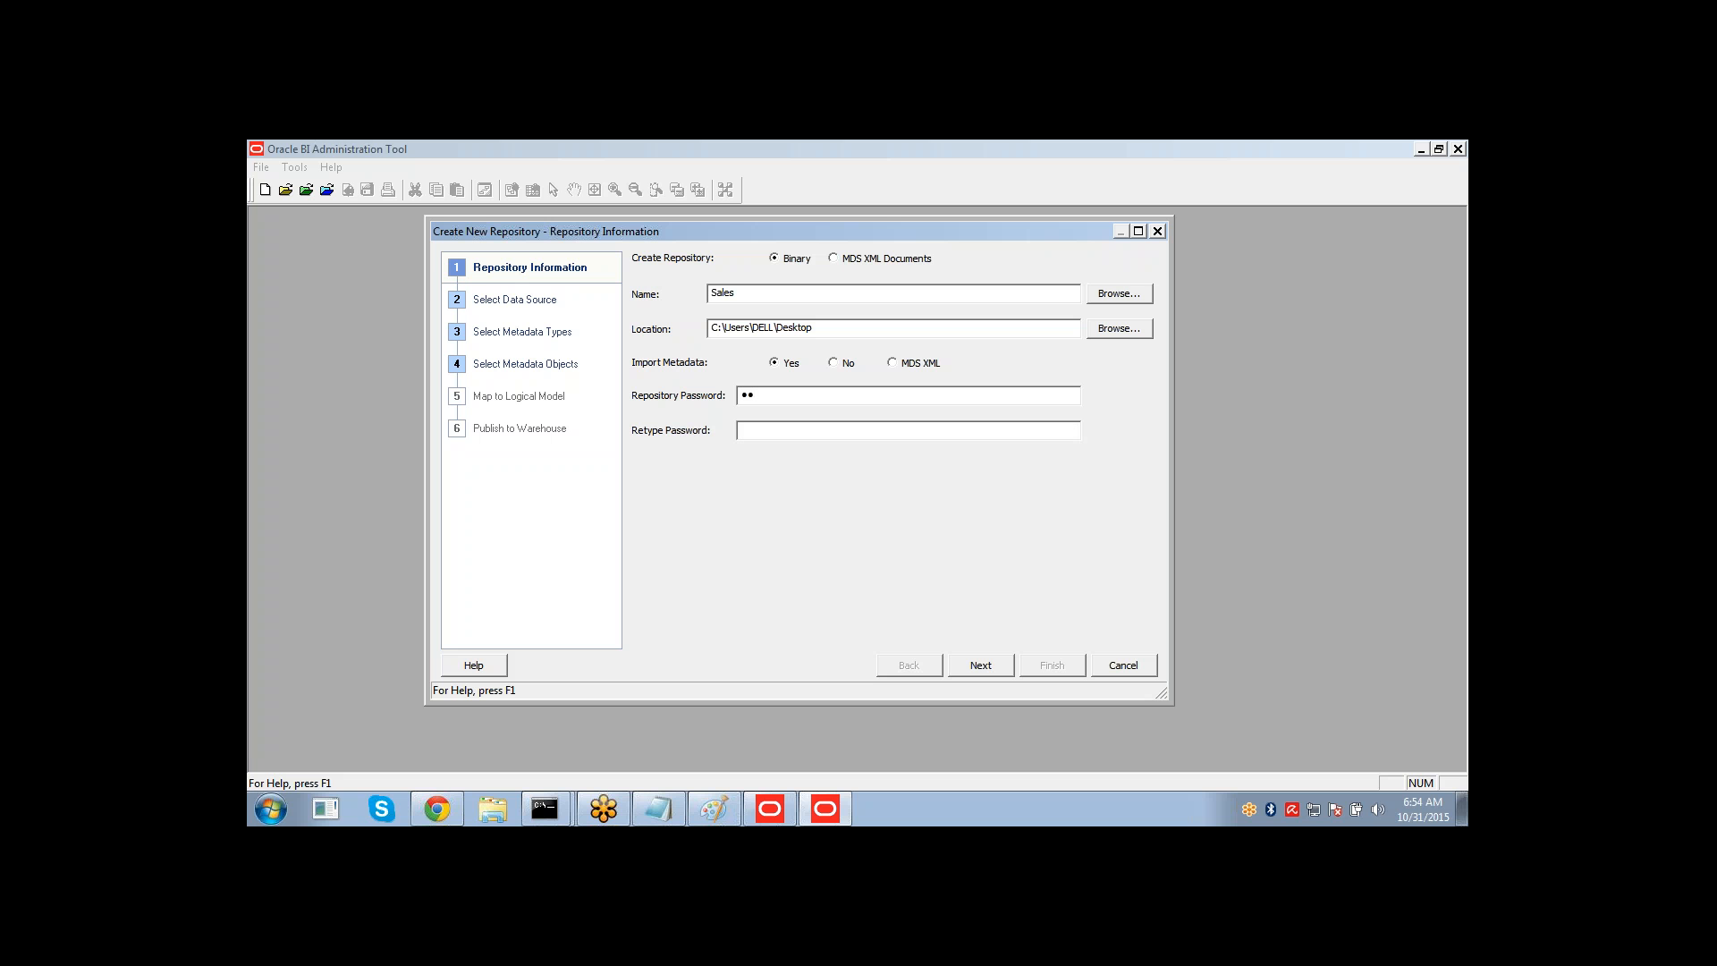
type("••••••••••••••")
left_click(970, 672)
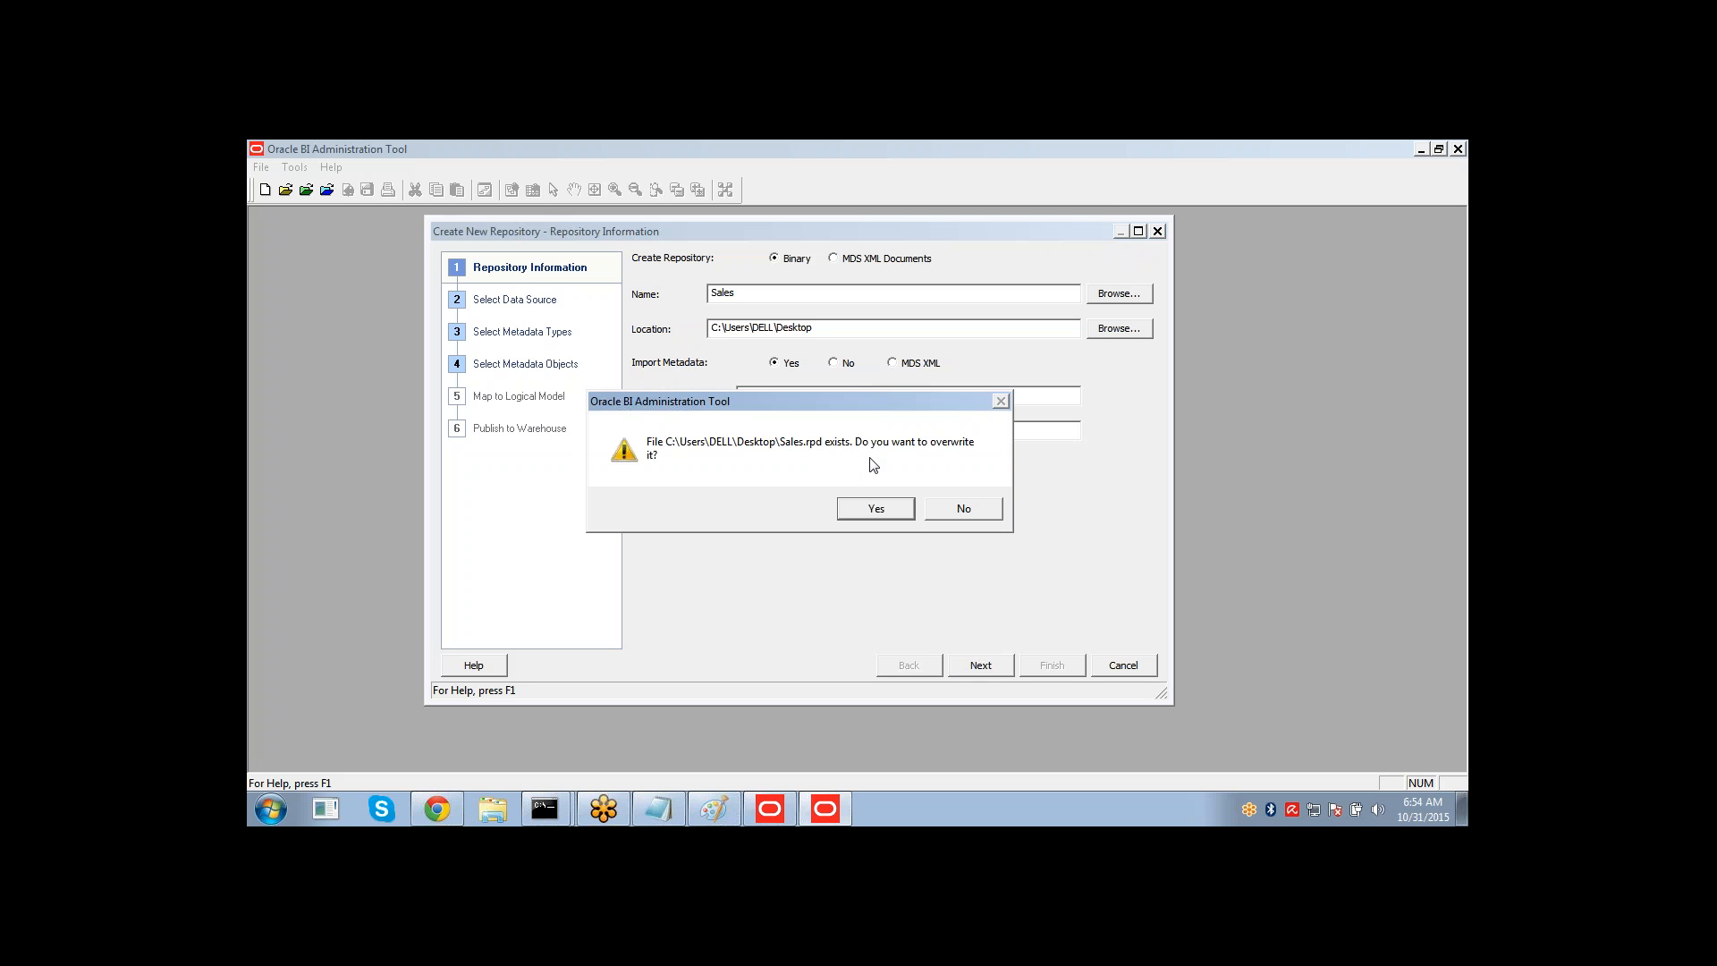
left_click(861, 507)
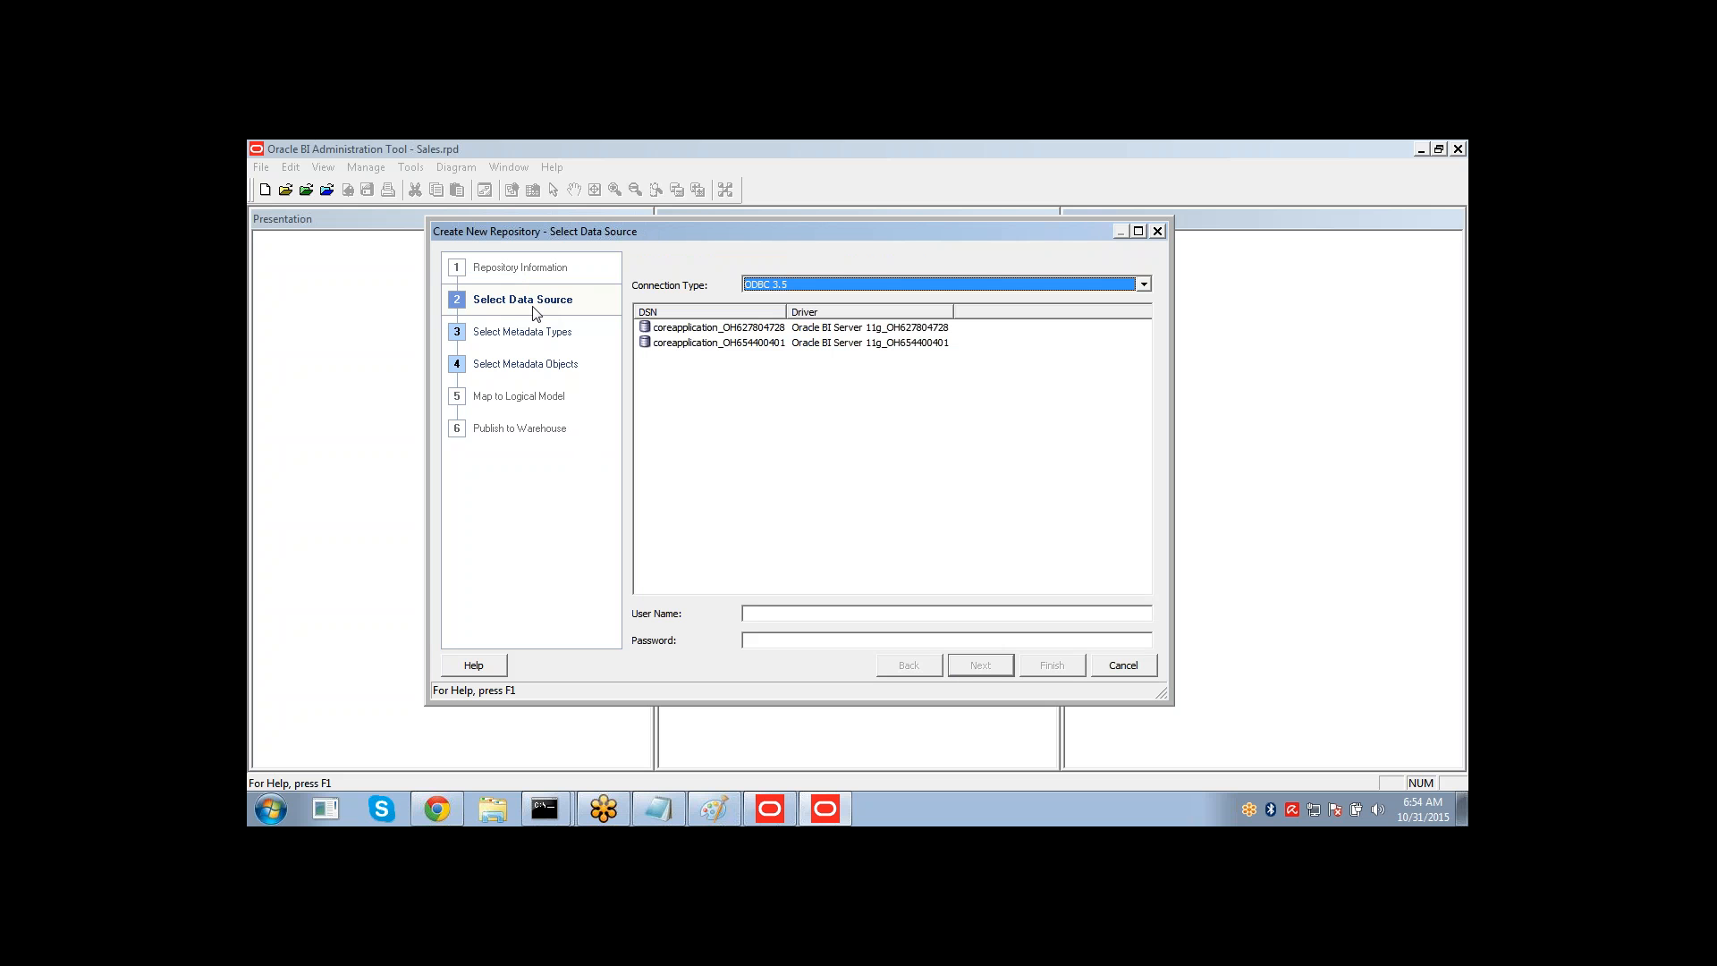
Set the data source connection type to OCI 10g/11g.
left_click(774, 285)
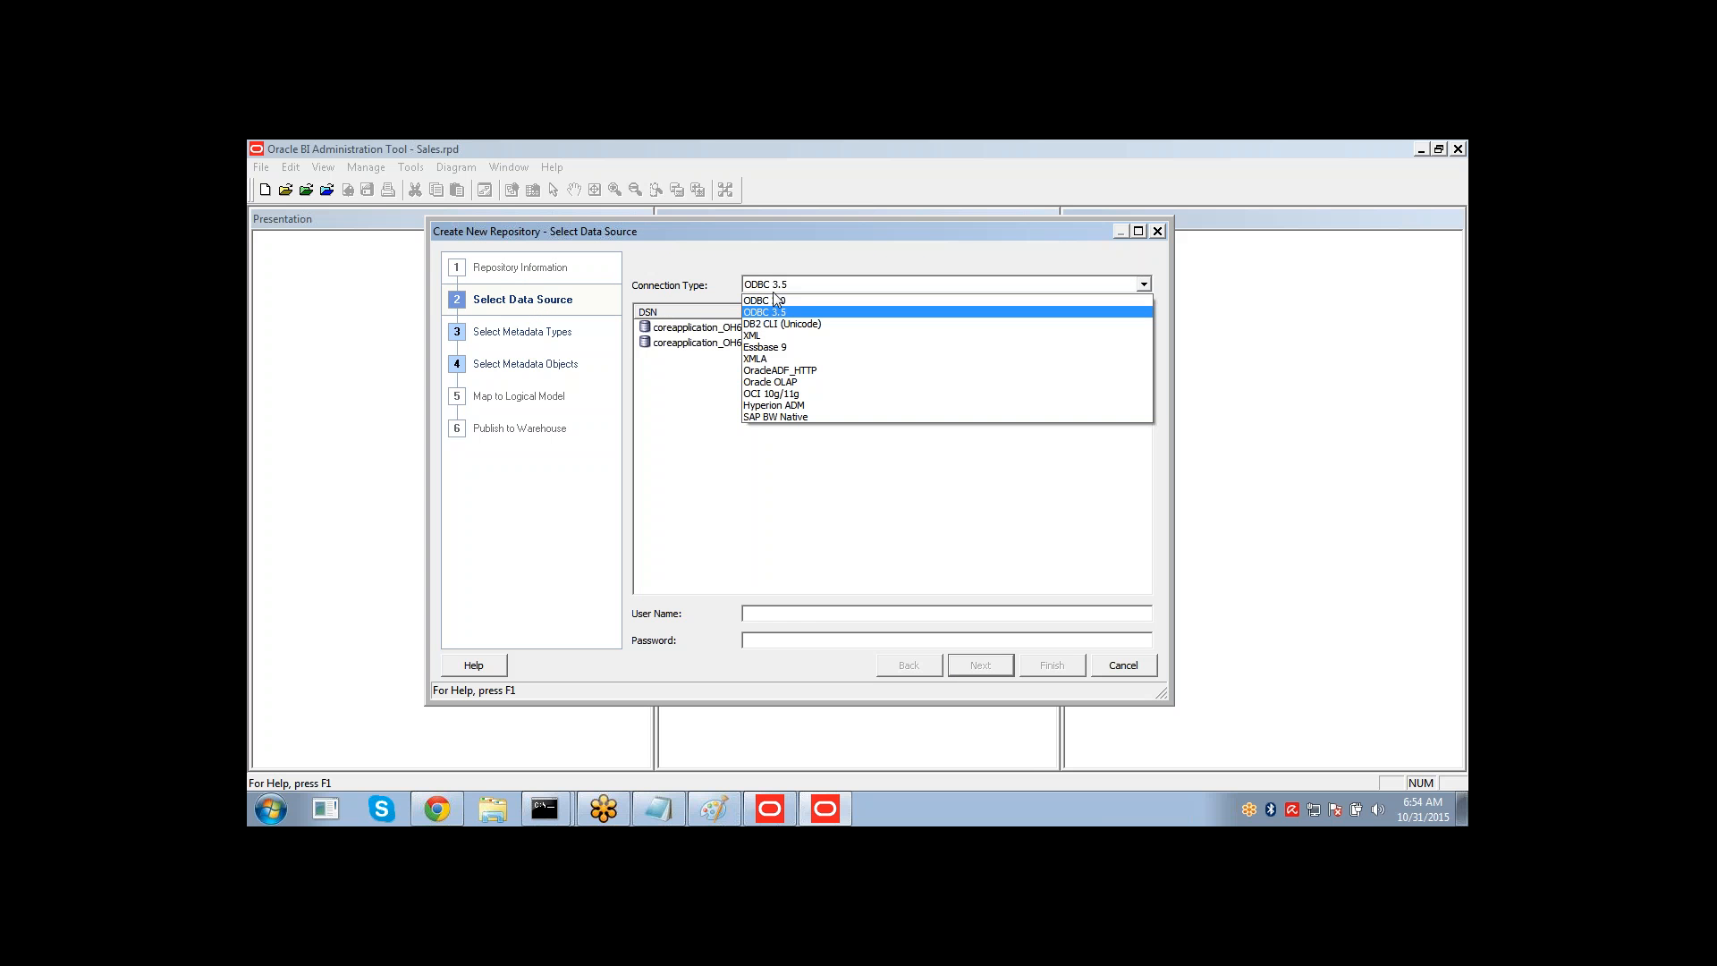
left_click(784, 393)
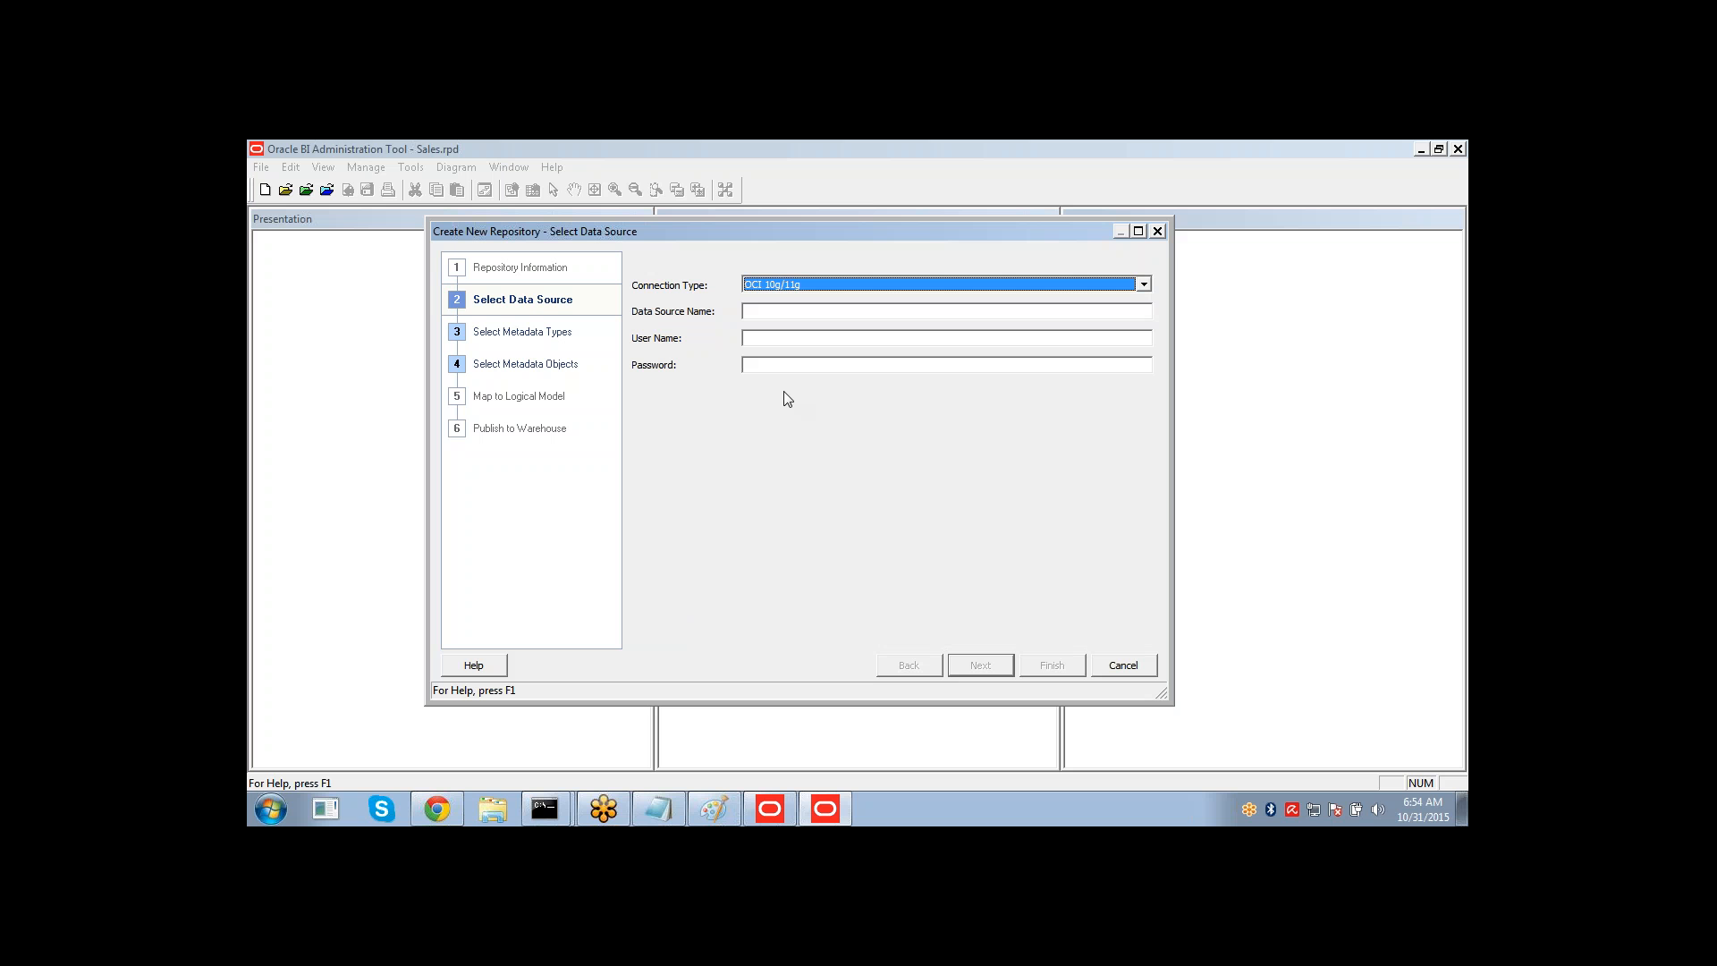
left_click(775, 309)
left_click(774, 284)
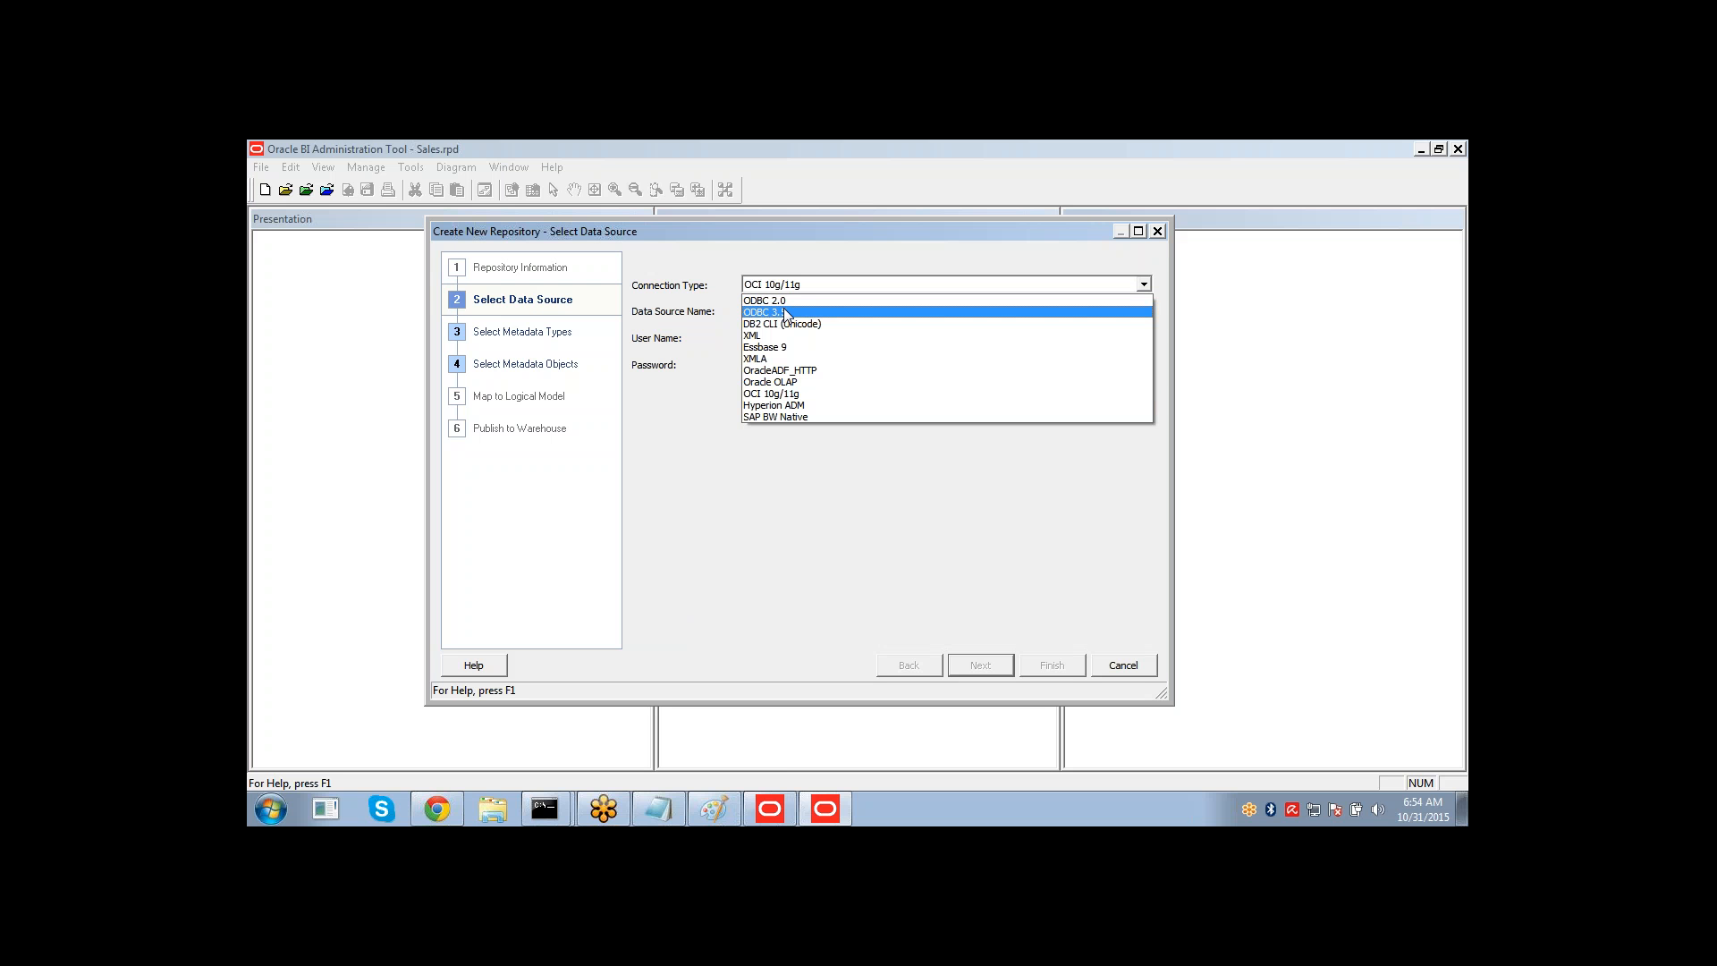
left_click(803, 394)
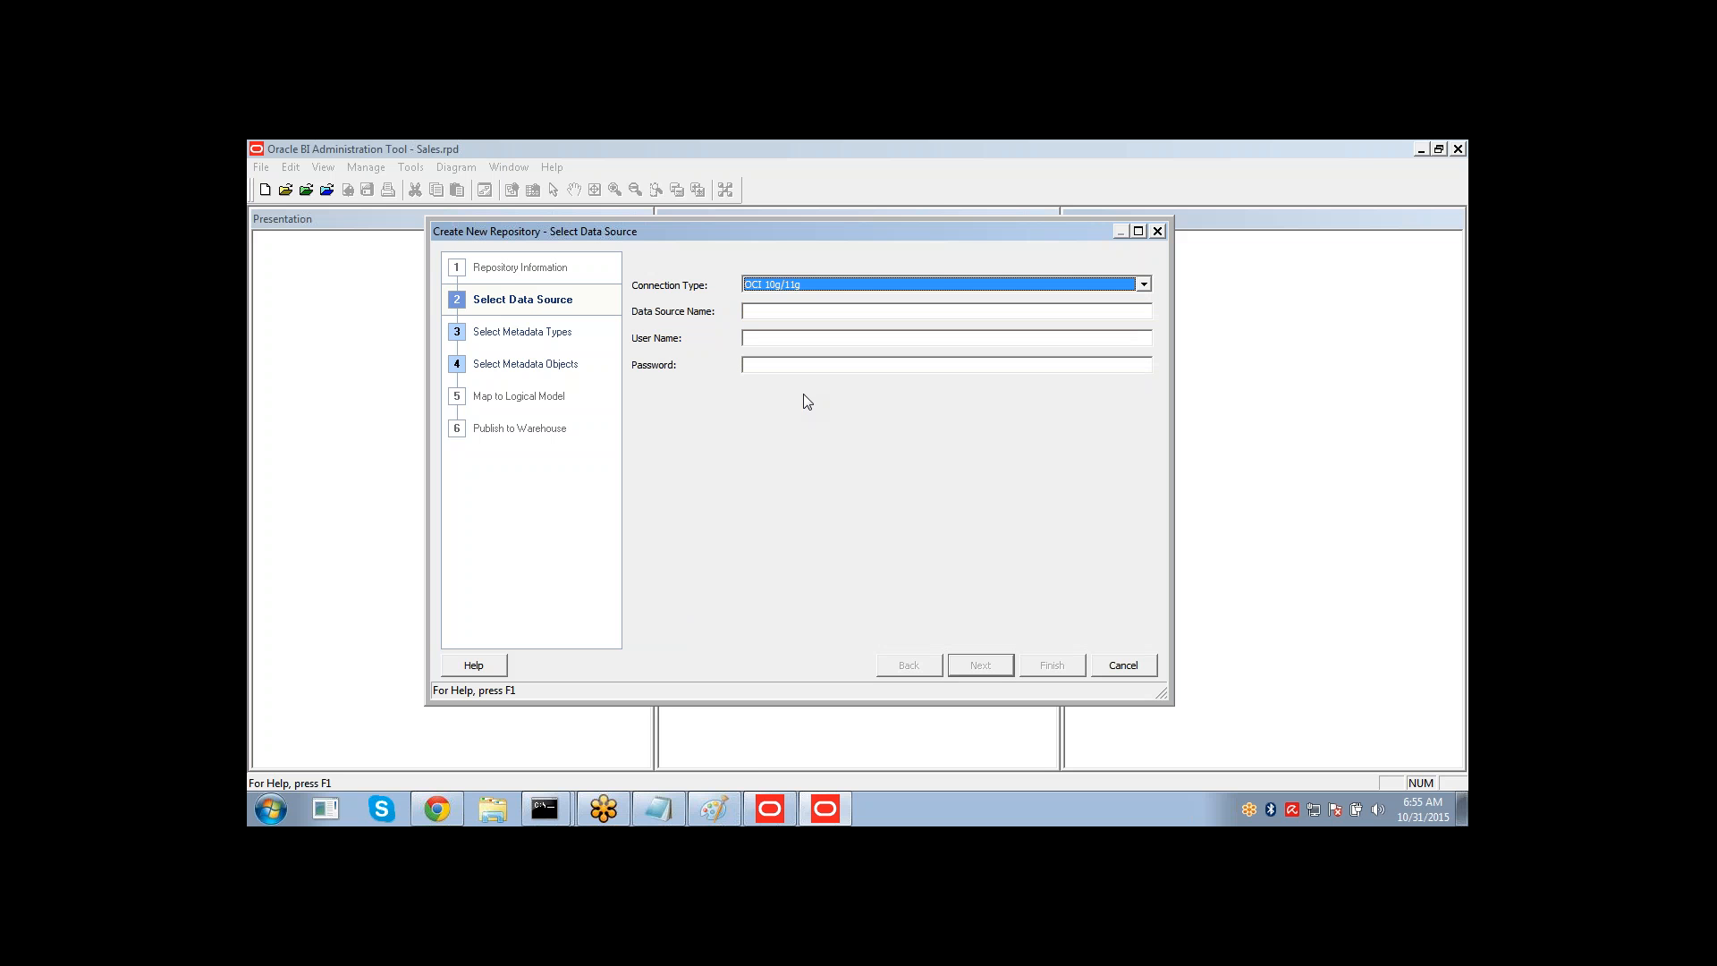
Enter data source name orcl, user name SH and the database password, then continue.
left_click(849, 312)
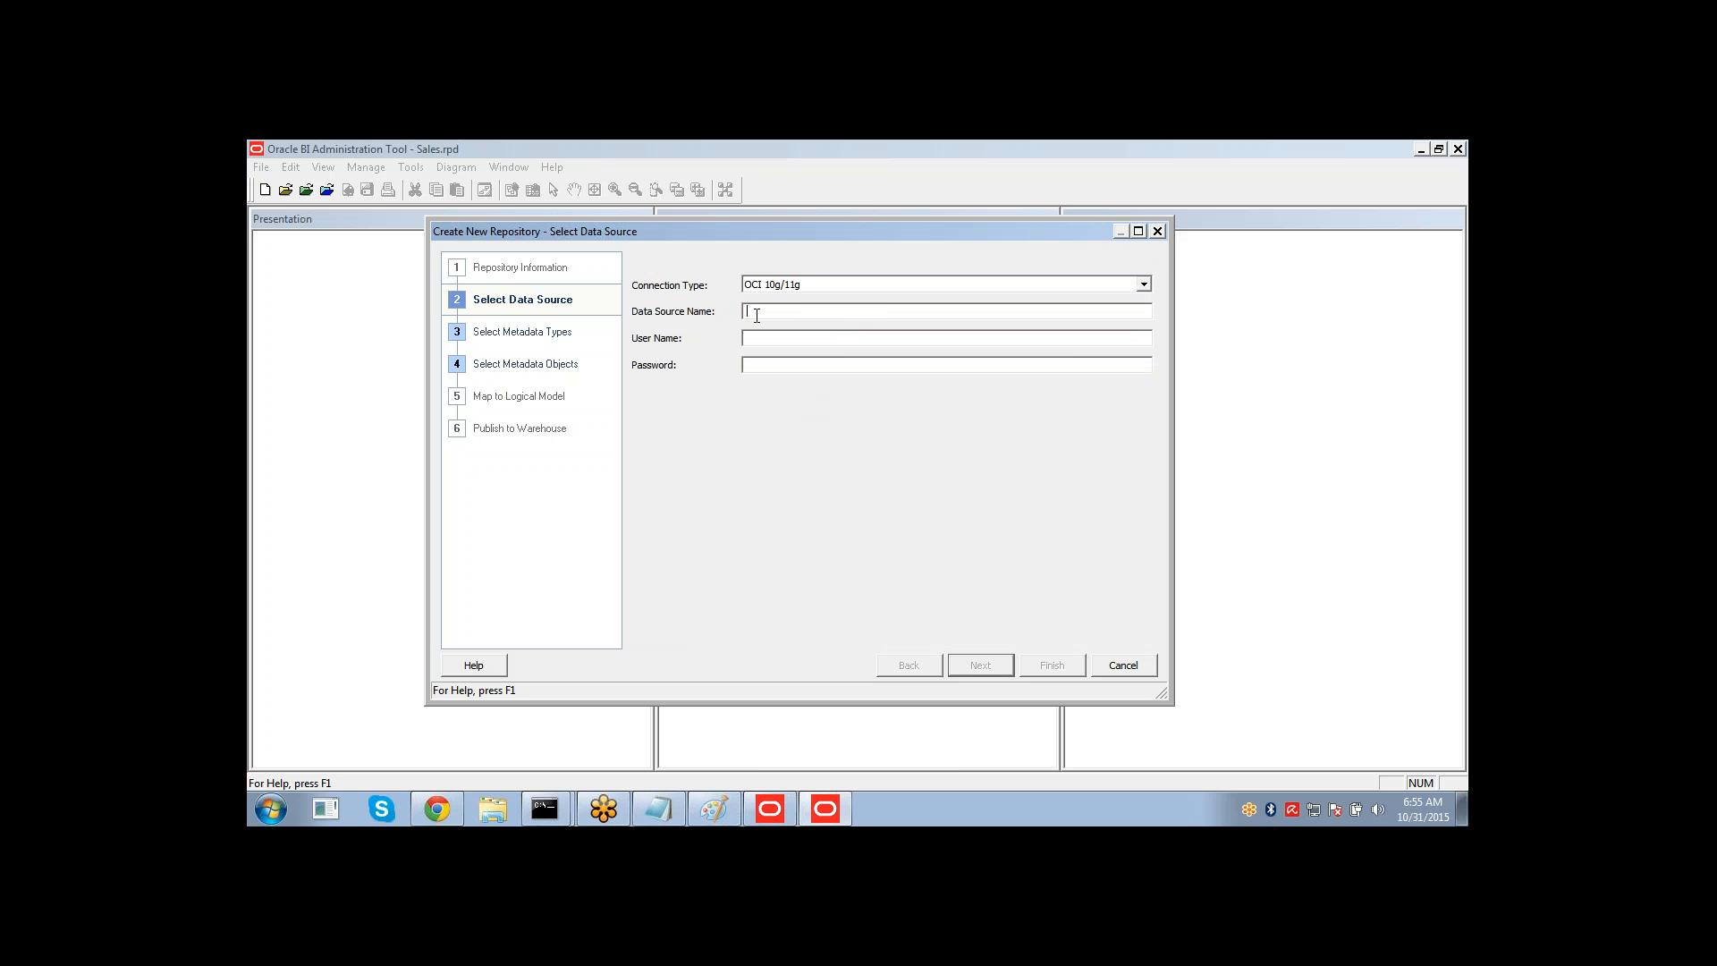
type("or")
type("SH")
left_click(956, 666)
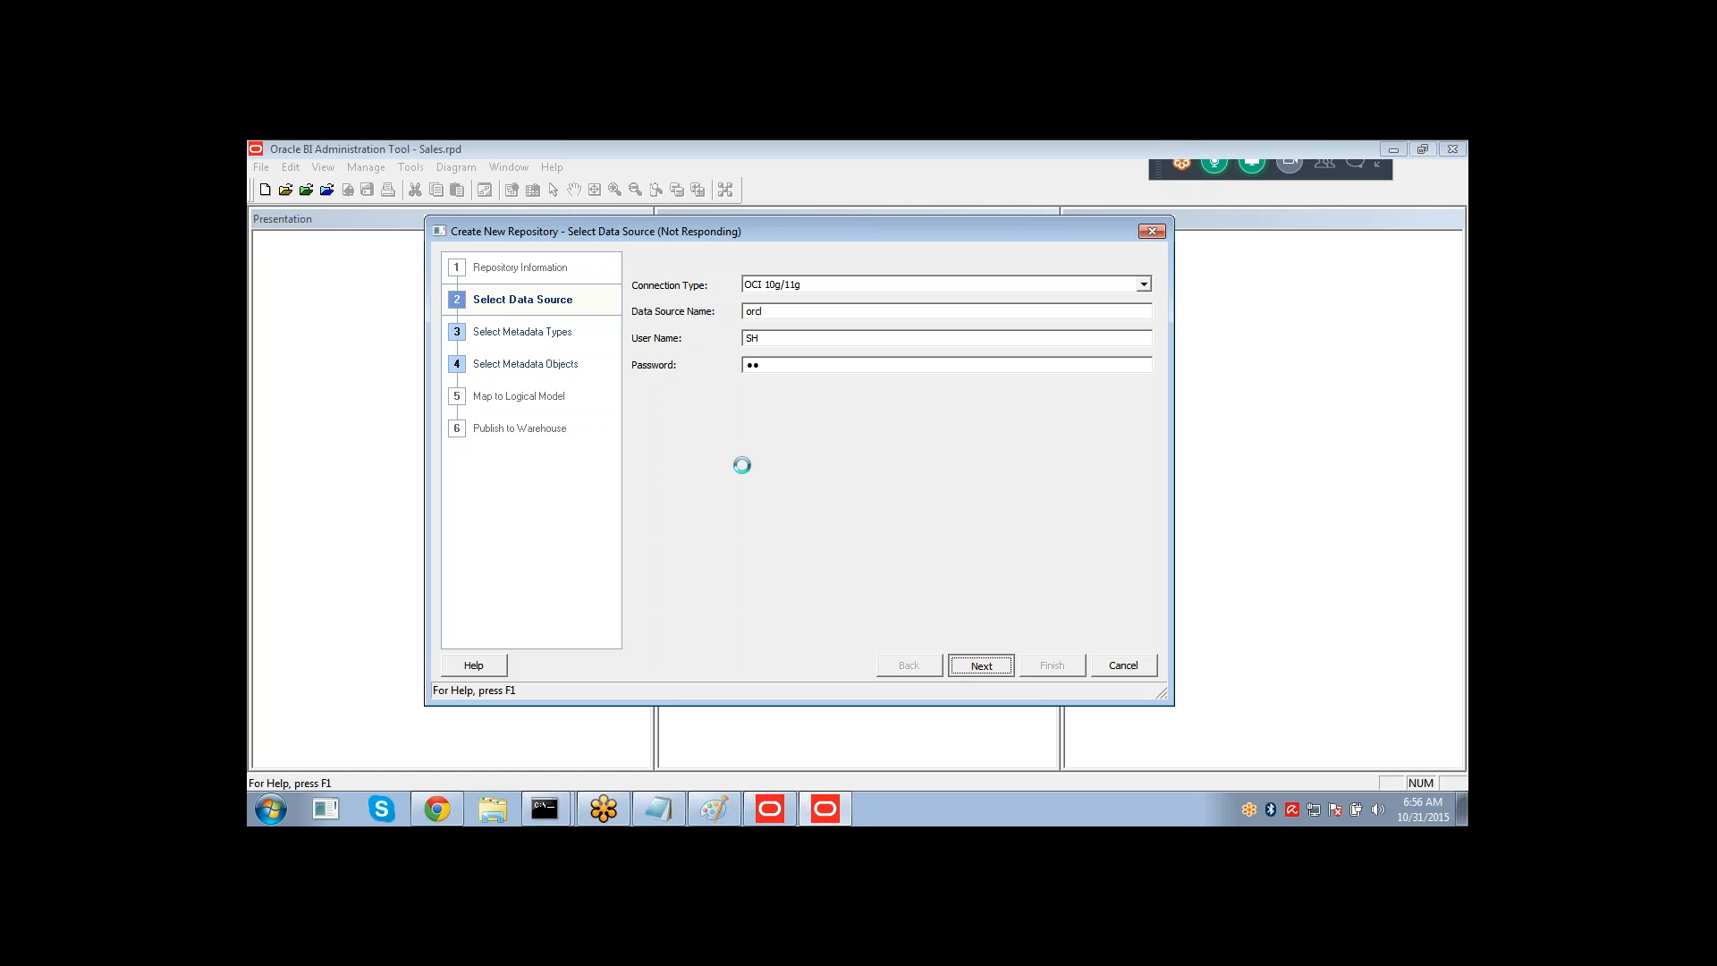
left_click(1381, 165)
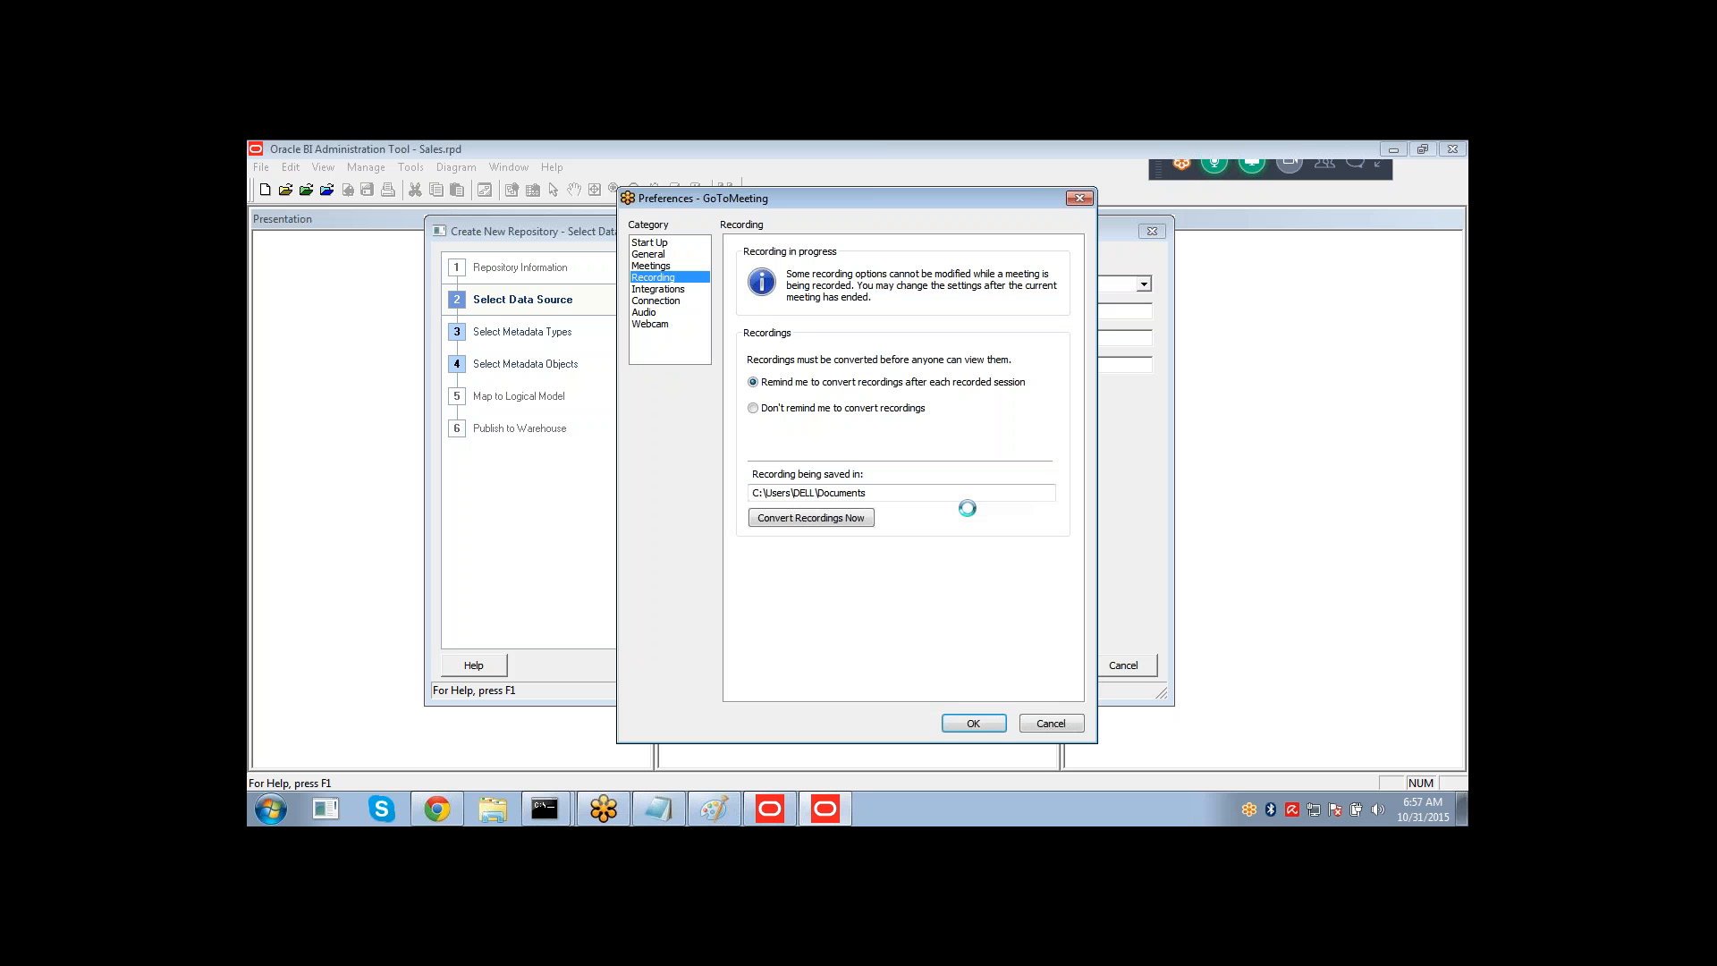
left_click(1037, 722)
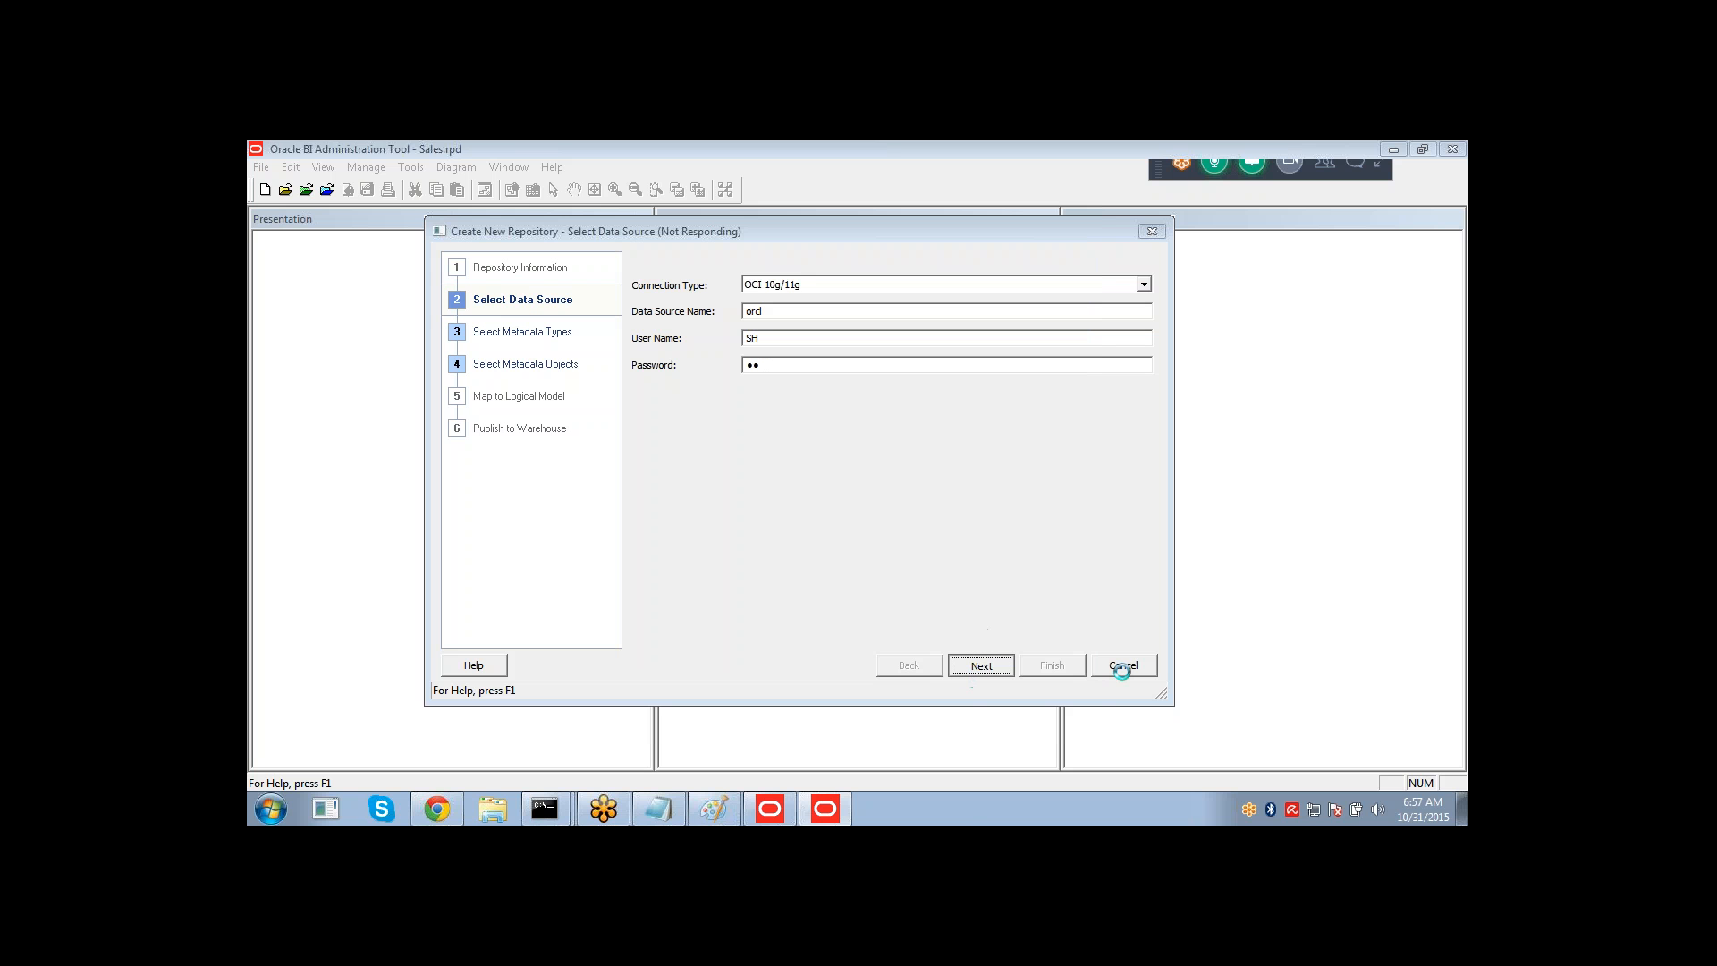
right_click(971, 803)
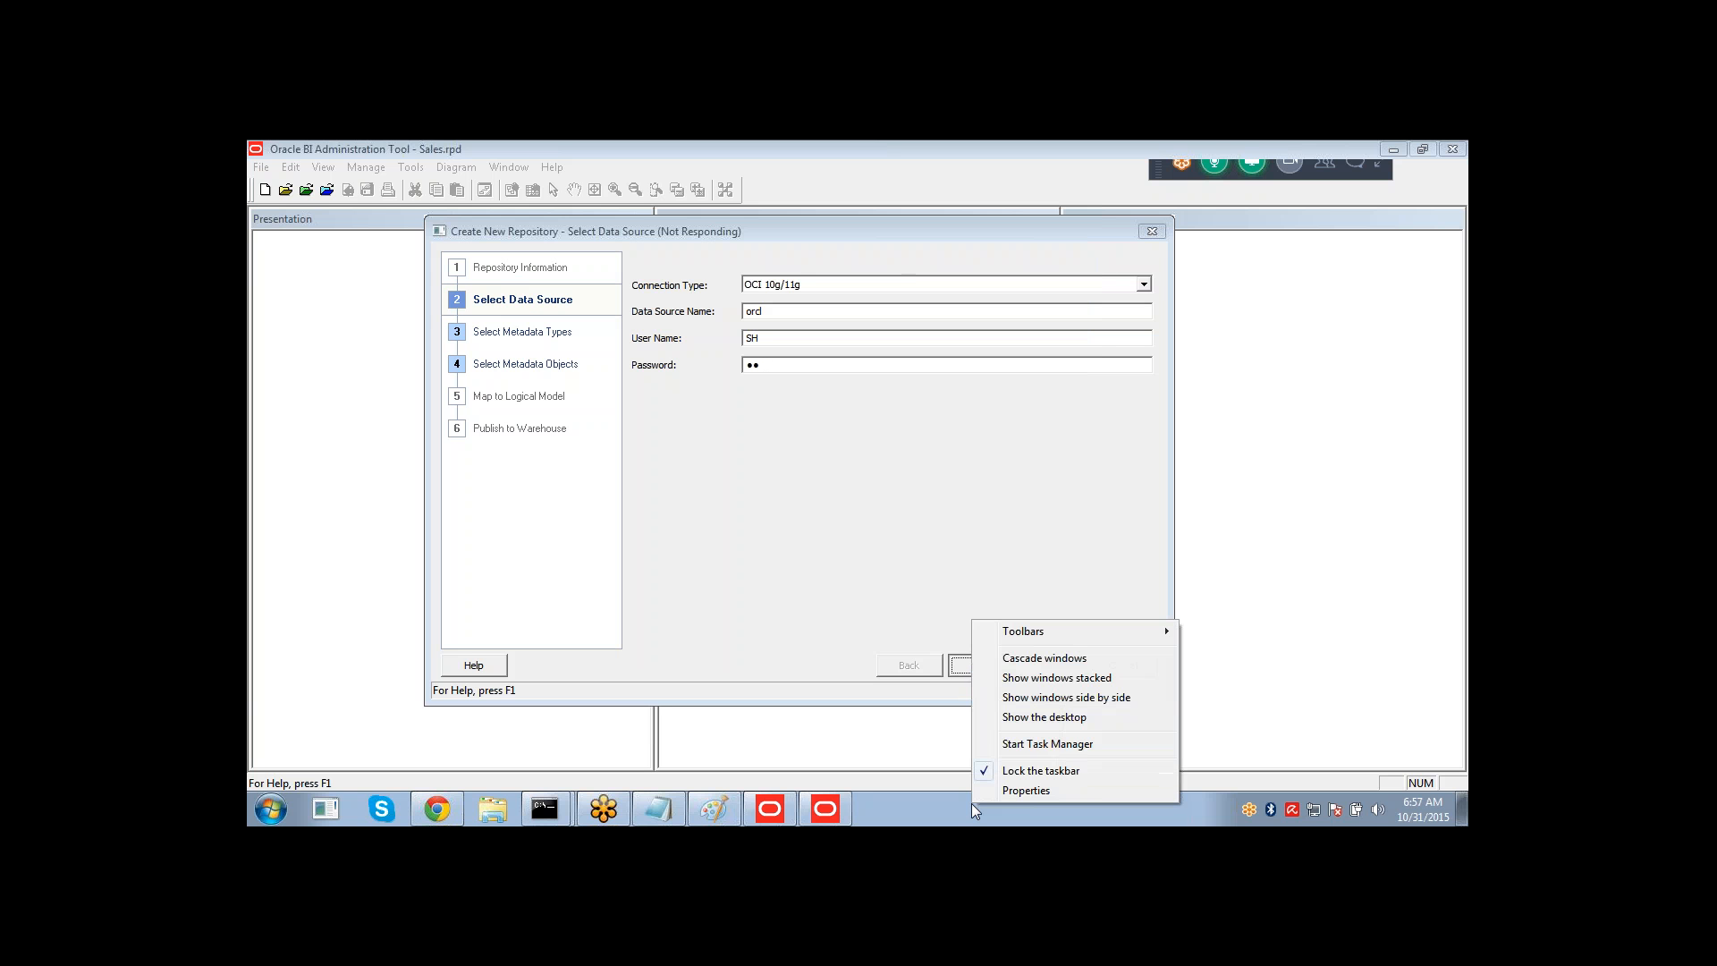
left_click(1042, 743)
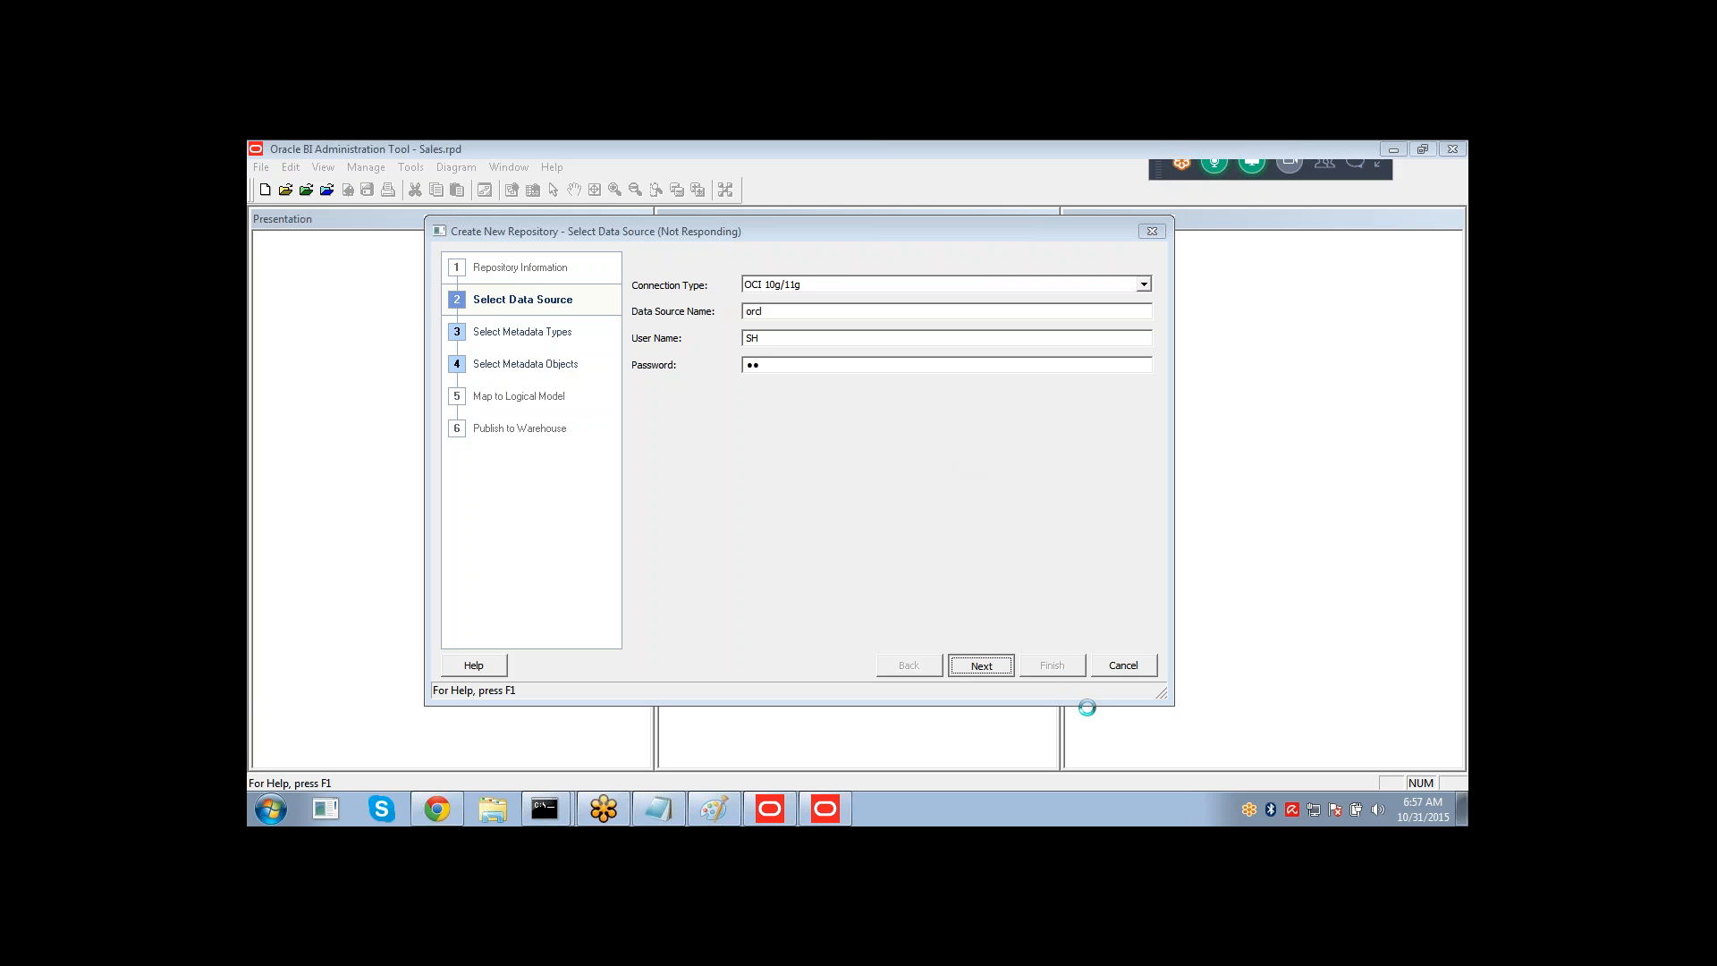
left_click(1129, 664)
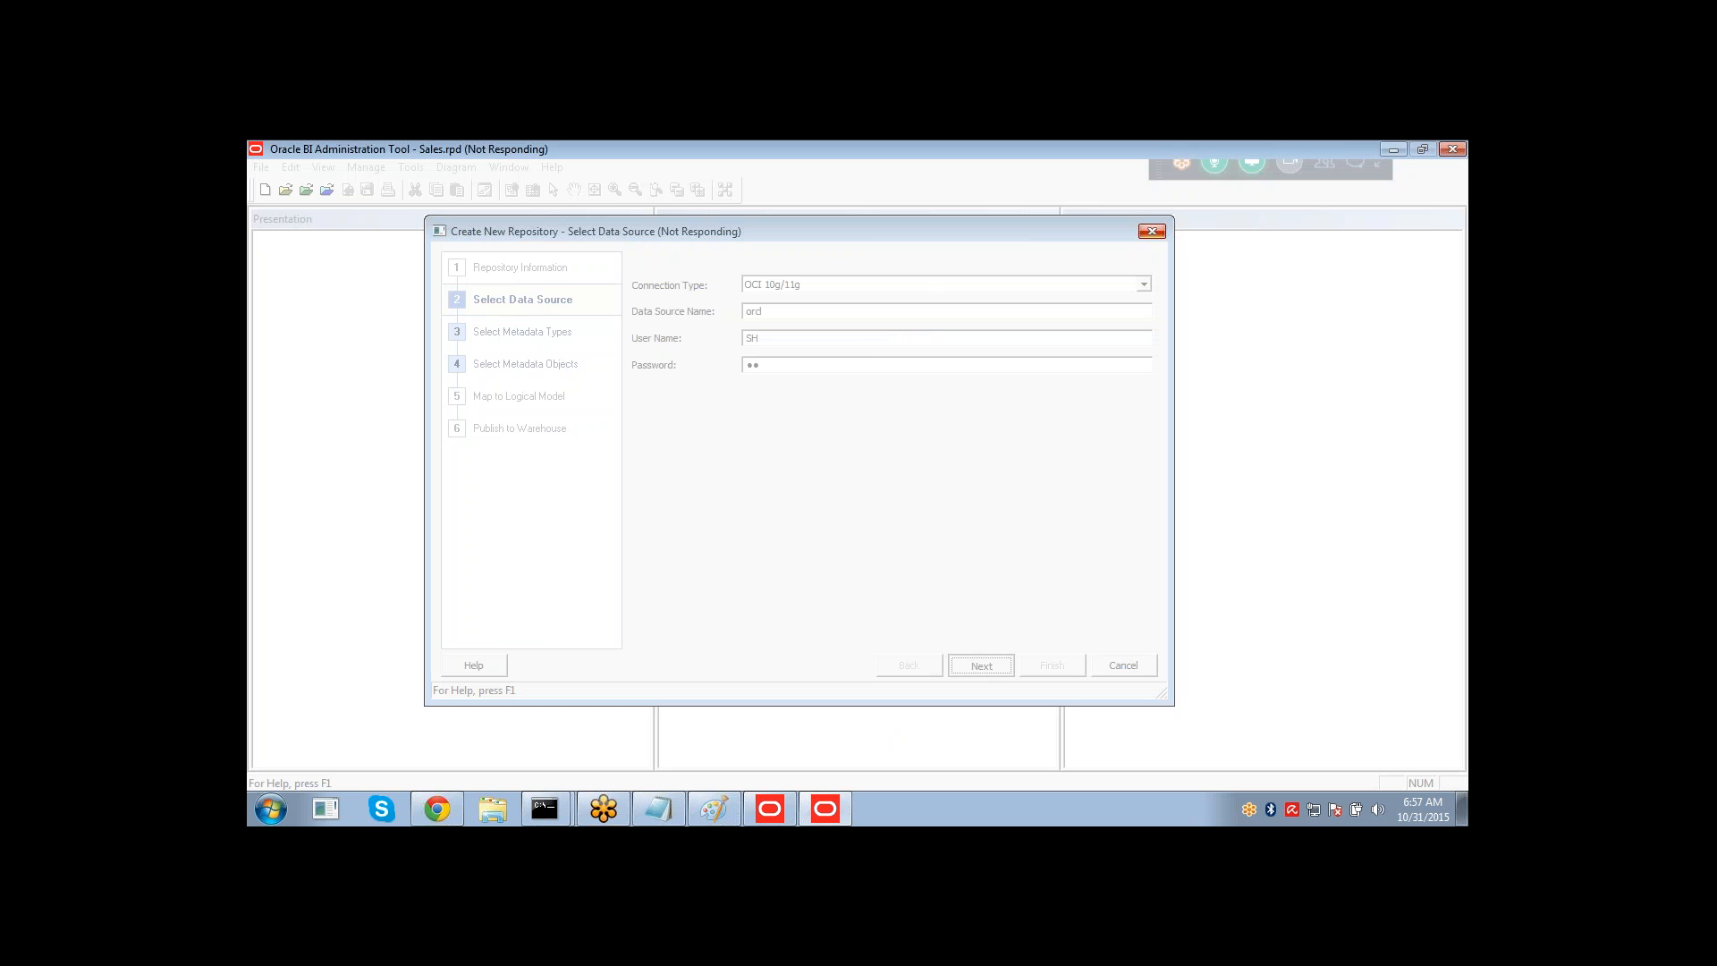
left_click(1152, 233)
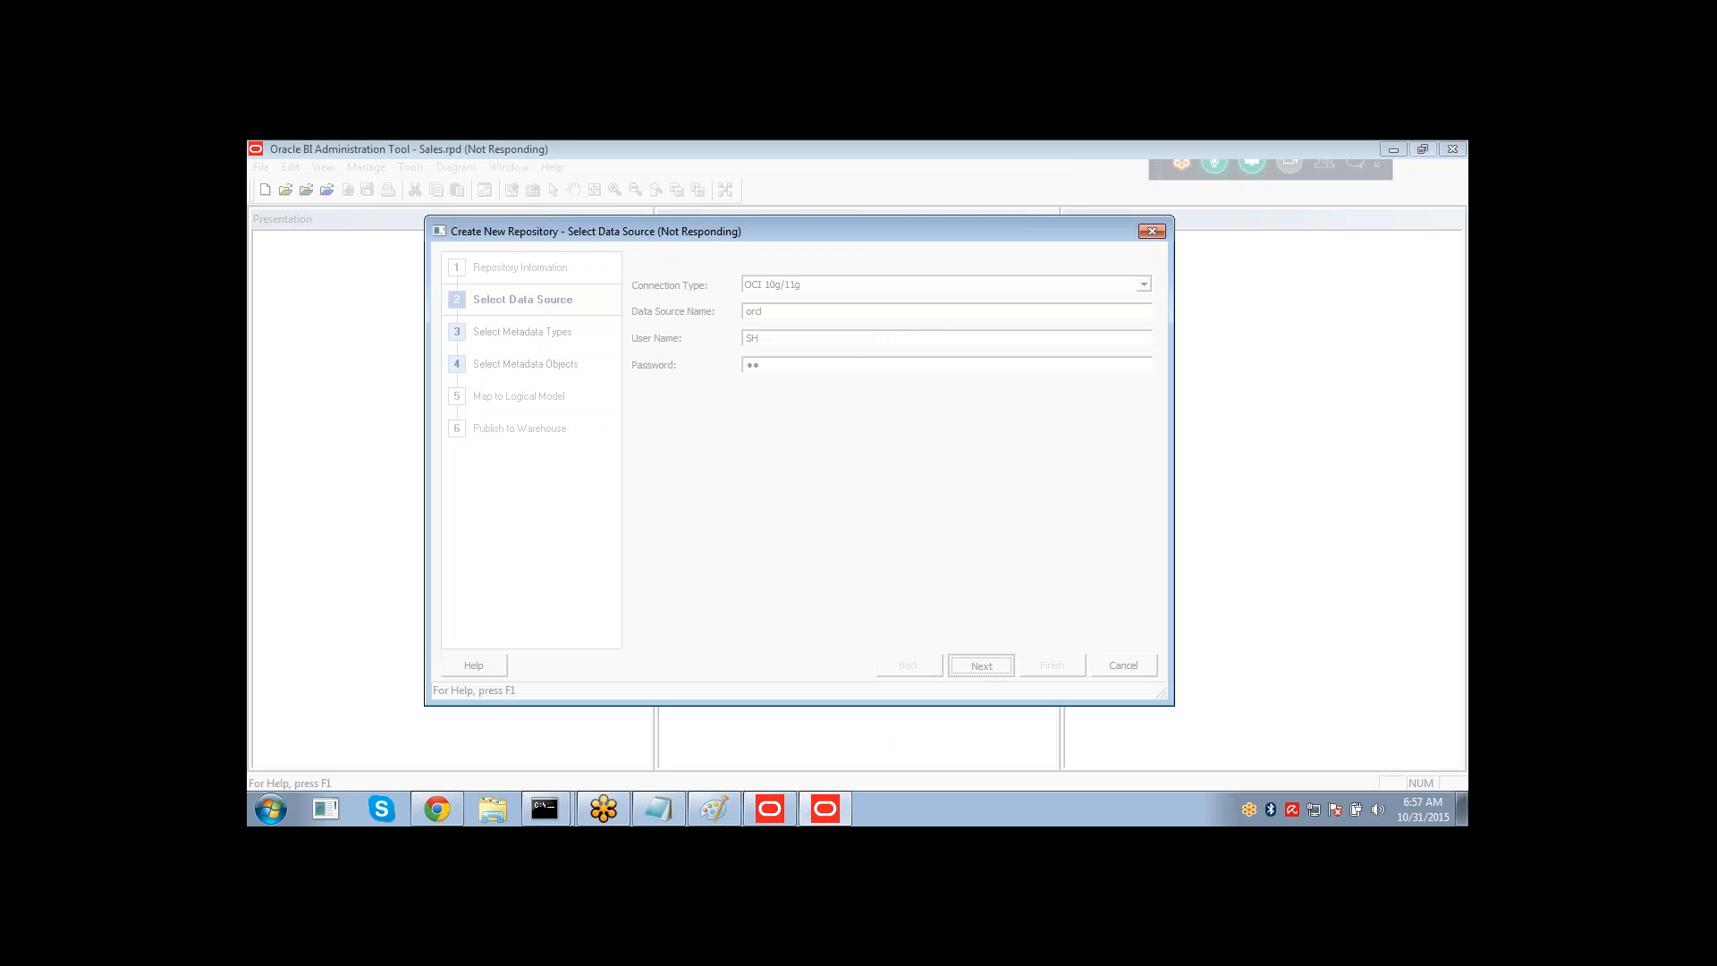
right_click(894, 804)
left_click(956, 748)
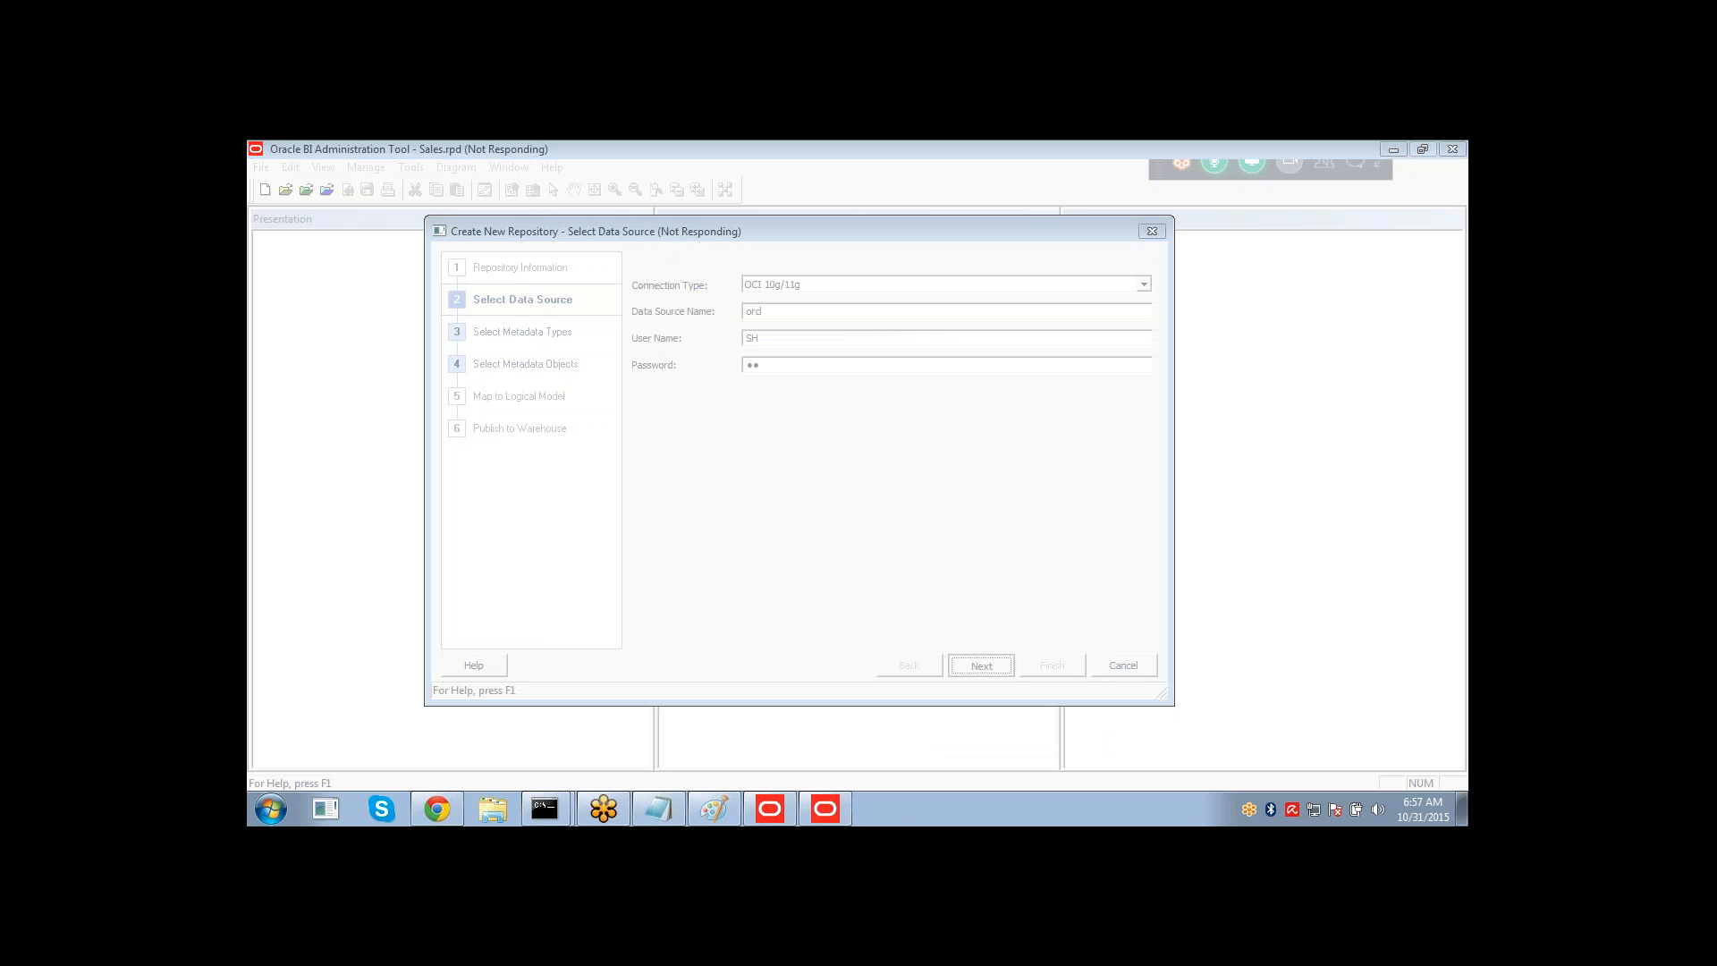
left_click(438, 808)
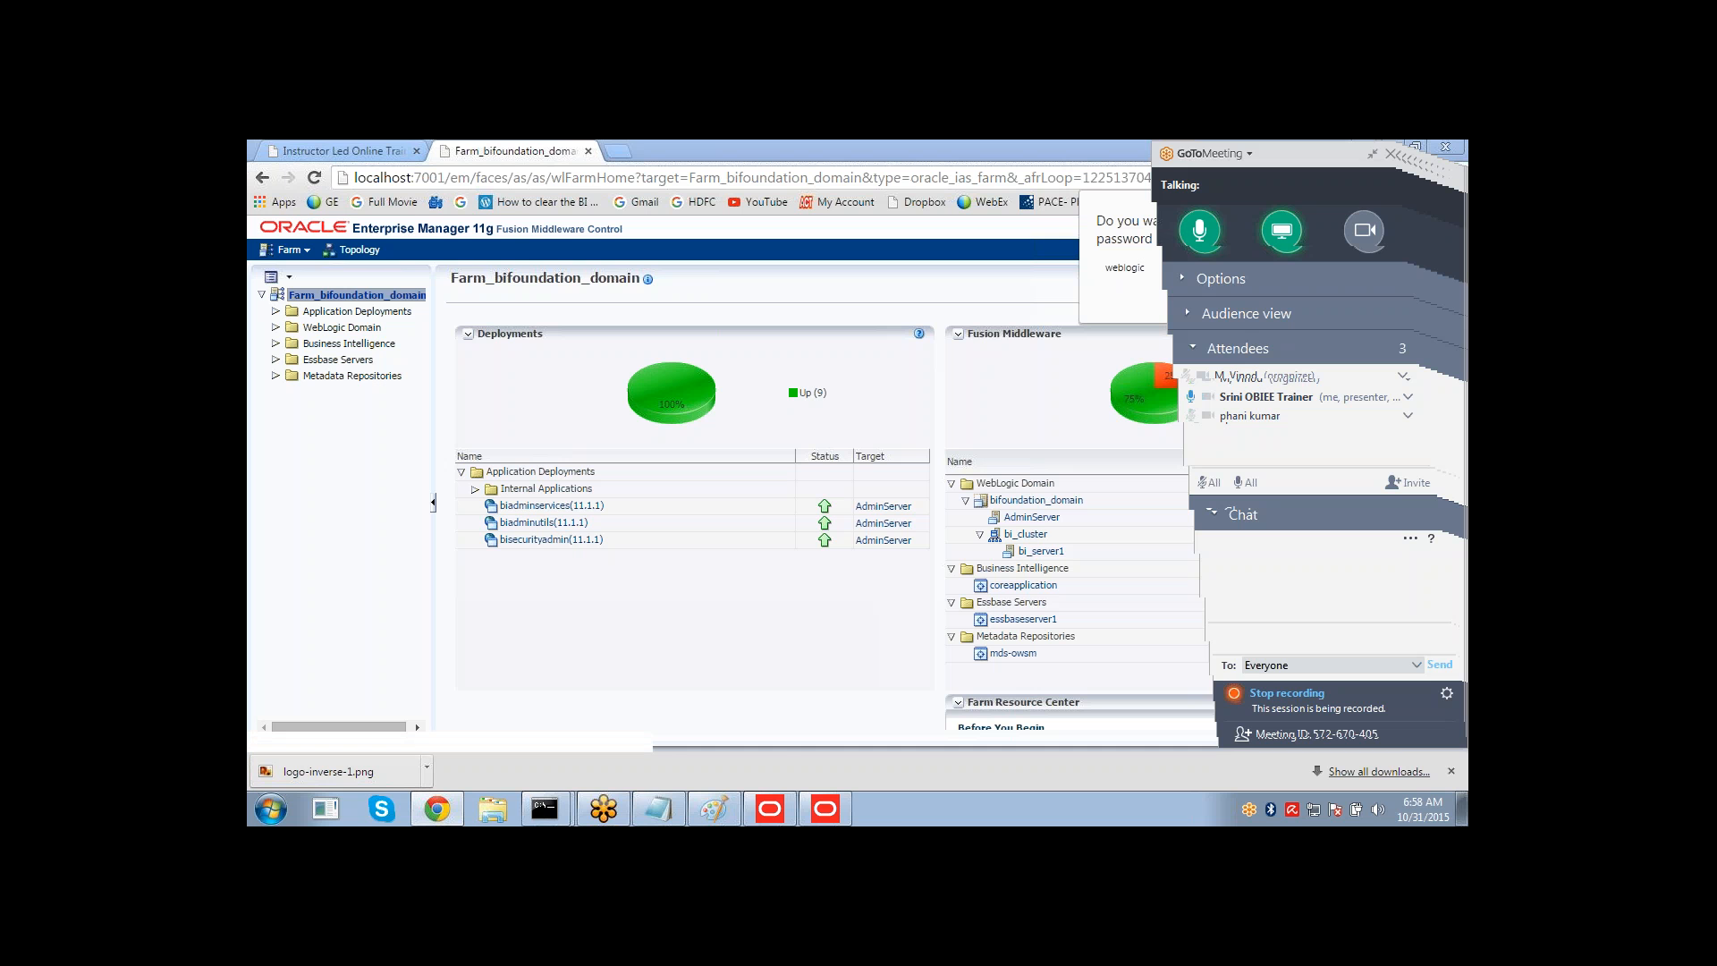
left_click(558, 806)
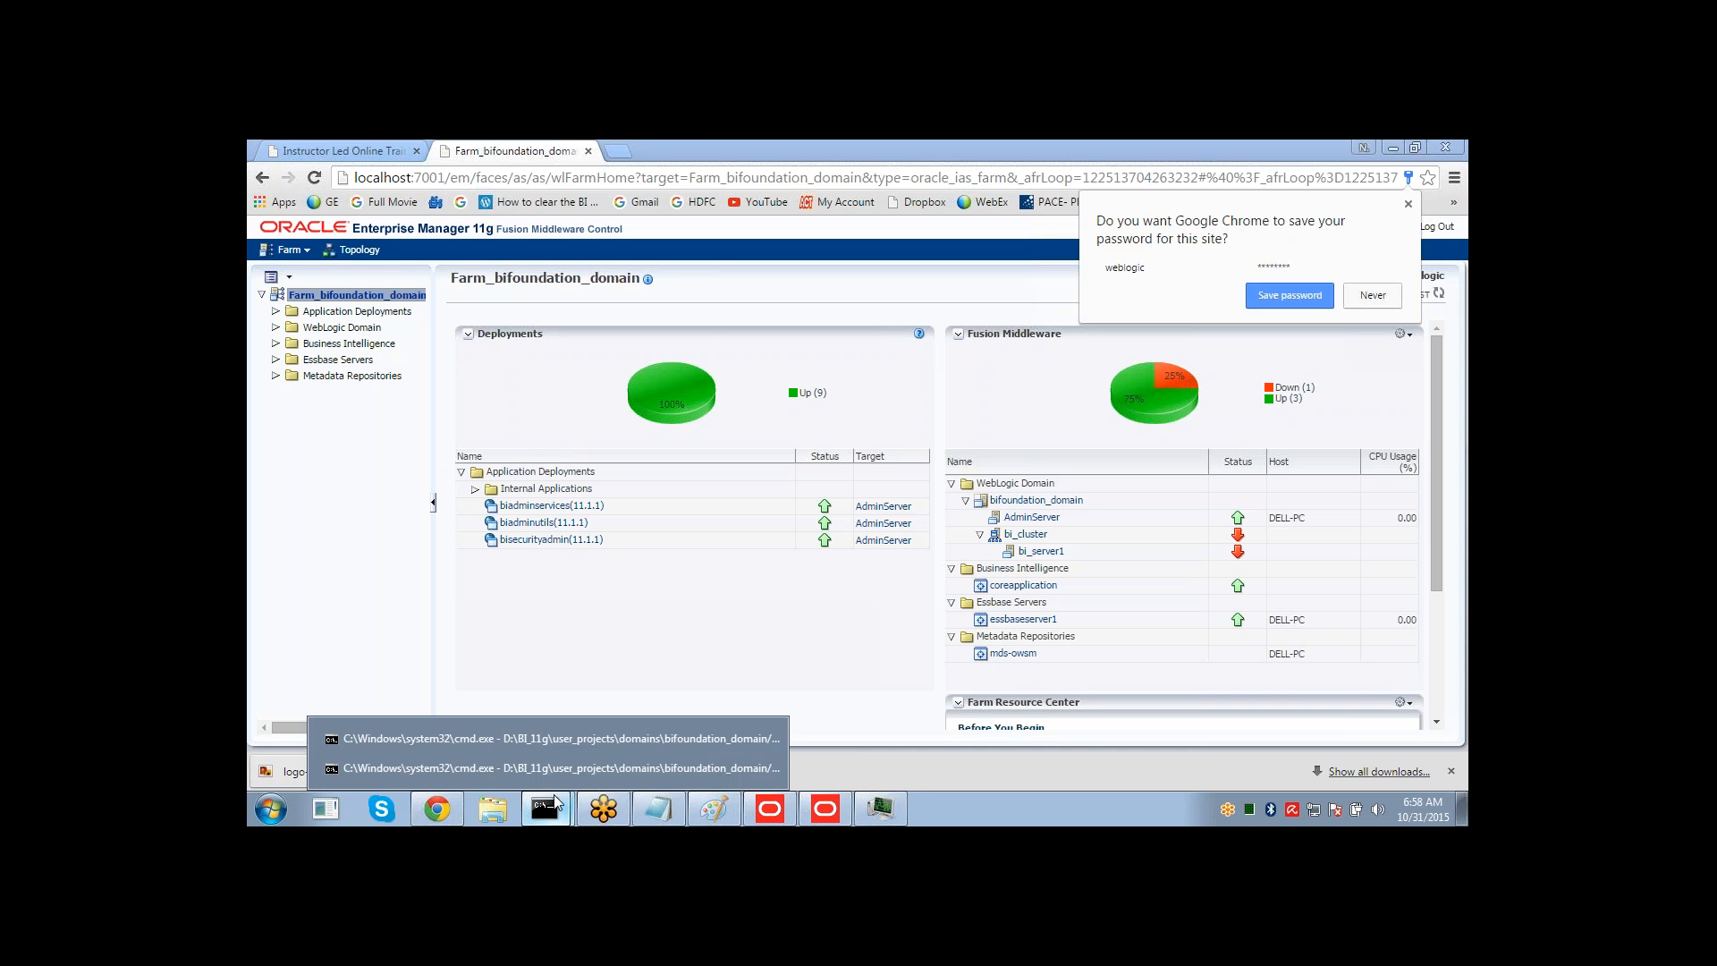
left_click(545, 768)
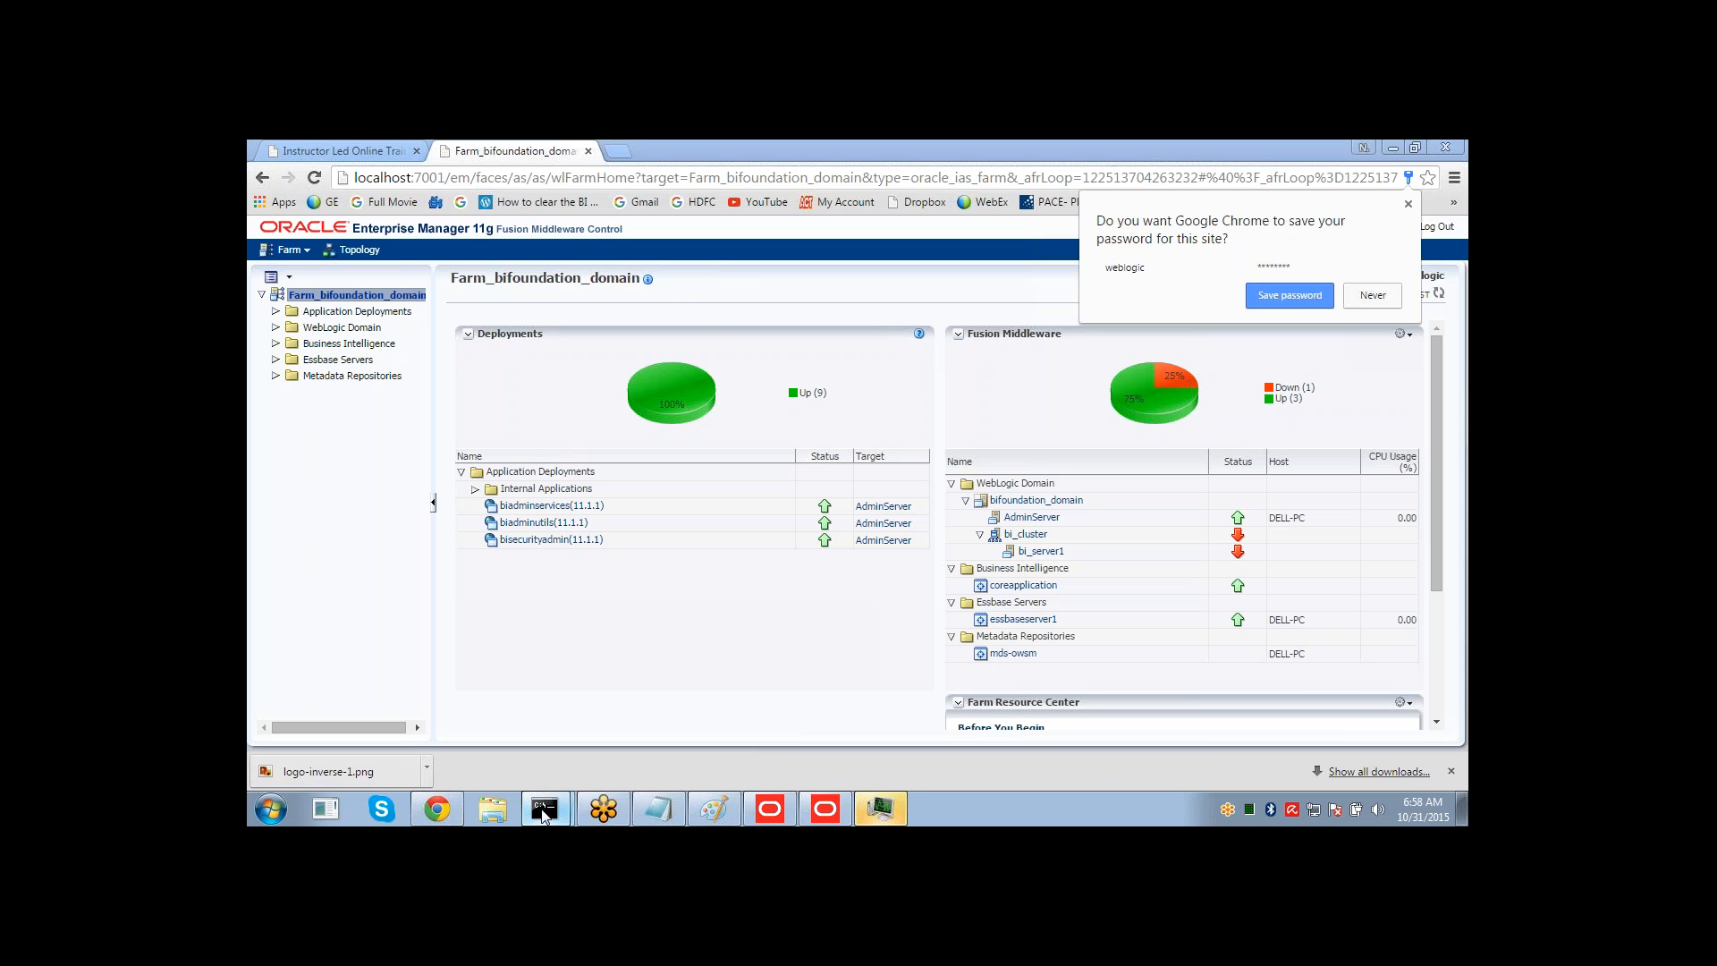
left_click(546, 811)
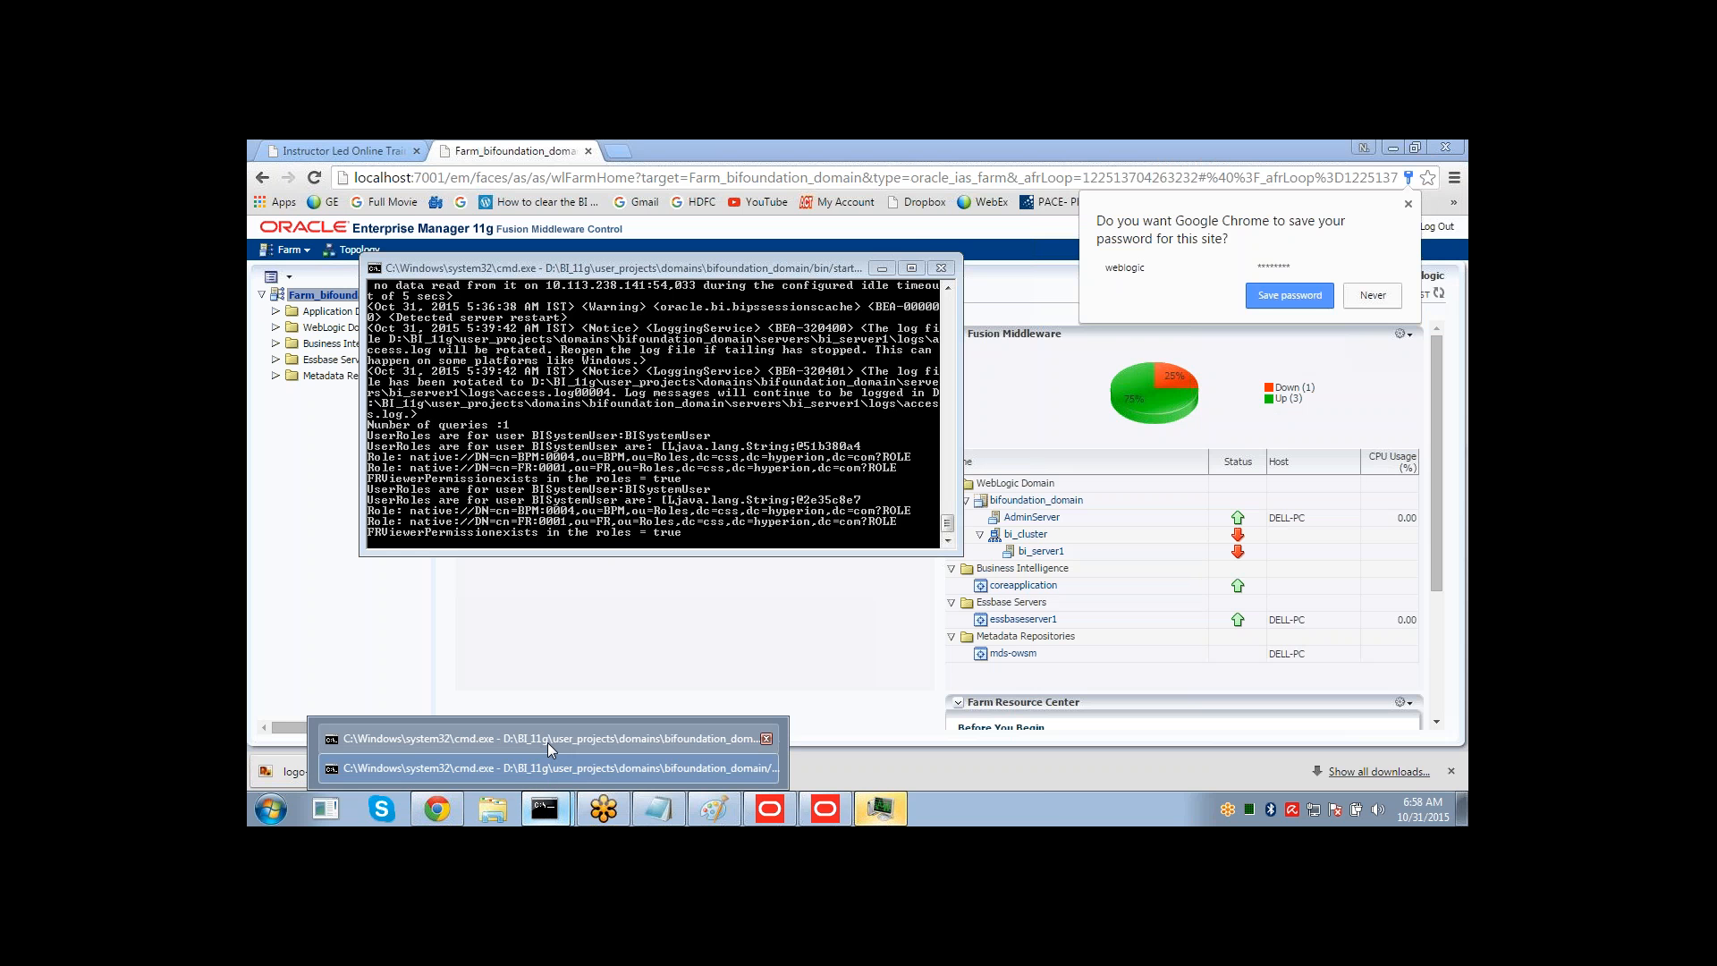
left_click(547, 743)
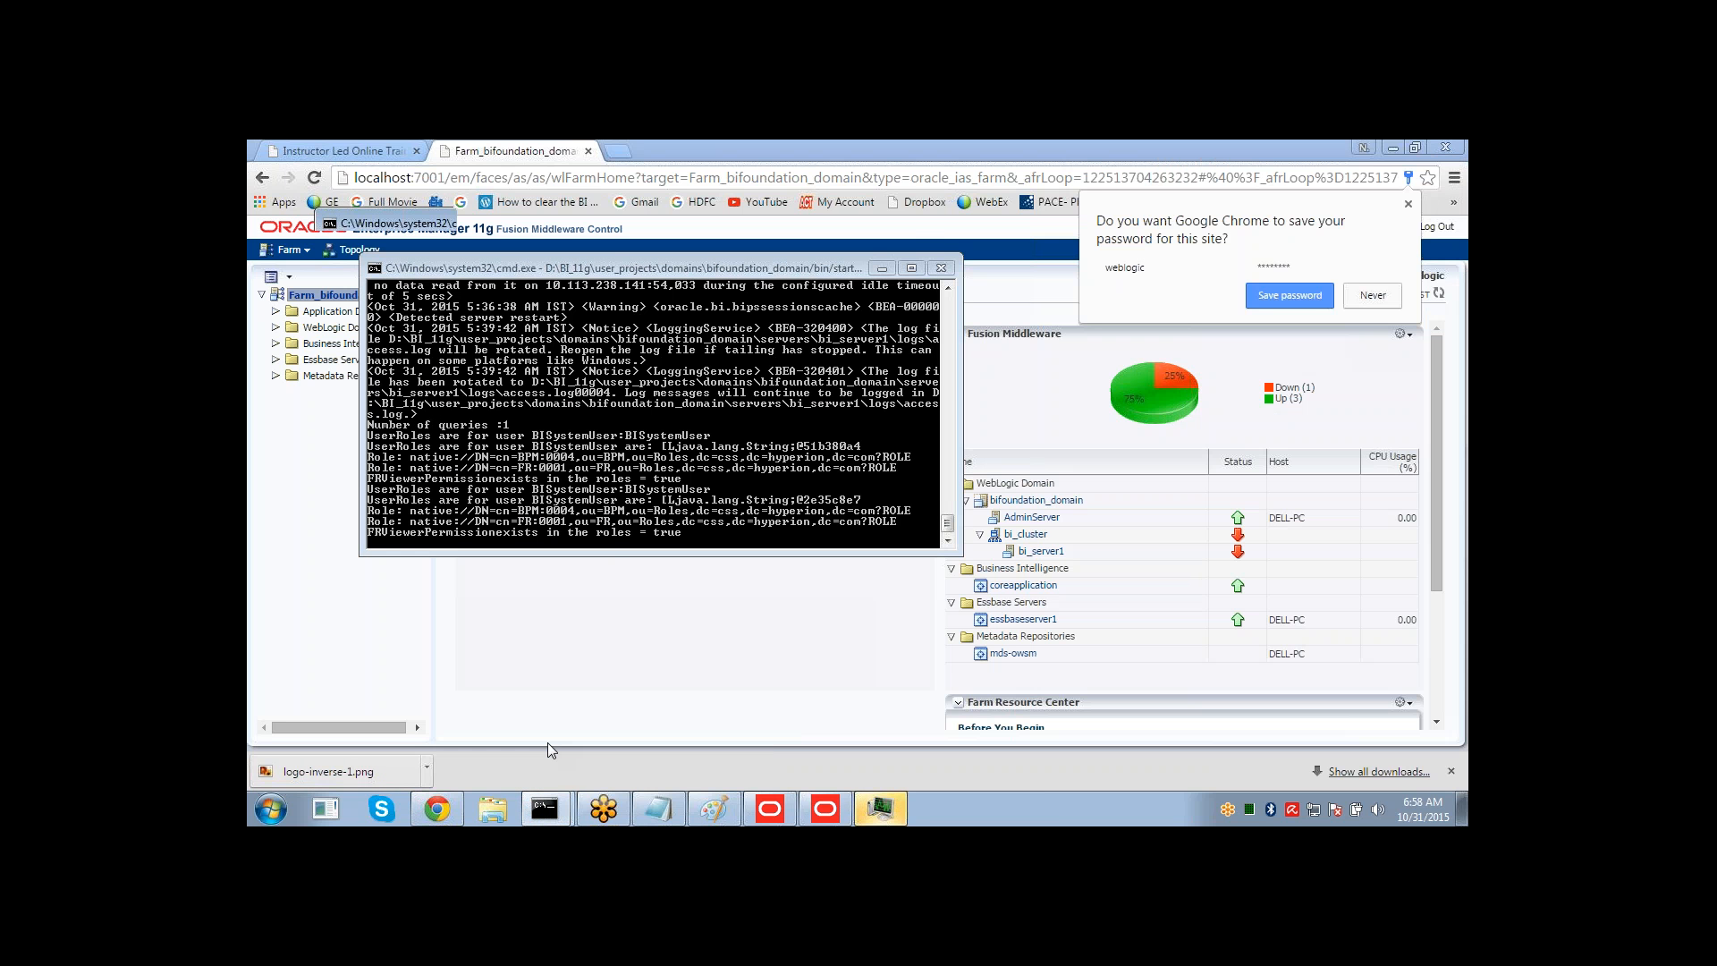
Run Stop BI Services from the Oracle Business Intelligence program folder.
key("super")
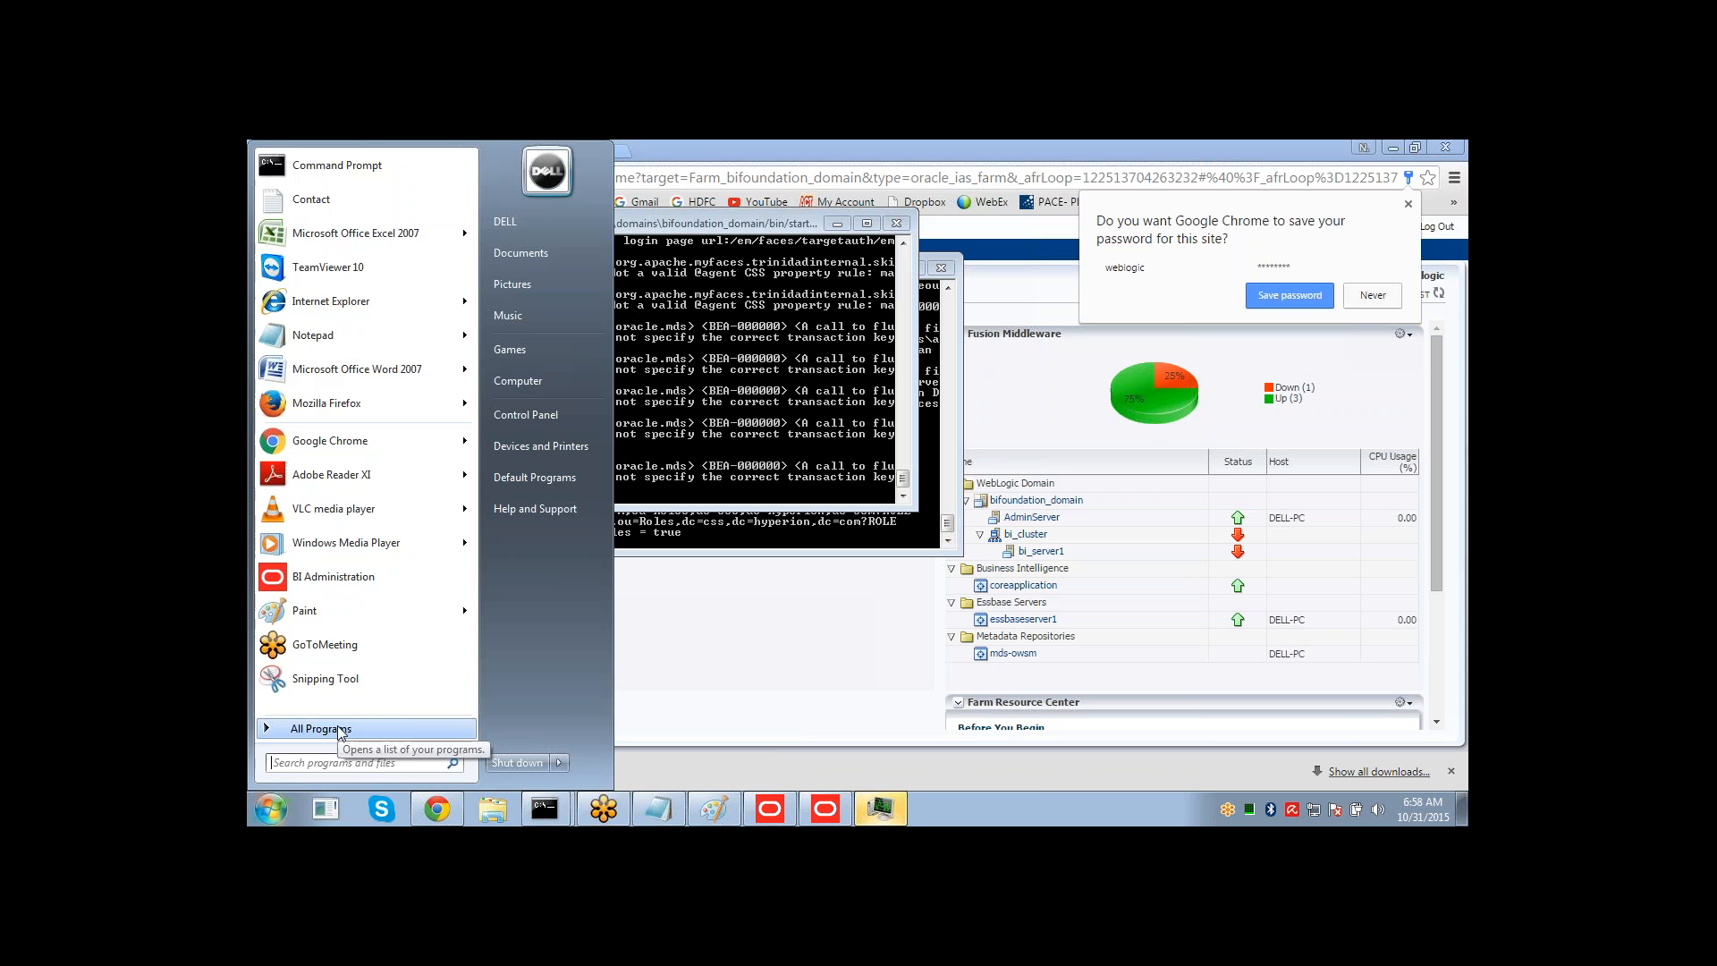
left_click(359, 727)
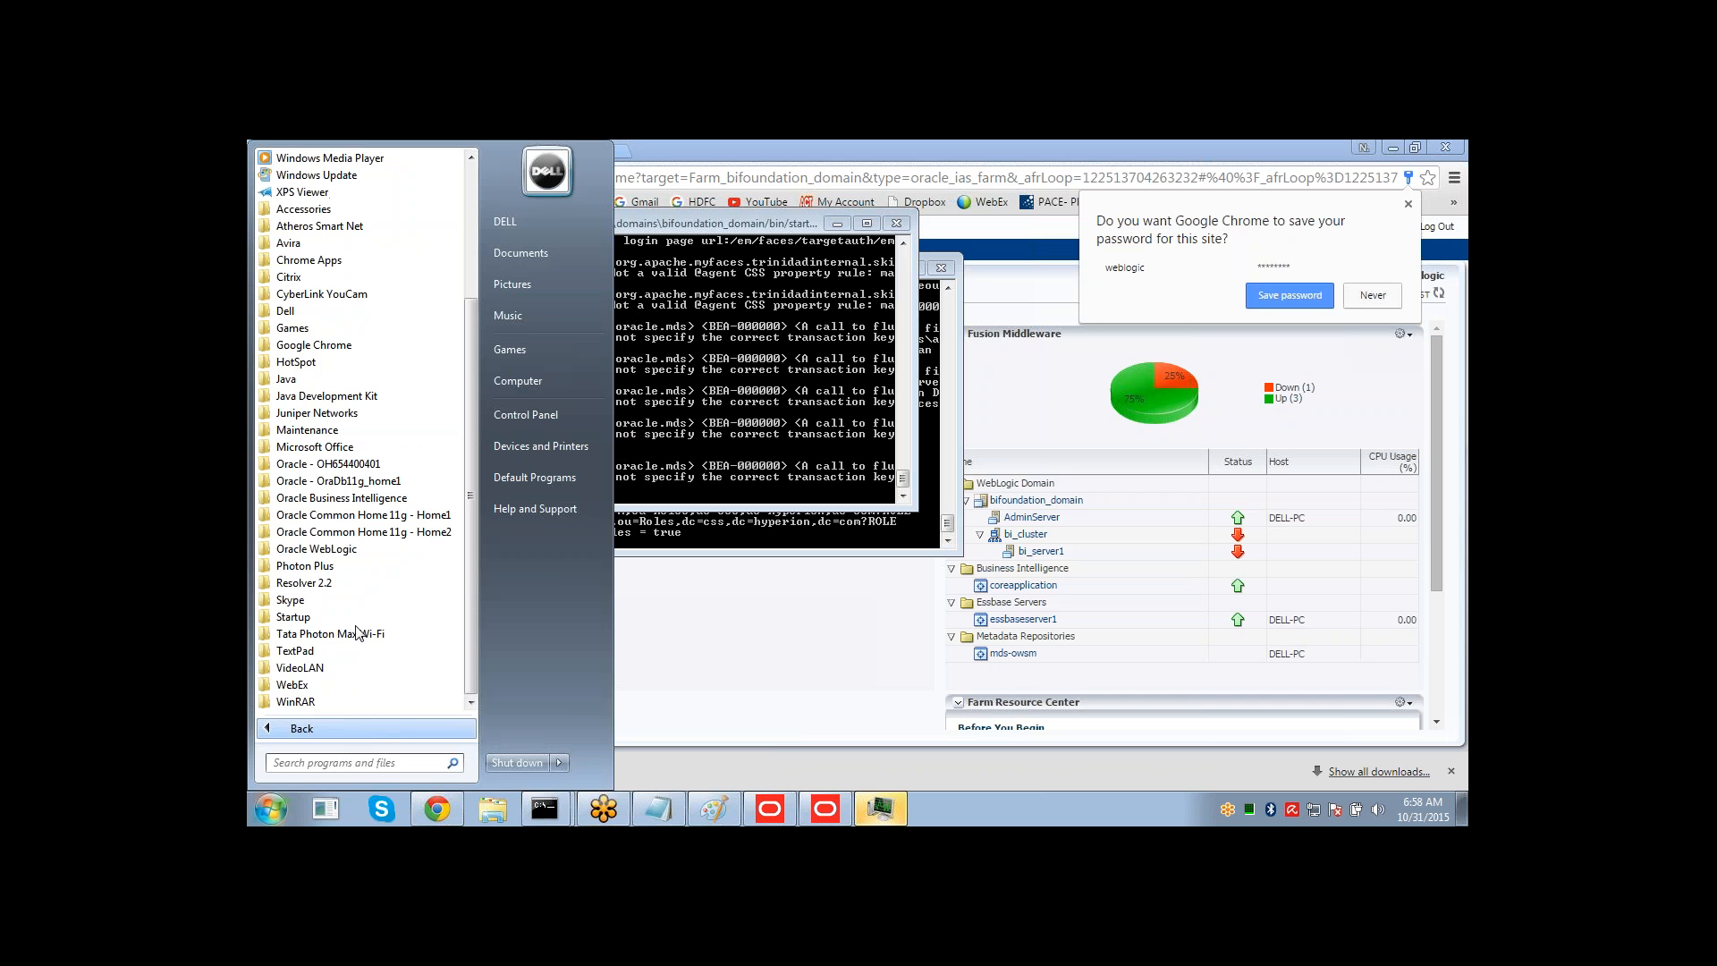
left_click(367, 498)
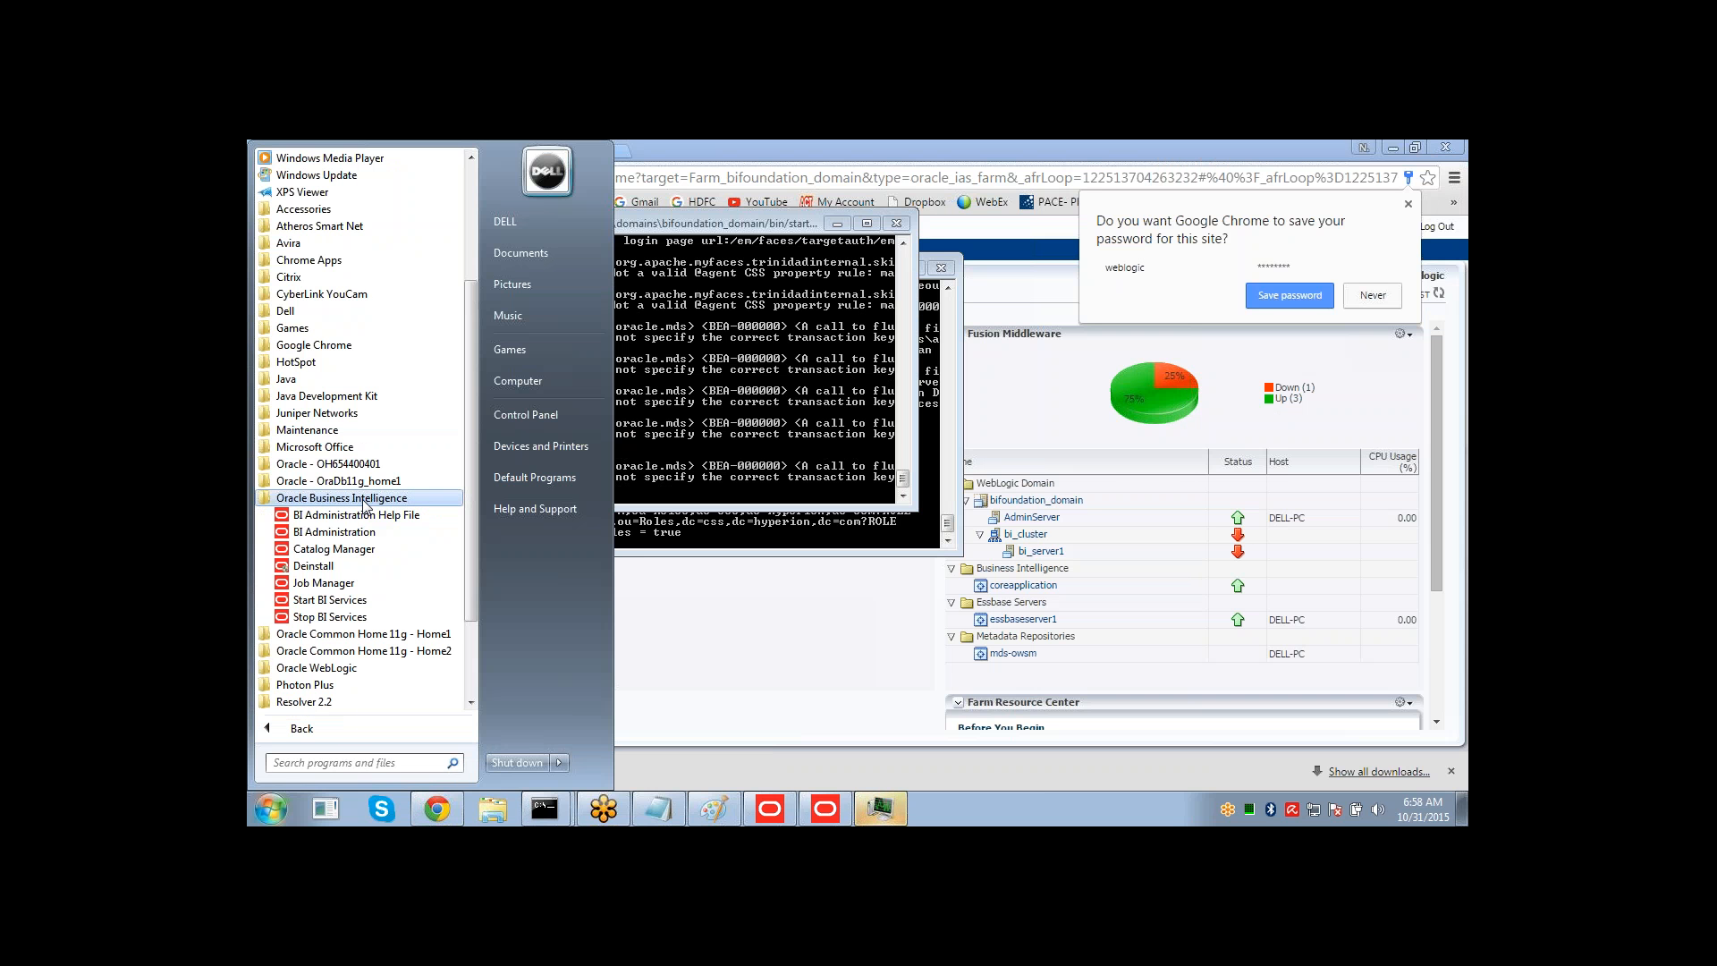
left_click(338, 618)
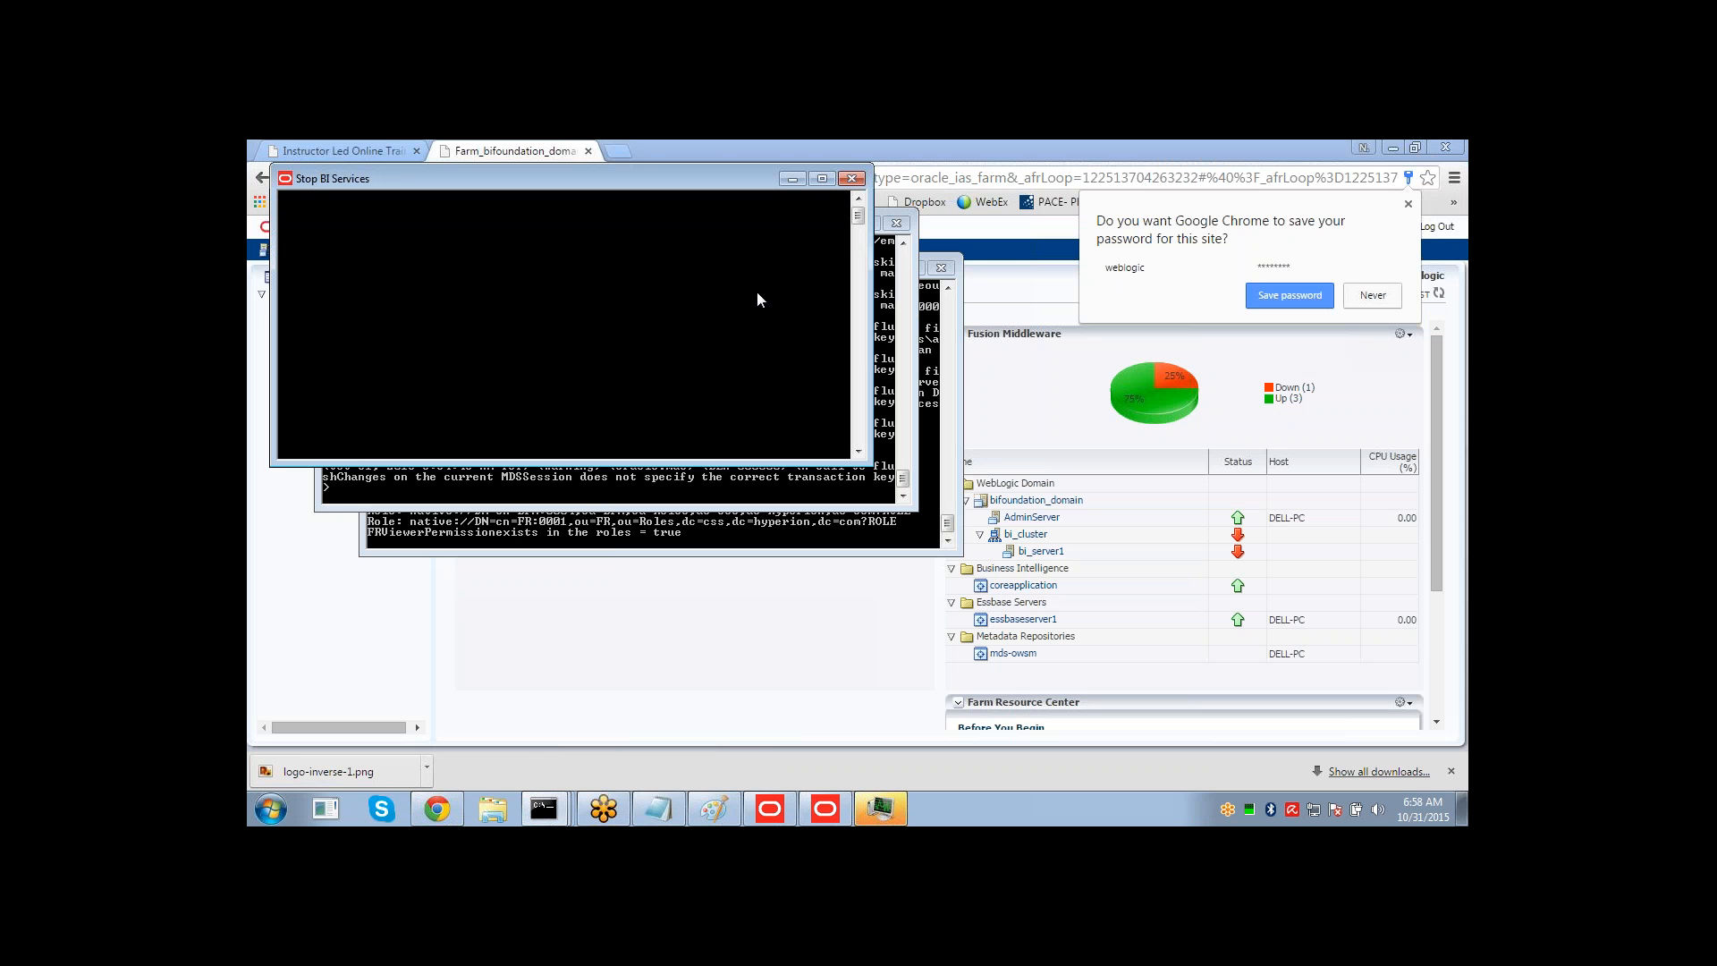
left_click(1282, 305)
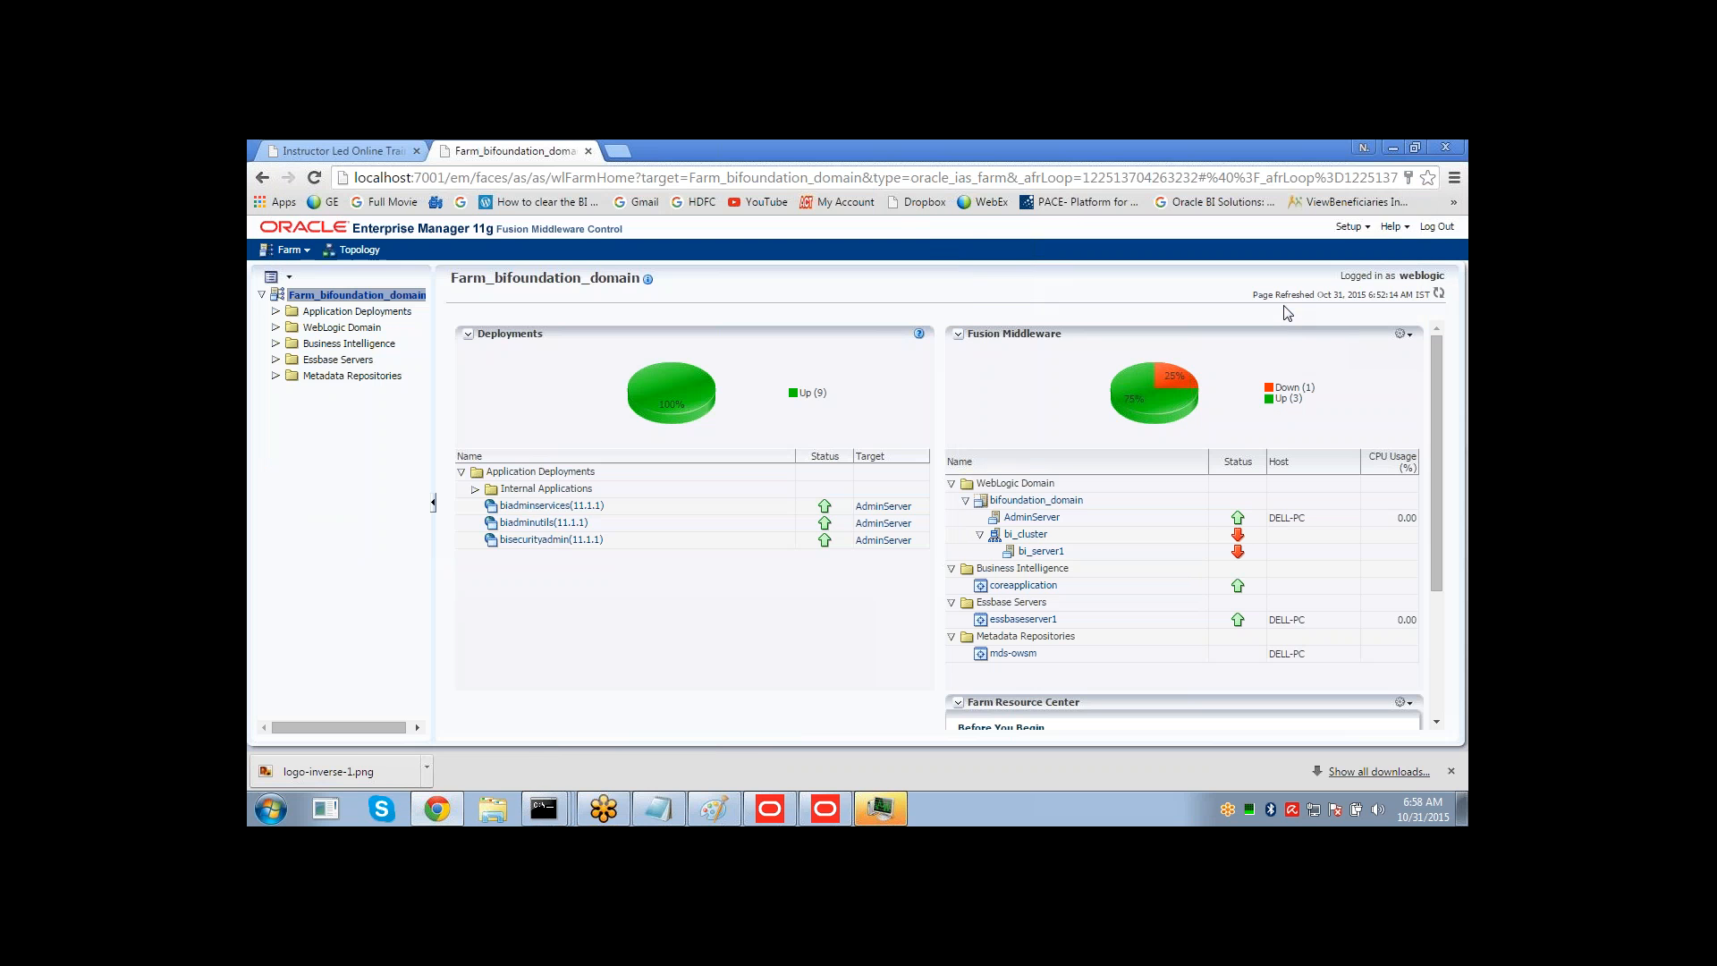
left_click(883, 811)
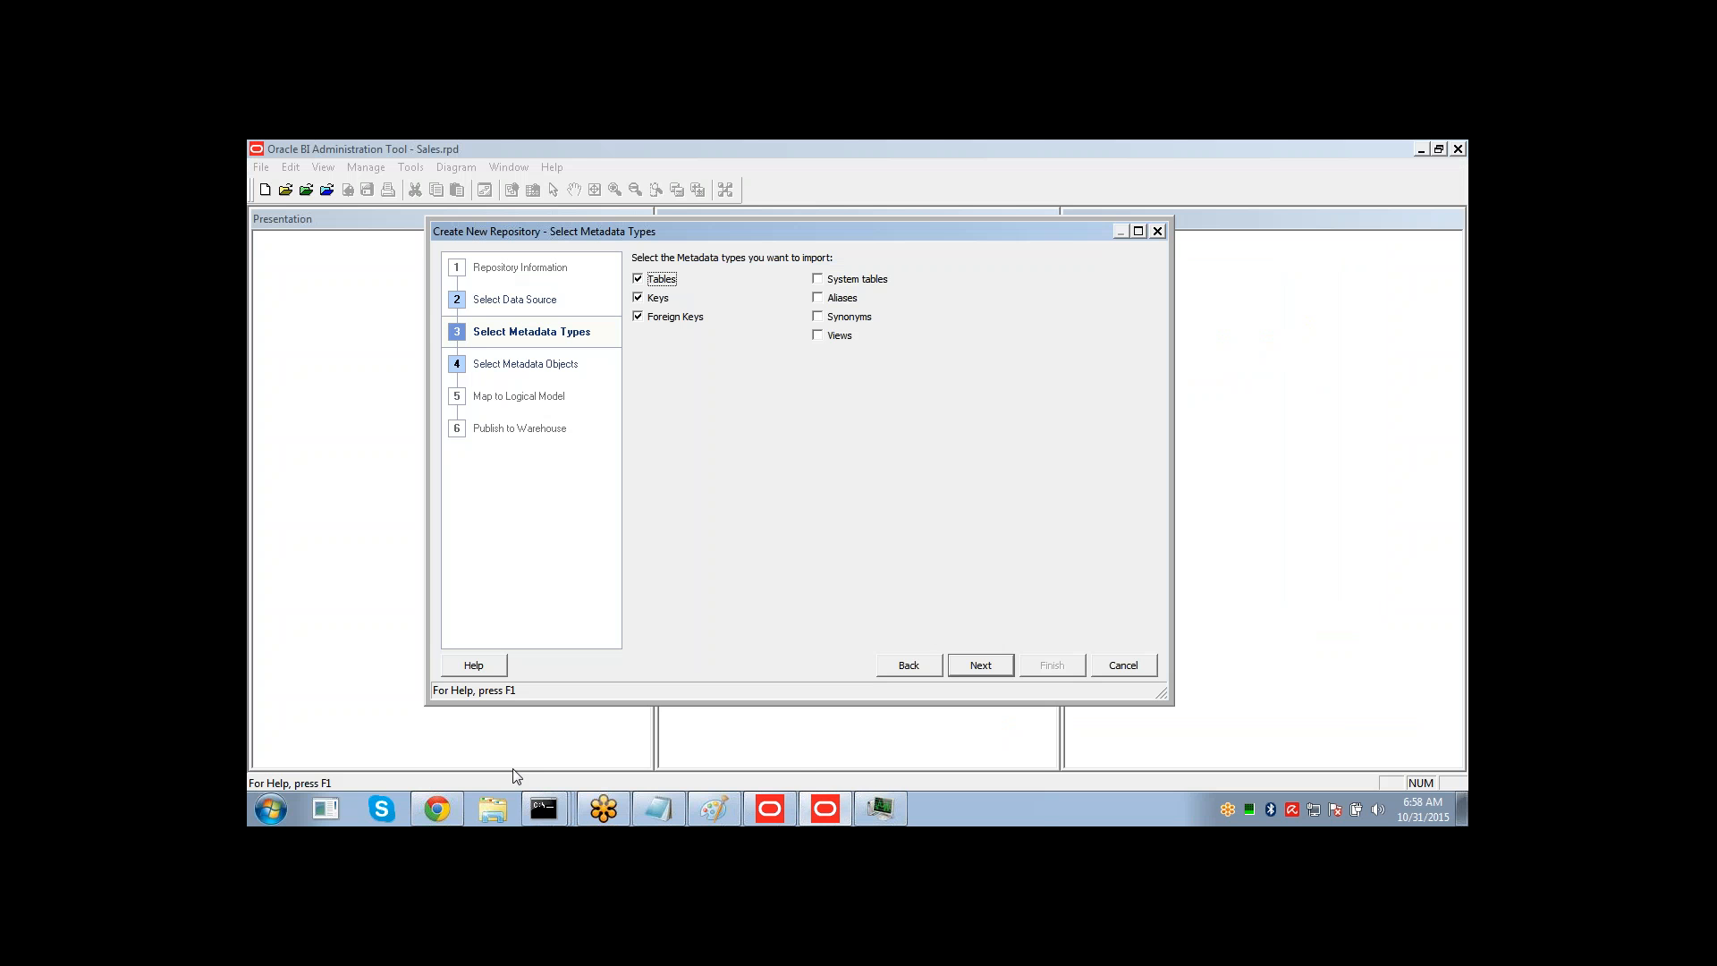
left_click(491, 771)
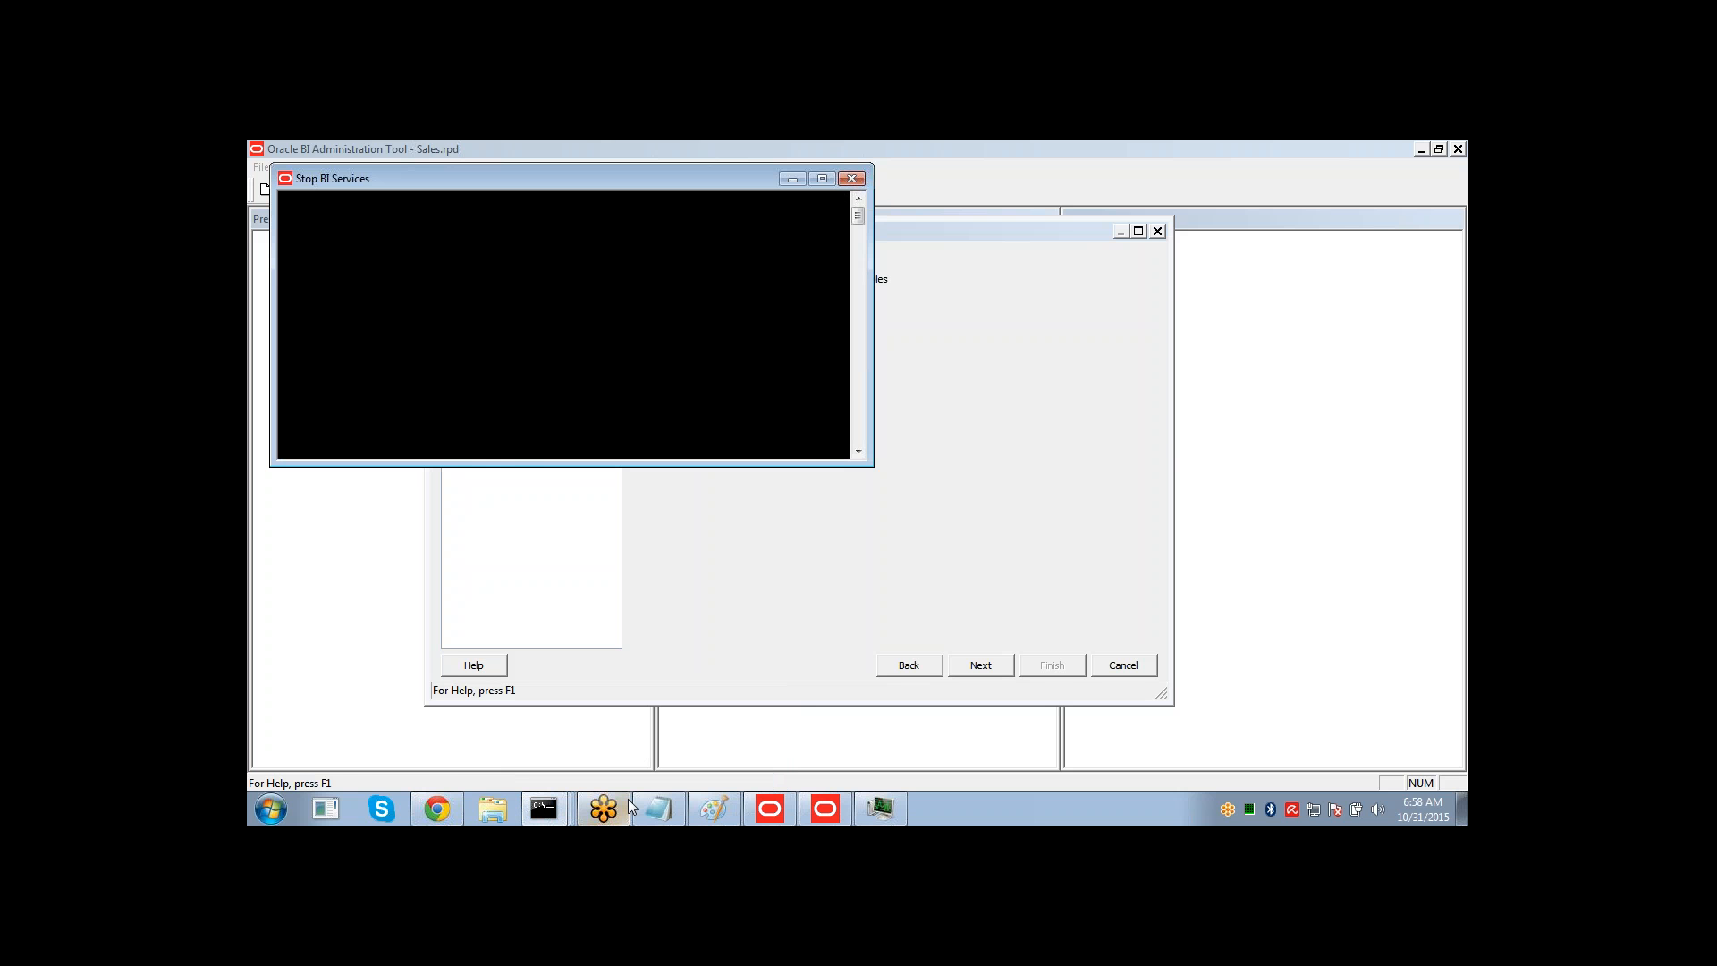
left_click(856, 182)
left_click(436, 812)
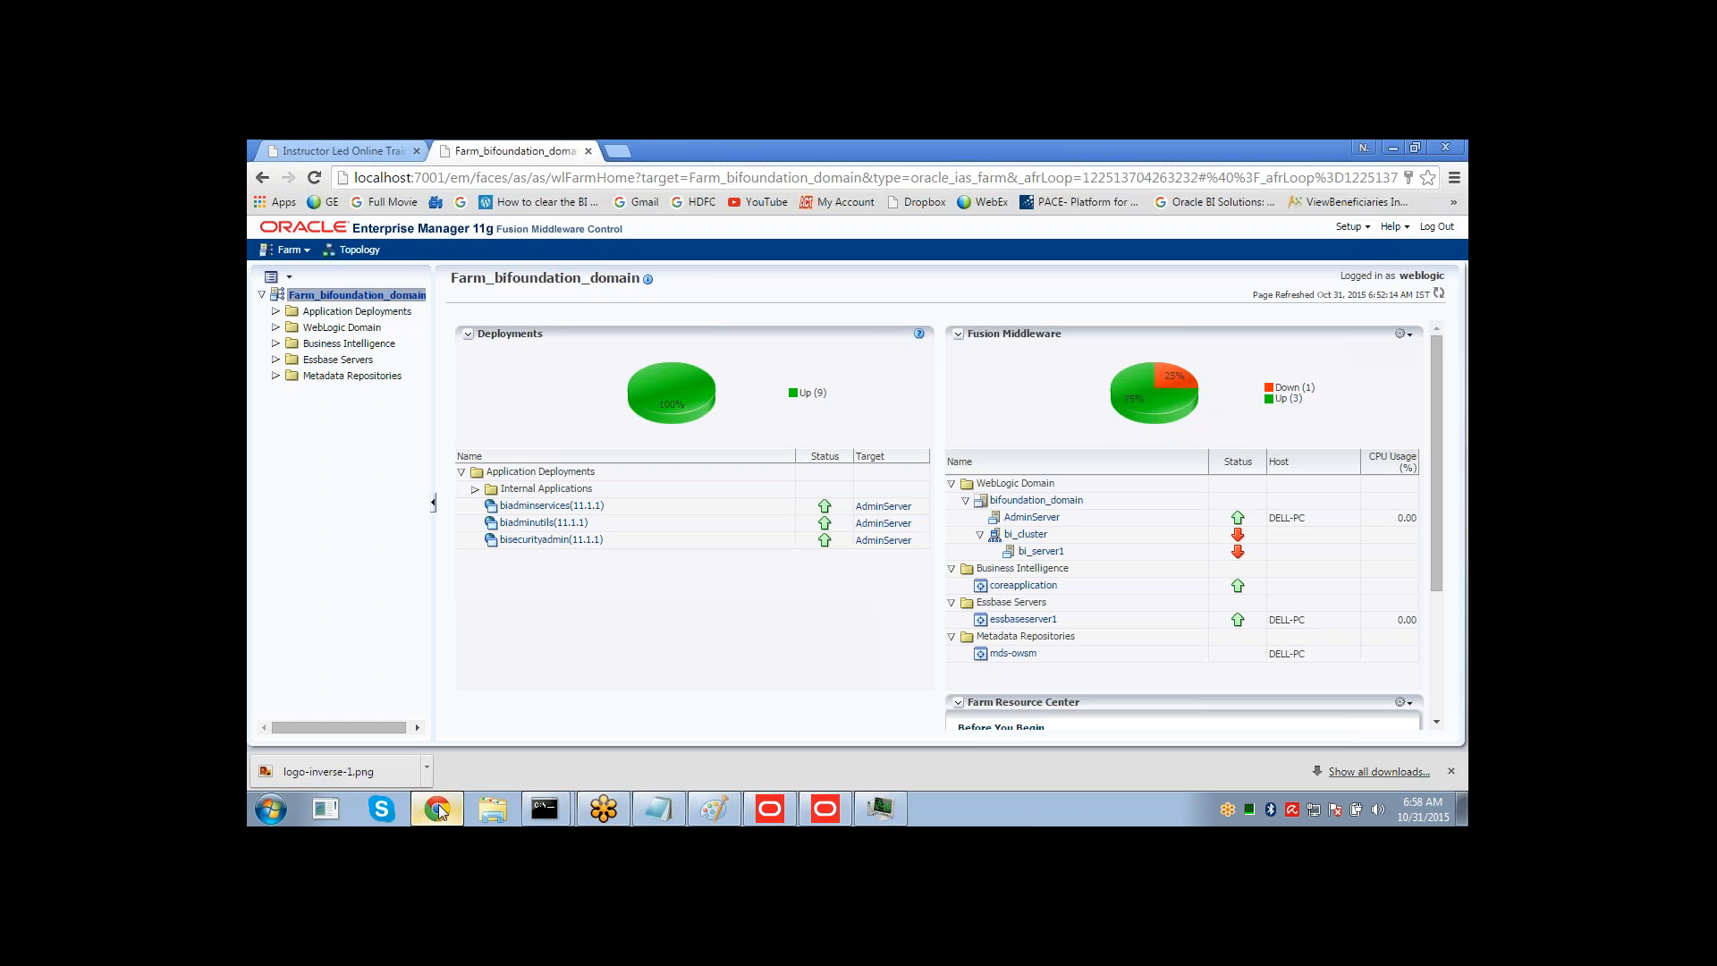
left_click(617, 152)
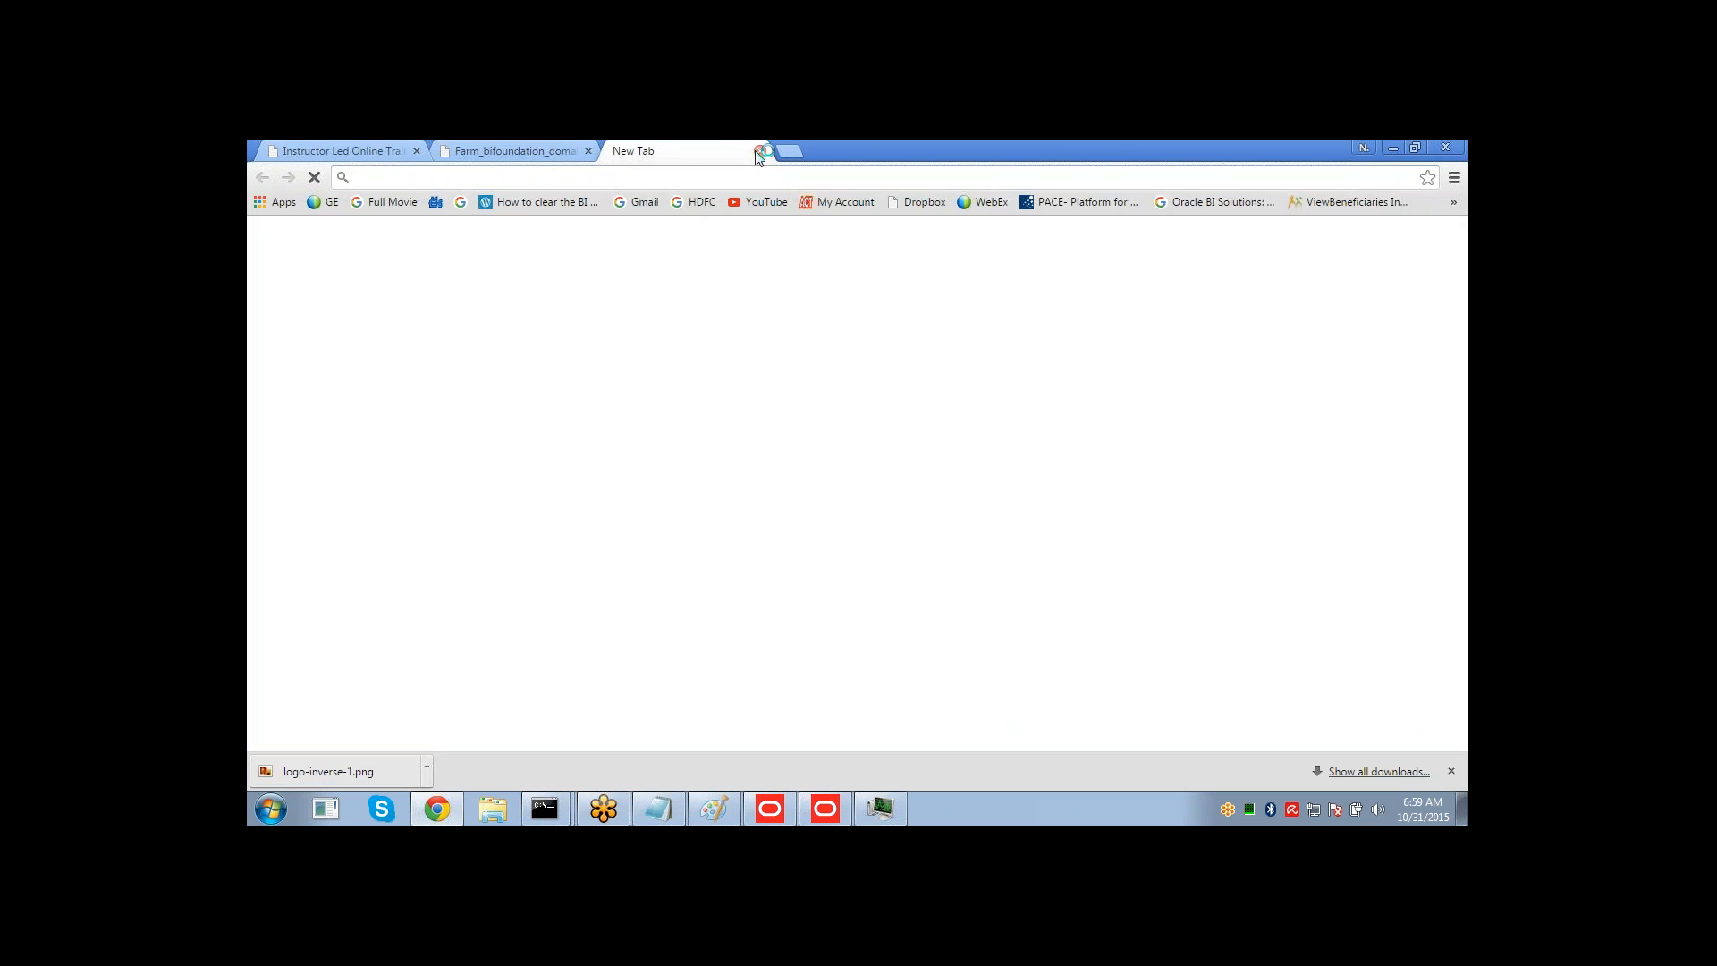
left_click(269, 811)
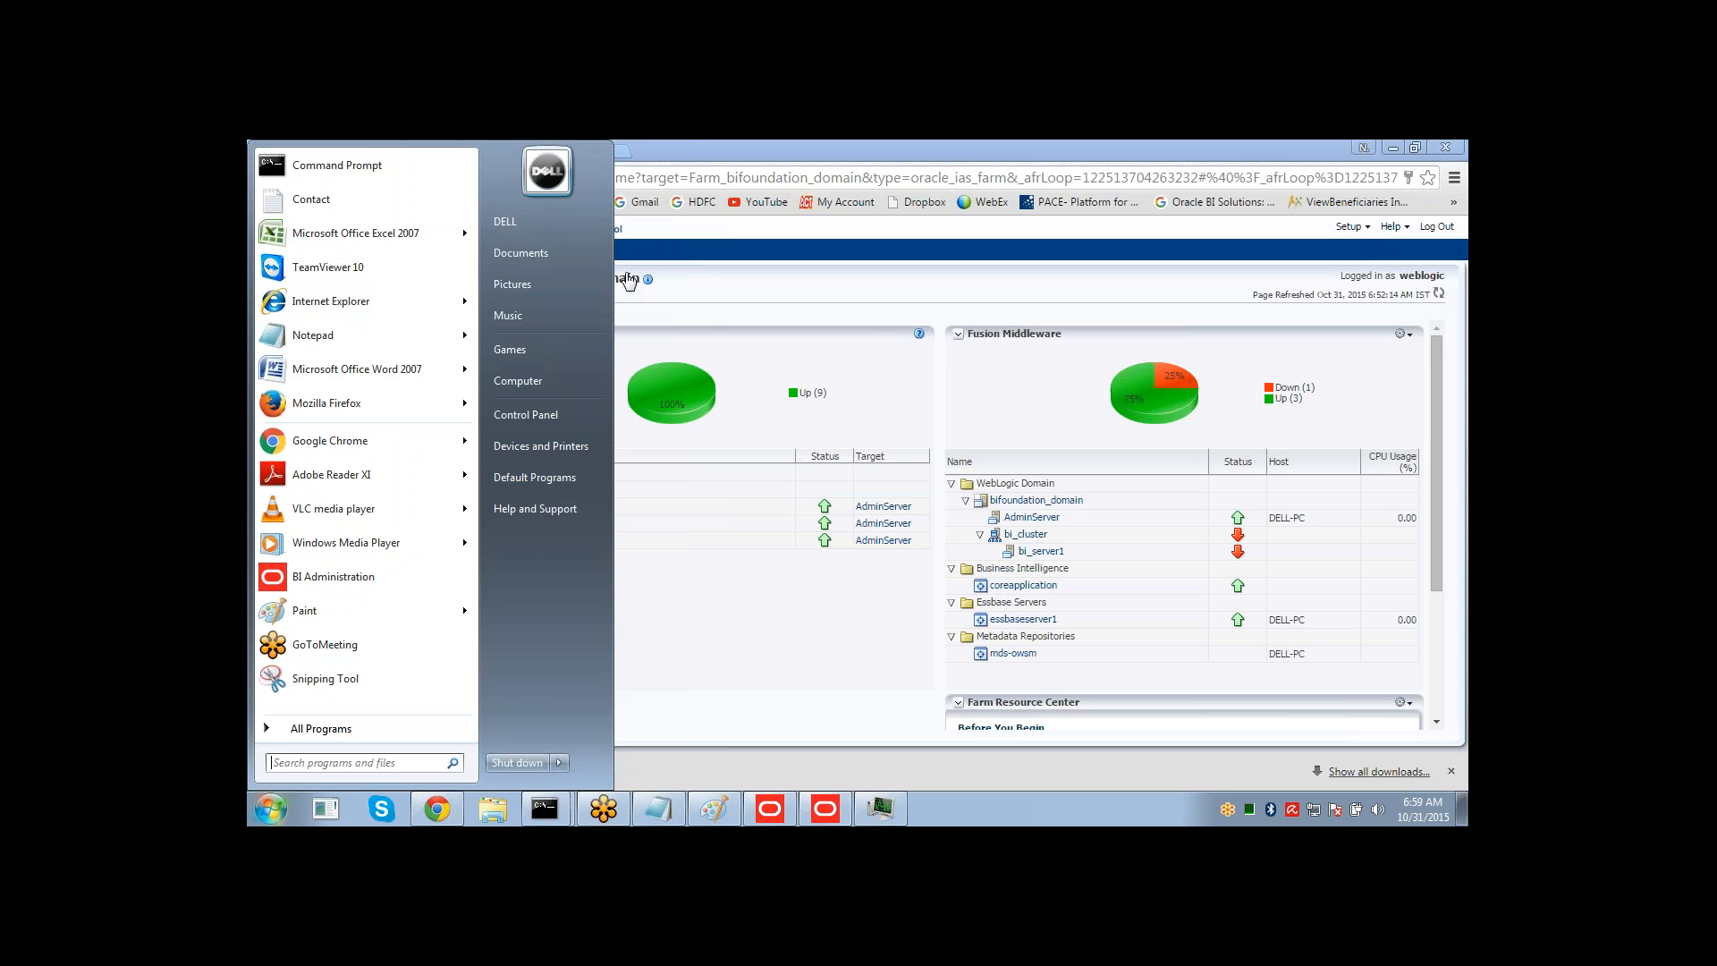
left_click(465, 304)
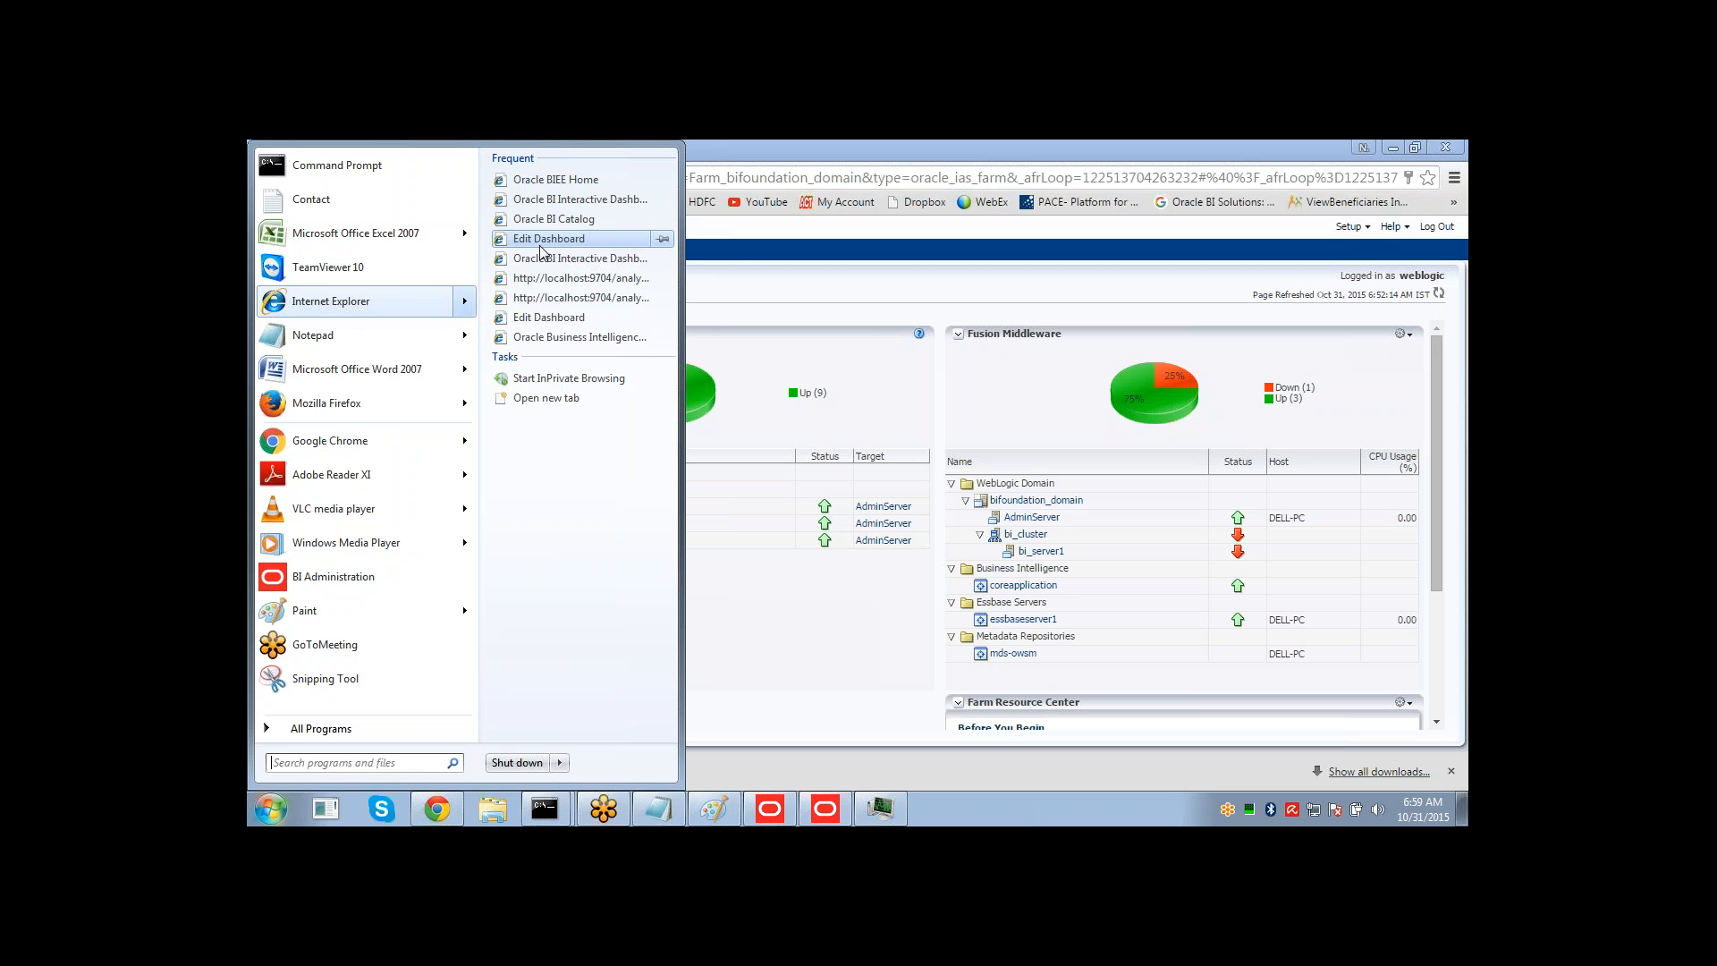
key("Escape")
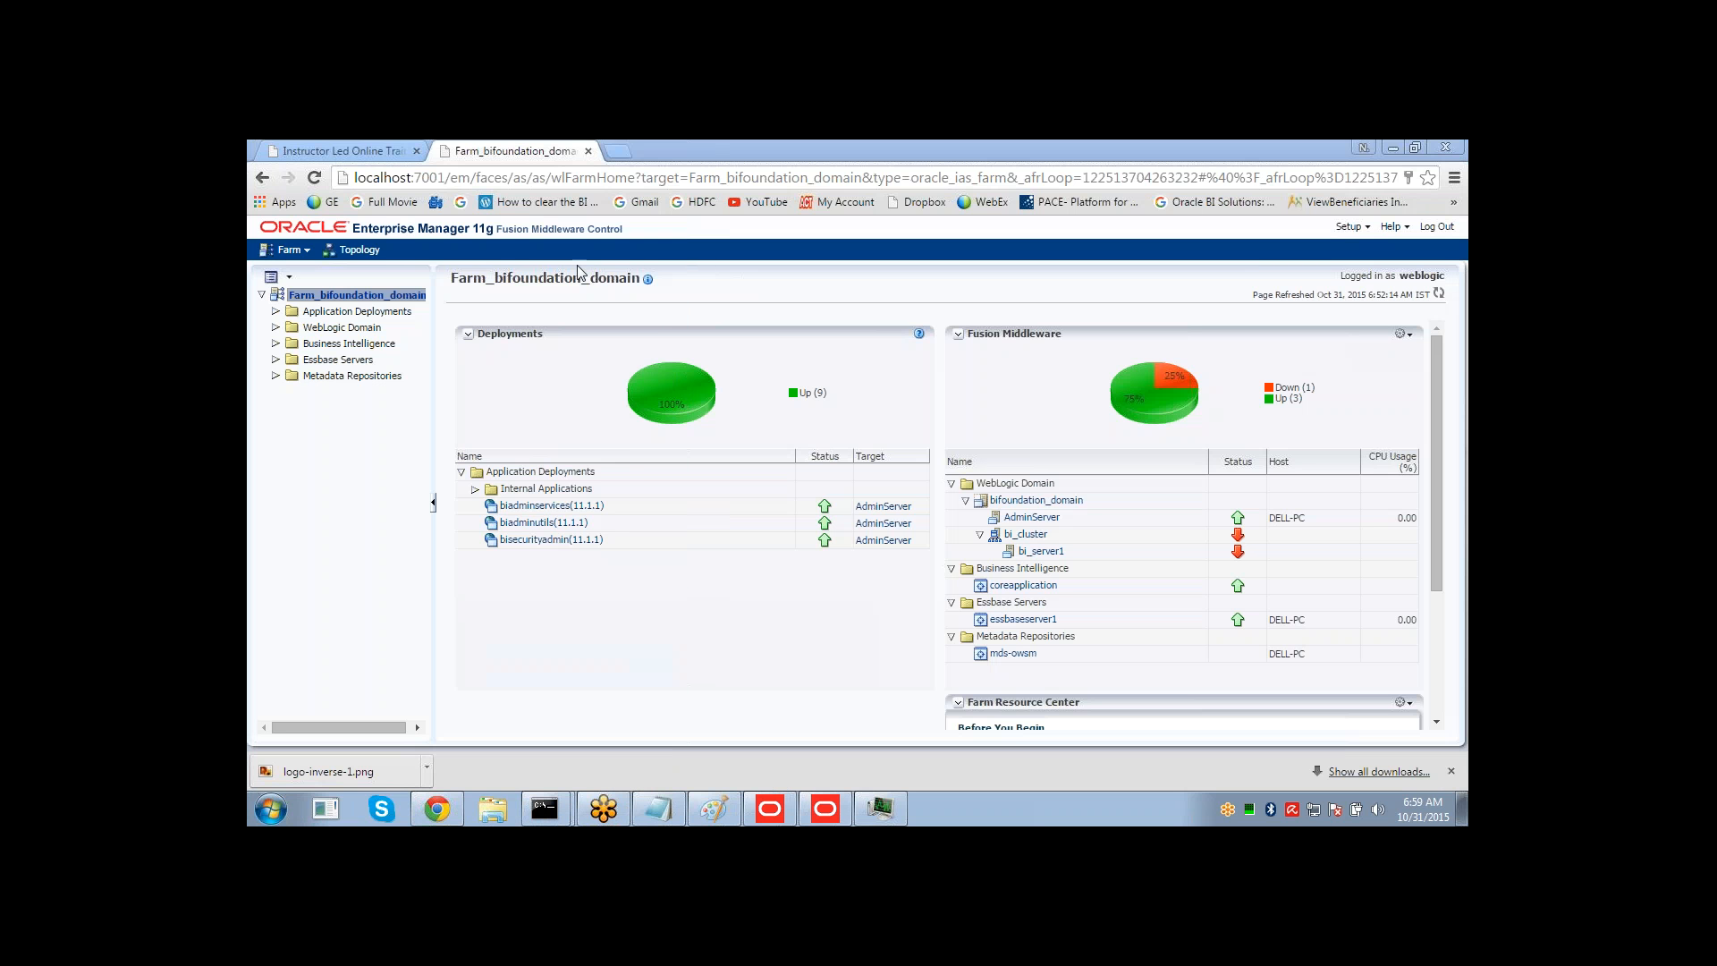
left_click(821, 809)
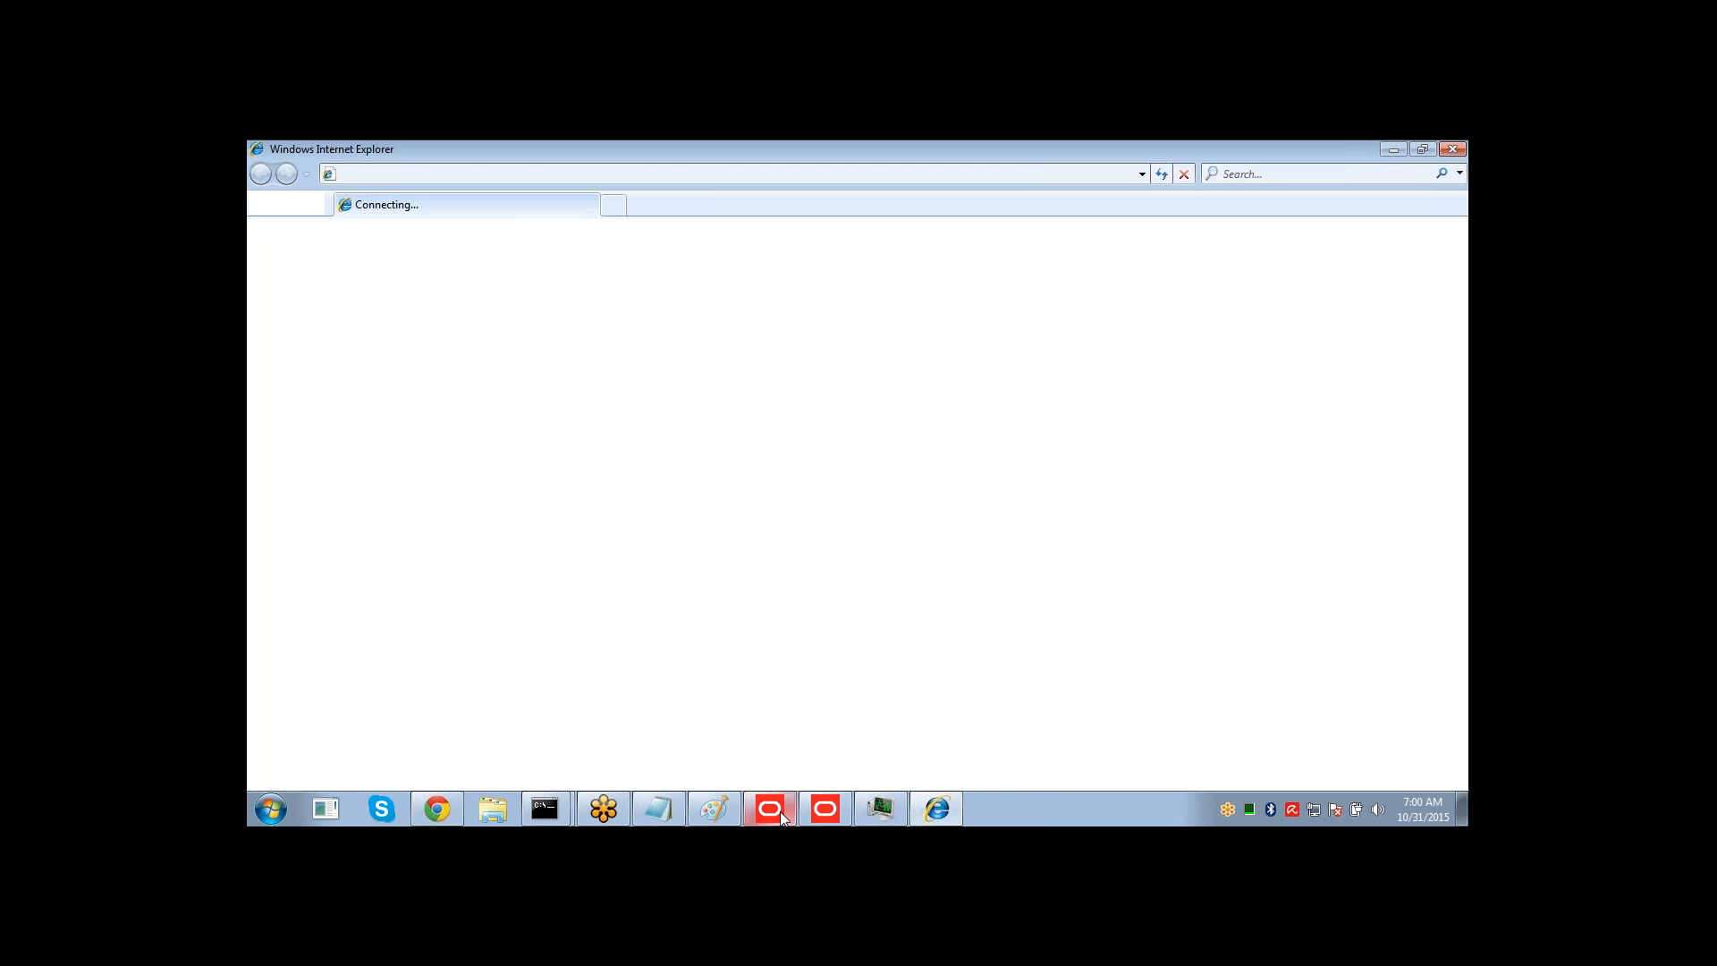
left_click(823, 811)
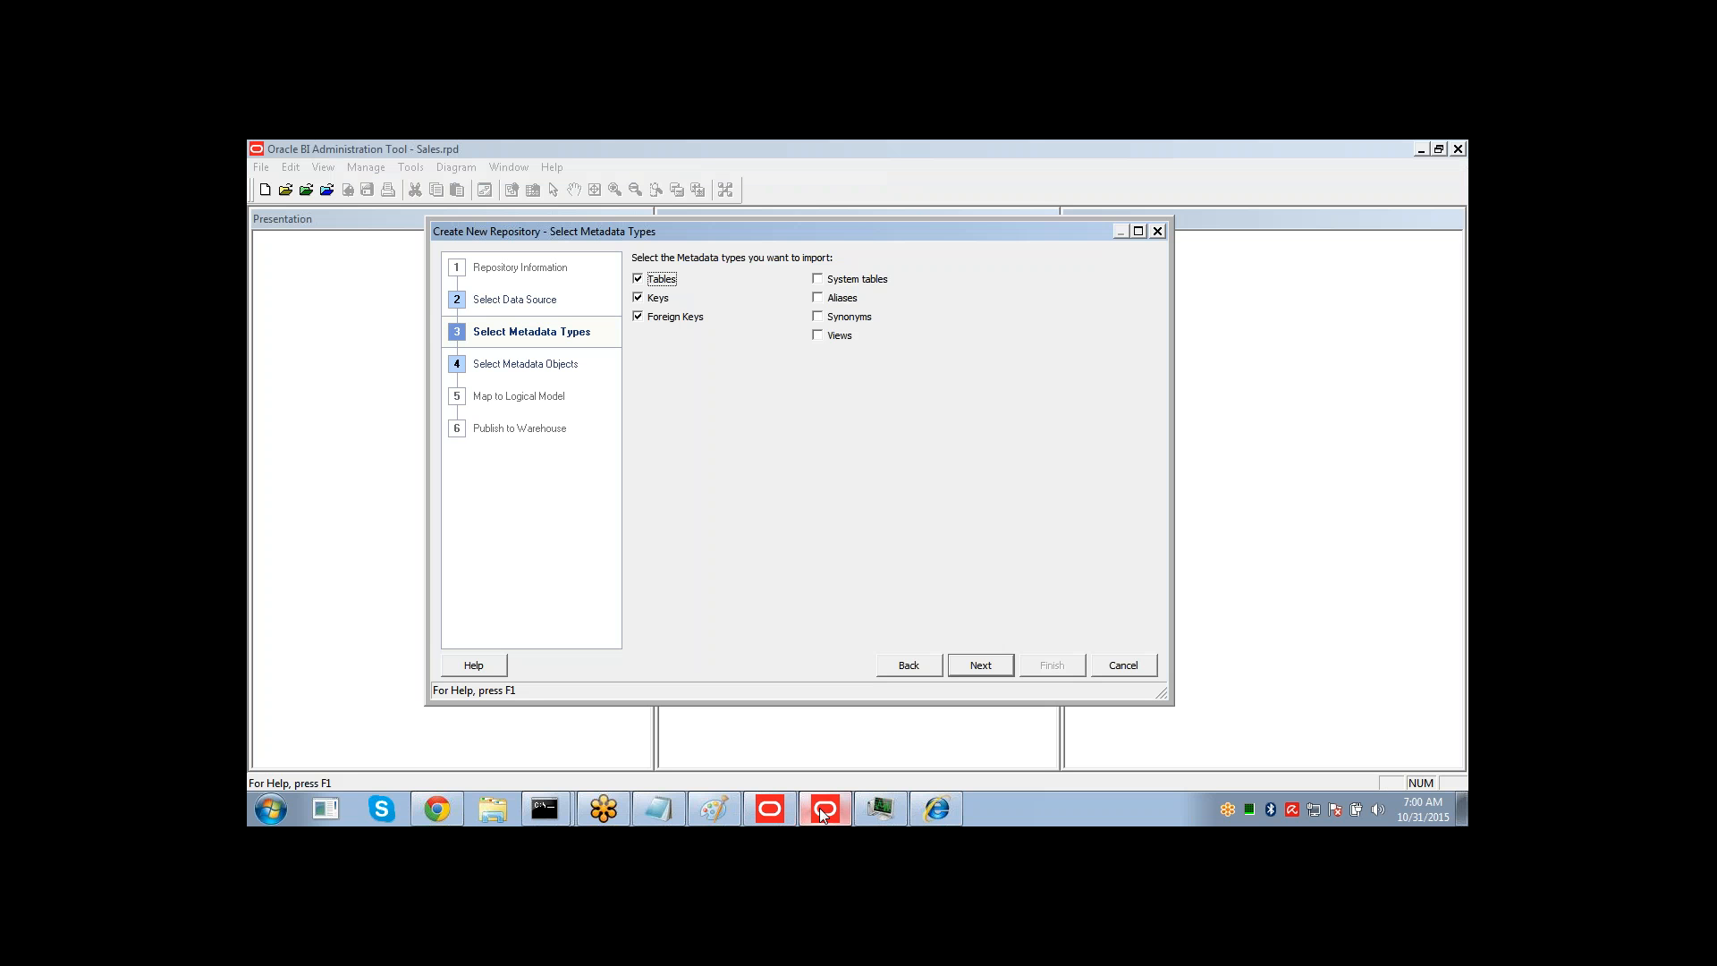
Clear the Keys metadata type, keeping Tables and Foreign Keys, and continue to metadata object selection.
left_click(639, 299)
left_click(982, 667)
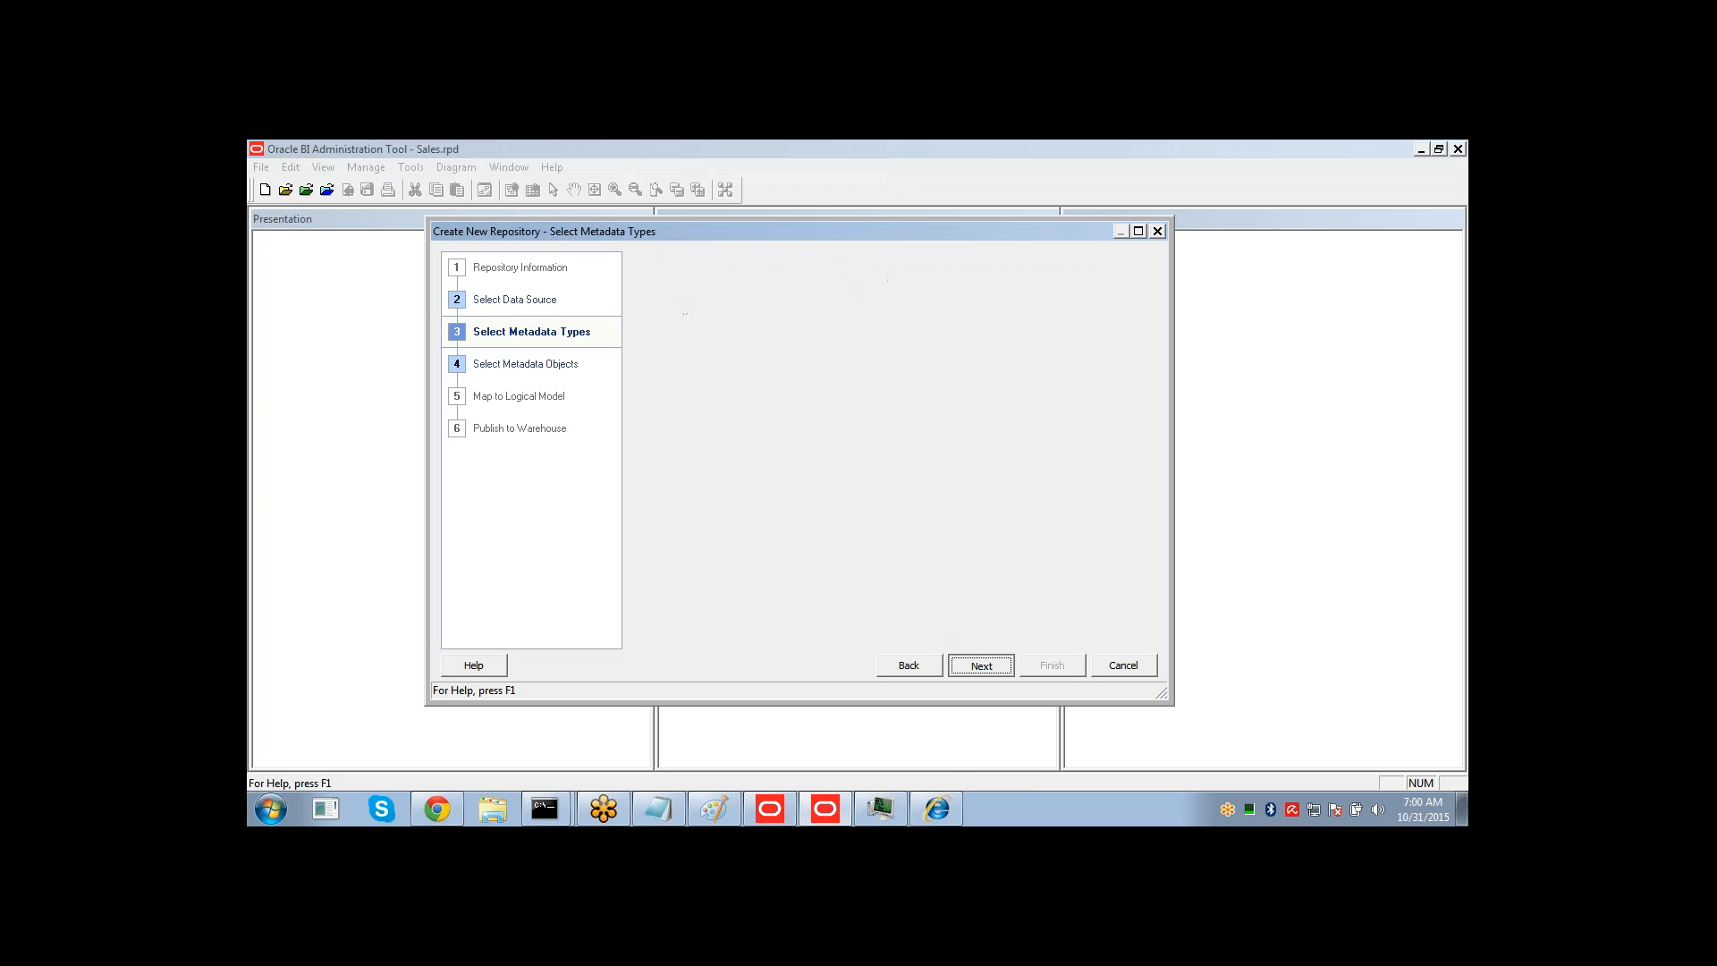
left_click(938, 810)
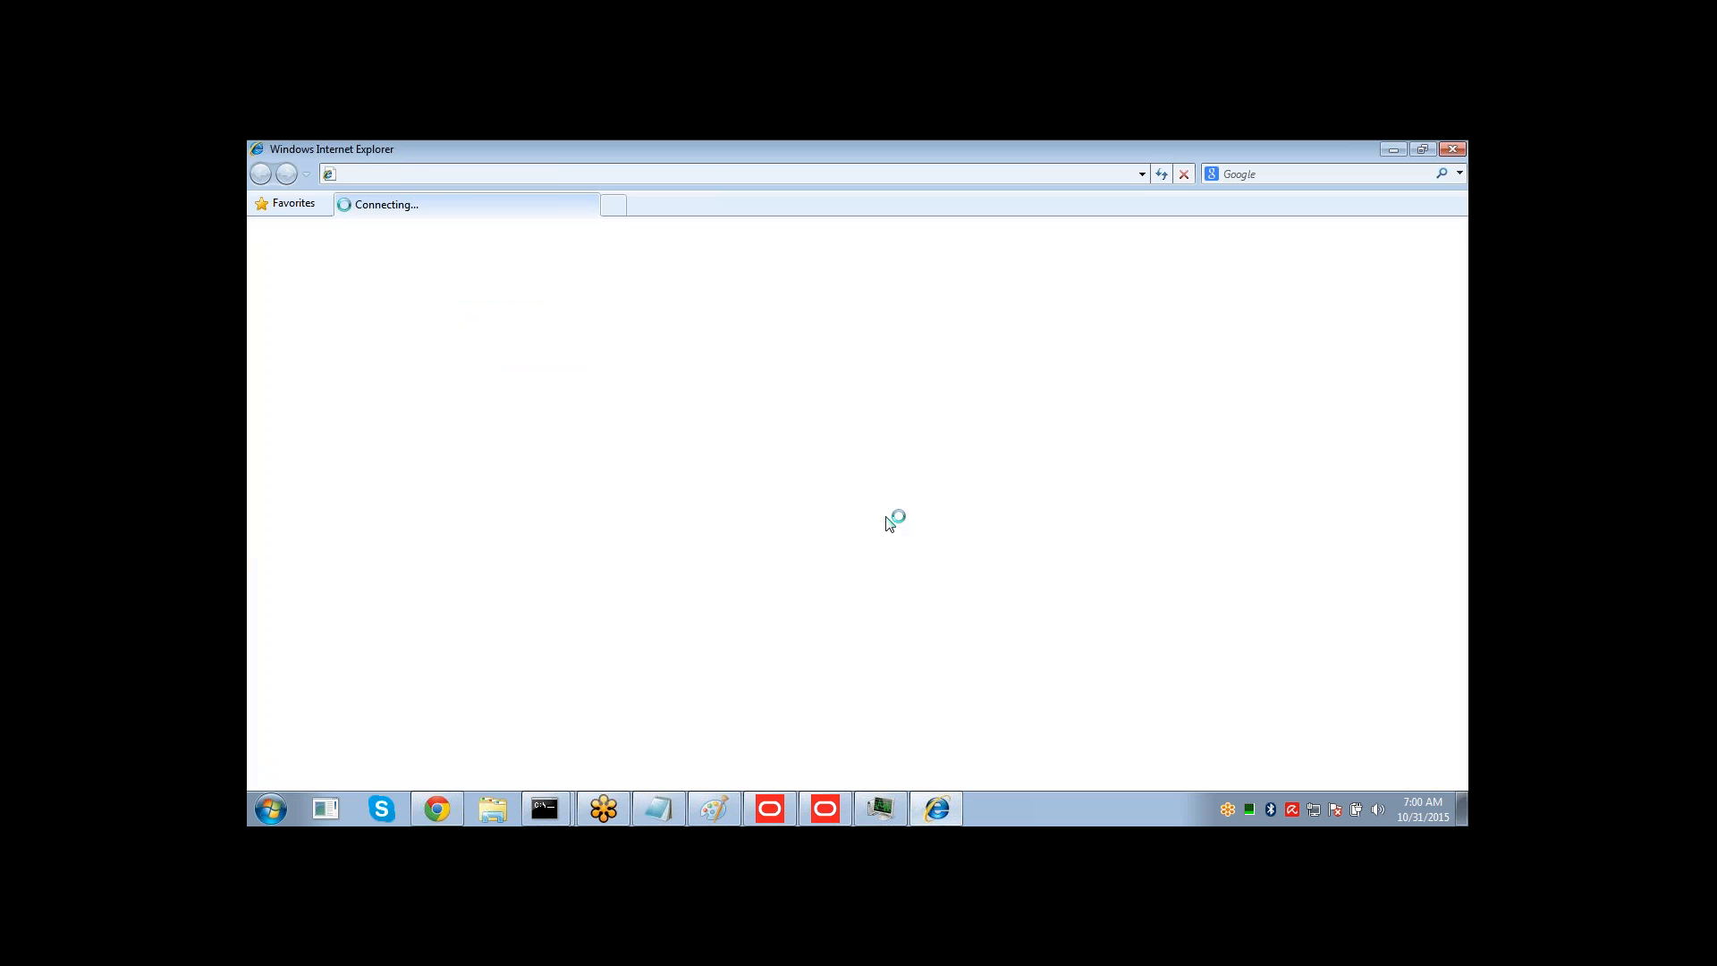
left_click(834, 812)
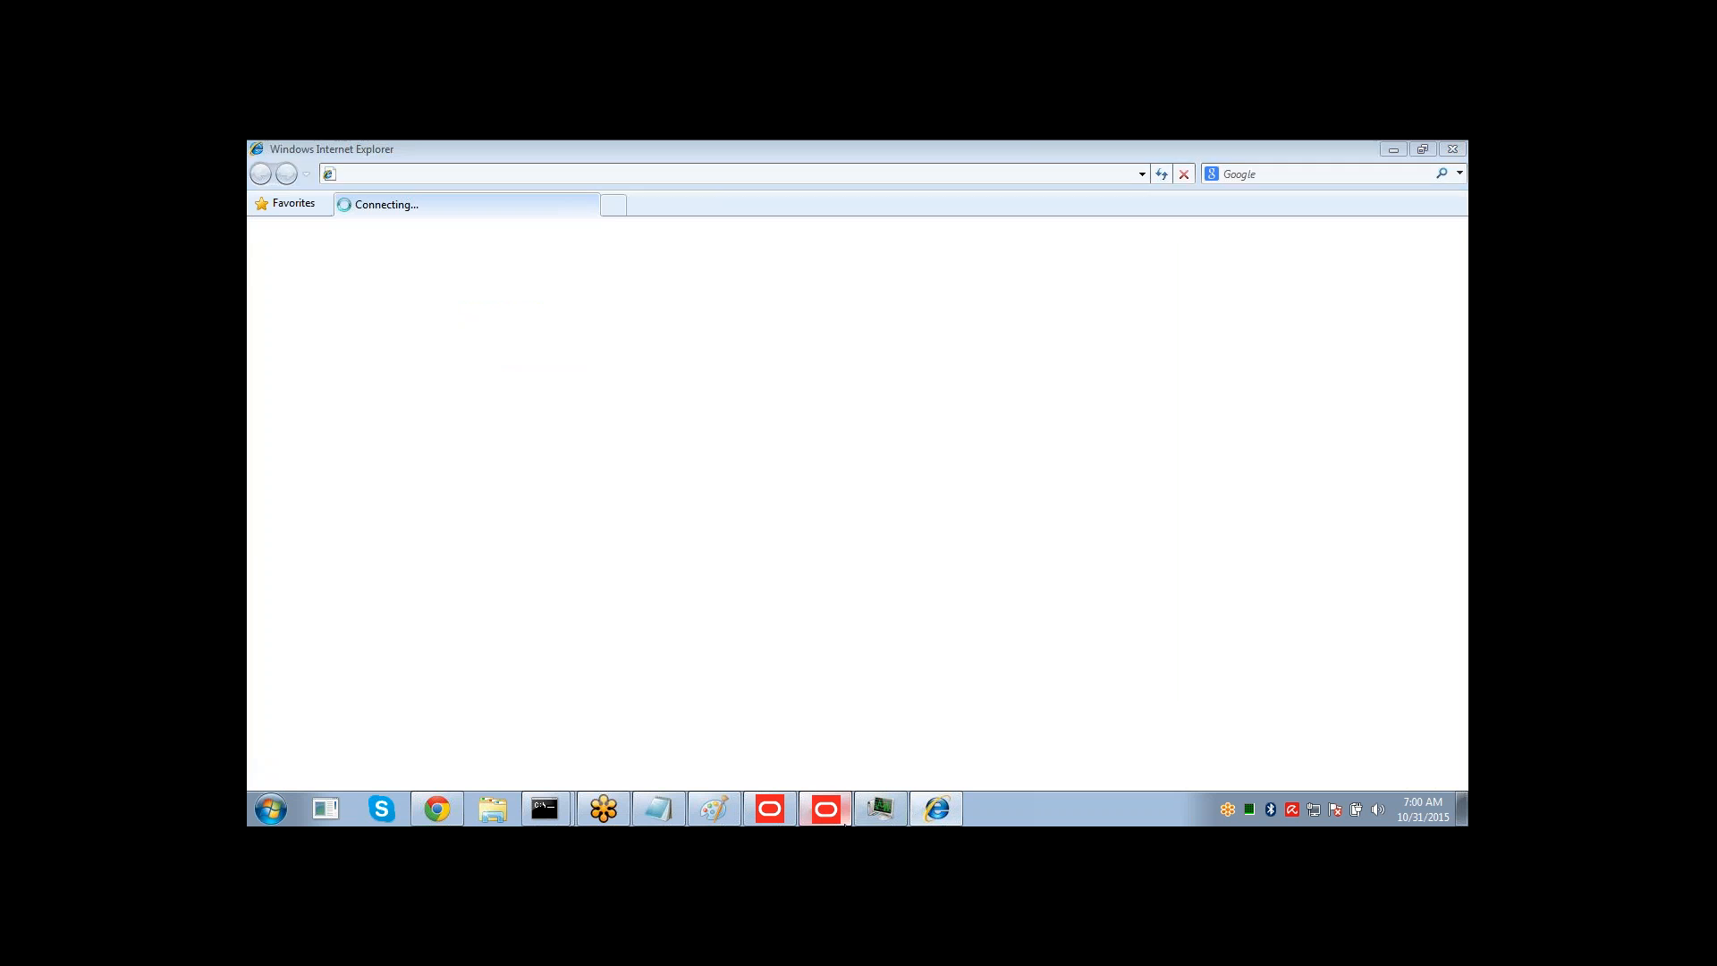
left_click(882, 807)
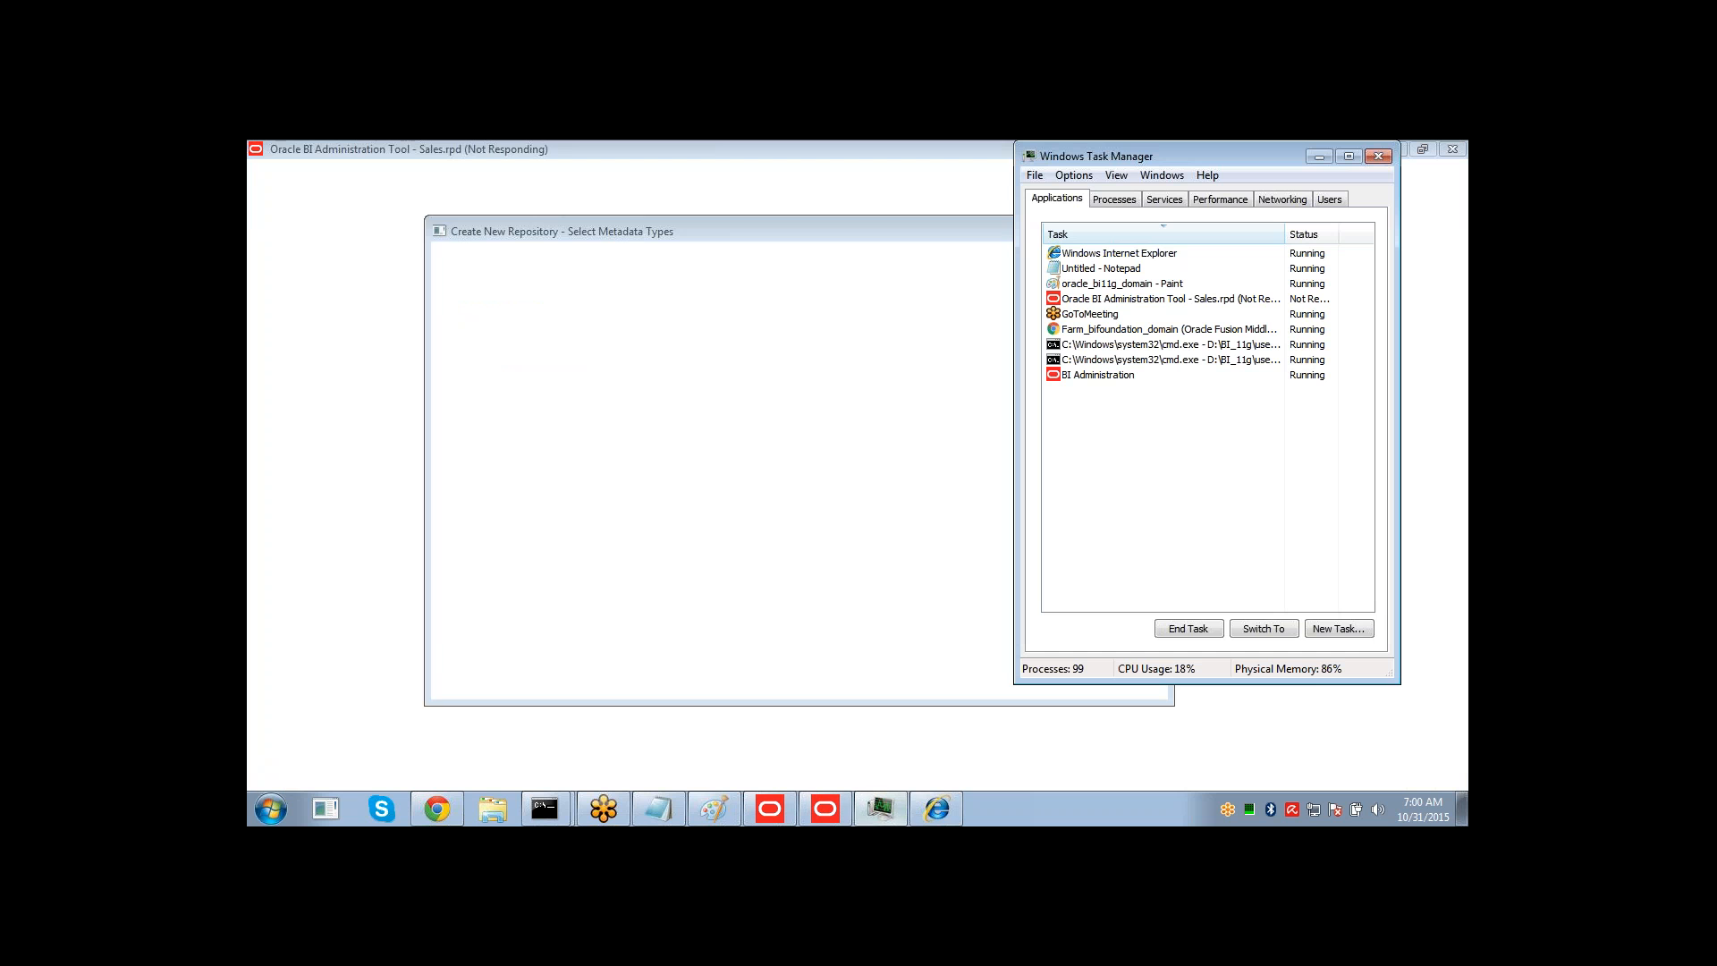
left_click(891, 512)
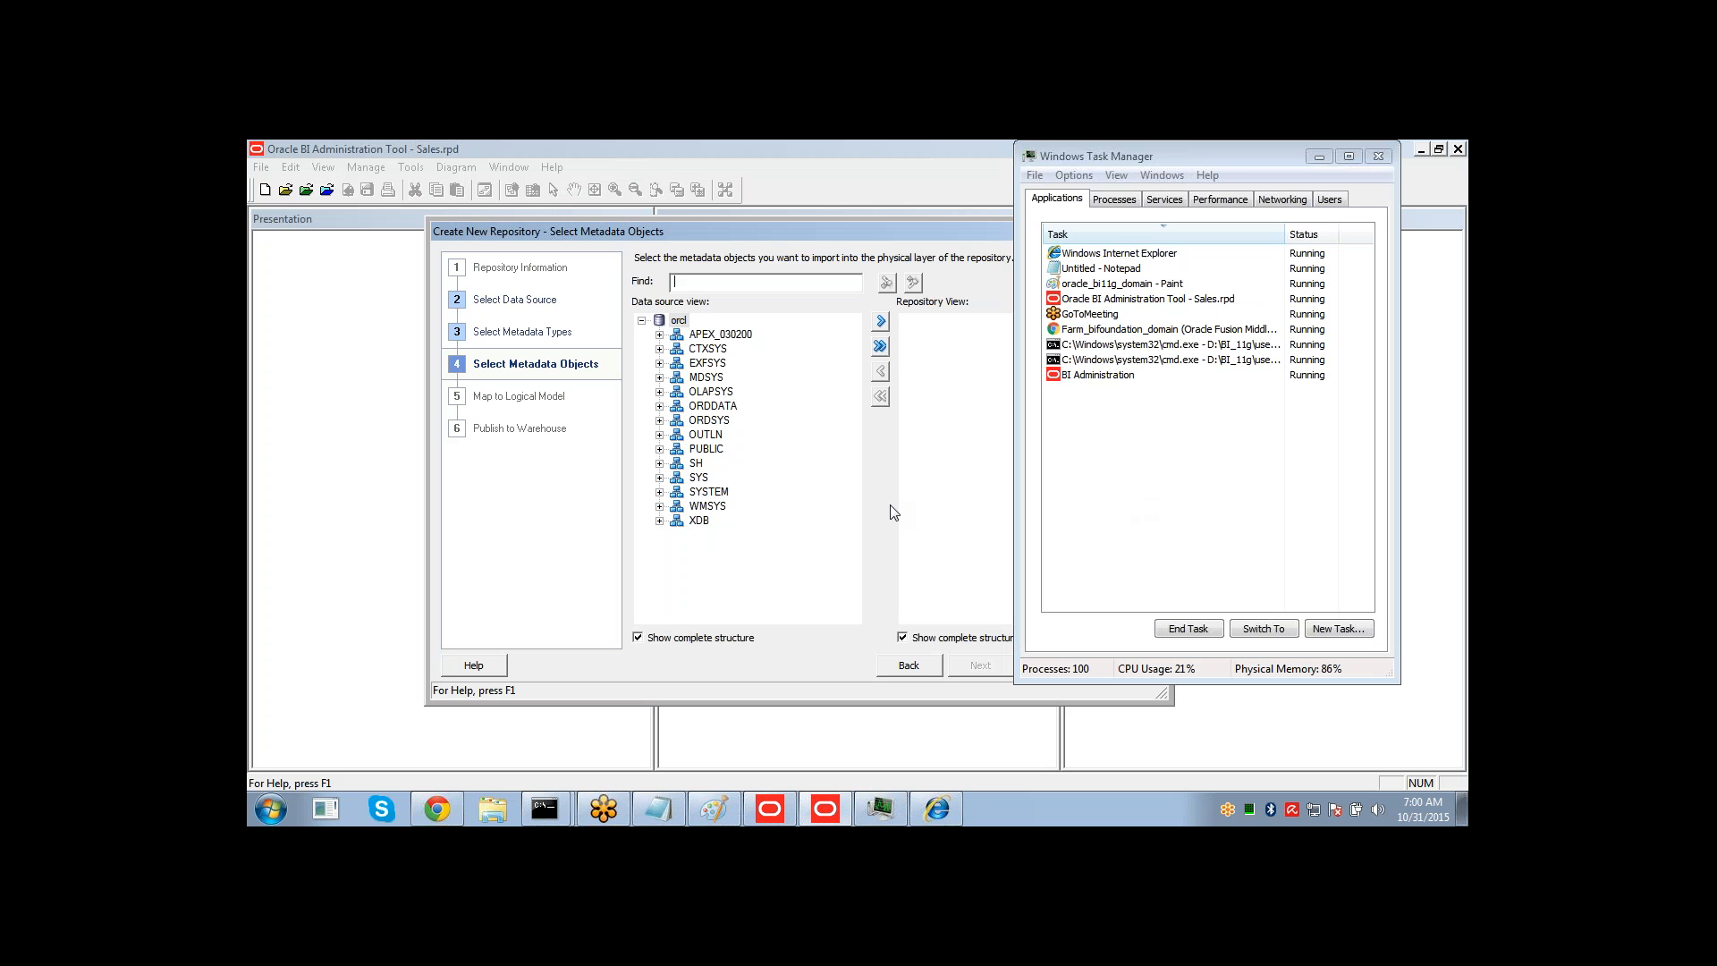
left_click(898, 233)
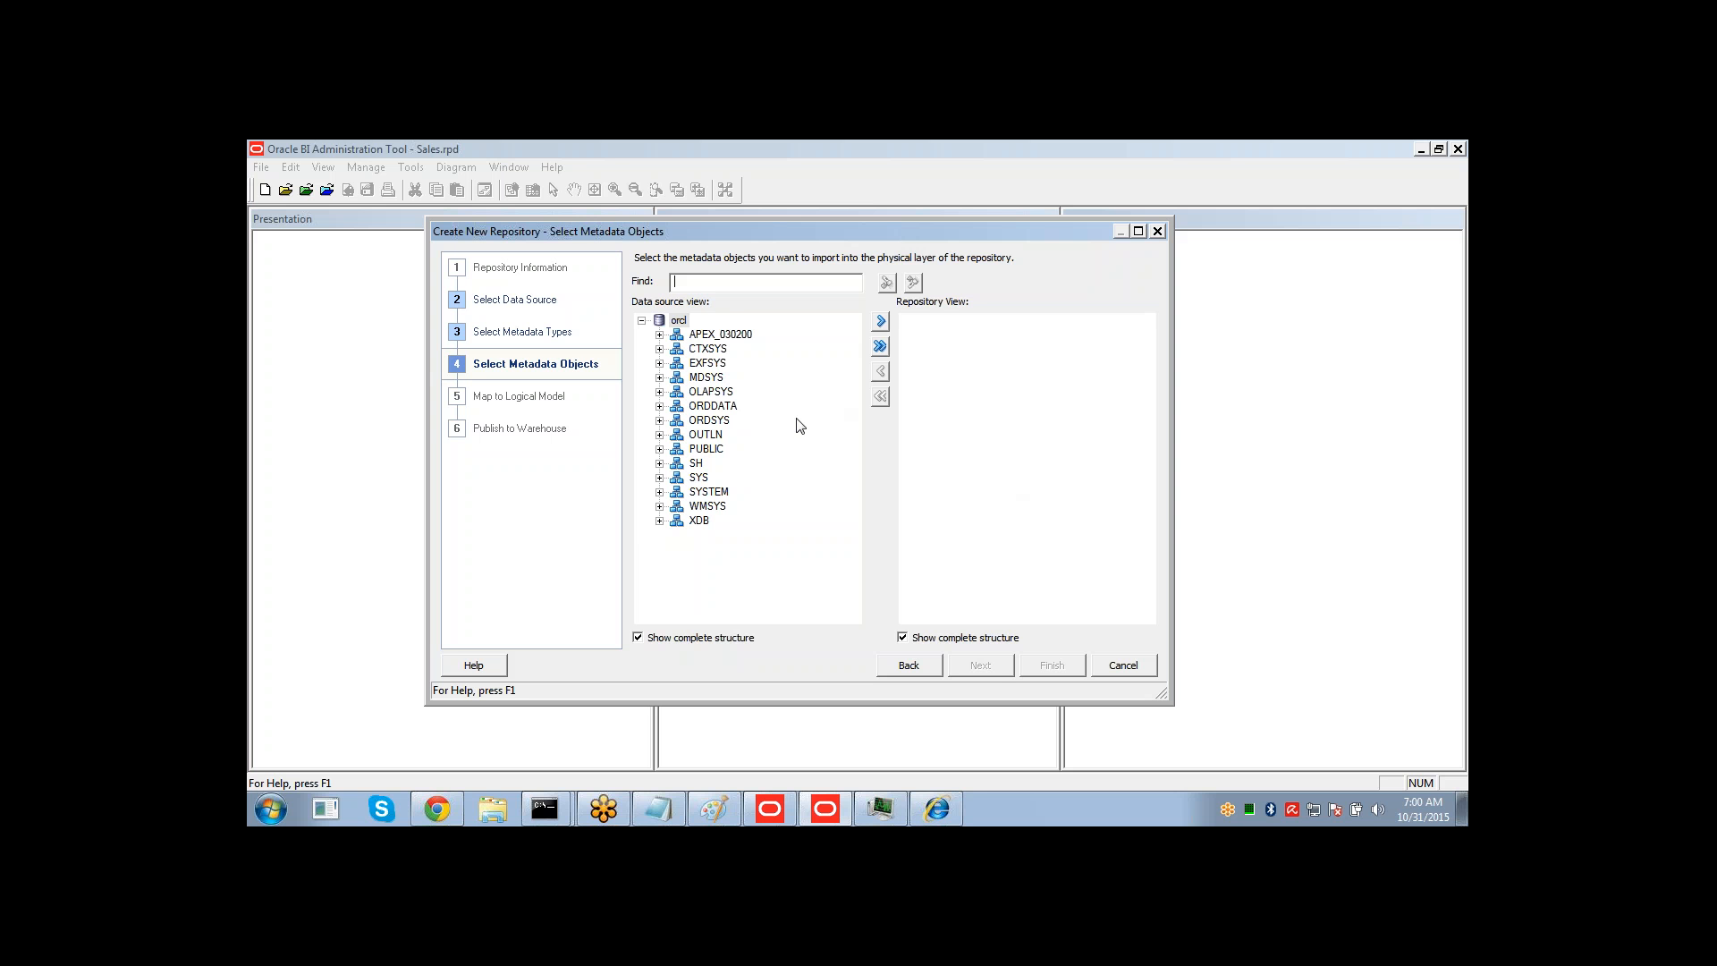
Expand the SH schema and select the CHANNELS, COUNTRIES, CUSTOMERS, PRODUCTS, SALES and TIMES tables.
left_click(680, 322)
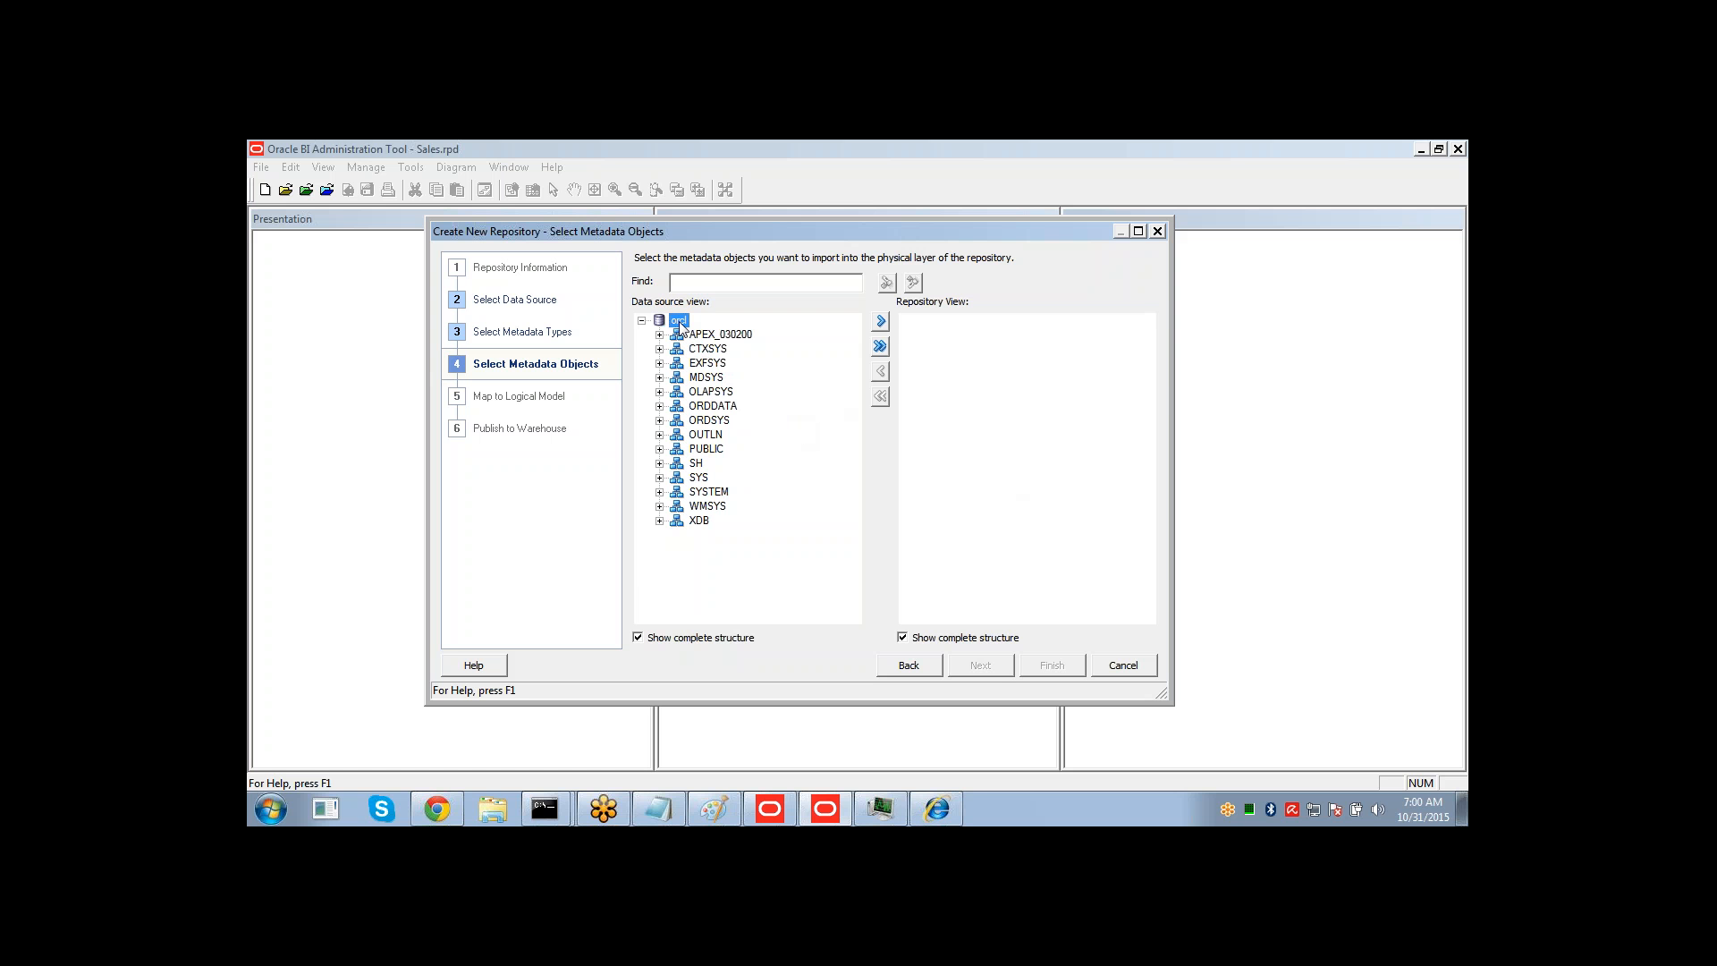
left_click(660, 464)
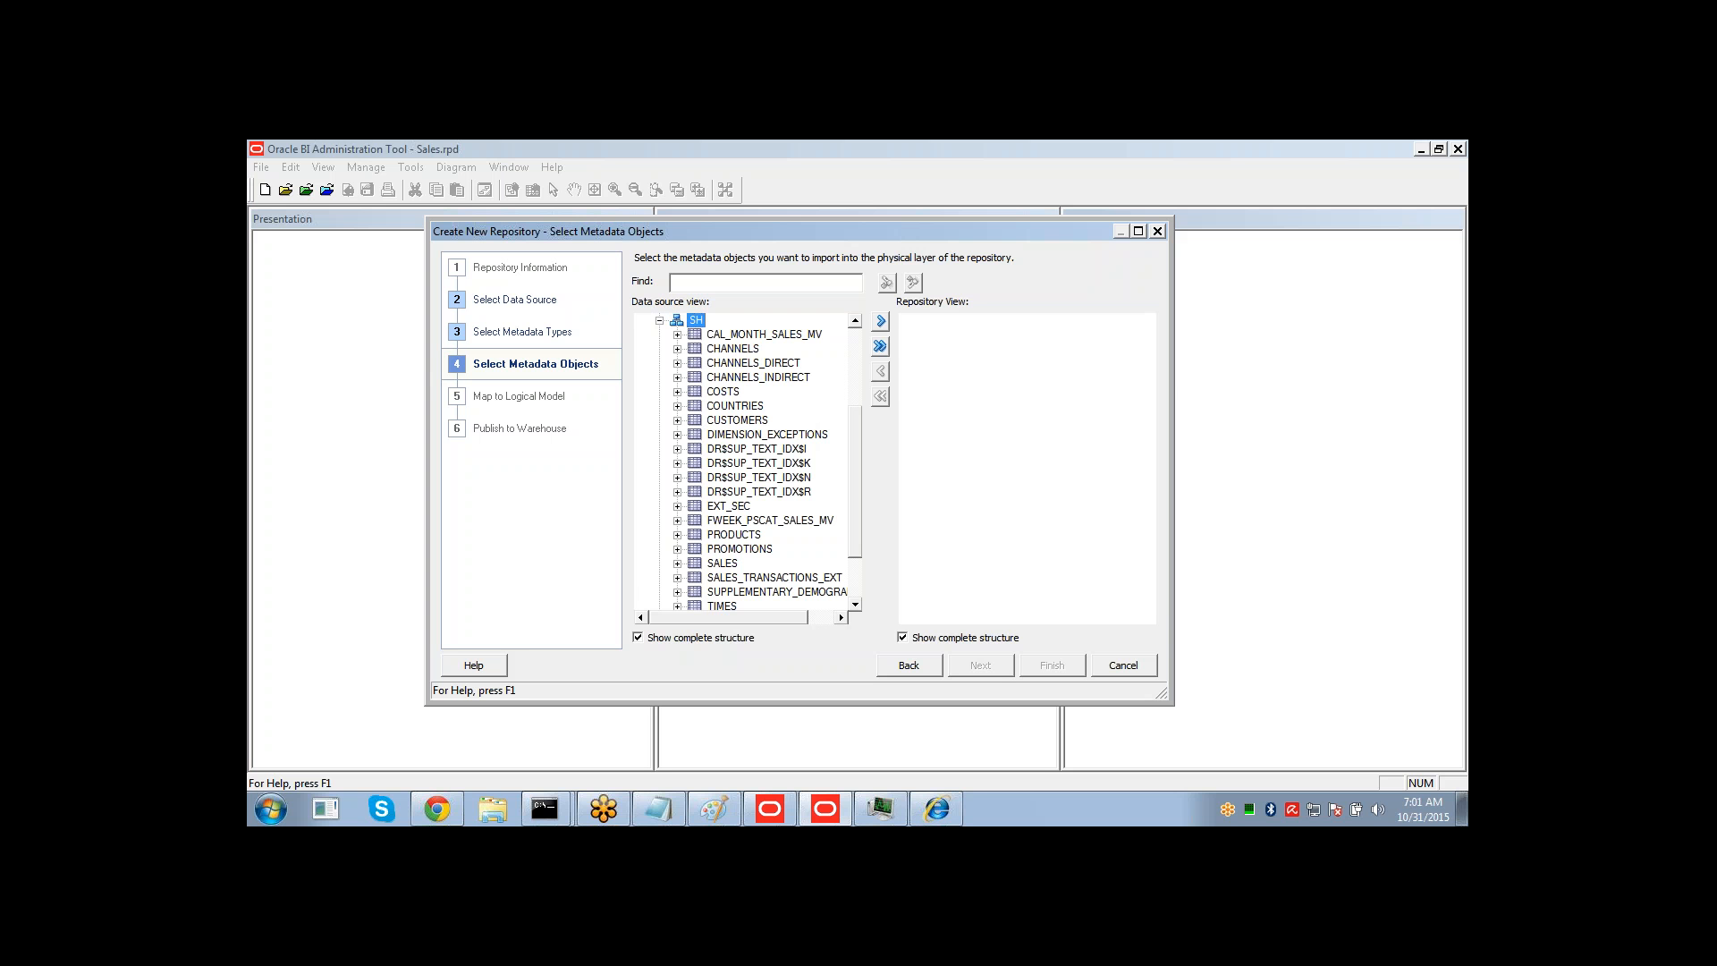
left_click(730, 349)
left_click(719, 407, "ctrl")
left_click(721, 420, "ctrl")
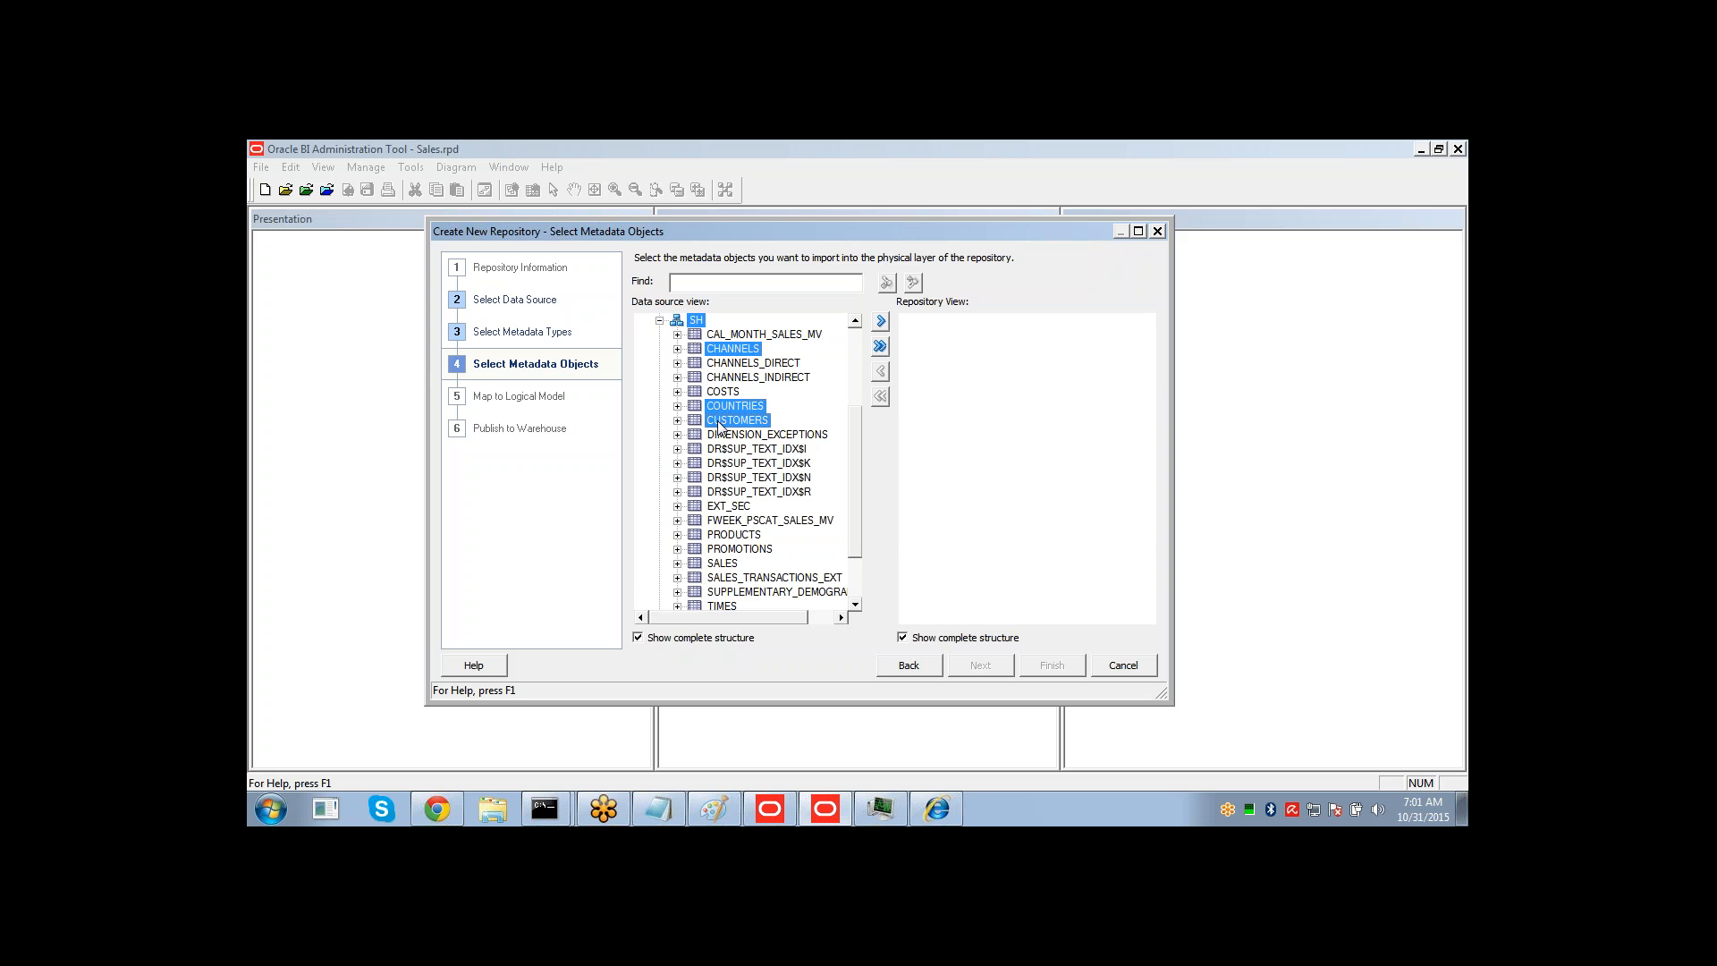
left_click(729, 535, "ctrl")
left_click(729, 564, "ctrl")
left_click(726, 606, "ctrl")
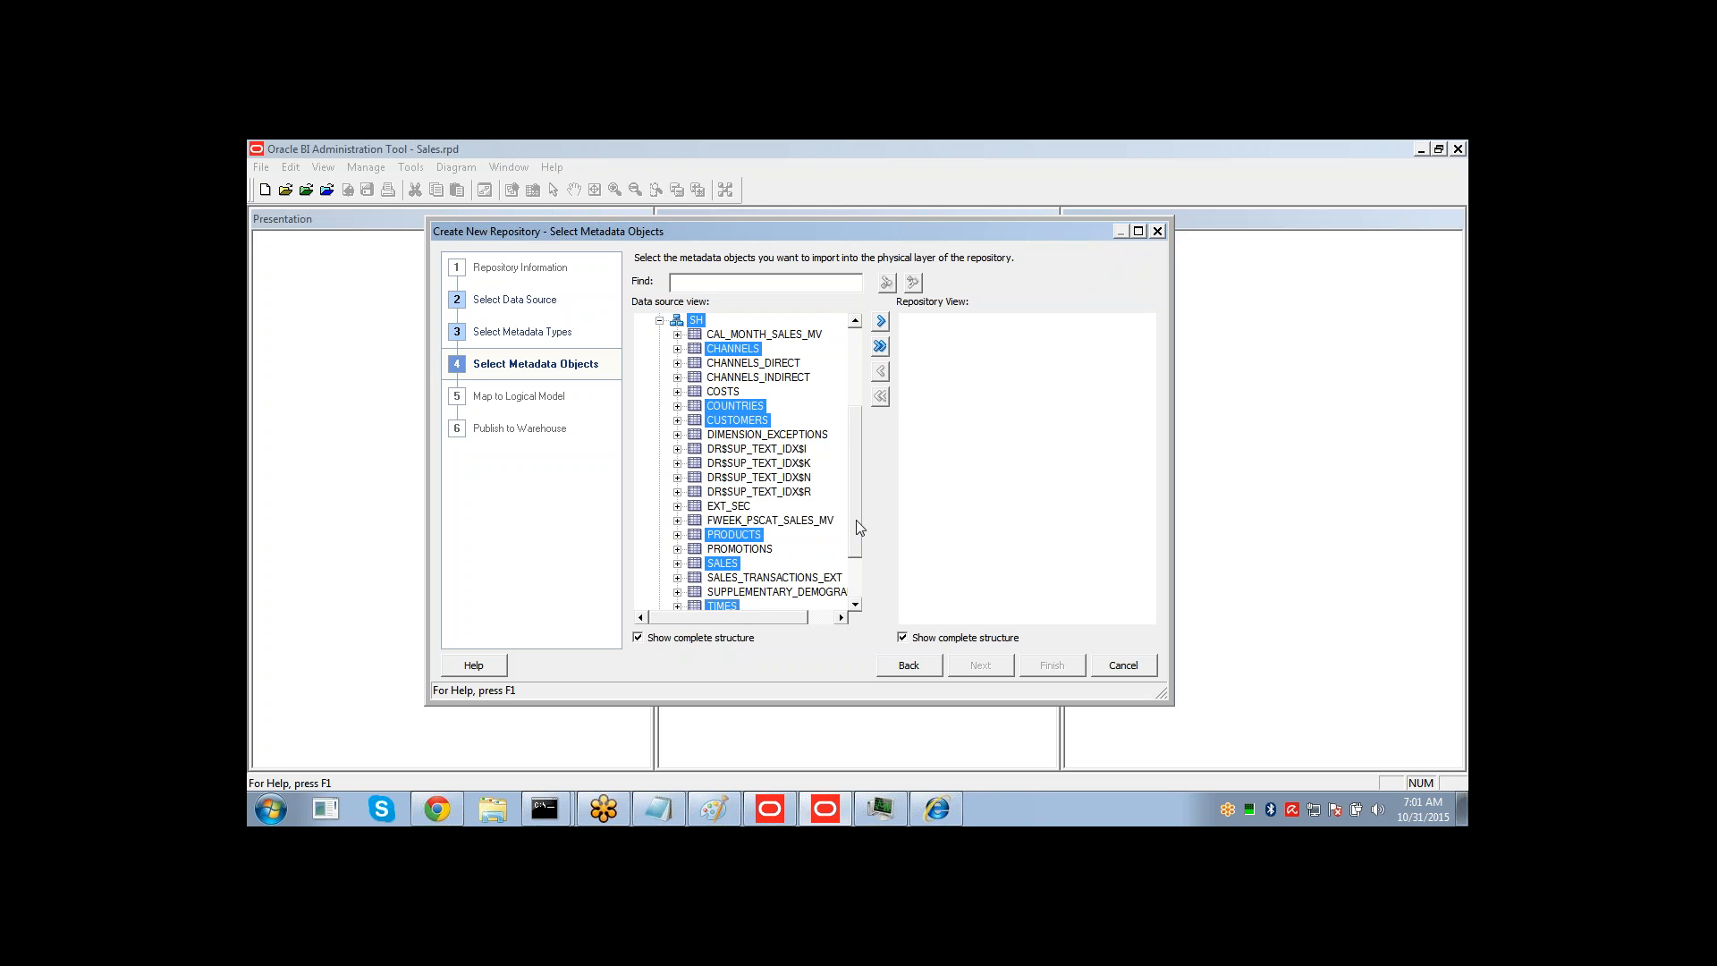
Try to import the selected SH tables into the repository, accepting the connection pool settings for orcl.
left_click_drag(856, 519, 874, 465)
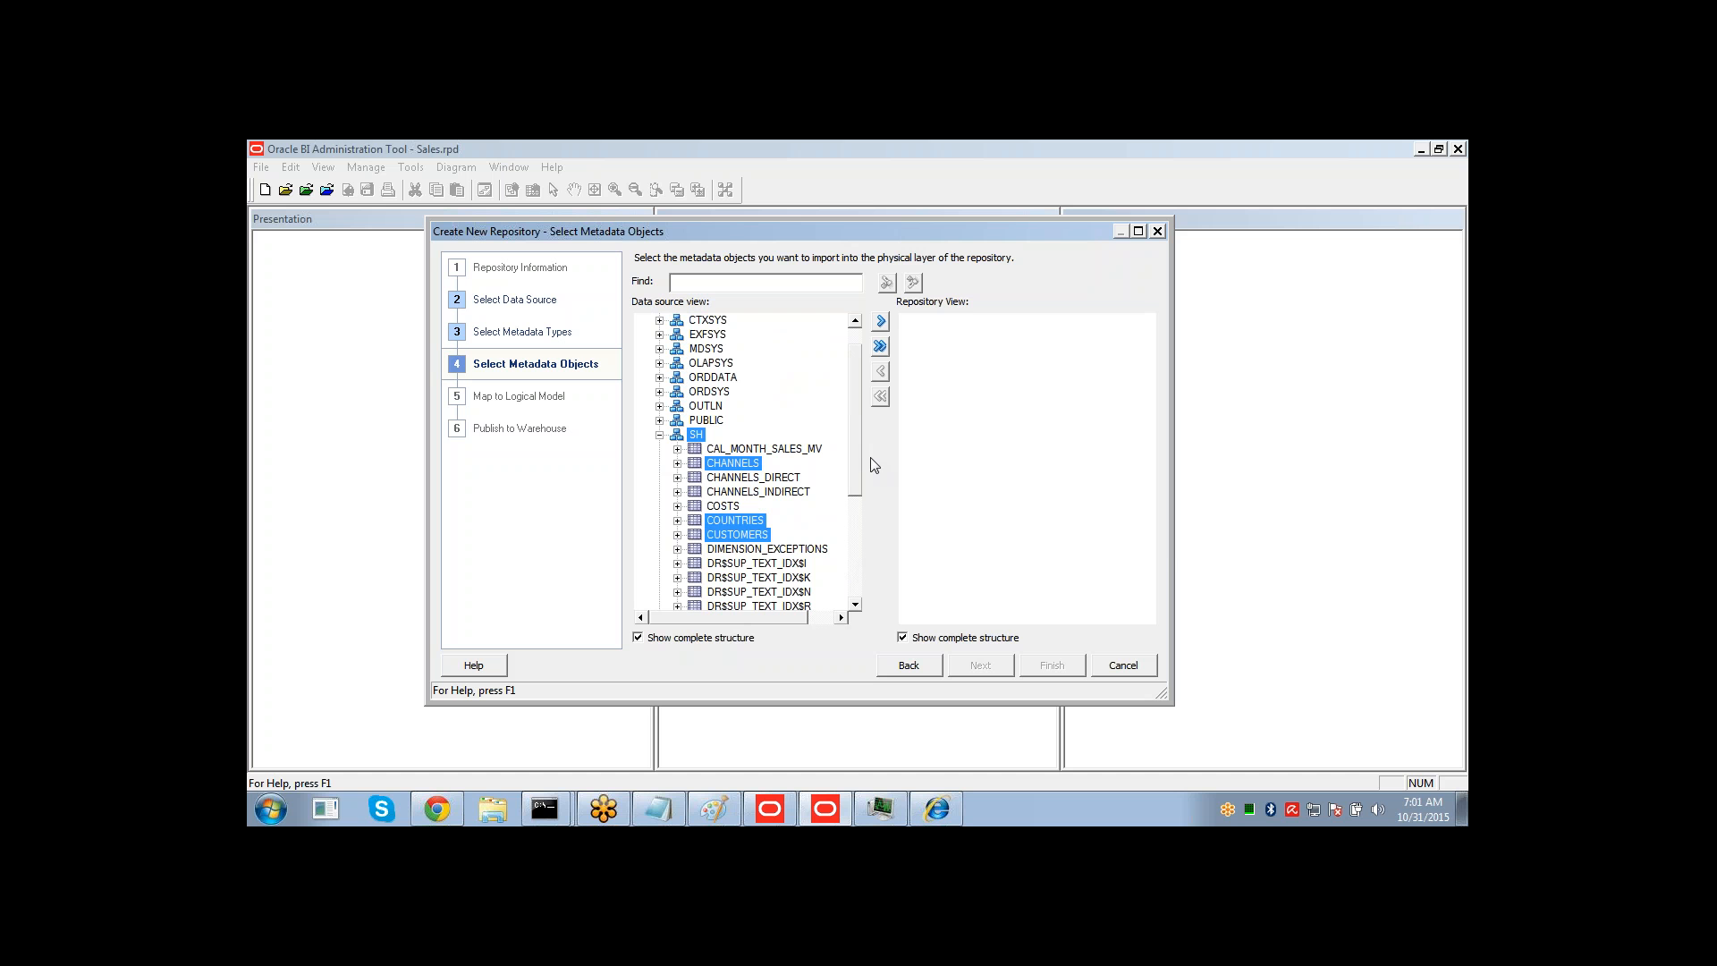
left_click(883, 322)
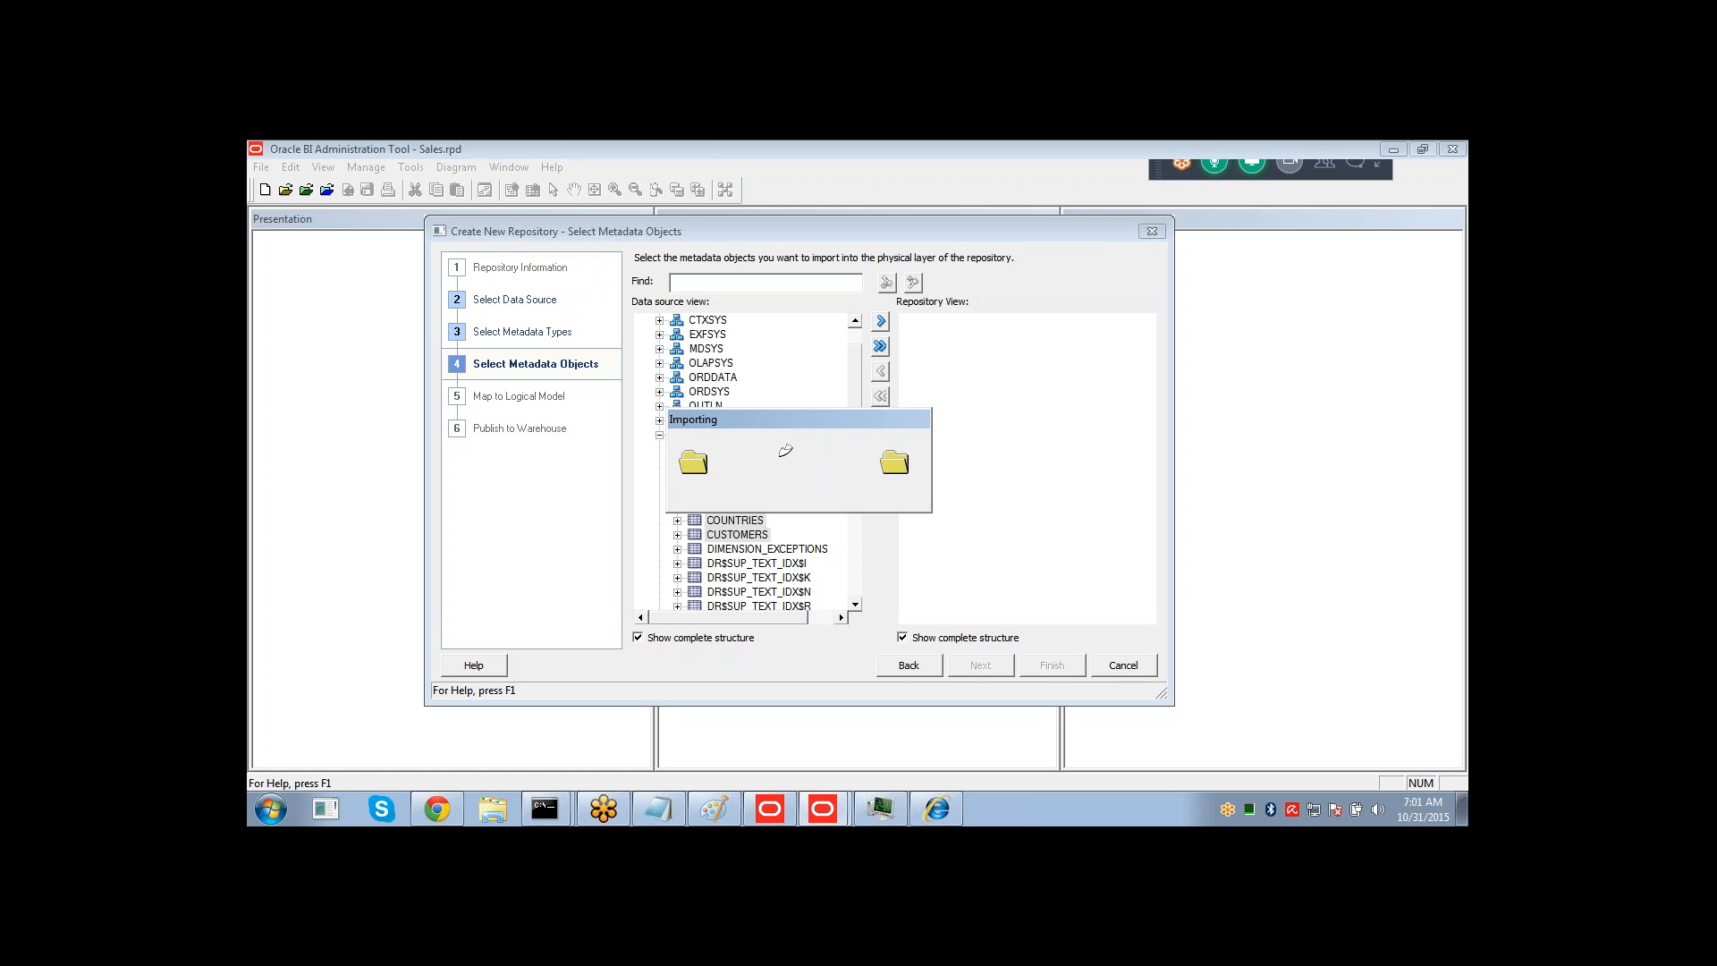
left_click(944, 805)
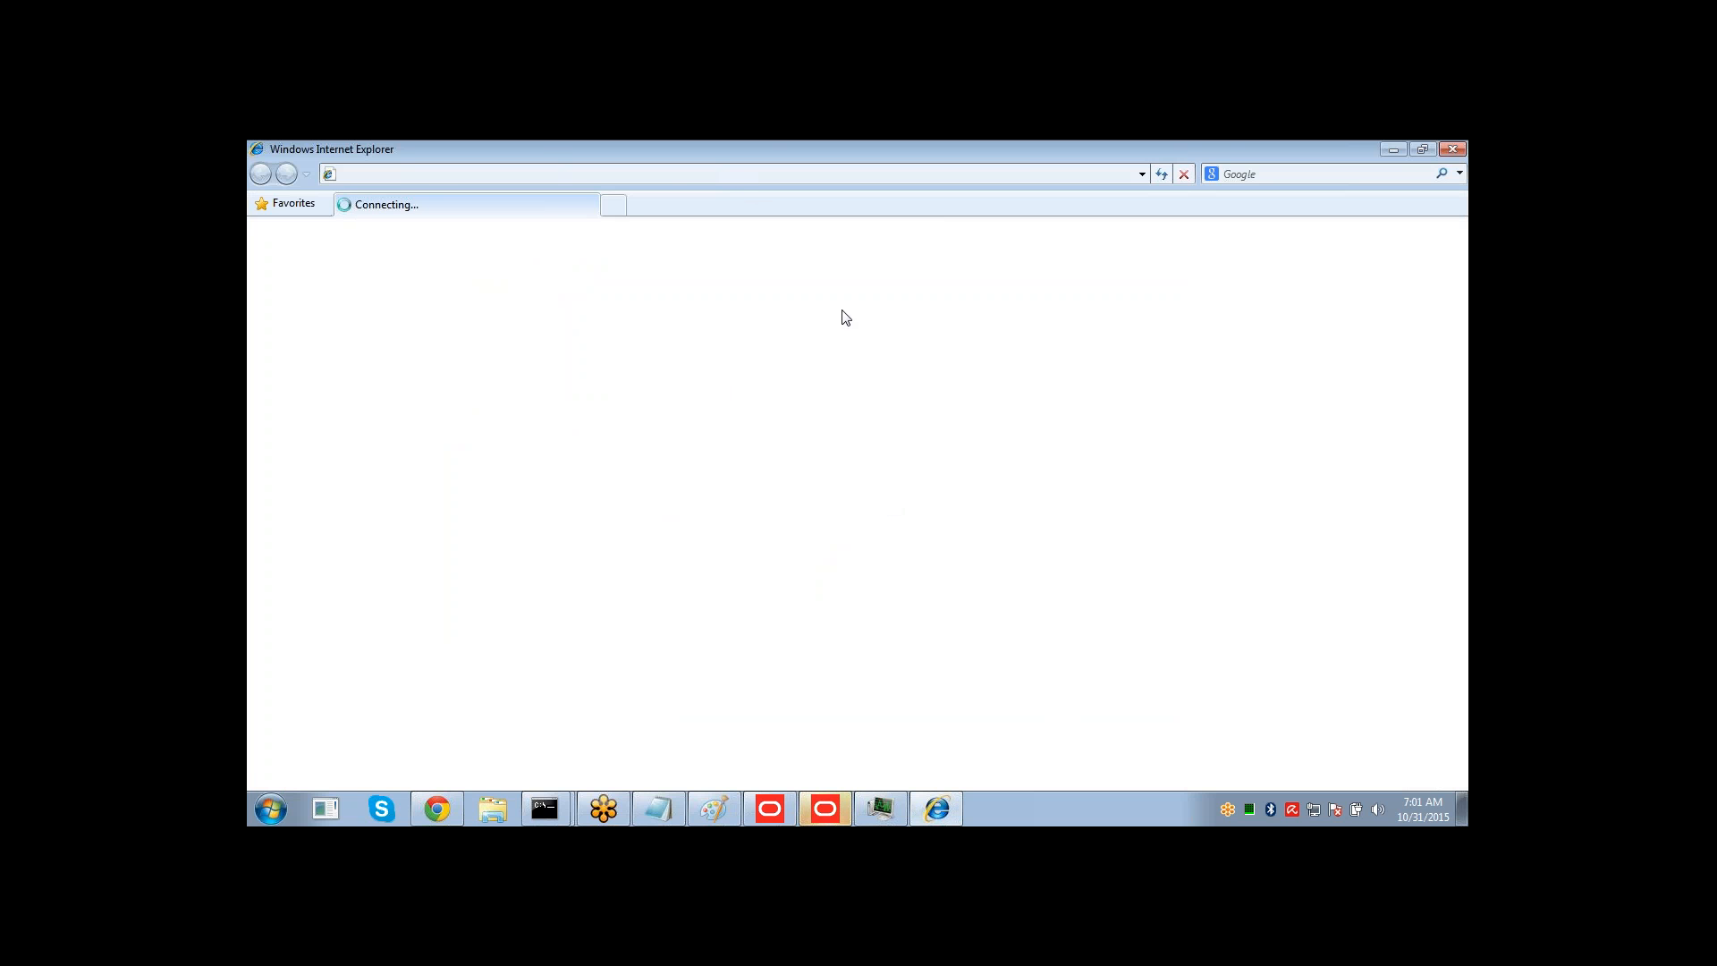
left_click(825, 809)
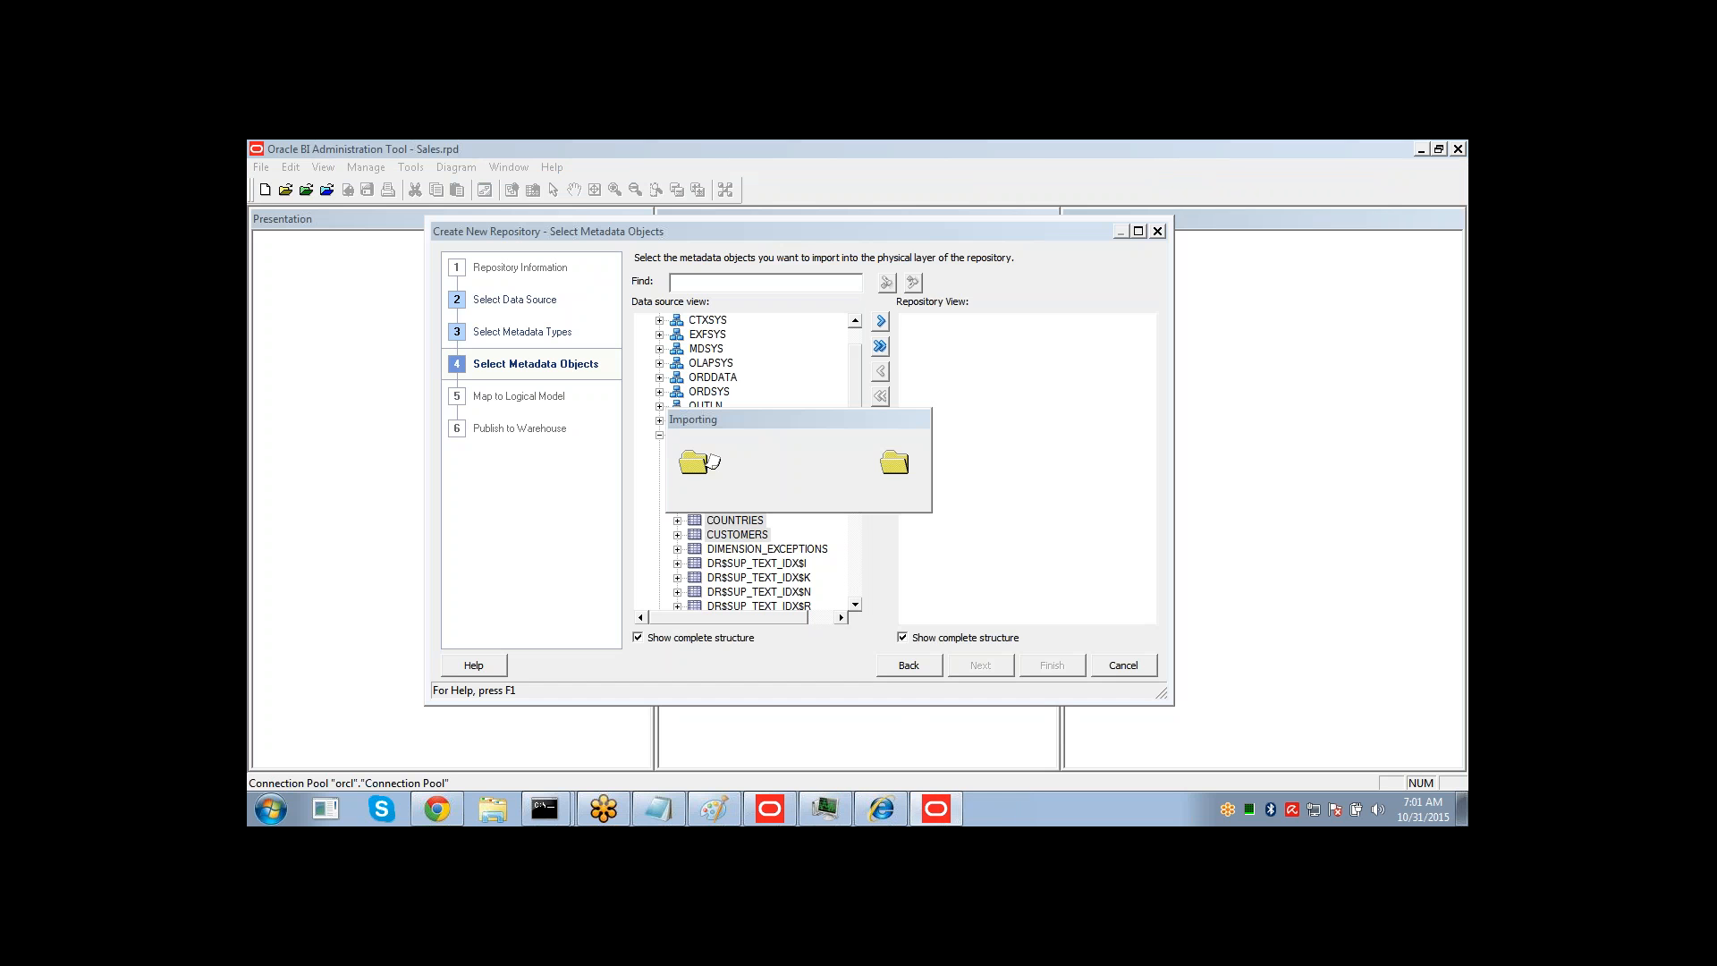
left_click(885, 814)
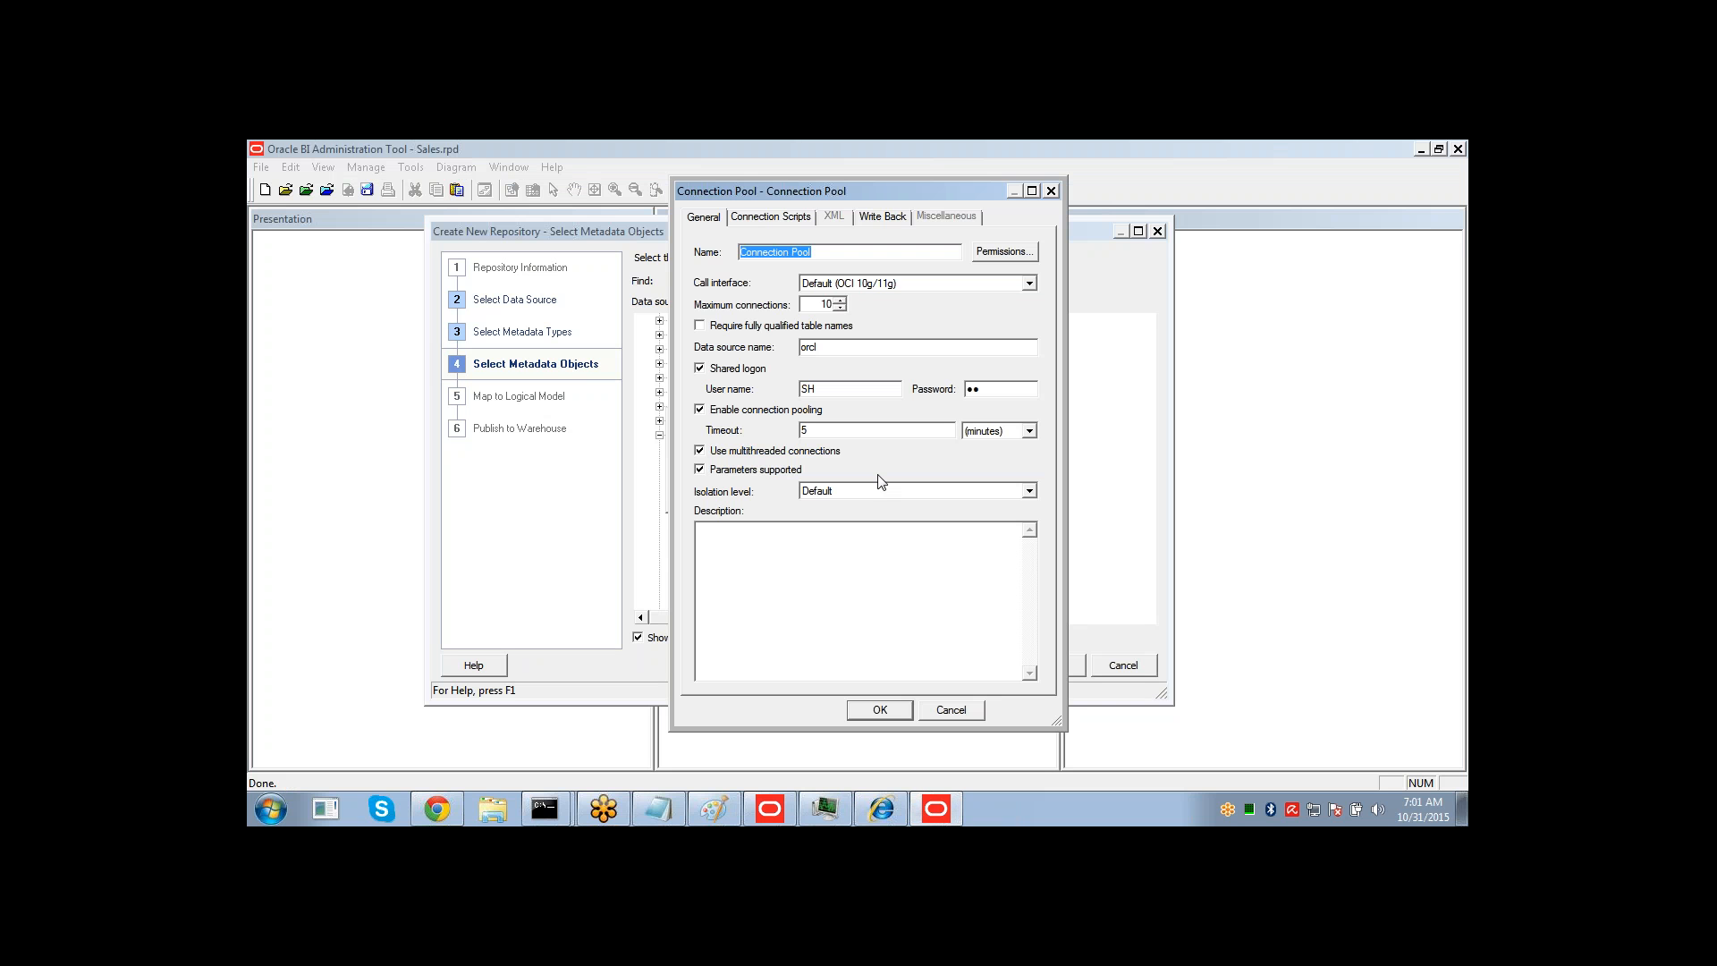
left_click(864, 711)
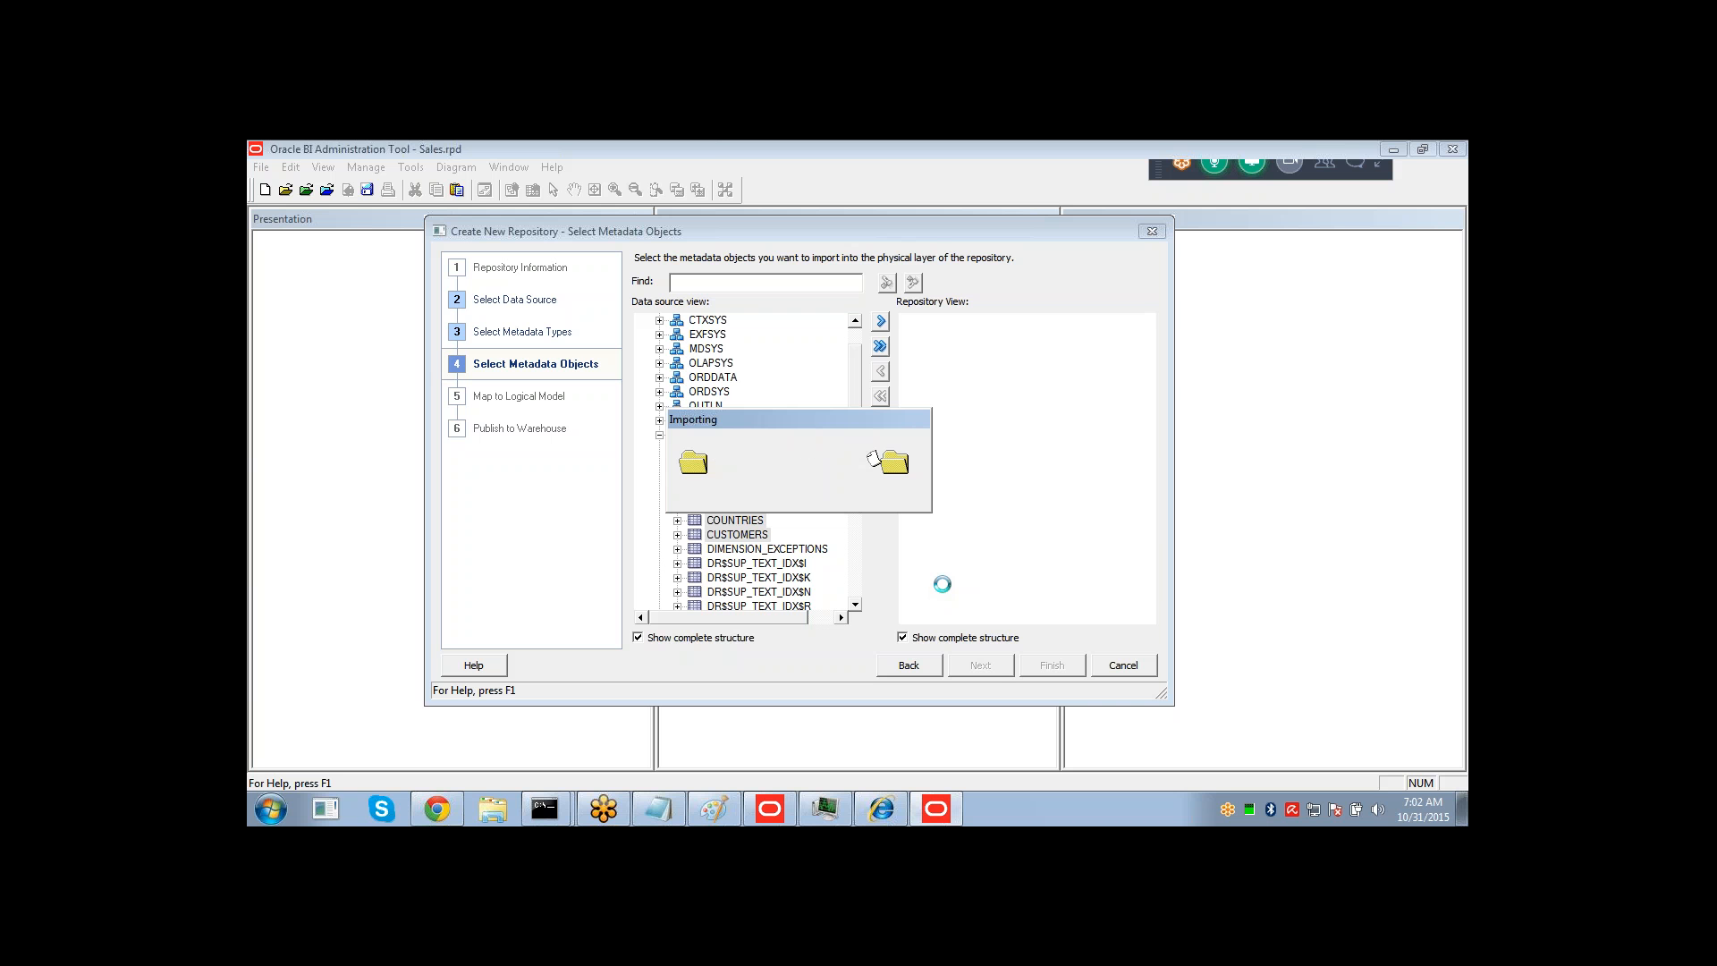
left_click(902, 807)
left_click(904, 808)
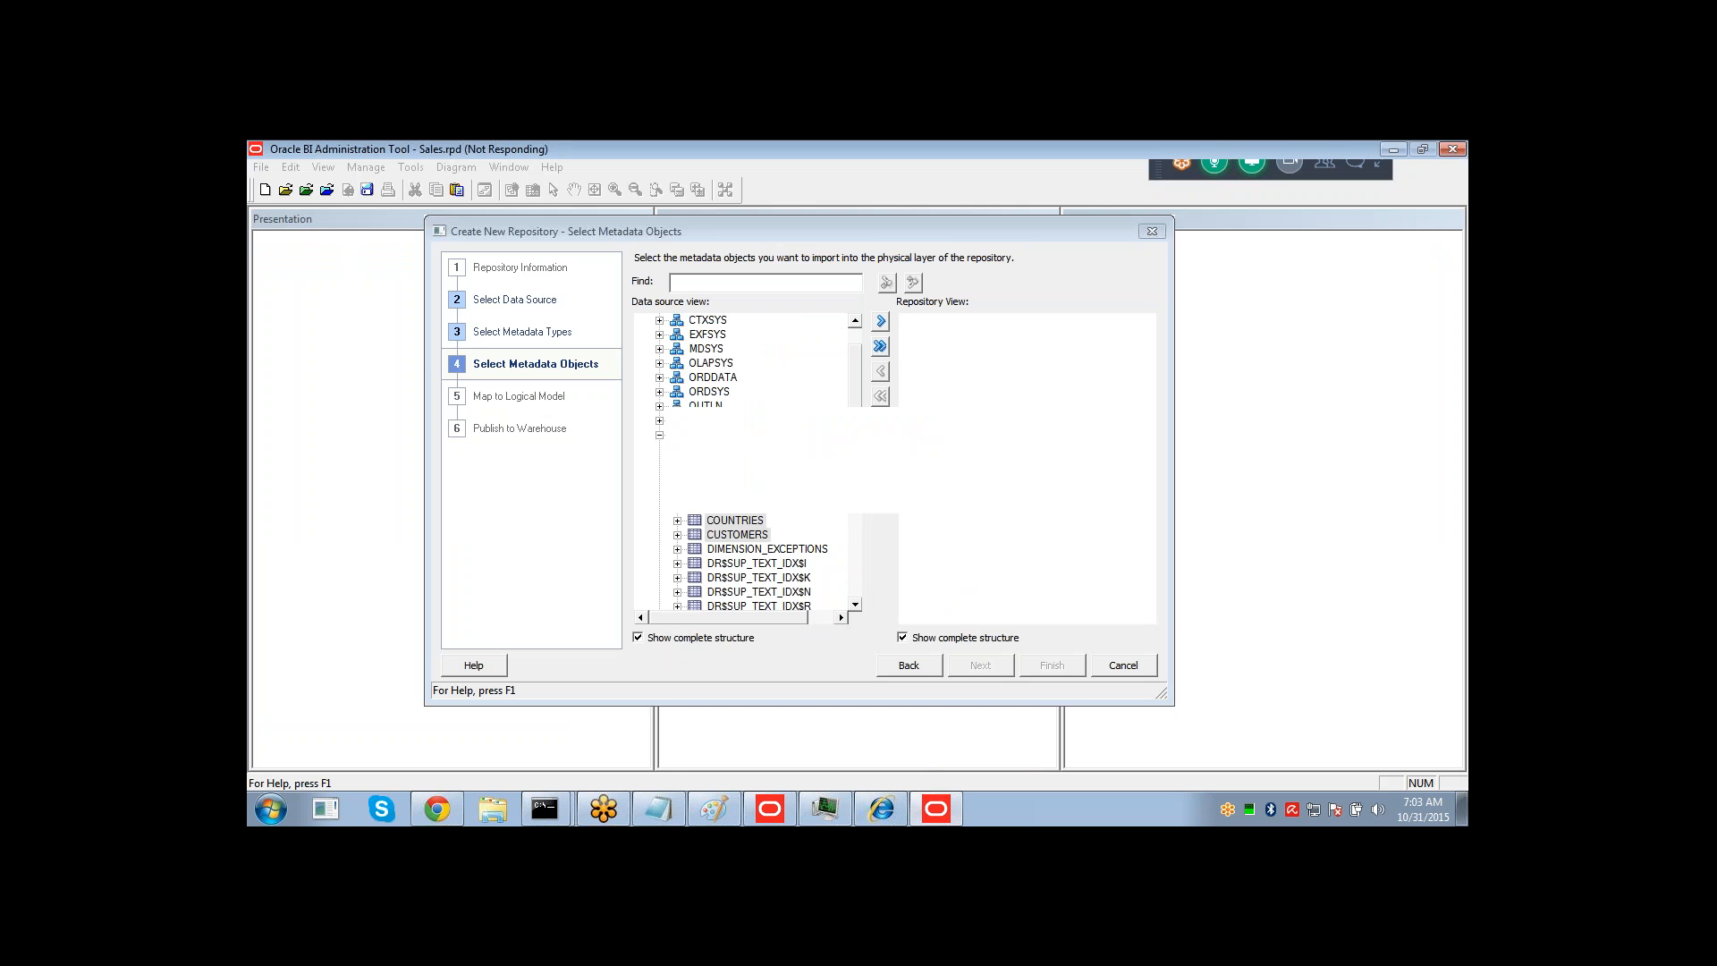
Open the WebLogic Server Administration Console at localhost:7001/console in a new browser tab.
left_click(438, 809)
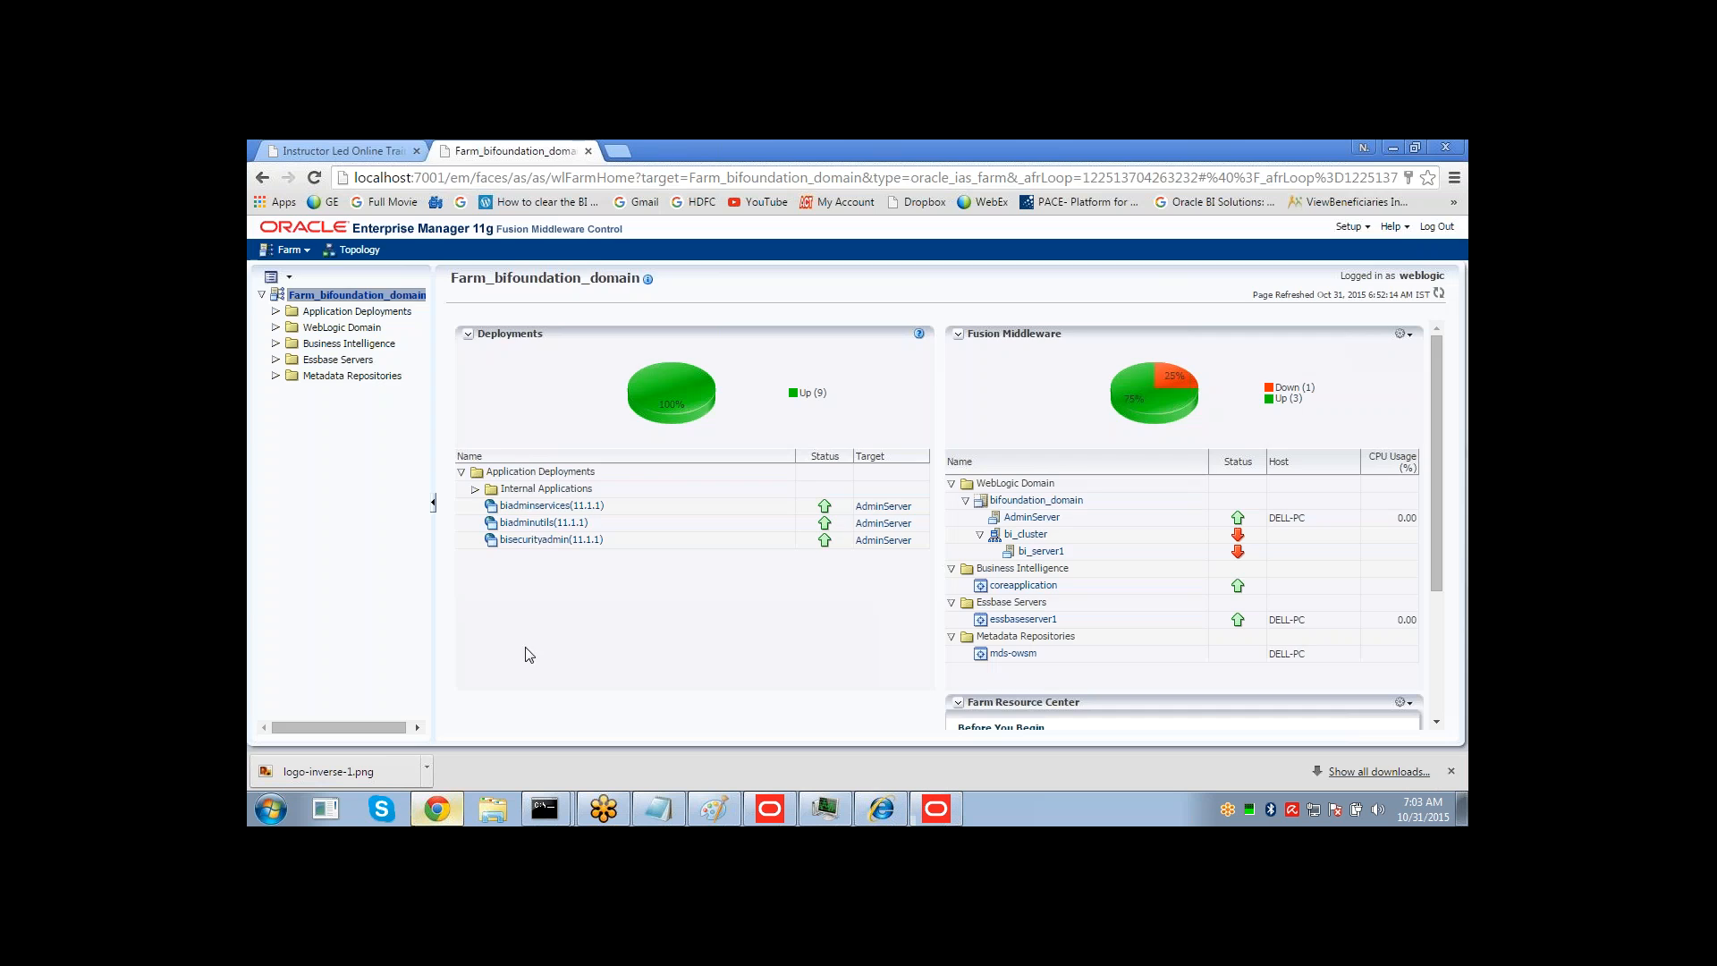
left_click(626, 149)
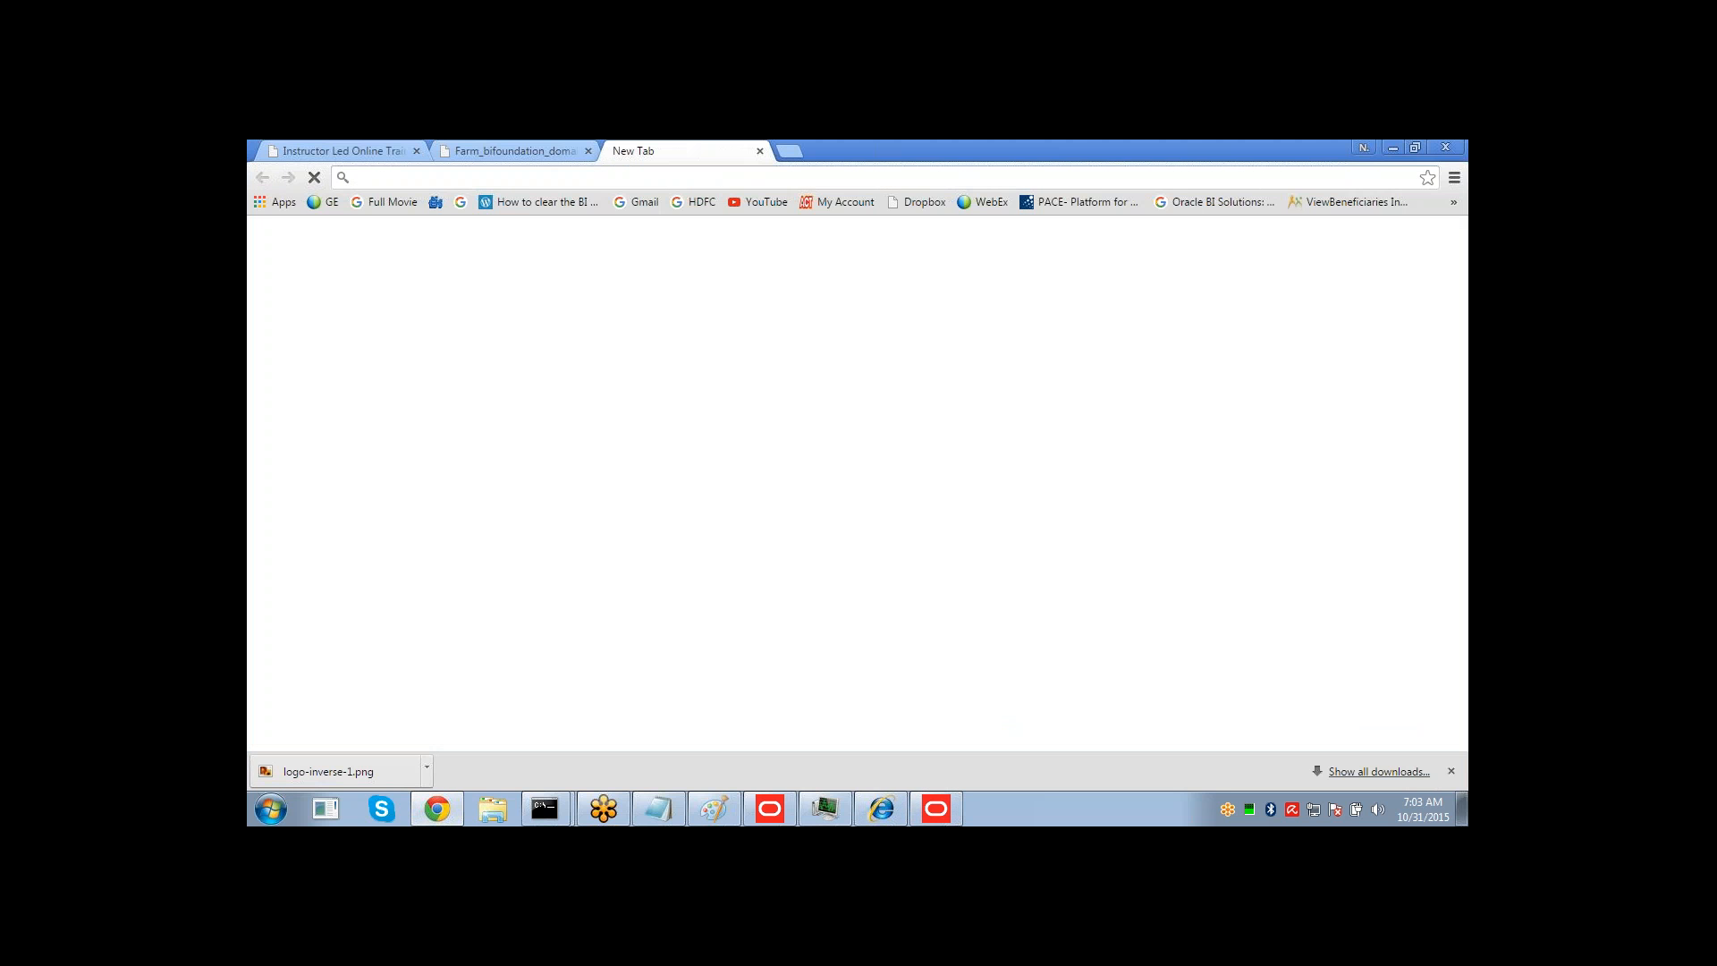
type("localhost:7001/console")
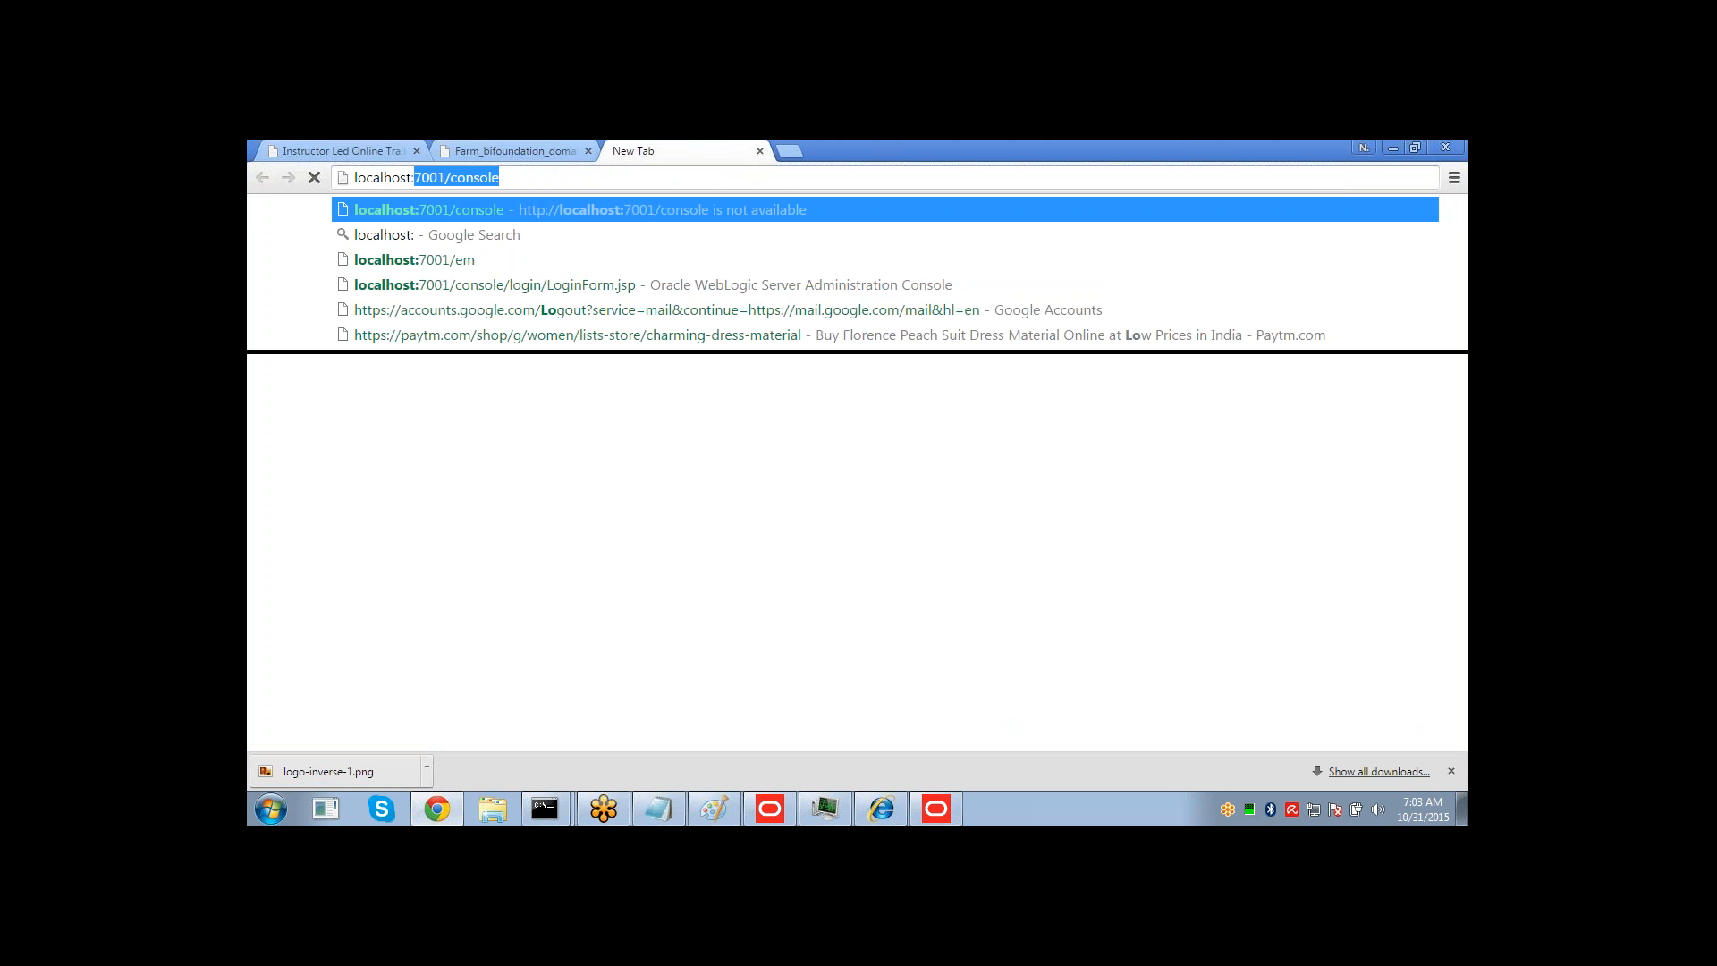
key("Return")
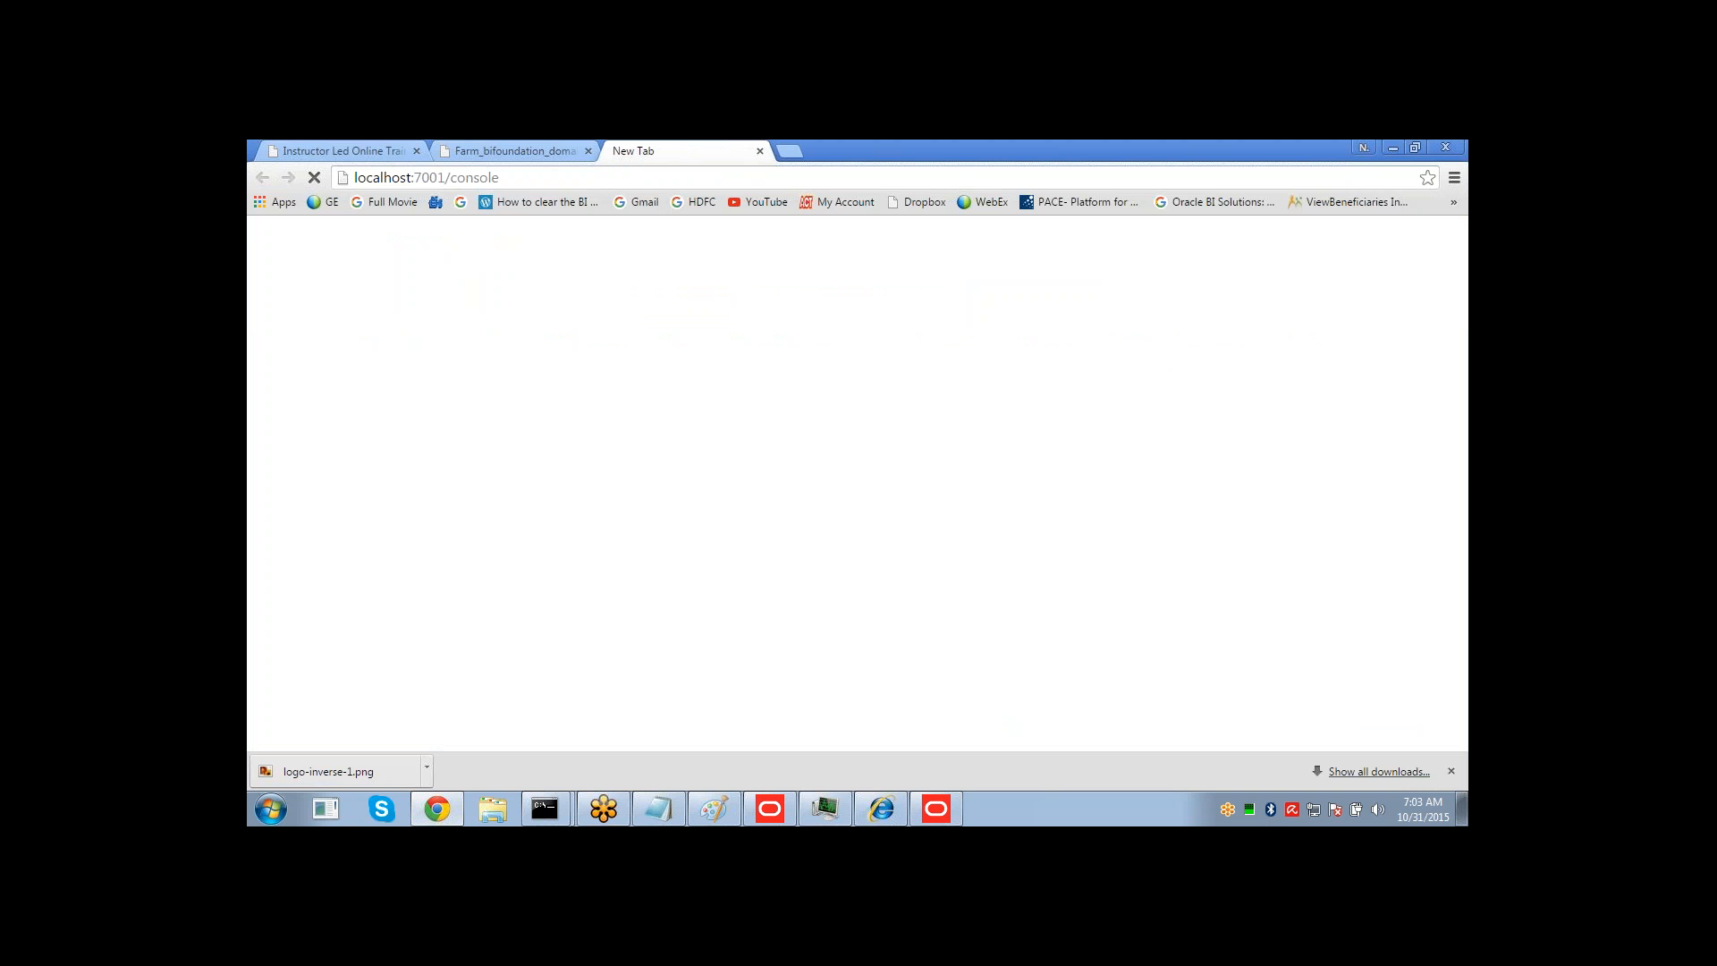
left_click(923, 805)
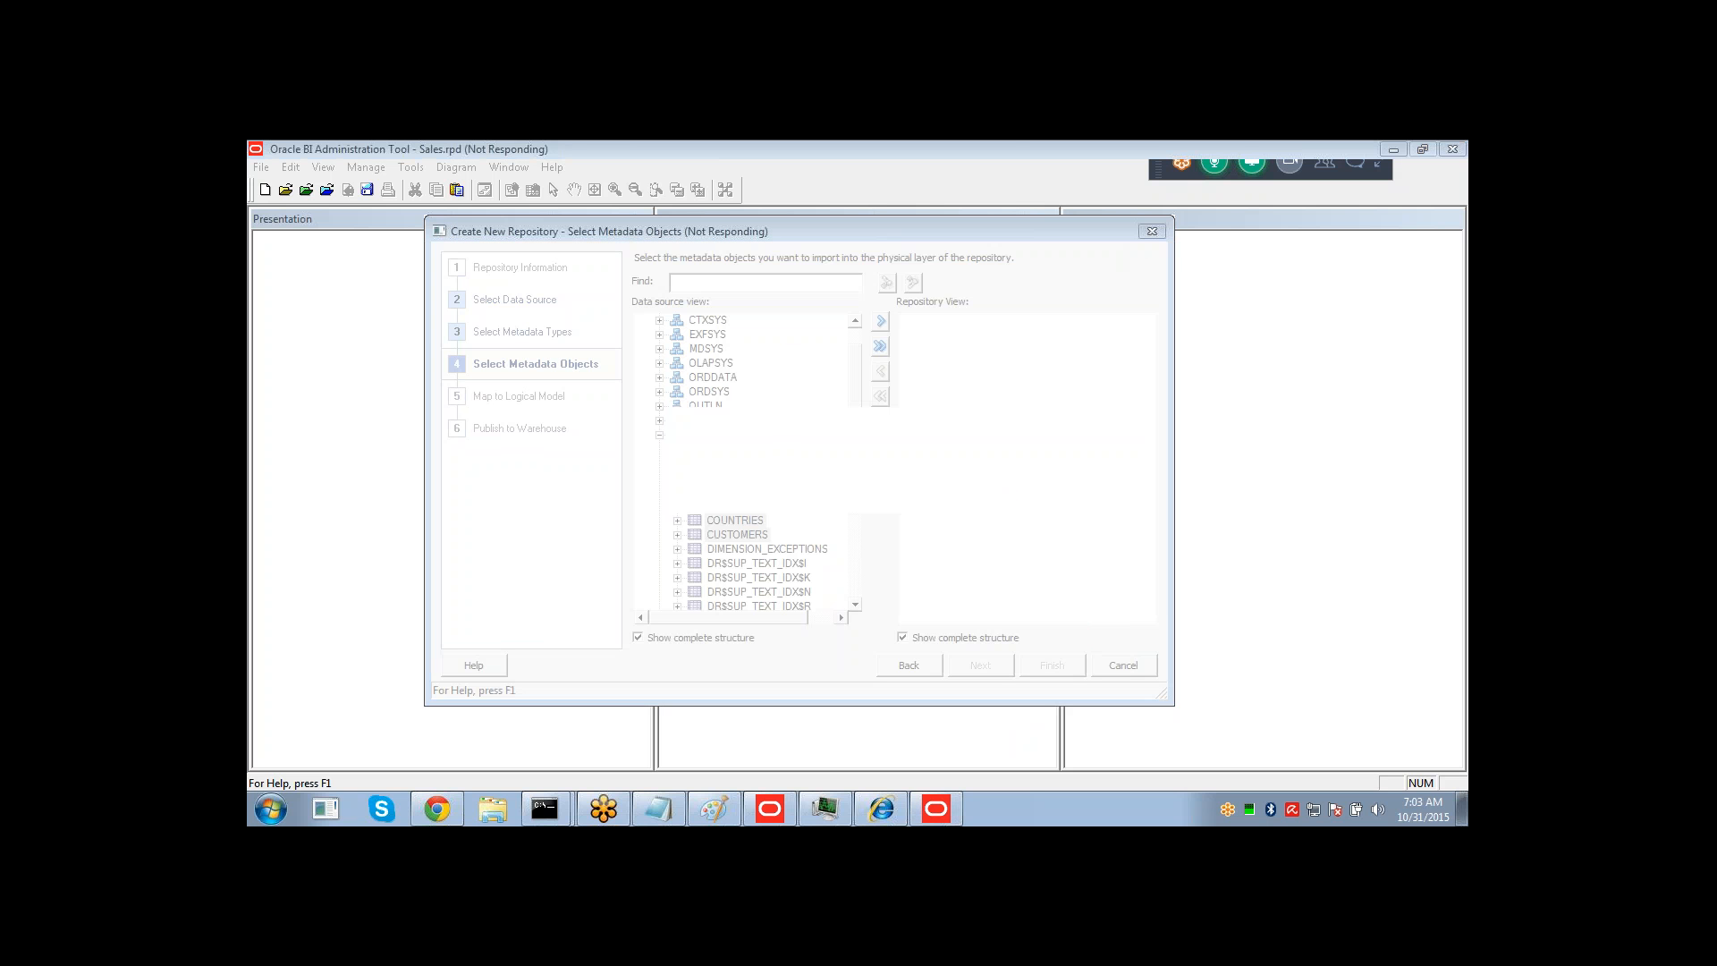
End the unresponsive Administration Tool task in Task Manager, close Task Manager, and log in to the WebLogic console.
key("ctrl+shift+Escape")
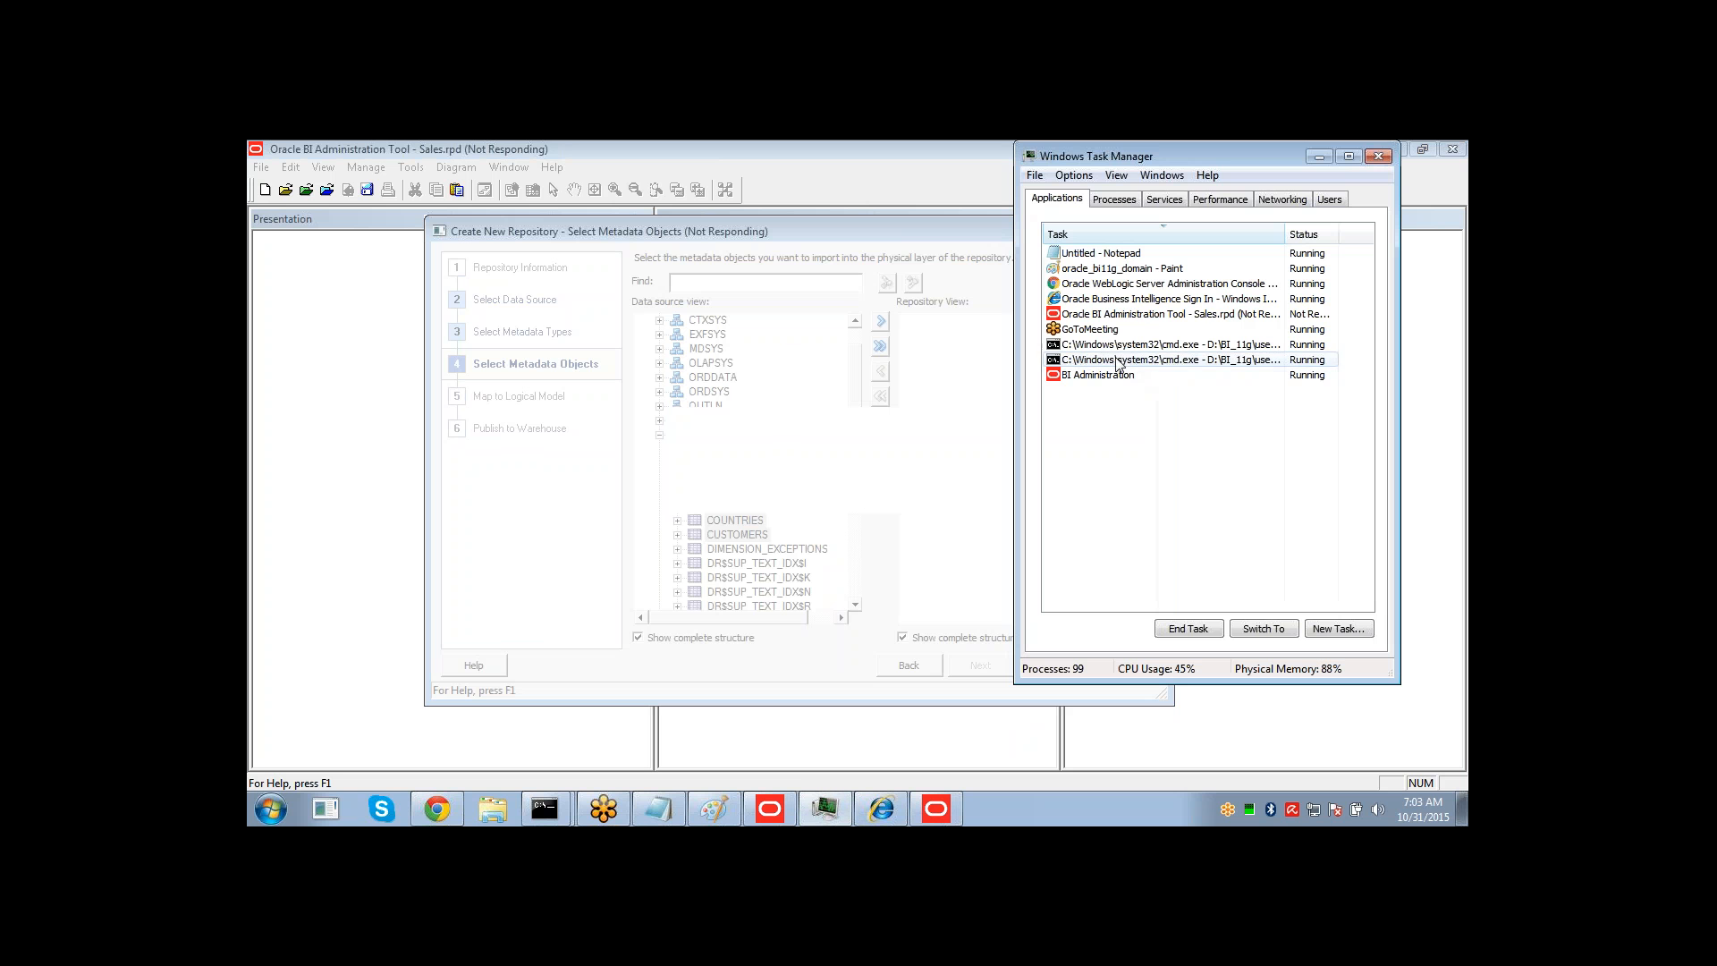
left_click(1109, 315)
left_click(1190, 630)
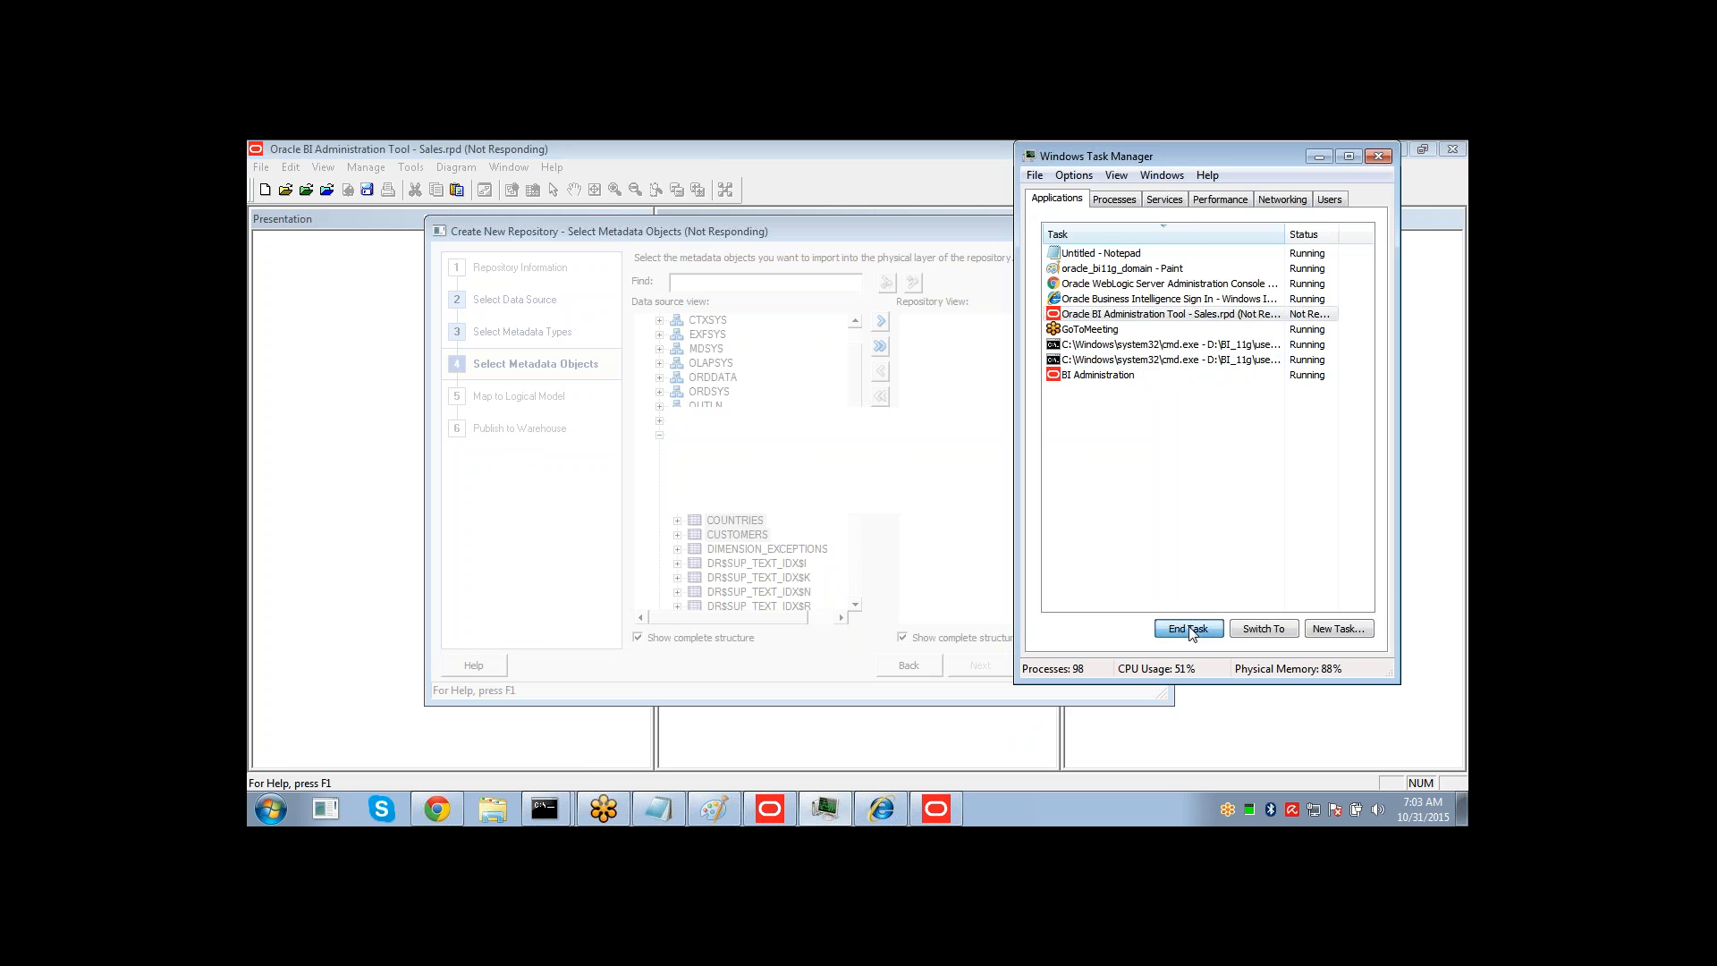
left_click(1129, 204)
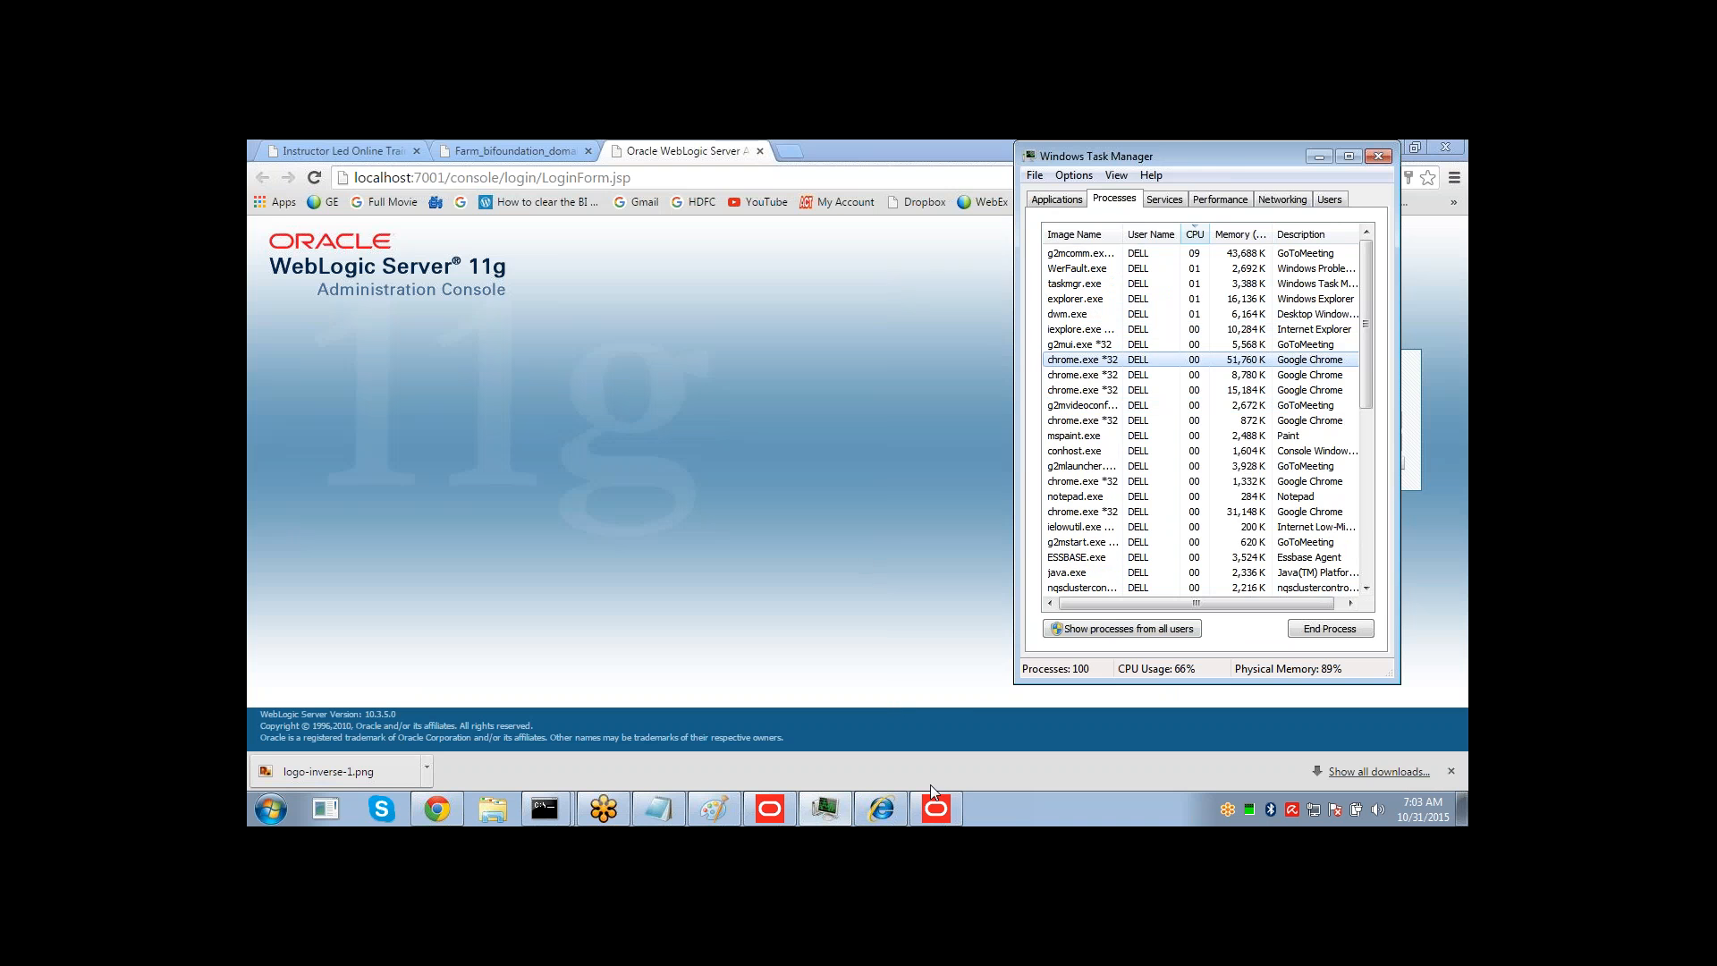
left_click(941, 807)
left_click(801, 501)
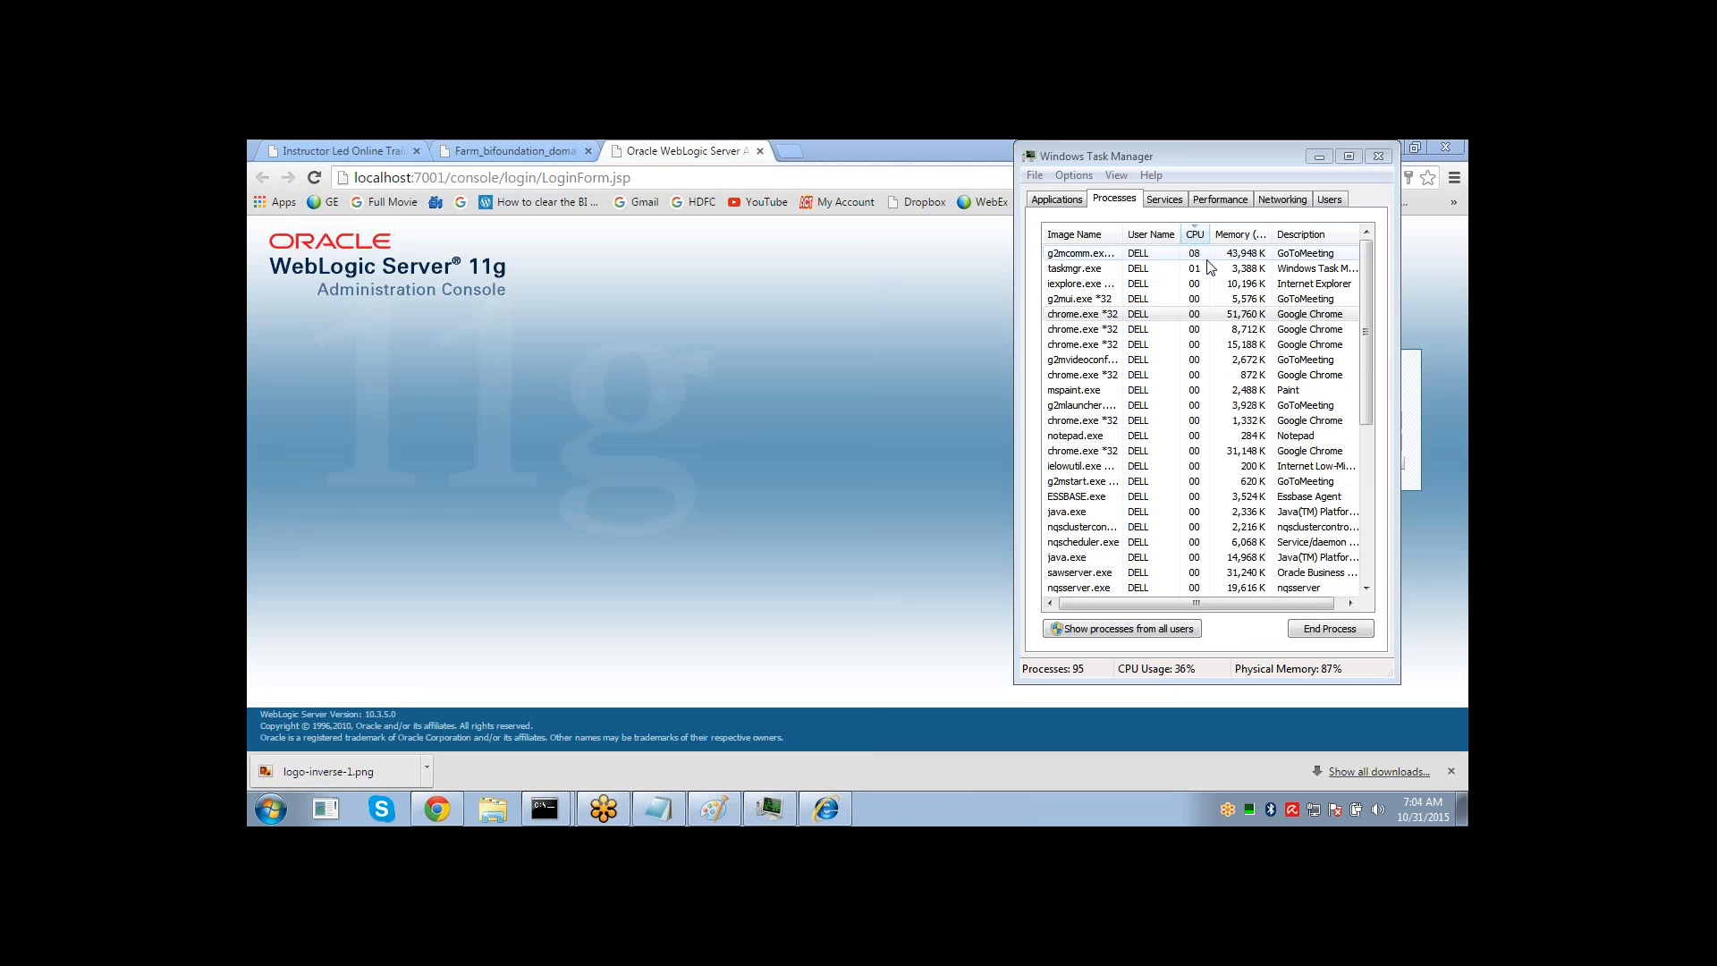
left_click_drag(1114, 159, 1151, 272)
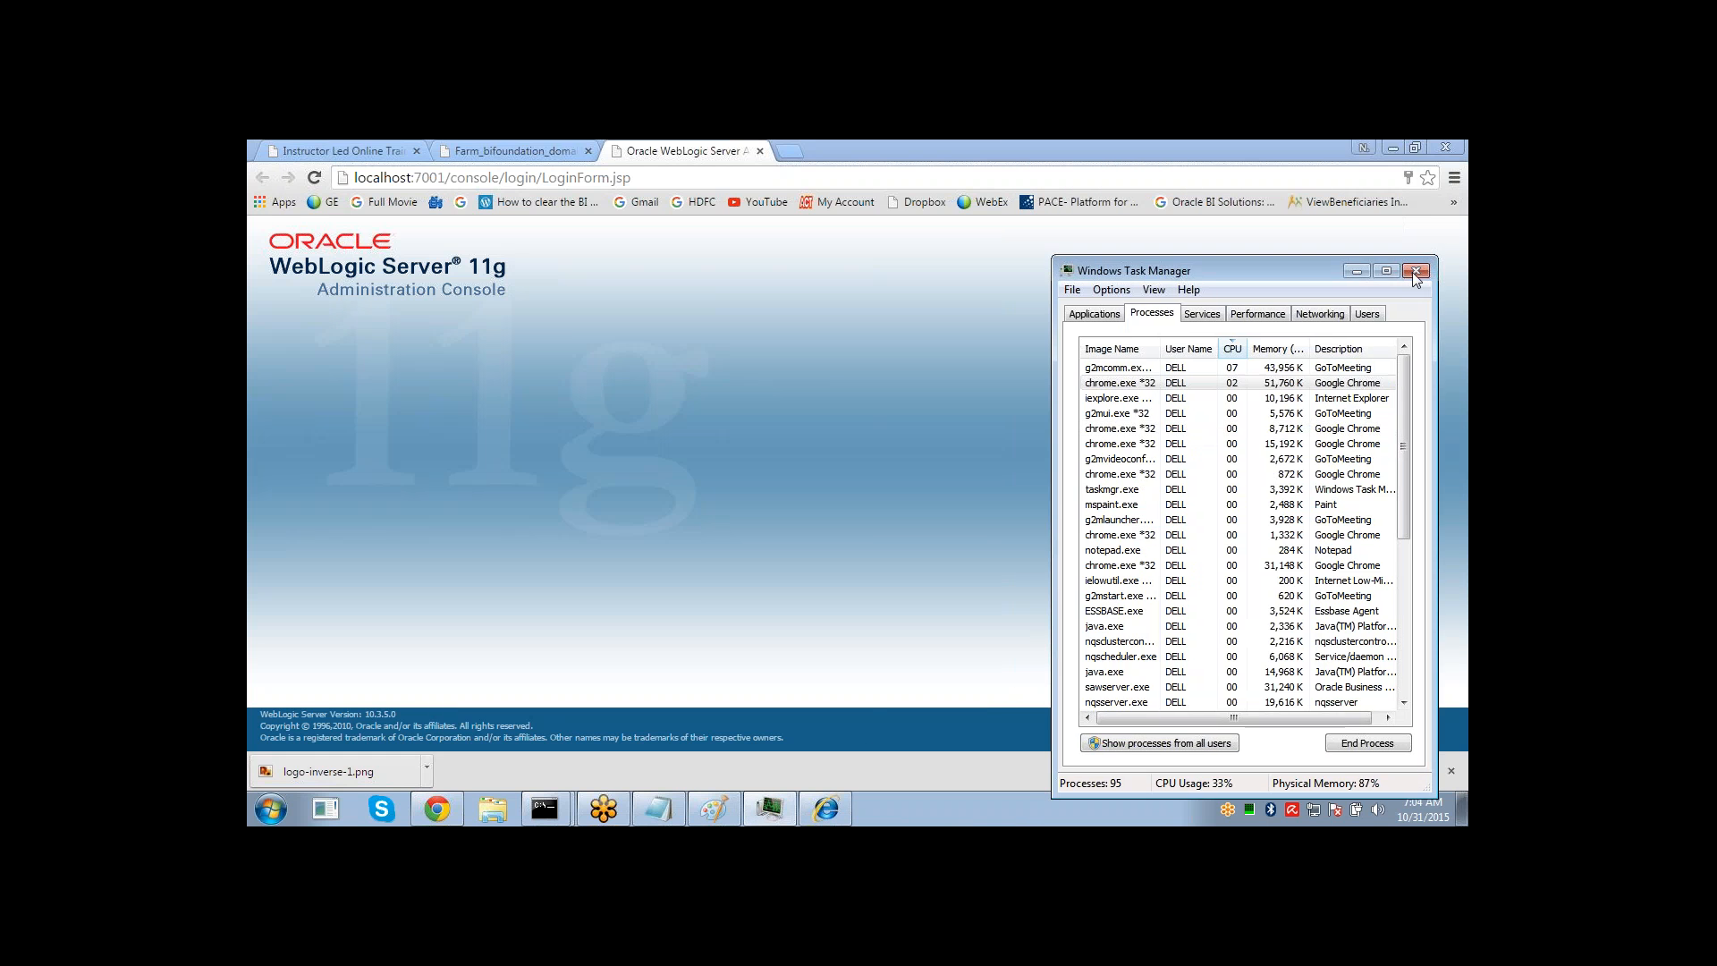
left_click(1416, 270)
left_click(1389, 463)
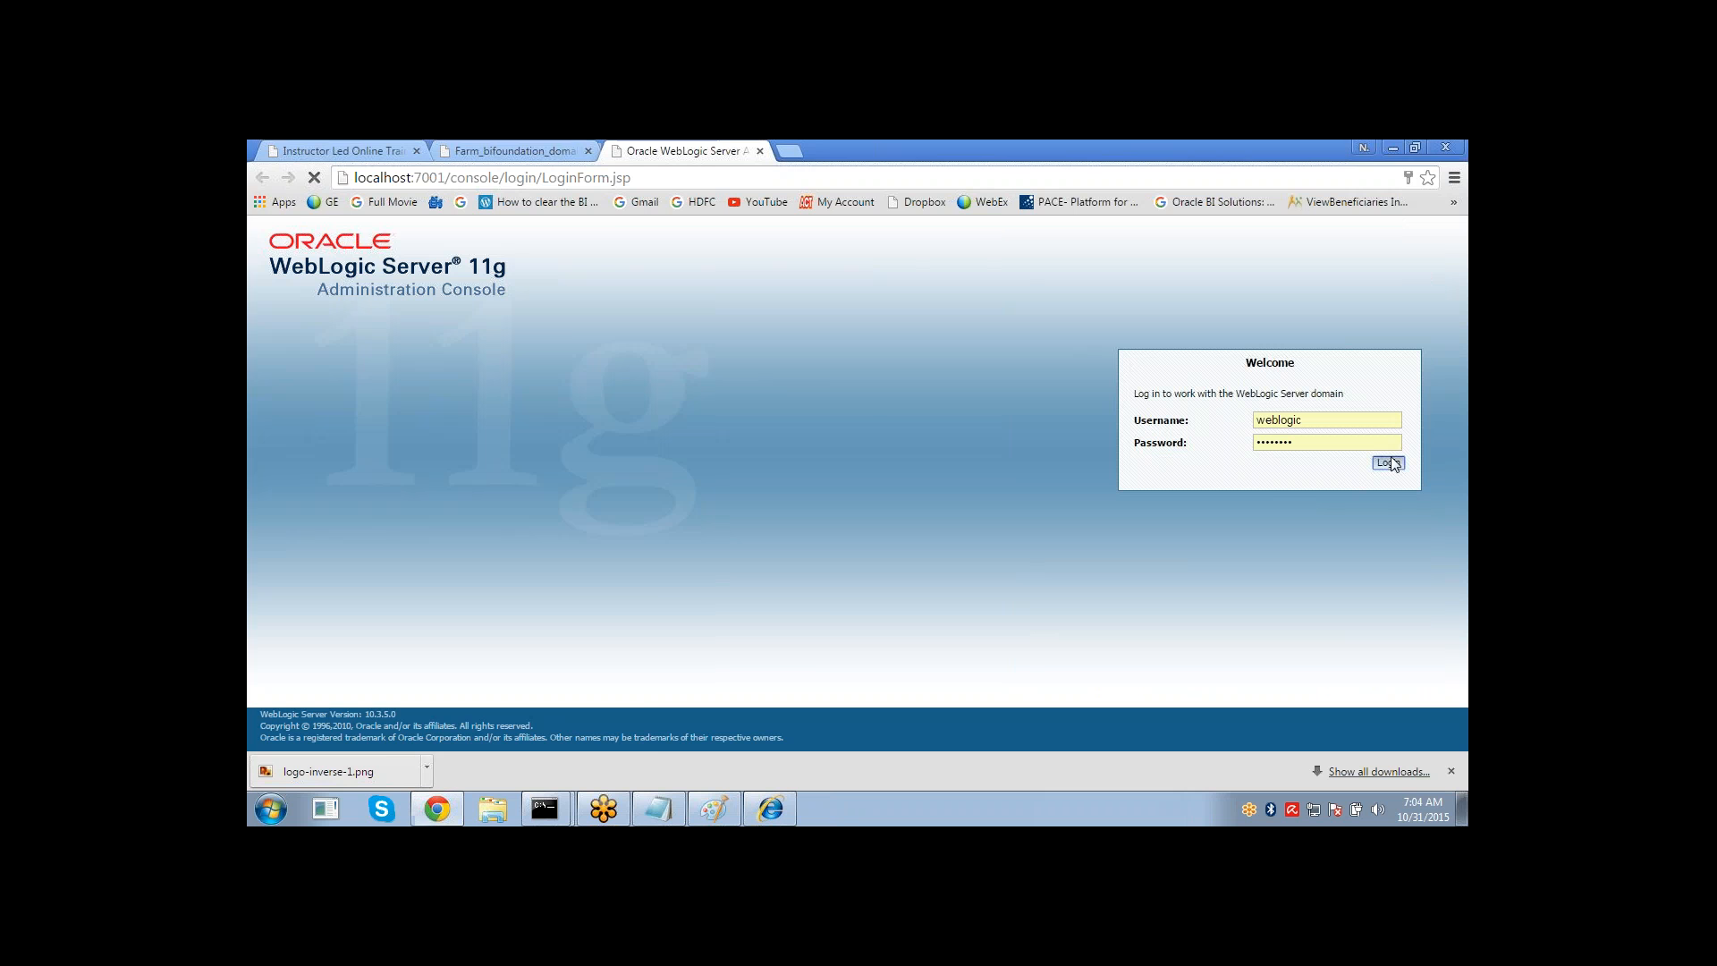
Relaunch BI Administration, maximize its window and start creating a new repository.
key("super")
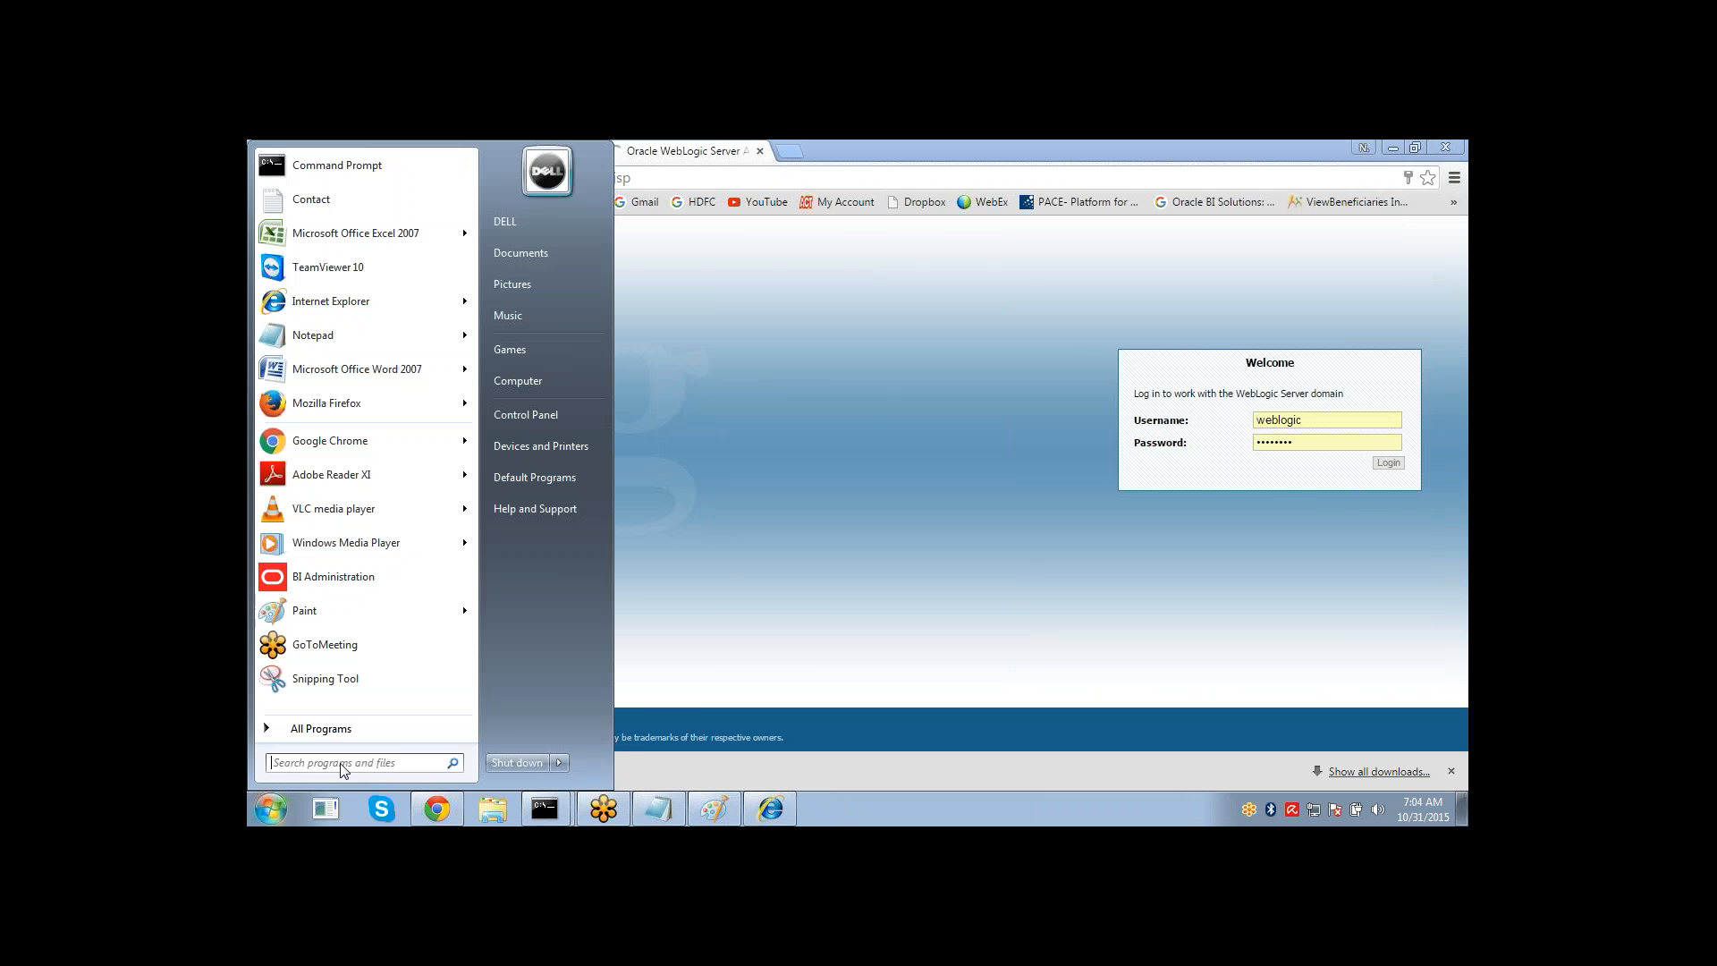
left_click(394, 586)
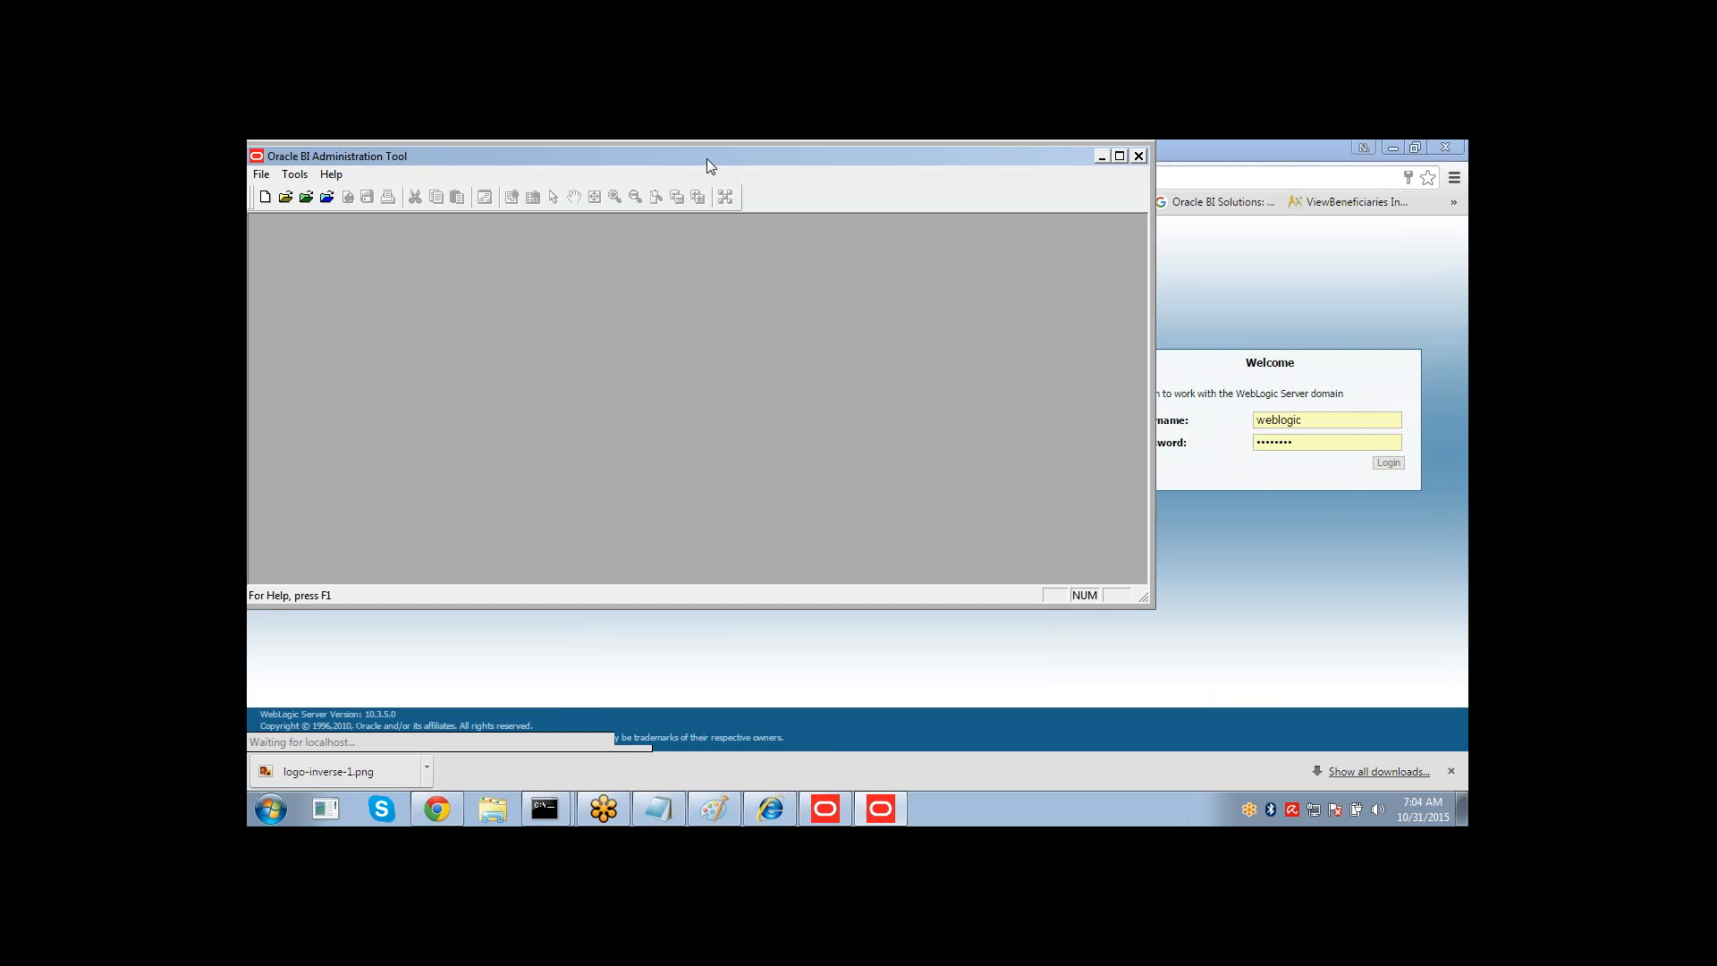
double_click(705, 158)
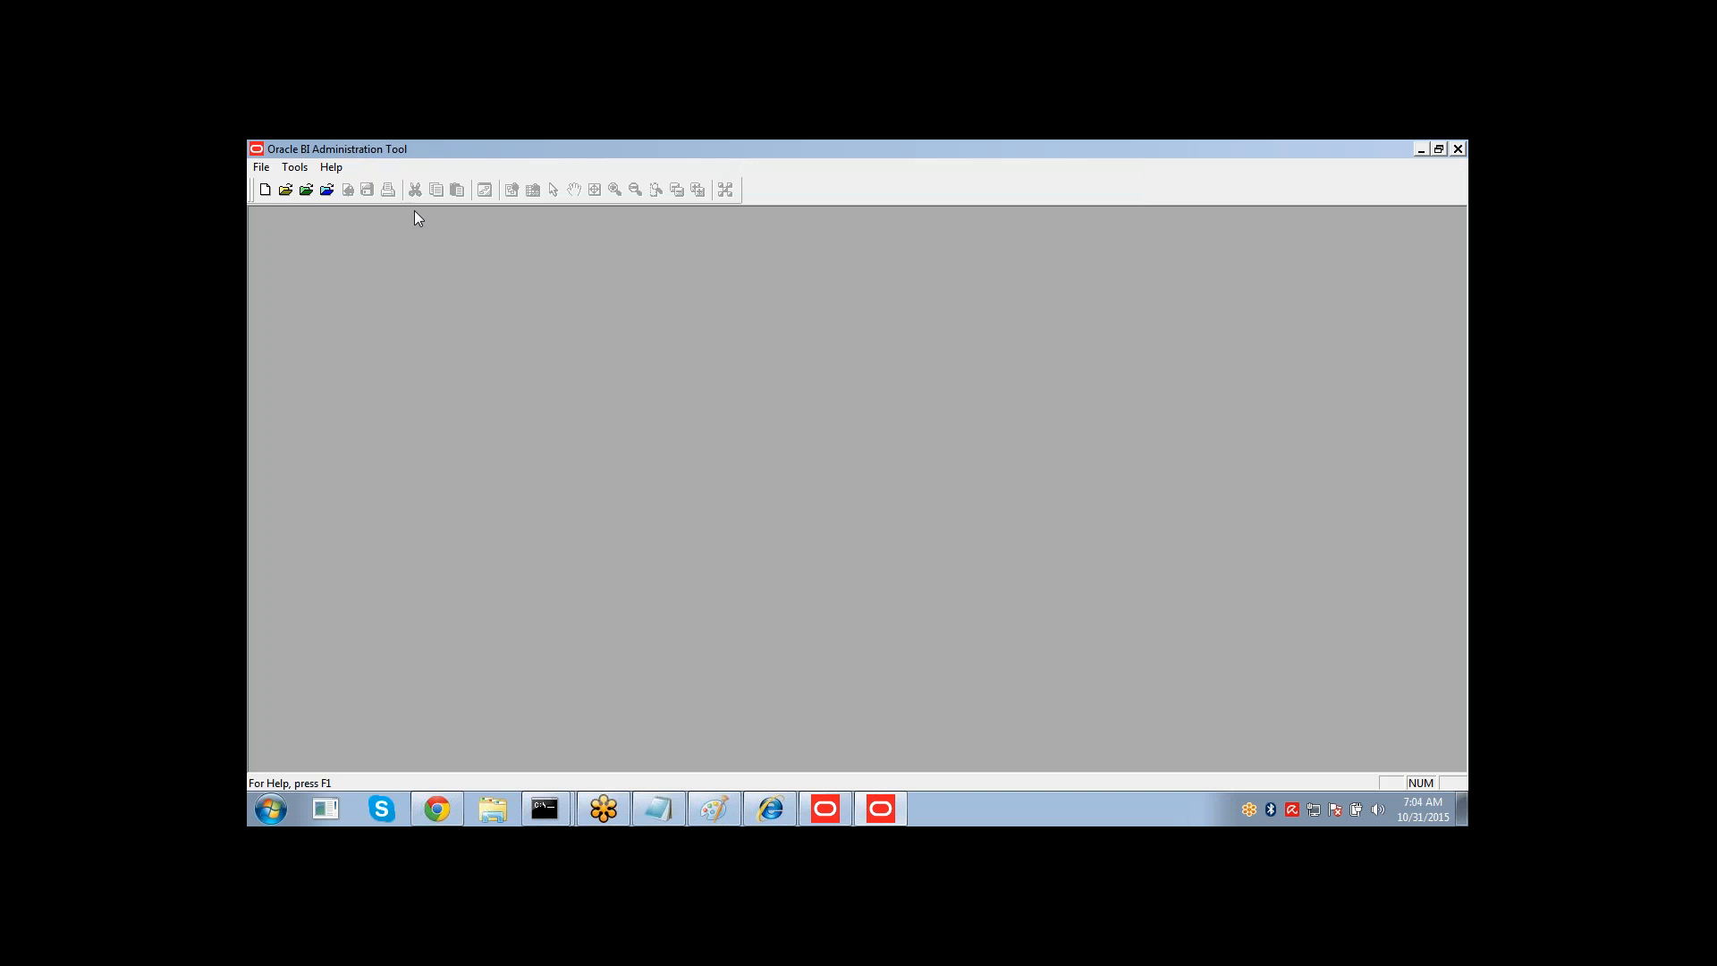
left_click(265, 190)
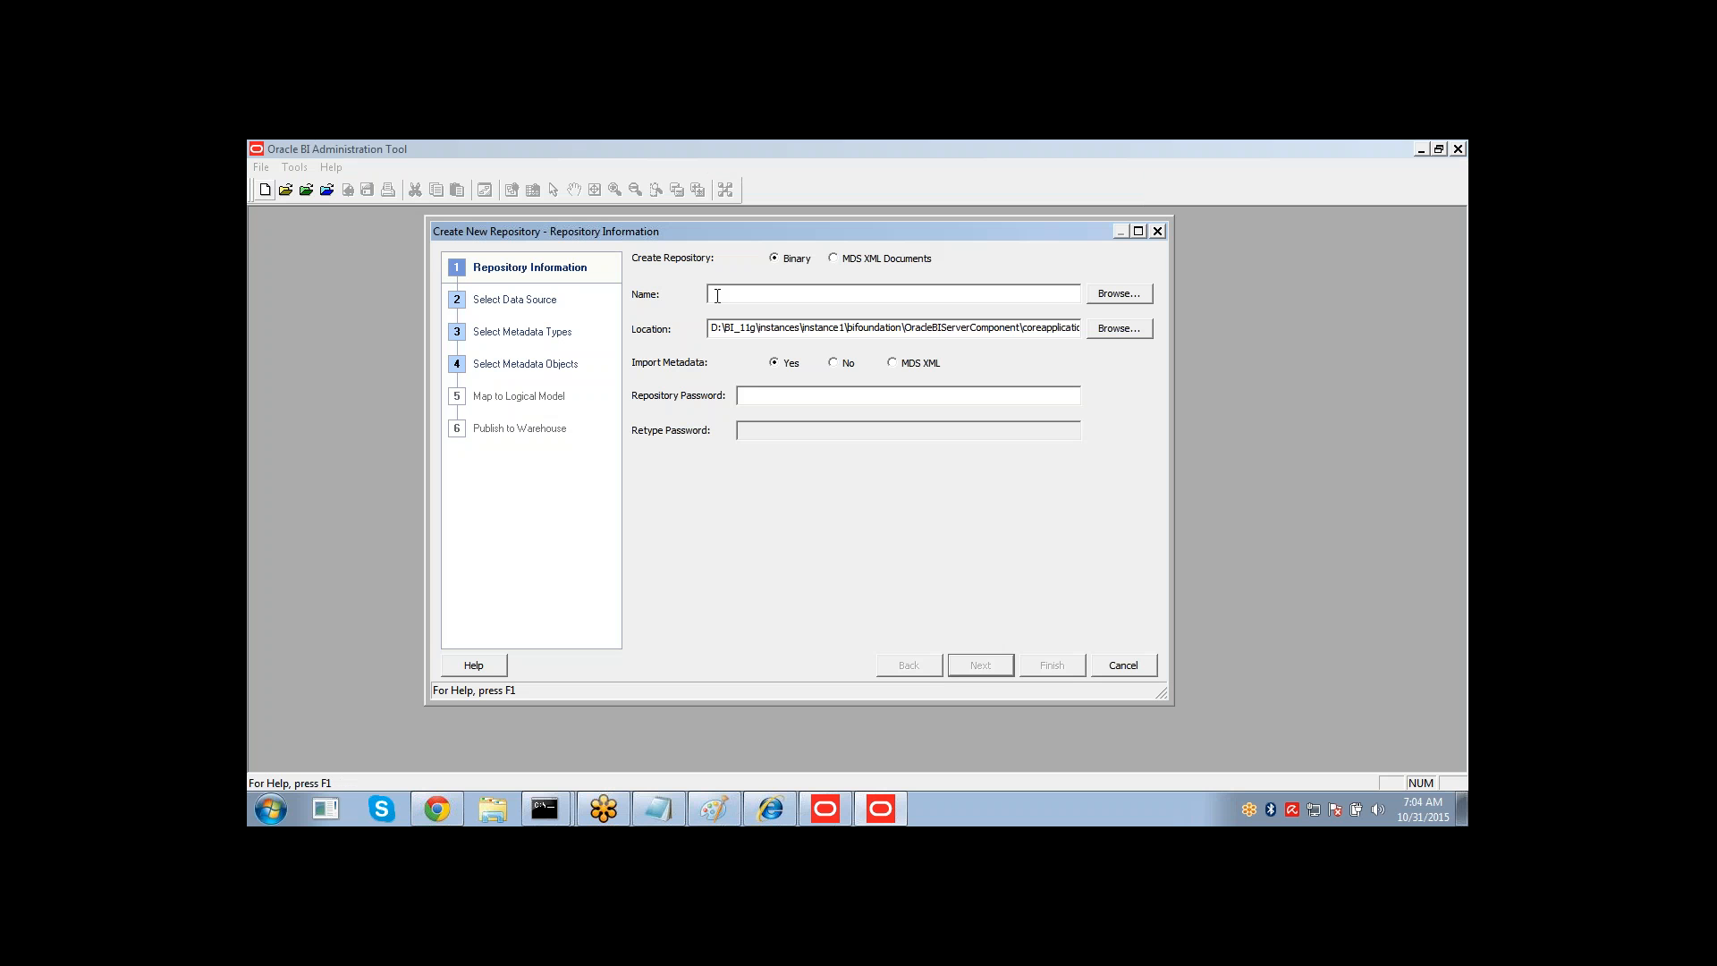
Name the new repository Sales_History and set its location to the Desktop.
type("sample")
key("BackSpace")
key("BackSpace")
key("BackSpace")
key("BackSpace")
key("BackSpace")
type("sales_History")
left_click_drag(716, 294, 712, 293)
type("S")
left_click(1097, 335)
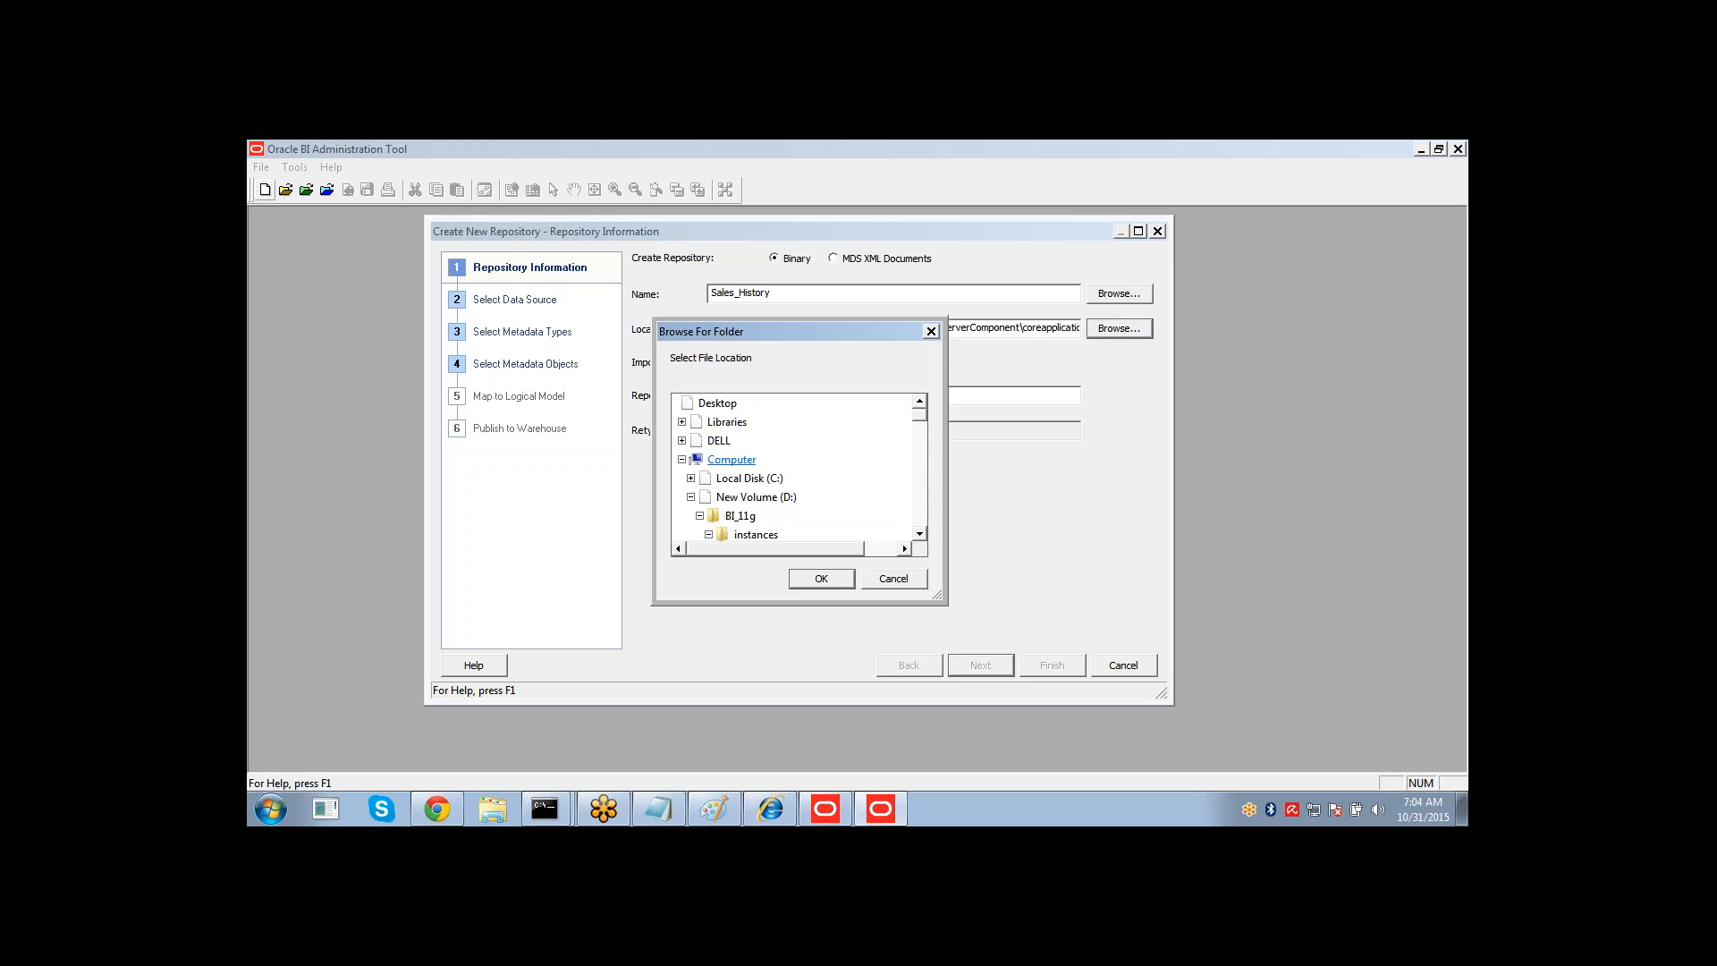
left_click(717, 404)
left_click(808, 580)
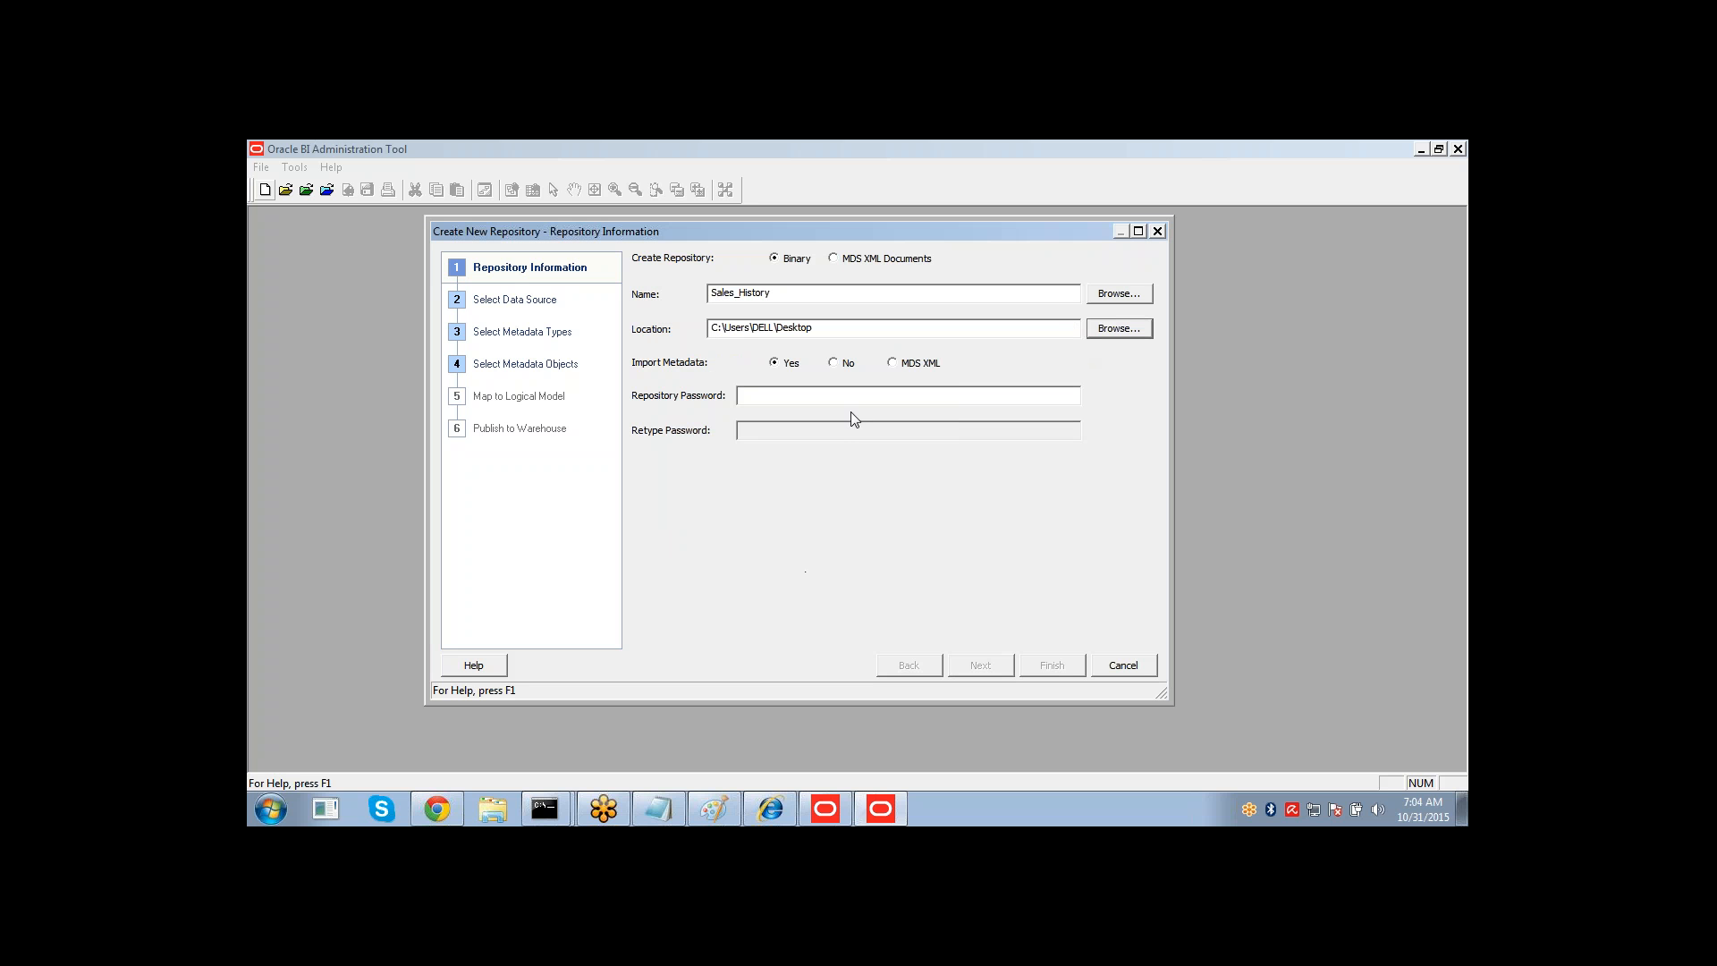
Enter and retype the repository password, then continue to data source selection.
left_click(840, 400)
type("••••••••")
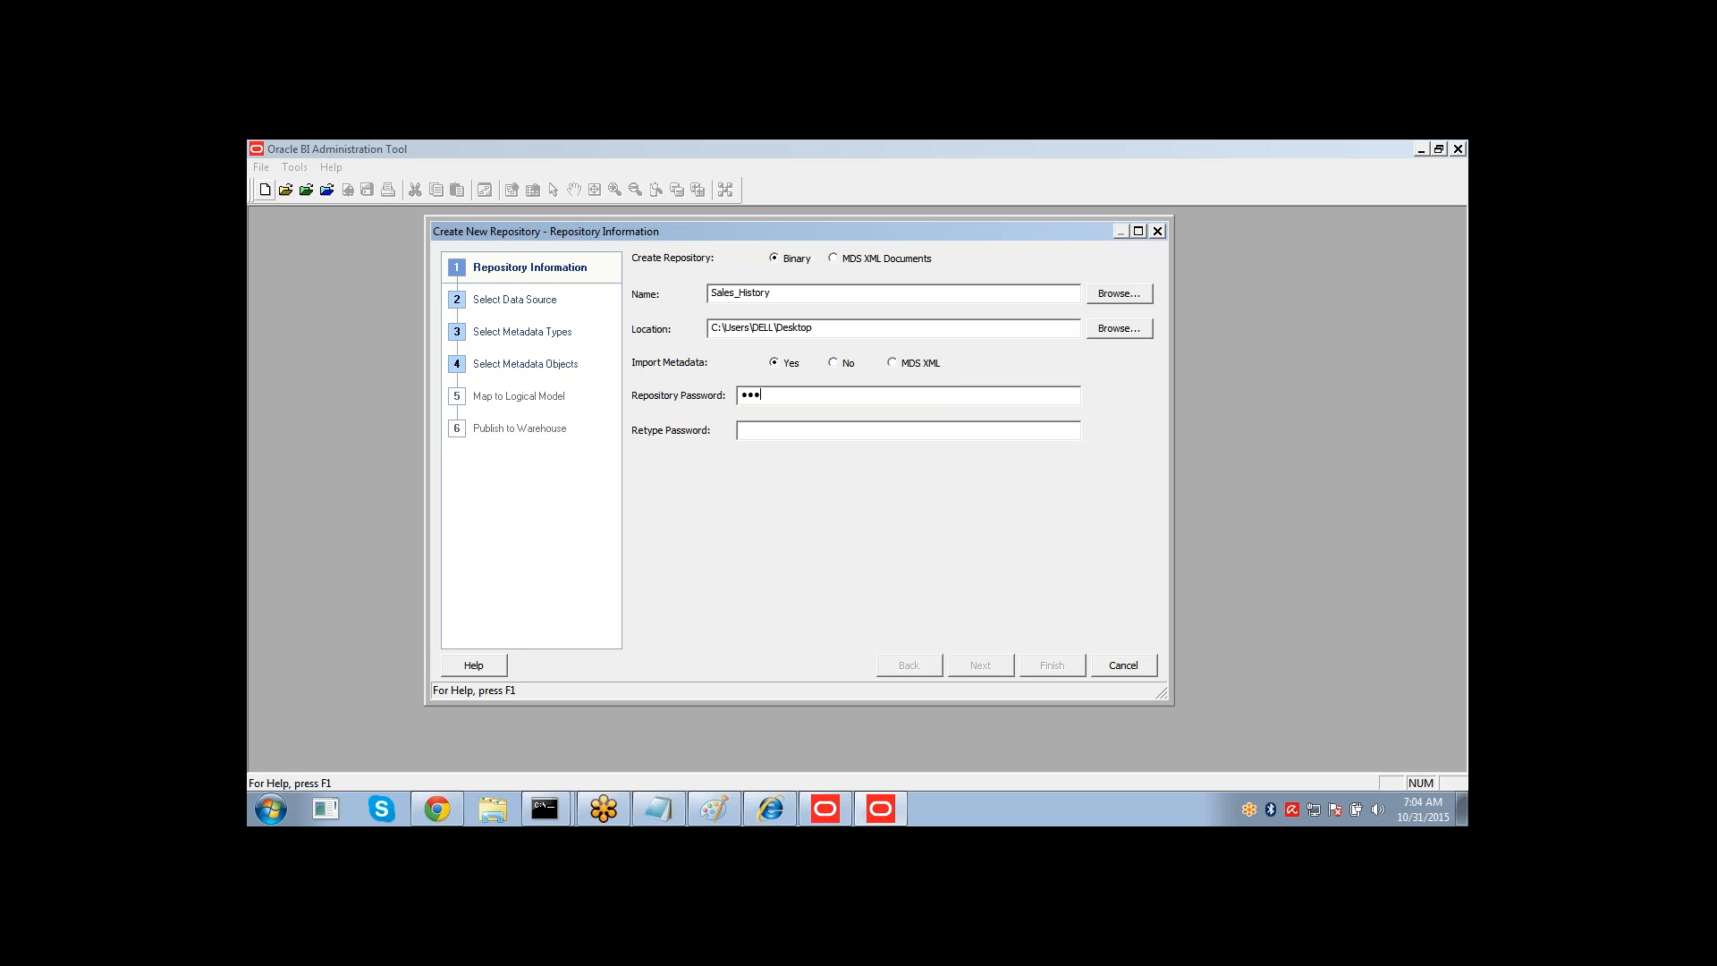
key("Tab")
type("••••••••")
left_click(982, 675)
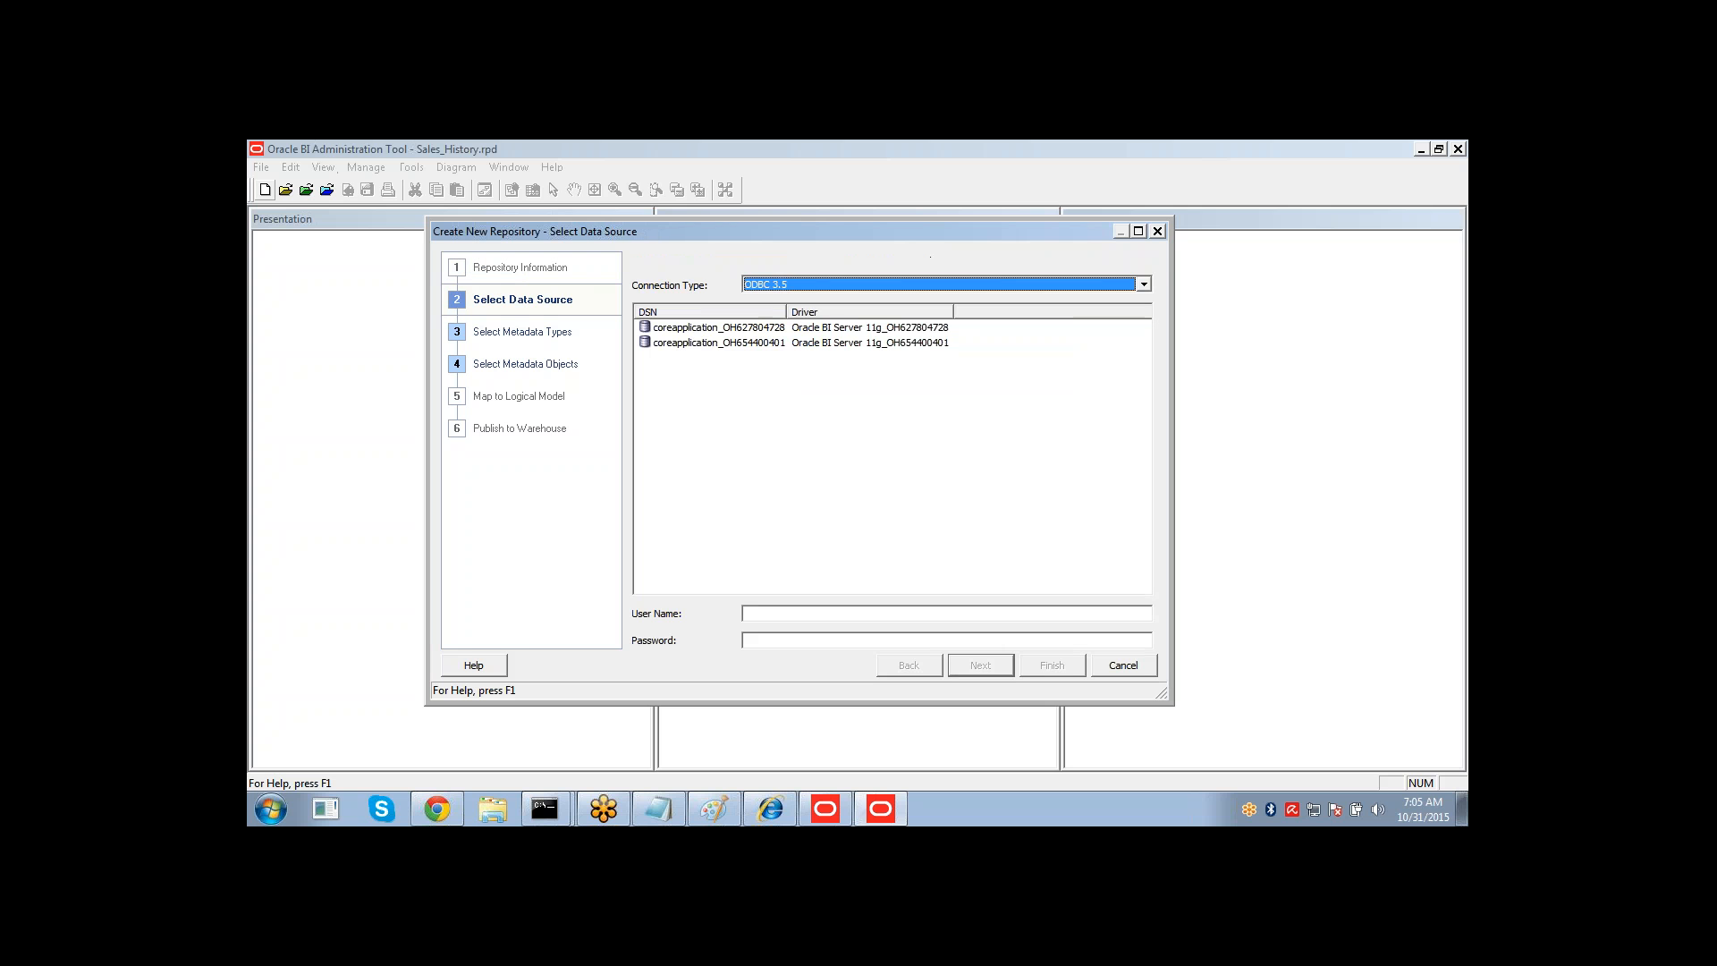
Choose the OCI 10g/11g connection type, enter data source orcl, user name SH and the database password, then continue.
left_click(840, 286)
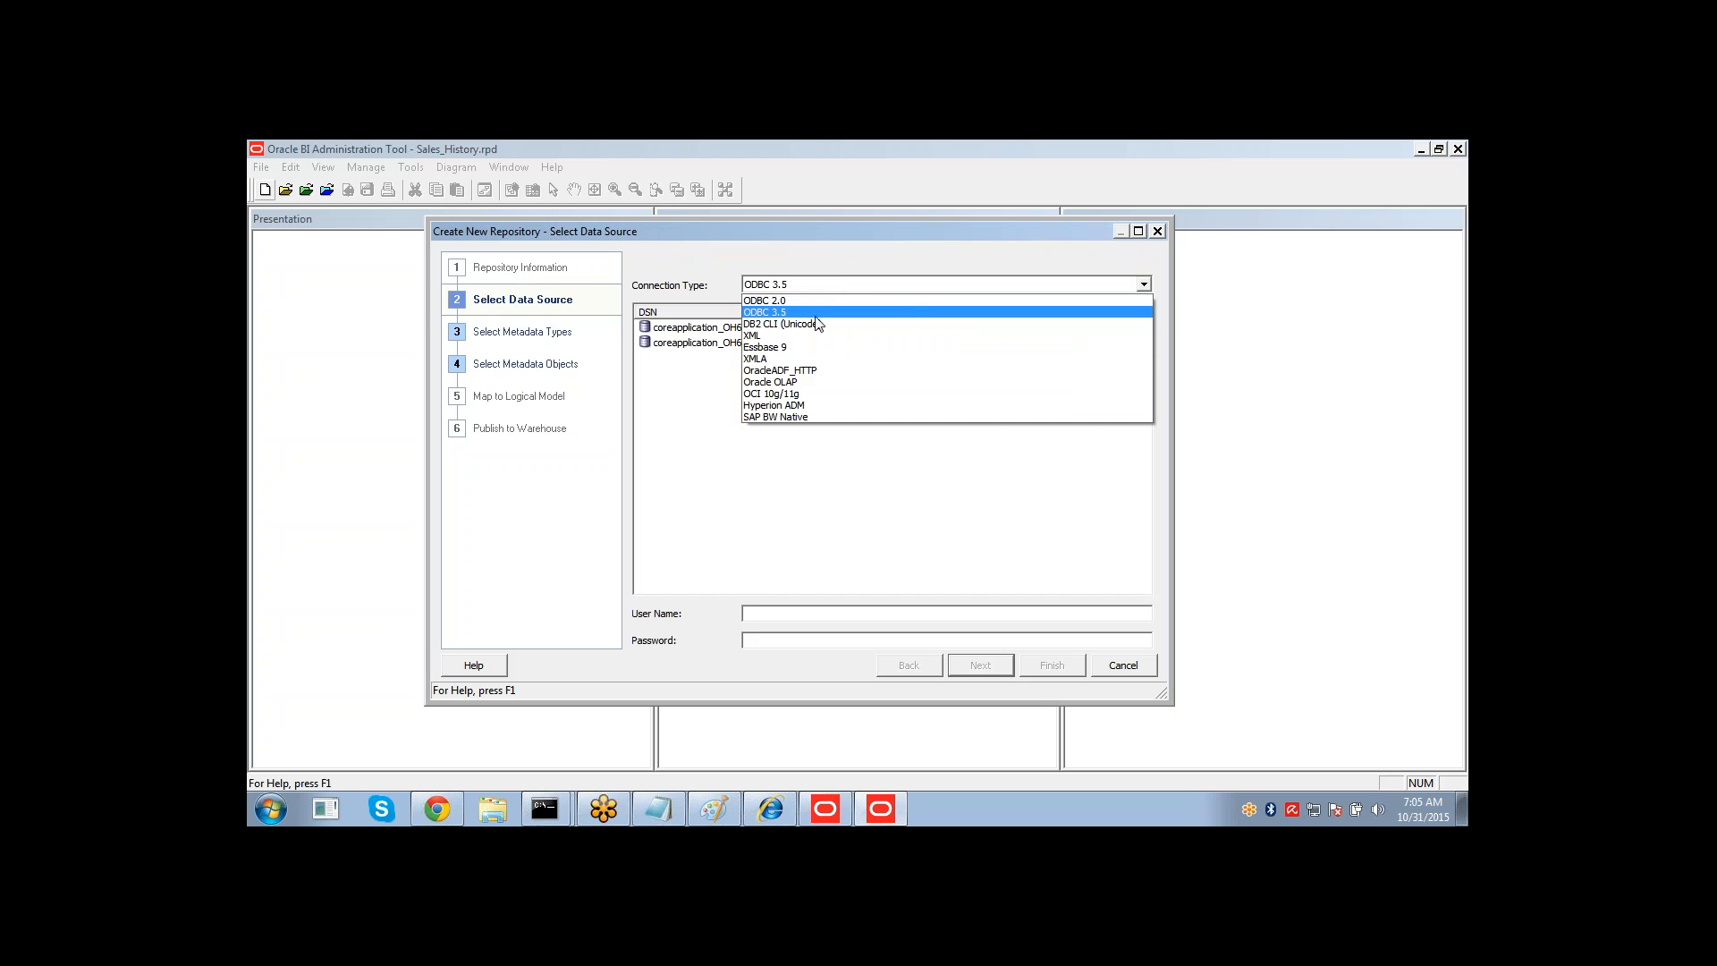
left_click(783, 394)
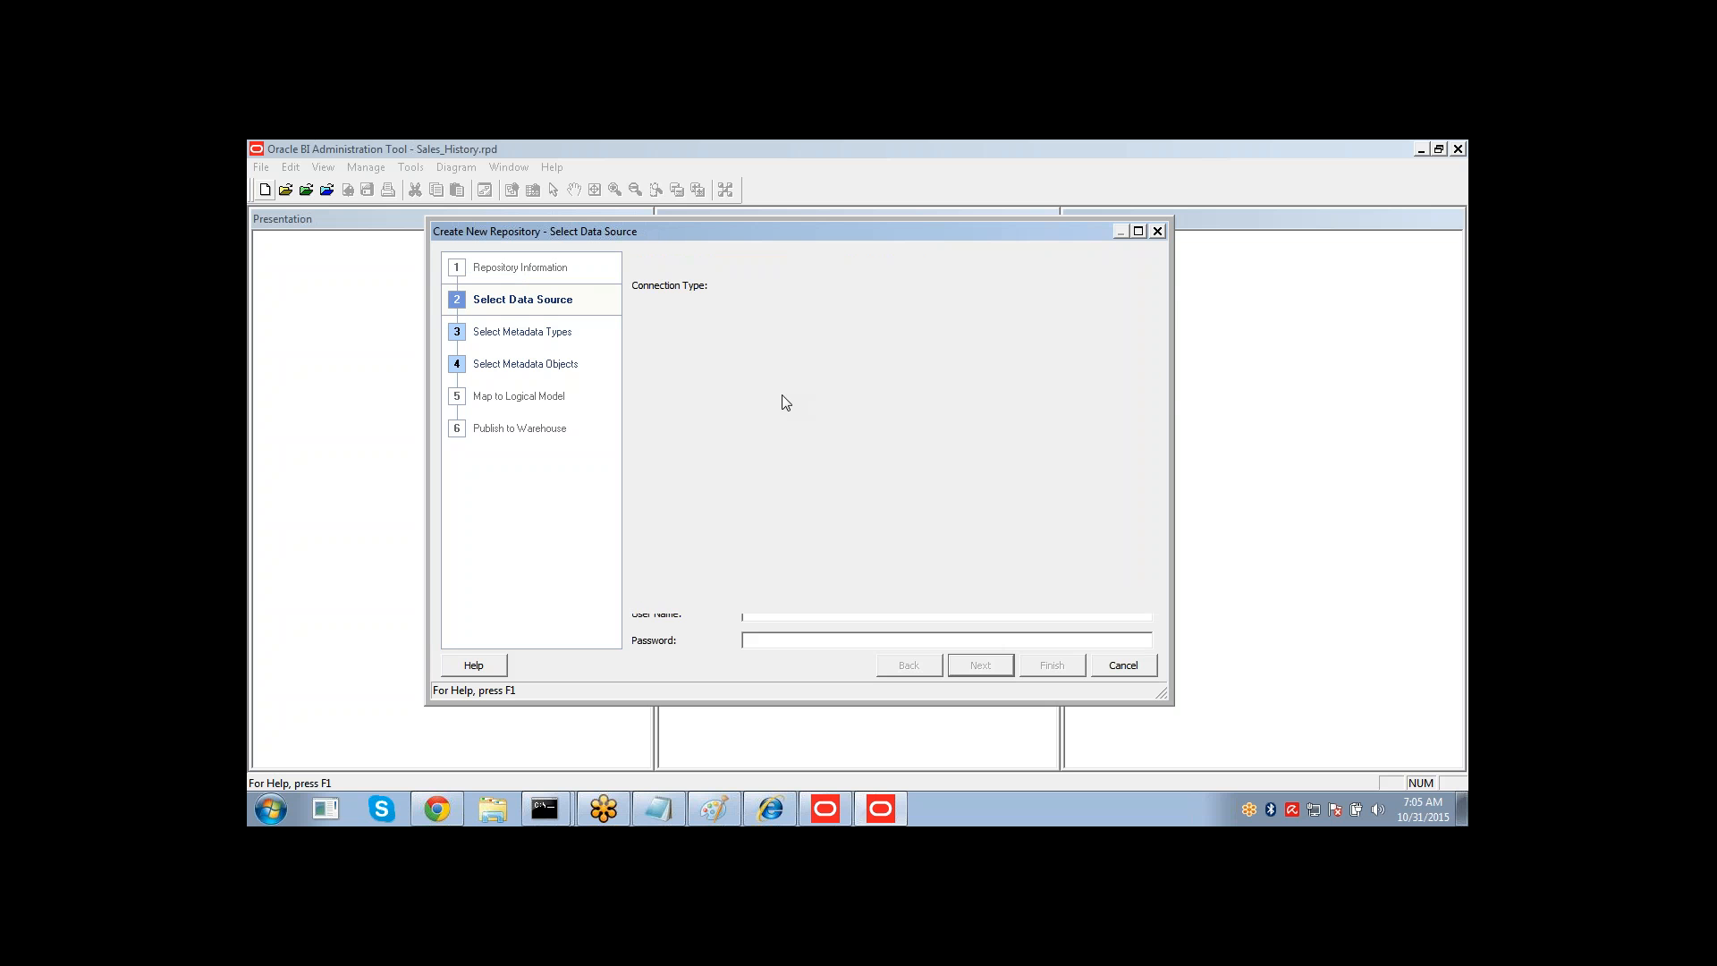
left_click(765, 312)
type("orcl")
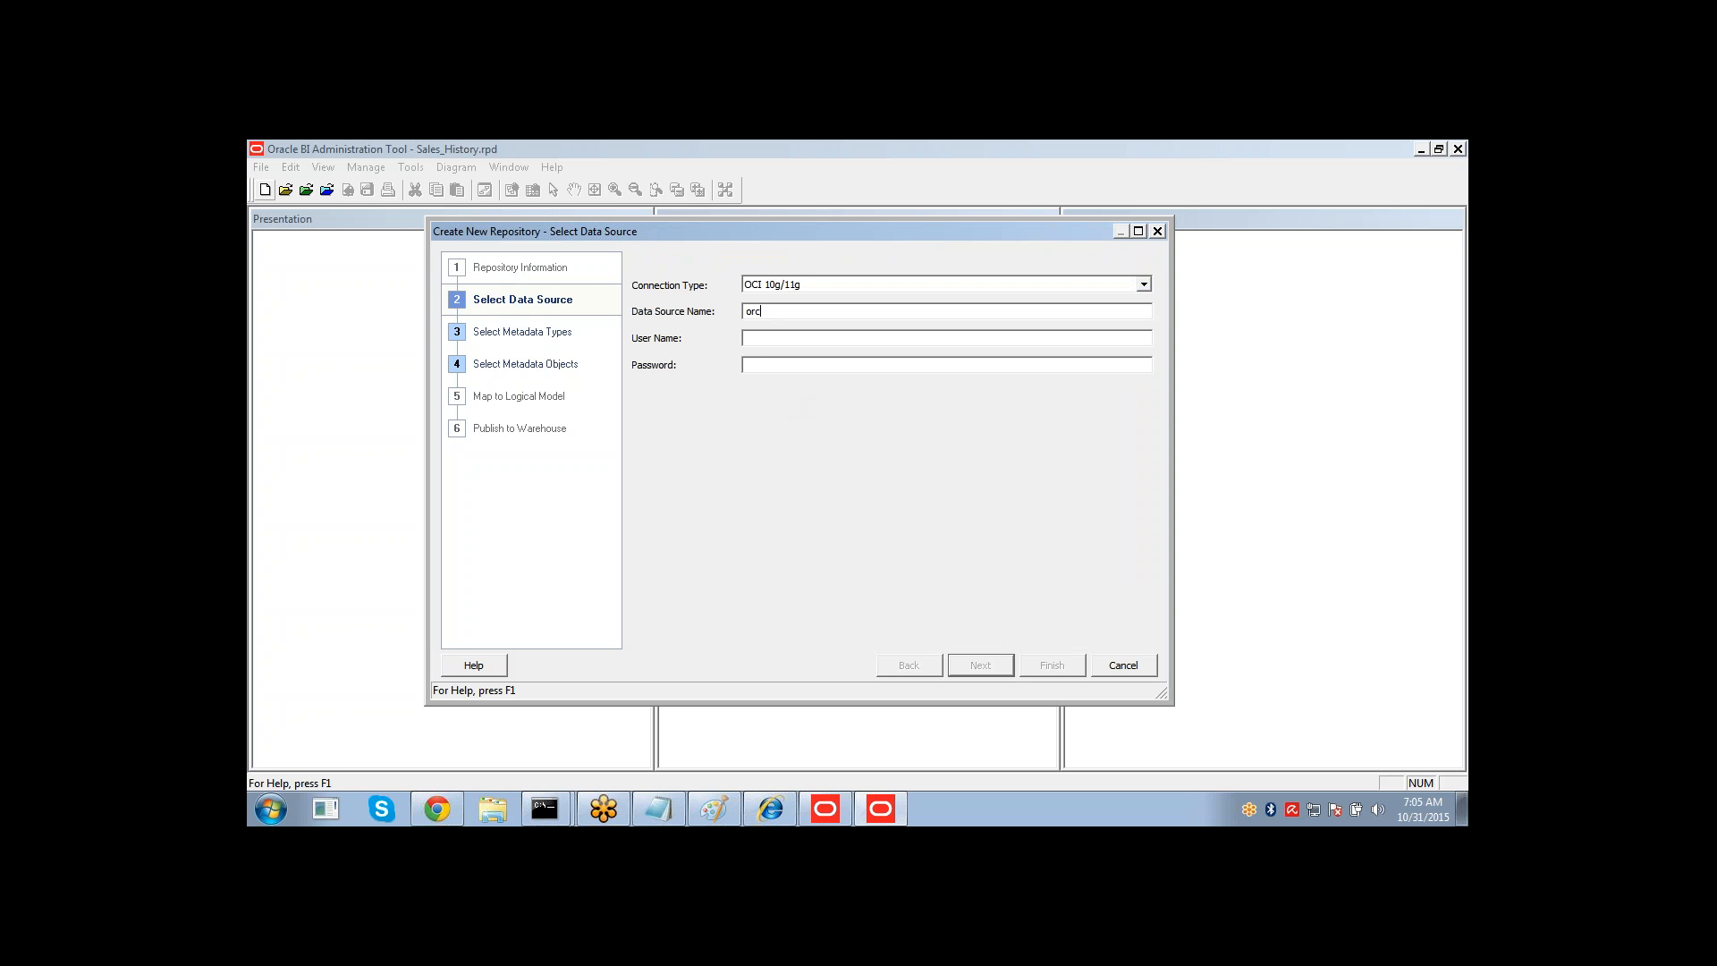
key("Tab")
type("SHsh")
left_click(982, 666)
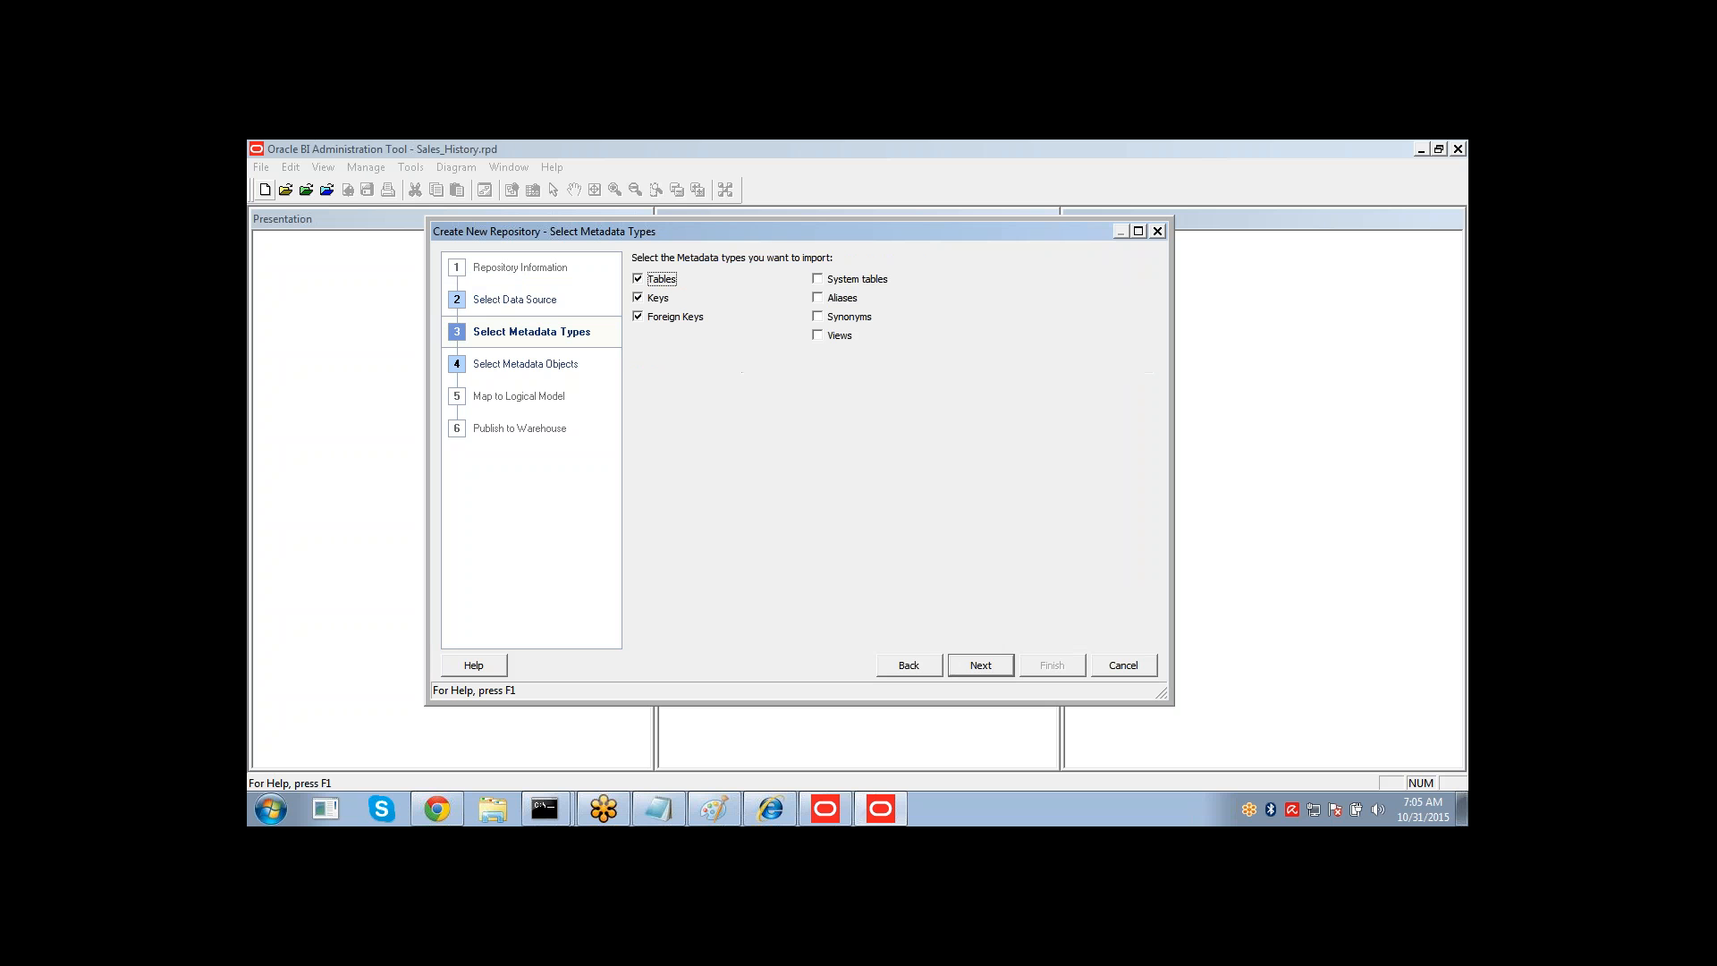
Clear the Keys metadata type and continue to metadata object selection.
left_click(638, 298)
left_click(970, 665)
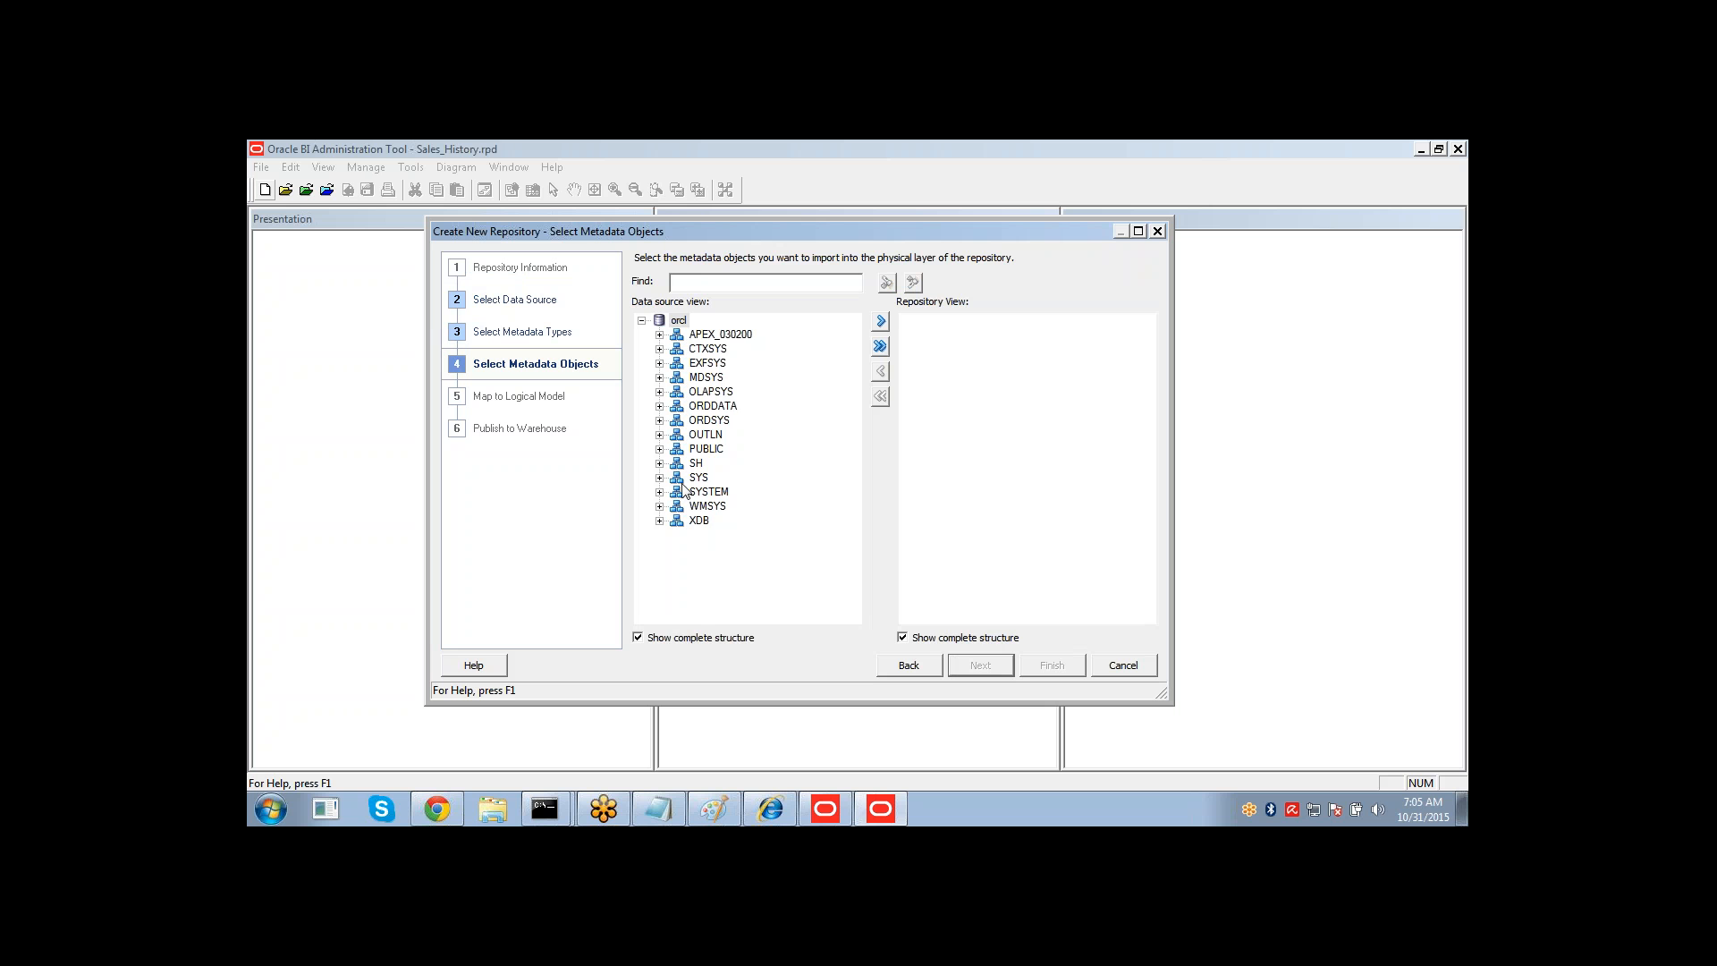
Expand the SH schema and select the CHANNELS, COUNTRIES, CUSTOMERS, PRODUCTS, SALES and TIMES tables.
left_click(660, 464)
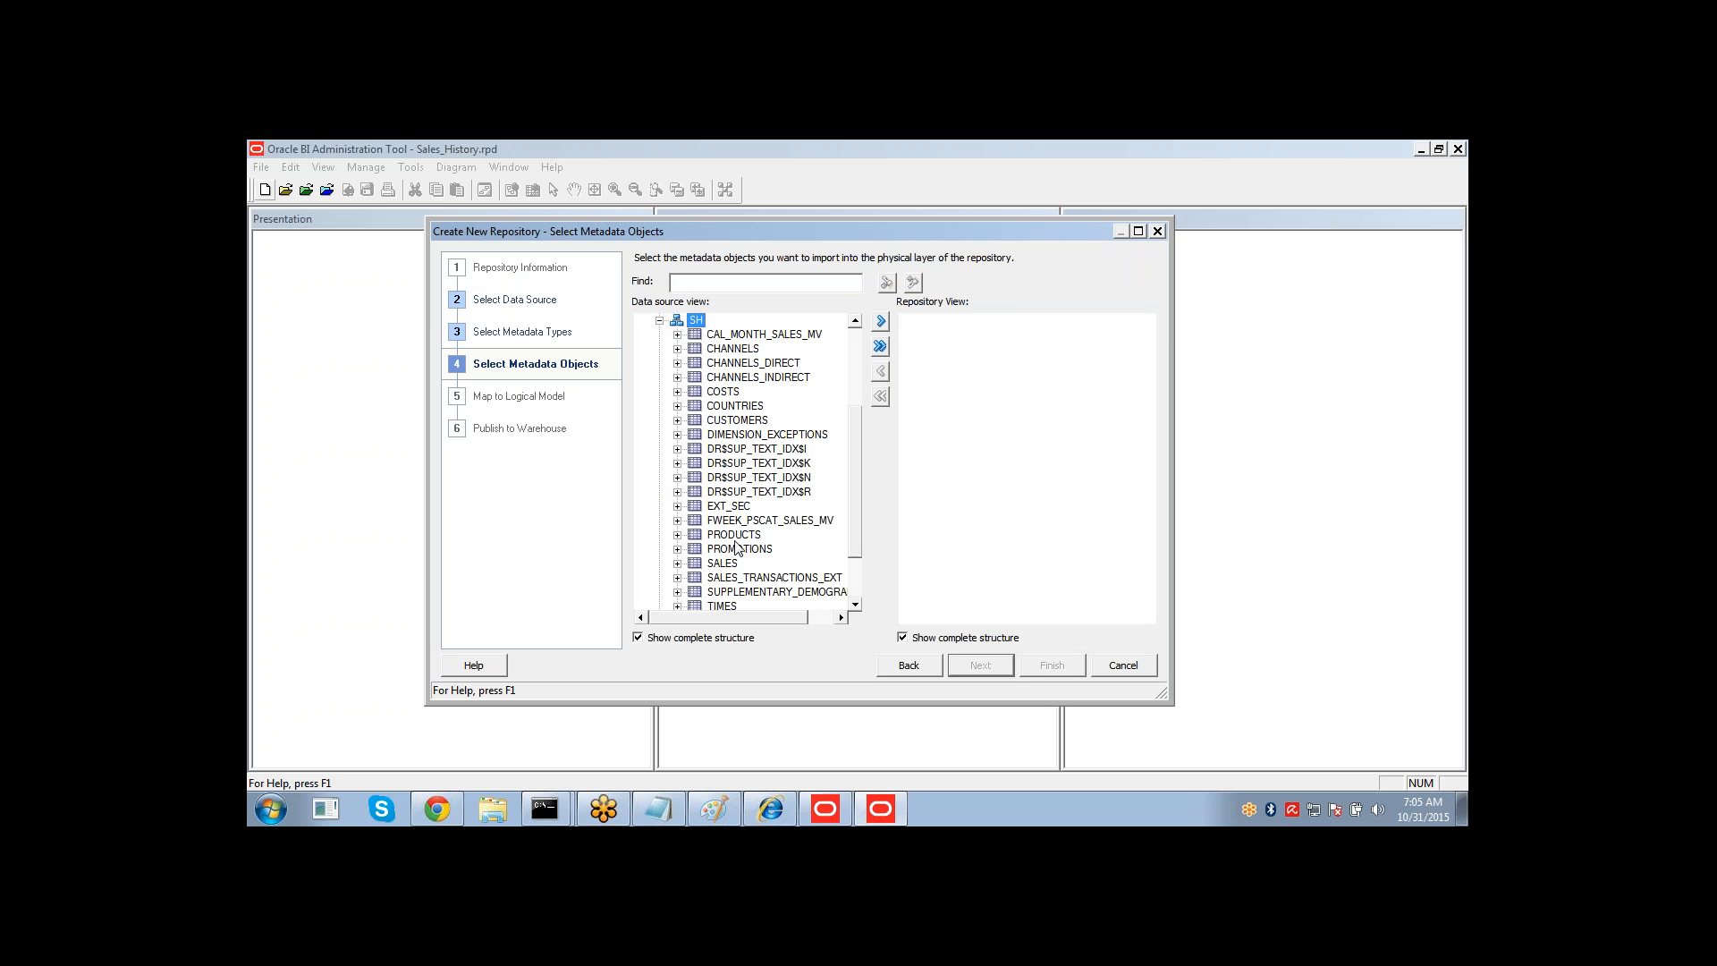
left_click(727, 566)
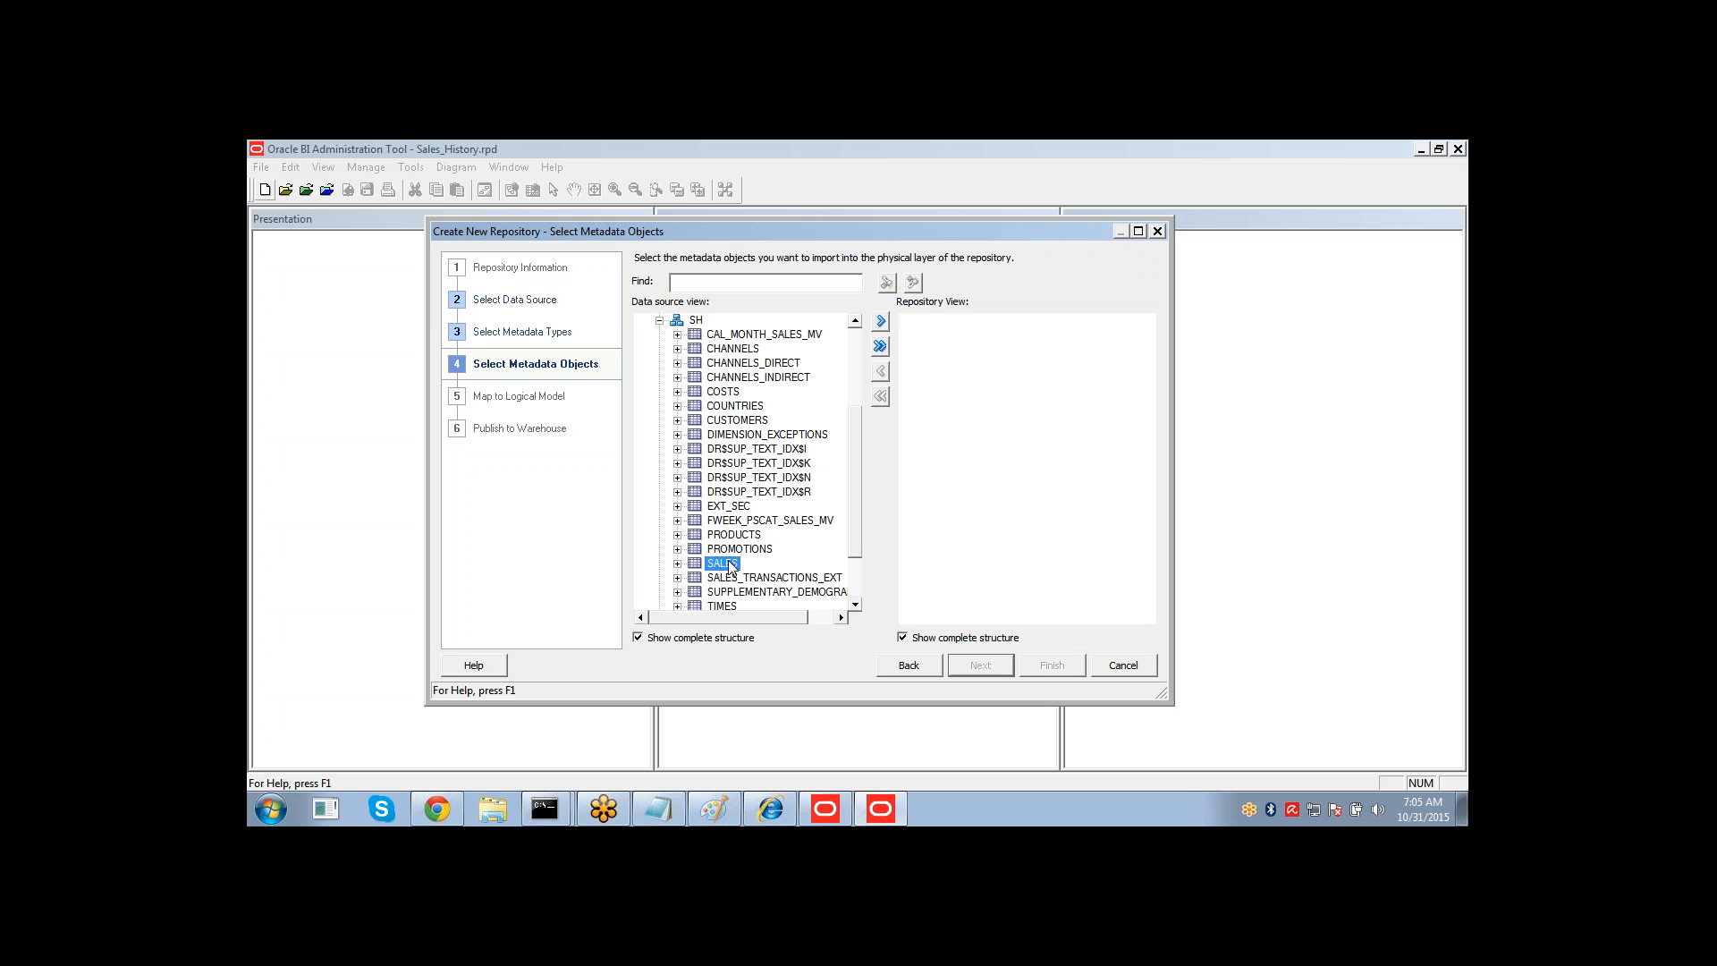
left_click(732, 352, "ctrl")
left_click(735, 407, "ctrl")
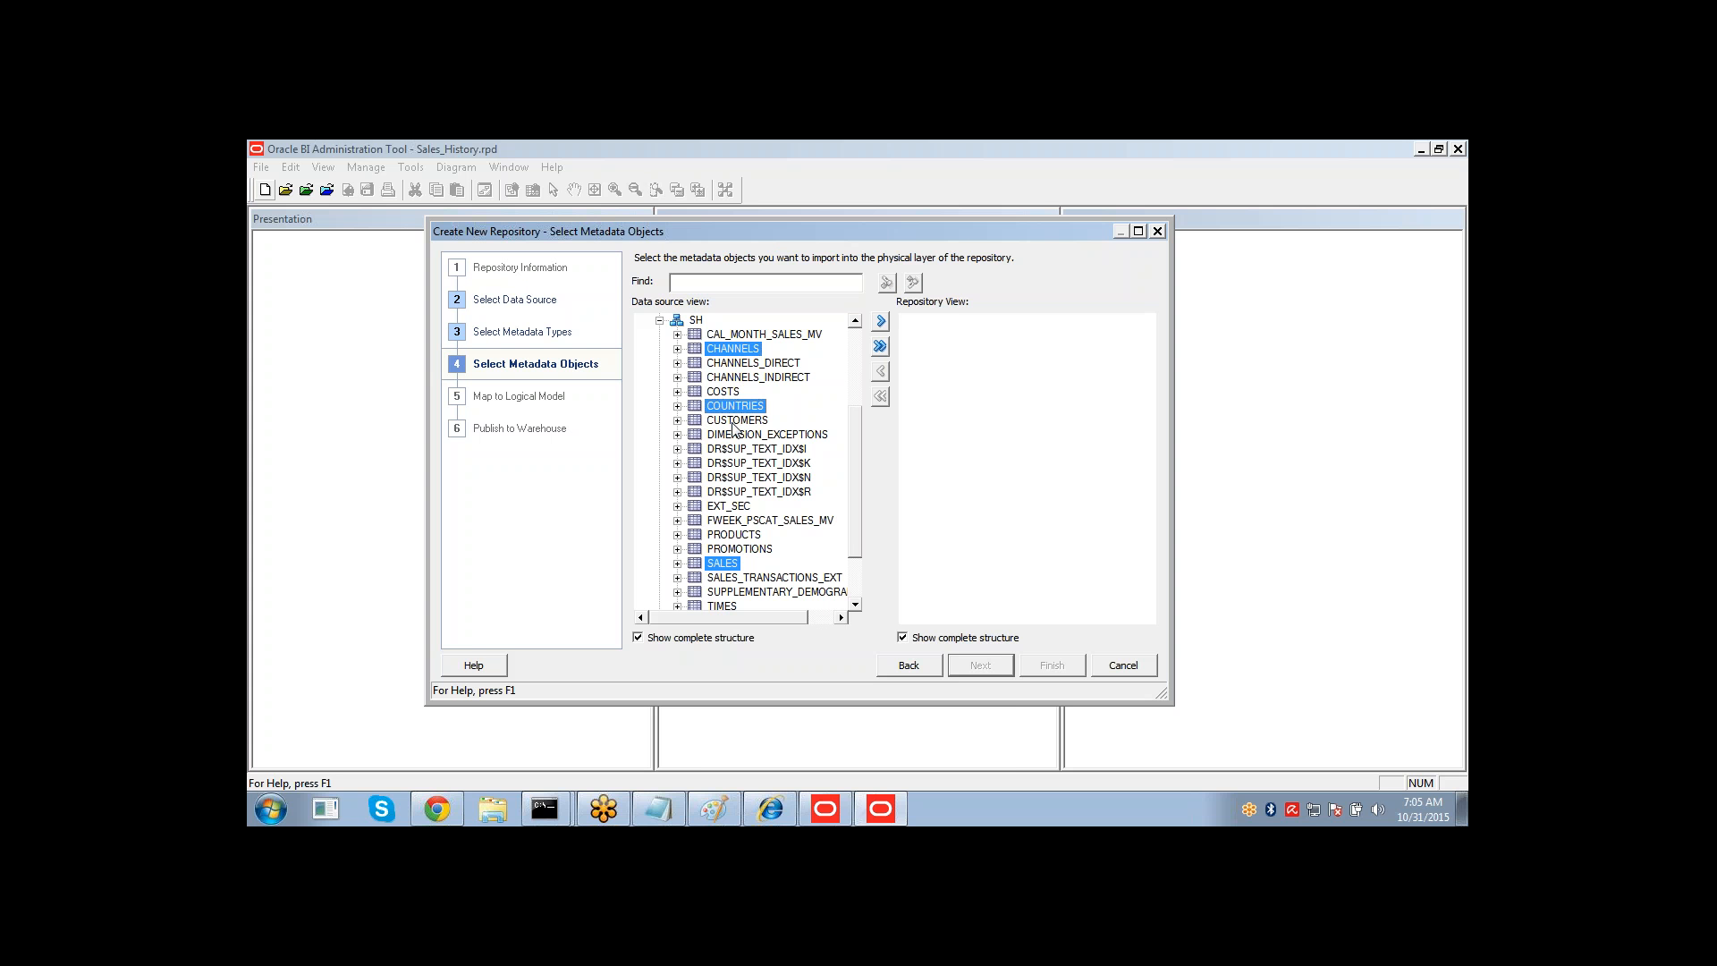
left_click(734, 421, "ctrl")
left_click(735, 536, "ctrl")
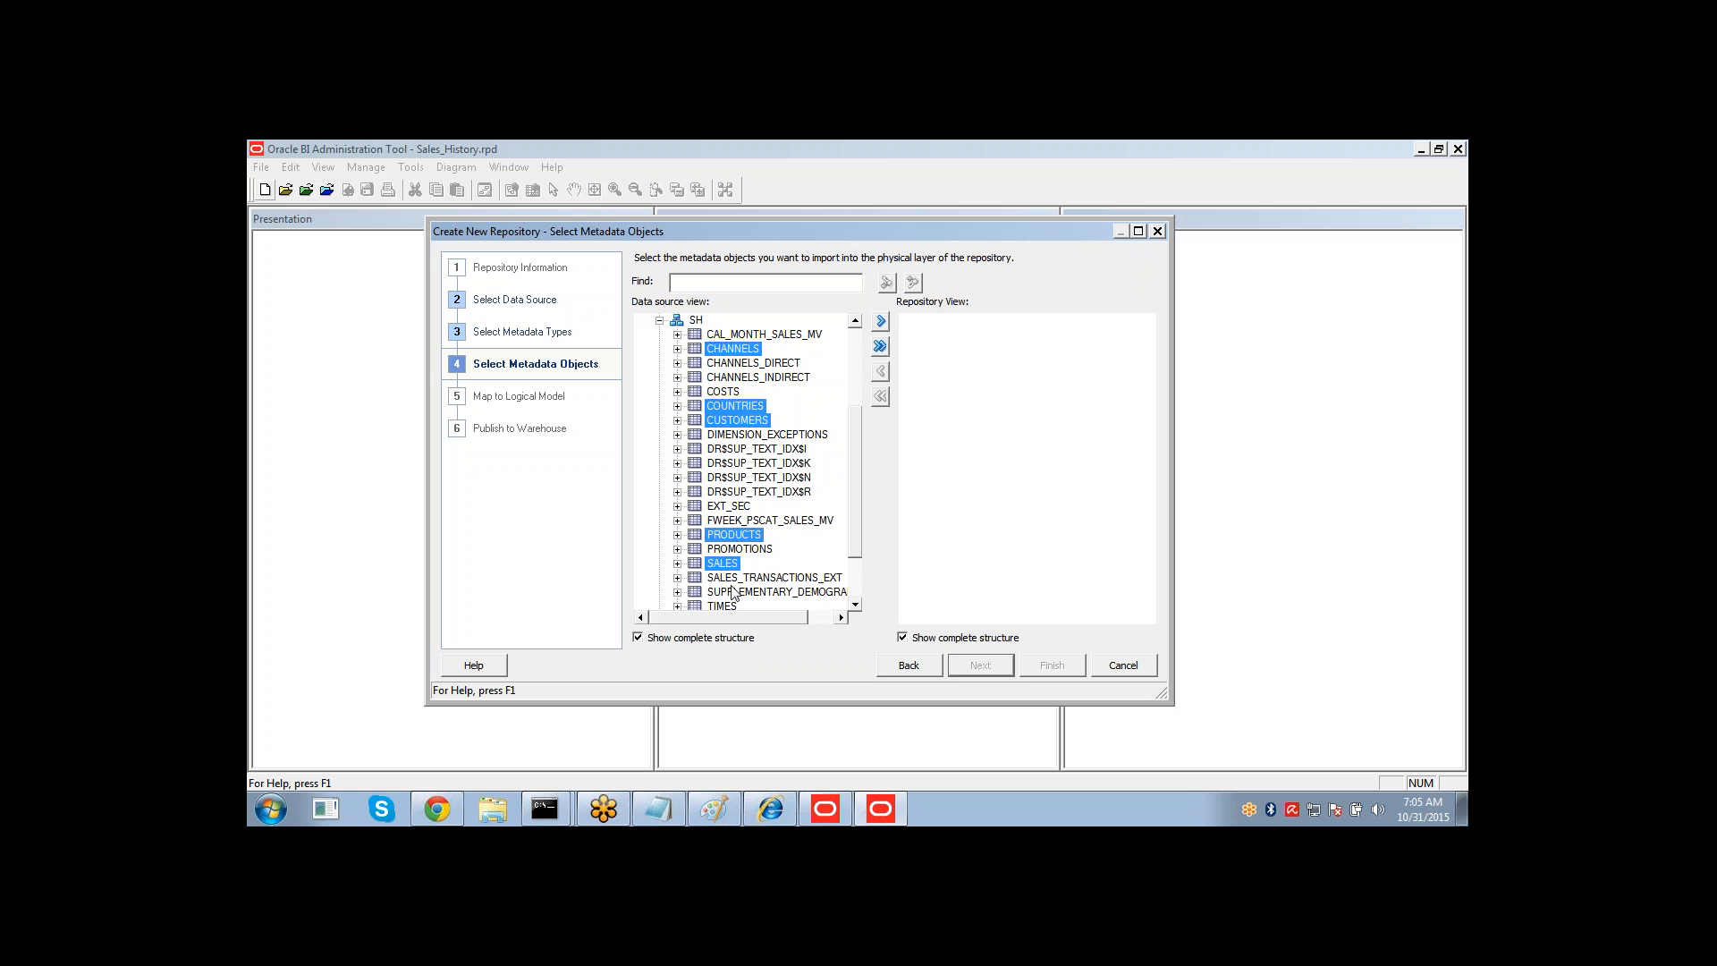
left_click(730, 605, "ctrl")
left_click_drag(855, 511, 856, 577)
scroll(856, 571, "up", 1)
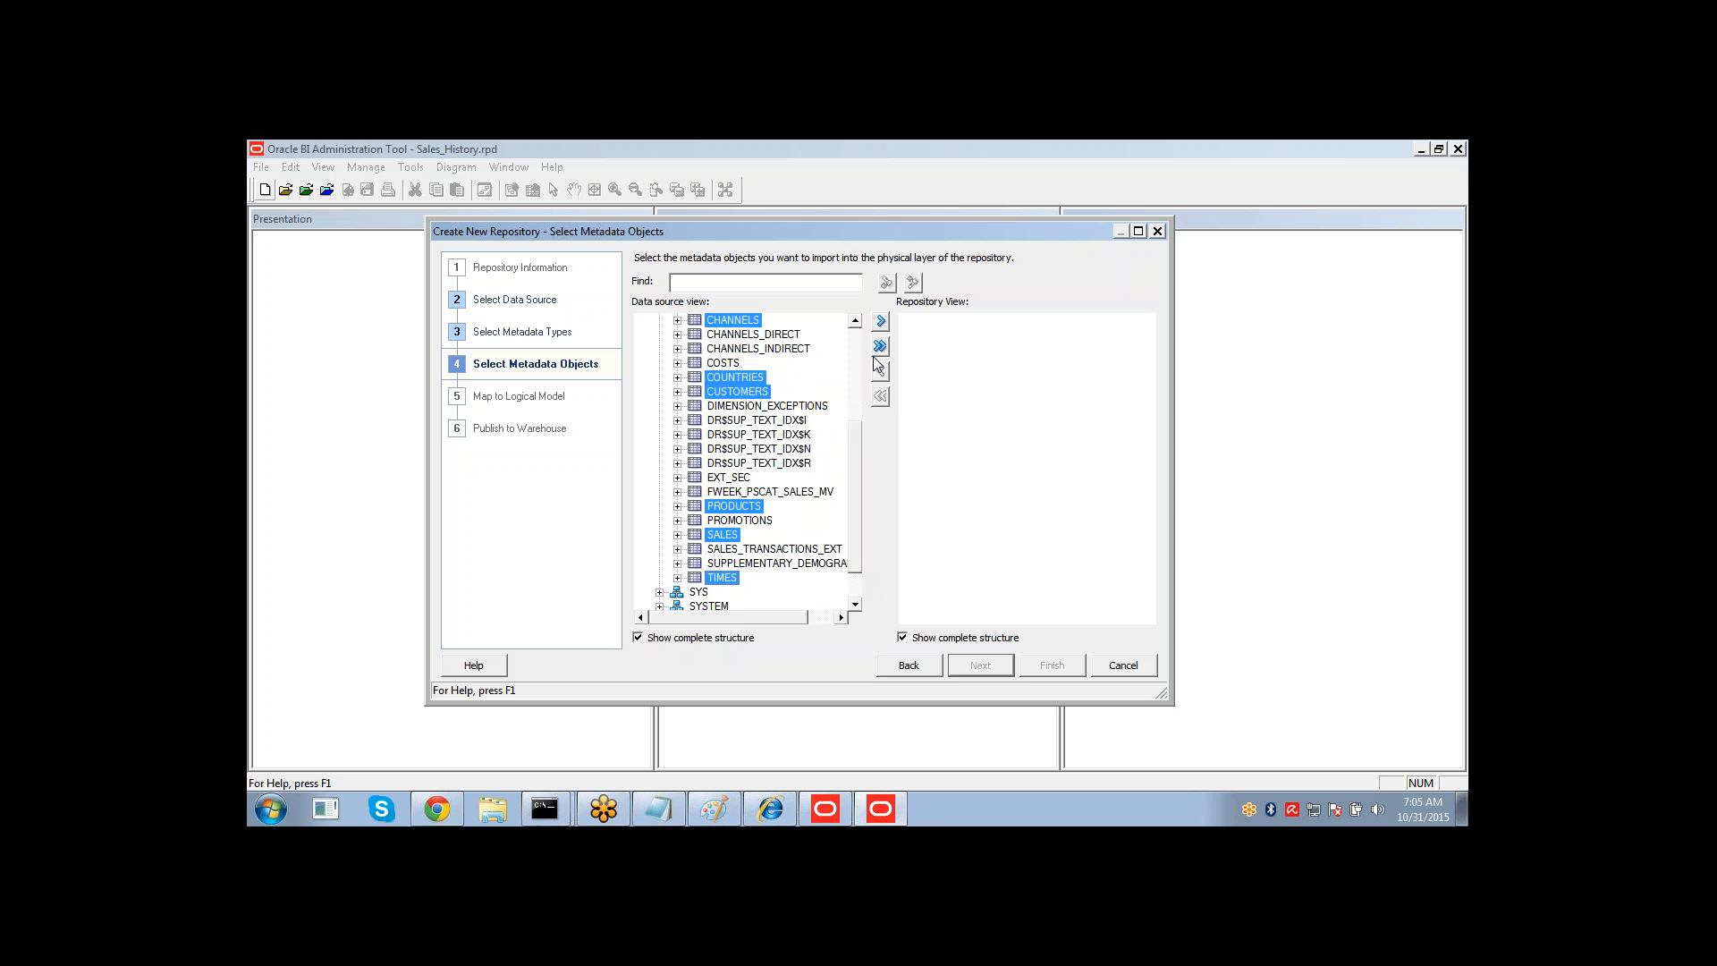
Import the selected tables into the repository view, accept the connection pool settings, and finish the wizard.
left_click(882, 324)
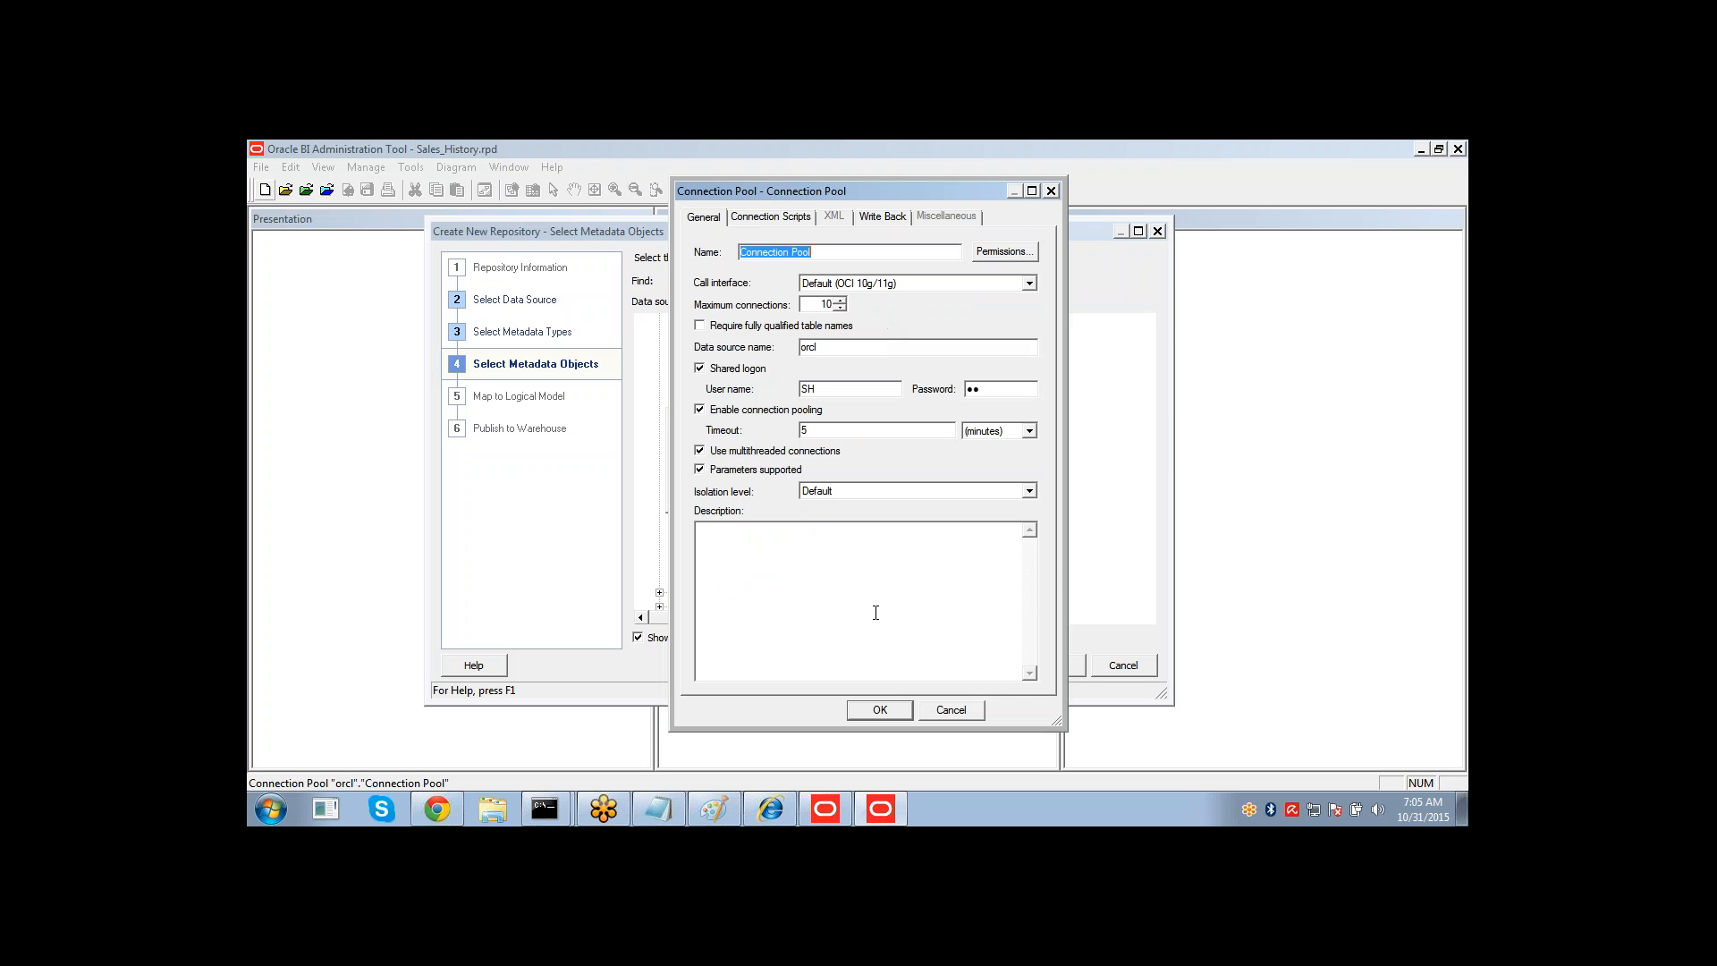
left_click(866, 712)
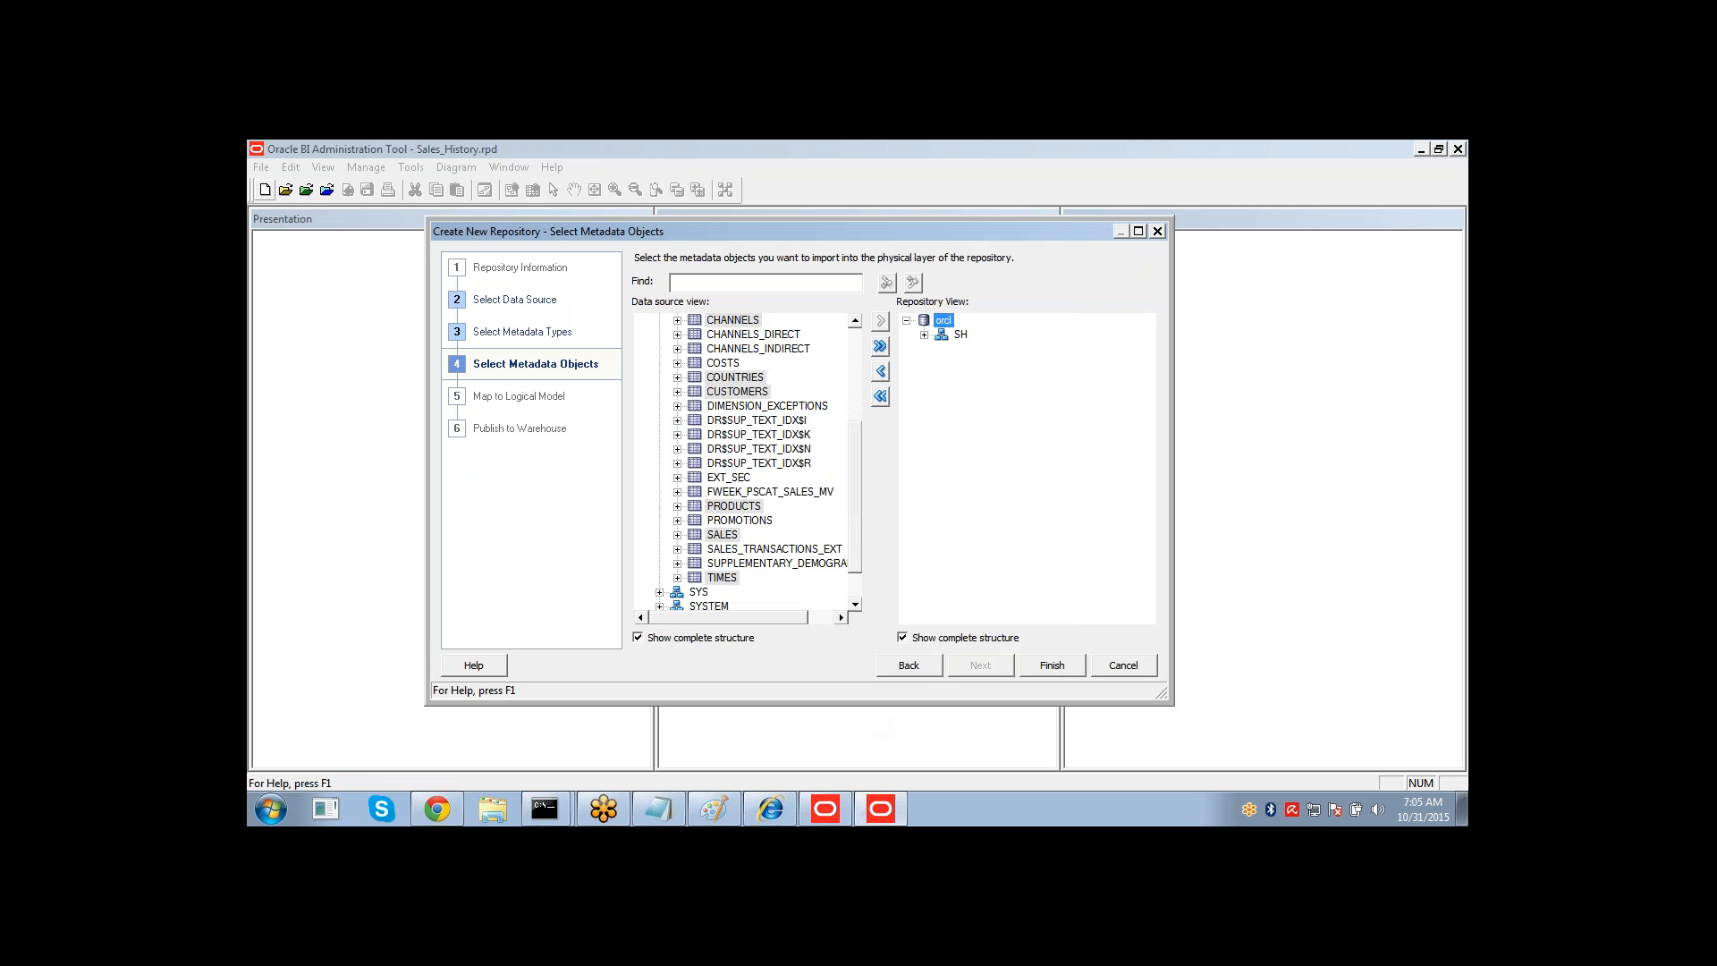
left_click(924, 335)
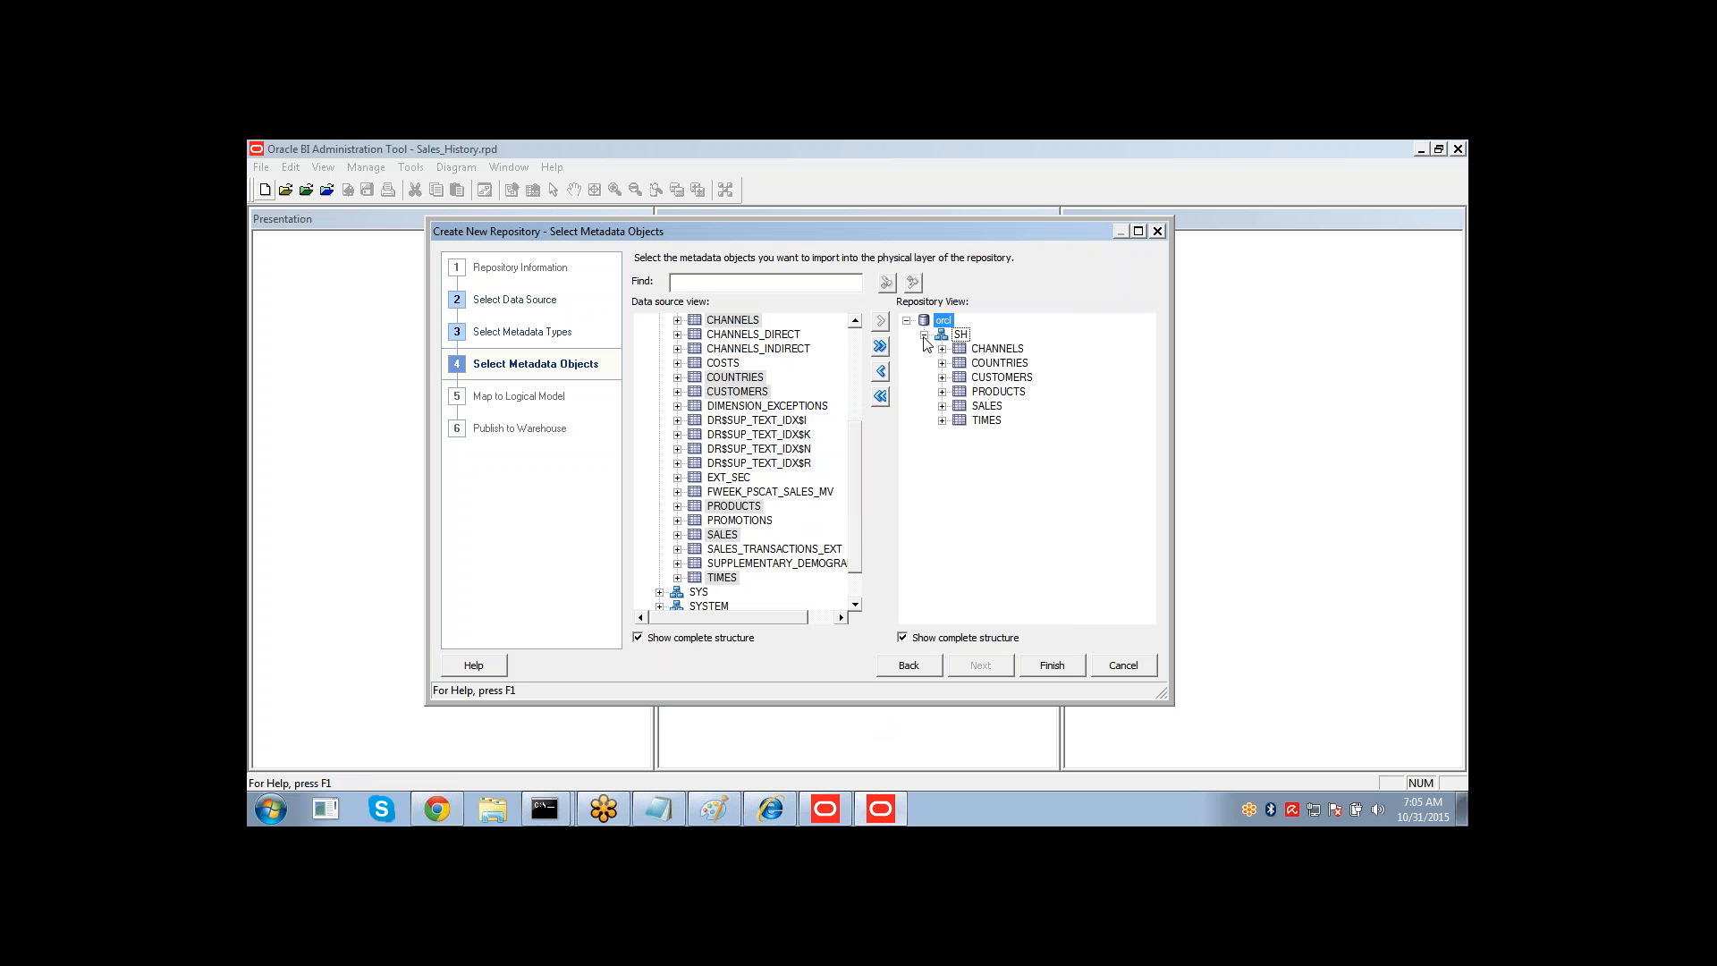
left_click(1036, 668)
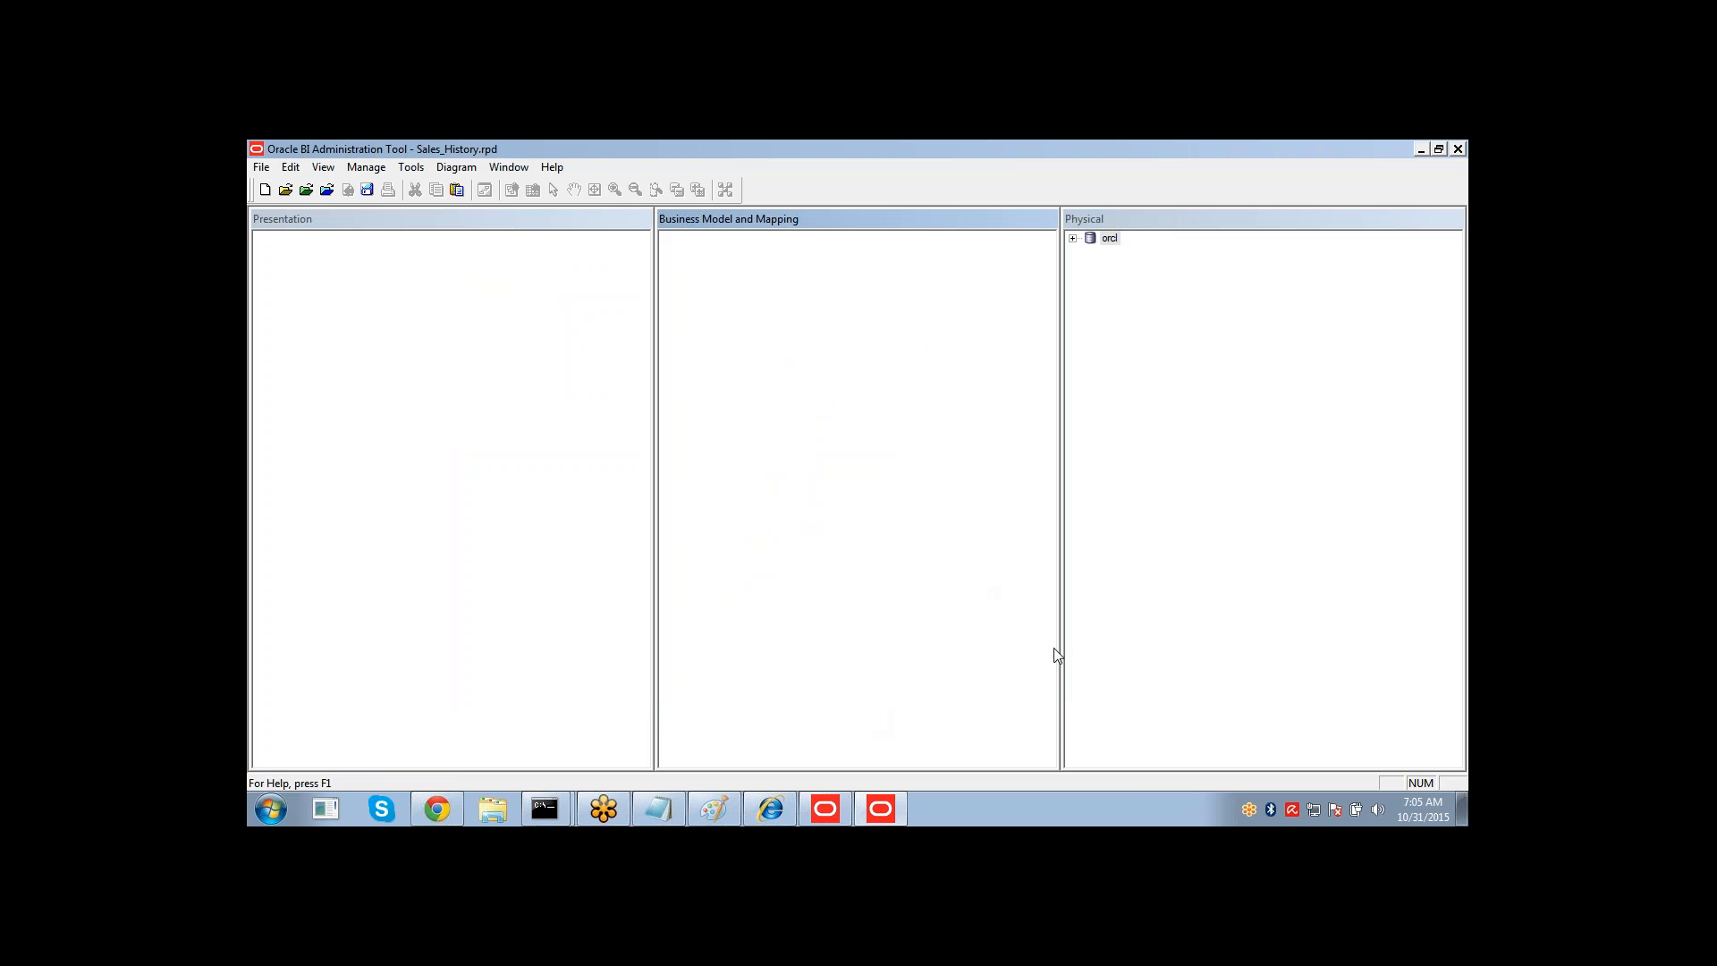
Expand the database and SH schema in the Physical layer and open the connection pool properties to review them.
left_click(1073, 239)
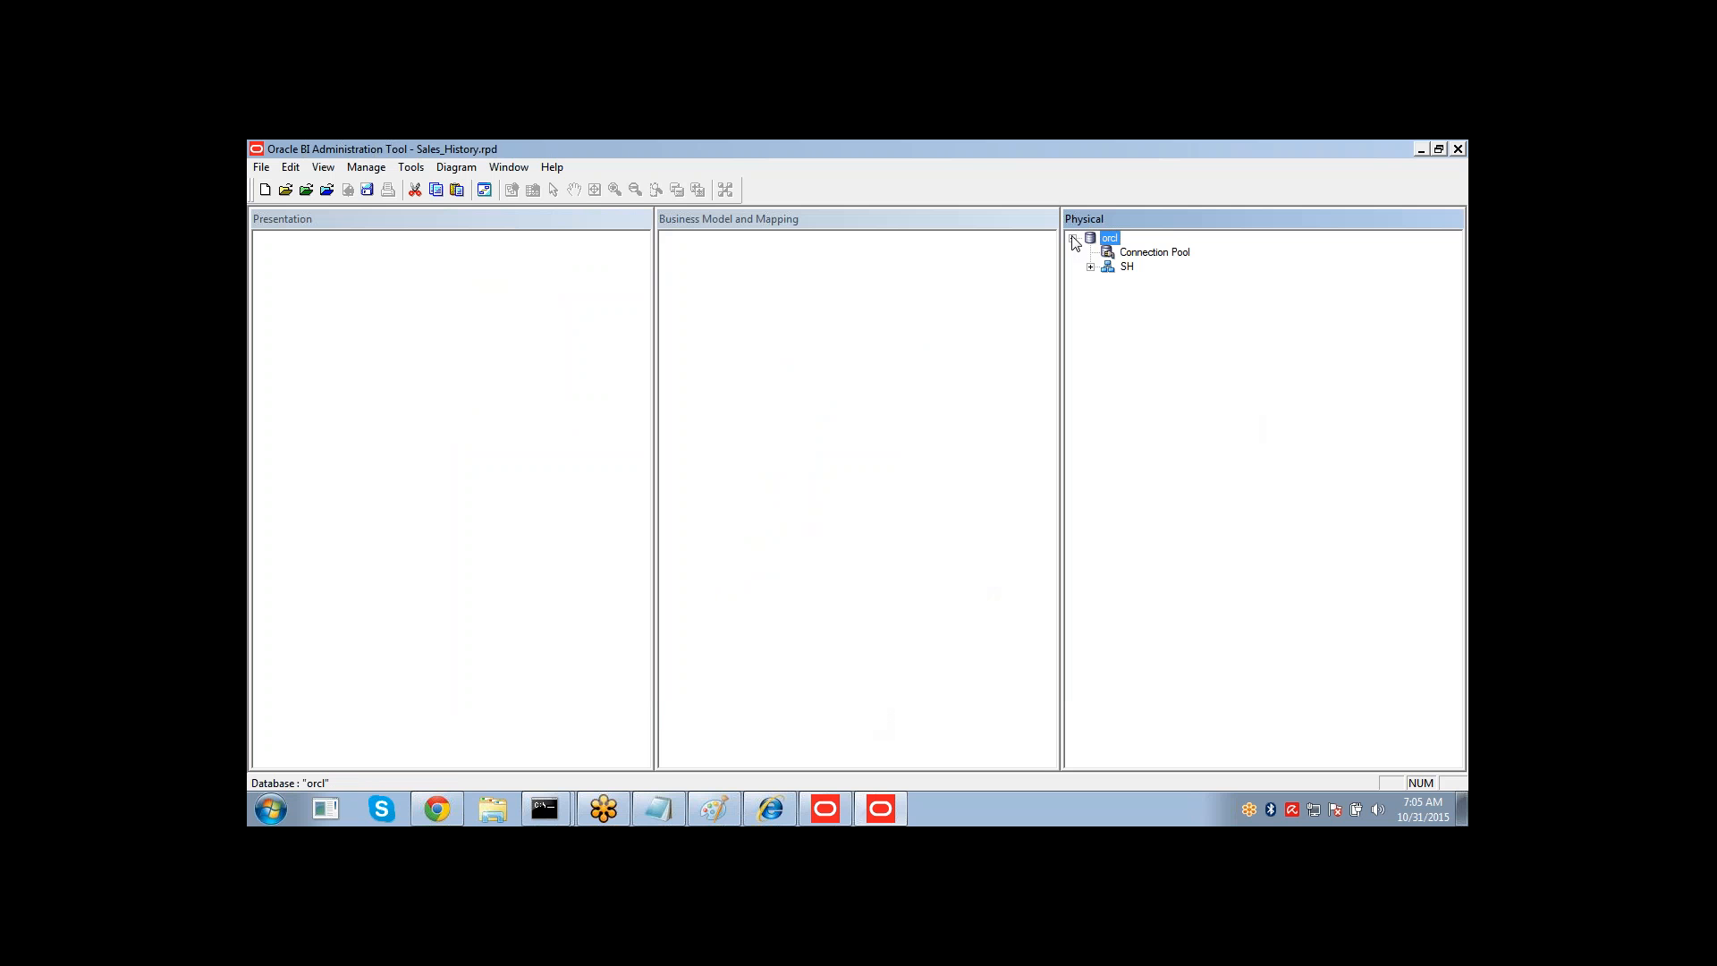
left_click(1092, 267)
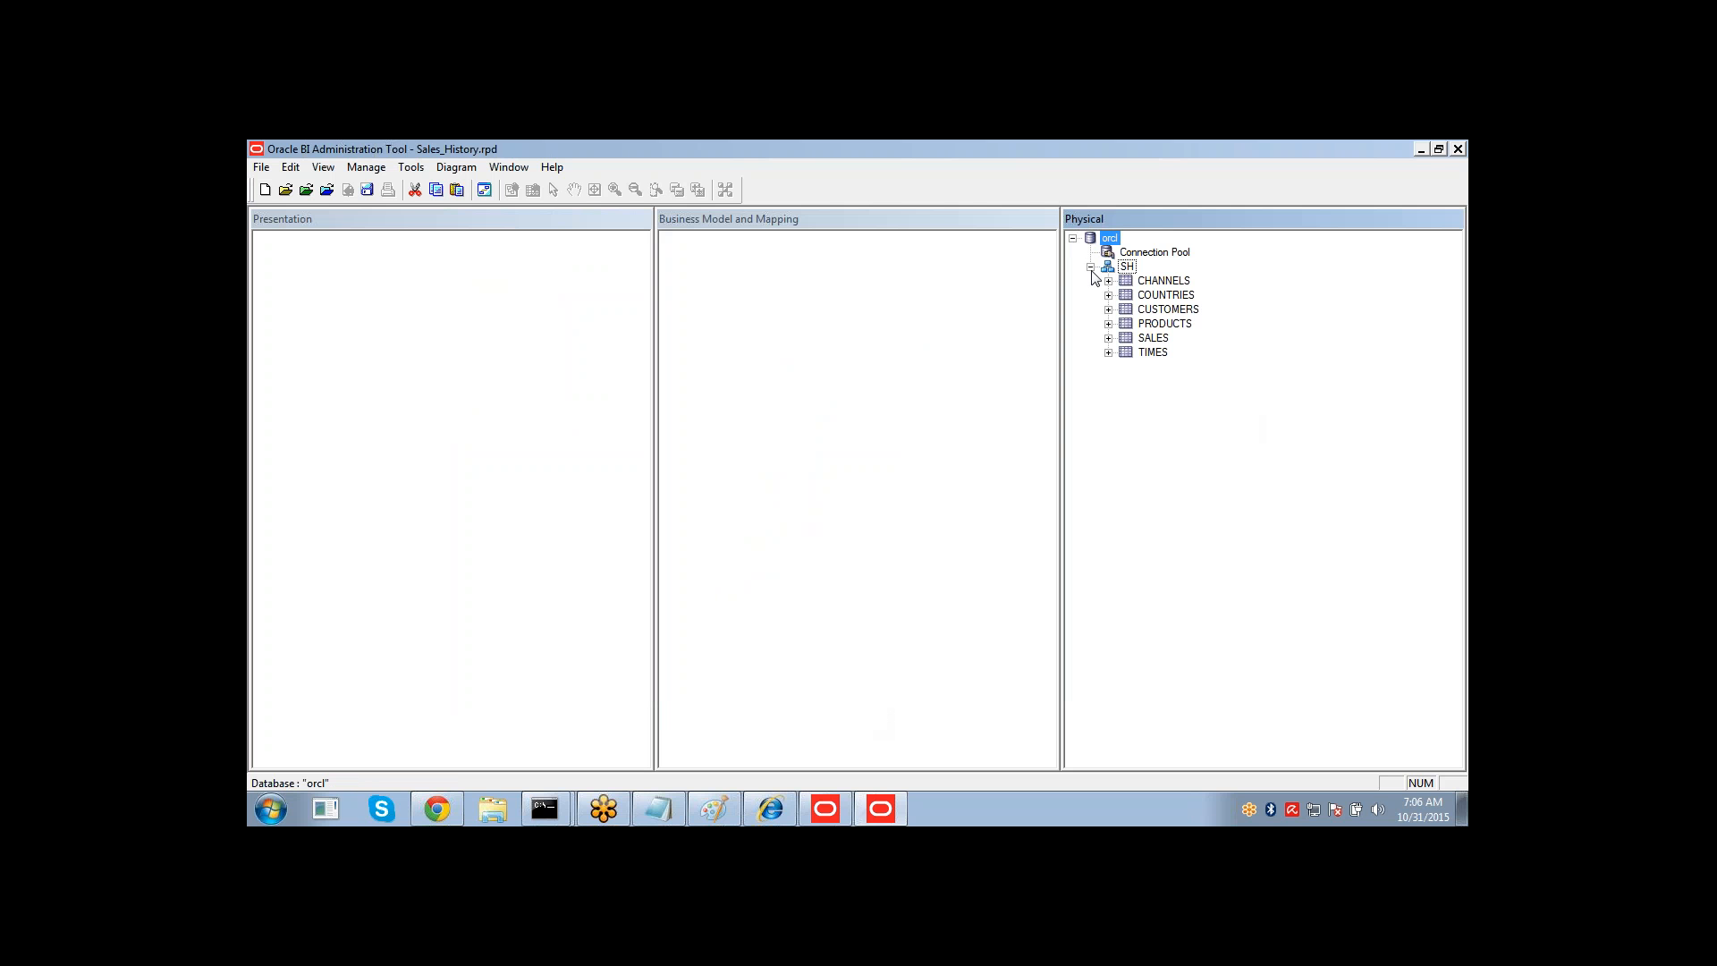
left_click(261, 169)
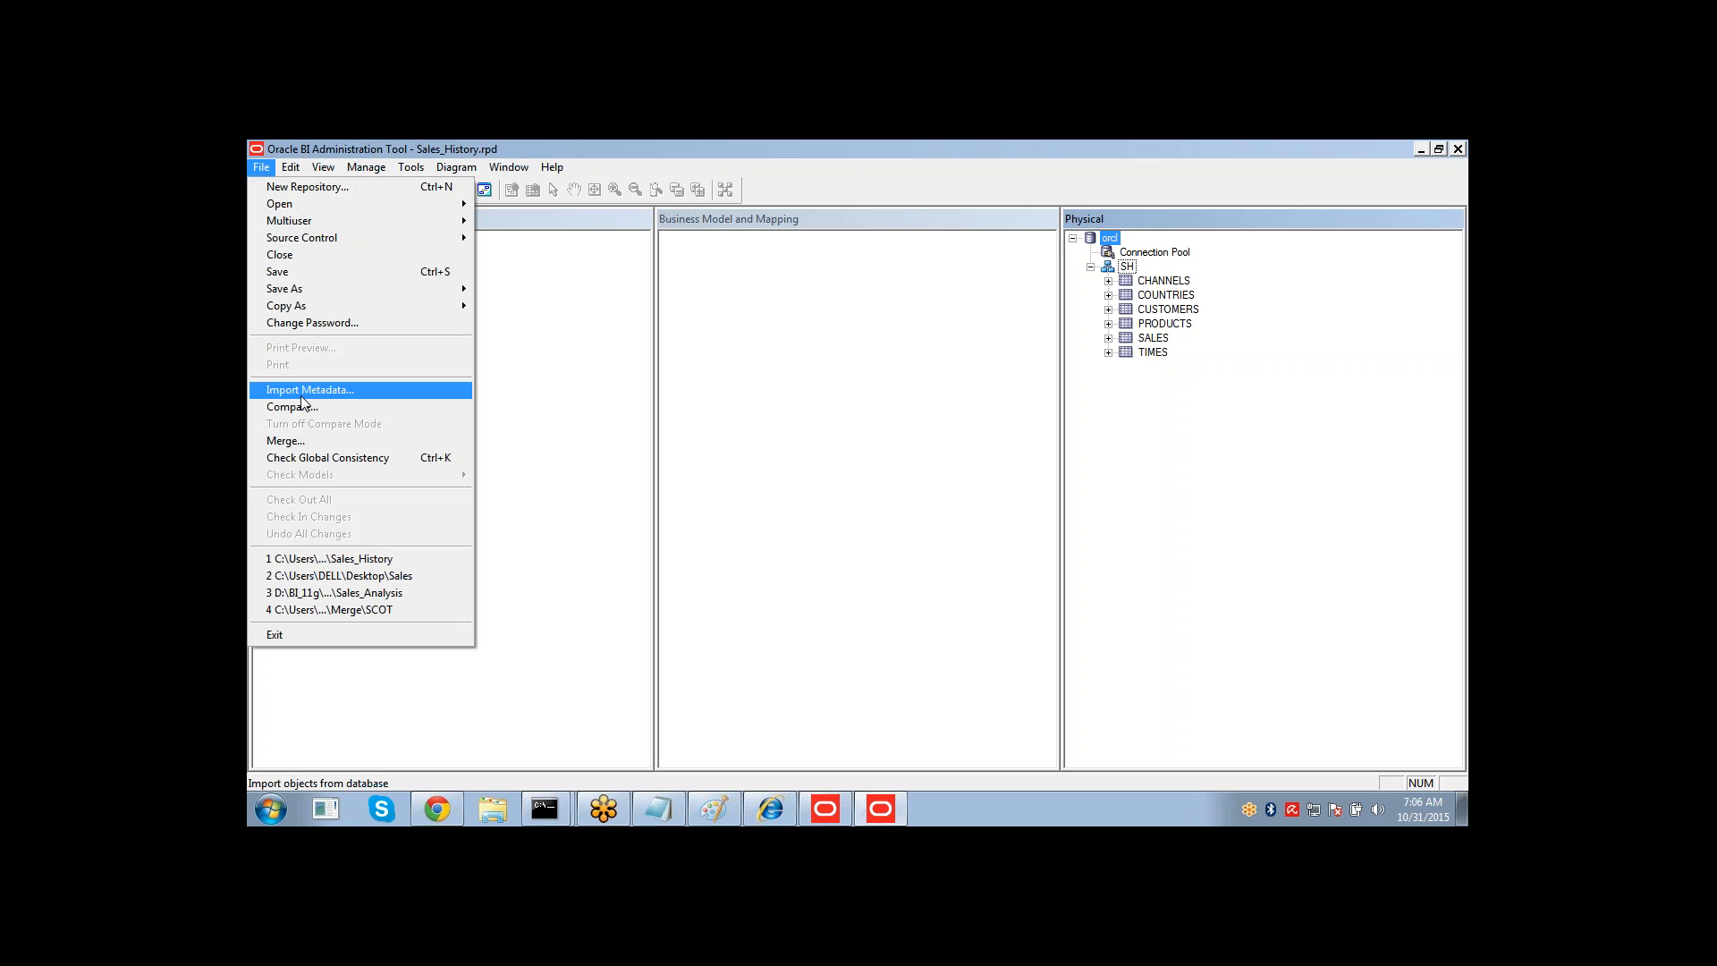
left_click(850, 329)
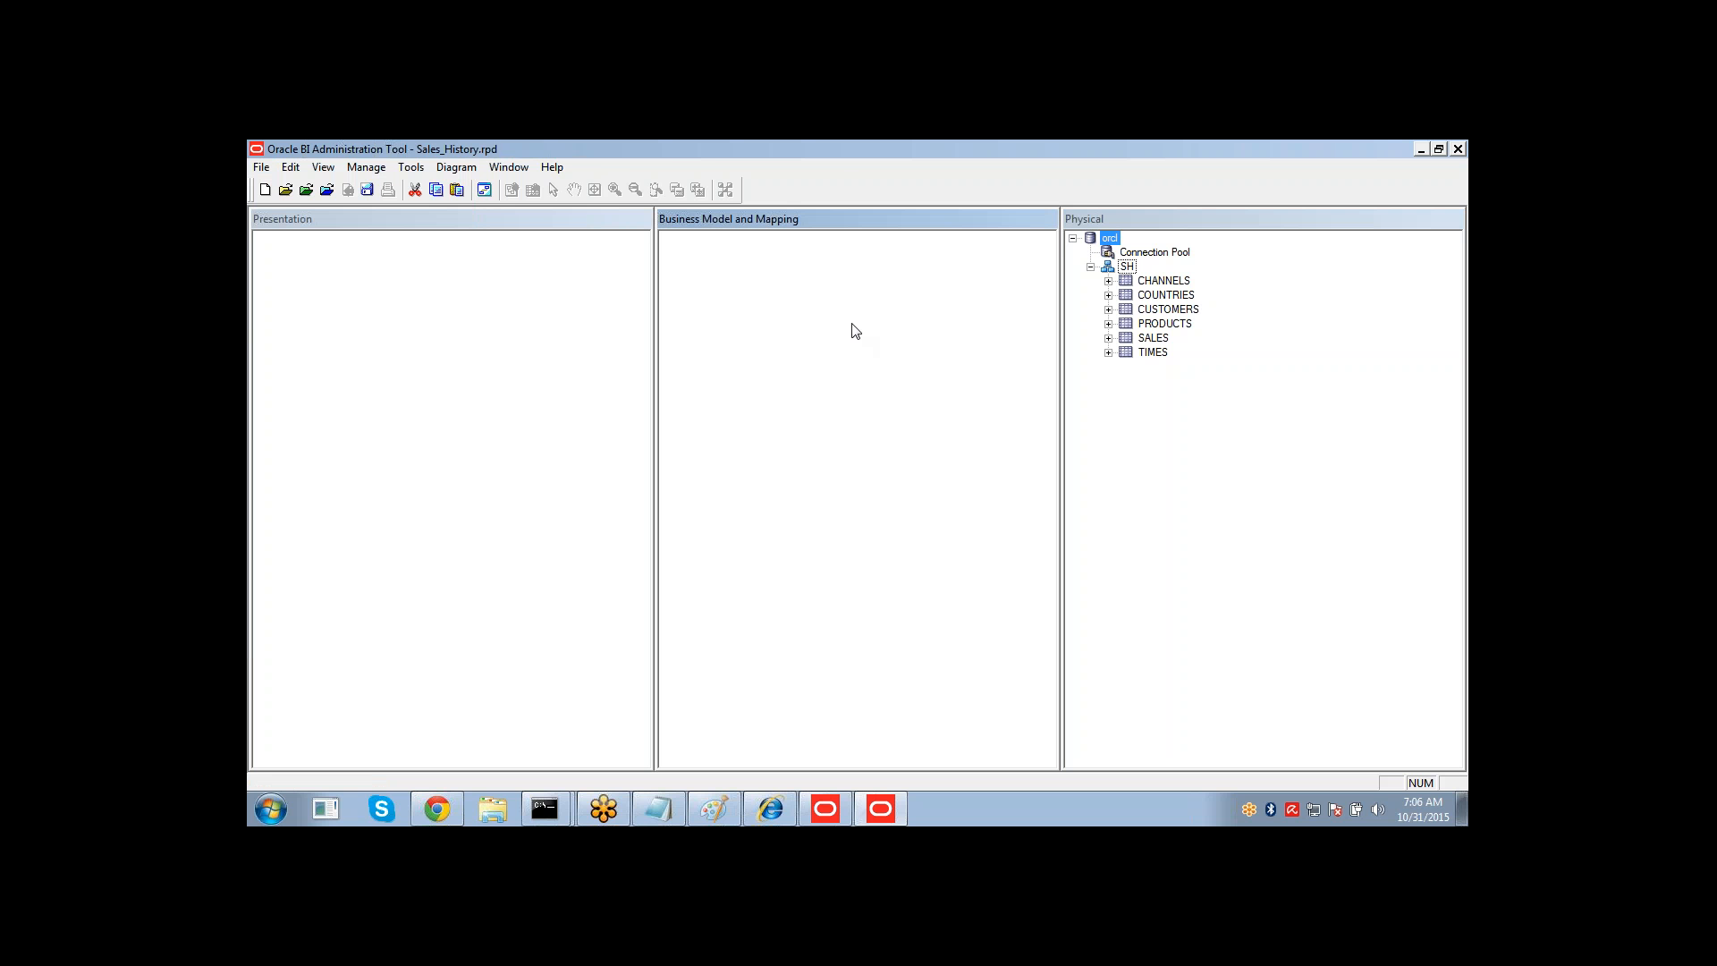
right_click(1153, 253)
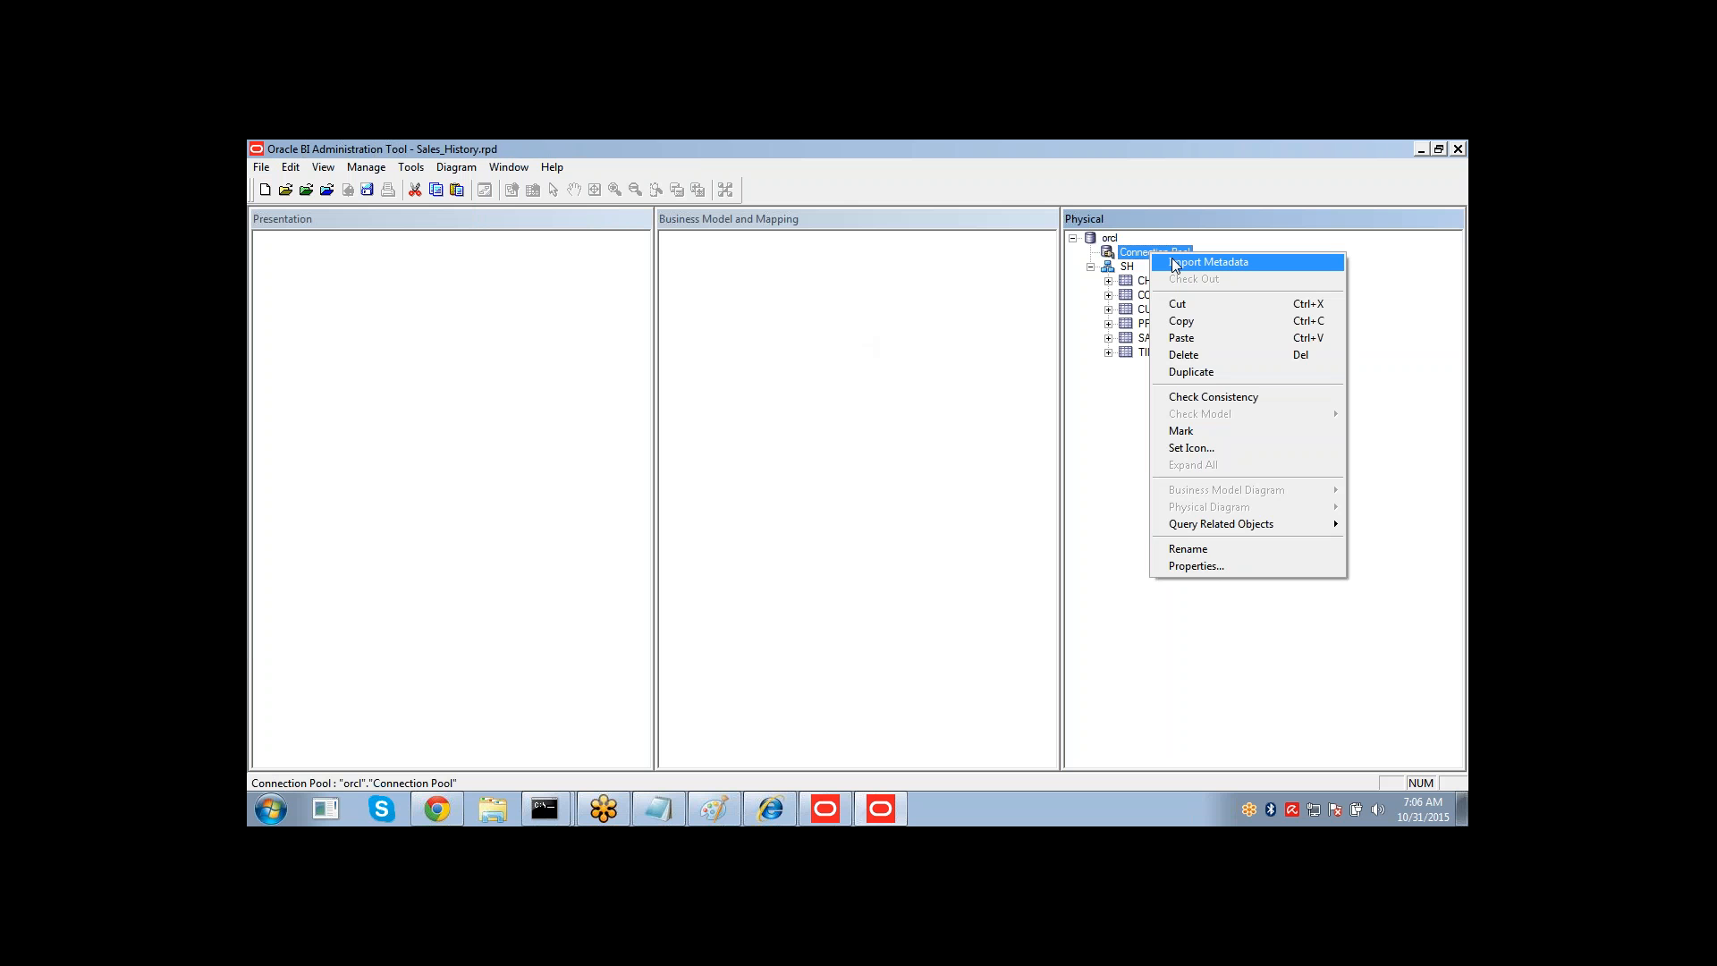
left_click(1431, 268)
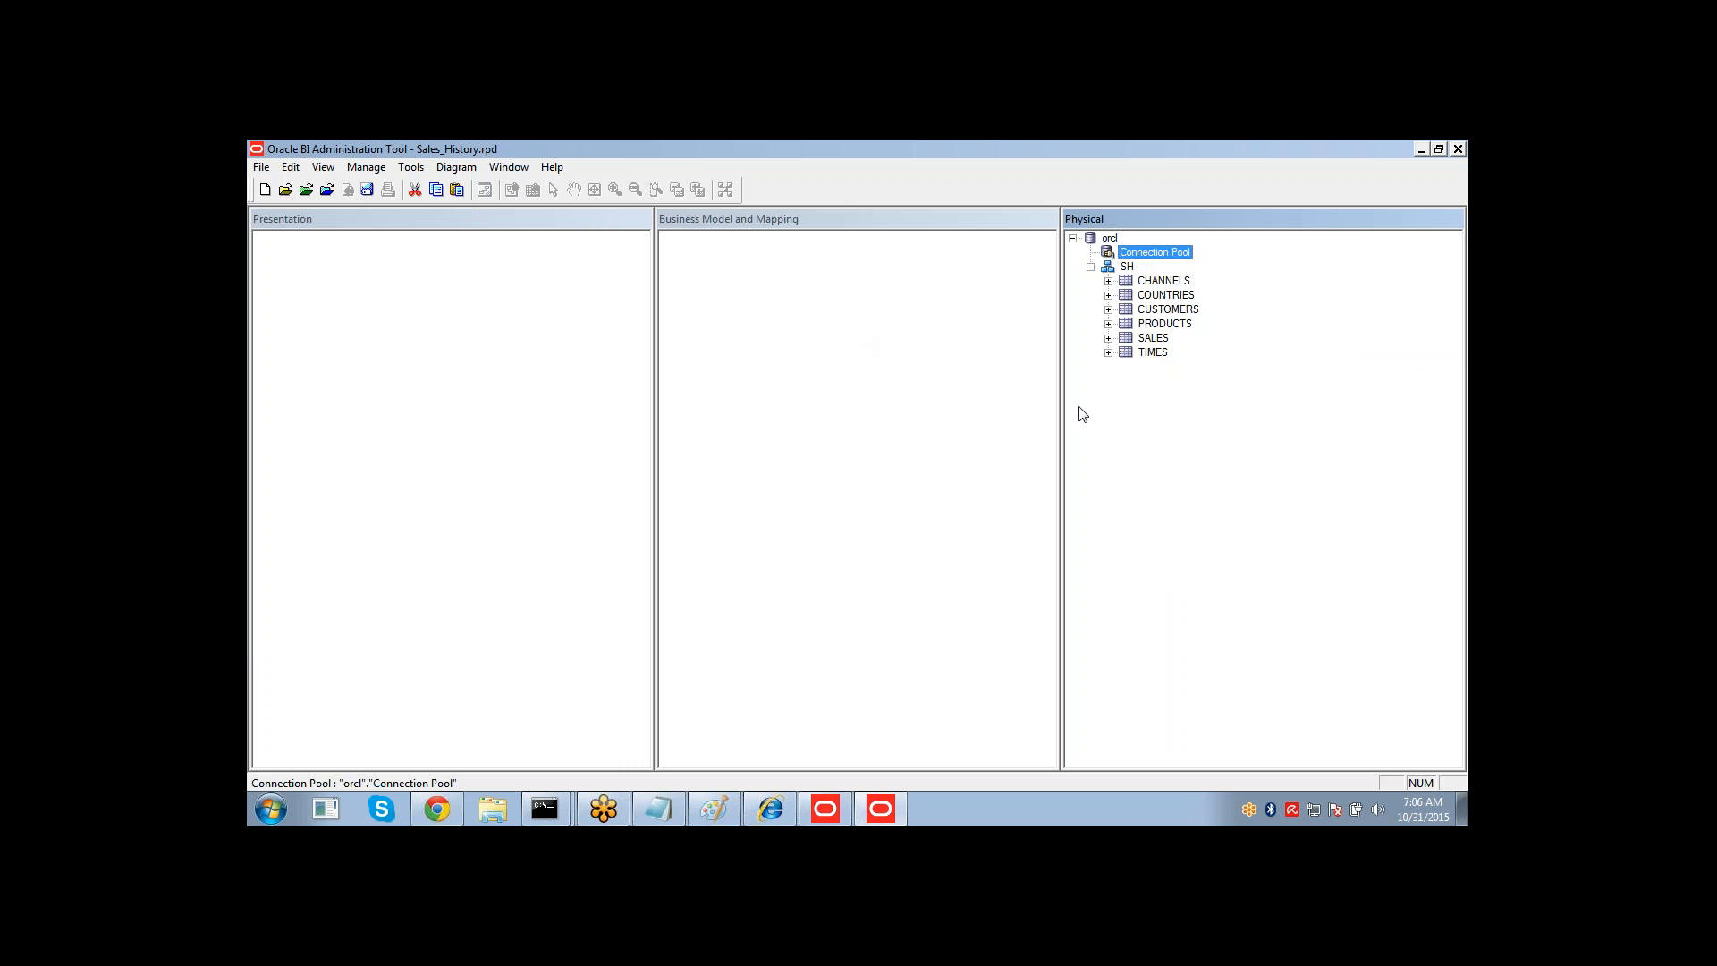
left_click(1100, 240)
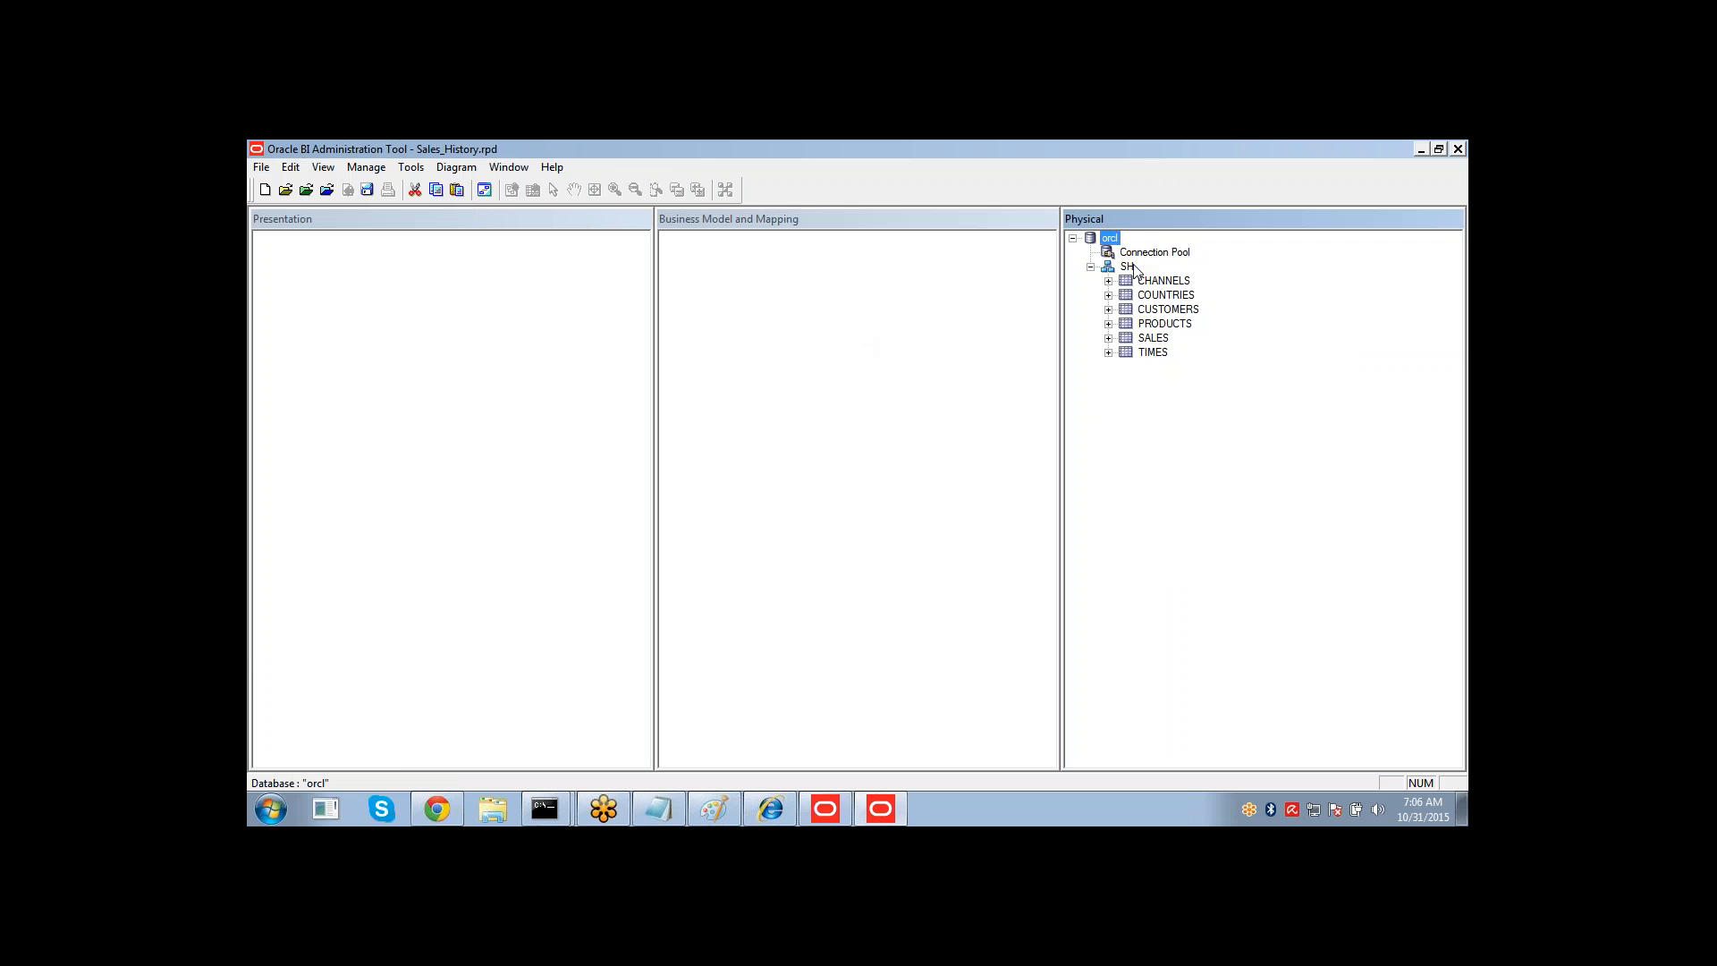
left_click(1115, 254)
double_click(1122, 257)
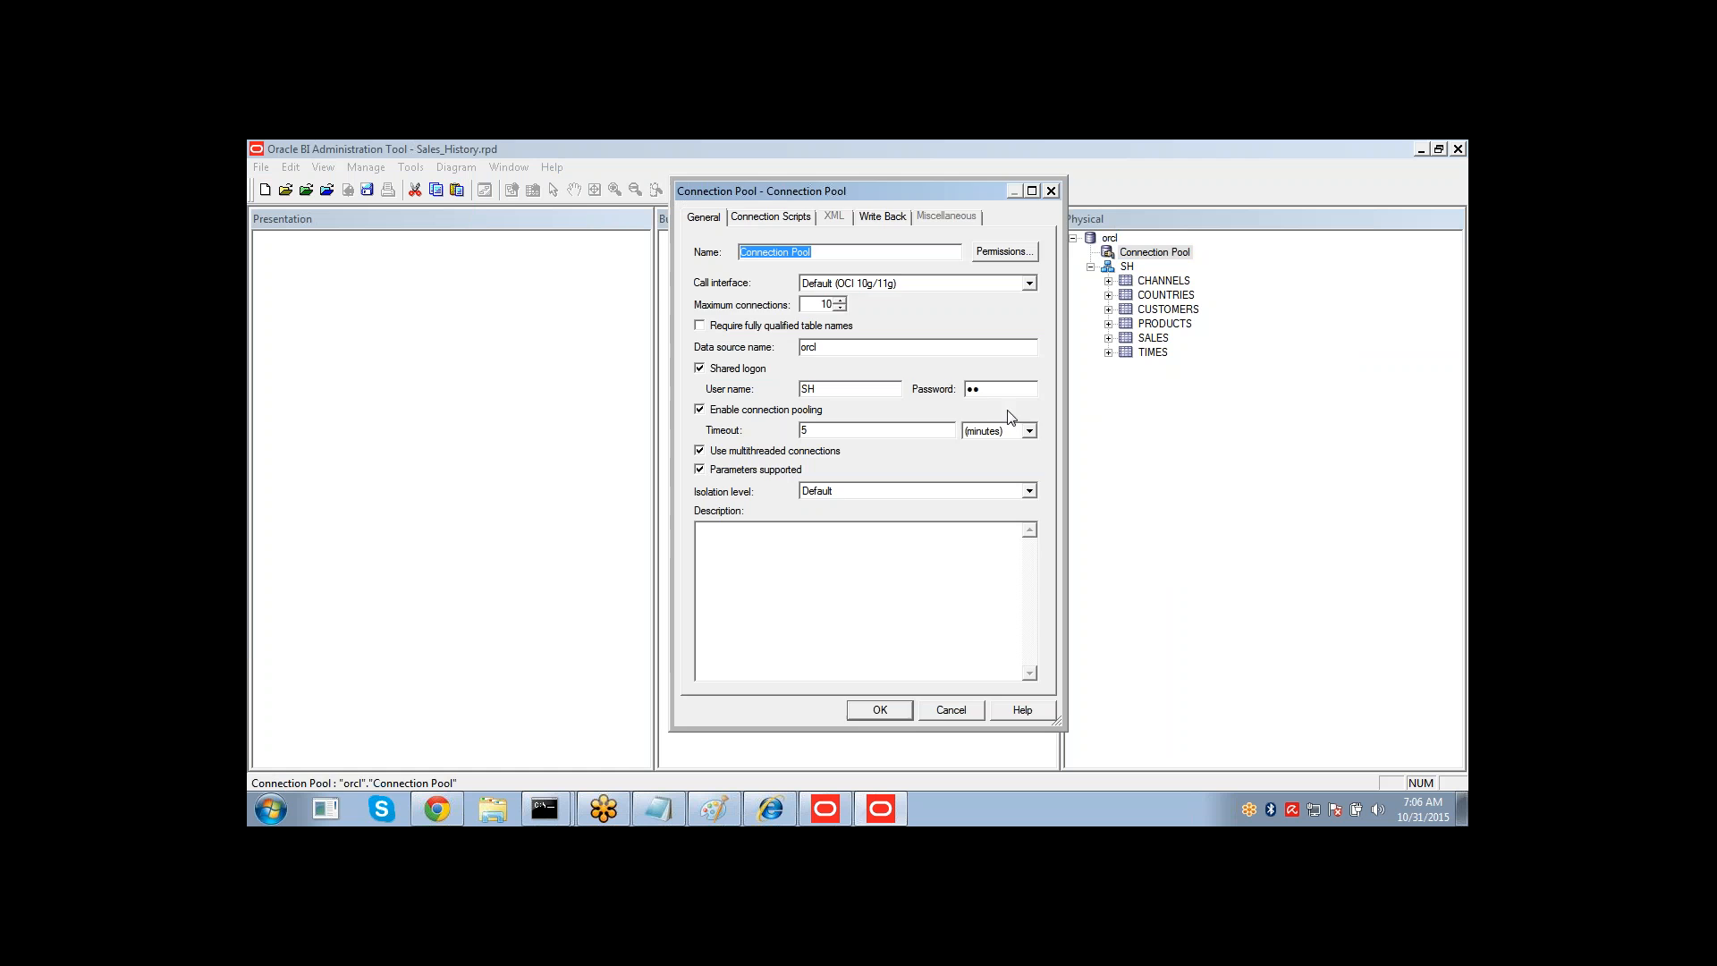
left_click(941, 711)
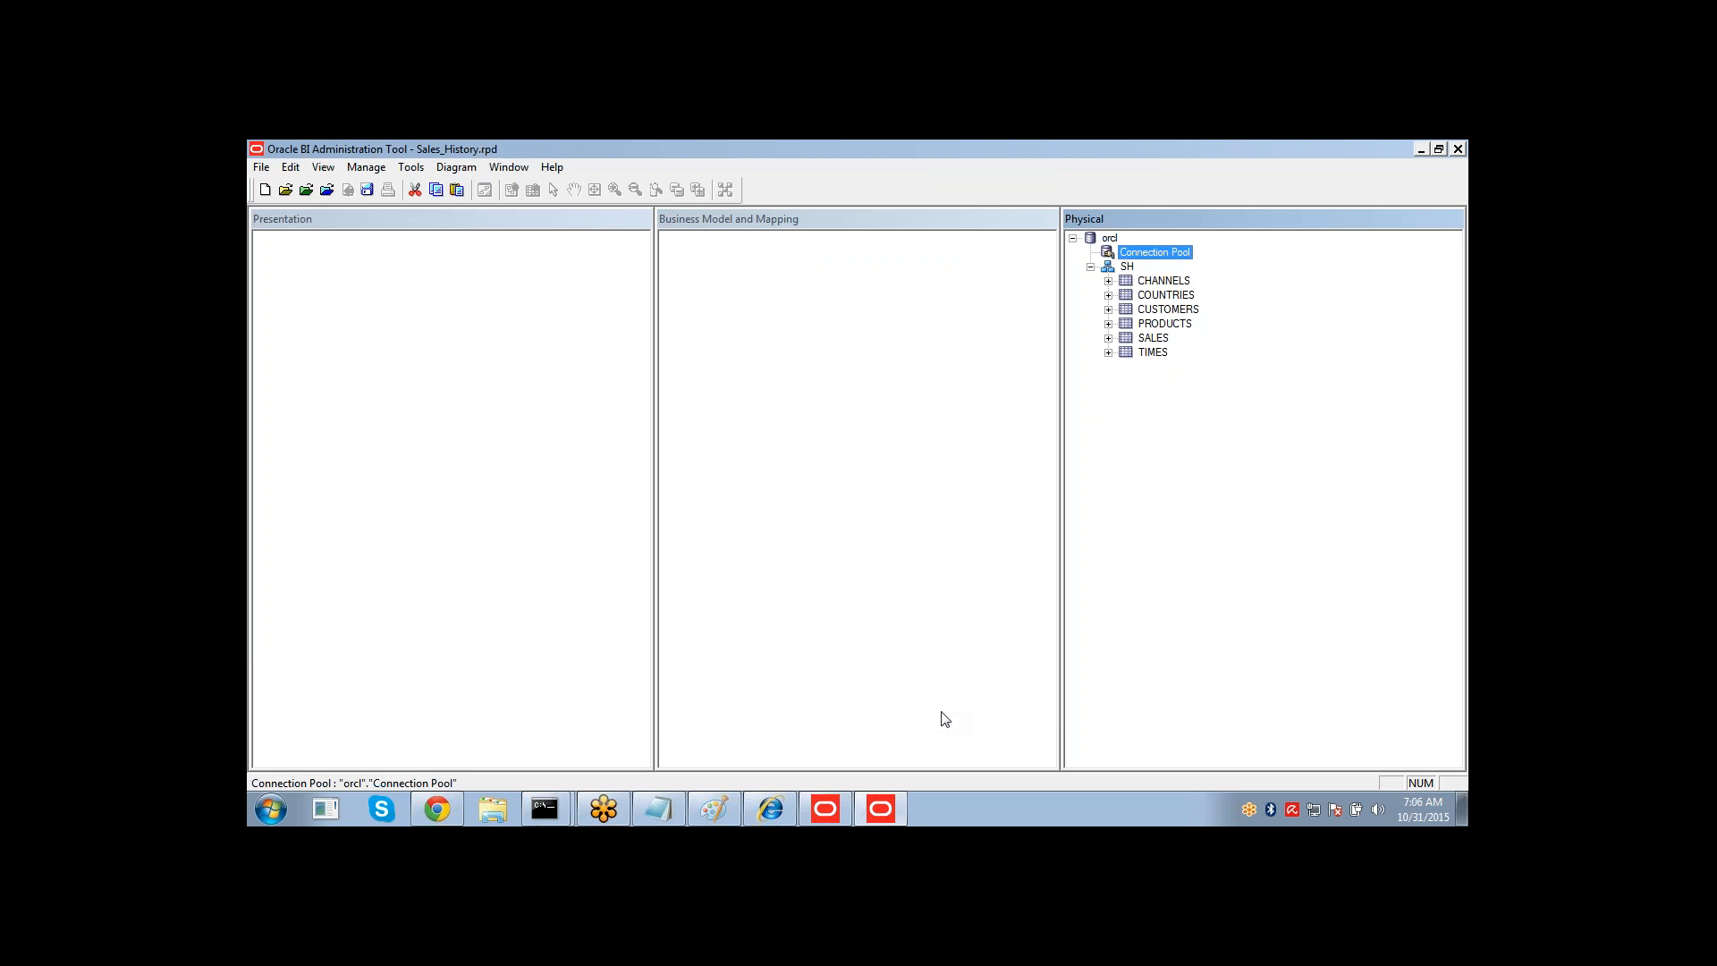
Rename the orcl database object in the Physical layer to SH.
left_click(1108, 240)
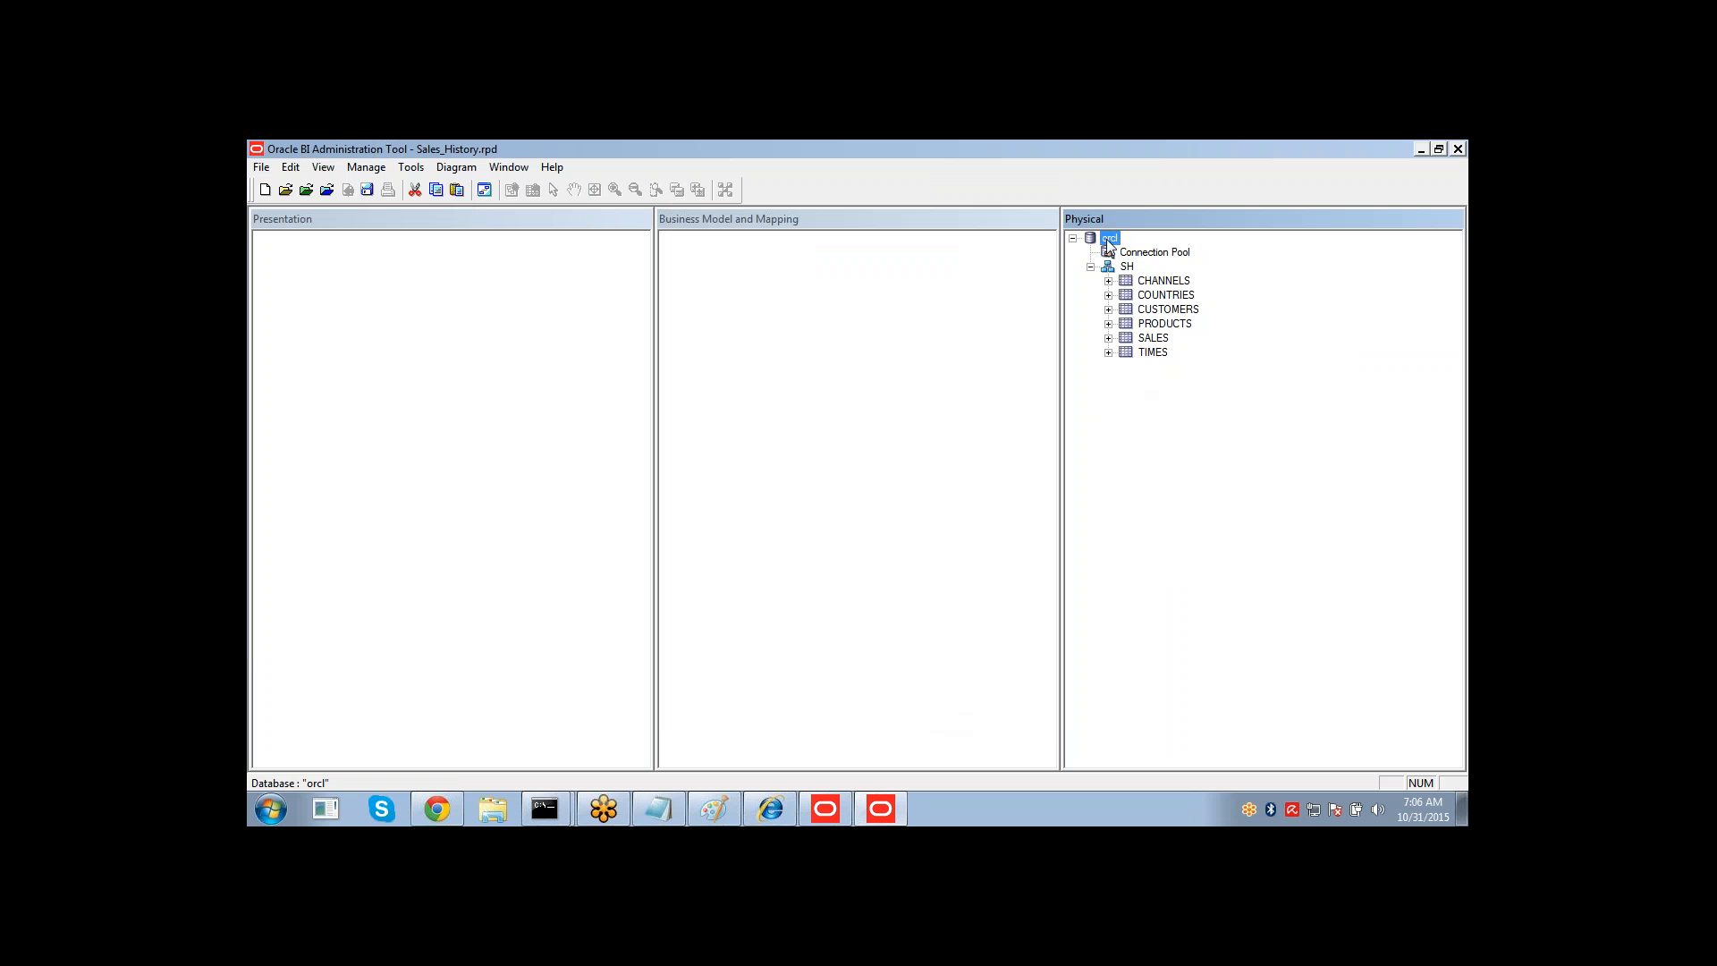
left_click(1109, 239)
key("Return")
right_click(1107, 240)
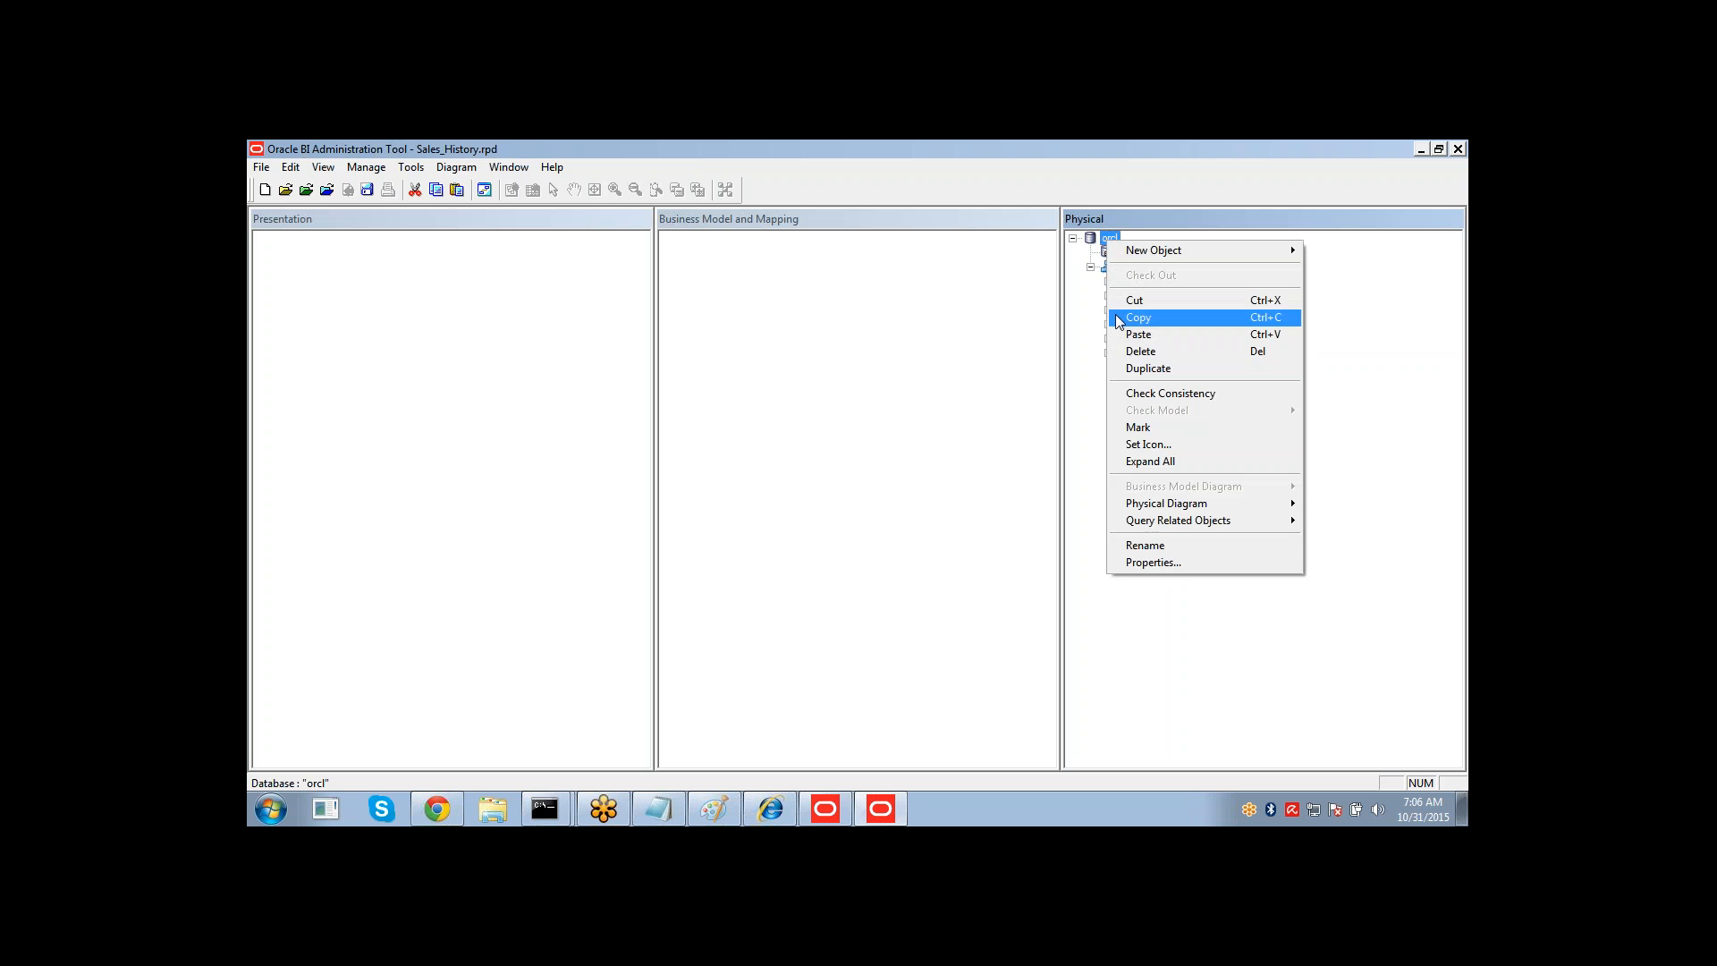
left_click(1146, 545)
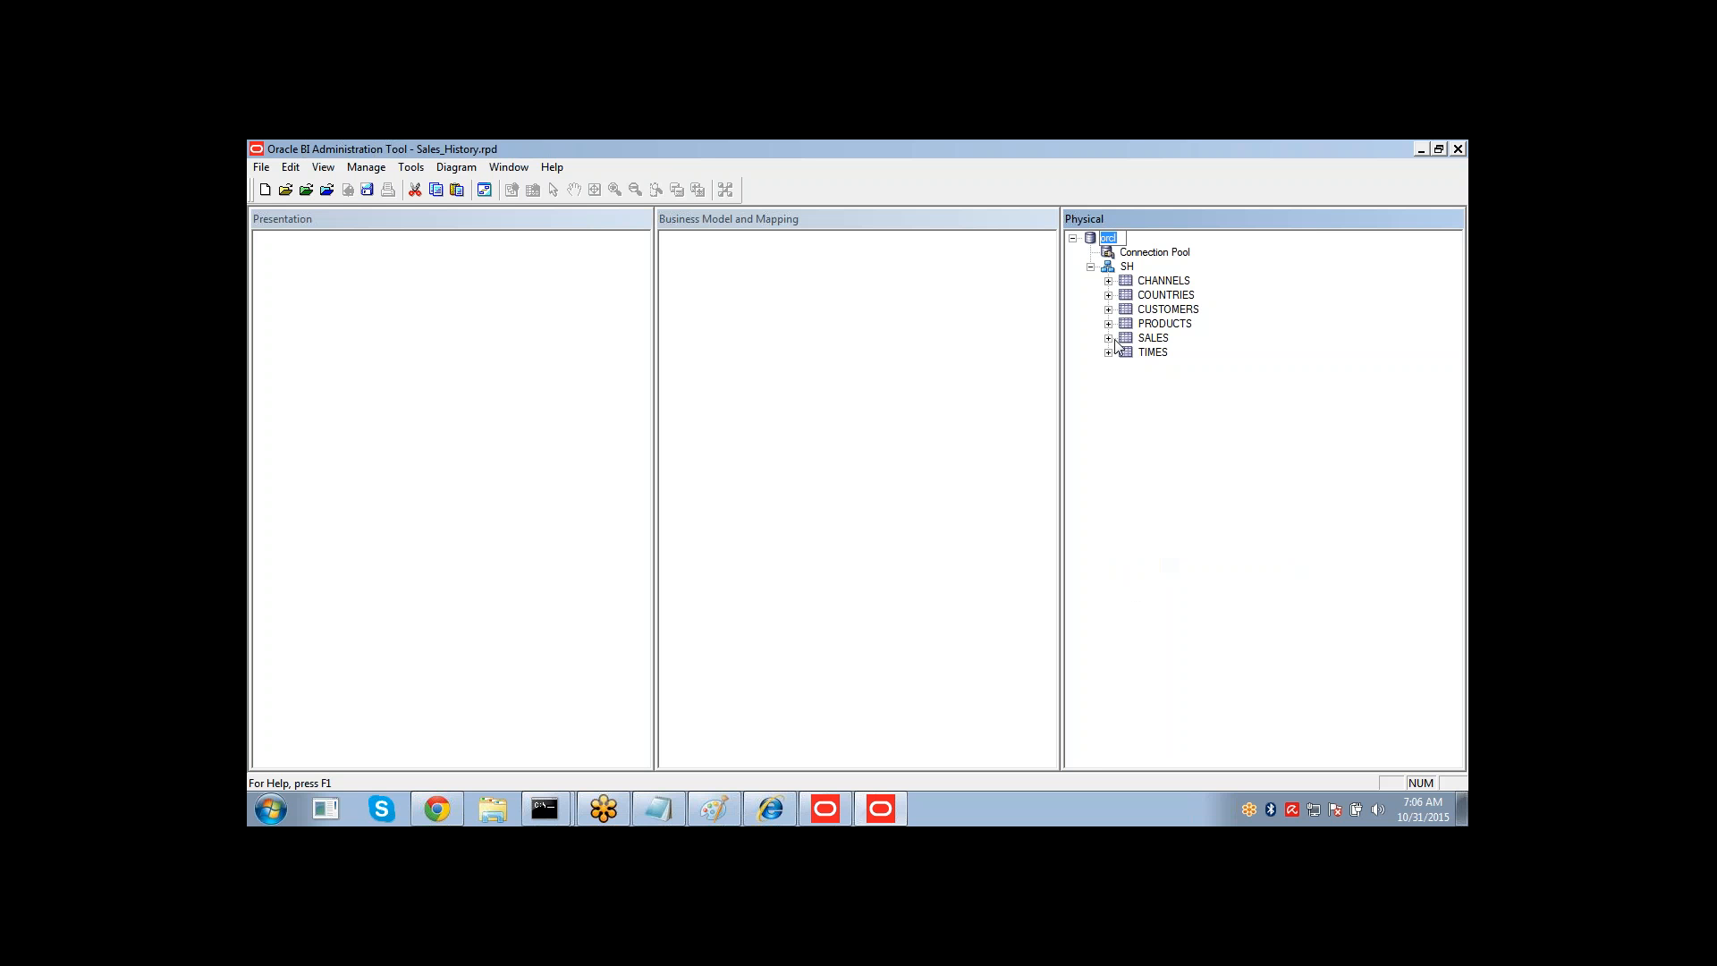
type("SH")
key("Return")
left_click(1165, 256)
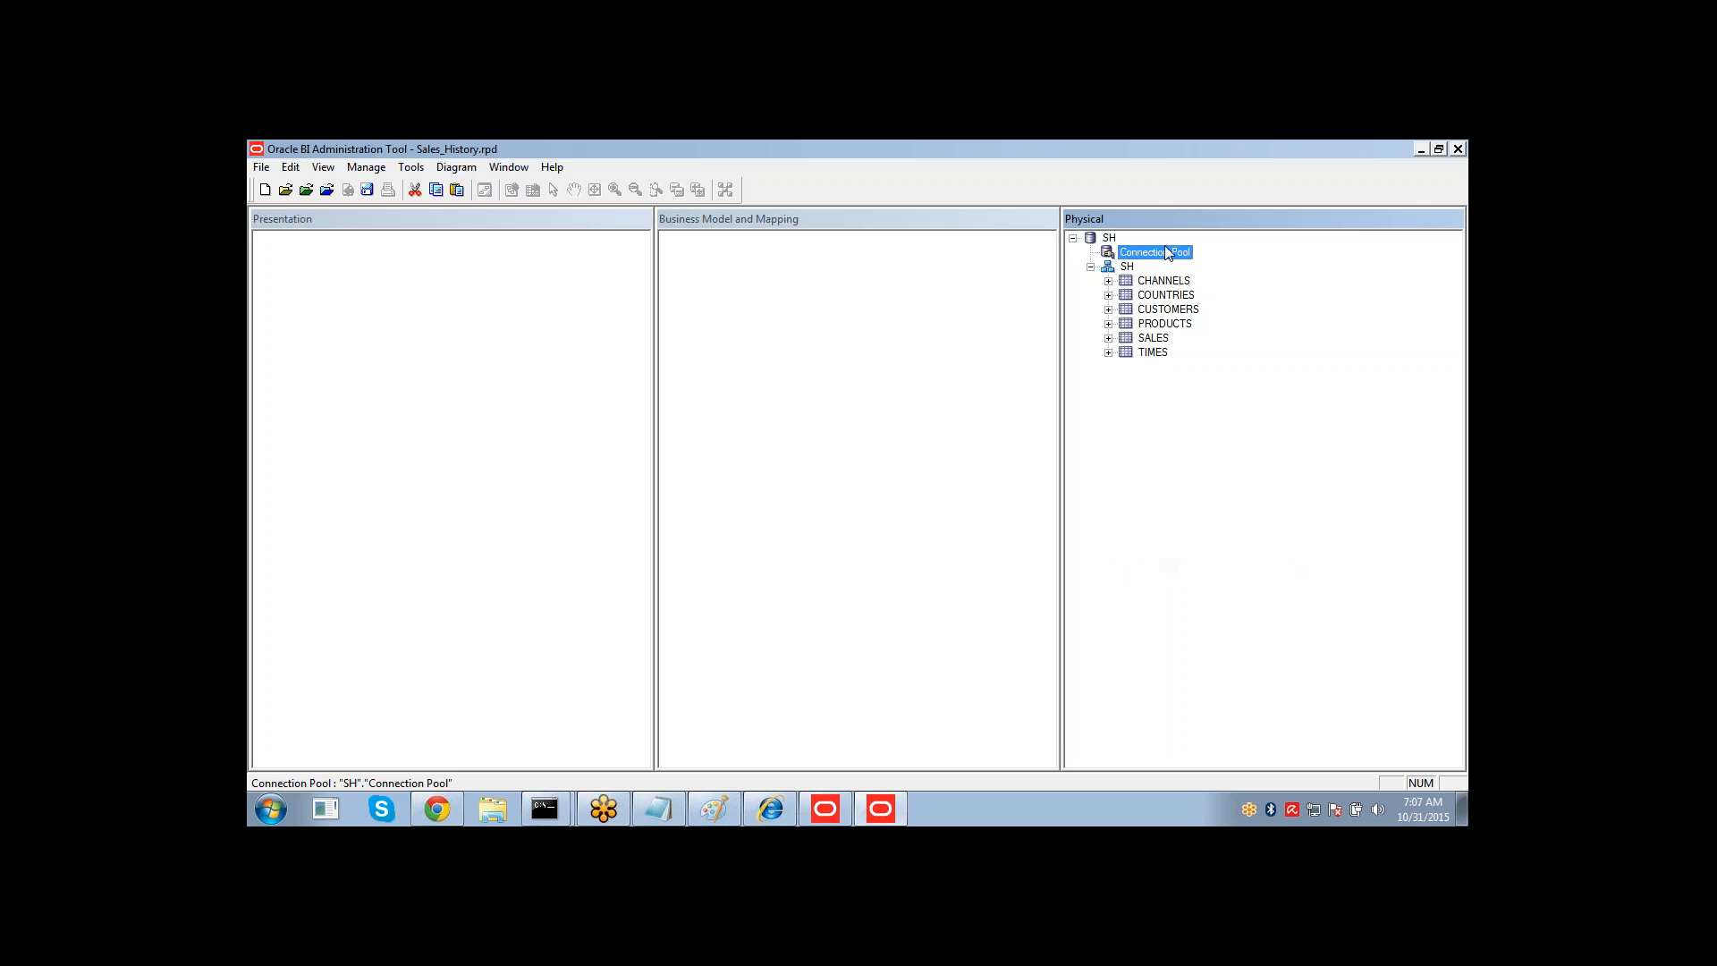
Open the connection pool properties and review its data source, user name and name fields.
double_click(1168, 252)
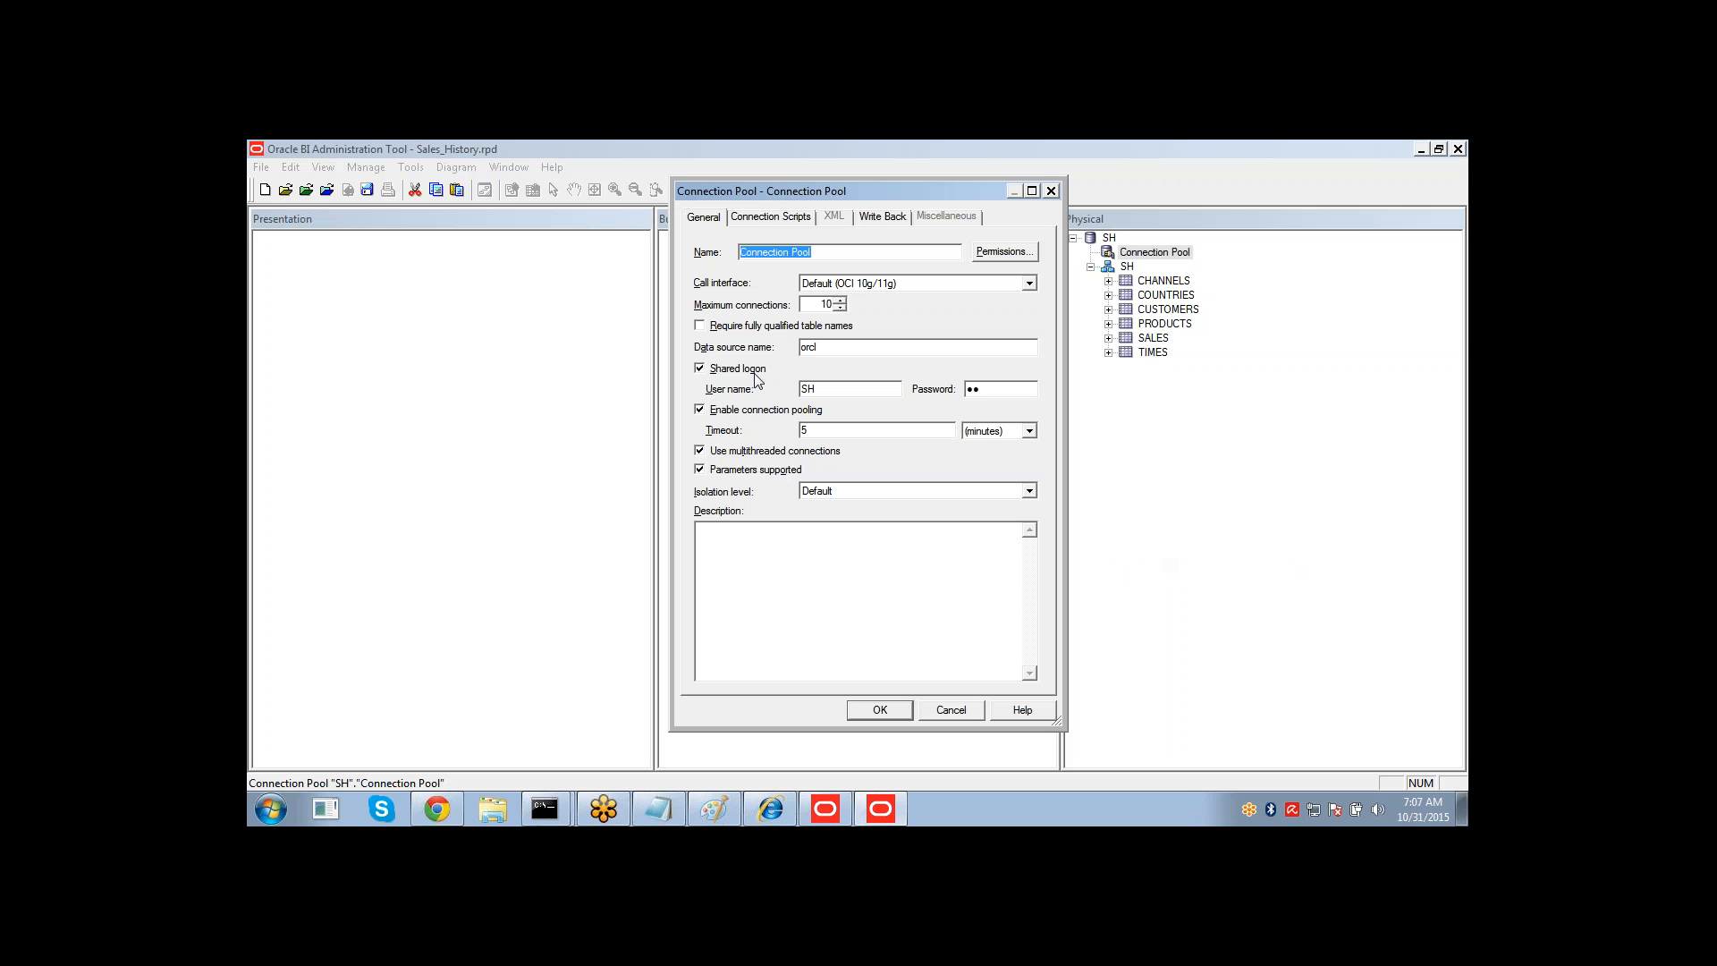
double_click(837, 346)
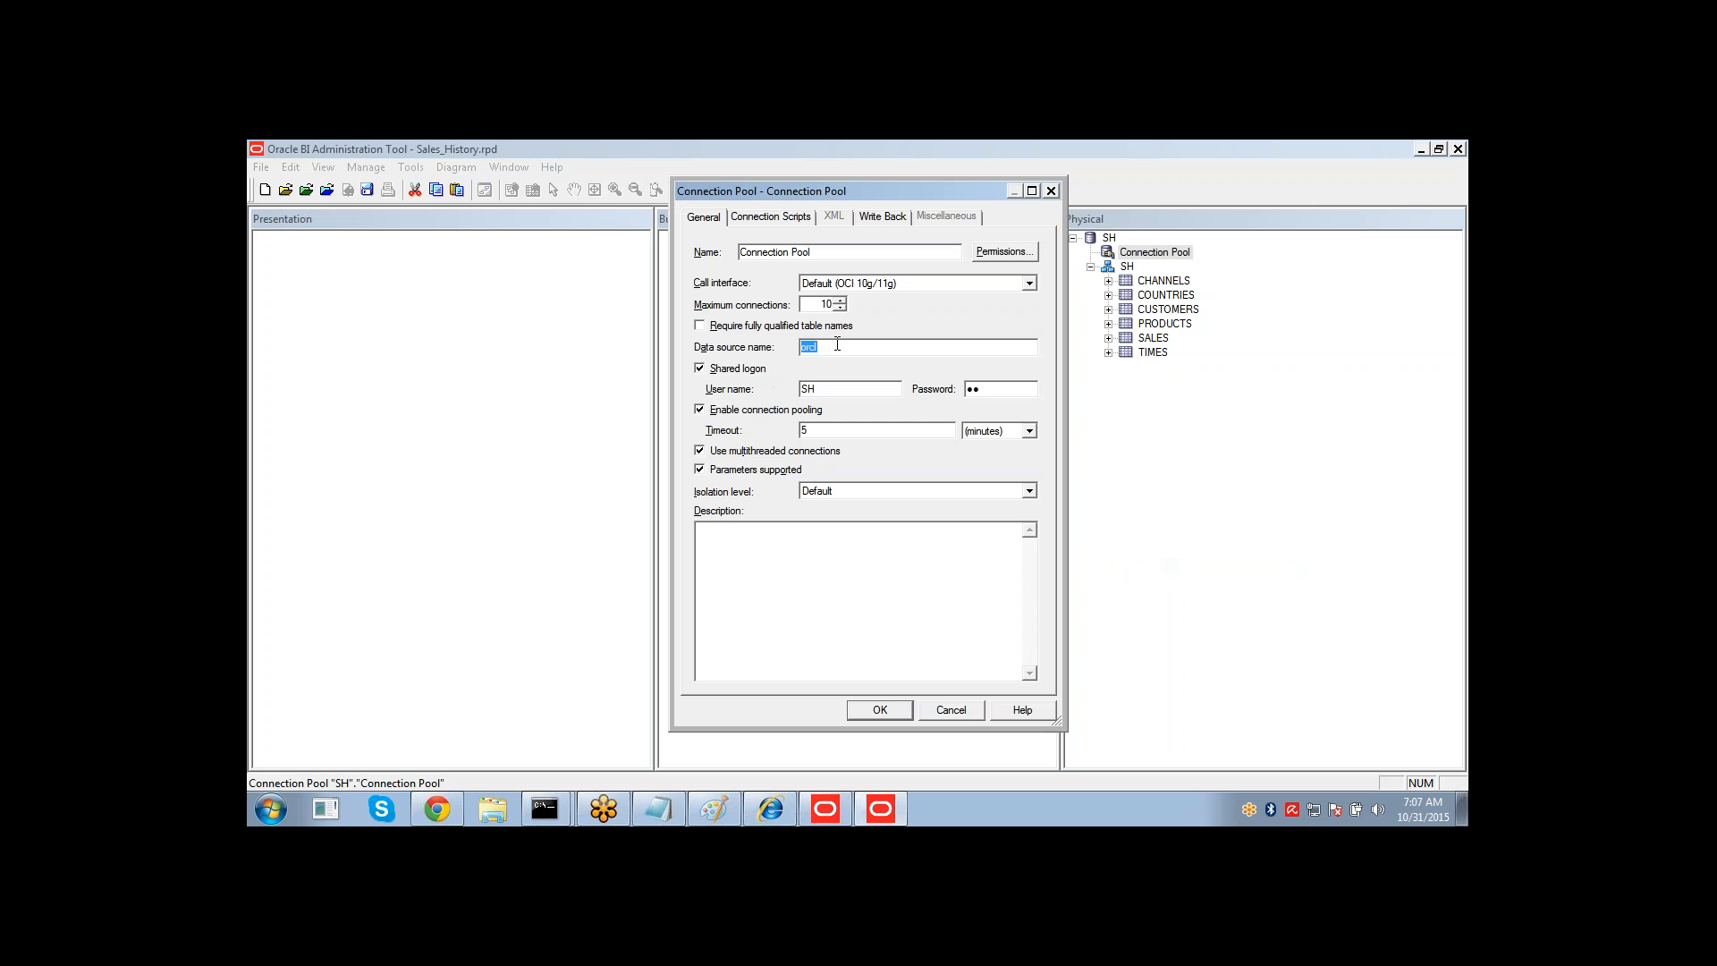
double_click(829, 389)
key("Tab")
left_click(845, 251)
left_click(866, 710)
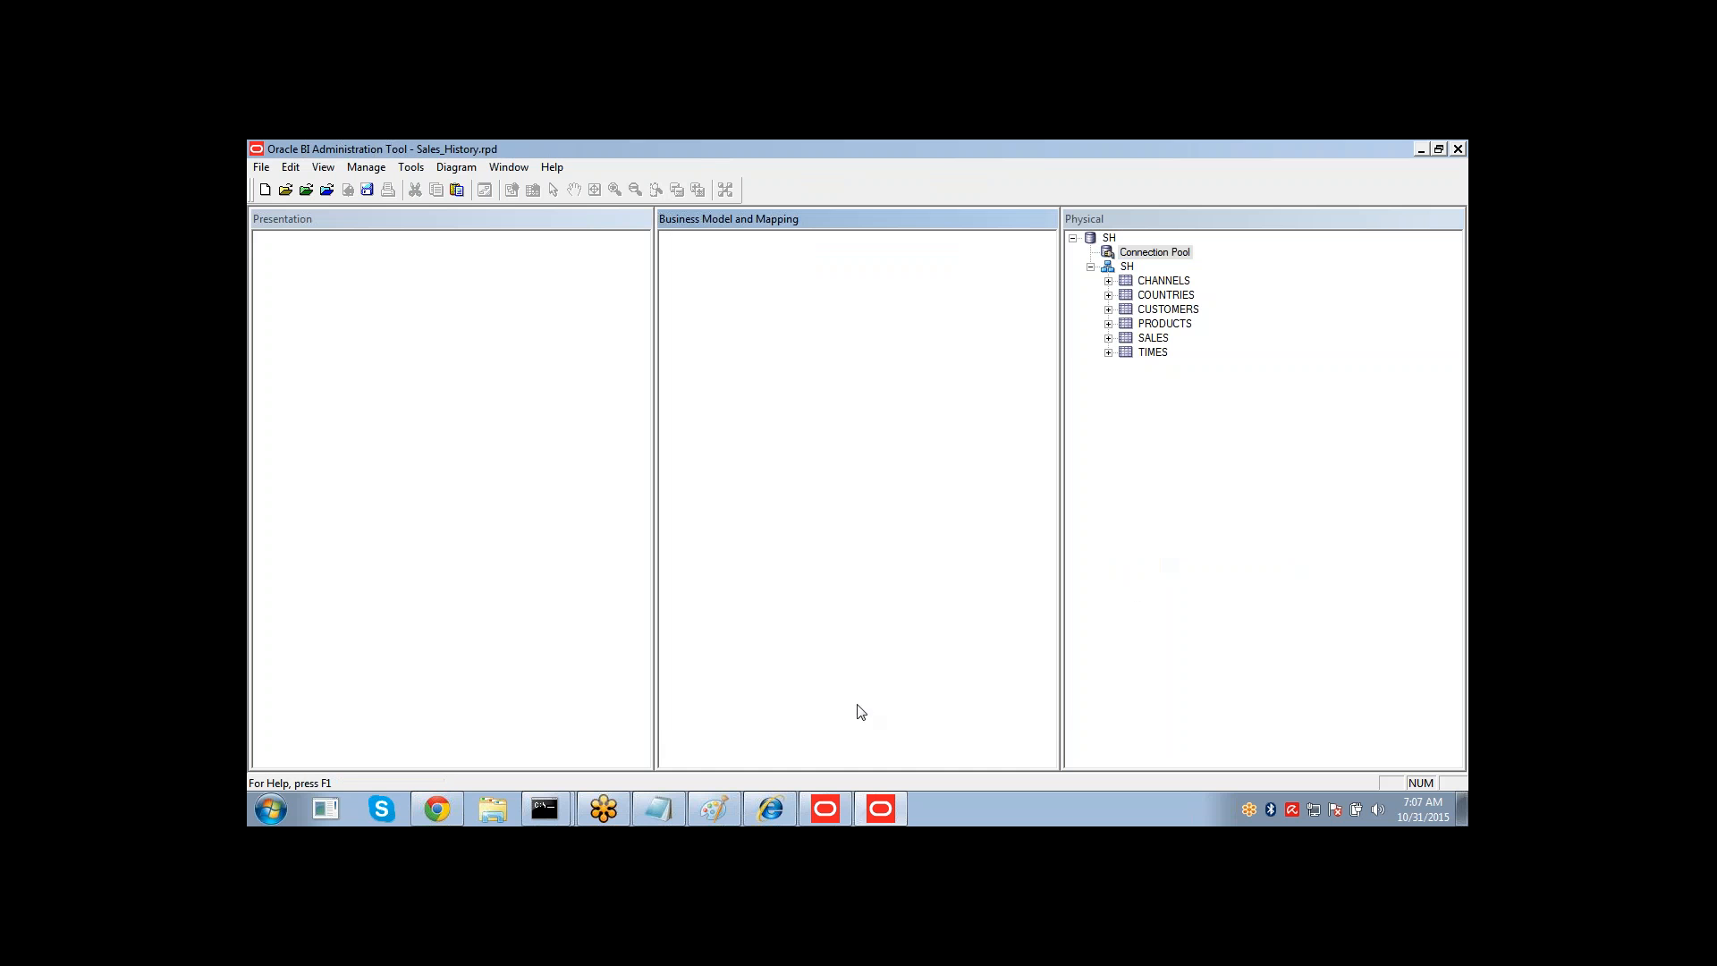
Browse the SH tables, open the CUSTOMERS table properties, and expand the CHANNELS table columns.
left_click(1129, 266)
left_click(1161, 283)
left_click(1162, 295)
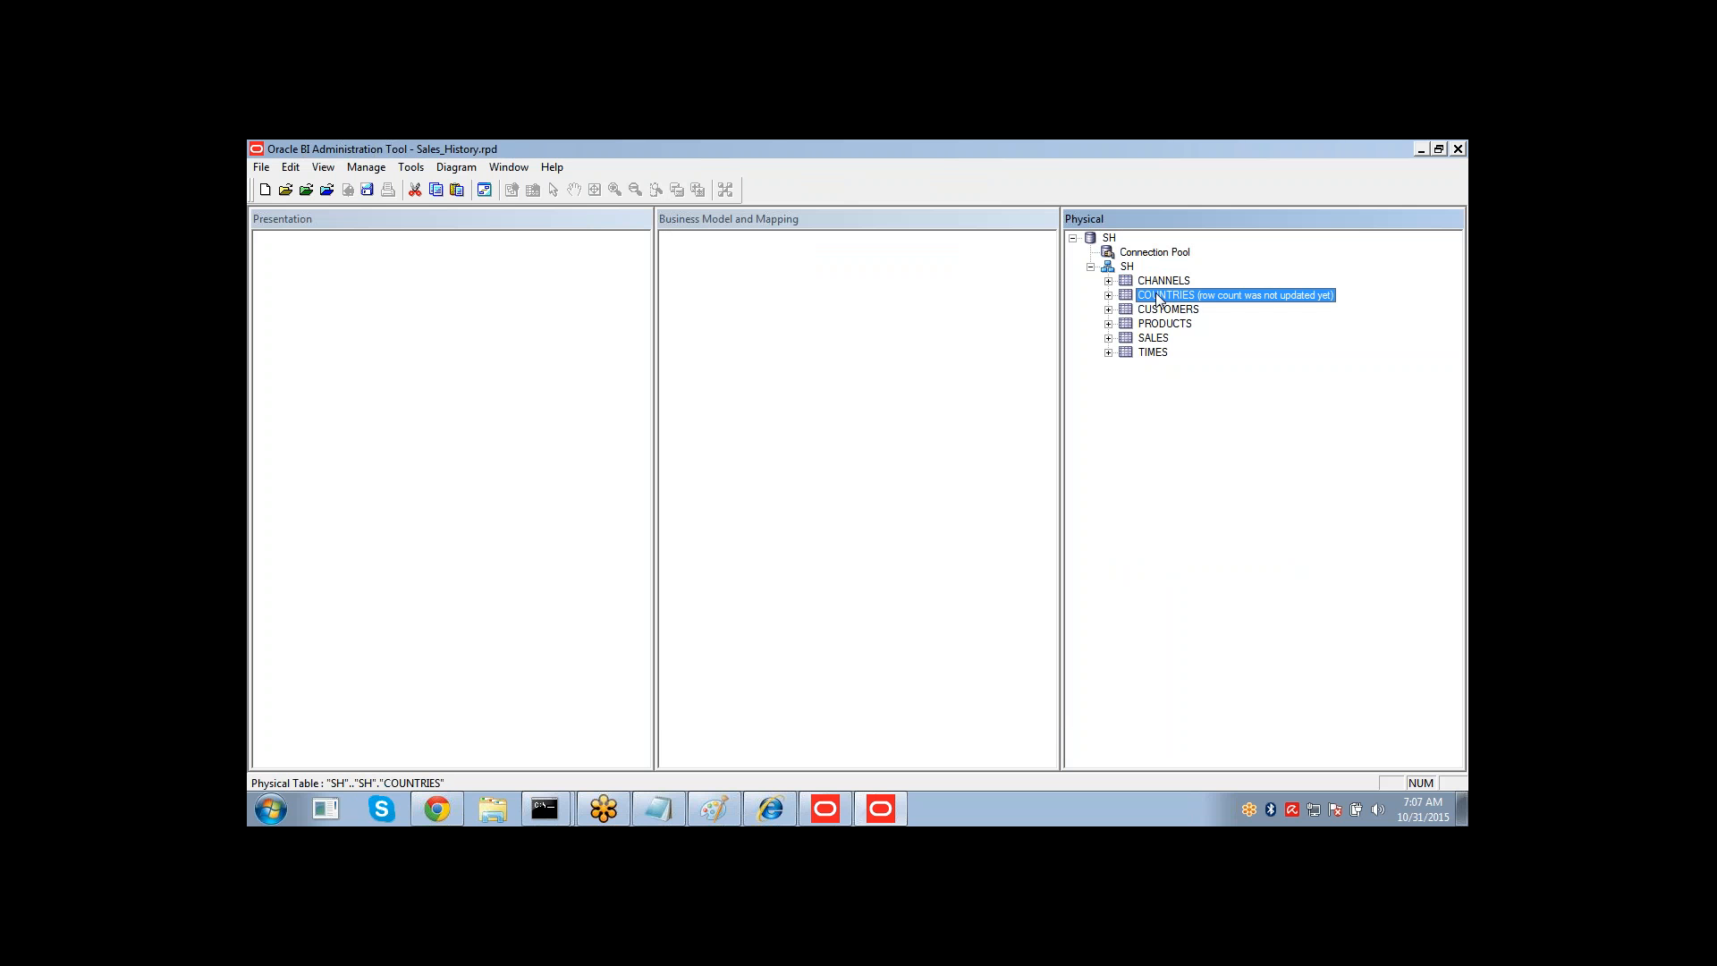
double_click(1158, 310)
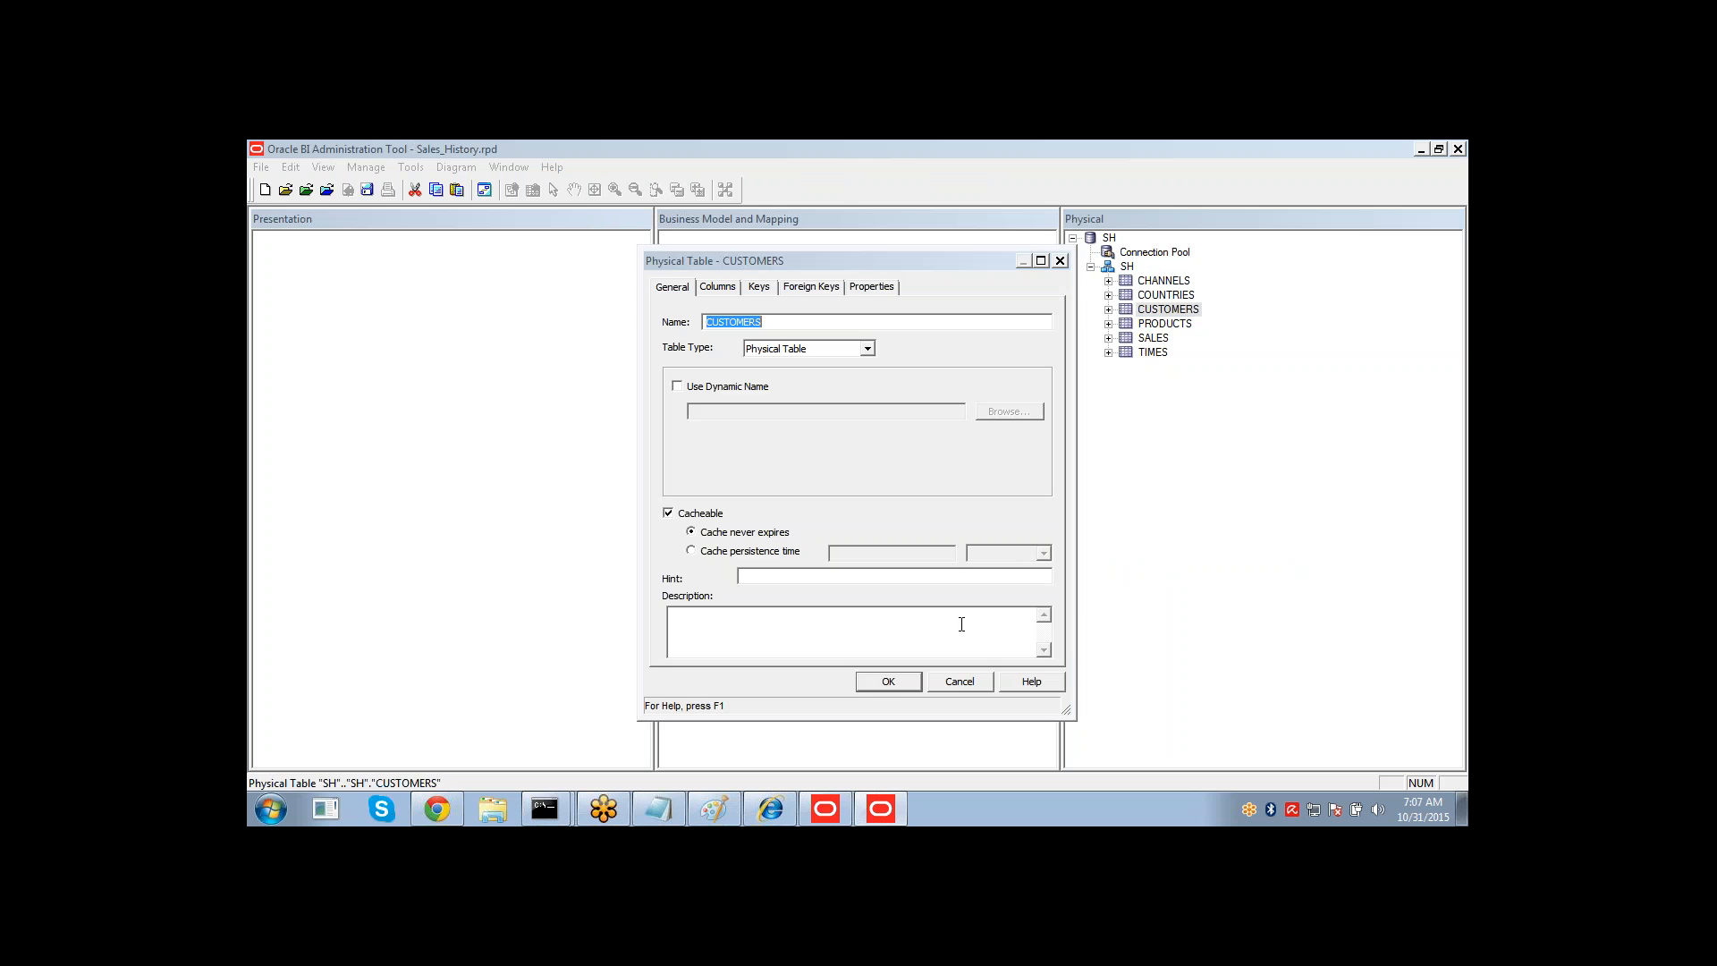
left_click(960, 682)
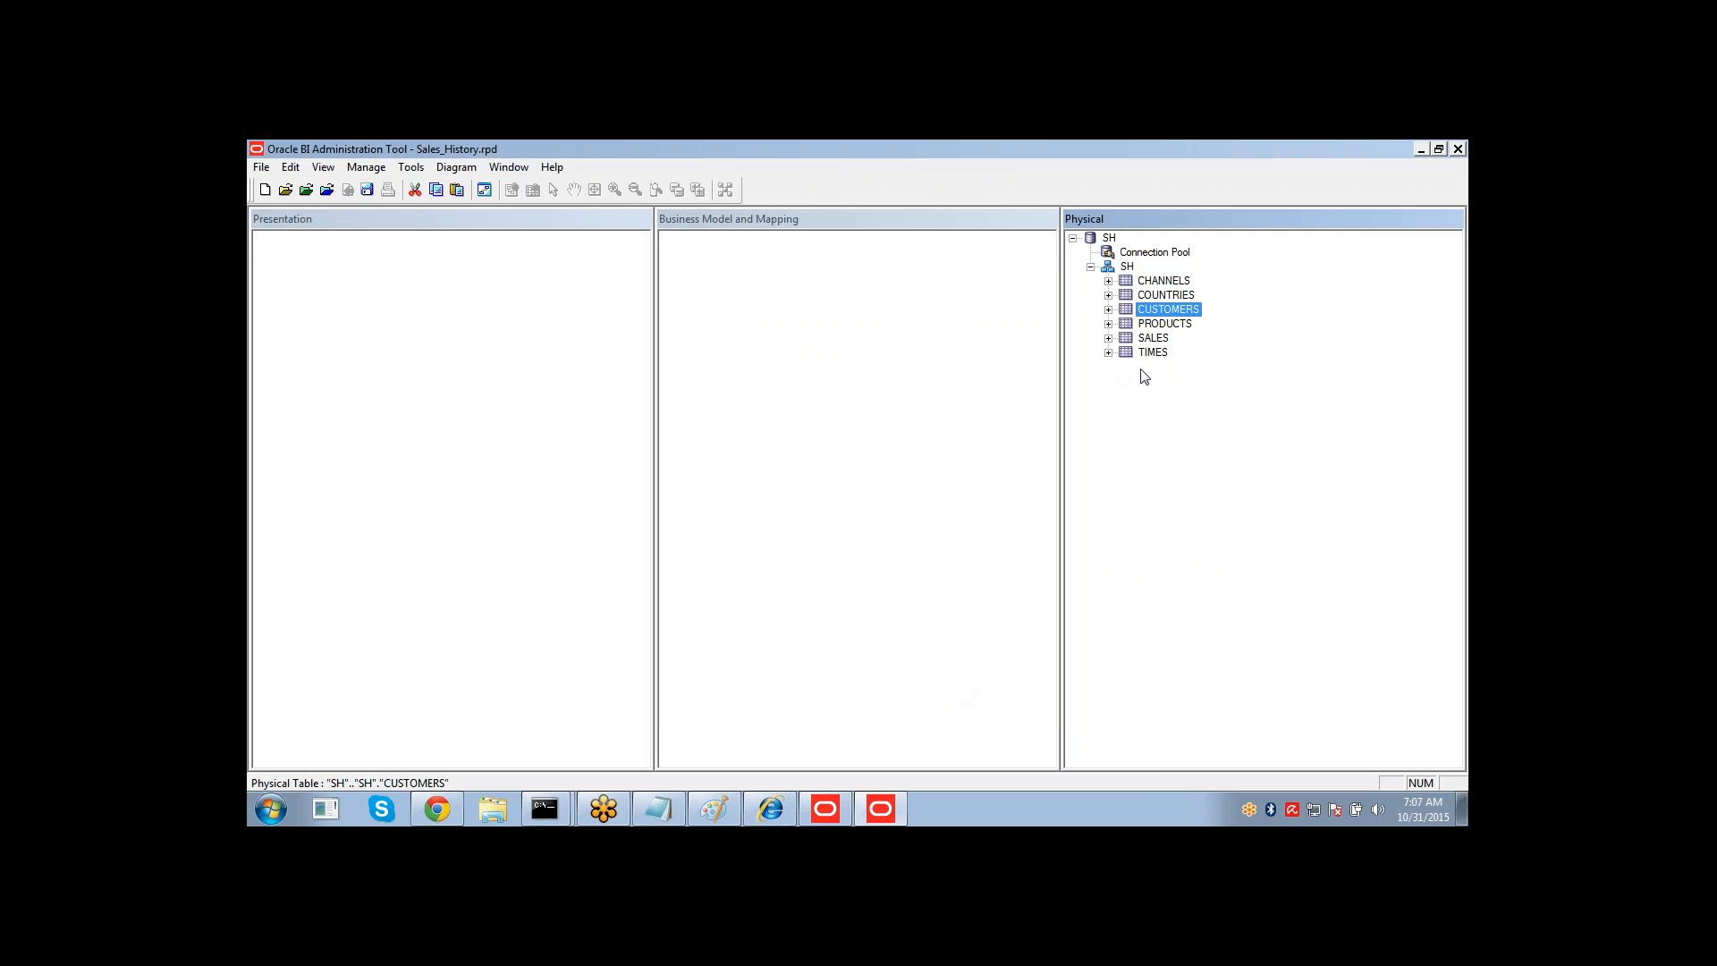
left_click(1108, 280)
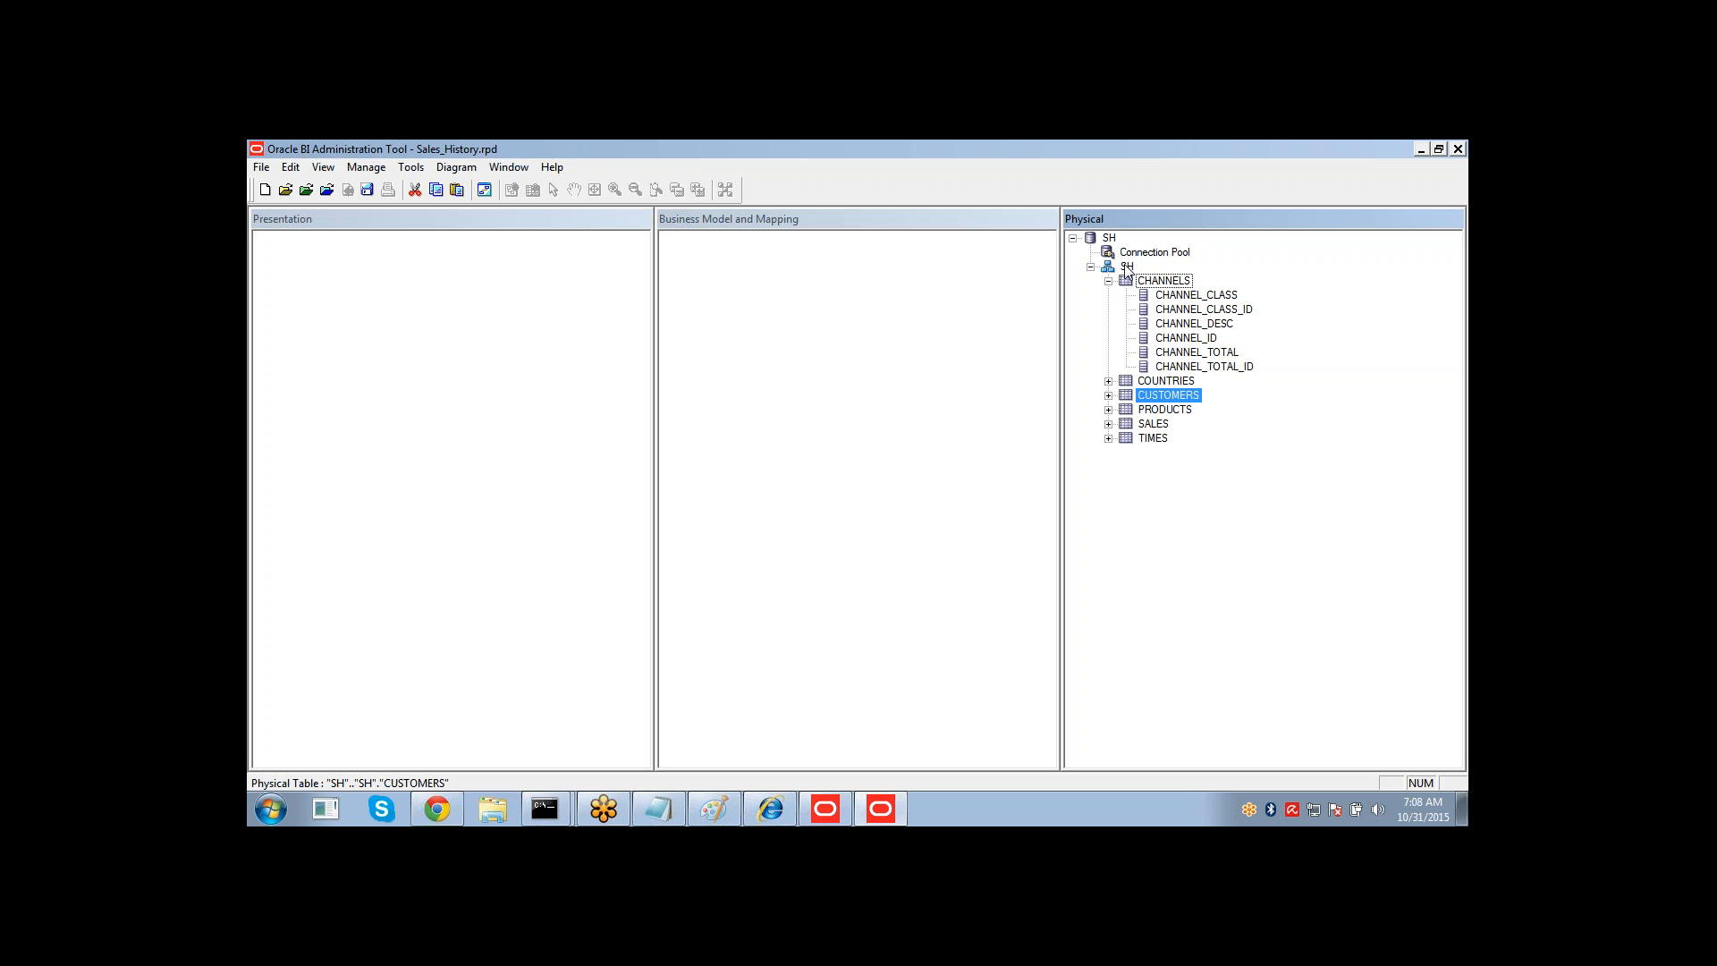
right_click(1109, 239)
mouse_move(1144, 245)
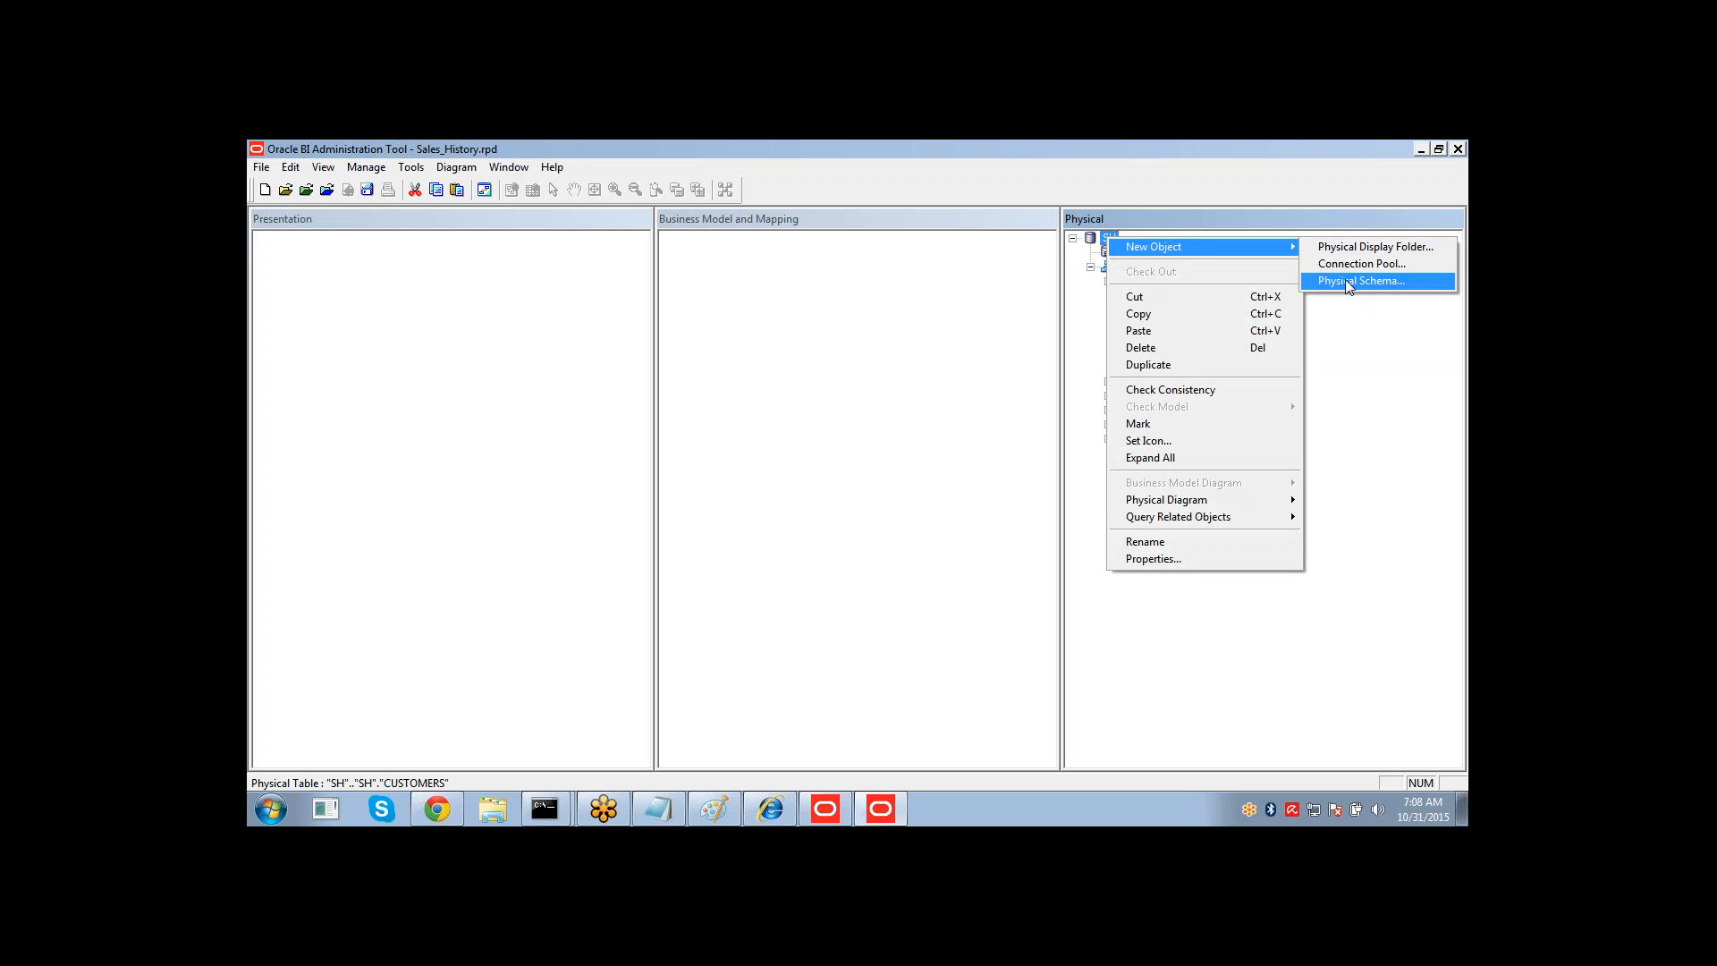
left_click(1174, 223)
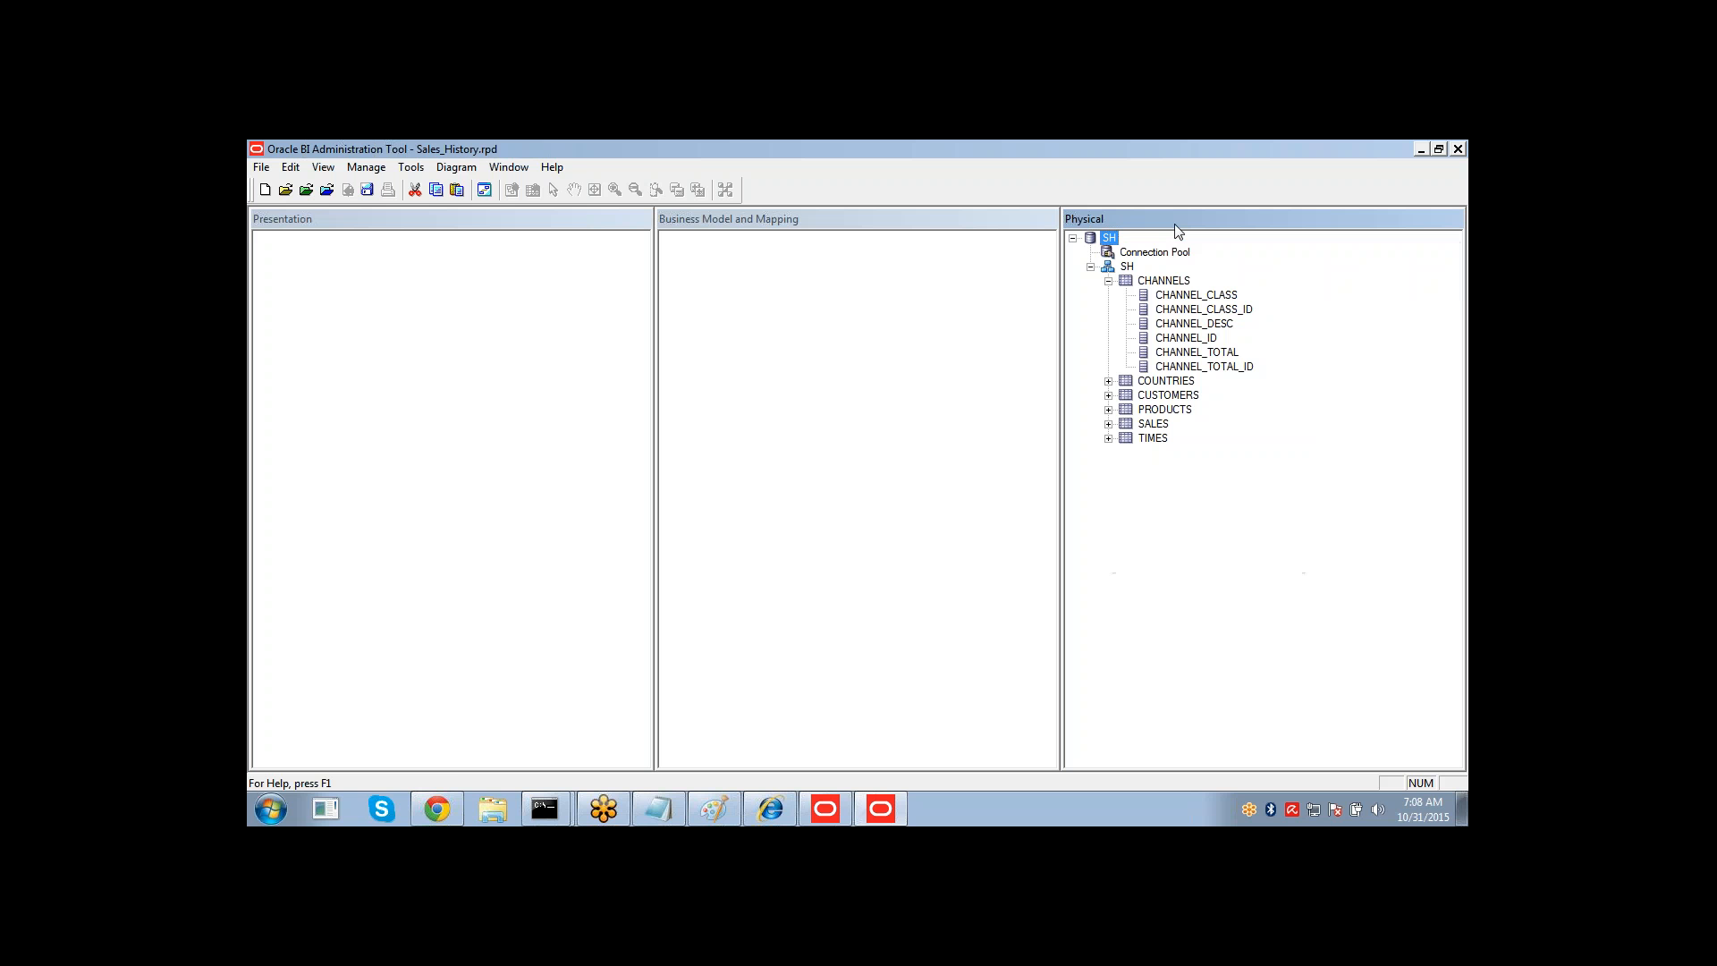
Create a new physical table named CUST_DUP in the SH schema.
right_click(1129, 268)
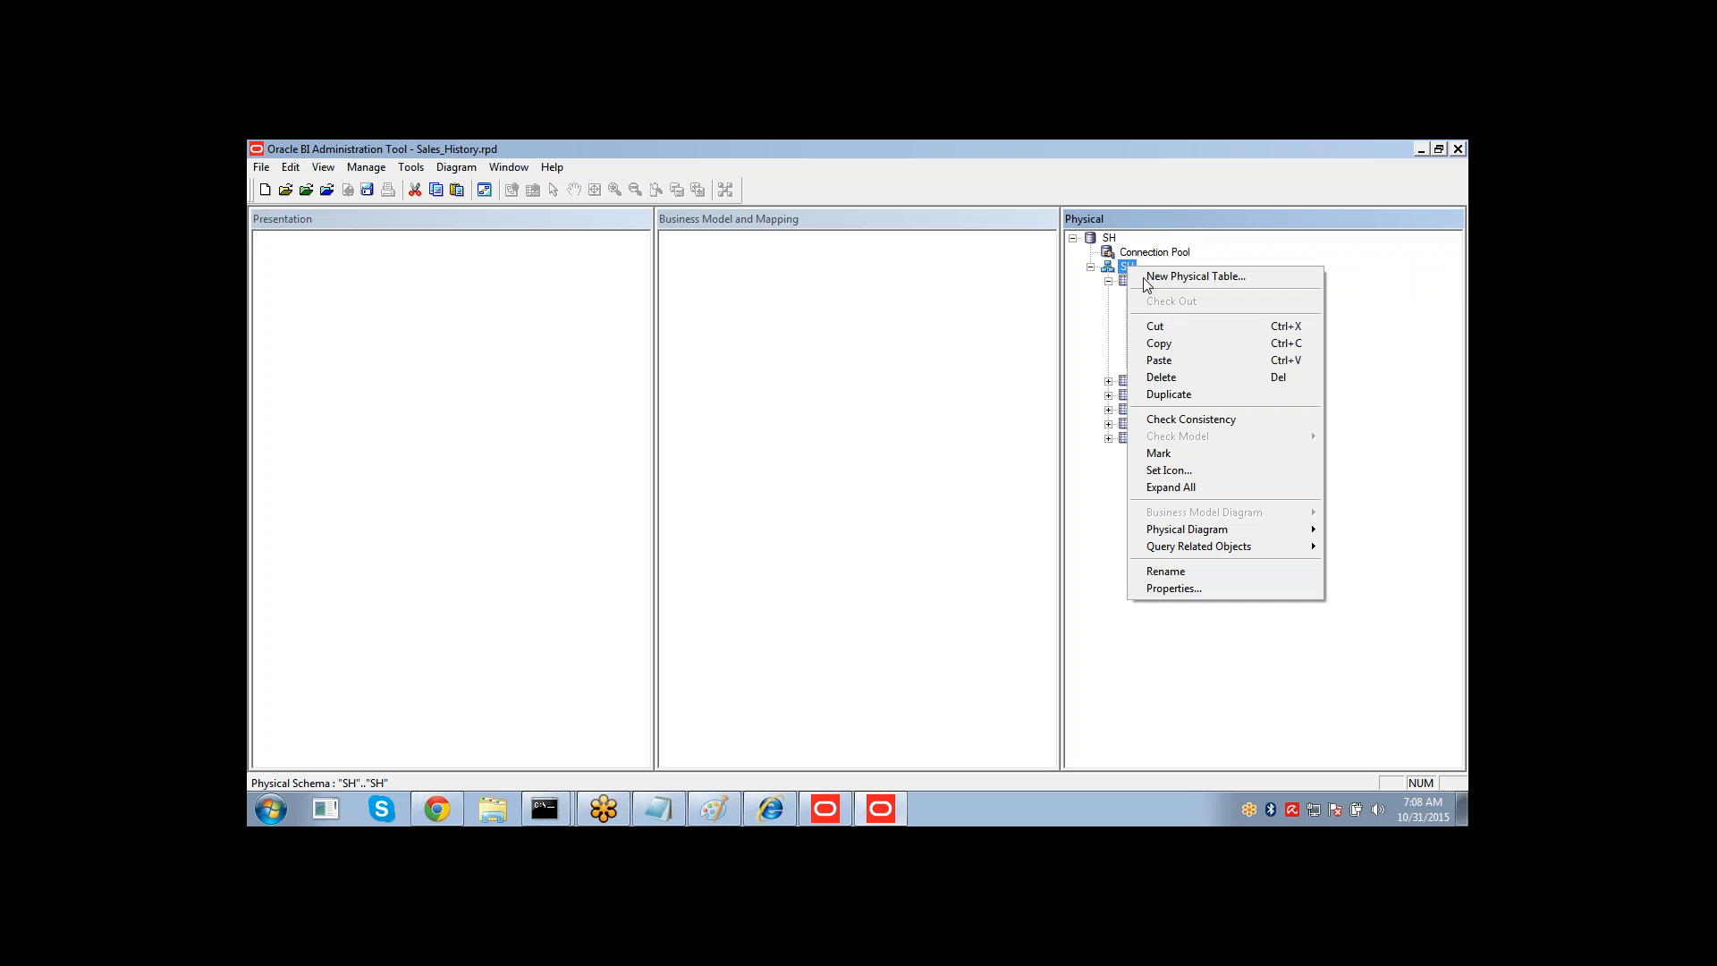
left_click(1191, 282)
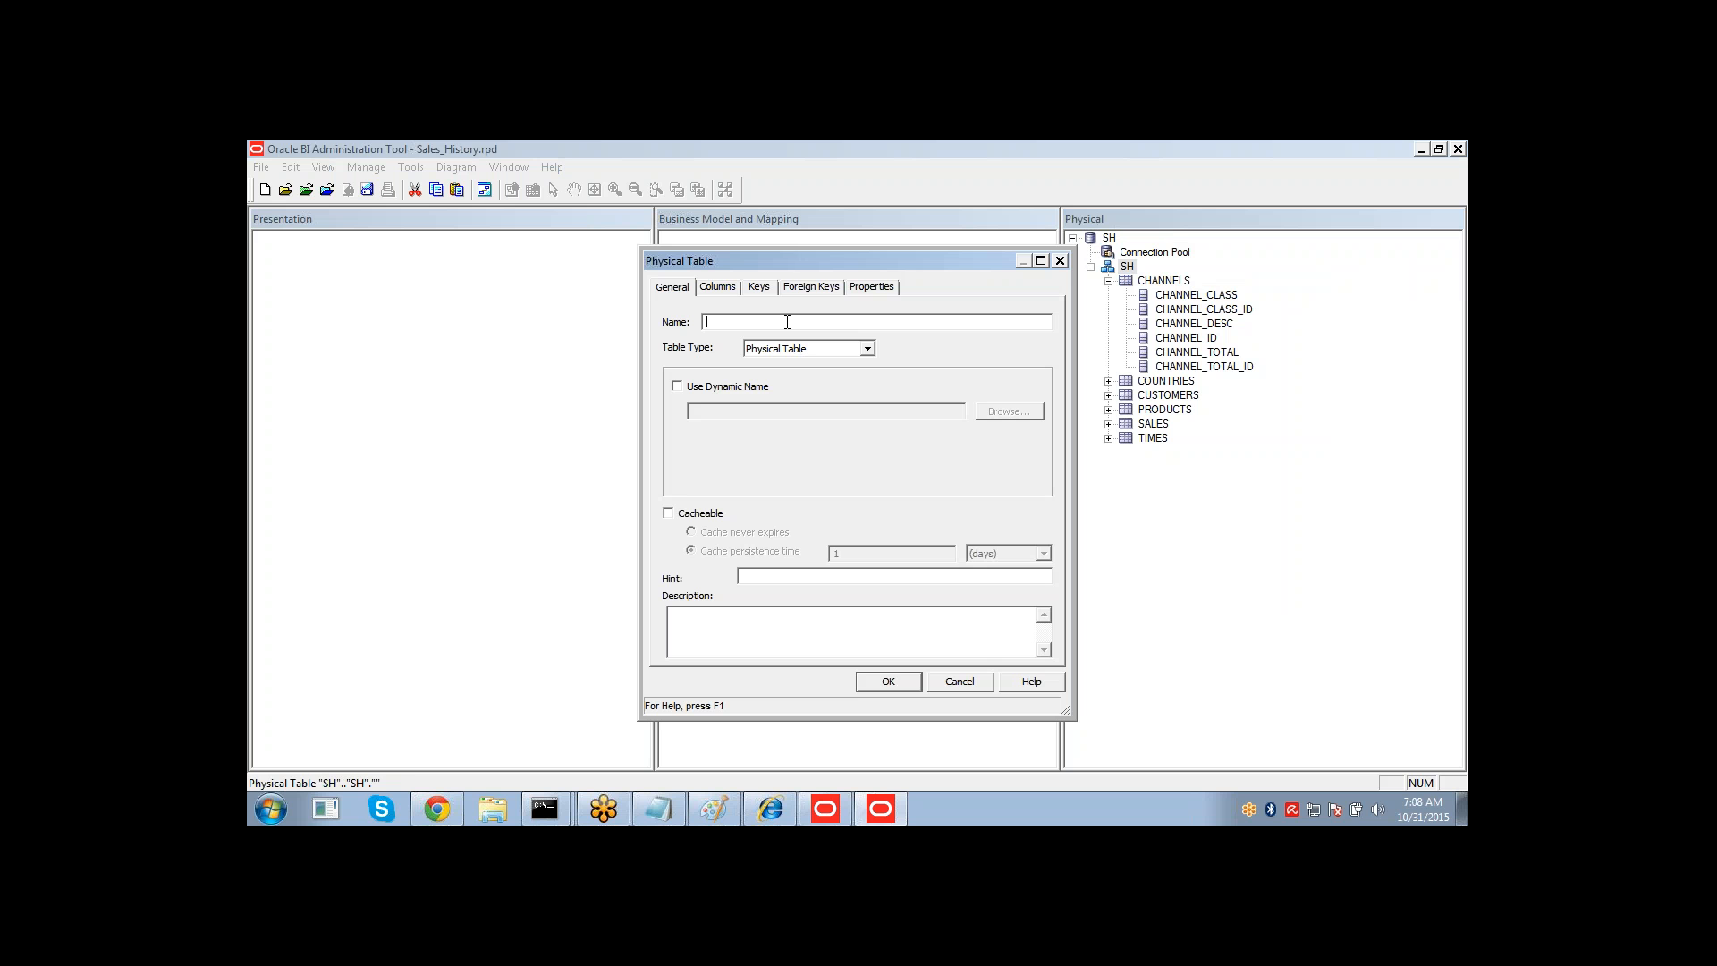
type("cust")
key("BackSpace")
key("BackSpace")
key("BackSpace")
type("CUST_DU")
double_click(724, 324)
Set the new table's type to Select.
left_click(791, 352)
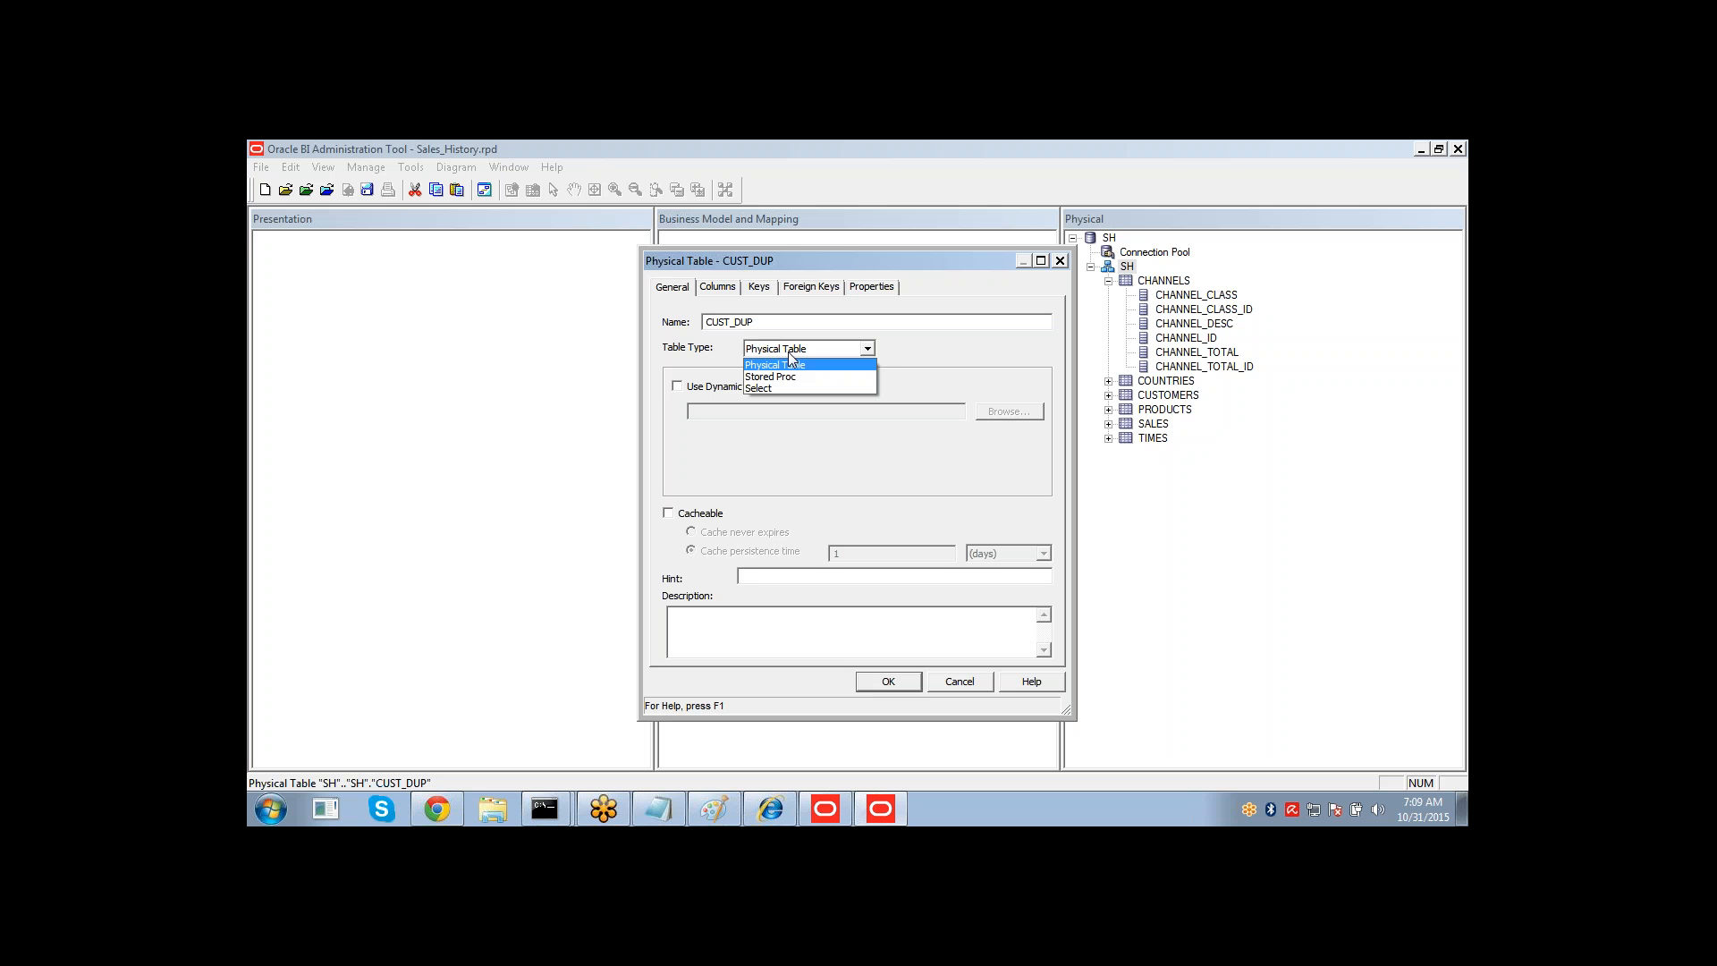
left_click(780, 376)
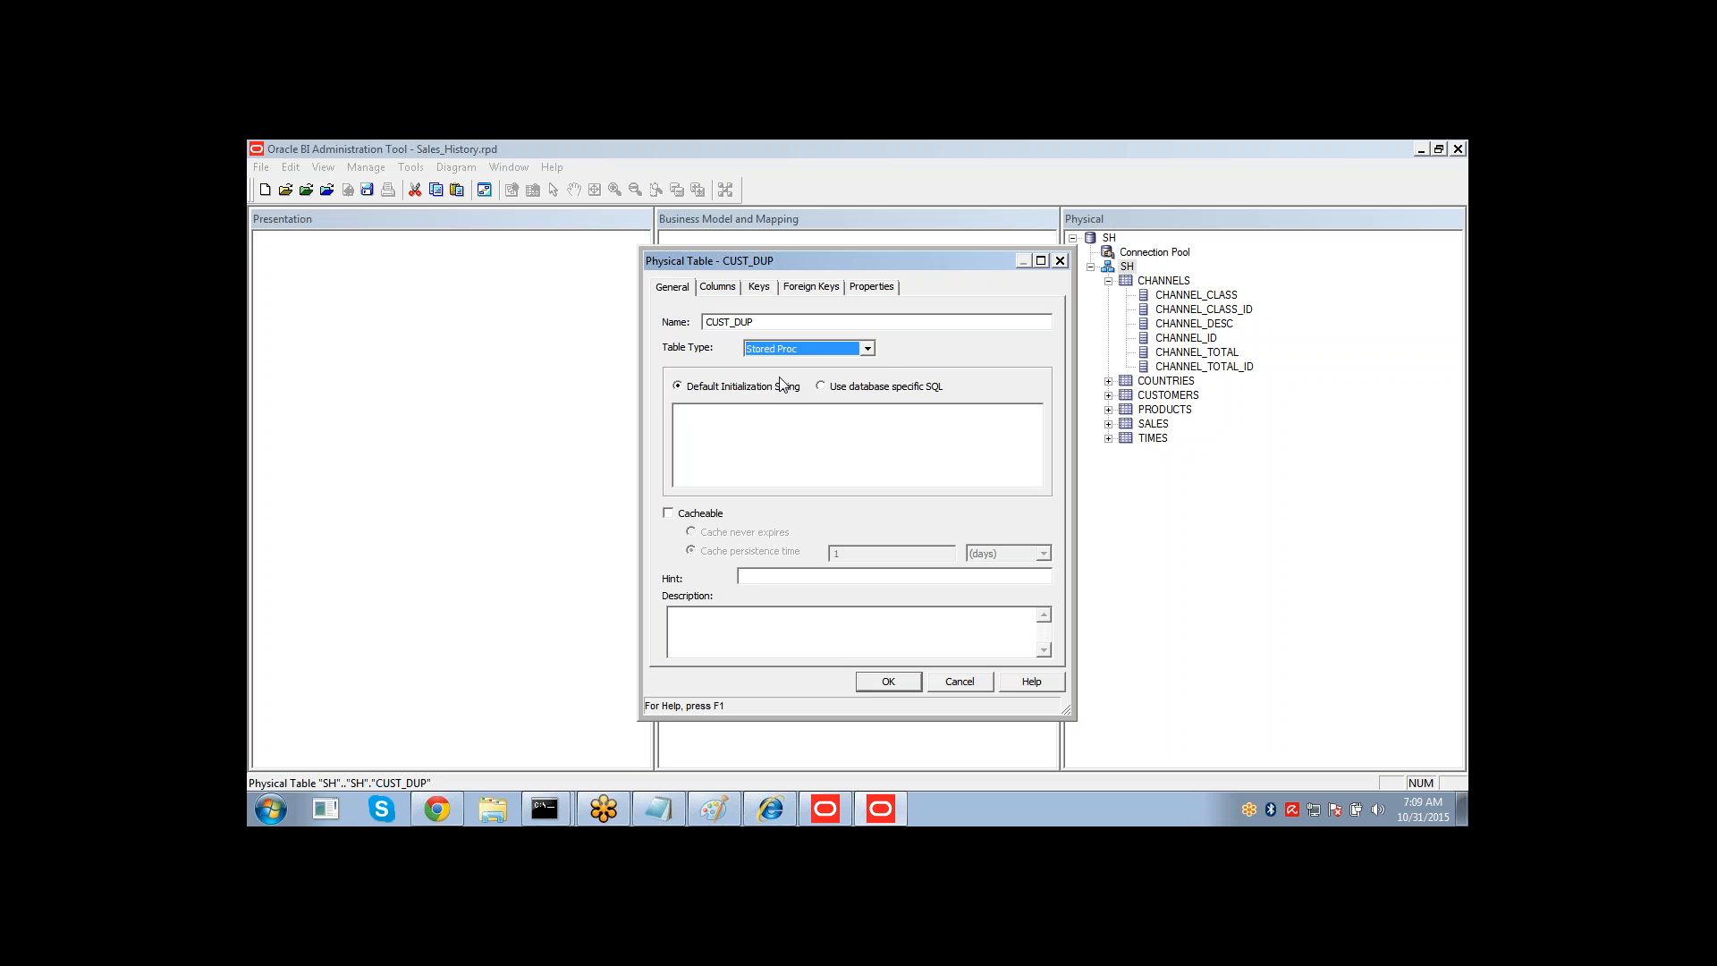
left_click(689, 480)
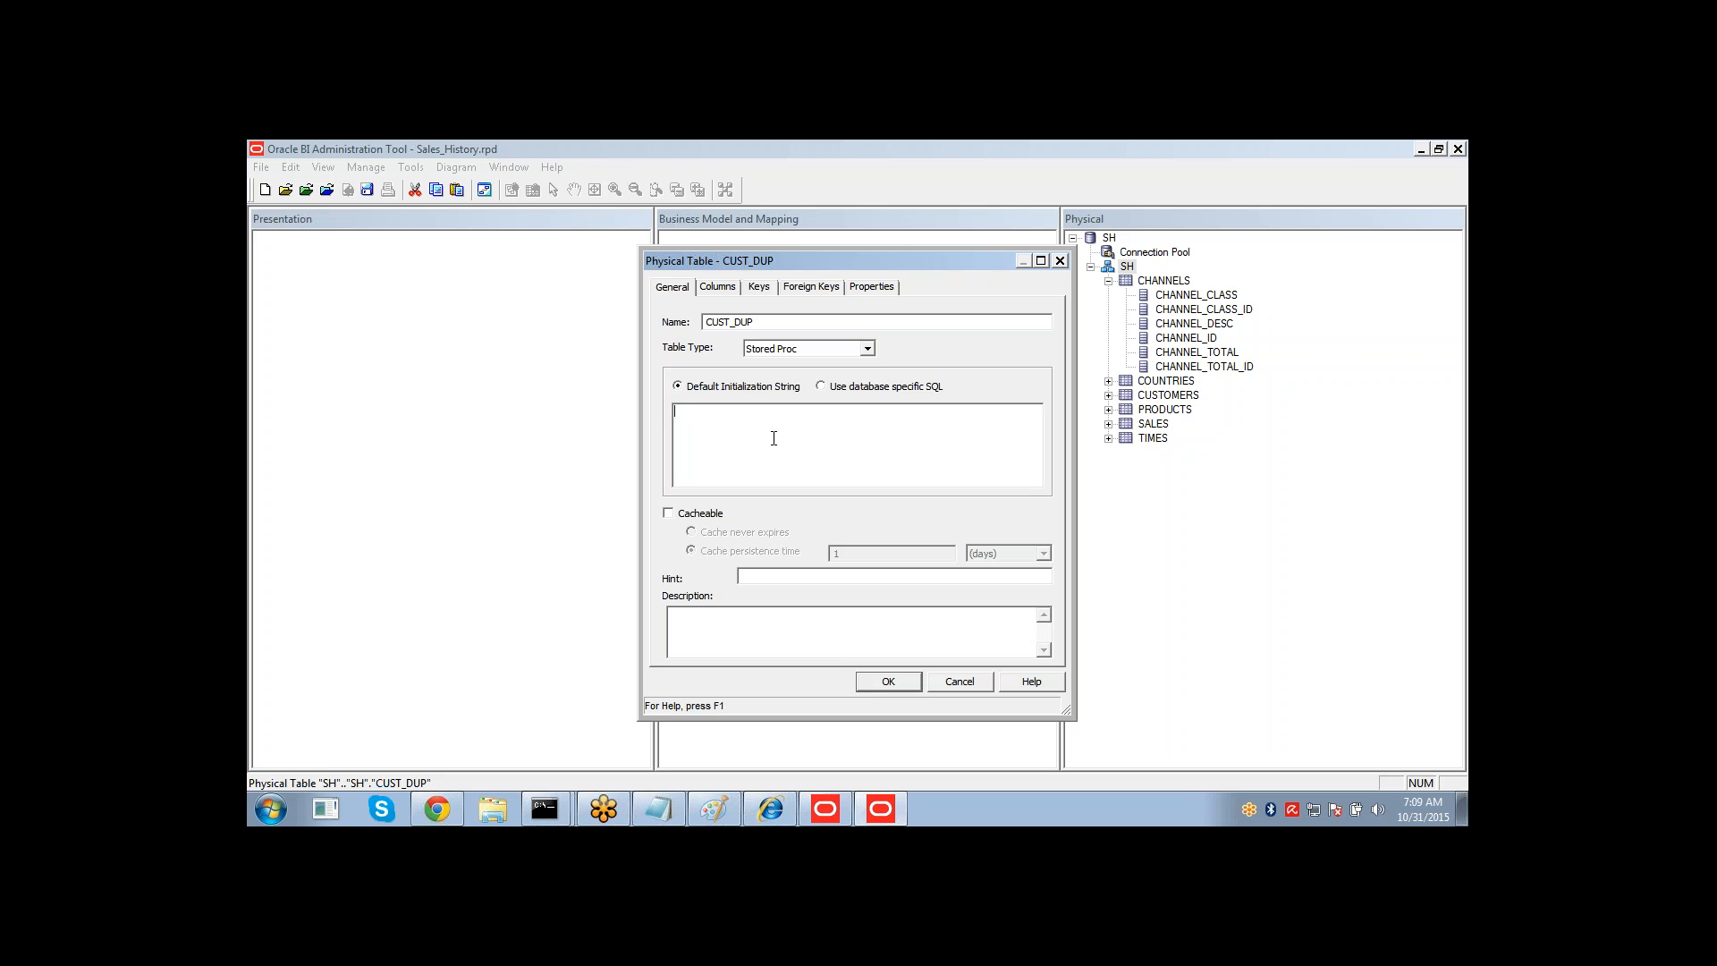
left_click(767, 351)
left_click(757, 389)
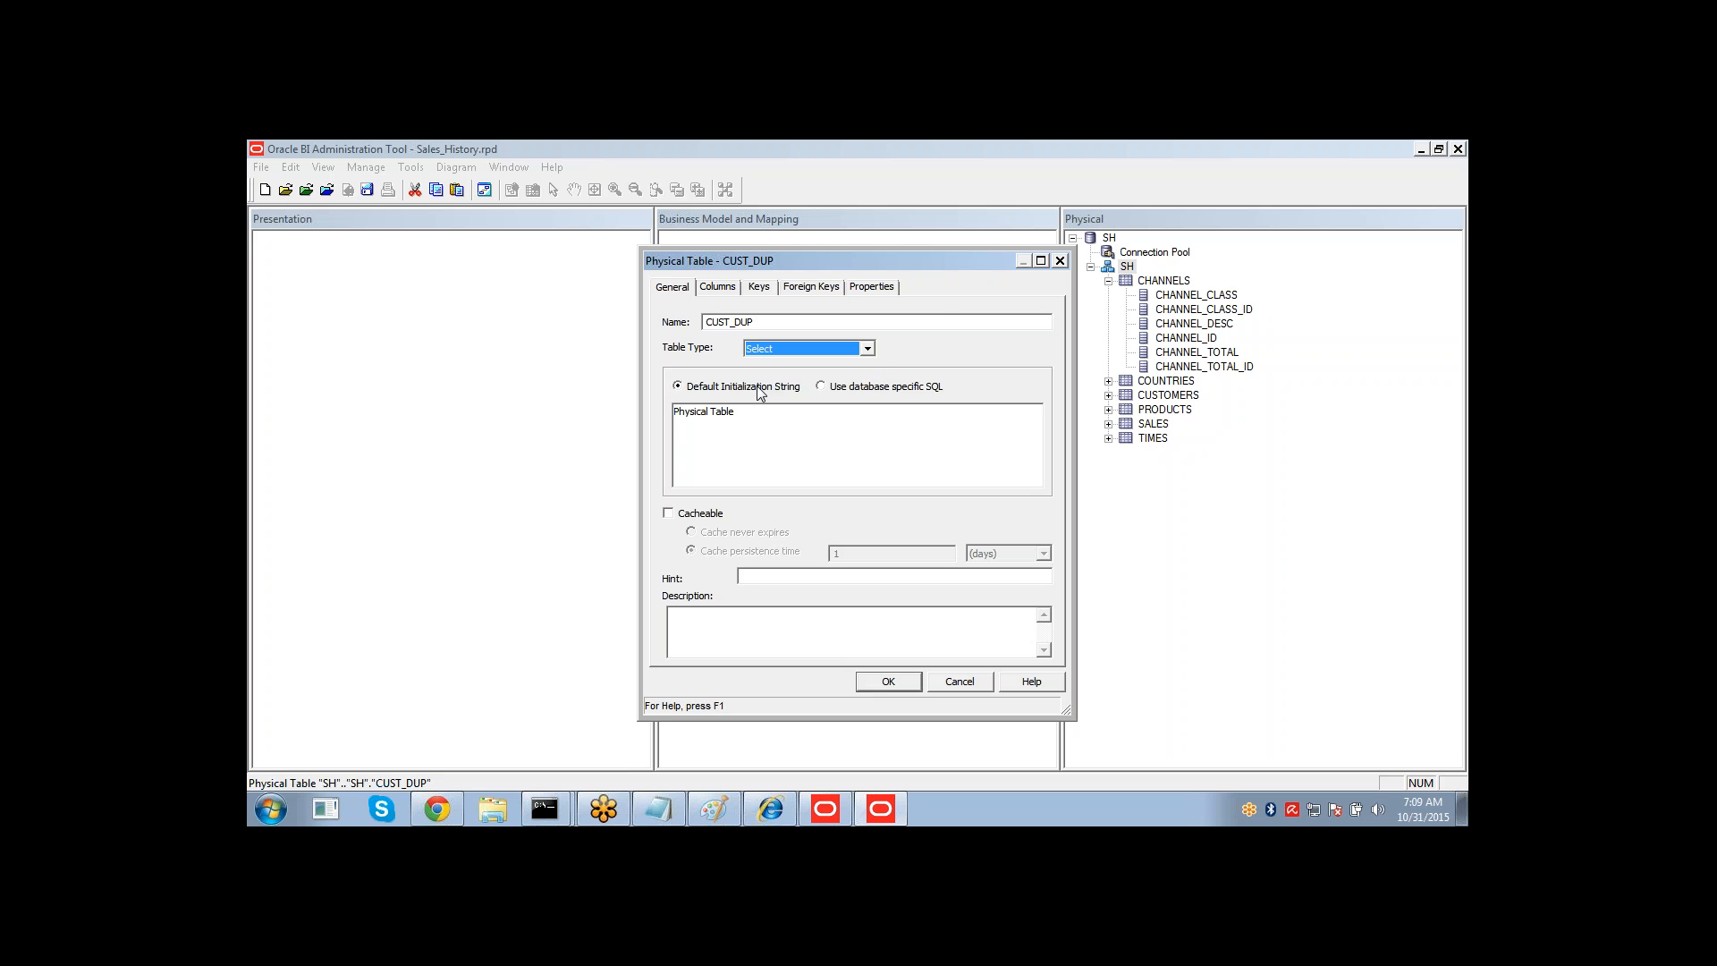
Enter the query SELECT CUSTOMER_ID, CUSTOM as the initialization string, then cancel the new table.
left_click_drag(736, 412, 649, 415)
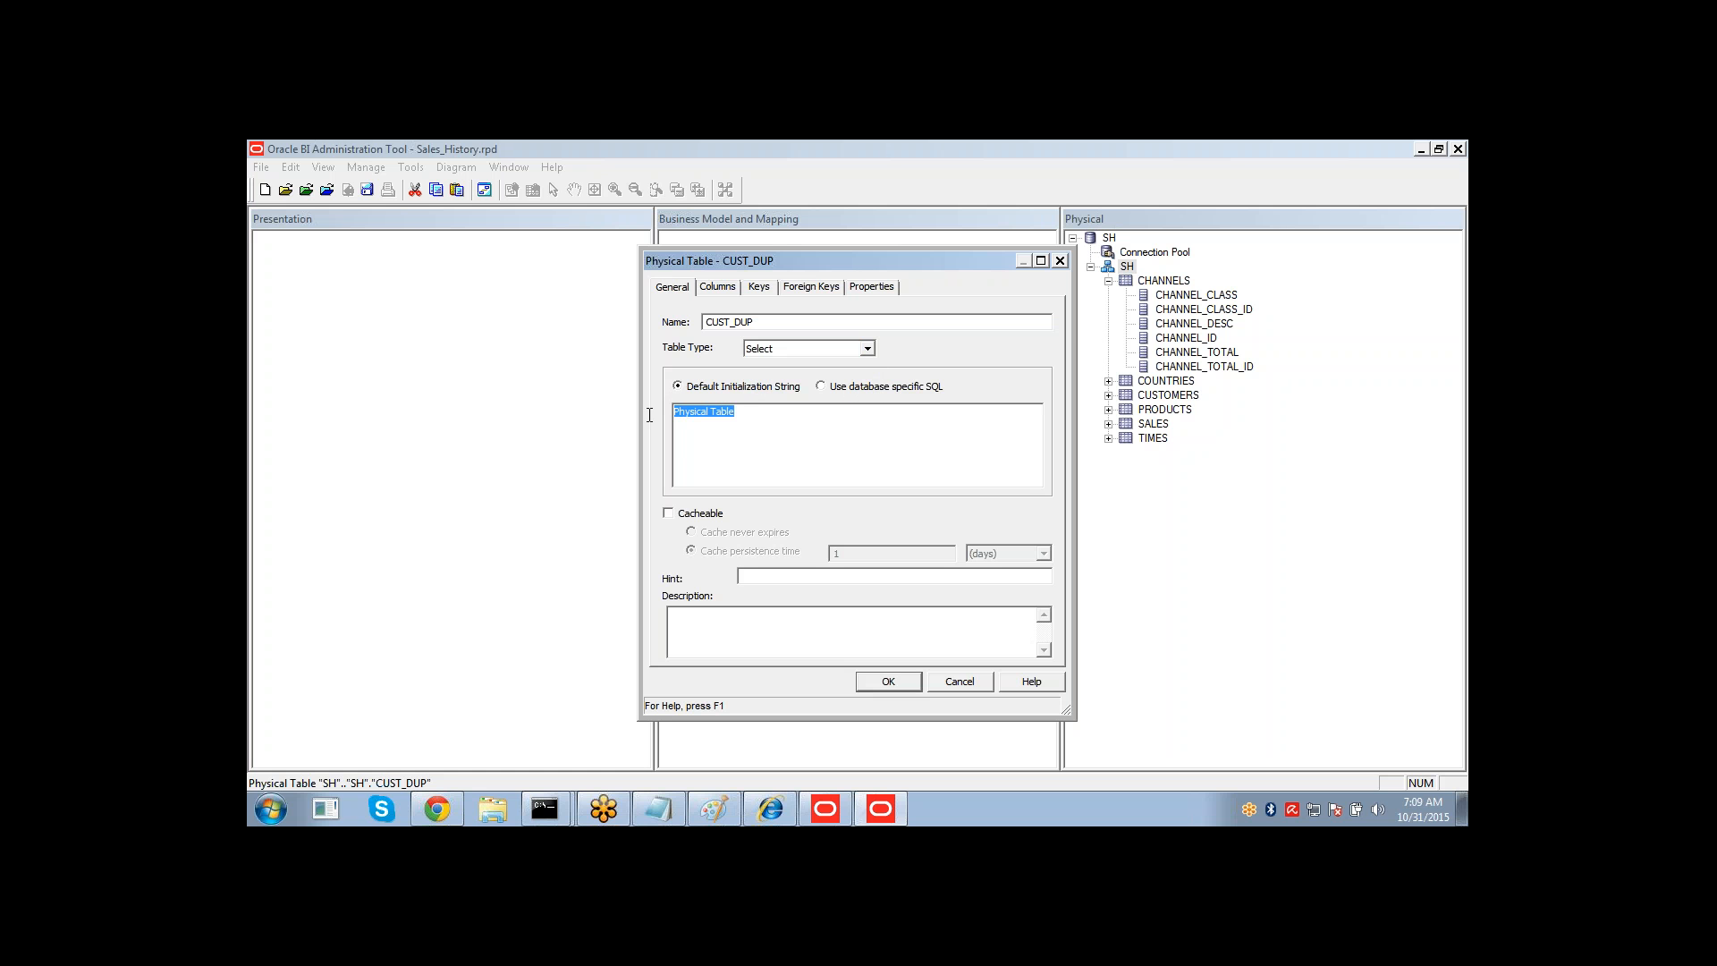
type("se")
key("BackSpace")
key("BackSpace")
key("BackSpace")
type("SELECT CUSTOMER_ID, CUSTOM")
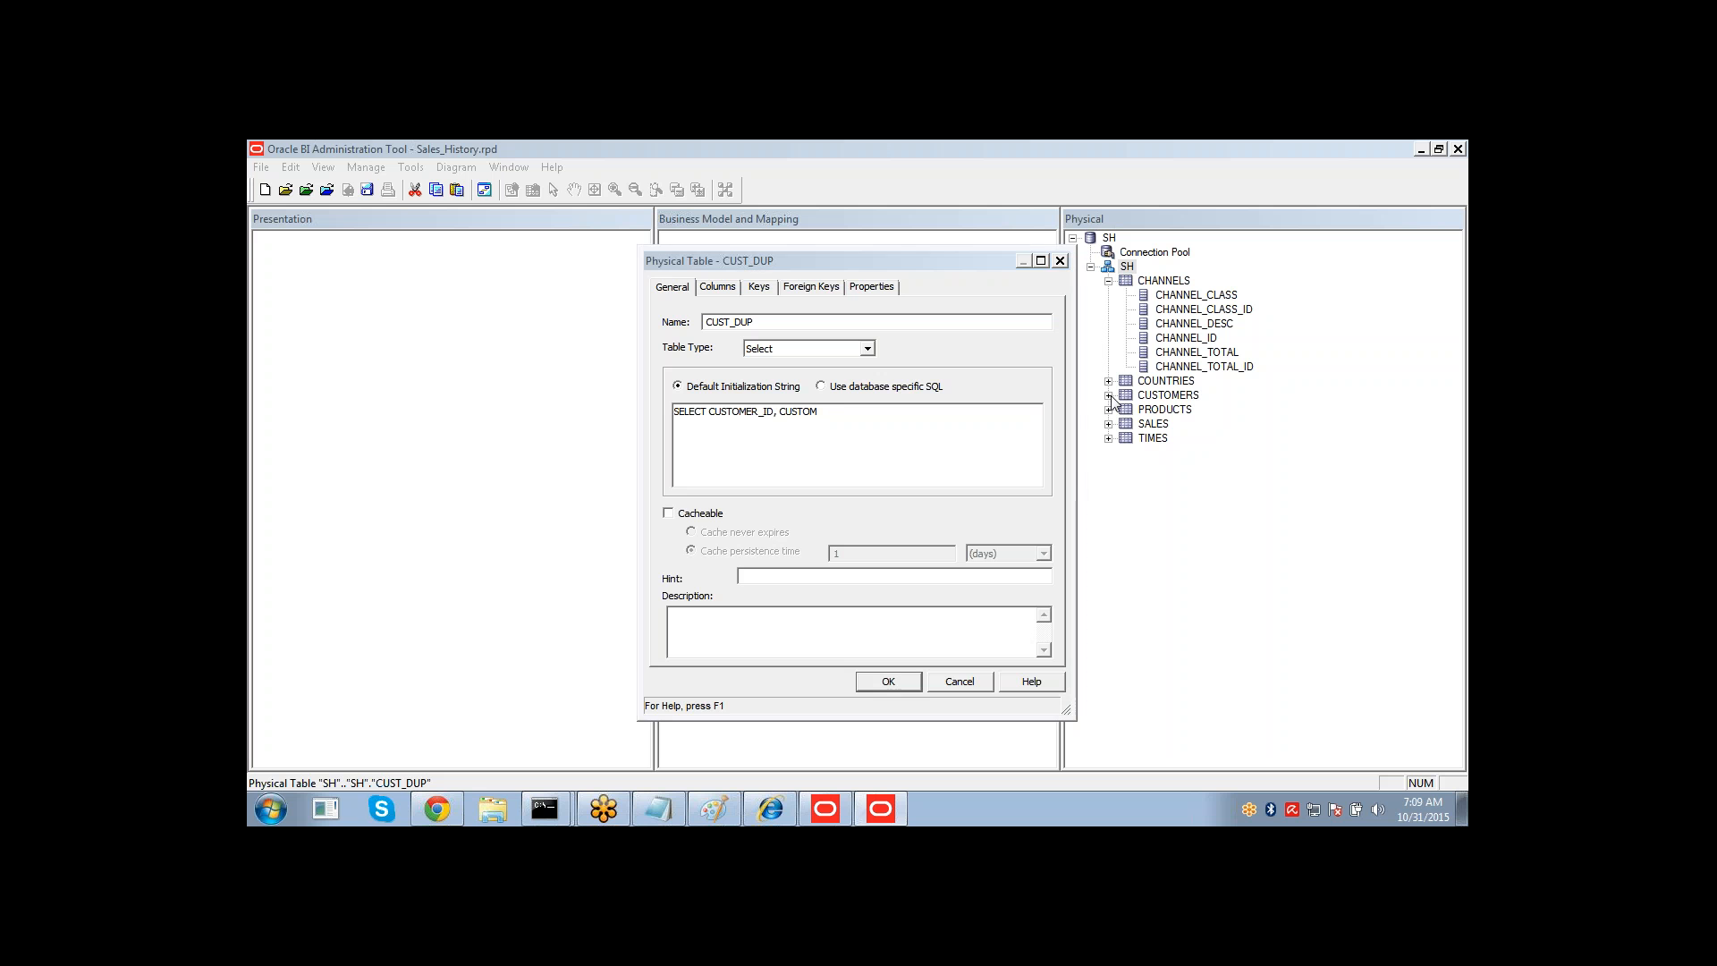
left_click(959, 682)
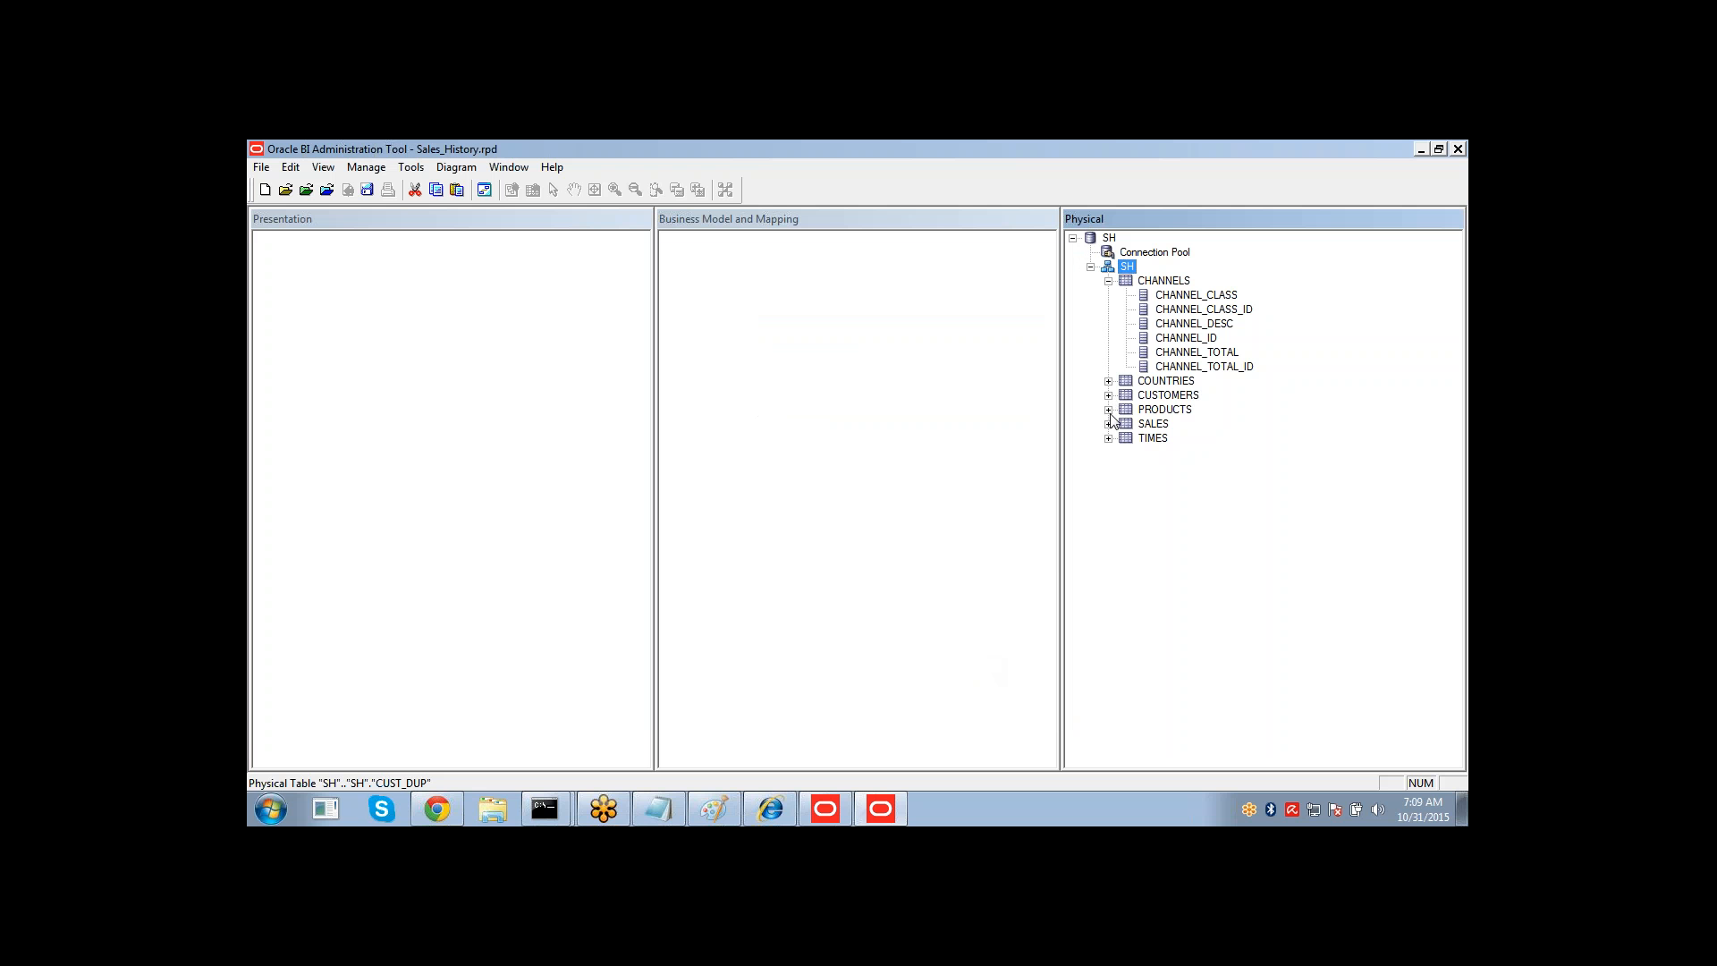
Expand the CUSTOMERS table to view its columns.
left_click(1108, 396)
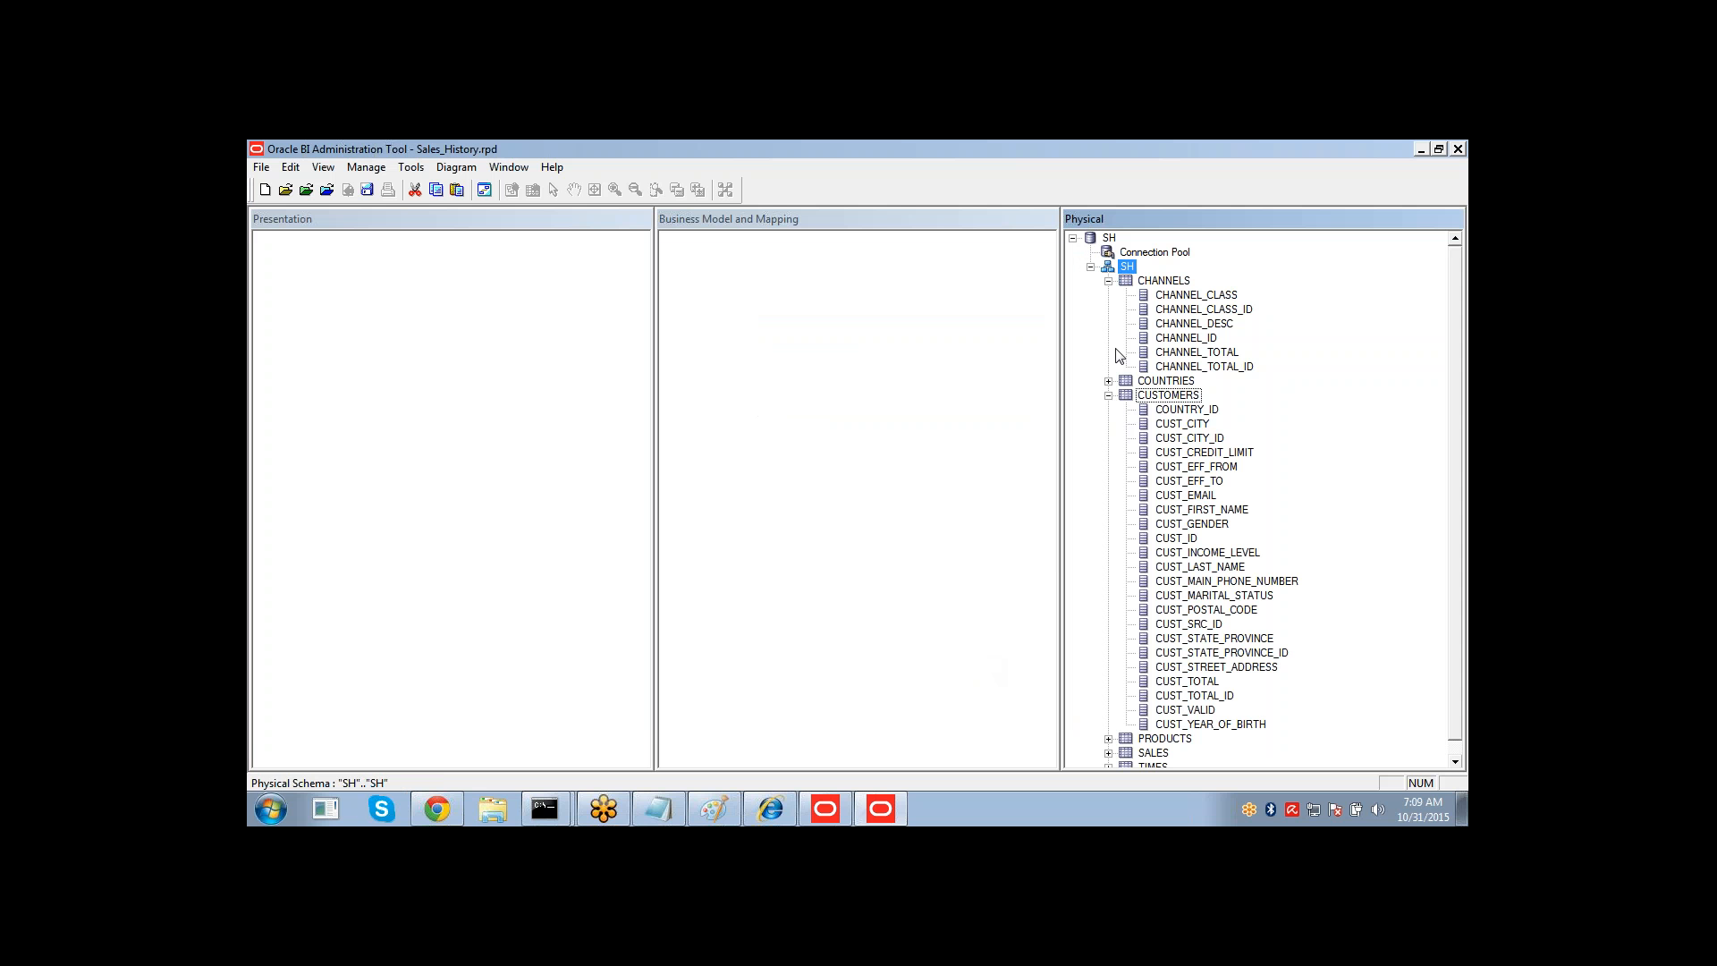
Create a new physical table named CUST_DUP in the SH schema and set its table type to Select.
right_click(1128, 268)
left_click(1154, 275)
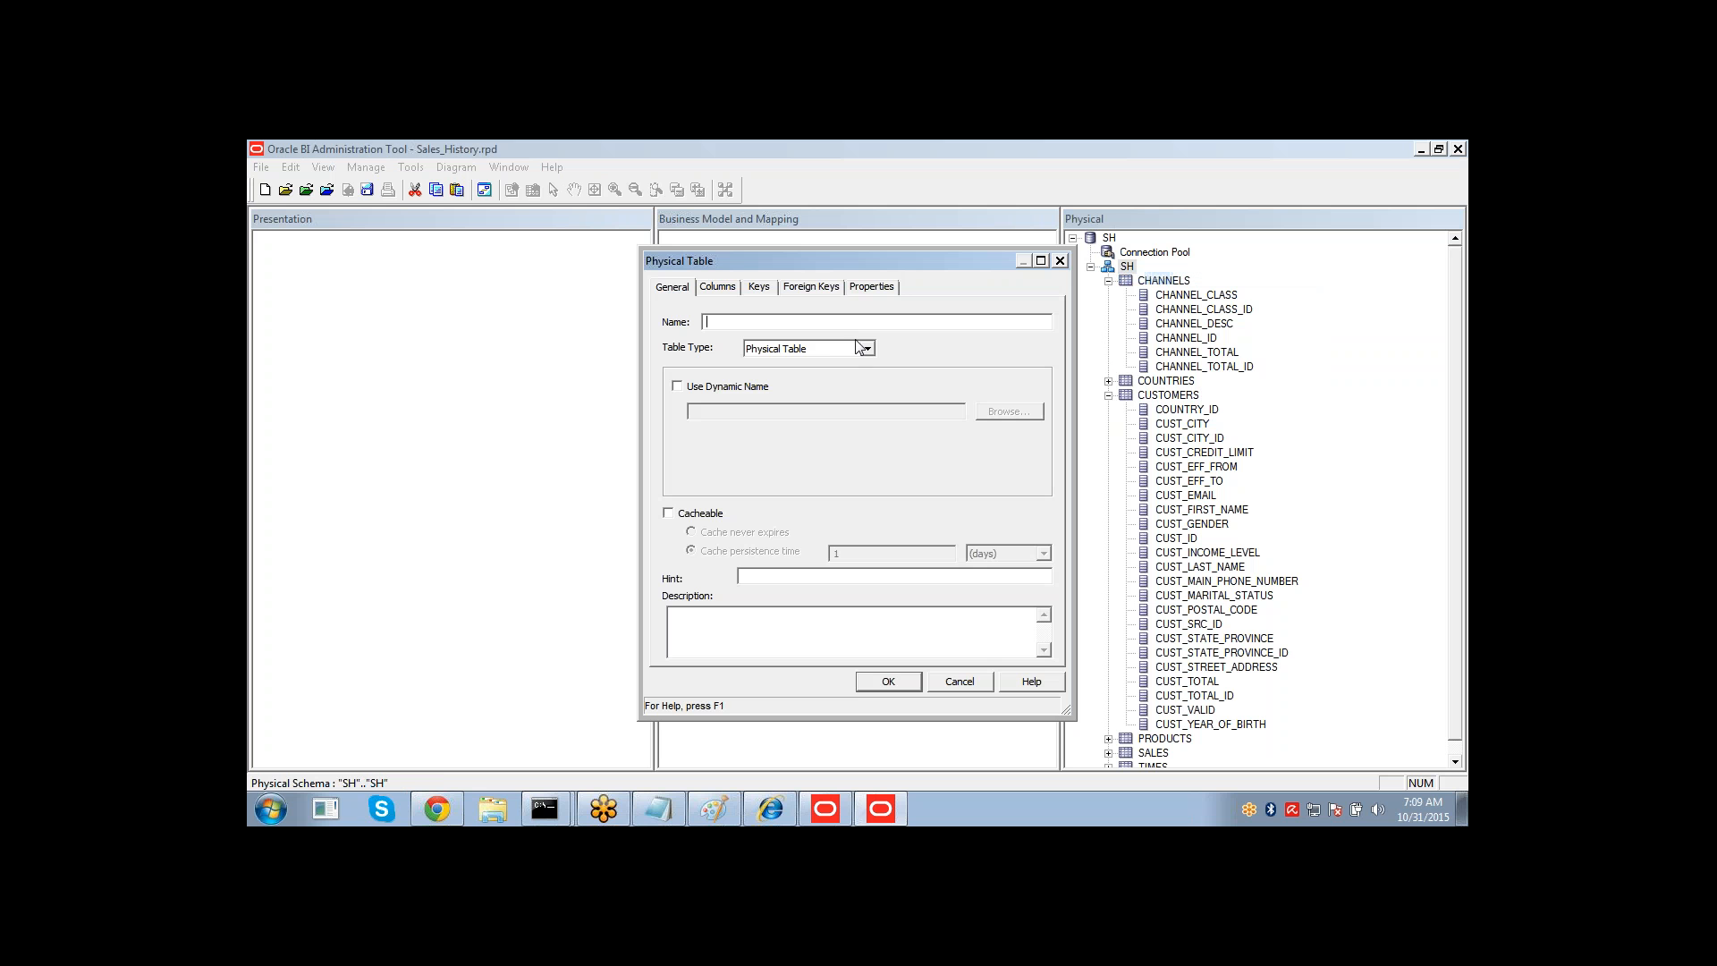
type("CUST_DUP")
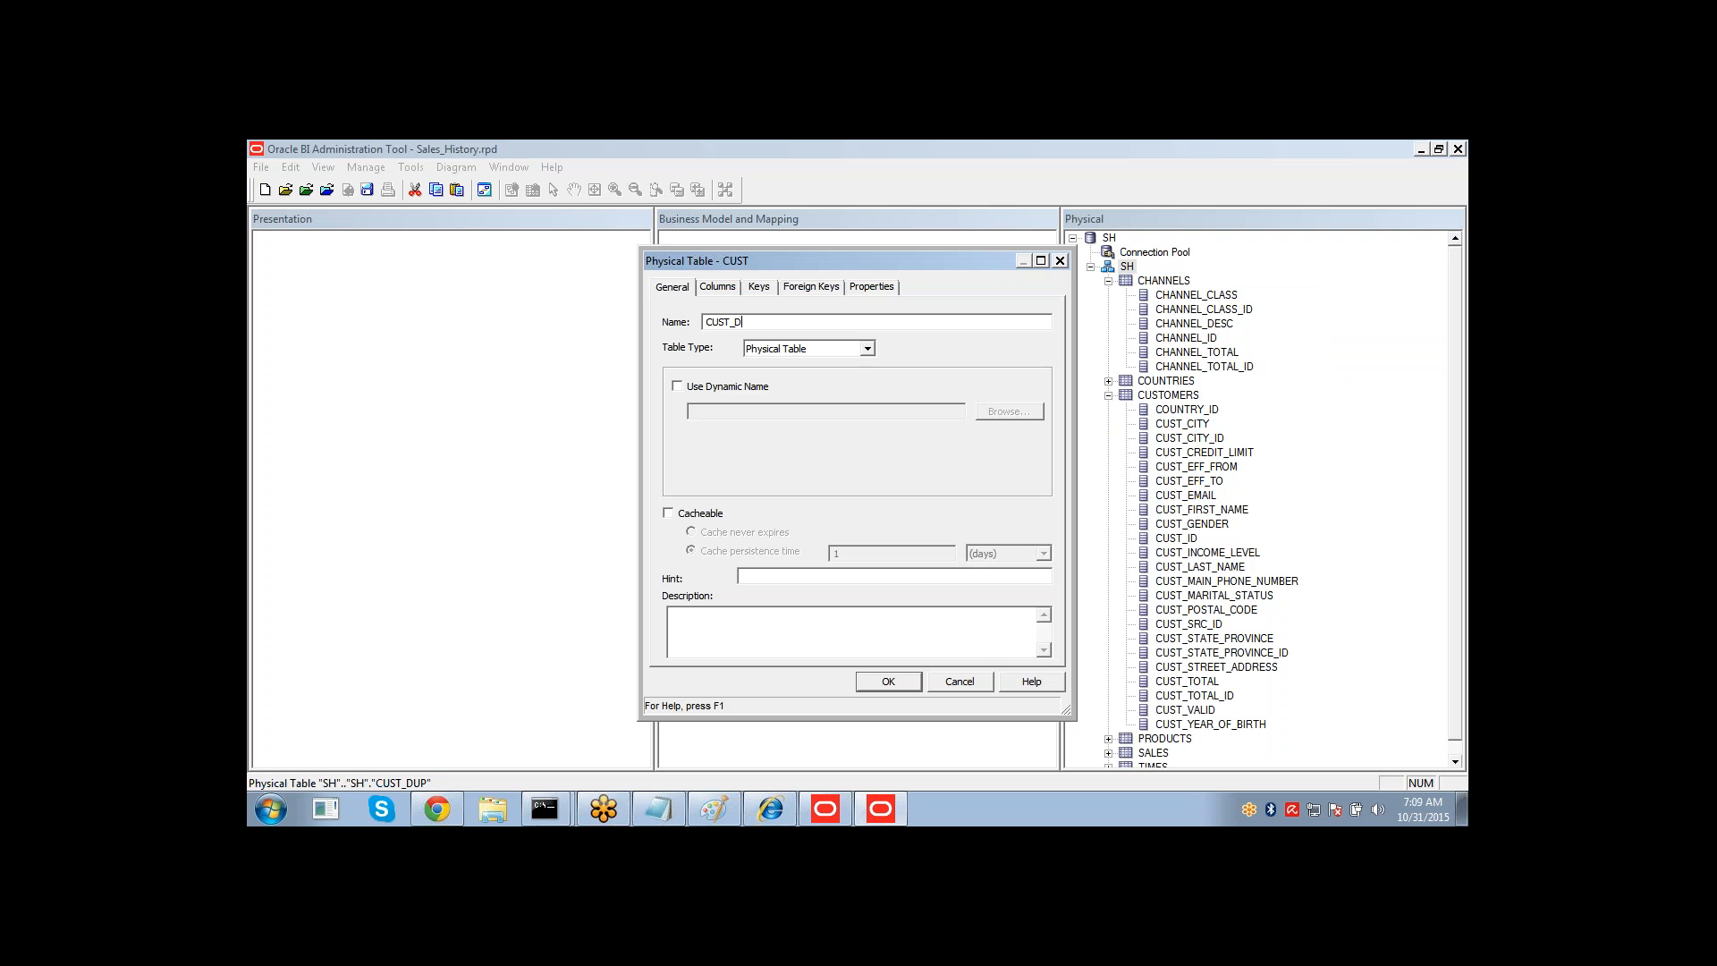
key("Tab")
key("Down")
key("Tab")
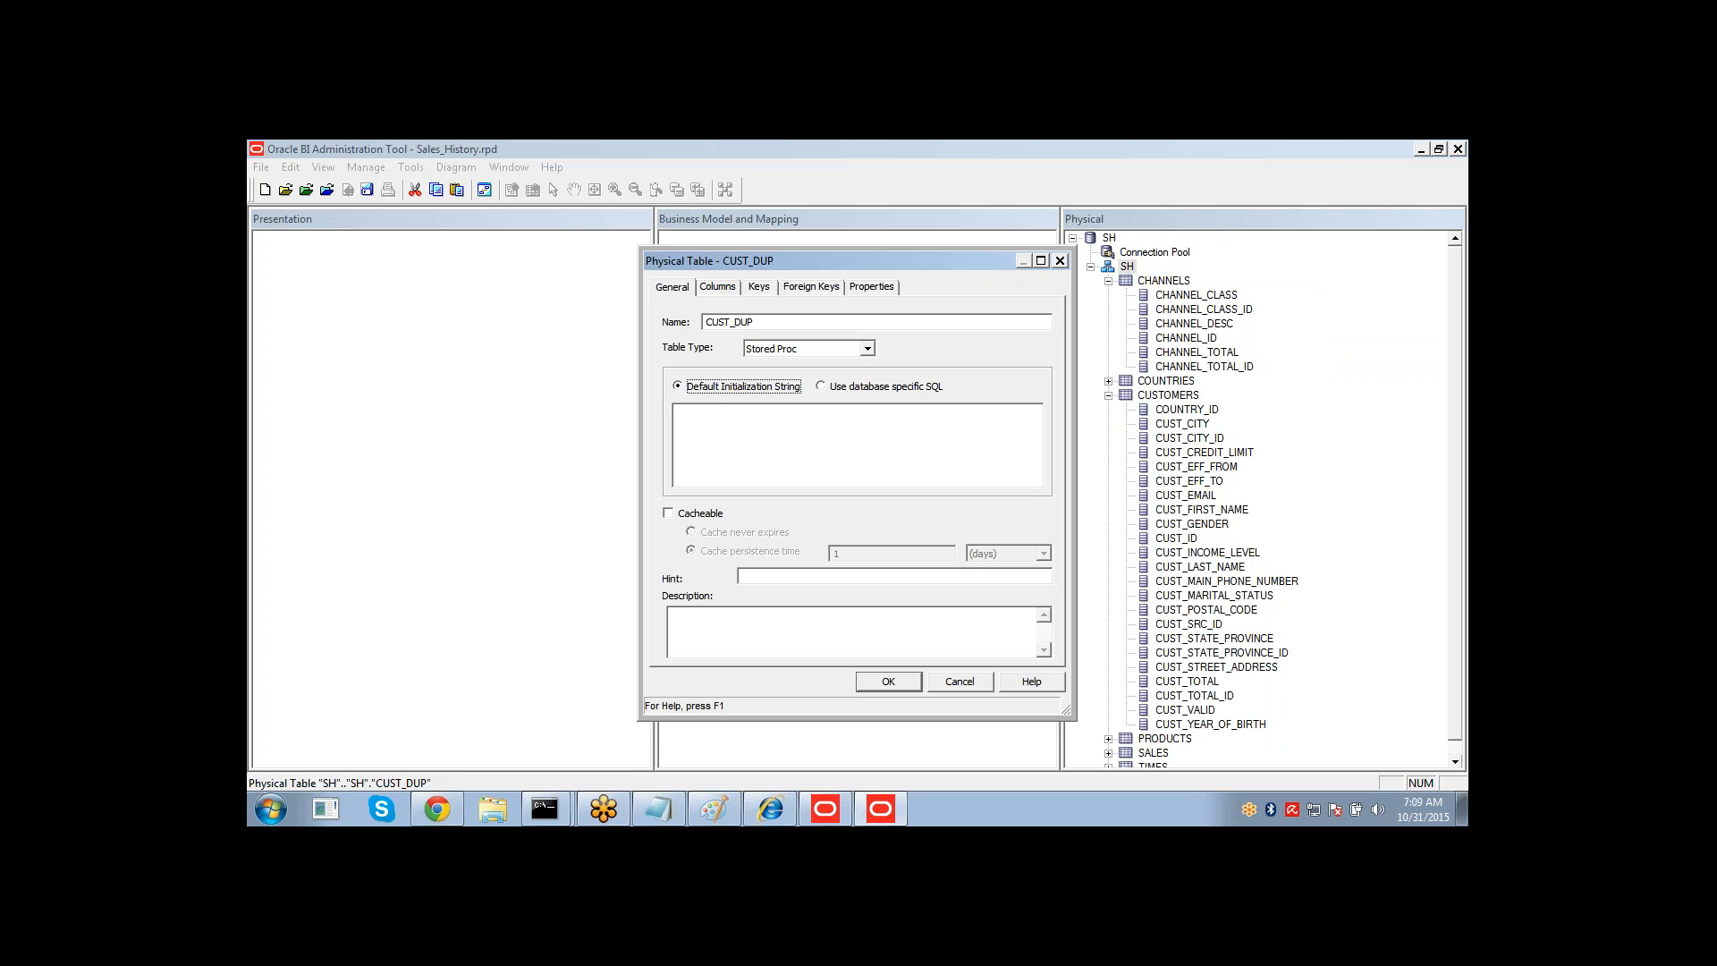
key("shift+Tab")
key("Down")
key("Tab")
key("Tab")
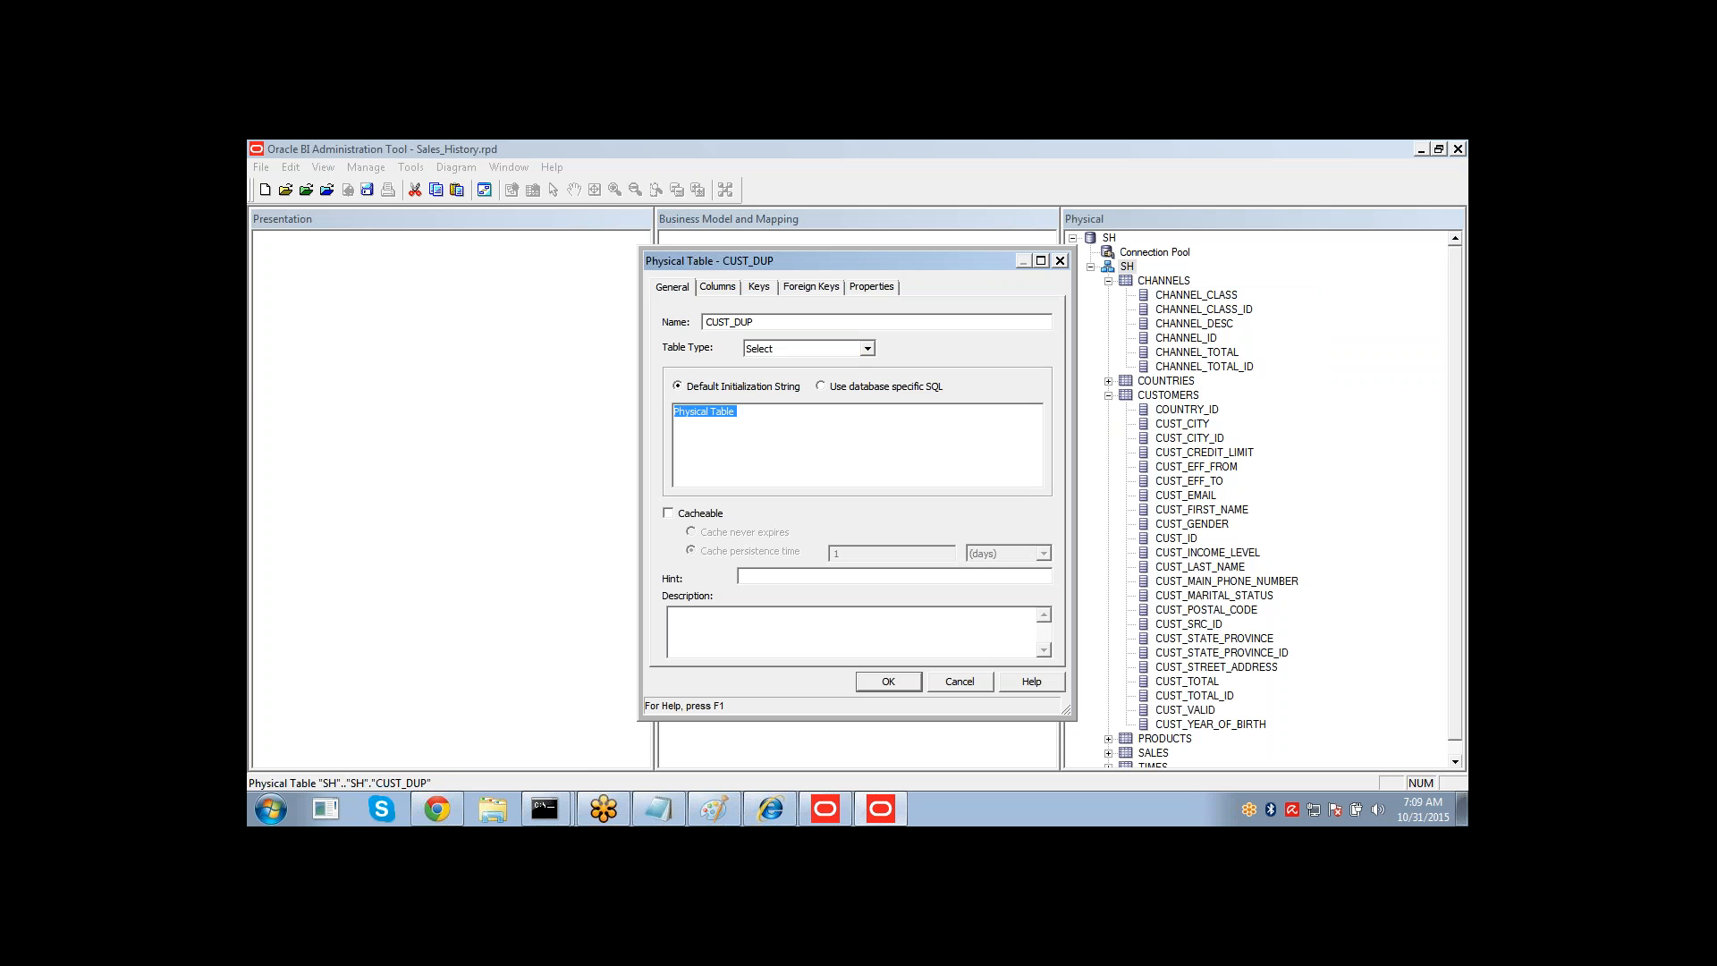
Enter SELECT CUST_ID, CUST_LAST_NAME, CUST_GENDER, CUST_EMAIL FROM CUSTOMERS as the initialization string and save the table.
type("SELECT CUST_ID, CUST")
type("_NAME")
key("BackSpace")
key("BackSpace")
type("LAST_NAM,")
key("BackSpace")
type("E, CUST_GE")
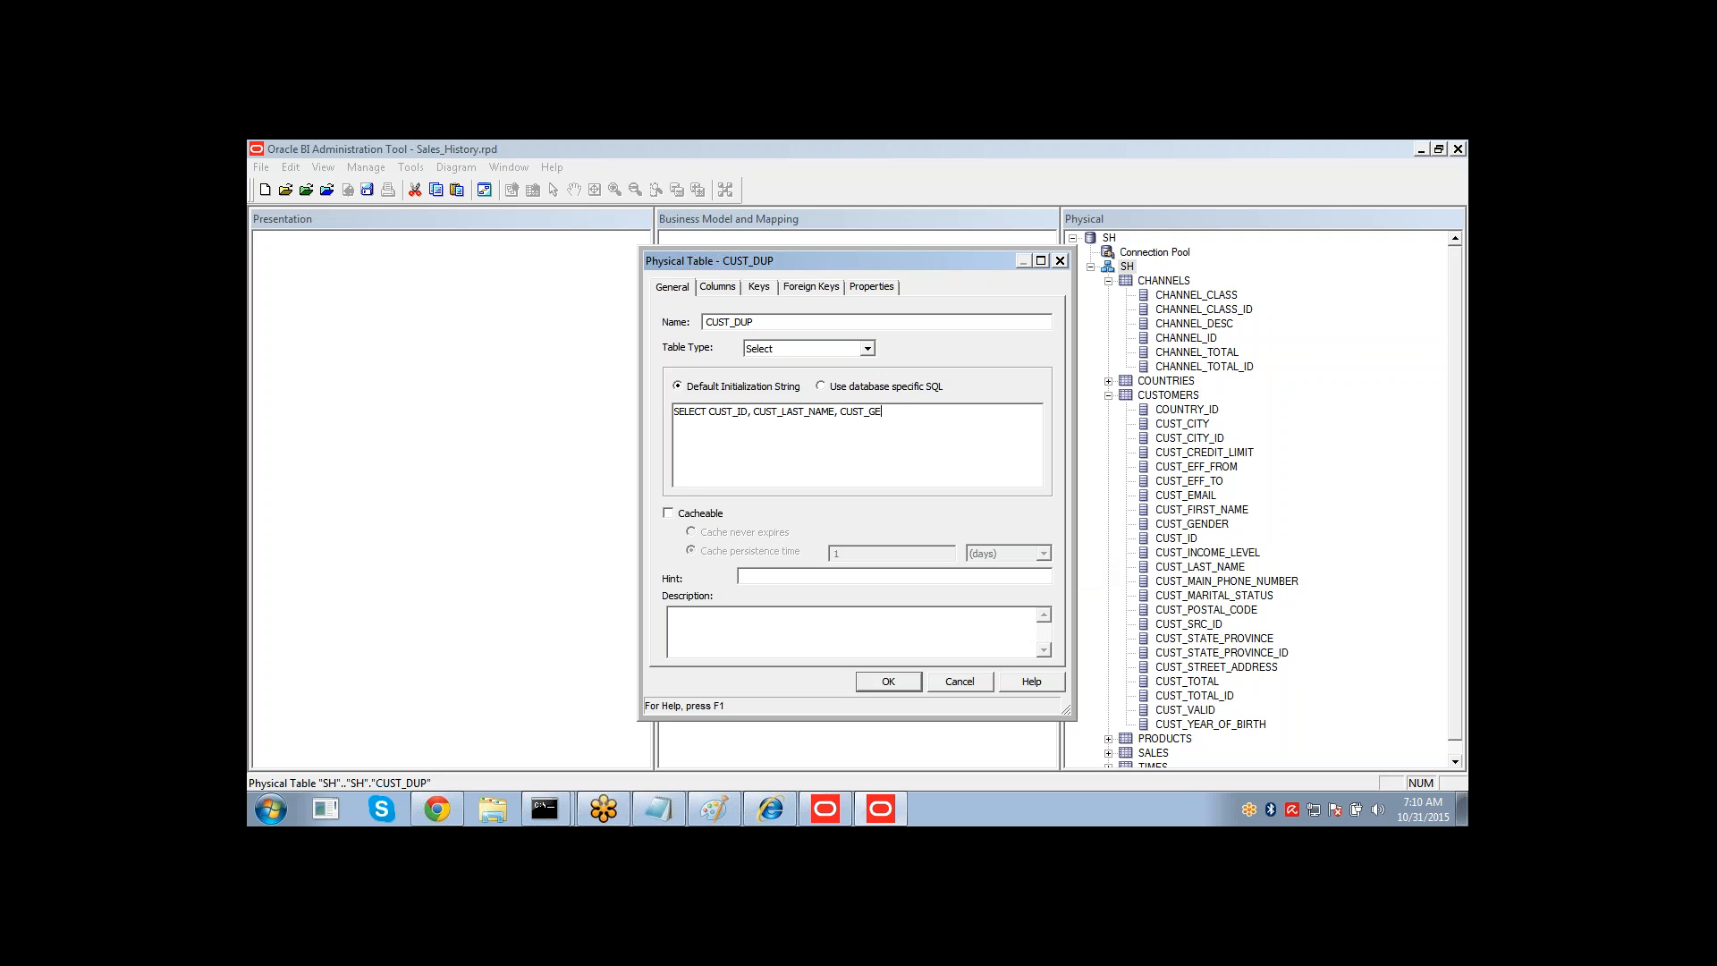
type("NDER, CUST_EMAIL FROM CUSTOMER")
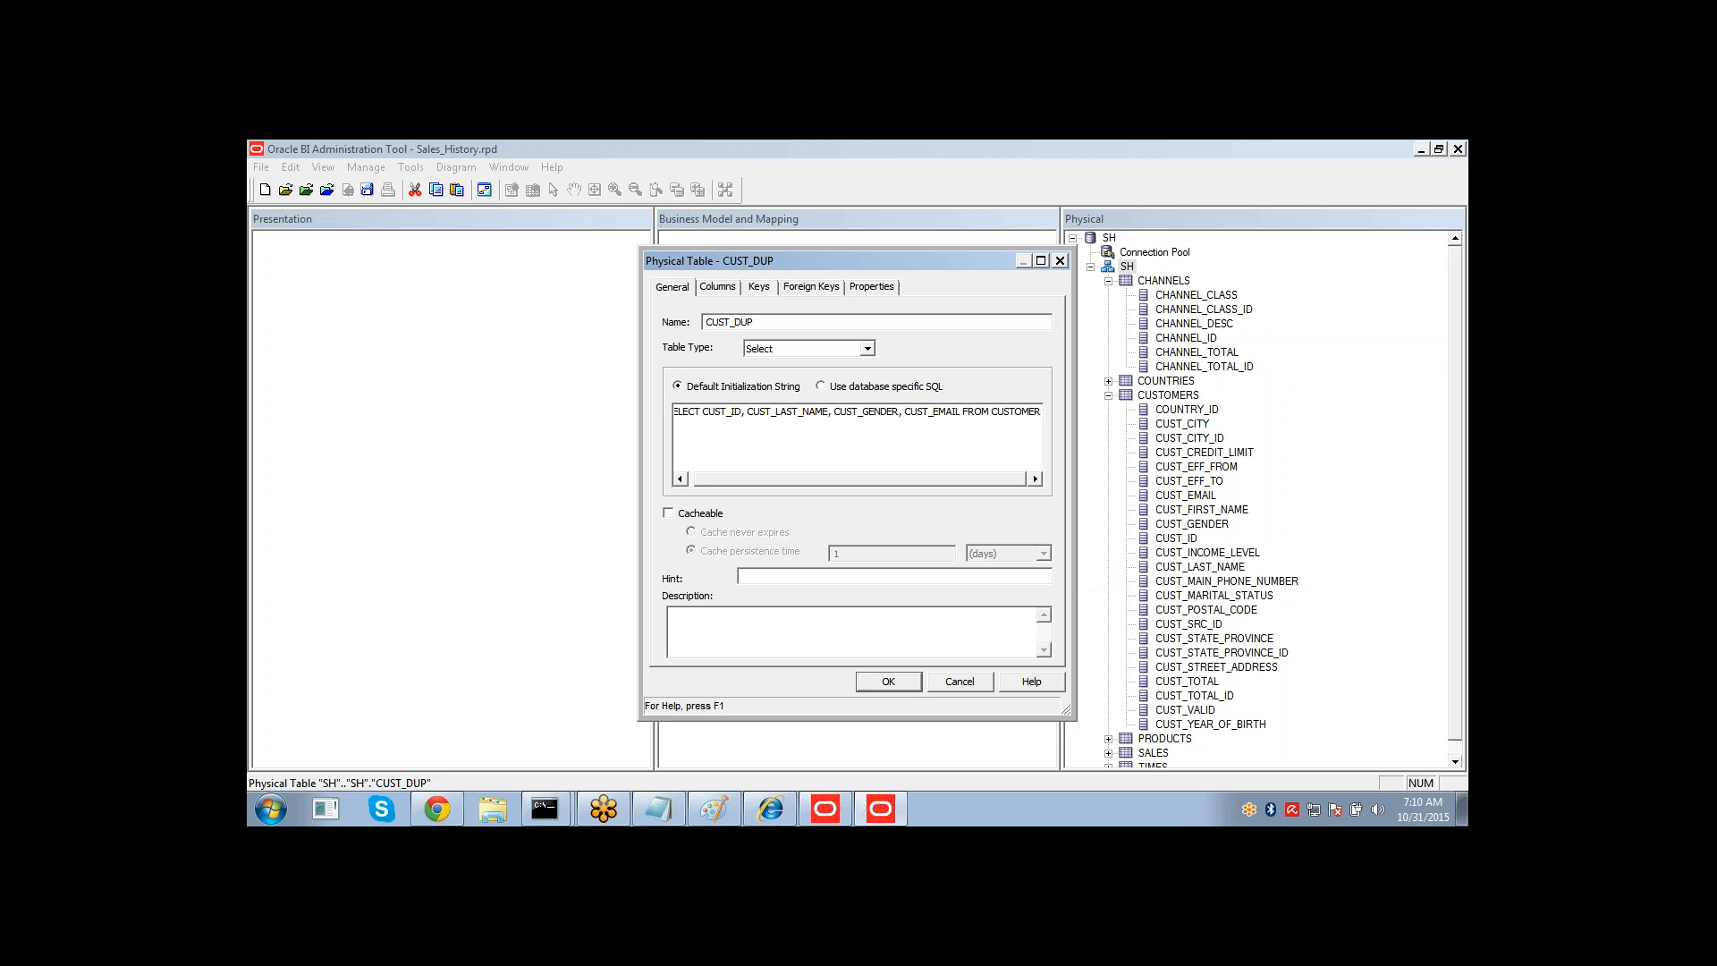
type("S")
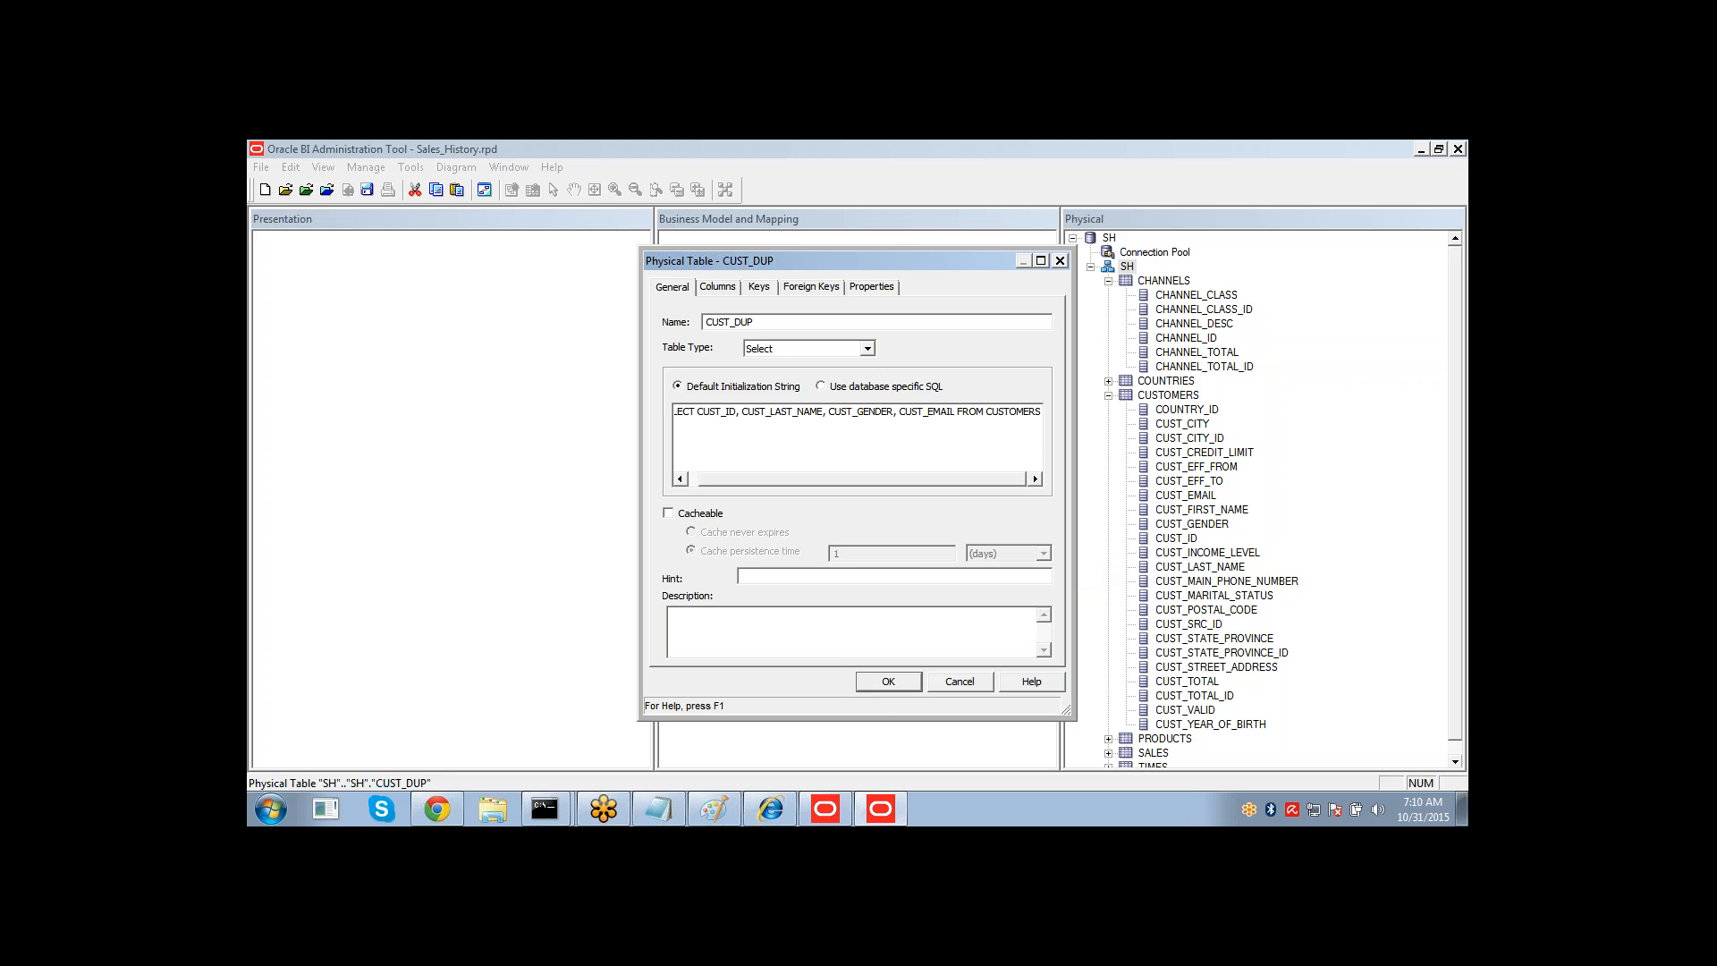
left_click(888, 683)
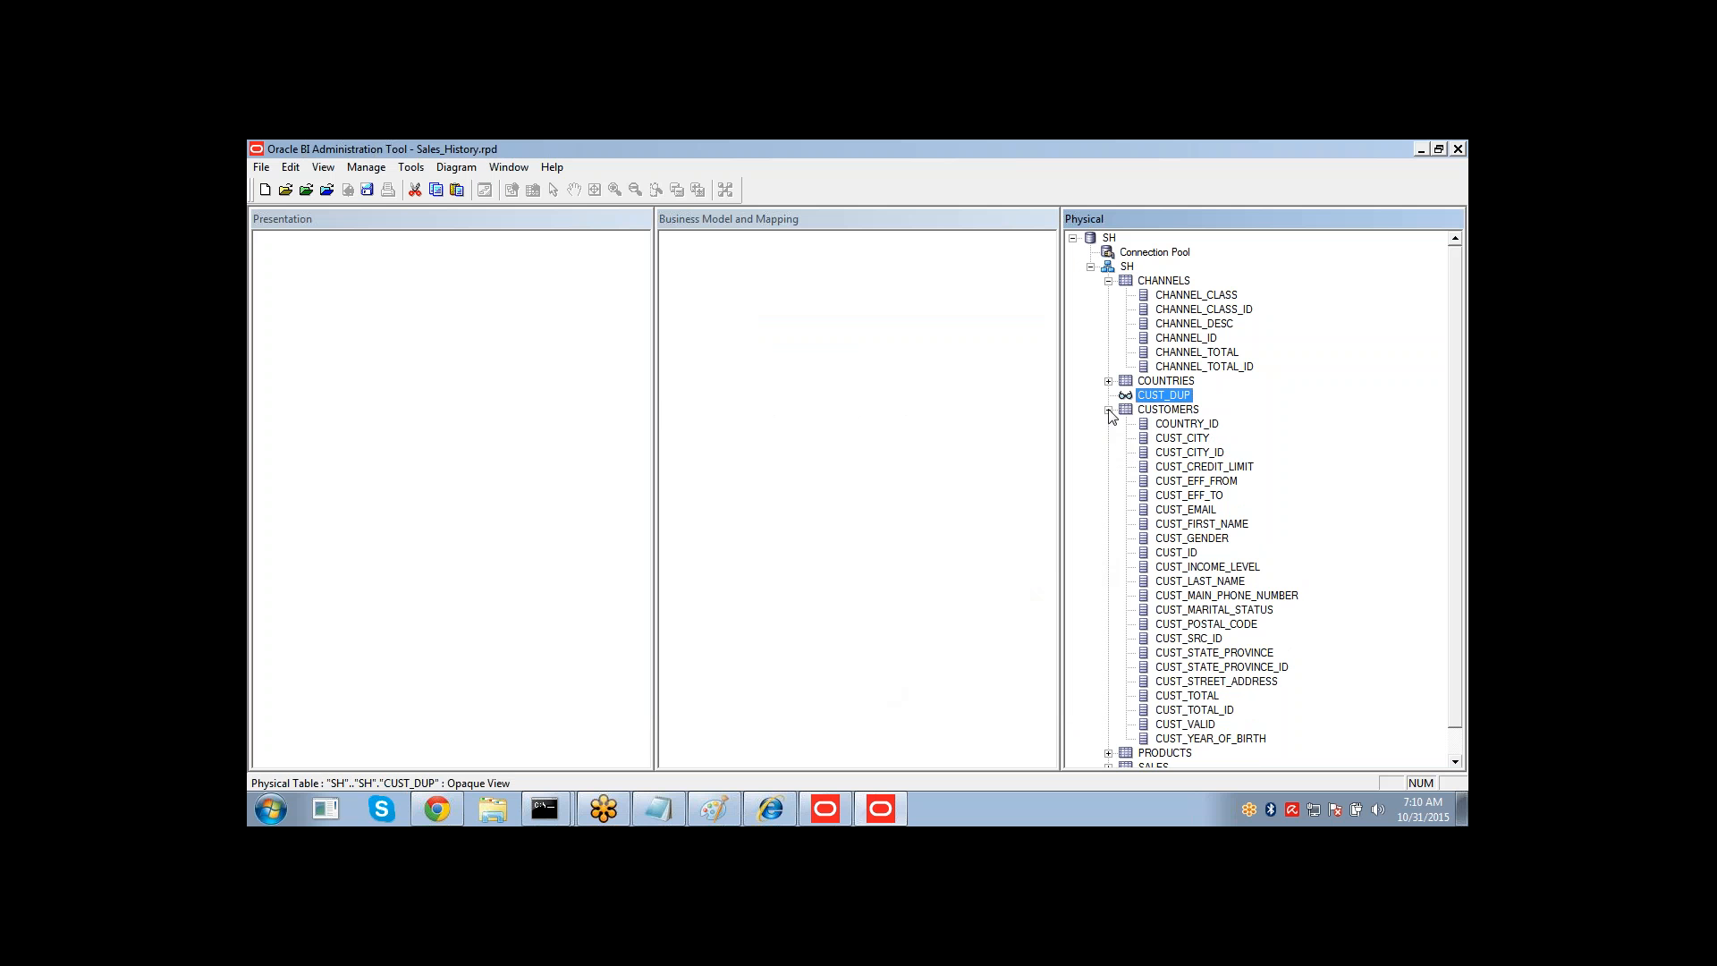
left_click(1109, 412)
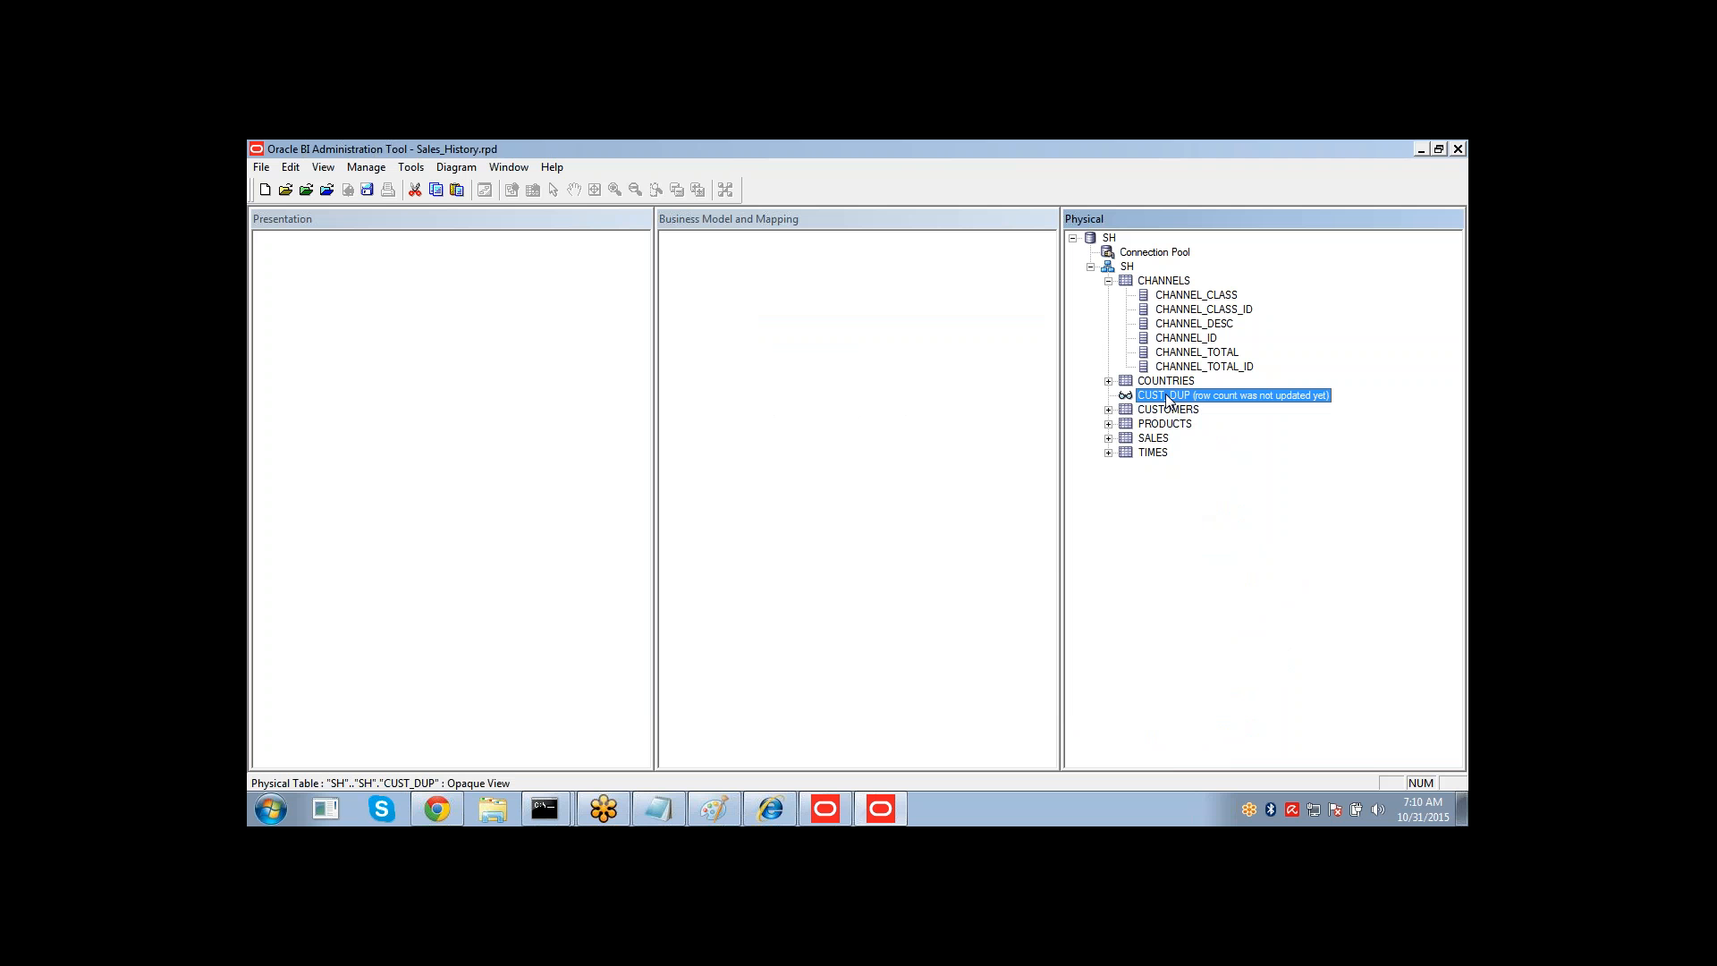
right_click(1167, 400)
mouse_move(1194, 404)
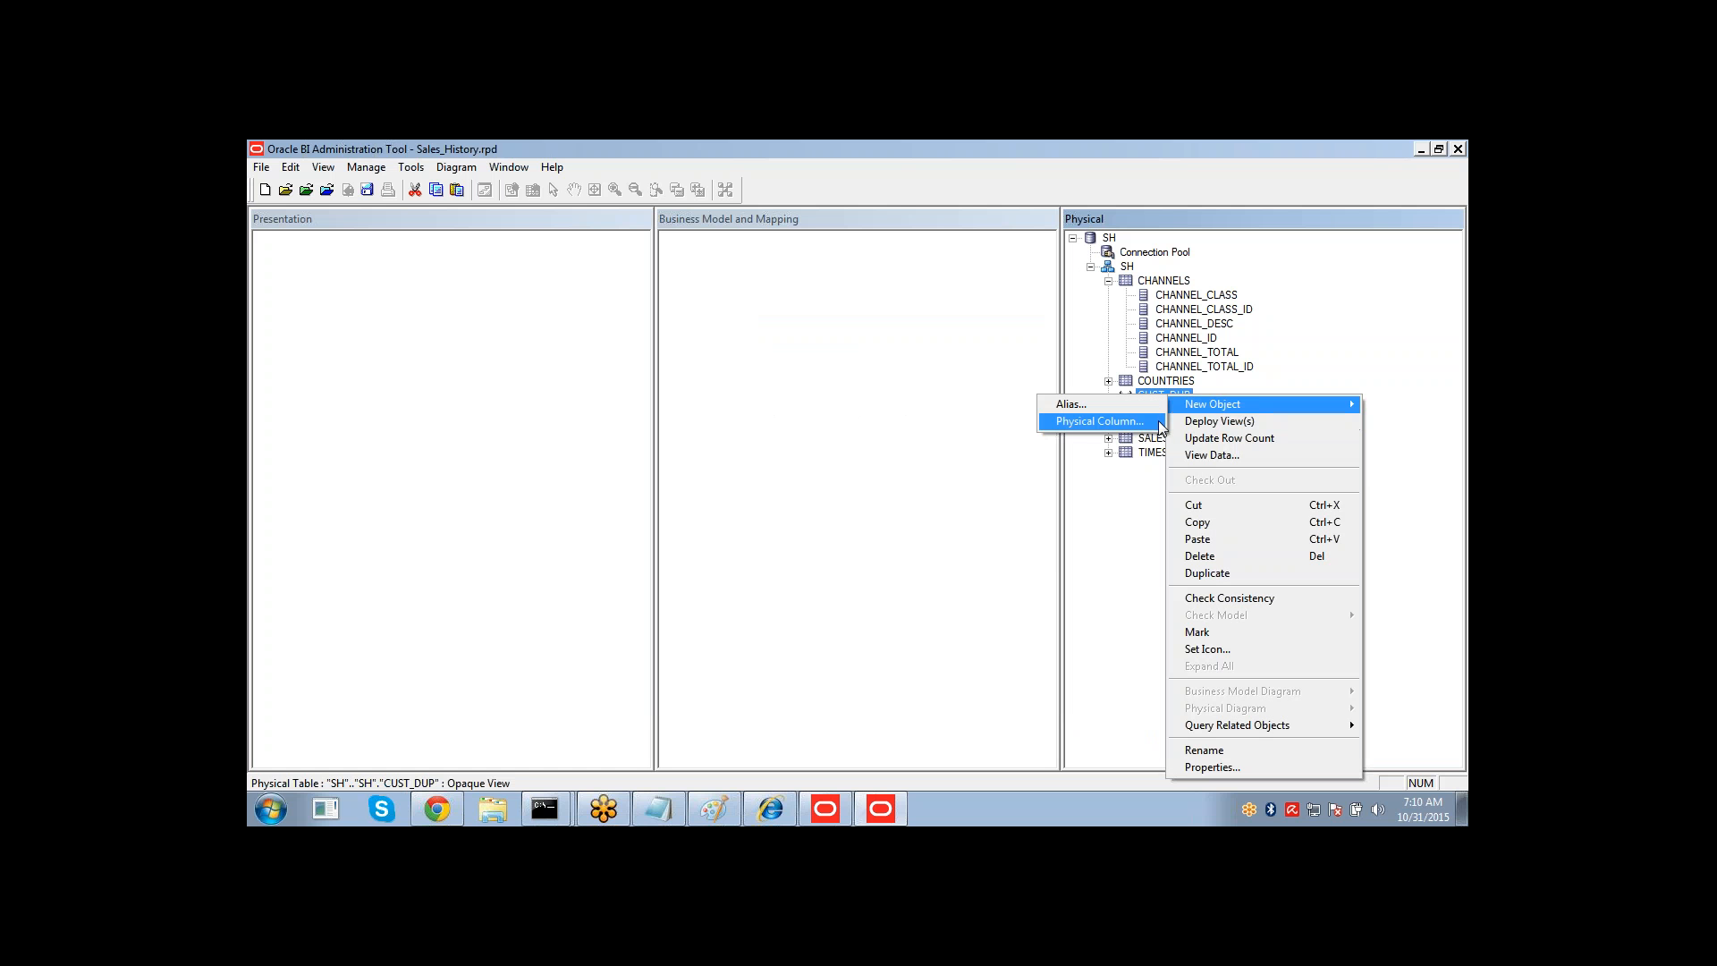
left_click(1252, 386)
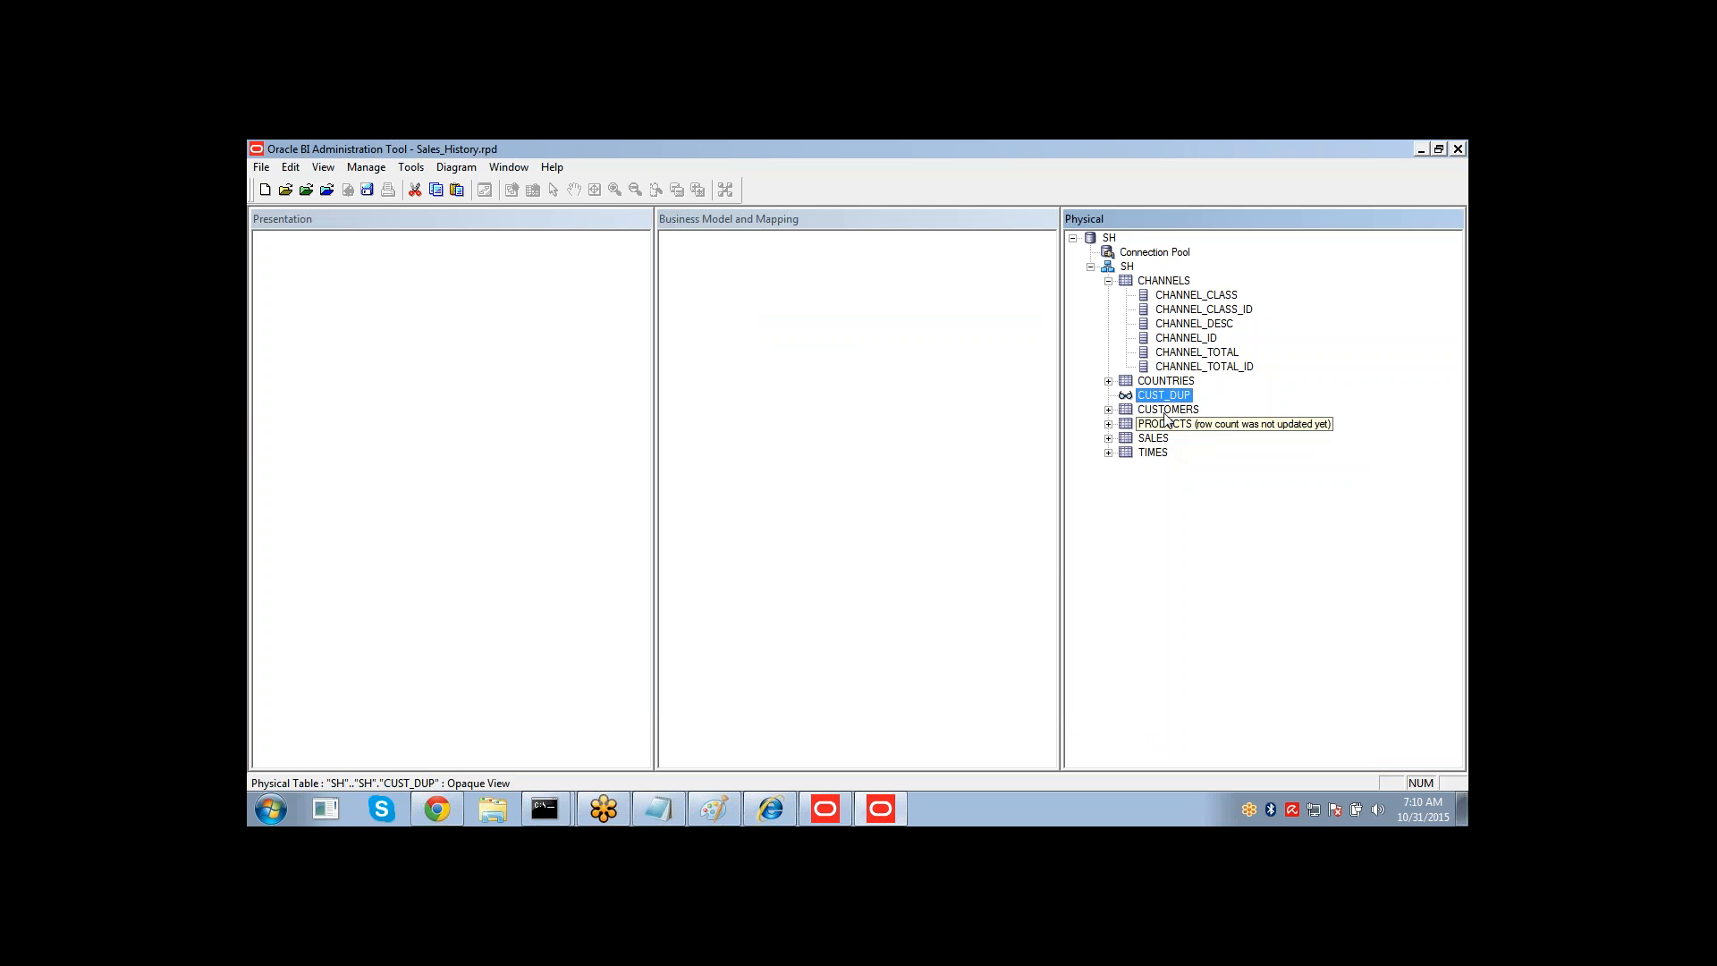
left_click(1167, 411, "ctrl")
double_click(1167, 411)
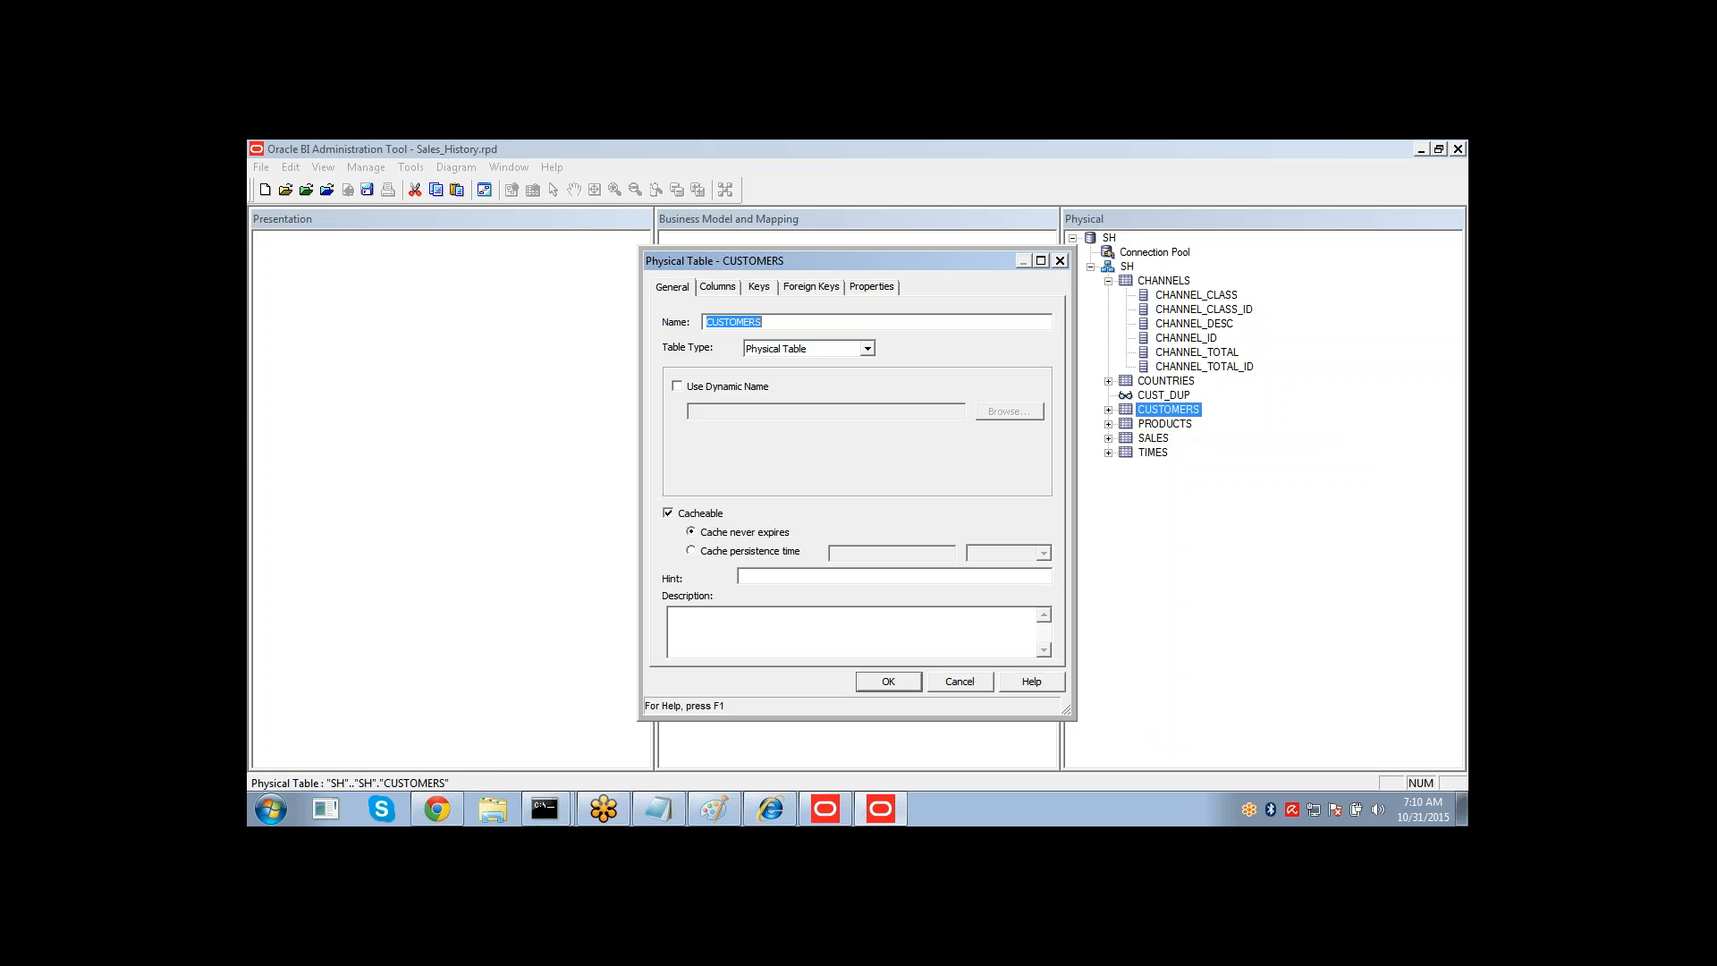
left_click(818, 349)
left_click(785, 381)
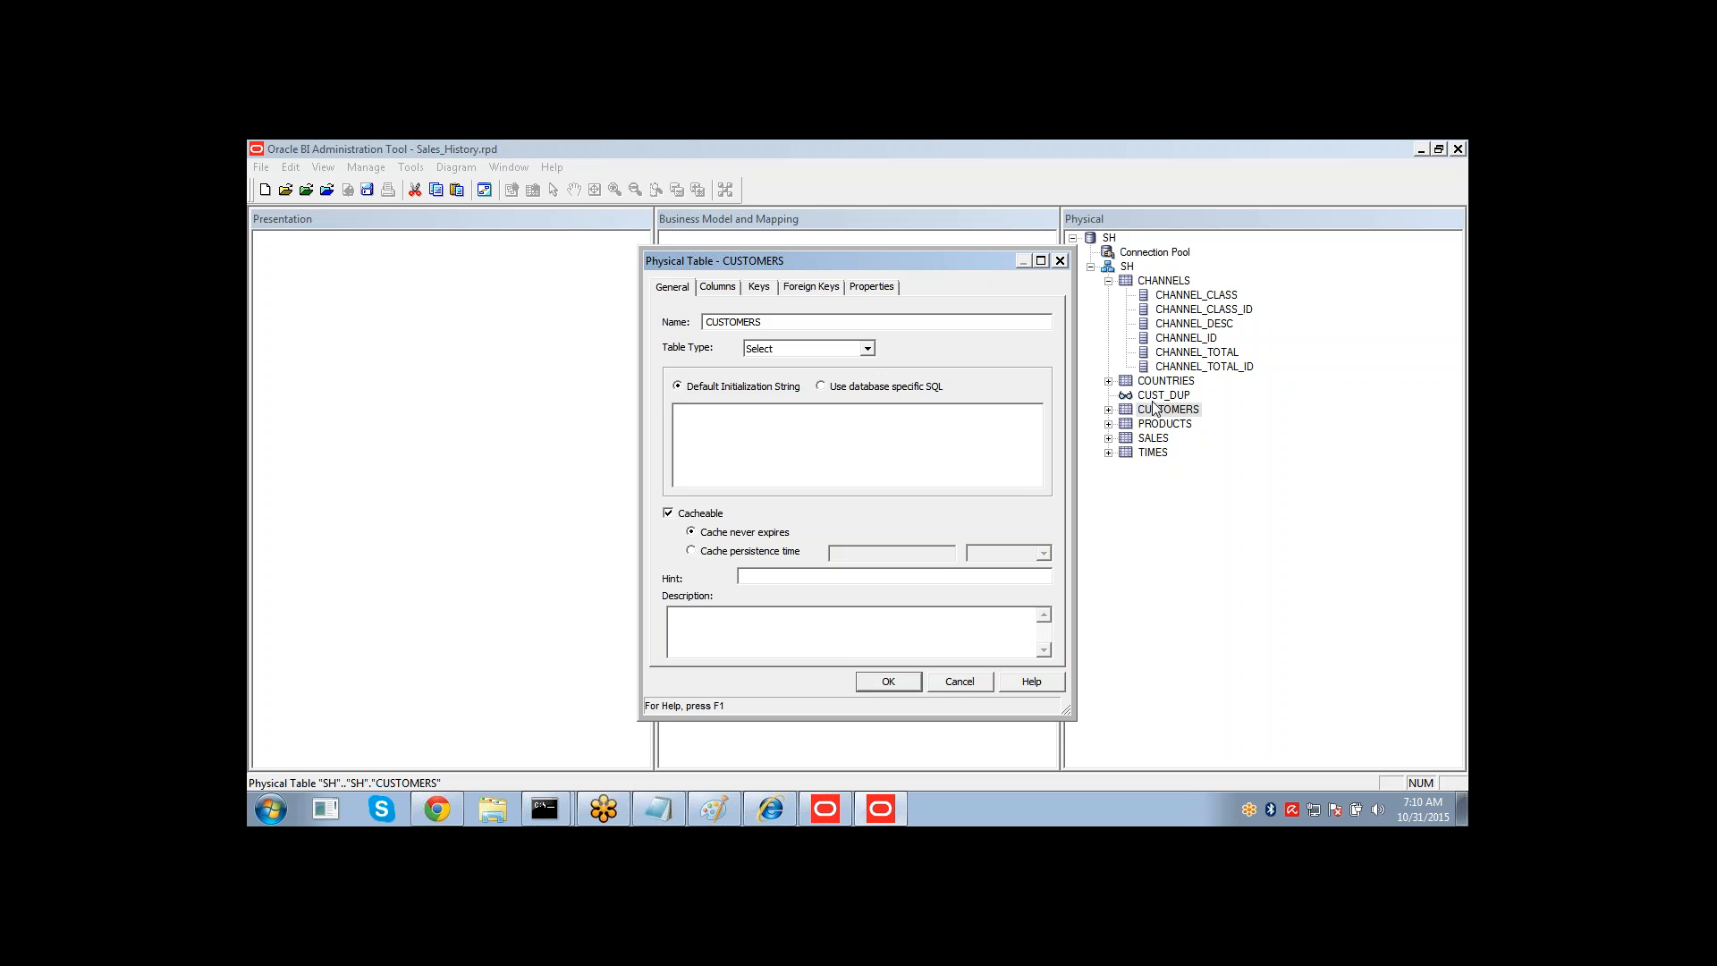
left_click(978, 681)
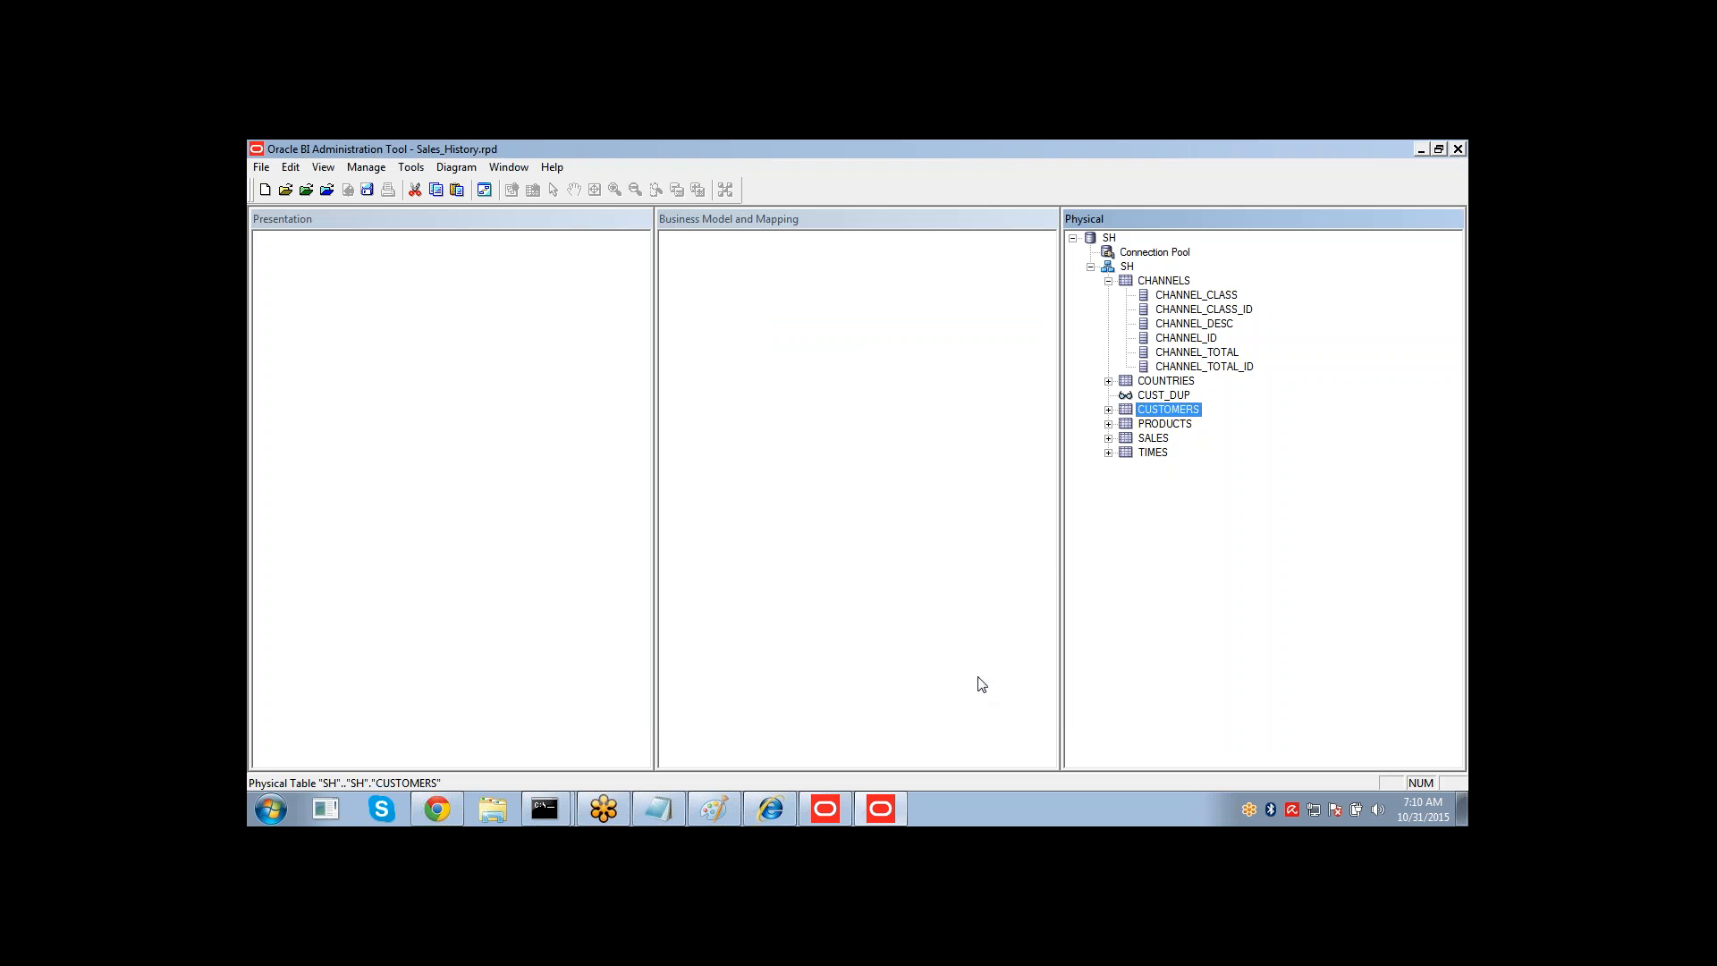
Copy the column list from CUST_DUP's initialization string and close its properties without changes.
left_click(1109, 410)
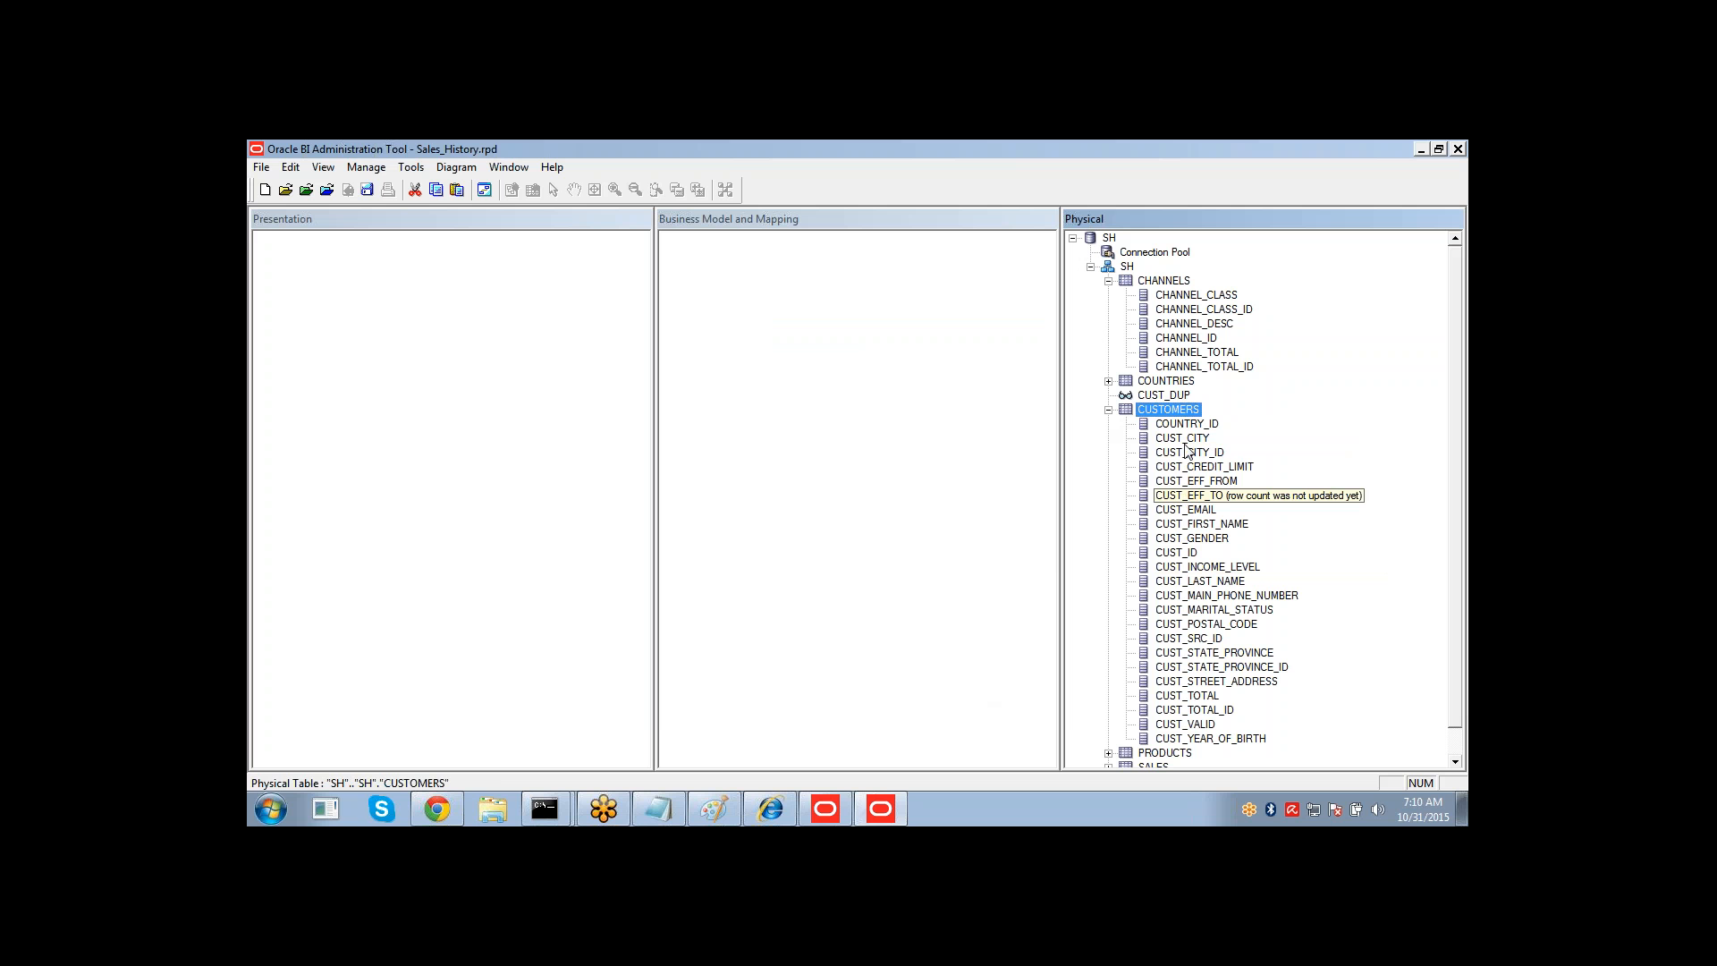
double_click(1156, 396)
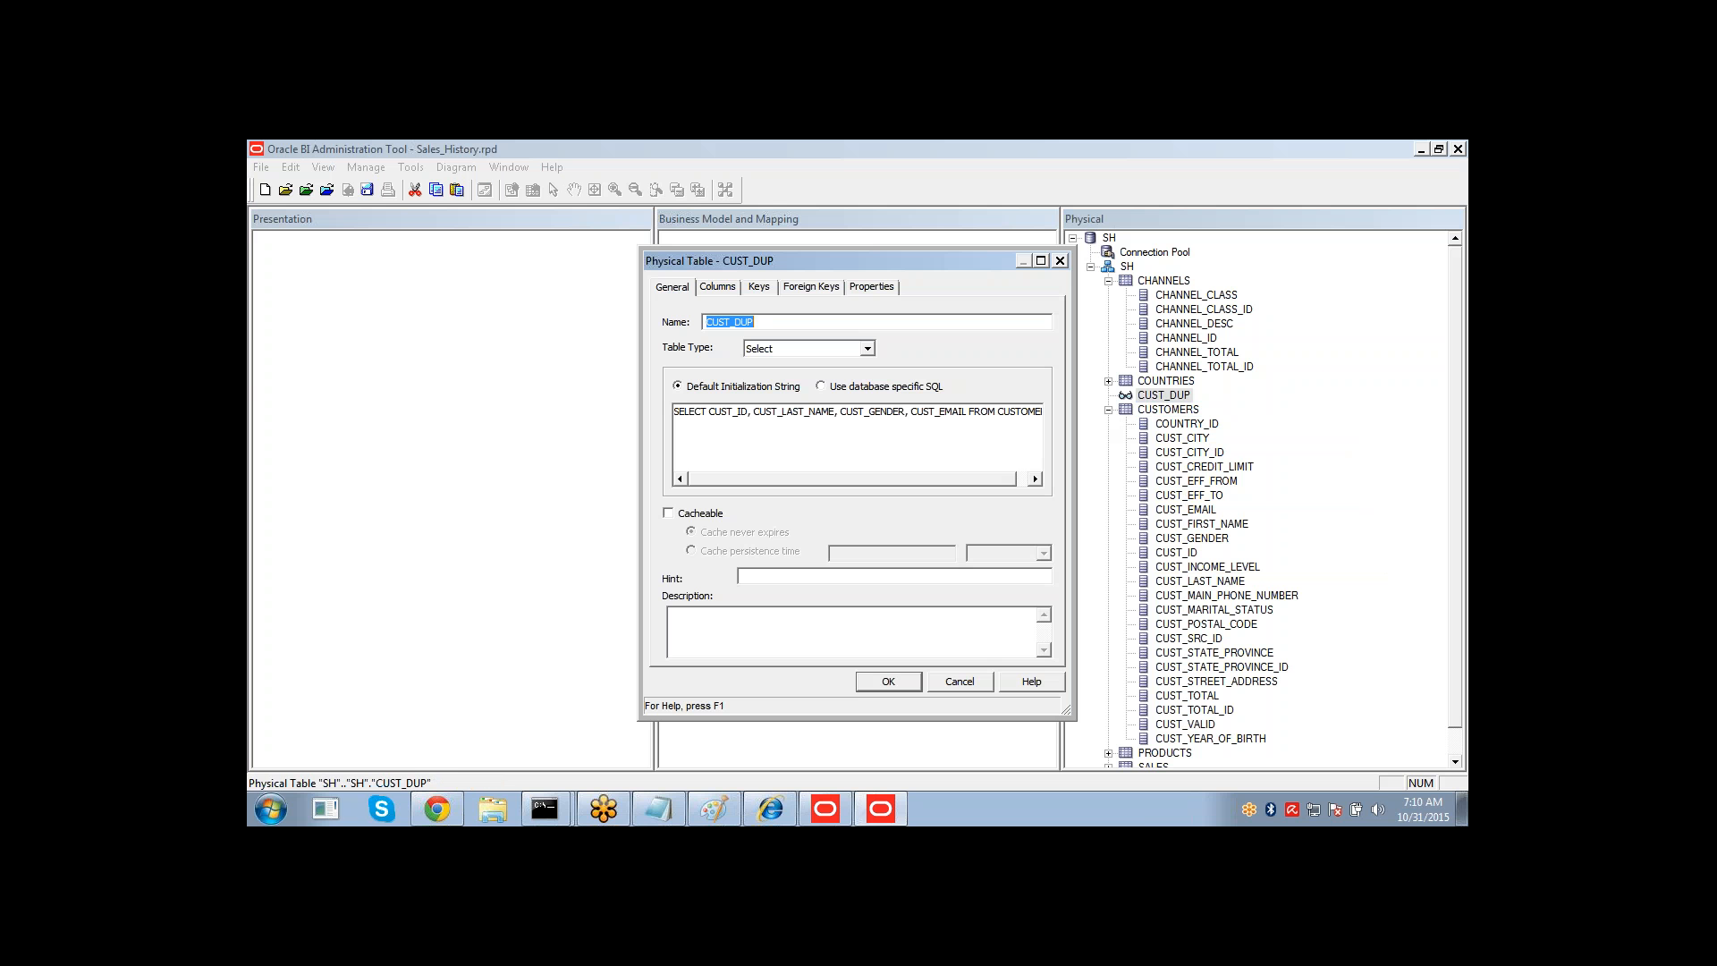
left_click_drag(710, 414, 967, 415)
key("ctrl+c")
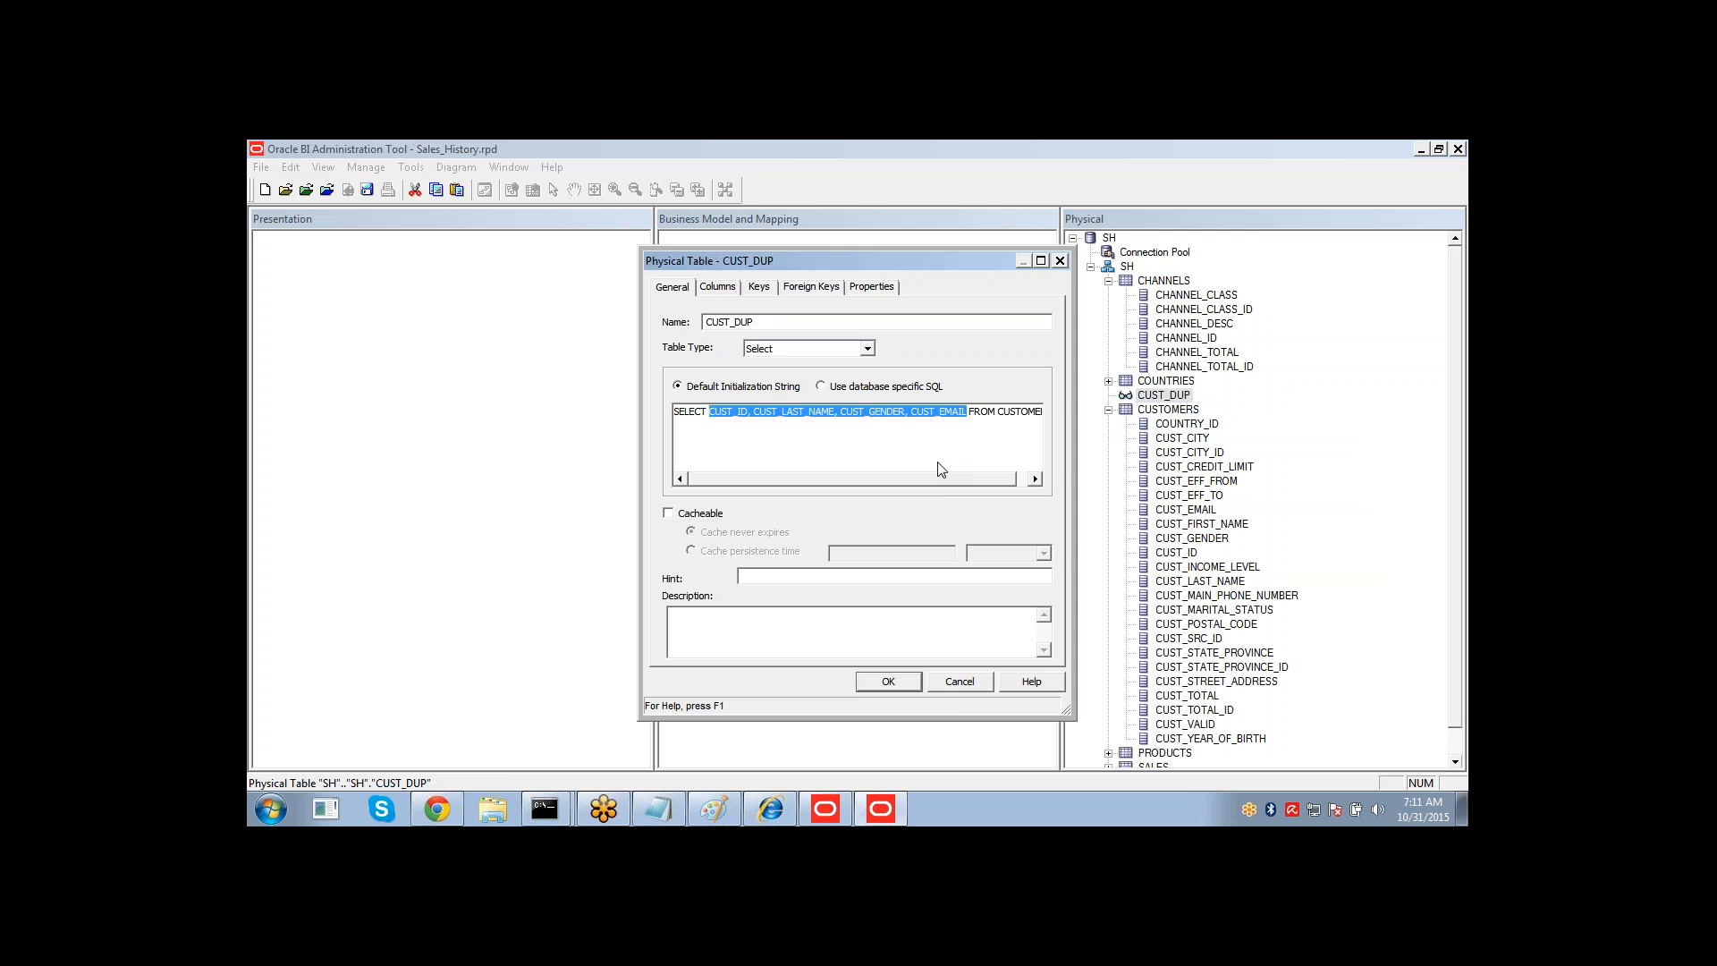
left_click(952, 685)
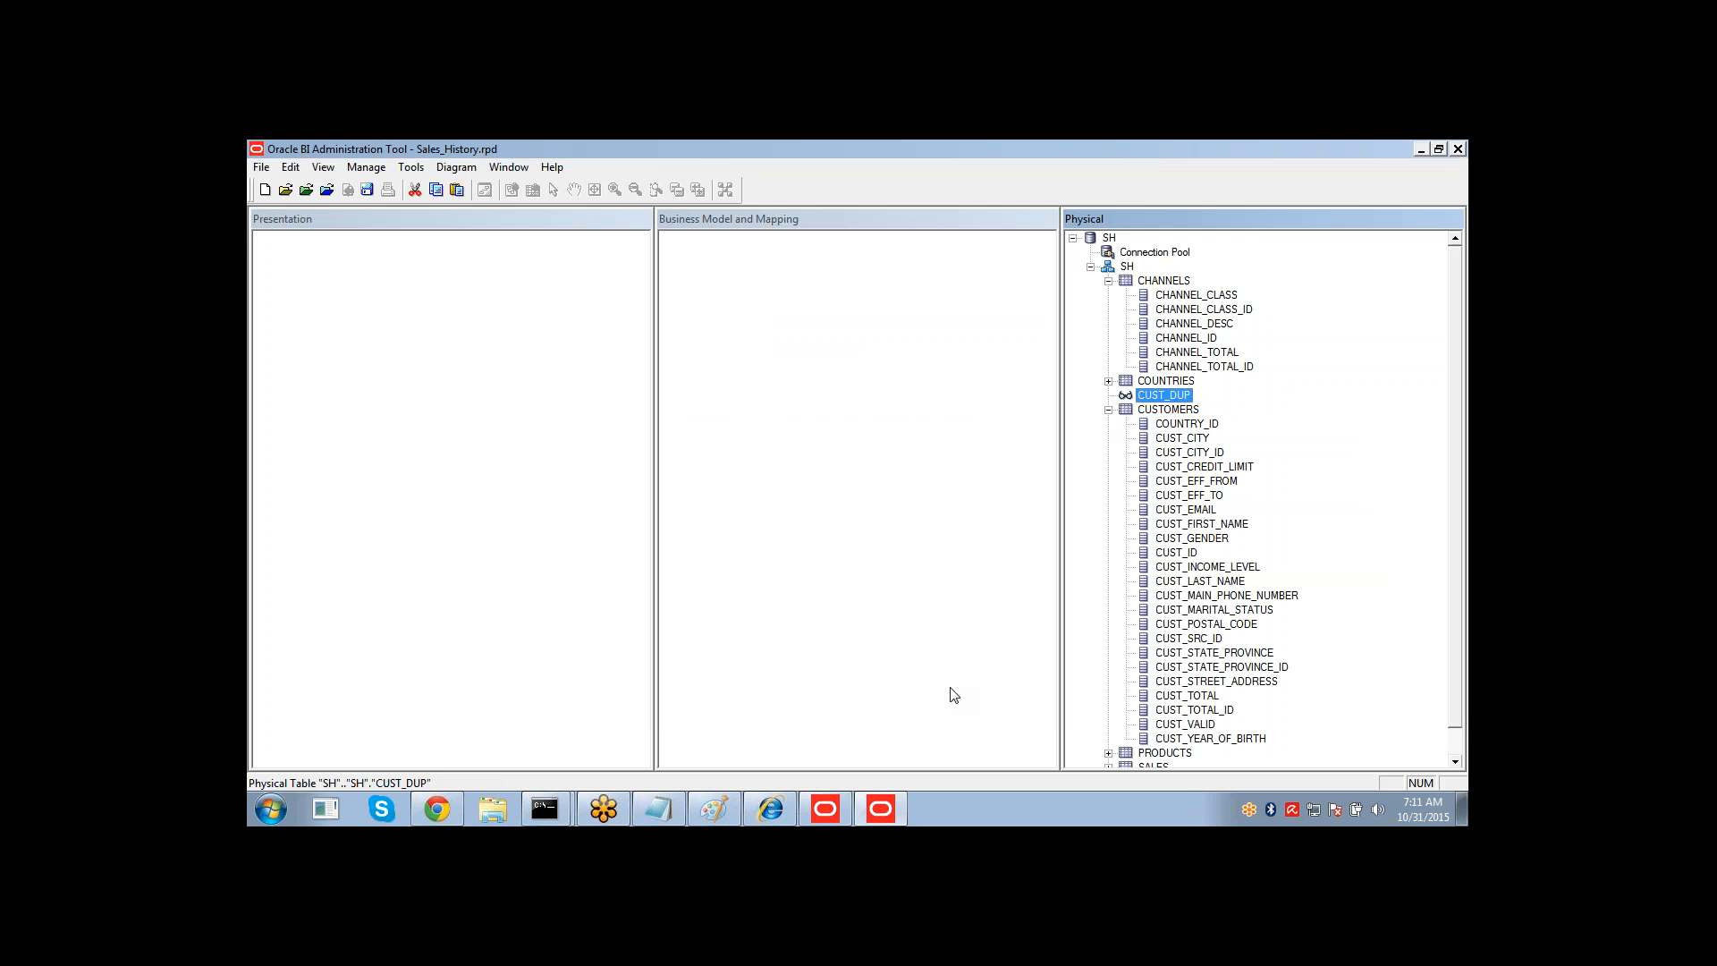
Add a new physical column to CUST_DUP named CUST_ID, pasting the column list and trimming it.
double_click(1154, 408)
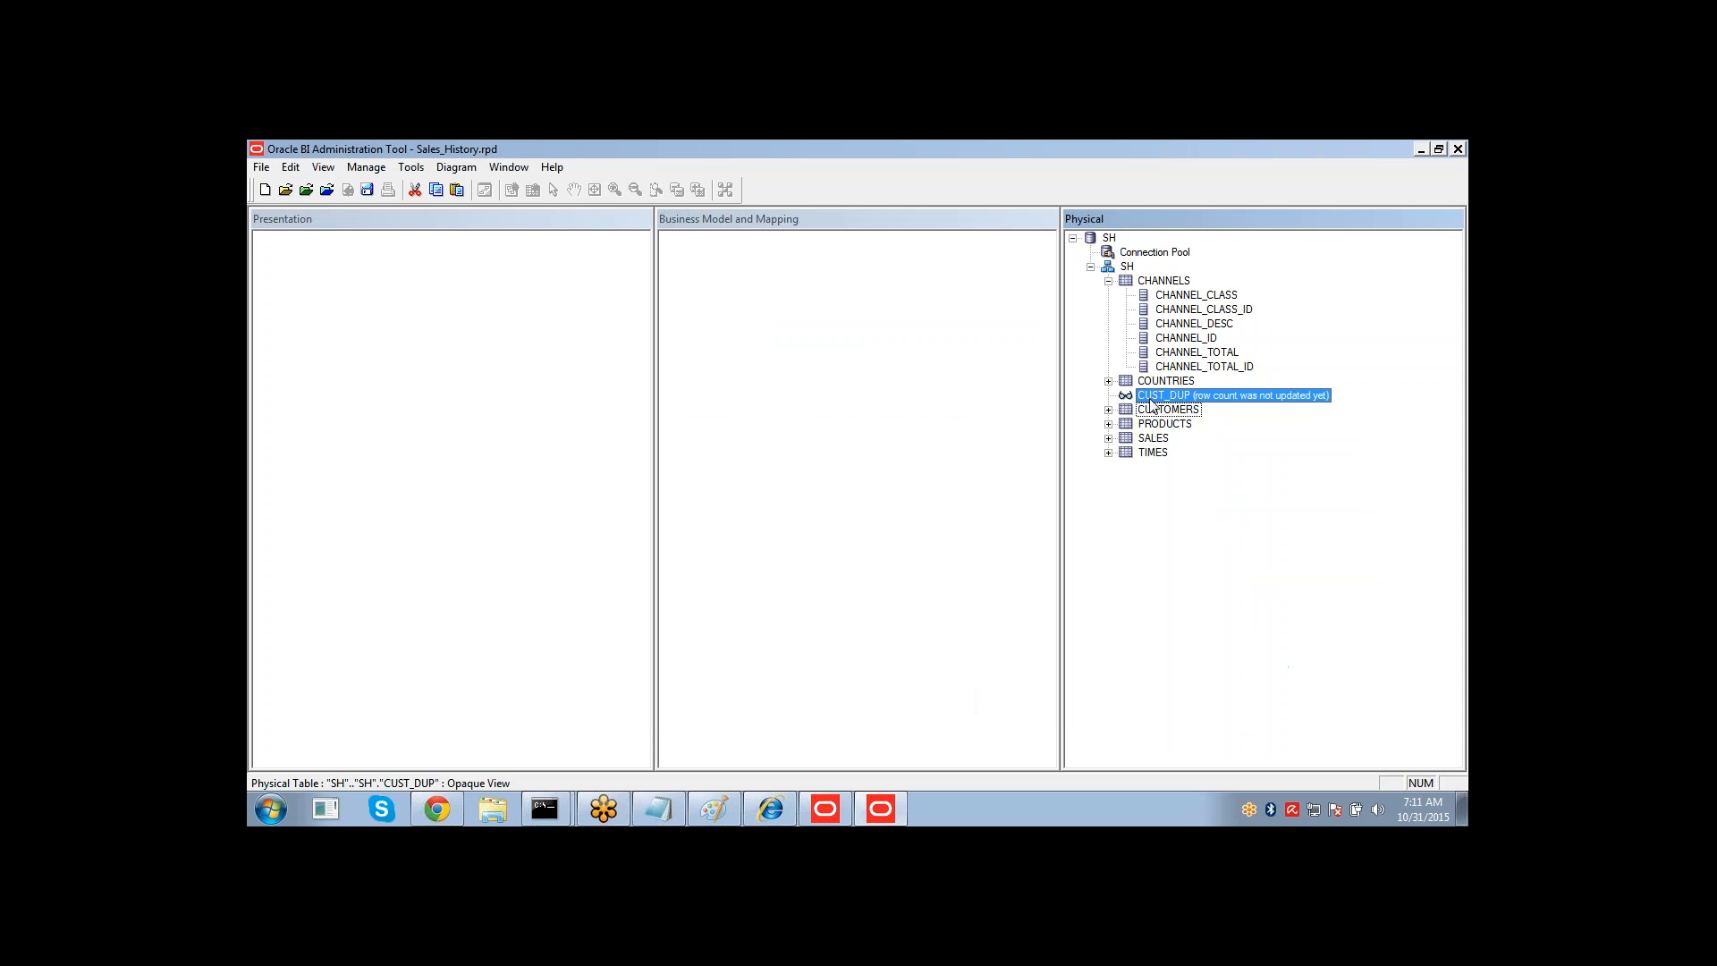
right_click(1154, 404)
mouse_move(1191, 410)
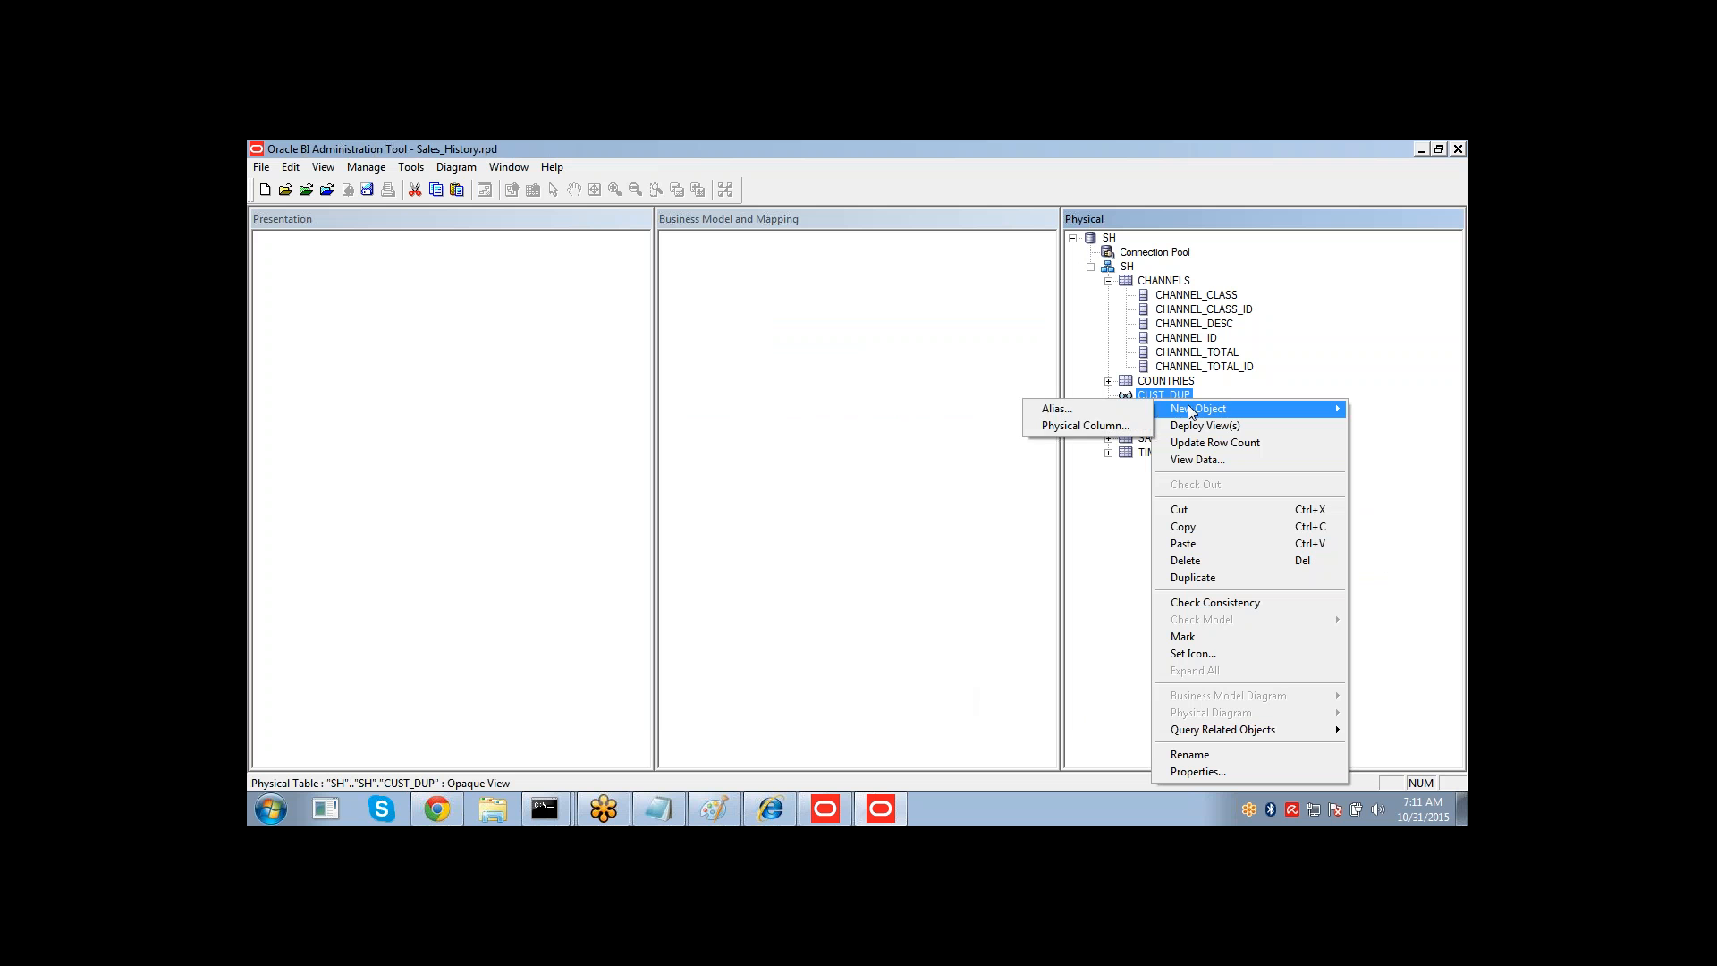
left_click(1113, 428)
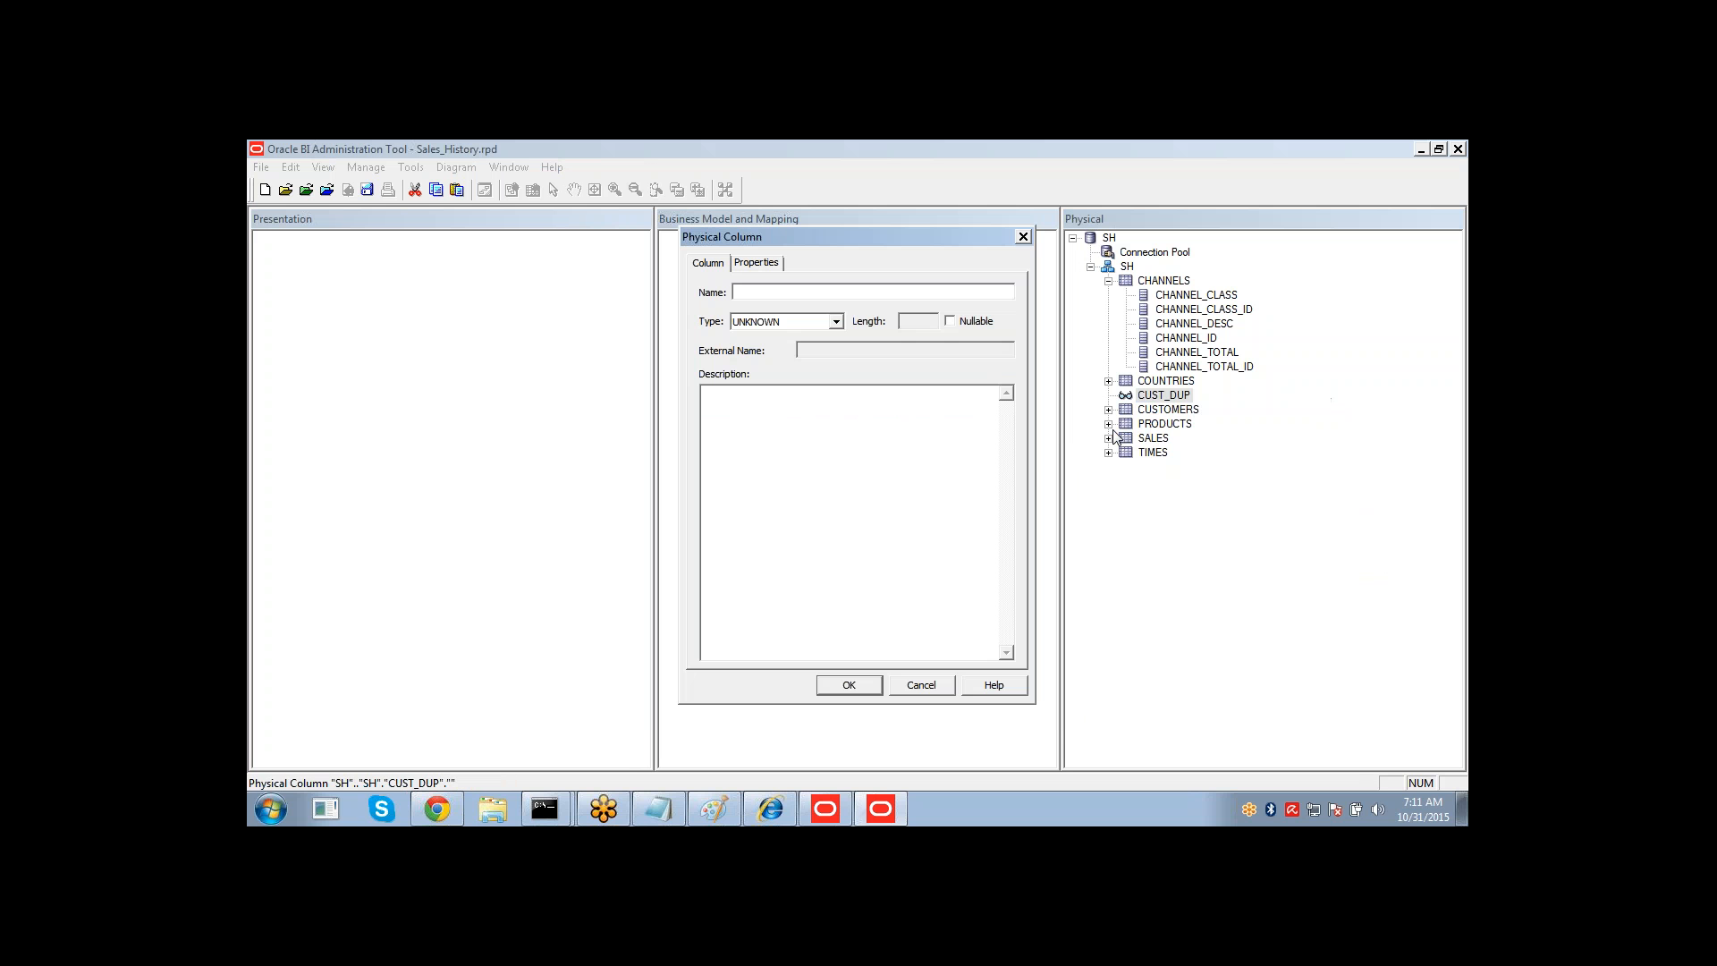
key("ctrl+v")
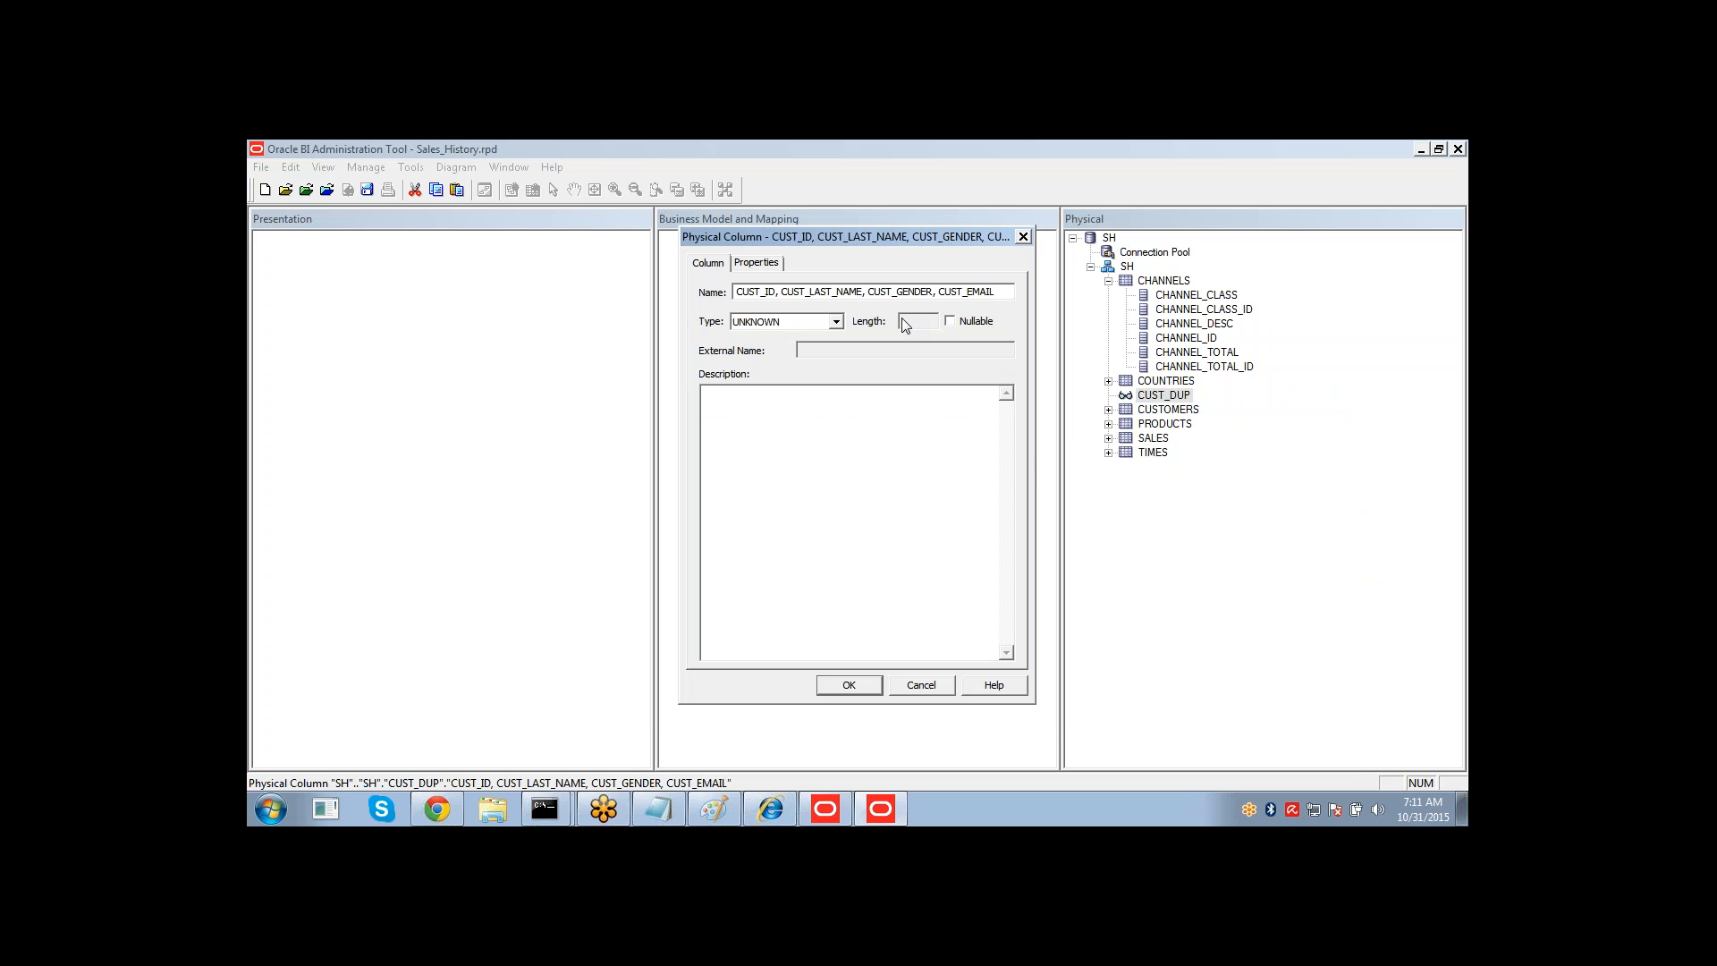
key("shift+Left")
key("shift+Left")
key("shift+Left")
key("shift+Left")
key("shift+Left")
key("shift+Left")
key("shift+Left")
key("shift+Left")
key("shift+Left")
key("shift+Left")
key("shift+Left")
key("shift+Left")
key("shift+Left")
key("shift+Left")
key("shift+Left")
key("shift+Left")
key("shift+Left")
key("shift+Left")
key("shift+Left")
key("shift+Left")
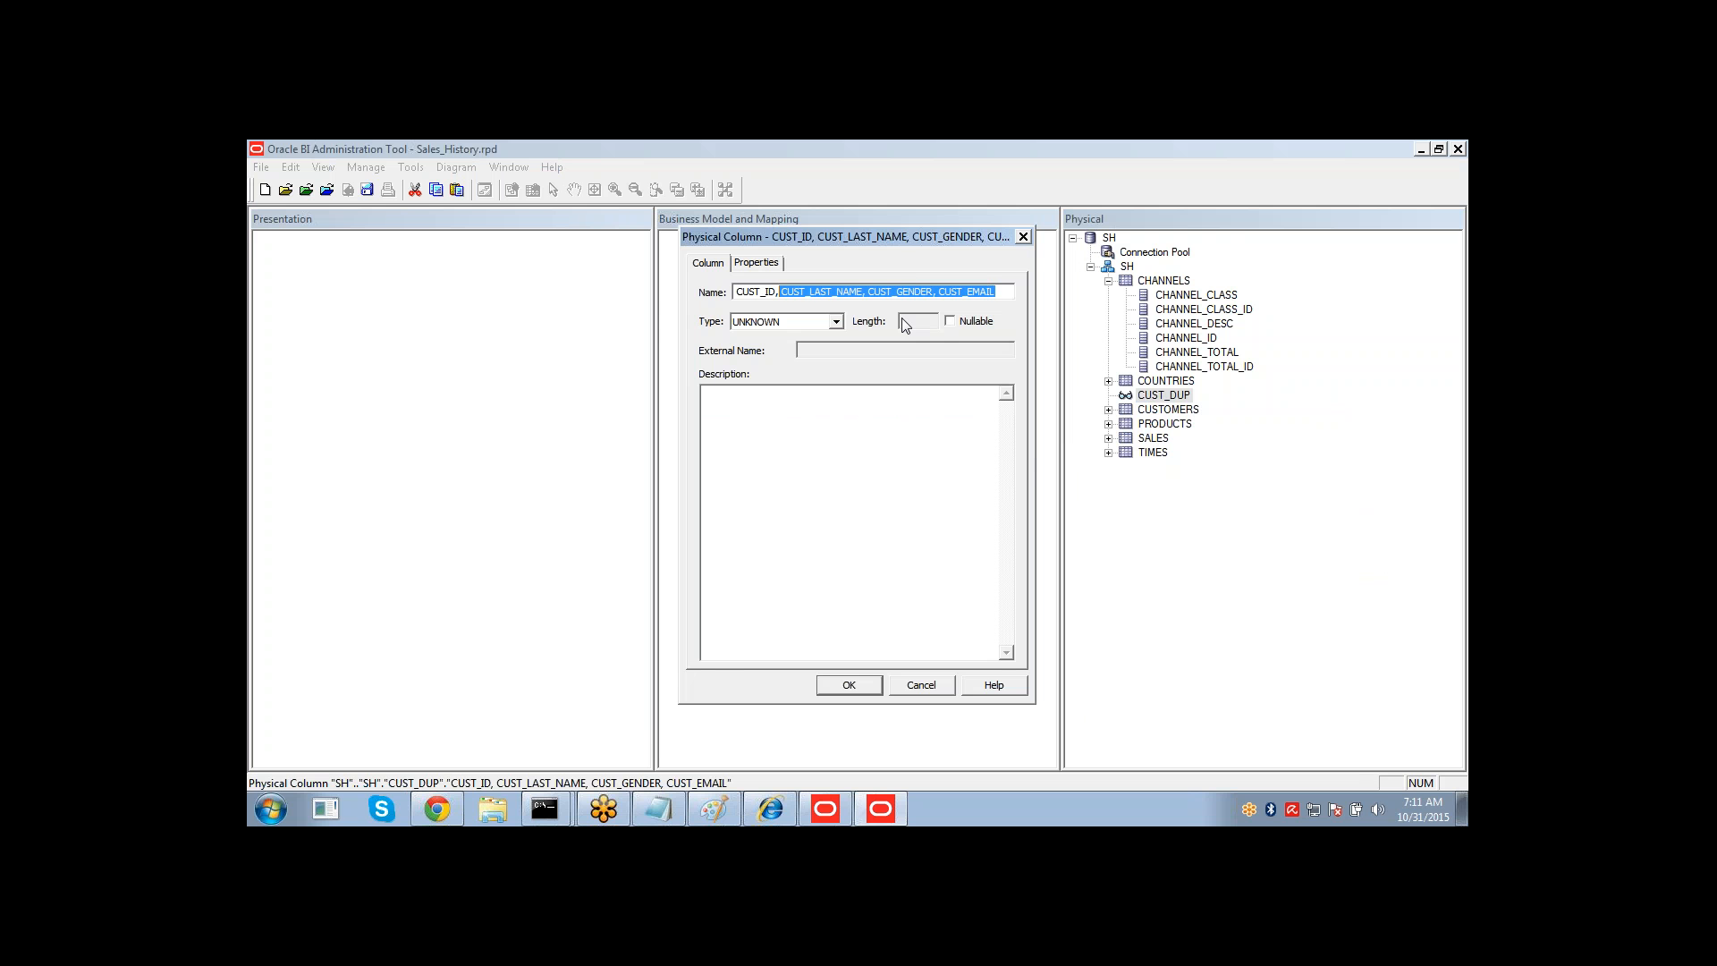
key("shift+Right")
key("shift+Right")
key("ctrl+c")
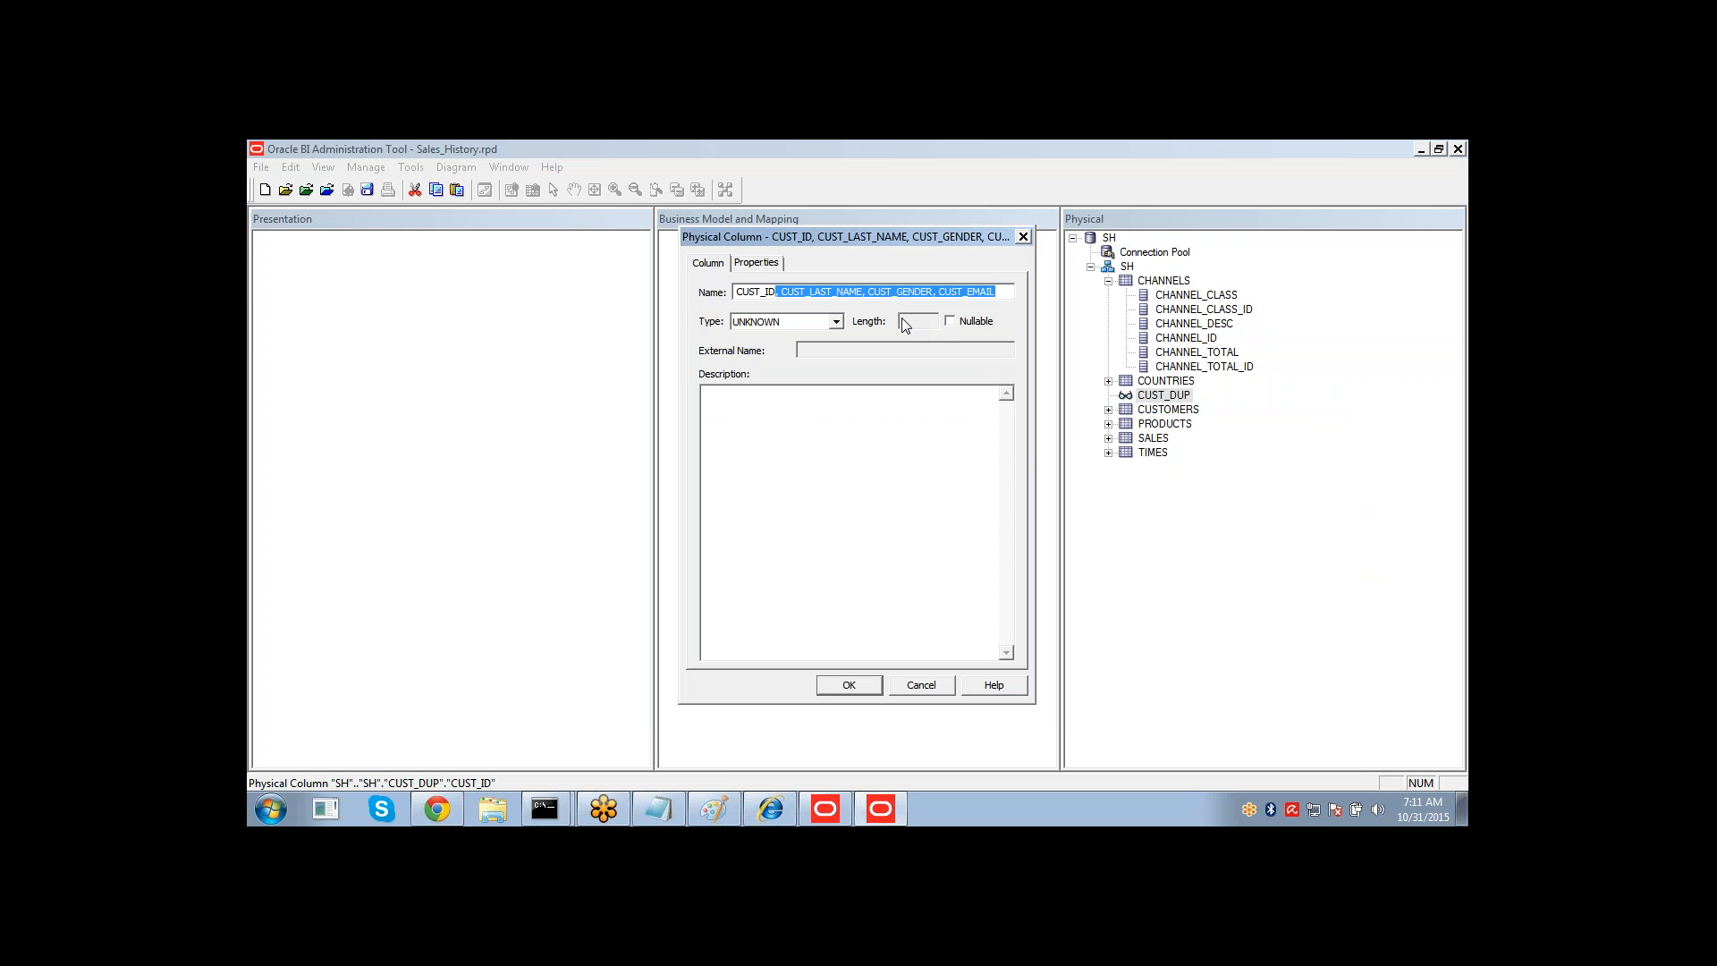
key("Delete")
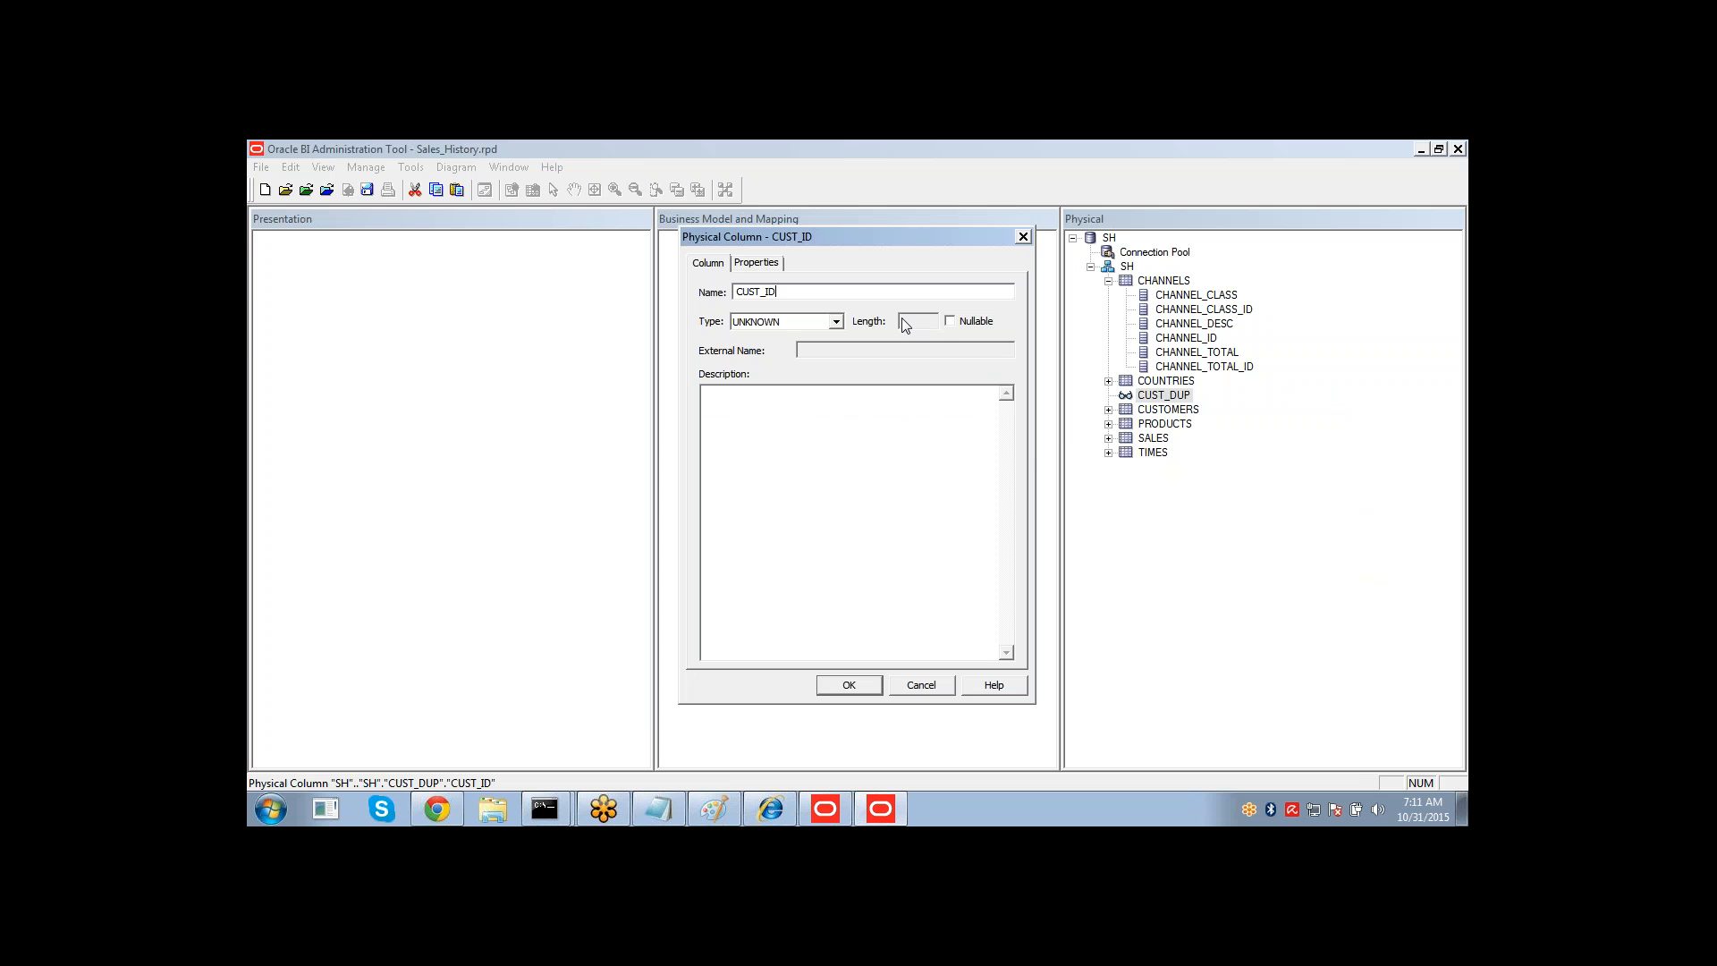
Set the CUST_ID column's type to NUMERIC and confirm the column.
left_click(836, 323)
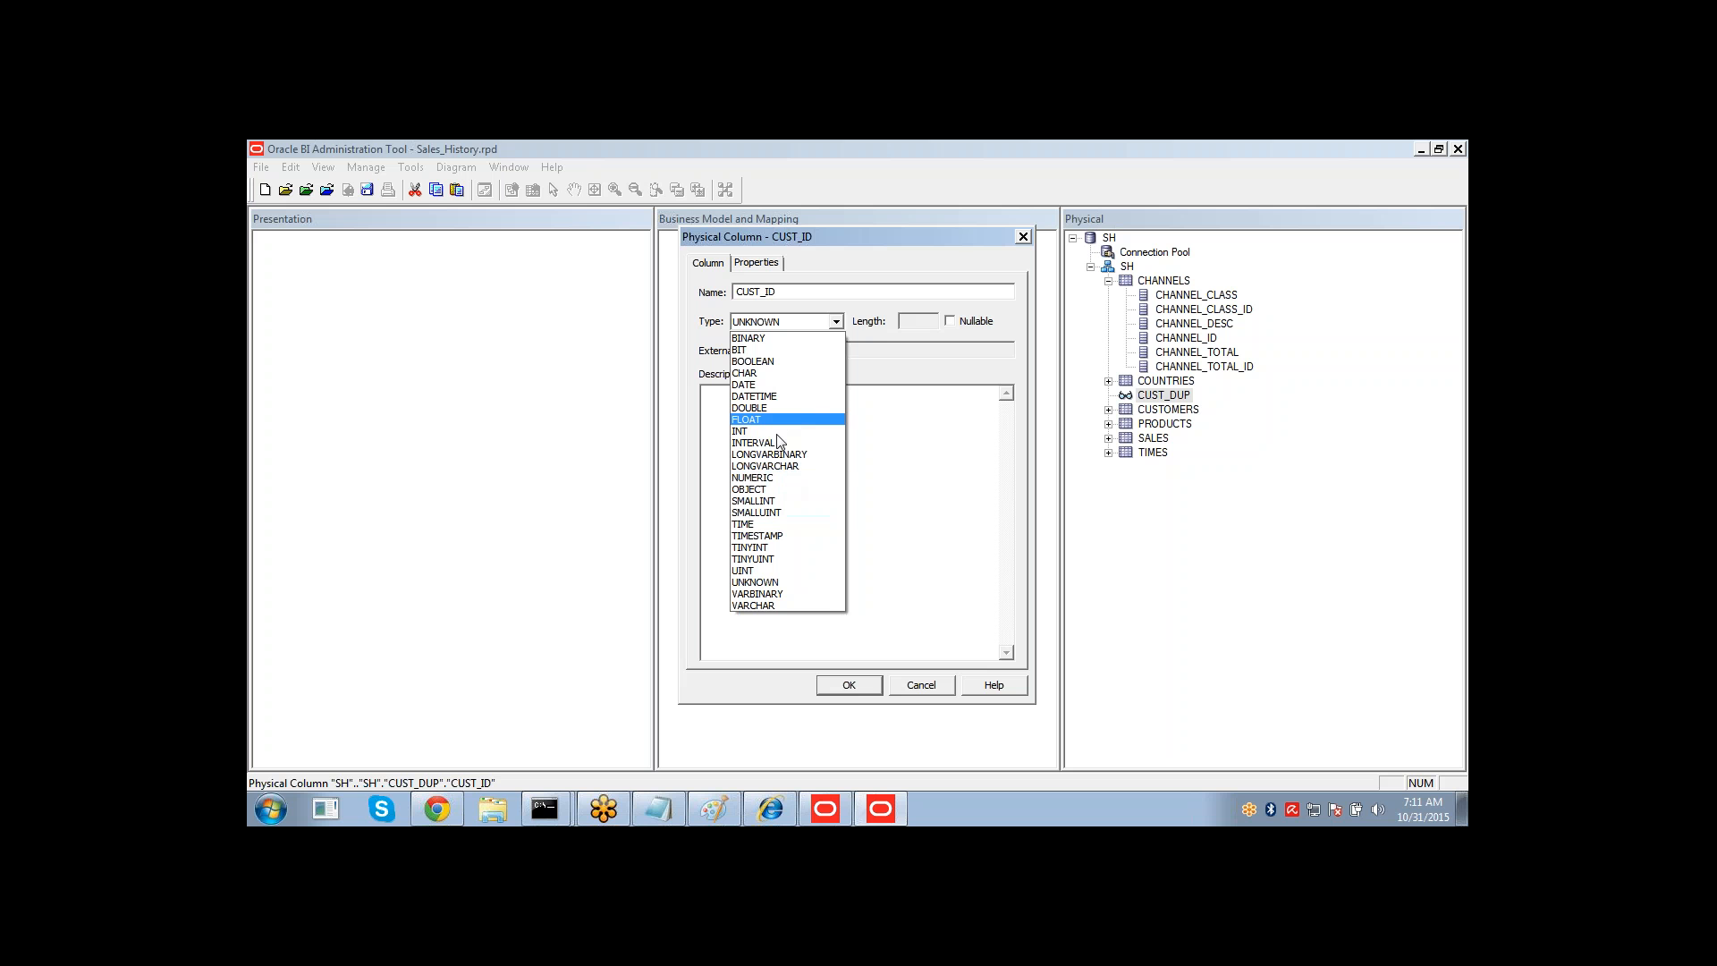
left_click(793, 479)
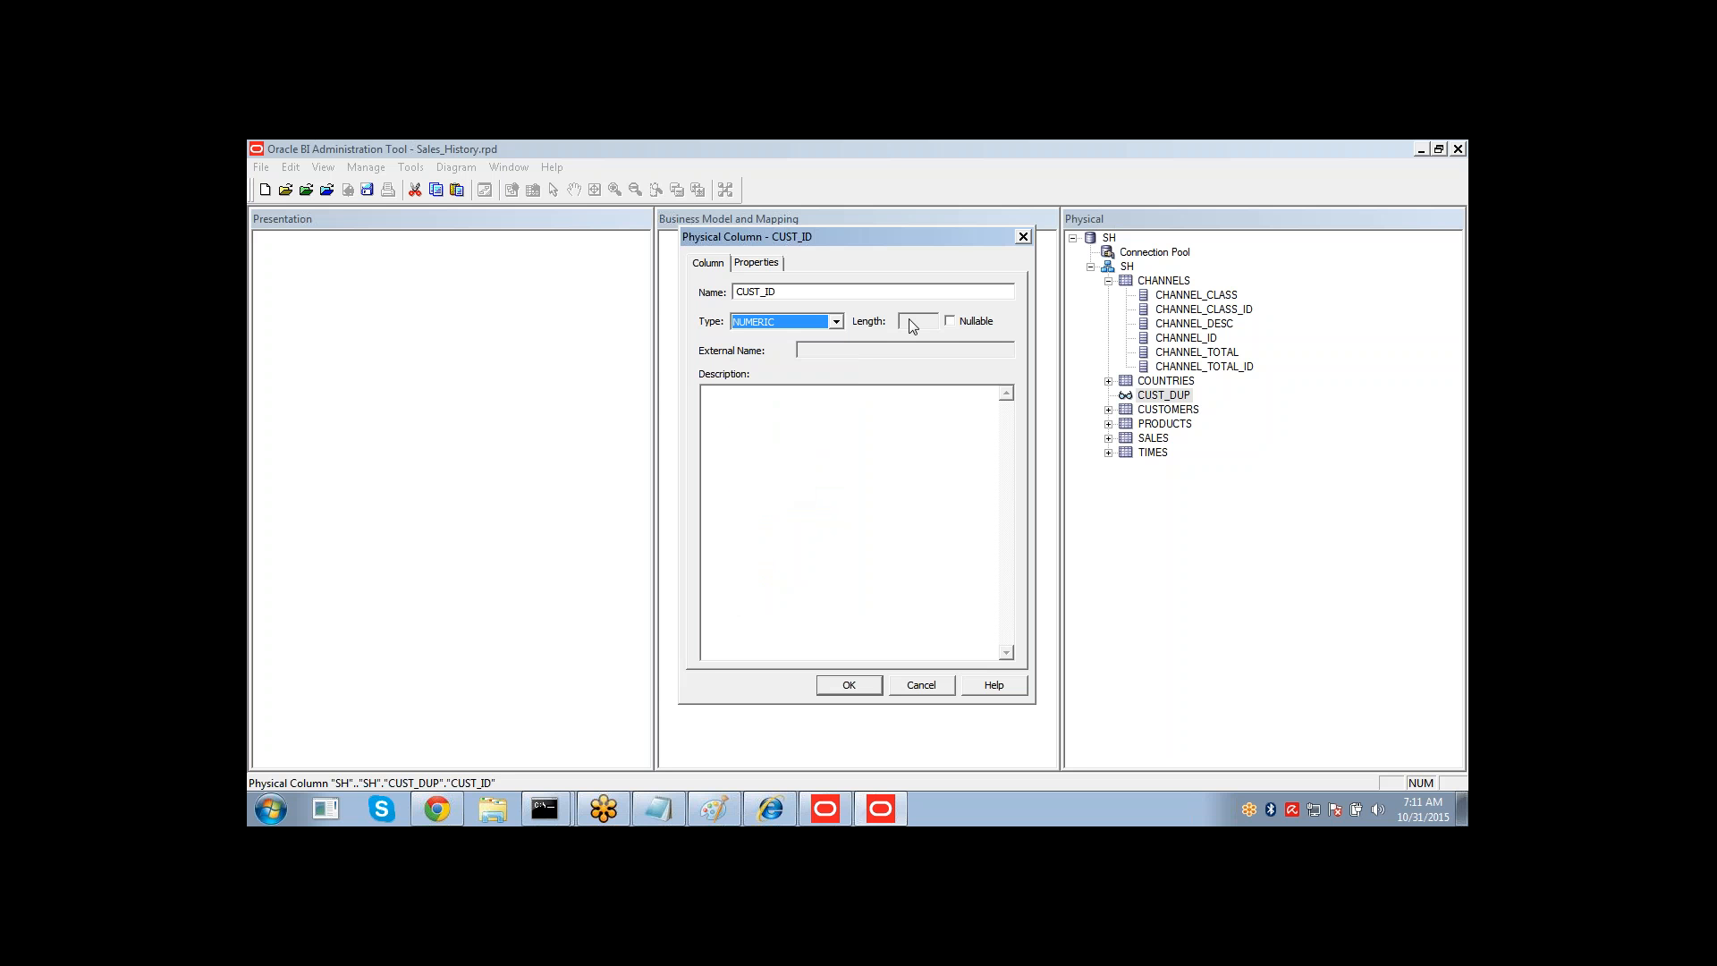
left_click(829, 680)
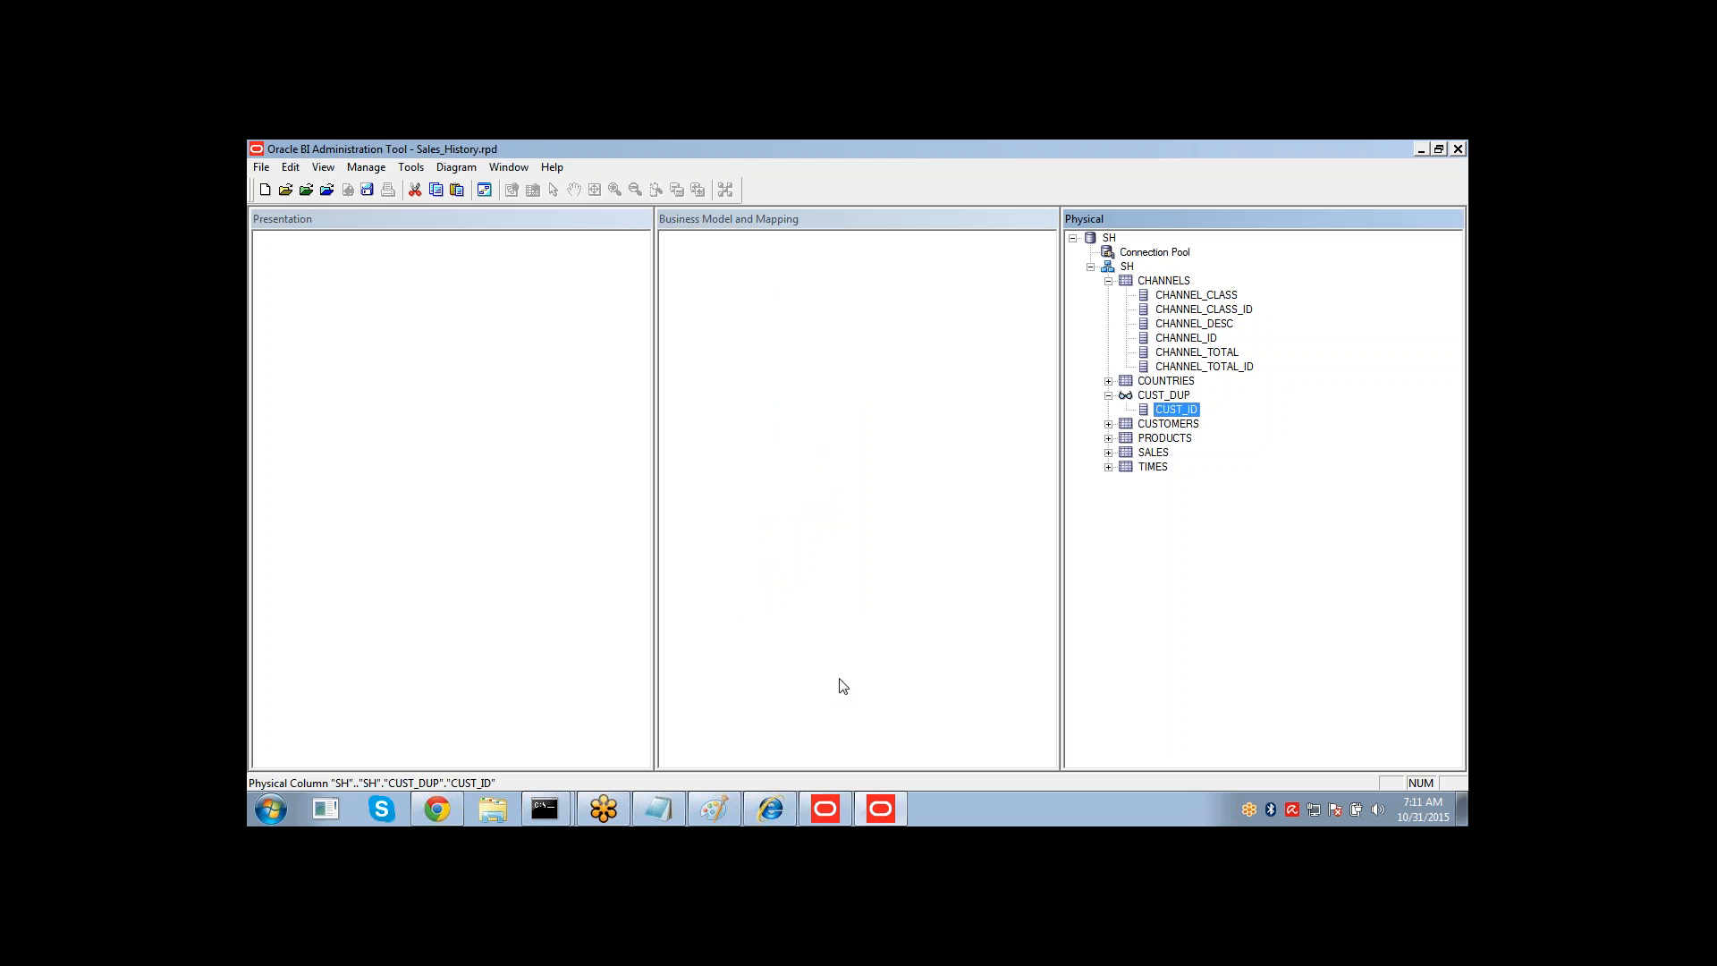
Add another physical column to CUST_DUP named CUST_LAST_NAME, pasting the column list and trimming it.
right_click(1161, 396)
mouse_move(1185, 408)
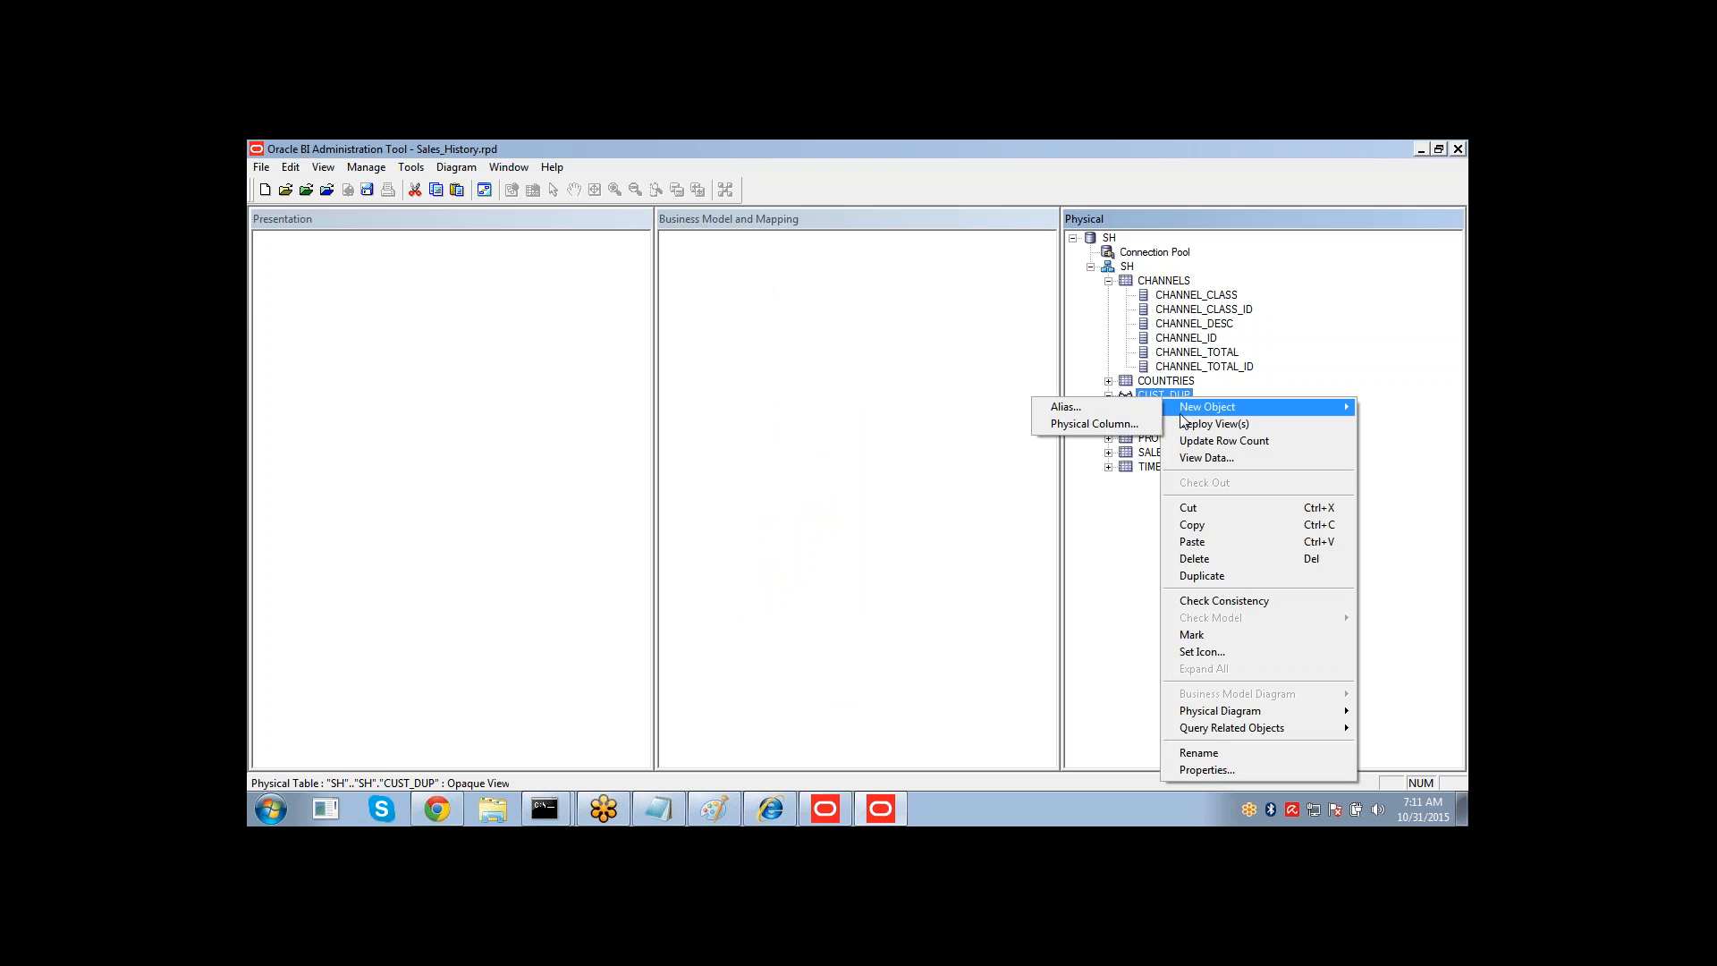
left_click(1096, 424)
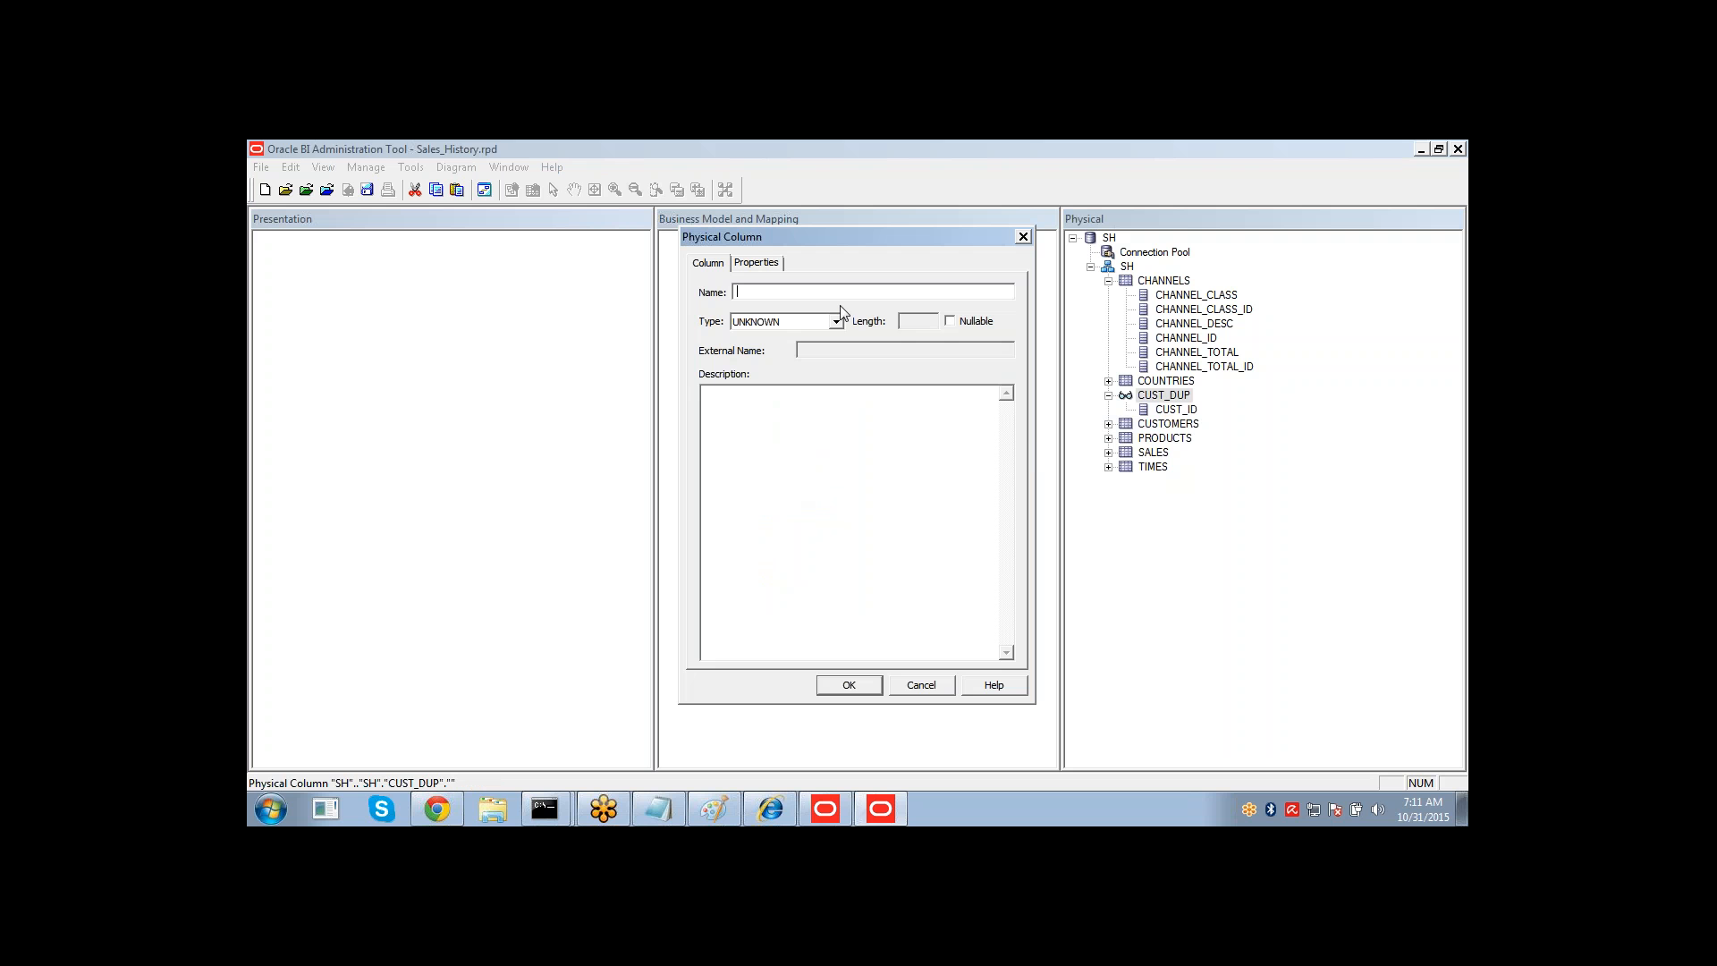
key("ctrl+v")
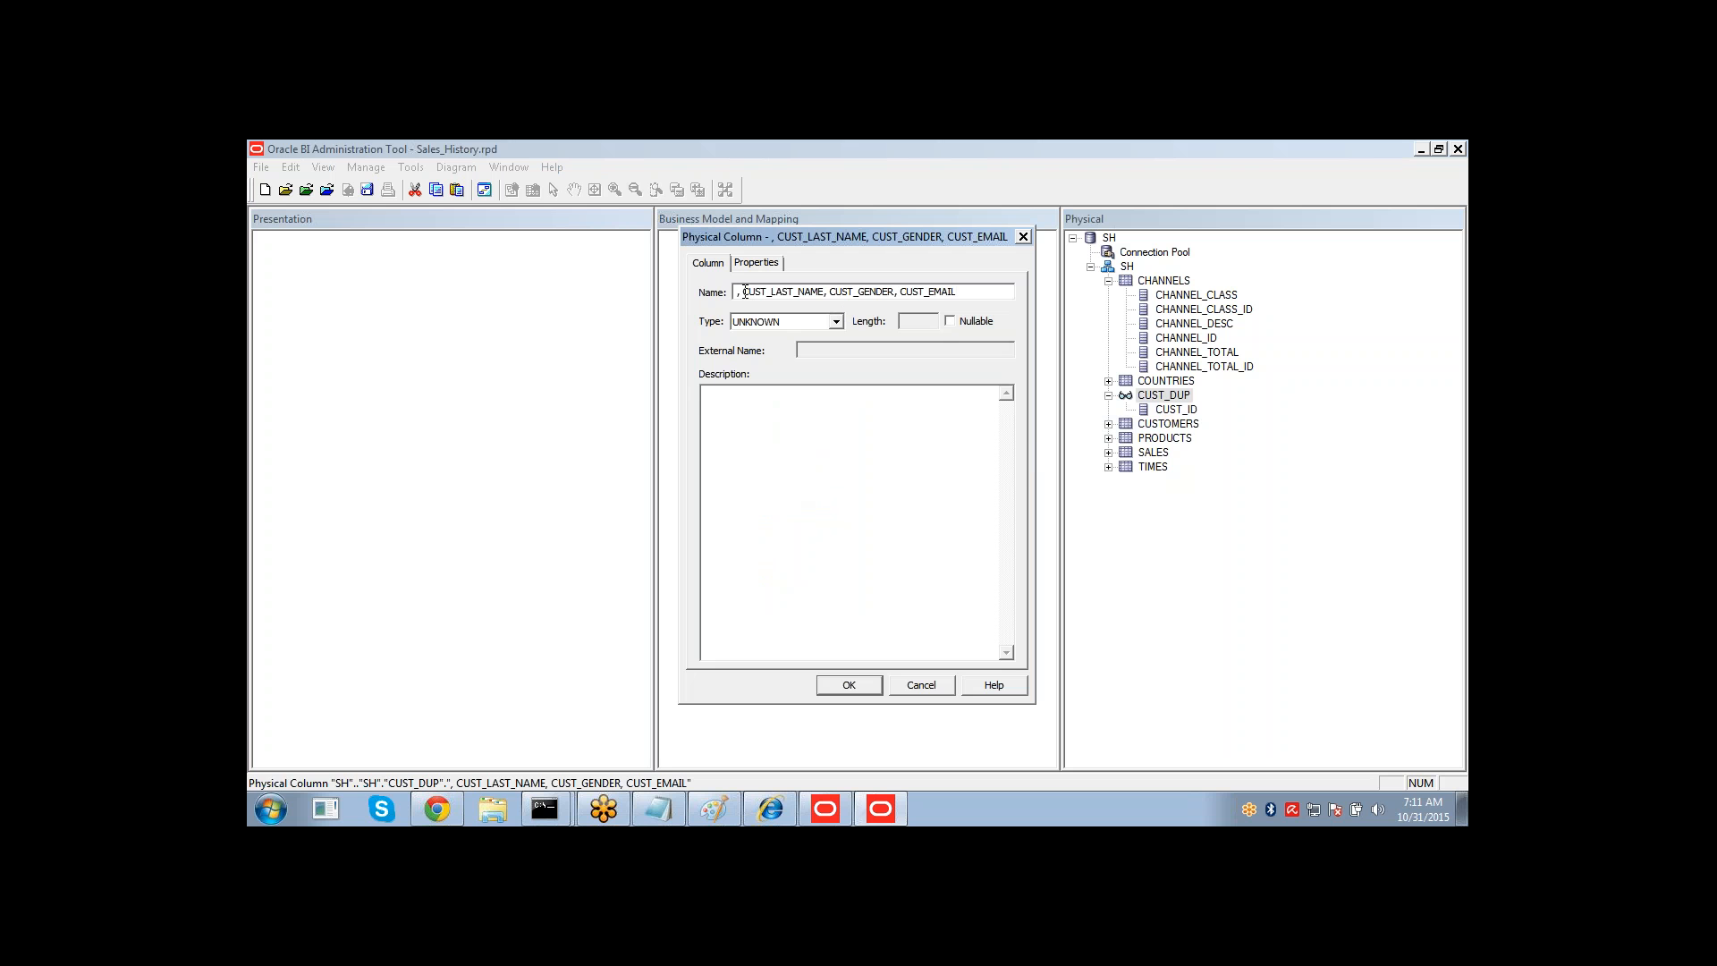
left_click_drag(743, 292, 703, 305)
key("Delete")
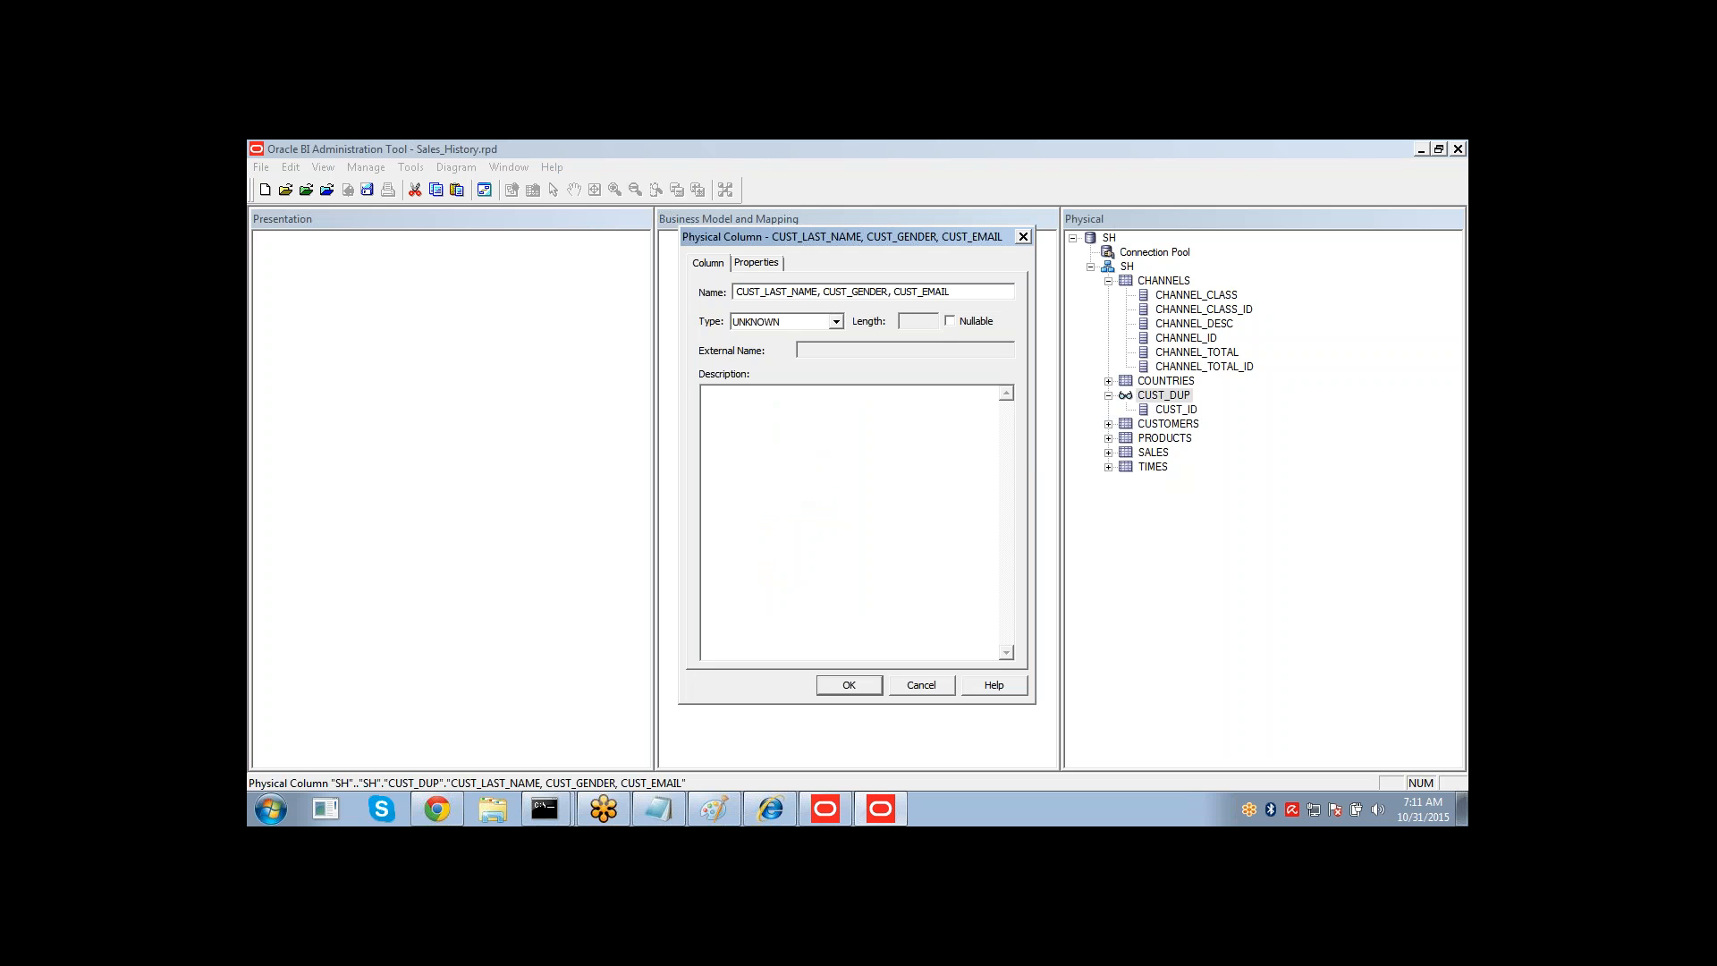
key("shift+Left")
key("shift+Left")
key("shift+Left")
key("shift+Left")
key("shift+Left")
key("shift+Left")
key("shift+Left")
key("shift+Left")
key("shift+Left")
key("shift+Left")
key("shift+Left")
key("shift+Left")
key("shift+Left")
key("shift+Left")
key("shift+Left")
key("shift+Left")
key("shift+Left")
key("shift+Left")
key("shift+Left")
key("shift+Left")
key("shift+Left")
key("ctrl+c")
key("Delete")
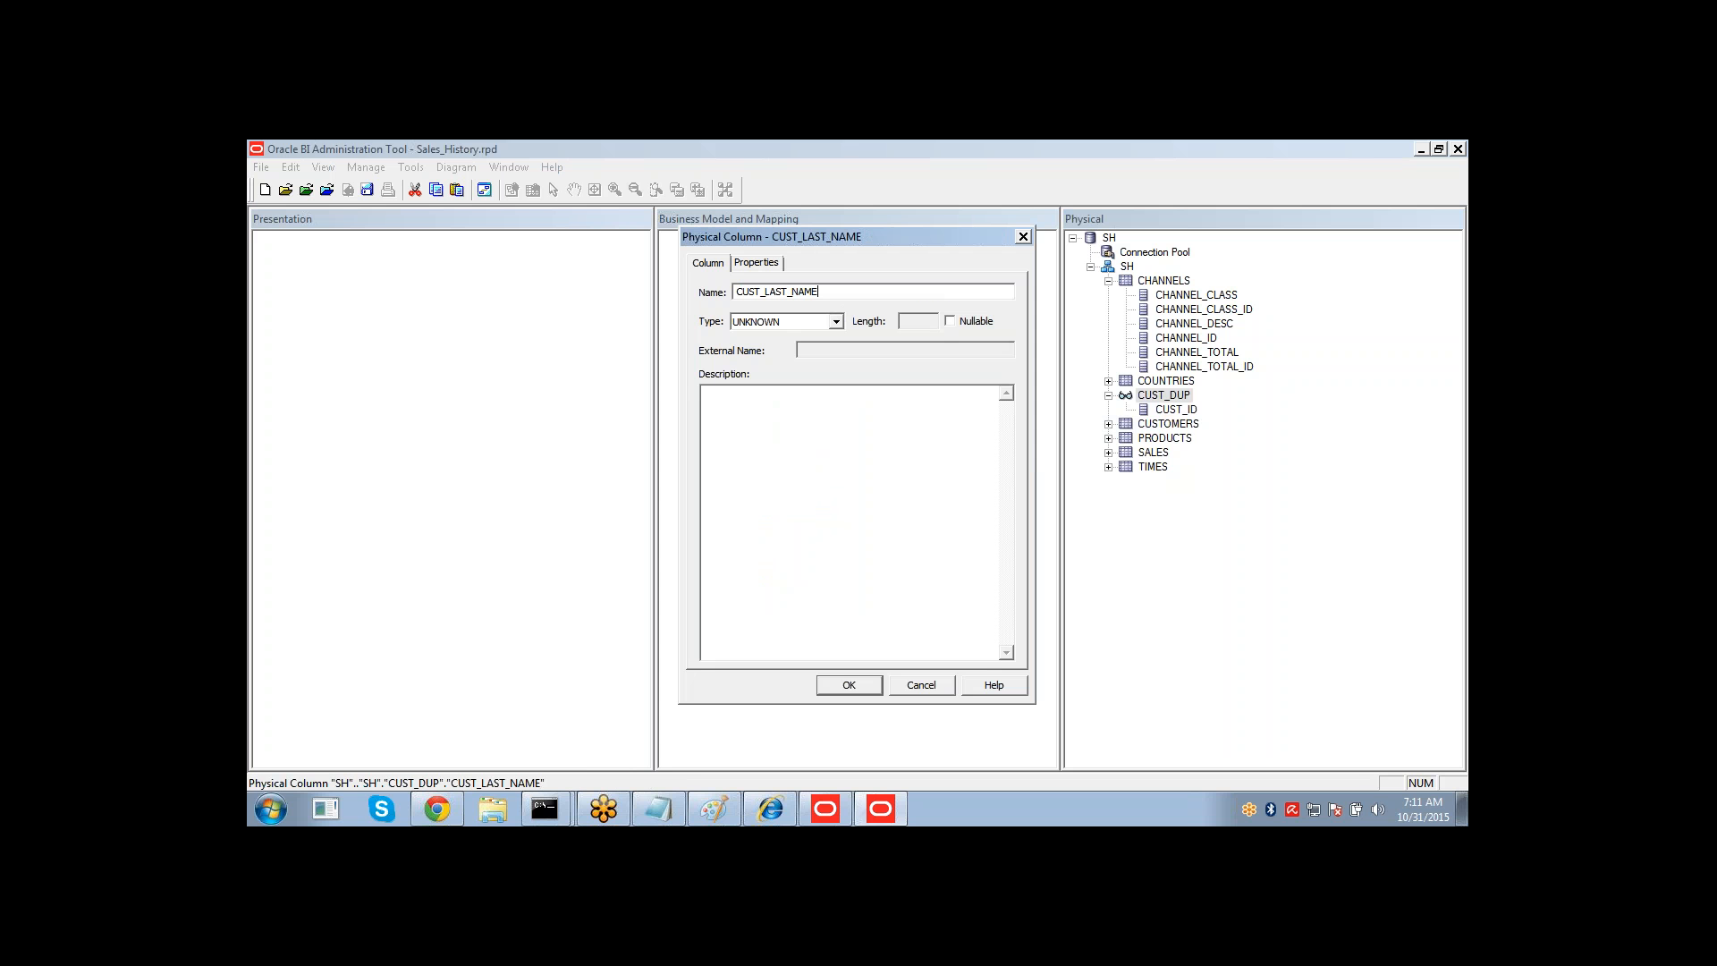
Set the CUST_LAST_NAME column's type to VARCHAR and confirm the column.
left_click(835, 322)
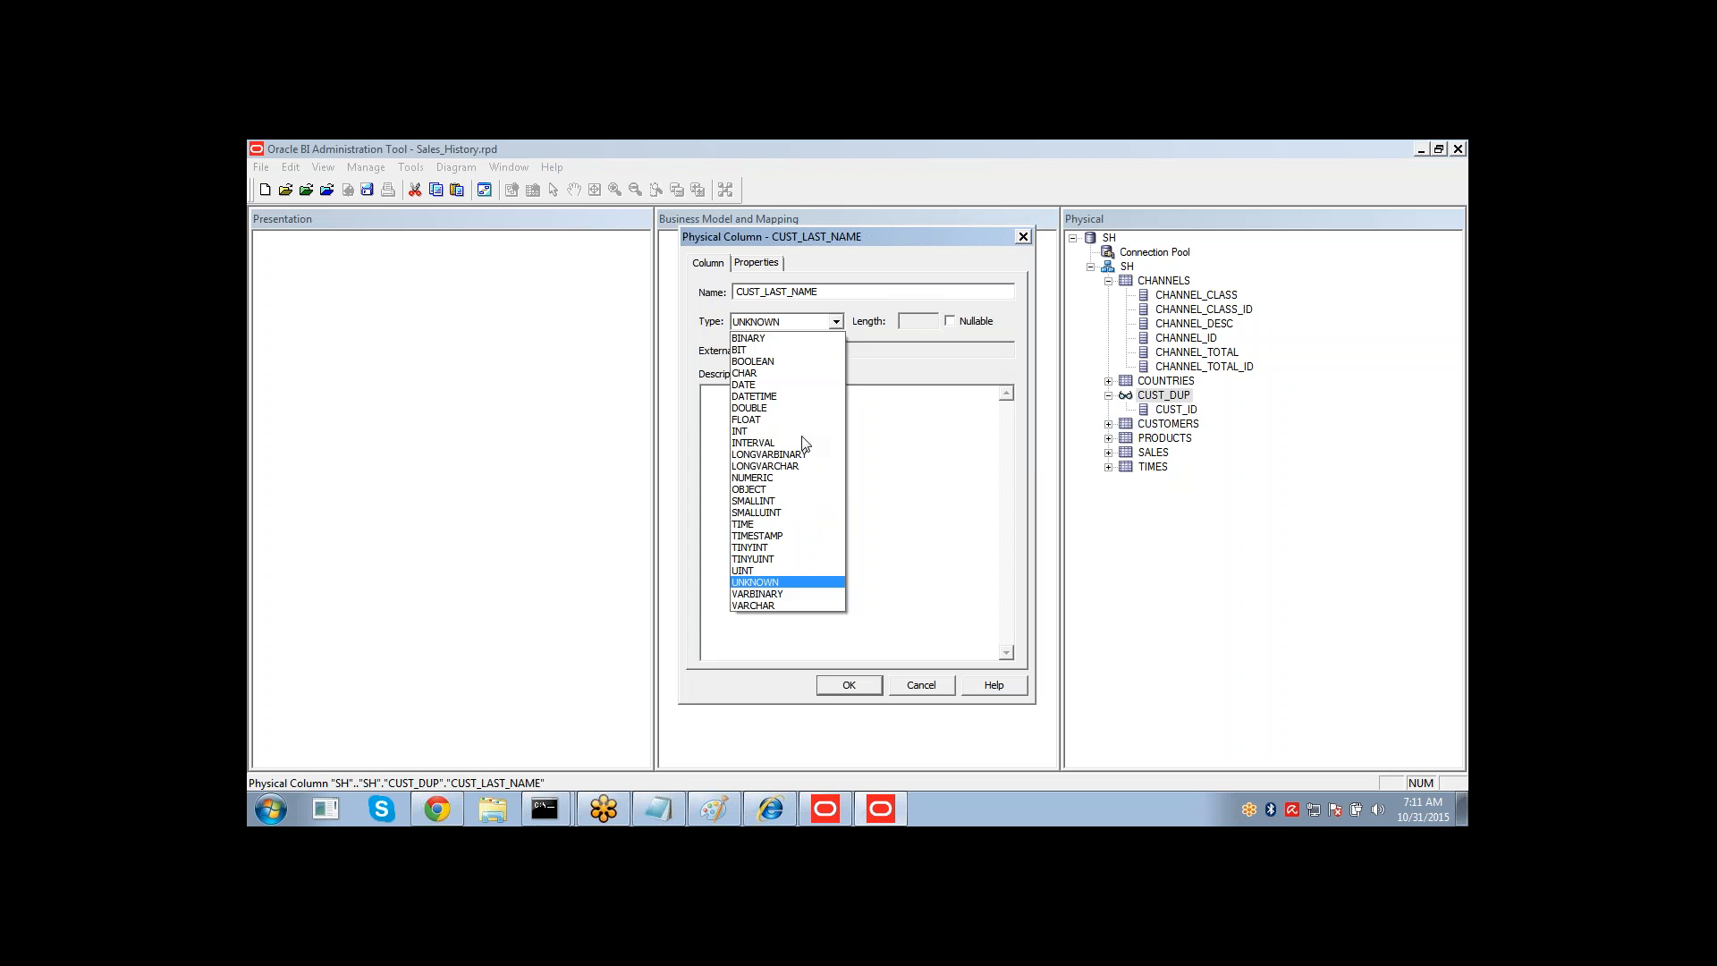
left_click(780, 606)
left_click(866, 687)
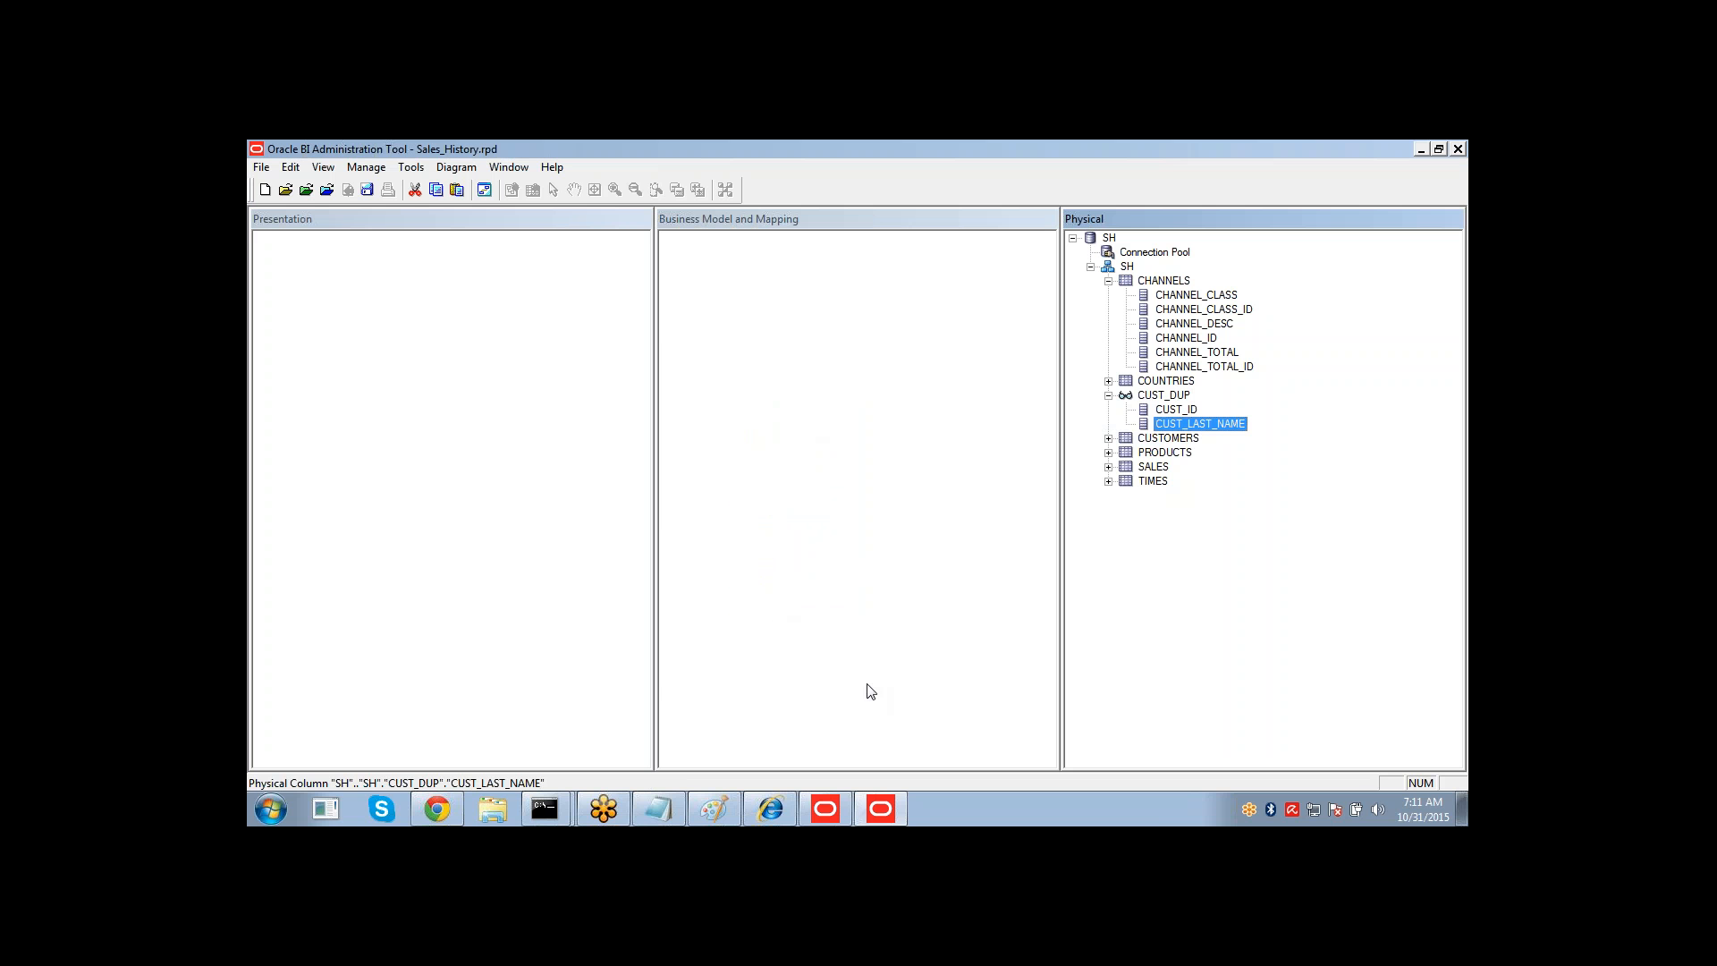
right_click(1159, 400)
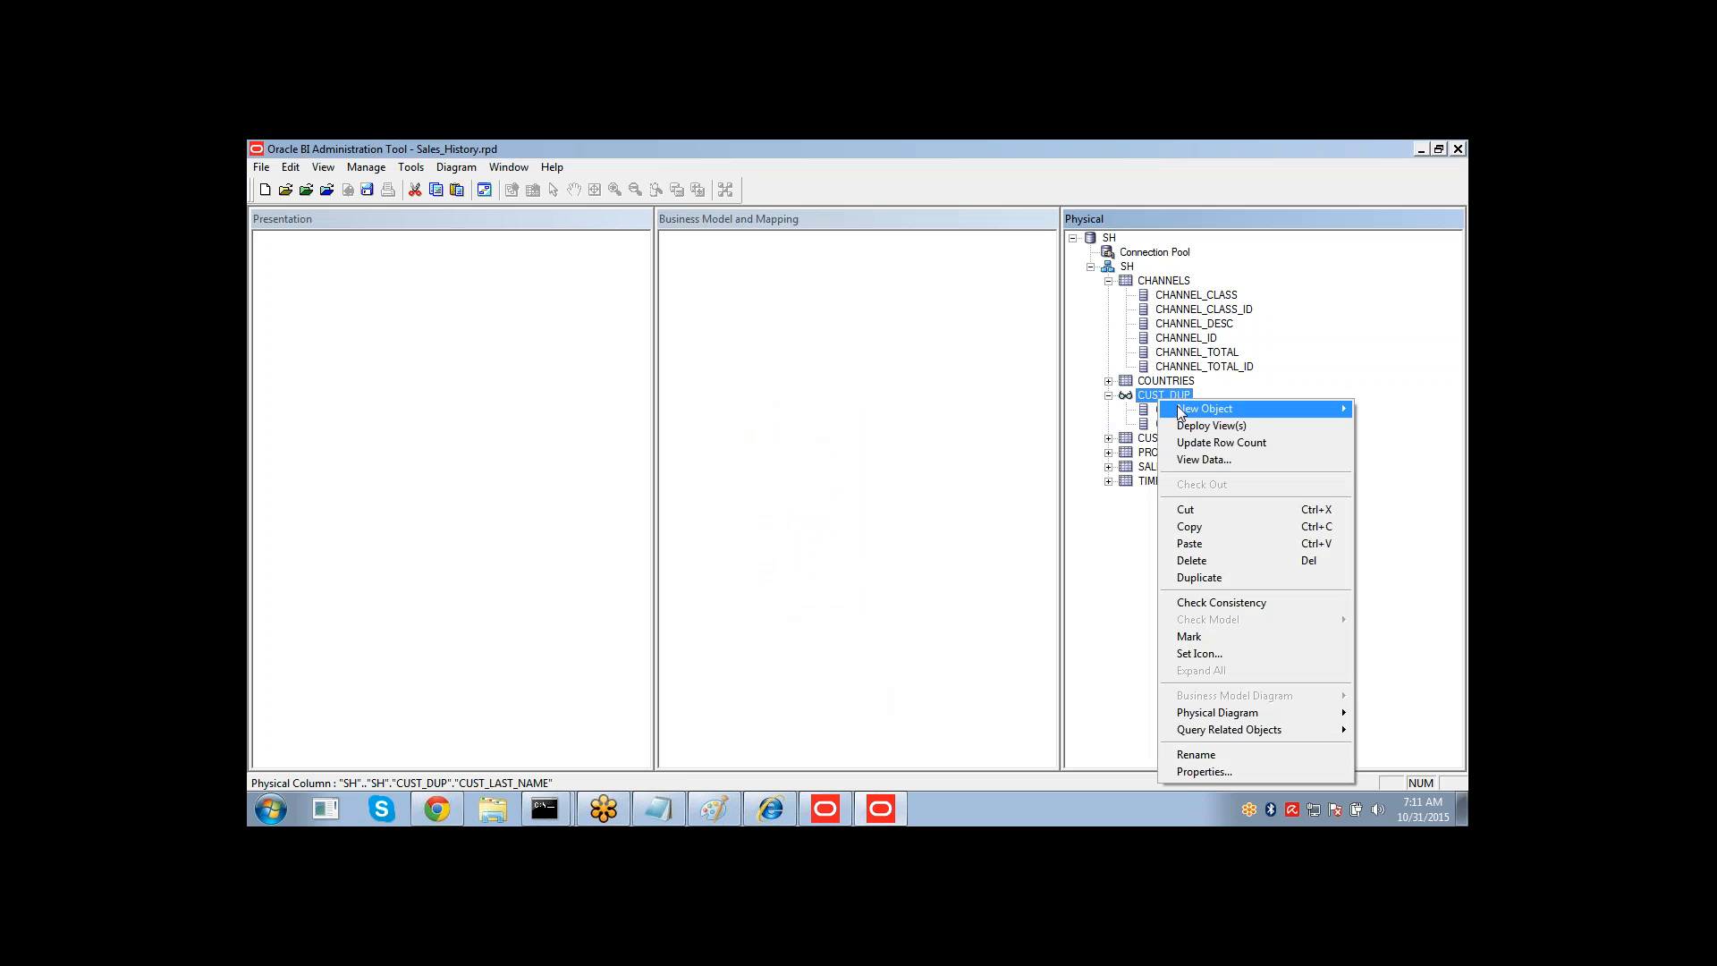
mouse_move(1176, 407)
left_click(1063, 408)
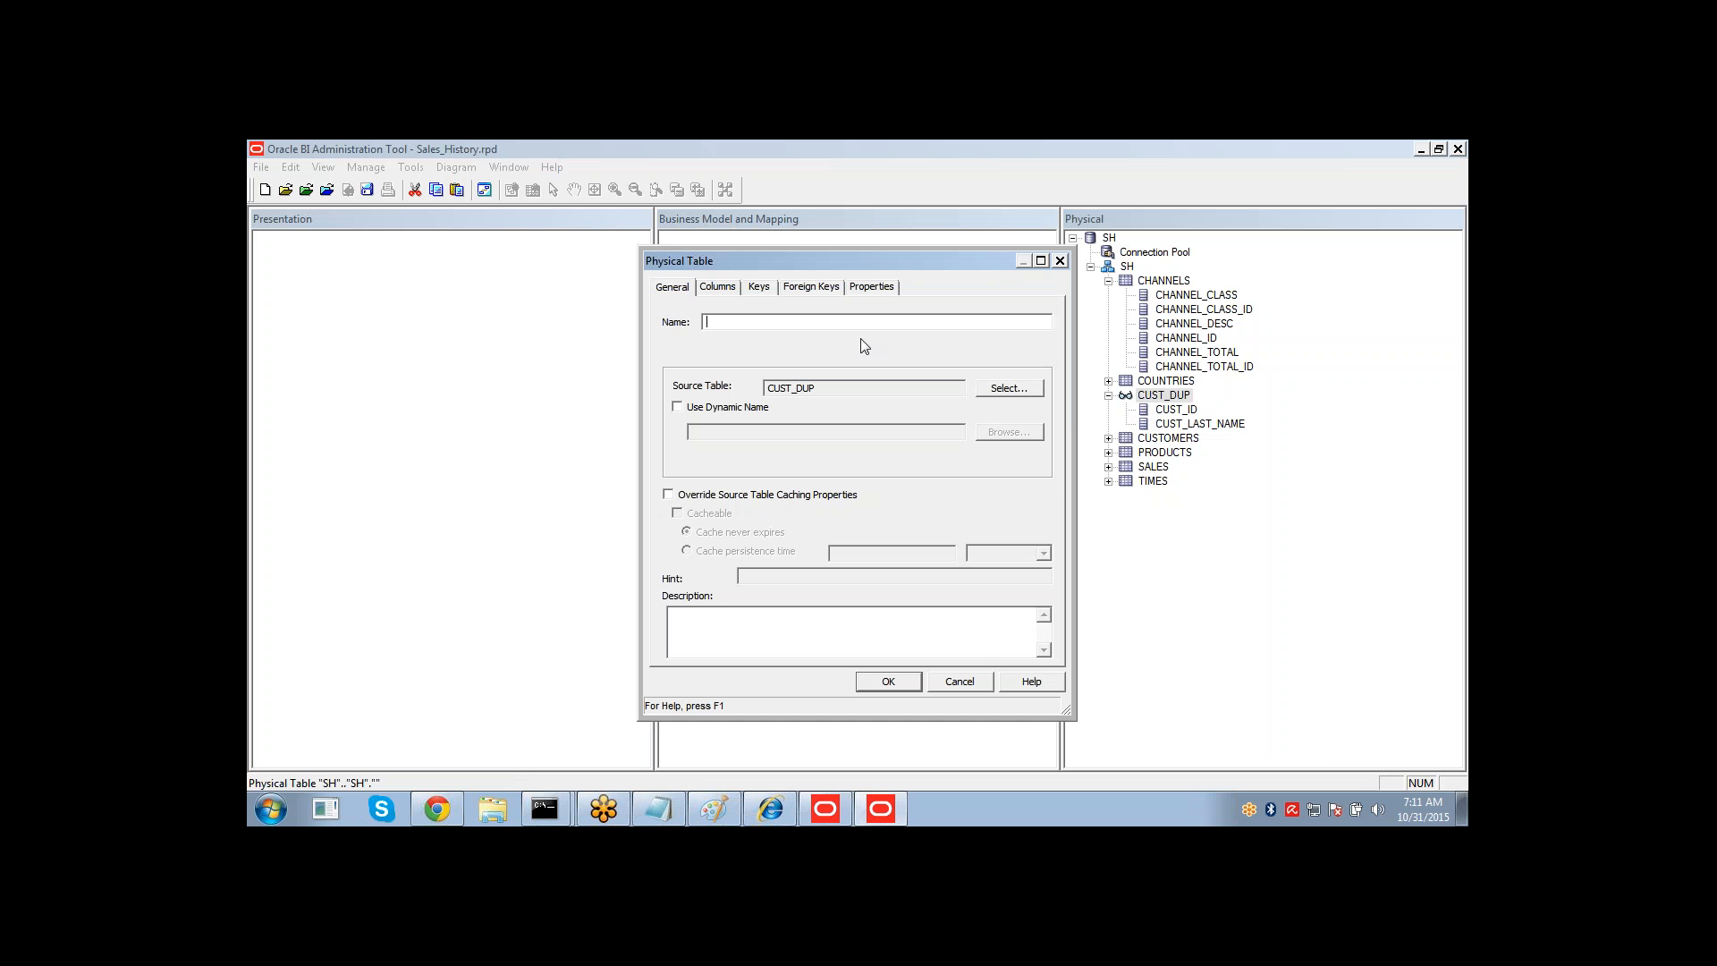
left_click(960, 682)
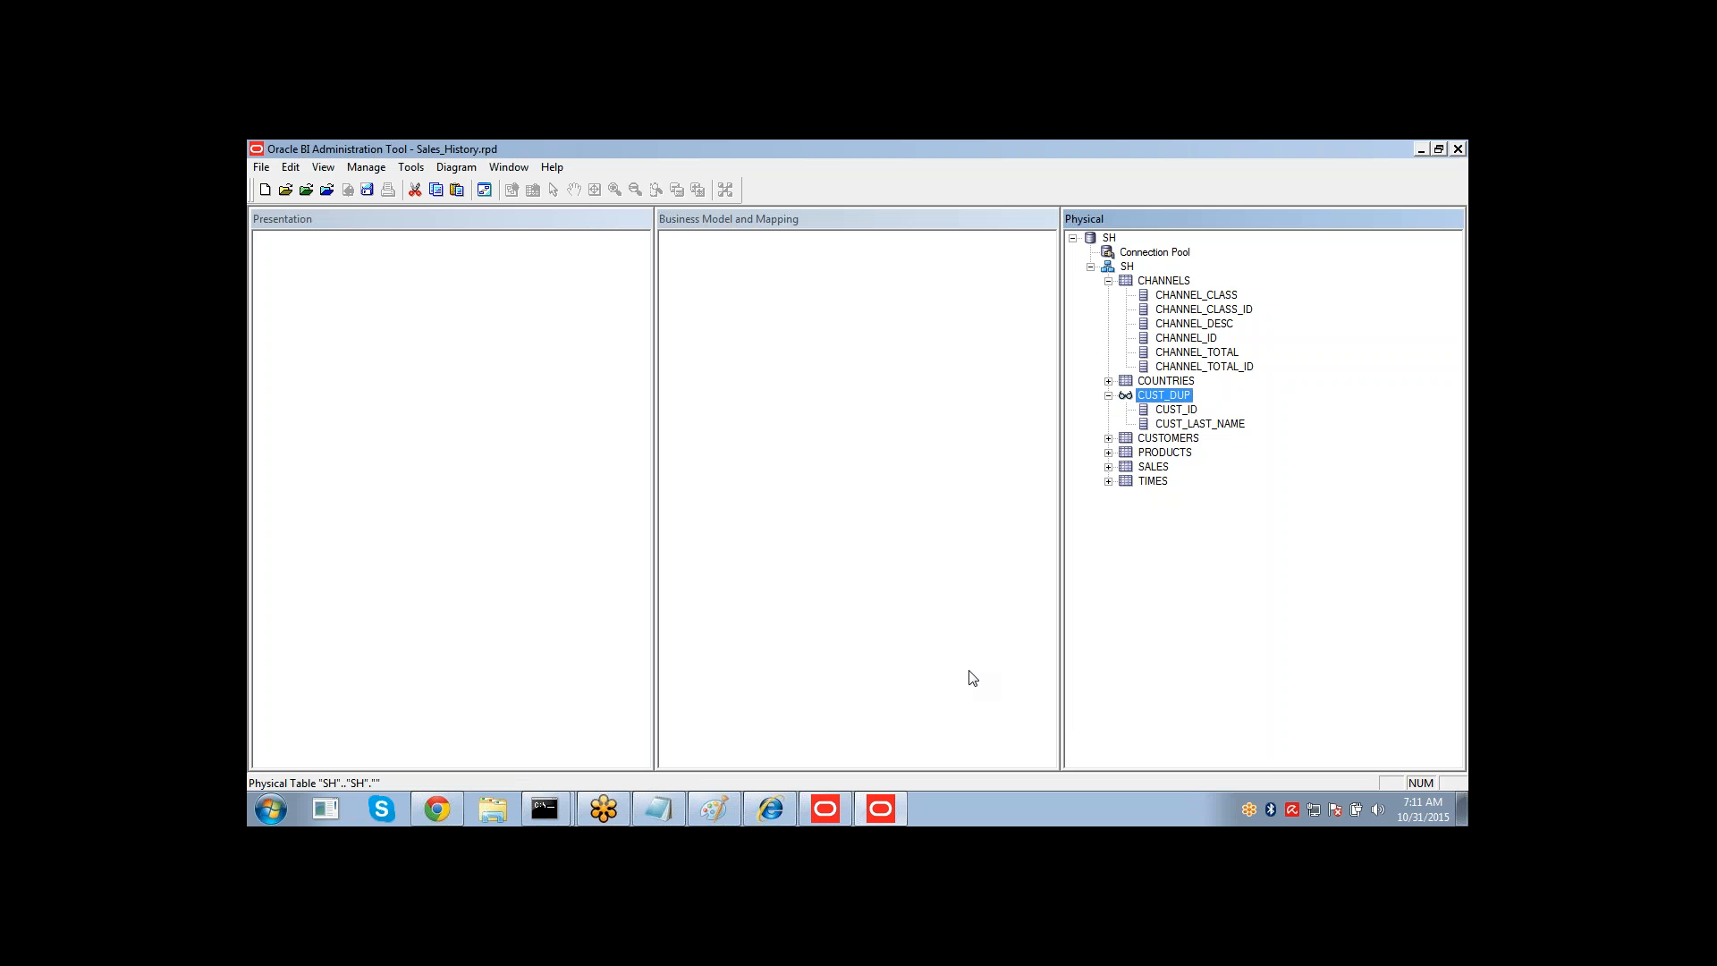
Add a new physical column to CUST_DUP named CUST_GENDER, pasting the column list and trimming it.
right_click(1147, 400)
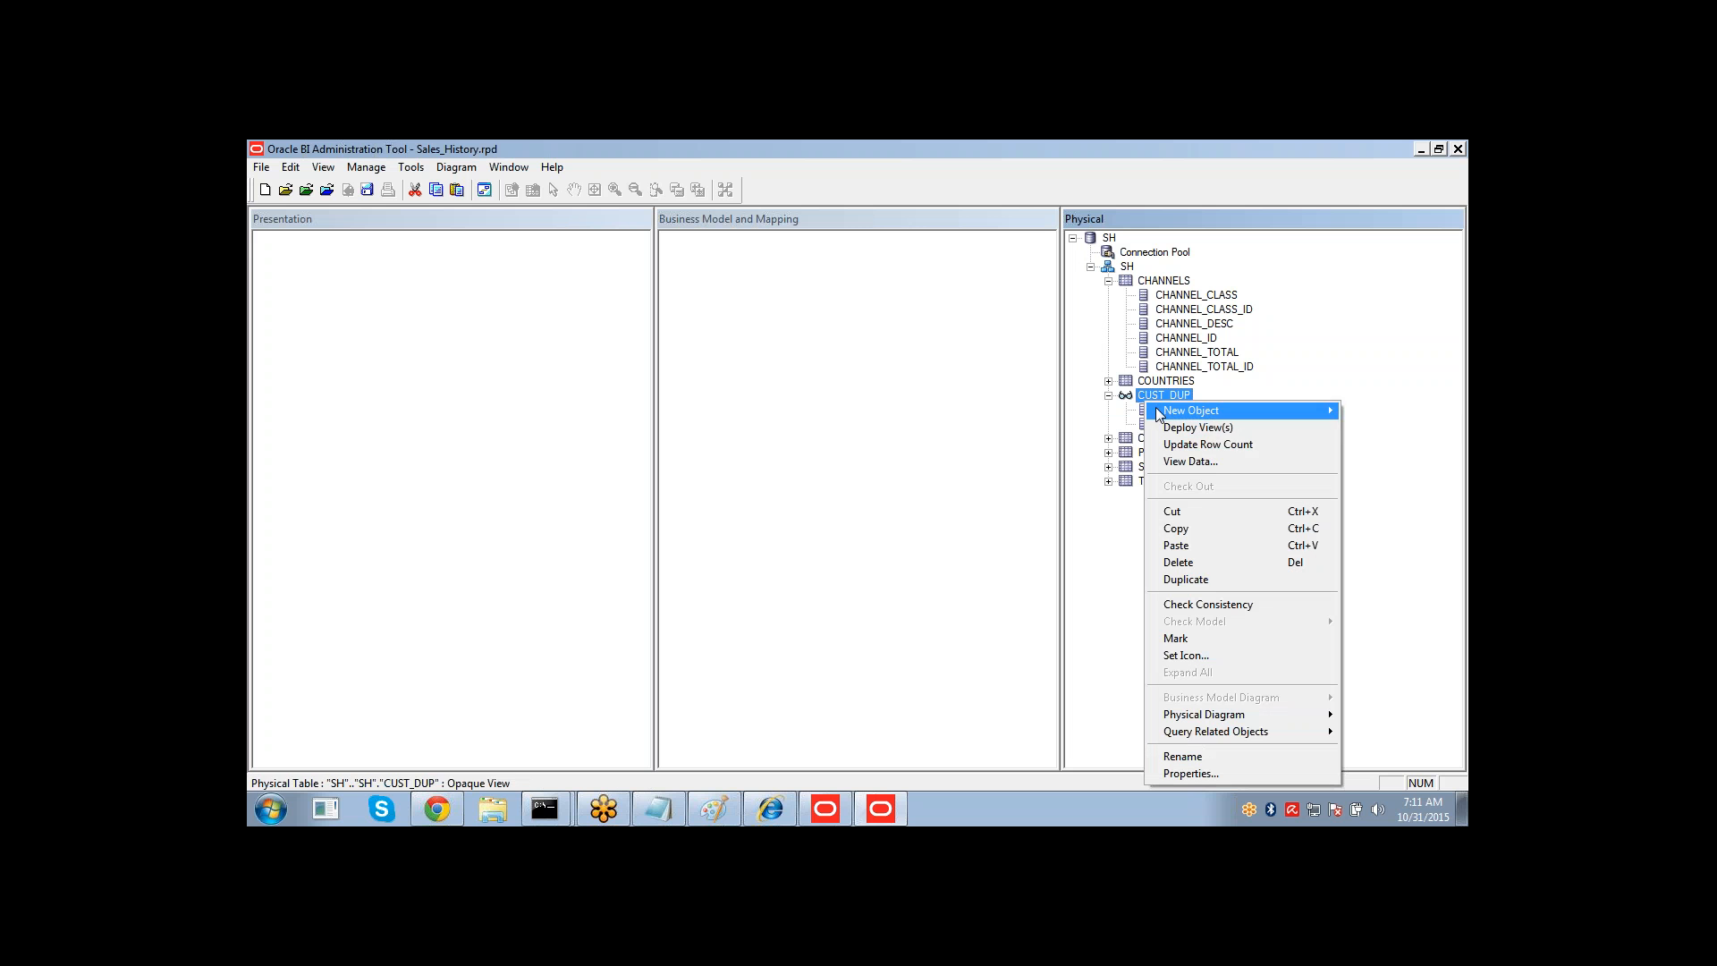
mouse_move(1154, 416)
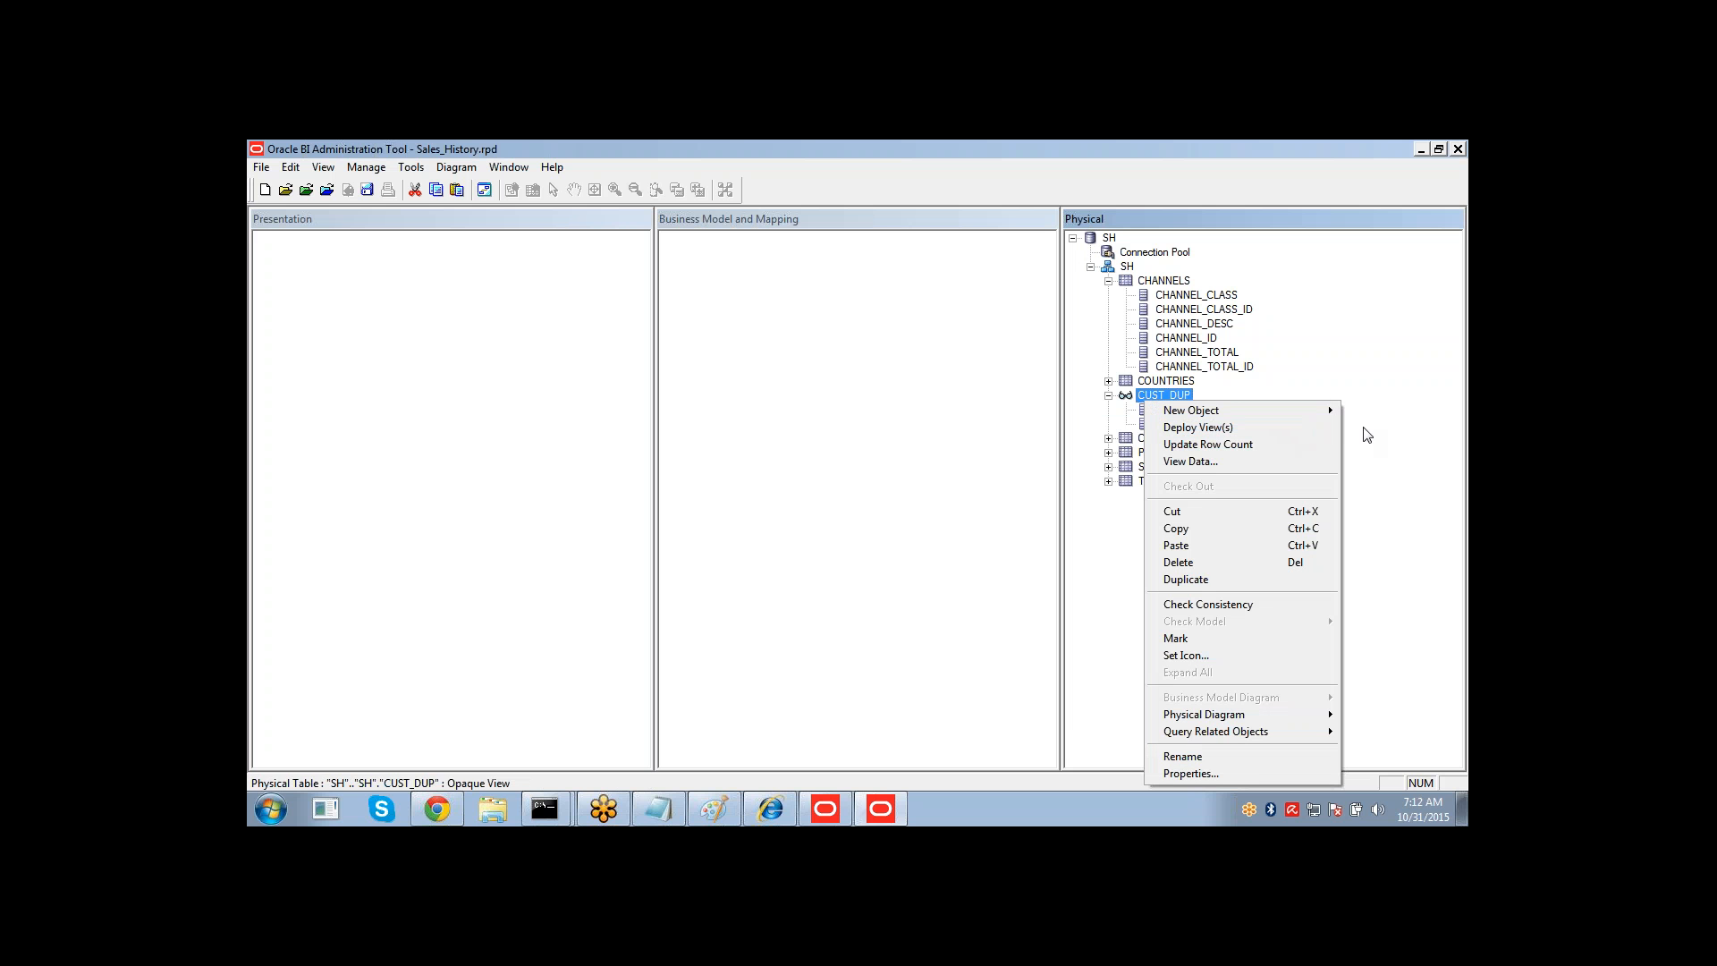
left_click(1399, 427)
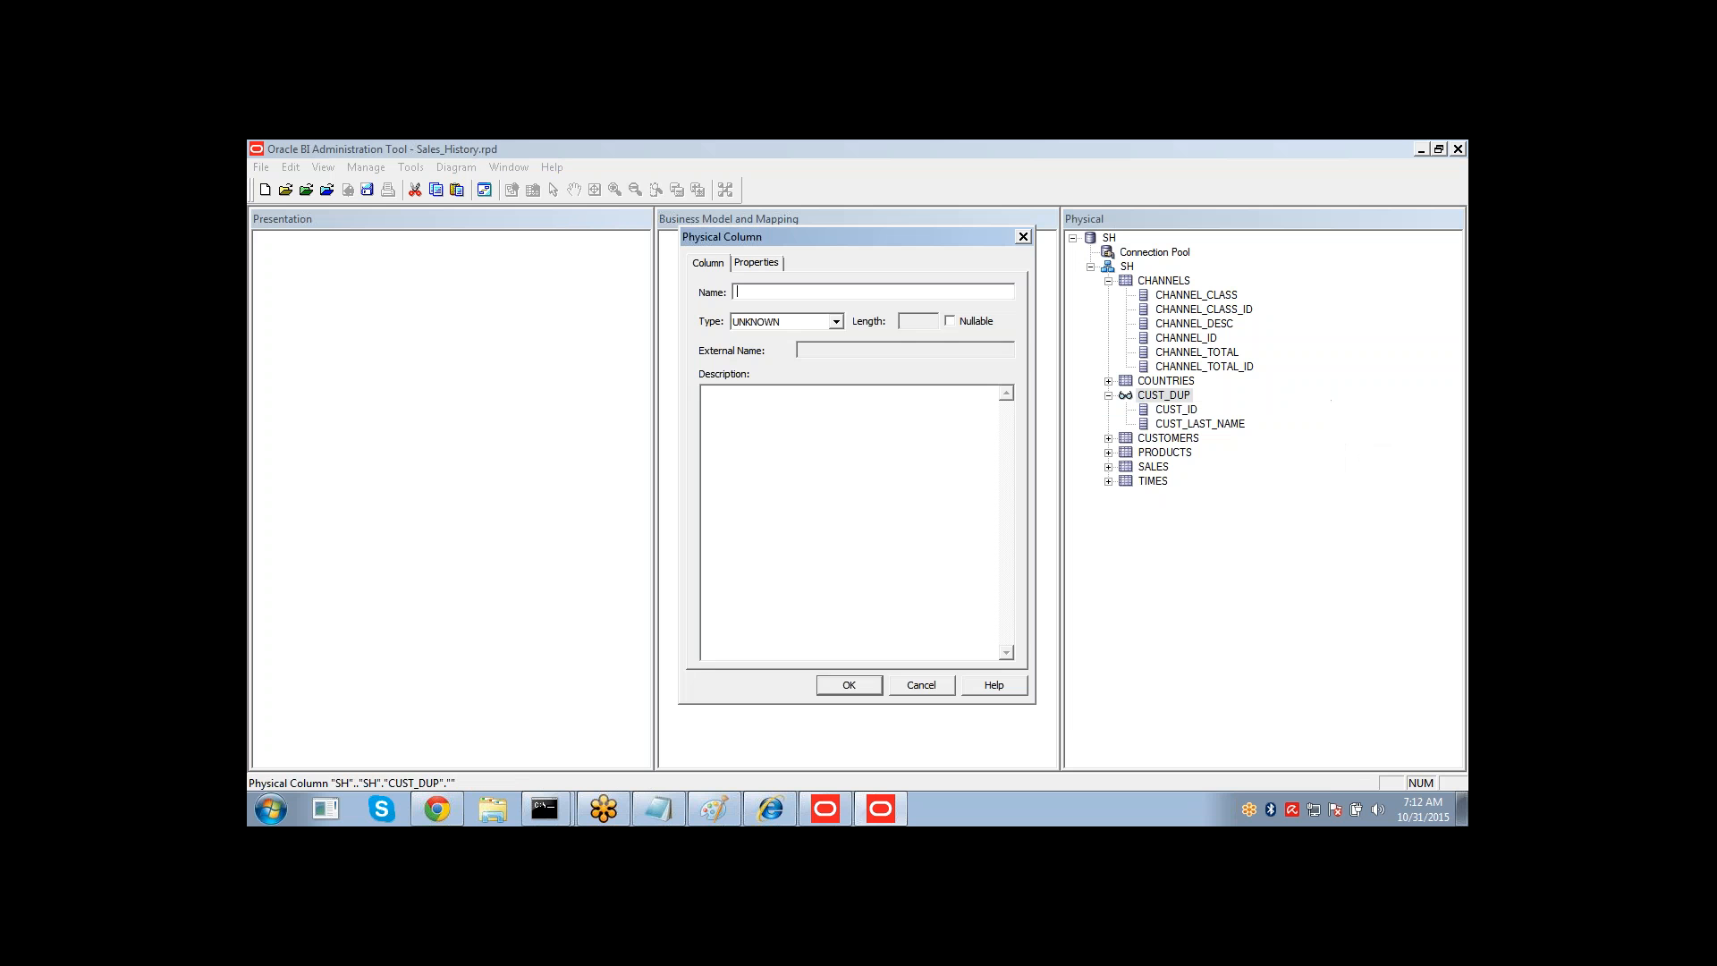
key("ctrl+v")
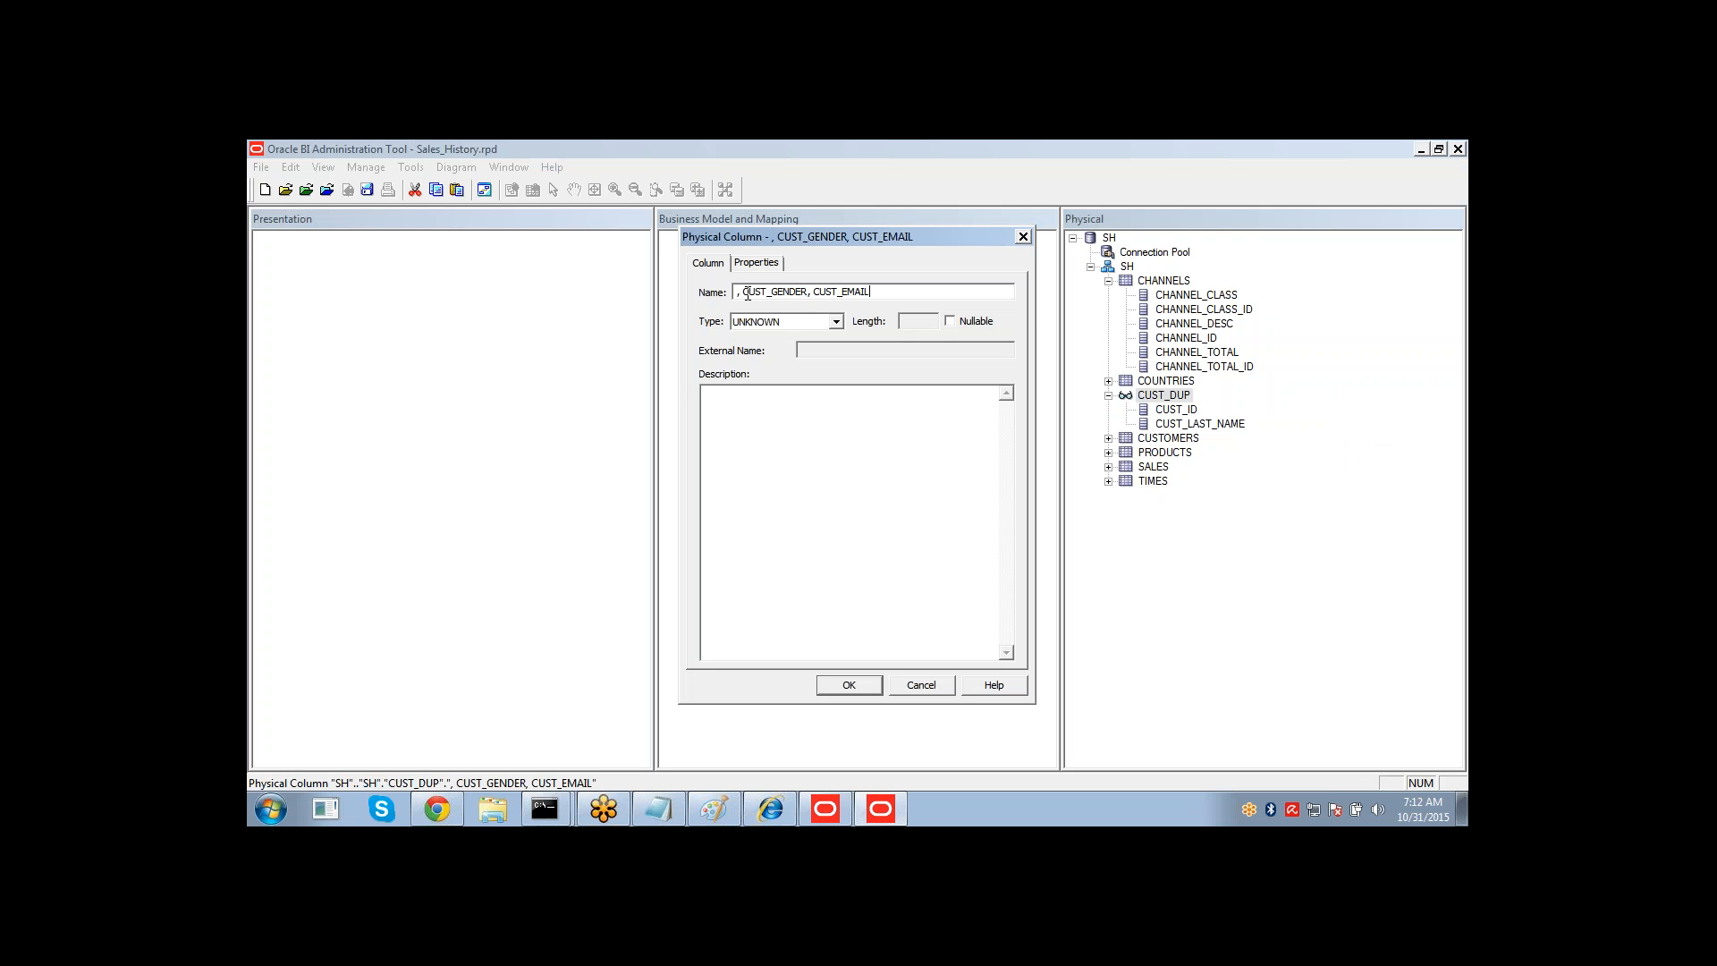
left_click(746, 294)
key("BackSpace")
key("BackSpace")
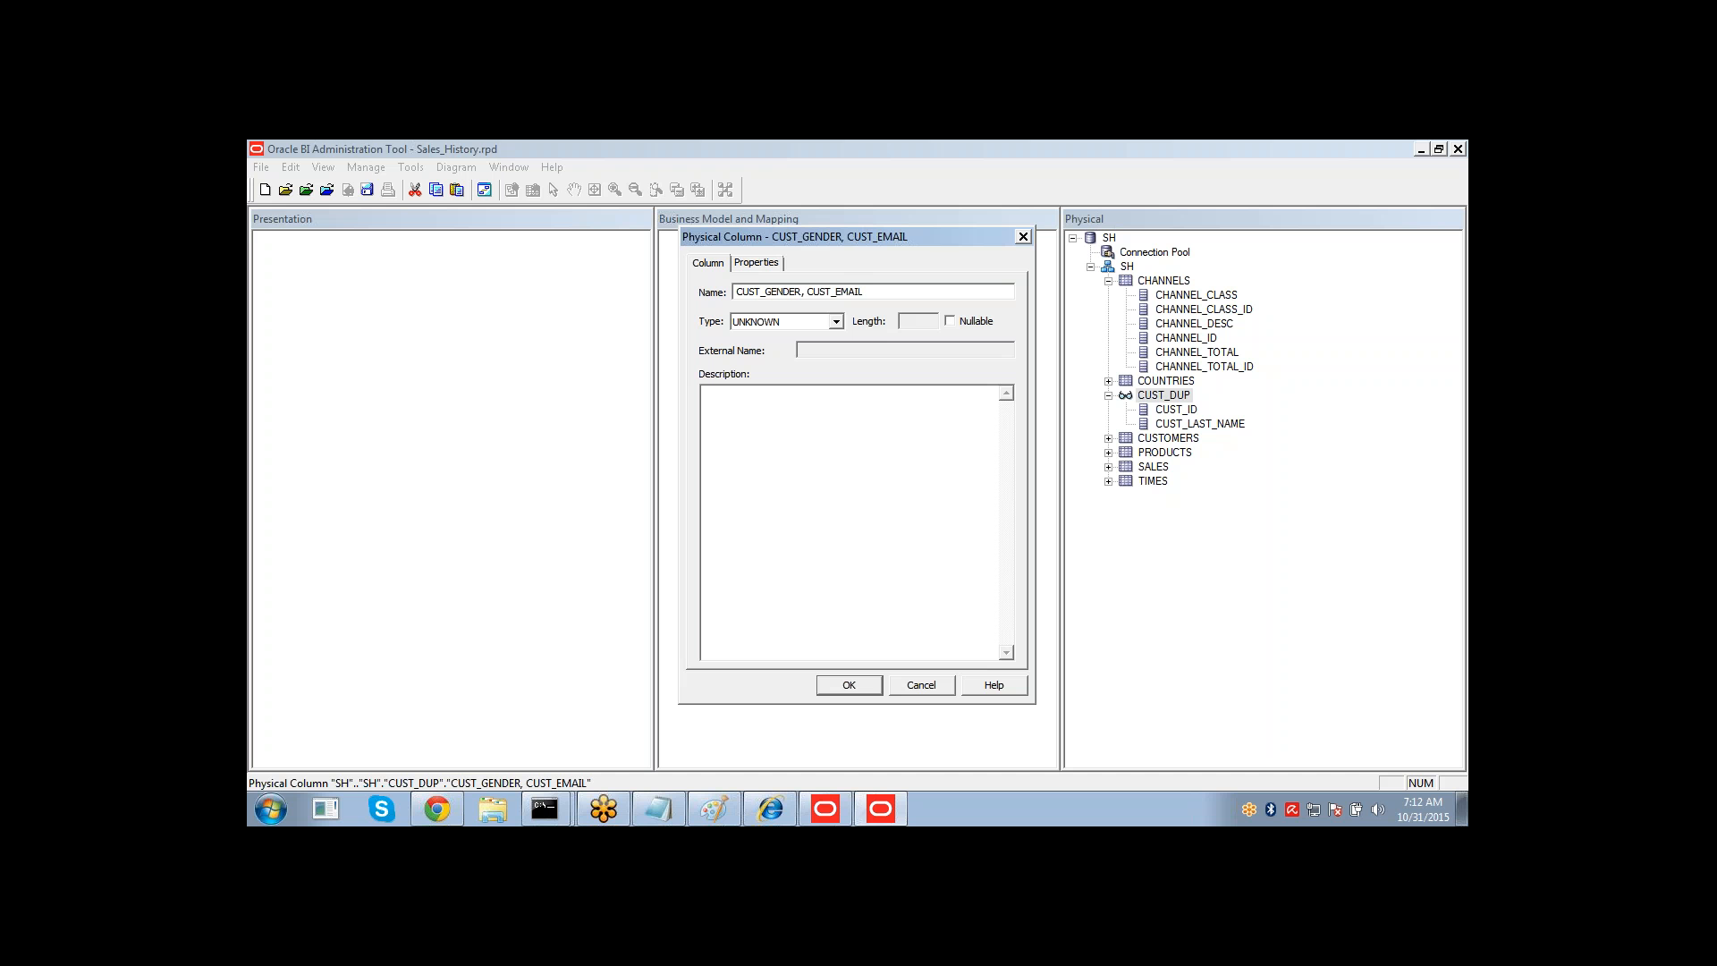
left_click_drag(861, 291, 804, 292)
key("ctrl+c")
key("BackSpace")
left_click(849, 685)
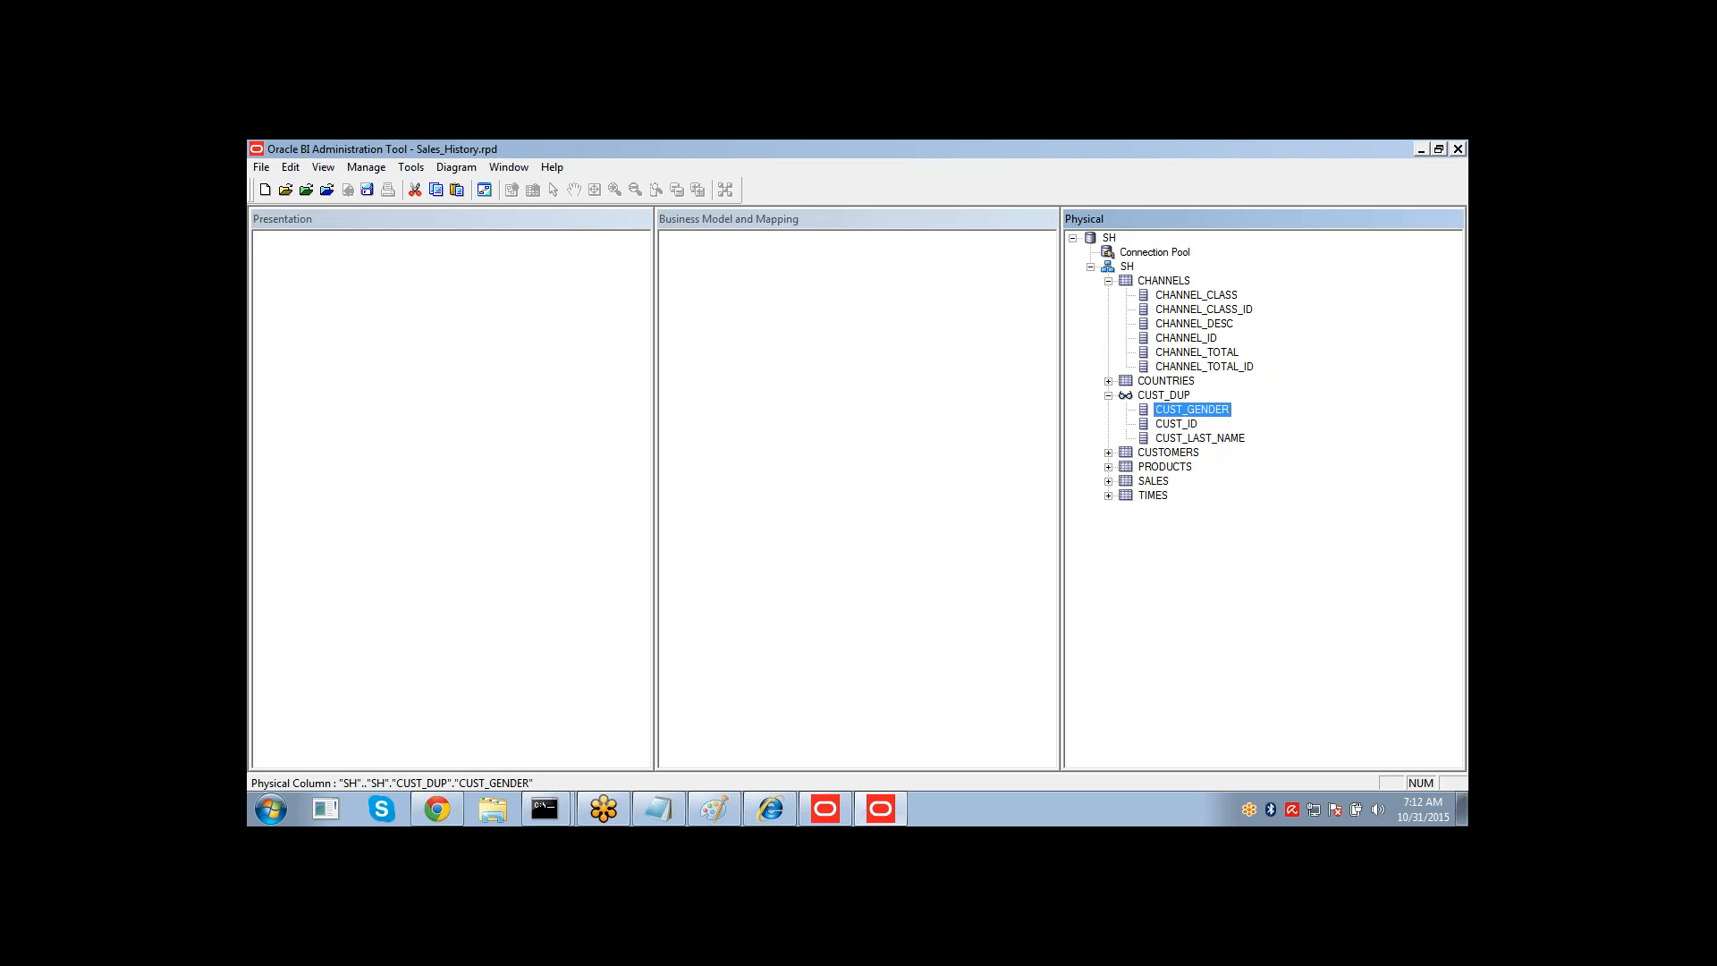
Add another physical column to CUST_DUP named CUST_EMAIL, pasting the column list and trimming it.
right_click(1154, 395)
mouse_move(1177, 404)
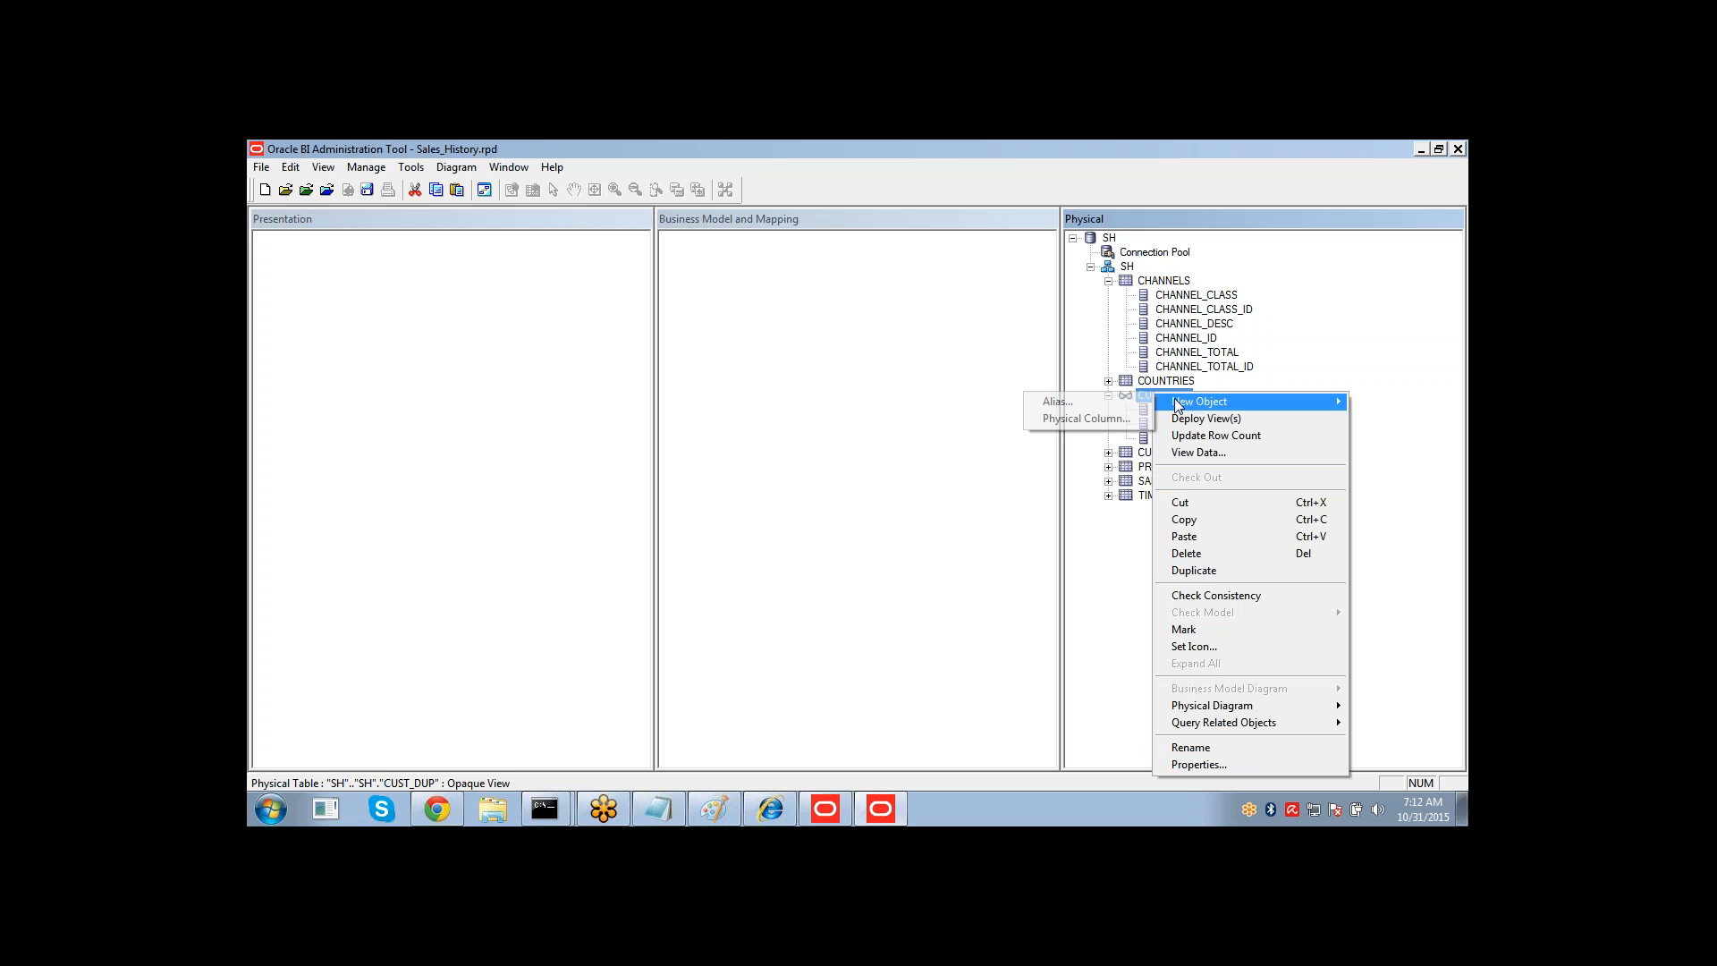
left_click(1076, 418)
key("ctrl+v")
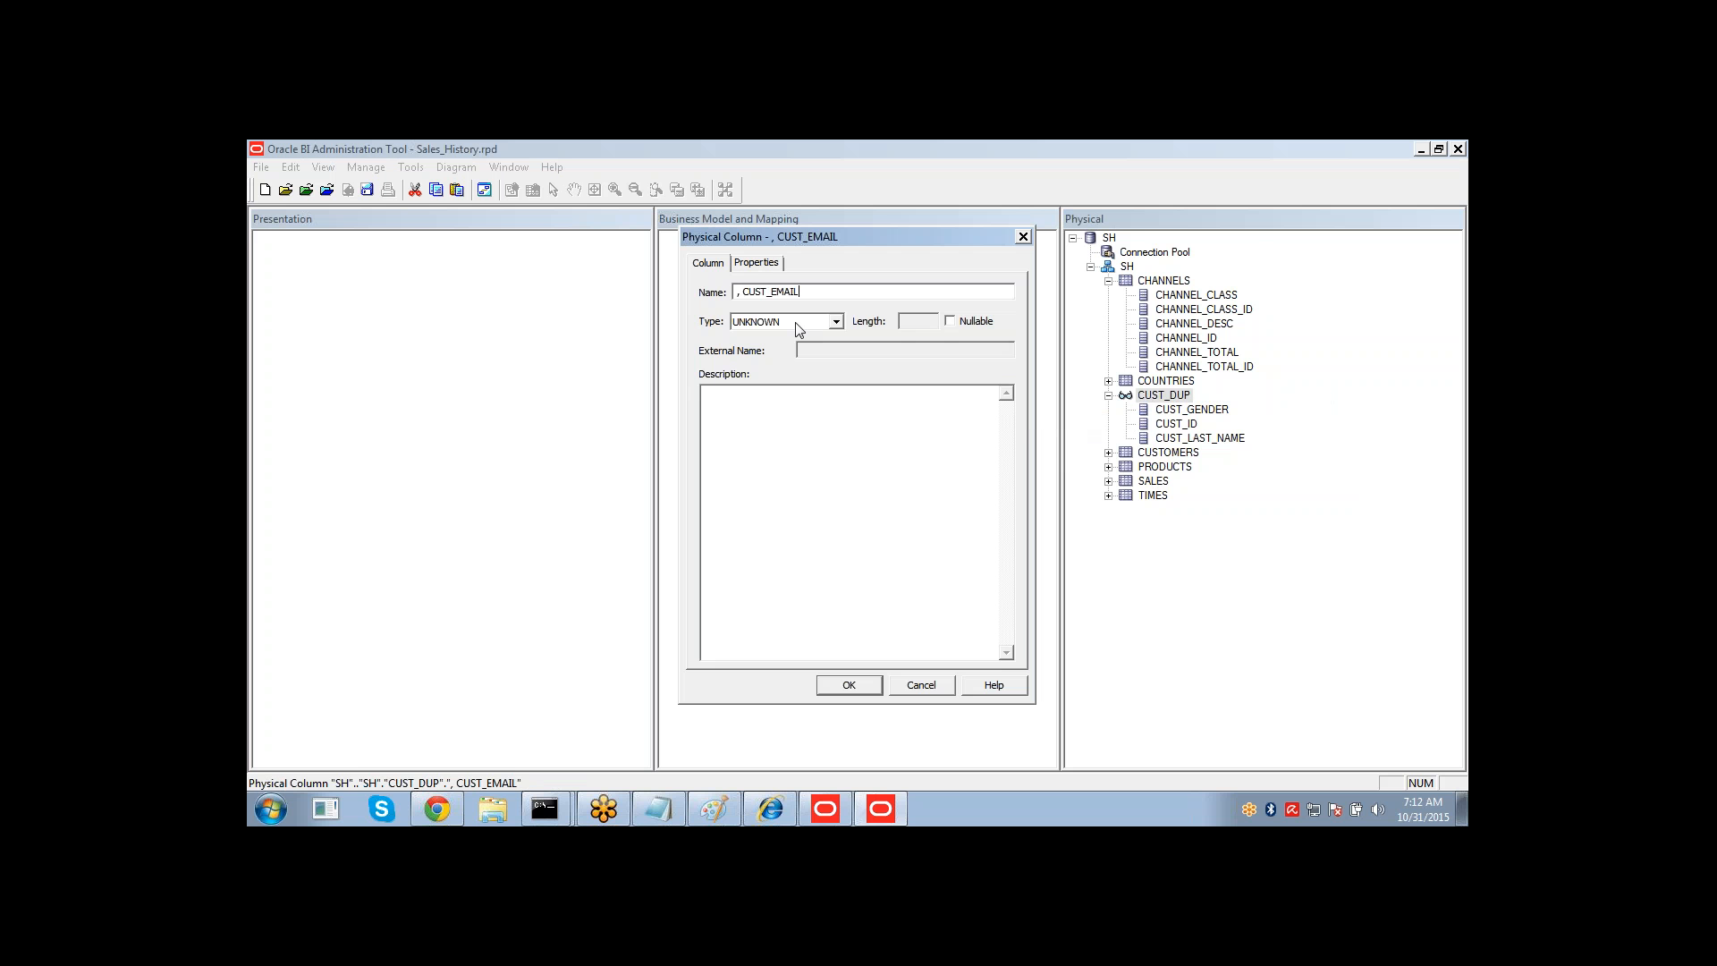
left_click_drag(742, 292, 721, 292)
key("BackSpace")
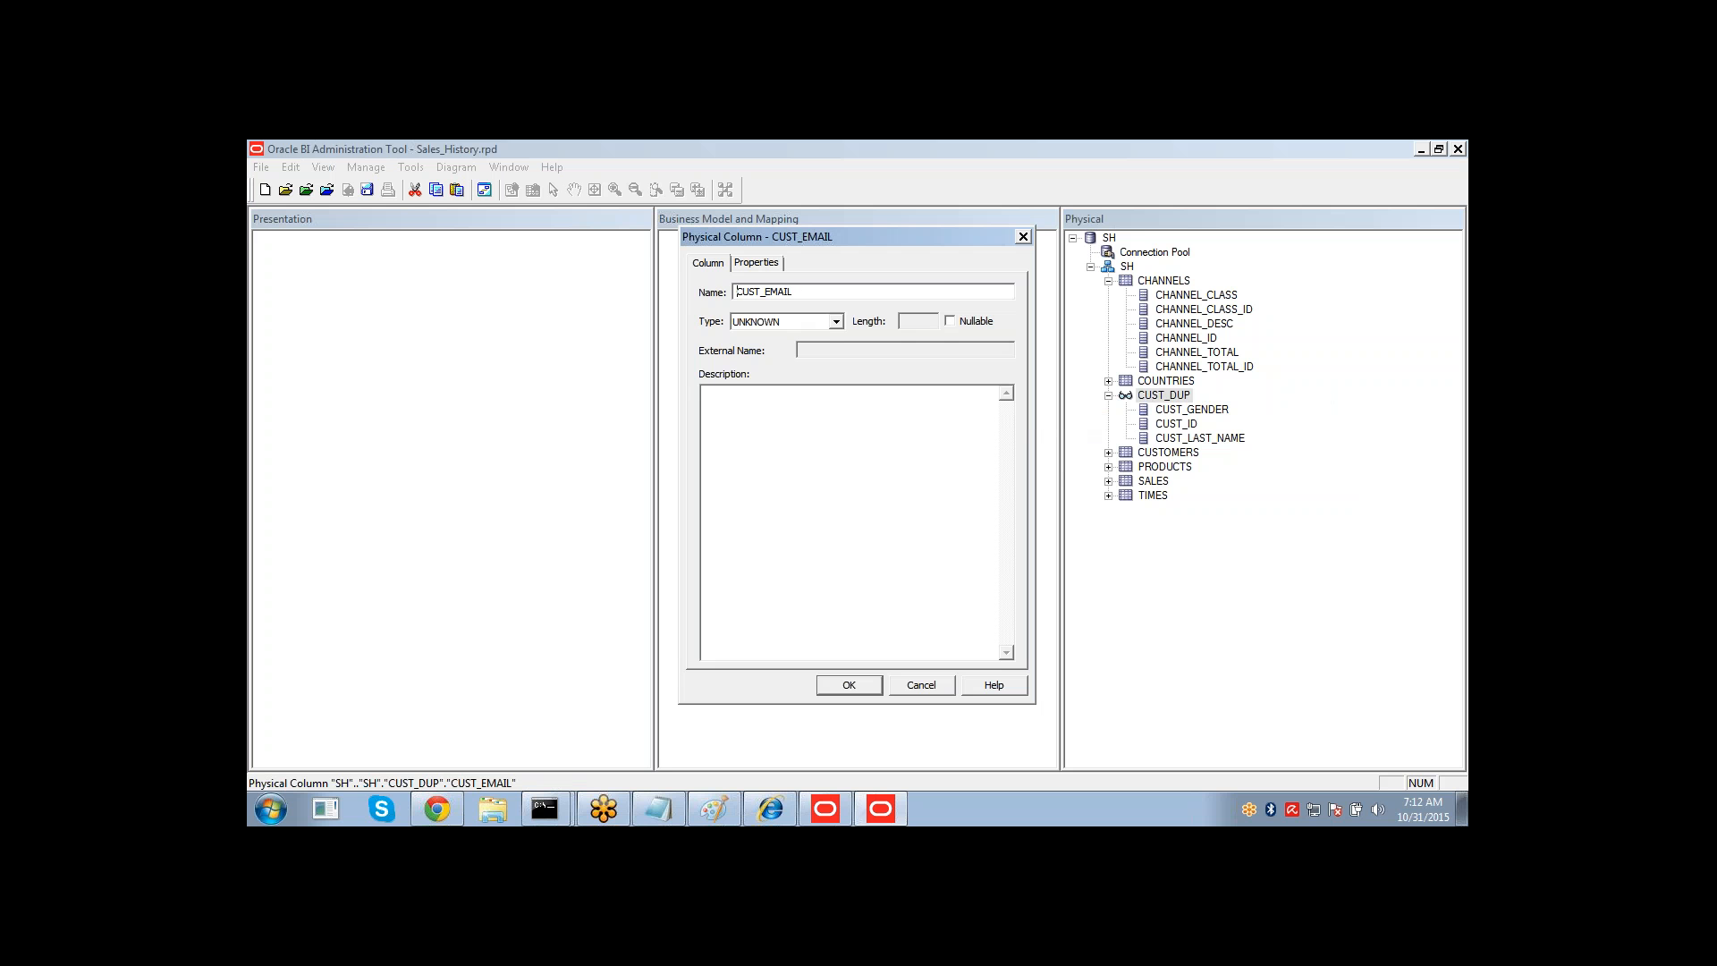
Set the CUST_EMAIL column's type to VARCHAR and confirm the column.
left_click(737, 322)
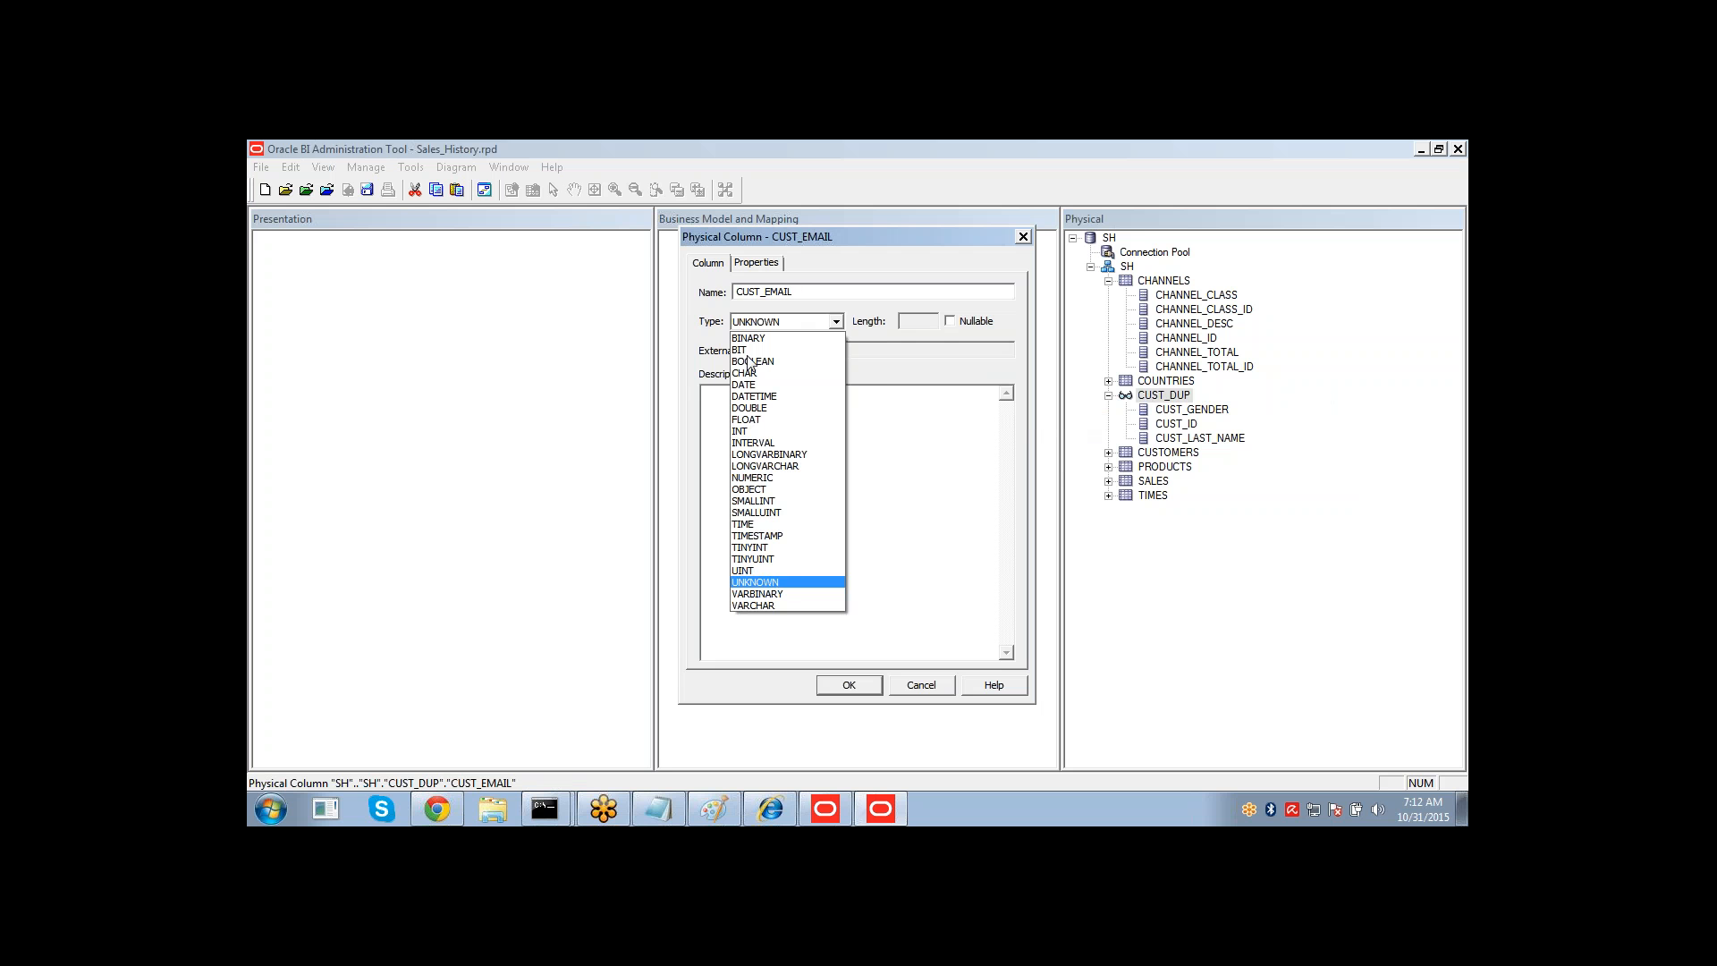
left_click(775, 594)
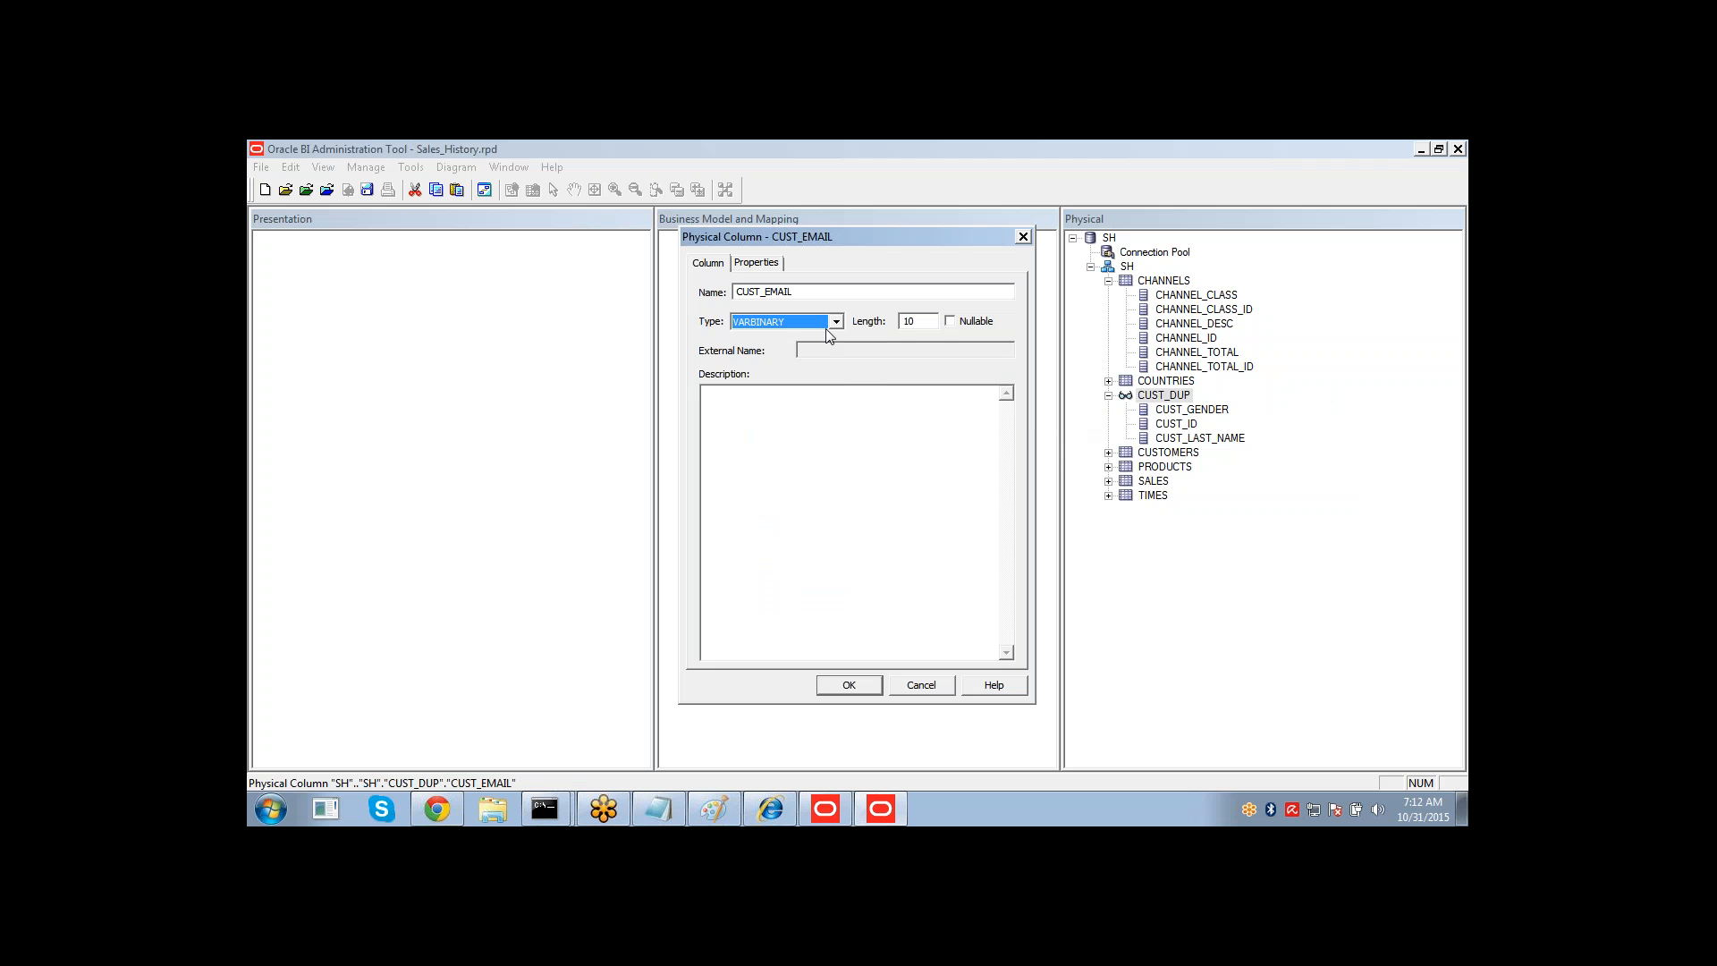
key("Down")
left_click(854, 686)
Open the CUST_GENDER column and set its type to VARCHAR.
left_click(1179, 426)
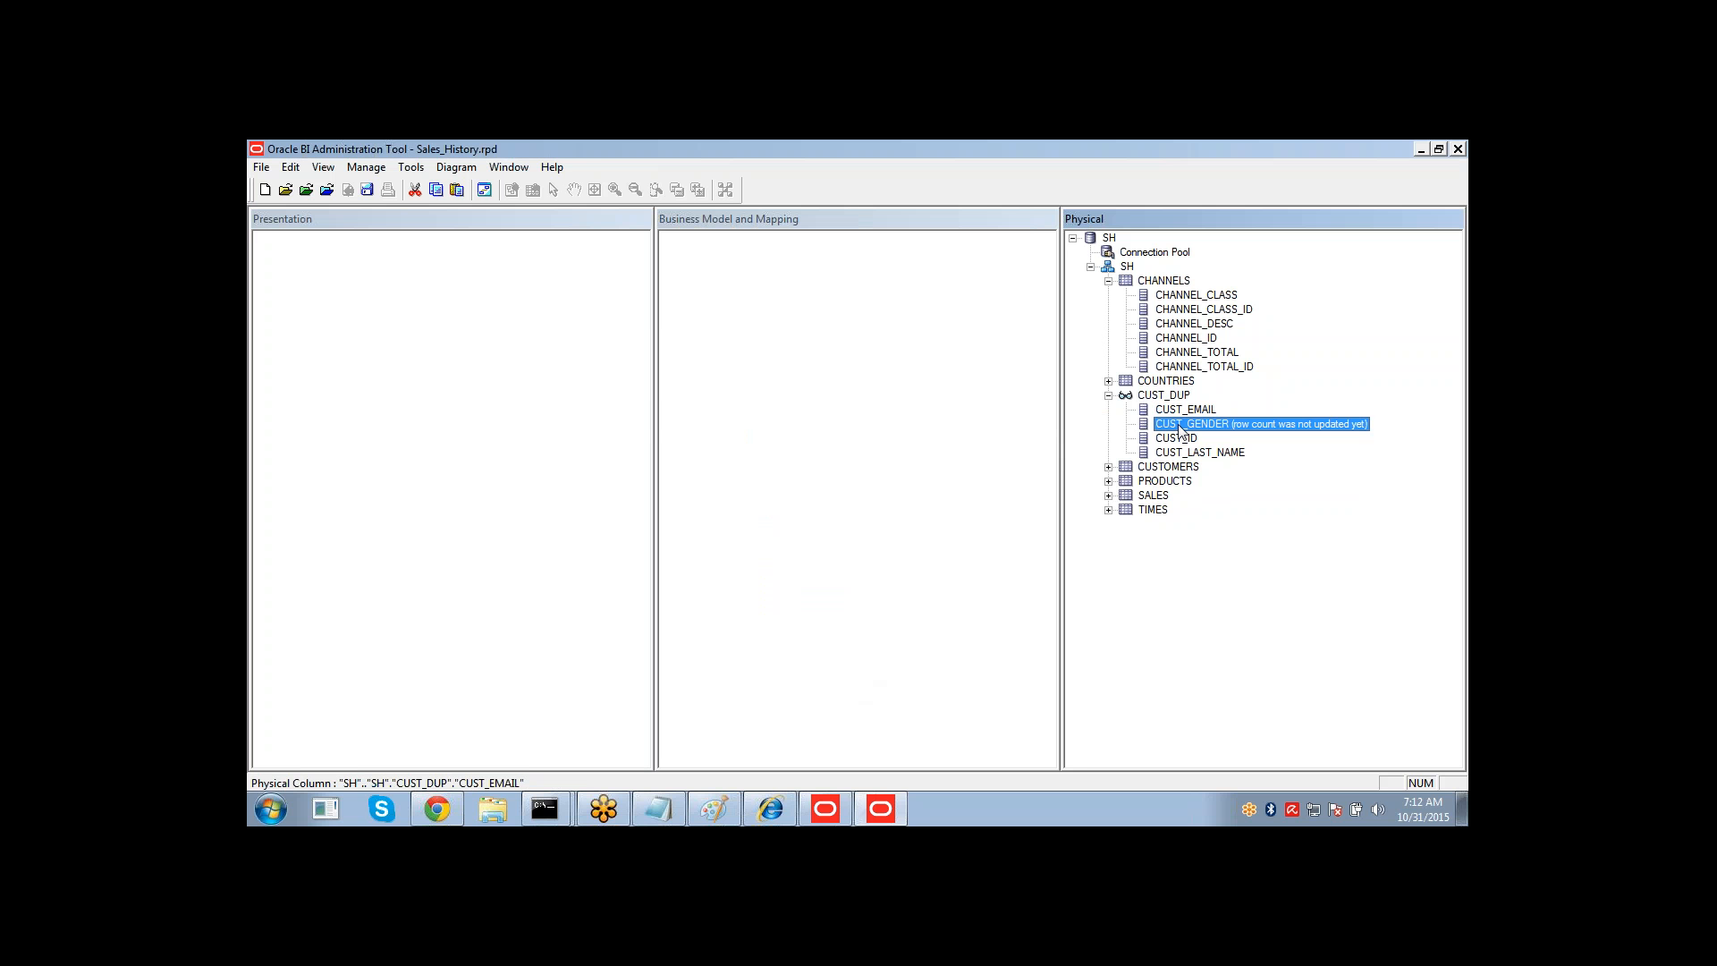
double_click(1179, 426)
left_click(837, 322)
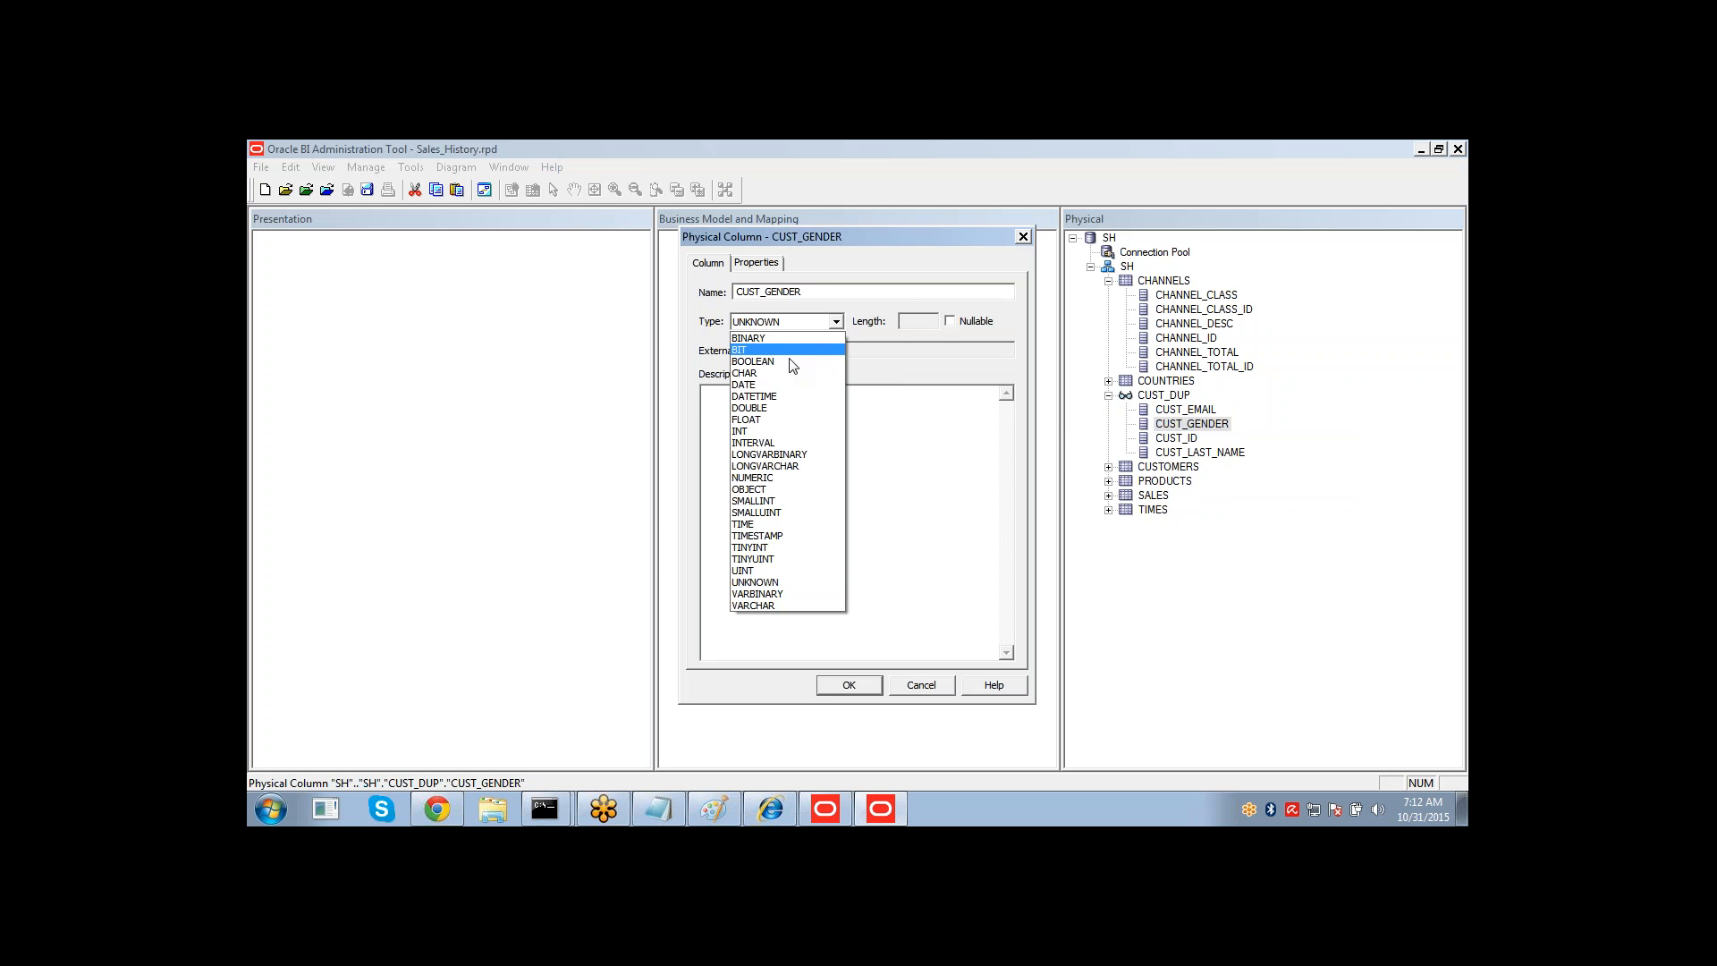
left_click(773, 606)
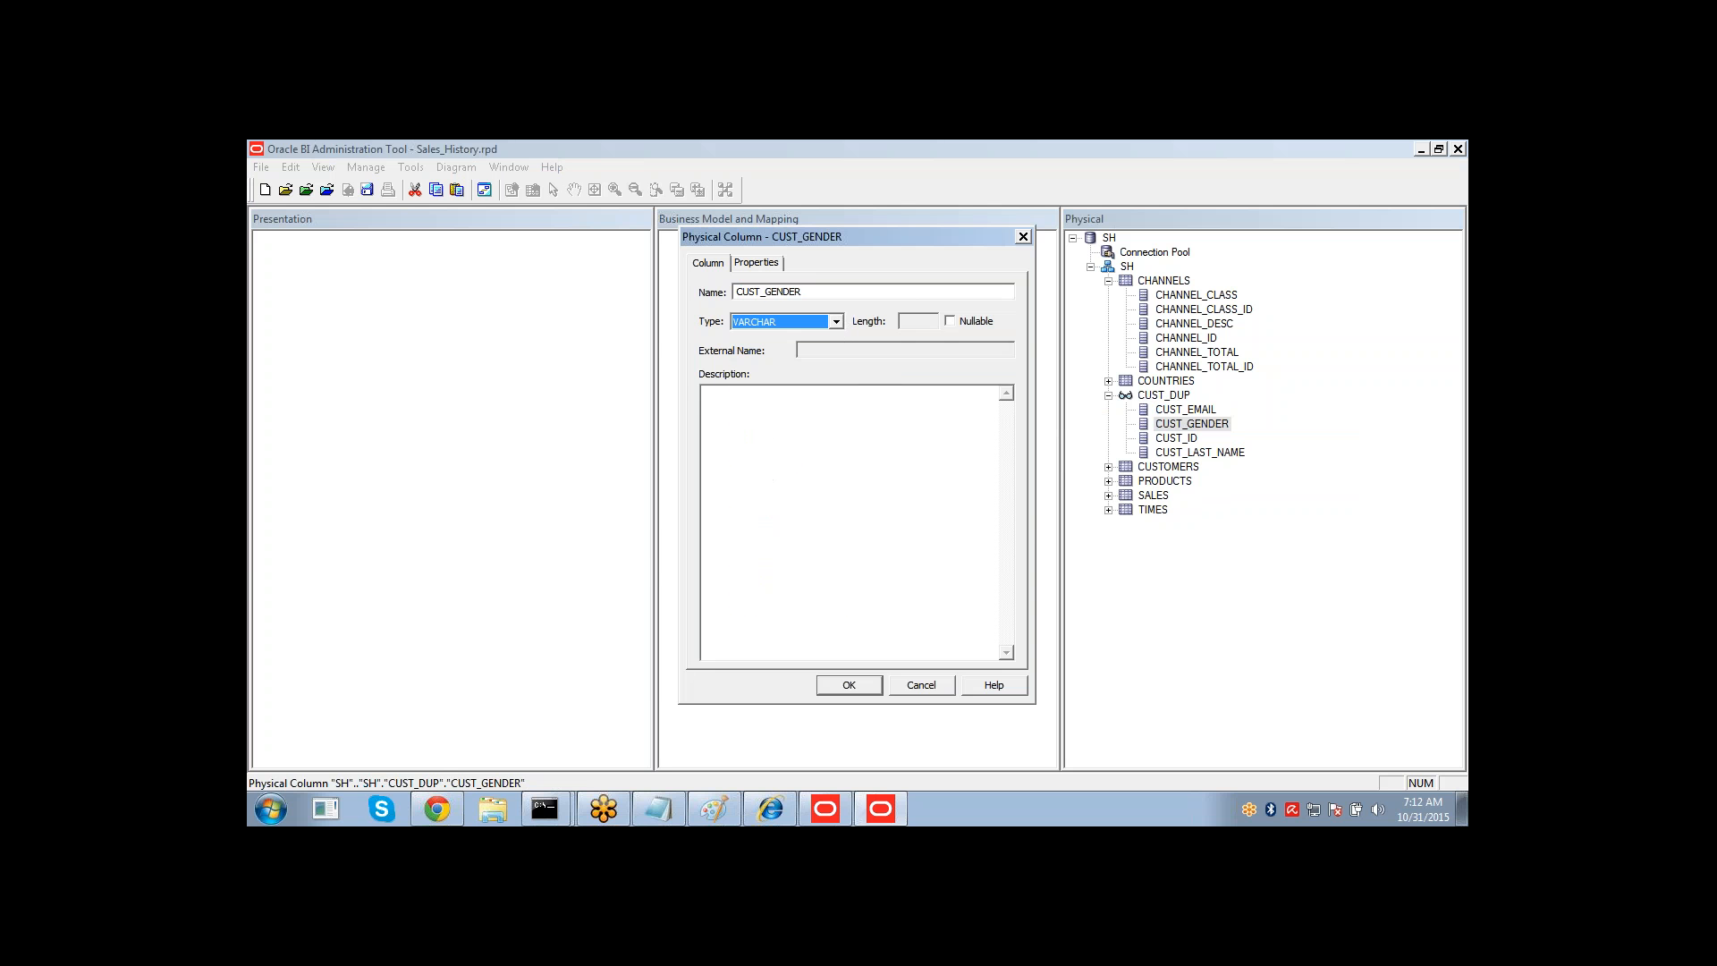
left_click(824, 687)
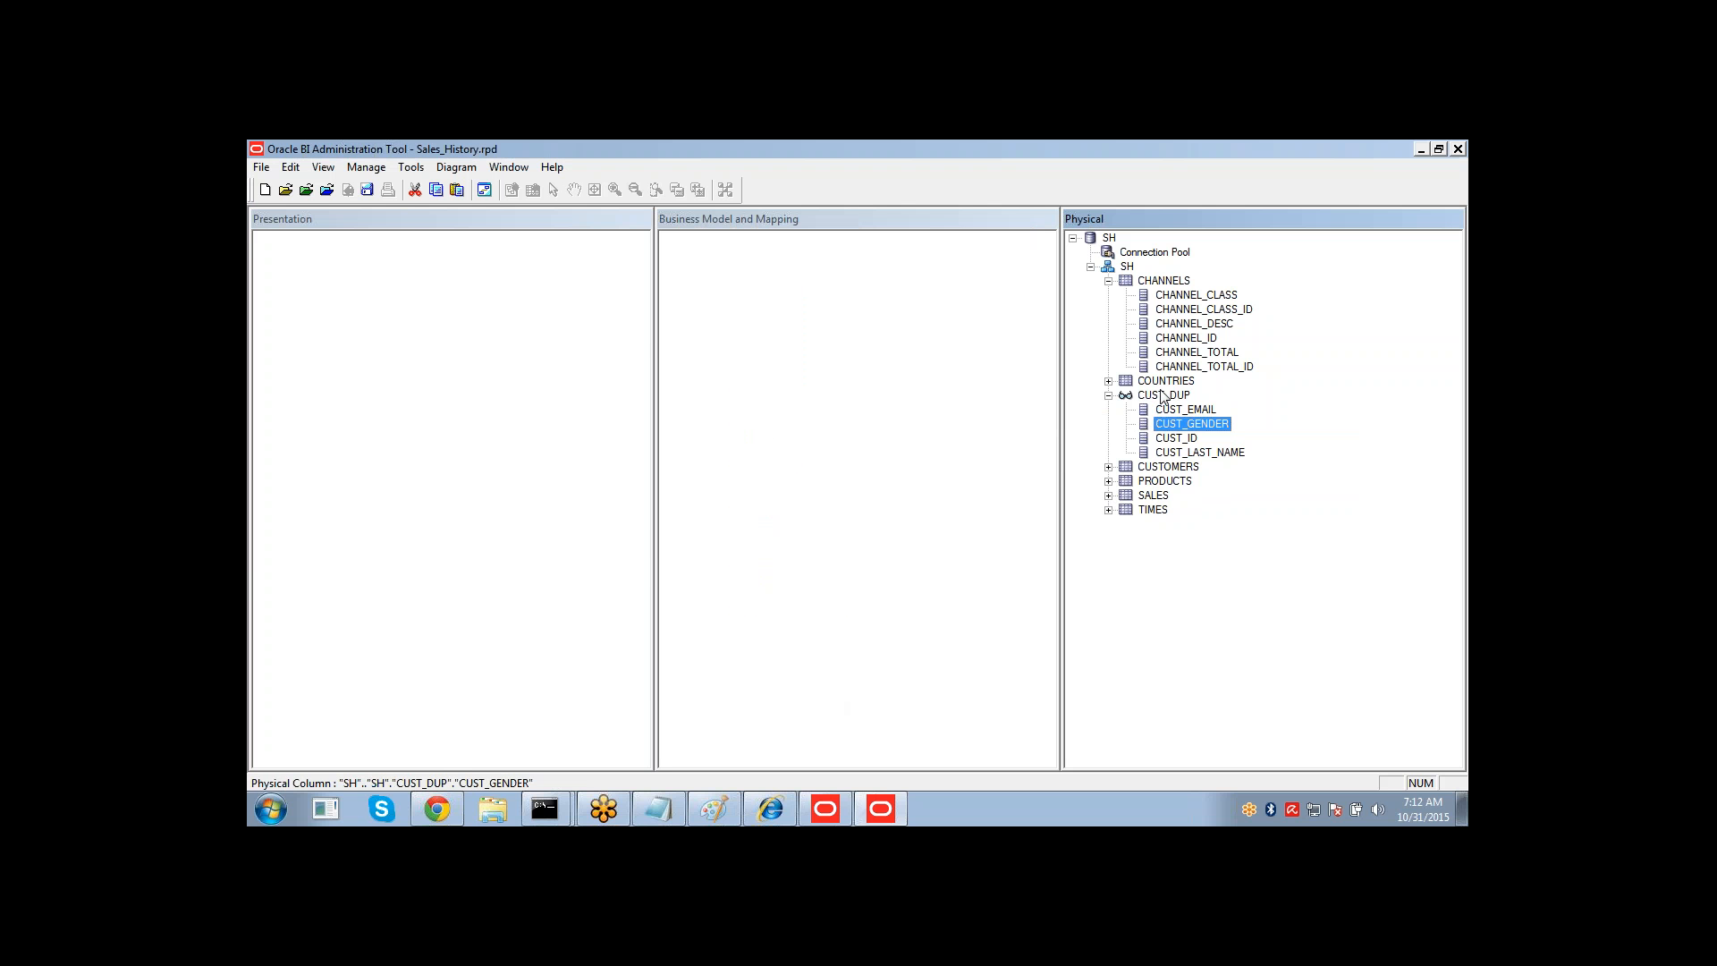
View the data returned by the CUST_DUP opaque view.
left_click(1162, 396)
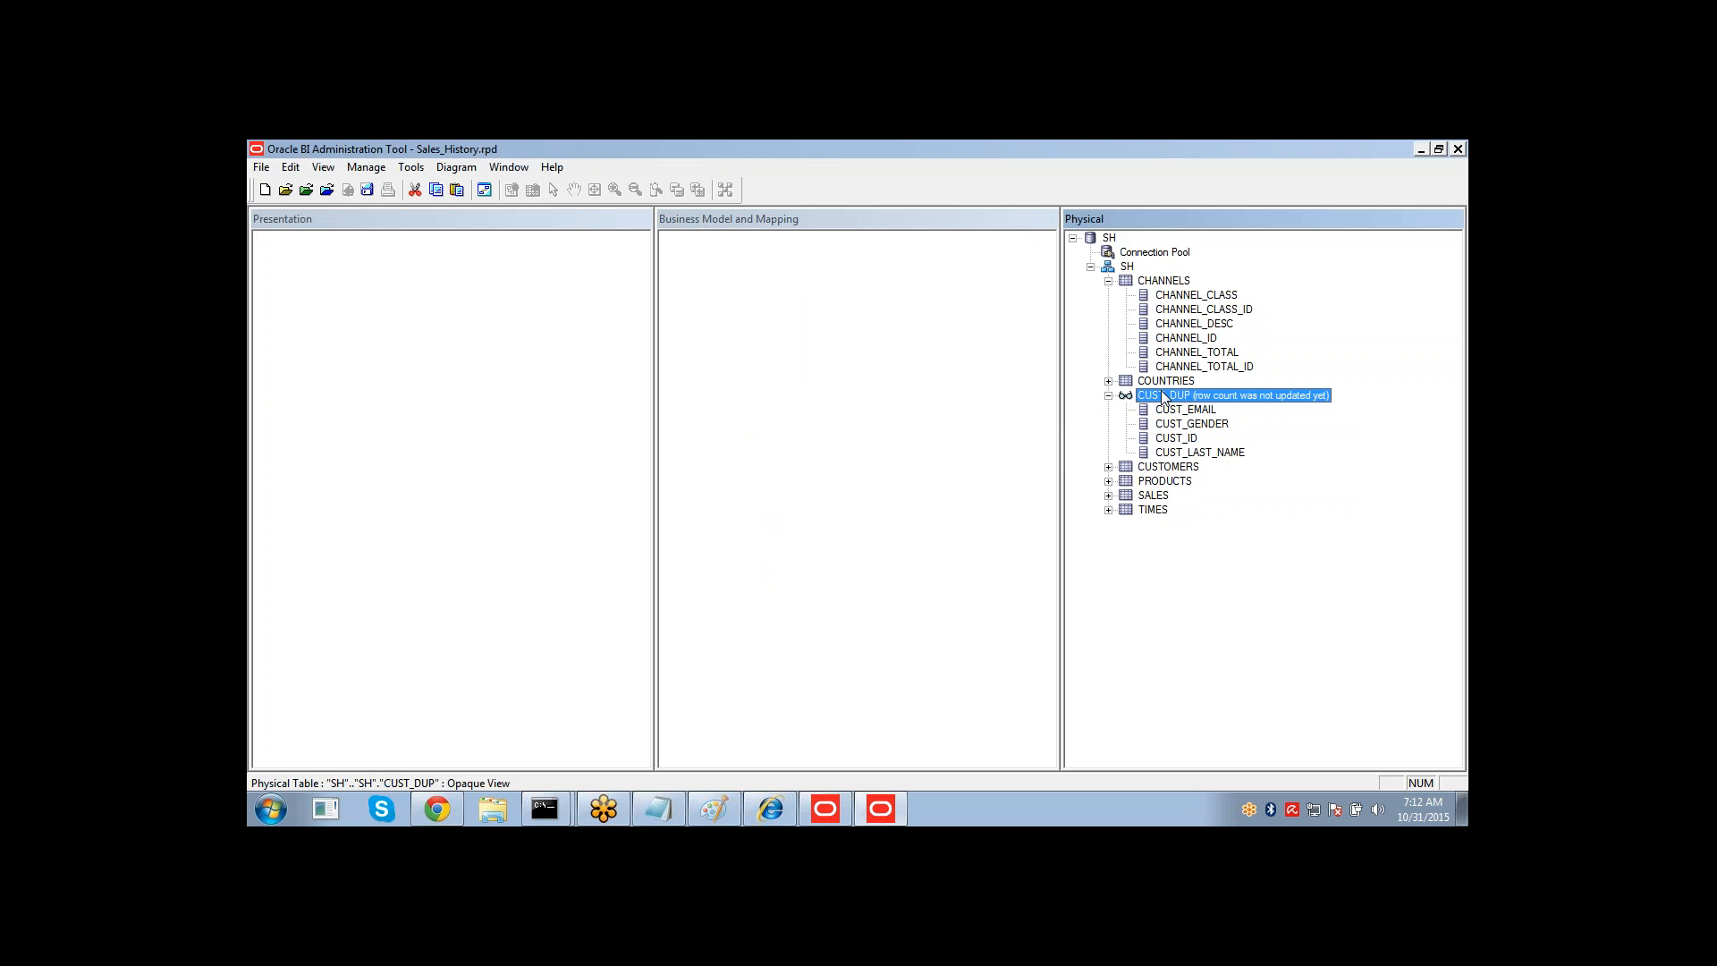
right_click(1161, 390)
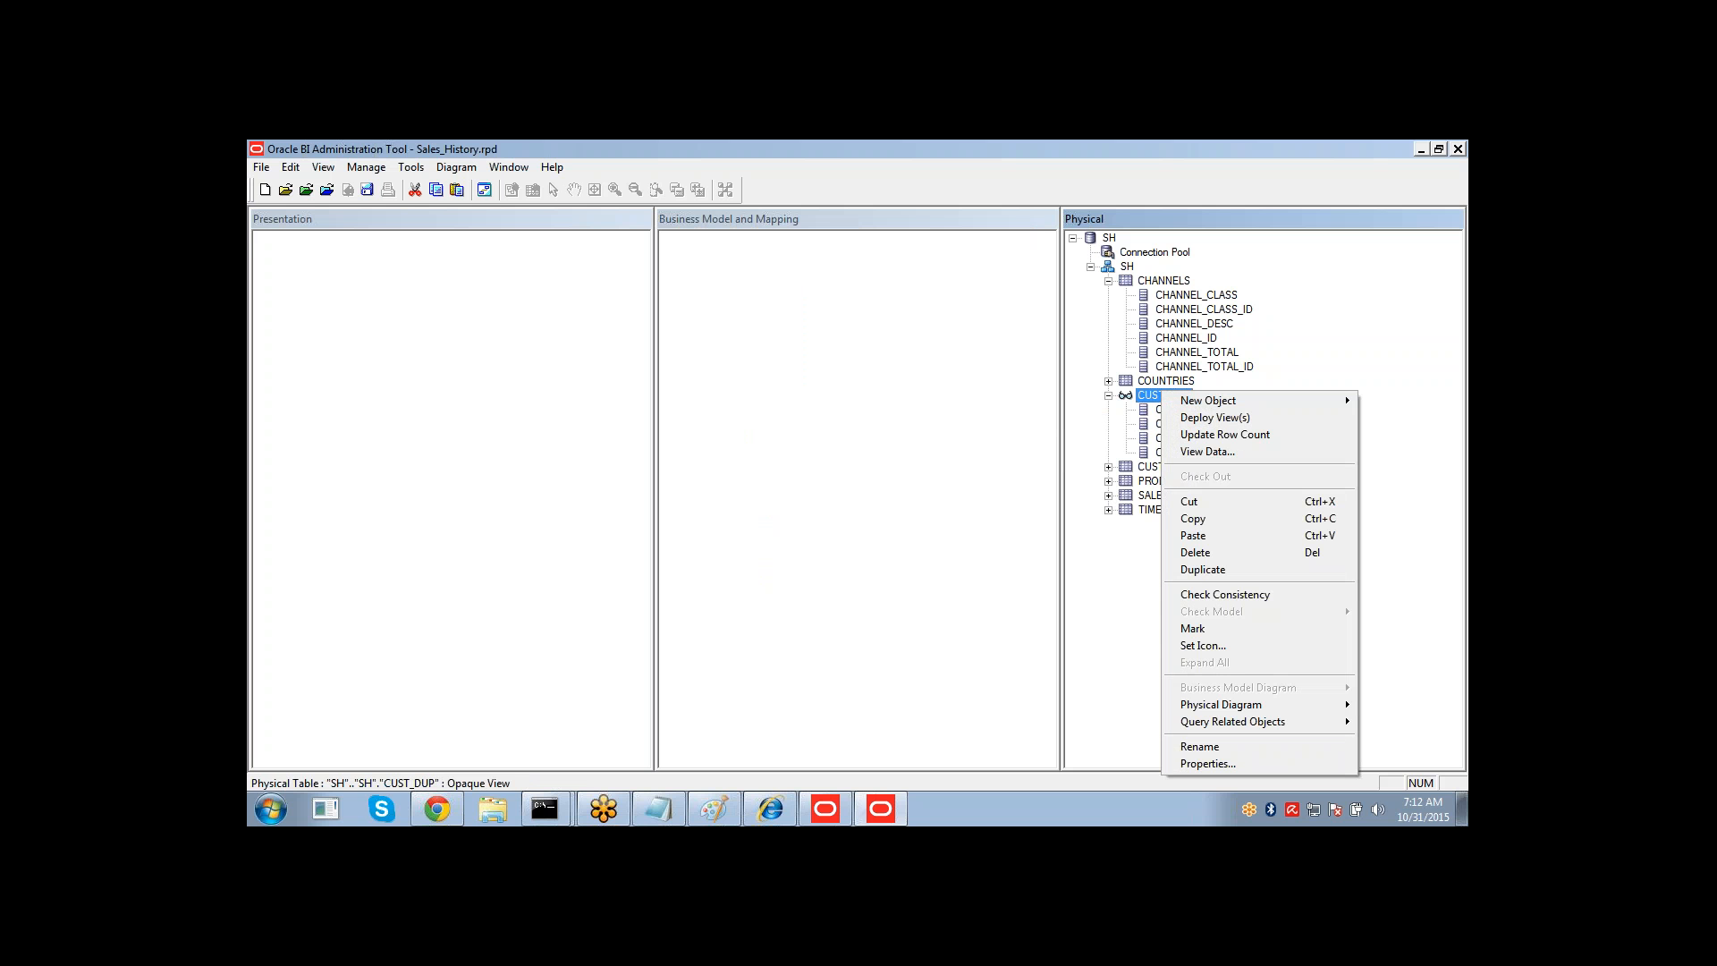
left_click(1206, 453)
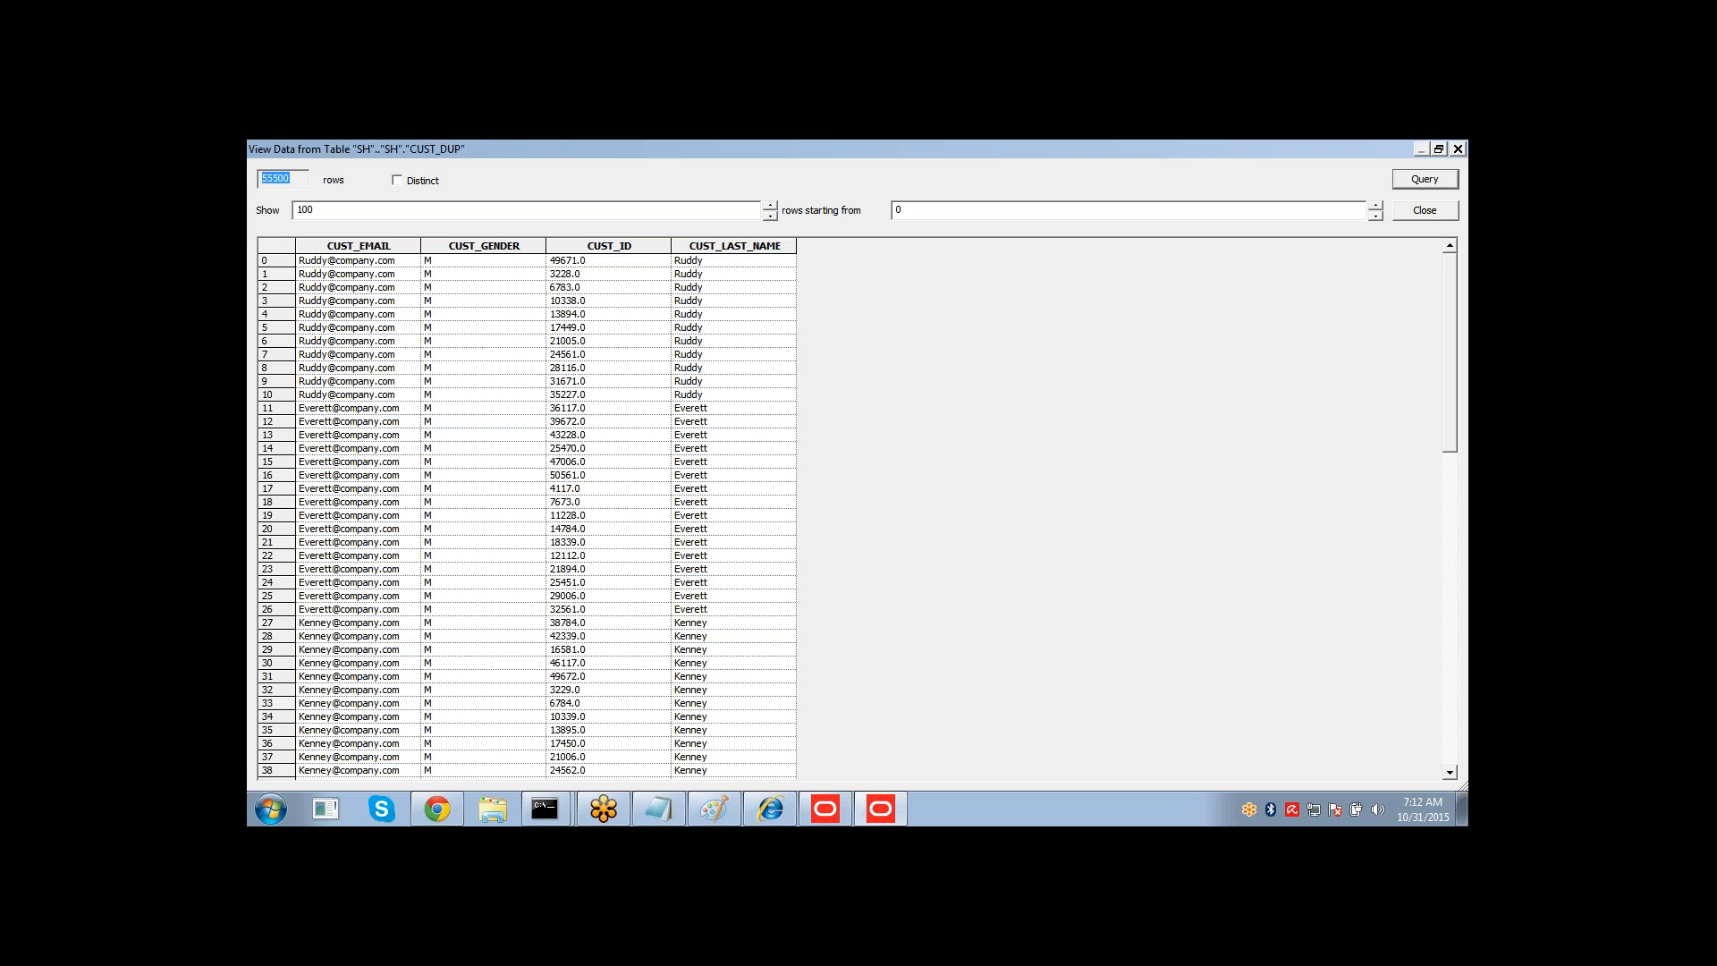
left_click(1409, 220)
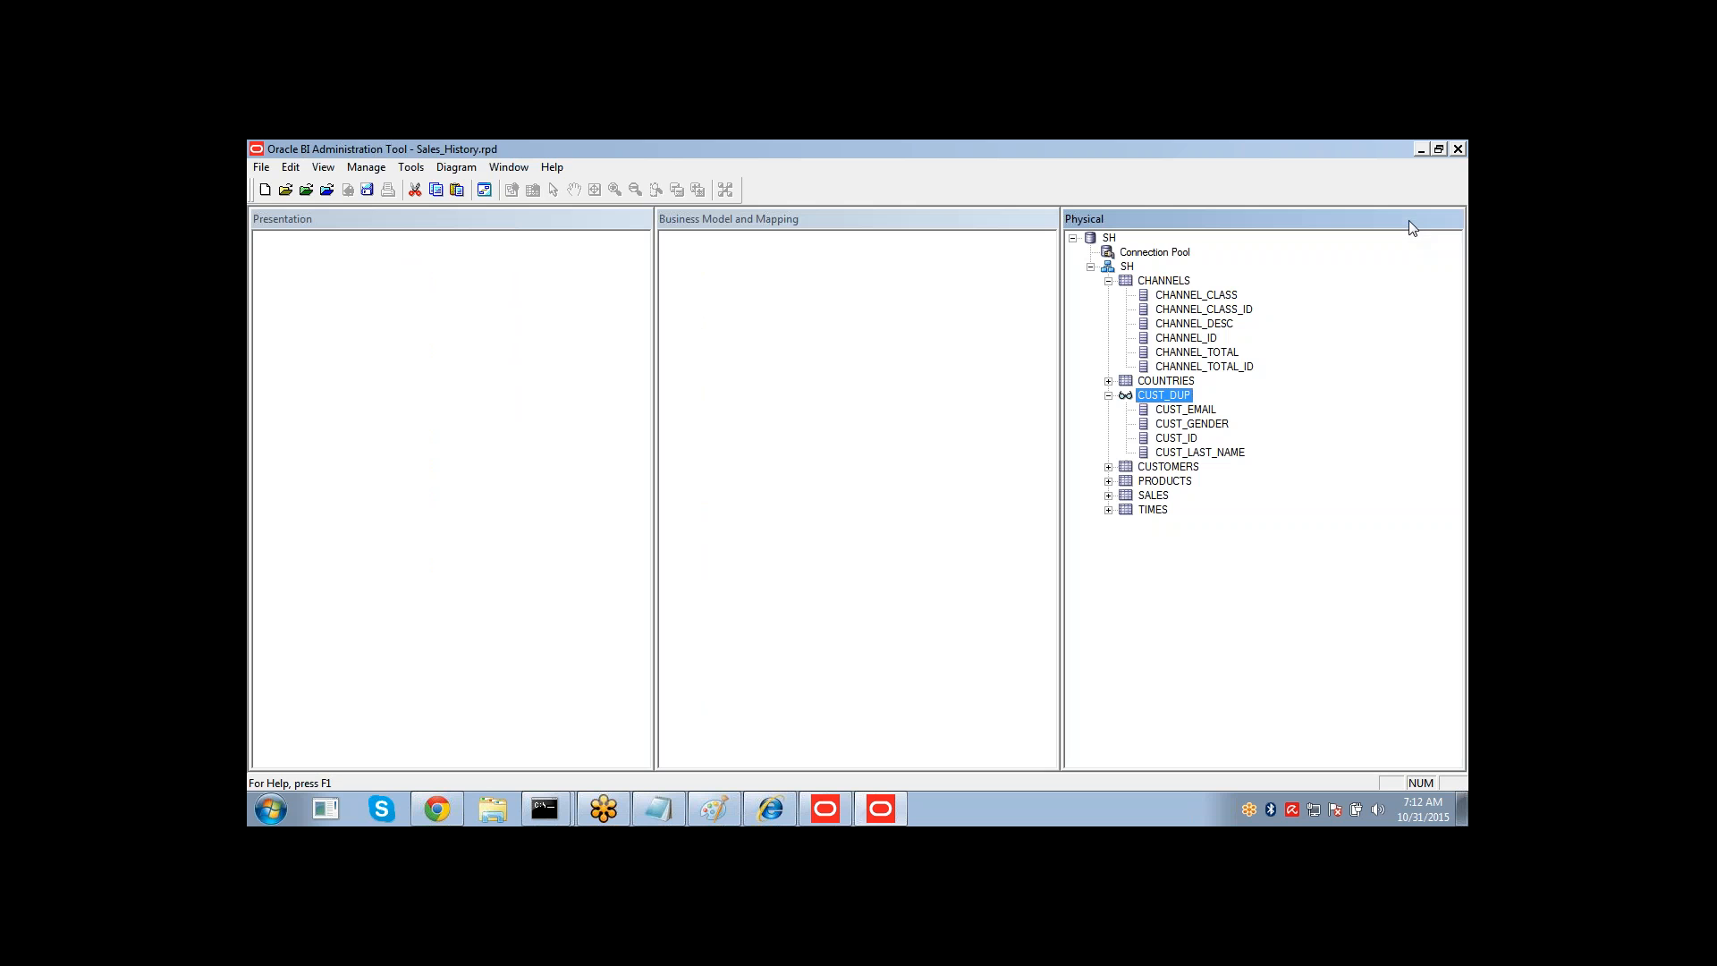
Switch to Notepad and add the note "Opaque view", then return to the Administration Tool.
left_click(1108, 395)
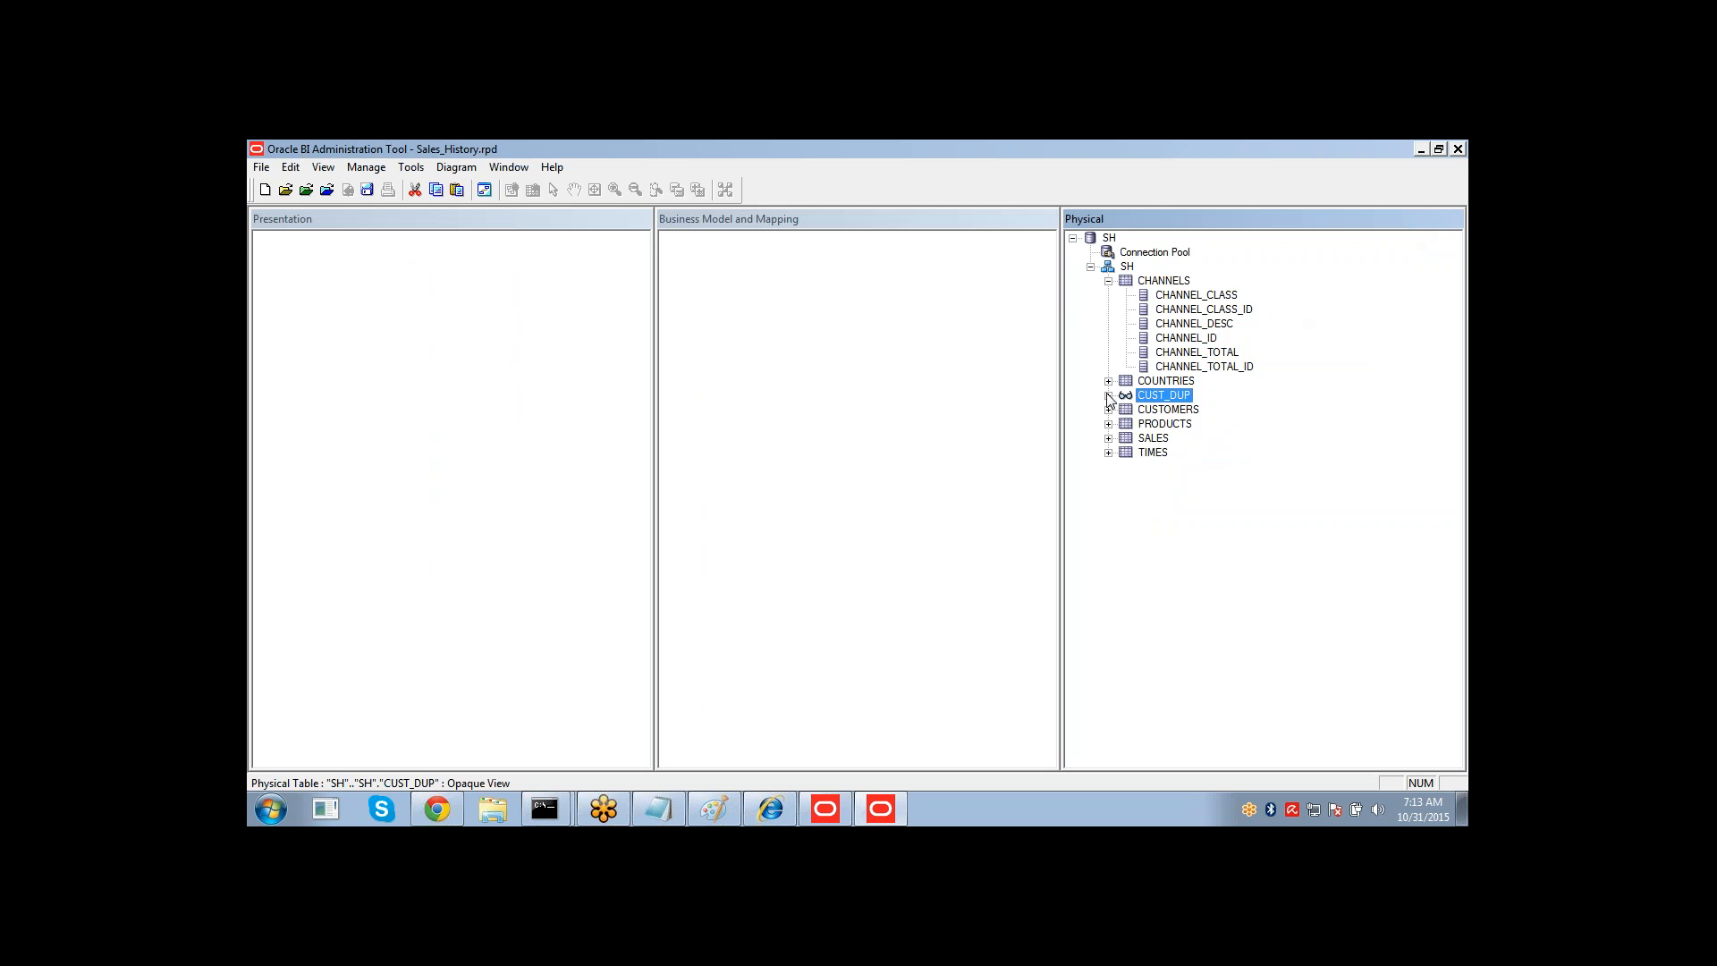
left_click(659, 809)
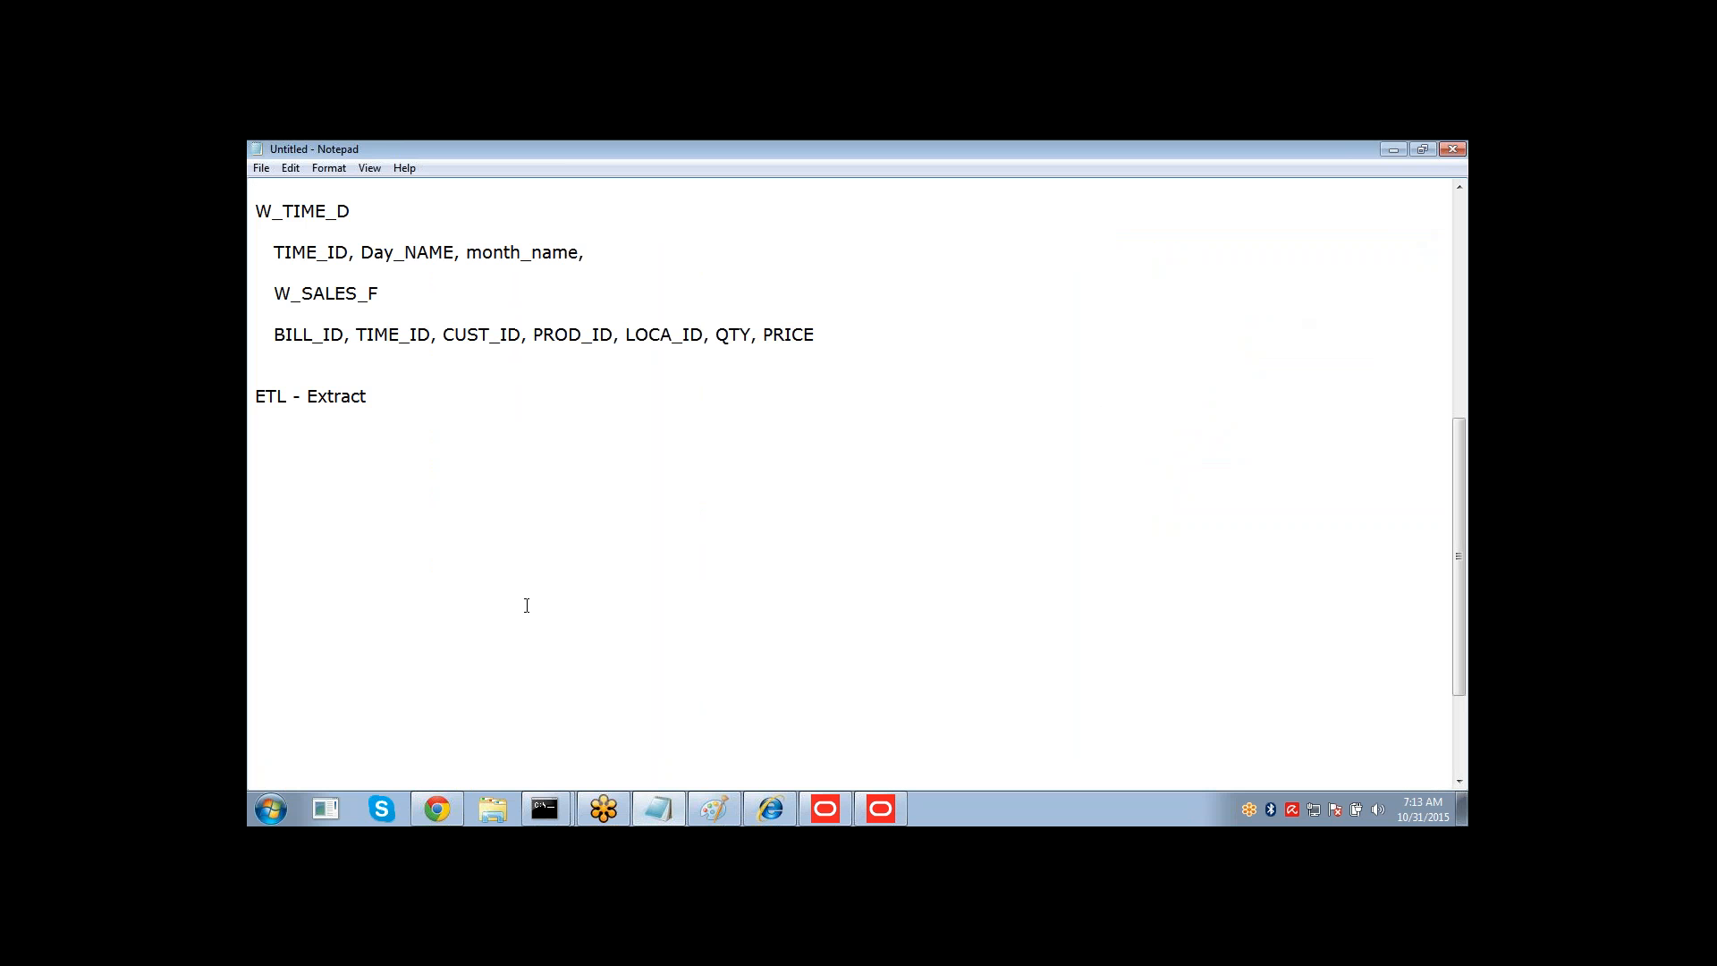
type("OPaqu")
key("BackSpace")
key("BackSpace")
key("BackSpace")
key("BackSpace")
type("paque view")
left_click(884, 809)
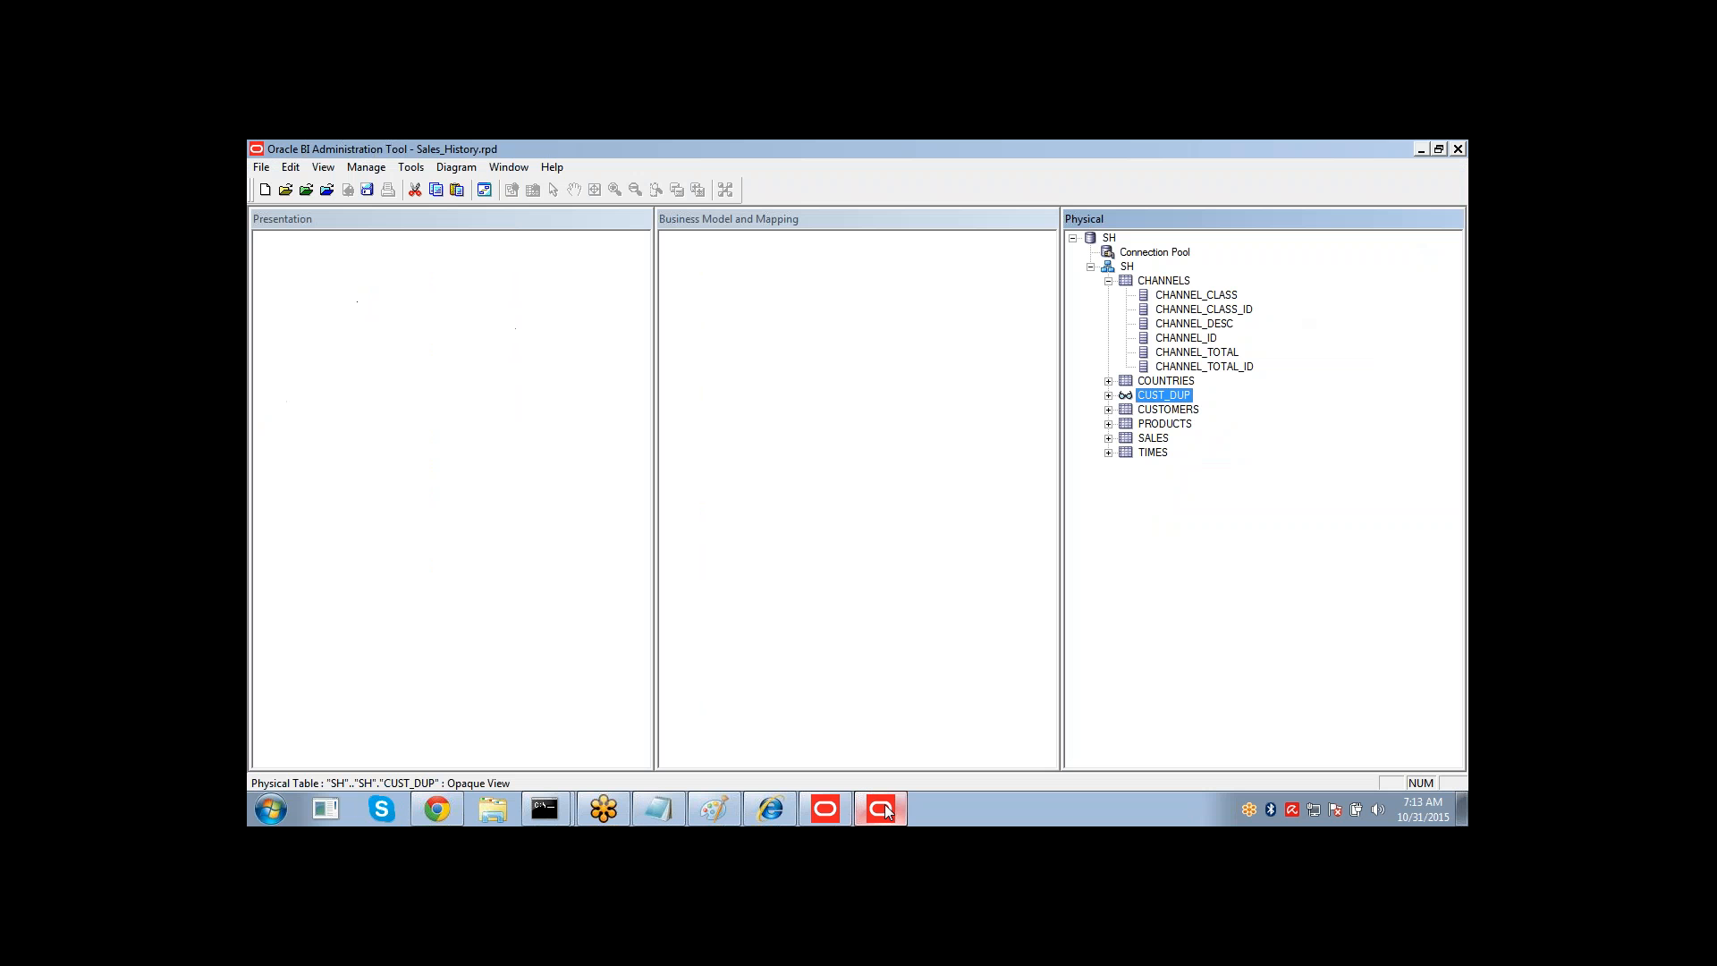
Open the CUST_DUP properties to review its SQL initialization string, then cancel.
double_click(1161, 398)
double_click(951, 431)
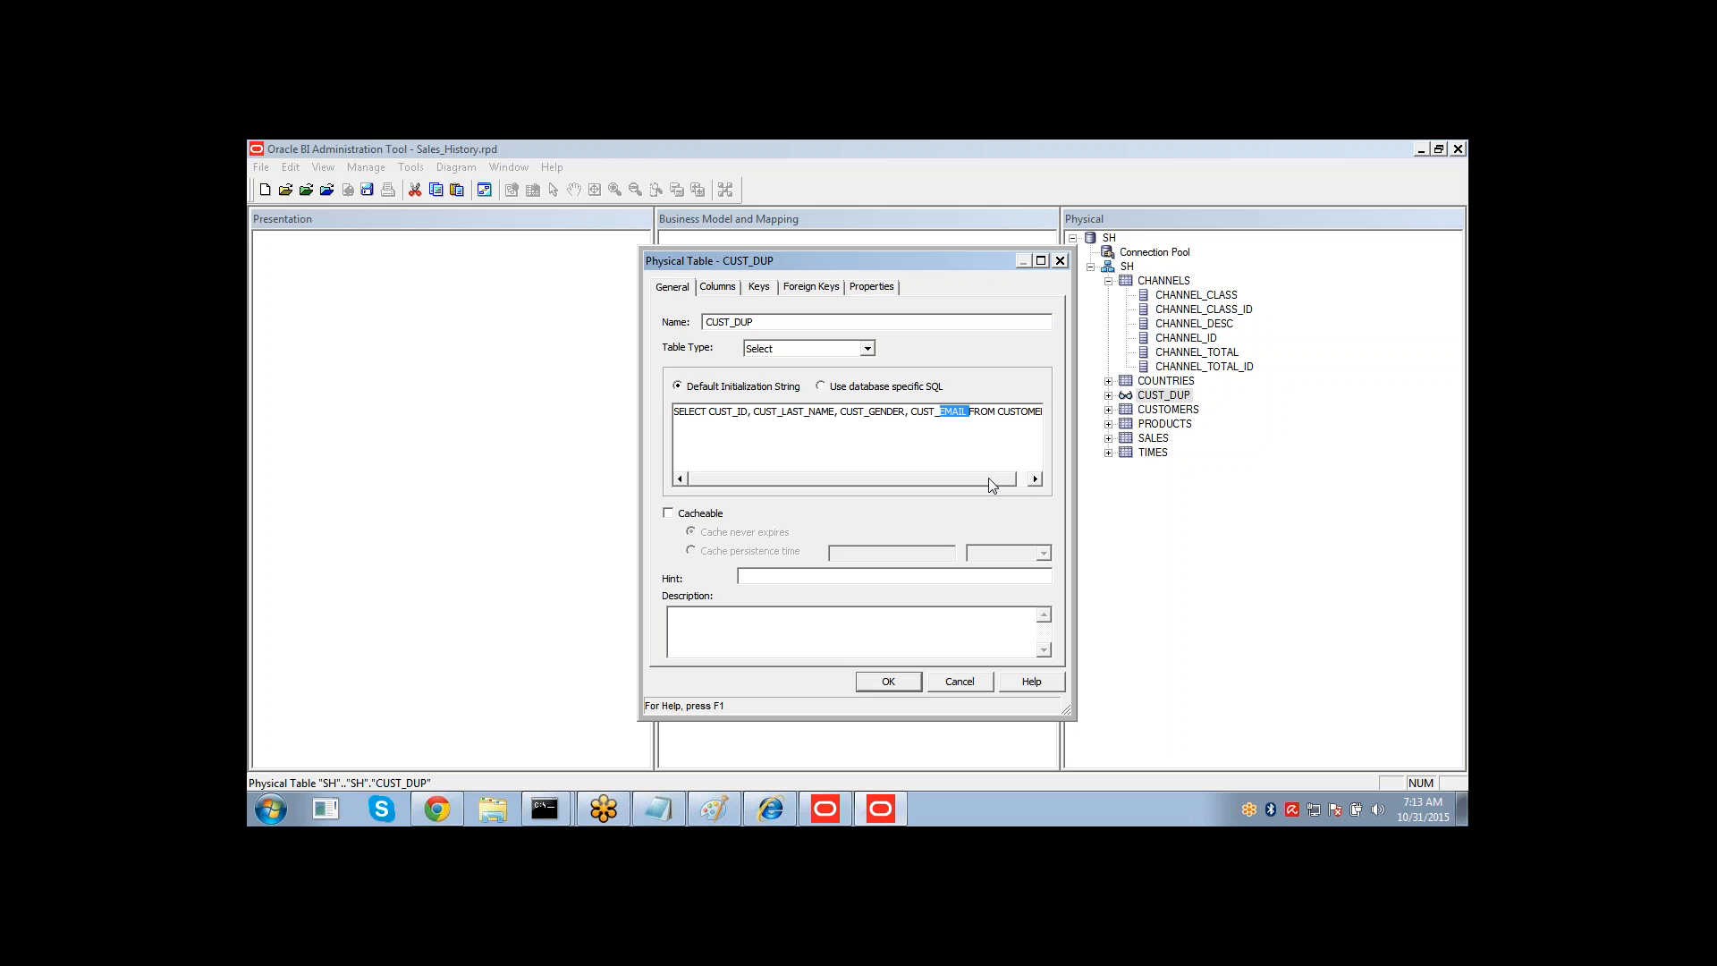
left_click_drag(989, 478, 1023, 488)
left_click(1042, 416)
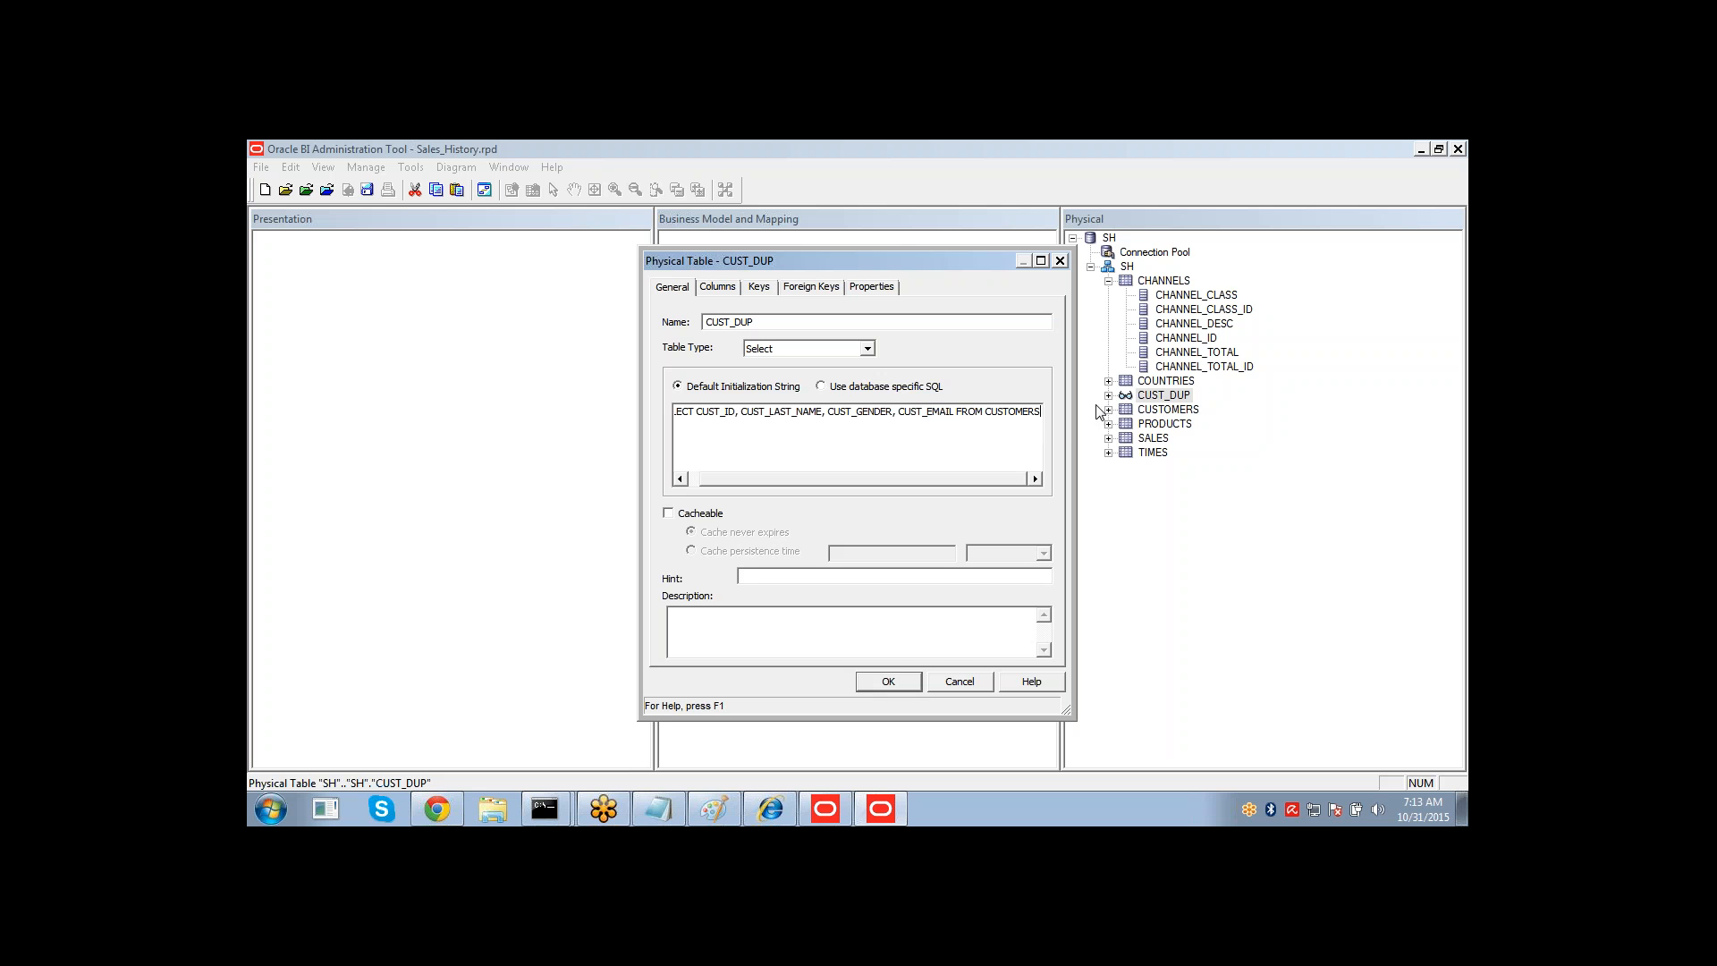
left_click(963, 682)
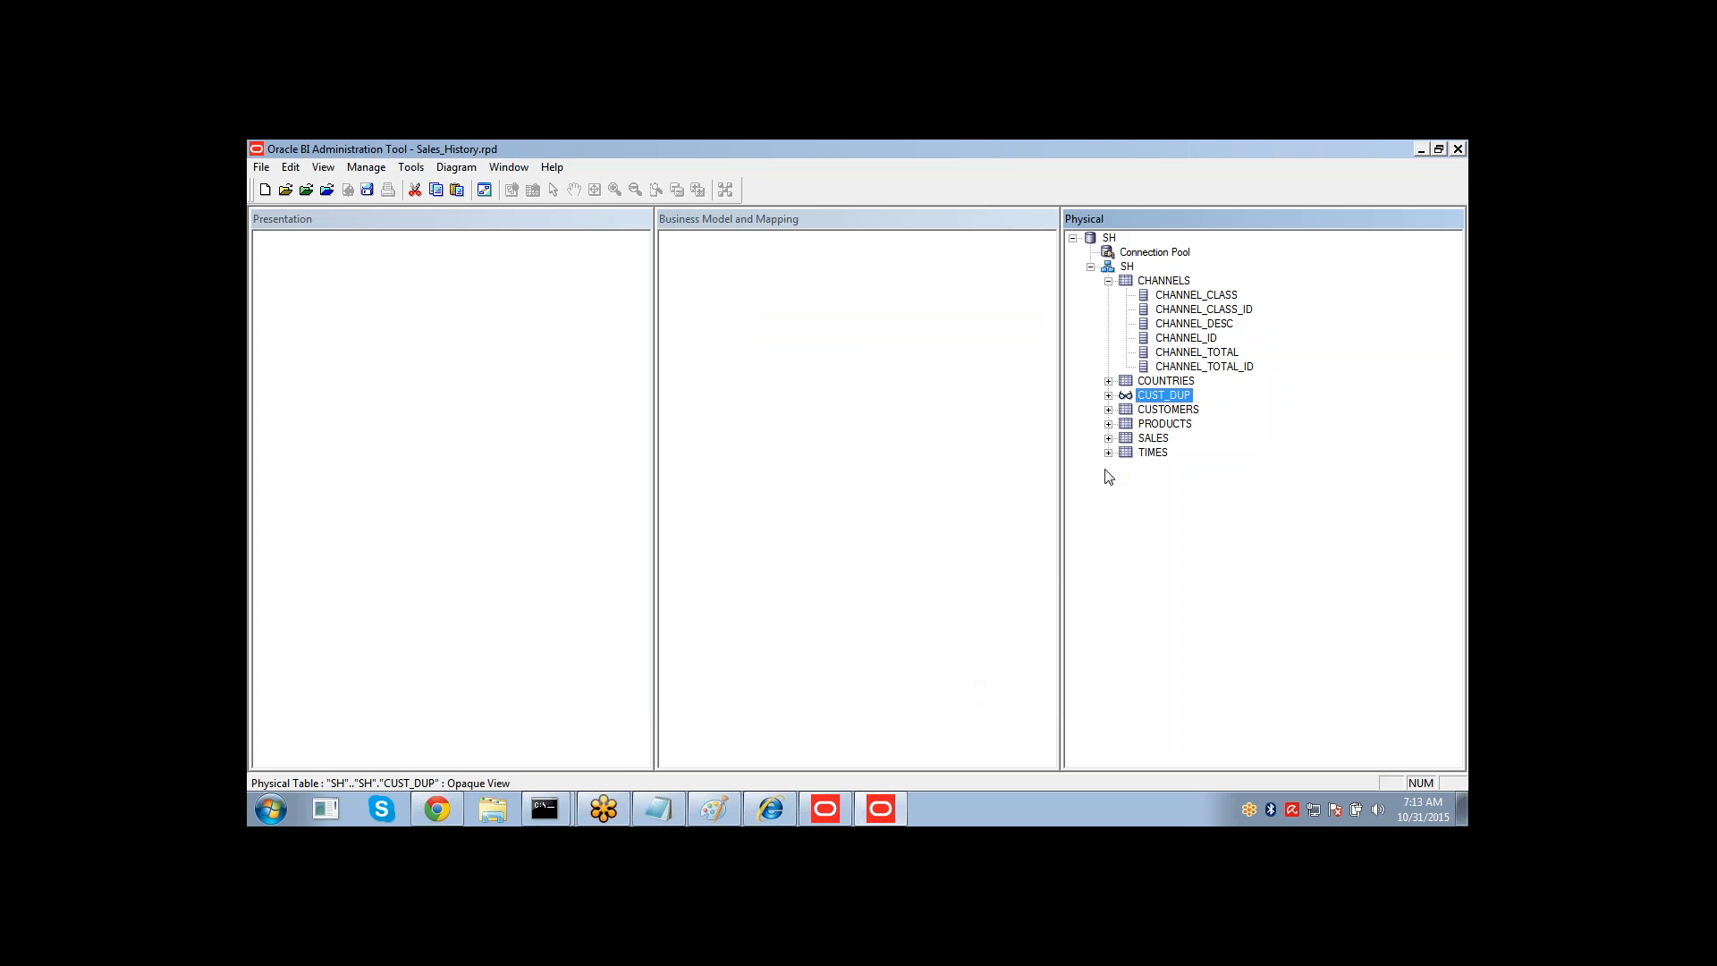
Delete the CUST_DUP opaque view from the physical layer.
left_click(1109, 396)
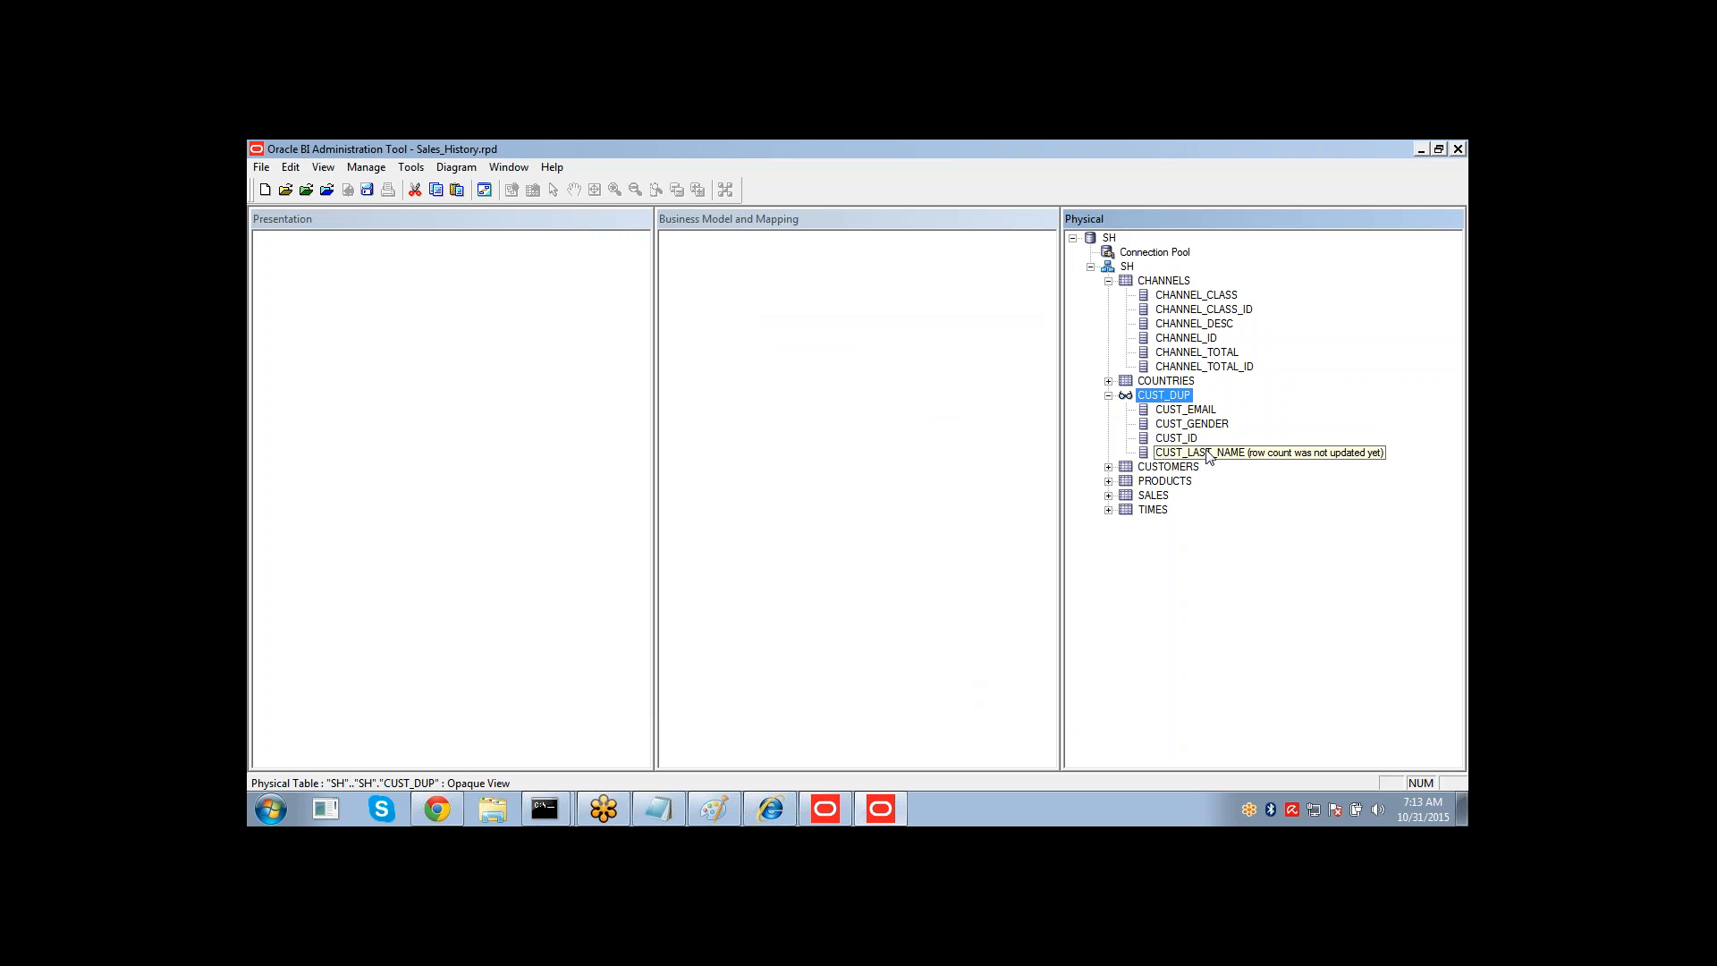
left_click(1109, 396)
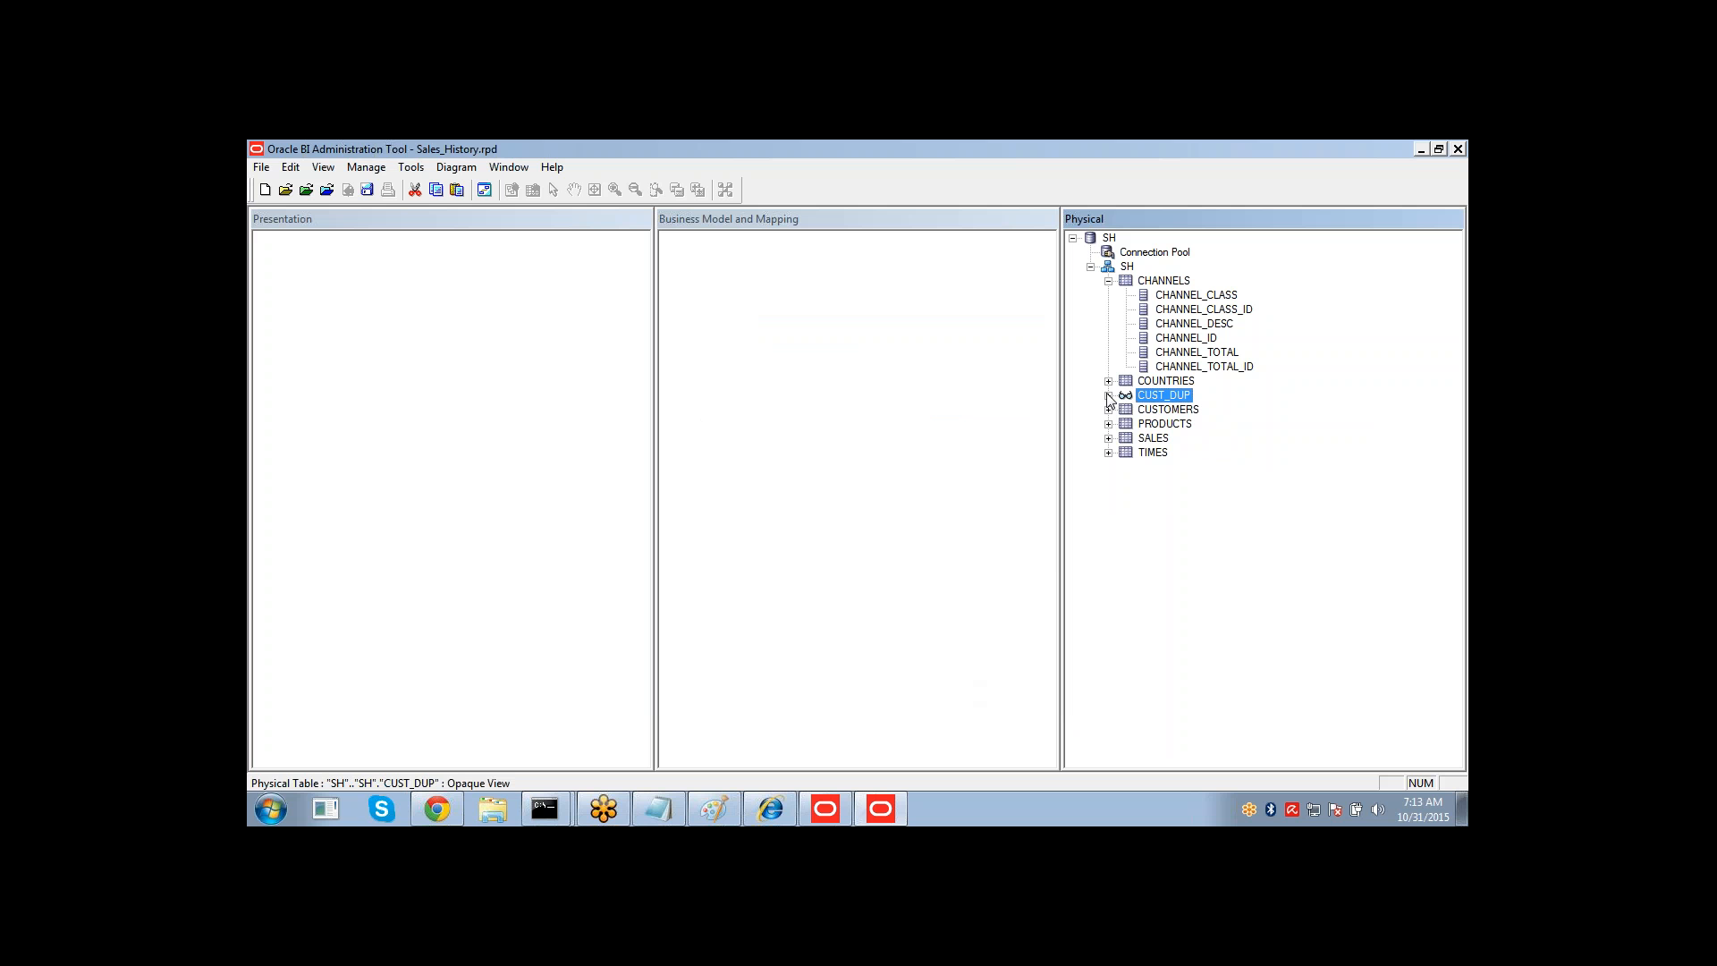
key("Delete")
key("Return")
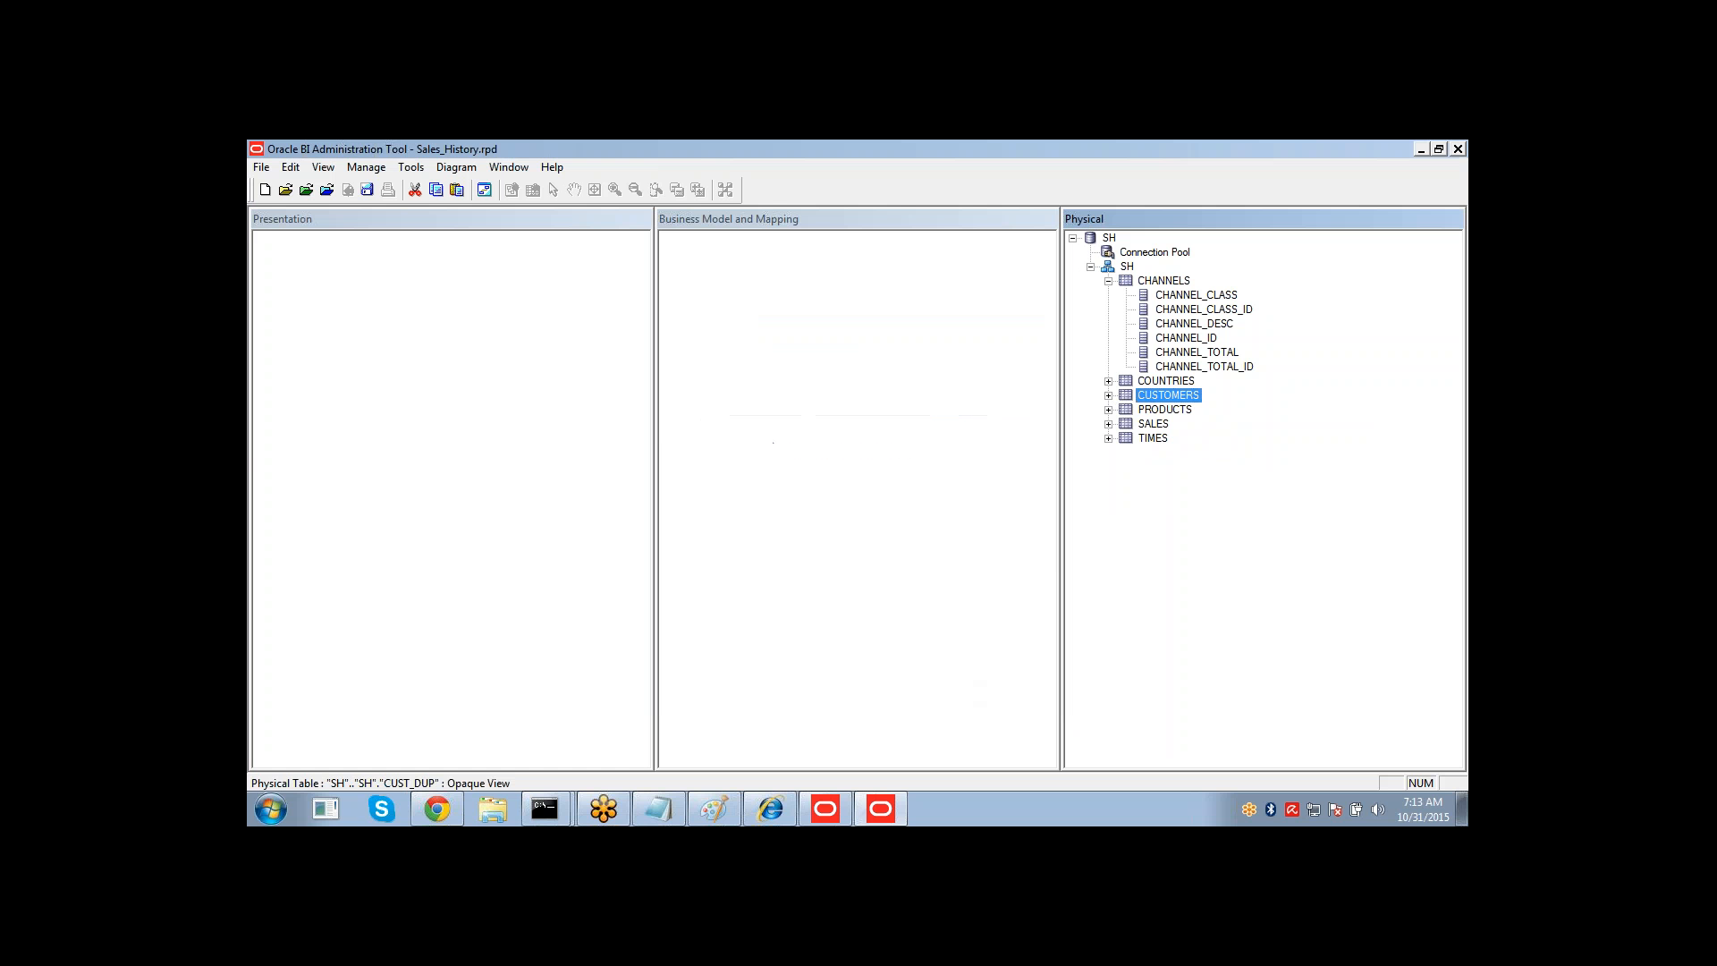
View the data of the CHANNELS table.
left_click(1109, 281)
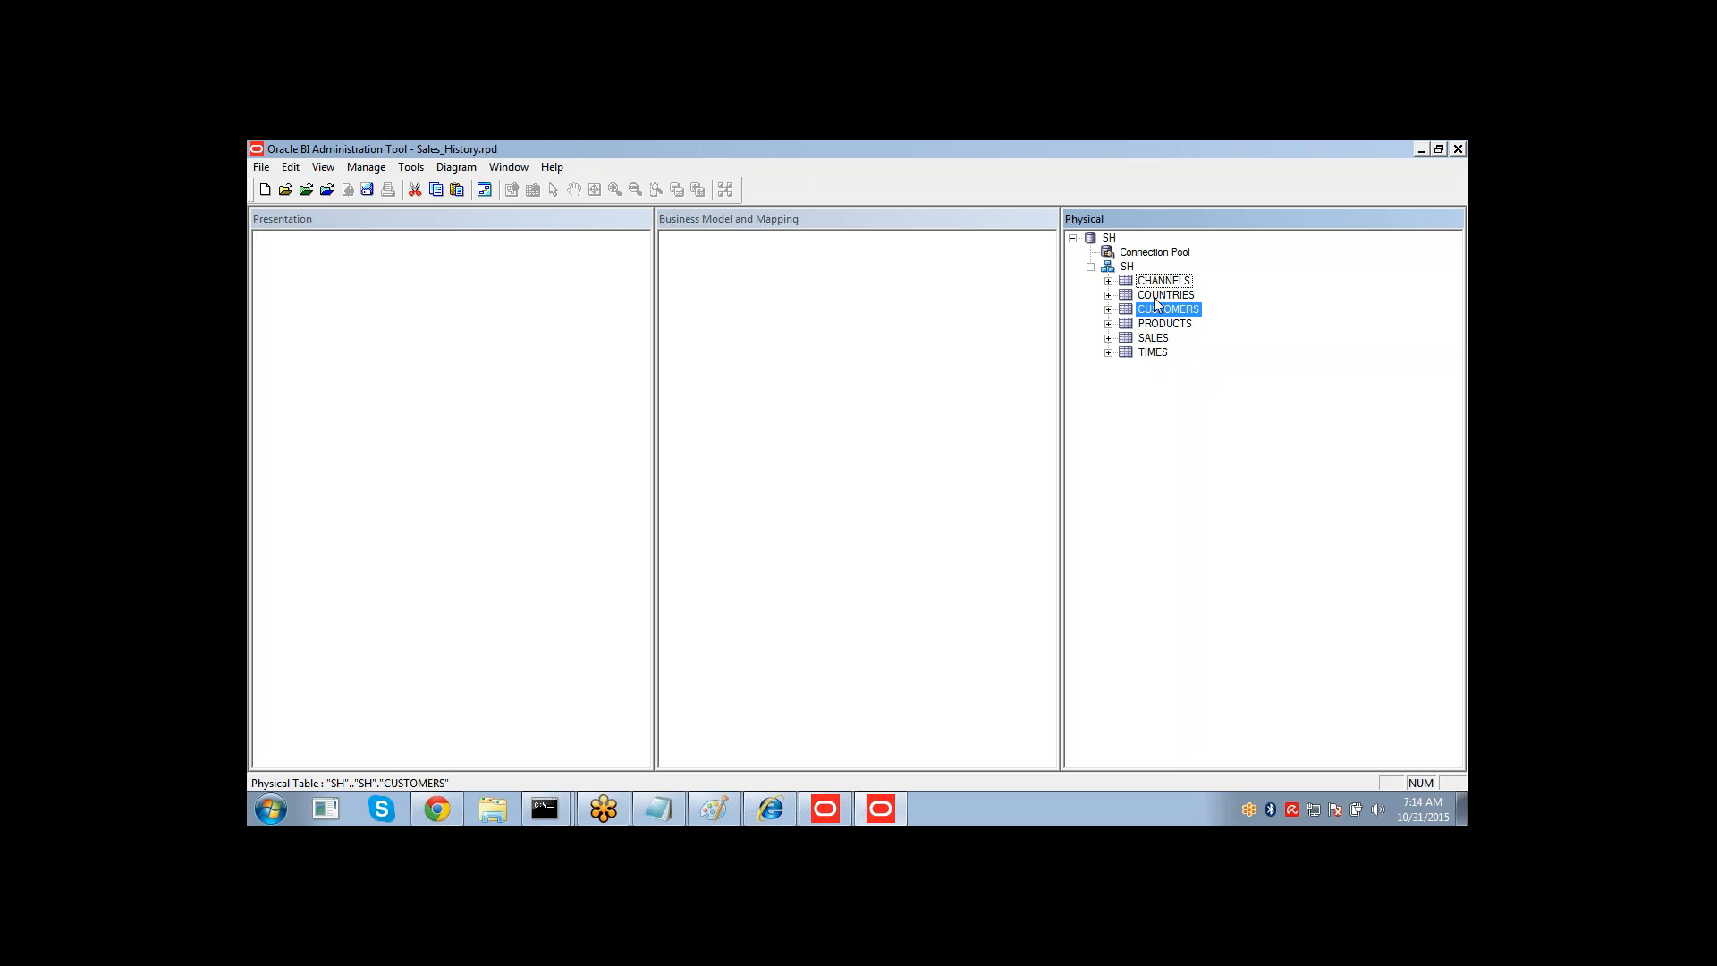
left_click(1108, 281)
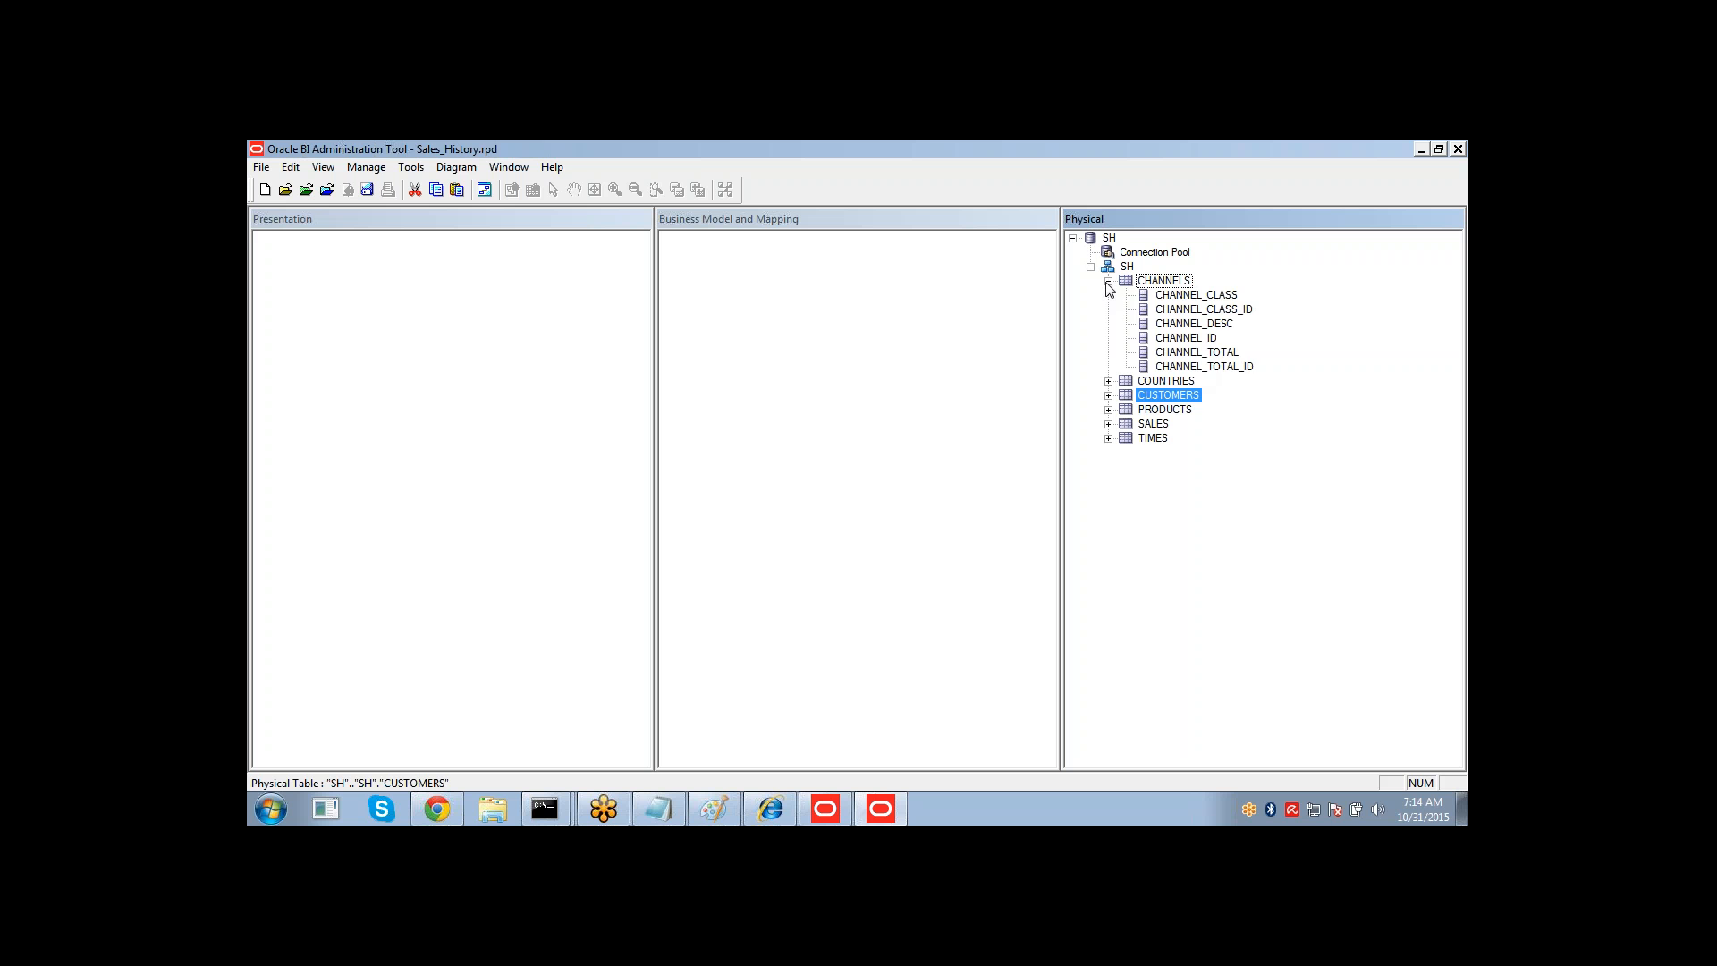
left_click(1197, 338)
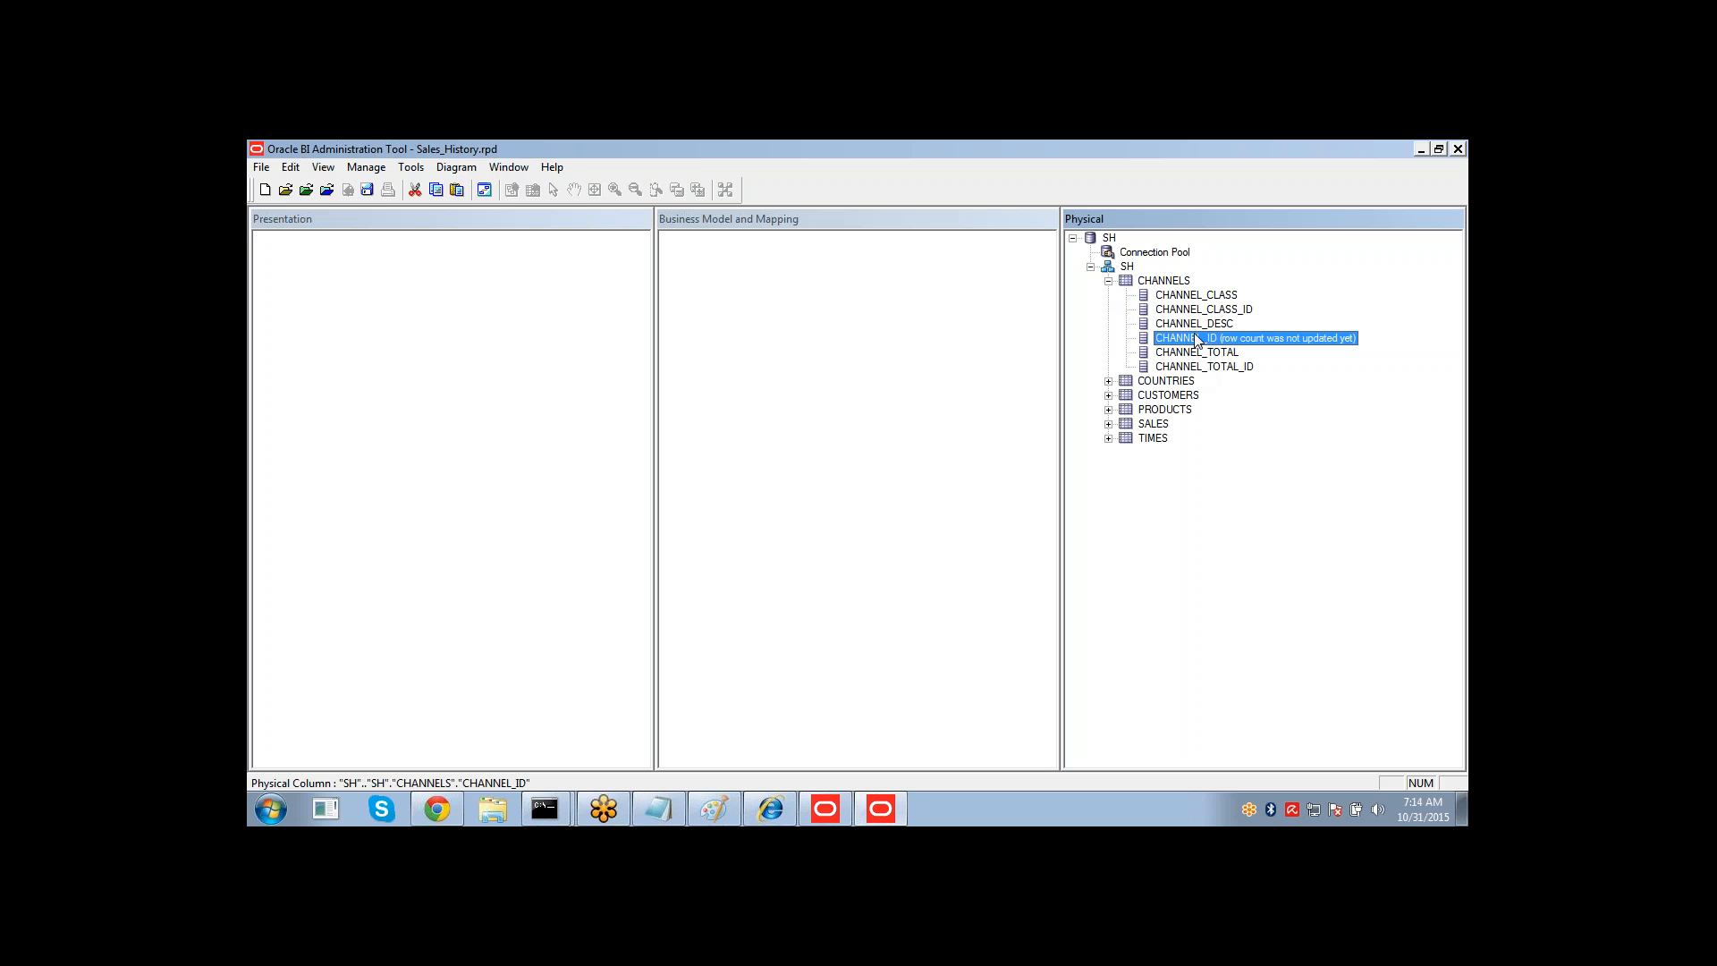
right_click(1165, 280)
left_click(1193, 322)
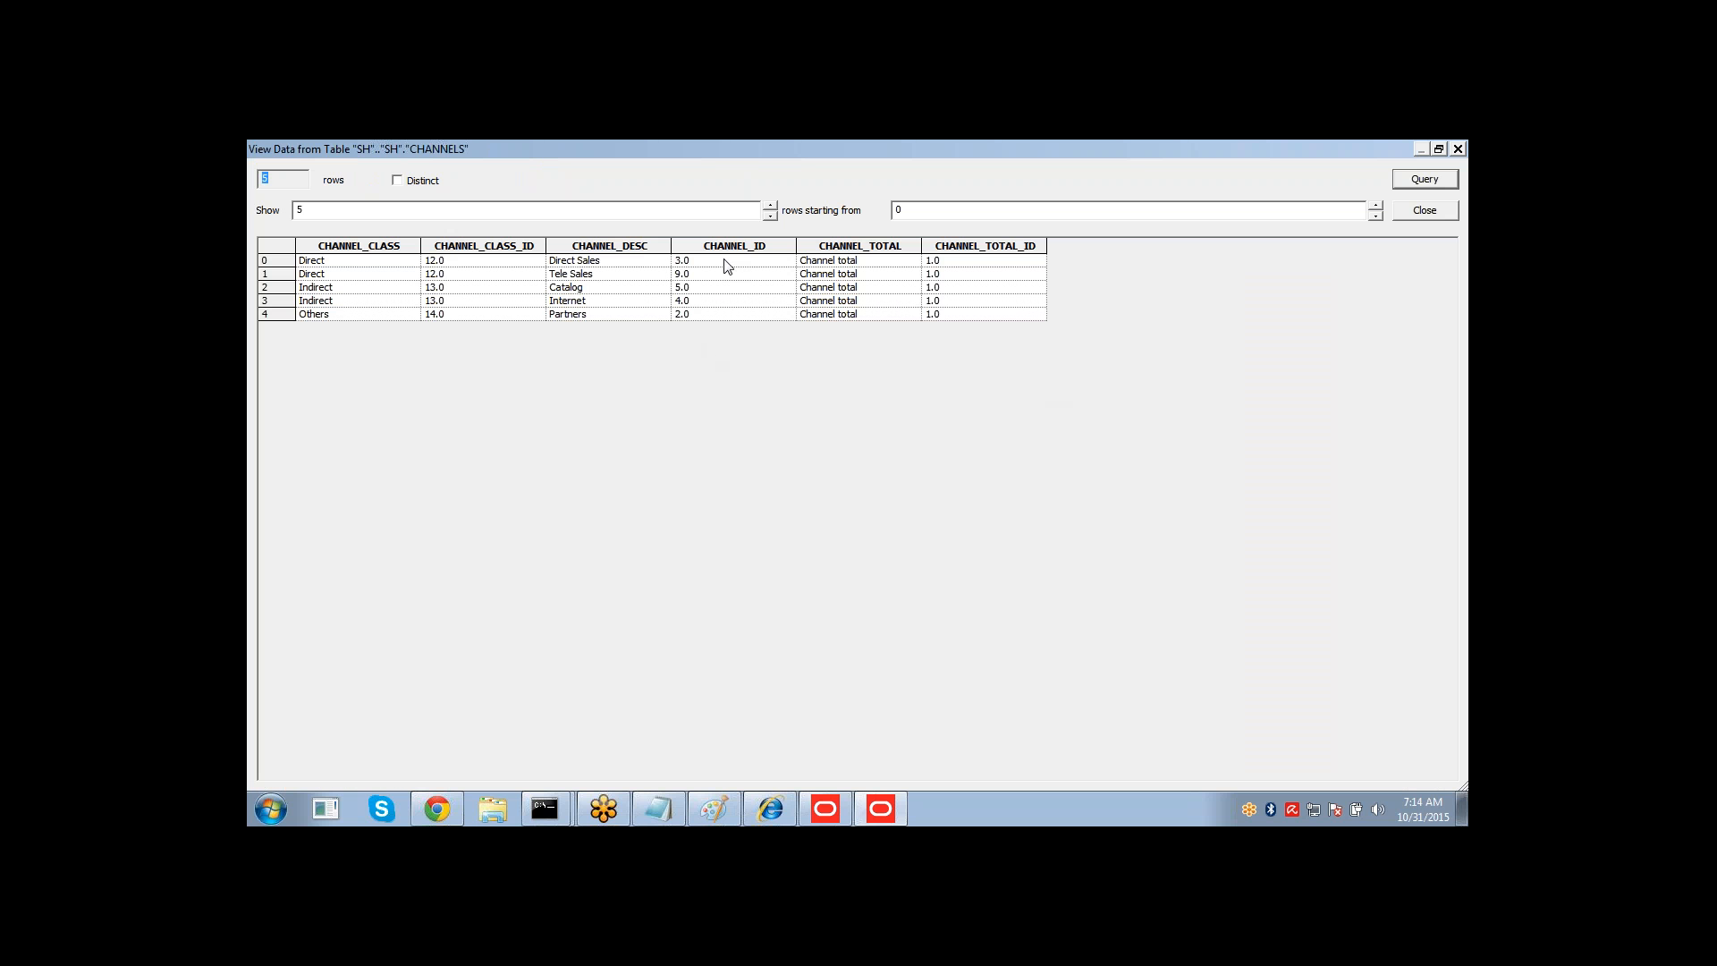
Close the CHANNELS data window and collapse the CHANNELS table in the physical layer.
left_click_drag(723, 261, 718, 319)
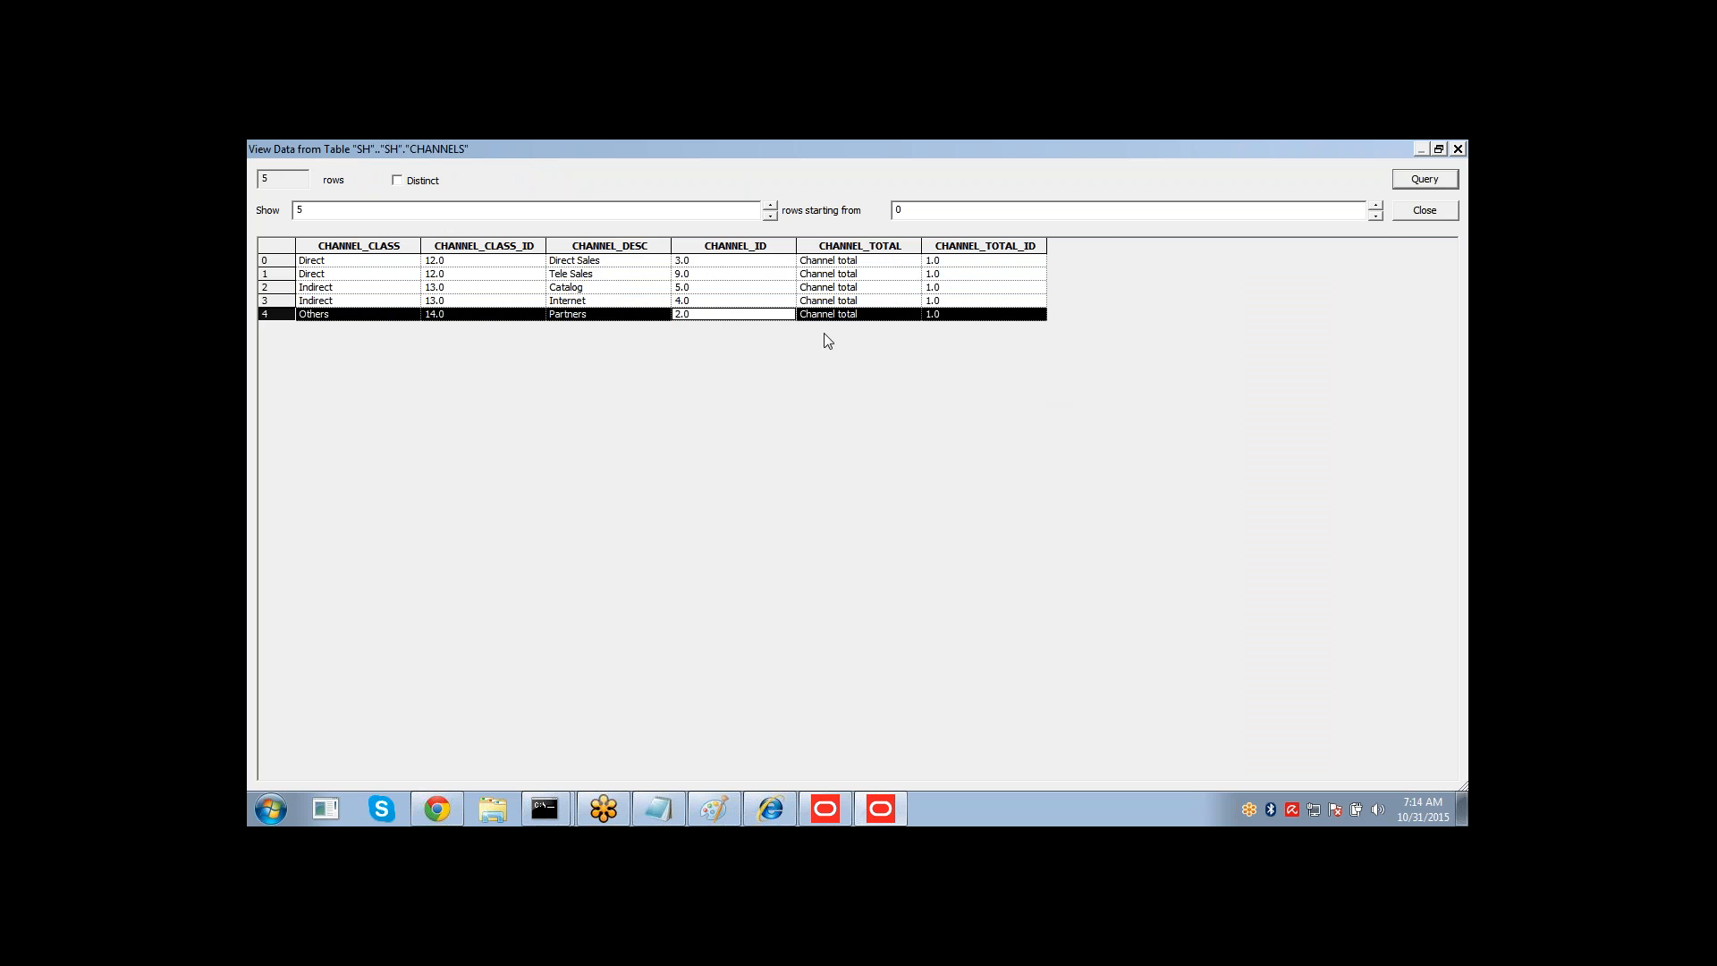
left_click(1402, 218)
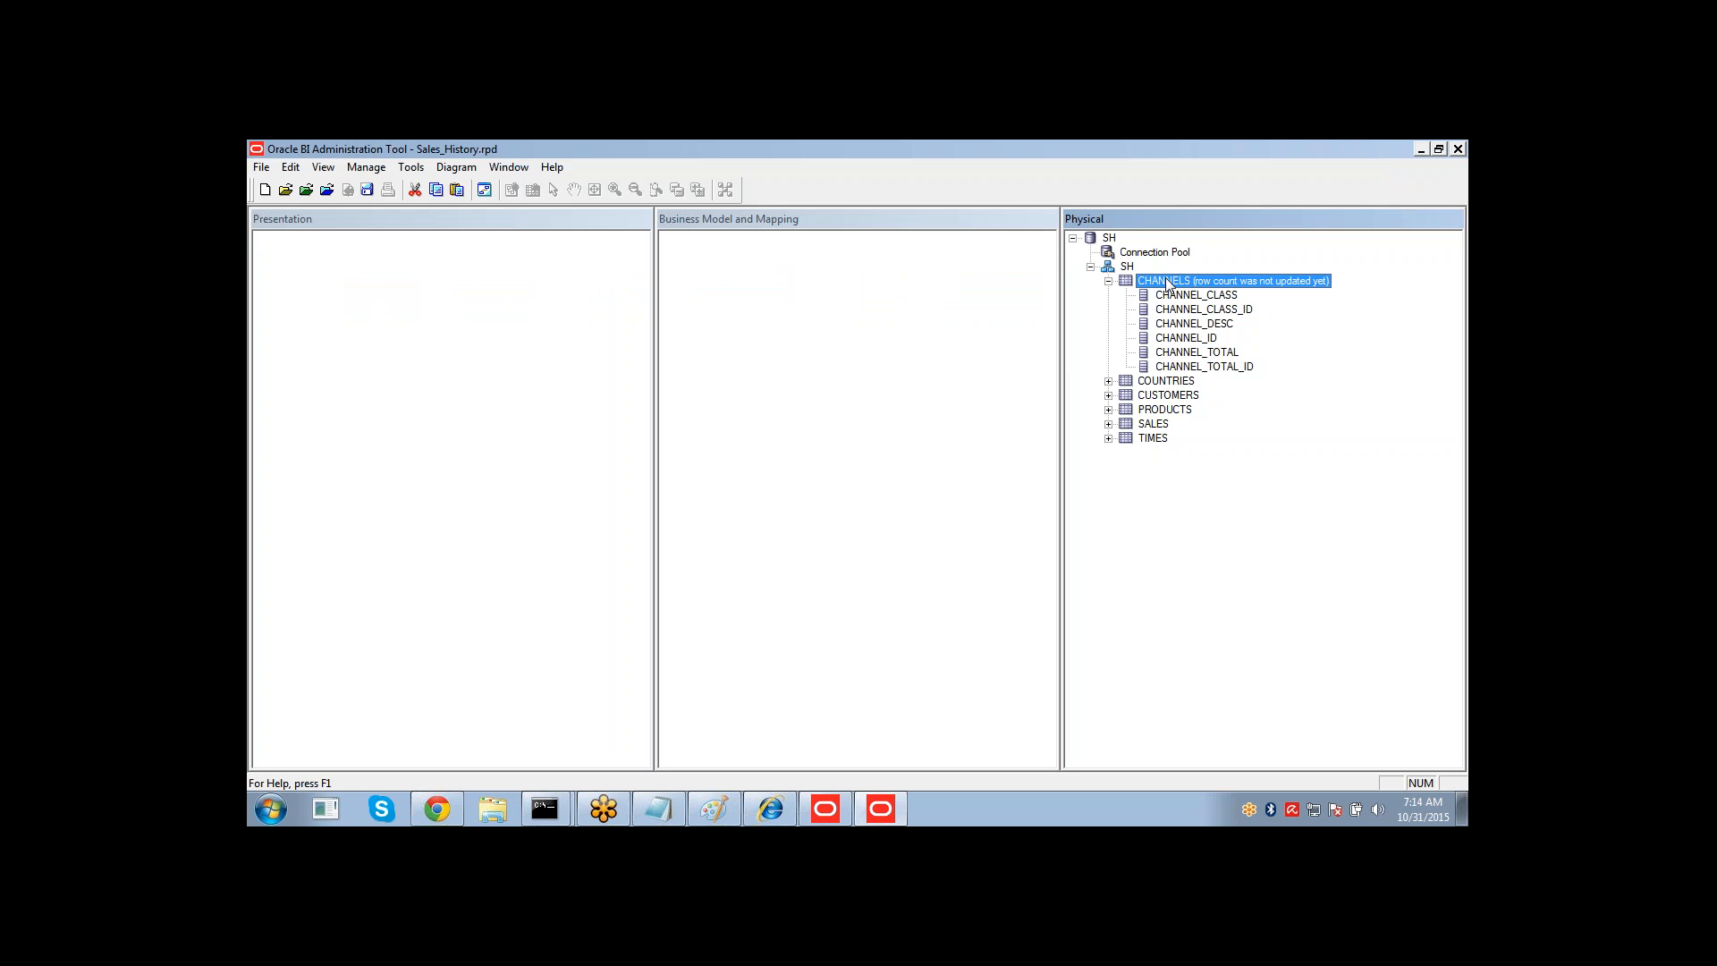
left_click(1184, 343)
left_click(1184, 340)
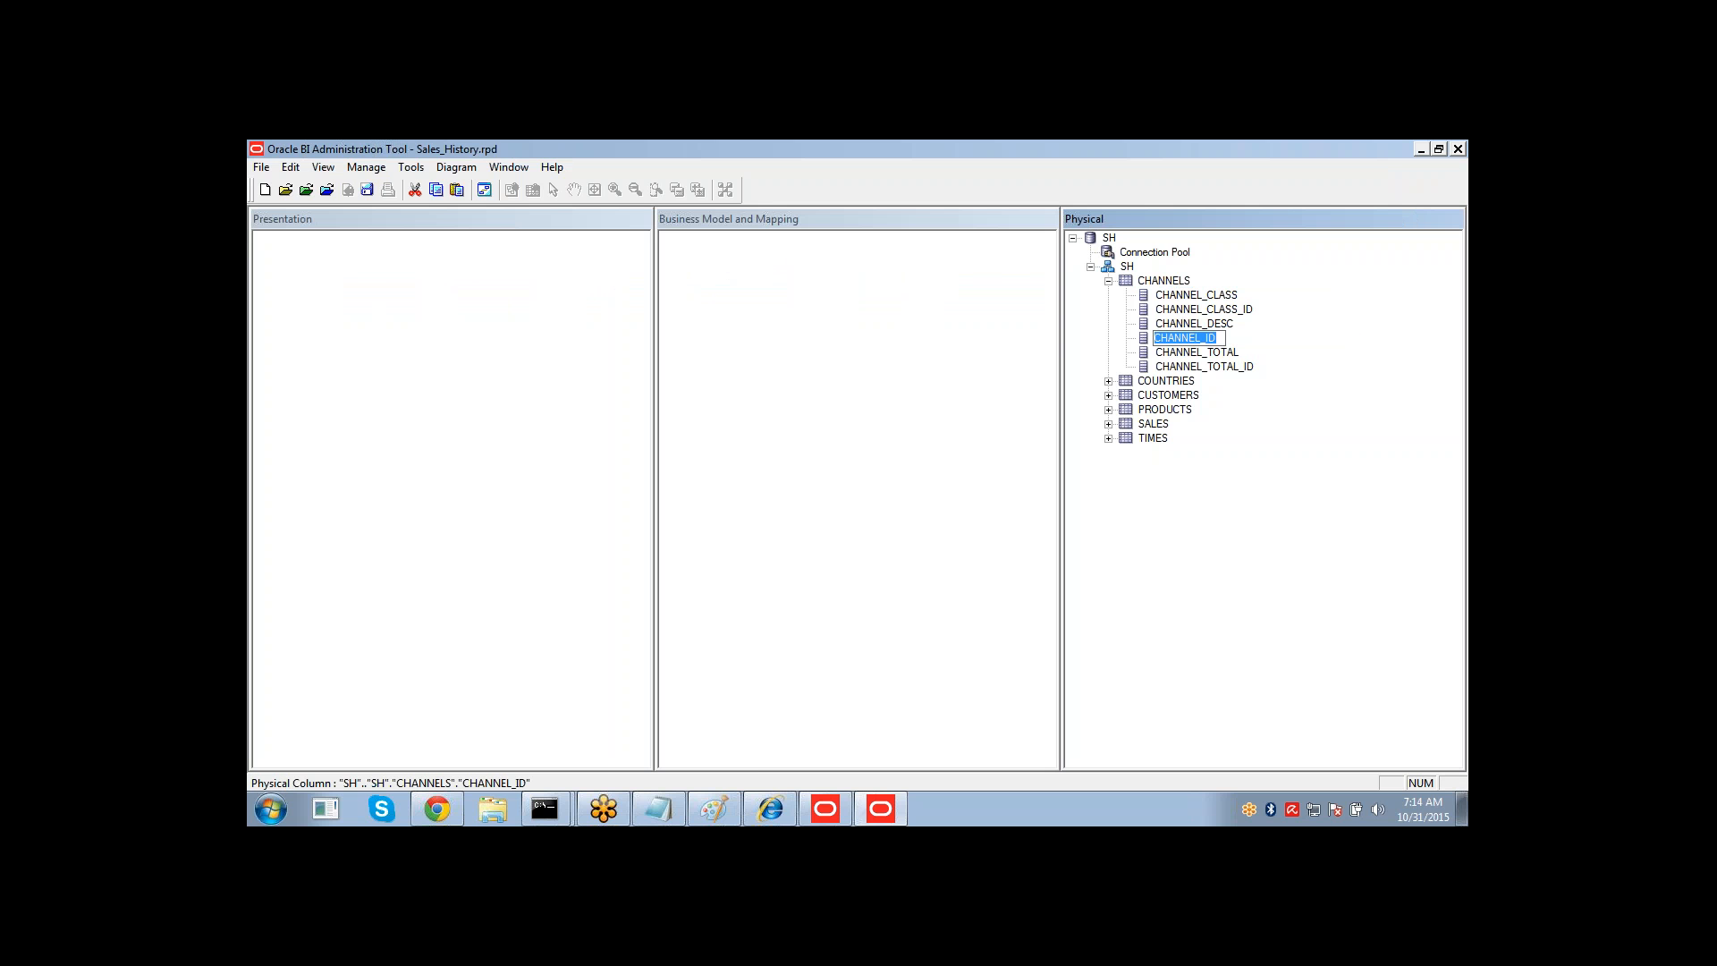
key("Escape")
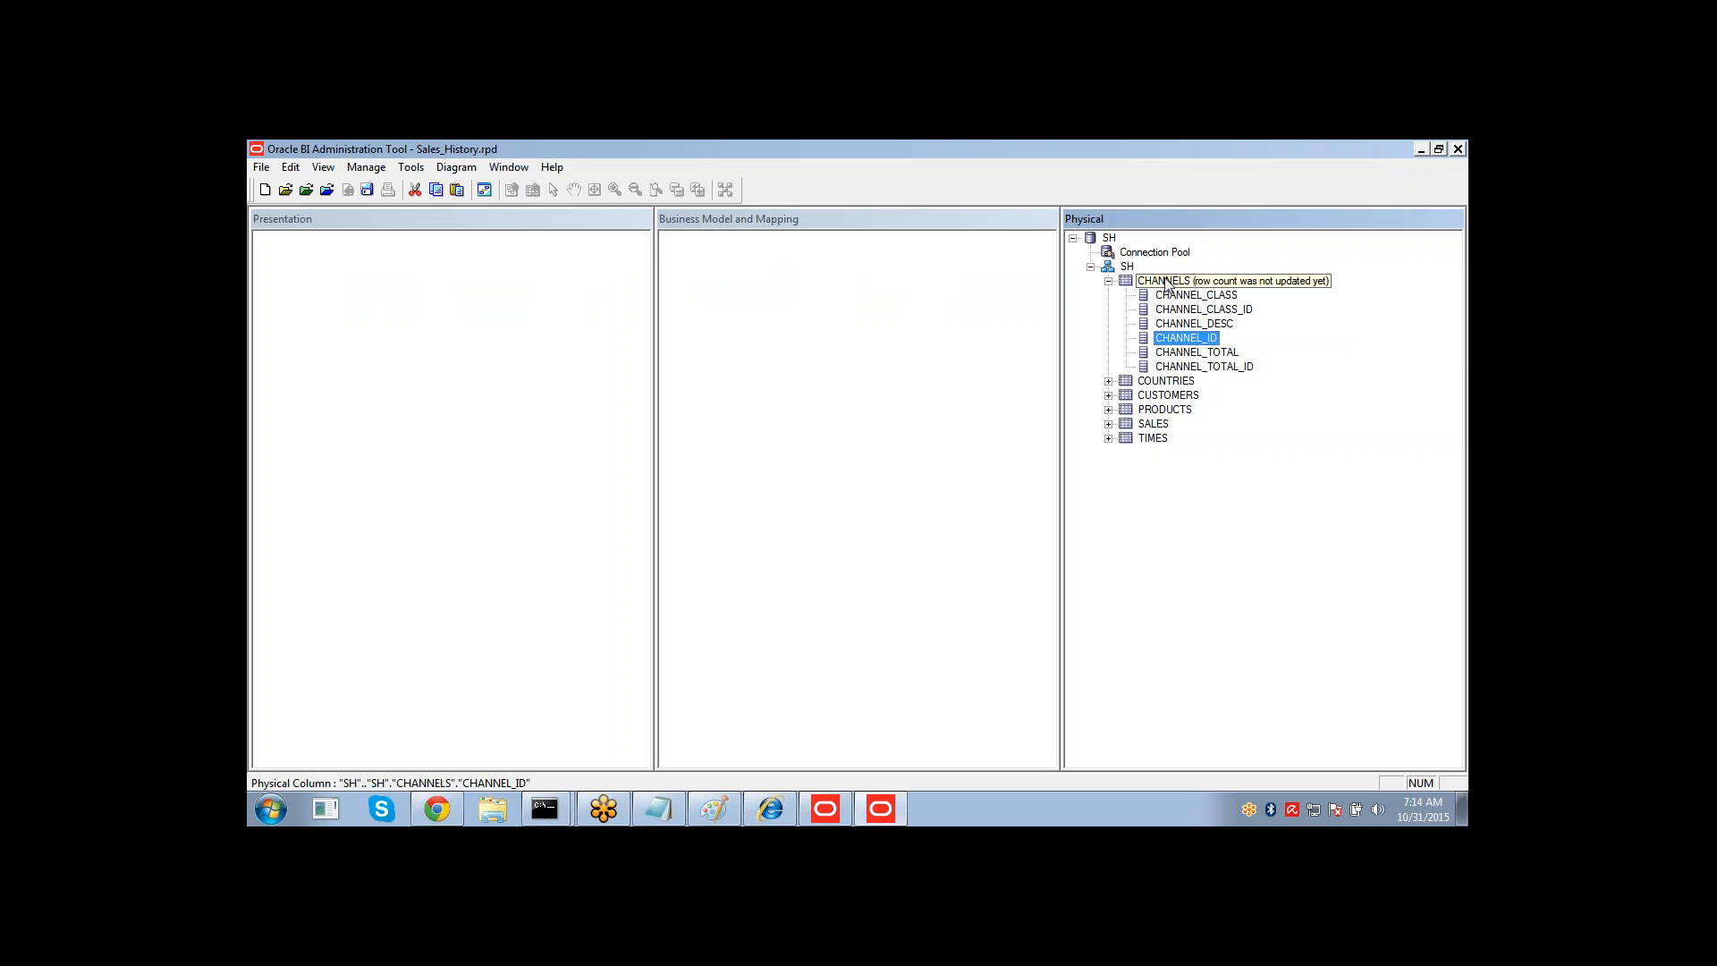
left_click(1109, 282)
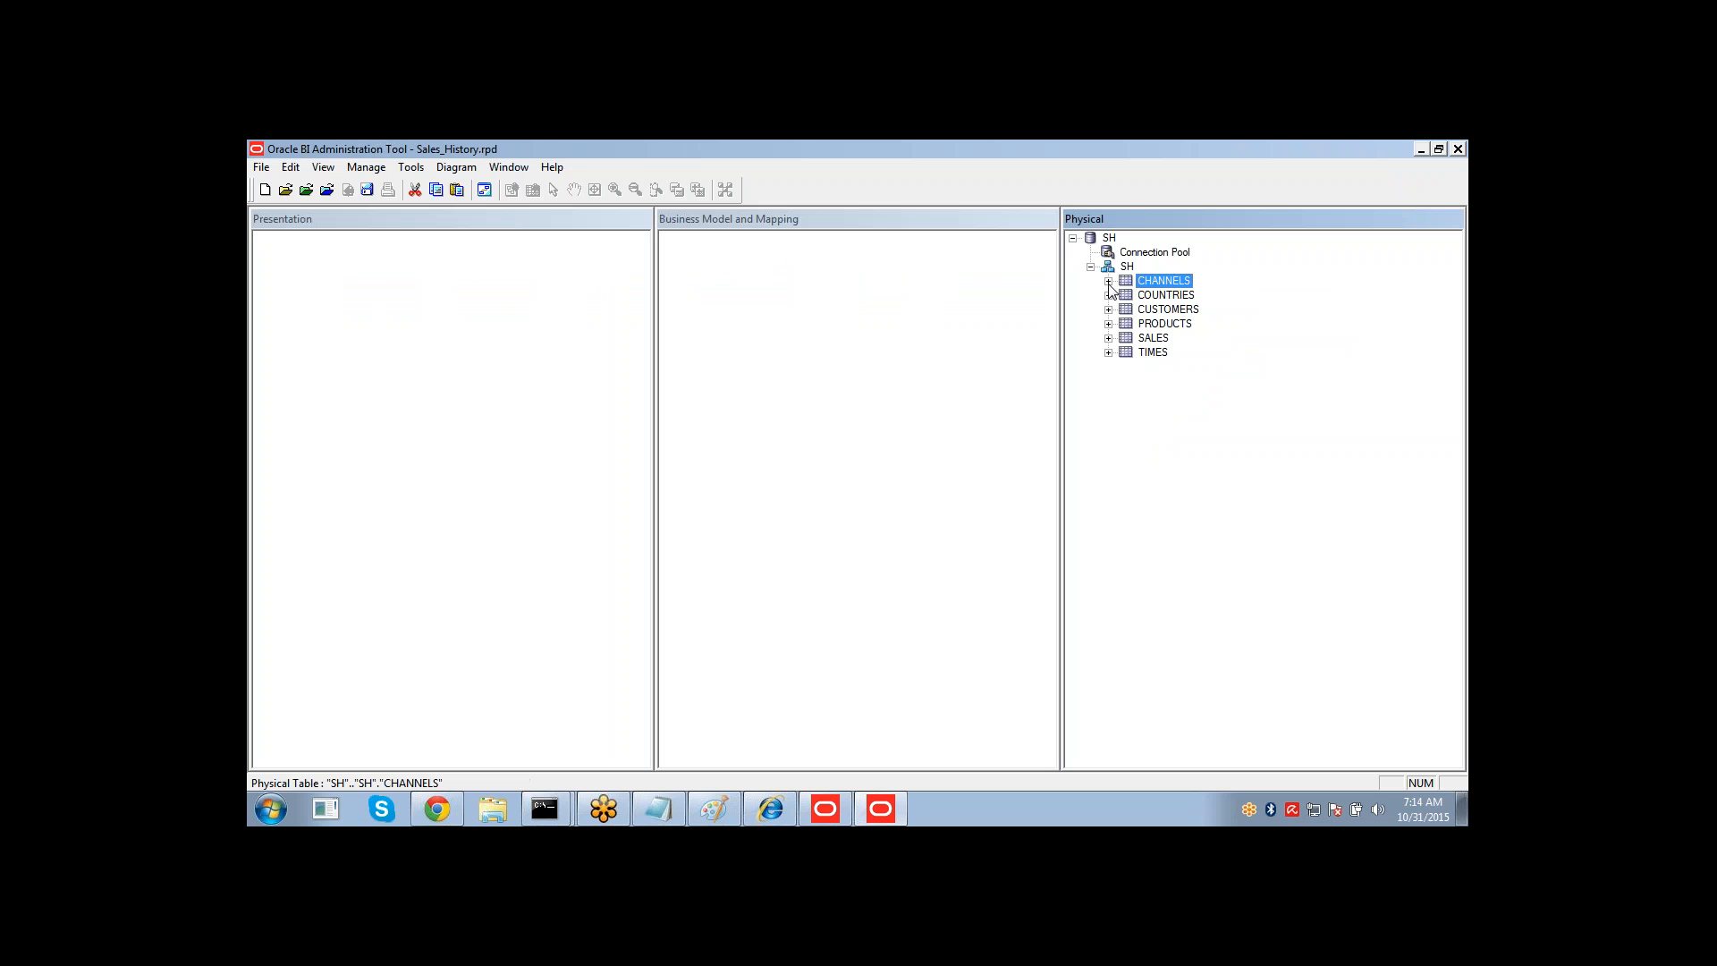
Create an alias of the CHANNELS physical table named Dim Channels.
right_click(1155, 284)
mouse_move(1197, 295)
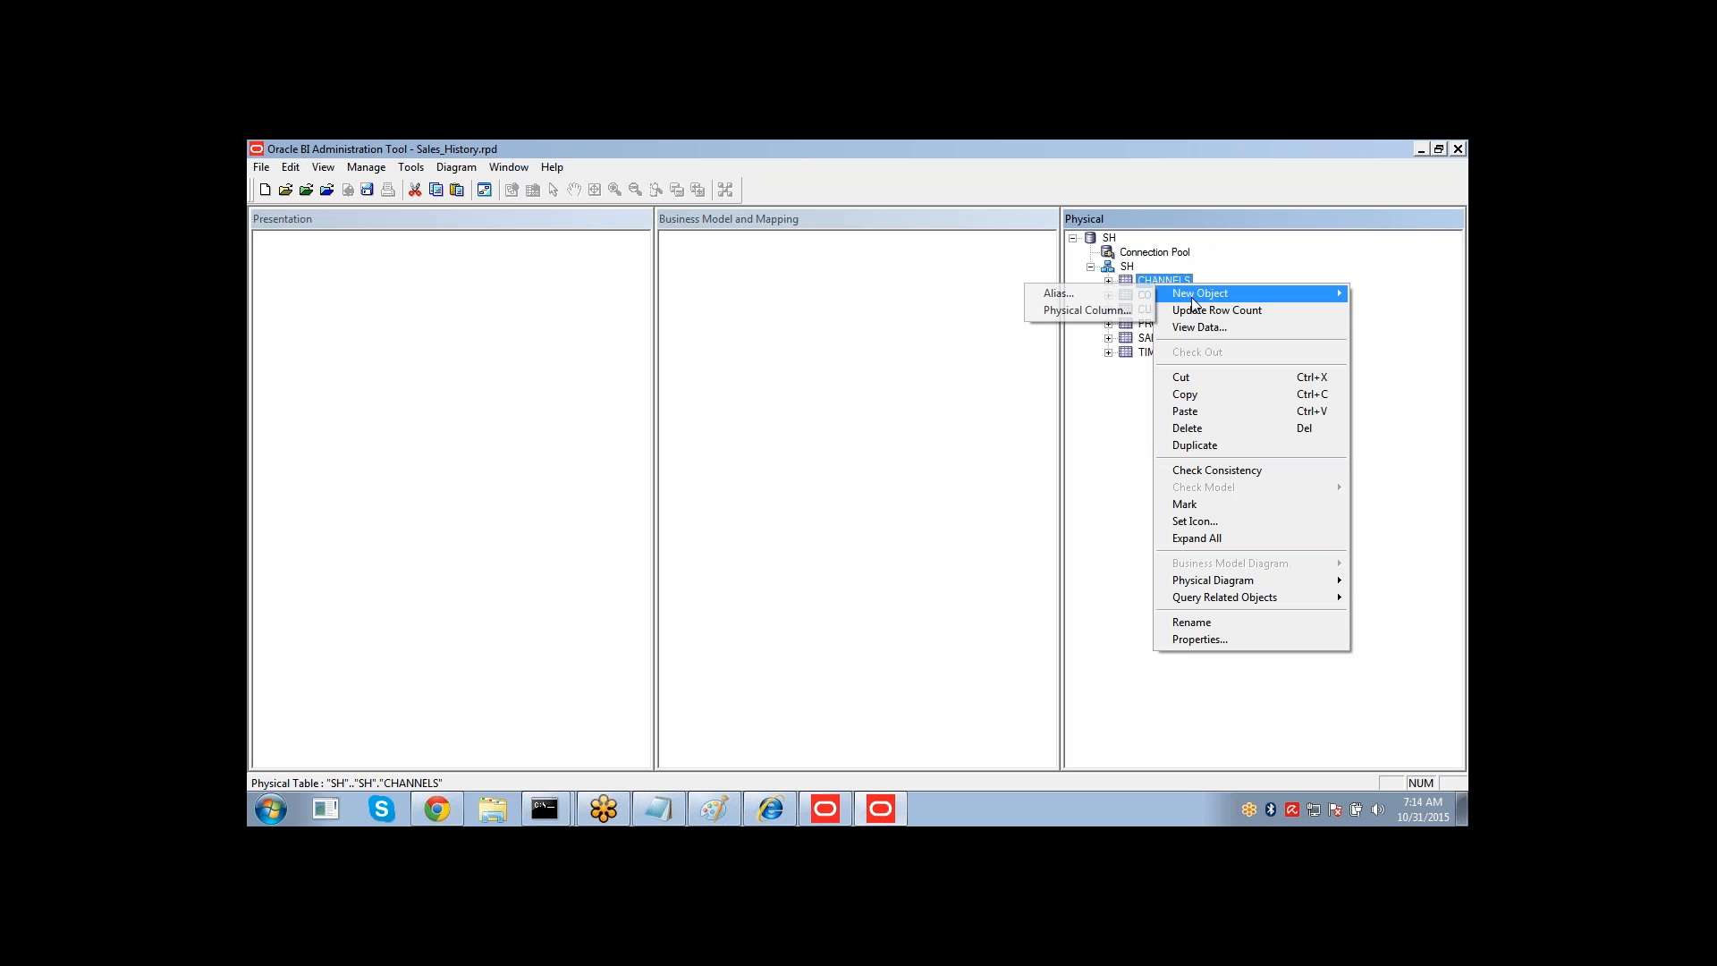
left_click(1086, 295)
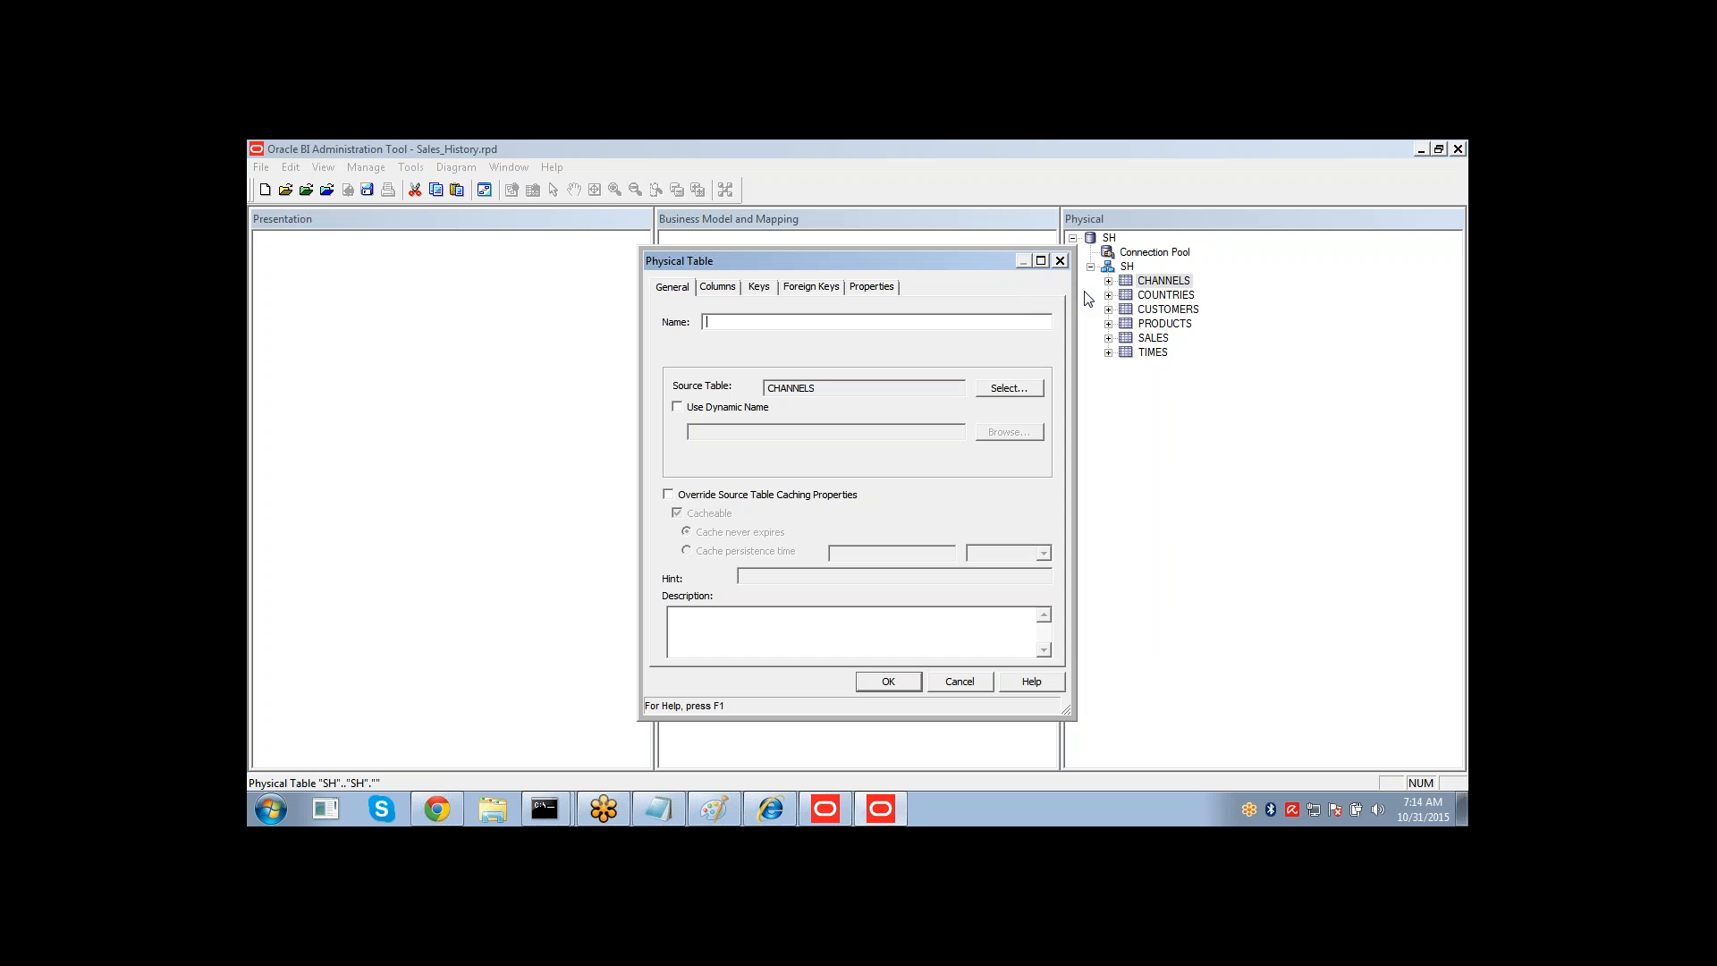
type("Dim Chaneel")
key("BackSpace")
key("BackSpace")
type("ne")
left_click(881, 684)
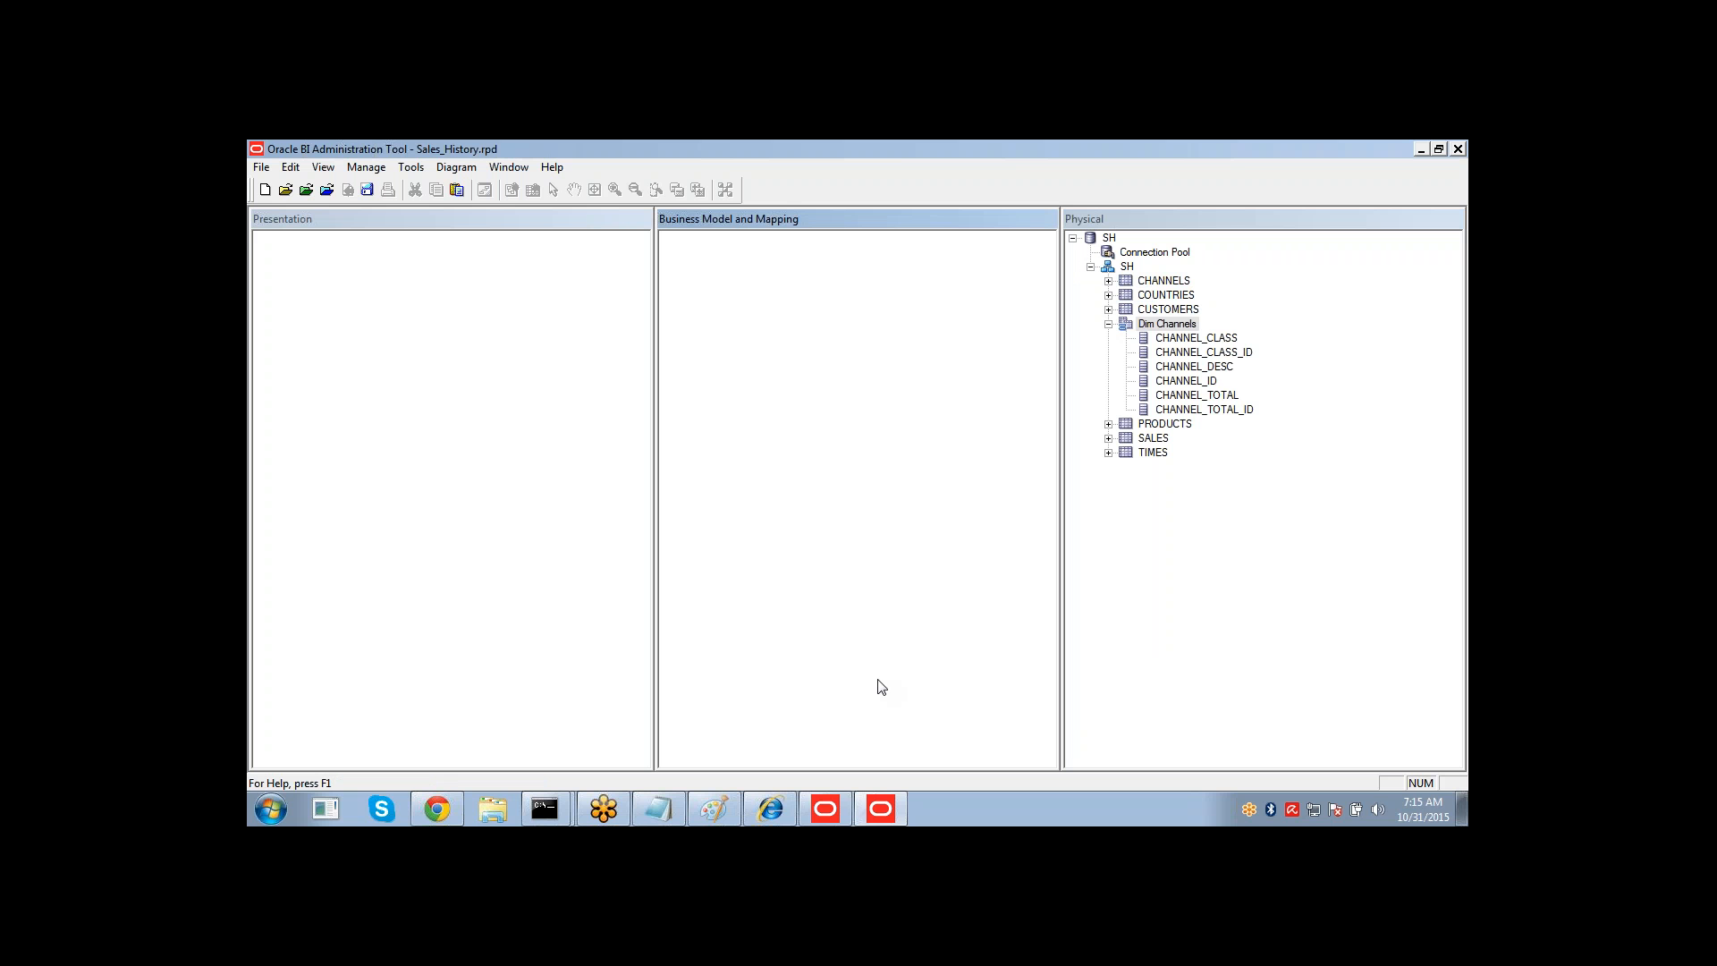
Switch to Paint and start a new blank picture without saving the current image.
left_click(720, 807)
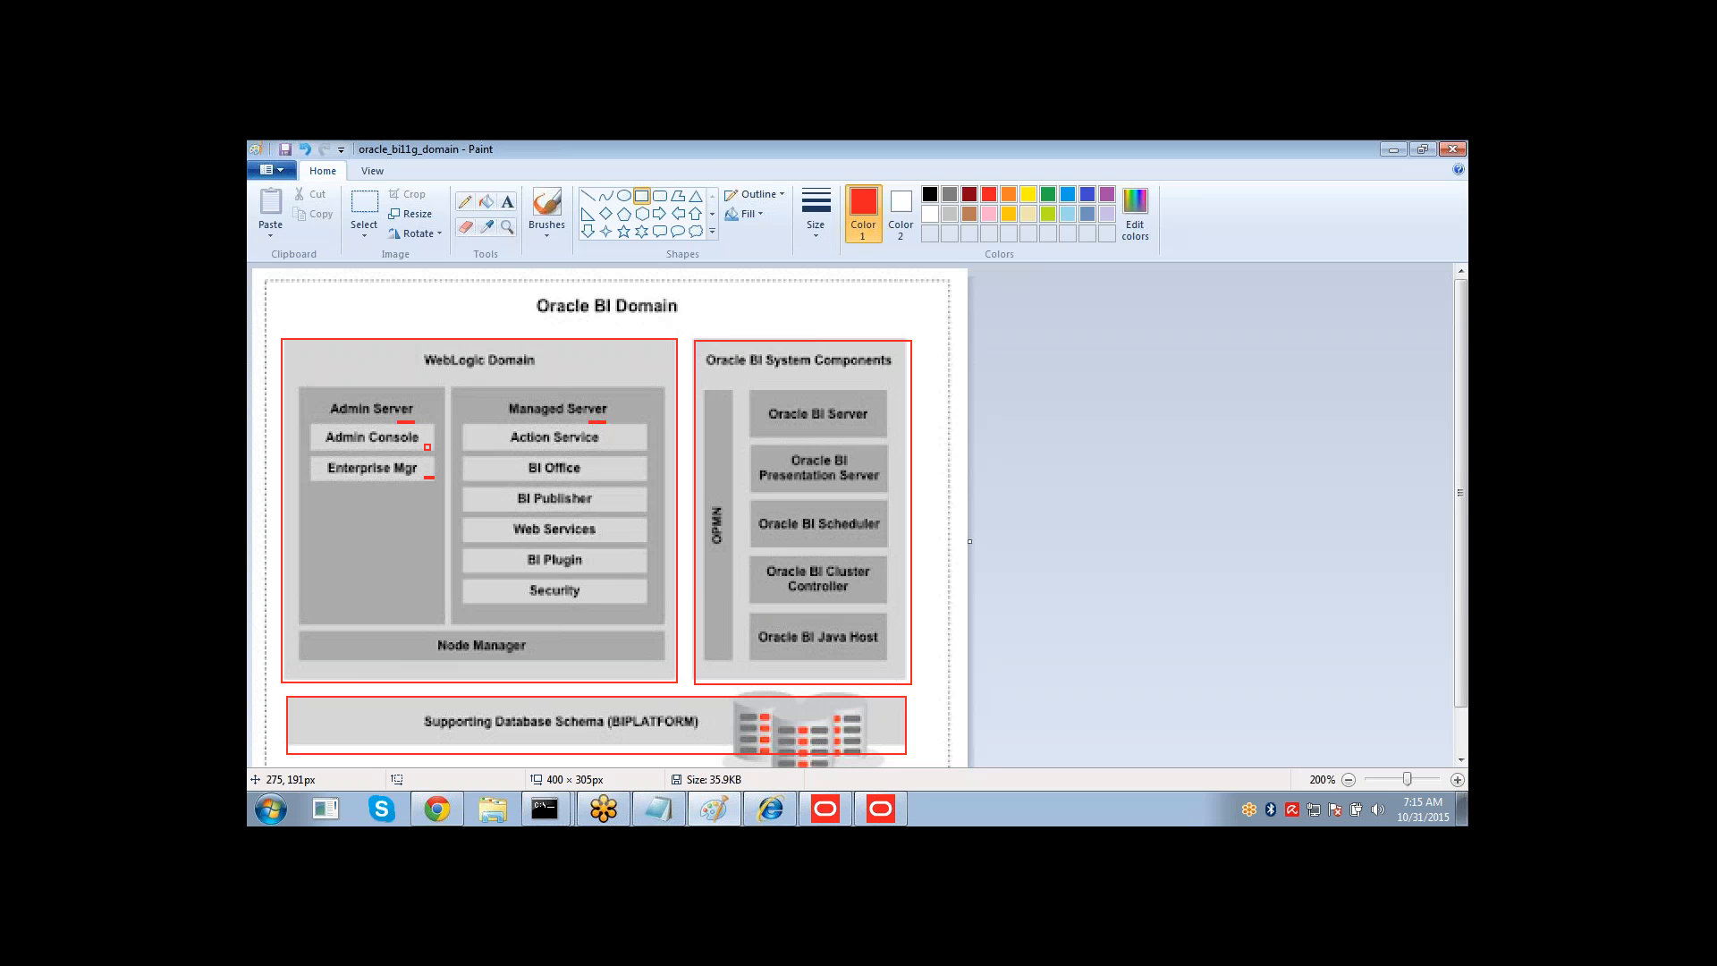
left_click(270, 169)
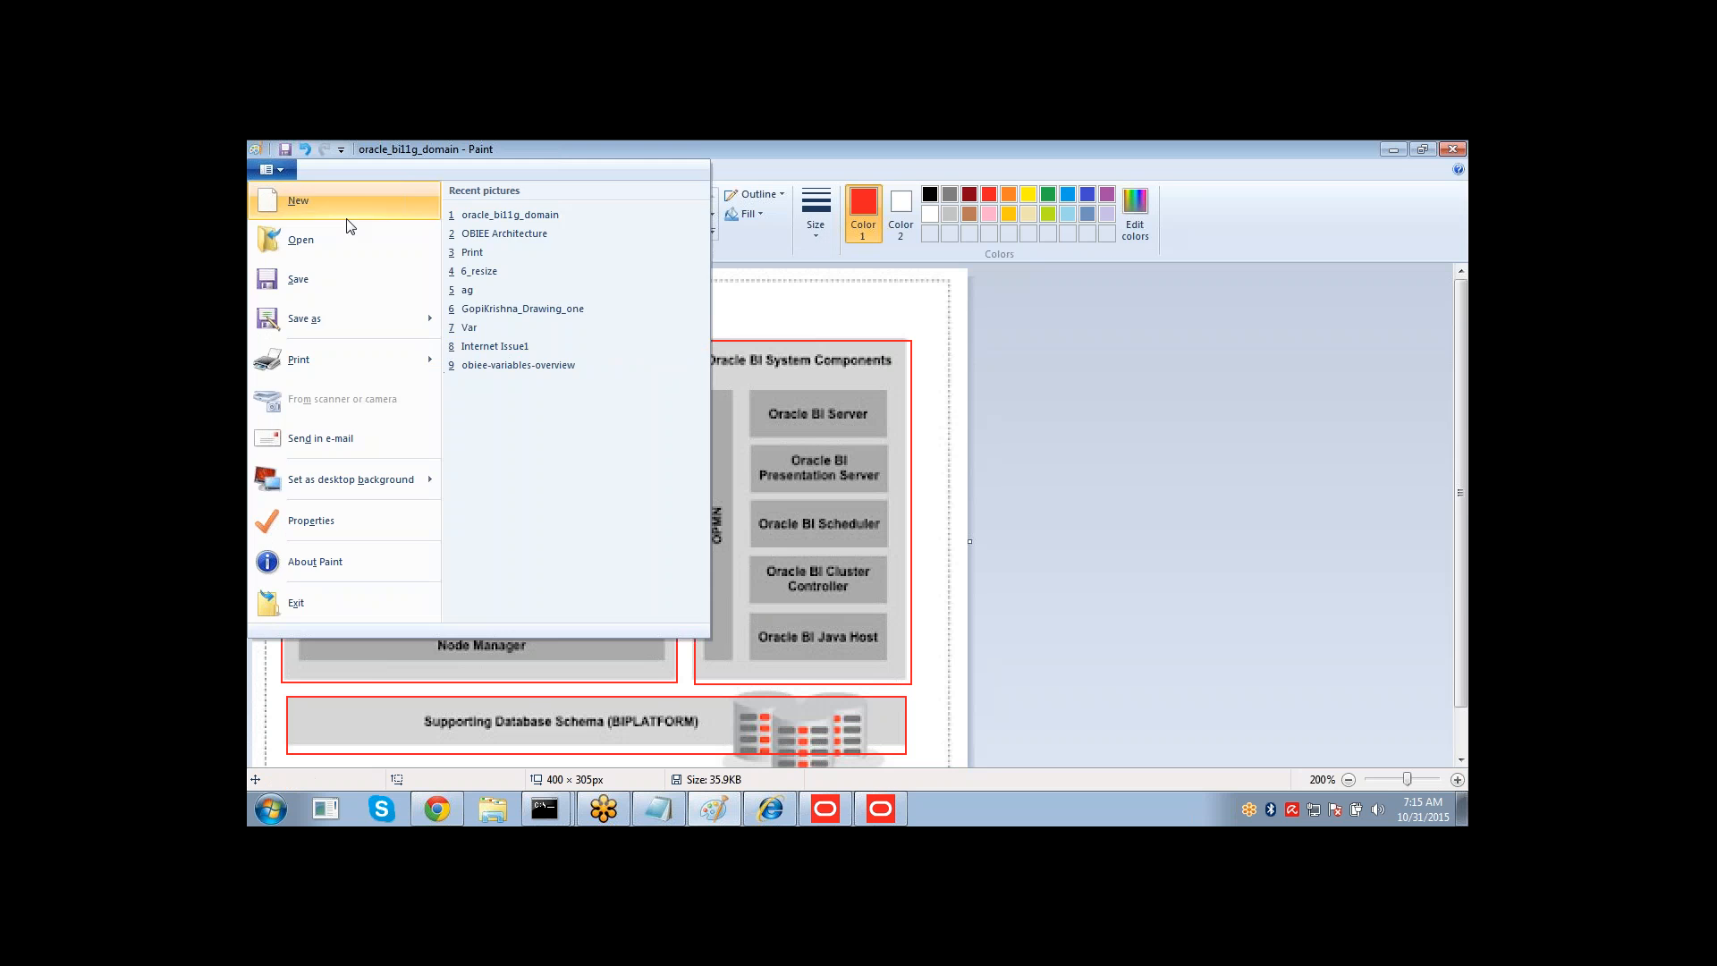
left_click(340, 200)
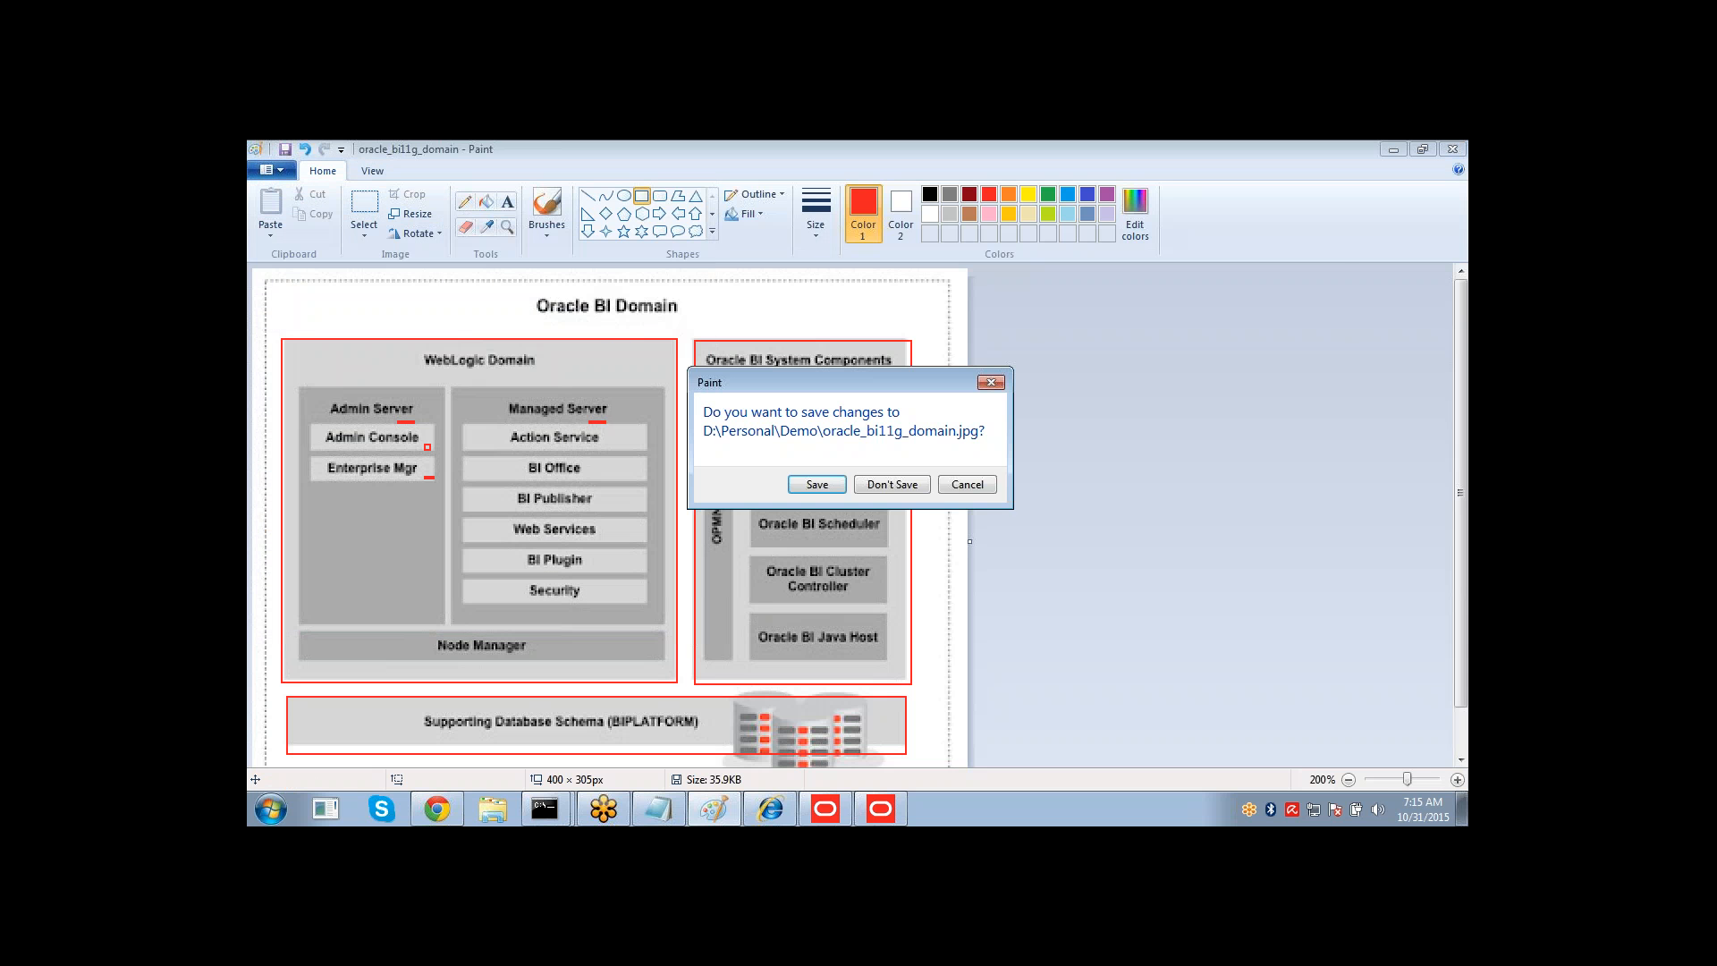
left_click(891, 485)
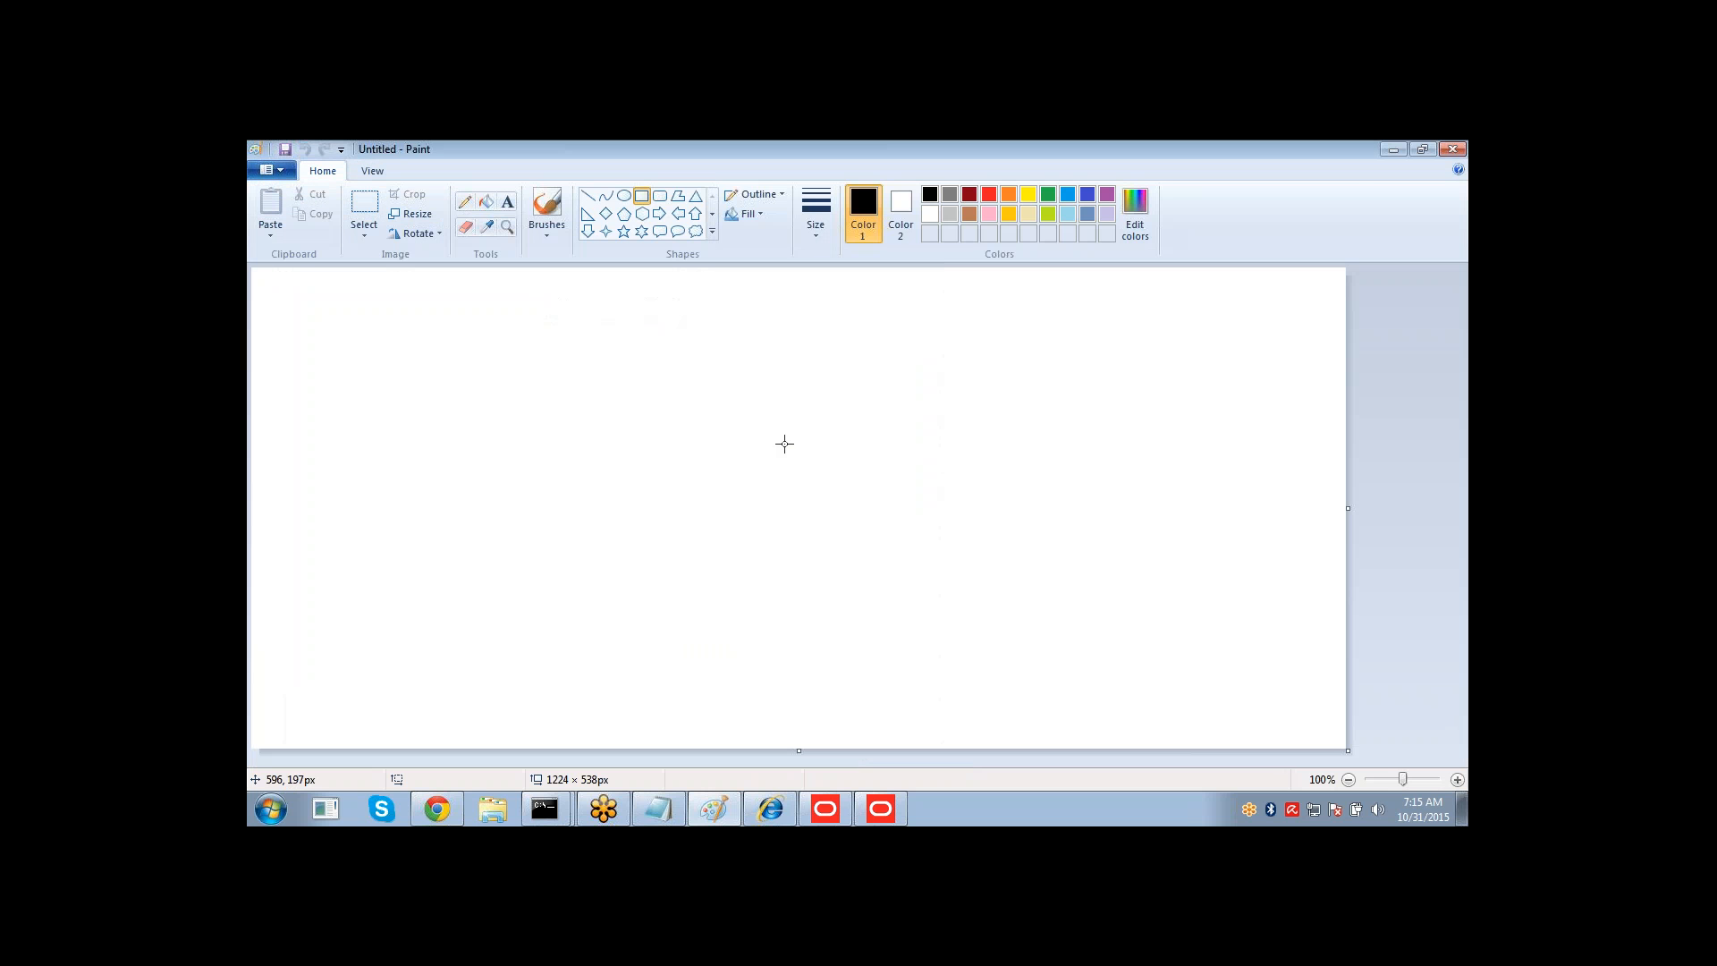
Draw three rounded rectangles arranged in a triangle on the canvas.
left_click(660, 195)
left_click_drag(535, 301, 597, 352)
left_click_drag(772, 297, 833, 347)
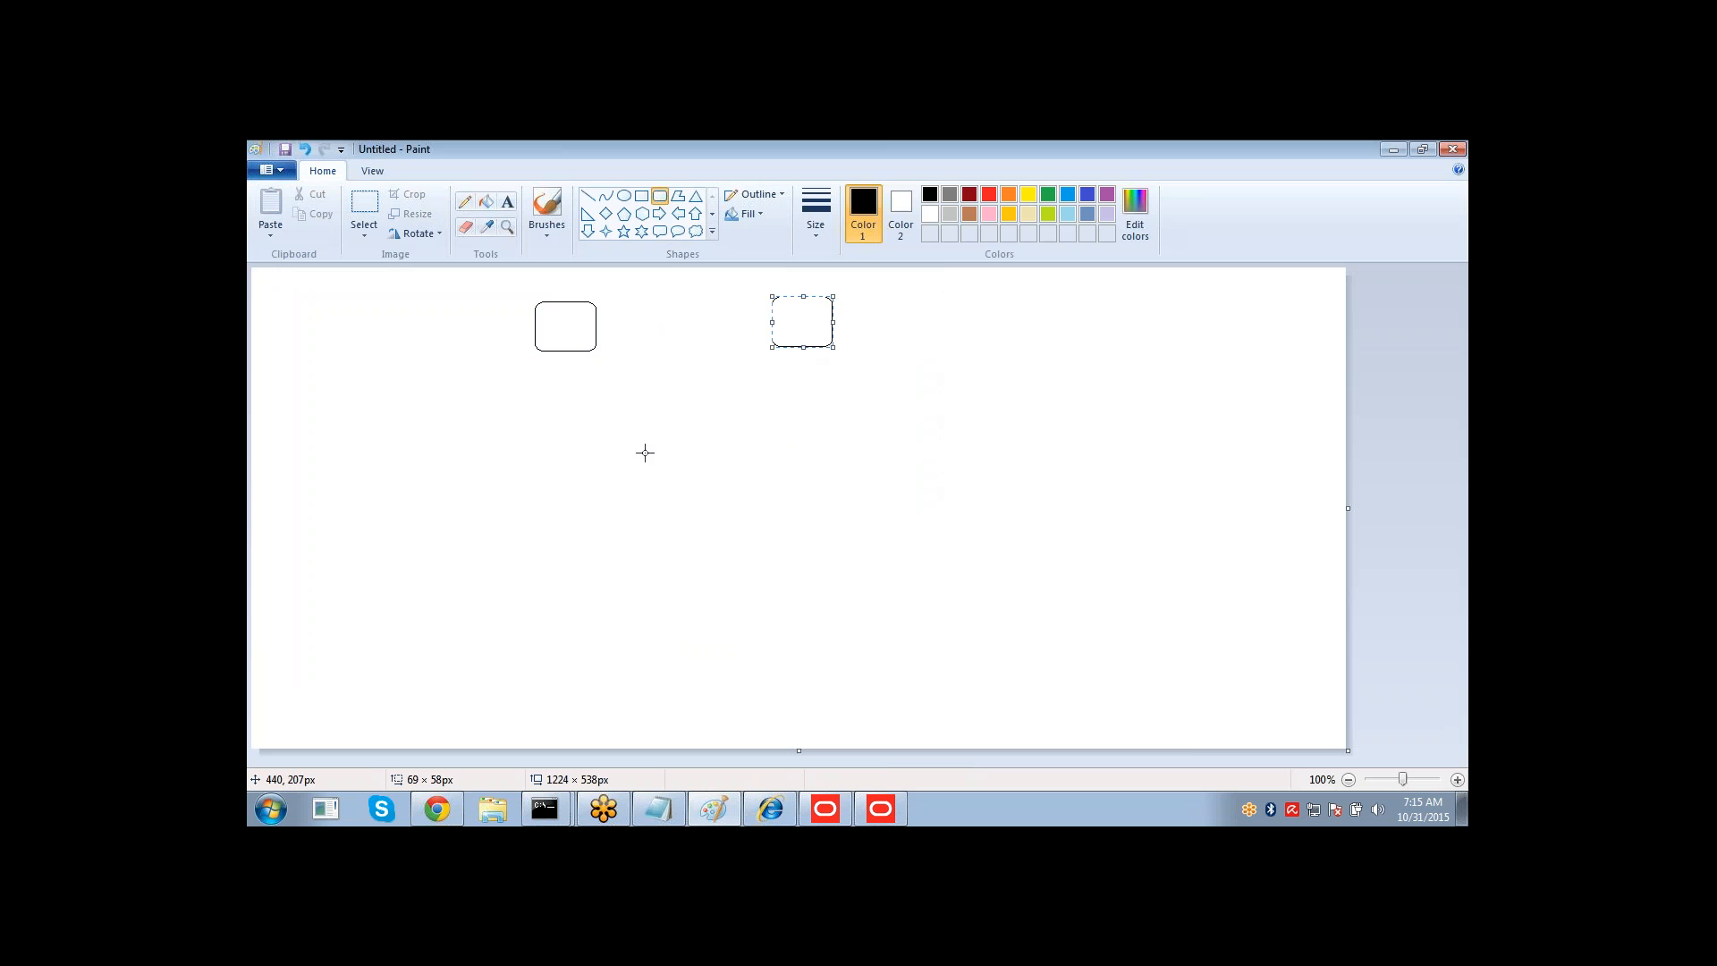
left_click_drag(659, 440, 724, 498)
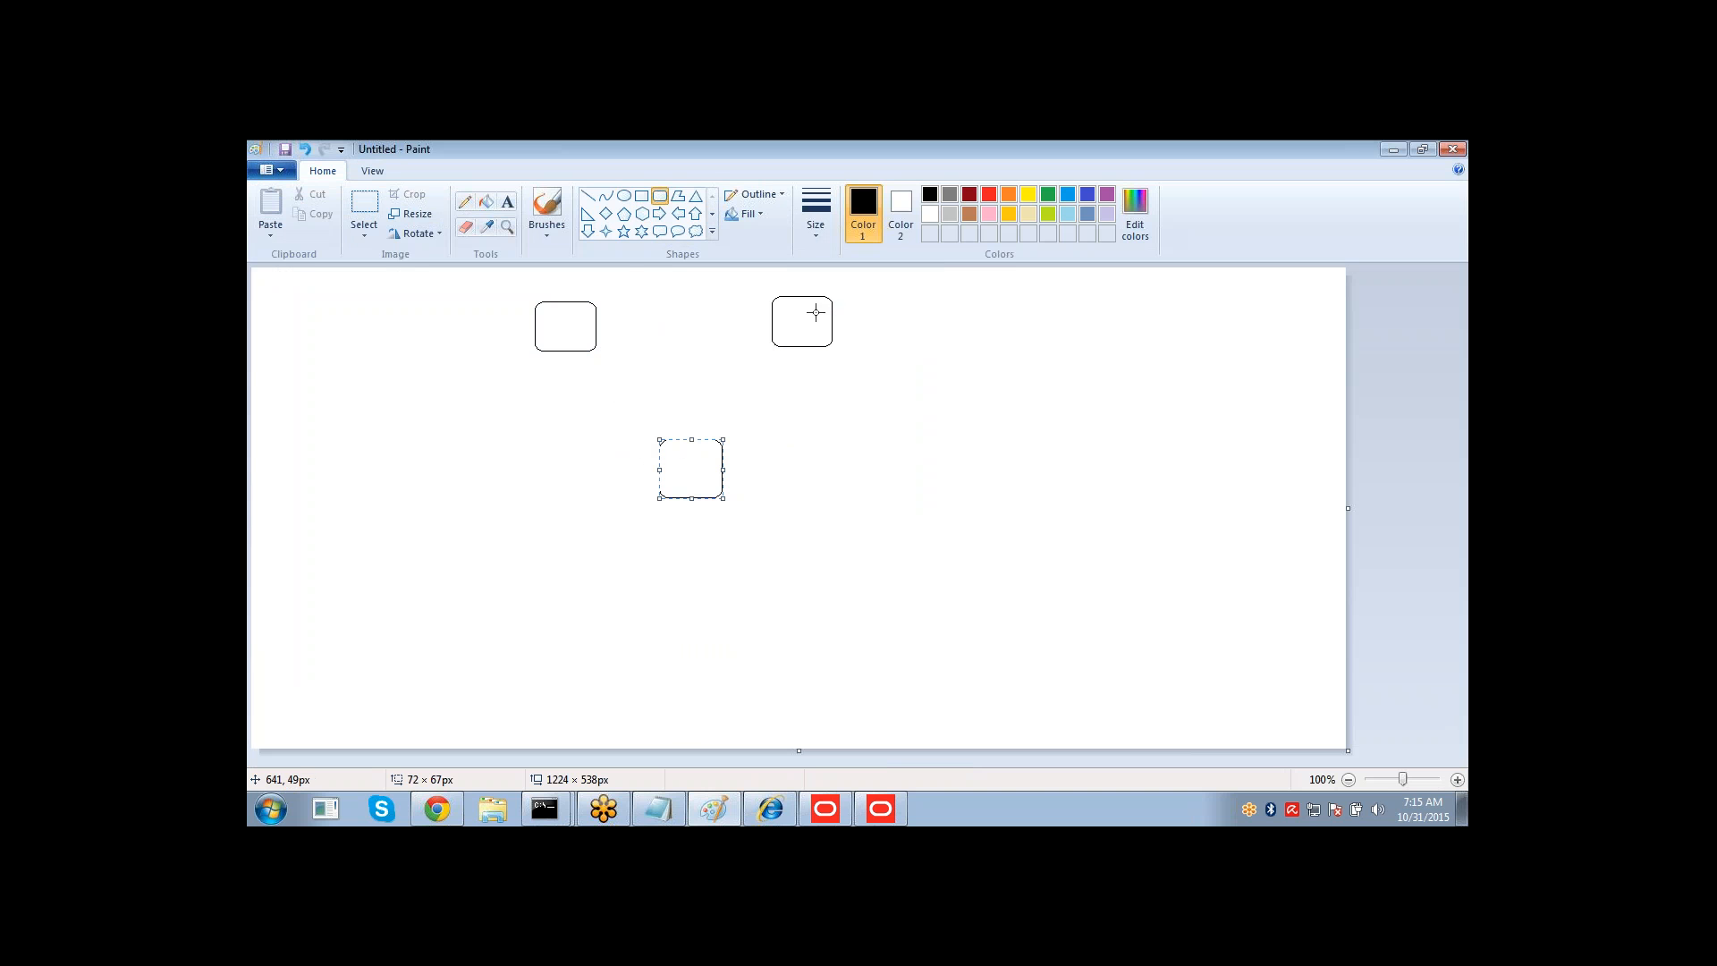
Connect the three boxes to each other with straight lines.
left_click(587, 195)
mouse_move(595, 317)
left_mouse_down()
mouse_move(771, 320)
mouse_move(725, 437)
left_mouse_up()
left_click_drag(588, 351, 659, 447)
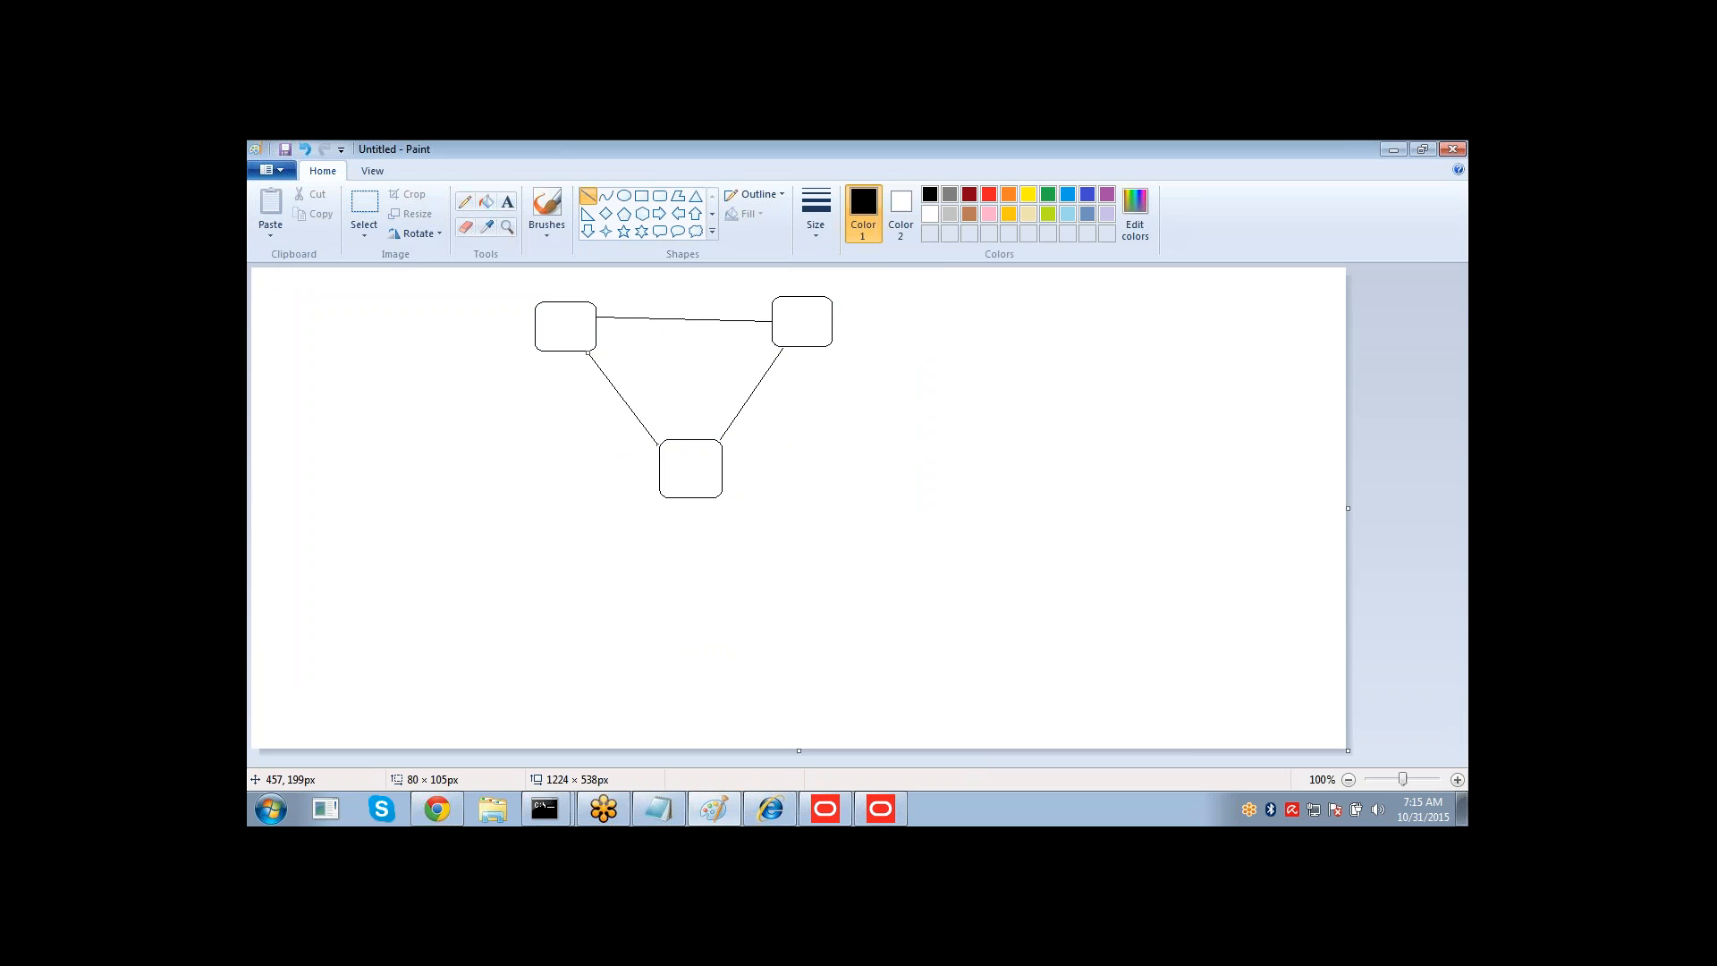
Label the three boxes D1, D2 and D3 with the Text tool.
left_click(507, 202)
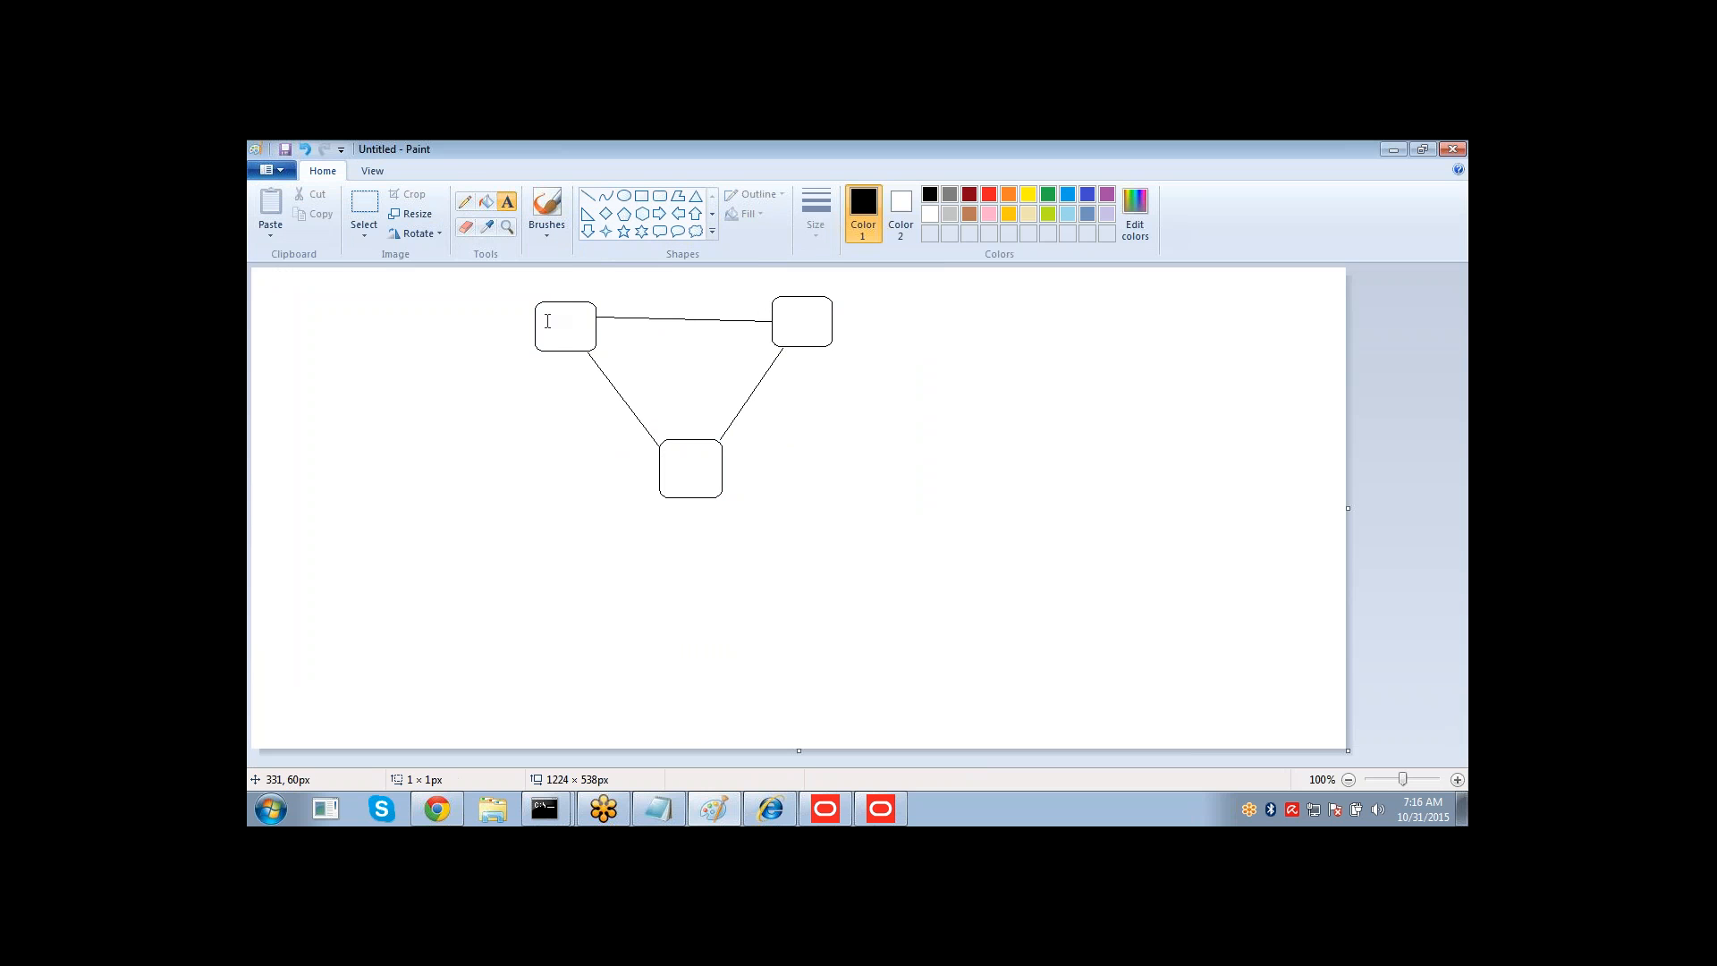
left_click(544, 309)
type("D1")
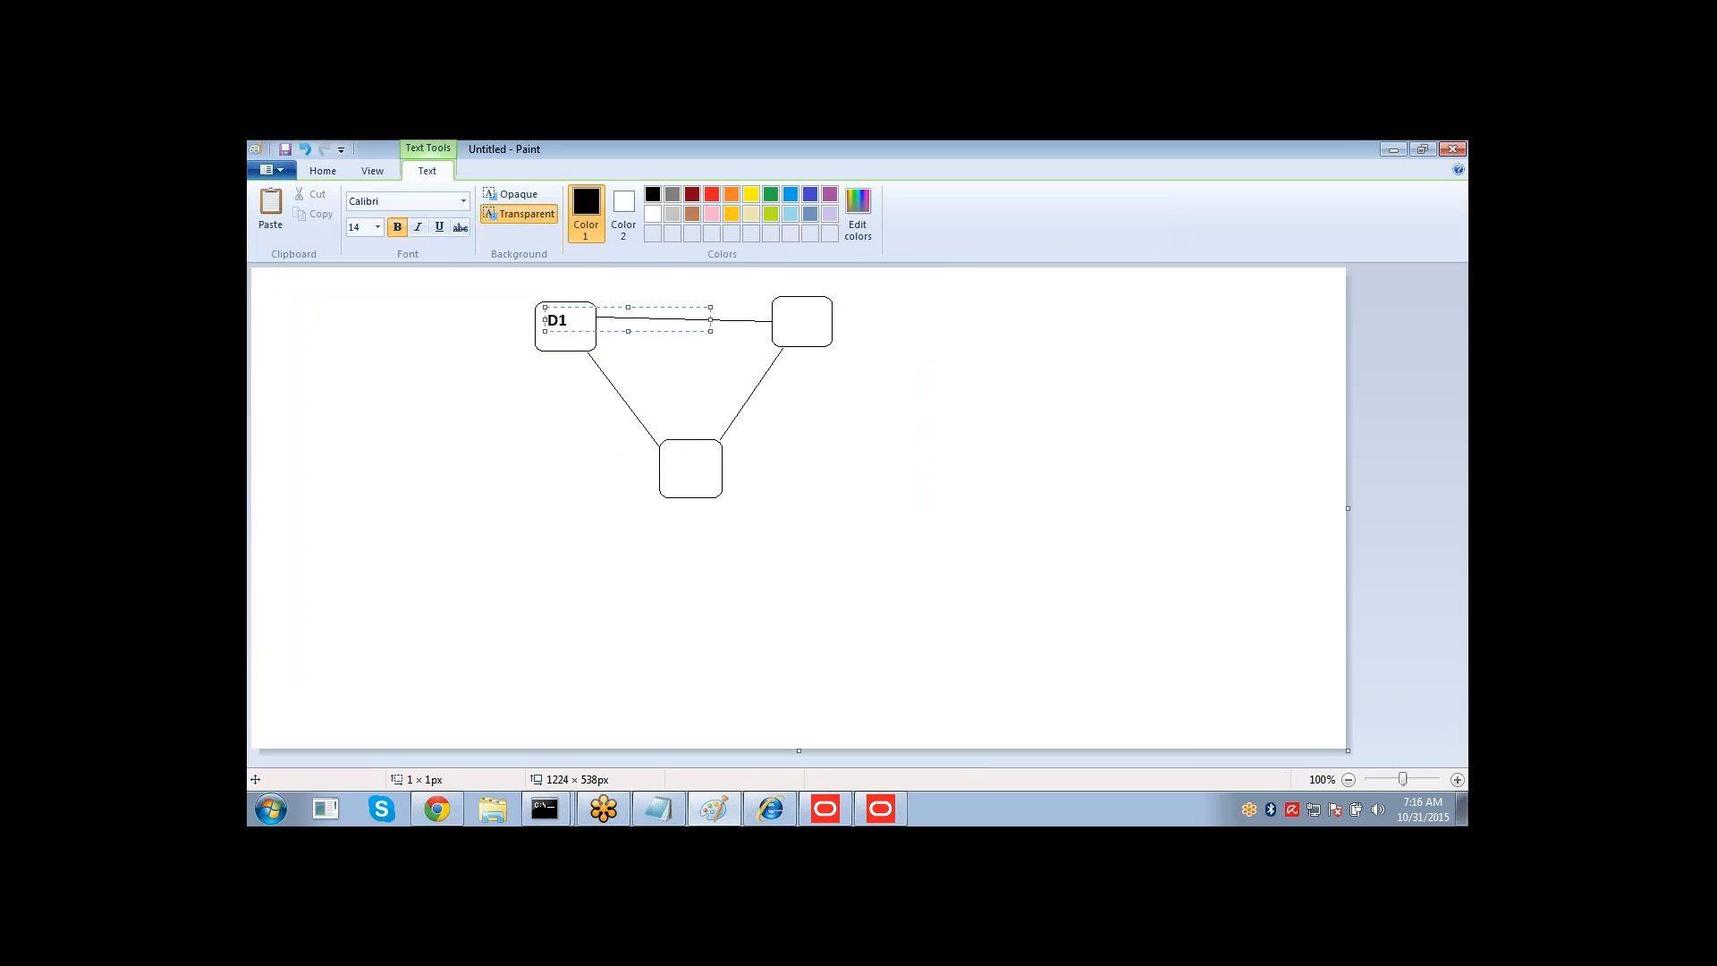
left_click(776, 306)
type("D2")
left_click(679, 463)
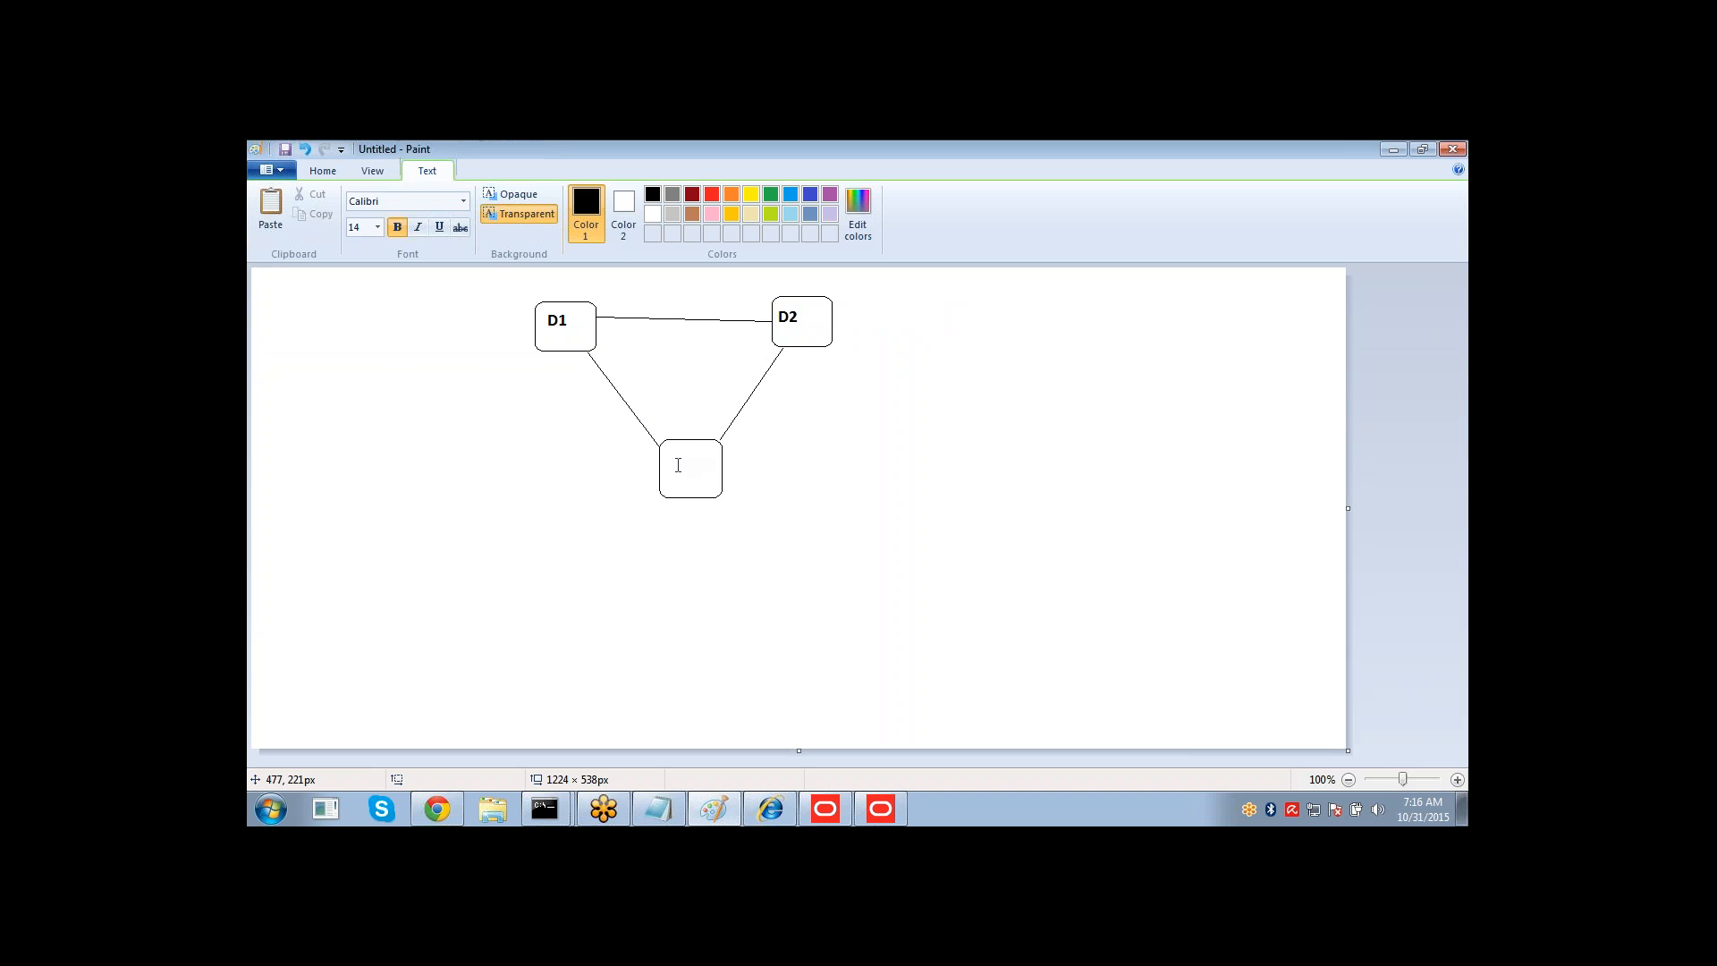
left_click(676, 452)
type("D3")
left_click(750, 536)
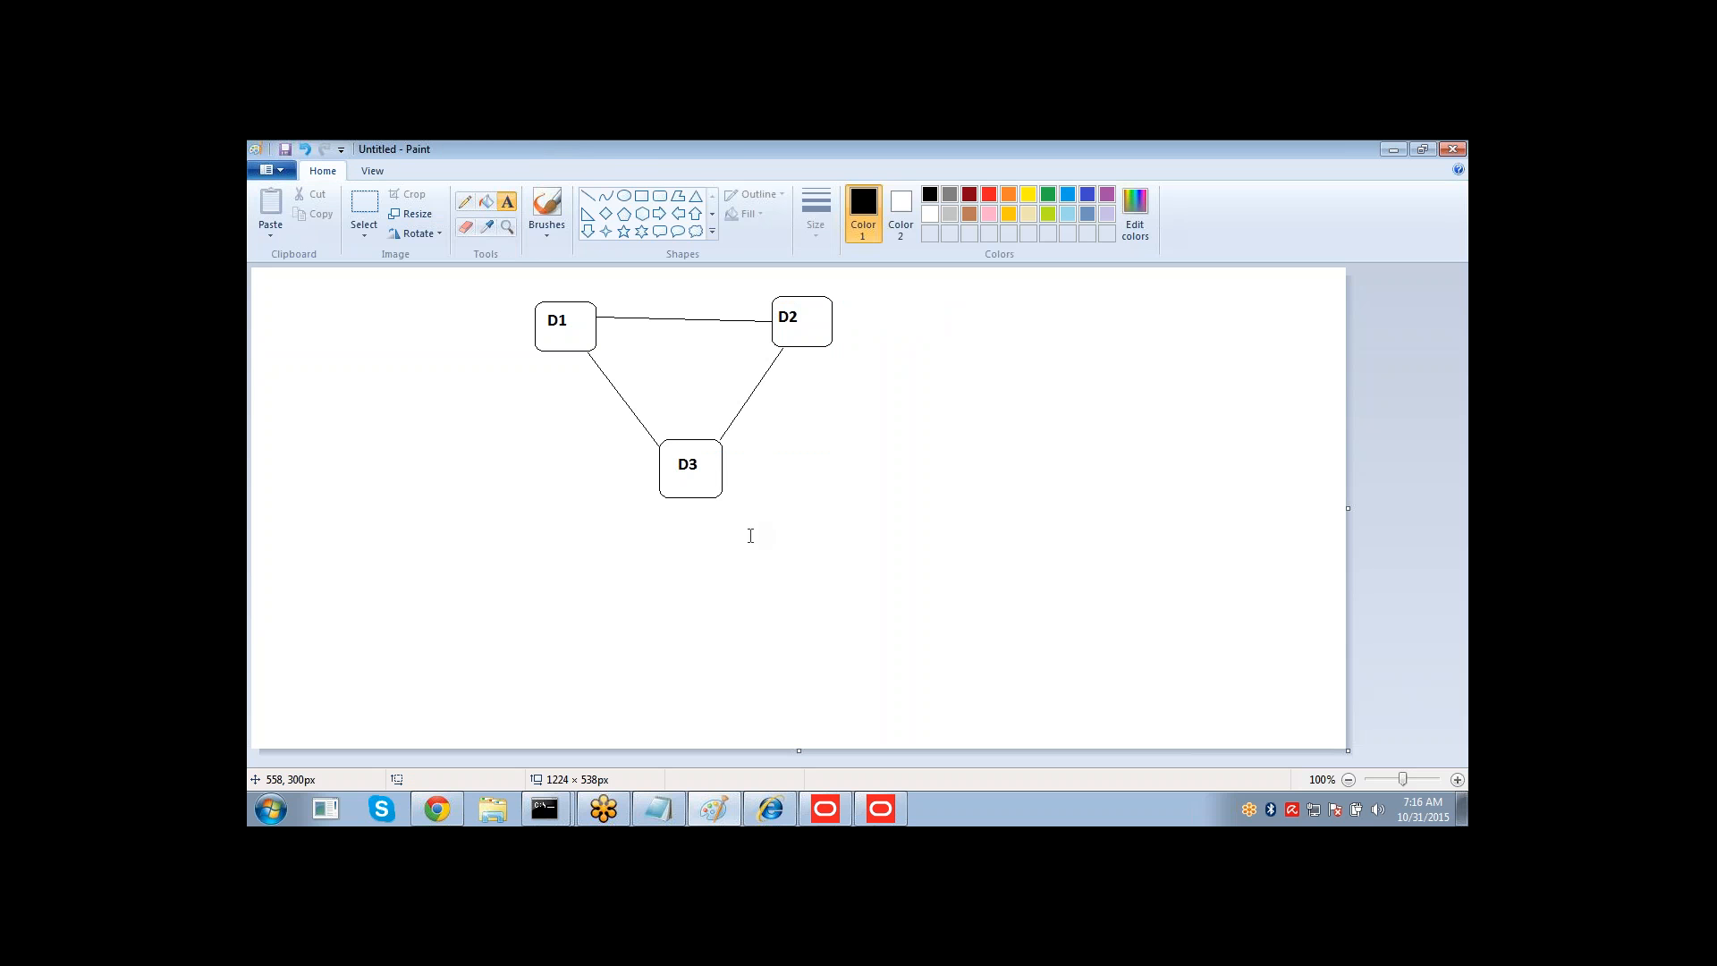
Erase the line connecting D1 and D3.
left_click(466, 228)
left_click_drag(588, 353, 656, 442)
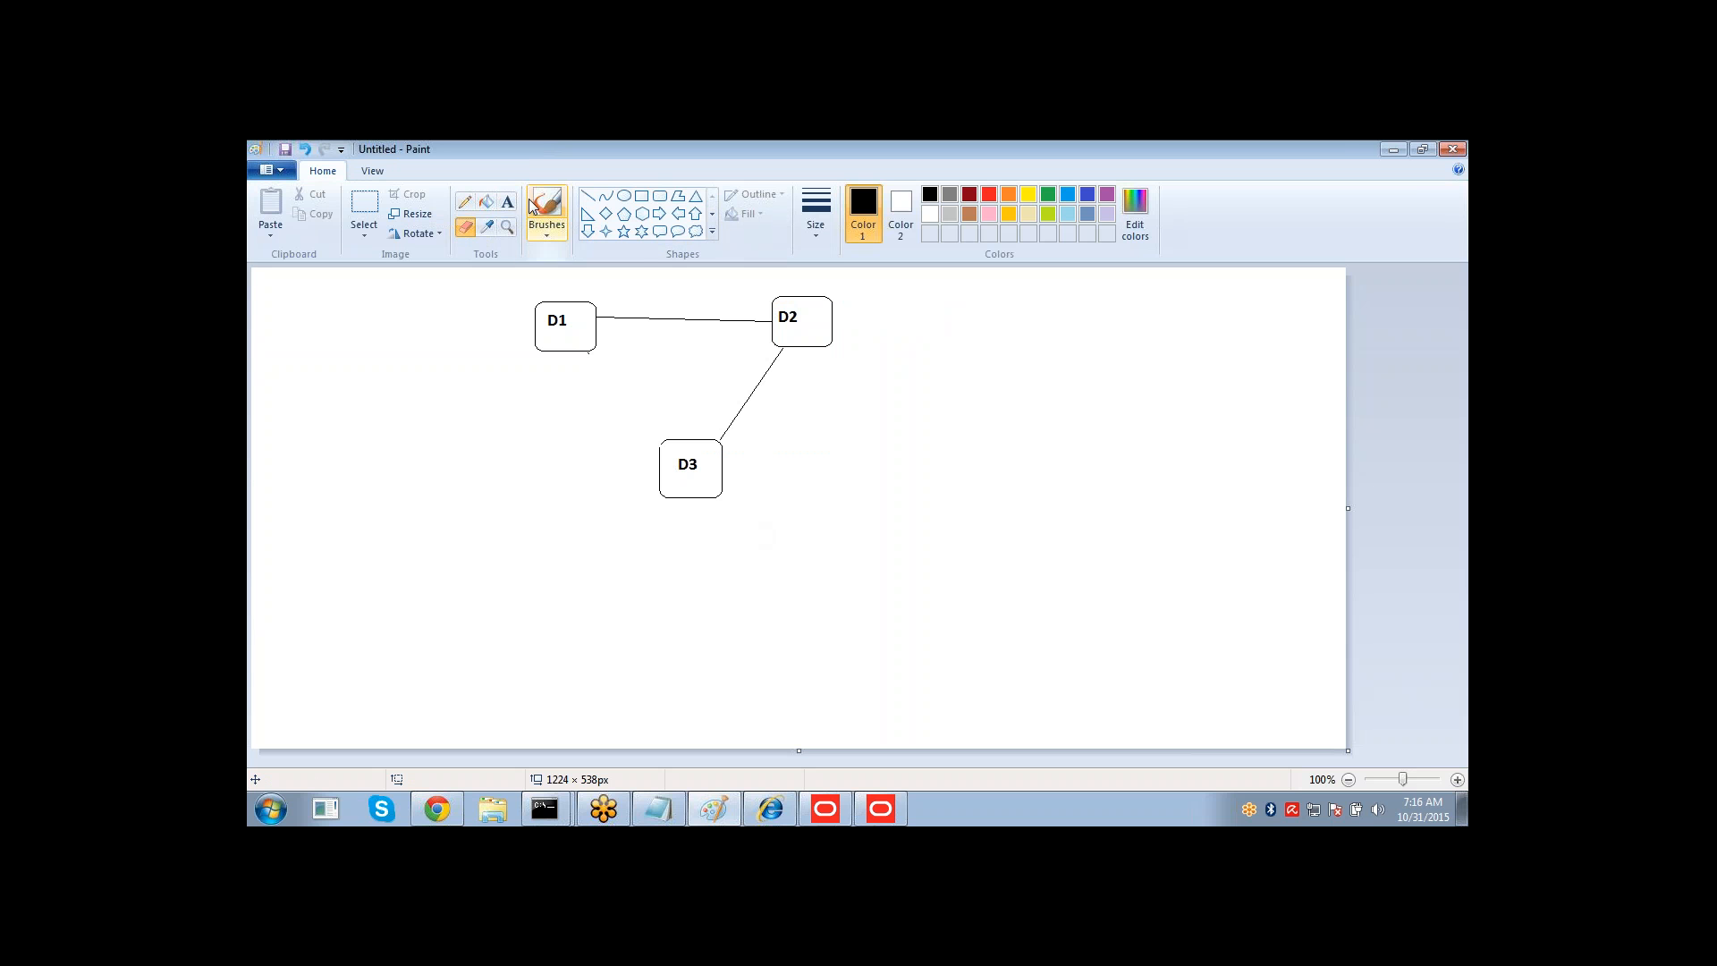
Draw a new rounded box to the left of D3 and label it D1_A.
left_click(661, 196)
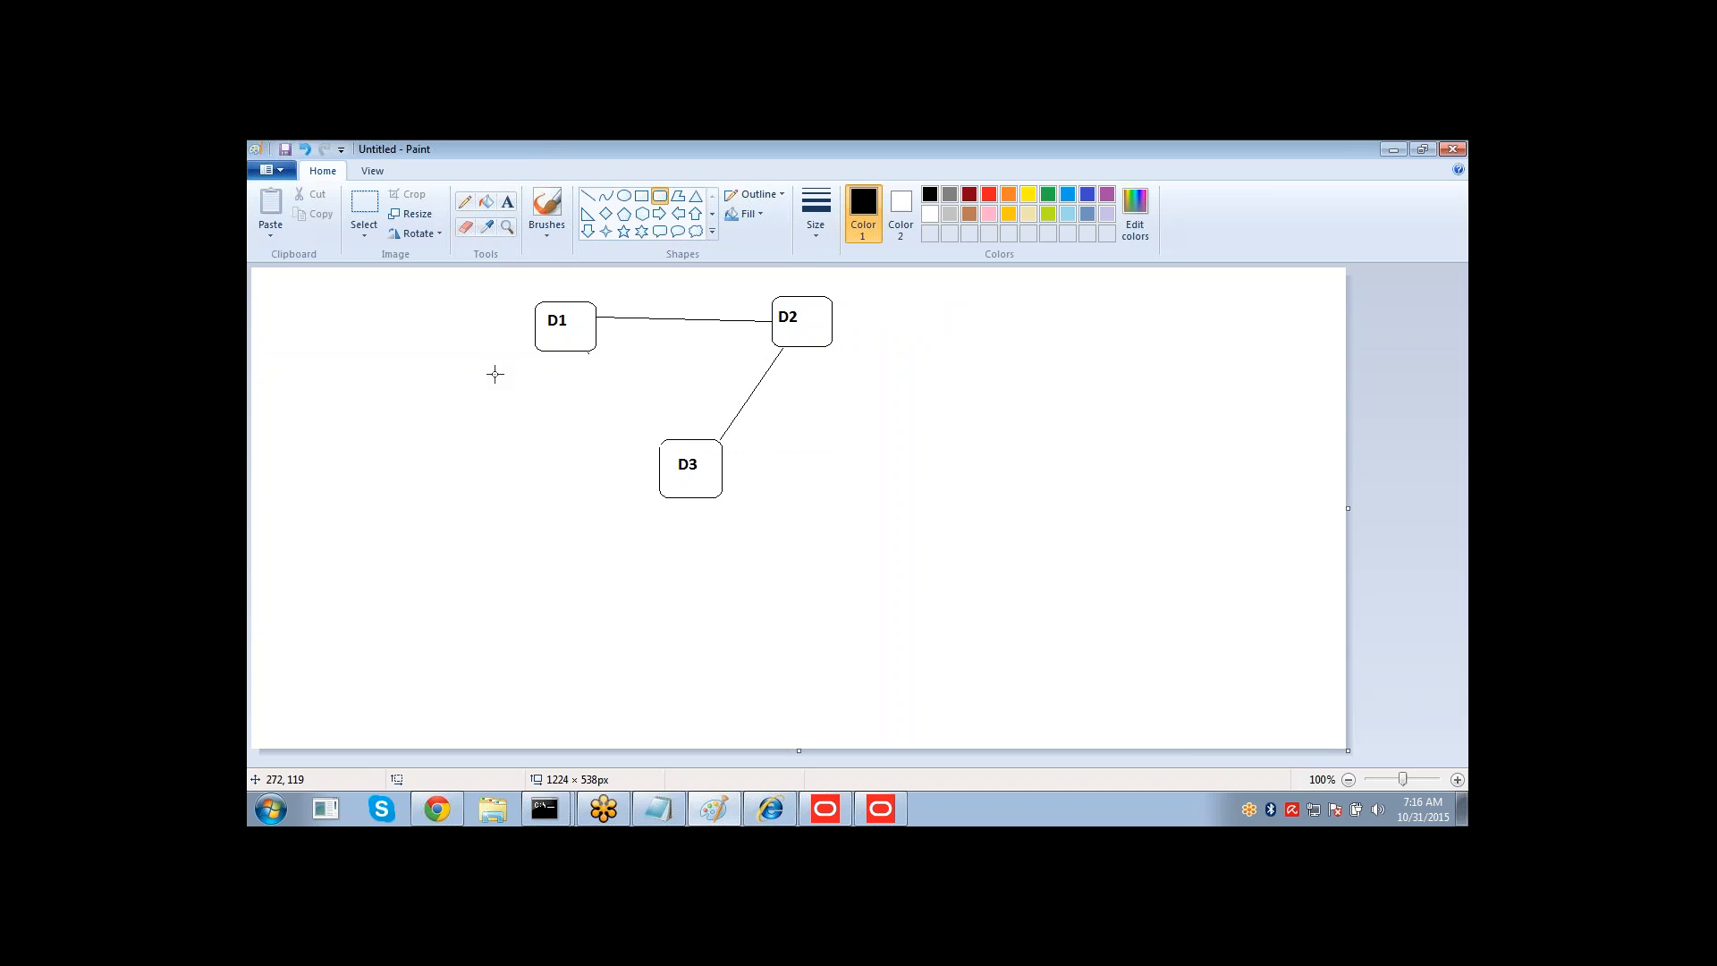
left_click_drag(493, 378, 555, 434)
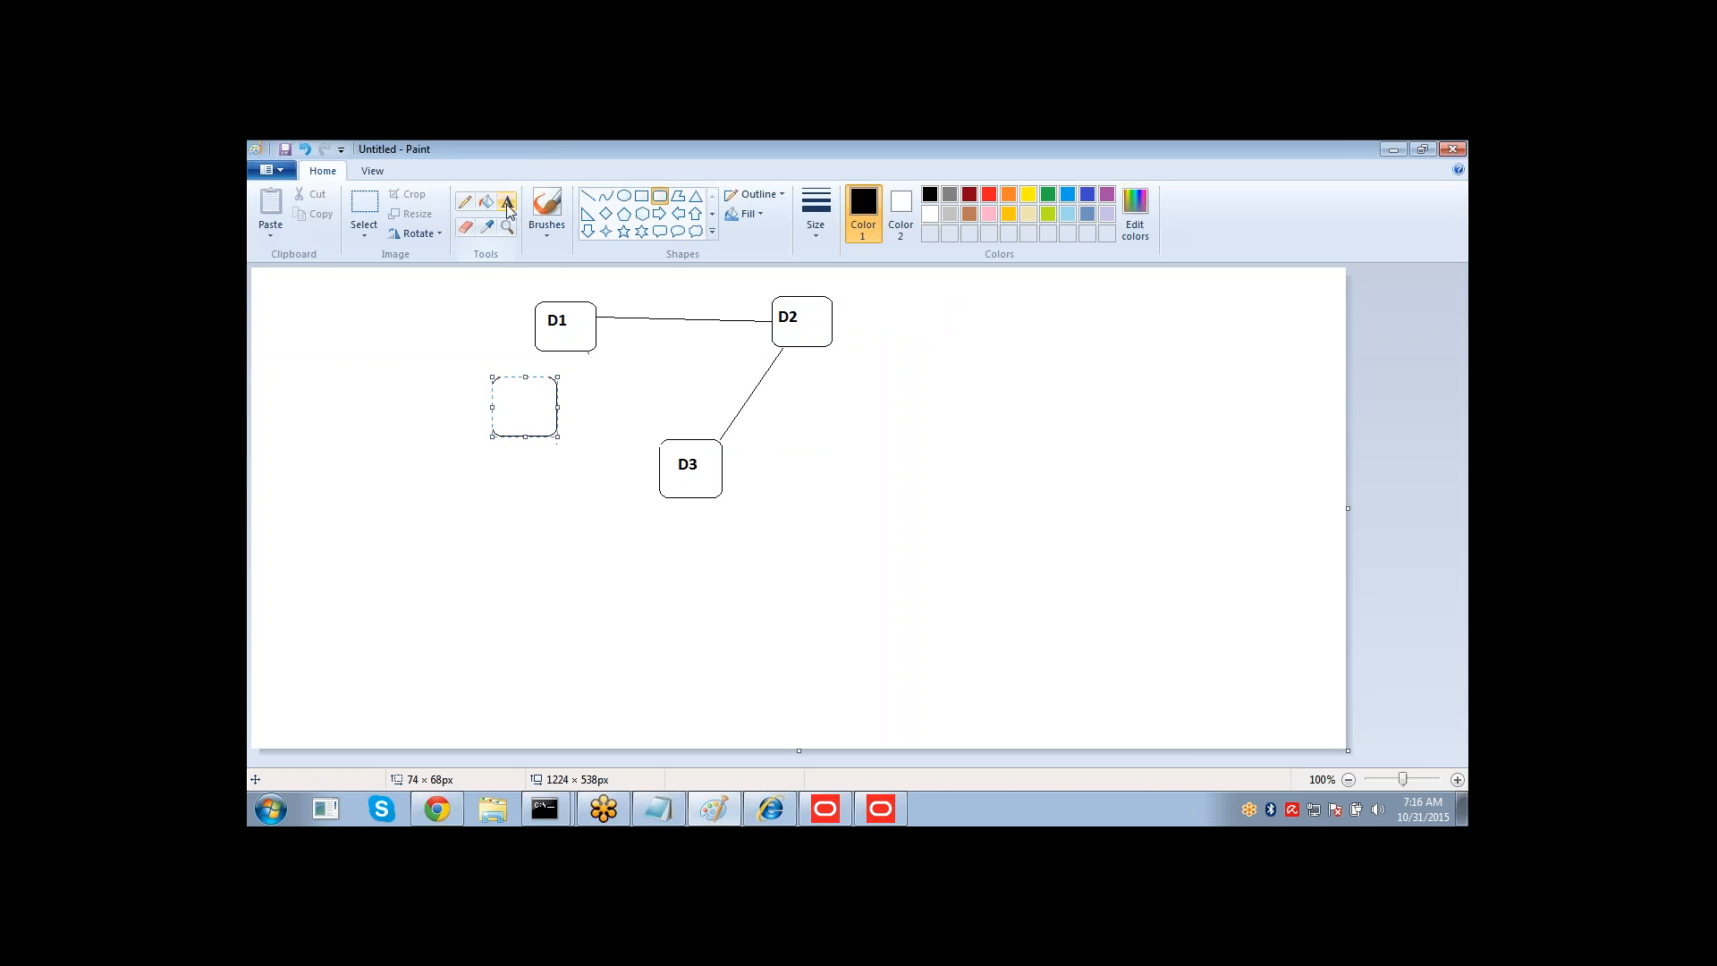
left_click(507, 201)
left_click(500, 392)
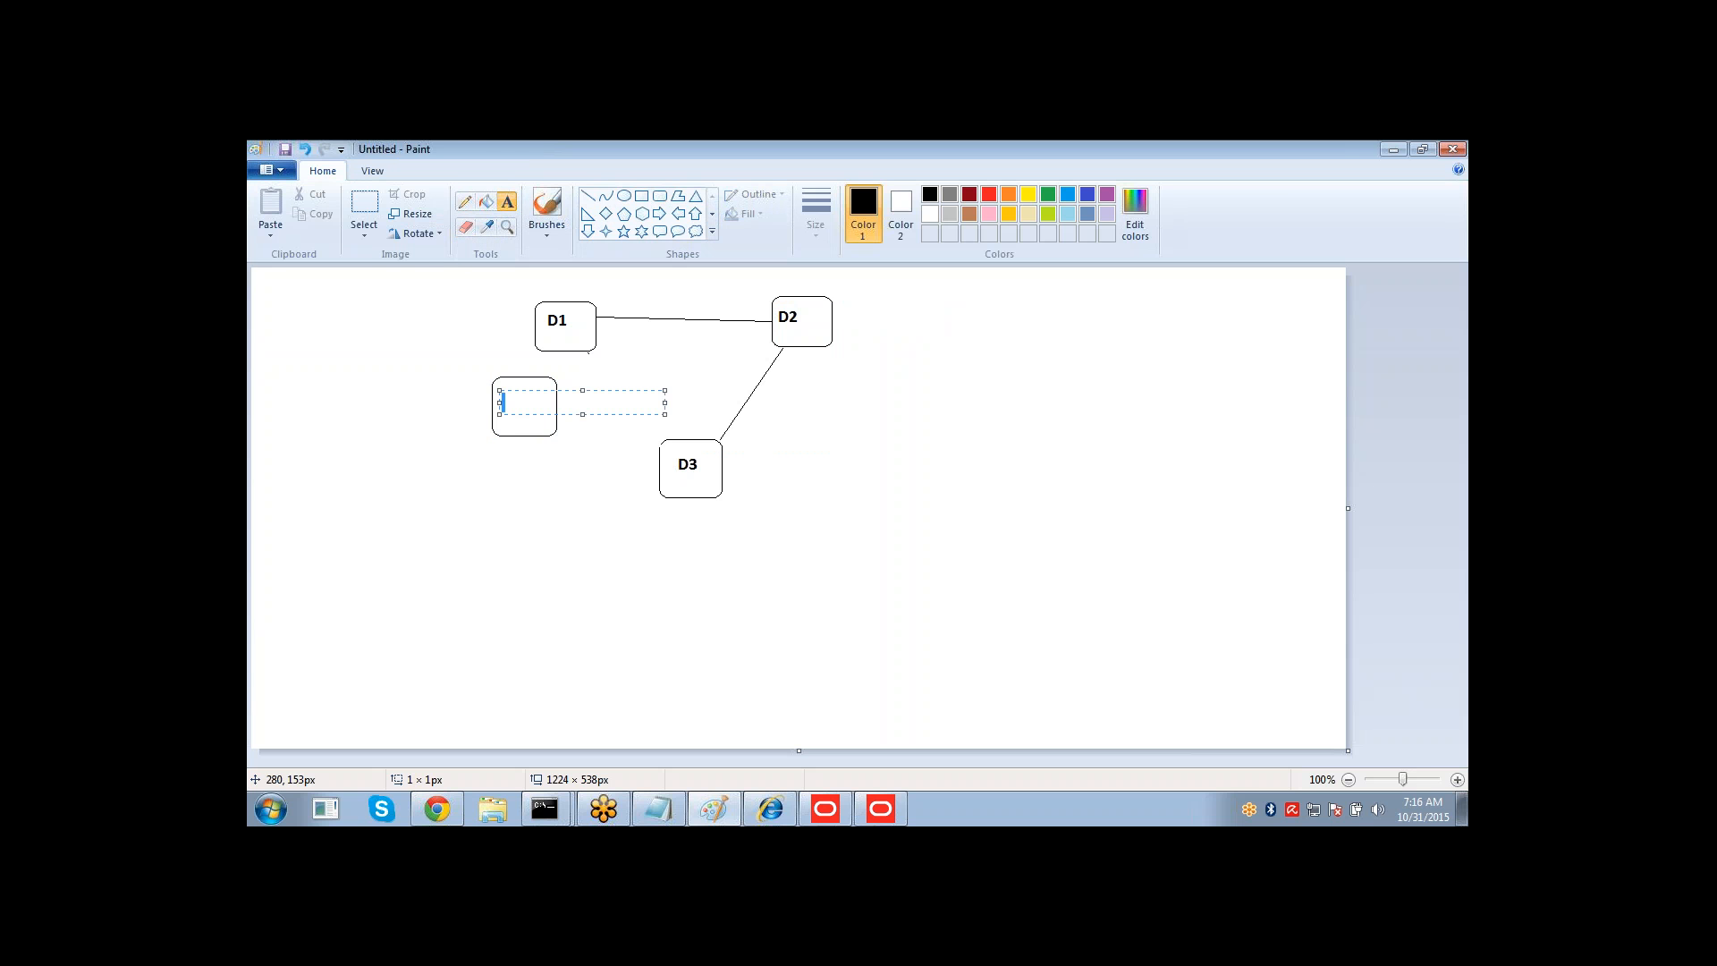
type("D1")
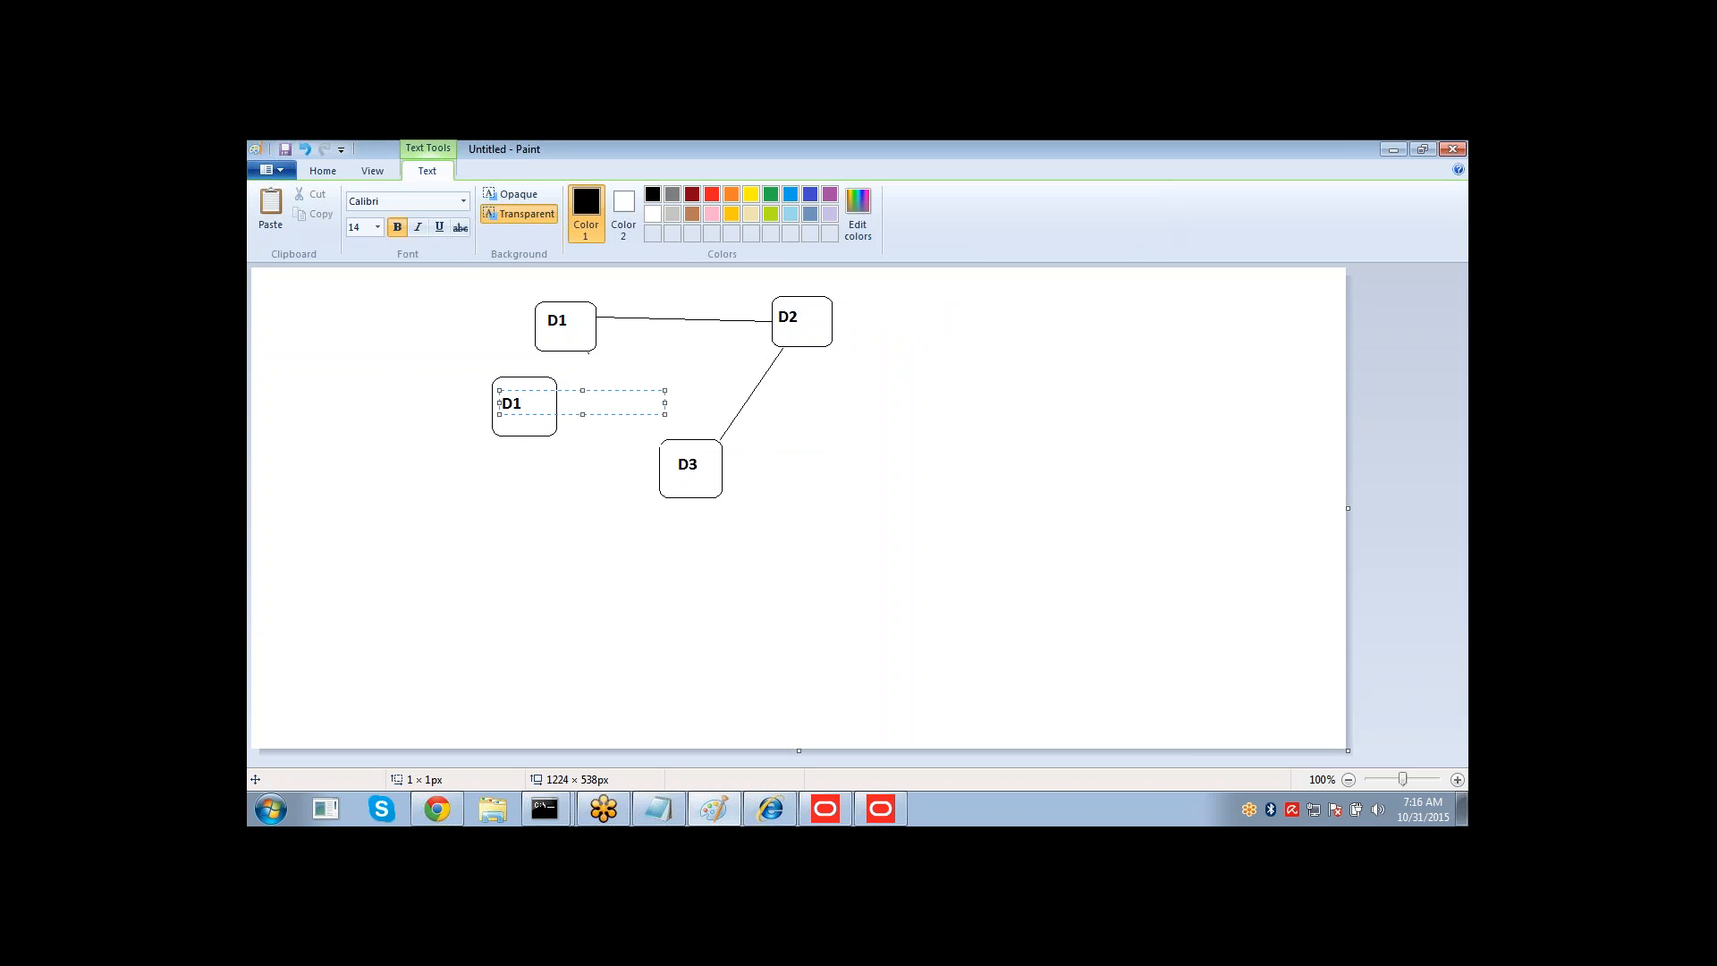
type("_A")
left_click(610, 521)
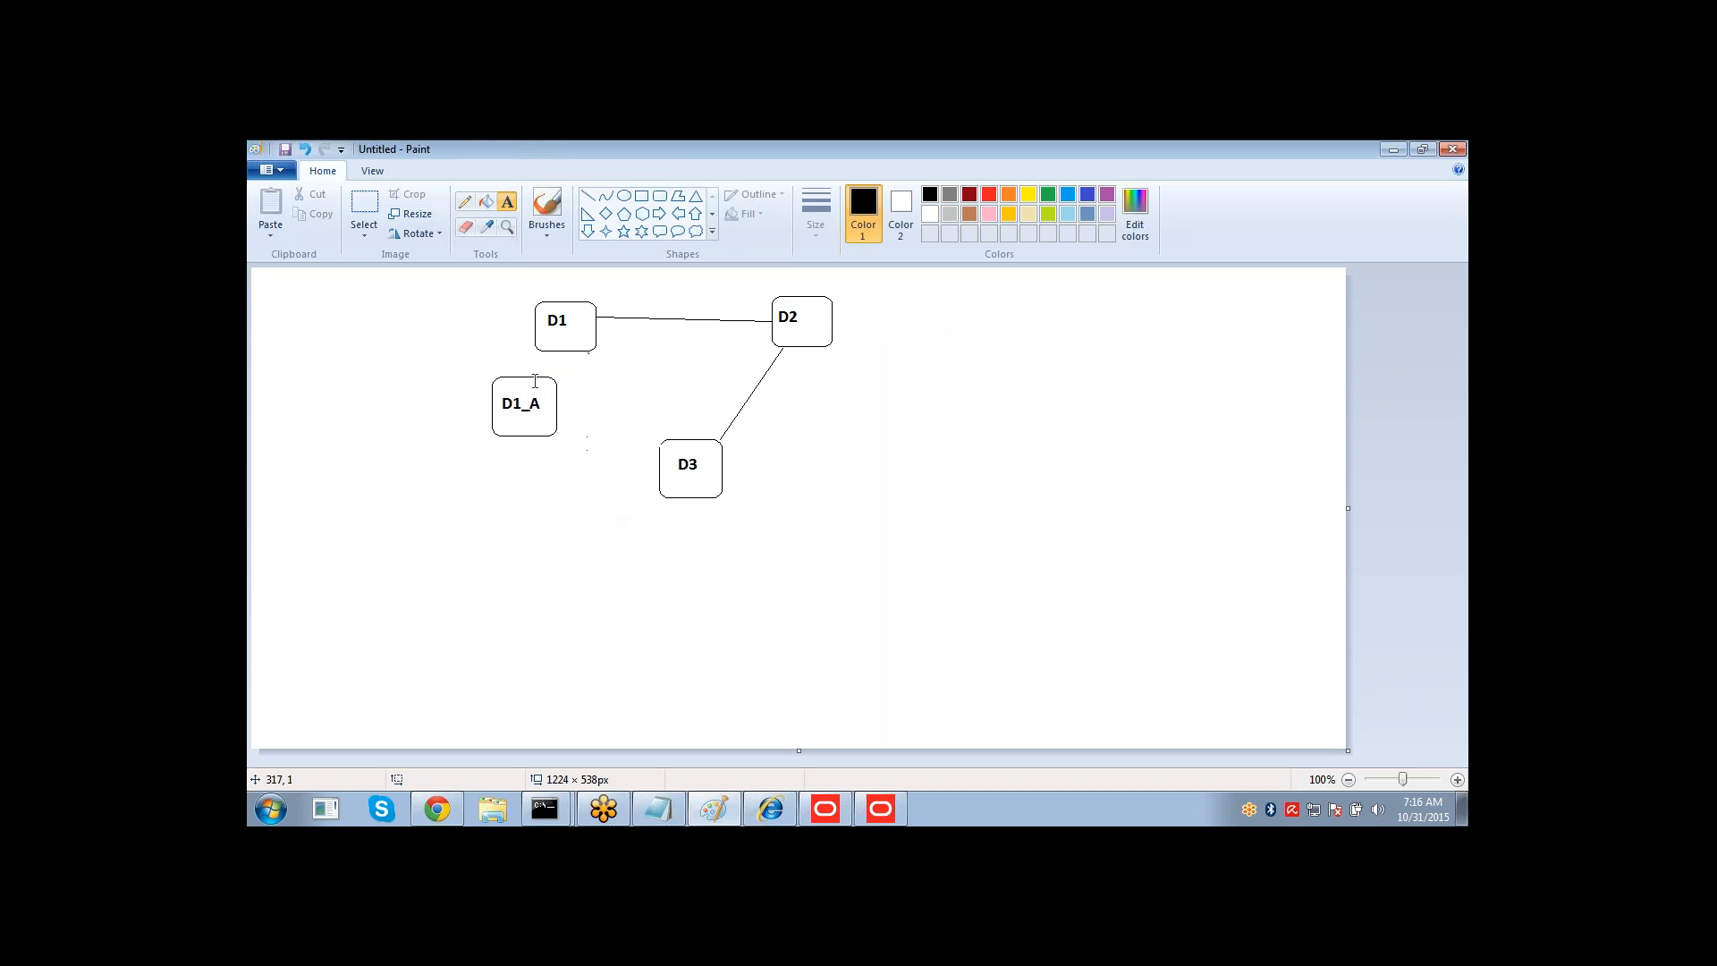
Draw a line connecting D3 to the D1_A box.
left_click(588, 196)
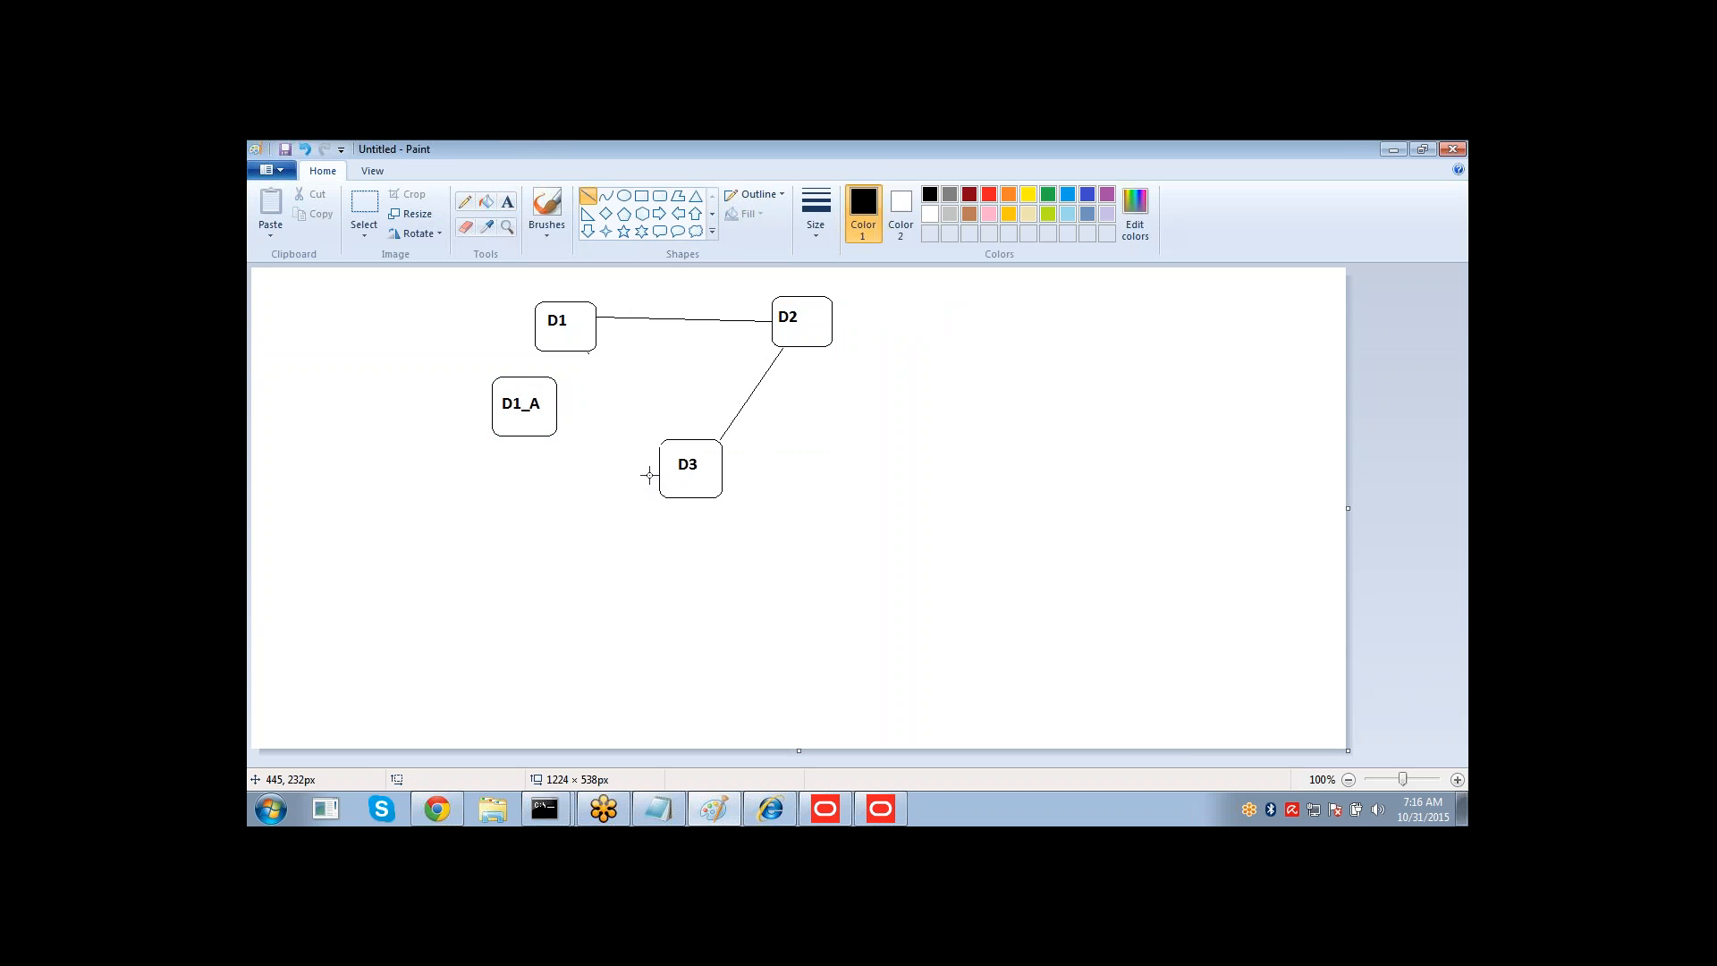
left_click_drag(659, 466, 558, 426)
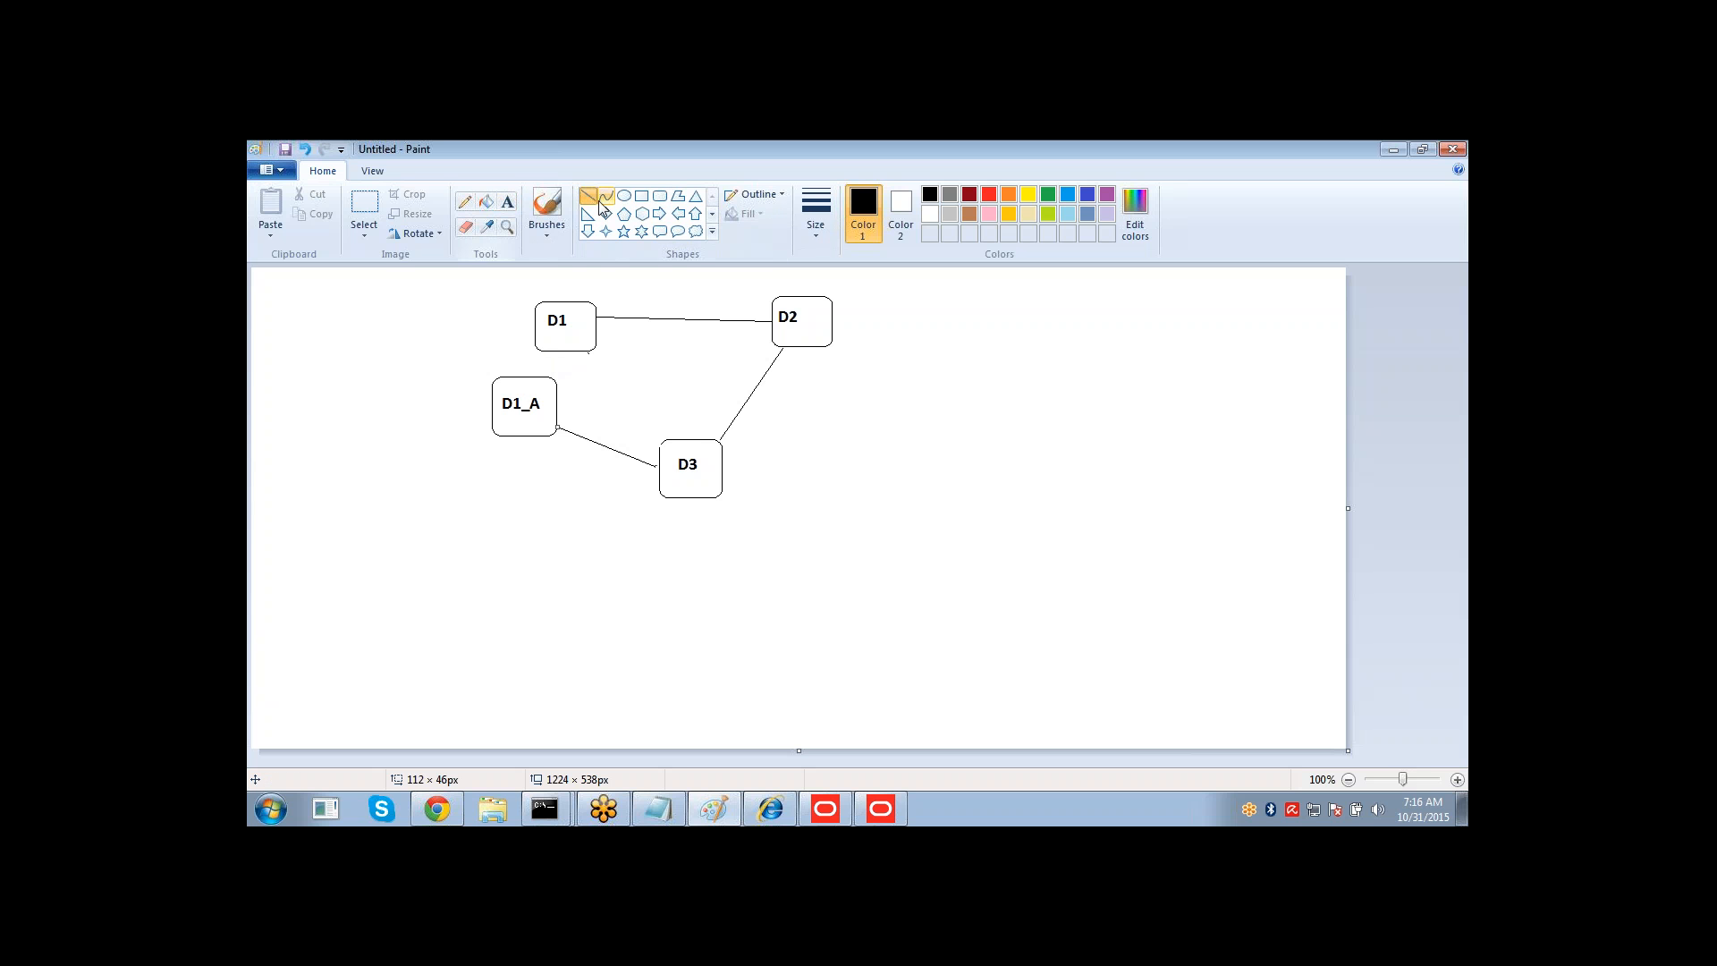
Select and delete the D1_A and D3 boxes together with their connecting lines.
left_click(374, 208)
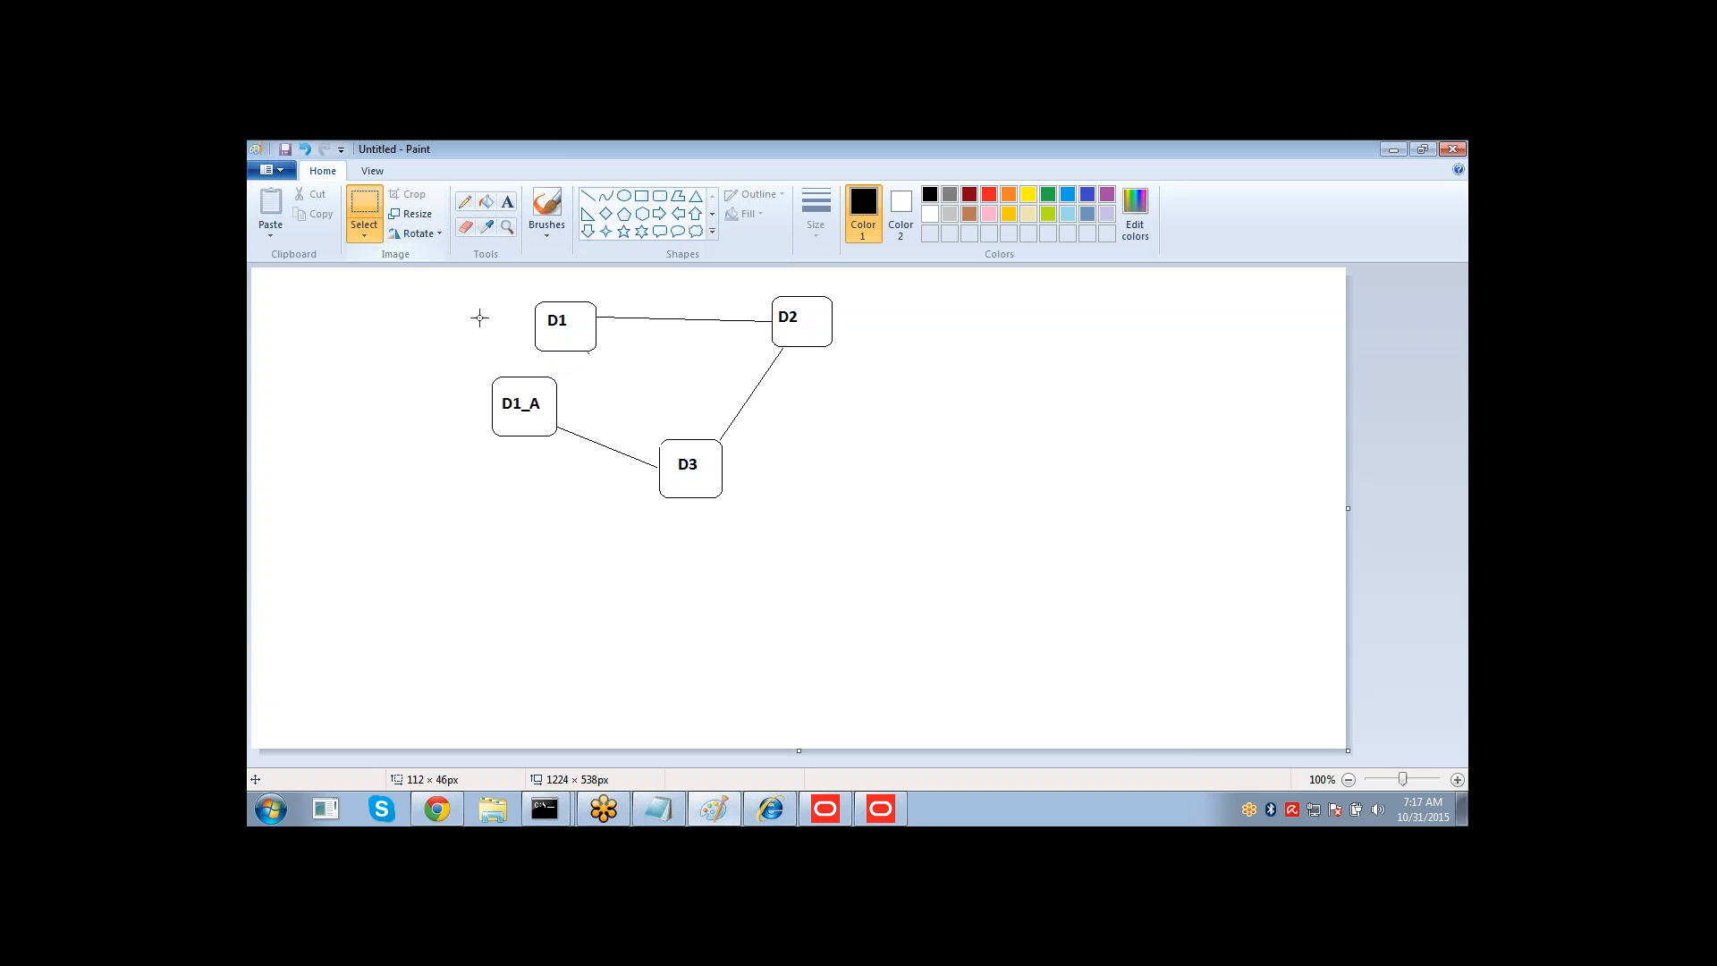
left_click_drag(452, 355, 751, 549)
key("Delete")
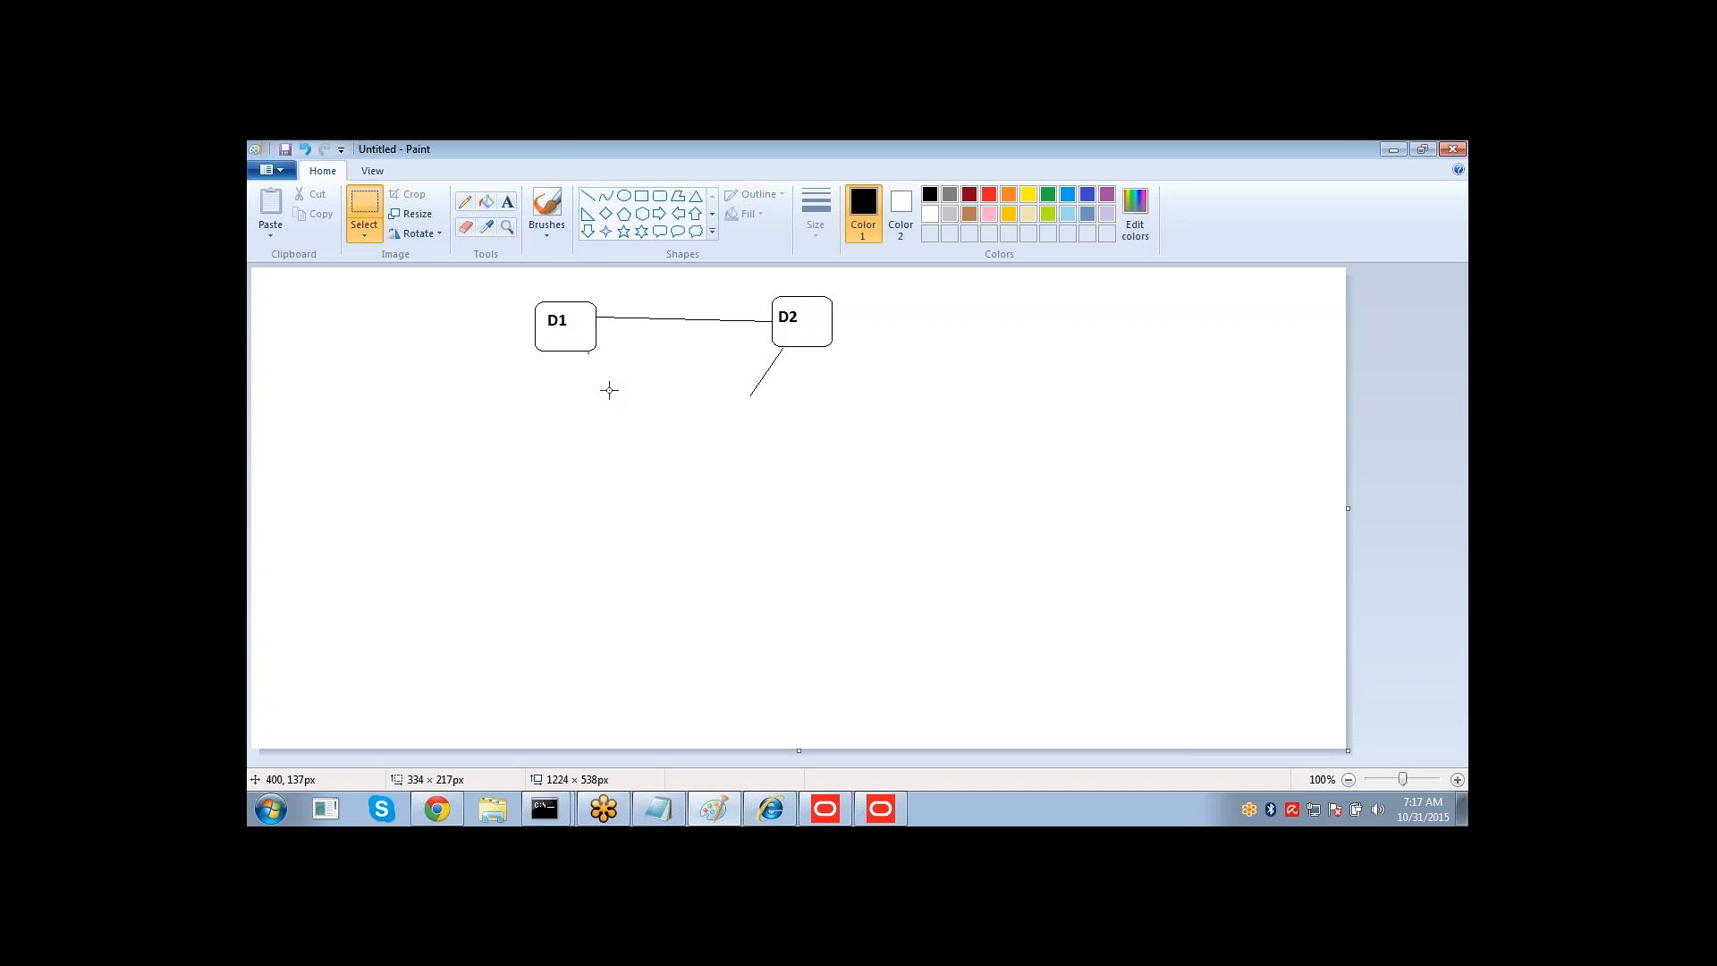
left_click(521, 399)
Write the dates 20151031 and 20141031 side by side below D1.
left_click(508, 202)
left_click(454, 415)
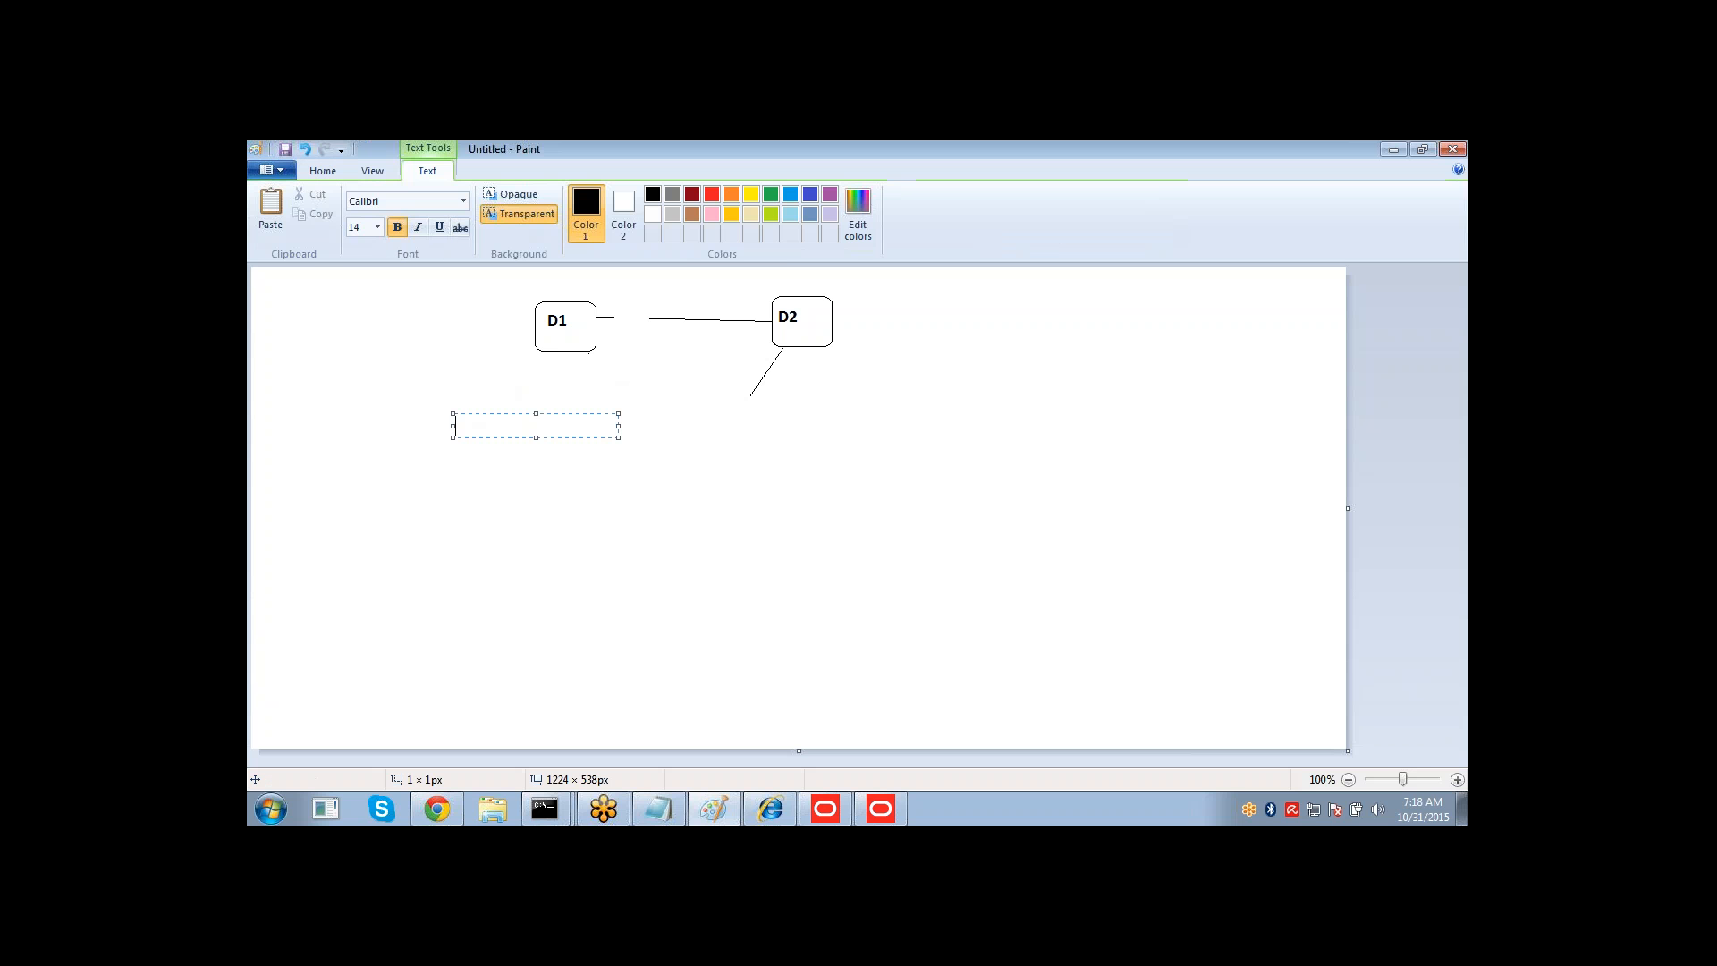
type("20151031   20141031")
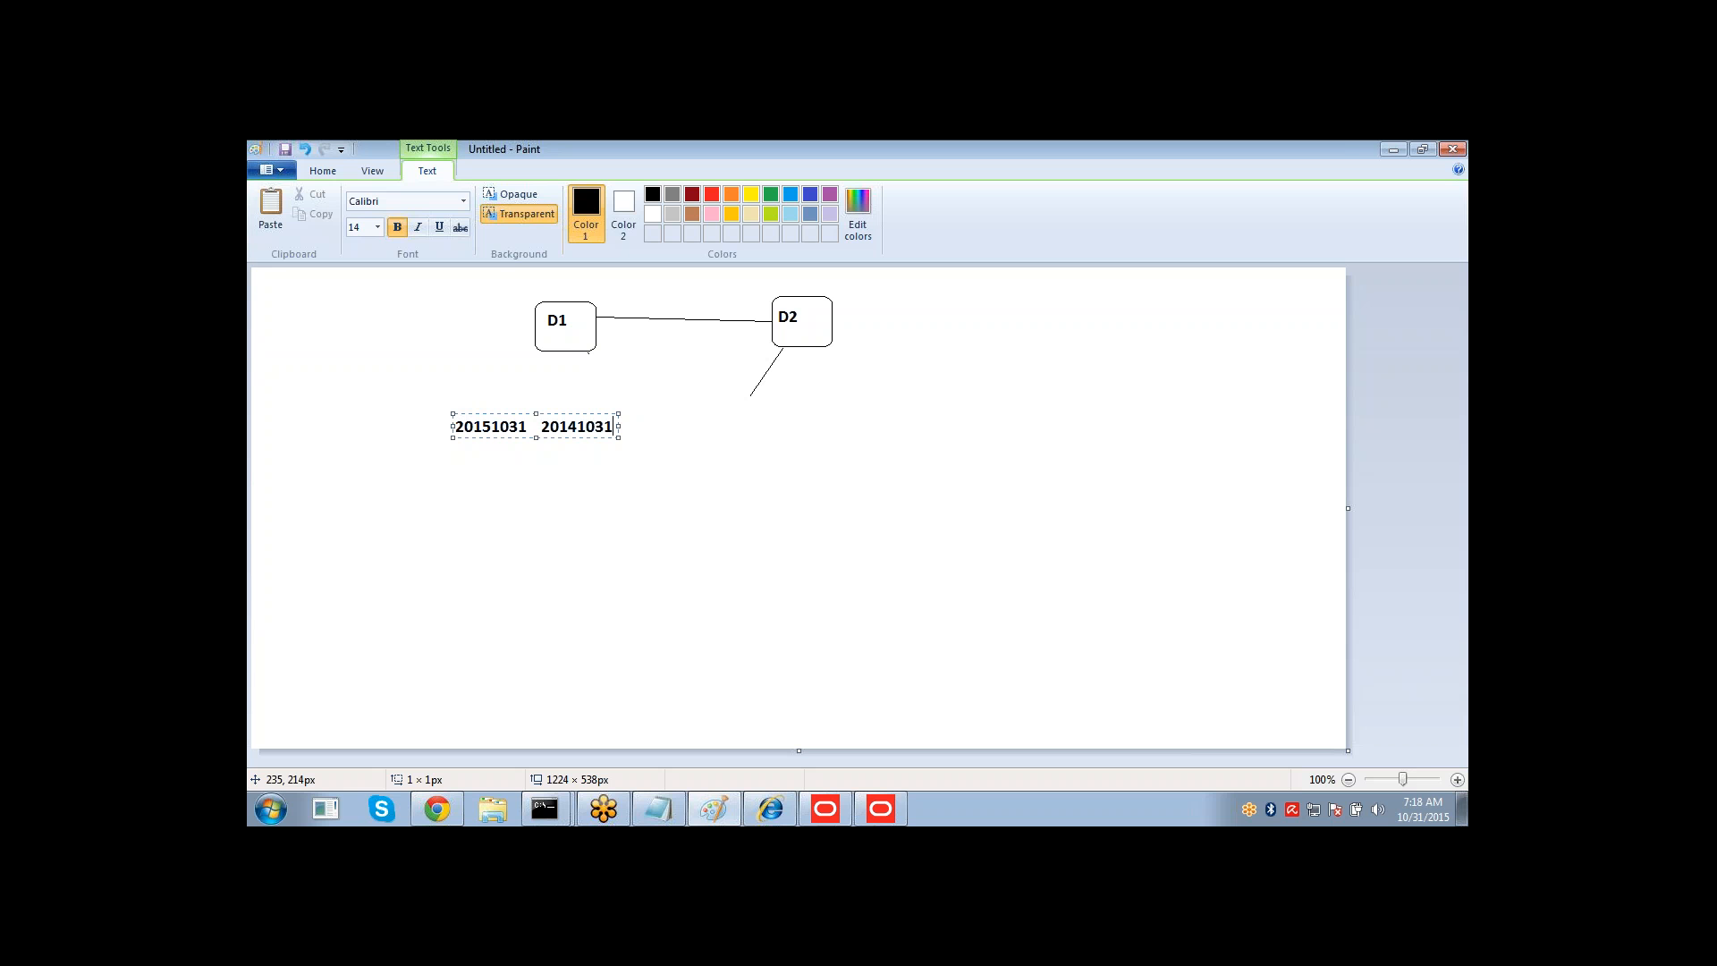
double_click(481, 427)
left_click(564, 426)
double_click(563, 427)
double_click(488, 427)
double_click(492, 427)
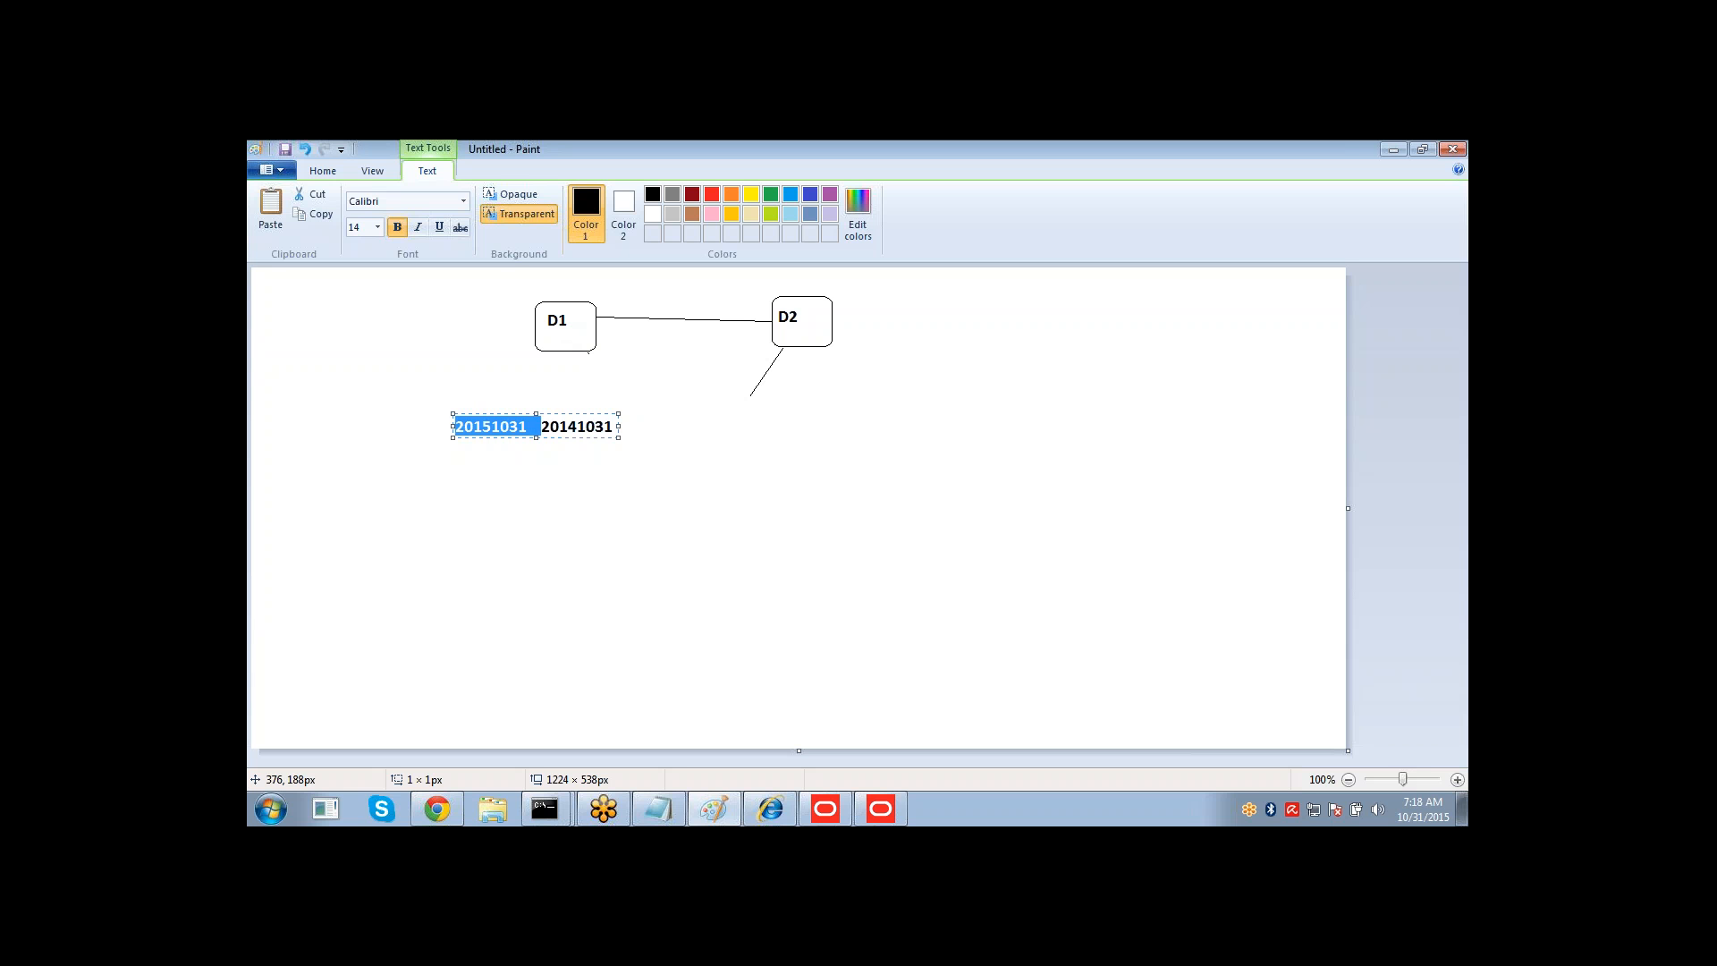
double_click(590, 429)
Add the label Fact below D2.
left_click(806, 411)
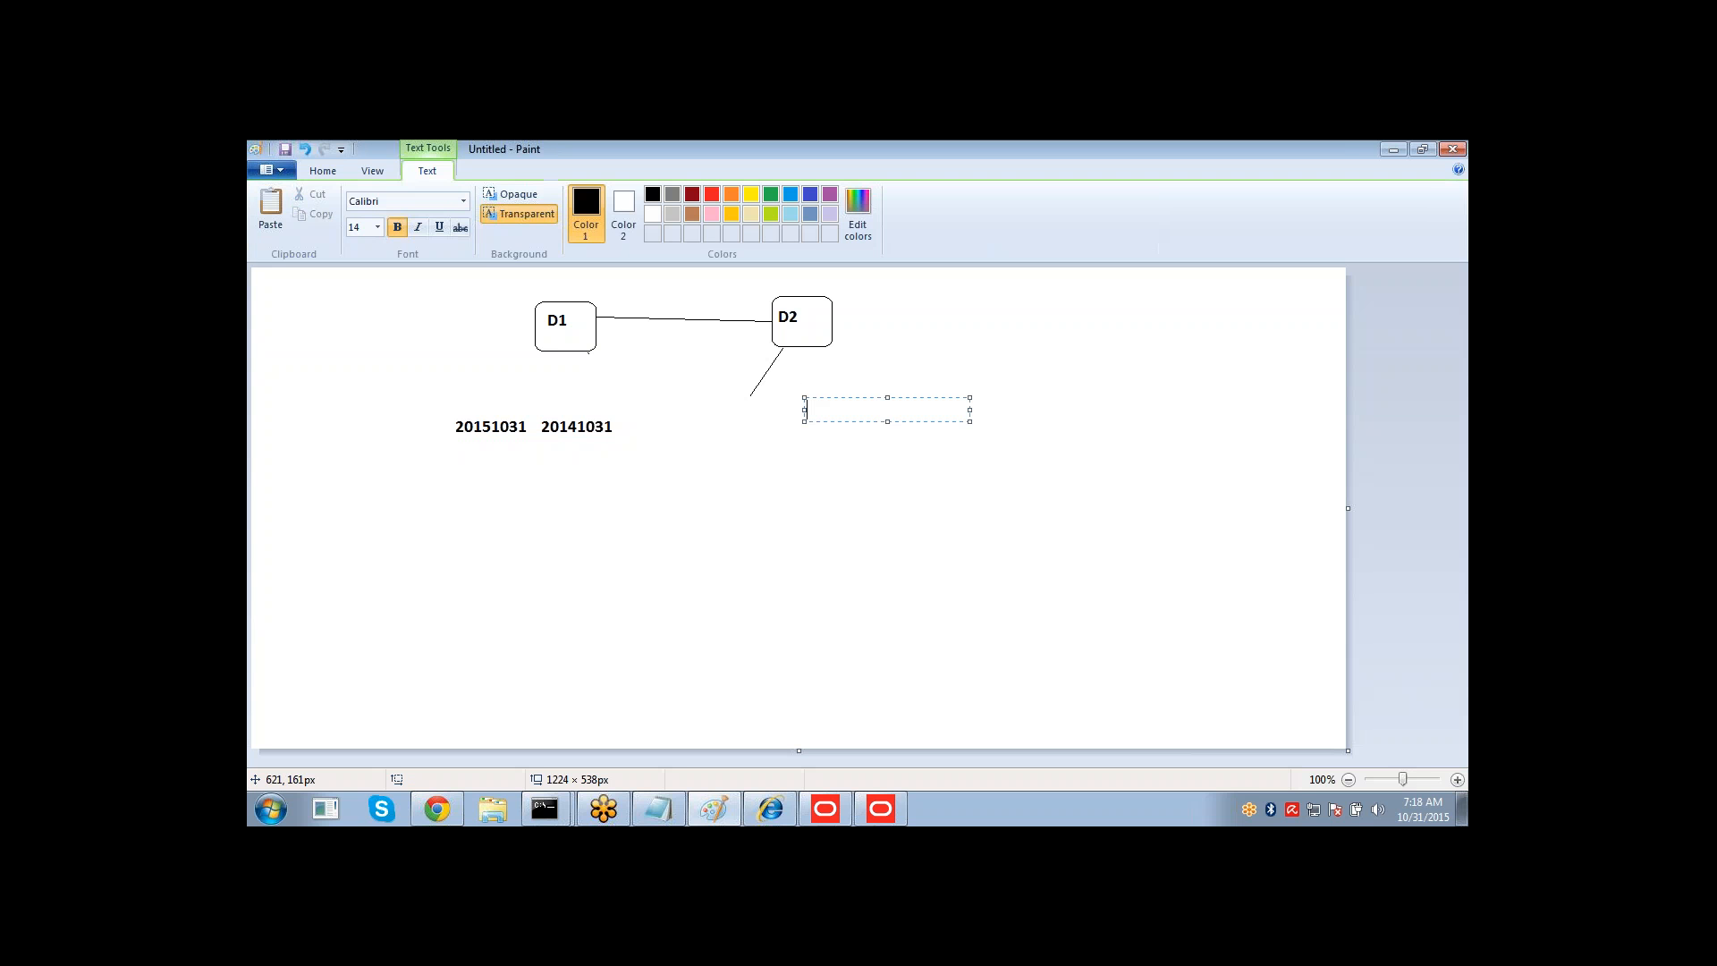
type("Fact")
key("Return")
left_click(801, 552)
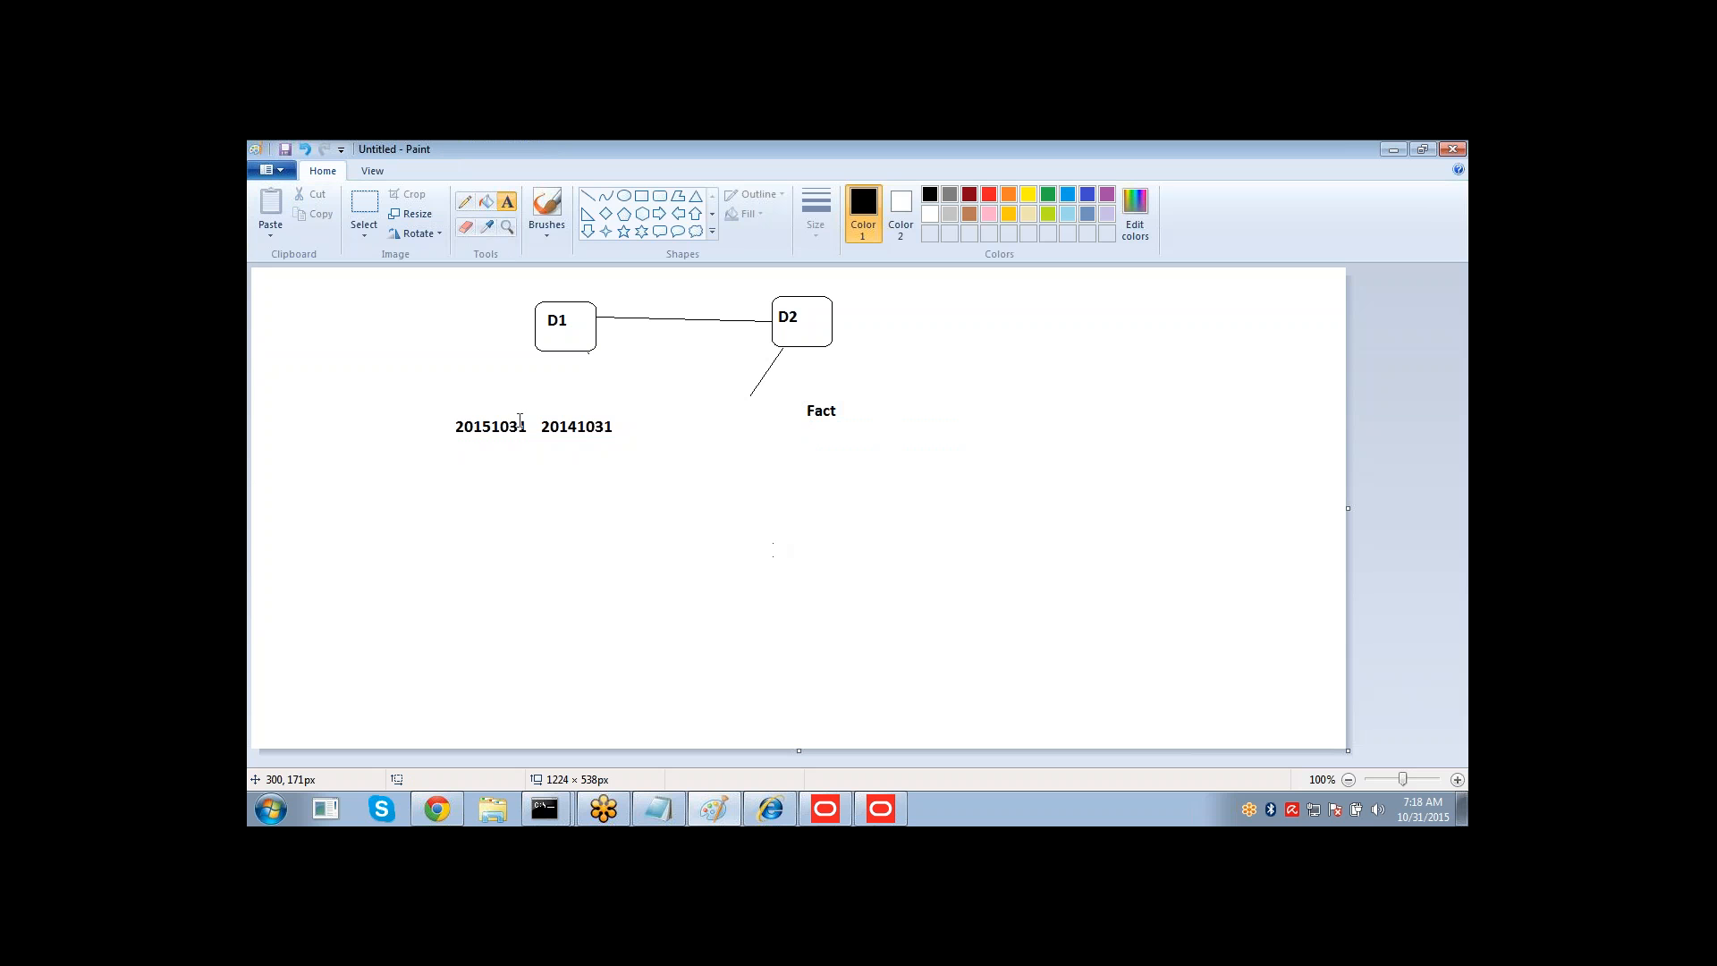
Add the headings Tim ID and YAgo TiID above the two dates.
left_click(450, 374)
type("Tim ")
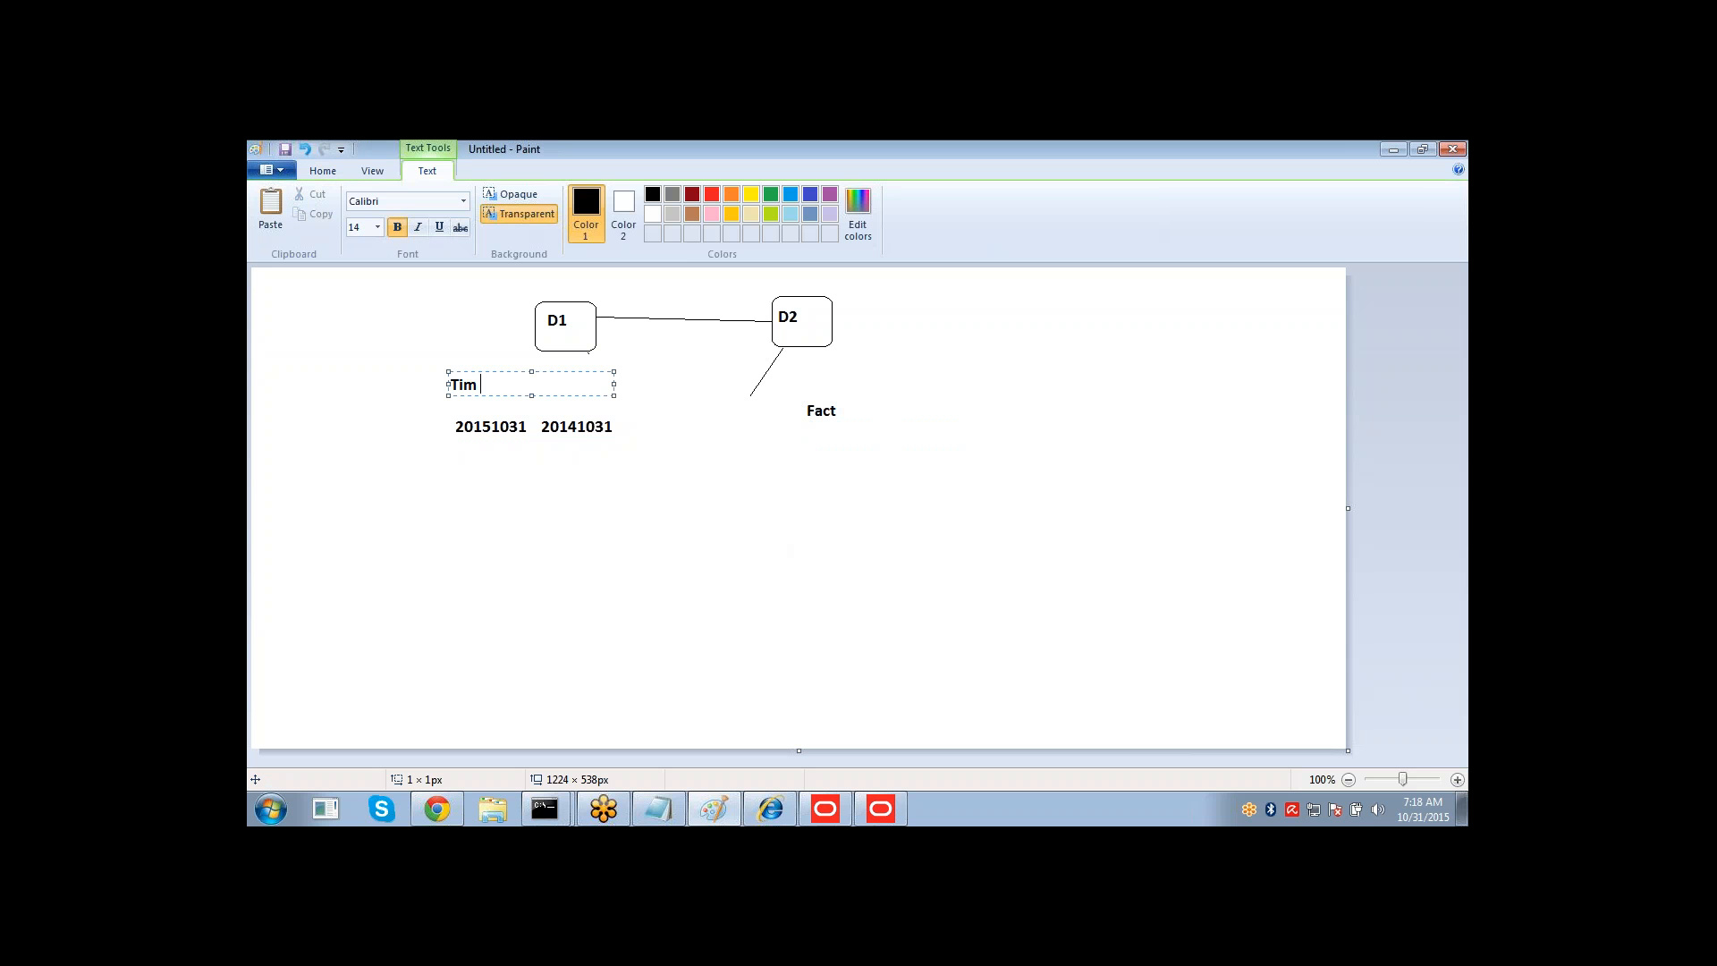
type("ID ")
type("           YAgo TIm")
key("BackSpace")
key("BackSpace")
type("imd")
key("BackSpace")
type("eID")
key("BackSpace")
key("BackSpace")
key("BackSpace")
key("BackSpace")
type("ID")
left_click(564, 521)
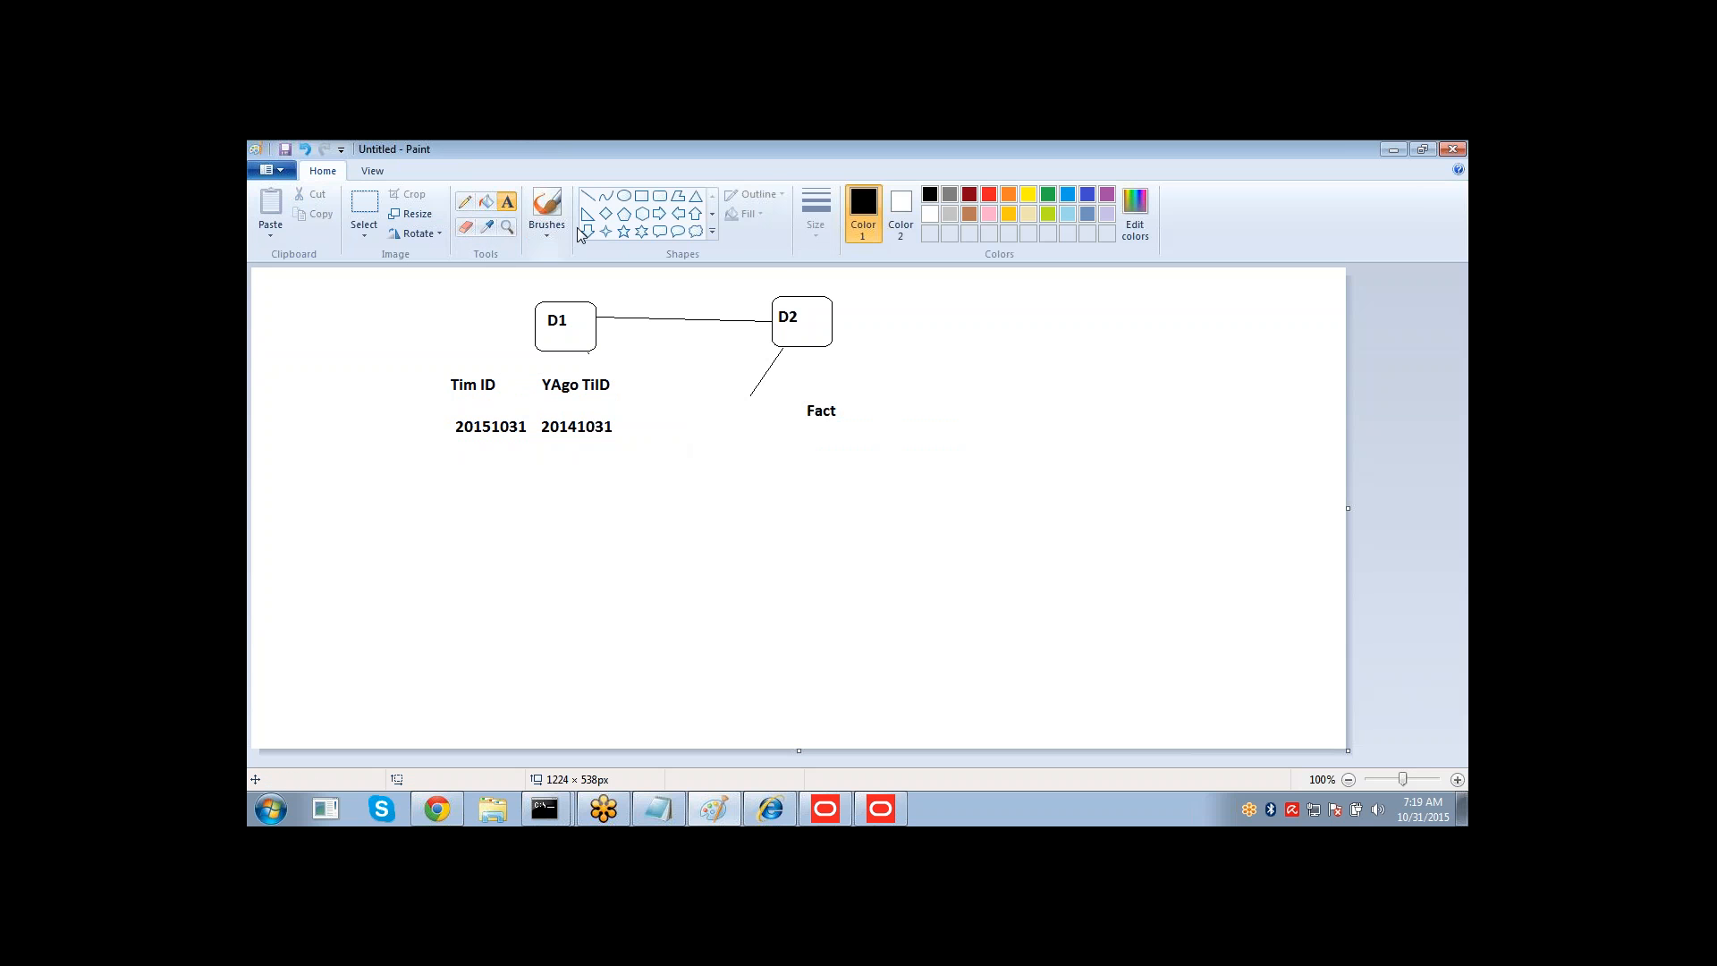
Connect the 20151031 date to Fact with a curve and the YAgo TiID heading to Fact with a line.
left_click(601, 197)
left_click_drag(497, 447, 820, 436)
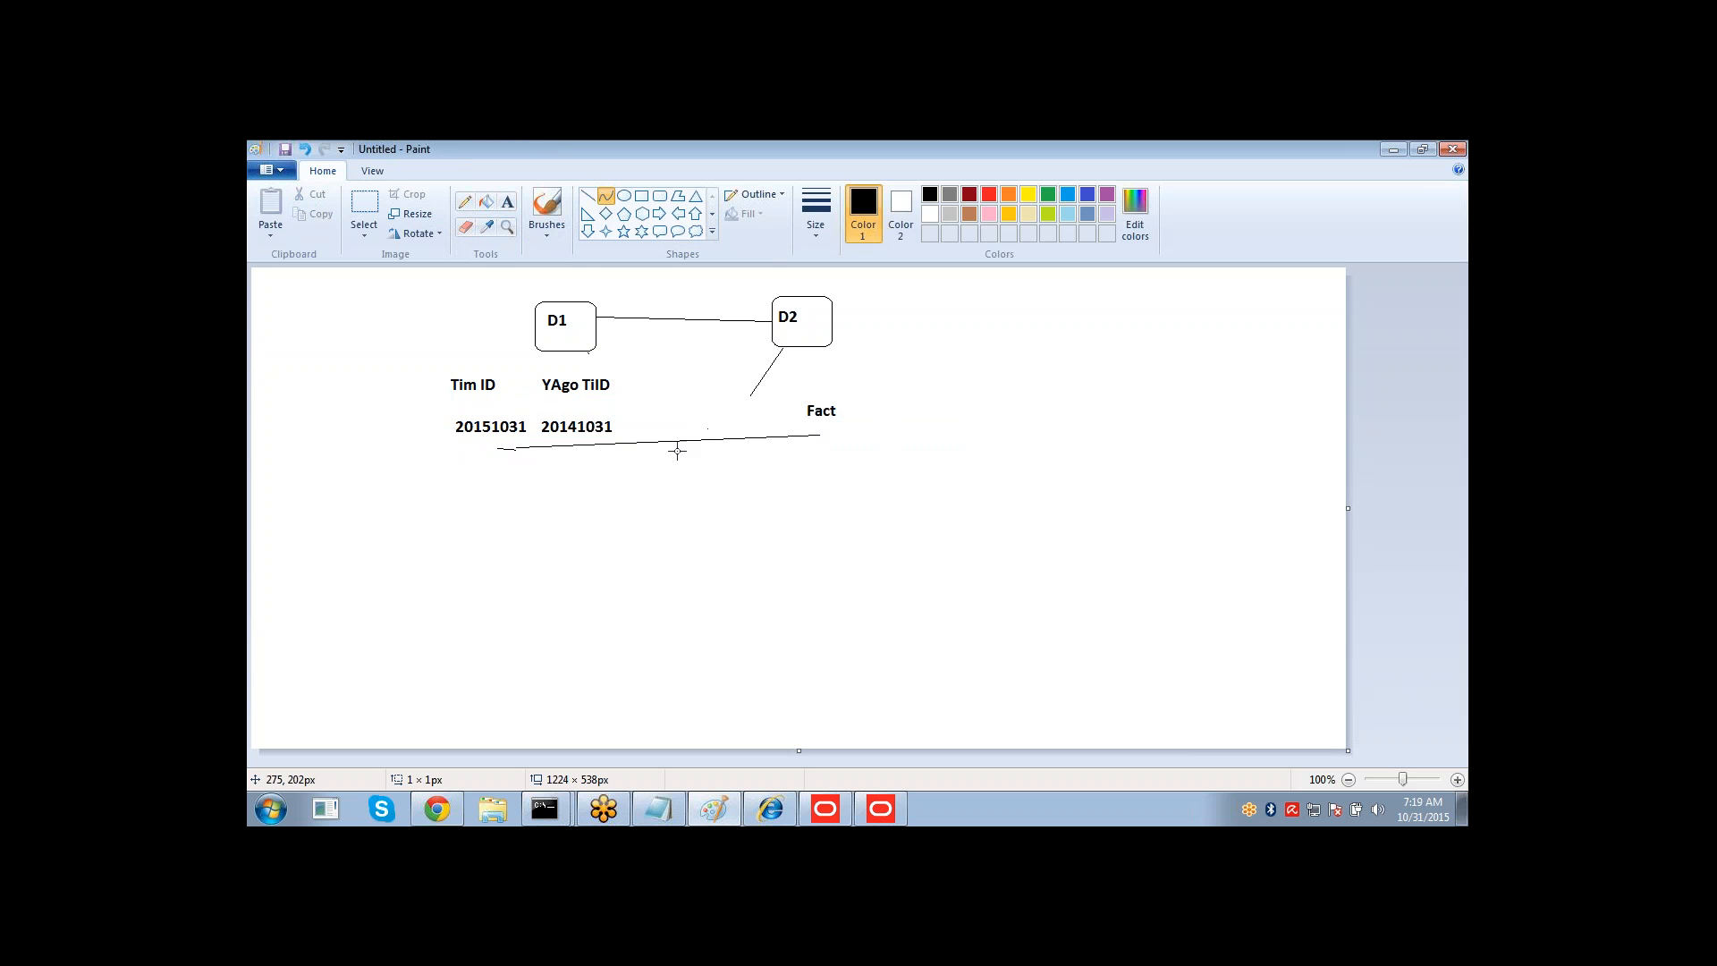
left_click_drag(675, 440, 690, 551)
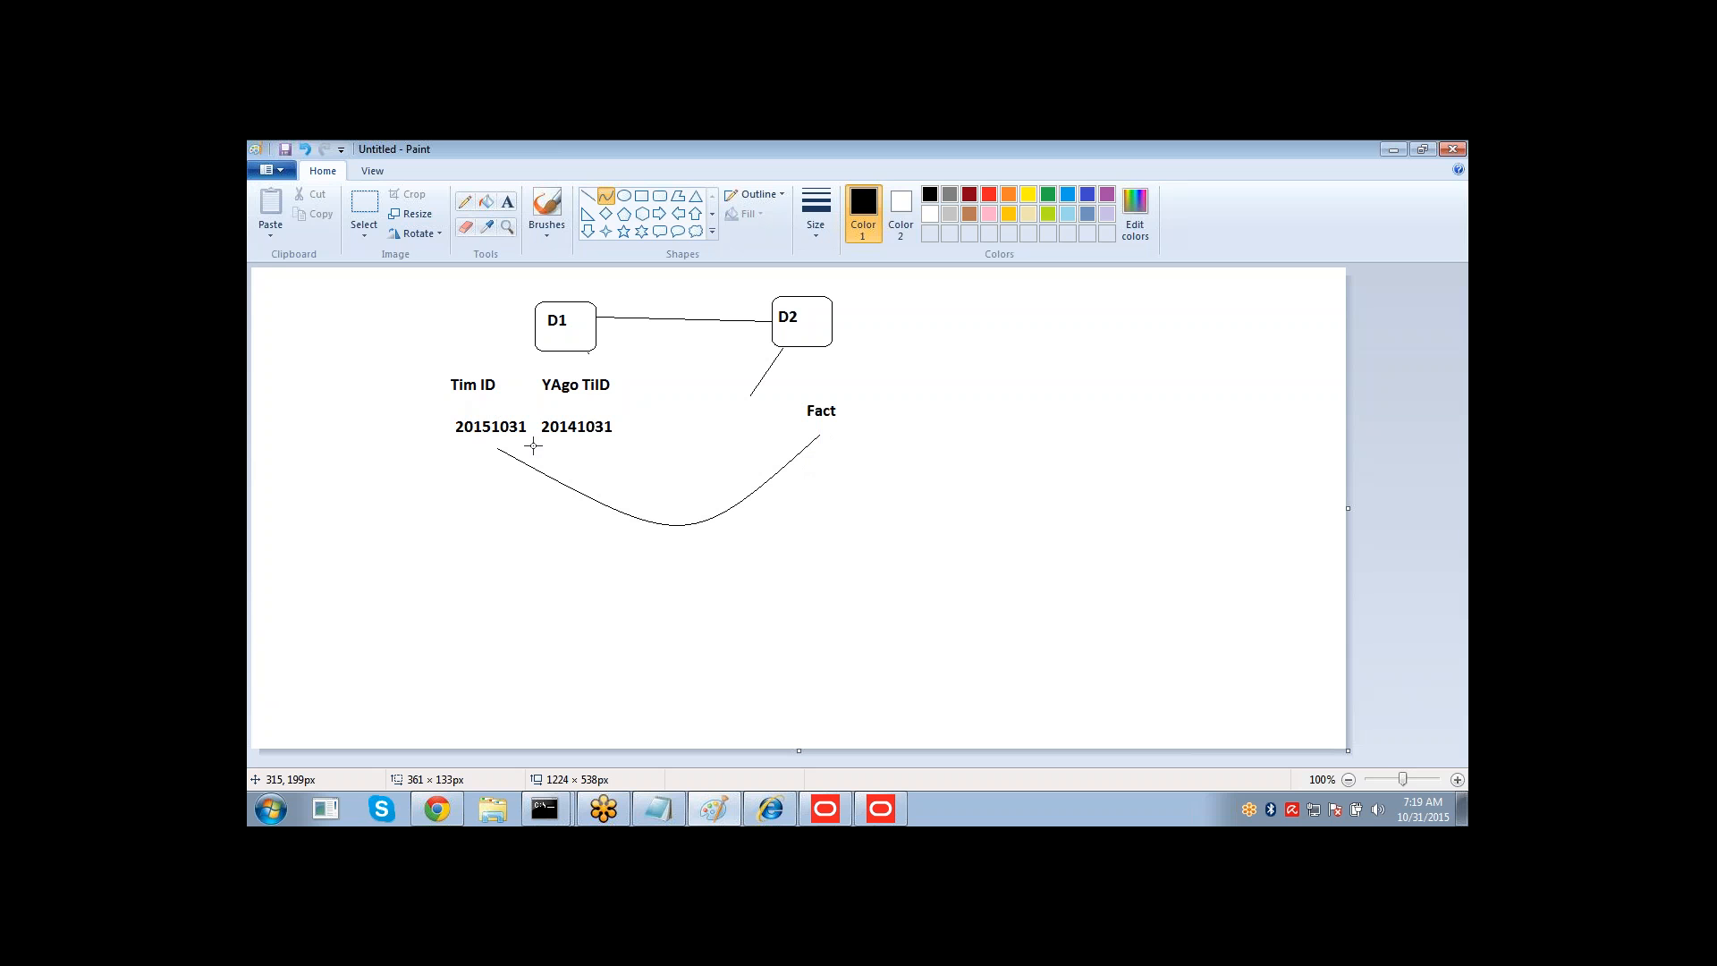
left_click(607, 199)
left_click_drag(619, 383, 801, 416)
Write the join condition TIMES.TIME_ID = FACT.TIME_ID to the right of Fact.
left_click(508, 202)
left_click(883, 481)
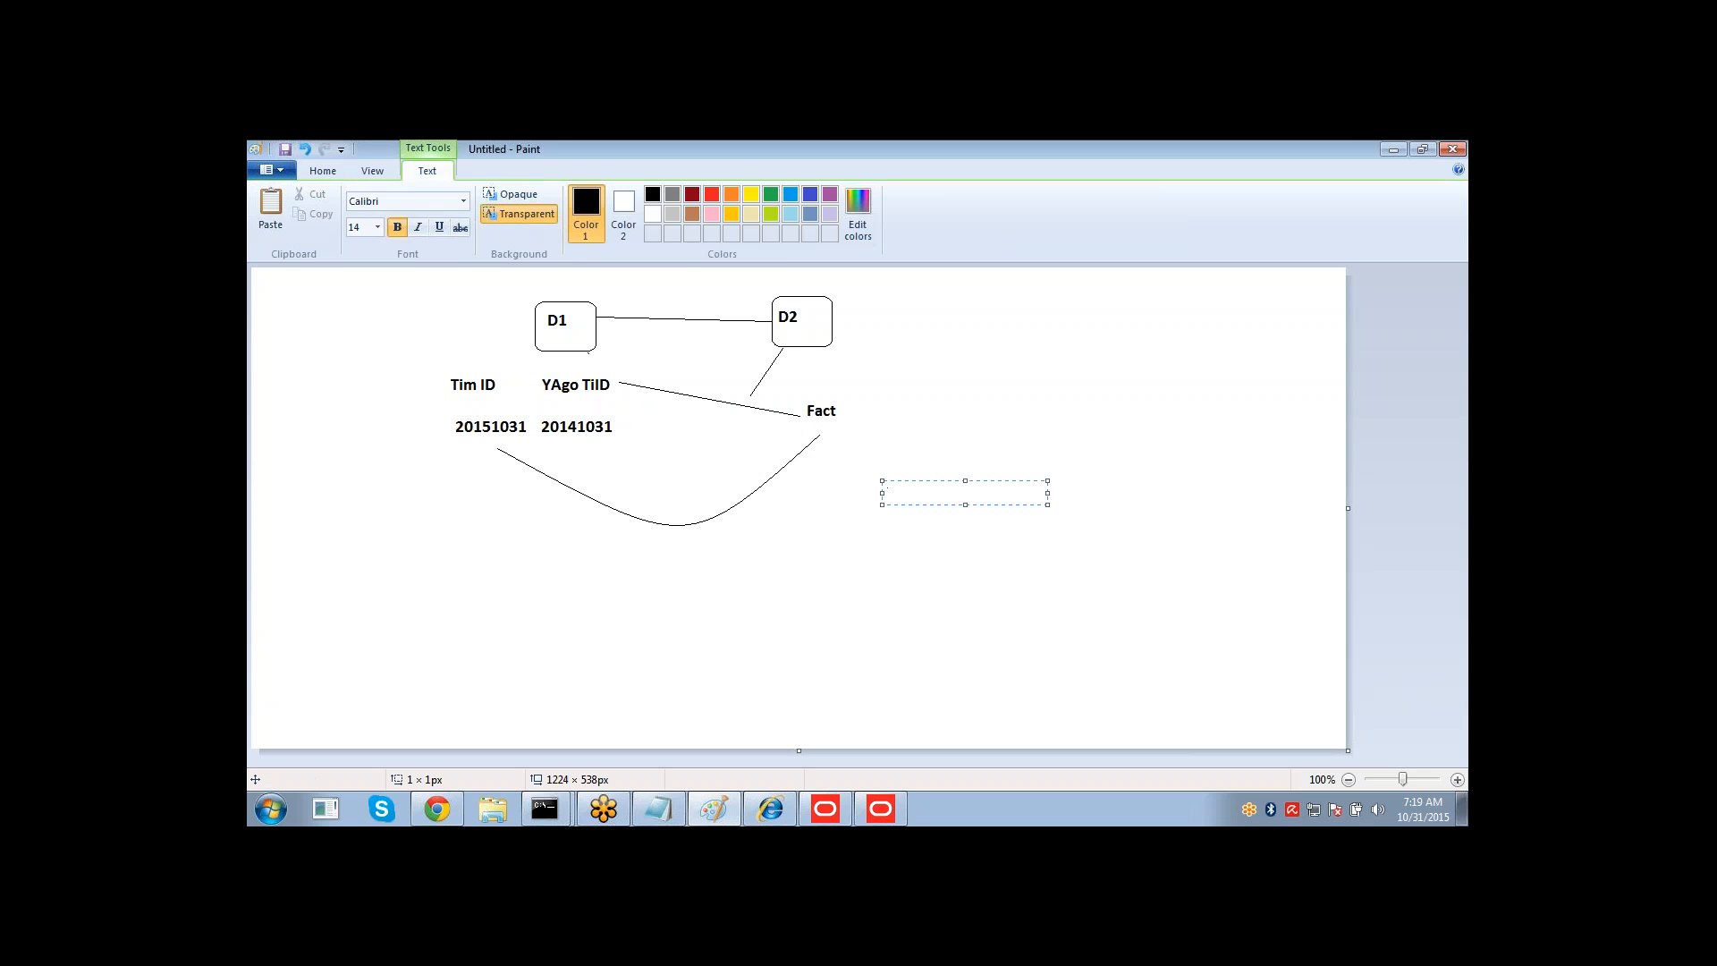
type("TIMES>TIME_ID")
key("shift+Left")
key("shift+Left")
key("shift+Left")
key("shift+Left")
type(".")
key("End")
type("=")
type("A")
key("BackSpace")
type("FACT>TIM")
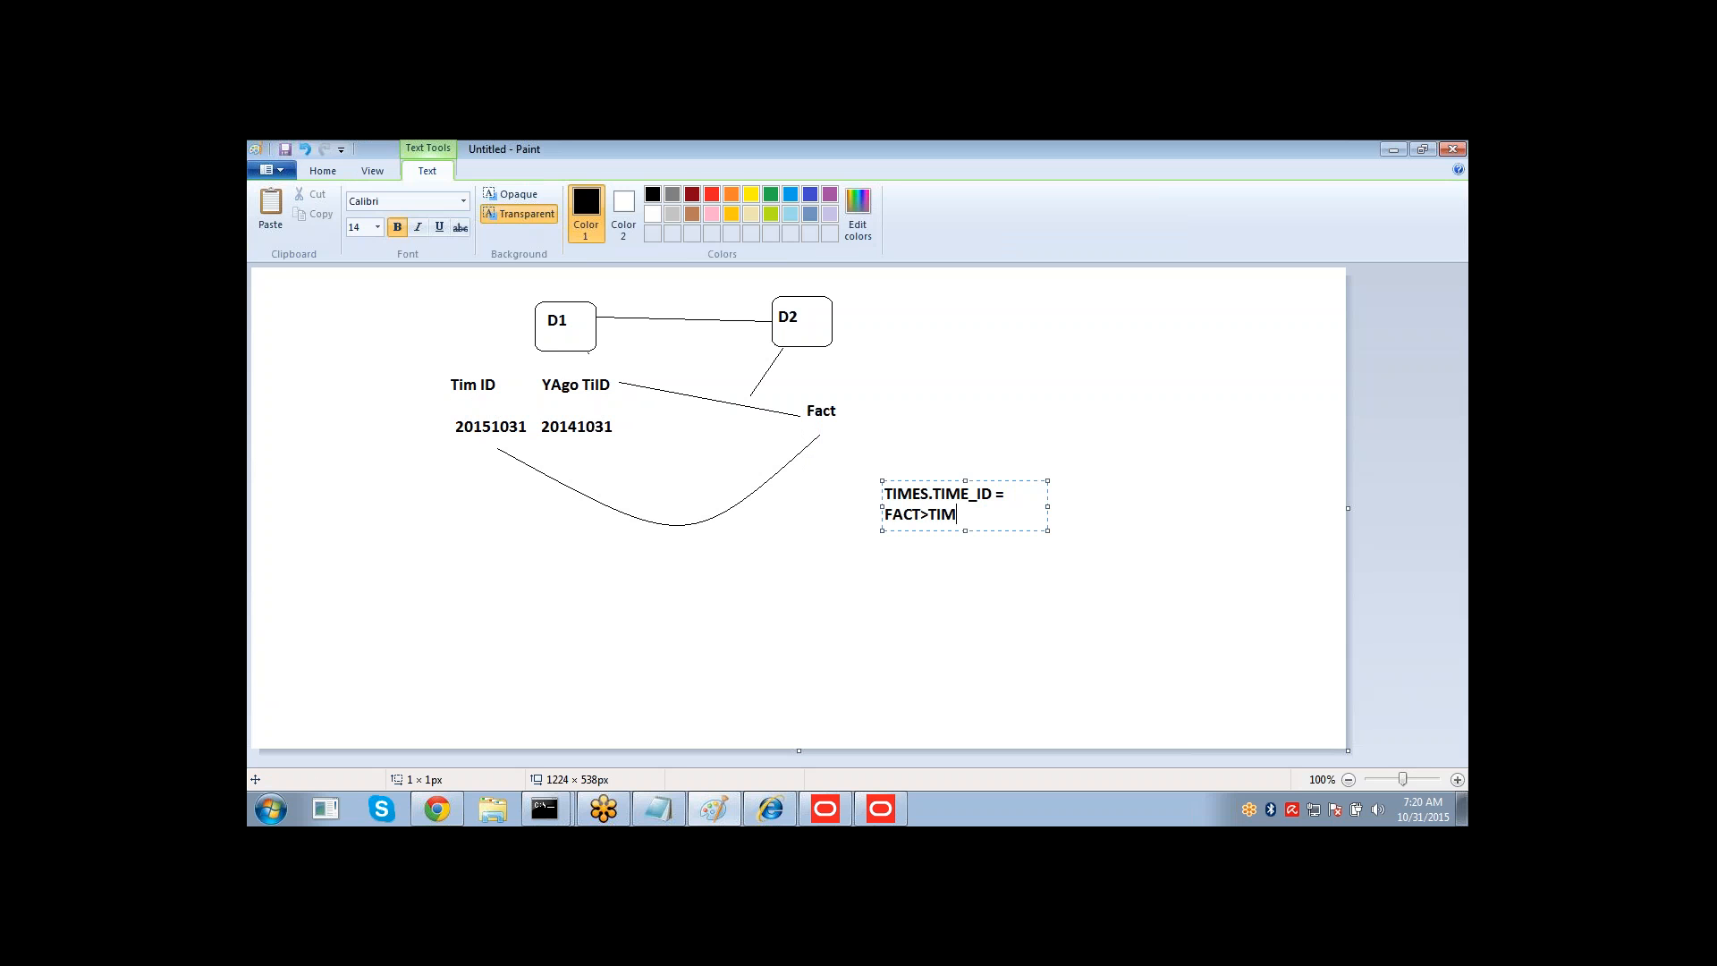
type("_ID")
key("shift+Left")
key("shift+Left")
key("BackSpace")
type(".TIME")
key("Return")
type("TIME")
Remove the extra TIME line below the join condition text.
left_click(888, 507)
key("BackSpace")
key("BackSpace")
key("BackSpace")
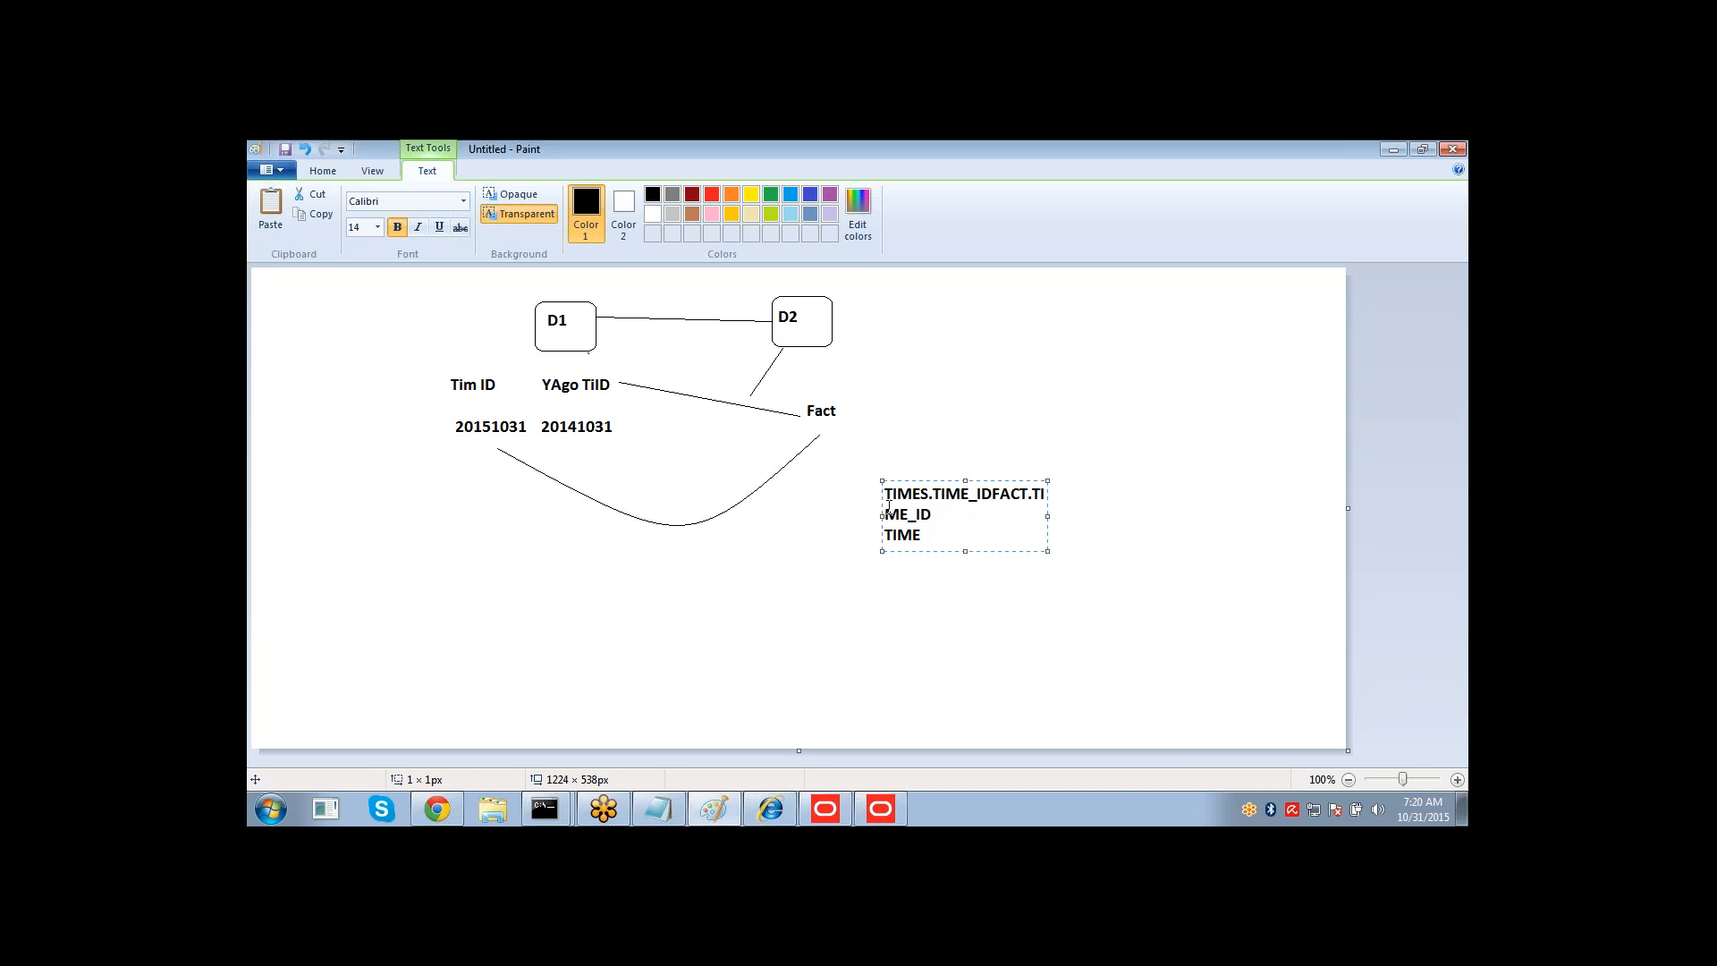
key("ctrl+z")
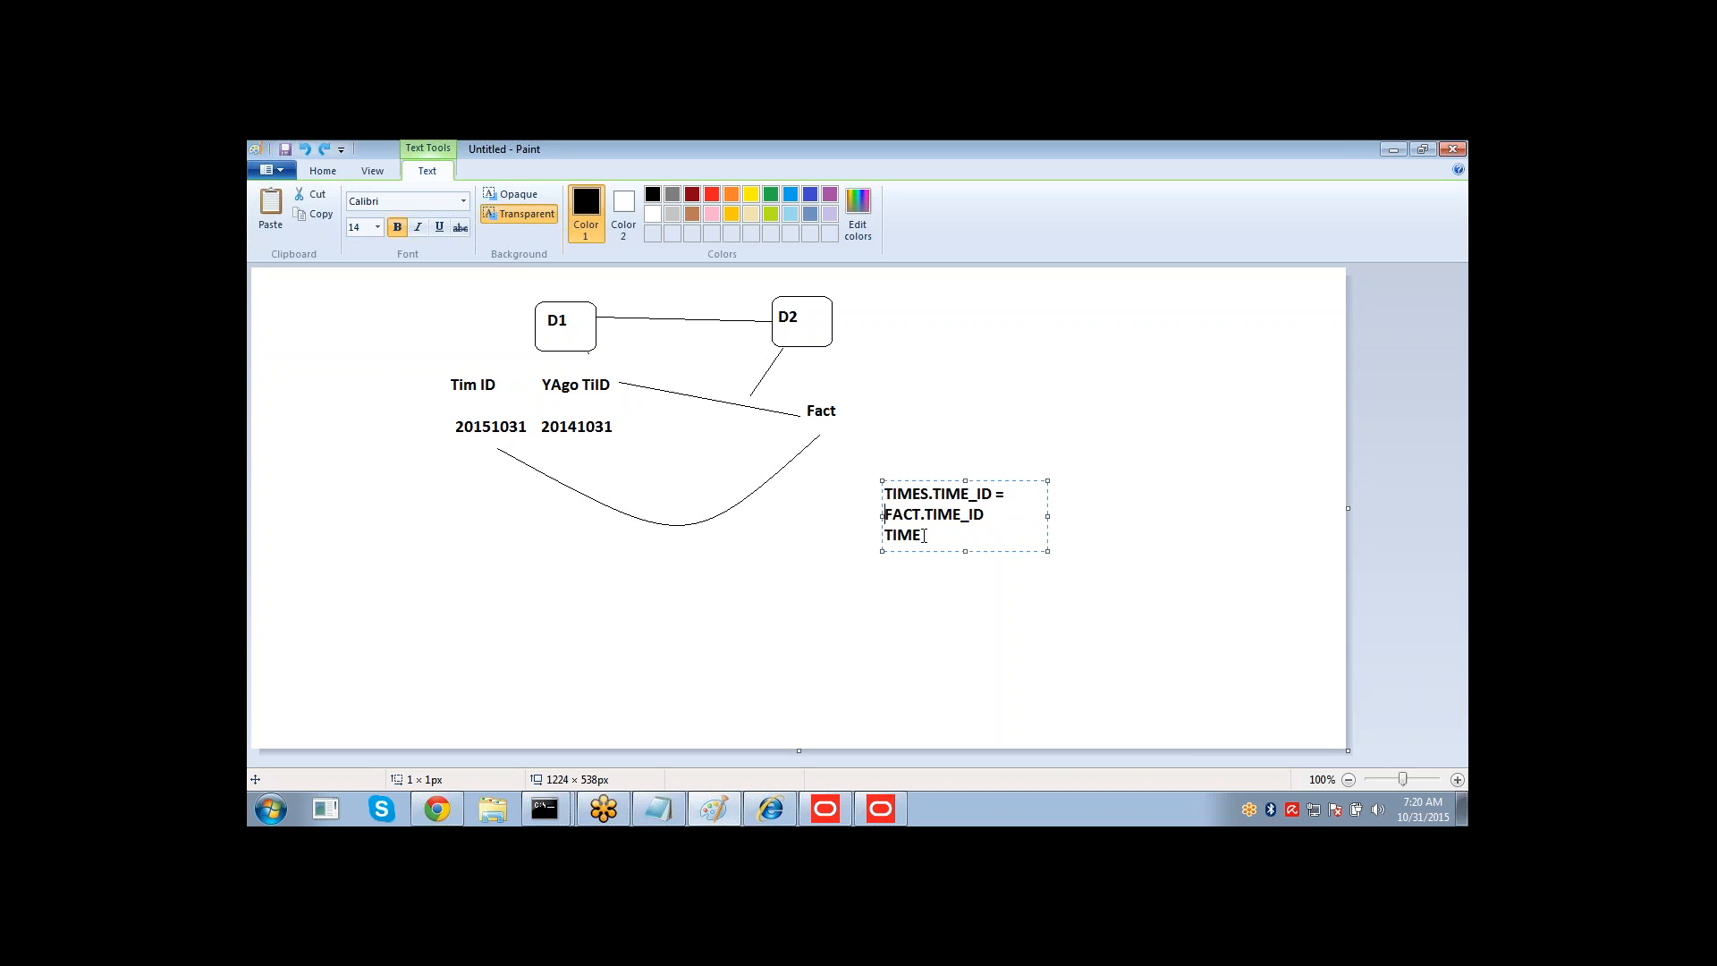
left_click_drag(924, 536, 875, 537)
key("BackSpace")
left_click(874, 537)
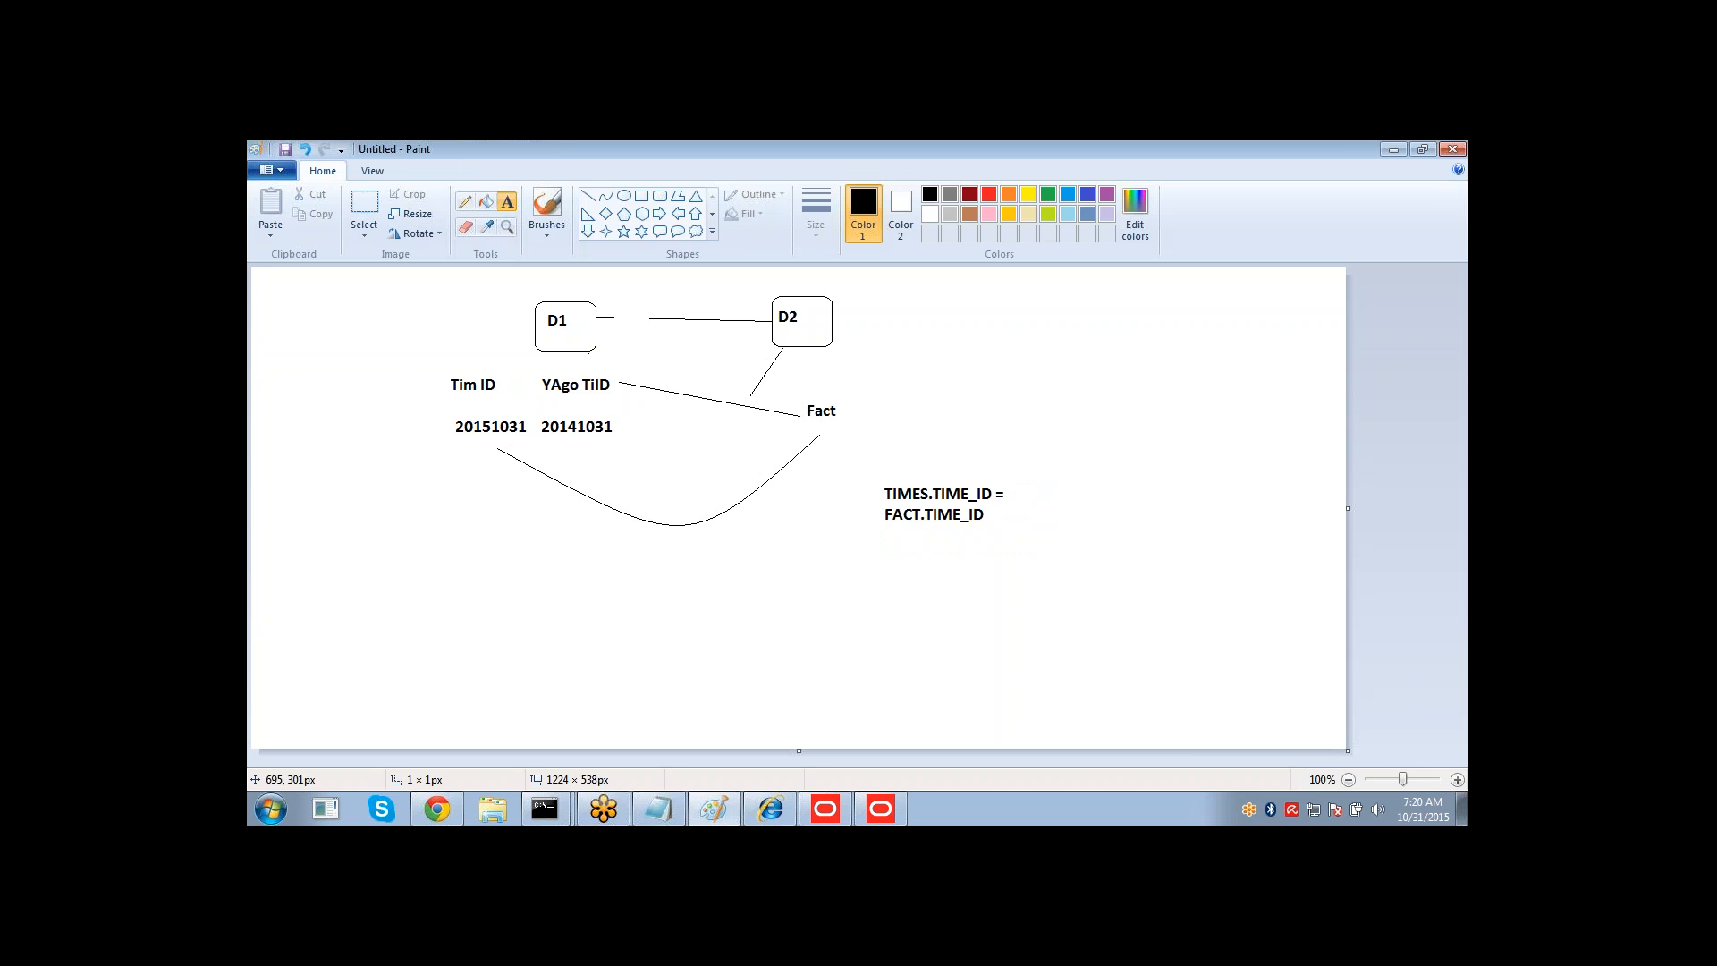
Draw a box around the join condition text.
left_click(642, 198)
left_click_drag(868, 473, 1017, 543)
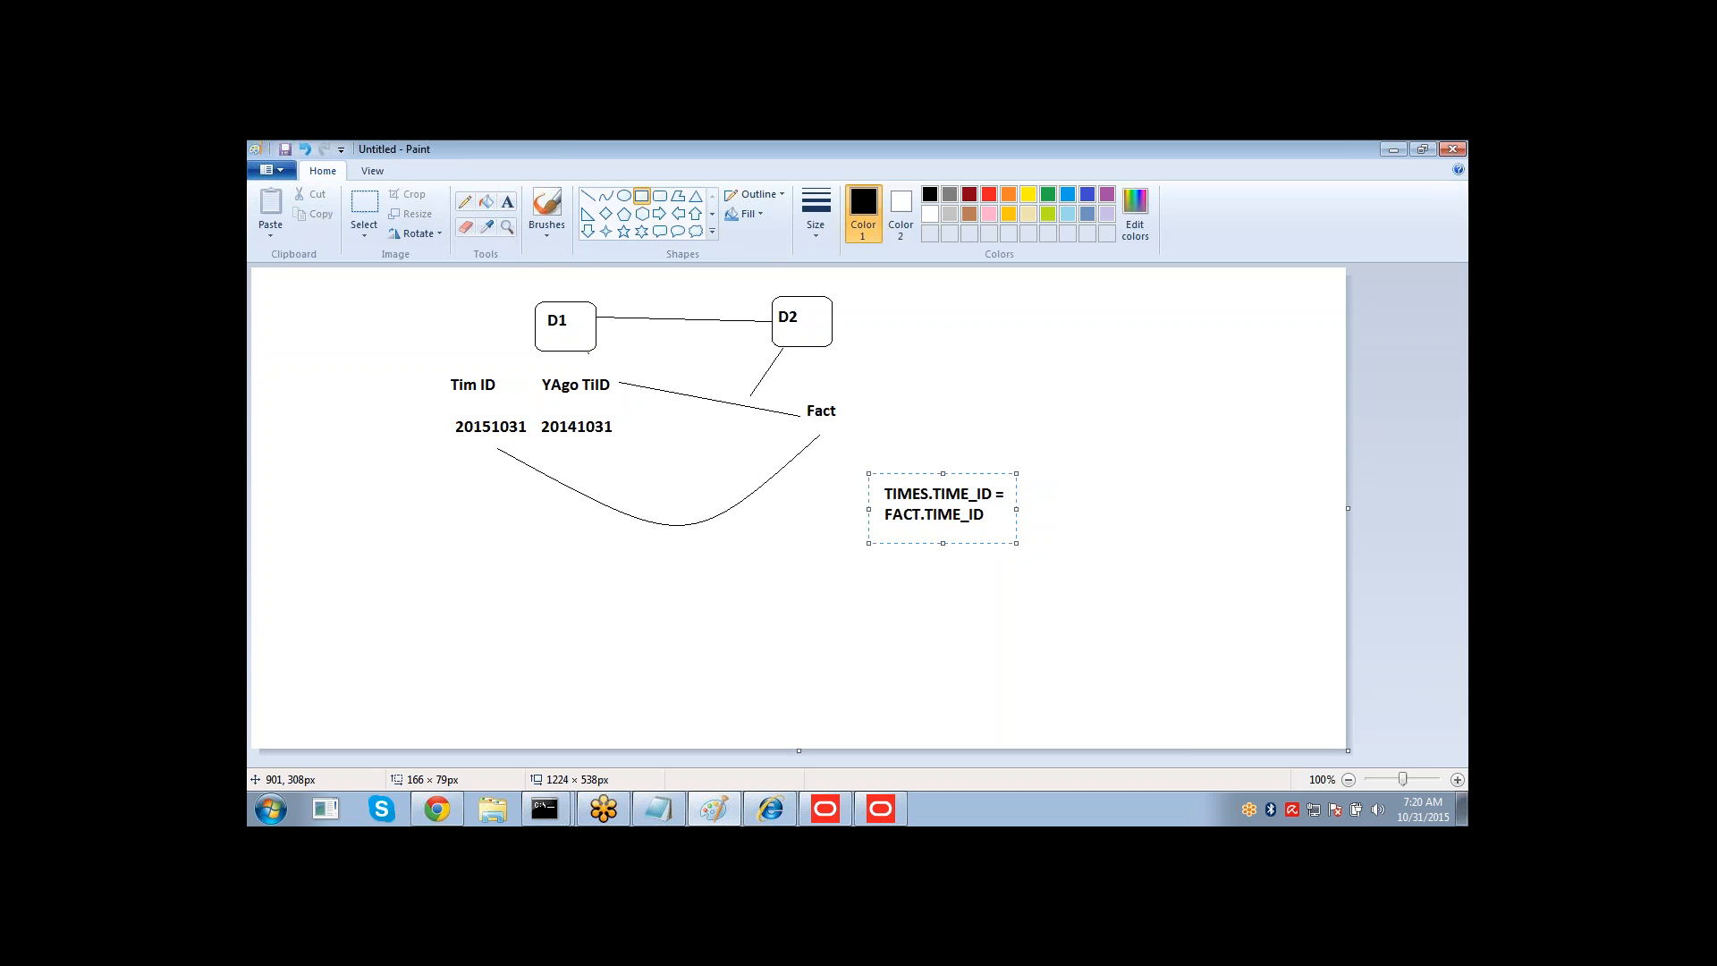
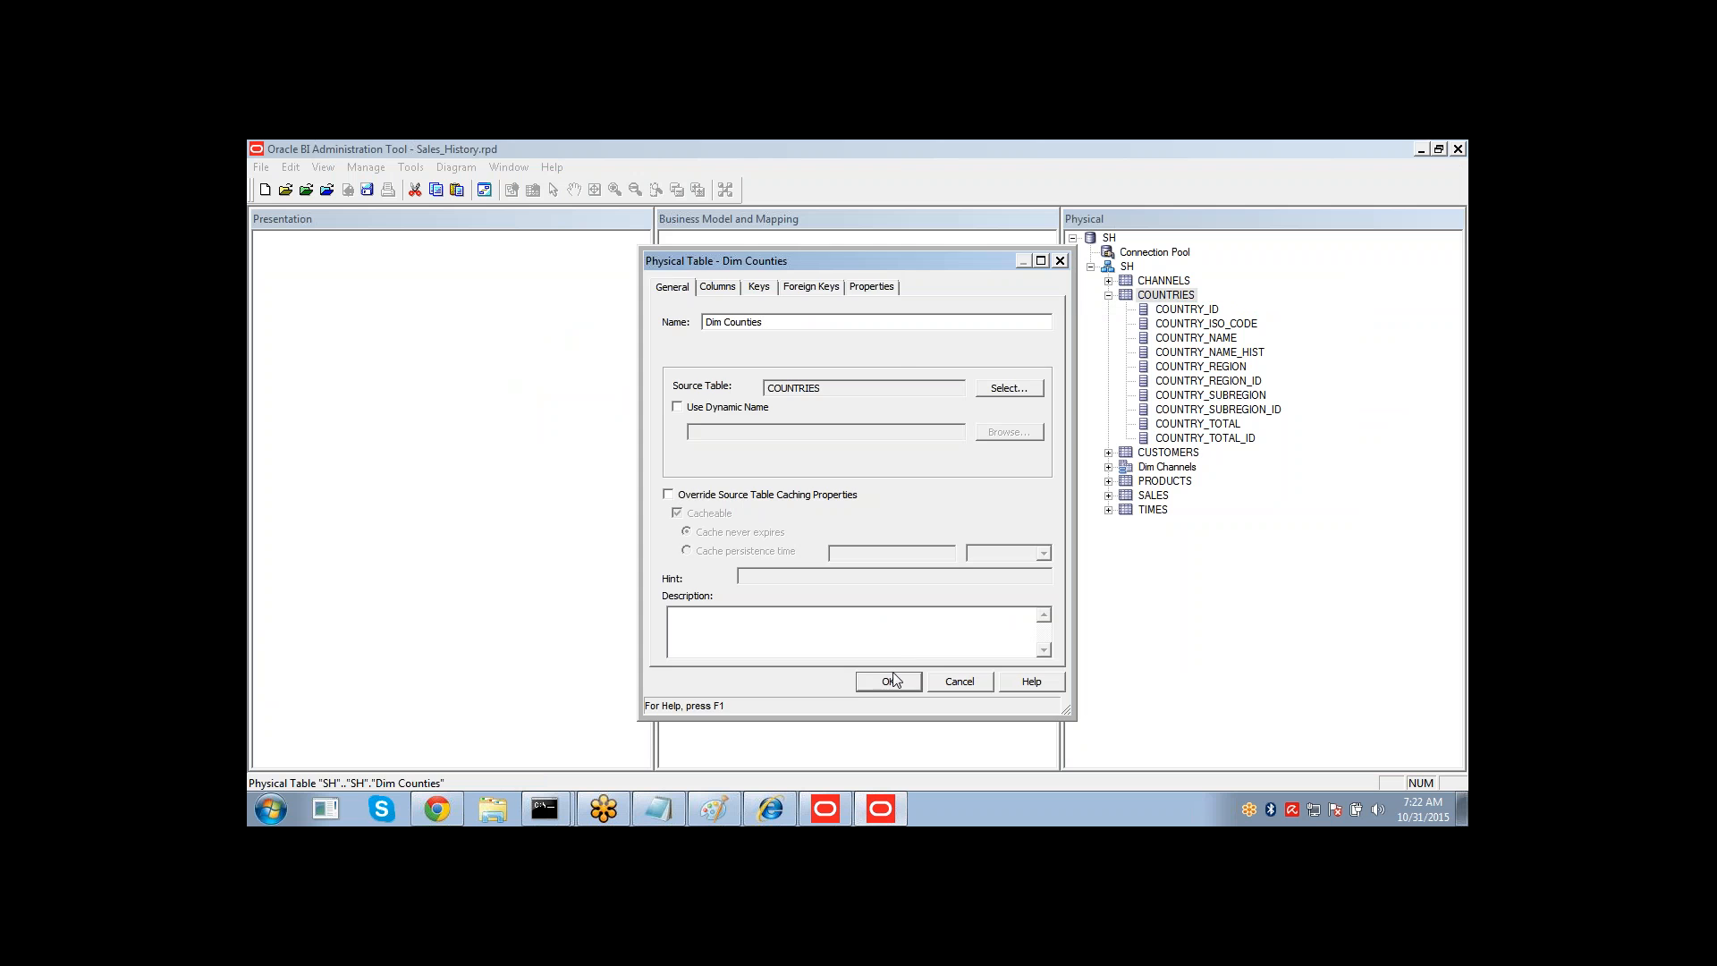
Finish the Dim Counties alias and create an alias of the CUSTOMERS table named Dim Customers.
left_click(1109, 483)
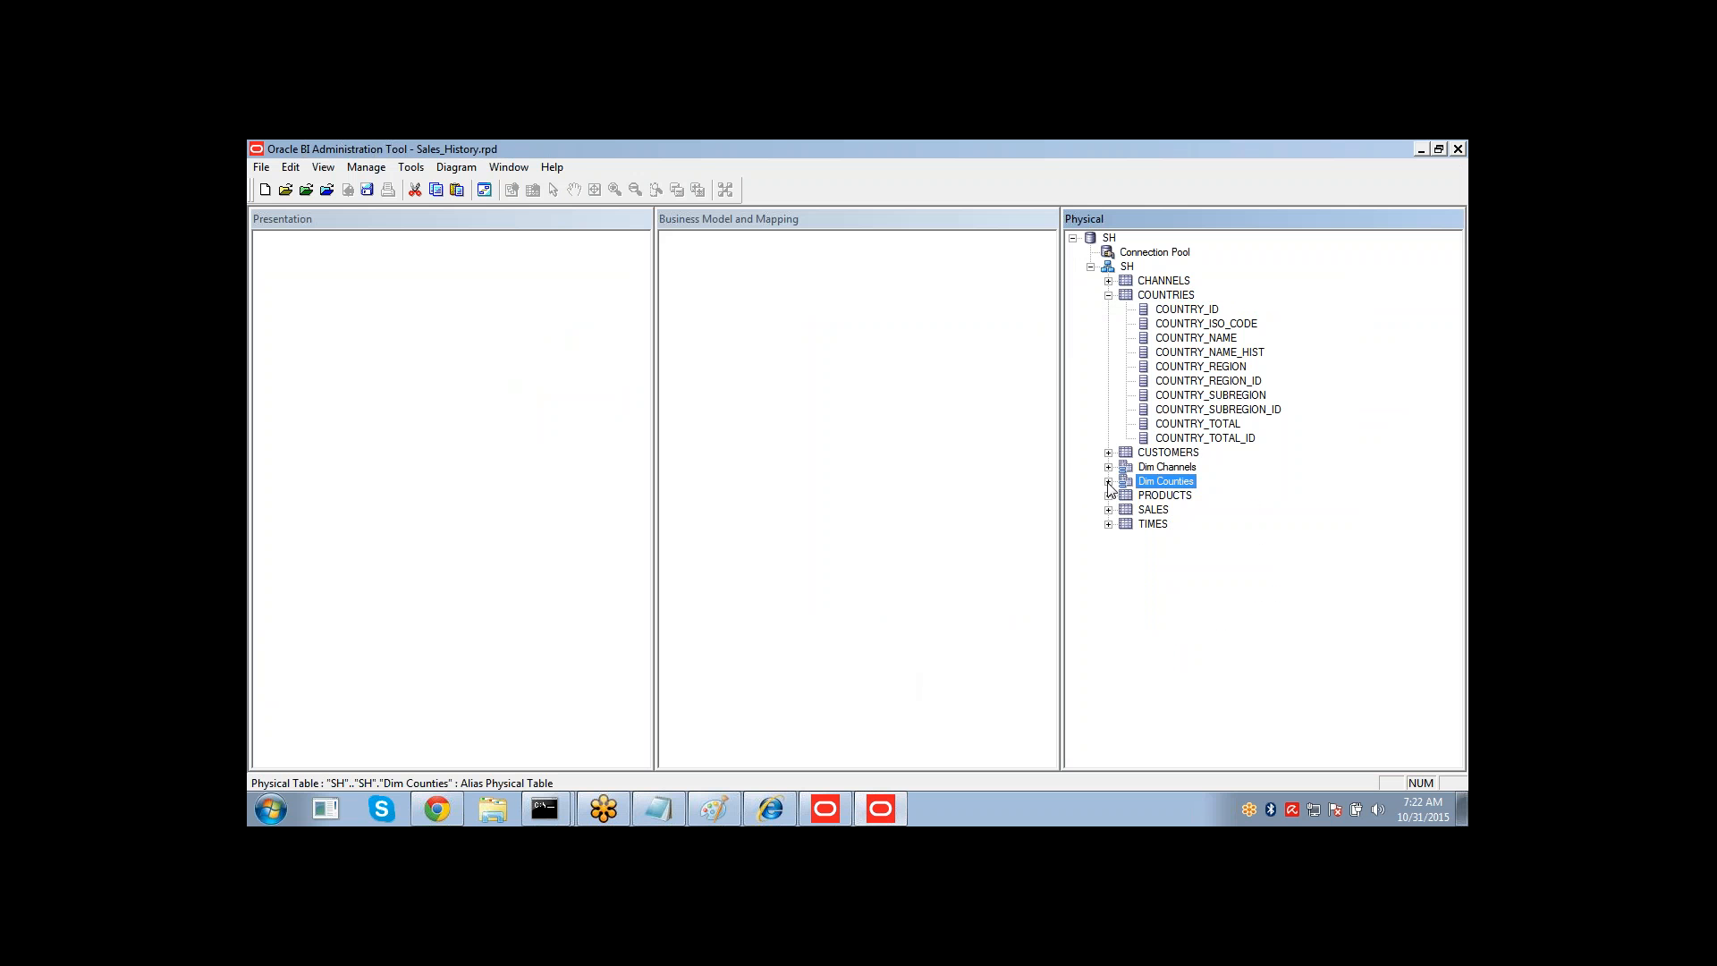
left_click(1110, 294)
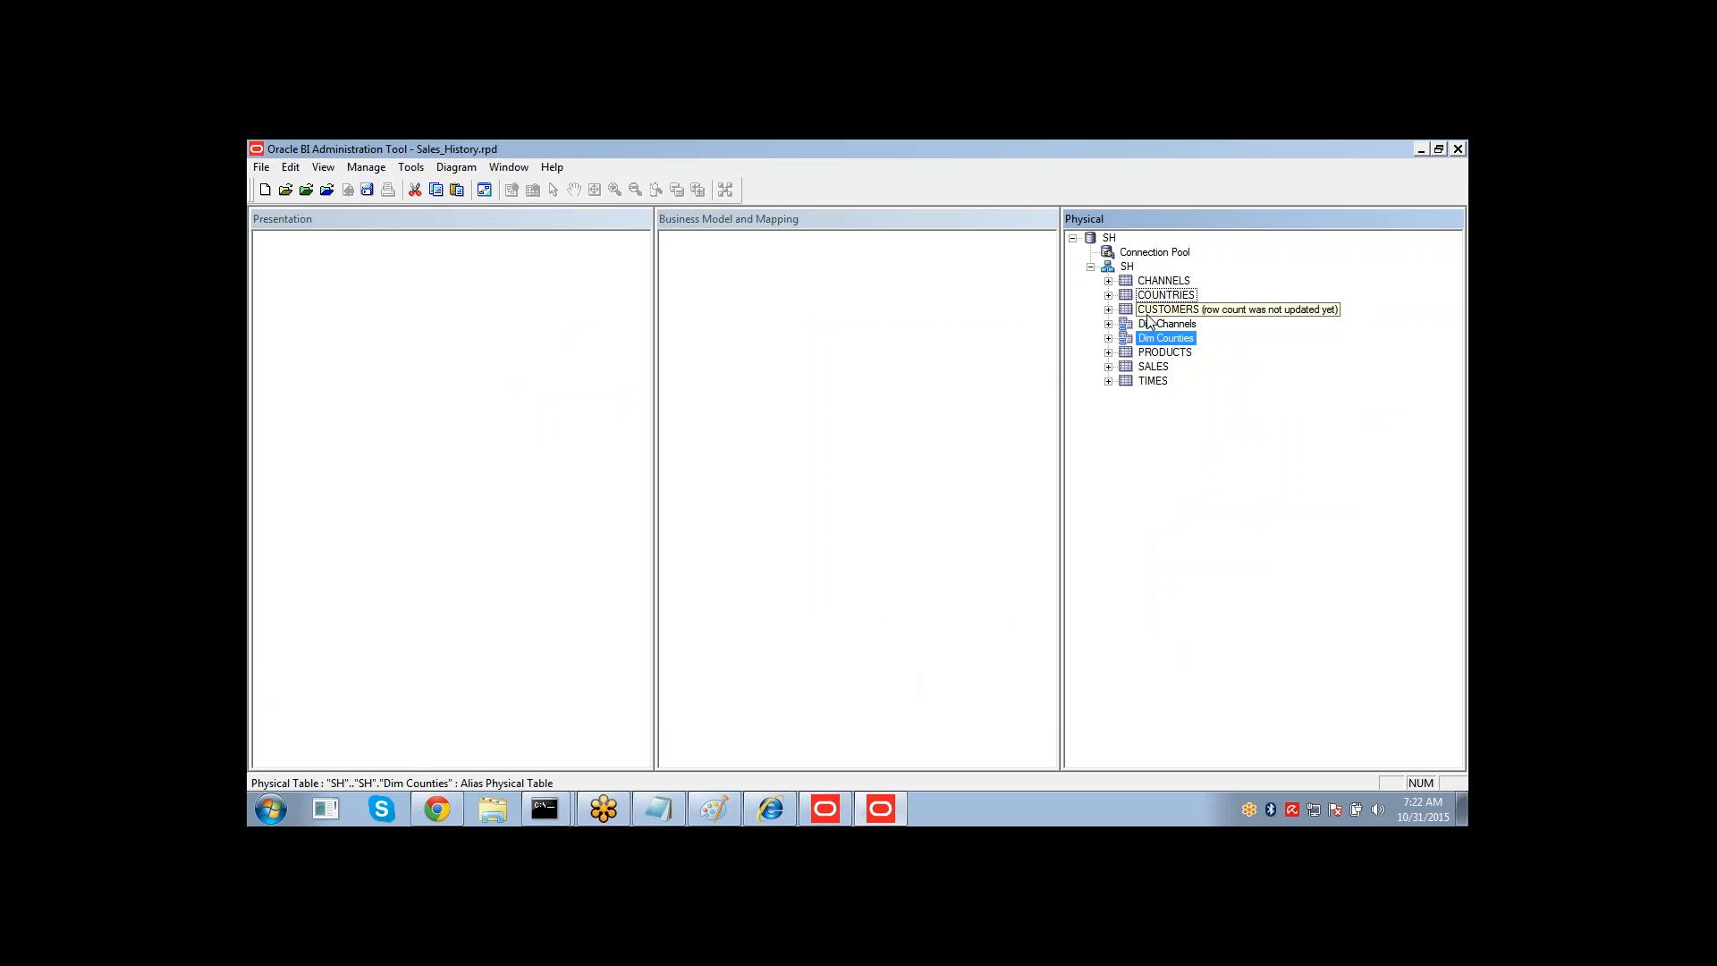
left_click(1138, 310)
left_click(1110, 310)
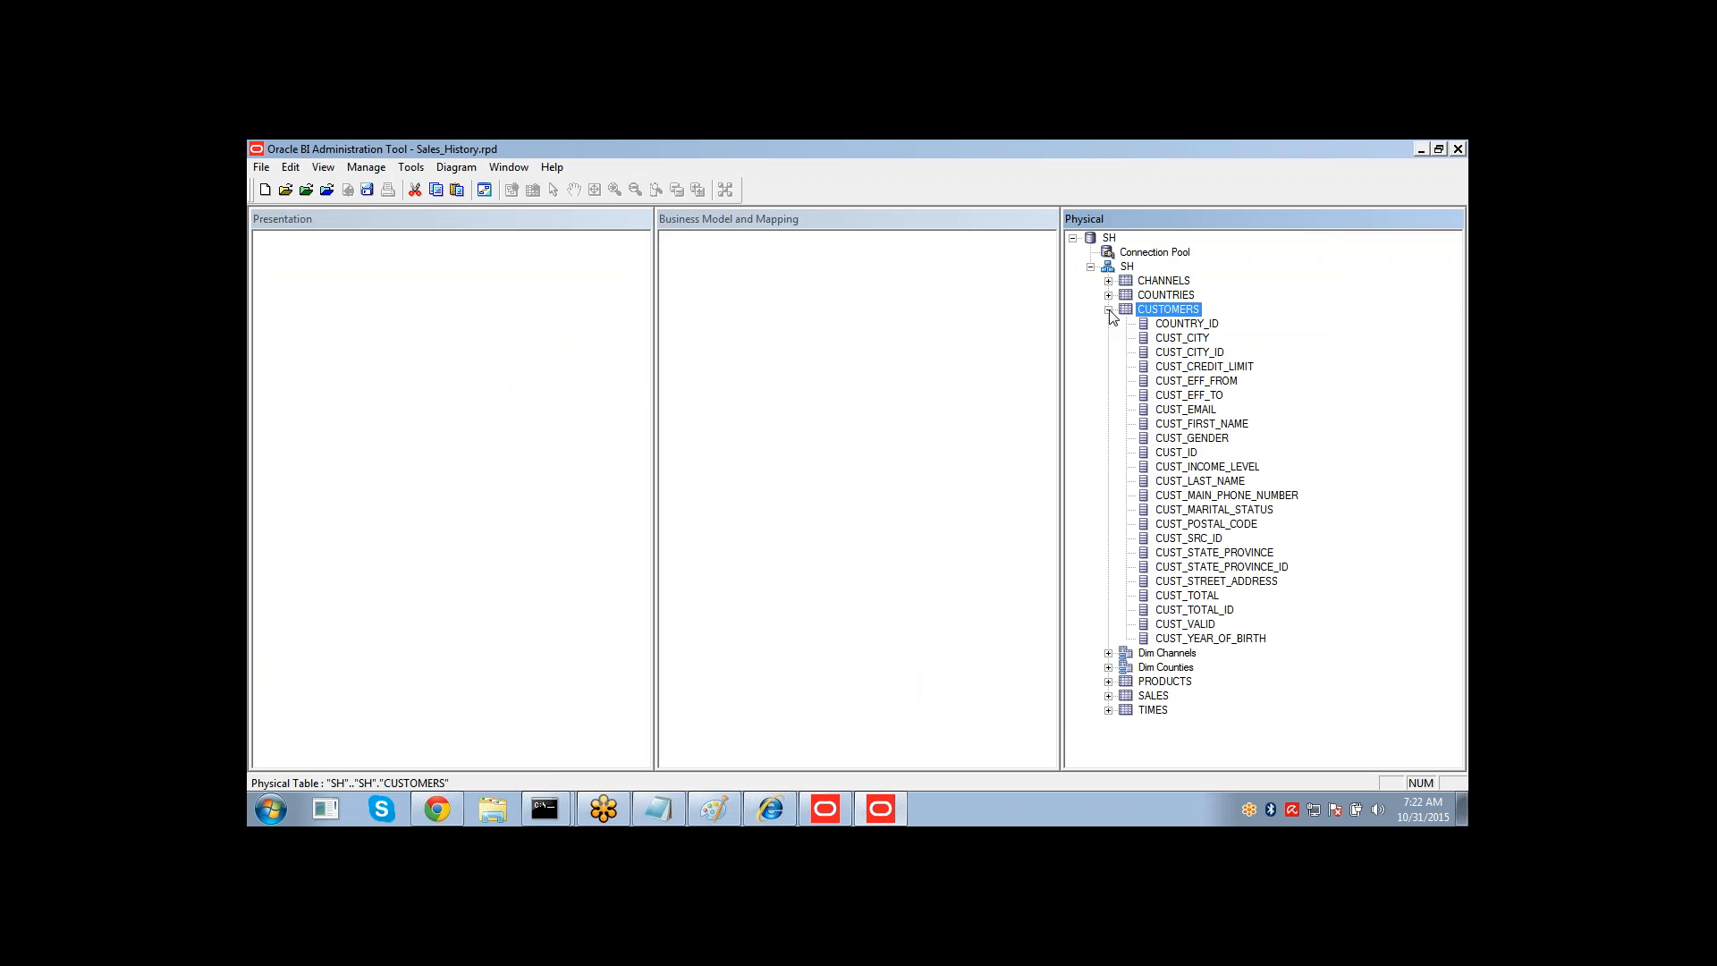
right_click(1166, 311)
mouse_move(1208, 321)
left_click(1111, 318)
type("D")
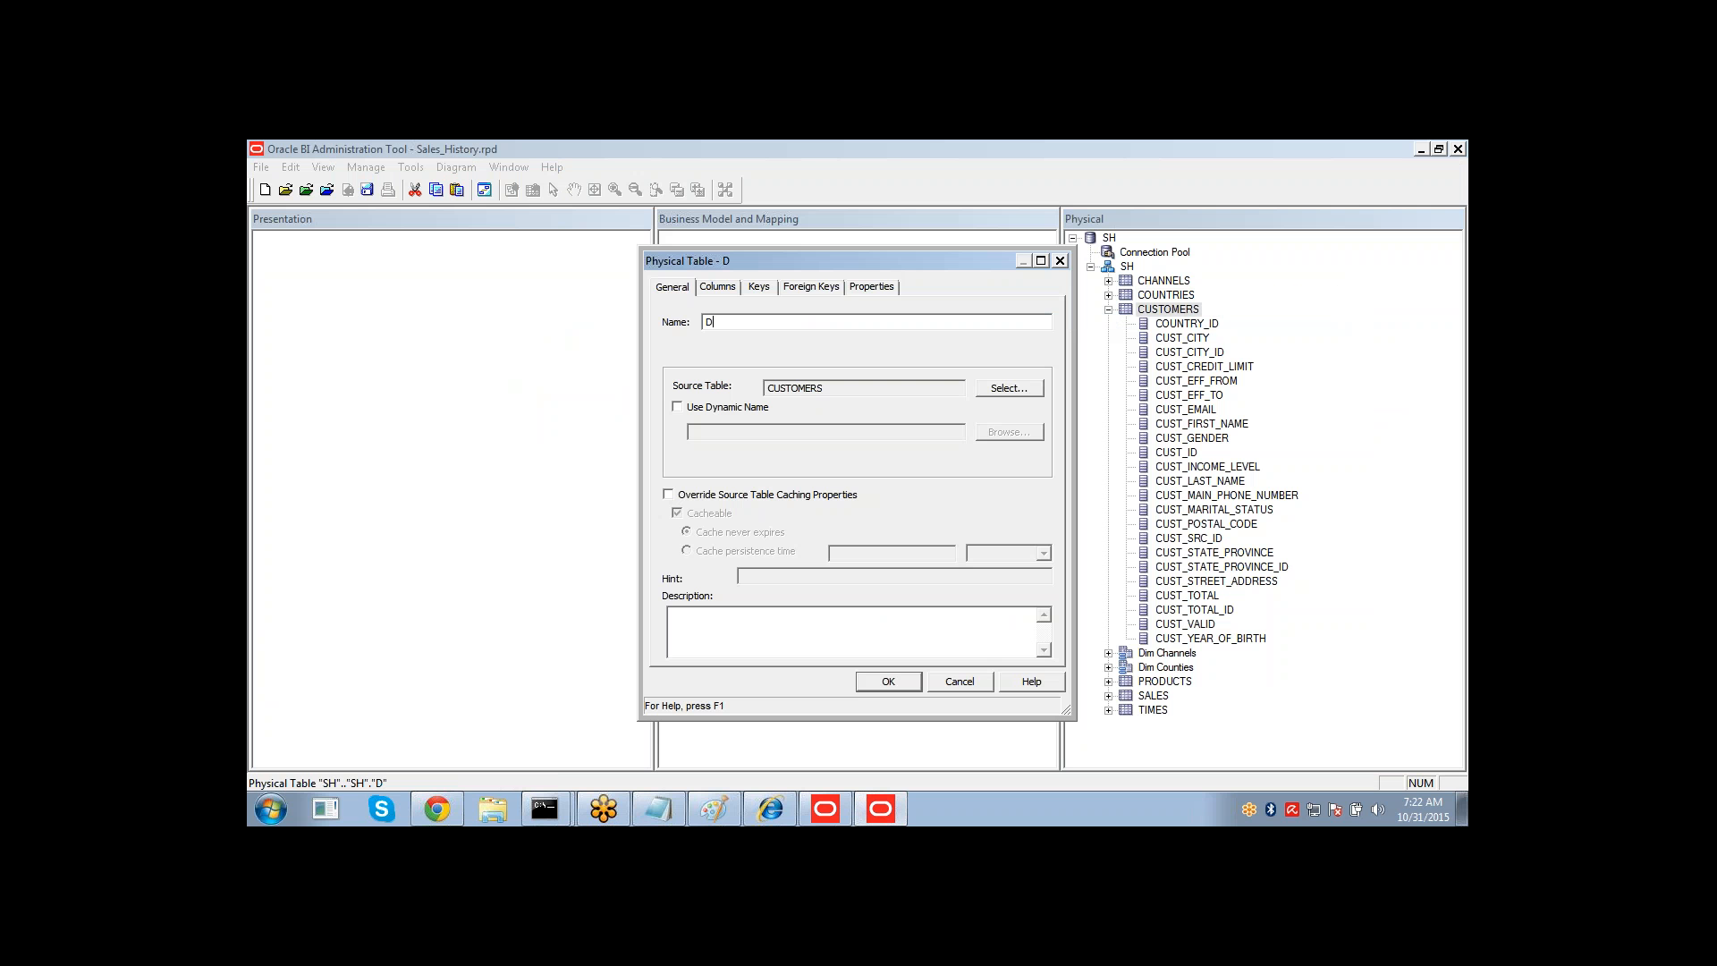
type("im Customer")
key("Return")
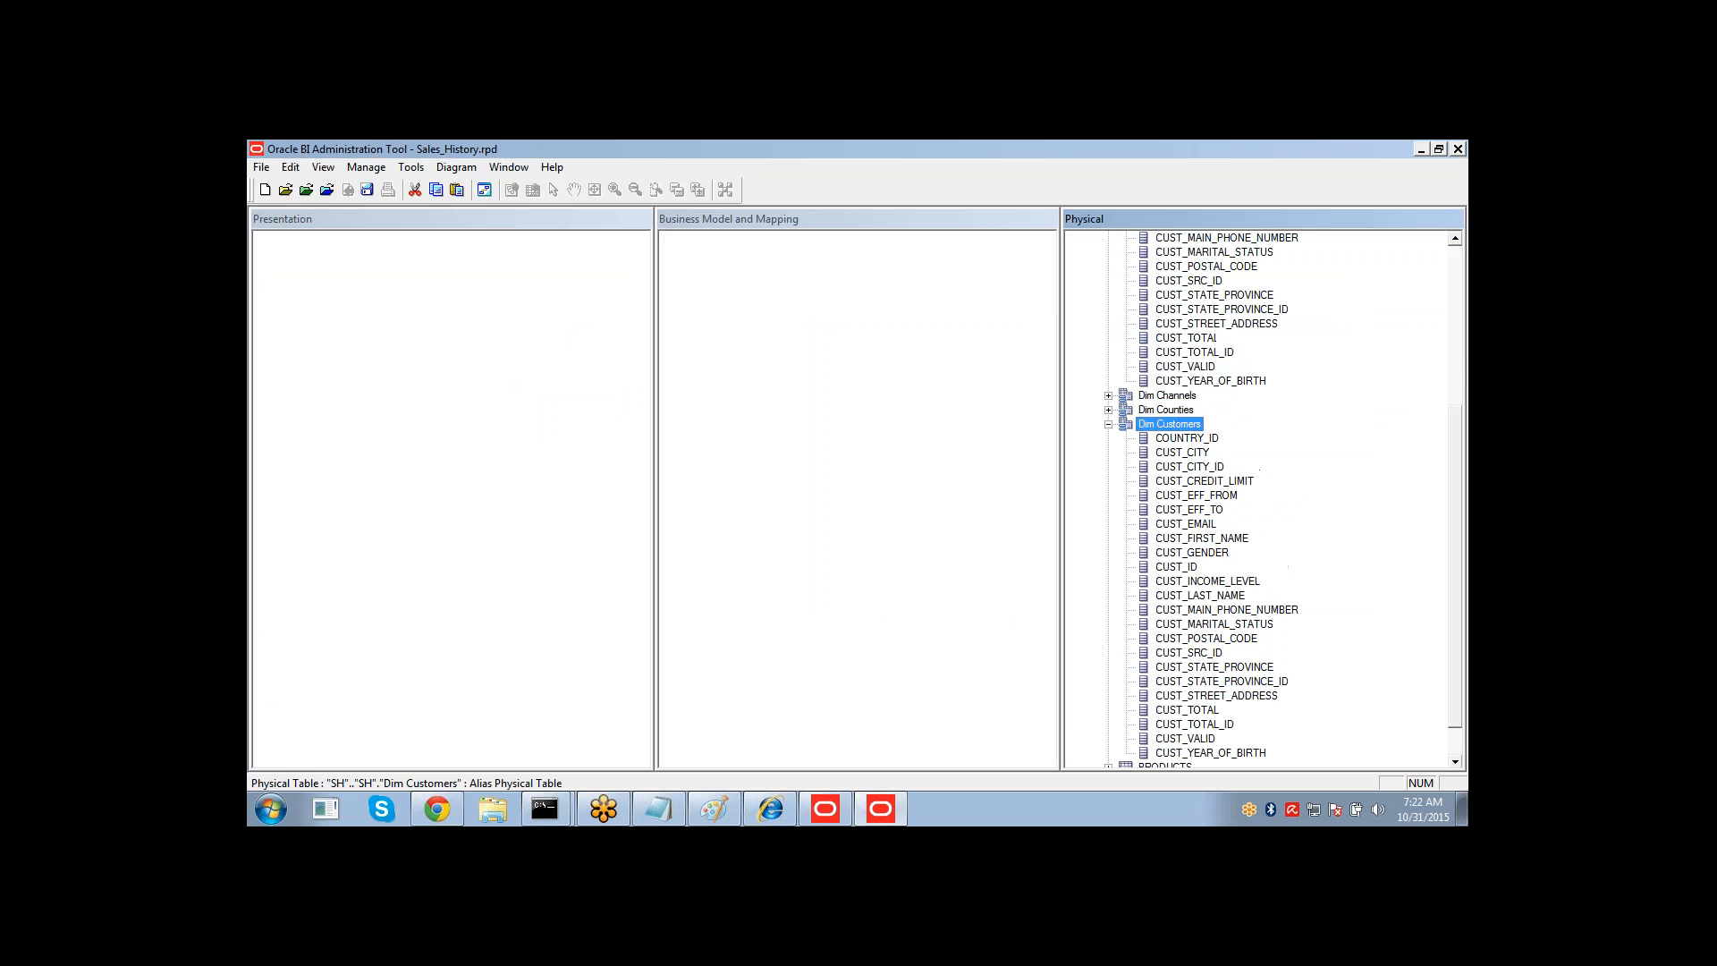
Create an alias of the PRODUCTS table named Dim Products.
left_click(1109, 422)
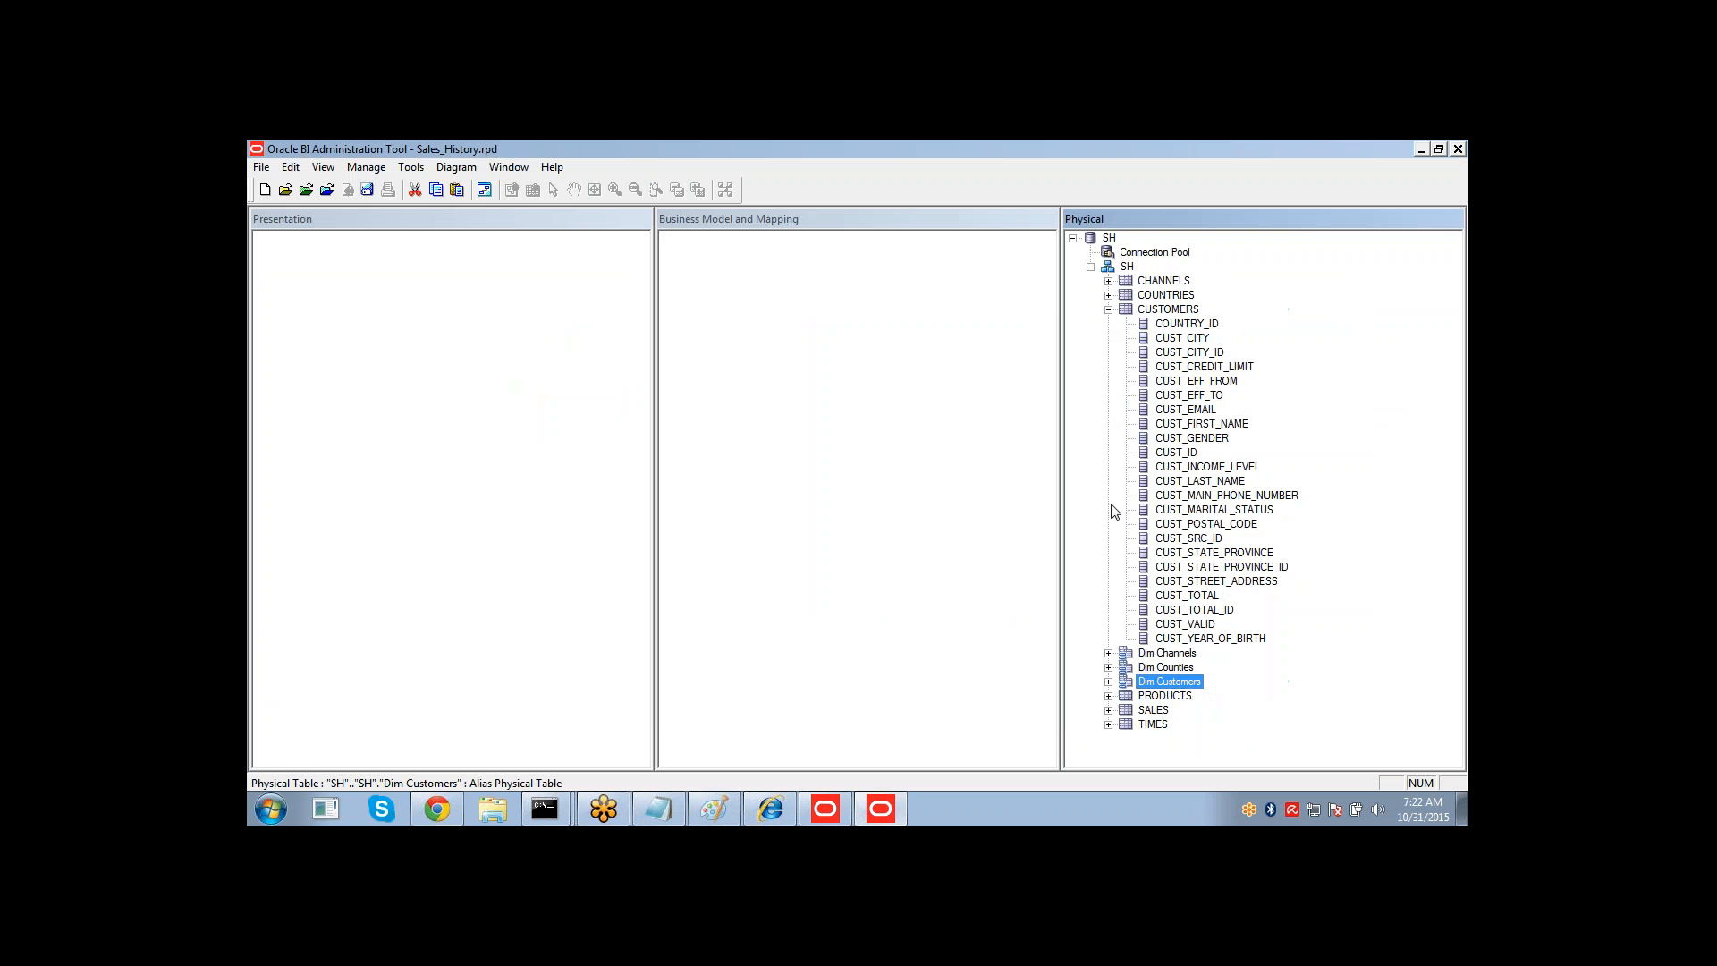
left_click(1109, 696)
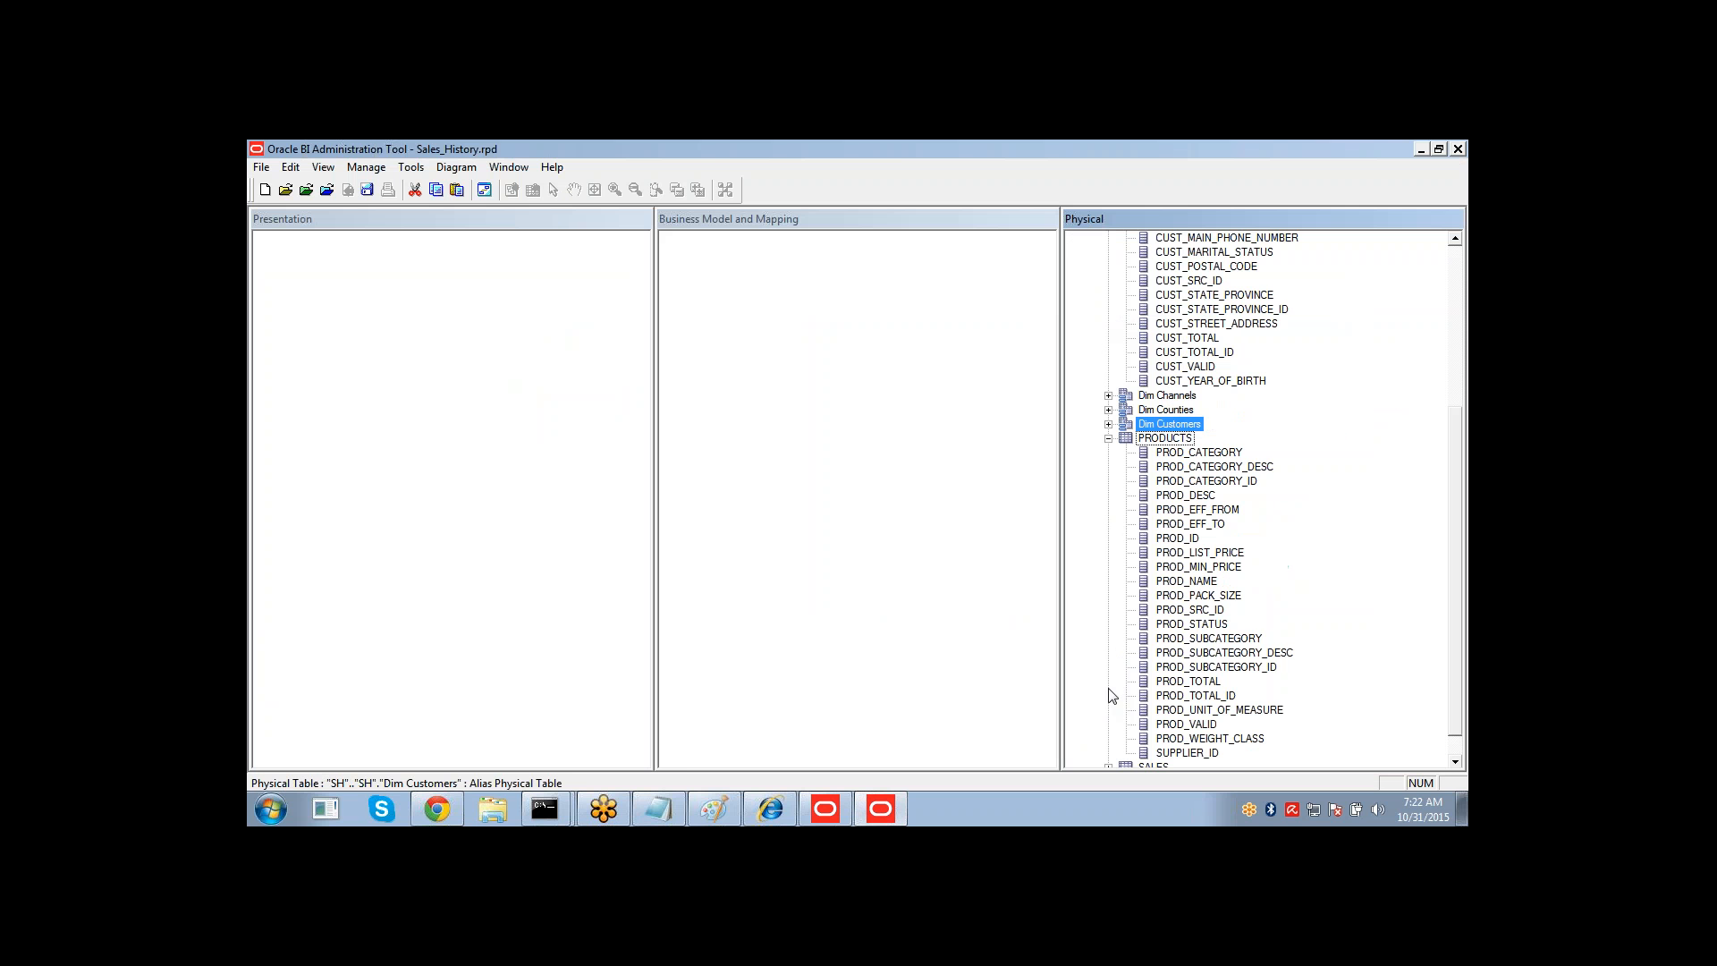
right_click(1163, 438)
mouse_move(1181, 433)
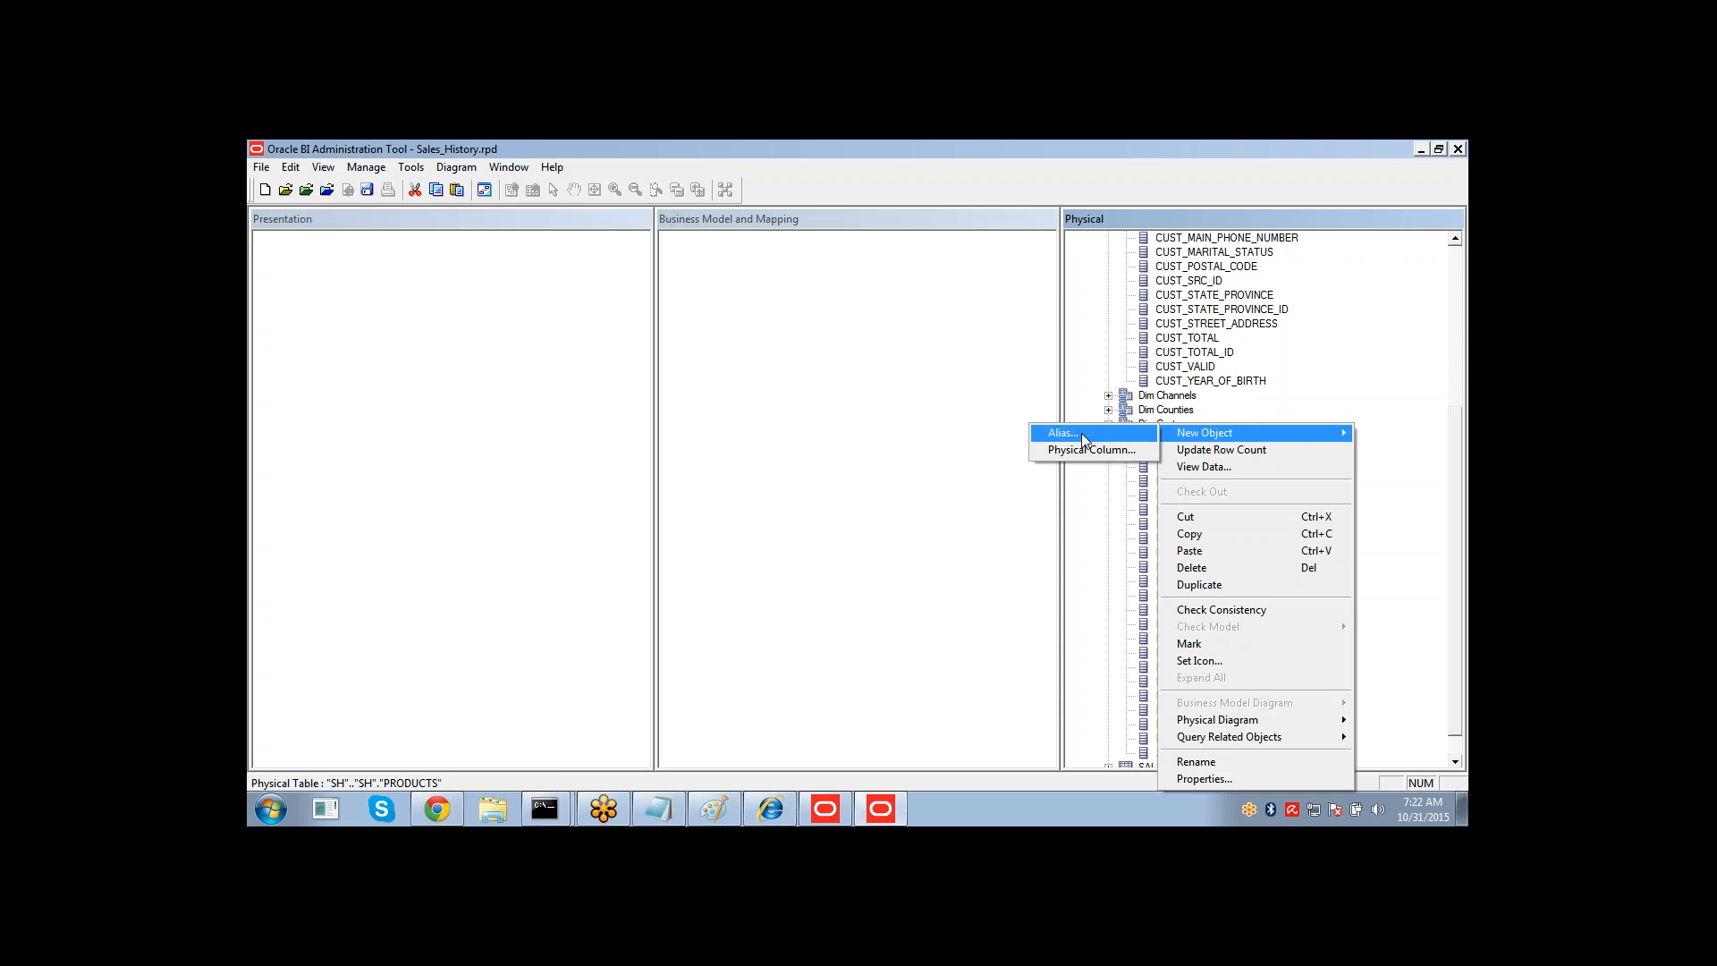
left_click(1082, 433)
type("DIm PR")
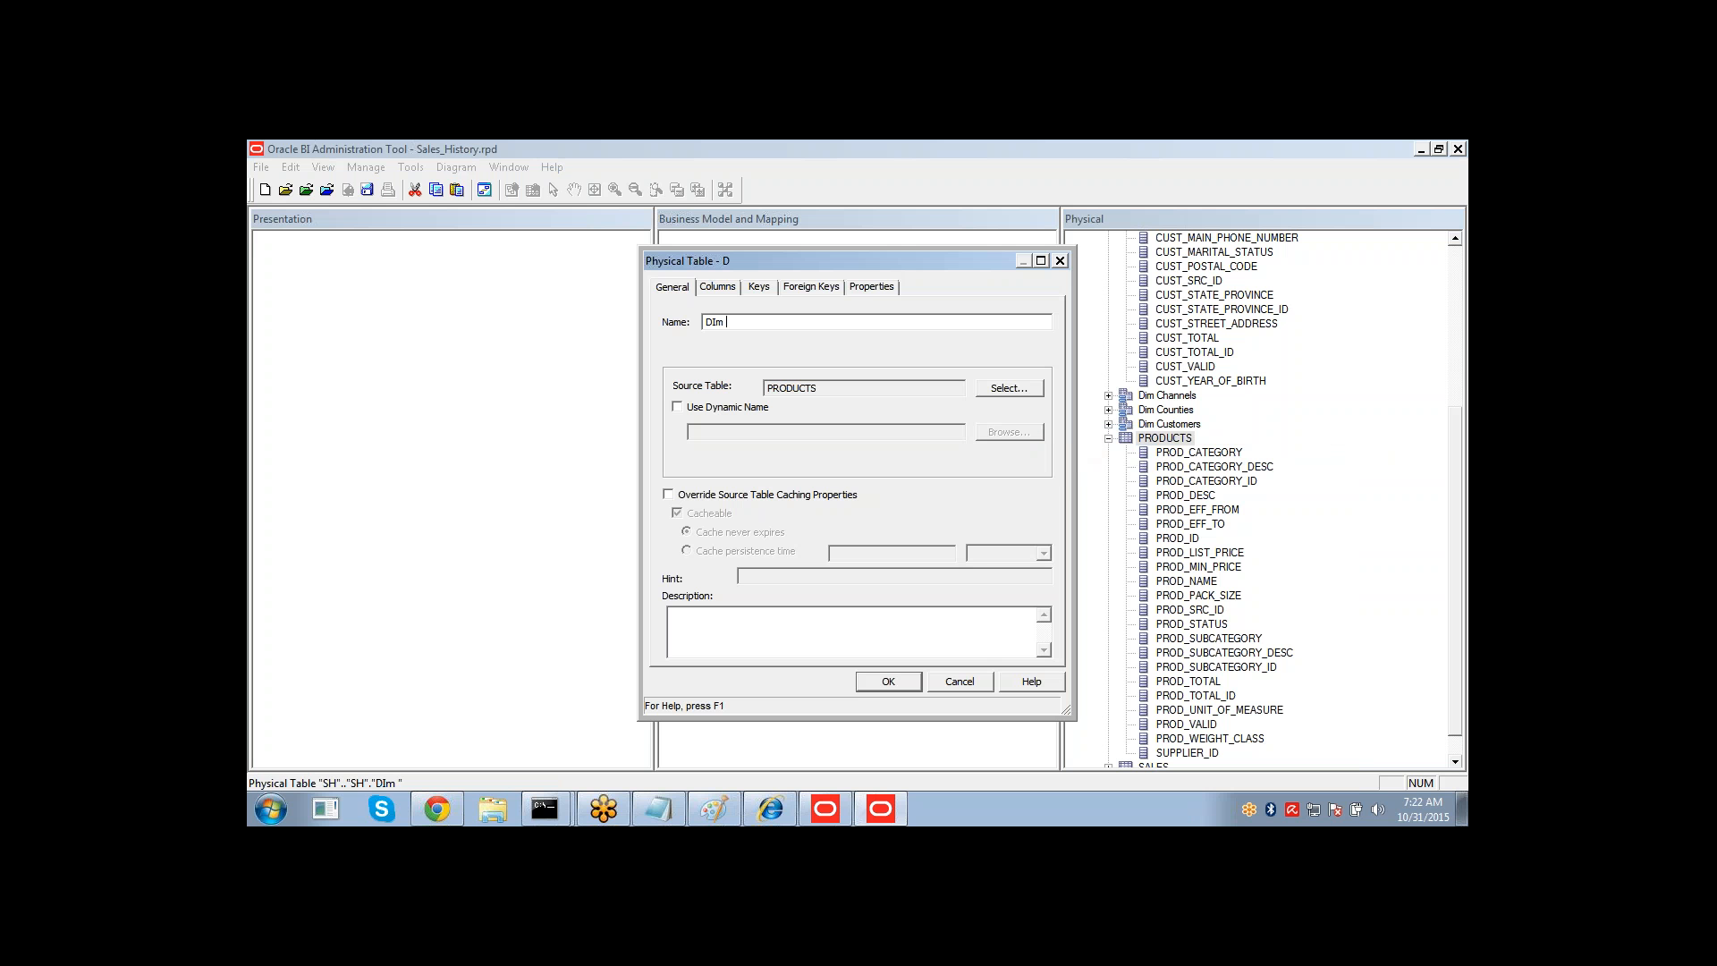
key("BackSpace")
key("BackSpace")
key("BackSpace")
key("BackSpace")
key("BackSpace")
type("im PRoducts")
key("Return")
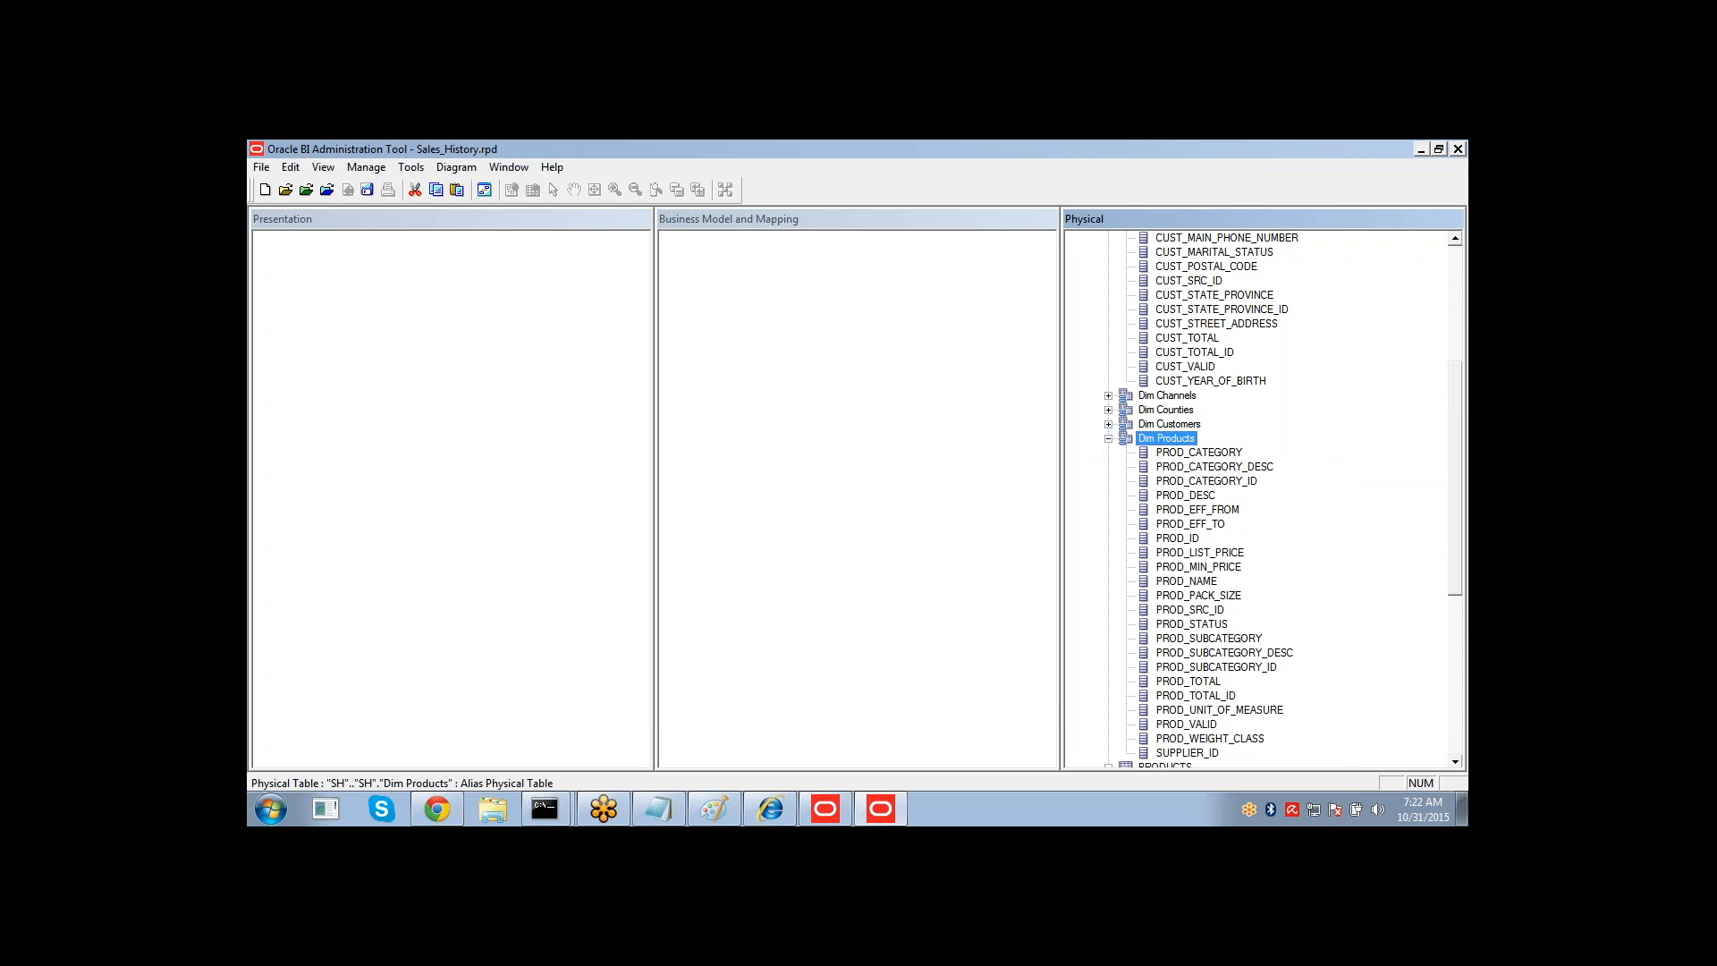
Expand the SALES table and examine its columns and the key columns they relate to.
left_click(1109, 439)
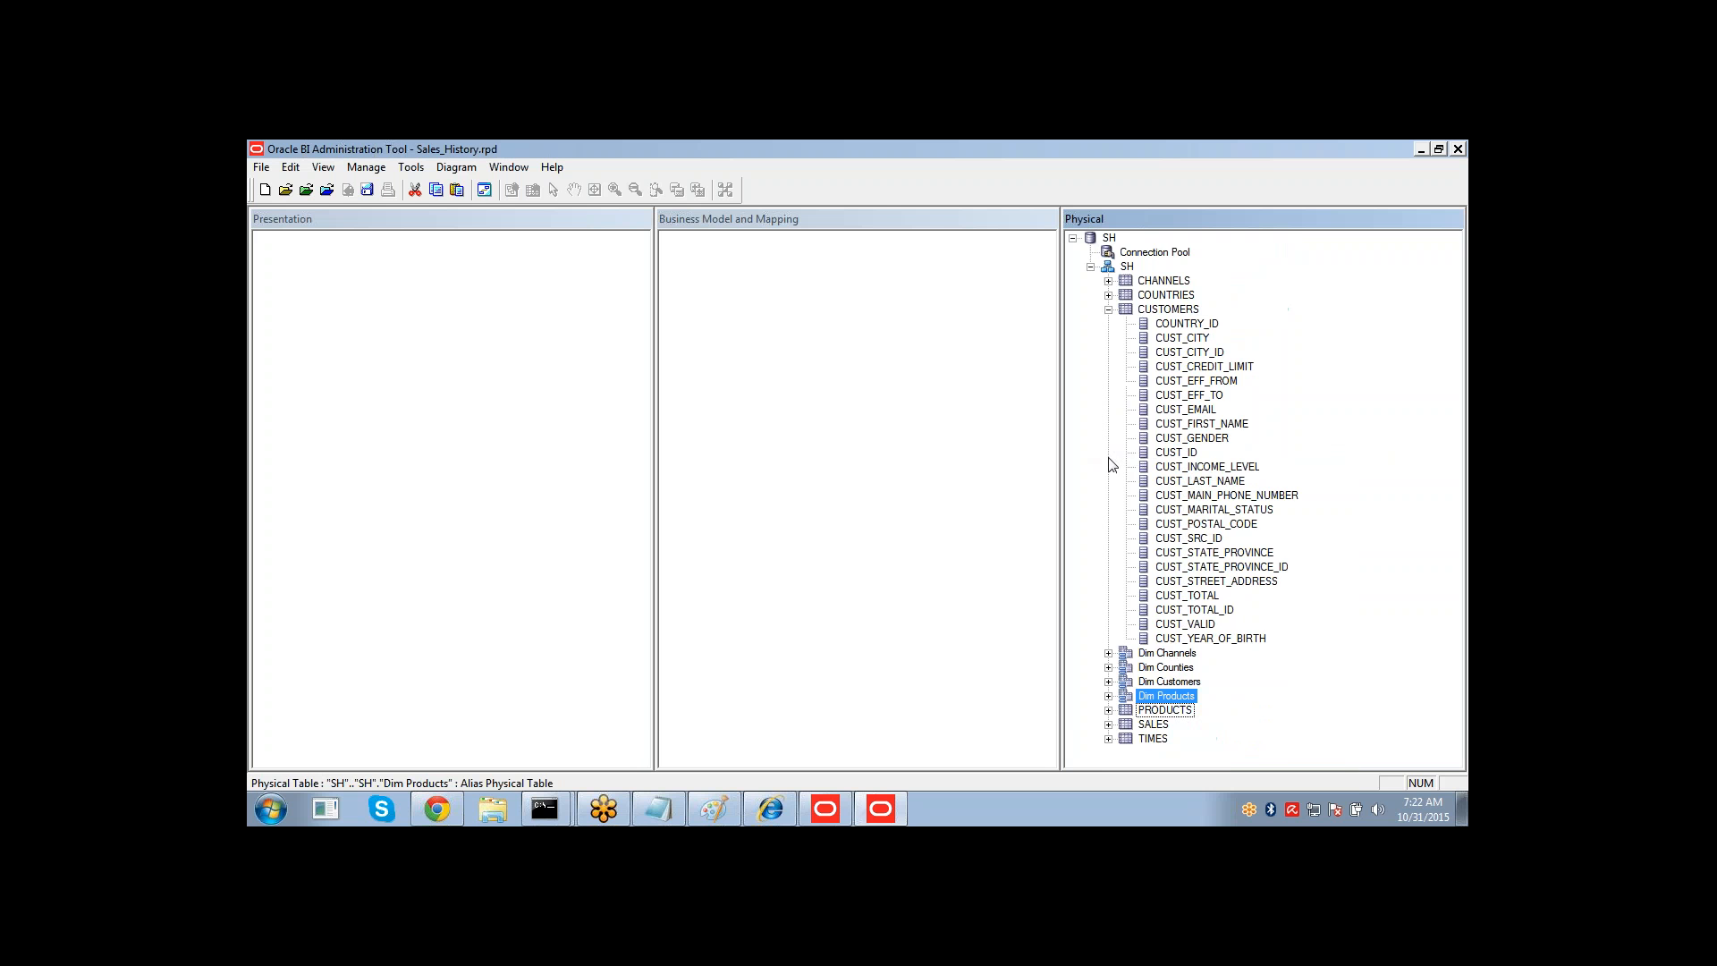
left_click(1109, 725)
left_click(1157, 660)
left_click(1163, 667)
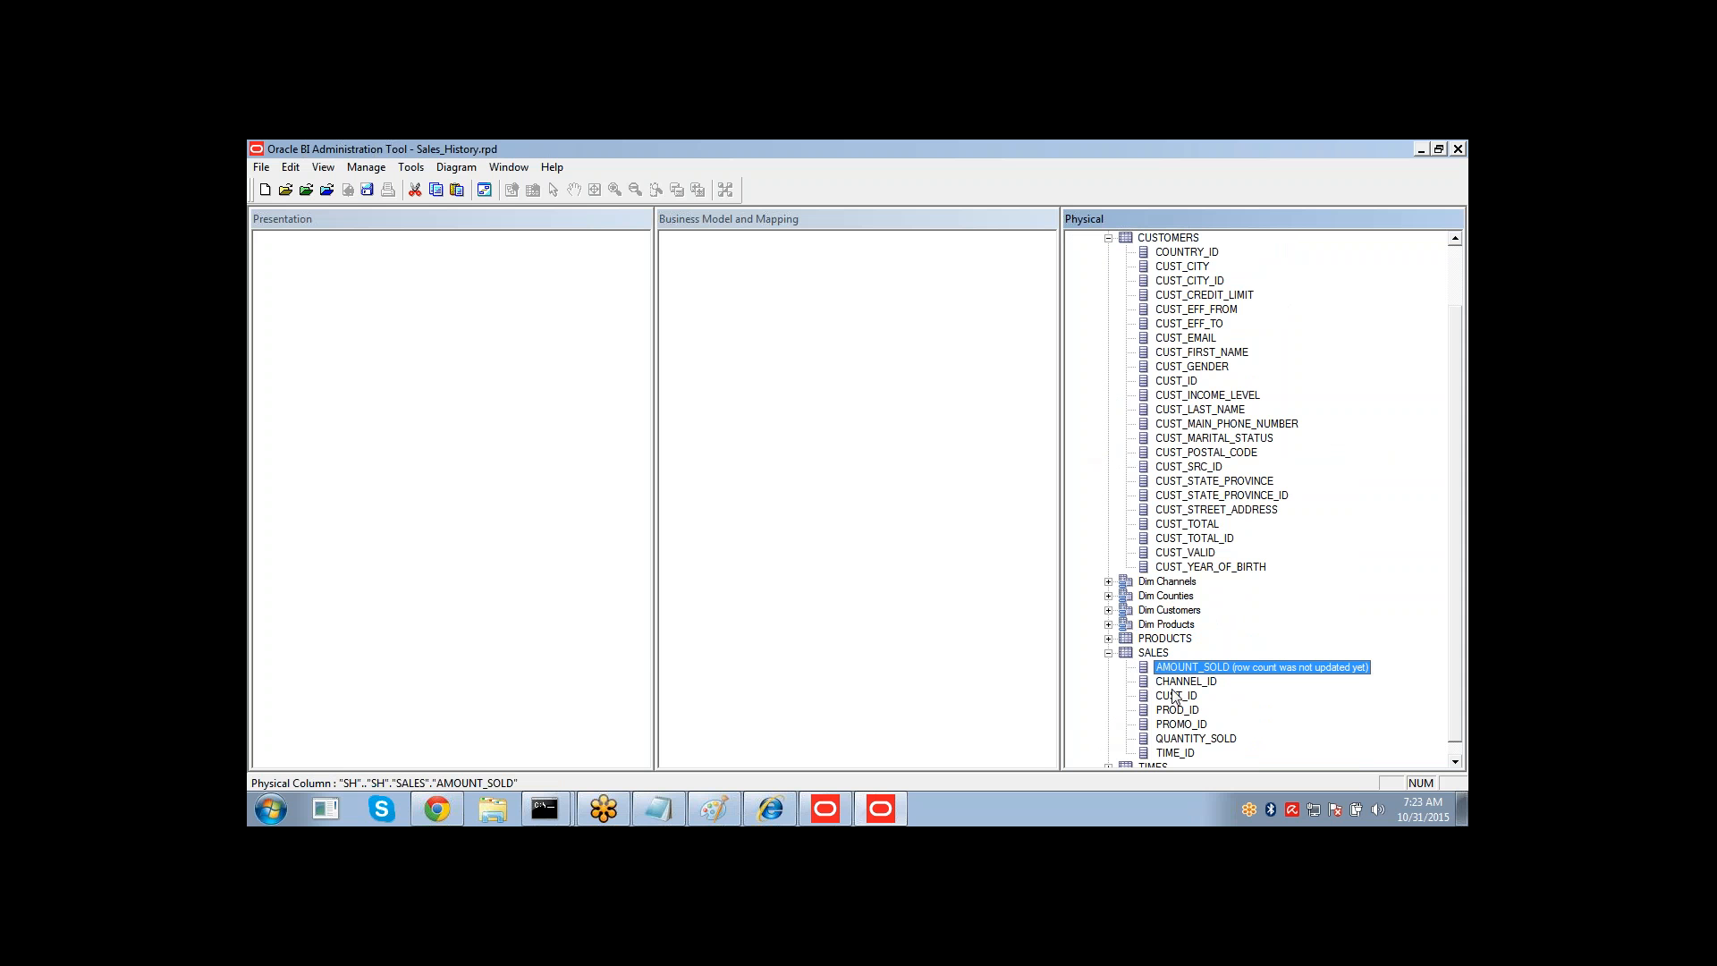
left_click(1180, 725, "ctrl")
left_click(1182, 740, "ctrl")
left_click(1181, 722)
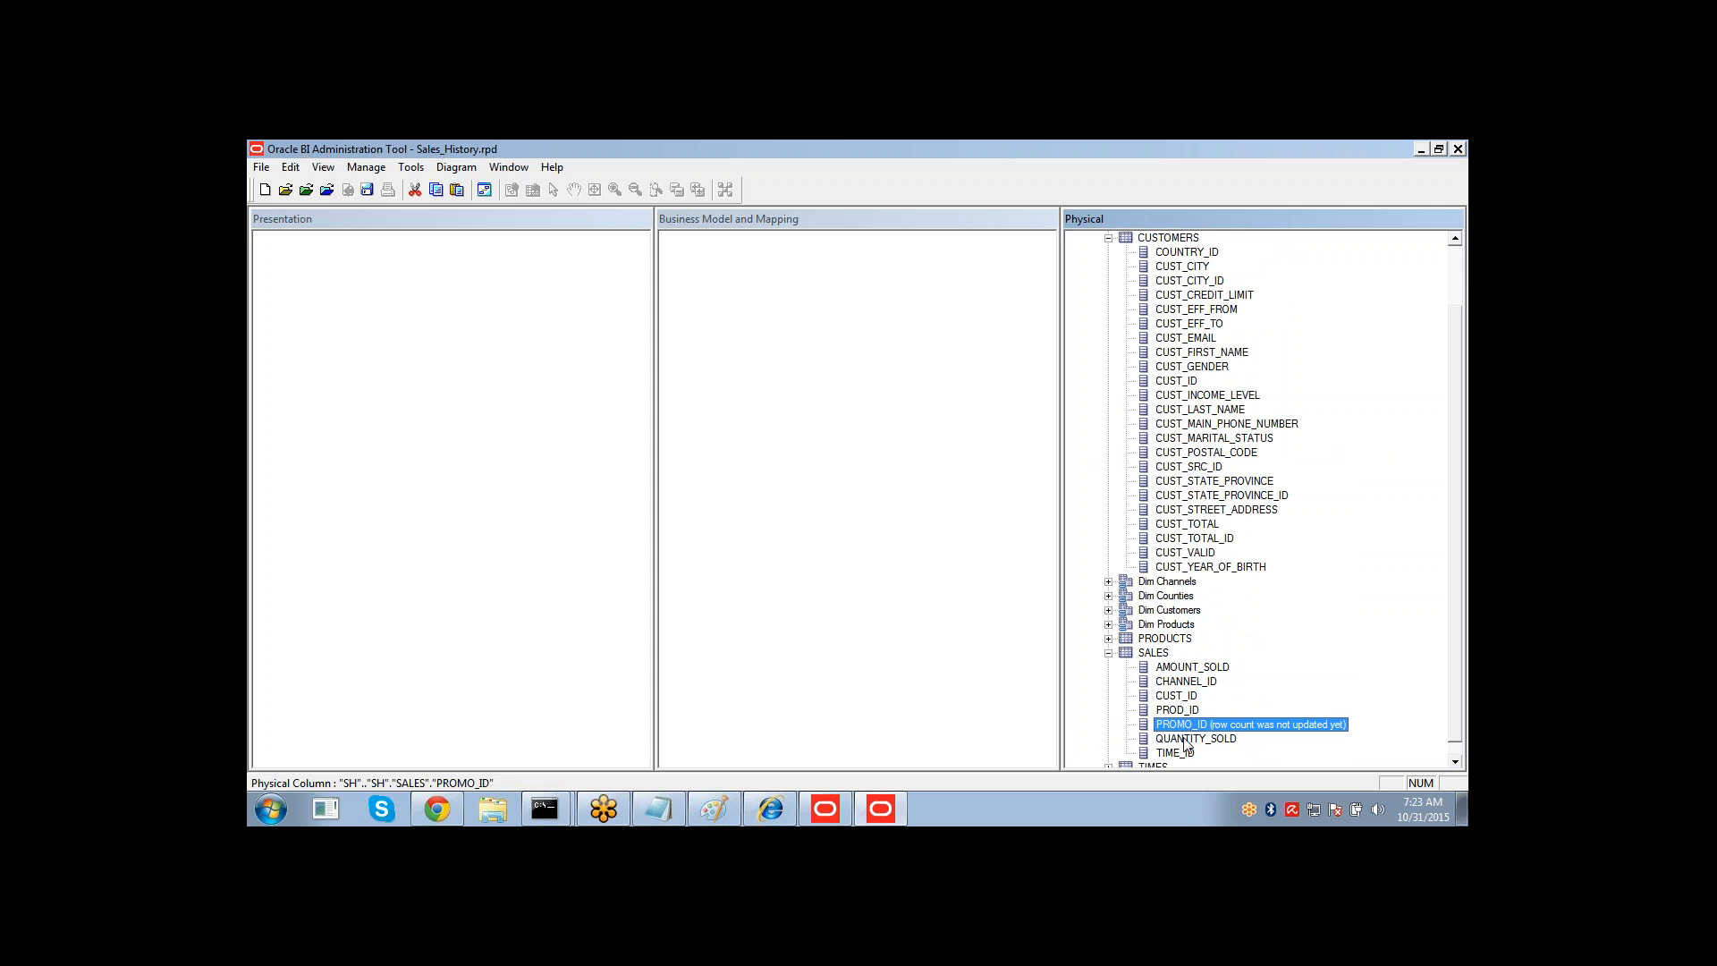
left_click(1184, 739)
left_click(1201, 673, "ctrl")
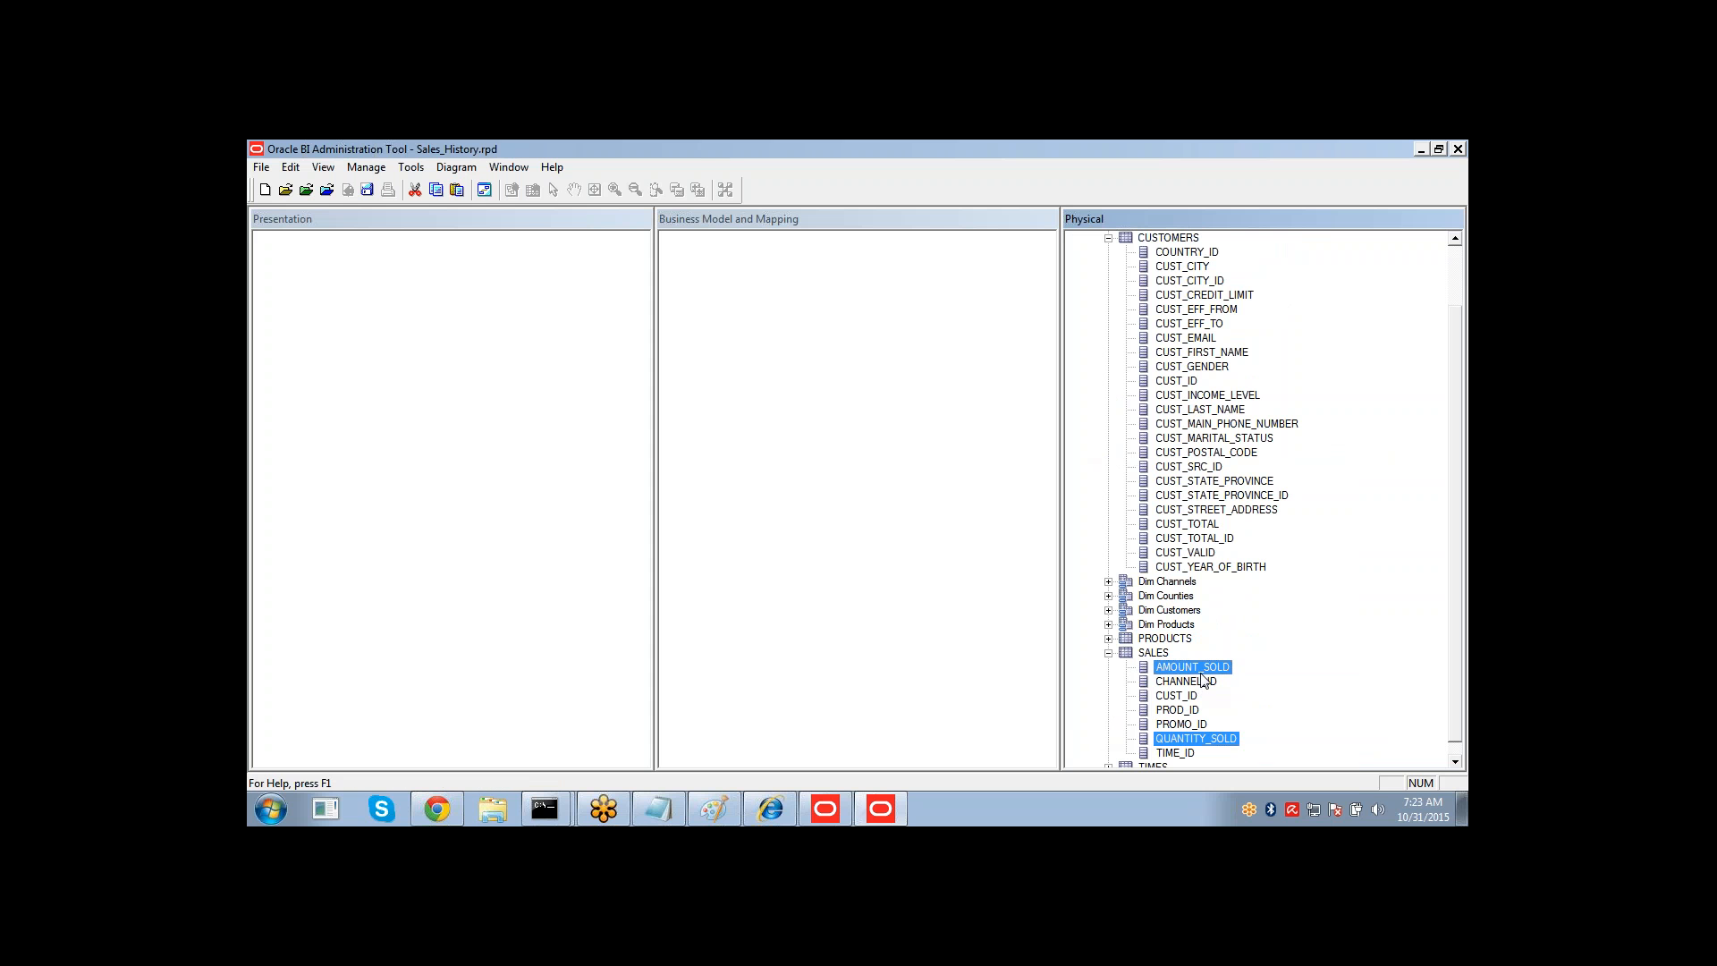
left_click(1203, 680)
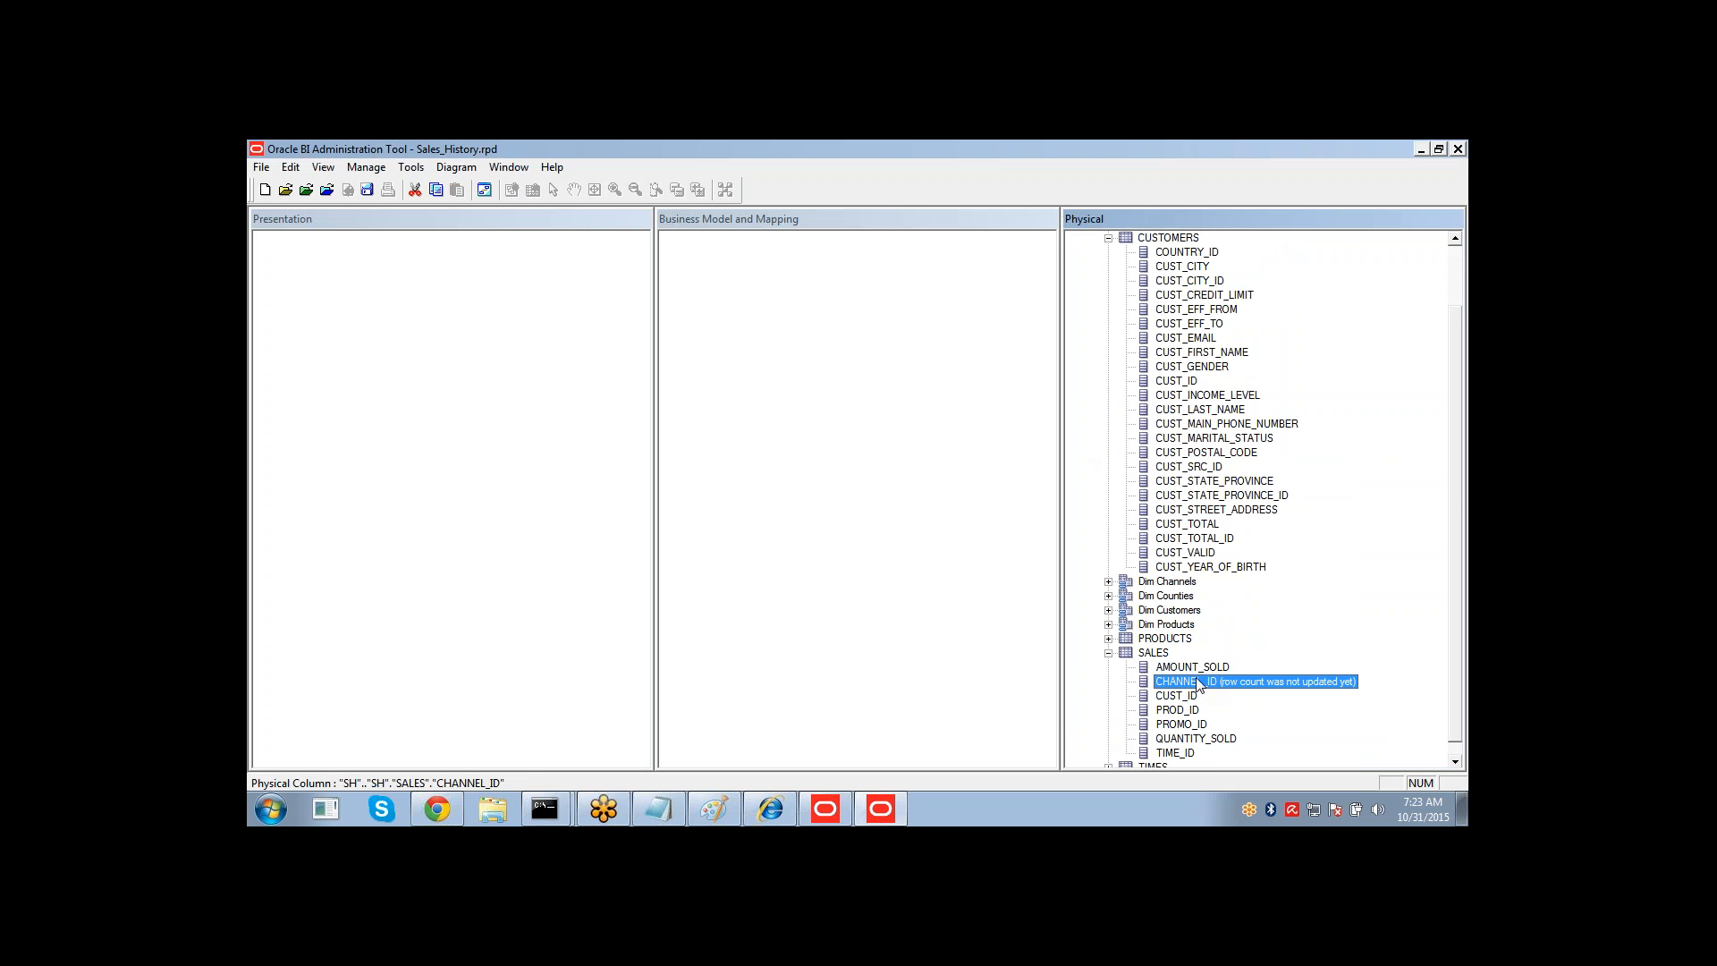
left_click(1108, 238)
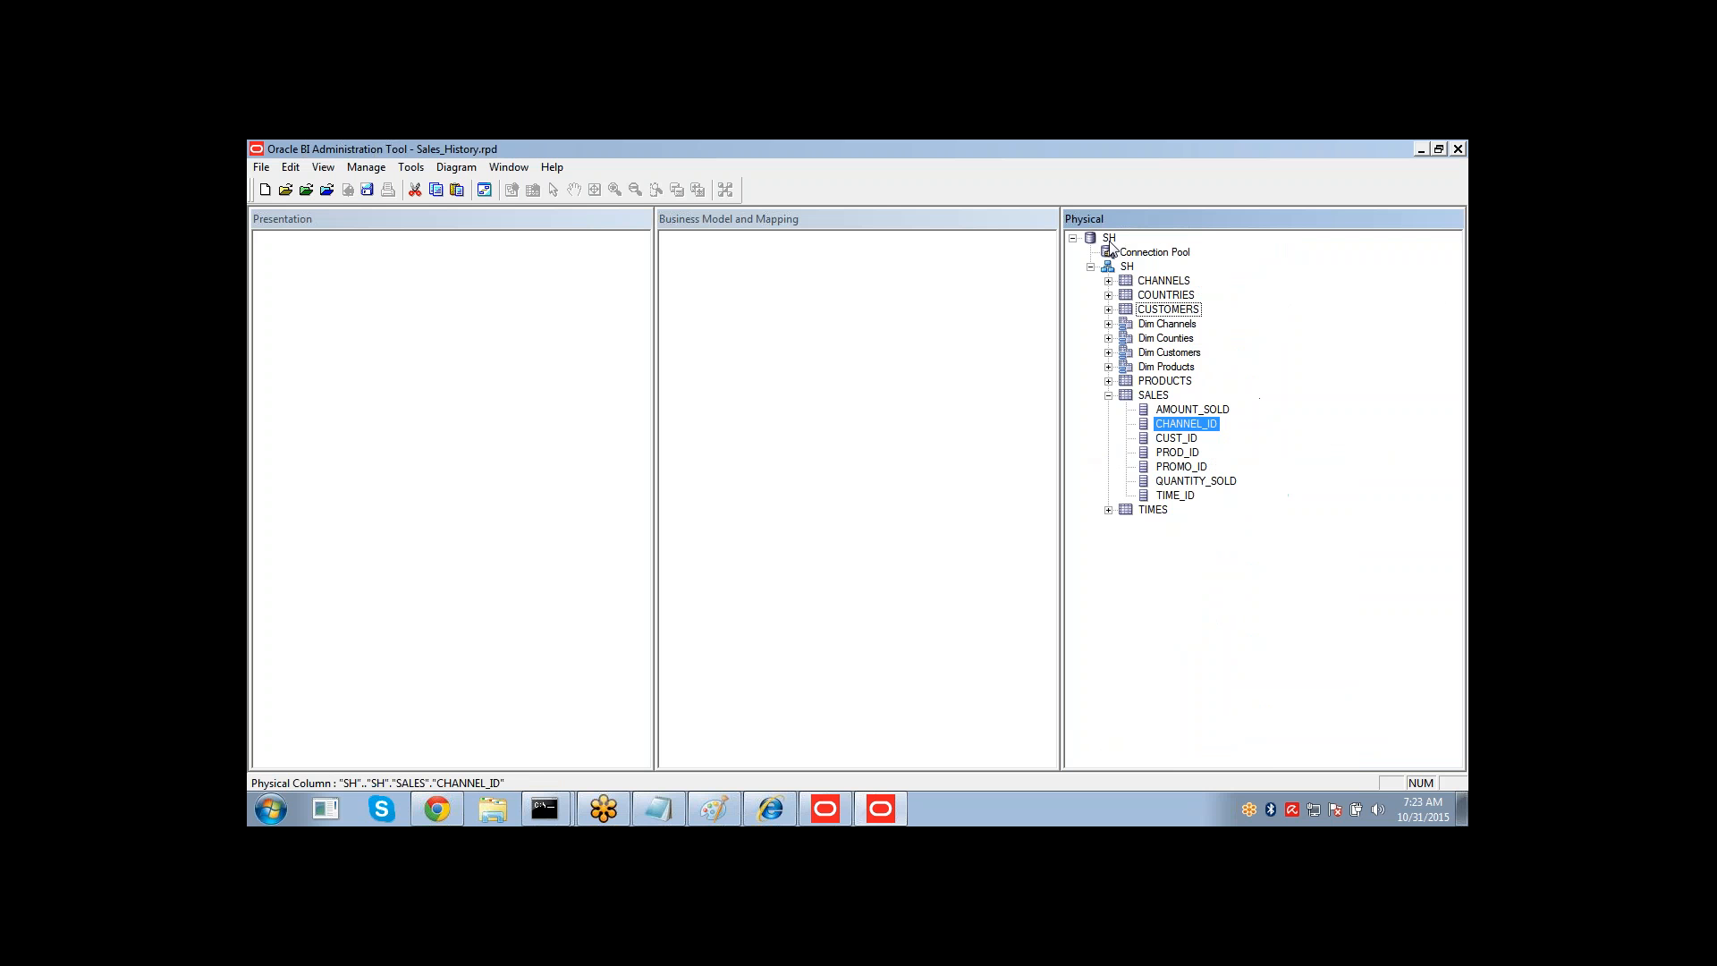
right_click(1167, 440)
left_click(1169, 438)
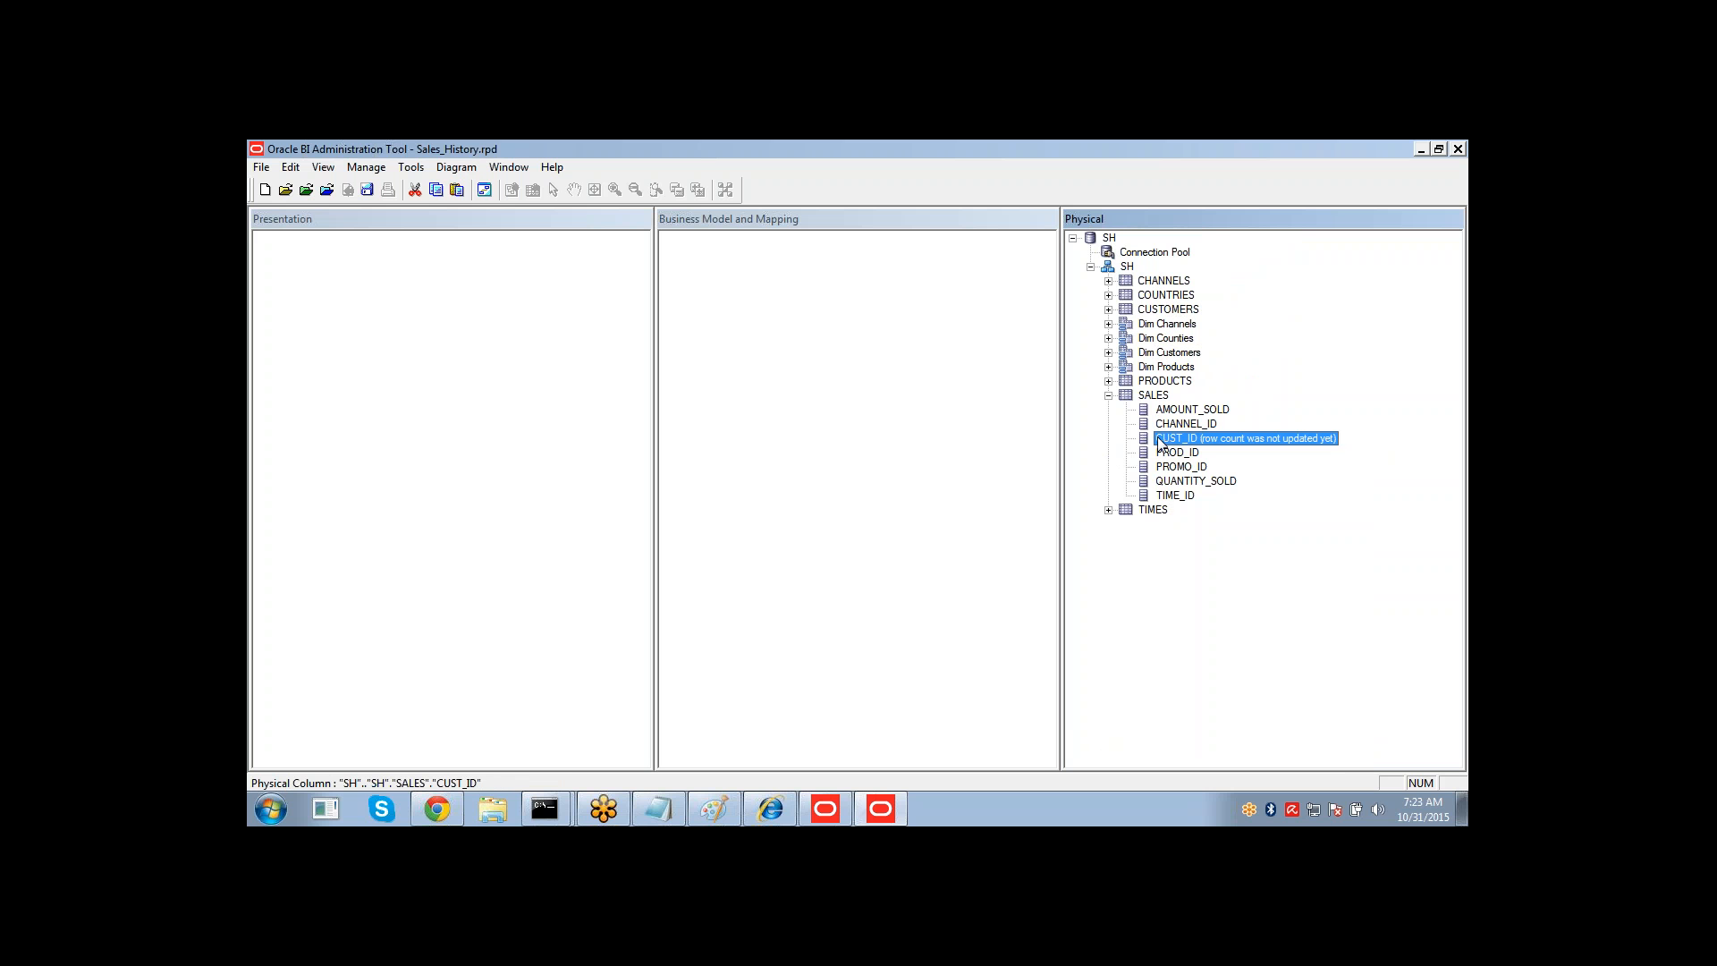
left_click(1157, 309)
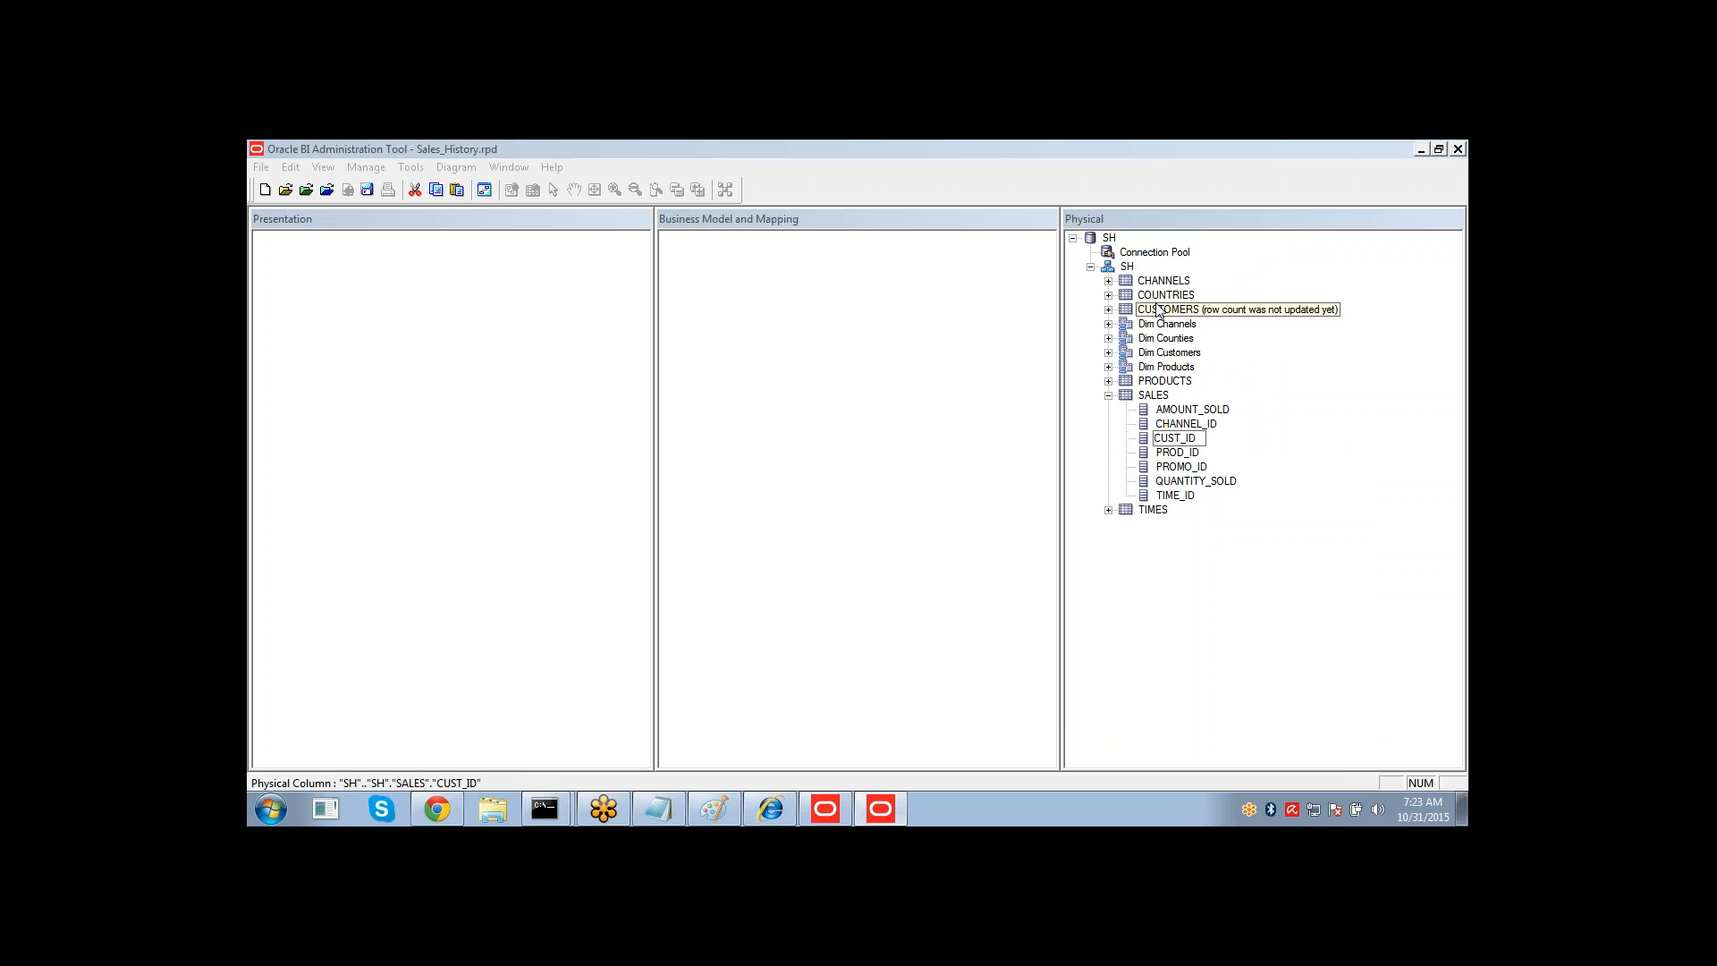
left_click(1177, 439)
left_click(1175, 453)
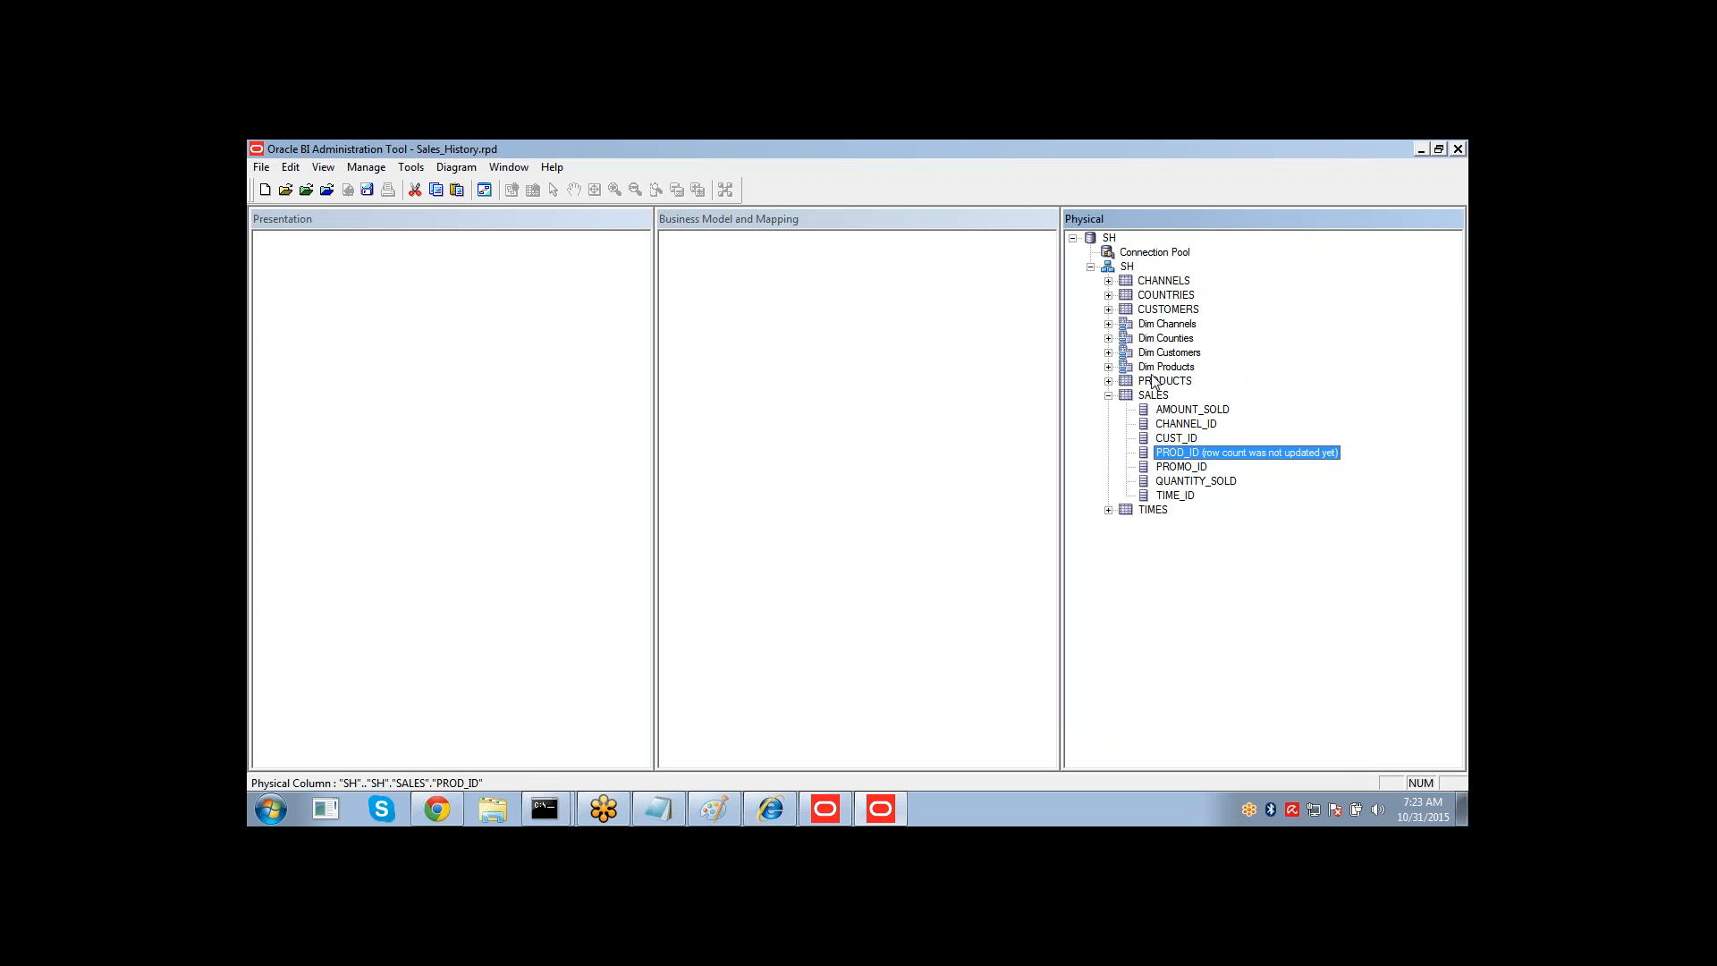
left_click(1181, 467)
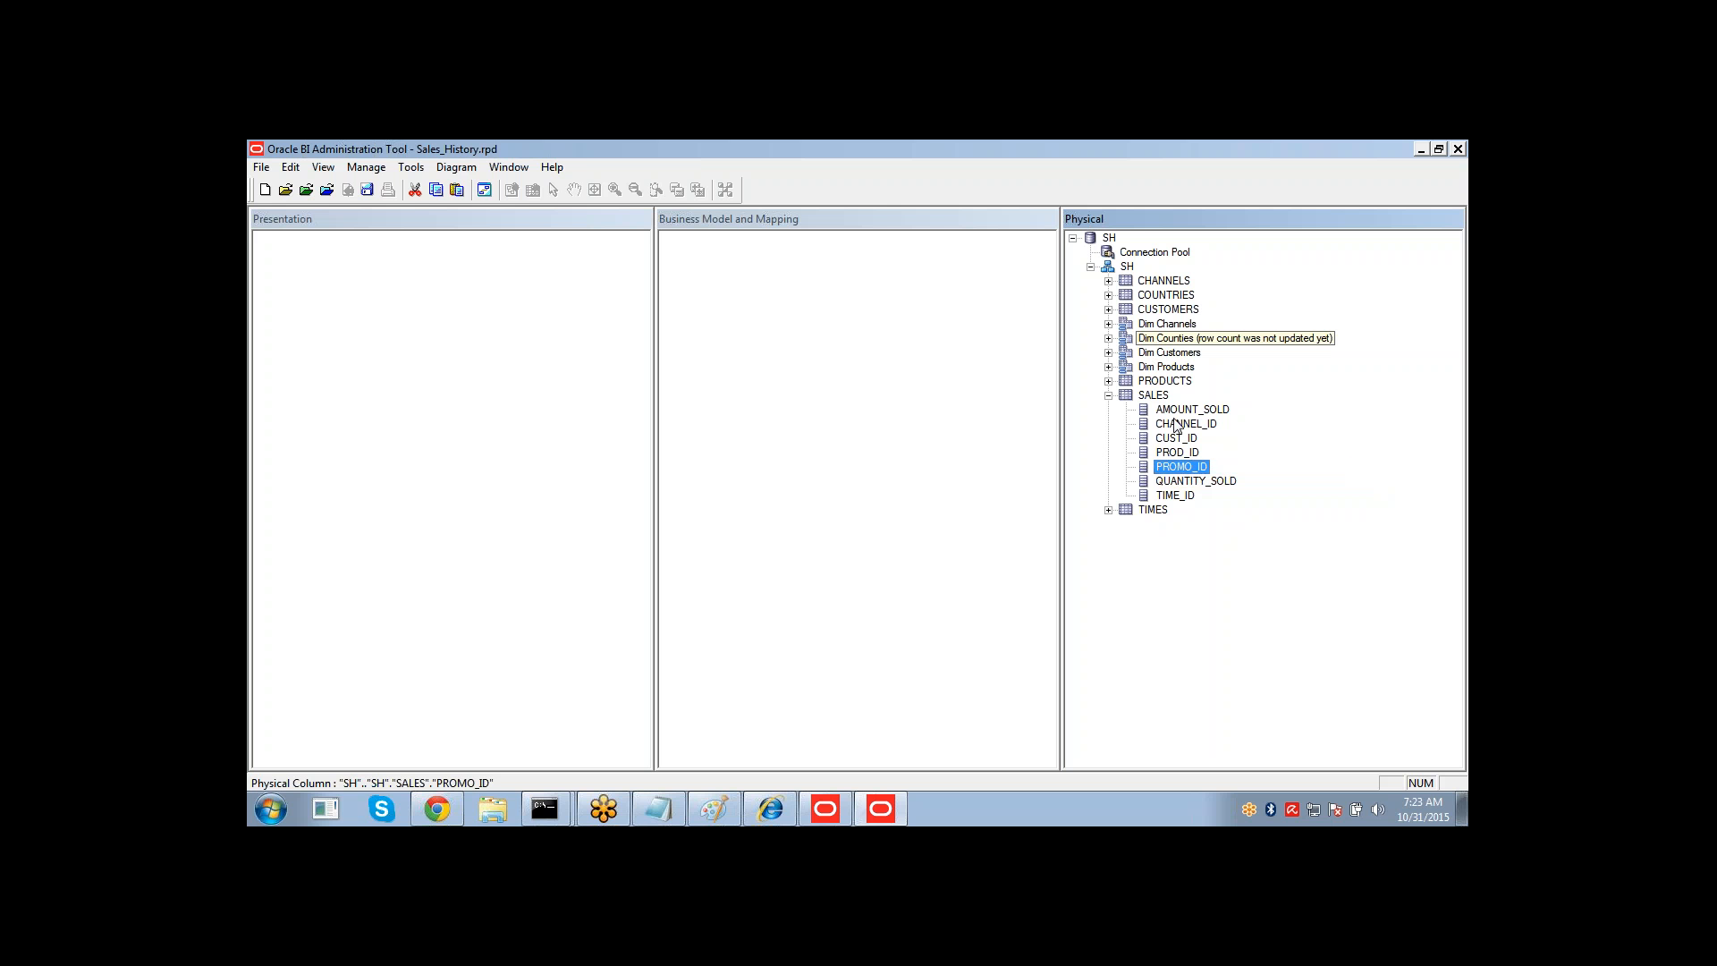
left_click(1176, 499)
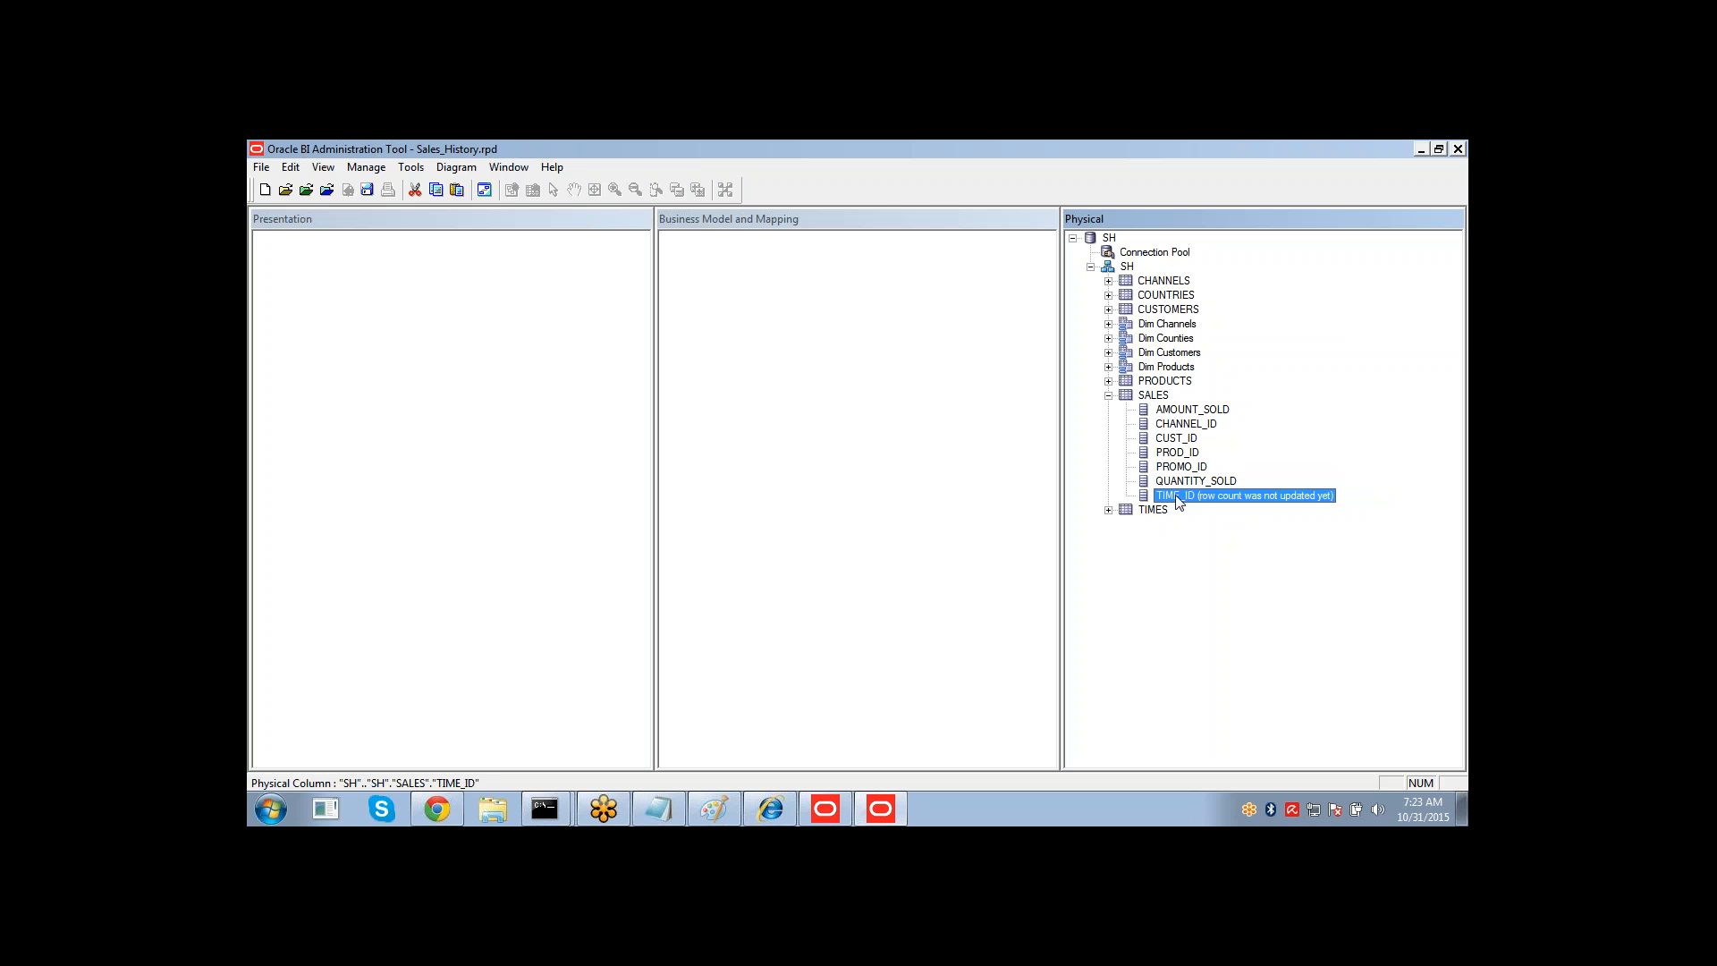
left_click(1162, 512)
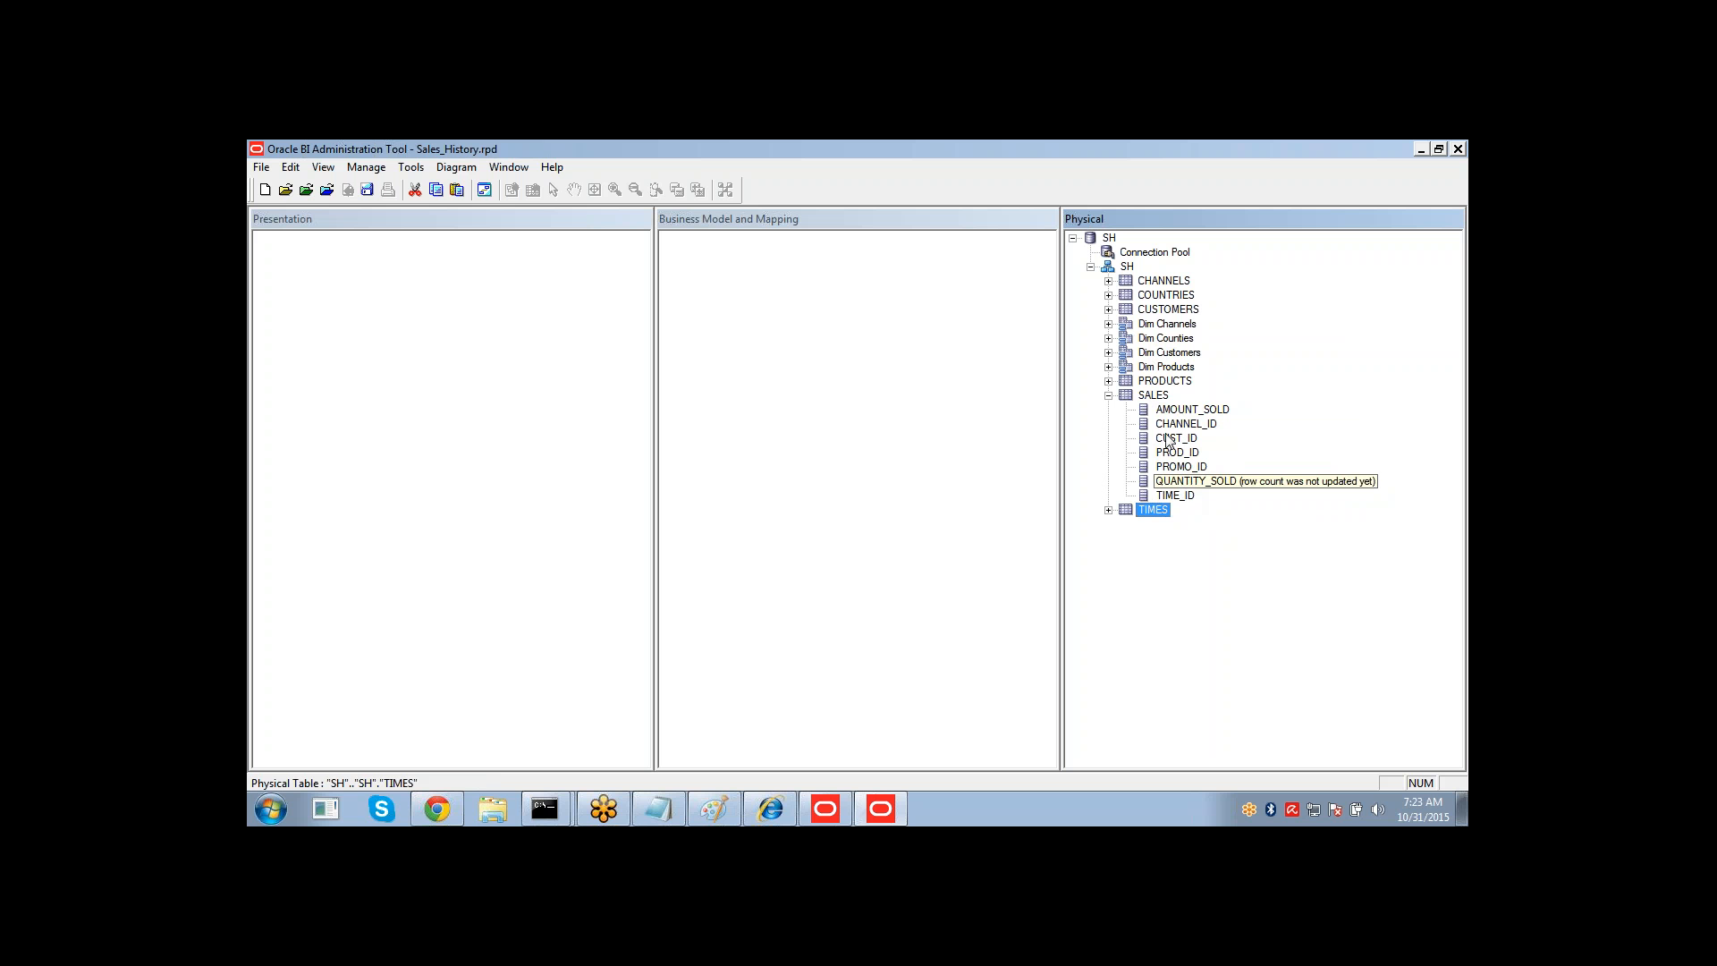
Create an alias of the SALES table named Fact Sales.
right_click(1155, 399)
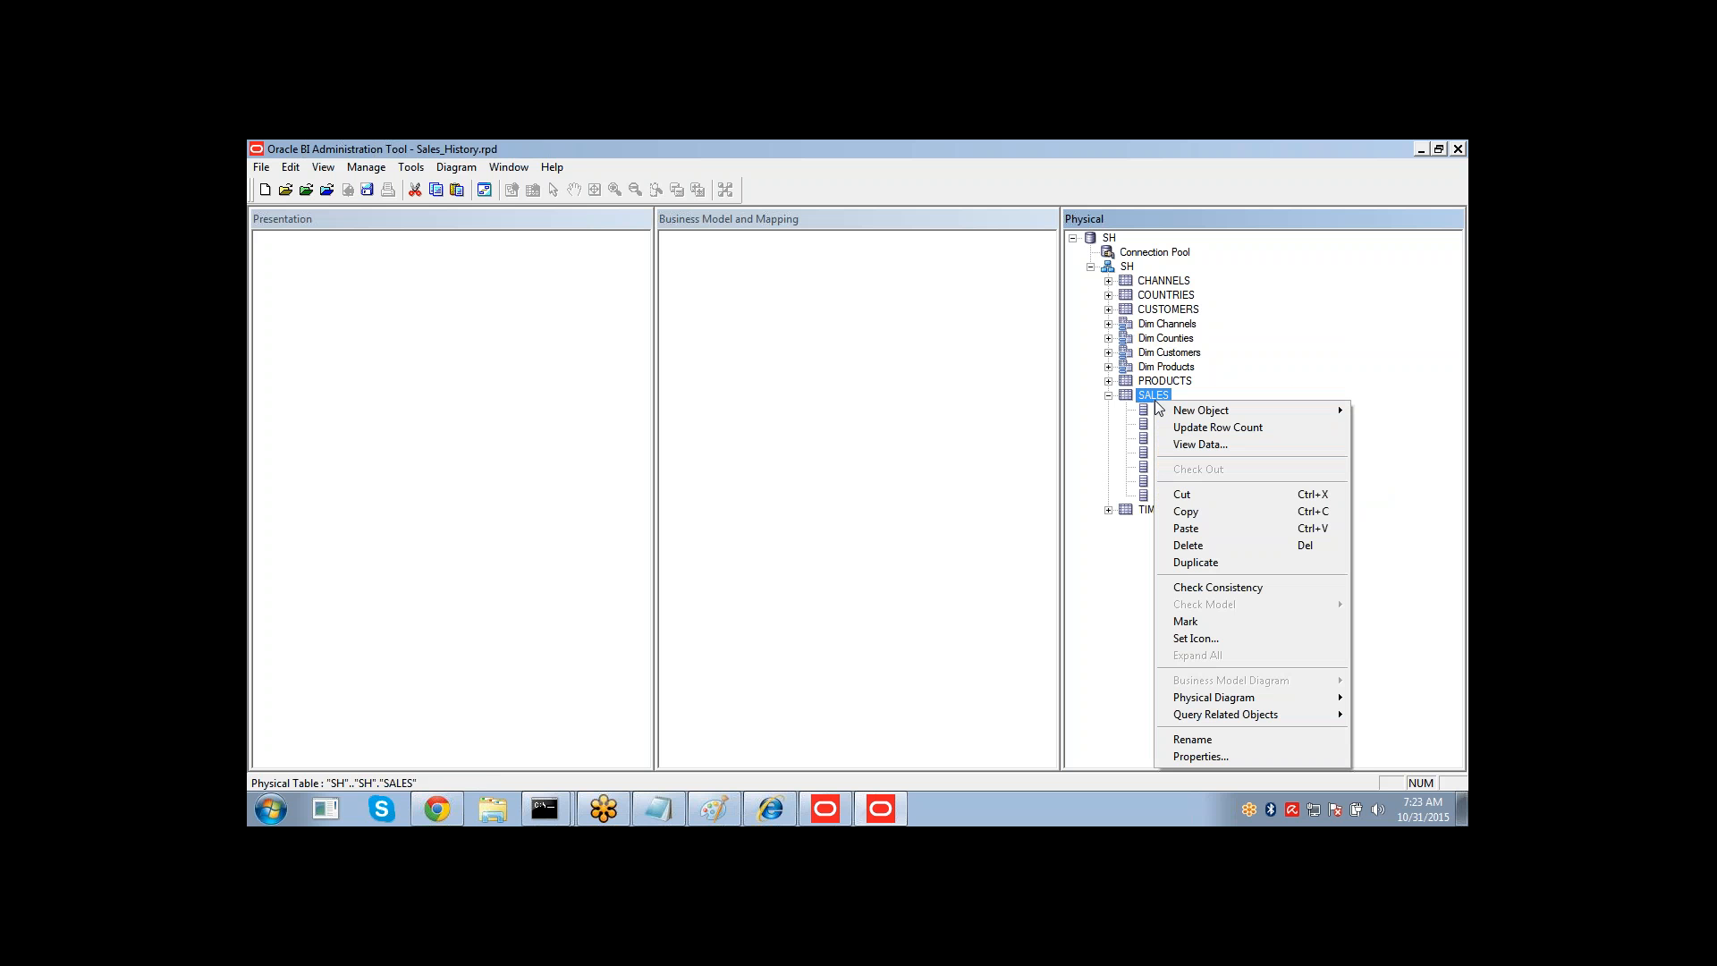
mouse_move(1162, 409)
left_click(1060, 410)
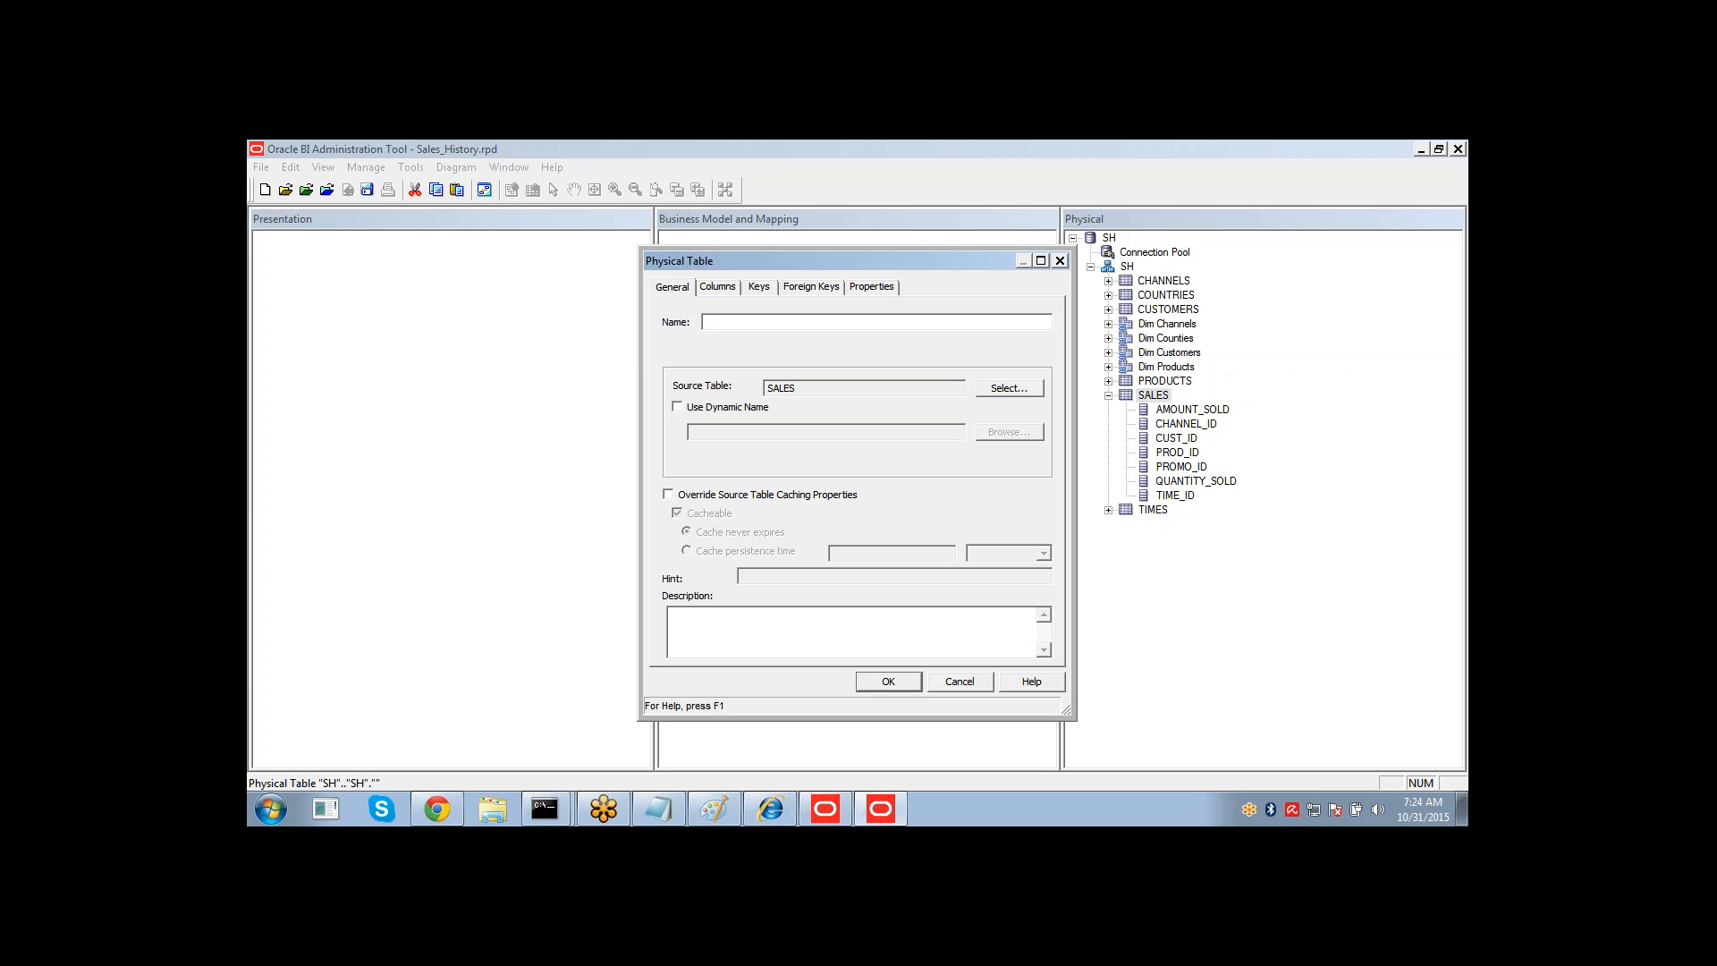
type("Fact Sales")
key("Return")
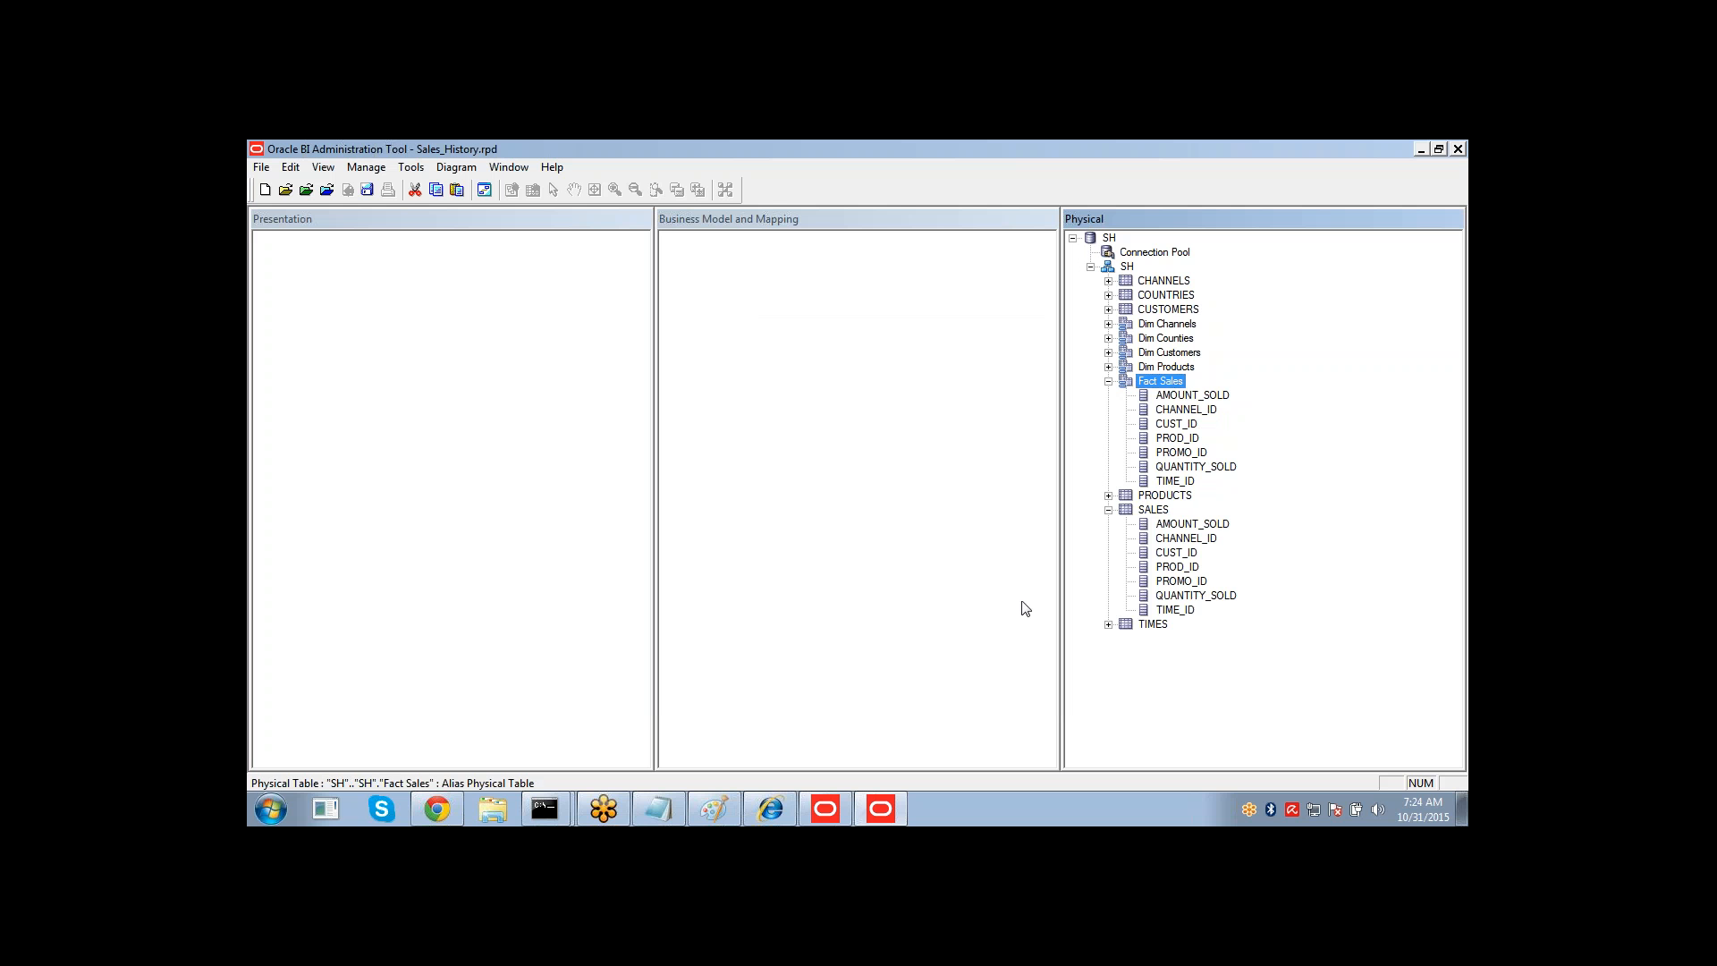
Create an alias of the TIMES table named Dim Times.
left_click(1109, 511)
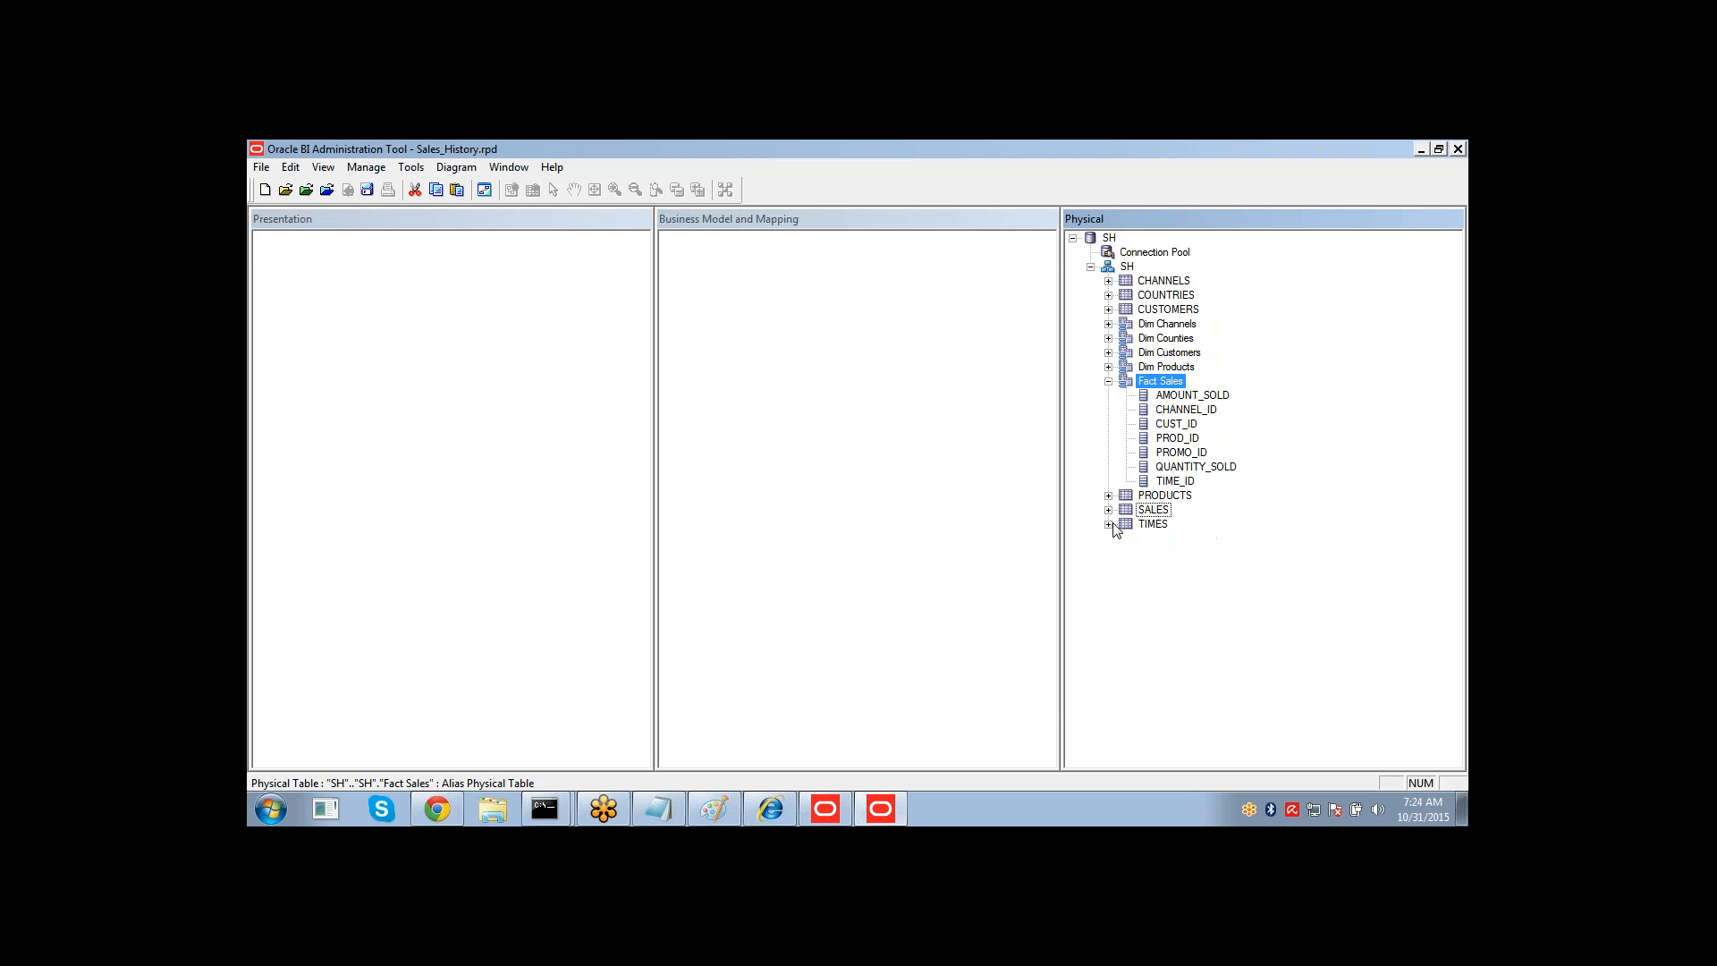
left_click(1109, 525)
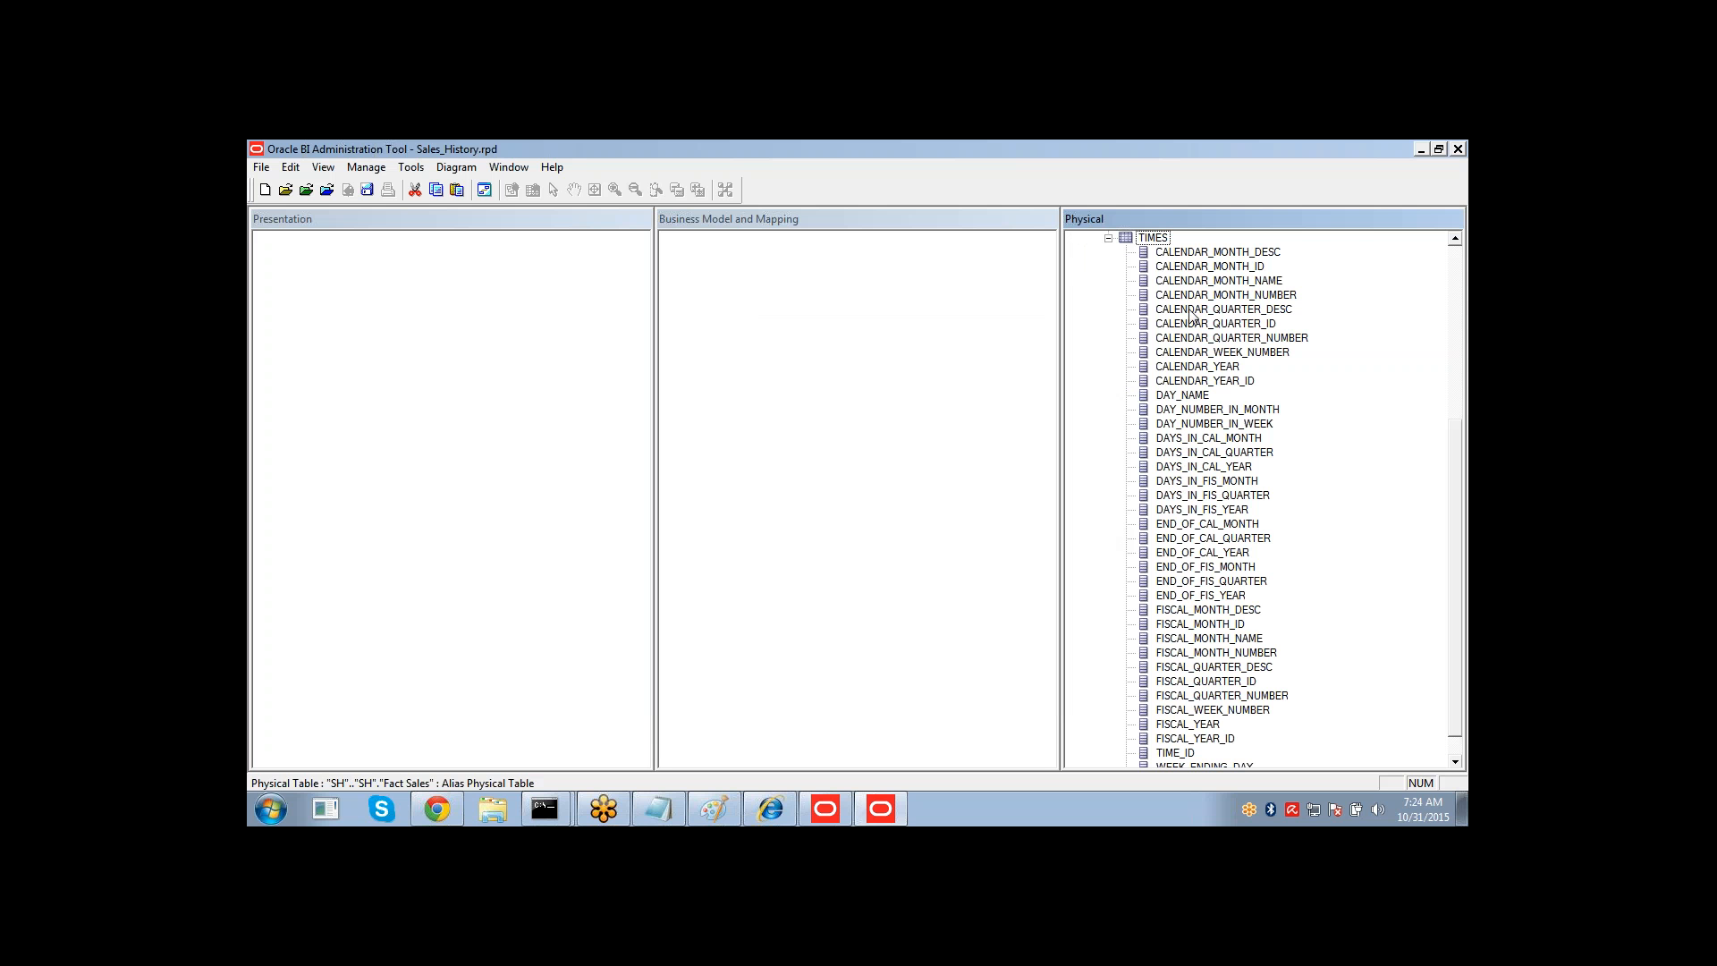
right_click(1164, 244)
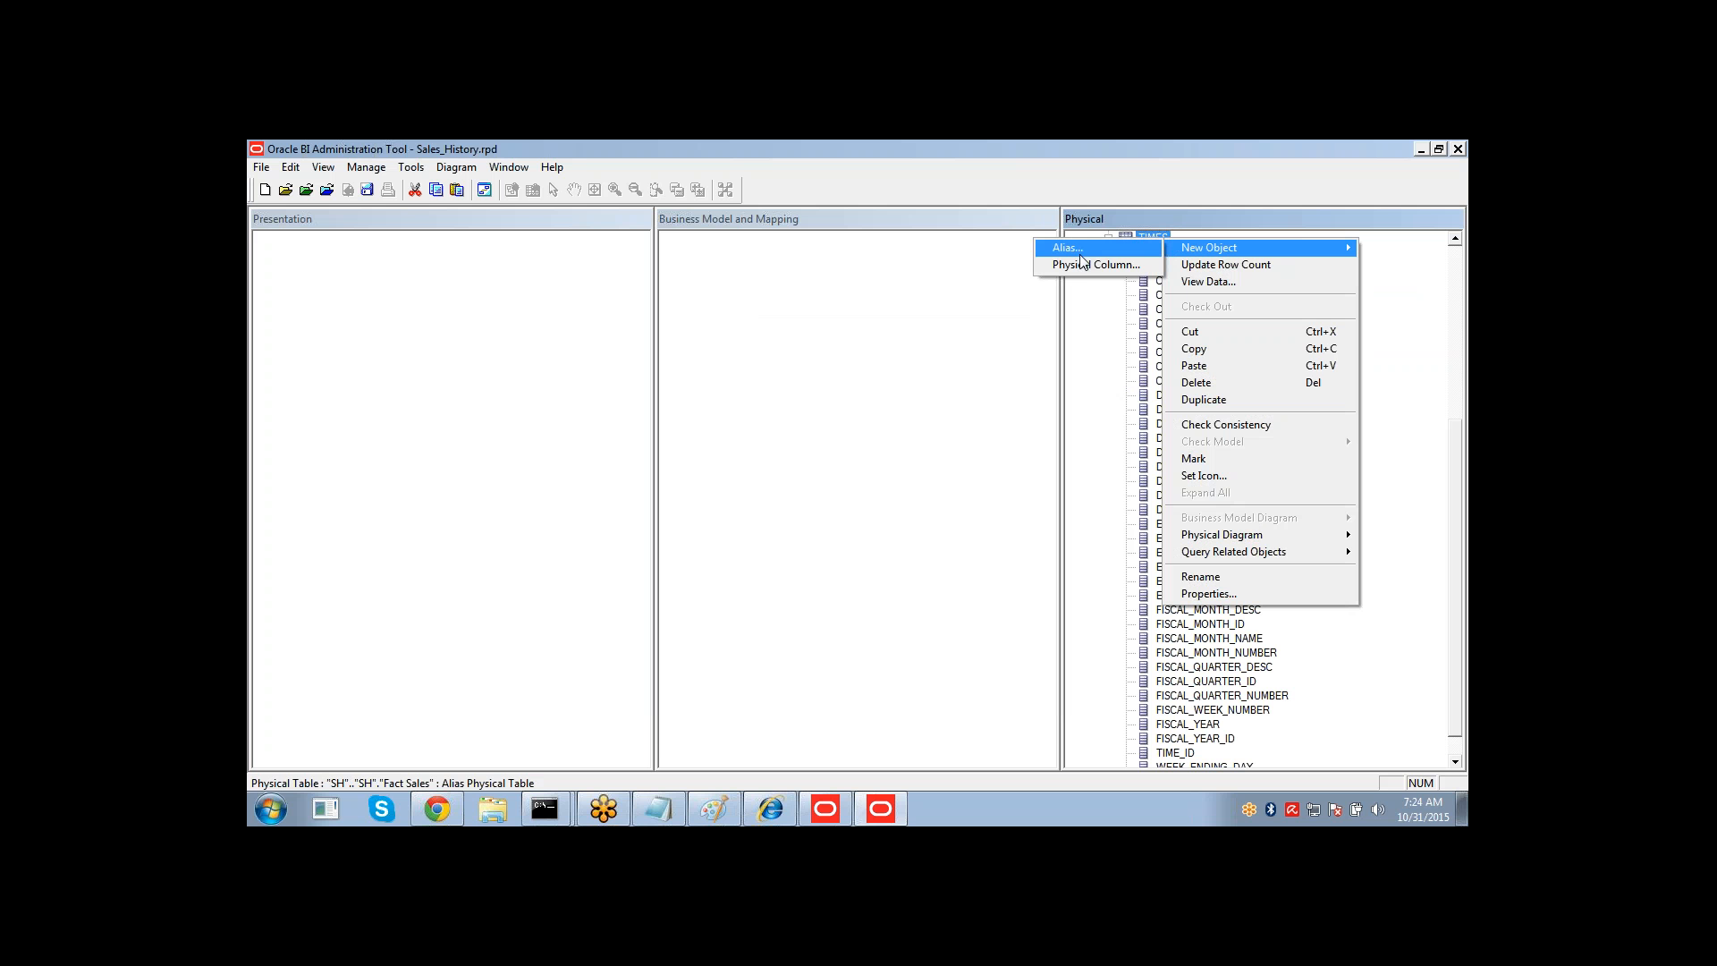
left_click(1080, 258)
type("Dim Times4")
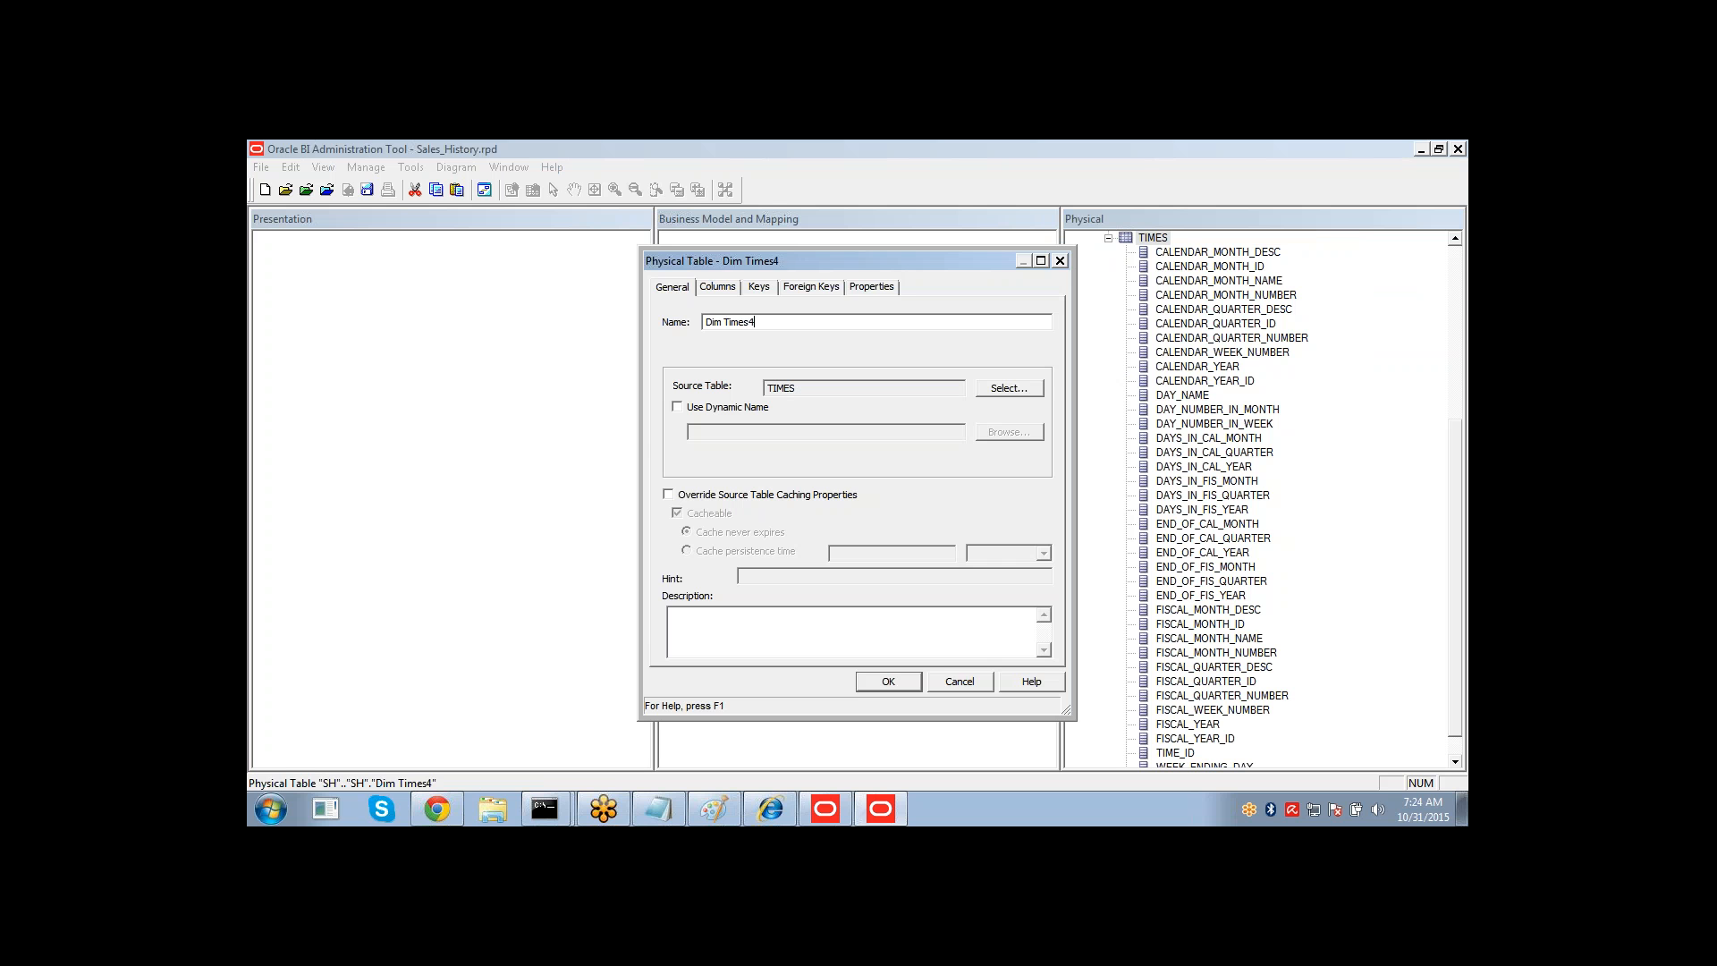
key("Return")
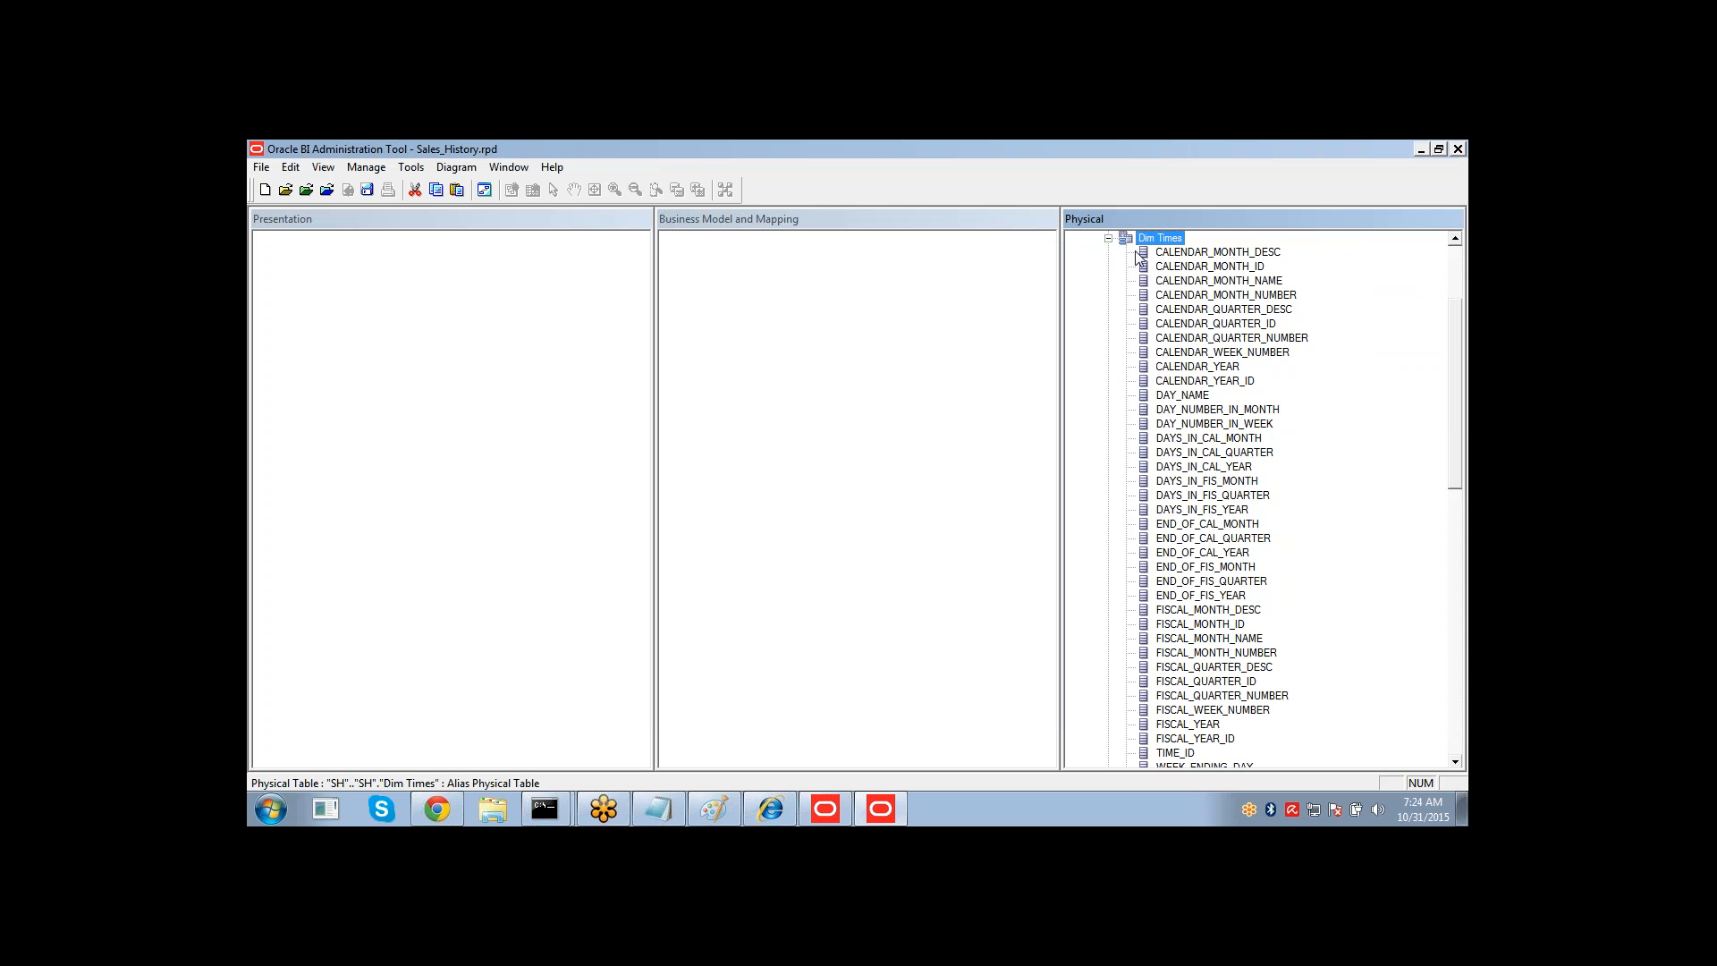
Open a physical diagram showing only the six Dim and Fact Sales alias tables.
left_click(1108, 238)
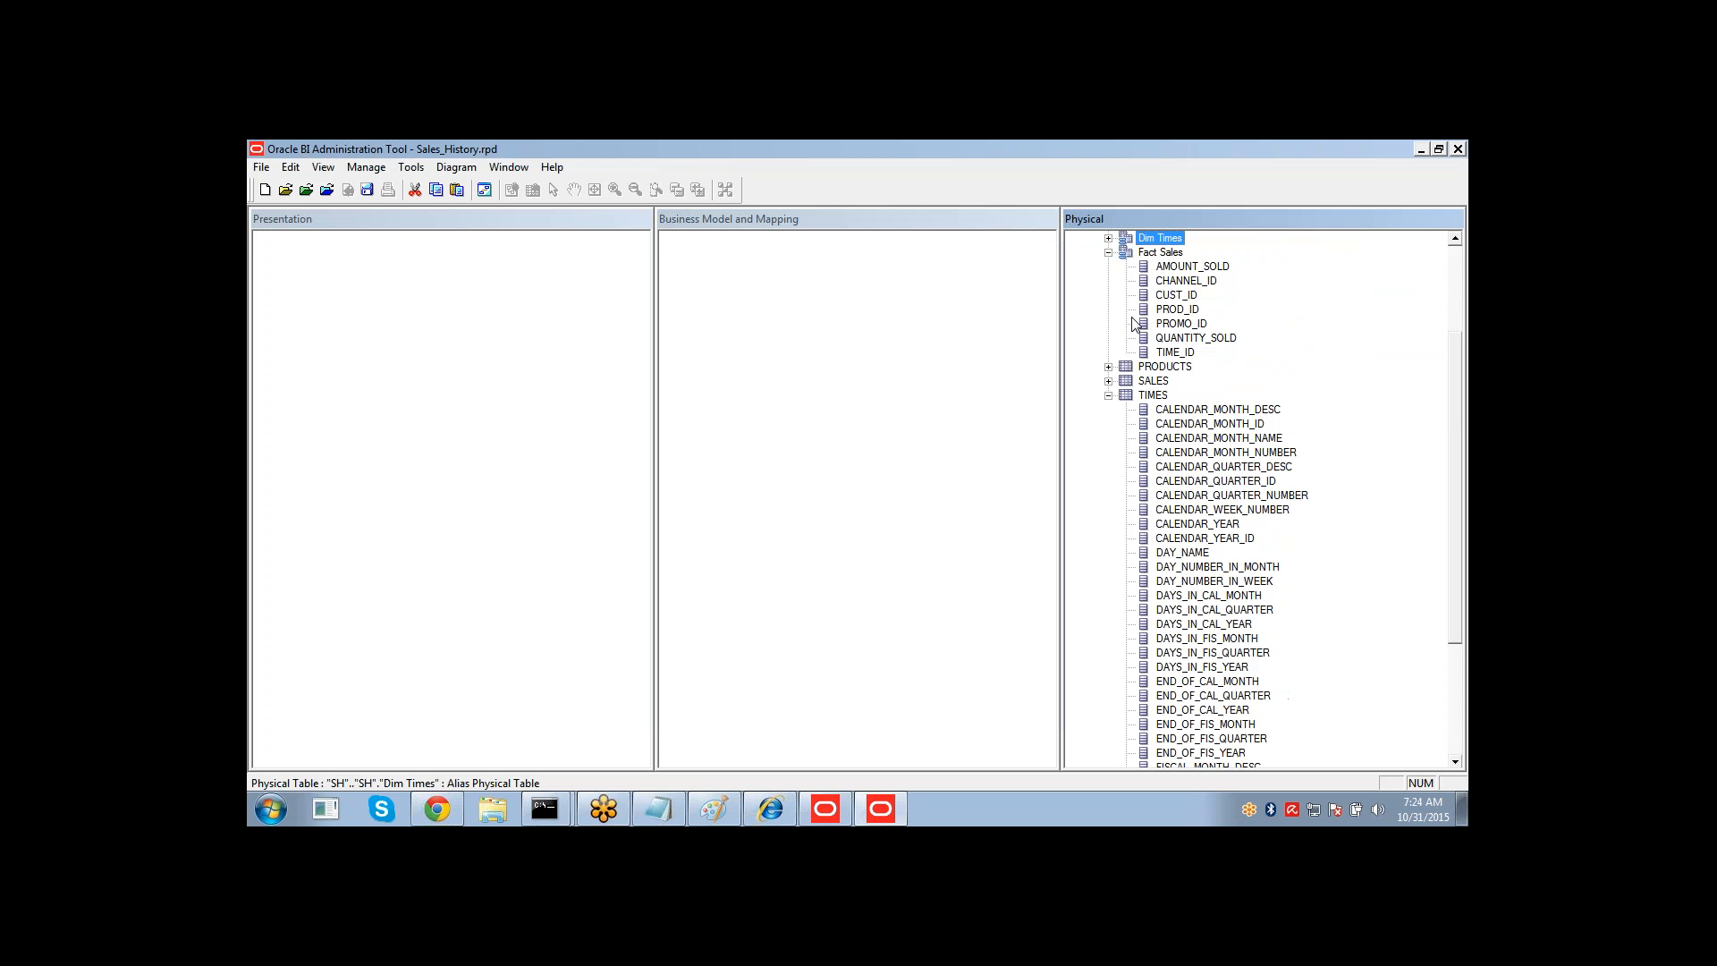
left_click(1108, 396)
left_click(1108, 395)
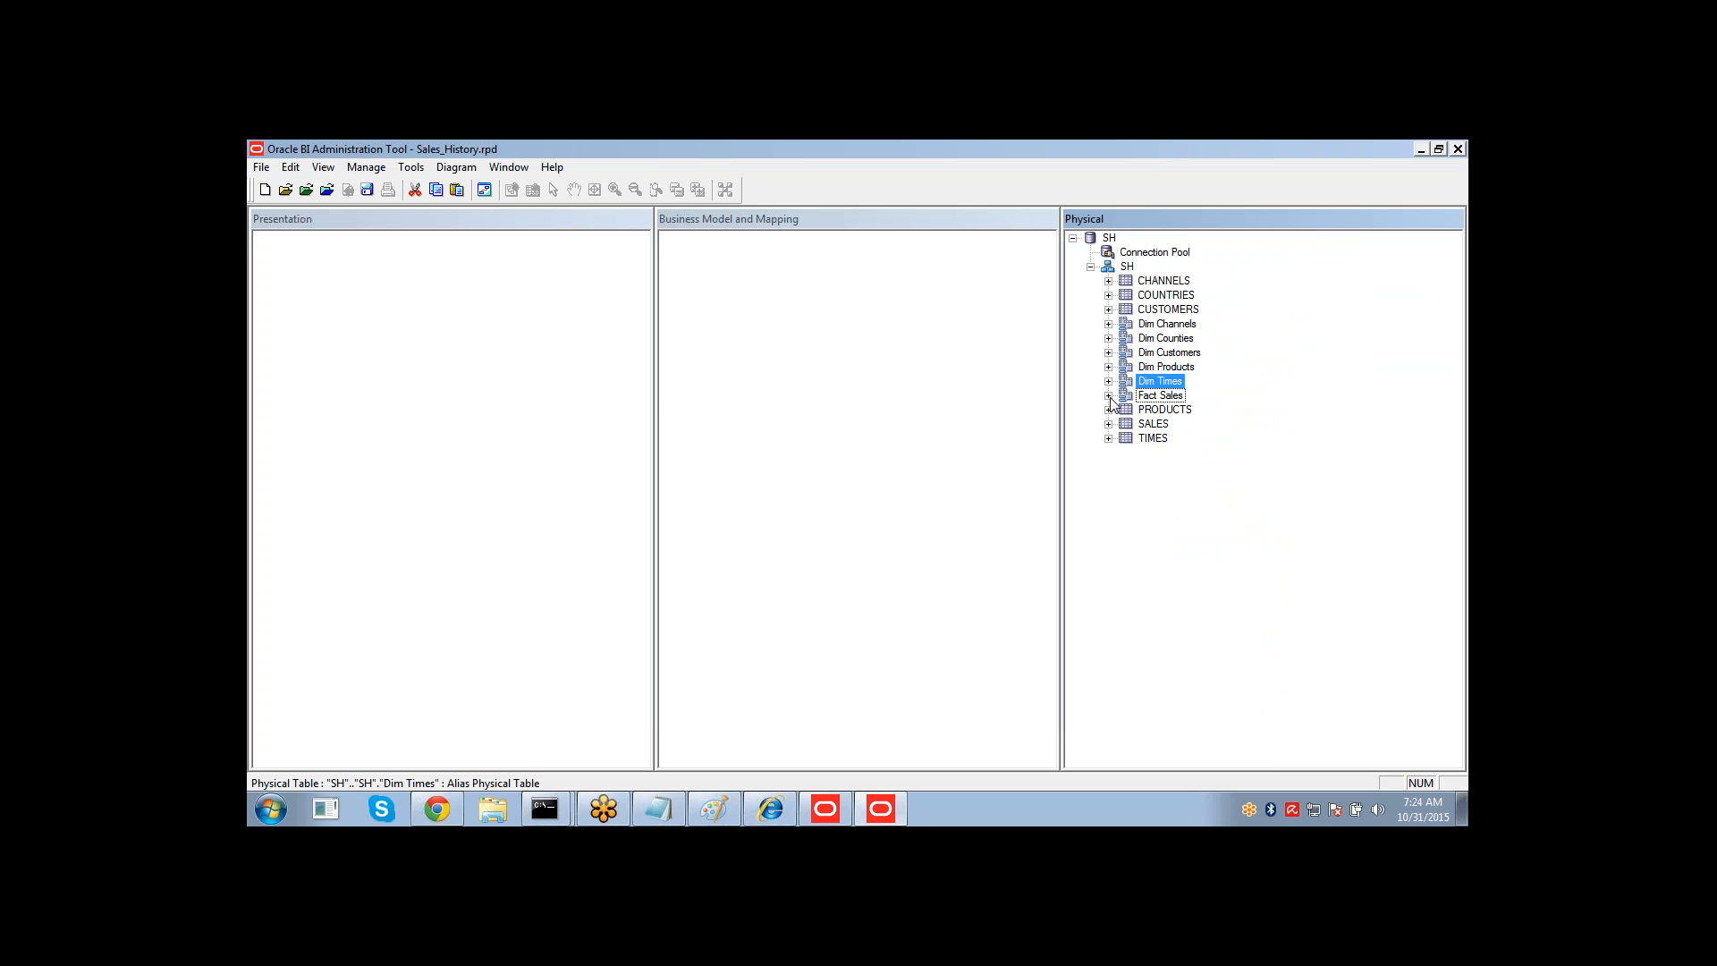
left_click(1155, 397)
left_click(1156, 381, "ctrl")
left_click(1153, 367, "ctrl")
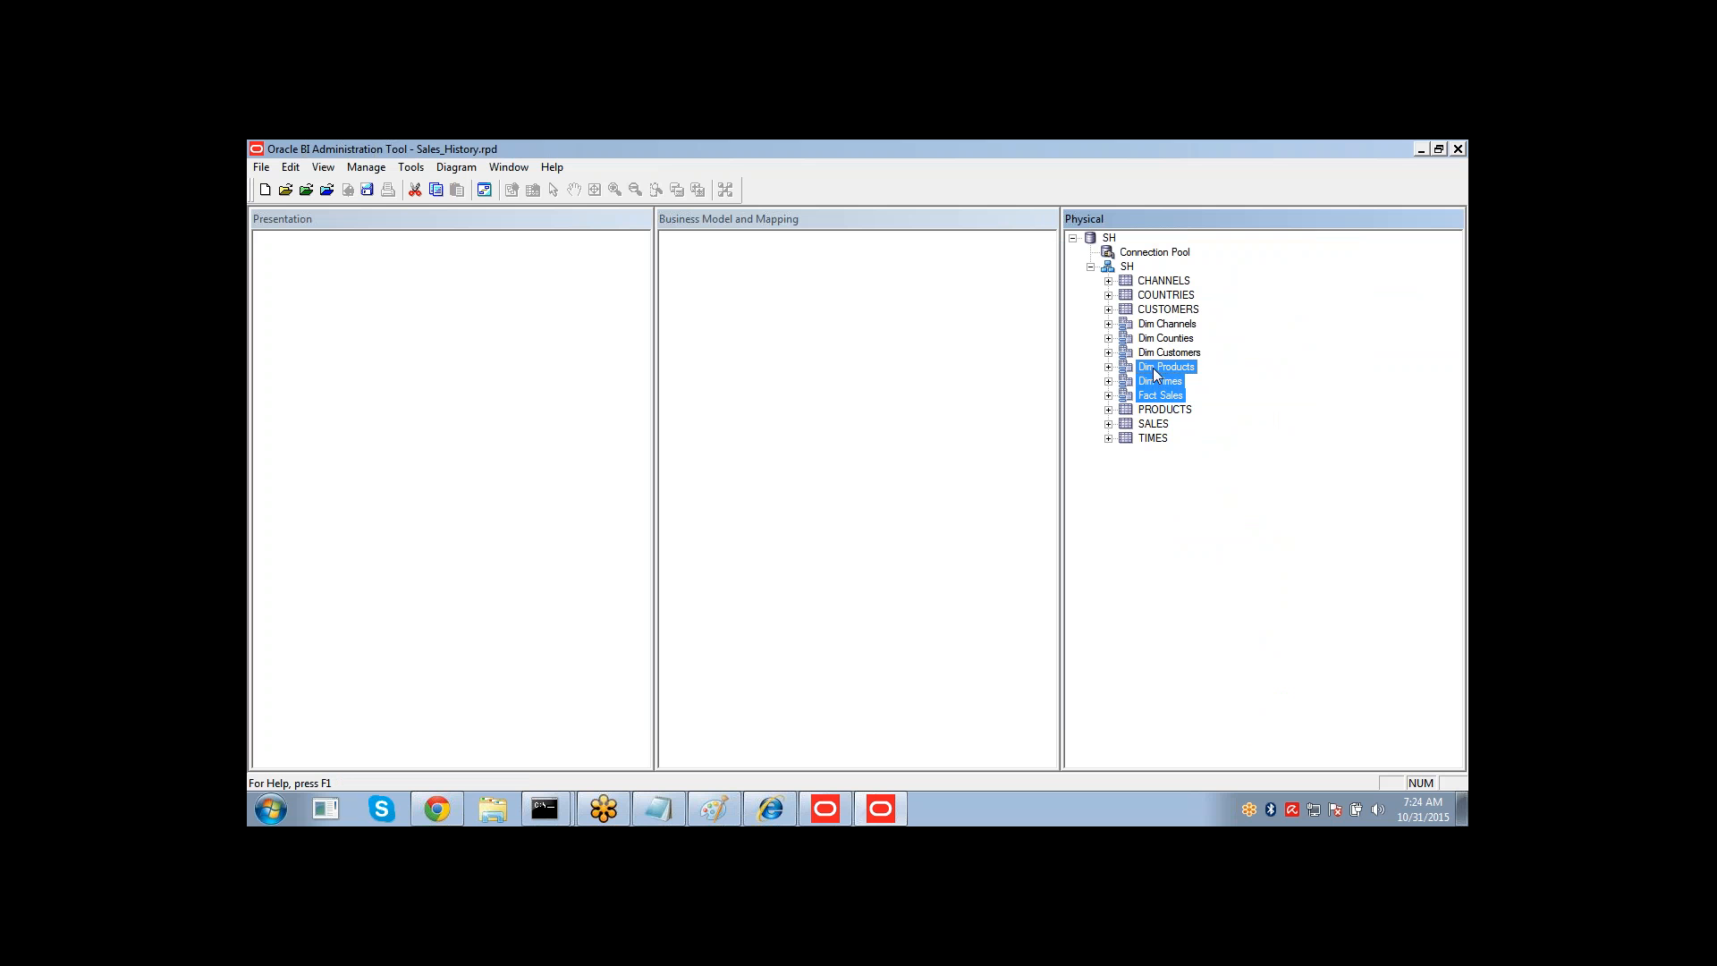
right_click(1150, 324)
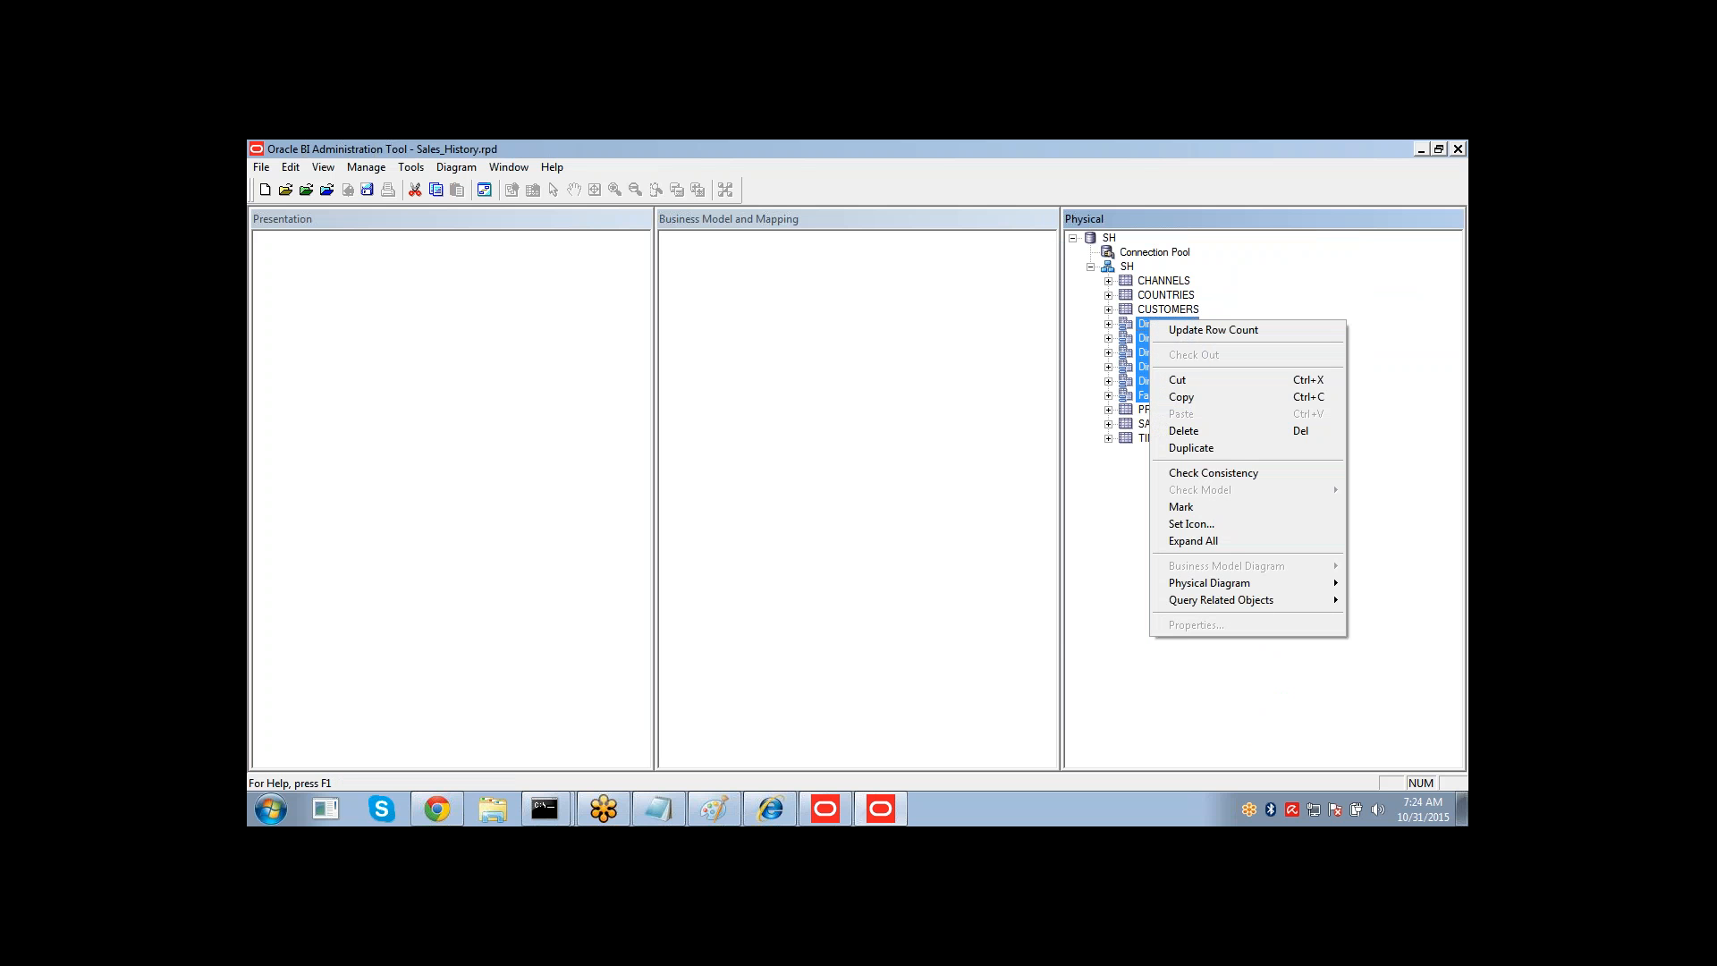
mouse_move(1229, 591)
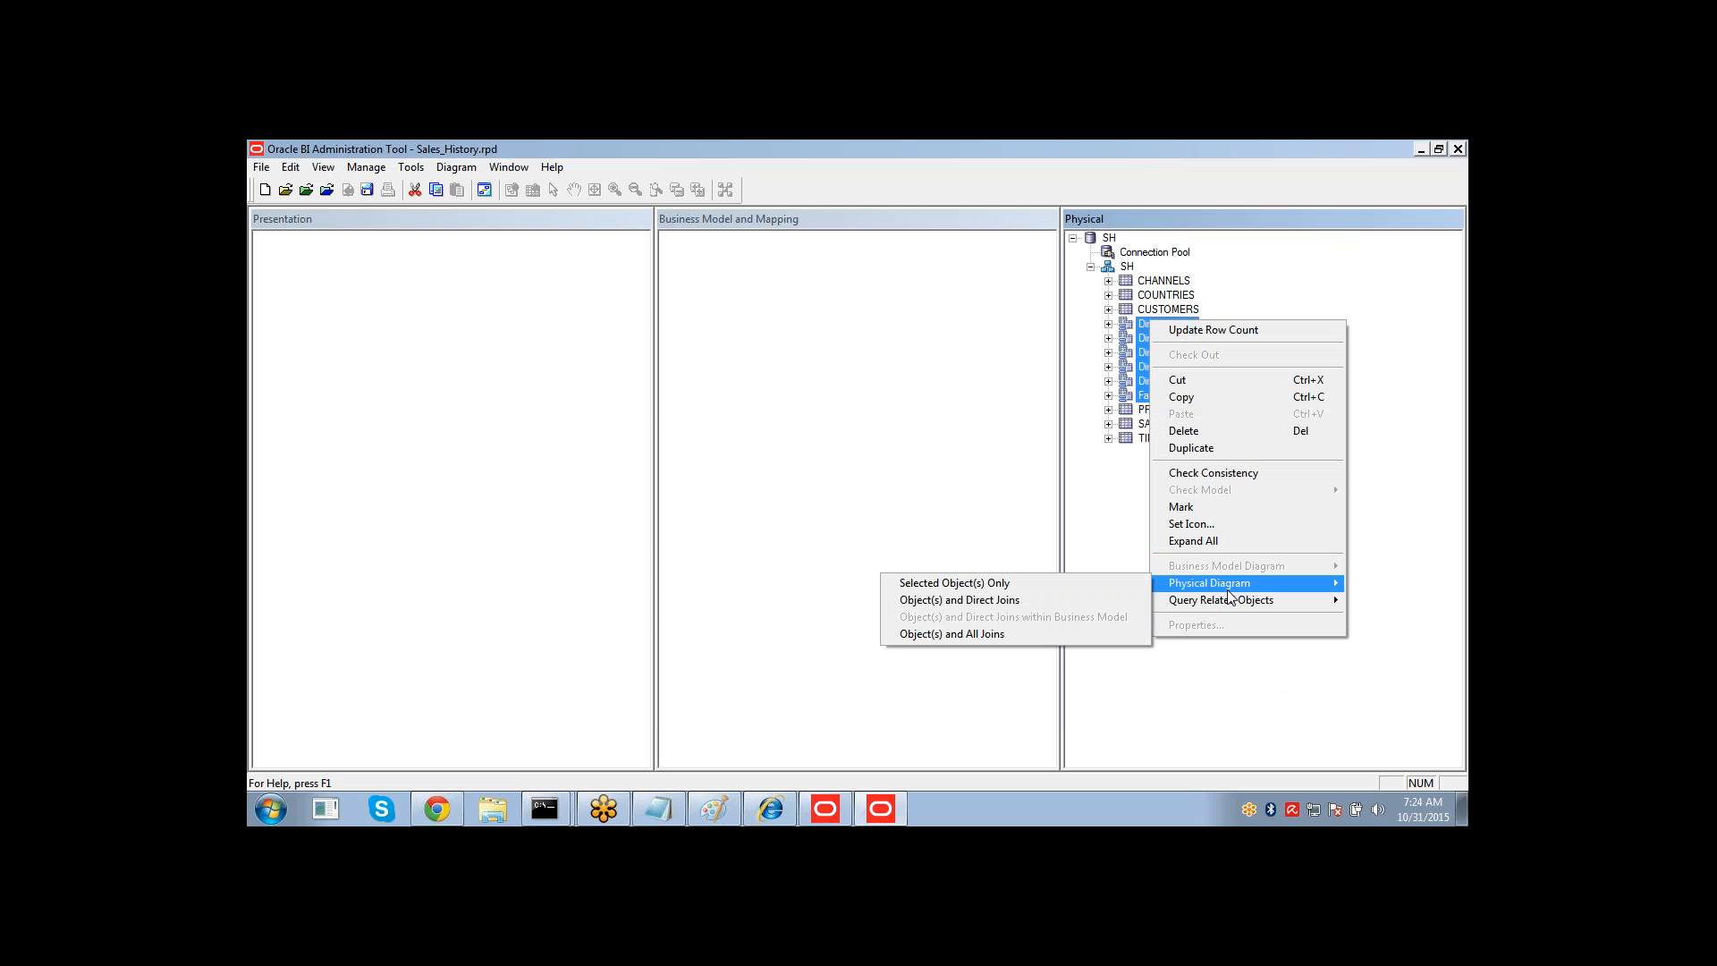
left_click(1130, 585)
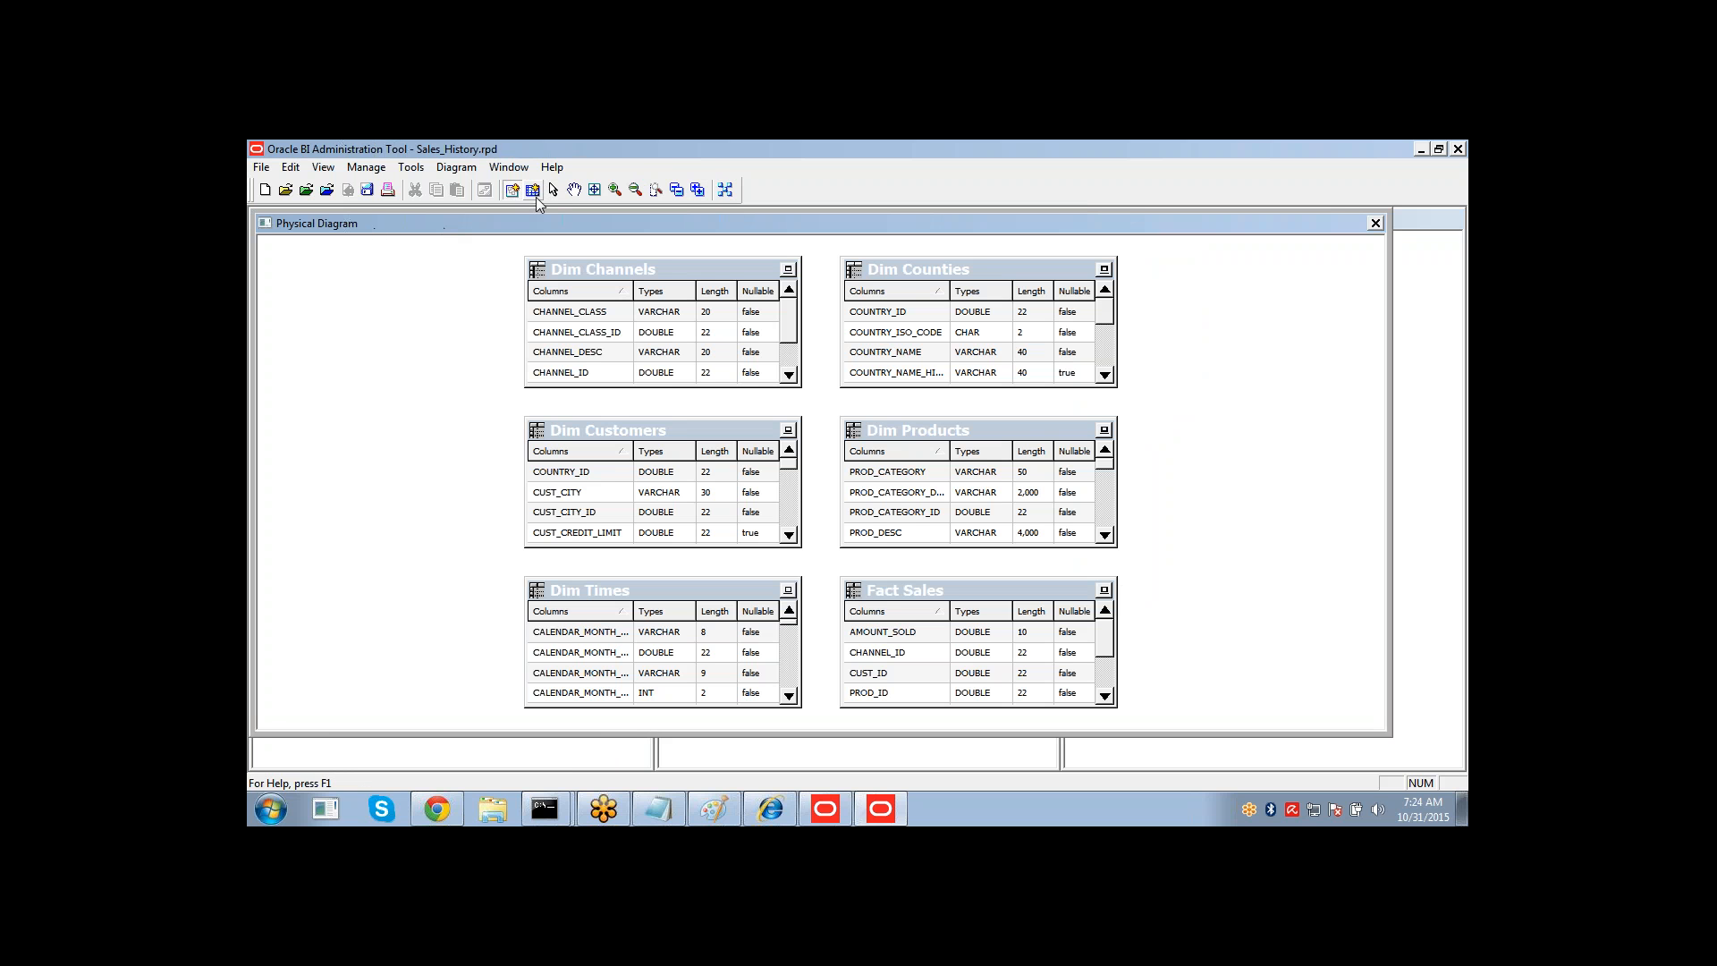
Create a foreign key join from Fact Sales to Dim Products on PROD_ID.
left_click(509, 191)
left_click(904, 630)
left_click(911, 476)
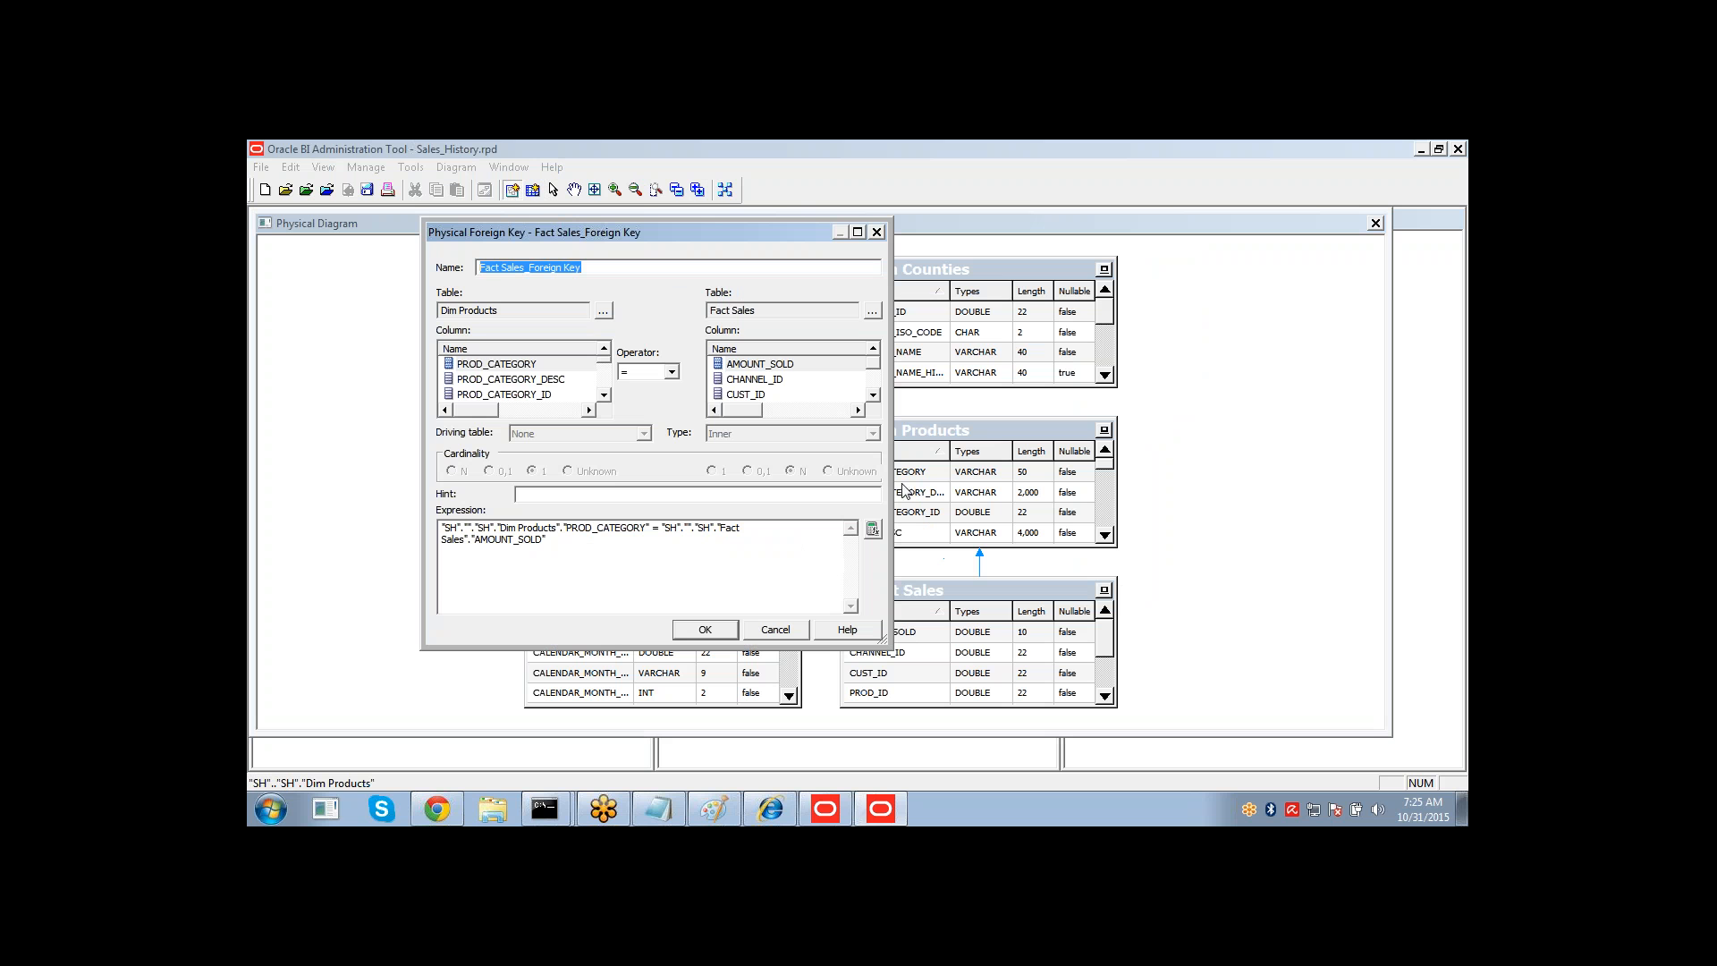
left_click(541, 394)
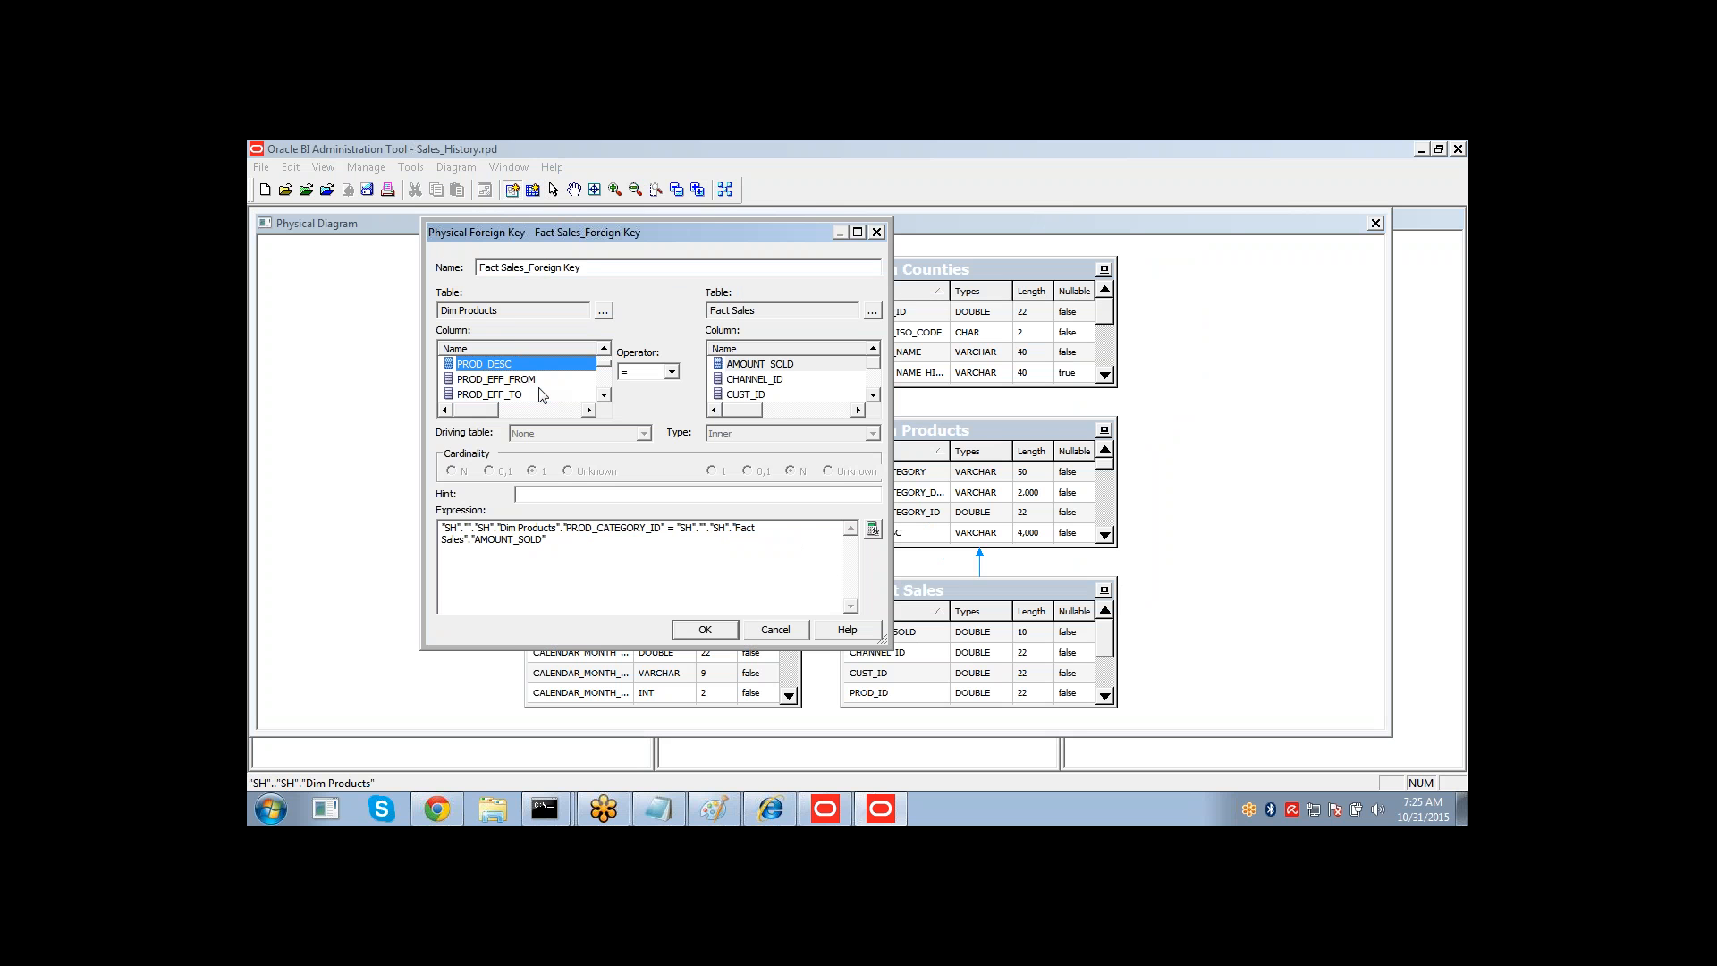
scroll(539, 394, "down", 1)
left_click(539, 394)
scroll(538, 394, "down", 1)
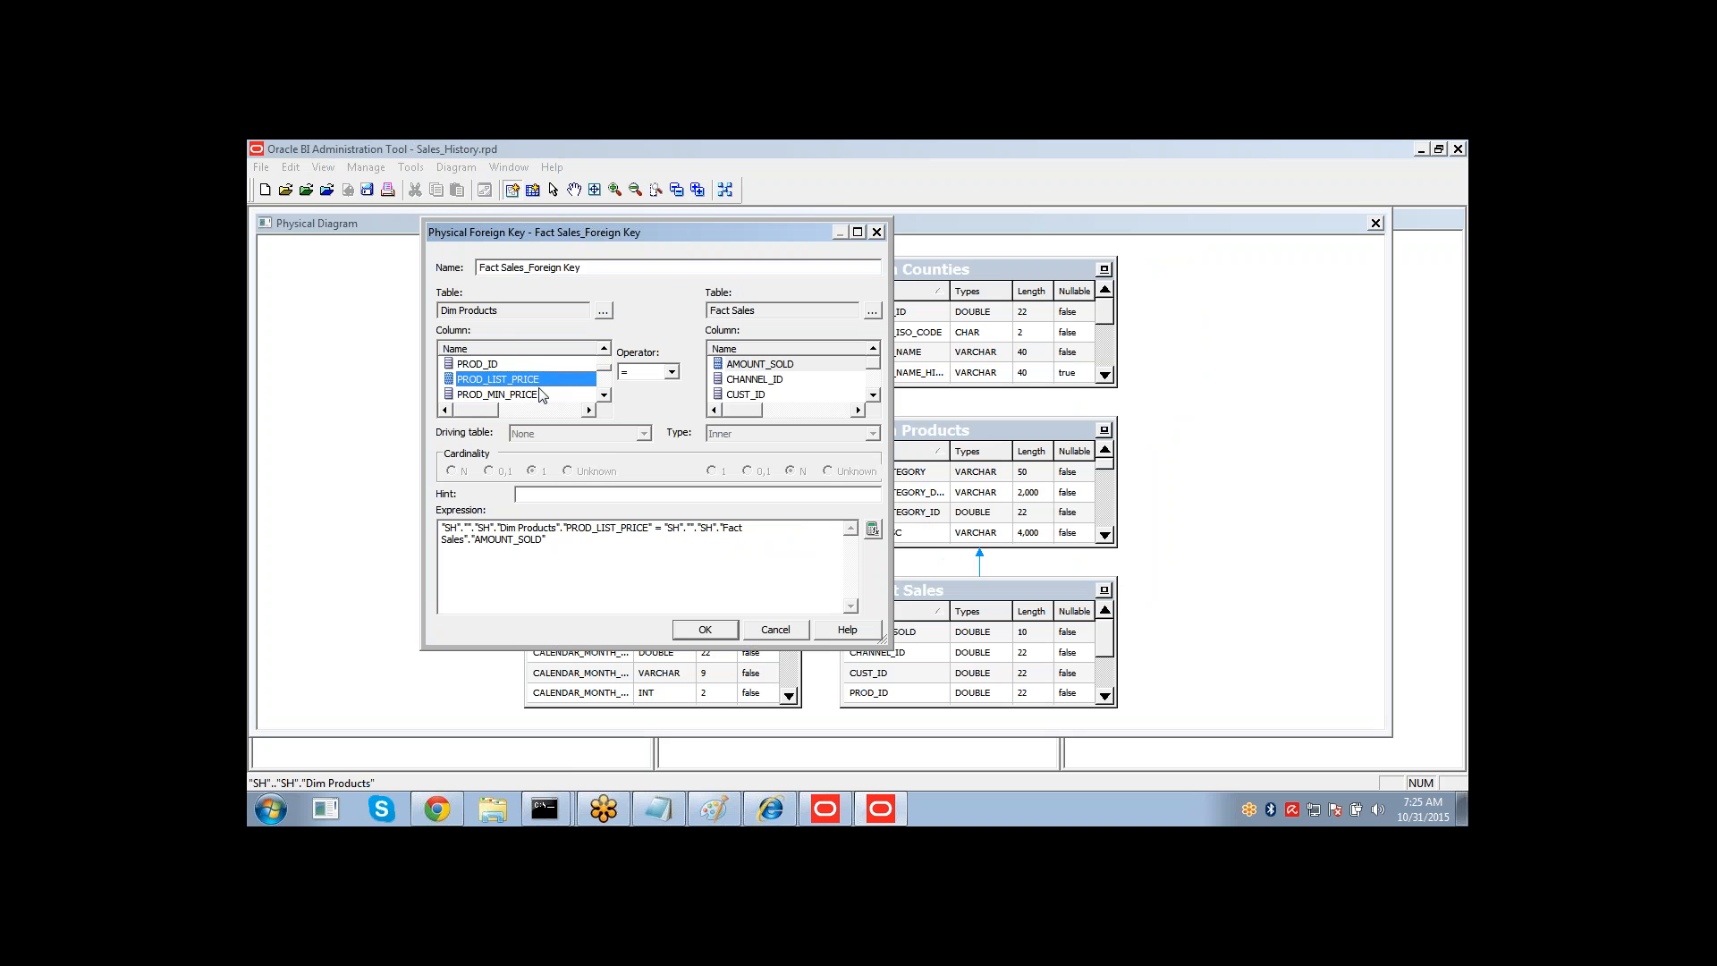
key("Up")
key("Tab")
key("Tab")
key("Tab")
key("Tab")
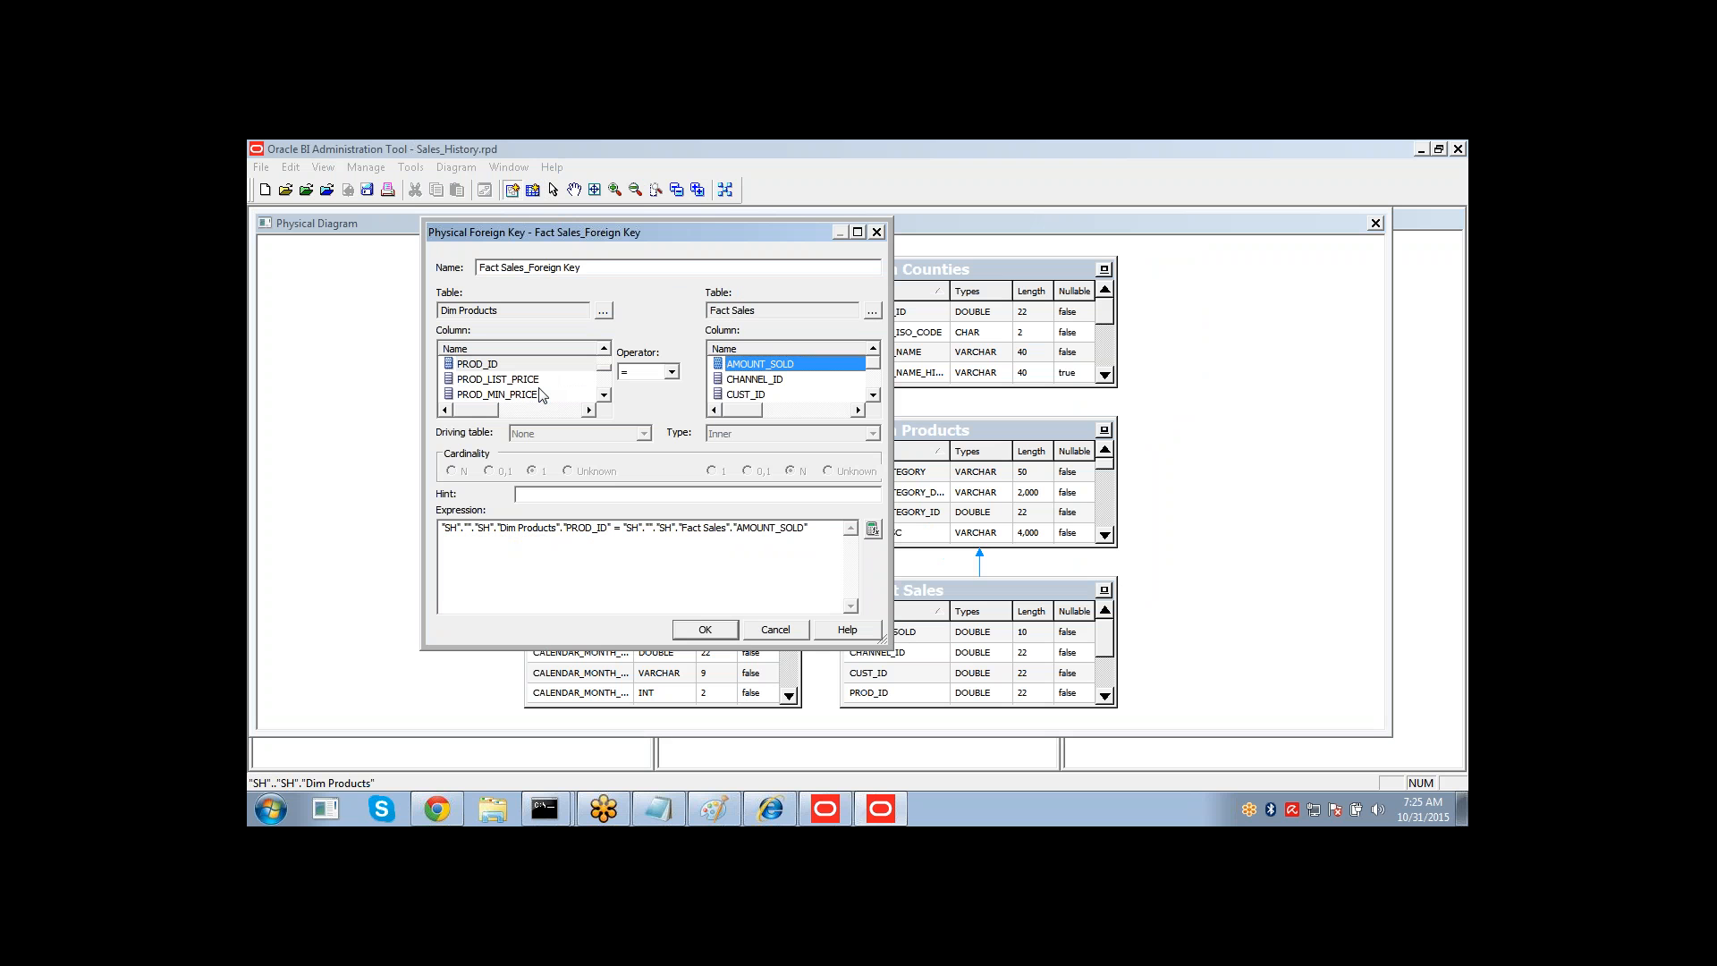
key("Down")
key("Down")
key("Down")
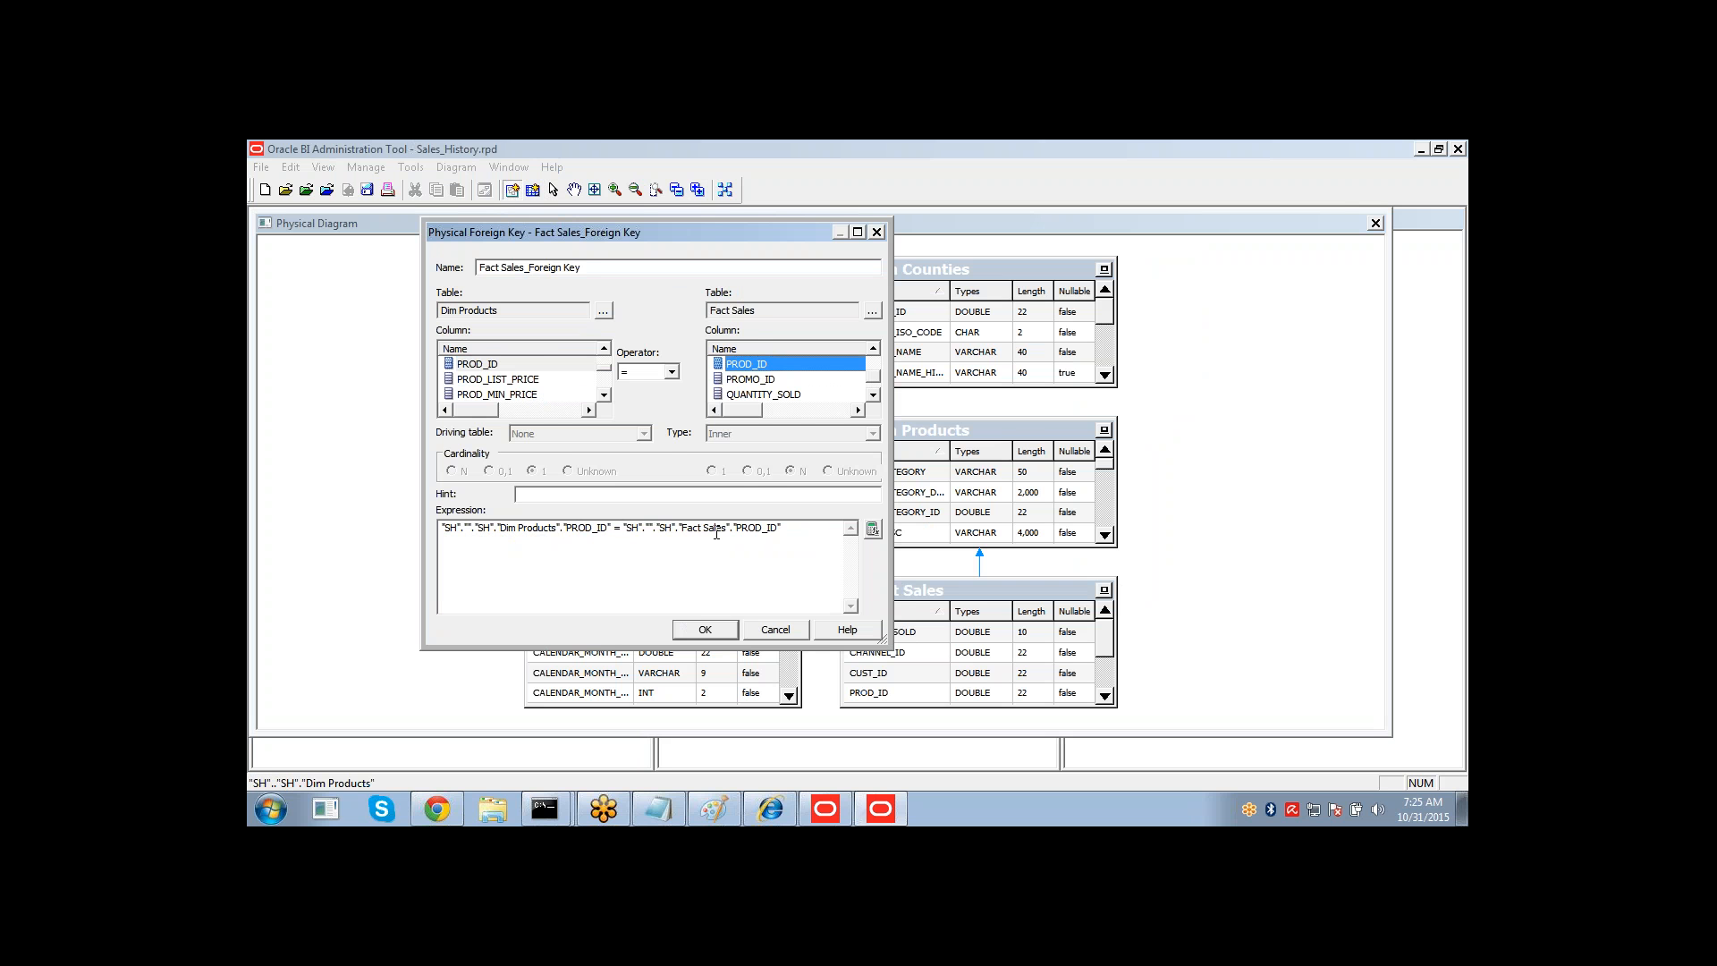
left_click(703, 631)
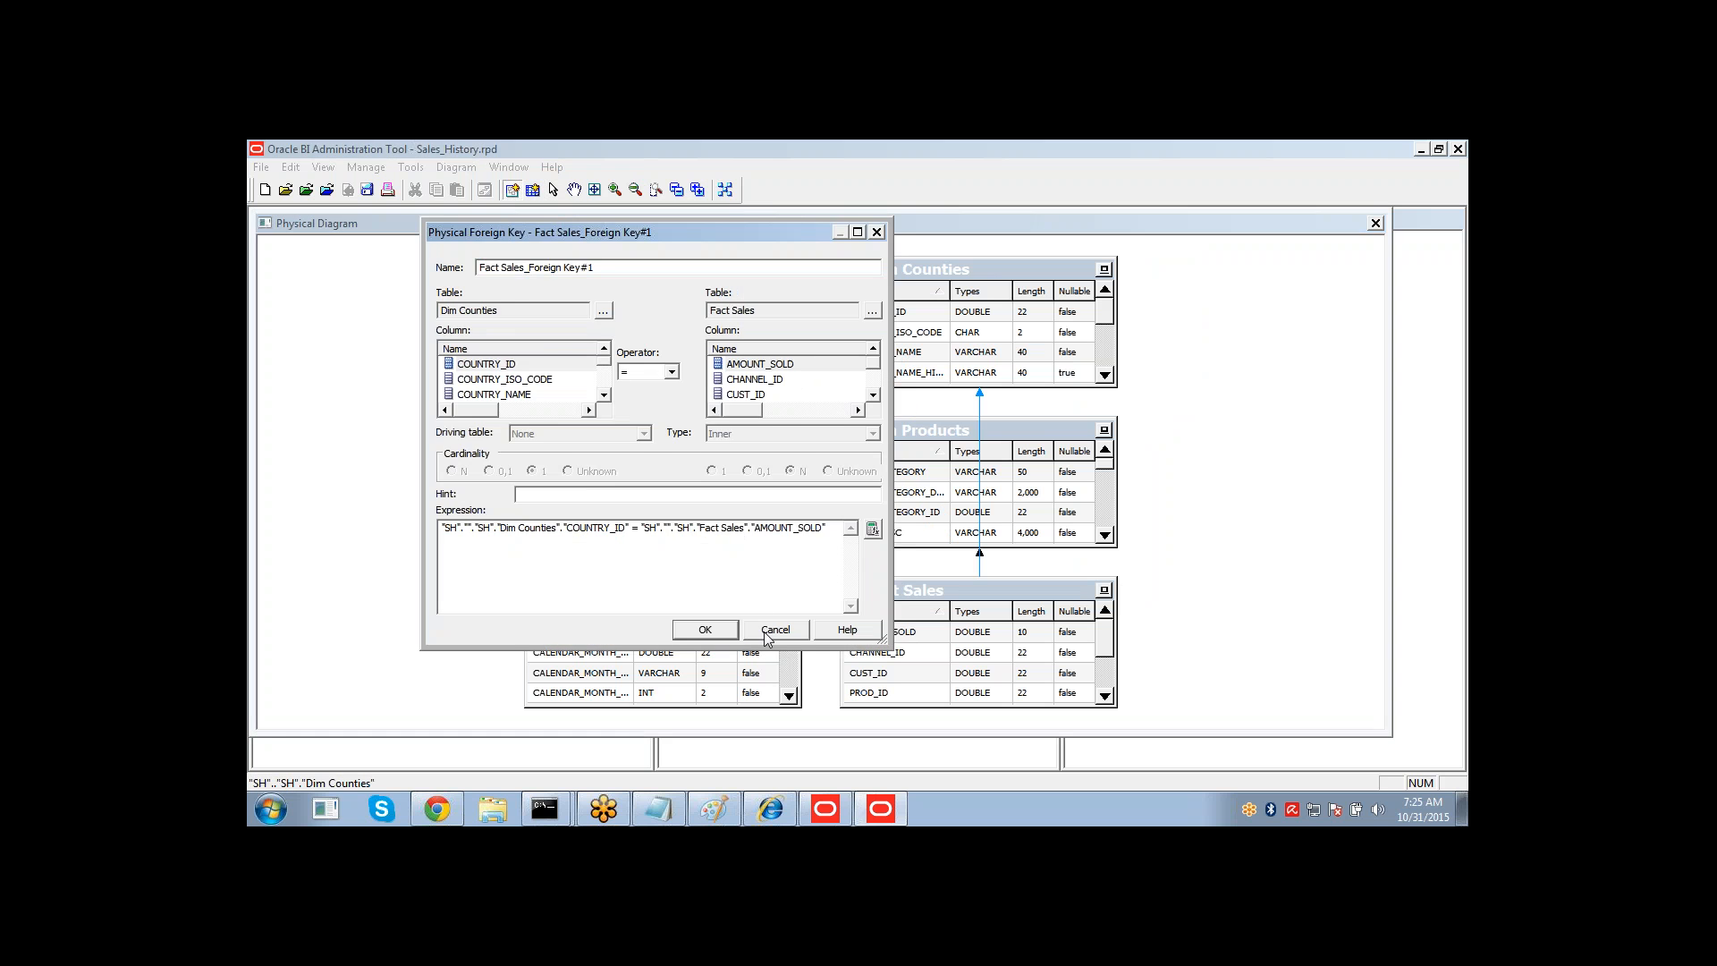
Create a foreign key join from Fact Sales to Dim Times on TIME_ID.
left_click(771, 633)
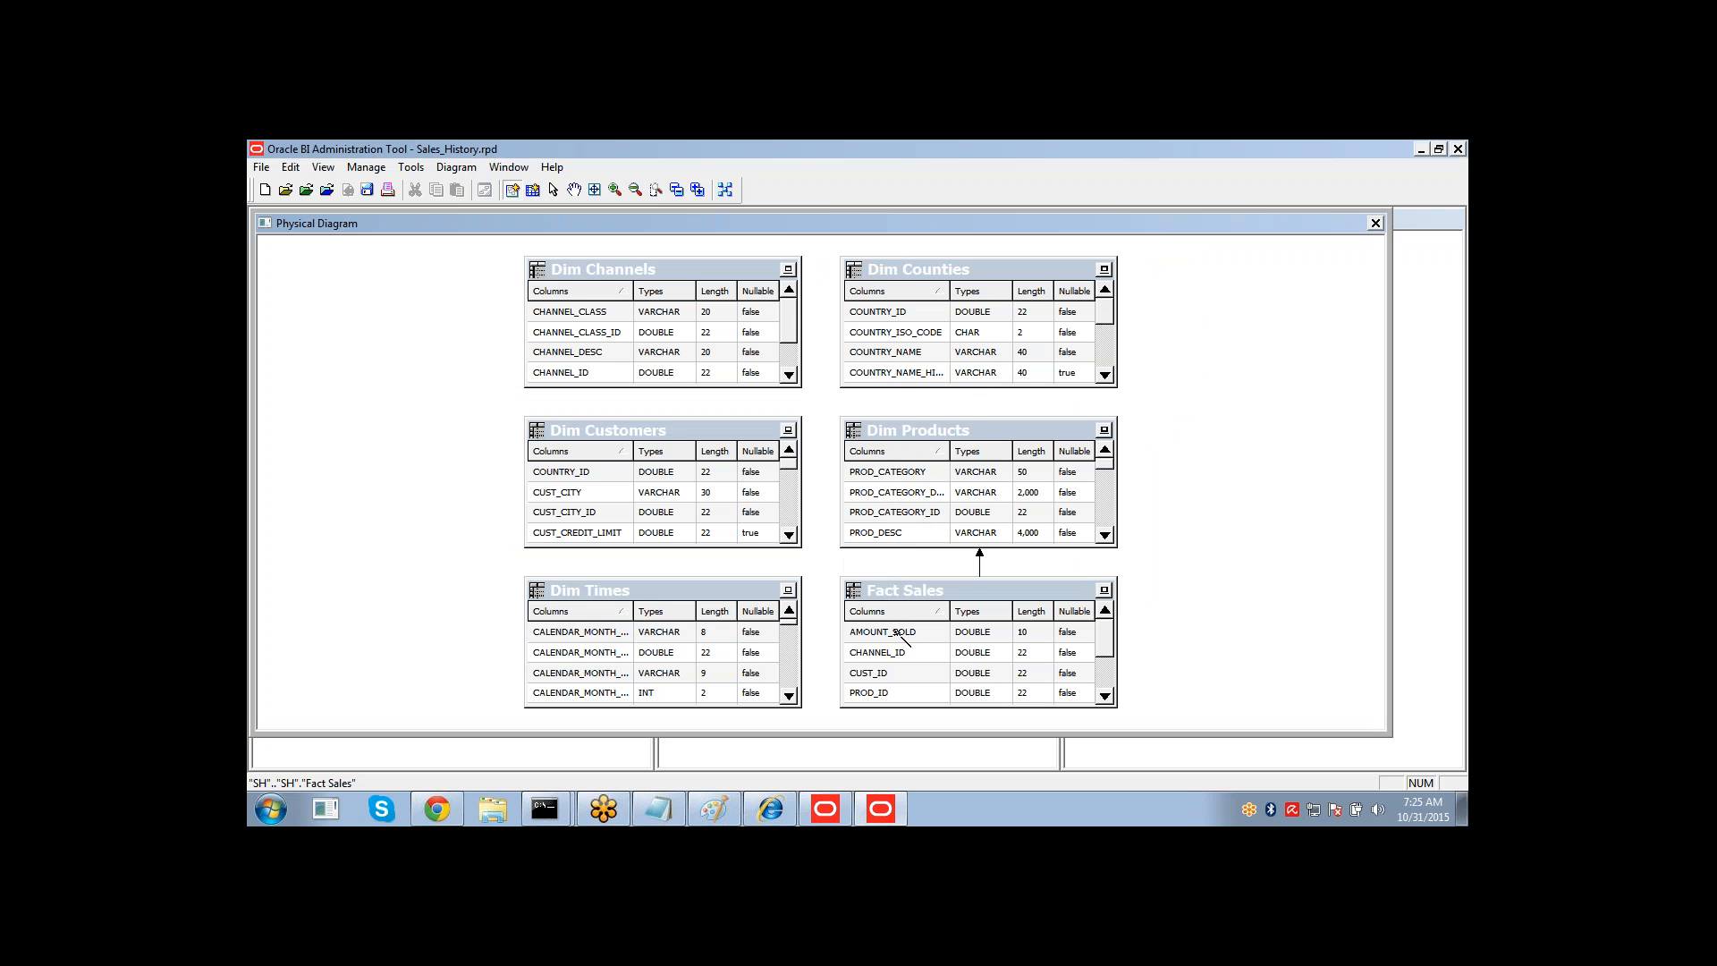
left_click(784, 616)
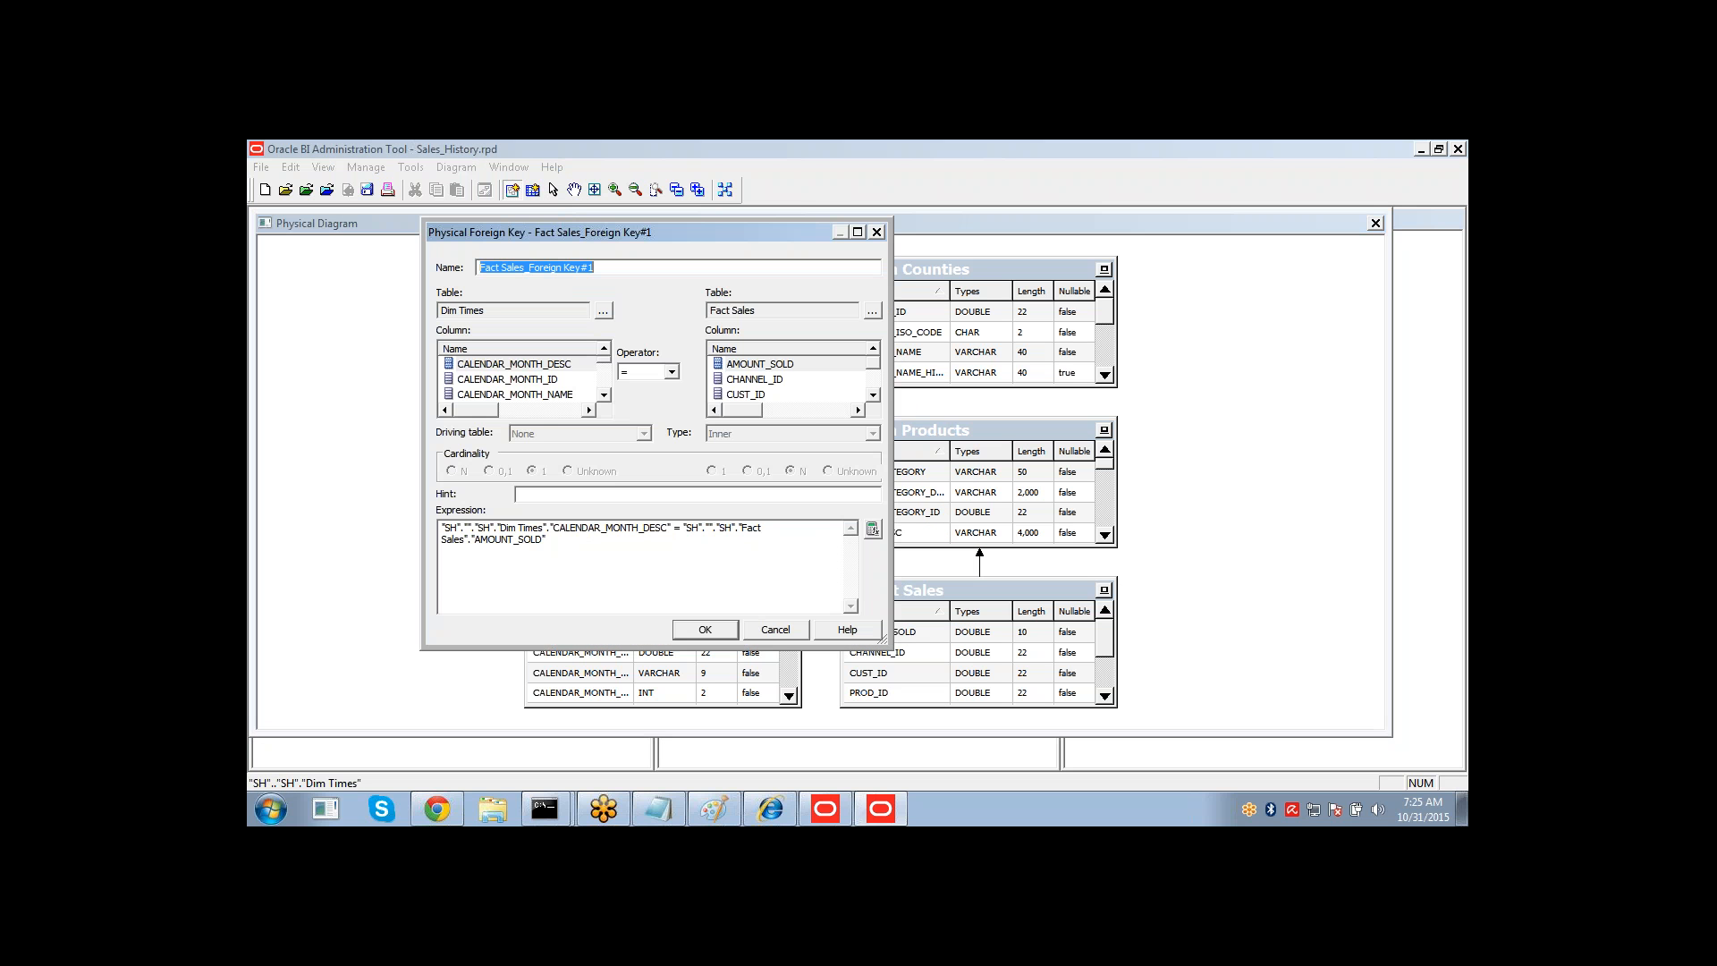
left_click(531, 384)
key("t")
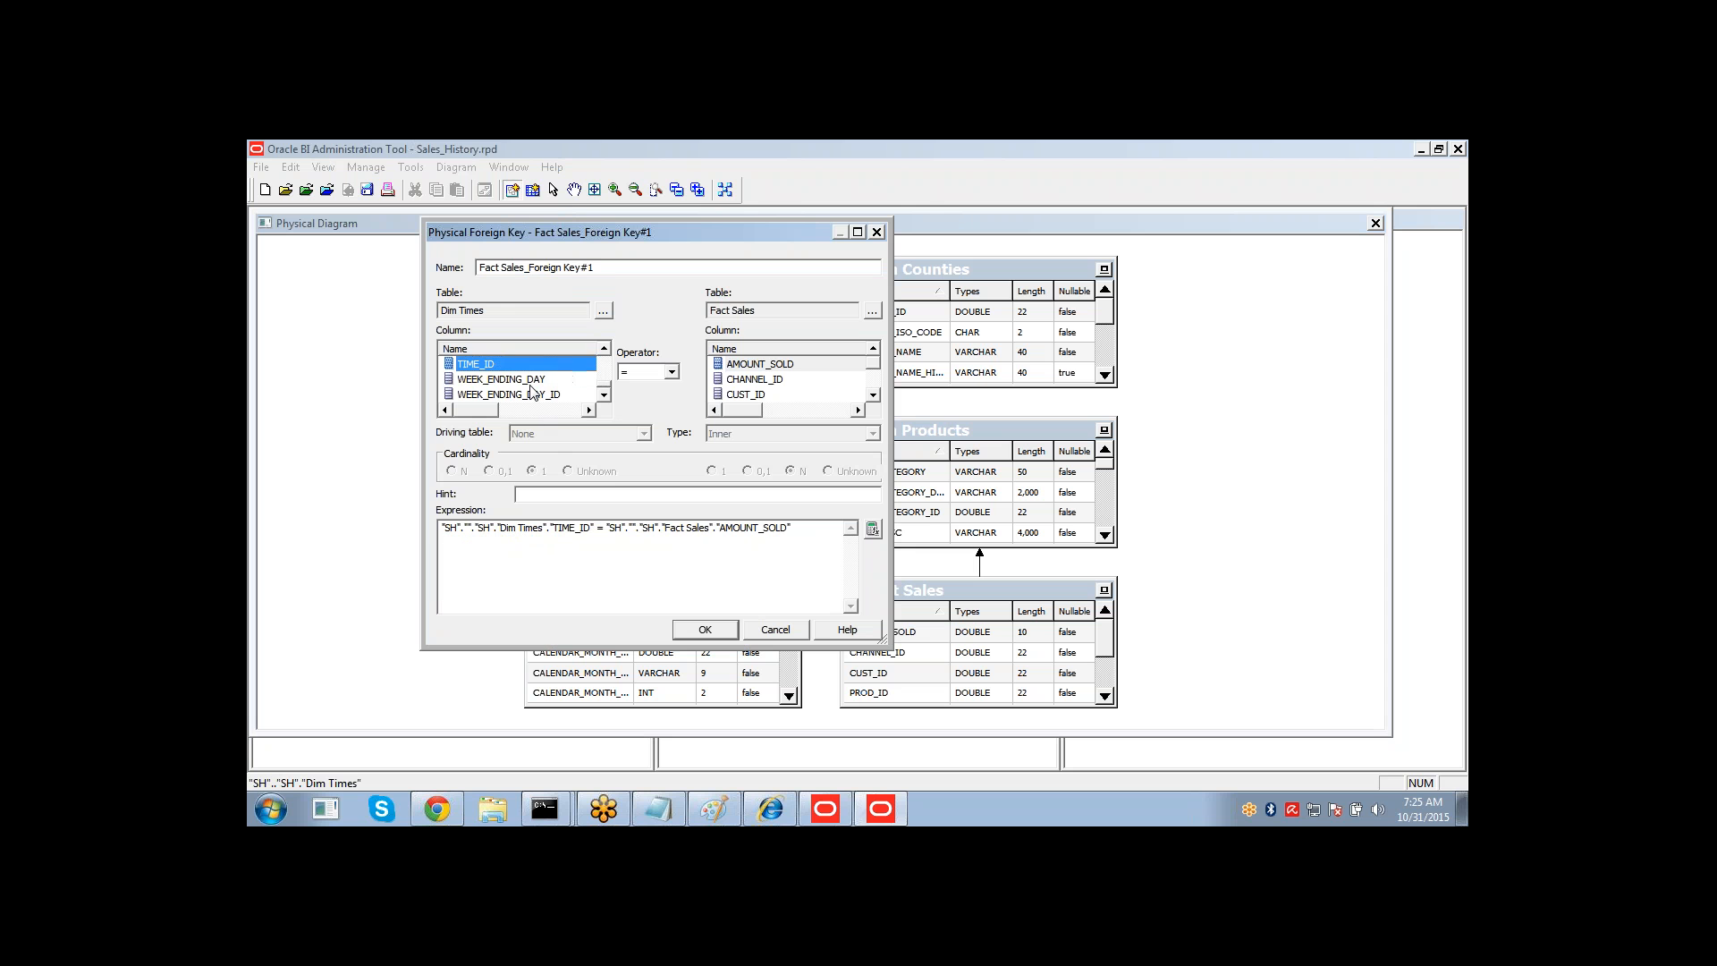
key("Tab")
key("Tab")
key("Tab")
key("Tab")
key("t")
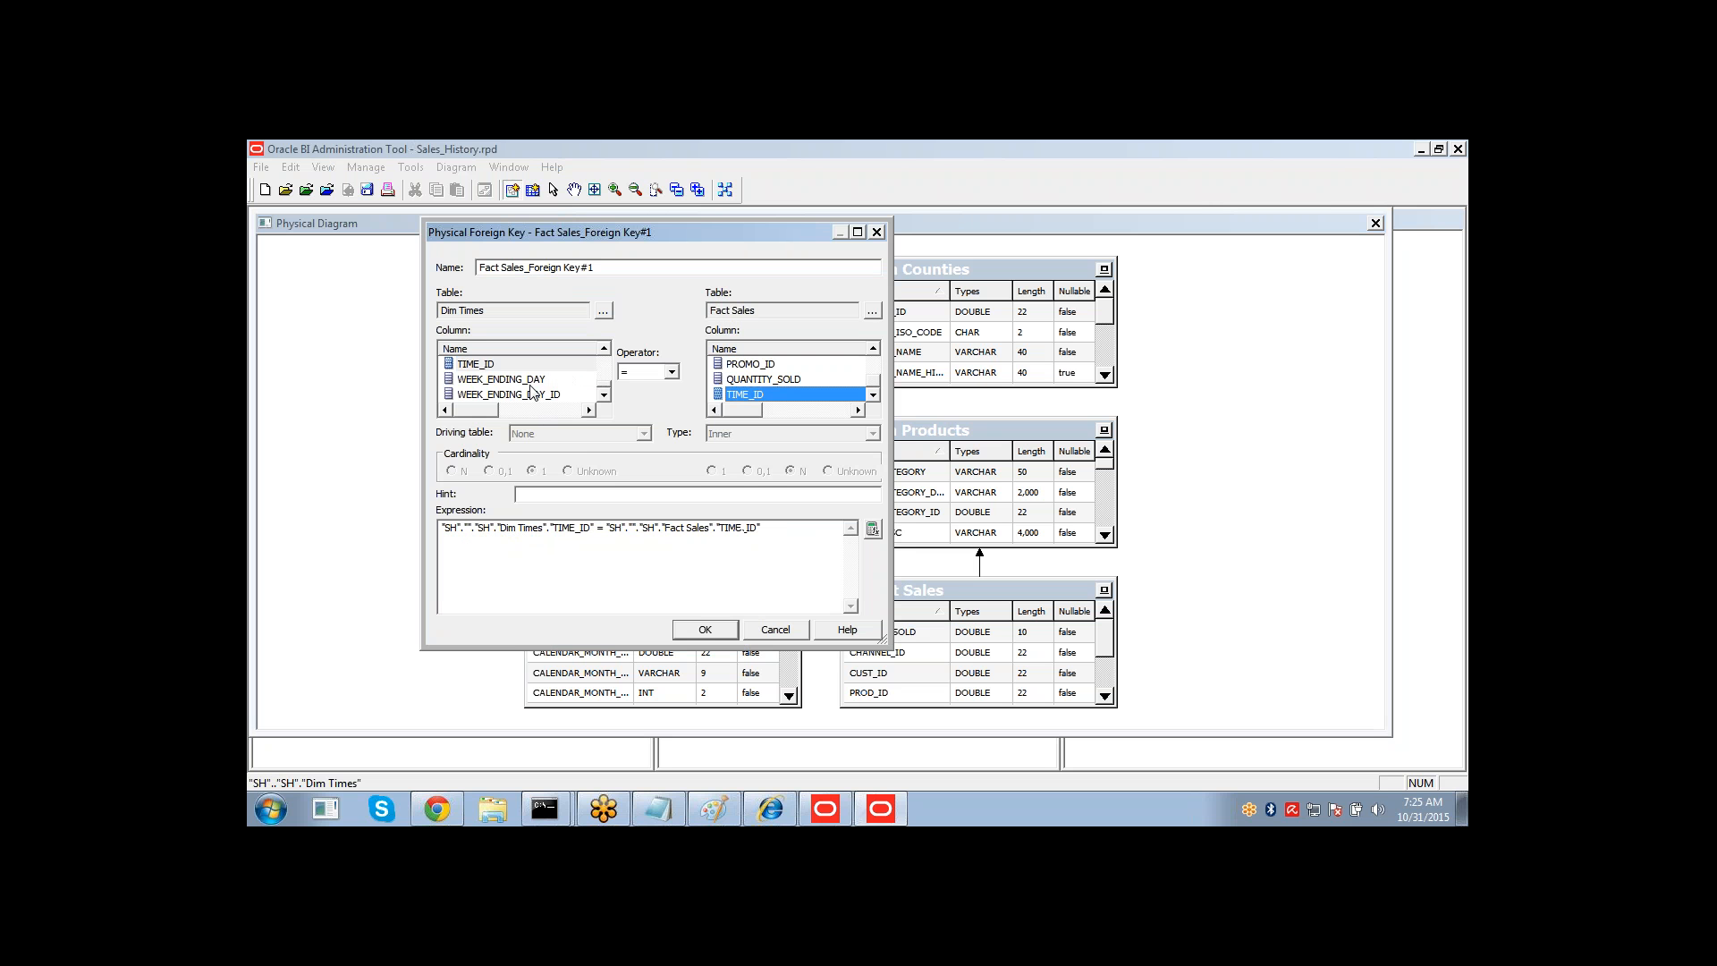
left_click(693, 632)
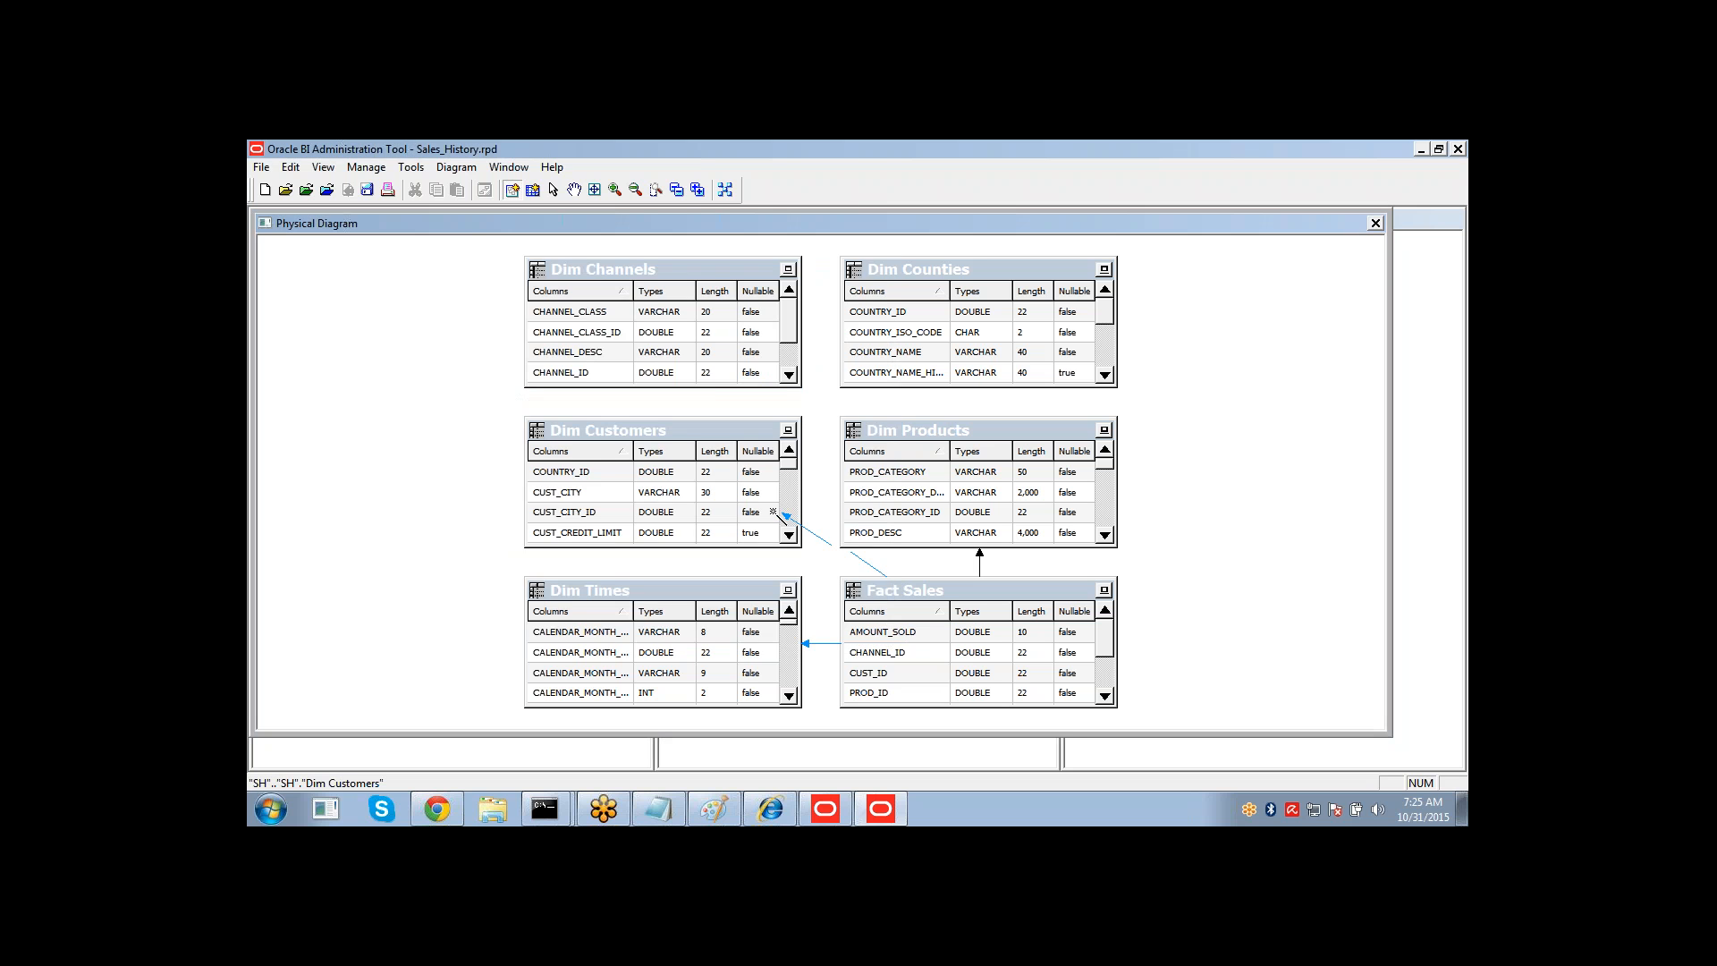
Create a foreign key join from Fact Sales to Dim Customers on CUST_ID.
left_click(794, 513)
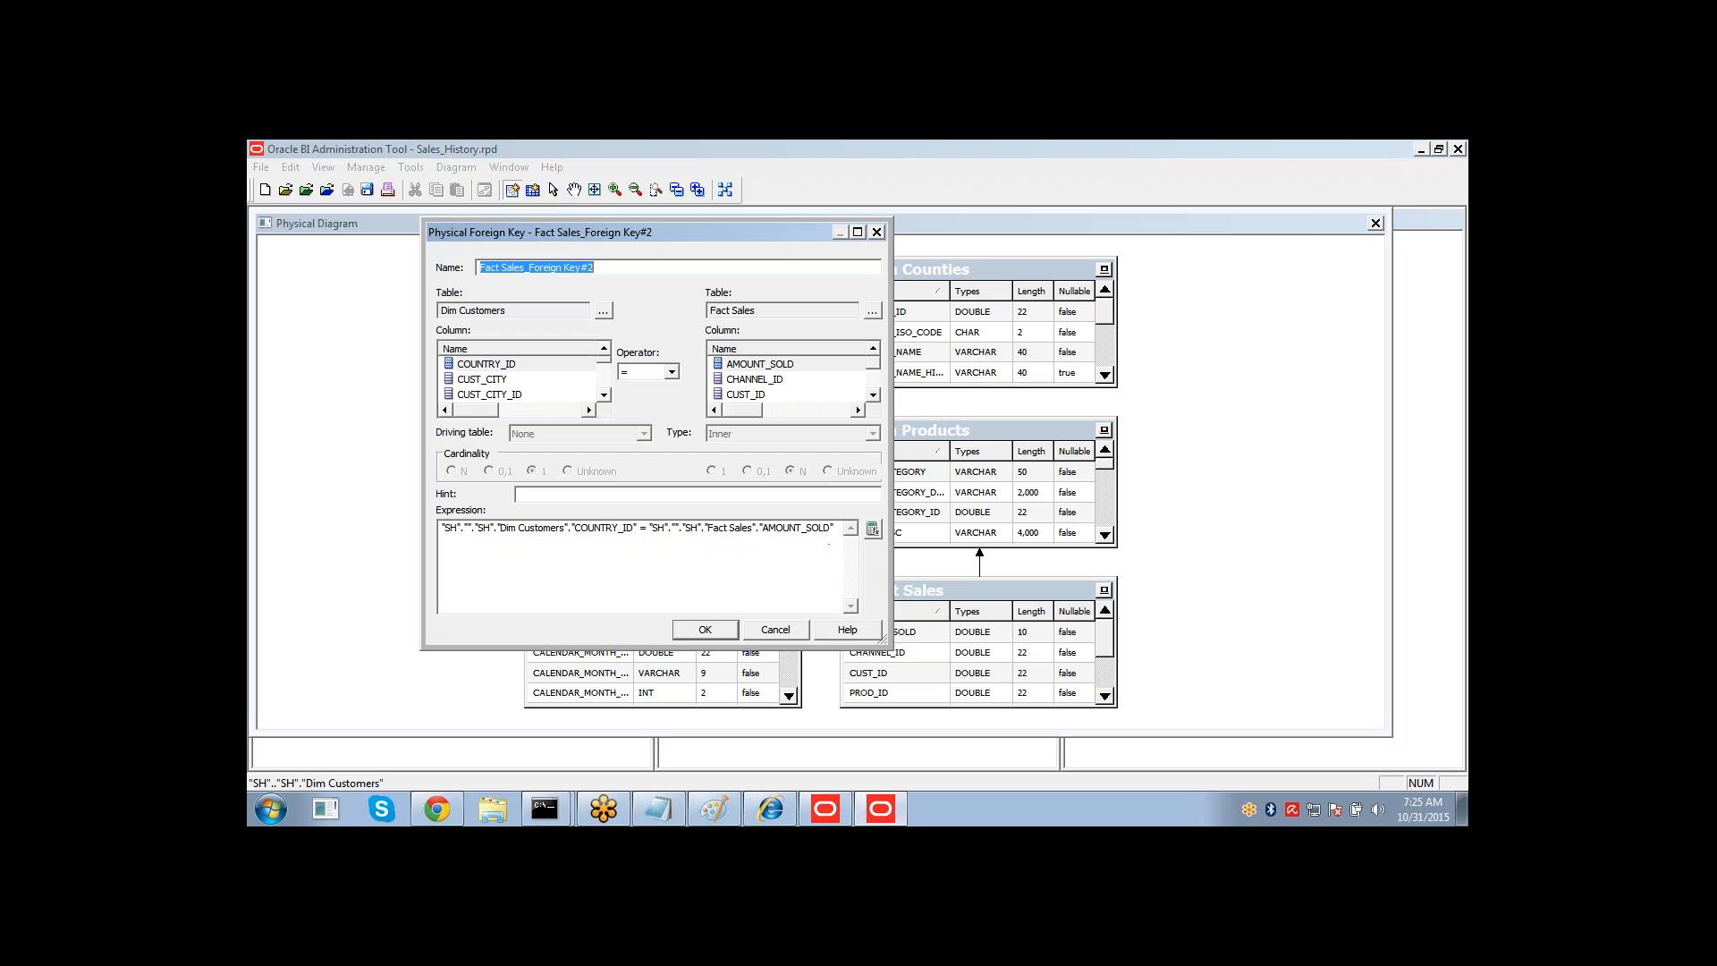
left_click(519, 380)
key("Down")
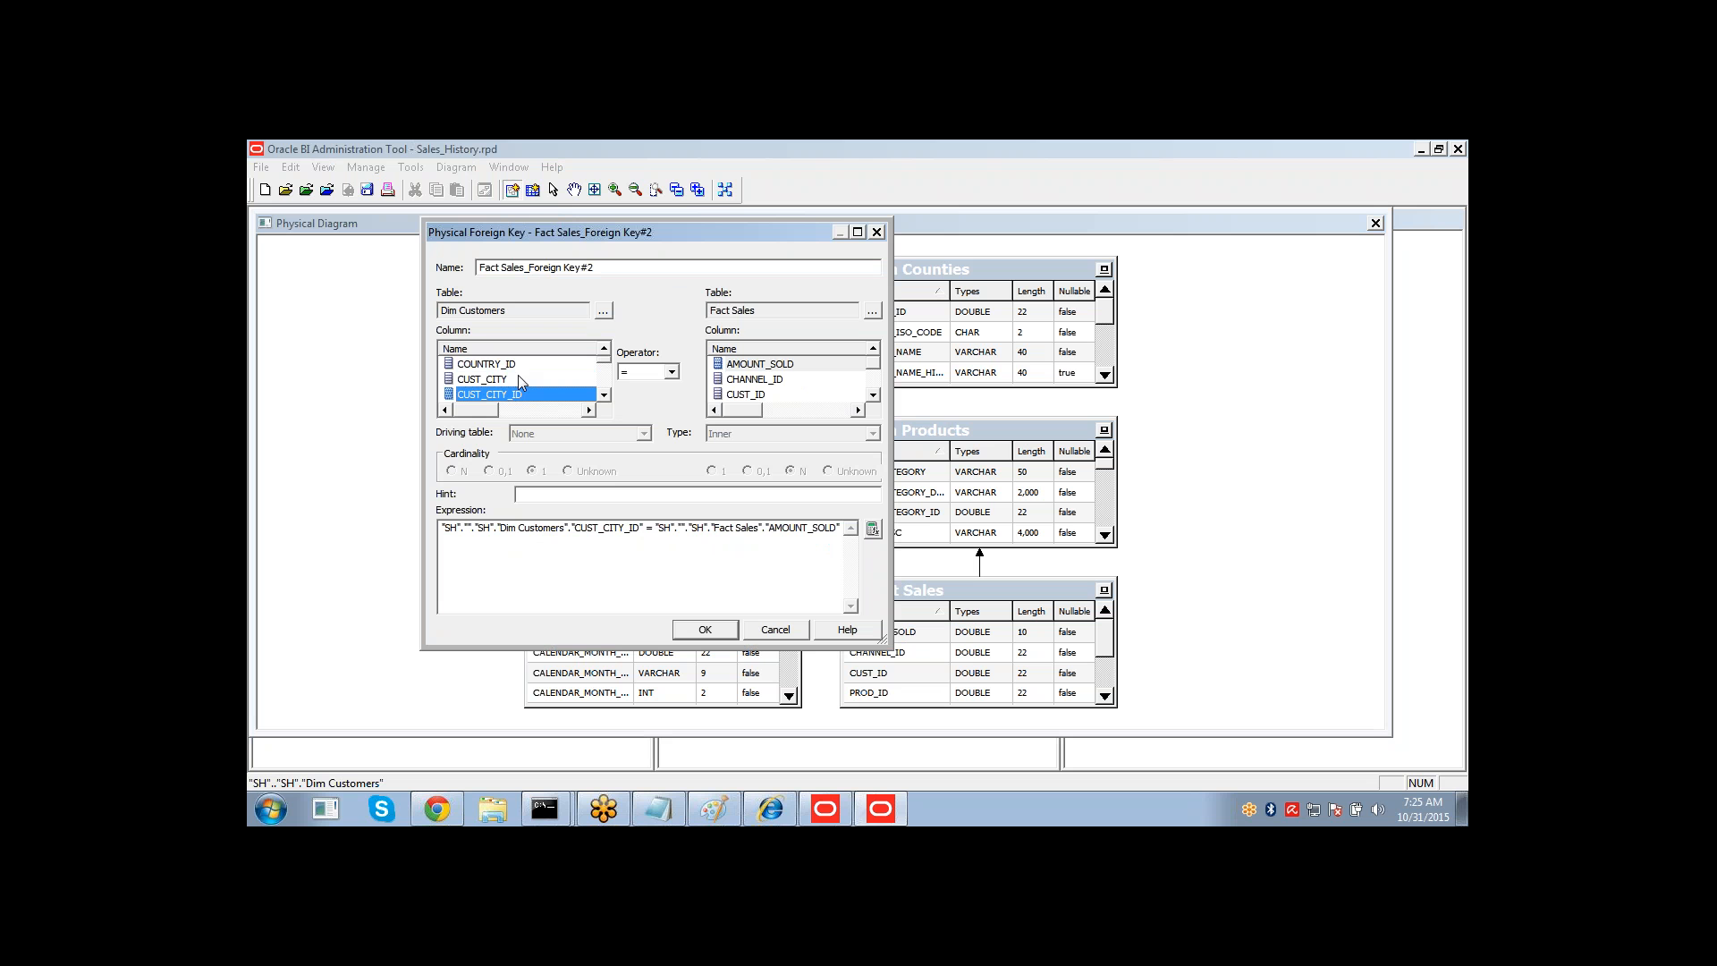
left_click(520, 379)
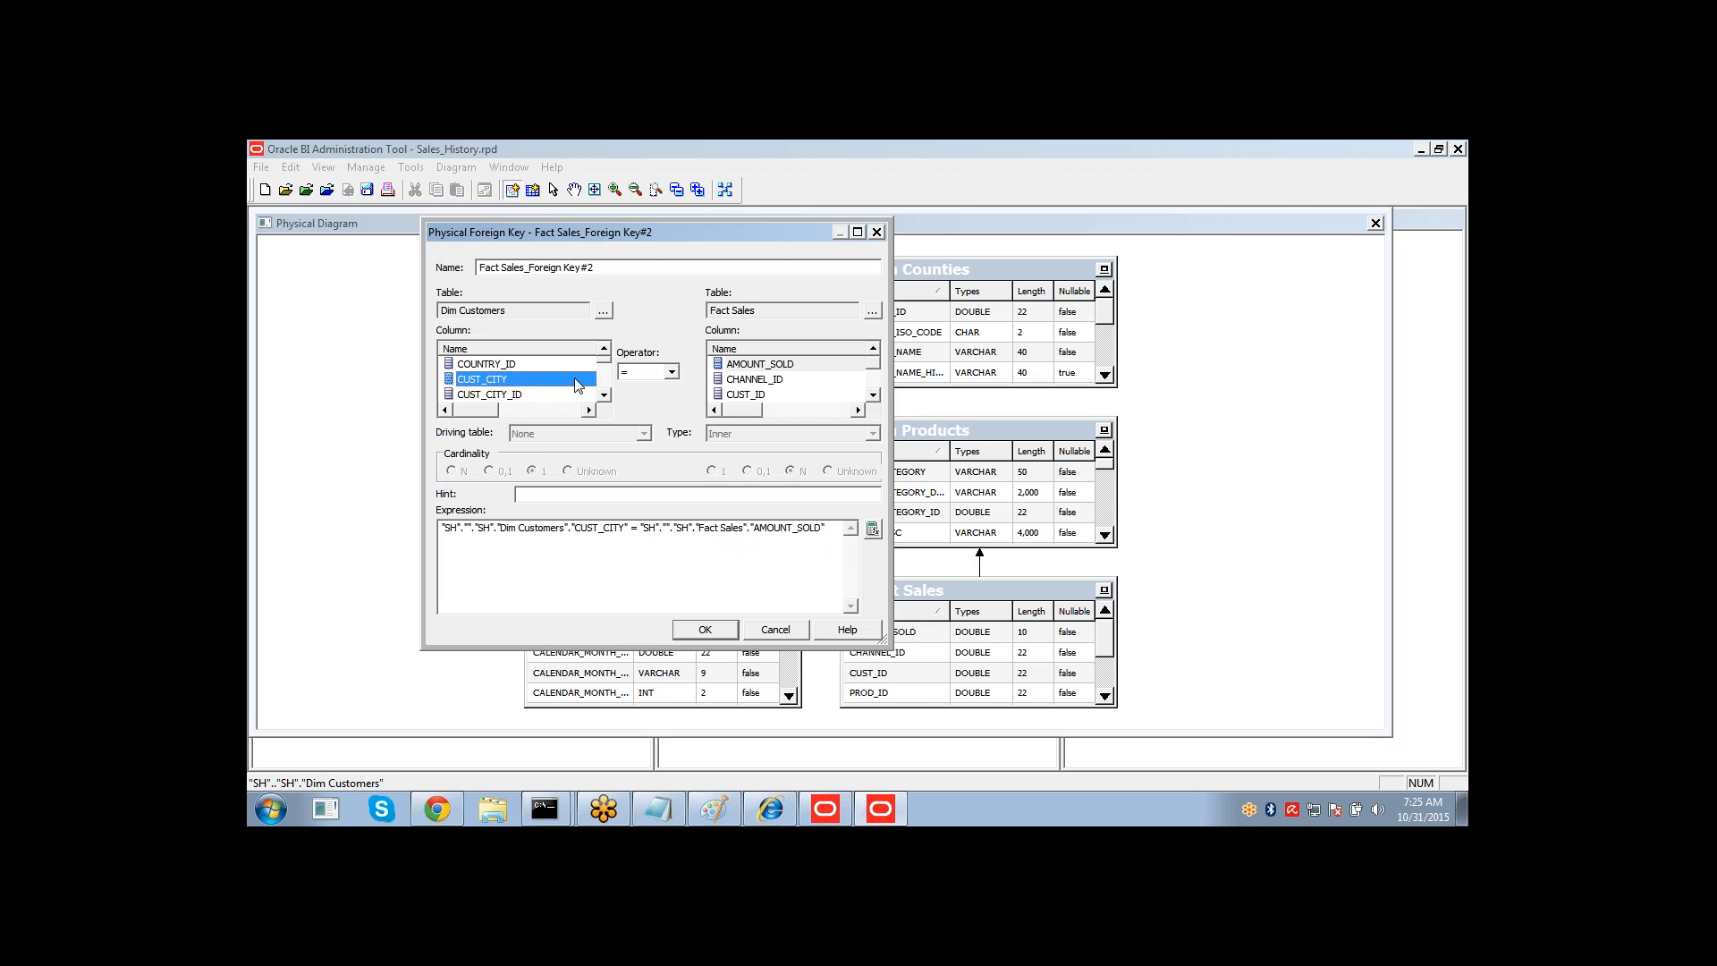
left_click(603, 395)
left_click(604, 396)
left_click(604, 395)
left_click(603, 395)
left_click(603, 395)
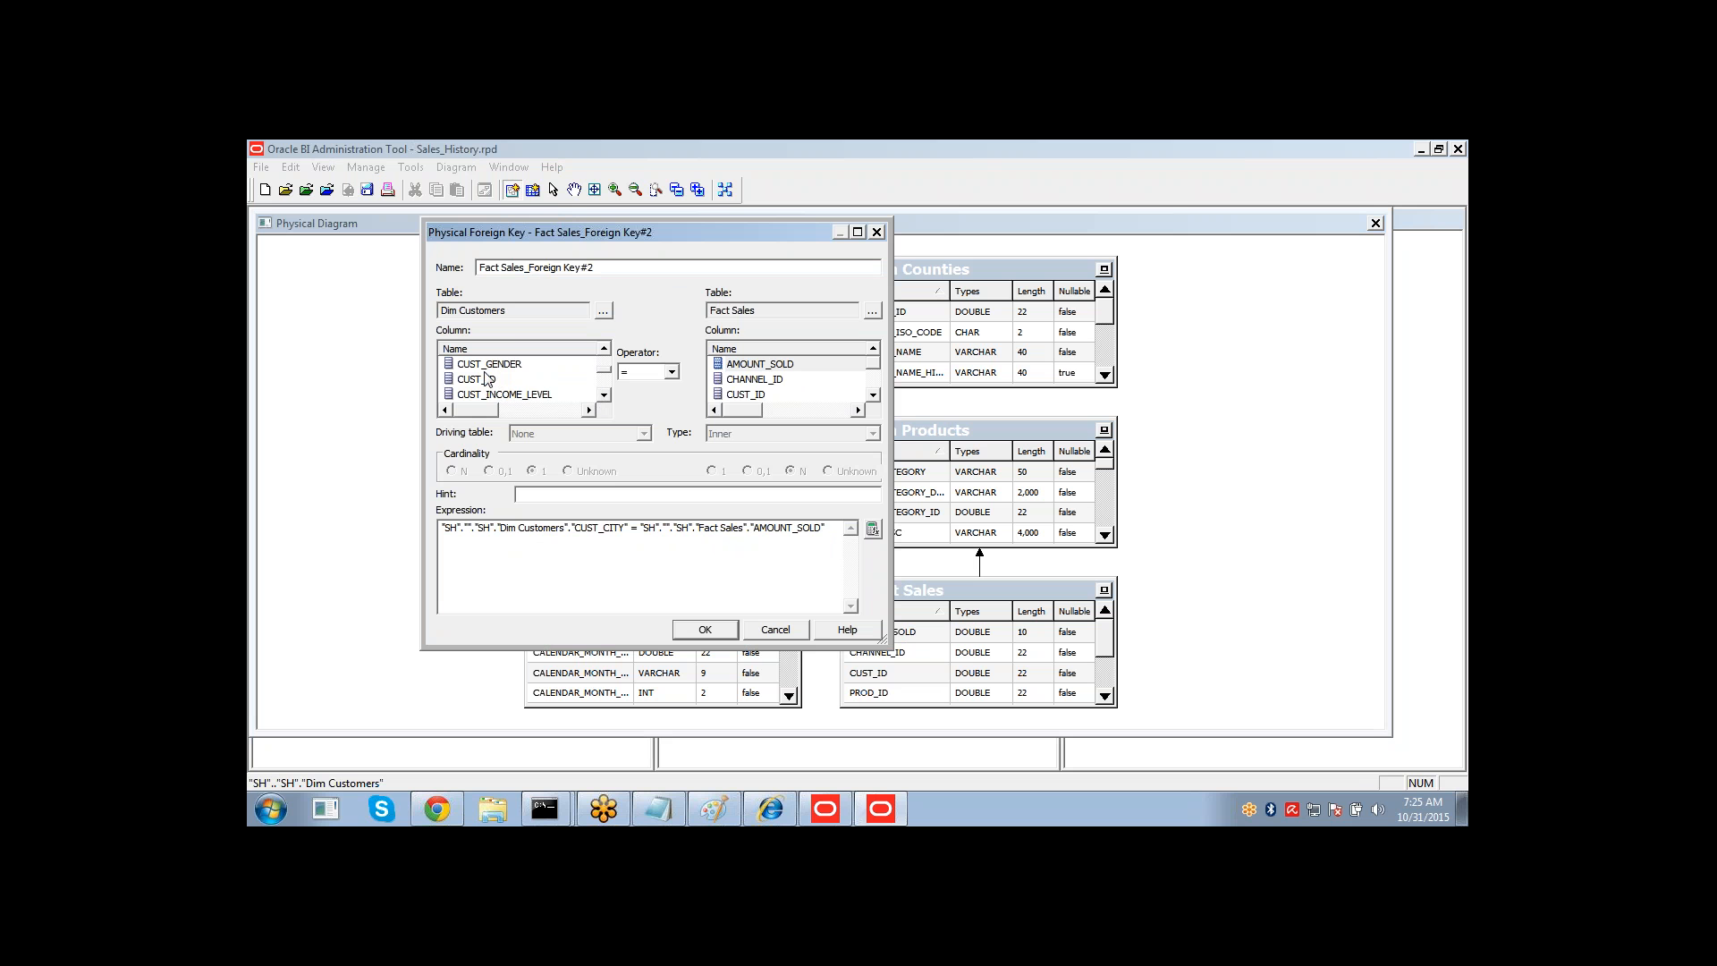
left_click(494, 379)
left_click(733, 394)
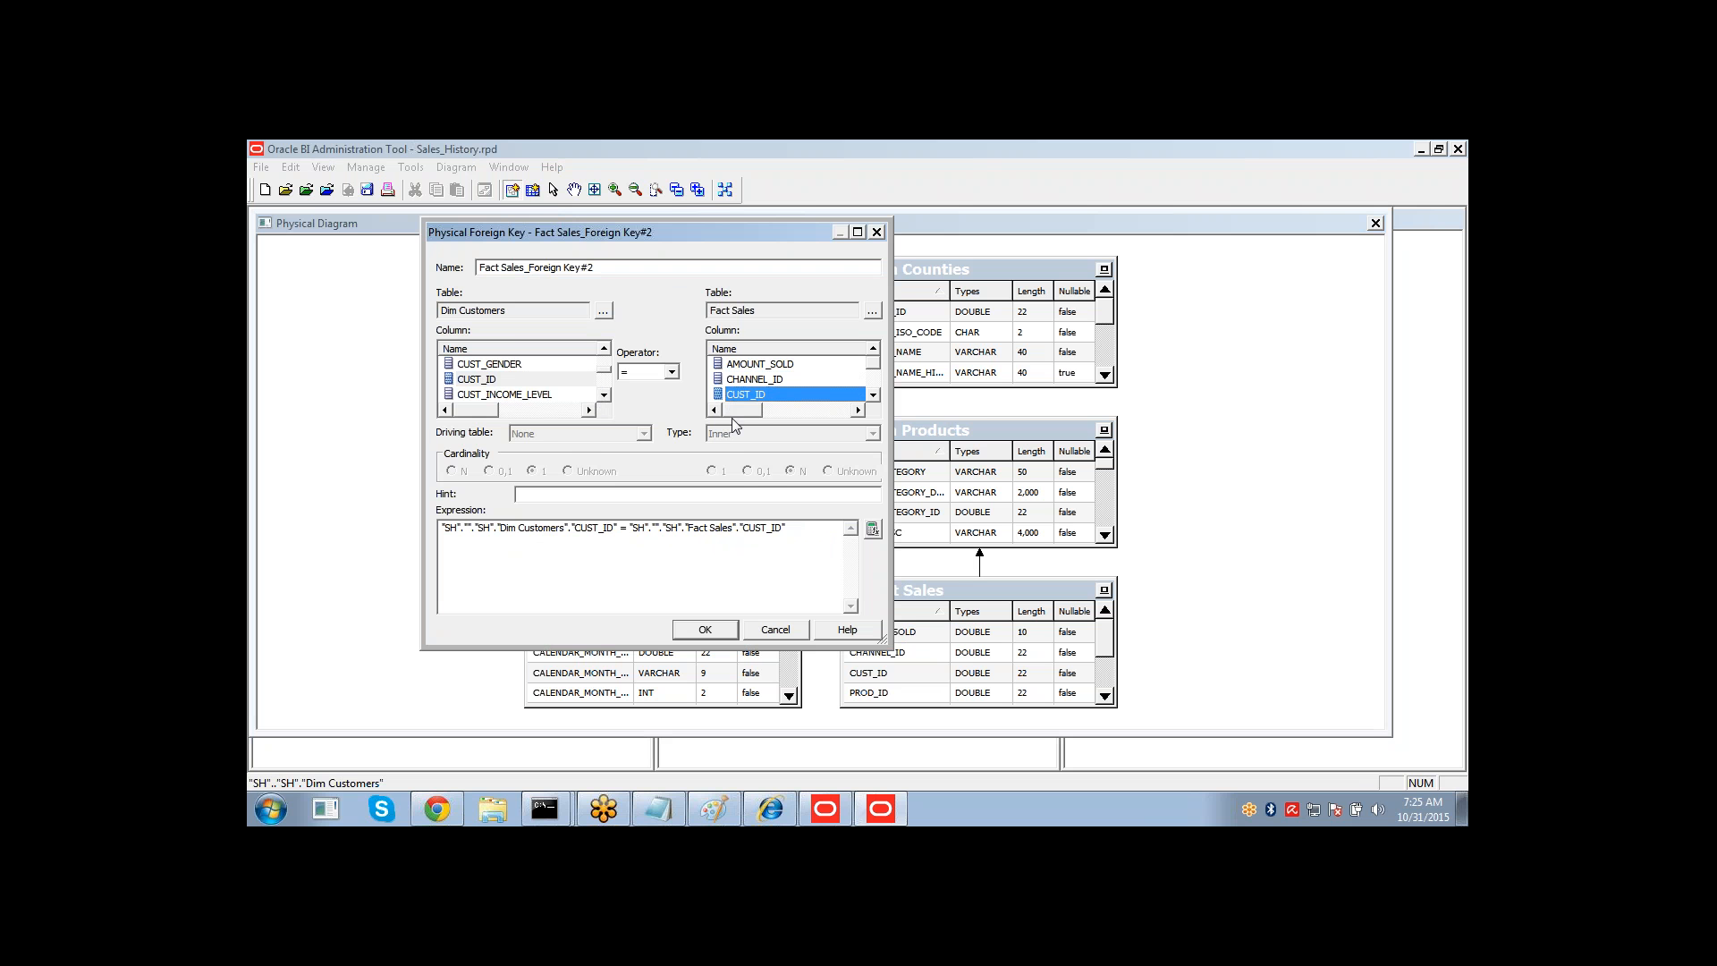
left_click(705, 629)
Create a foreign key join from Fact Sales to Dim Channels on CHANNEL_ID.
left_click(895, 598)
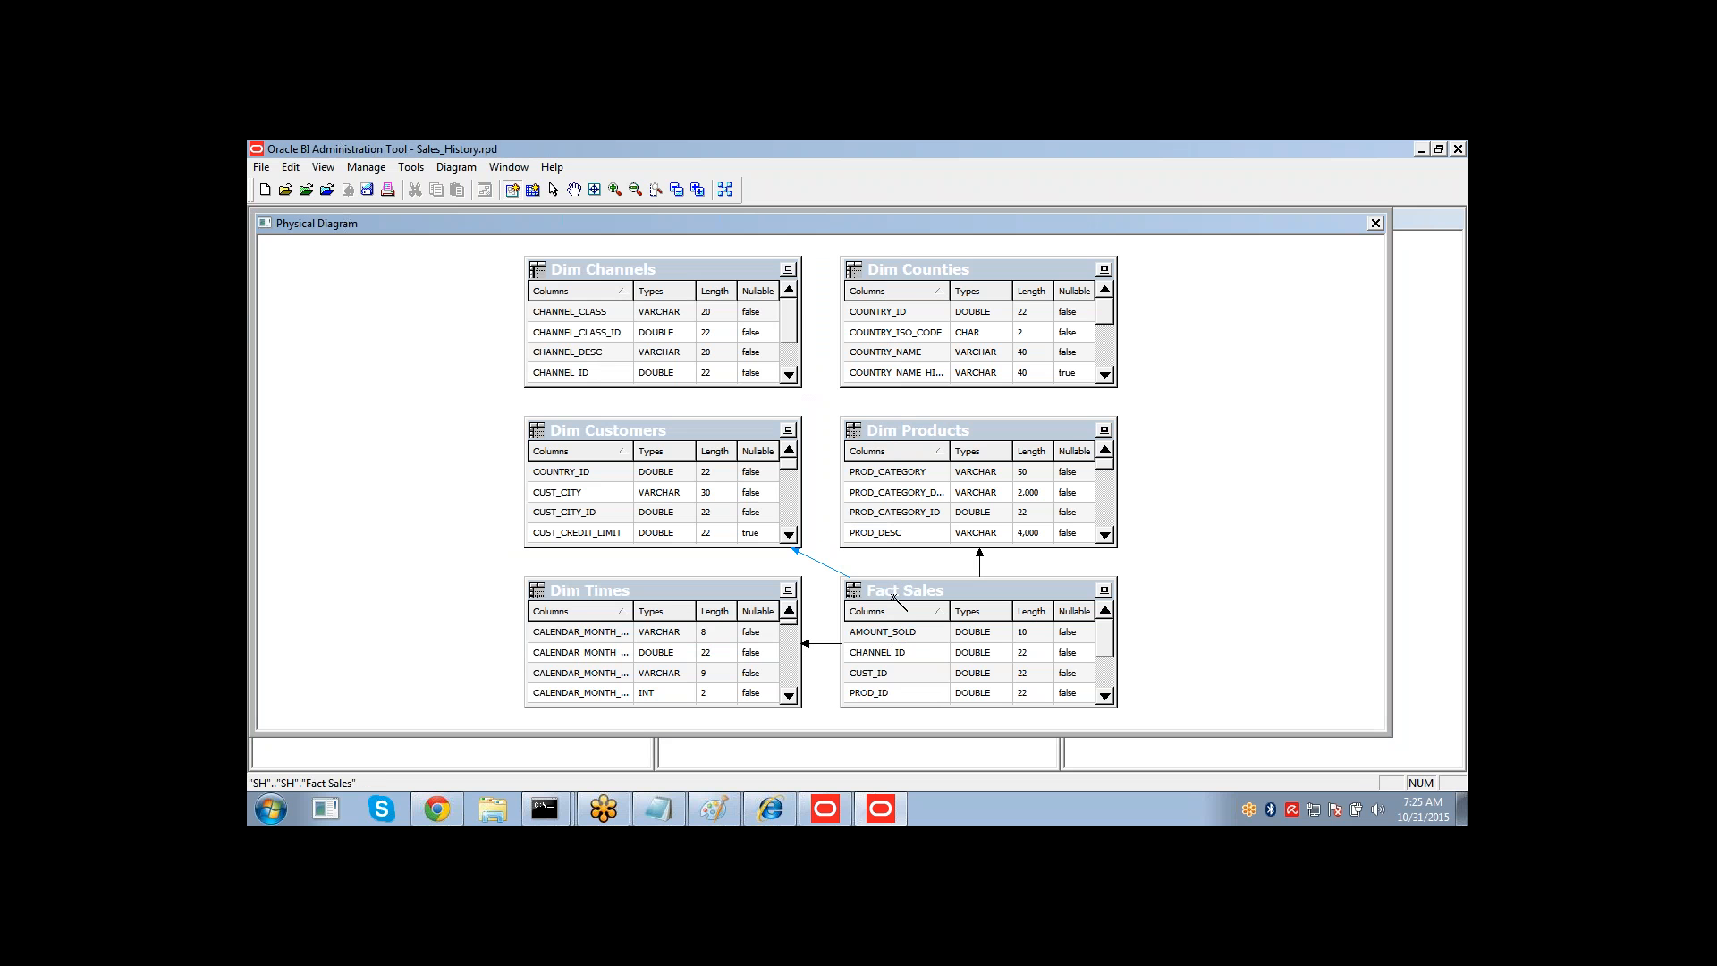
left_click(753, 296)
left_click(524, 379)
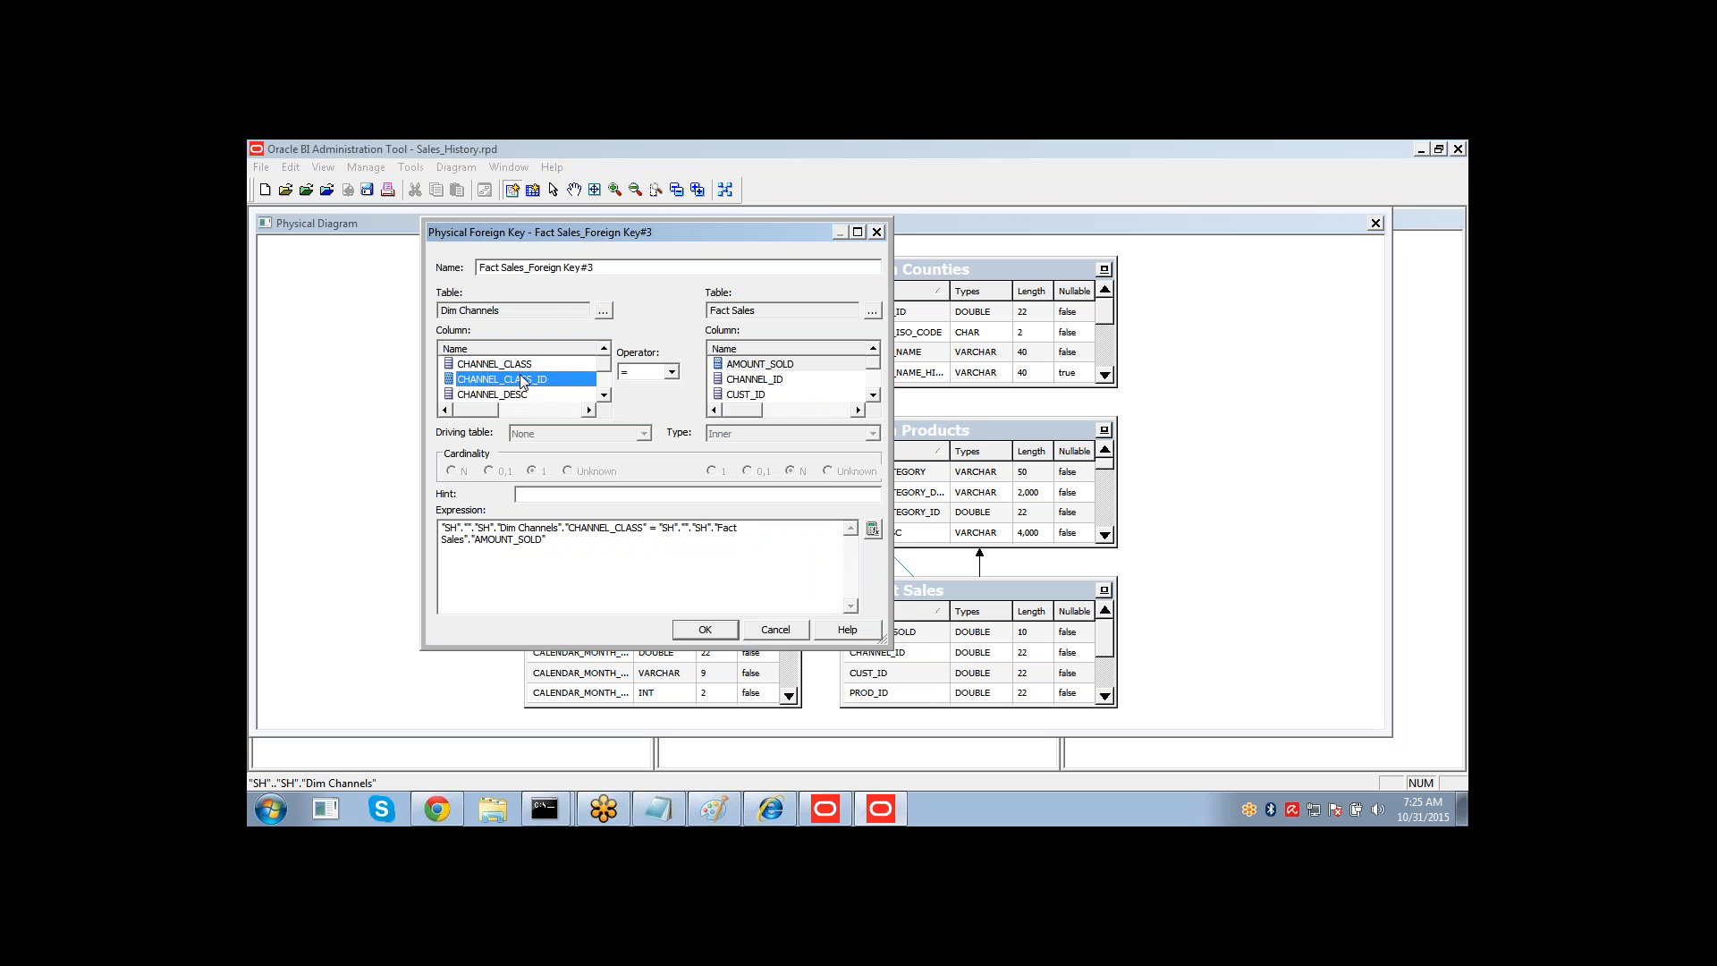
key("Down")
key("Down")
key("Down")
key("Up")
key("Tab")
key("Tab")
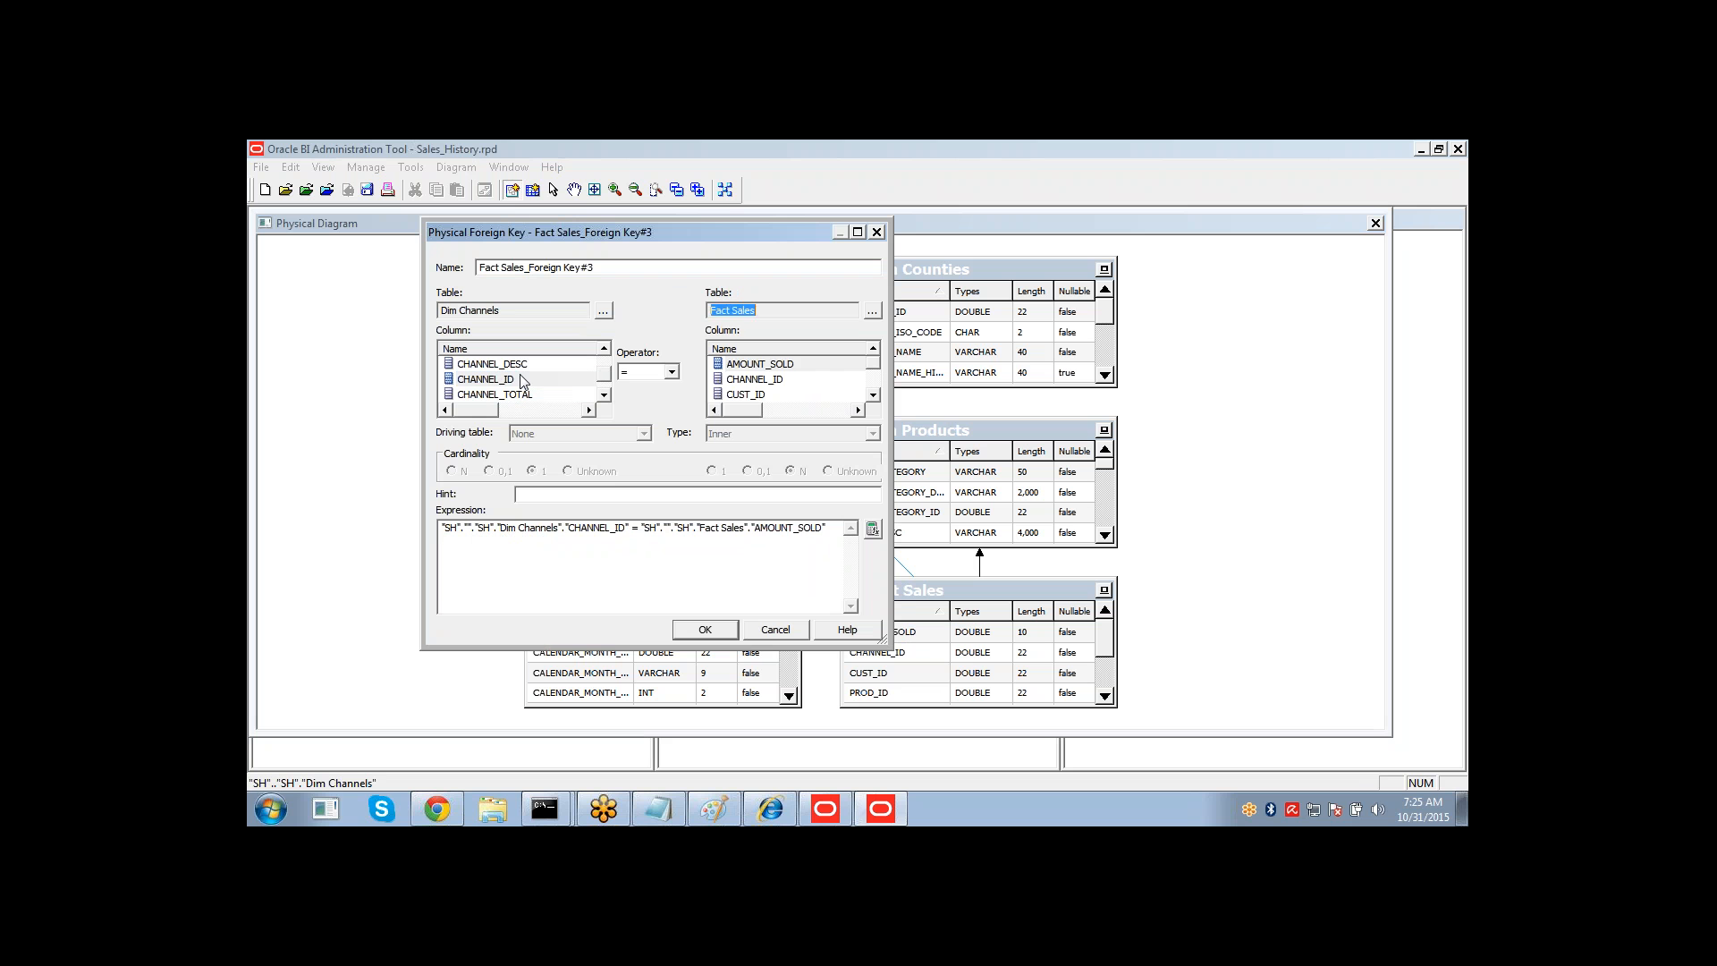
key("Tab")
key("Tab")
key("Down")
key("Down")
key("Down")
key("Up")
key("Up")
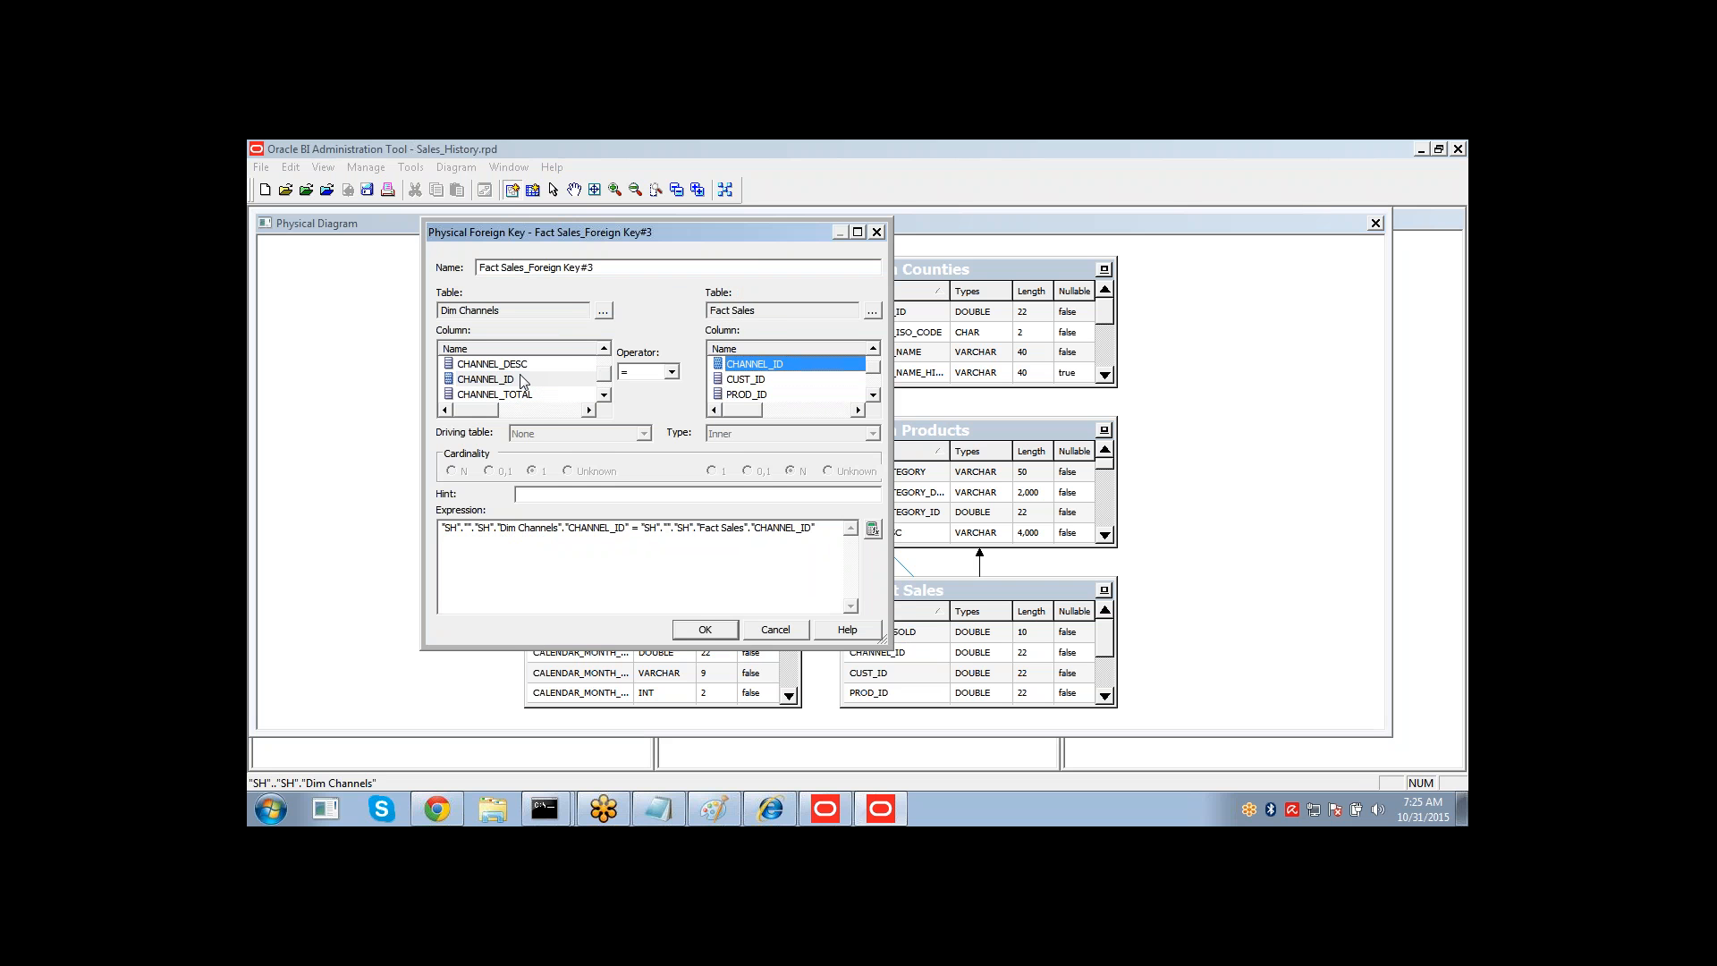
left_click(719, 639)
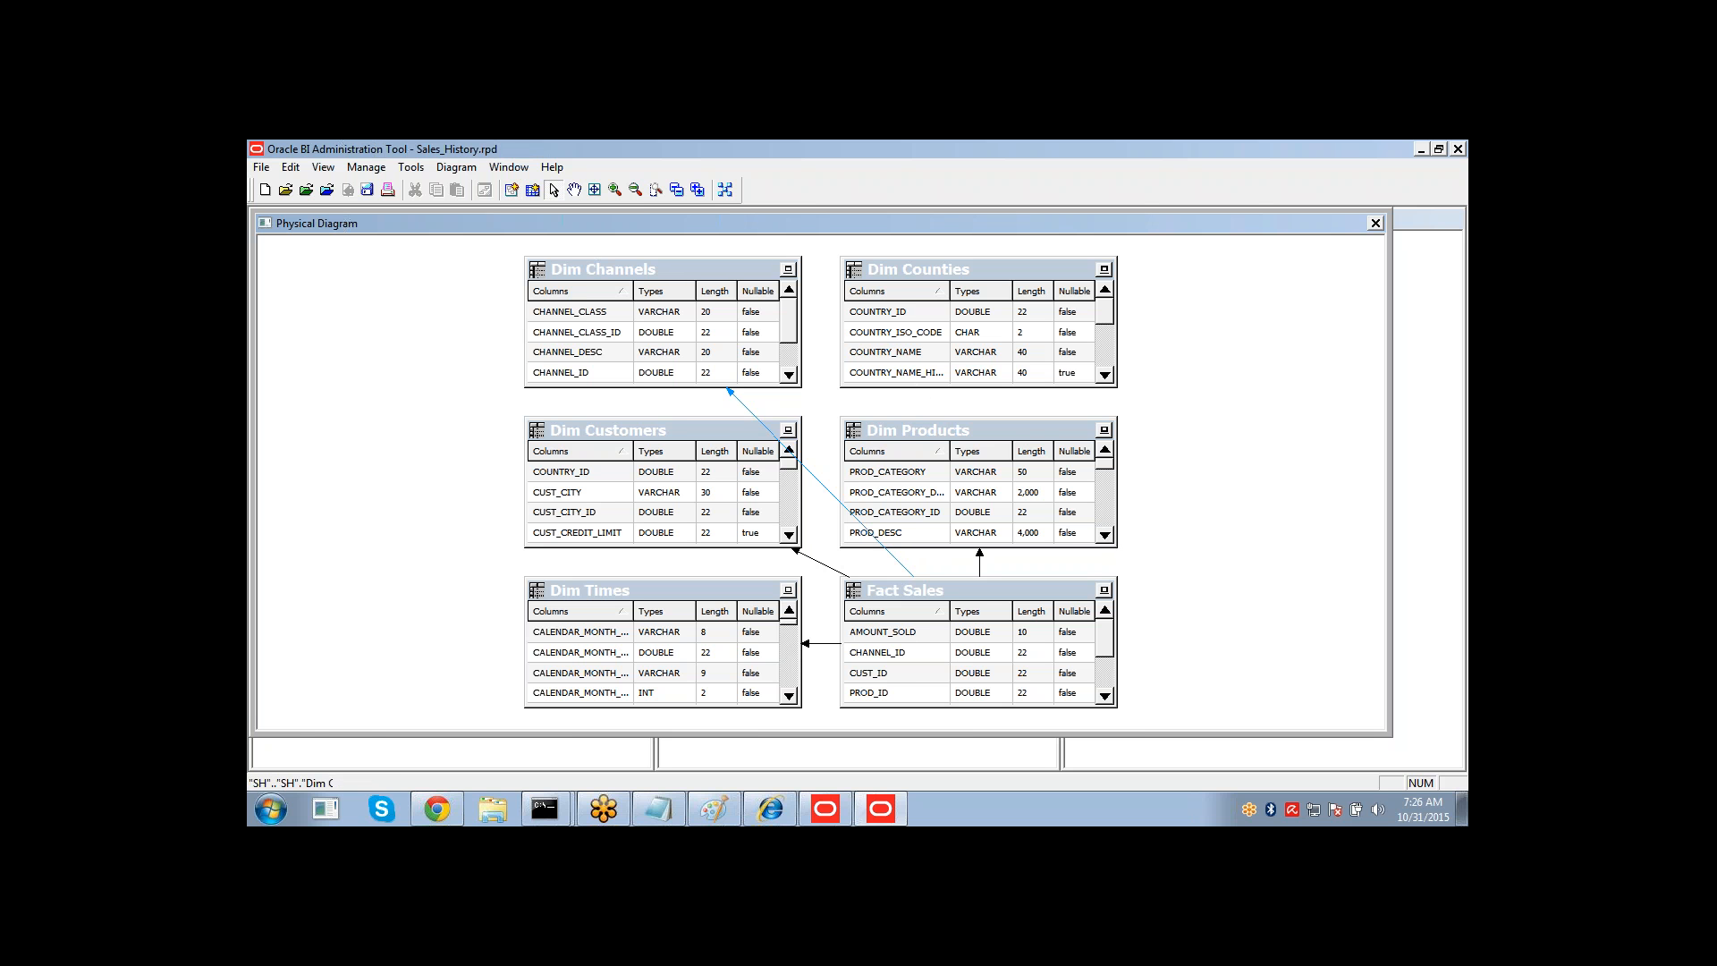
Examine the Dim Products table's columns and its key column in the table properties.
left_click(1107, 535)
left_click(1106, 536)
left_click(1107, 536)
left_click(1106, 536)
left_click(1107, 536)
left_click(1107, 536)
left_click(1107, 535)
left_click(1107, 536)
left_click(1106, 536)
left_click(1106, 536)
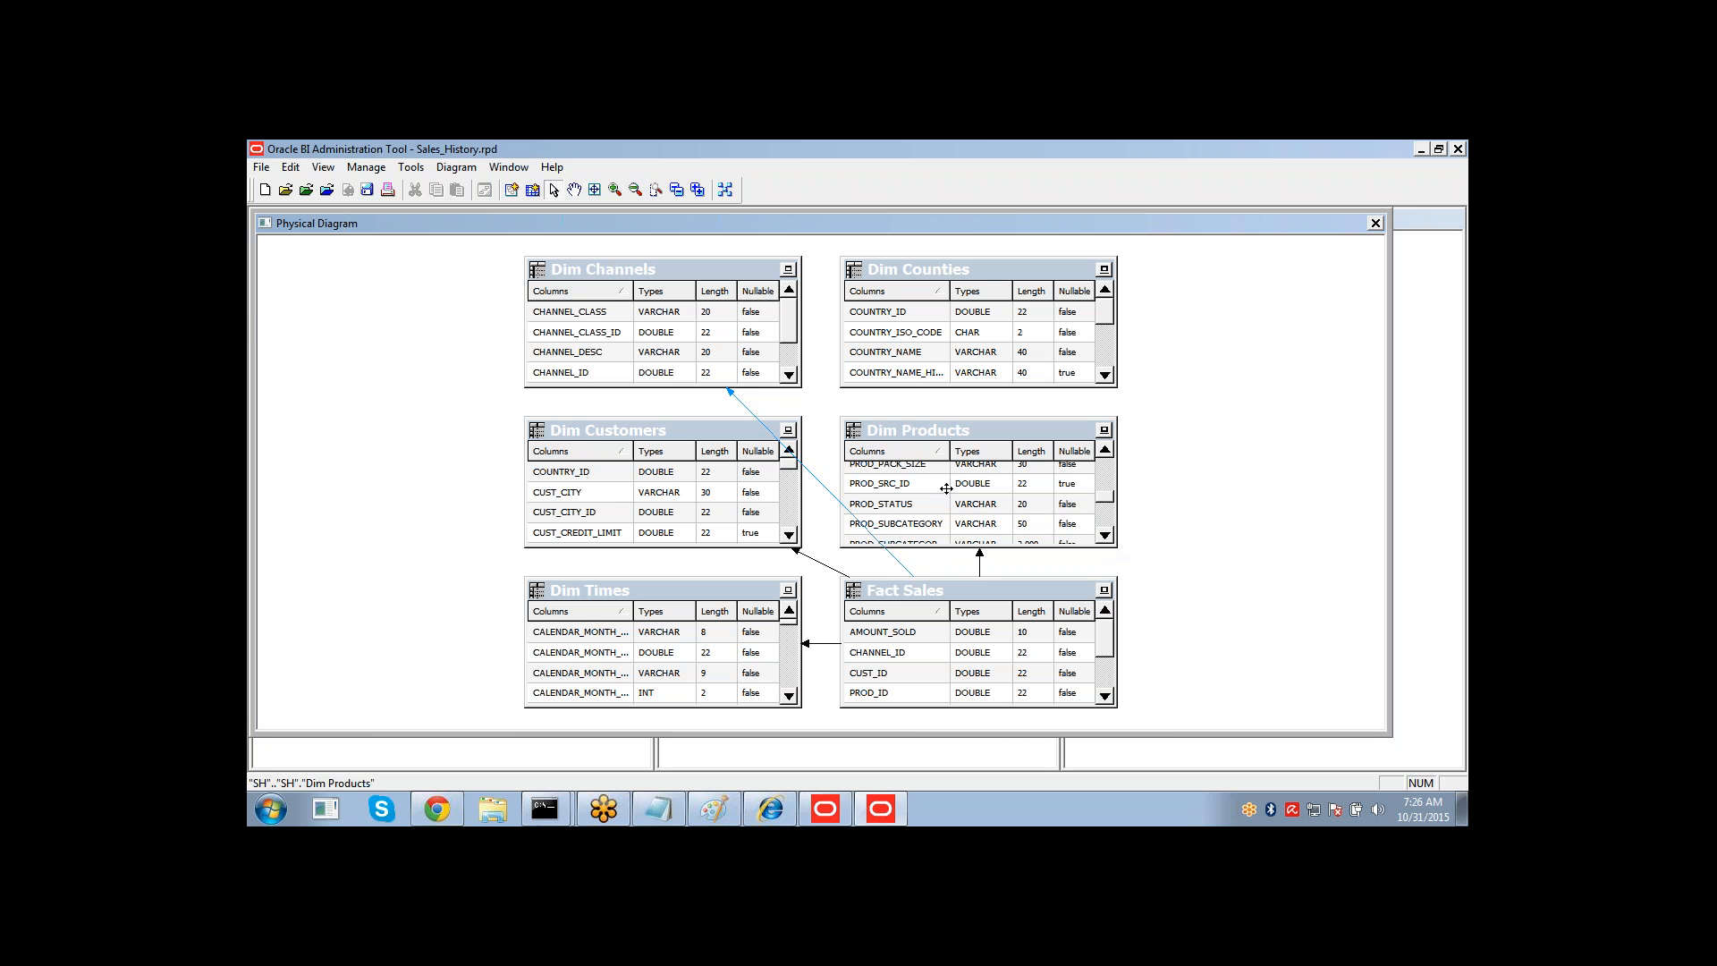
double_click(926, 436)
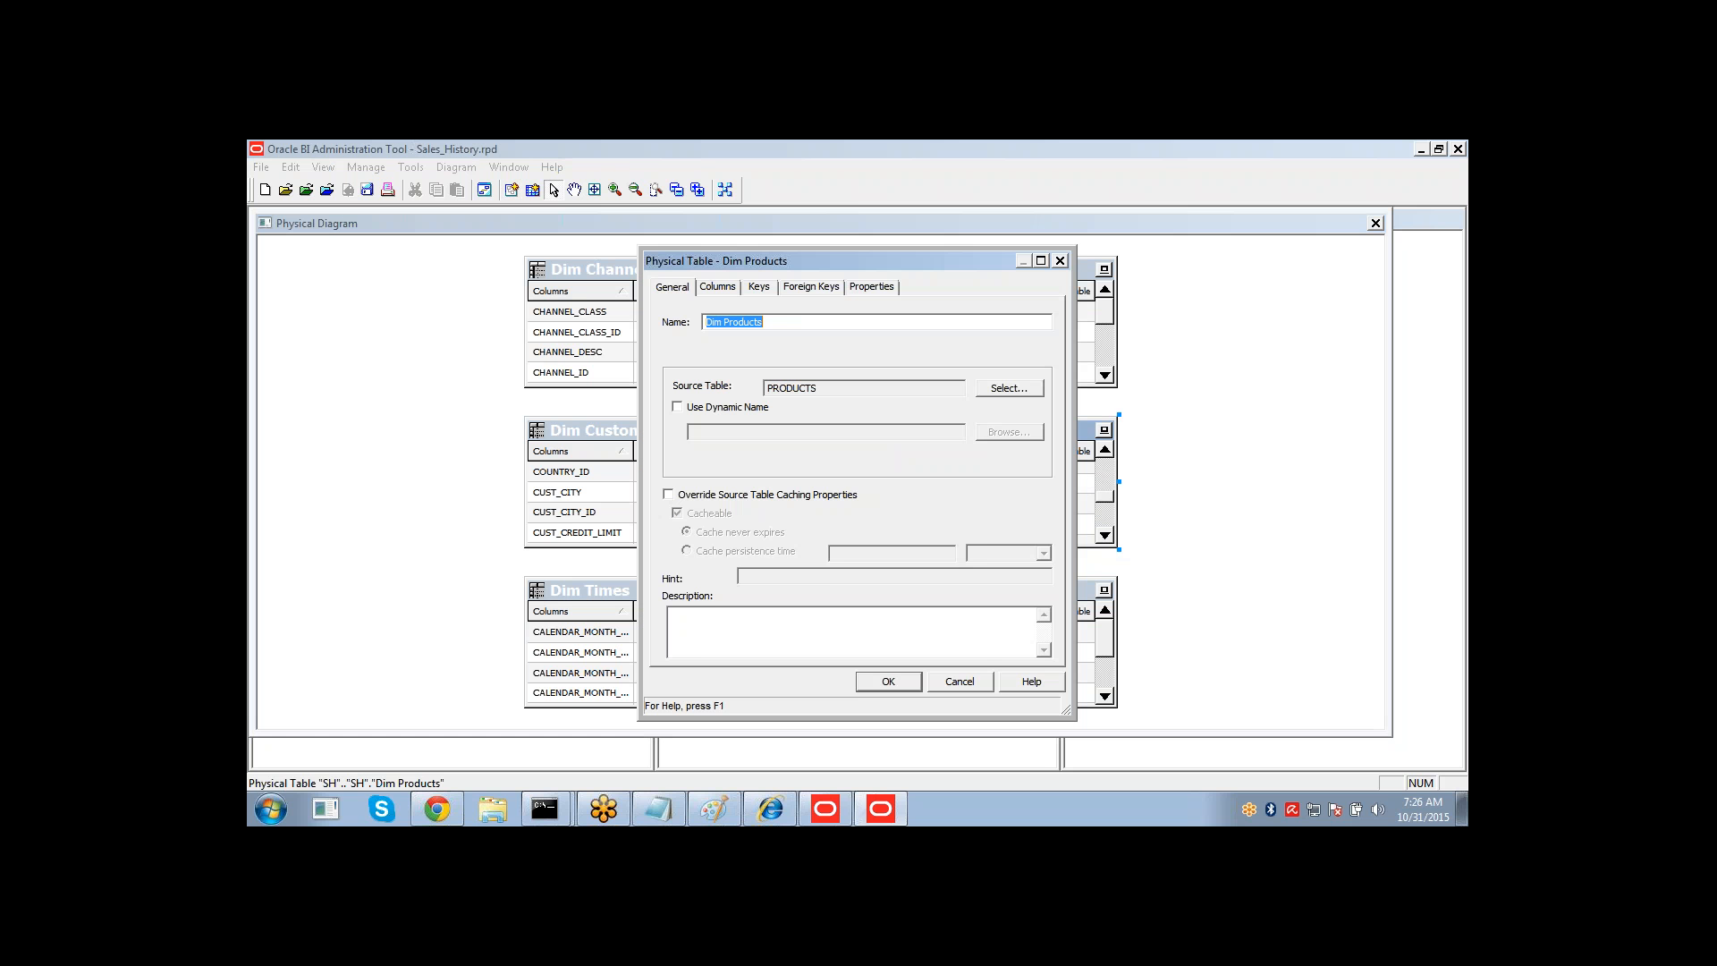
left_click(731, 286)
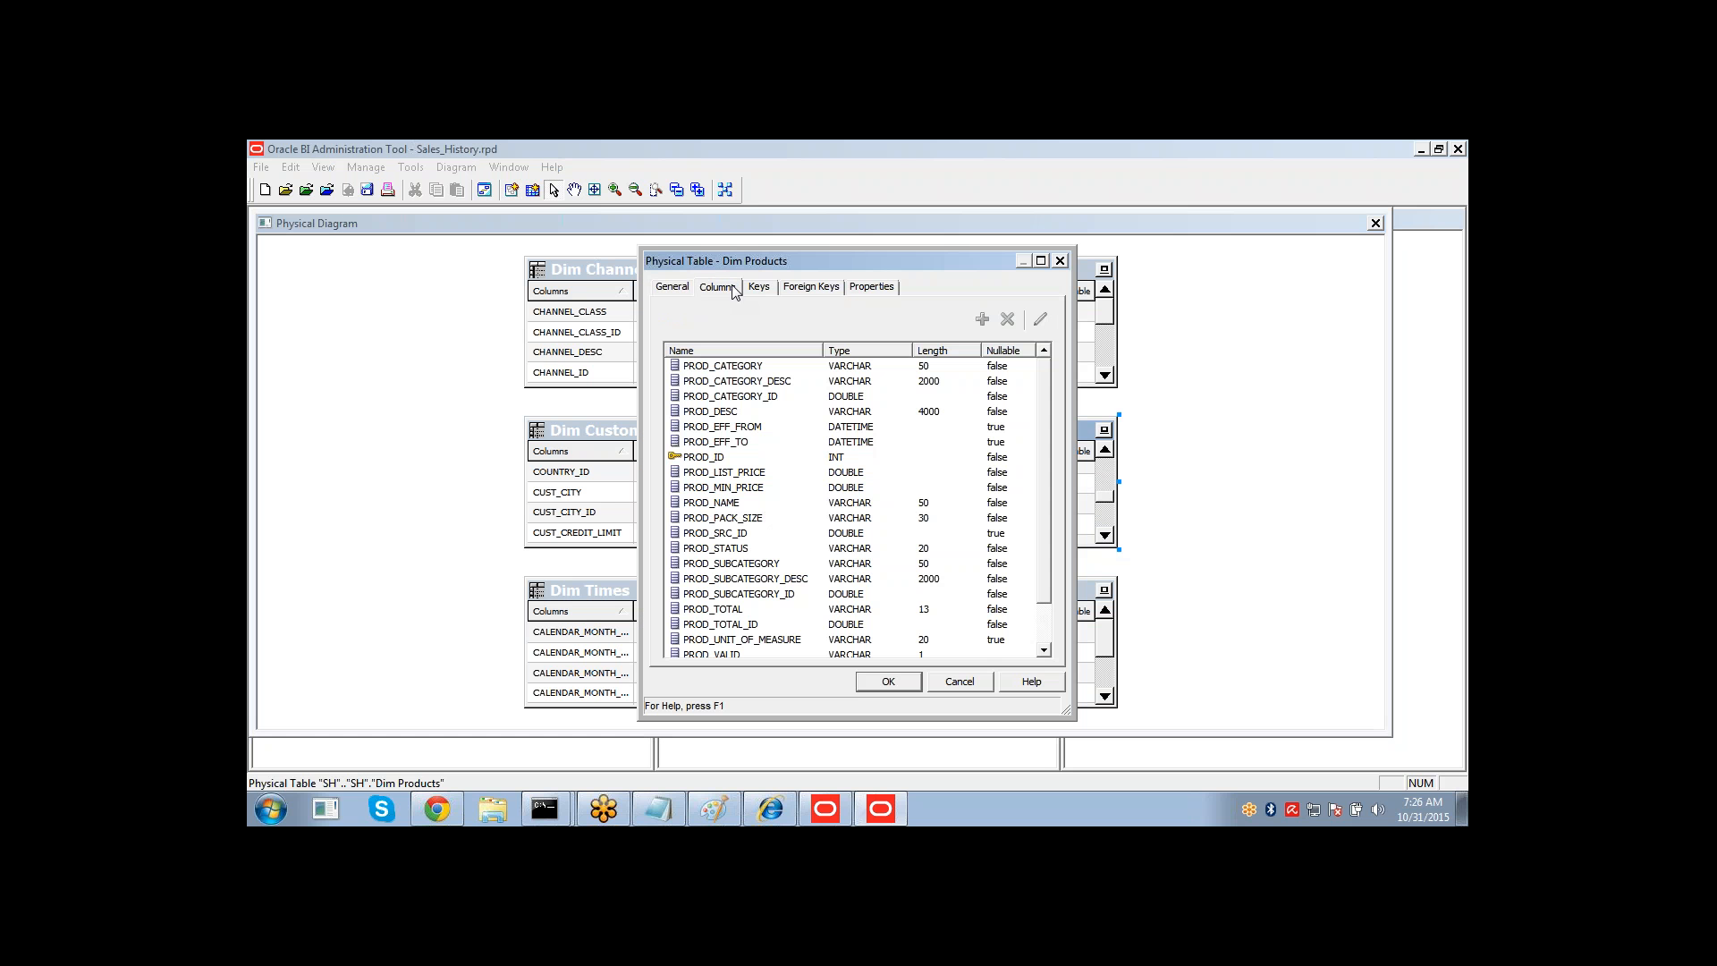
left_click(735, 462)
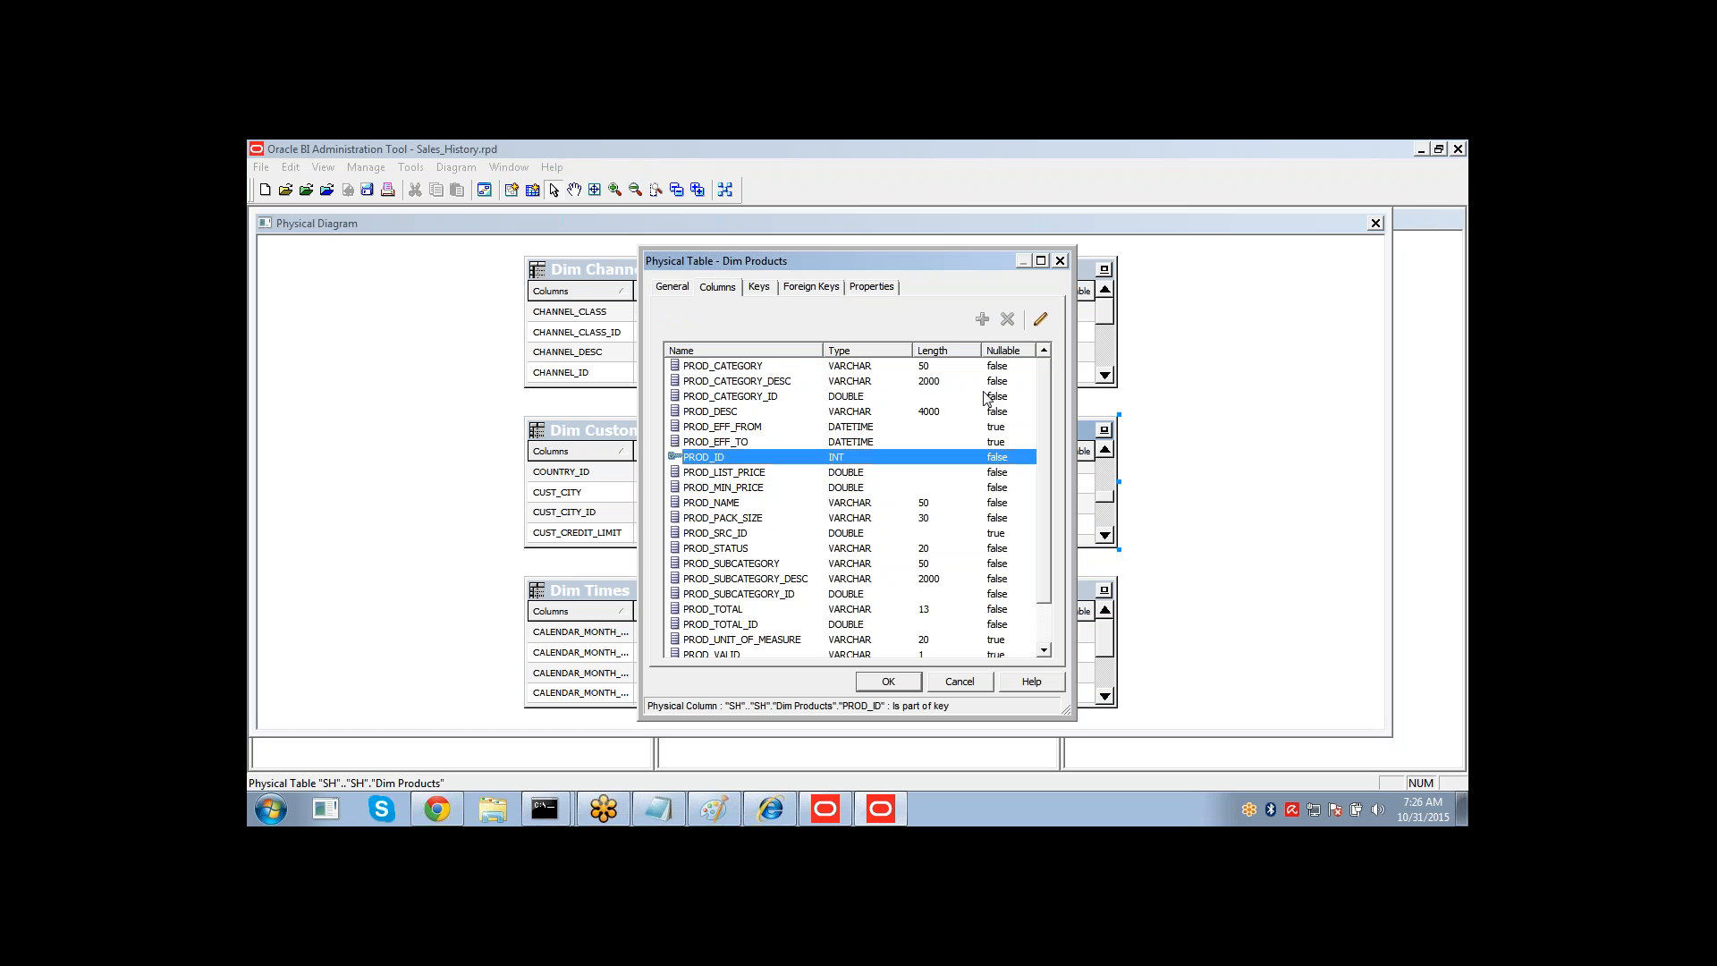
scroll(1049, 529, "down", 1)
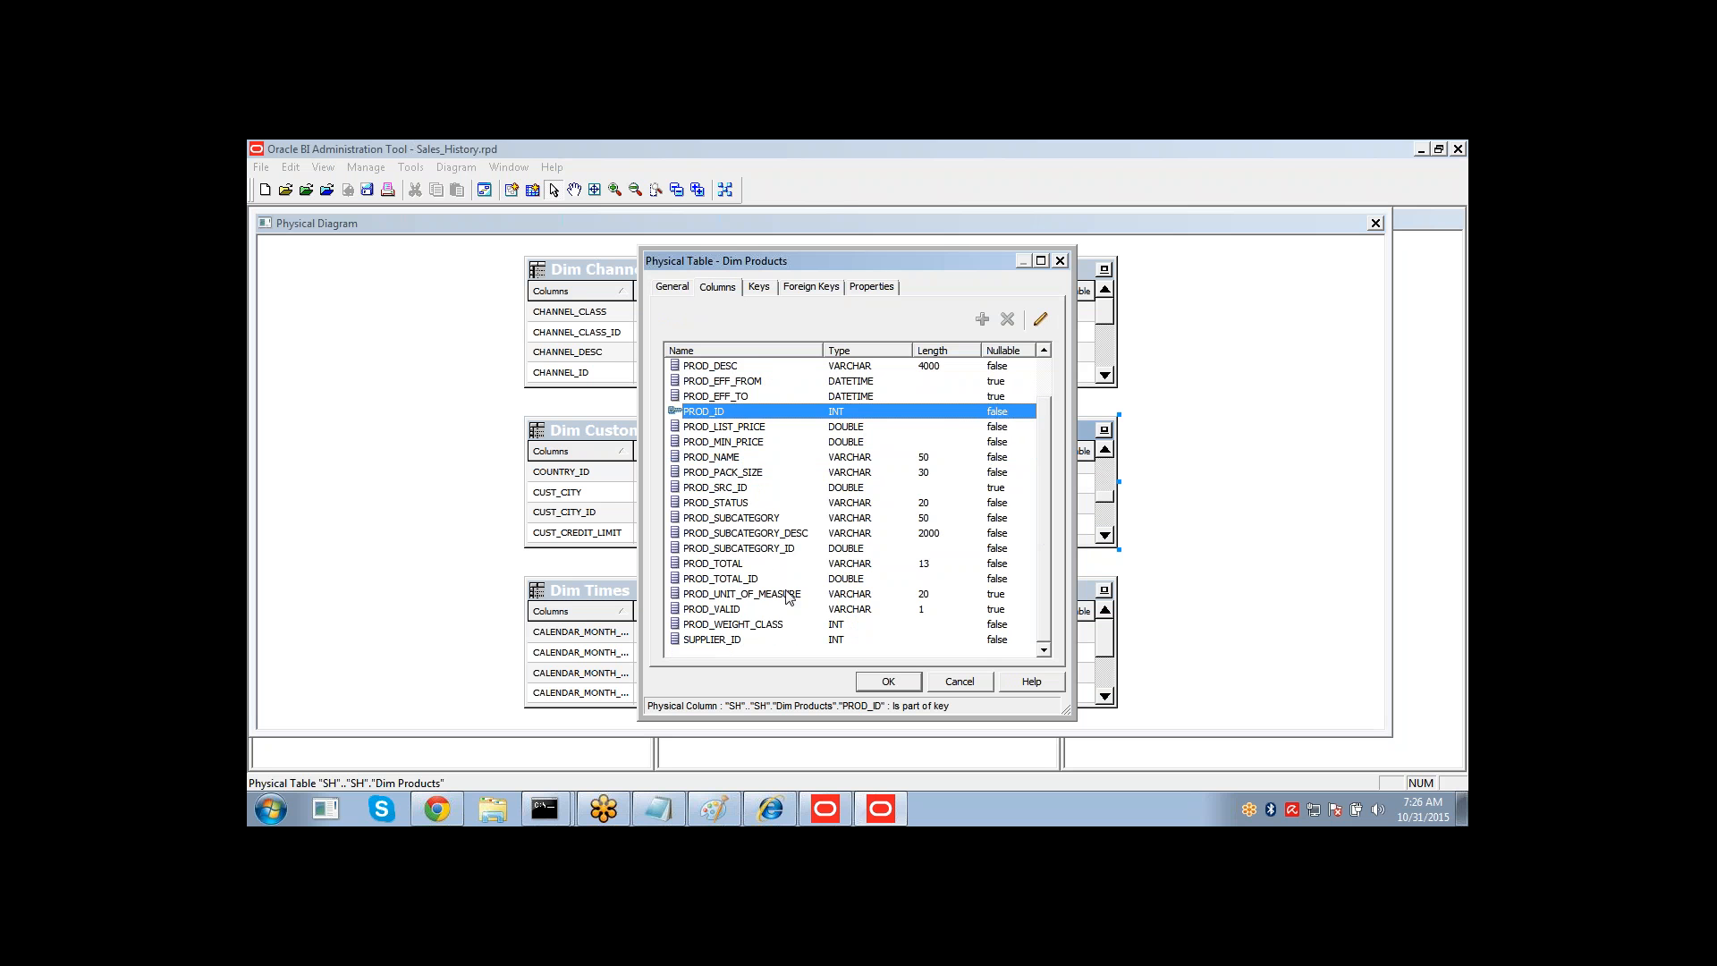
left_click(962, 682)
Examine the Dim Customers table's columns and its CUST_ID key column in the table properties.
double_click(637, 431)
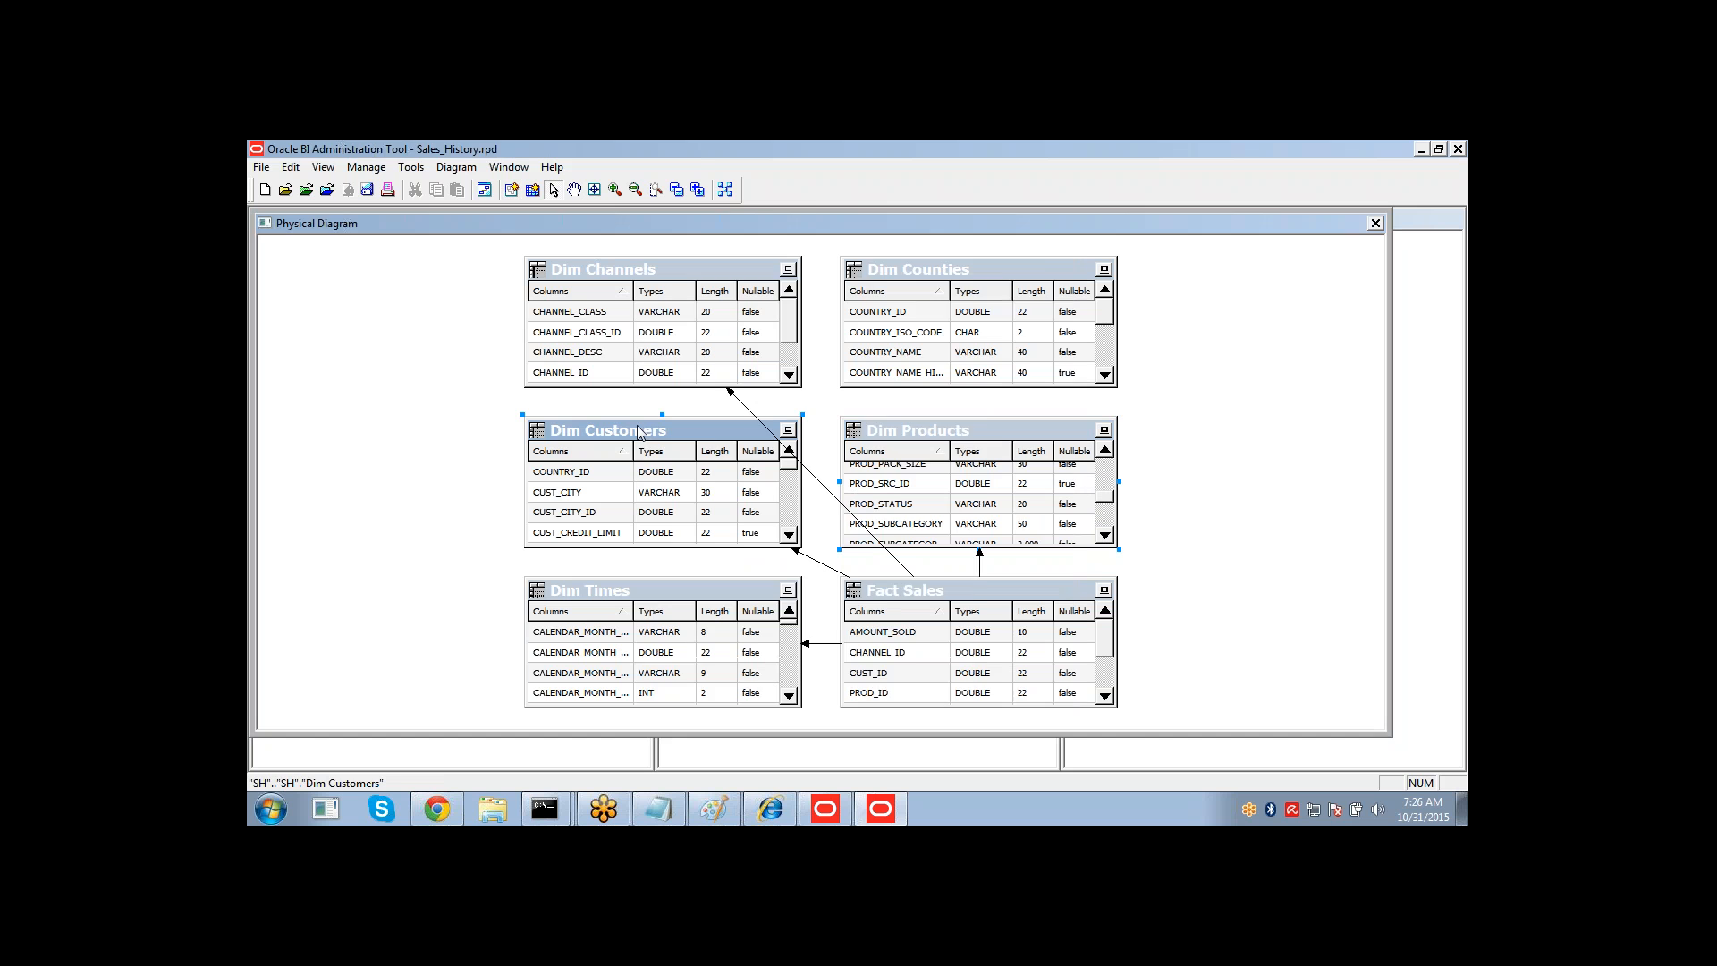
left_click(721, 366)
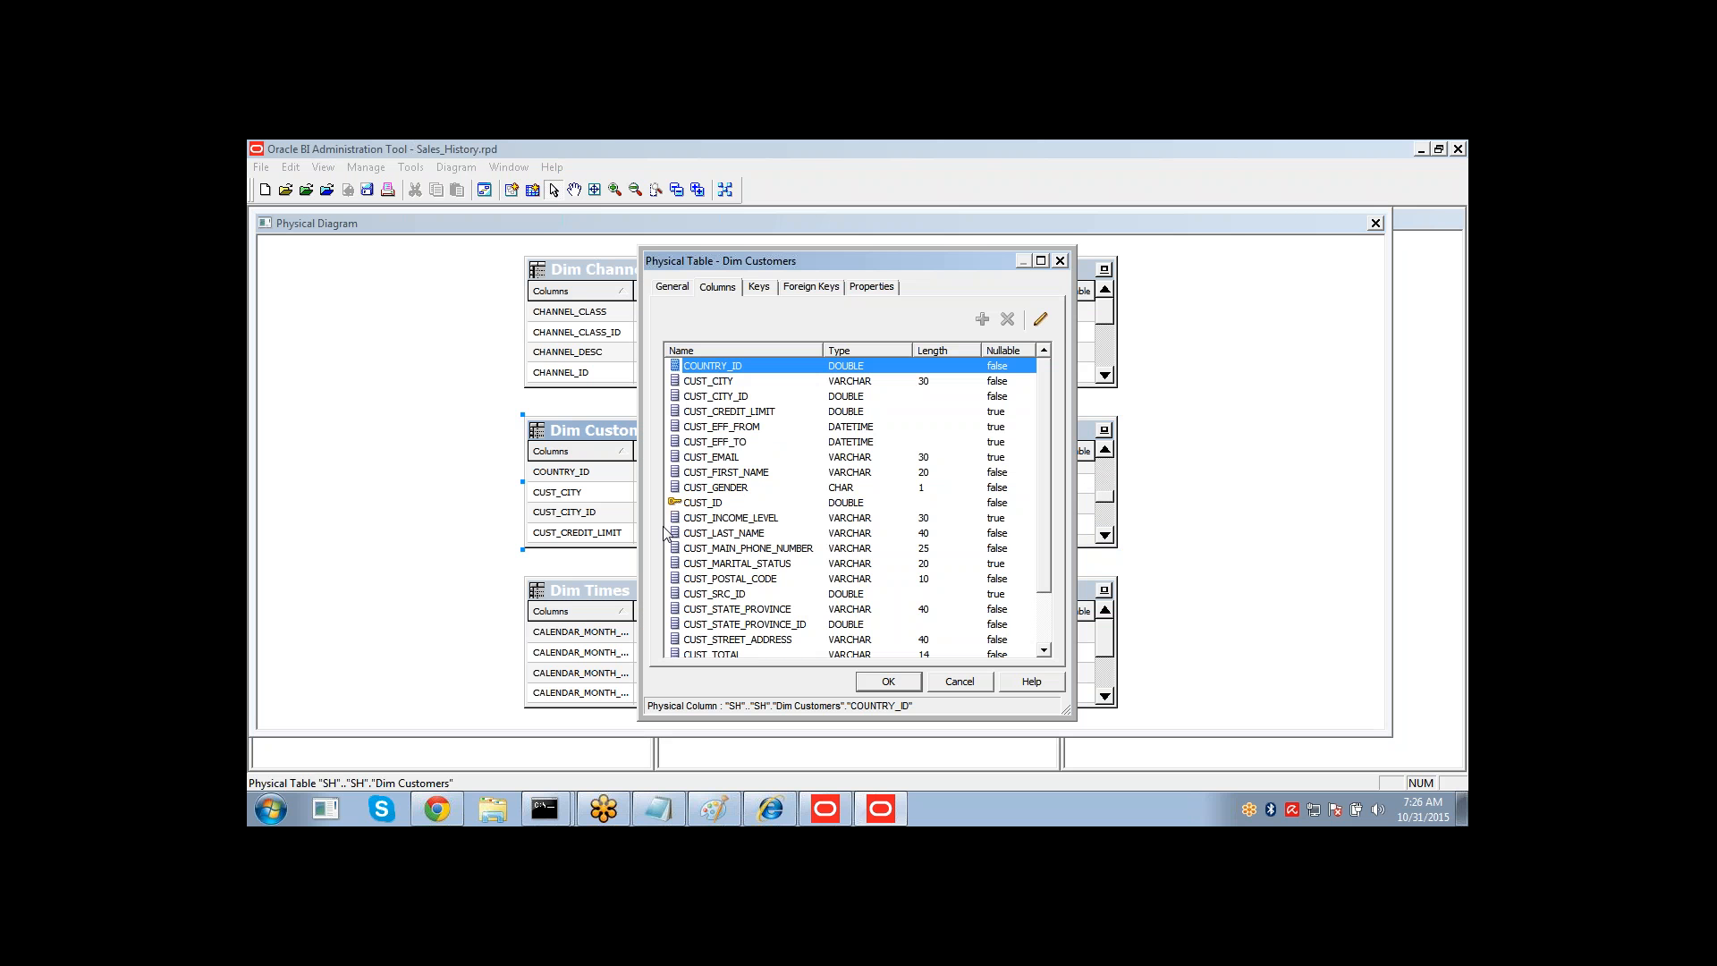
left_click(692, 503)
left_click(720, 368)
left_click(960, 683)
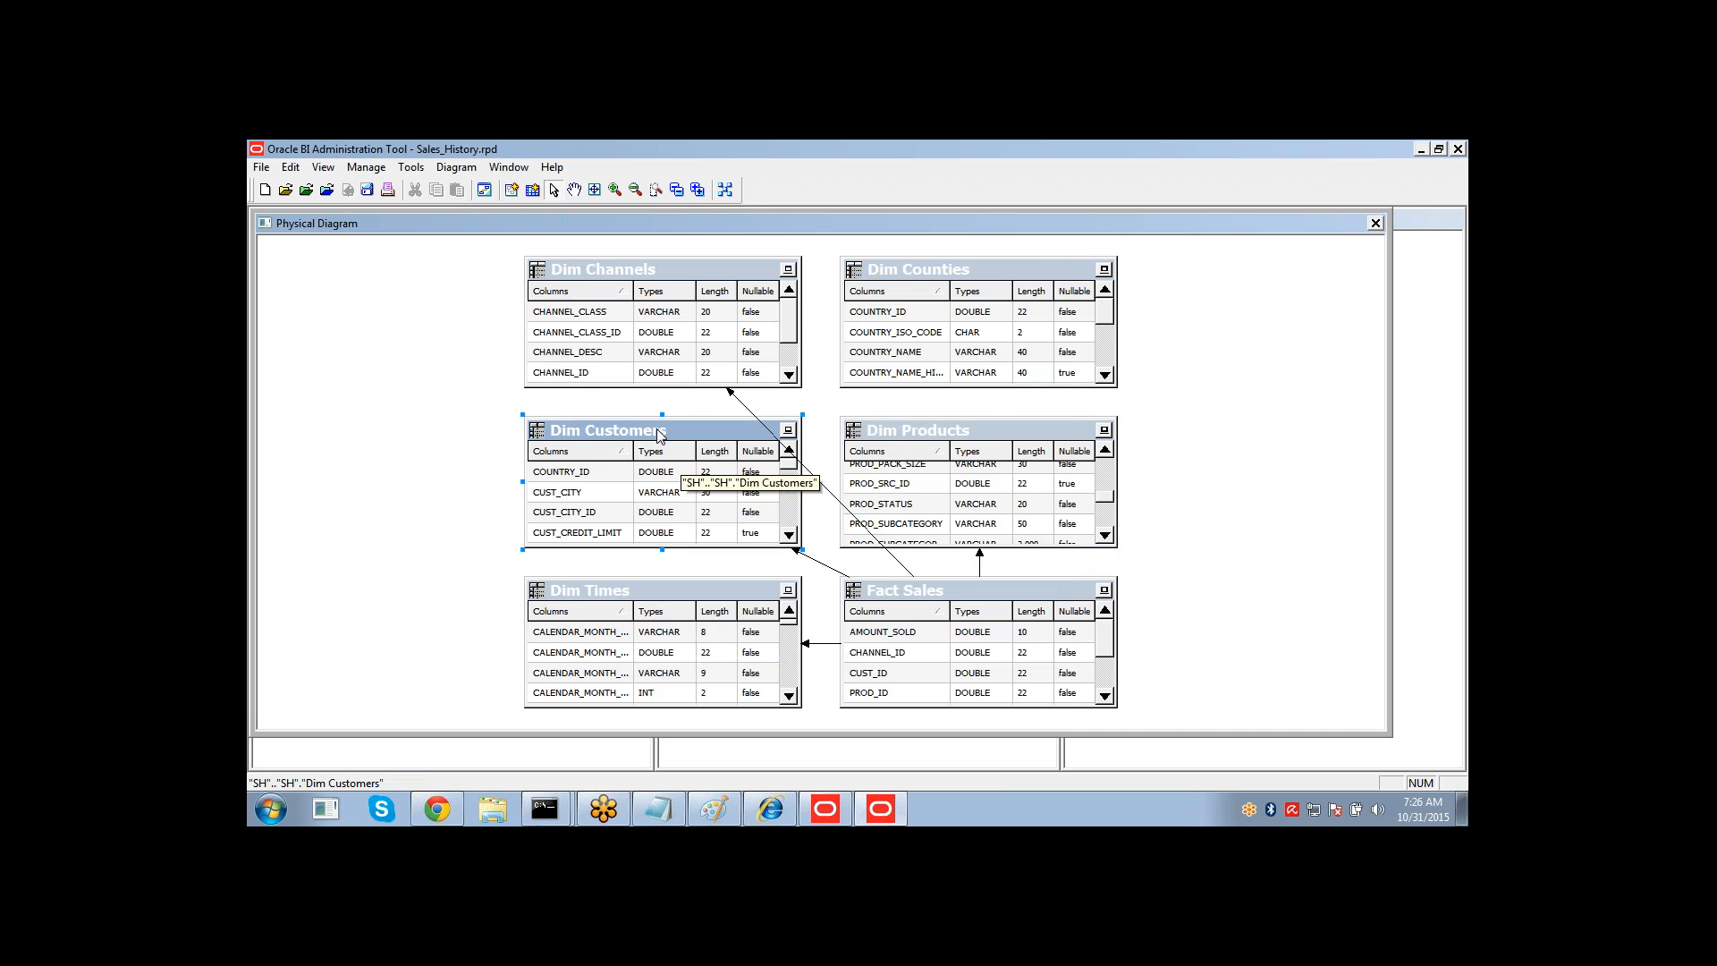
double_click(685, 485)
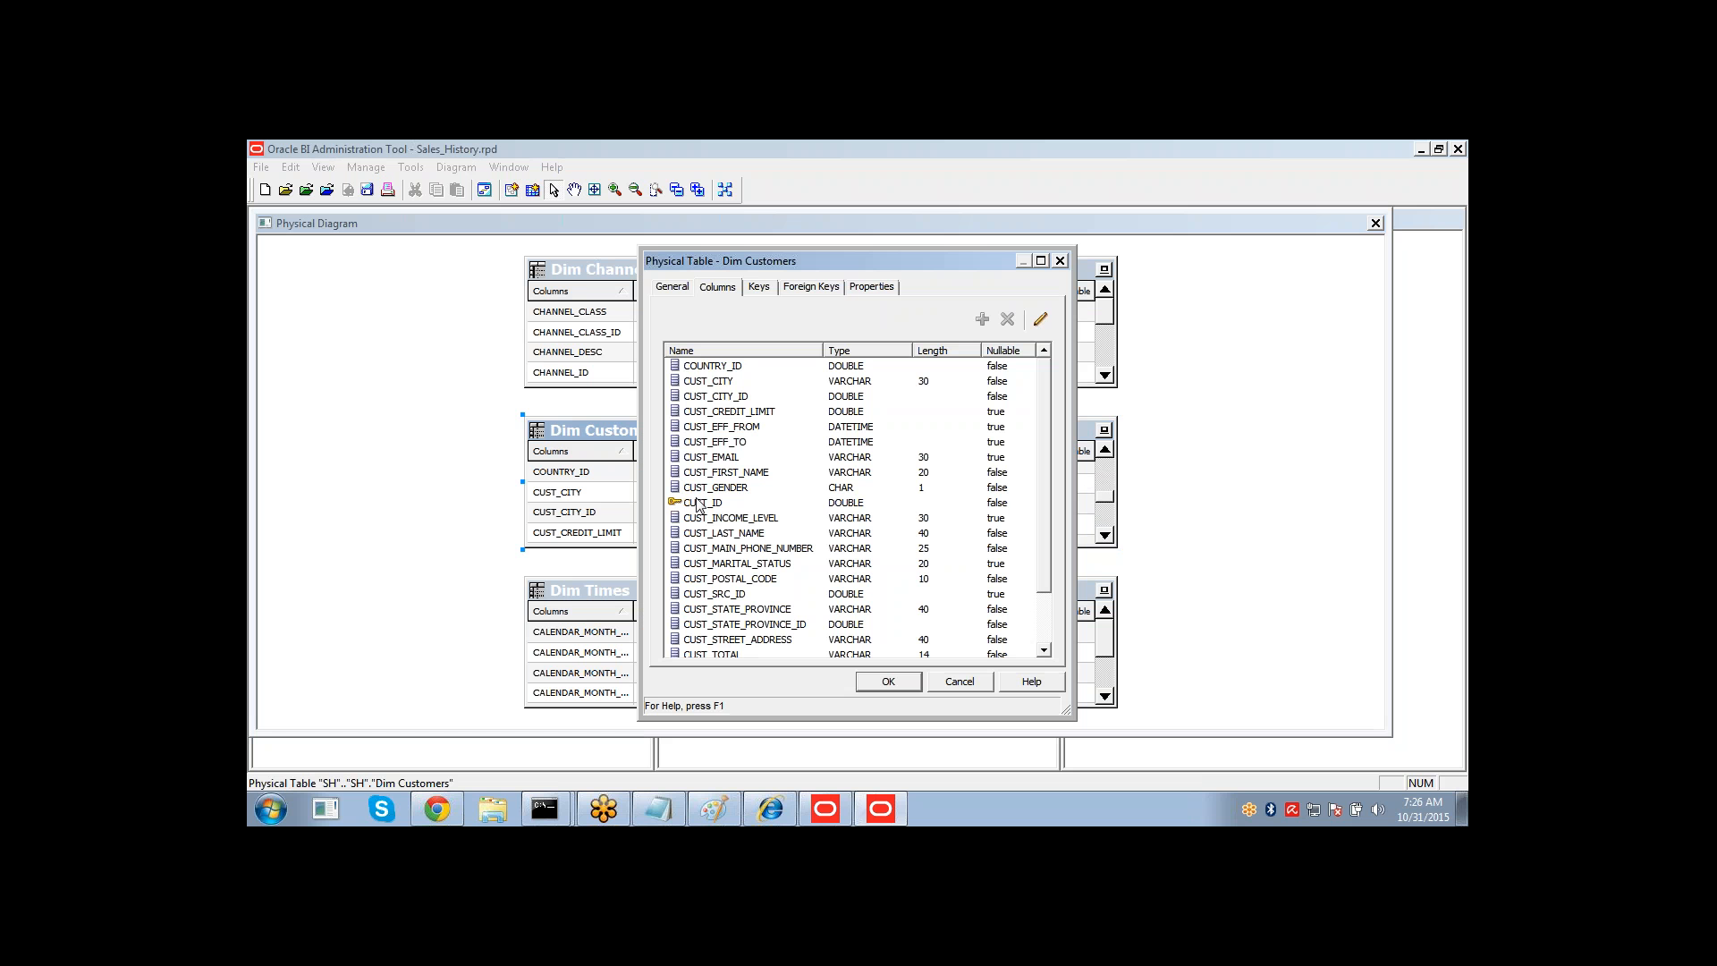
left_click(698, 503)
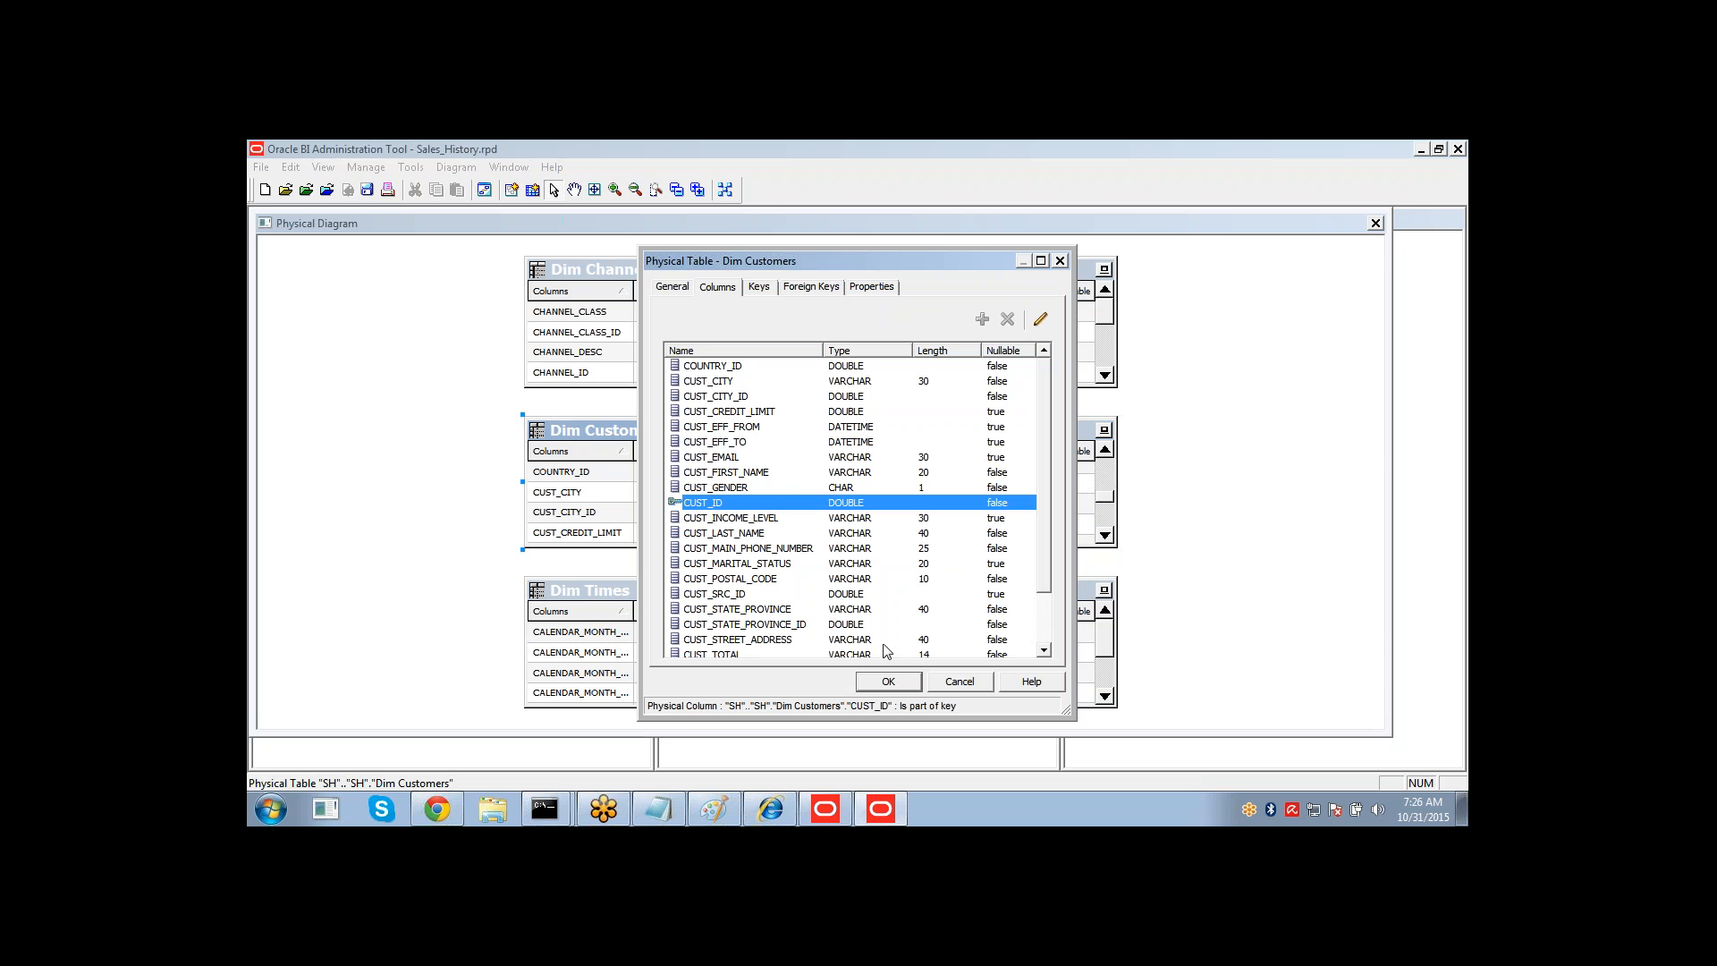
left_click(950, 687)
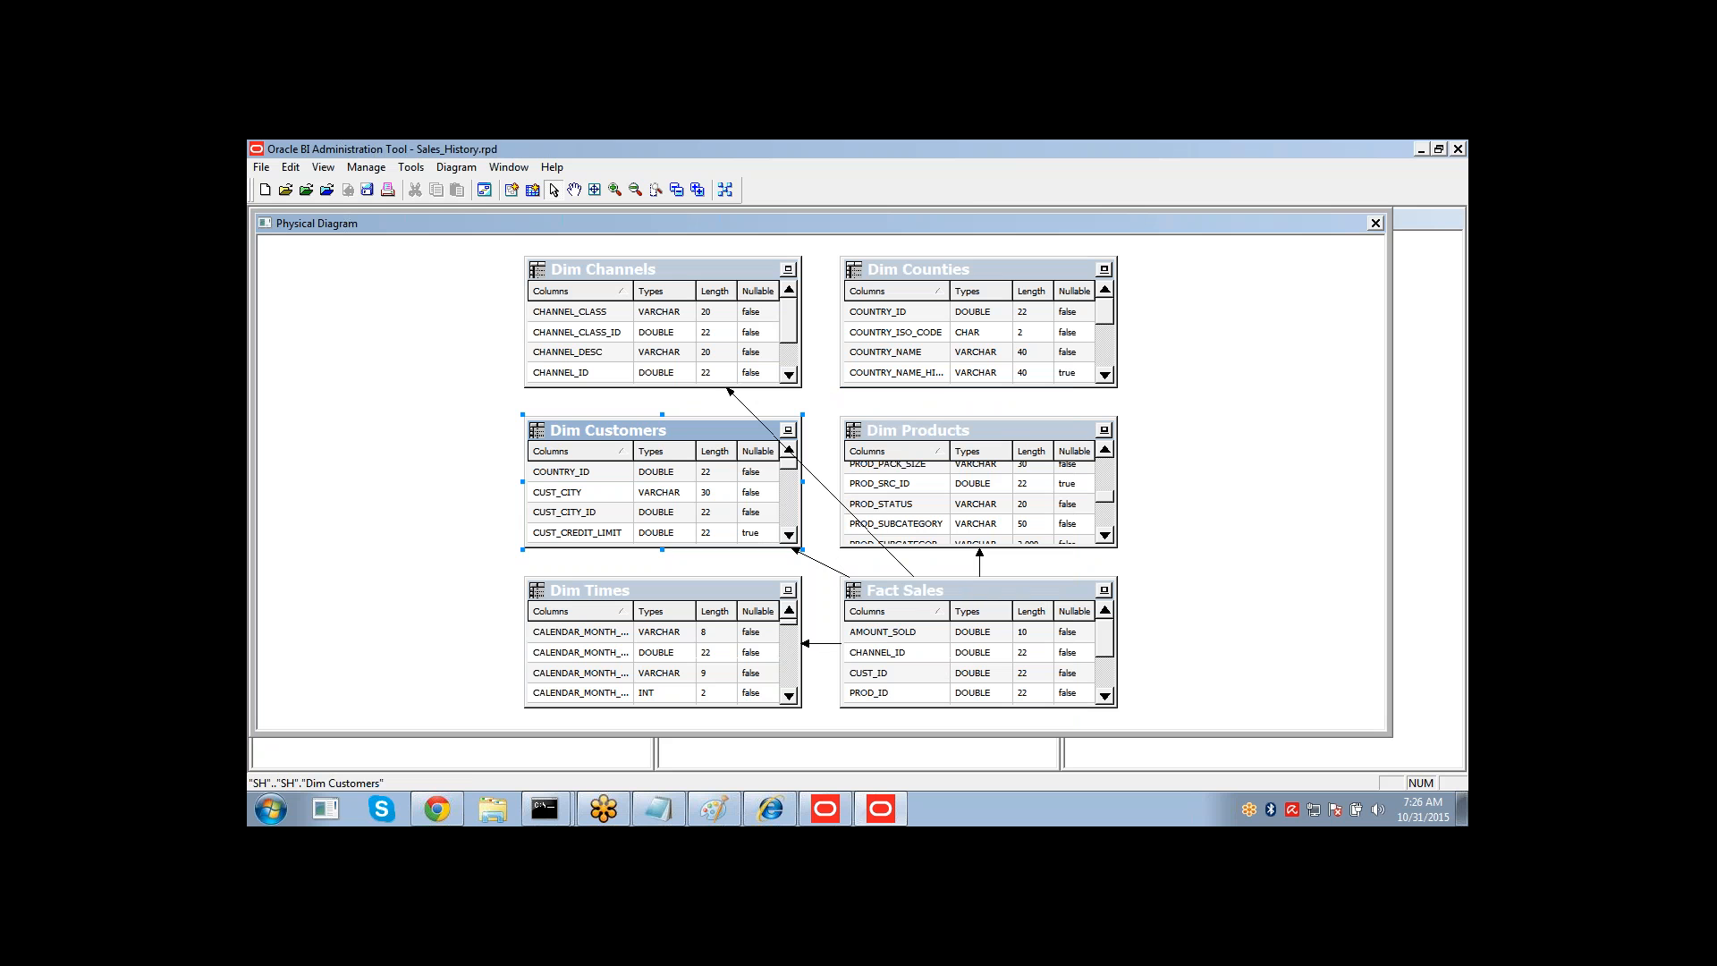
Reopen the physical diagram for the Dim and Fact alias tables and move Dim Counties aside.
left_click(1374, 224)
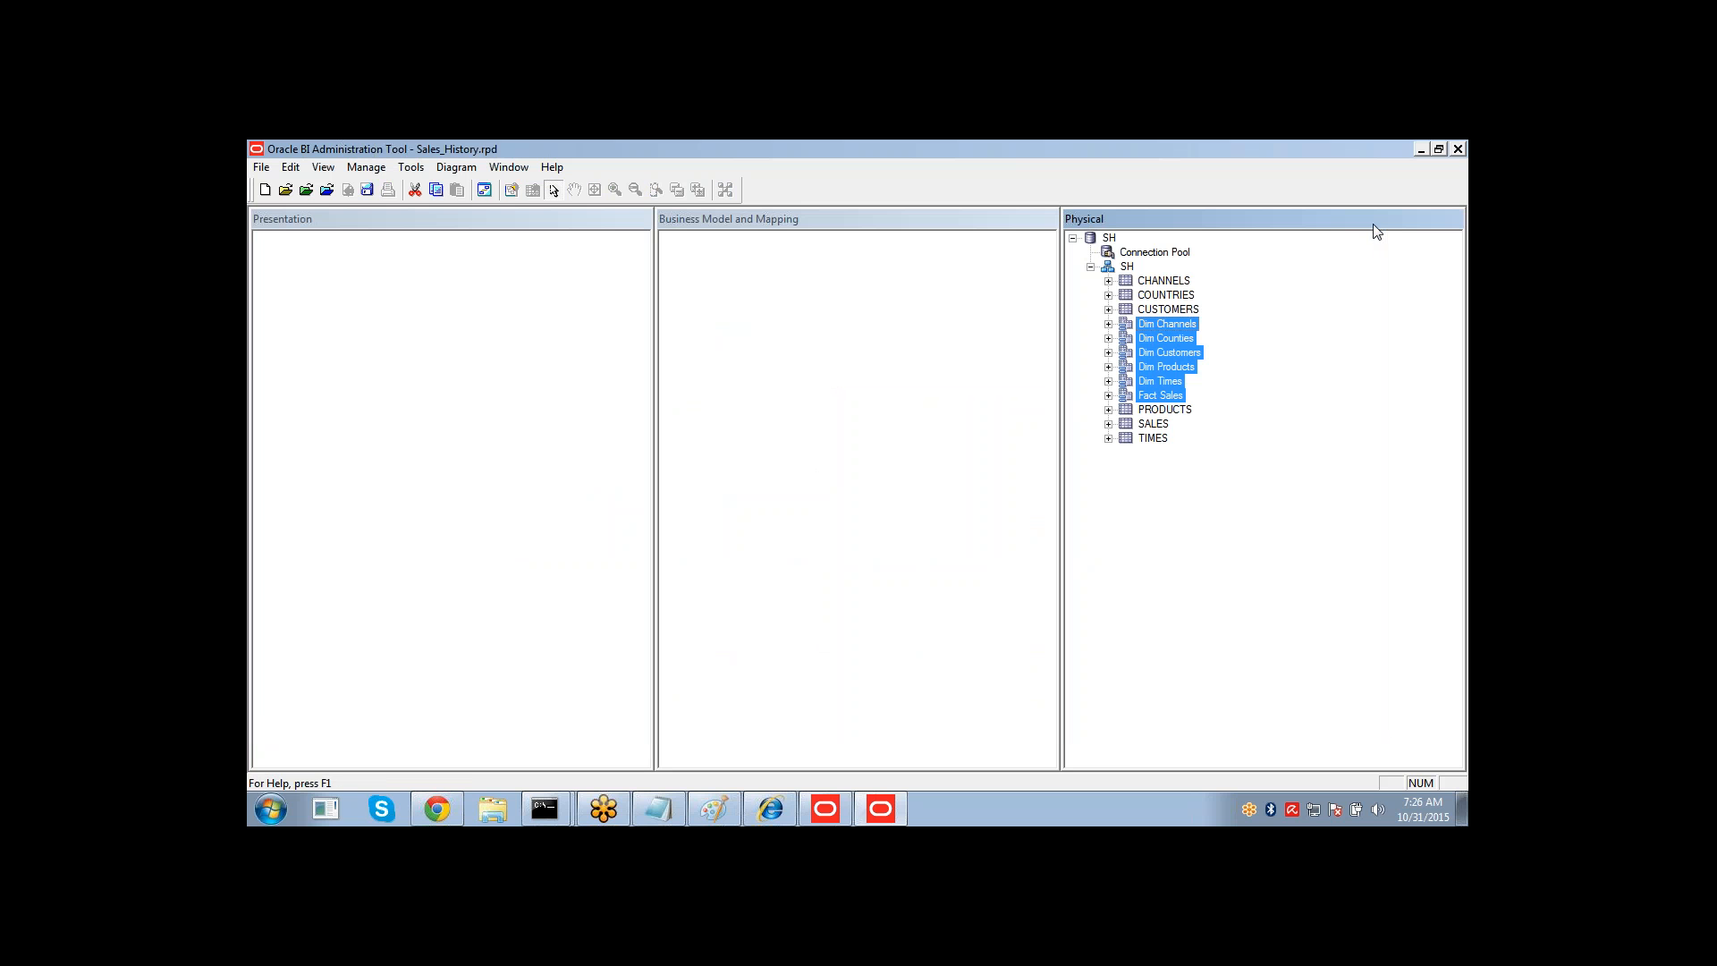
right_click(1154, 347)
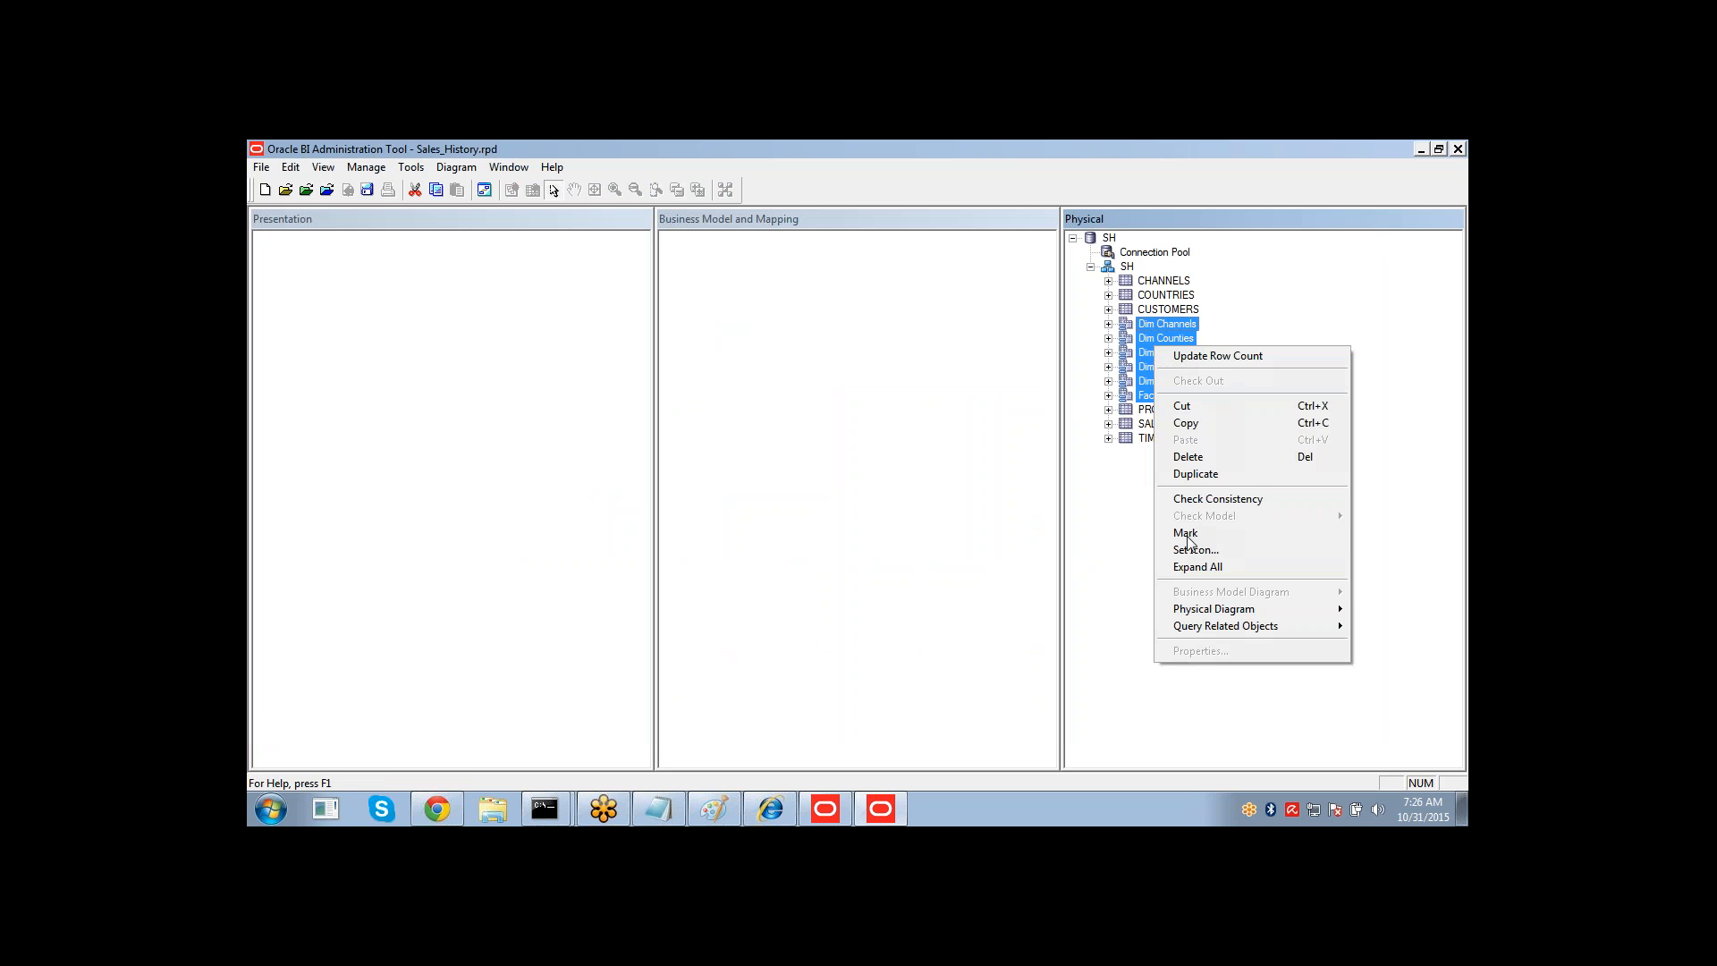
mouse_move(1187, 612)
left_click(1039, 608)
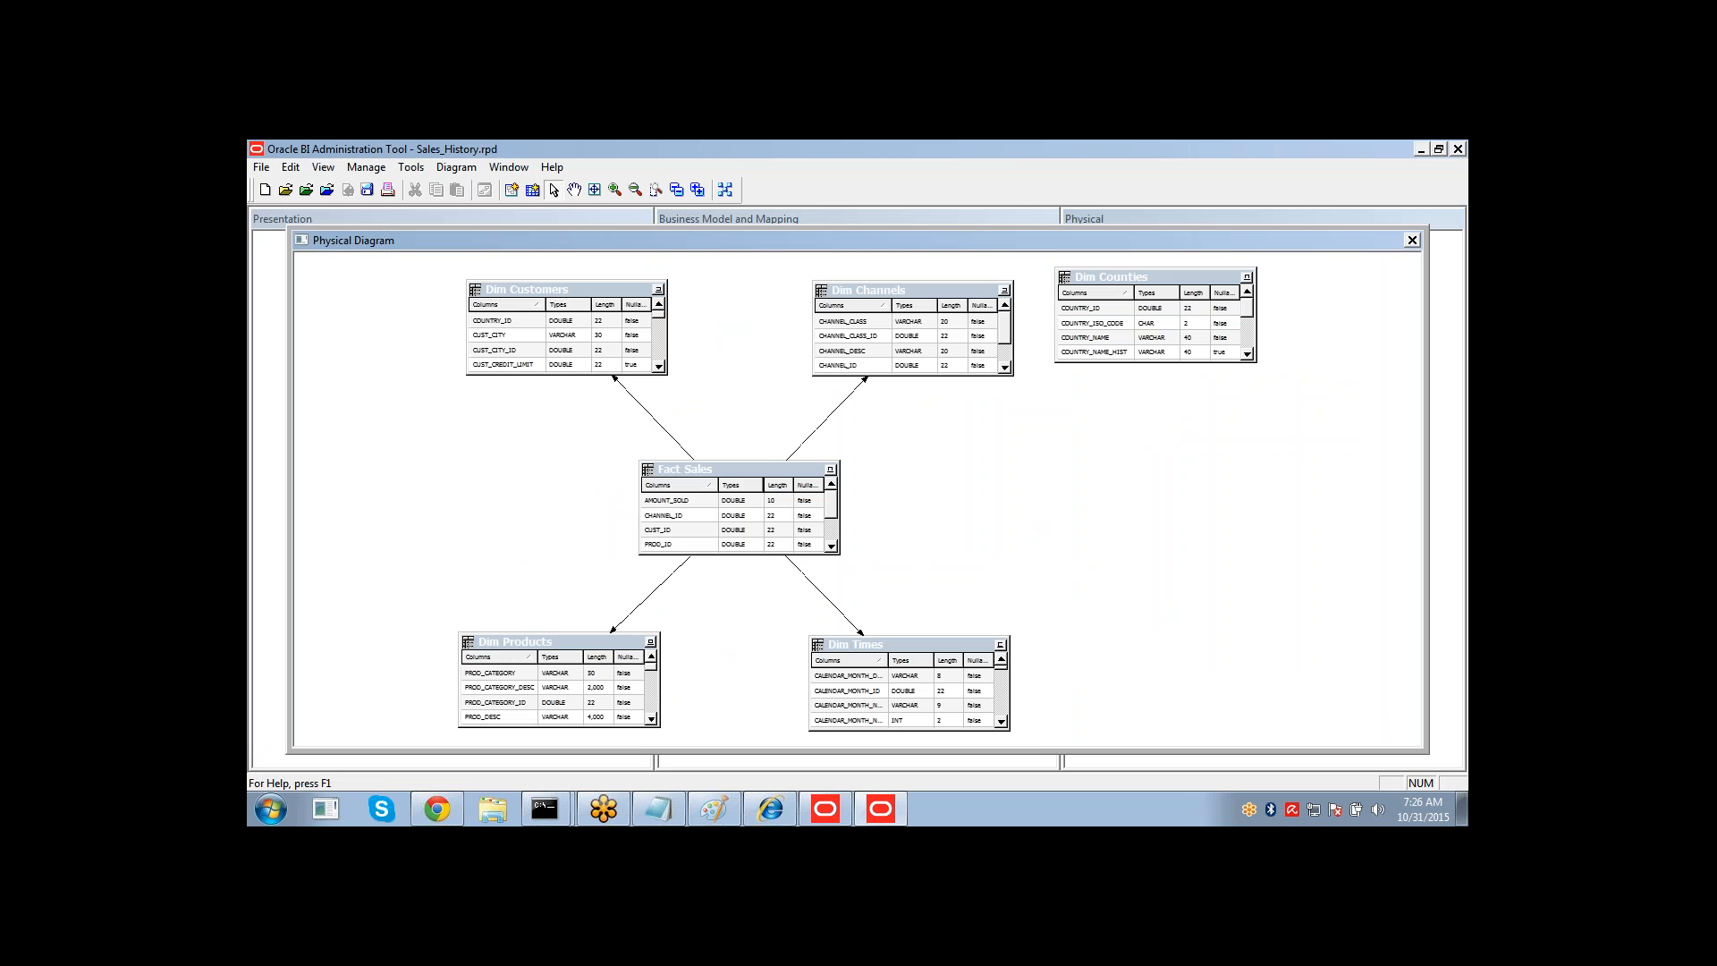
left_click(1162, 283)
left_click_drag(1162, 283, 1307, 377)
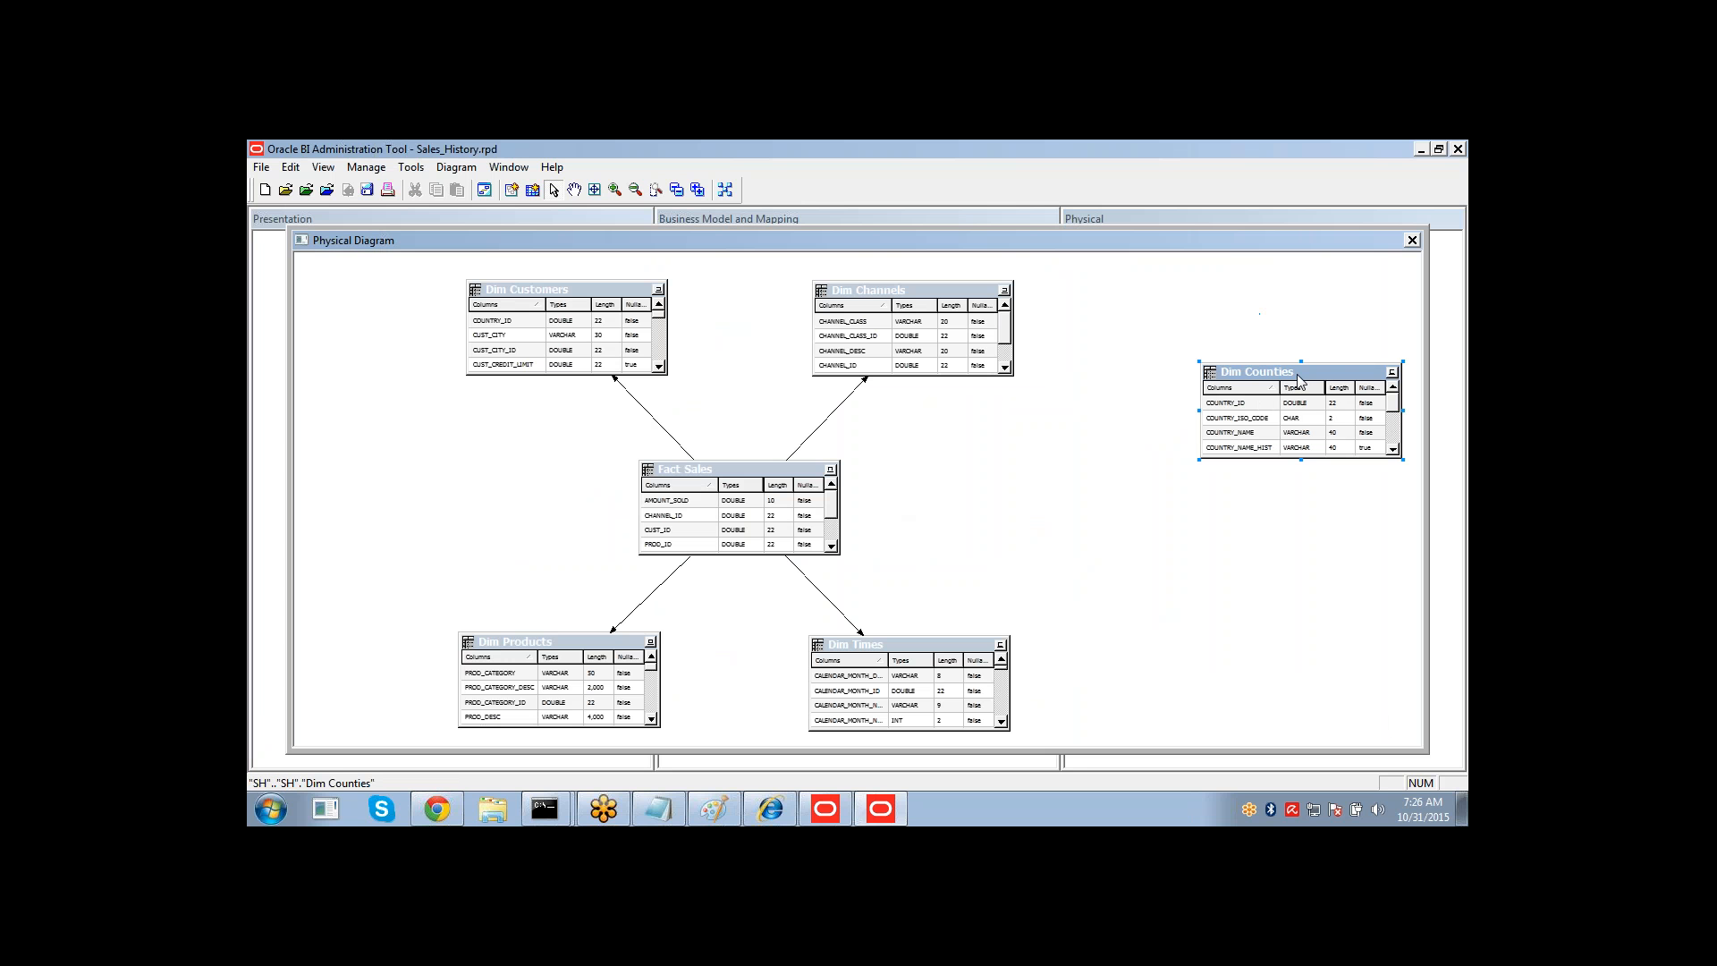
Create a foreign key join from Dim Customers to Dim Counties on COUNTRY_ID.
left_click(688, 459)
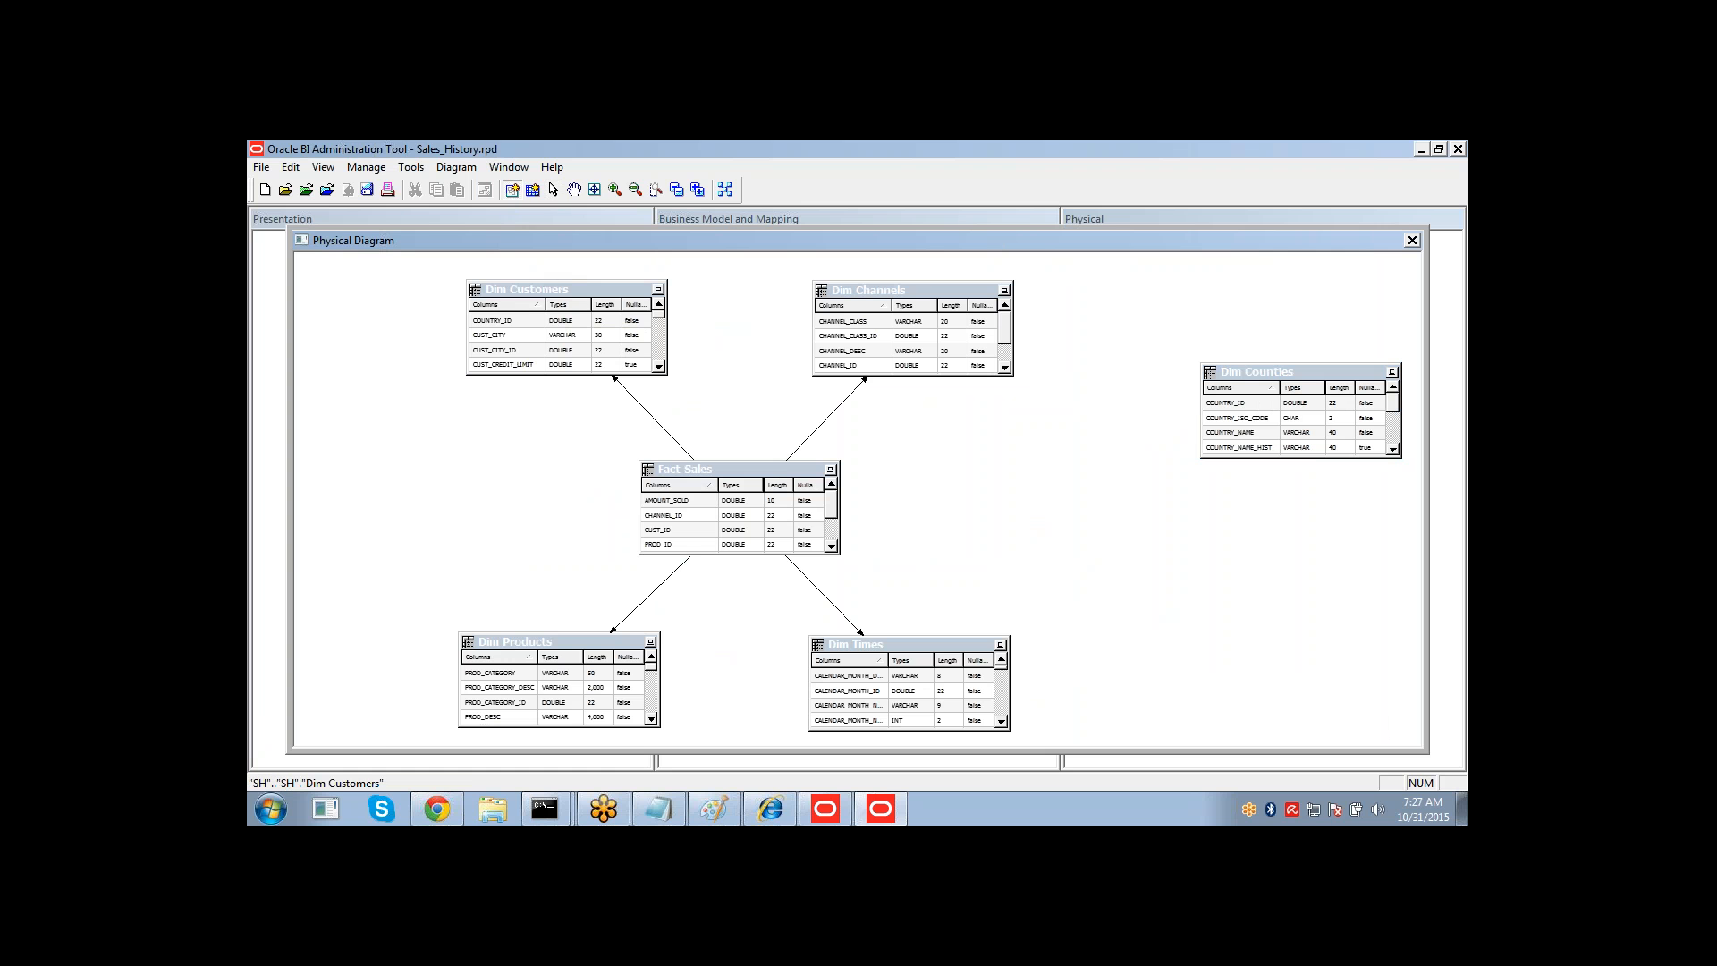
left_click(599, 289)
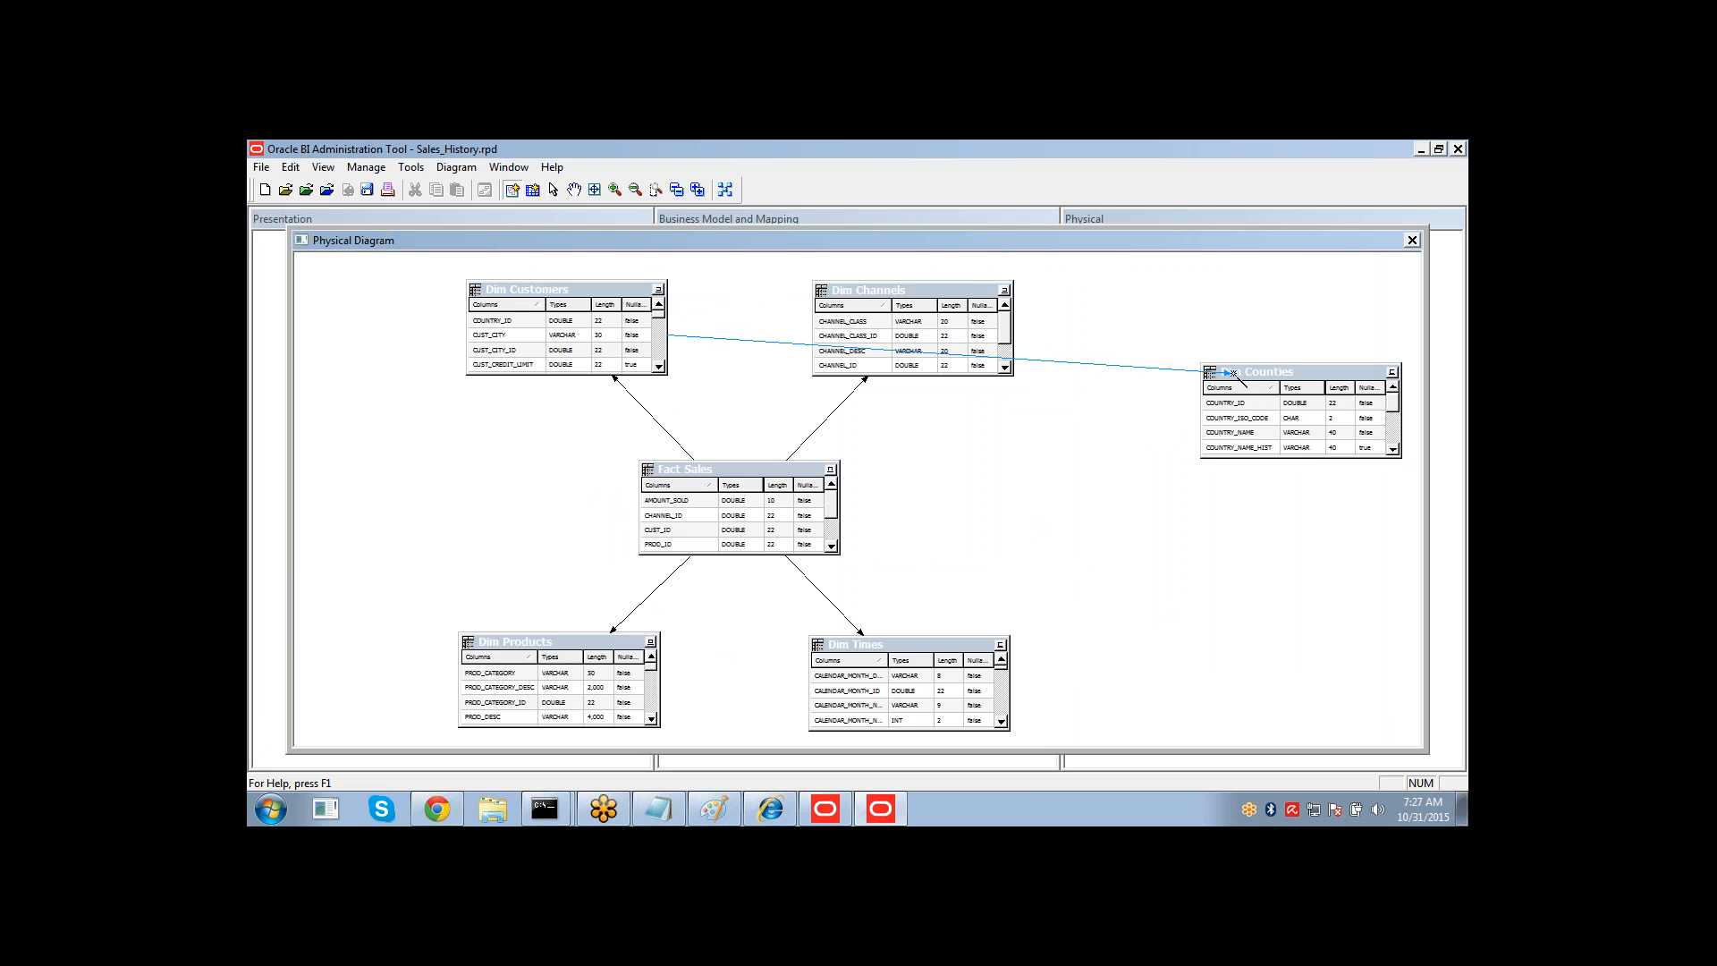
left_click(1239, 393)
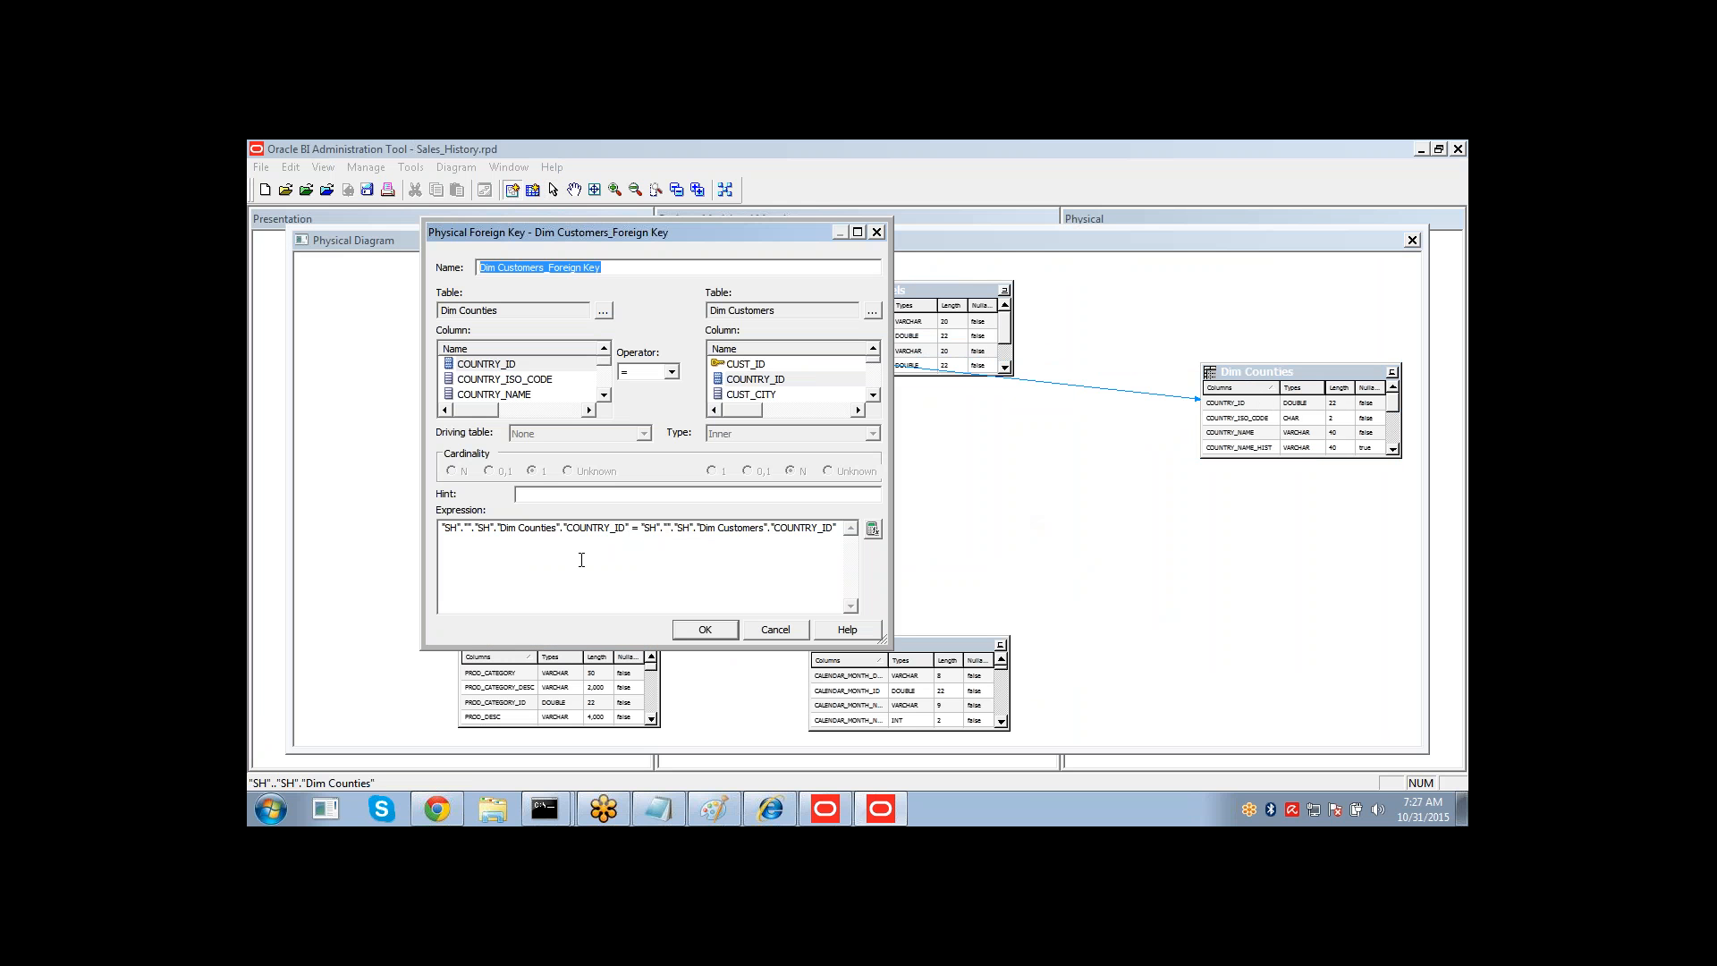
left_click(704, 628)
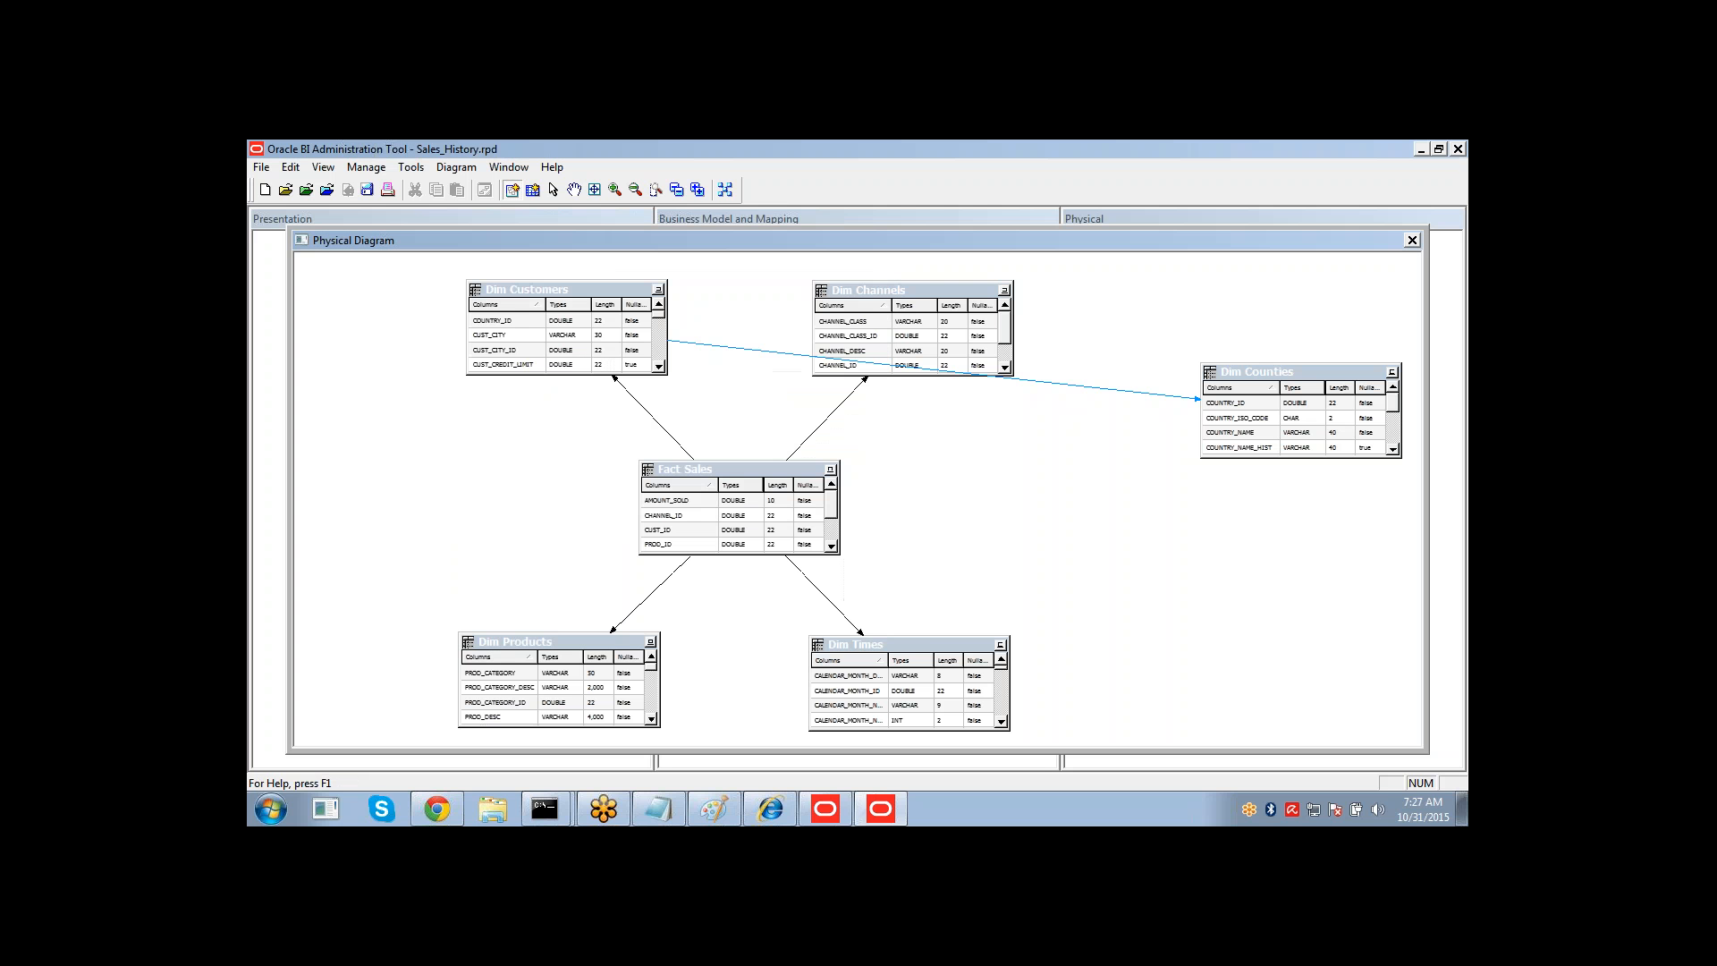
Reopen the physical diagram of the selected alias tables to review all joins.
left_click(1412, 241)
right_click(1156, 368)
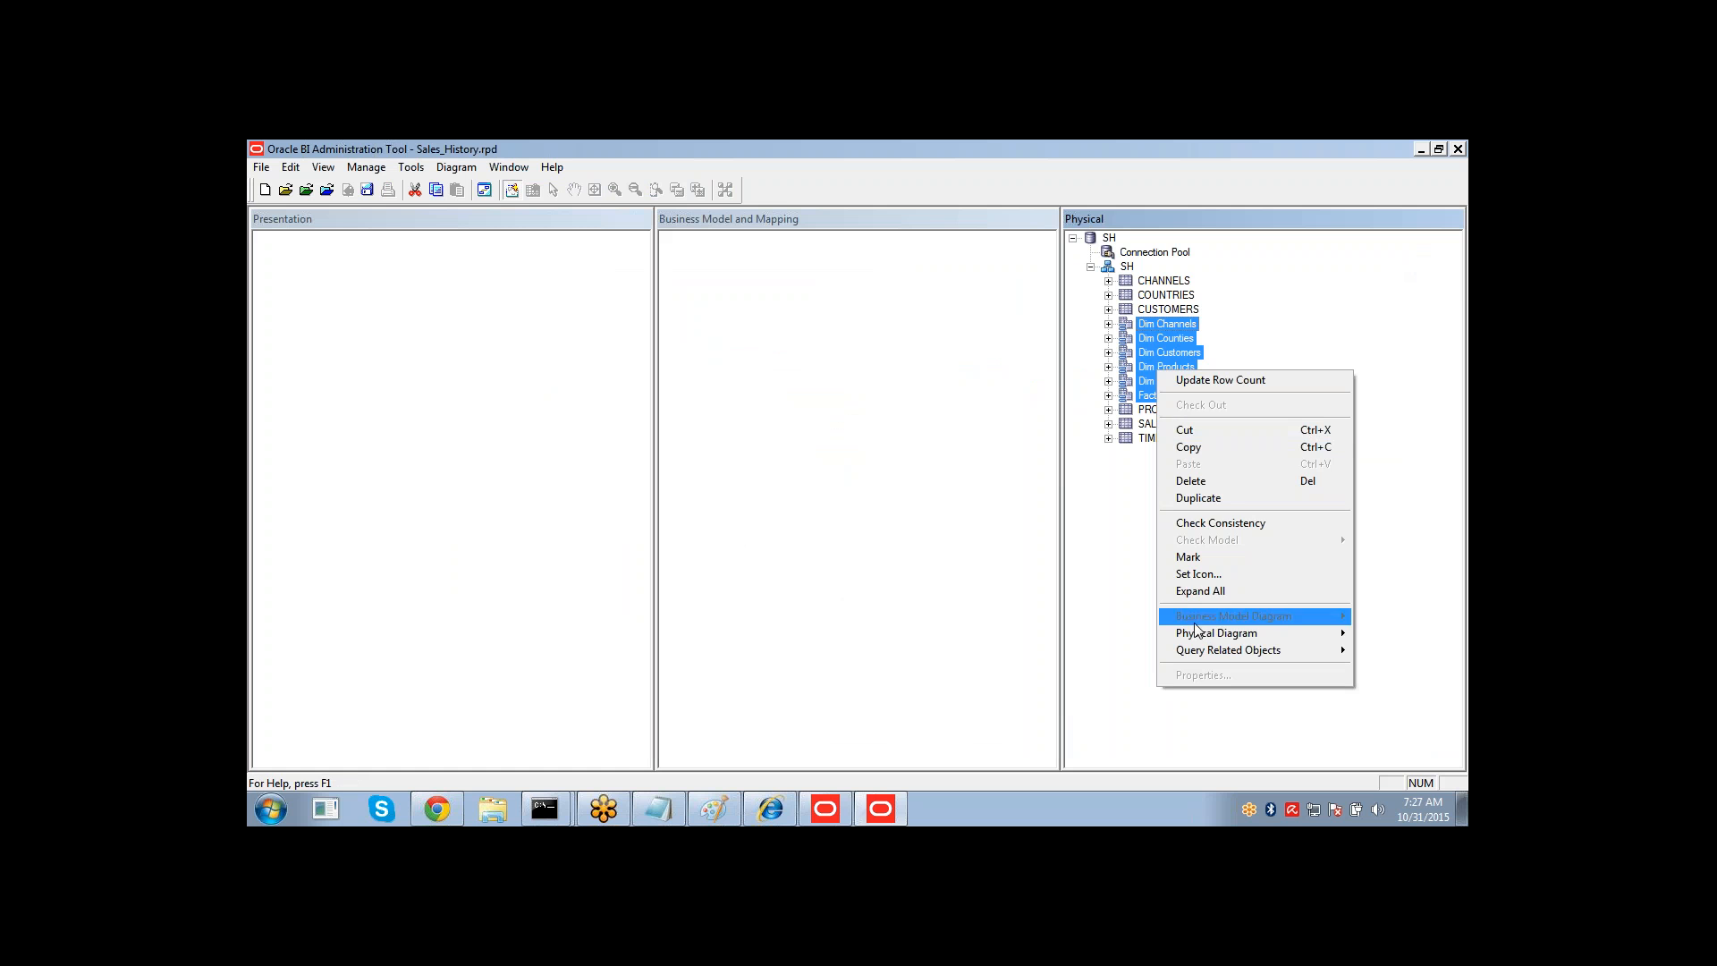
mouse_move(1194, 642)
left_click(1037, 633)
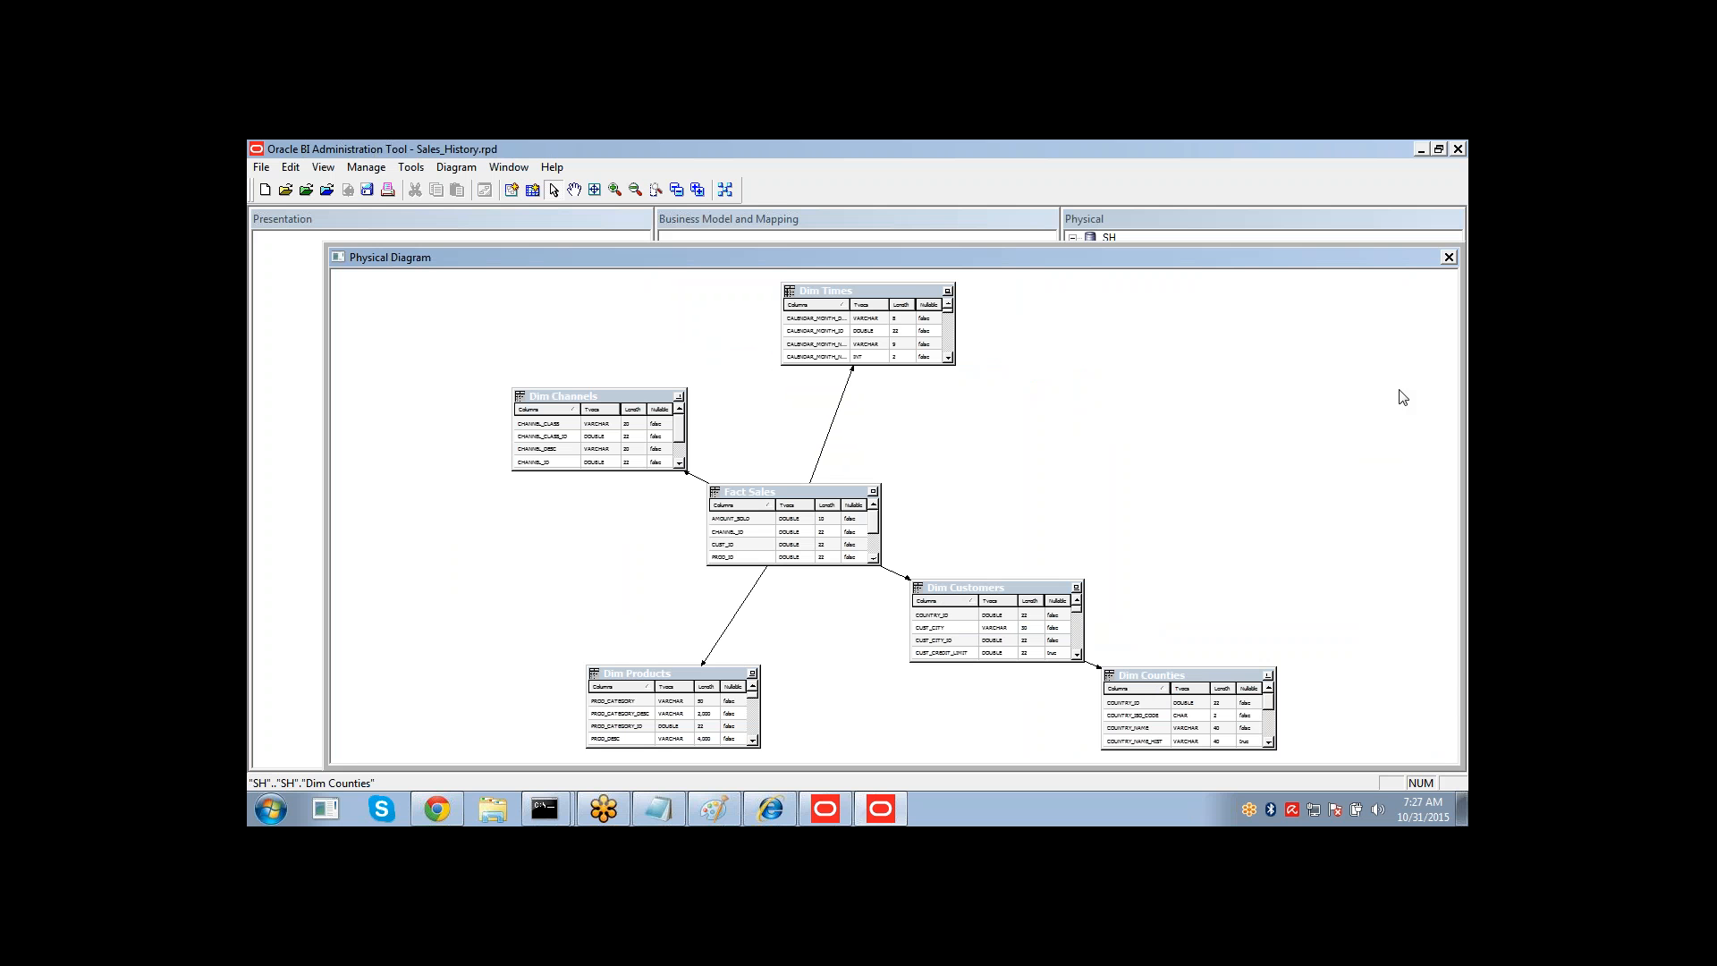
left_click(1449, 259)
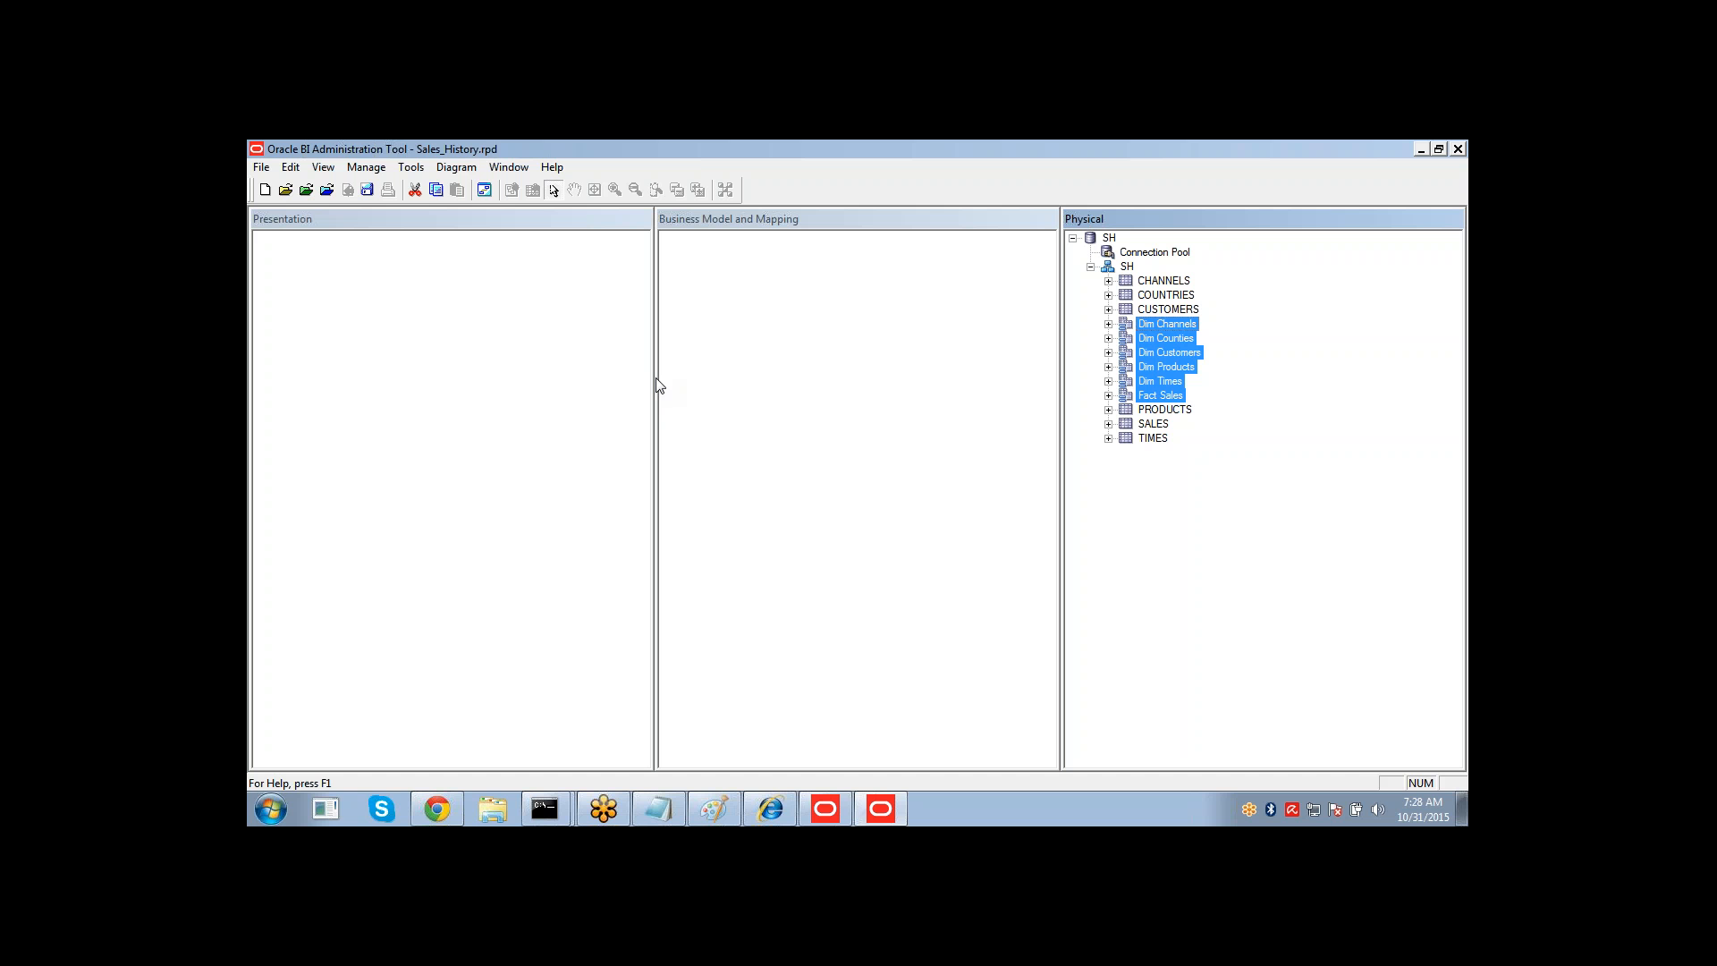
Create a new enabled business model named Sales History.
right_click(714, 347)
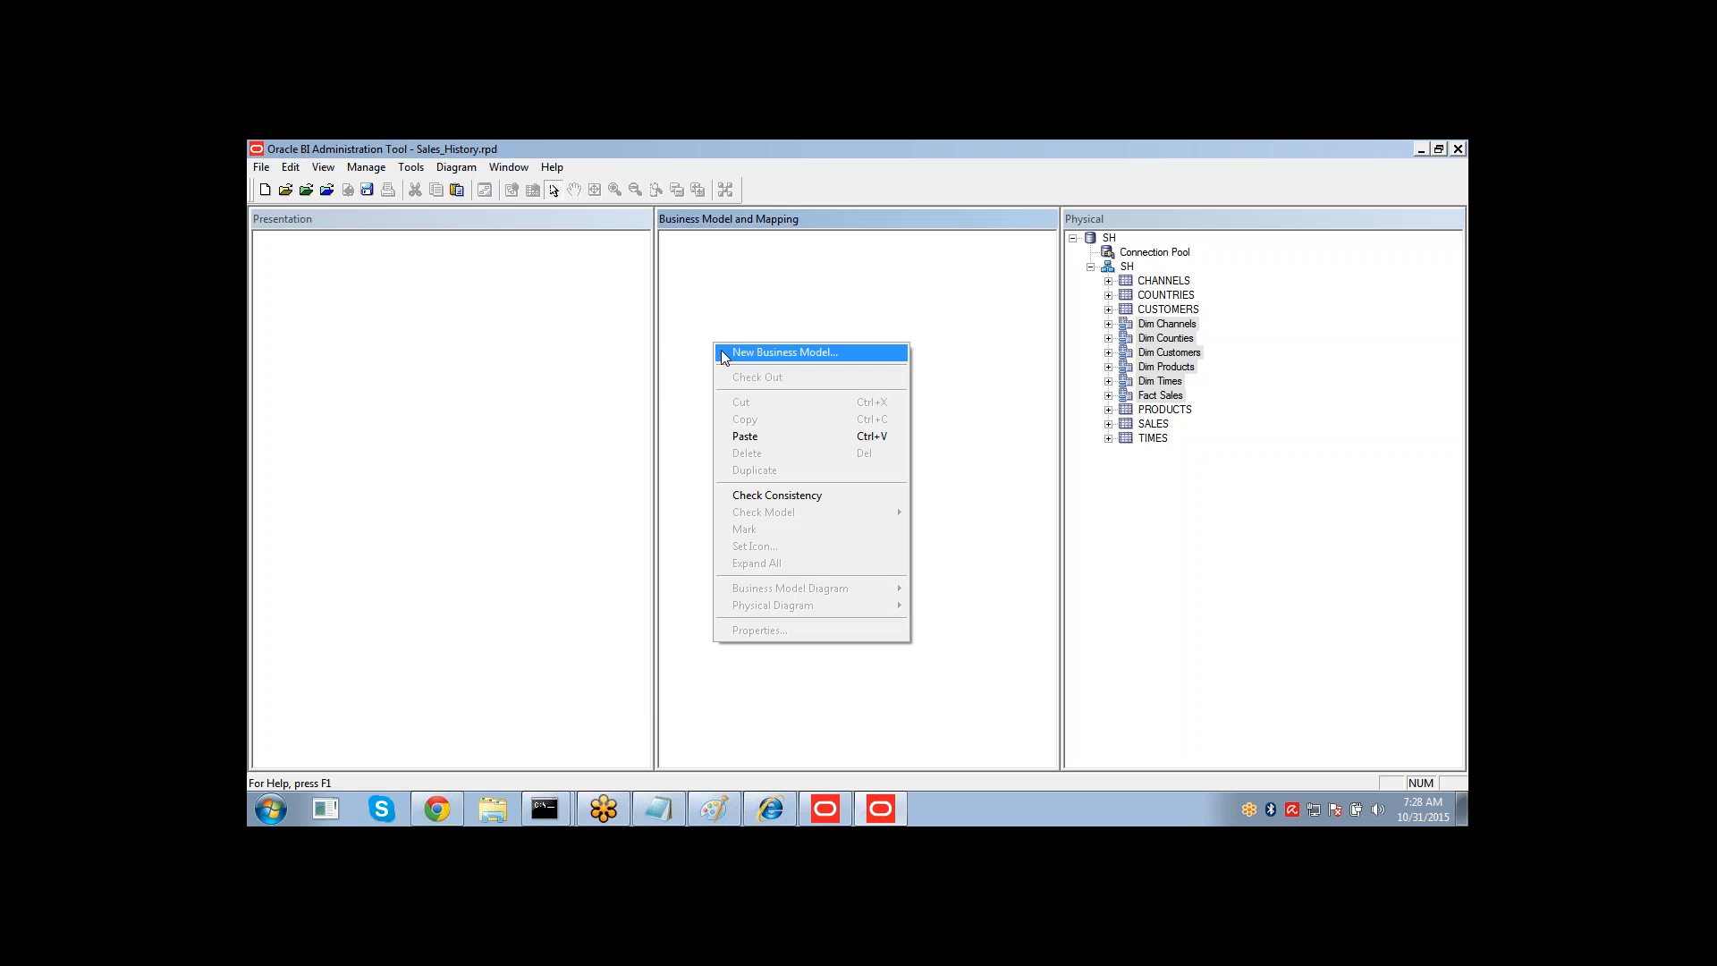
left_click(725, 354)
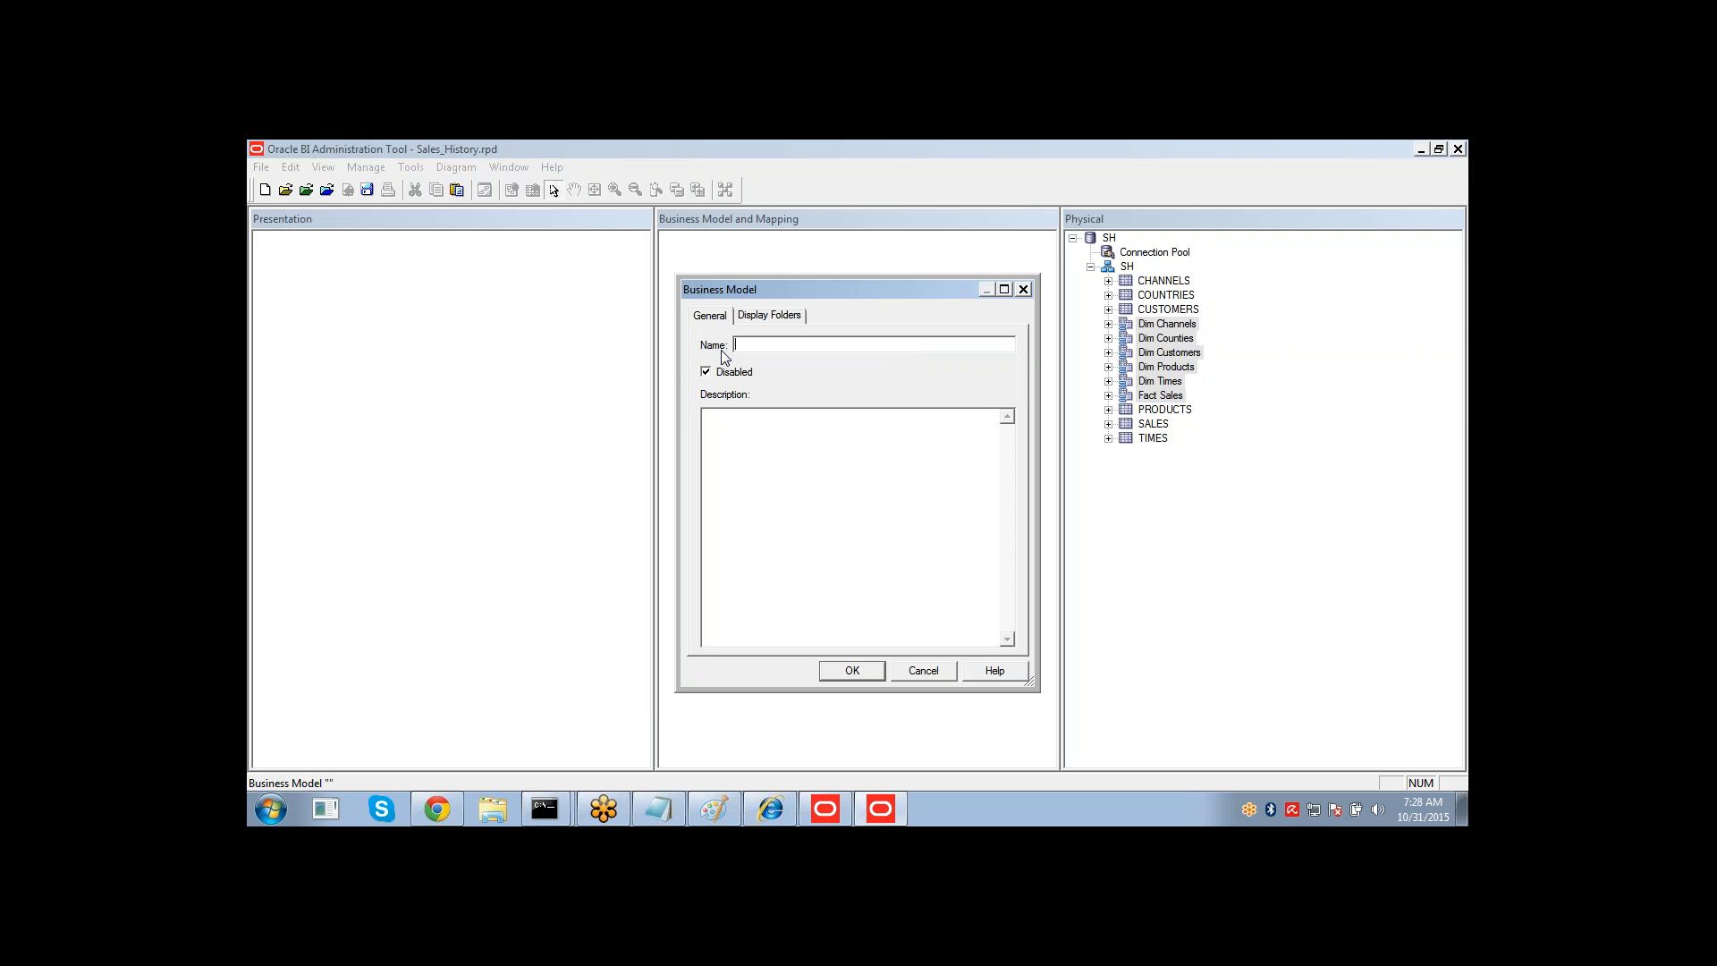
type("Sales History")
left_click(706, 373)
left_click(855, 670)
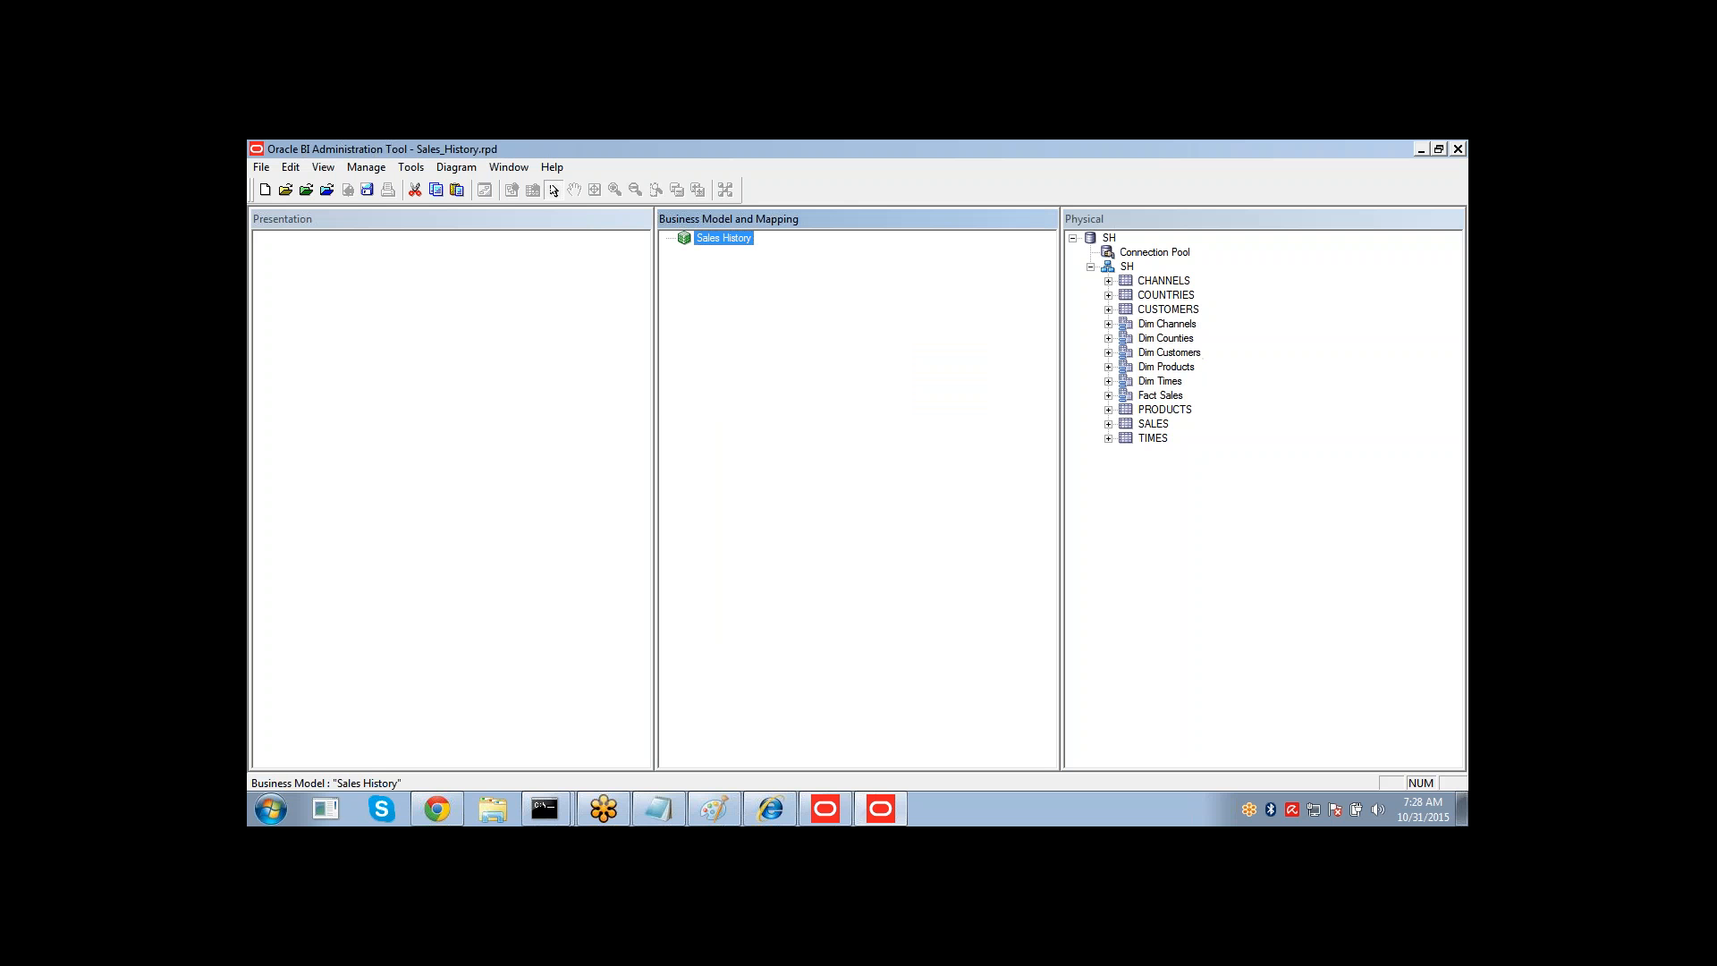
Add the Dim Channels through Fact Sales alias tables to the Sales History business model.
left_click(1142, 325)
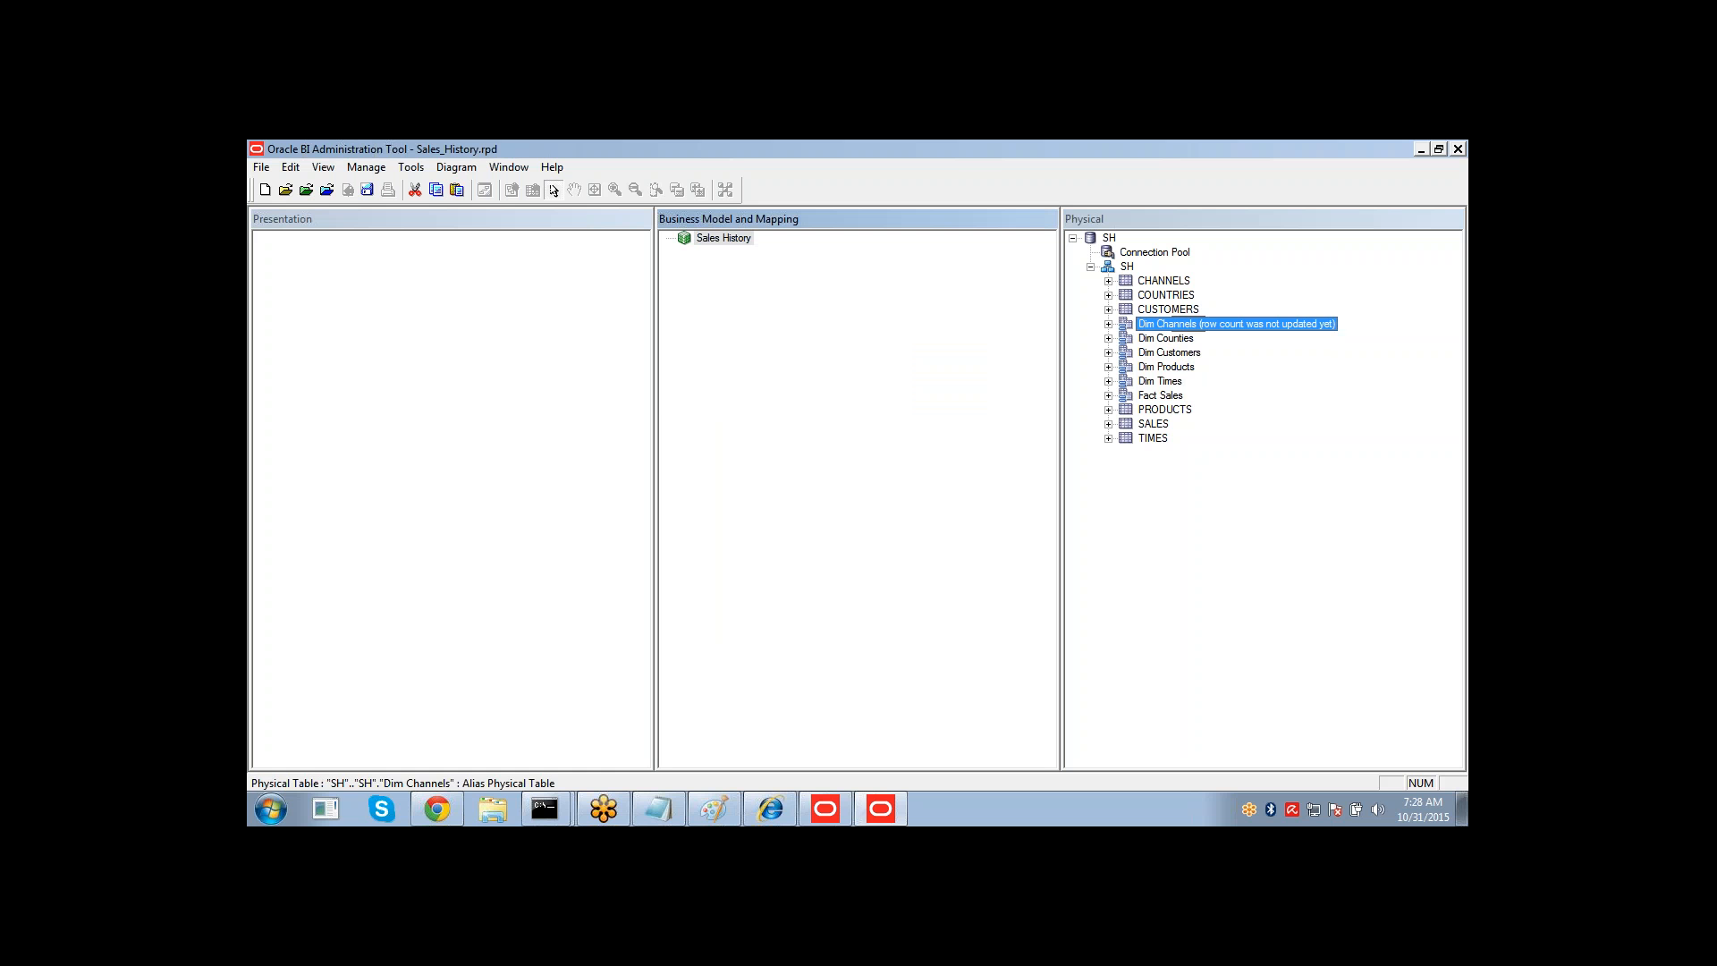
key("Escape")
key("shift+Down")
key("shift+Down")
key("shift+Down")
key("shift+Down")
key("shift+Down")
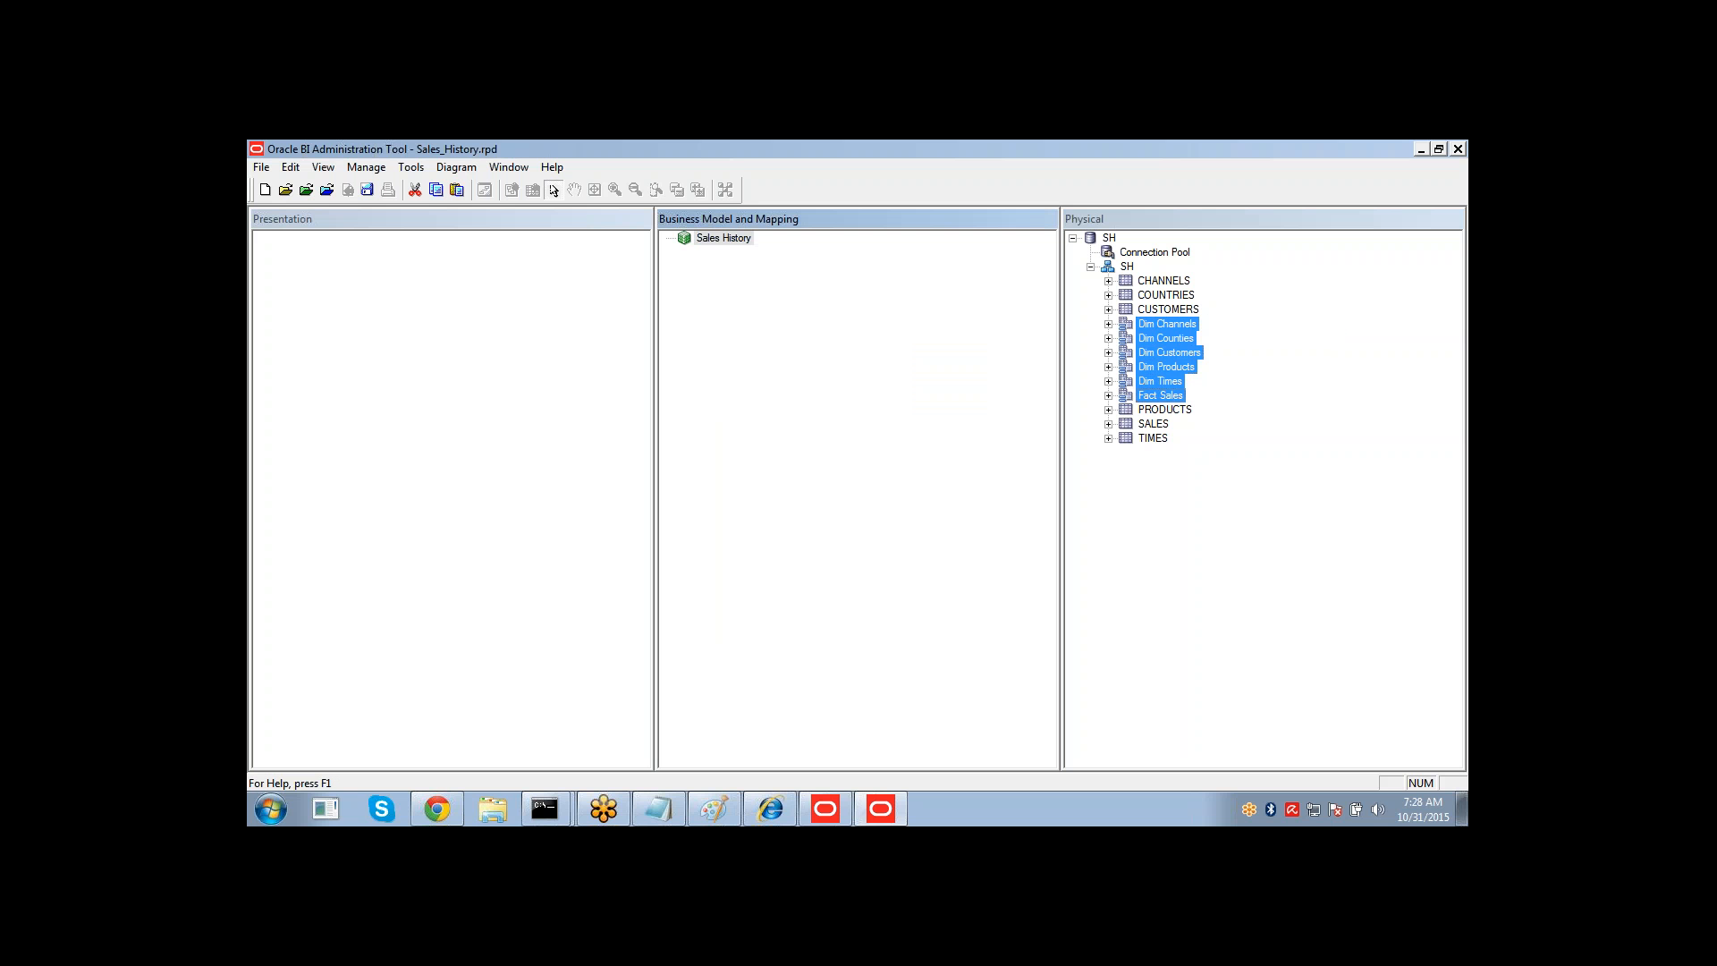
left_click_drag(1149, 330, 711, 253)
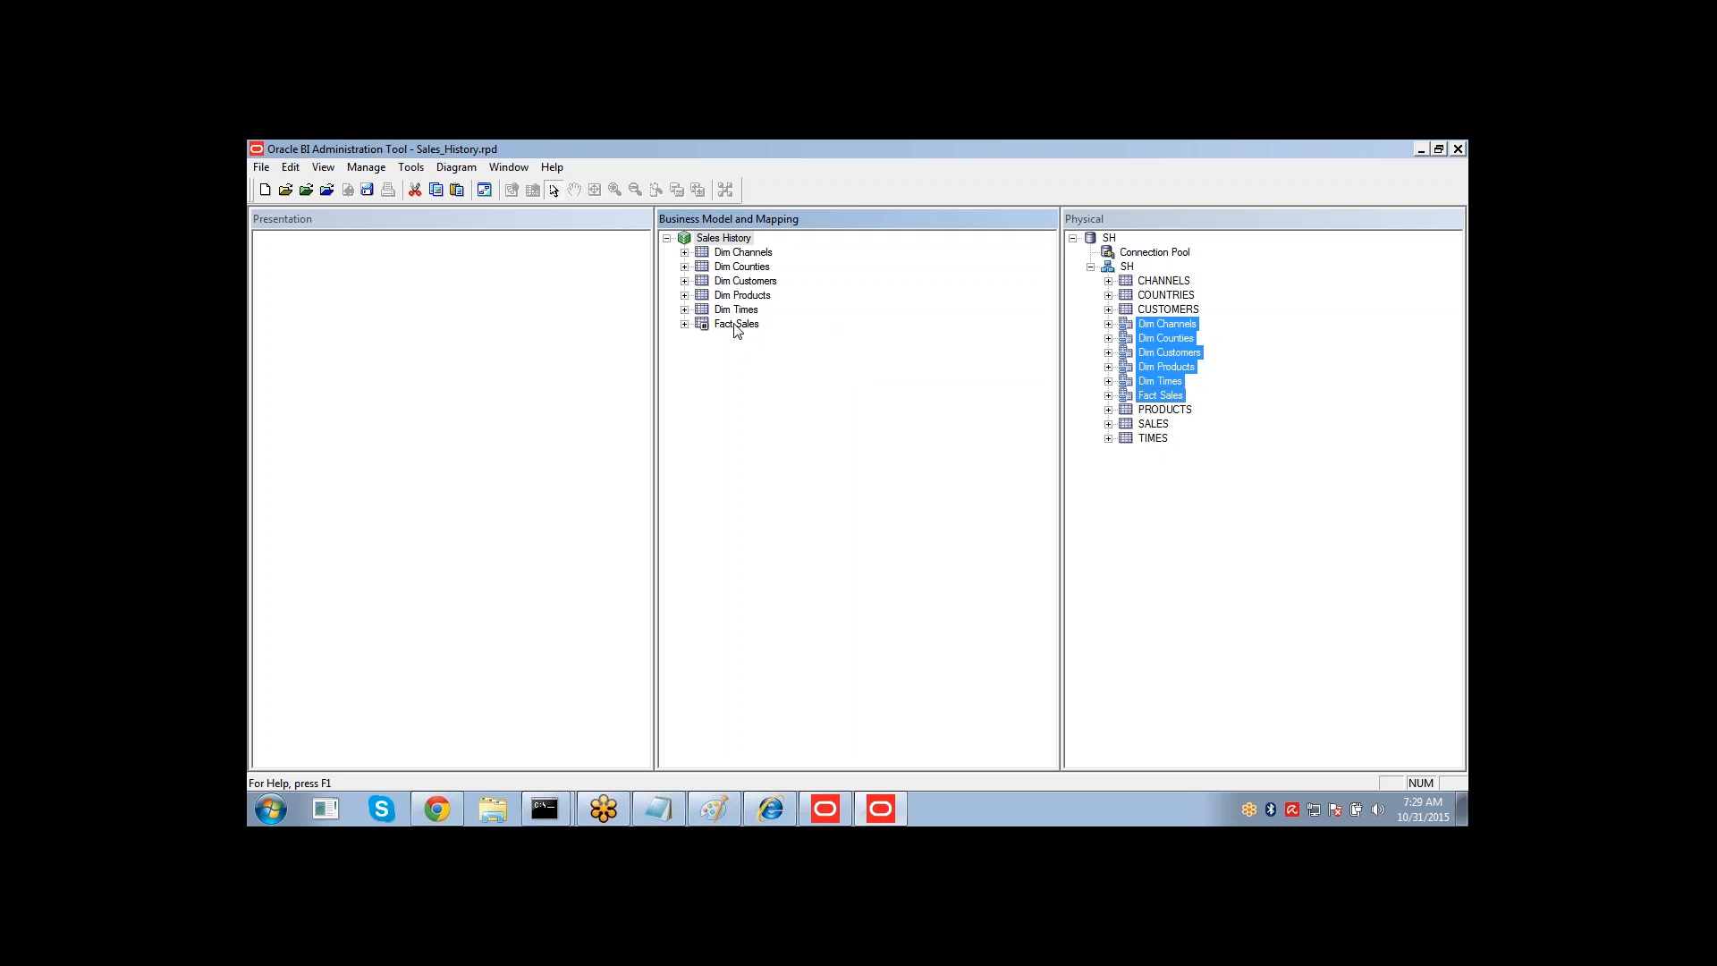
Expand the Fact Sales logical table to view its columns.
left_click(705, 327)
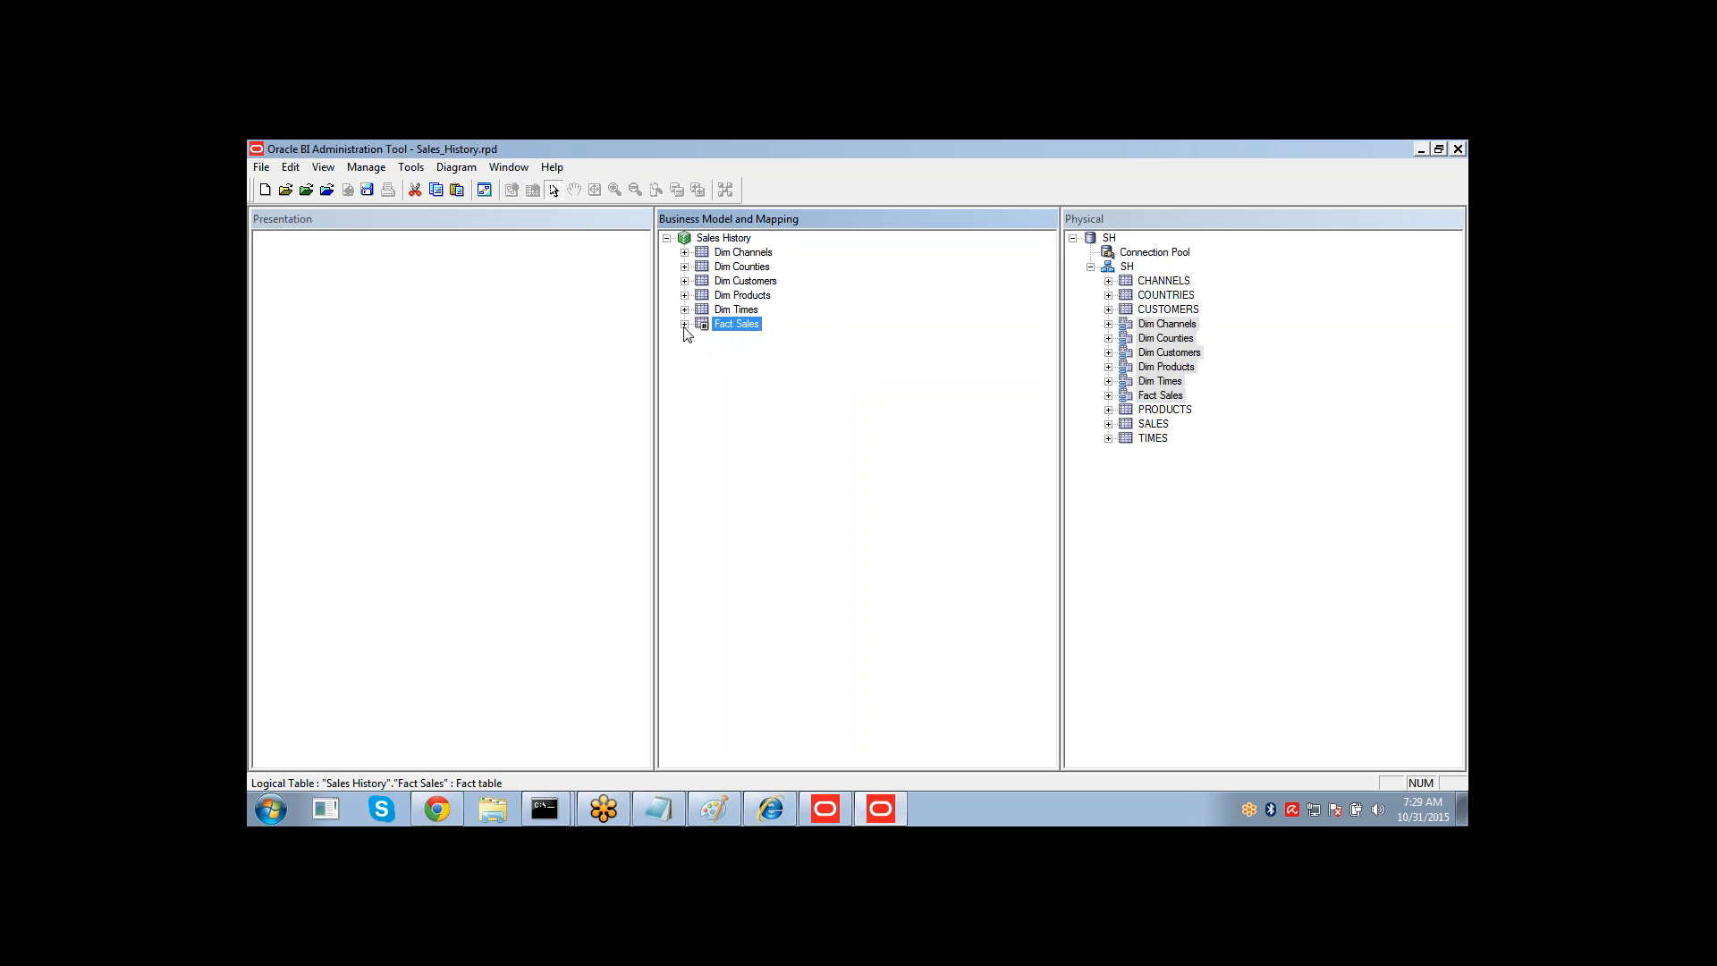
left_click(684, 324)
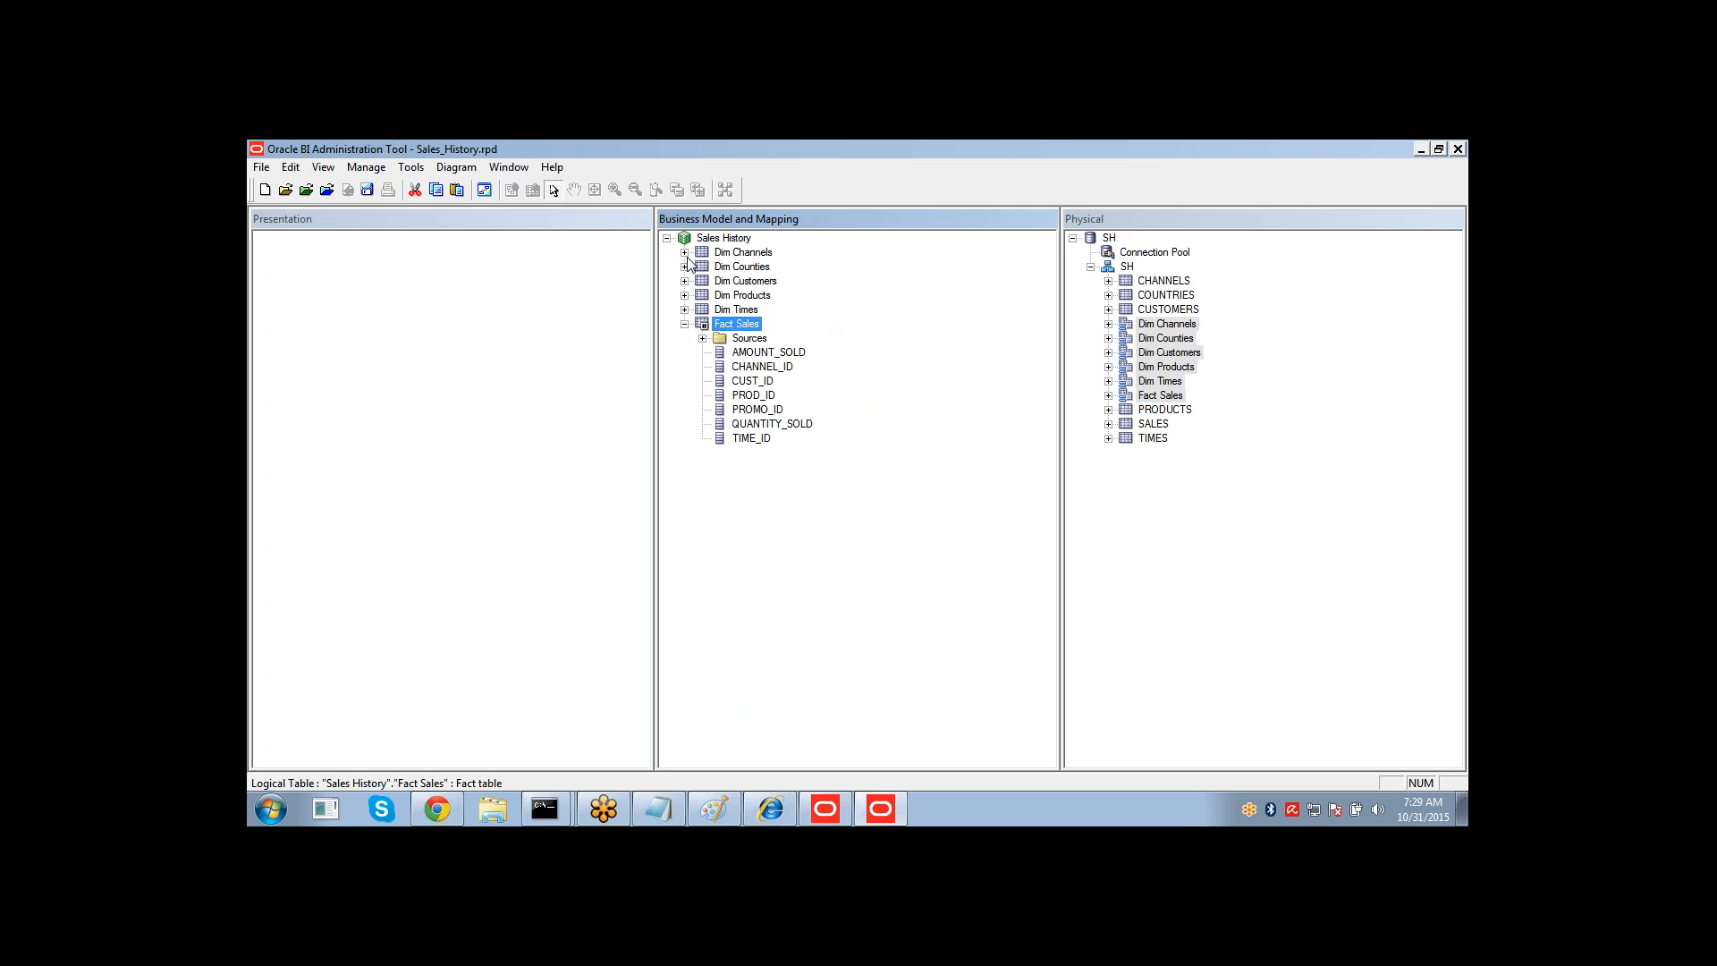
left_click(684, 324)
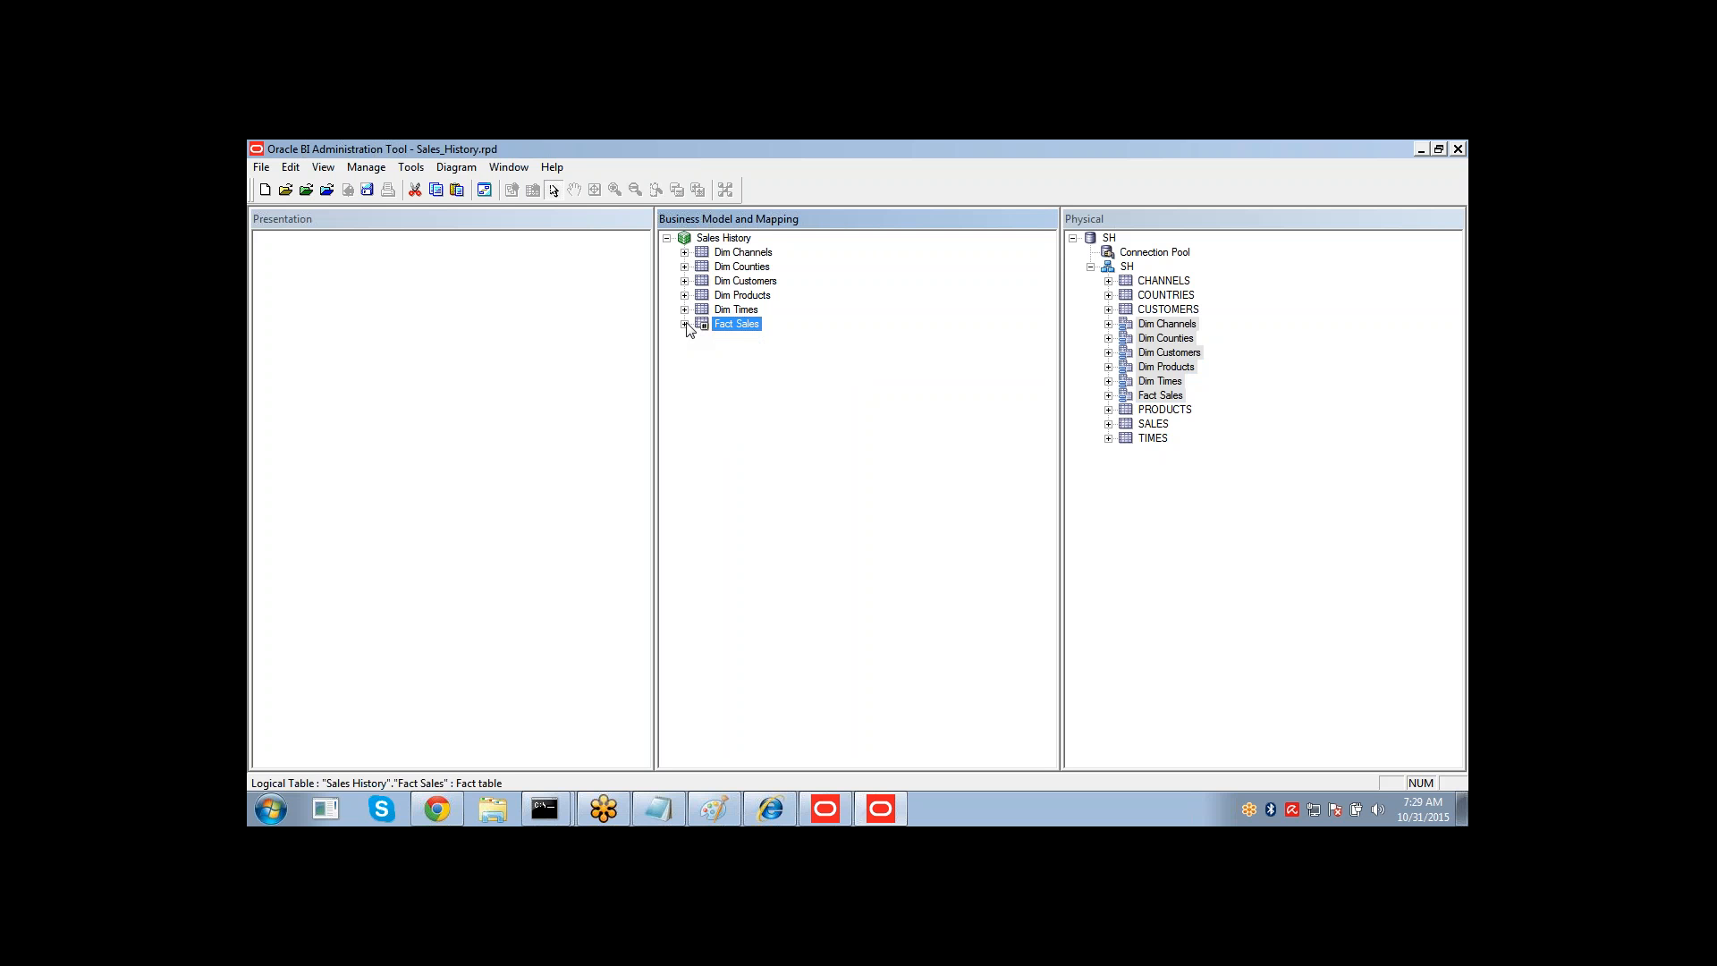
Open the whole business model diagram for all Sales History logical tables.
key("shift+Up")
key("shift+Up")
key("shift+Up")
key("shift+Up")
key("shift+Up")
key("shift+Up")
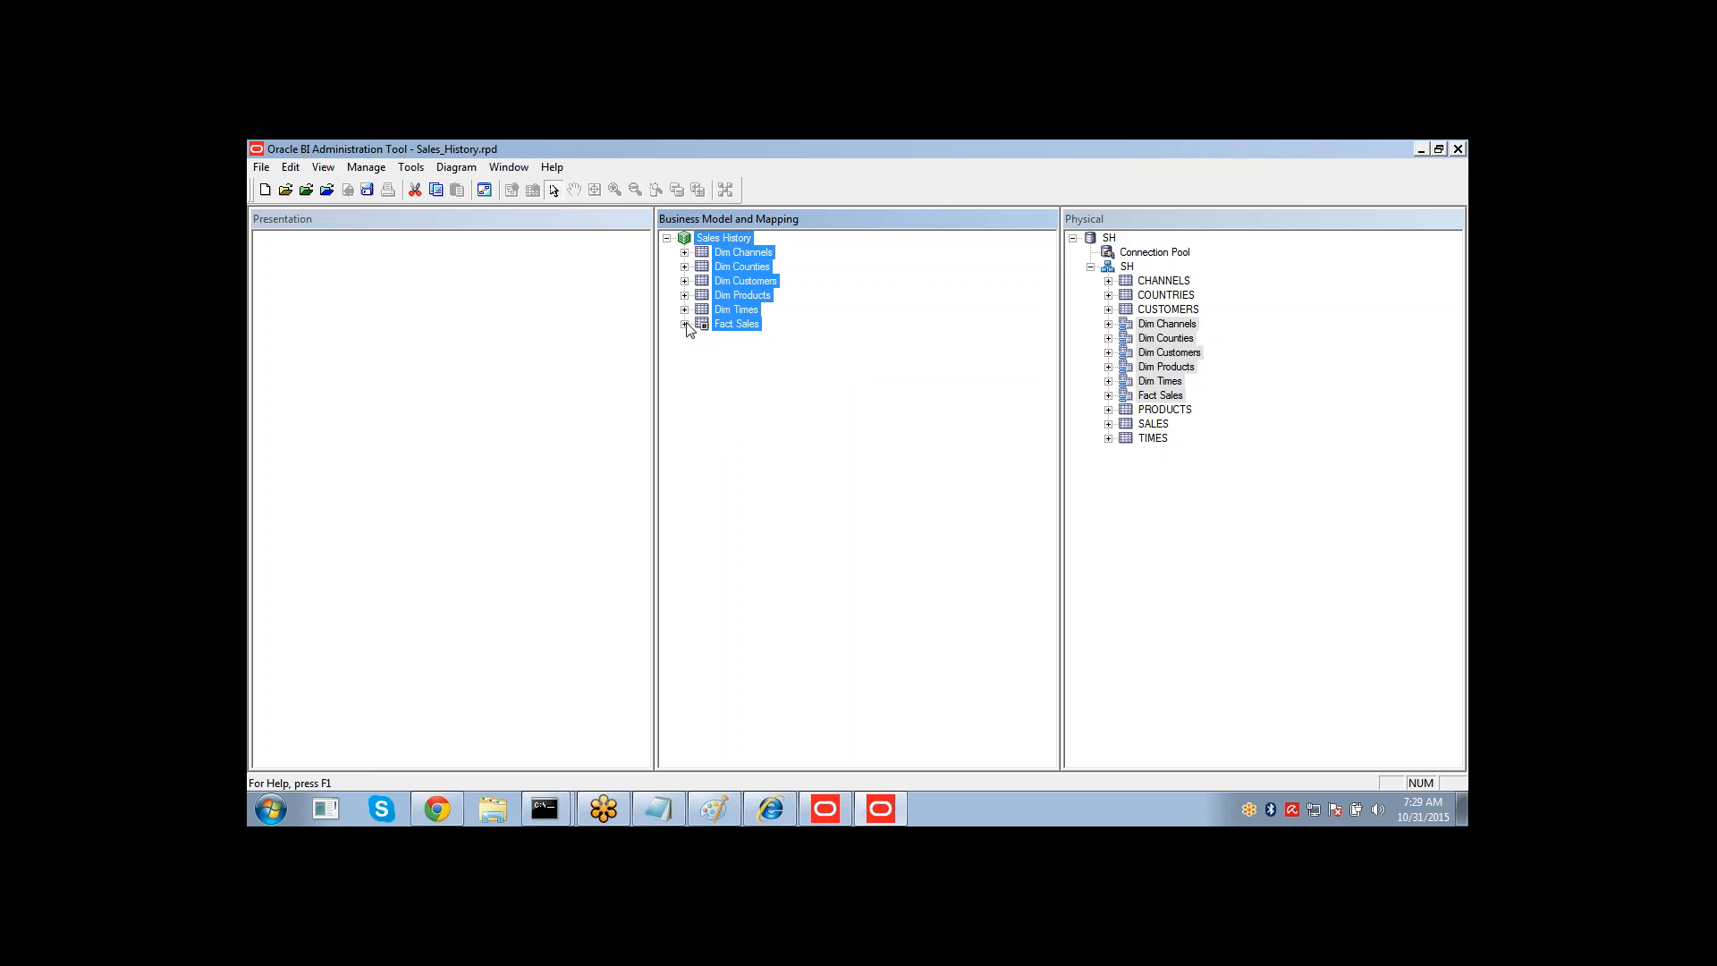
right_click(729, 247)
mouse_move(871, 469)
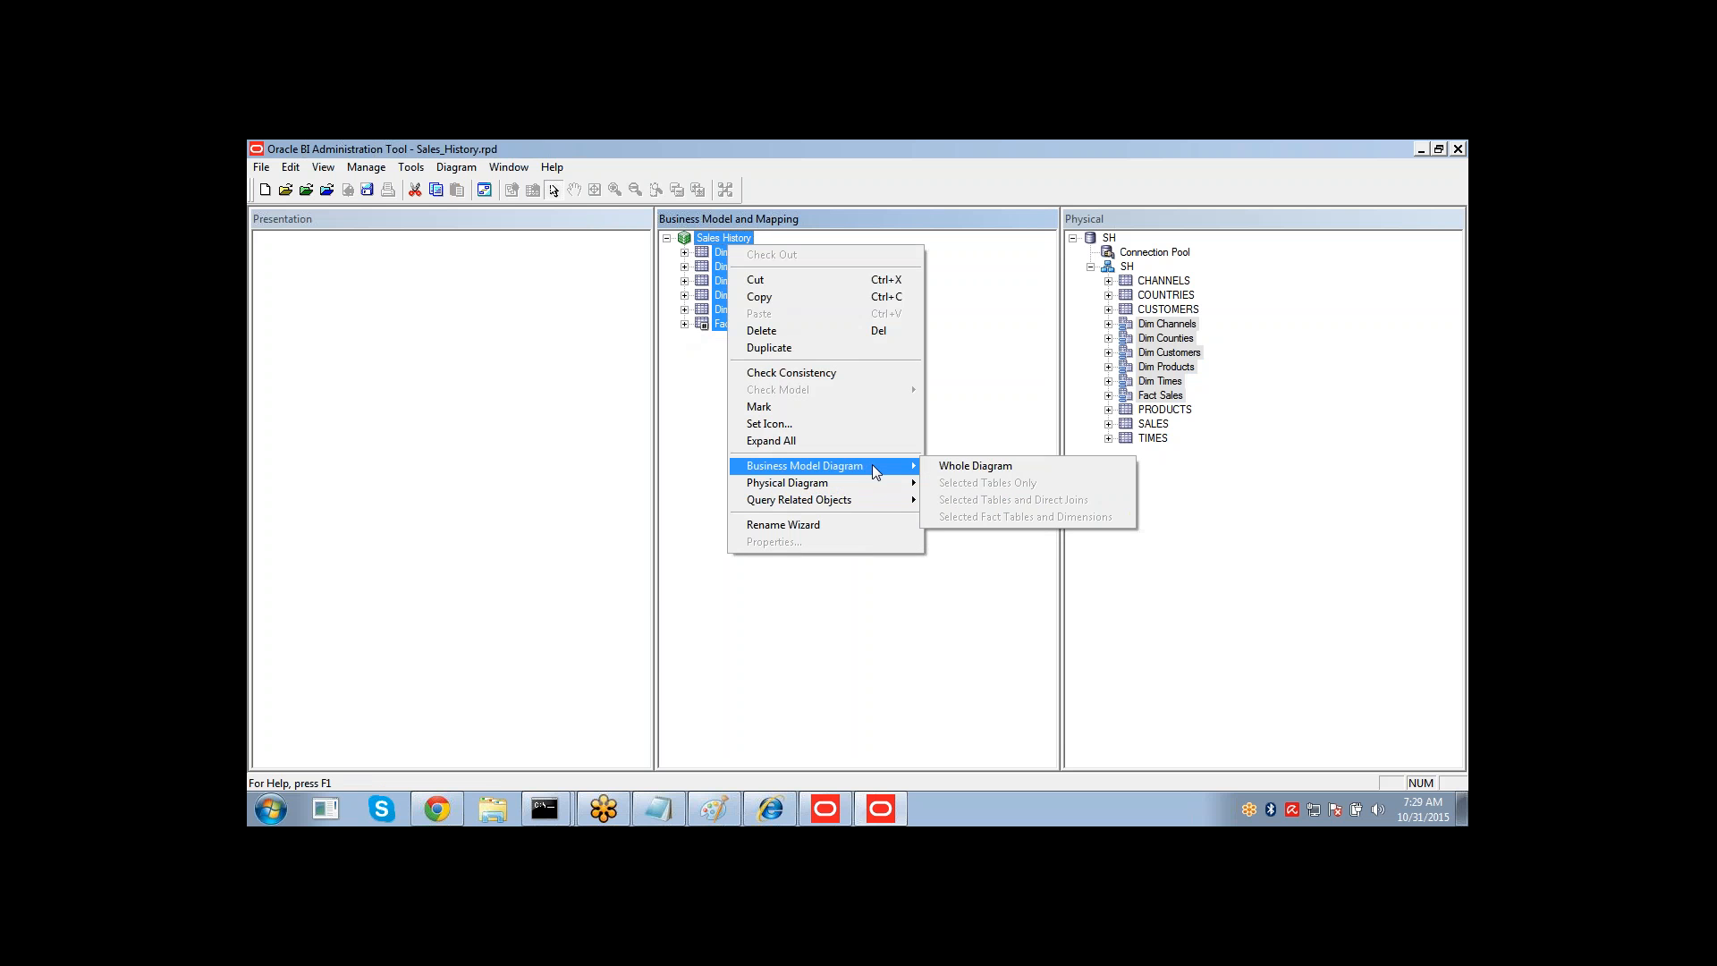
left_click(948, 466)
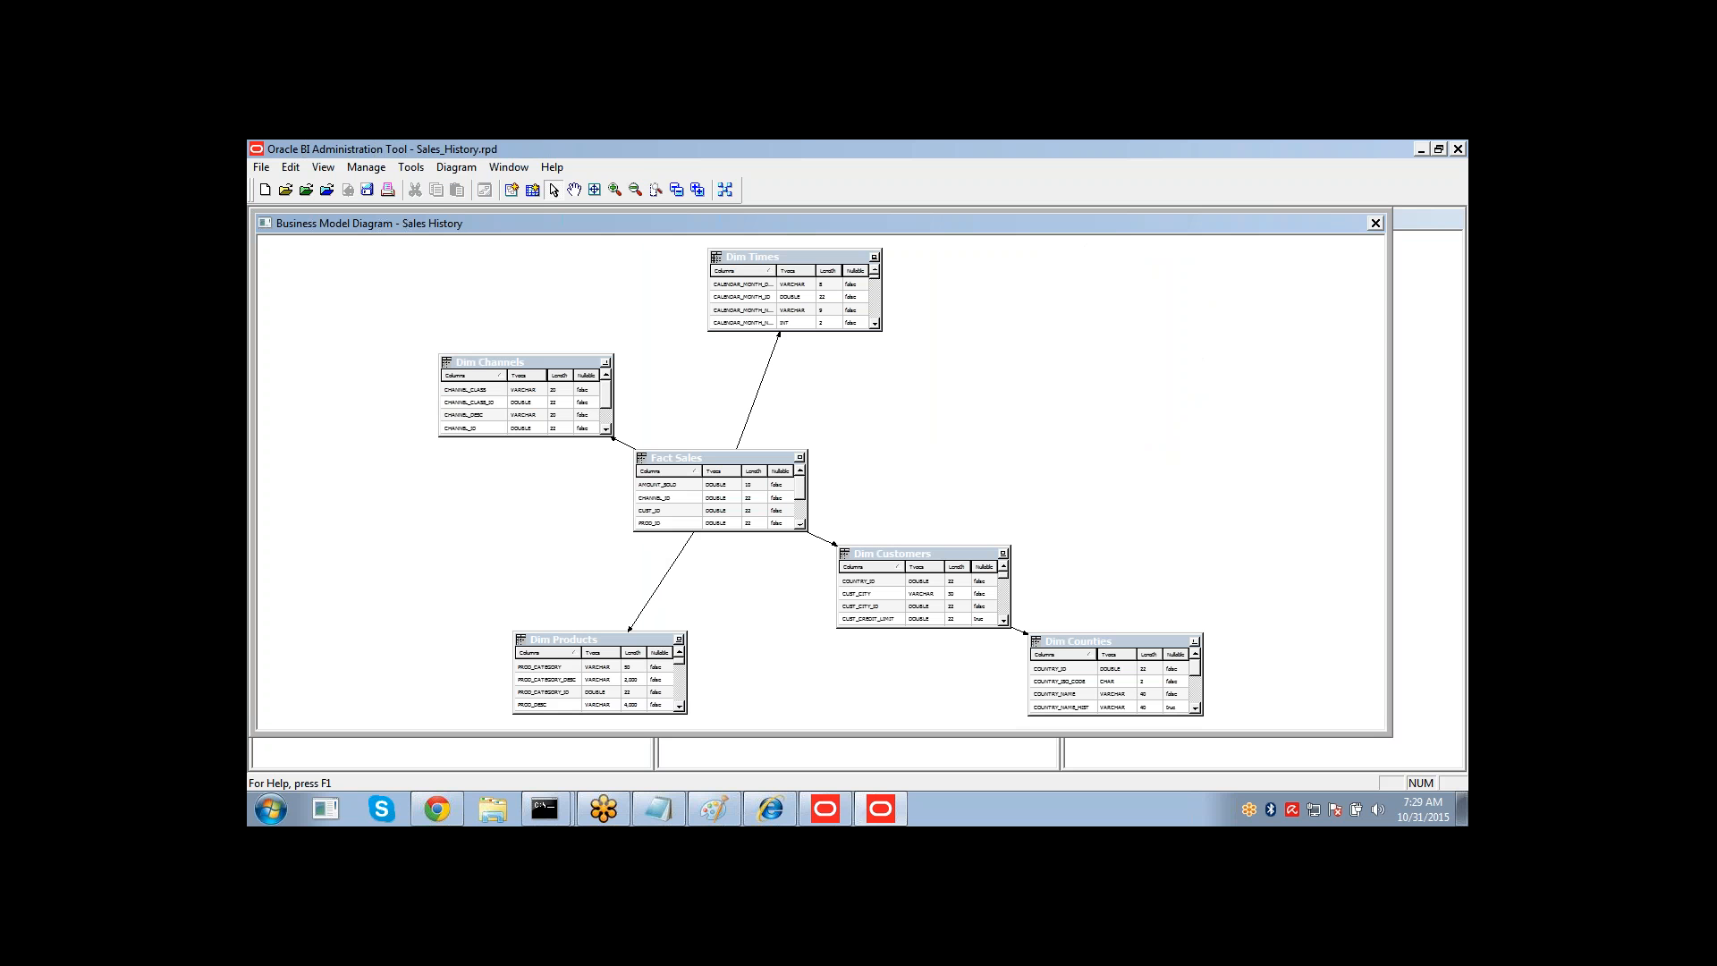
Inspect the logical join between Fact Sales and Dim Times, including its join type options, and close the diagram.
double_click(760, 385)
left_click(640, 552)
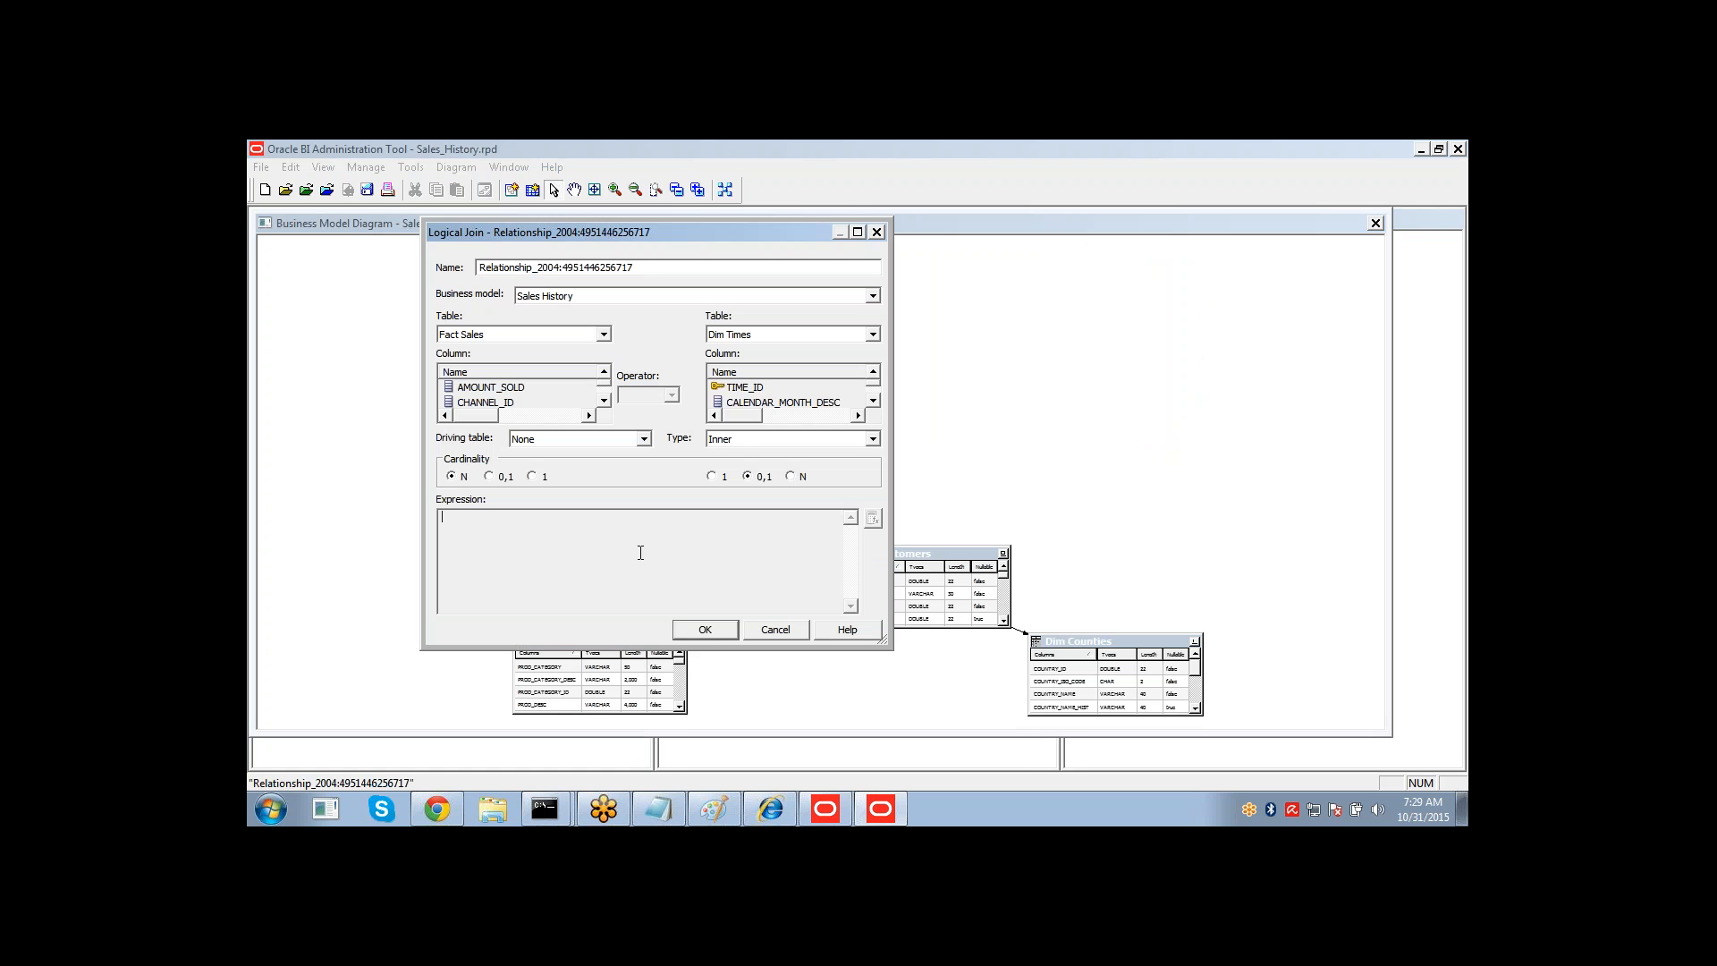
left_click(719, 440)
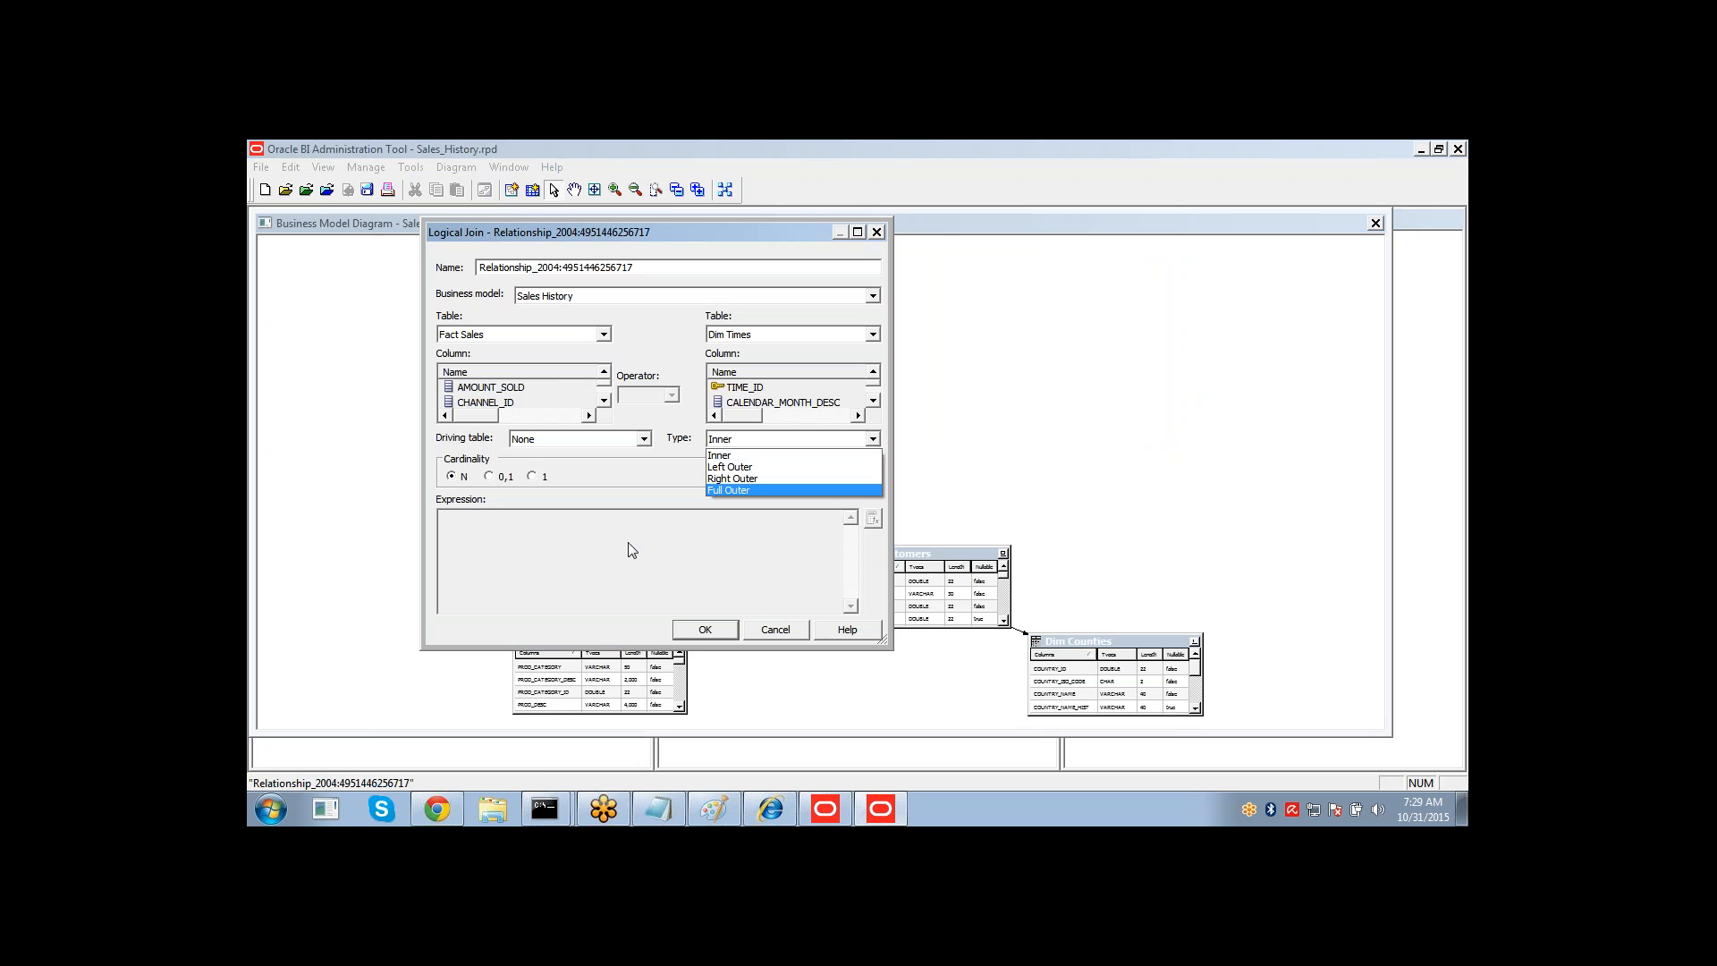
left_click(563, 529)
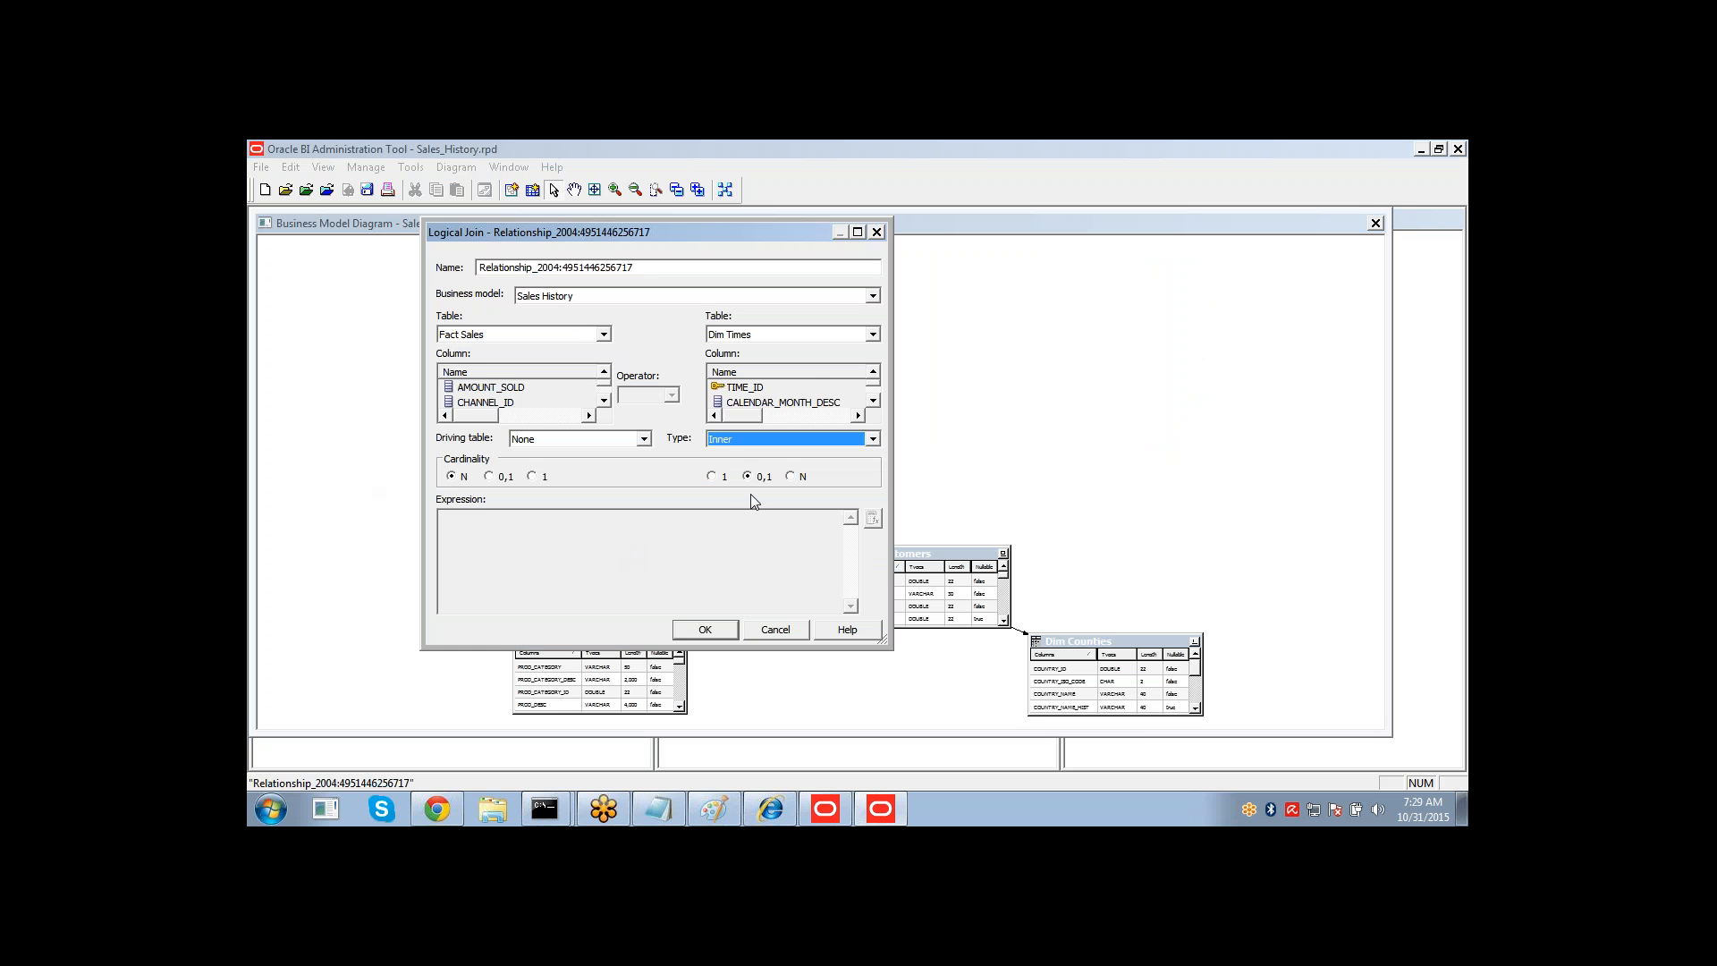
left_click(778, 630)
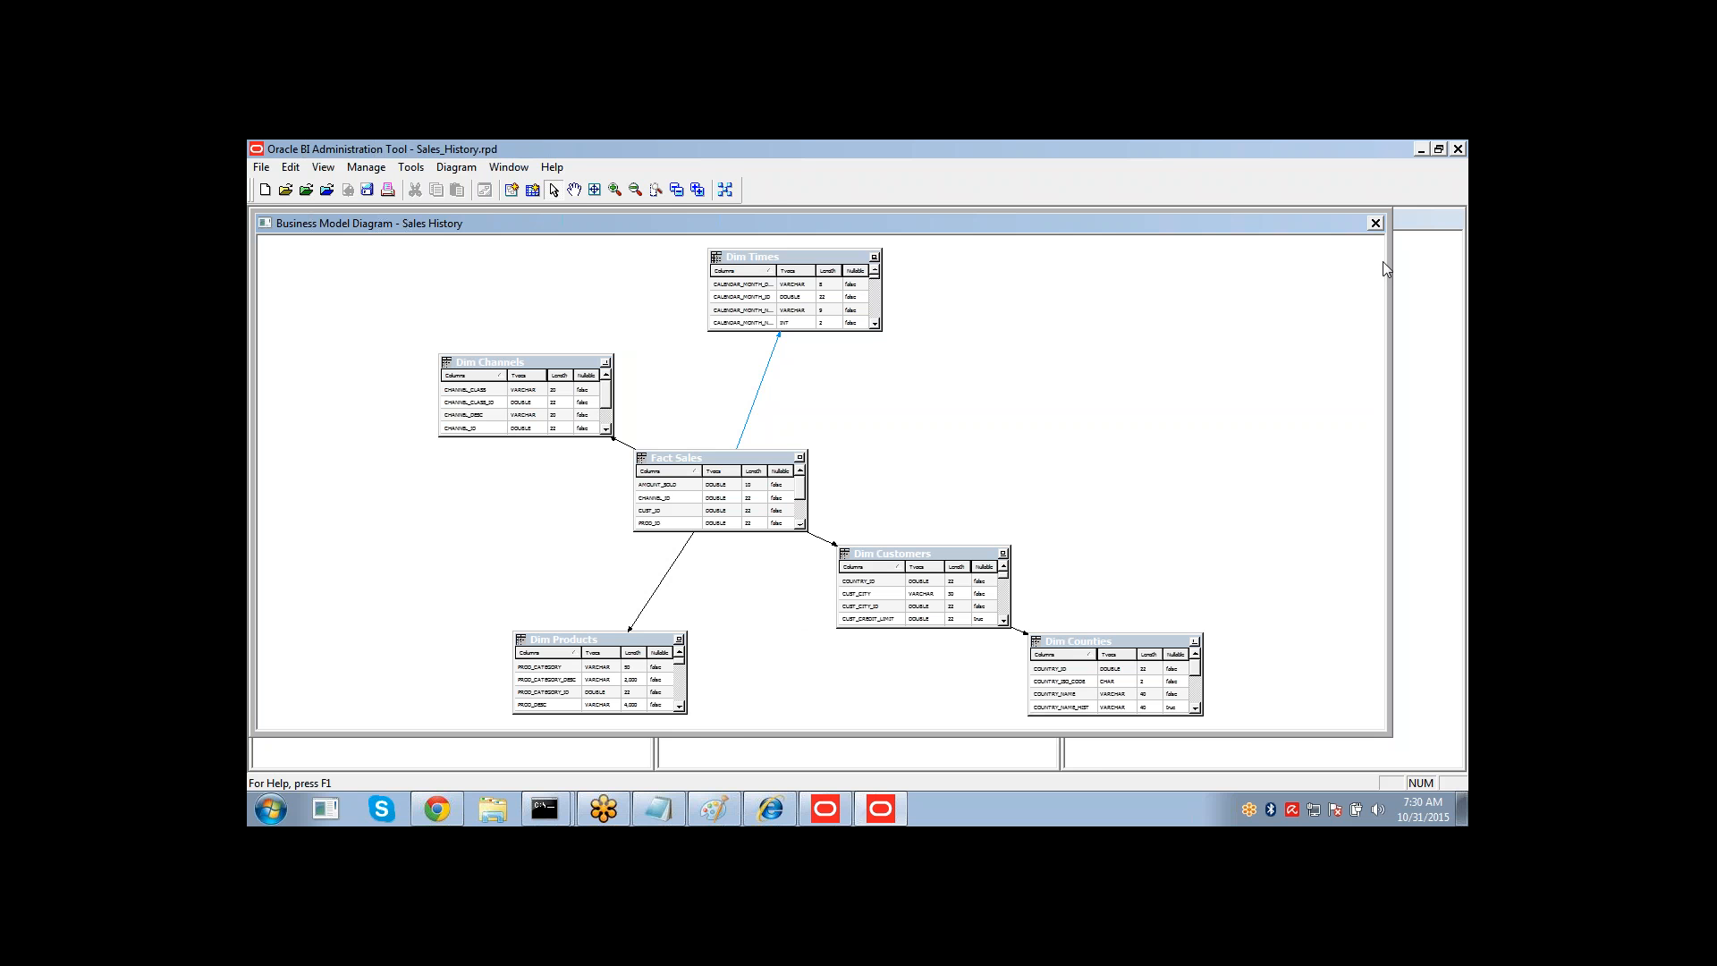
left_click(1376, 224)
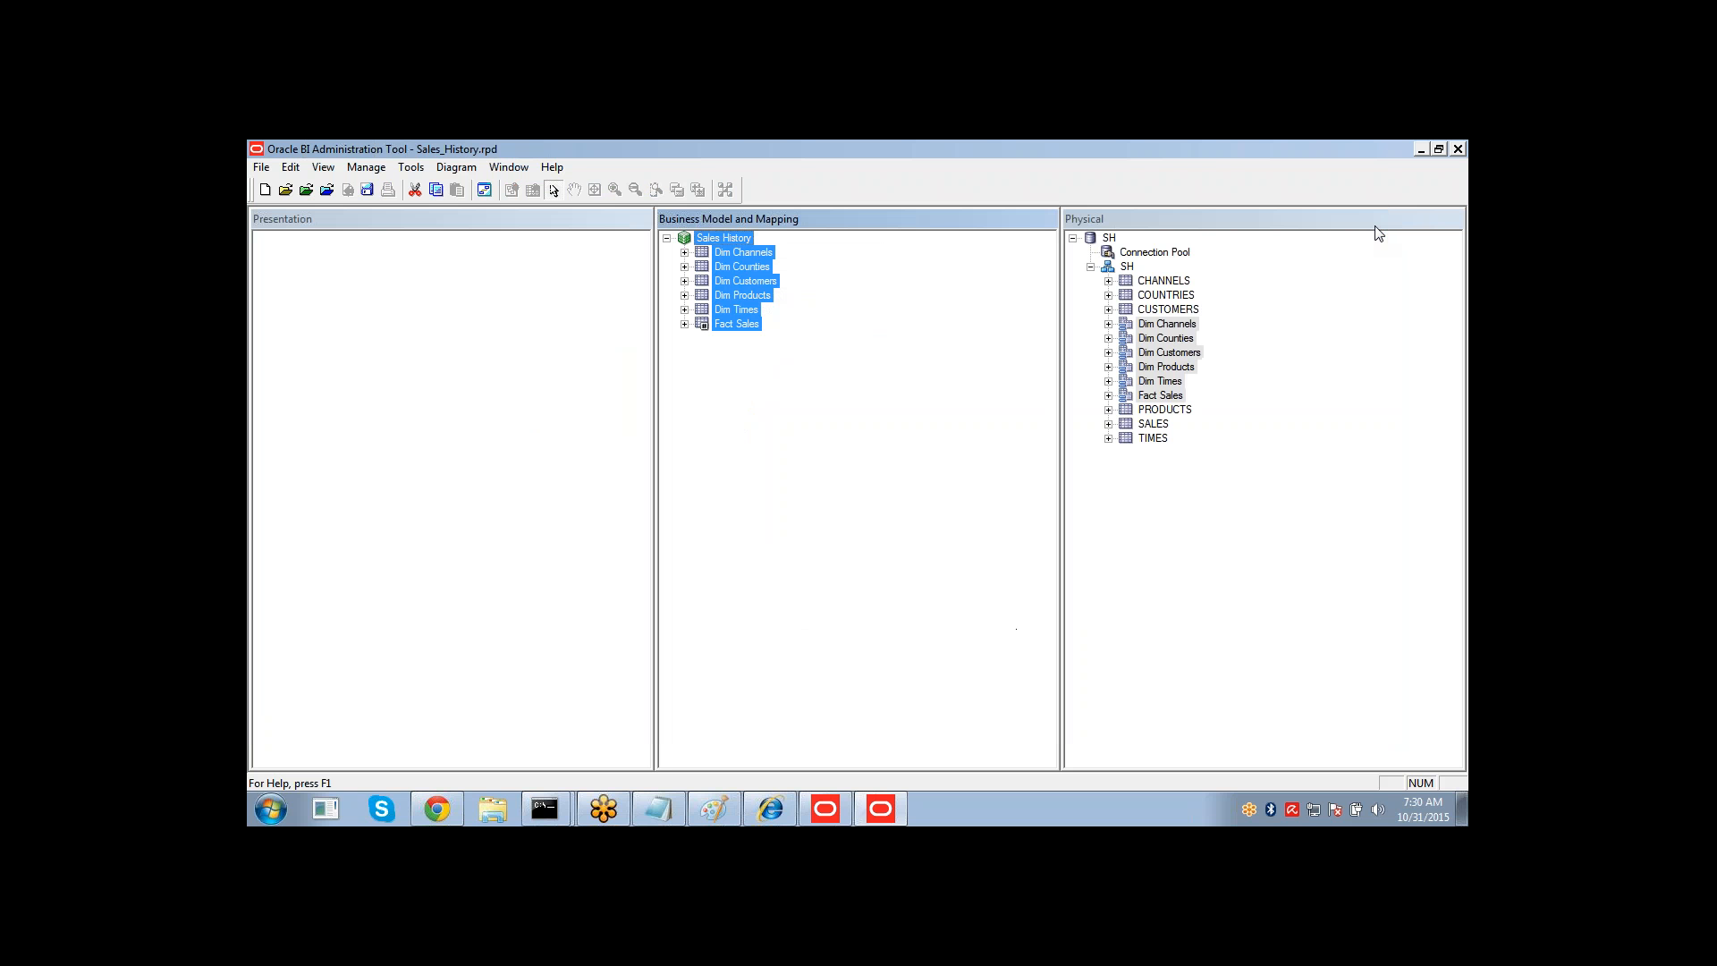
left_click(949, 336)
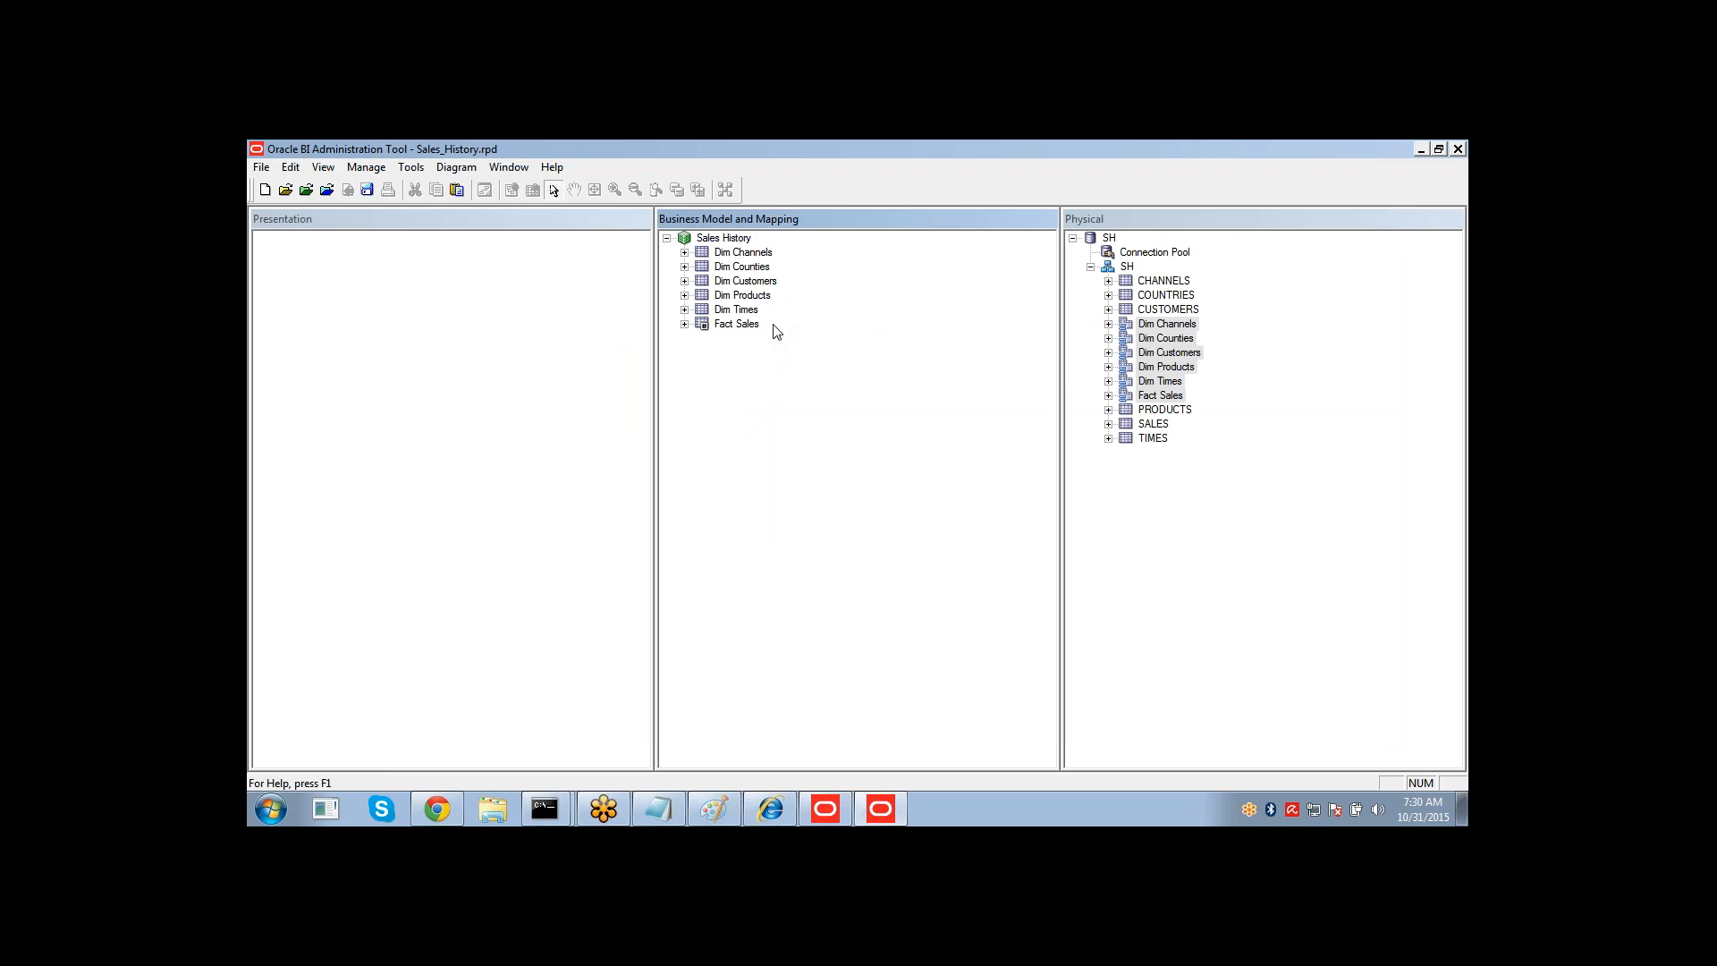
Create a Sales History subject area in the Presentation layer from the Sales History business model and expand it.
left_click(748, 255)
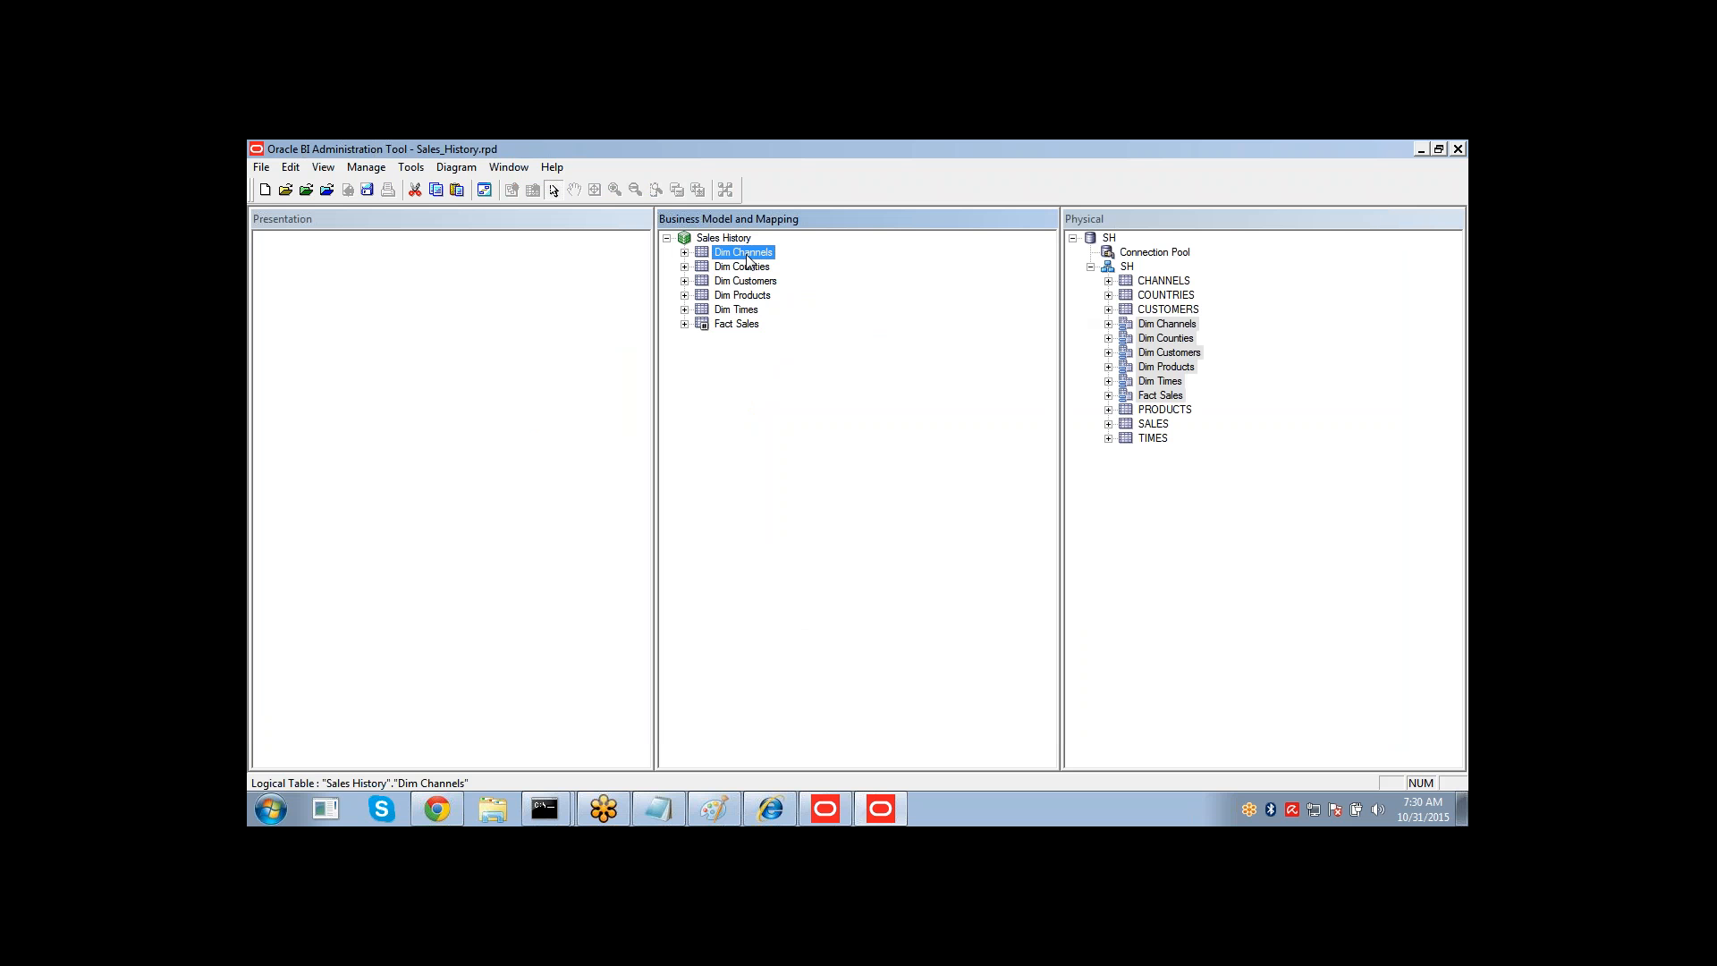
left_click_drag(728, 240, 568, 348)
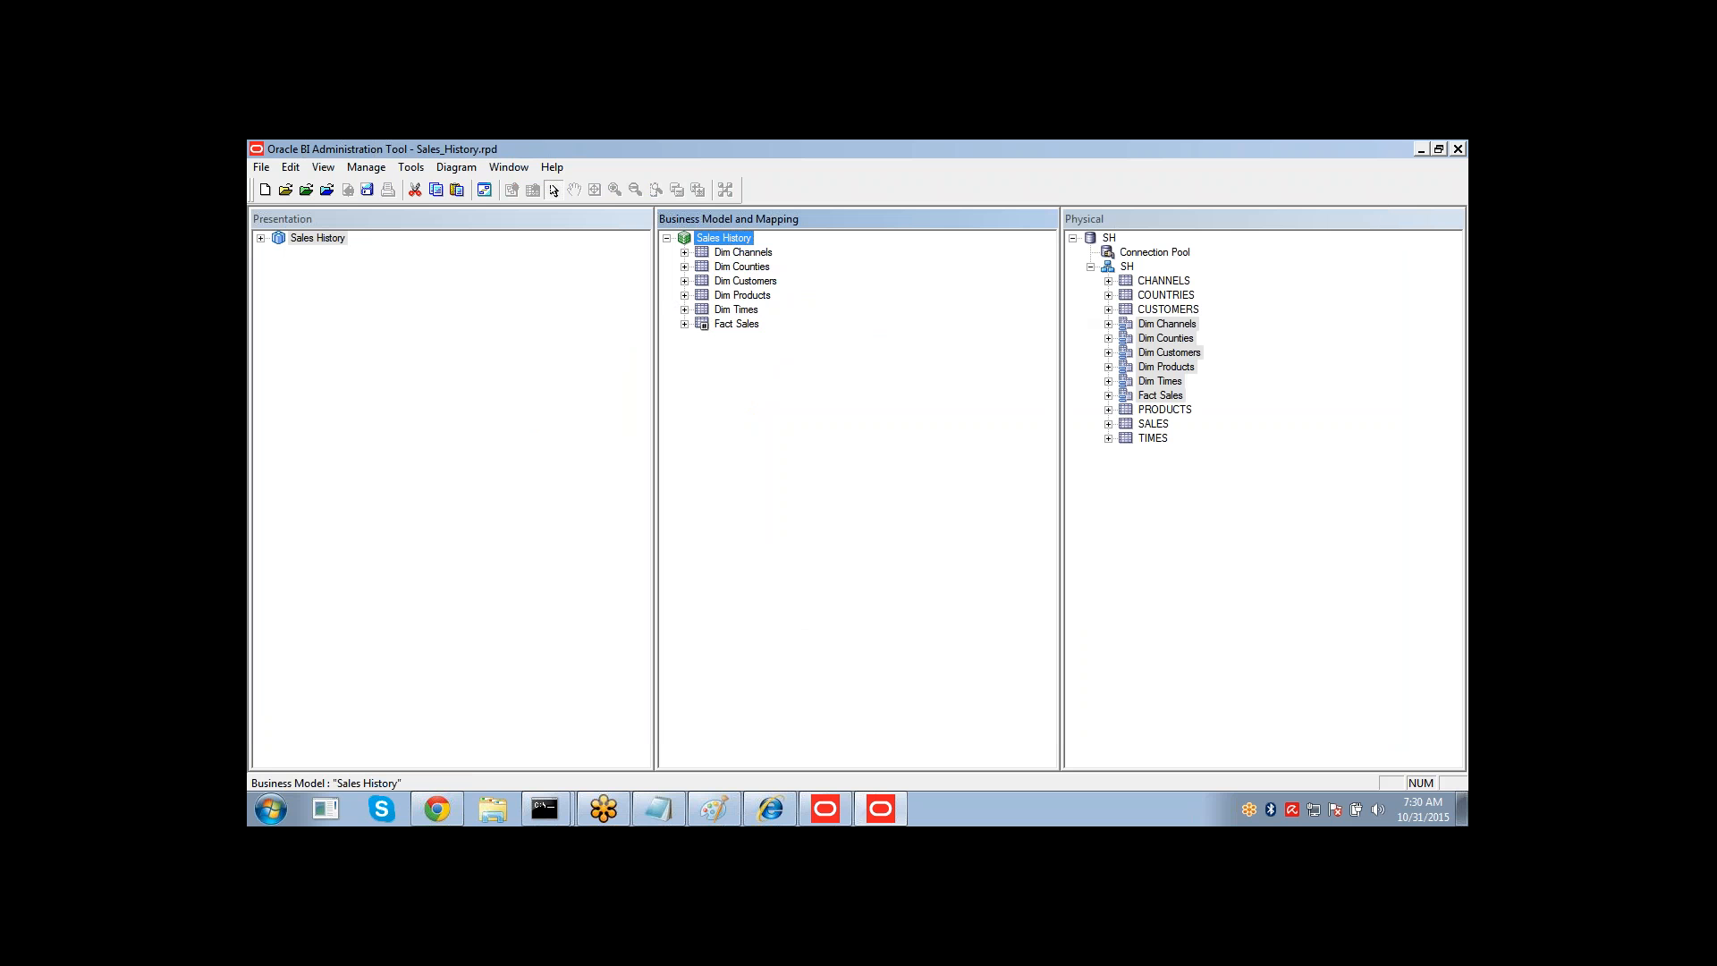
left_click(260, 239)
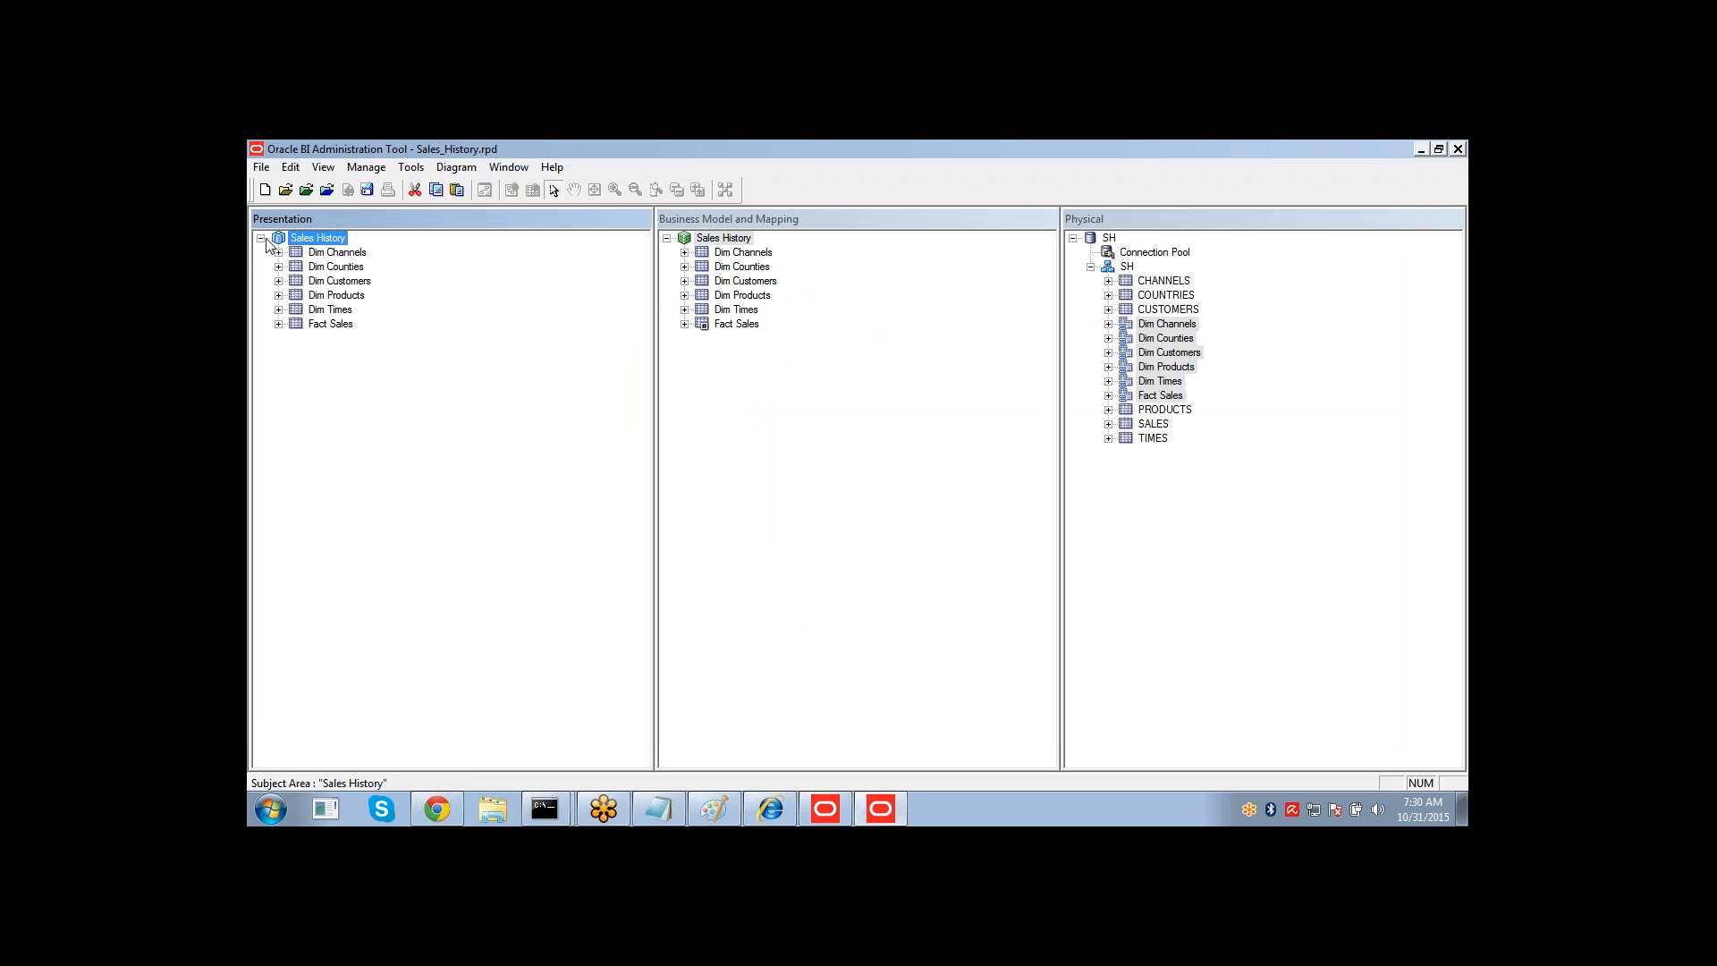
Expand the Dim Channels presentation table to view its columns, then collapse it again.
left_click(332, 257)
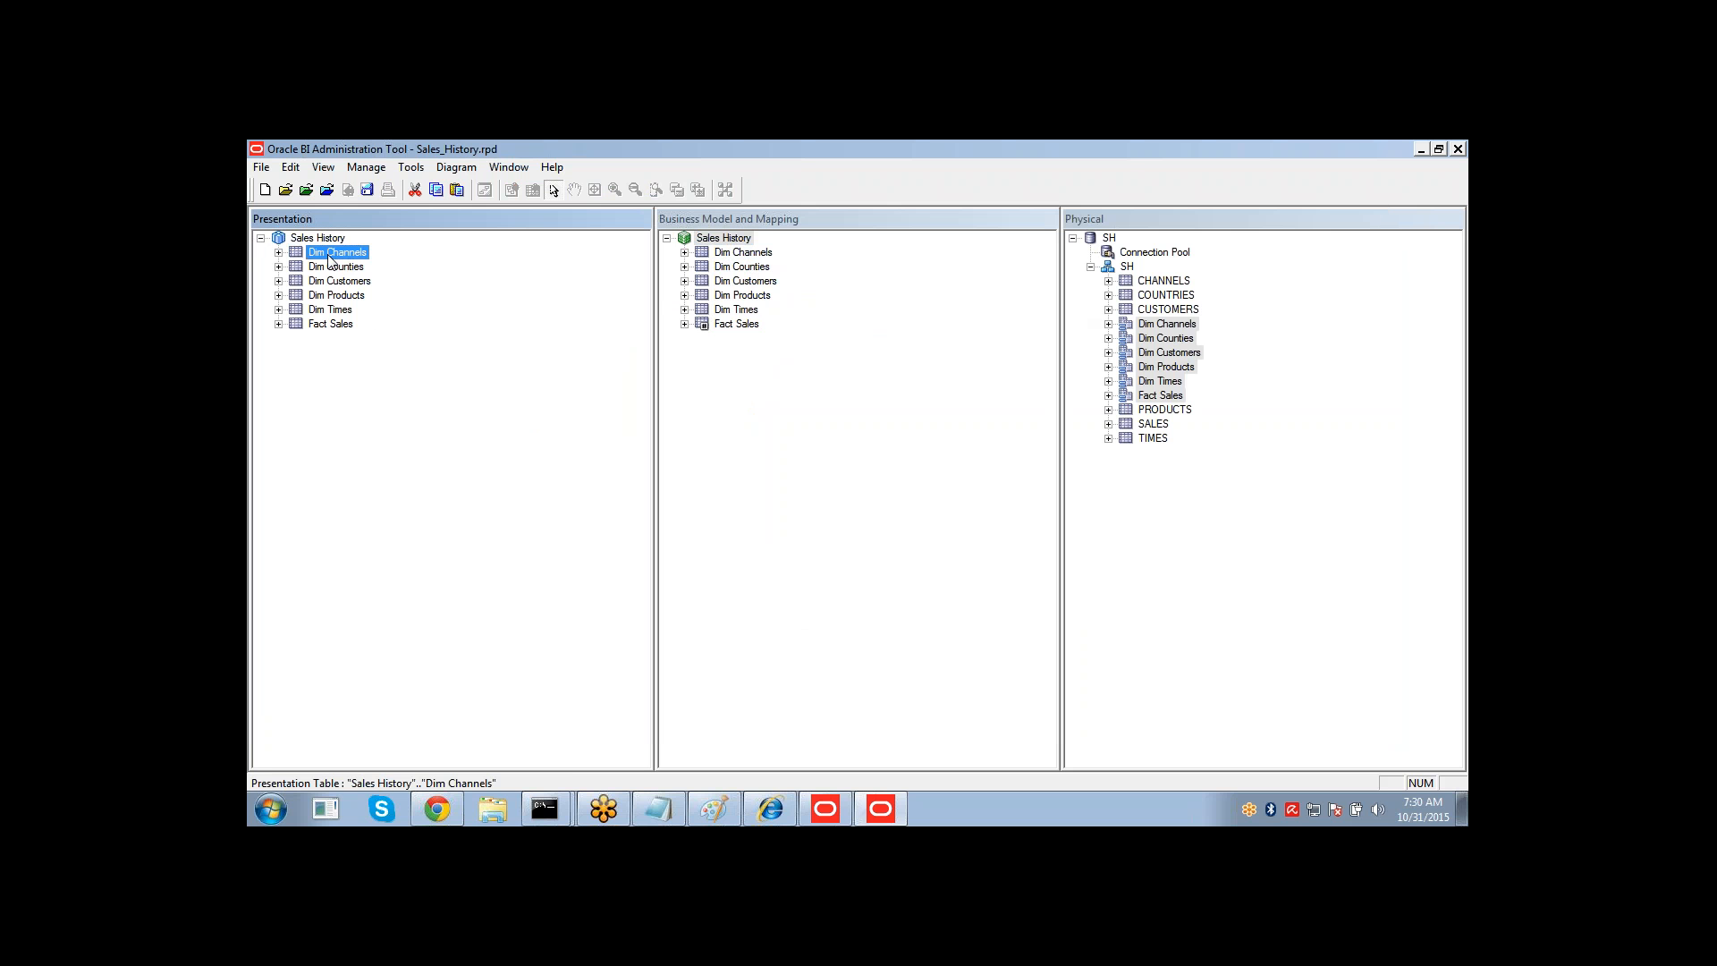
key("Right")
key("Down")
key("Down")
key("Down")
key("Down")
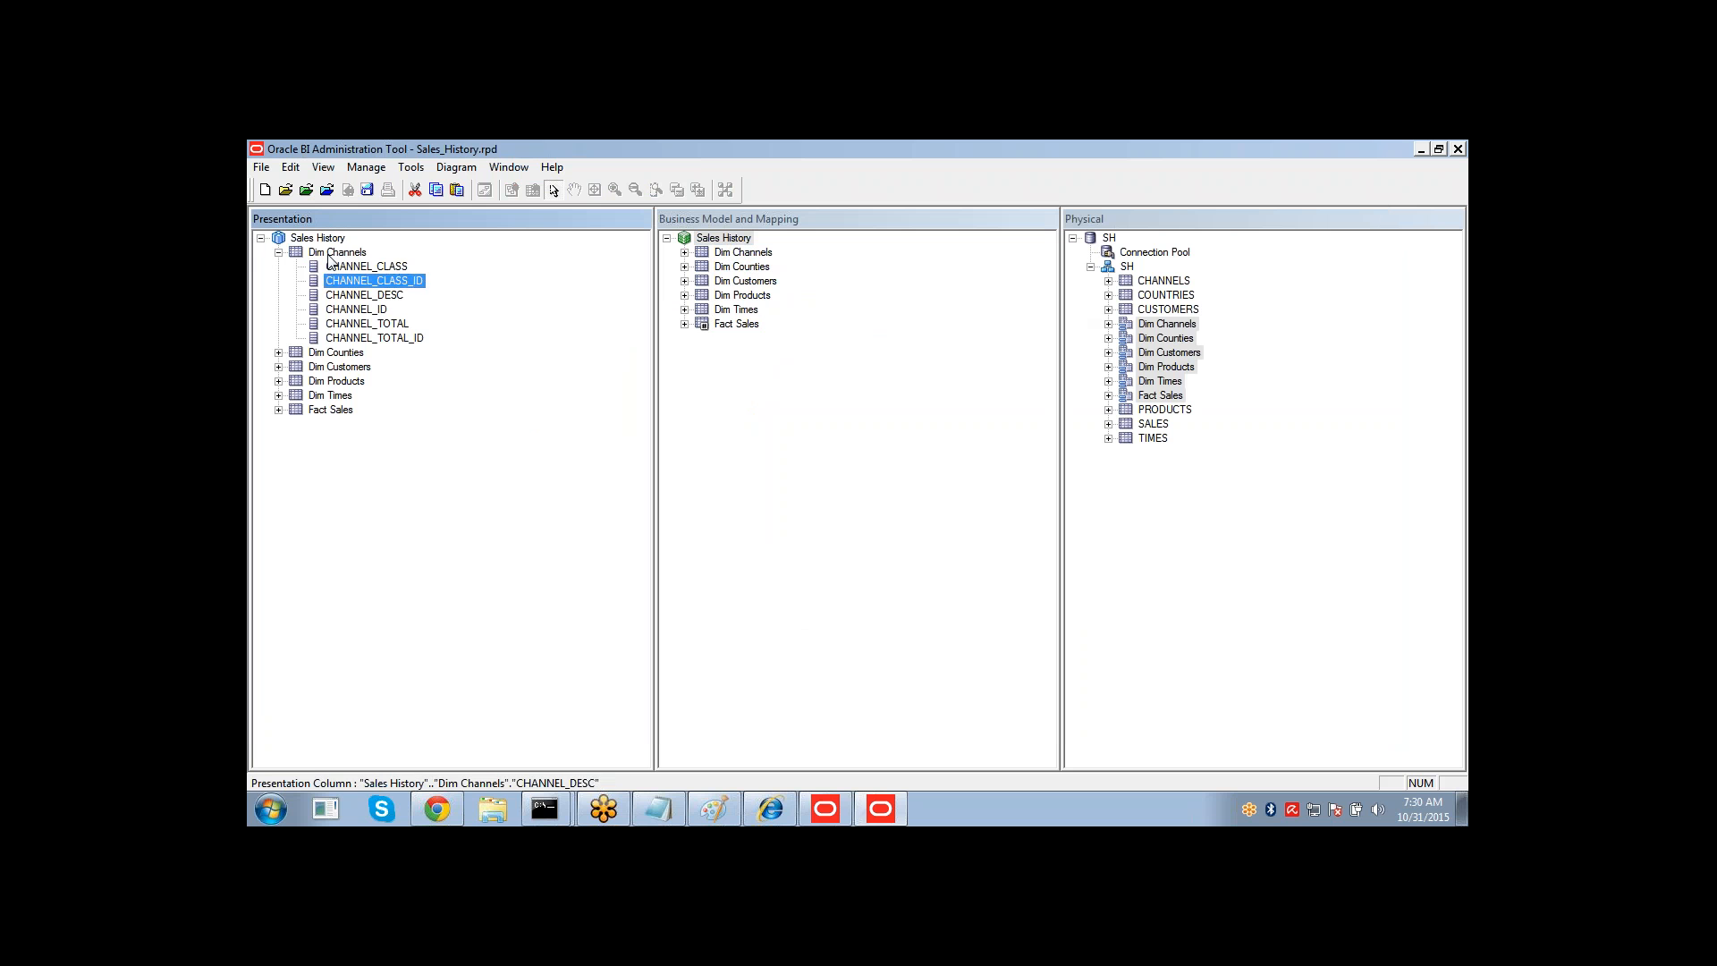
key("Left")
key("Left")
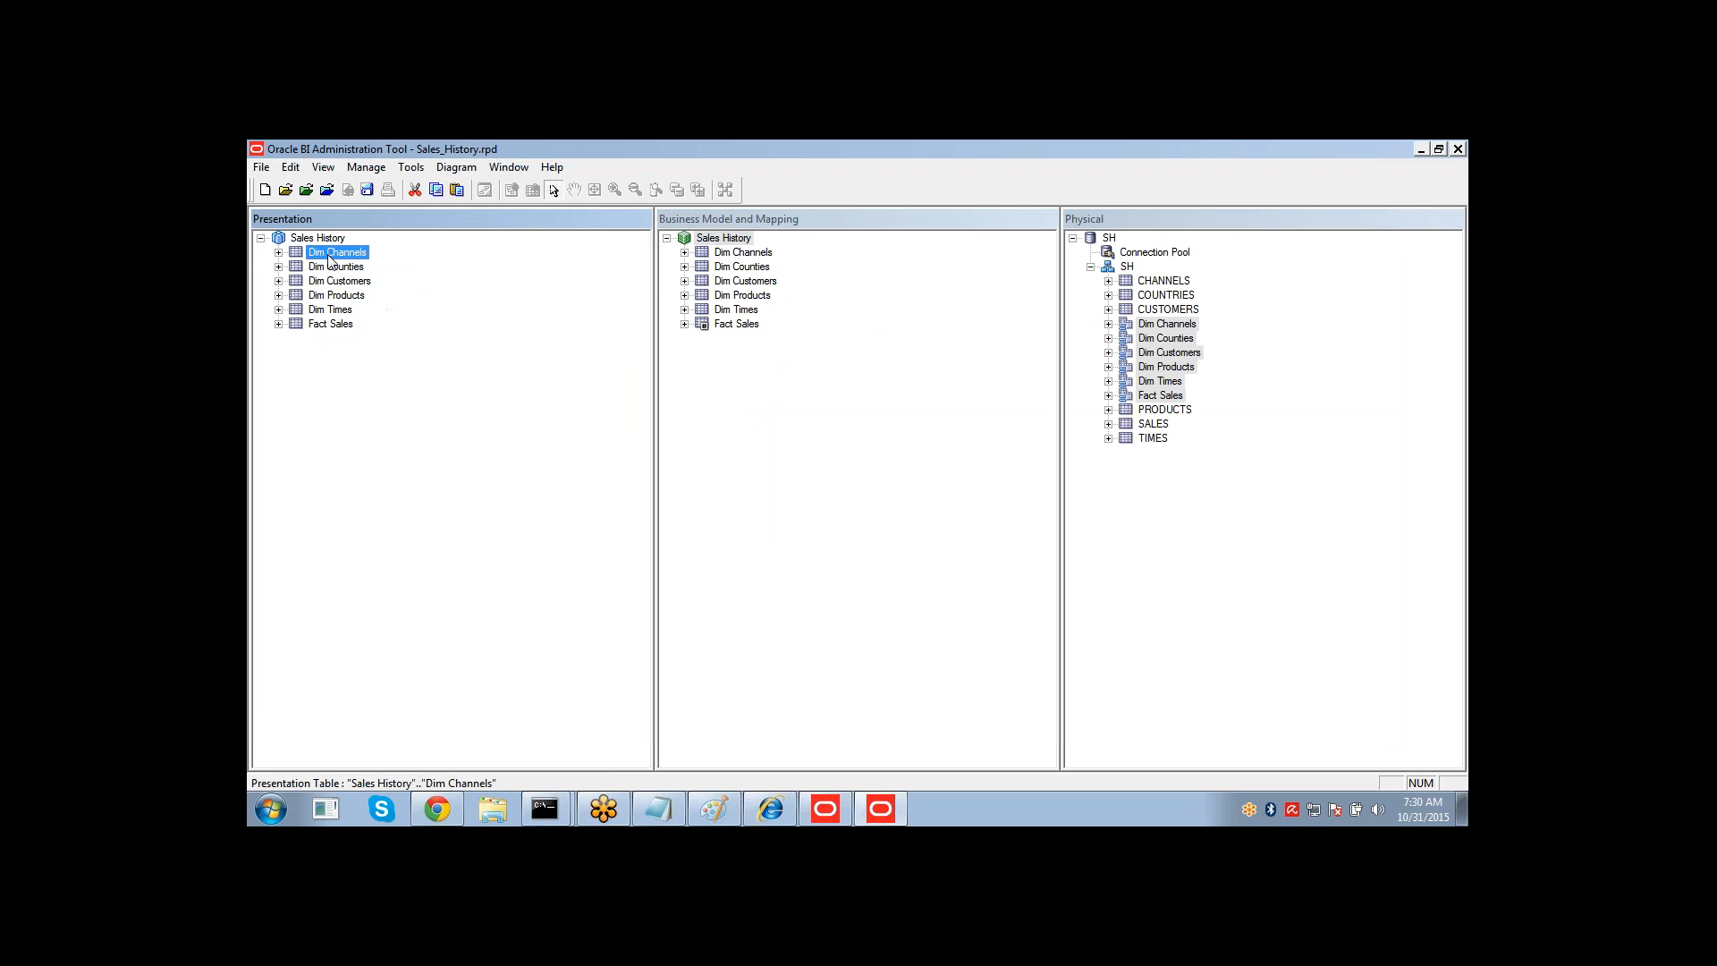
key("Left")
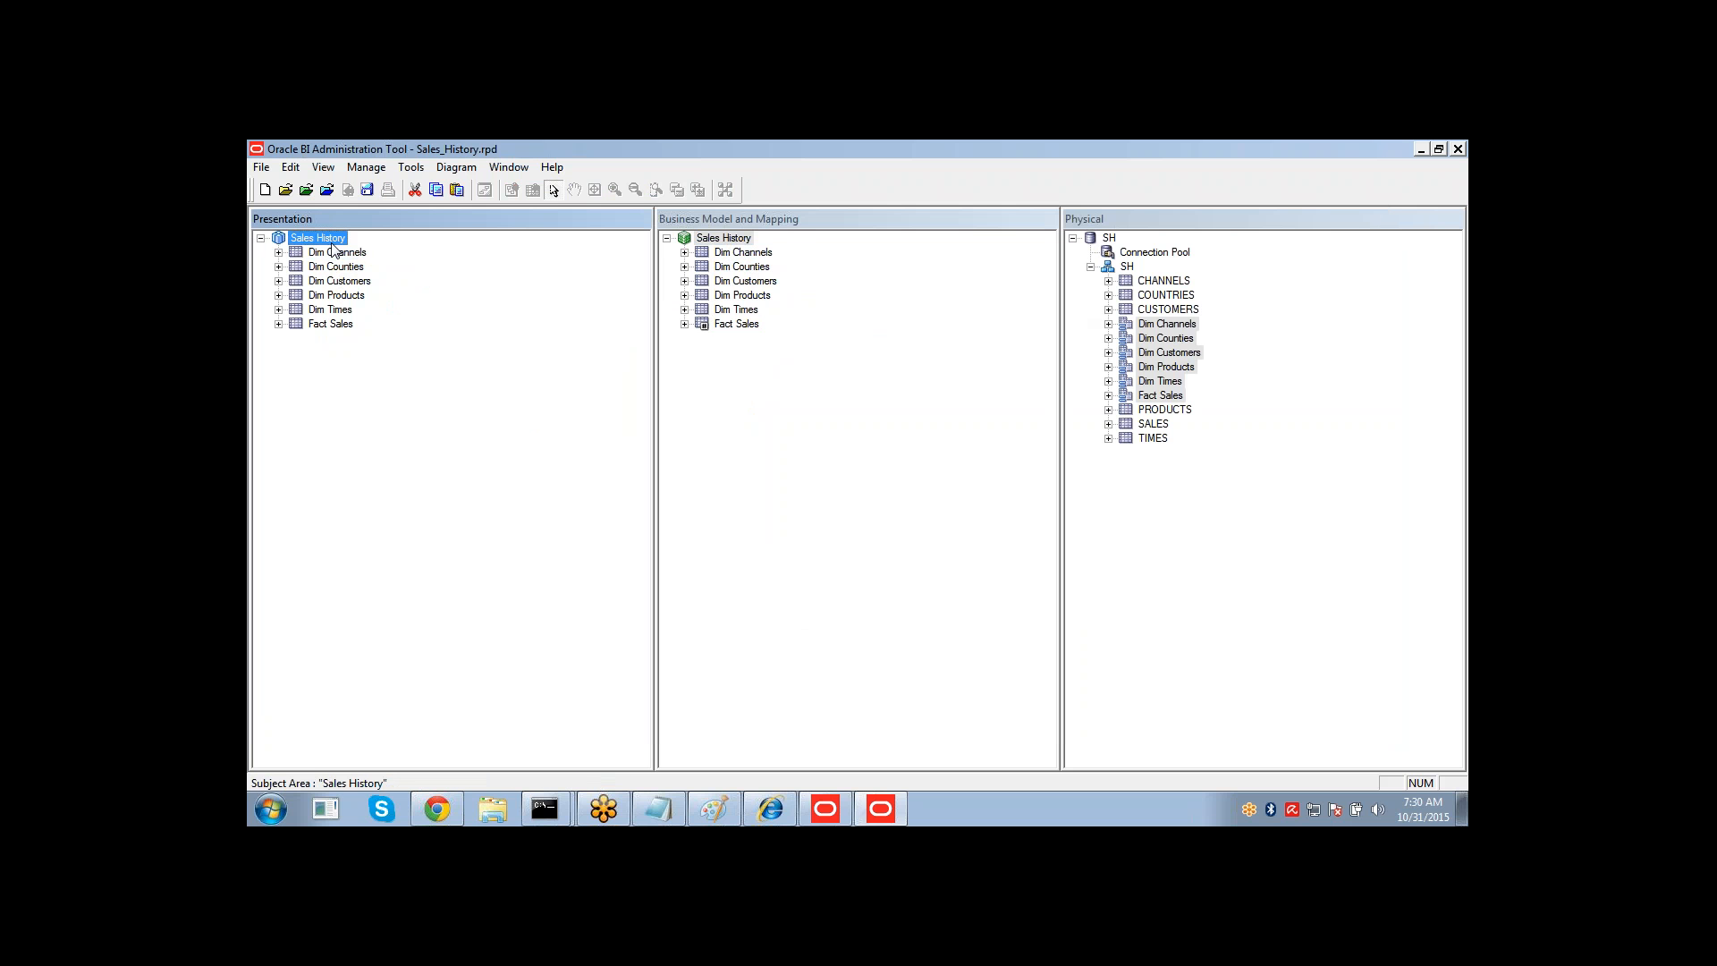
Open the Sales History subject area's properties and close them without changes.
key("Return")
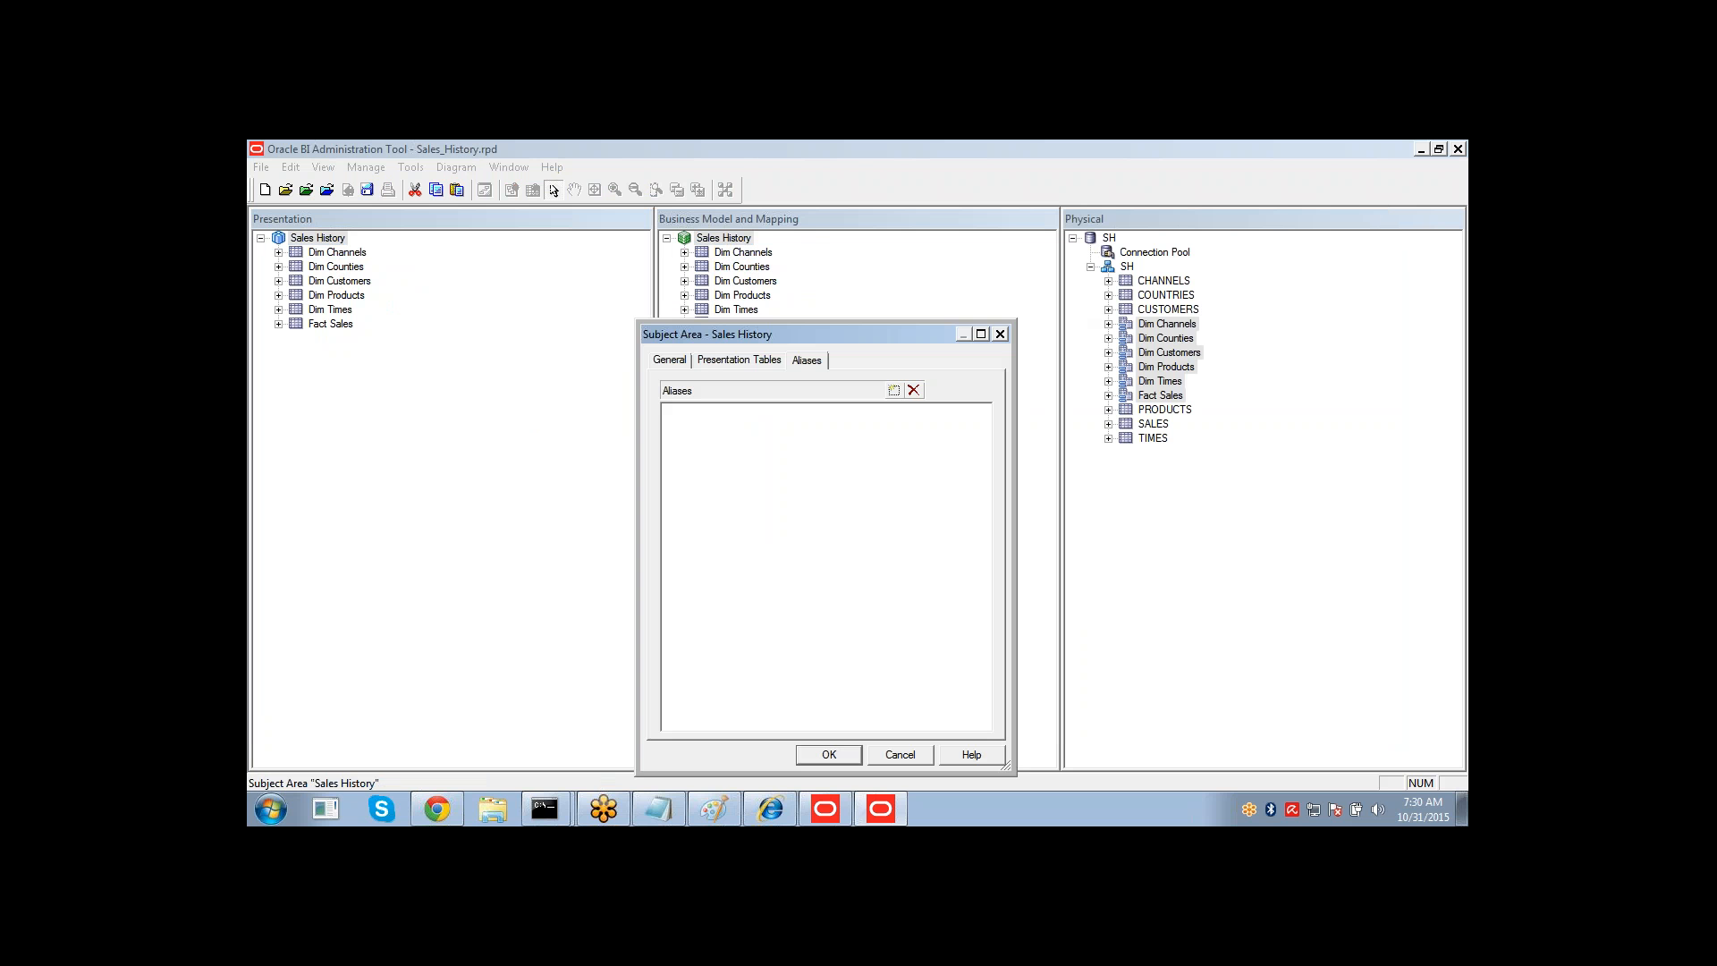
left_click(905, 752)
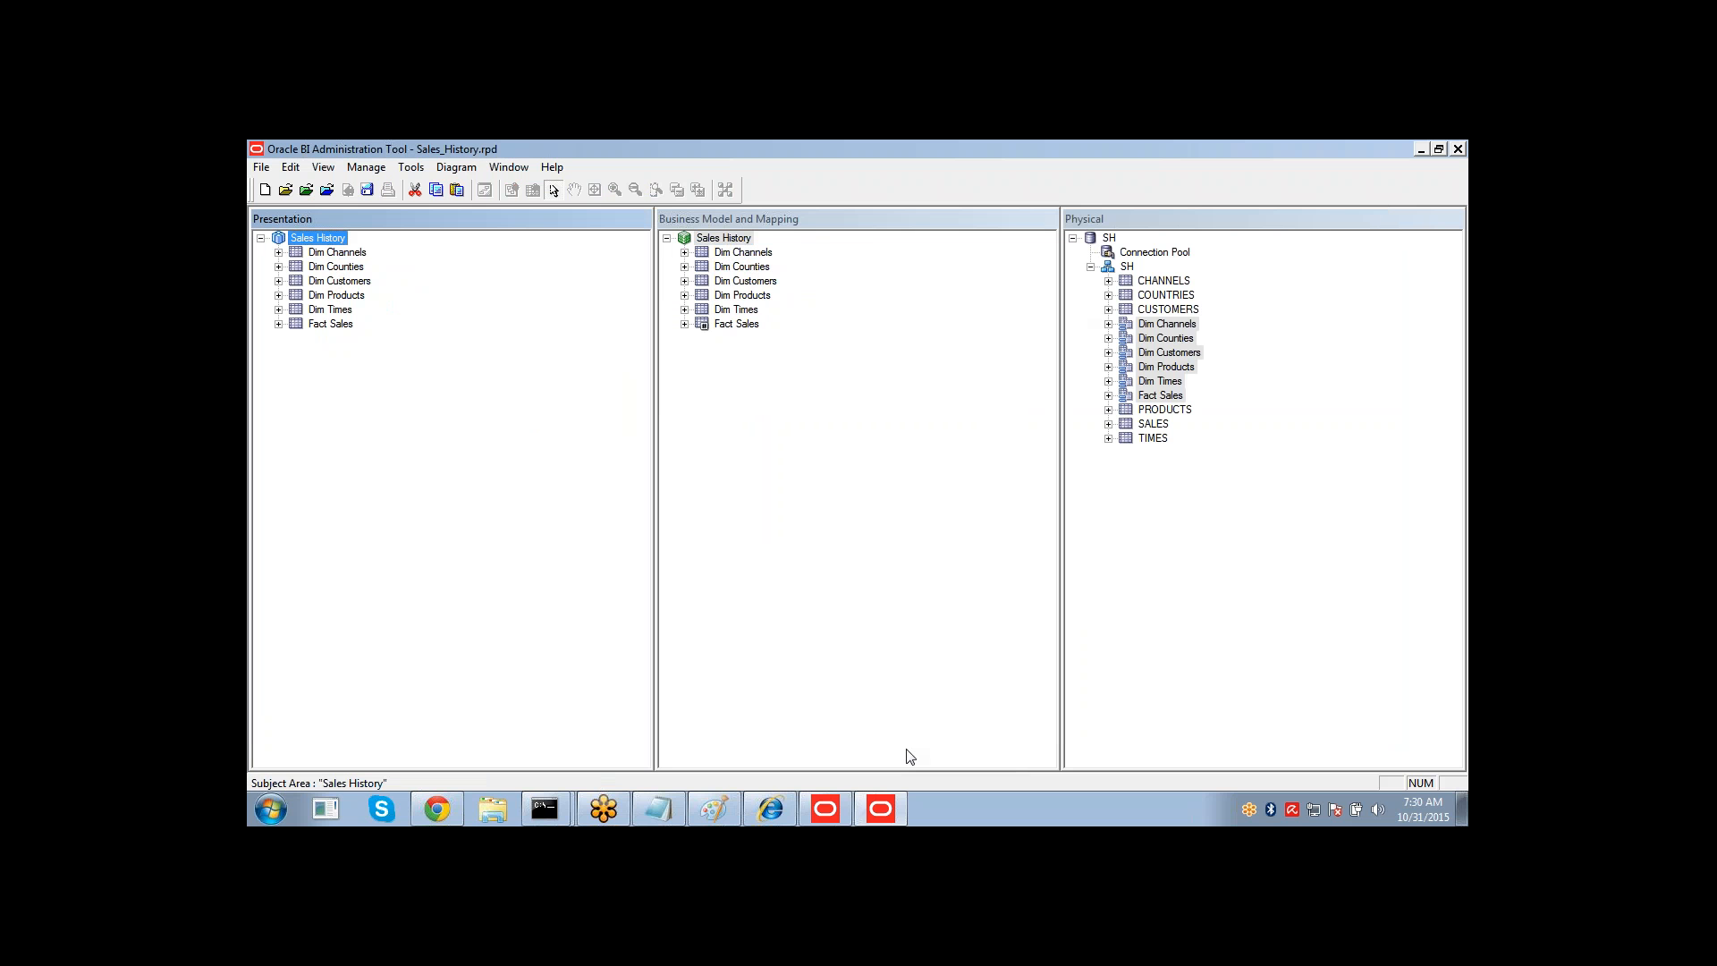
left_click(724, 237)
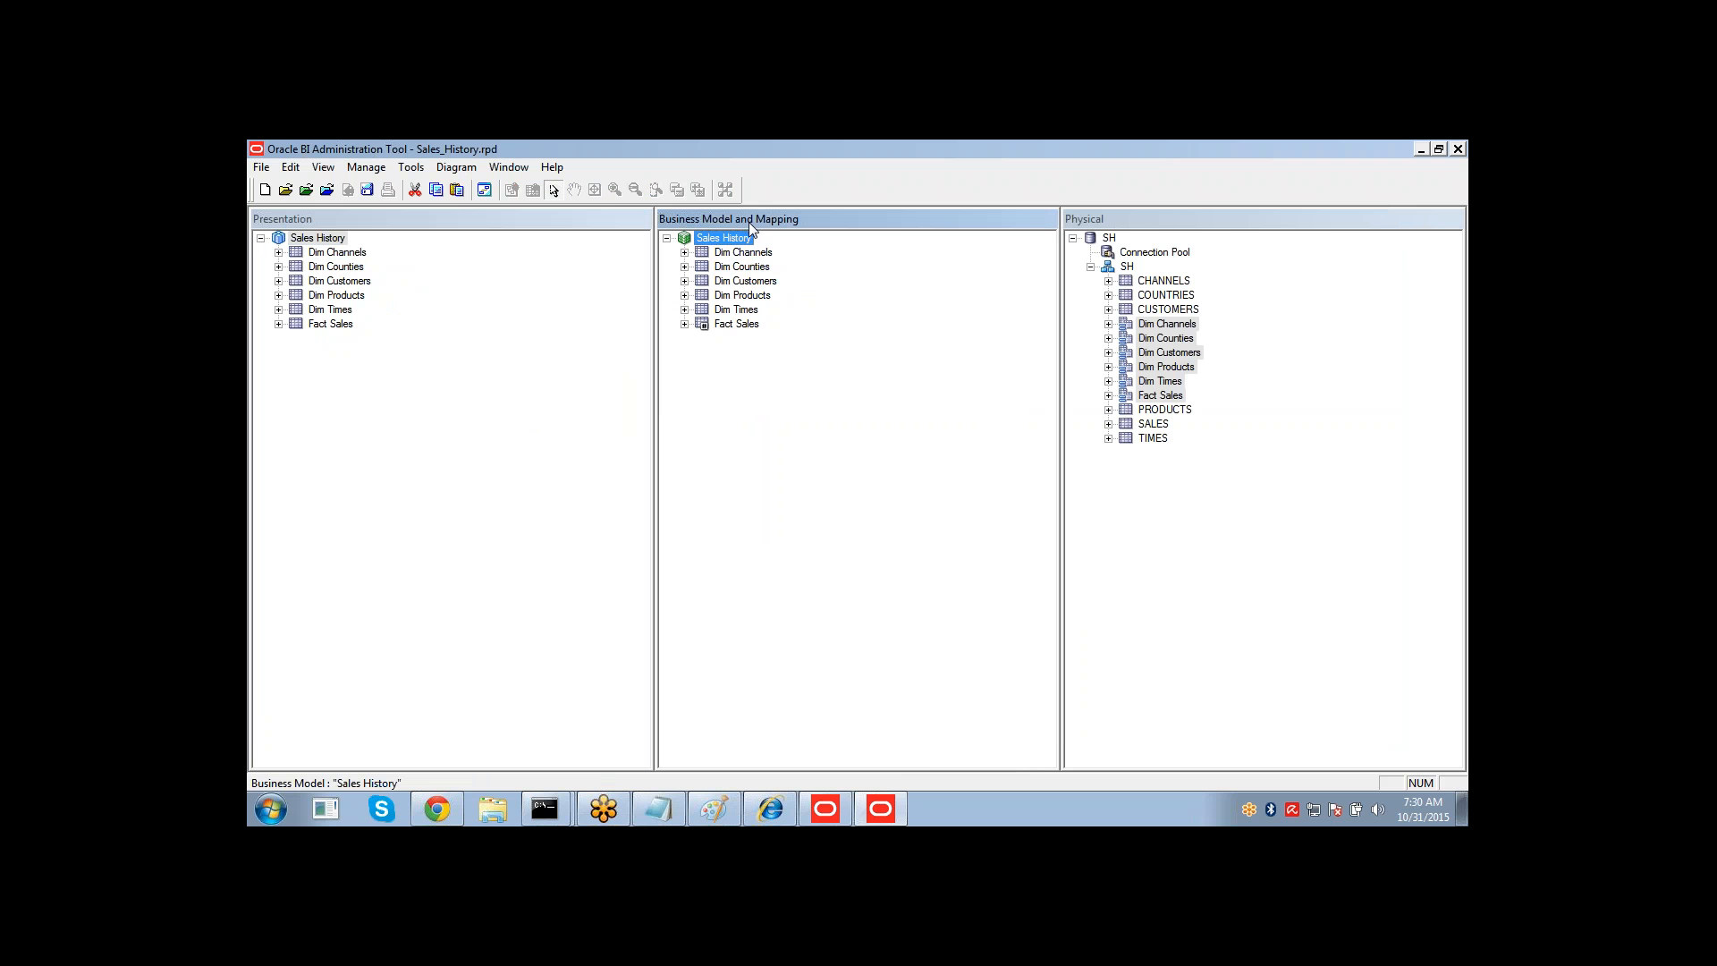
left_click(739, 252)
left_click(739, 253)
key("Escape")
left_click(742, 268)
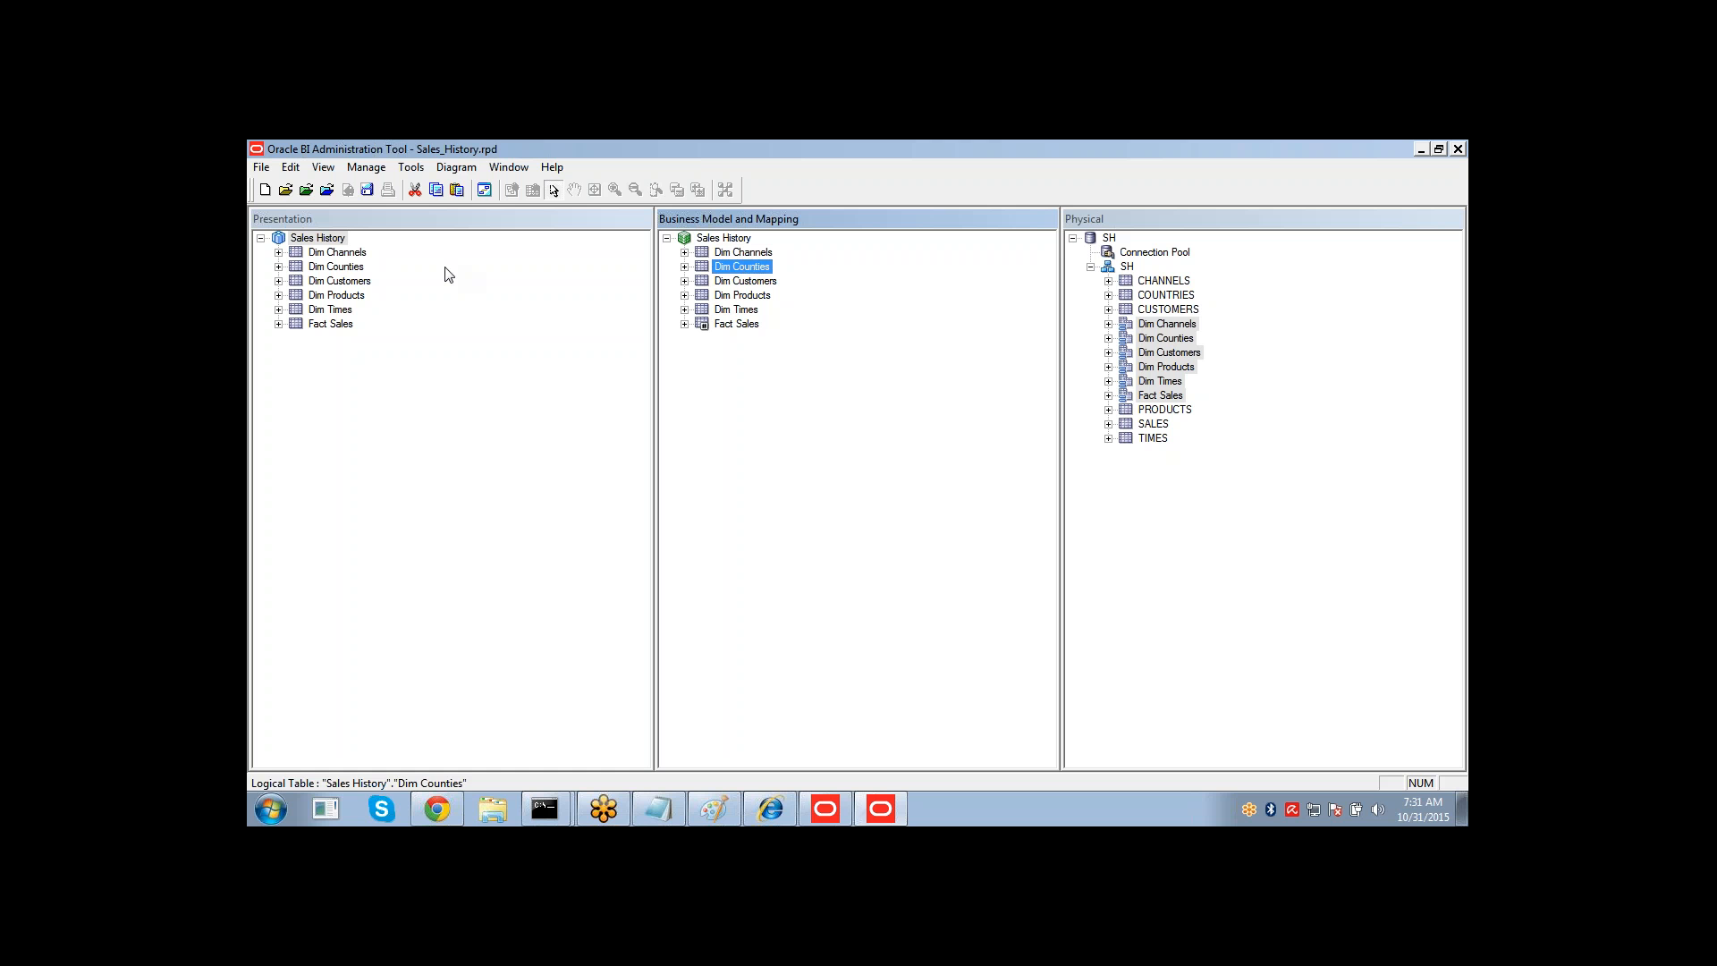
Save the repository and run the global consistency check.
left_click(366, 191)
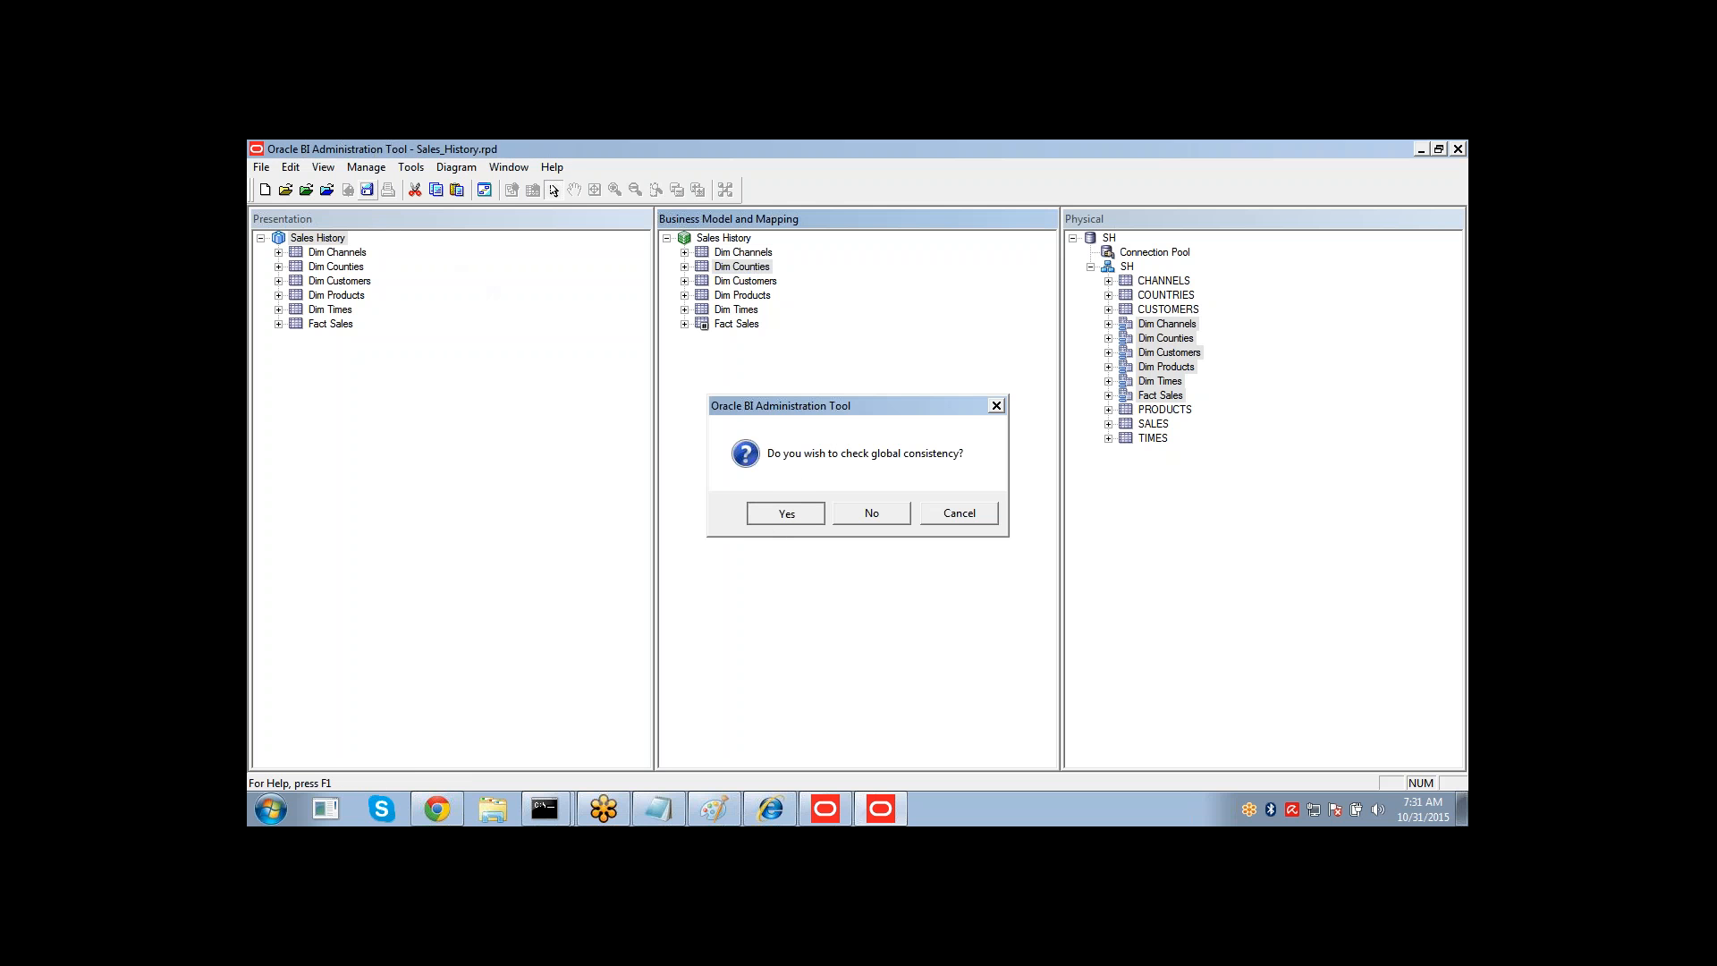
left_click(764, 517)
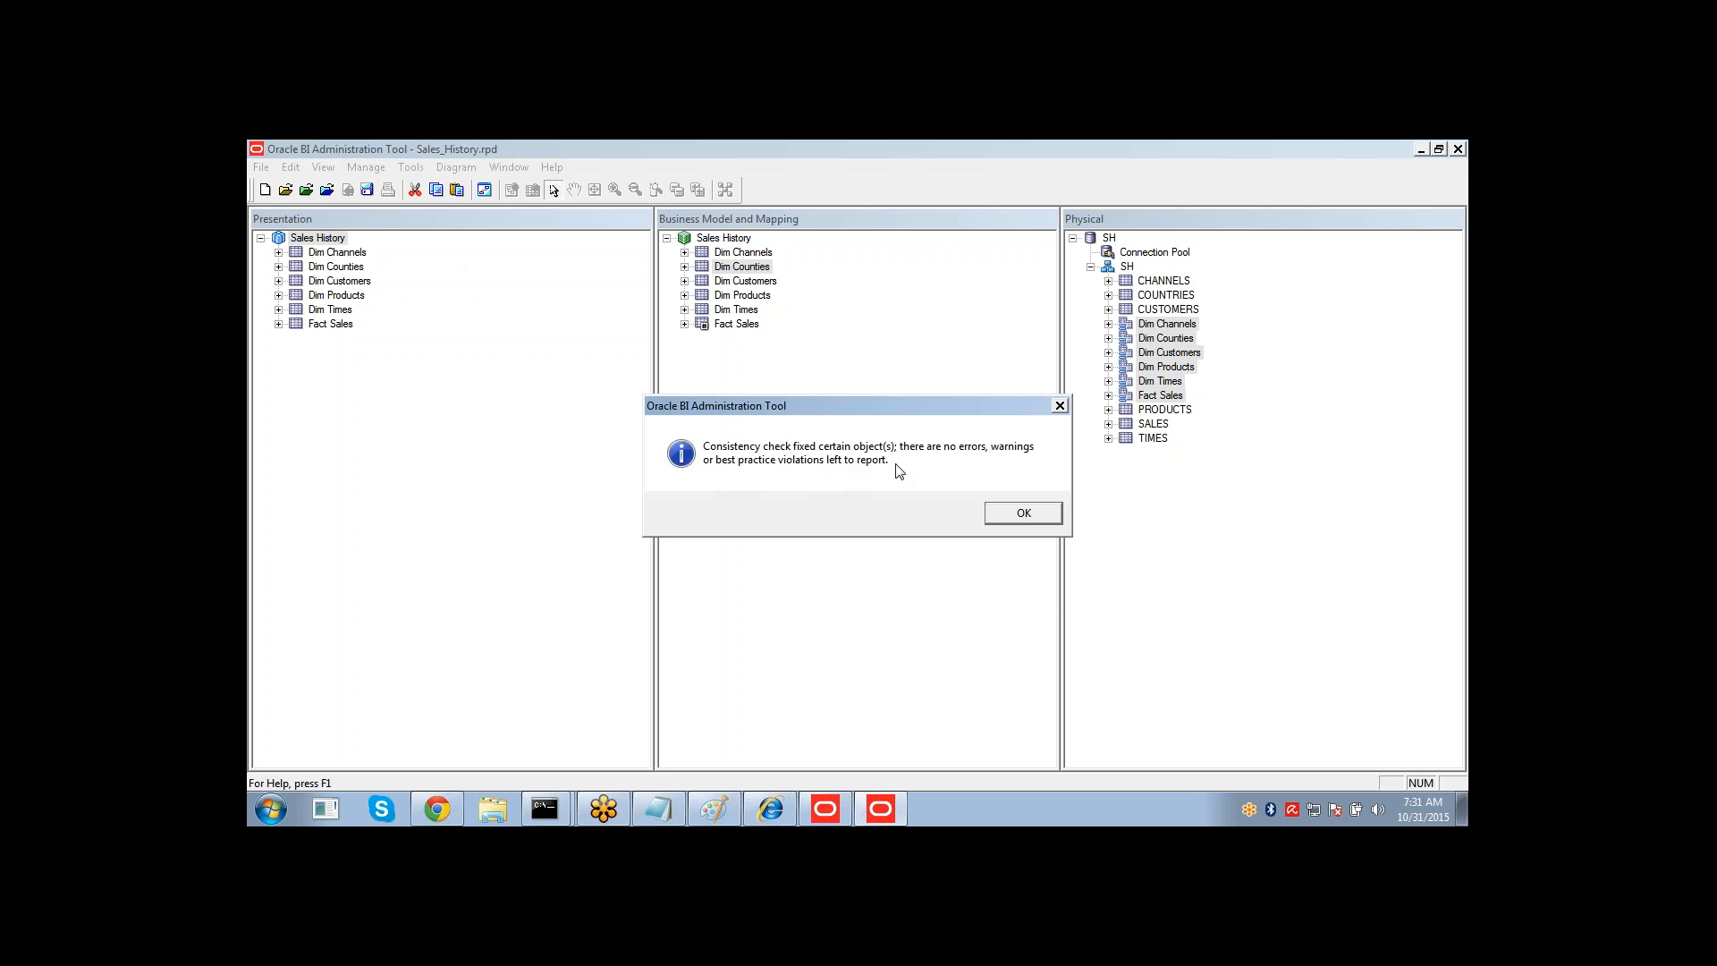
left_click(1017, 511)
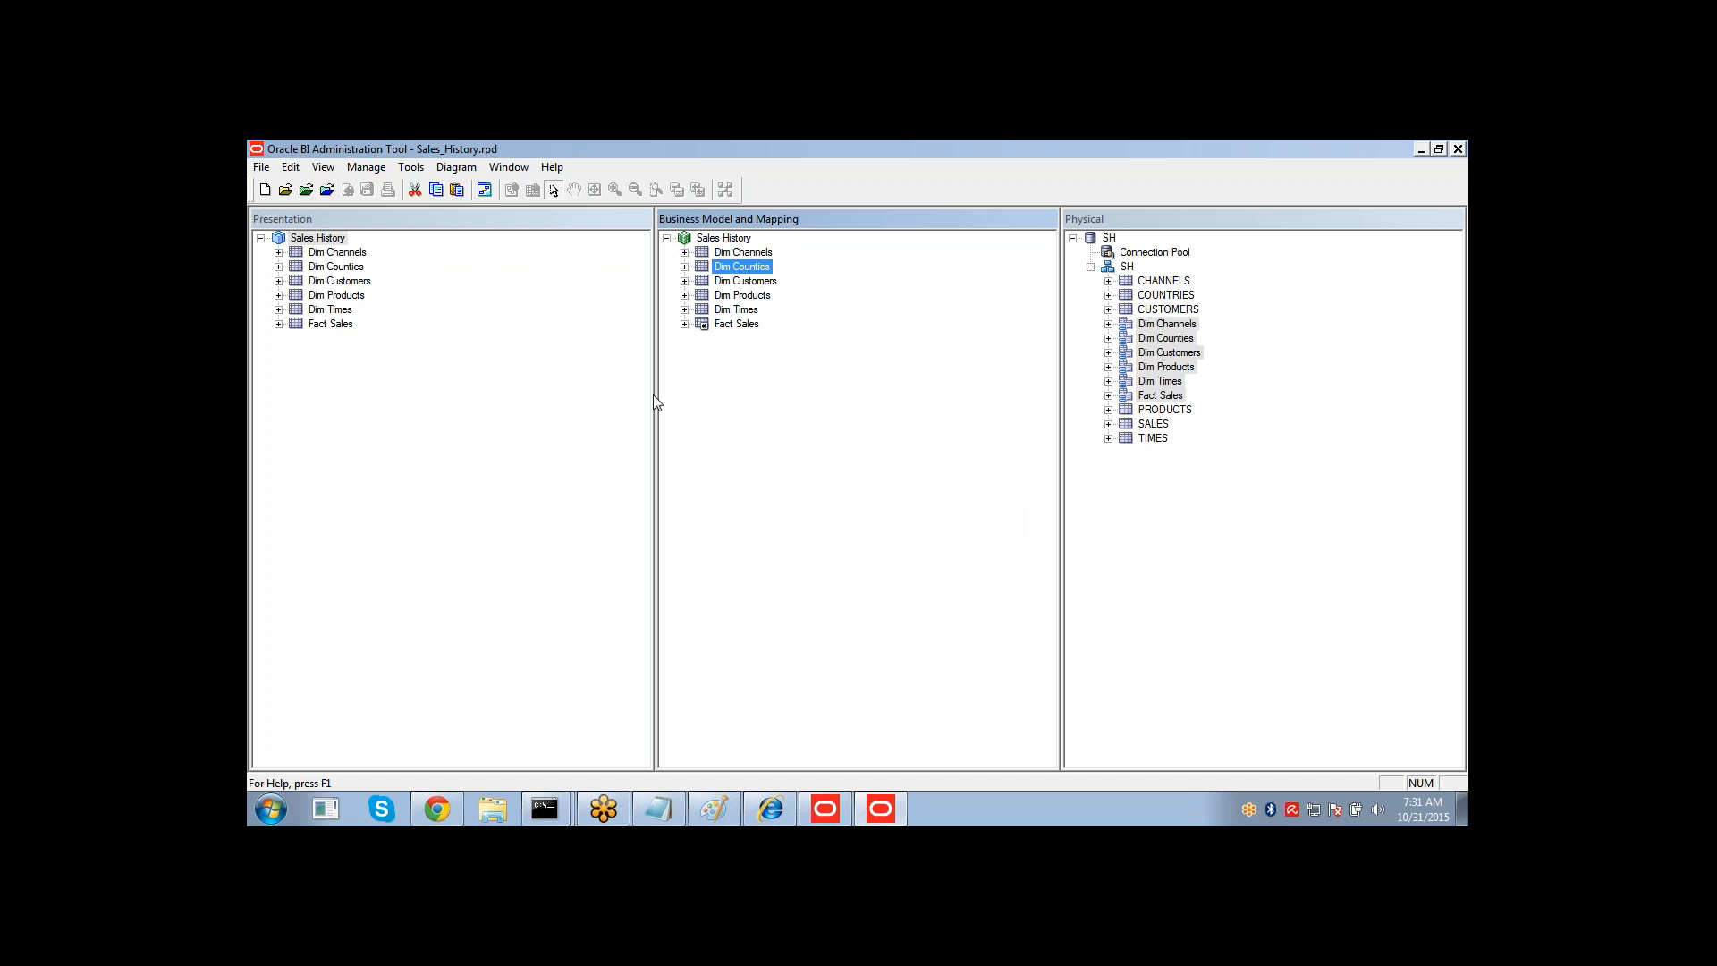
Close the Sales_History repository in the Administration Tool.
left_click(497, 356)
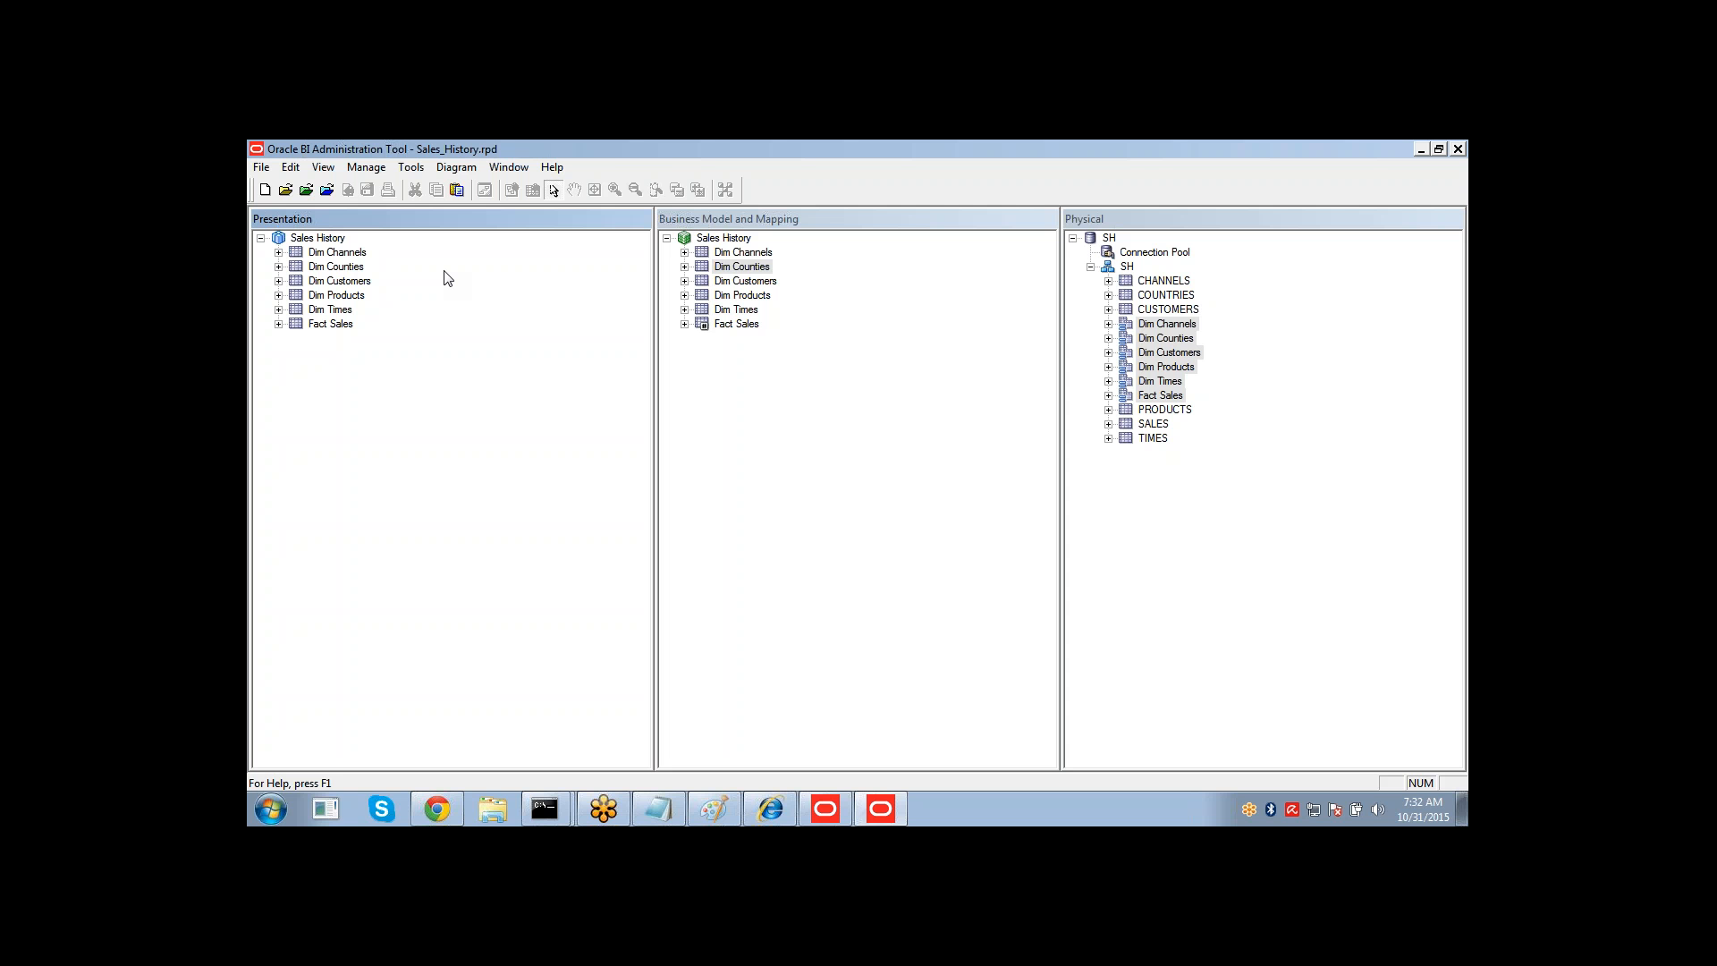
left_click(256, 166)
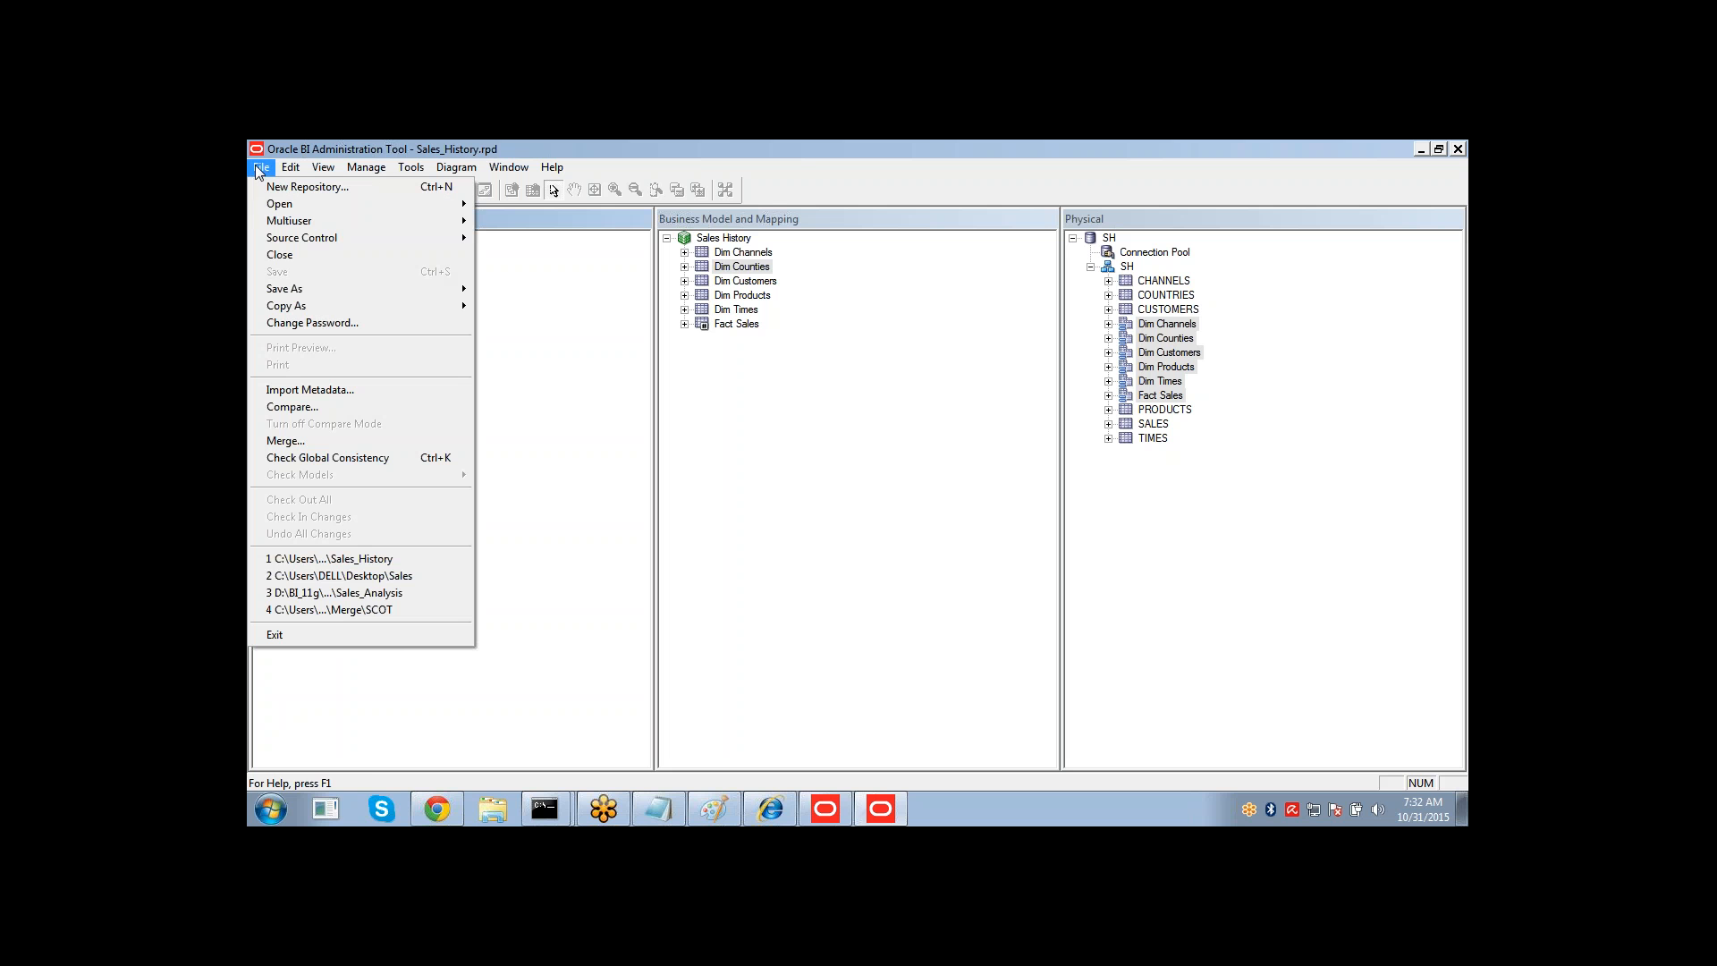
left_click(279, 257)
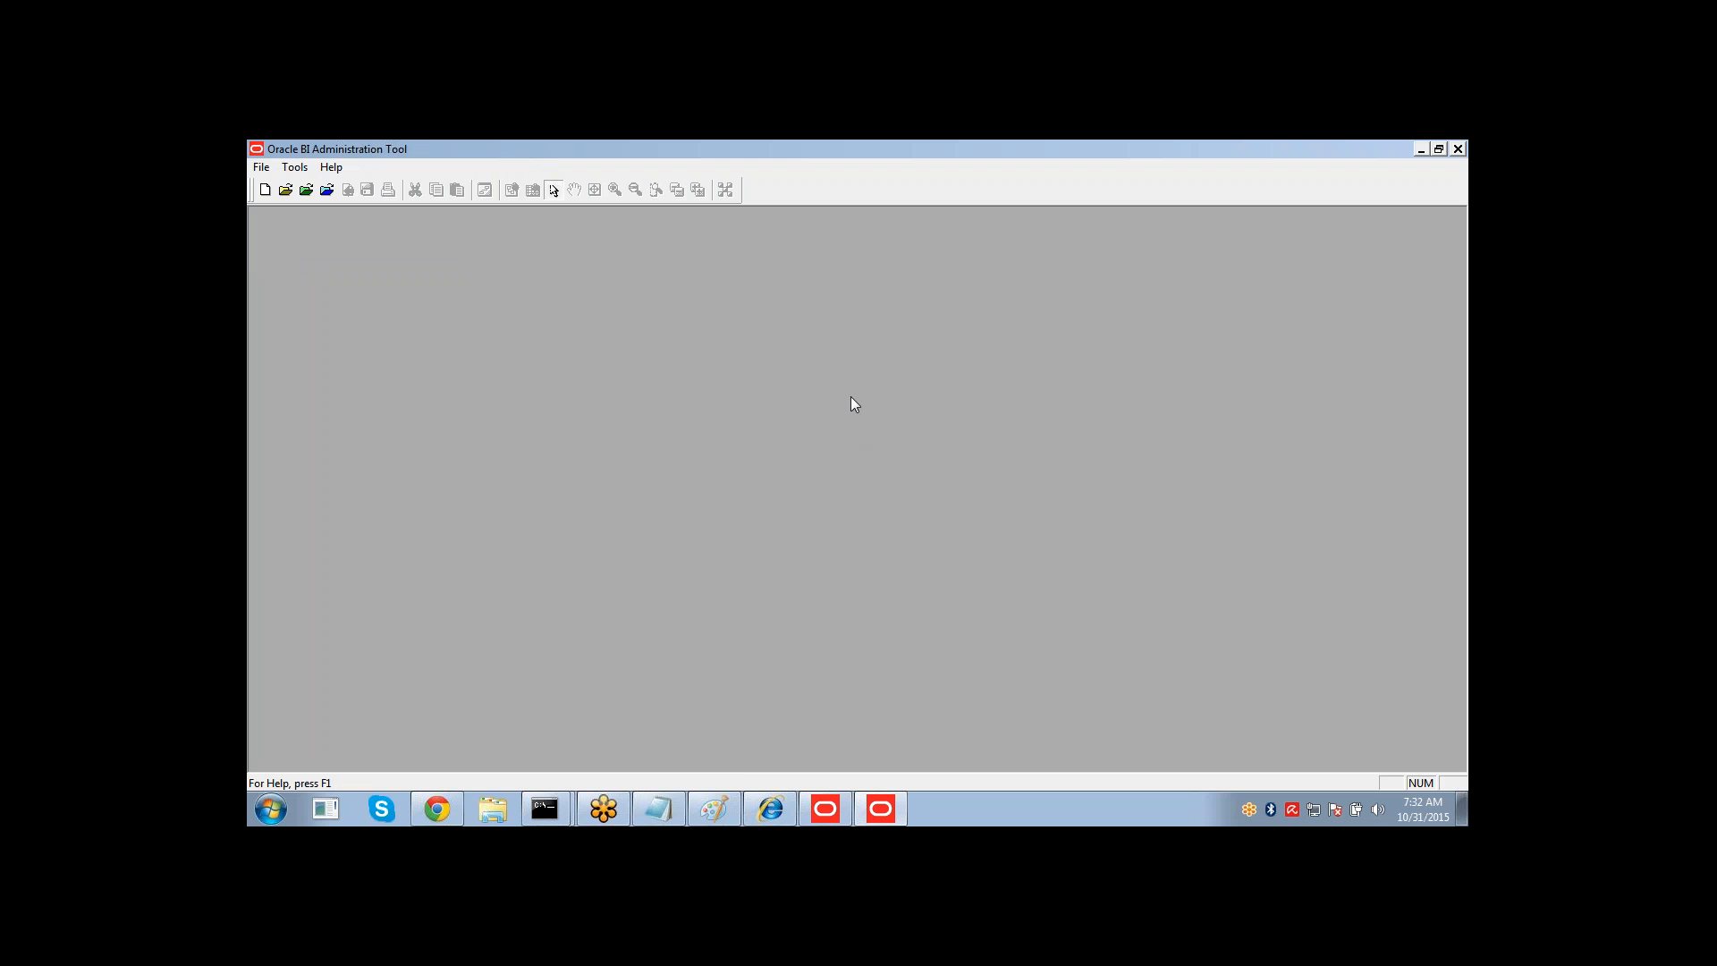
Switch to the browser and expand Business Intelligence in the Enterprise Manager farm tree.
left_click(436, 809)
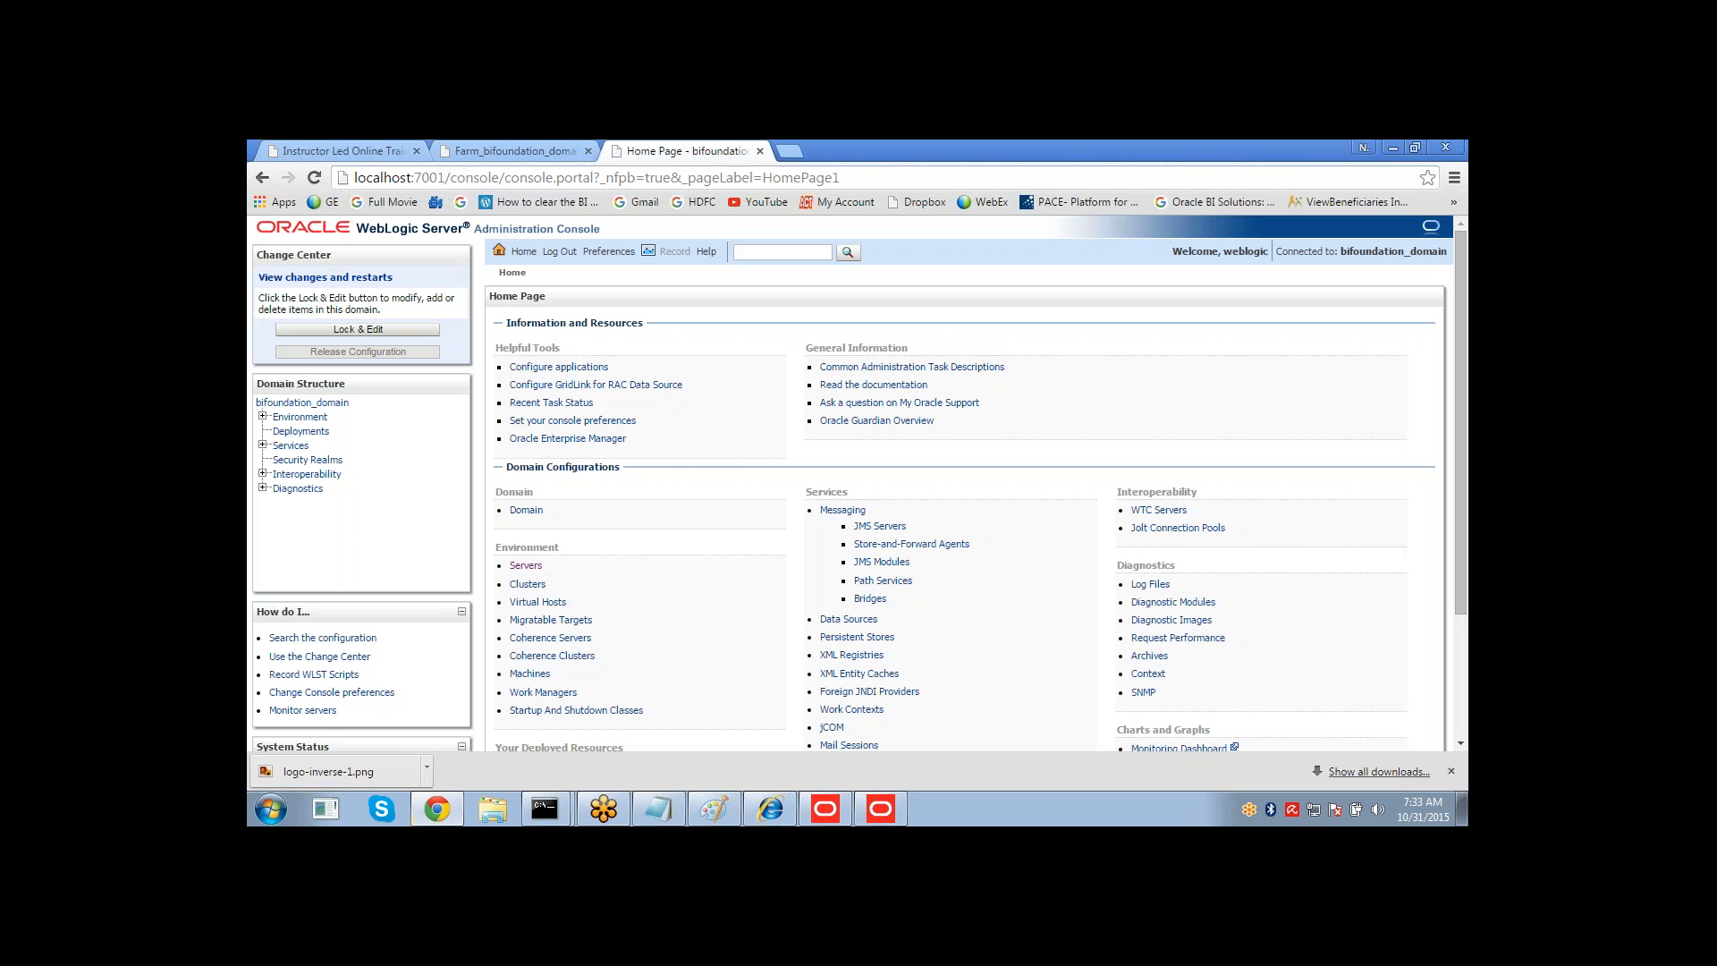
left_click(515, 154)
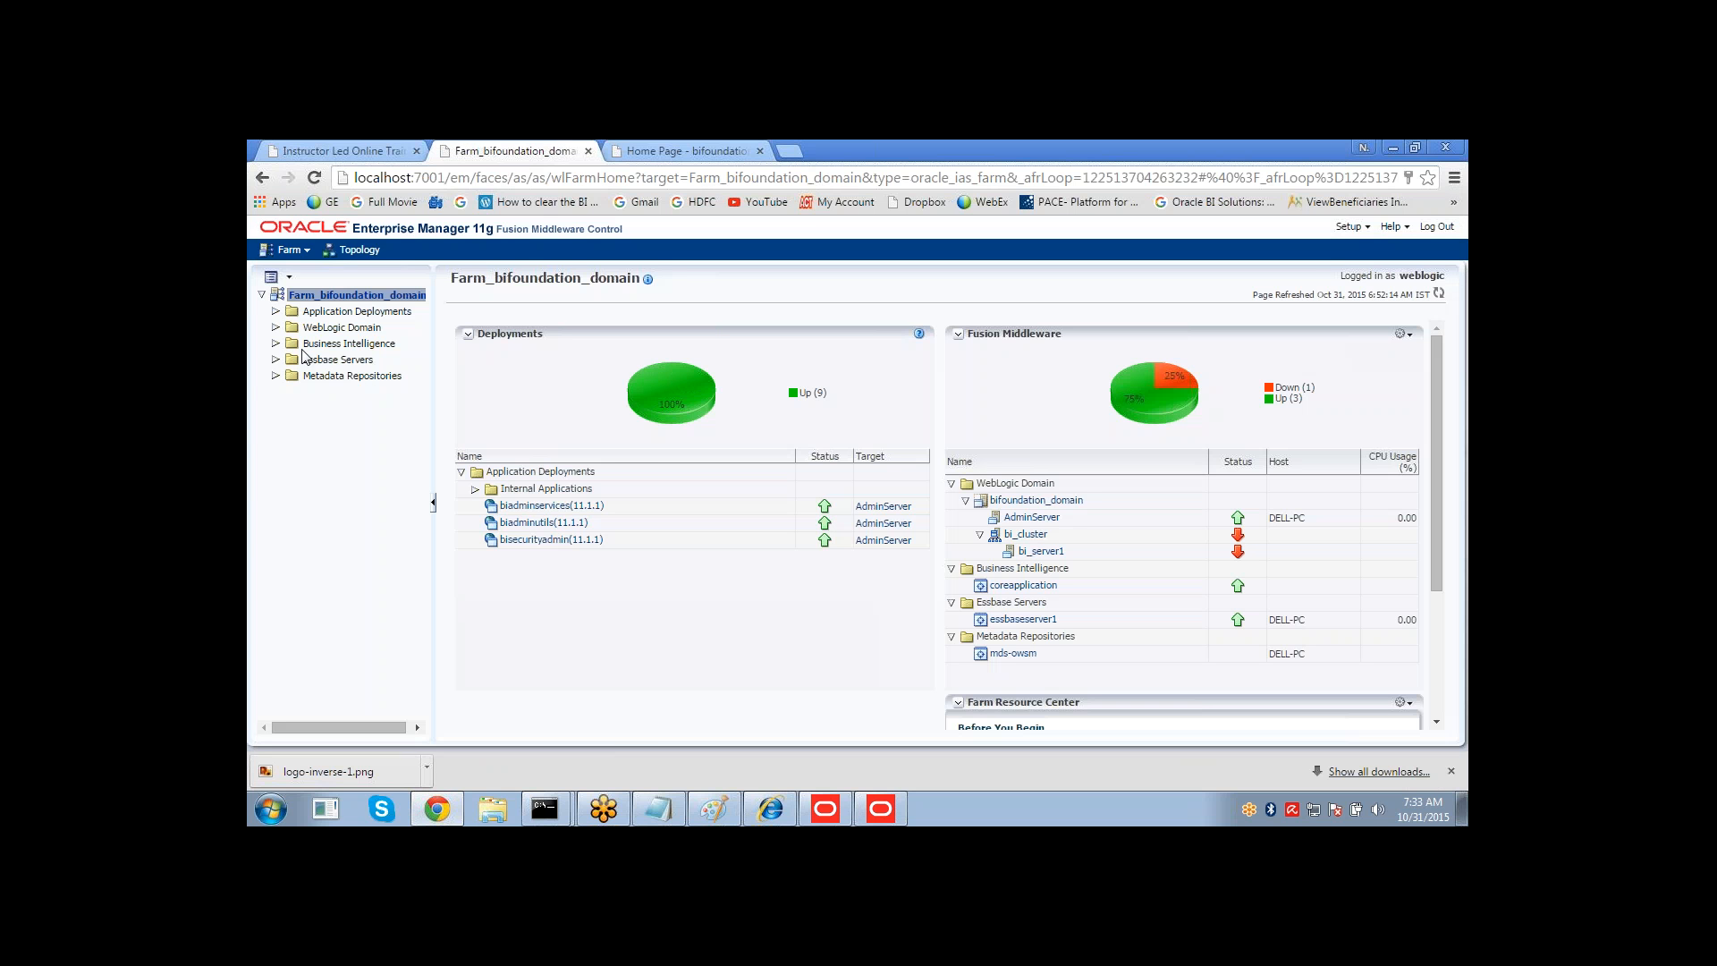
left_click(311, 343)
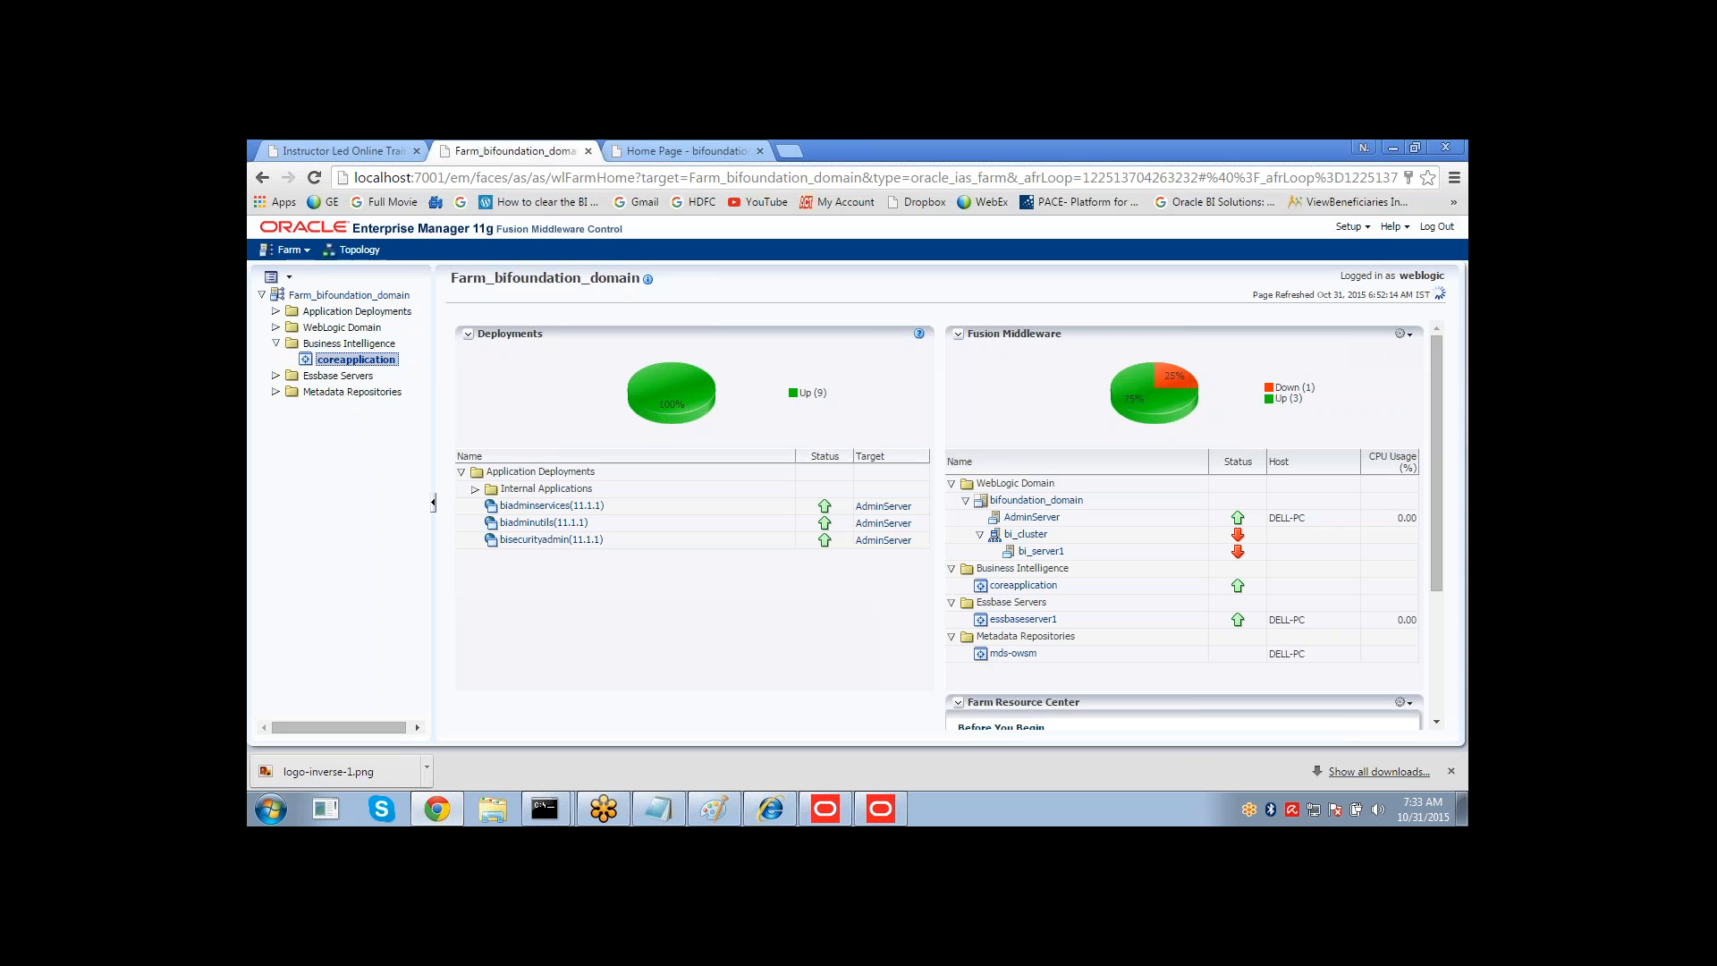
Open the WebLogic servers summary and review its Configuration and Control tabs before returning to Enterprise Manager.
left_click(684, 150)
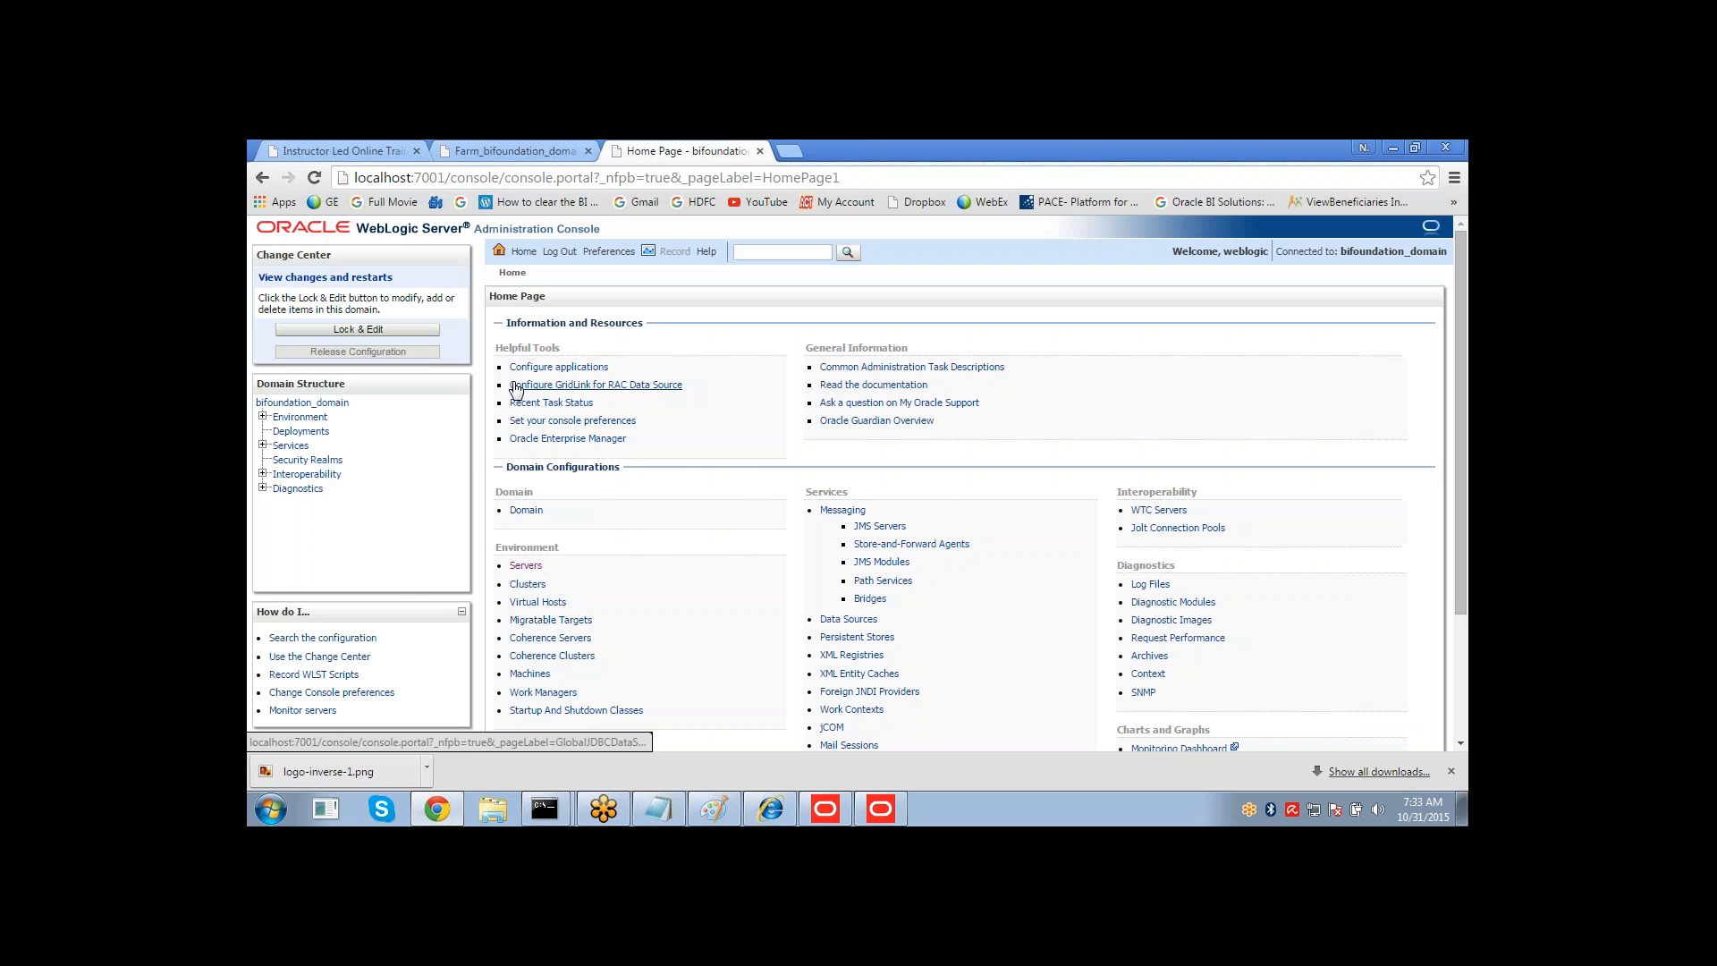
left_click(562, 369)
left_click(510, 152)
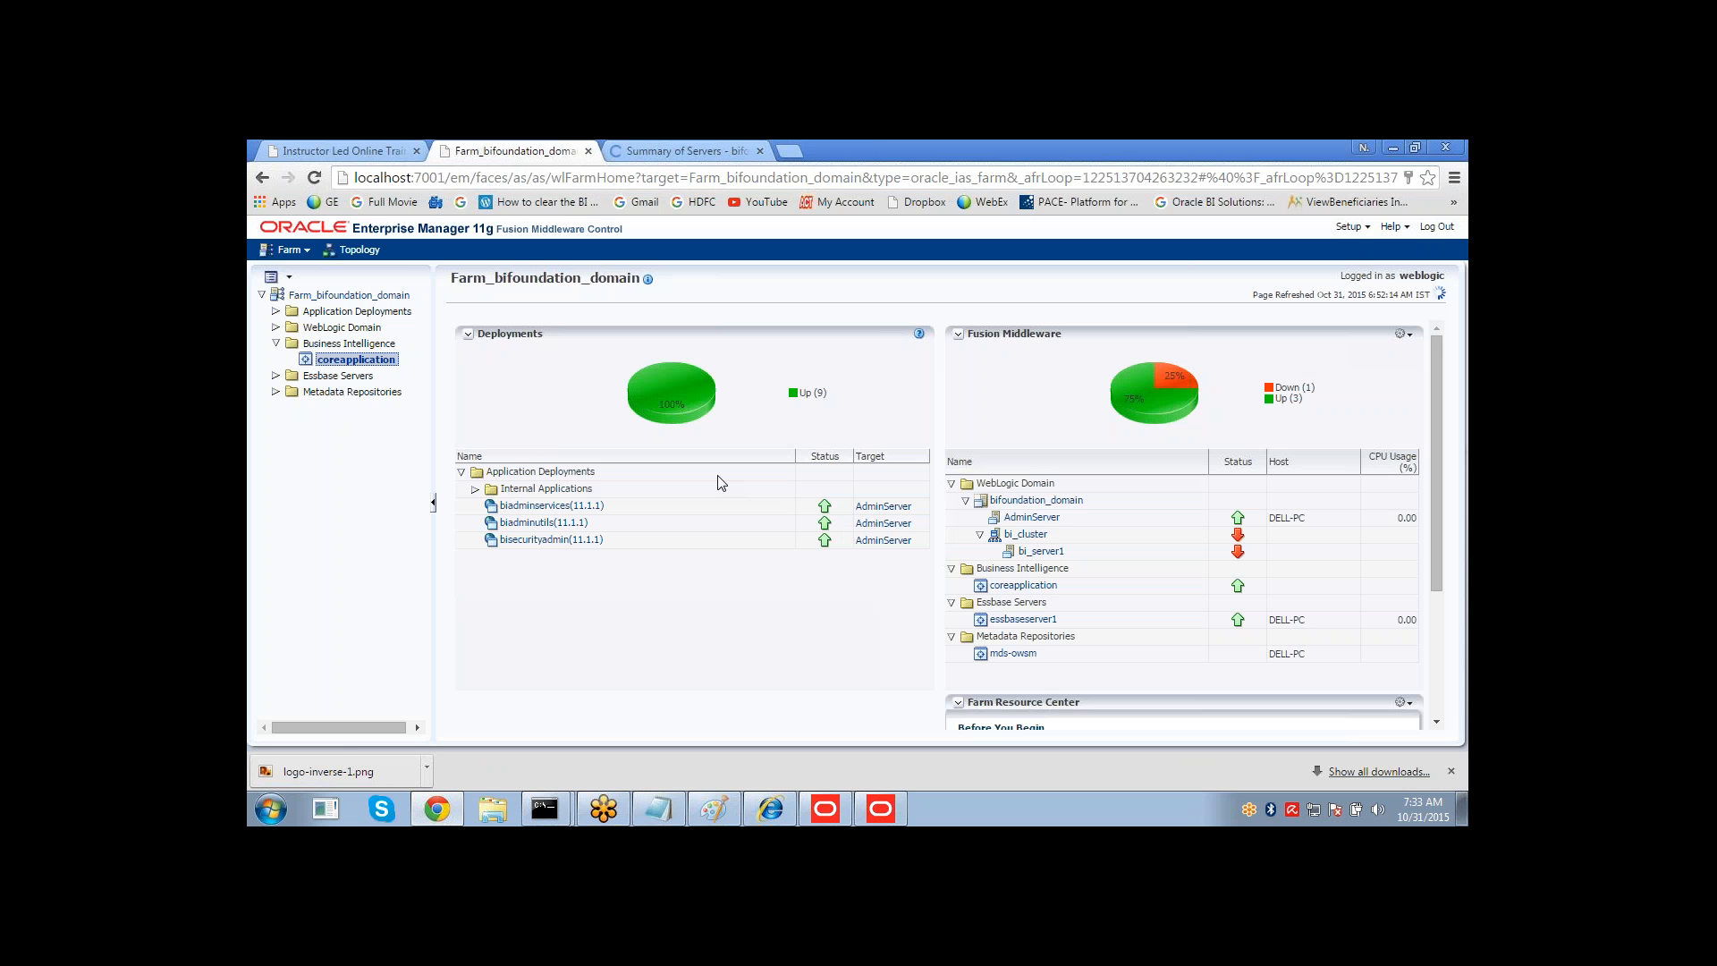
left_click(691, 159)
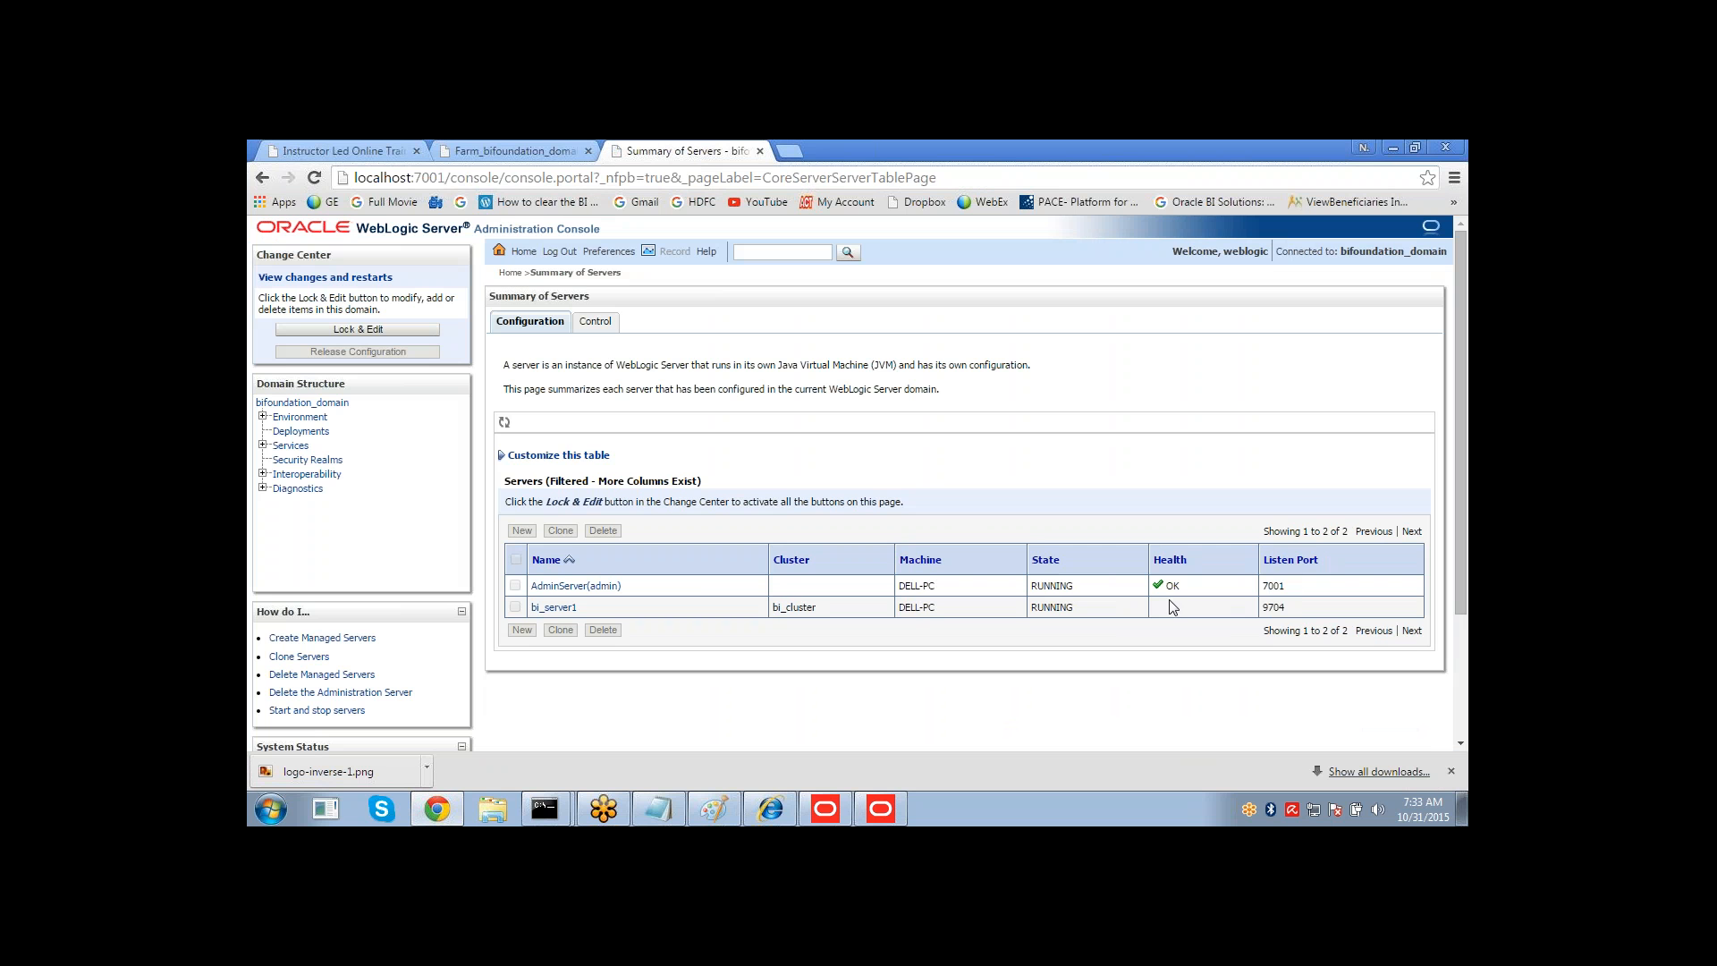
left_click(595, 322)
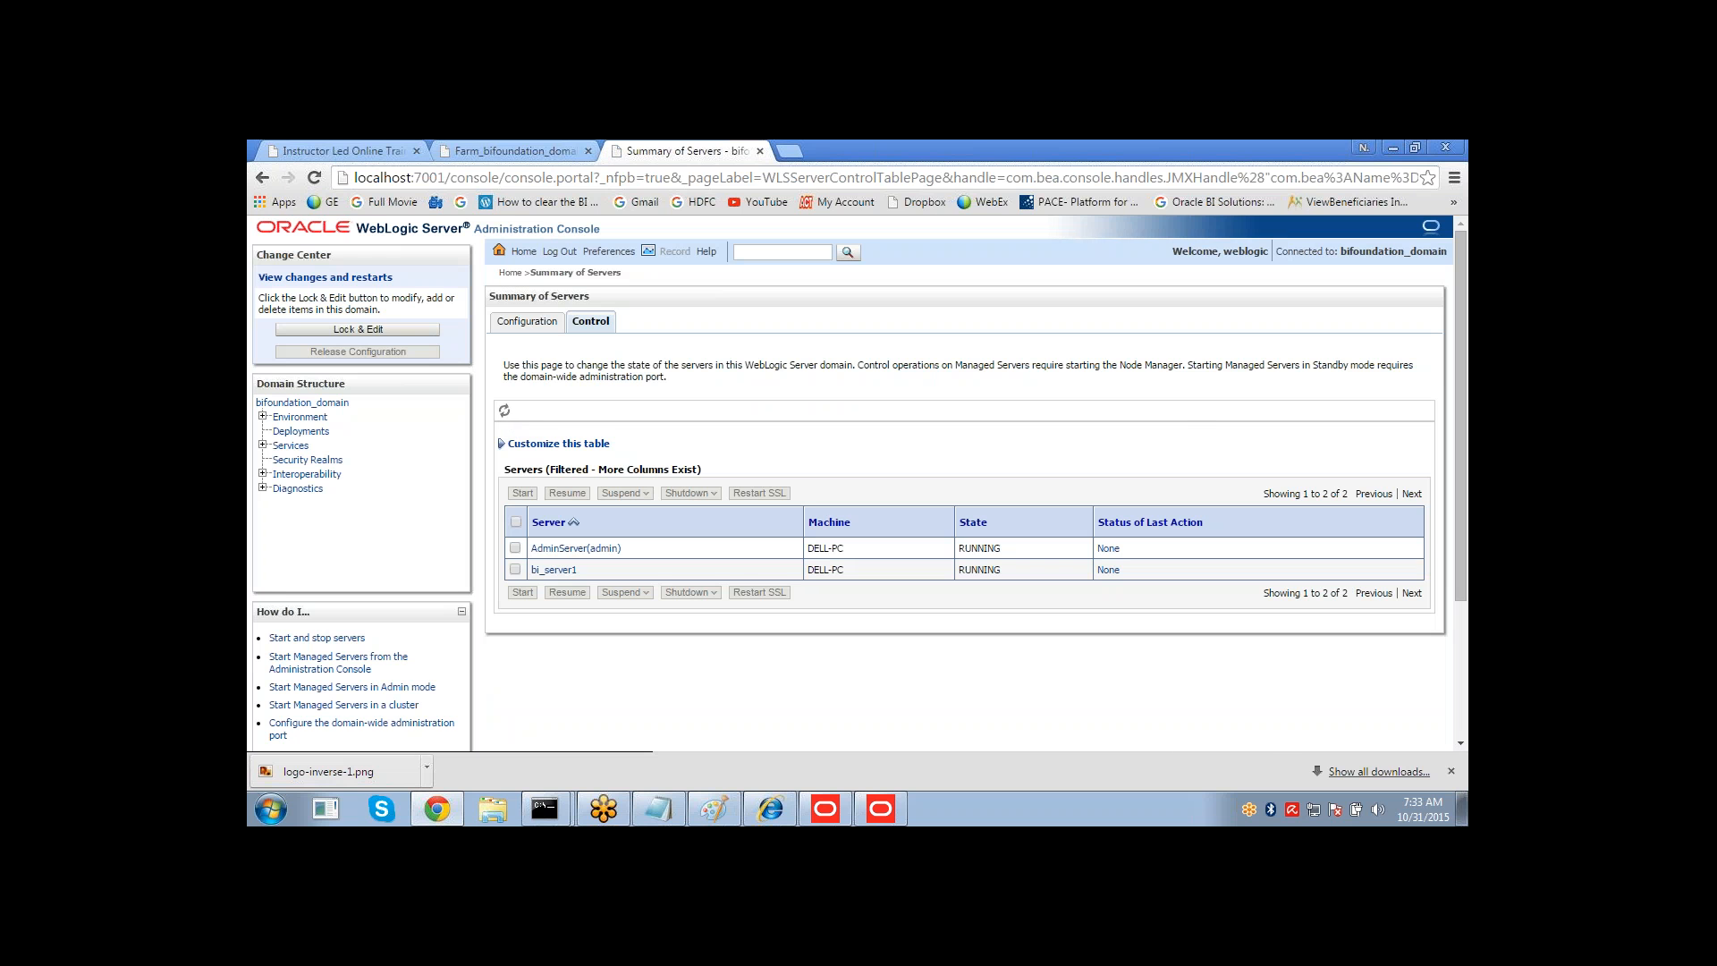
left_click(527, 321)
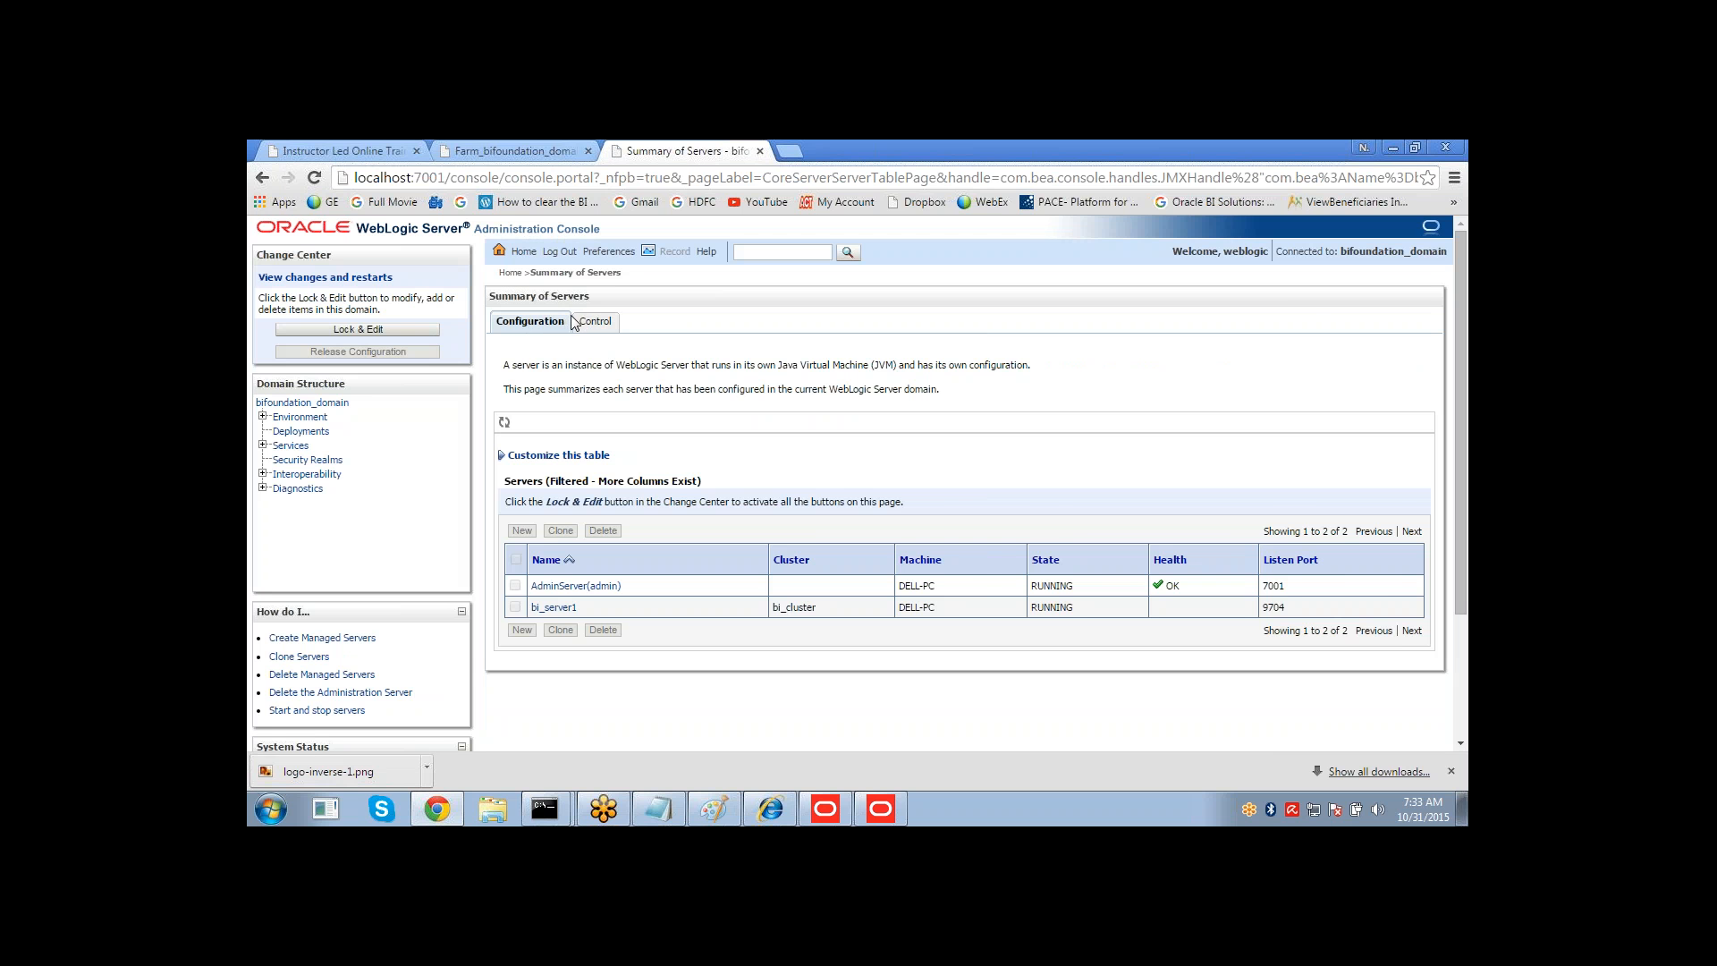
left_click(524, 152)
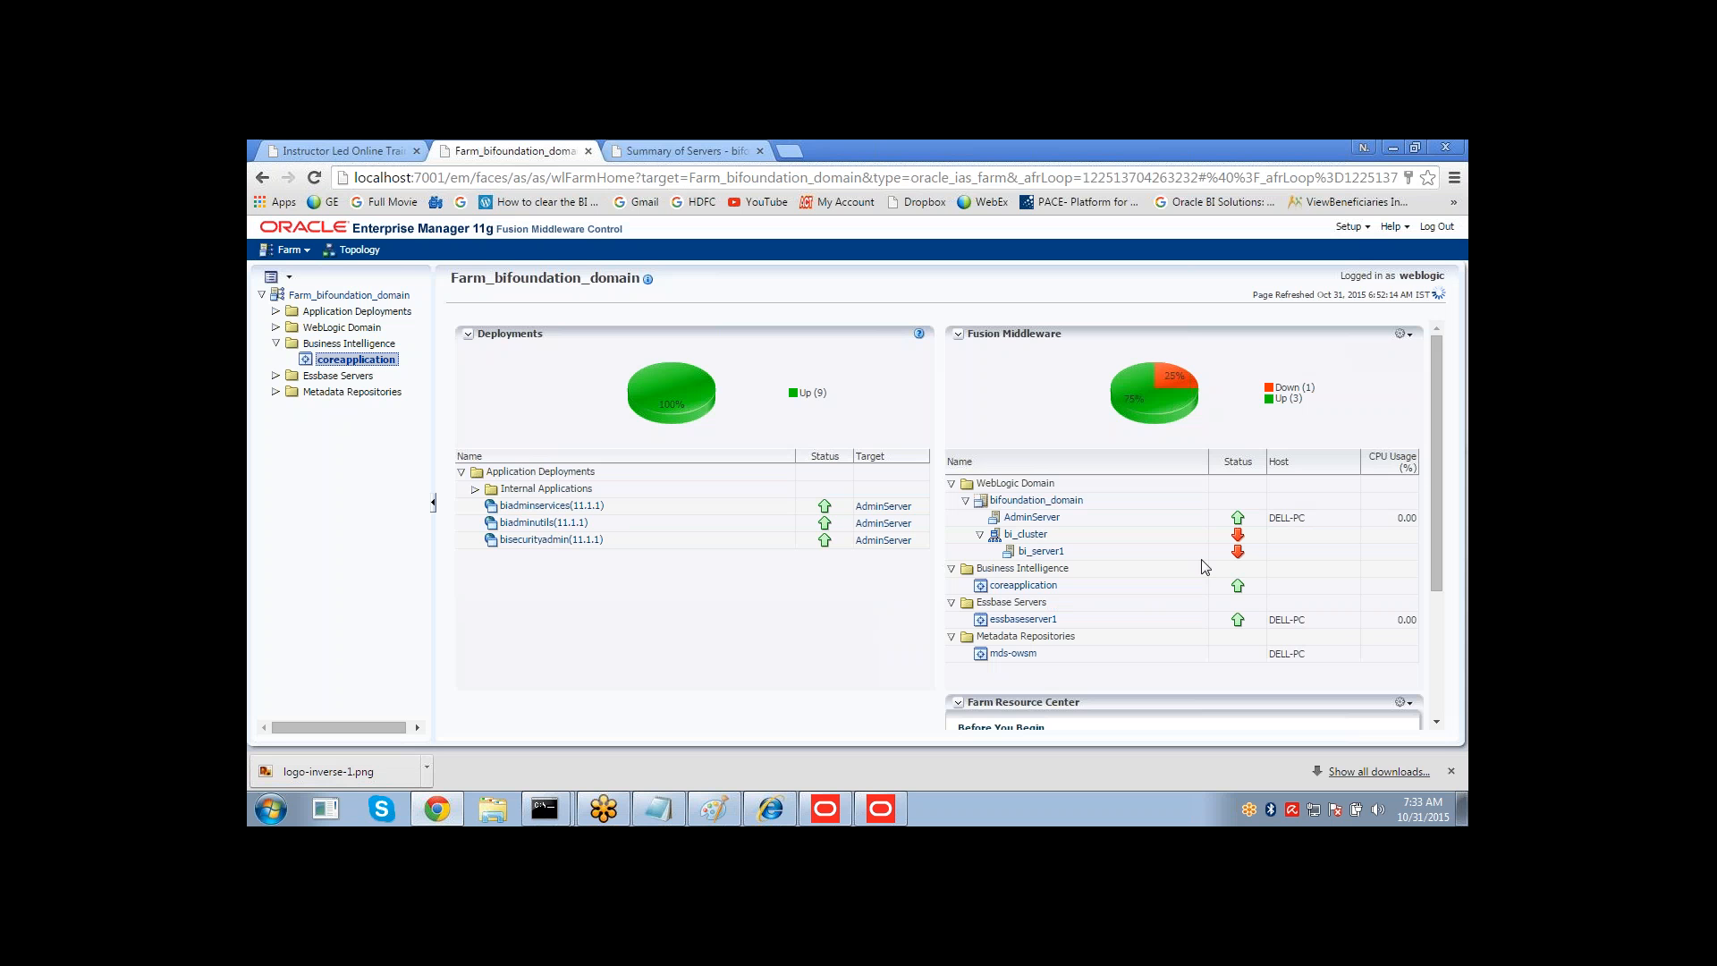
Open coreapplication's repository deployment page and lock the configuration for editing.
left_click(1024, 586)
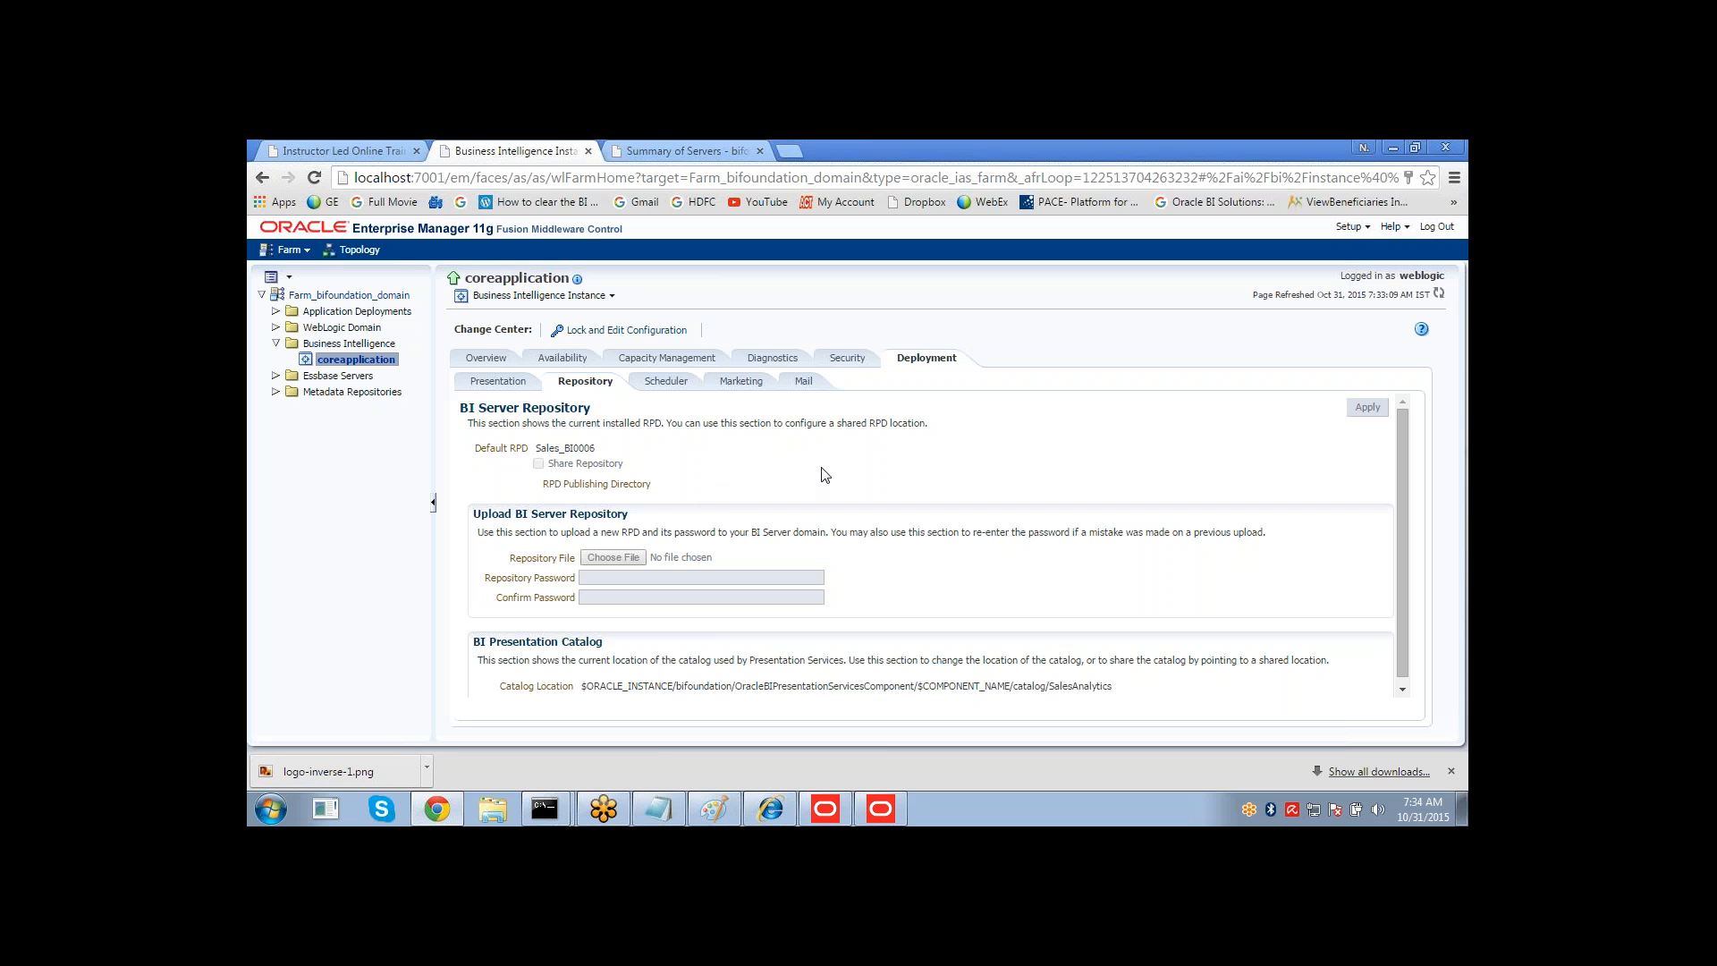
left_click(644, 331)
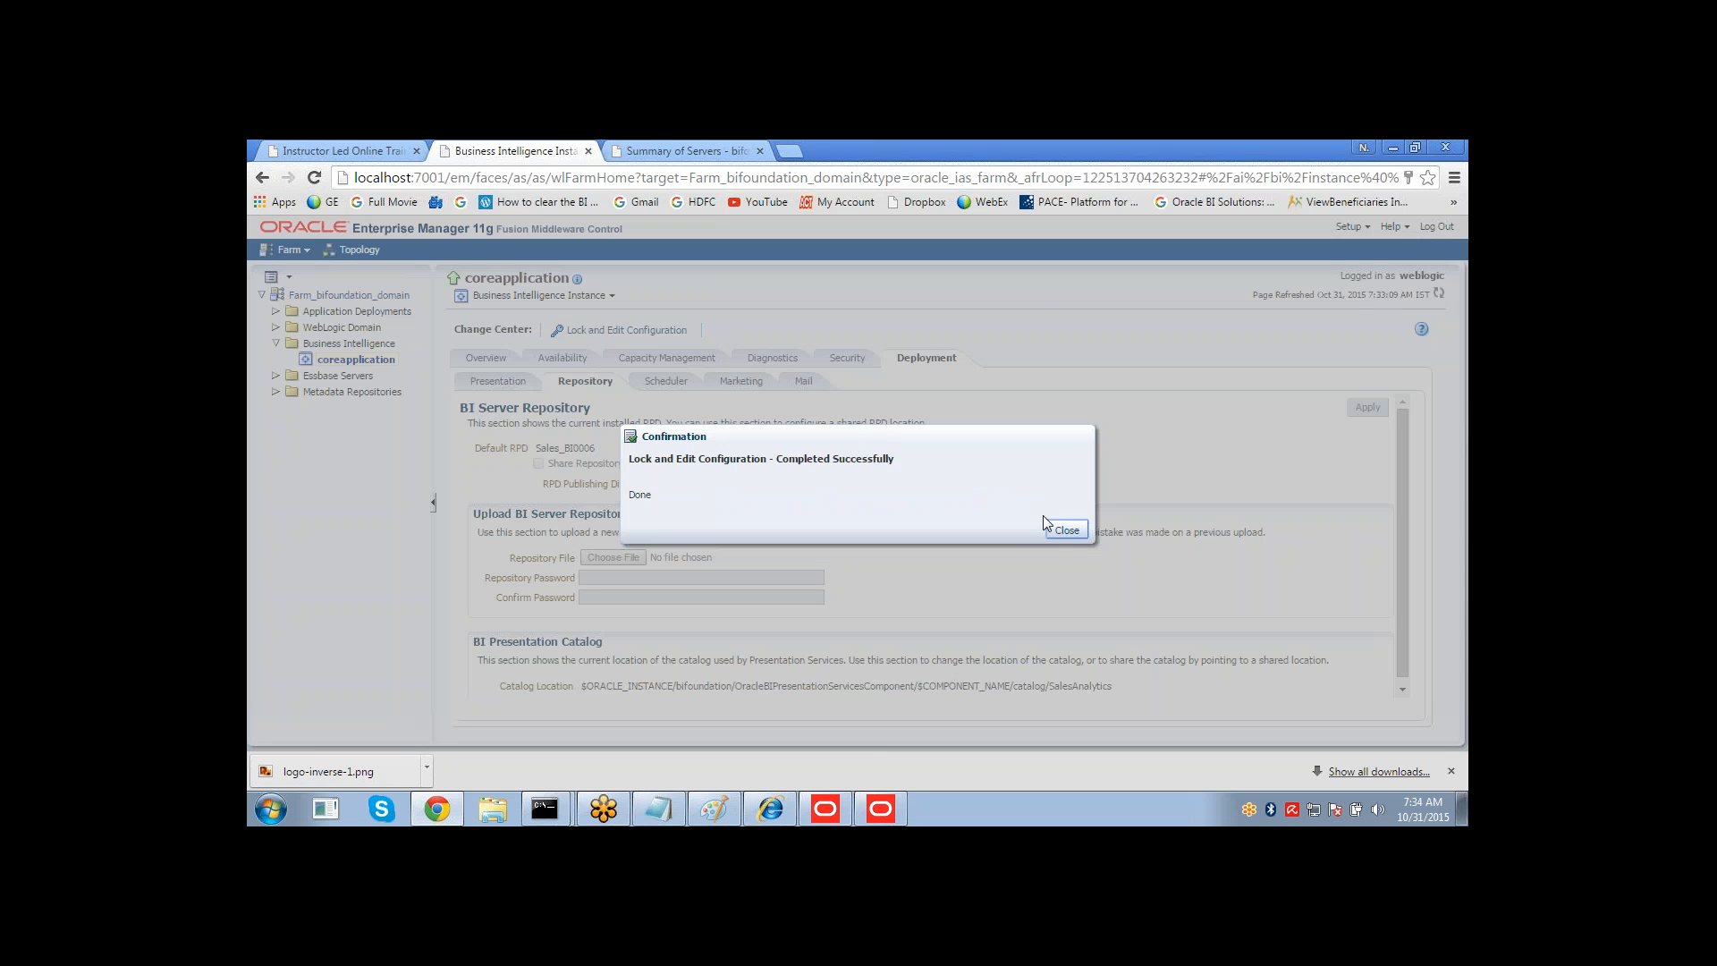
left_click(1065, 538)
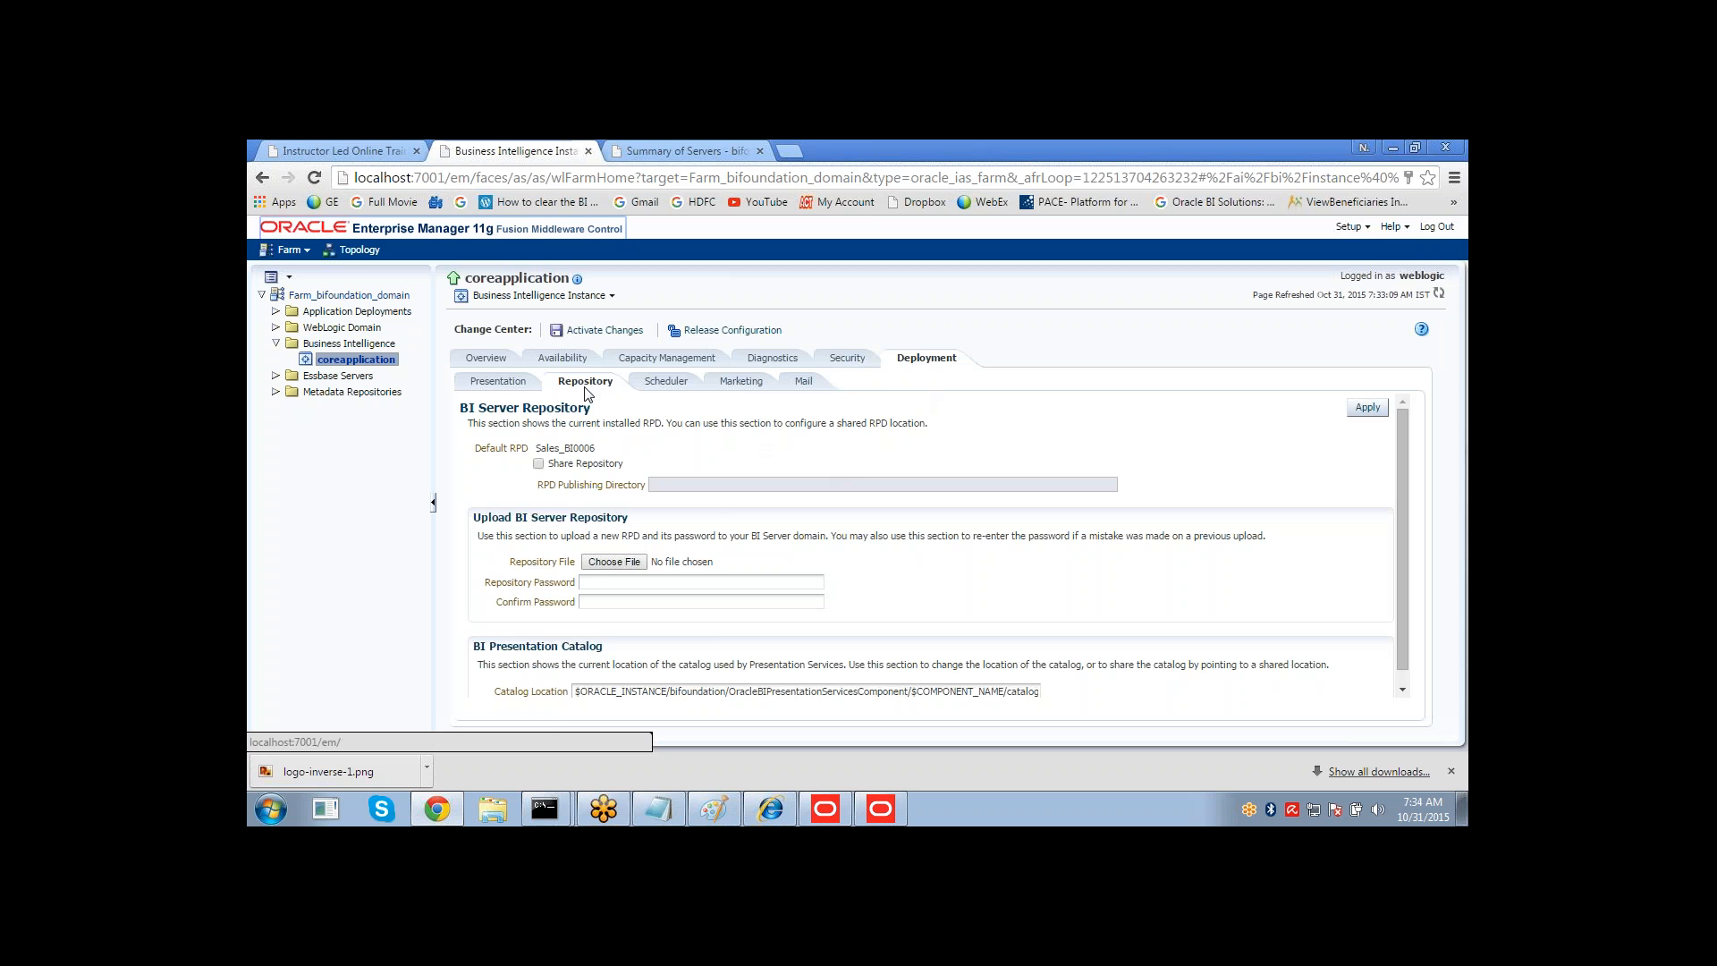
Choose Sales_History.rpd from the Desktop as the repository file to upload.
left_click(612, 566)
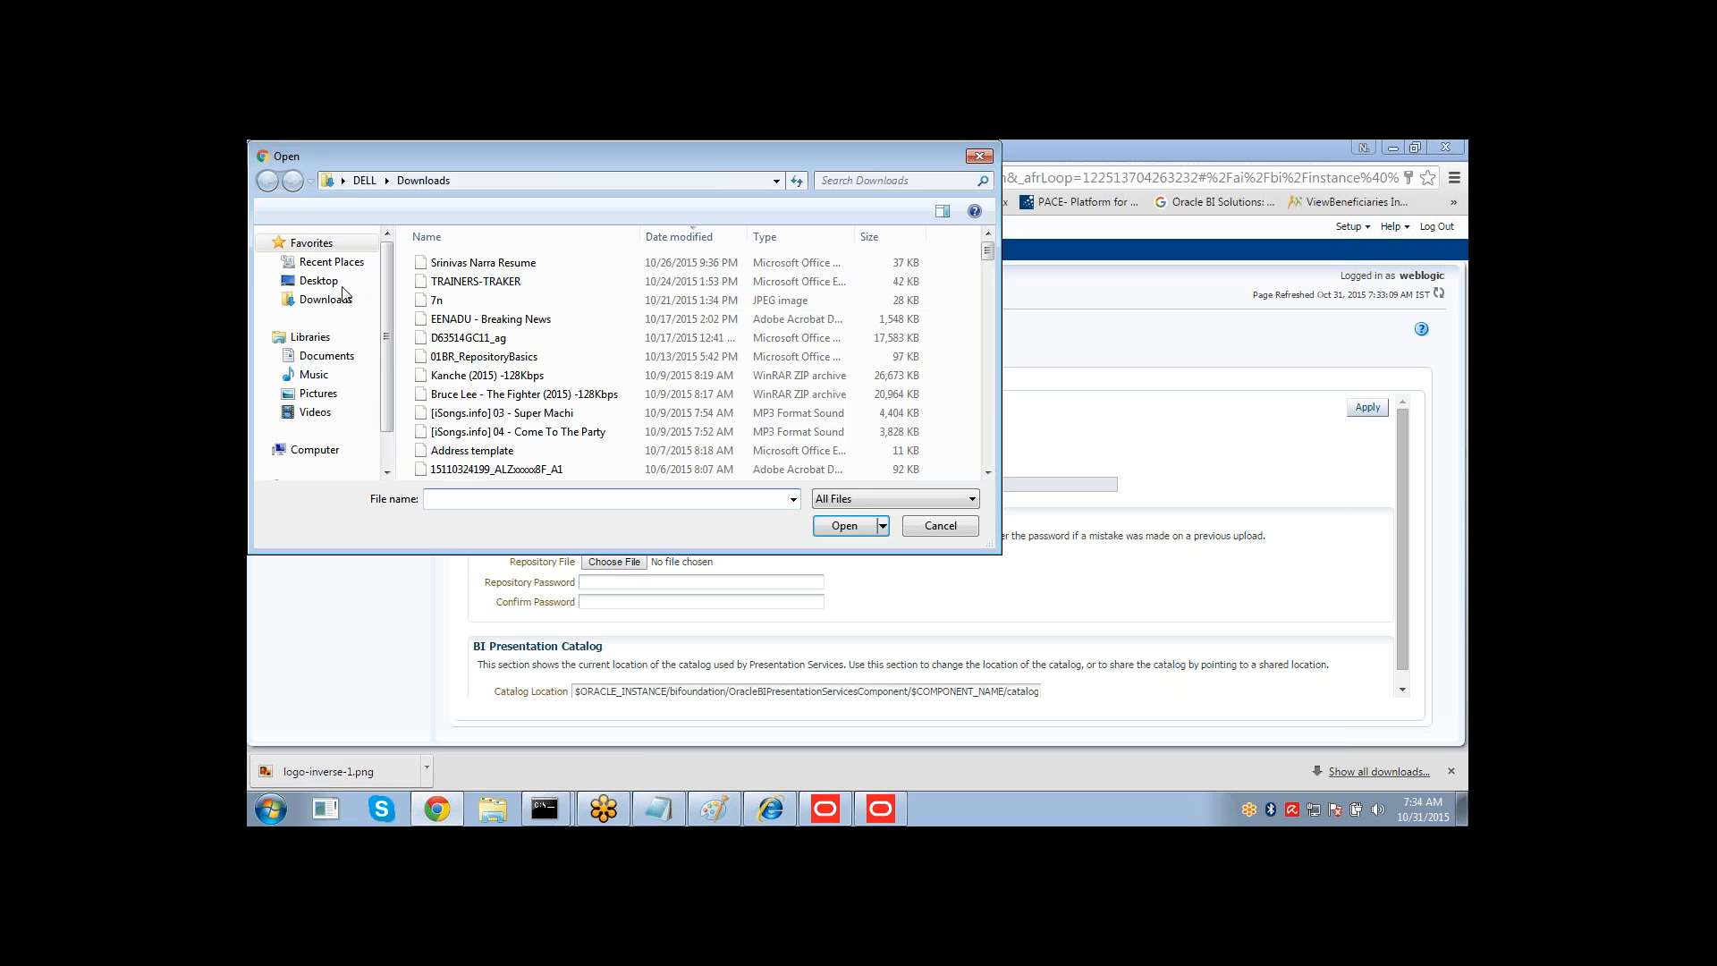
left_click(318, 281)
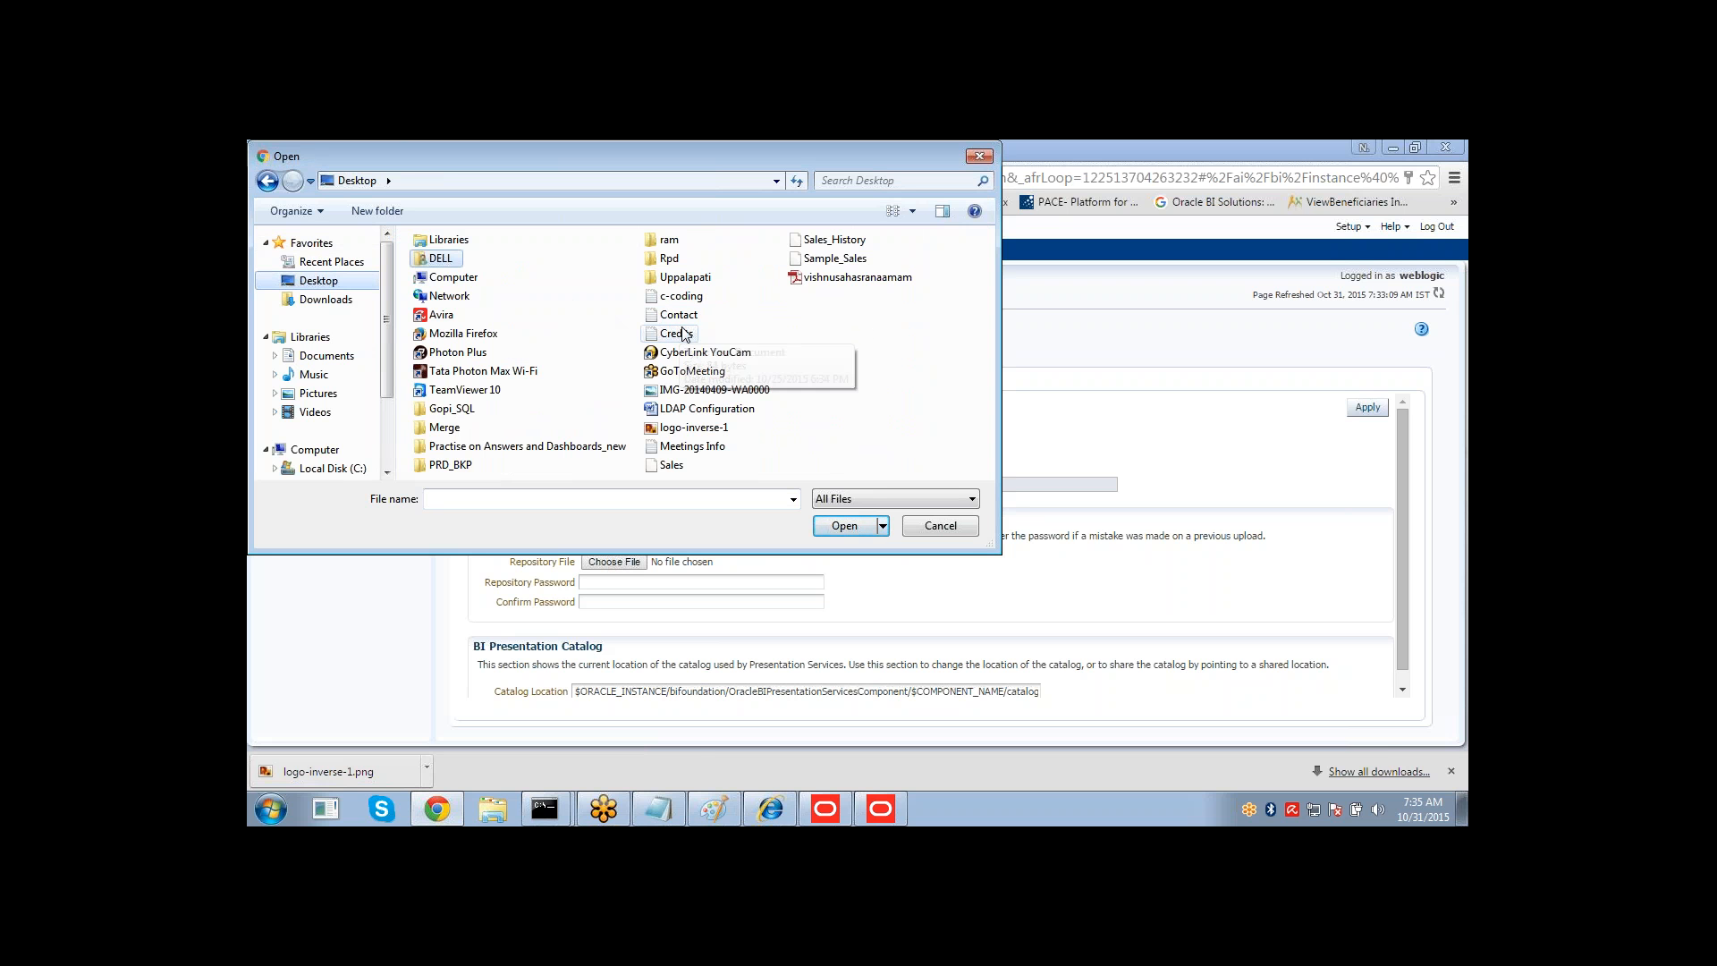
left_click(833, 244)
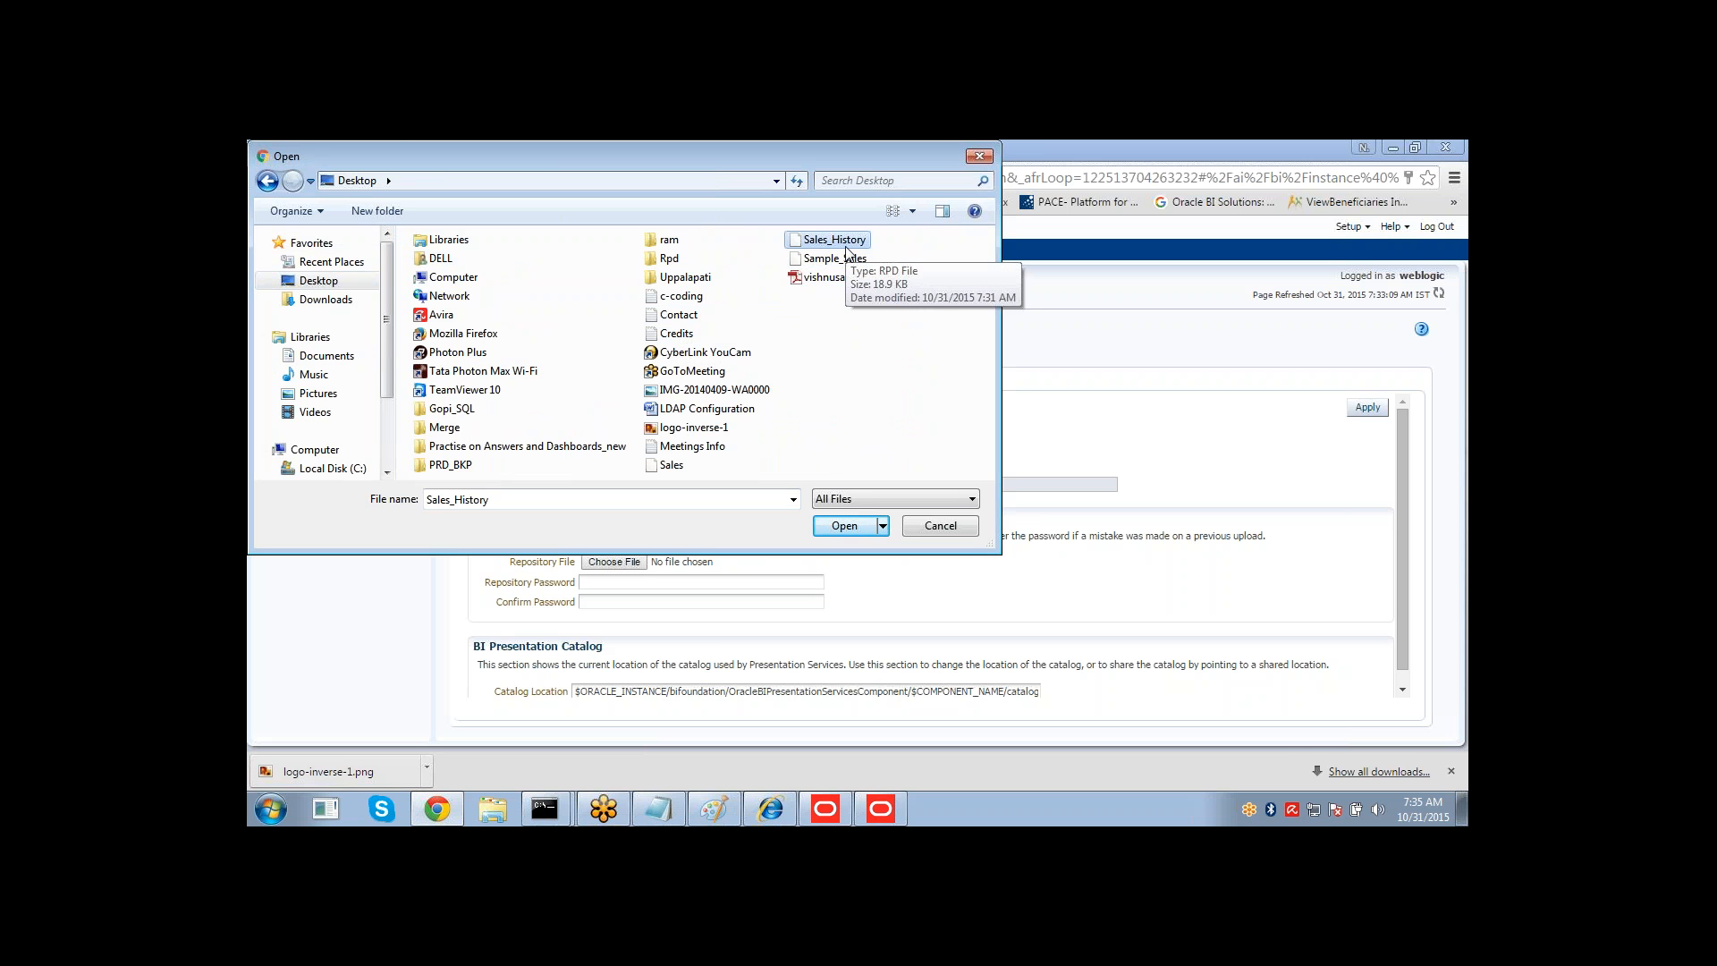
left_click(829, 530)
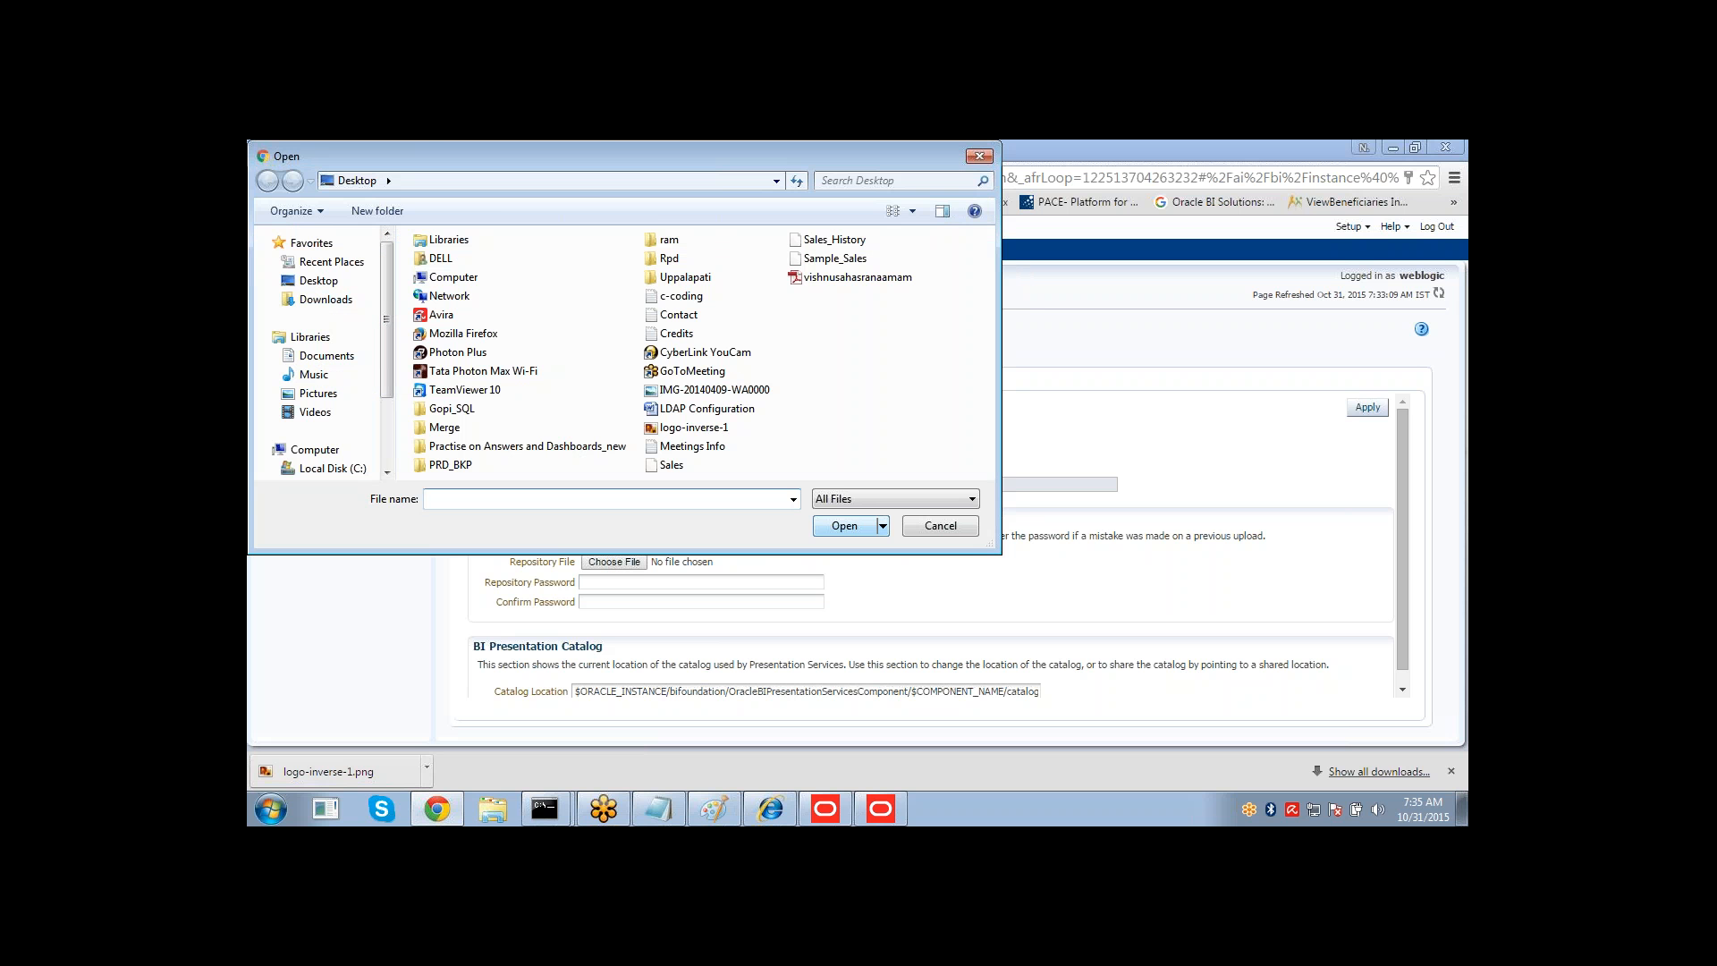
double_click(836, 239)
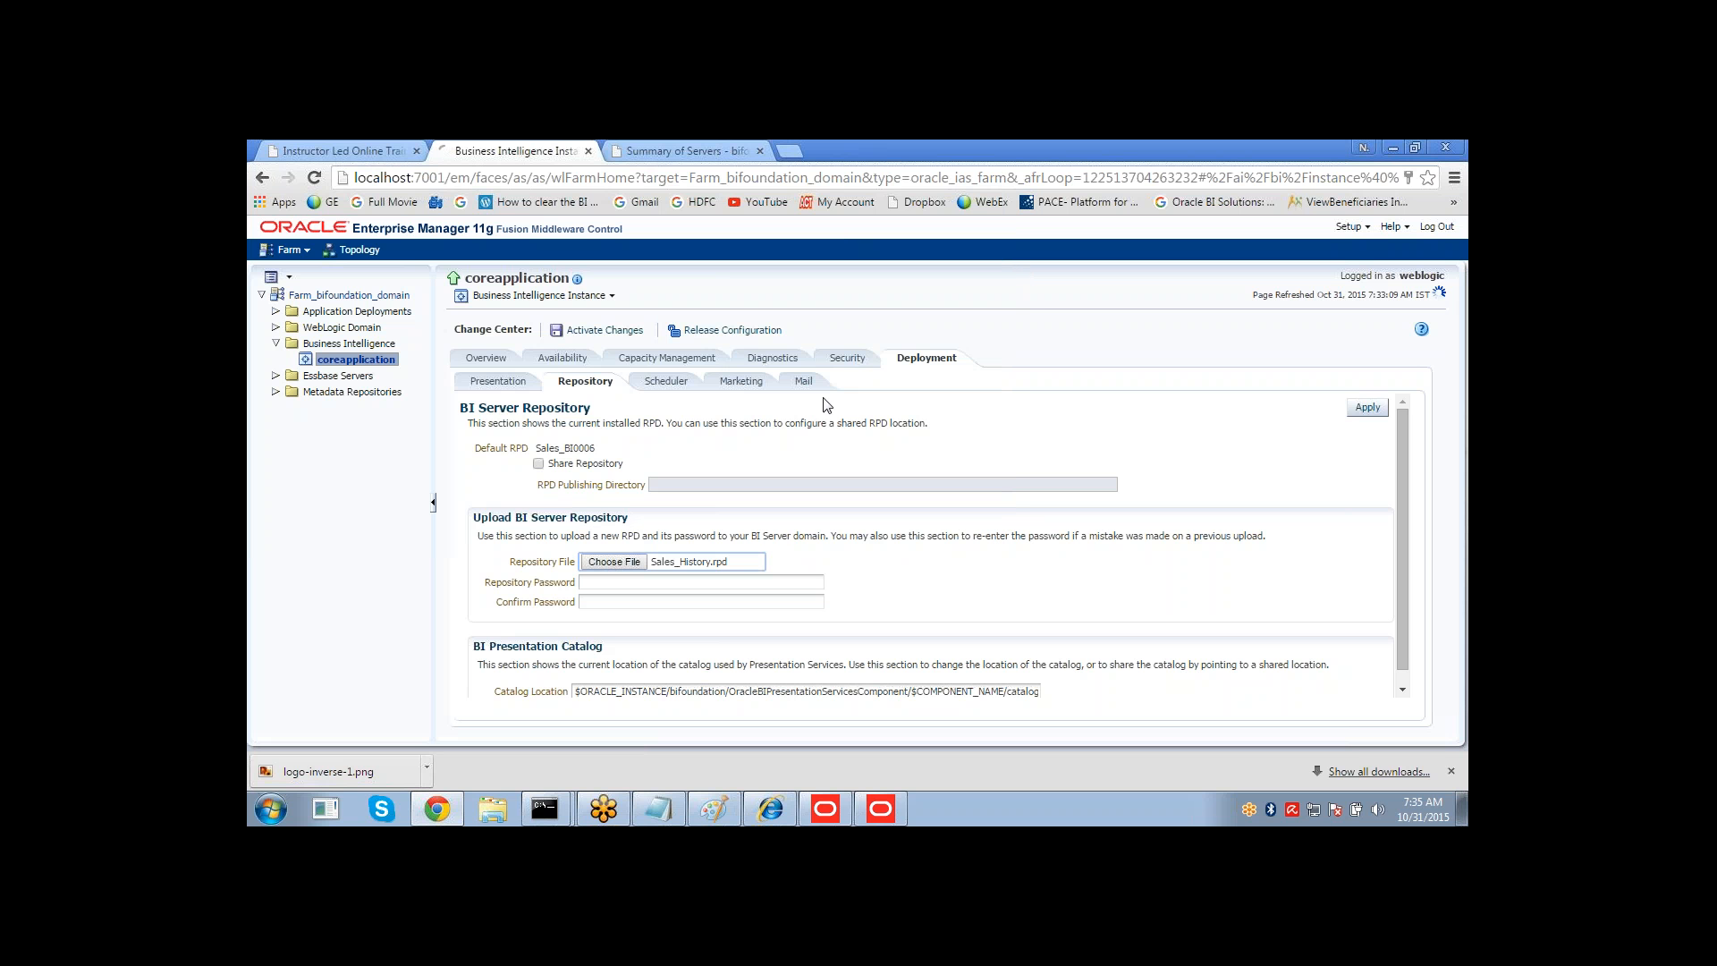
Enter the repository password in both the password and confirm password fields for the uploaded RPD.
left_click(617, 579)
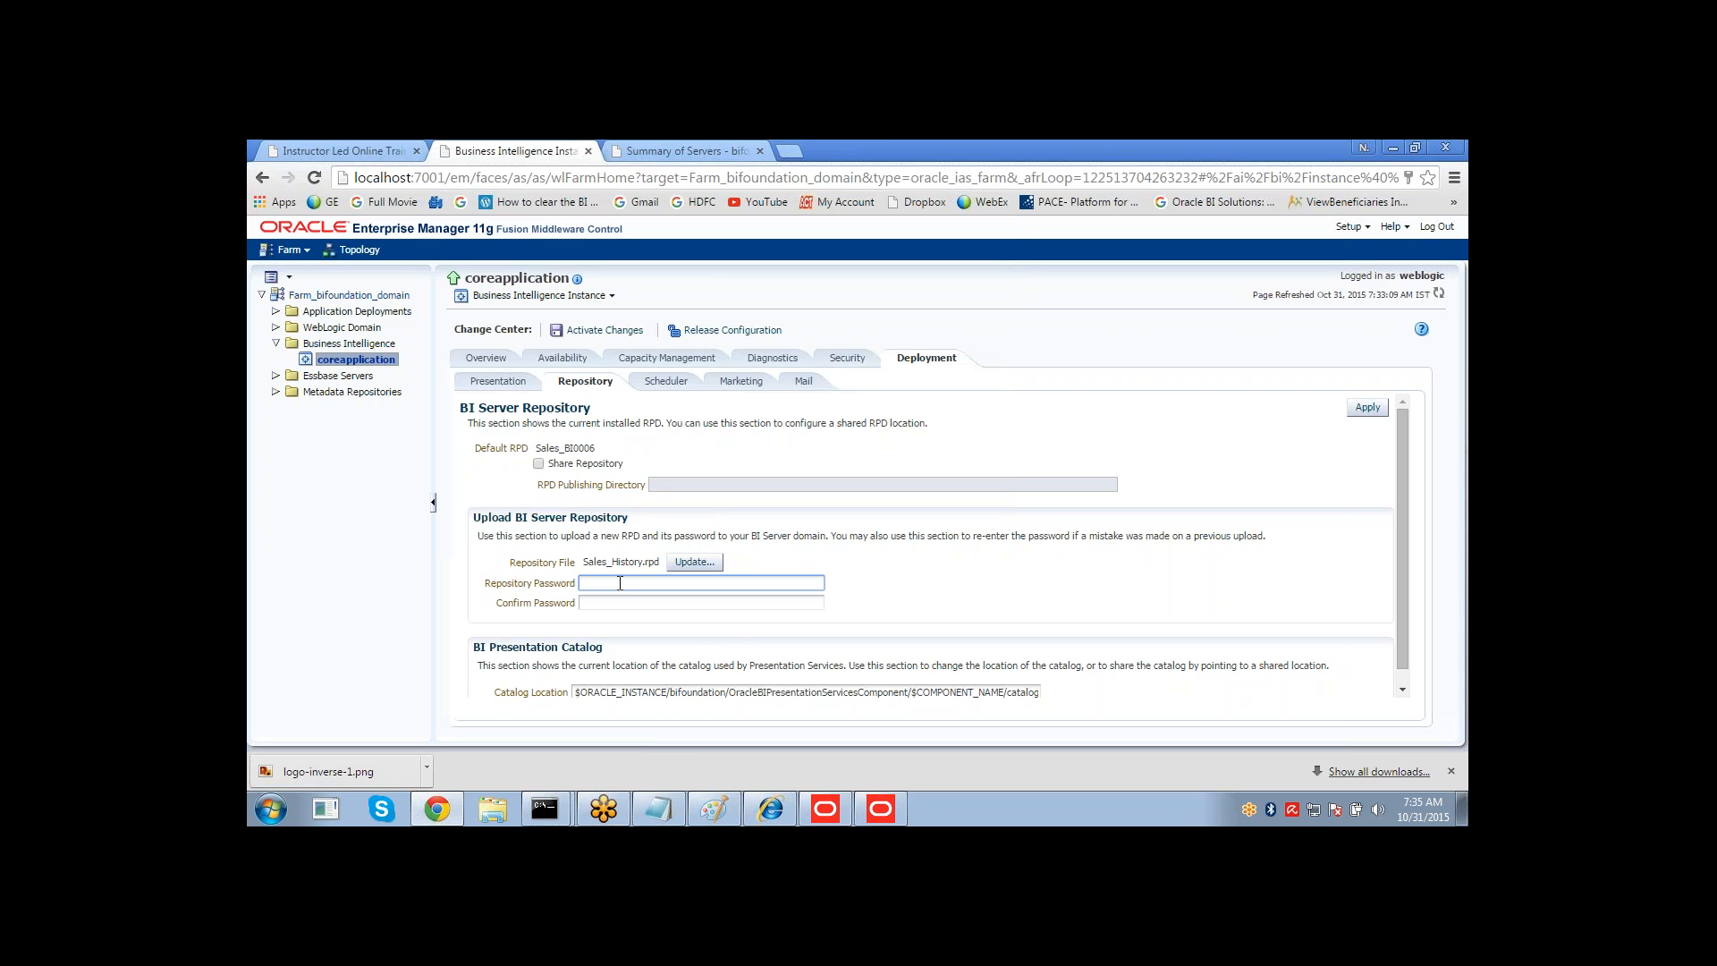
left_click(620, 583)
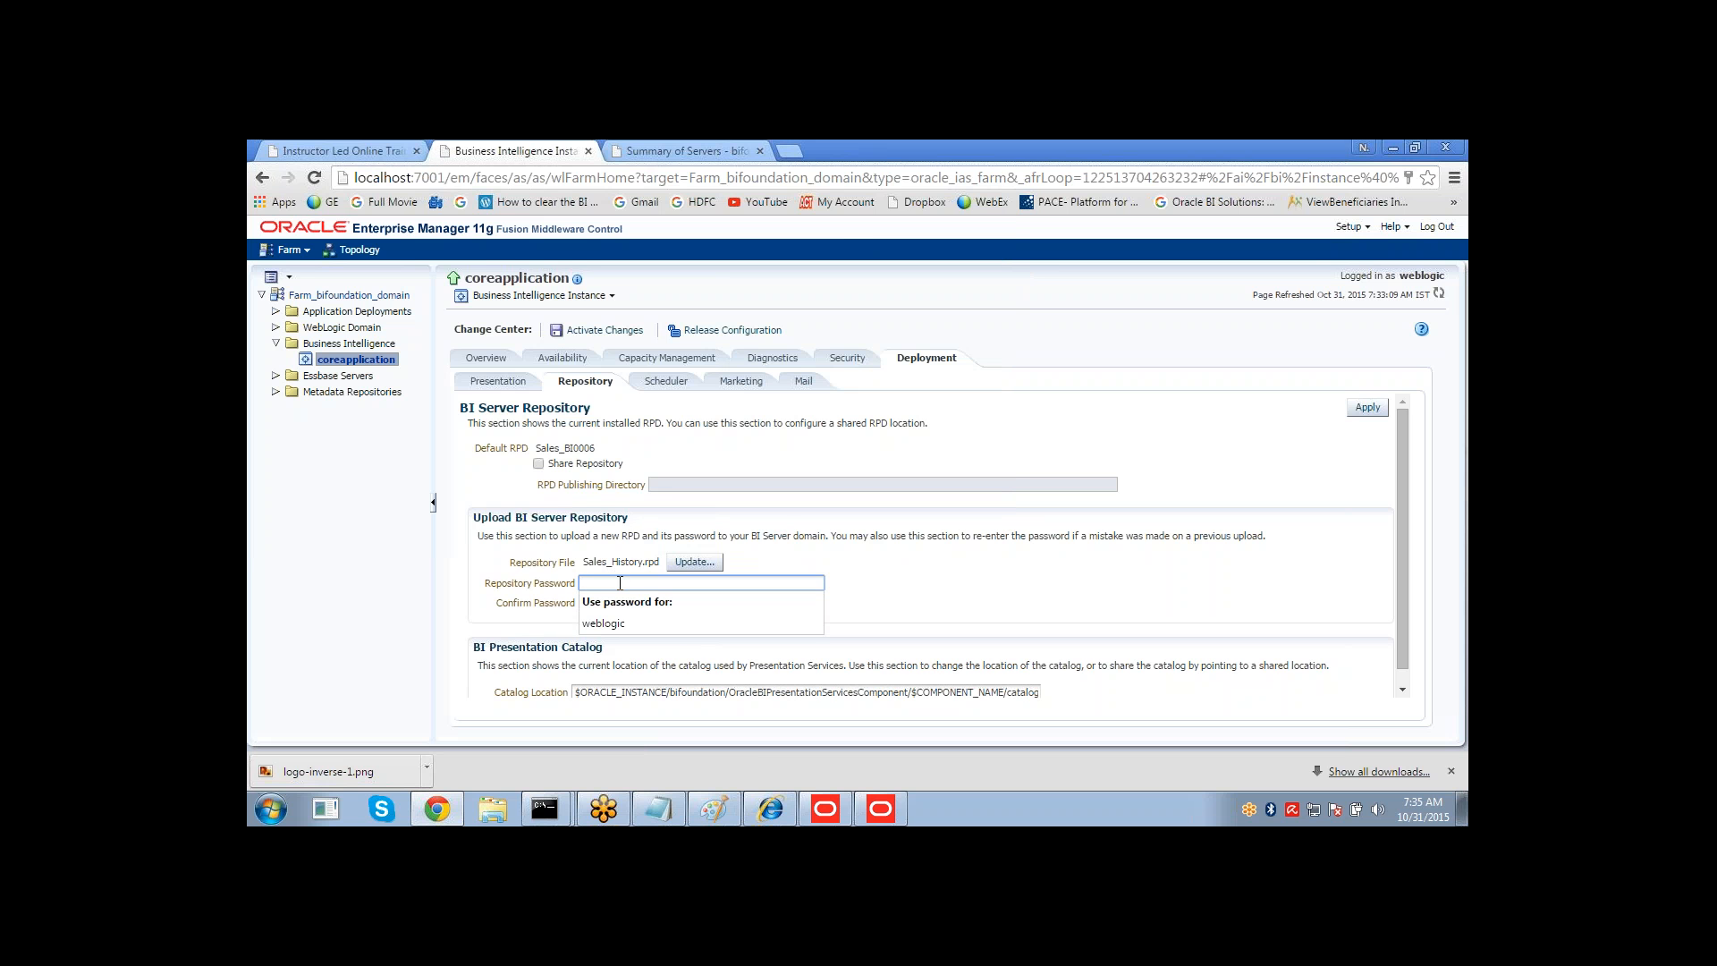
type("weblogic")
key("Tab")
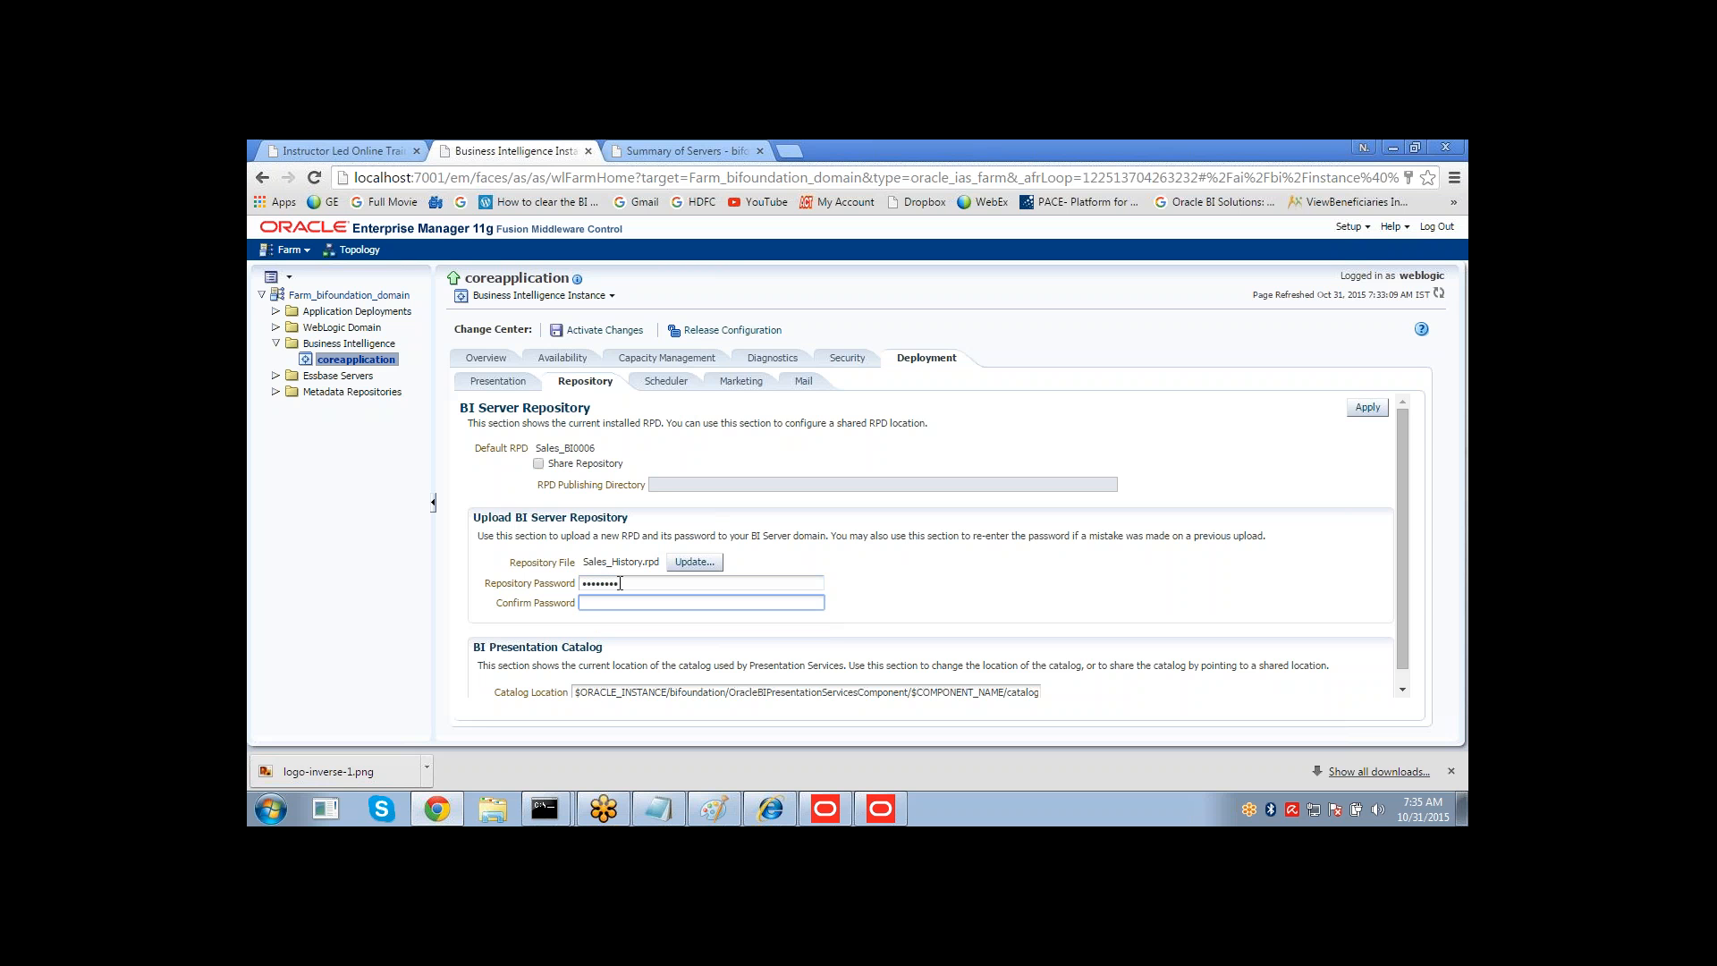
type("weblog")
left_click(962, 570)
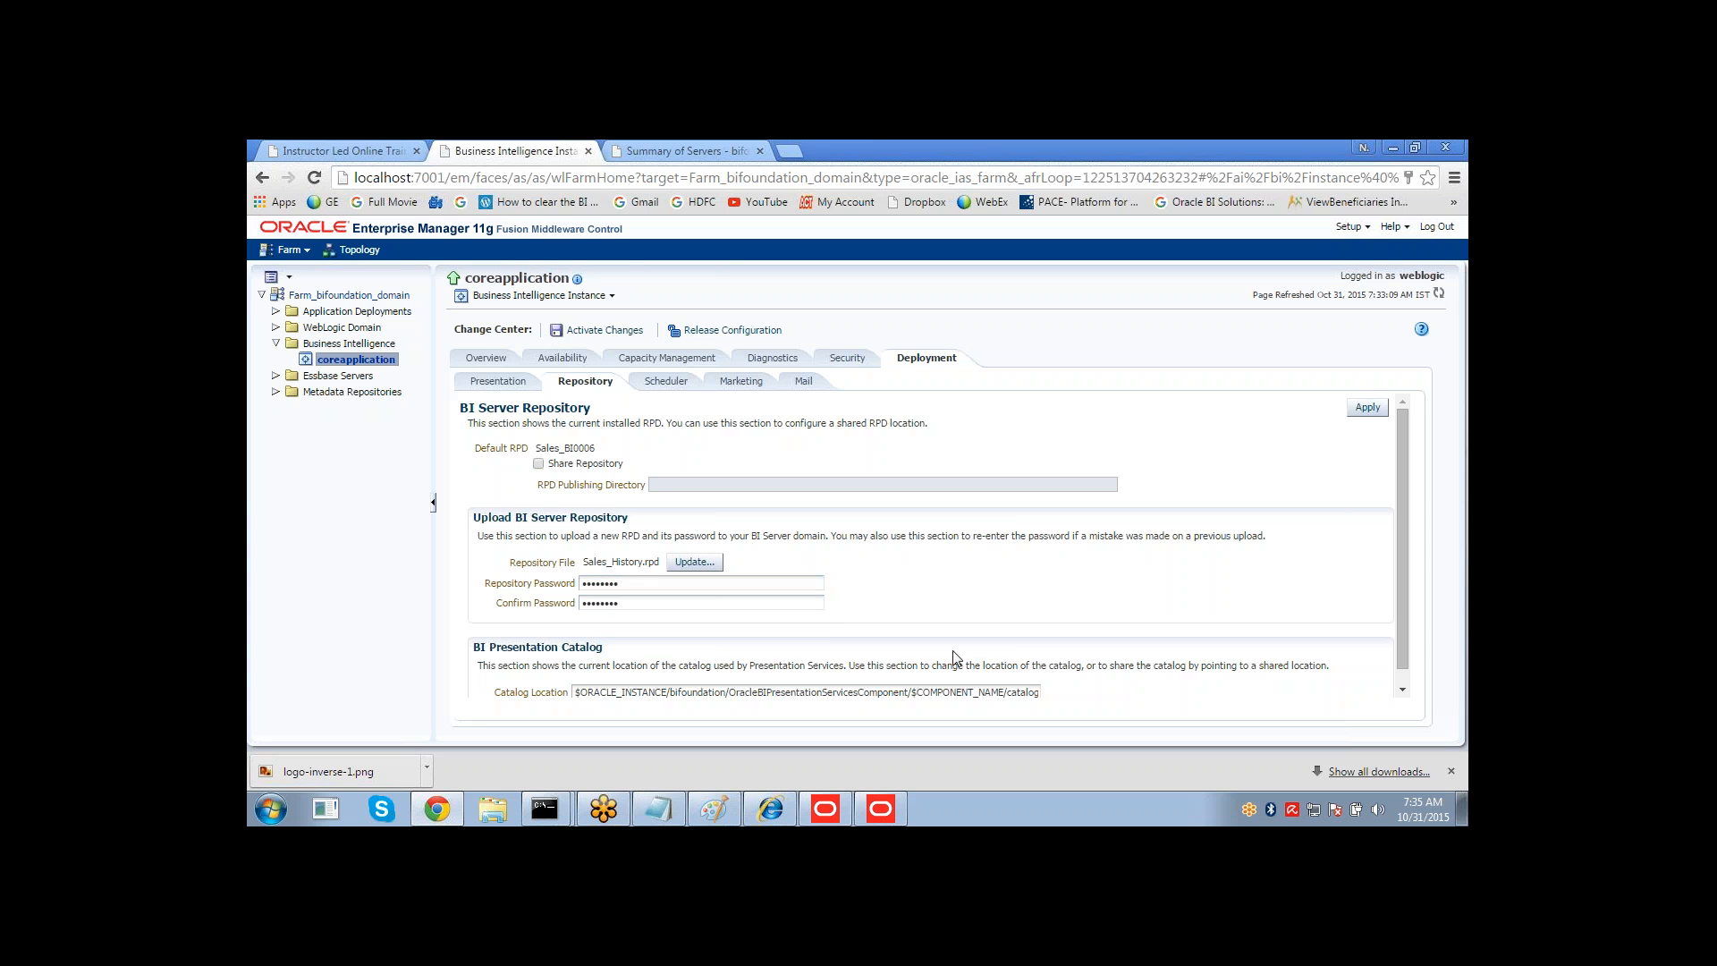
Set the catalog location path to end with catalog/SalesAnalytics and apply the deployment settings.
left_click(1022, 694)
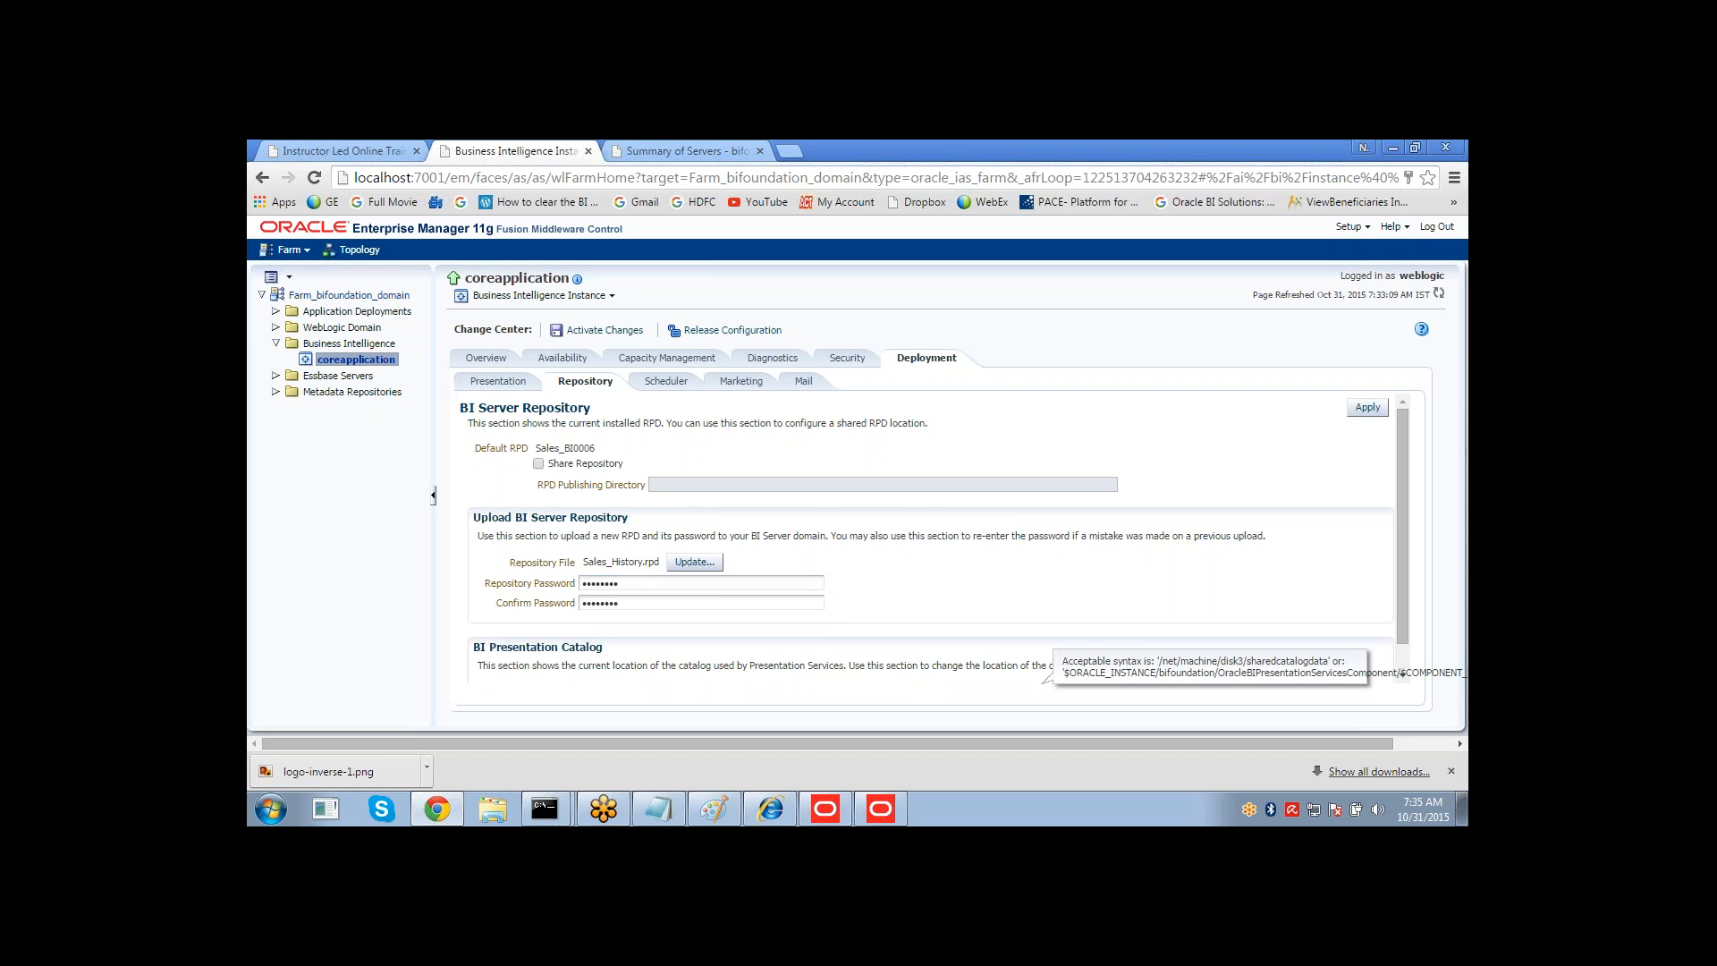
key("End")
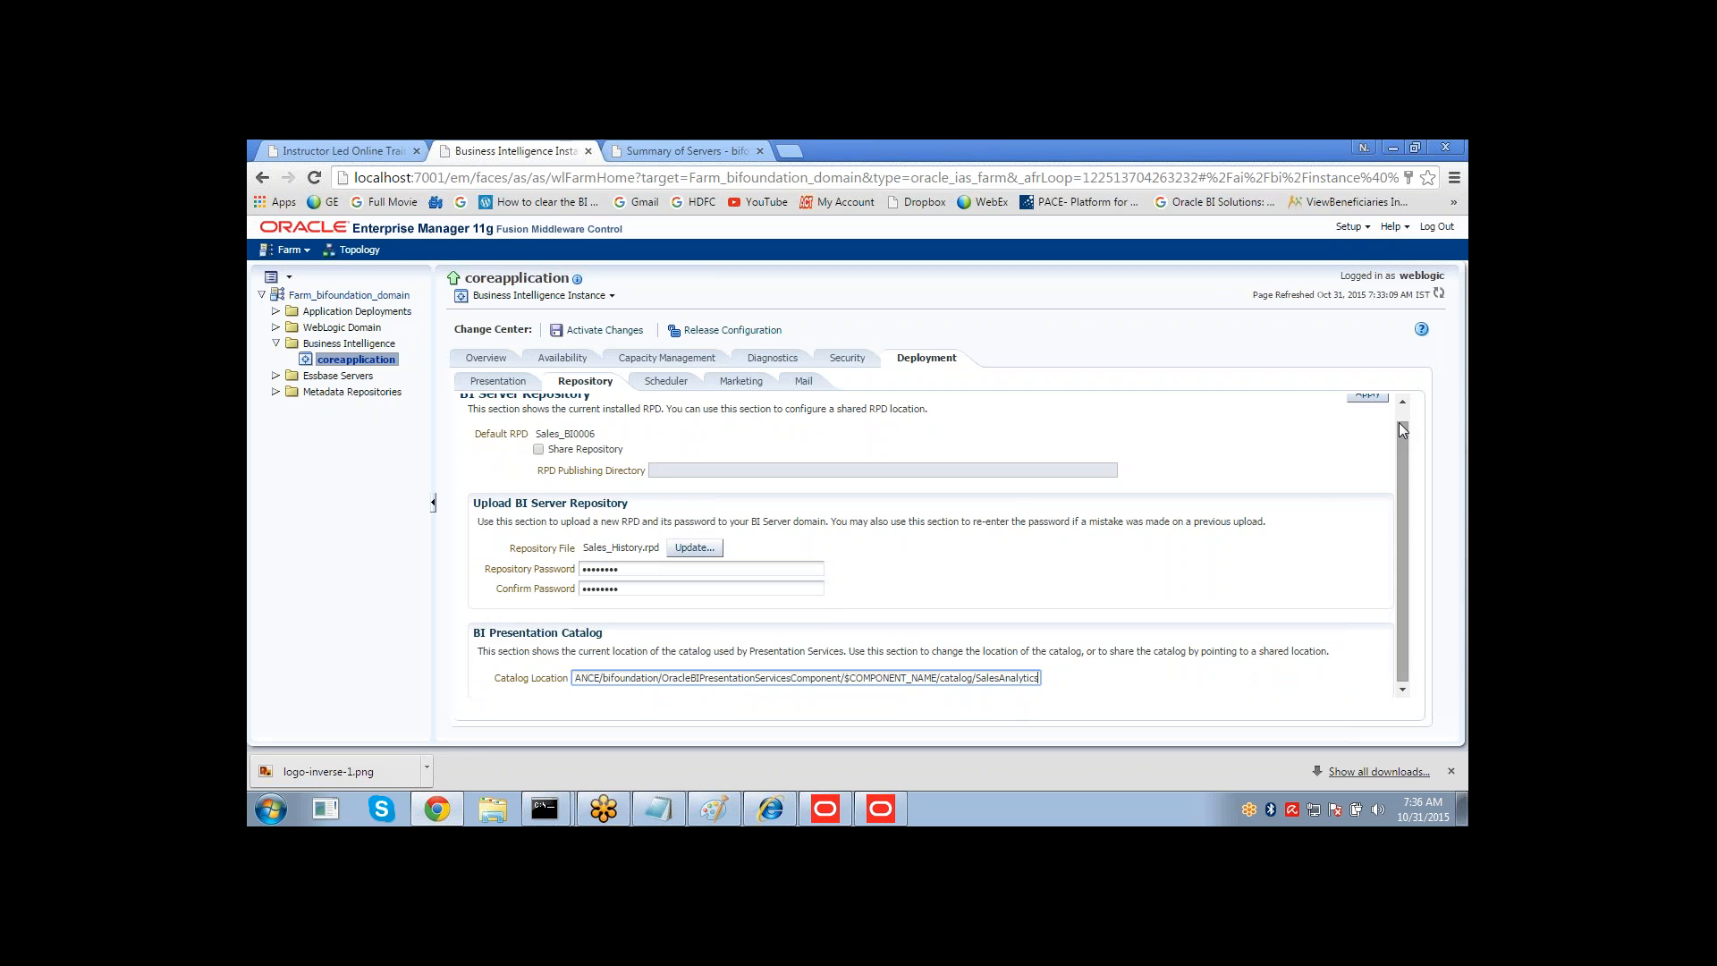
left_click_drag(1403, 429, 1403, 404)
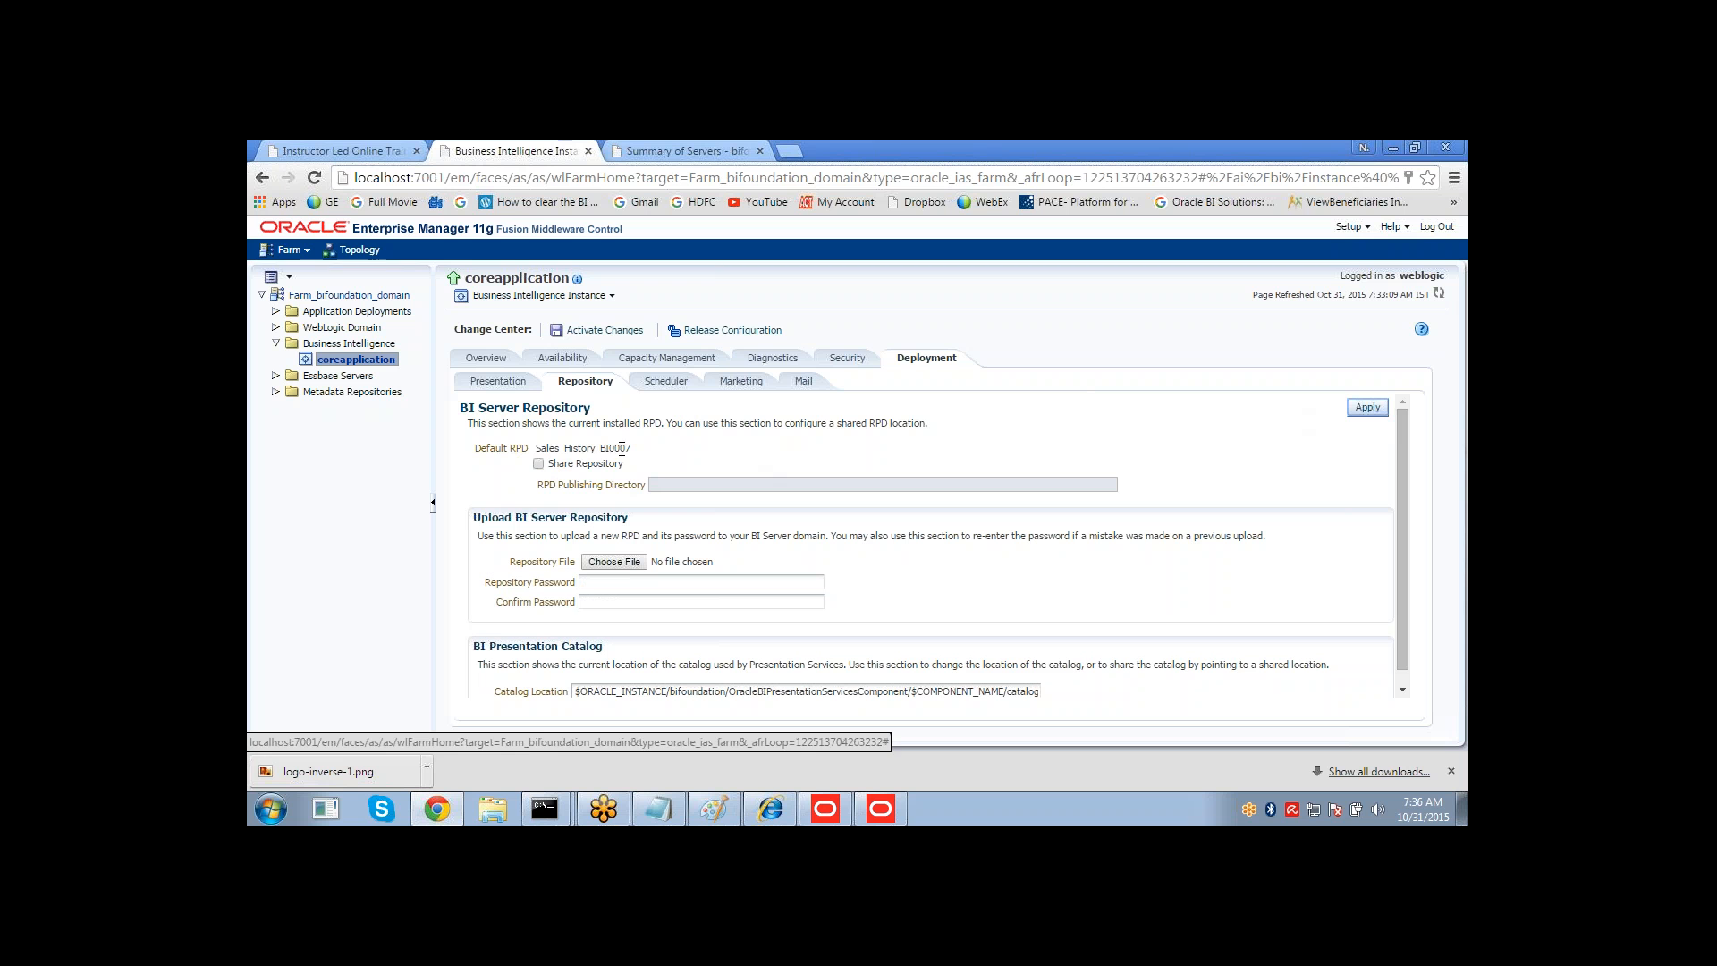
Activate the configuration changes and close the confirmation dialog.
mouse_move(632, 447)
left_mouse_down()
mouse_move(601, 449)
mouse_move(632, 450)
left_mouse_up()
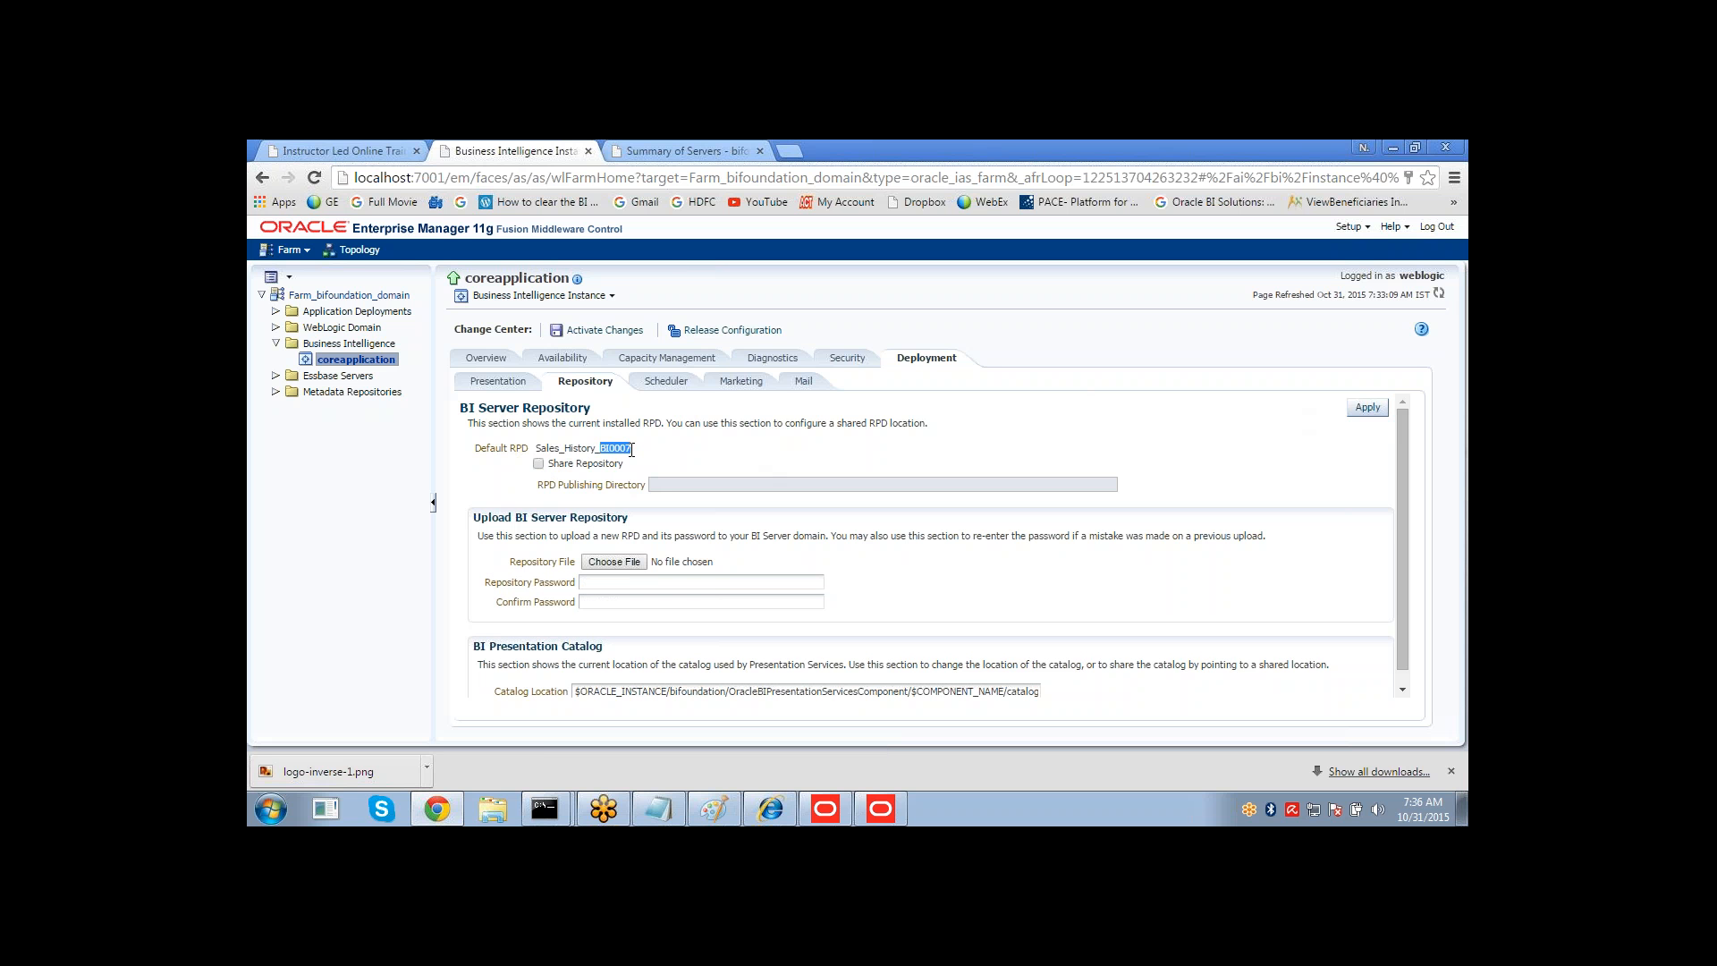
left_click_drag(633, 450, 630, 449)
double_click(642, 456)
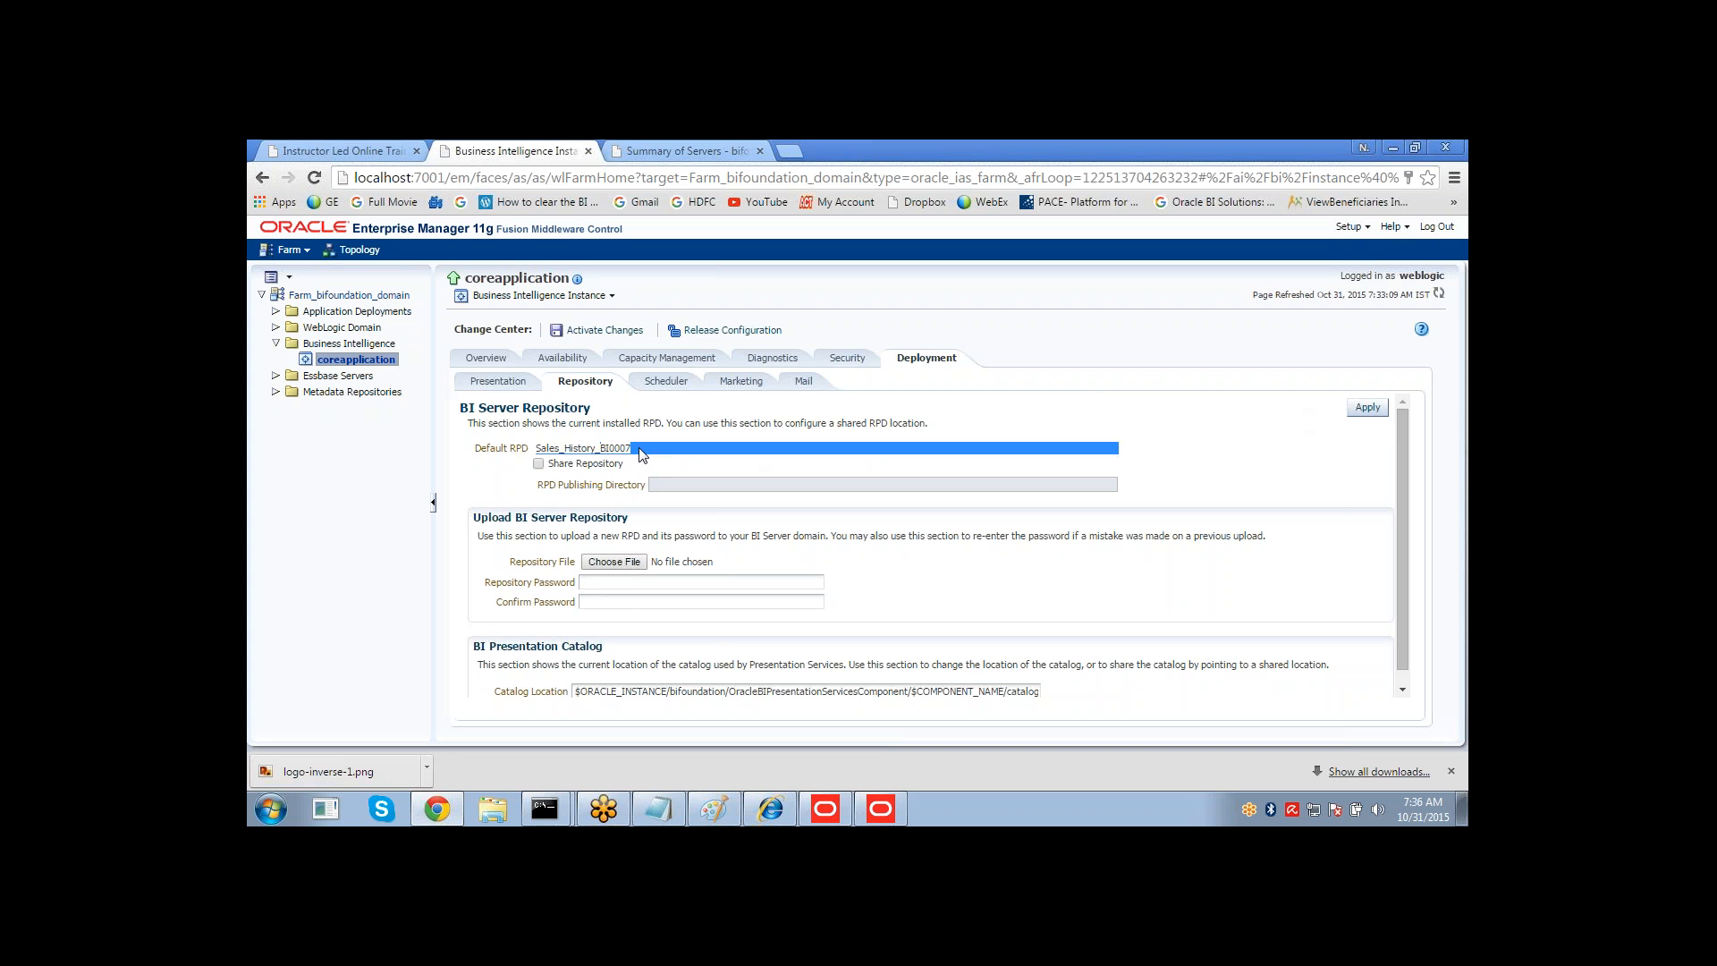
left_click(841, 450)
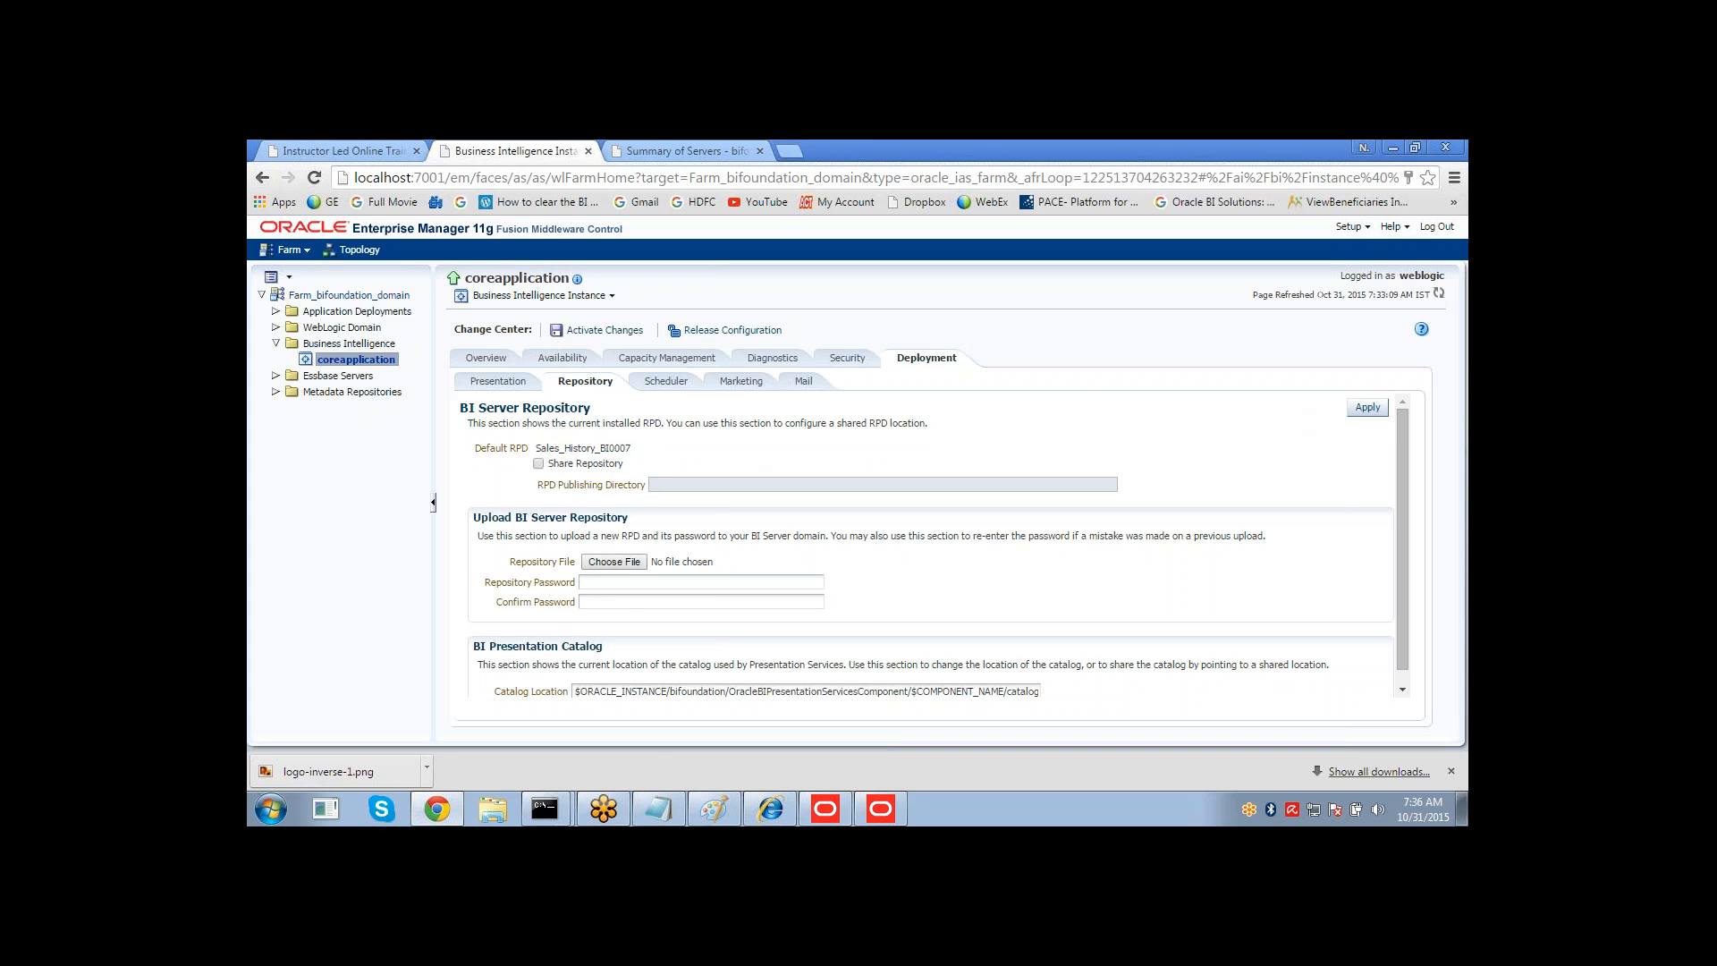
left_click(599, 330)
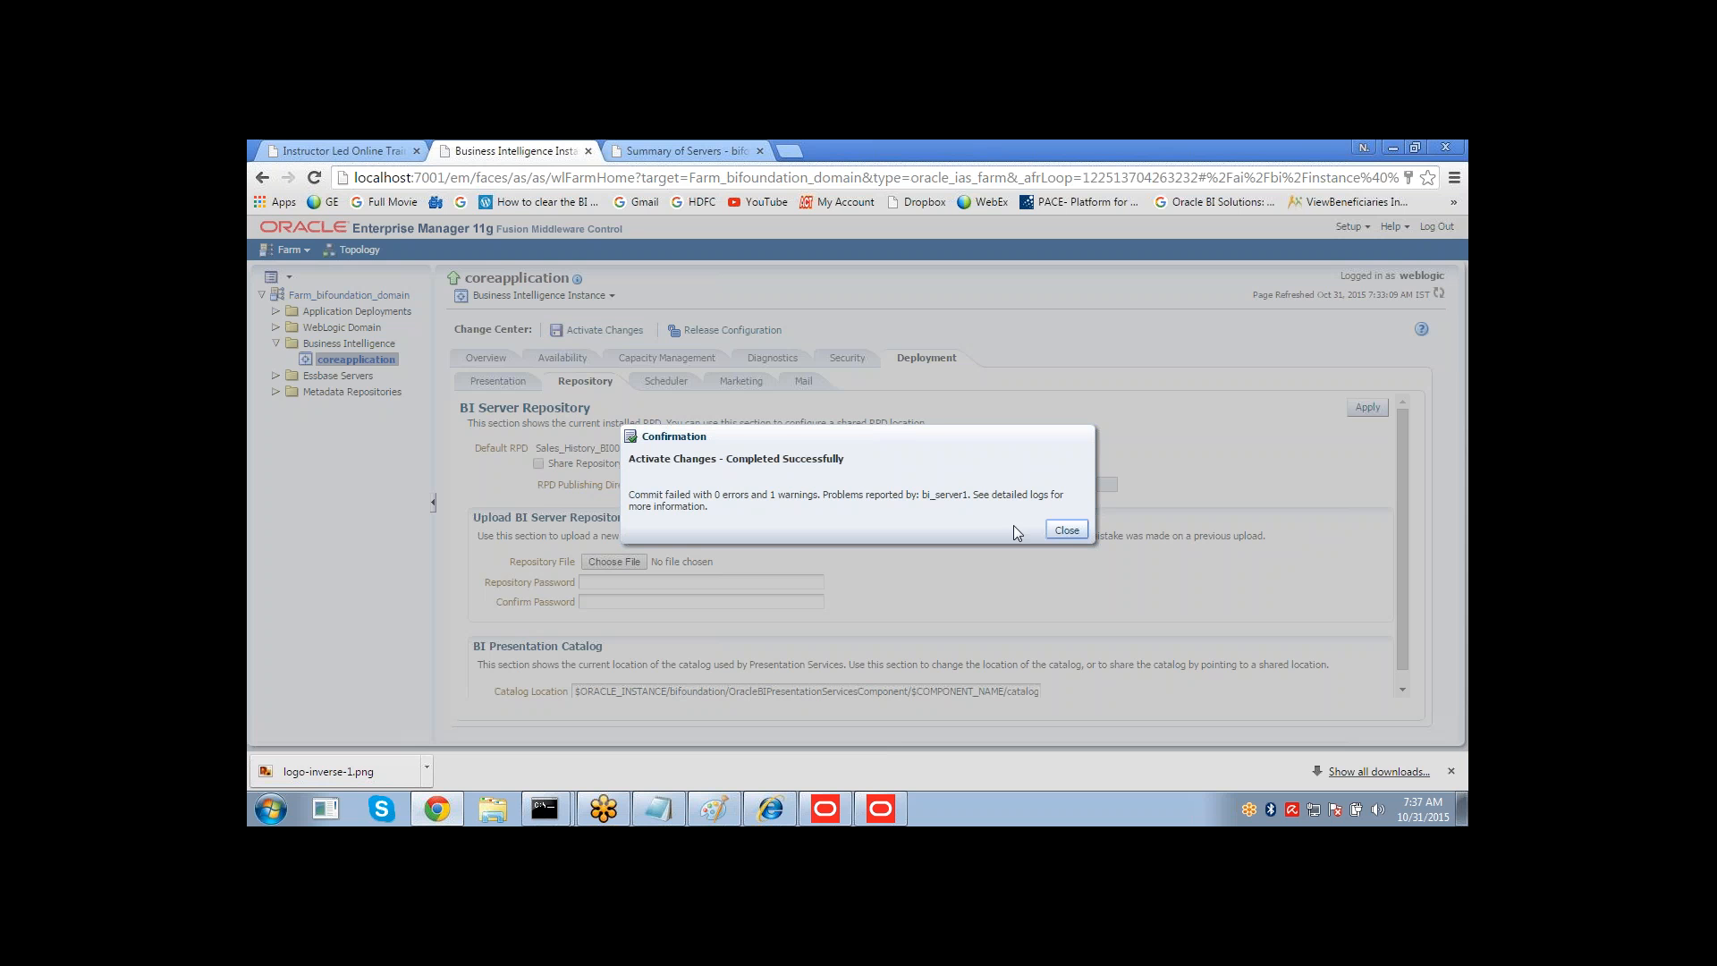
left_click(1065, 533)
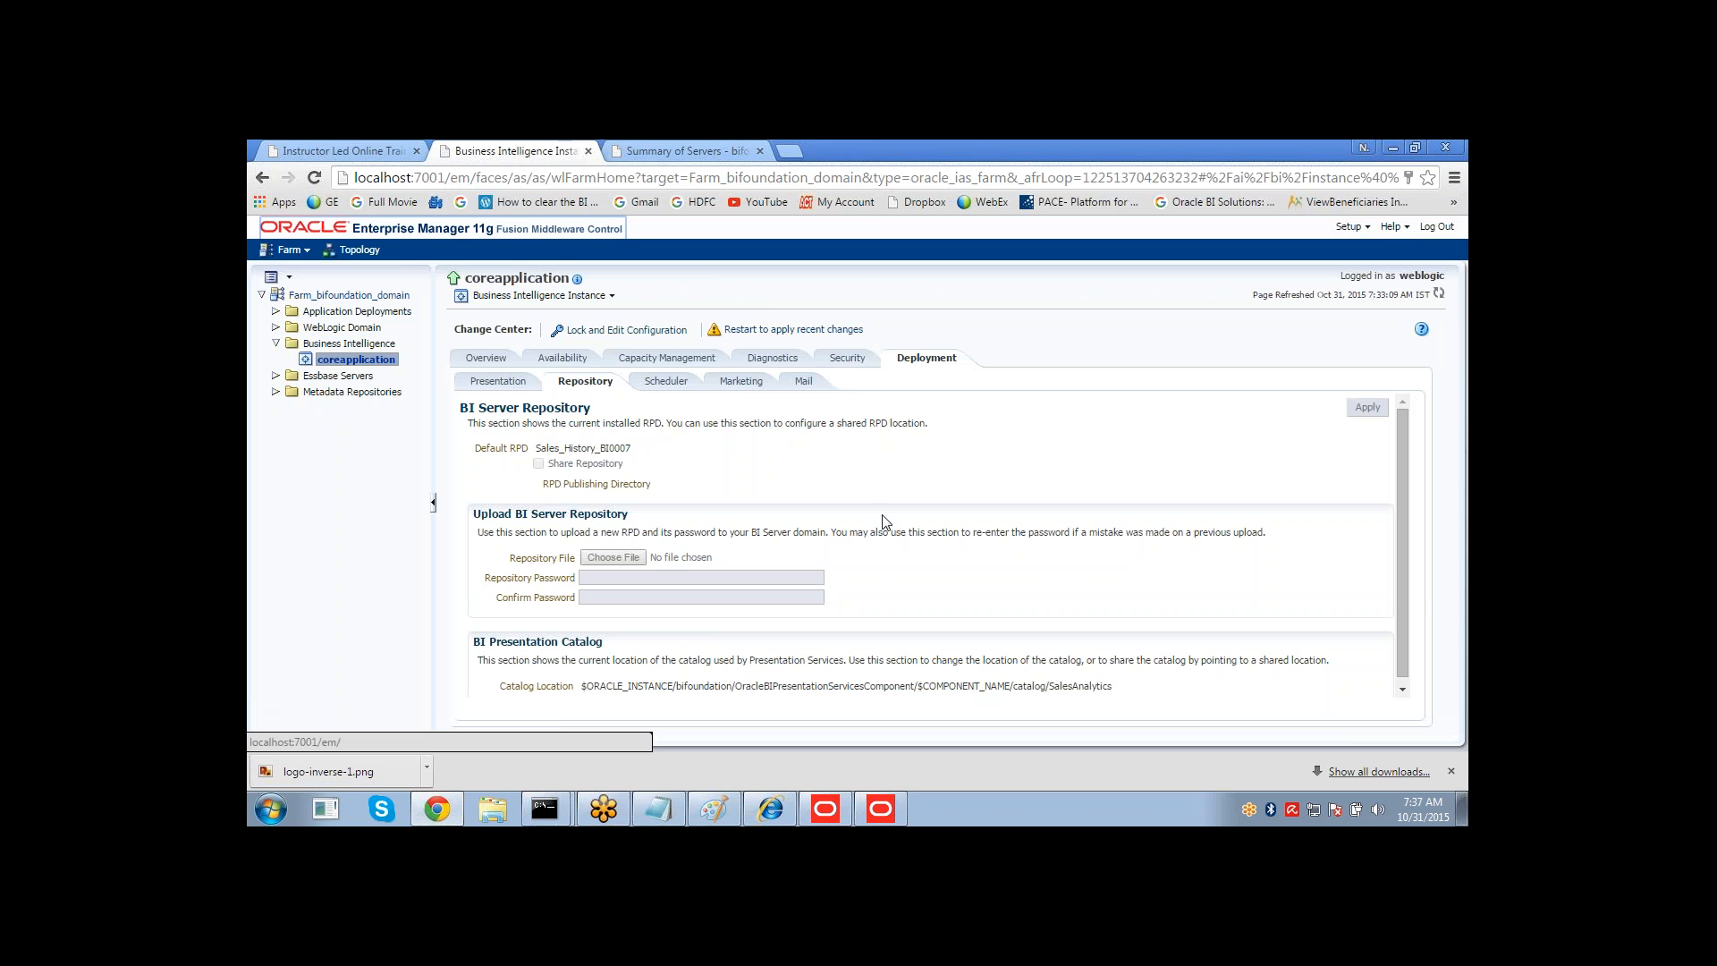
Follow the restart-to-apply-changes link to the instance overview and open a Windows command prompt.
left_click(766, 330)
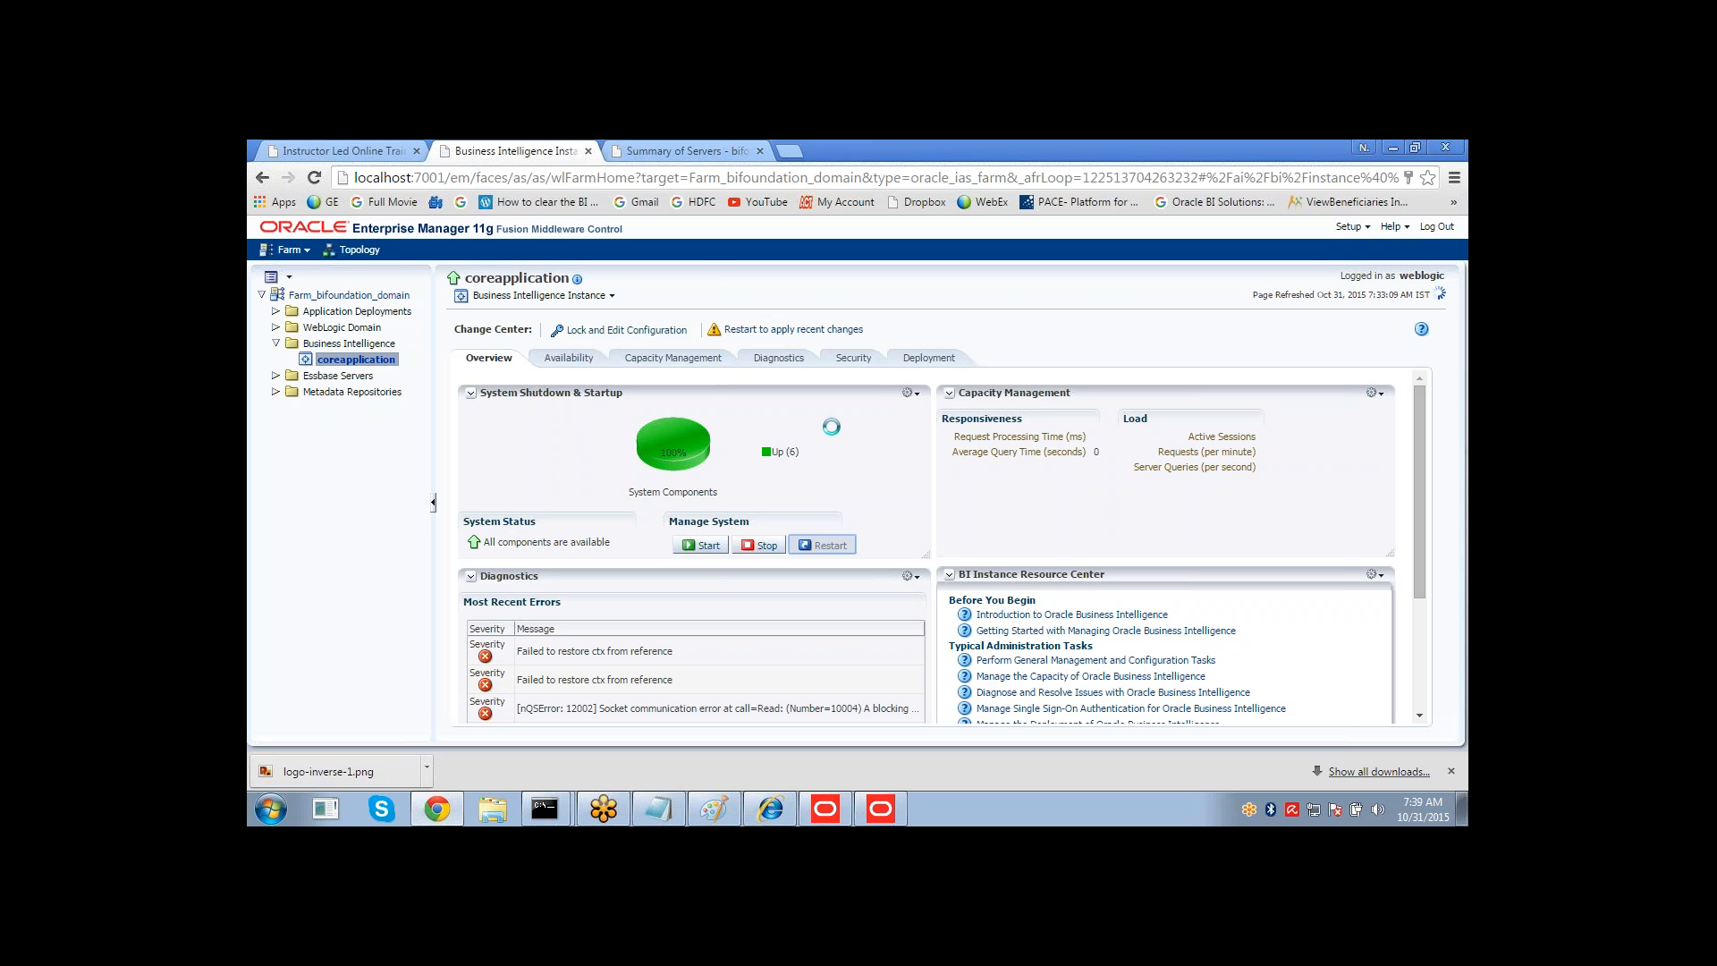
key("super+r")
type("cmd")
key("Return")
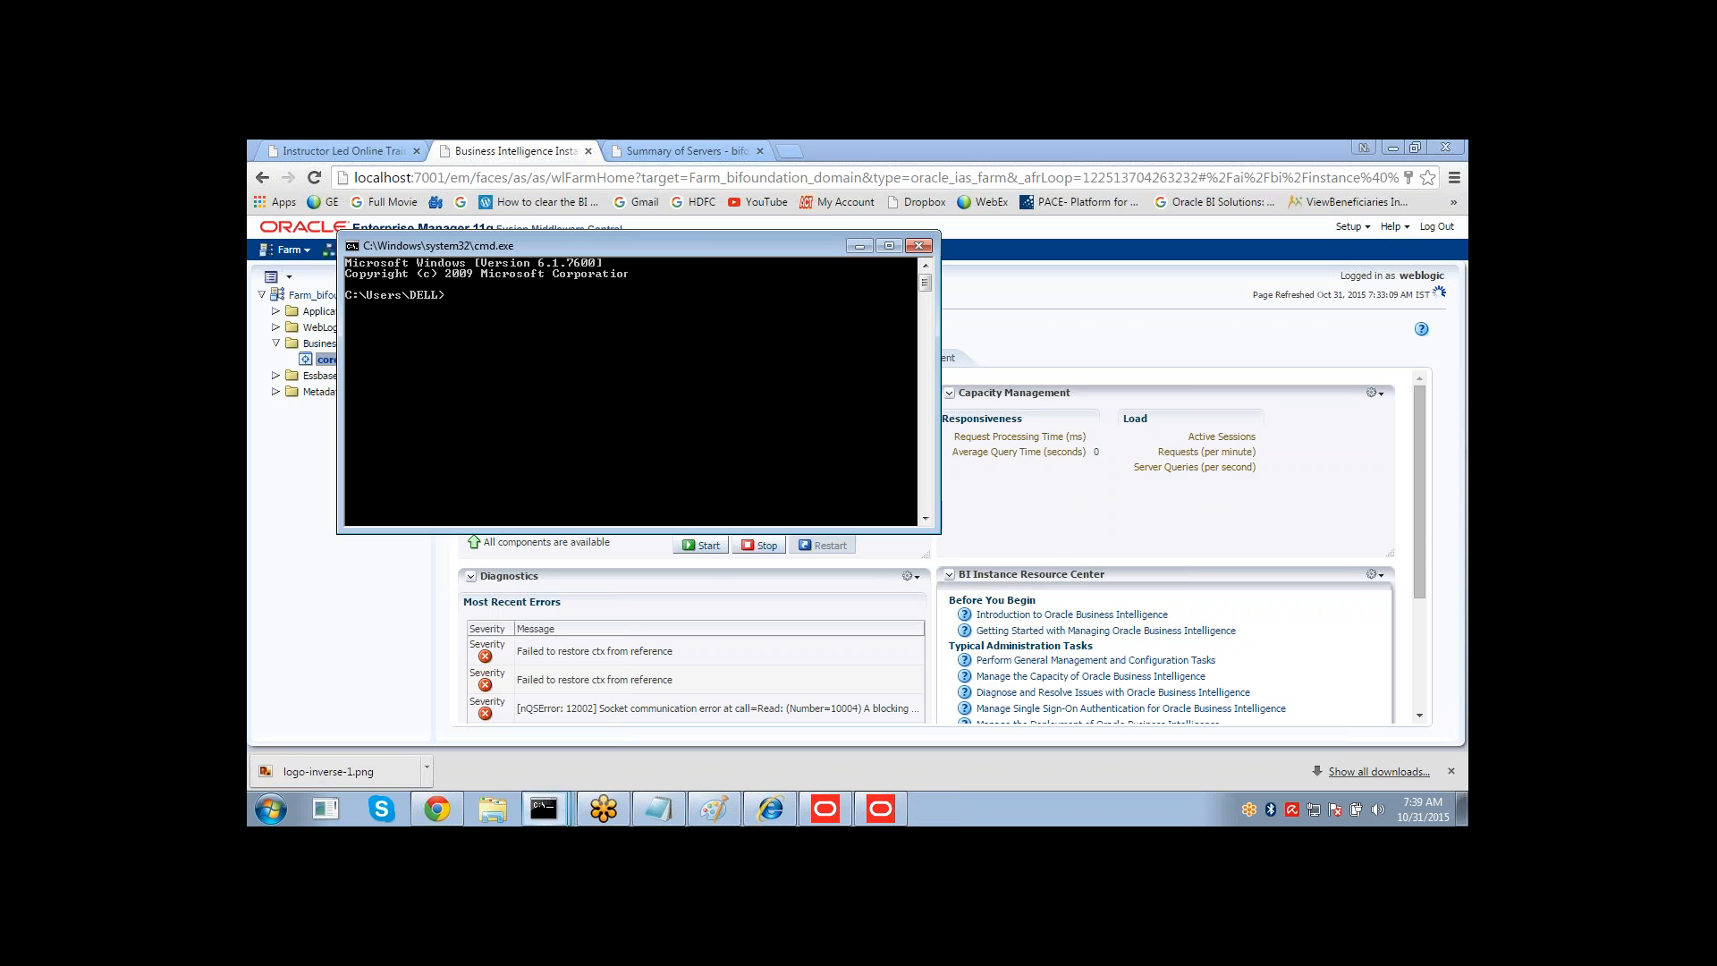
Try to stop all OPMN-managed processes with an opmnctl command.
type("opmnctl s")
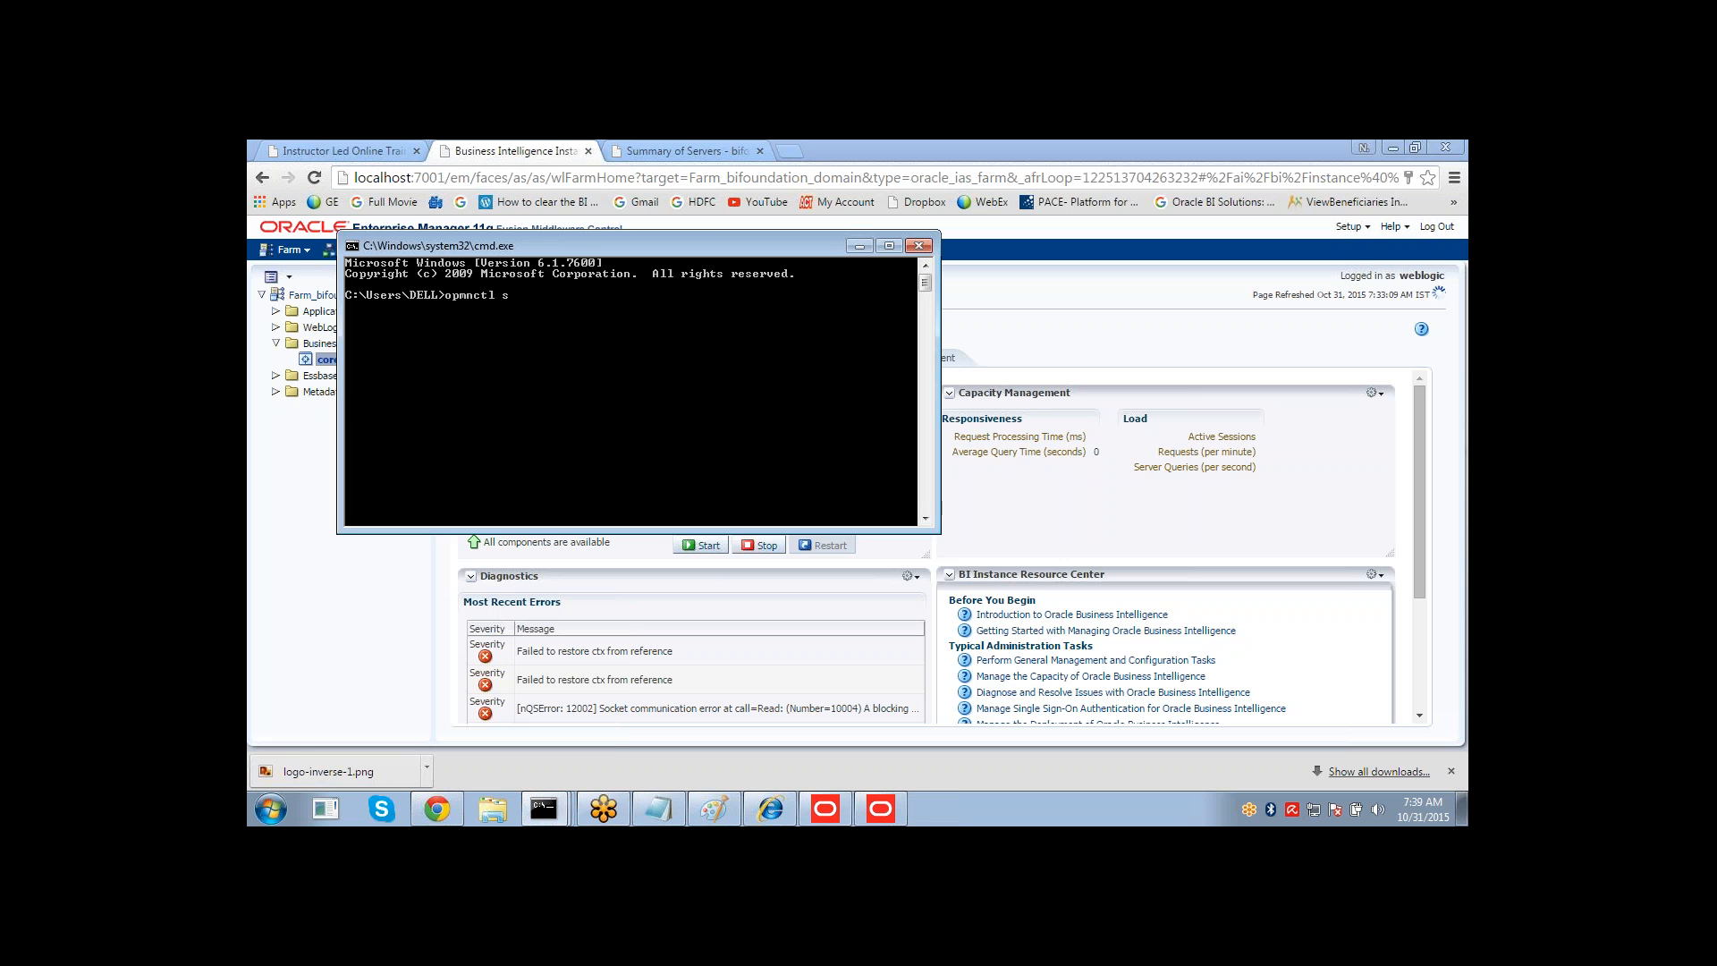
type("topa;;")
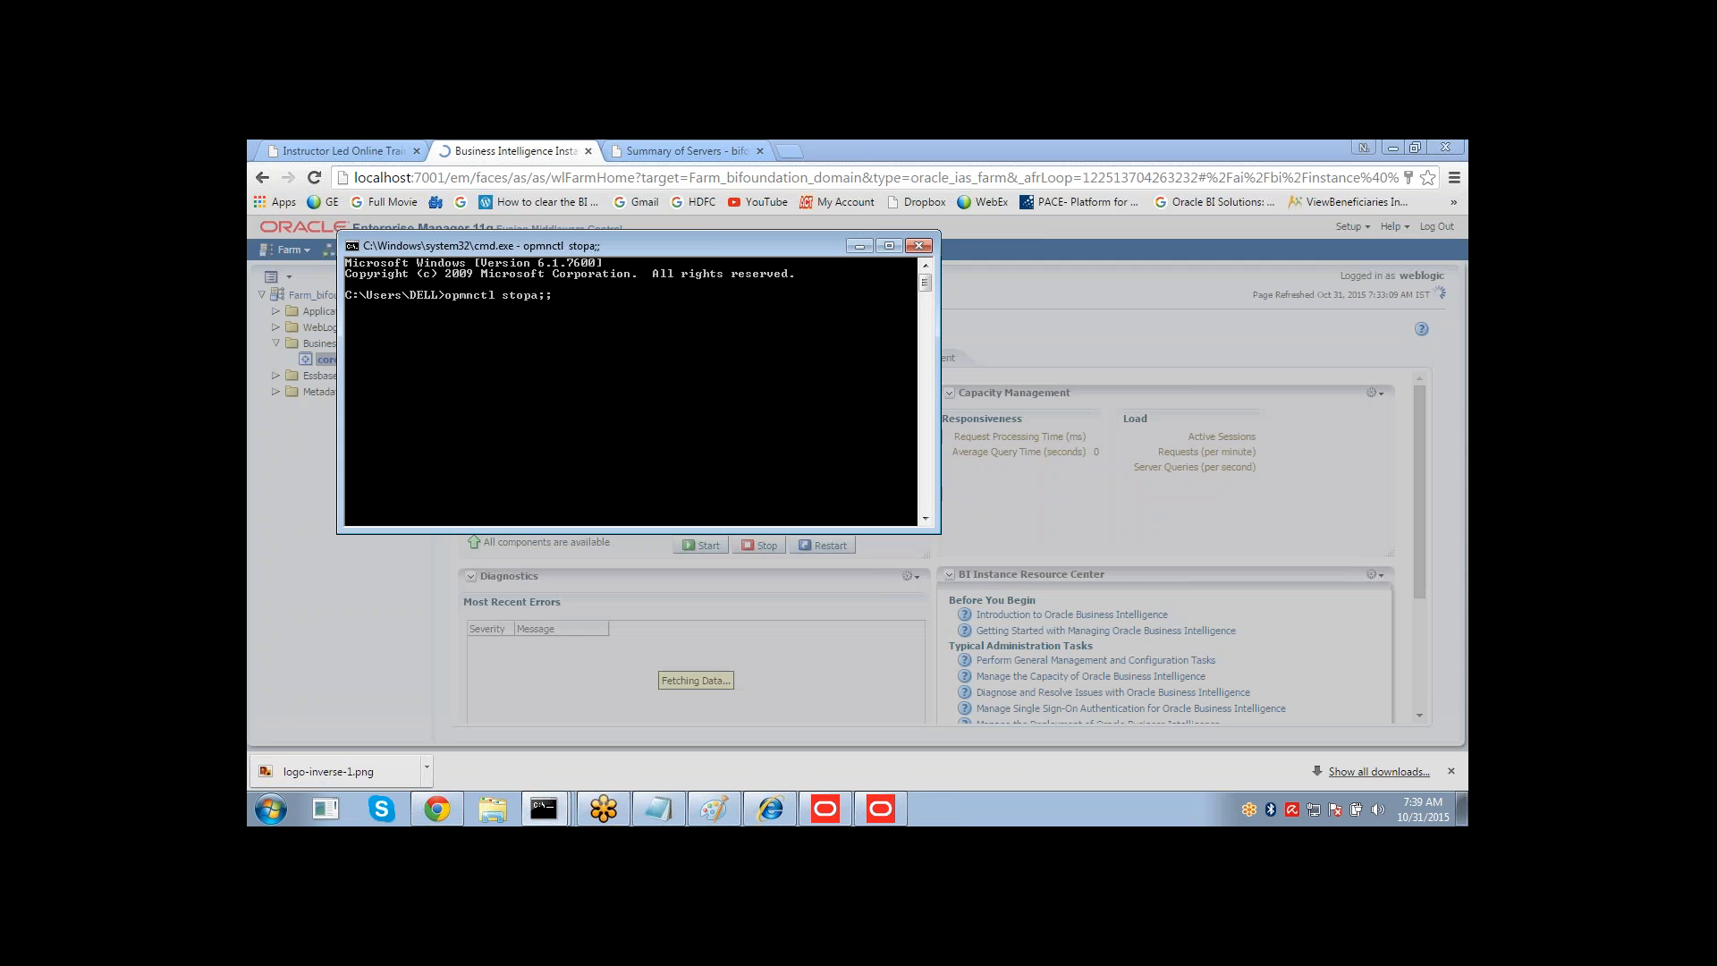
key("Return")
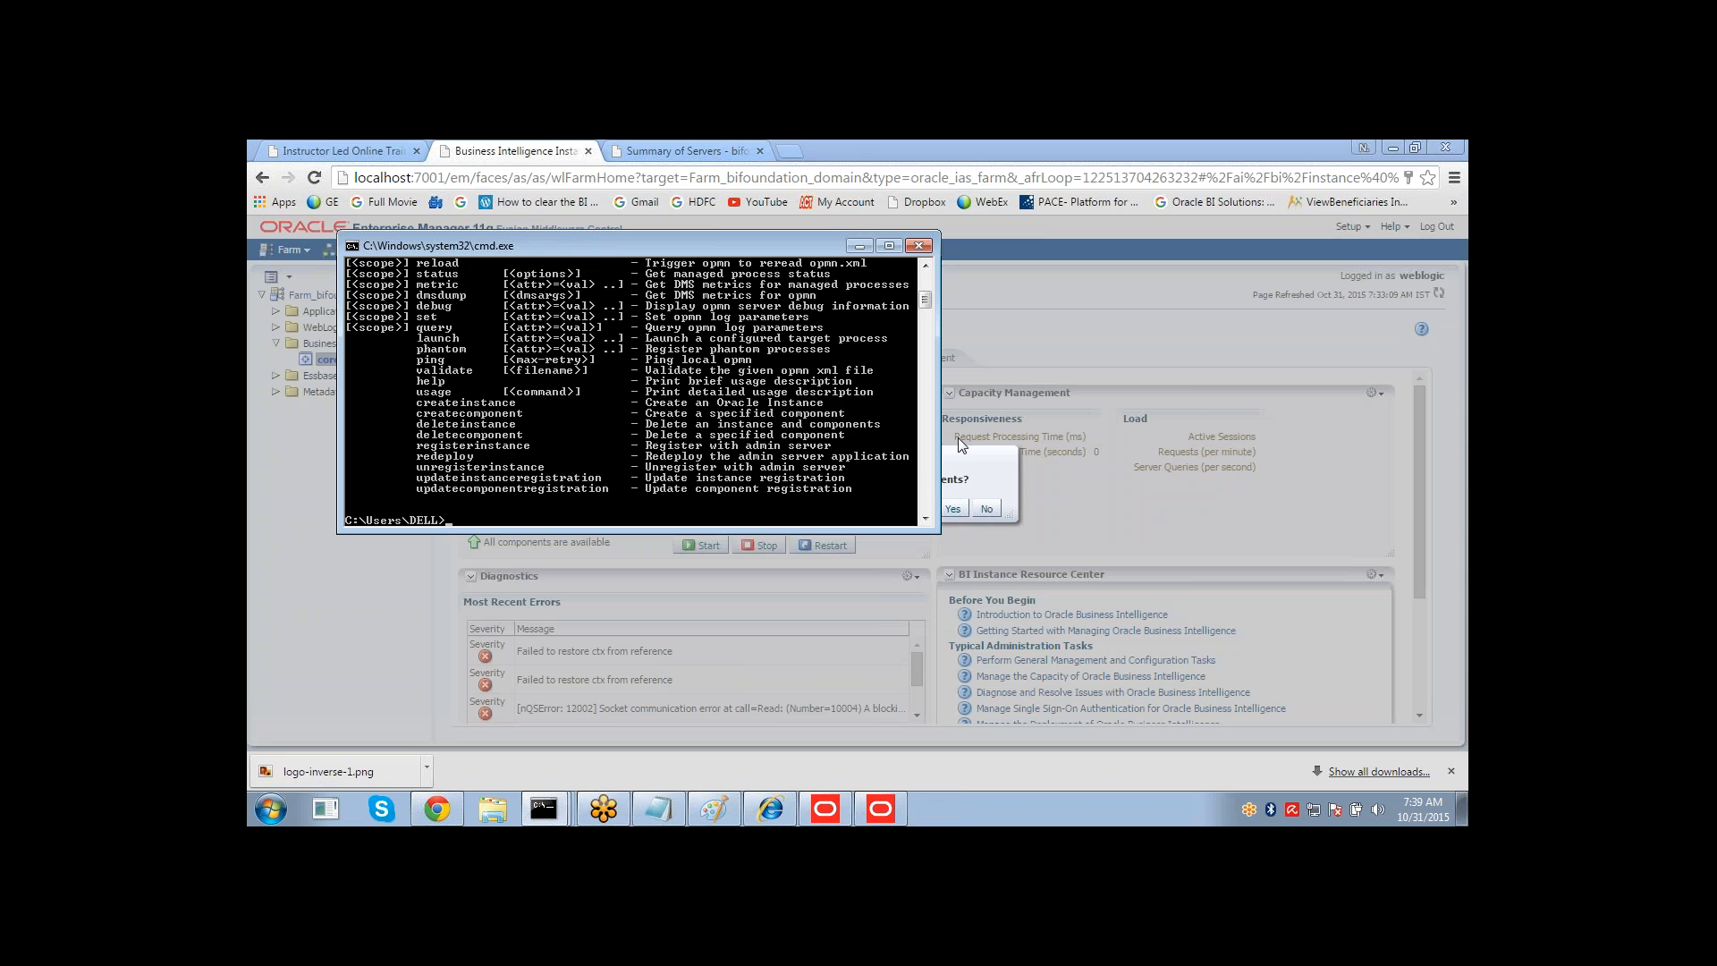
Decline the restart of all BI components and switch back to the command prompt.
left_click(986, 475)
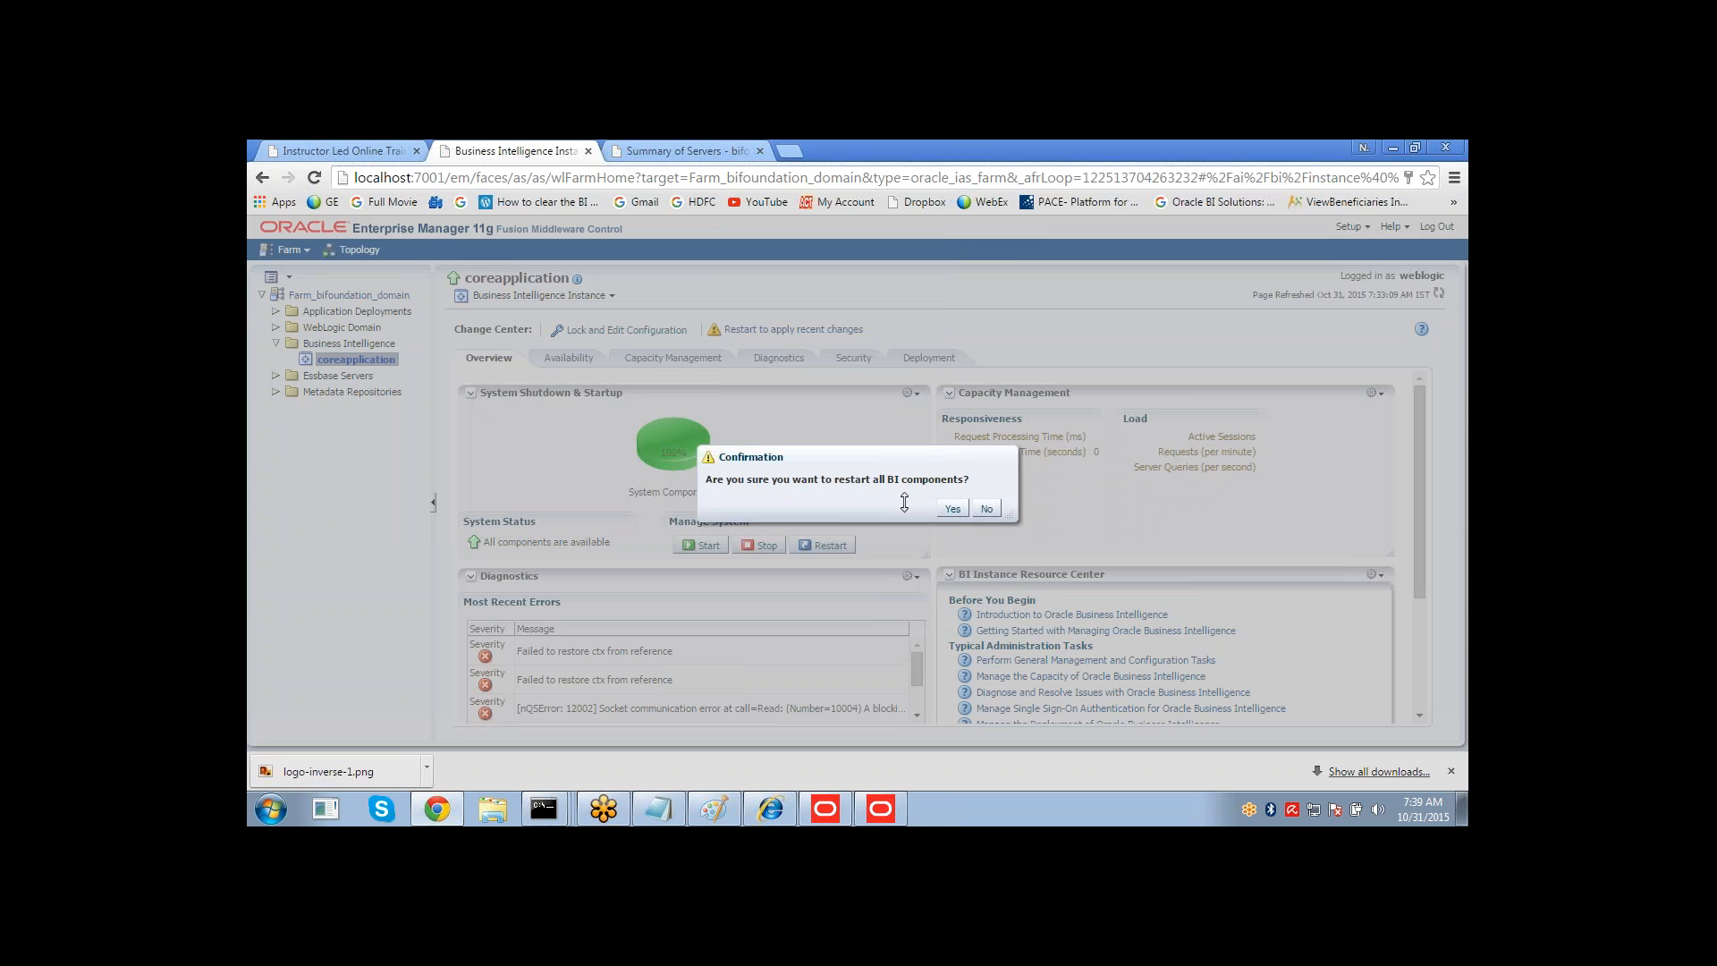
left_click(987, 507)
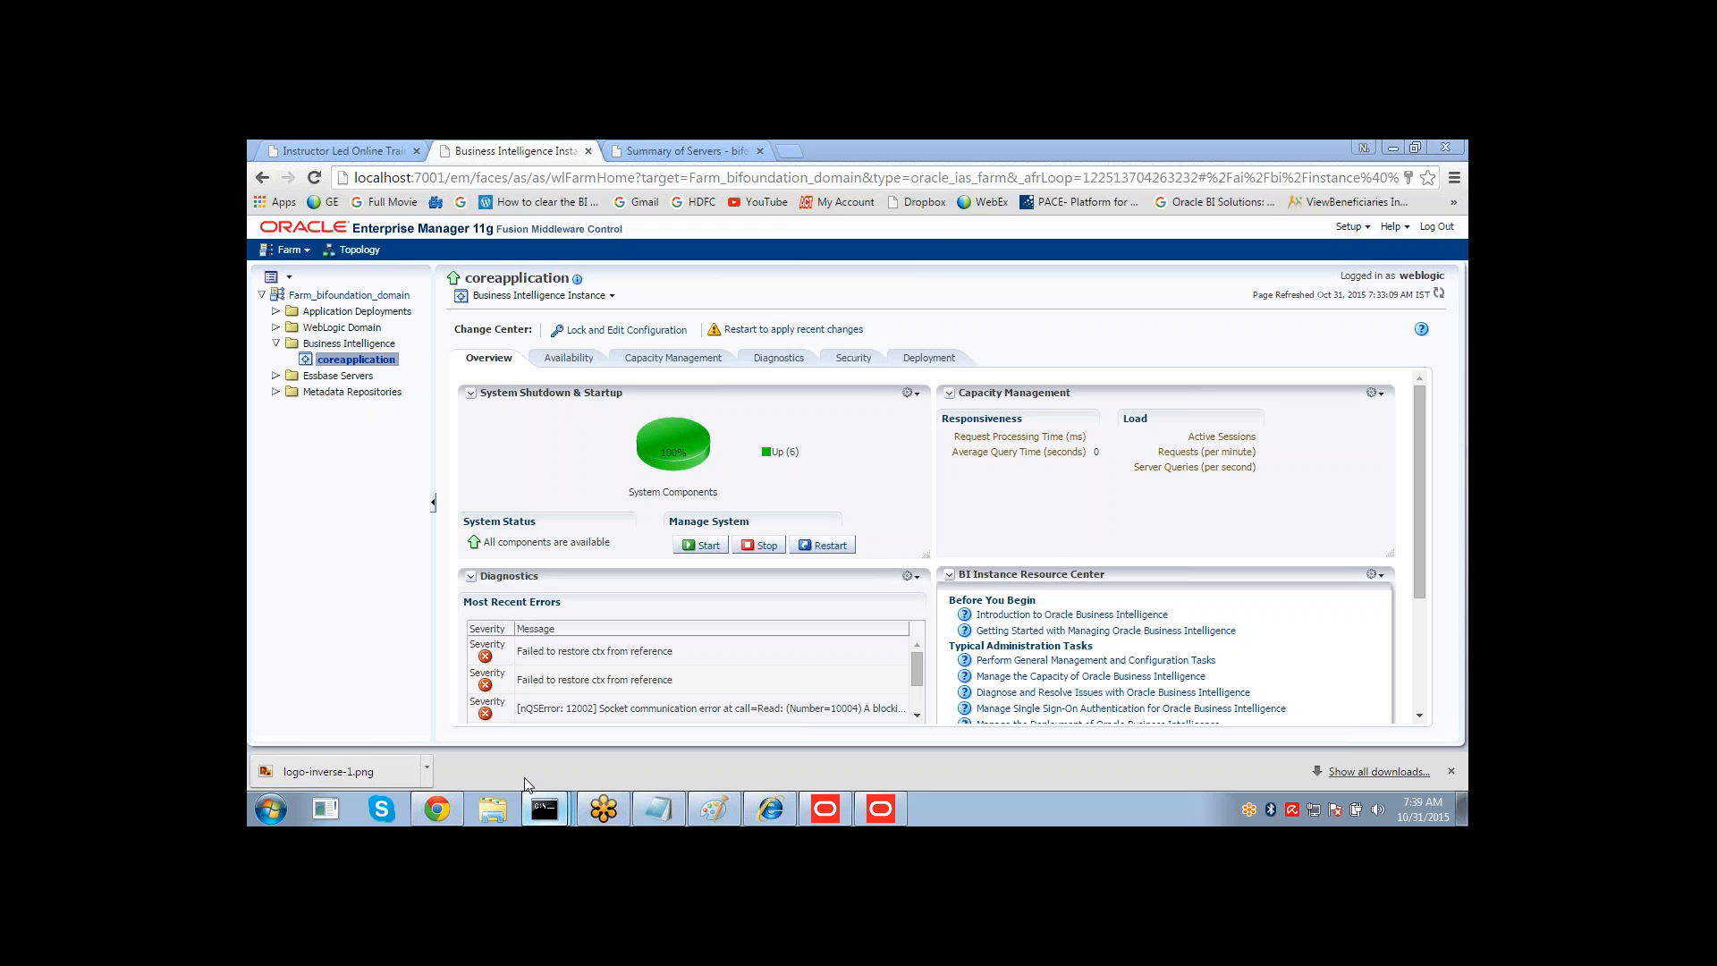
left_click(543, 811)
left_click(523, 764)
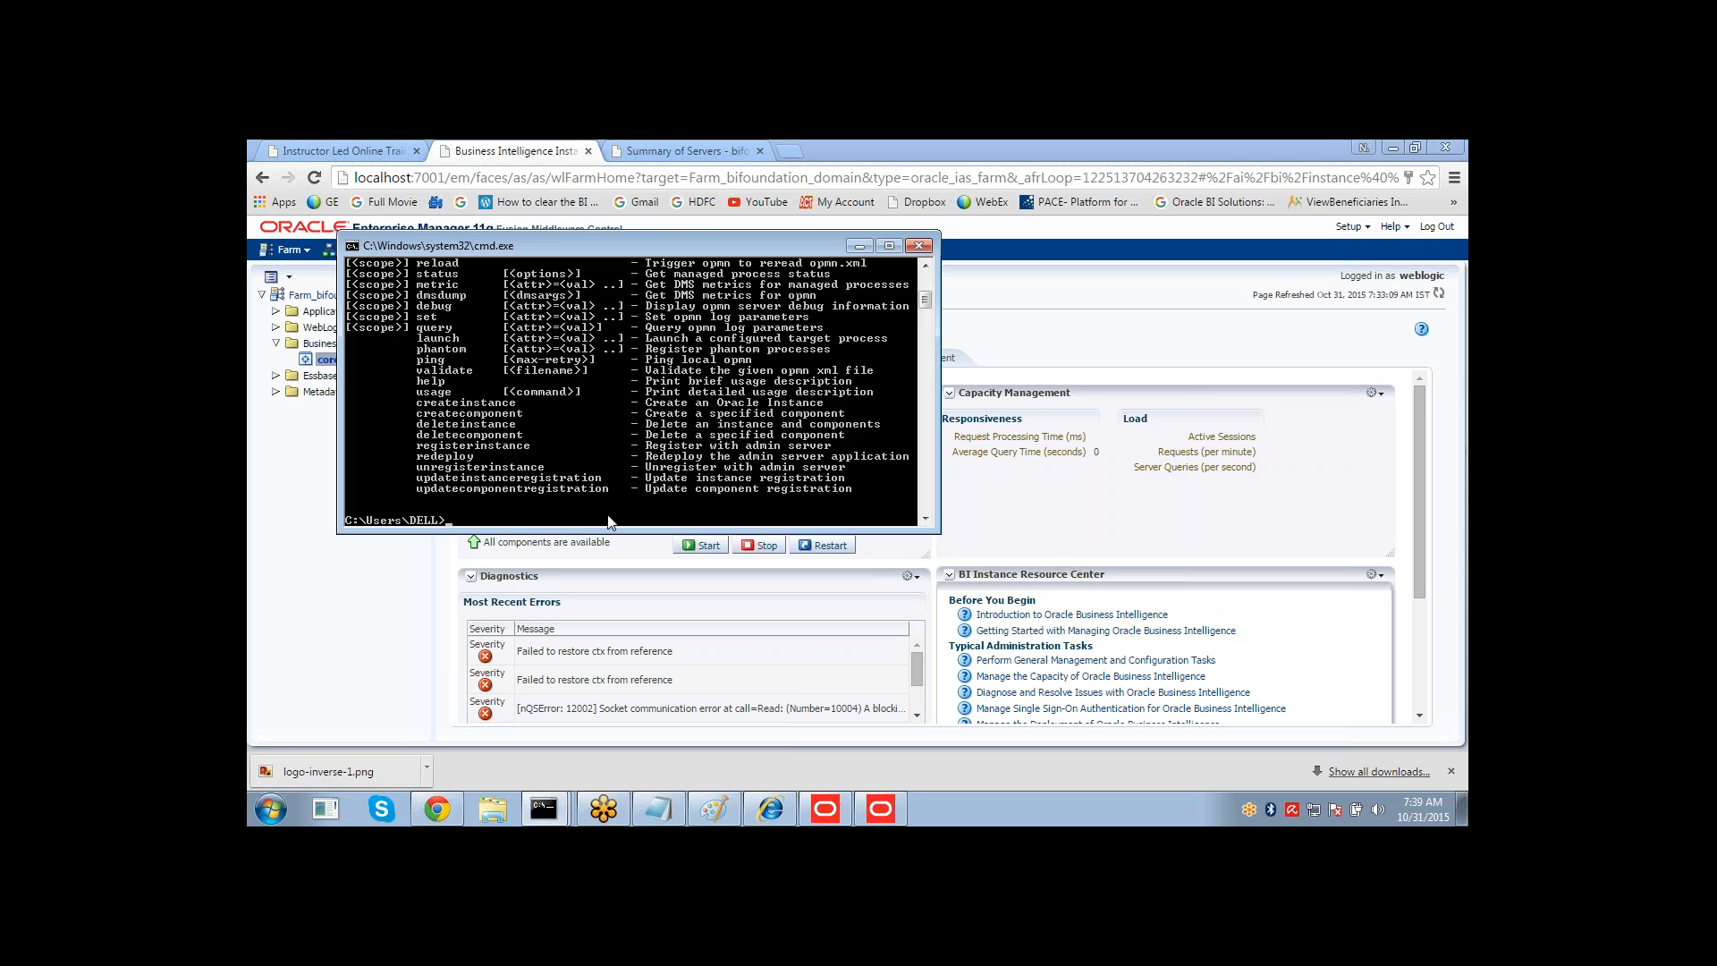
Stop all OPMN-managed processes with opmnctl stopall.
type("opmnctl stopall")
key("Return")
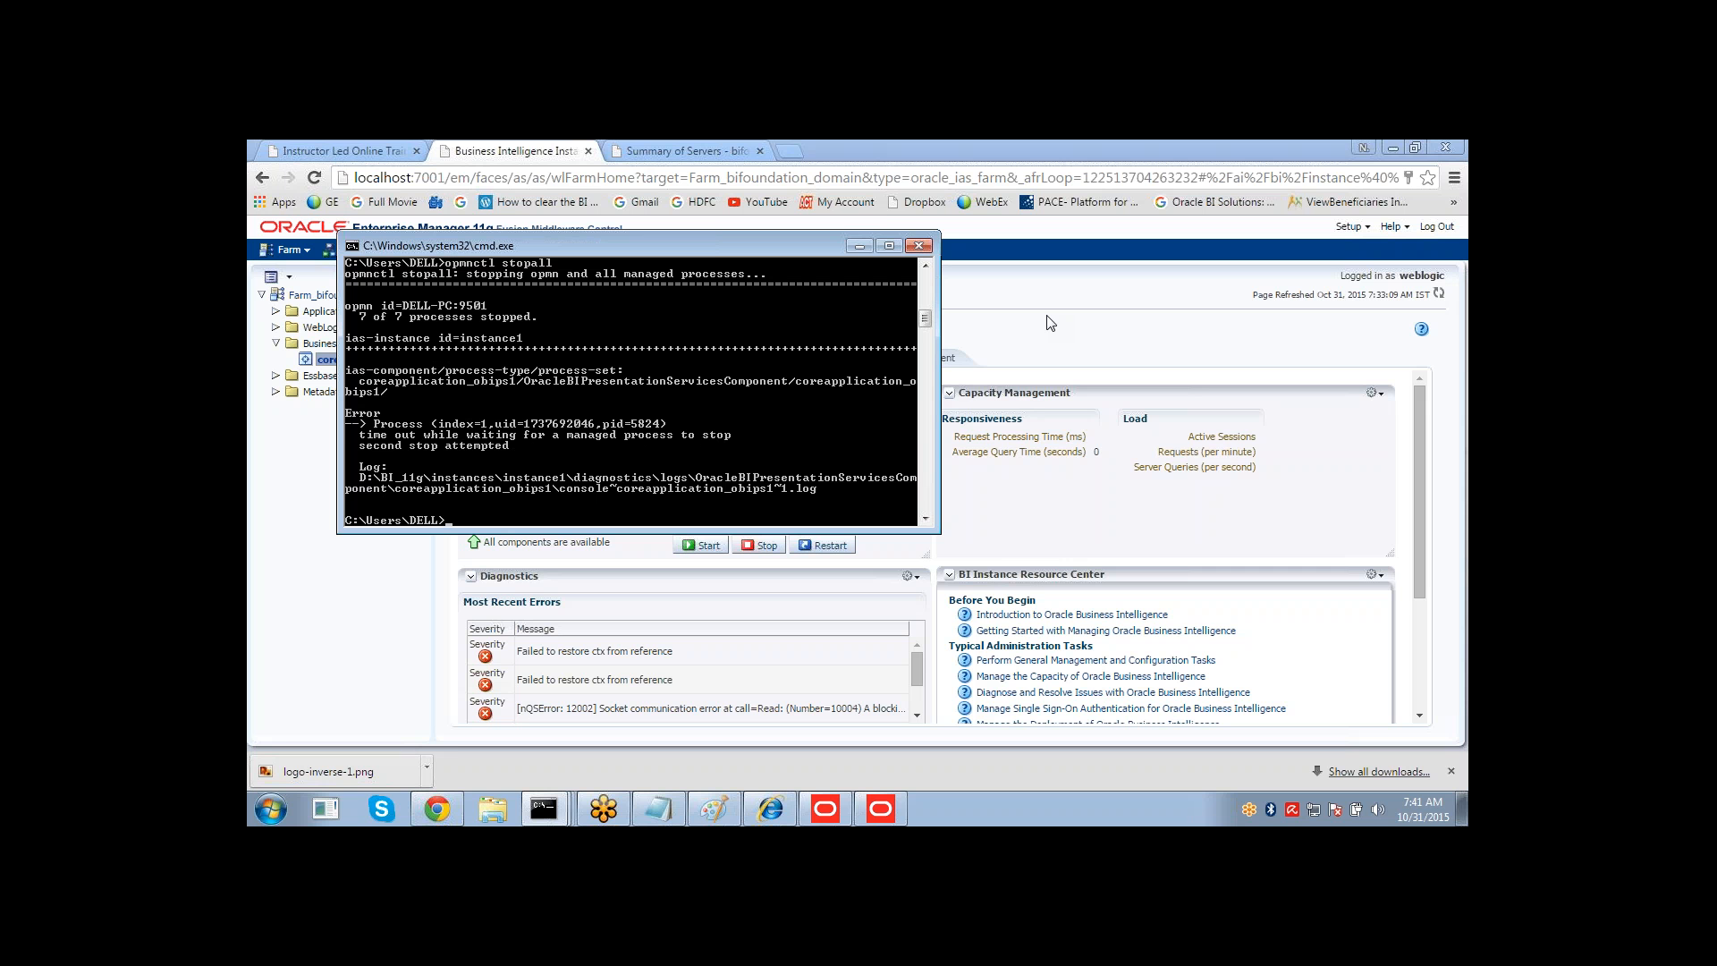
Check the OPMN process status with opmnctl status.
type("opst")
type("opmn")
key("BackSpace")
key("BackSpace")
type("nctl status")
key("Return")
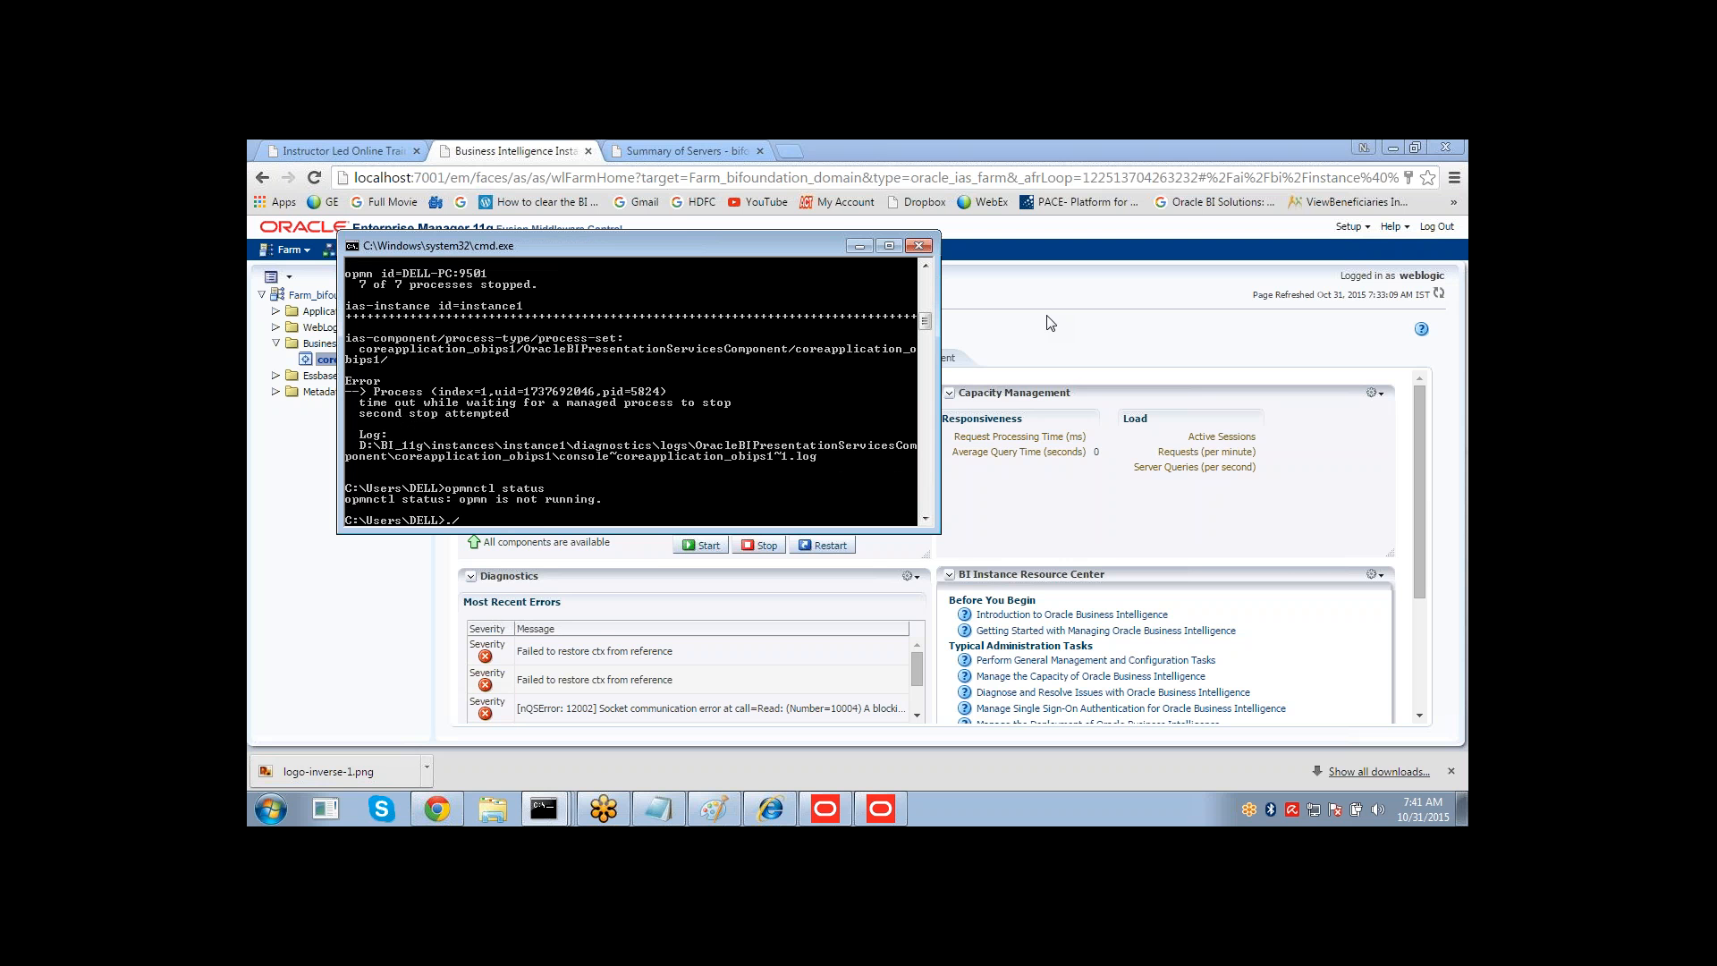
Start all OPMN-managed processes with opmnctl startall.
type("opmnctl startall")
key("Return")
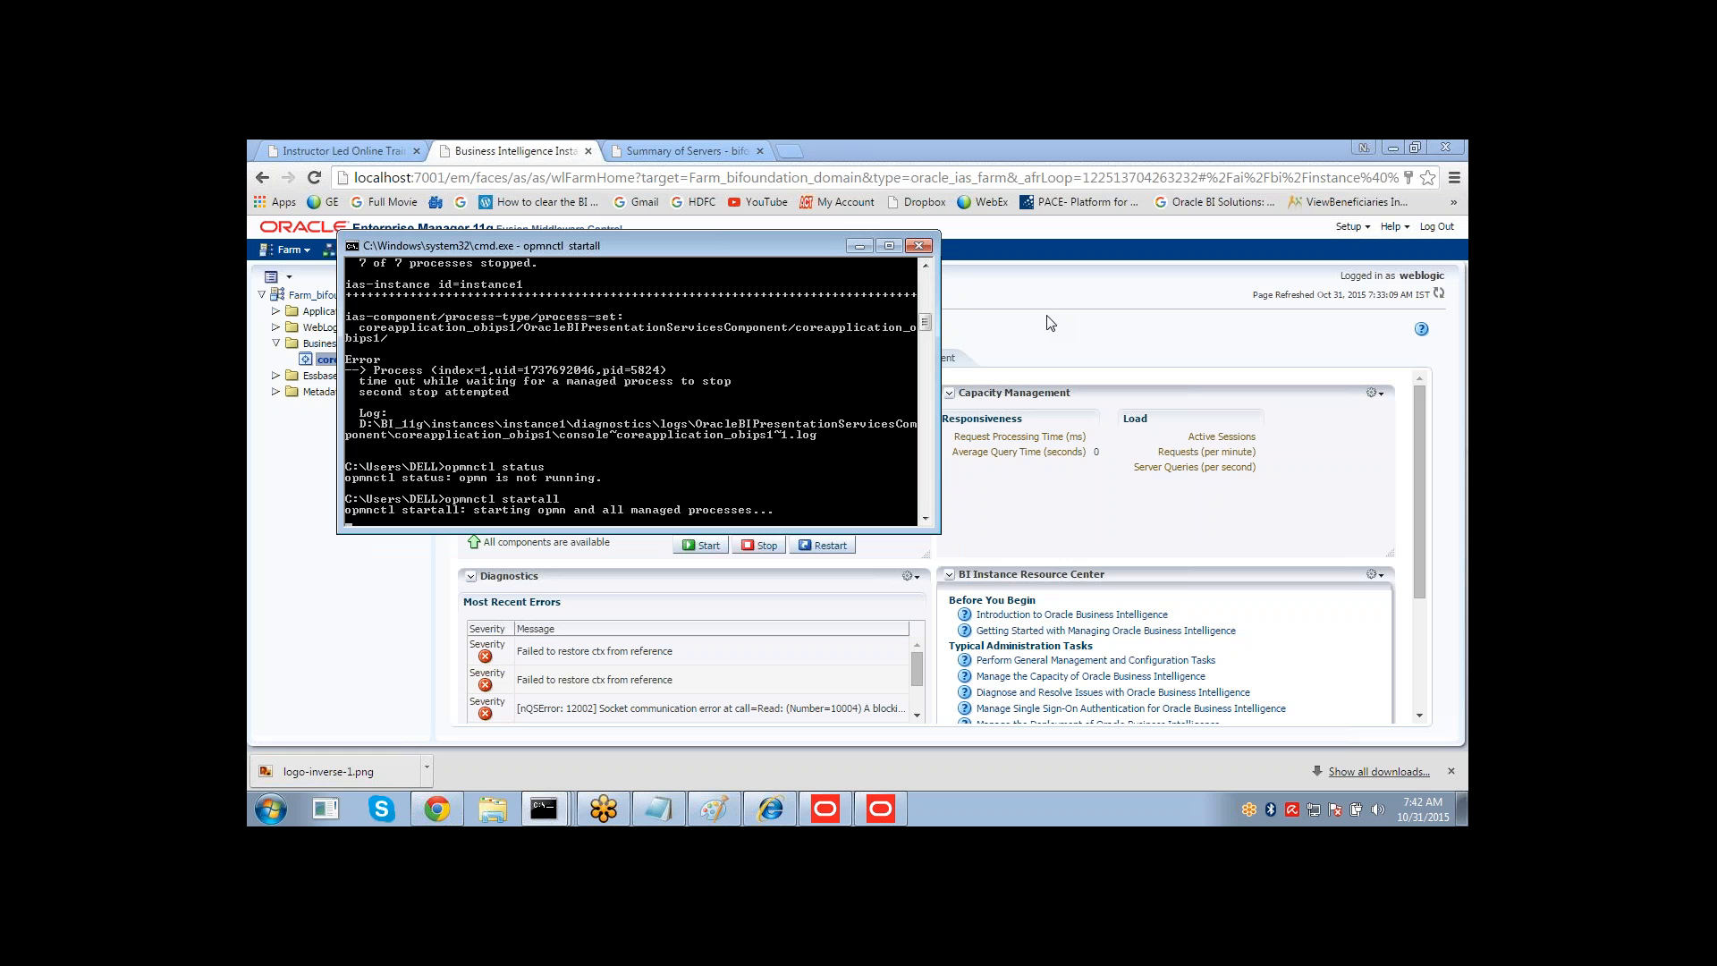
left_click(1212, 161)
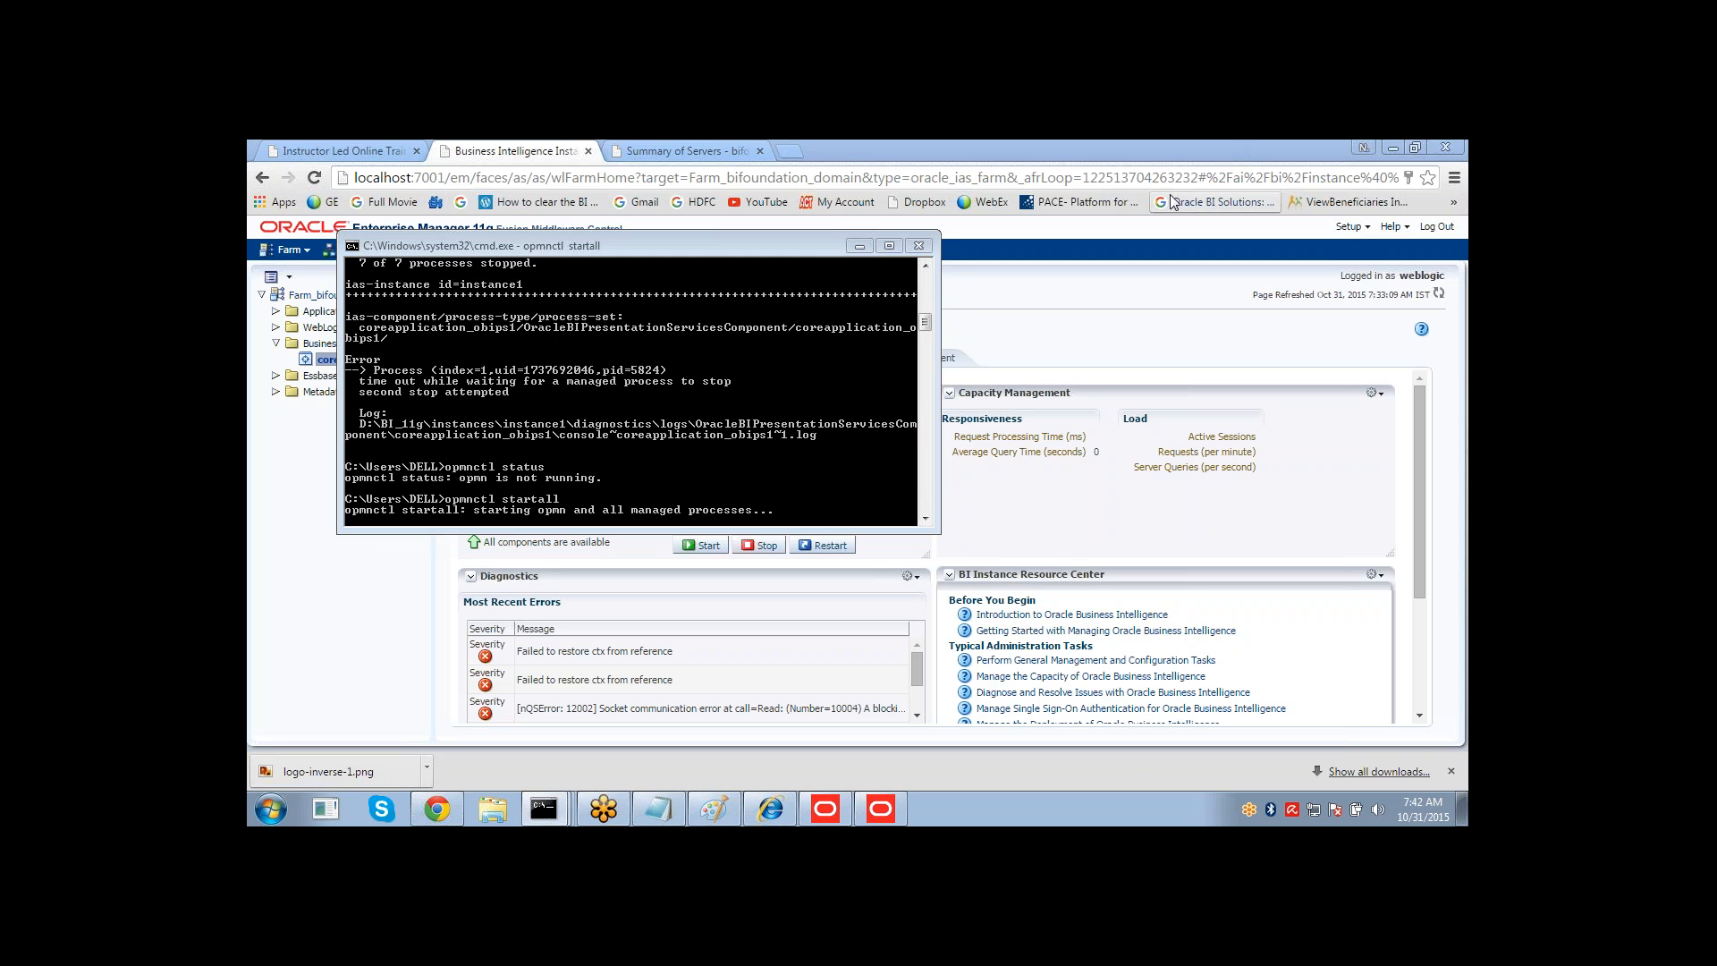
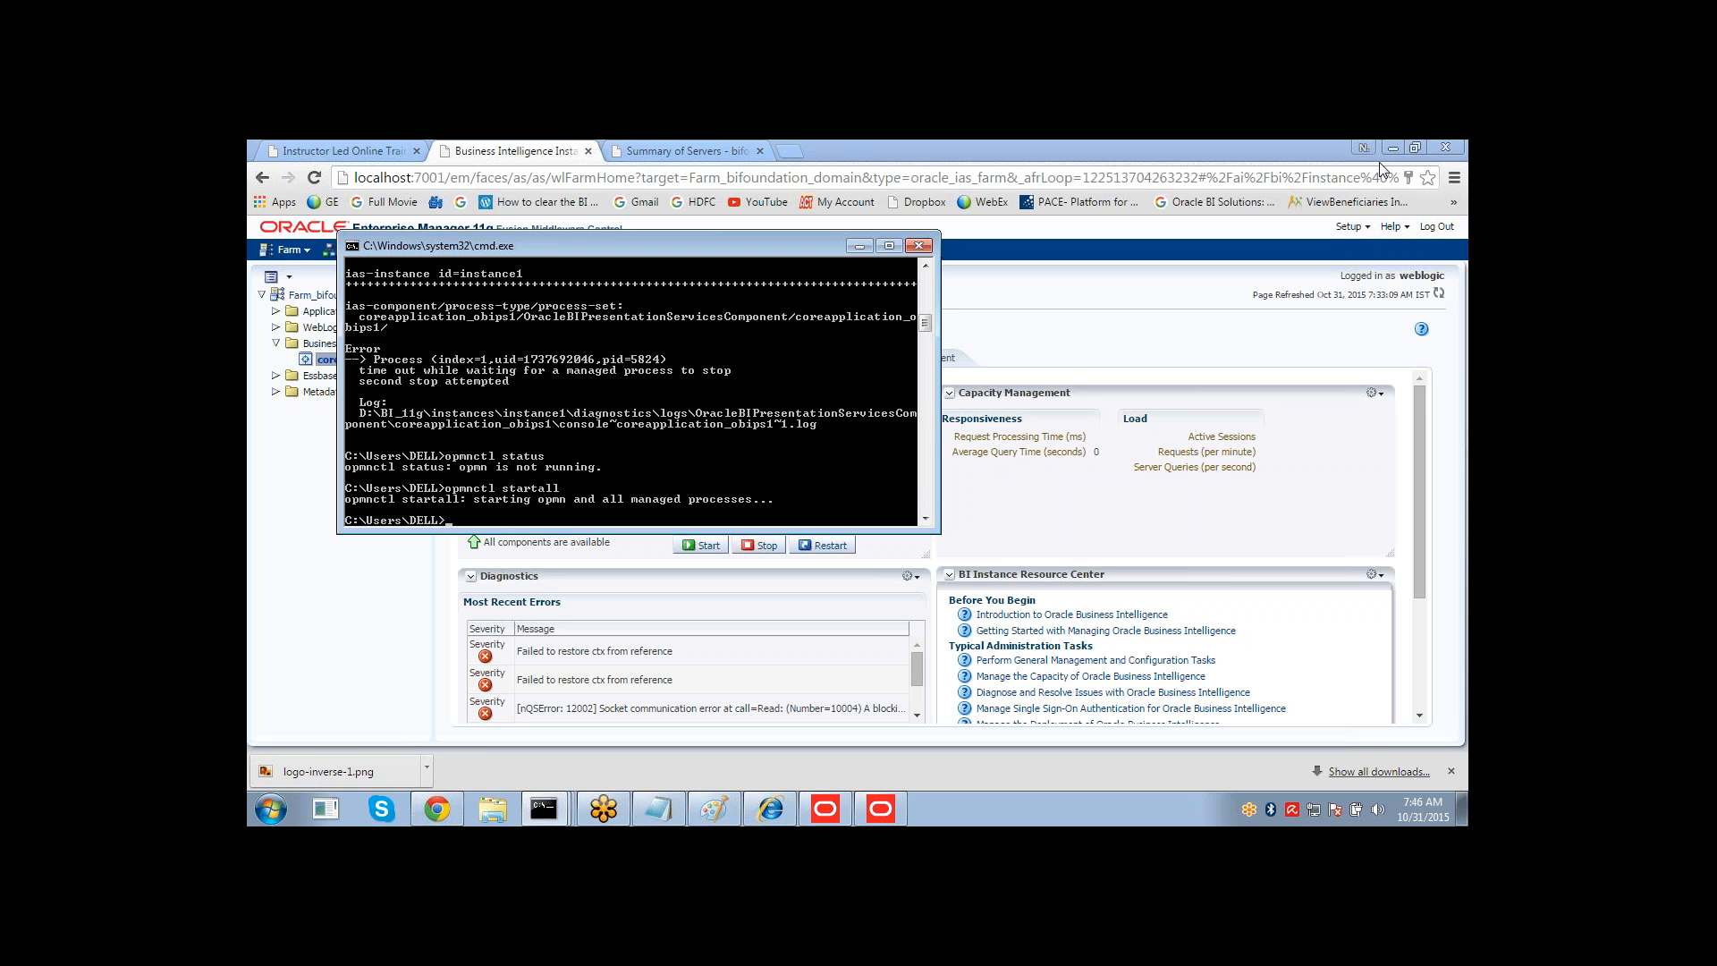
Check the OPMN process status again with opmnctl status.
left_click(1256, 264)
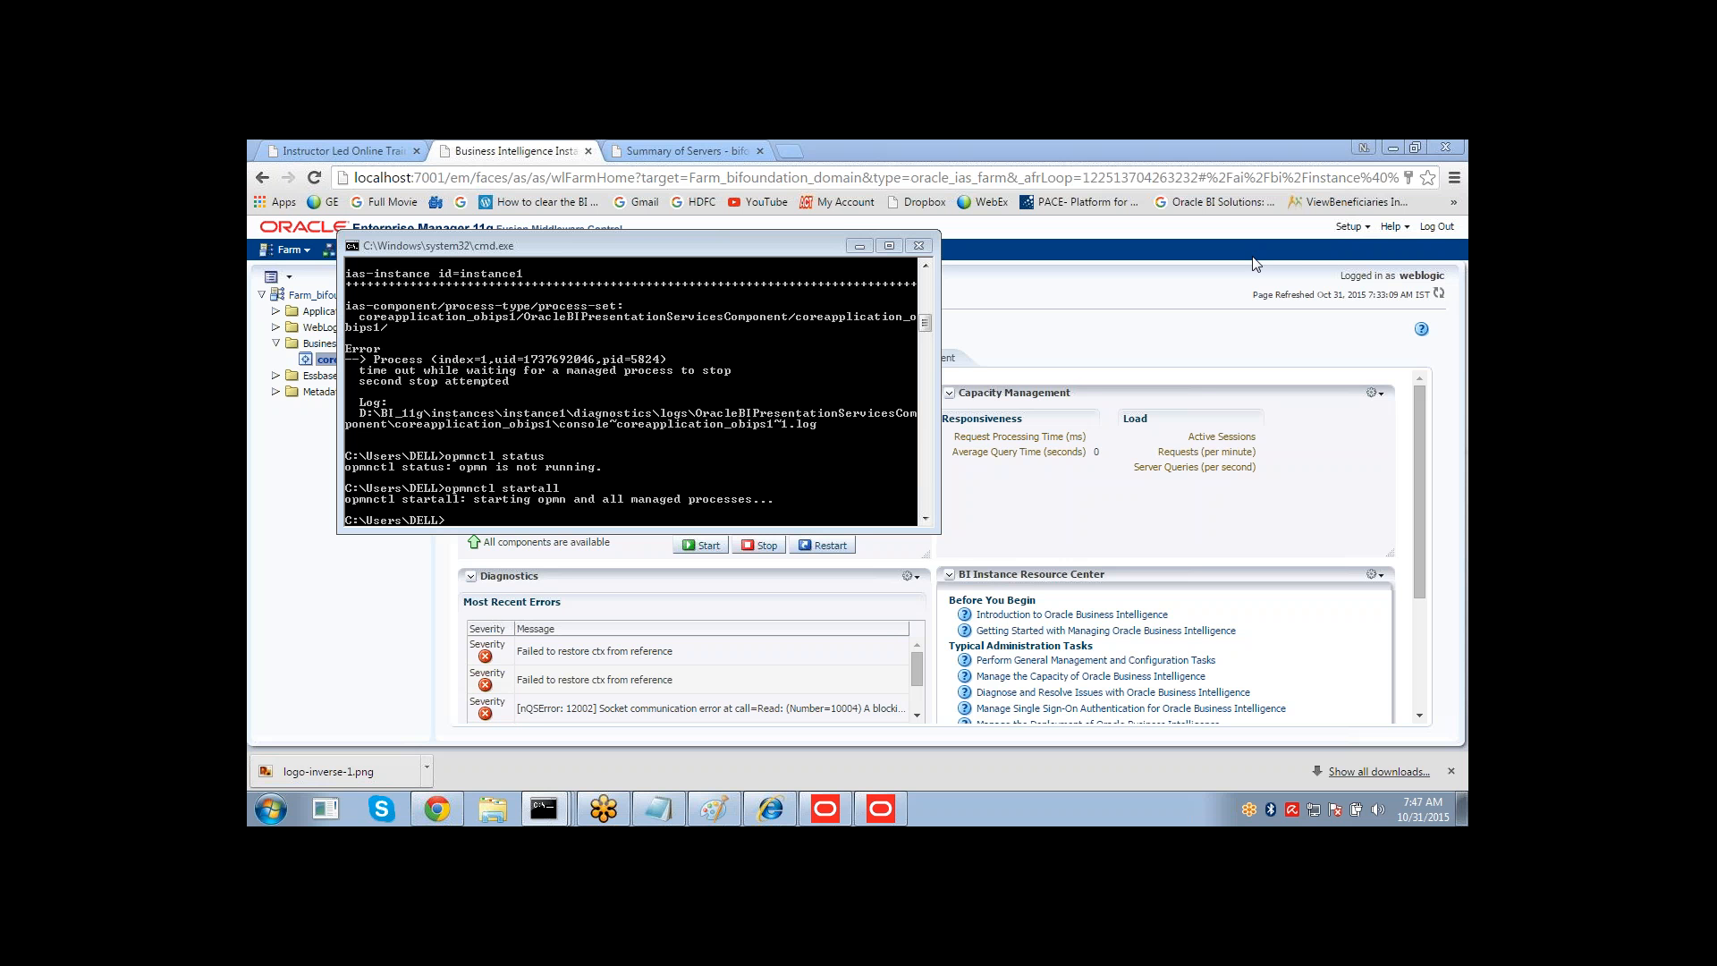
left_click(763, 352)
type("opmnctl status")
key("Return")
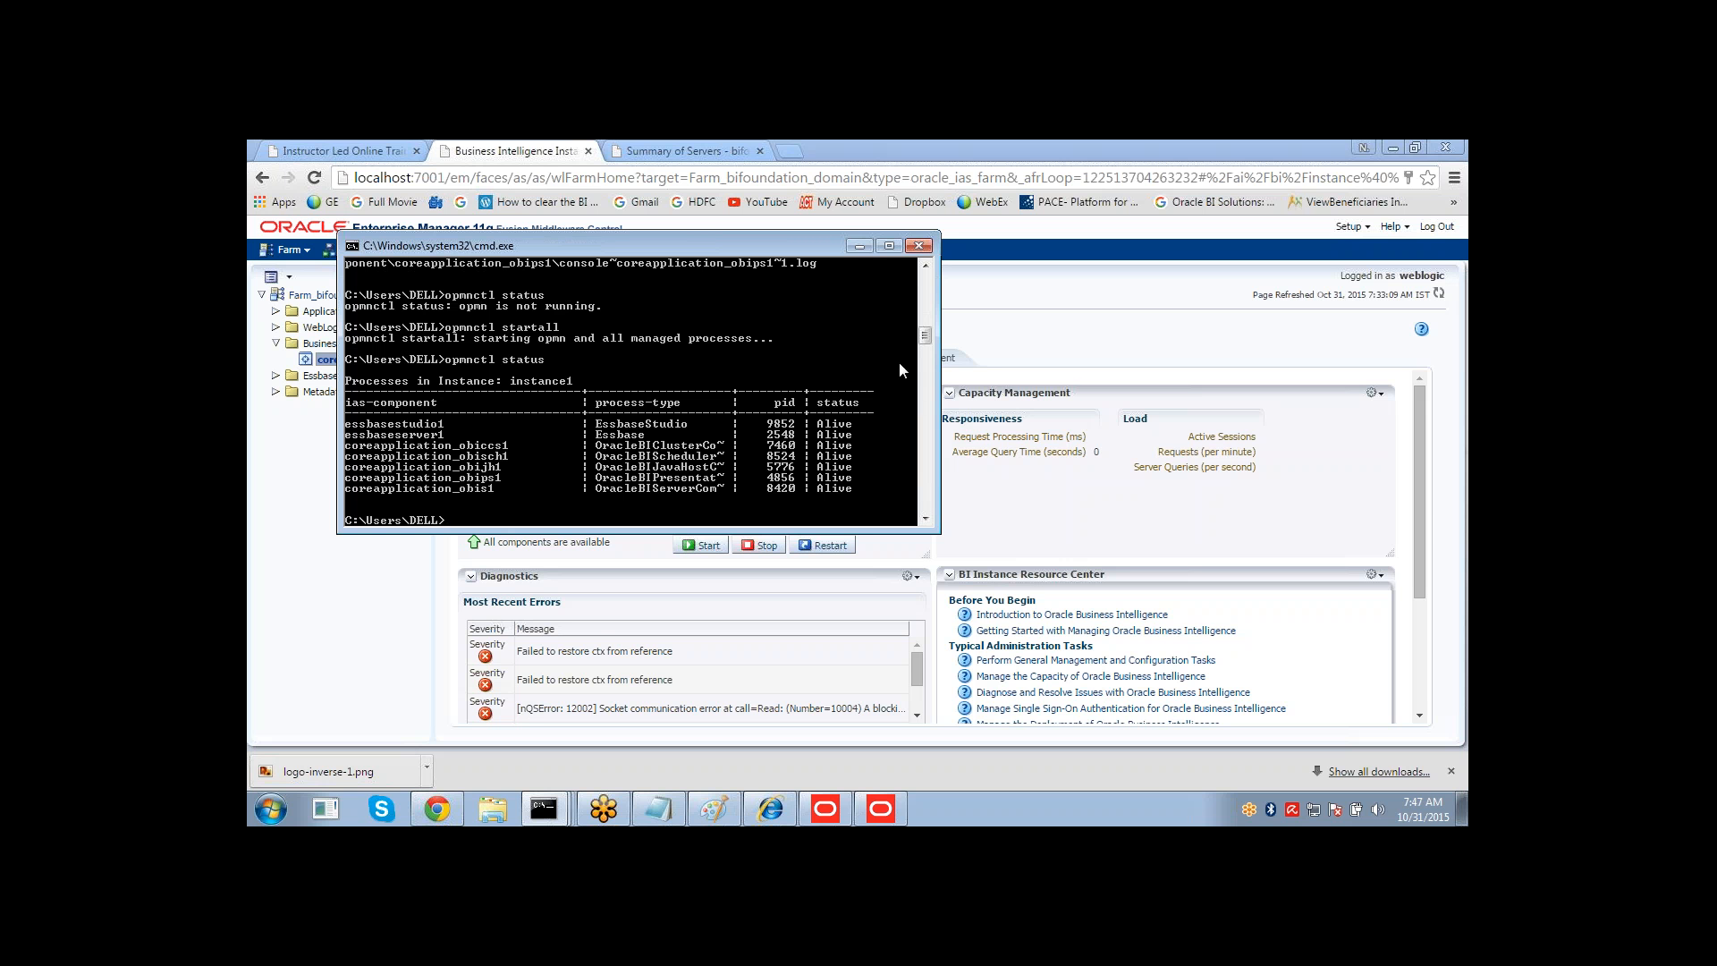
Minimize the command prompt and close the Enterprise Manager browser tab.
left_click(1254, 634)
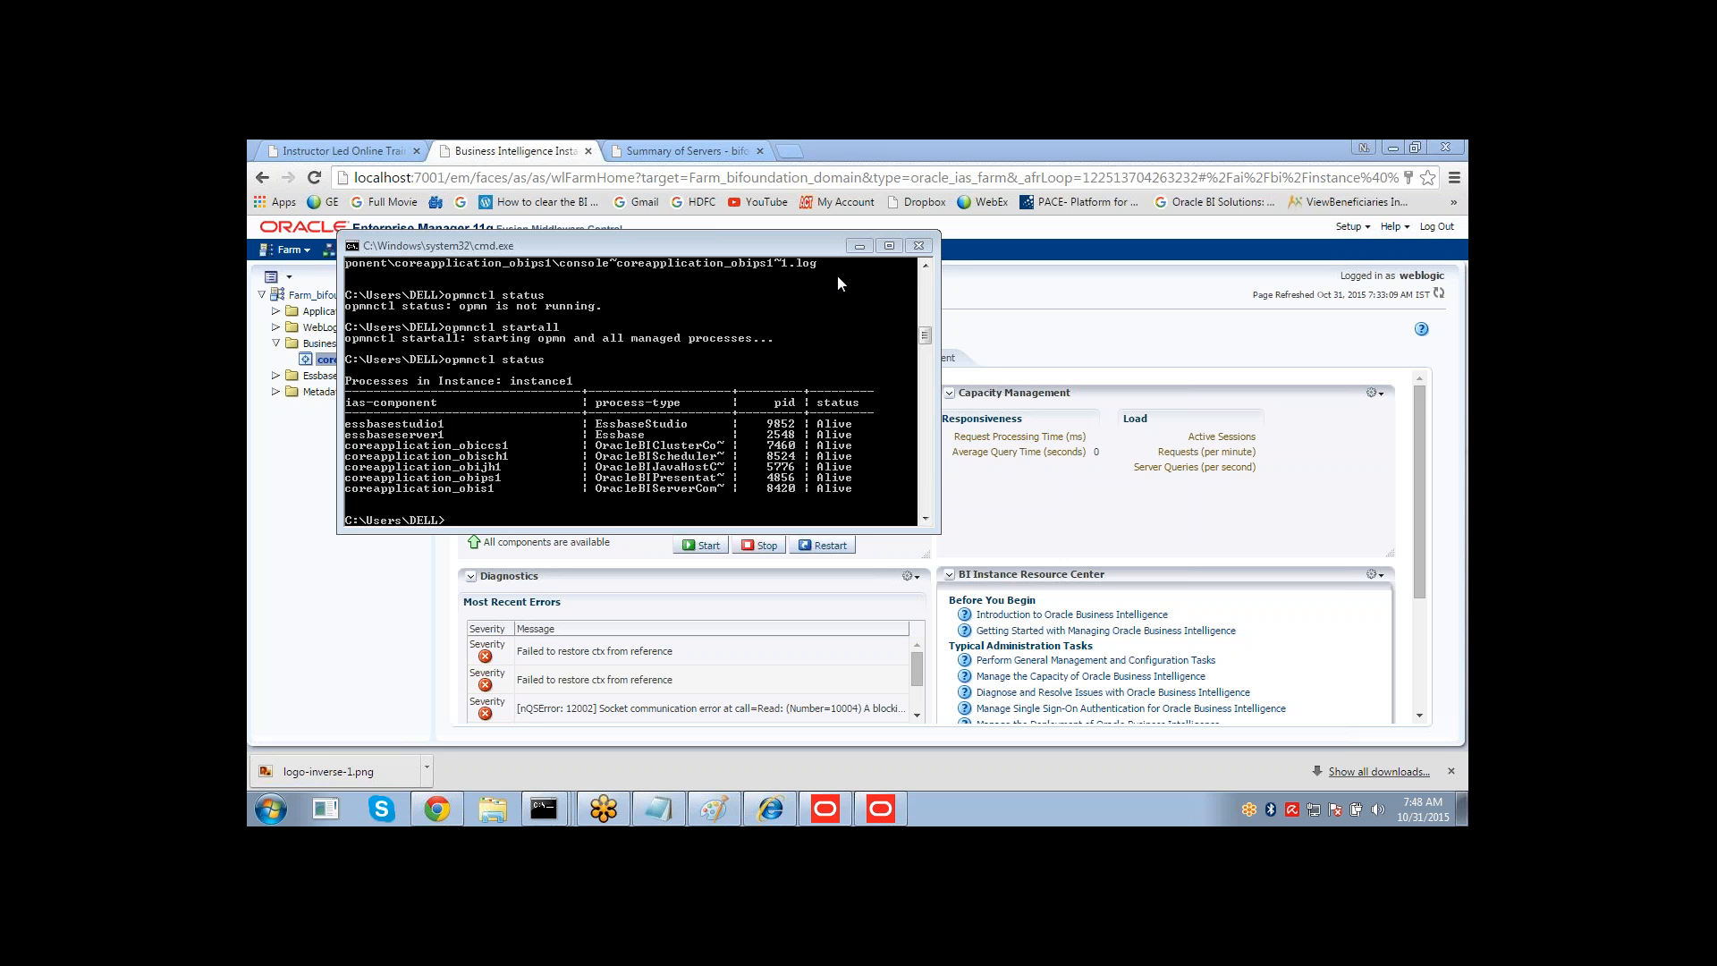
left_click(858, 246)
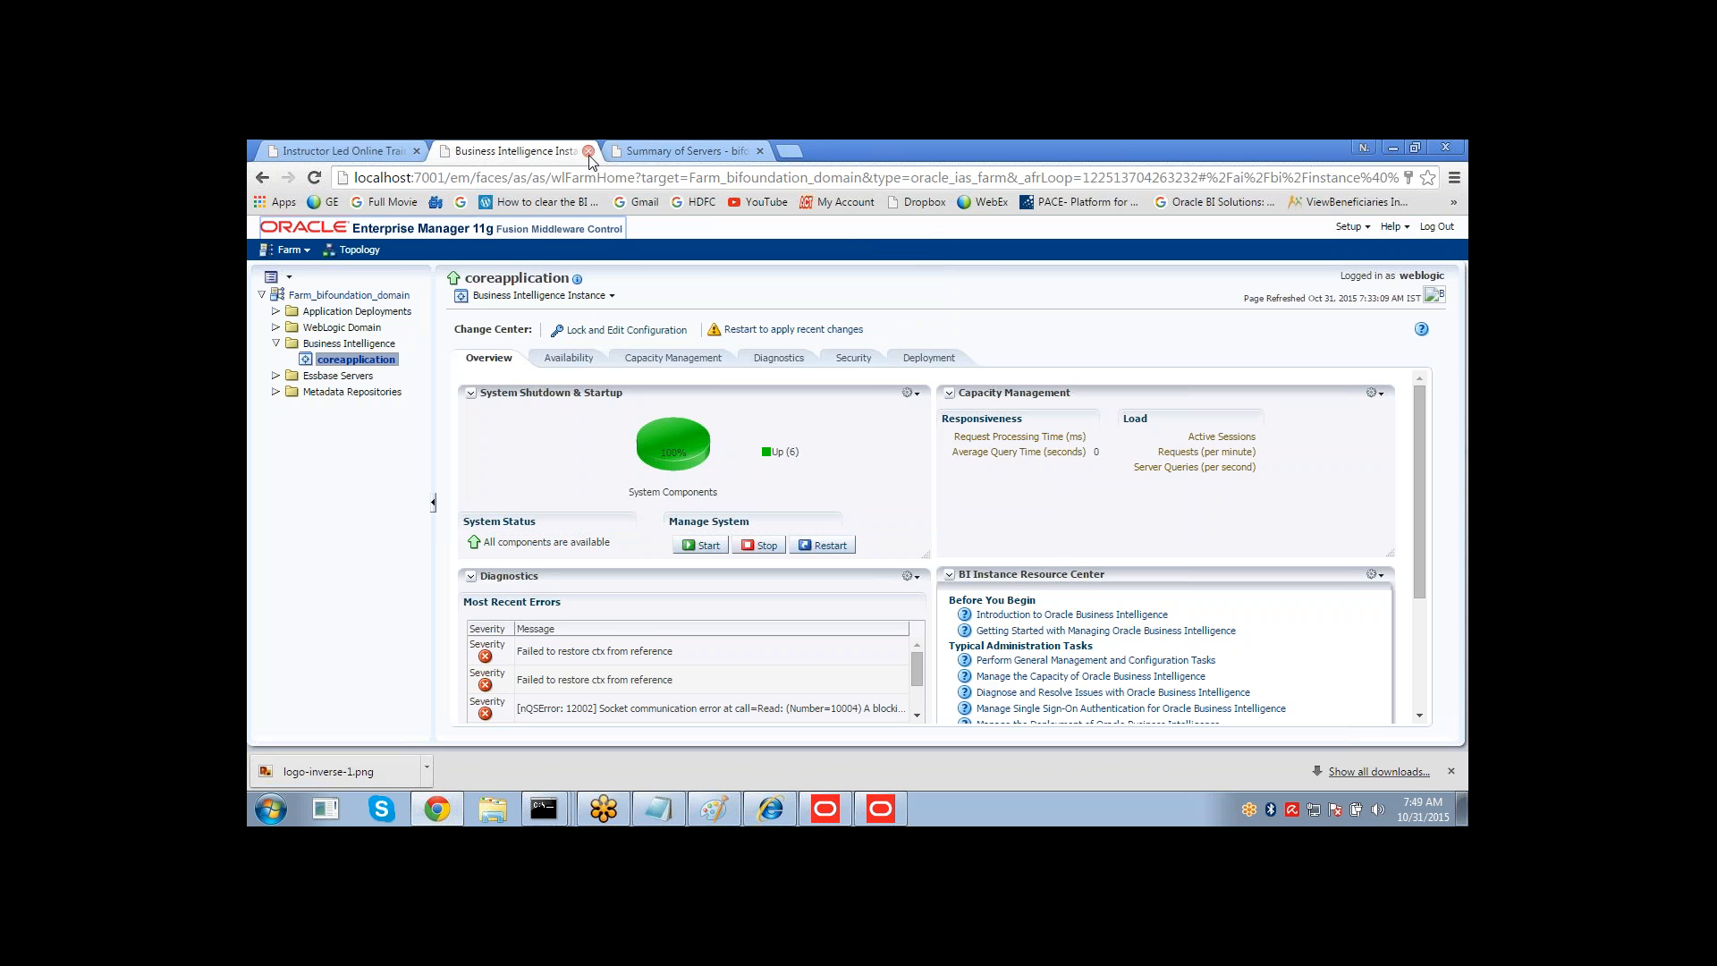
key("ctrl+w")
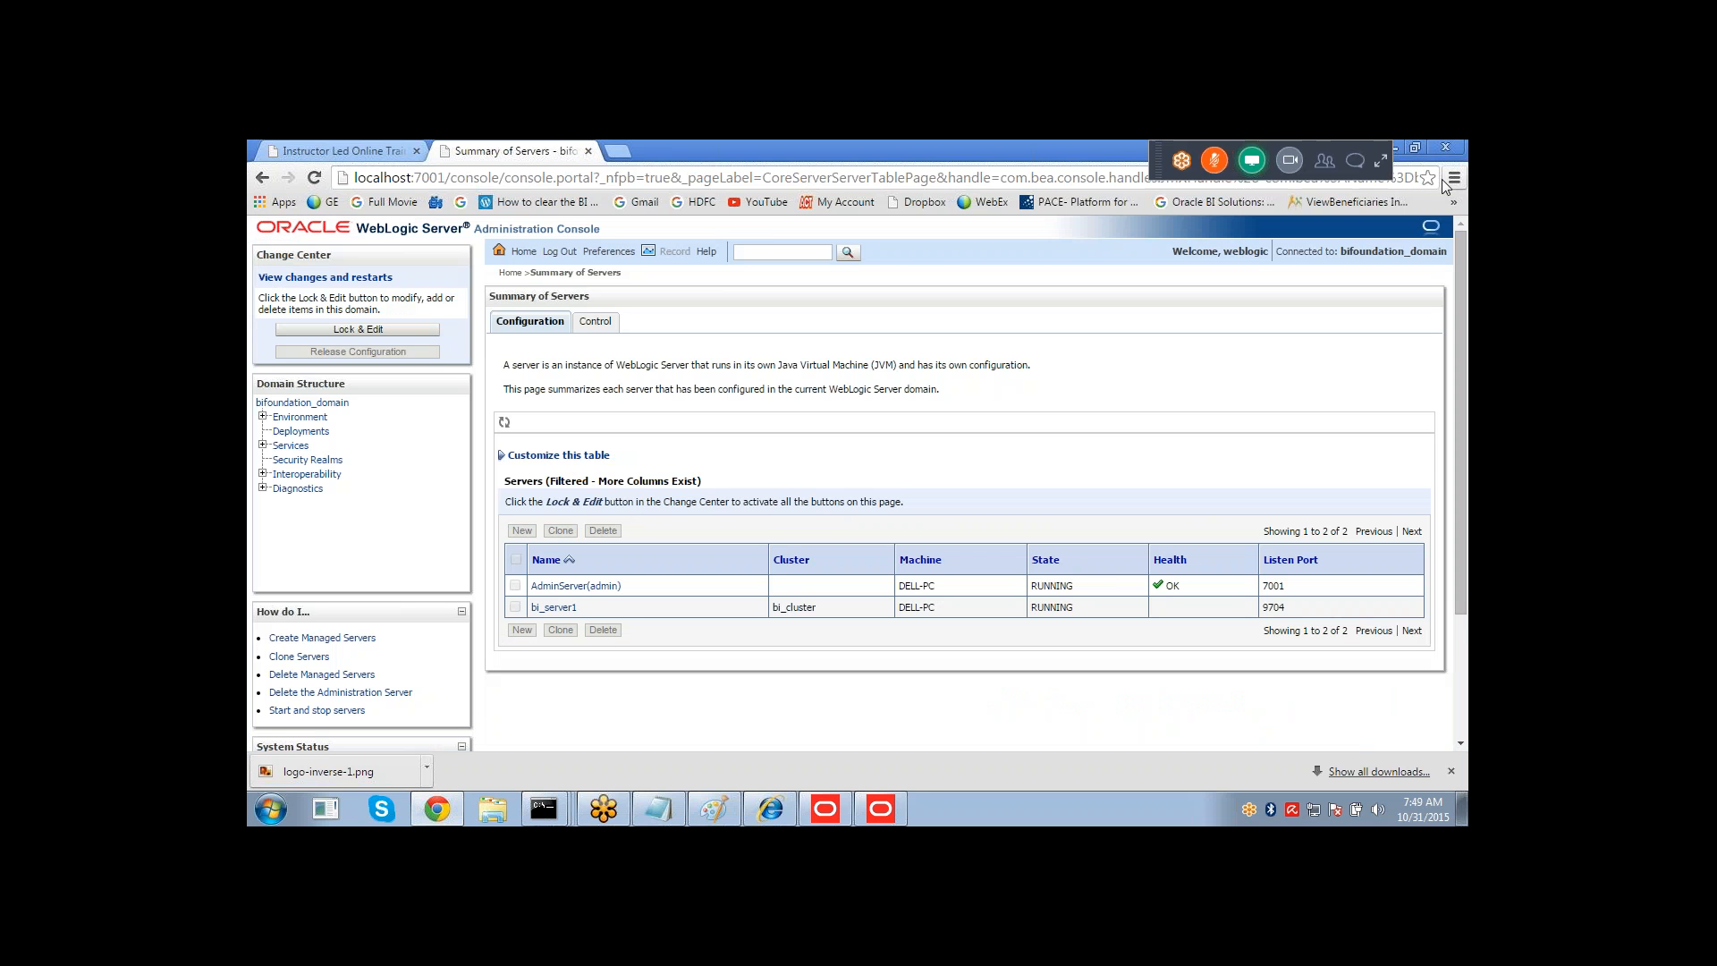
Log out of the WebLogic Administration Console and close the remaining browser tabs.
left_click(559, 252)
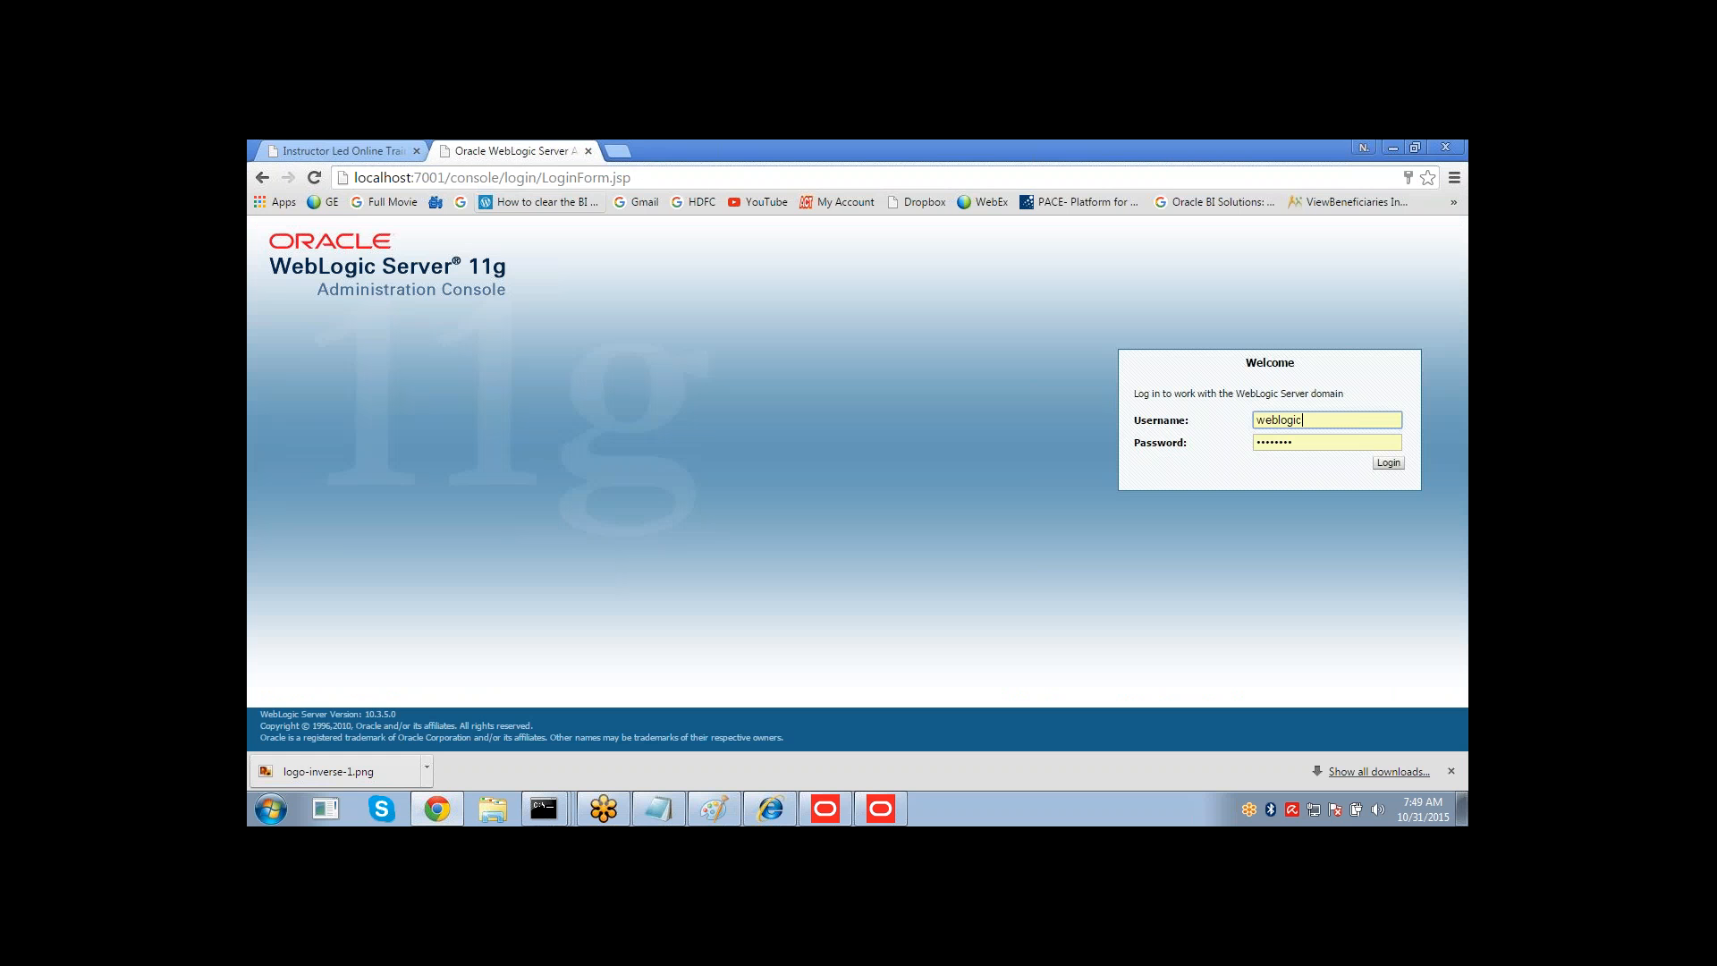
left_click(588, 151)
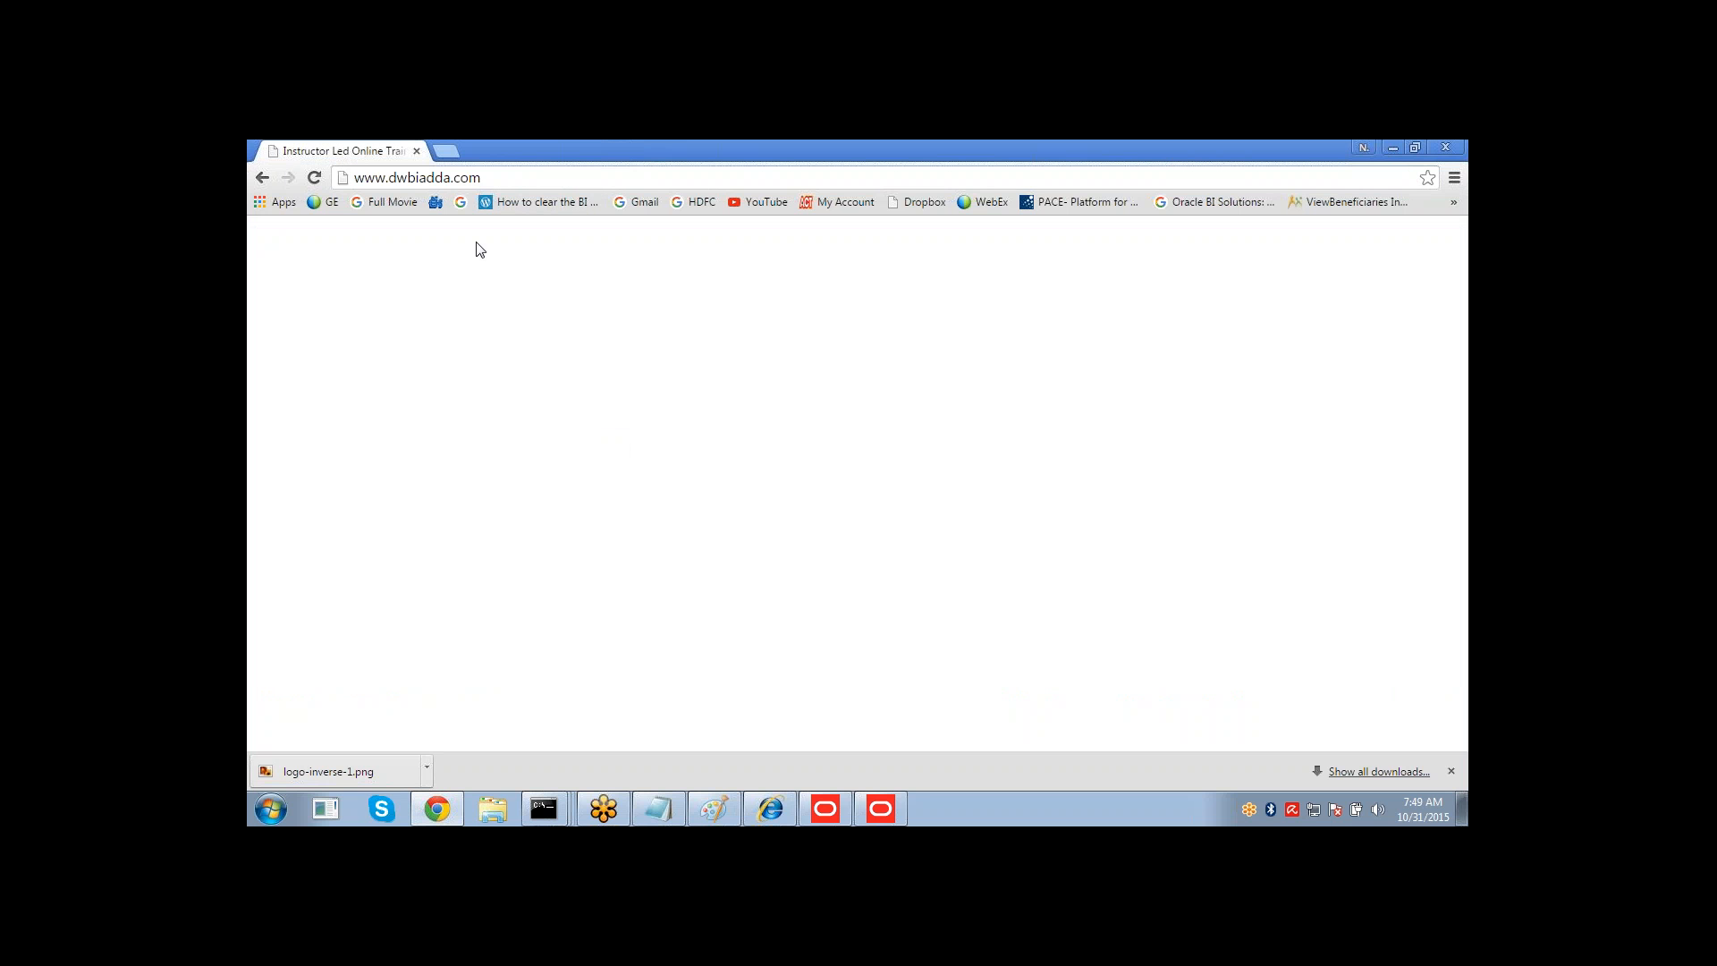
left_click(417, 153)
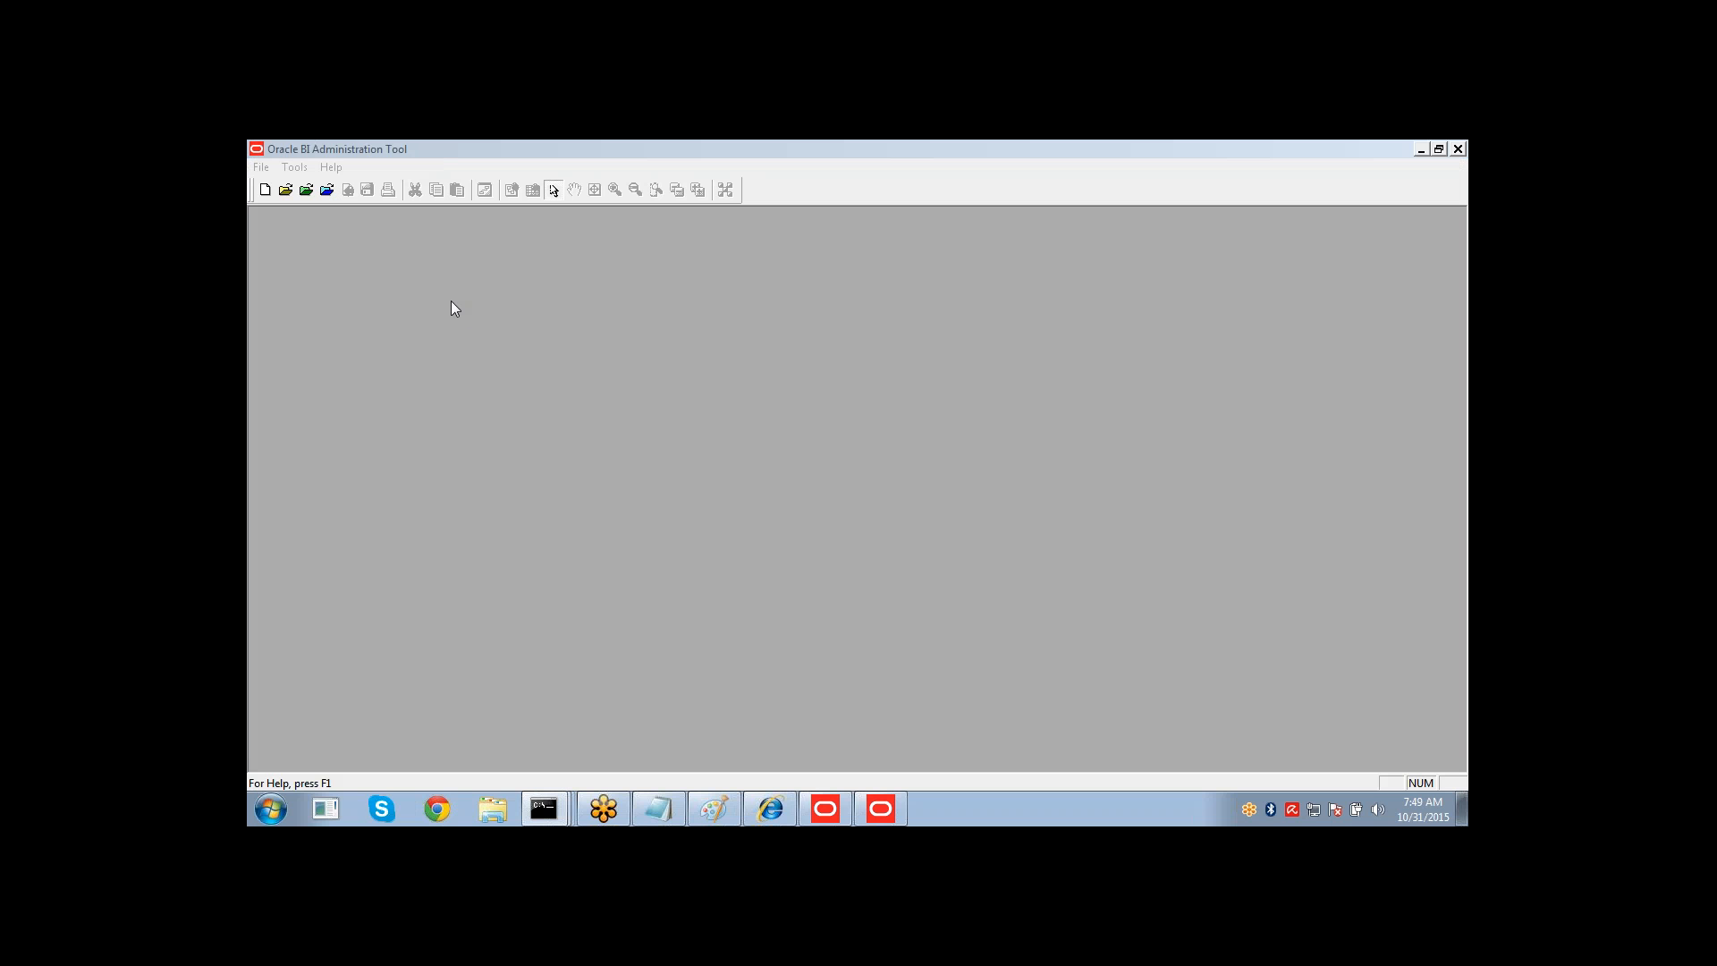
Try to close the Paint and Notepad windows from the taskbar.
right_click(712, 807)
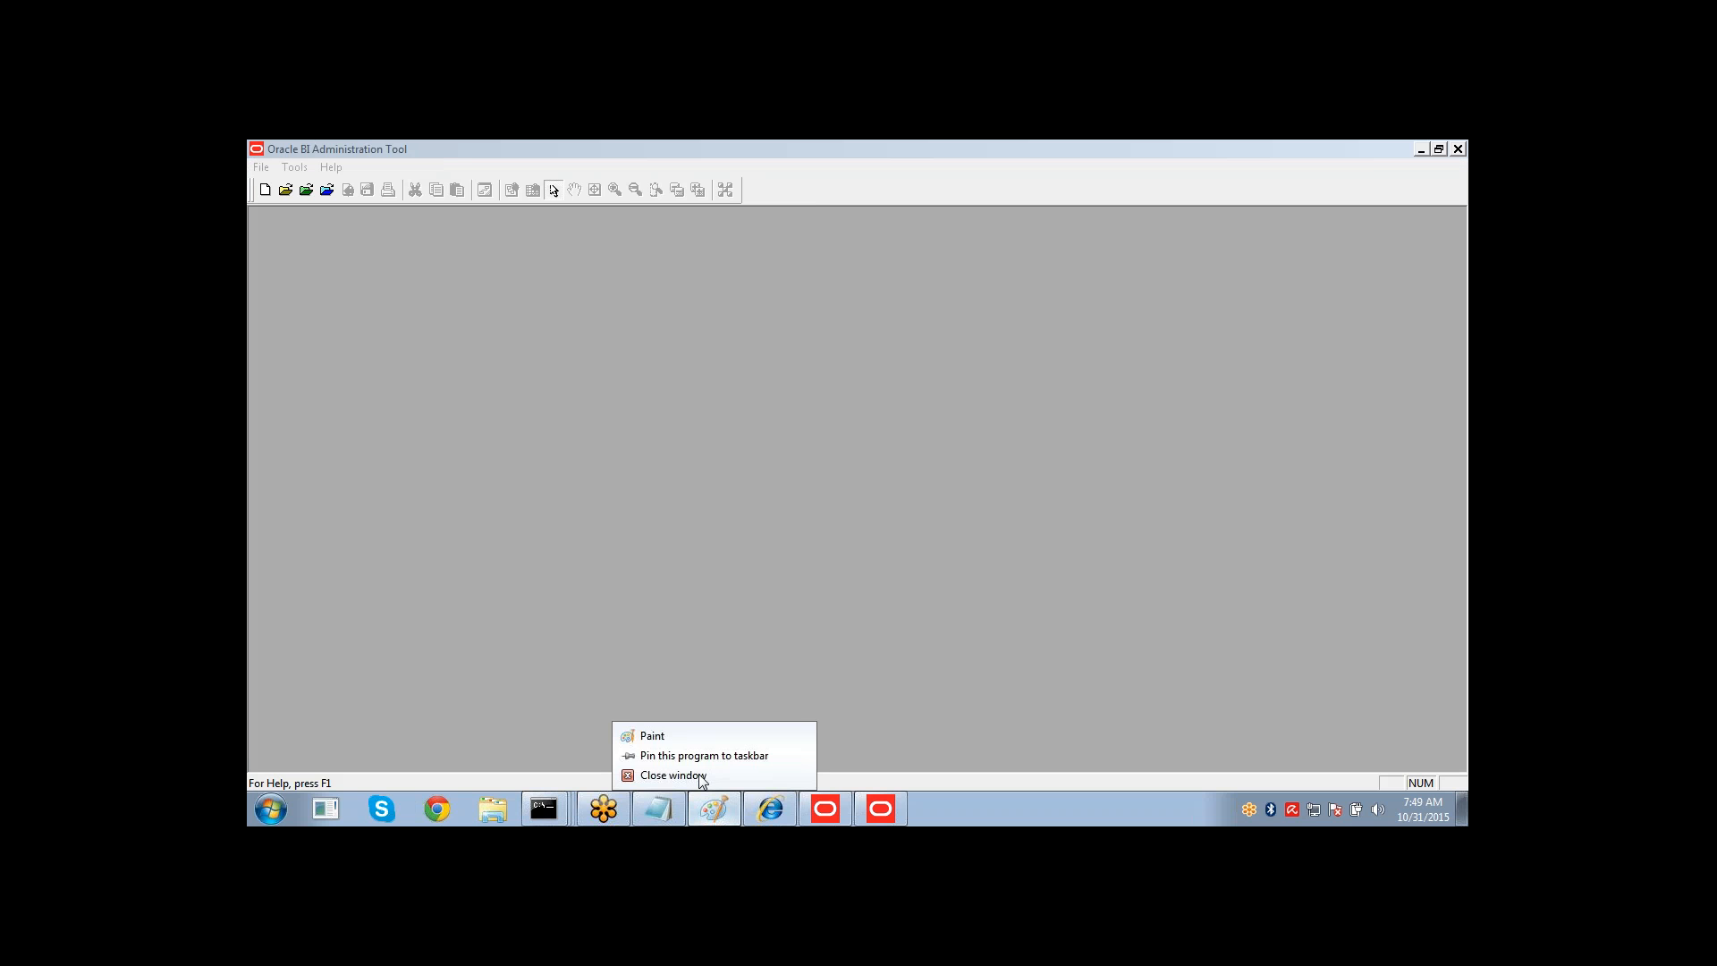
left_click(700, 774)
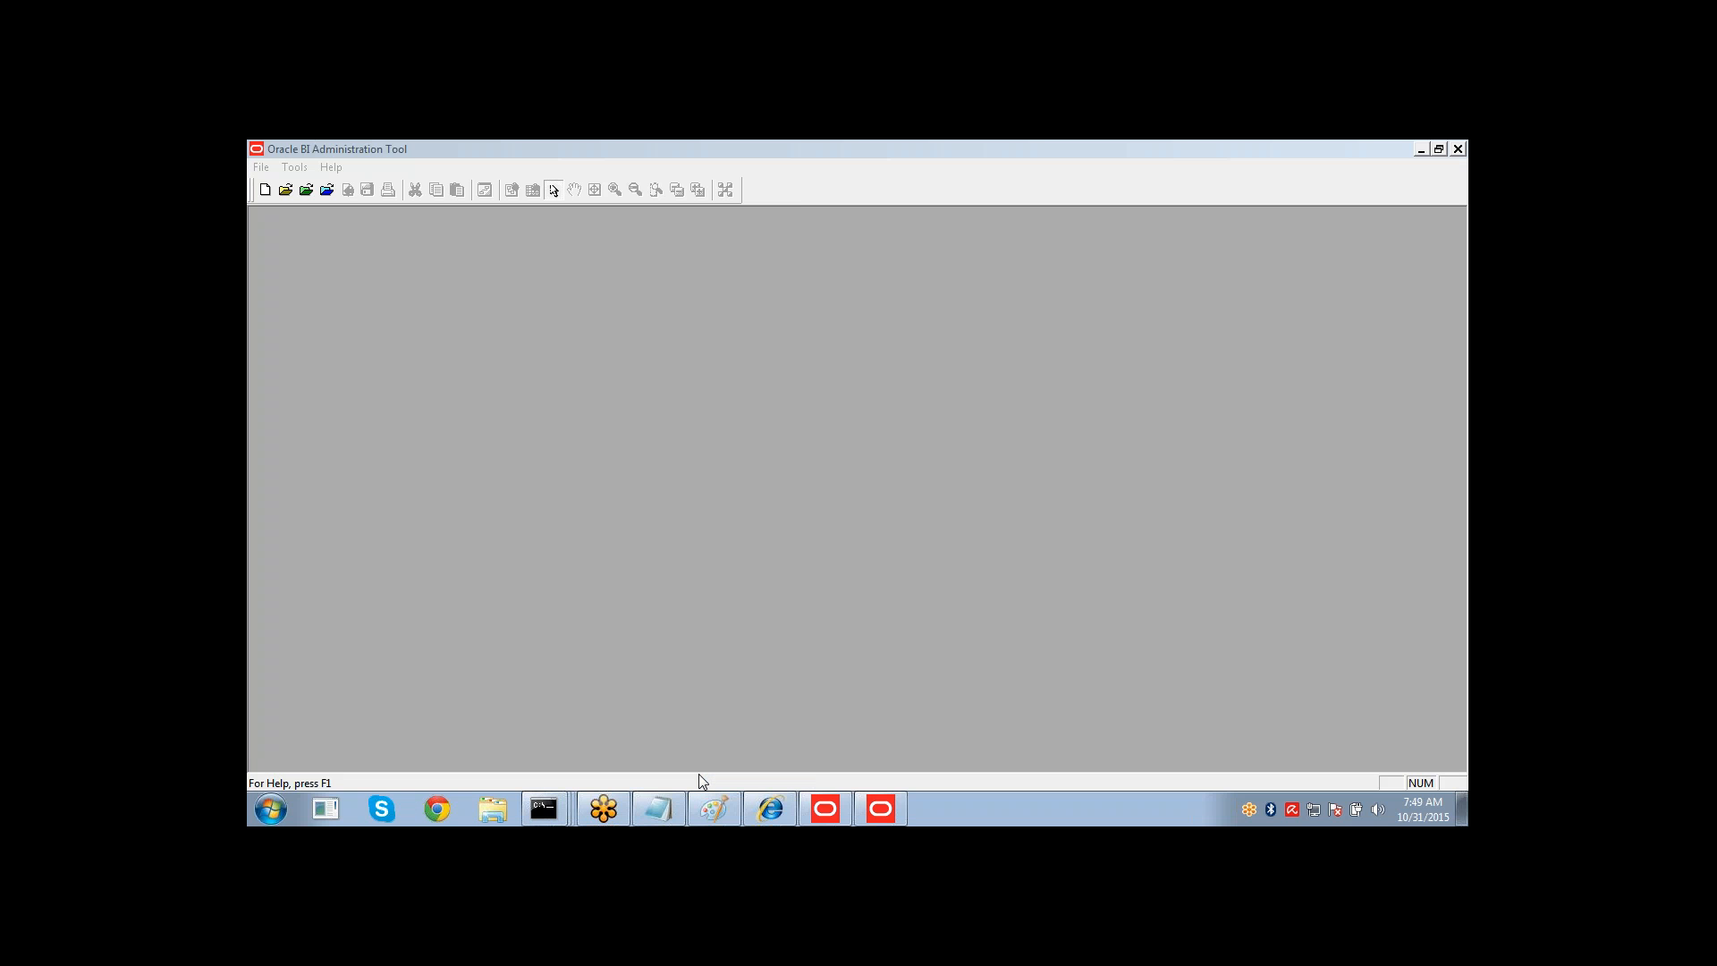
right_click(660, 805)
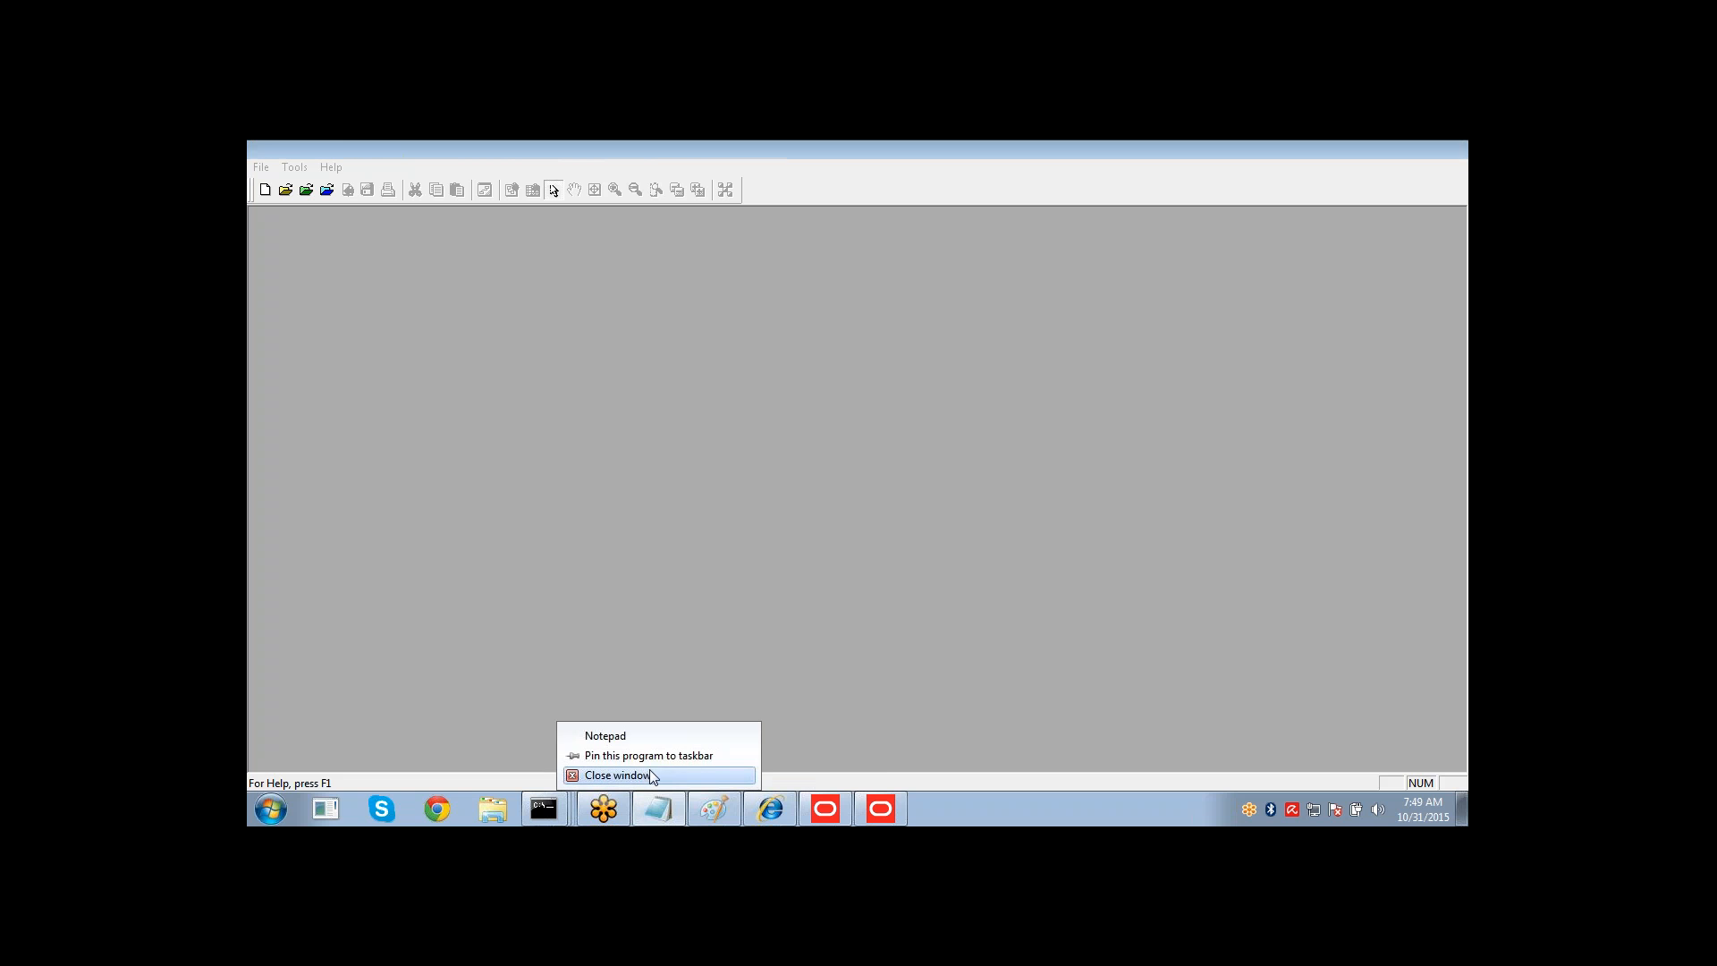
left_click(648, 771)
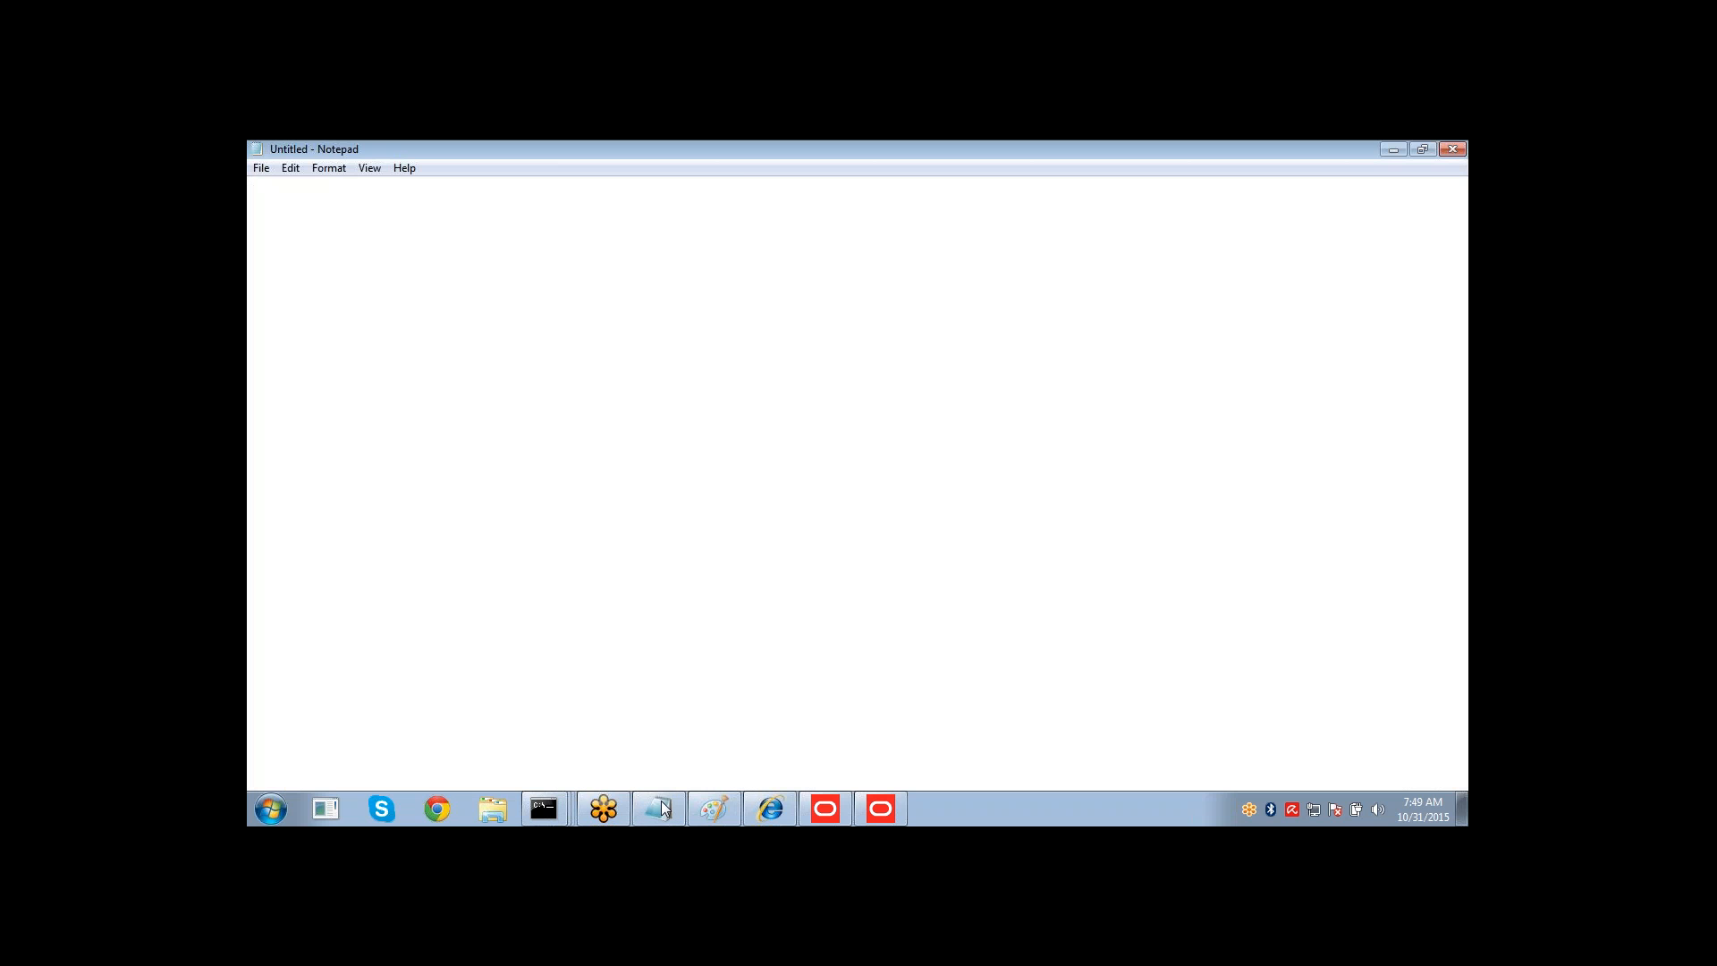
Close the untitled Notepad window without saving its changes.
mouse_move(663, 805)
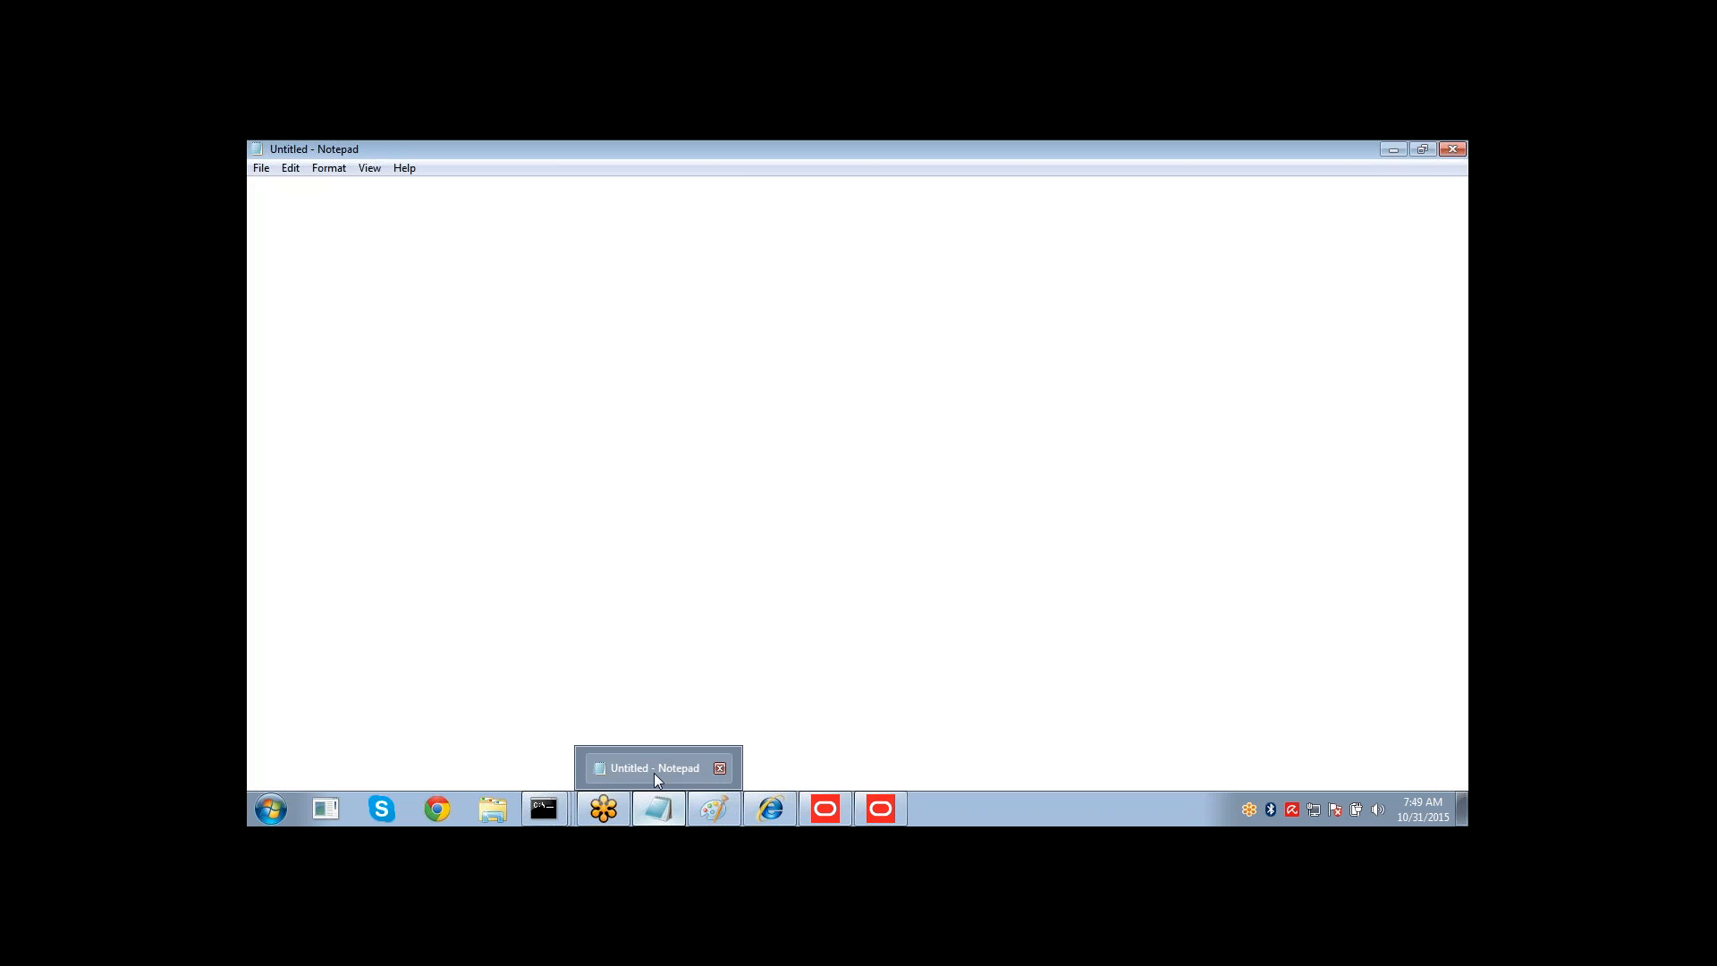
left_click(720, 770)
mouse_move(713, 809)
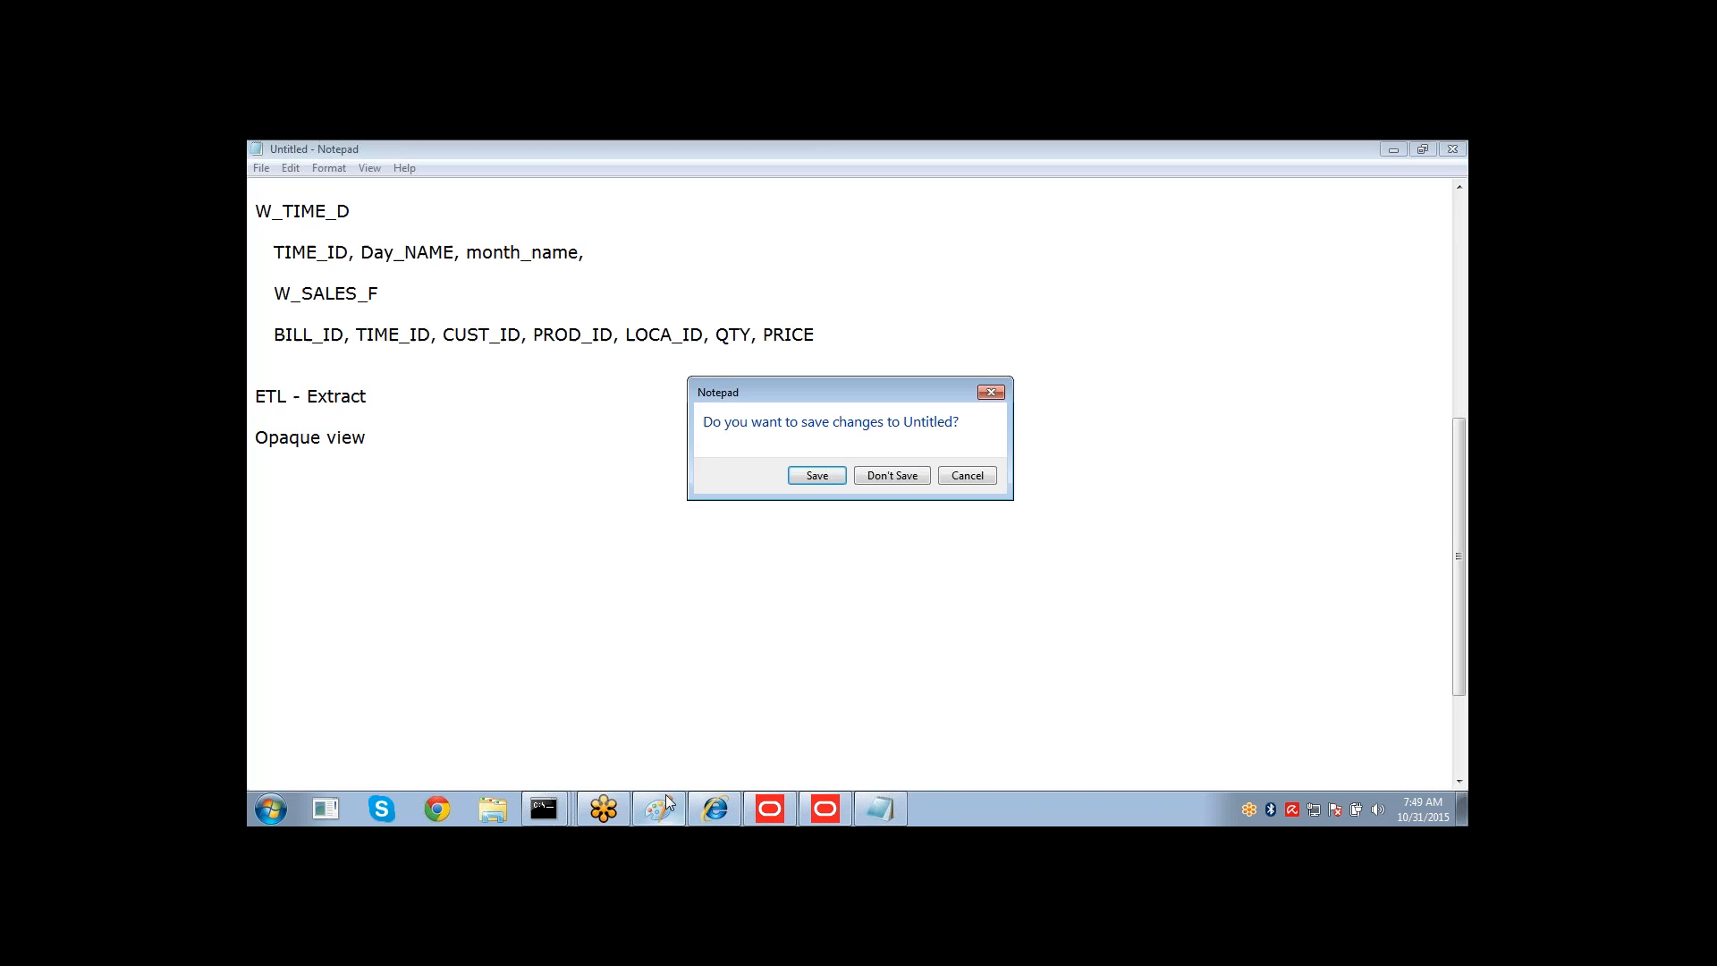
left_click(883, 476)
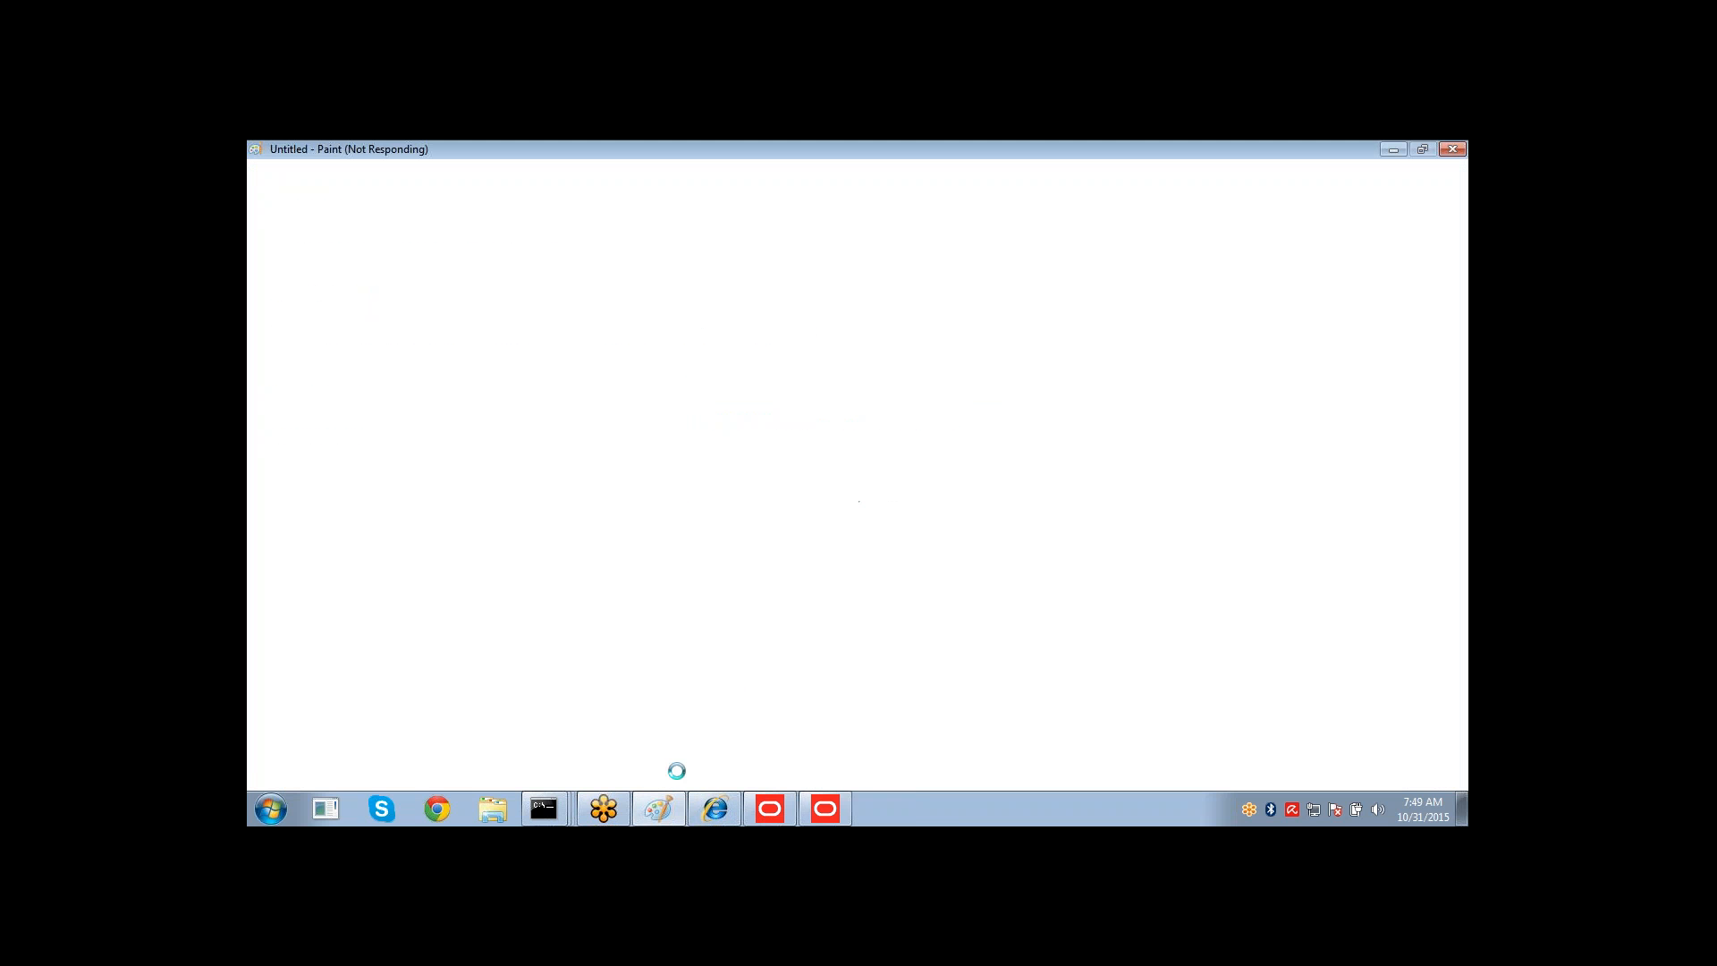
Close the untitled Paint window without saving its changes.
left_click(660, 808)
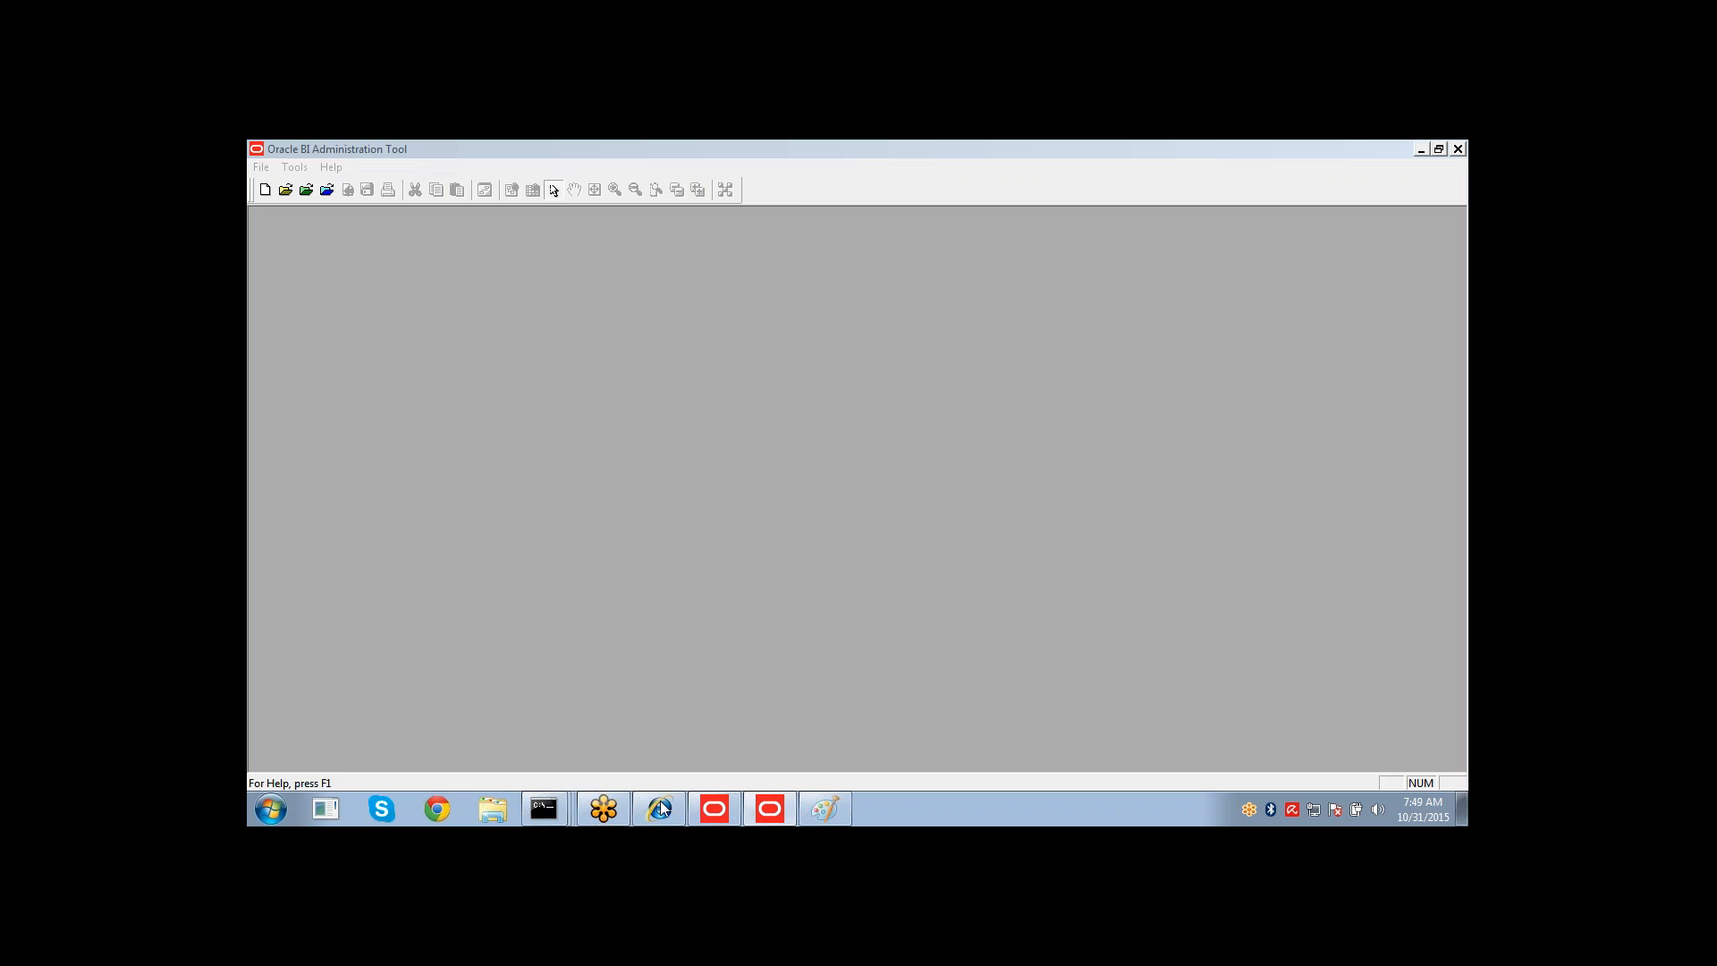
right_click(822, 810)
left_click(816, 781)
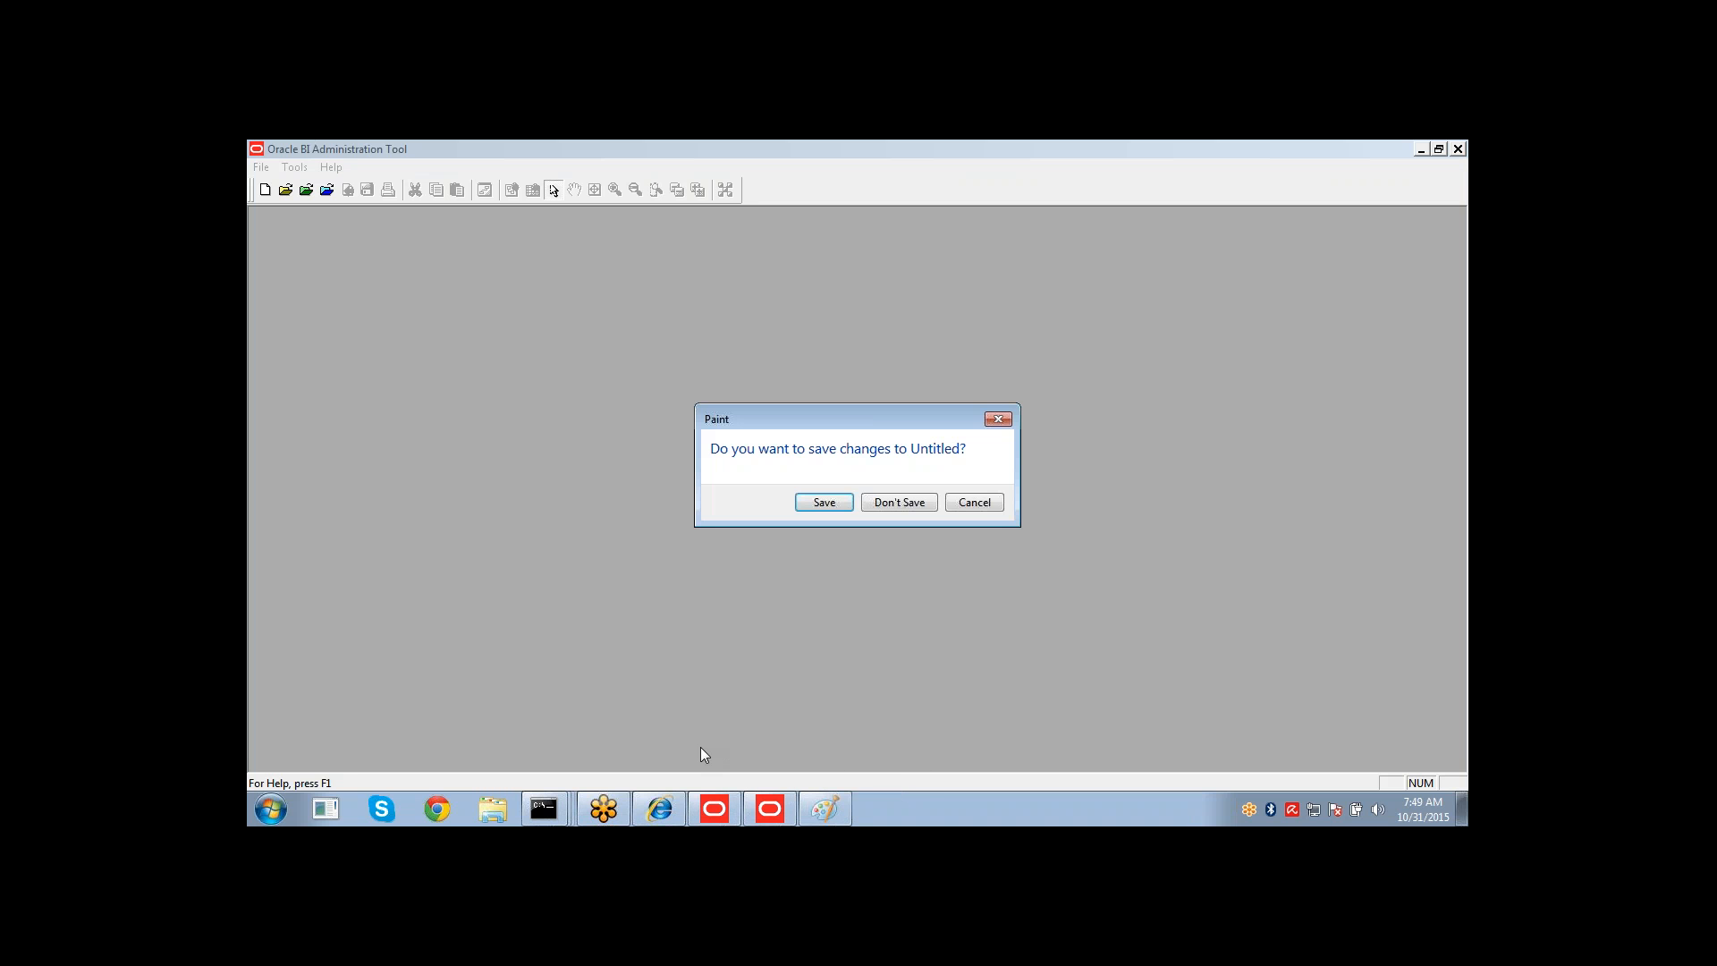
left_click(886, 506)
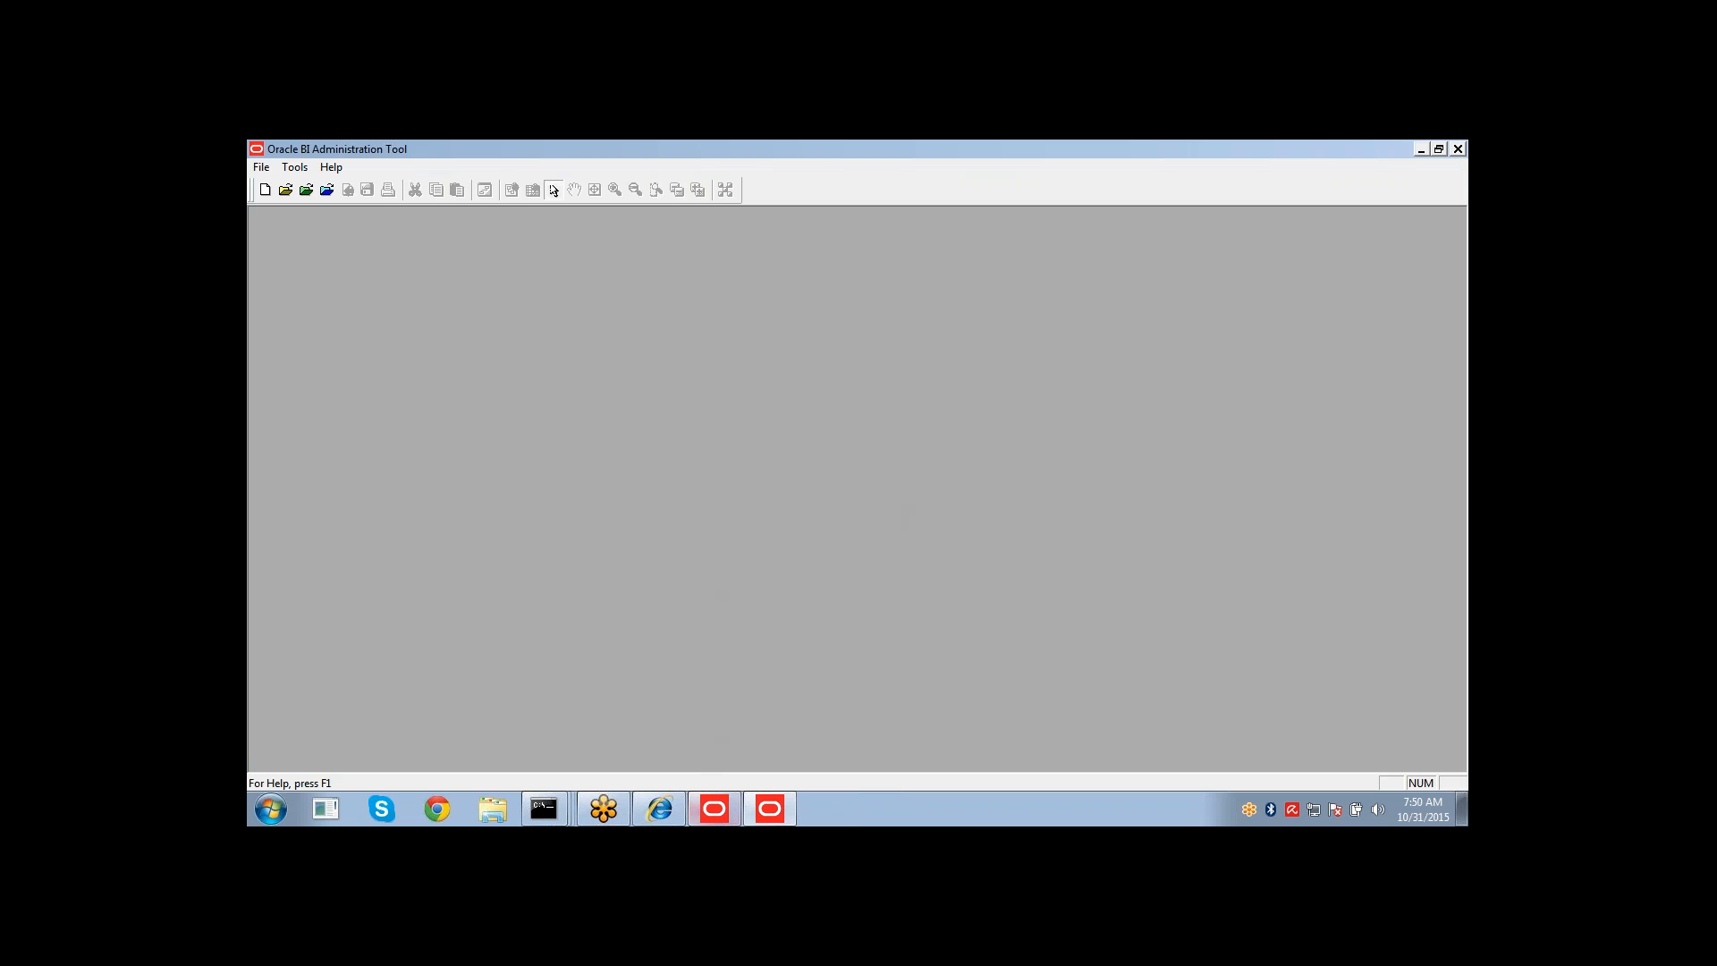
Switch to the command prompt and review the OPMN process status list.
mouse_move(552, 807)
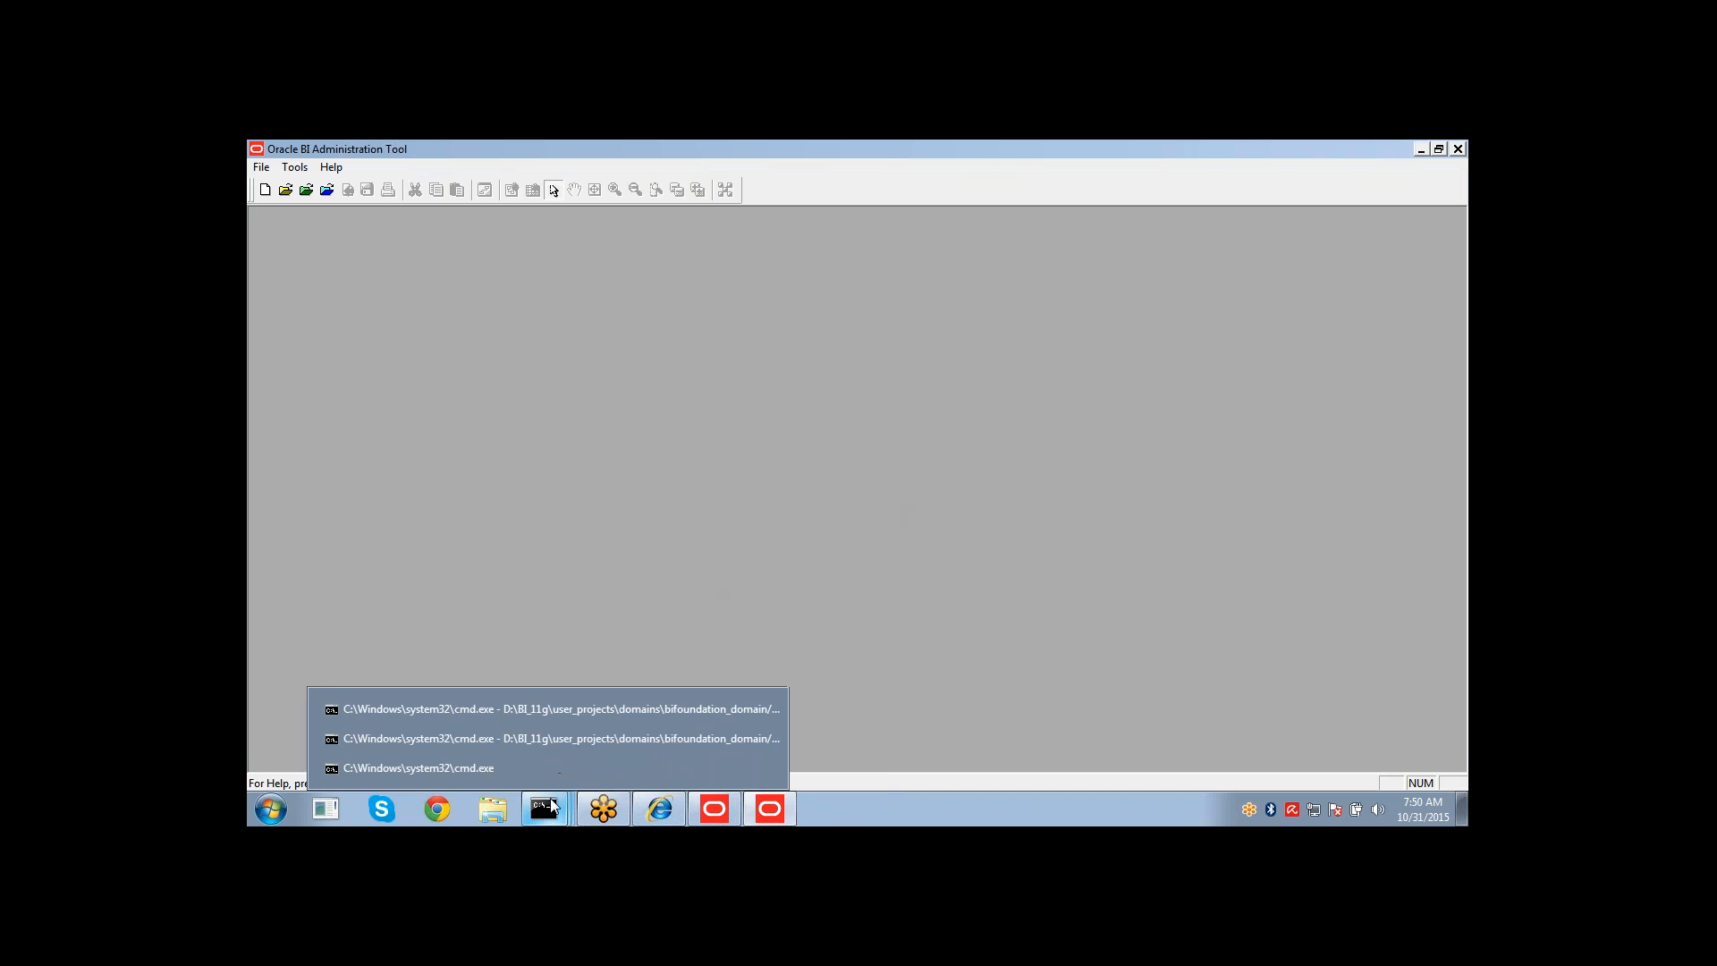
left_click(542, 767)
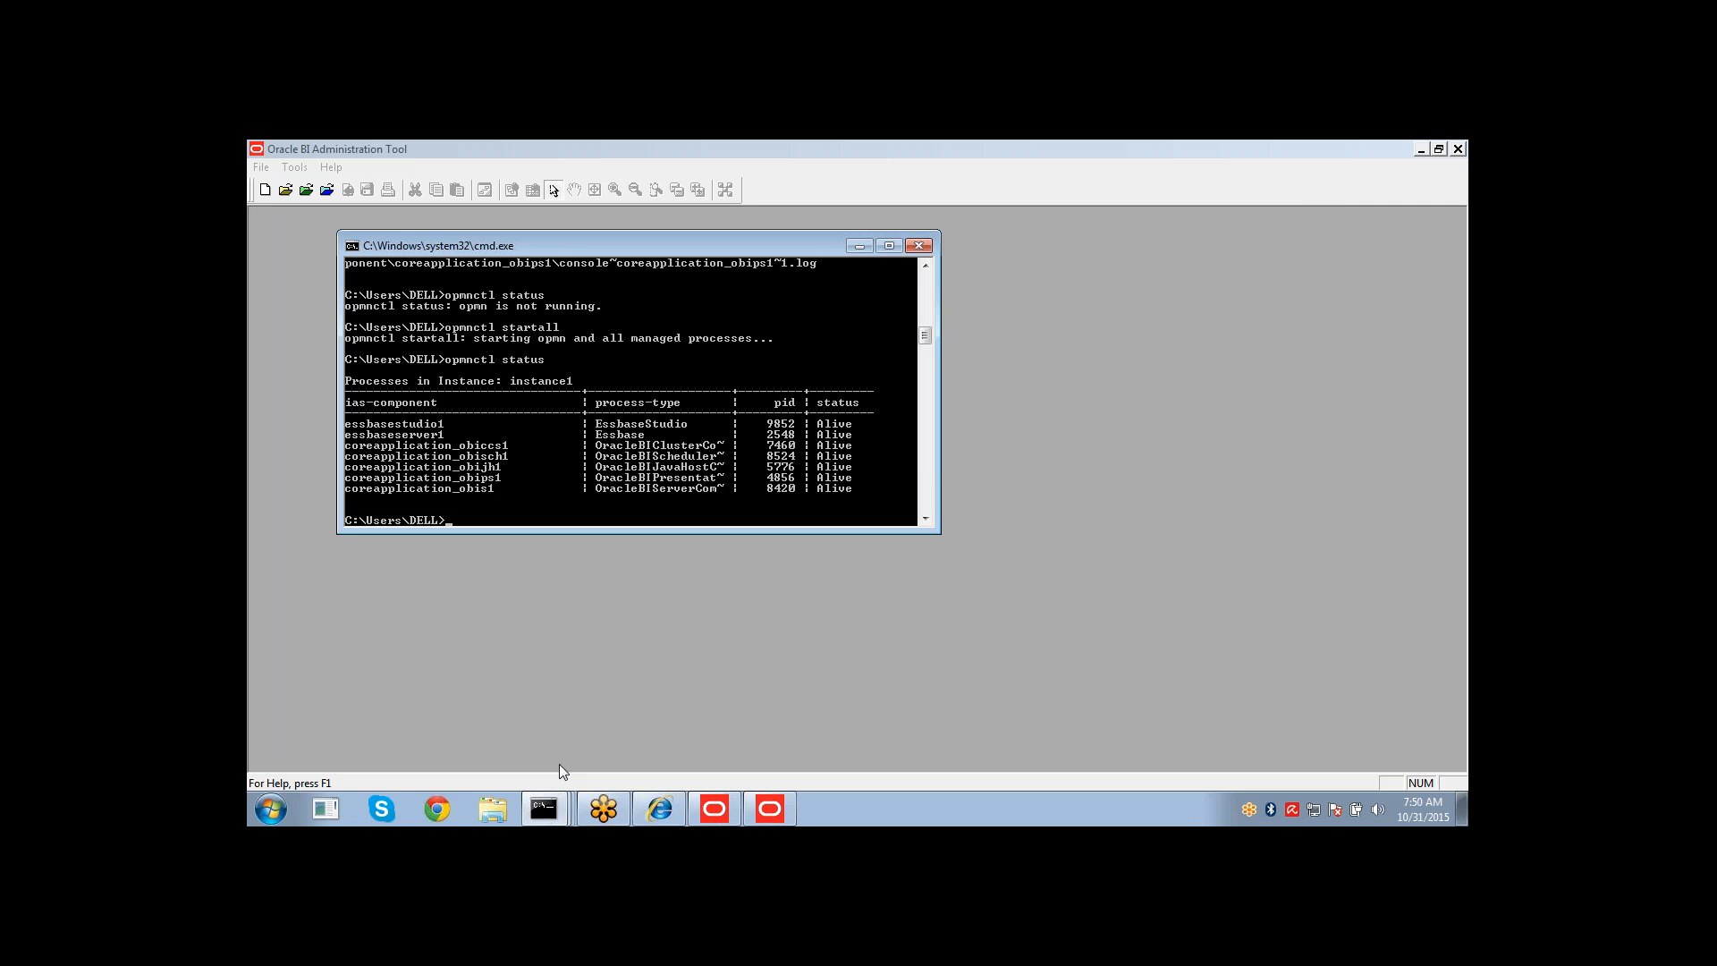
left_click(1383, 167)
left_click(1256, 270)
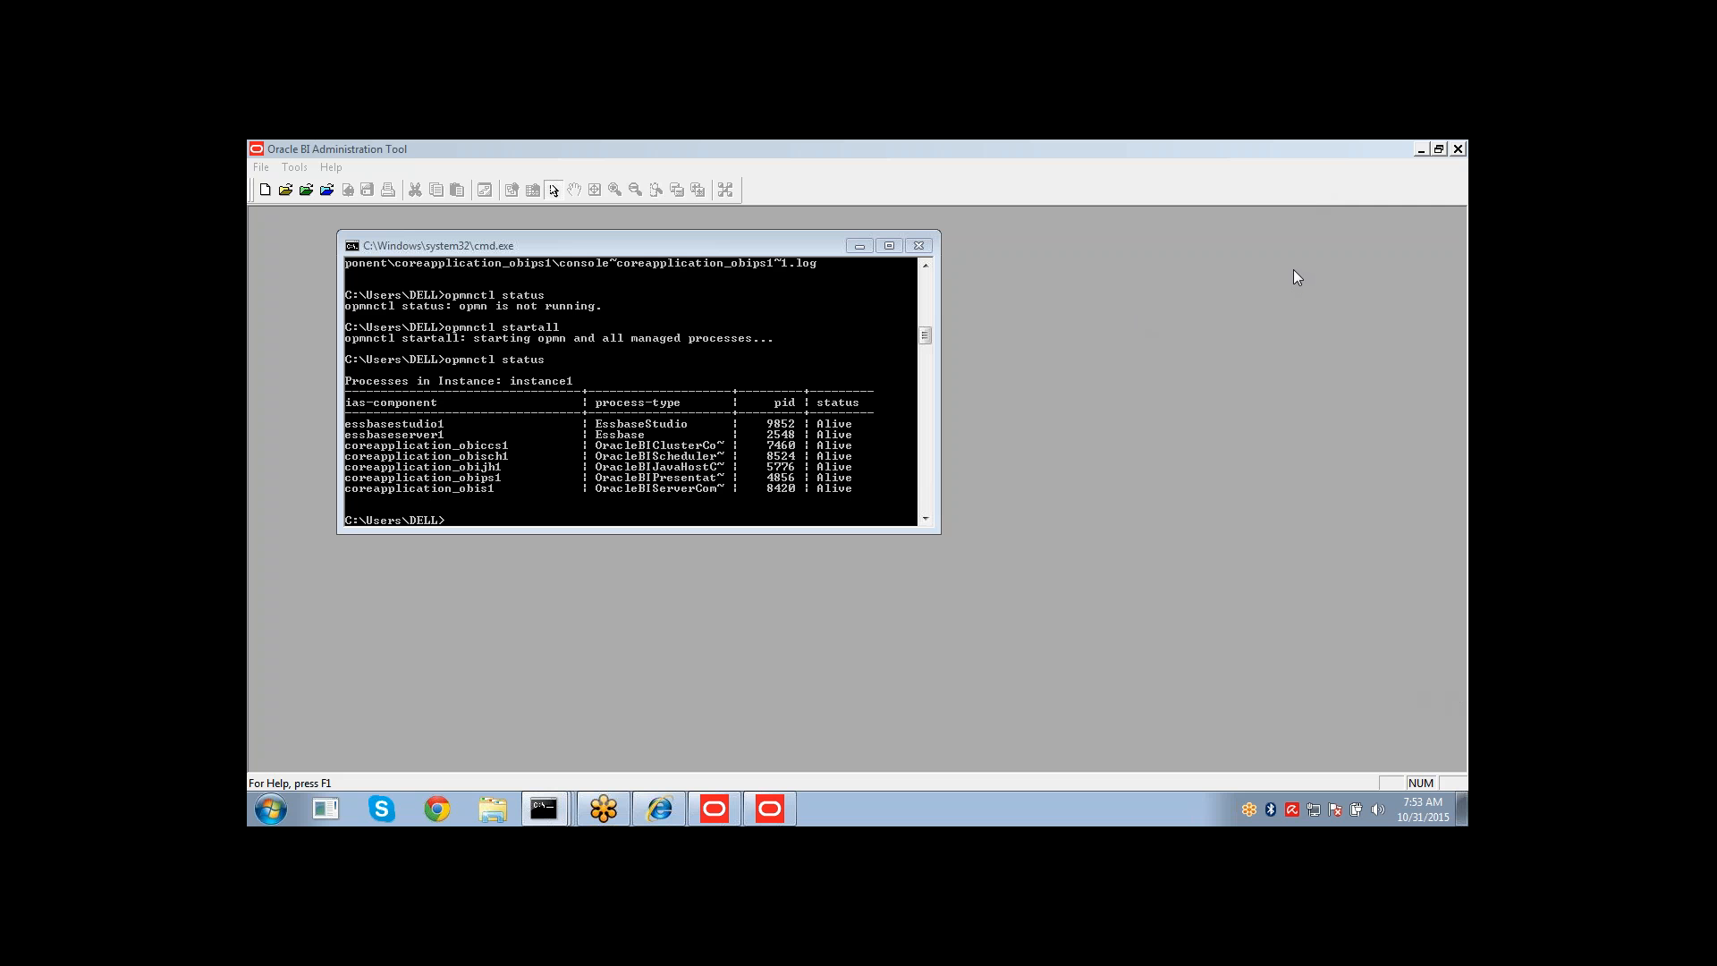
left_click(1301, 179)
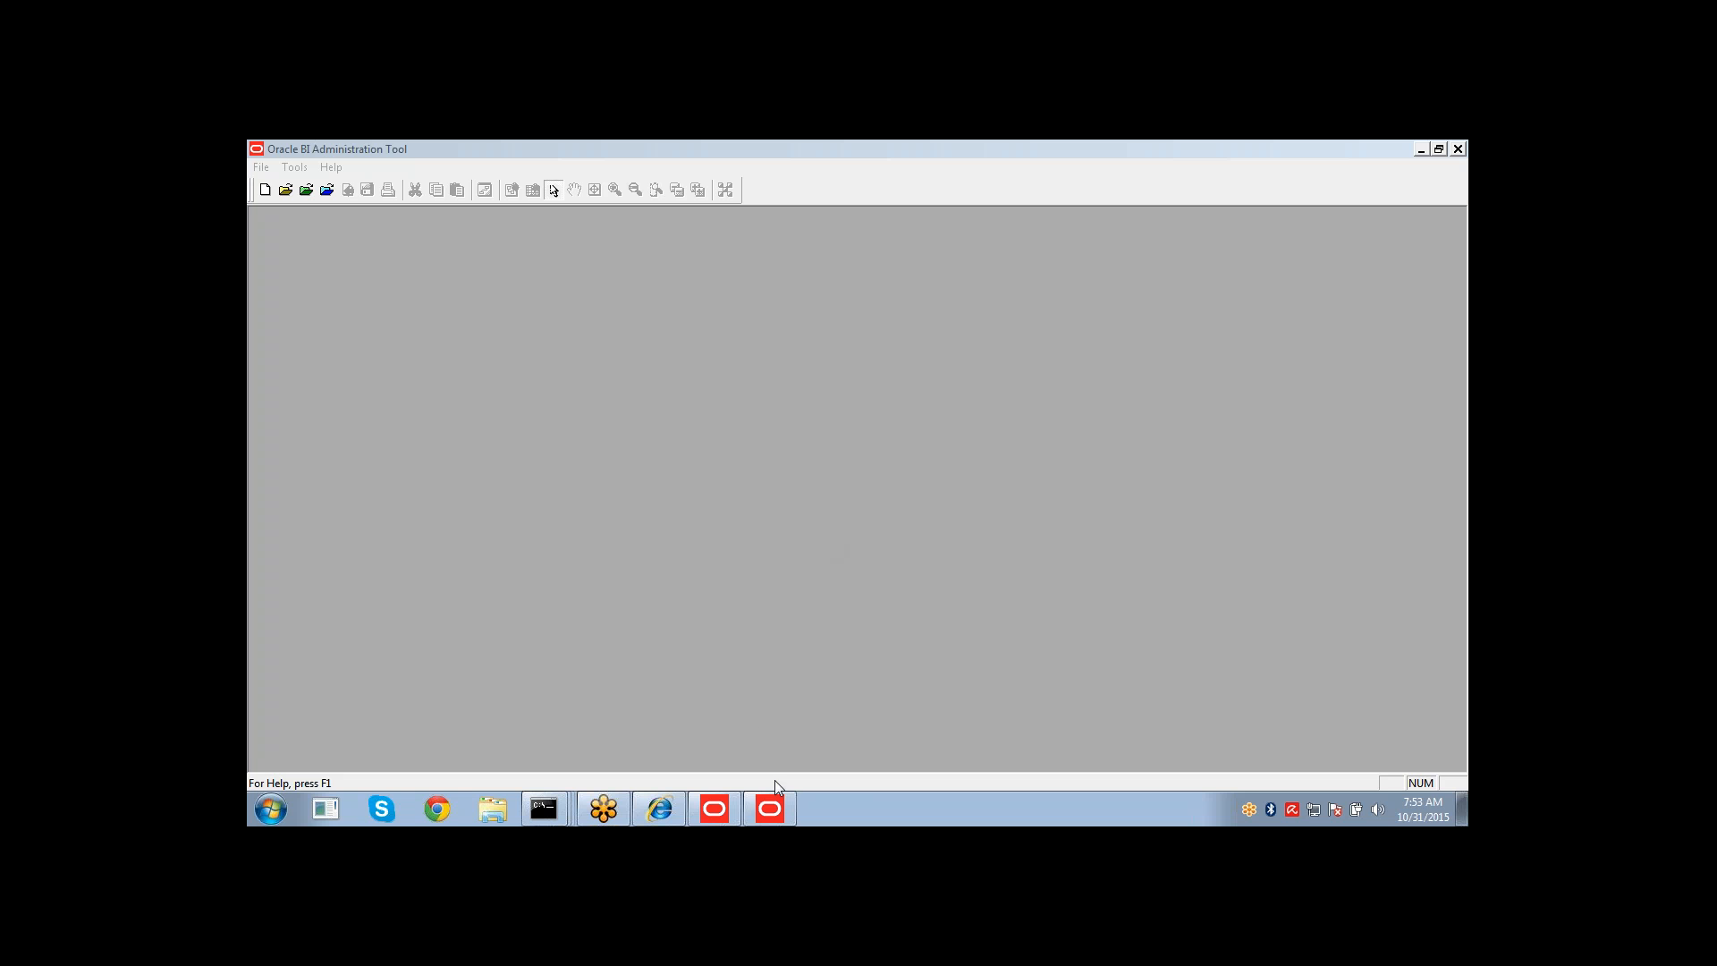
mouse_move(564, 818)
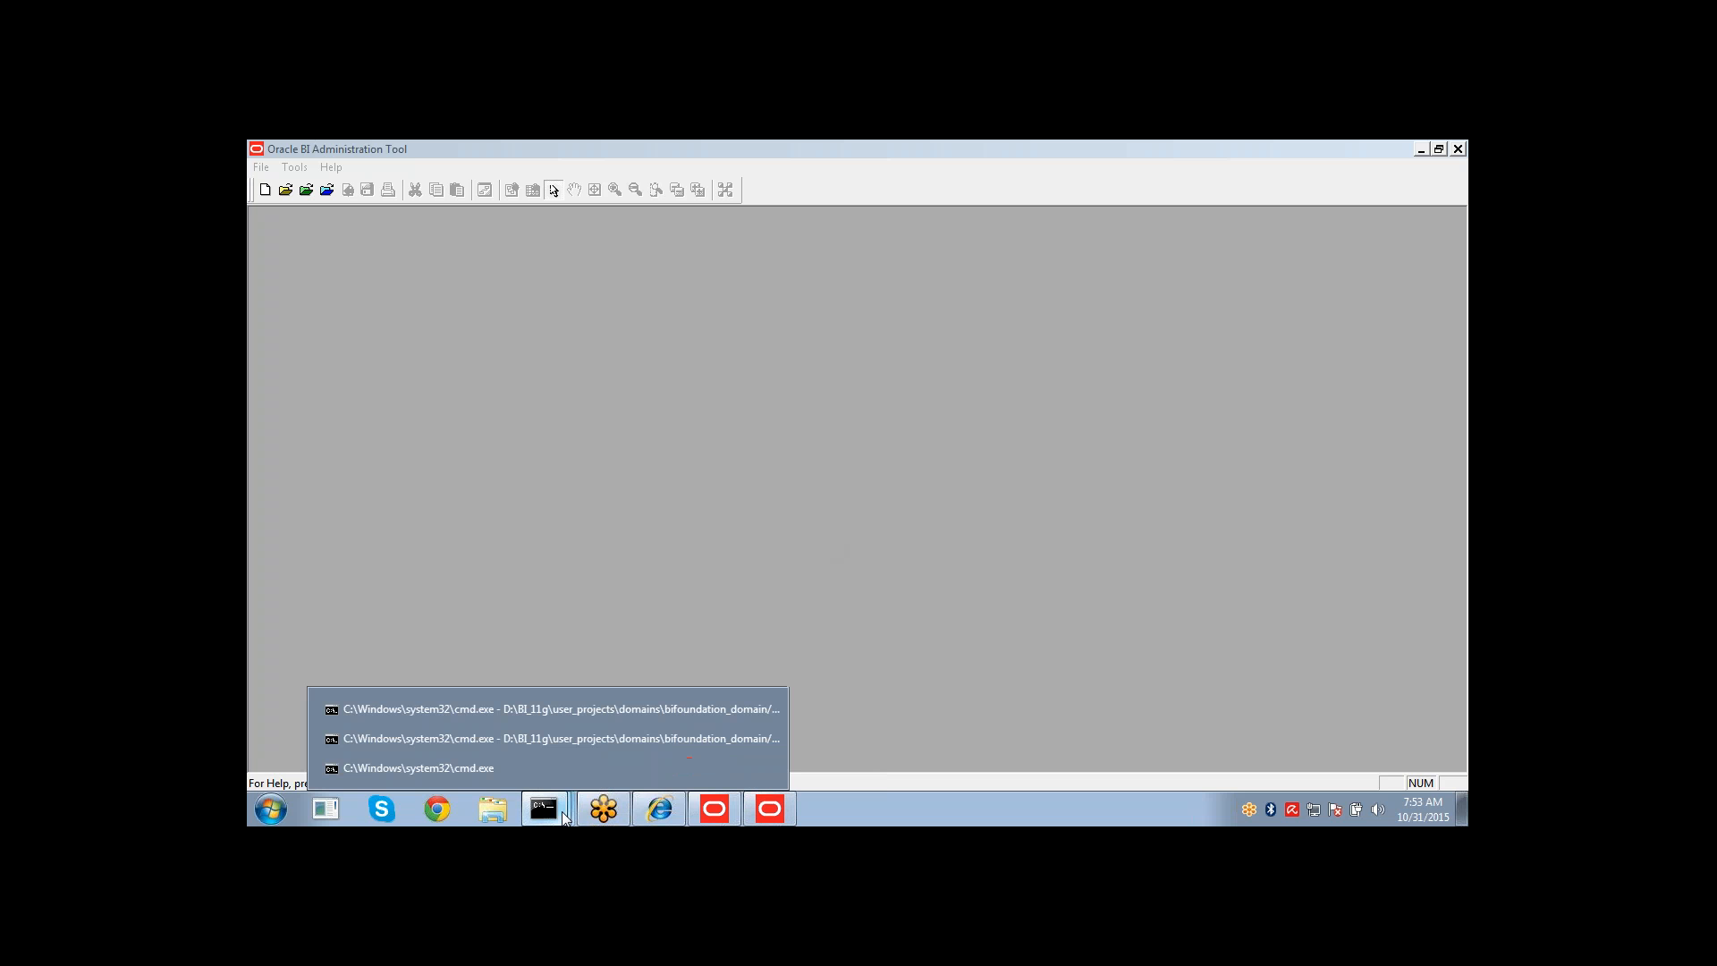
left_click(532, 769)
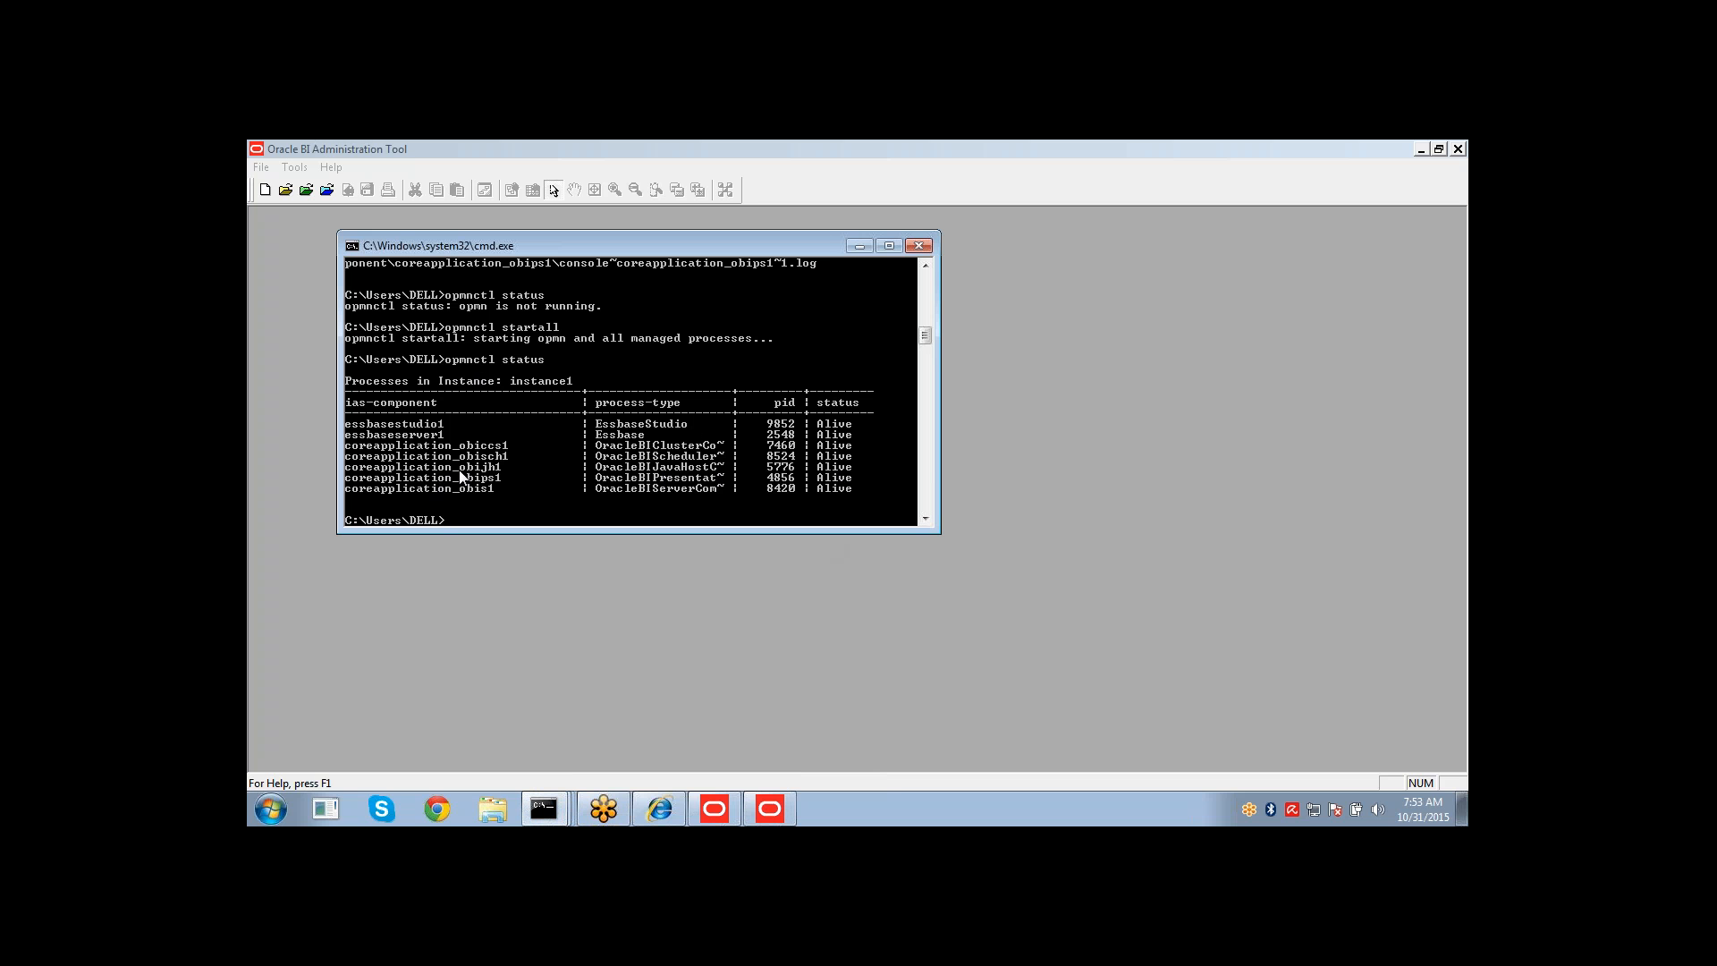
left_click(860, 247)
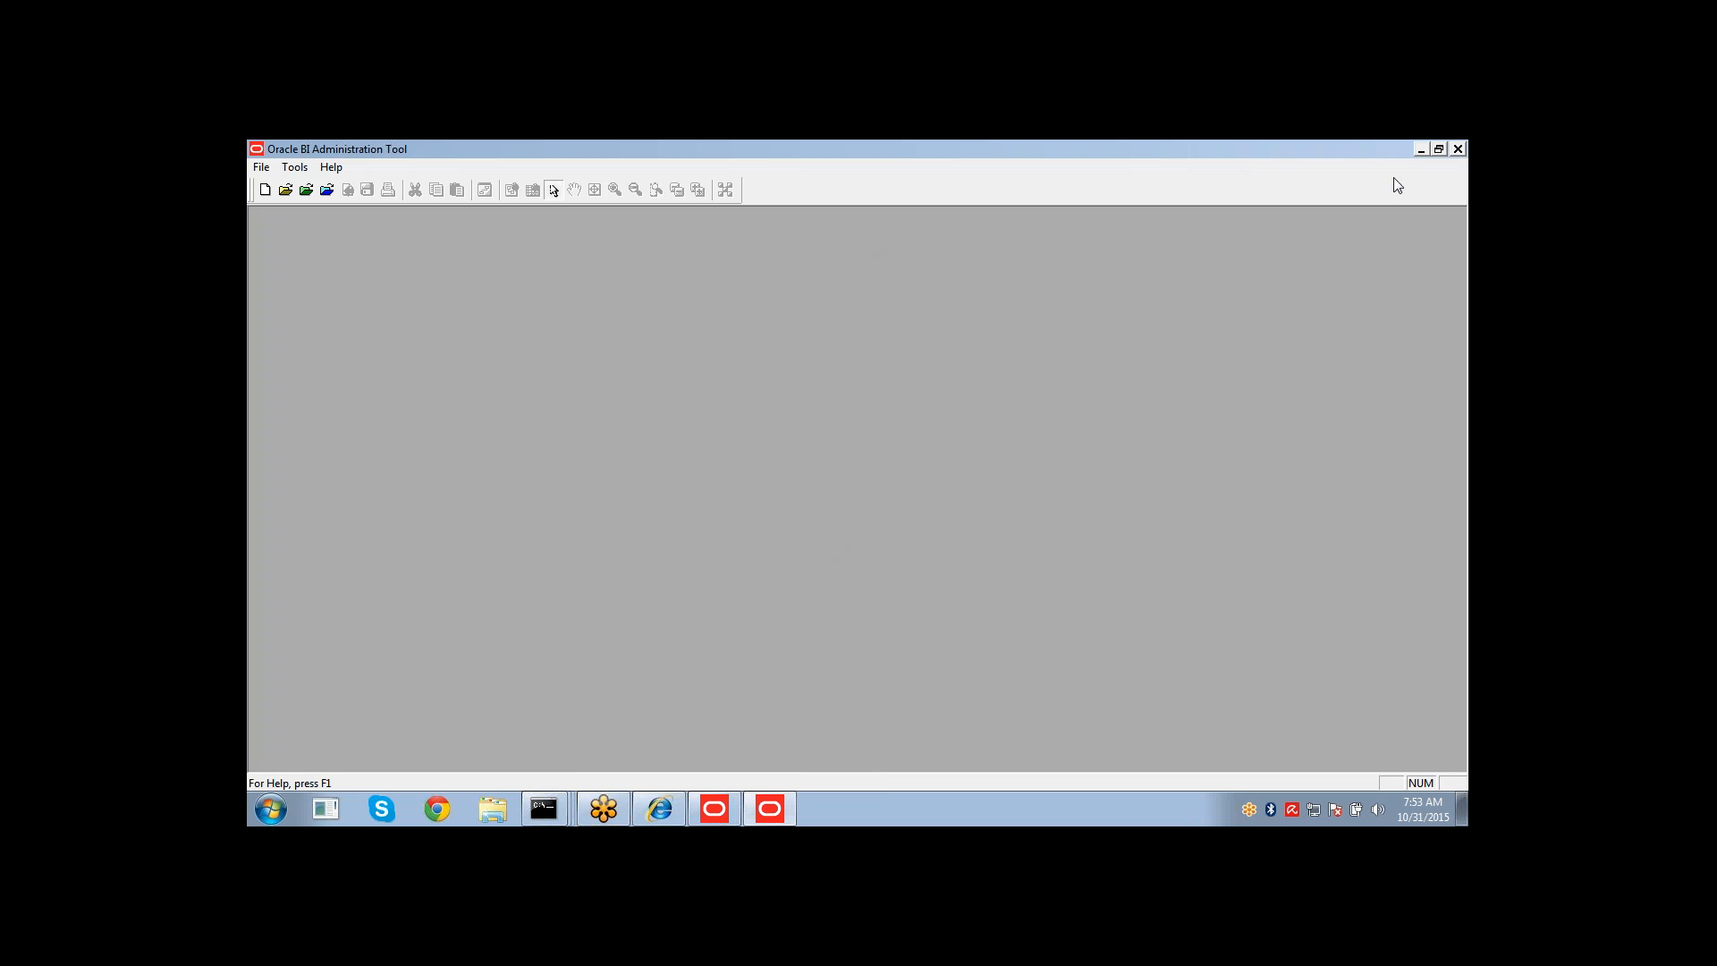
Open the repository in online mode, entering the repository password and the weblogic user's password.
left_click(1441, 181)
left_click(796, 284)
left_click(325, 190)
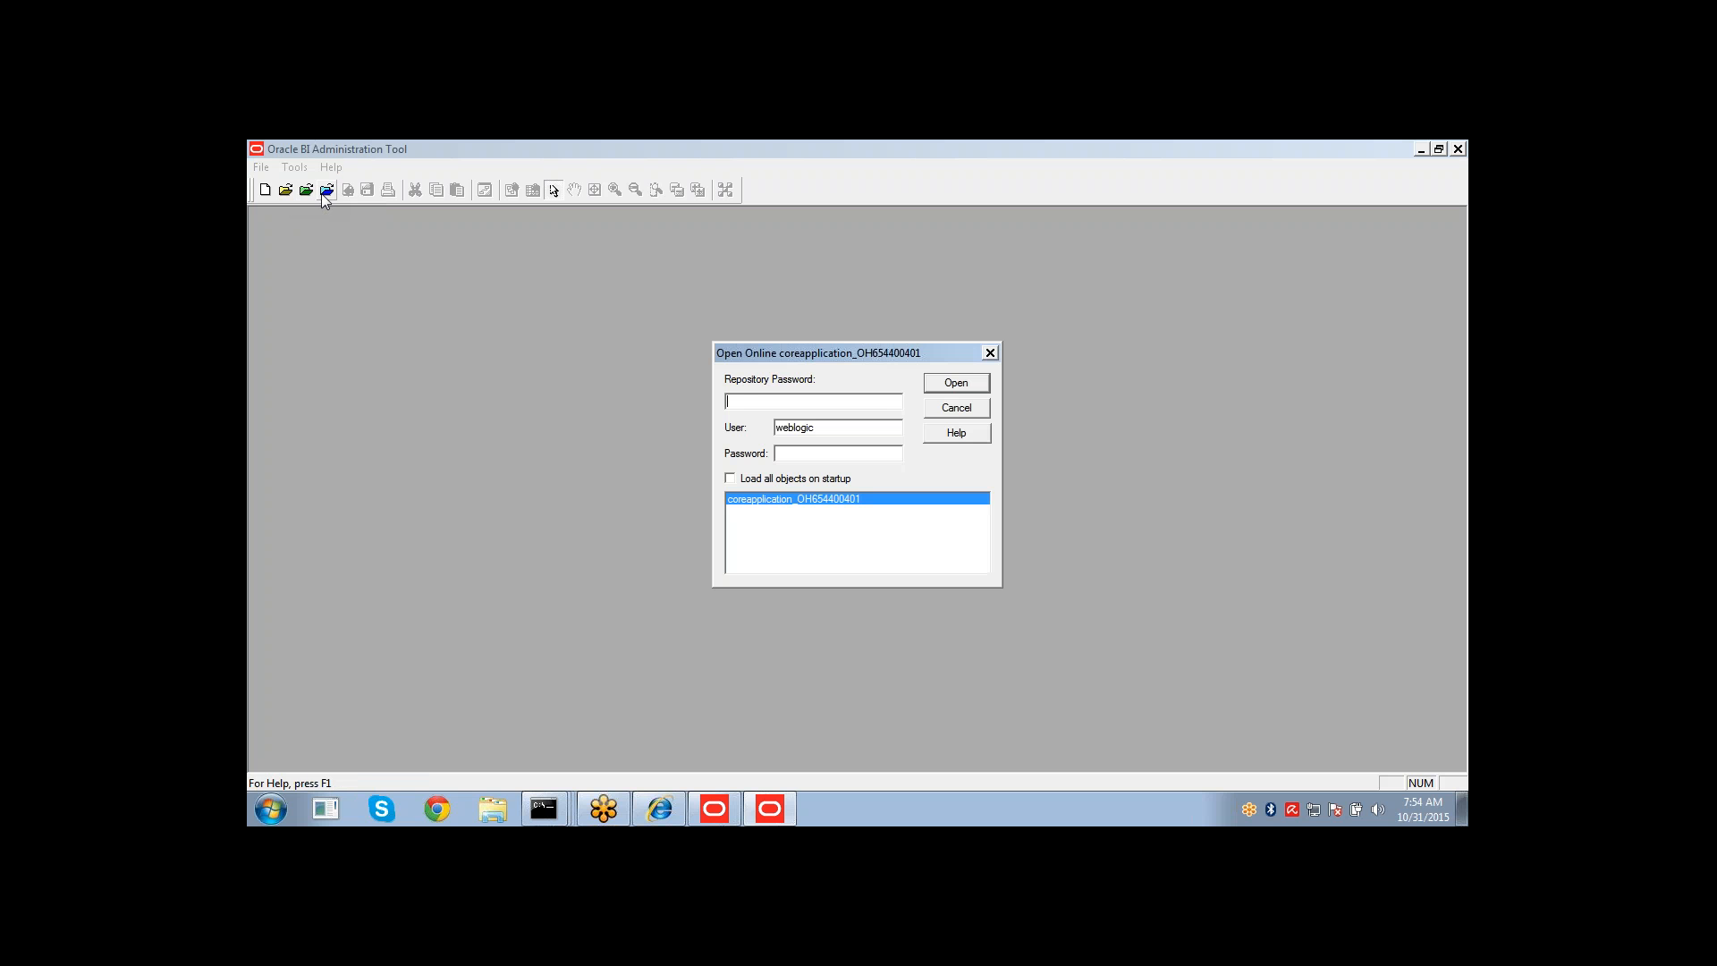
type("••••••••")
key("Tab")
key("Tab")
type("••••••••")
key("Return")
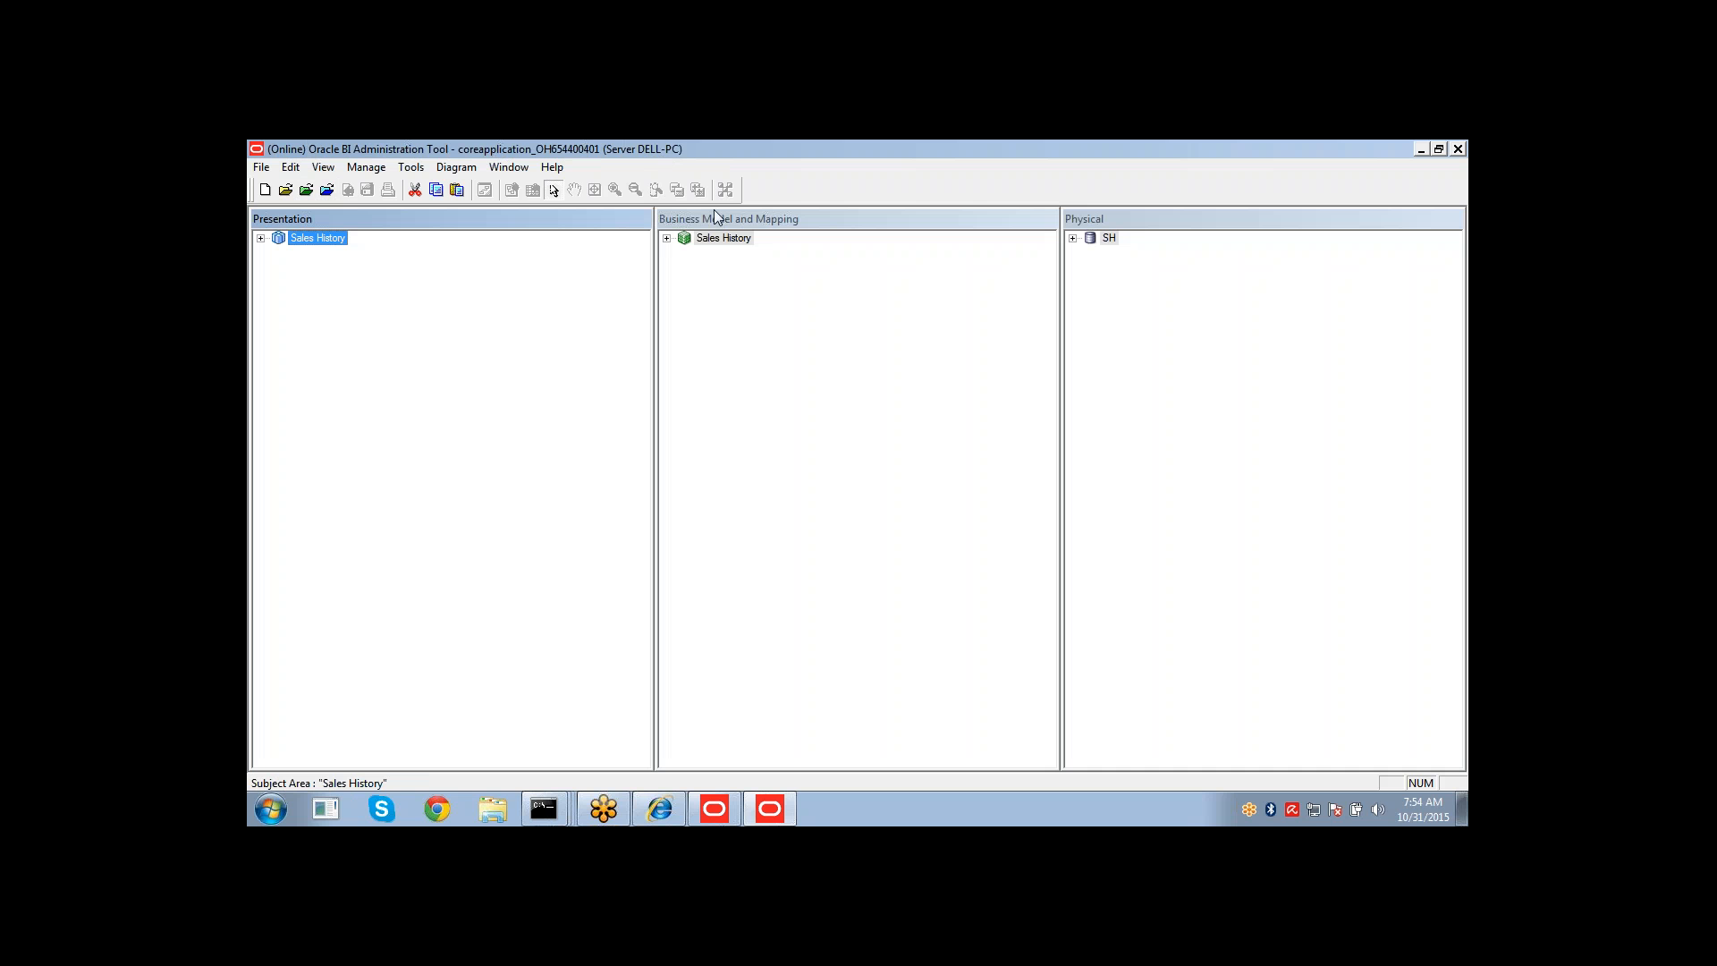
Expand the Sales History business model, the SH database and schema, and the Sales History subject area.
left_click(667, 238)
left_click(1073, 238)
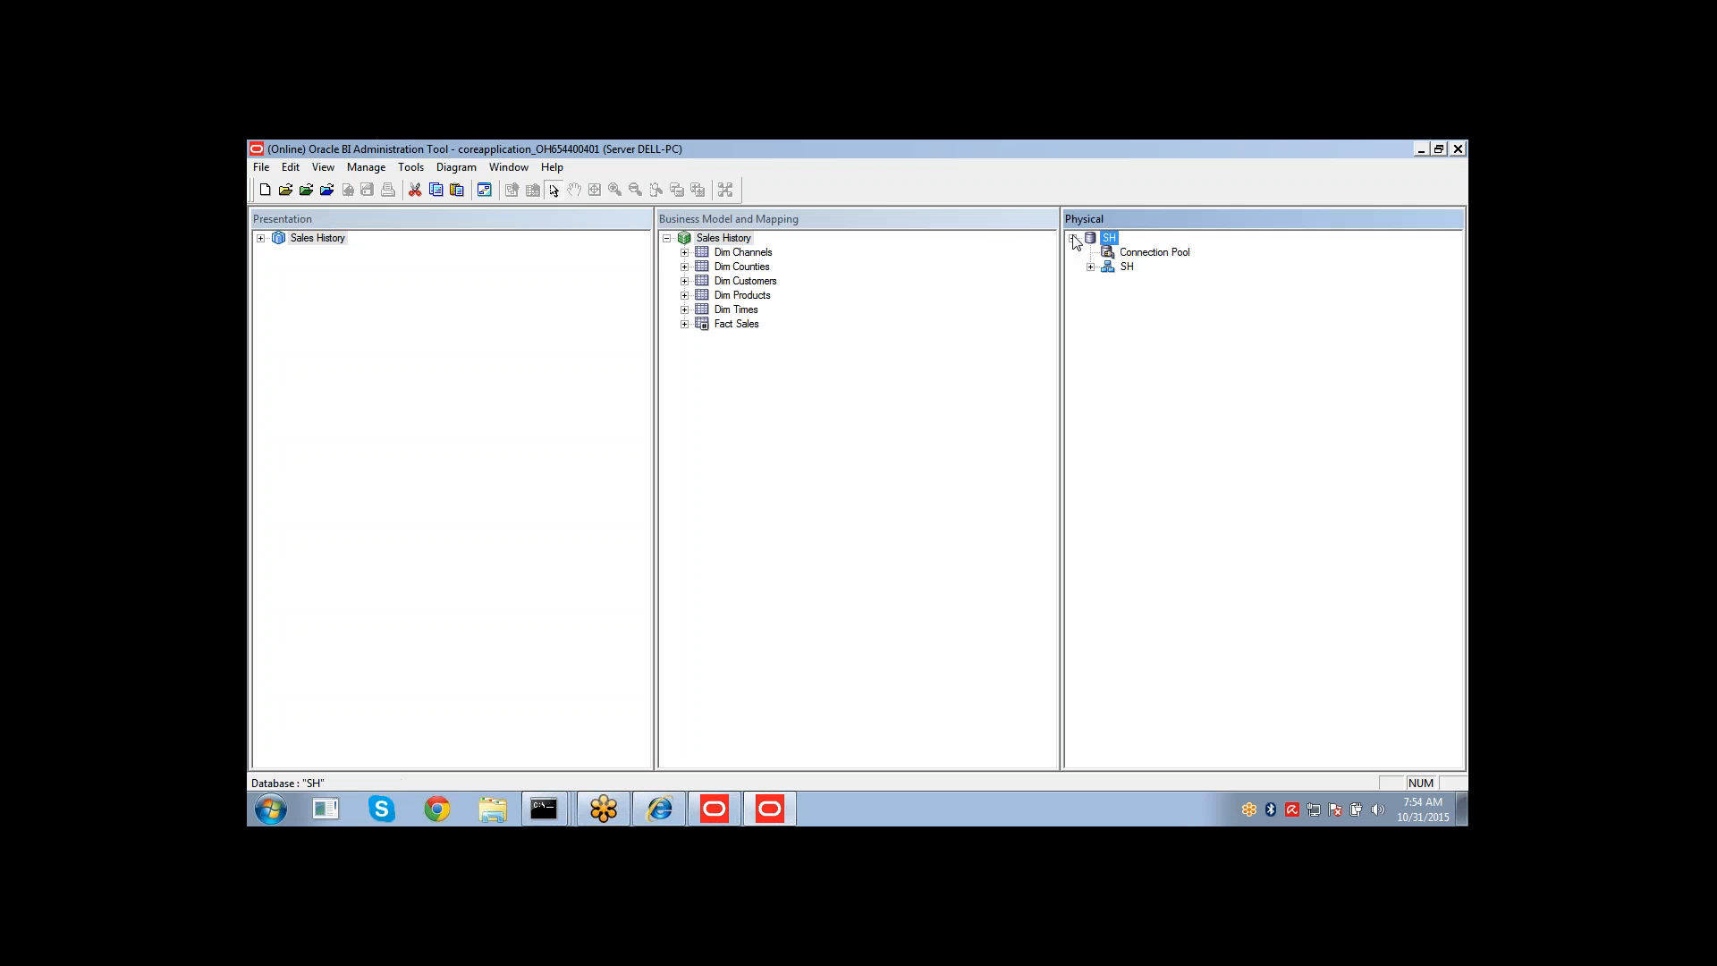
left_click(1090, 266)
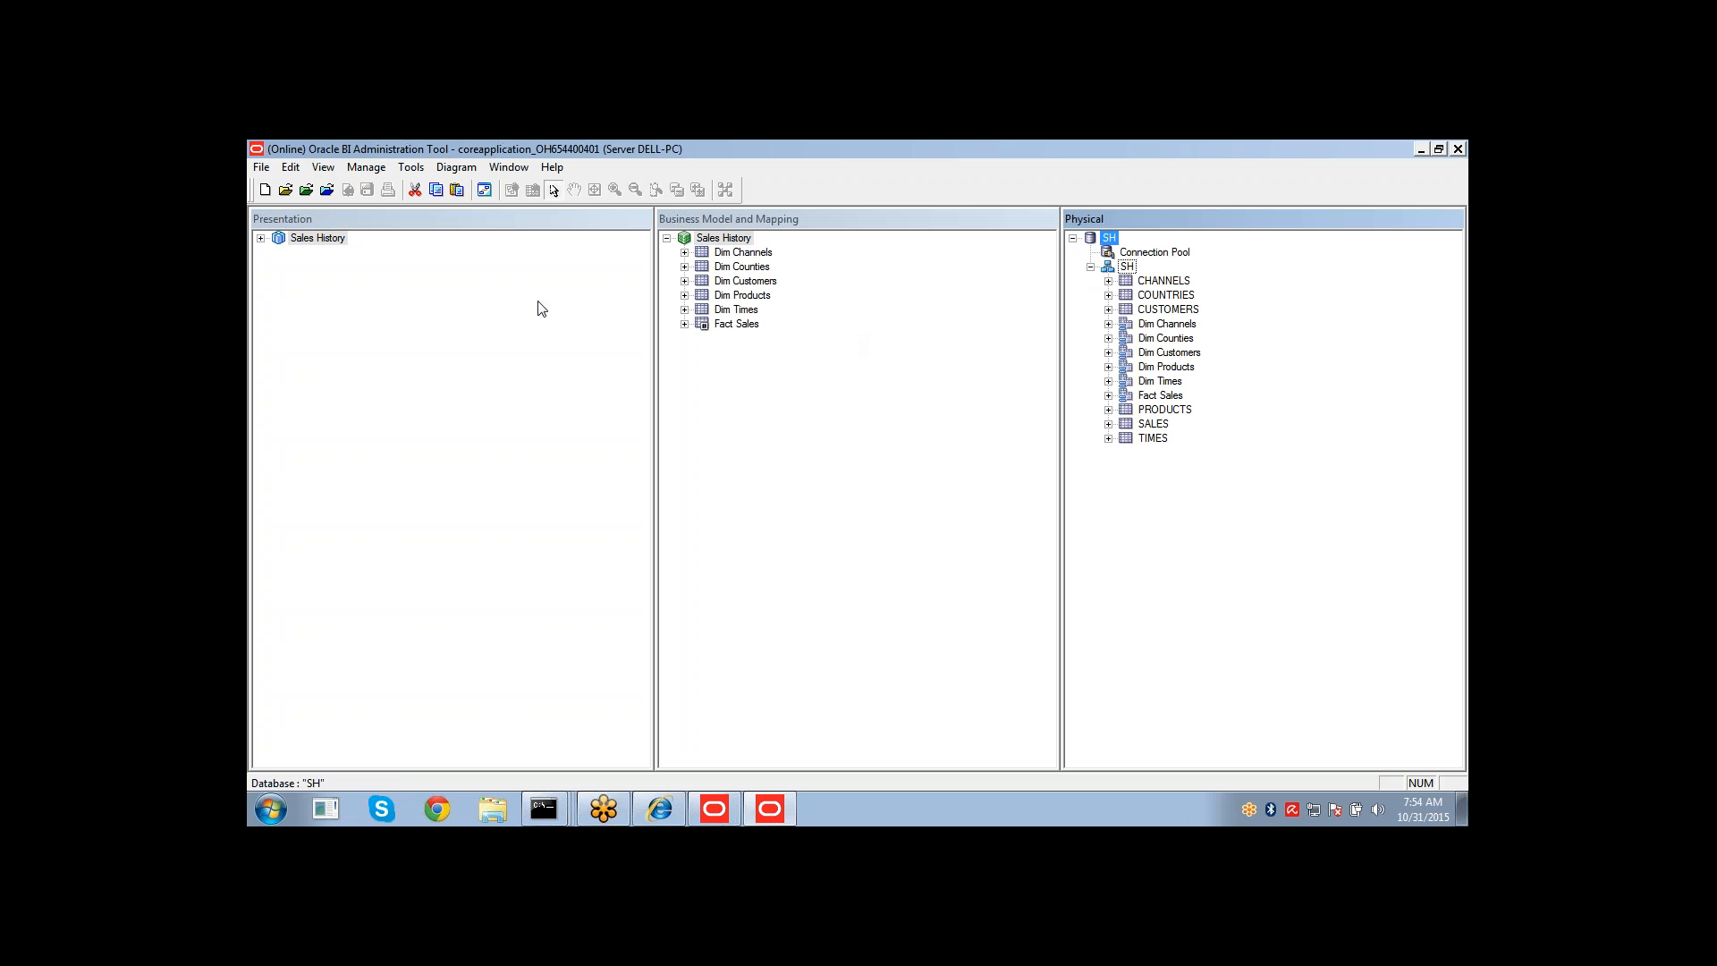
left_click(260, 238)
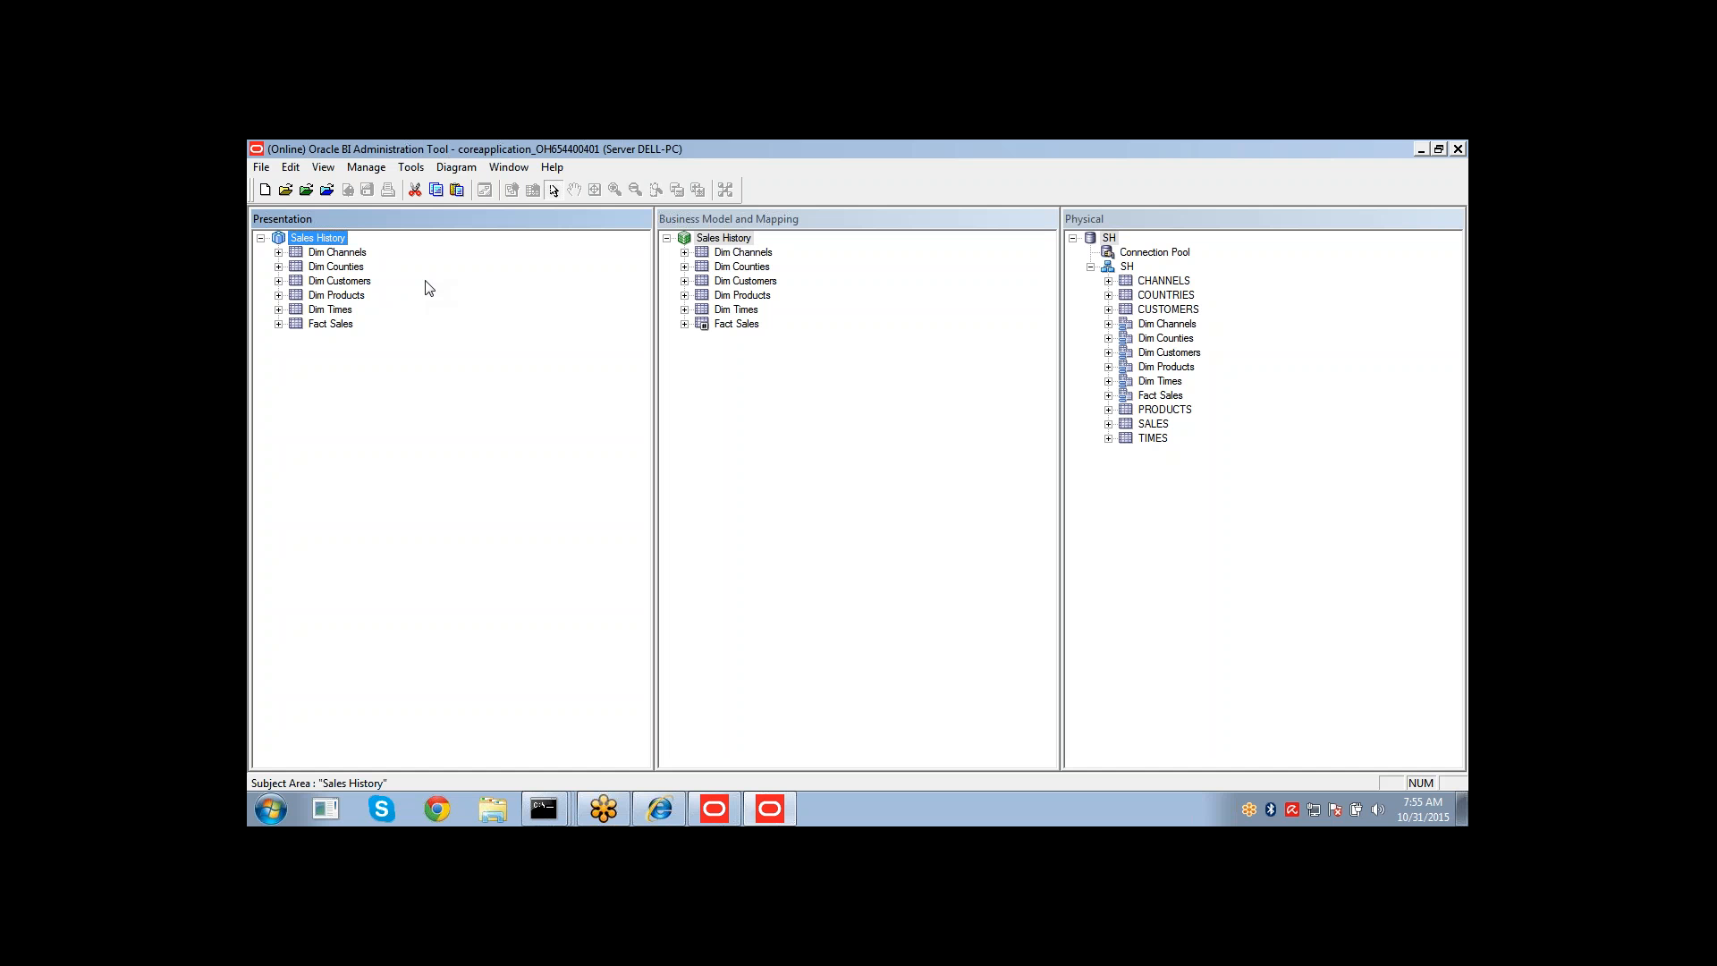
Open the Identity Manager and set the online user filter to * to list all users.
left_click(362, 169)
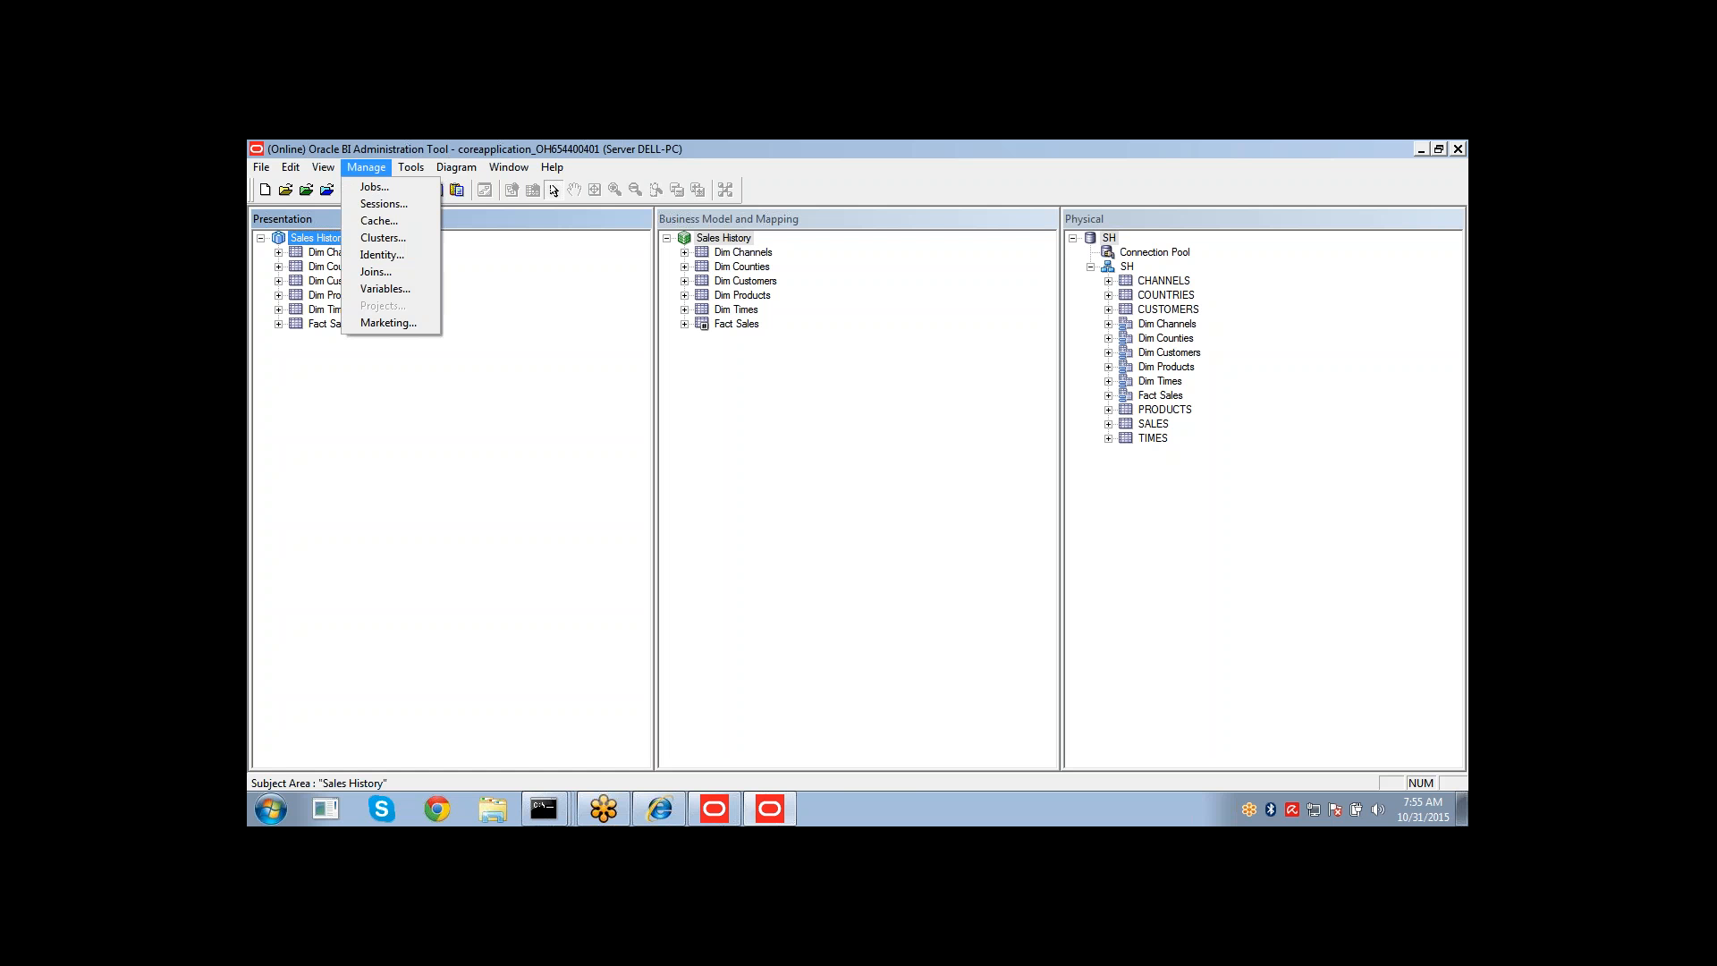
left_click(390, 258)
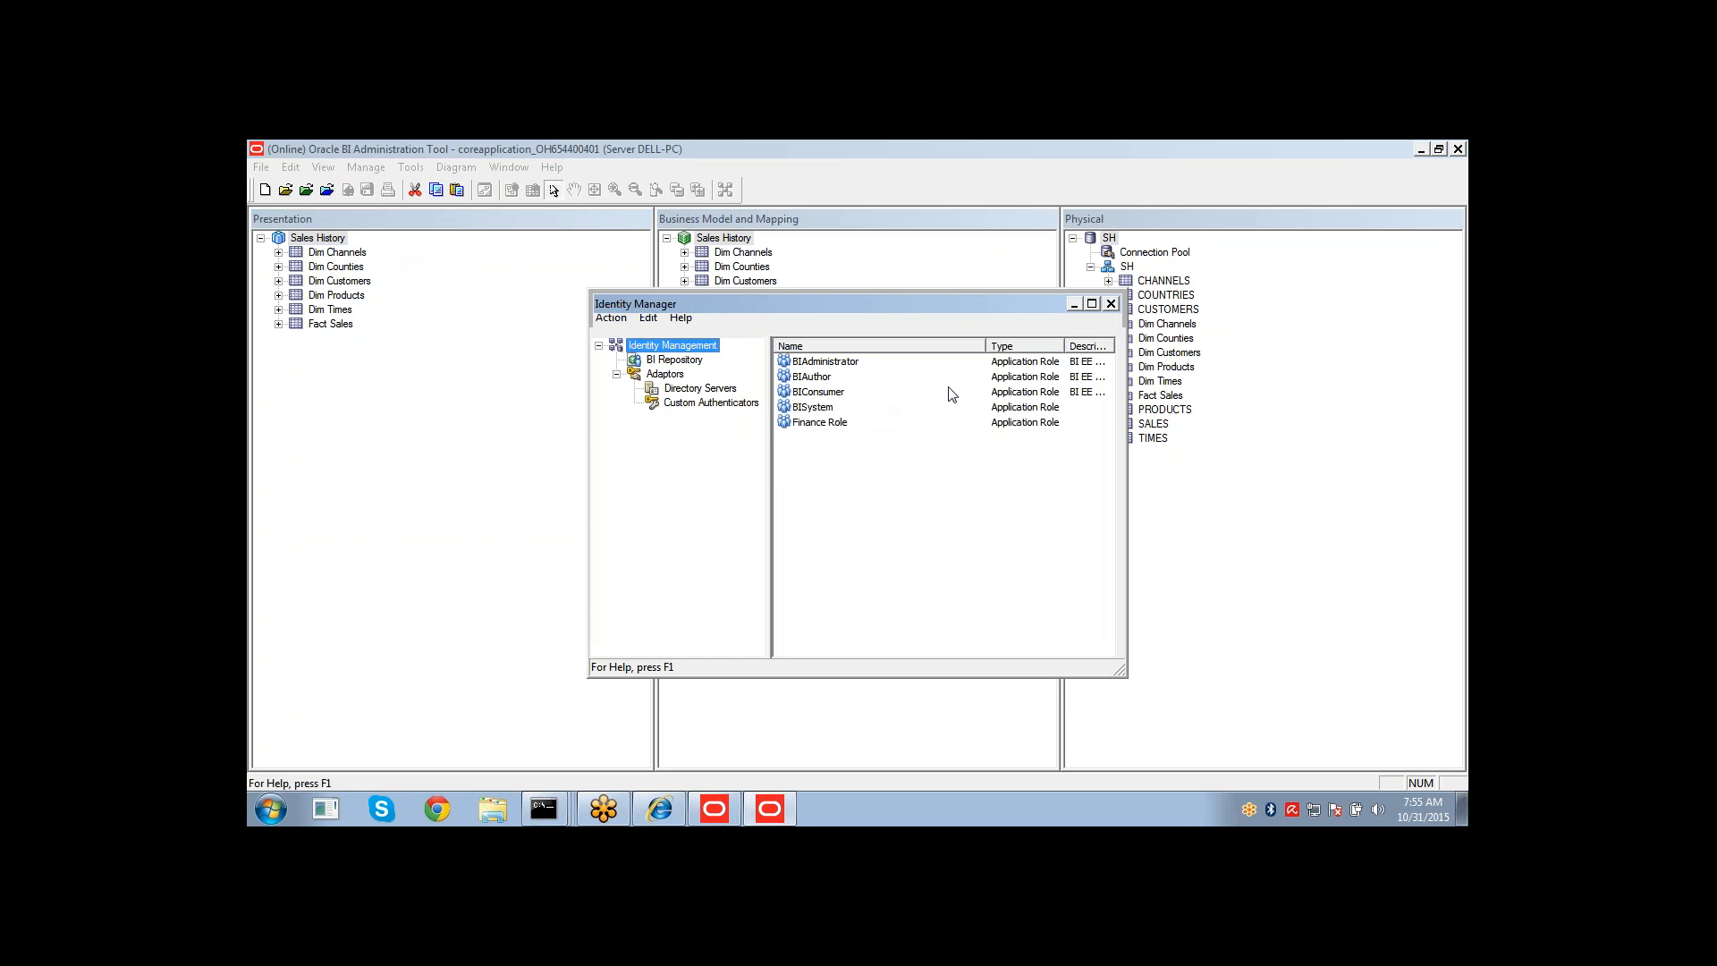
left_click(613, 321)
left_click(644, 354)
type("*")
key("Return")
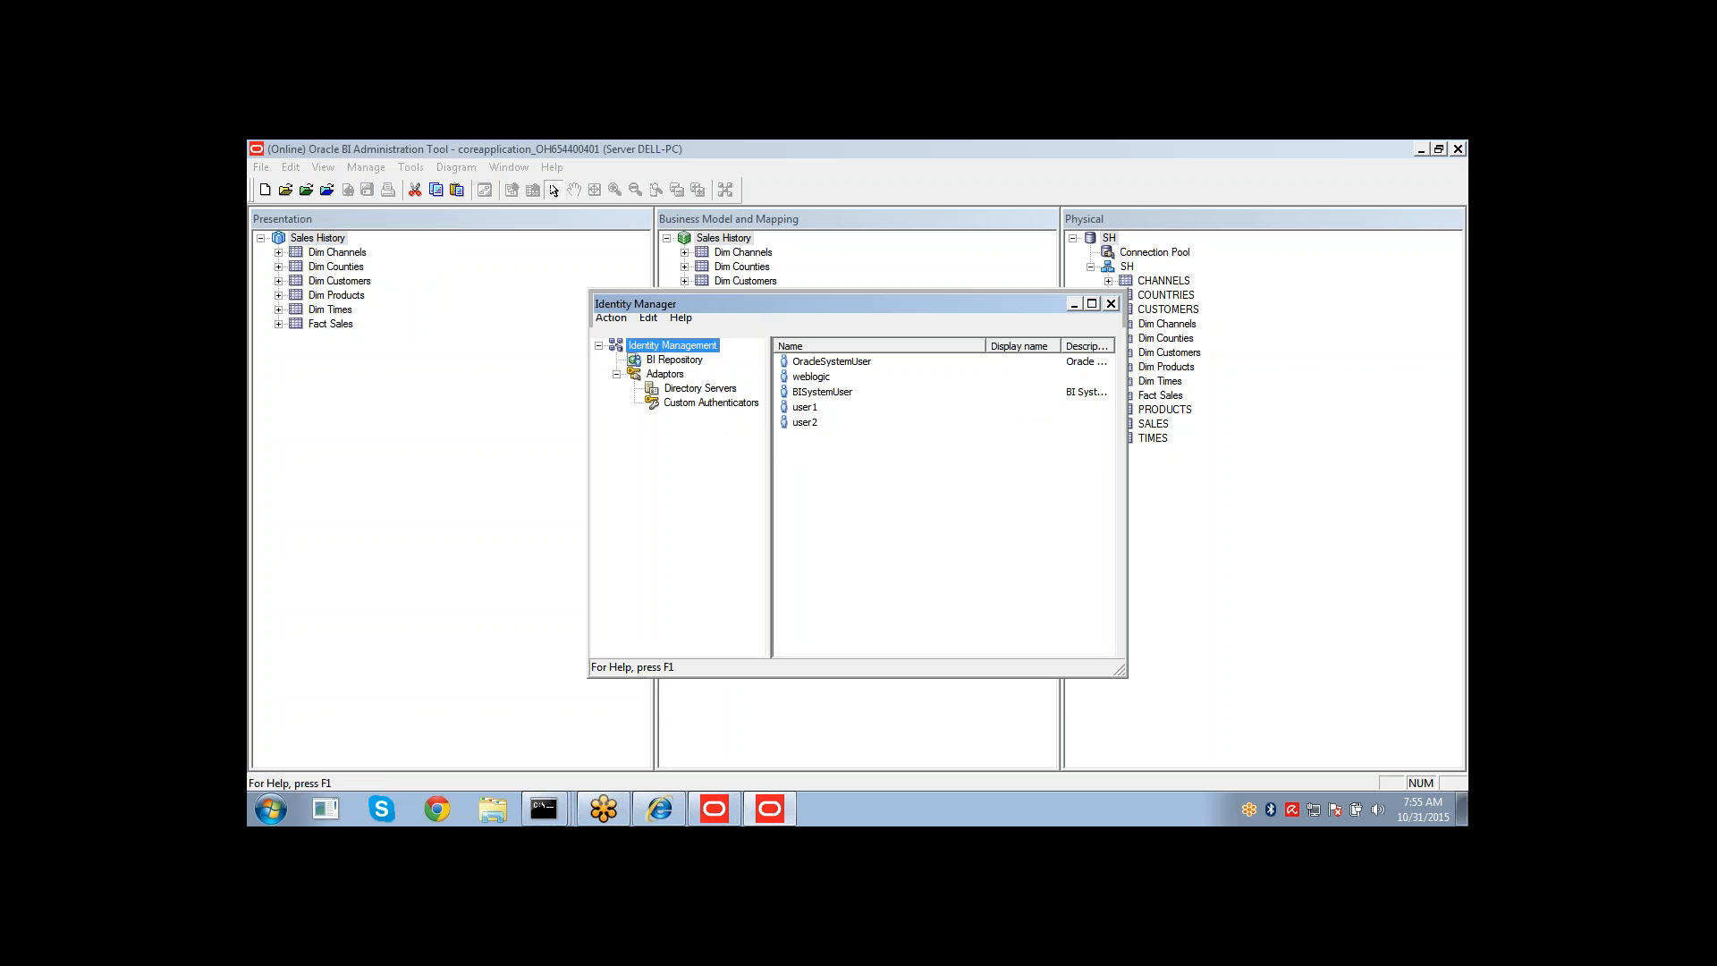
left_click(610, 318)
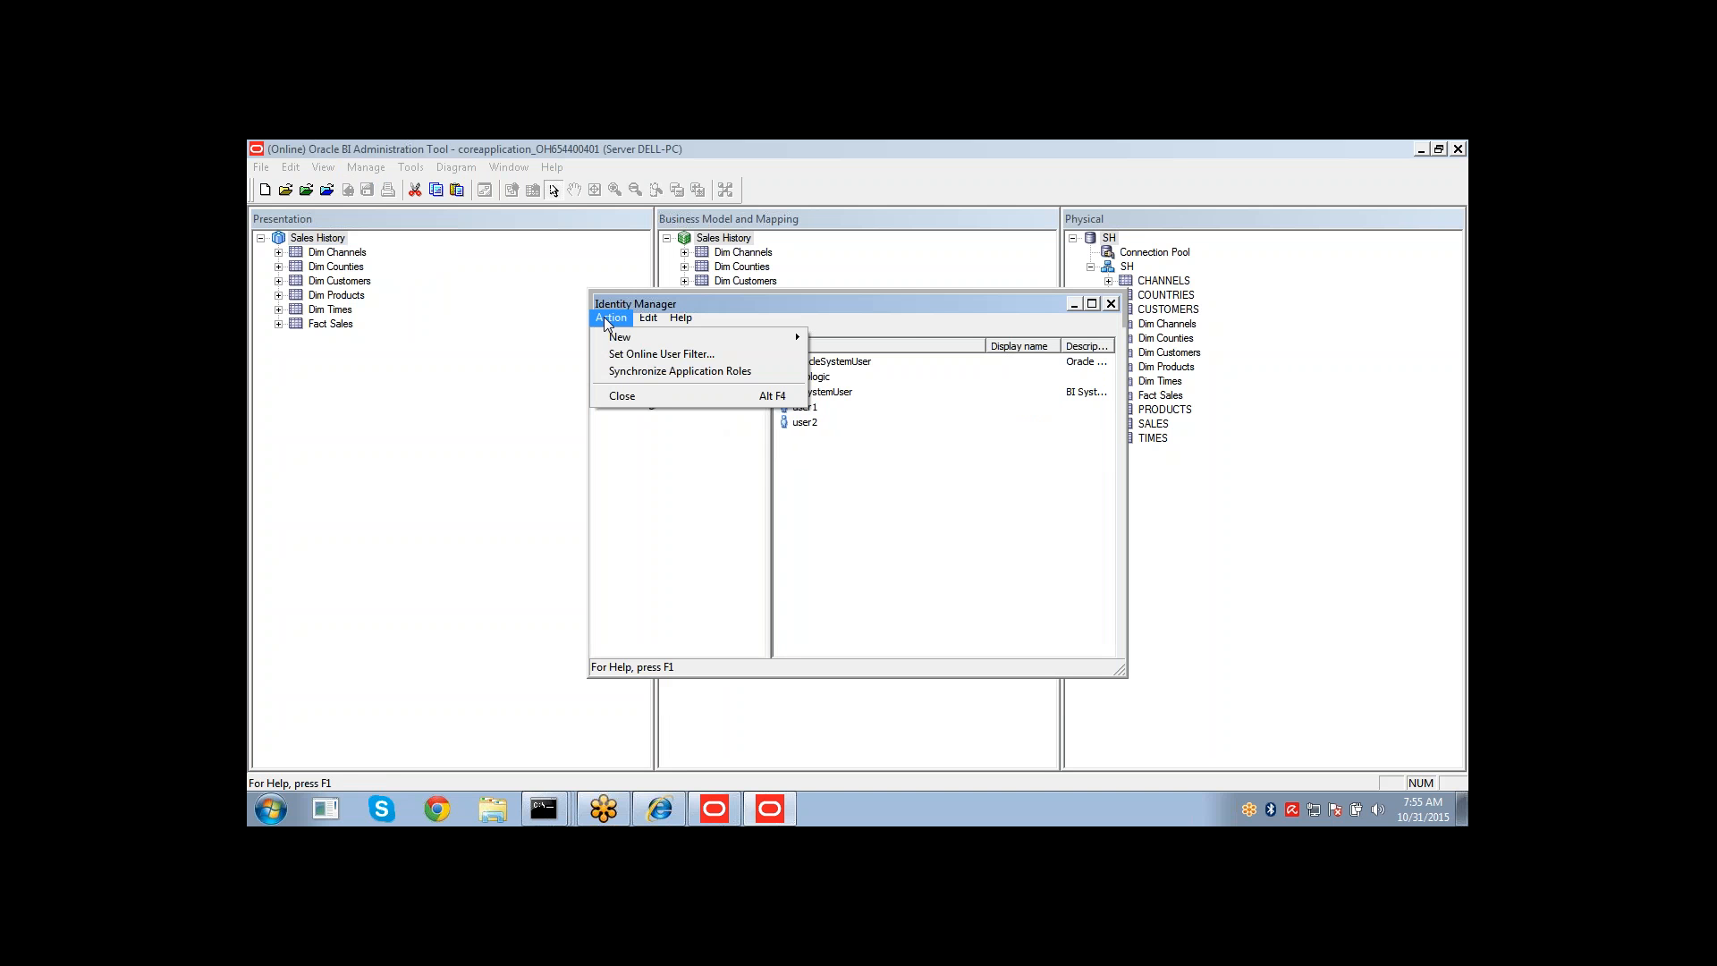
left_click(857, 549)
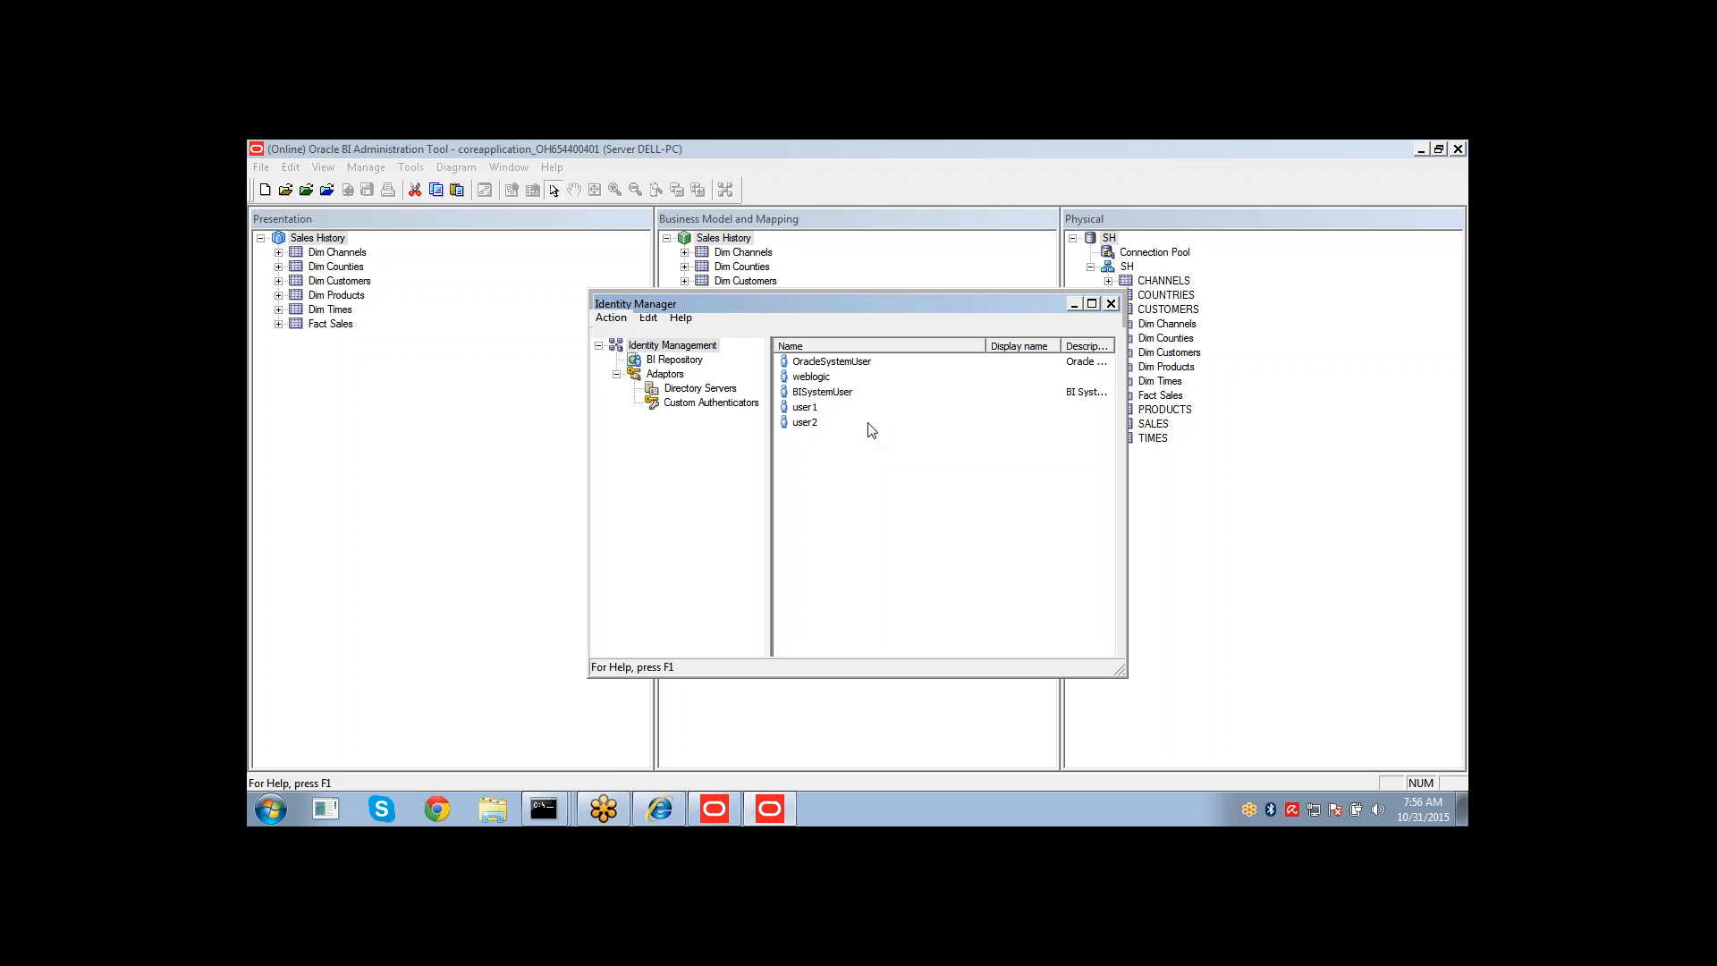
Open the weblogic user's properties from the Identity Manager user list and place the cursor in its logging level.
left_click(815, 380)
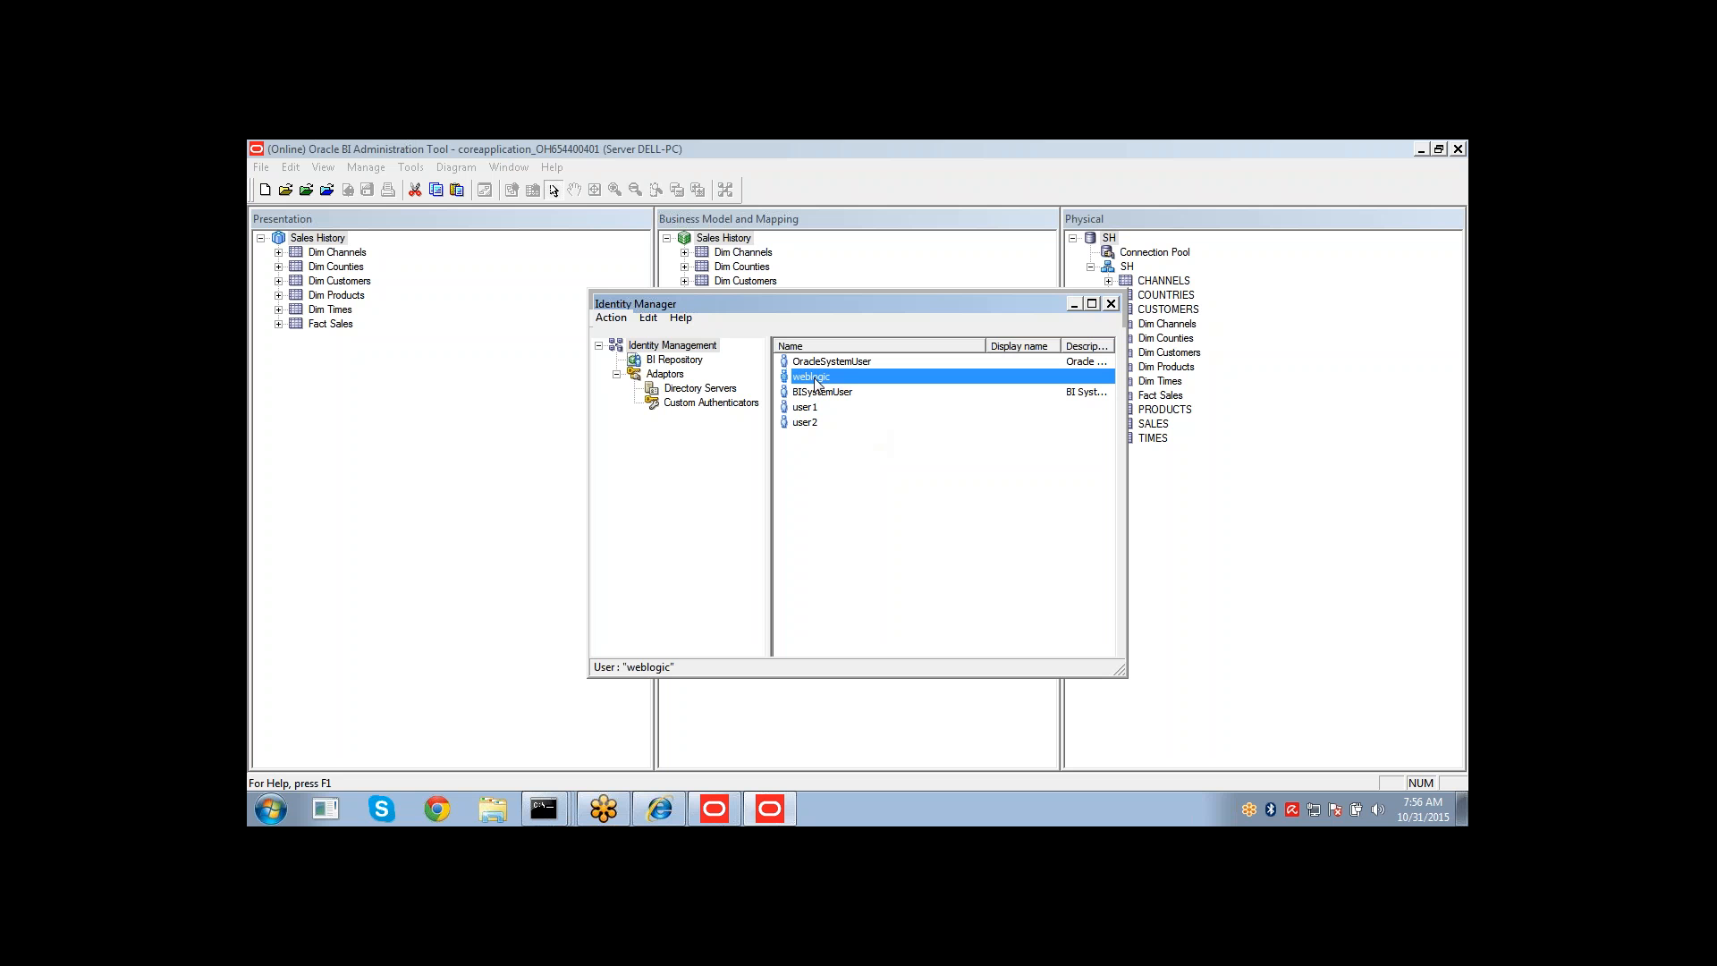
double_click(816, 379)
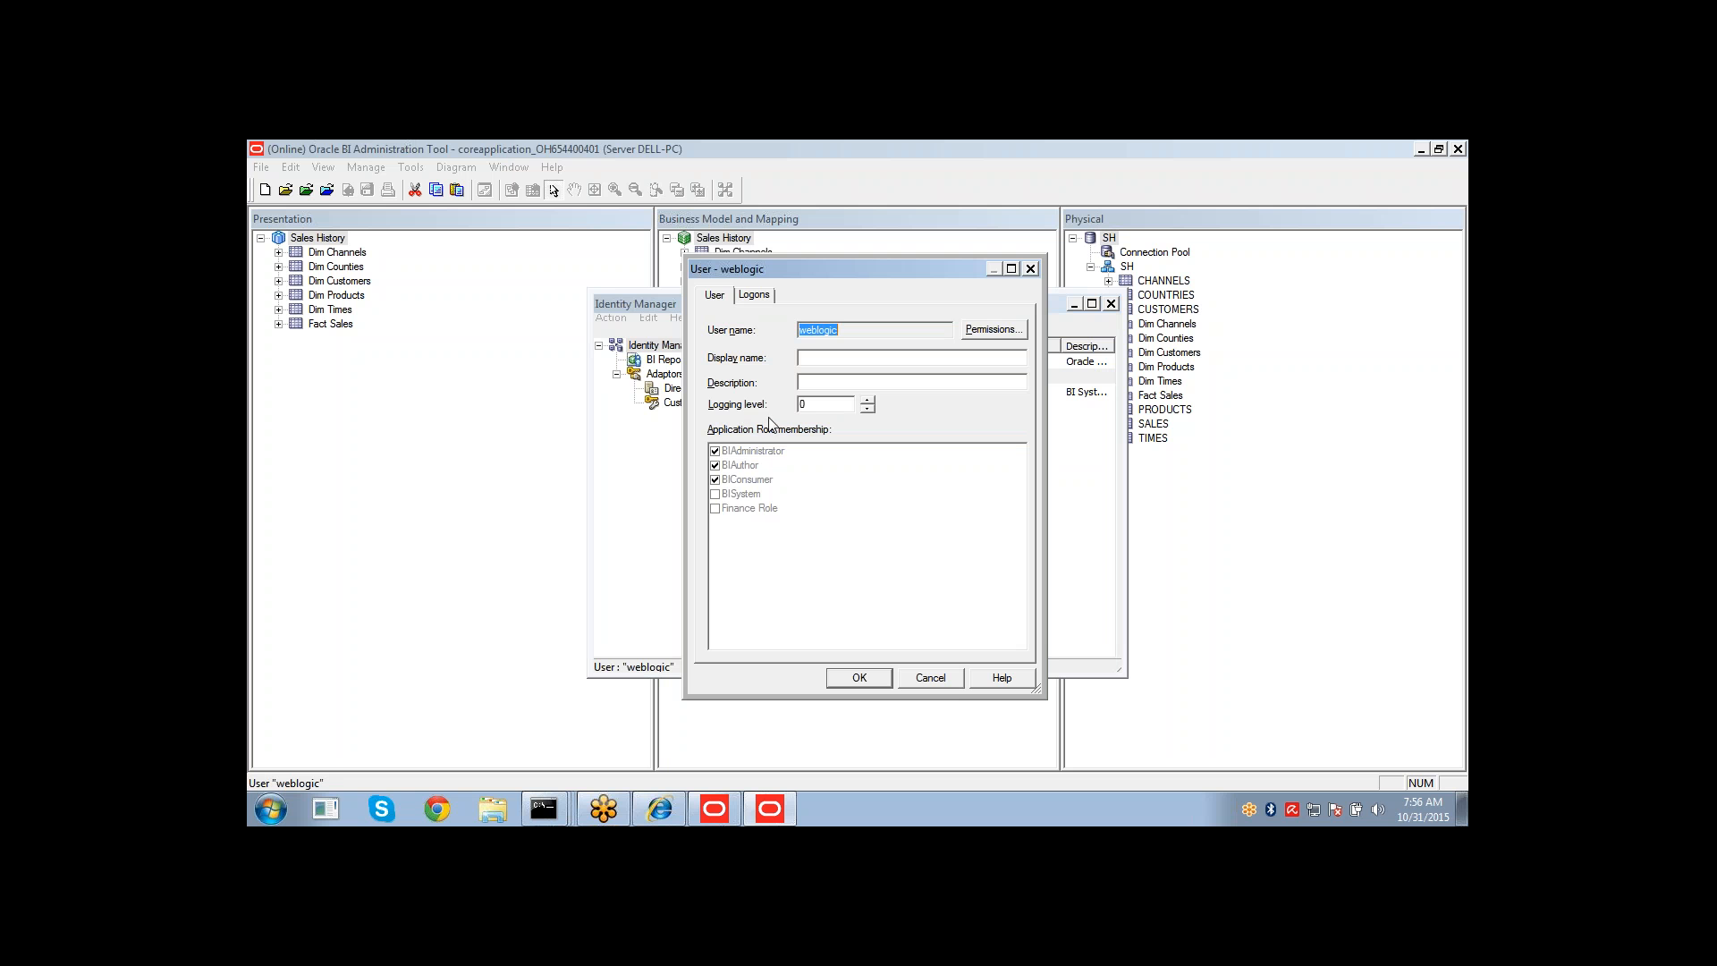
left_click(816, 408)
Switch to the browser and sign in to Oracle Business Intelligence as weblogic with the account password.
left_click(659, 810)
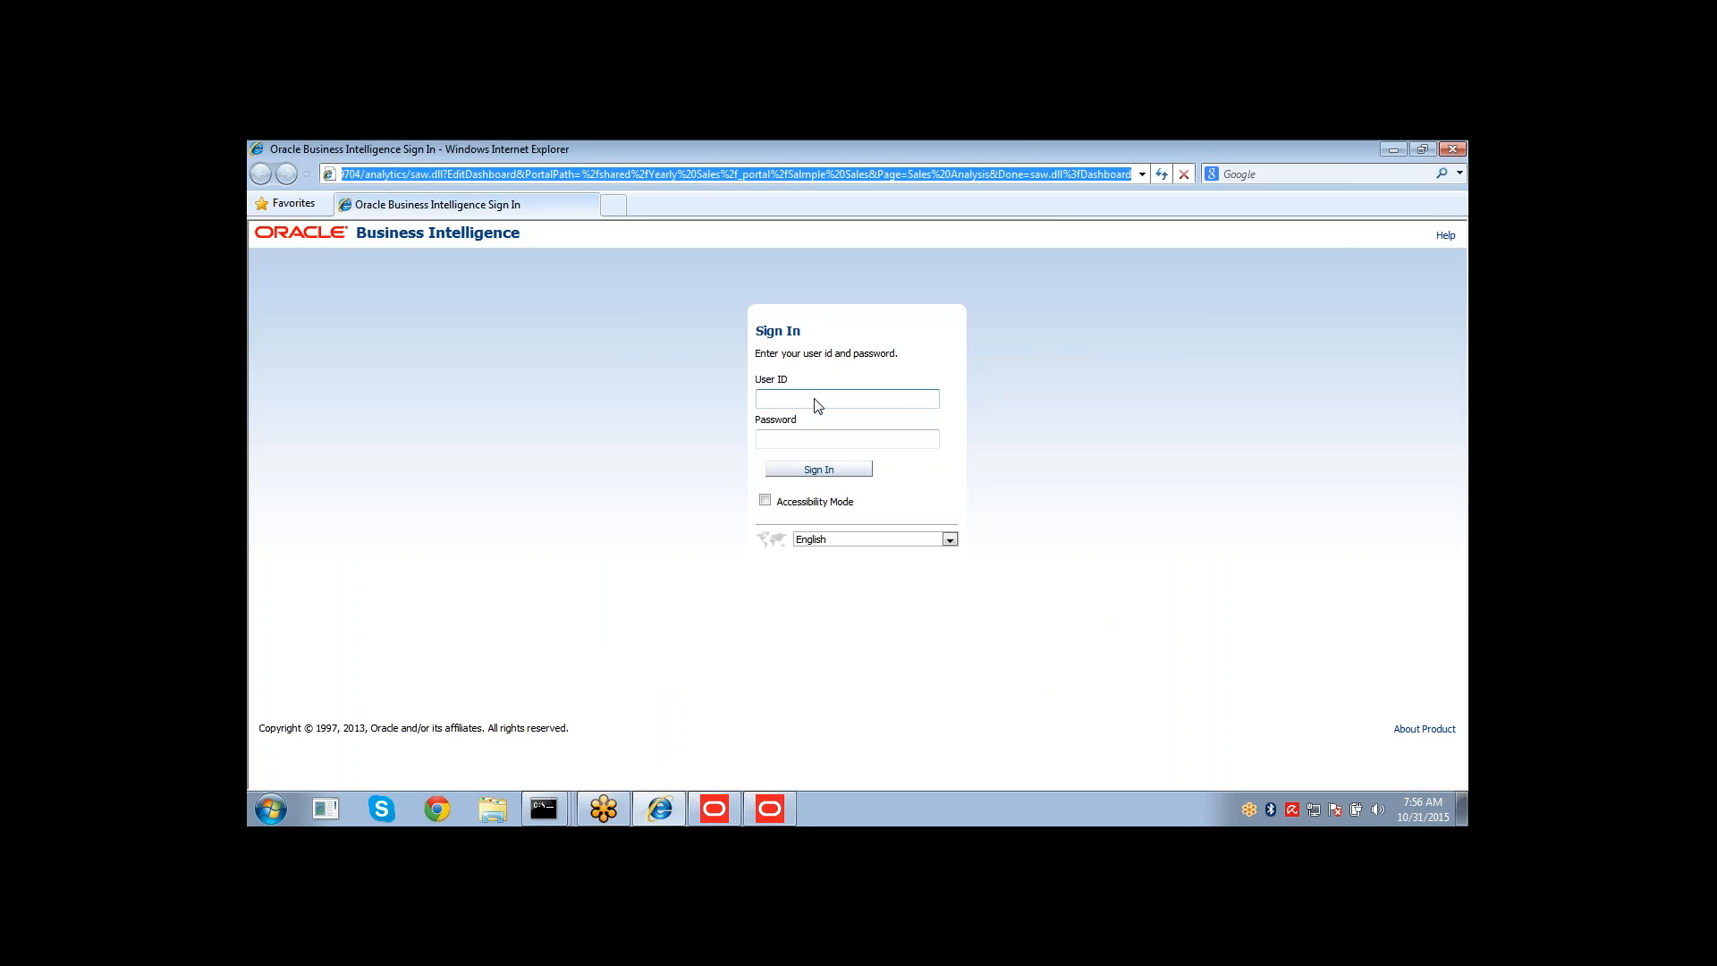
left_click(814, 404)
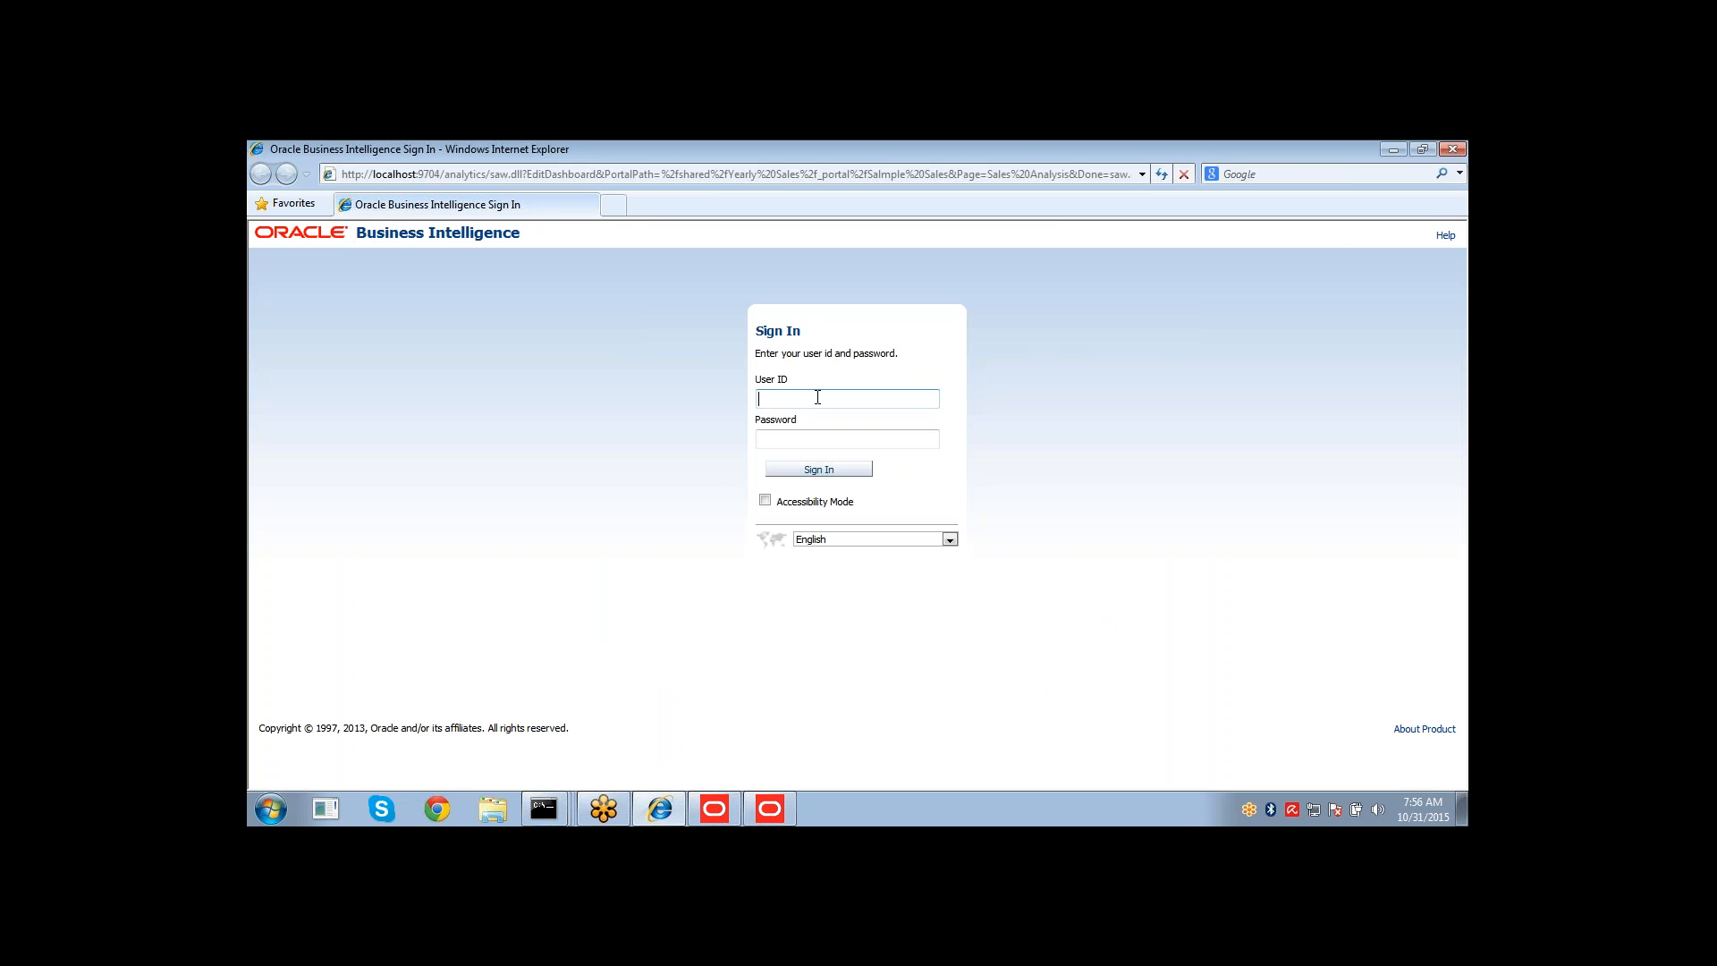
type("weblogic")
key("Tab")
type("welcome1")
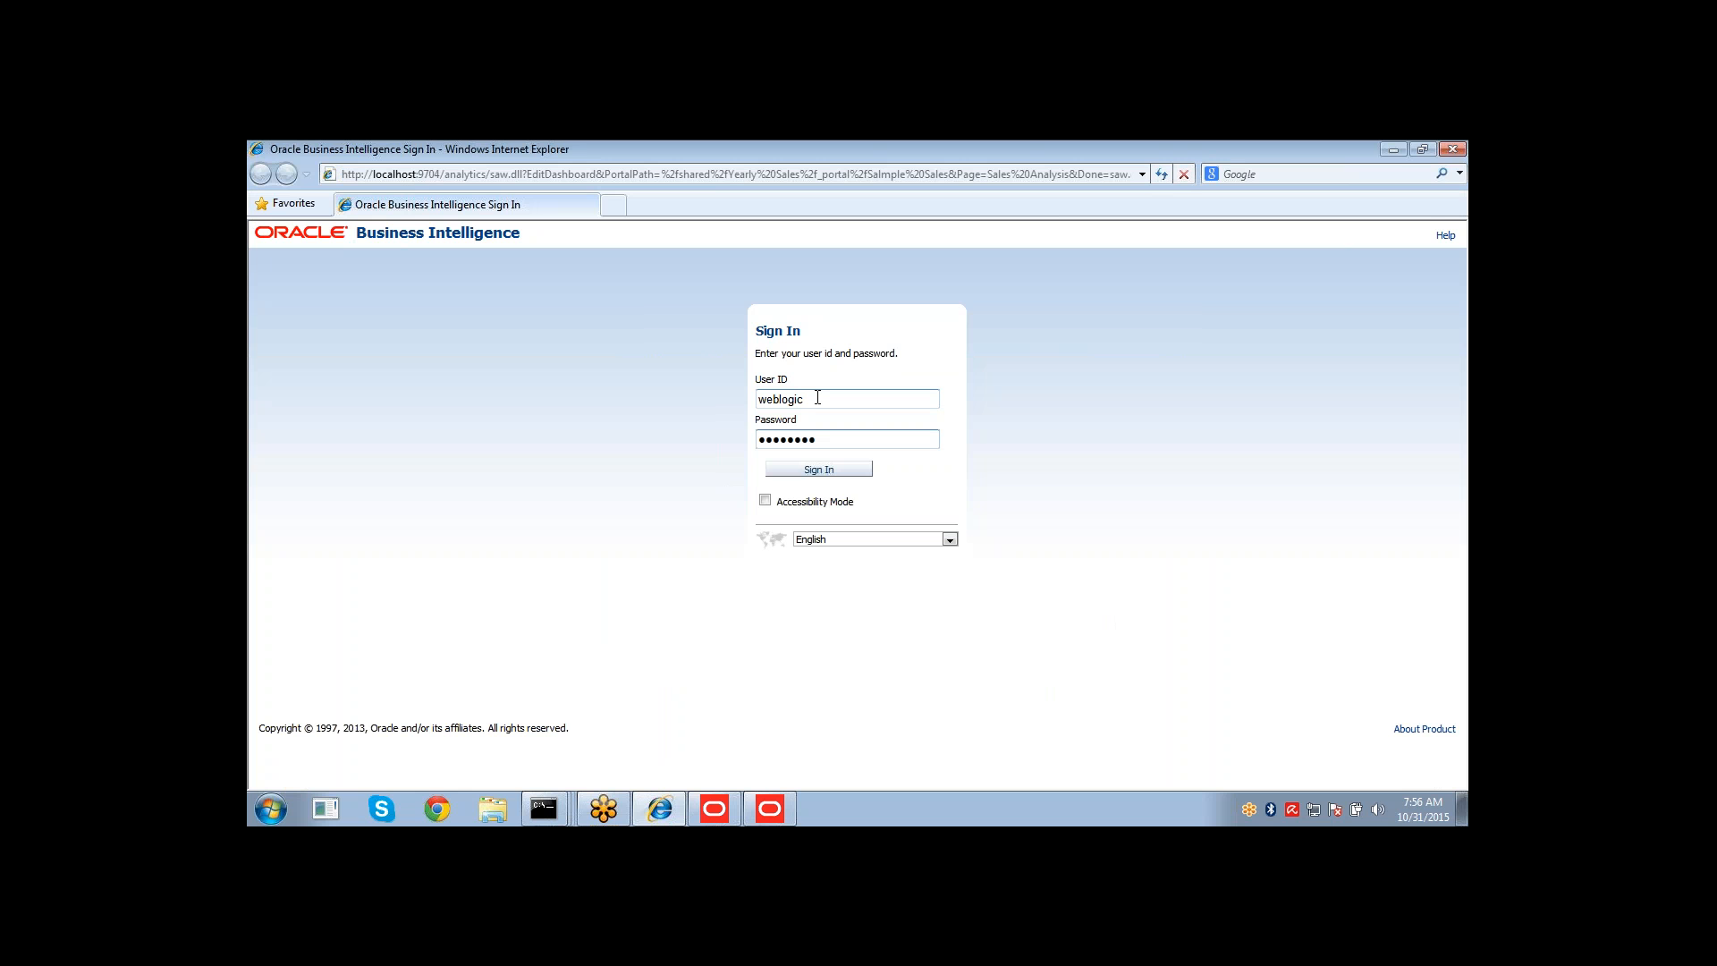
key("Return")
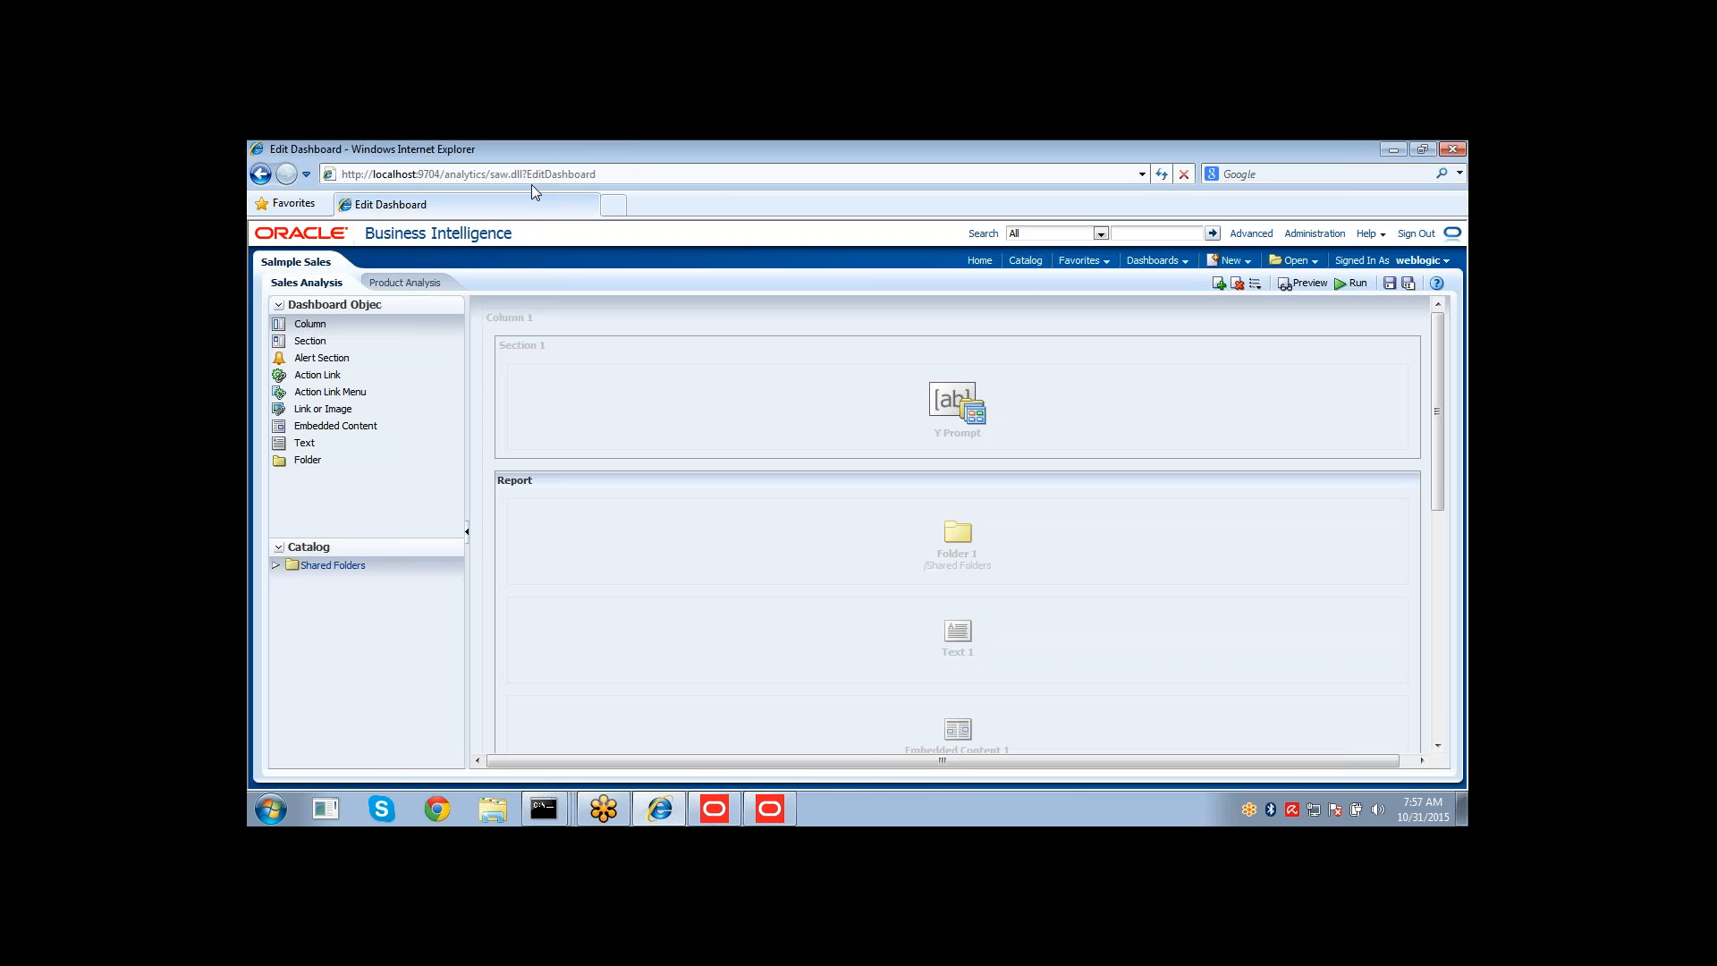
Create a new analysis on the Sales History subject area.
left_click(1231, 261)
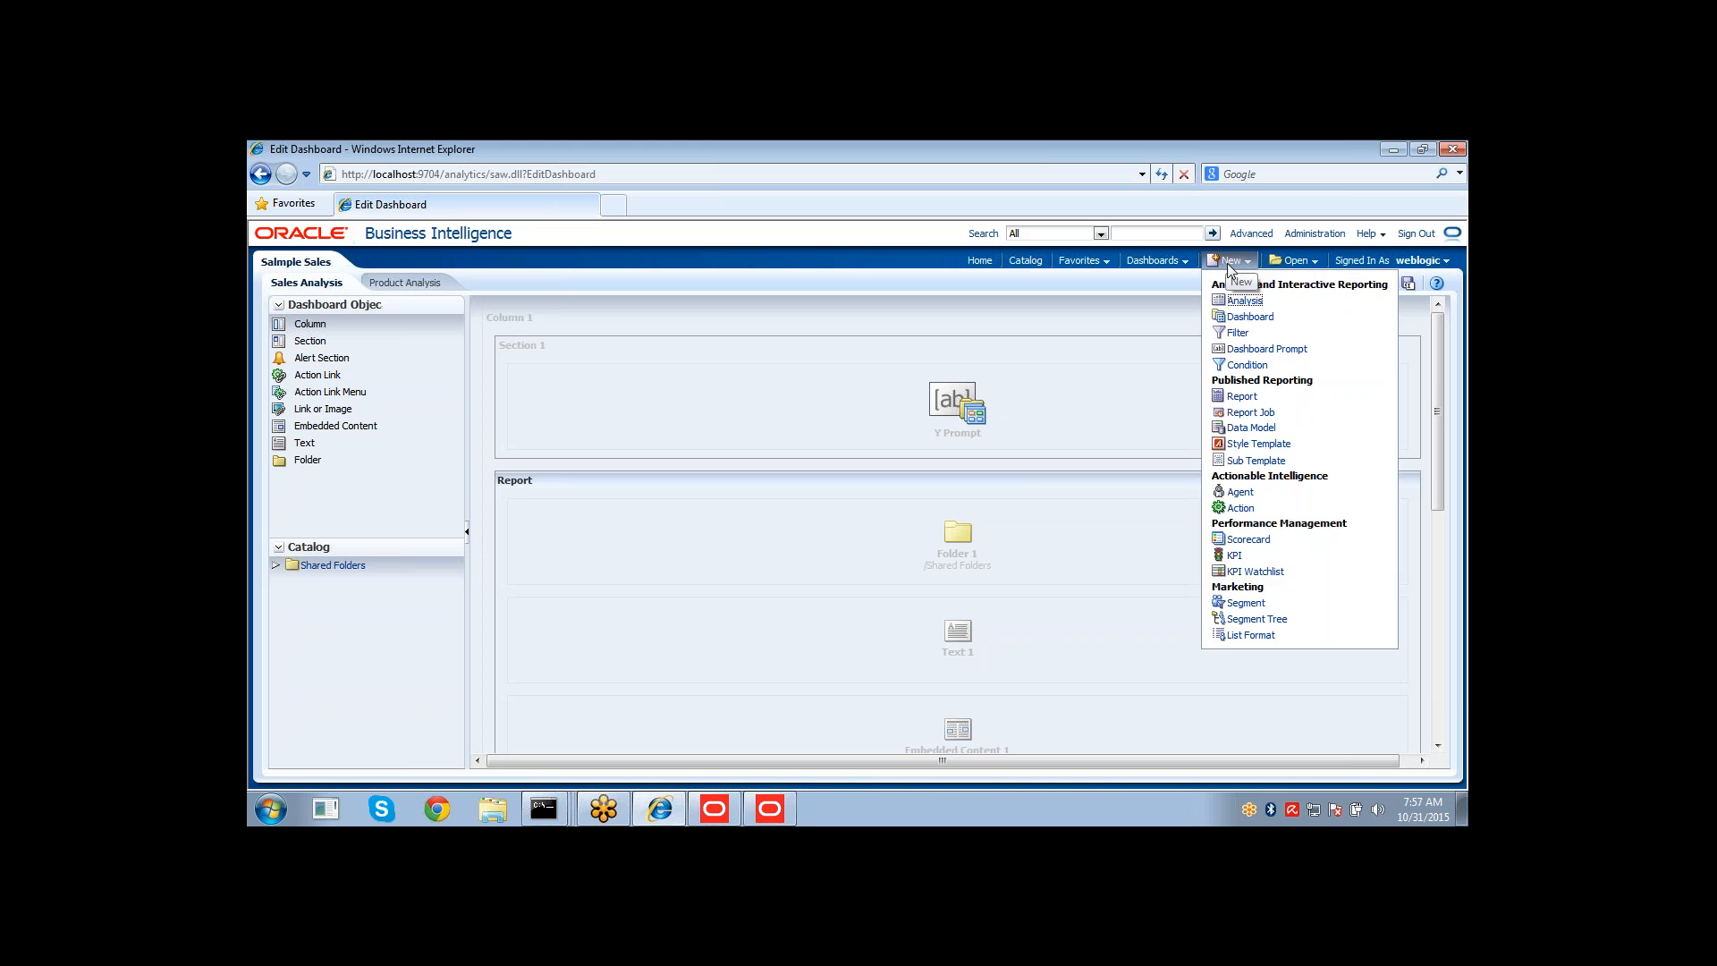
left_click(1246, 299)
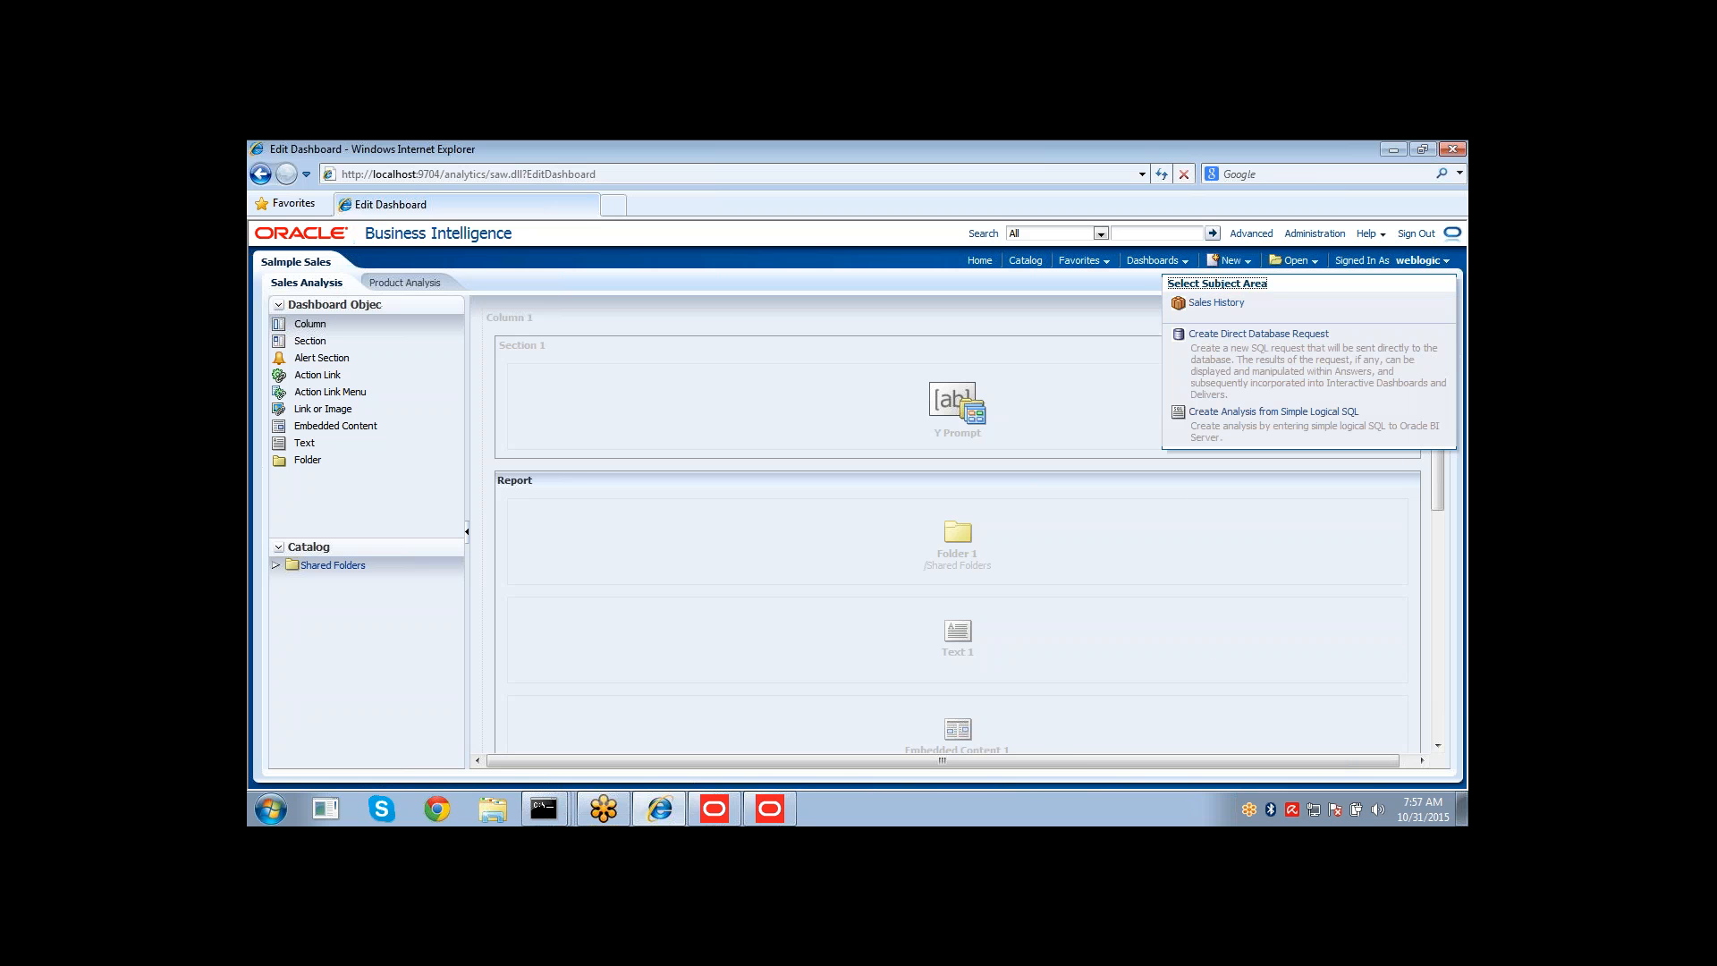
left_click(1234, 304)
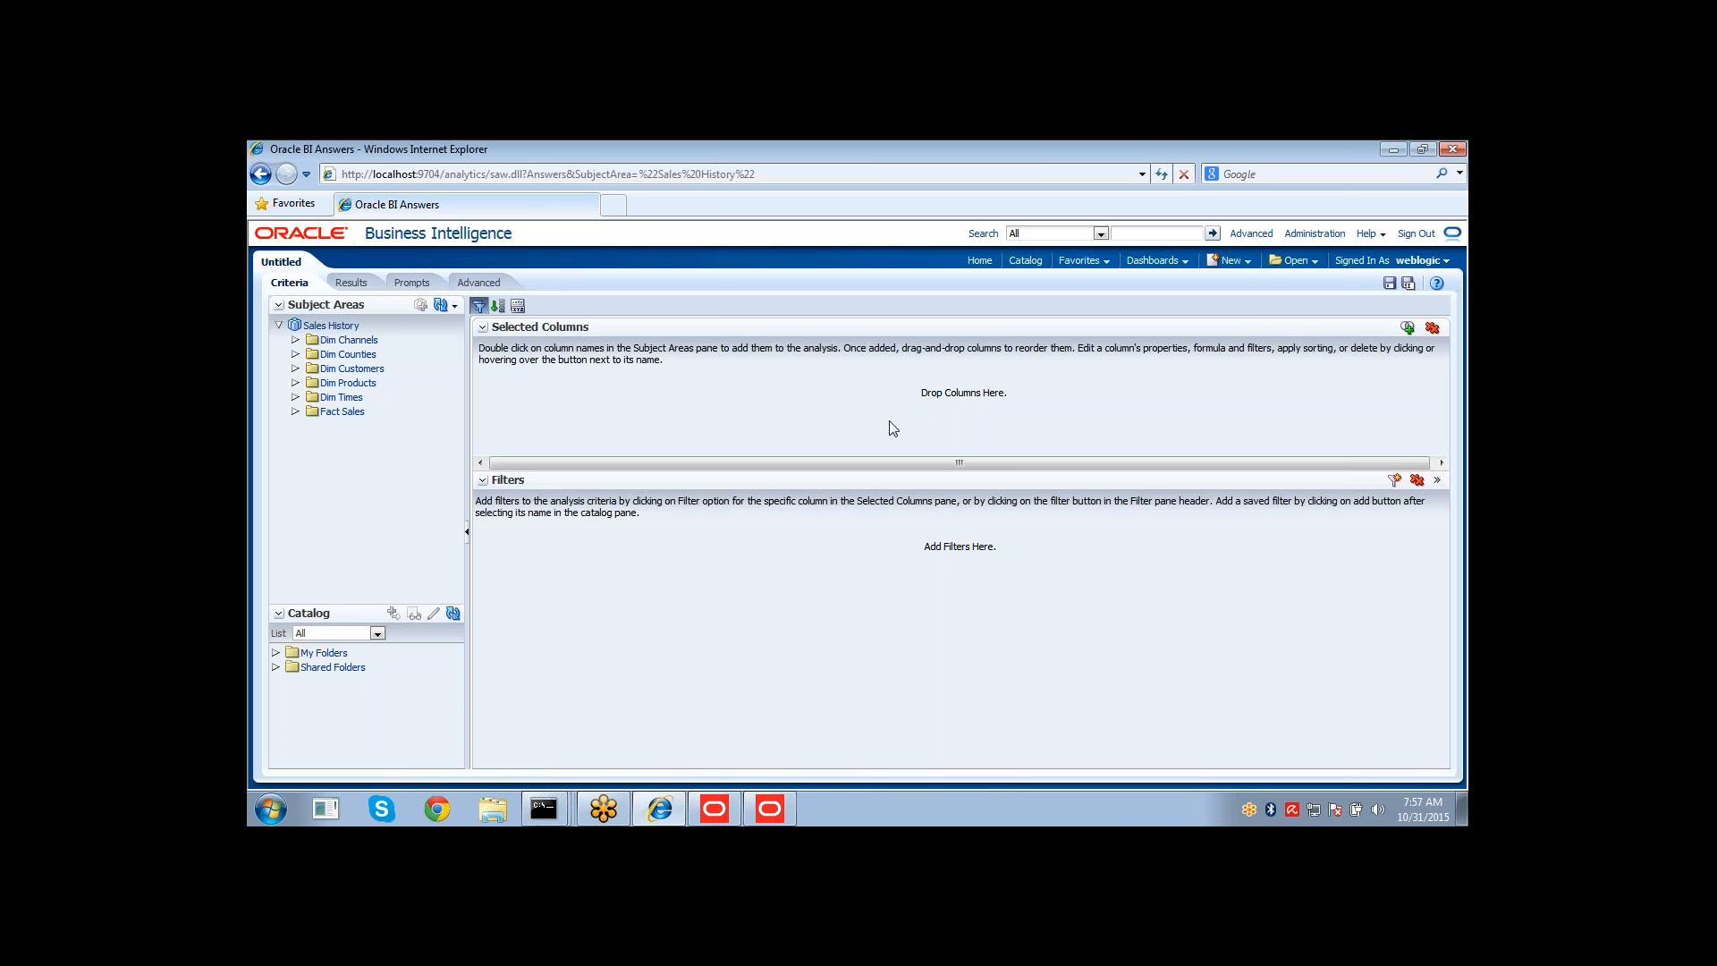
Add COUNTRY_NAME from Dim Counties and AMOUNT_SOLD from Fact Sales to the analysis and open its results.
left_click(294, 405)
left_click(294, 356)
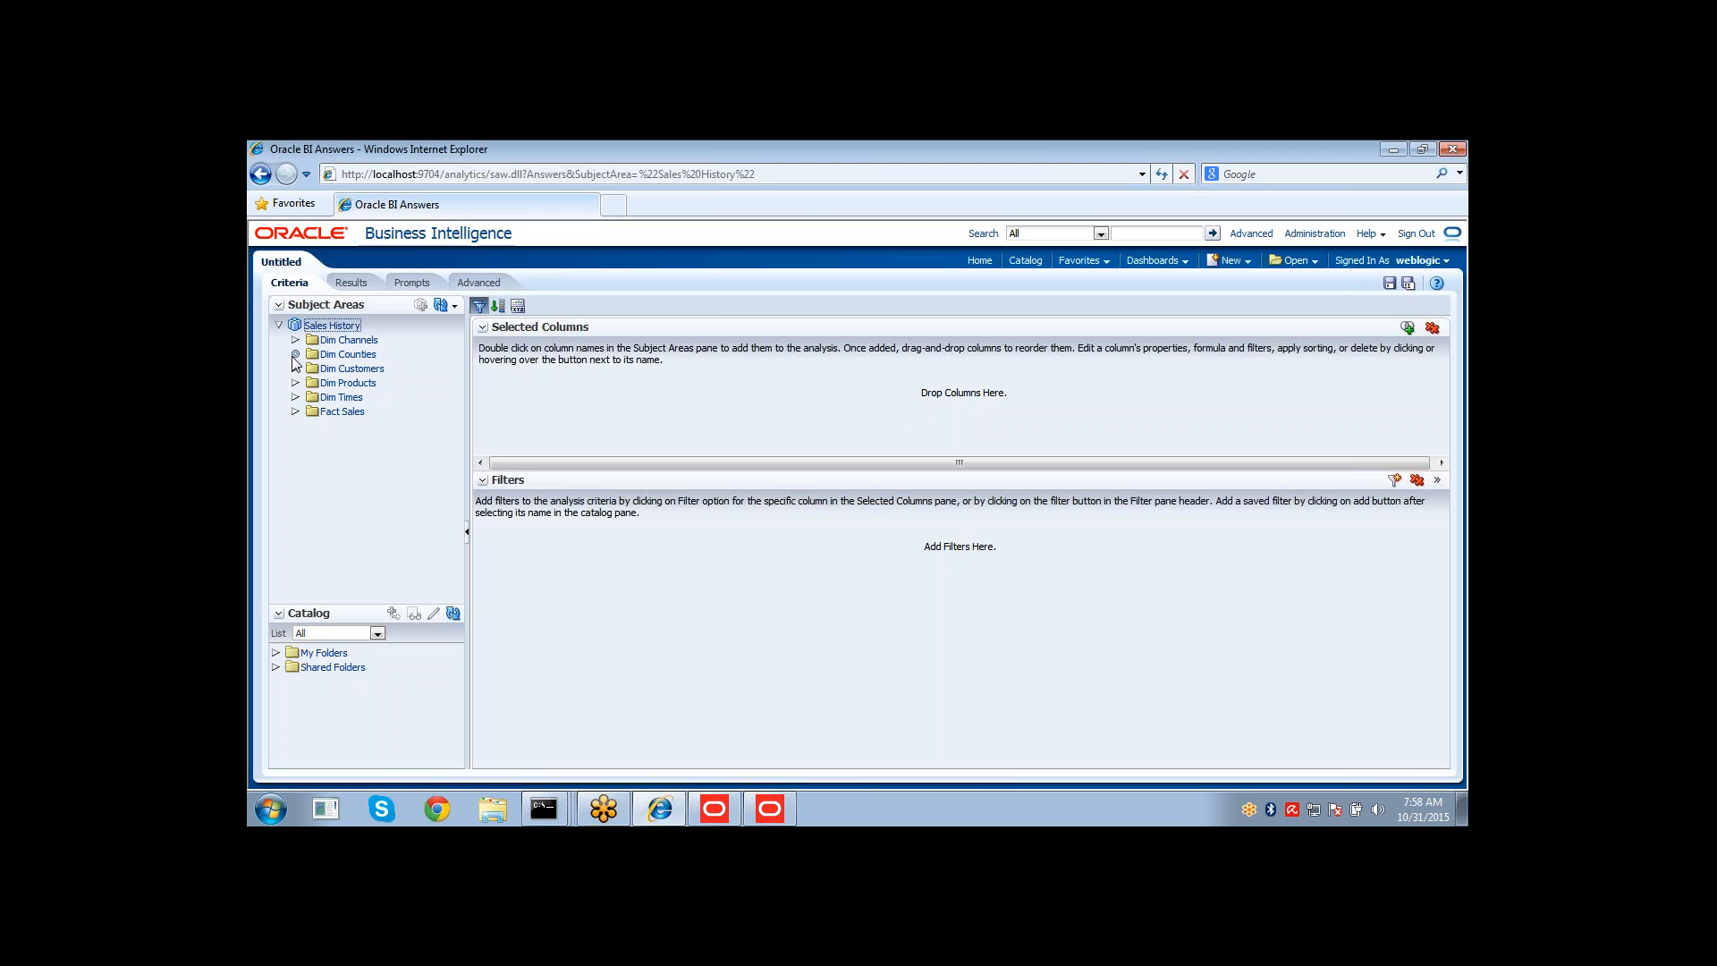
left_click(354, 369)
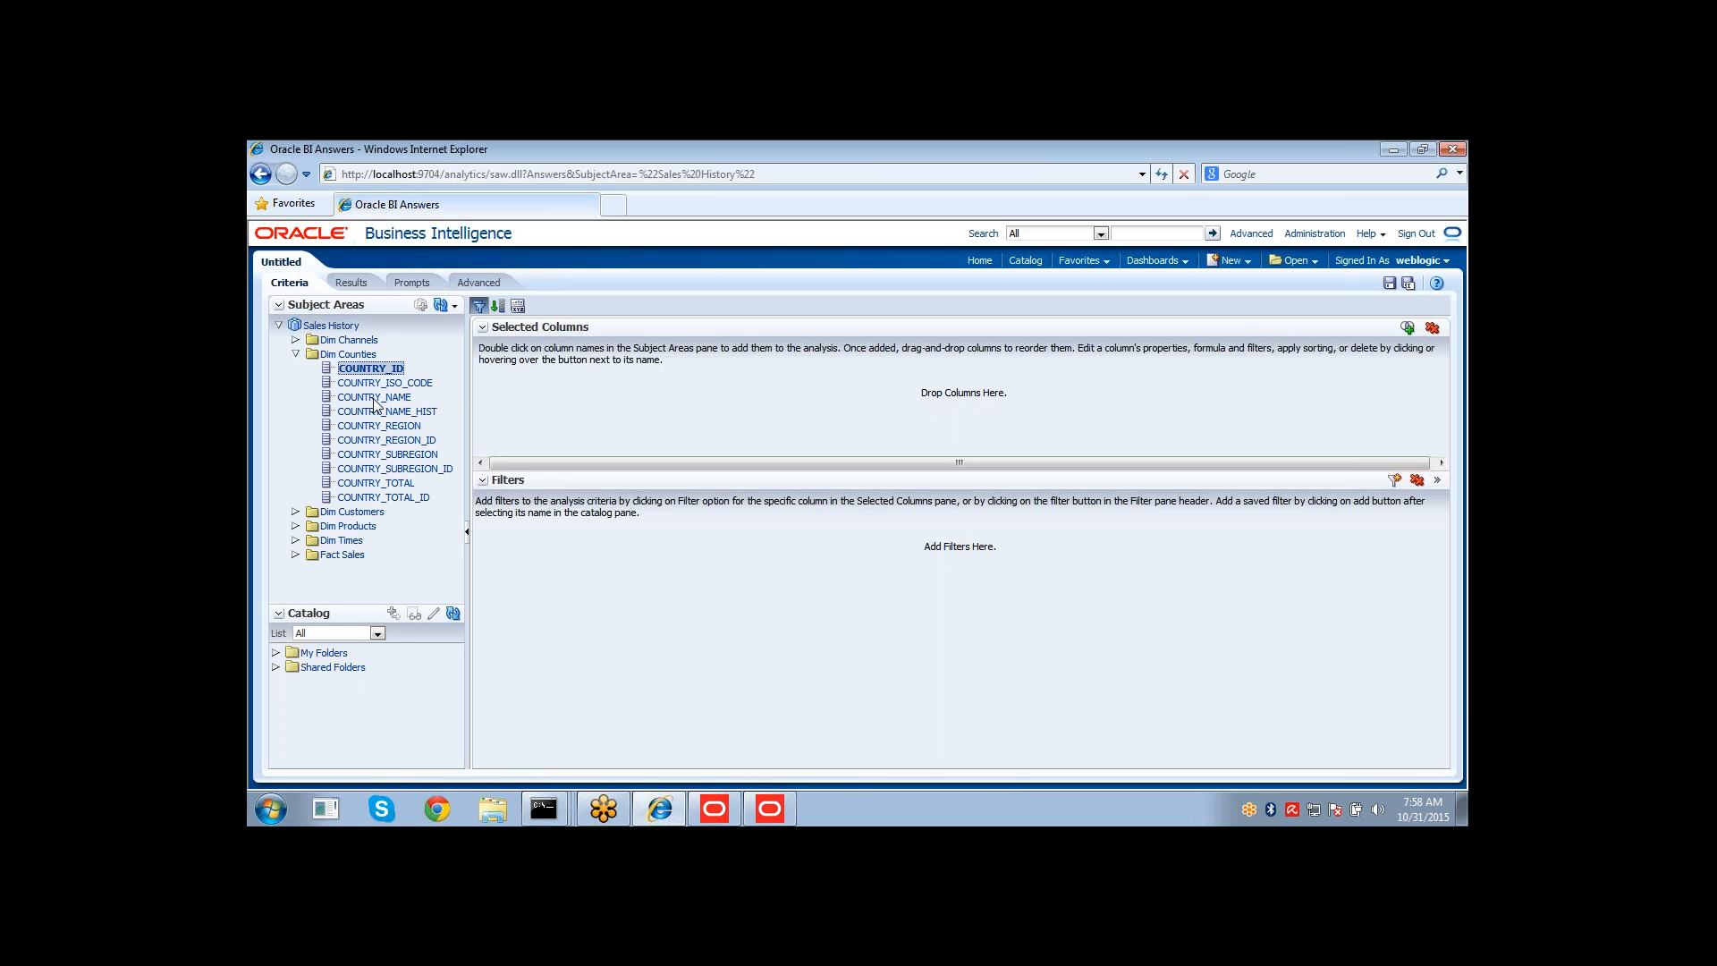
double_click(375, 398)
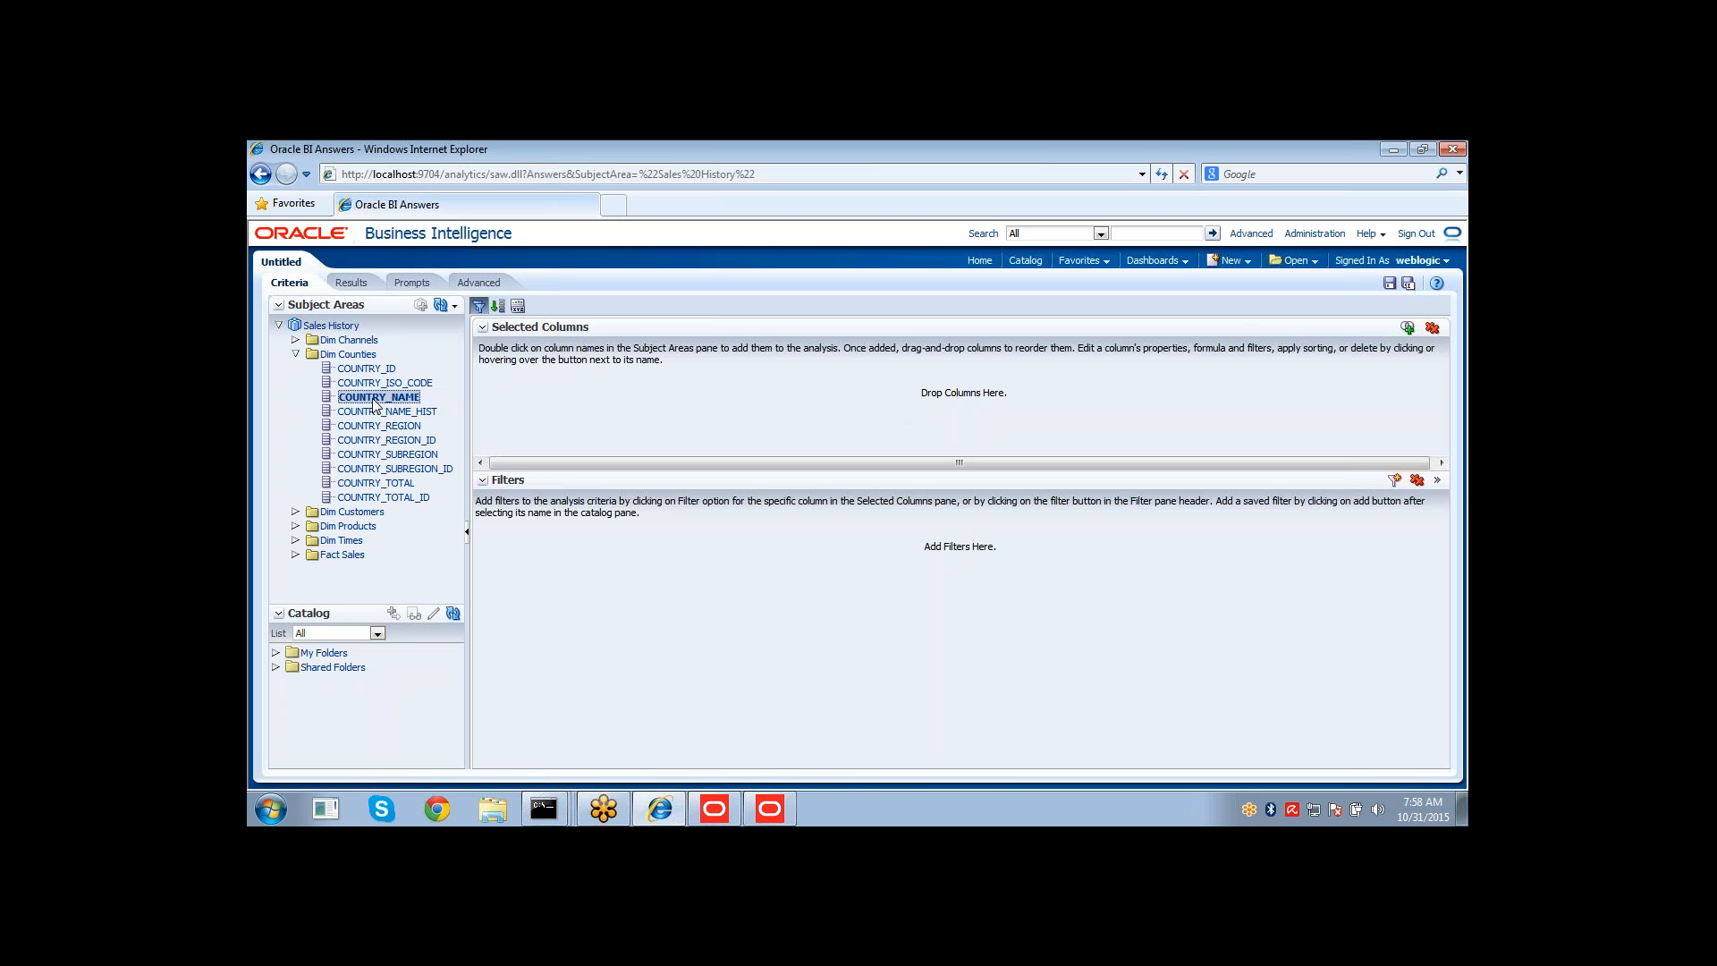
left_click(295, 556)
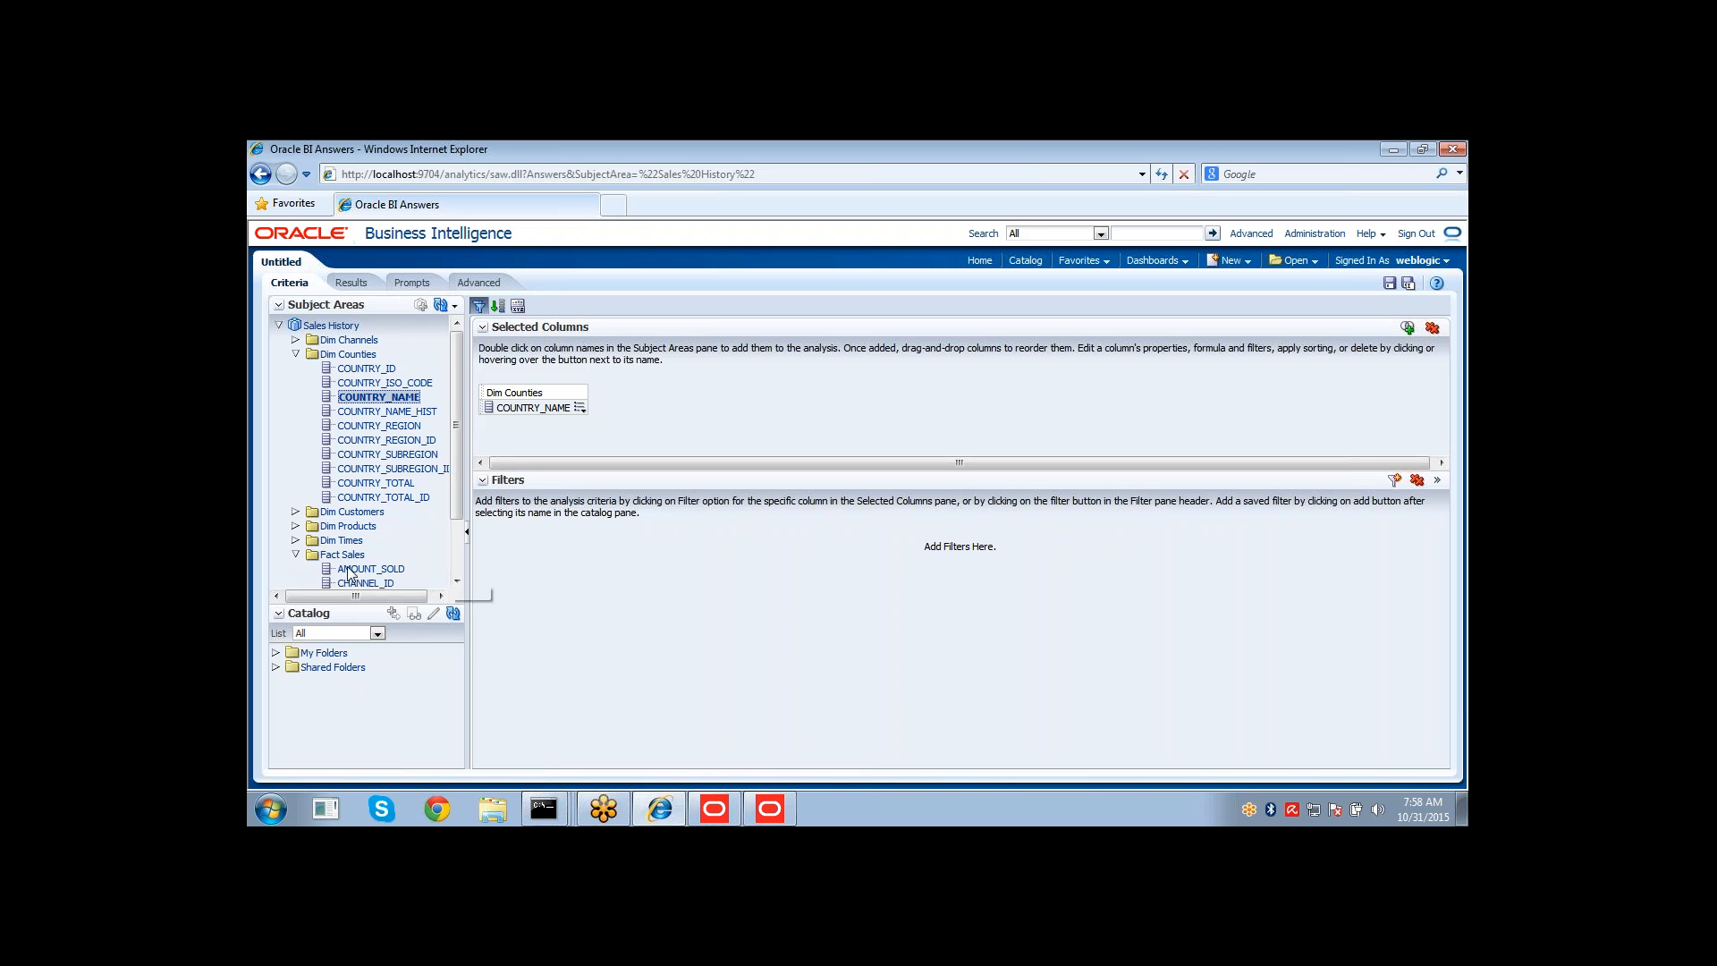
double_click(350, 570)
left_click(356, 282)
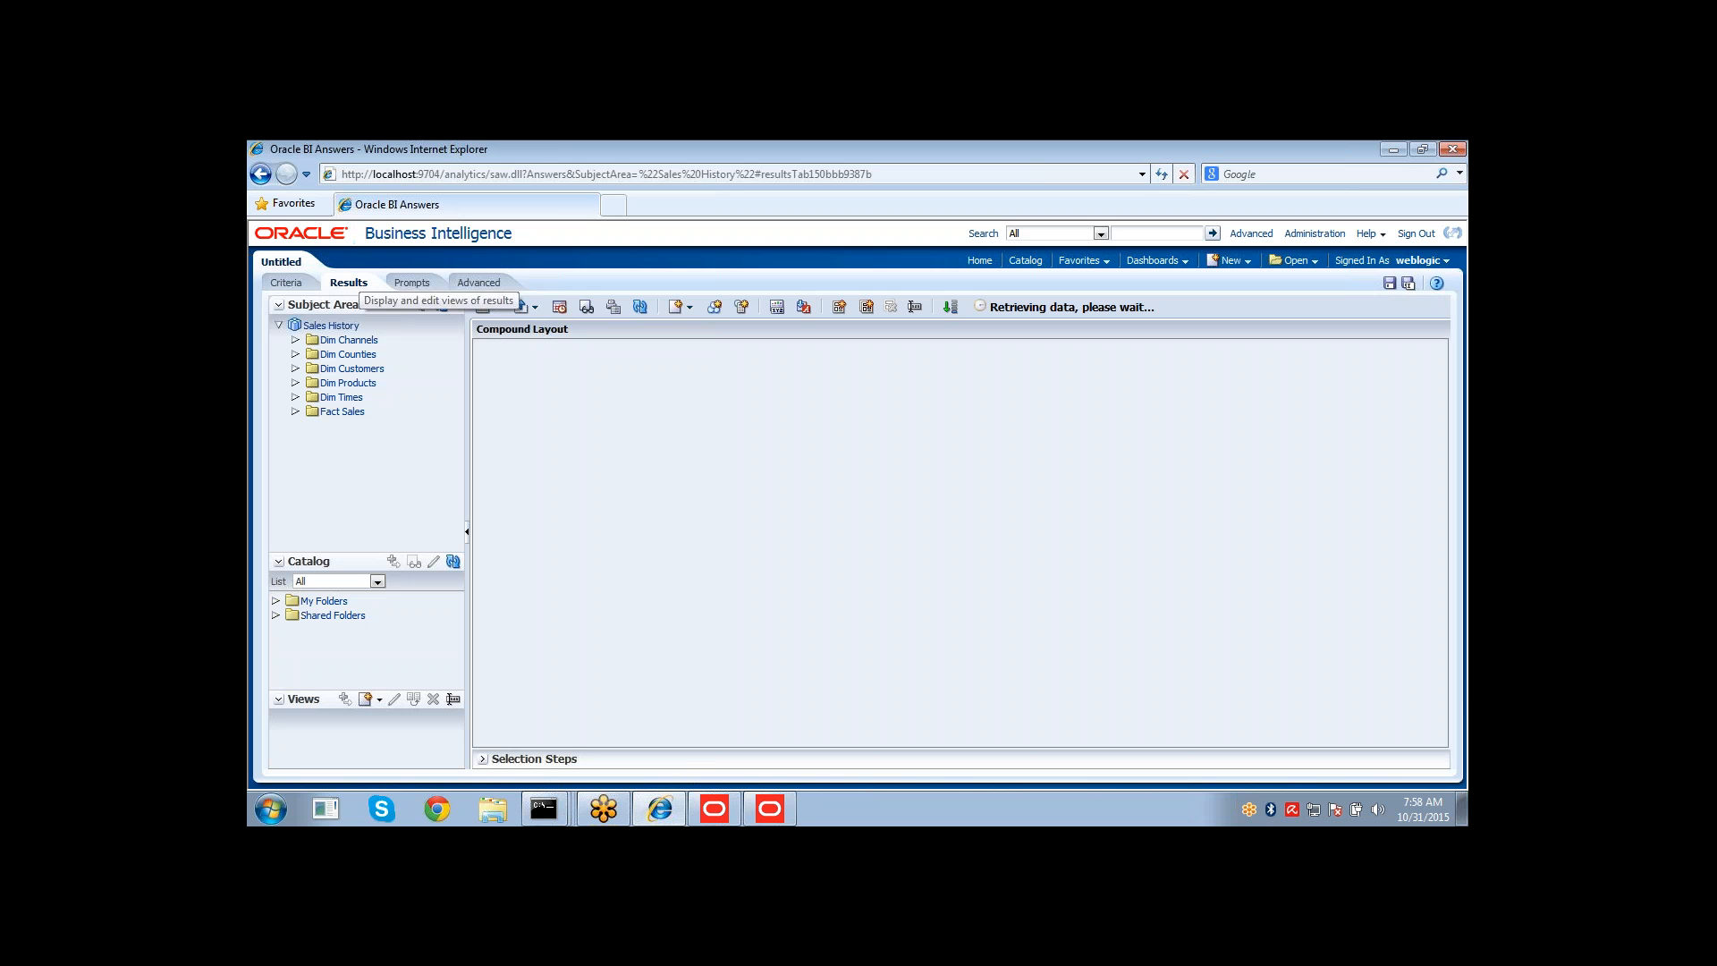
left_click(349, 283)
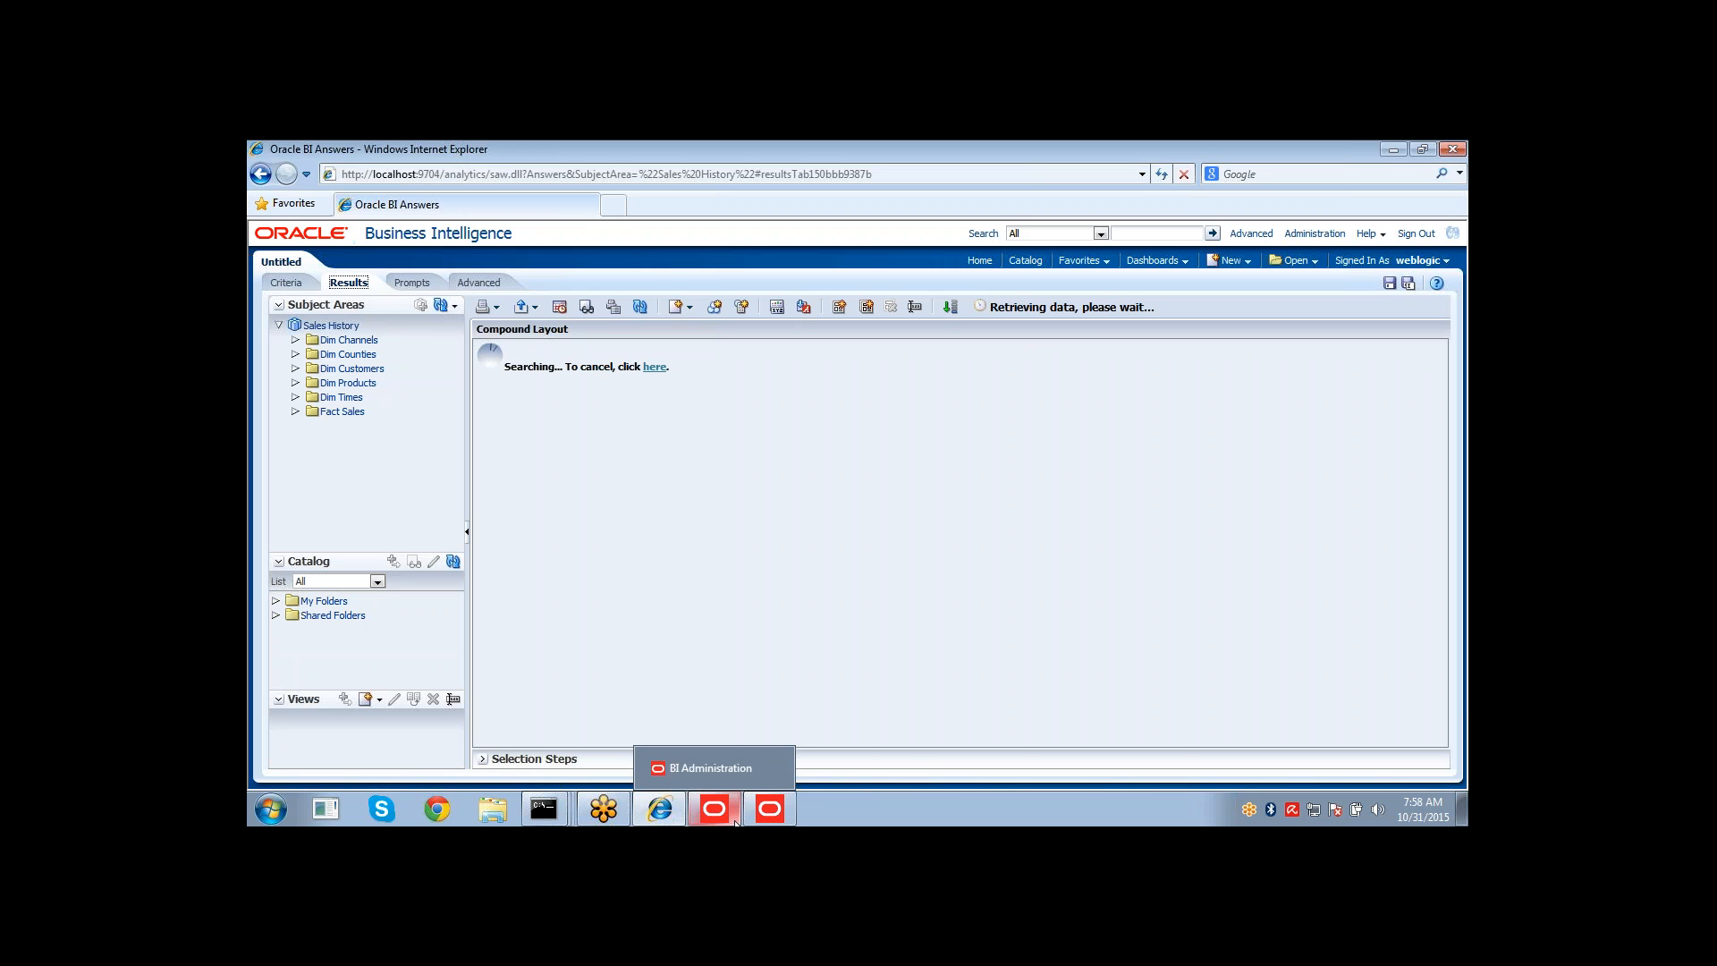
Open the Administration page, leaving the unsaved analysis.
left_click(762, 814)
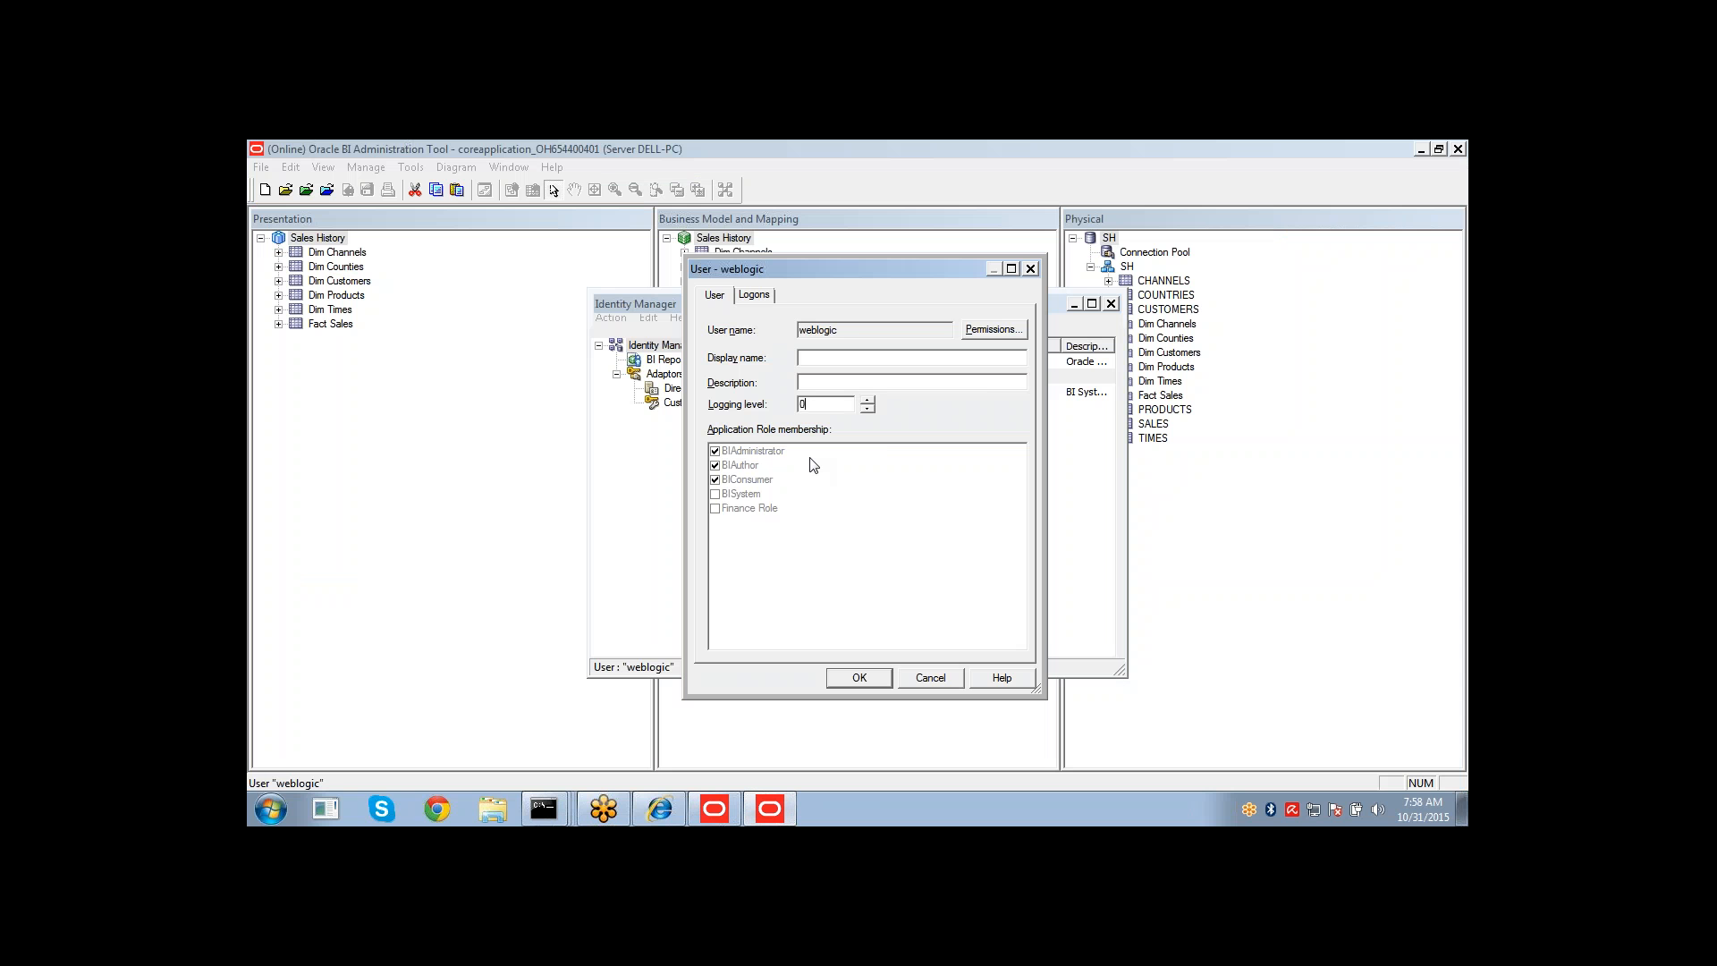
left_click(678, 808)
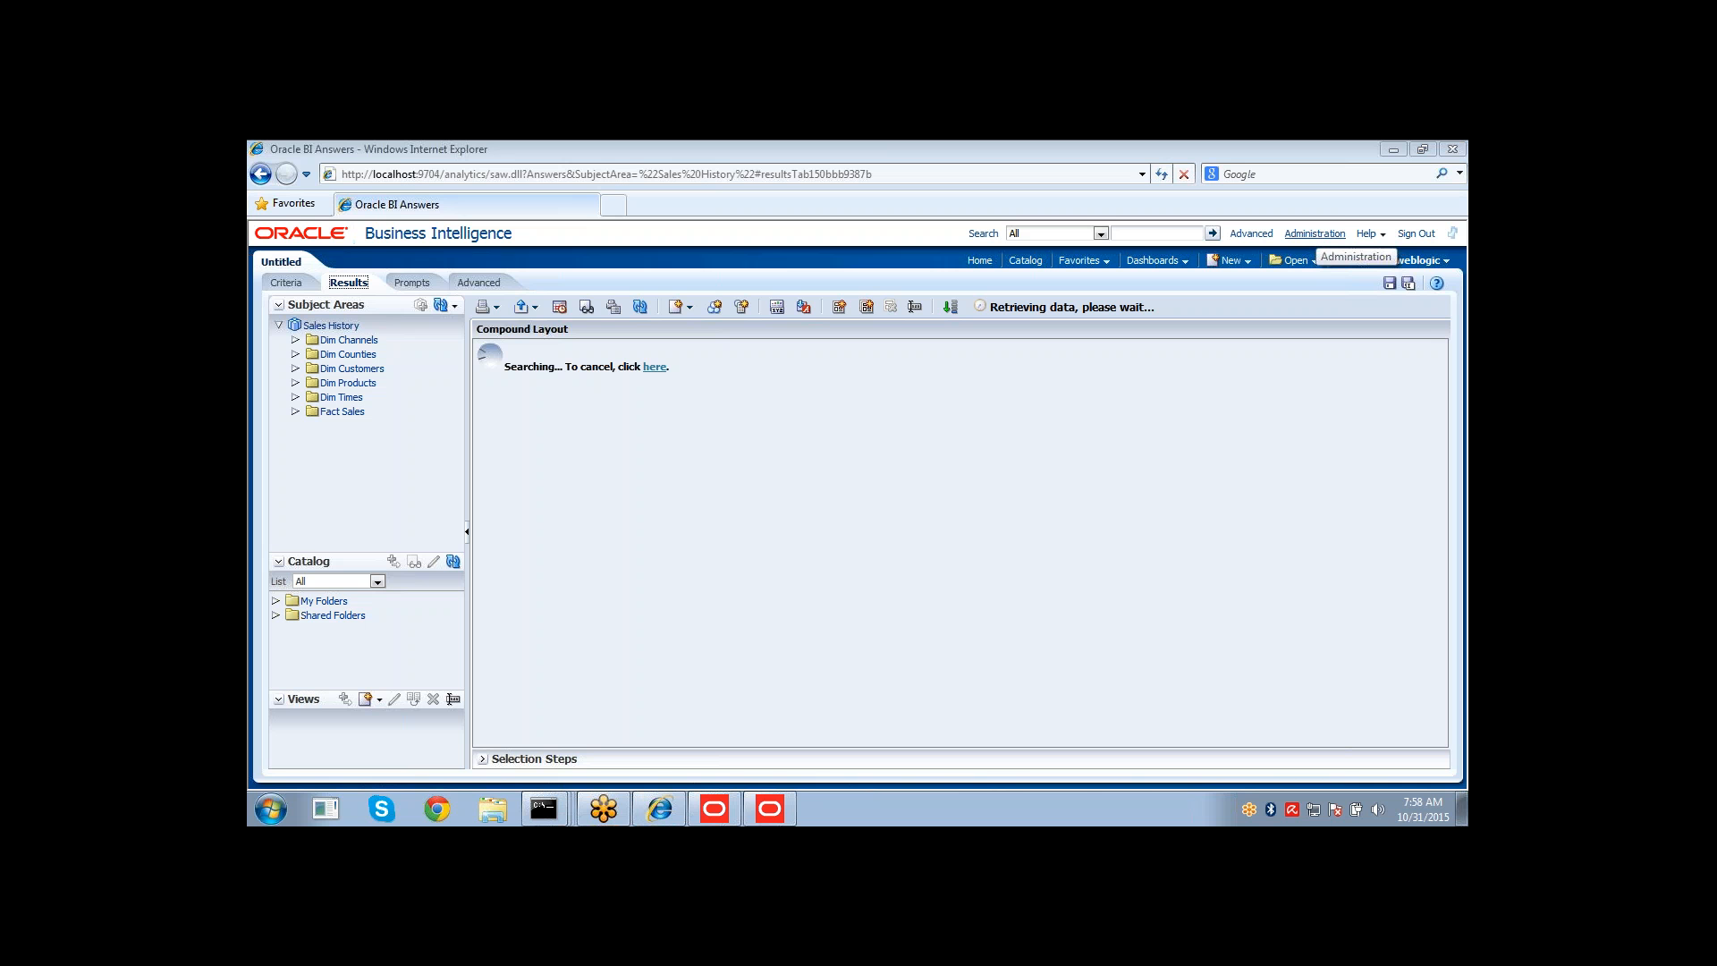
left_click(1315, 233)
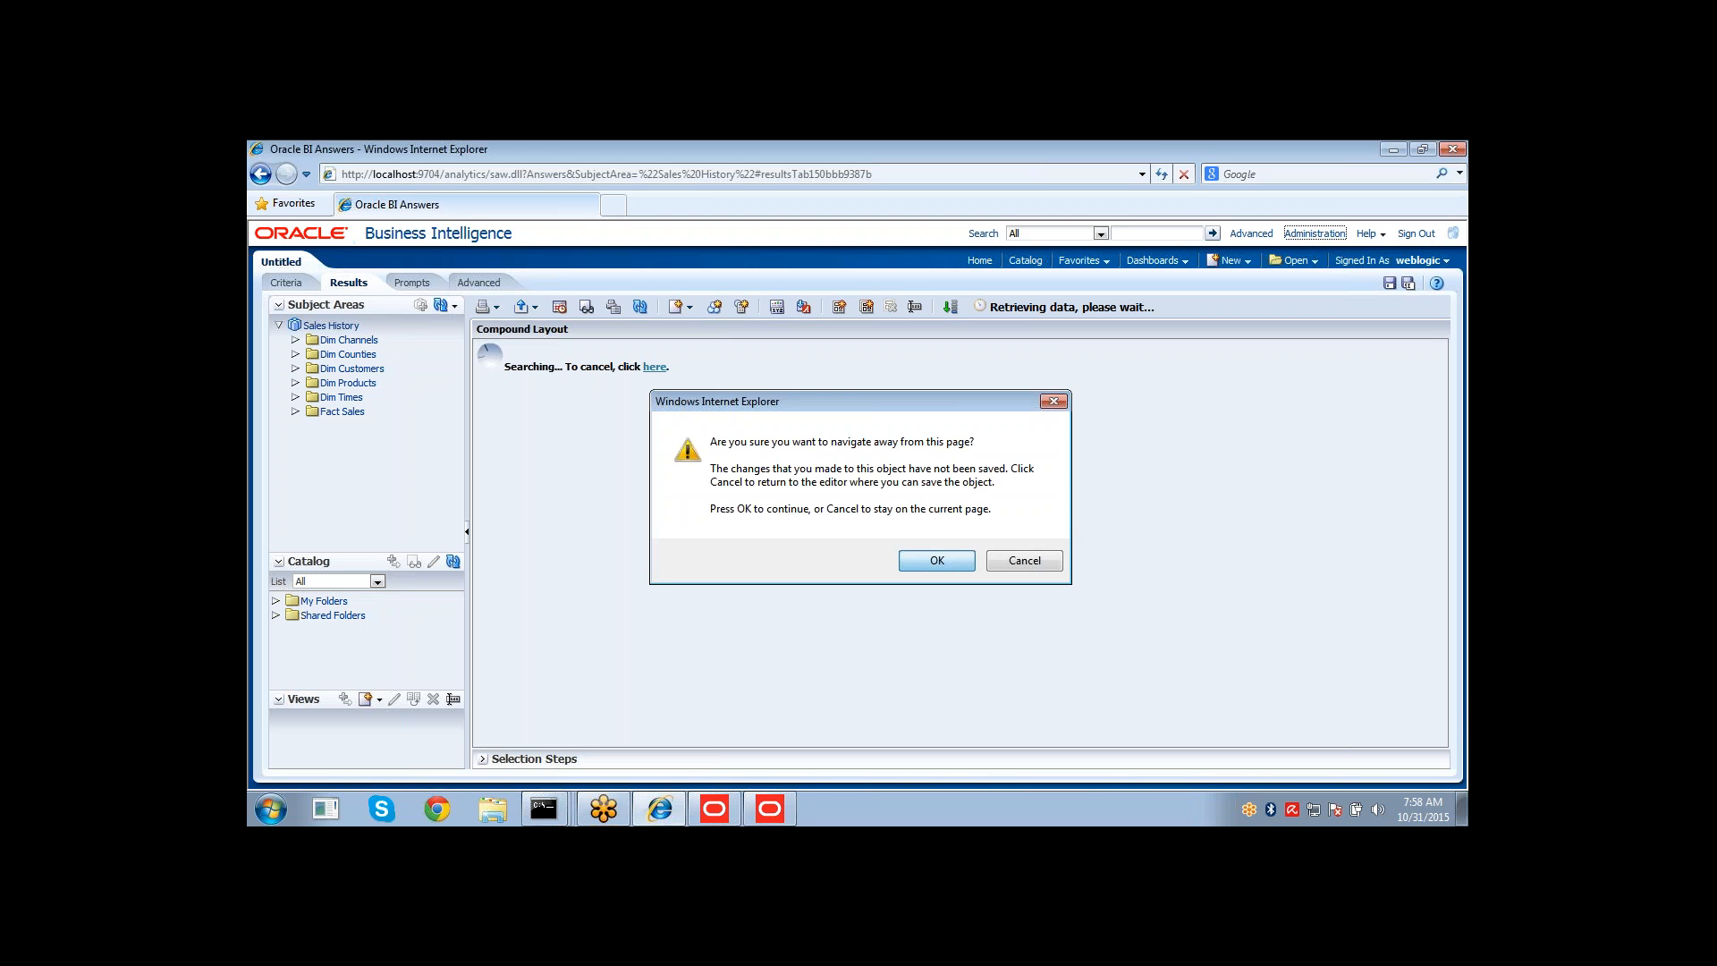
key("Return")
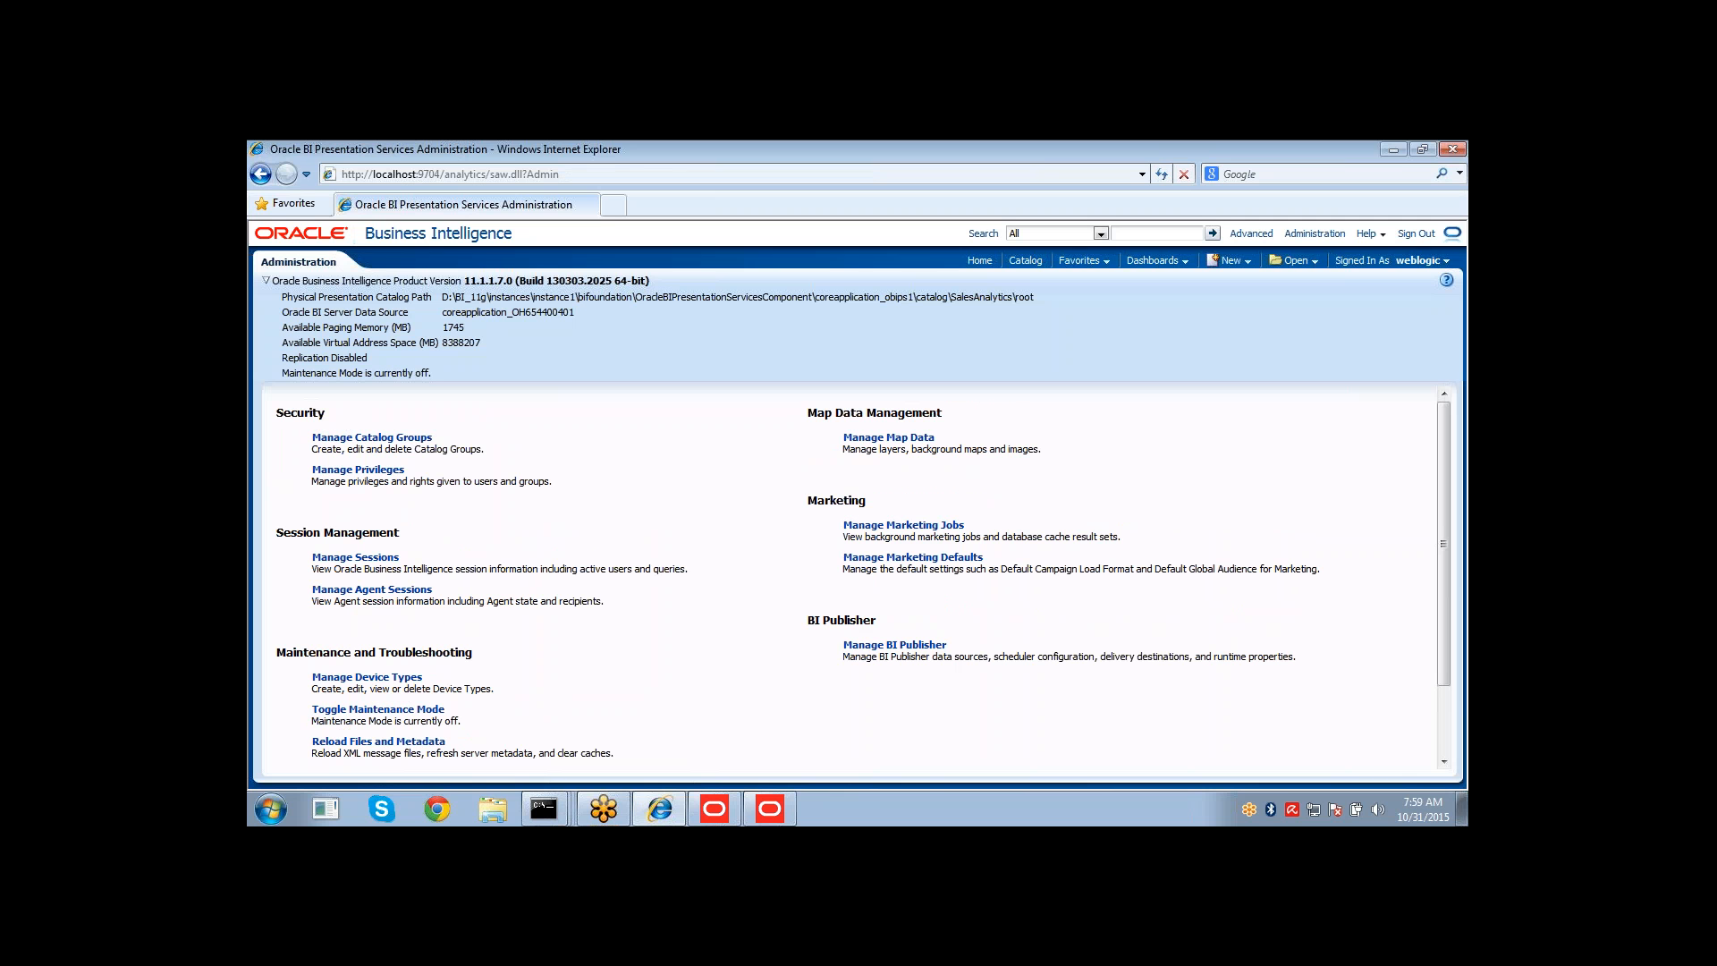
Open Manage Sessions and view the log of the weblogic report cursor.
left_click(370, 560)
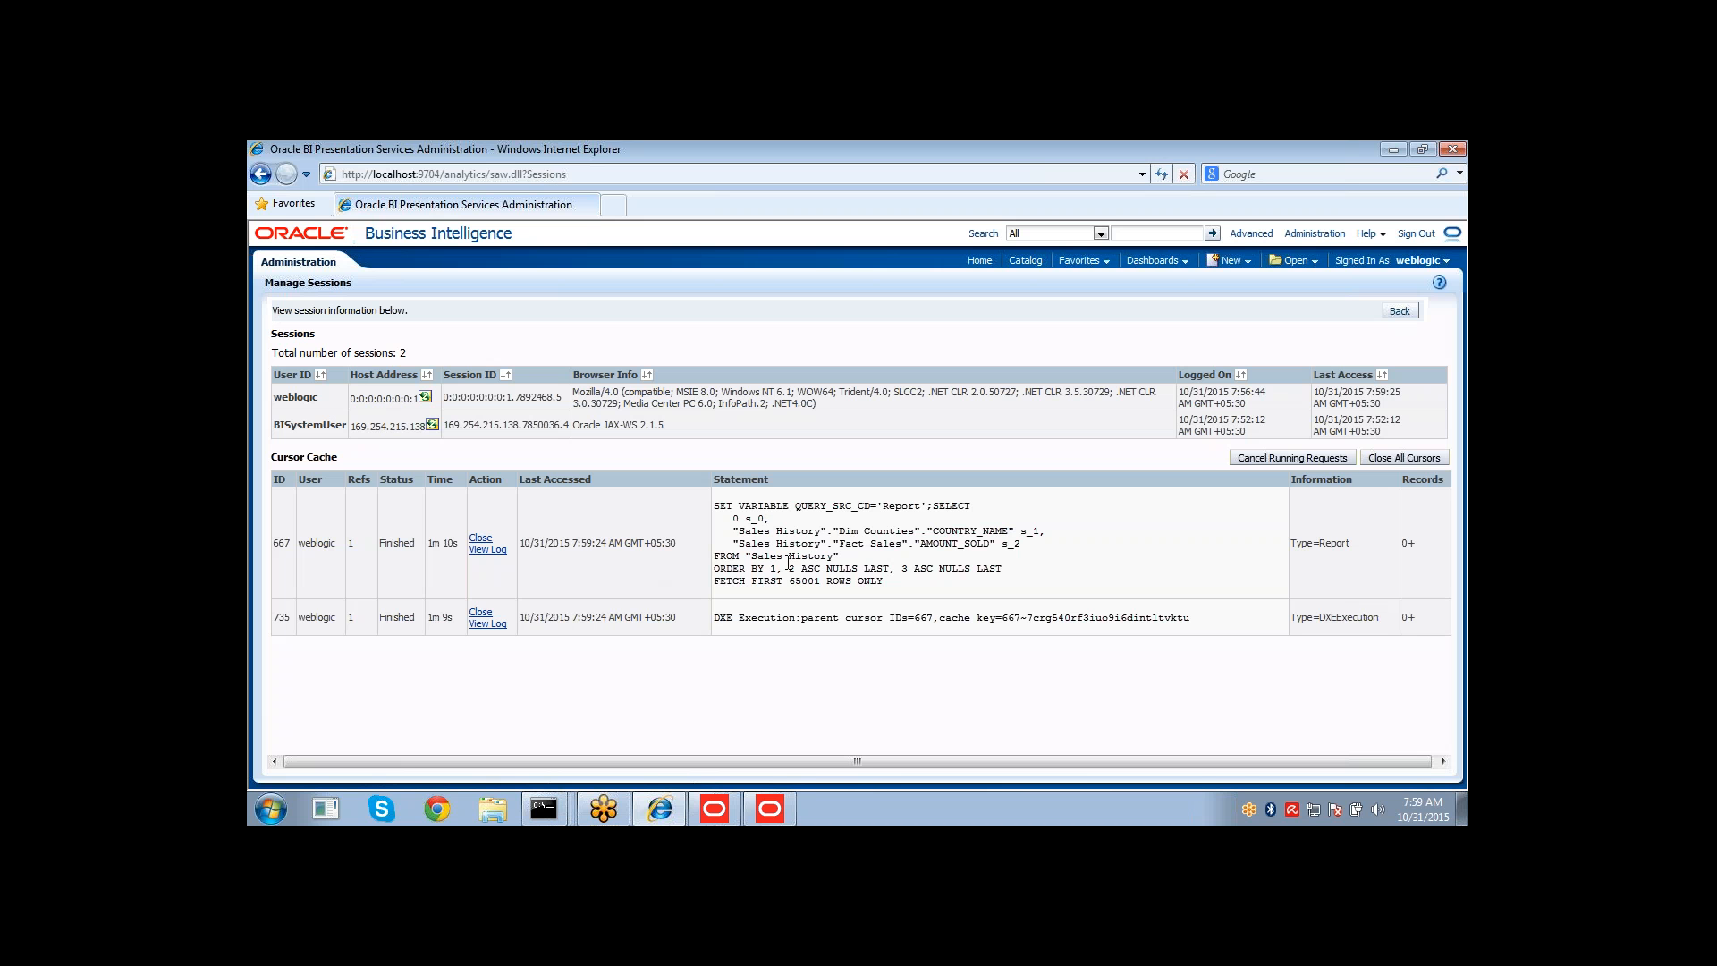
left_click(497, 553)
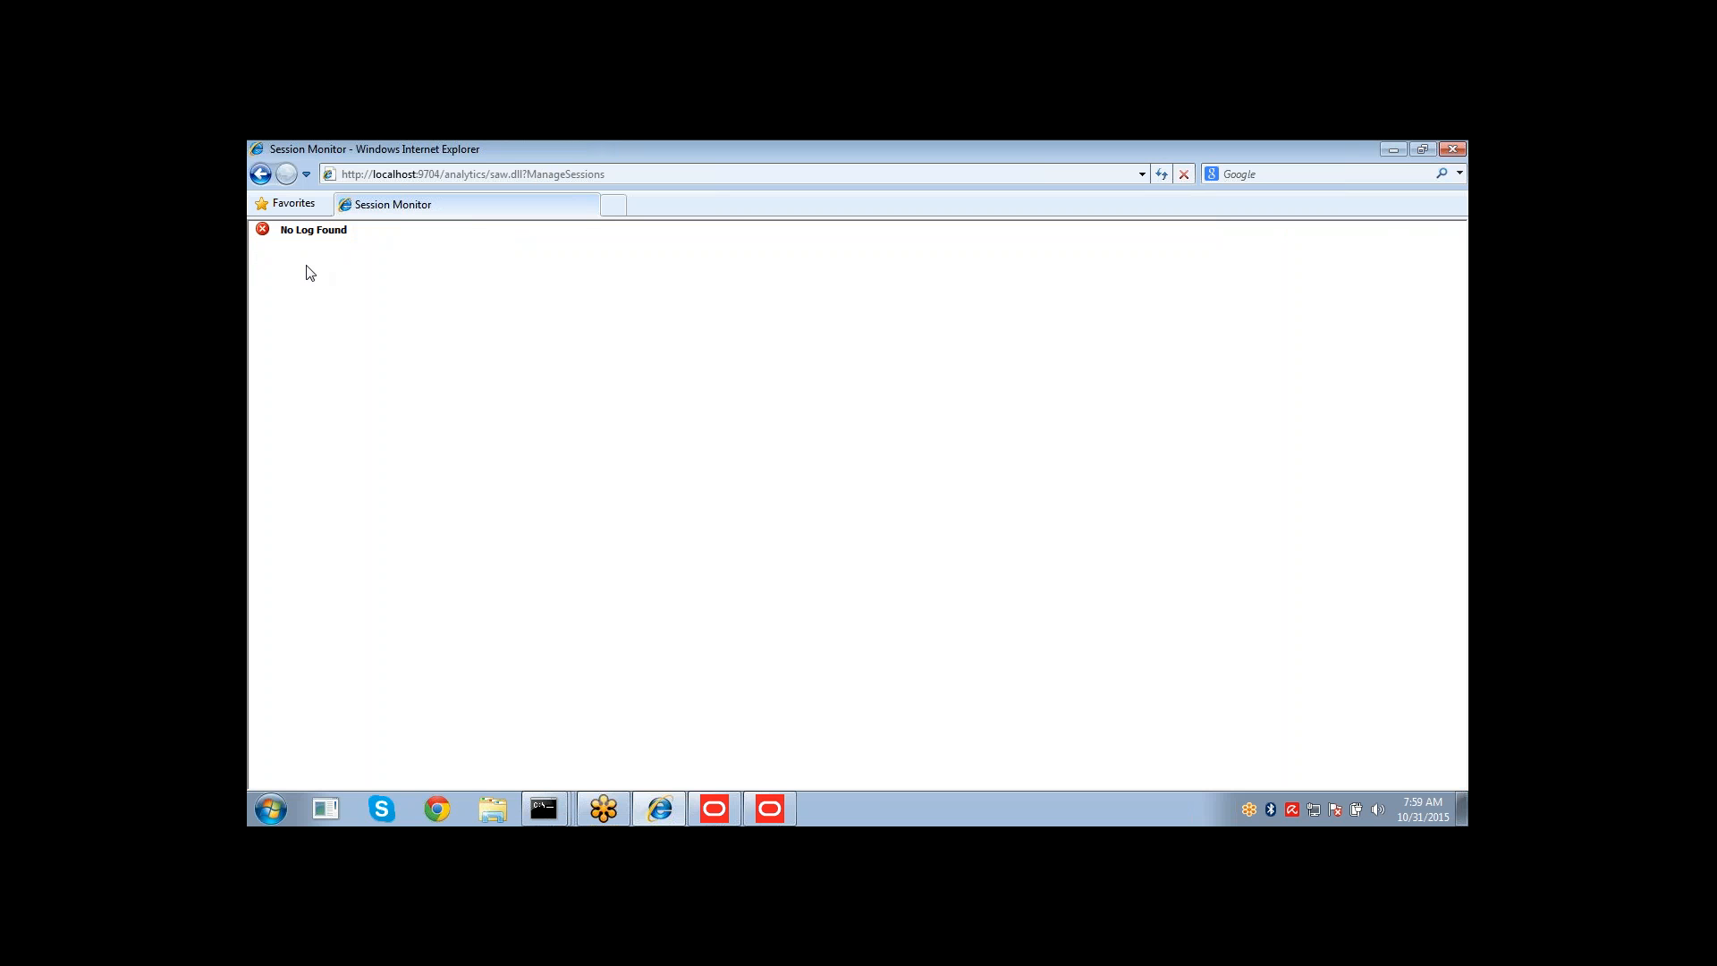
left_click(260, 174)
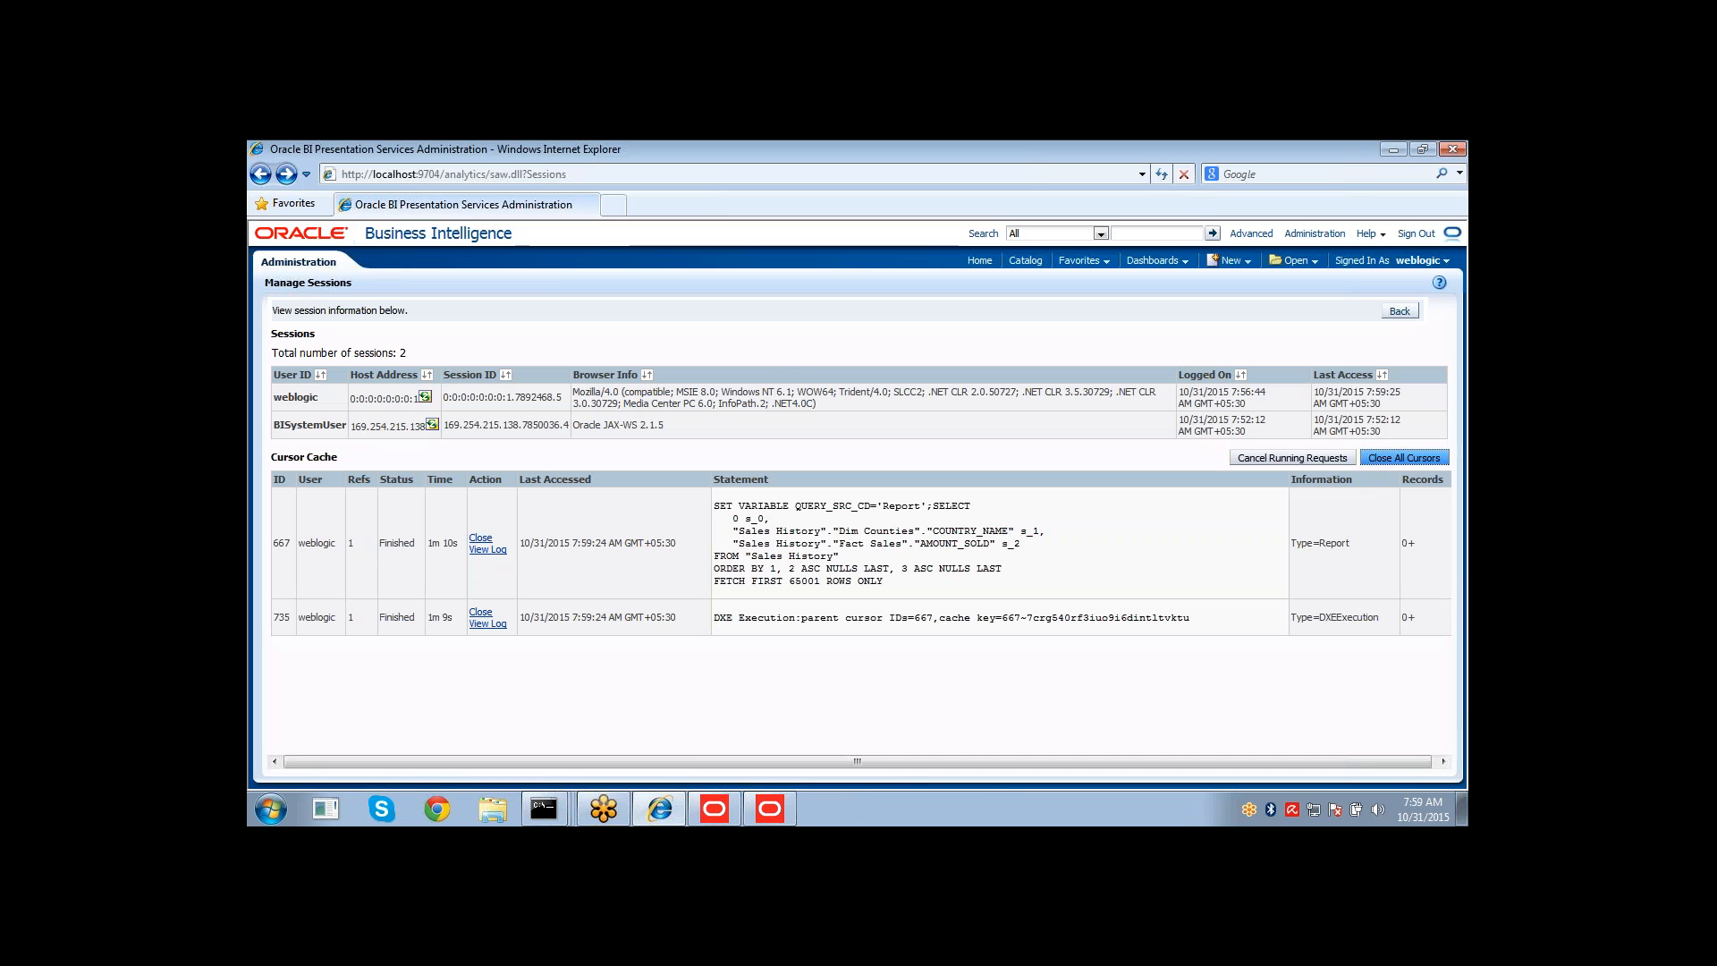
Close all cursors in the cursor cache and return to the analysis results page.
left_click(1404, 458)
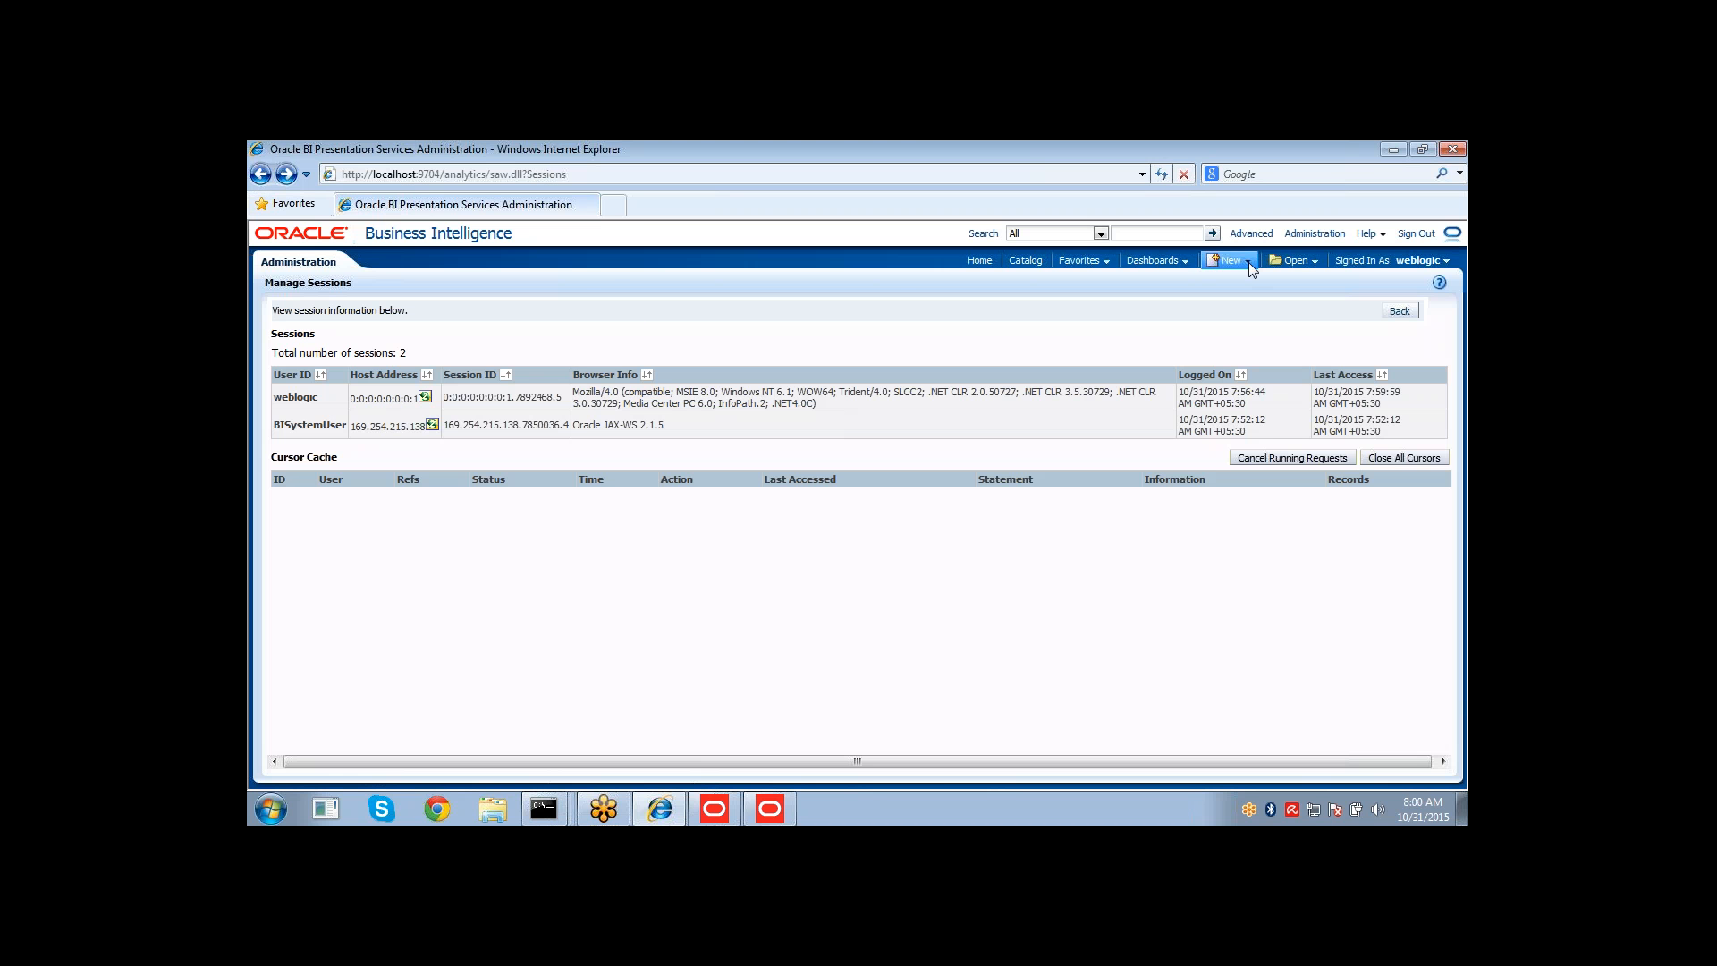
left_click(260, 175)
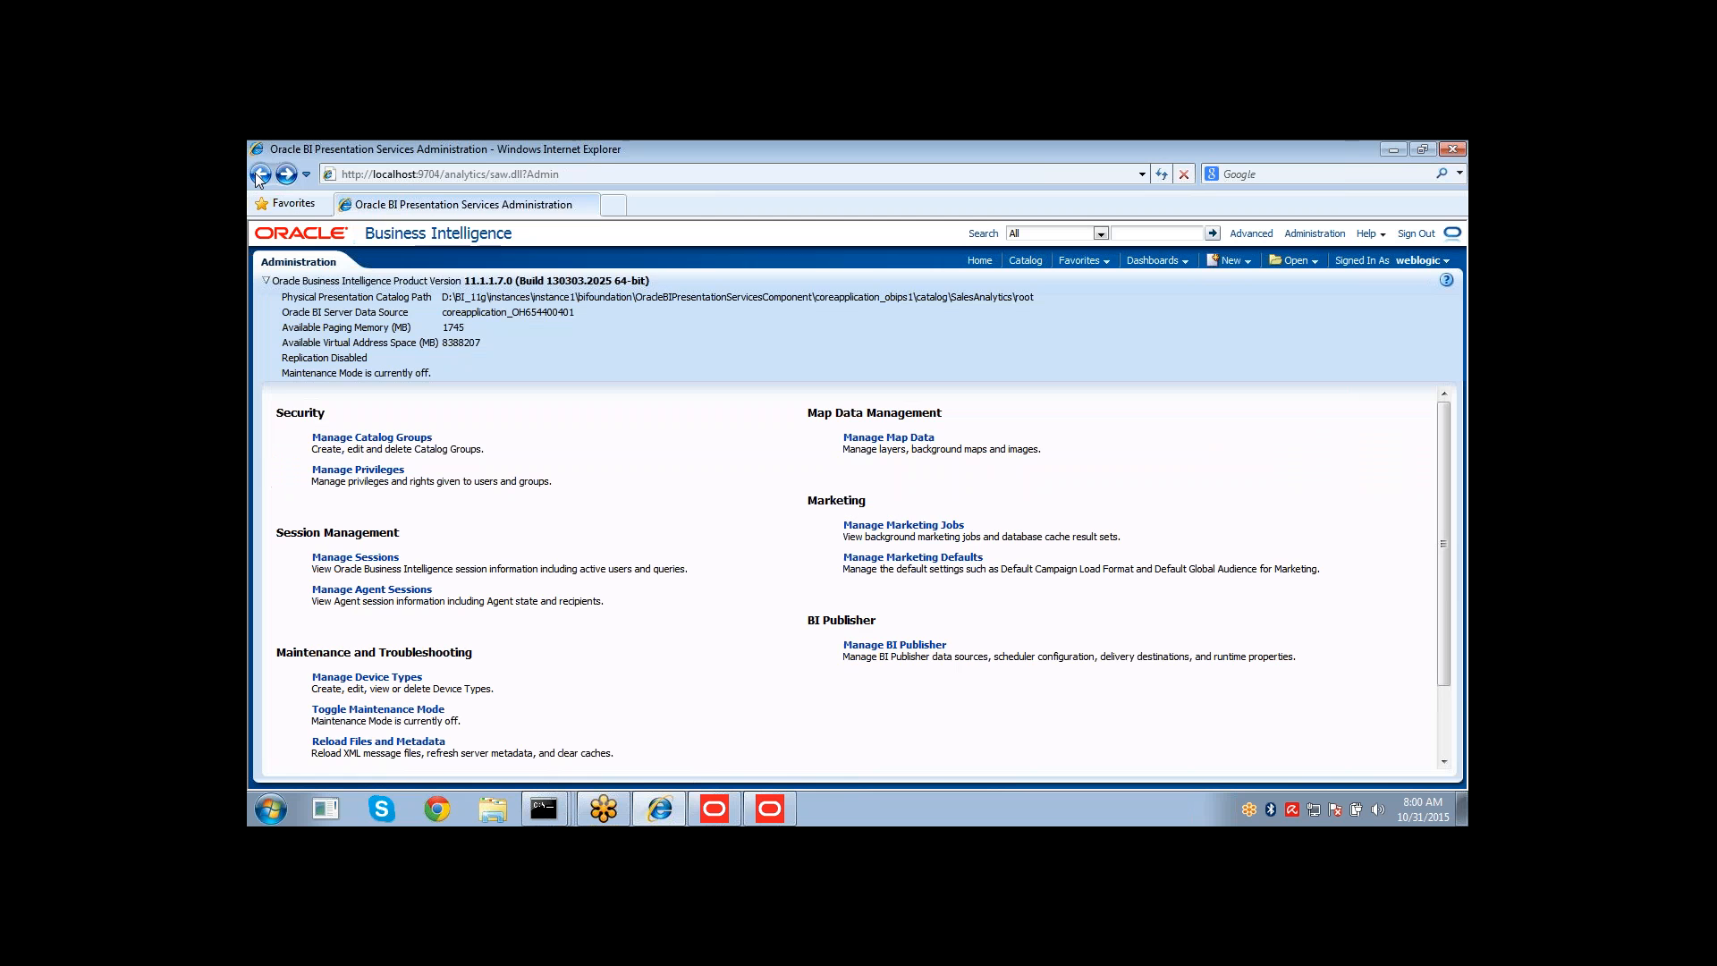
left_click(259, 175)
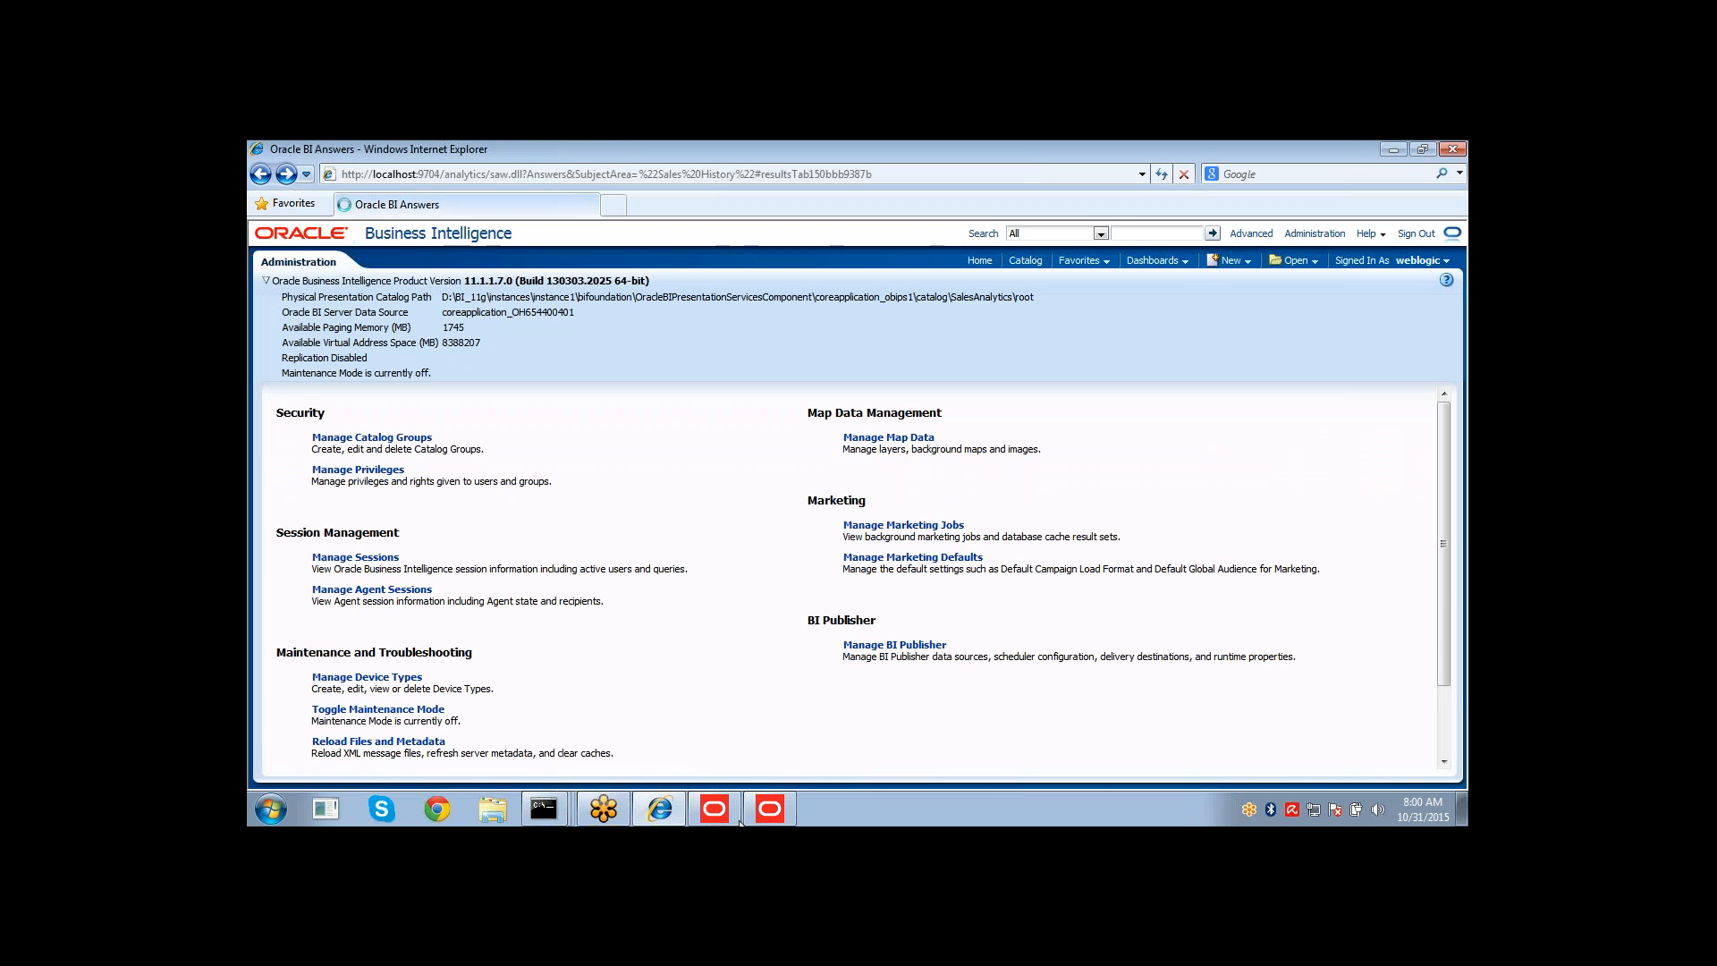
Increase the weblogic user's logging level and check out the affected application roles.
left_click(770, 808)
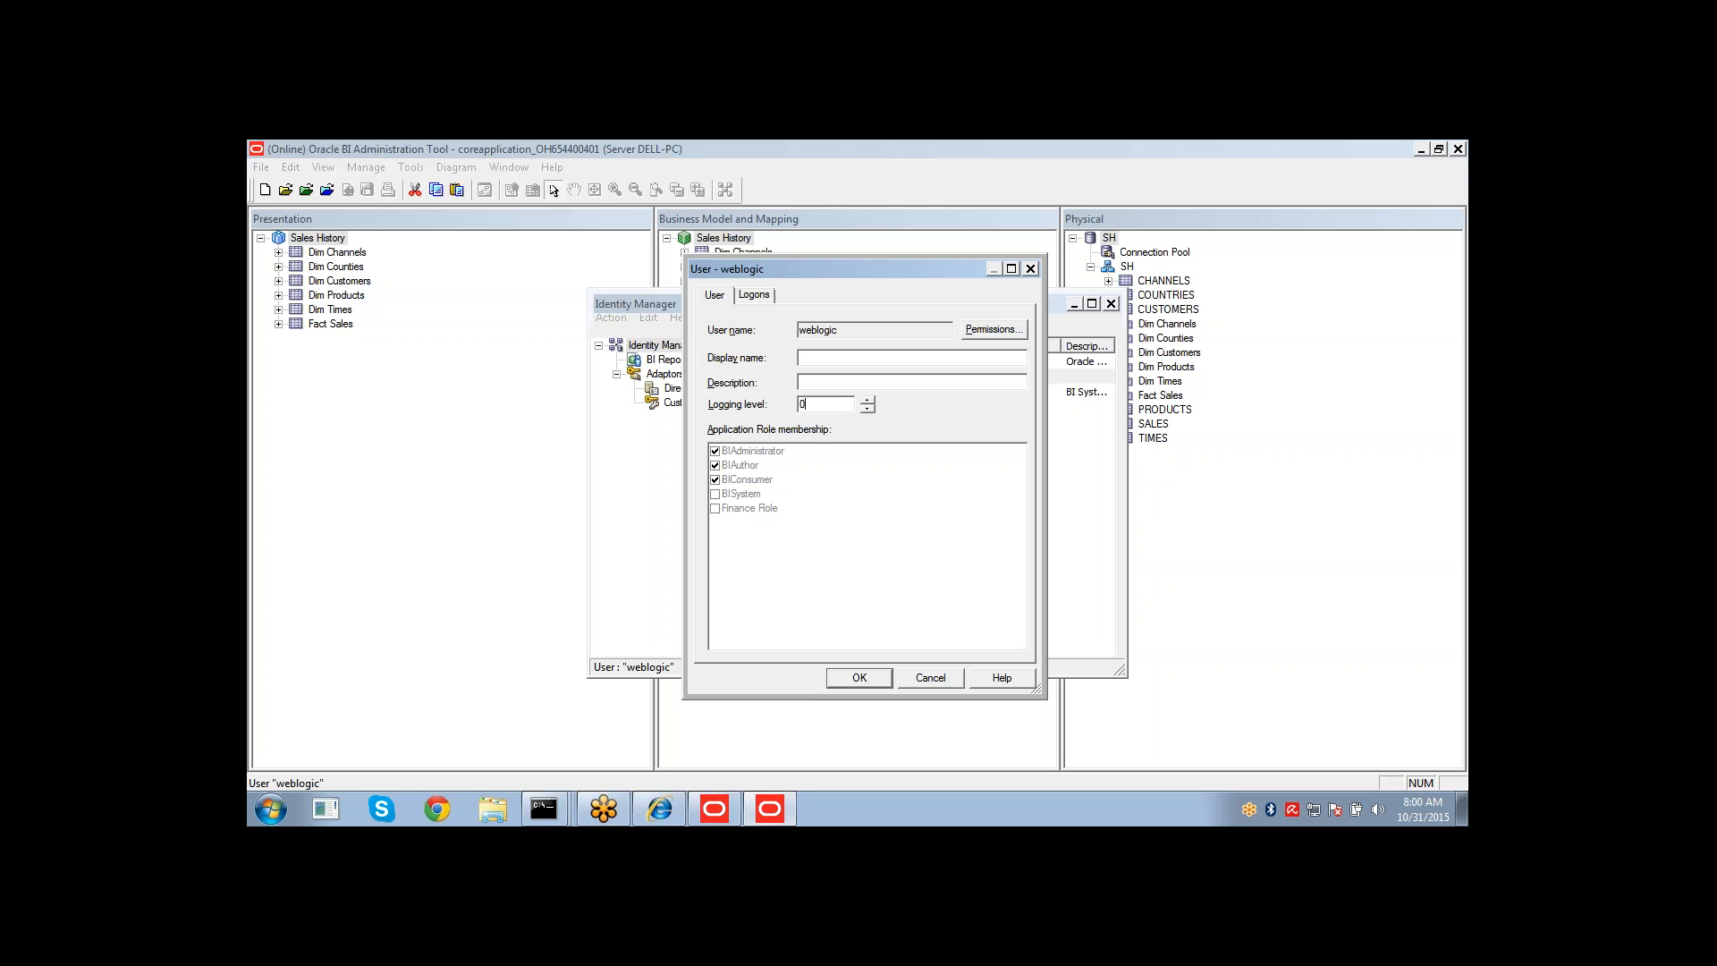
left_click(867, 400)
left_click(860, 678)
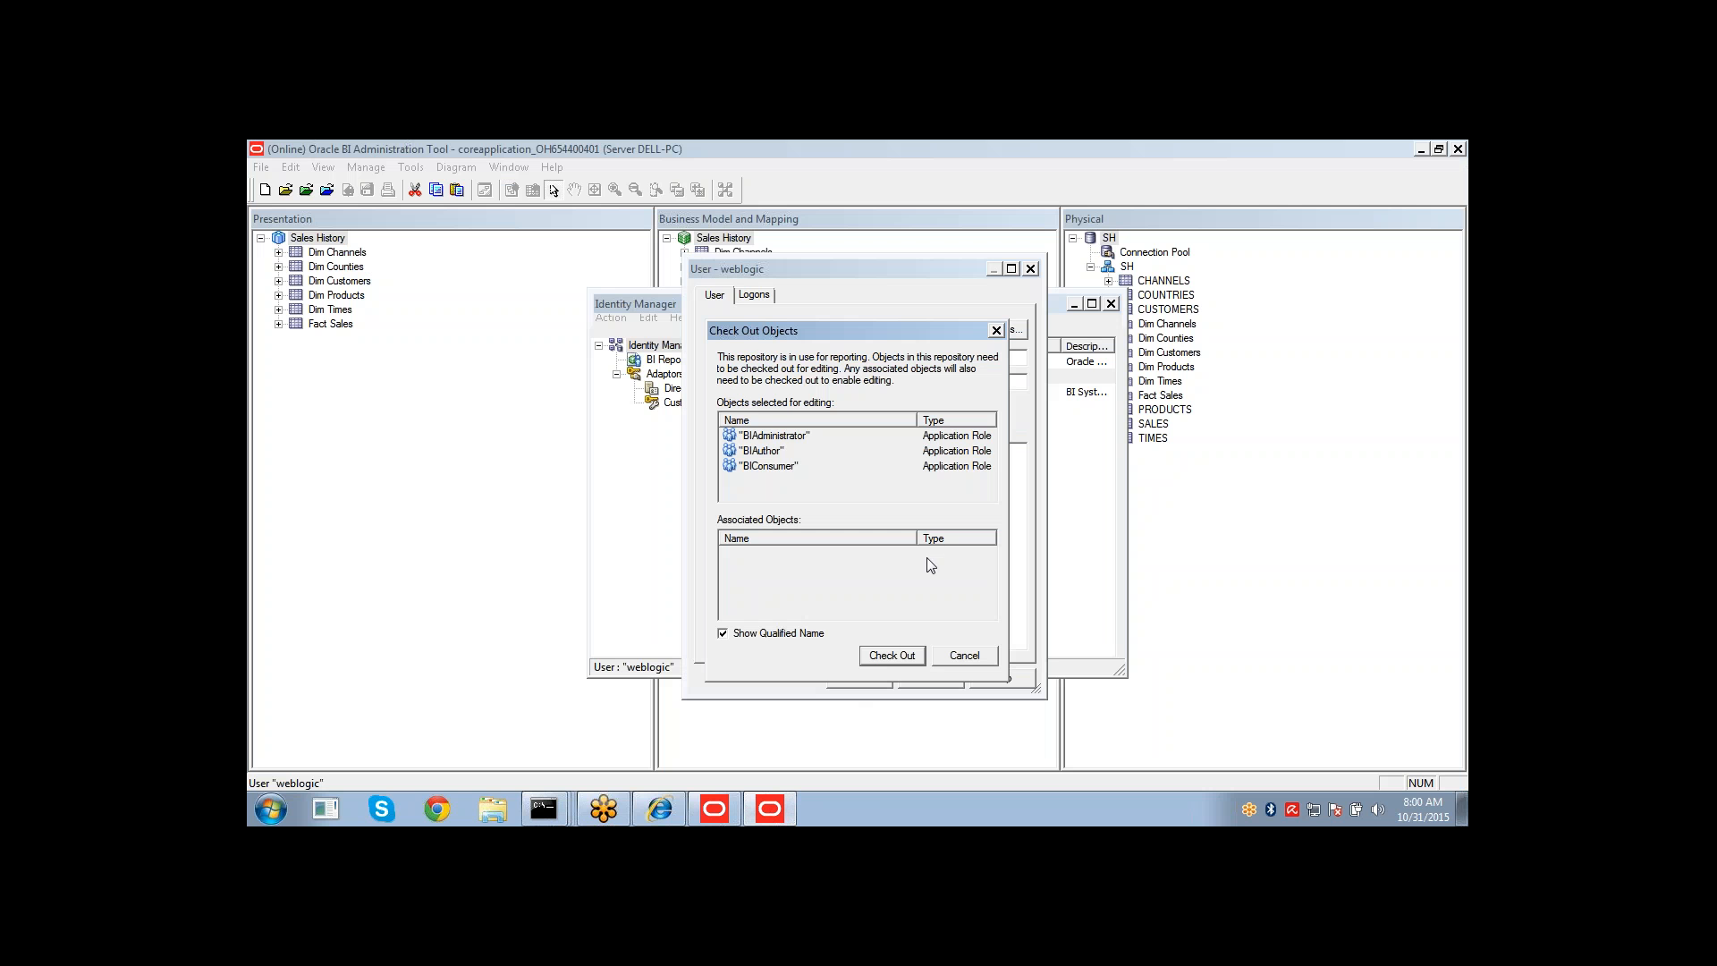
left_click(890, 658)
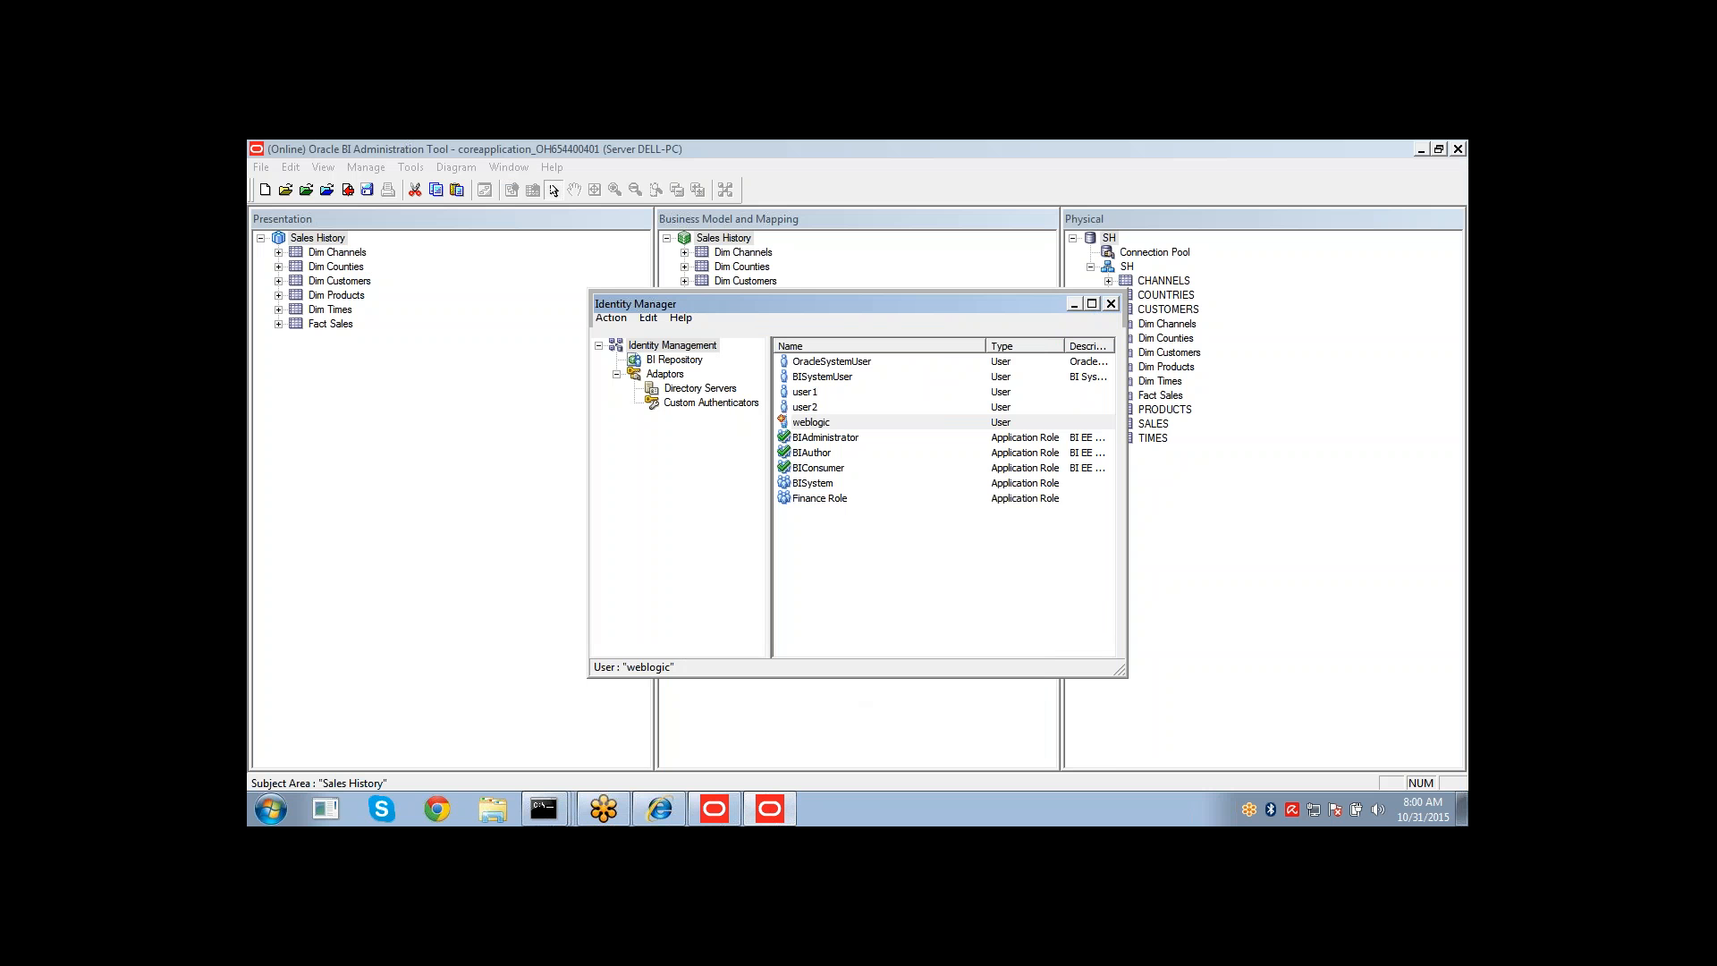
Close Identity Manager and save the repository without checking global consistency.
left_click(1111, 304)
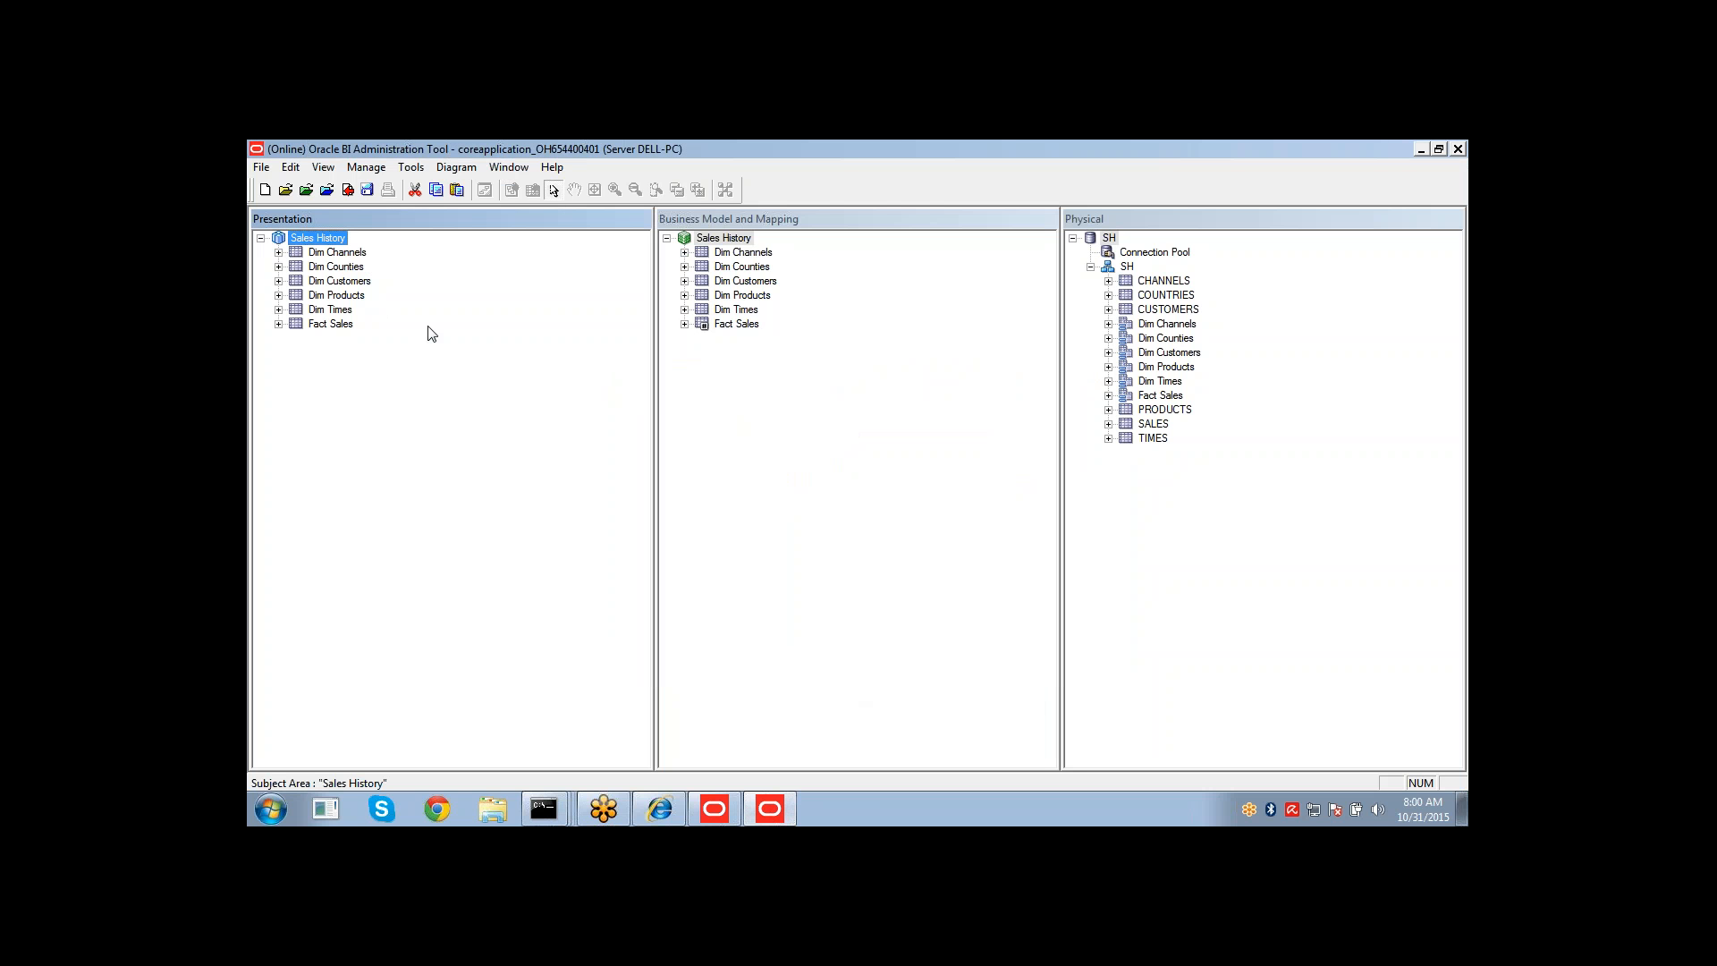
left_click(345, 190)
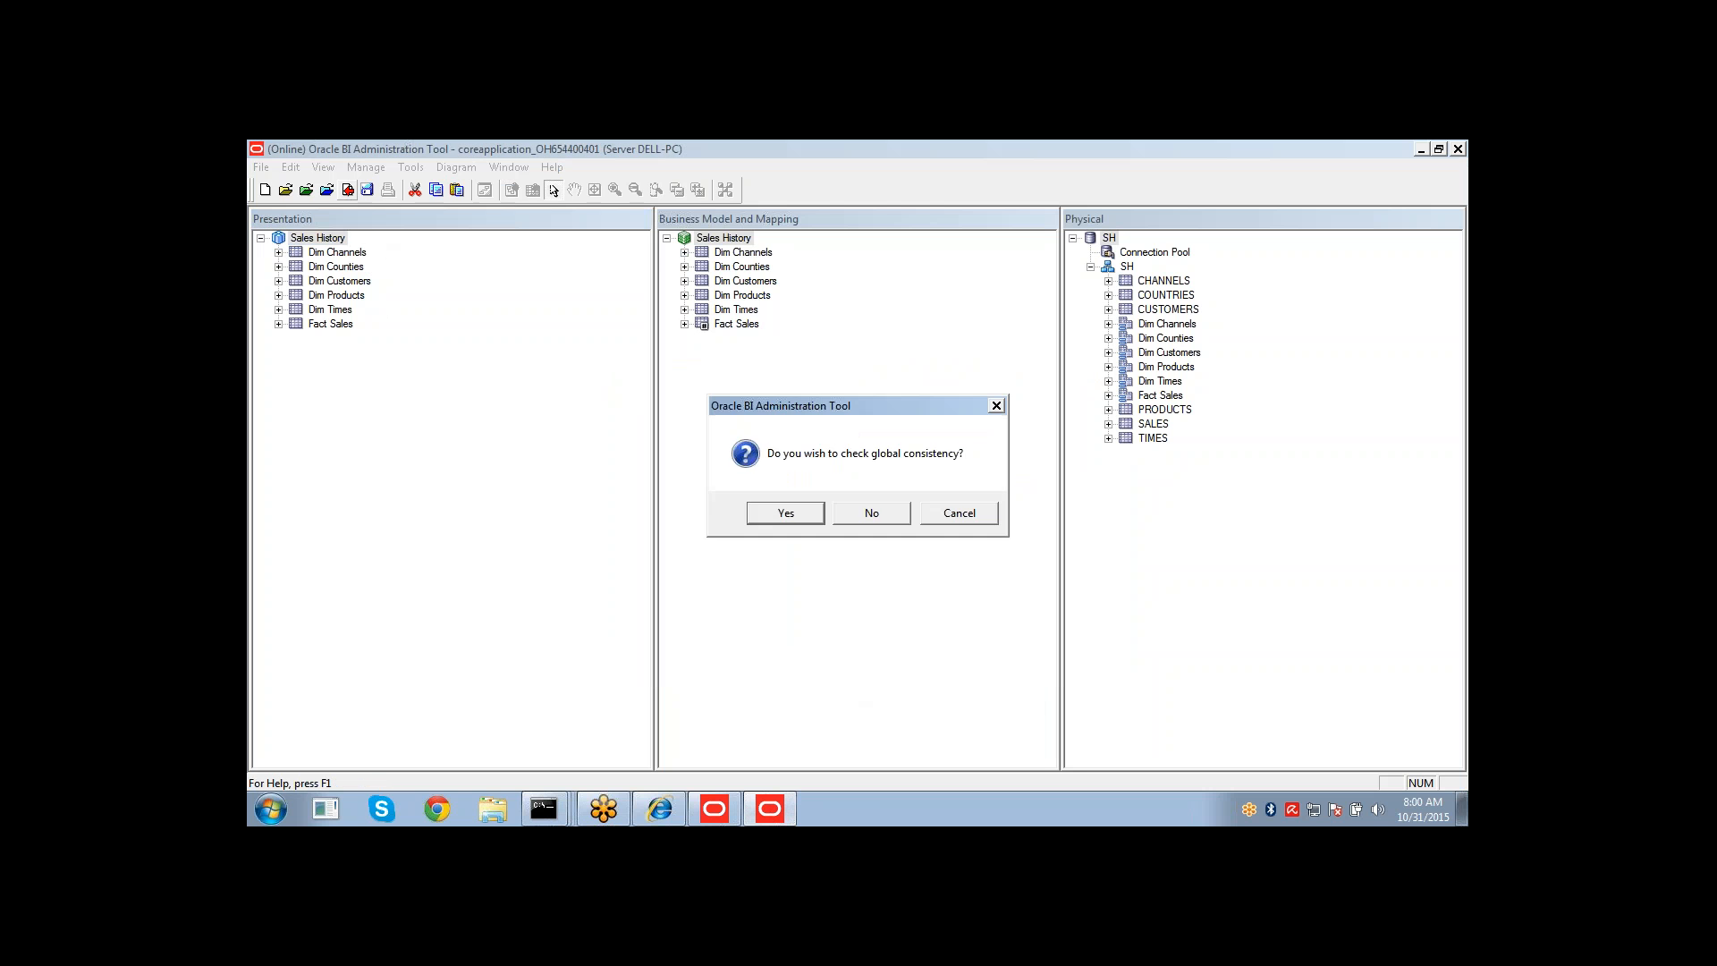
left_click(873, 517)
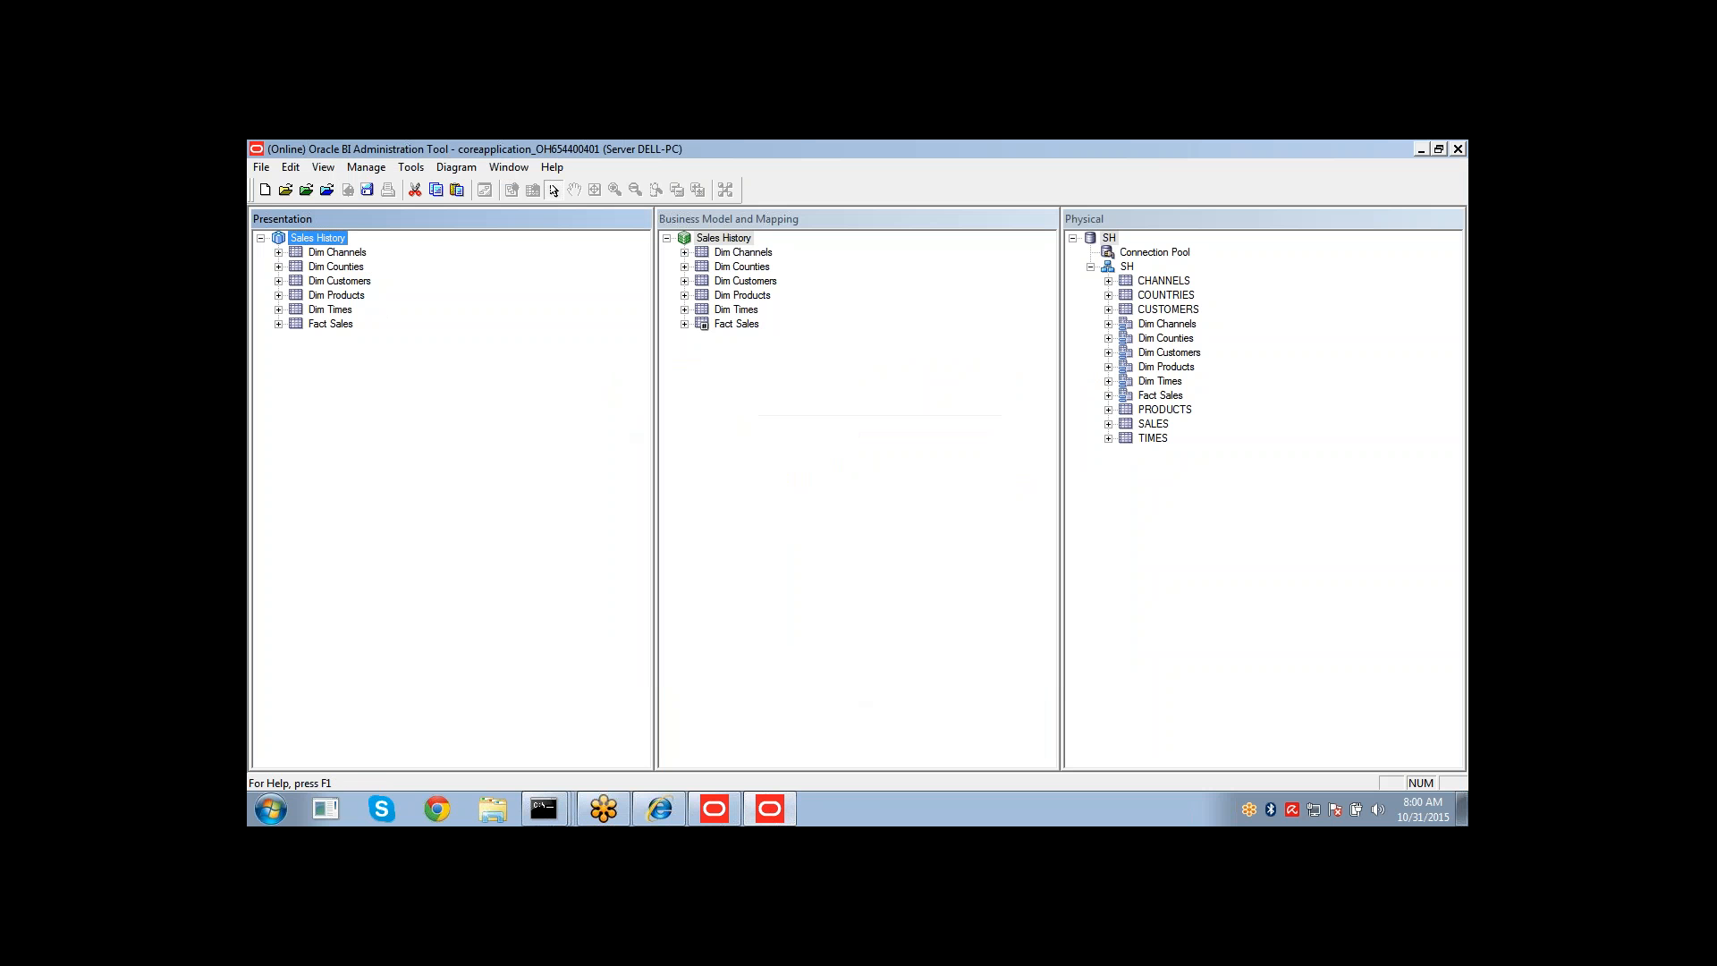
Check in the repository changes.
left_click(368, 191)
mouse_move(673, 802)
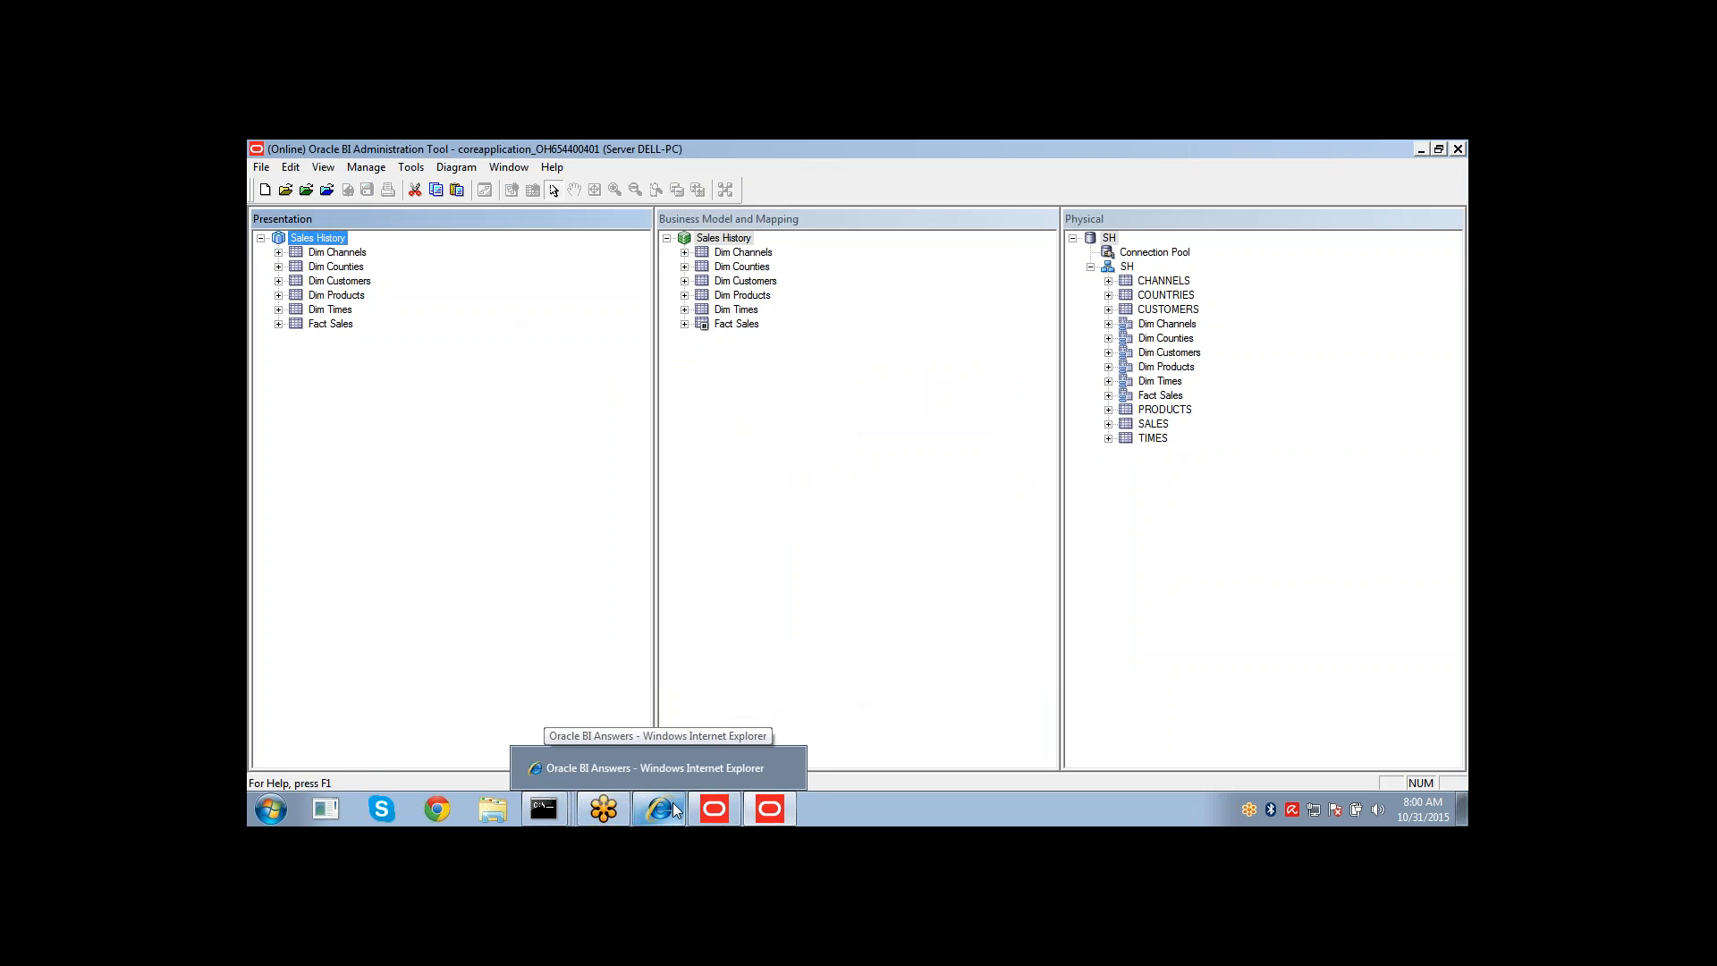
Open the Subject Areas refresh options in the analysis, including Reload Server Metadata.
left_click(673, 802)
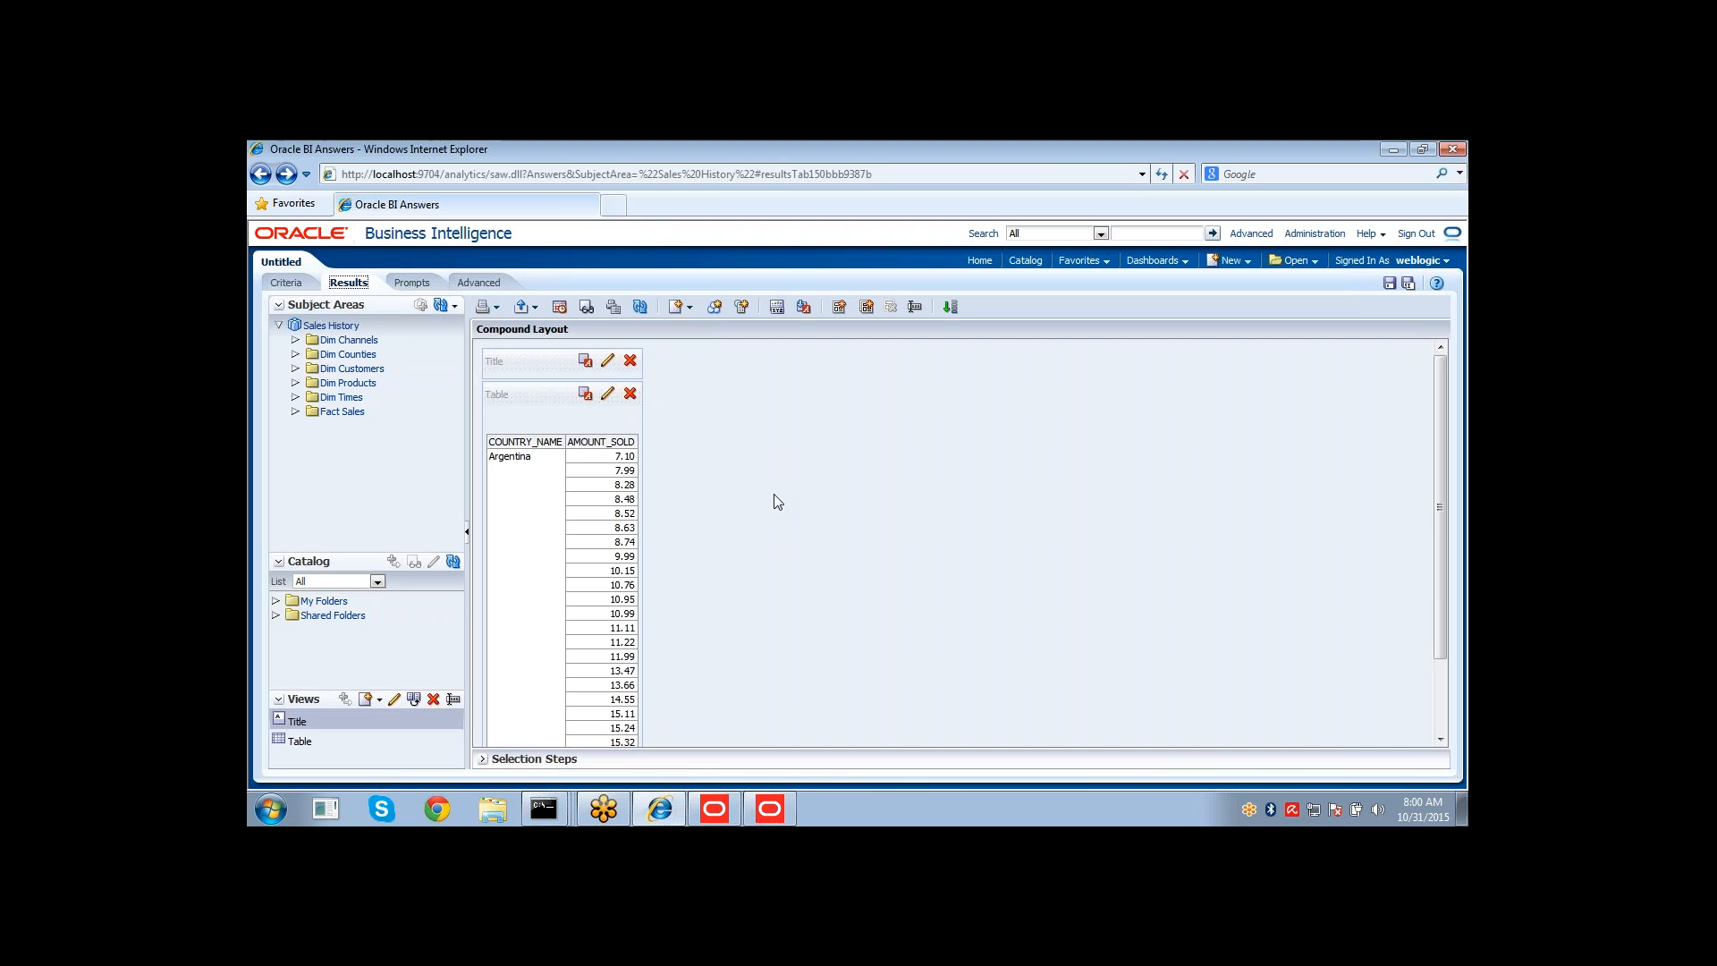
left_click(455, 309)
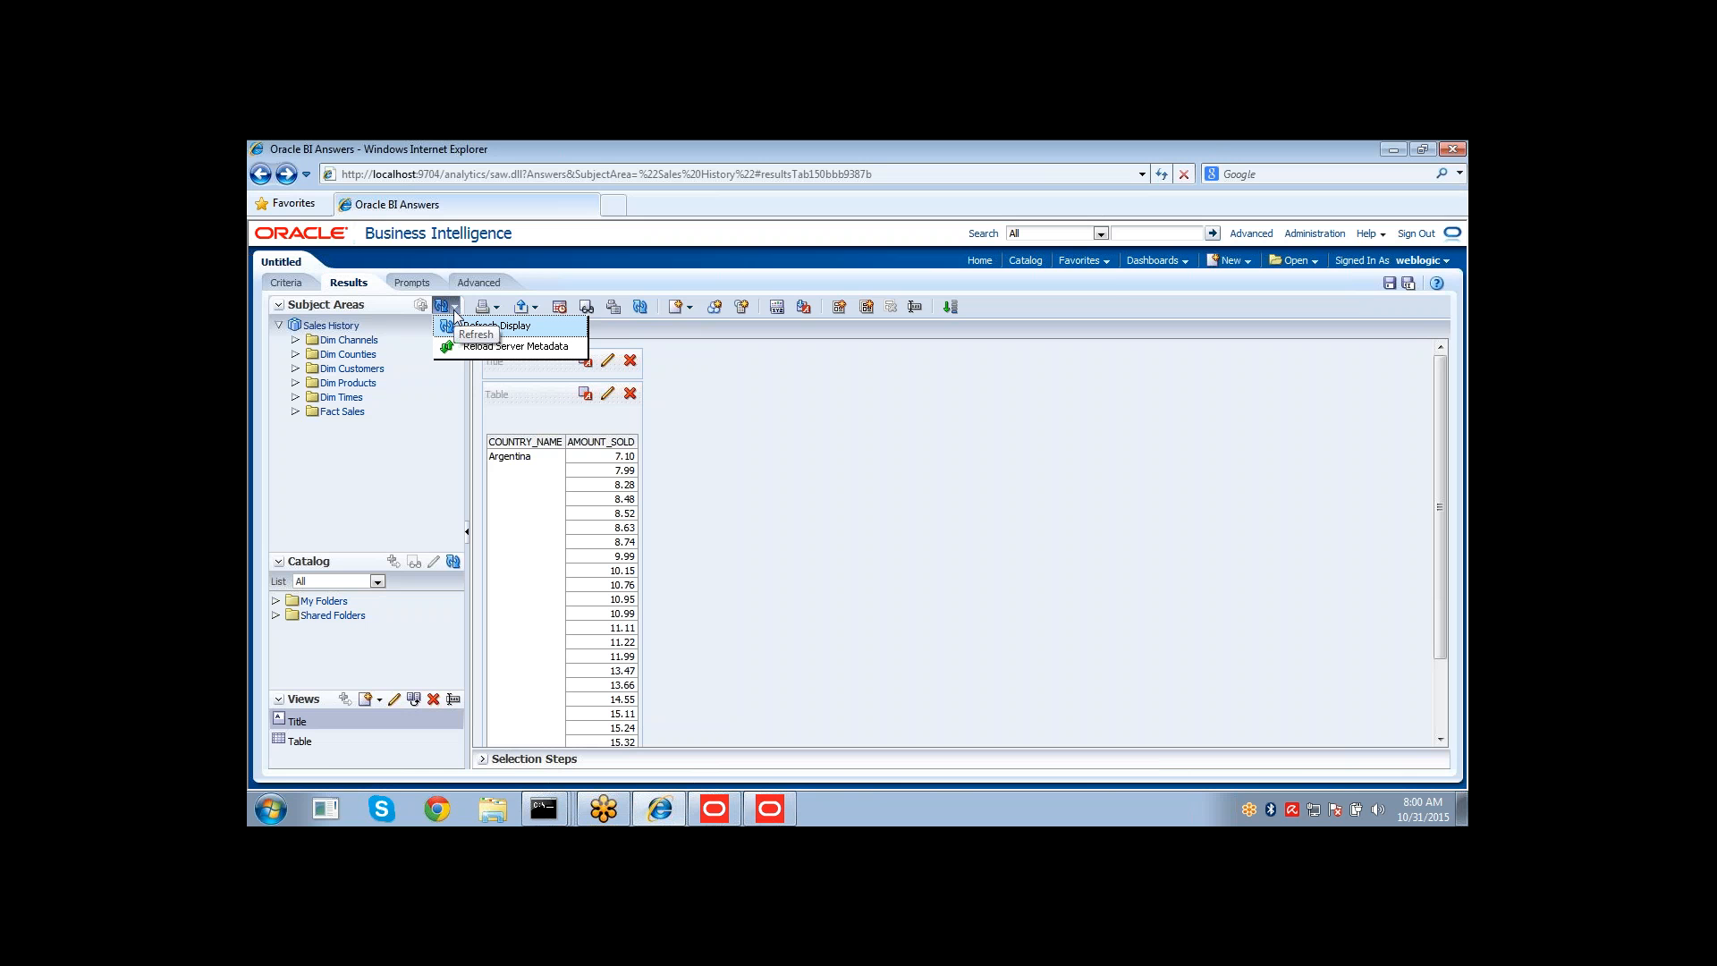
left_click(721, 799)
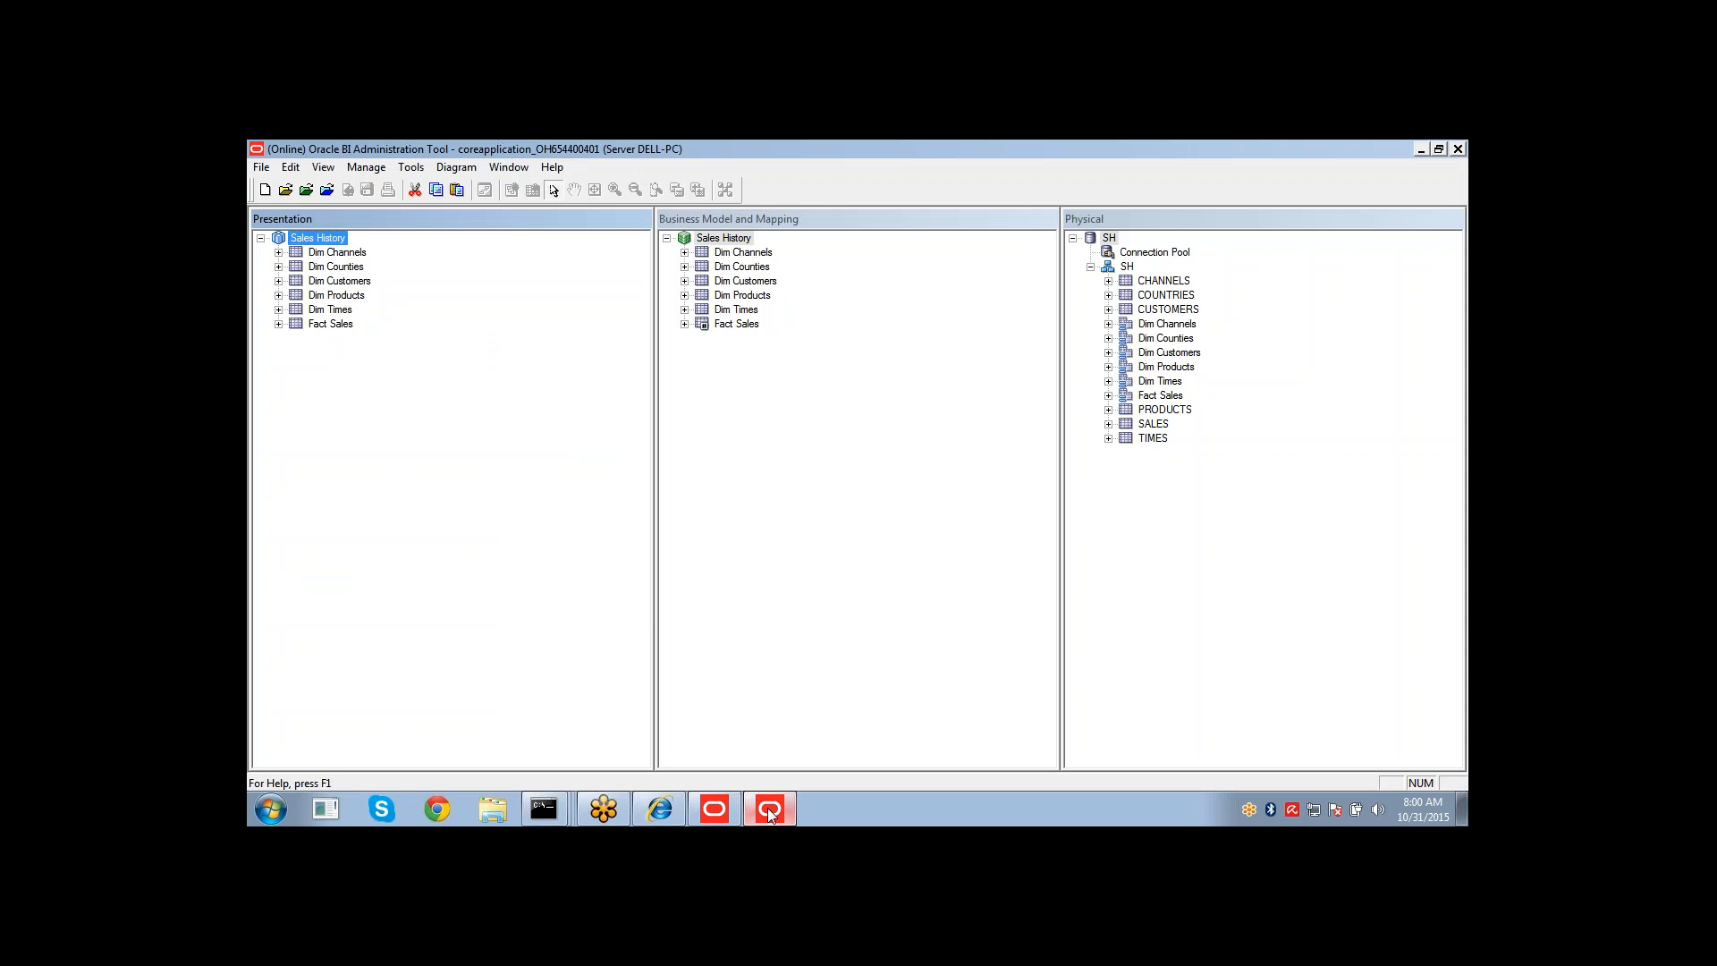
Reload the server metadata for the Sales History subject area and refresh the analysis results.
left_click(660, 809)
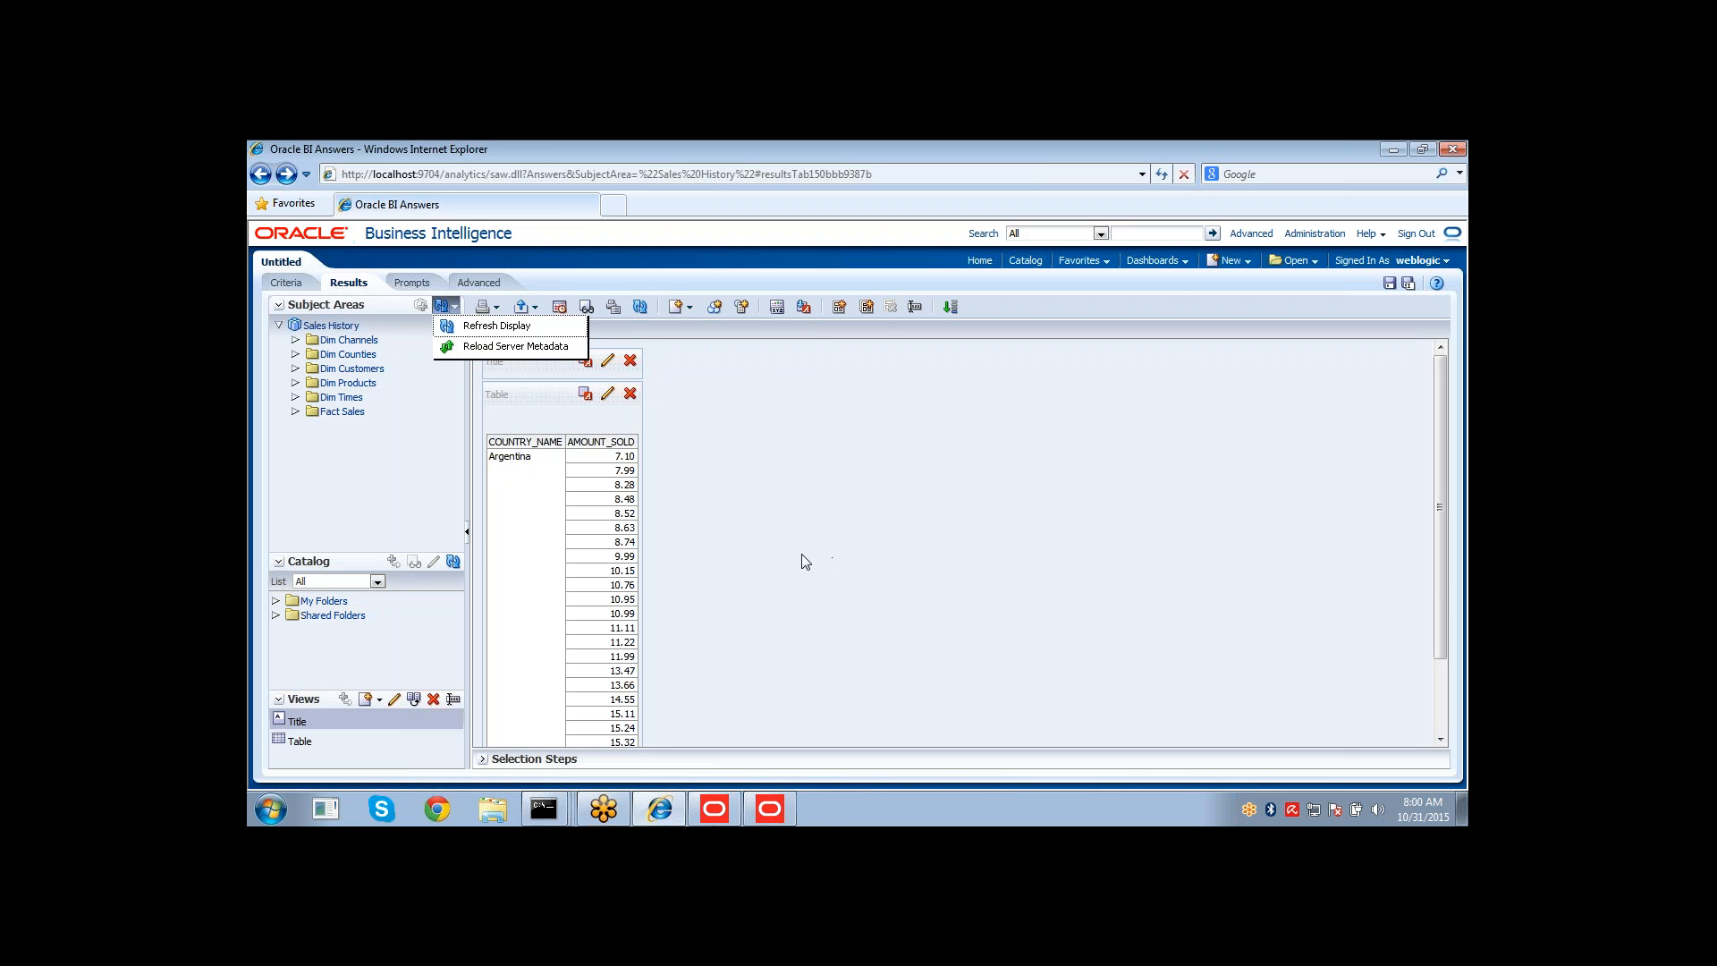
left_click(501, 346)
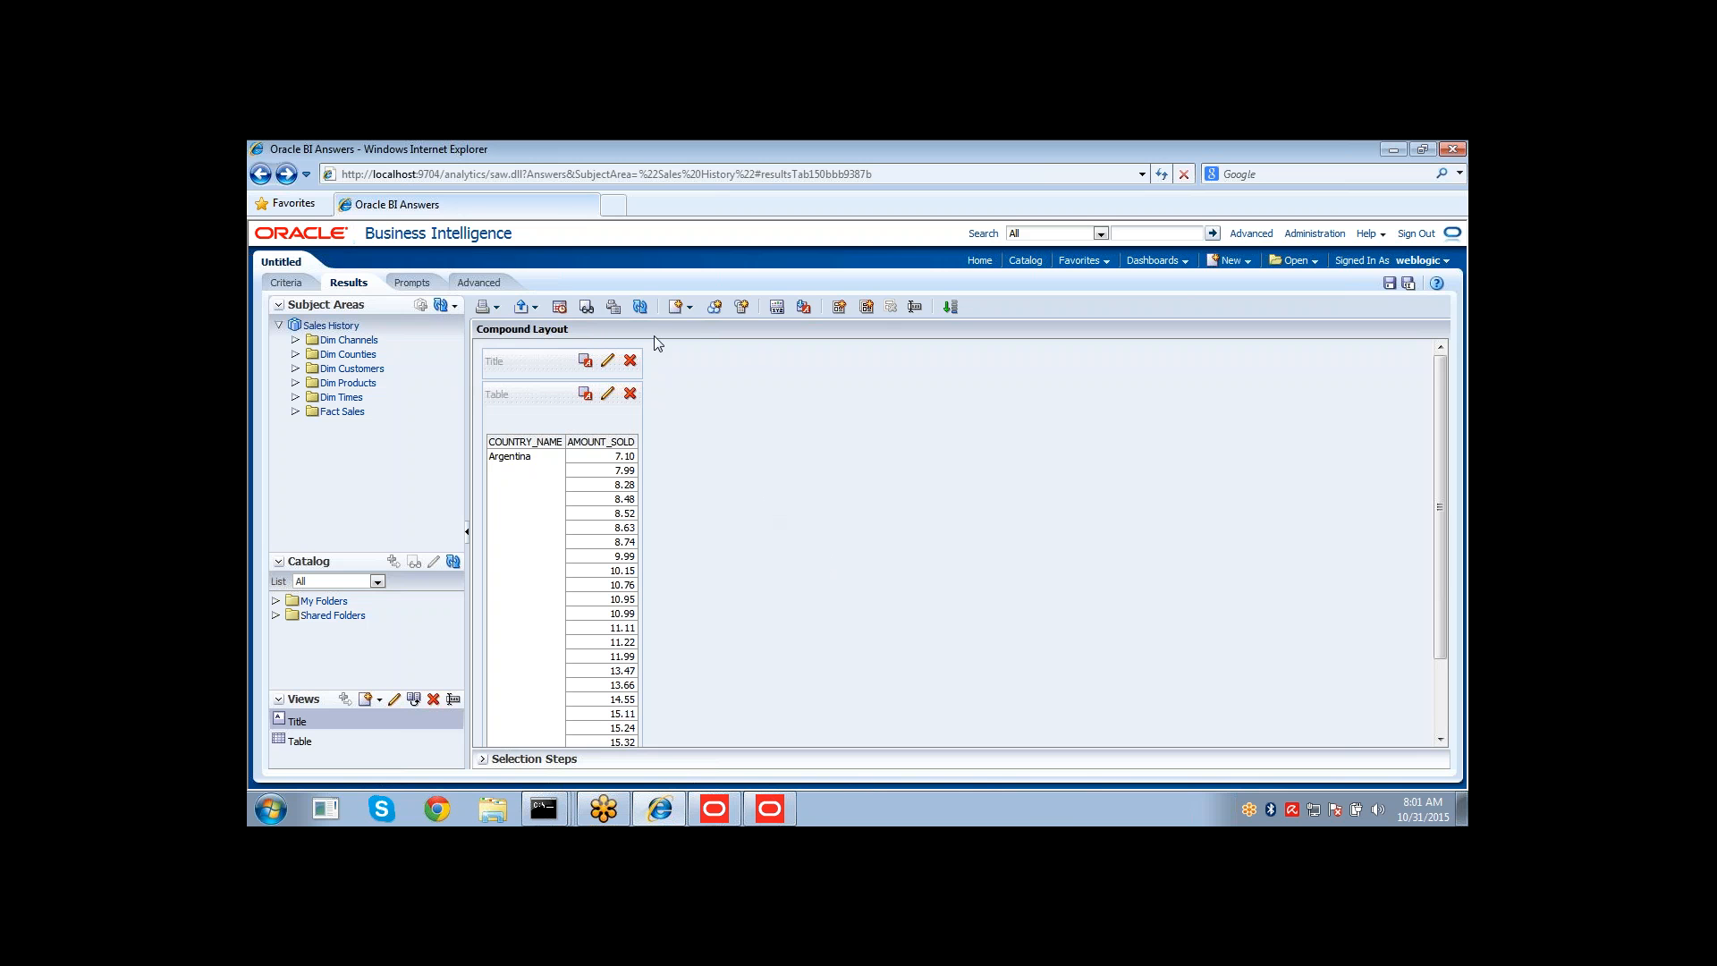
left_click(640, 307)
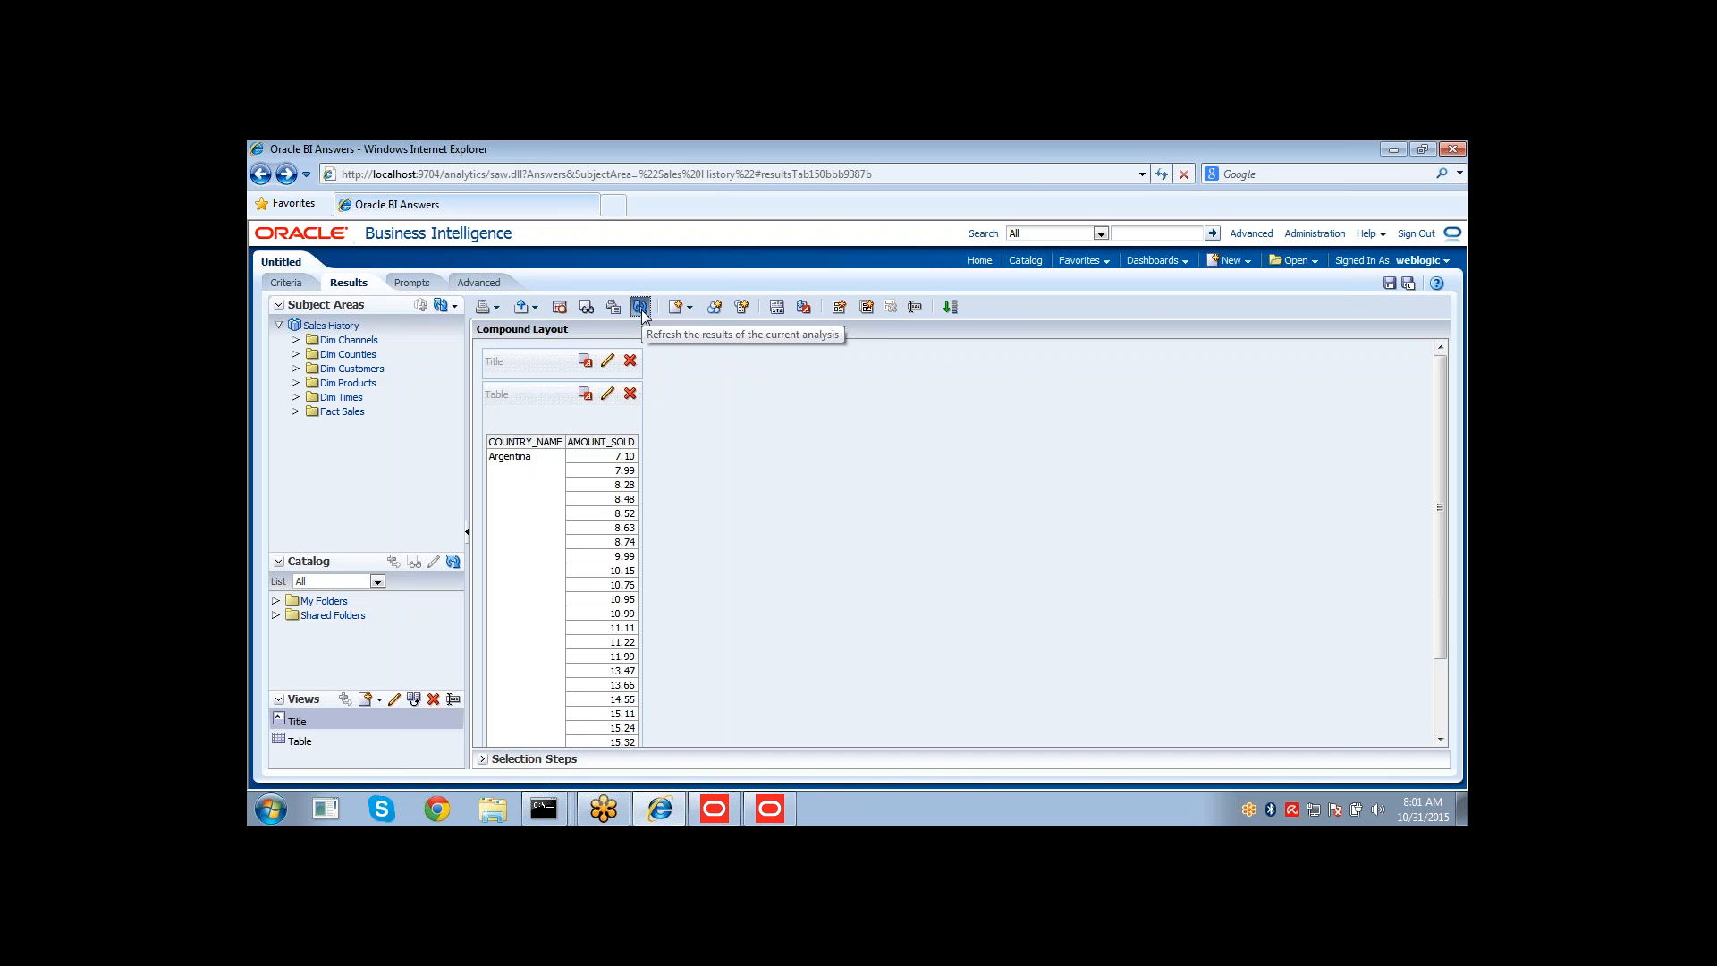
left_click(645, 307)
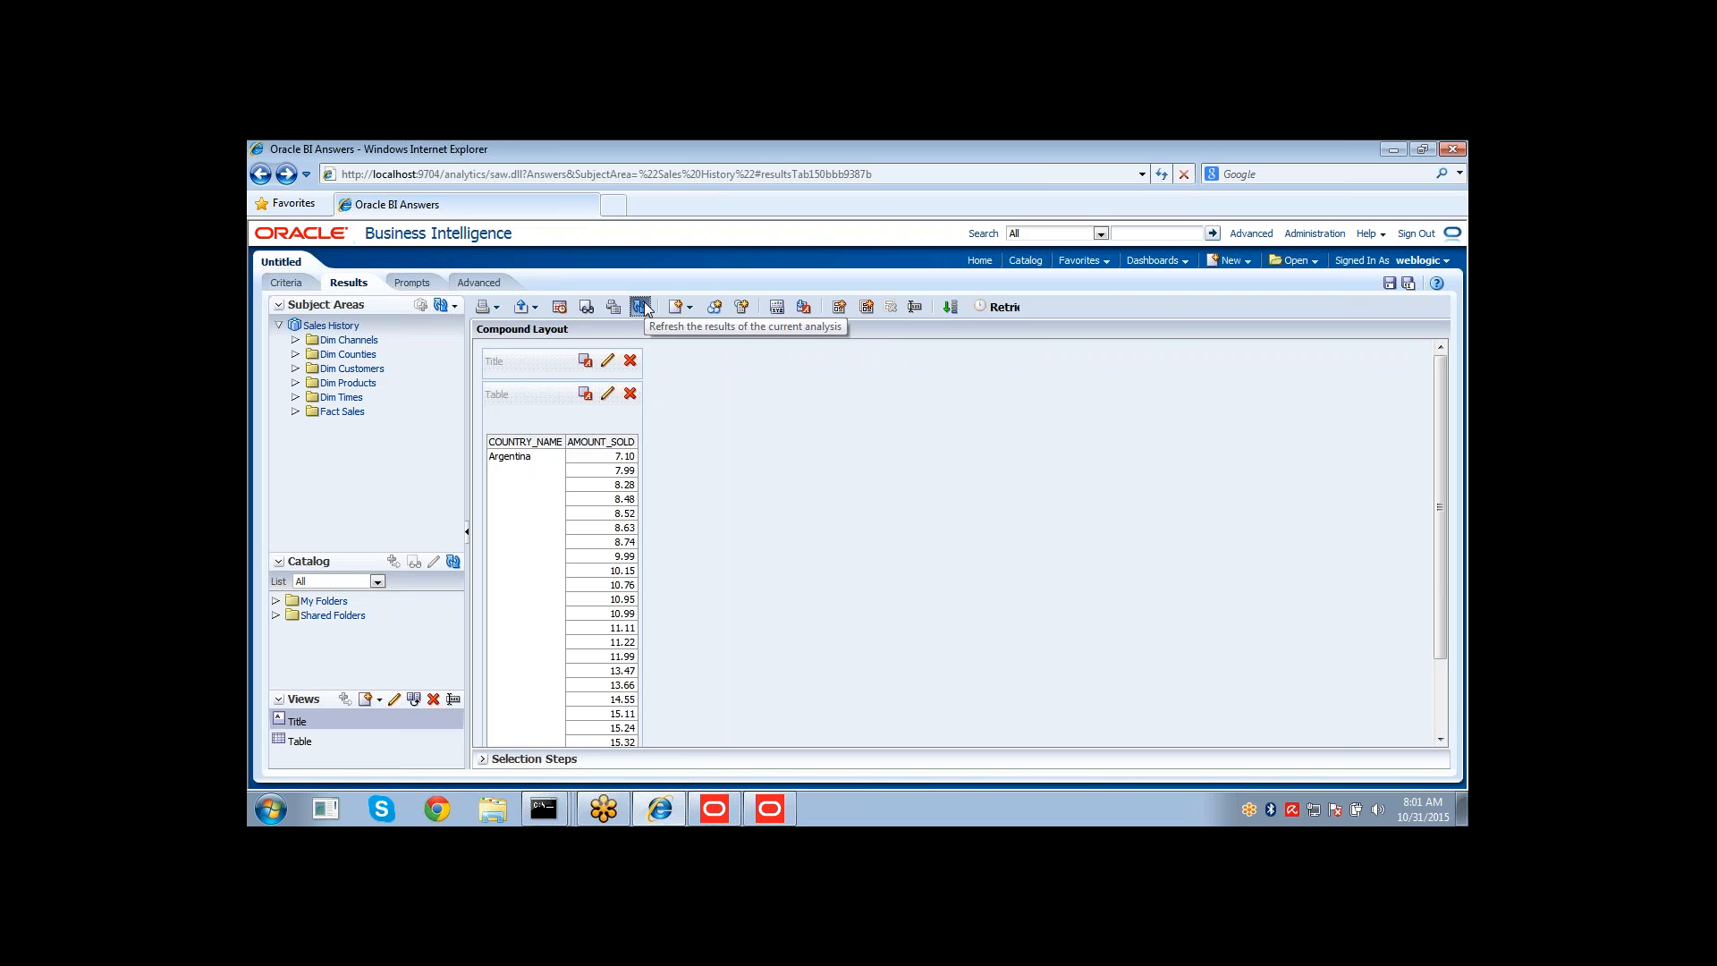
Open the Manage Sessions administration page, leaving the unsaved analysis.
left_click(1314, 241)
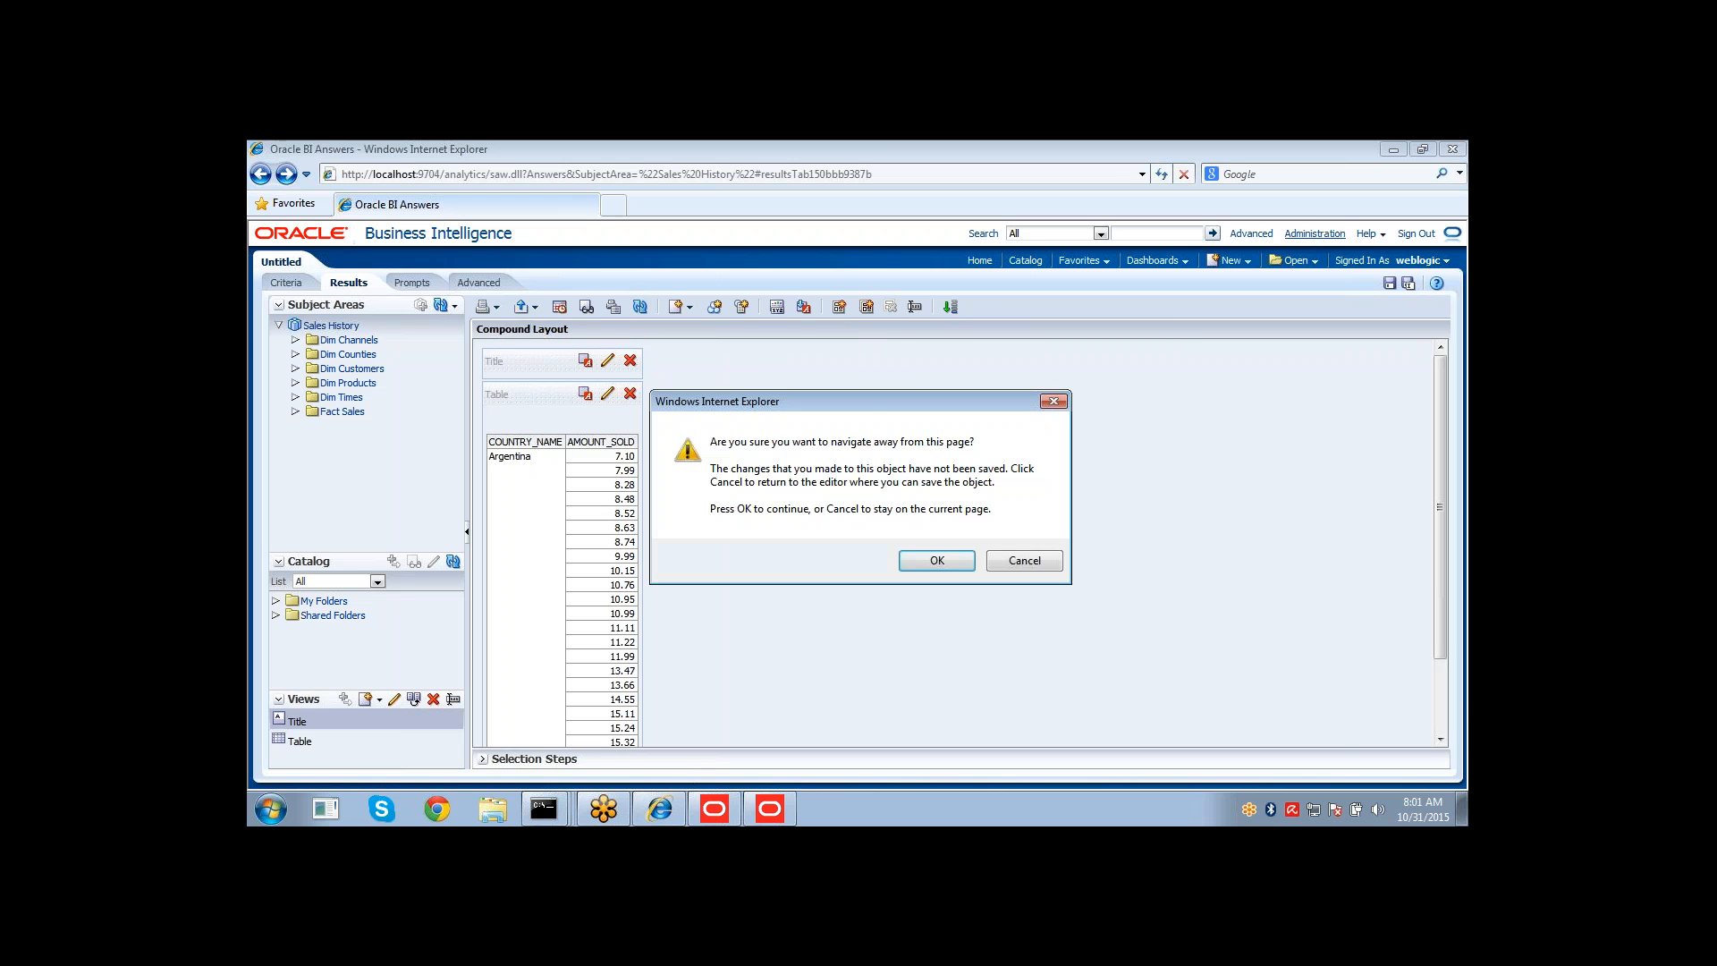
left_click(909, 560)
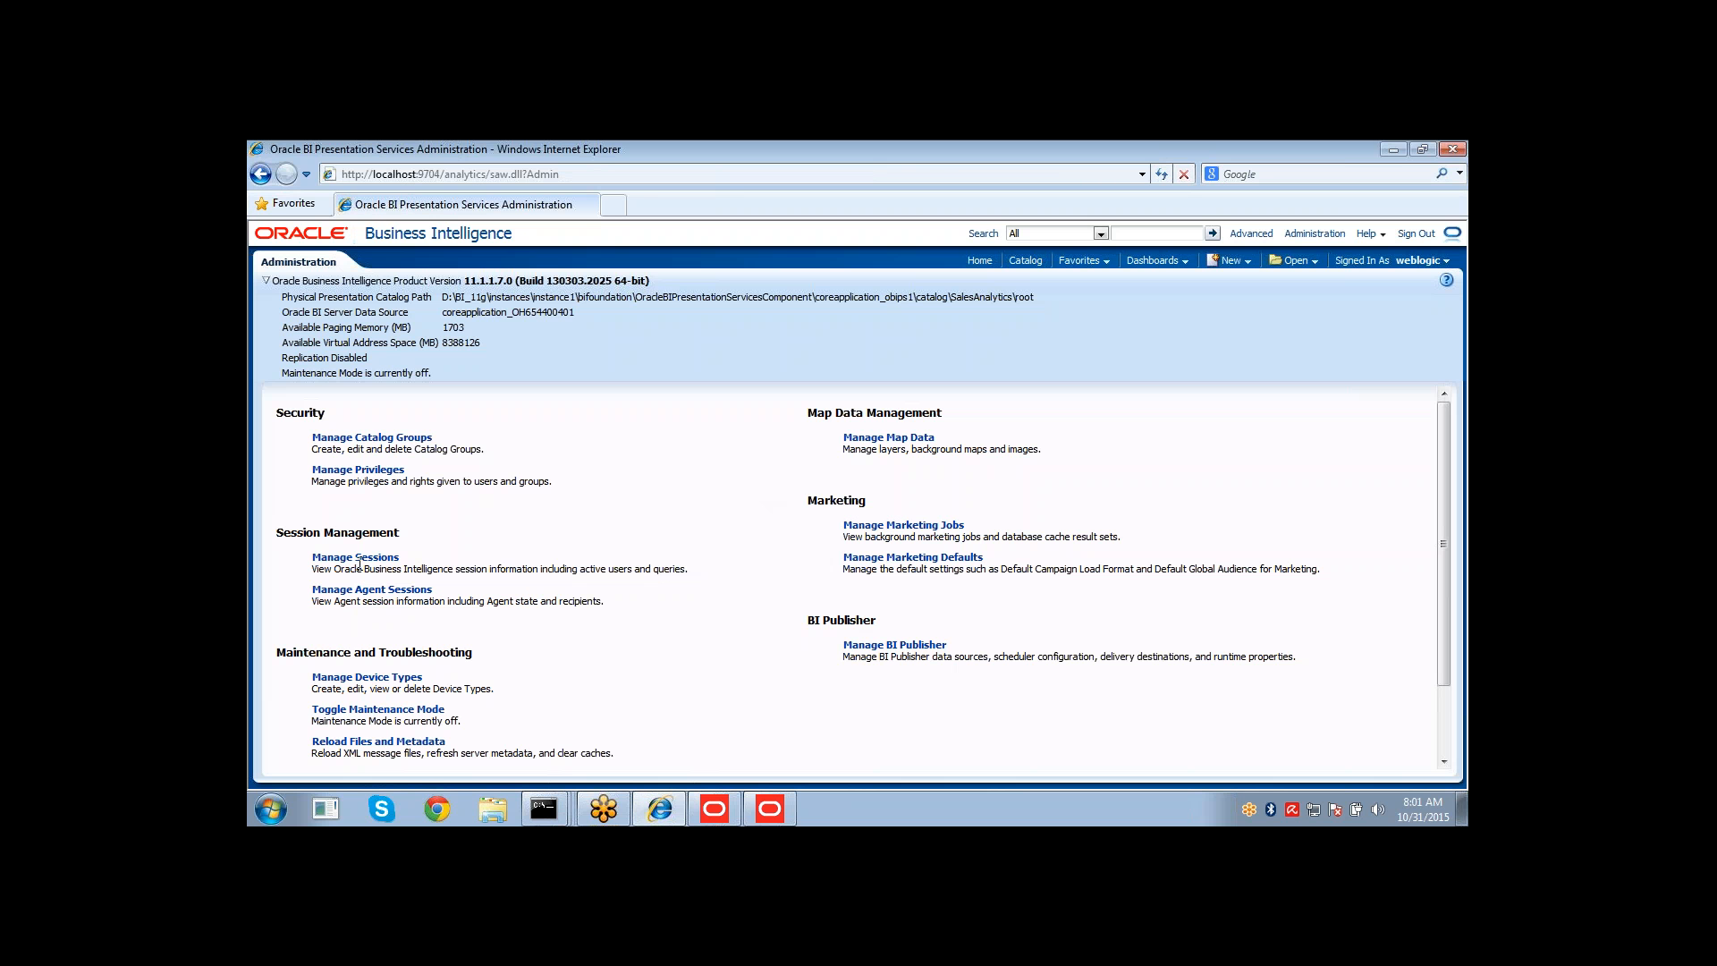
left_click(357, 558)
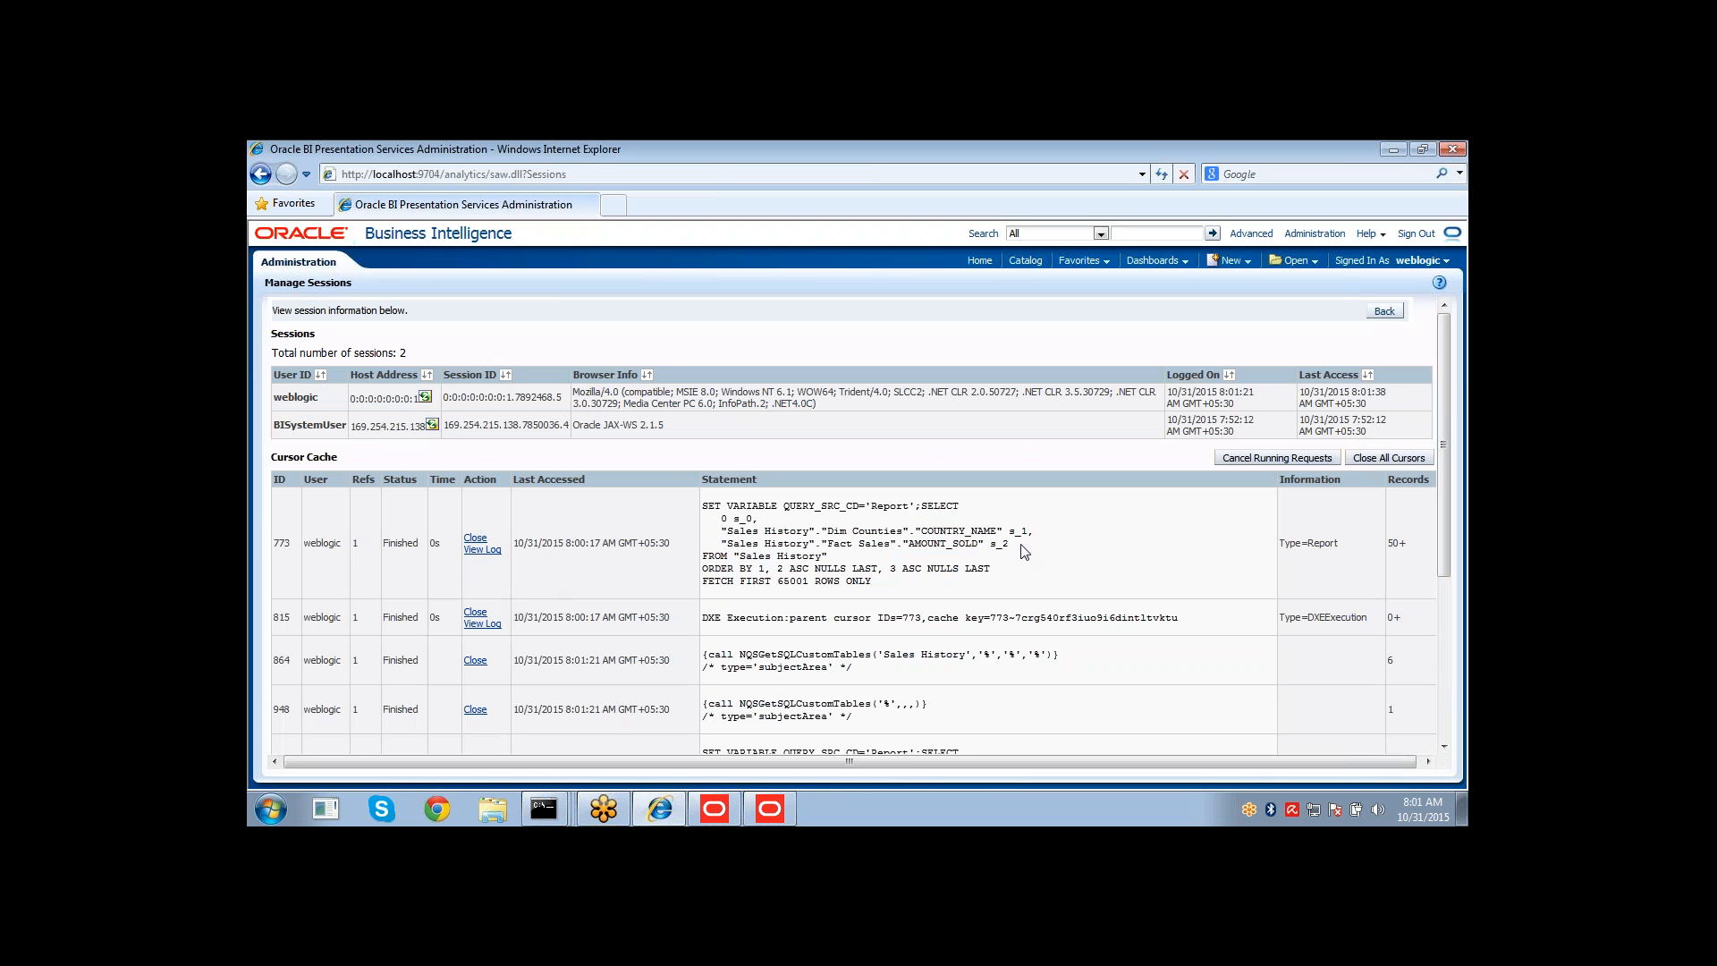
Open the session logs of the weblogic report queries and examine the logged logical SQL request.
left_click(491, 554)
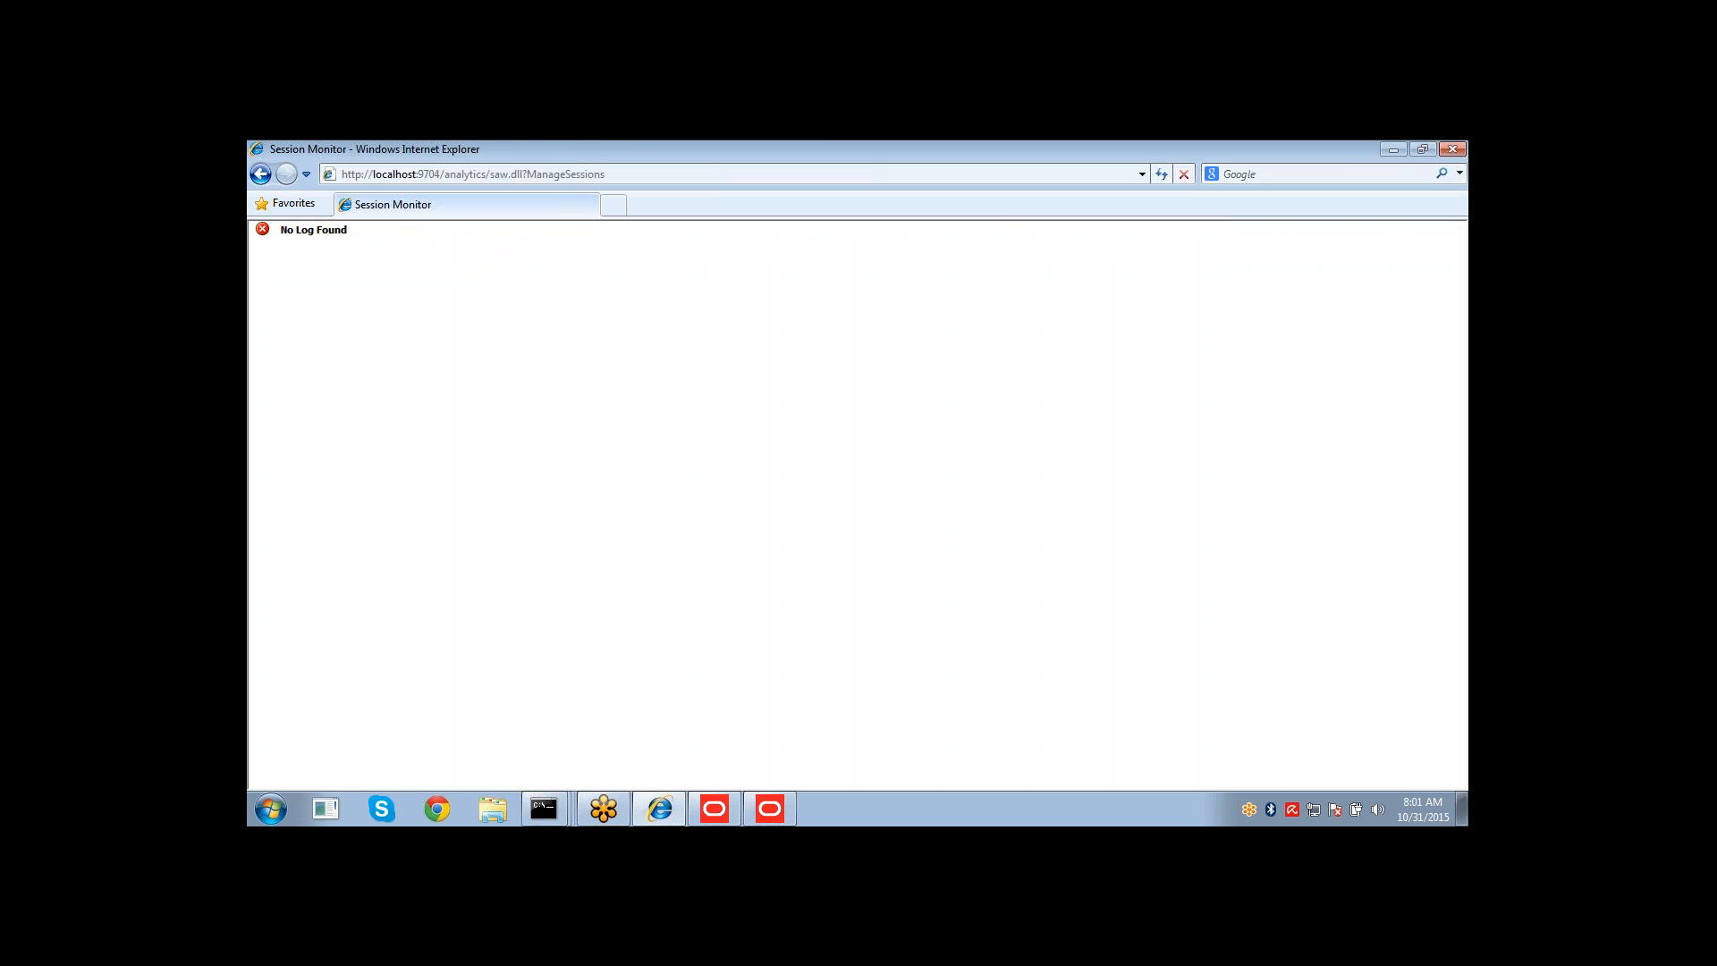
left_click(261, 174)
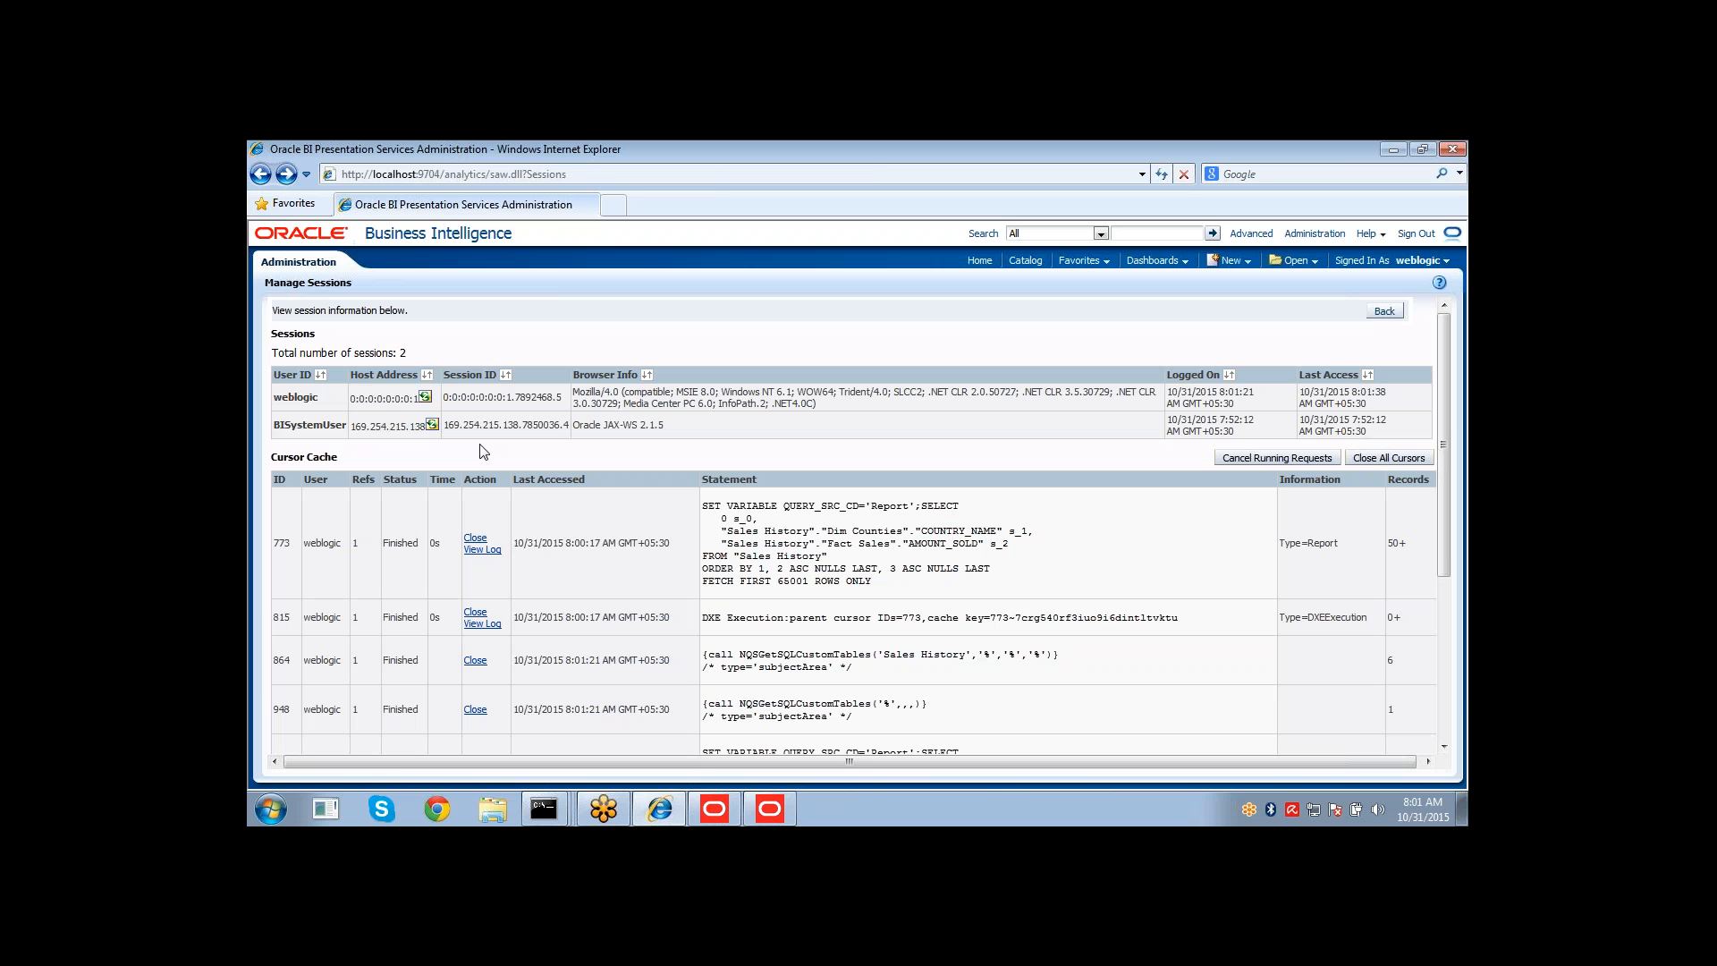
left_click_drag(1440, 414, 1442, 597)
left_click(498, 670)
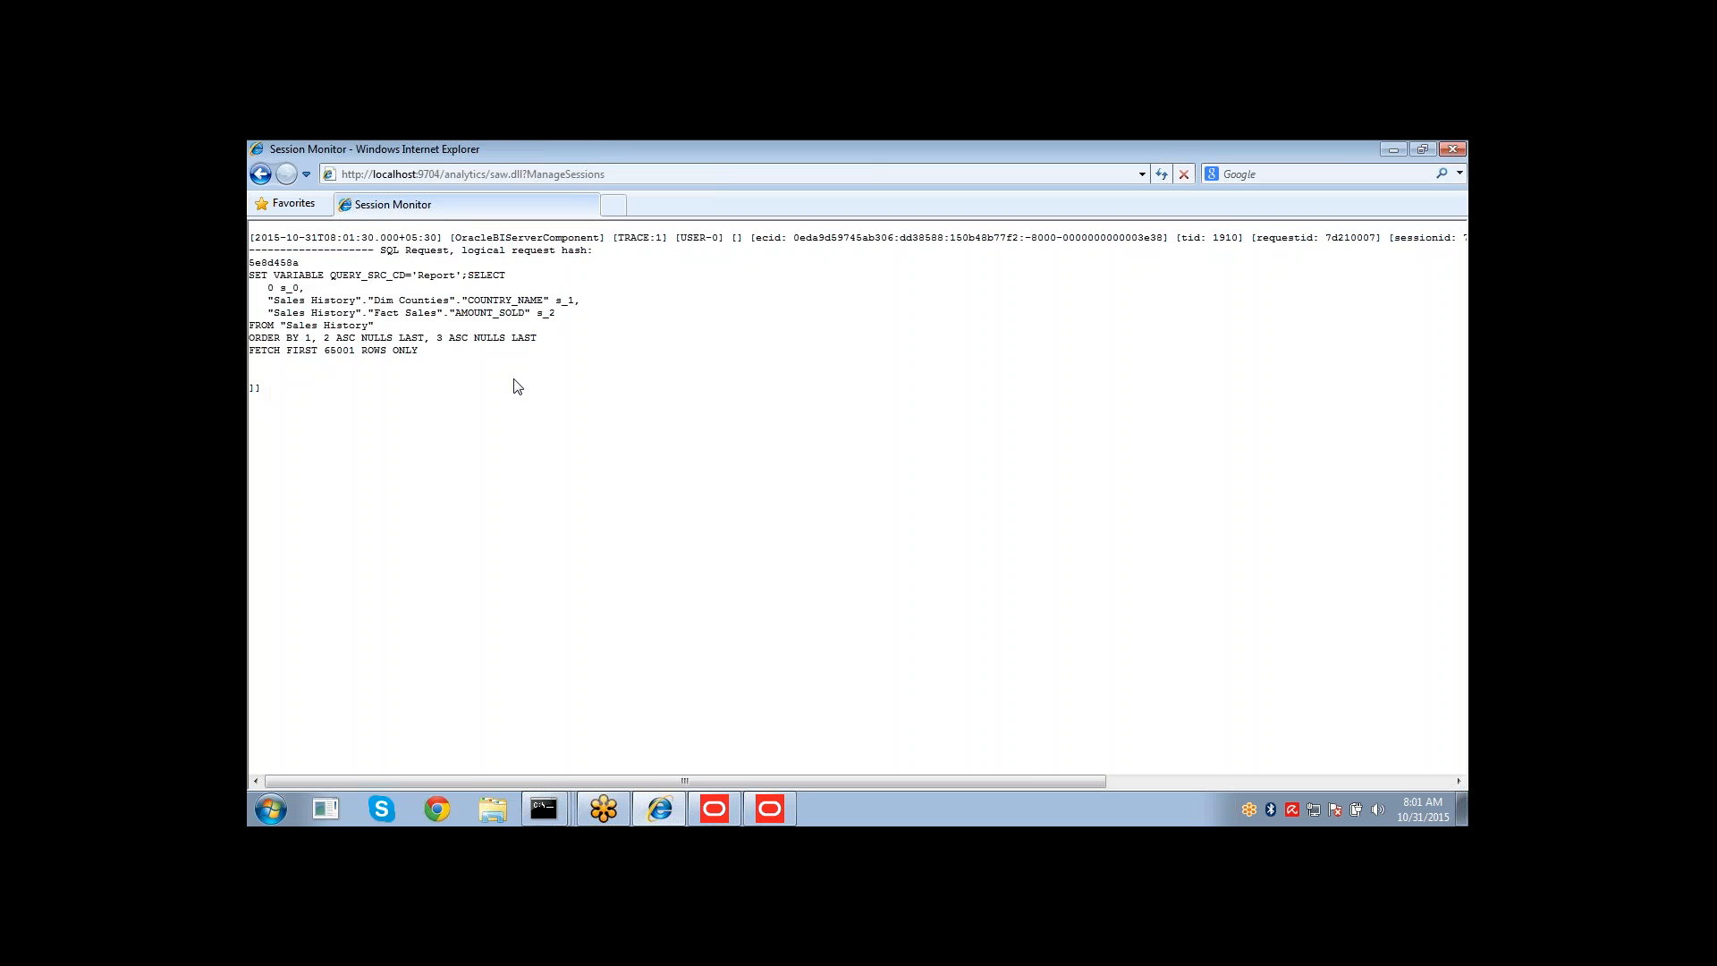
key("ctrl+a")
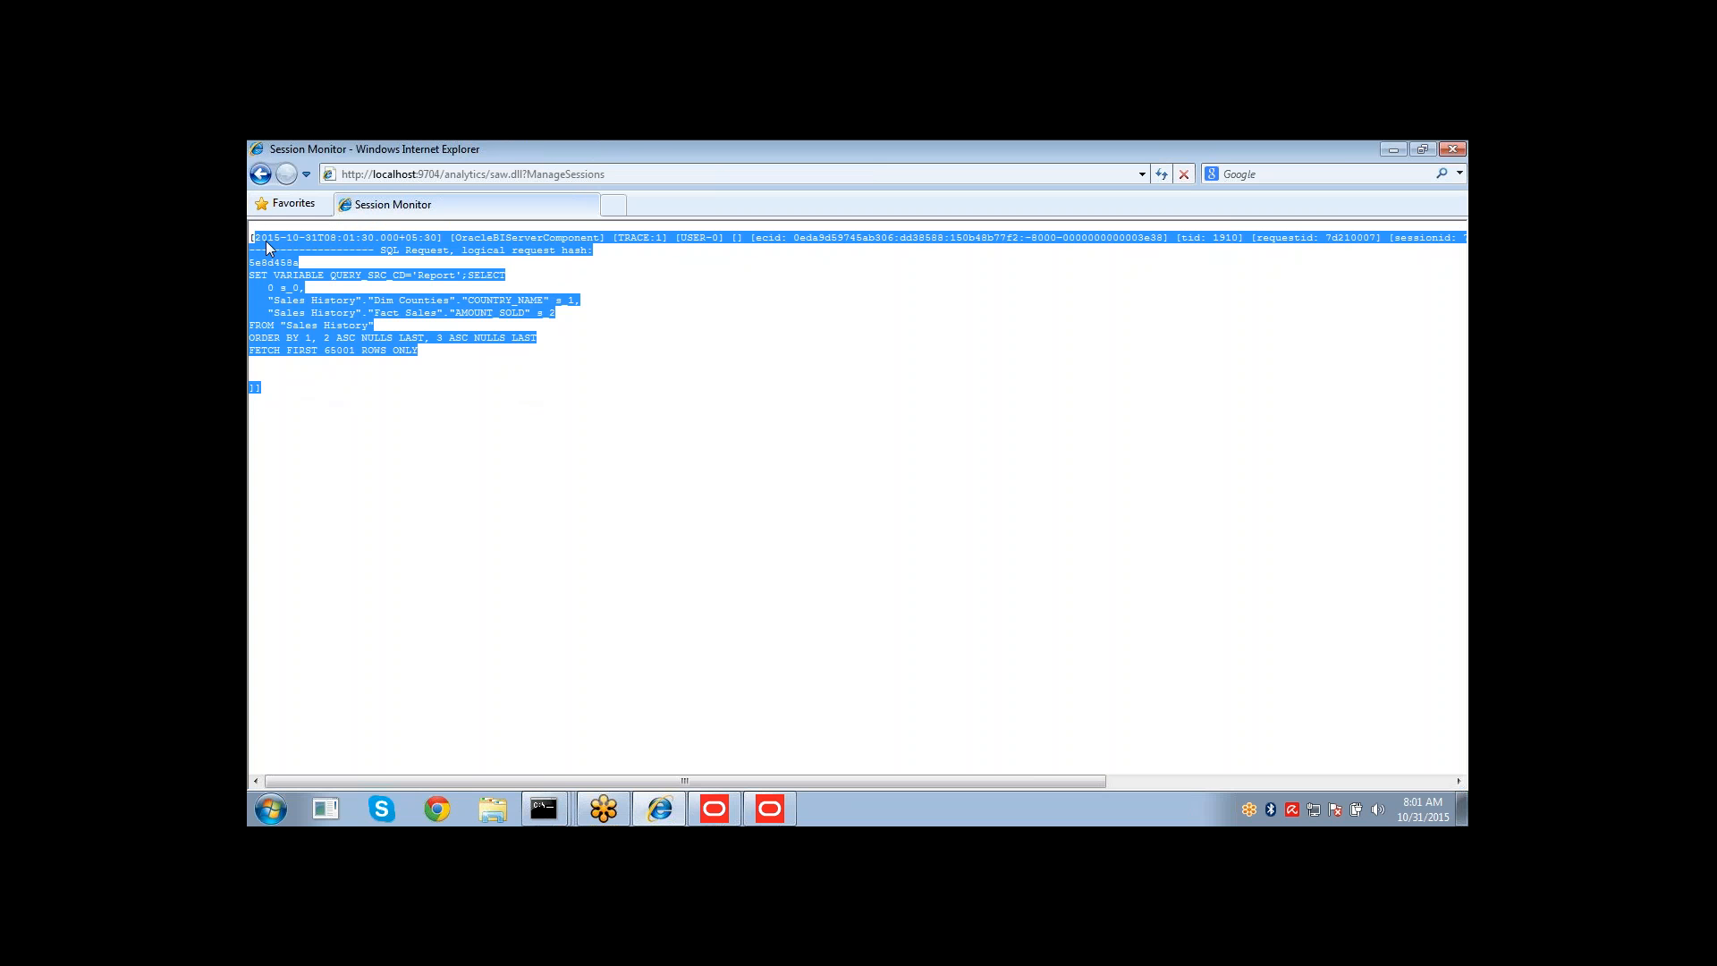
left_click(508, 299)
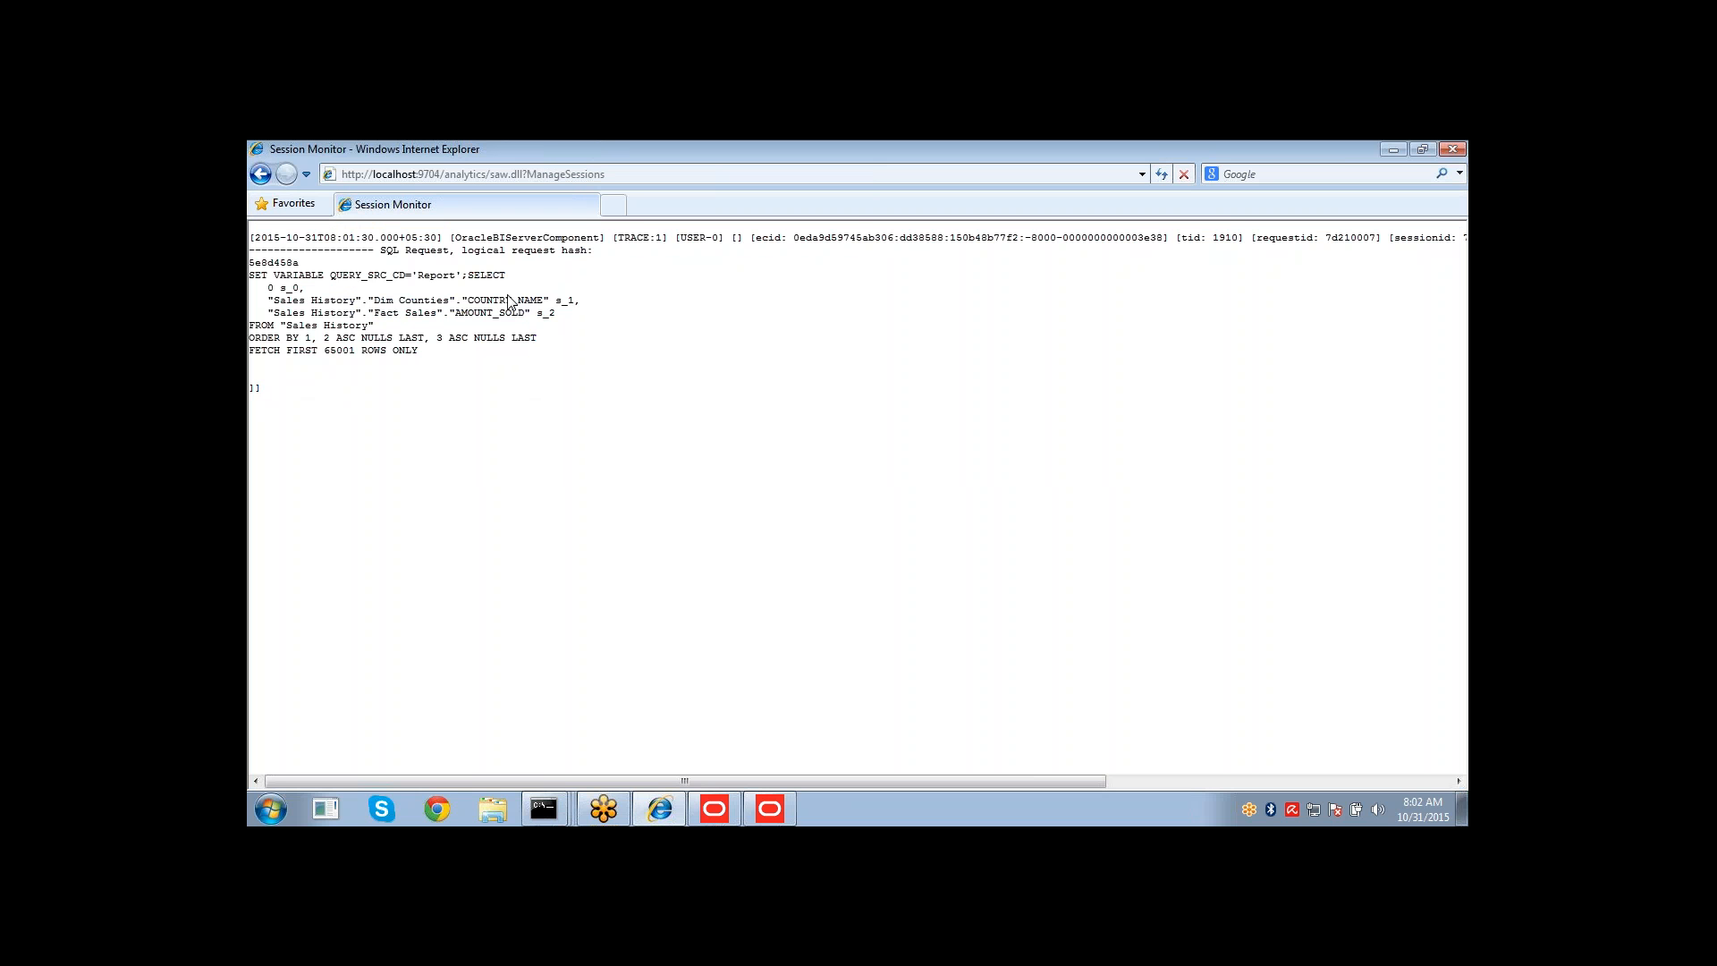
left_click_drag(464, 250, 577, 261)
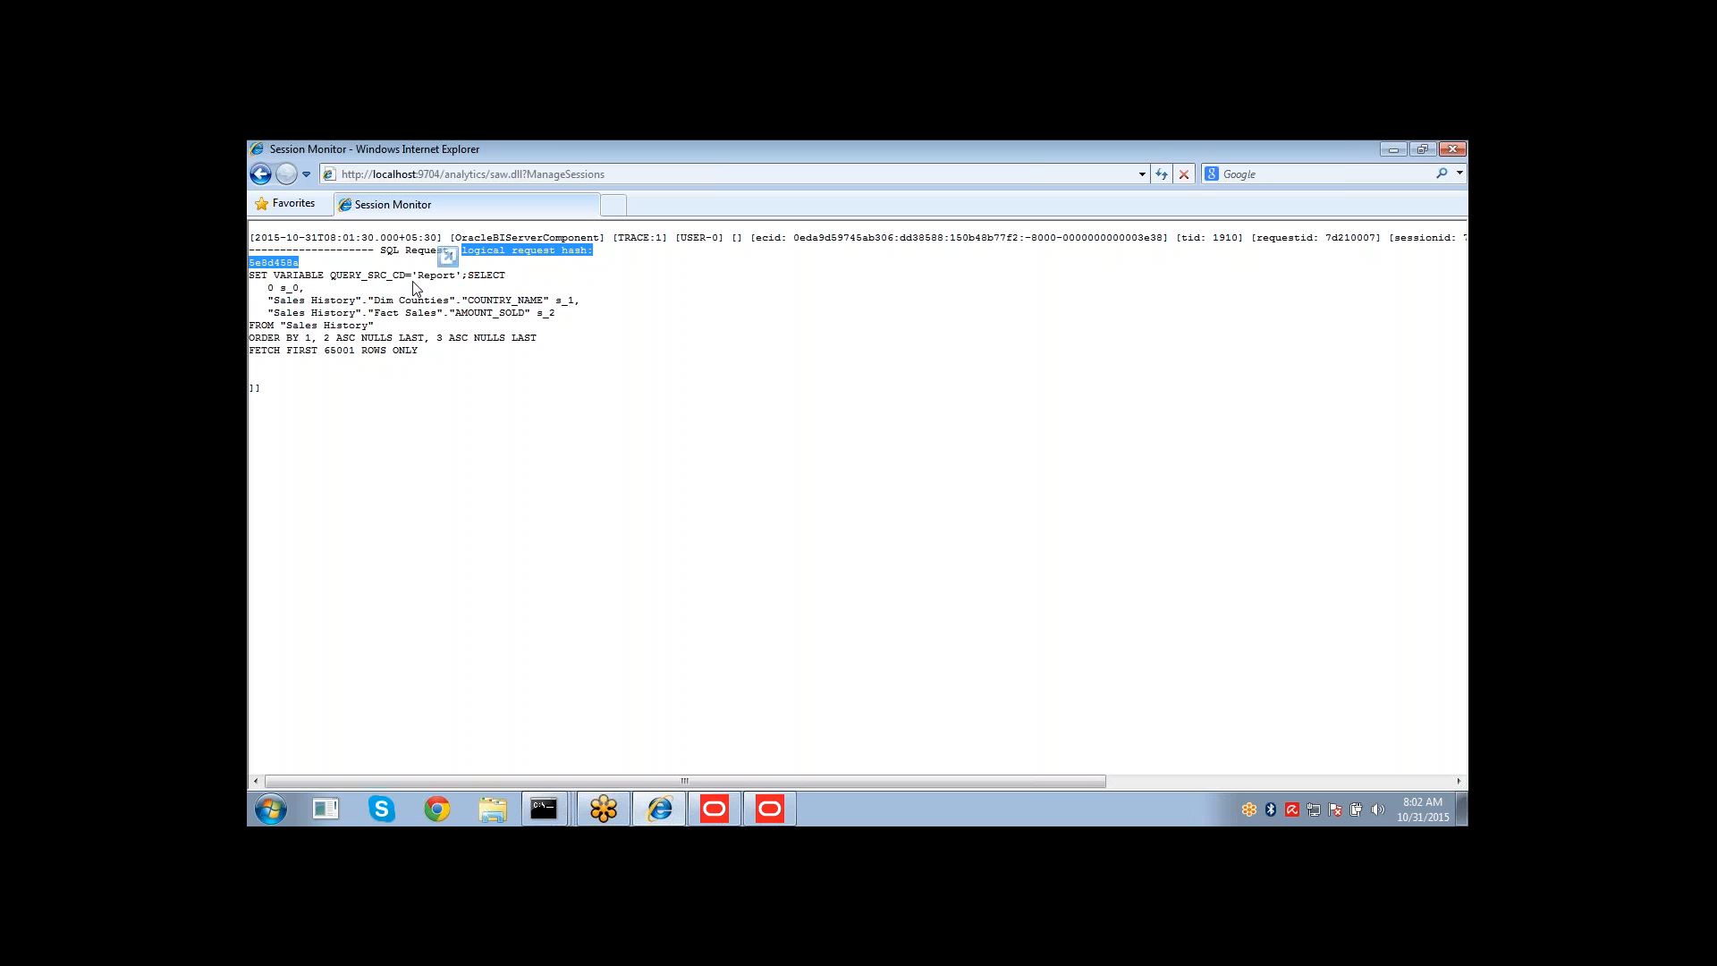
left_click_drag(468, 277, 576, 325)
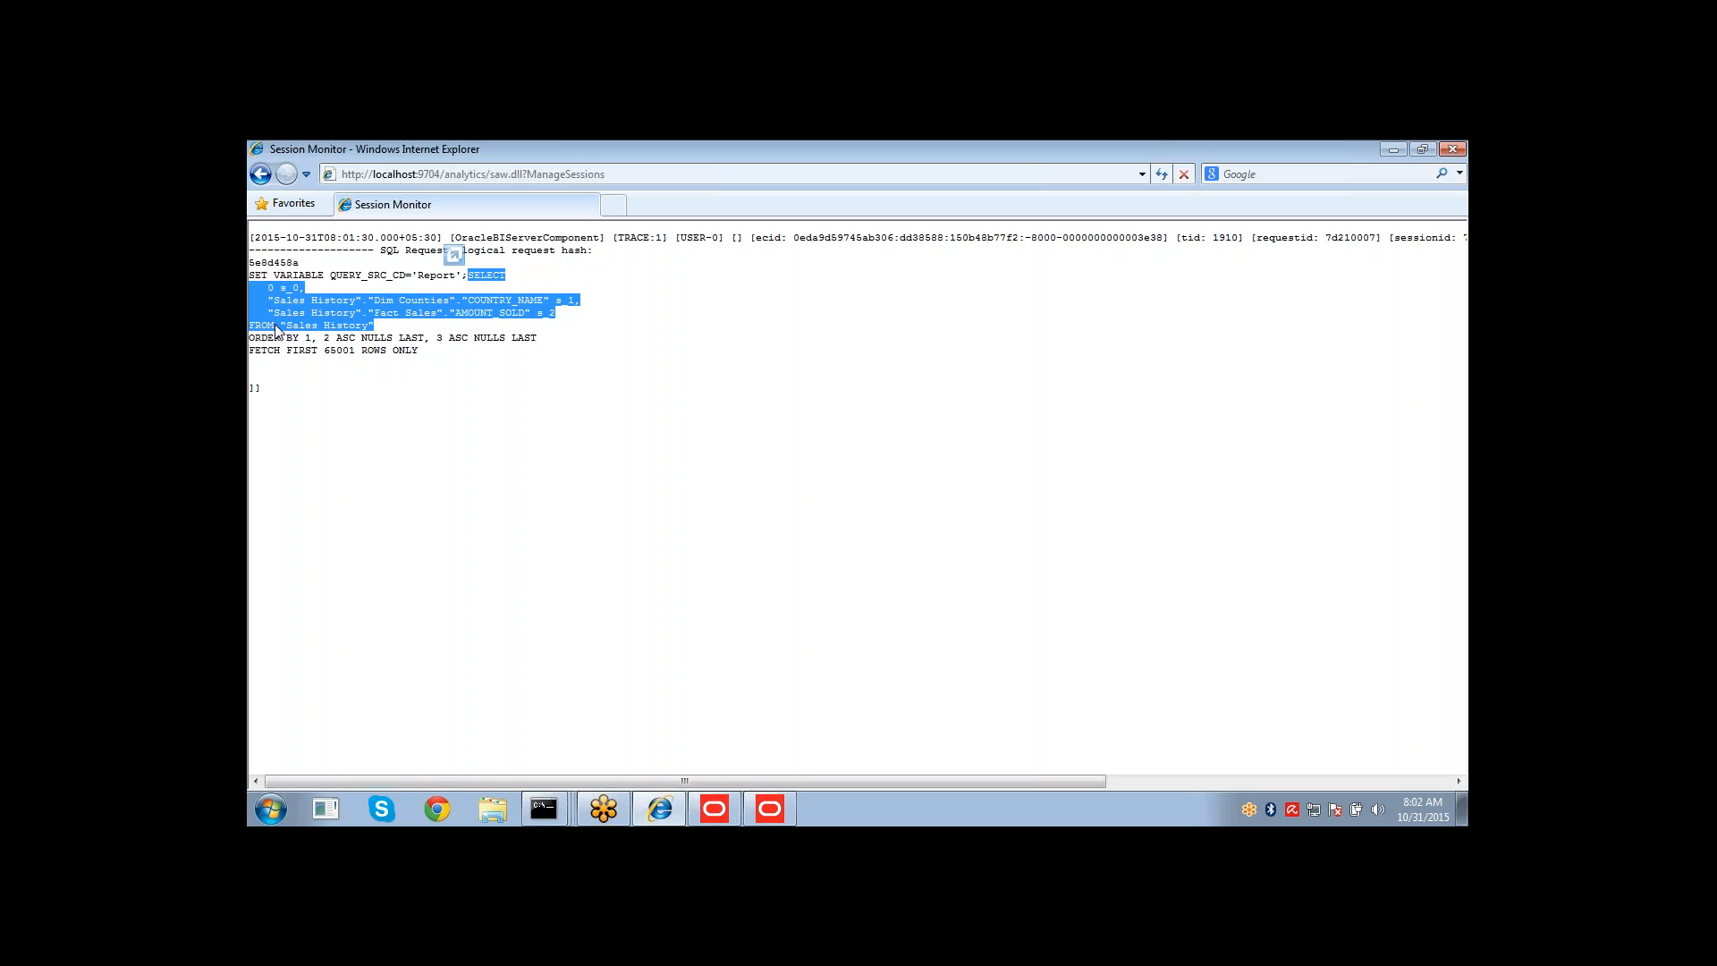
double_click(302, 326)
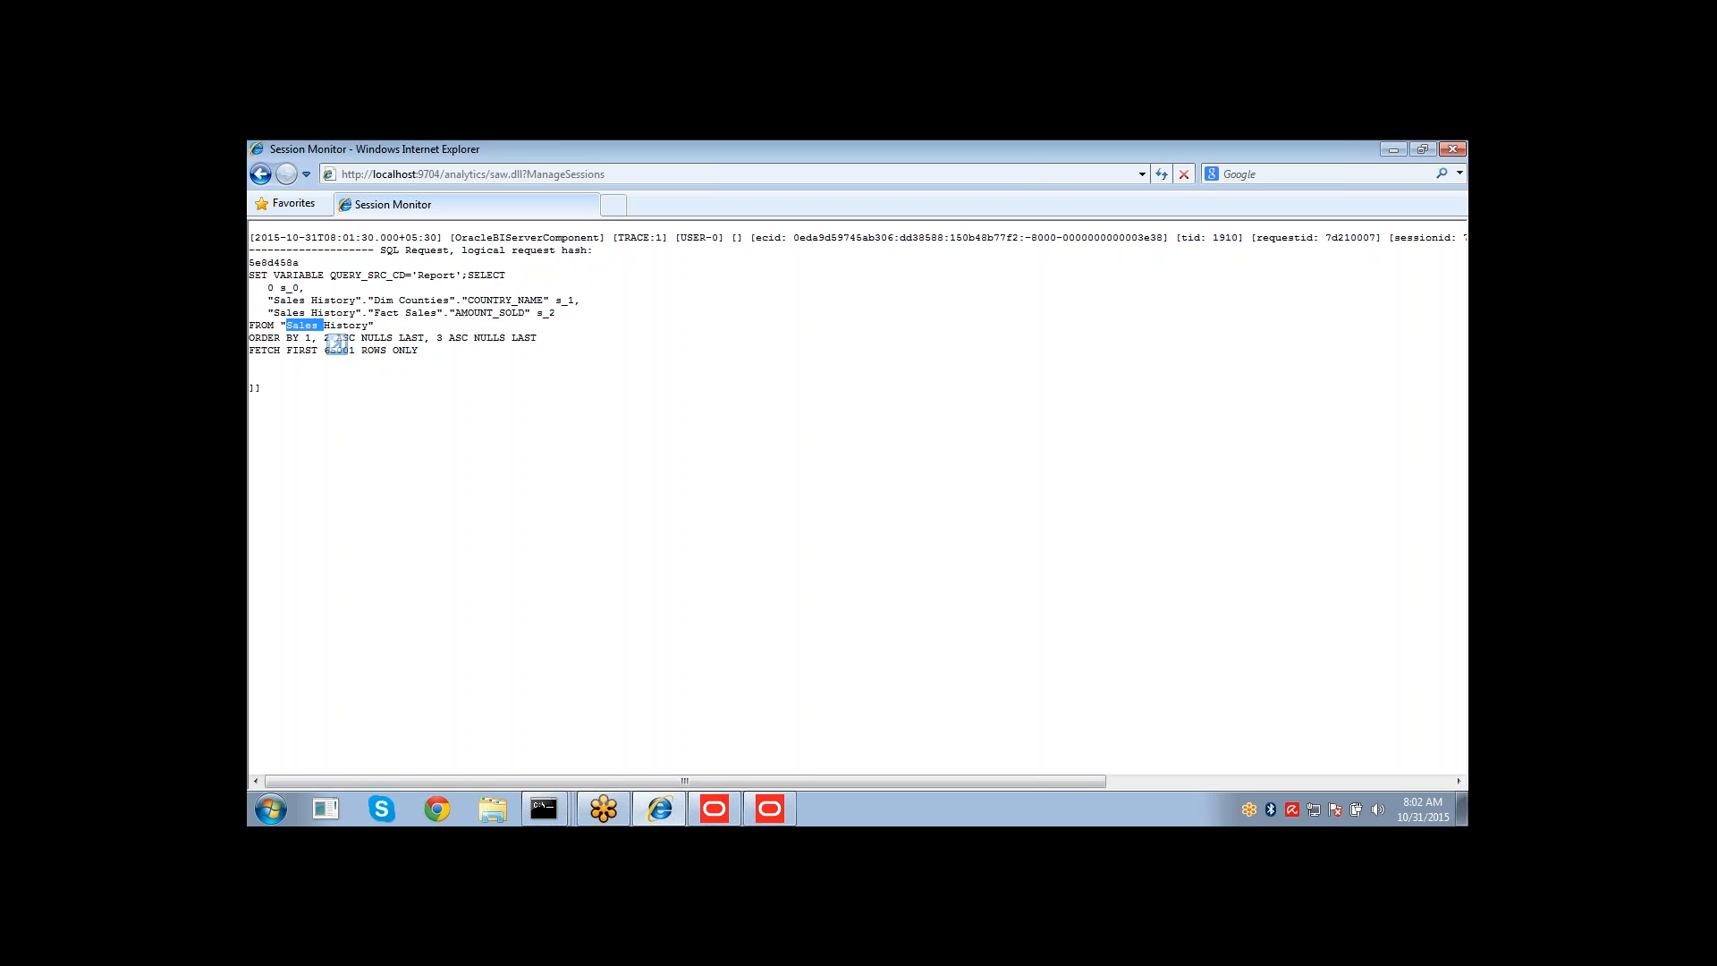
left_click(288, 325)
Open Identity Manager and check out the weblogic user together with its associated application roles.
left_click(769, 809)
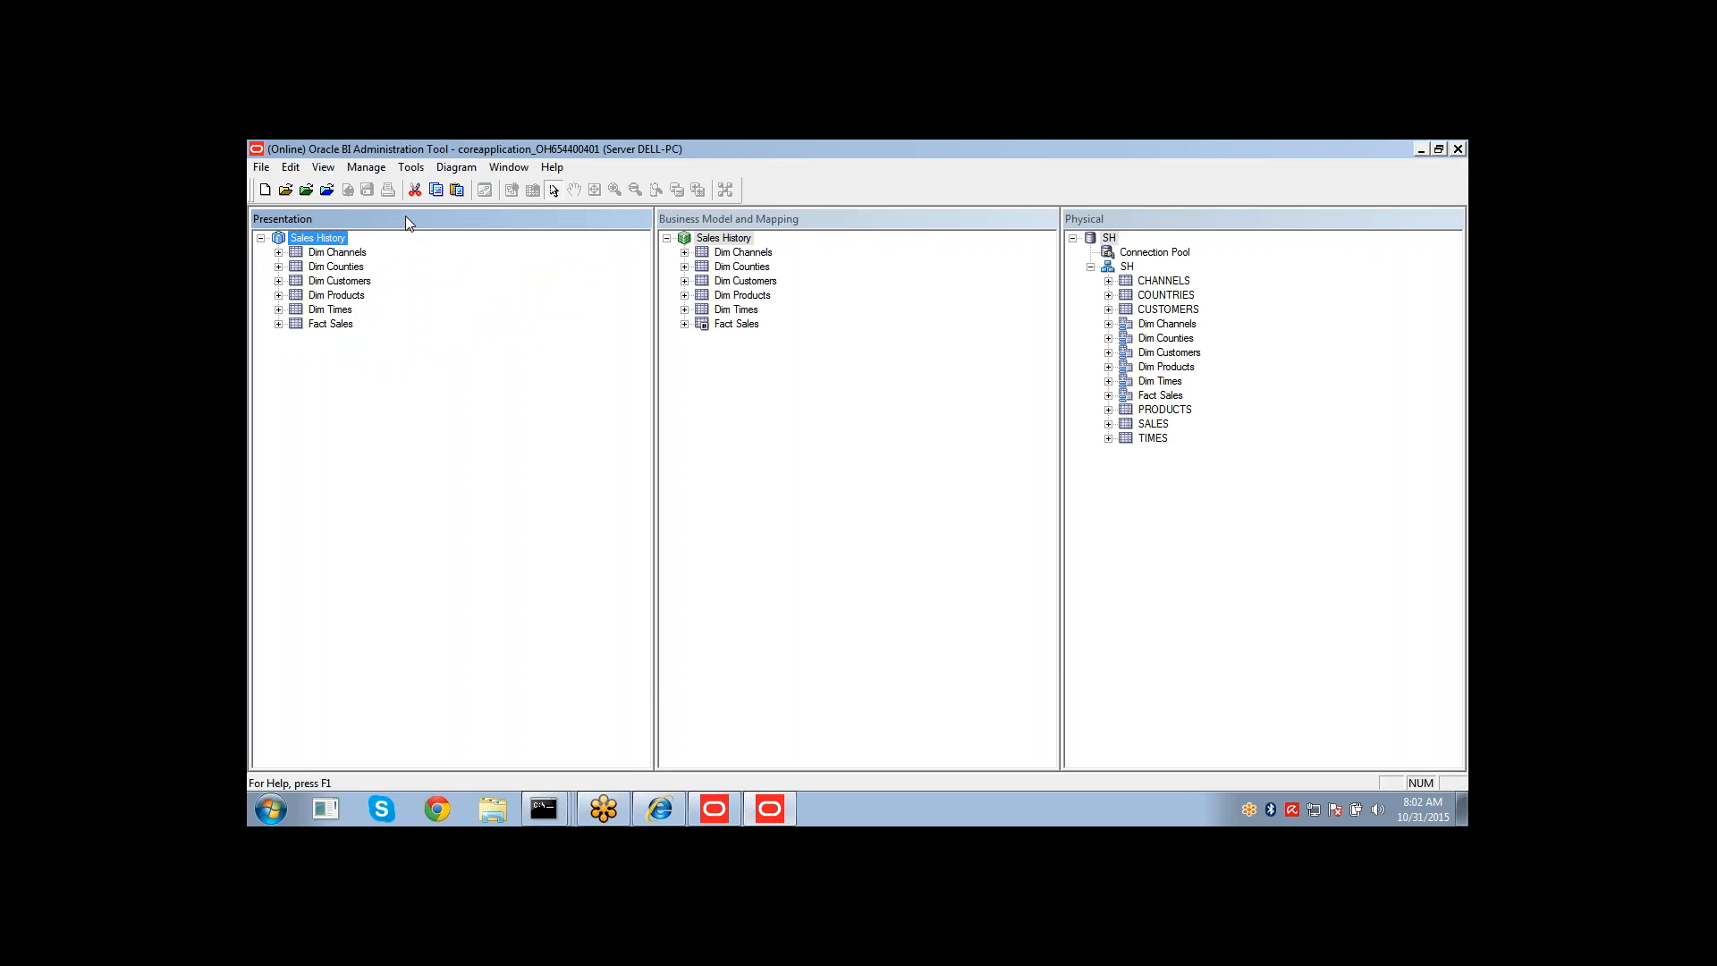
left_click(367, 174)
left_click(383, 255)
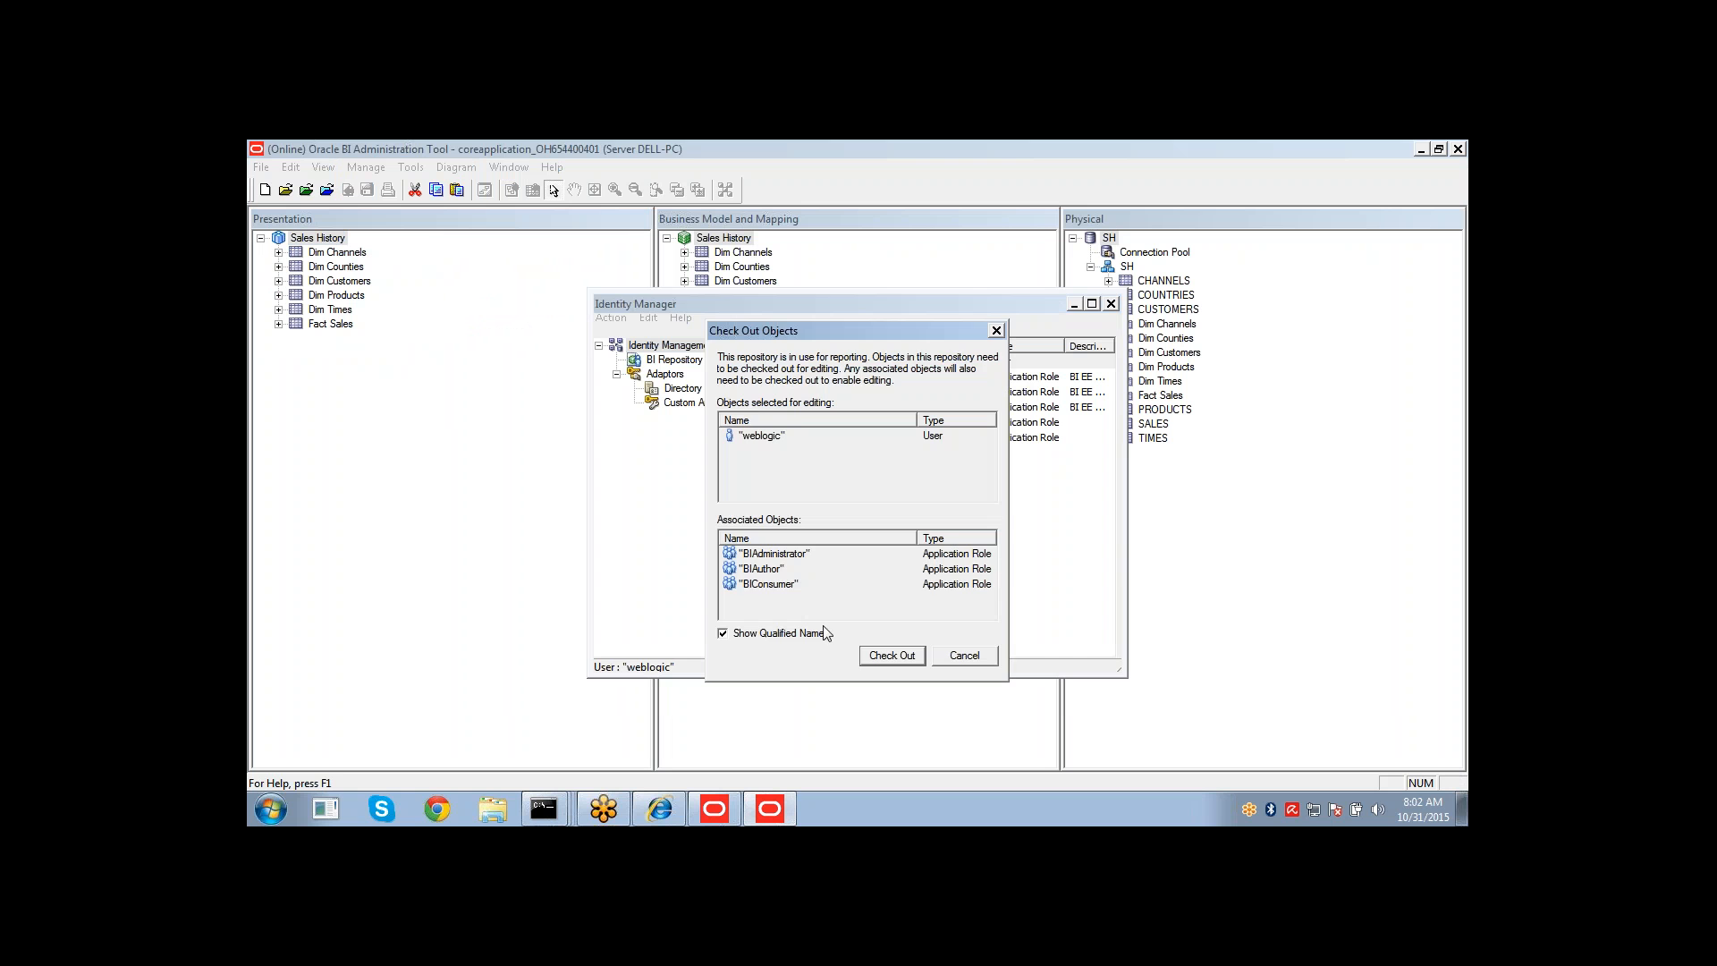
left_click(899, 660)
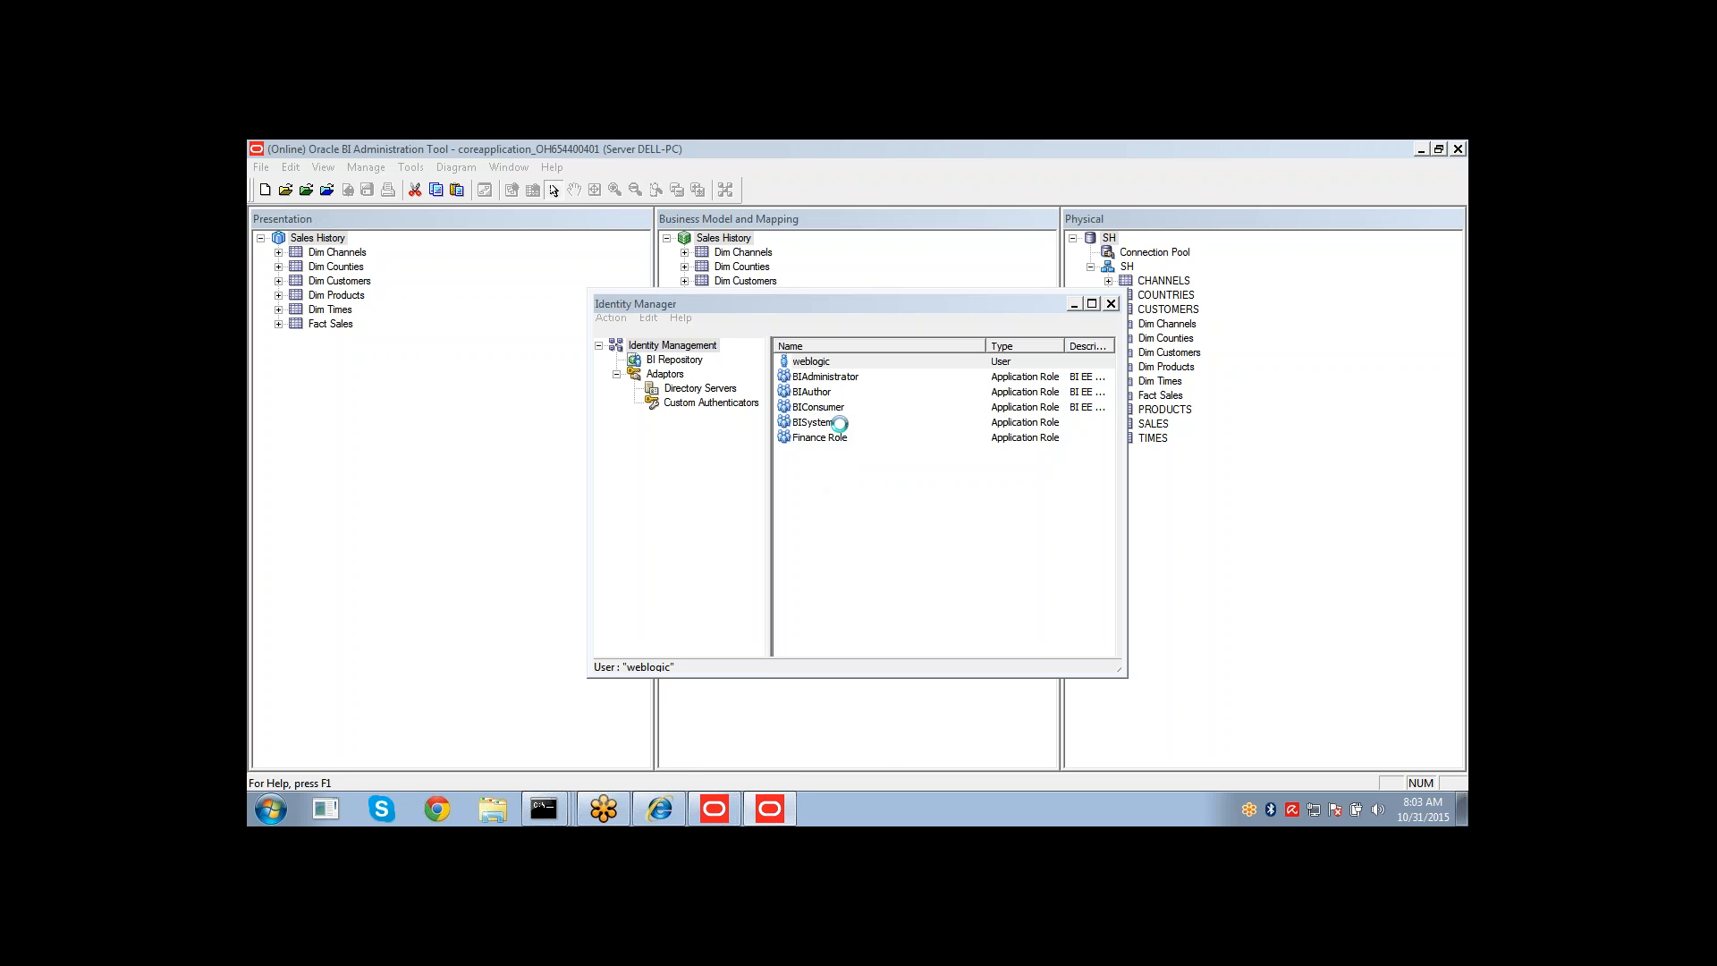
Dismiss the BI Security Service error and confirm the weblogic user's properties in Identity Manager.
left_click(659, 809)
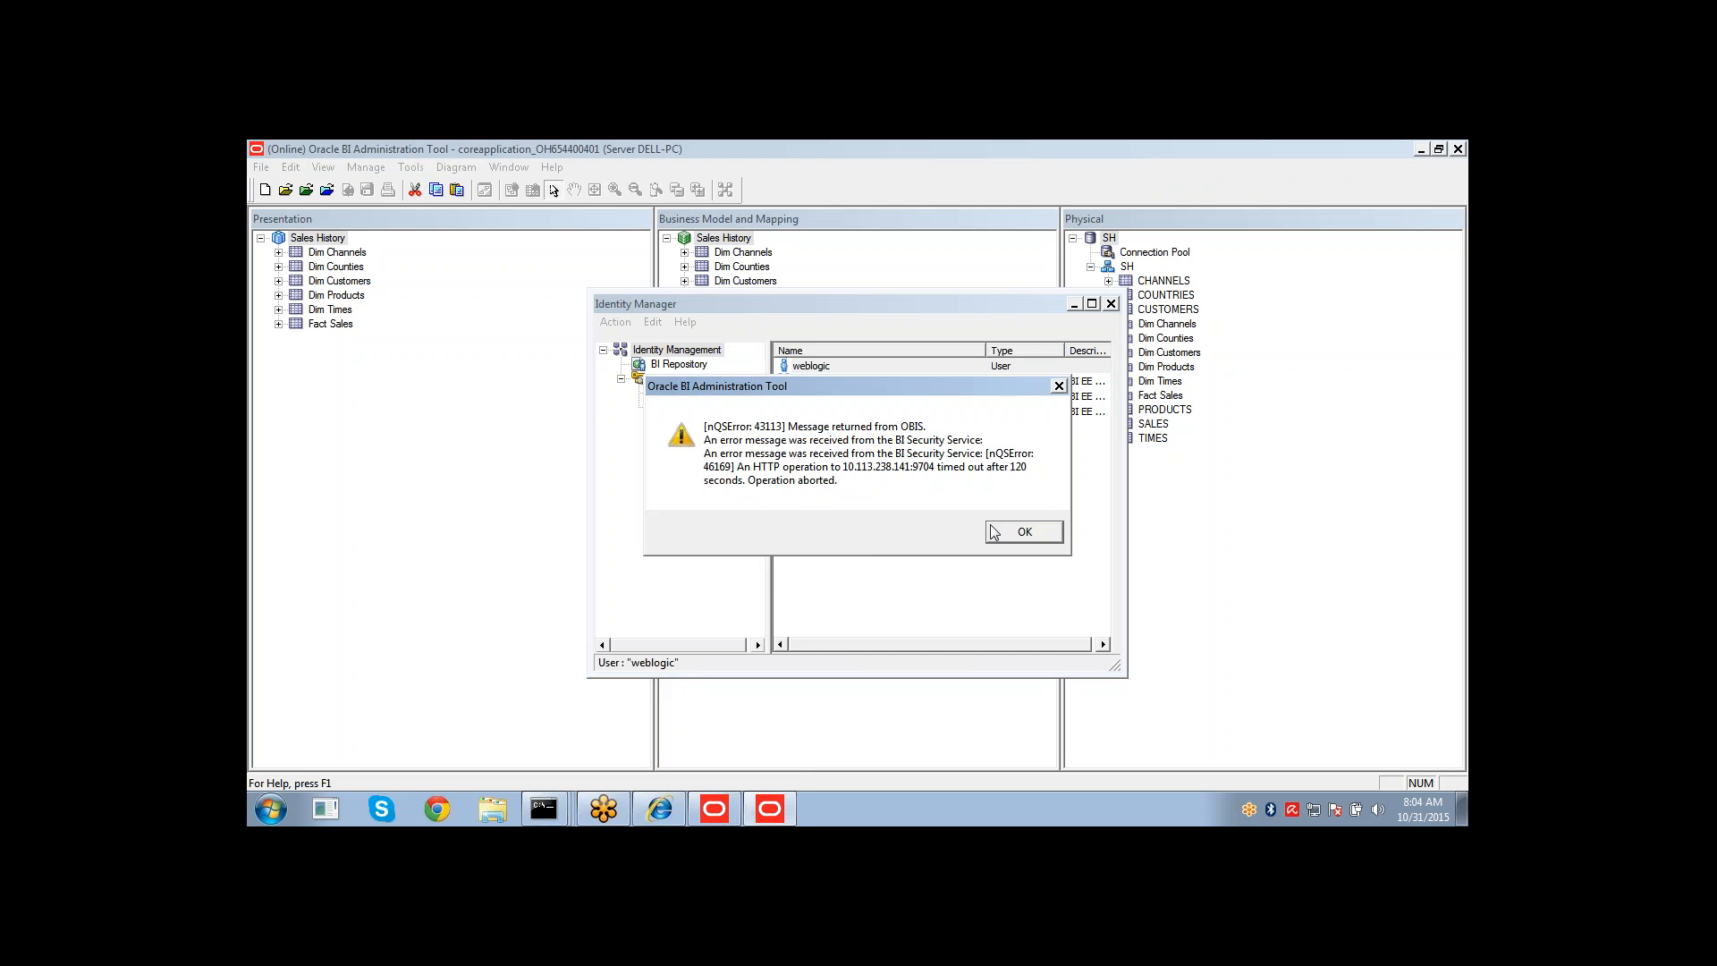
left_click(1024, 532)
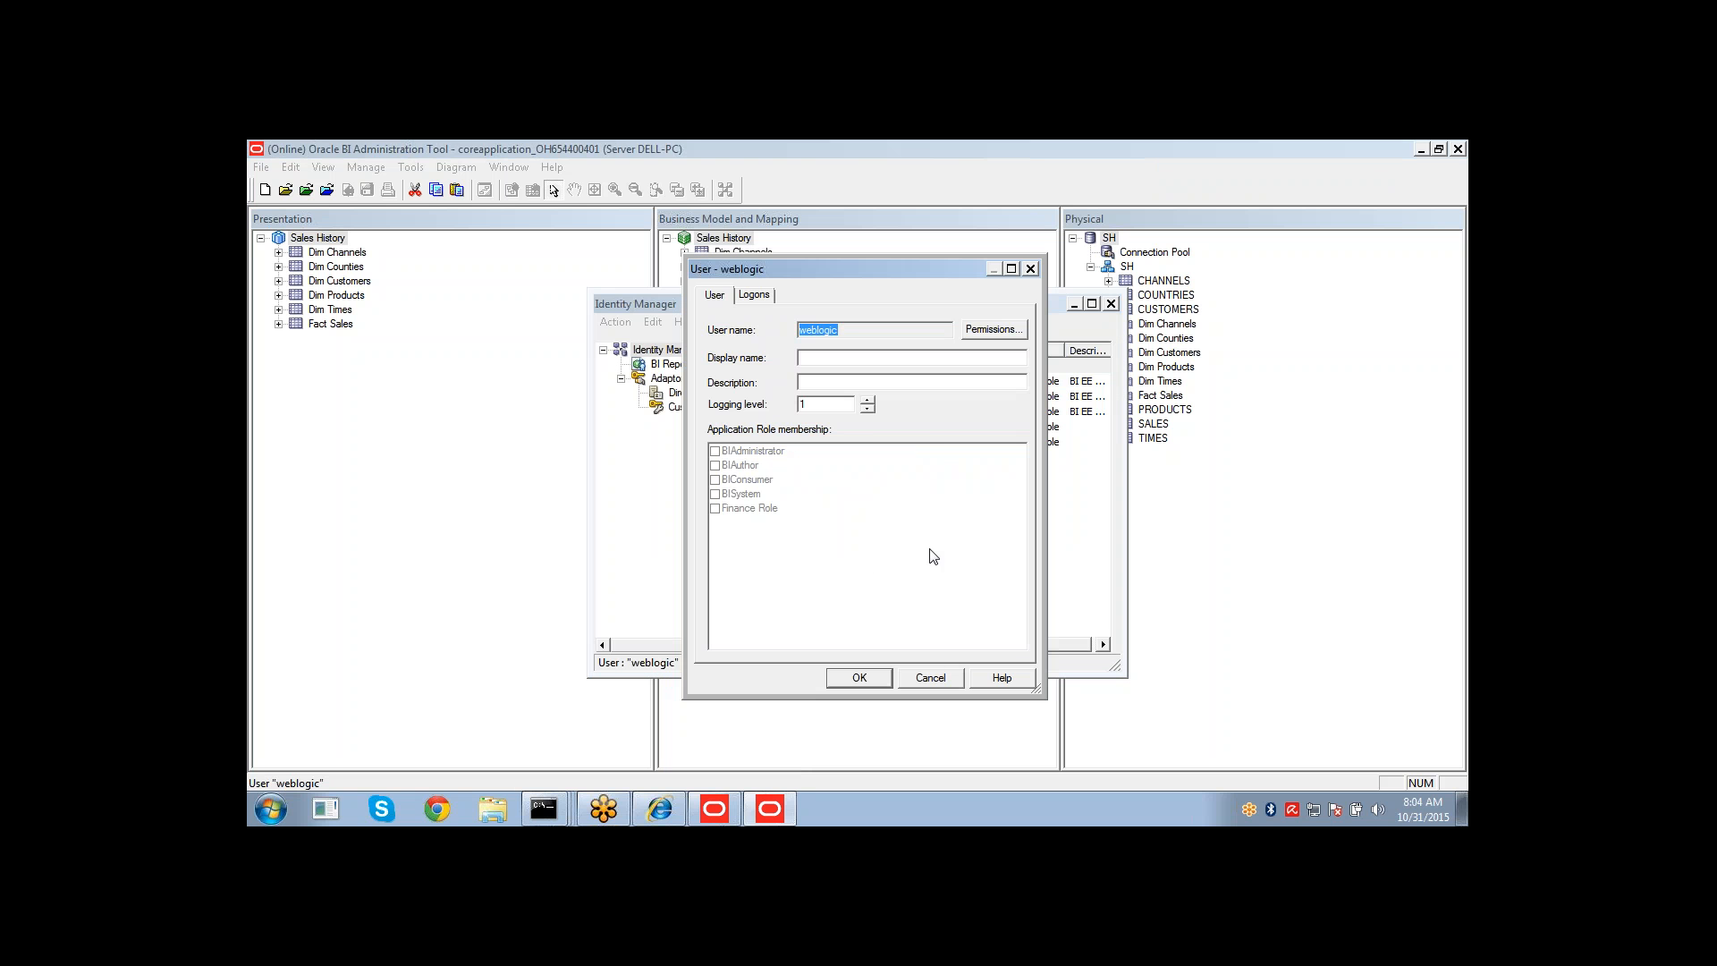
left_click(842, 674)
left_click_drag(843, 677, 954, 602)
double_click(805, 366)
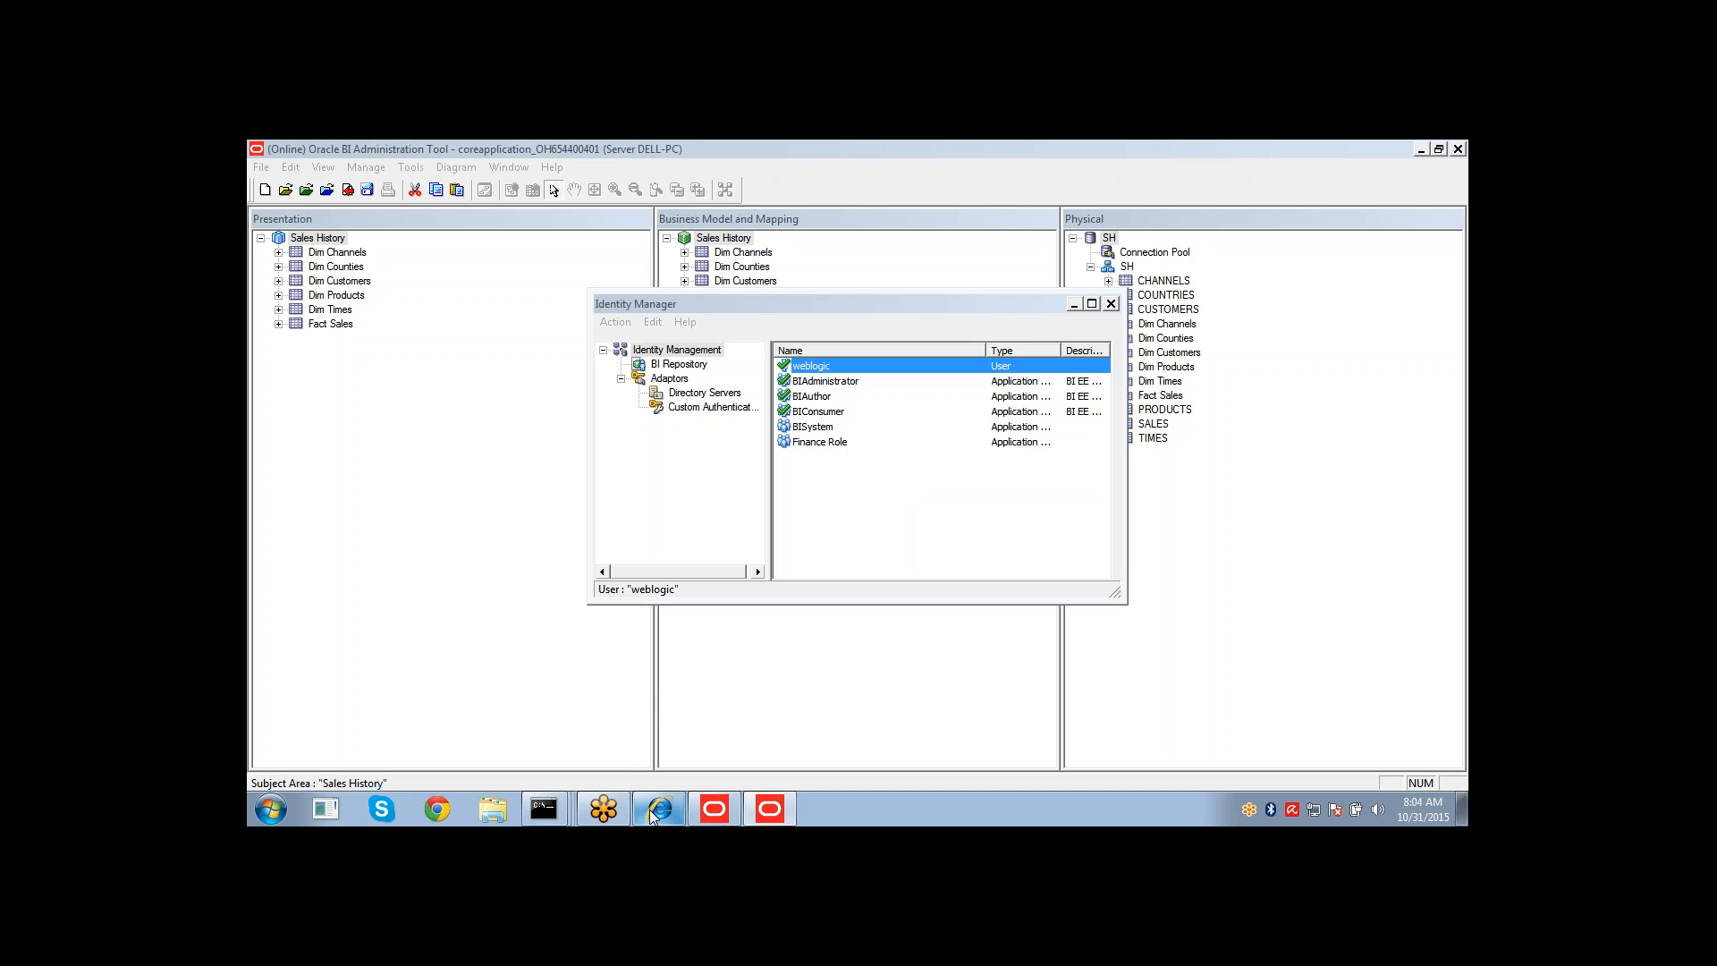
mouse_move(660, 810)
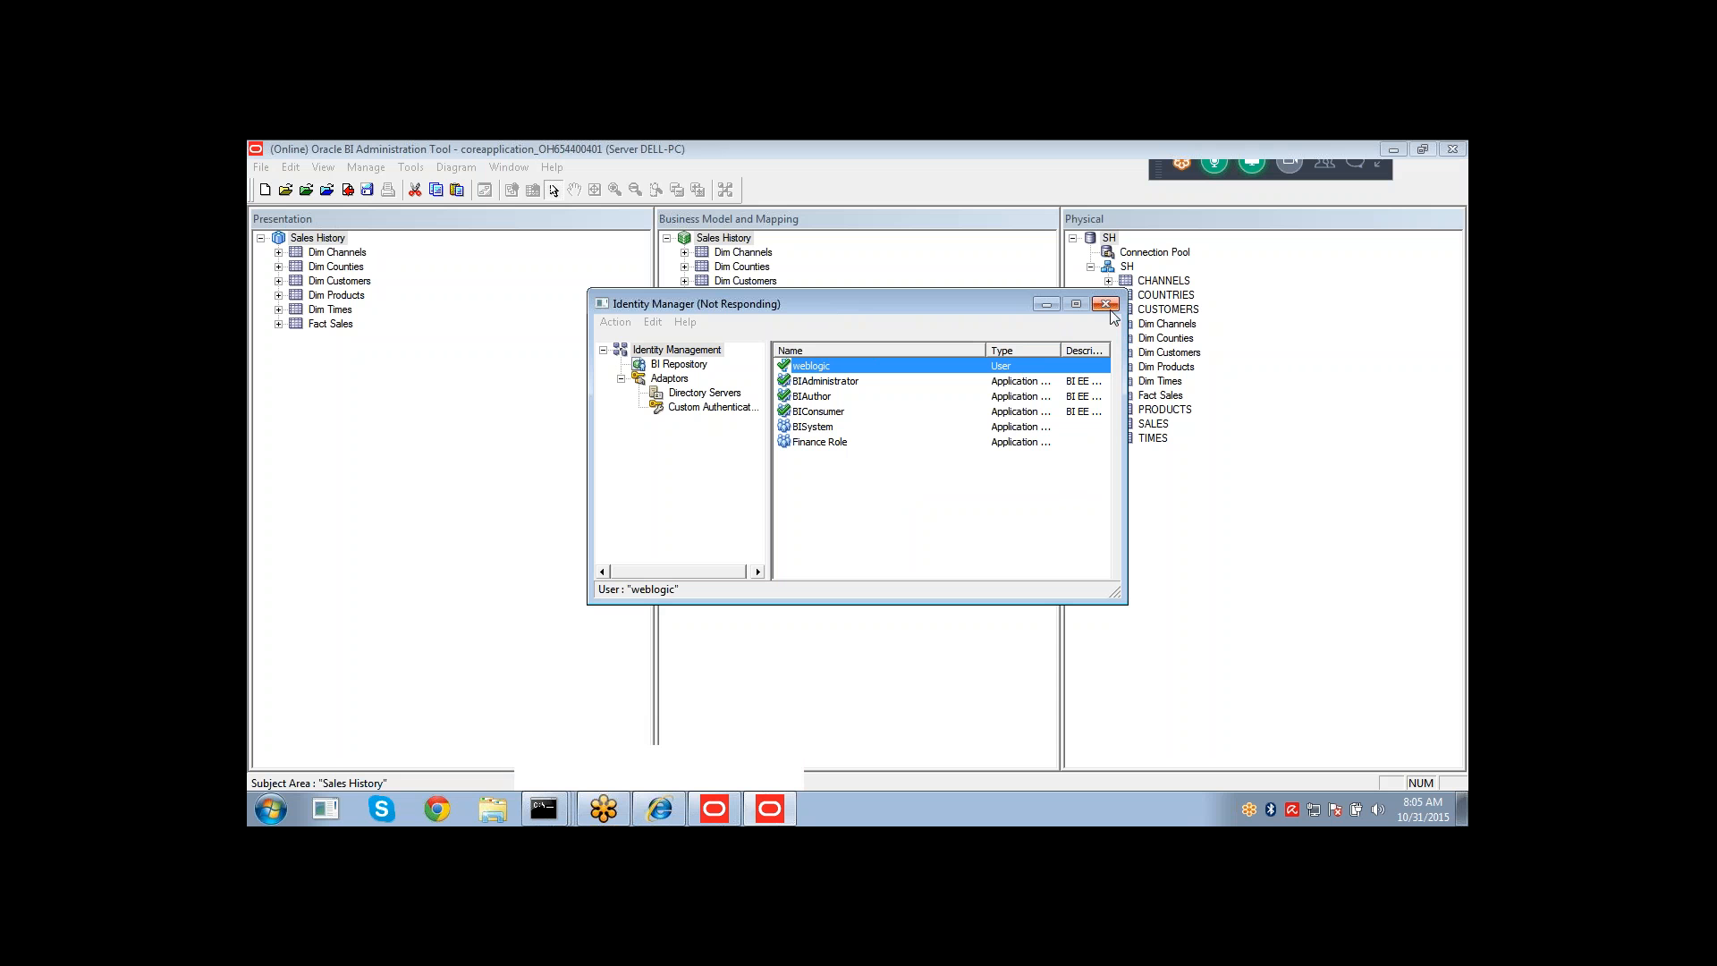
left_click(815, 447)
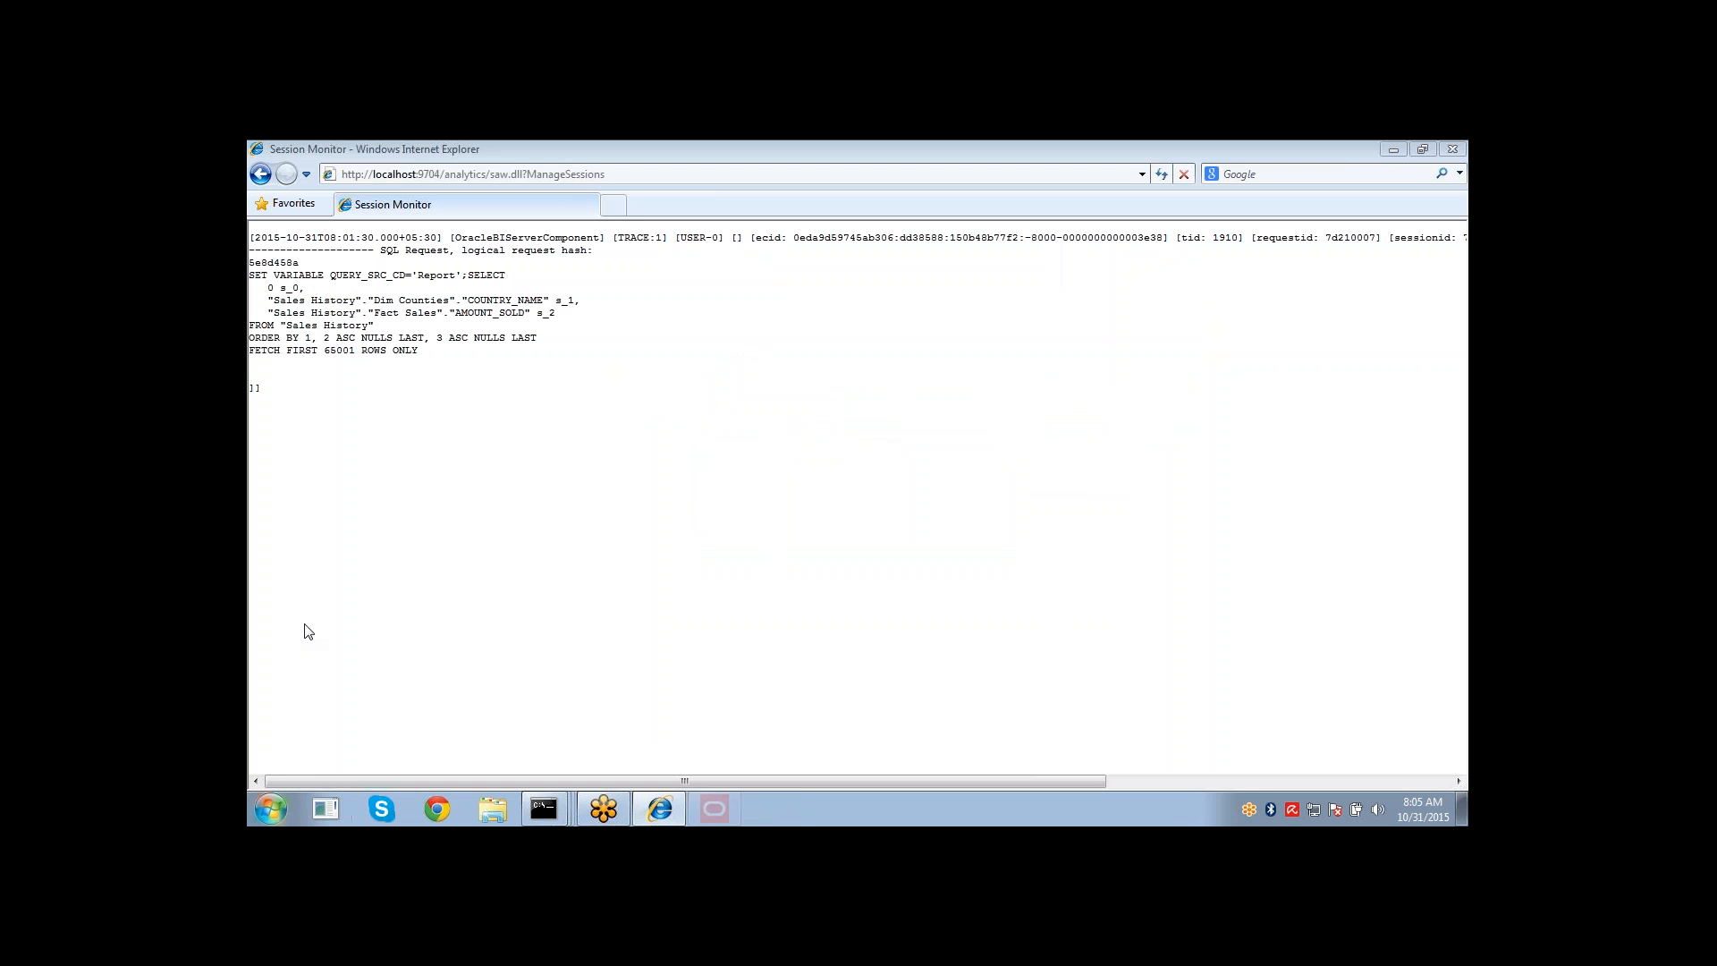
Close the duplicate BI Administration console windows, keeping a single one open.
left_click(272, 814)
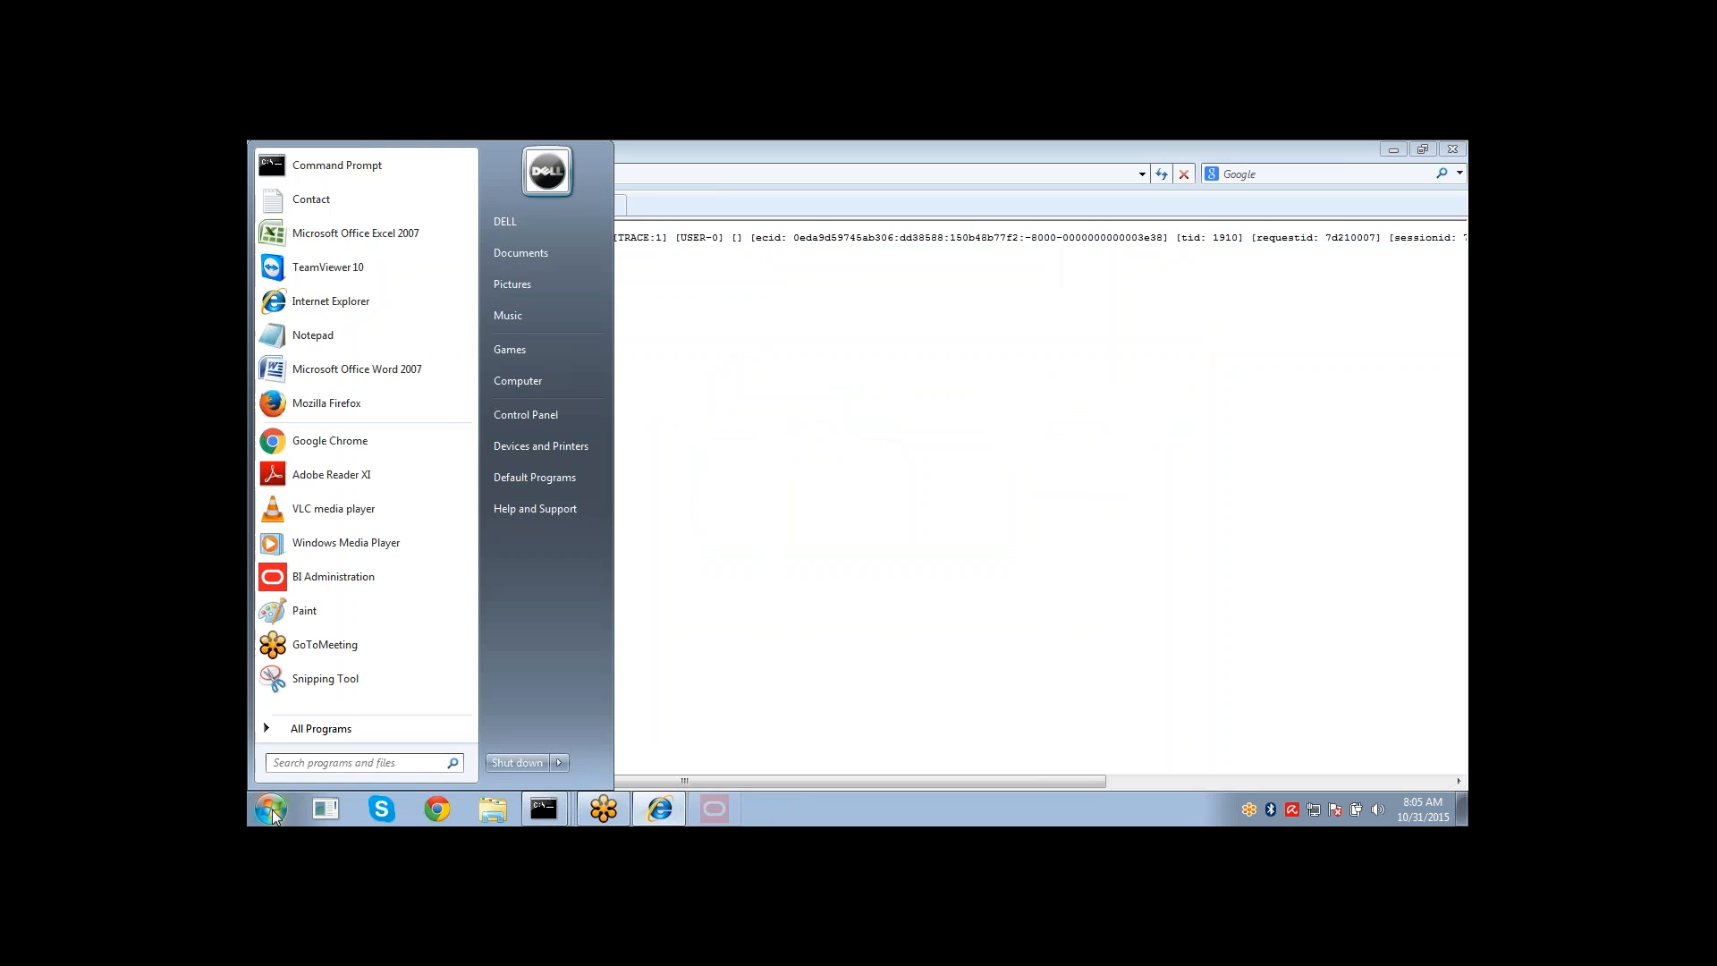
left_click(272, 814)
left_click(273, 816)
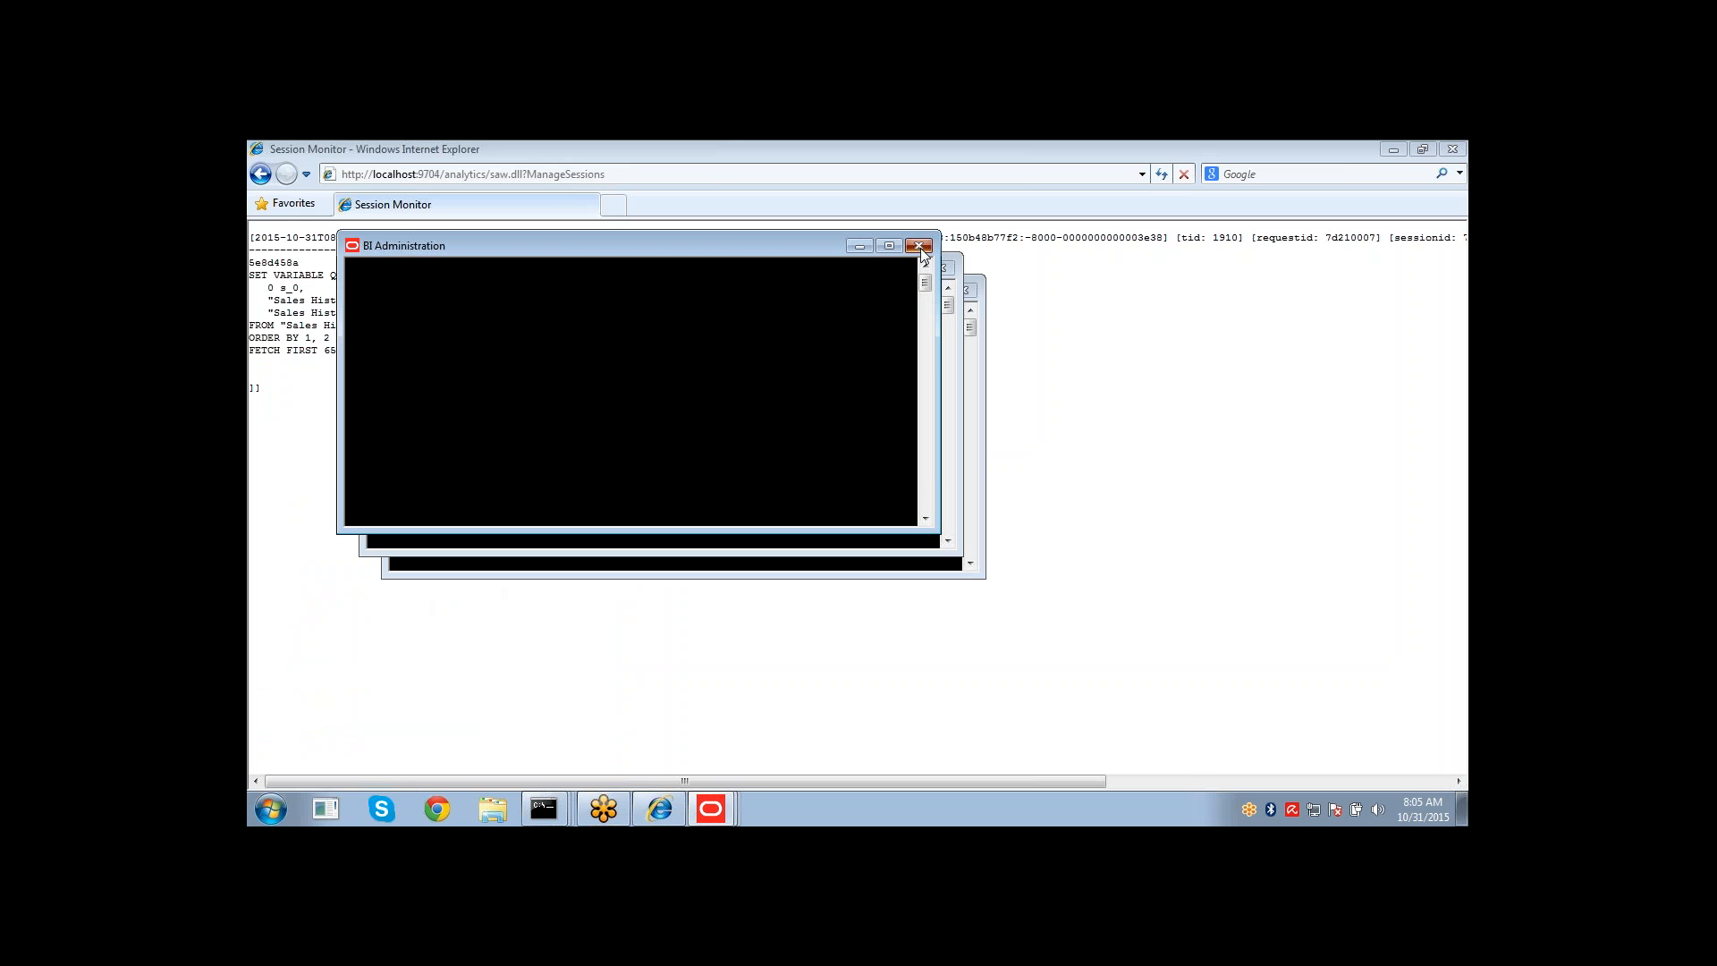
left_click(921, 252)
left_click(969, 292)
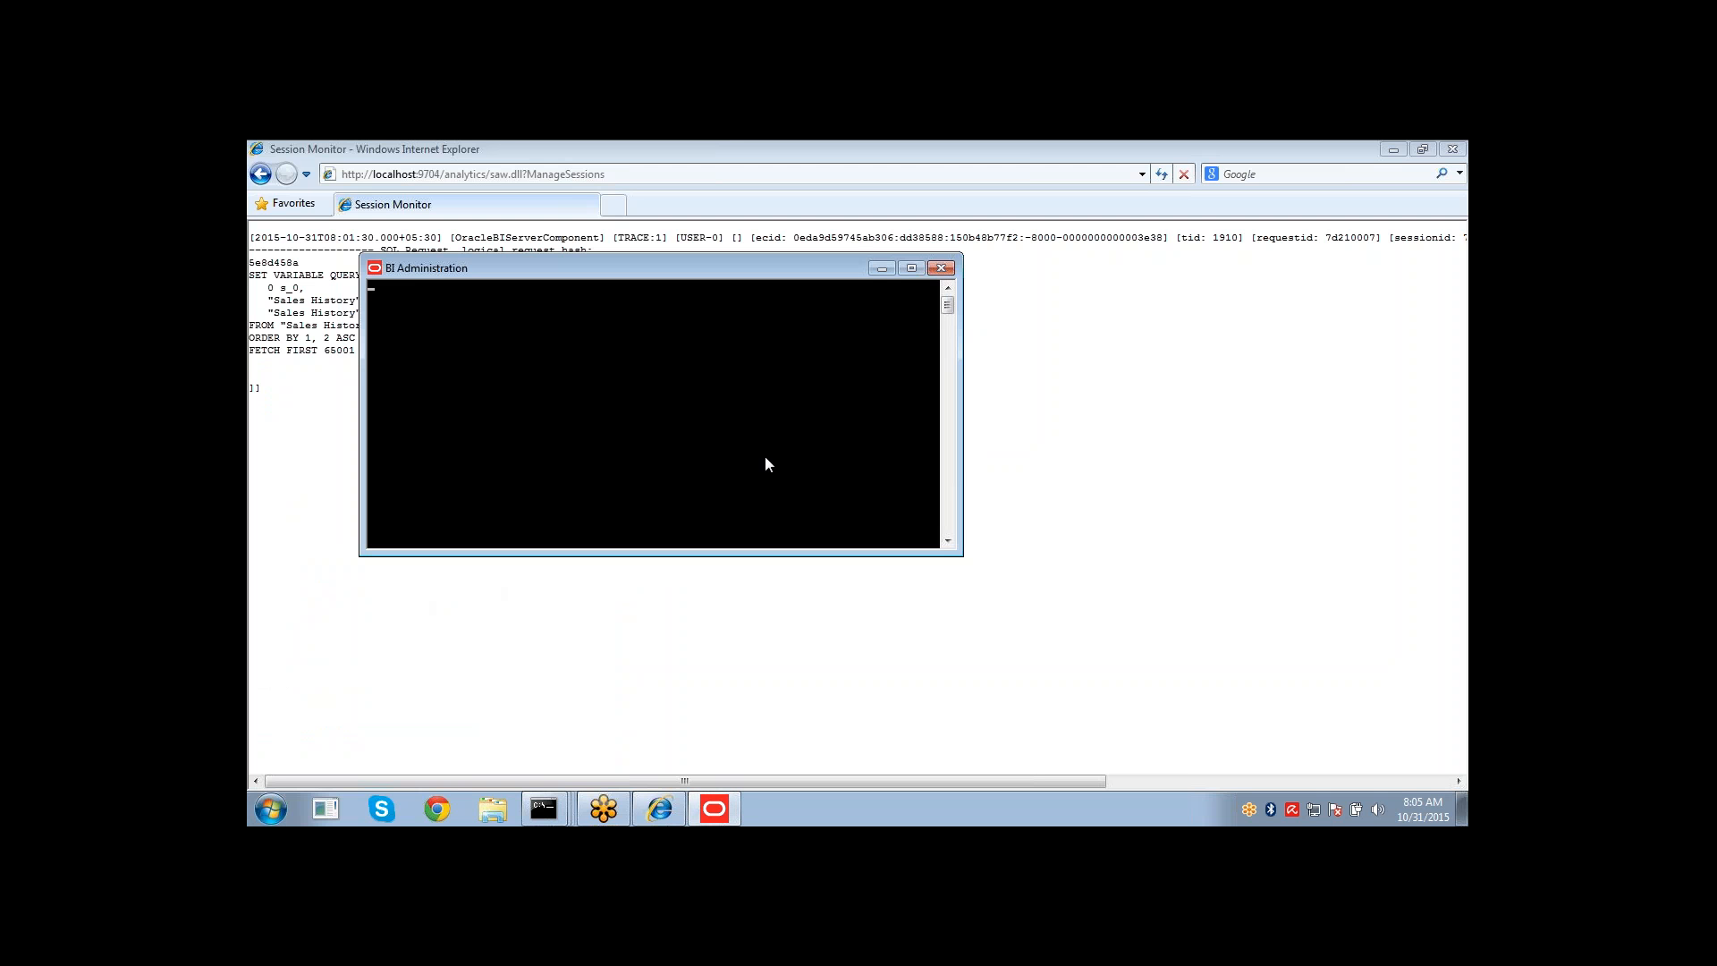
left_click(716, 811)
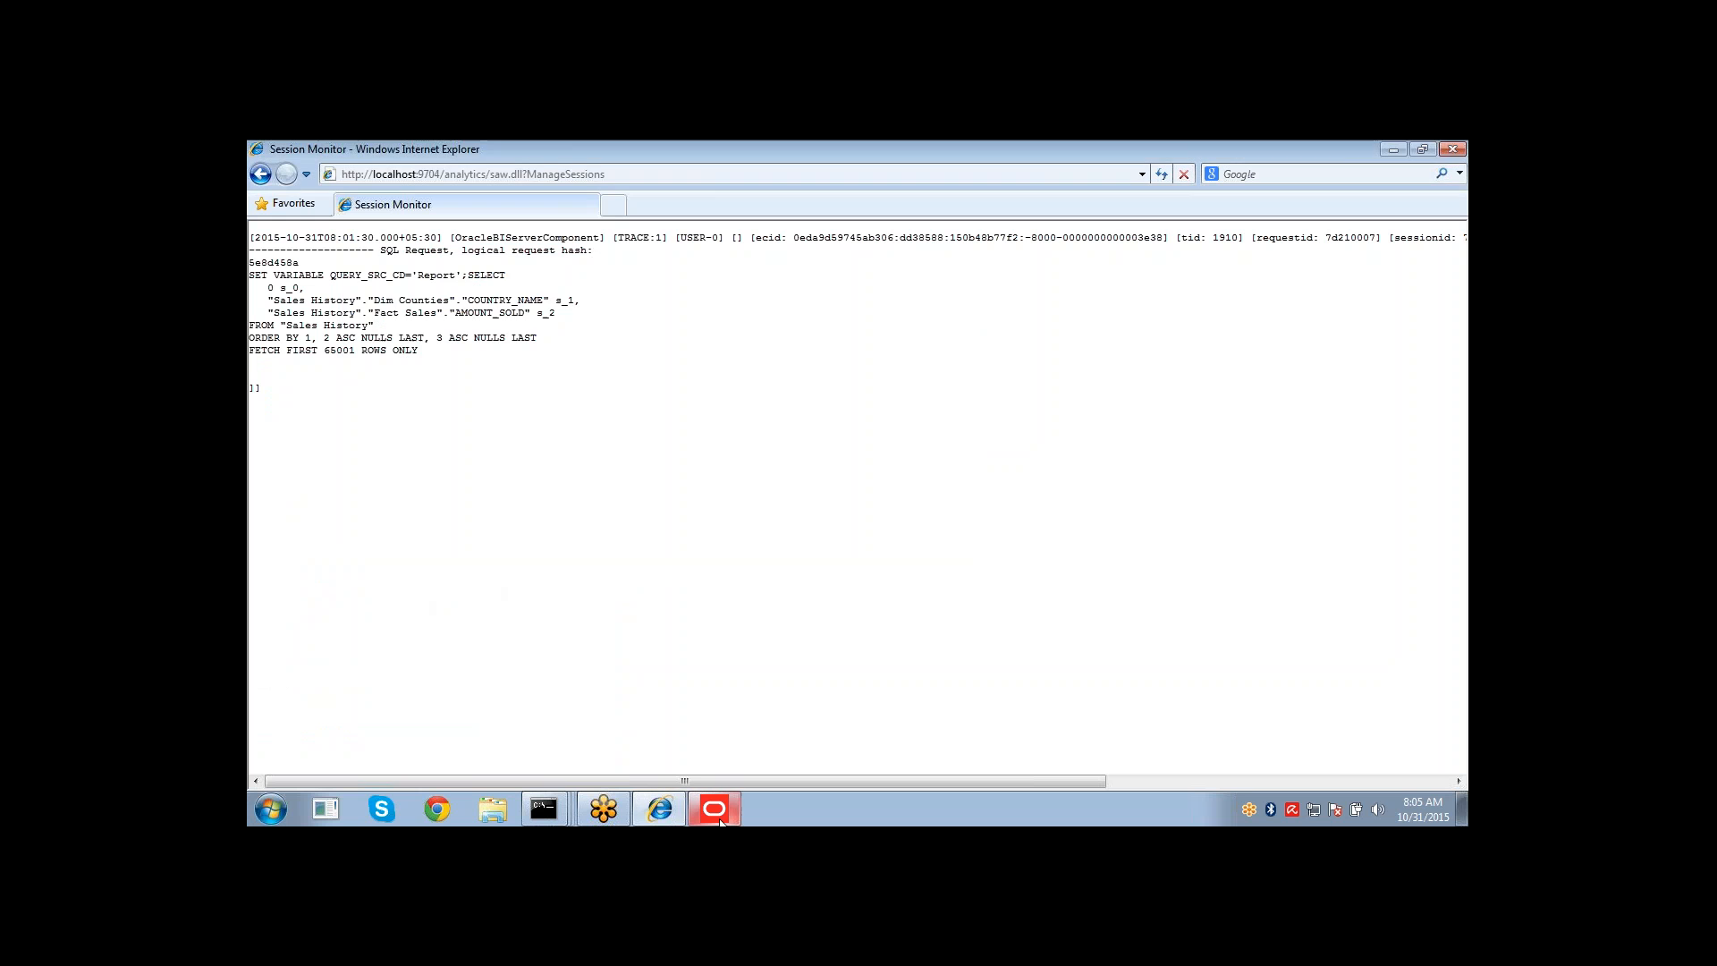
left_click(720, 818)
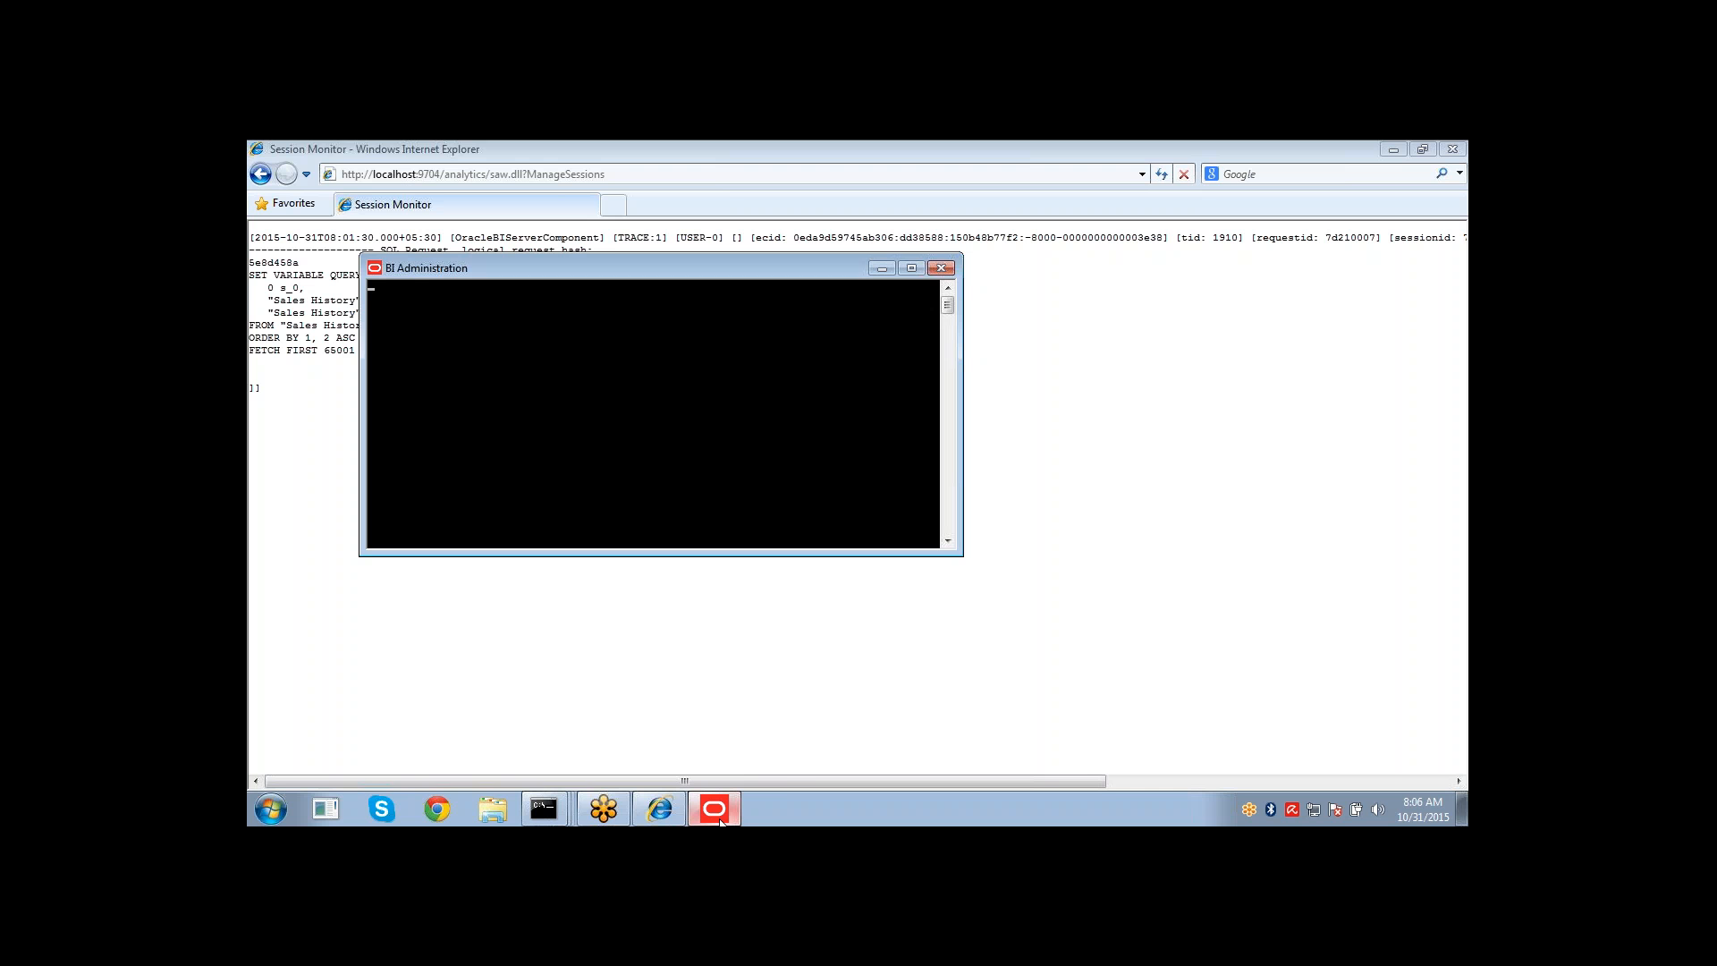
Exit the command prompt window used for opmnctl with the exit command.
left_click(560, 806)
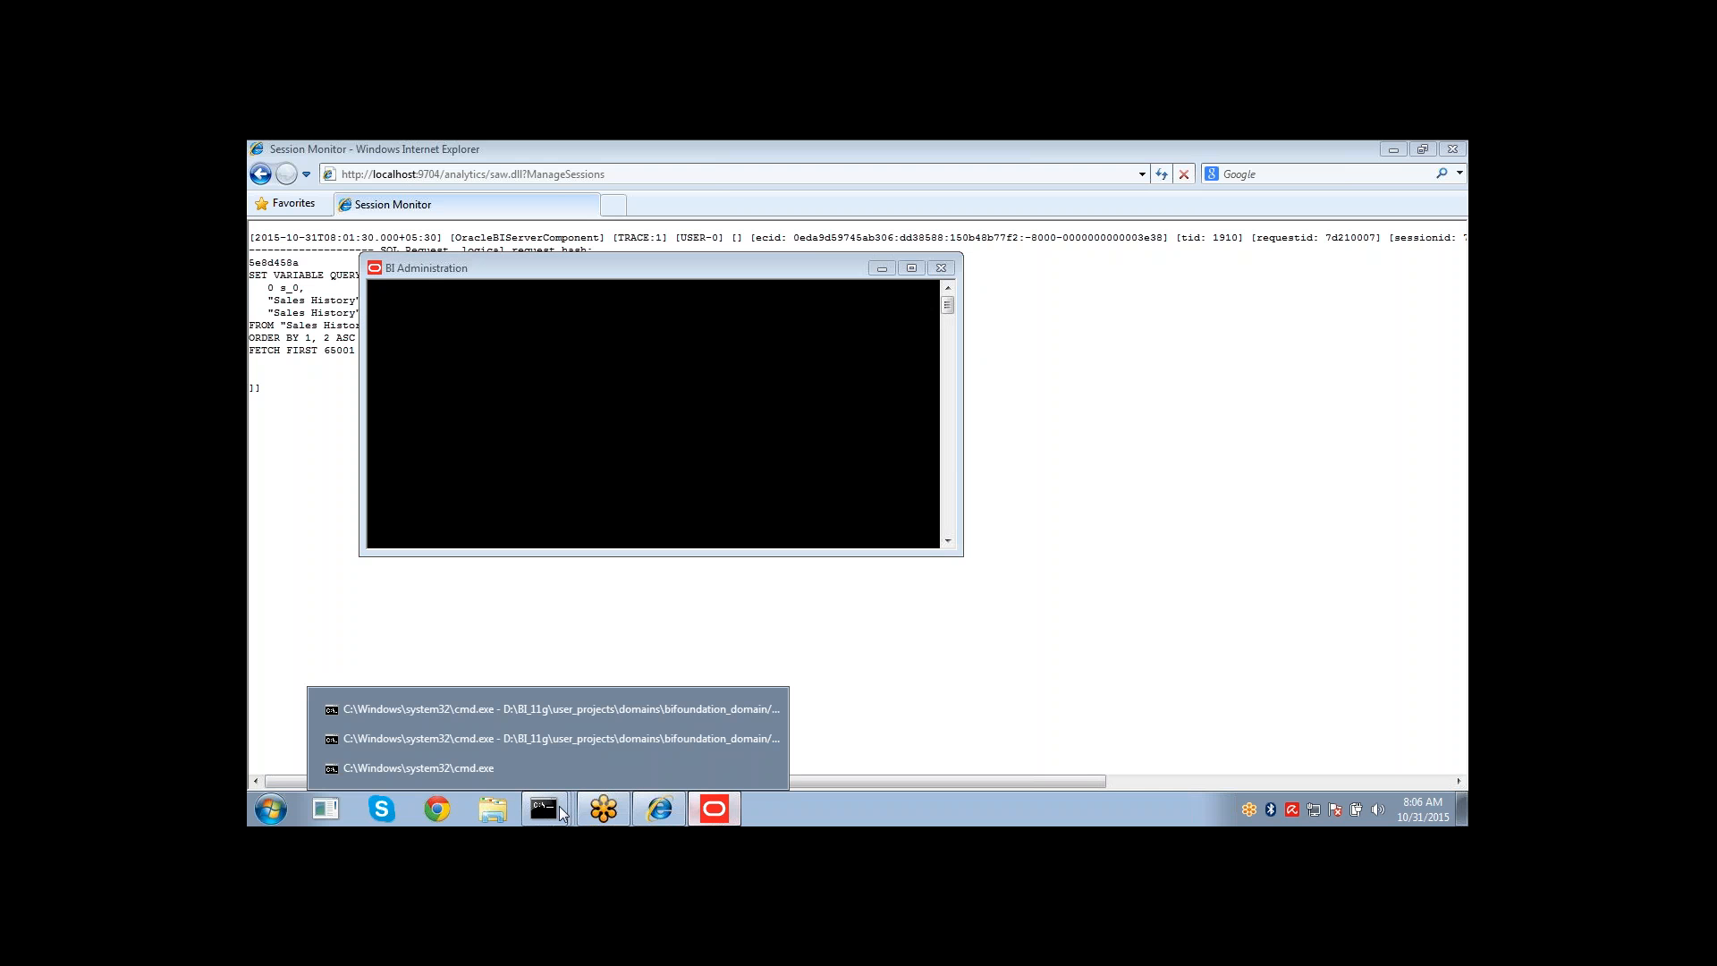
left_click(555, 770)
type("exit")
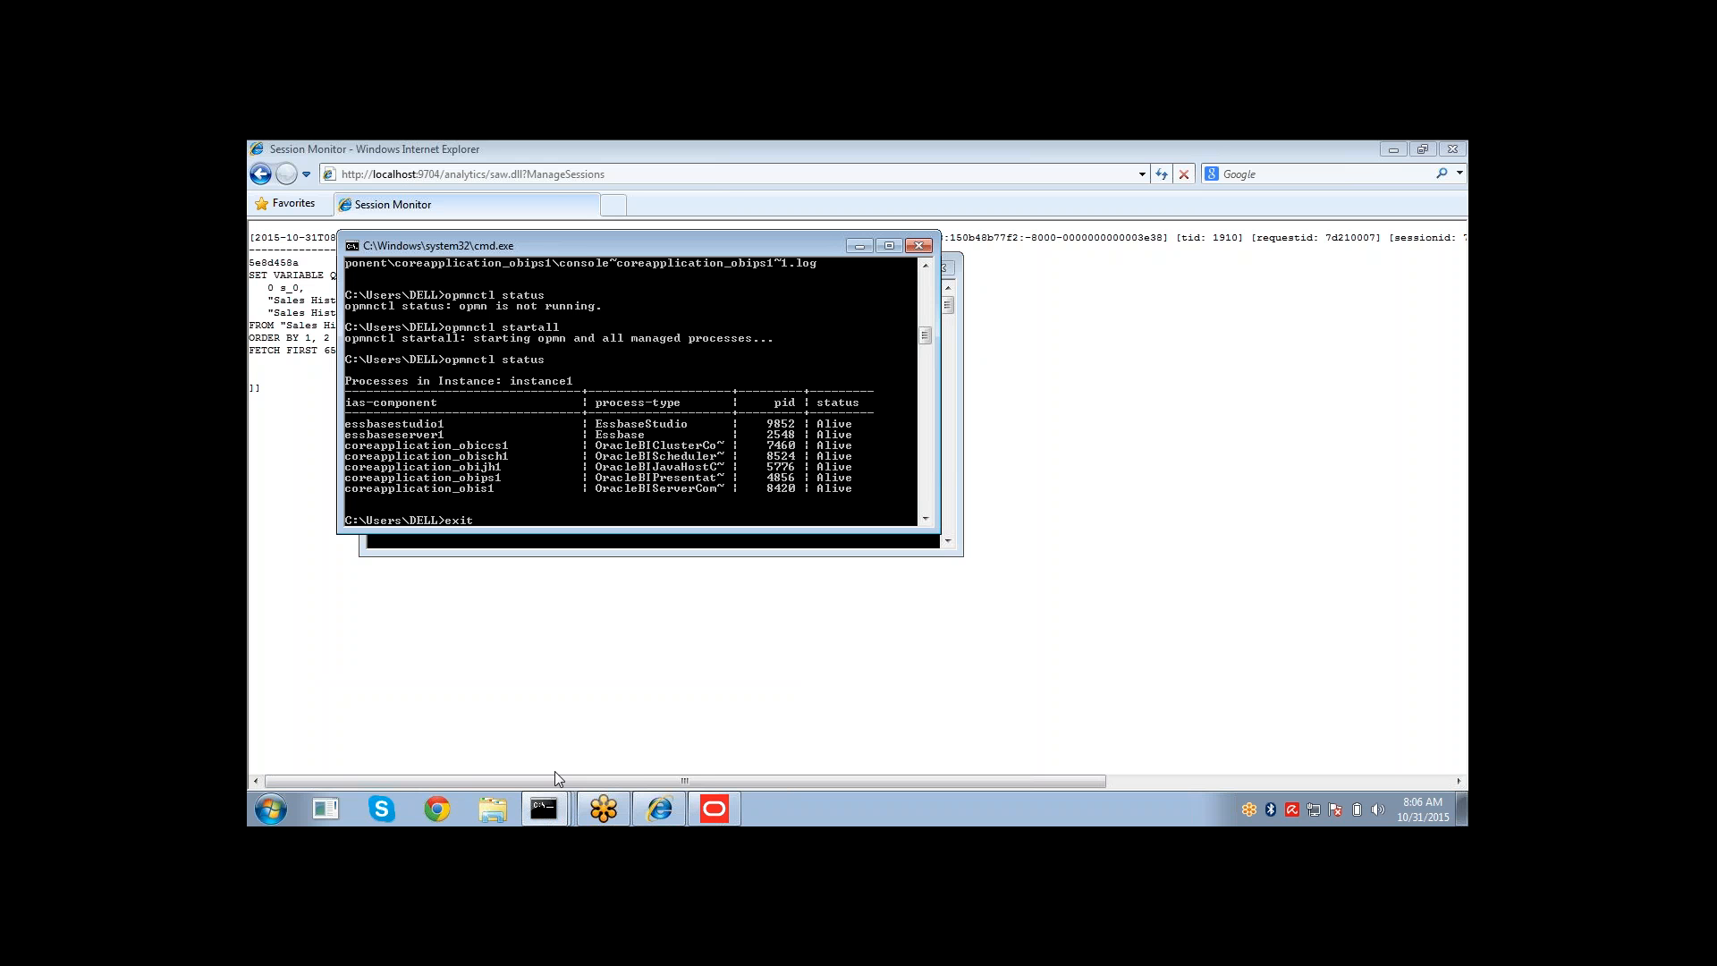
key("Return")
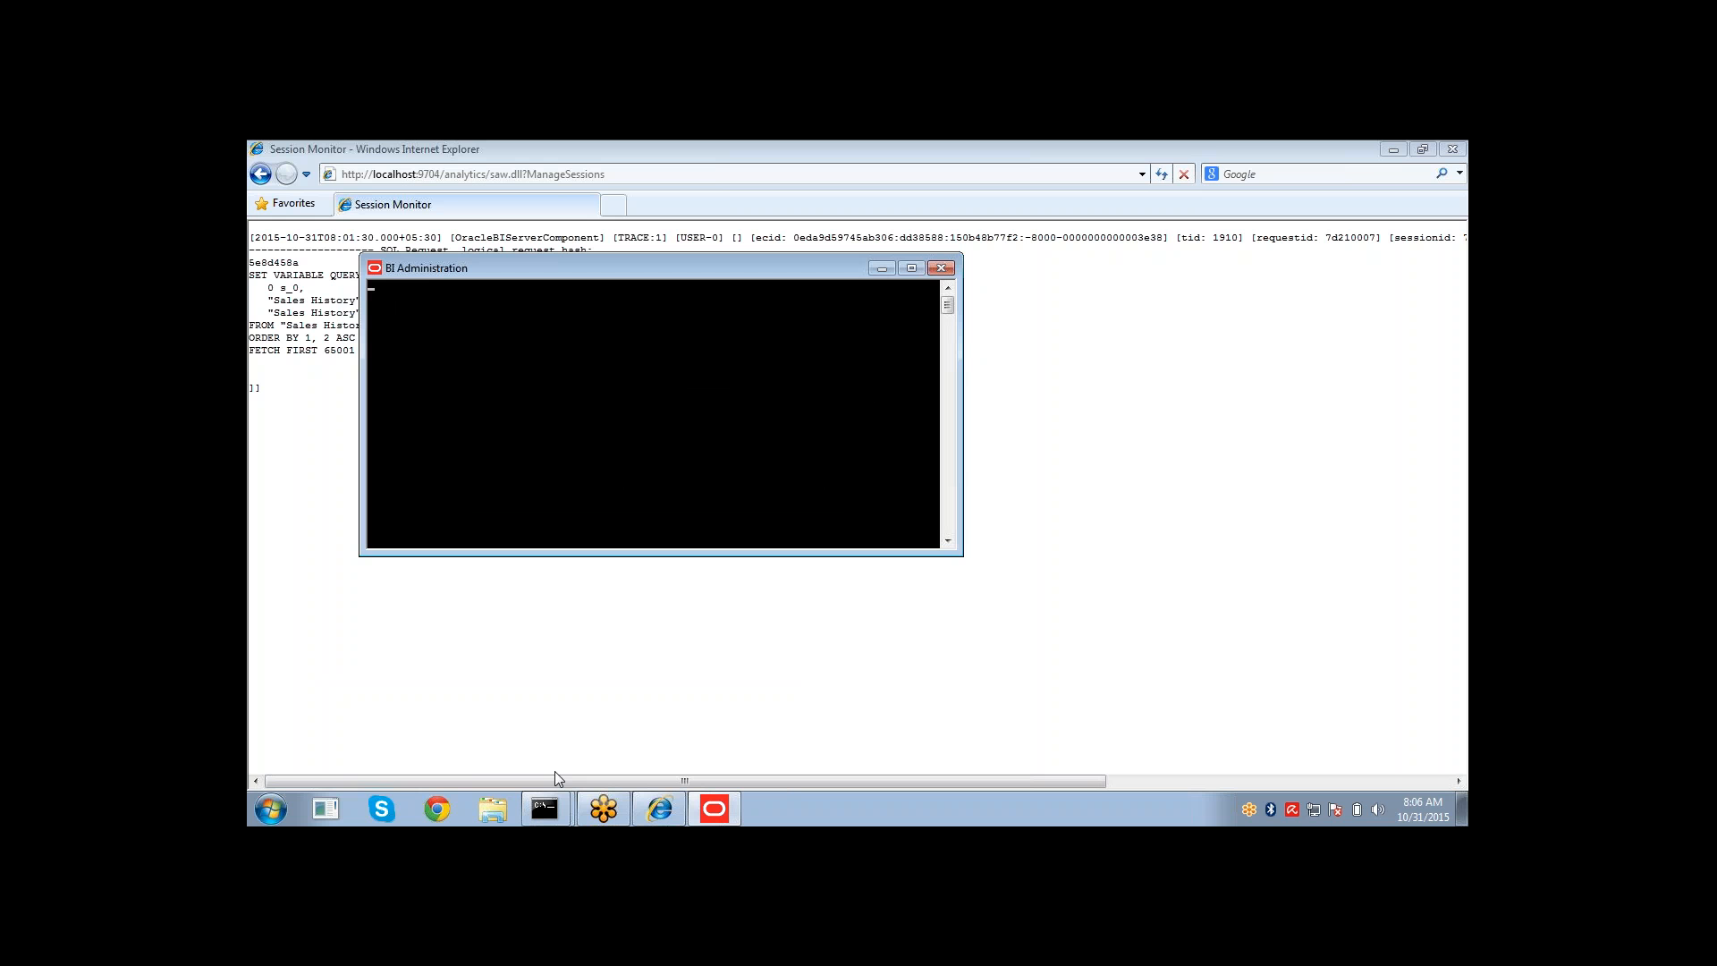
Return to the Administration page in the browser and reopen Manage Sessions.
left_click(655, 805)
left_click(261, 175)
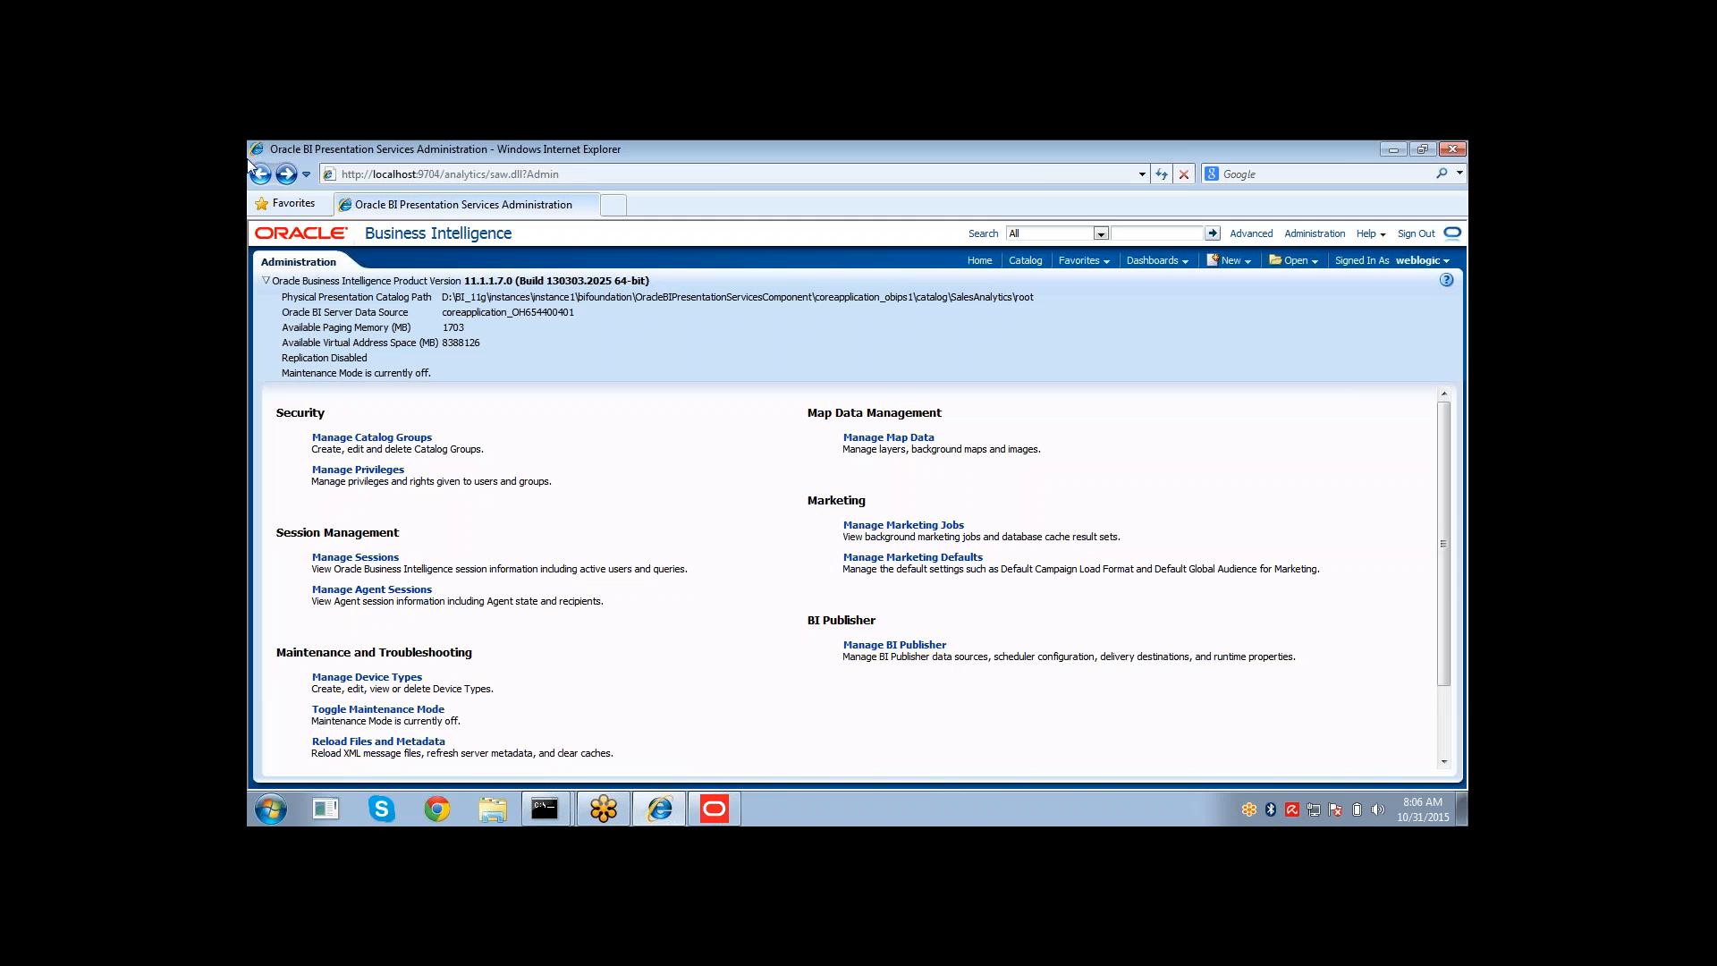
left_click(355, 559)
Relaunch the BI Administration tool from the Start menu.
left_click(737, 816)
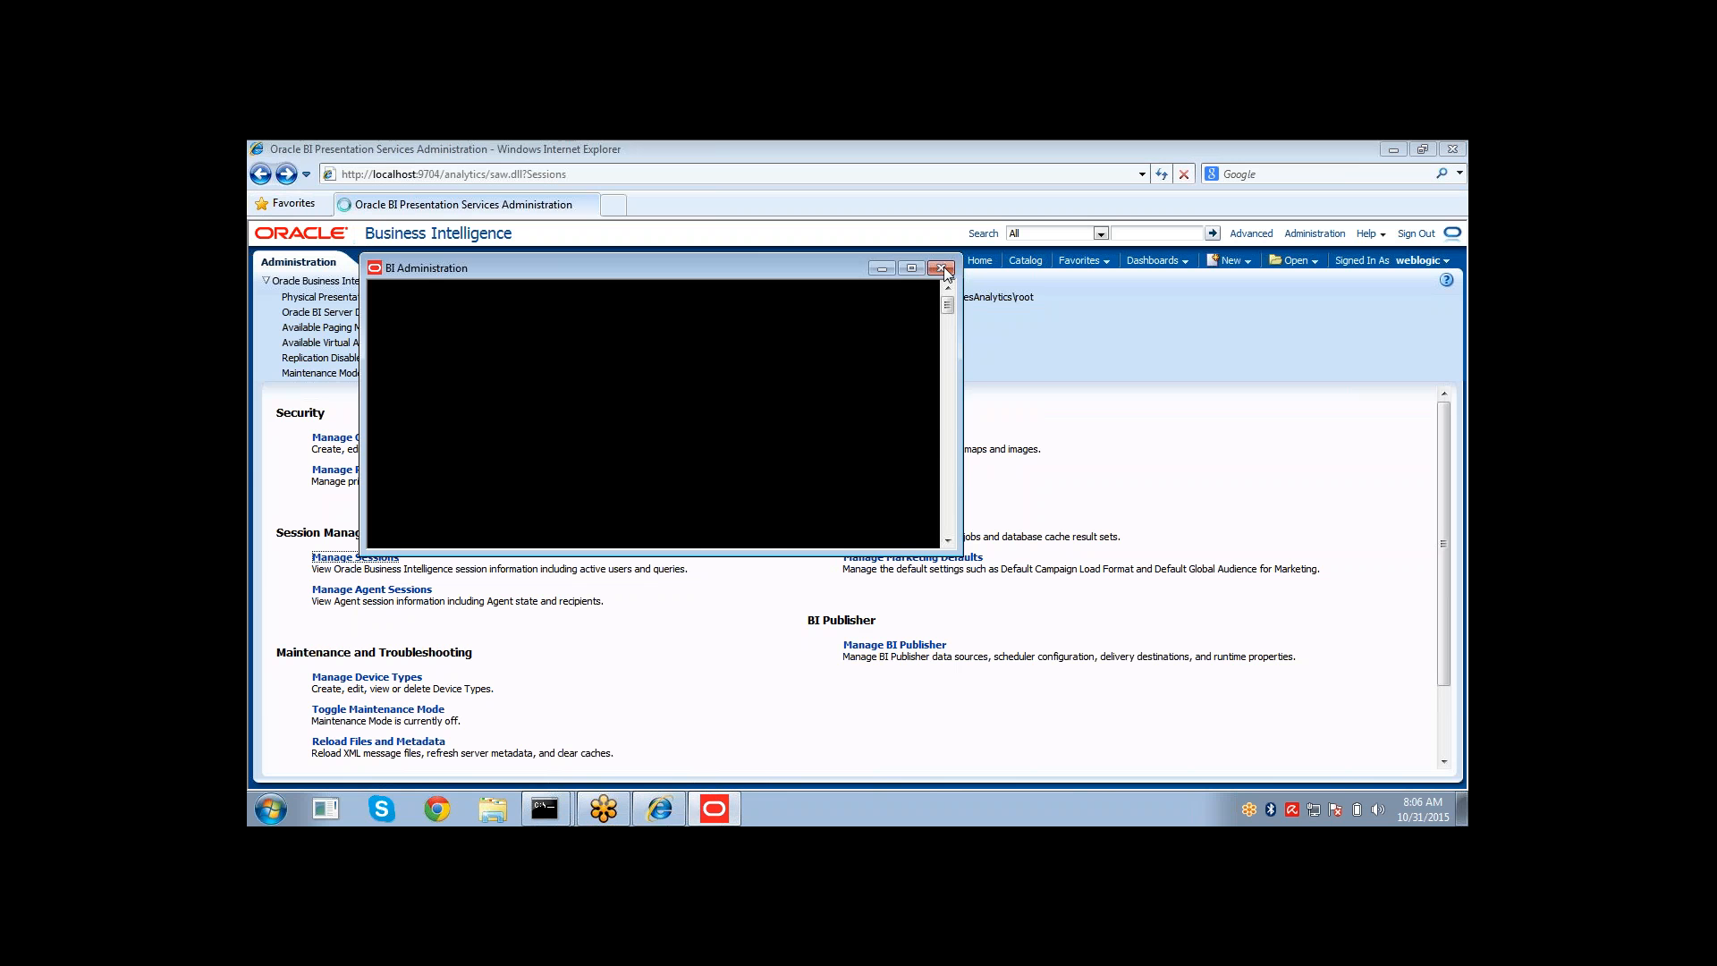
left_click(942, 269)
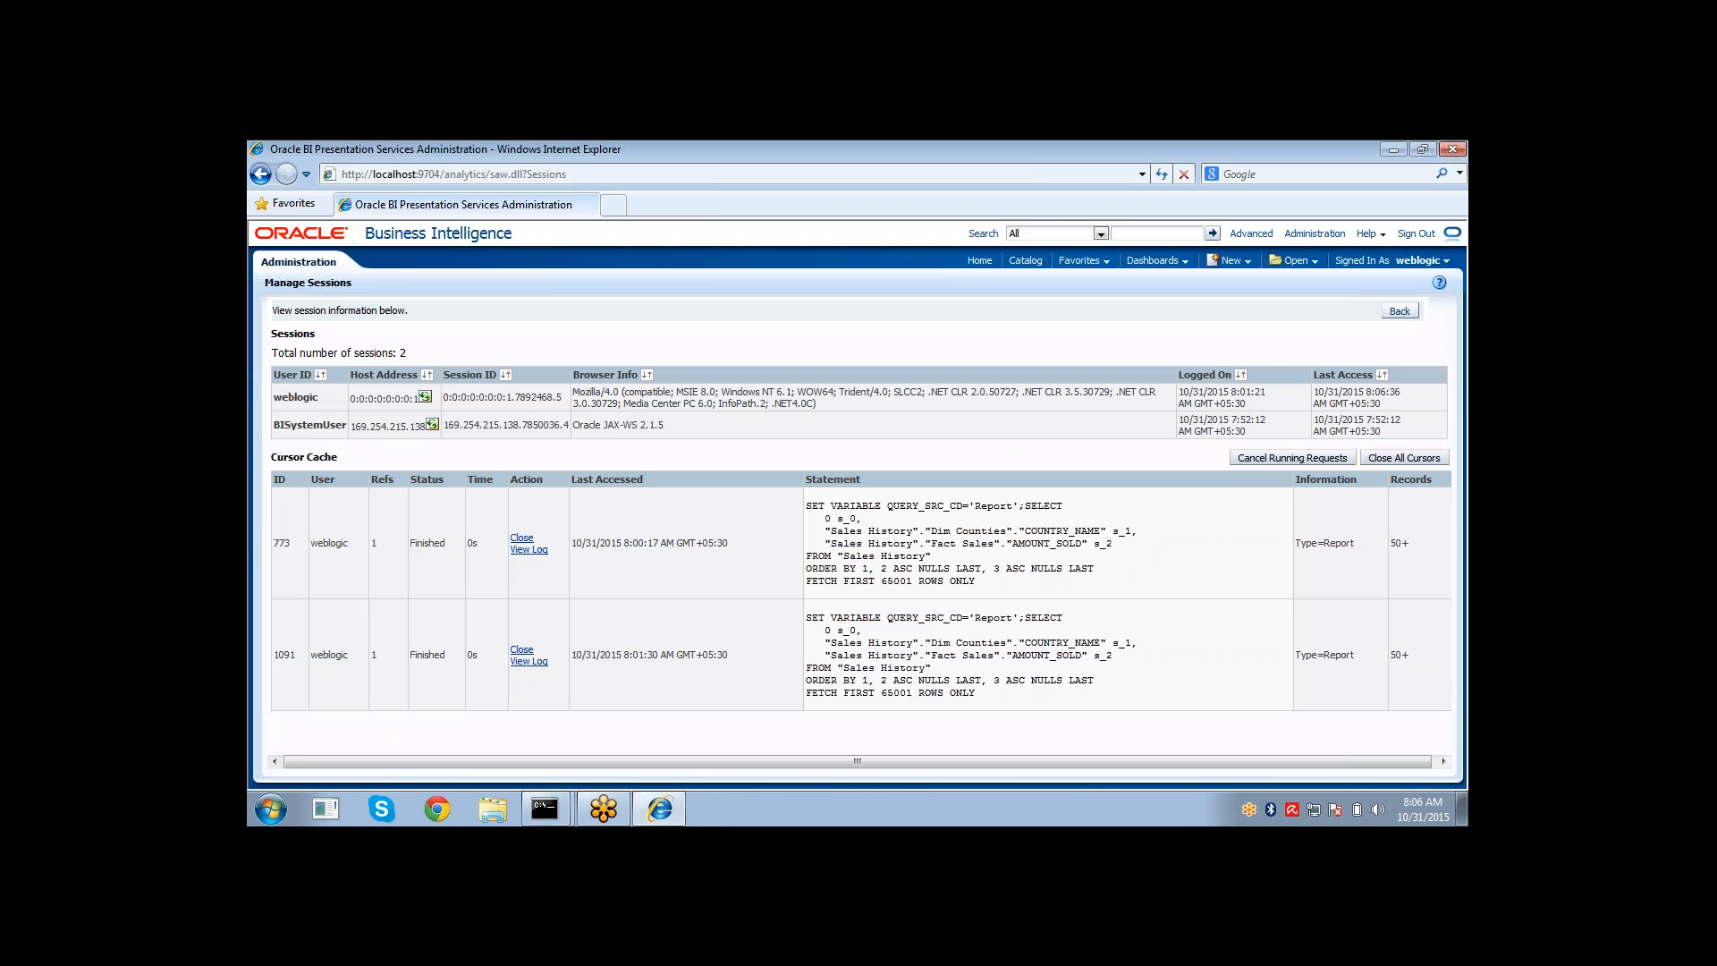
left_click(282, 812)
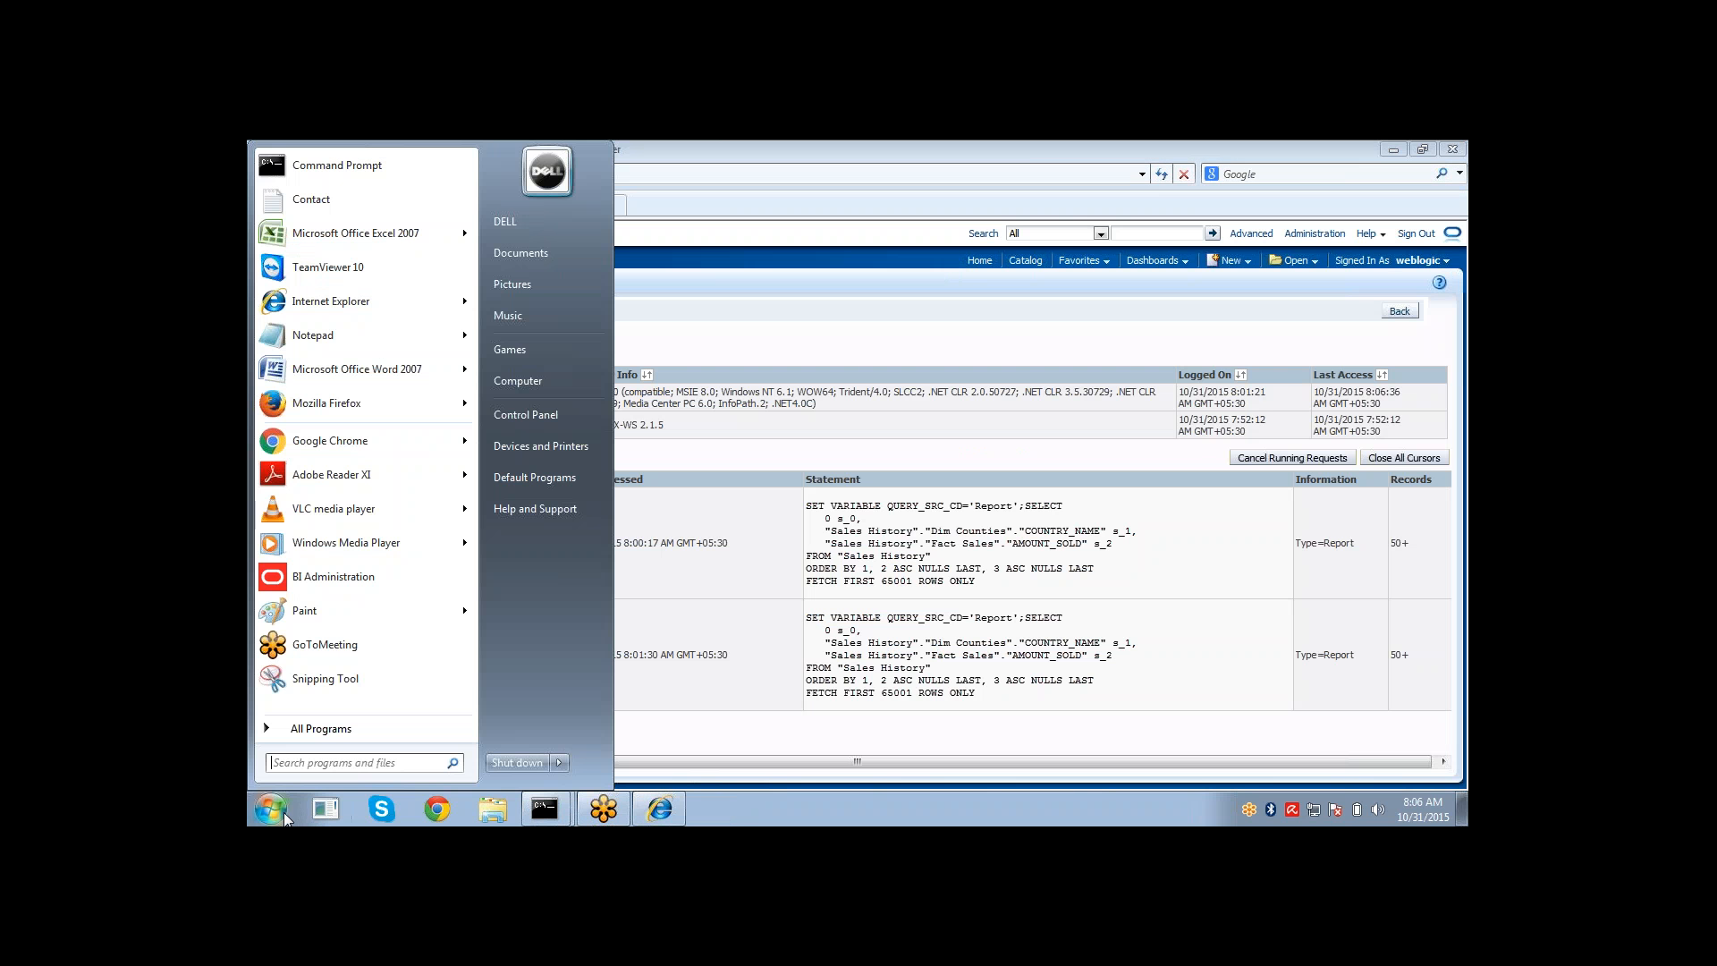
left_click(322, 577)
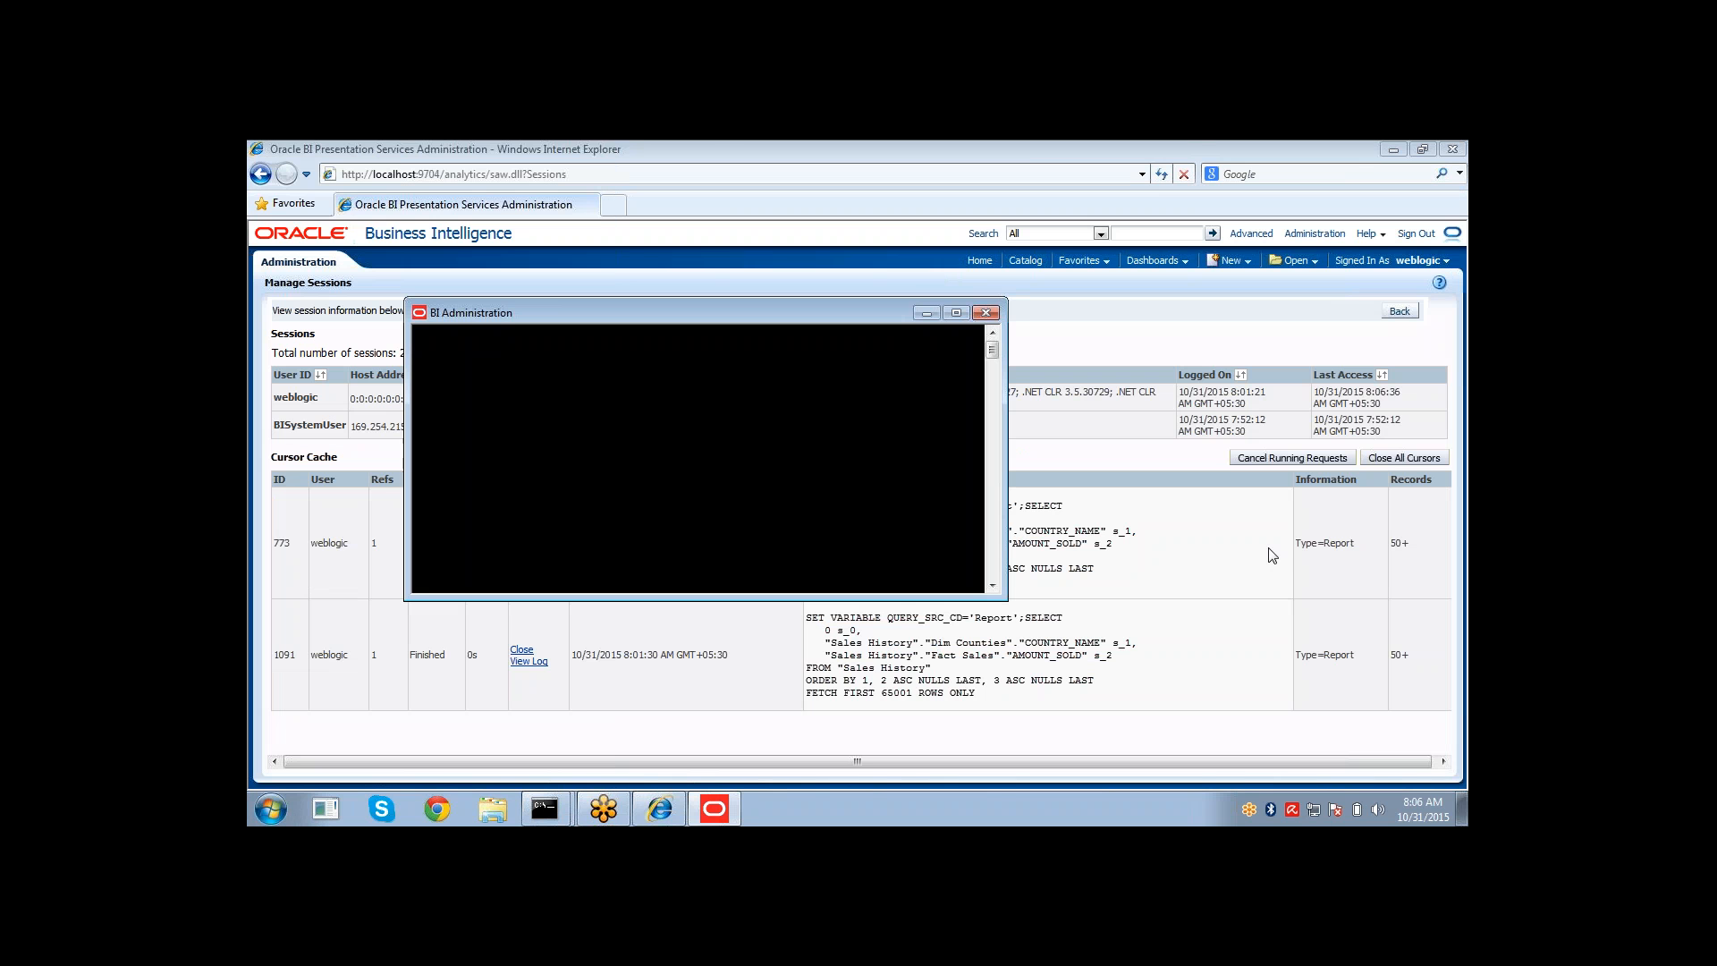
Close all cursors in the Manage Sessions cursor cache.
left_click(1386, 458)
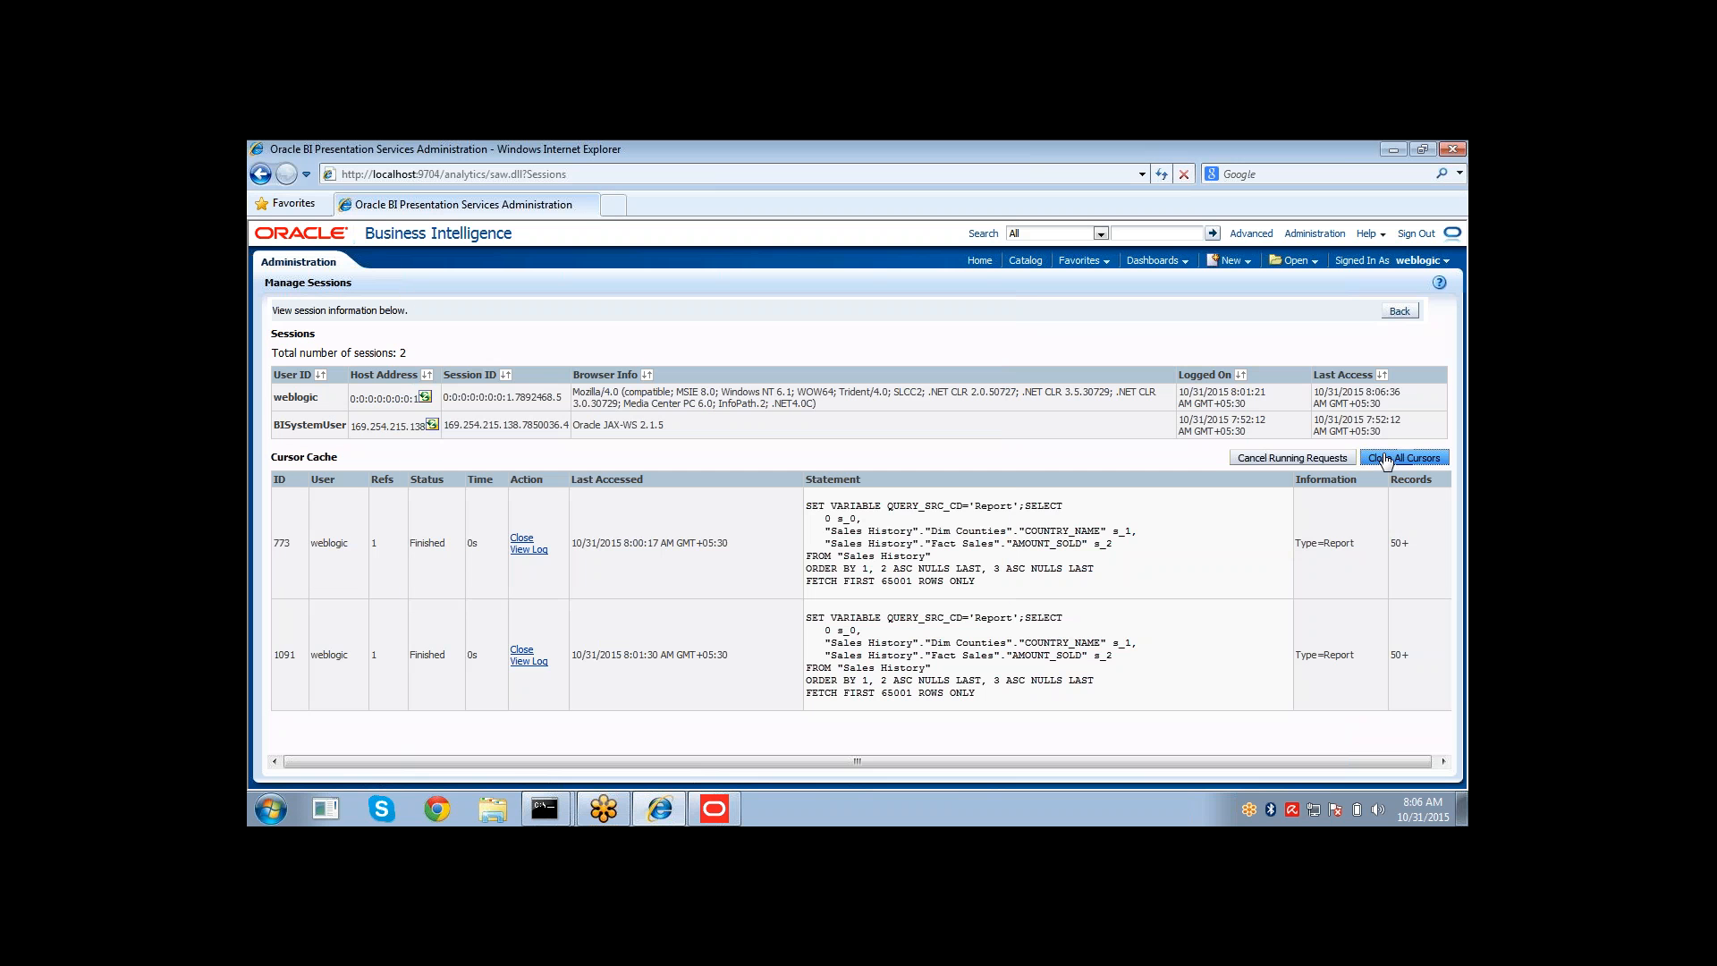
left_click(1386, 459)
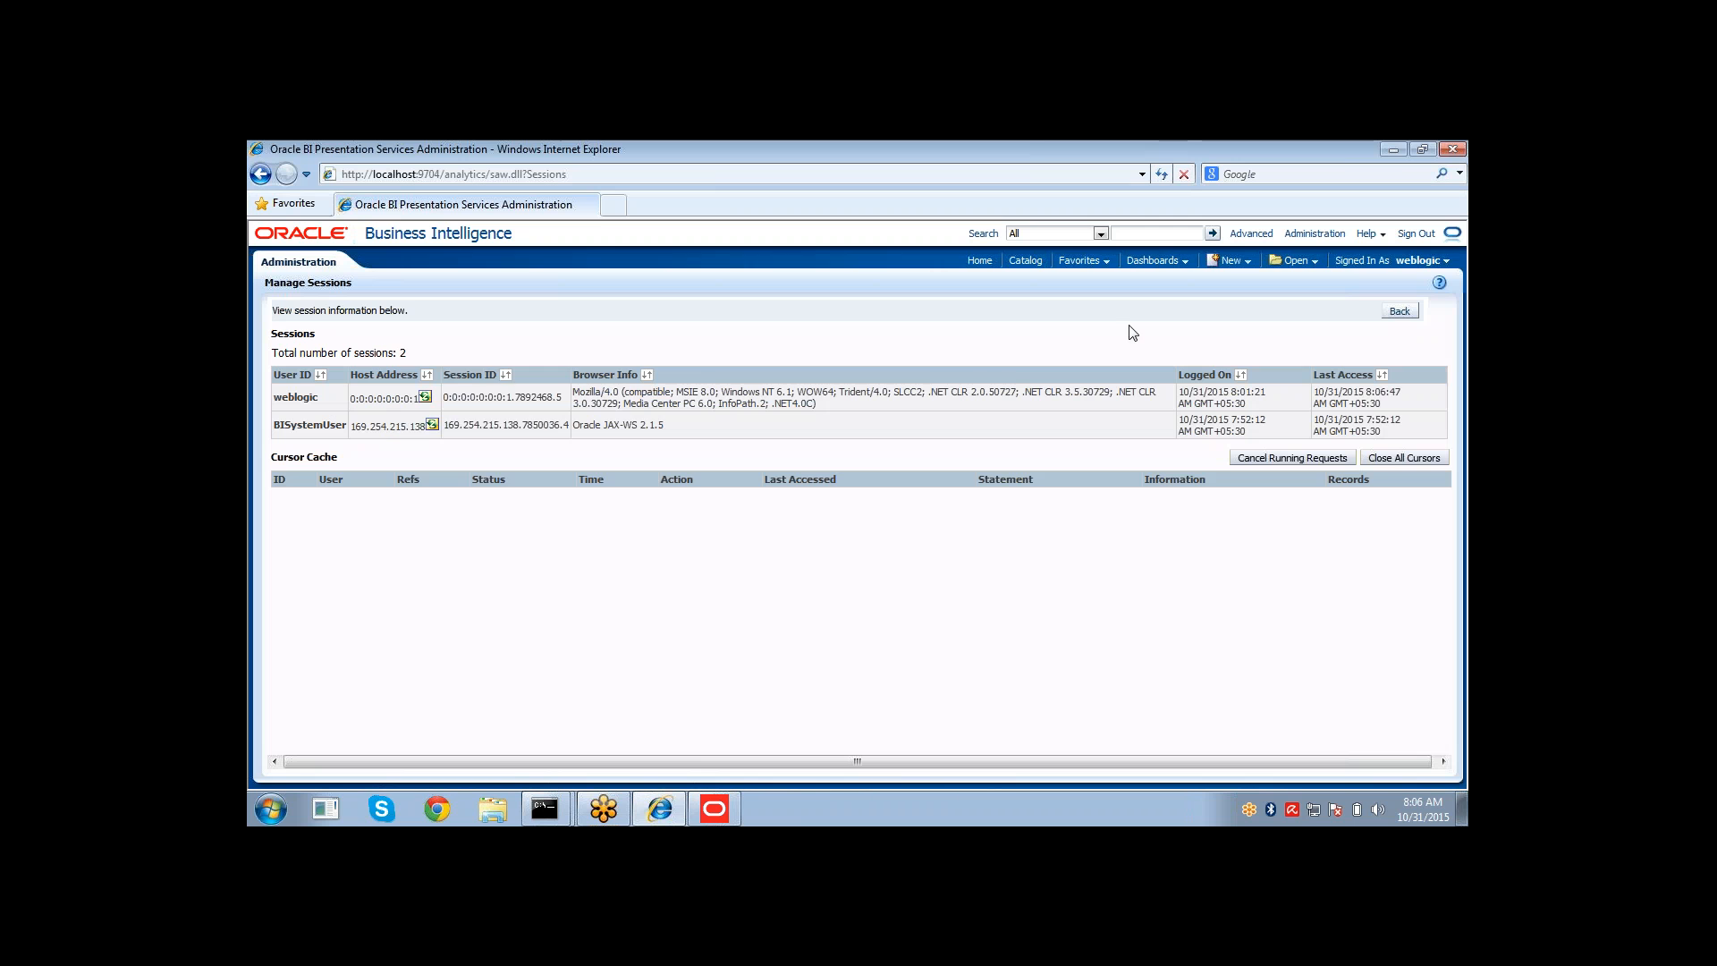
Bring up the Oracle BI Administration Tool window.
left_click(733, 806)
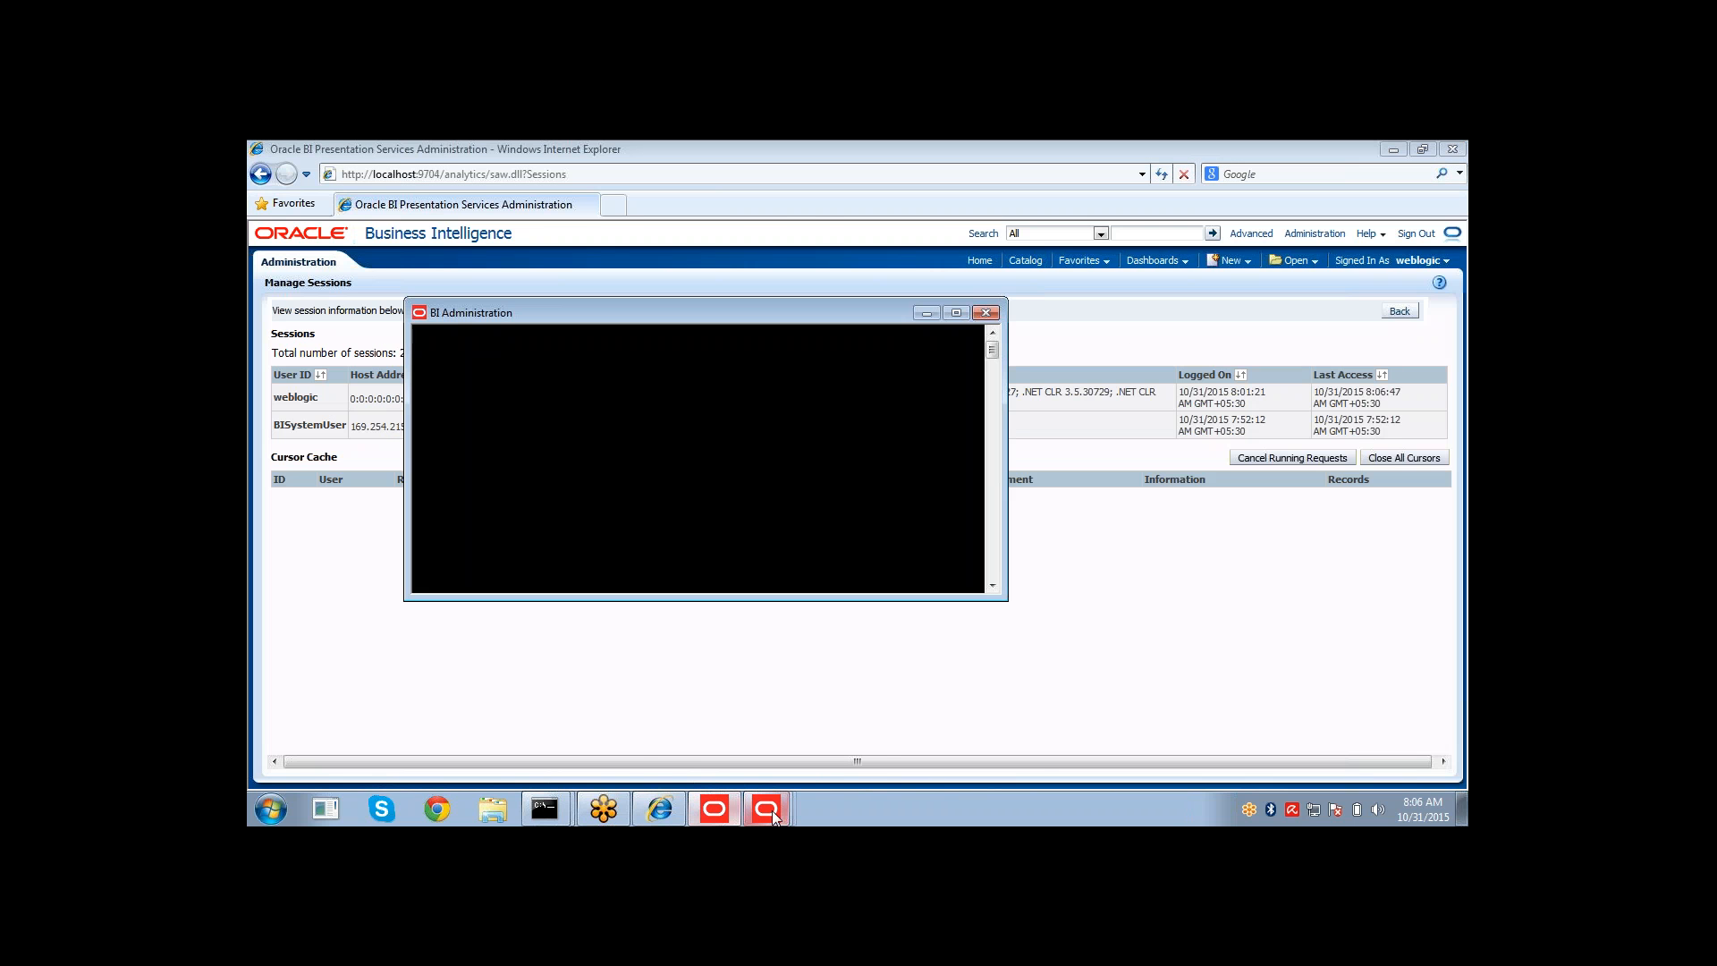
left_click(773, 811)
left_click(856, 769)
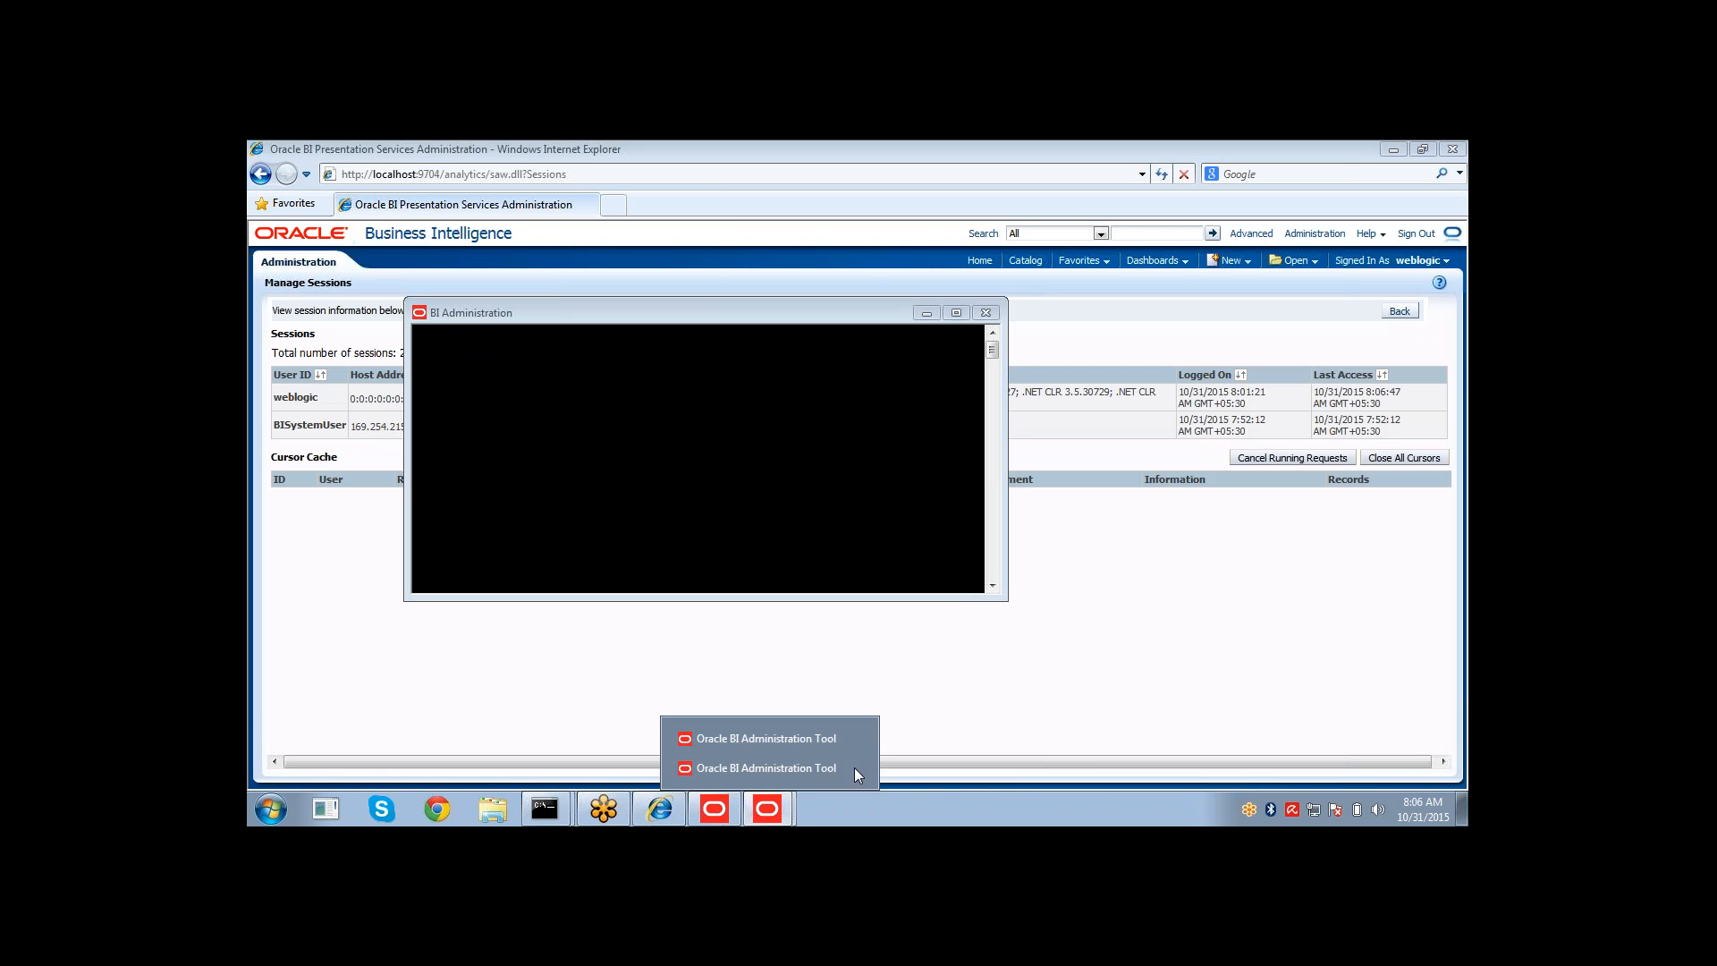
left_click(856, 769)
left_click(830, 770)
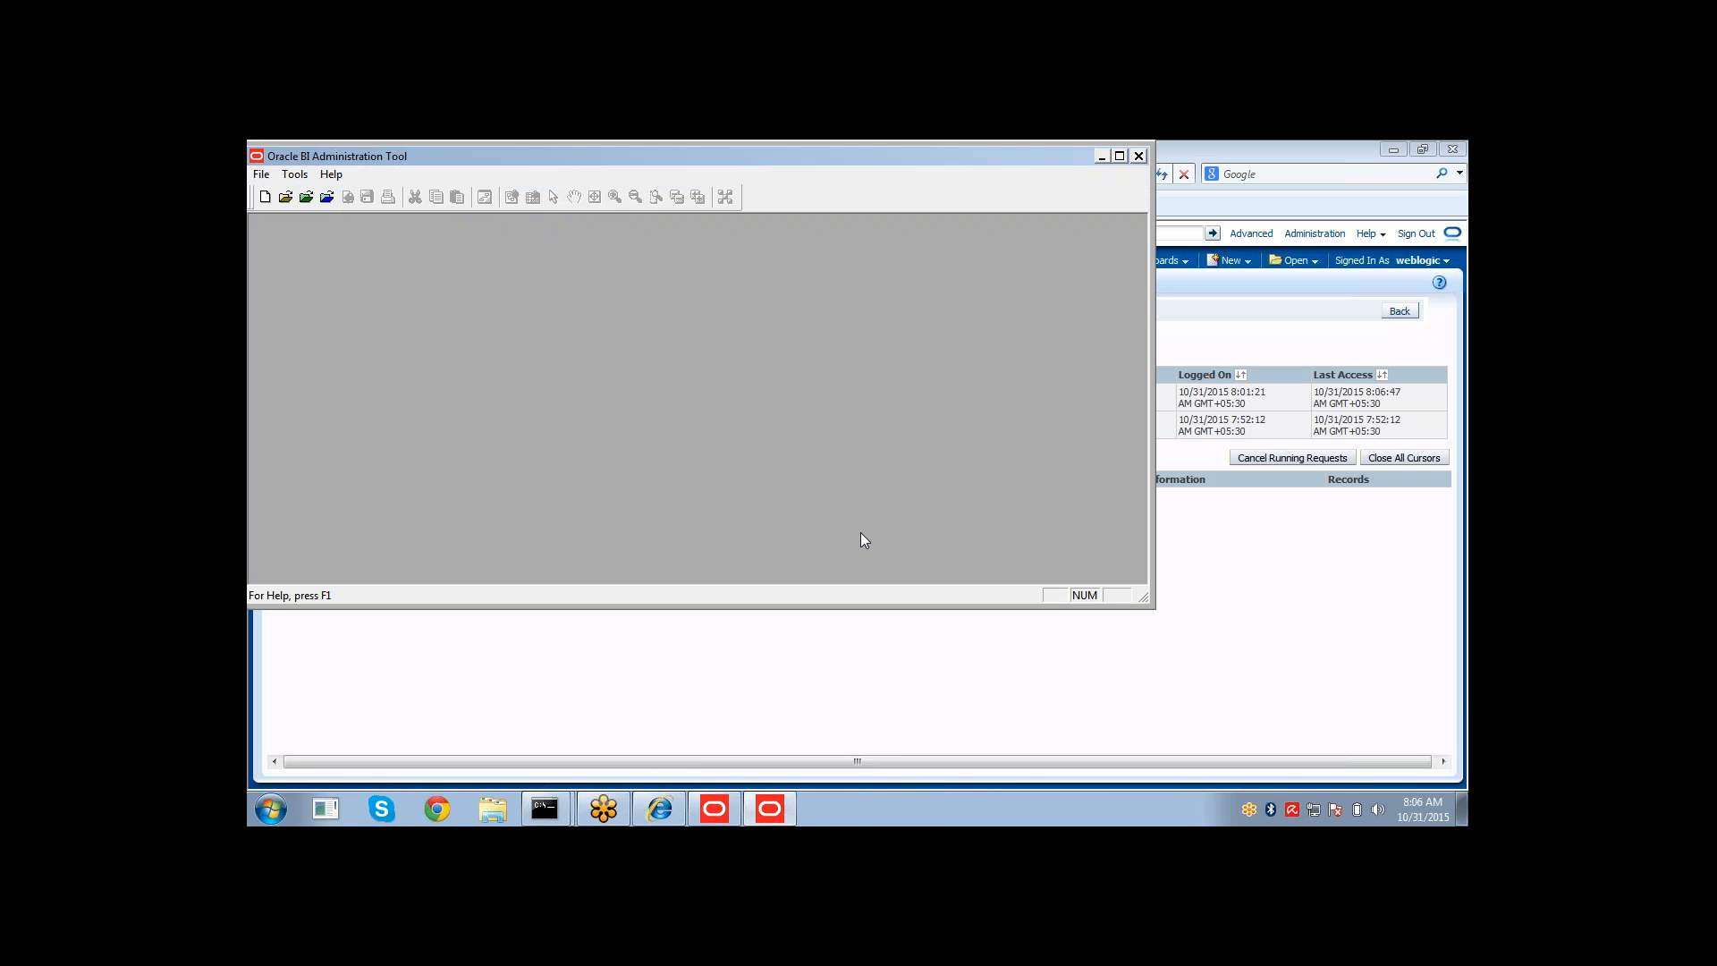
Open the coreapplication repository online as weblogic, entering the repository password and the user password.
left_click(324, 202)
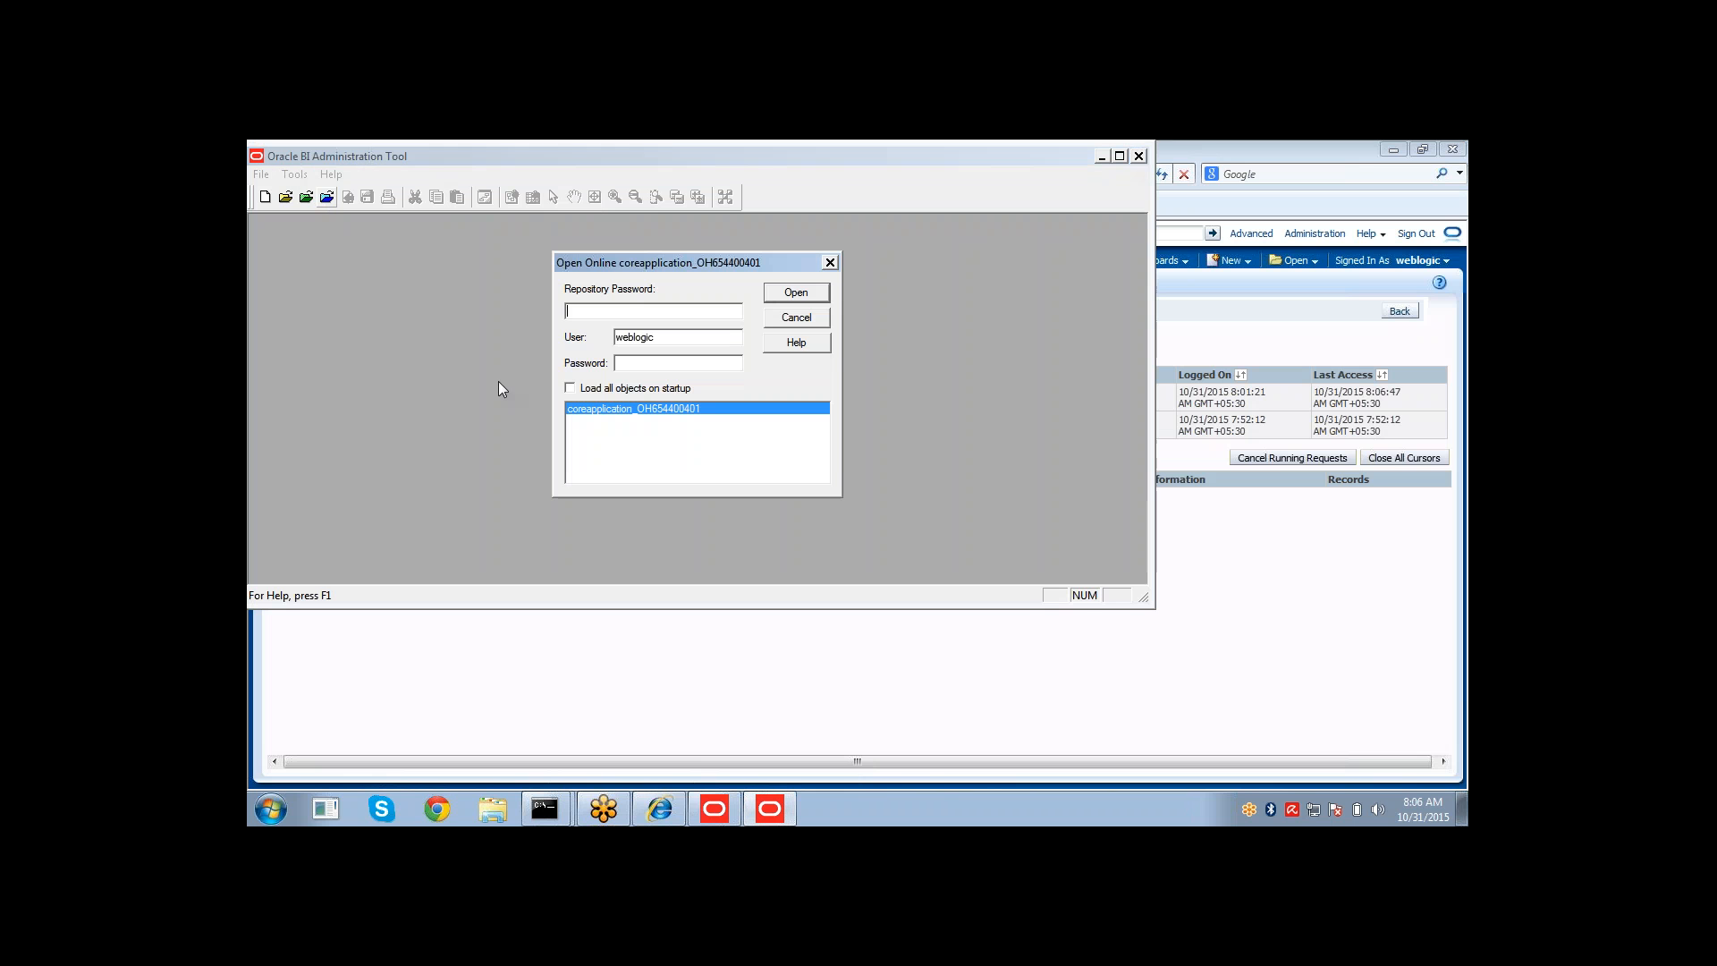
type("Admin123")
key("Tab")
key("Tab")
type("Admin123")
key("Return")
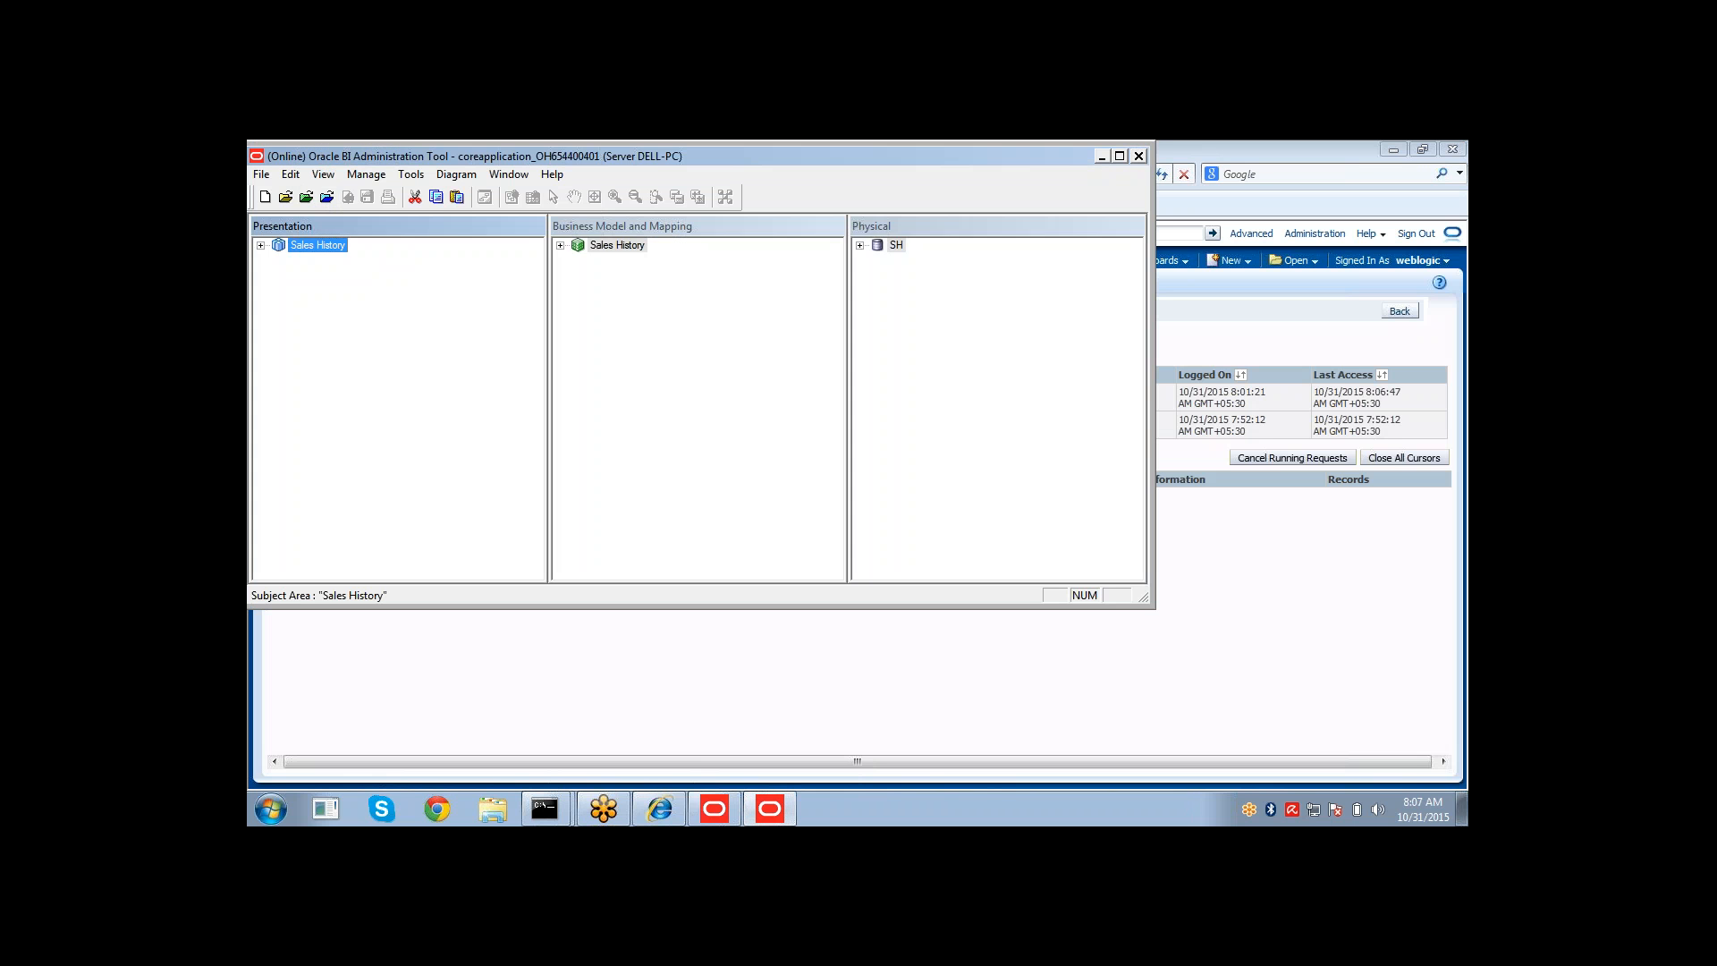
Try to check out the weblogic user from Identity Manager, and close Identity Manager.
left_click(366, 175)
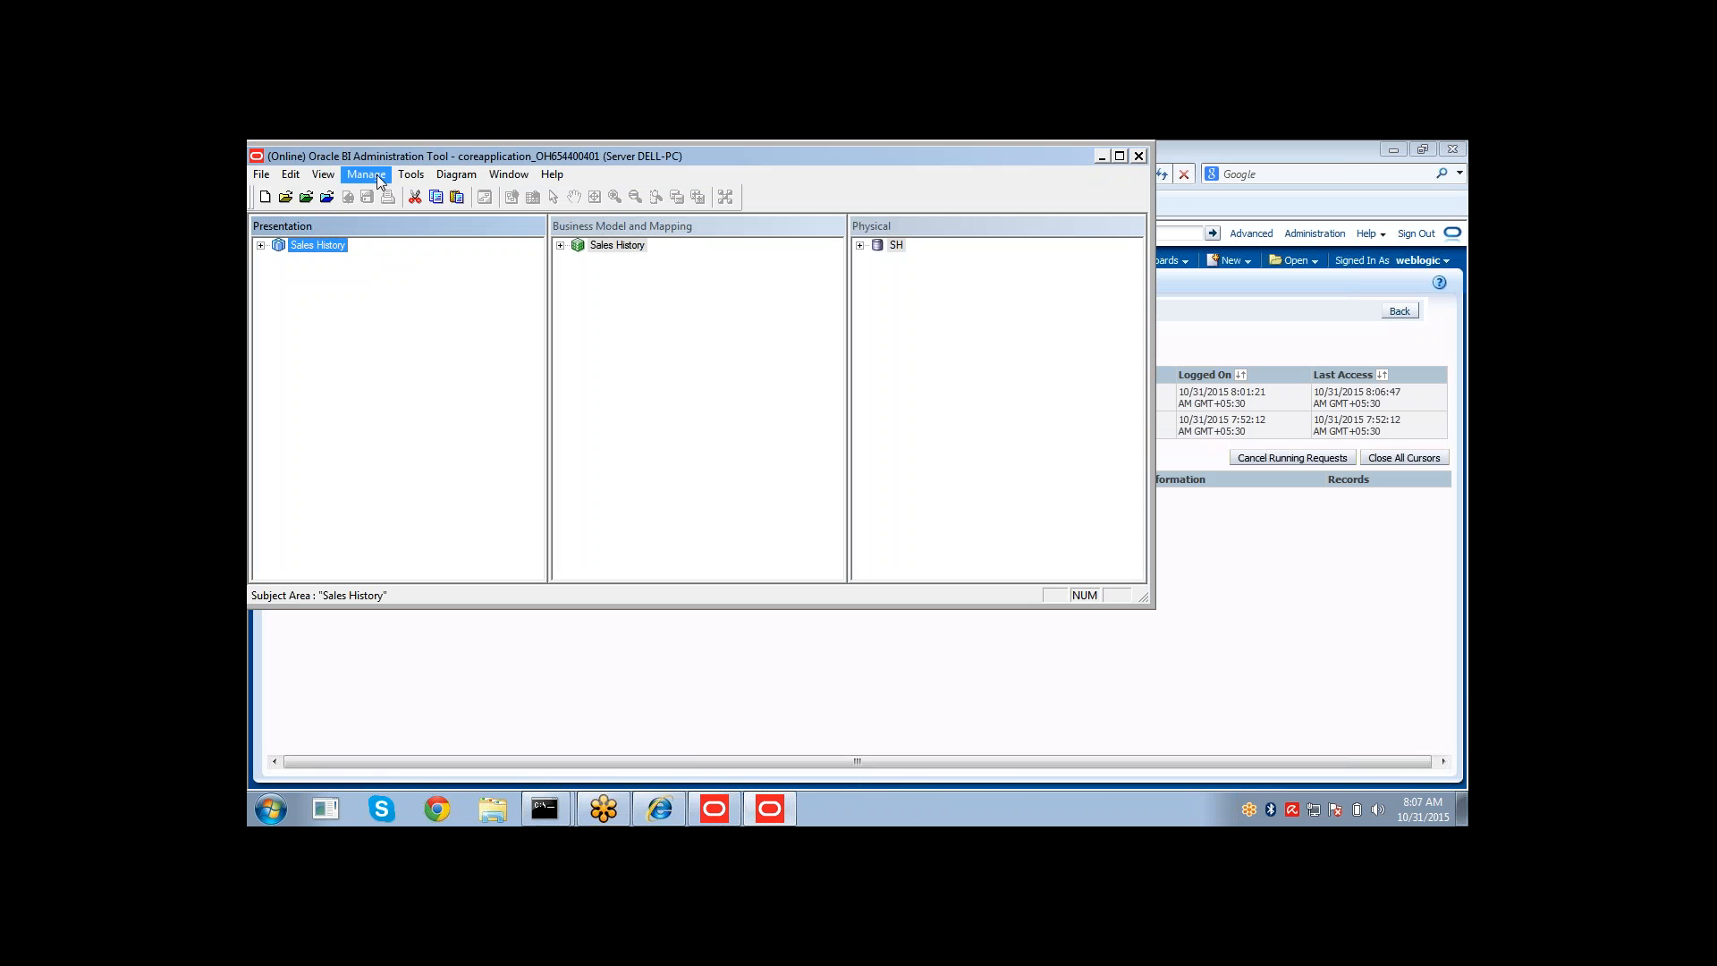
left_click(391, 262)
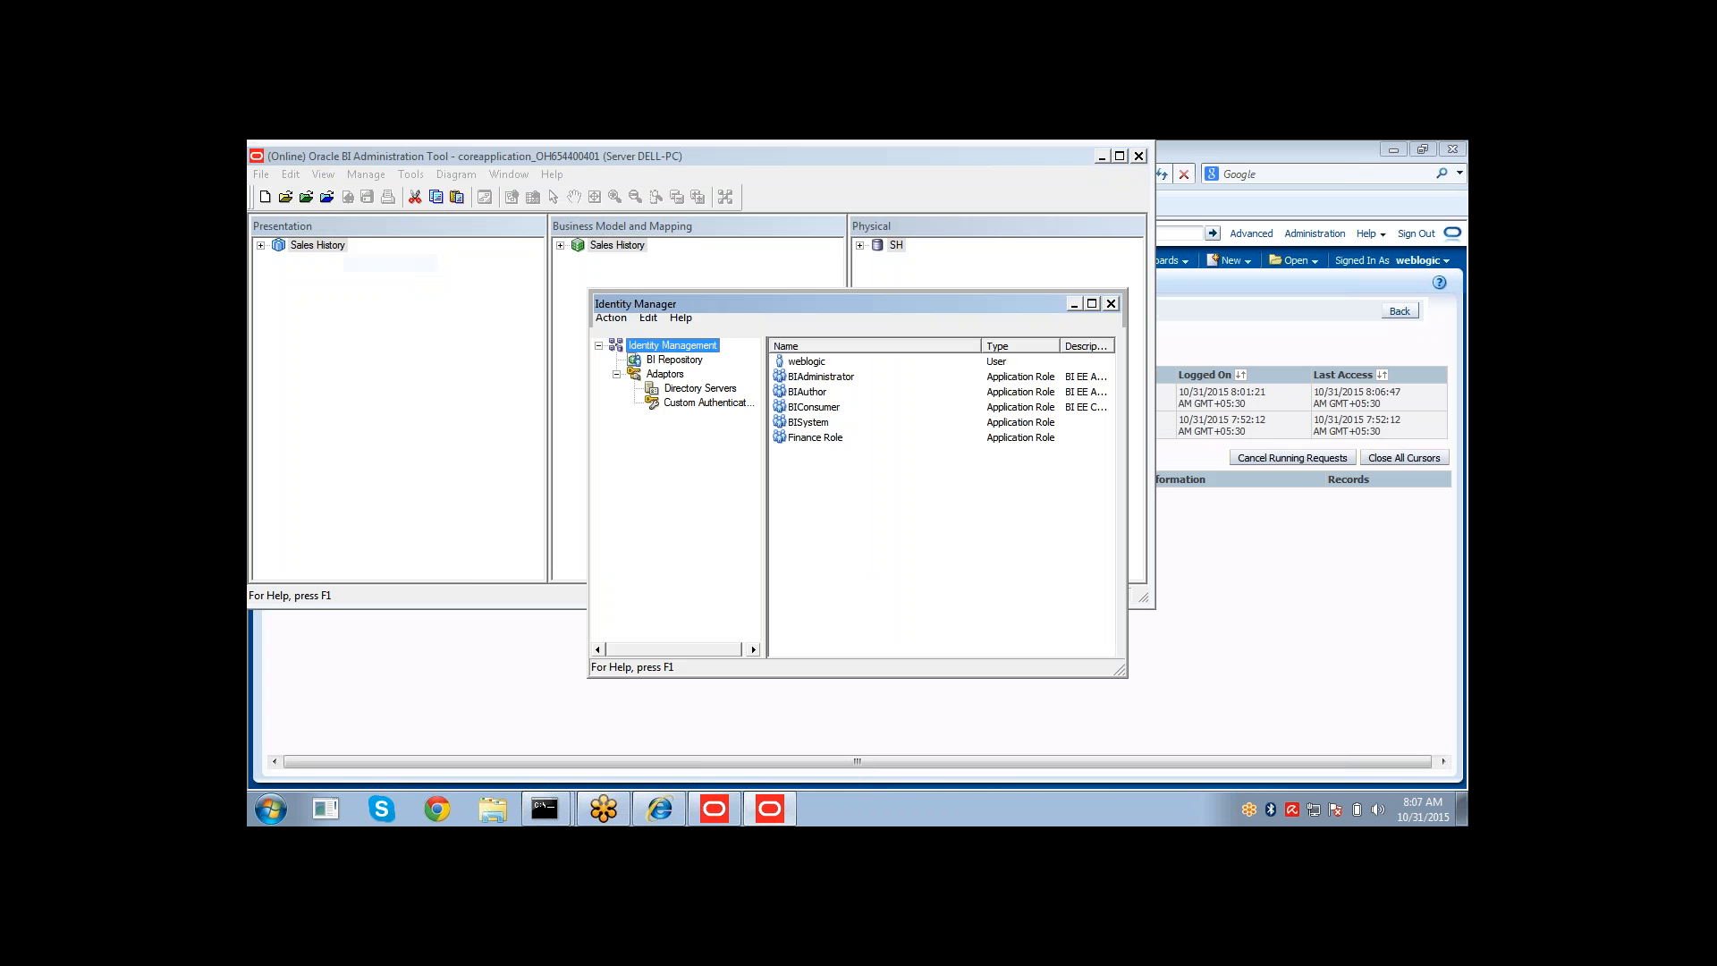
left_click(791, 365)
right_click(791, 365)
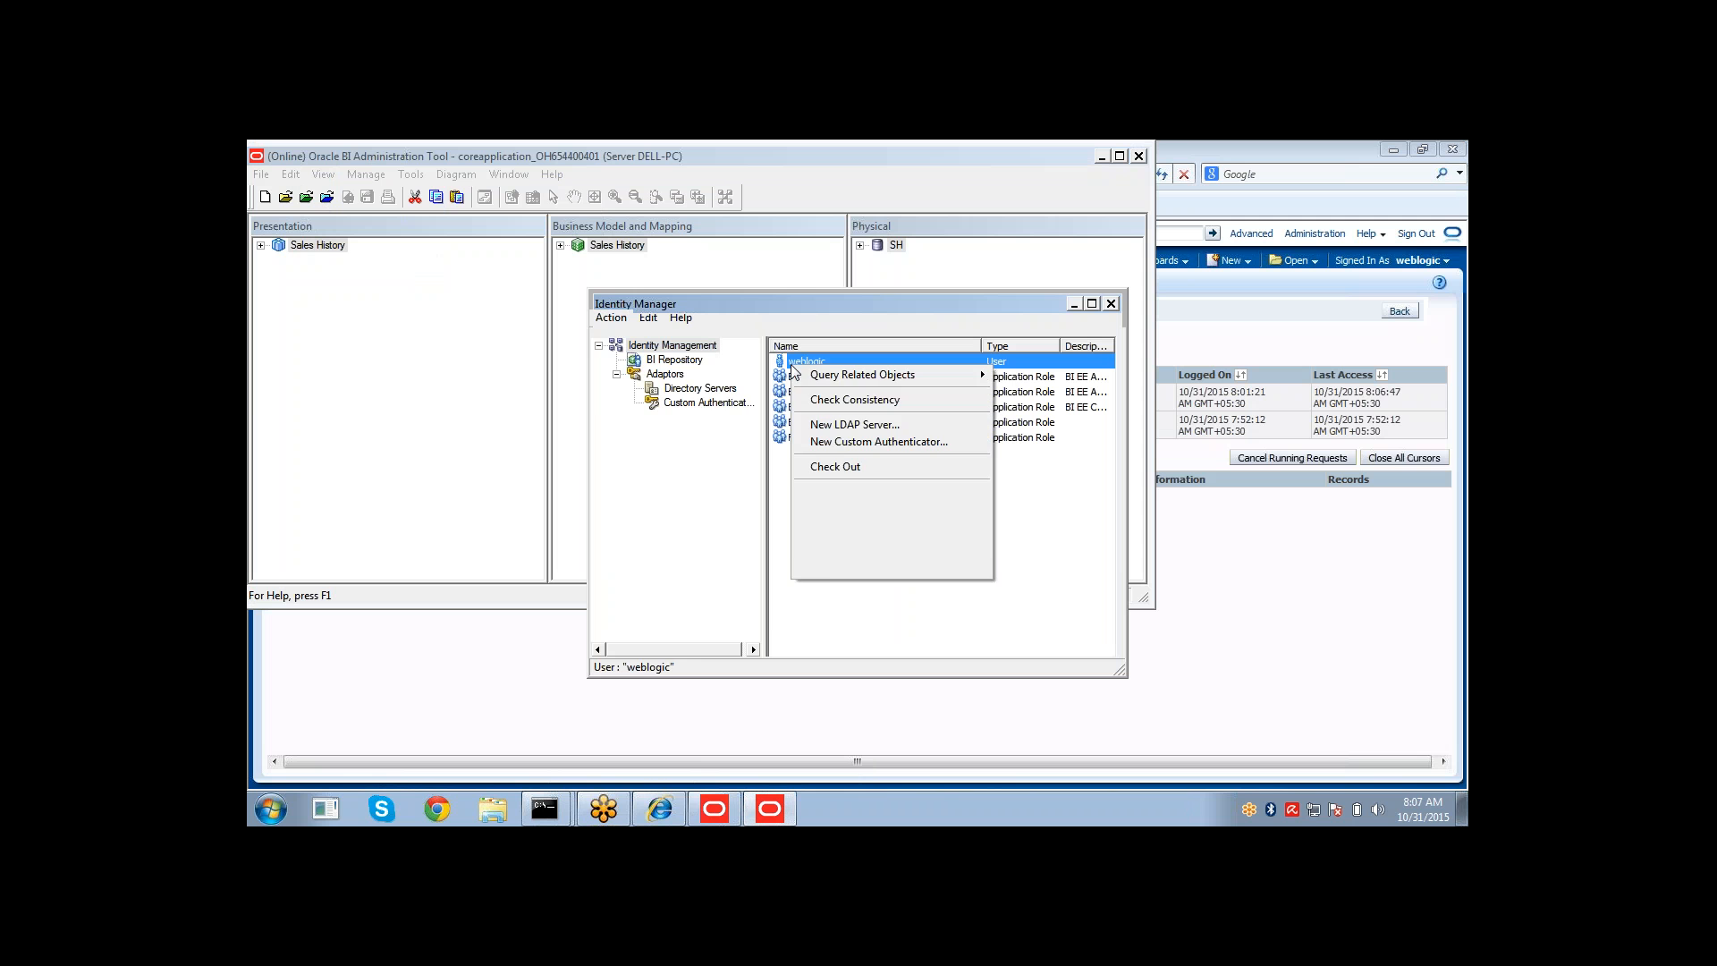
left_click(841, 573)
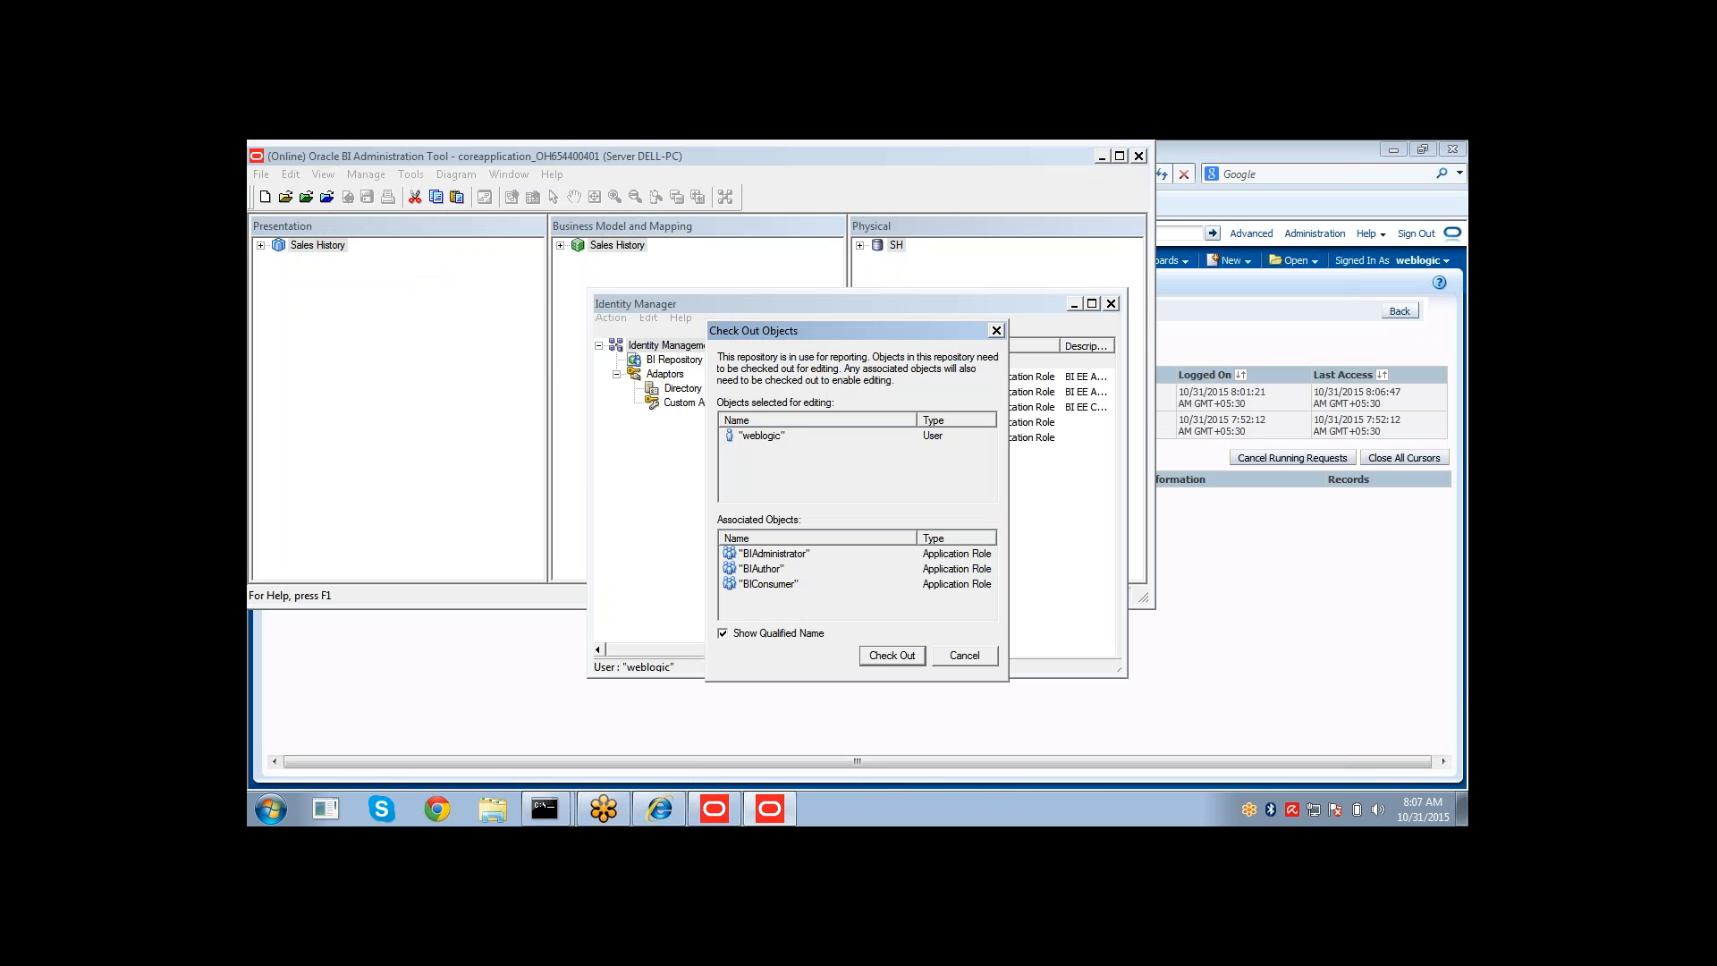
left_click(865, 654)
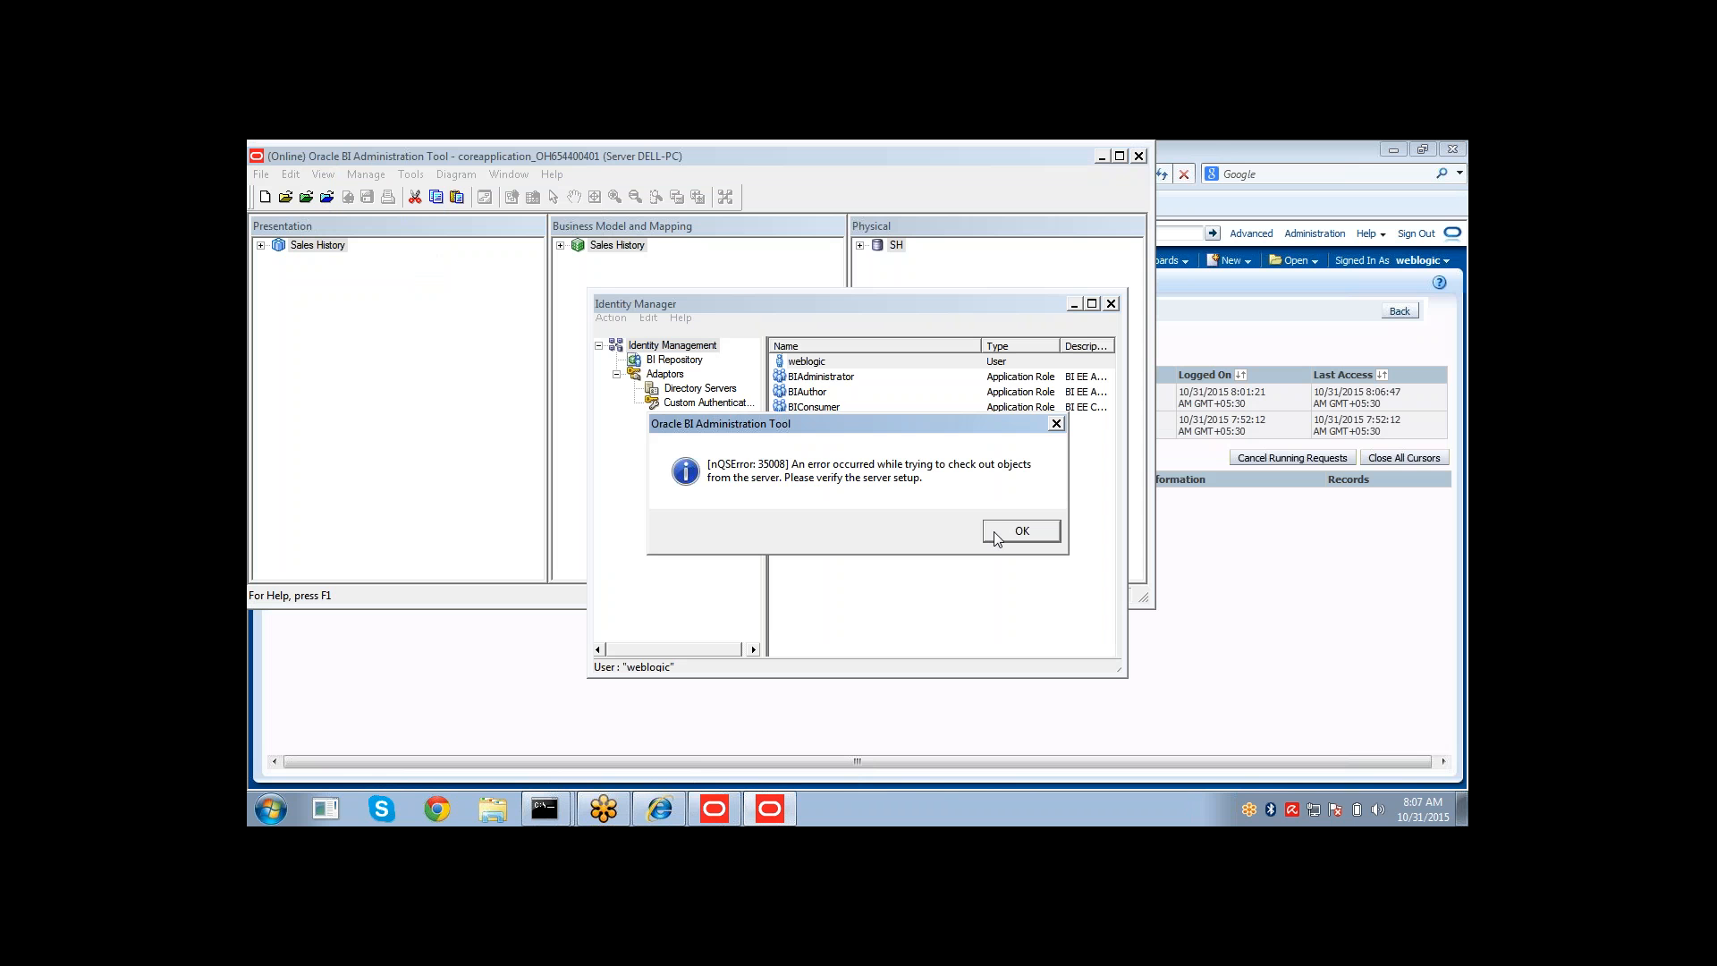
left_click(996, 534)
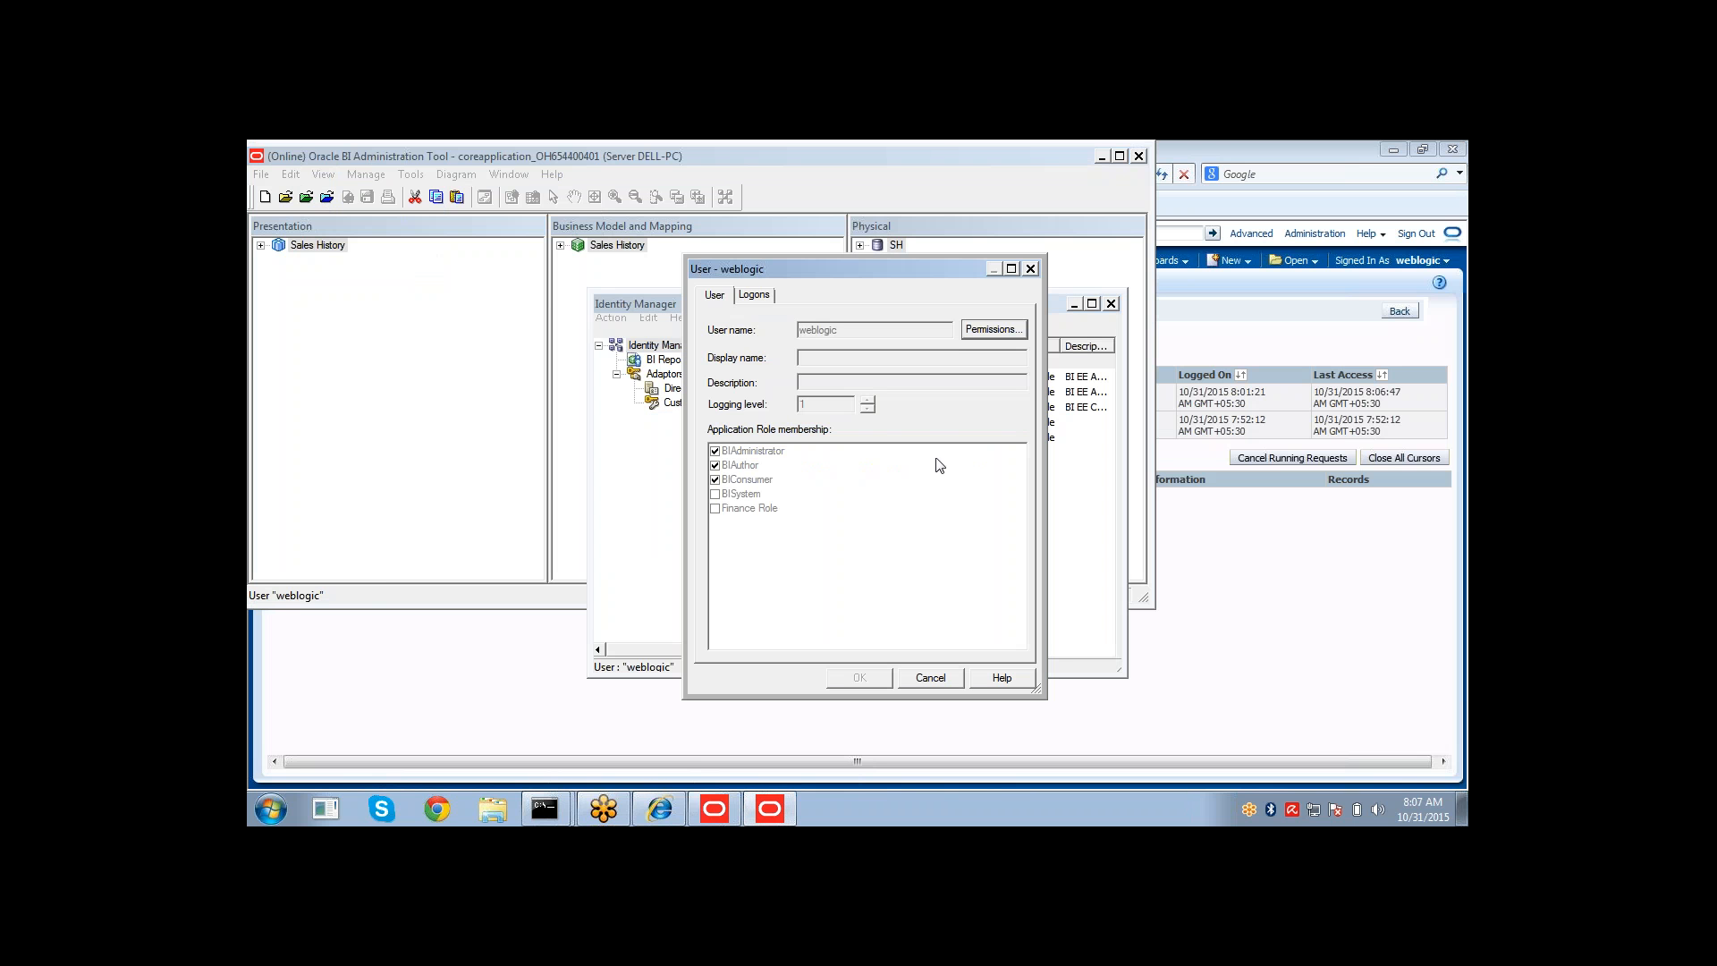
left_click(930, 678)
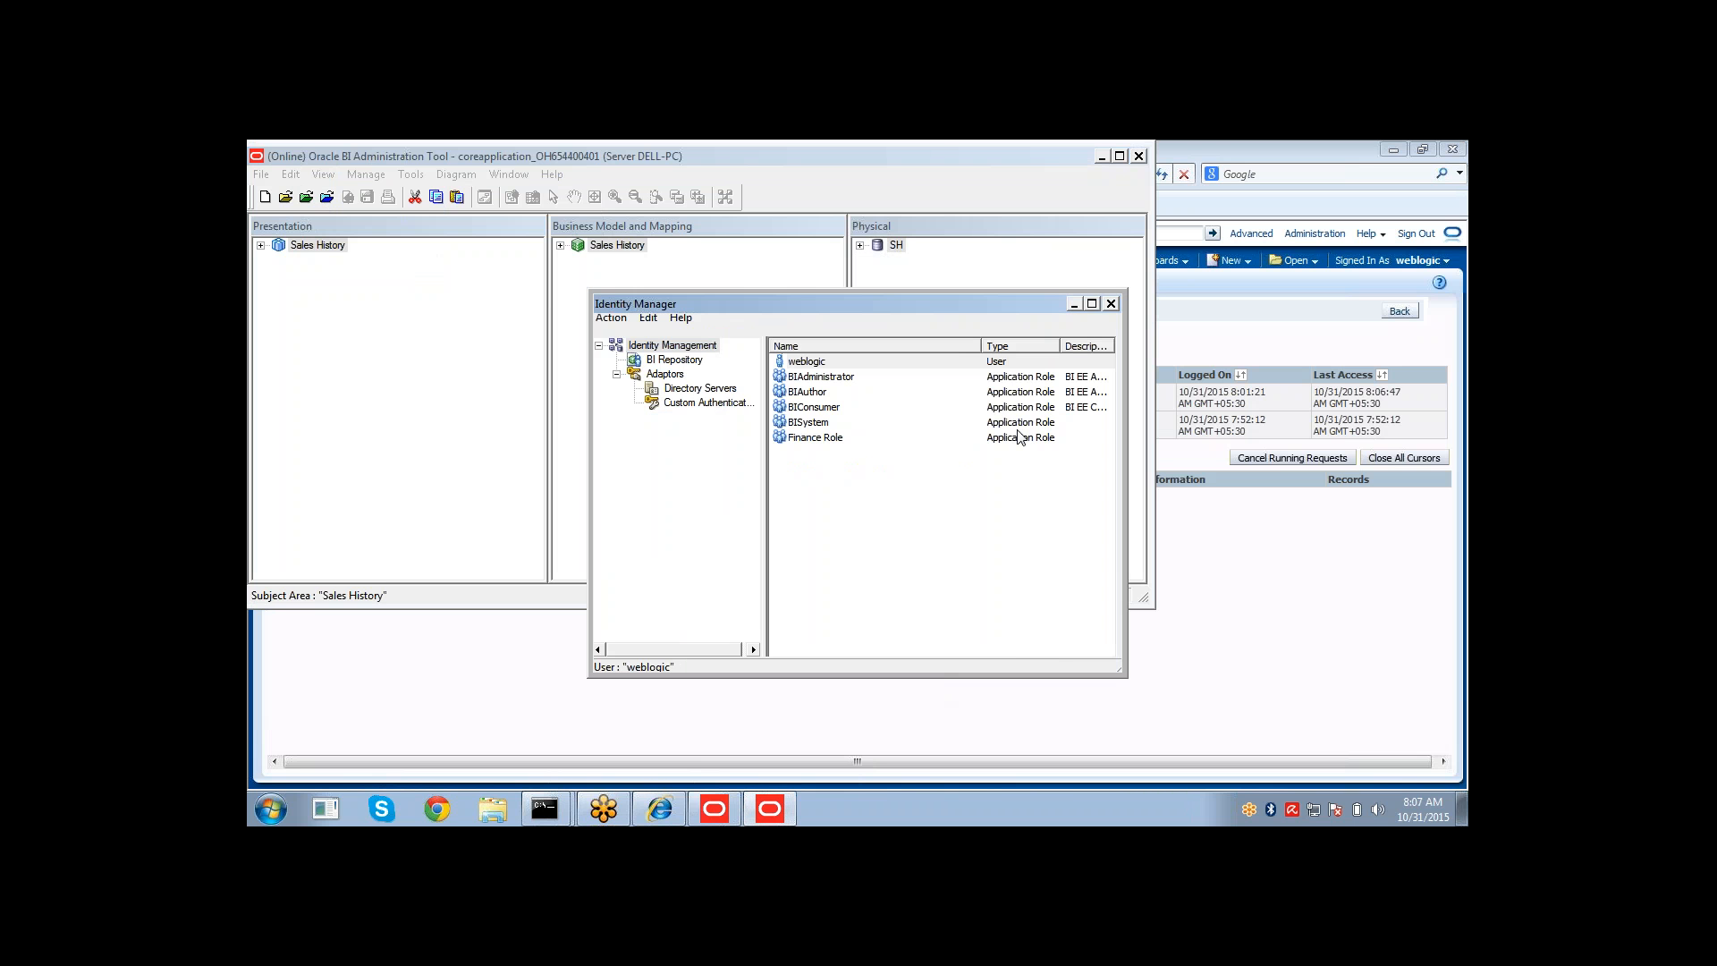
left_click(1111, 304)
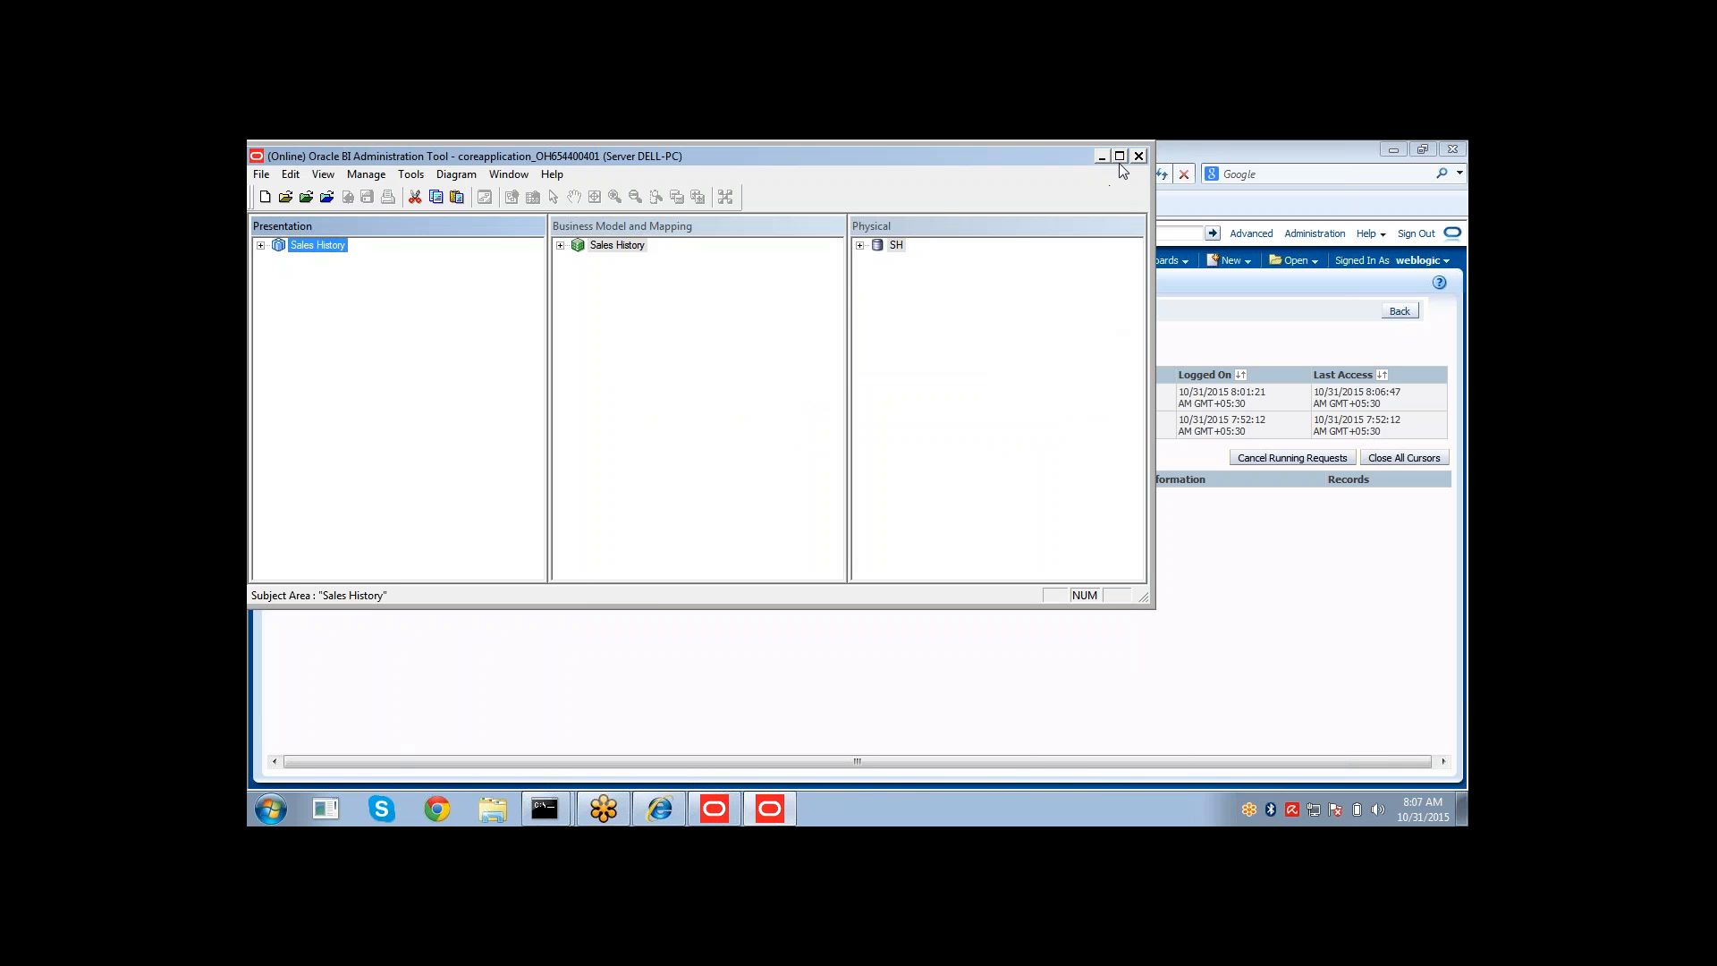
Maximize the Administration Tool and retry opening the weblogic user in Identity Manager for editing.
left_click(1119, 159)
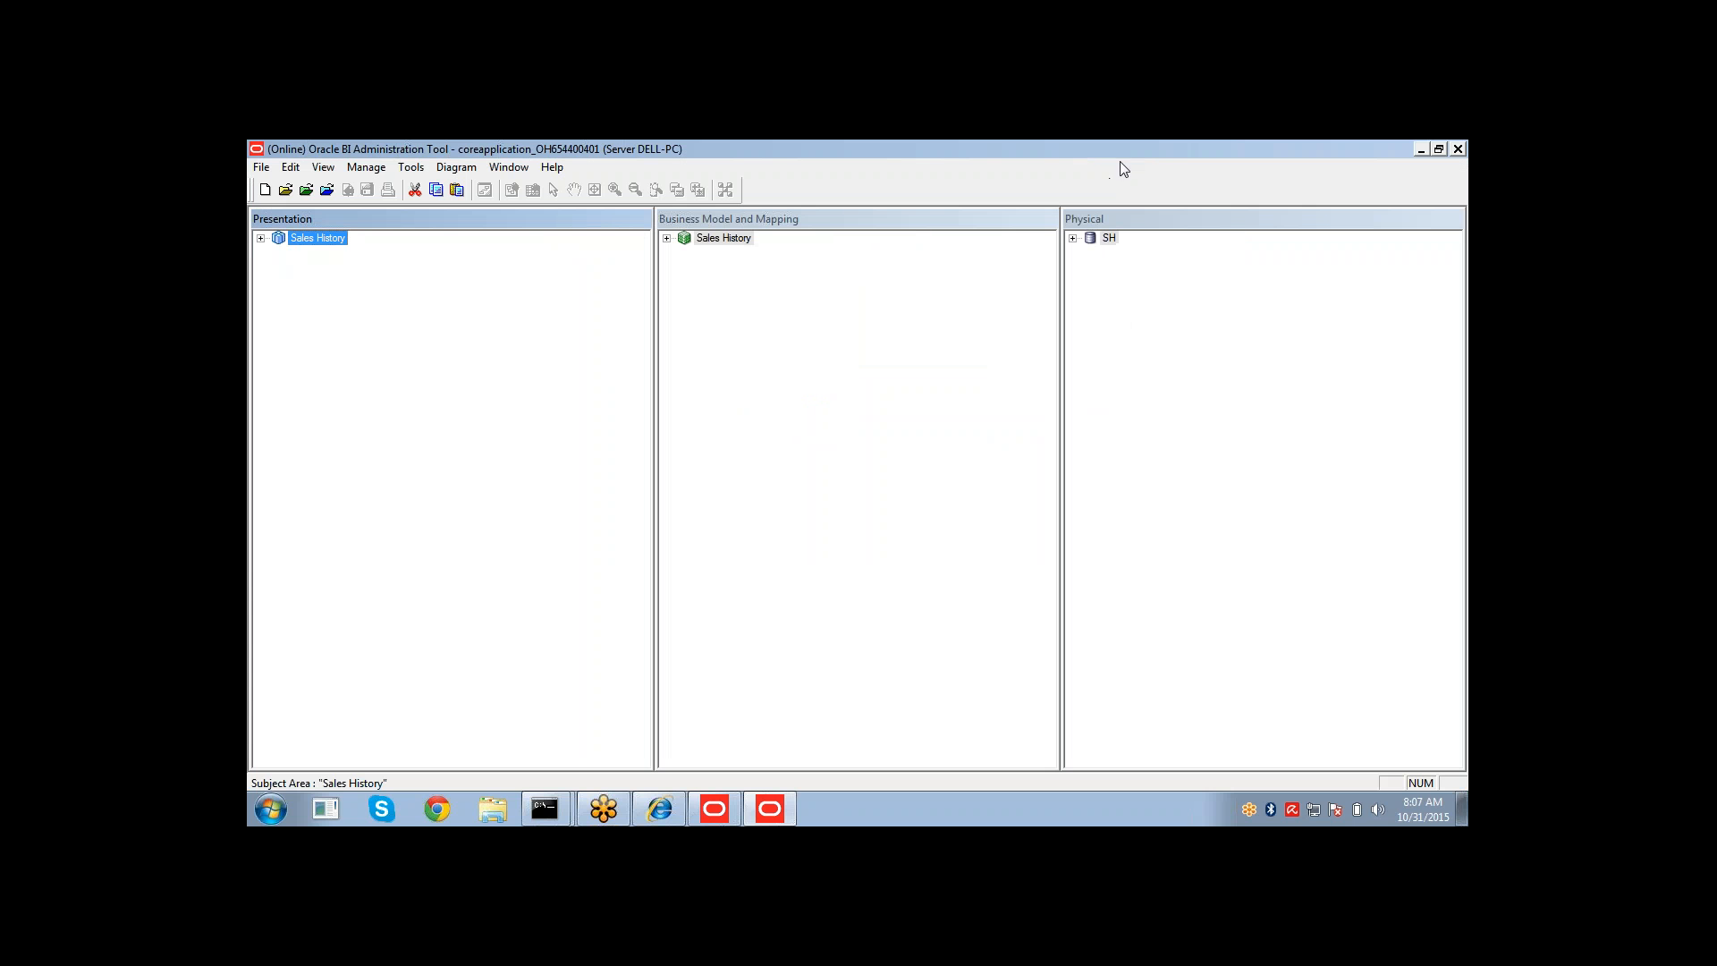
left_click(366, 167)
left_click(384, 254)
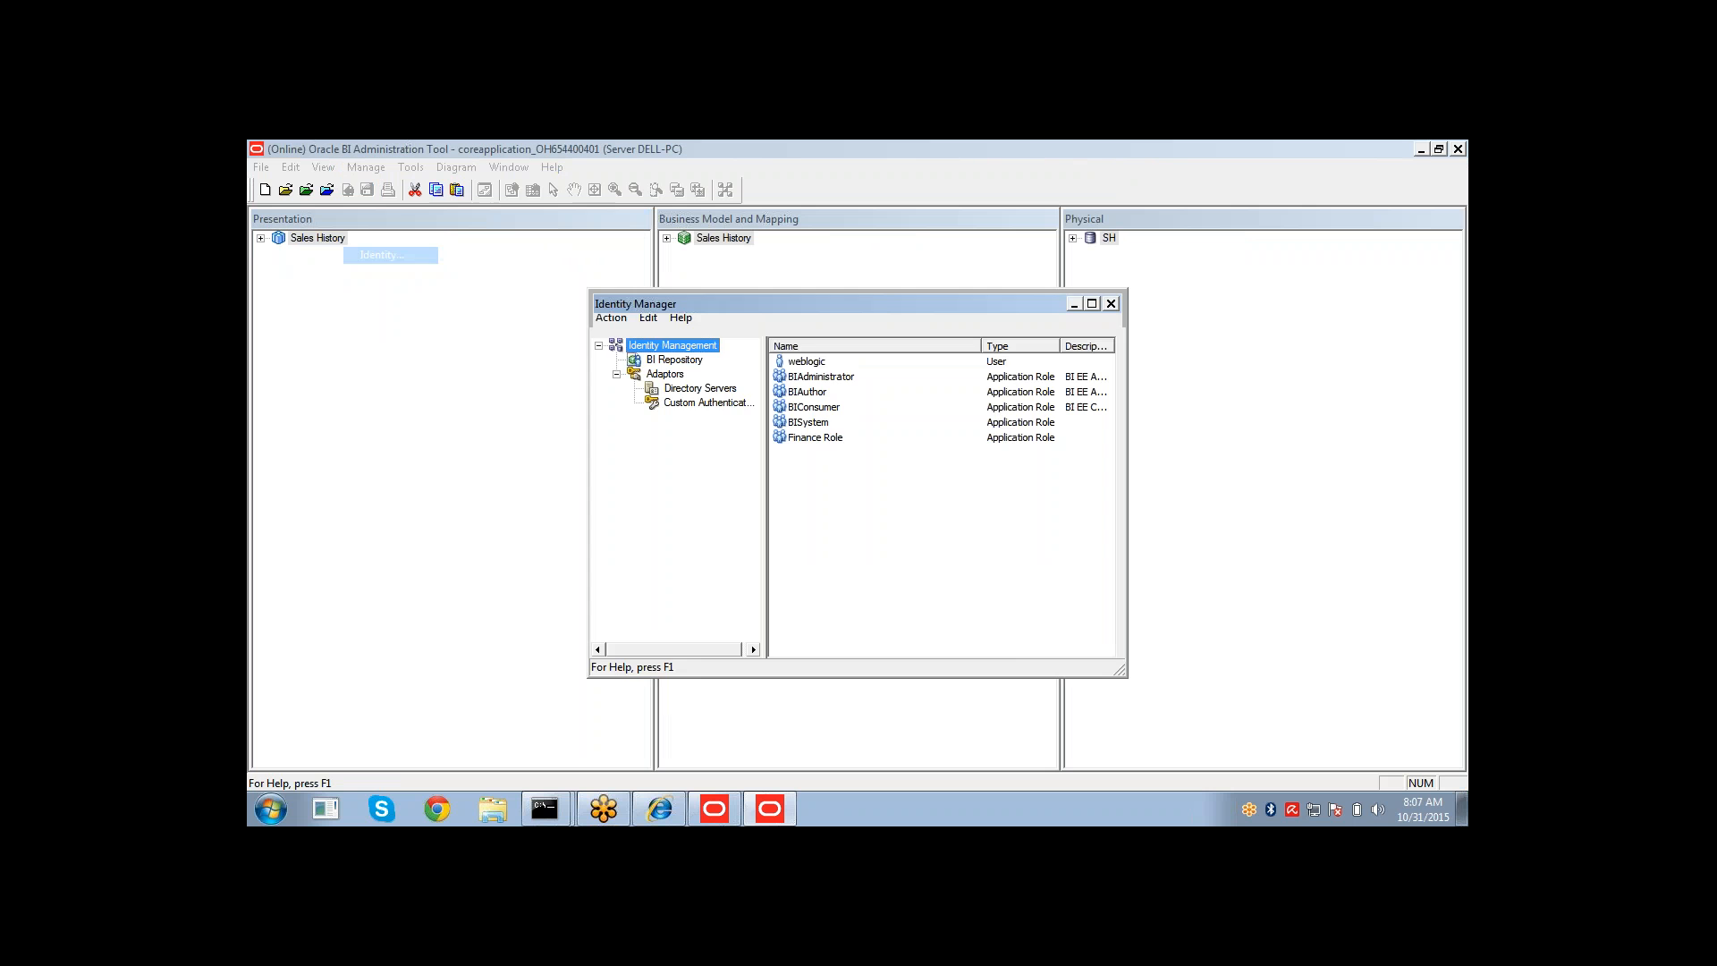
double_click(809, 361)
left_click(891, 656)
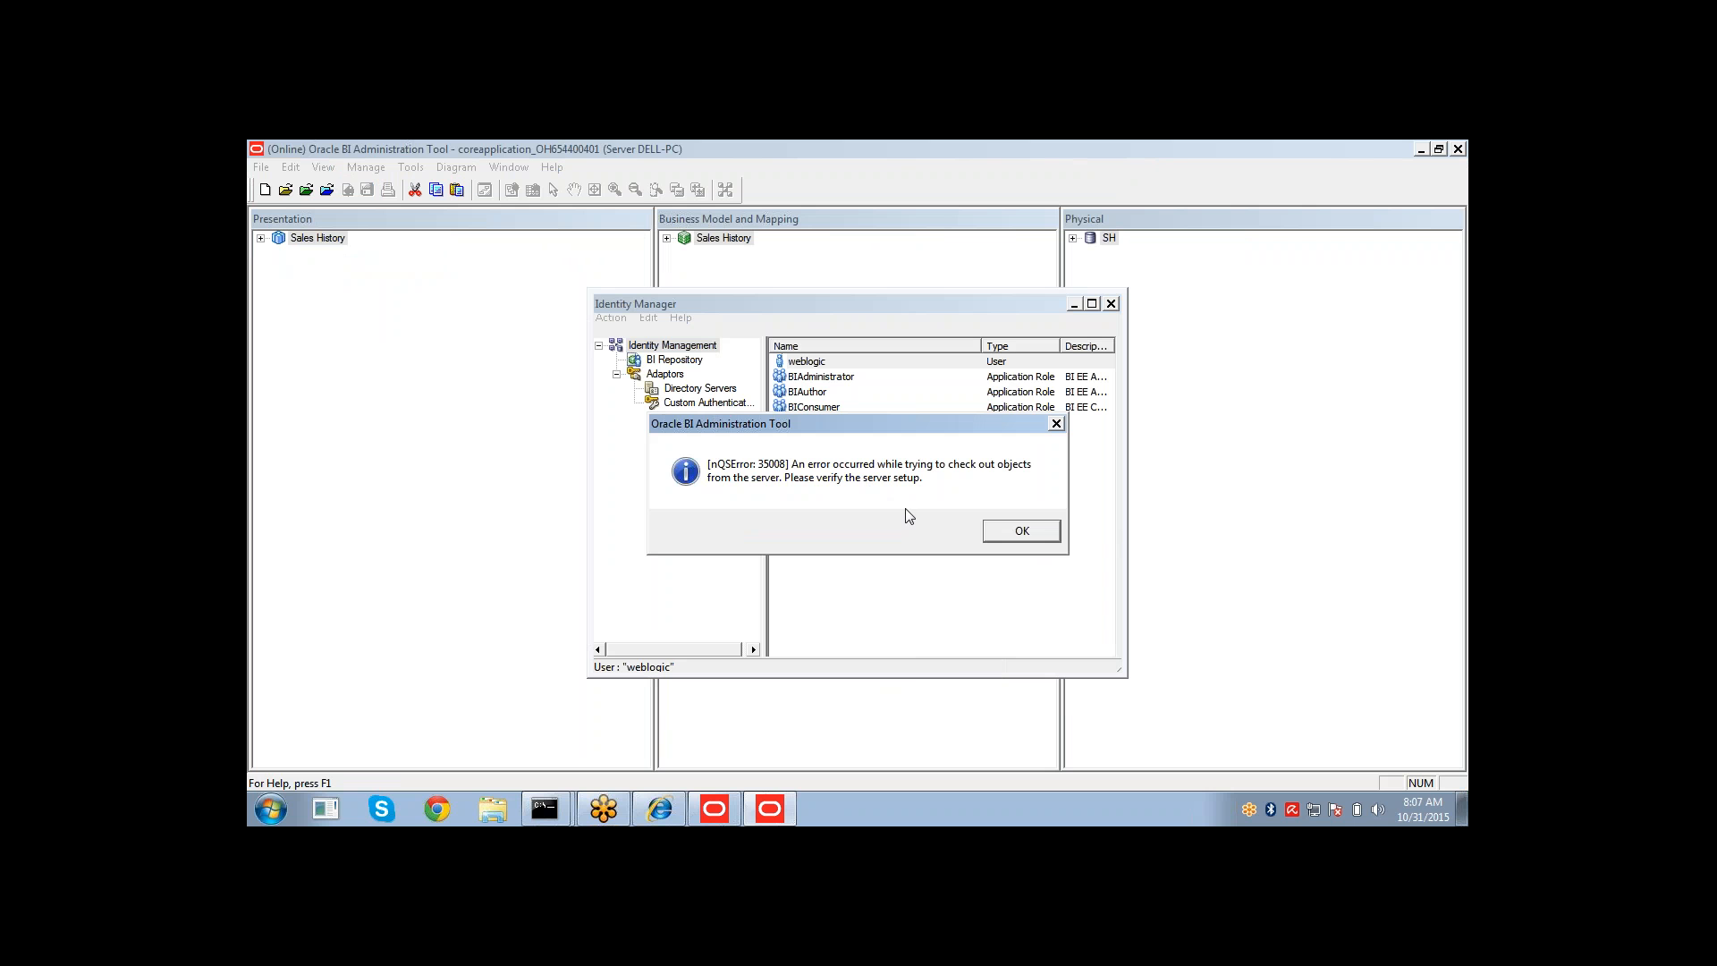
left_click(1013, 533)
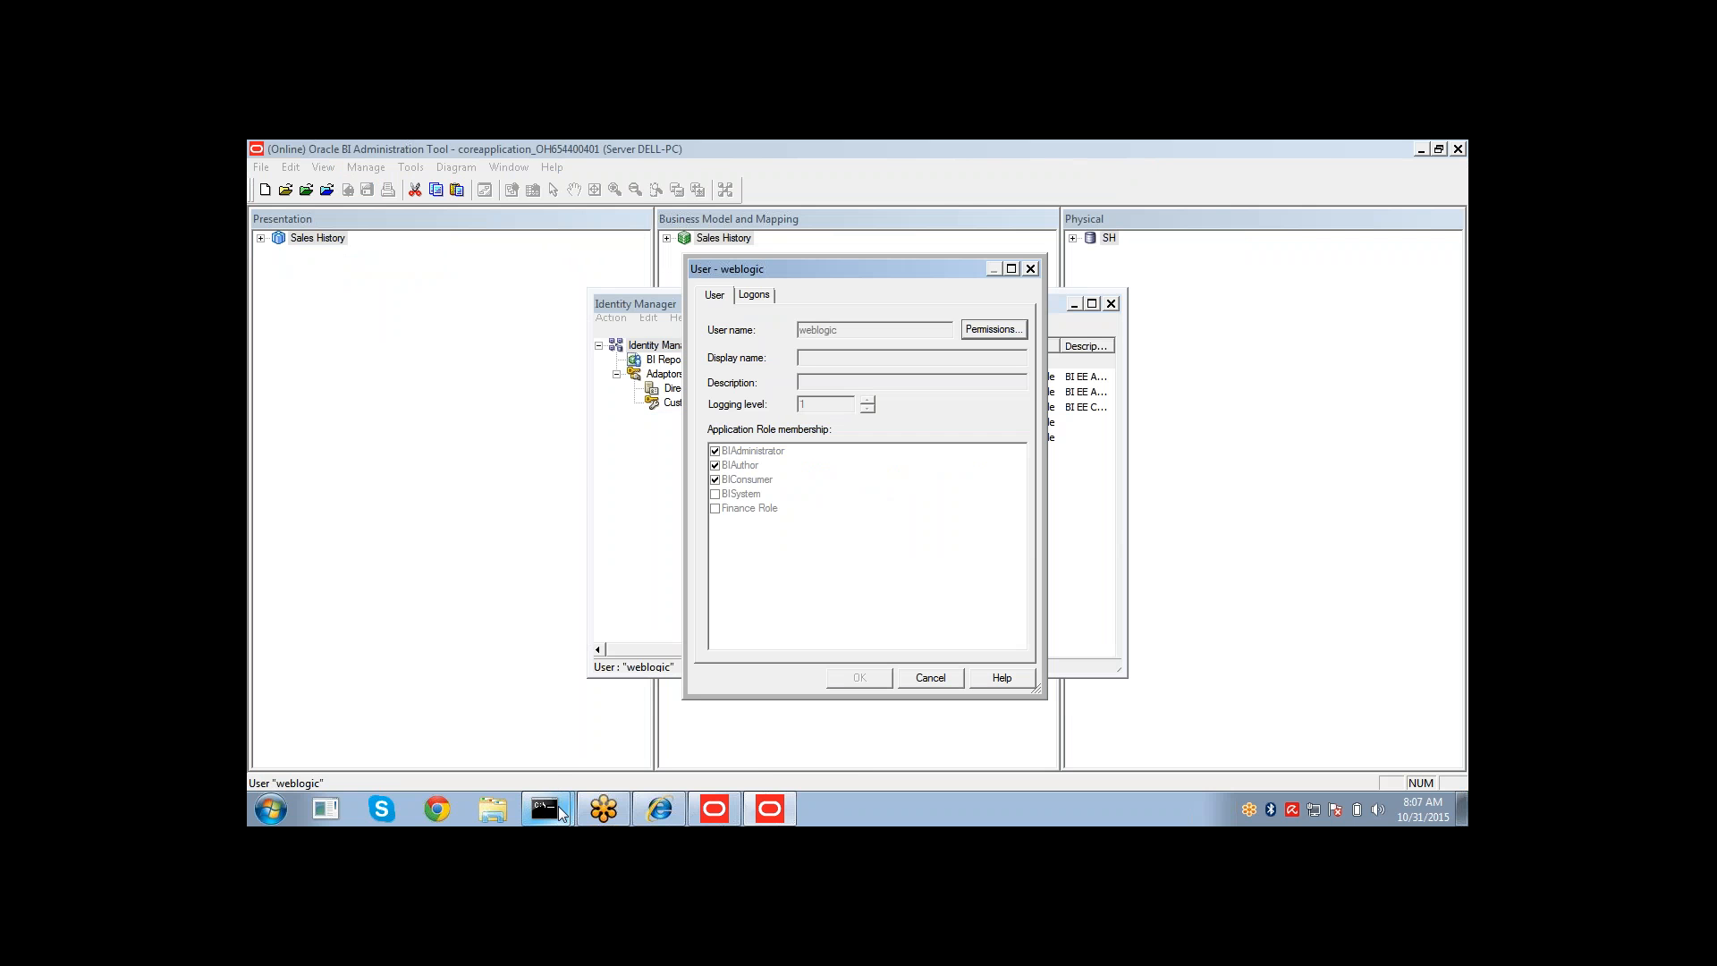
Open a command prompt and run opmnctl status to check the BI processes.
key("super+r")
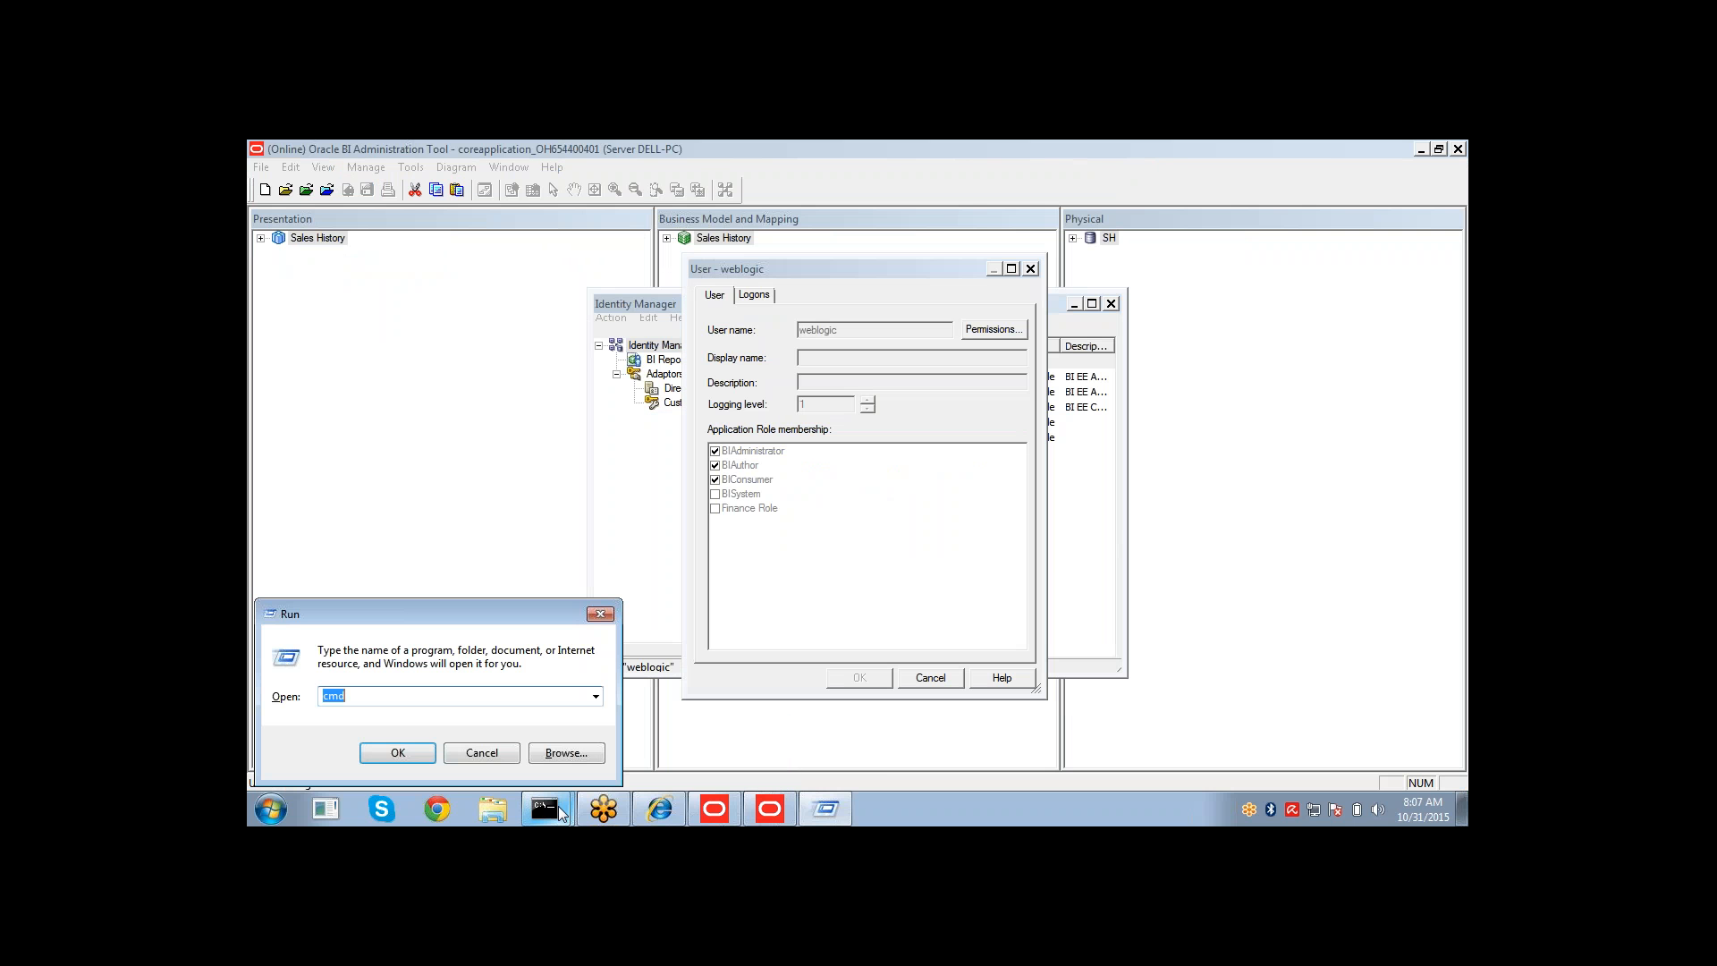
key("Return")
type("pmnct")
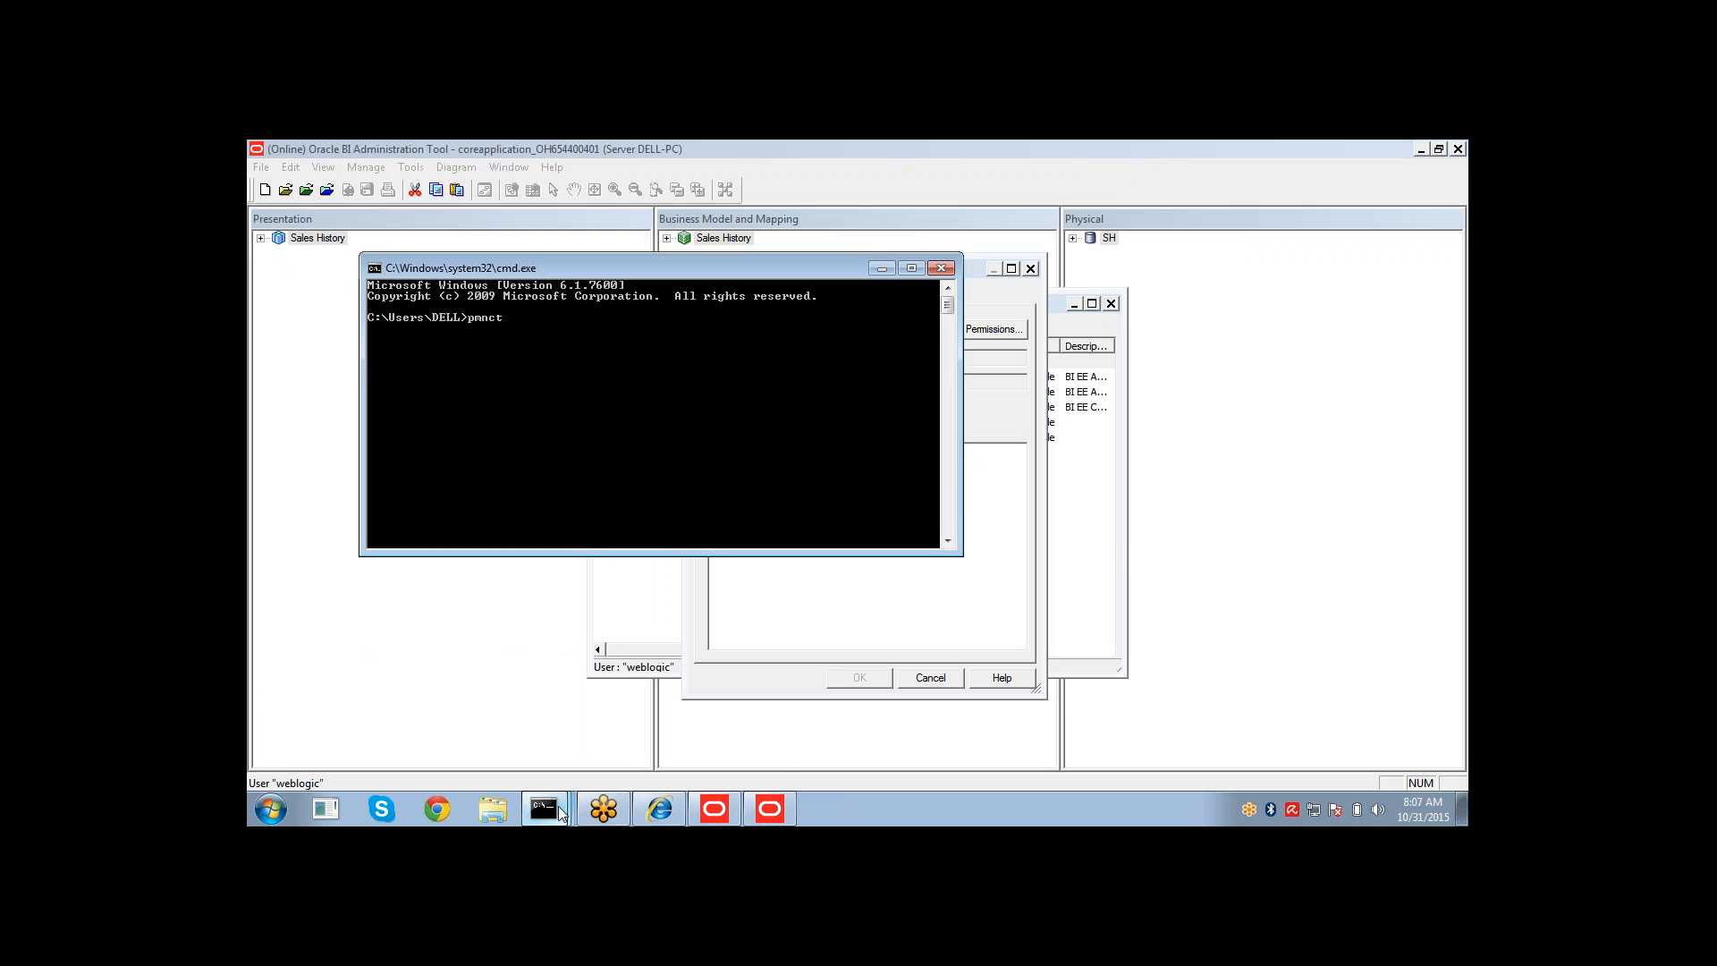
type("l status")
key("Return")
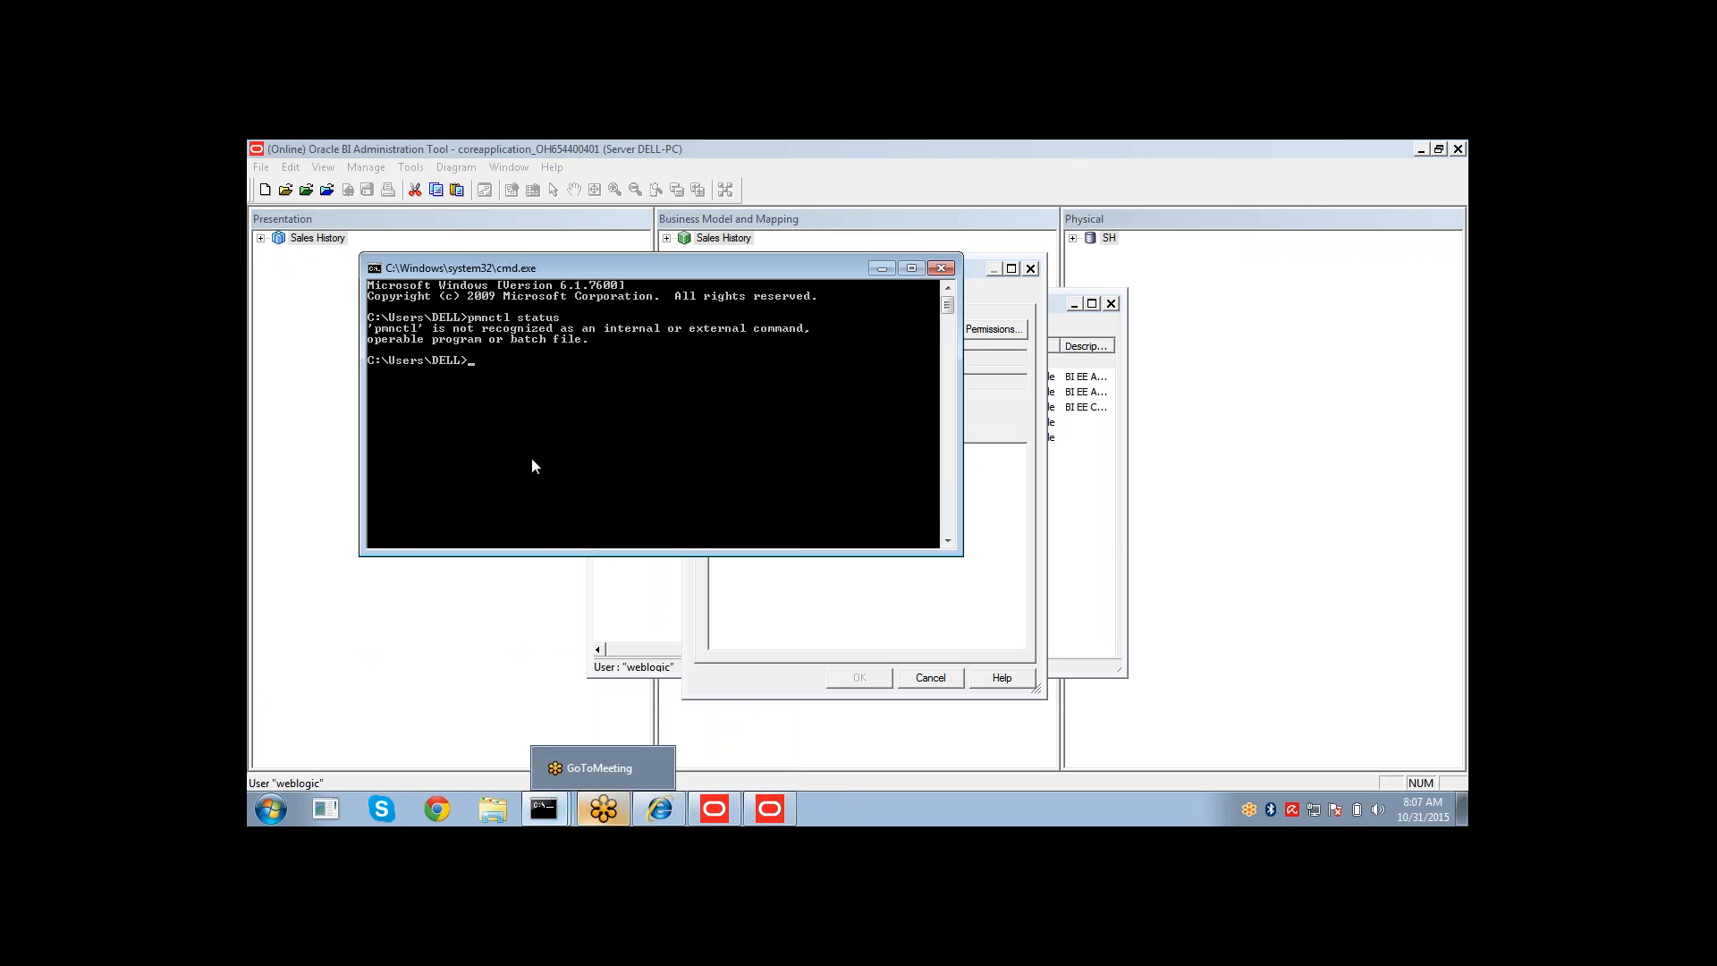
key("Up")
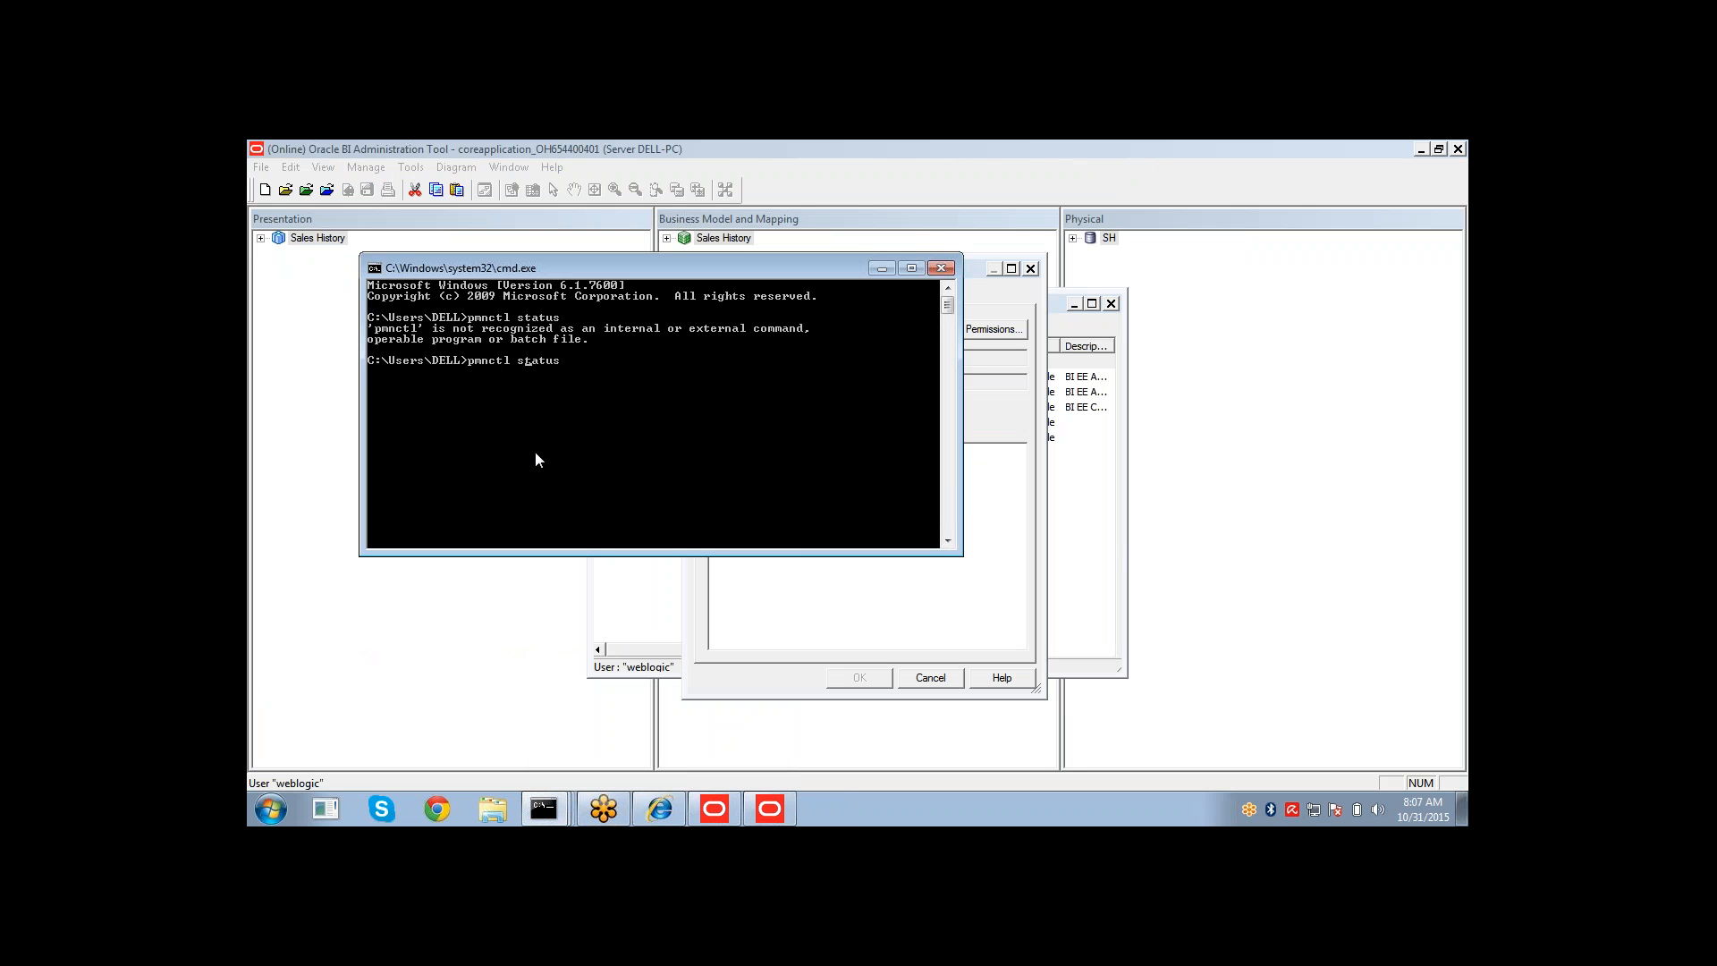
key("Home")
type("o")
key("Return")
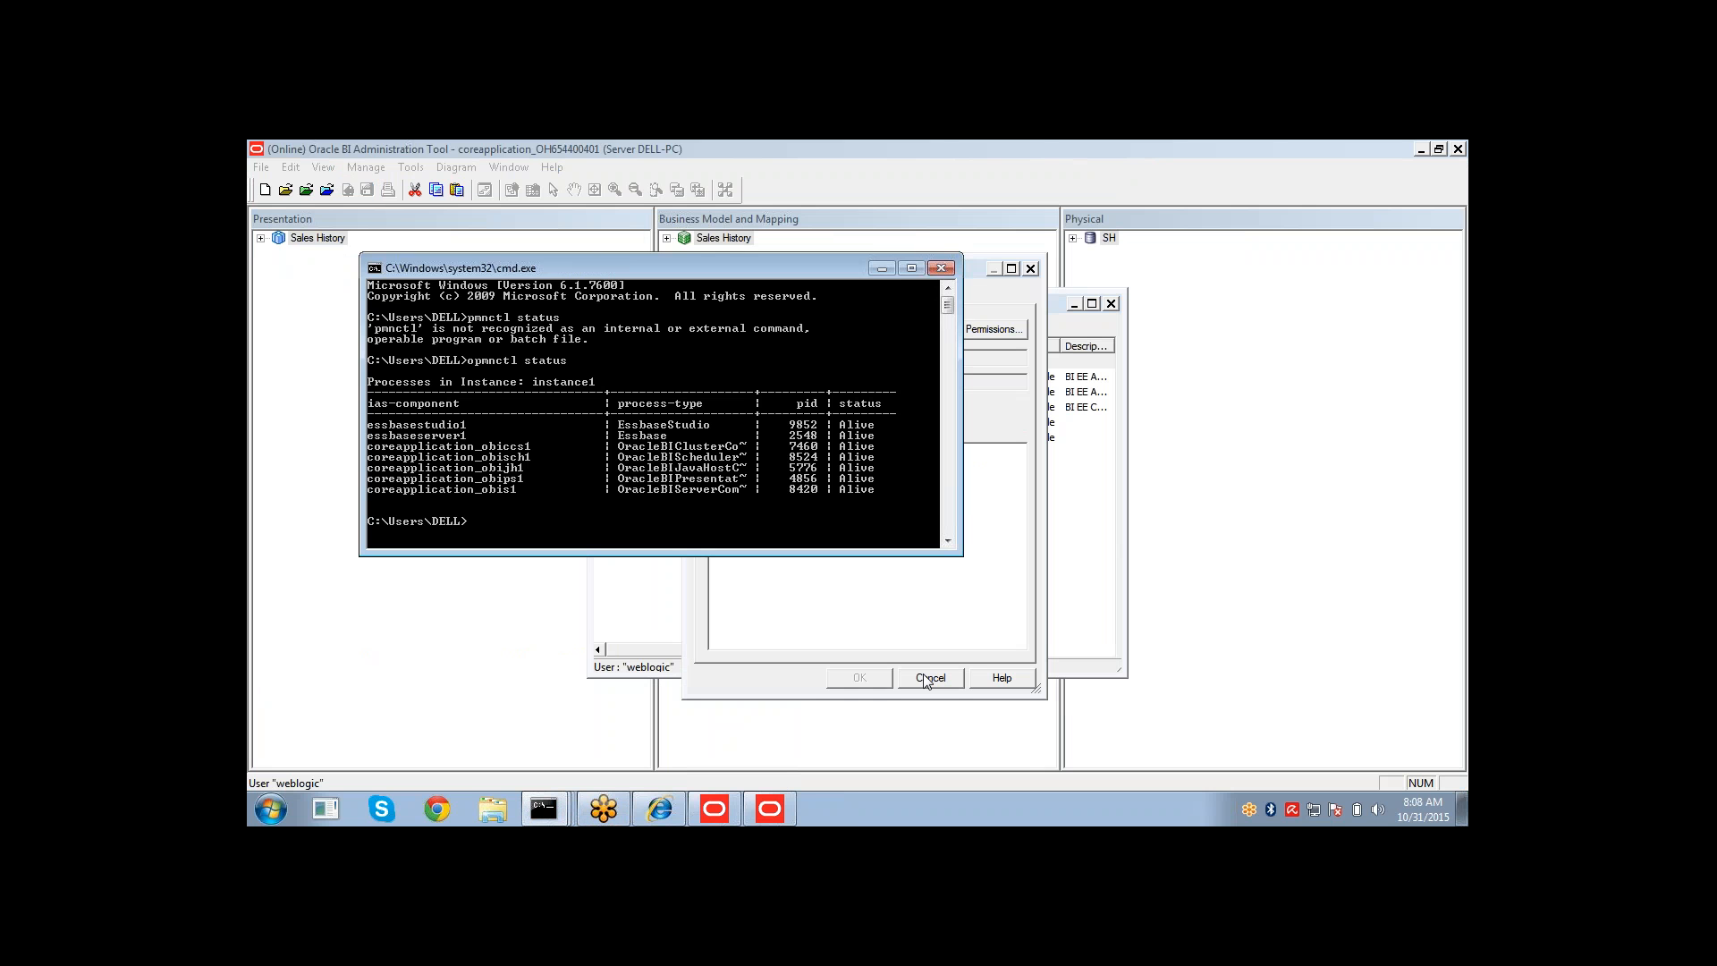
Retry checking out the weblogic user in Identity Manager, and close Identity Manager.
left_click(926, 677)
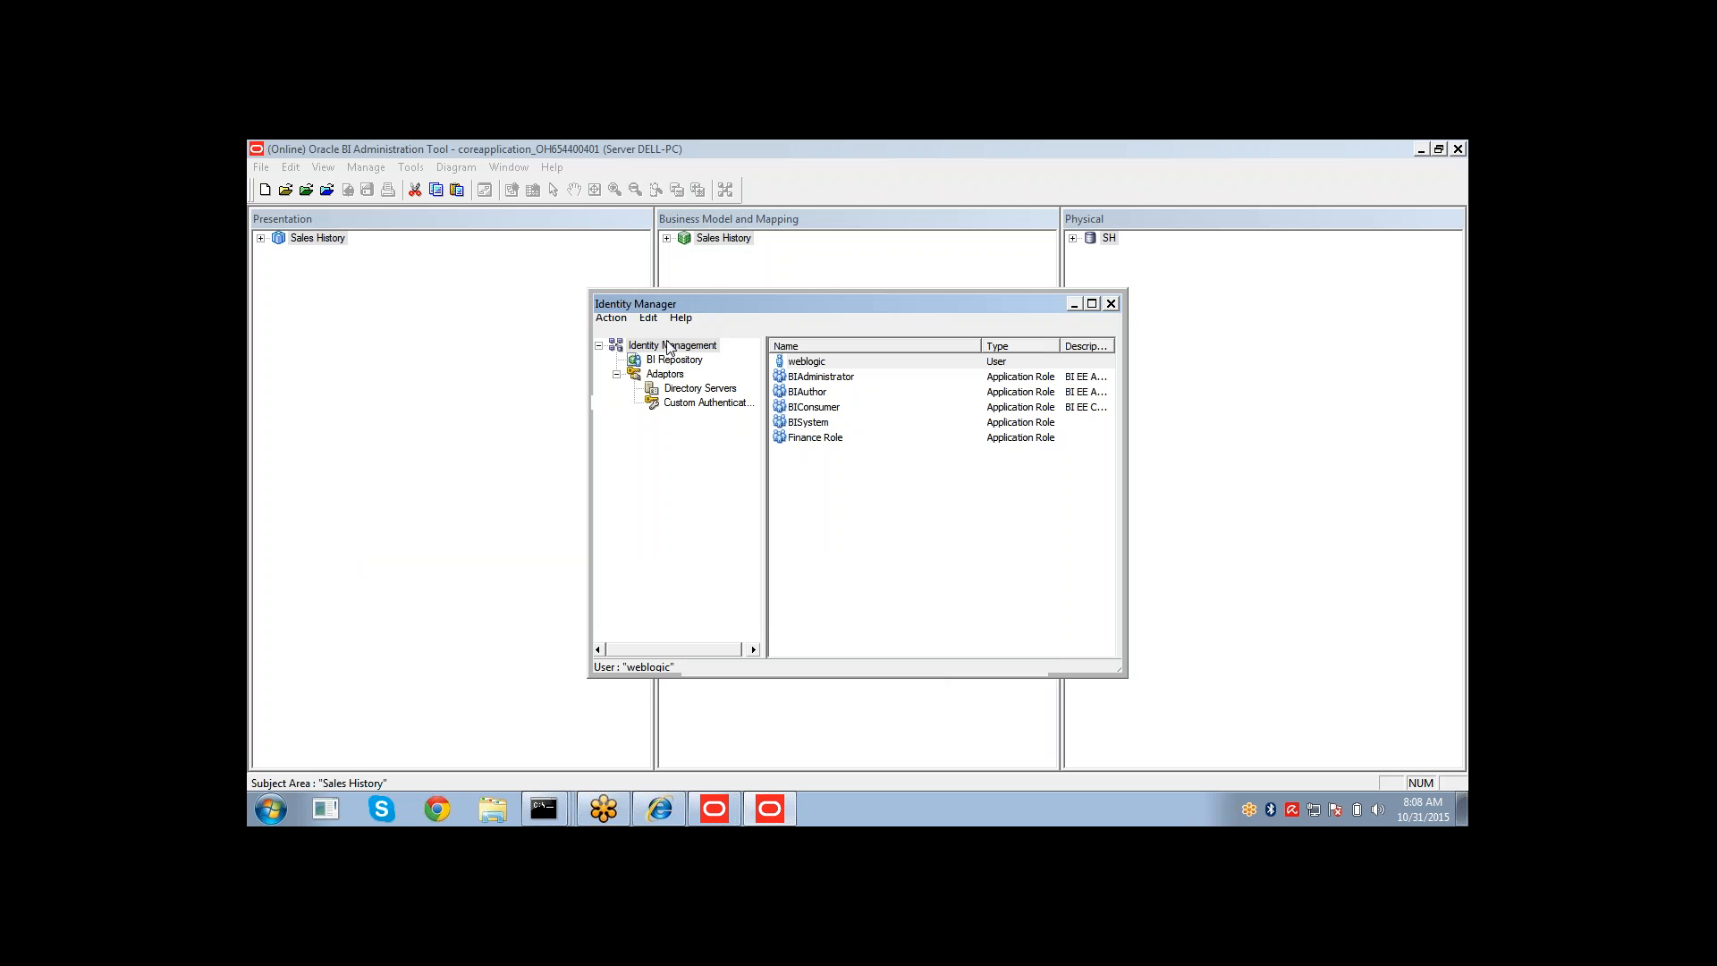
left_click(803, 373)
double_click(804, 364)
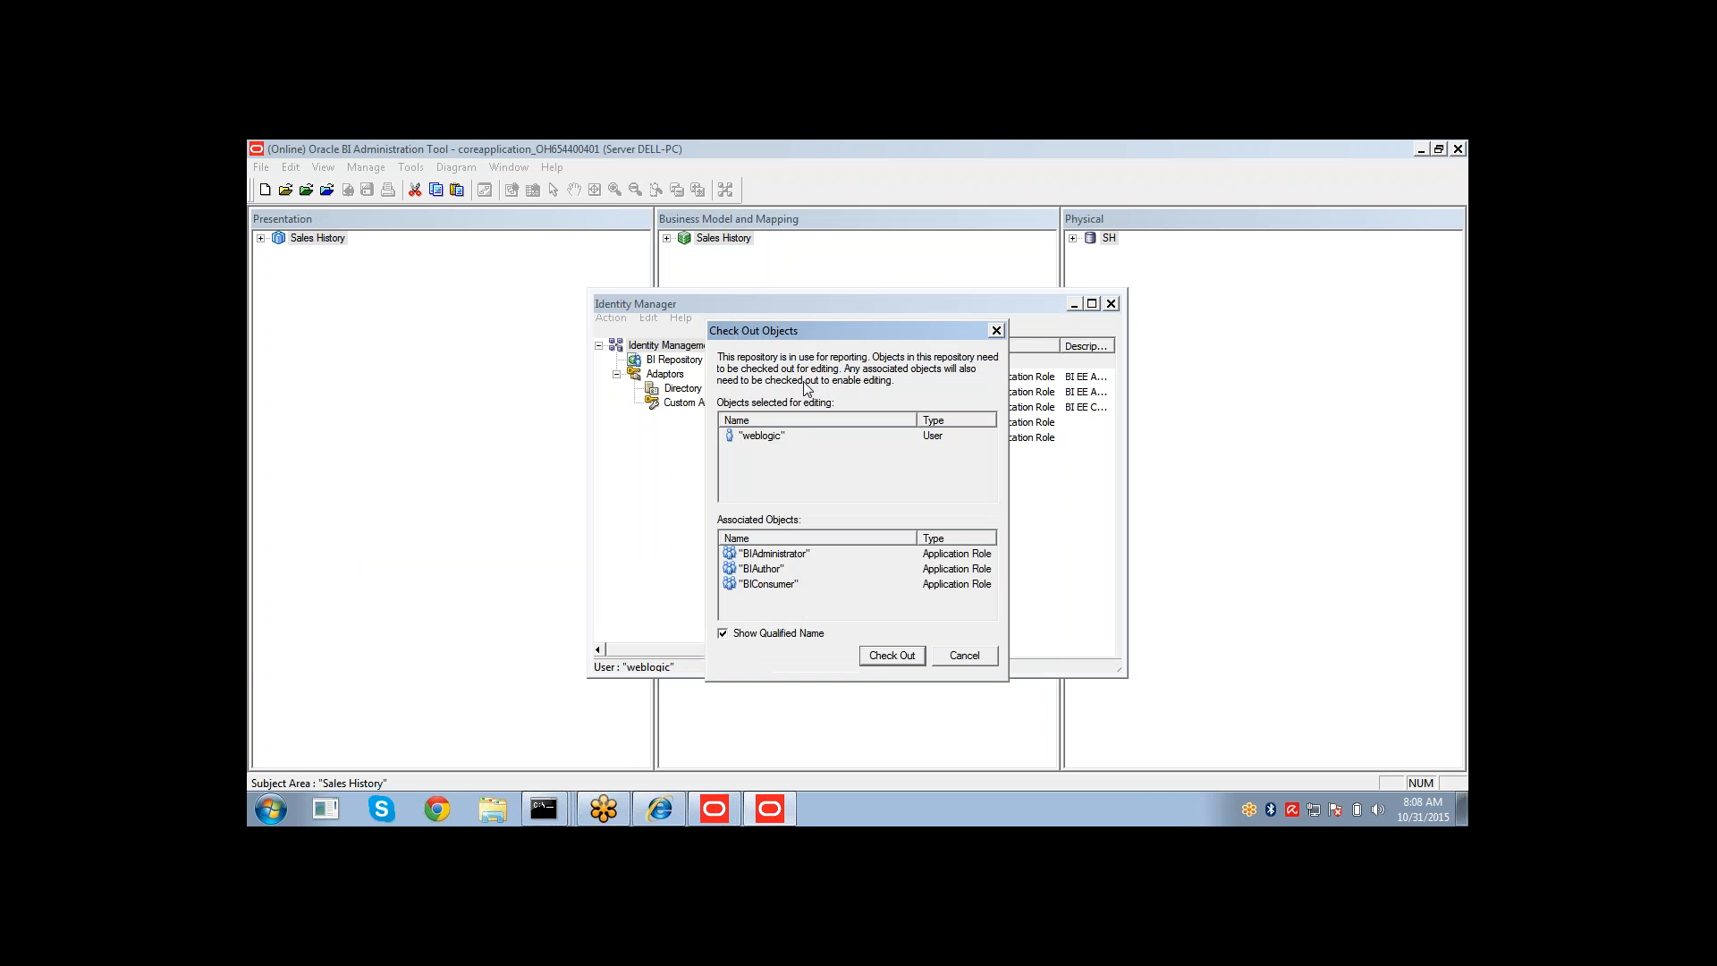
left_click(895, 660)
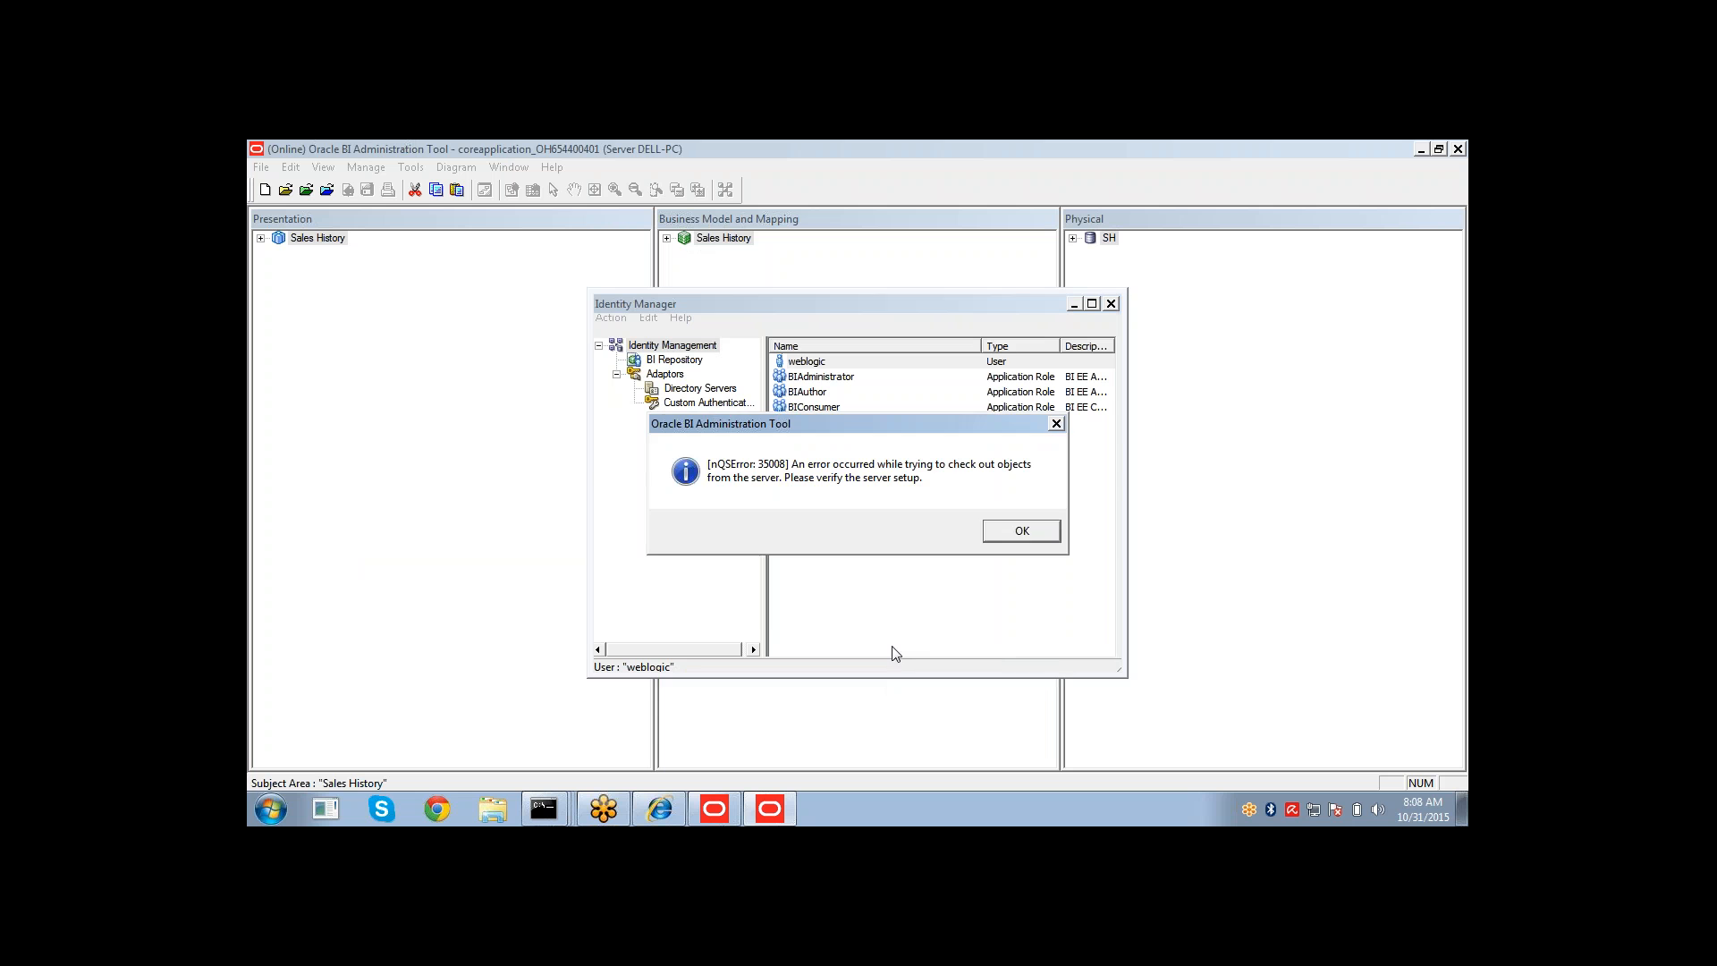
left_click(1007, 532)
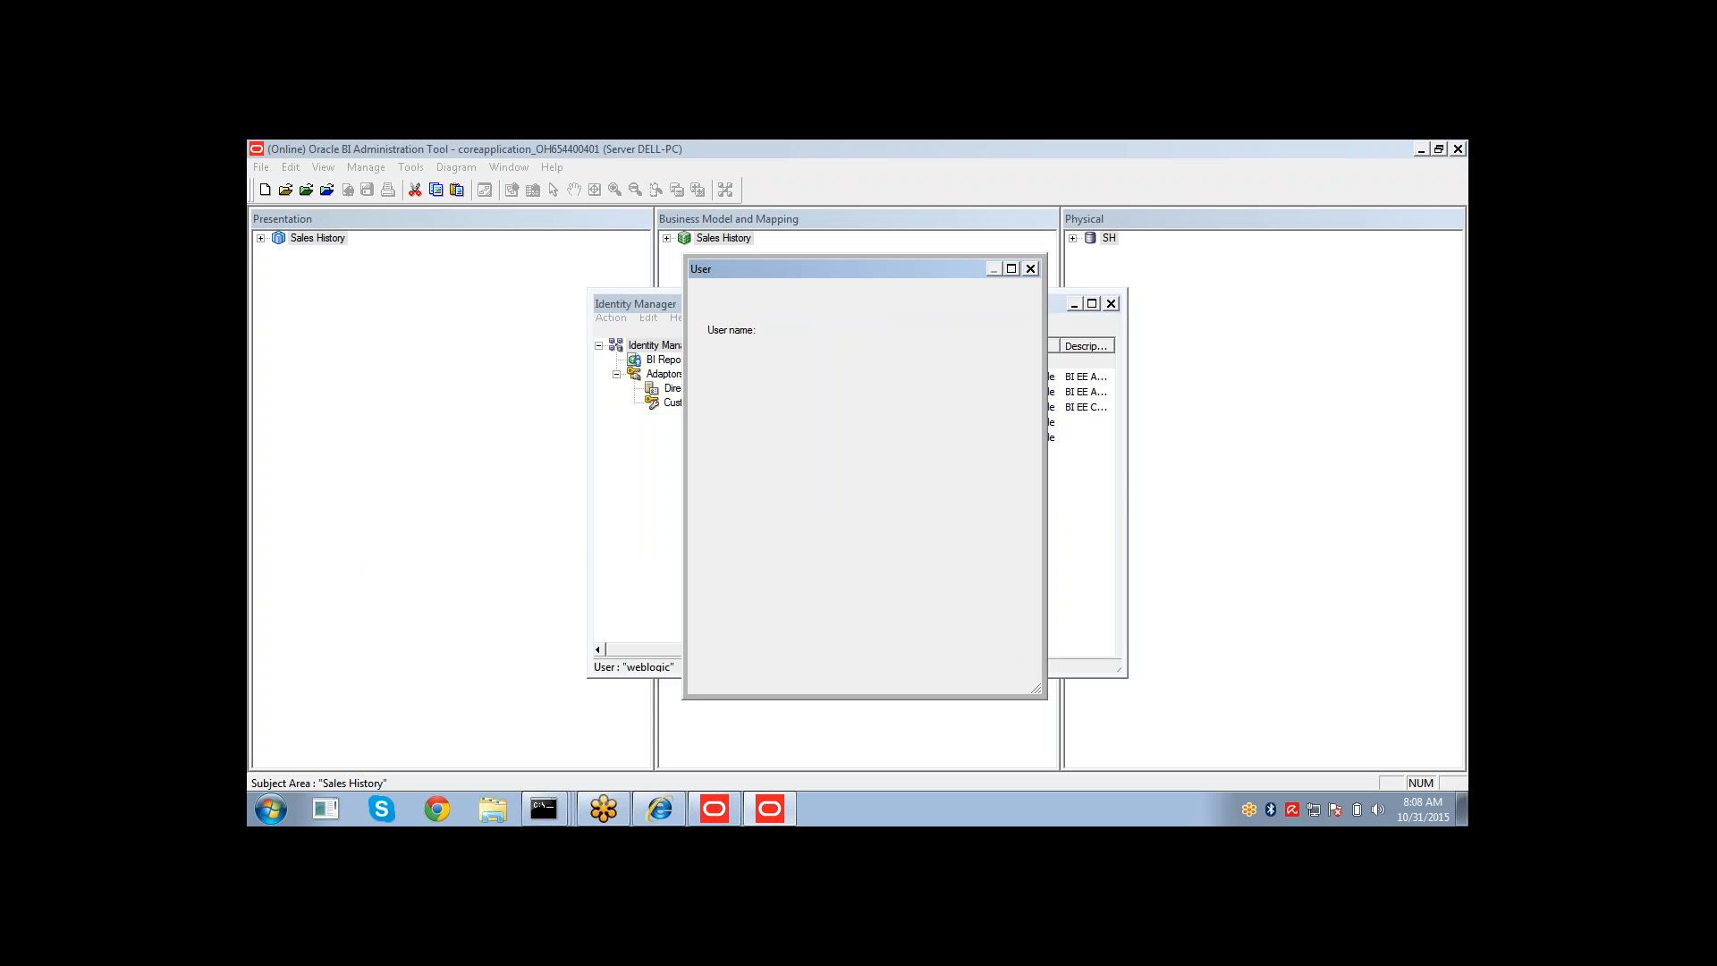
left_click(1031, 269)
left_click(1112, 304)
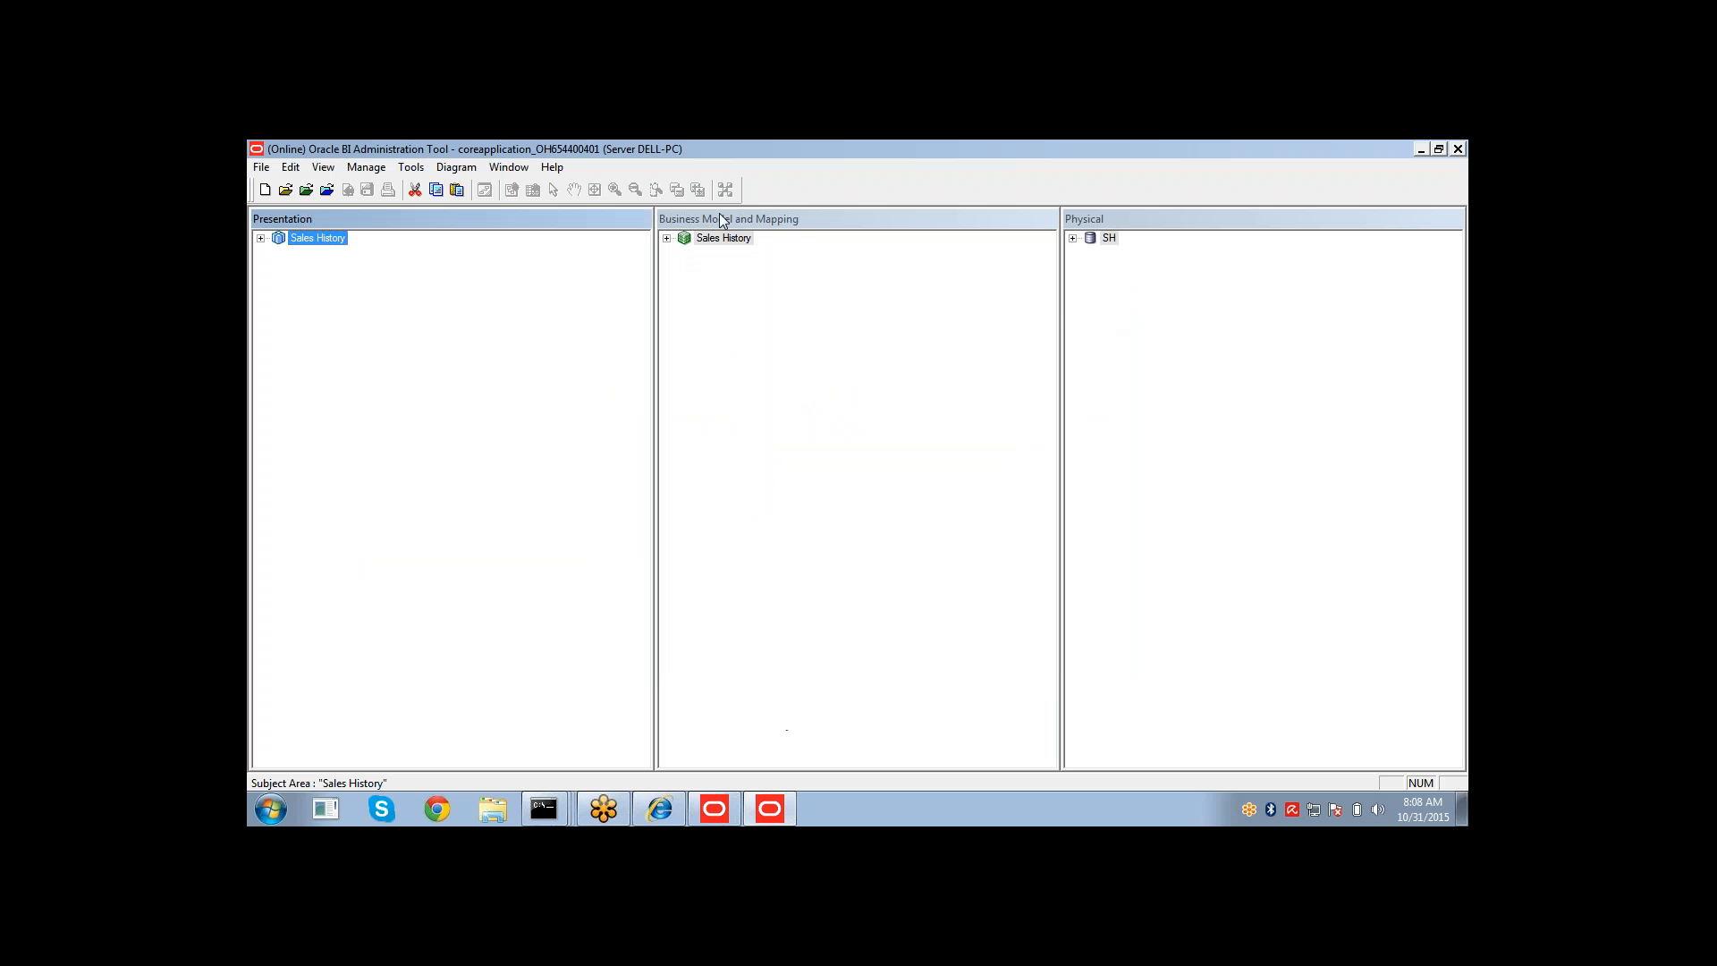
Close the online repository in the Administration Tool and return to the command prompt.
left_click(261, 167)
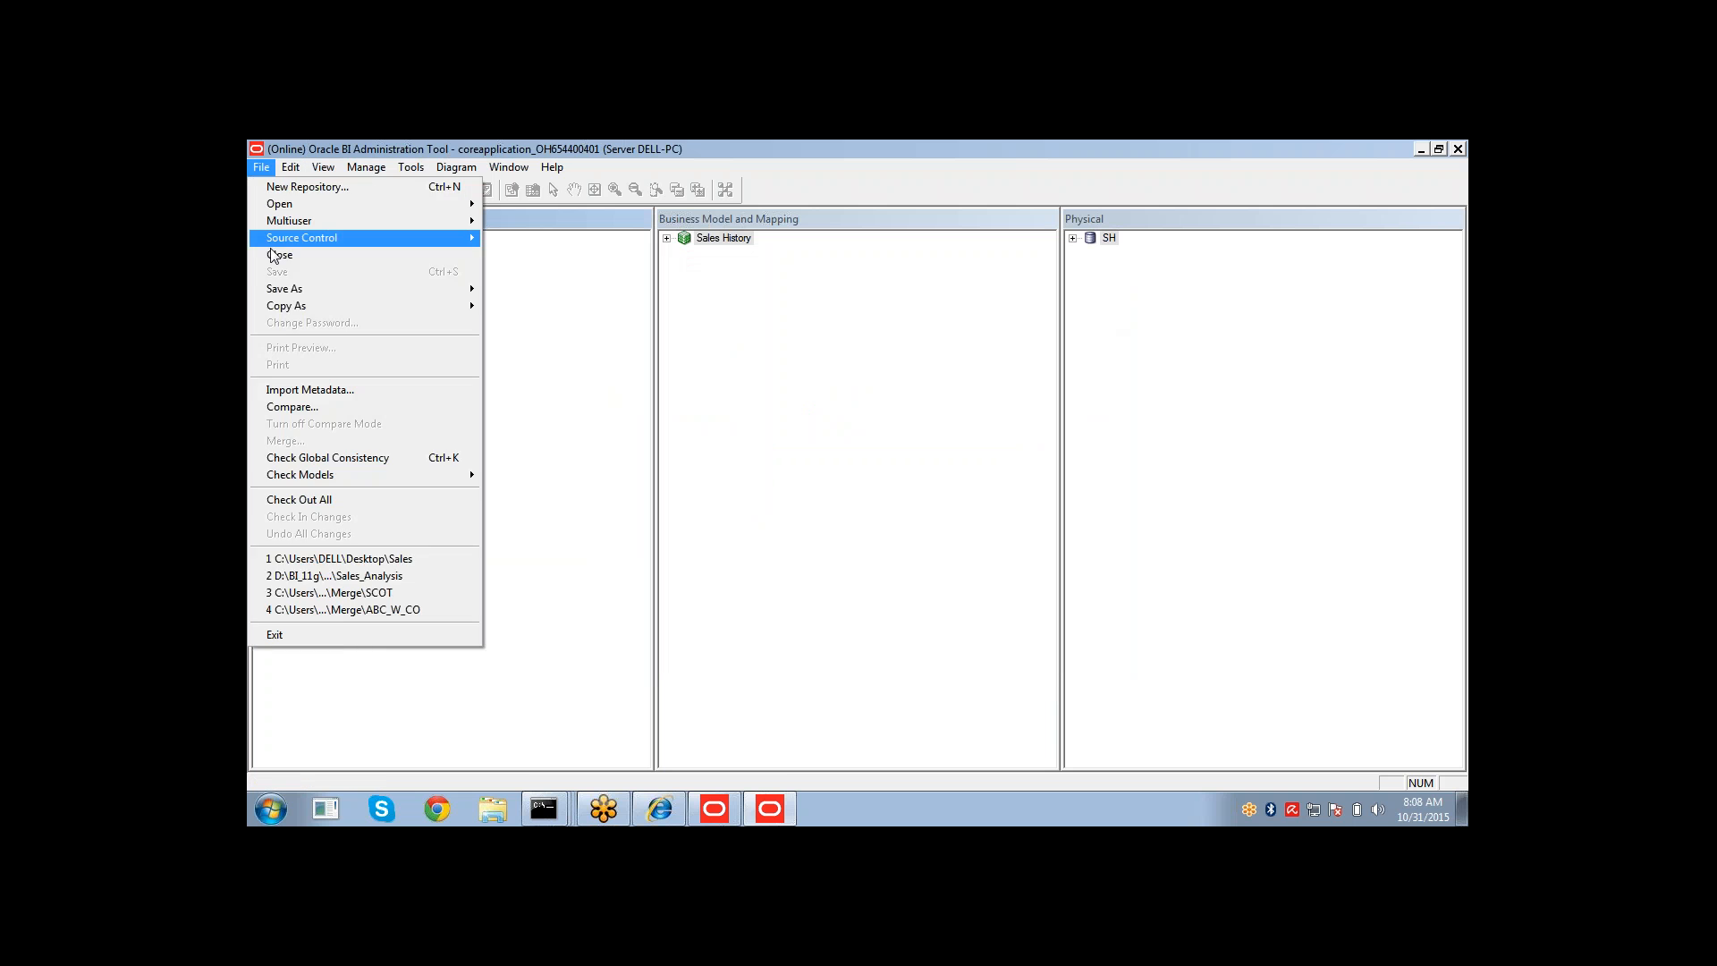
left_click(273, 255)
mouse_move(544, 805)
left_click(525, 775)
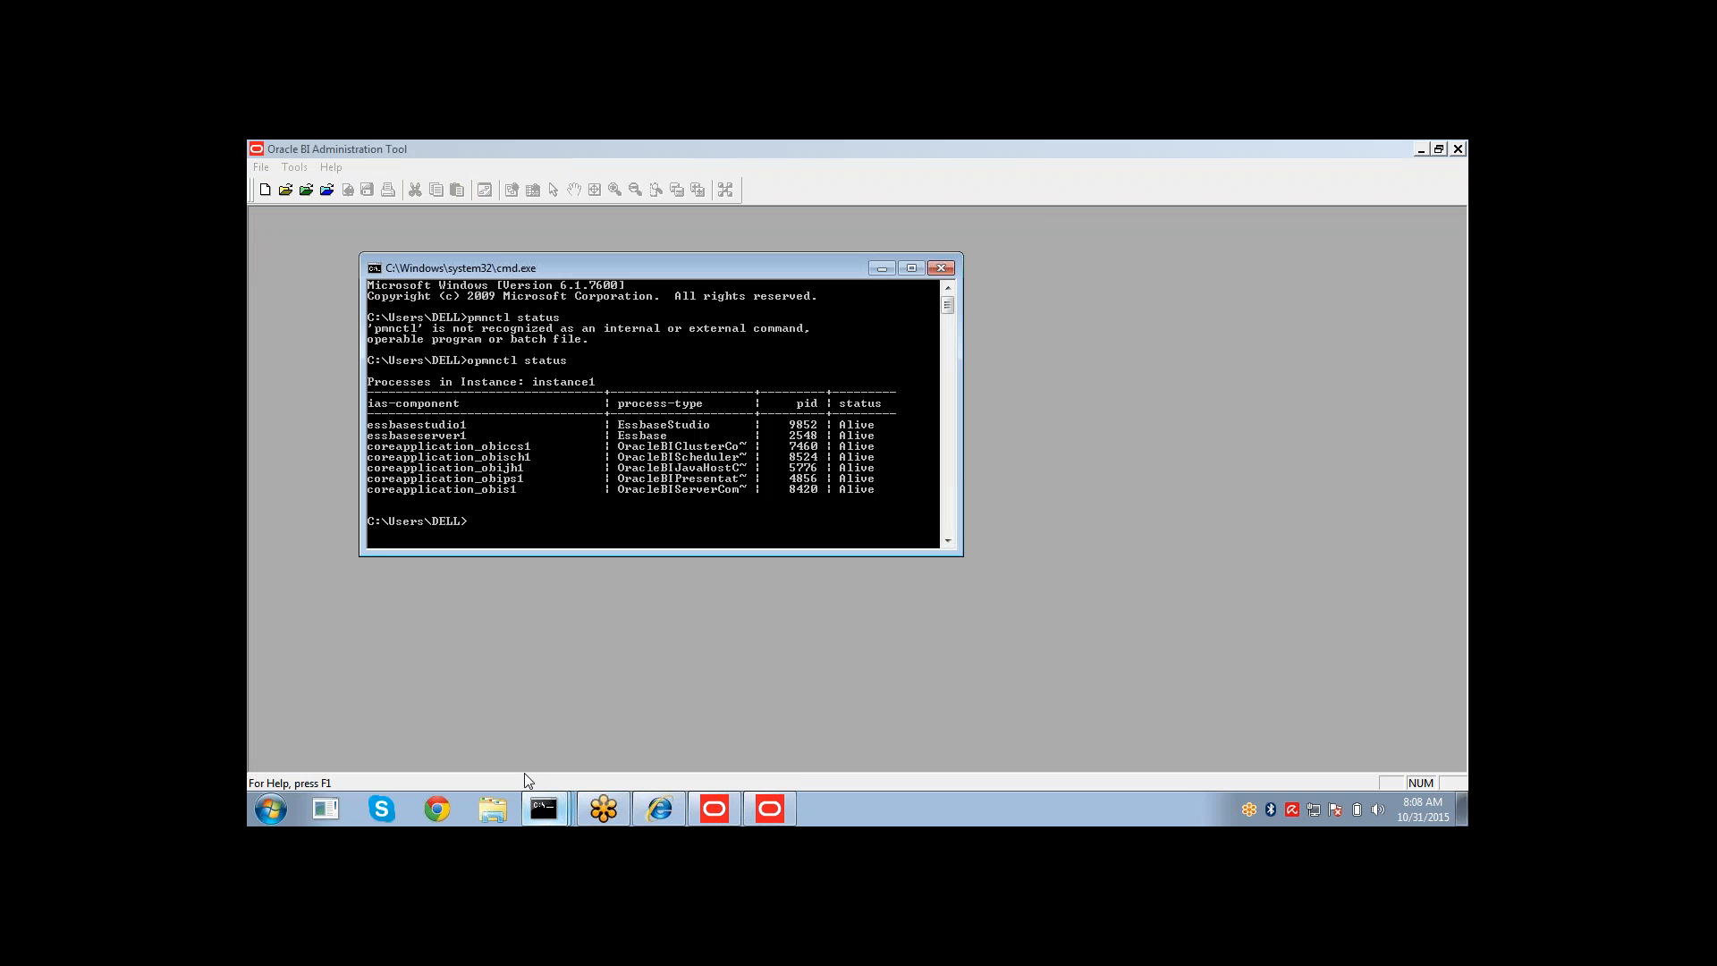
Run opmnctl stopproc ias-component=coreapplication_obis1 to stop the BI Server process.
type("opmnctl stopproc ias-componnt=corep")
type("pplicatoion_obis1")
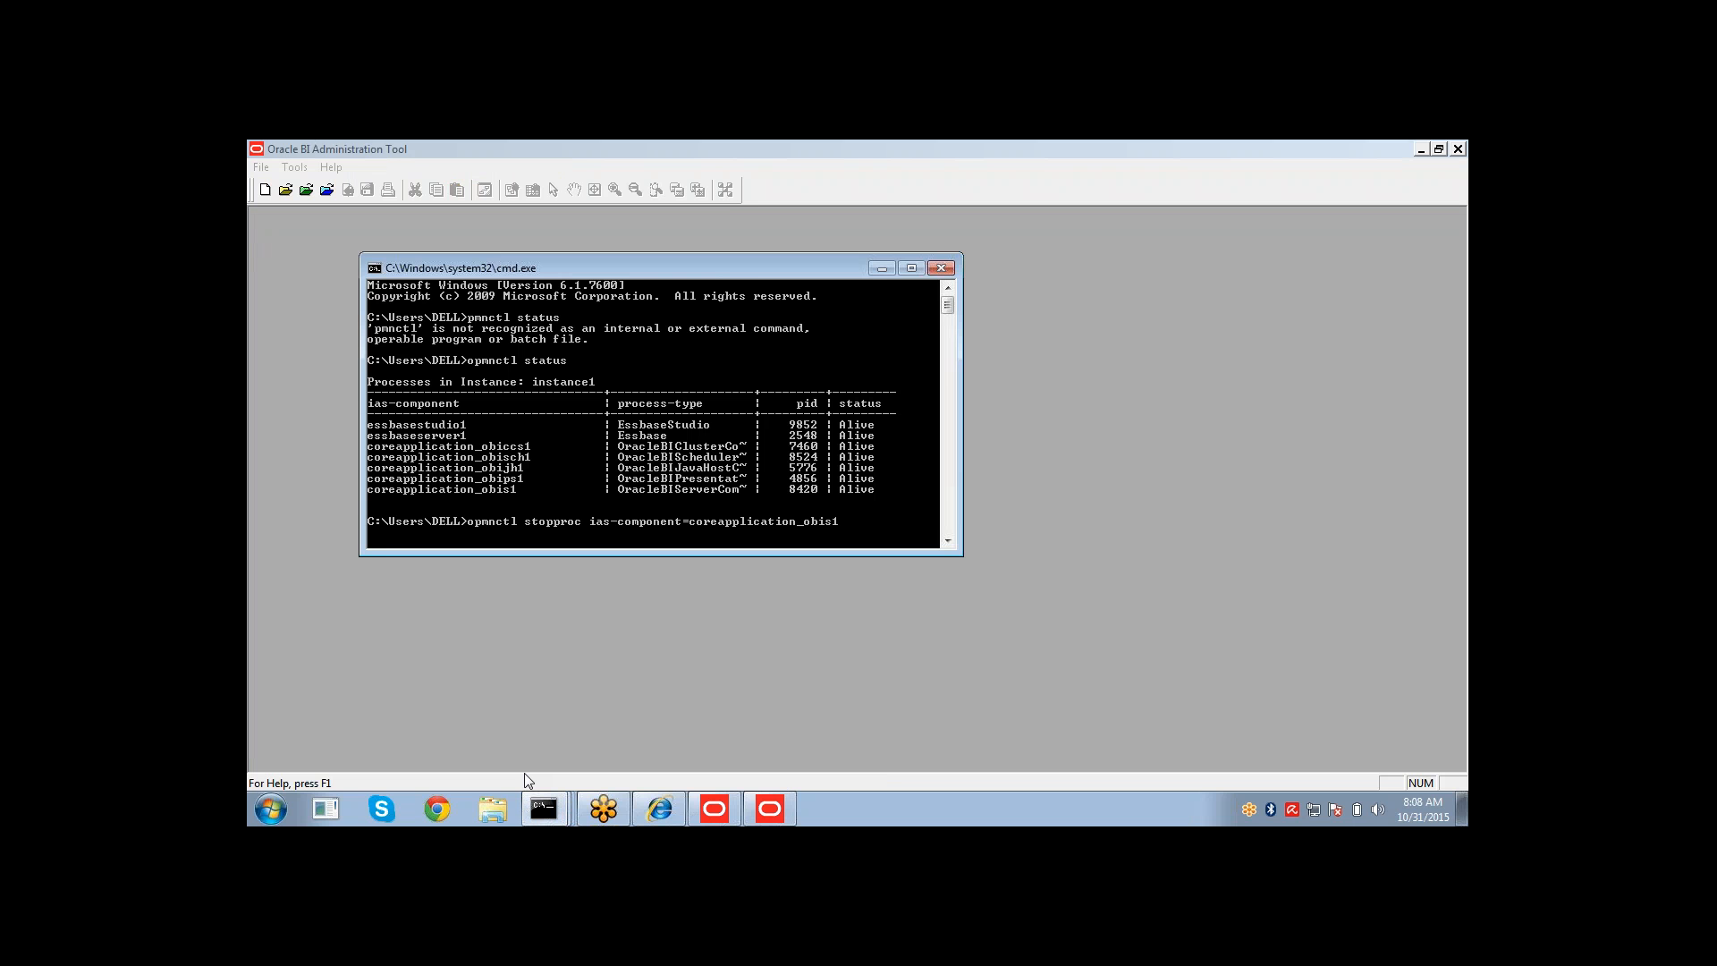
key("Return")
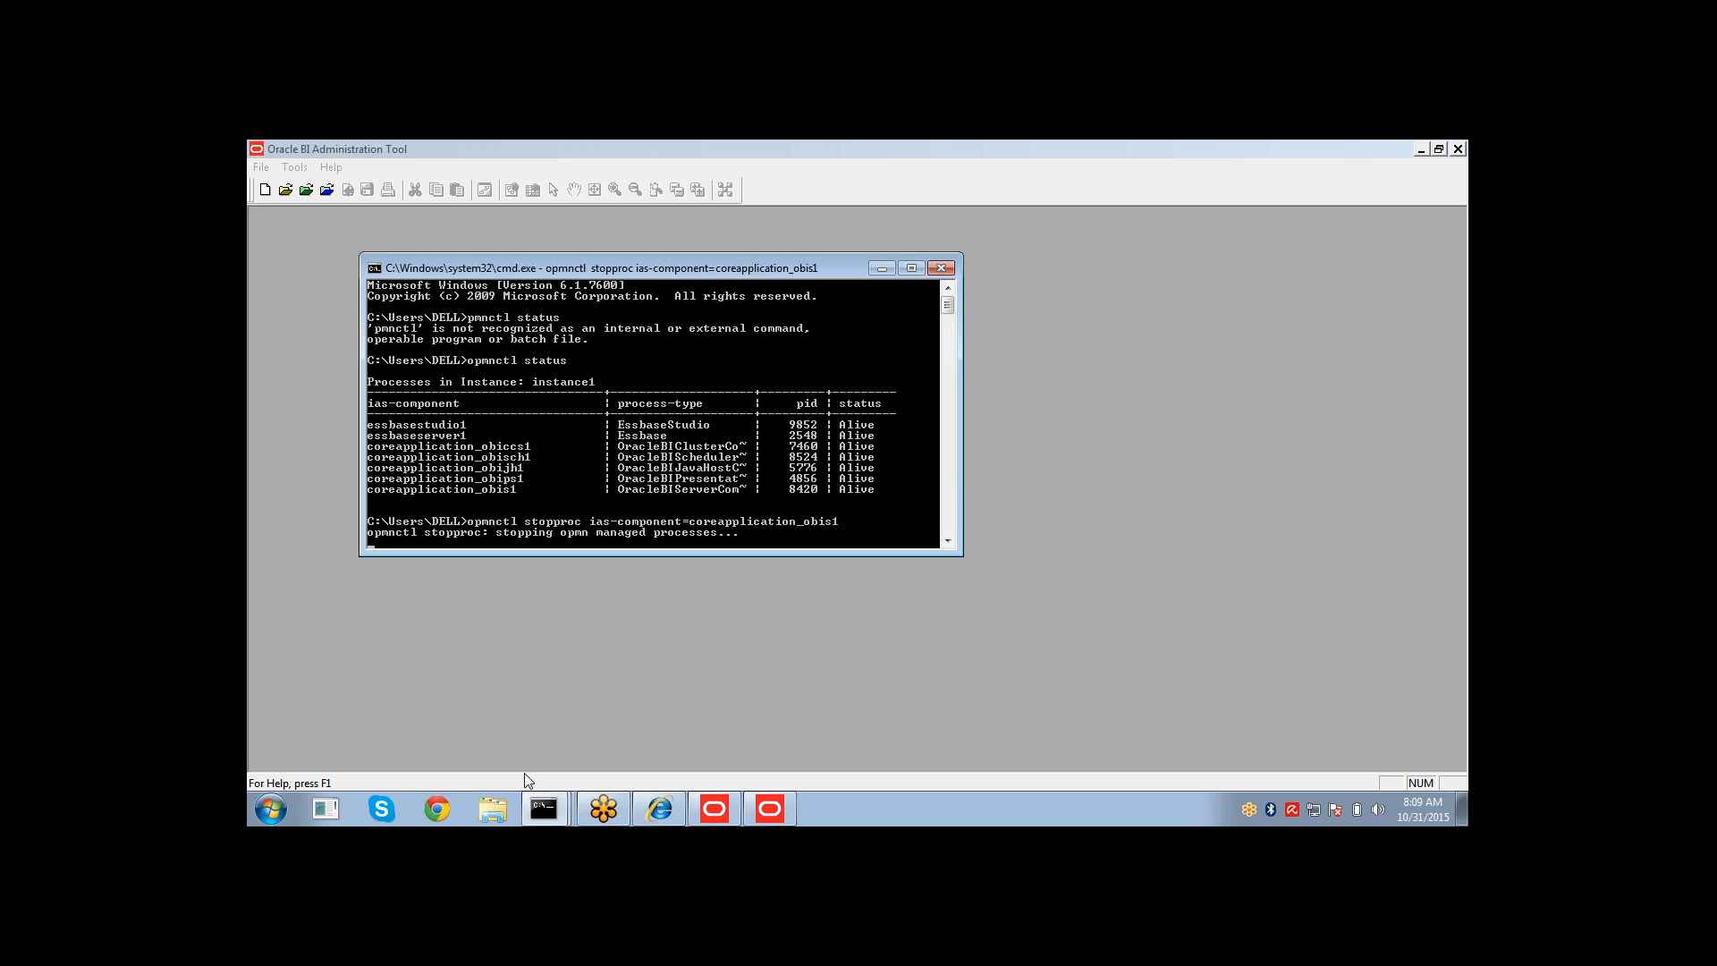
Create a new analysis on the Sales History subject area in the browser.
left_click(1375, 161)
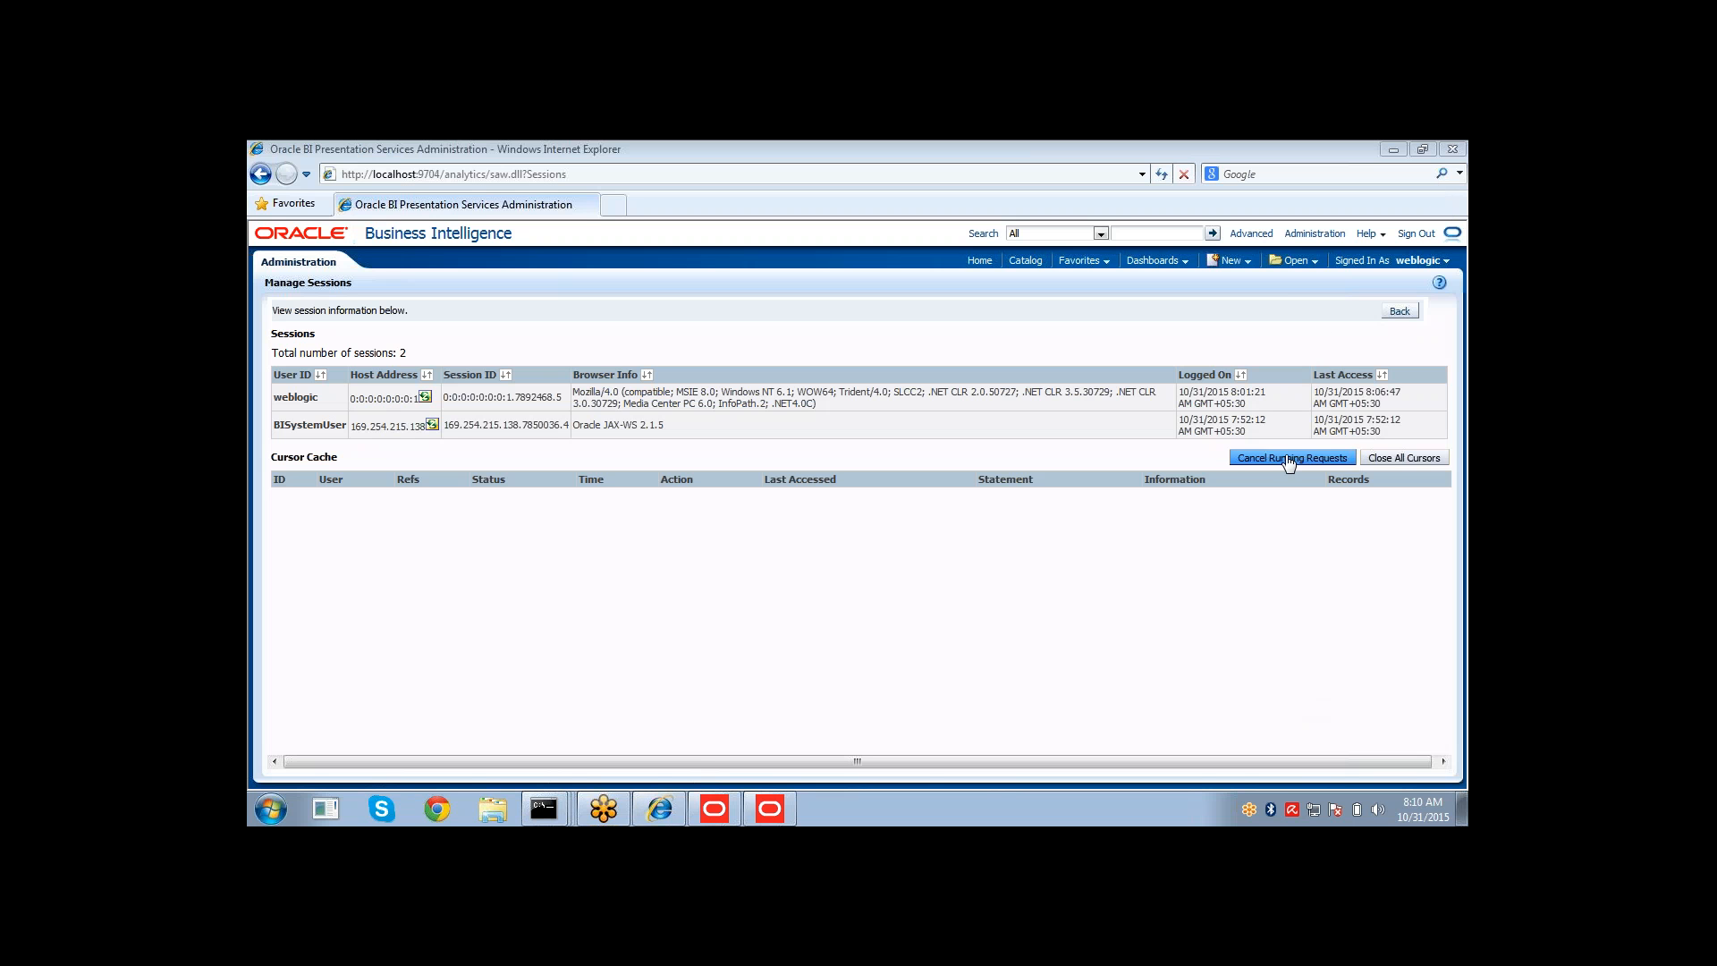
left_click(1233, 259)
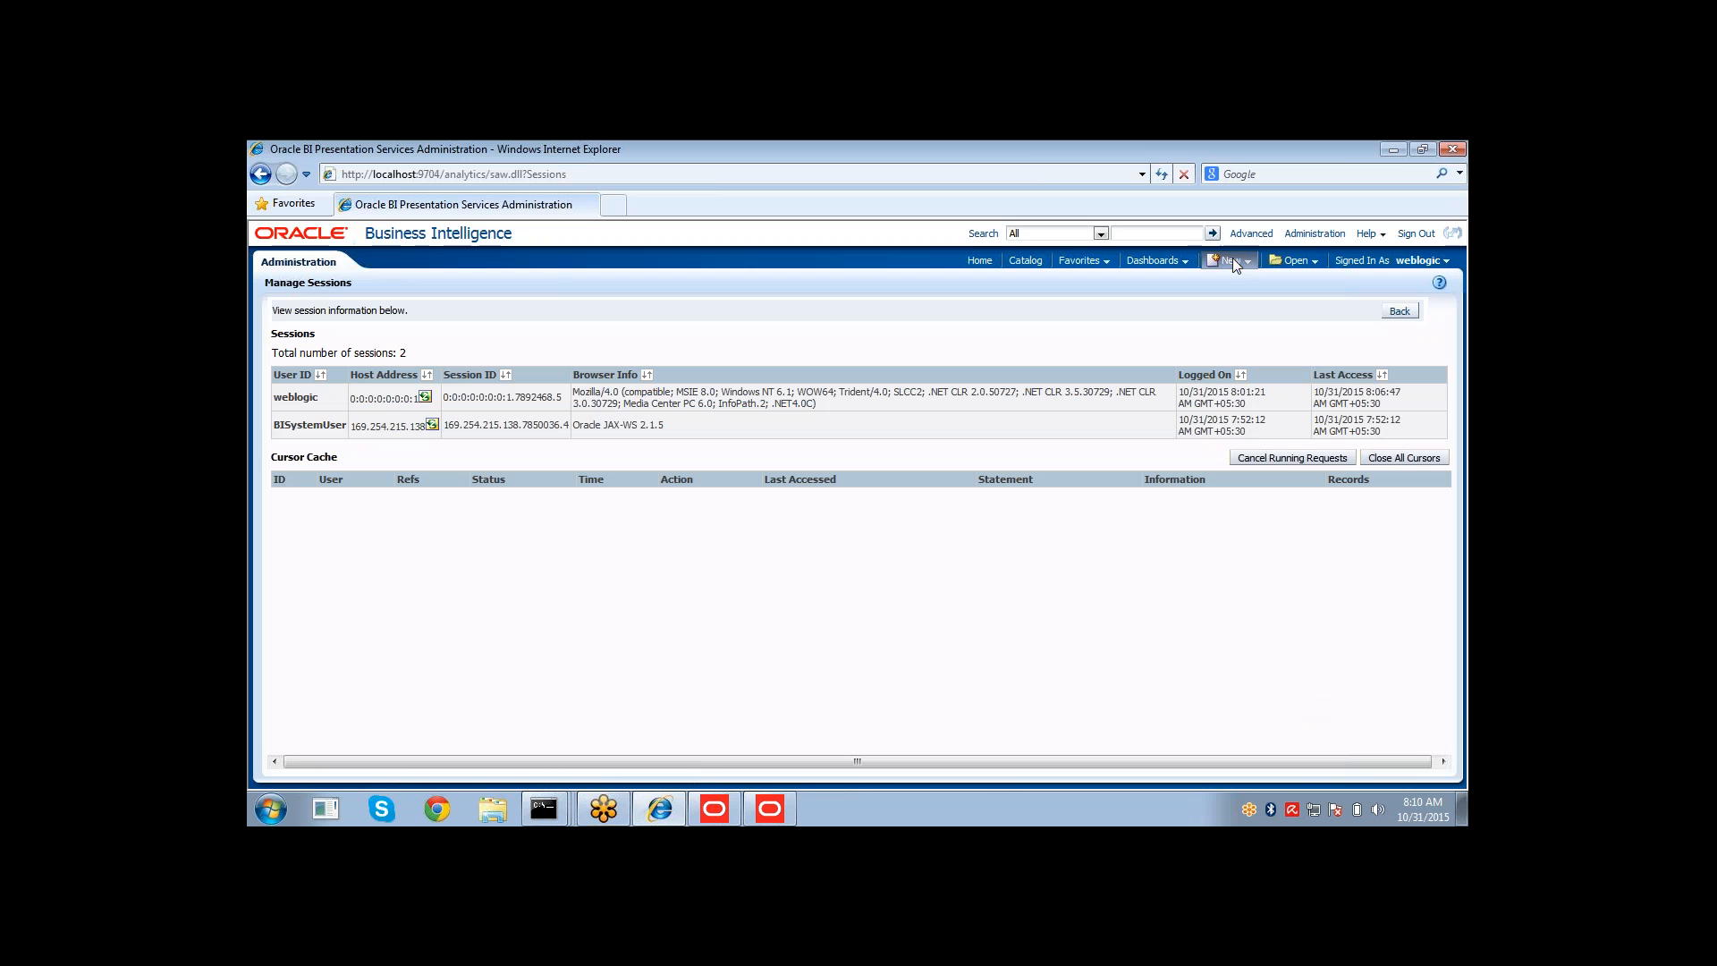
left_click(1241, 305)
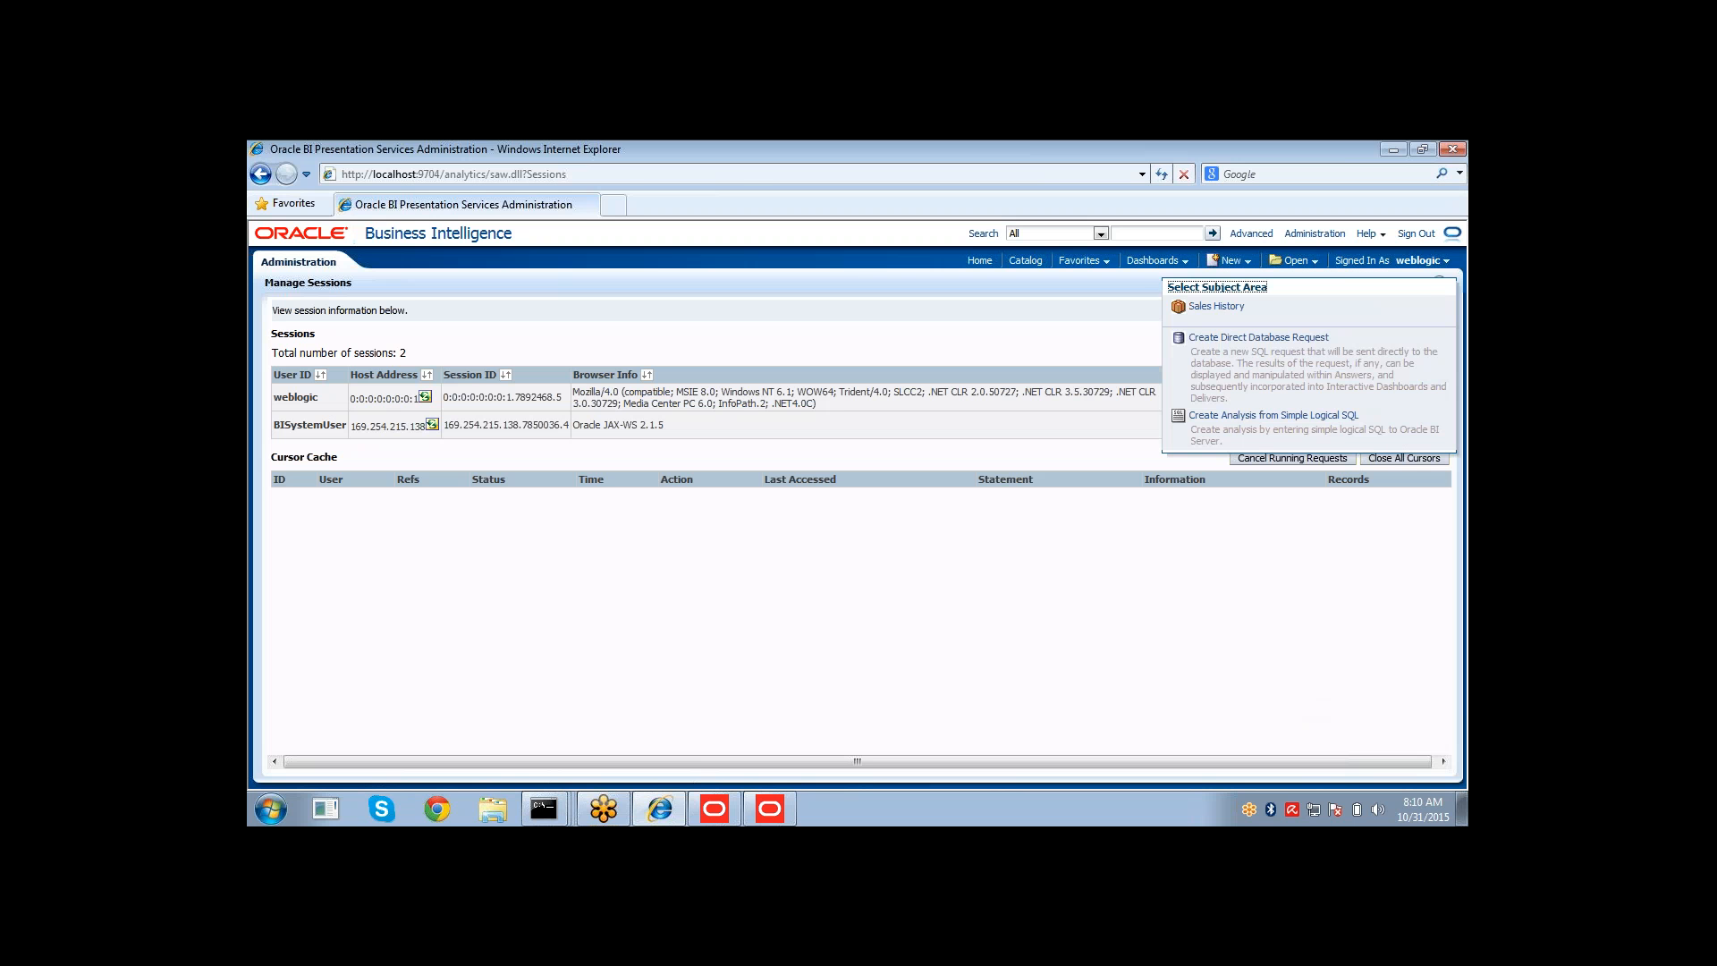
left_click(1217, 306)
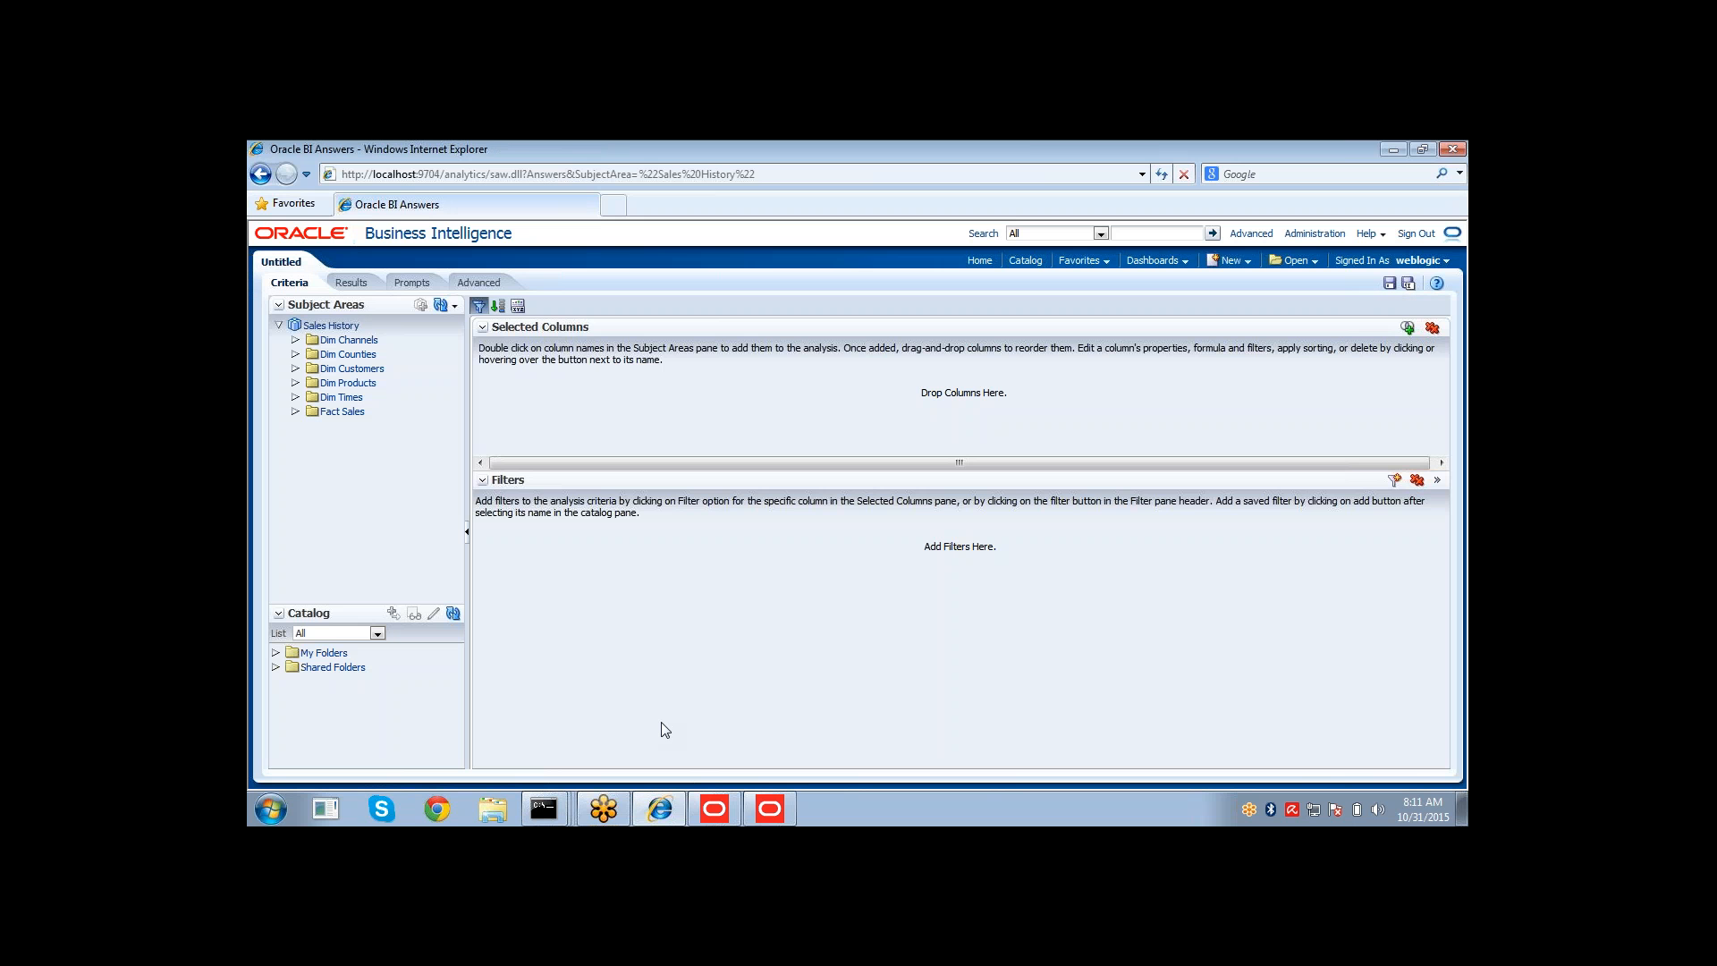
Add PROD_DESC and PROD_CATEGORY from Dim Products to the analysis and display its results.
left_click(296, 383)
left_click(455, 306)
left_click(501, 347)
left_click(296, 383)
double_click(365, 440)
double_click(381, 398)
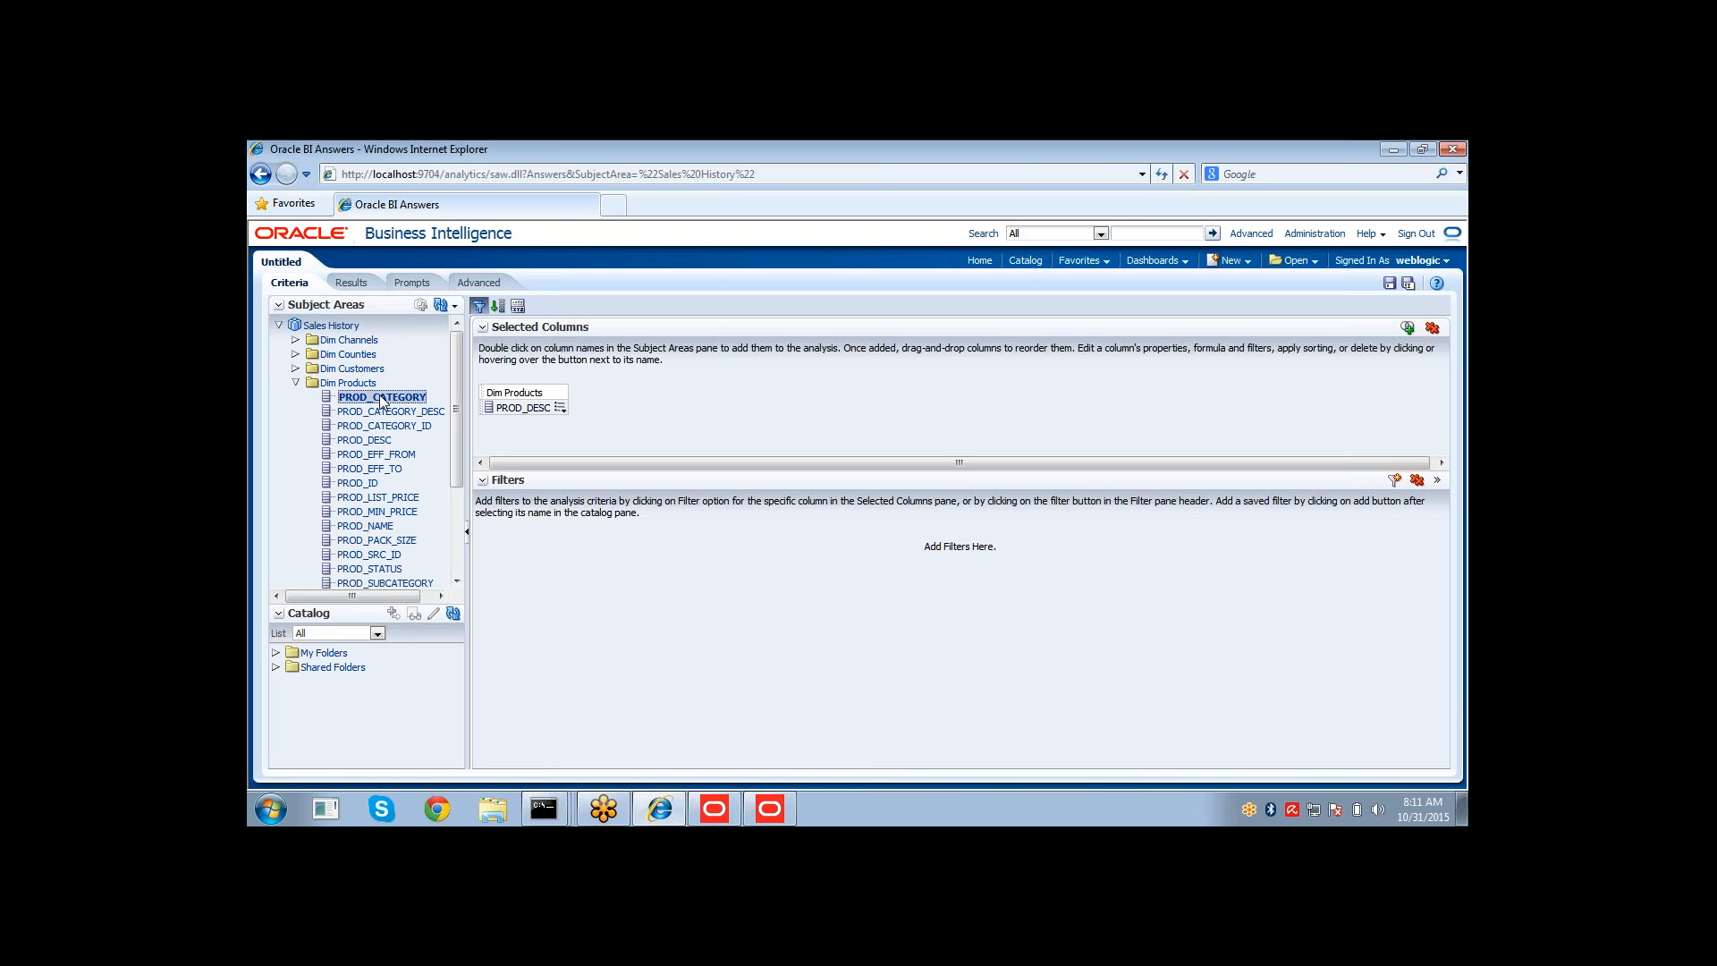
left_click(349, 282)
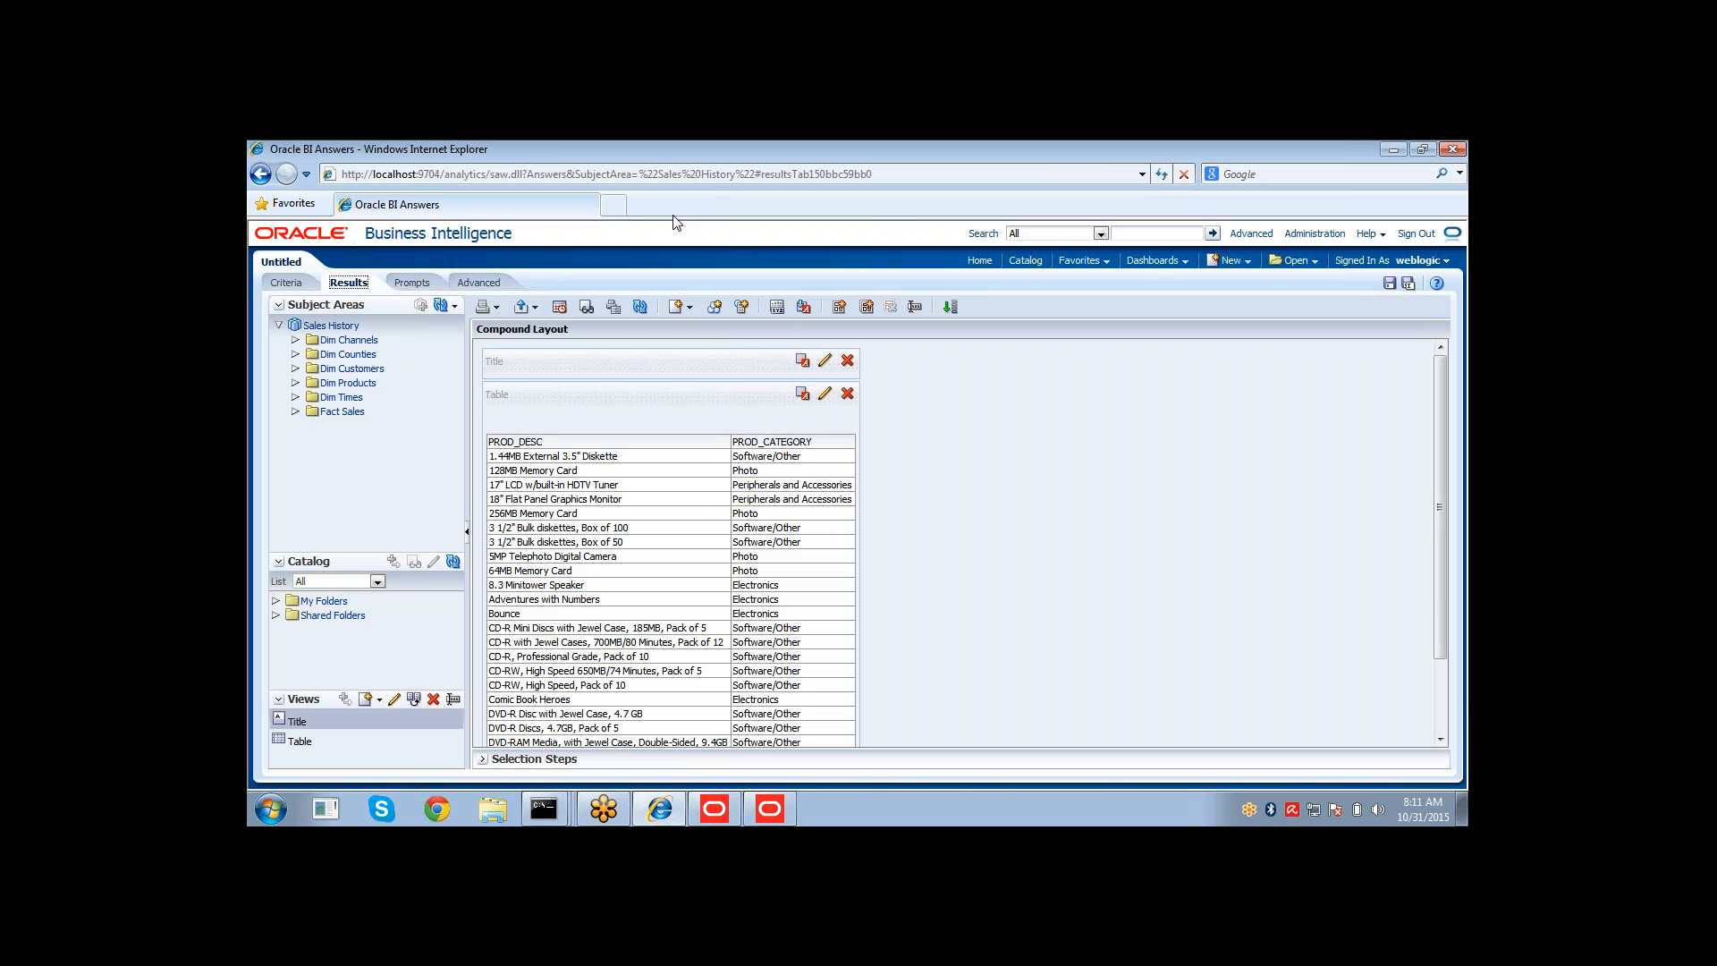
Leave the unsaved analysis and open Manage Sessions from the Administration page.
left_click(614, 206)
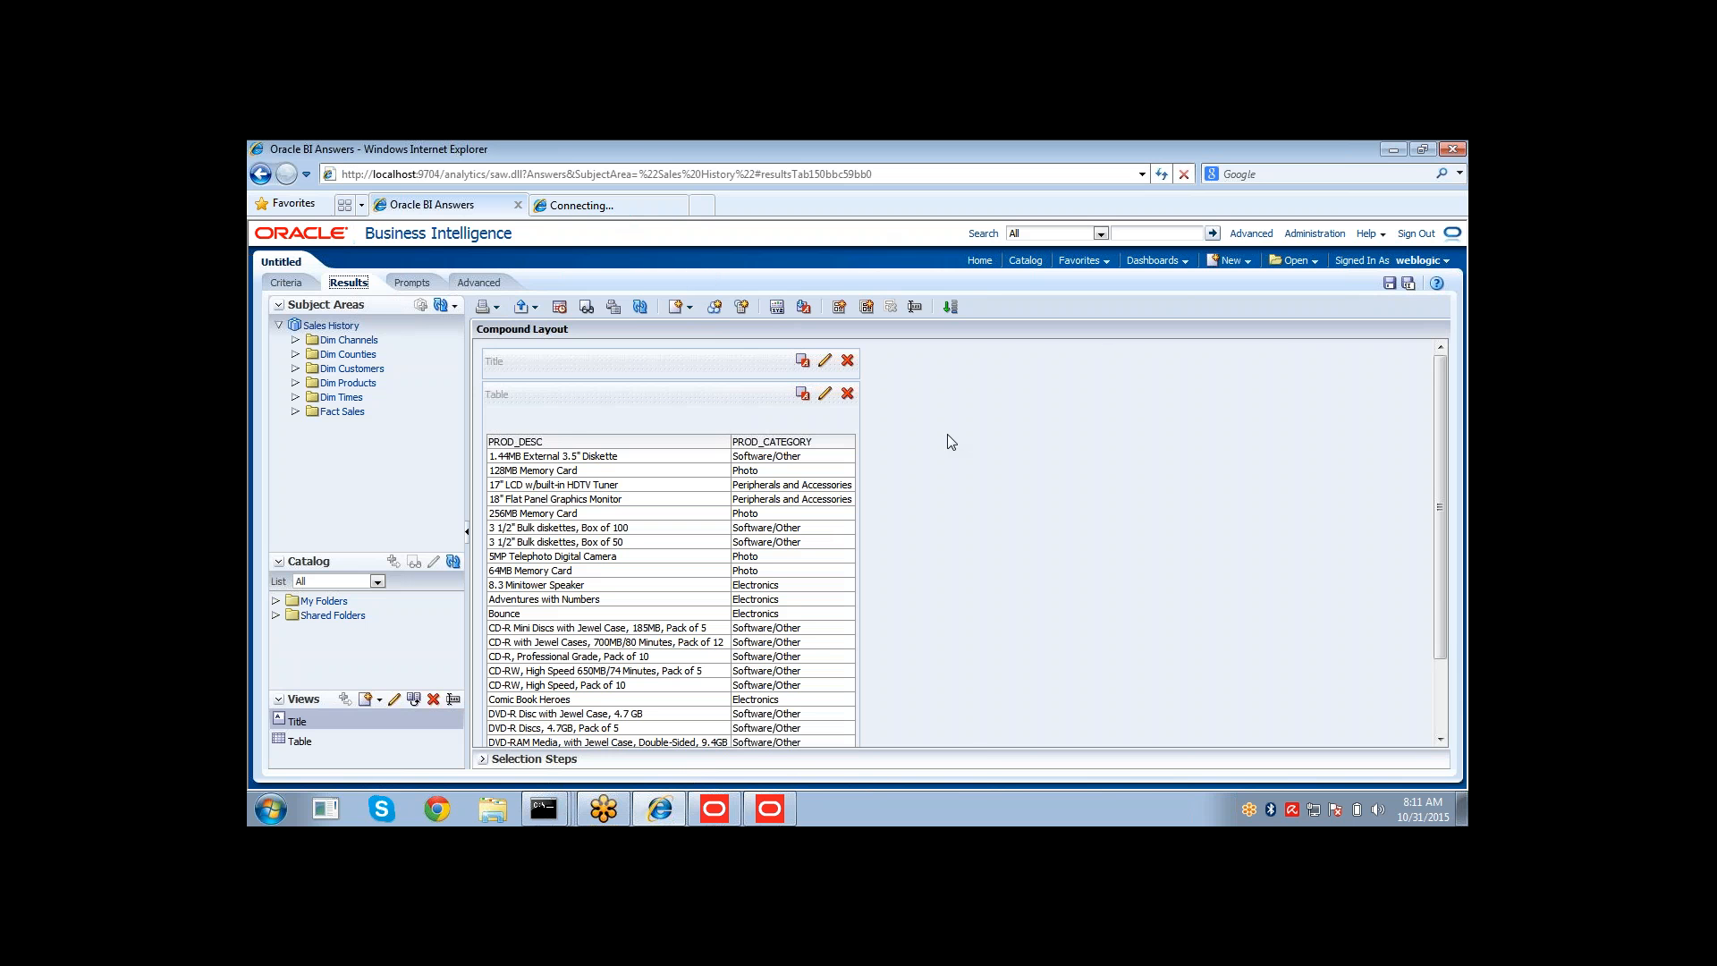
left_click(1313, 235)
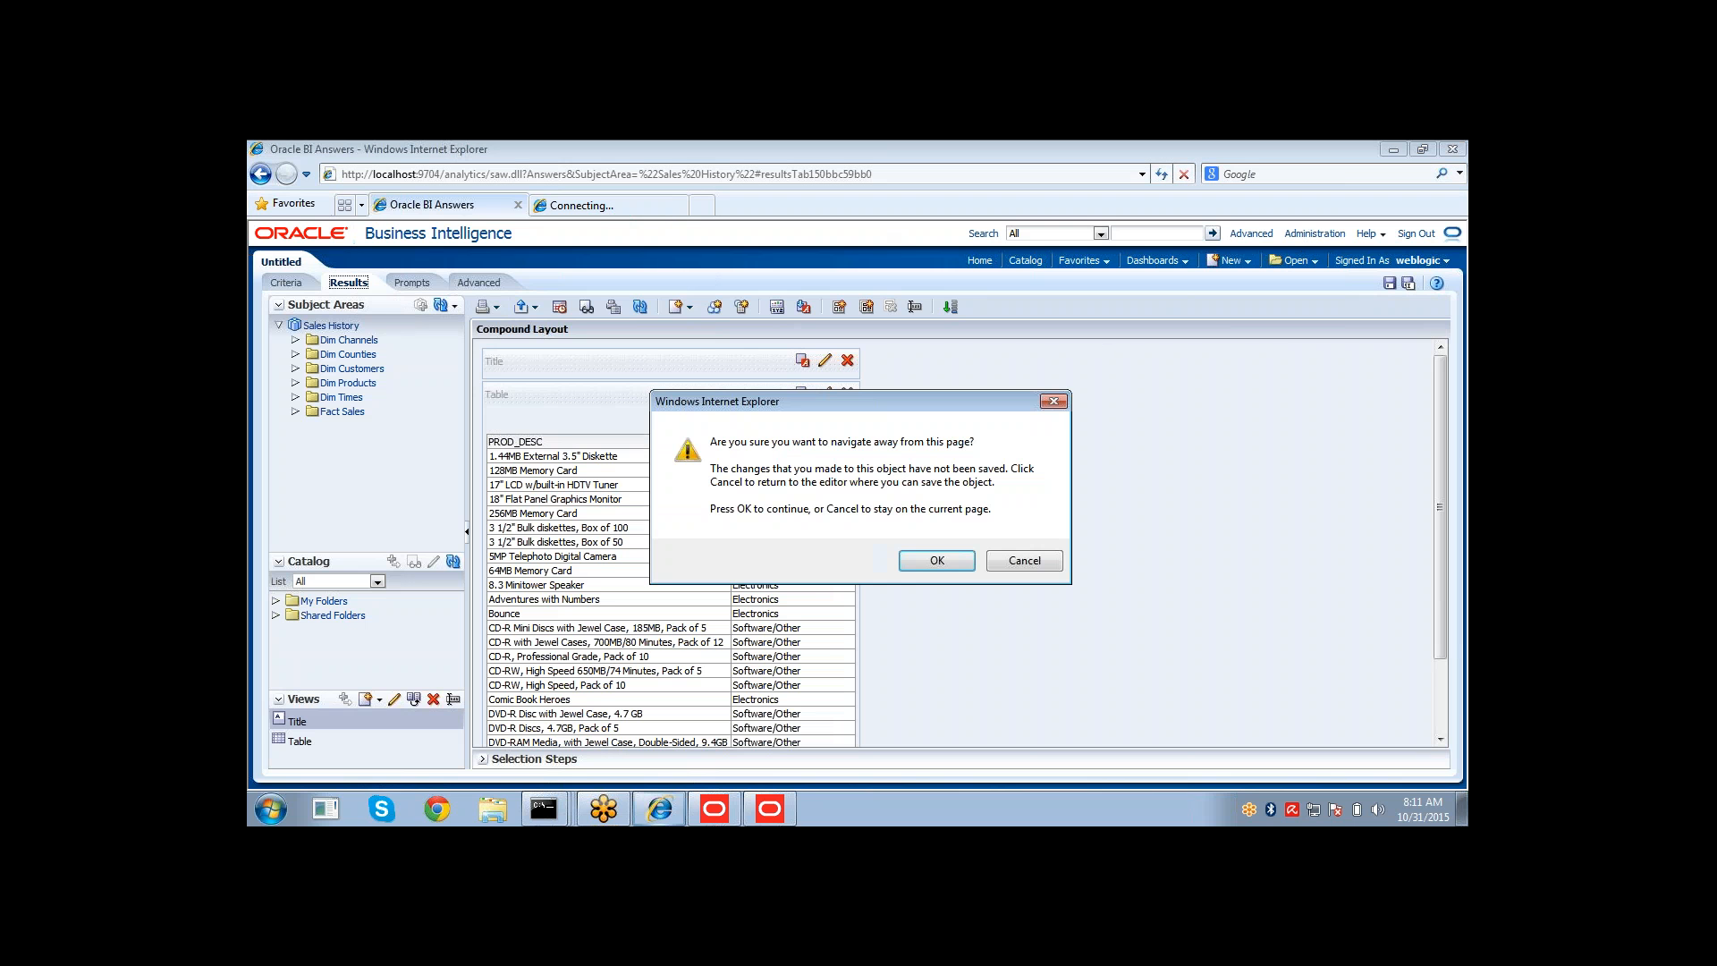
left_click(930, 564)
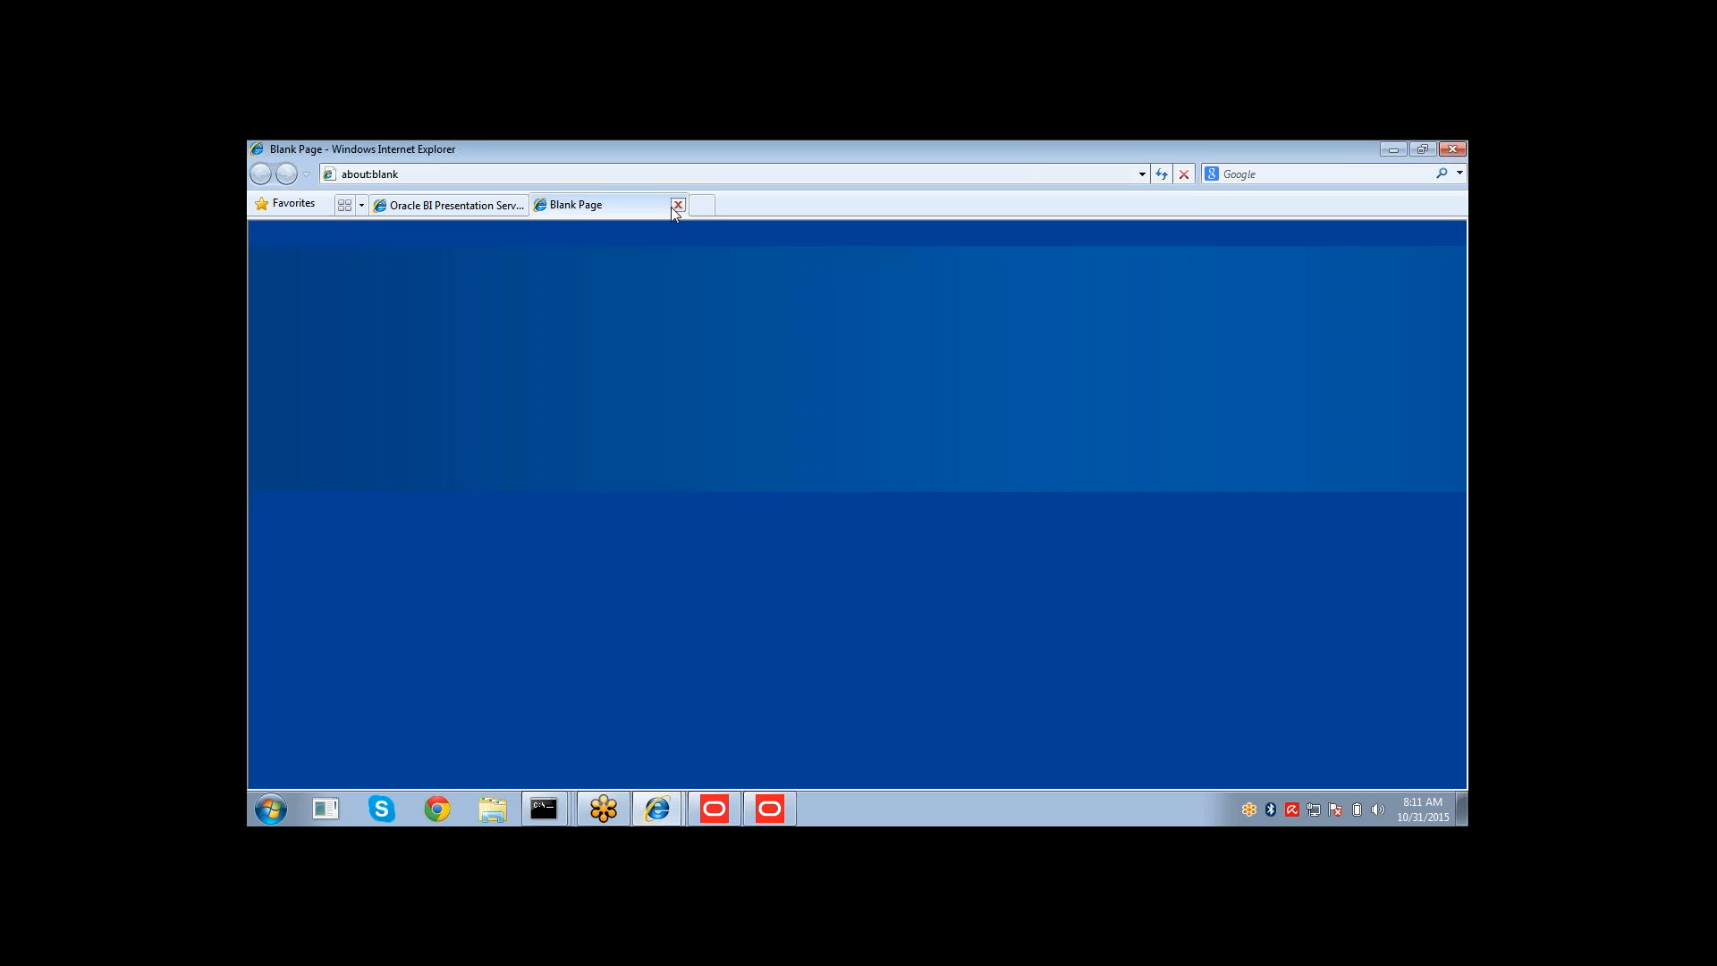
left_click(676, 206)
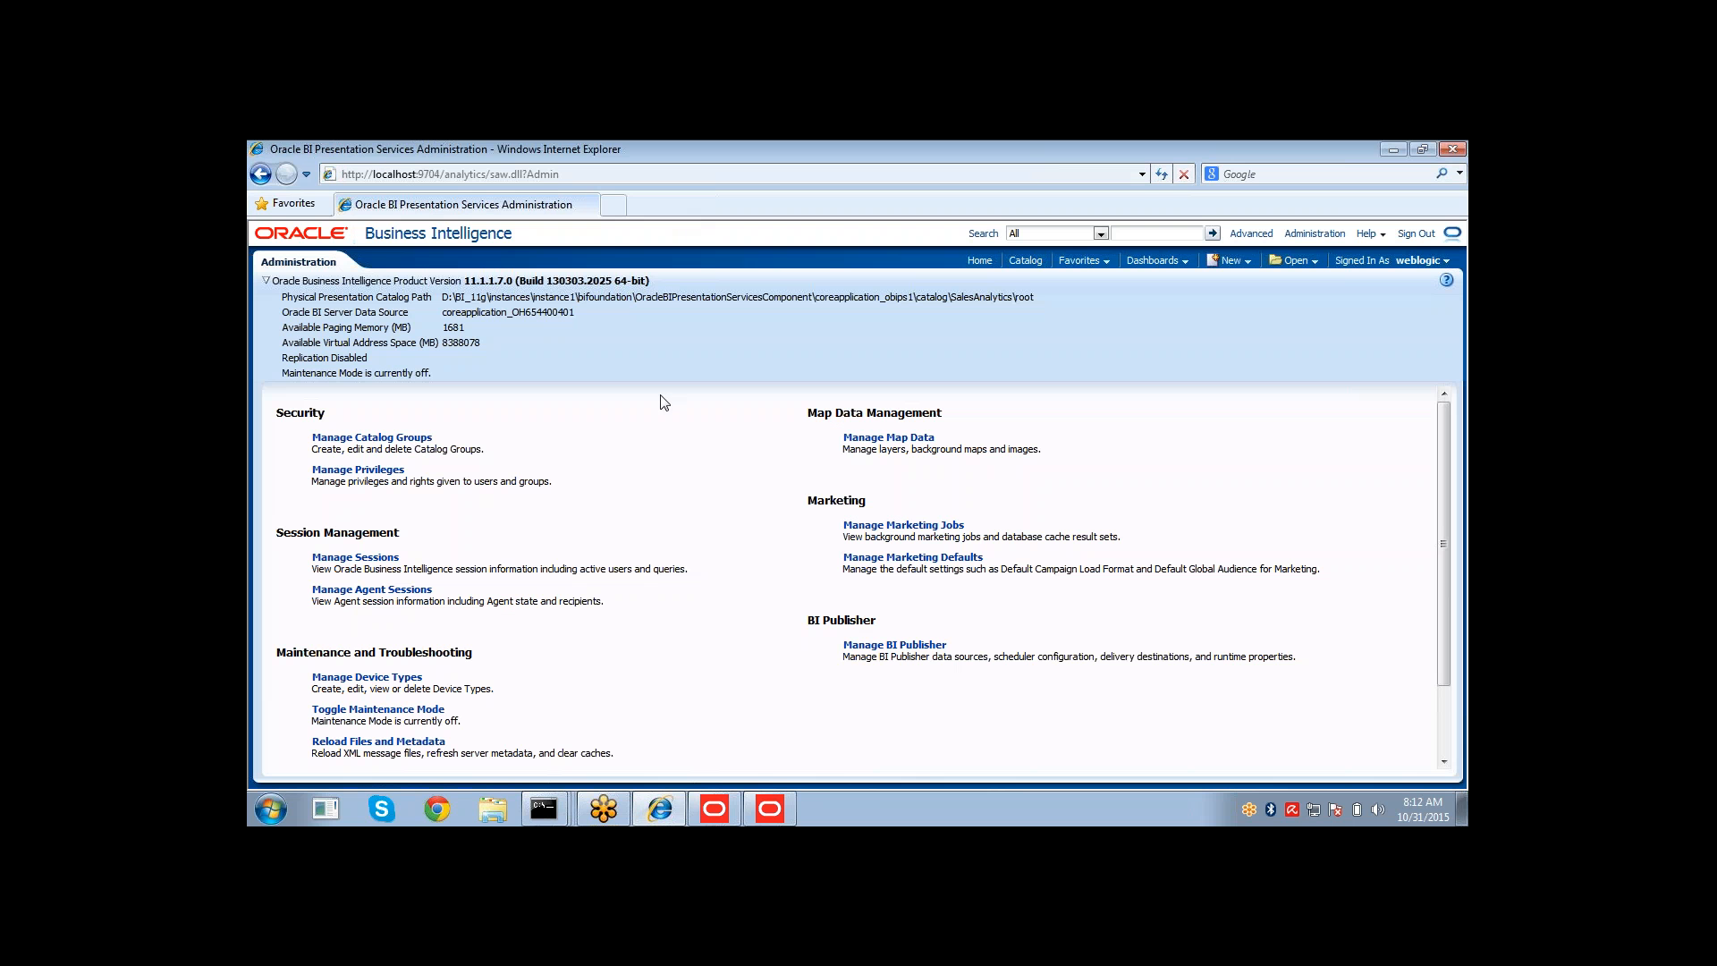
left_click(388, 562)
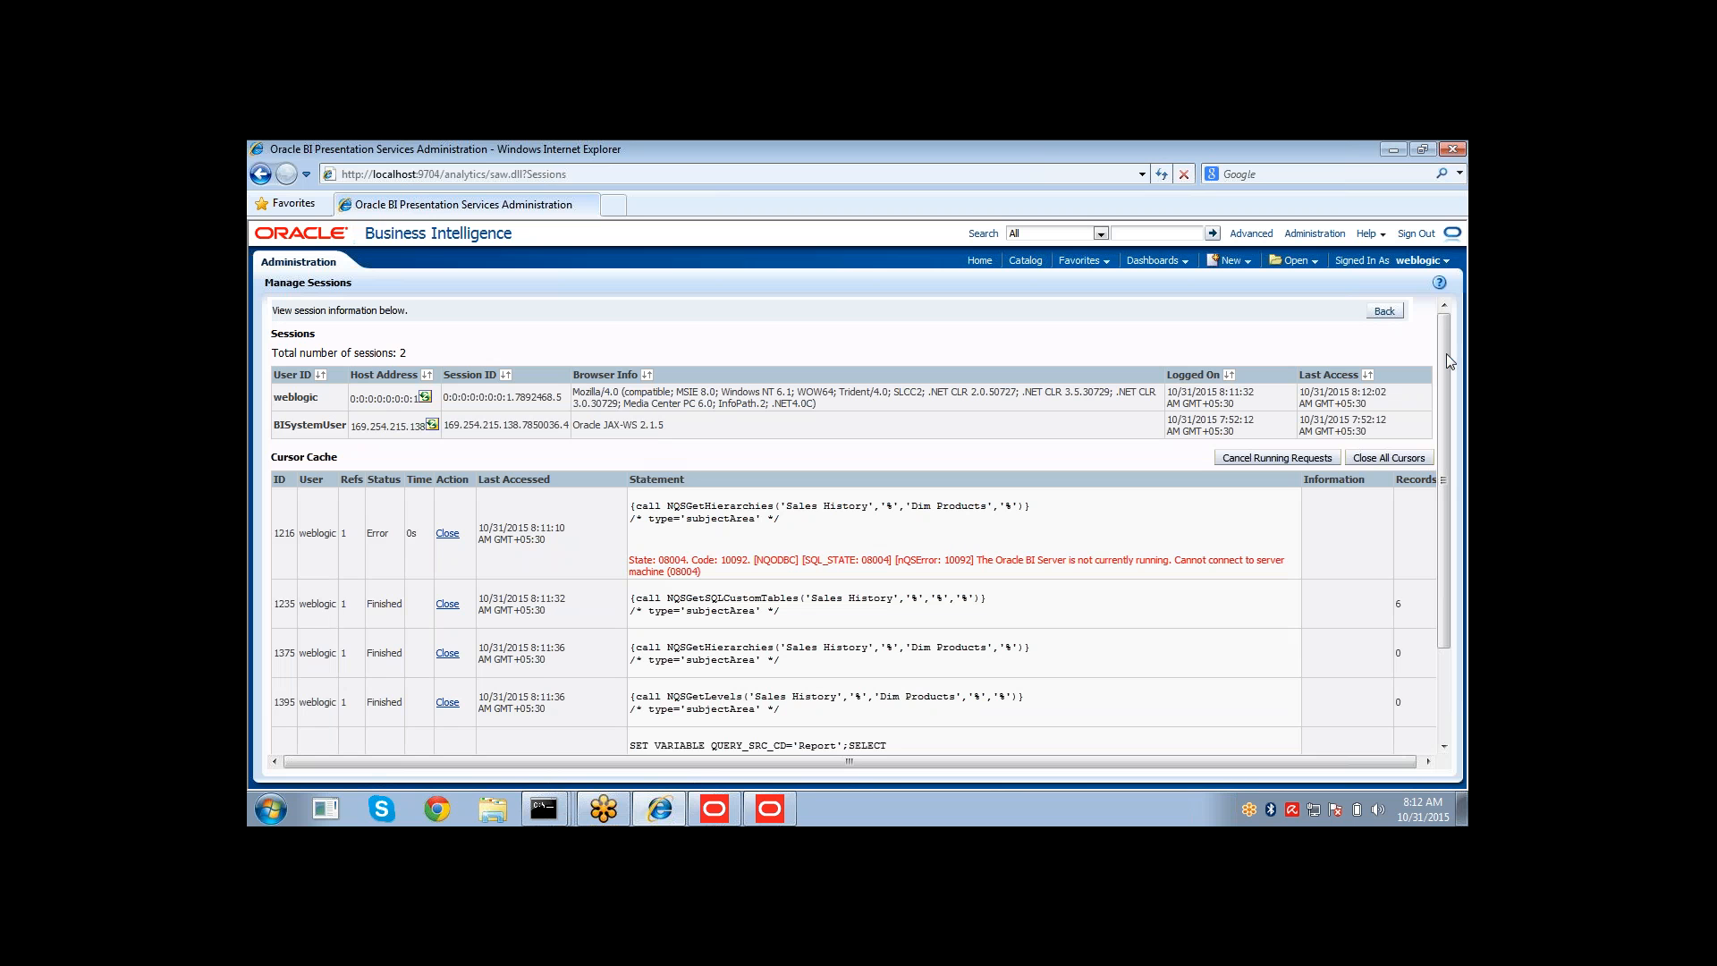
Open the log of the Sales History report query in the cursor cache.
left_click_drag(1444, 351, 1445, 467)
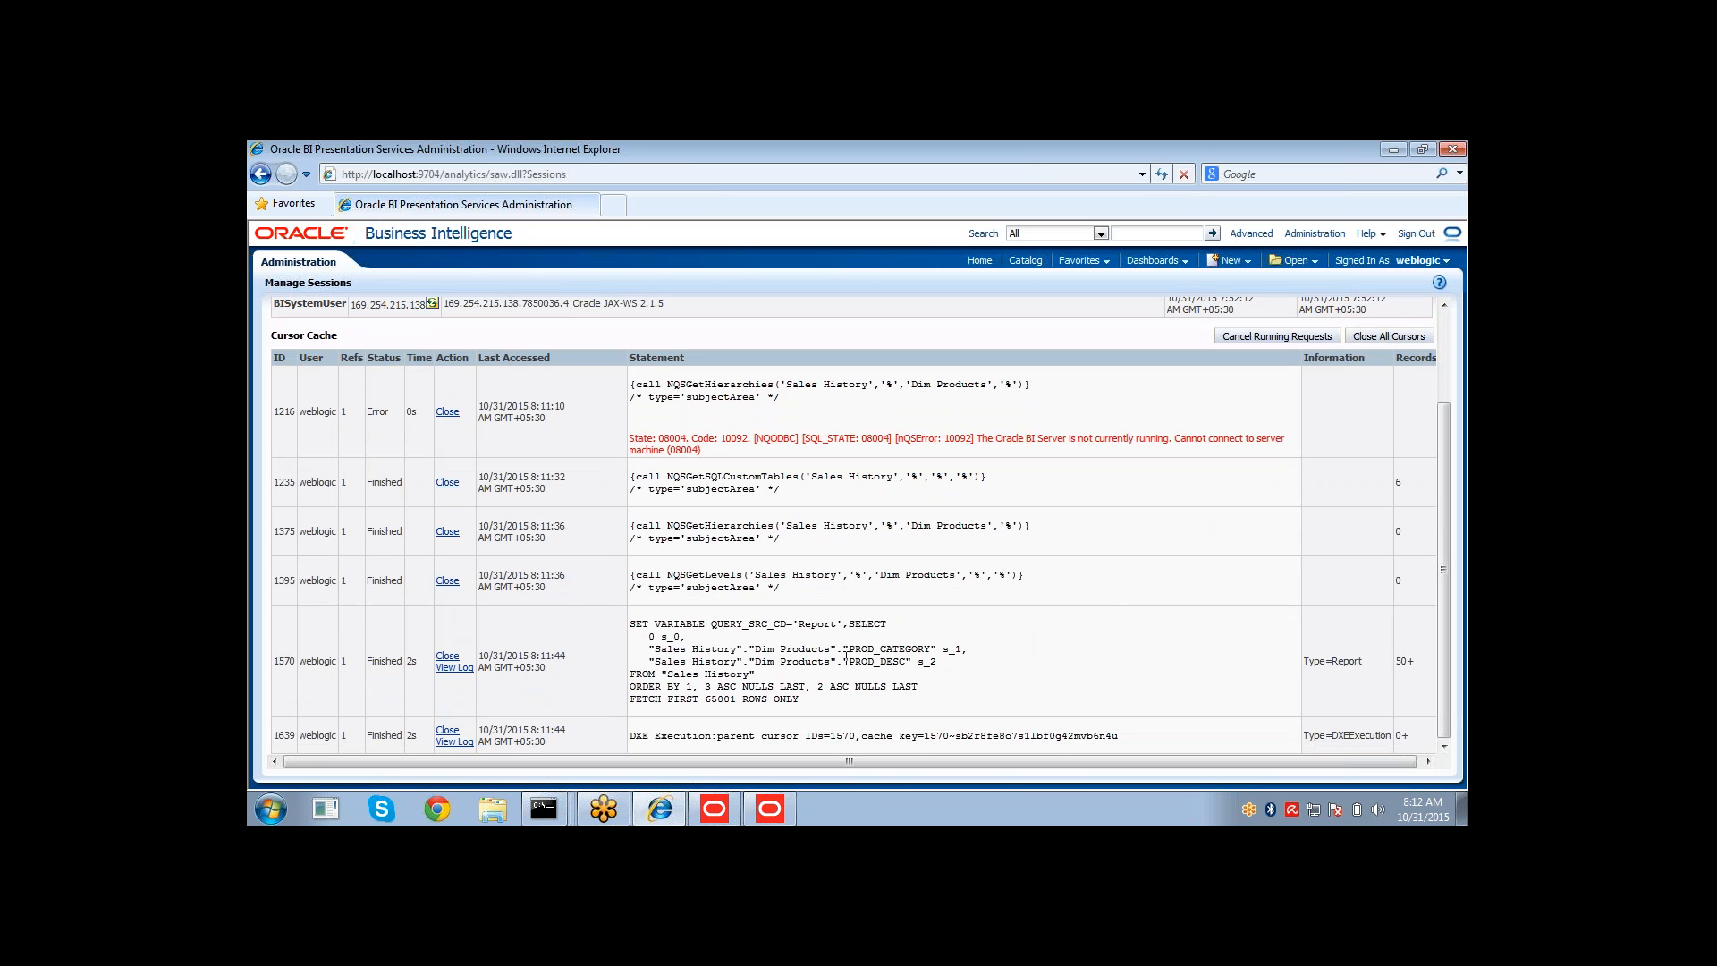
mouse_move(849, 662)
left_mouse_down()
mouse_move(918, 663)
mouse_move(869, 640)
mouse_move(874, 663)
left_mouse_up()
left_click(466, 671)
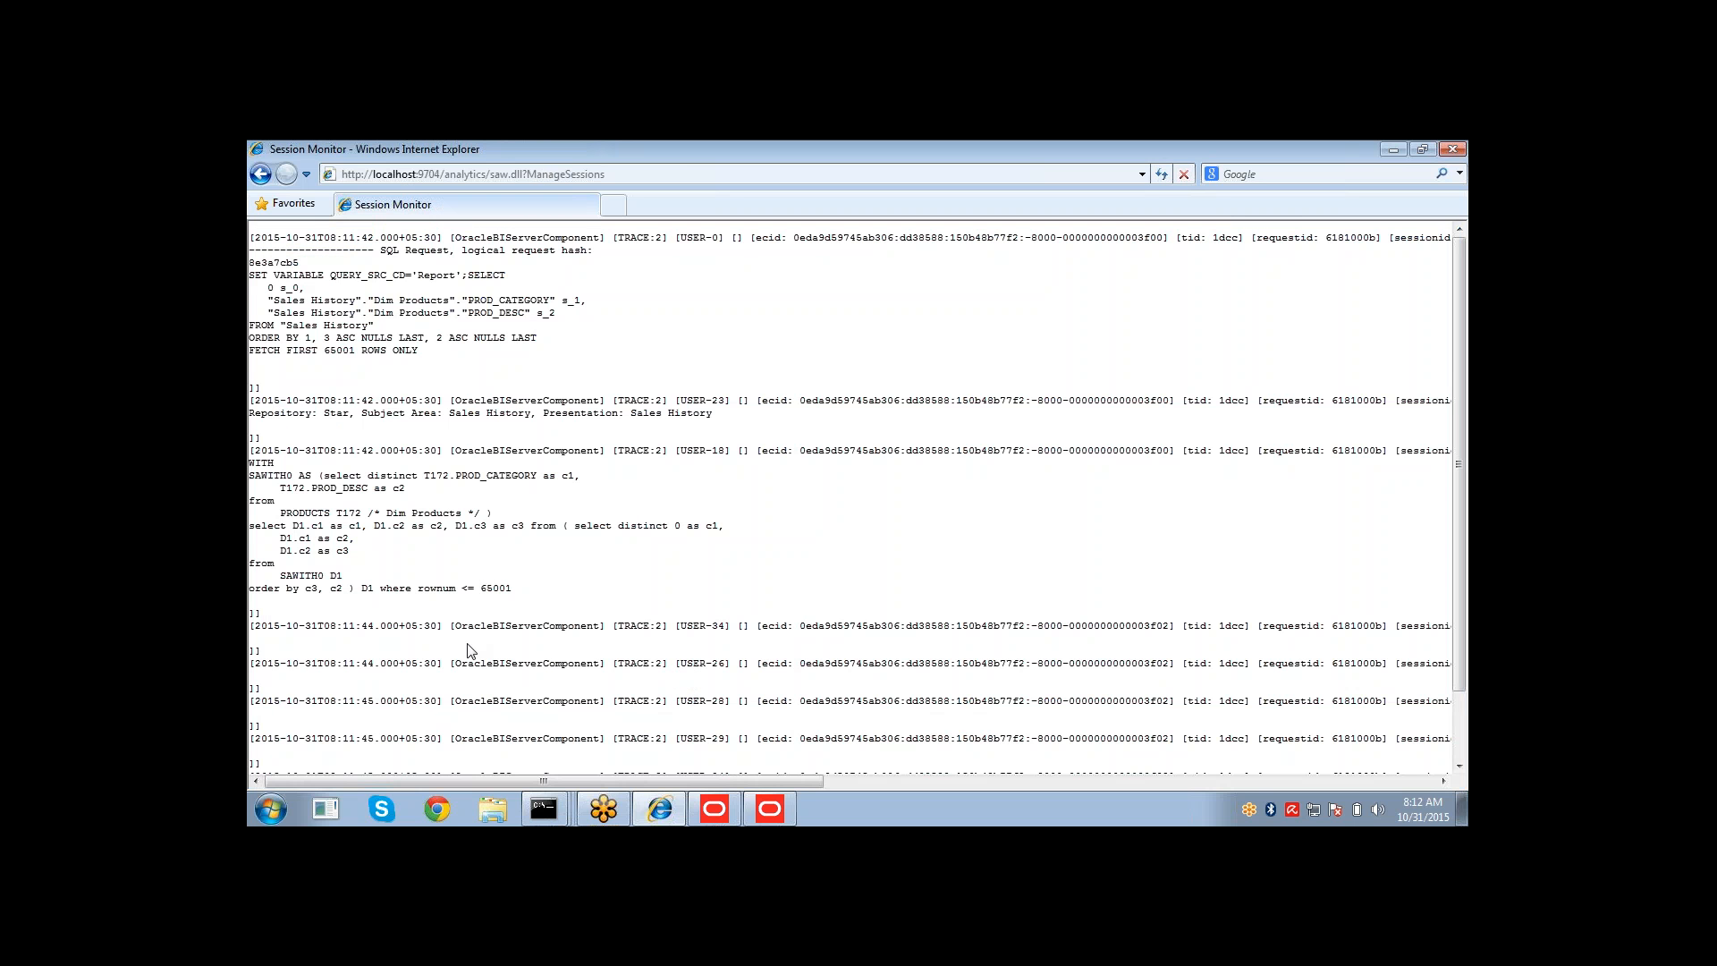
Examine the logical SQL request and the generated physical SQL in the session log.
left_click_drag(418, 351, 261, 240)
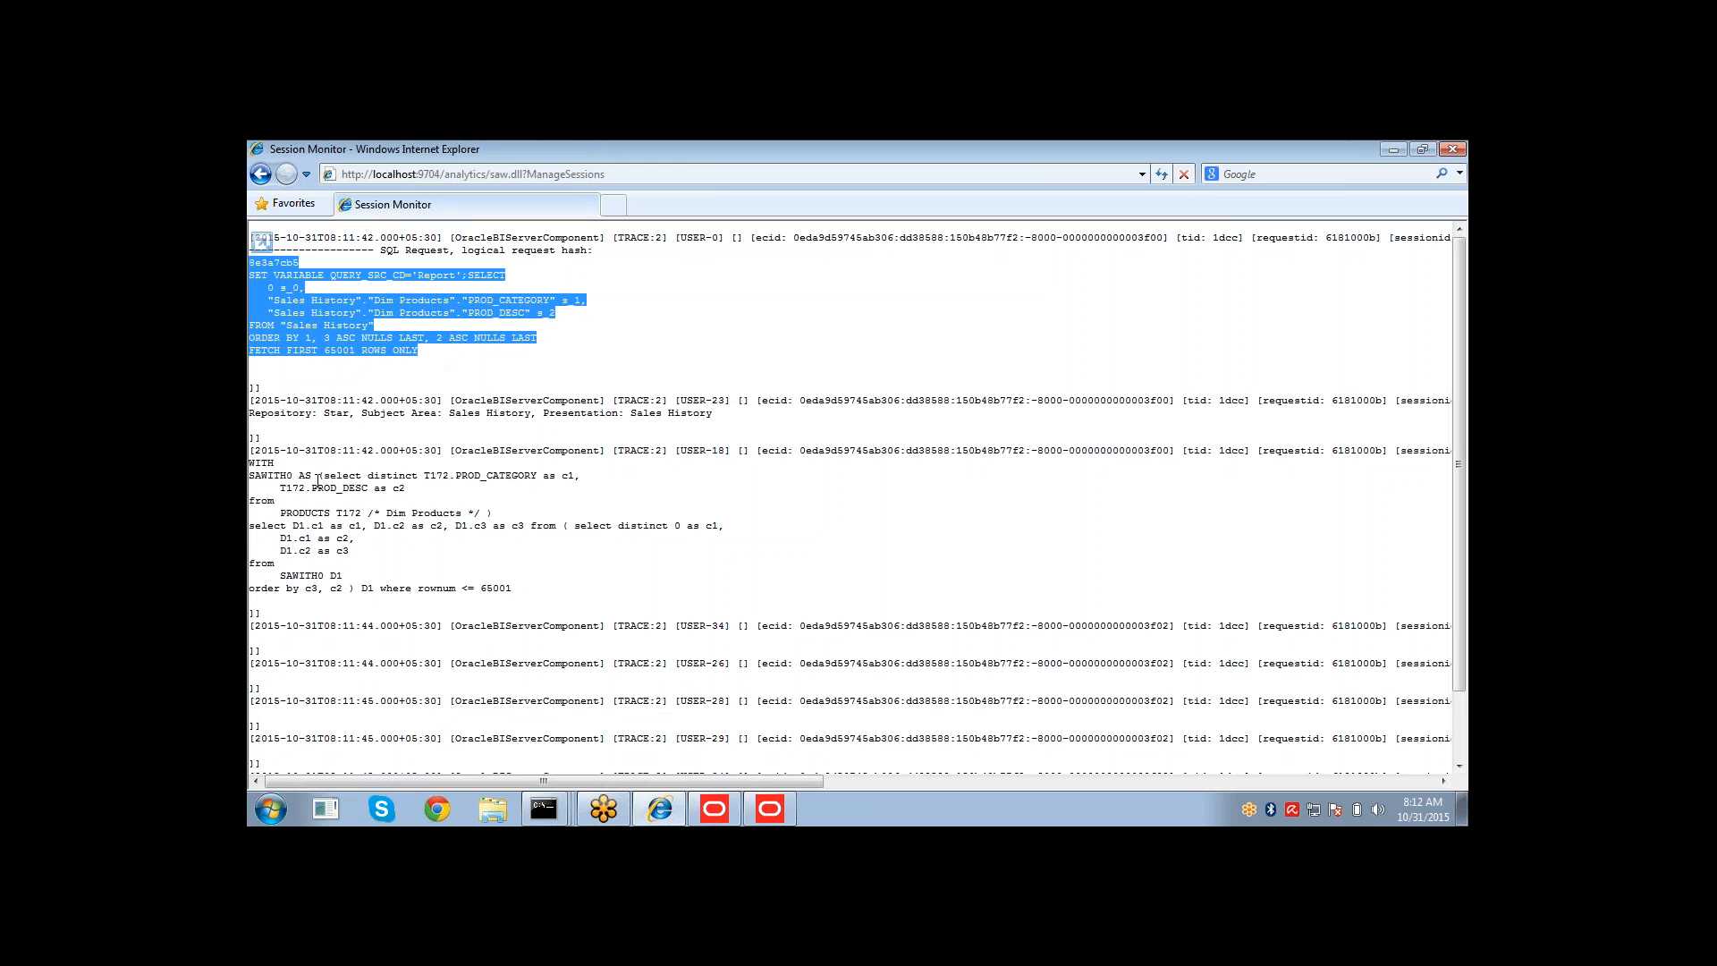
left_click_drag(324, 475, 494, 517)
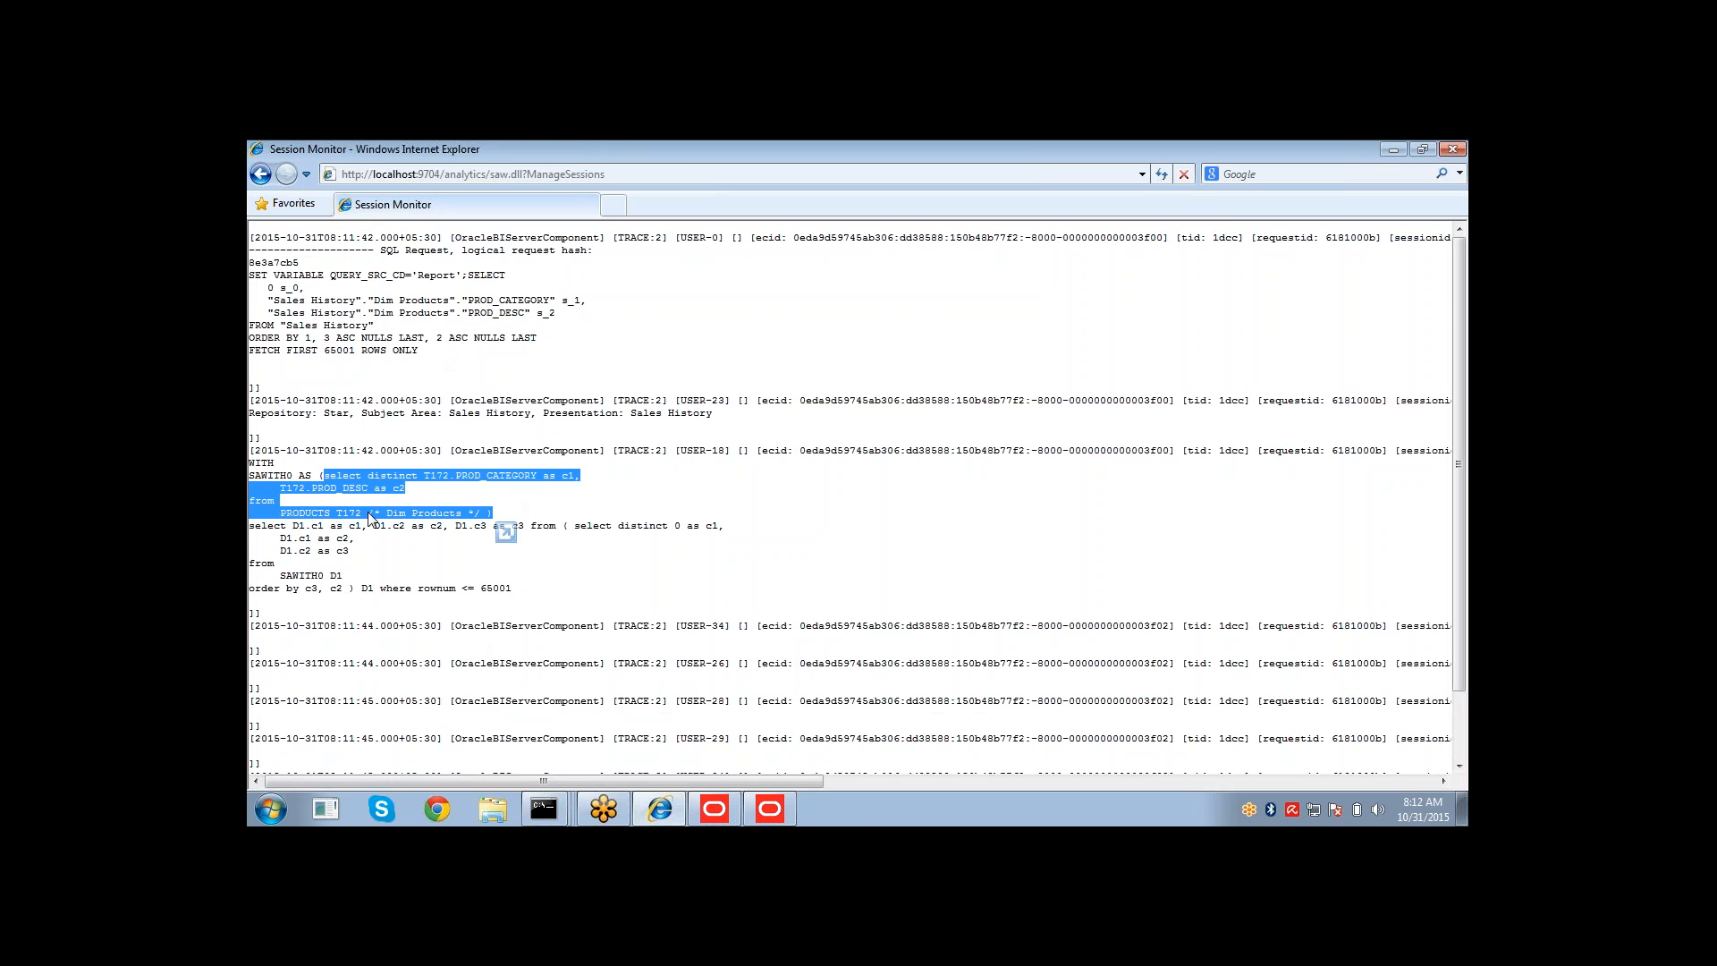
left_click(499, 525)
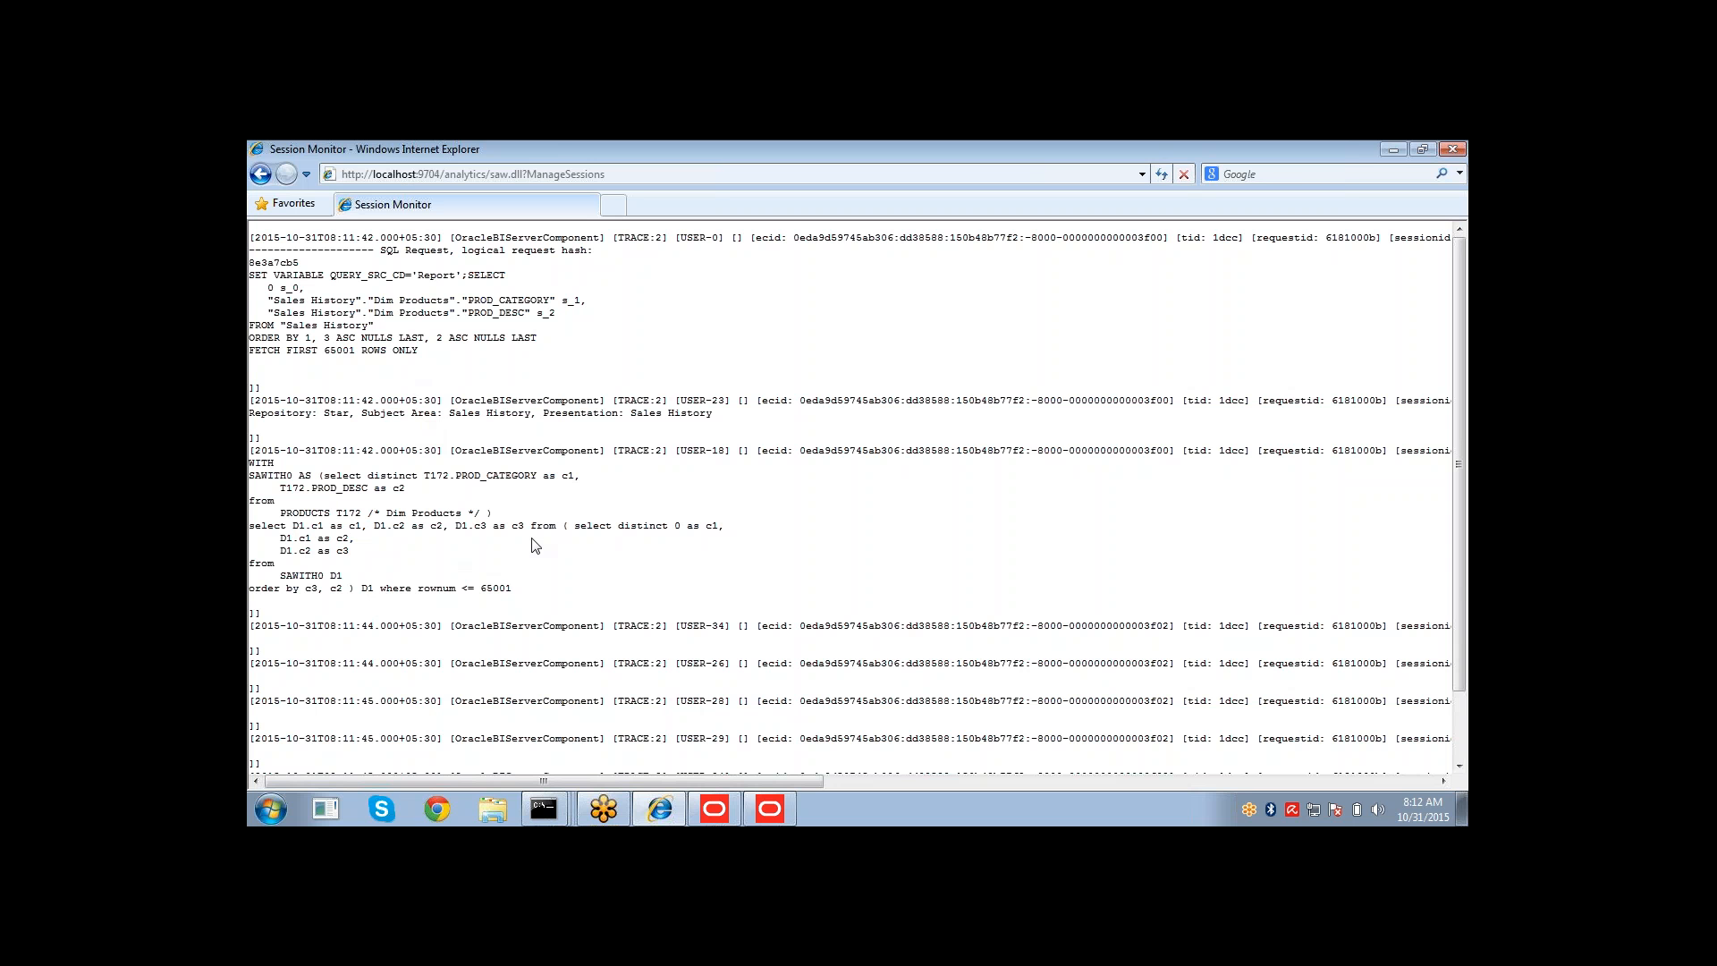
mouse_move(618, 526)
left_mouse_down()
mouse_move(640, 425)
mouse_move(598, 541)
left_mouse_up()
left_click(605, 507)
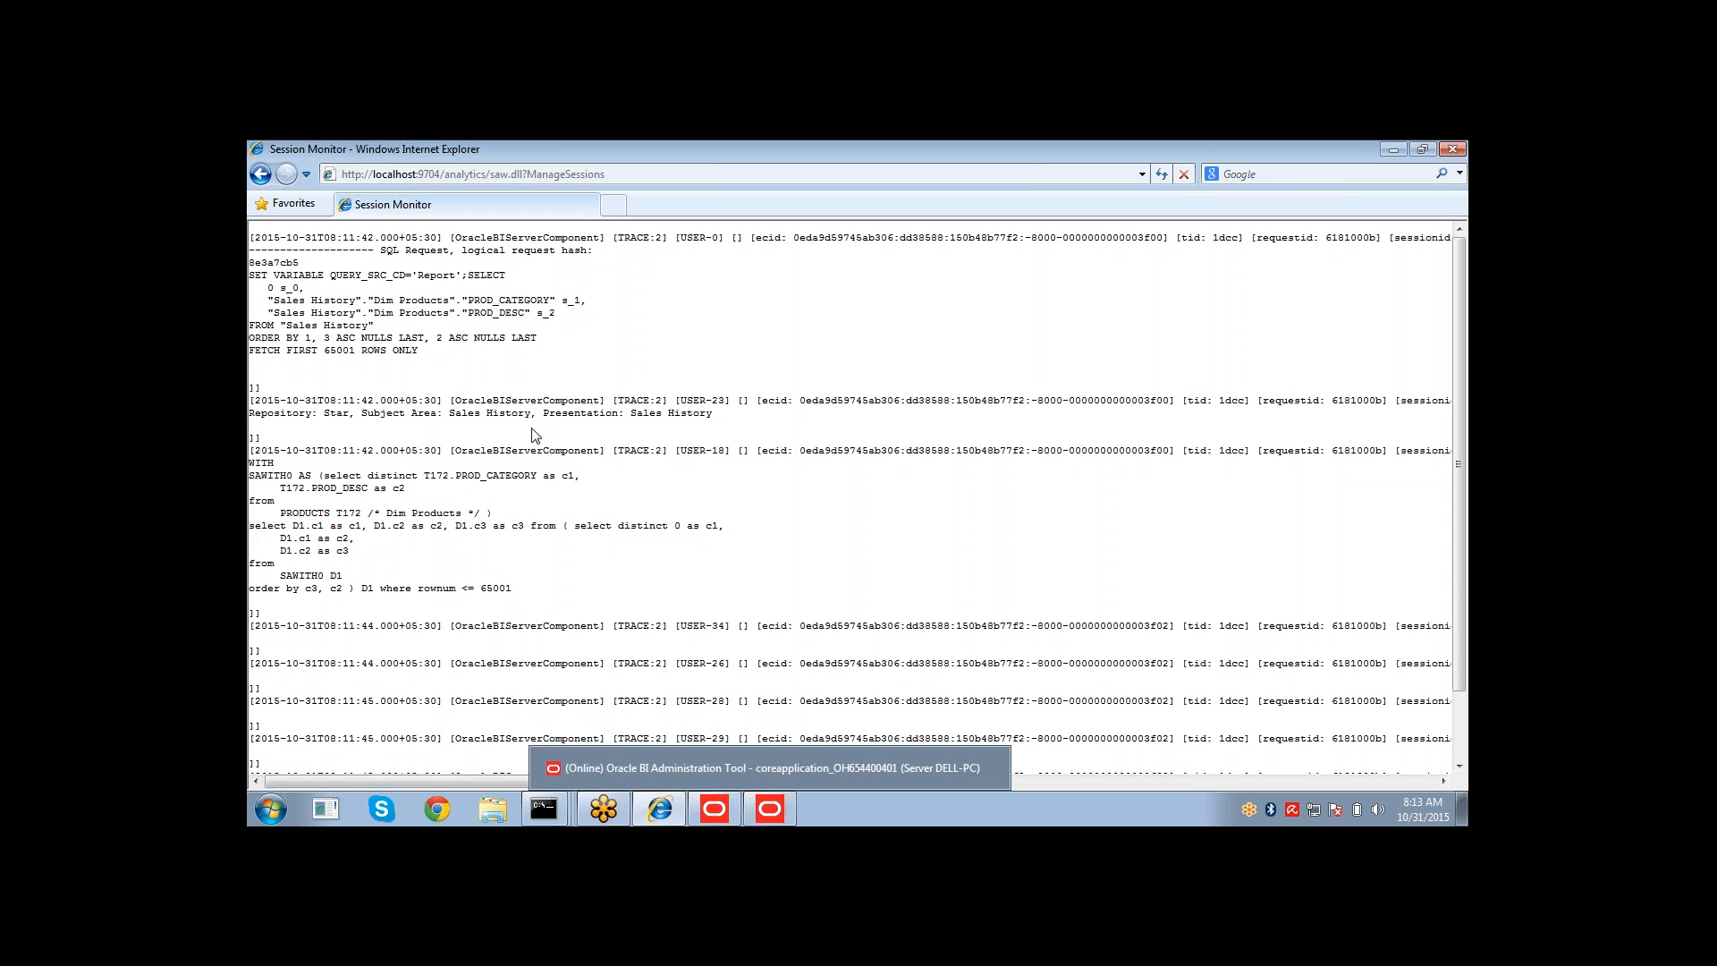
Return to the analysis criteria and remove the PROD_DESC column.
left_click(769, 811)
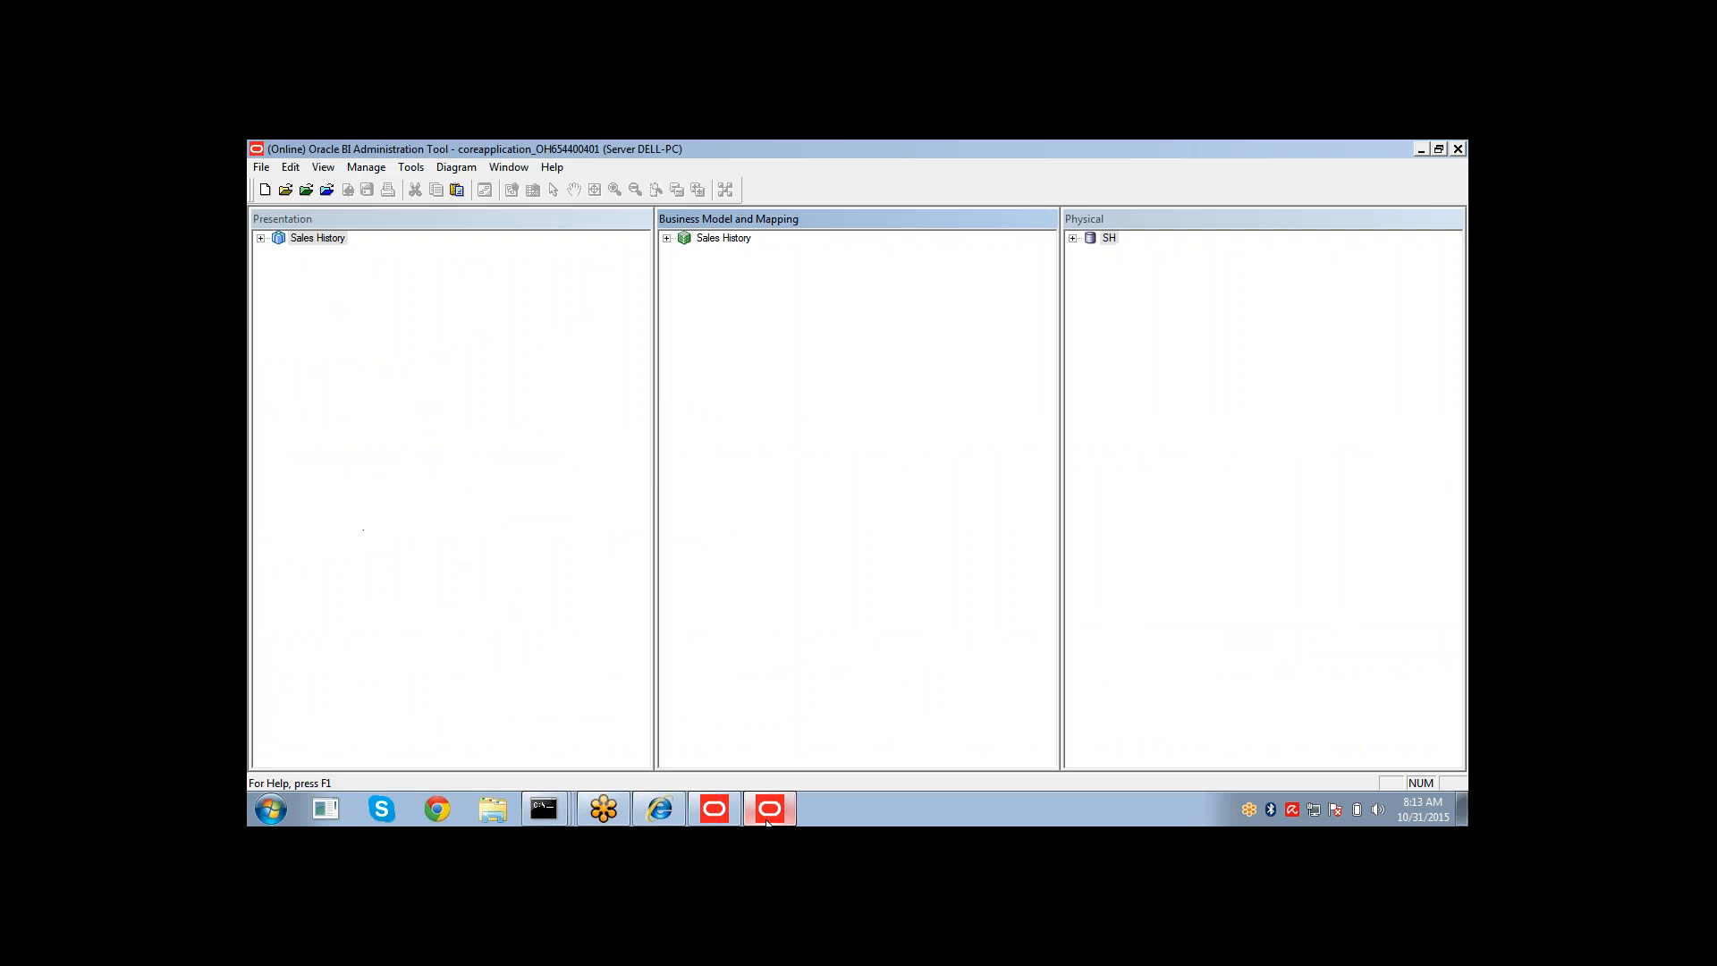
left_click(641, 805)
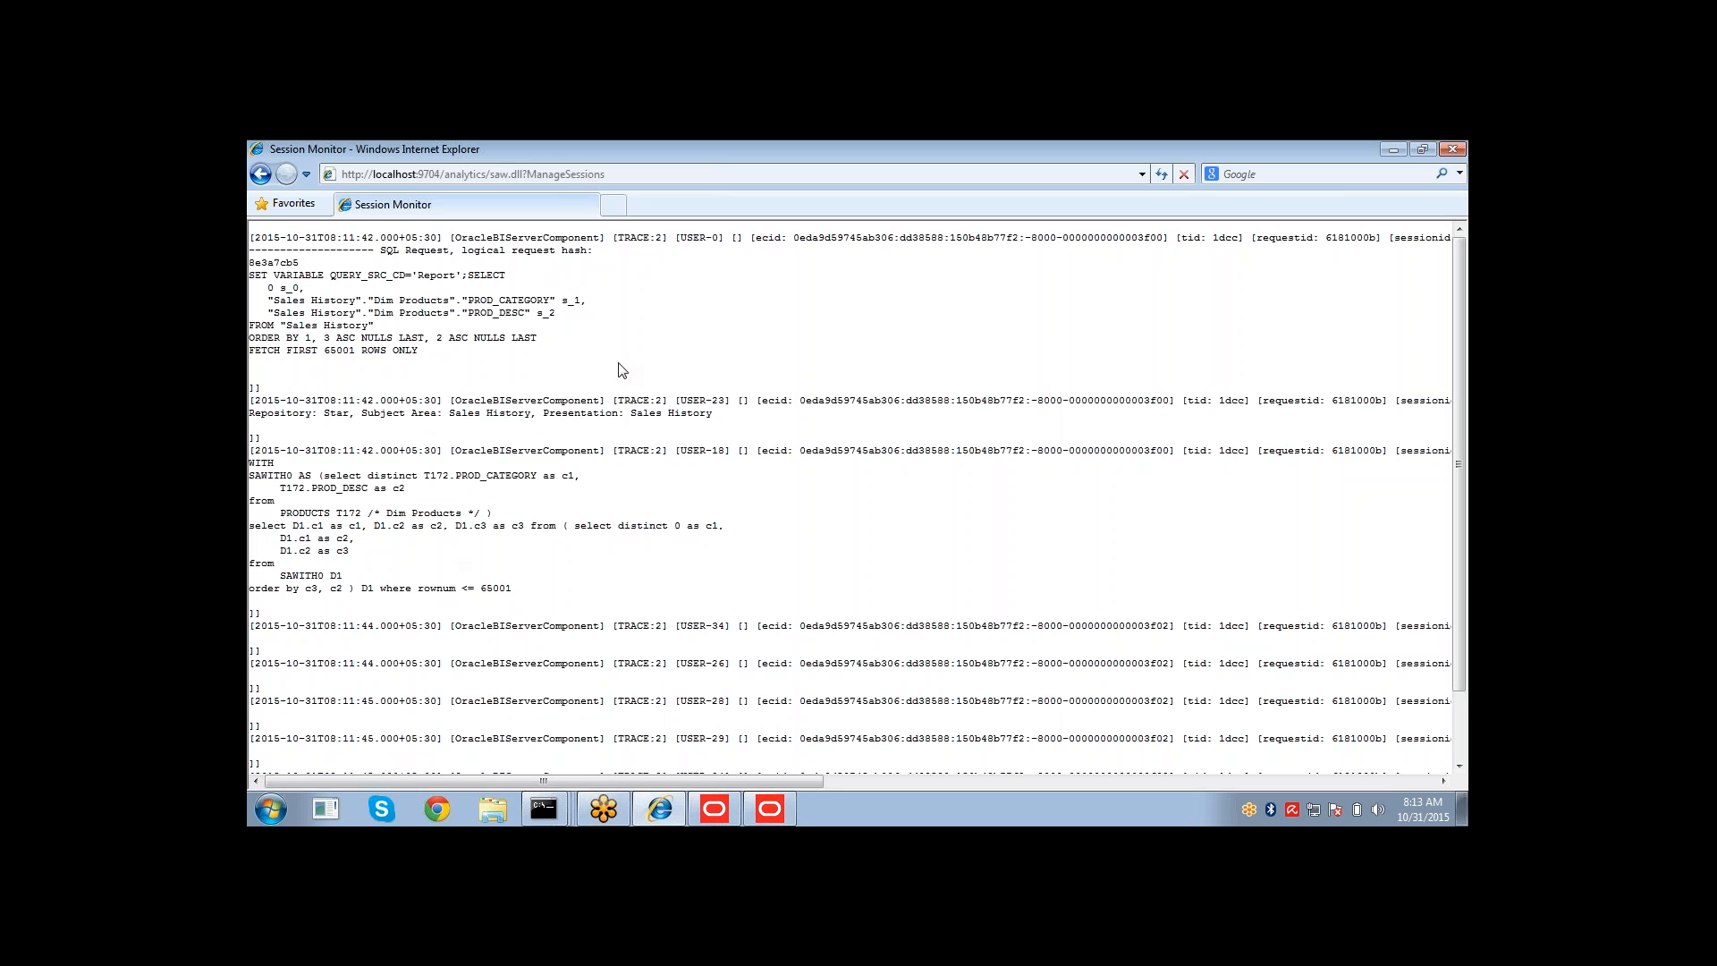
left_click(260, 176)
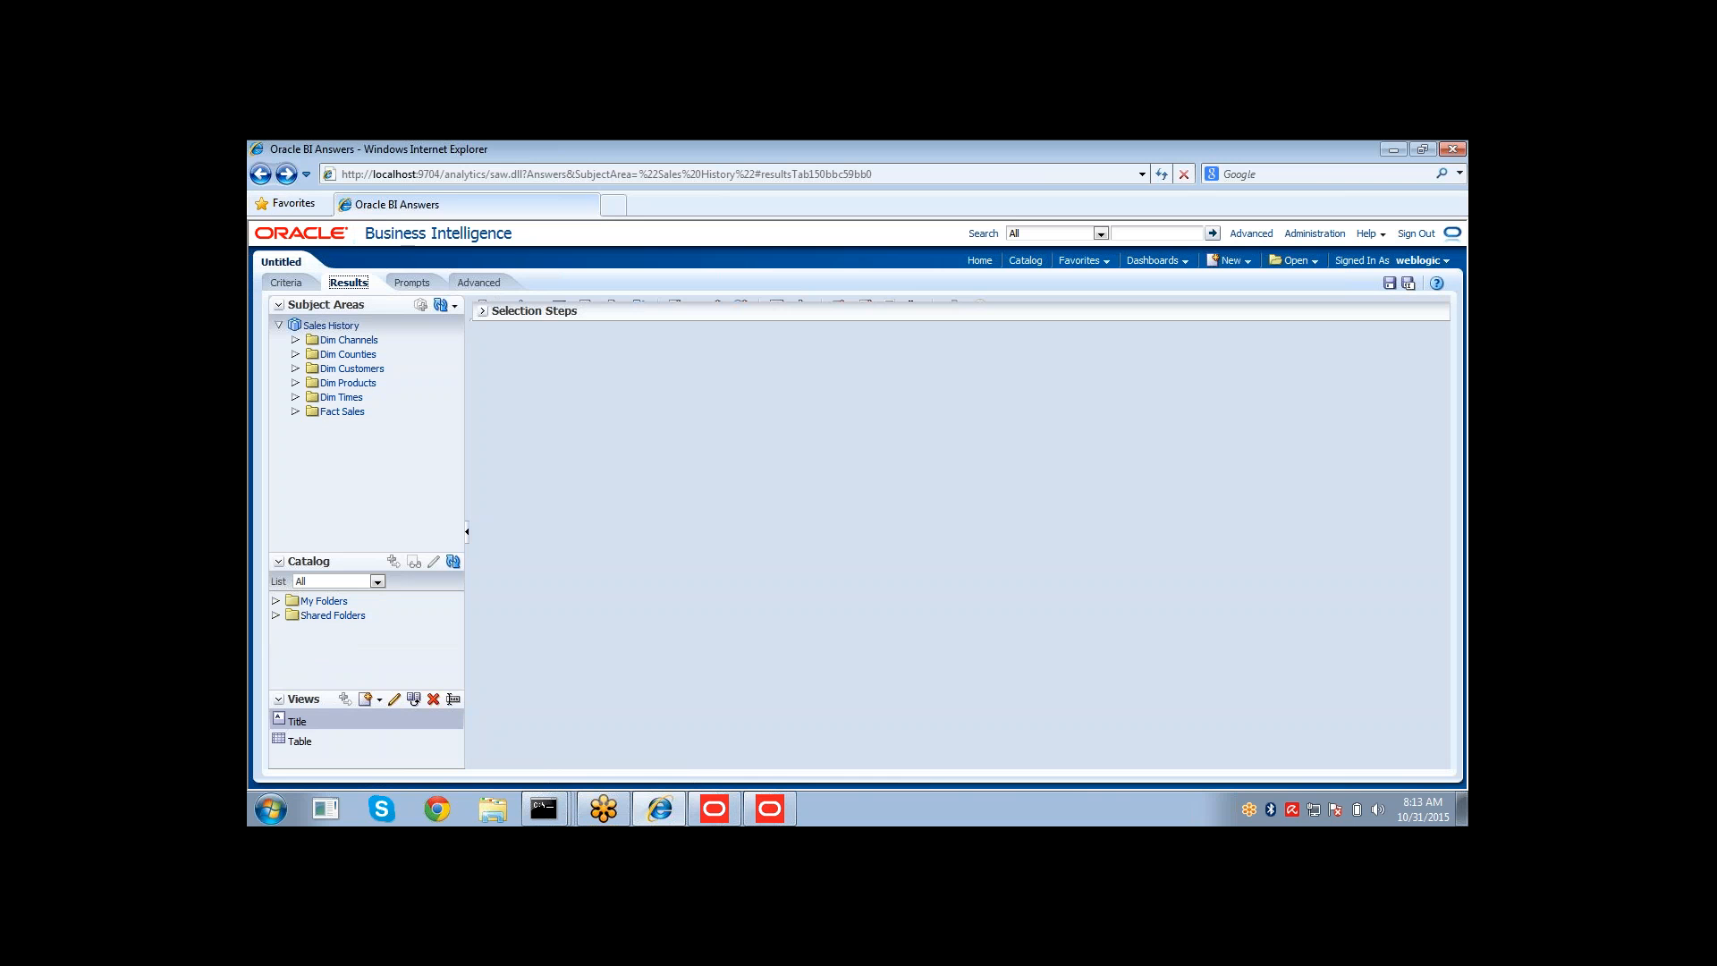
left_click(287, 285)
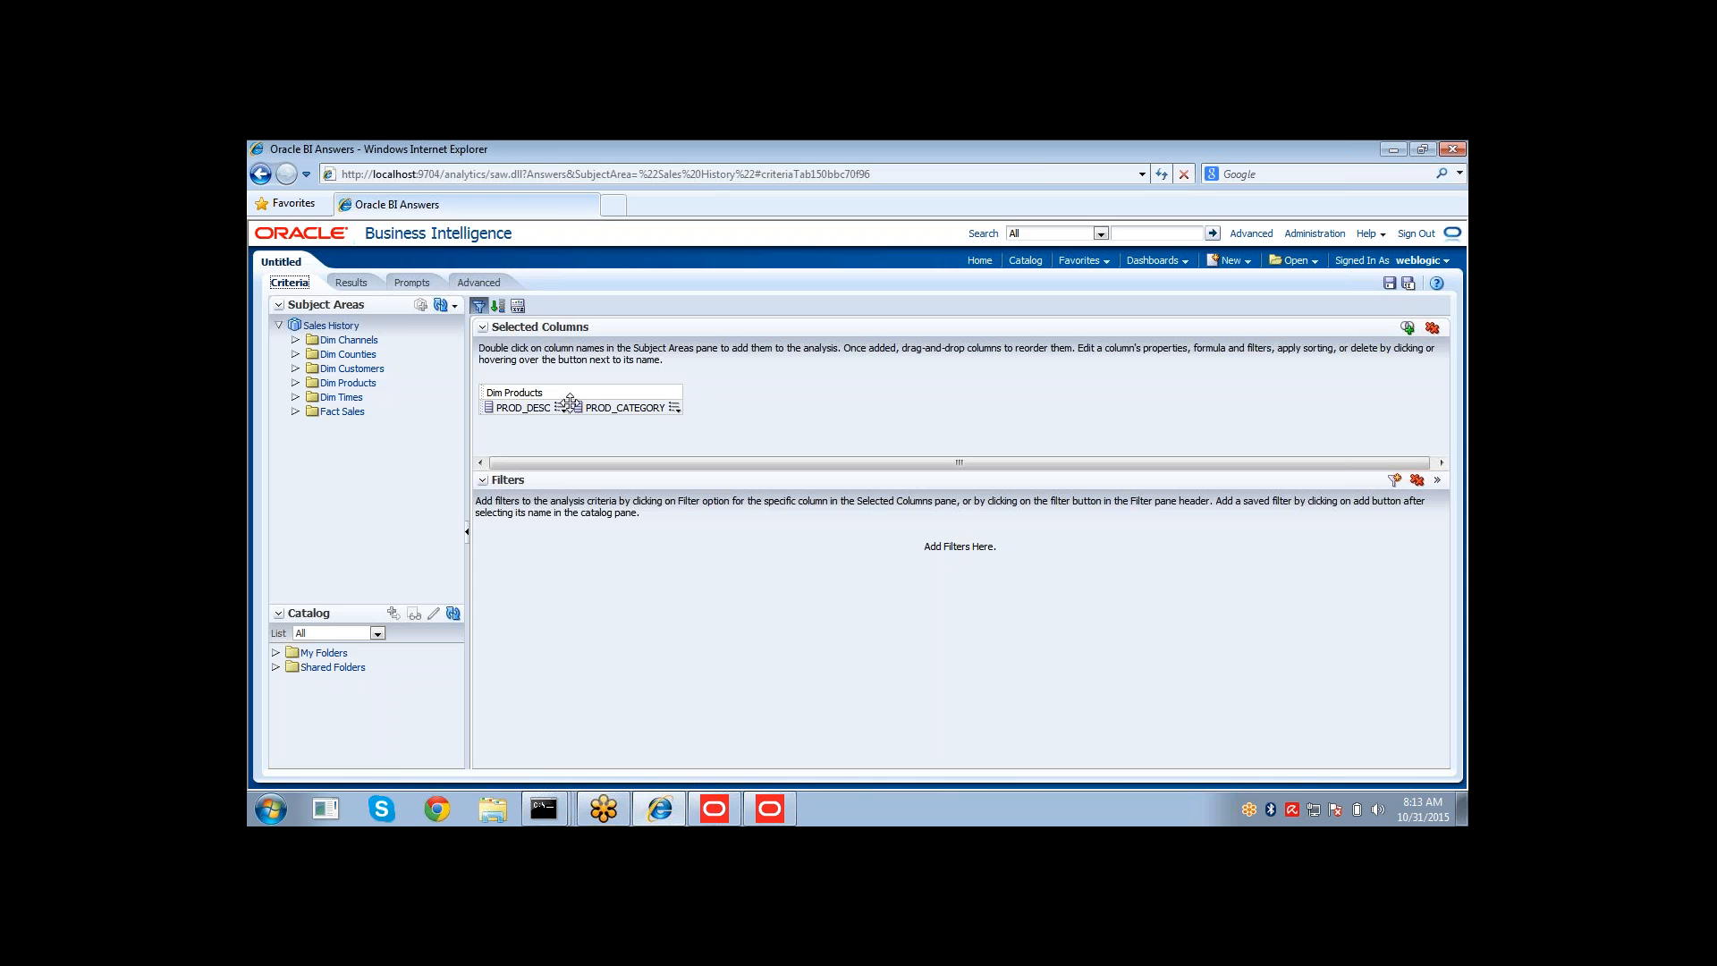
left_click(560, 408)
left_click(578, 507)
Add AMOUNT_SOLD from Fact Sales to the analysis and display its results.
left_click(310, 414)
double_click(371, 427)
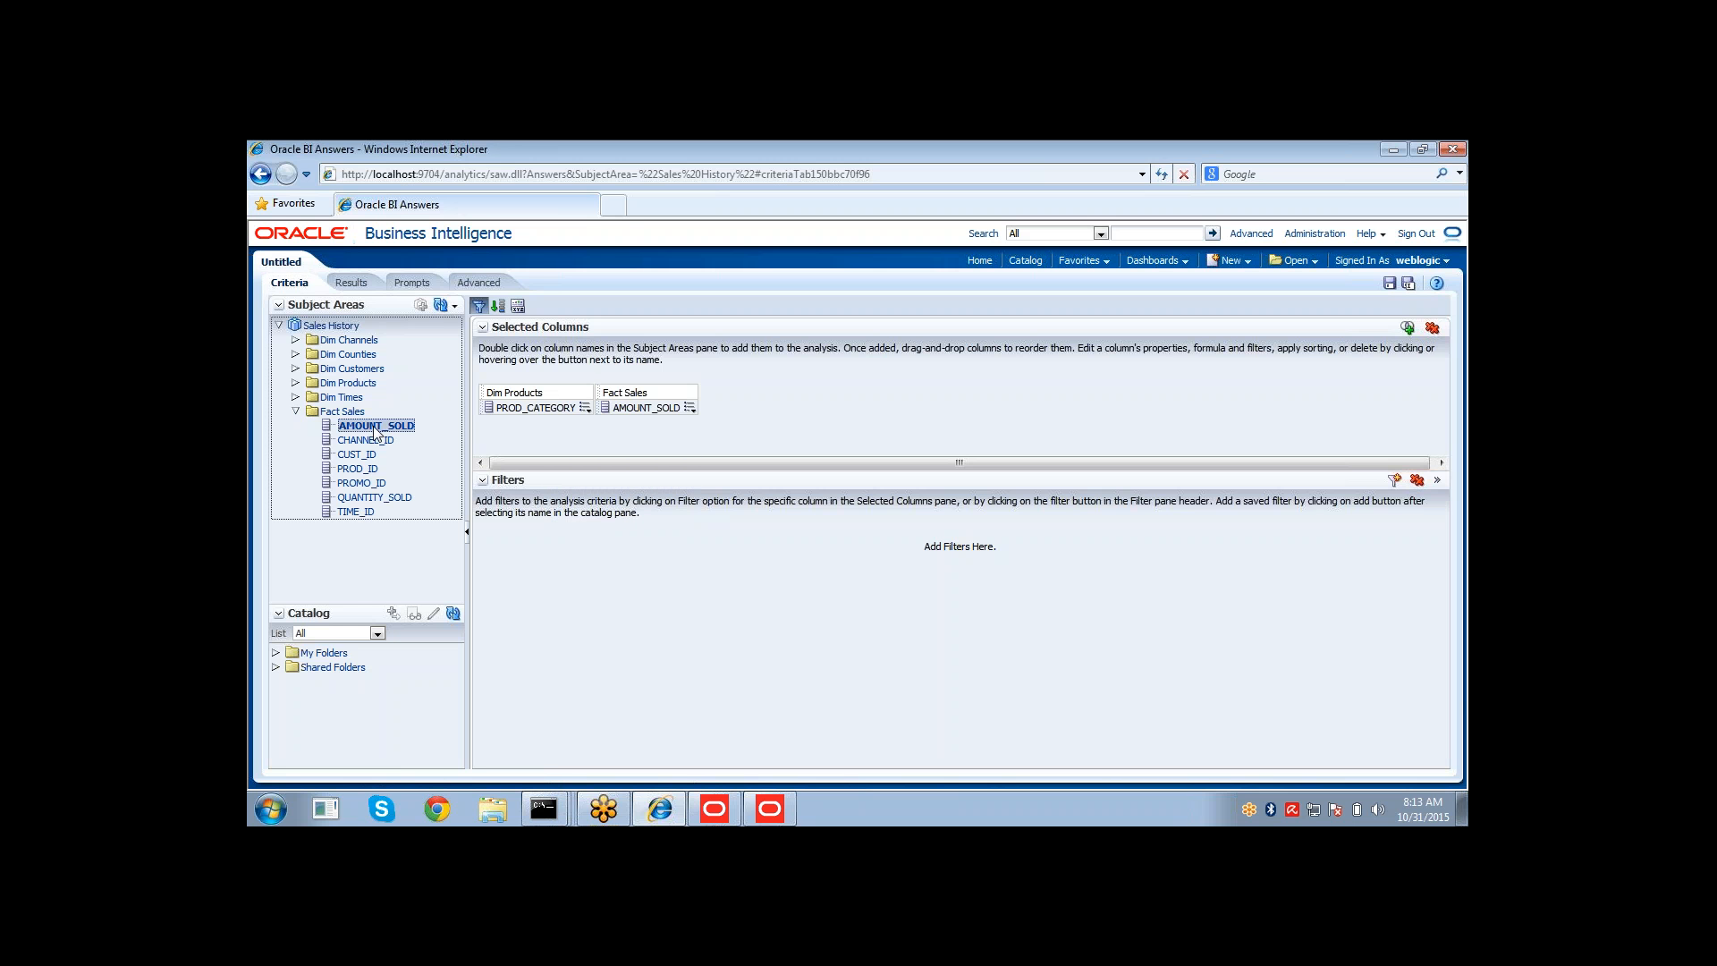
left_click(349, 283)
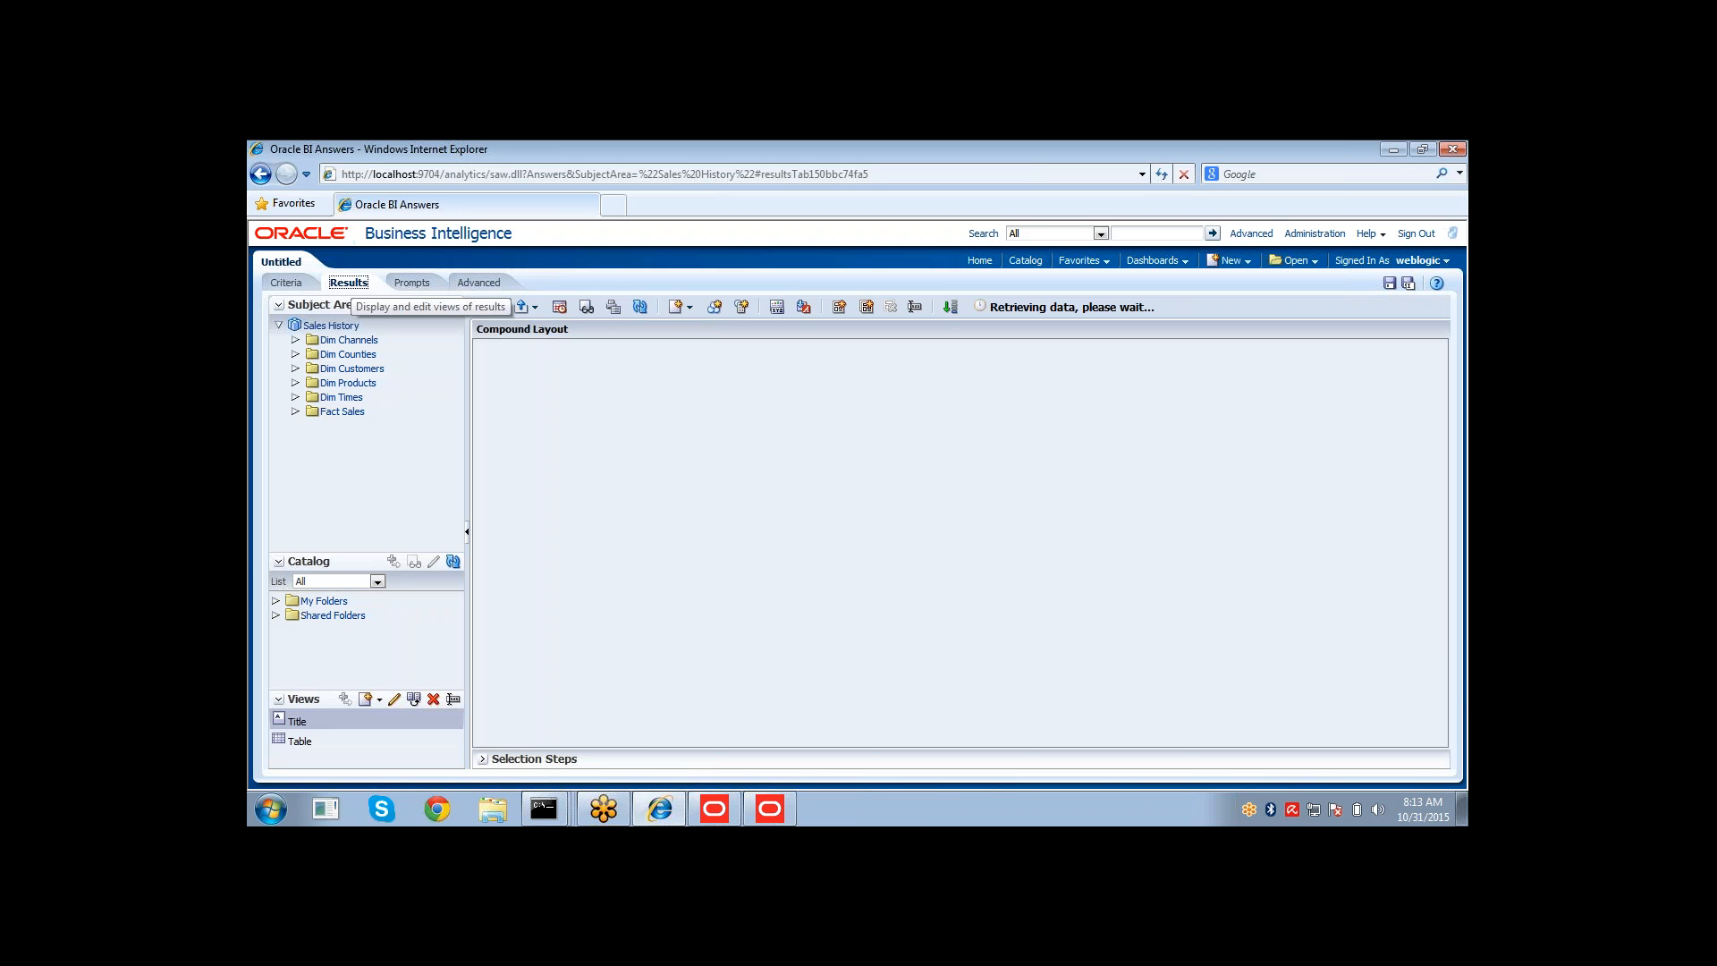
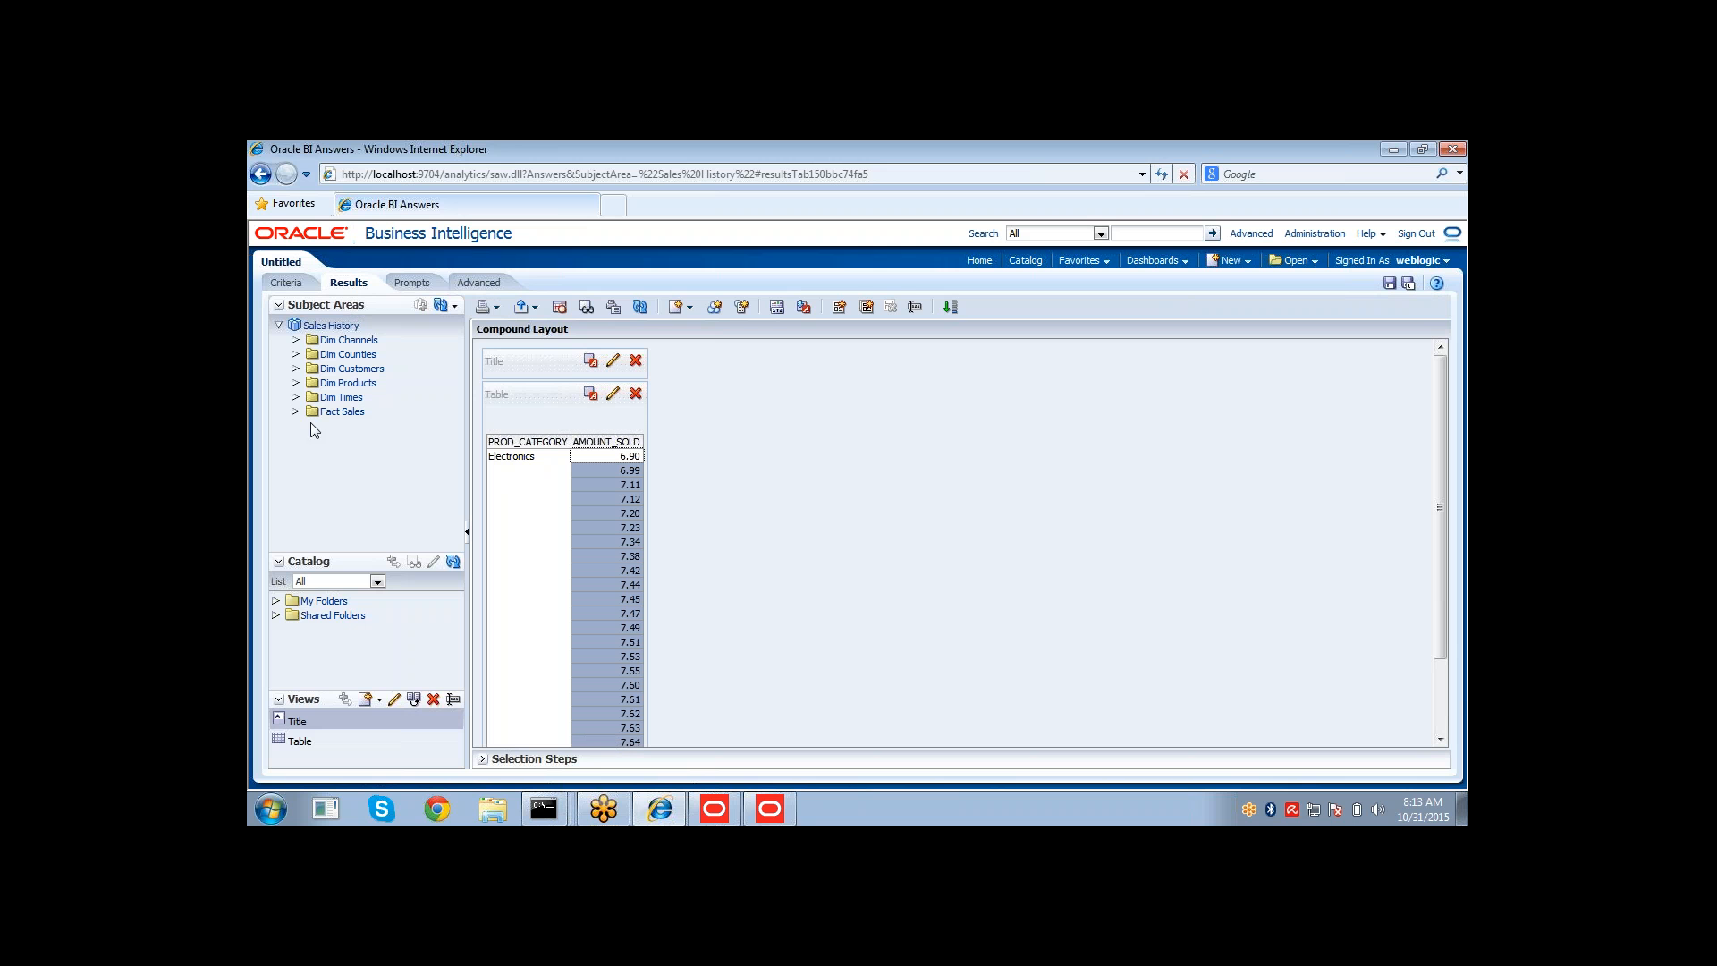
Add the TIME_ID column from Dim Times to the analysis results.
left_click(295, 398)
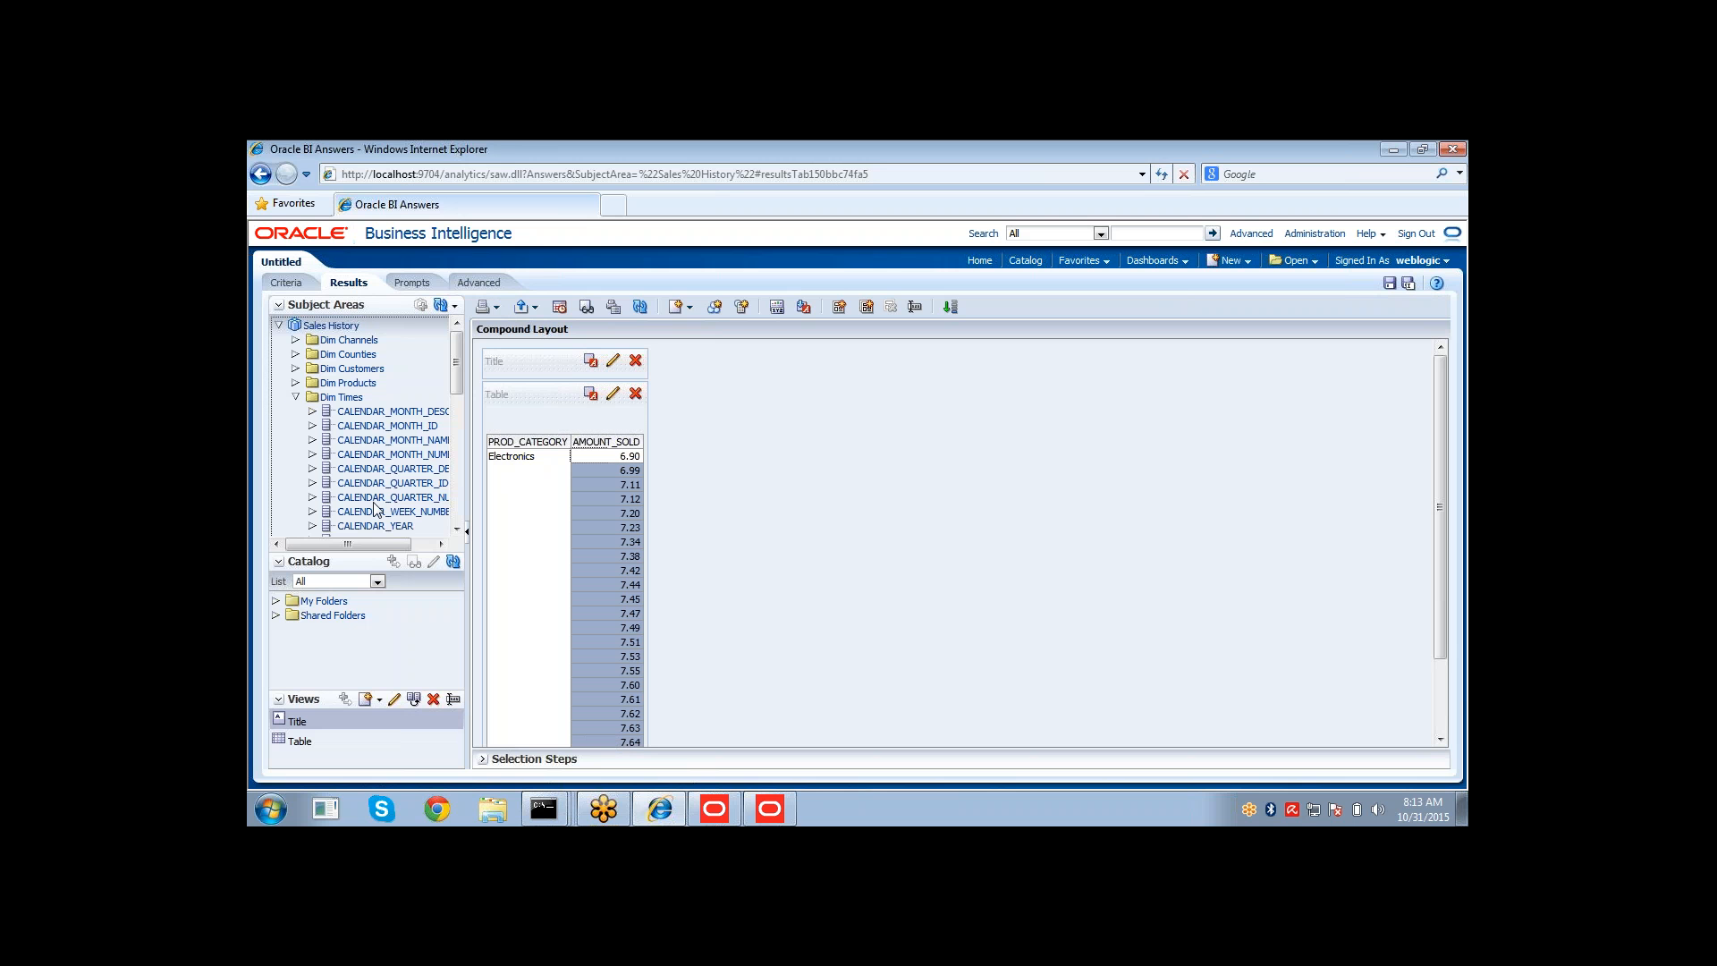
left_click(455, 402)
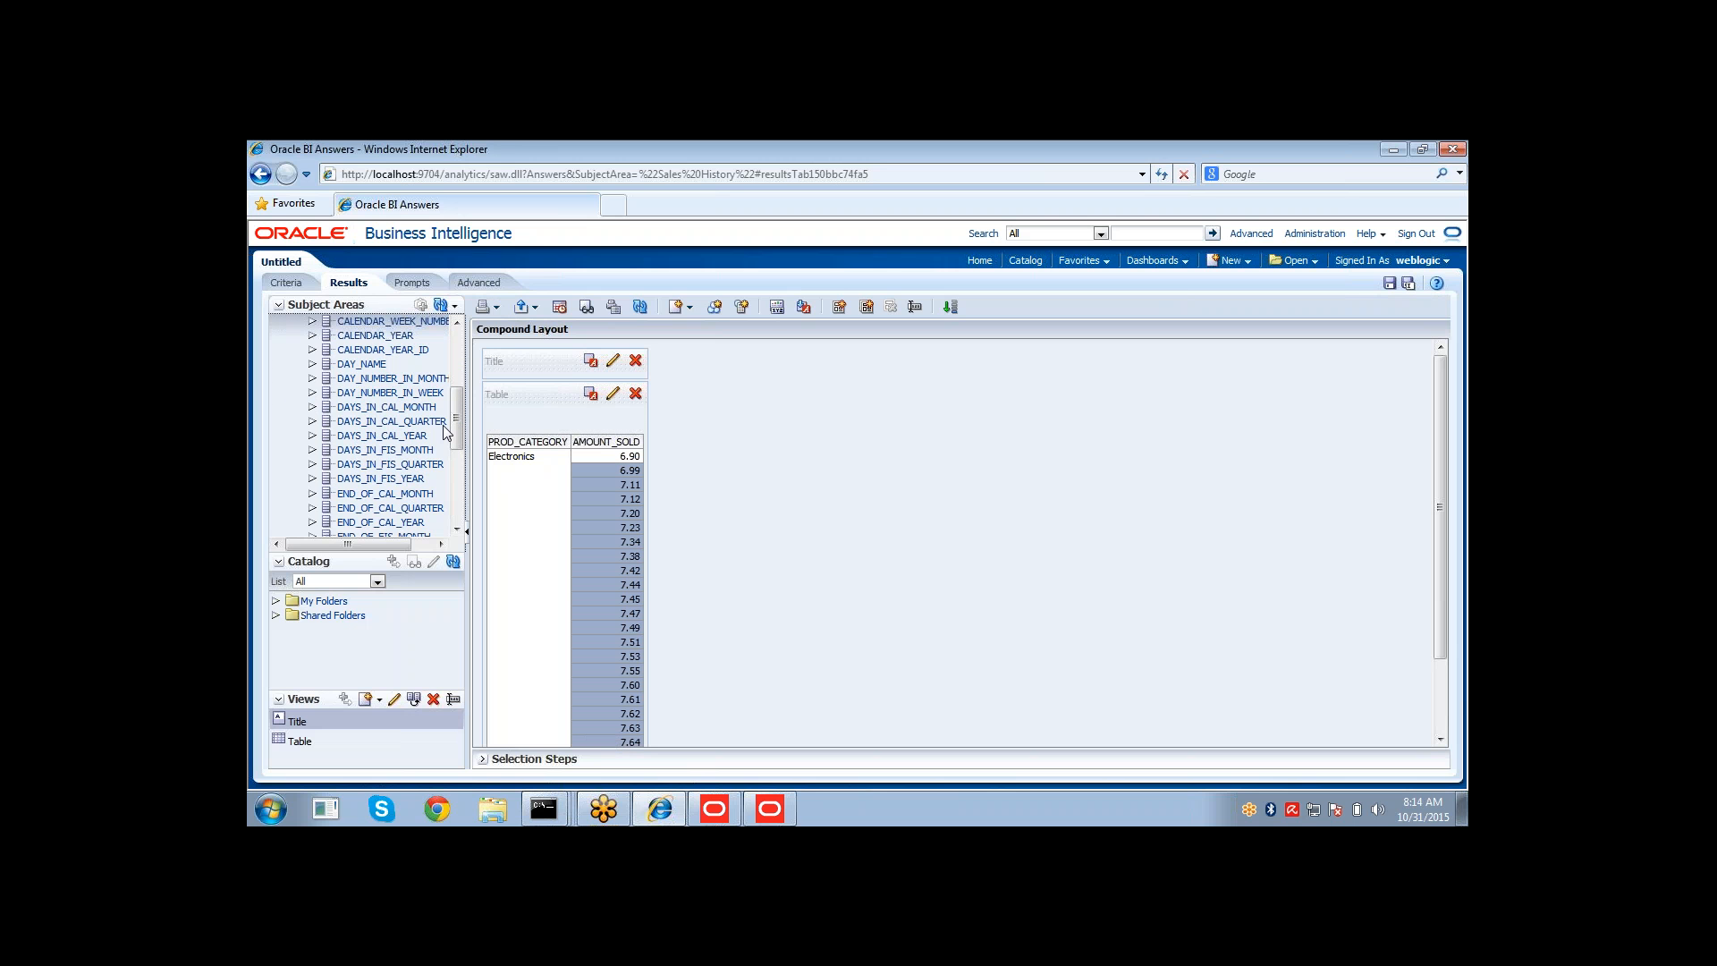
scroll(402, 456, "down", 6)
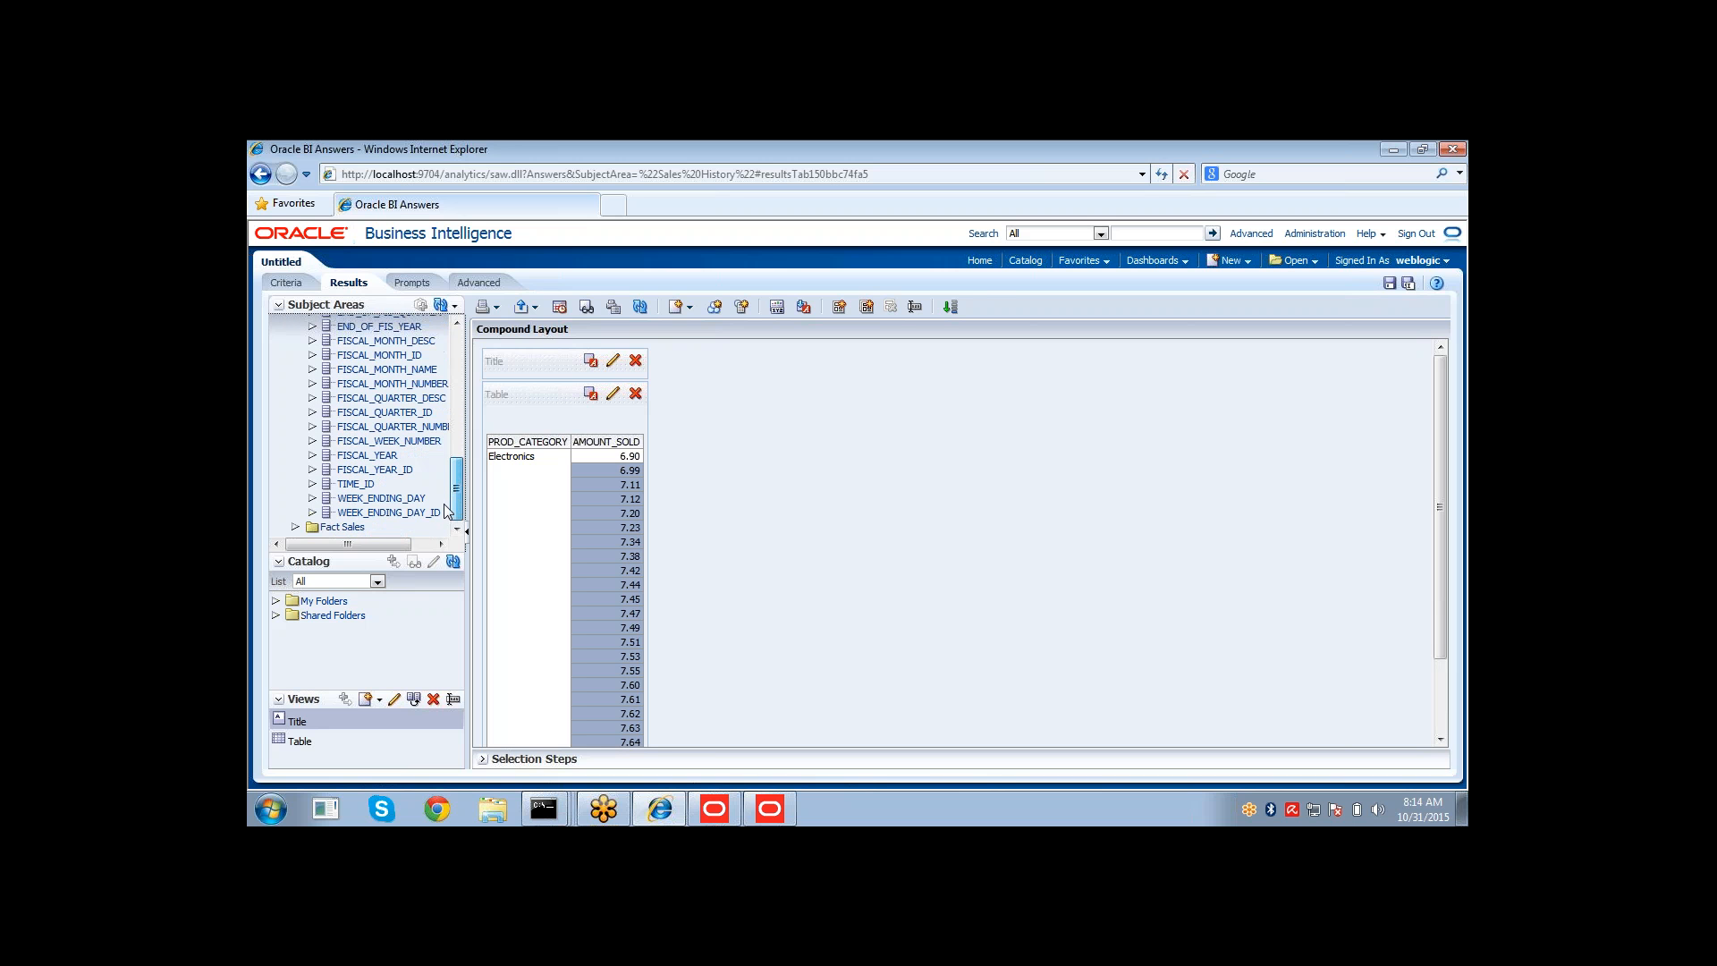
double_click(365, 488)
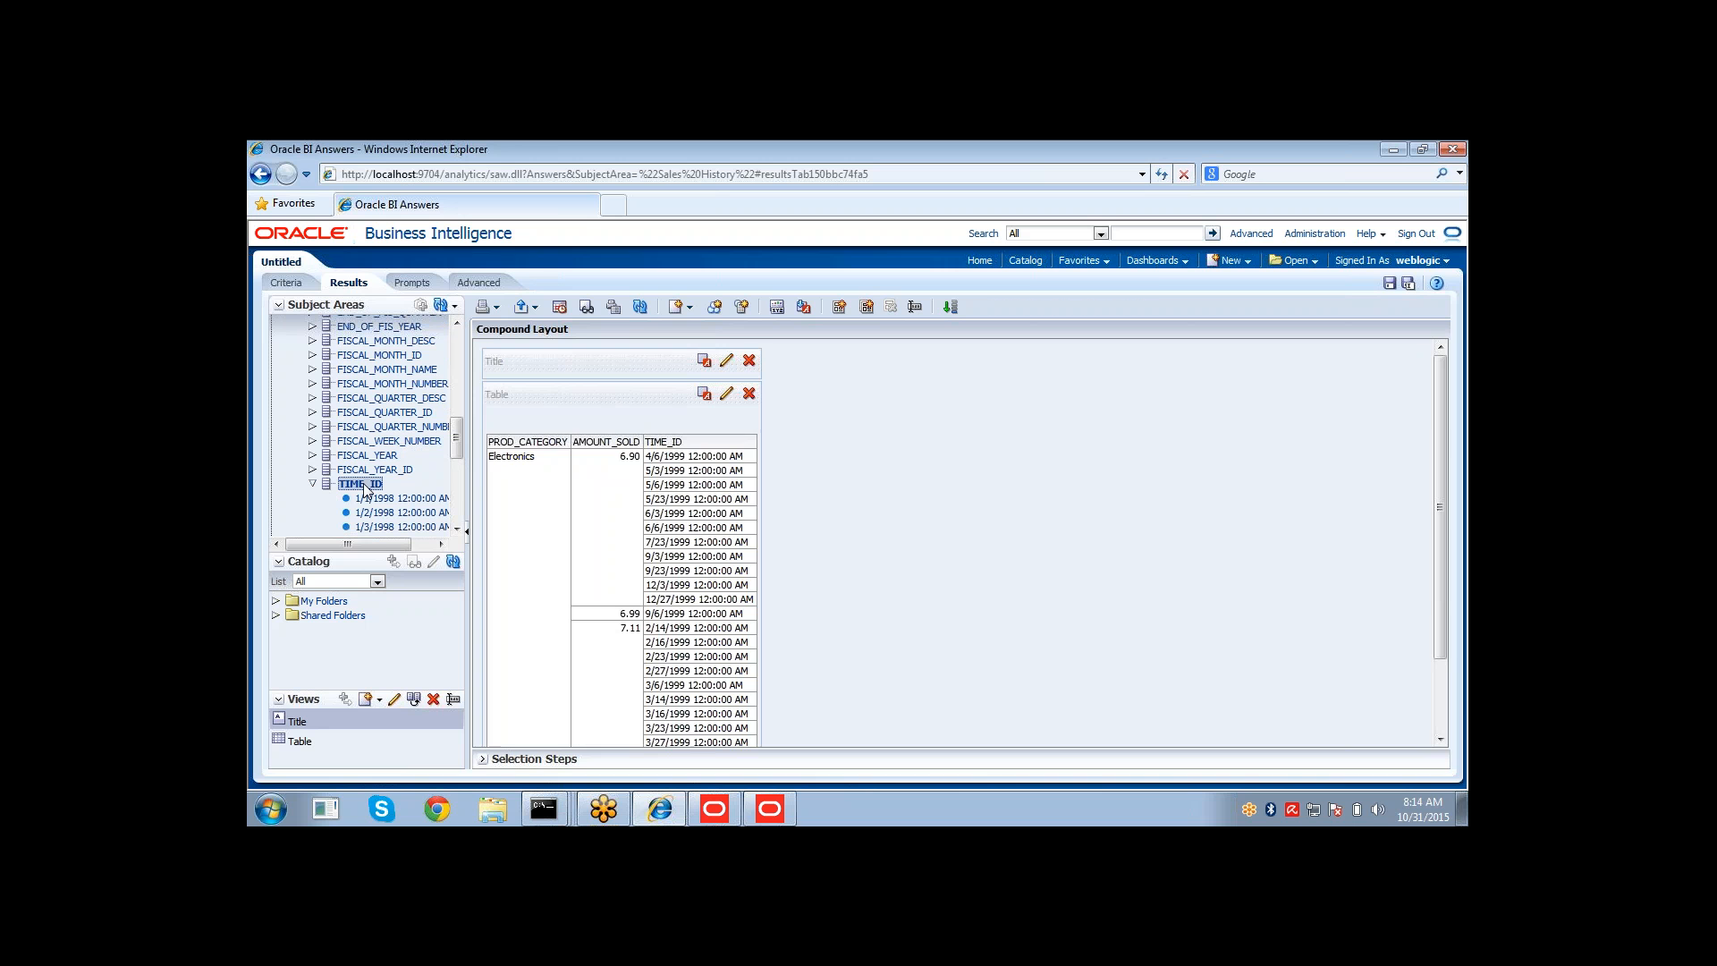
Exclude the PROD_CATEGORY column from the results table.
left_click(686, 460)
left_click_drag(686, 463, 678, 504)
left_click_drag(523, 428, 537, 557)
right_click(538, 556)
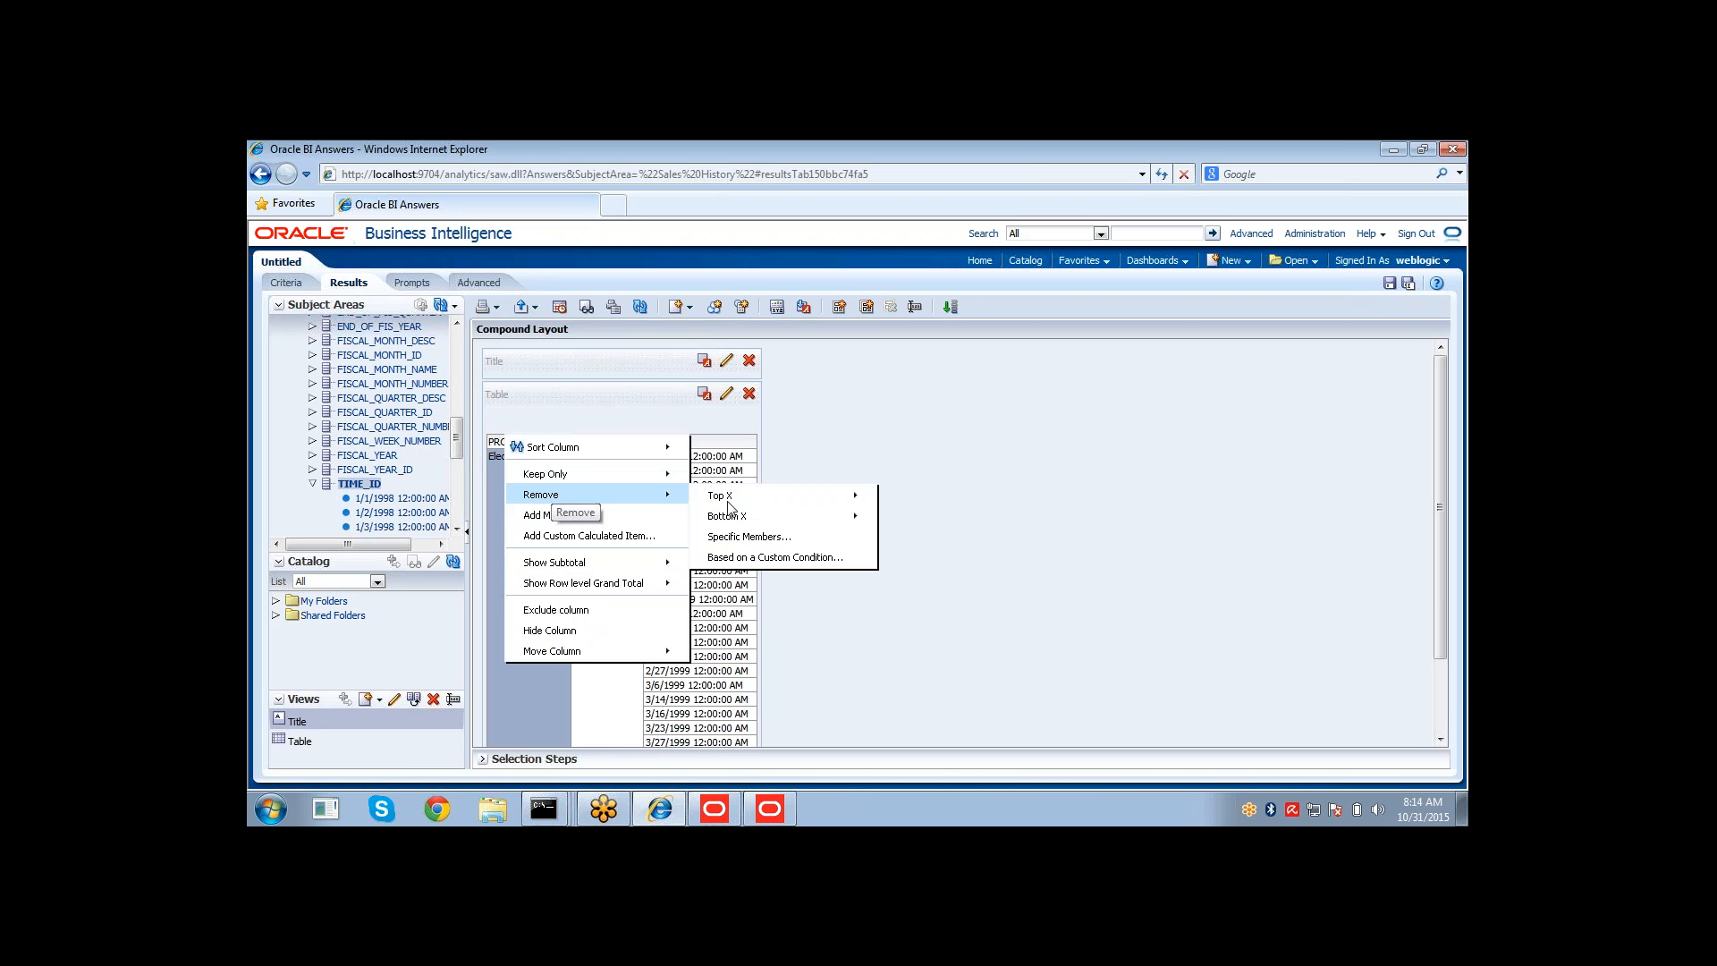
mouse_move(633, 583)
left_click(736, 604)
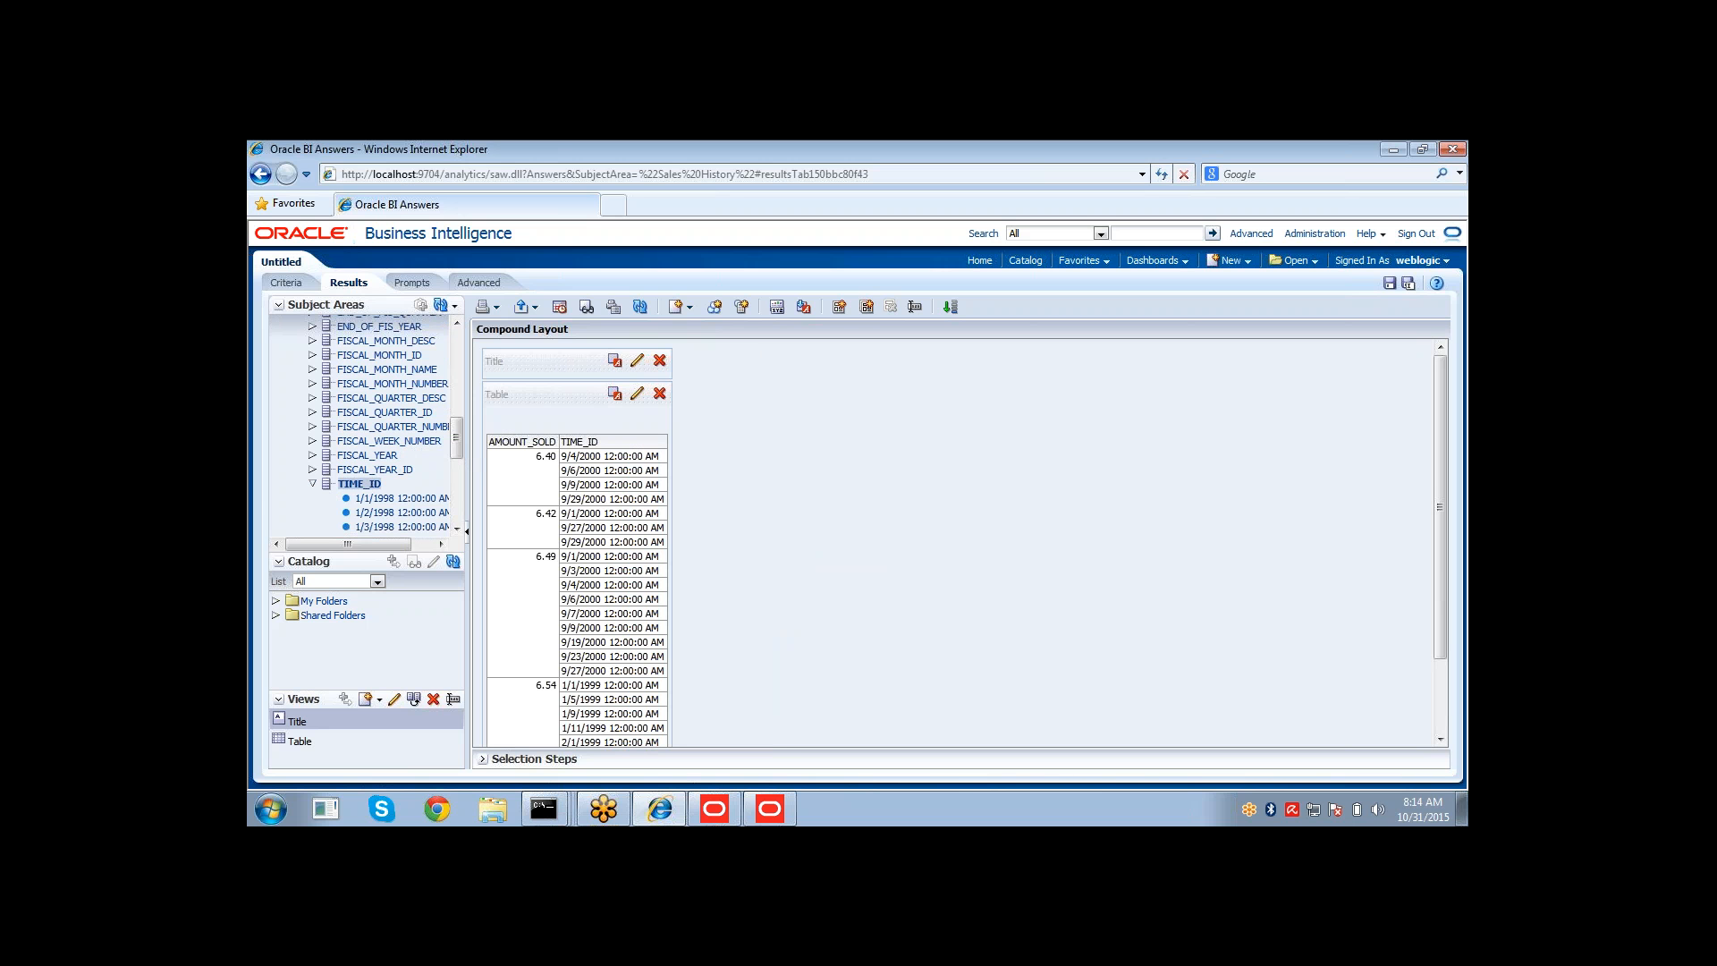
Move the TIME_ID column in front of AMOUNT_SOLD in the results table.
mouse_move(615, 430)
left_click_drag(615, 431, 518, 449)
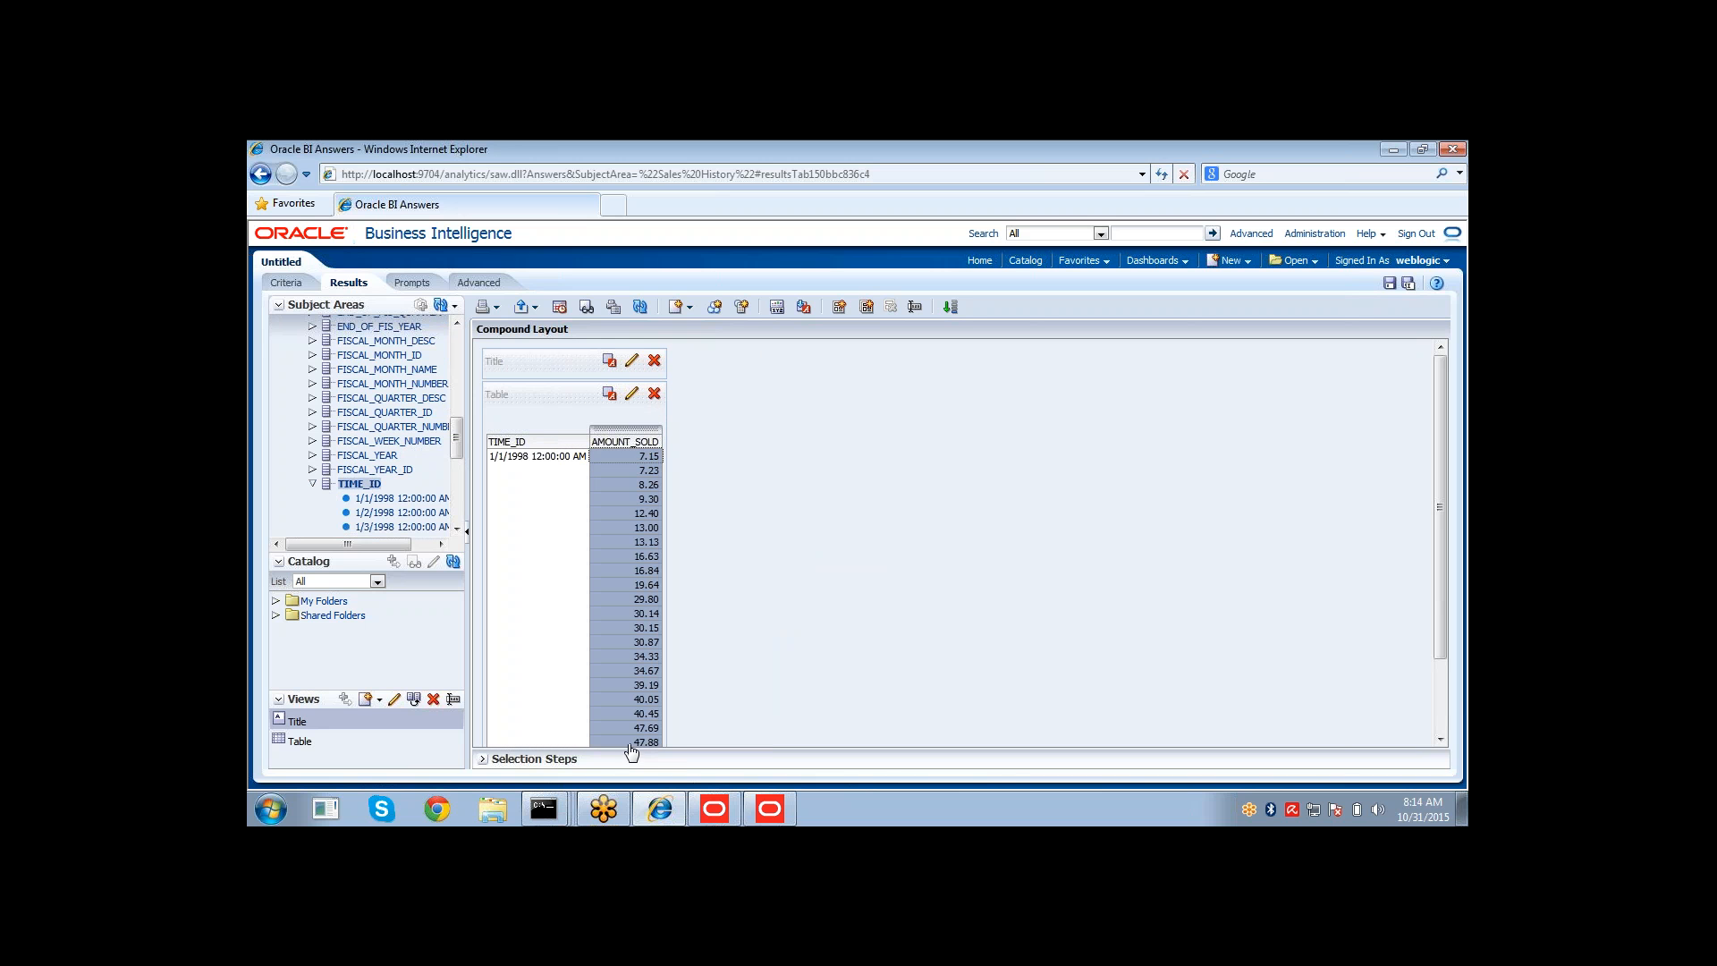
Examine the AMOUNT_SOLD values listed for the first TIME_ID in the results table.
left_click_drag(1434, 501, 1440, 611)
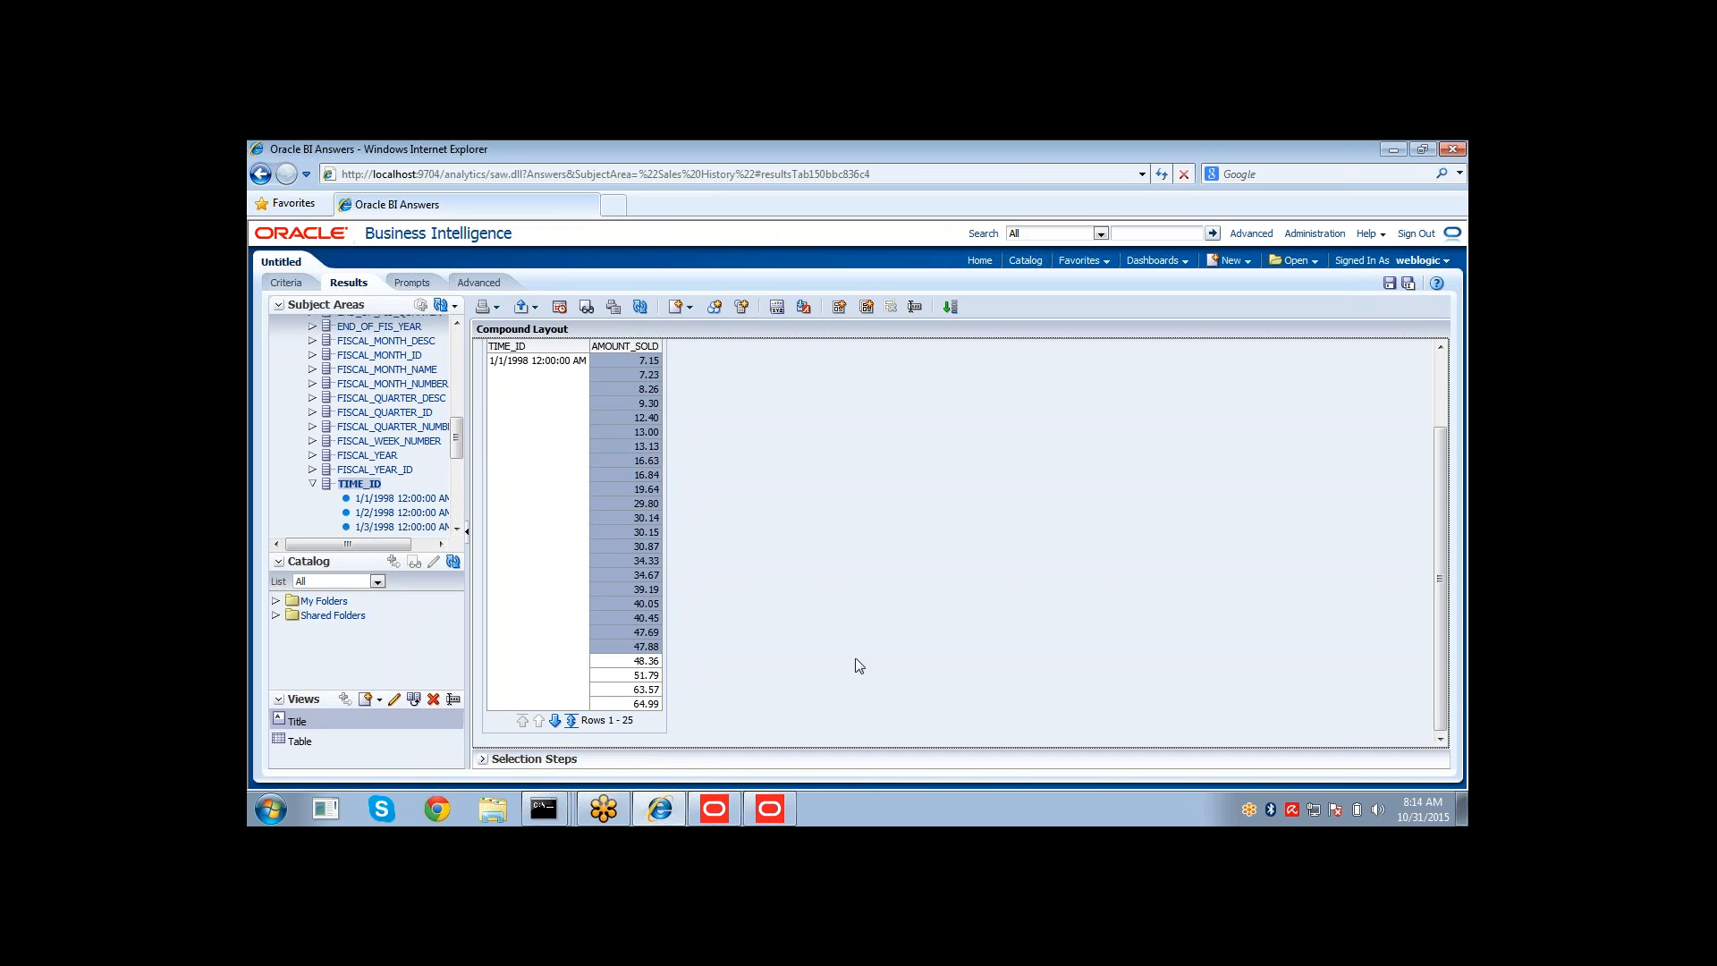
left_click(615, 364)
left_click_drag(616, 605, 622, 698)
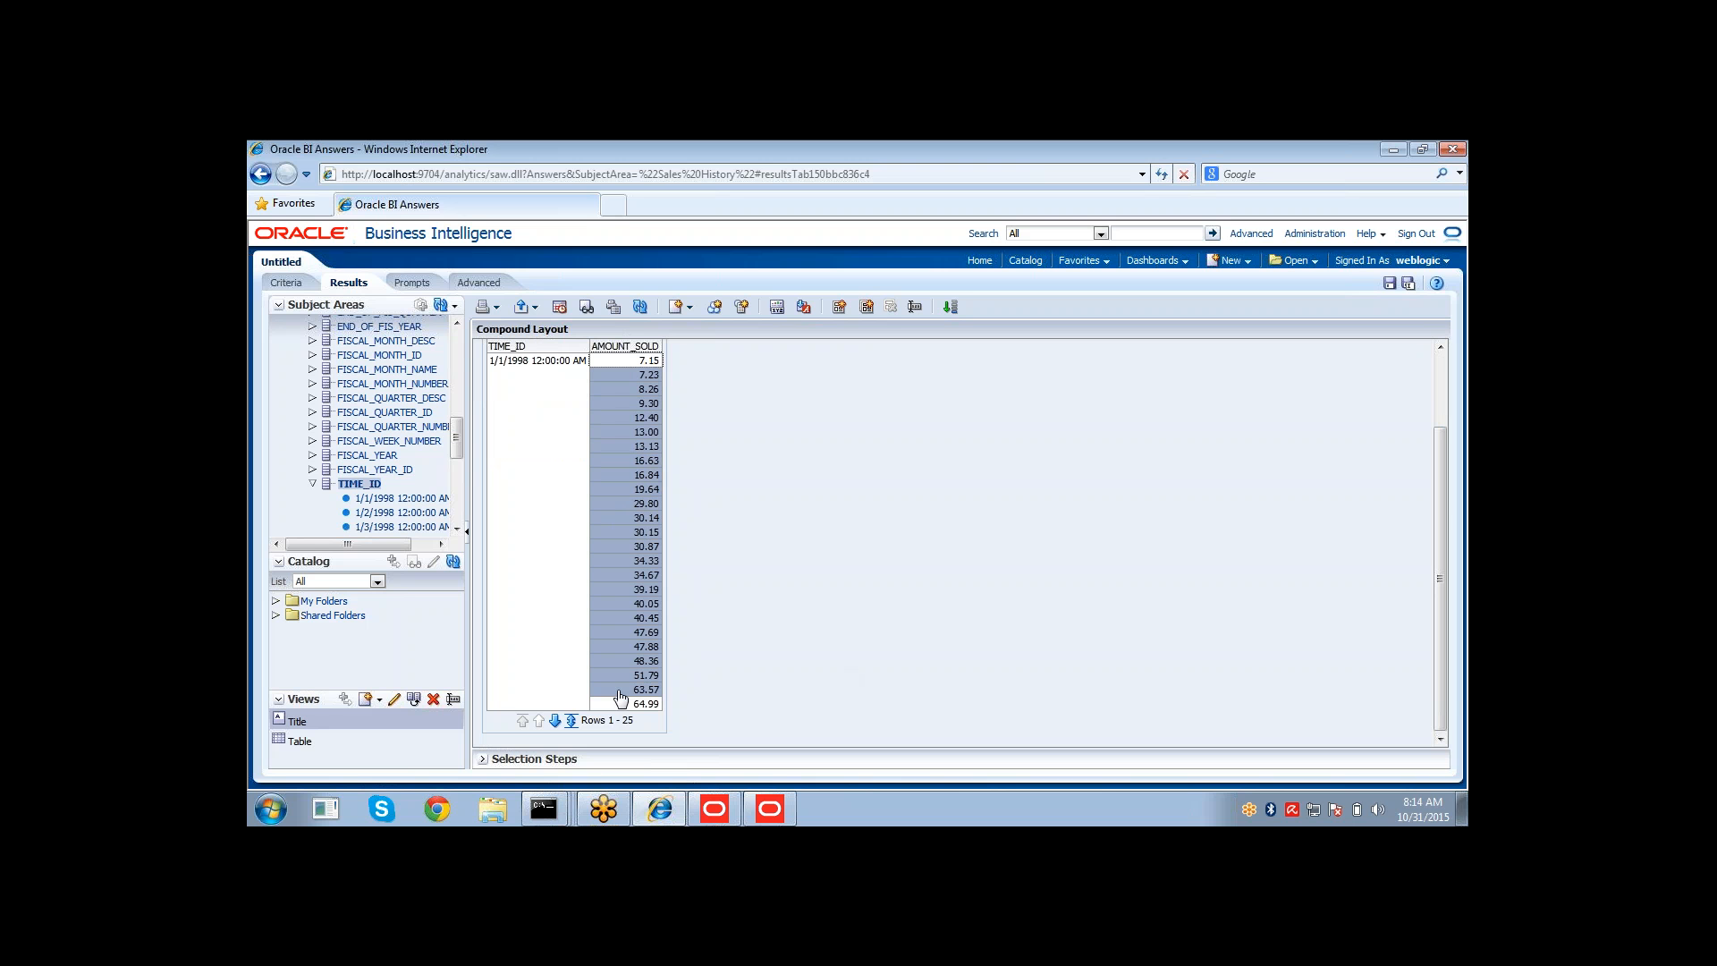
left_click(631, 575)
left_click(626, 438)
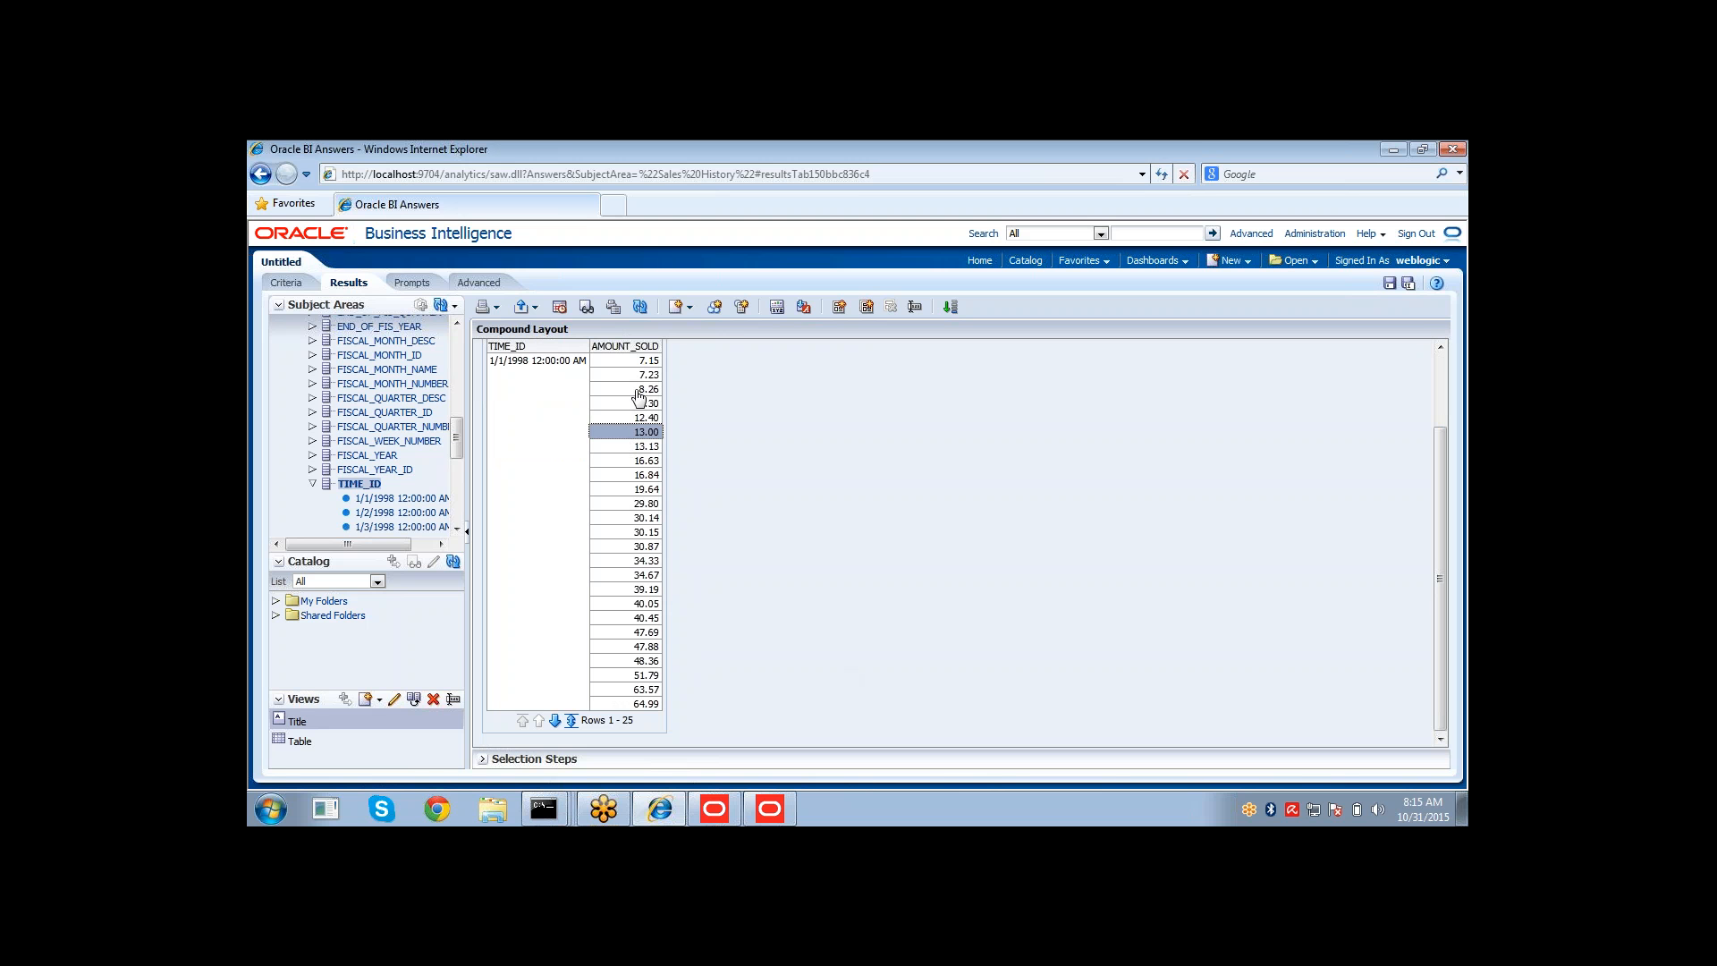
left_click_drag(636, 362, 617, 707)
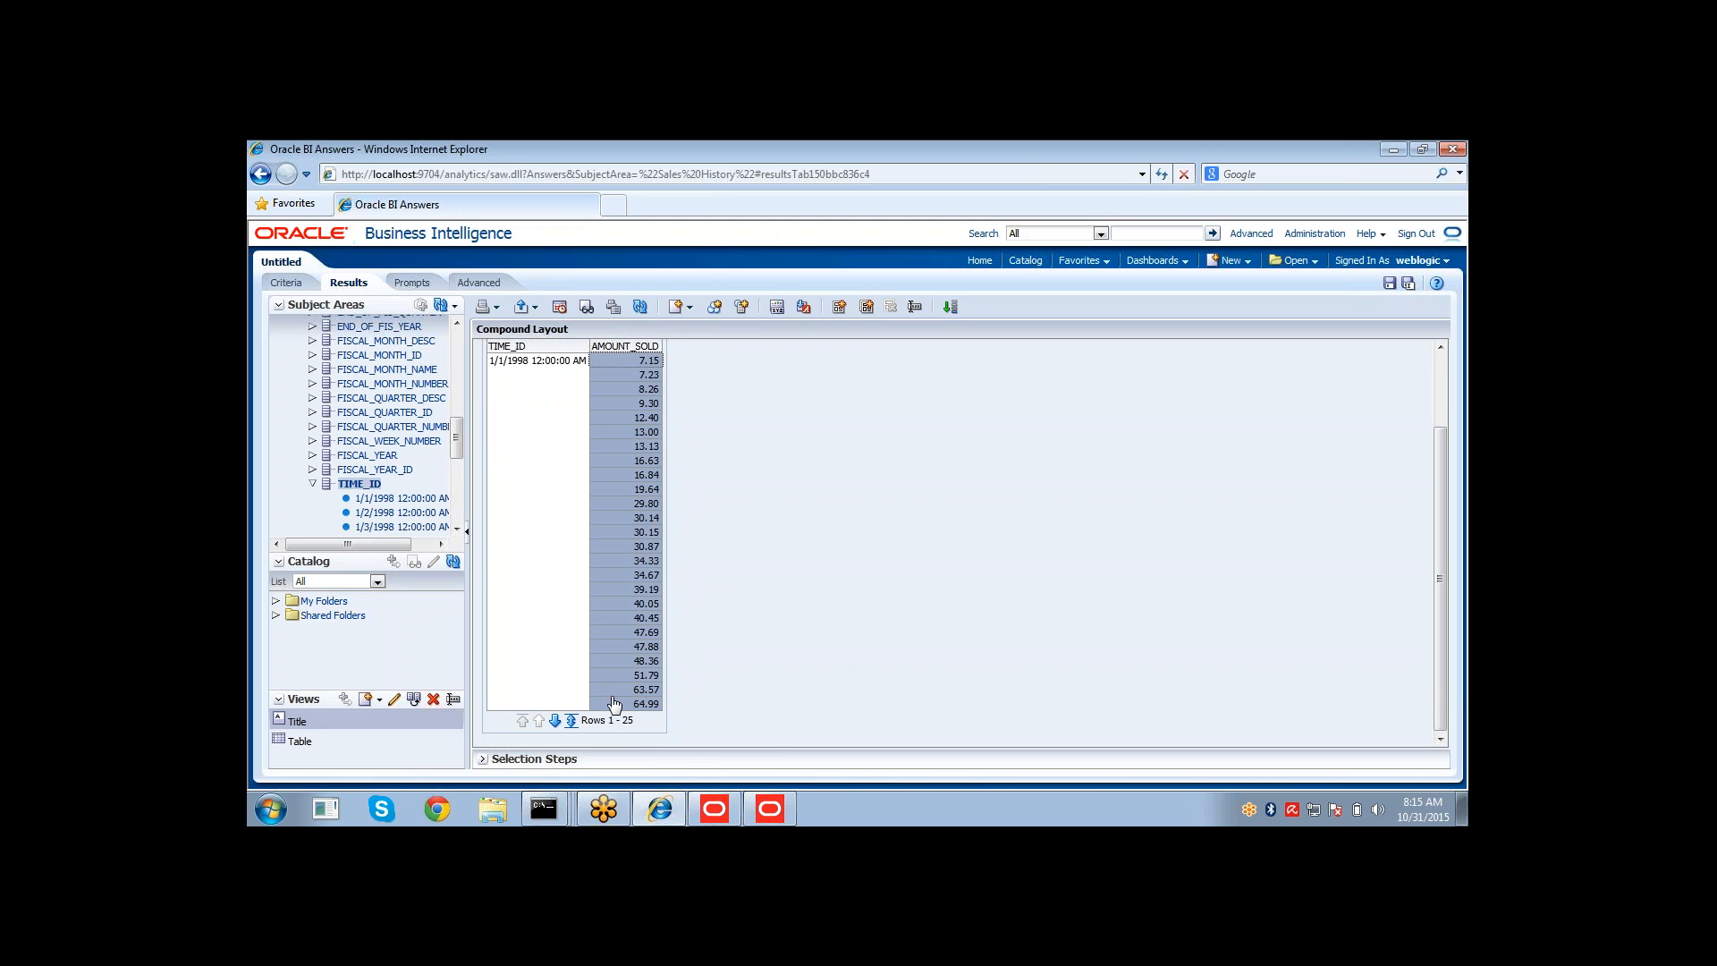
left_click(538, 523)
Edit the AMOUNT_SOLD column formula in the criteria to wrap it in the SUM aggregate function.
left_click(287, 282)
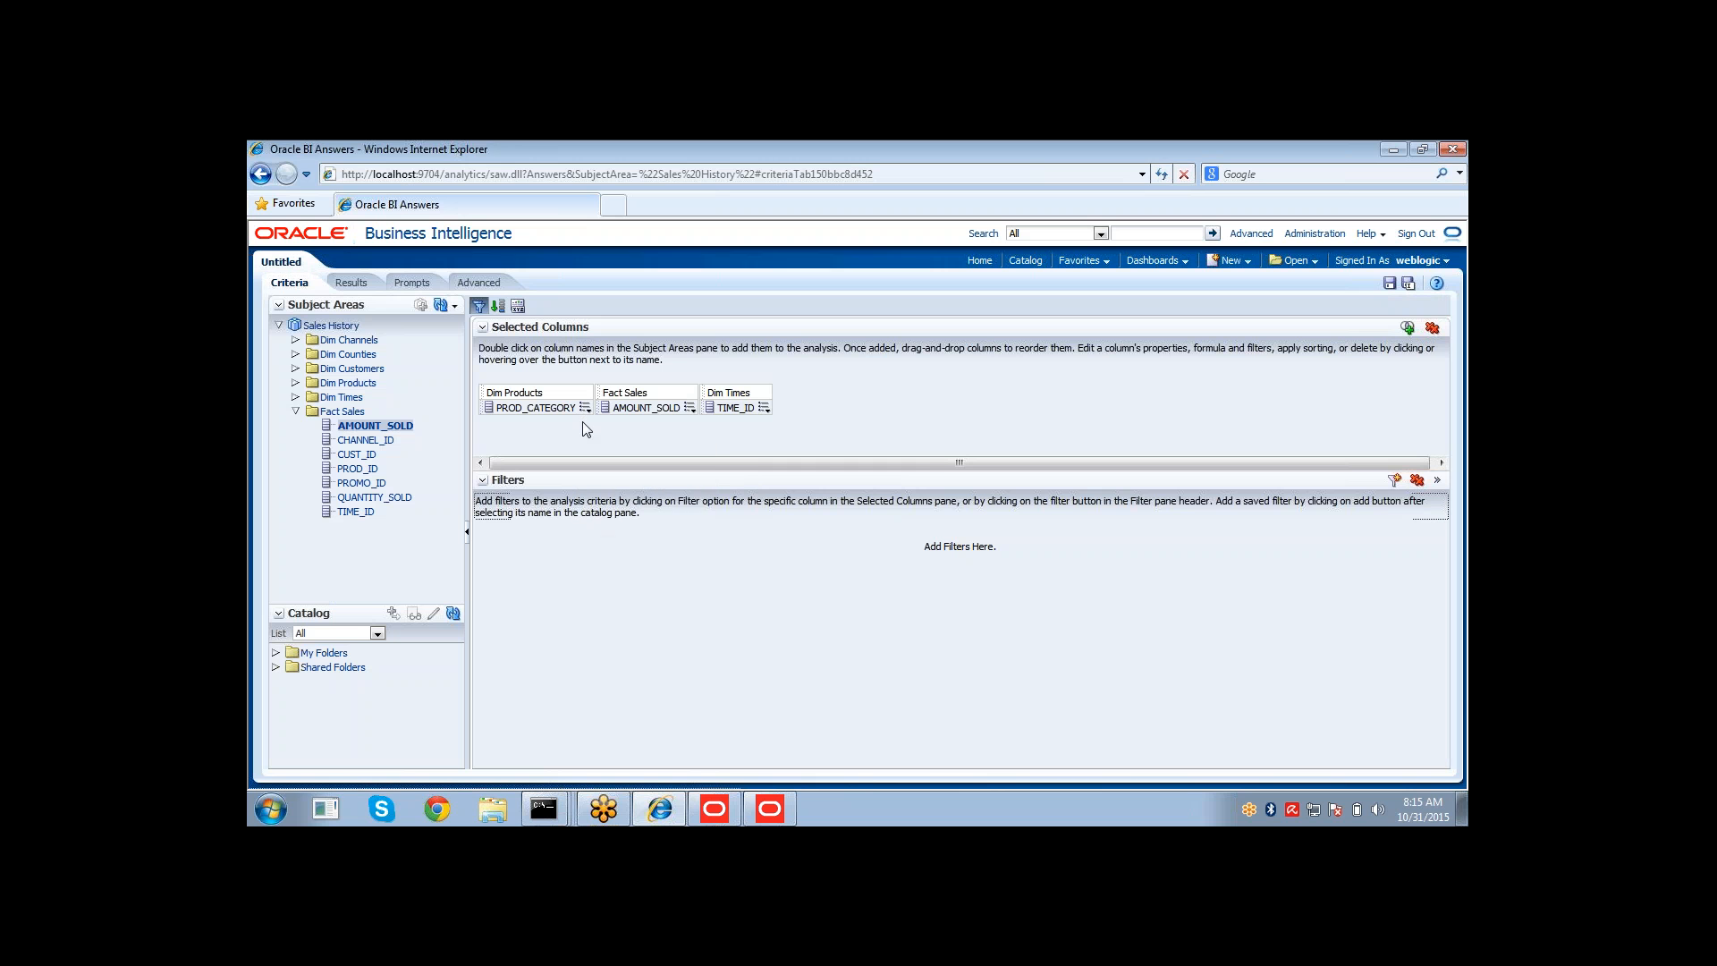
mouse_move(584, 409)
left_click(595, 509)
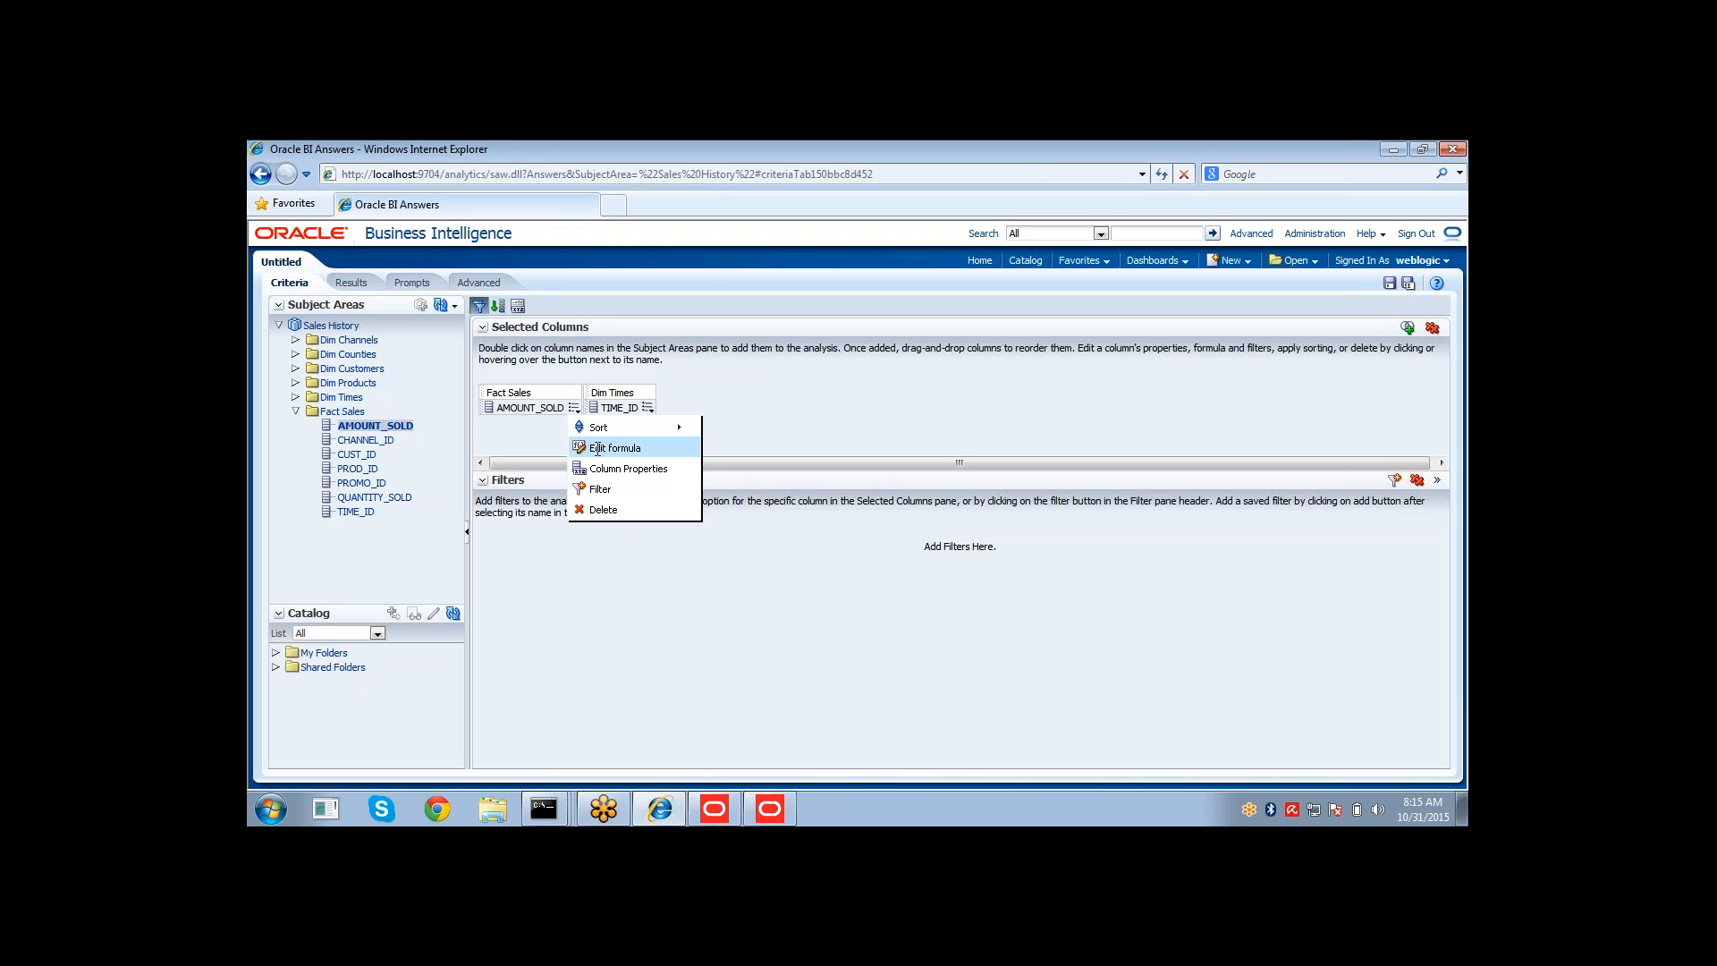
left_click(614, 448)
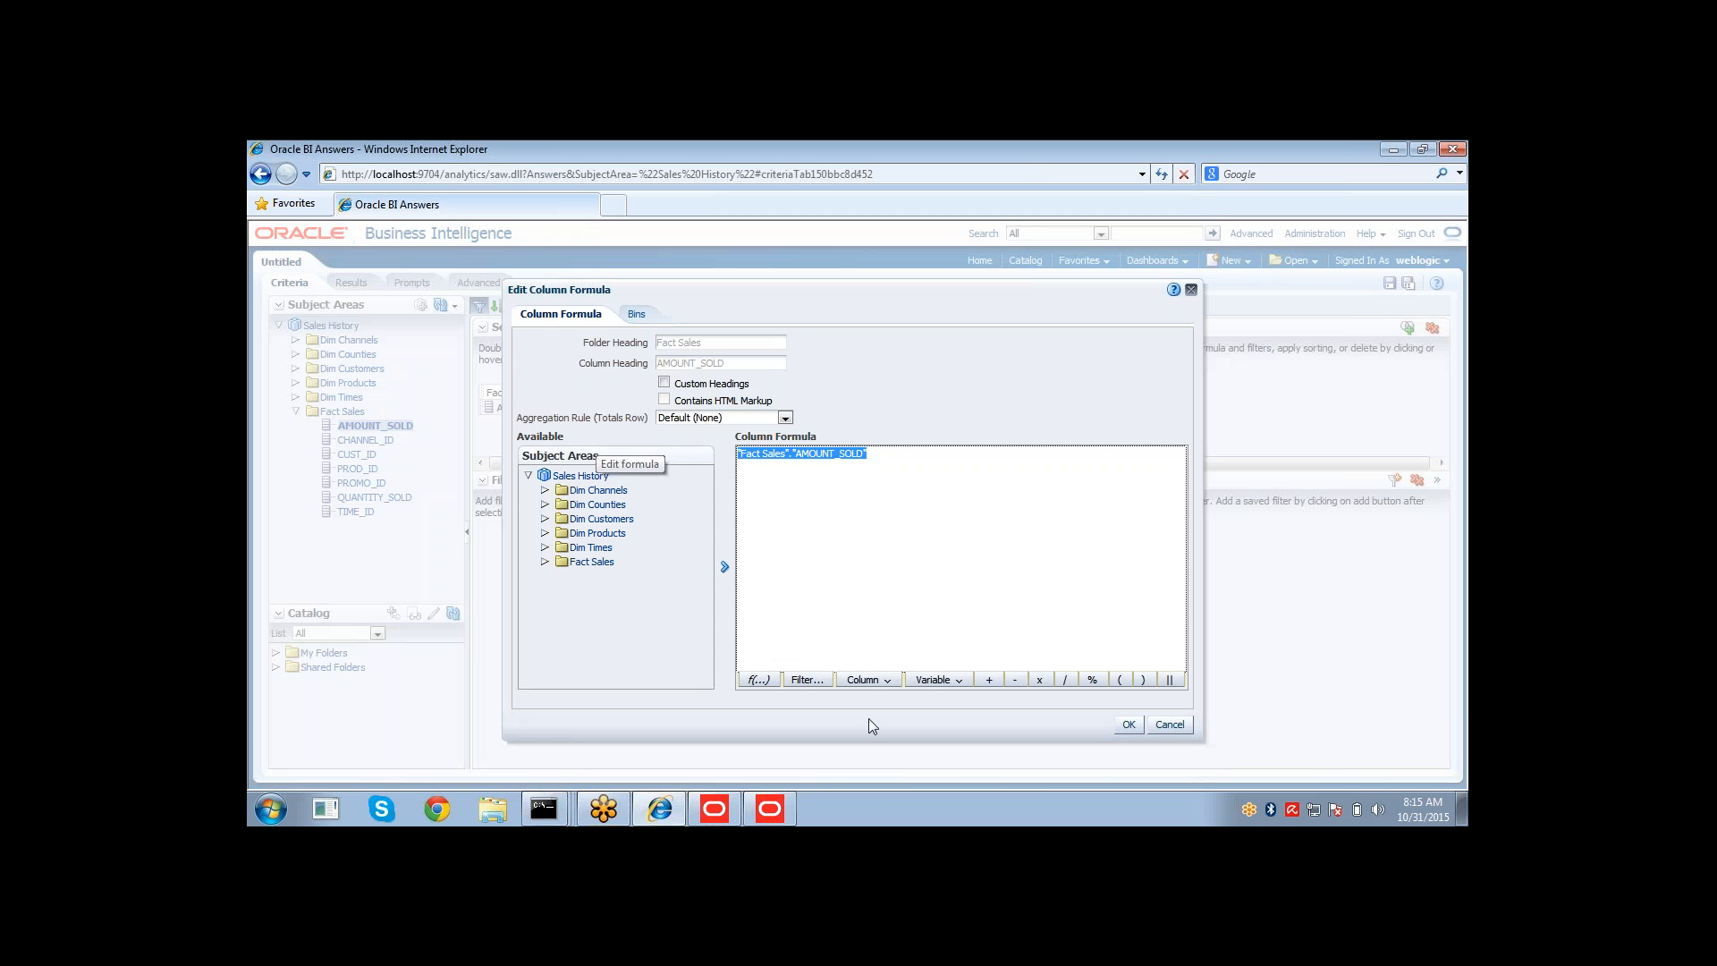
left_click(760, 680)
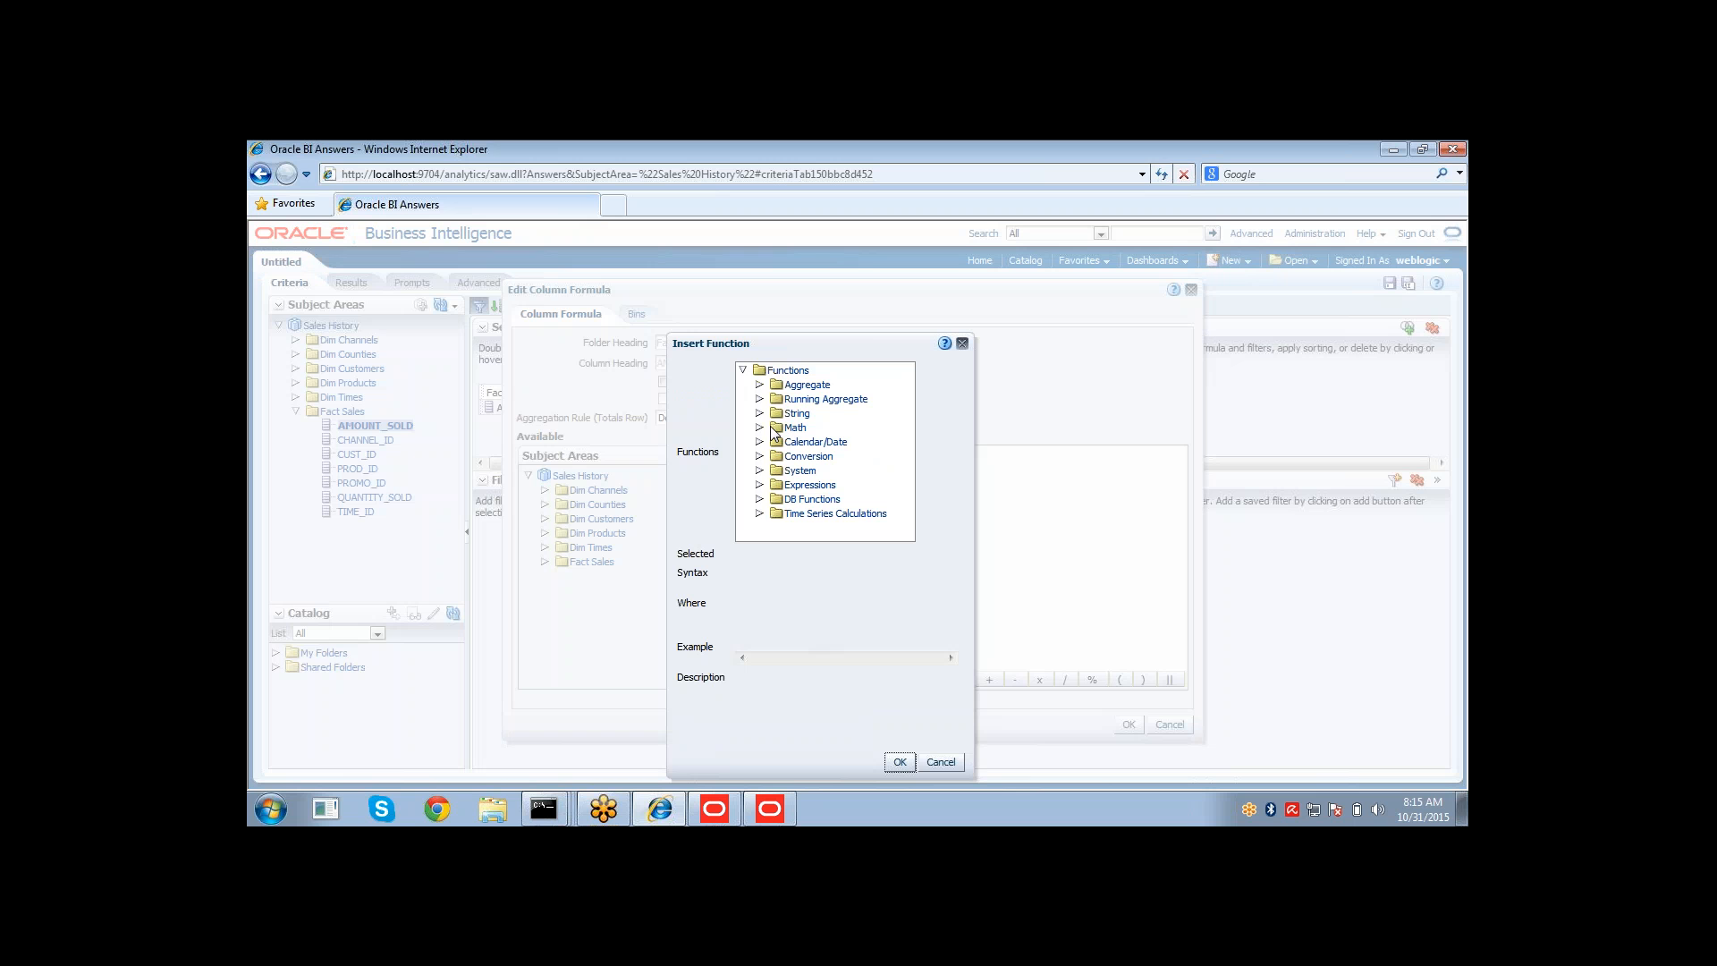
left_click(760, 385)
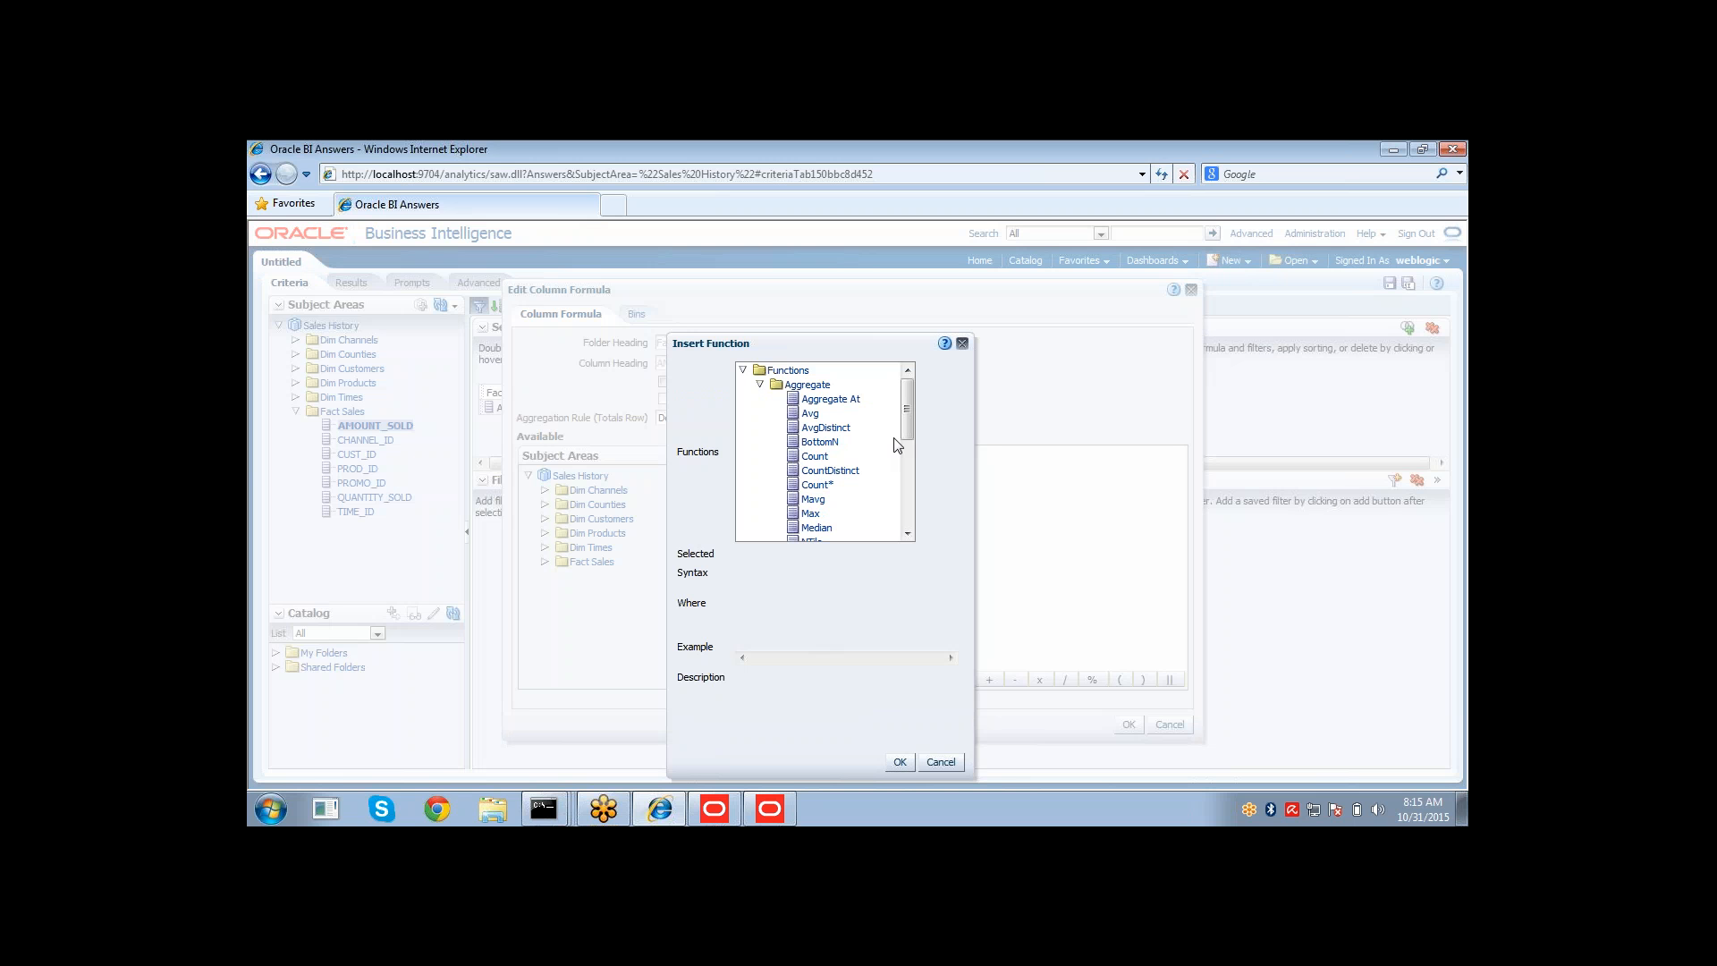
left_click_drag(906, 416, 913, 483)
left_click(814, 412)
left_click(895, 762)
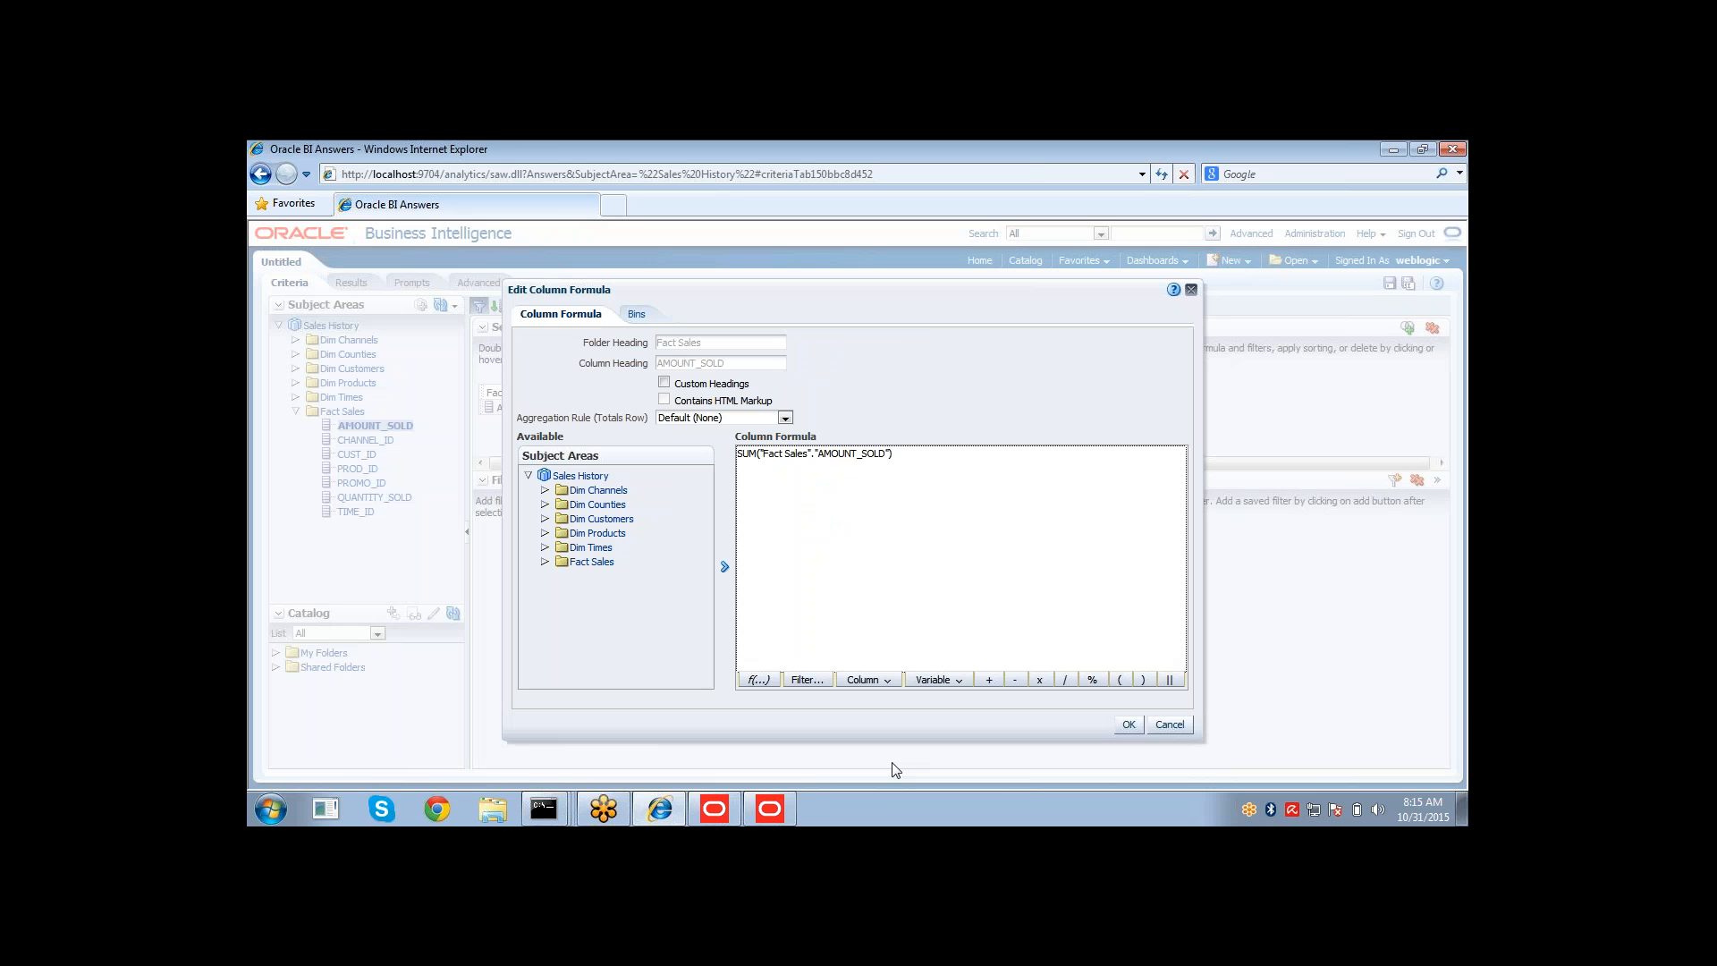
left_click(1129, 725)
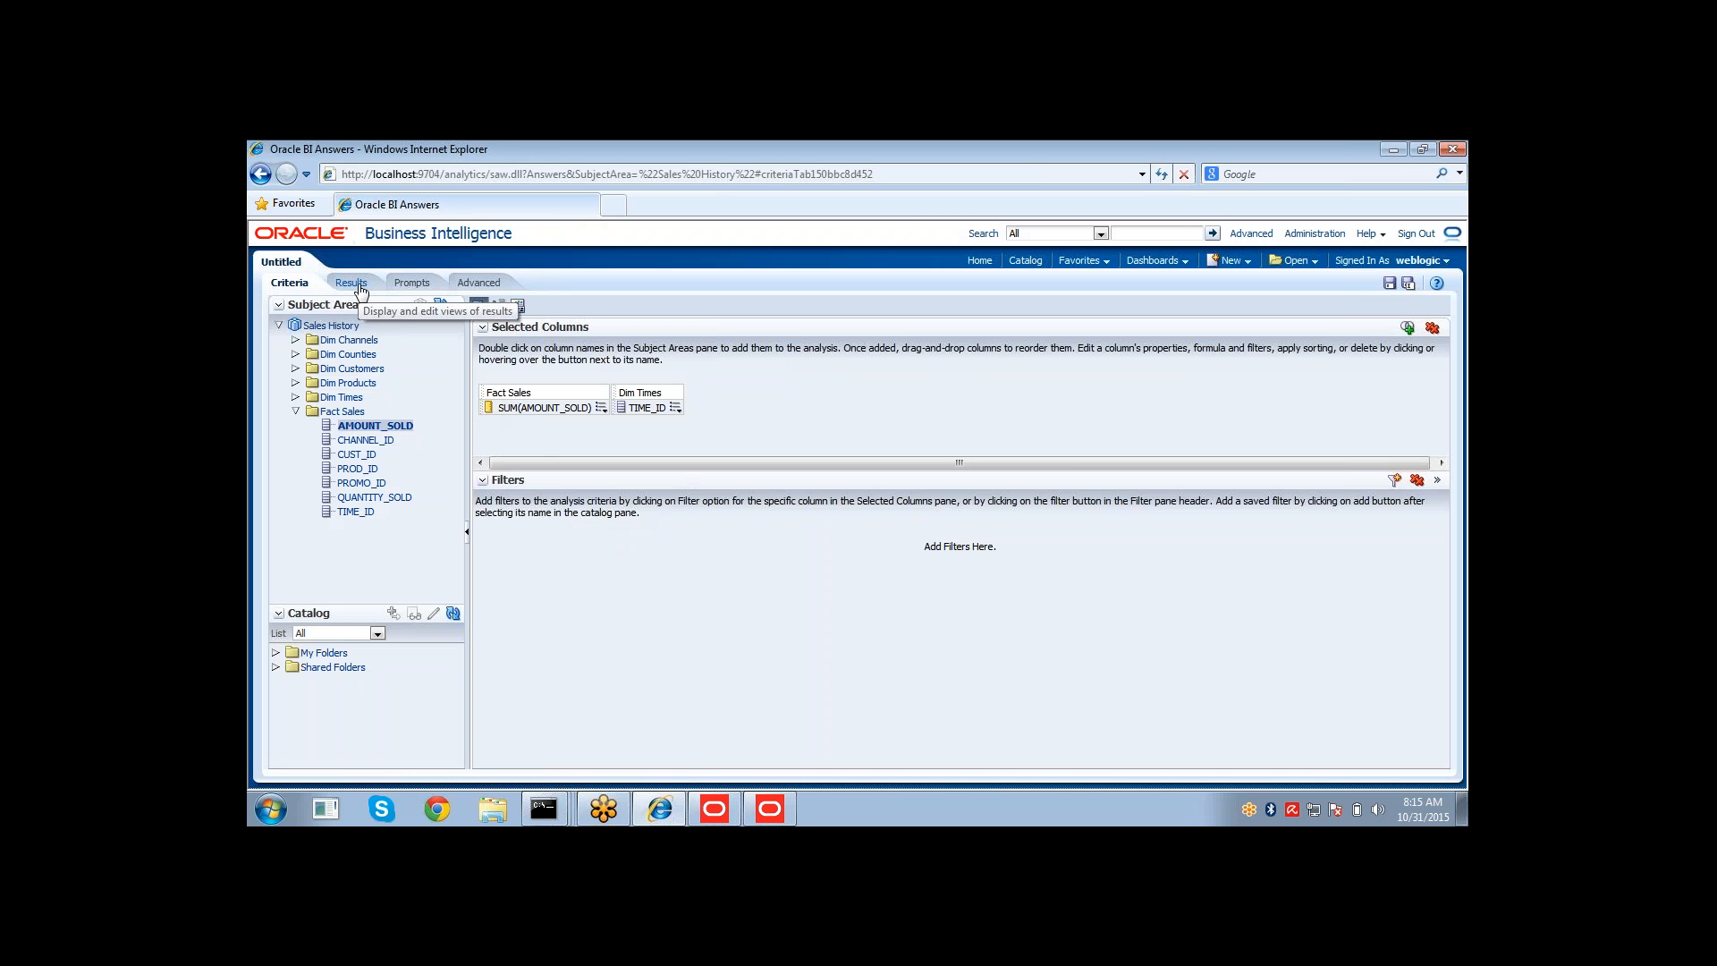
Display the results and examine the summed AMOUNT_SOLD values per TIME_ID.
left_click(359, 288)
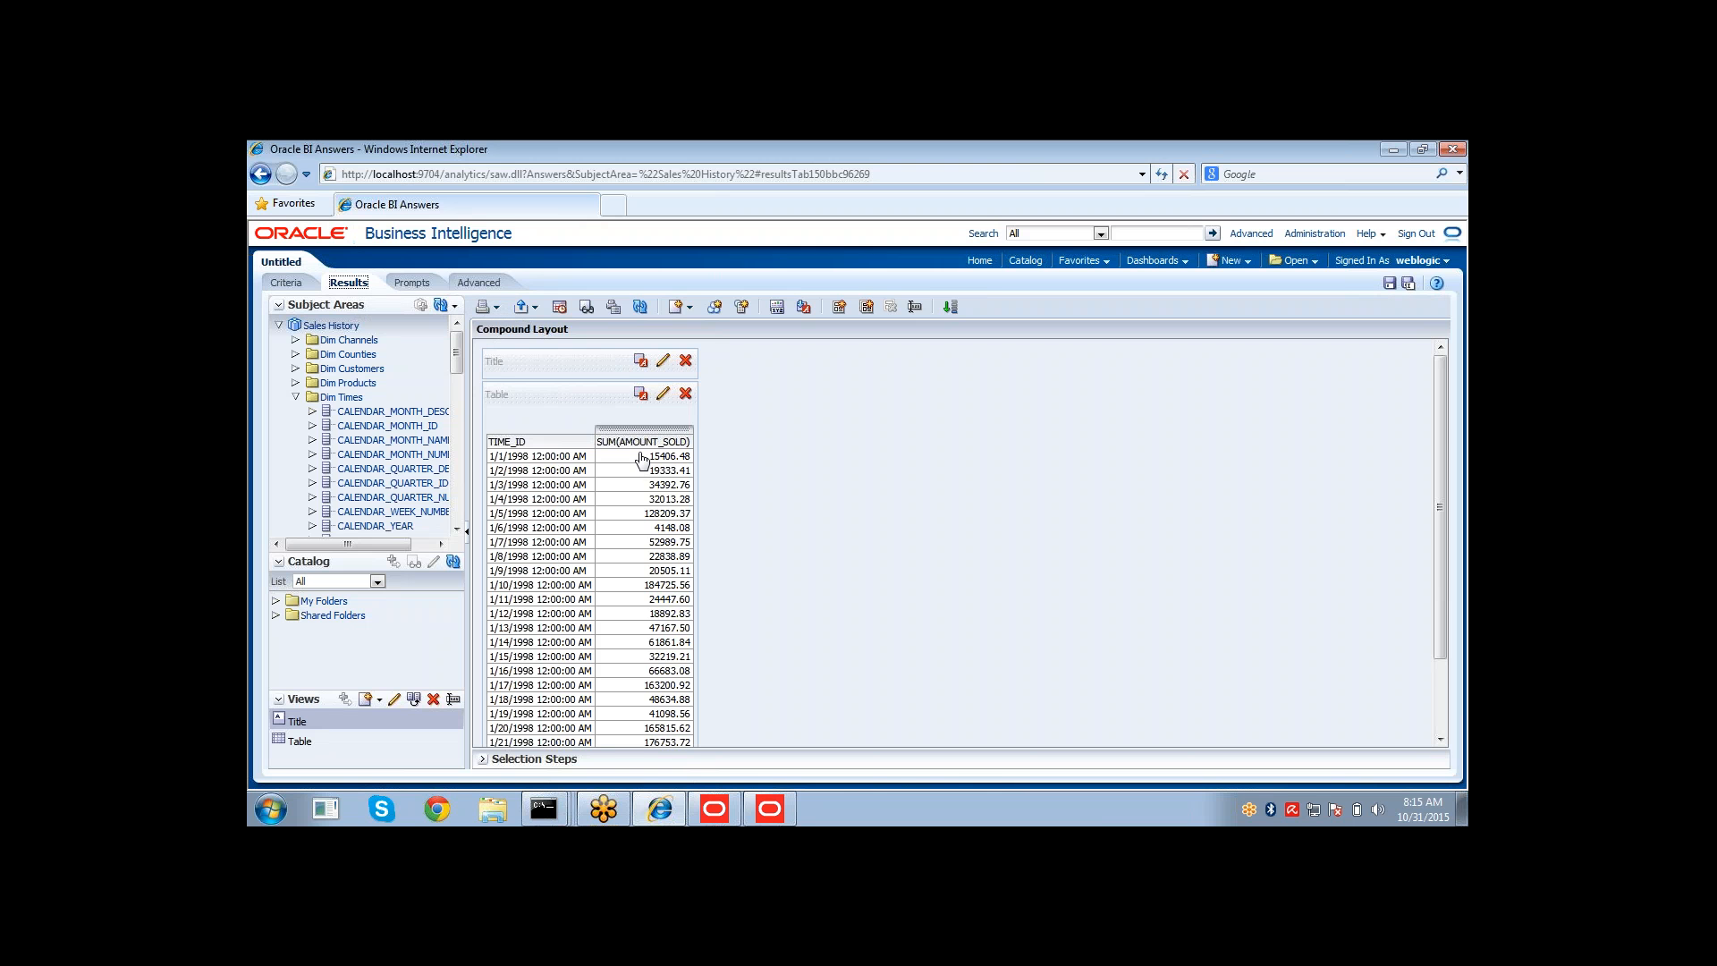
left_click(533, 464)
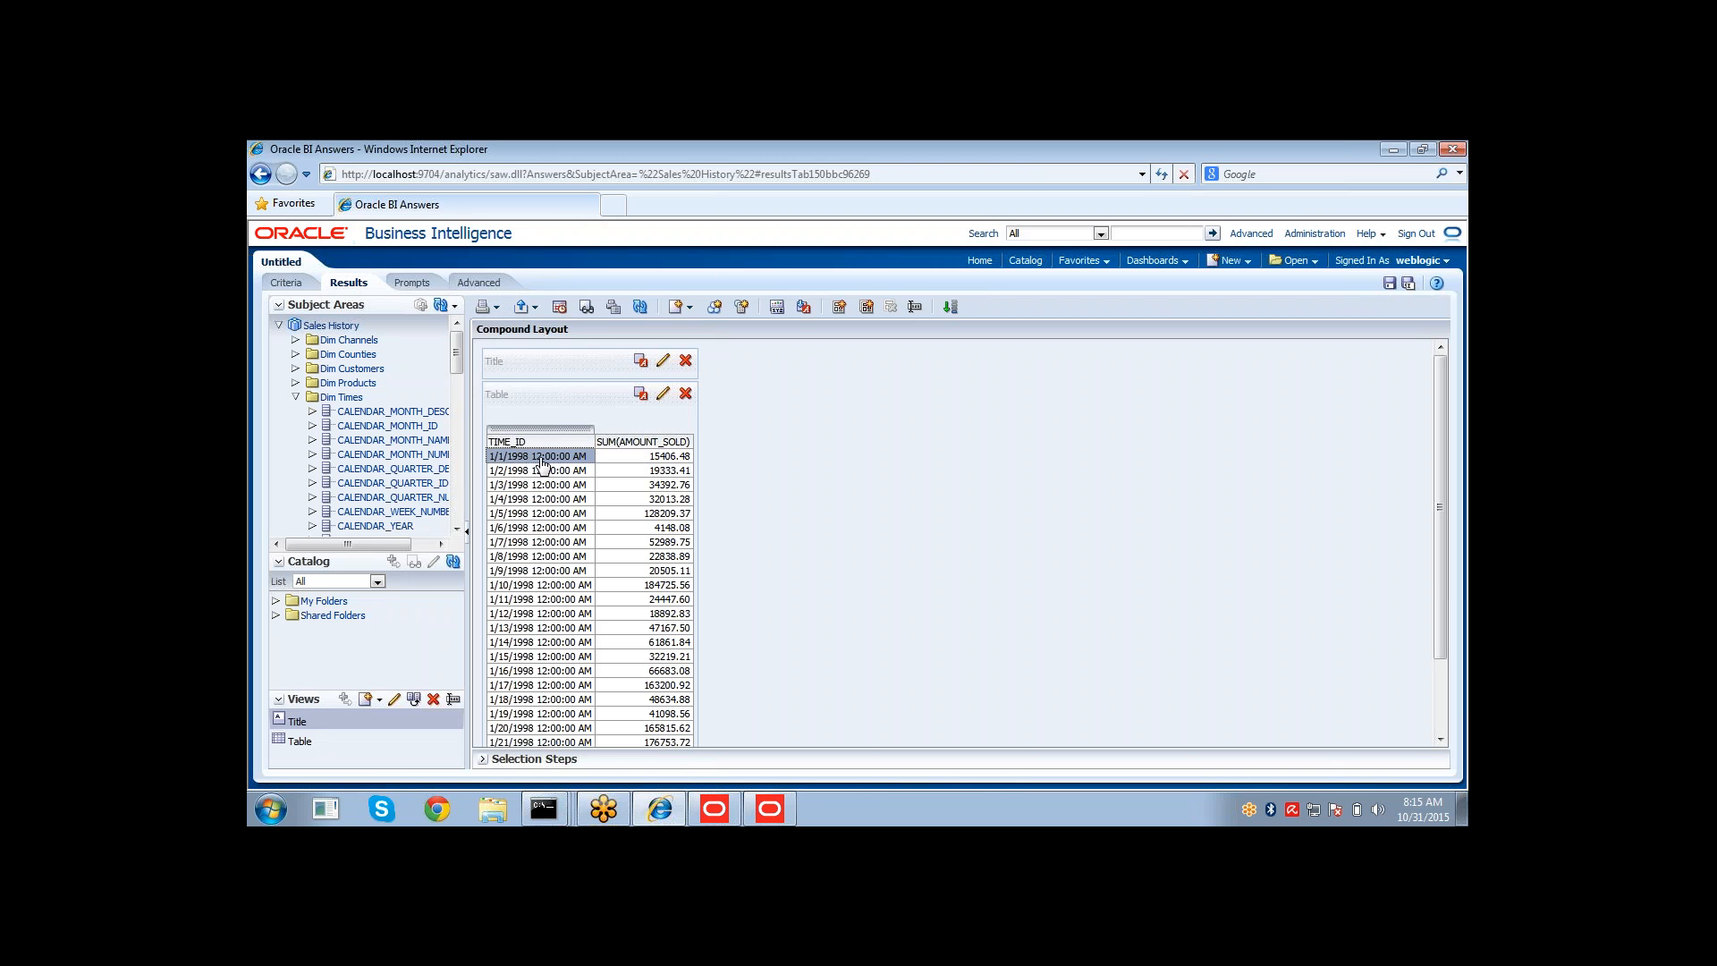
left_click(624, 463)
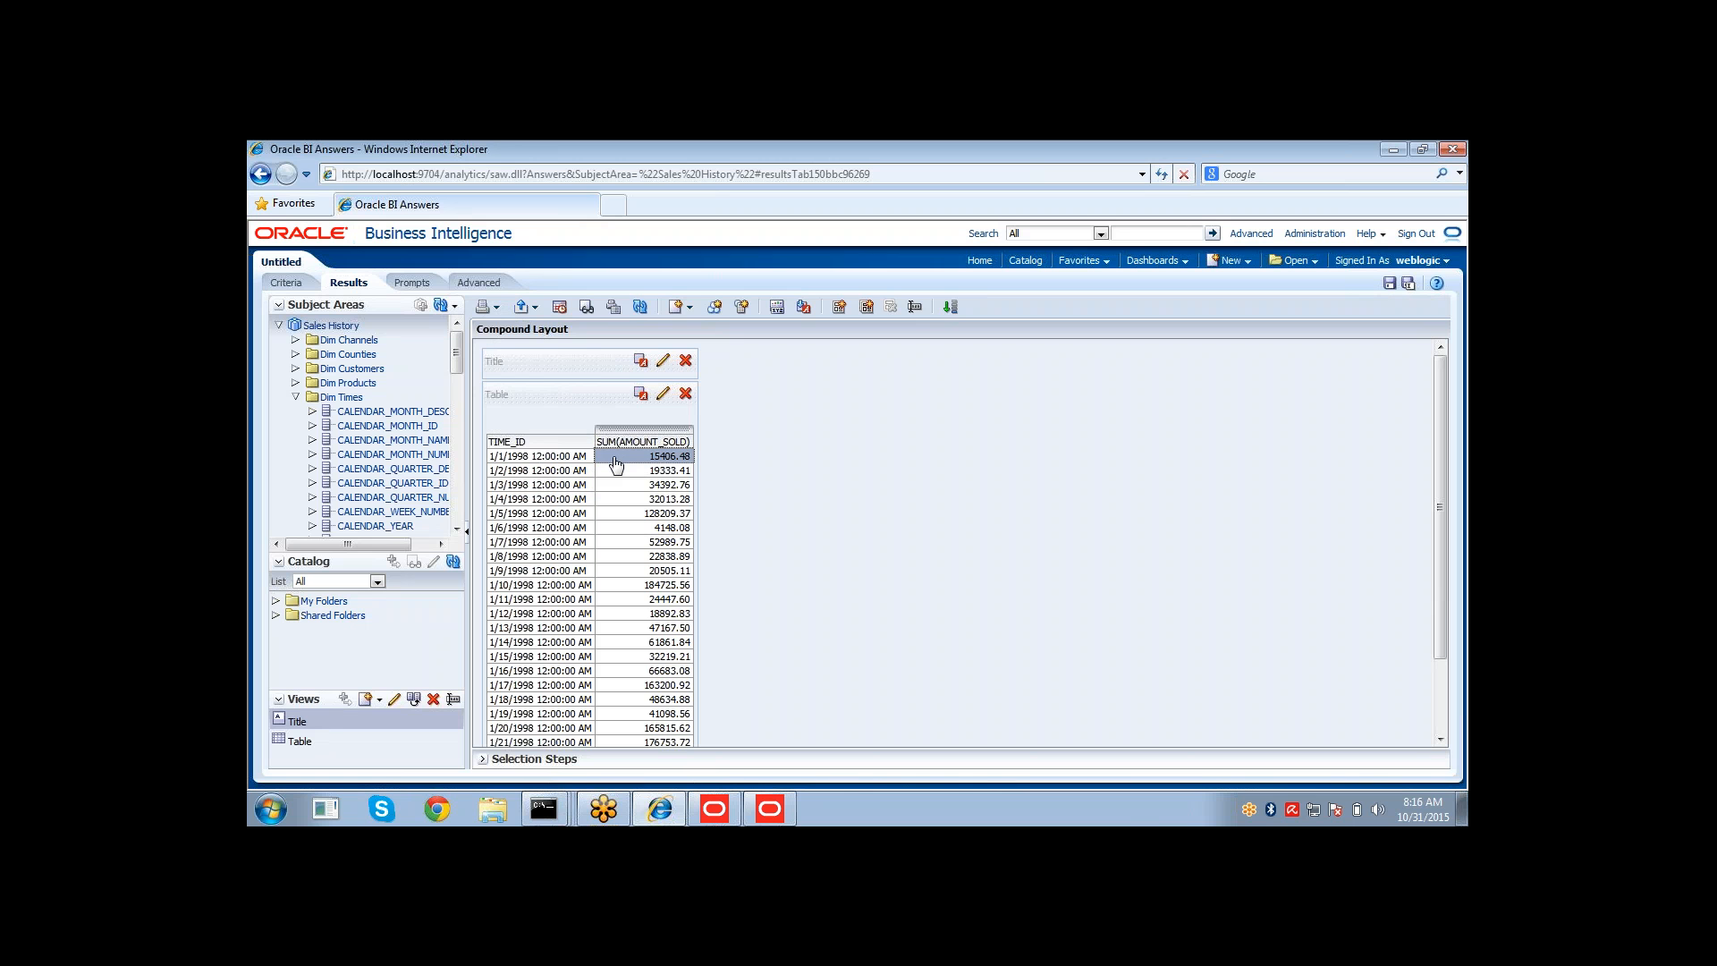
left_click(539, 472)
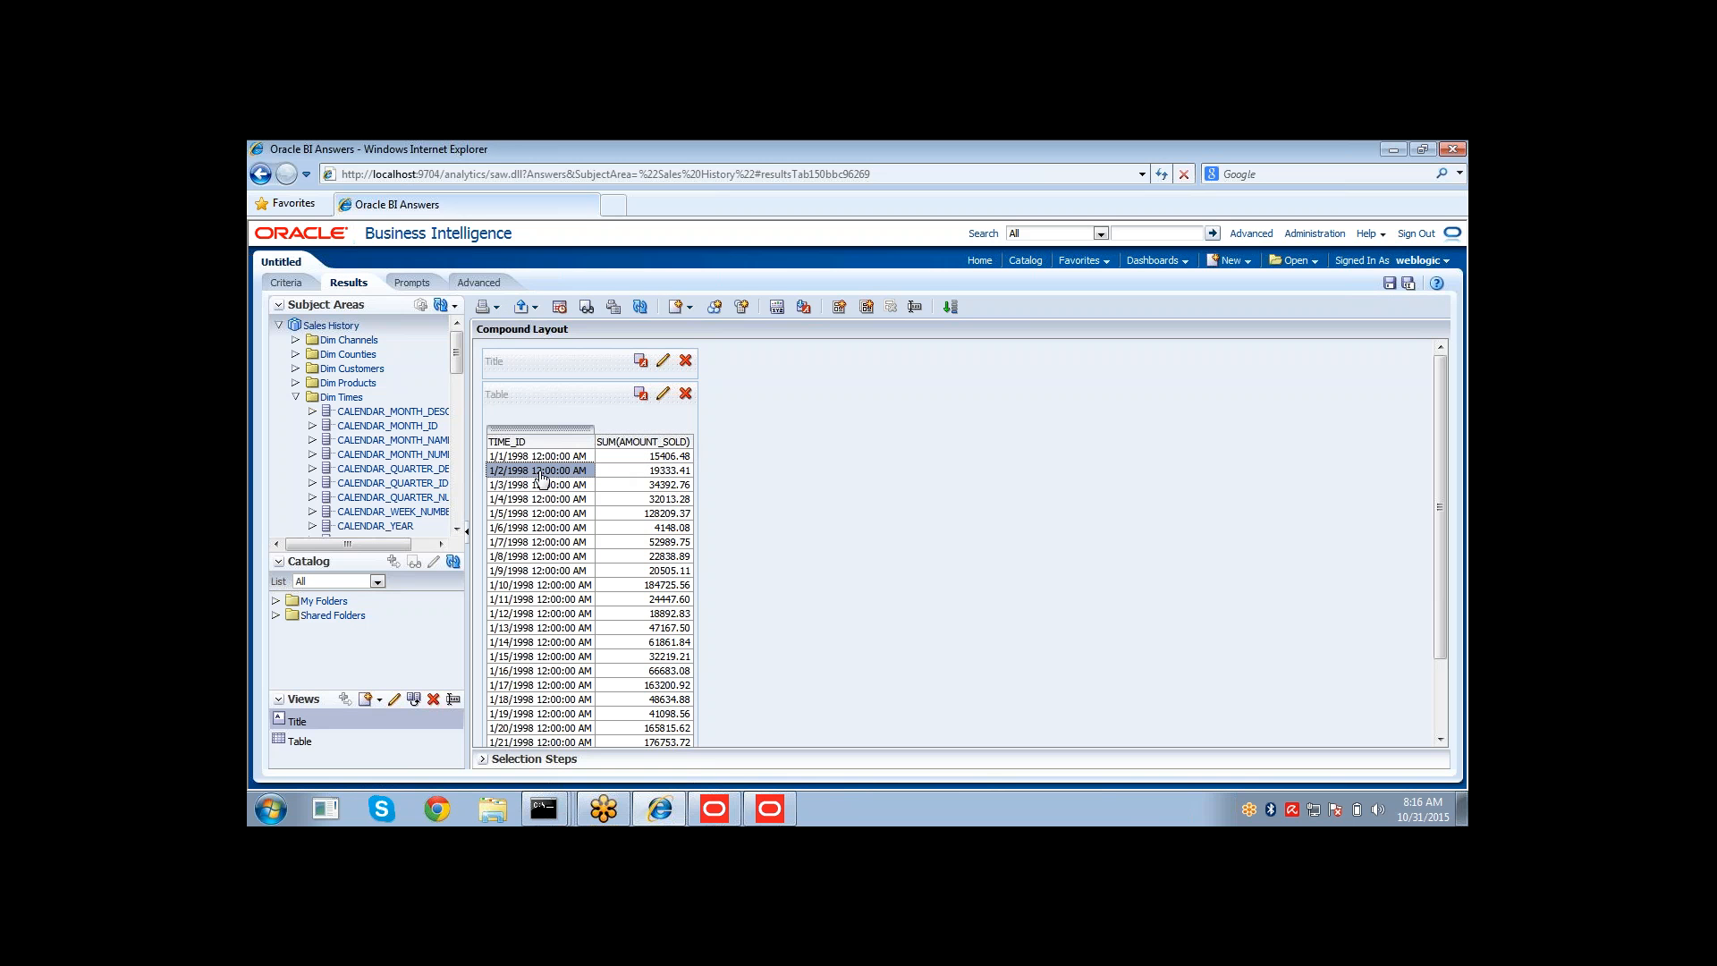
left_click(636, 471)
left_click(520, 516)
left_click(654, 528)
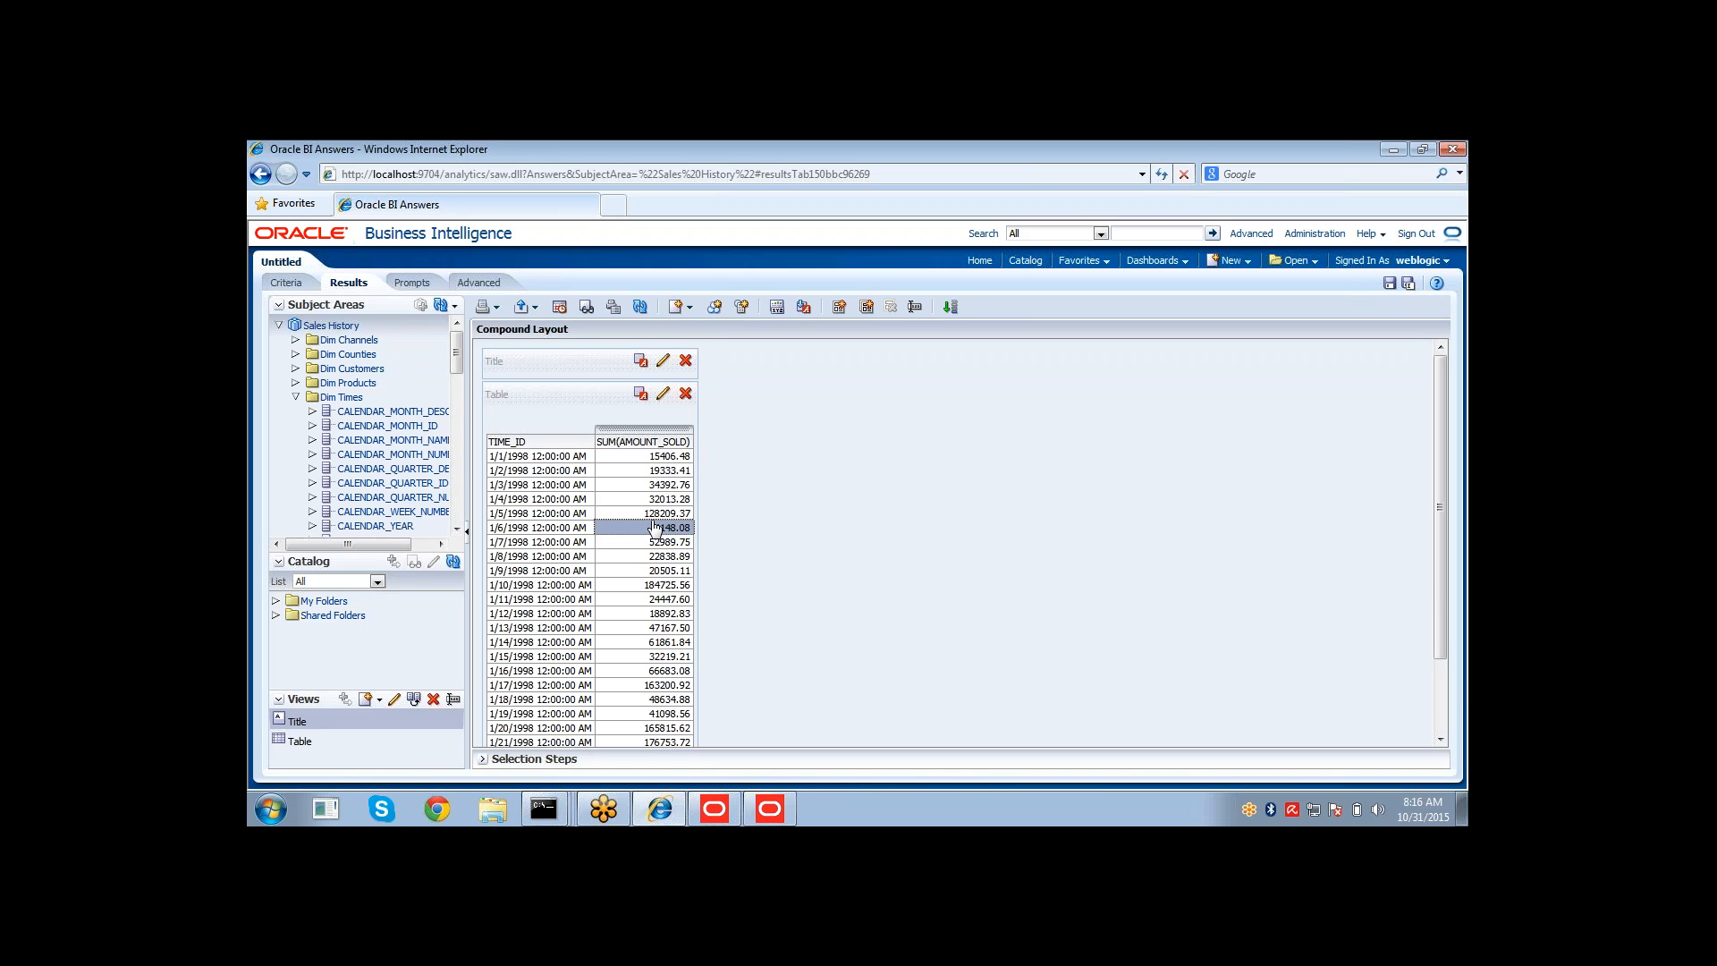
left_click(655, 515)
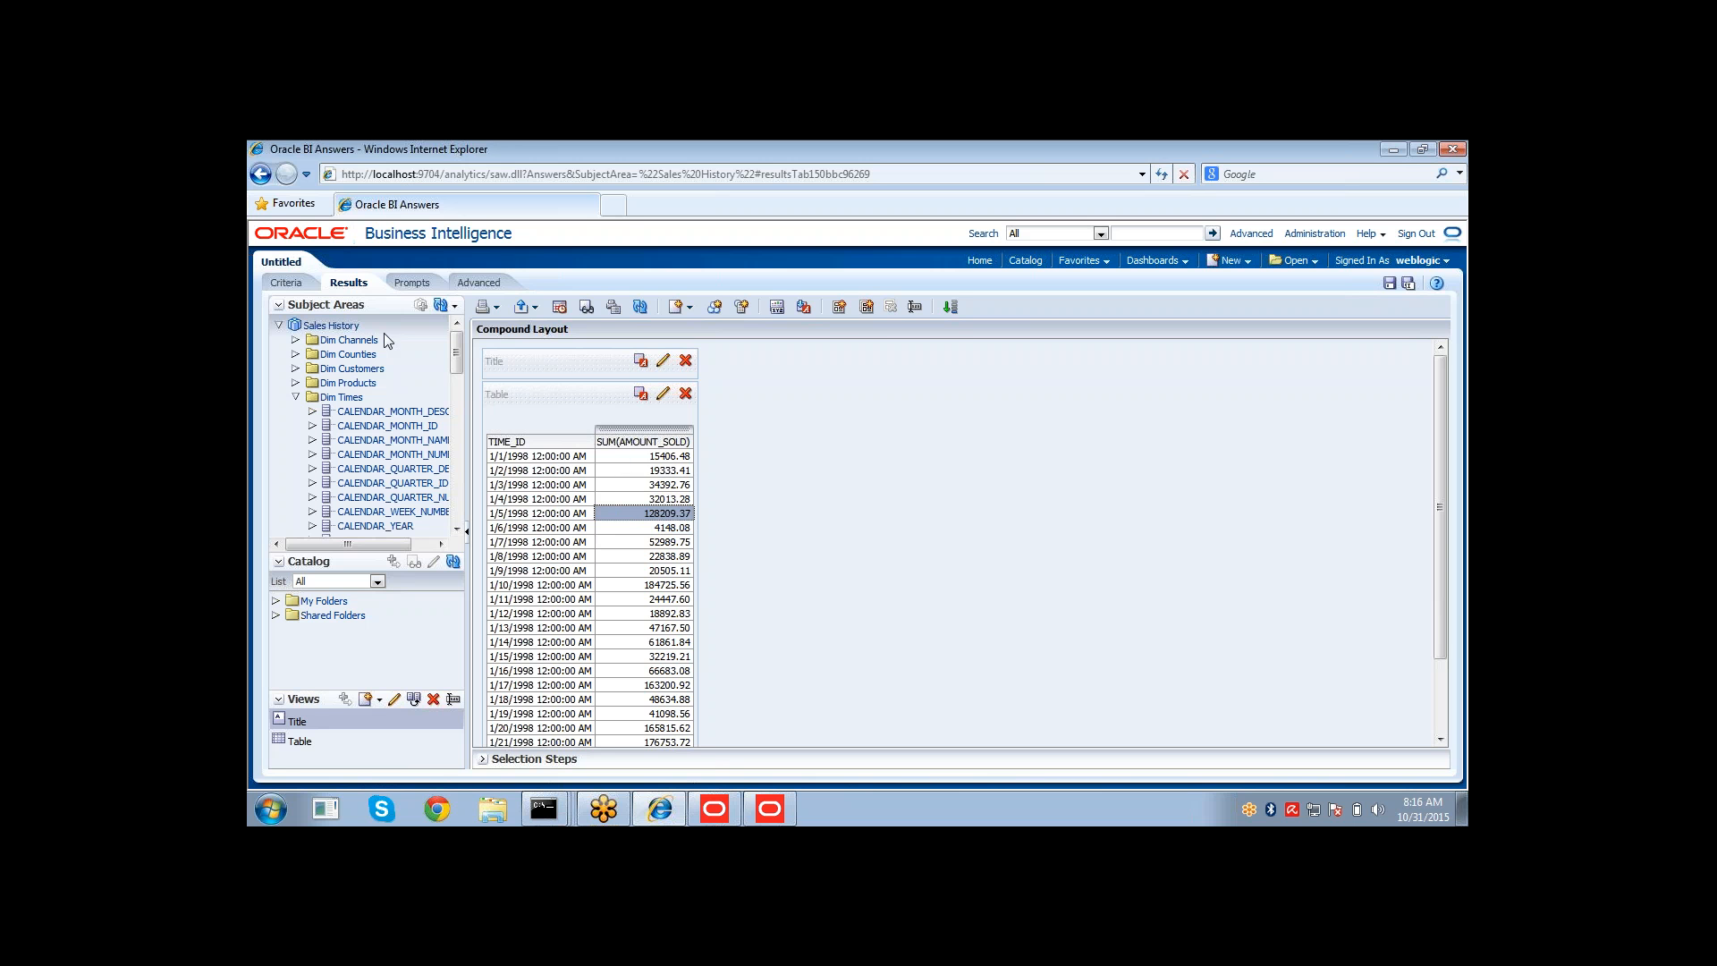
left_click(279, 286)
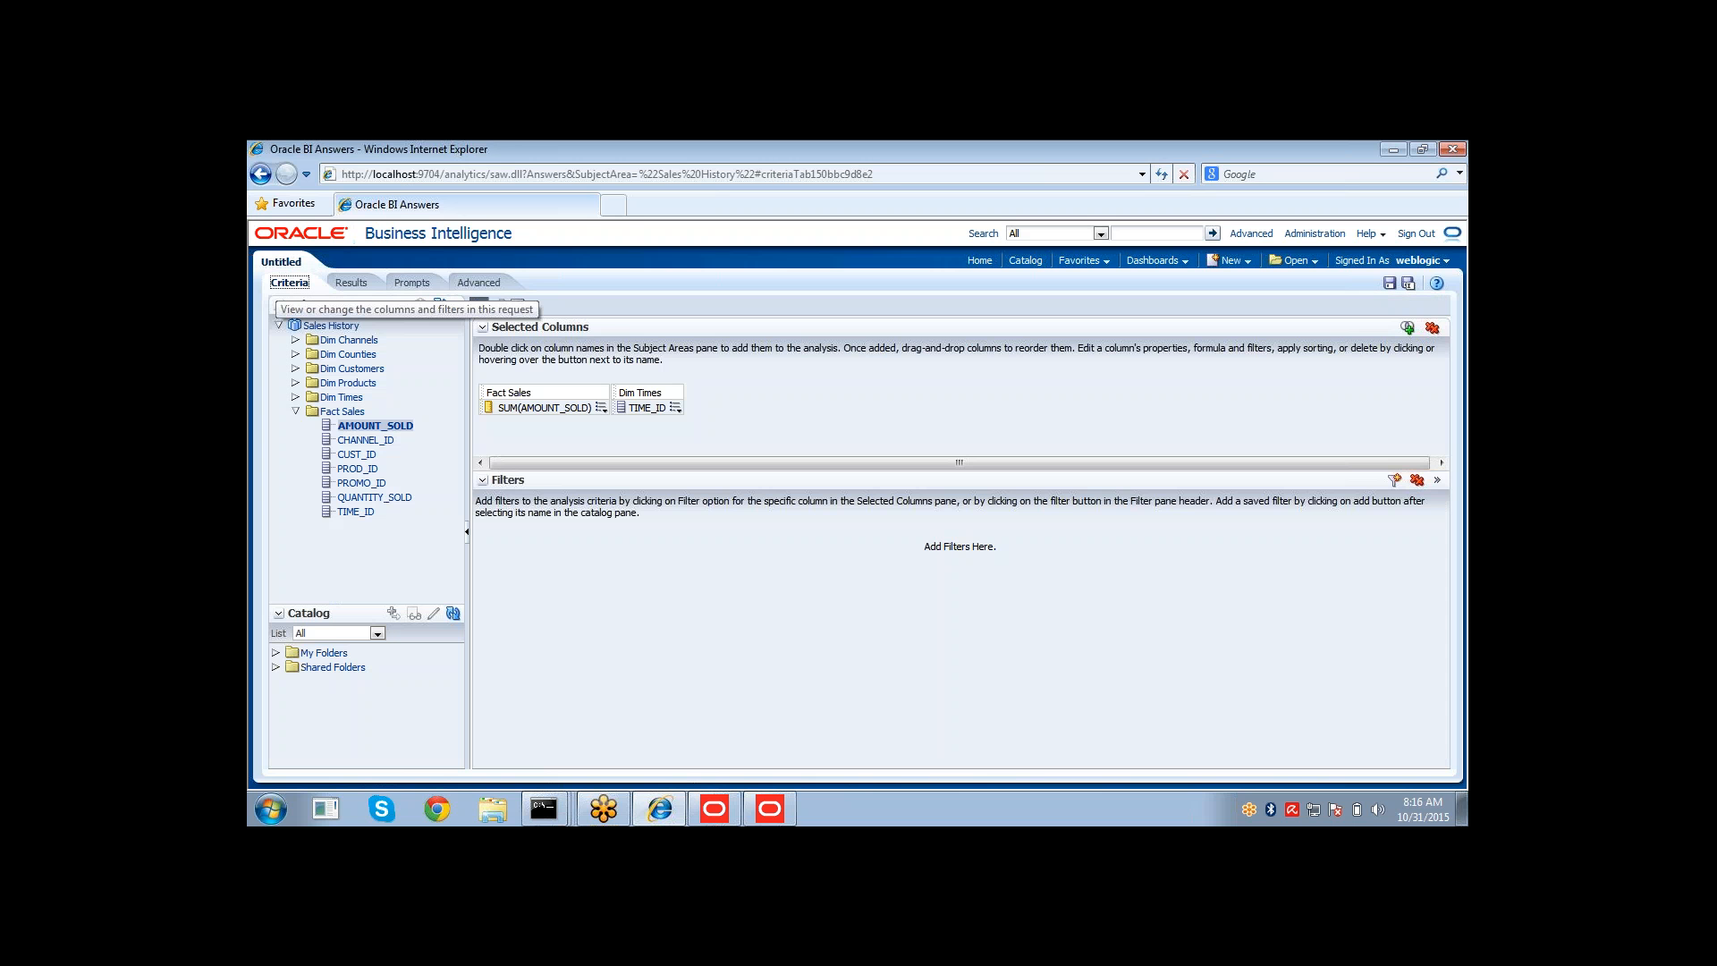
left_click(601, 409)
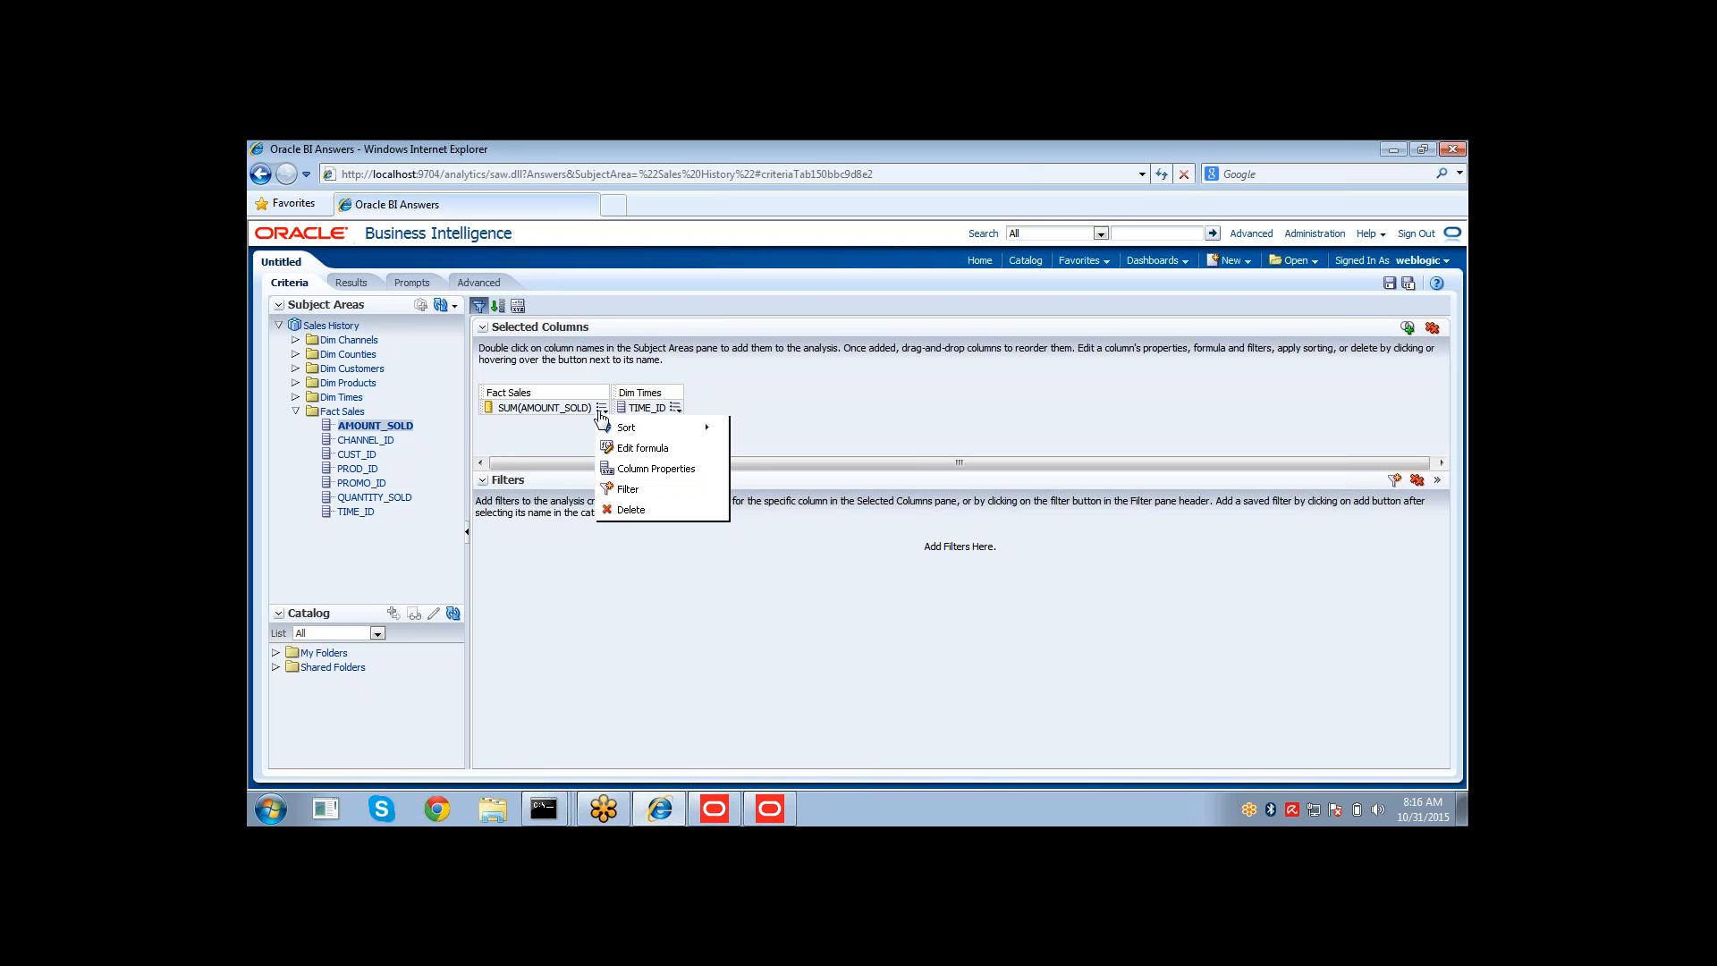
left_click(613, 448)
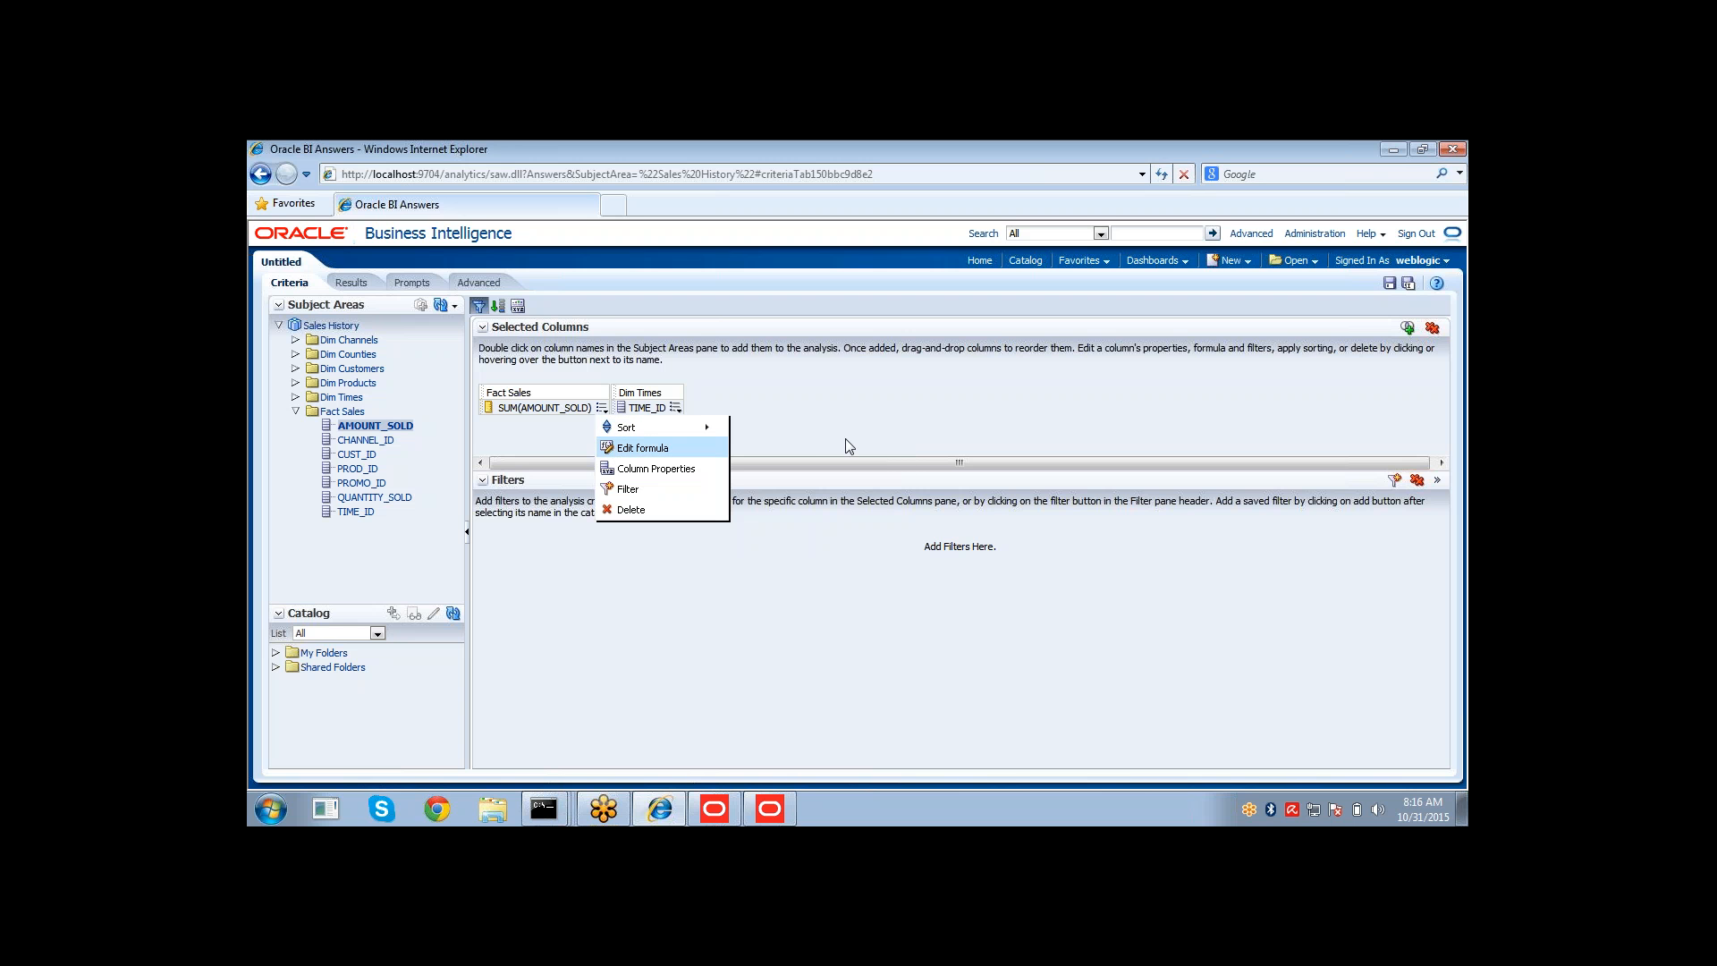
left_click(1167, 743)
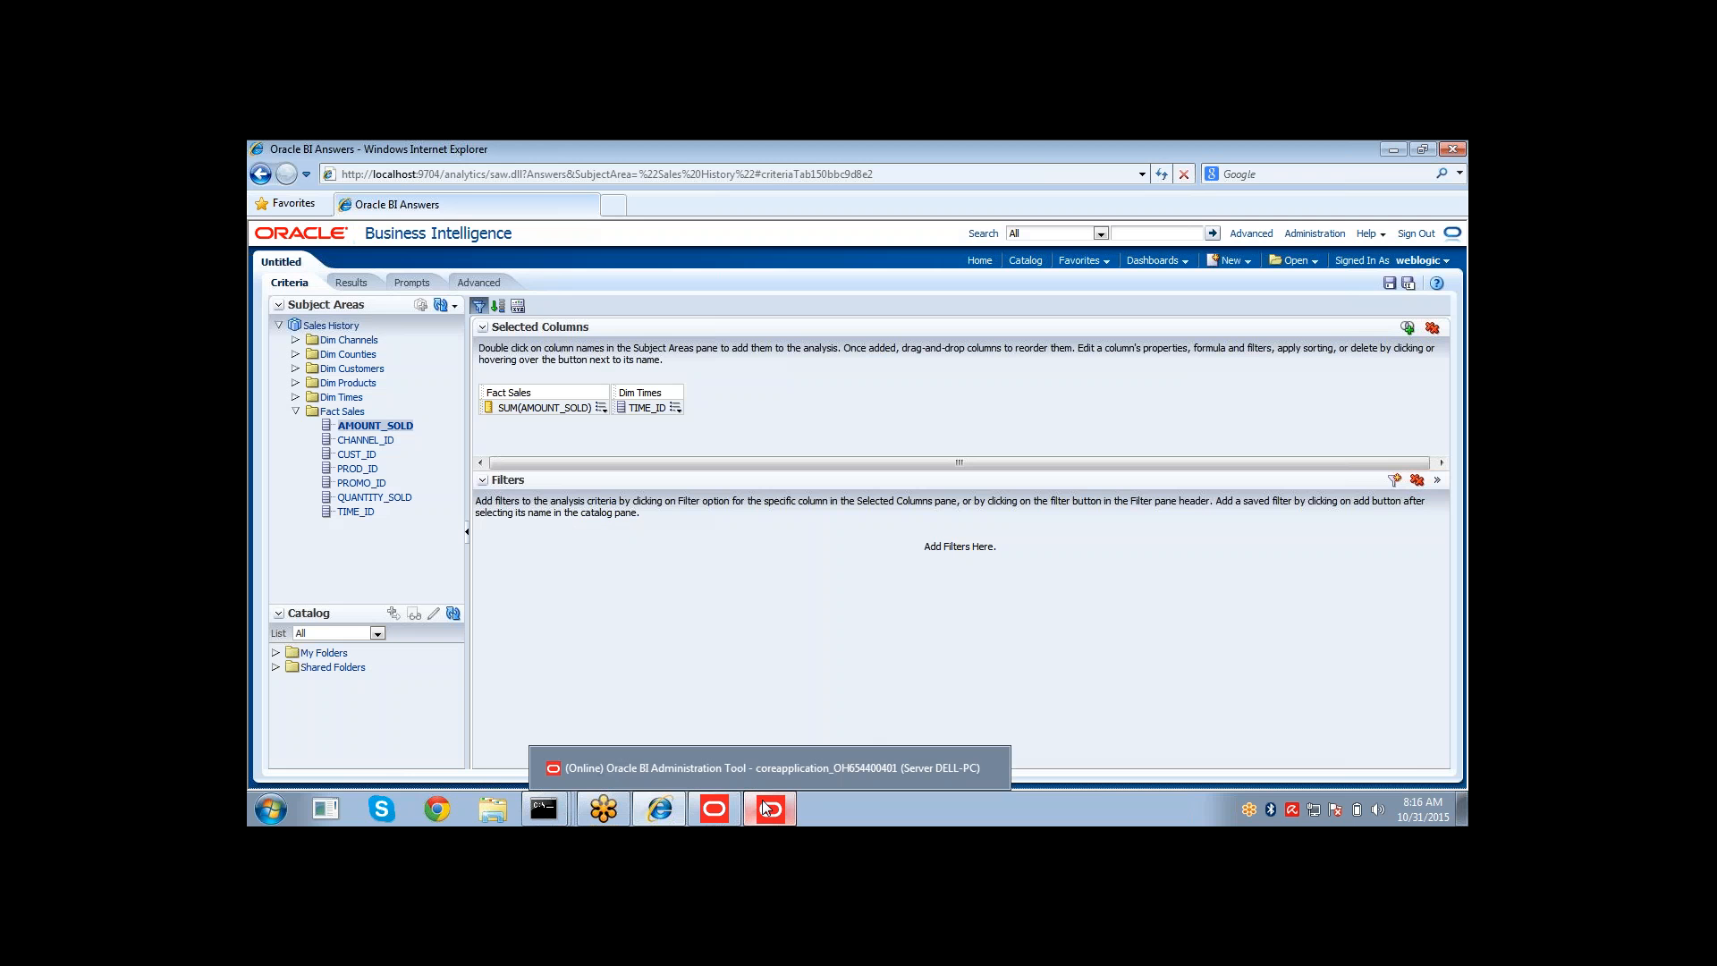
In the administration tool, expand Fact Sales in the business model and check out the AMOUNT_SOLD logical column for editing.
left_click(766, 807)
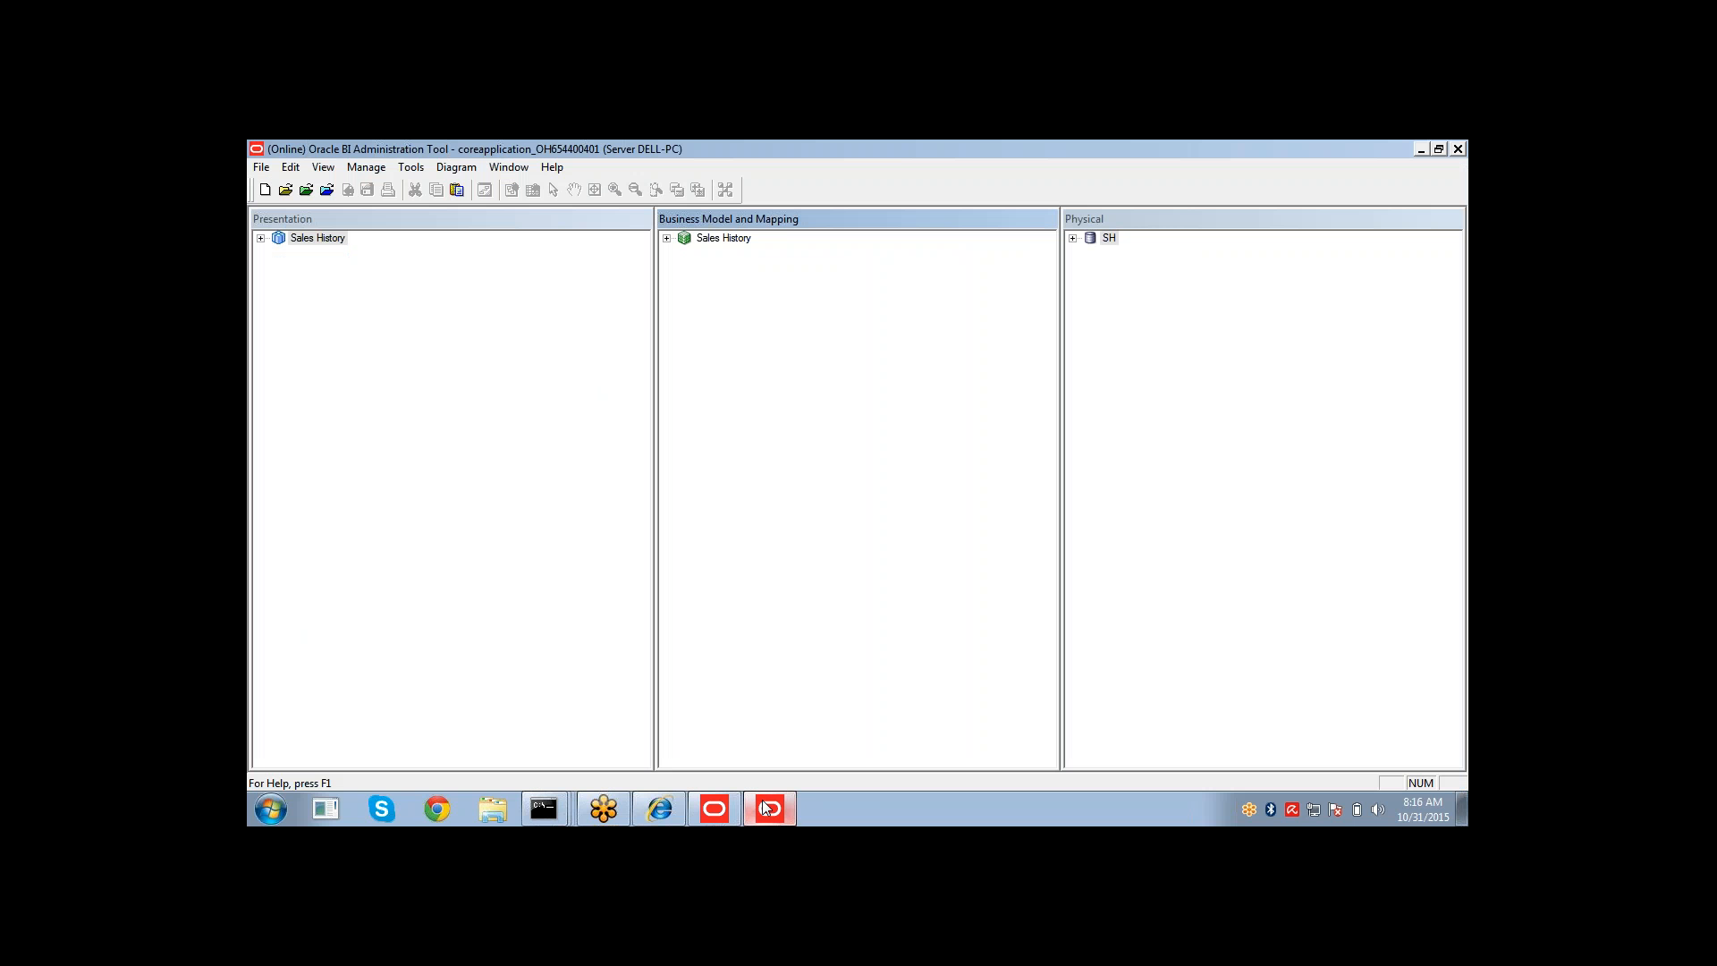
left_click(667, 238)
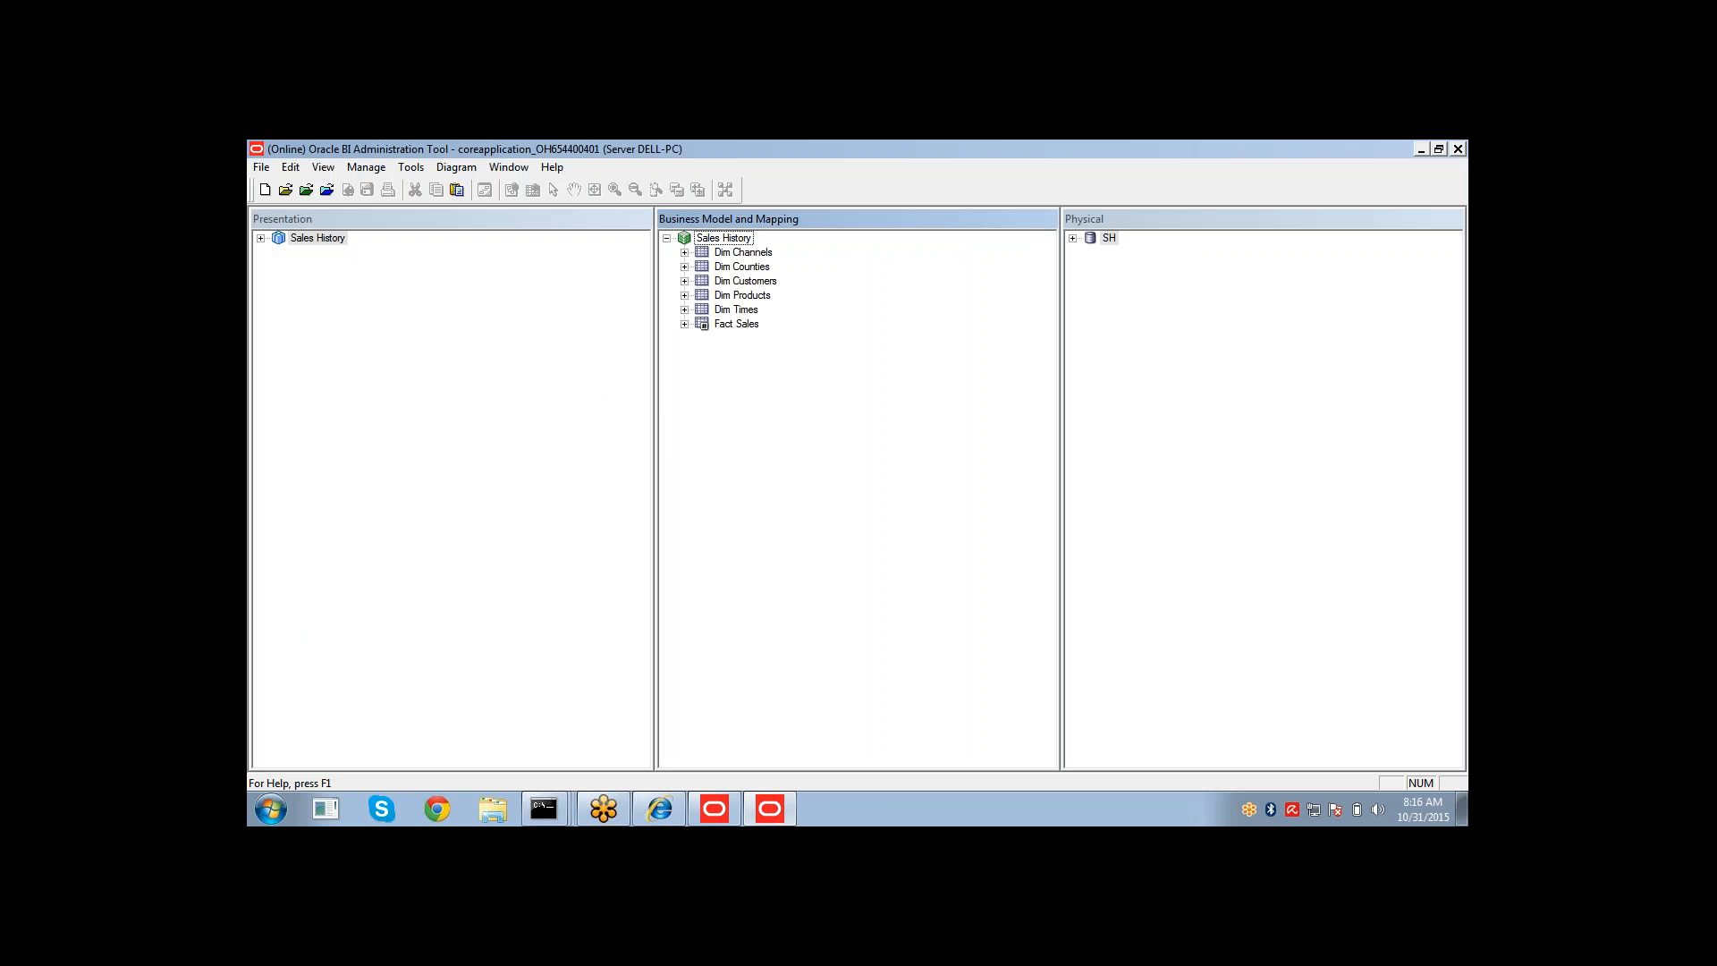
left_click(684, 323)
left_click(771, 352)
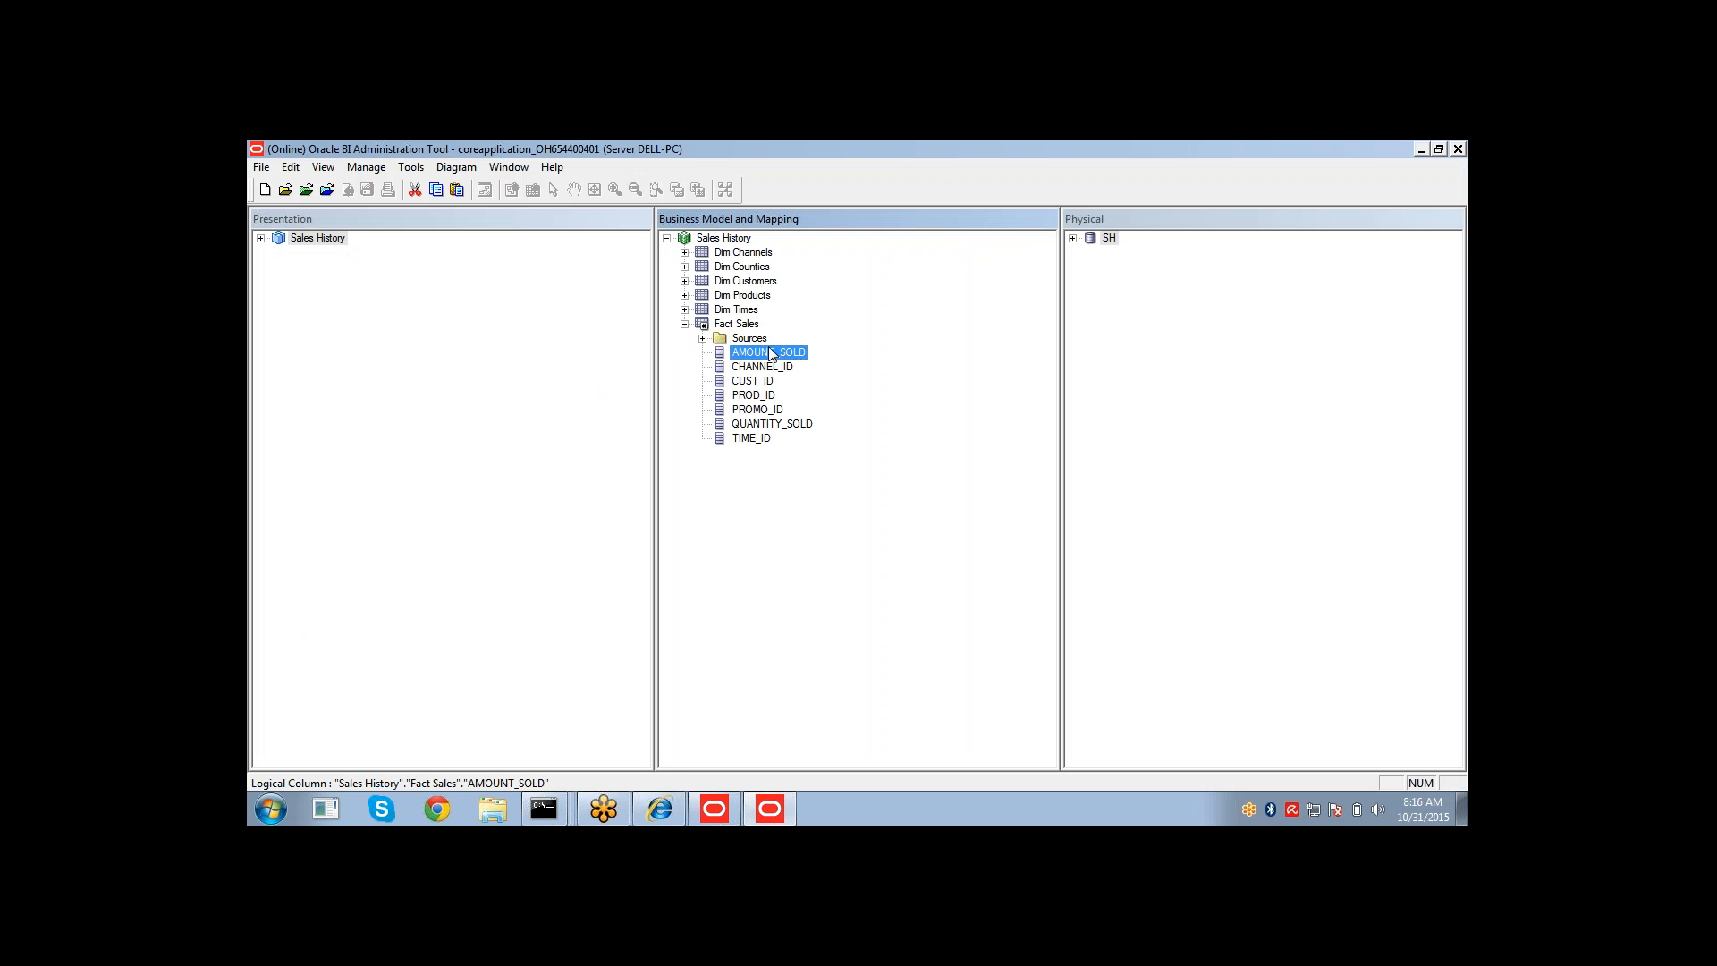
double_click(771, 353)
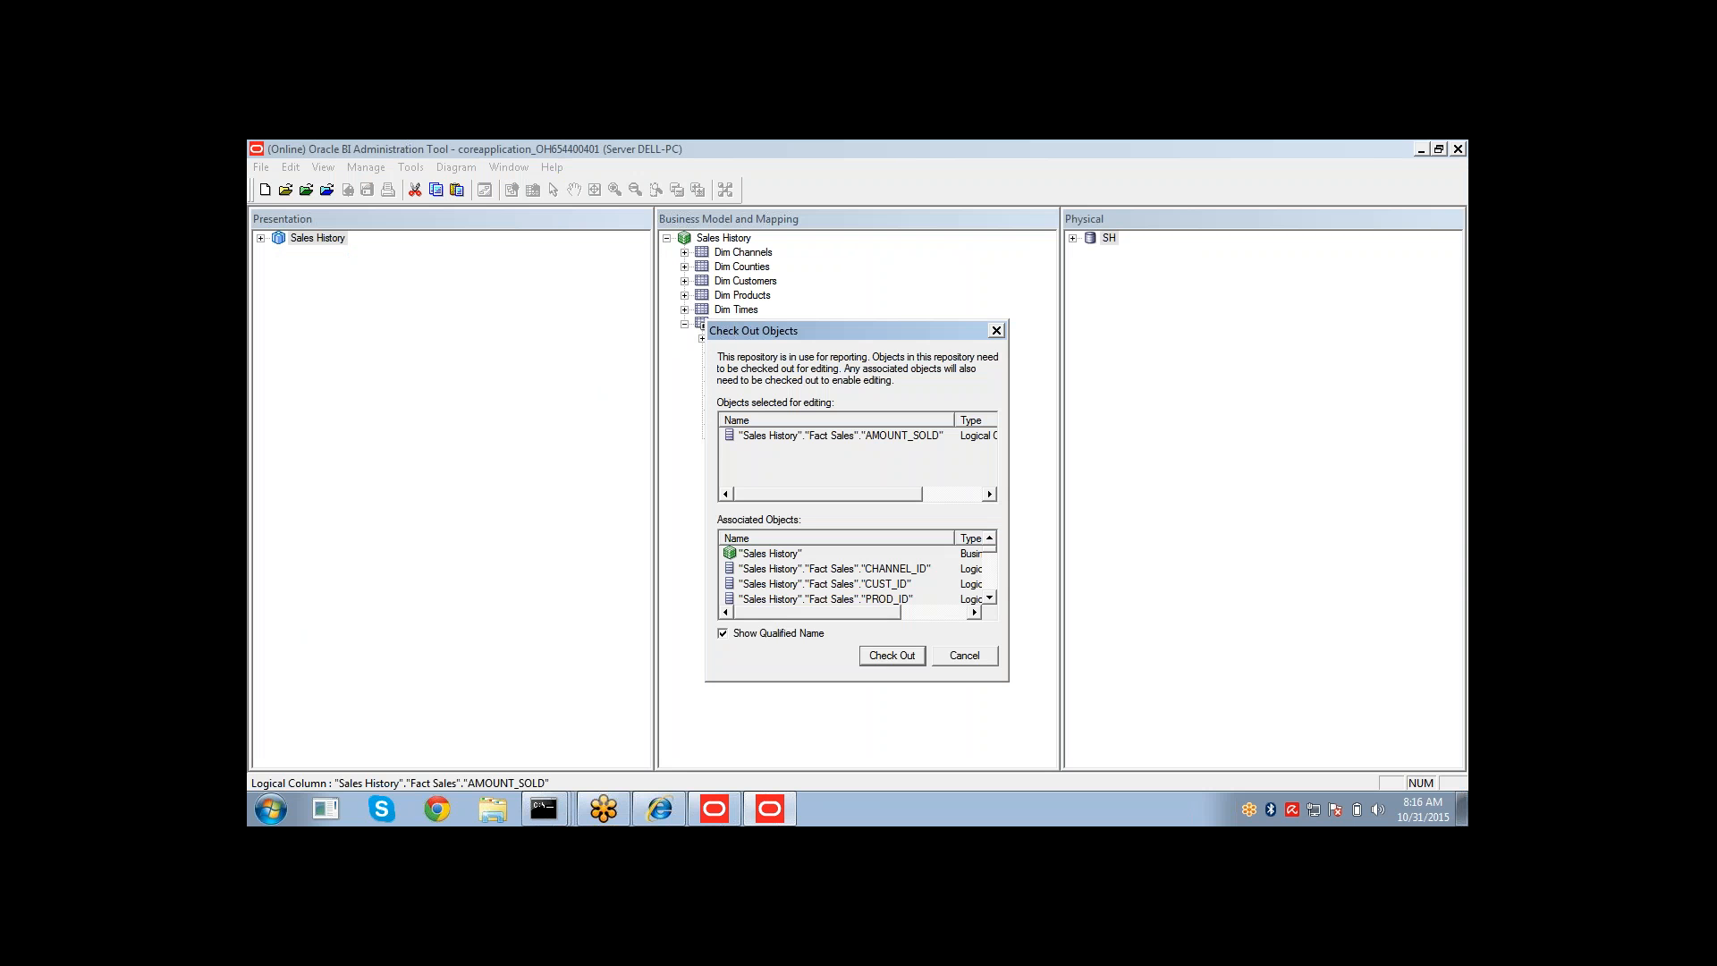
left_click(892, 656)
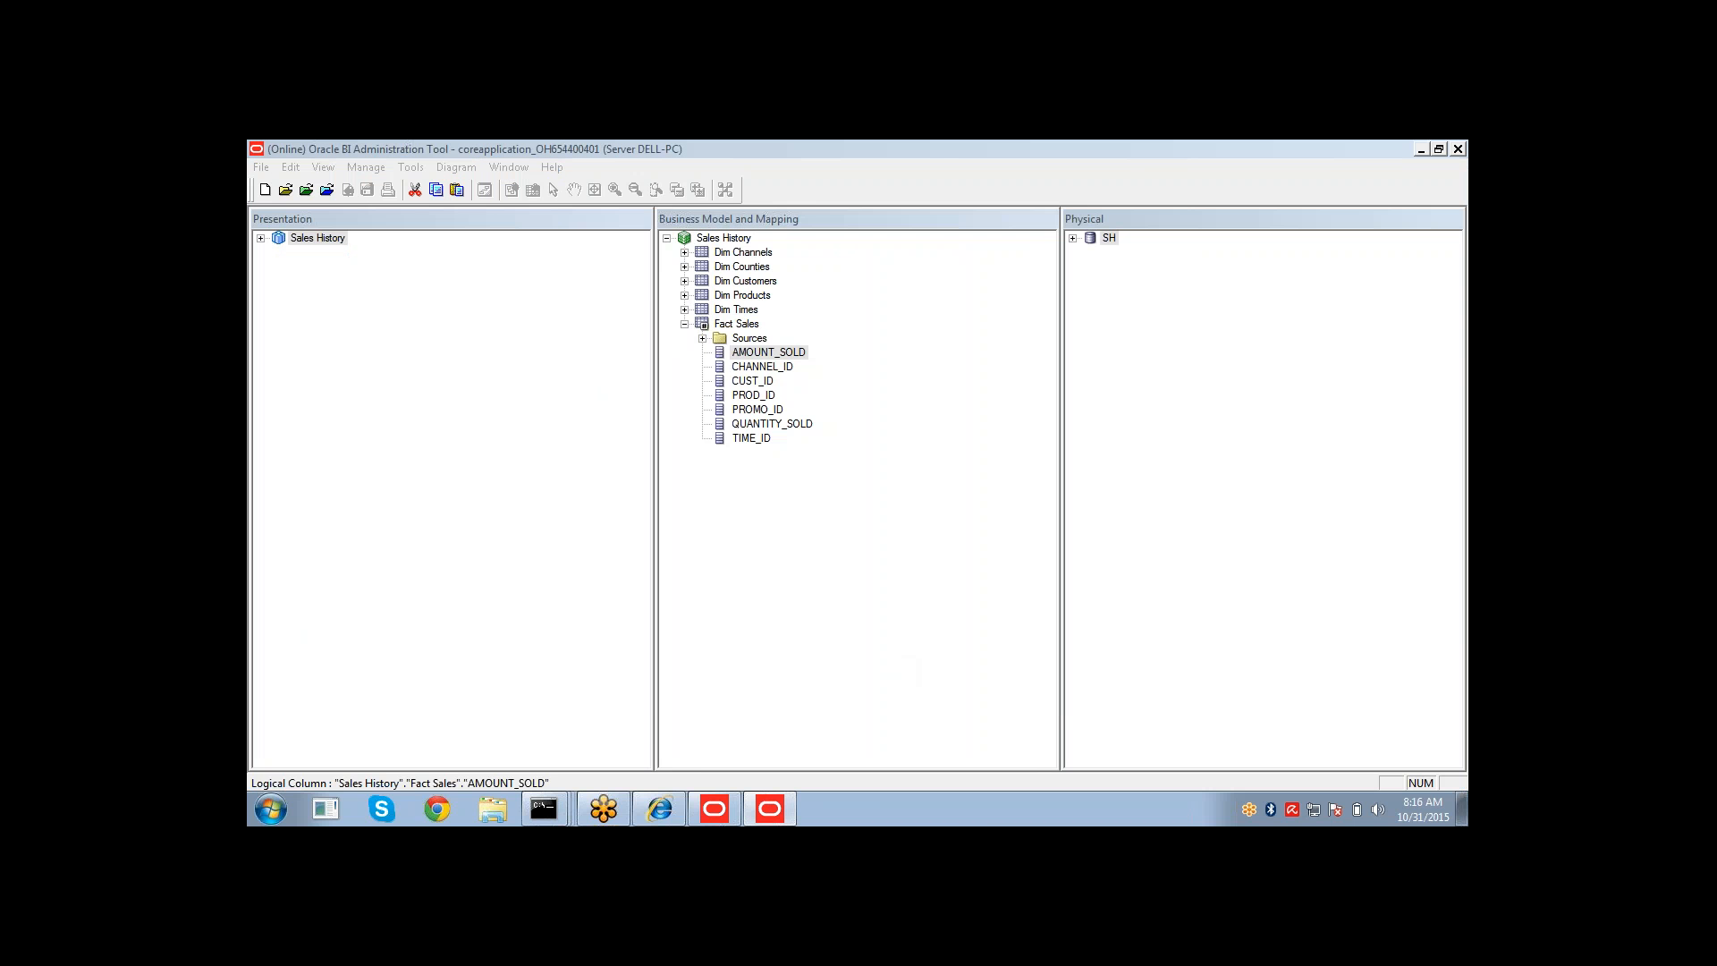
Set the default aggregation rule of AMOUNT_SOLD to Sum.
left_click(810, 241)
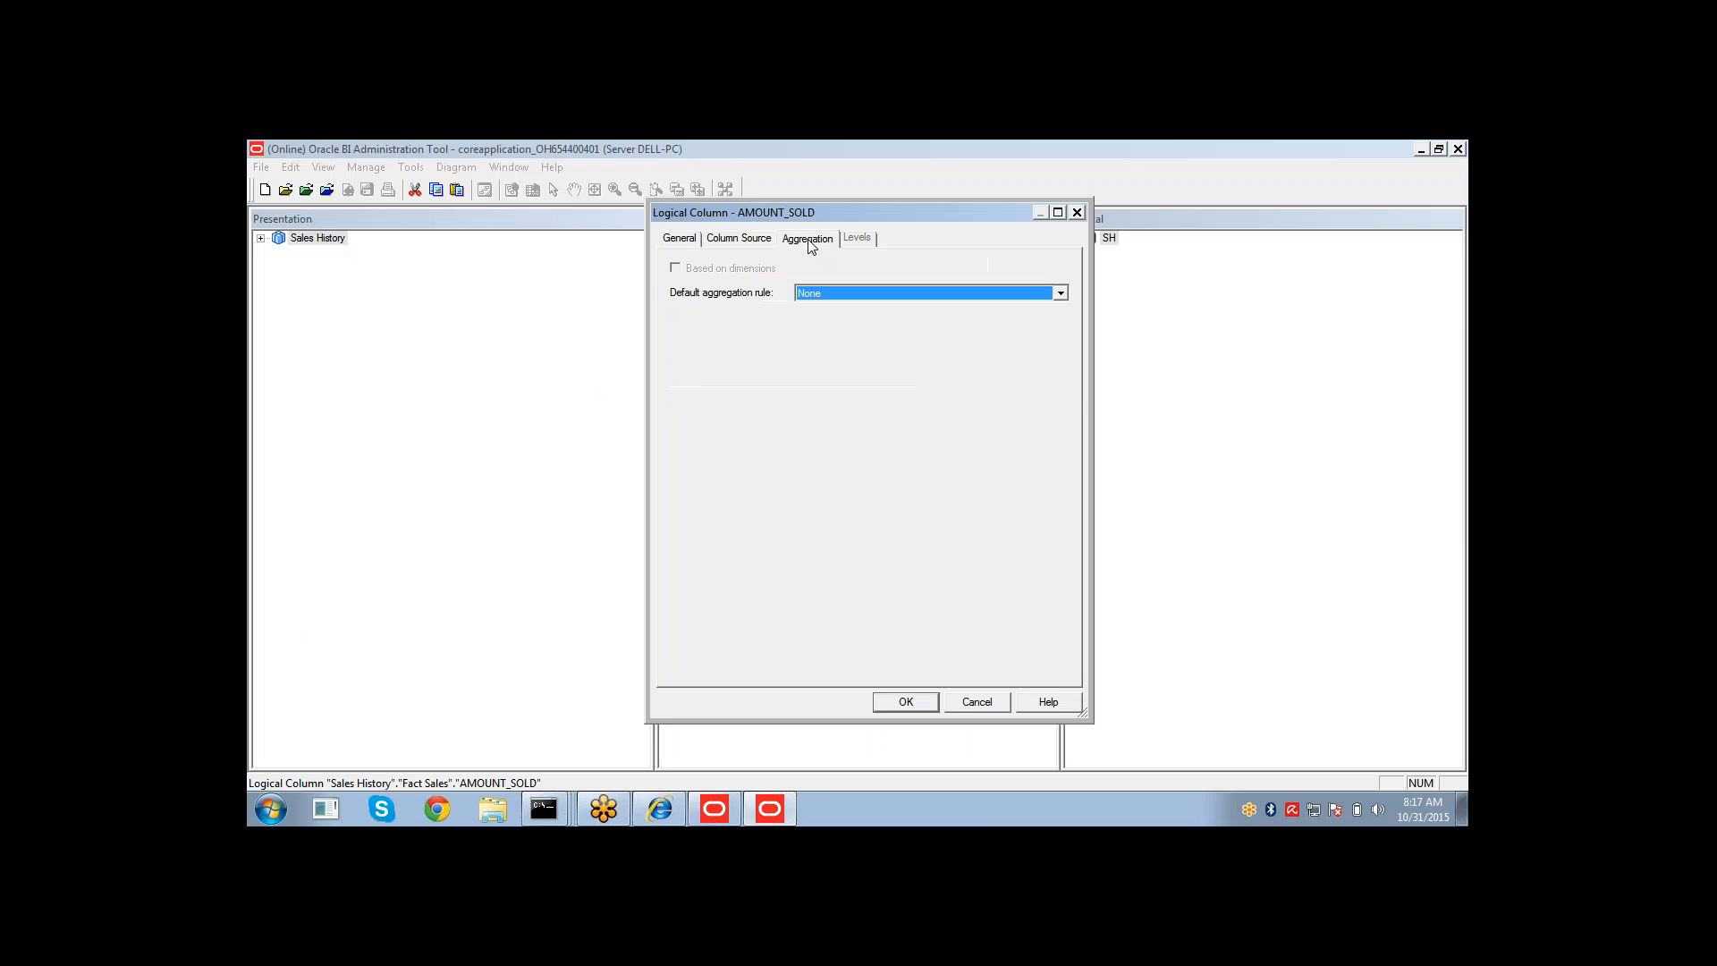
left_click(826, 293)
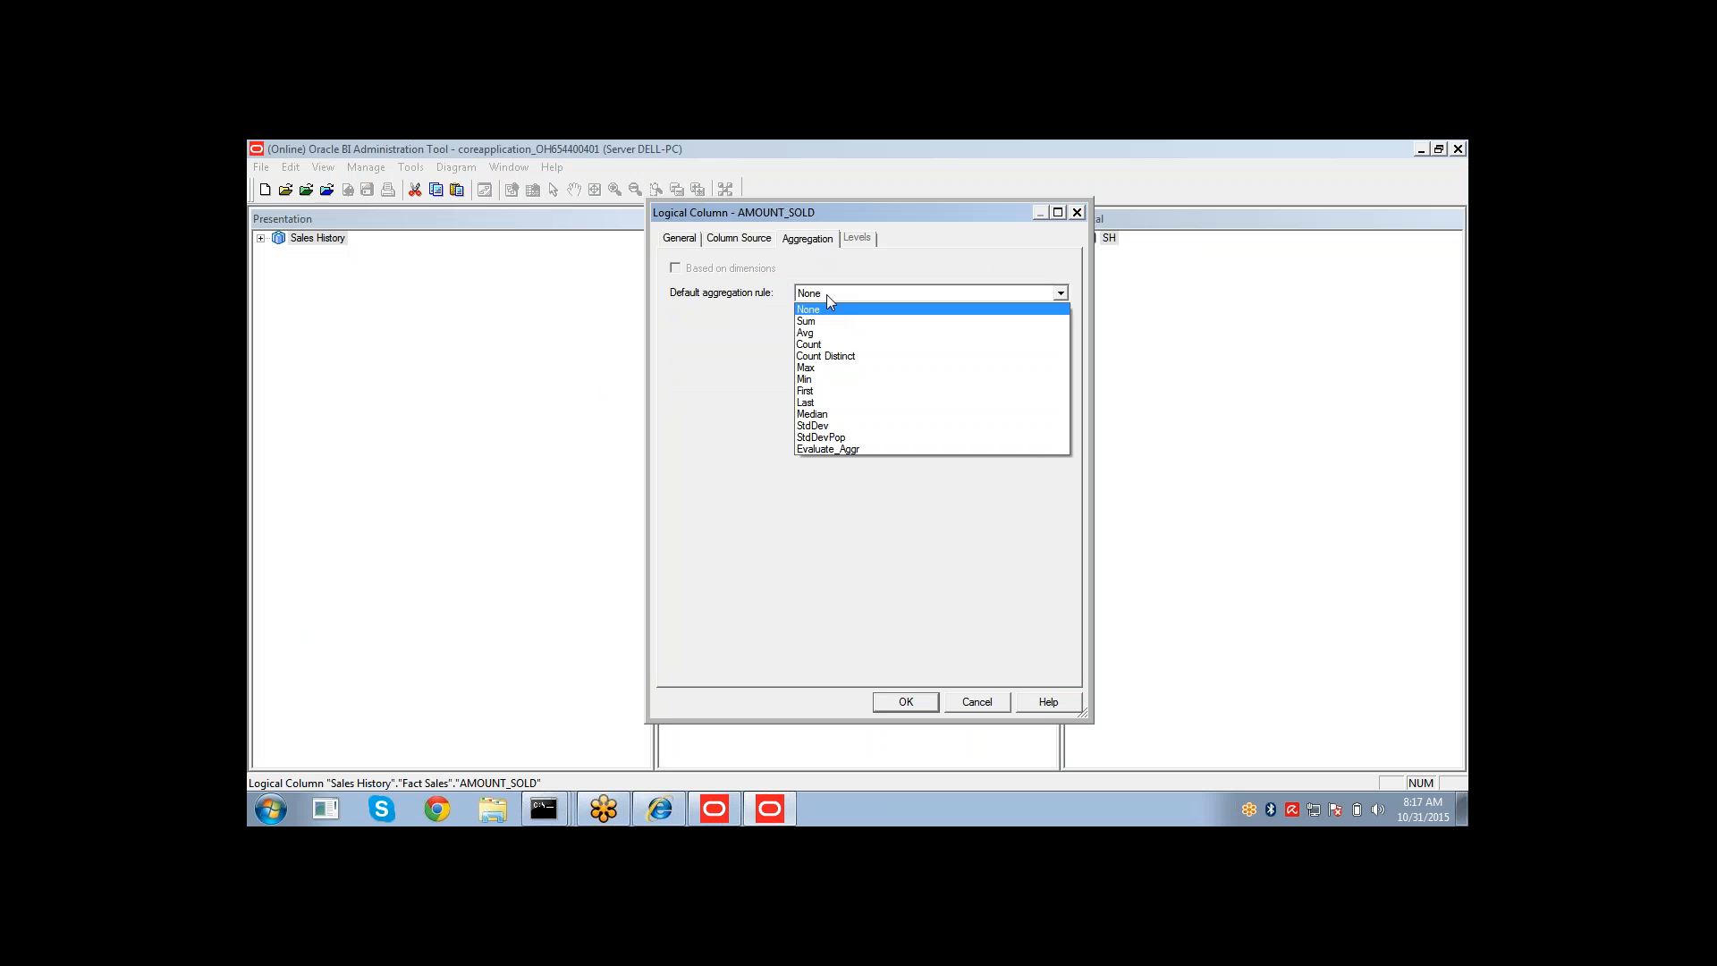
left_click(800, 322)
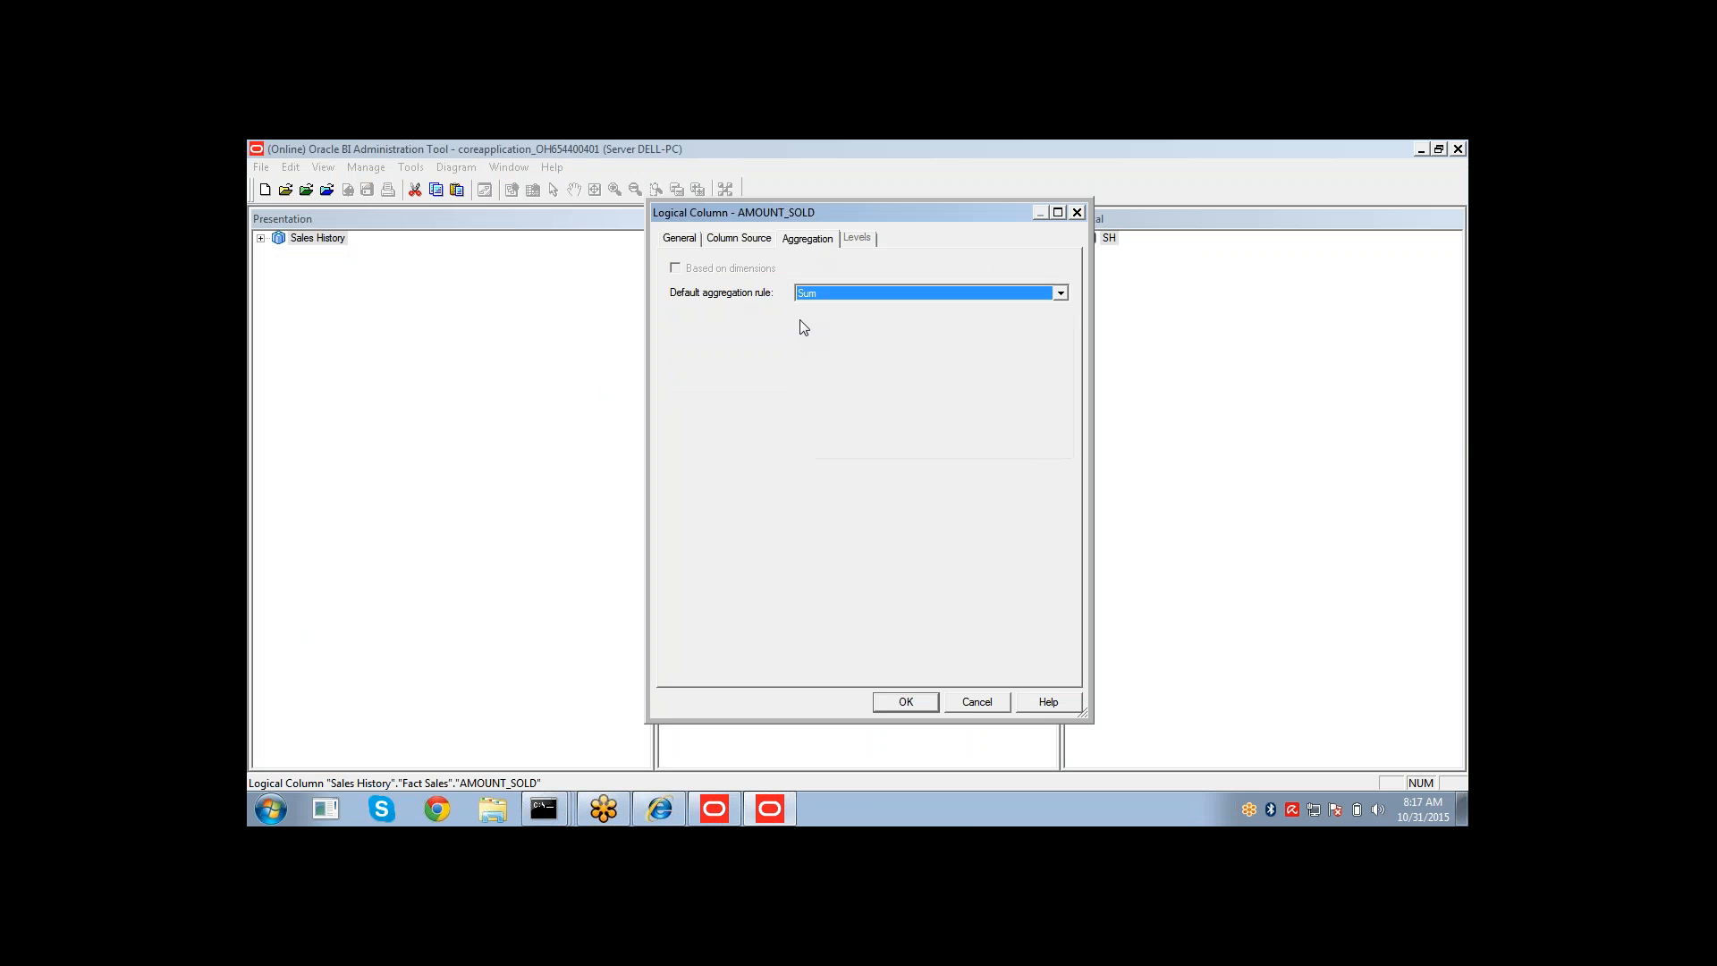
left_click(835, 296)
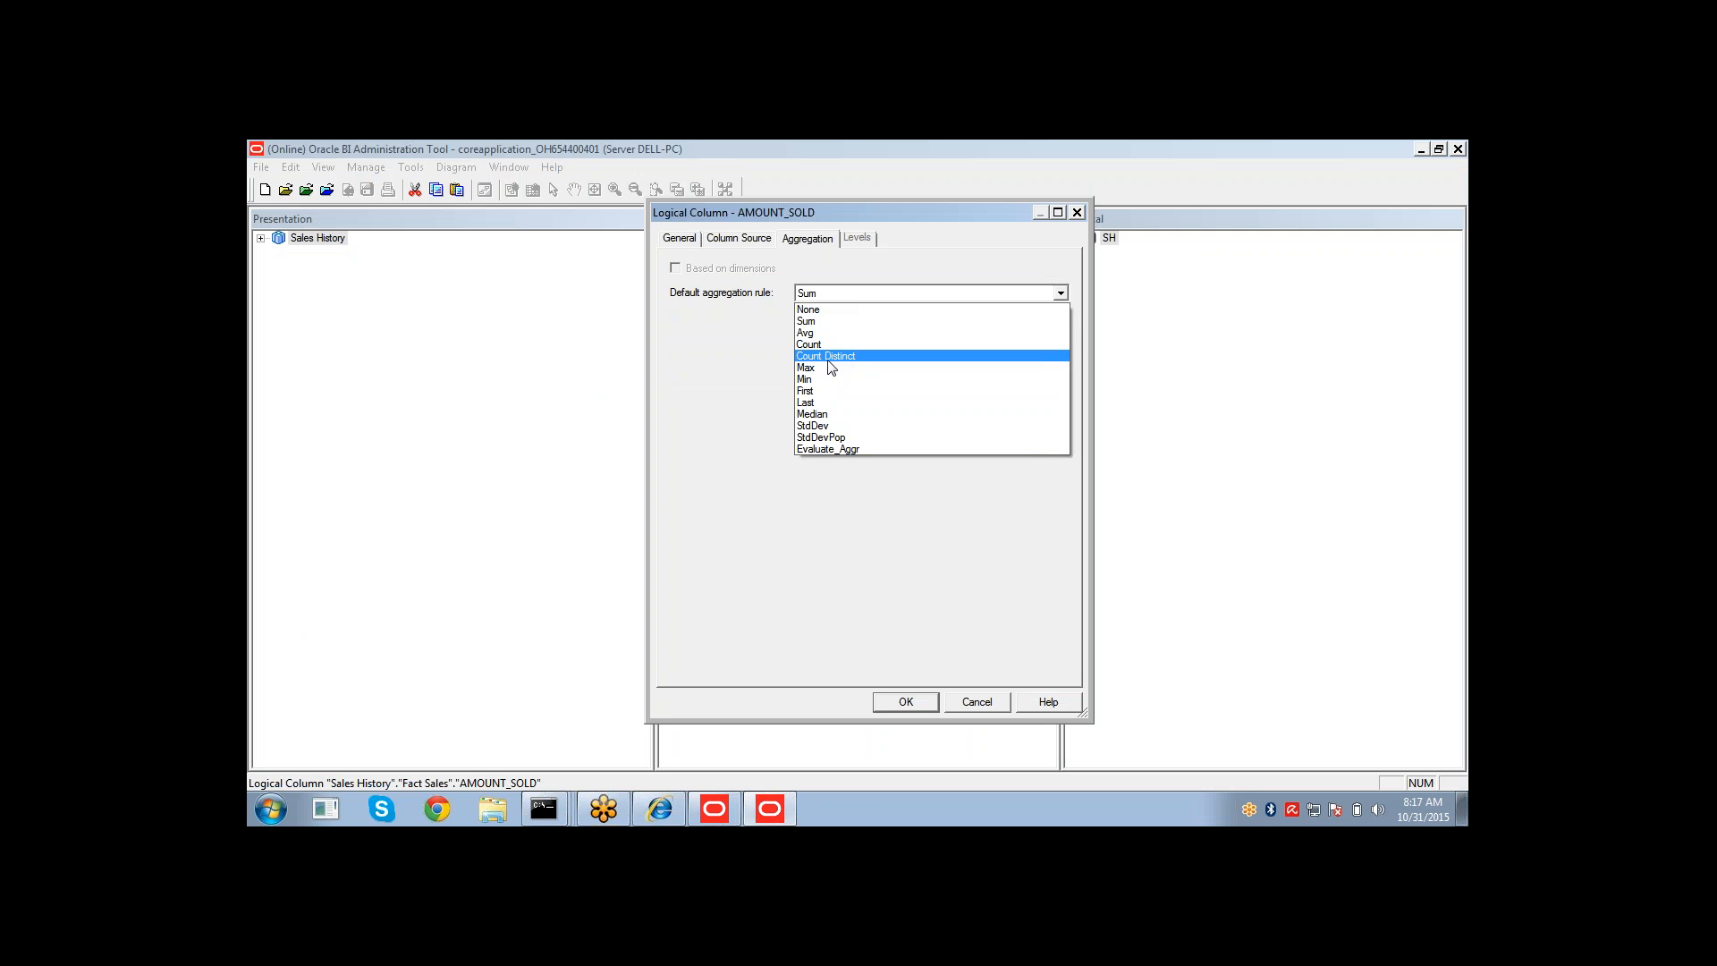
left_click(848, 321)
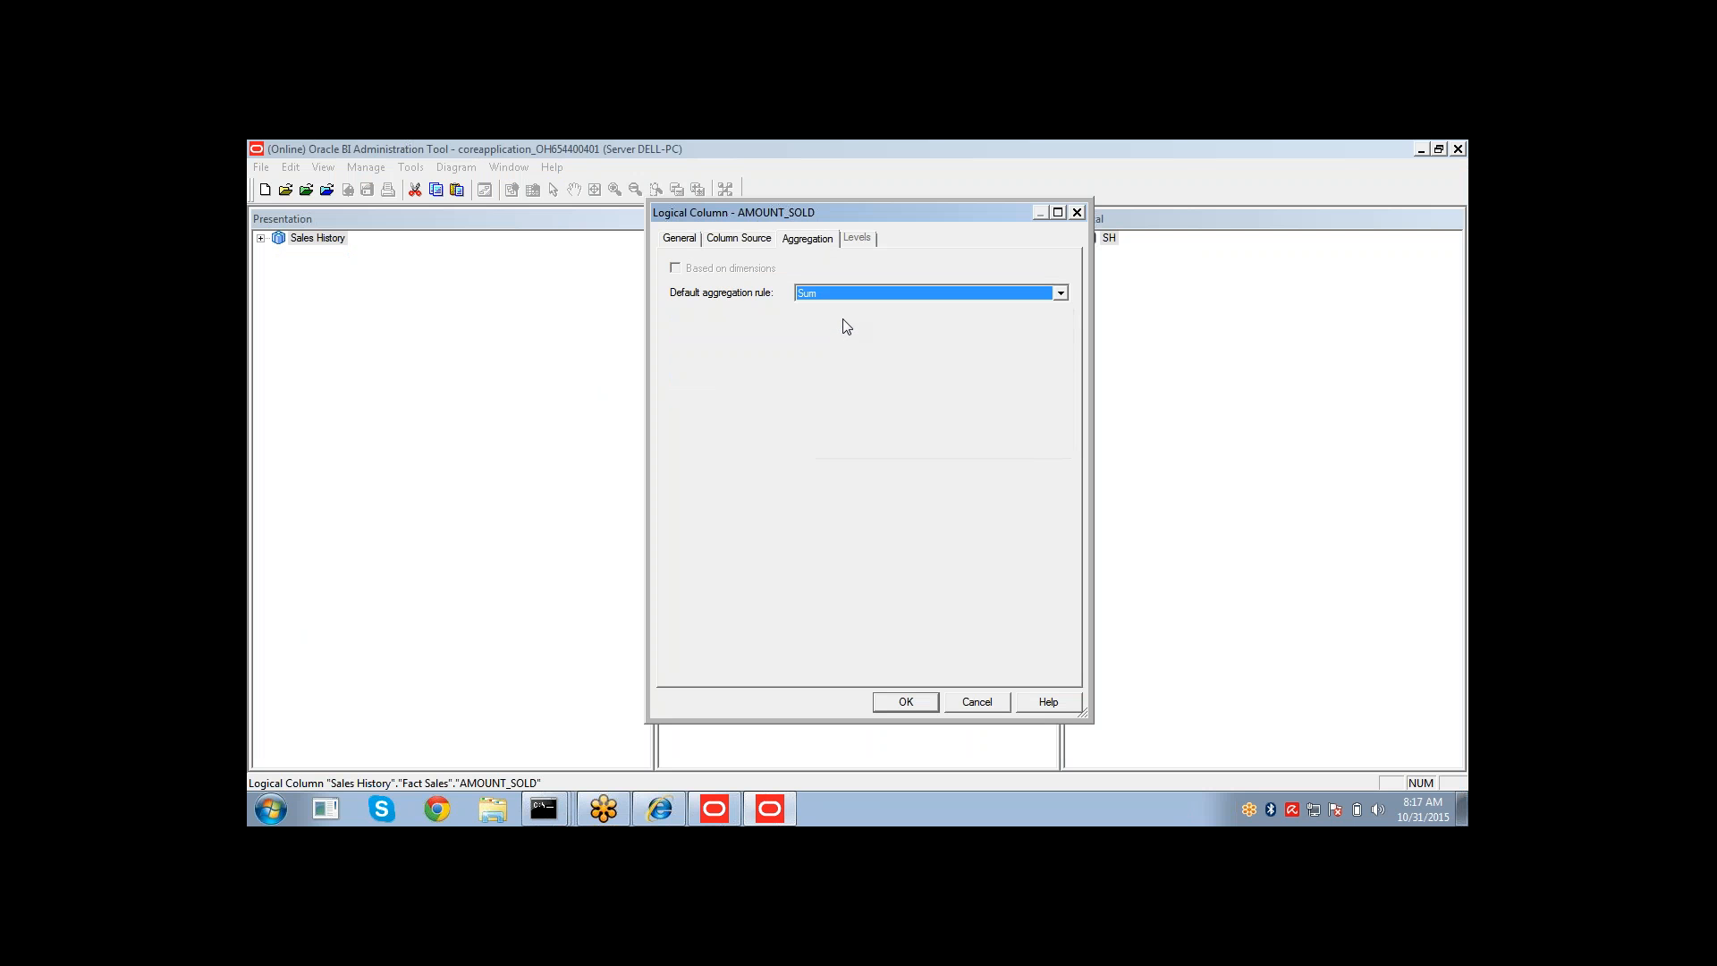
left_click(898, 701)
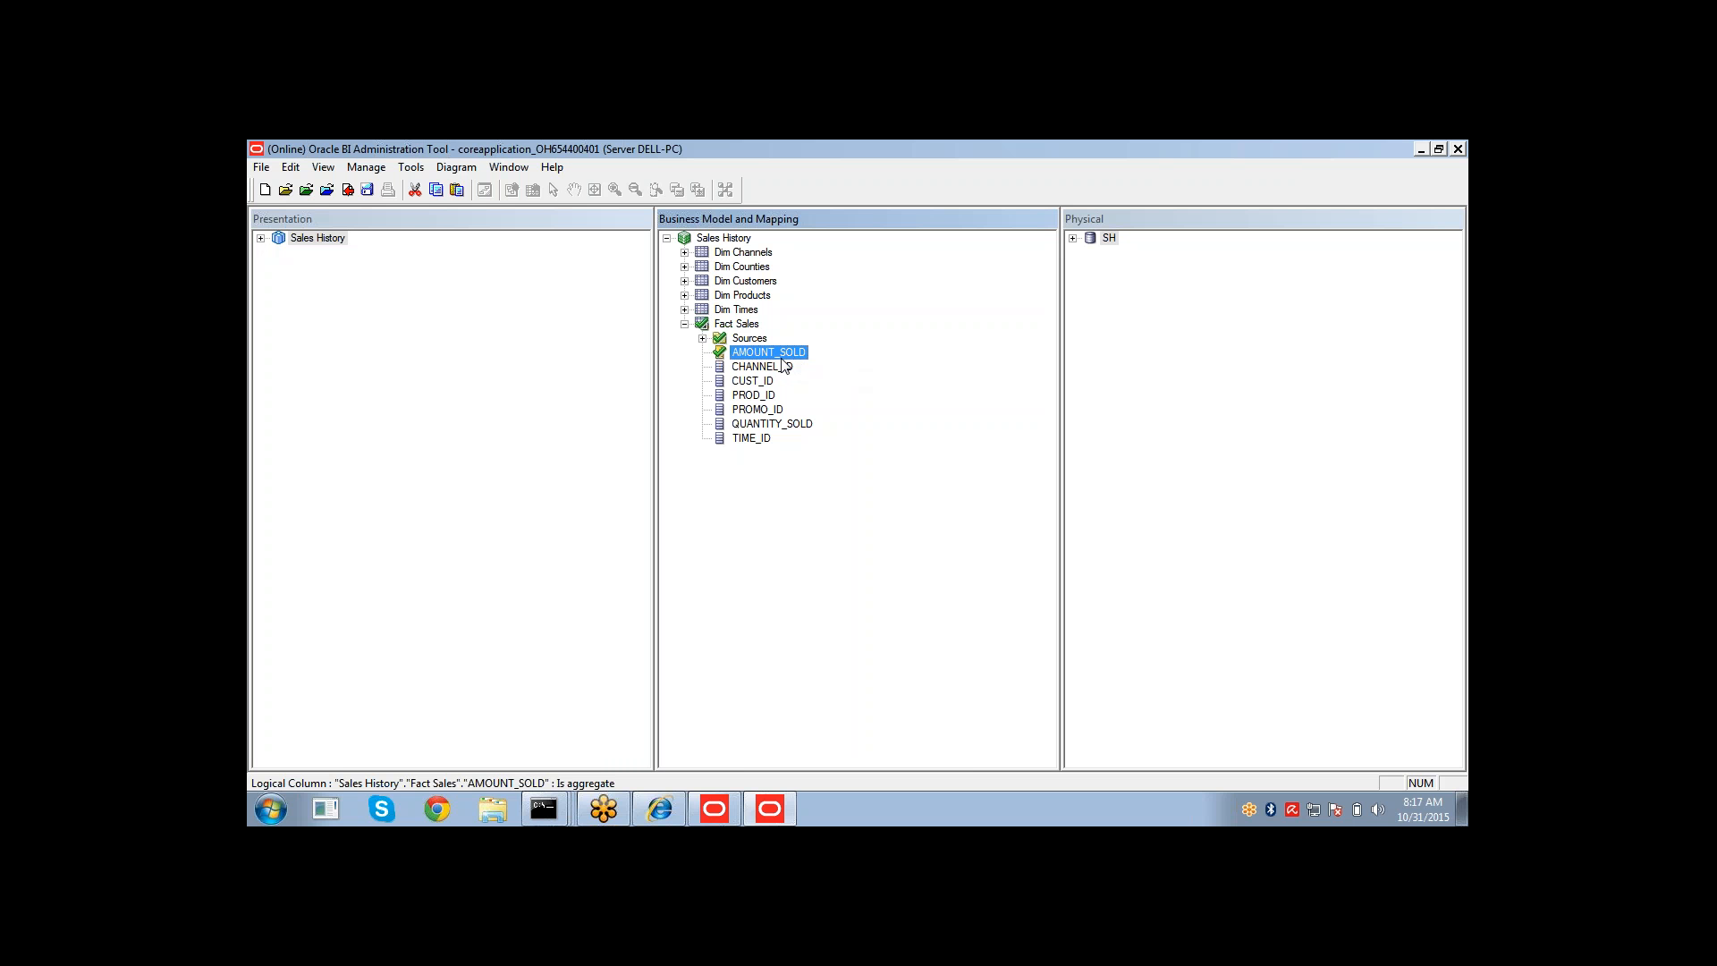
Set the default aggregation rule of the QUANTITY_SOLD logical column to Sum.
left_click(776, 424)
double_click(777, 426)
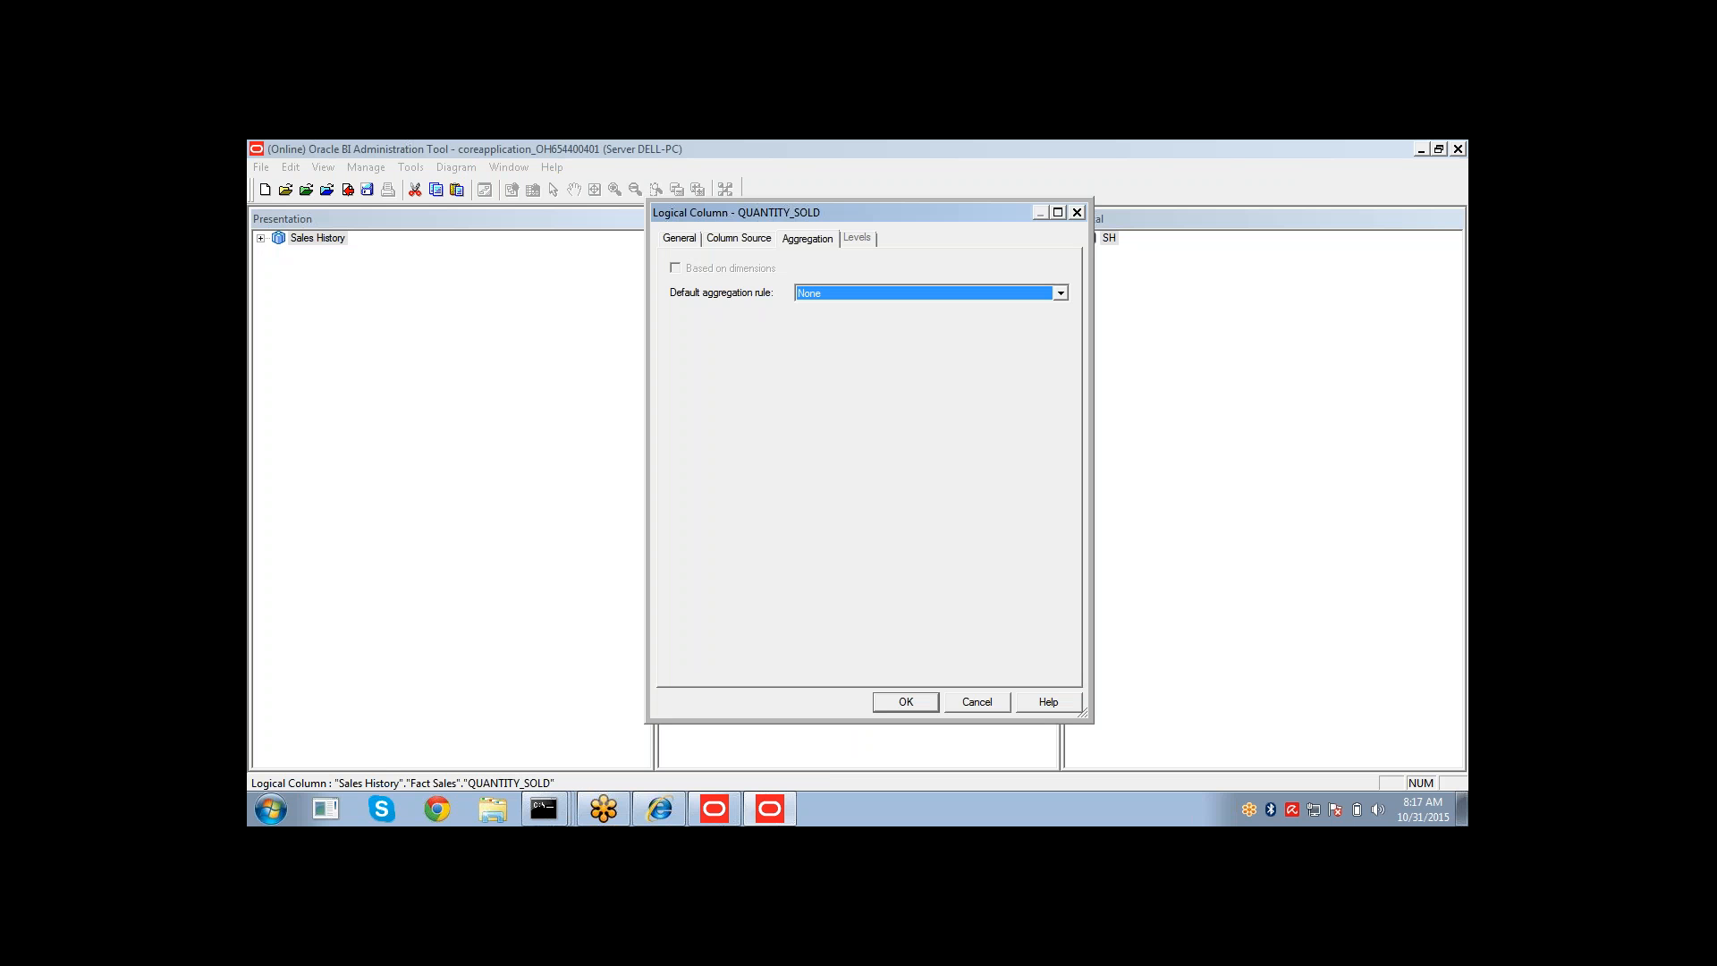
left_click(822, 300)
left_click(811, 322)
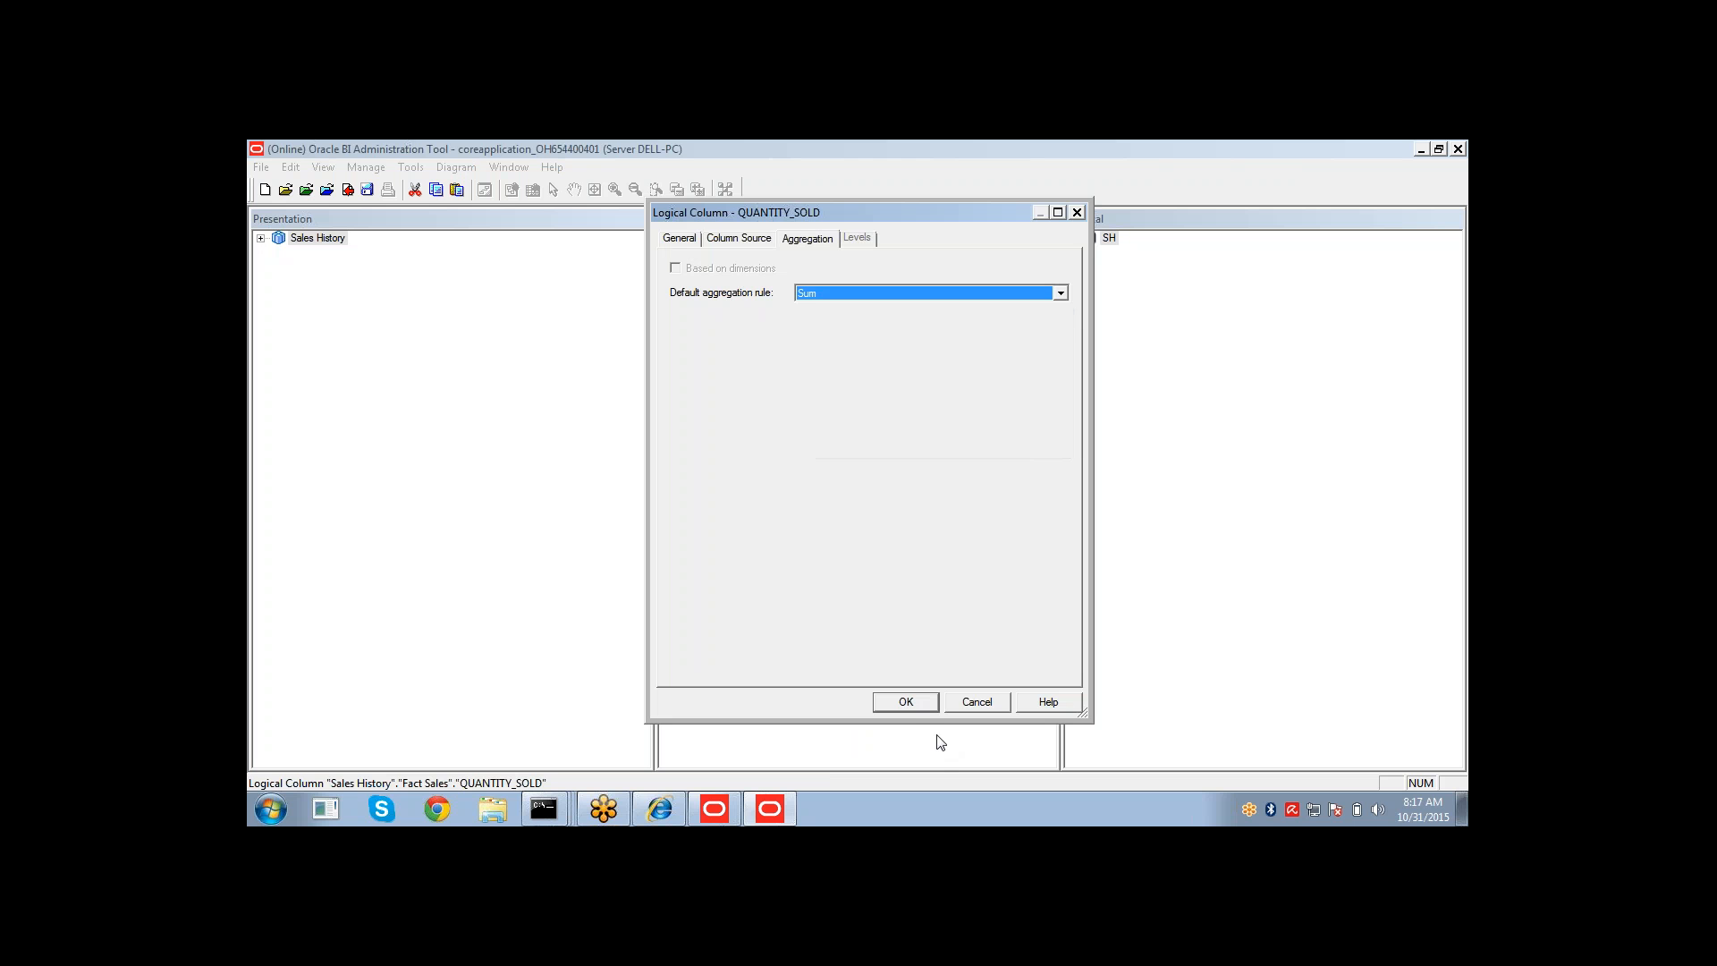
left_click(920, 705)
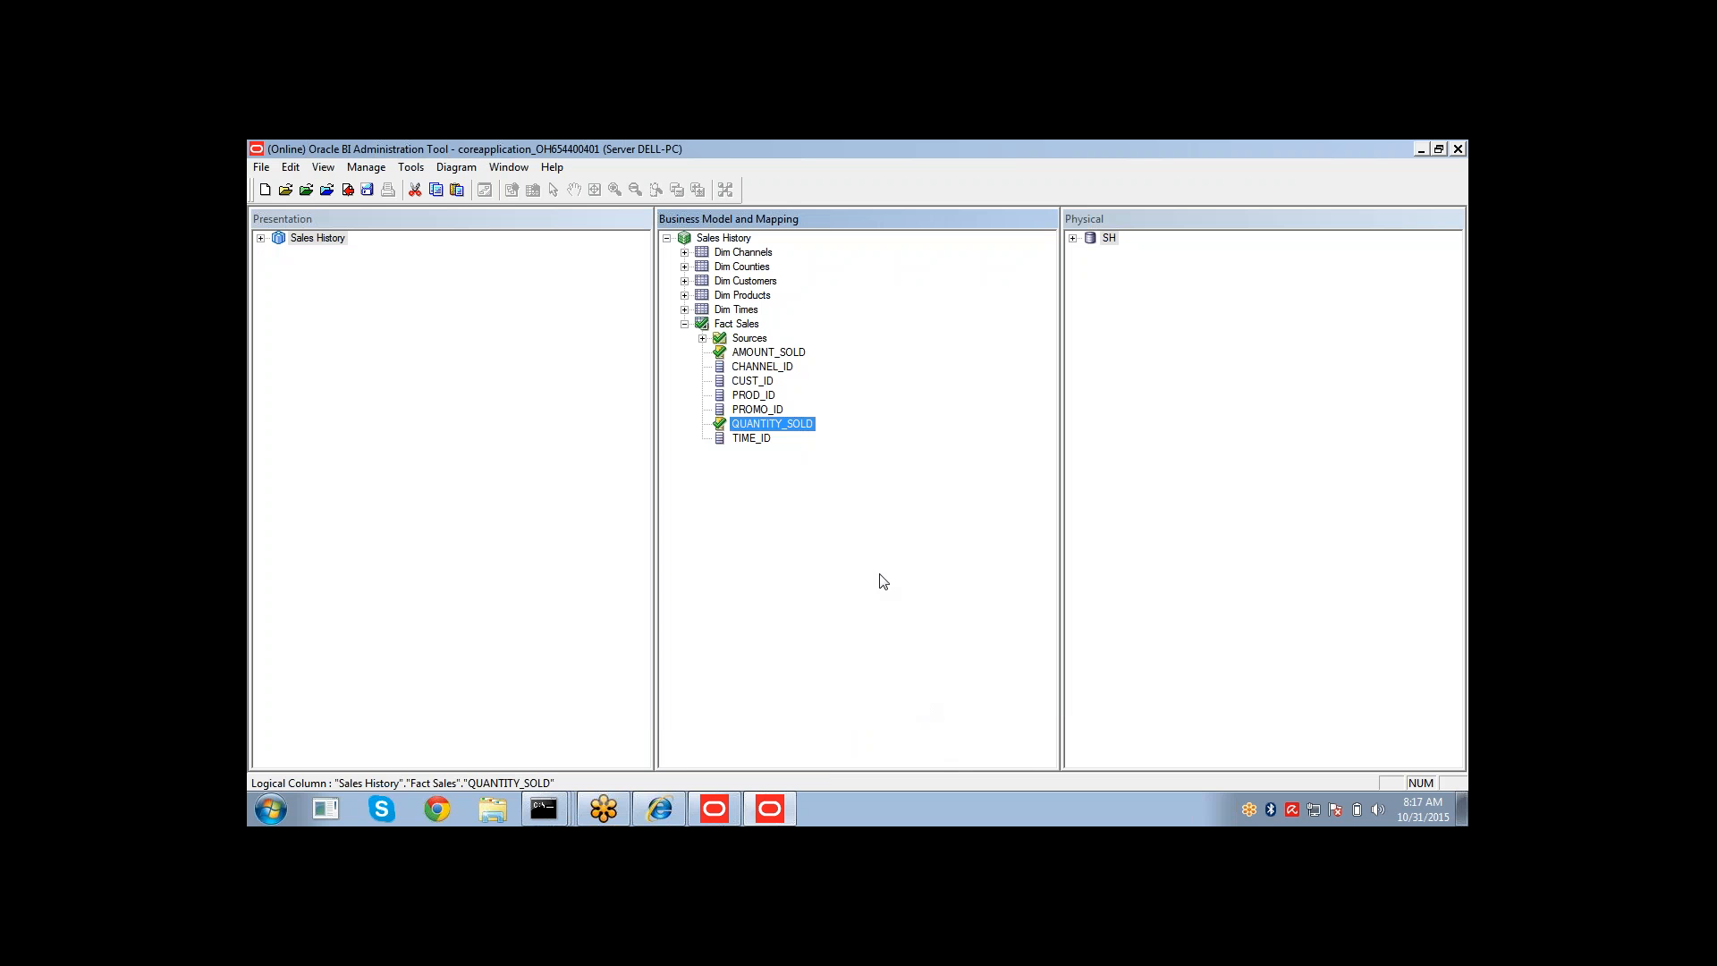
Reopen the AMOUNT_SOLD logical column to review its default aggregation rule.
double_click(780, 352)
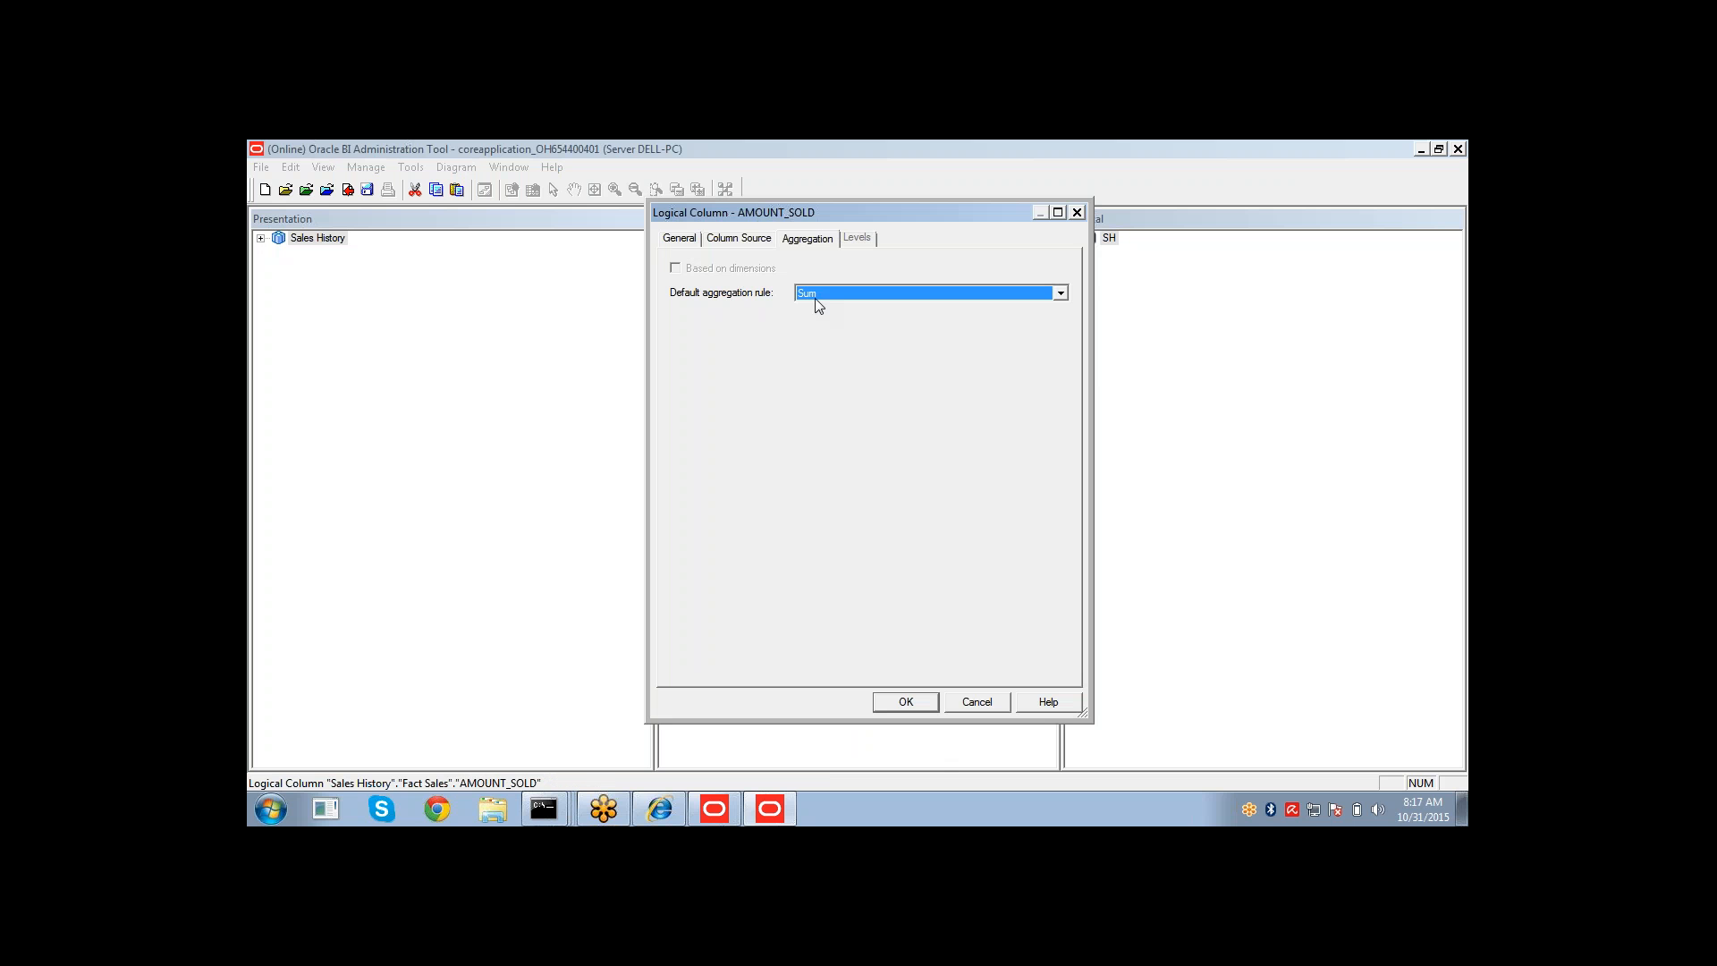
left_click(816, 294)
left_click(816, 293)
left_click(890, 707)
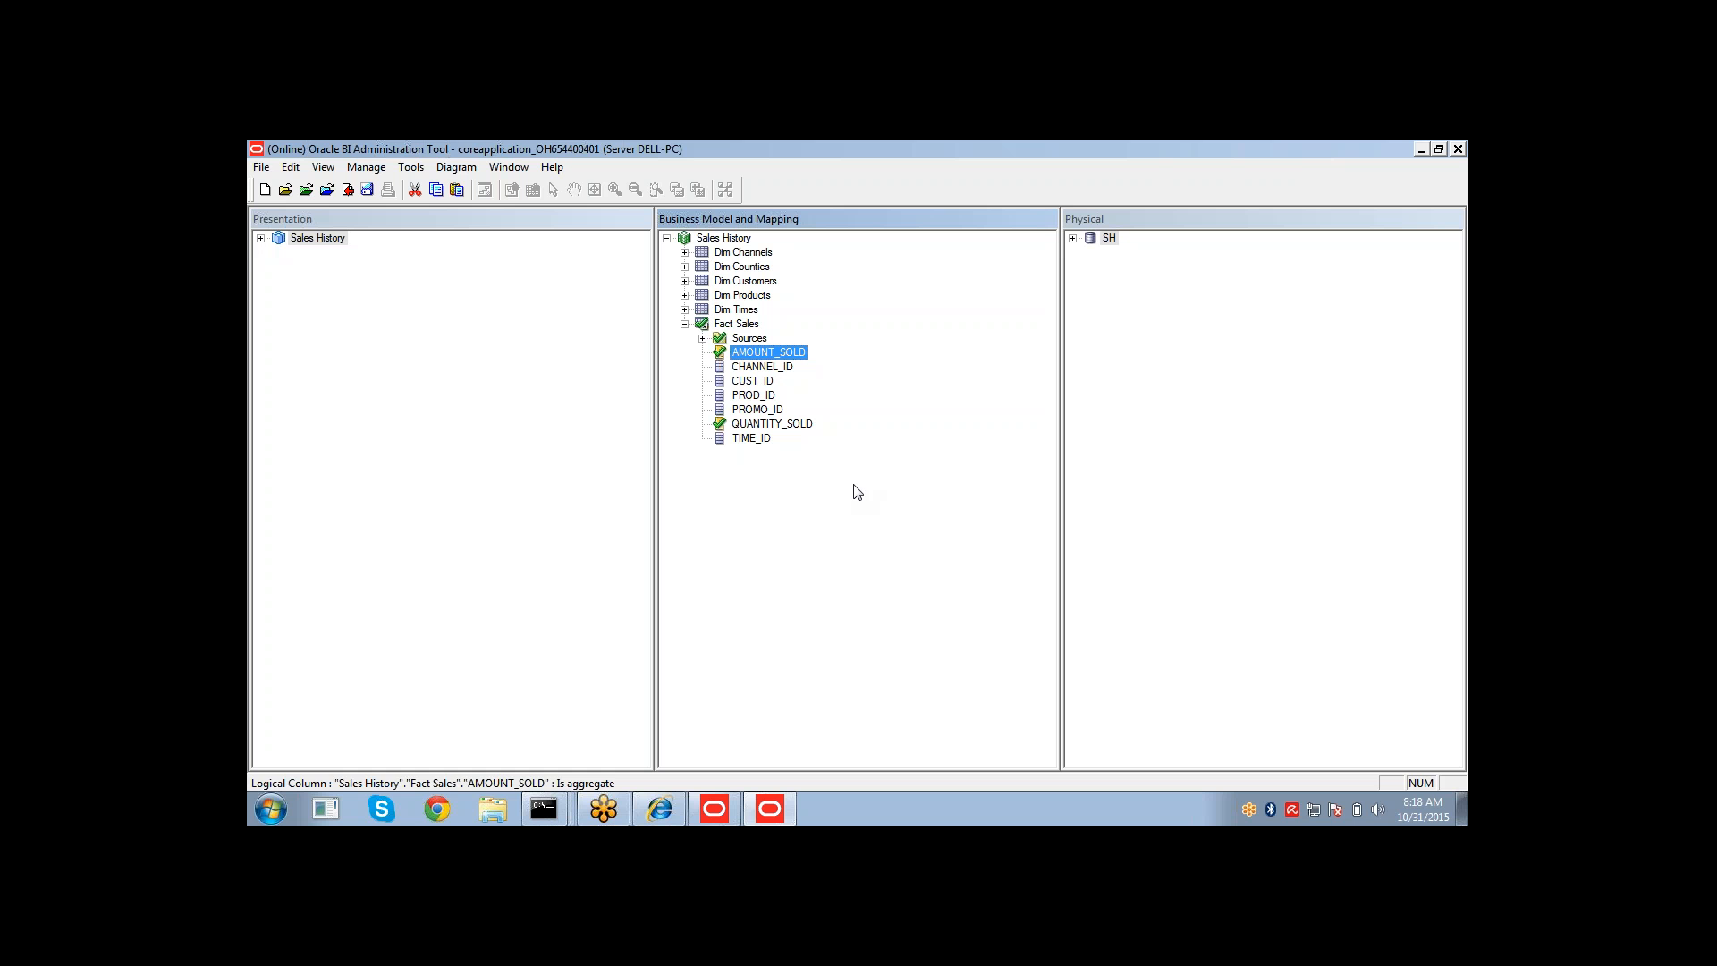
Save the repository, checking in the changes and acknowledging the consistency check.
left_click(367, 192)
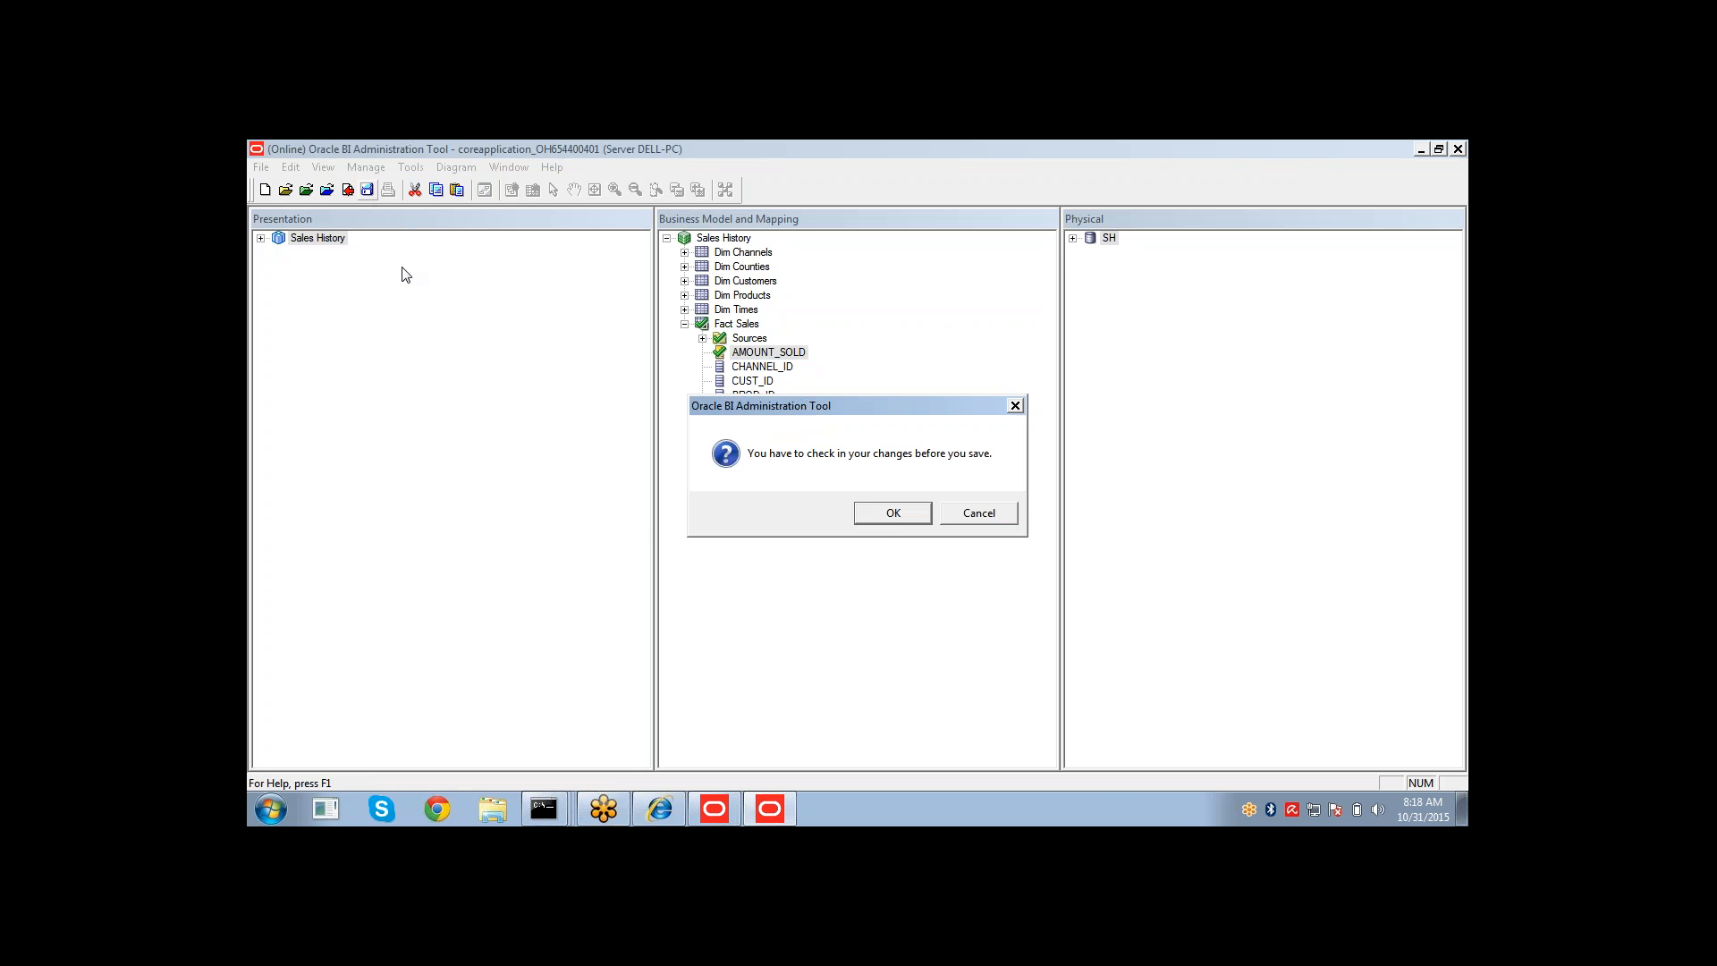
left_click(861, 517)
left_click(787, 514)
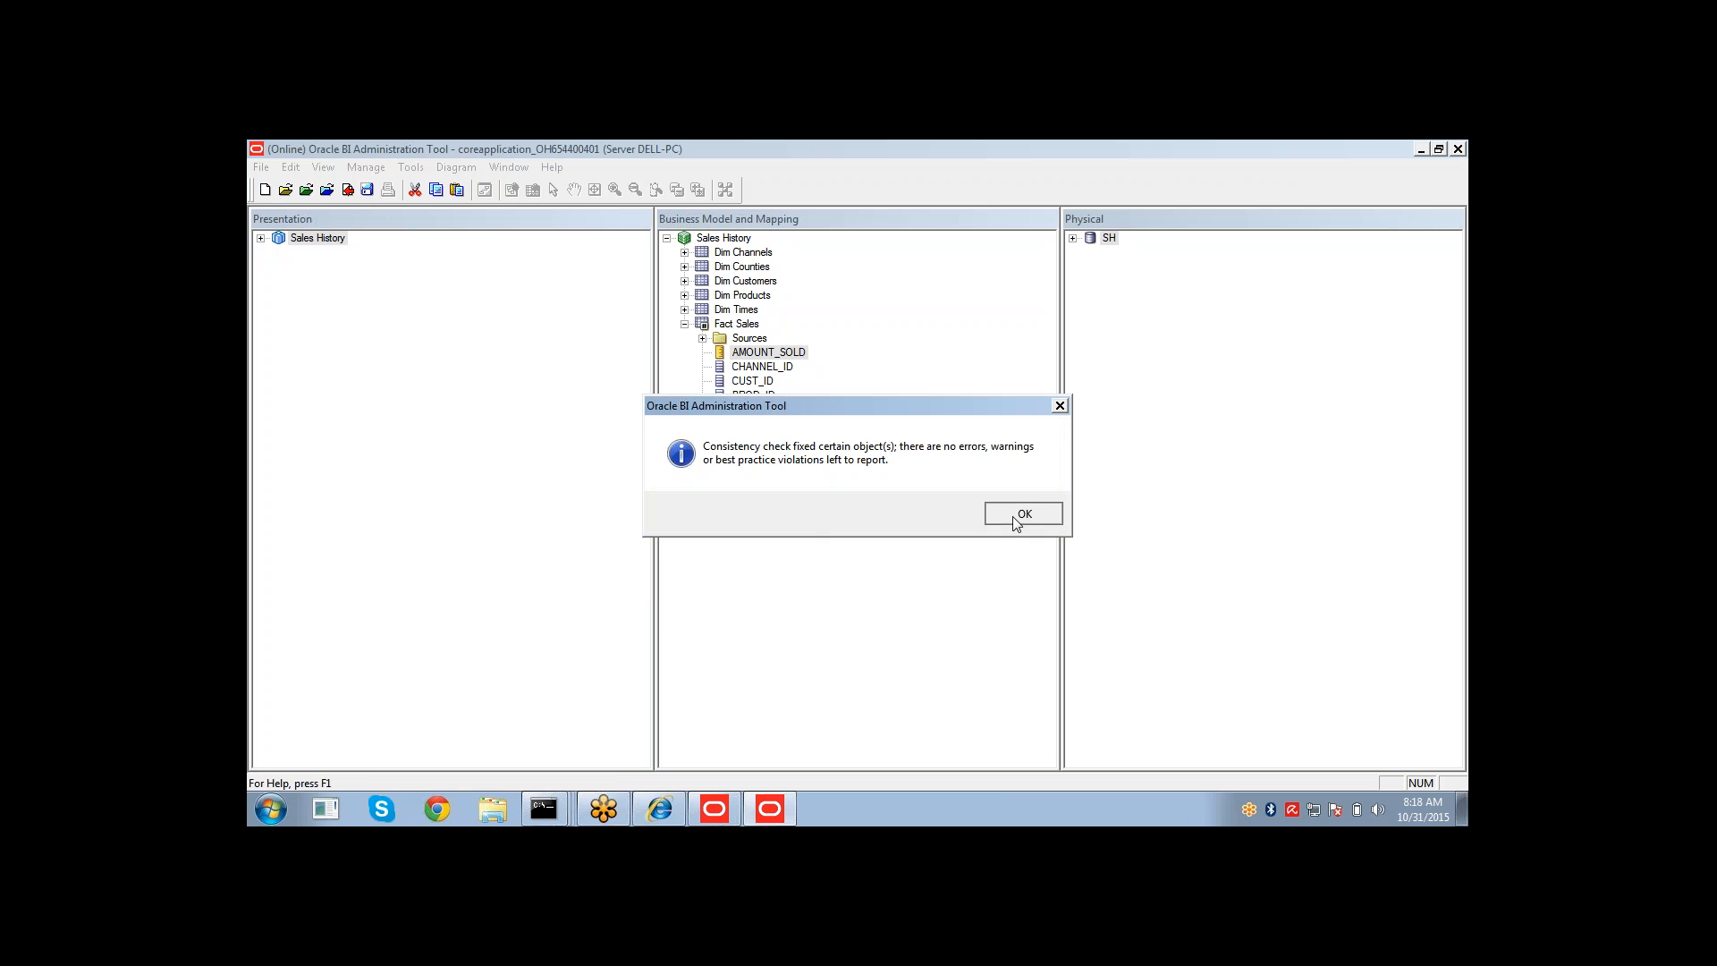
left_click(1017, 516)
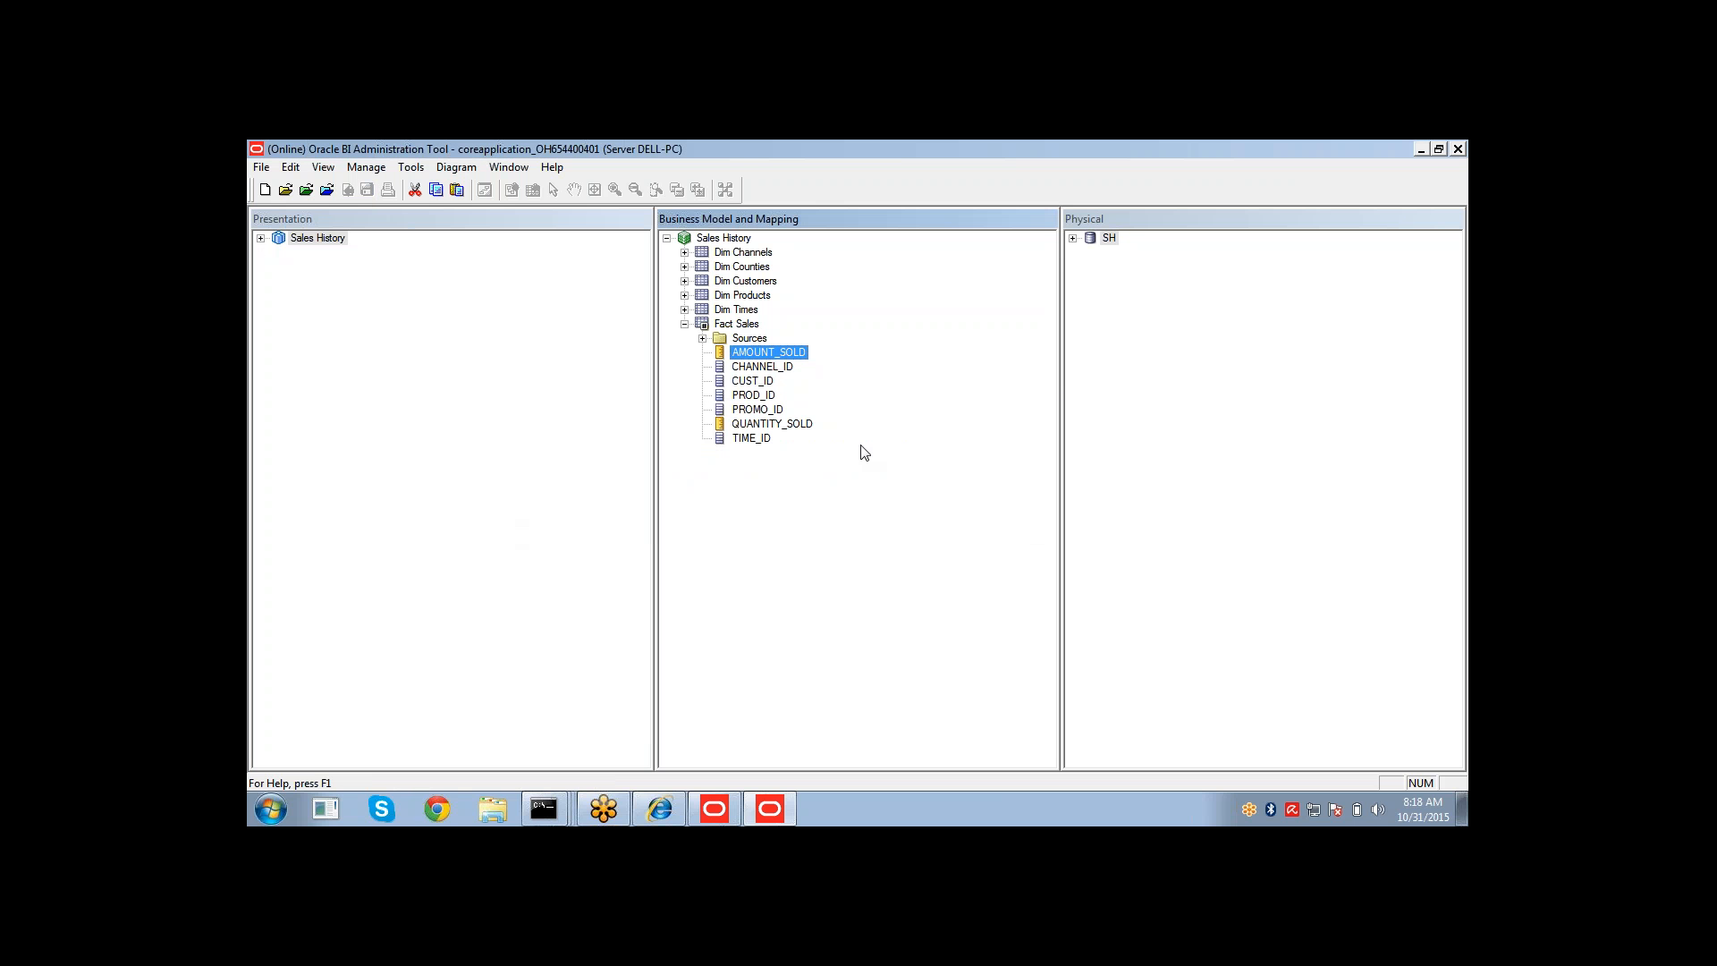
Expand Fact Sales in the presentation layer to view its columns.
left_click(764, 426)
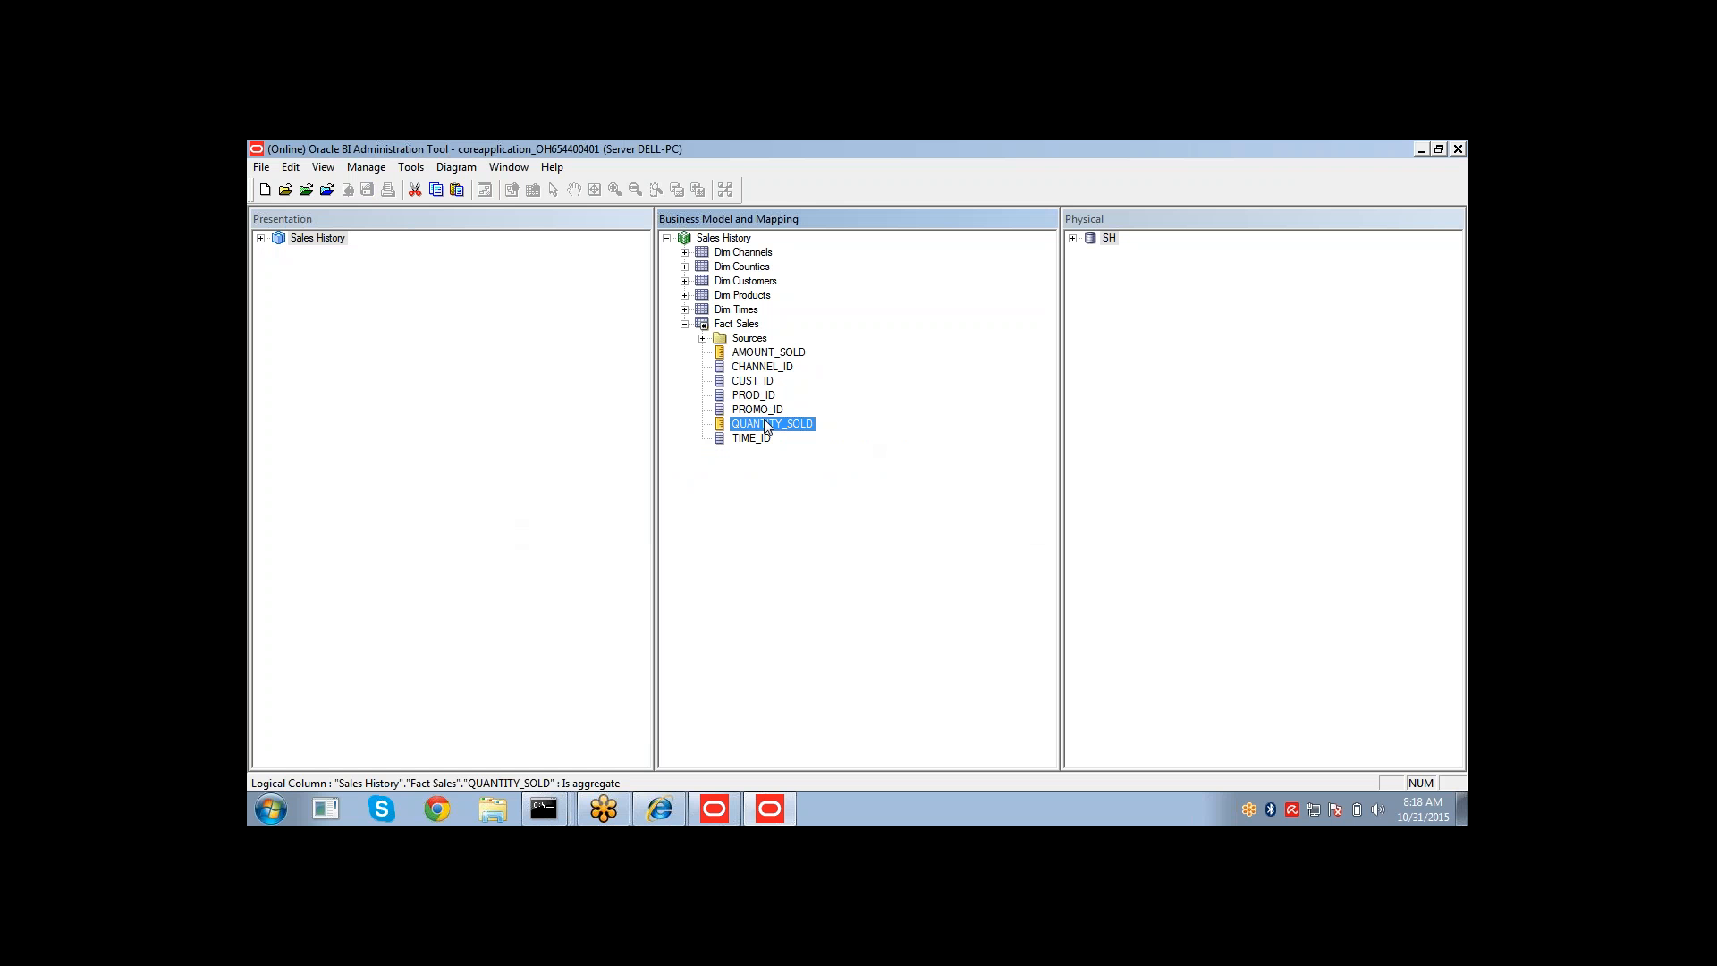
left_click(260, 238)
left_click(278, 324)
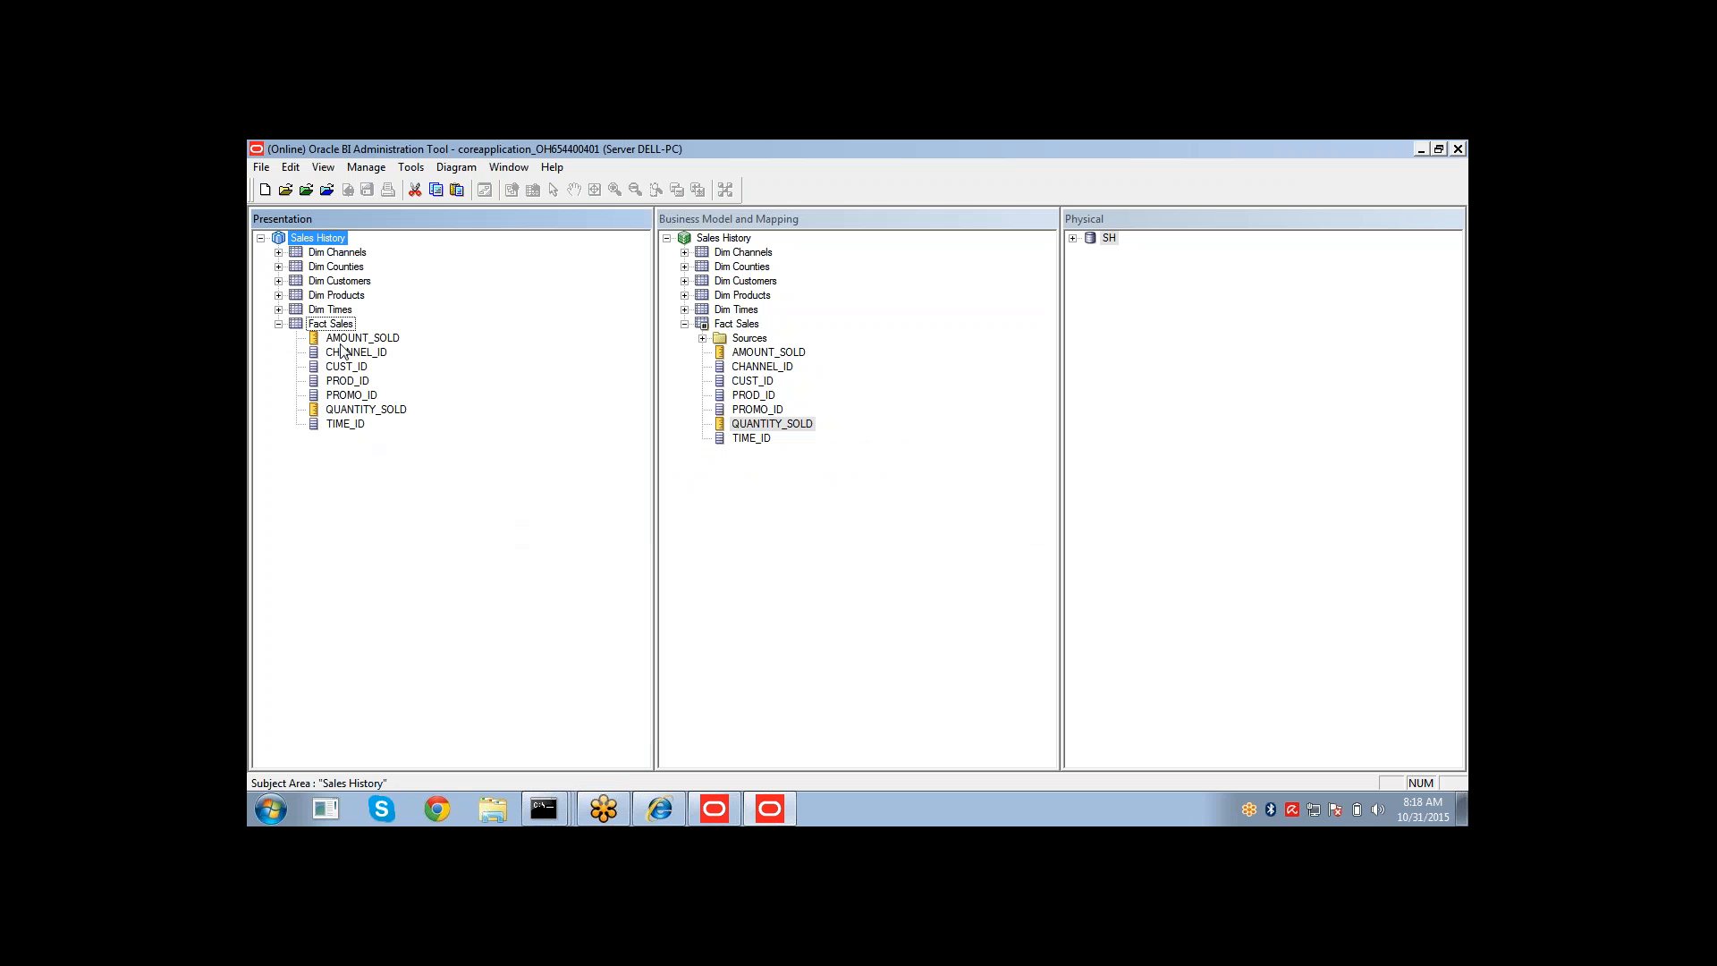
Back in the analysis editor, reload the server metadata.
left_click(665, 800)
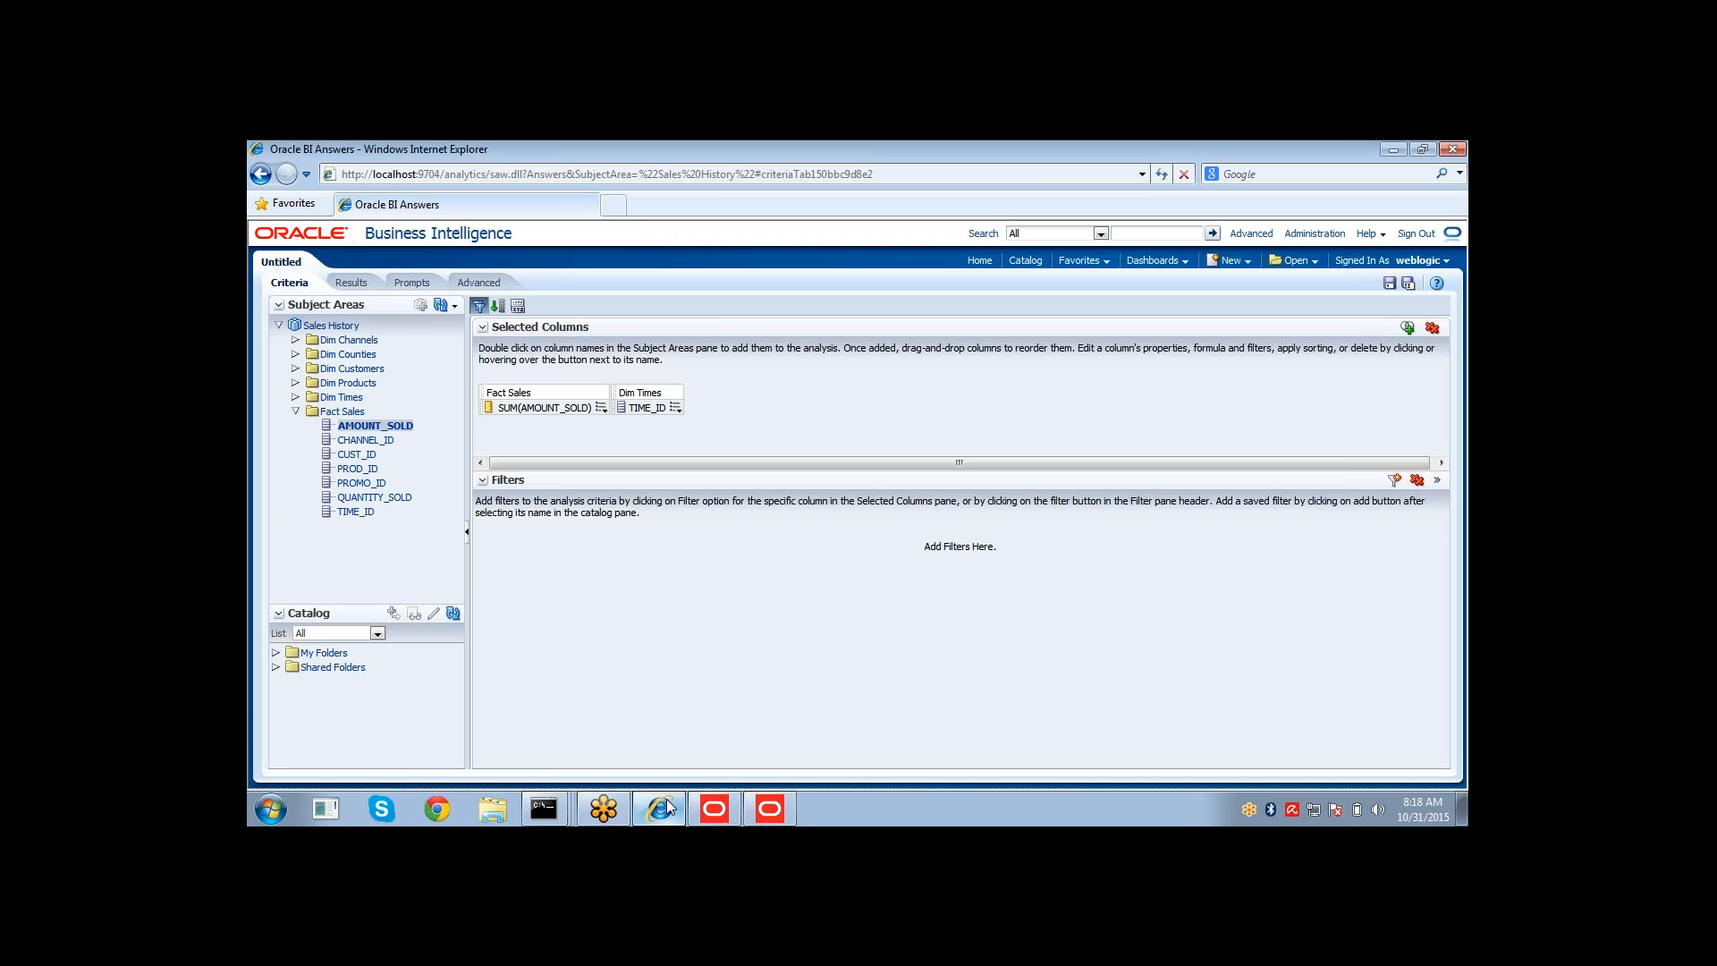
left_click(454, 309)
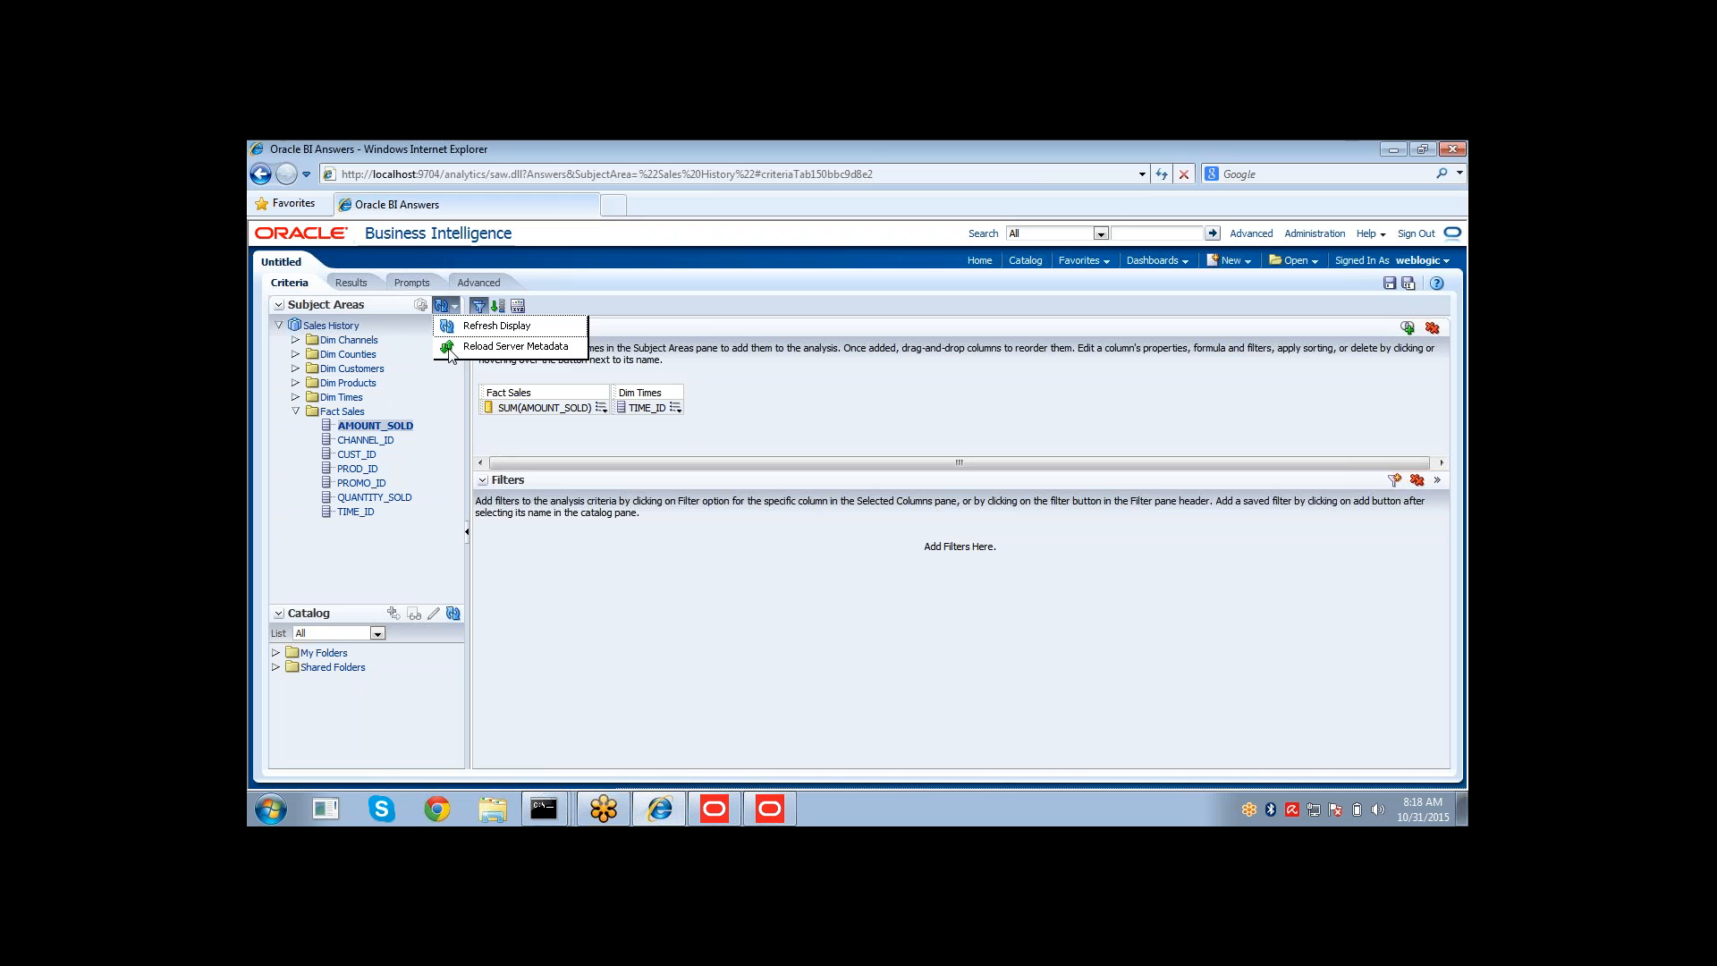
left_click(451, 347)
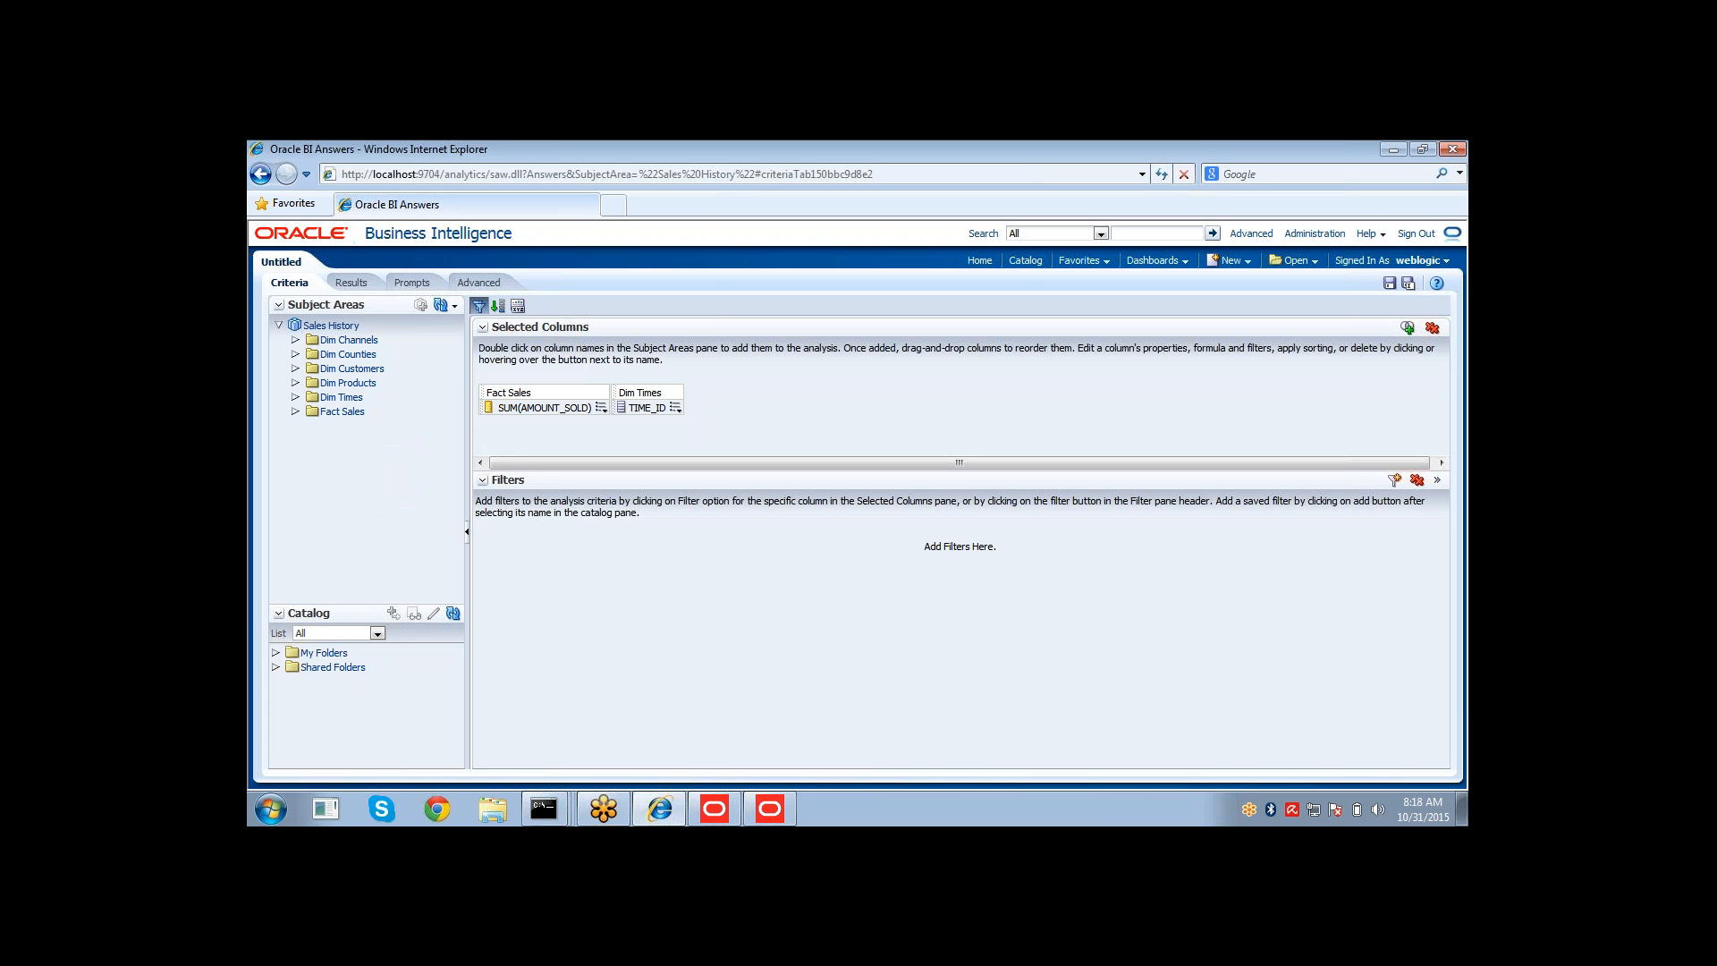
Remove all selected columns and add TIME_ID from Dim Times to the criteria.
left_click(1432, 329)
left_click(297, 403)
scroll(370, 528, "down", 5)
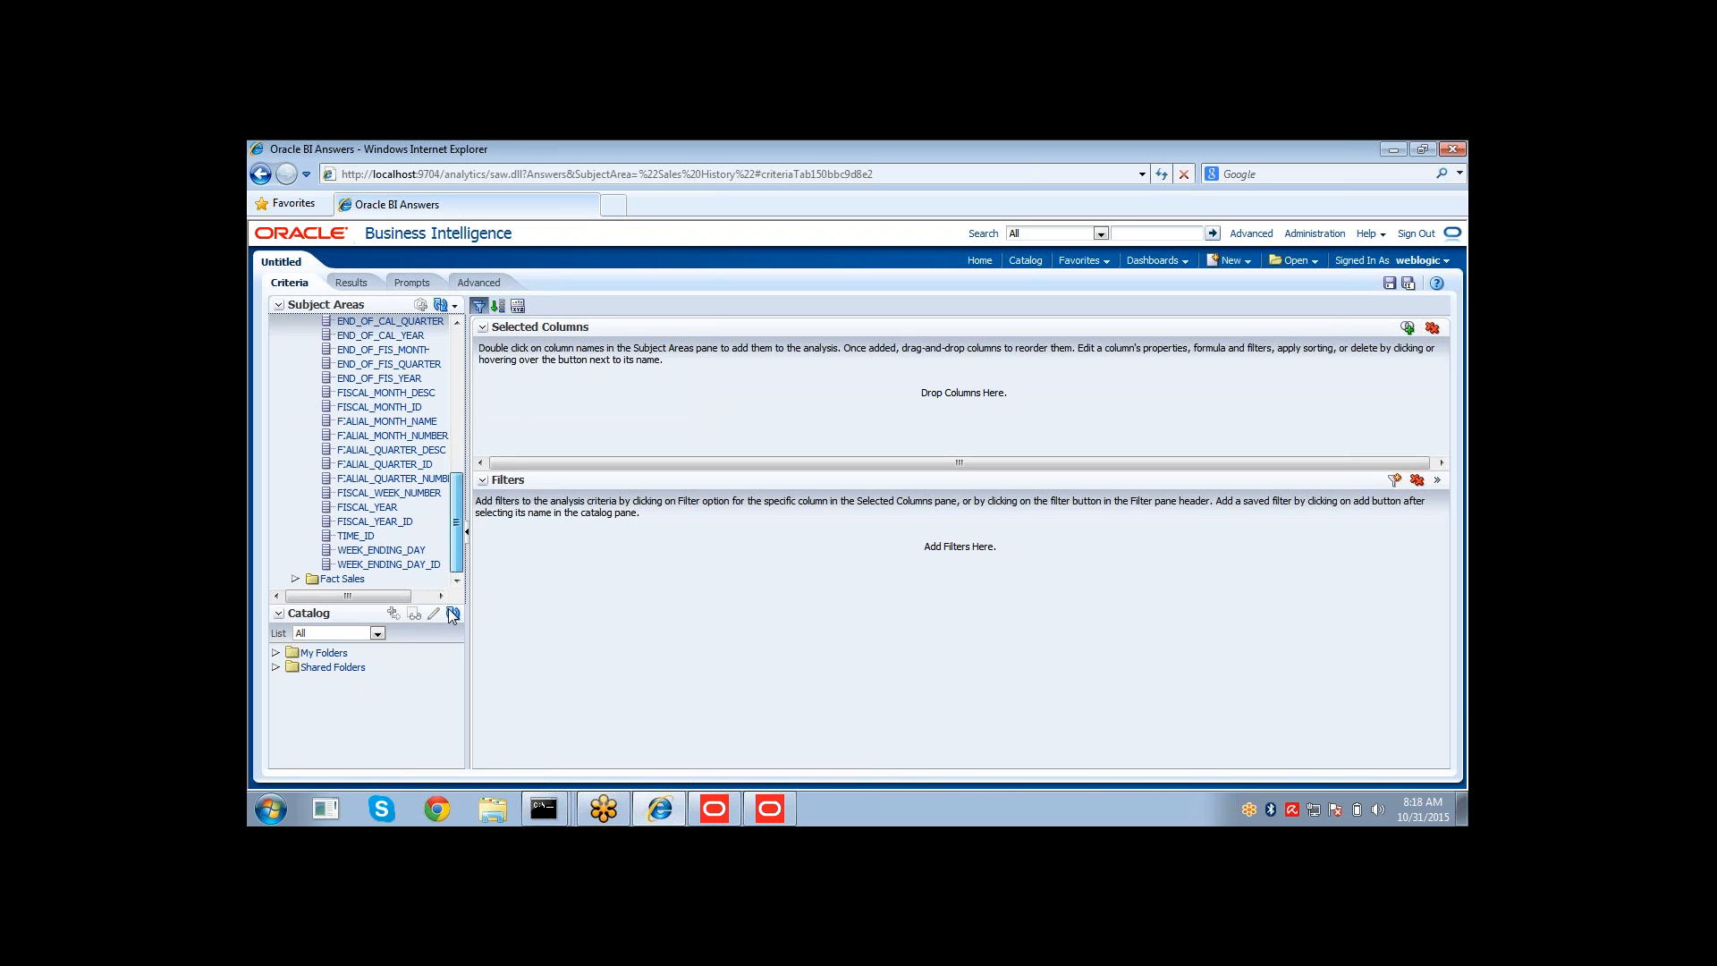
double_click(358, 535)
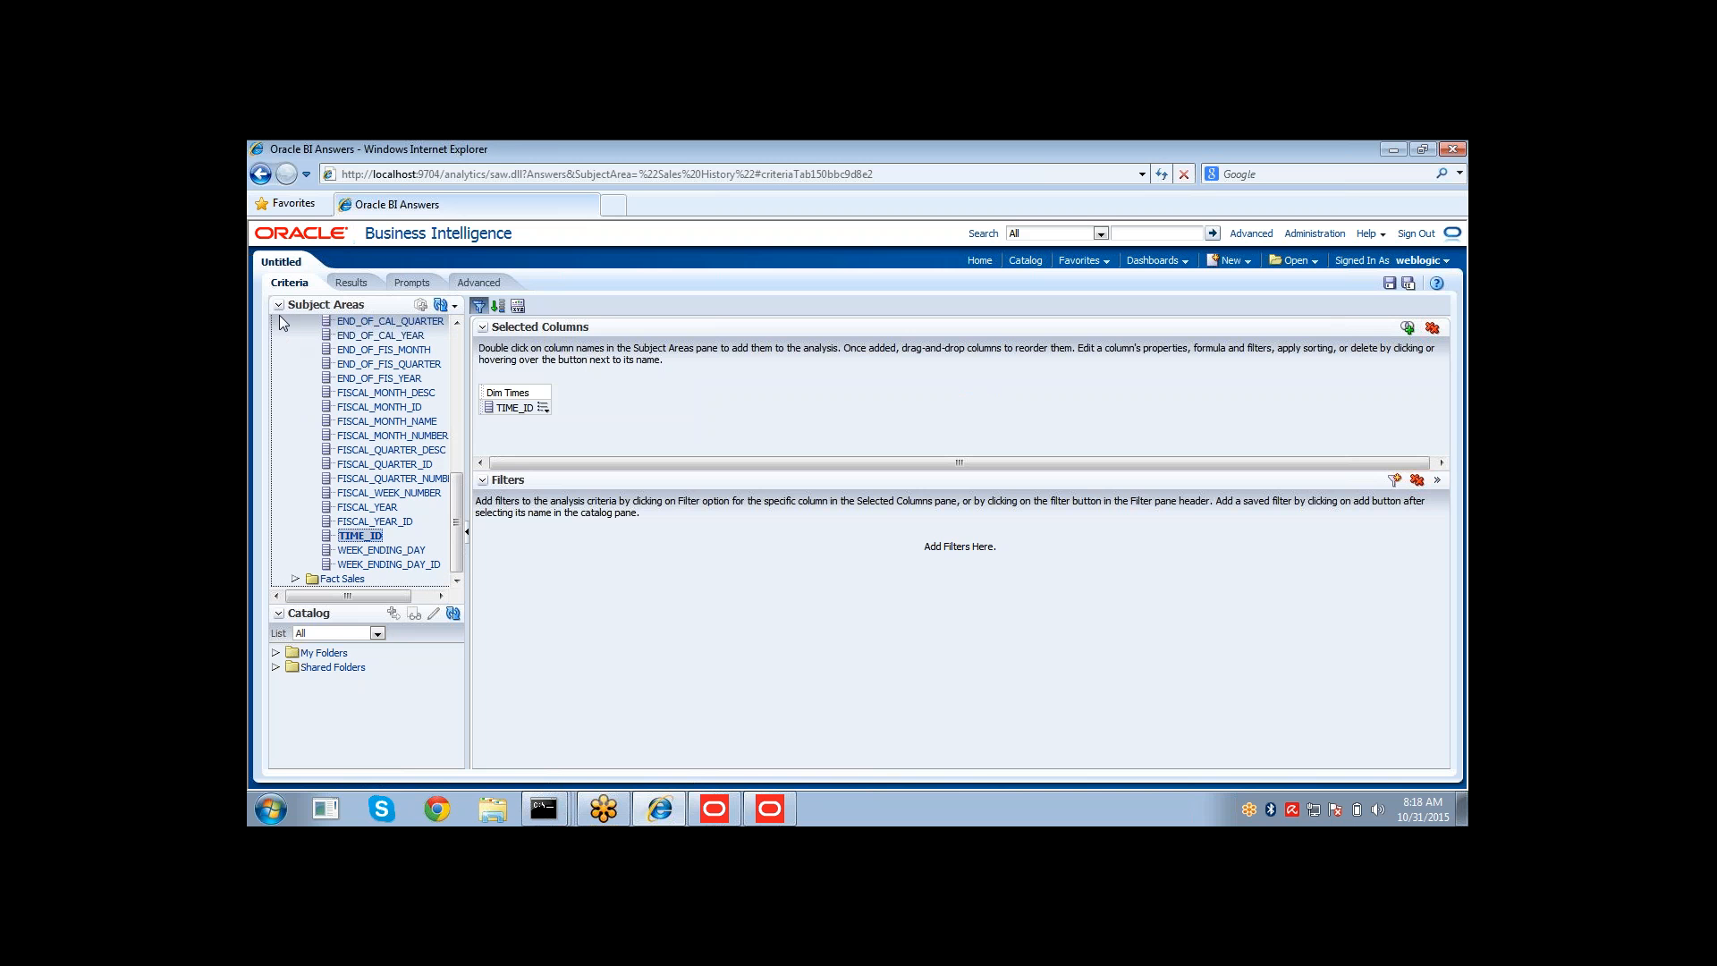
Add AMOUNT_SOLD from Fact Sales to the criteria and display the results.
left_click(295, 579)
scroll(440, 577, "down", 2)
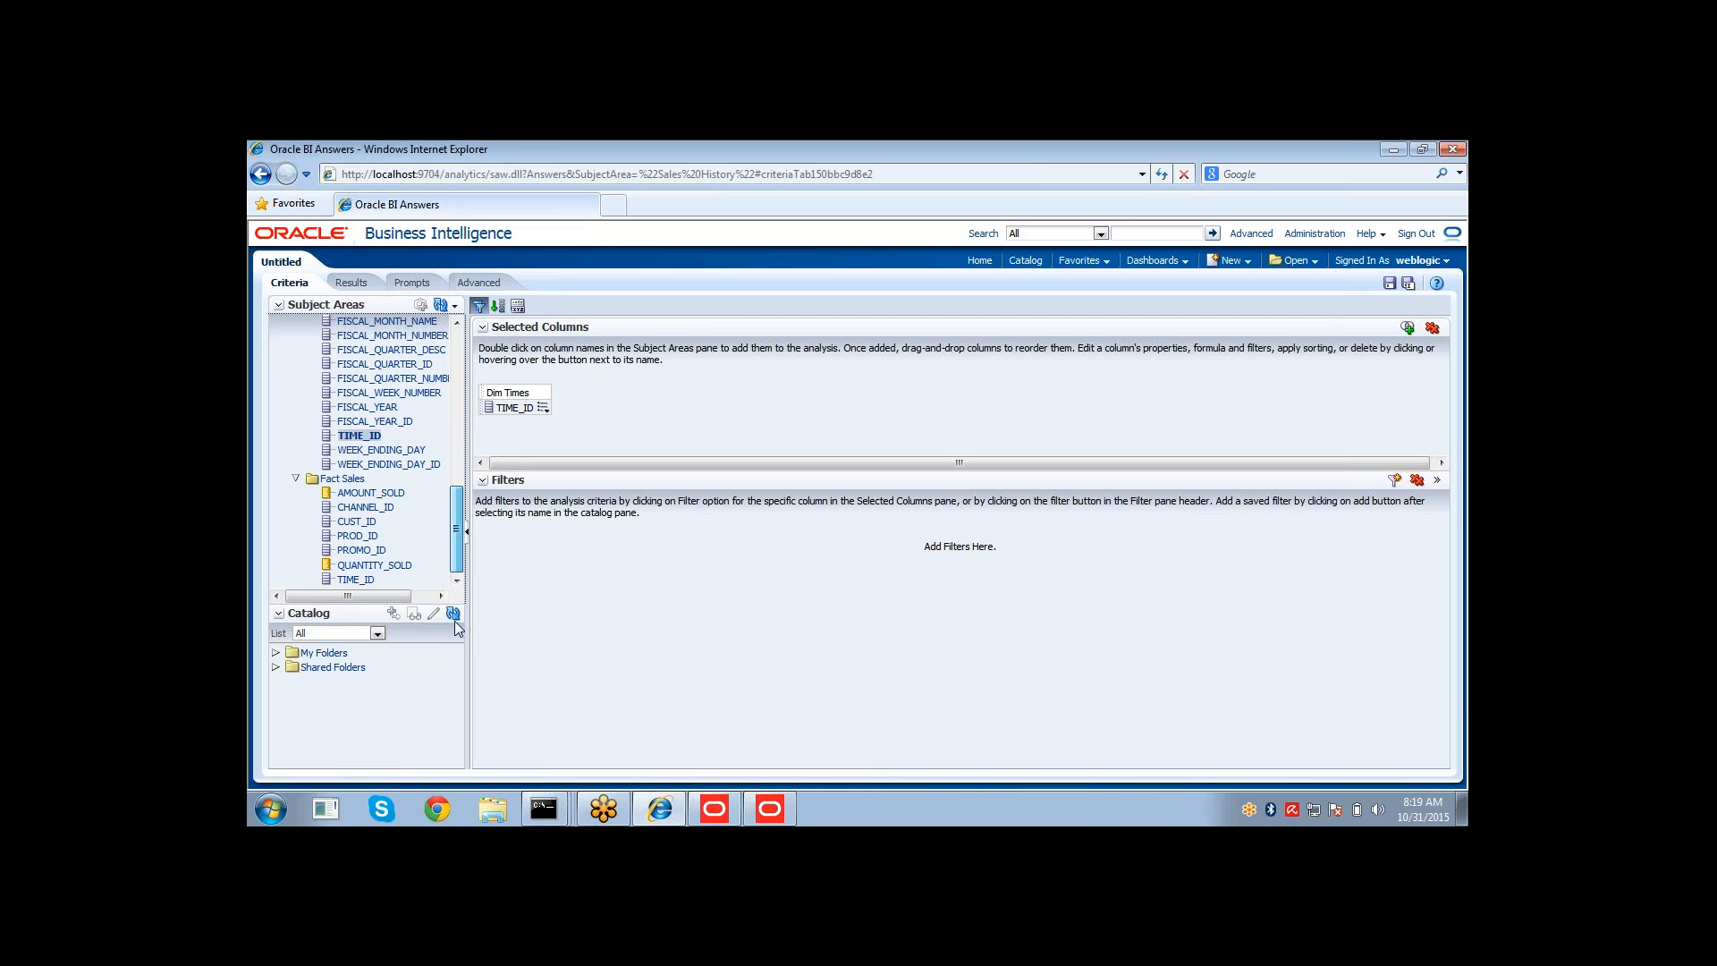
double_click(376, 493)
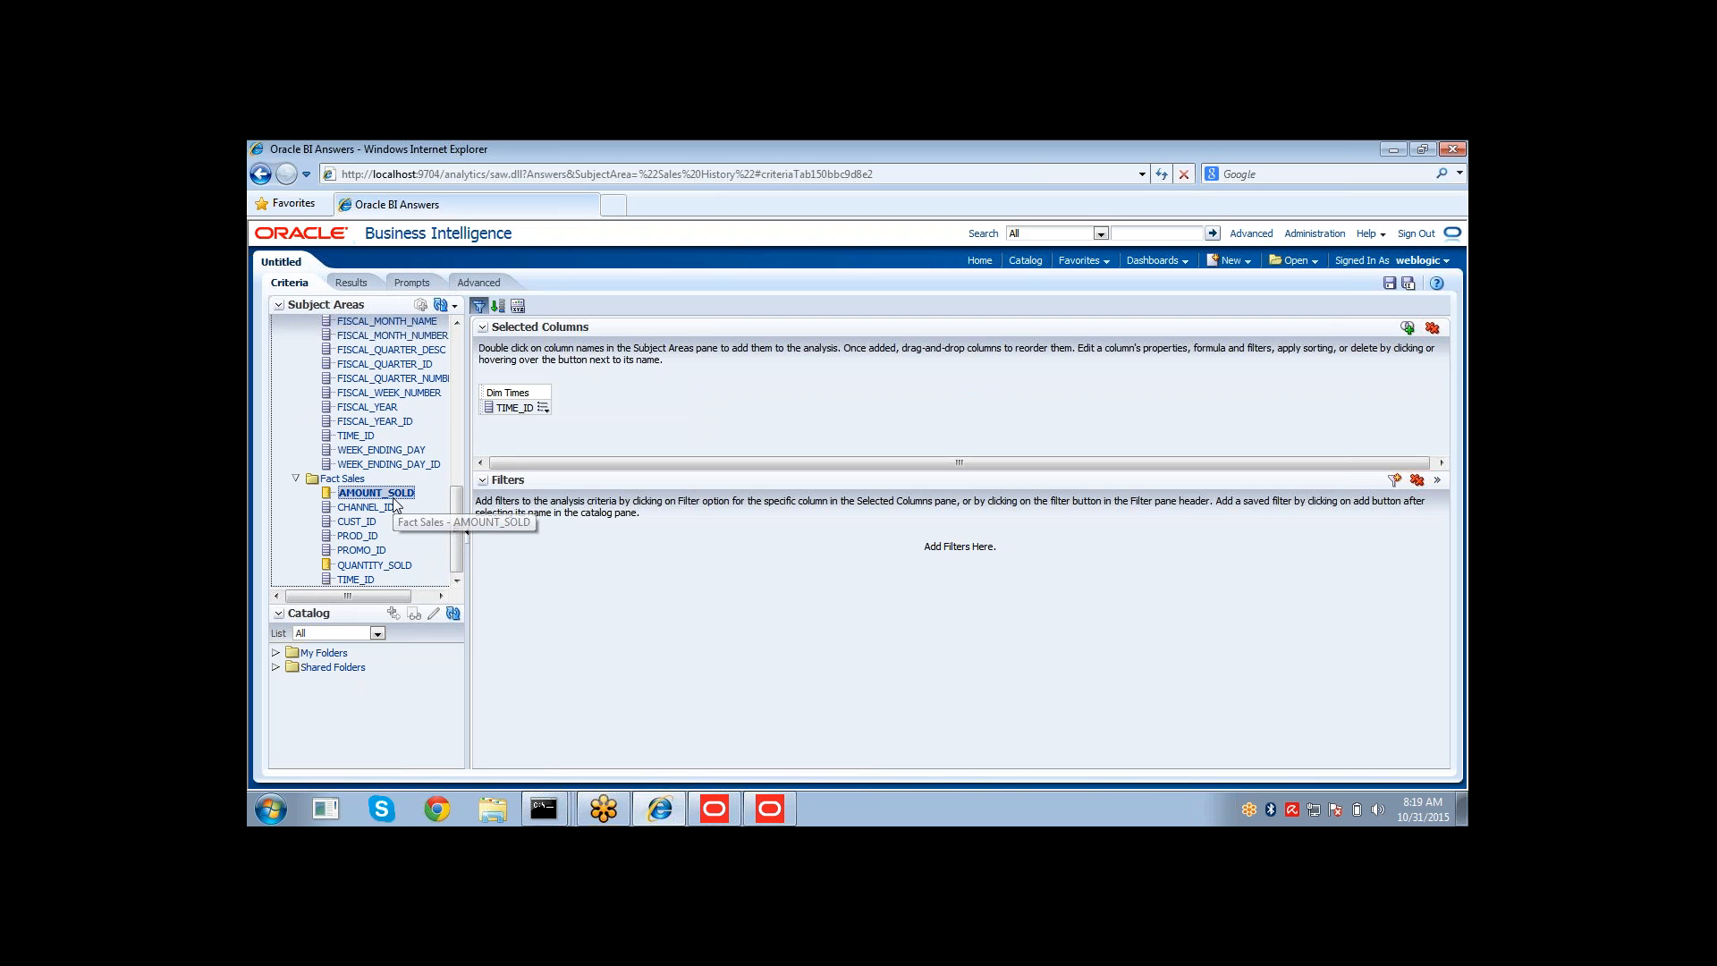
left_click(351, 282)
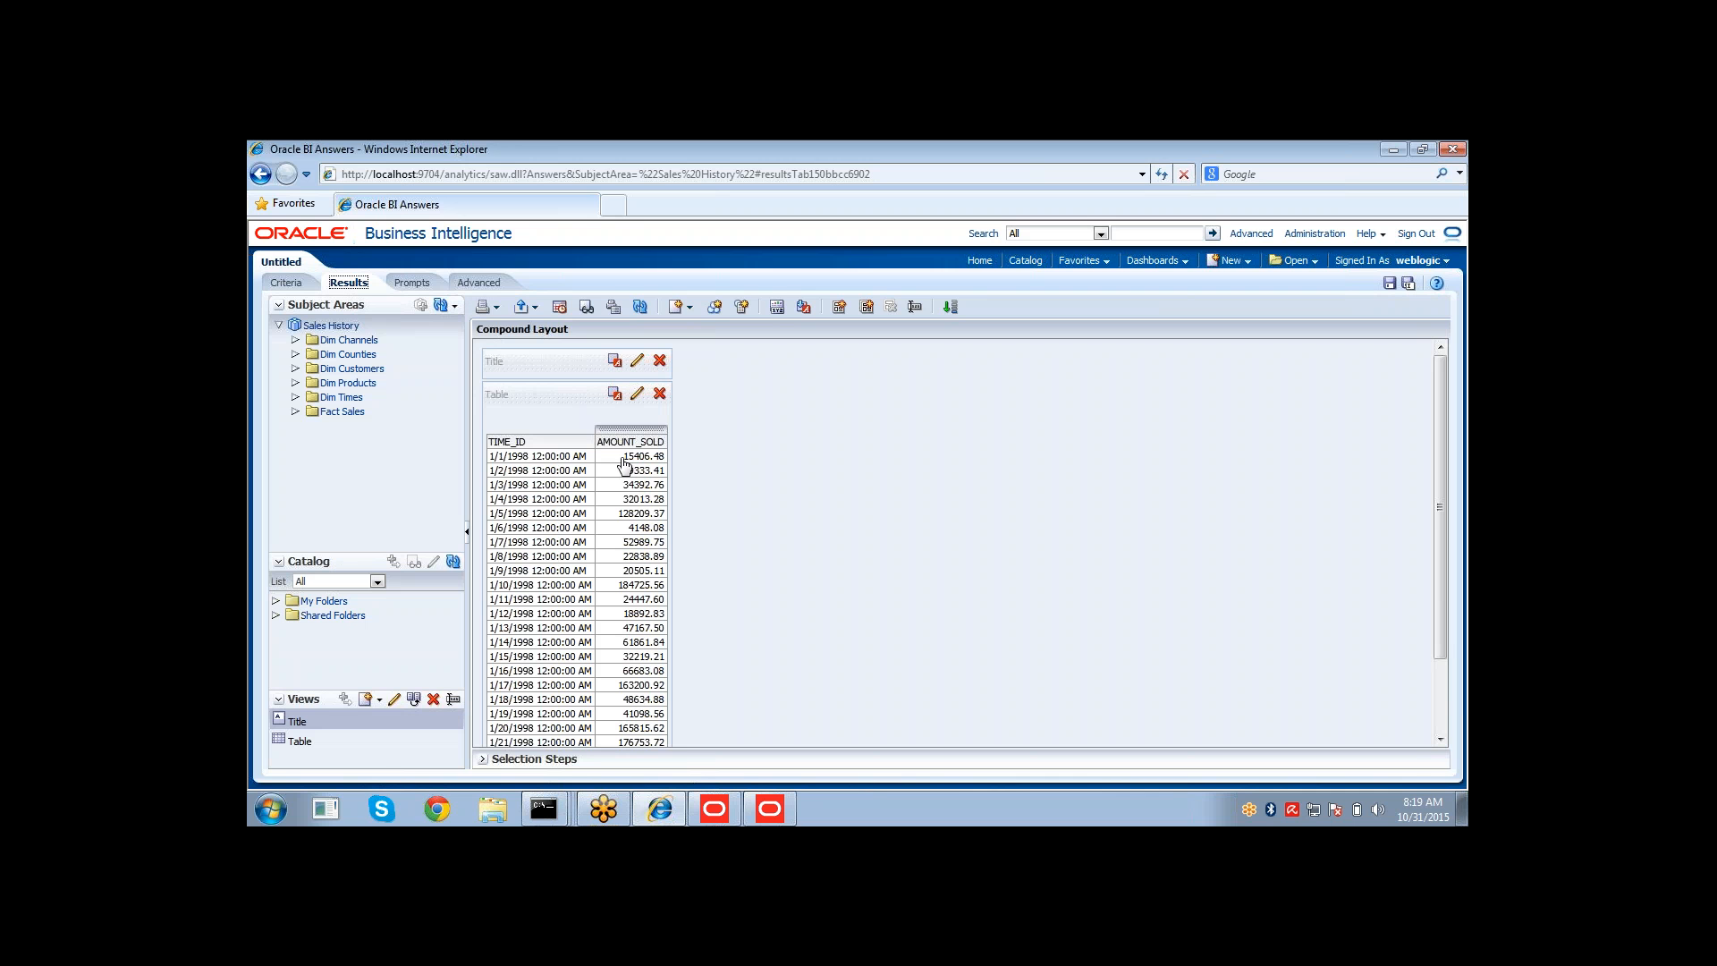
Compare AMOUNT_SOLD in the business model with the AMOUNT_SOLD values in the results table.
left_click(753, 818)
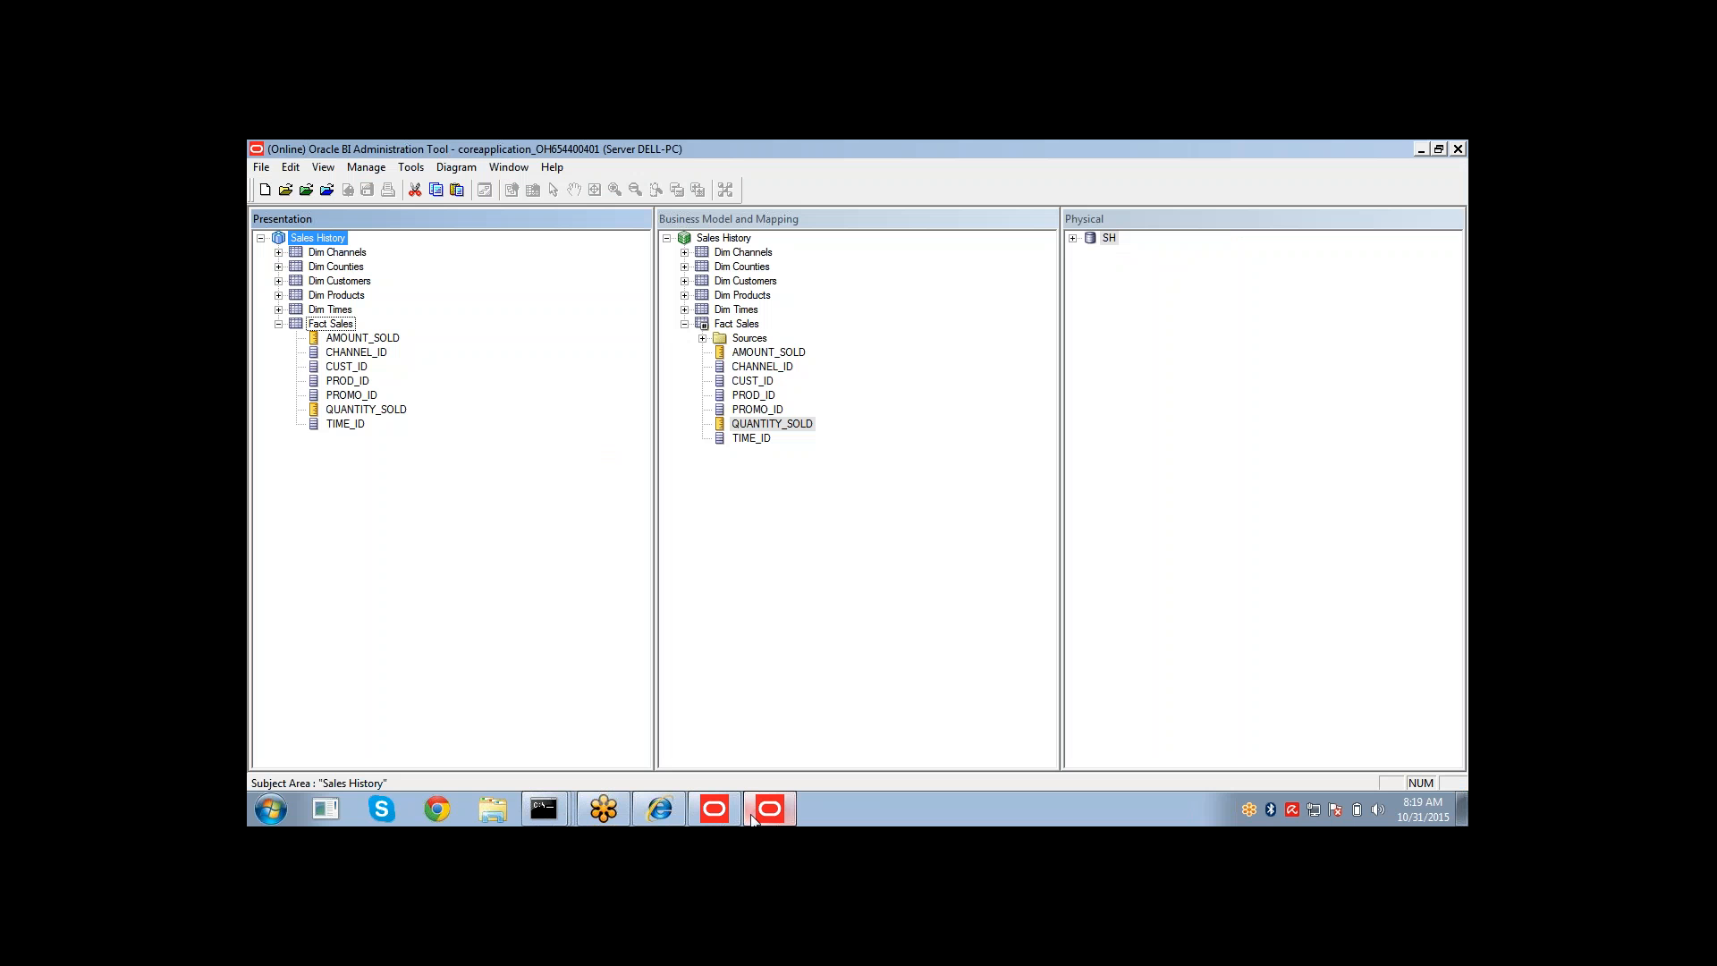
left_click(762, 356)
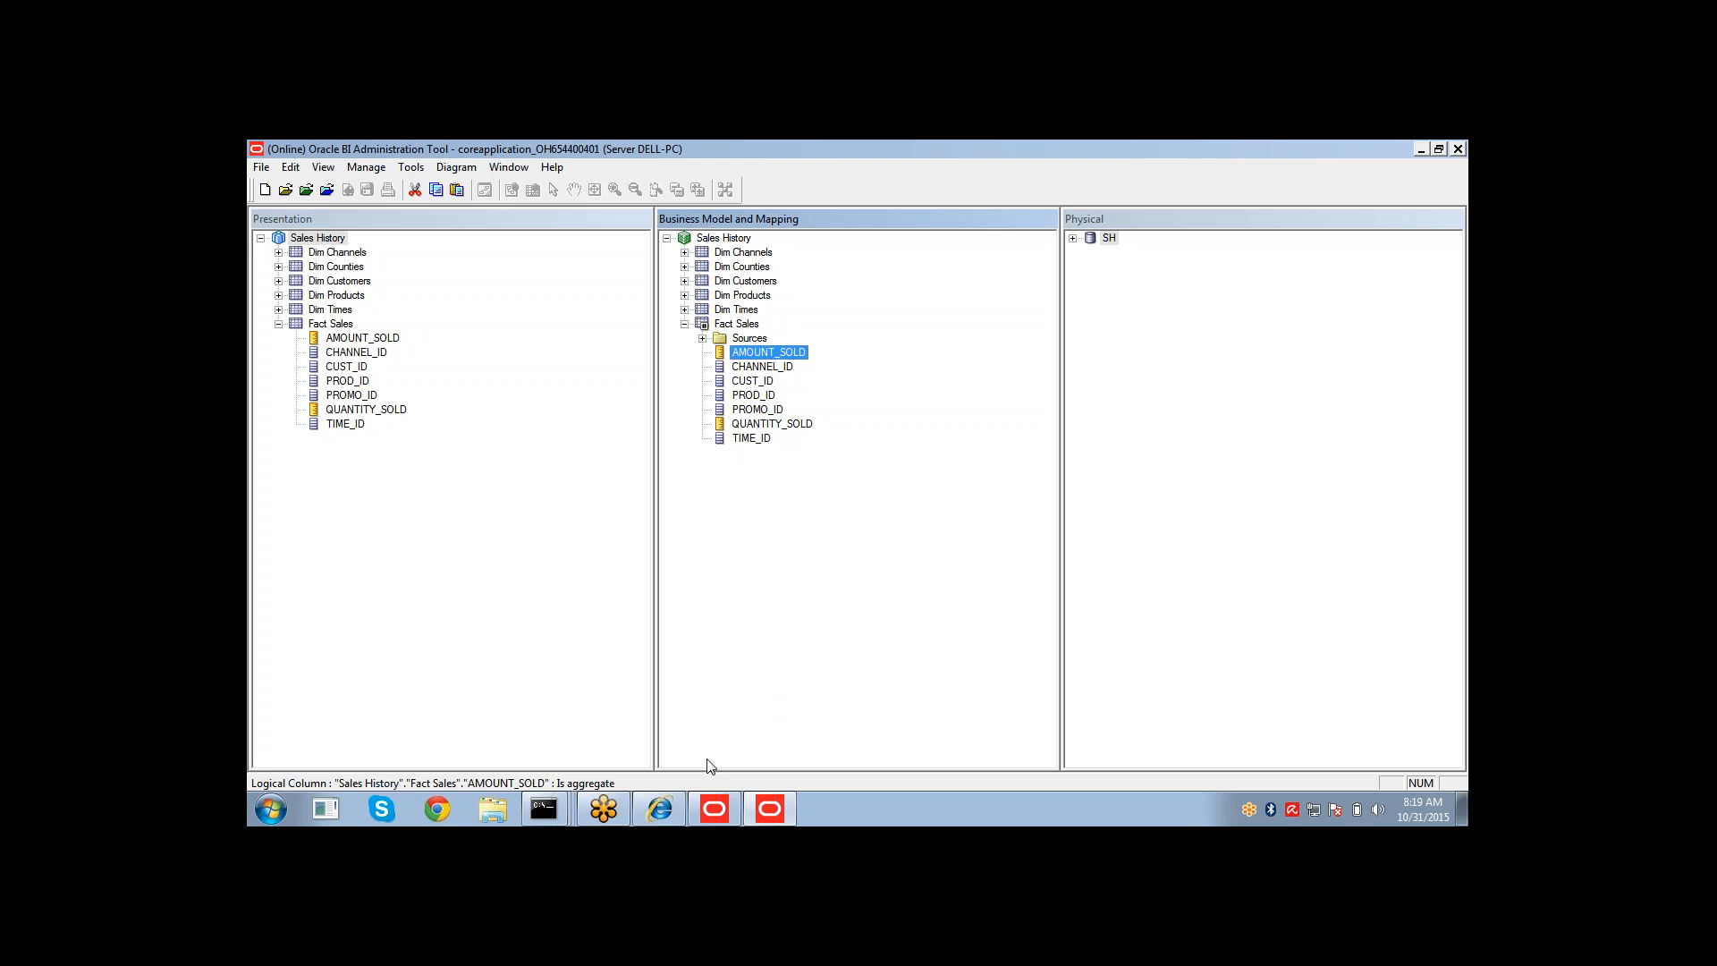
left_click(660, 810)
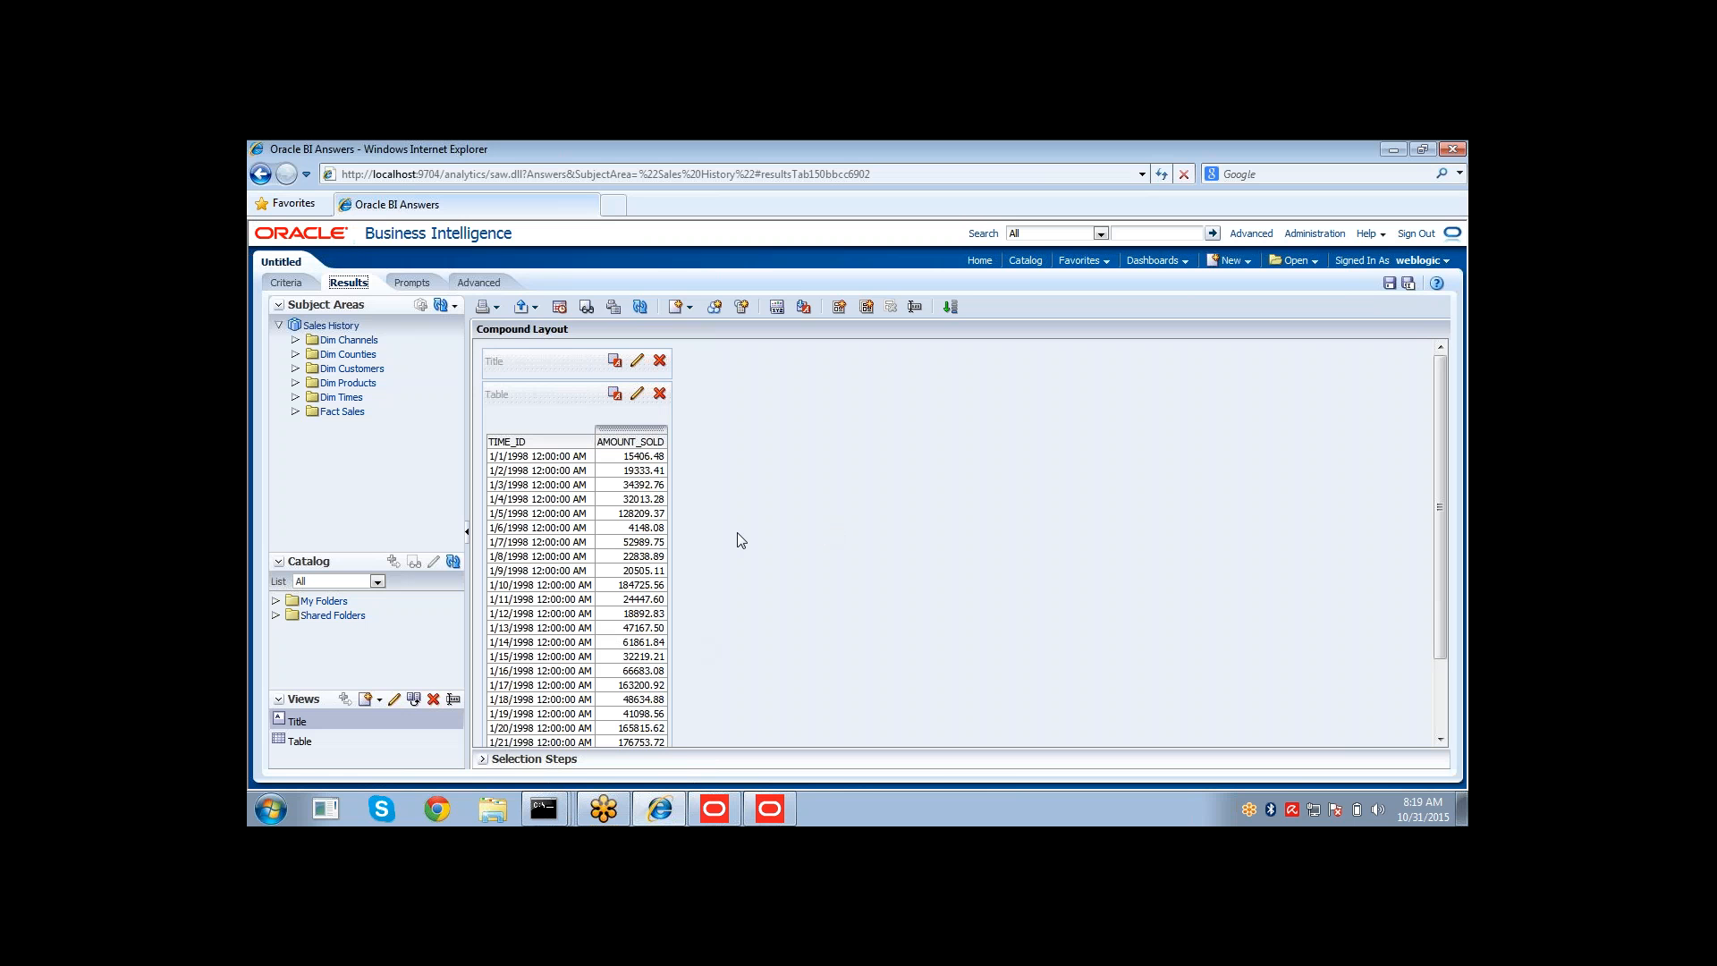
left_click_drag(624, 458, 619, 601)
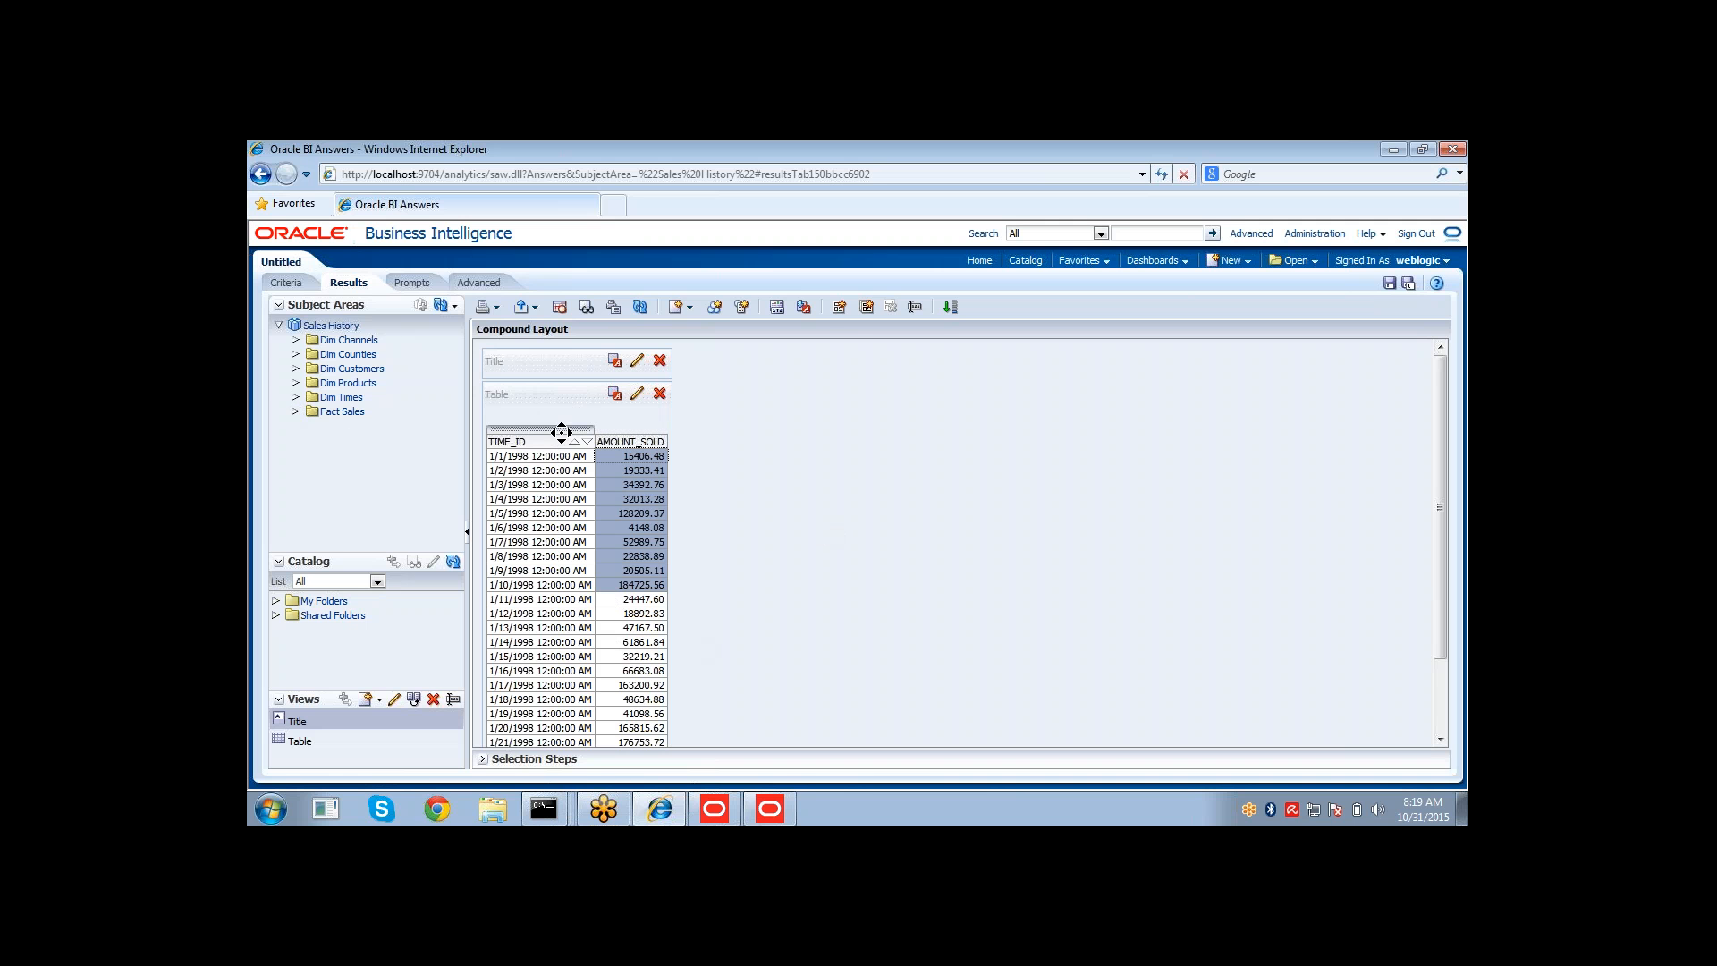
left_click(286, 282)
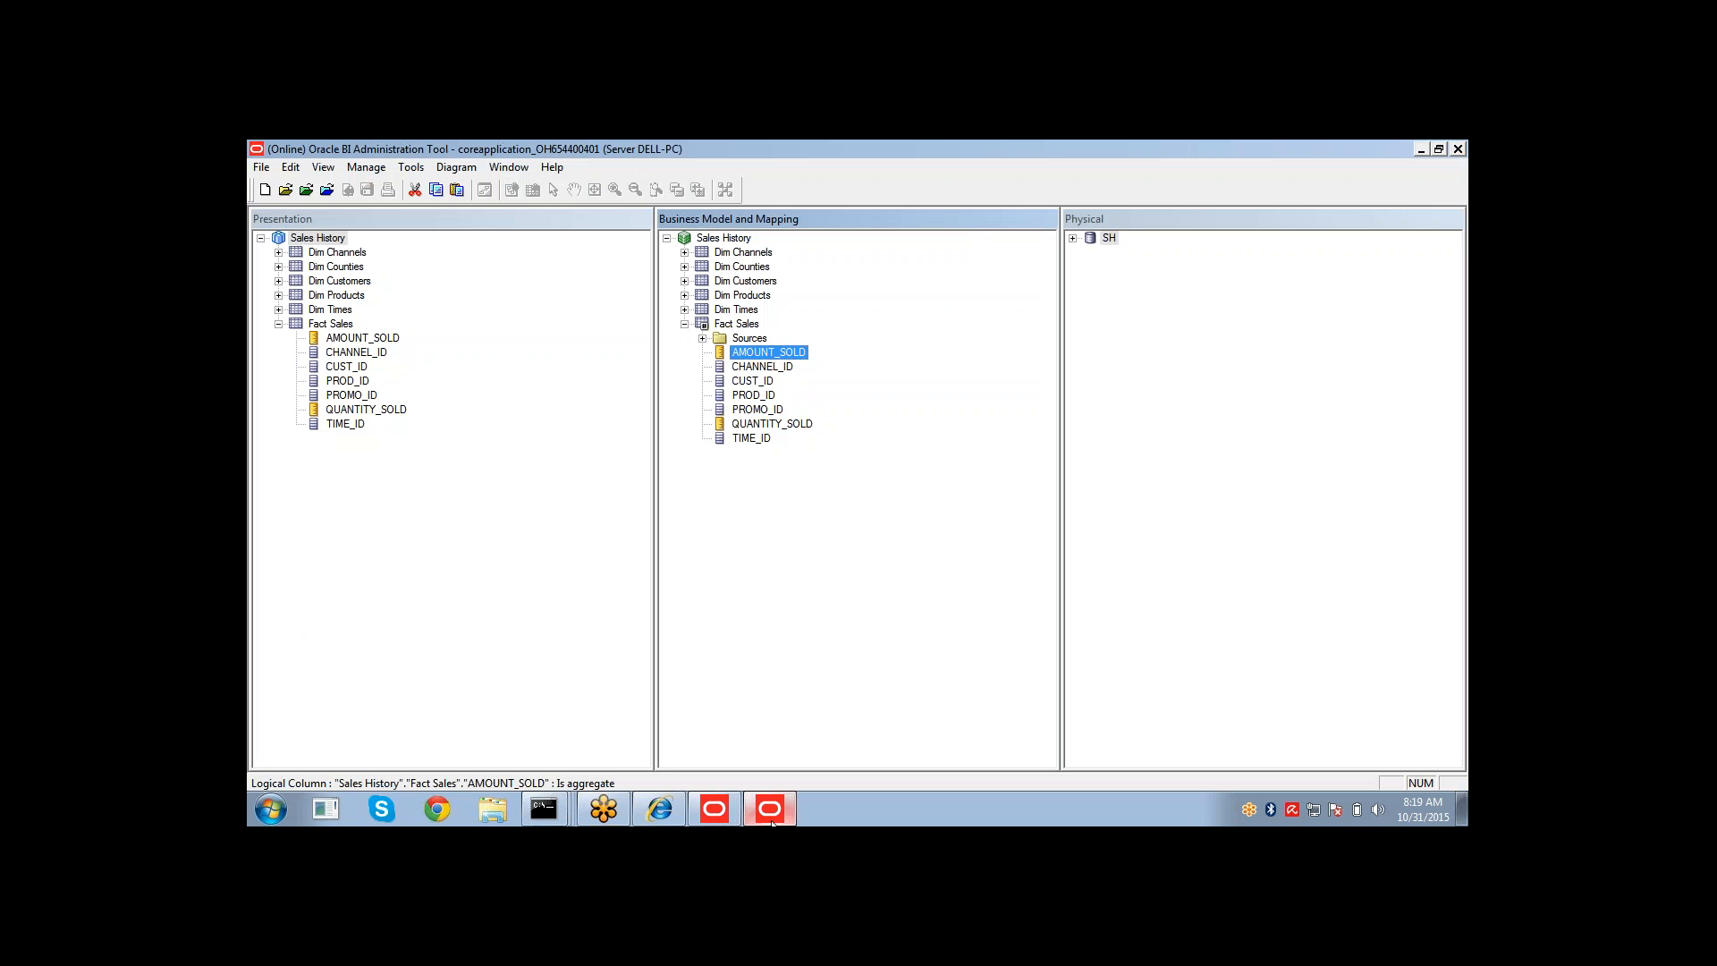
Switch to the Administration Tool, check out Fact Sales, and add a new logical column named Total Sales to it.
left_click(773, 814)
left_click(783, 512)
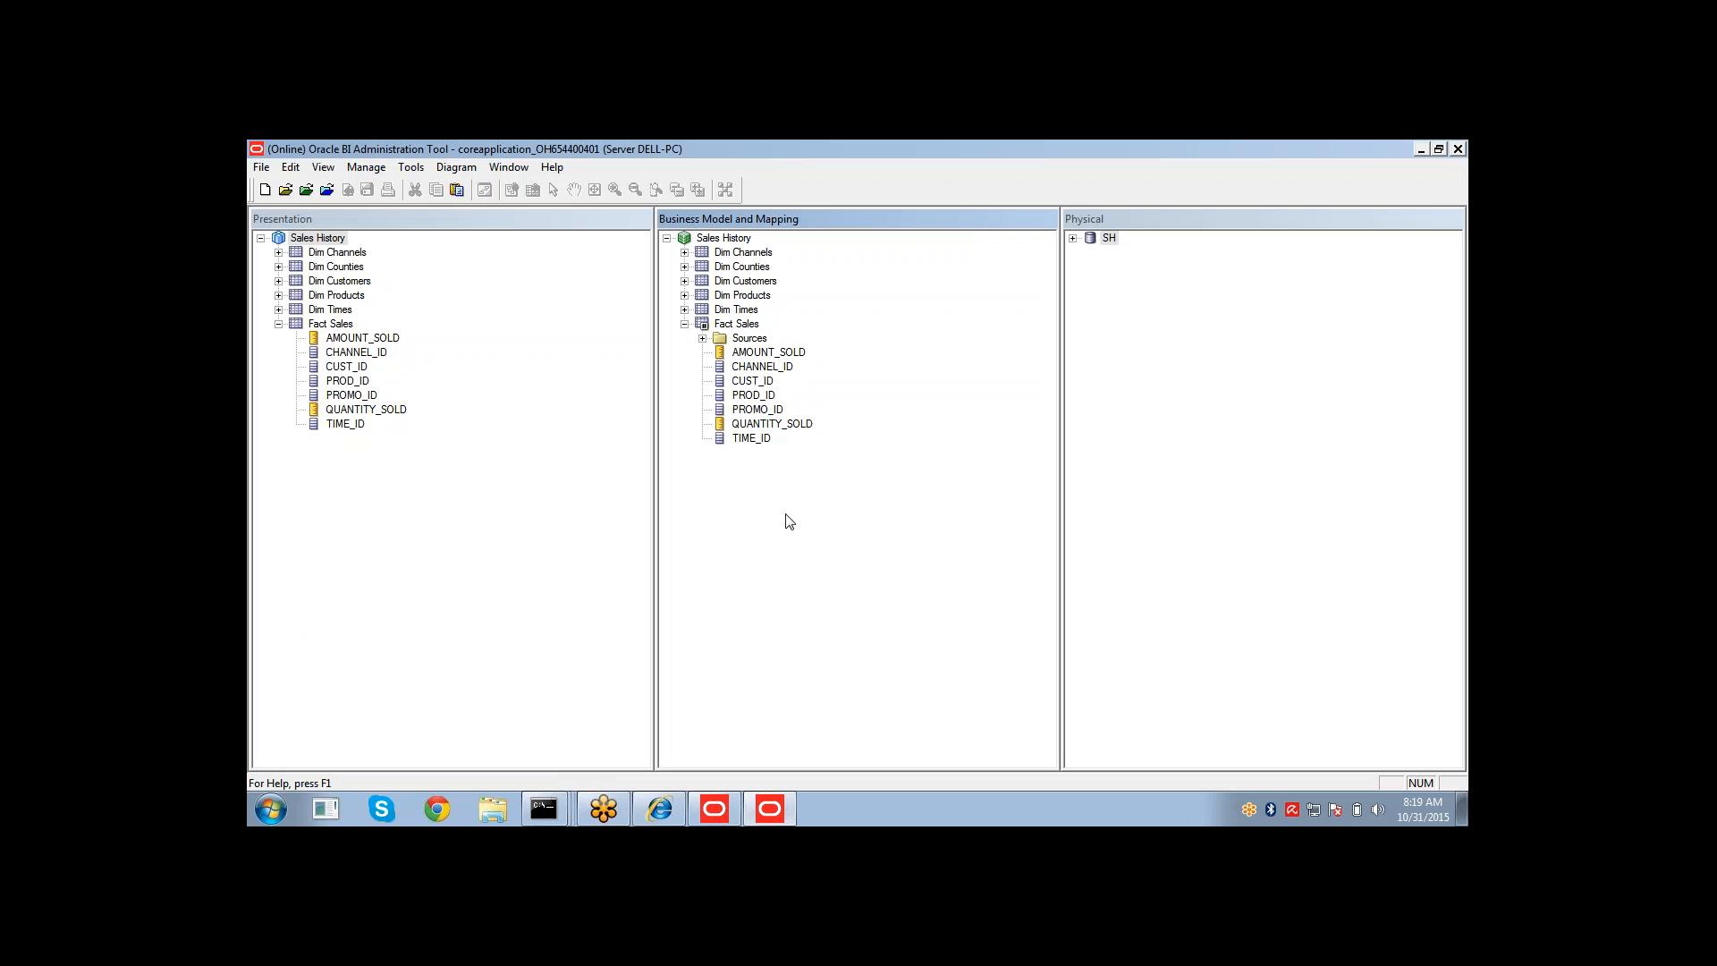
right_click(727, 323)
mouse_move(754, 333)
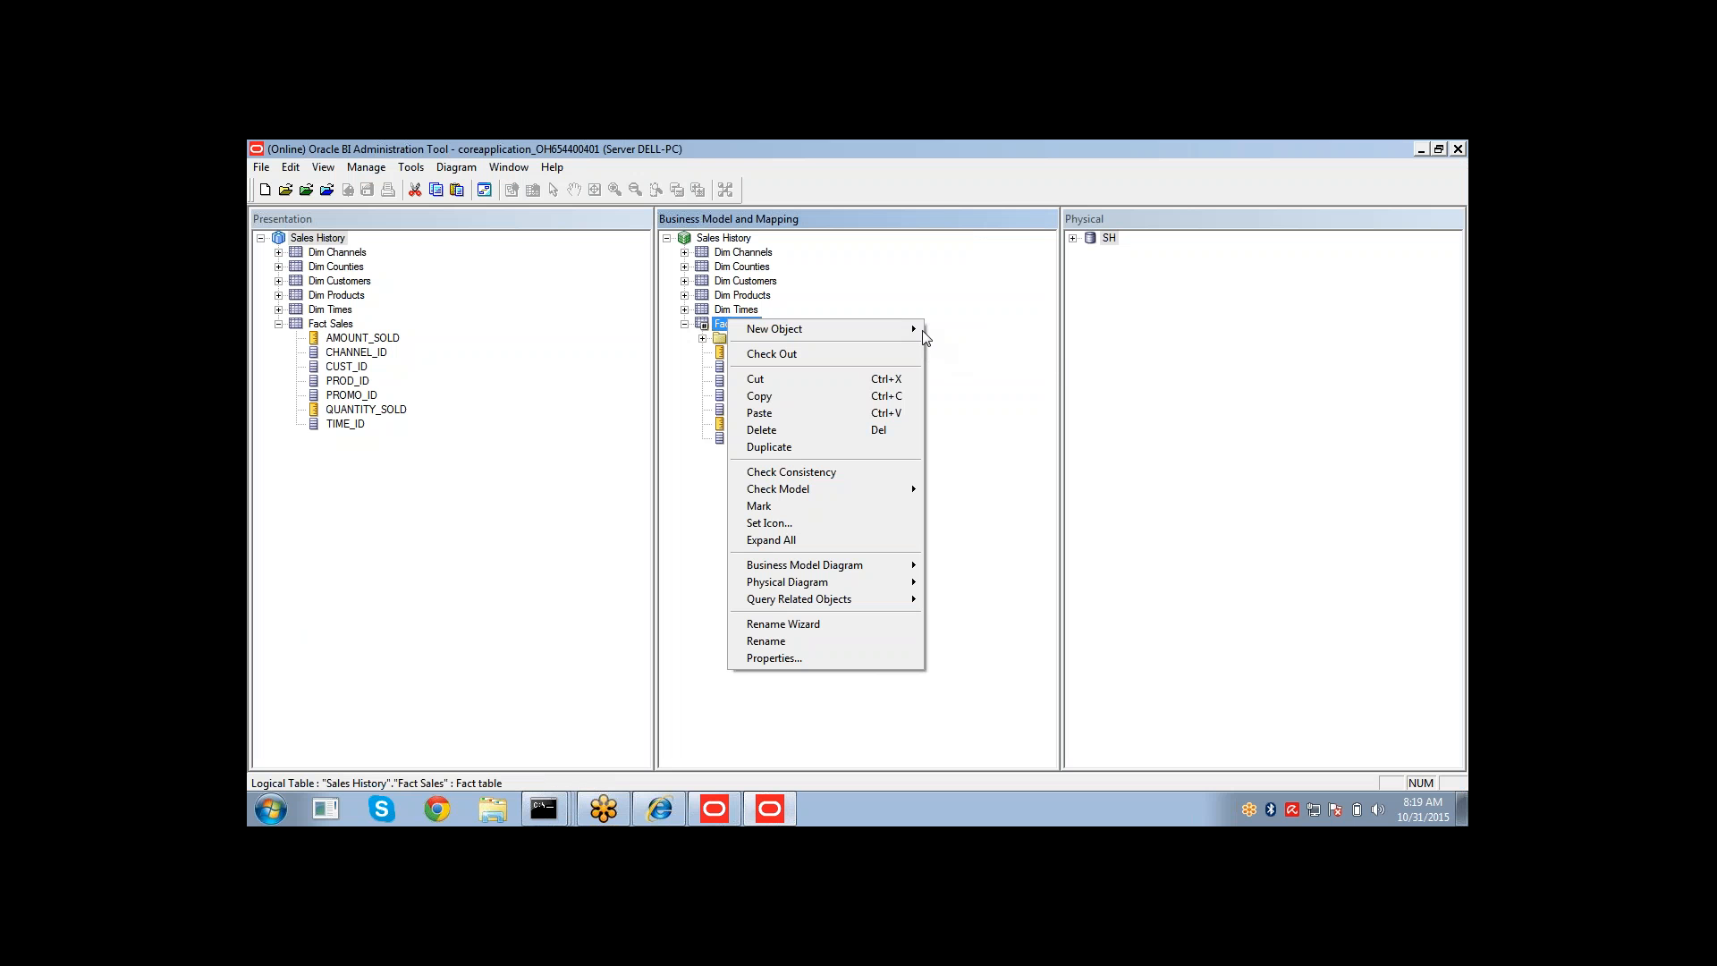
mouse_move(922, 332)
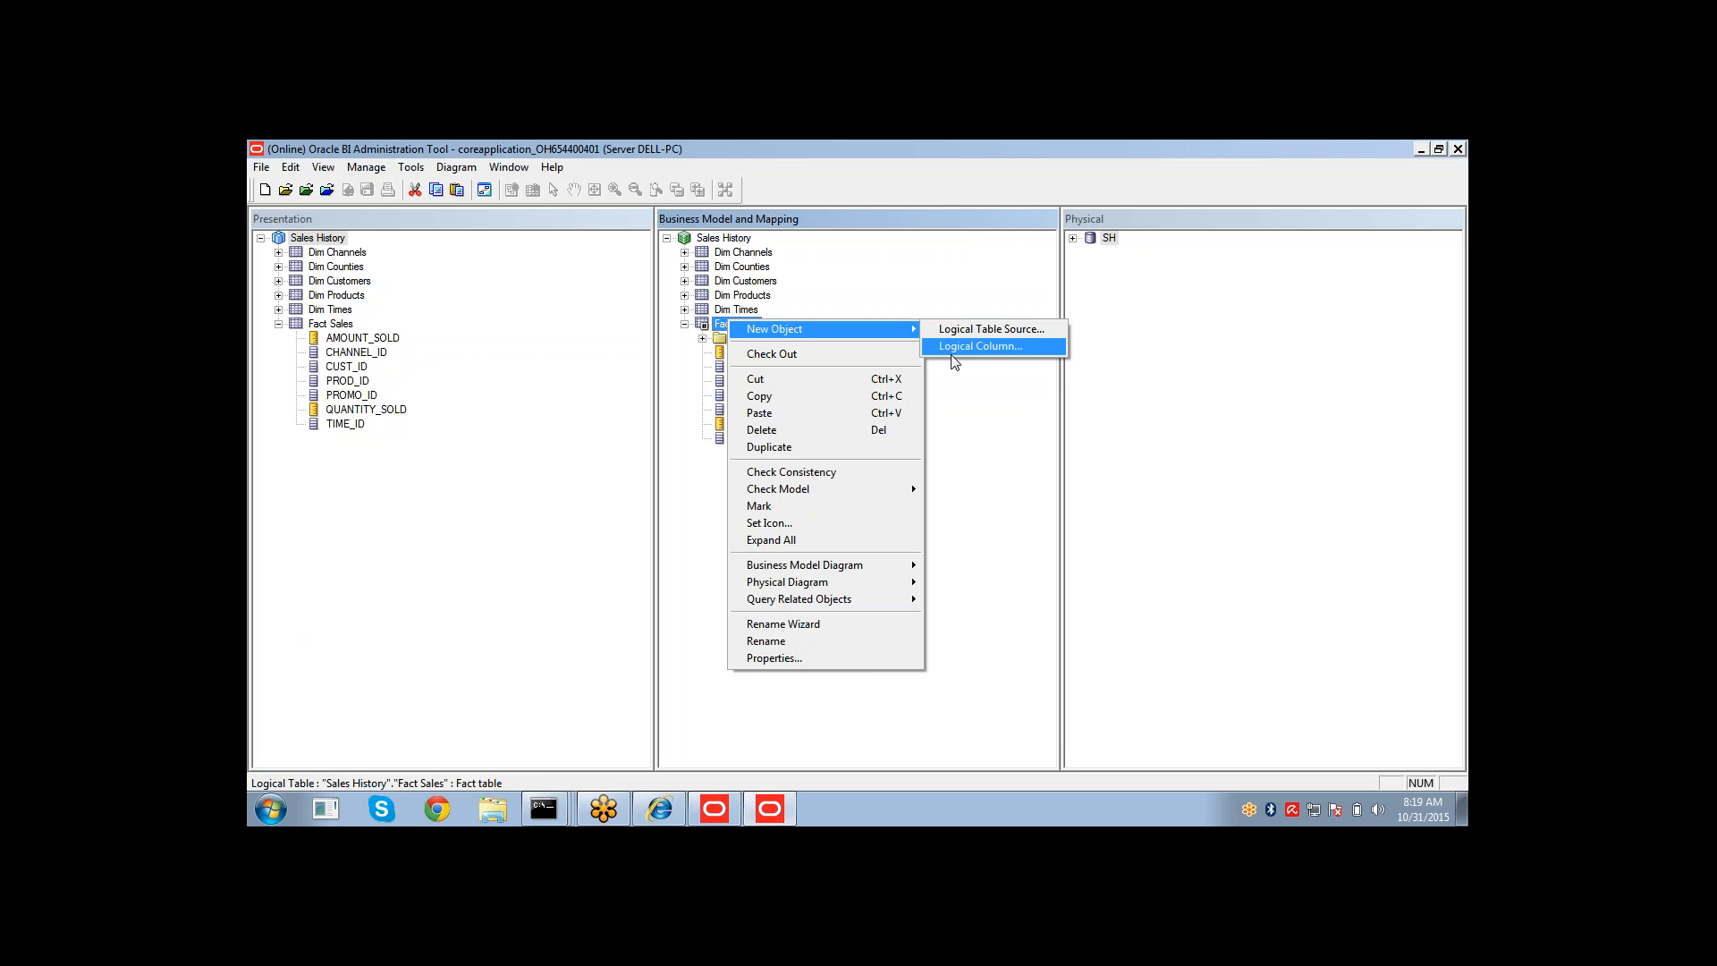
left_click(975, 346)
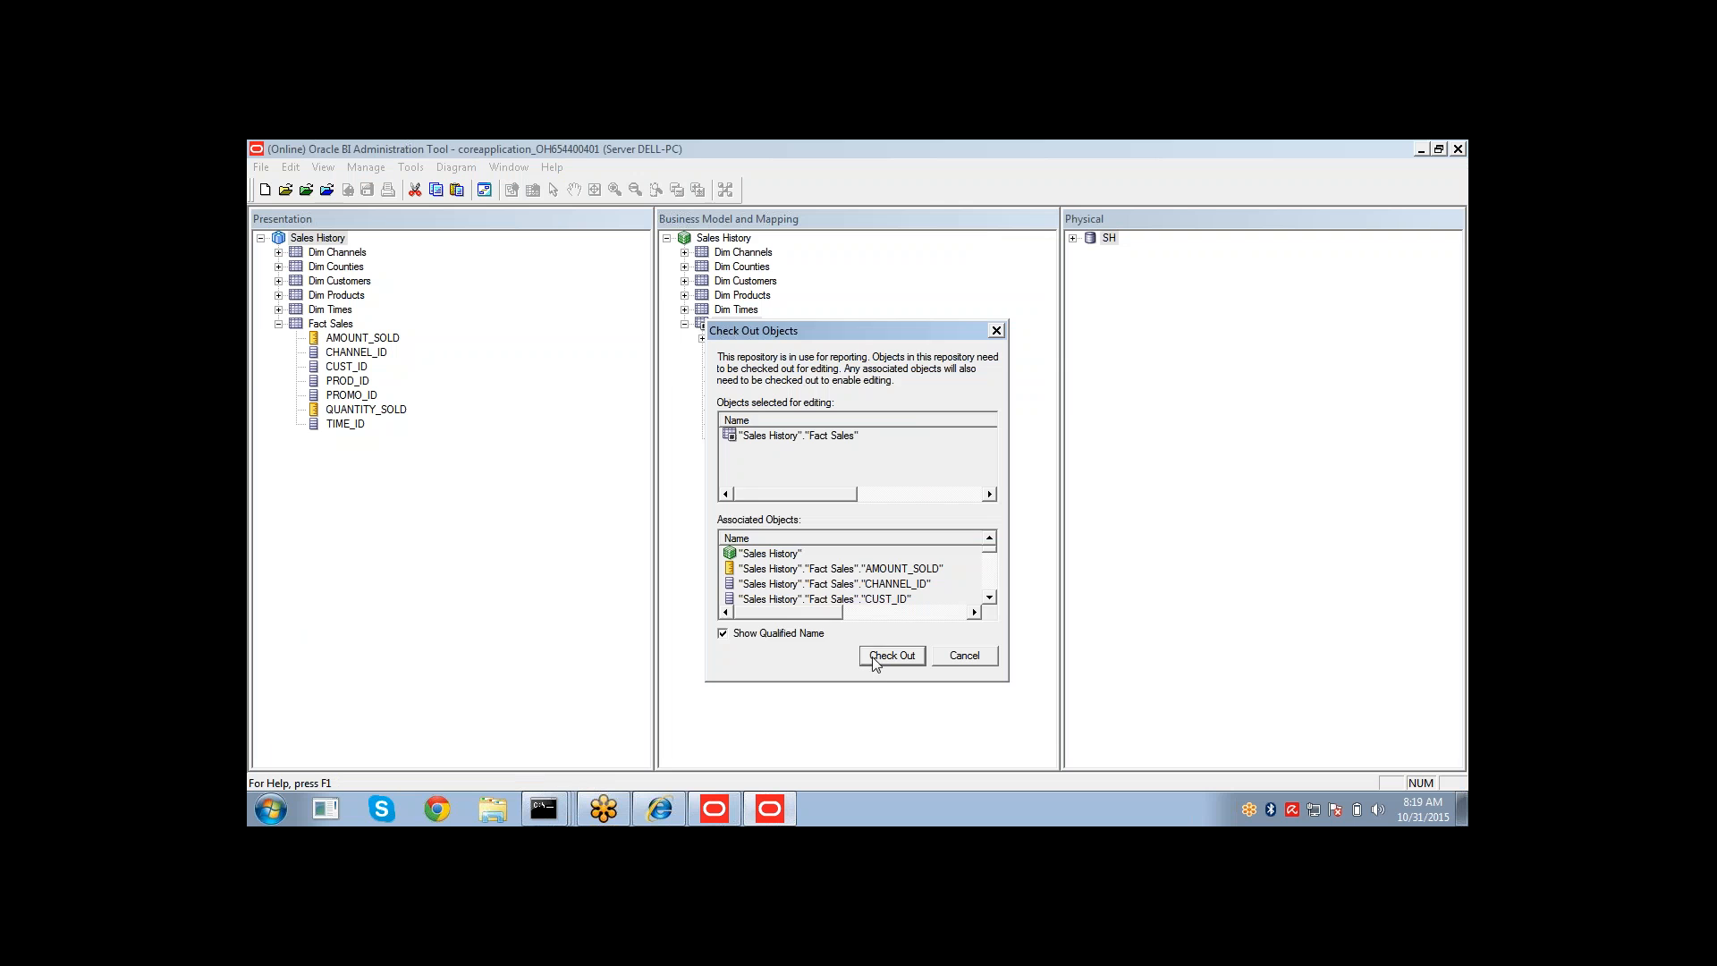
left_click(873, 660)
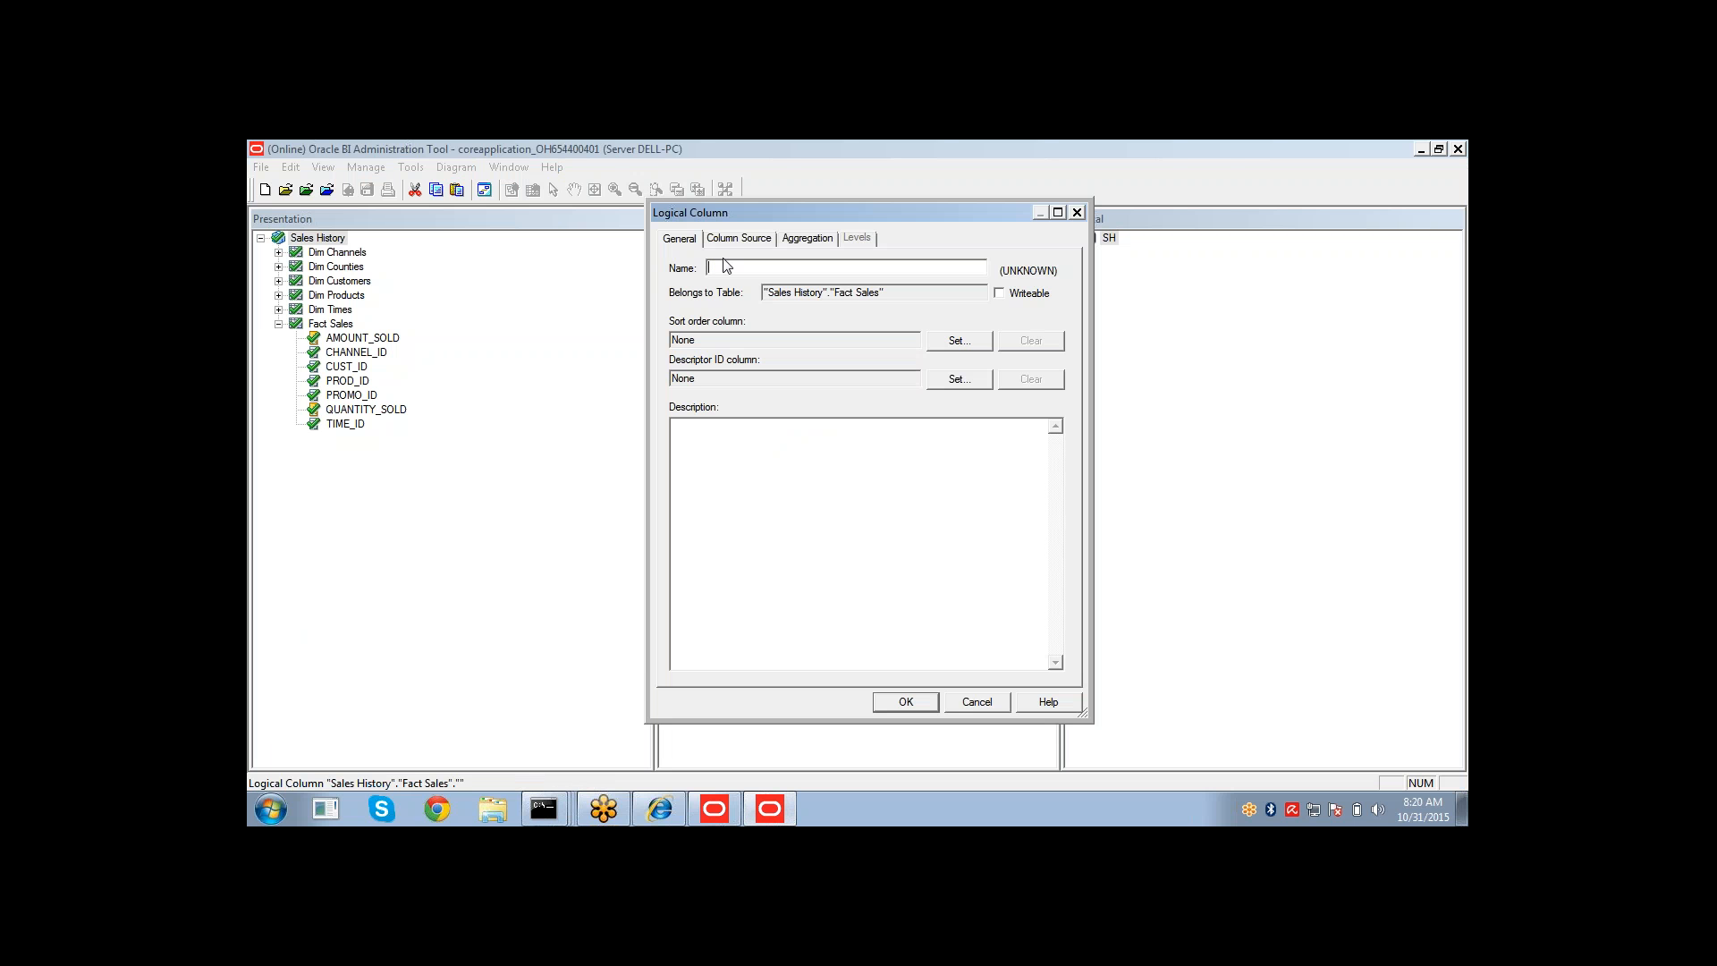
type("Total Sales")
left_click(903, 703)
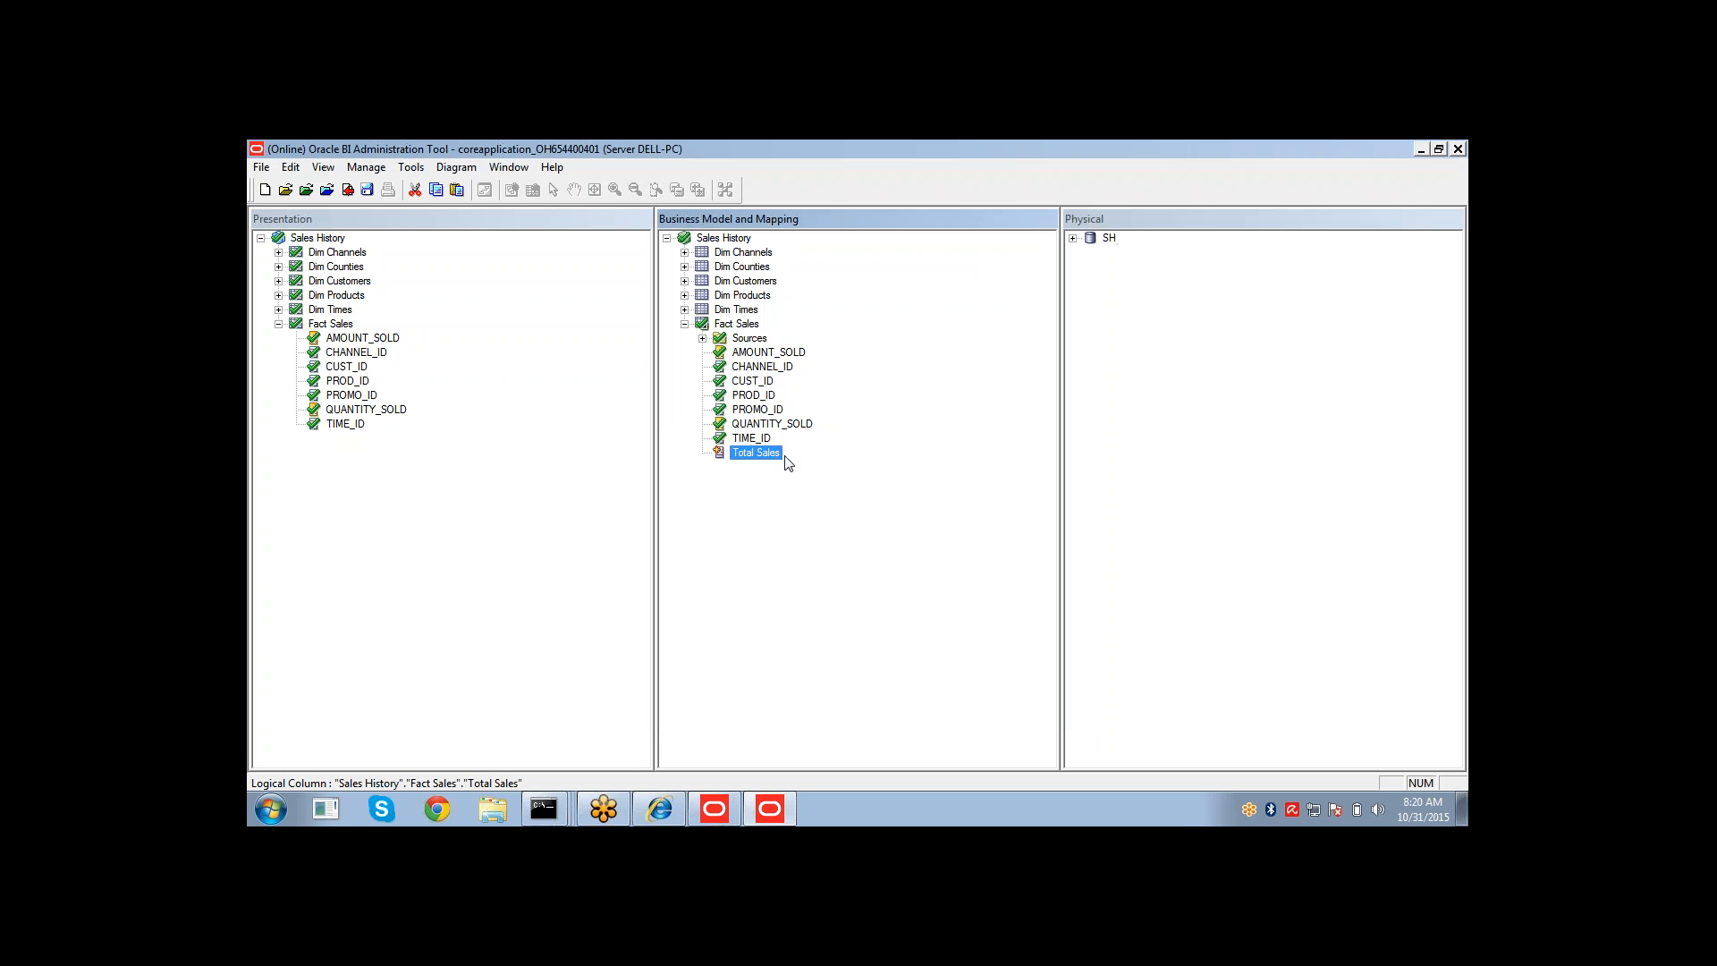
Inspect QUANTITY_SOLD's column source and its derived-from expression, then close the dialog without changes.
left_click(748, 424)
double_click(752, 424)
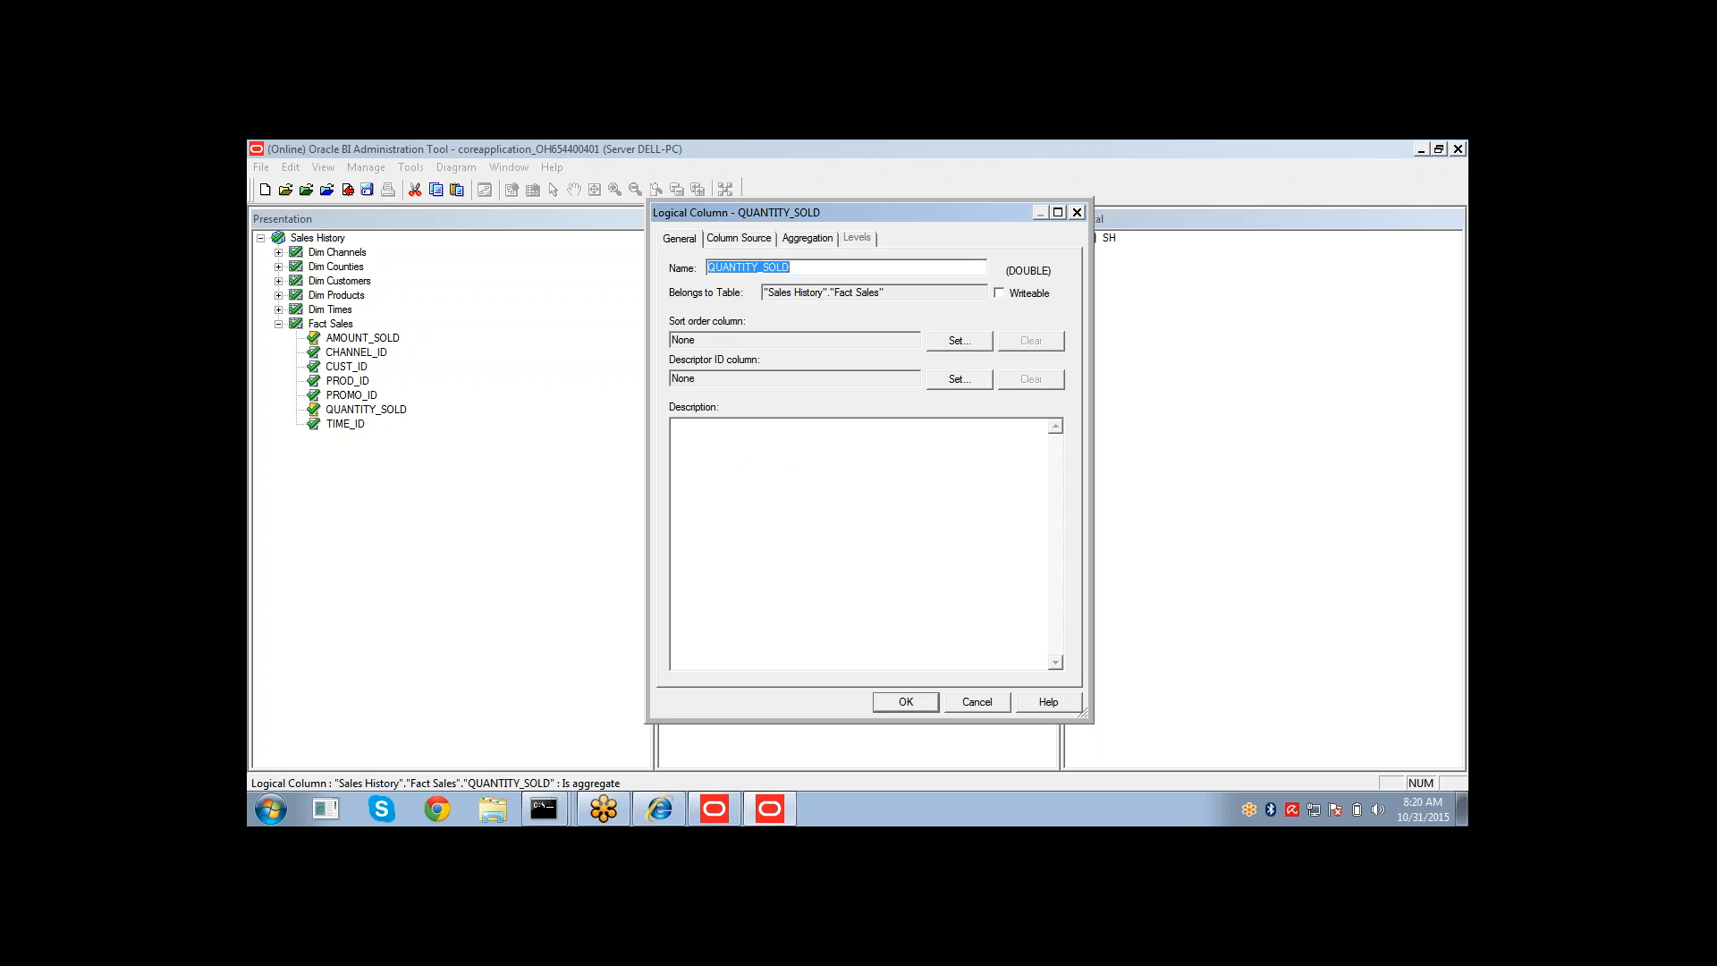
left_click(758, 240)
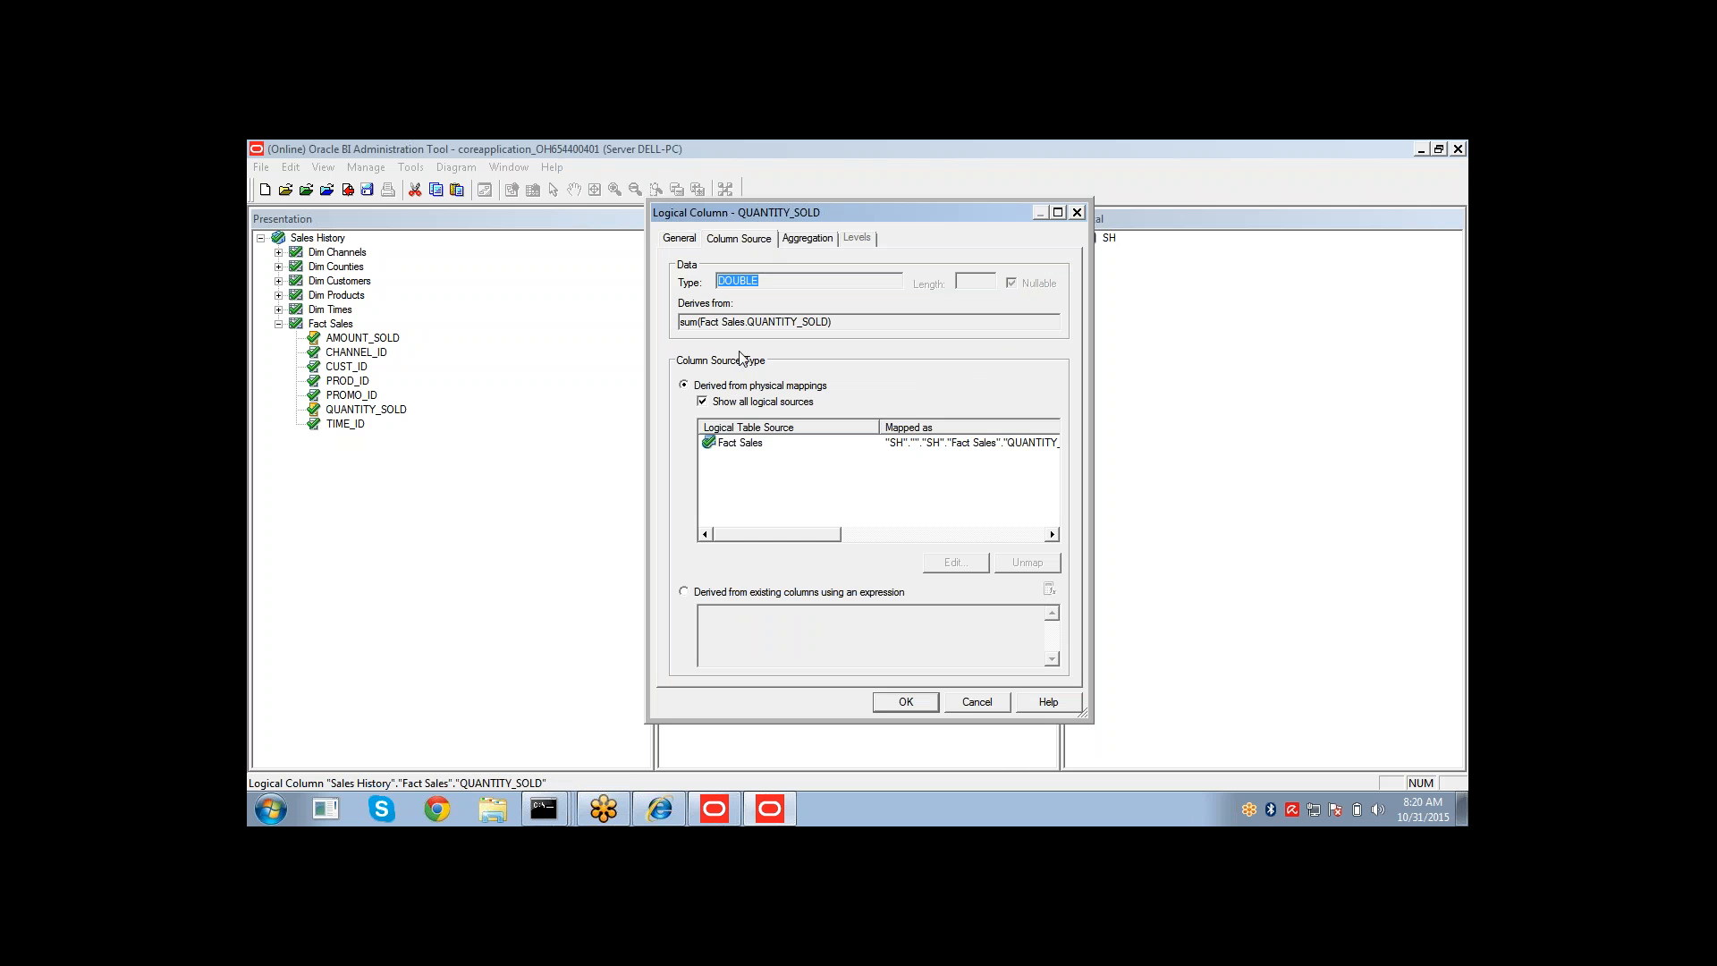
left_click_drag(833, 322, 677, 324)
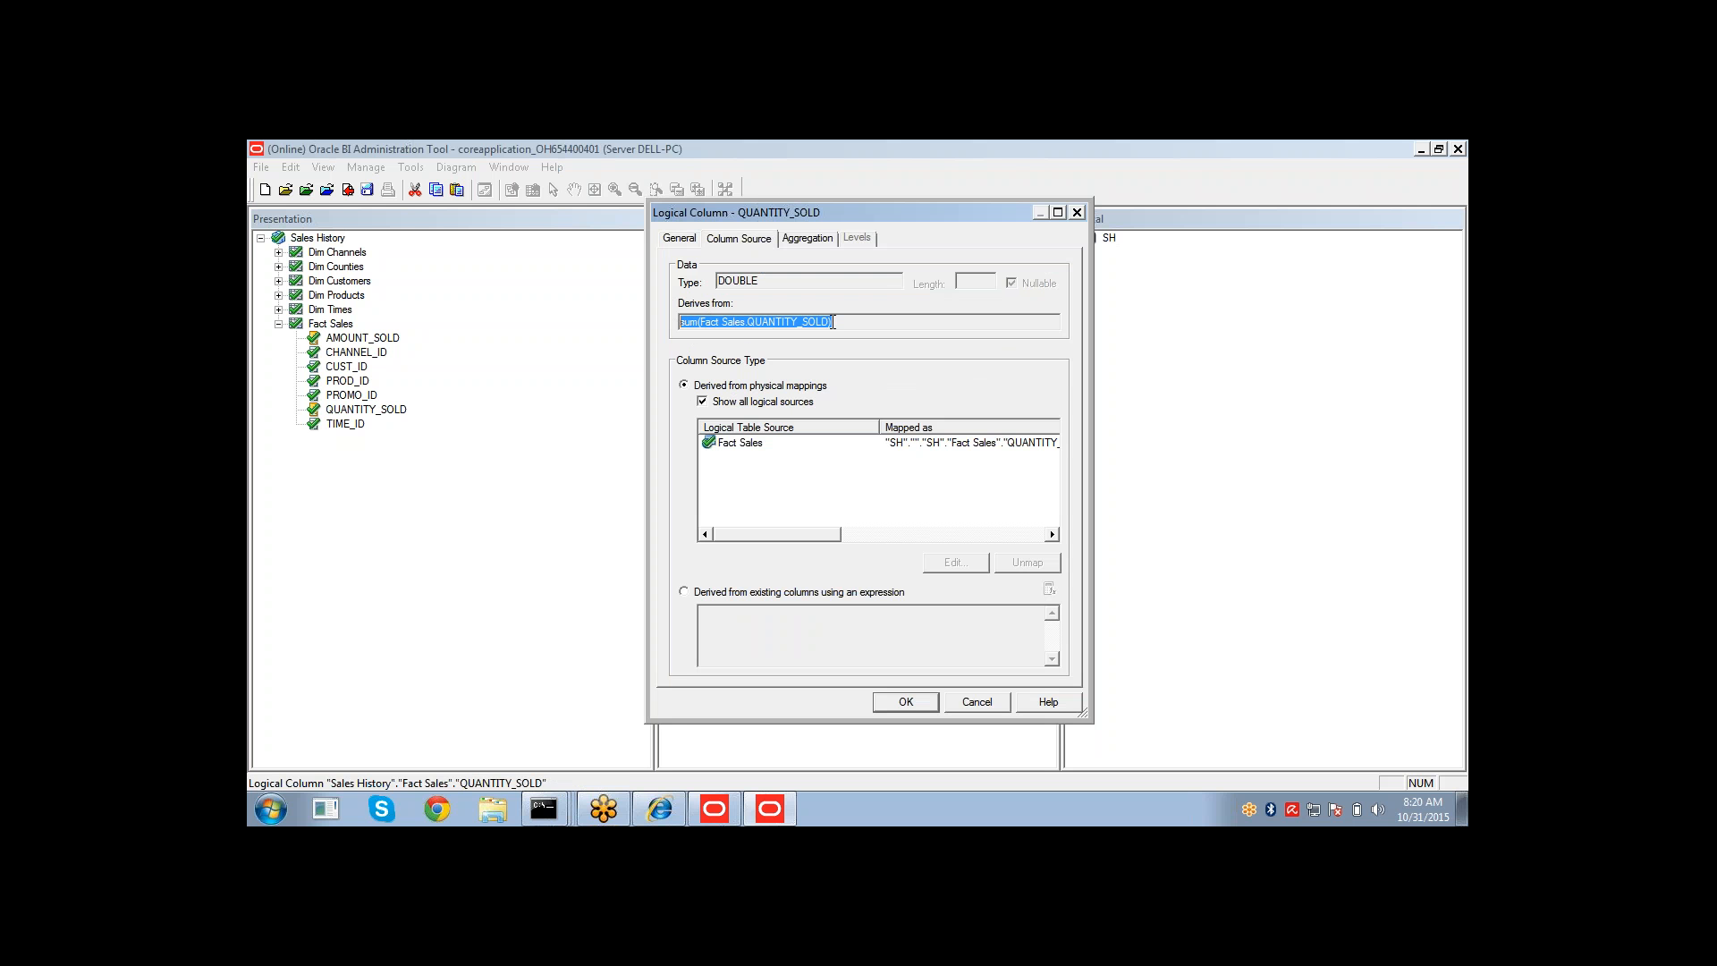
left_click_drag(705, 325, 740, 329)
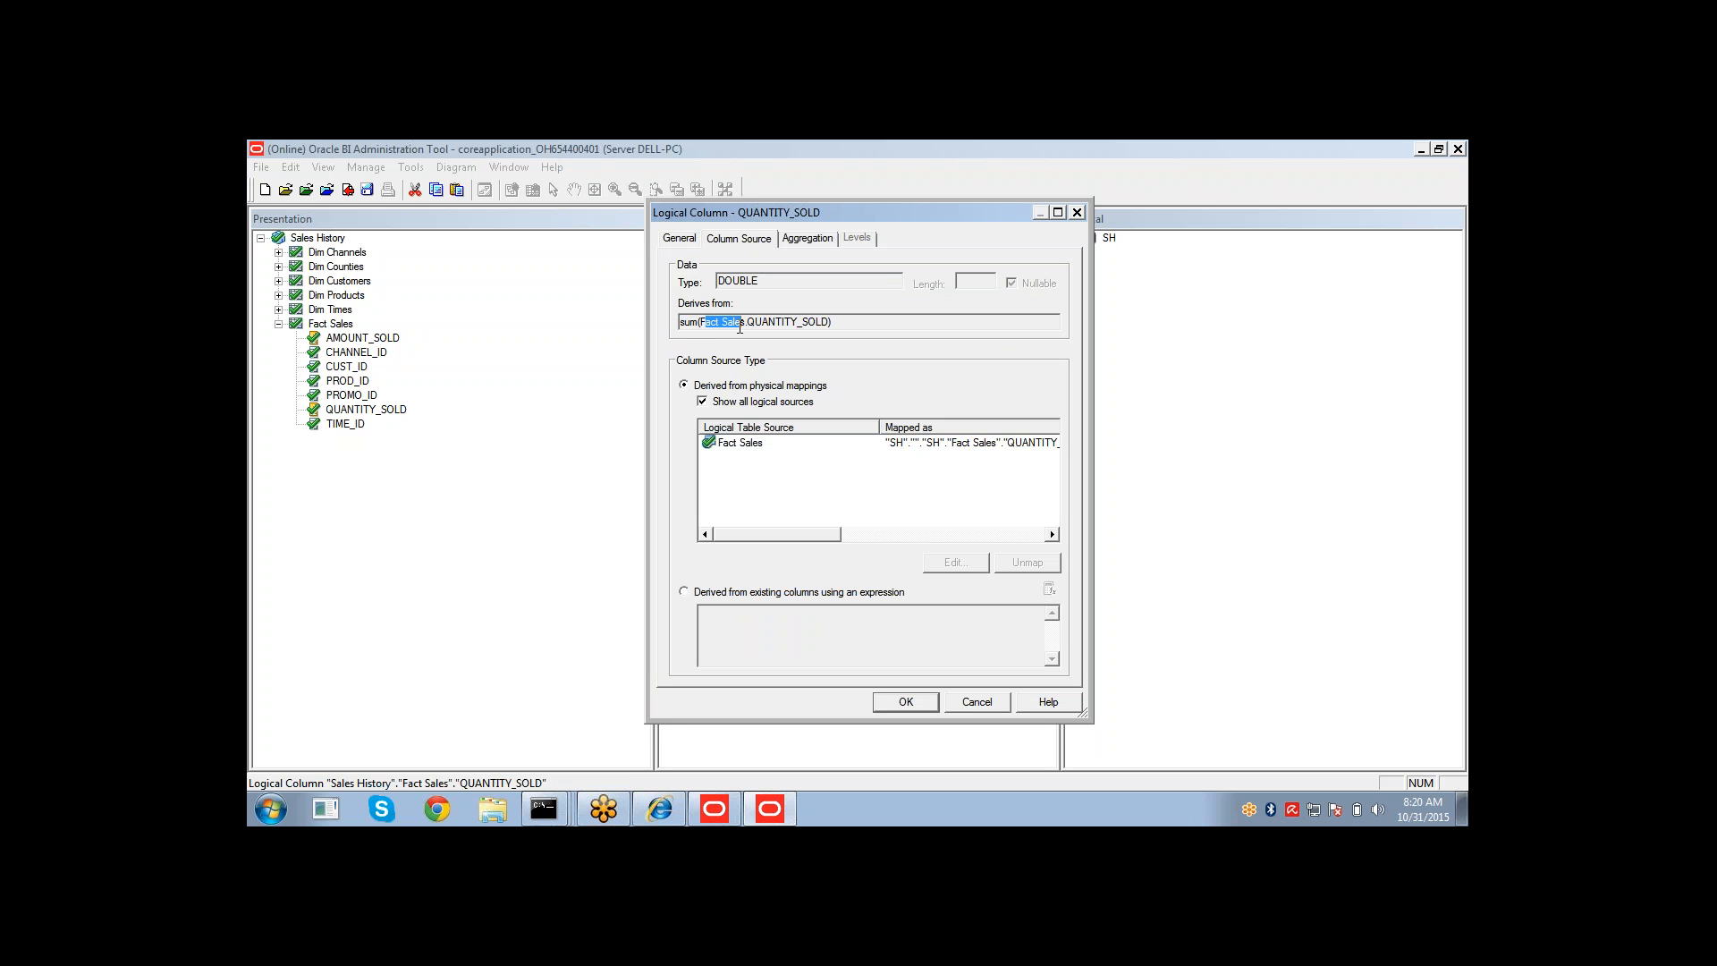
left_click(742, 450)
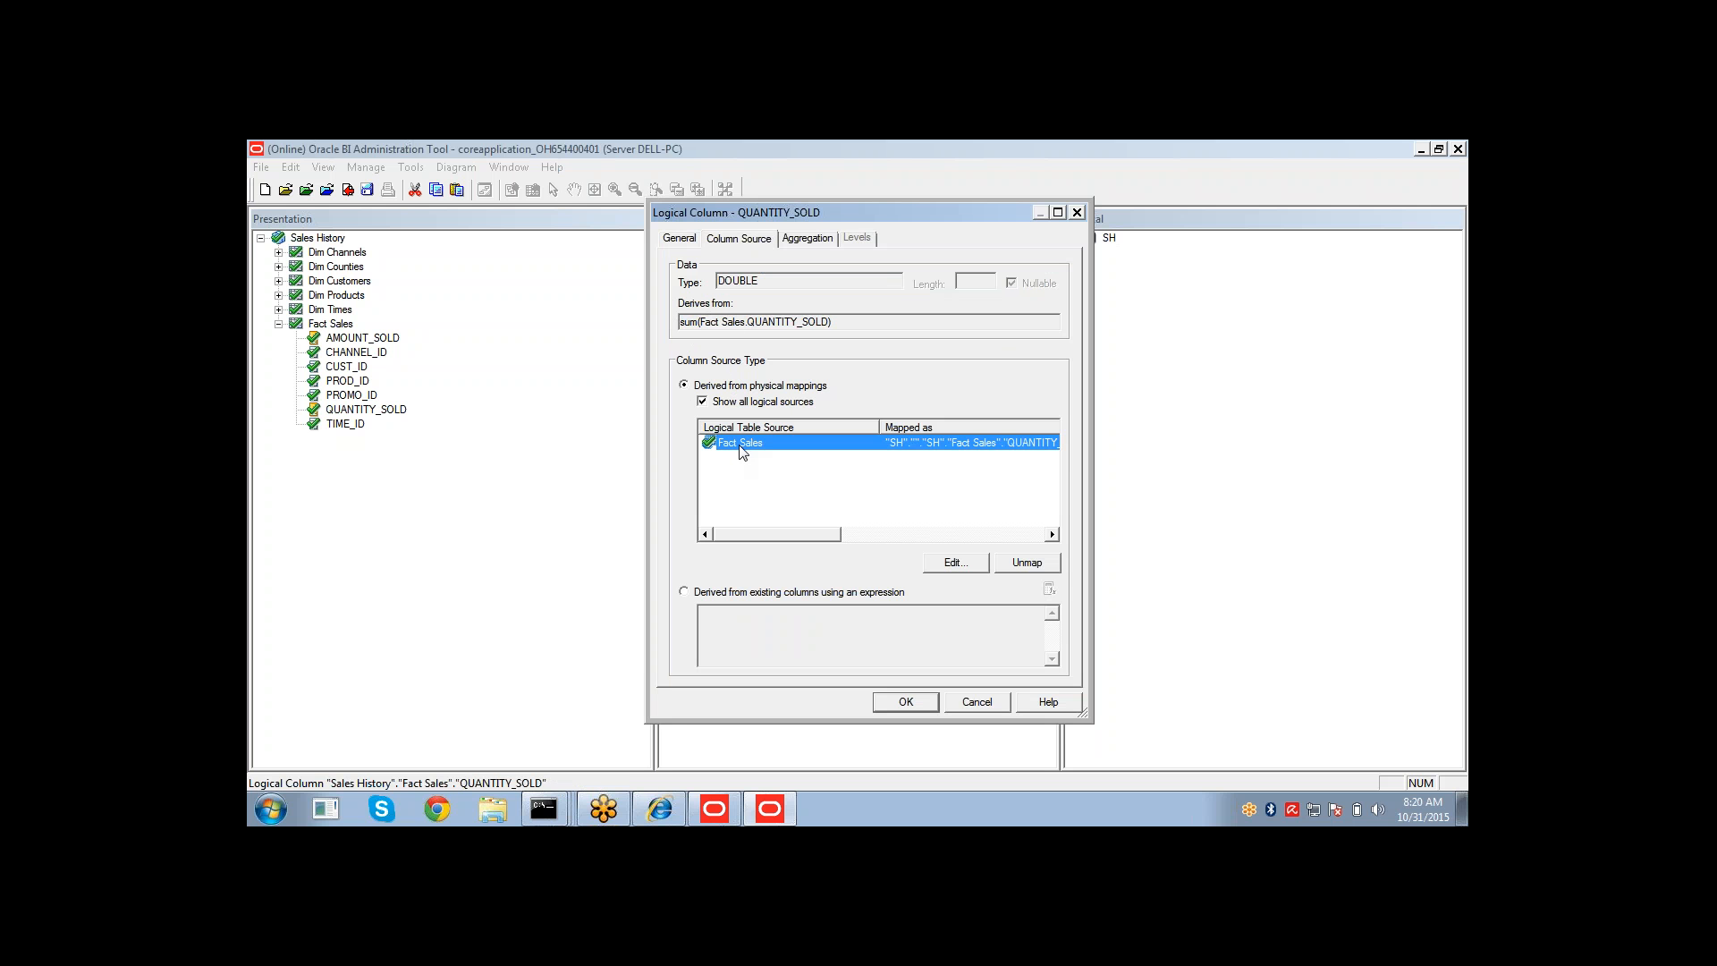
double_click(767, 323)
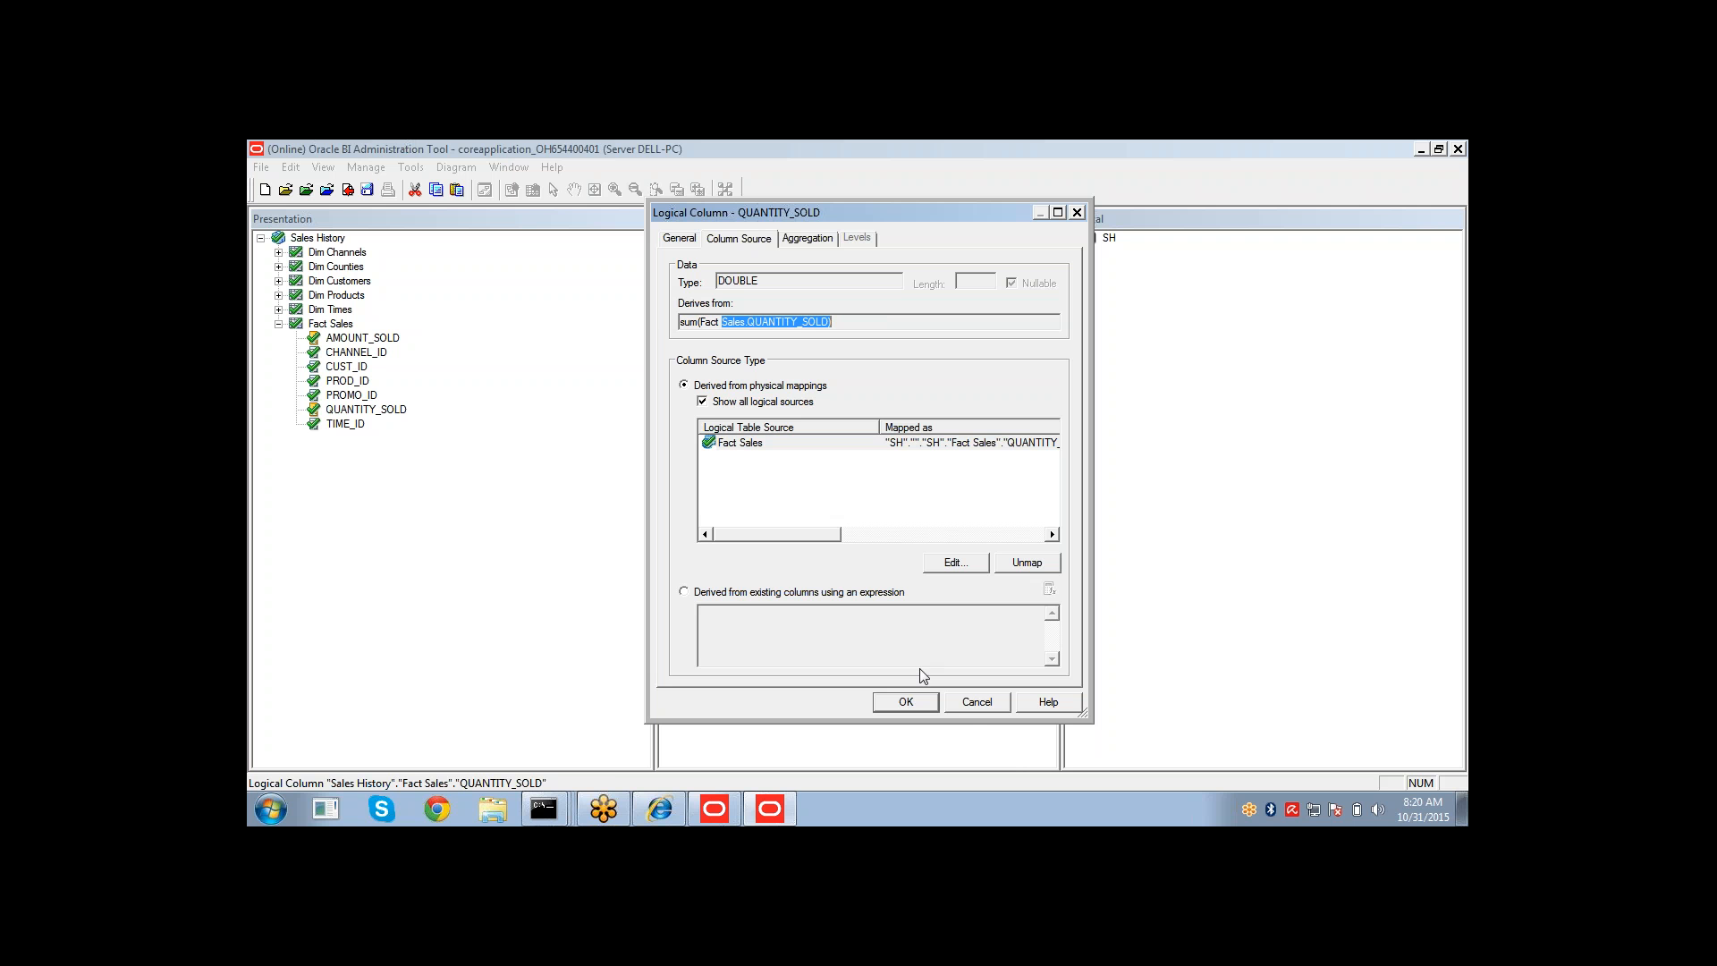
left_click(966, 704)
left_click(725, 456)
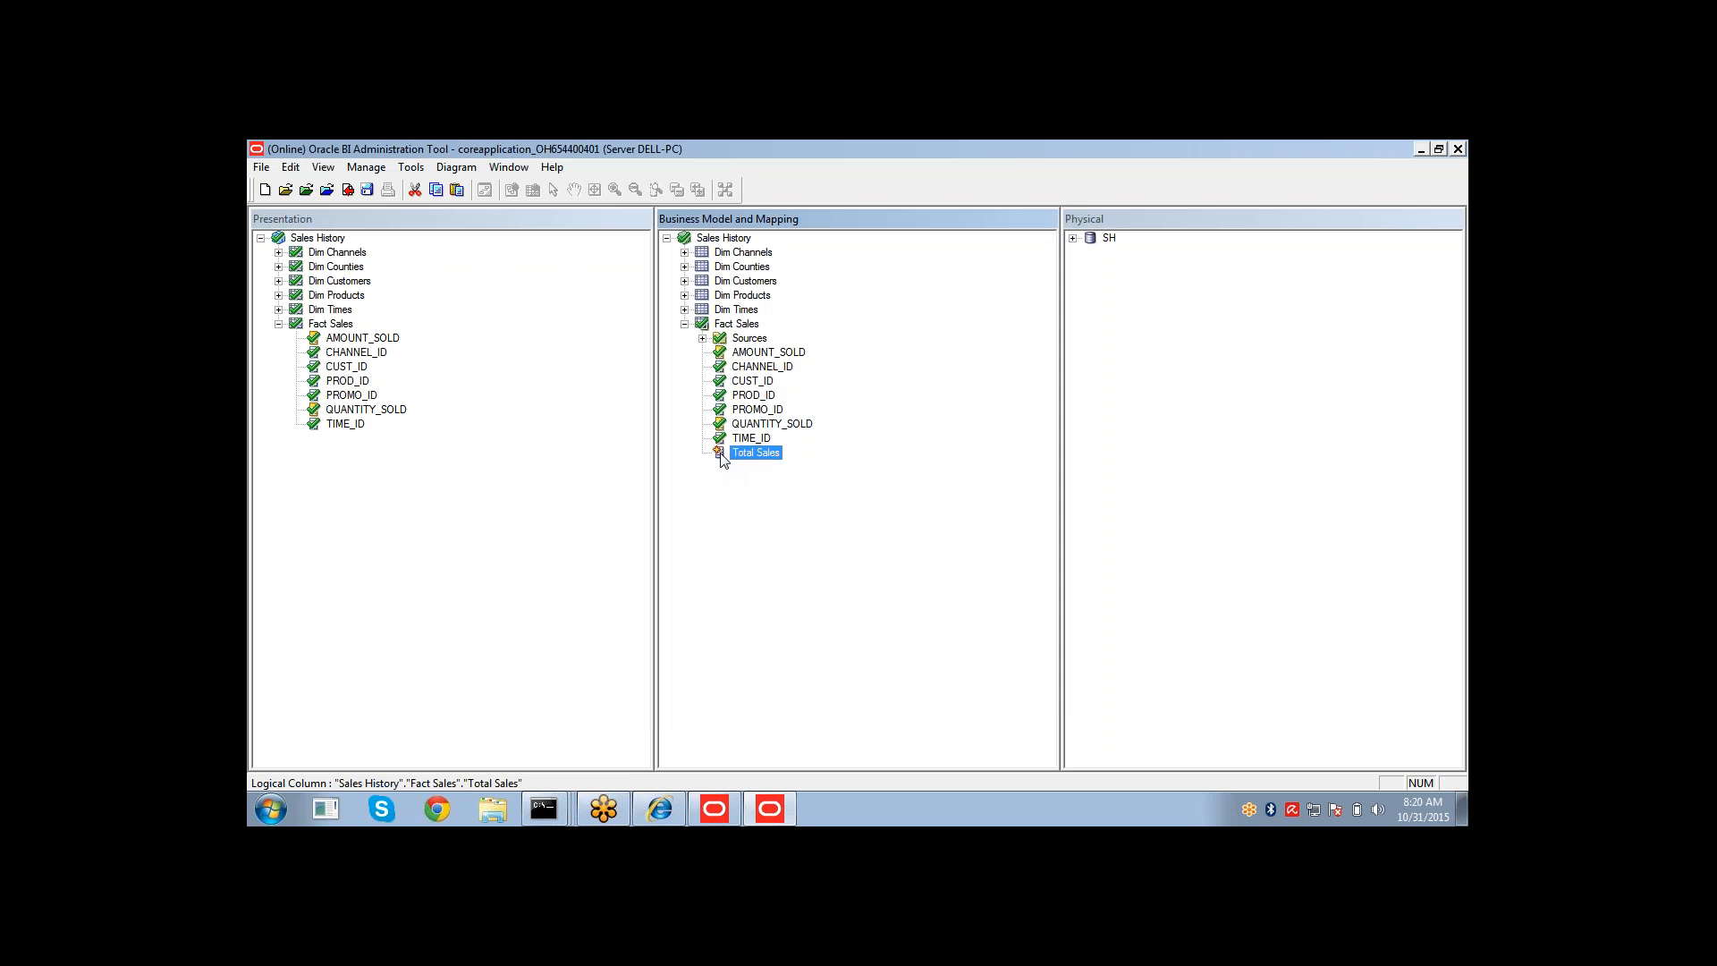
double_click(725, 454)
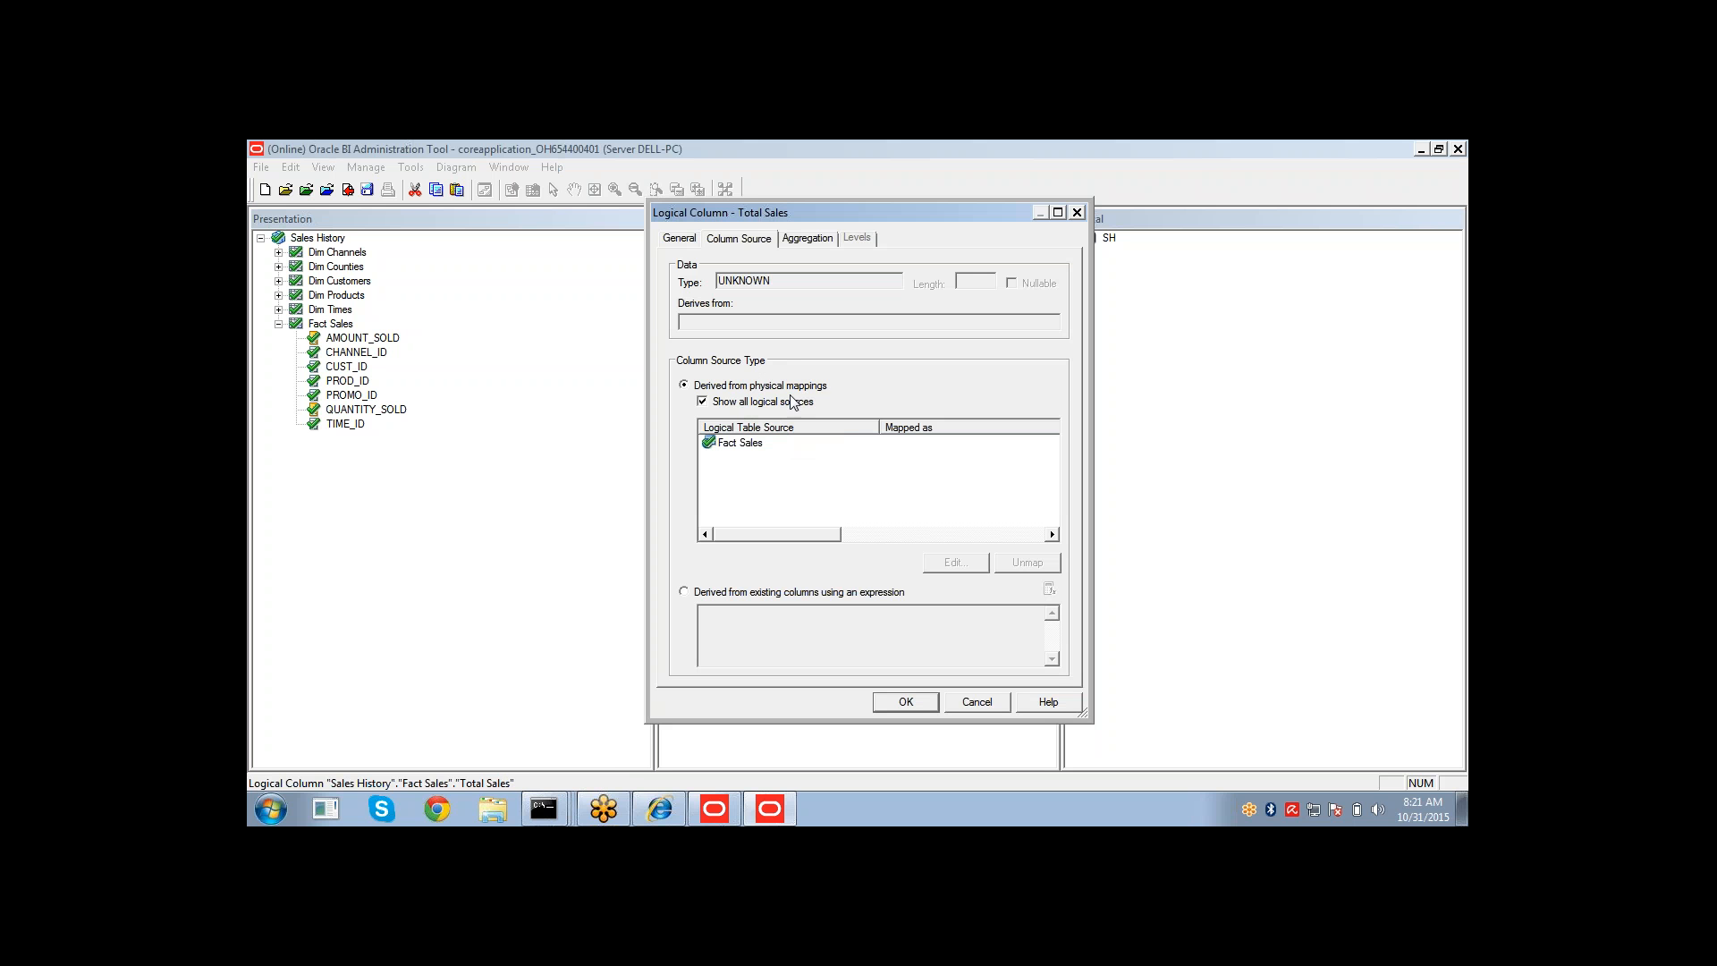
left_click(757, 445)
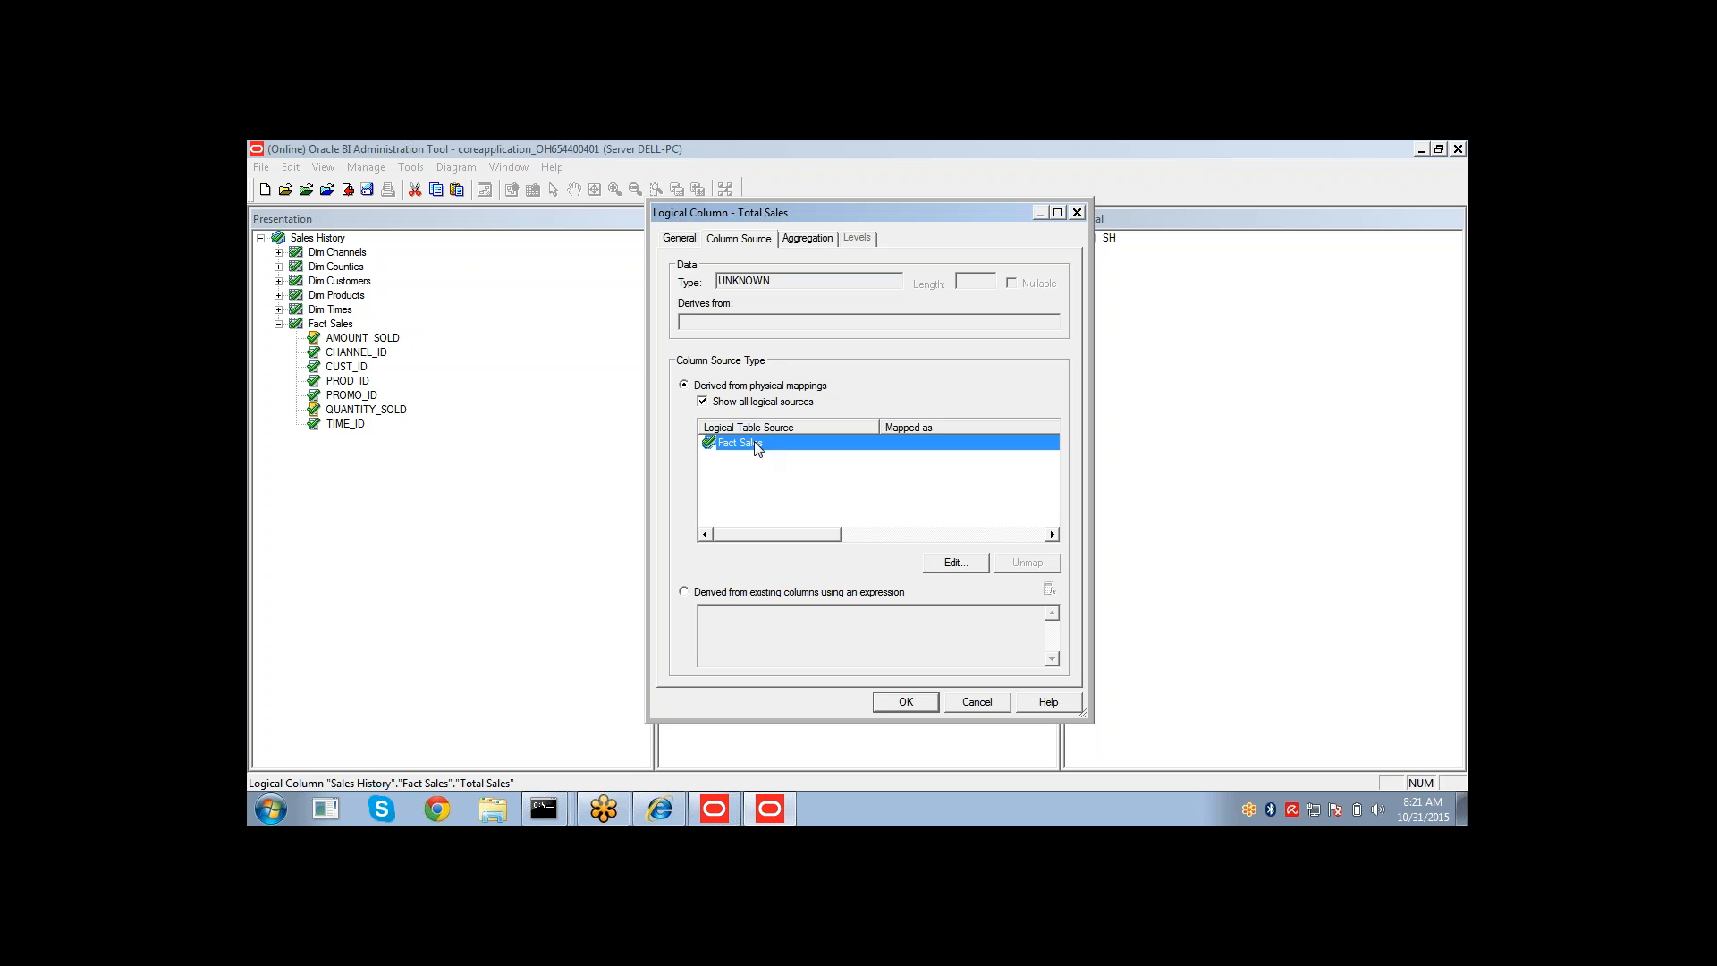
left_click(951, 564)
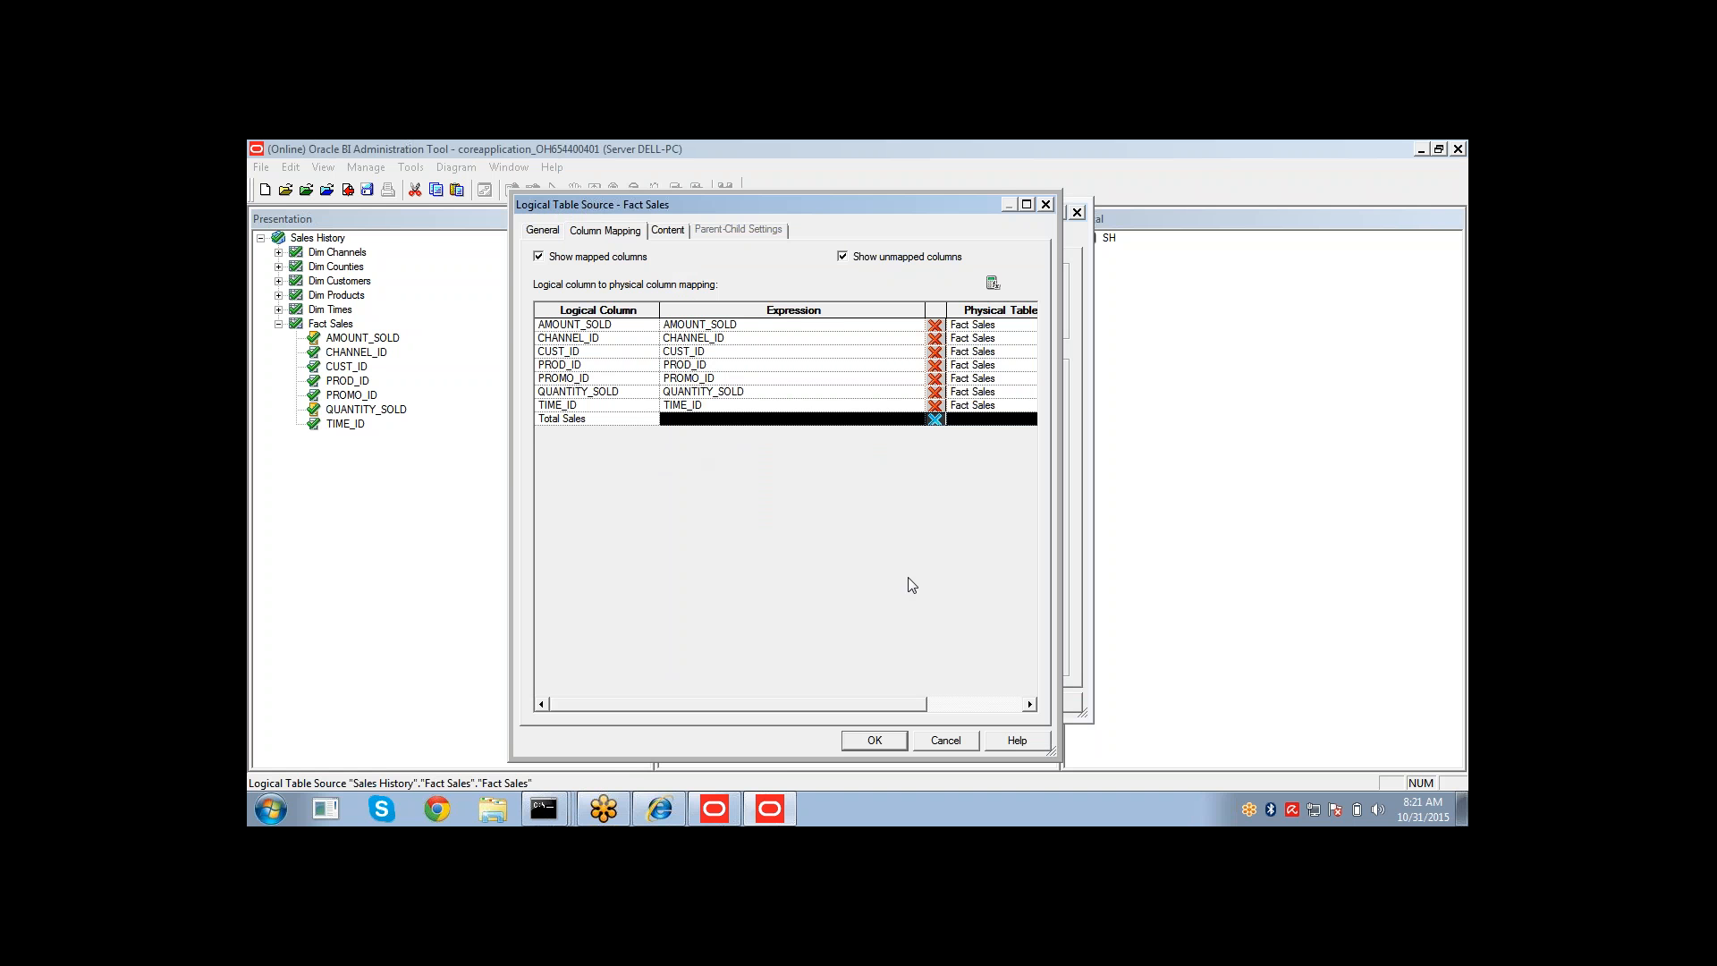
left_click(934, 739)
left_click(955, 705)
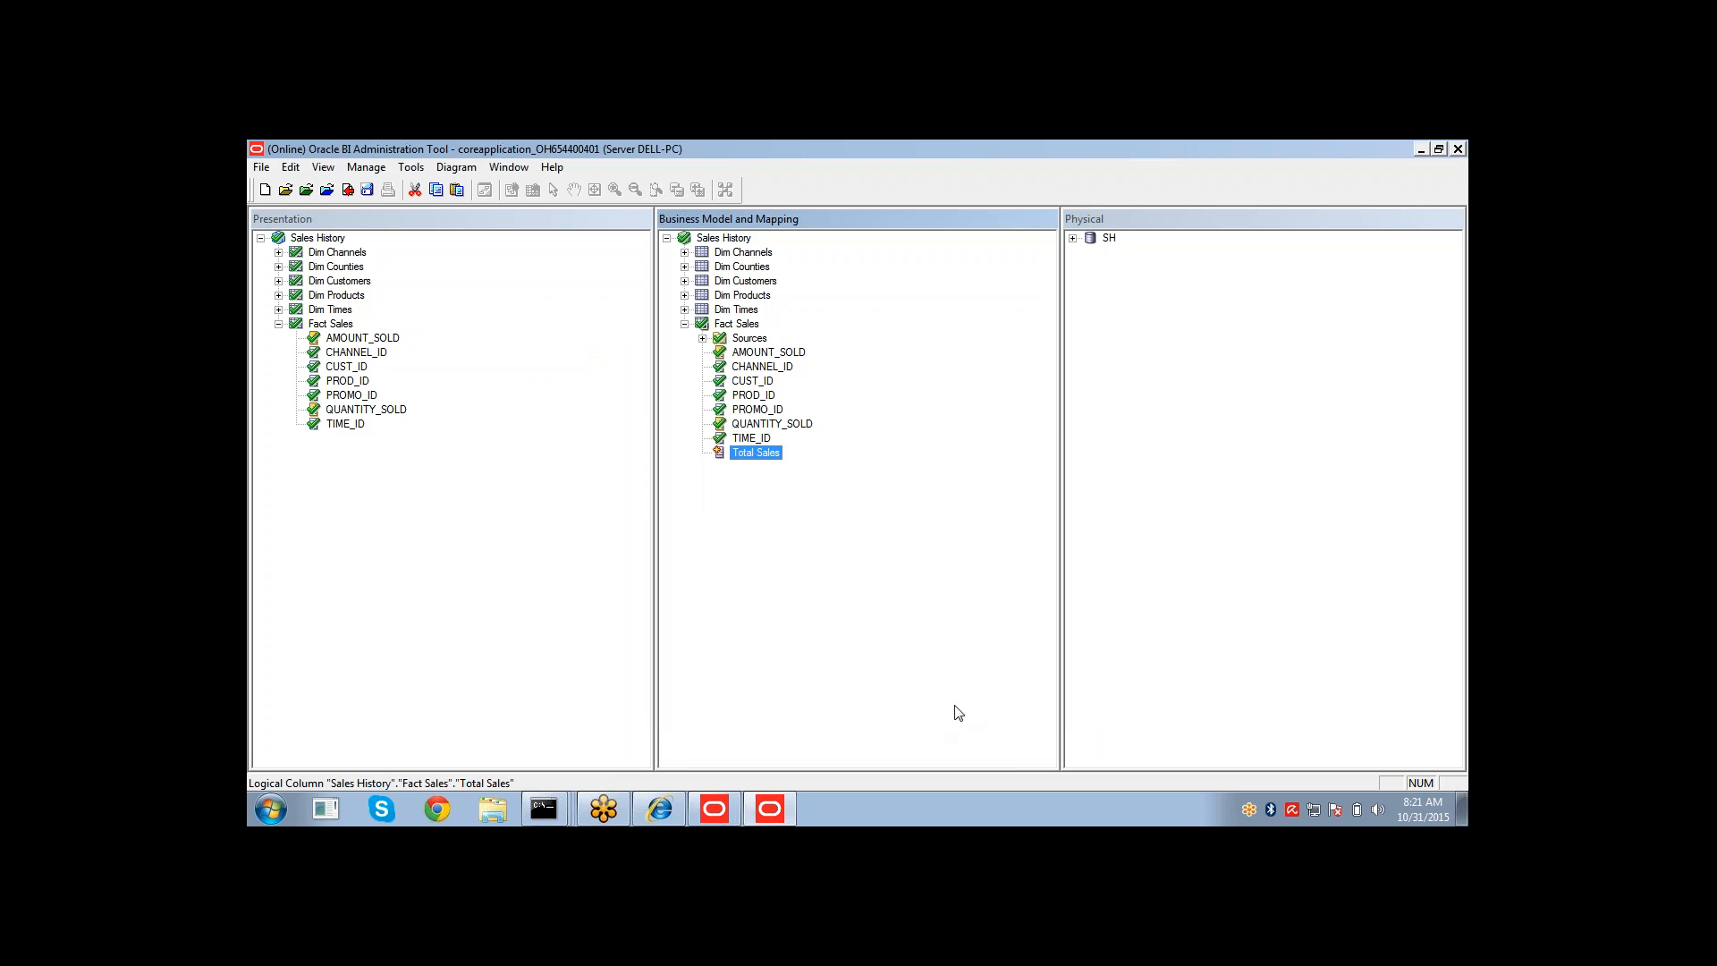
Expand the Fact Sales sources and open the Fact Sales logical table source, reviewing its general settings and column mappings.
left_click(703, 339)
left_click(759, 341)
left_click(772, 357)
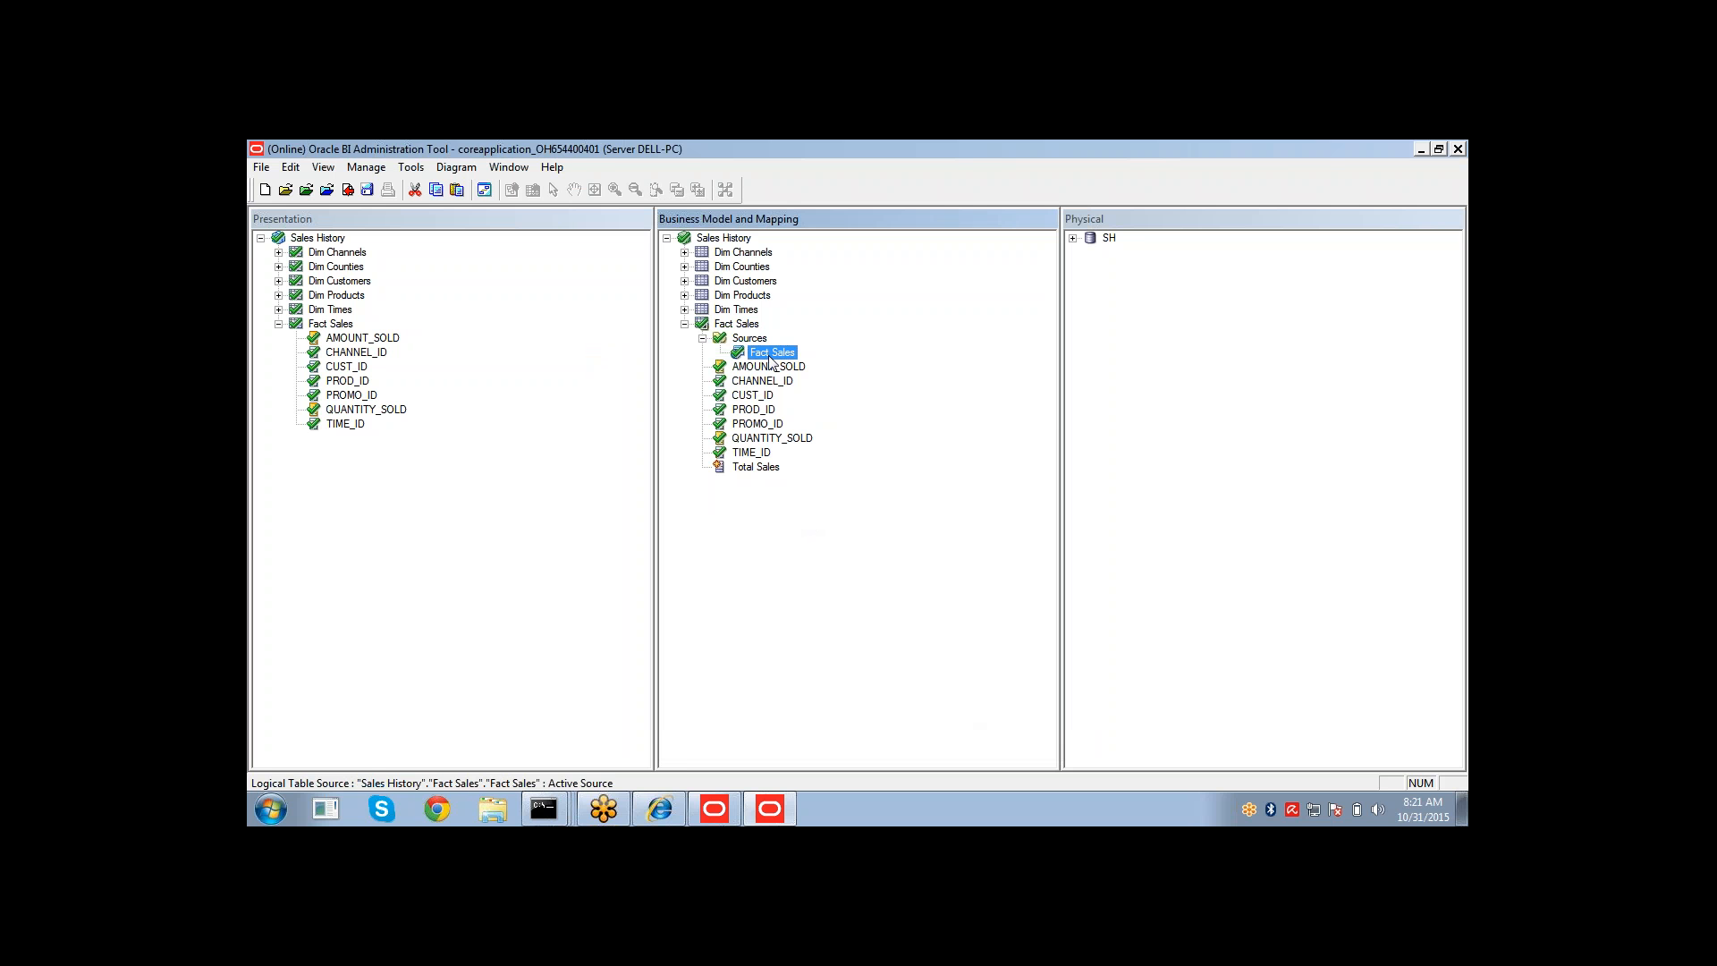
left_click(743, 341)
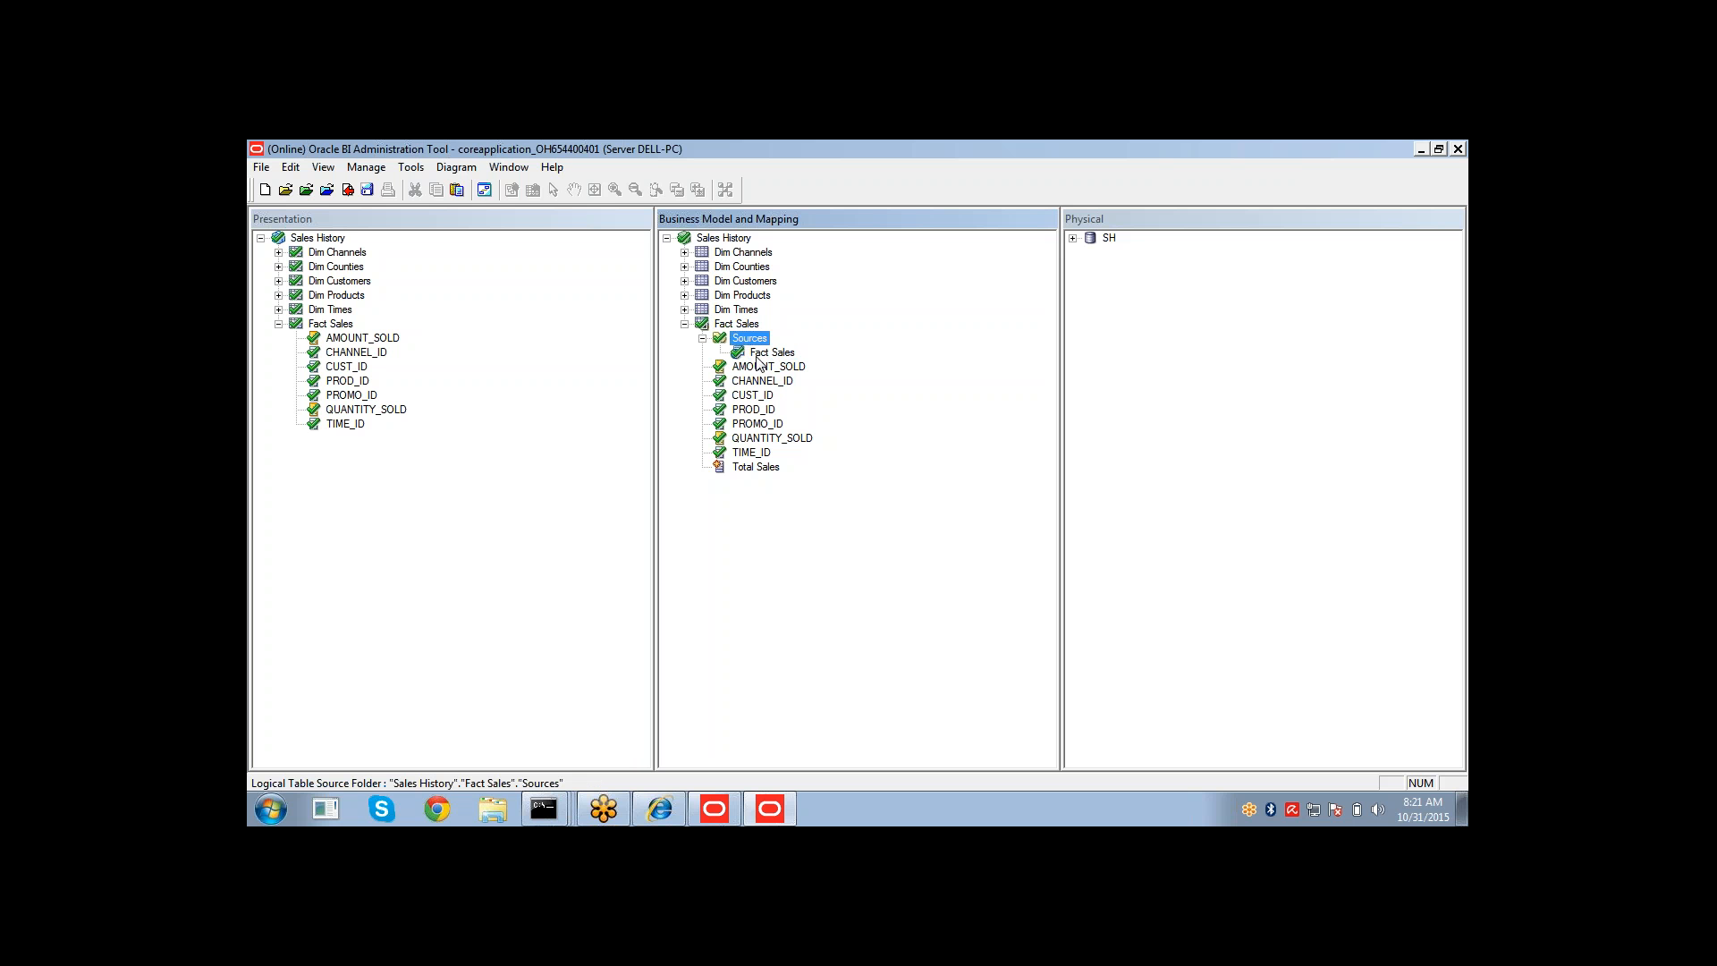
left_click(759, 356)
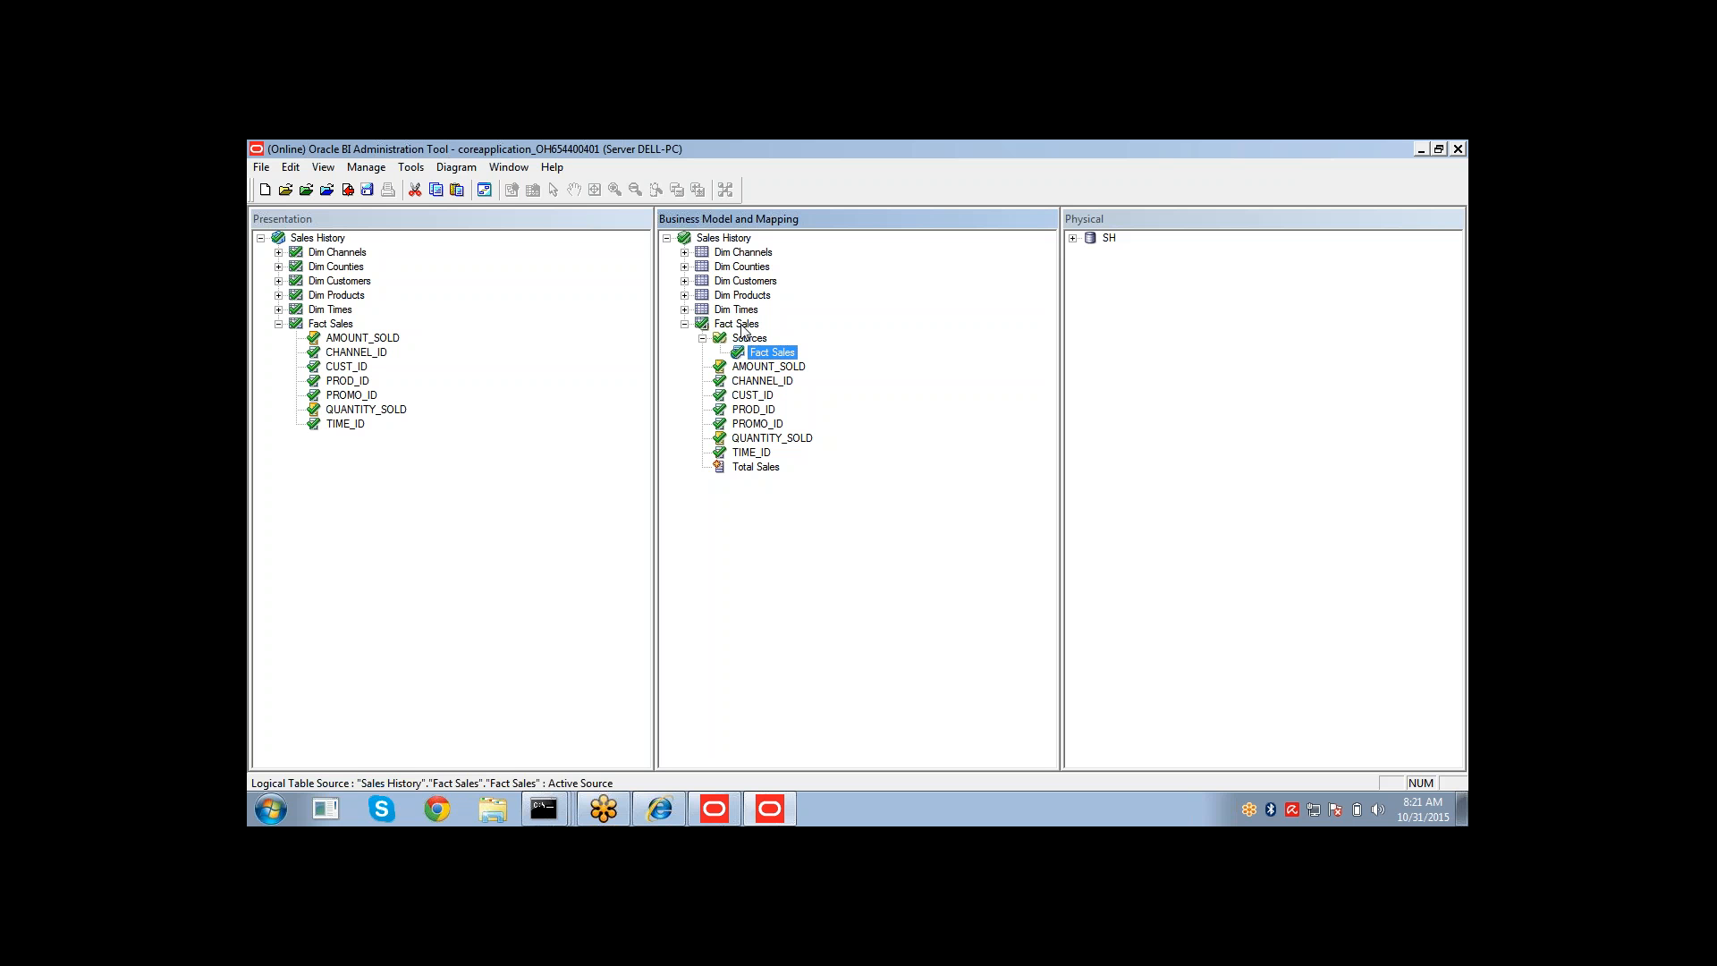
left_click(742, 326)
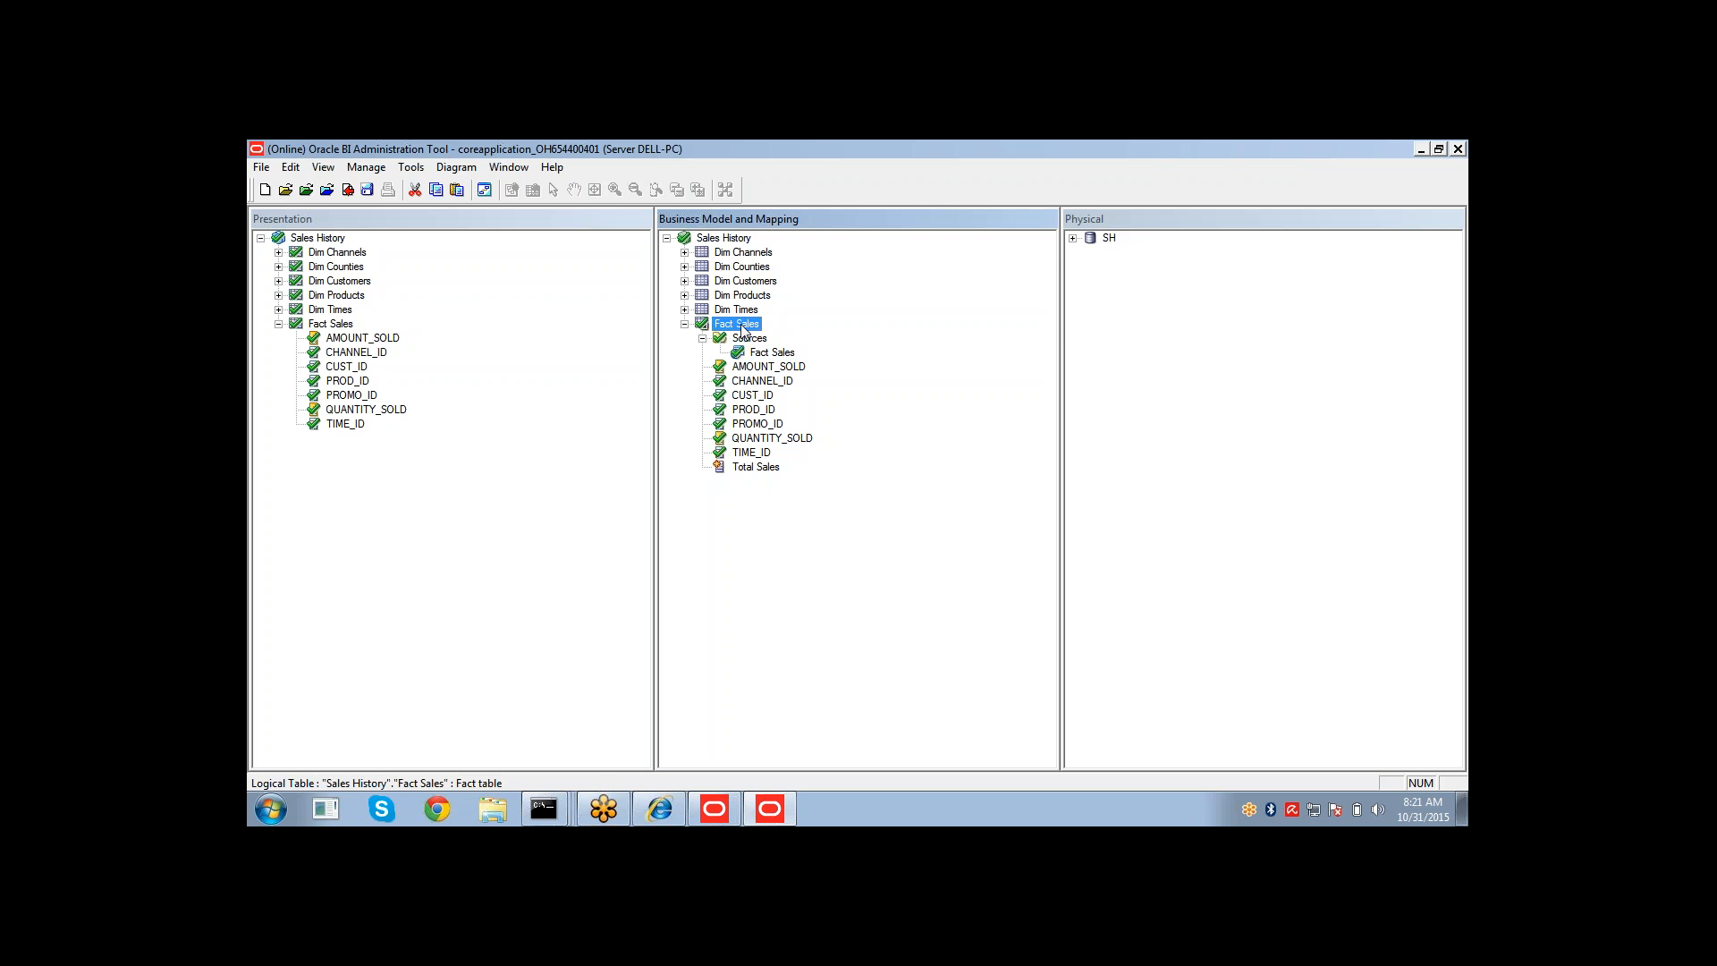
double_click(771, 352)
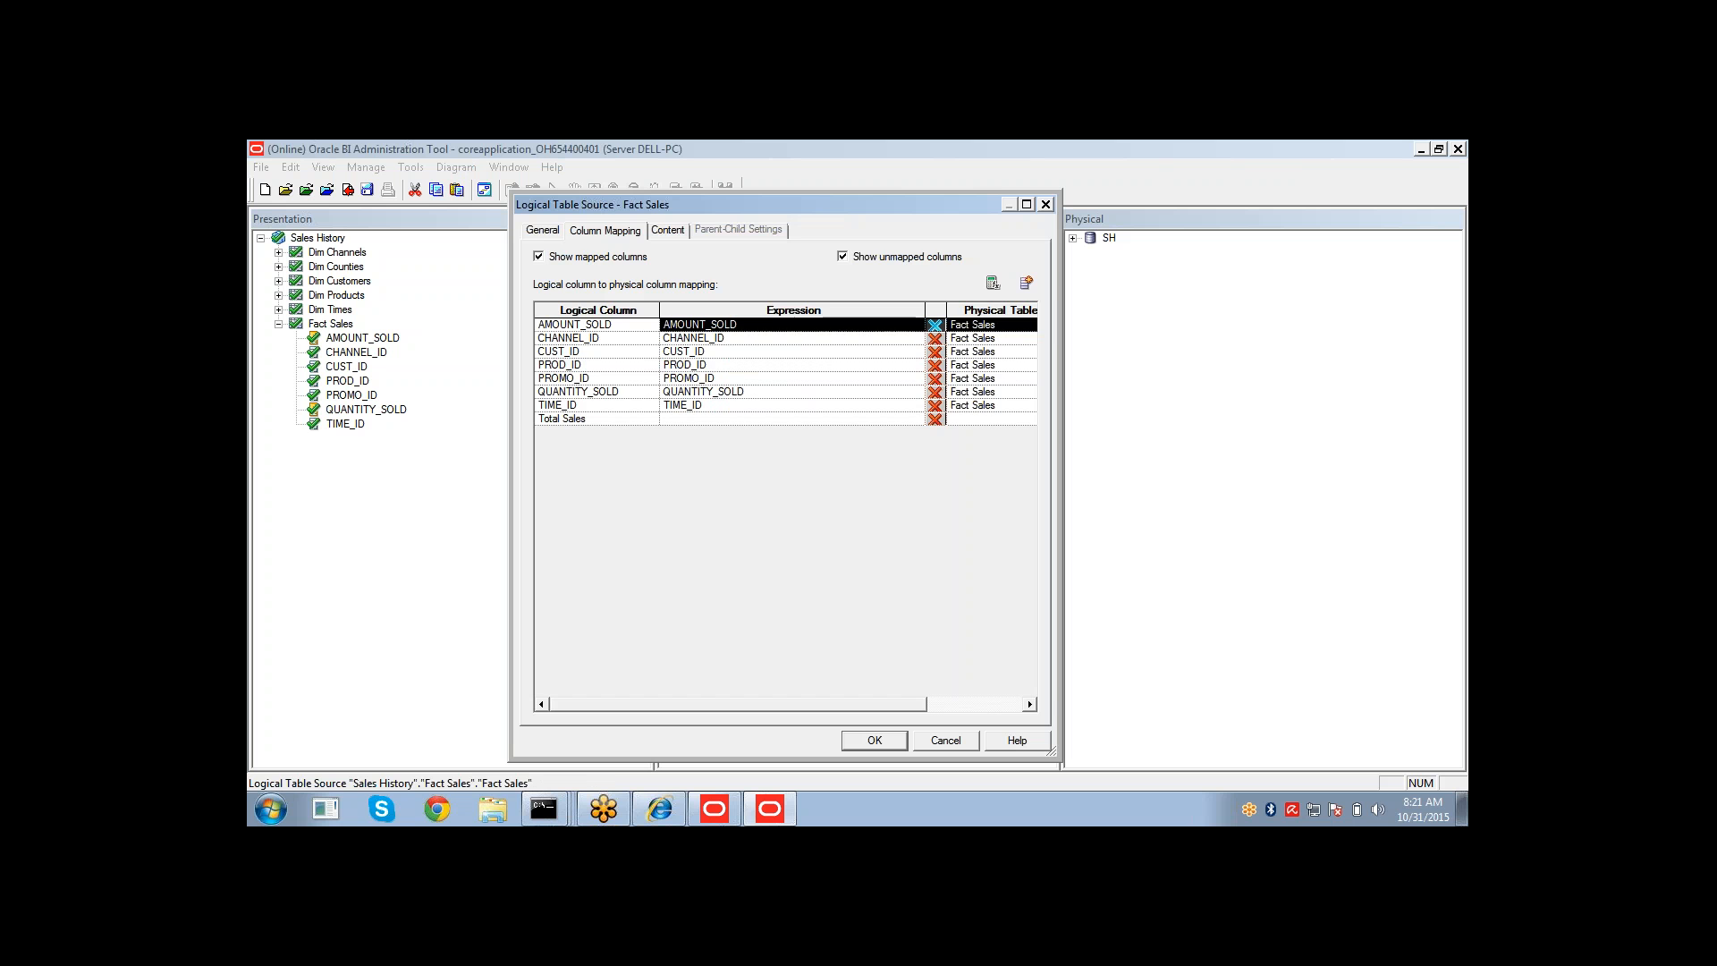
left_click(554, 232)
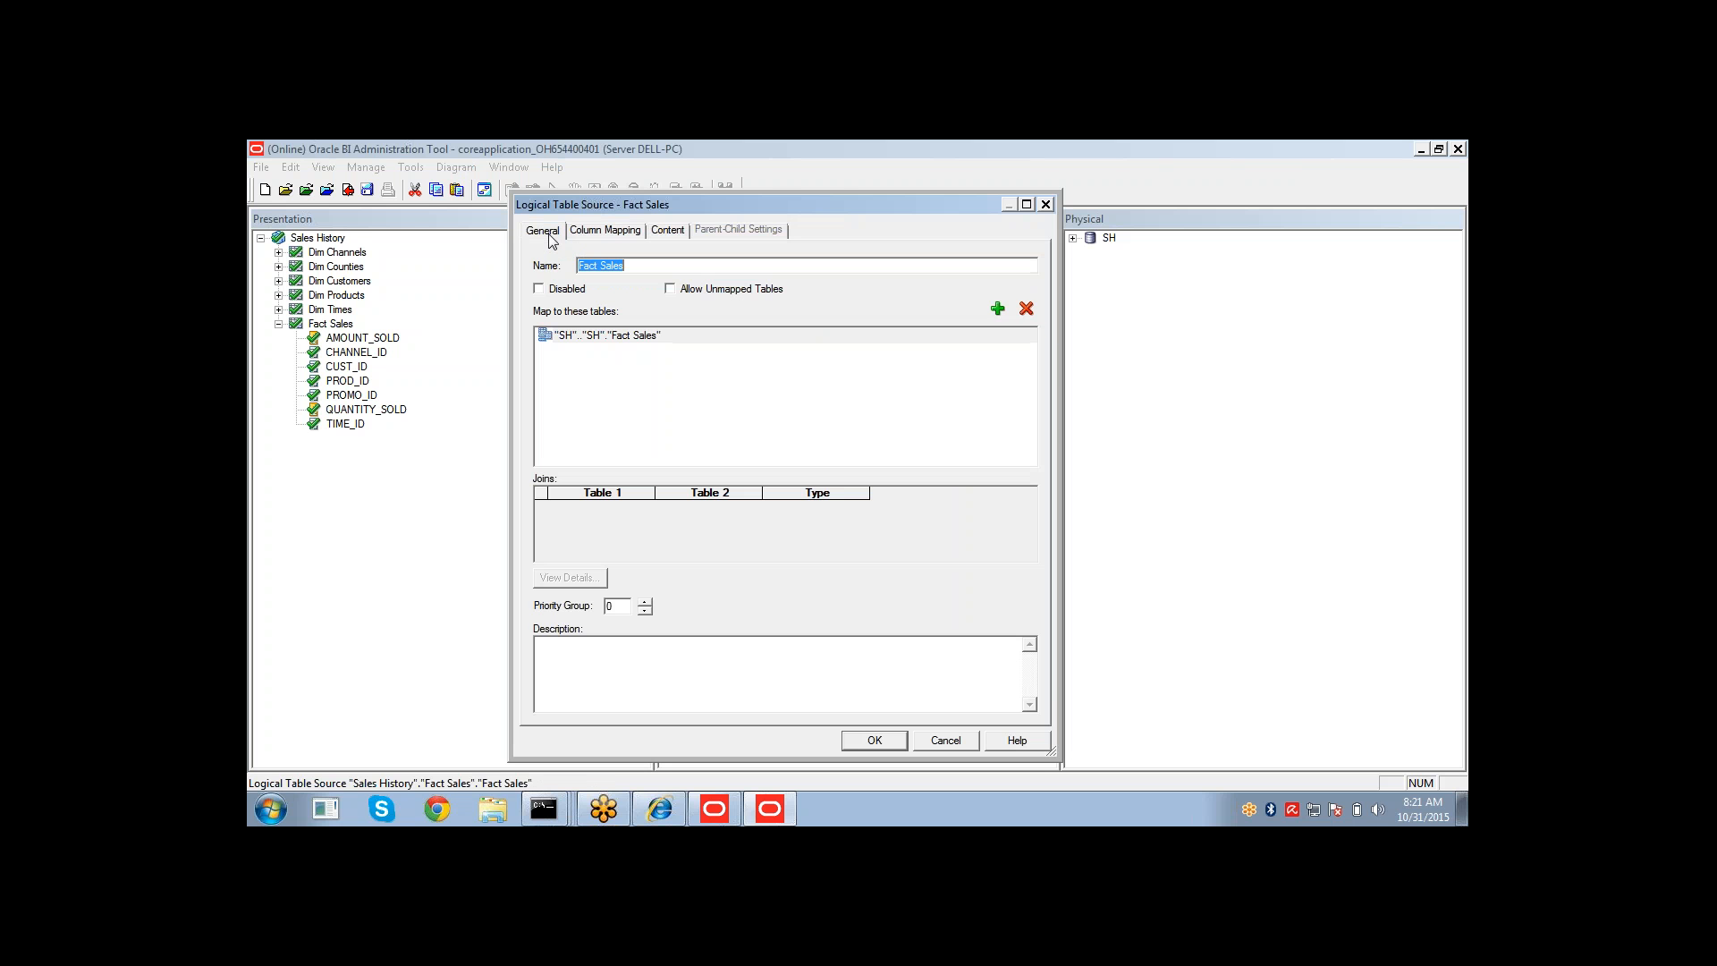
left_click(624, 341)
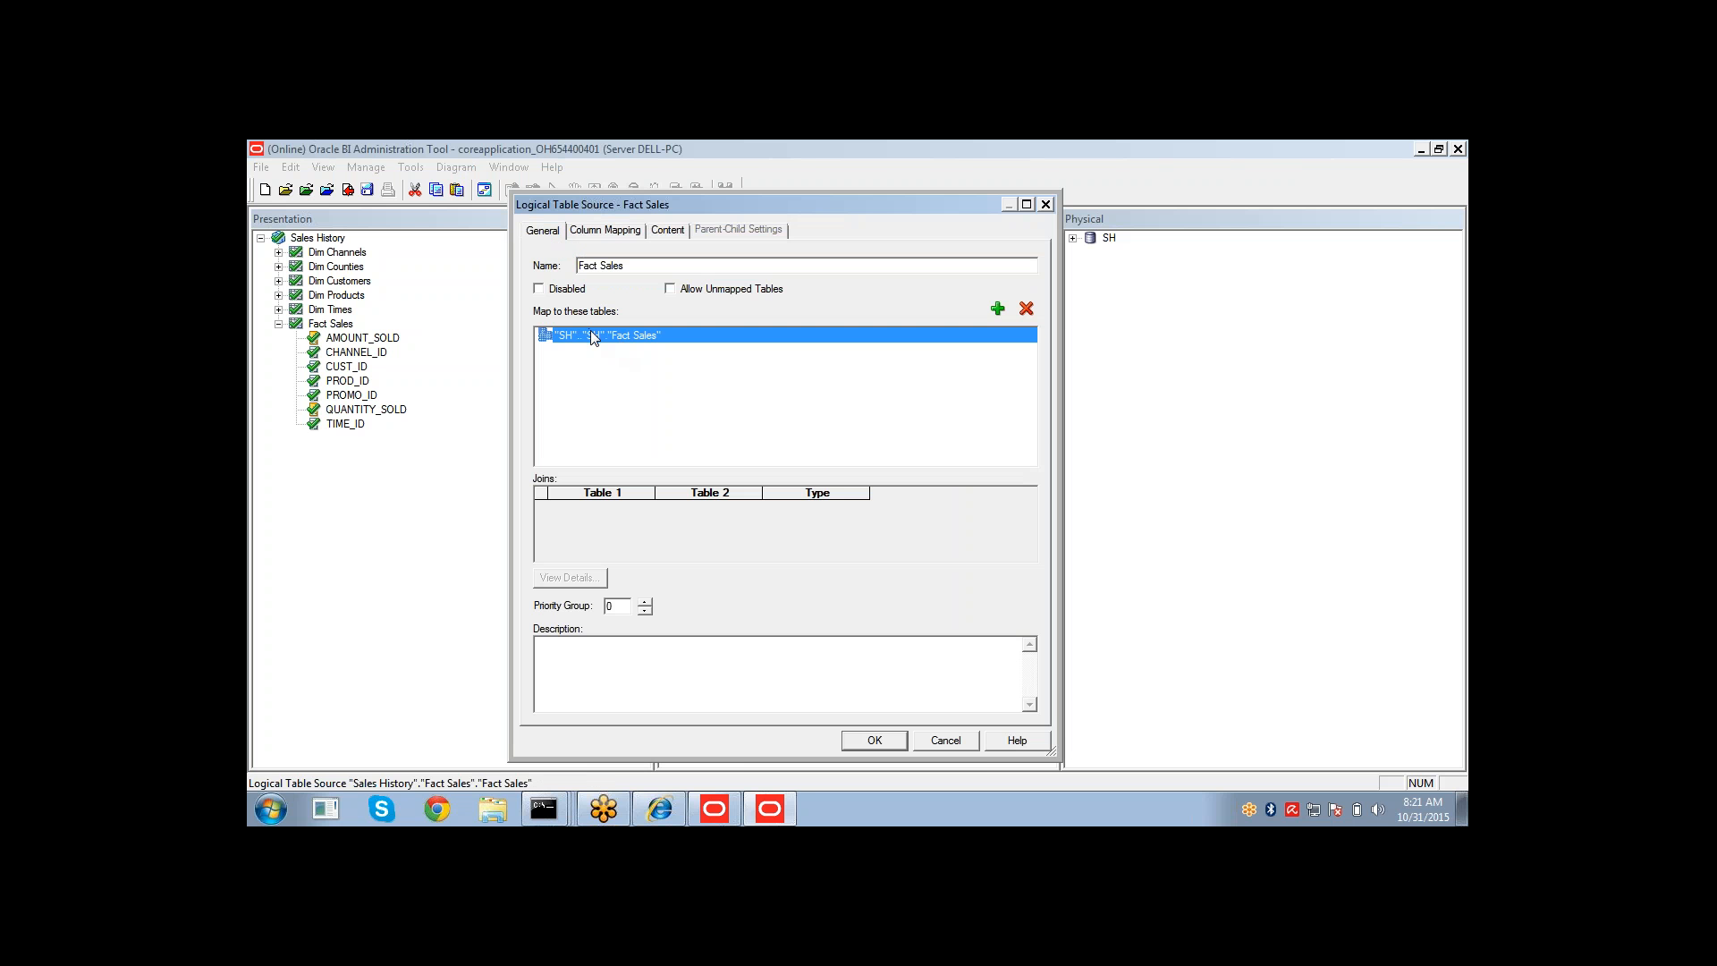
double_click(612, 266)
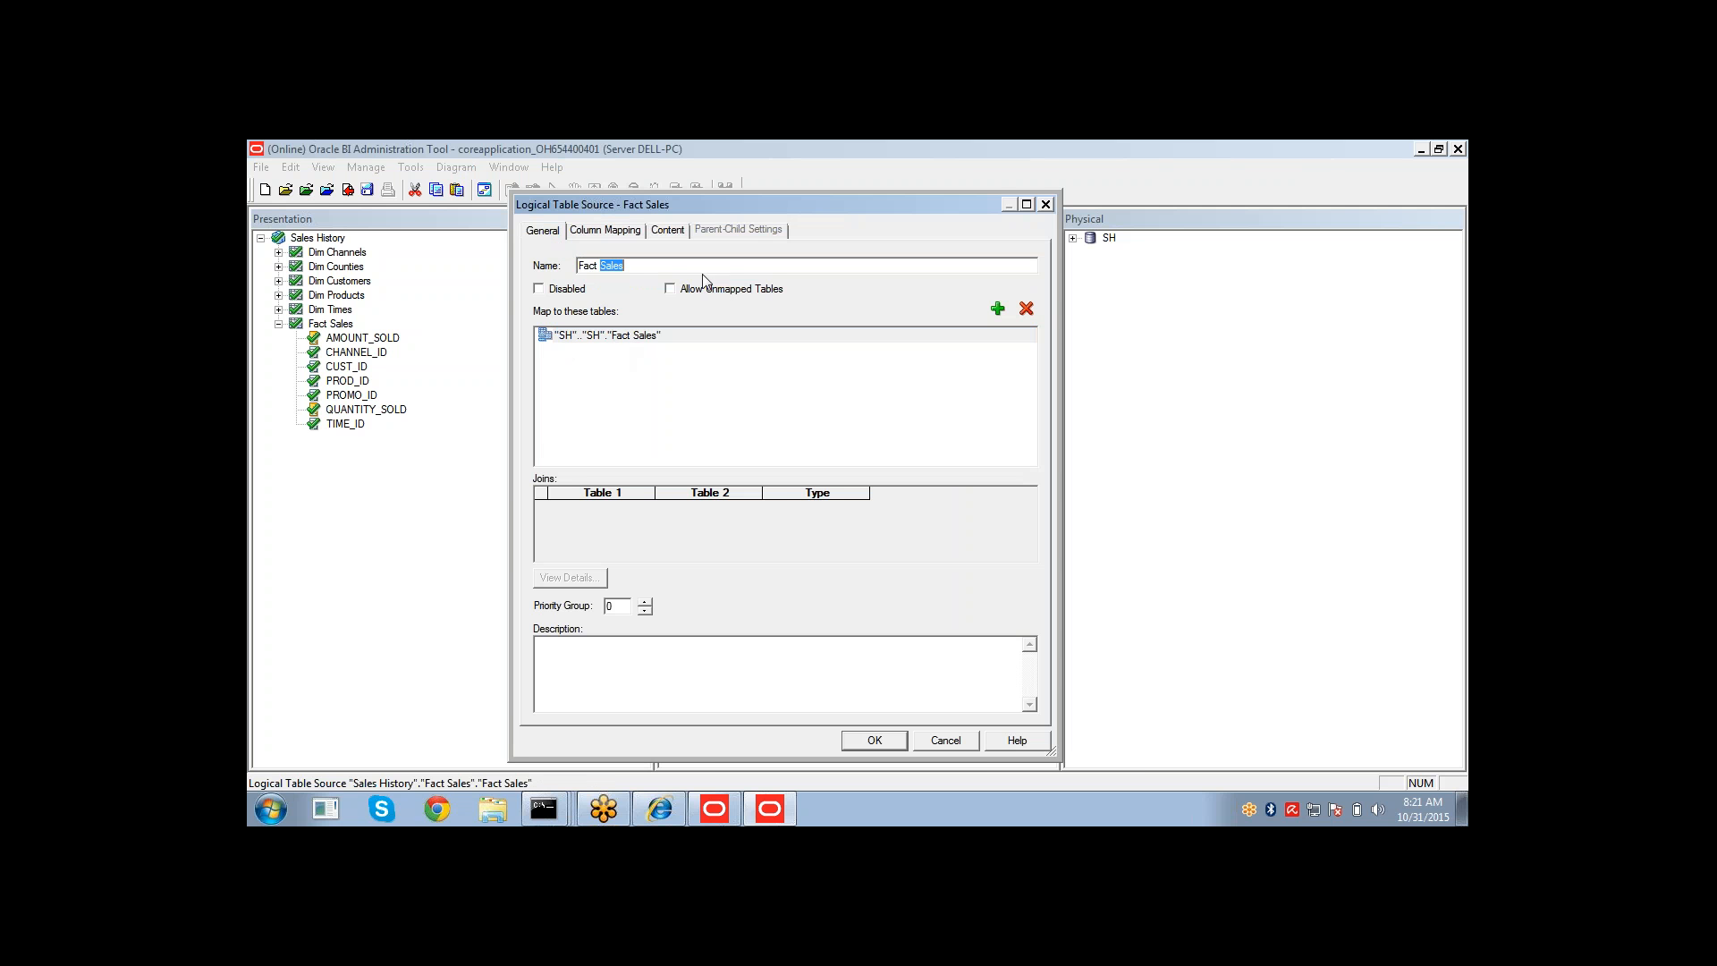
left_click_drag(780, 202, 737, 204)
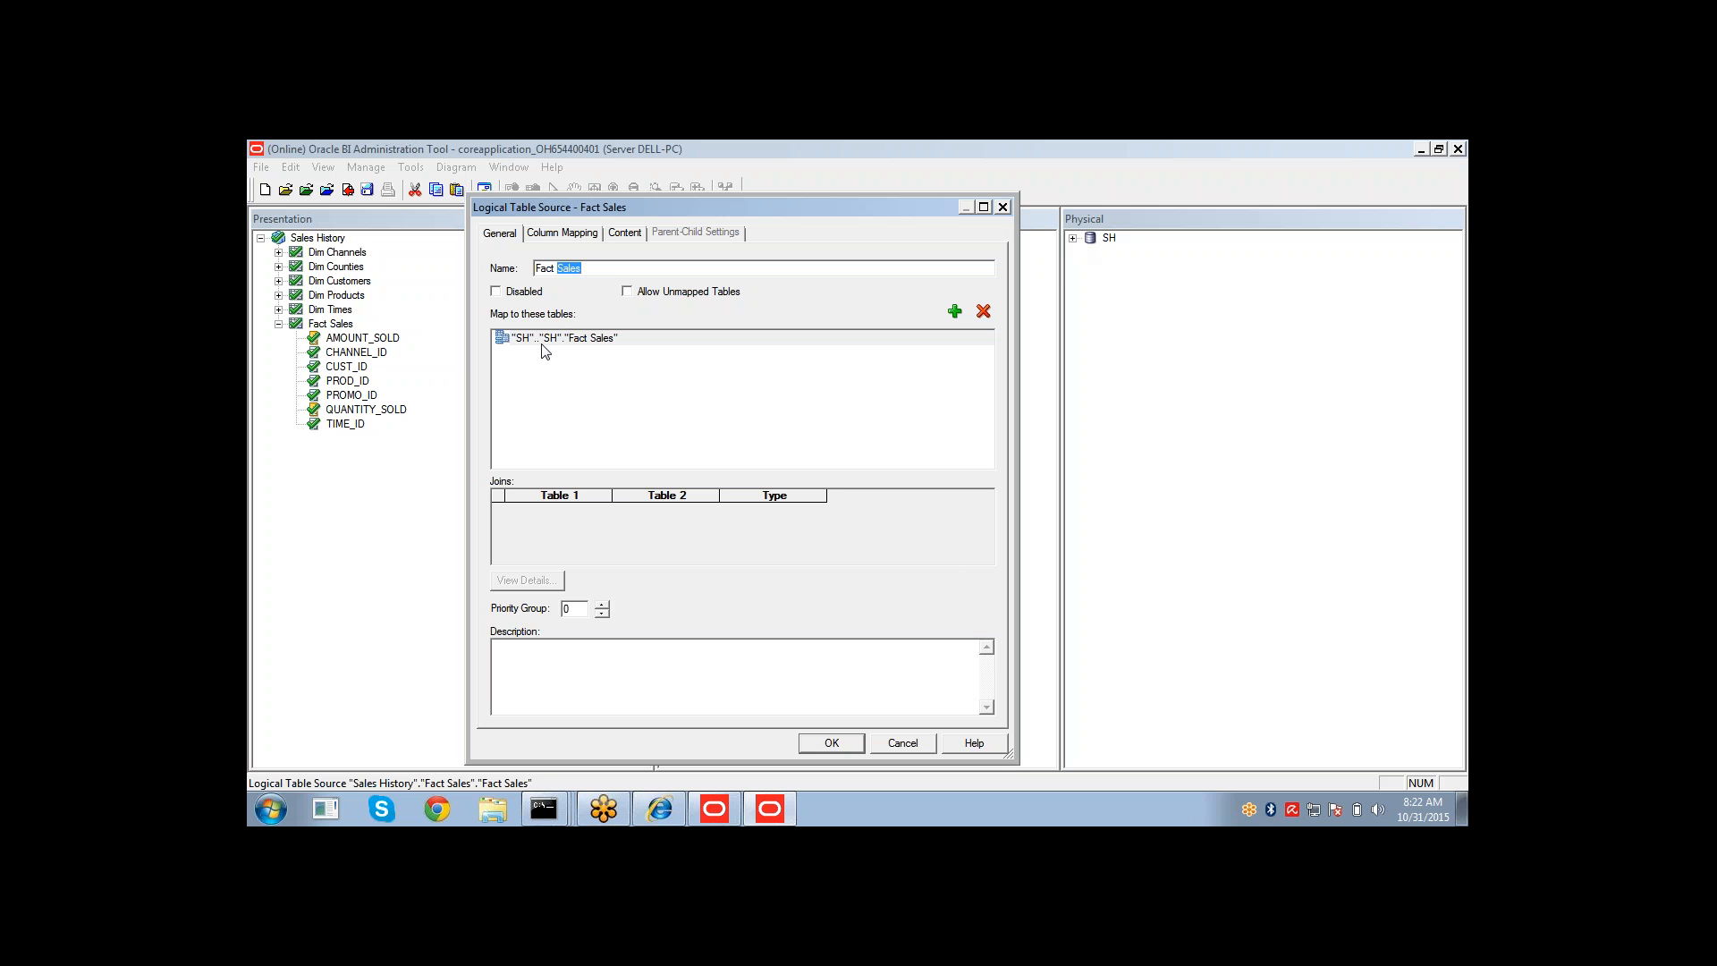
left_click(608, 355)
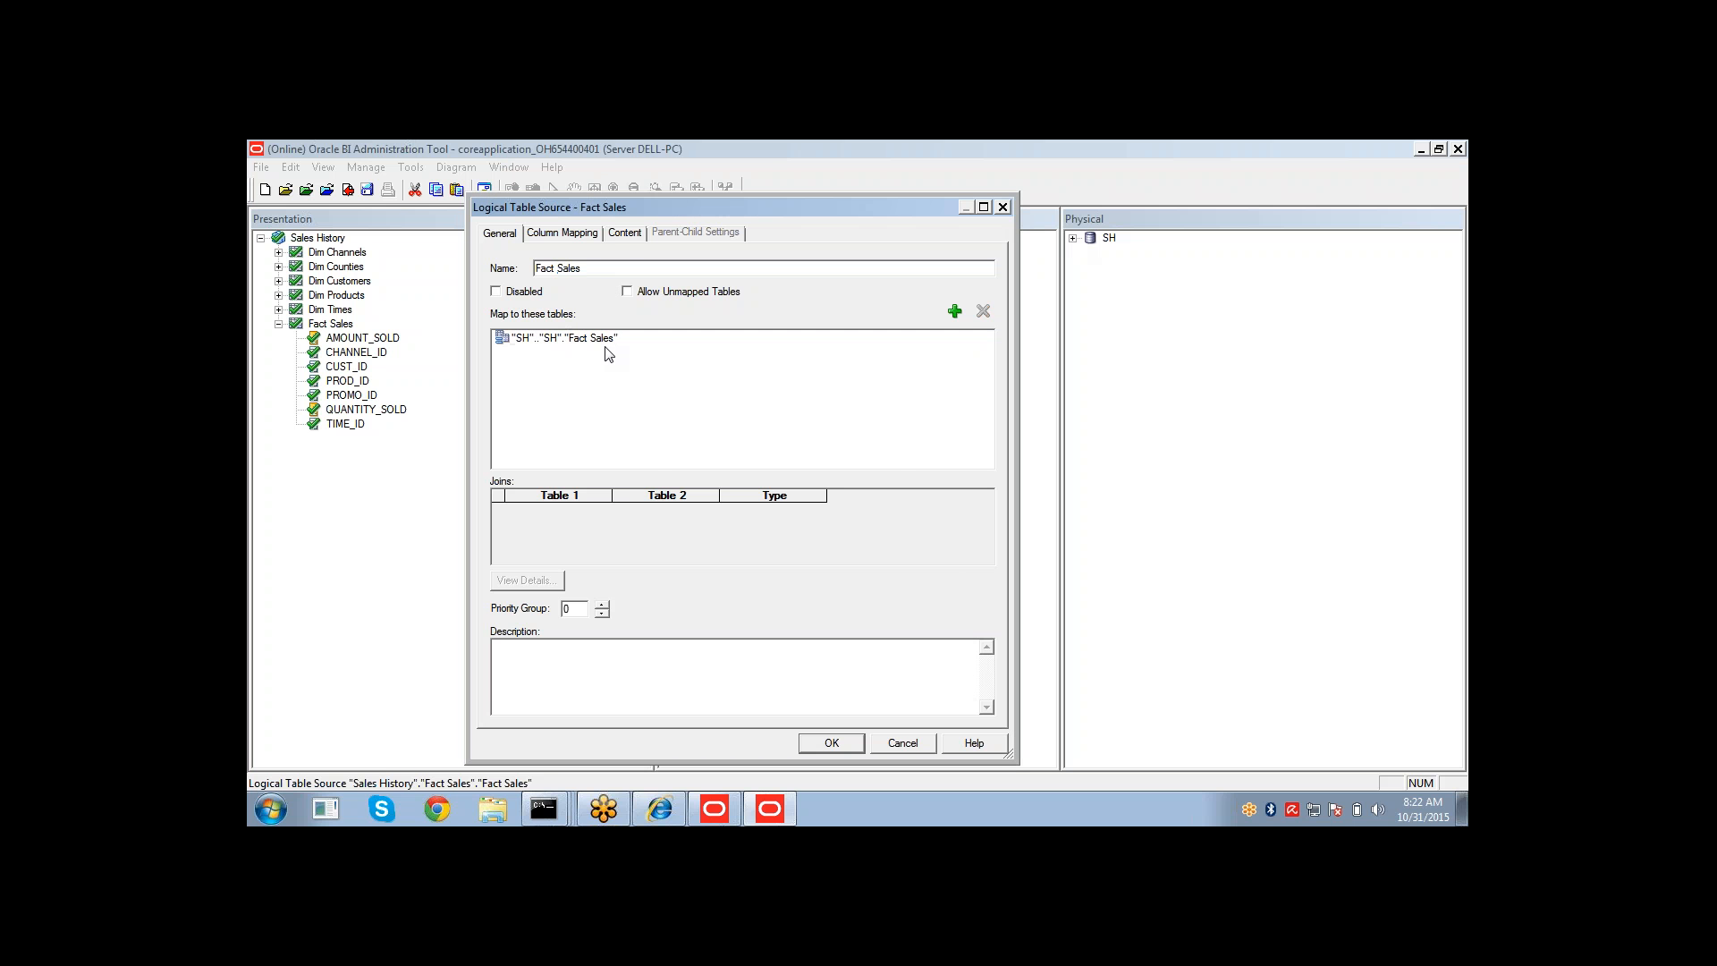
left_click(587, 231)
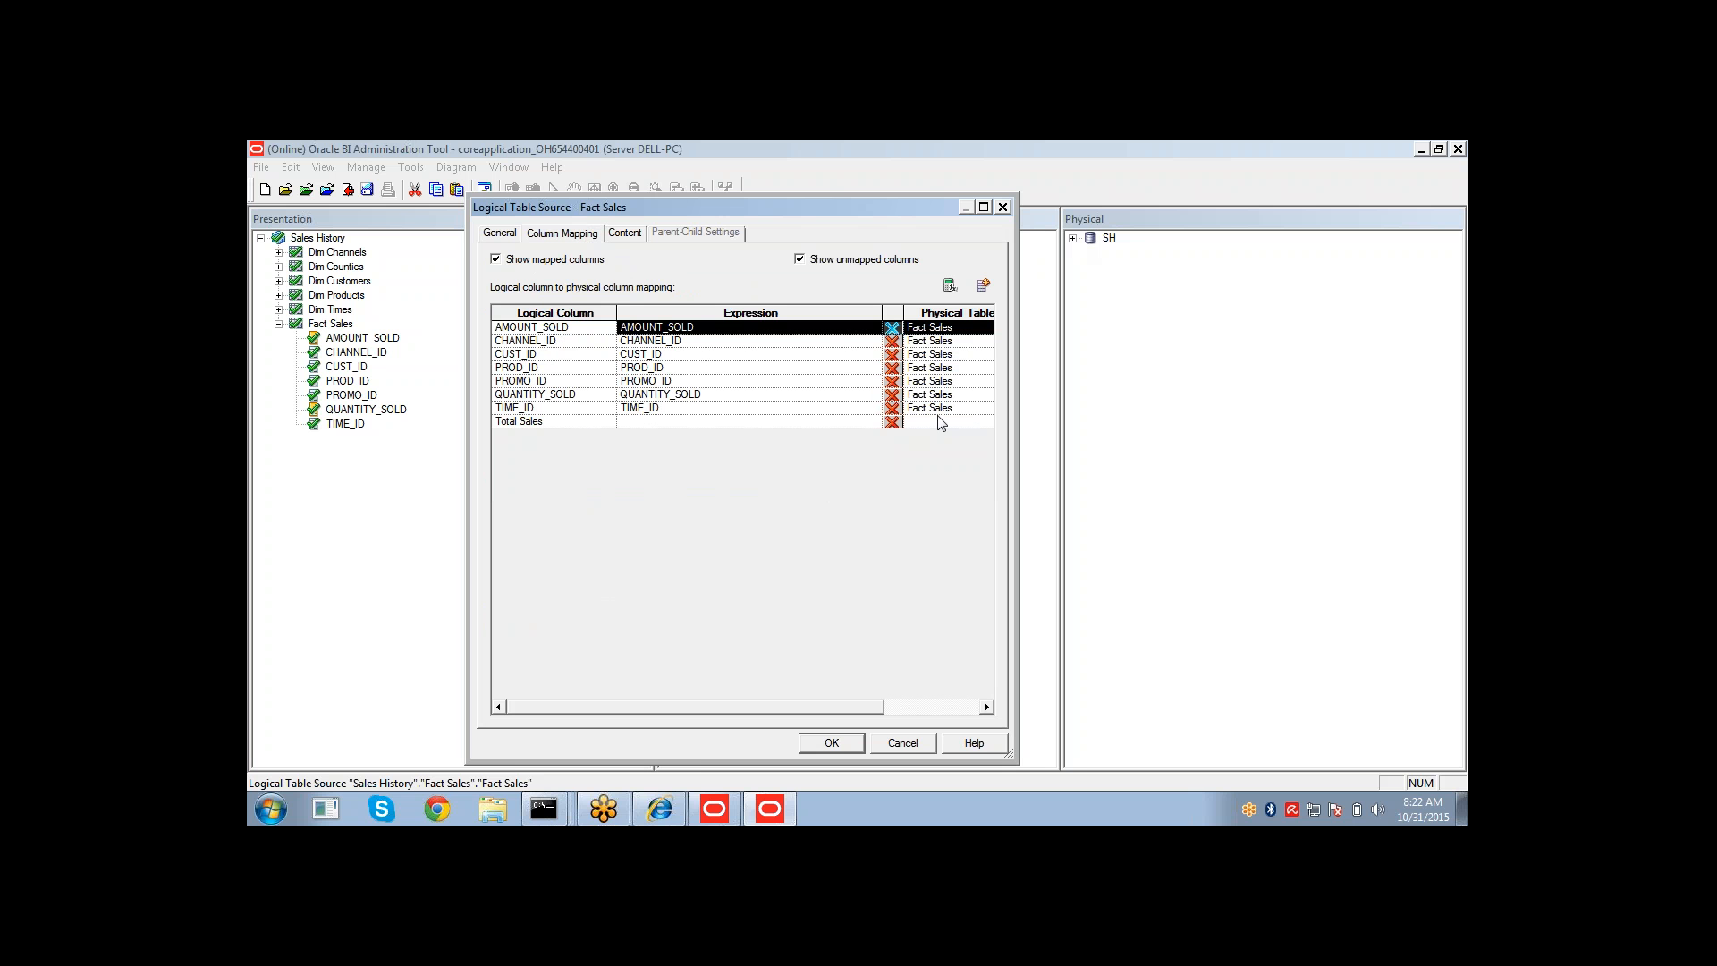
Map Total Sales in the Fact Sales source to the expression AMOUNT_SOLD * QUANTITY_SOLD using the Expression Builder.
left_click(766, 421)
left_click(766, 422)
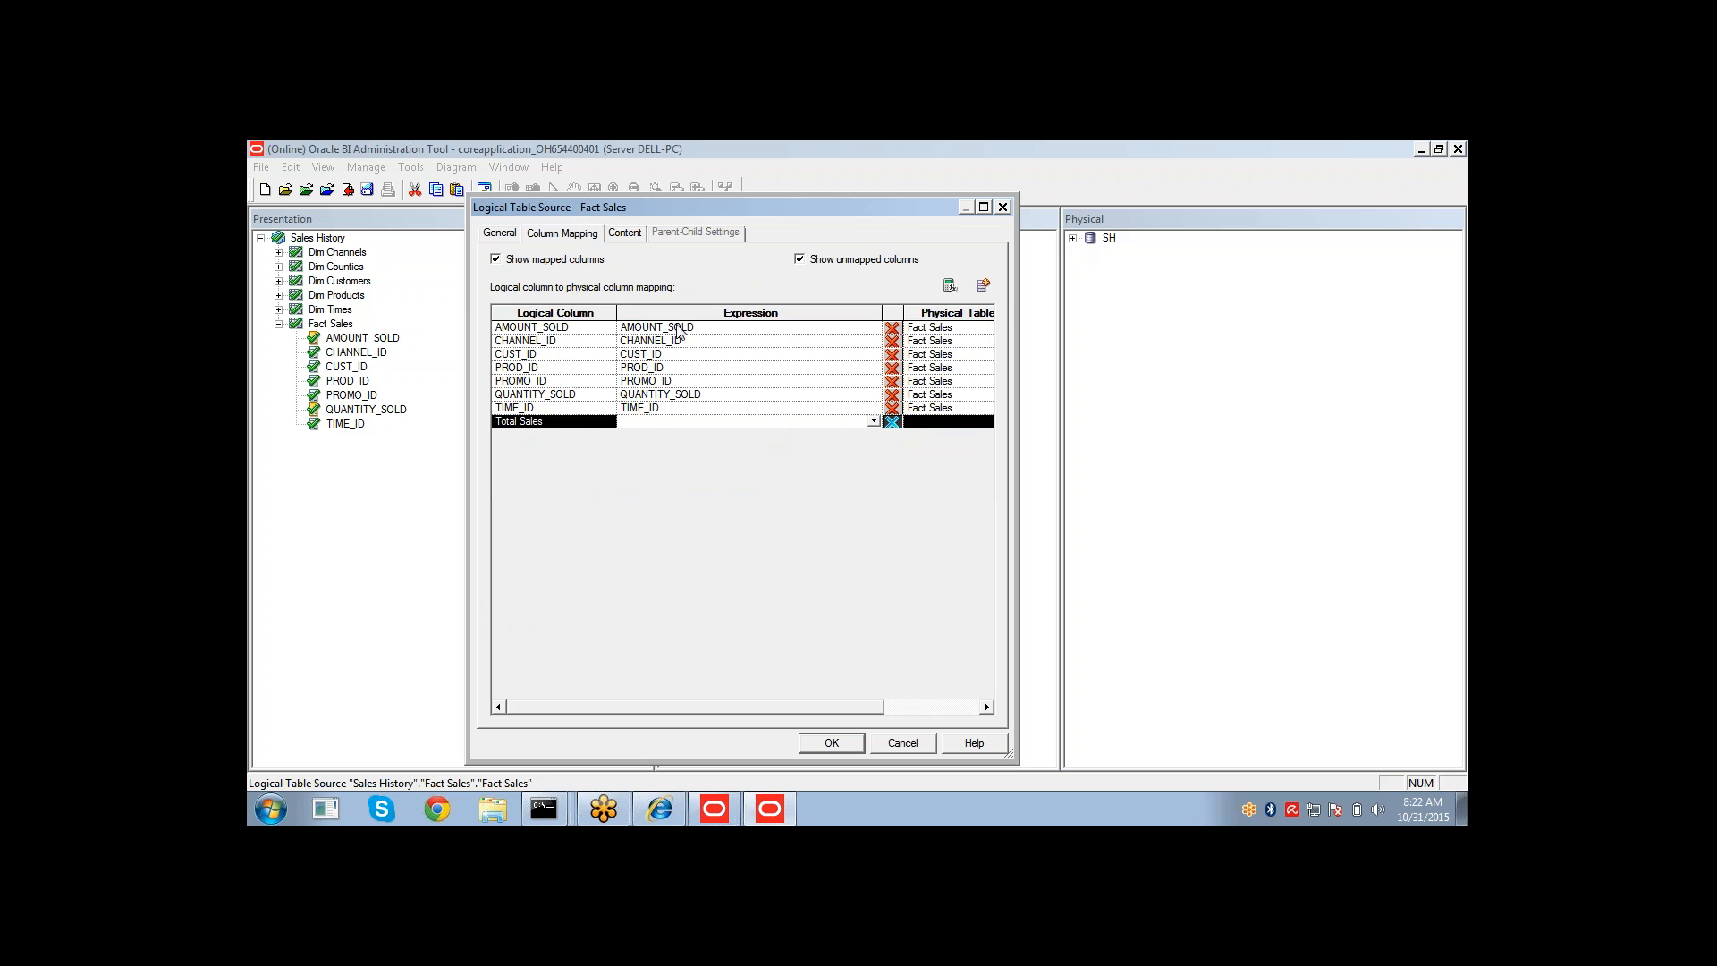
left_click(950, 286)
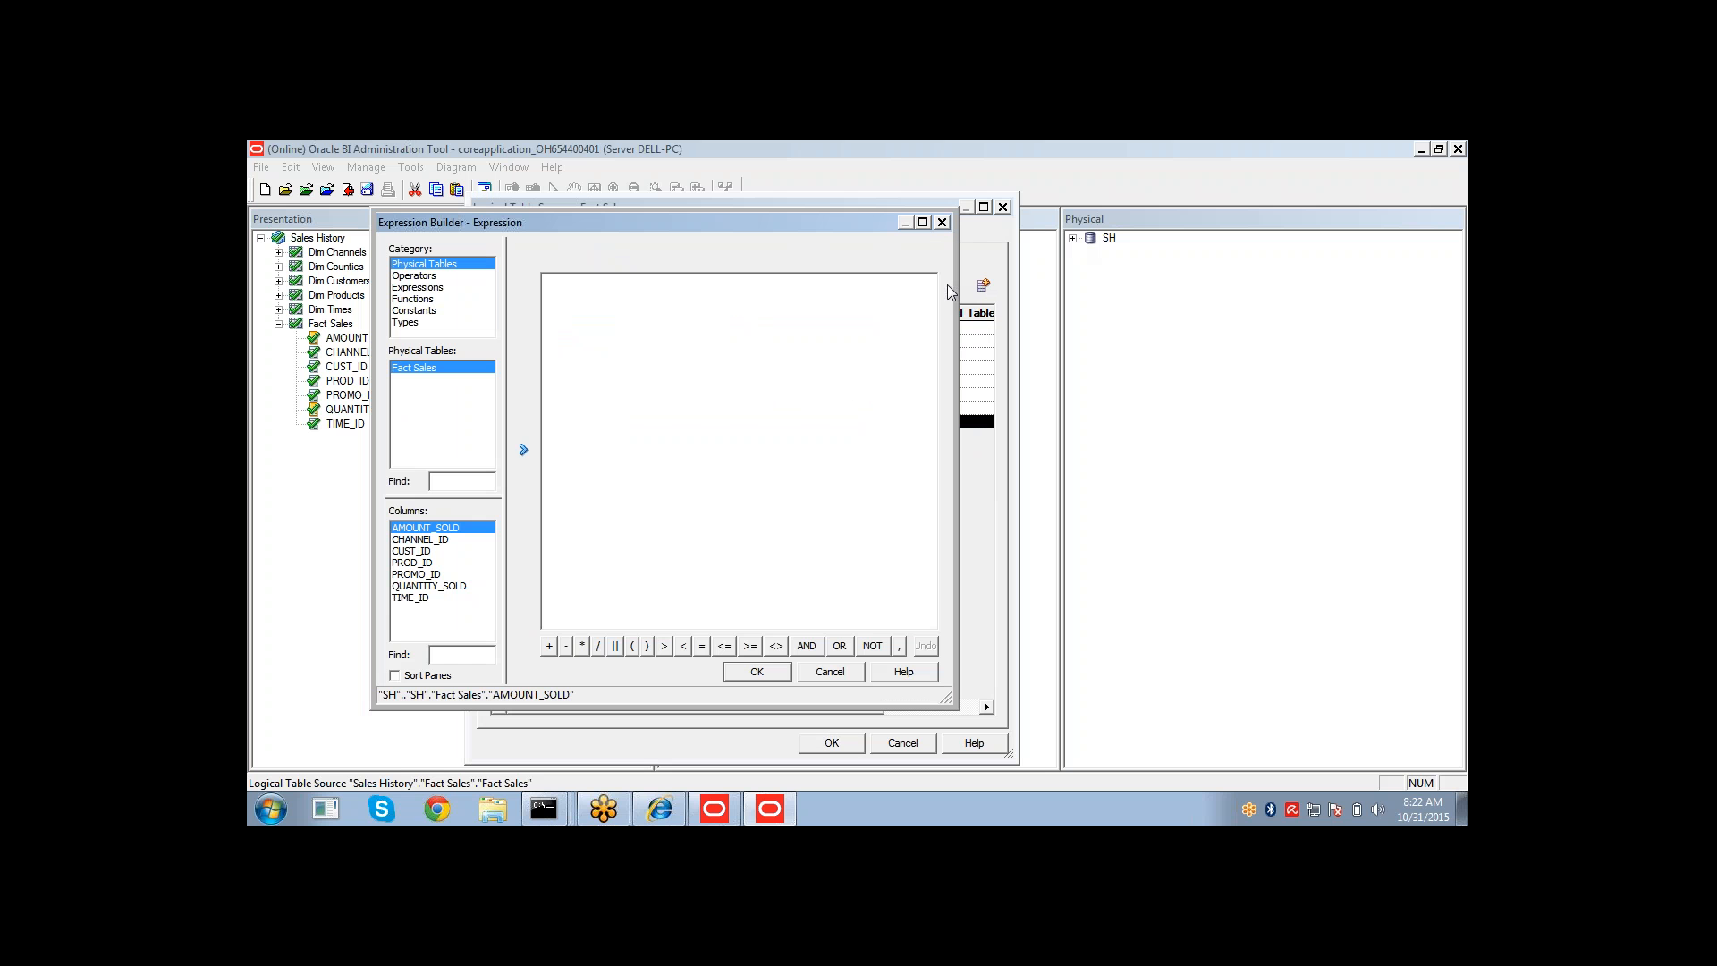
left_click(524, 452)
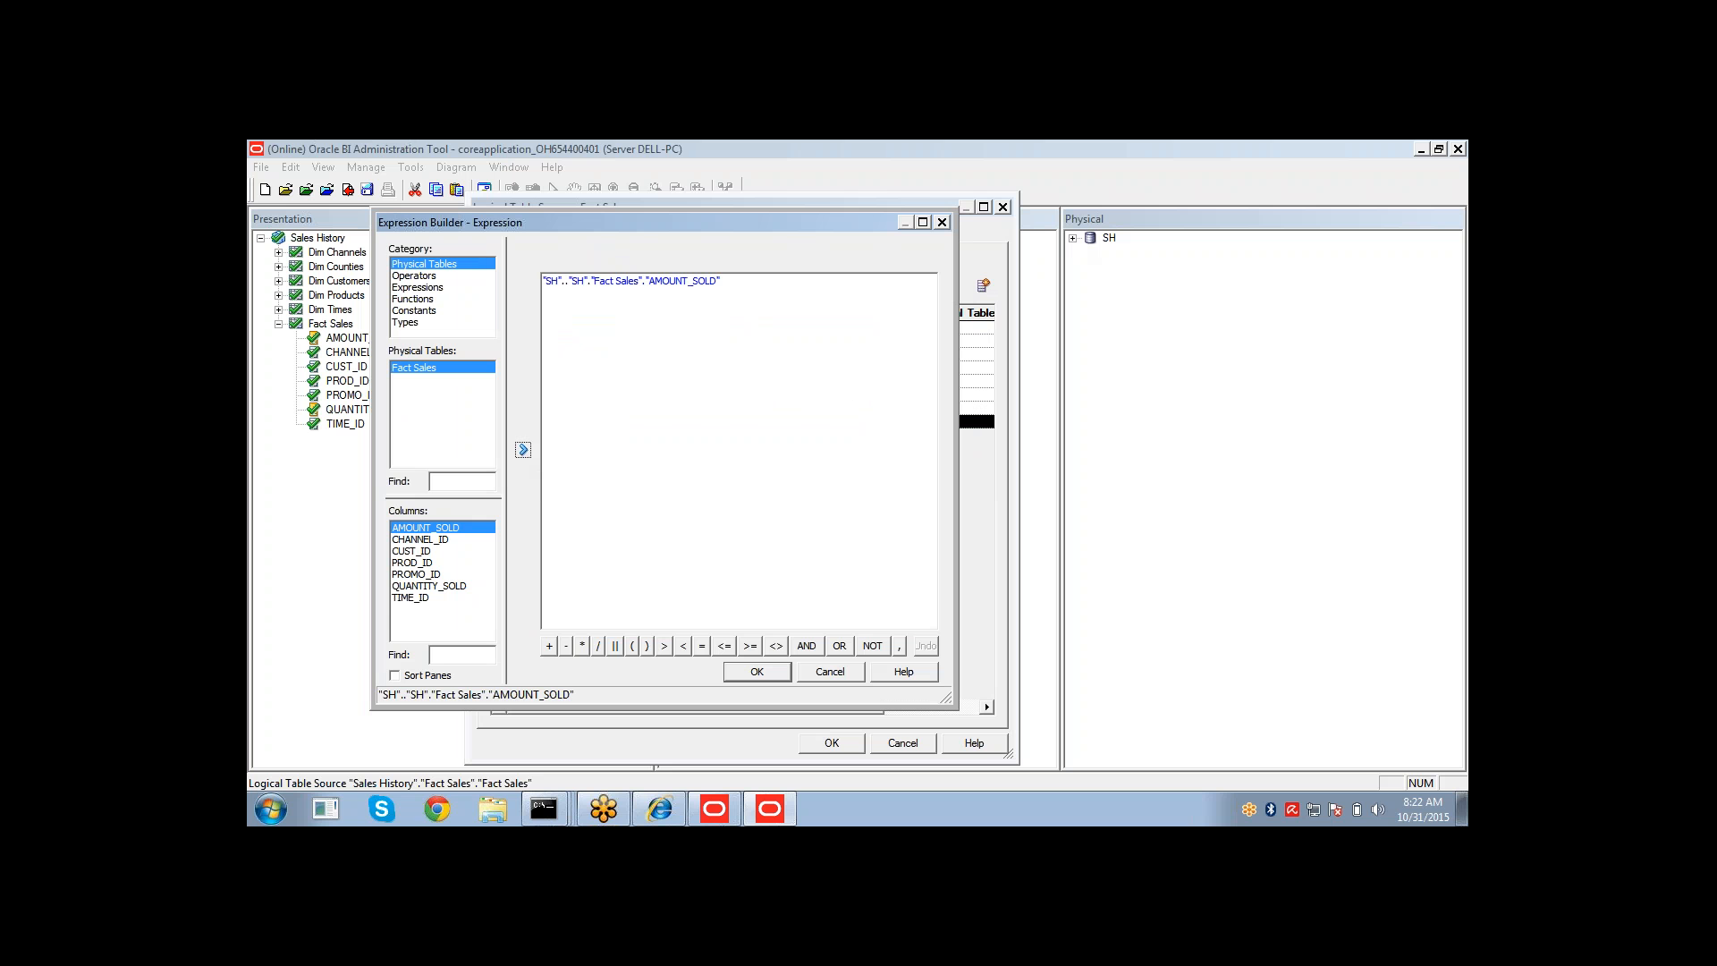
left_click(583, 645)
left_click(450, 588)
left_click(528, 452)
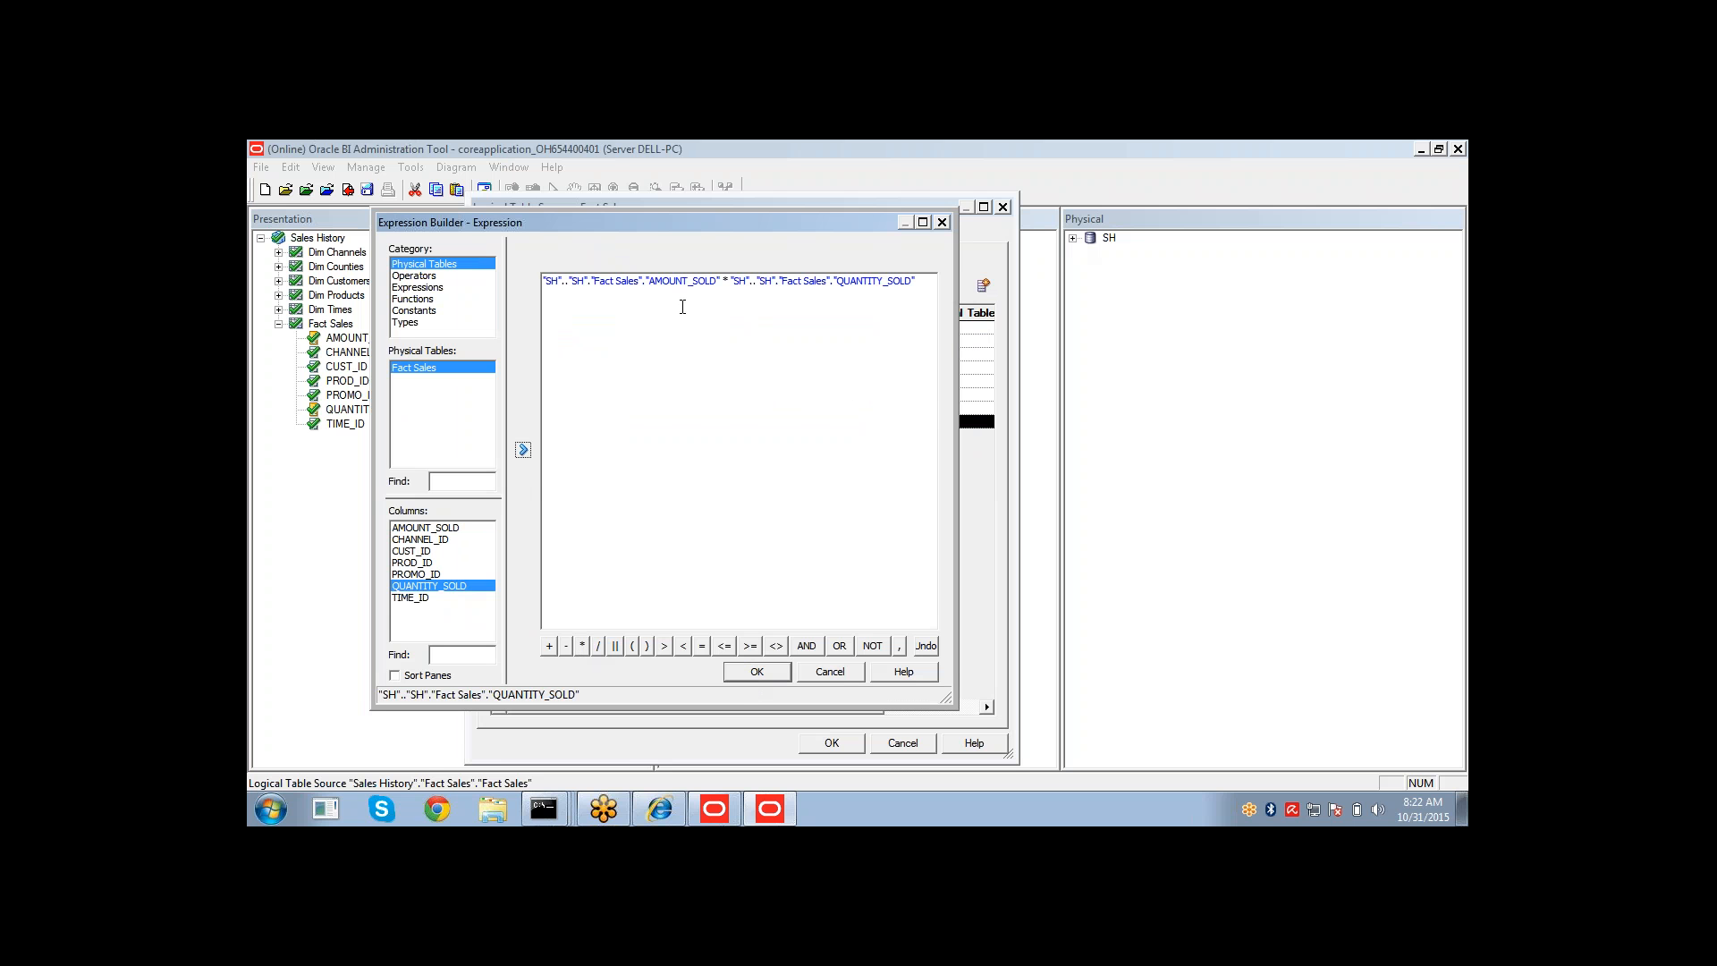
left_click(749, 673)
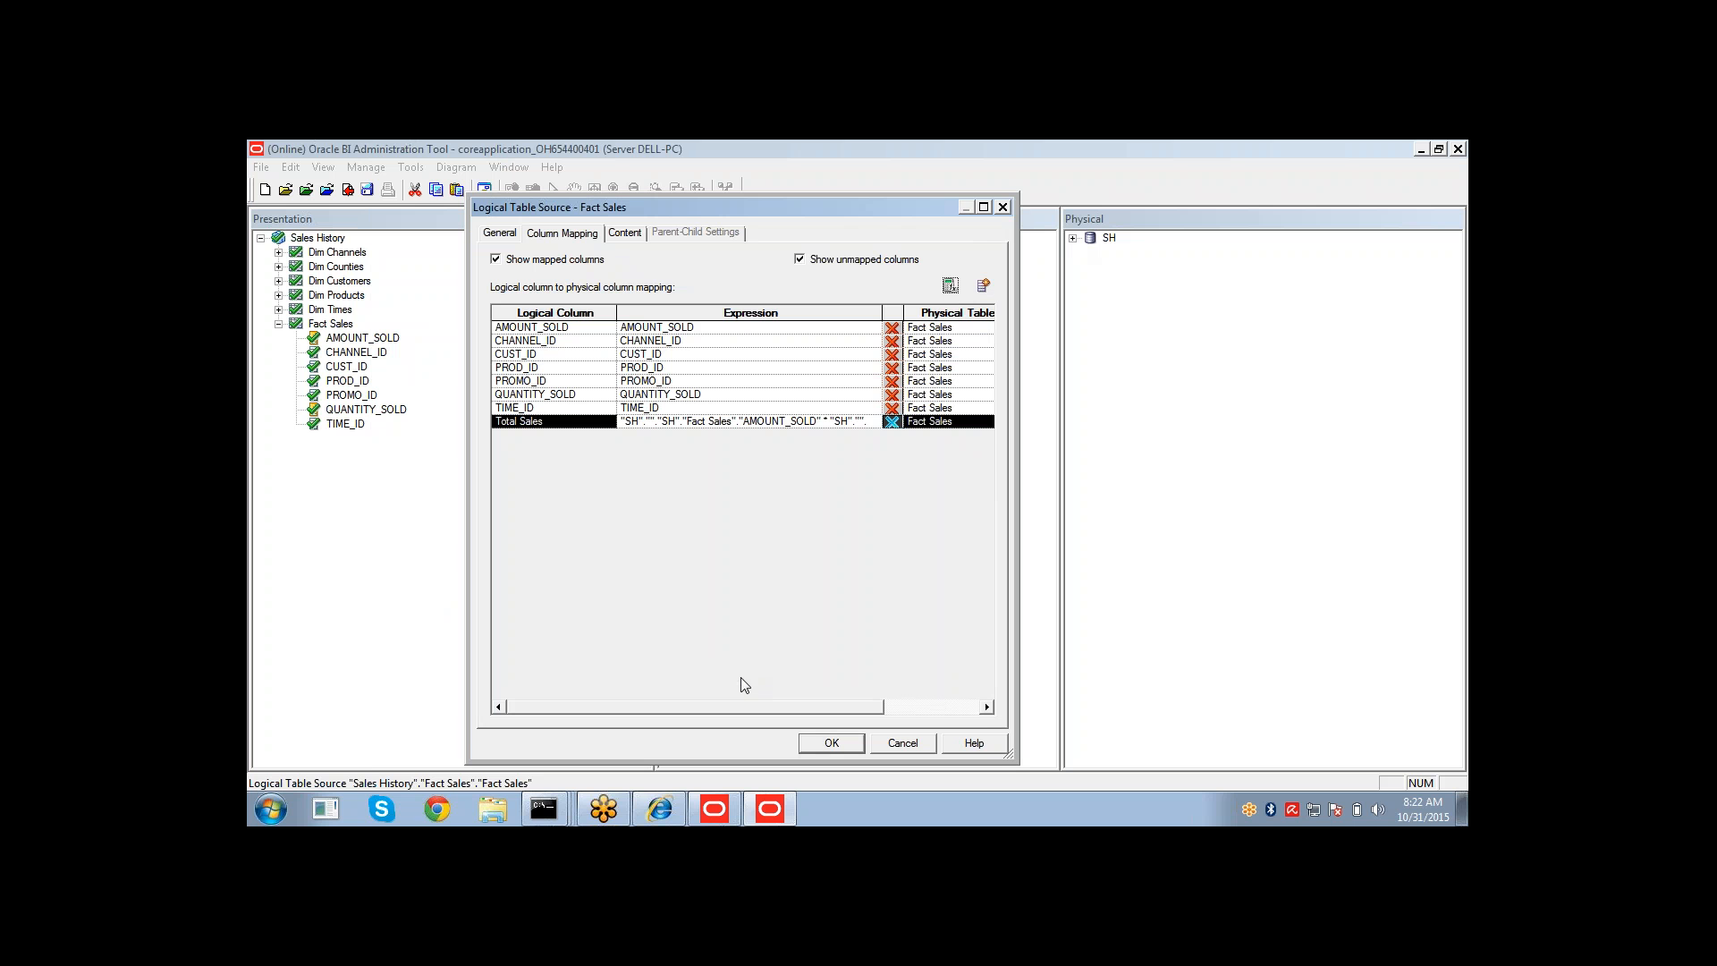
left_click(830, 744)
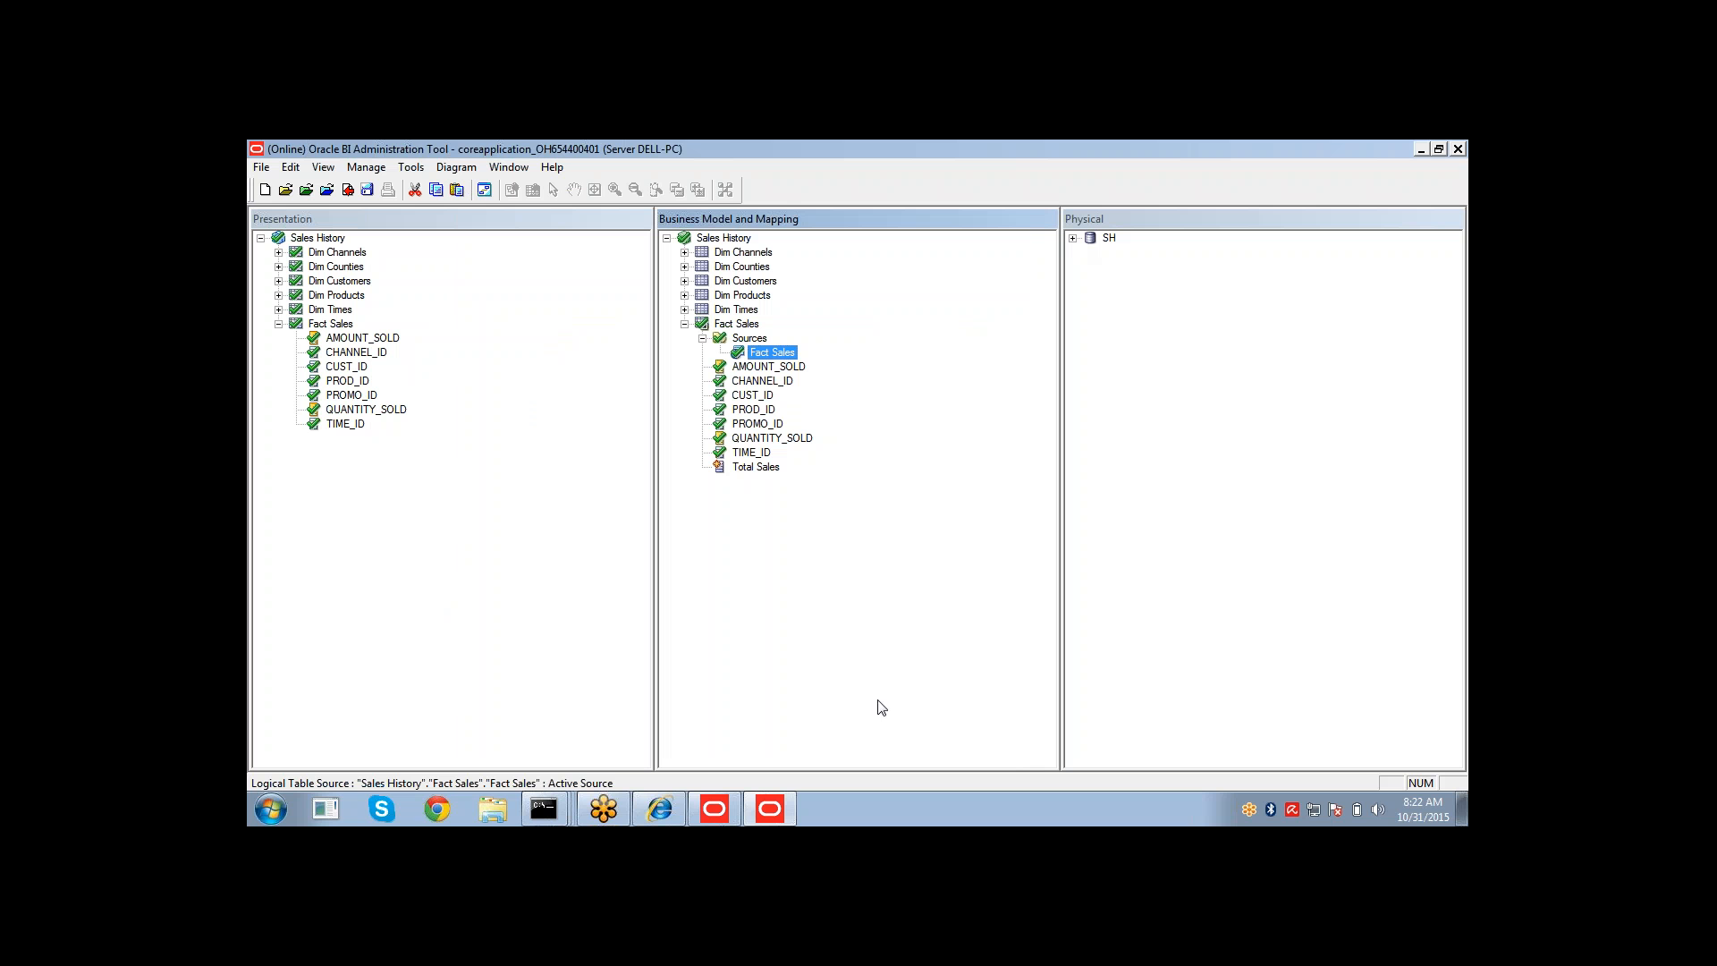
Open the Total Sales logical column and inspect its column source mapping and derives-from expression.
left_click(753, 473)
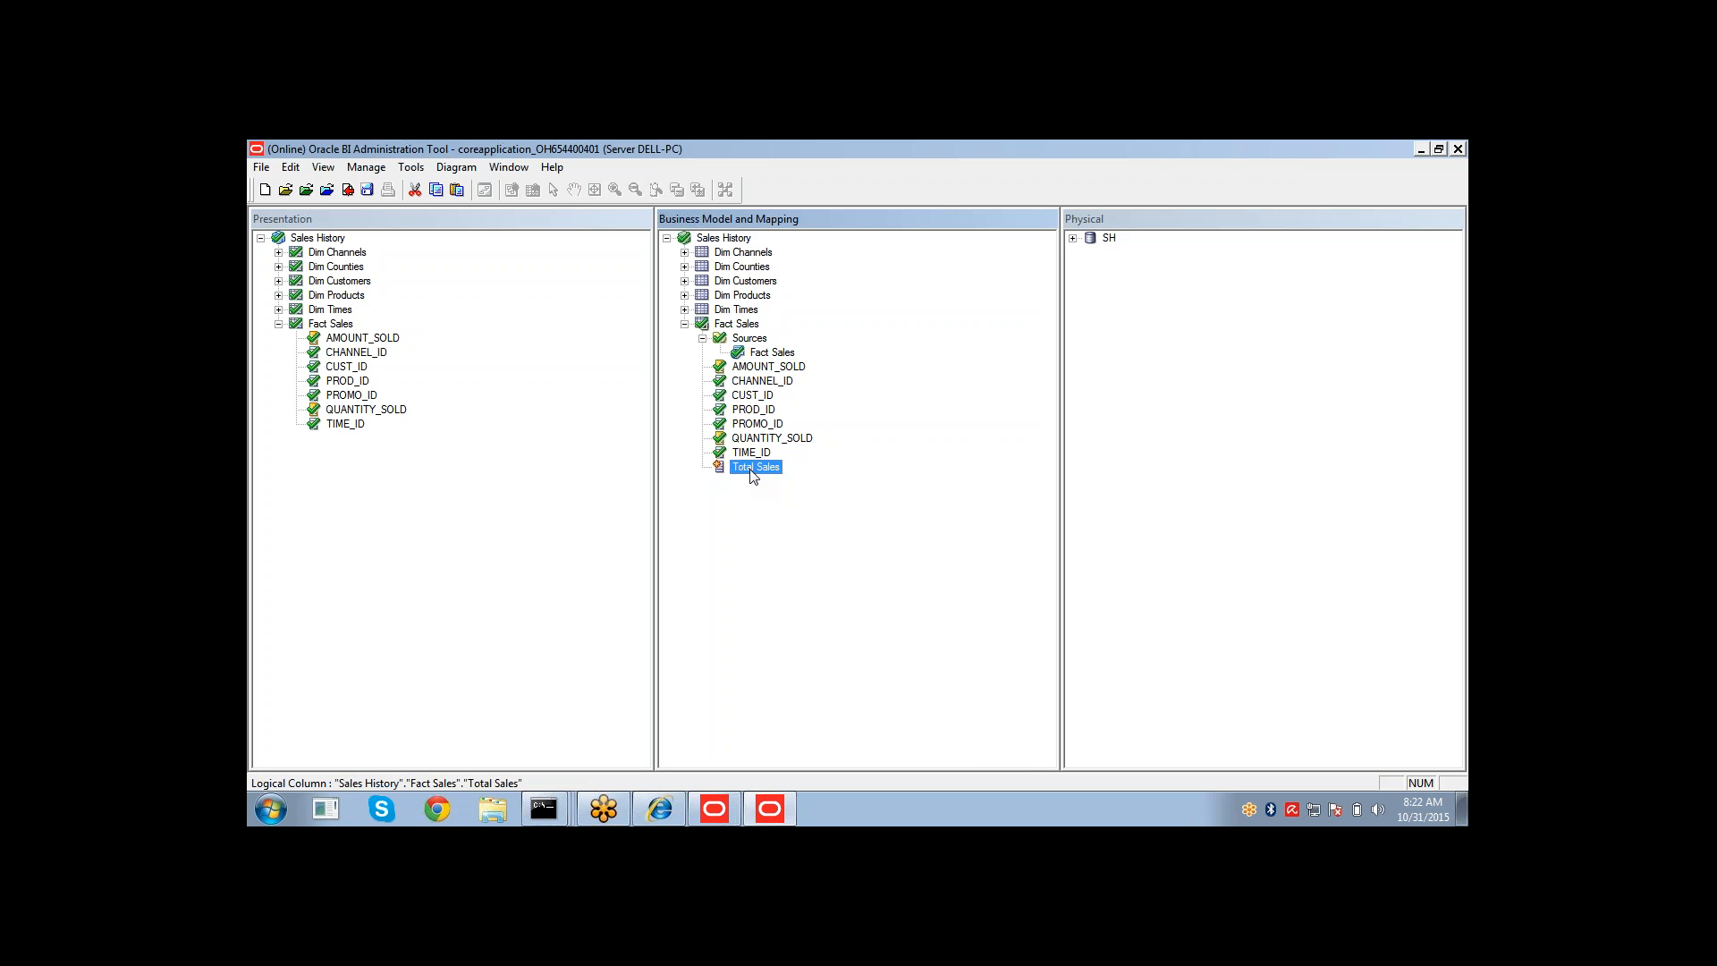
double_click(753, 470)
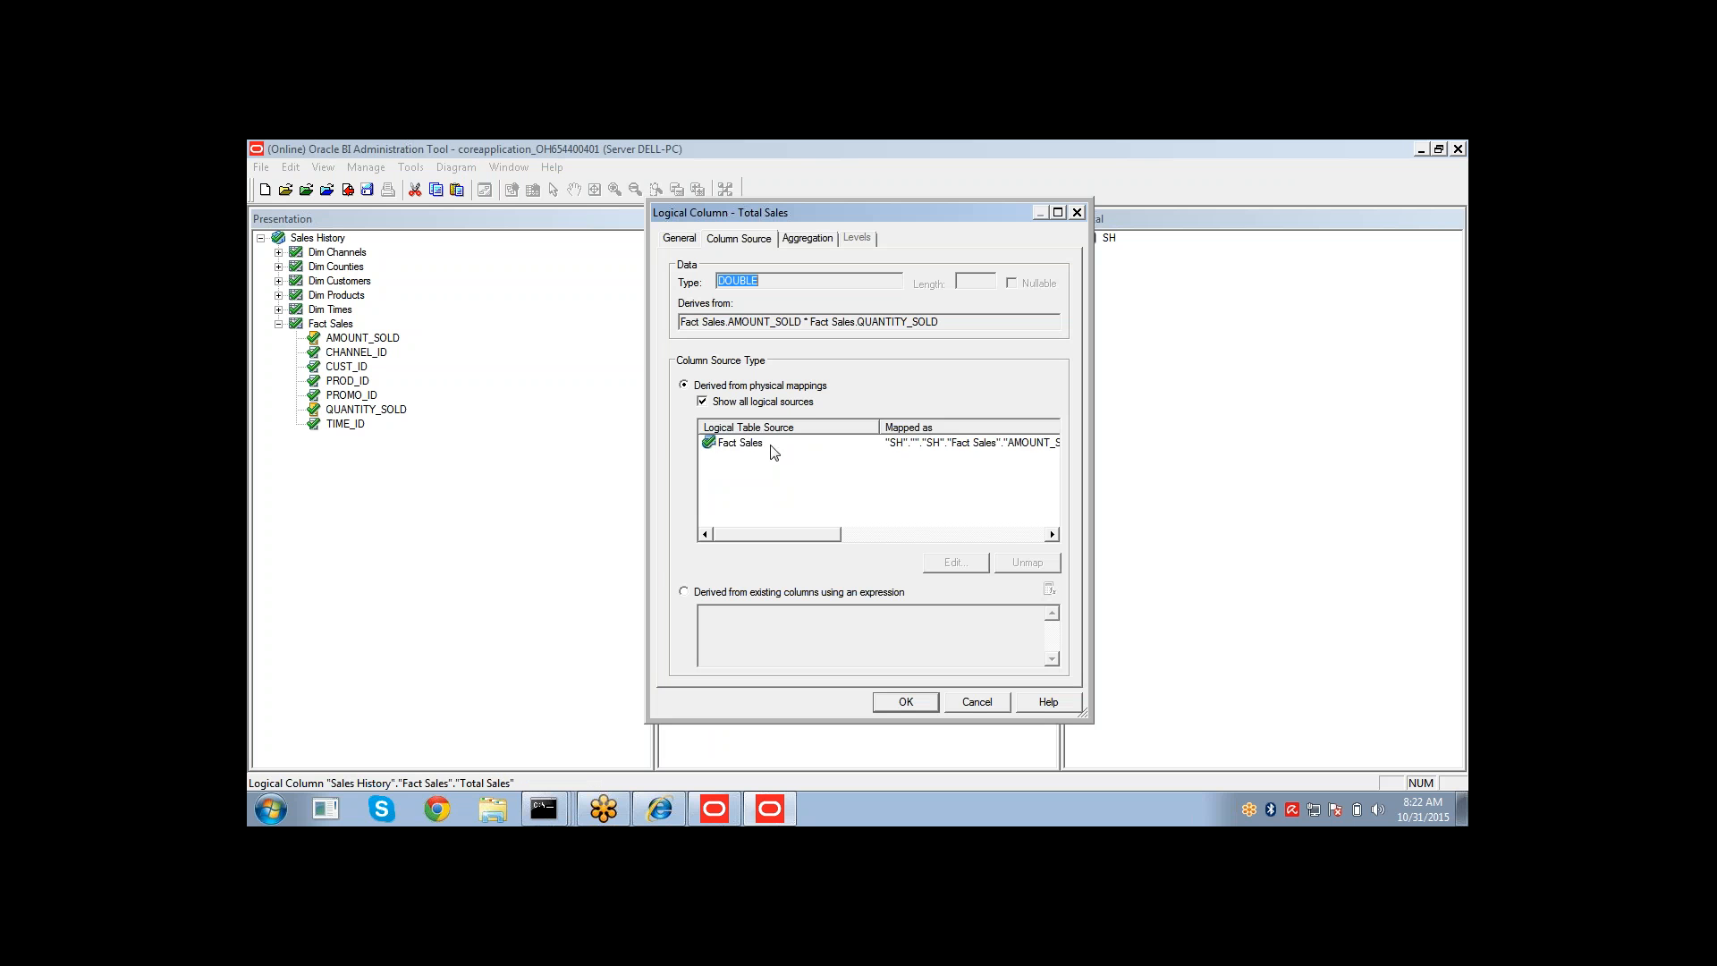
left_click(772, 444)
left_click_drag(940, 322, 677, 292)
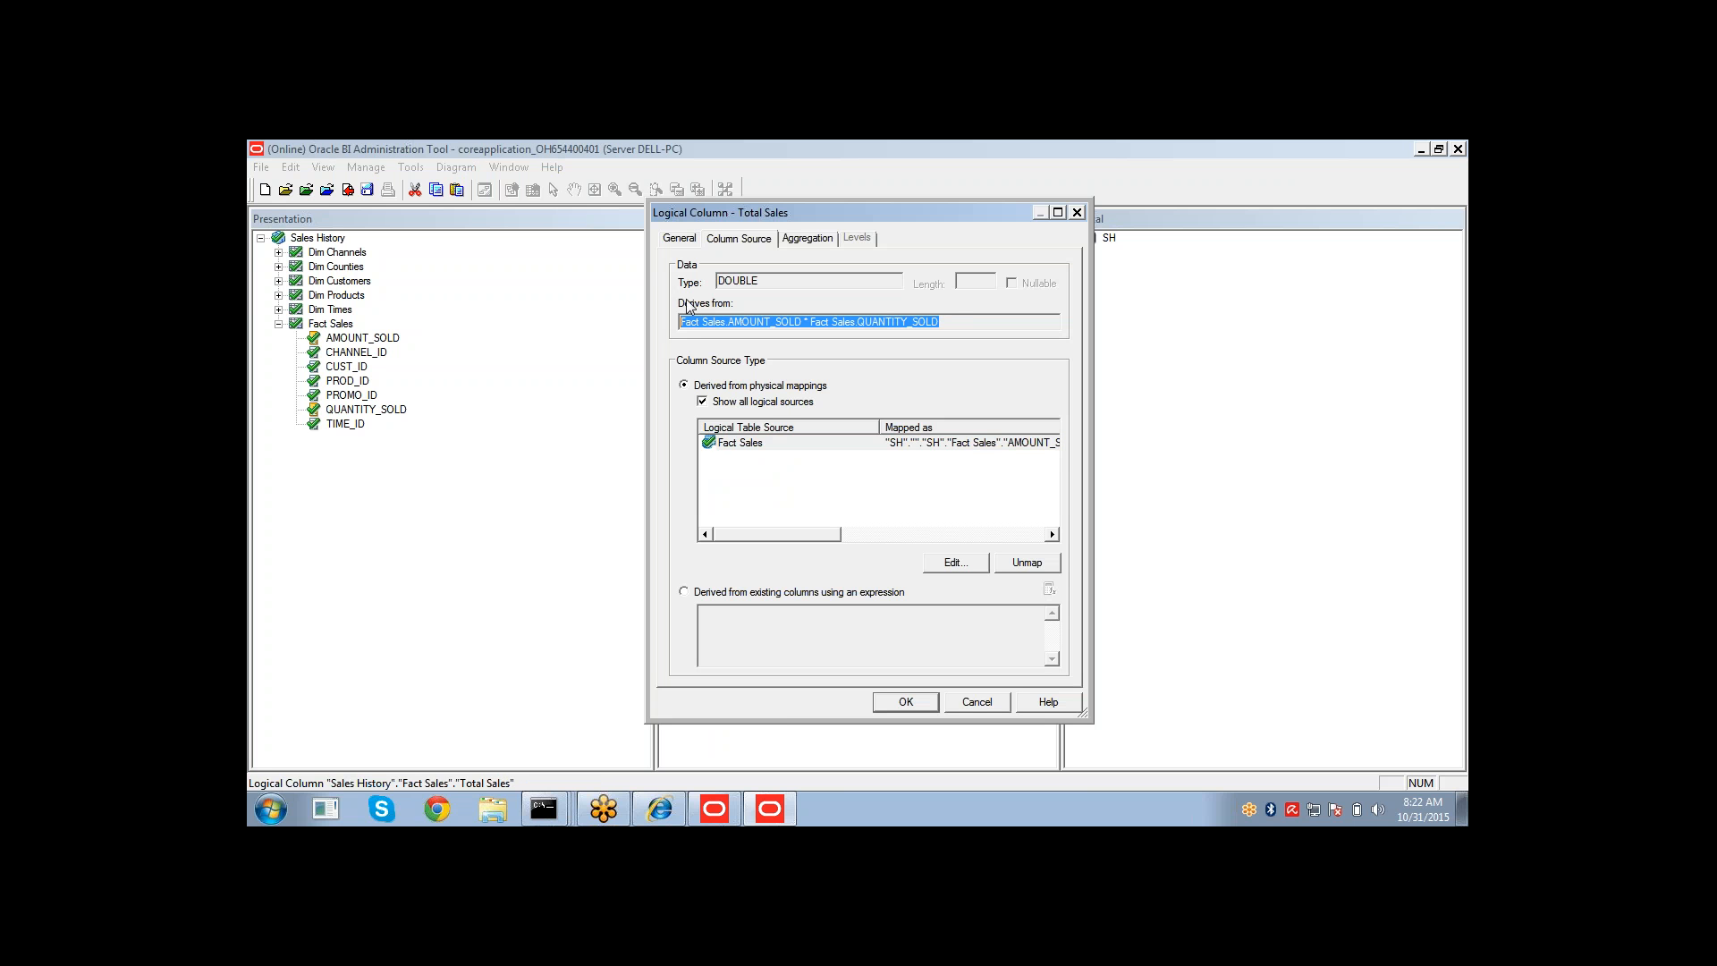
double_click(932, 328)
left_click_drag(812, 321, 939, 322)
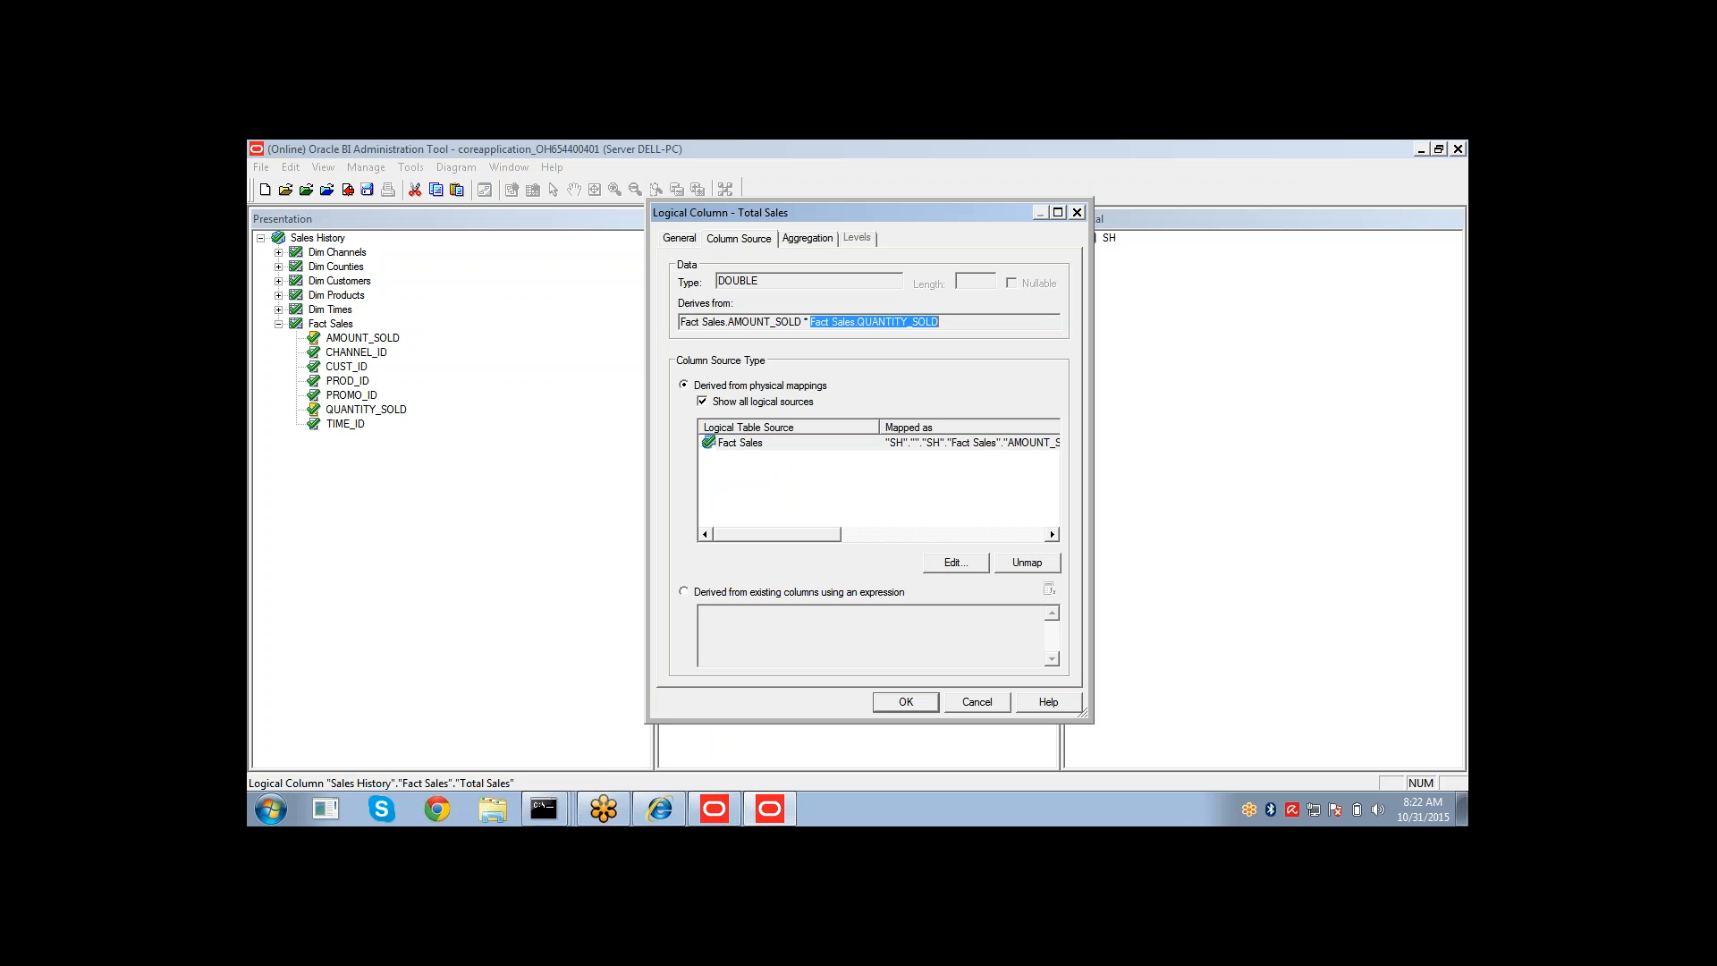
double_click(941, 324)
left_click_drag(811, 321, 939, 322)
left_click(913, 703)
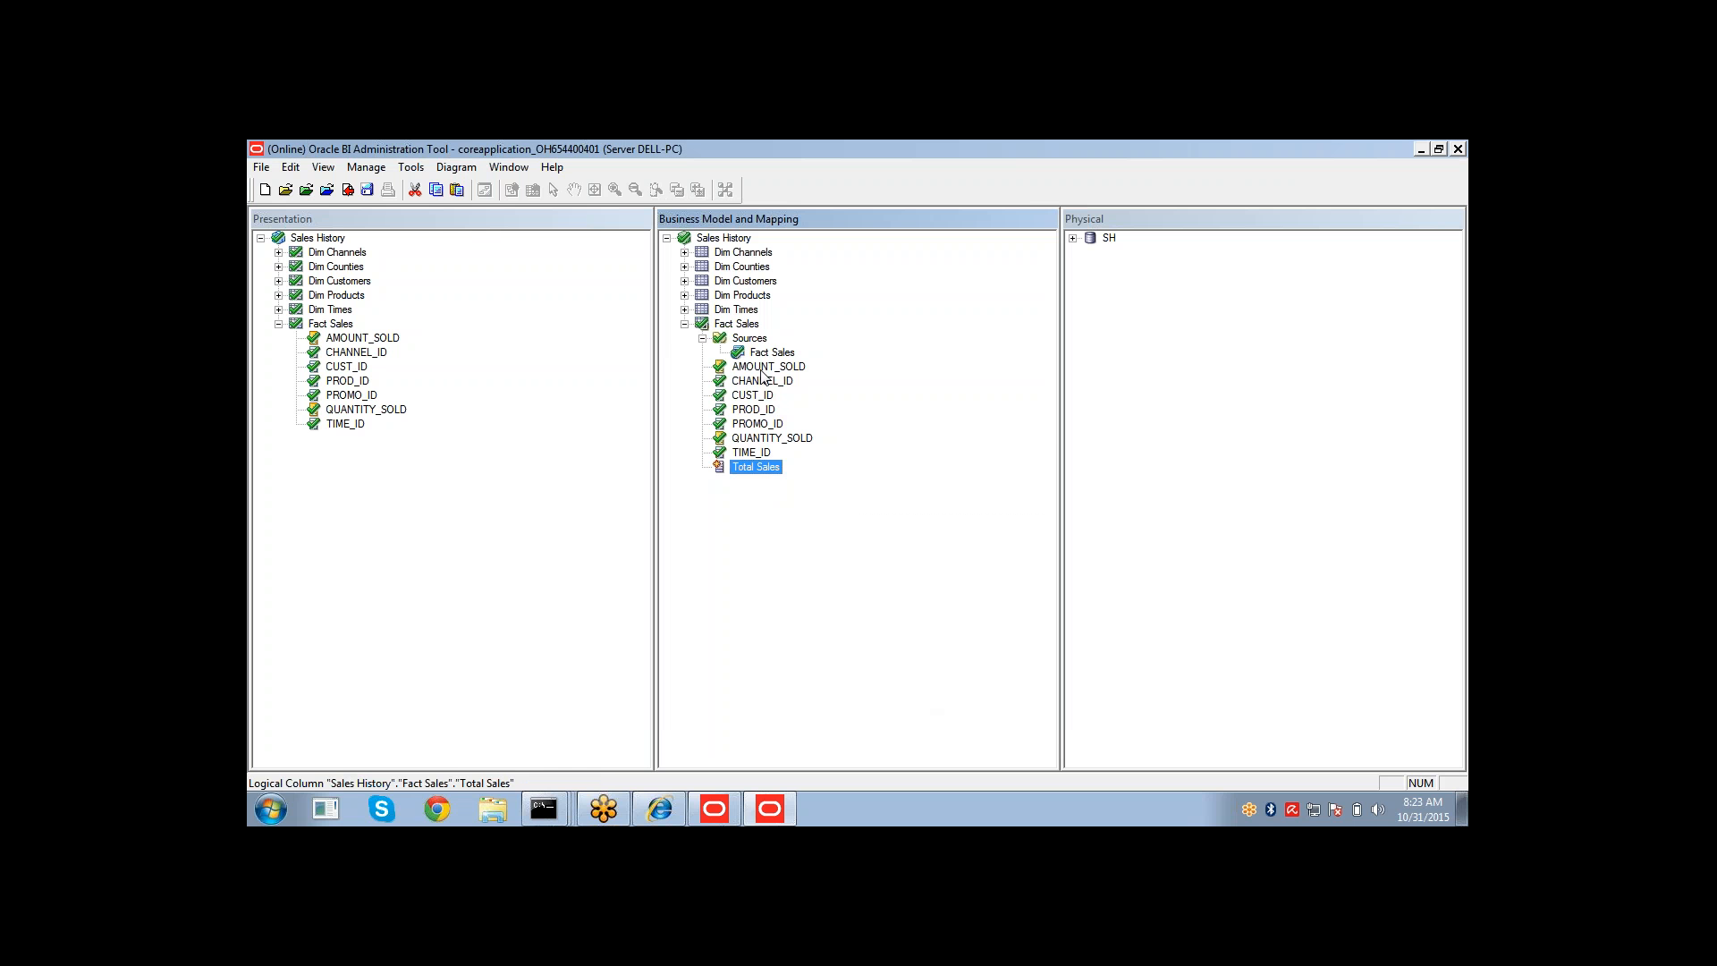
Compare QUANTITY_SOLD's derives-from expression with that of Total Sales, closing both dialogs without changes.
left_click(761, 370)
left_click(761, 424)
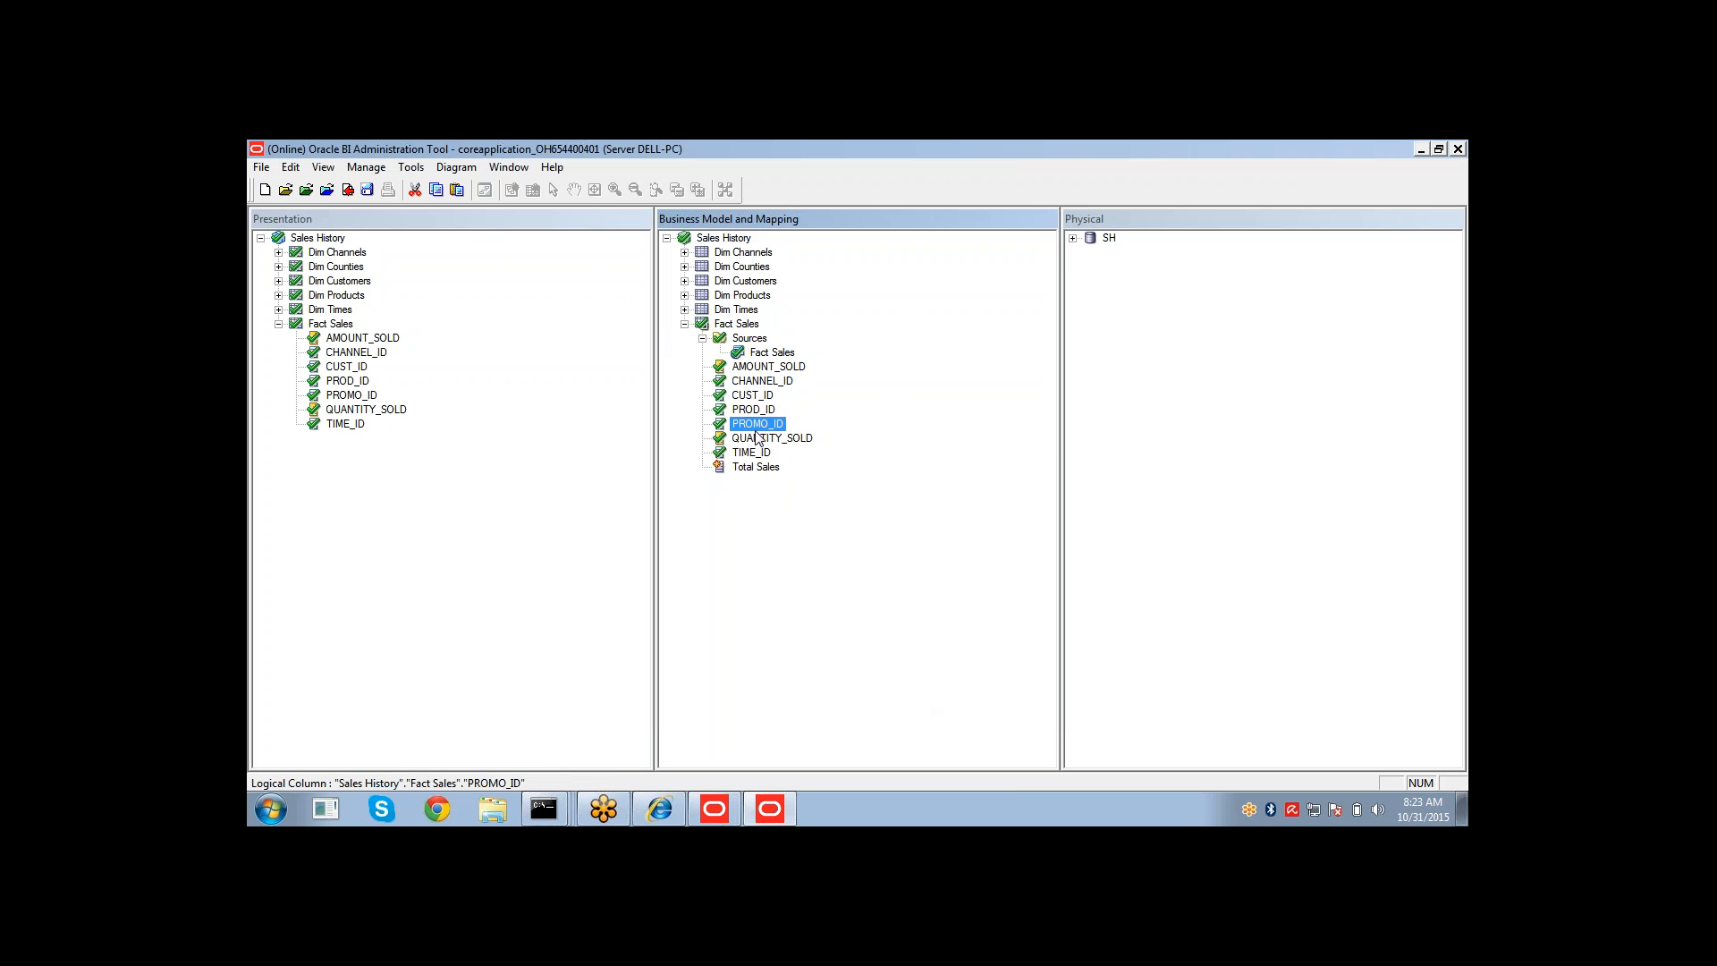
double_click(747, 439)
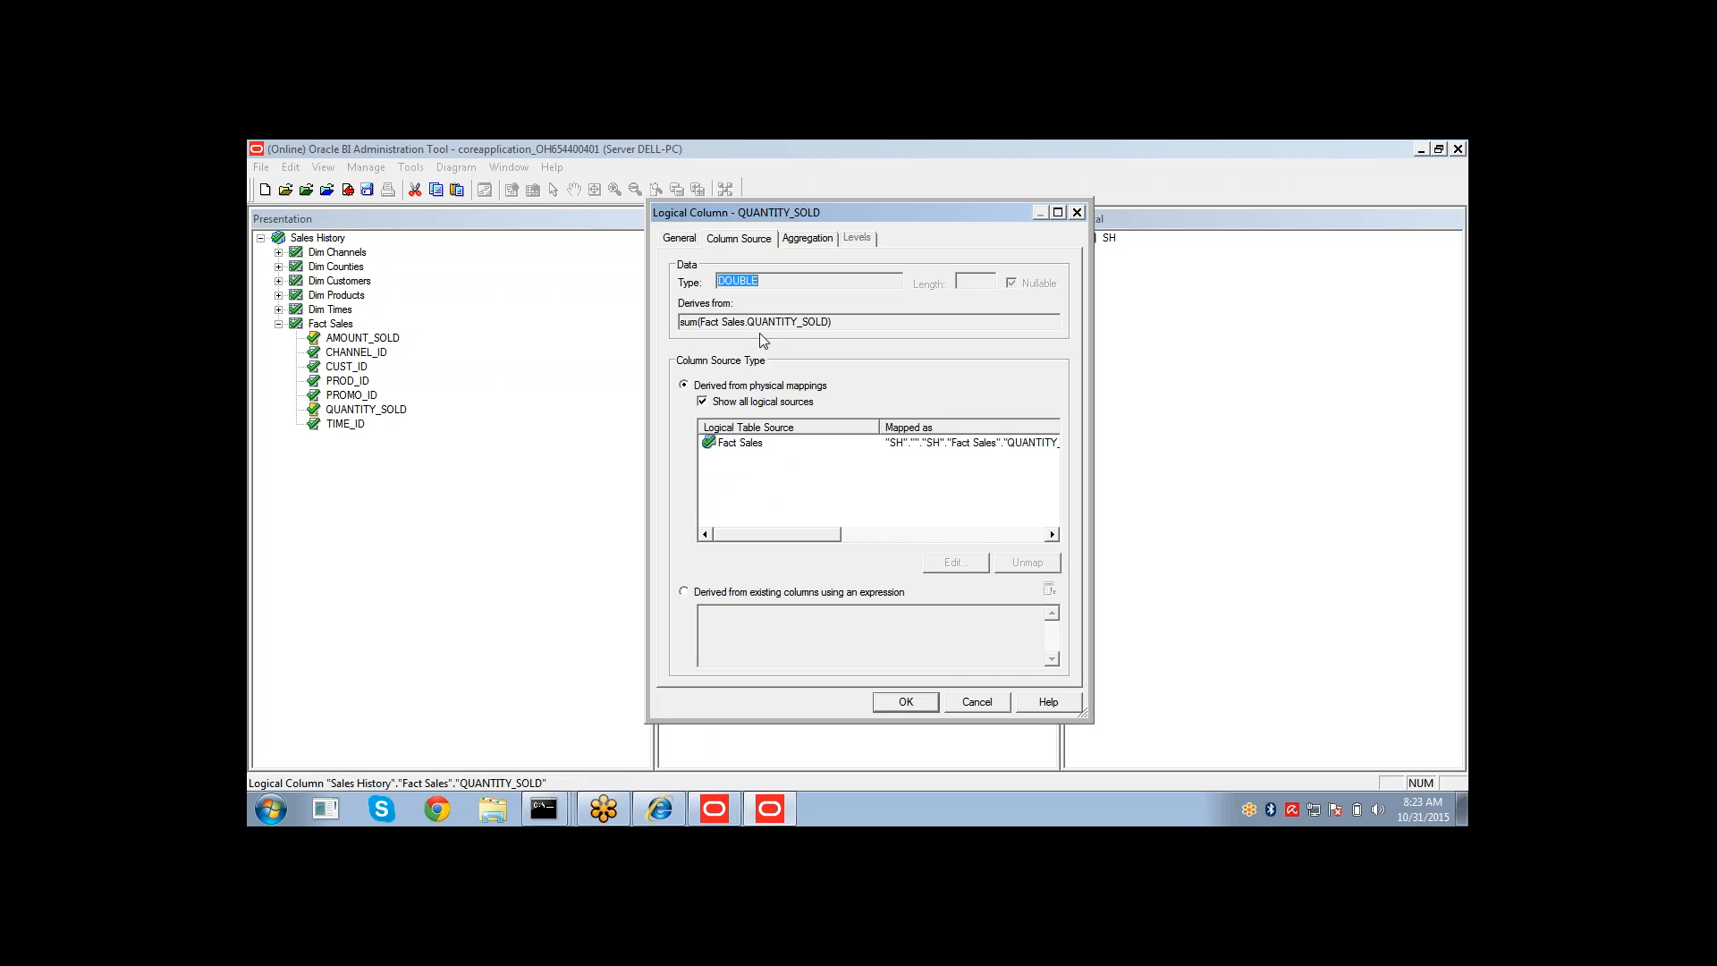
left_click_drag(830, 322, 679, 322)
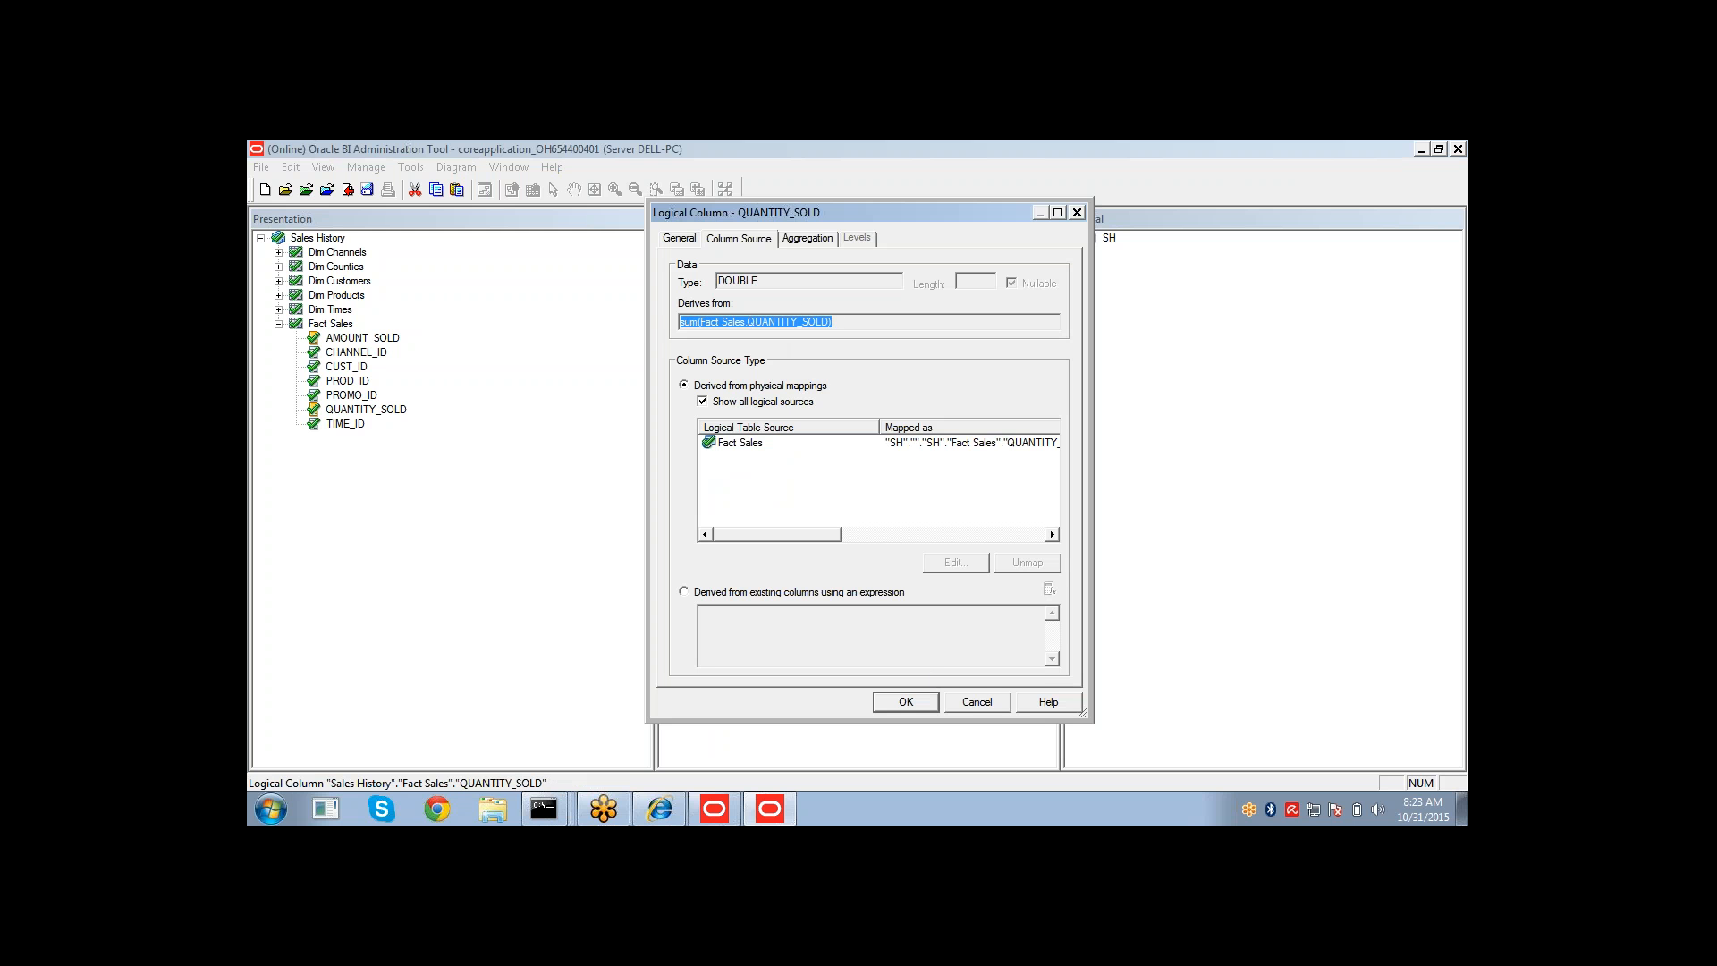
left_click(969, 705)
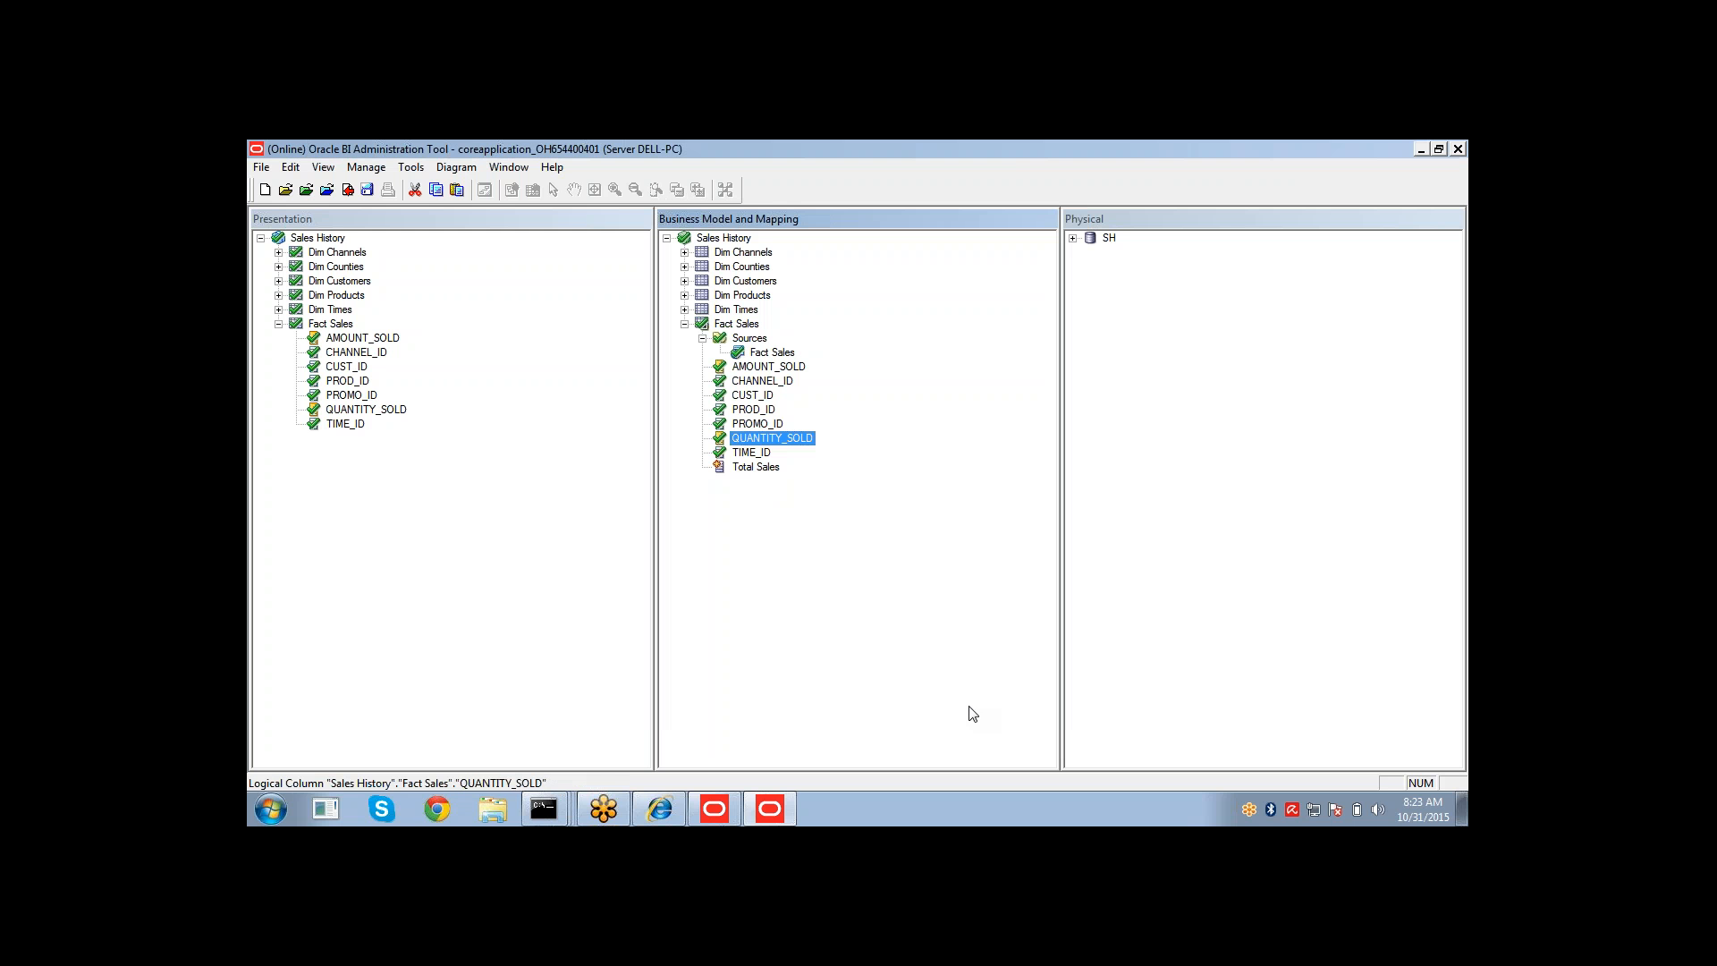
double_click(754, 467)
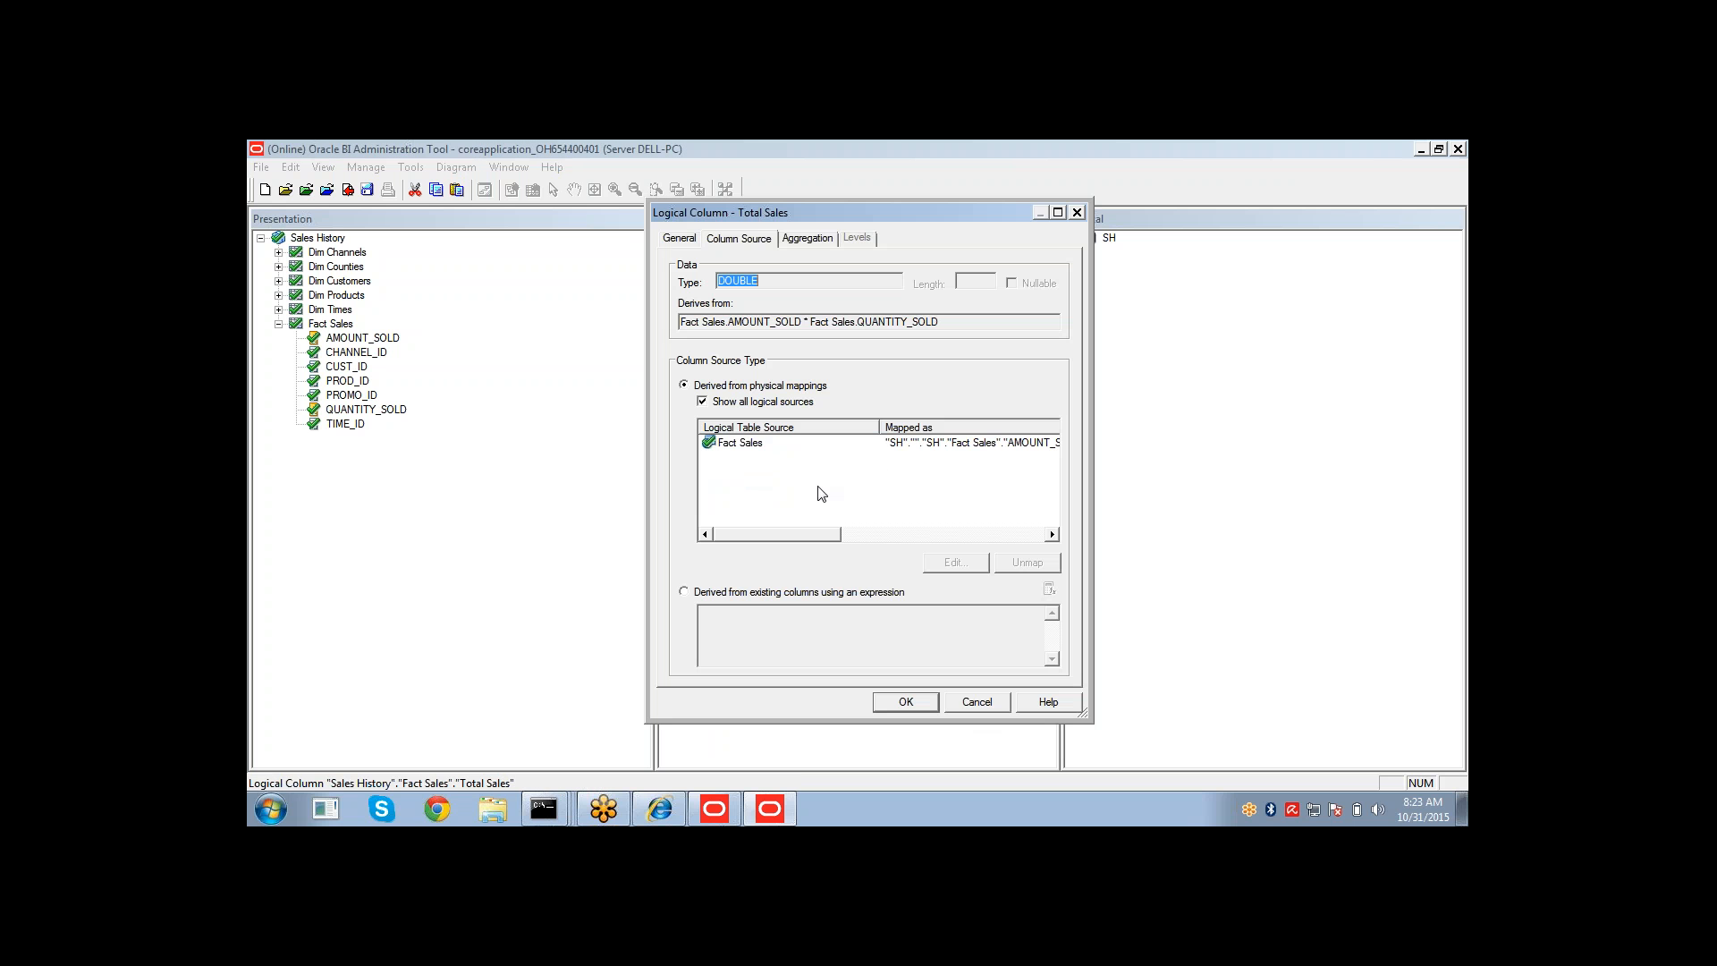
left_click(898, 442)
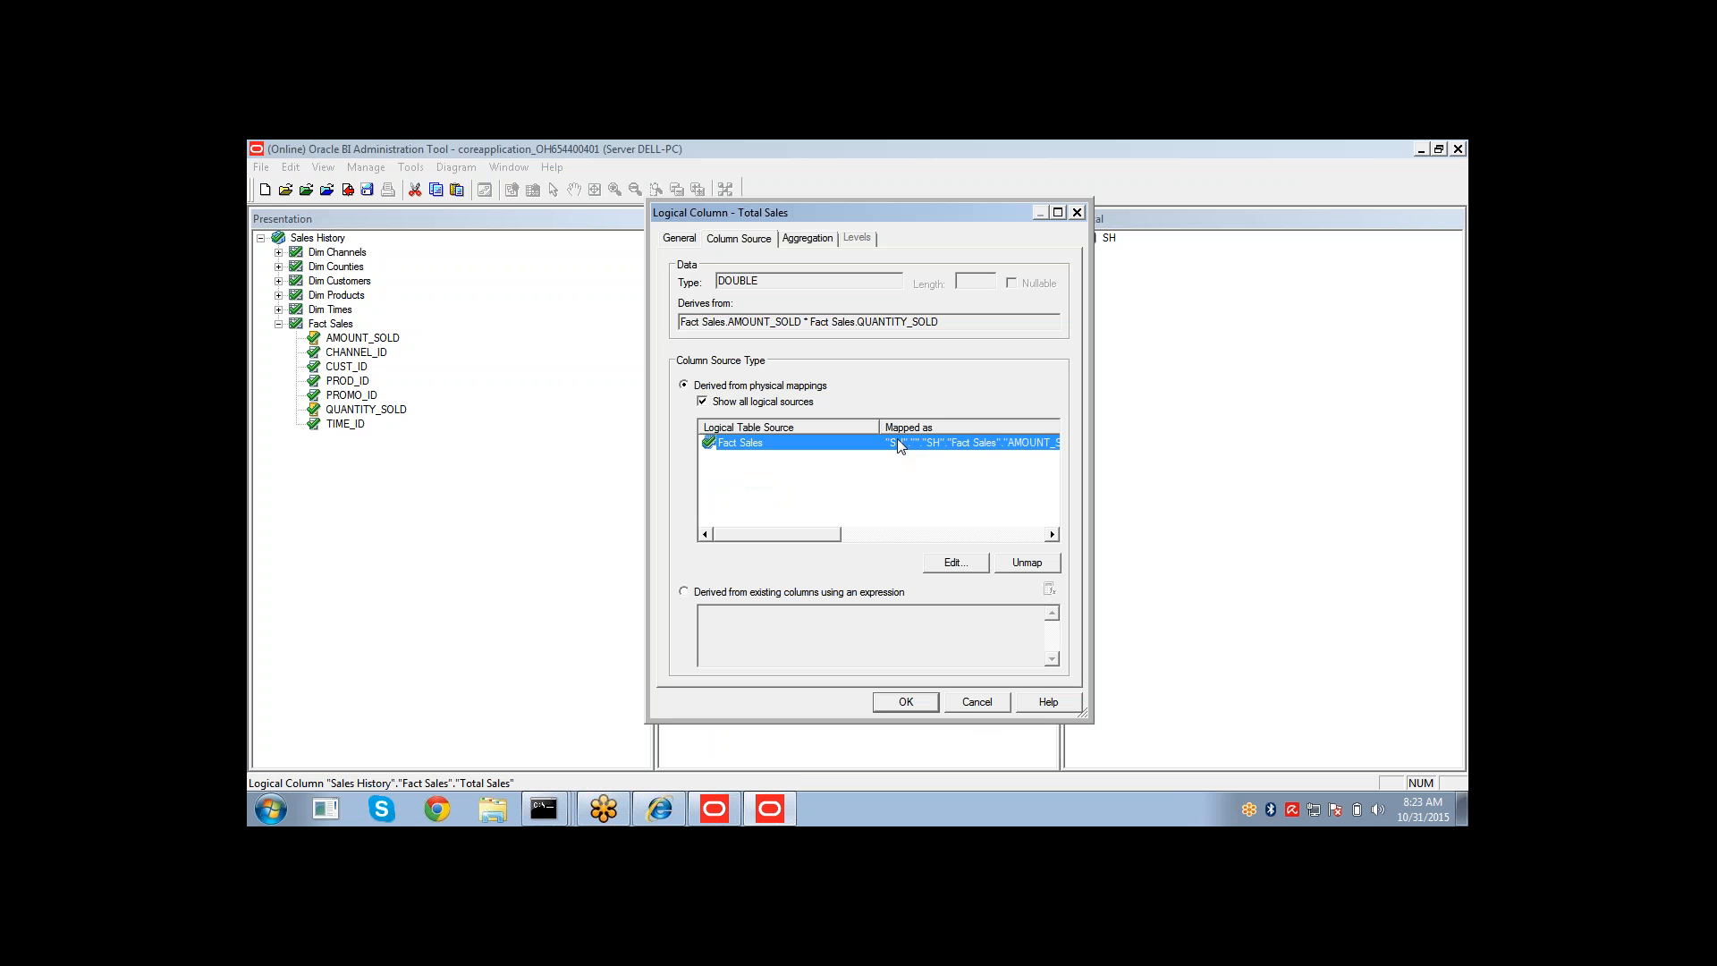
left_click(950, 328)
left_click_drag(950, 327, 690, 324)
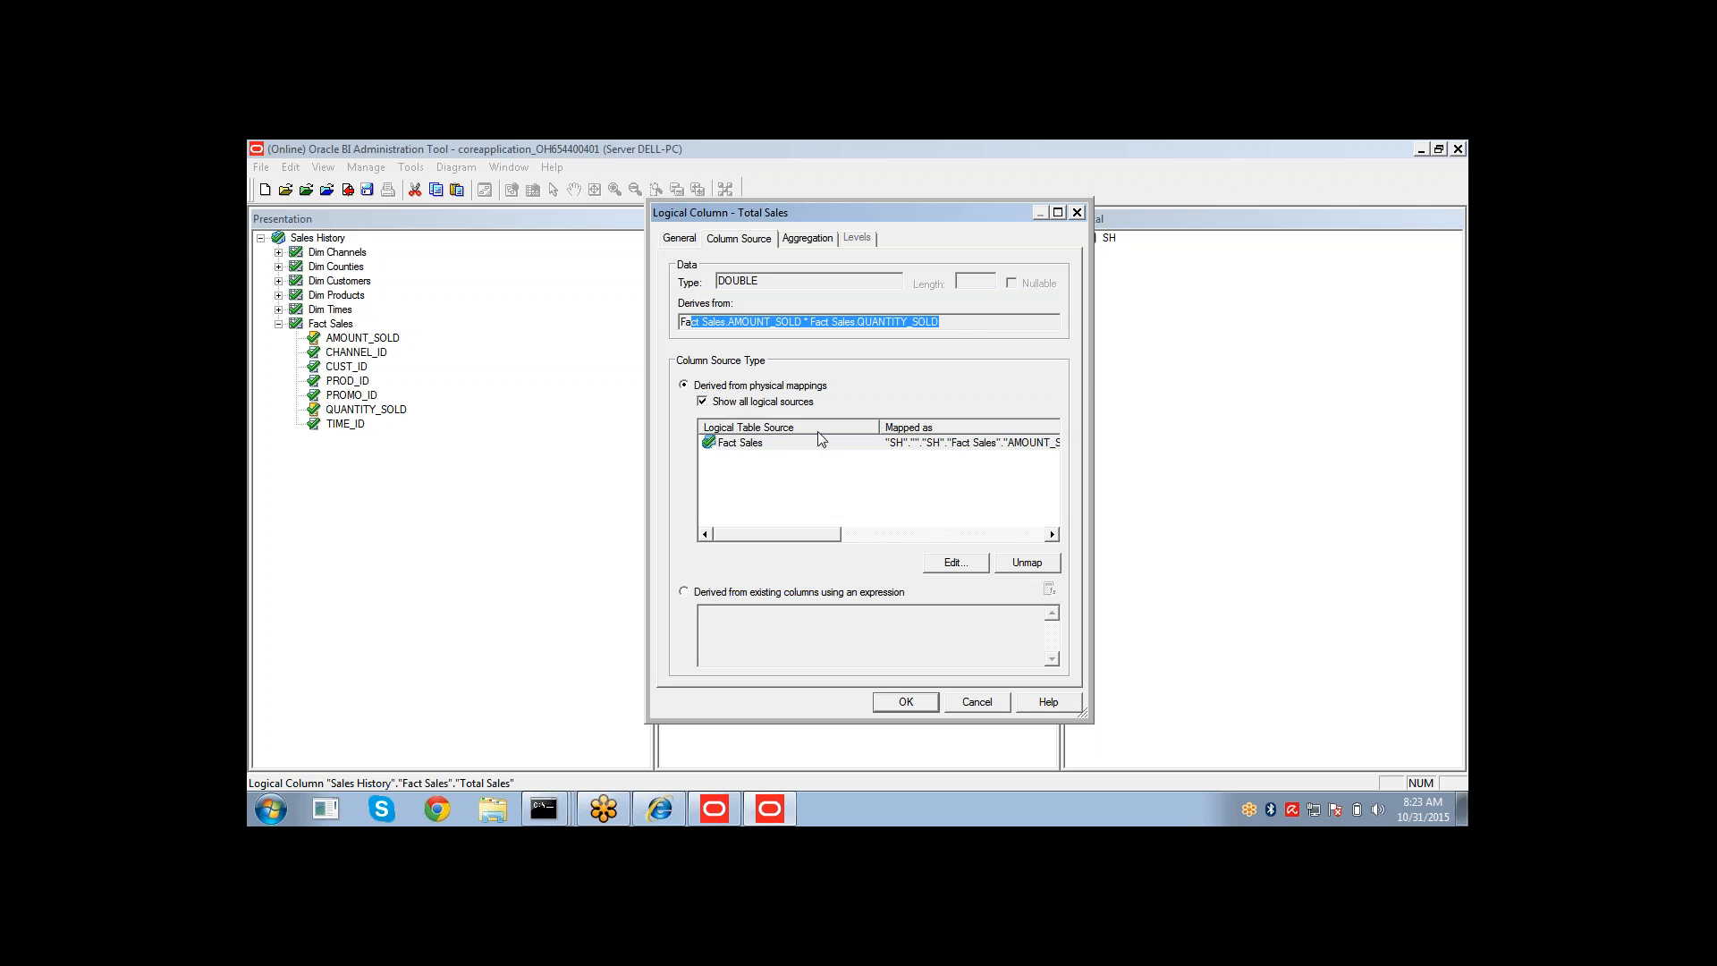
left_click(899, 701)
Add Total Sales to the Fact Sales presentation table and save the repository.
left_click_drag(745, 470, 347, 331)
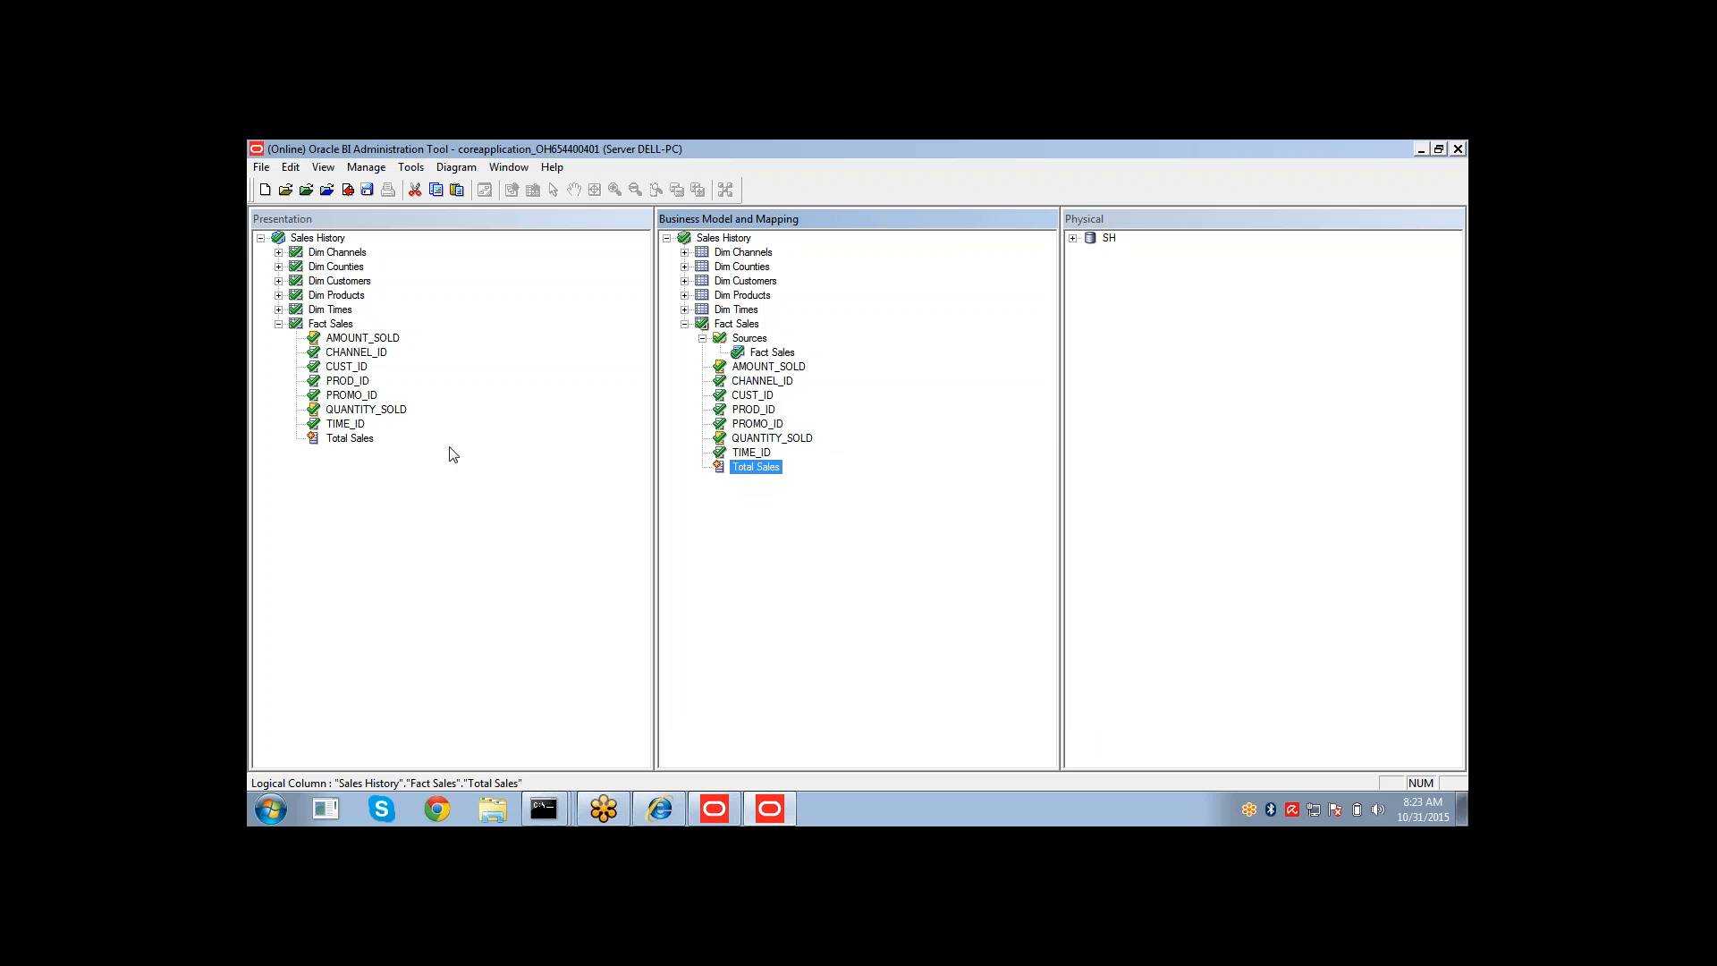
left_click(367, 189)
left_click(866, 517)
left_click(868, 515)
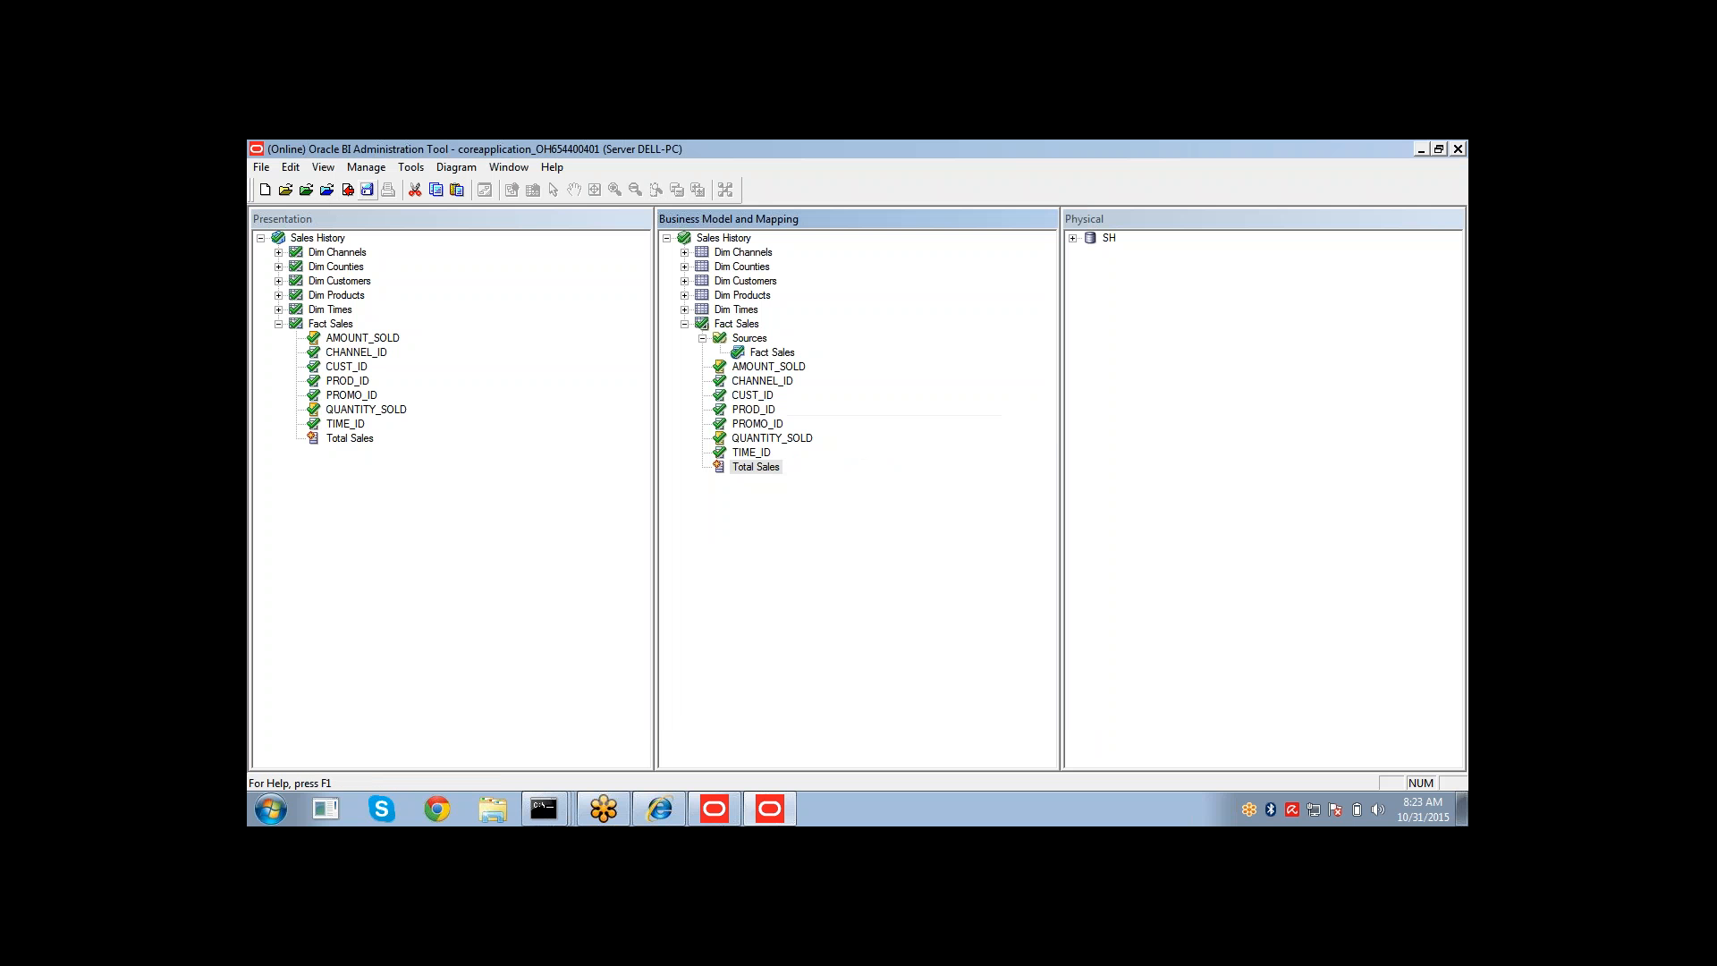
Refresh the Sales History subject area in the analysis, add Fact Sales' Total Sales column, and show the results.
left_click(657, 810)
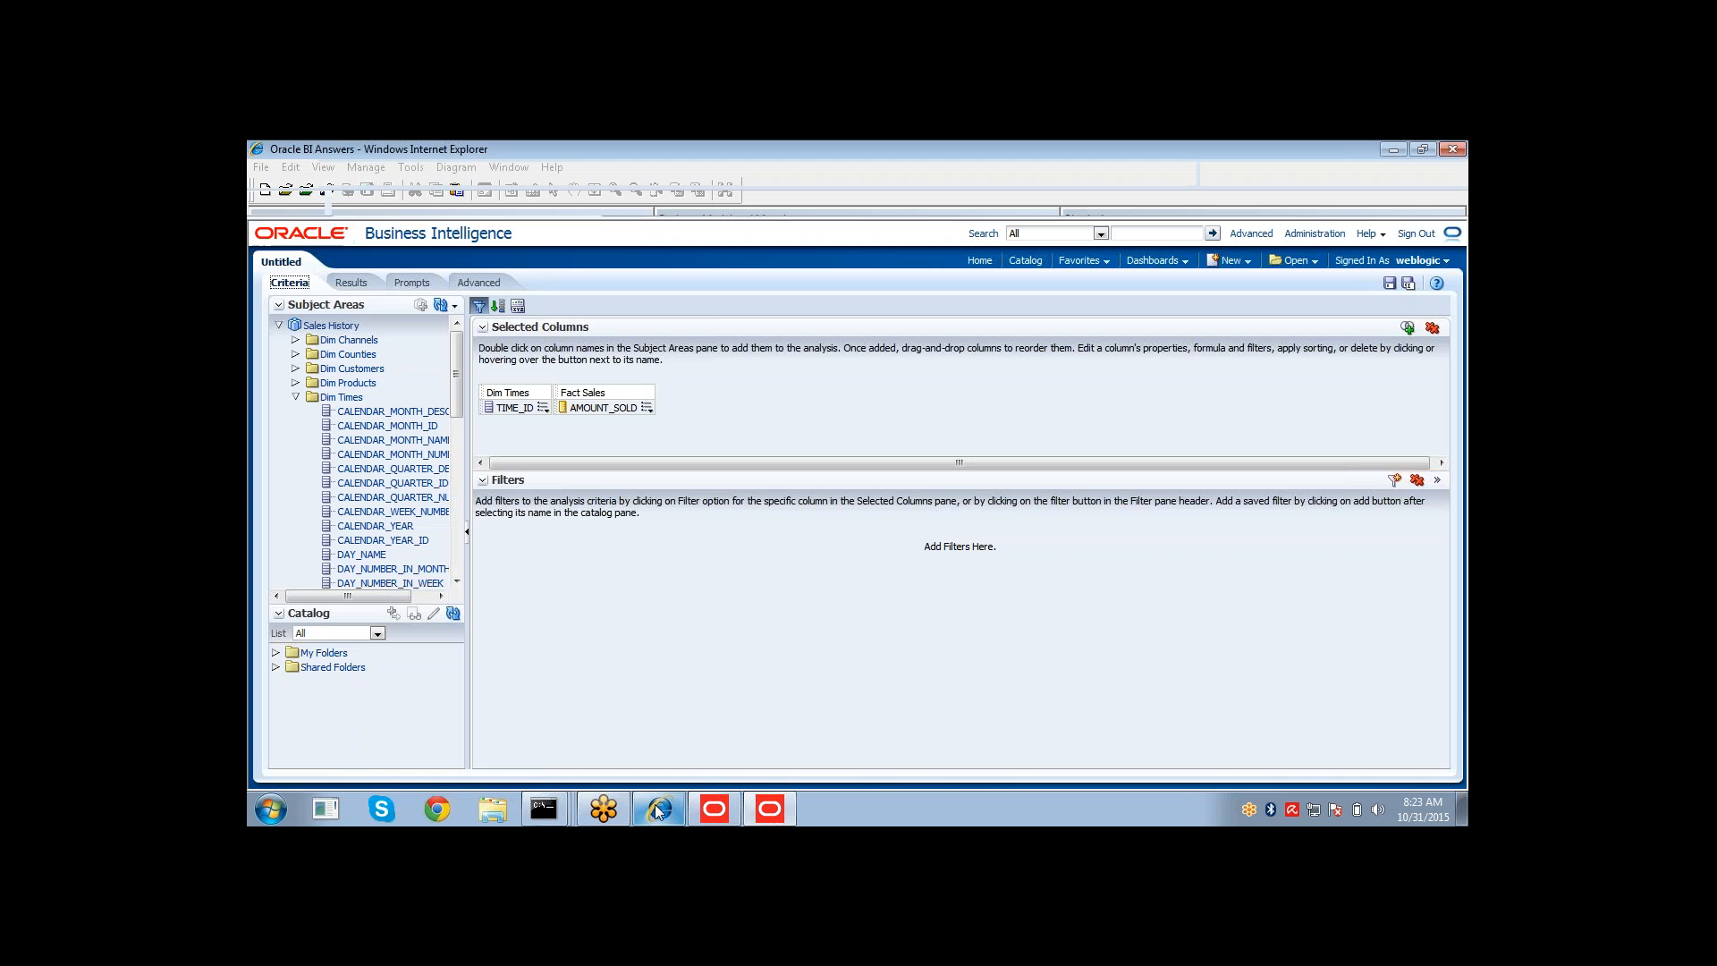
left_click(441, 305)
left_click(483, 347)
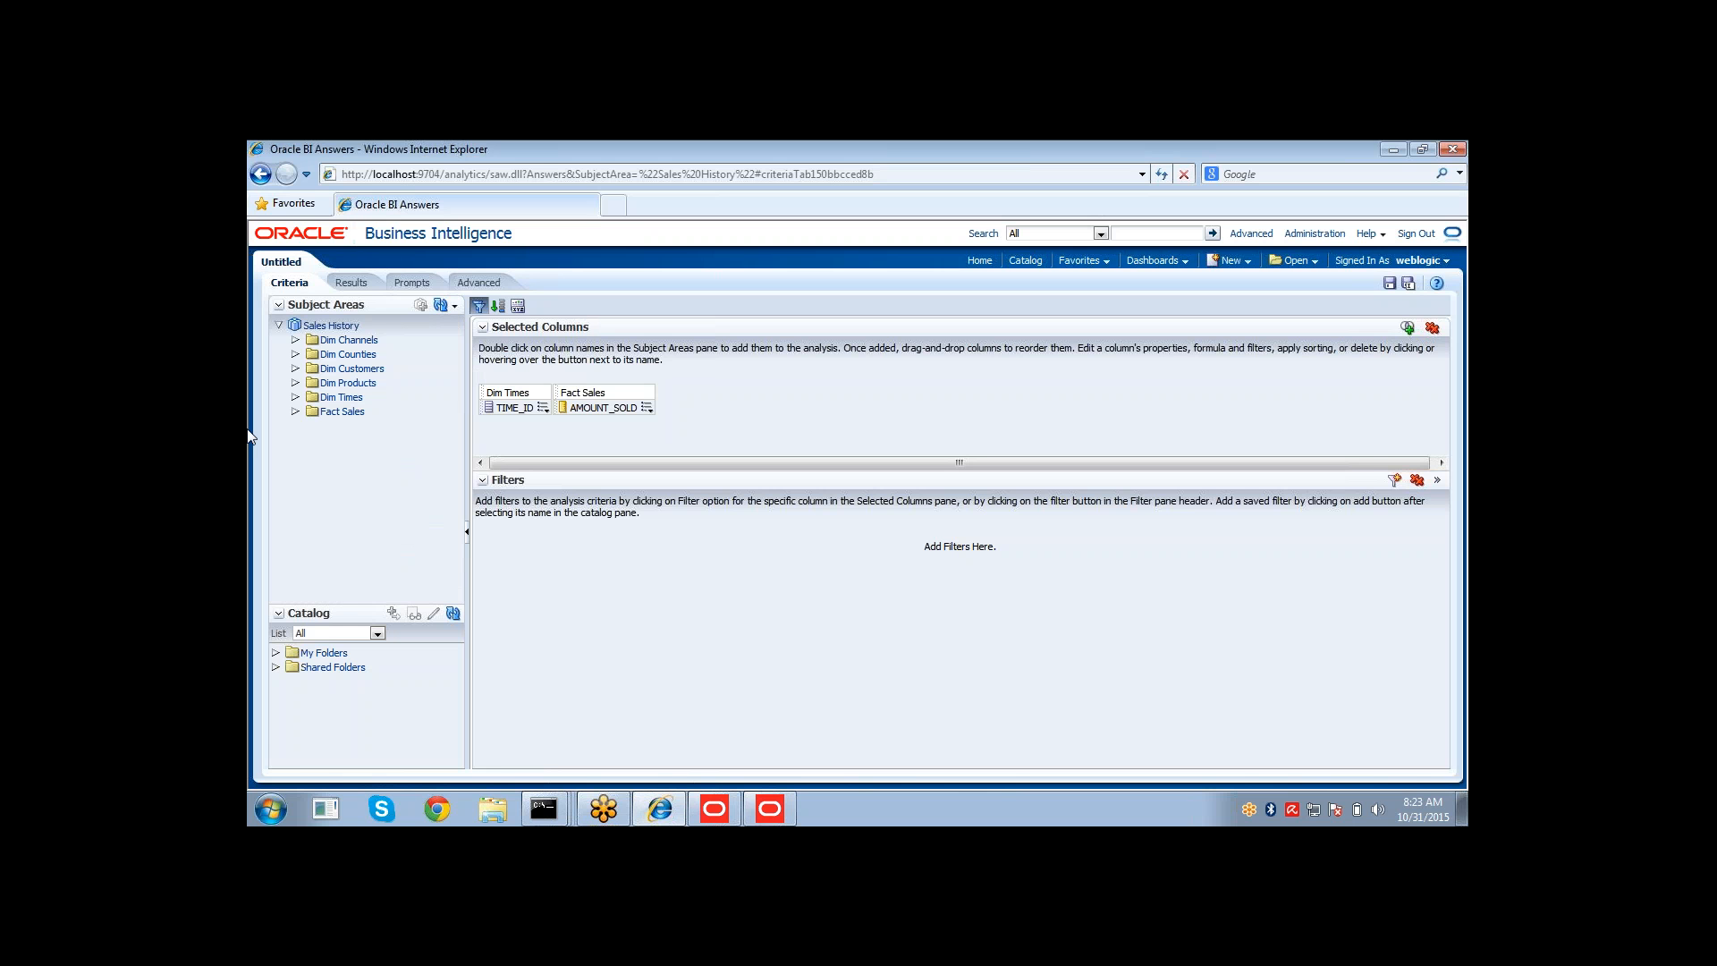
left_click(296, 412)
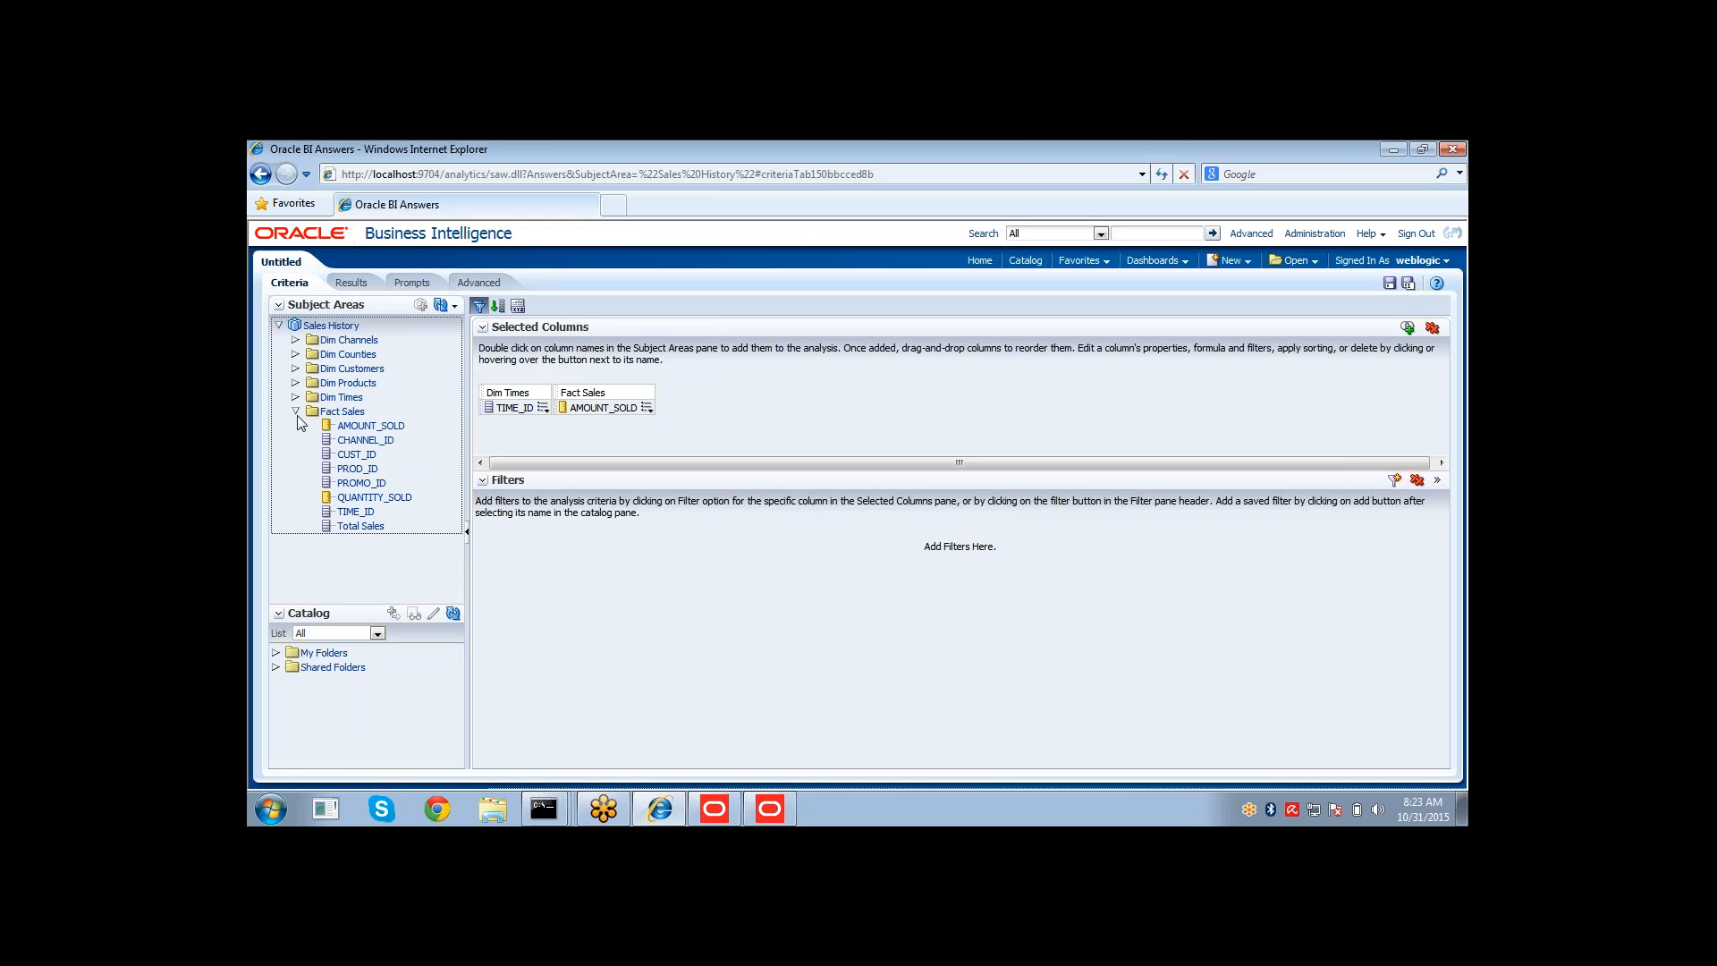
double_click(362, 527)
left_click(351, 283)
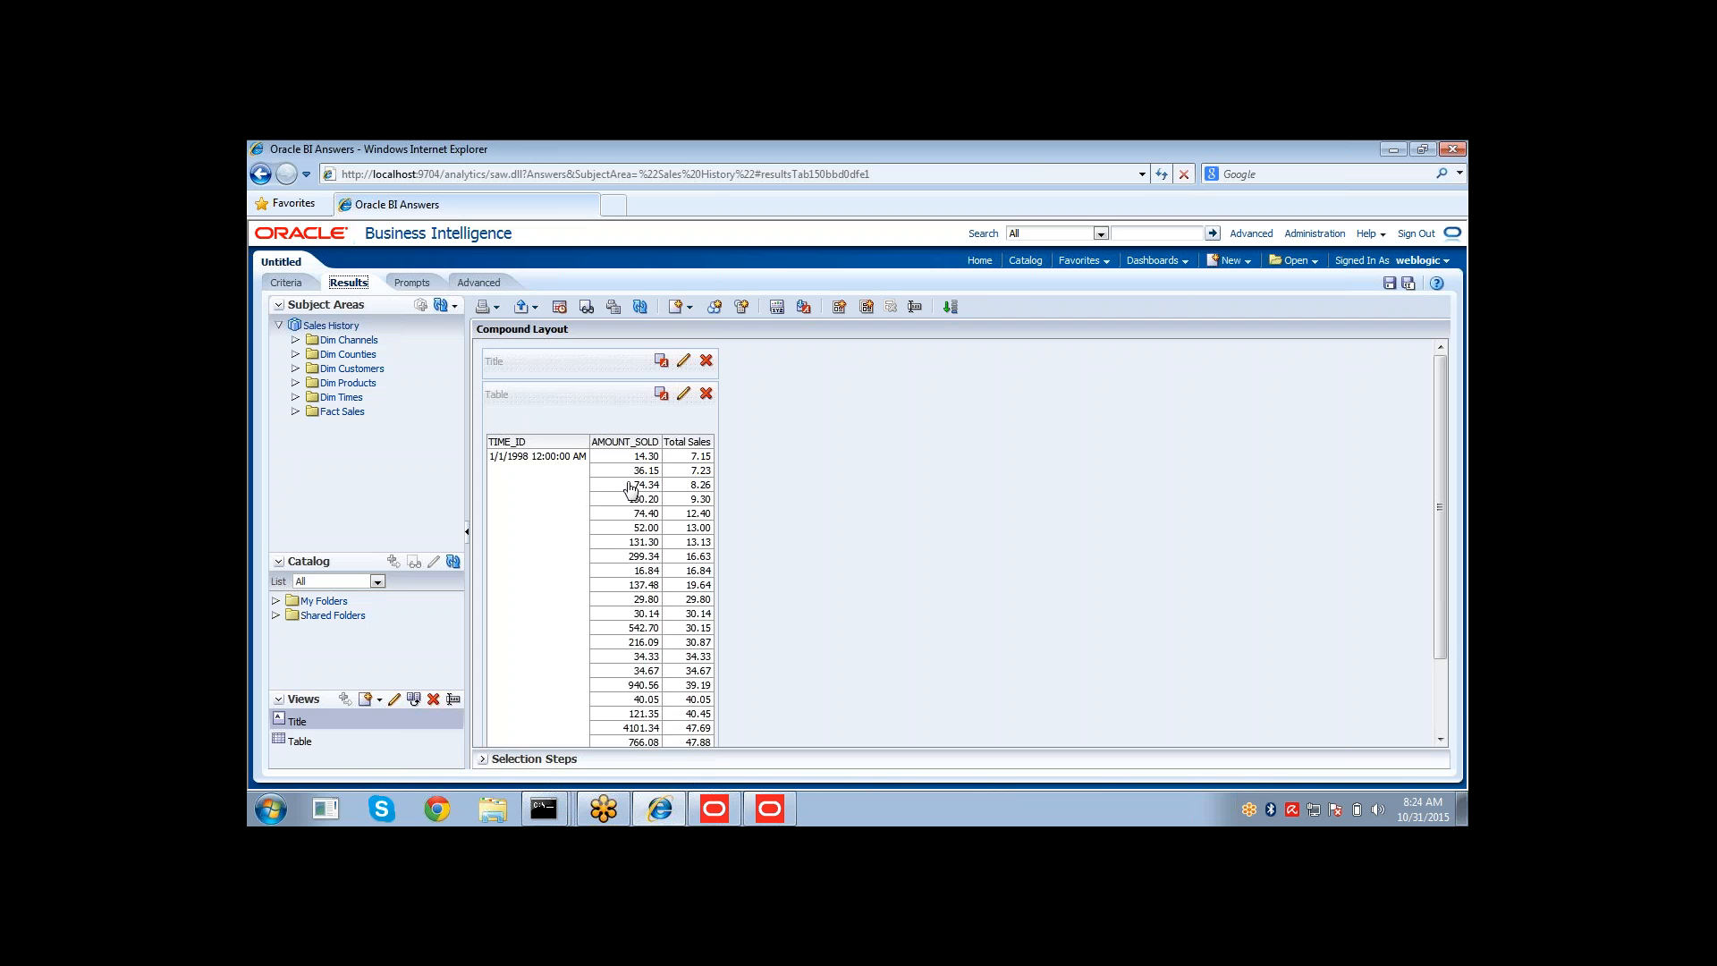
Examine the Total Sales values against AMOUNT_SOLD in the results table.
left_click_drag(681, 463, 689, 744)
left_click_drag(1443, 382, 1445, 453)
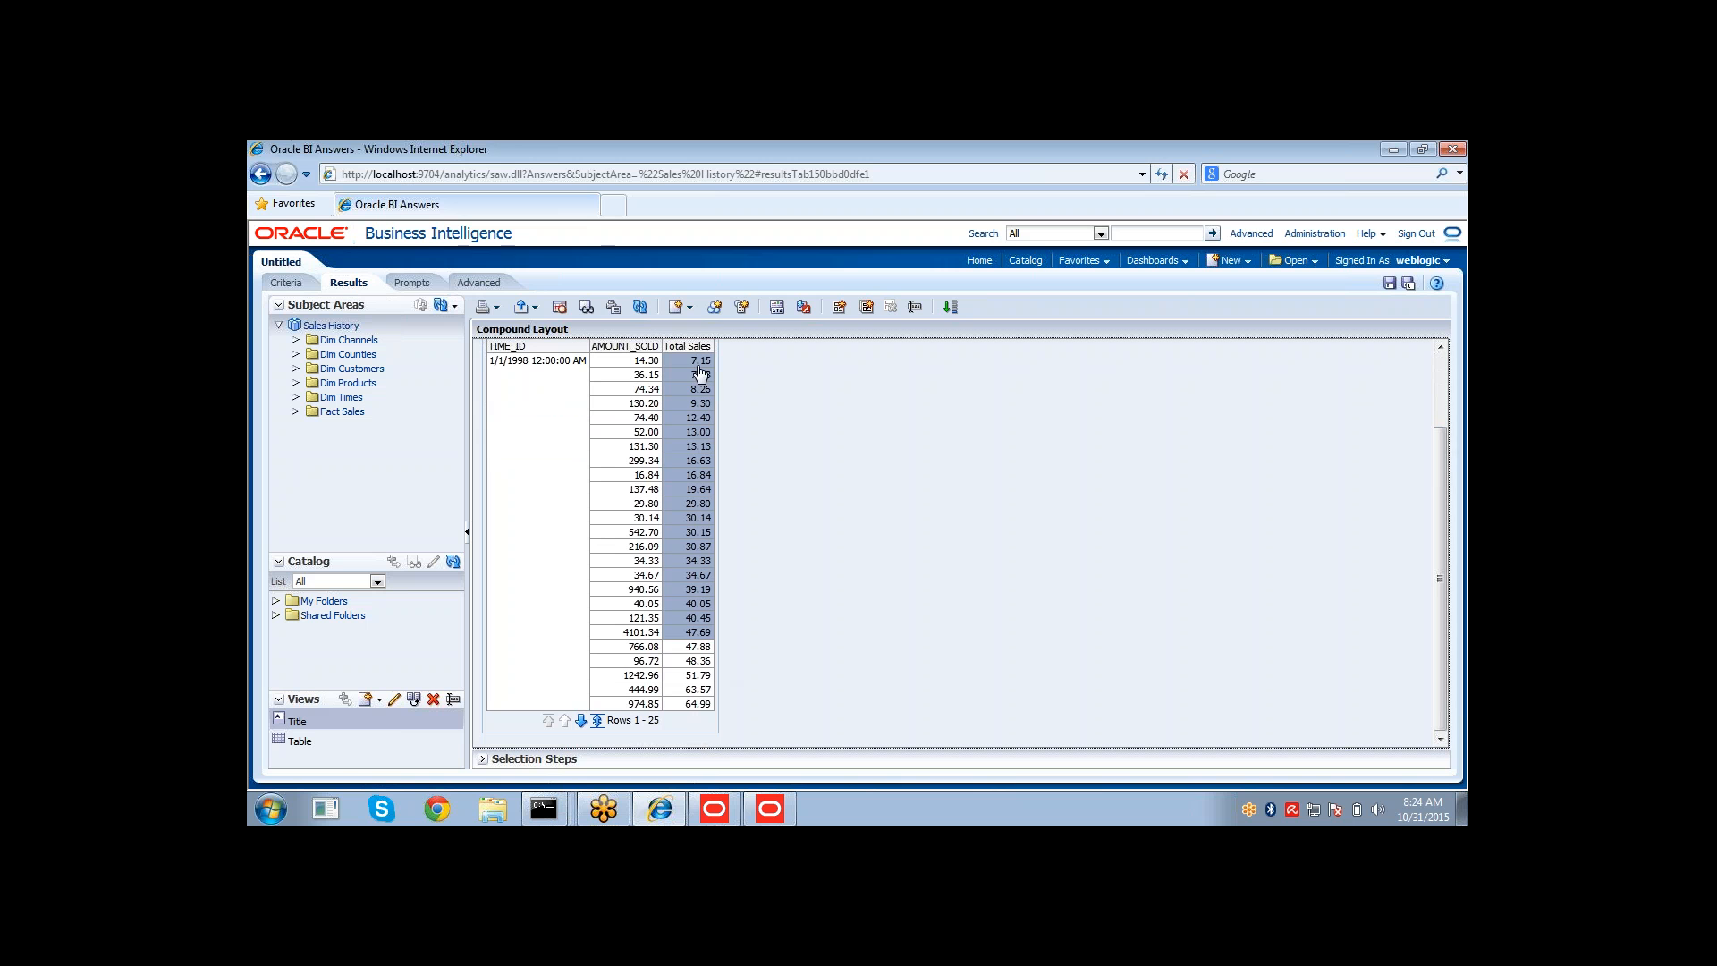
left_click_drag(699, 362, 640, 380)
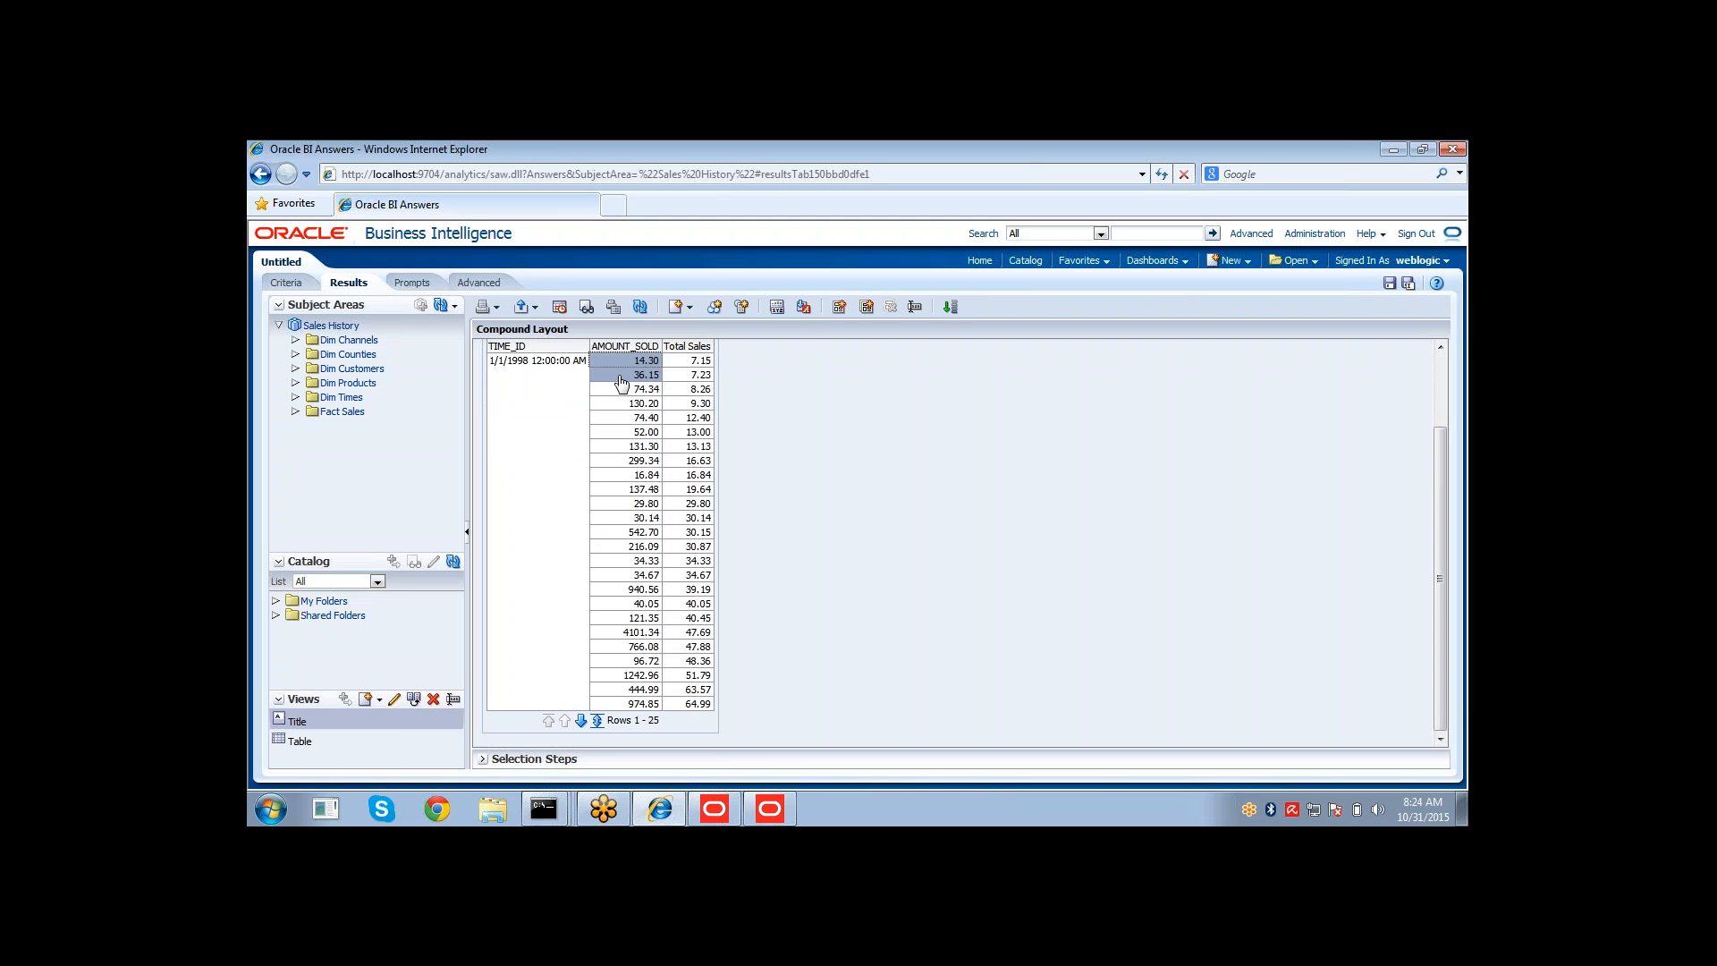
left_click(625, 365)
left_click_drag(629, 393, 650, 703)
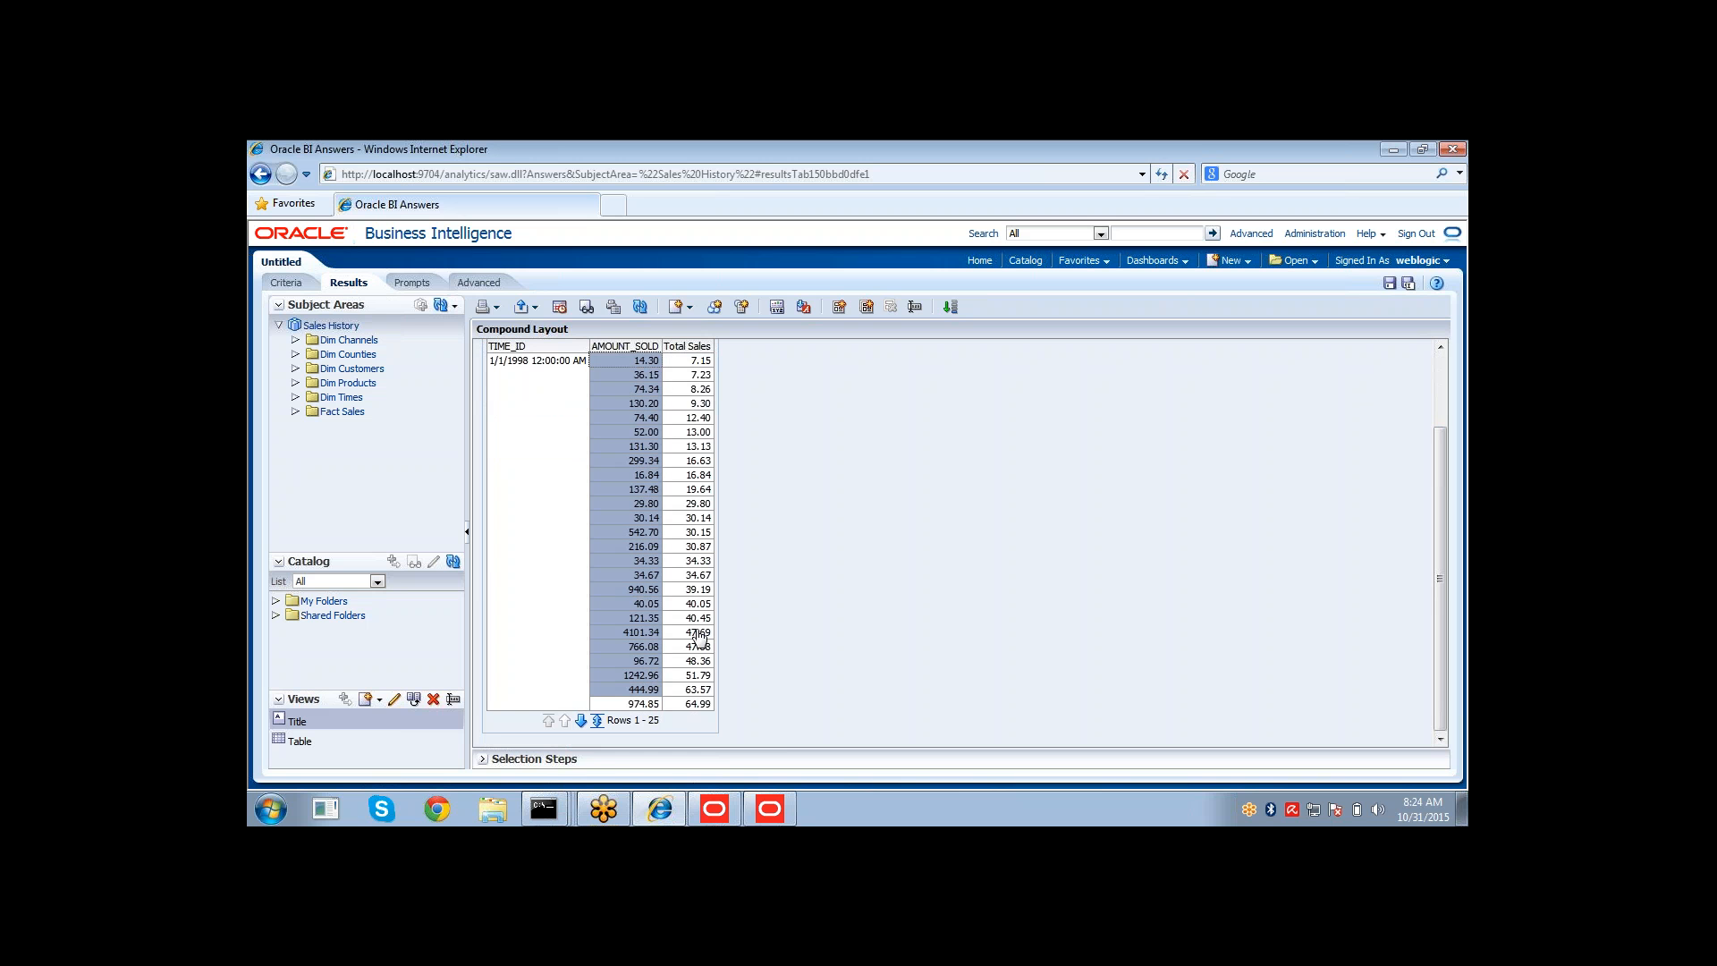
left_click(701, 637)
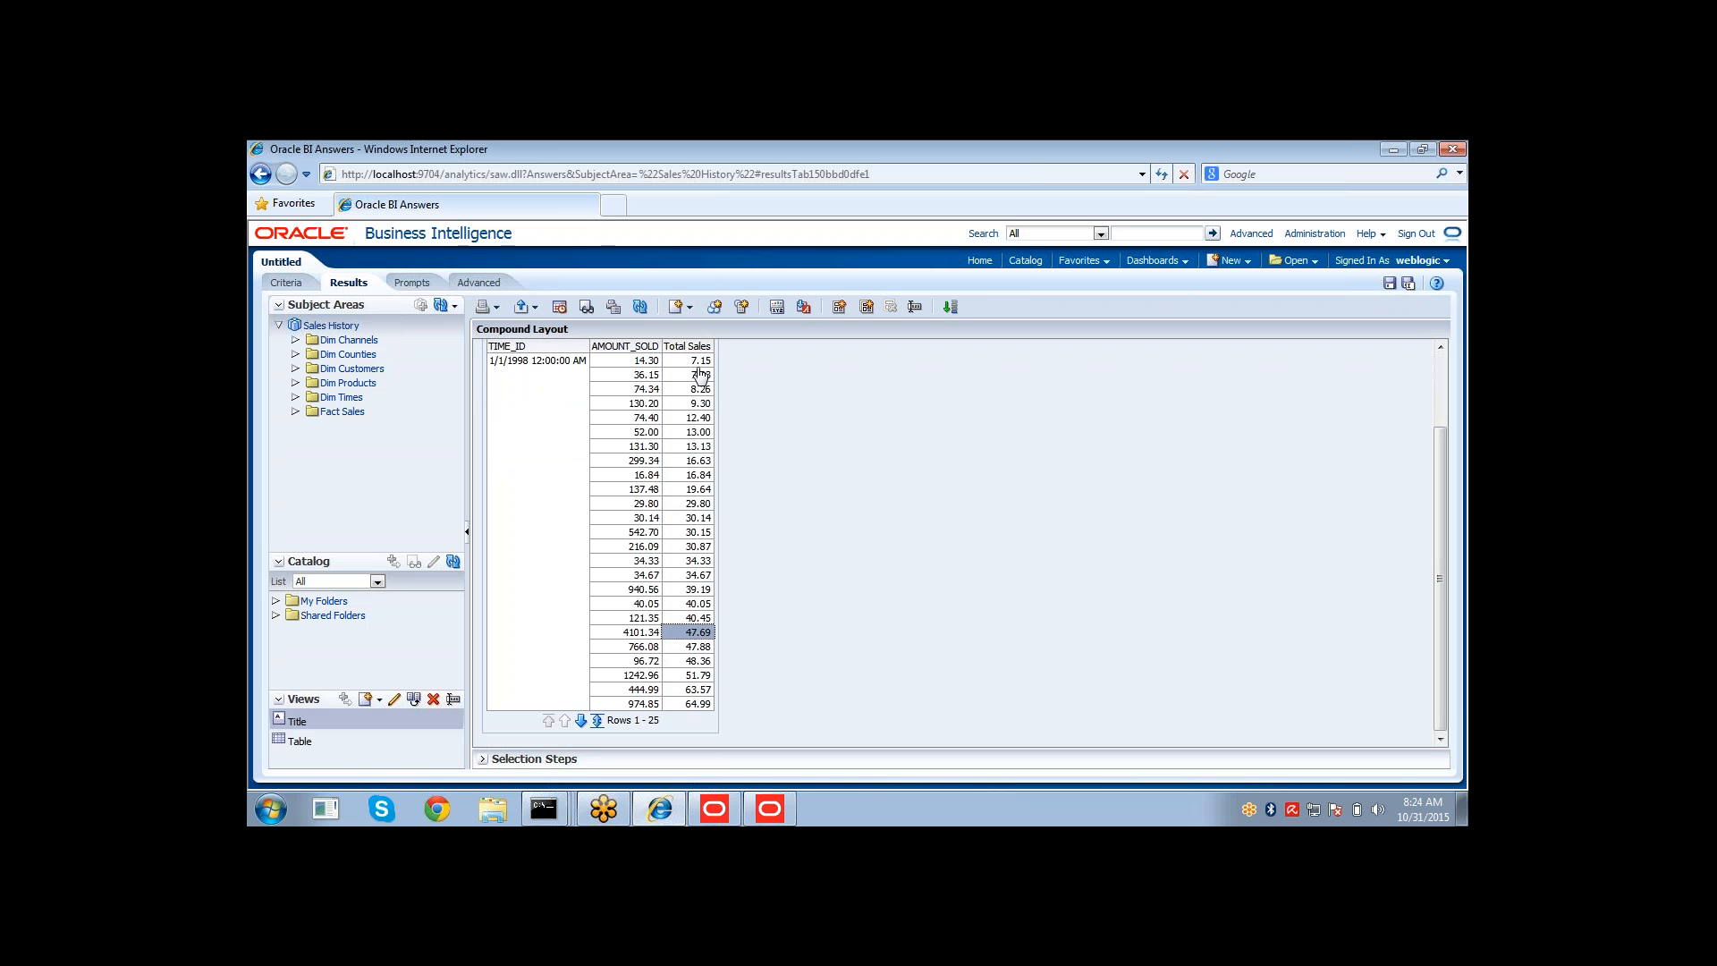
left_click_drag(702, 365, 714, 556)
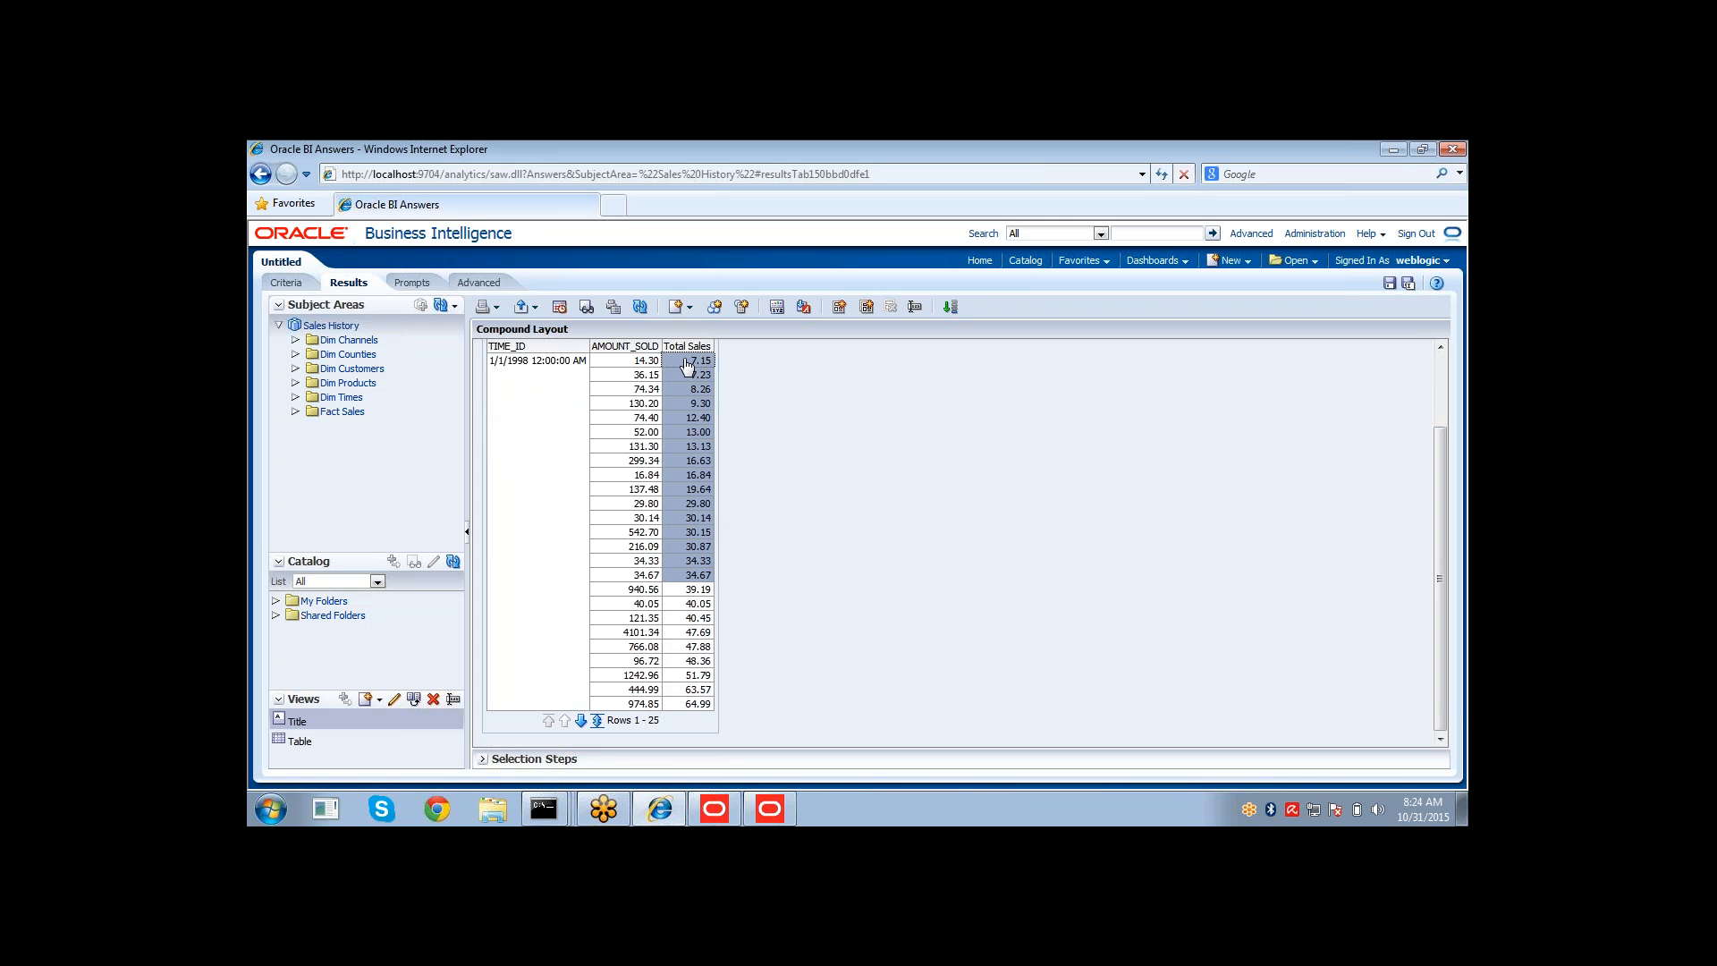
left_click_drag(688, 365, 686, 582)
Check out Total Sales and redefine it as derived from existing columns: AMOUNT_SOLD * QUANTITY_SOLD via the Expression Builder.
key("alt+Tab")
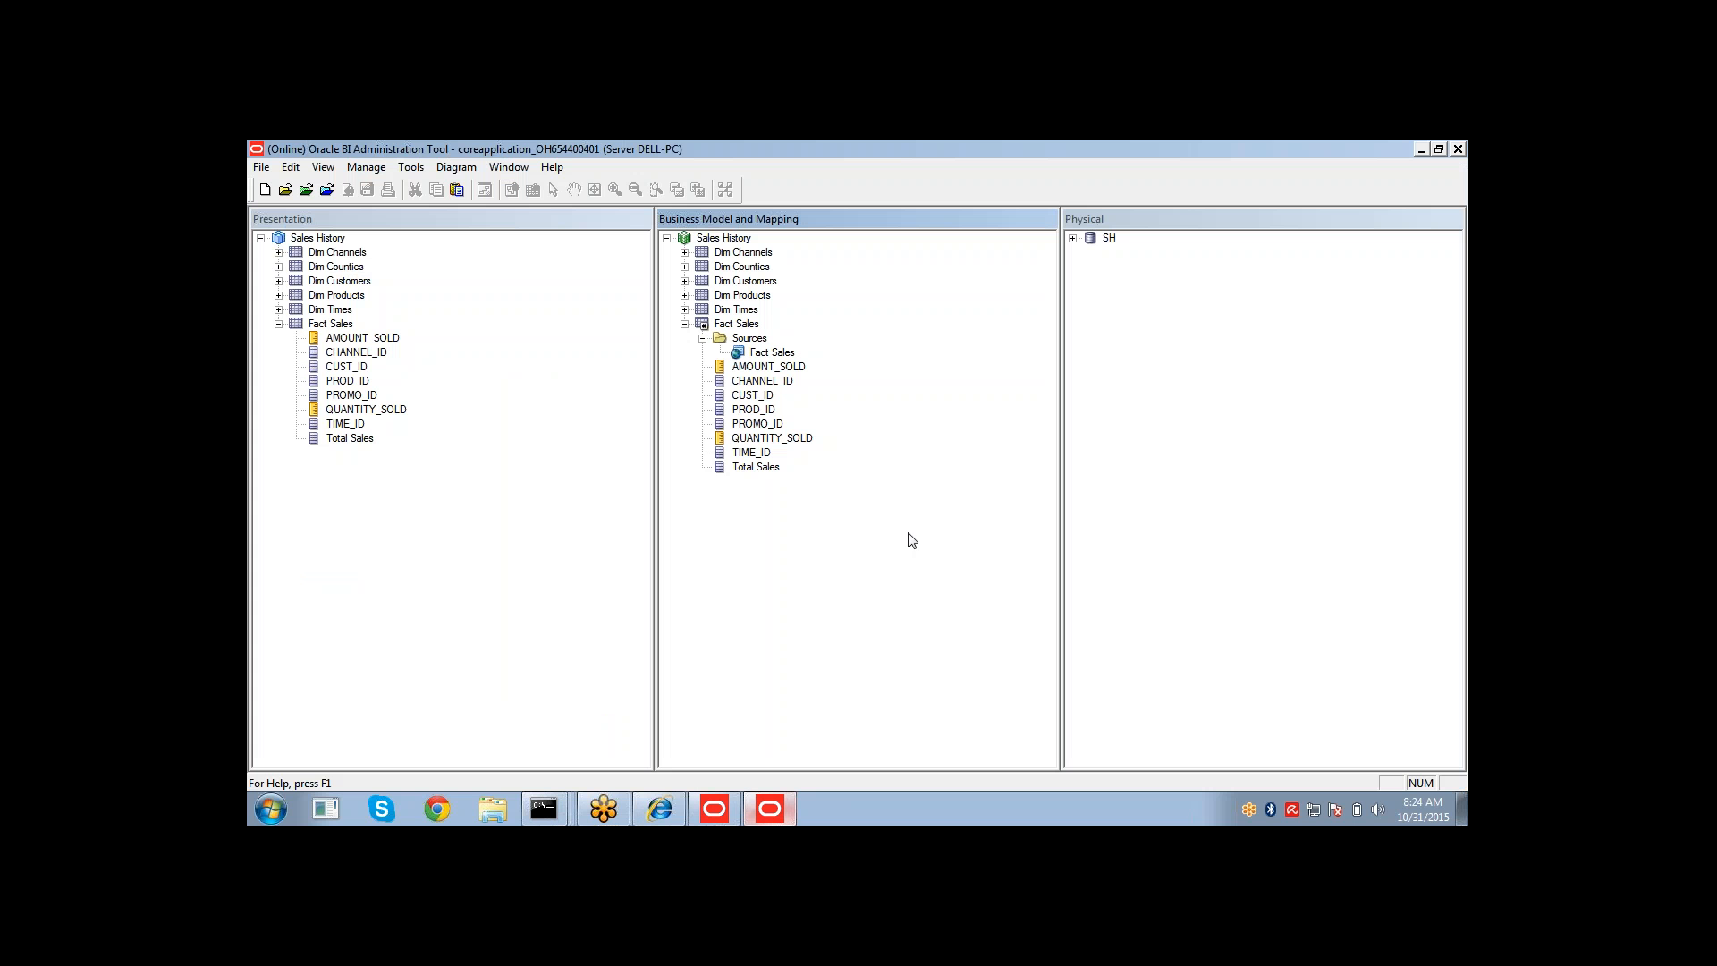
double_click(752, 468)
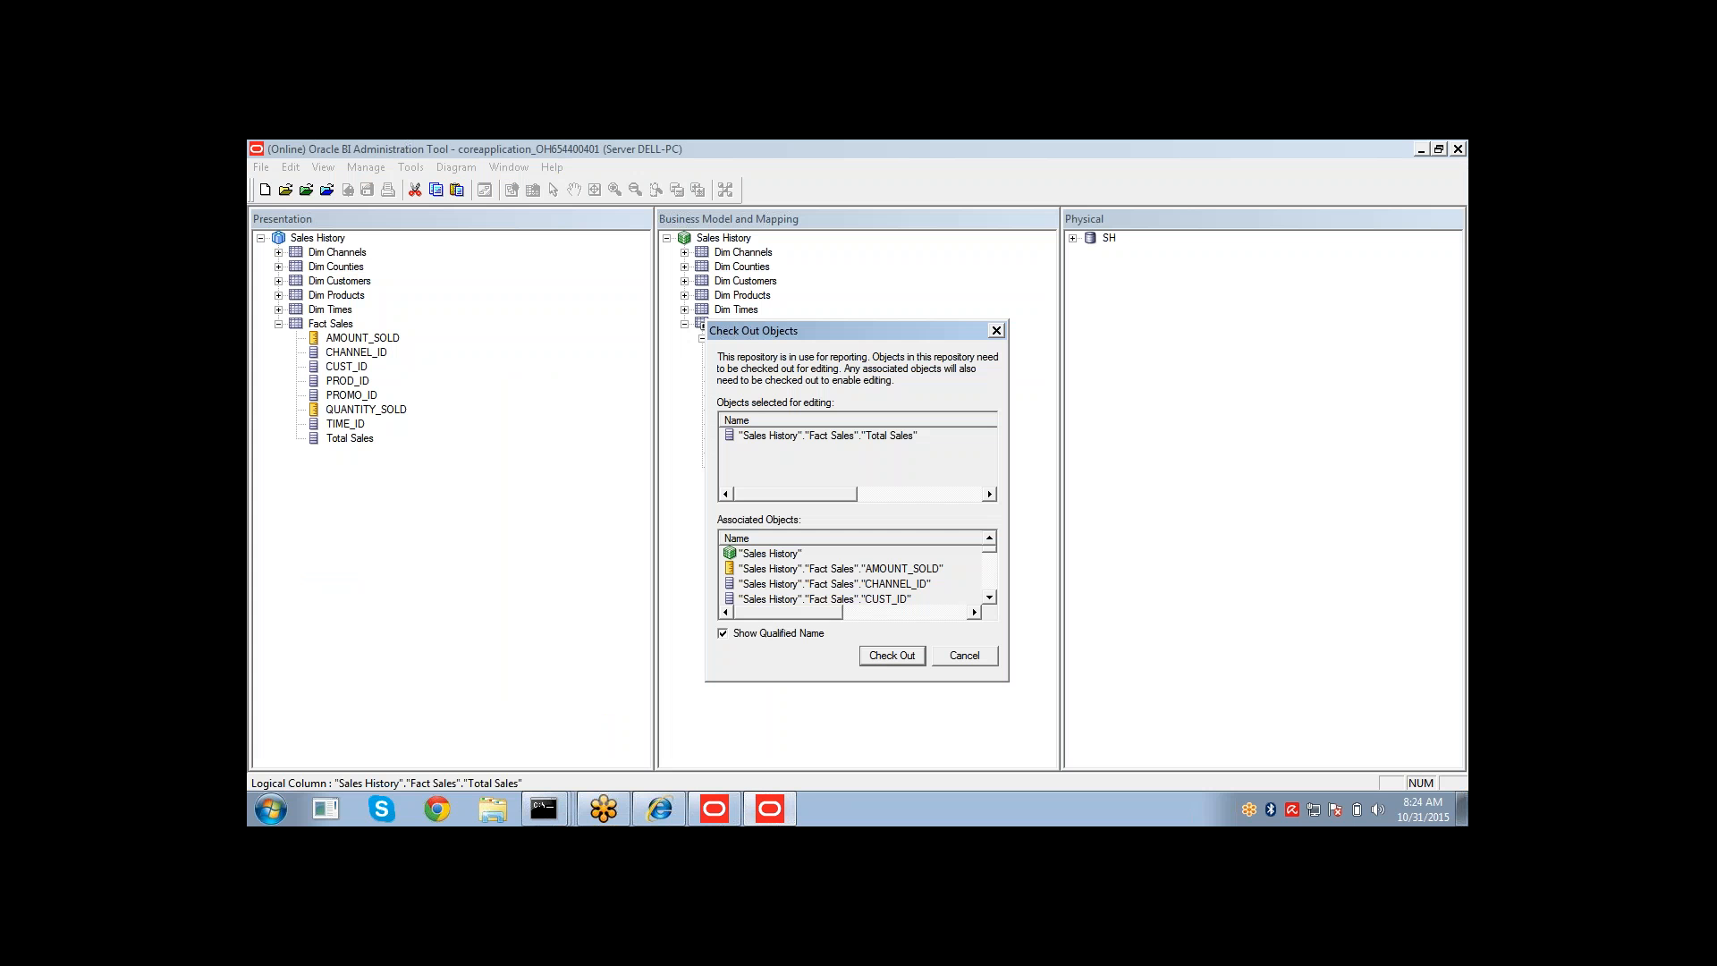
left_click(888, 653)
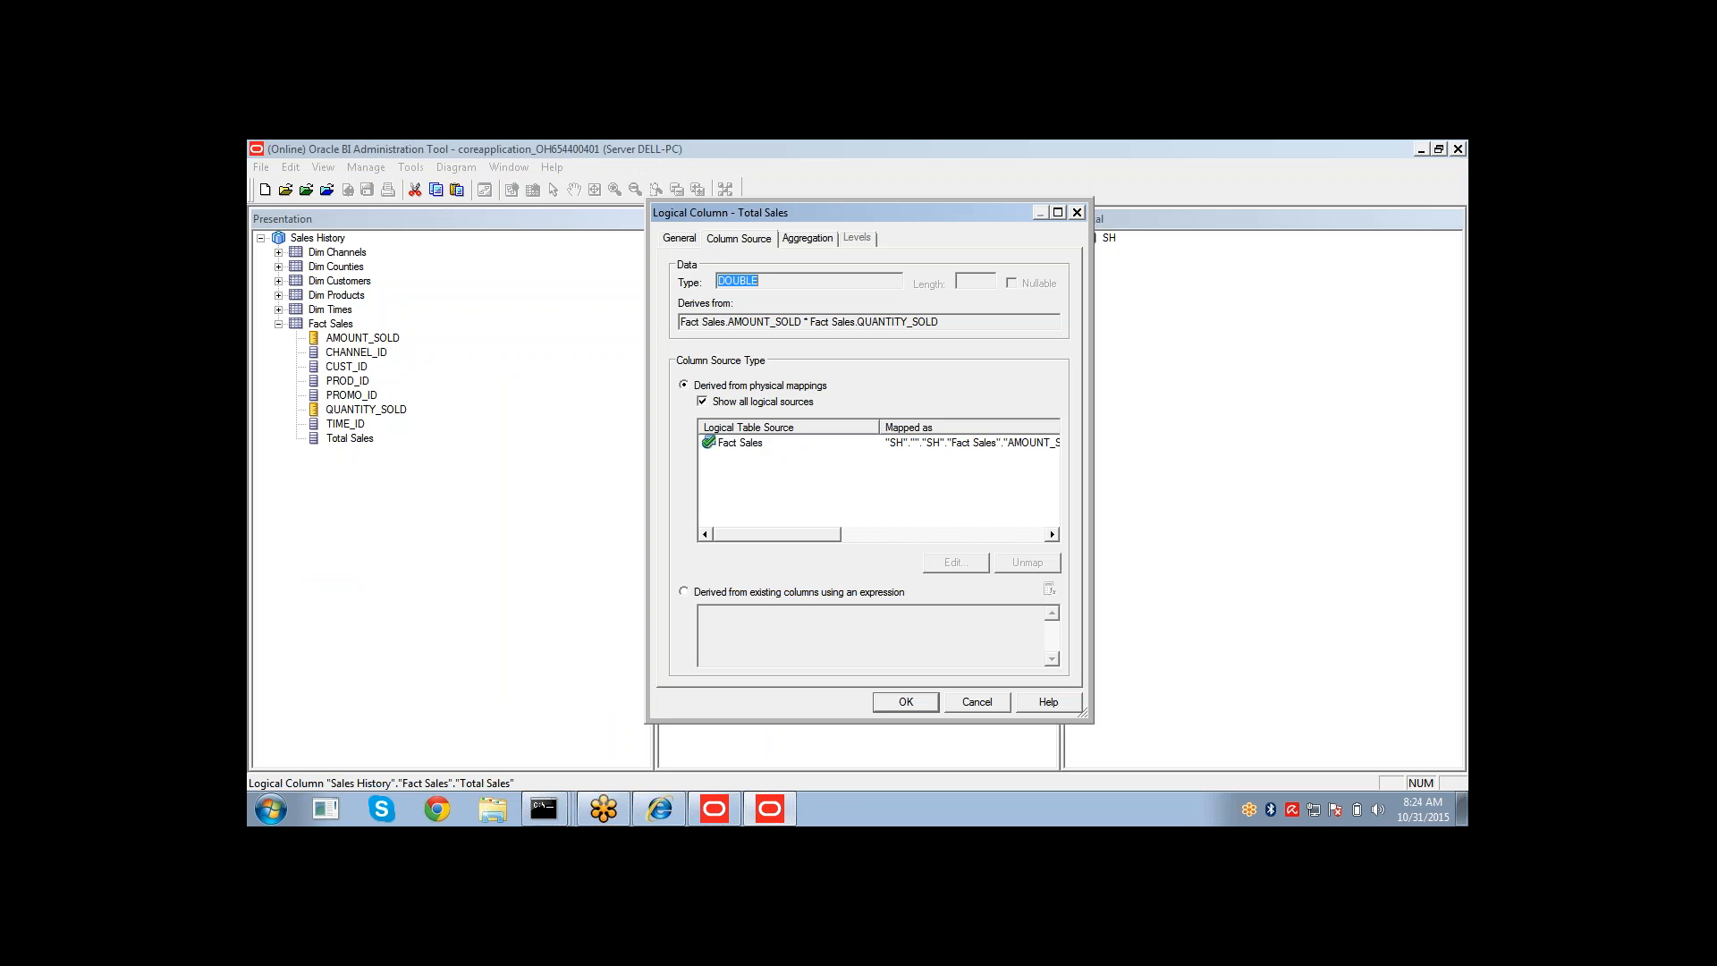
left_click(806, 595)
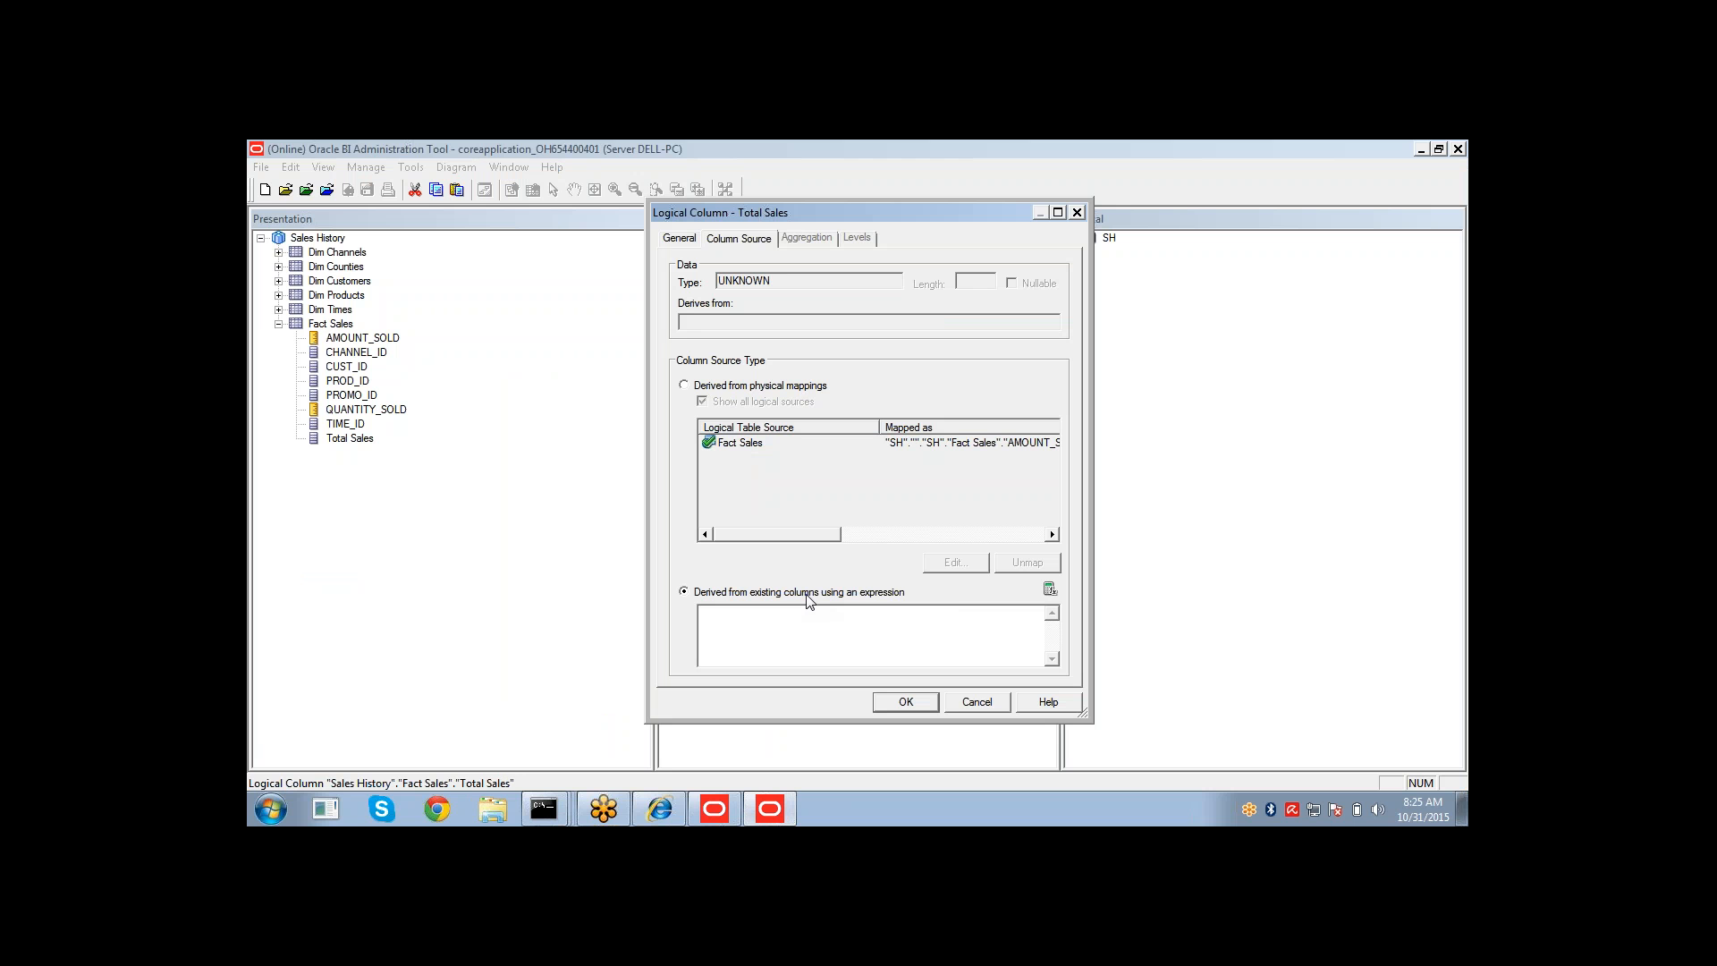
left_click(1050, 589)
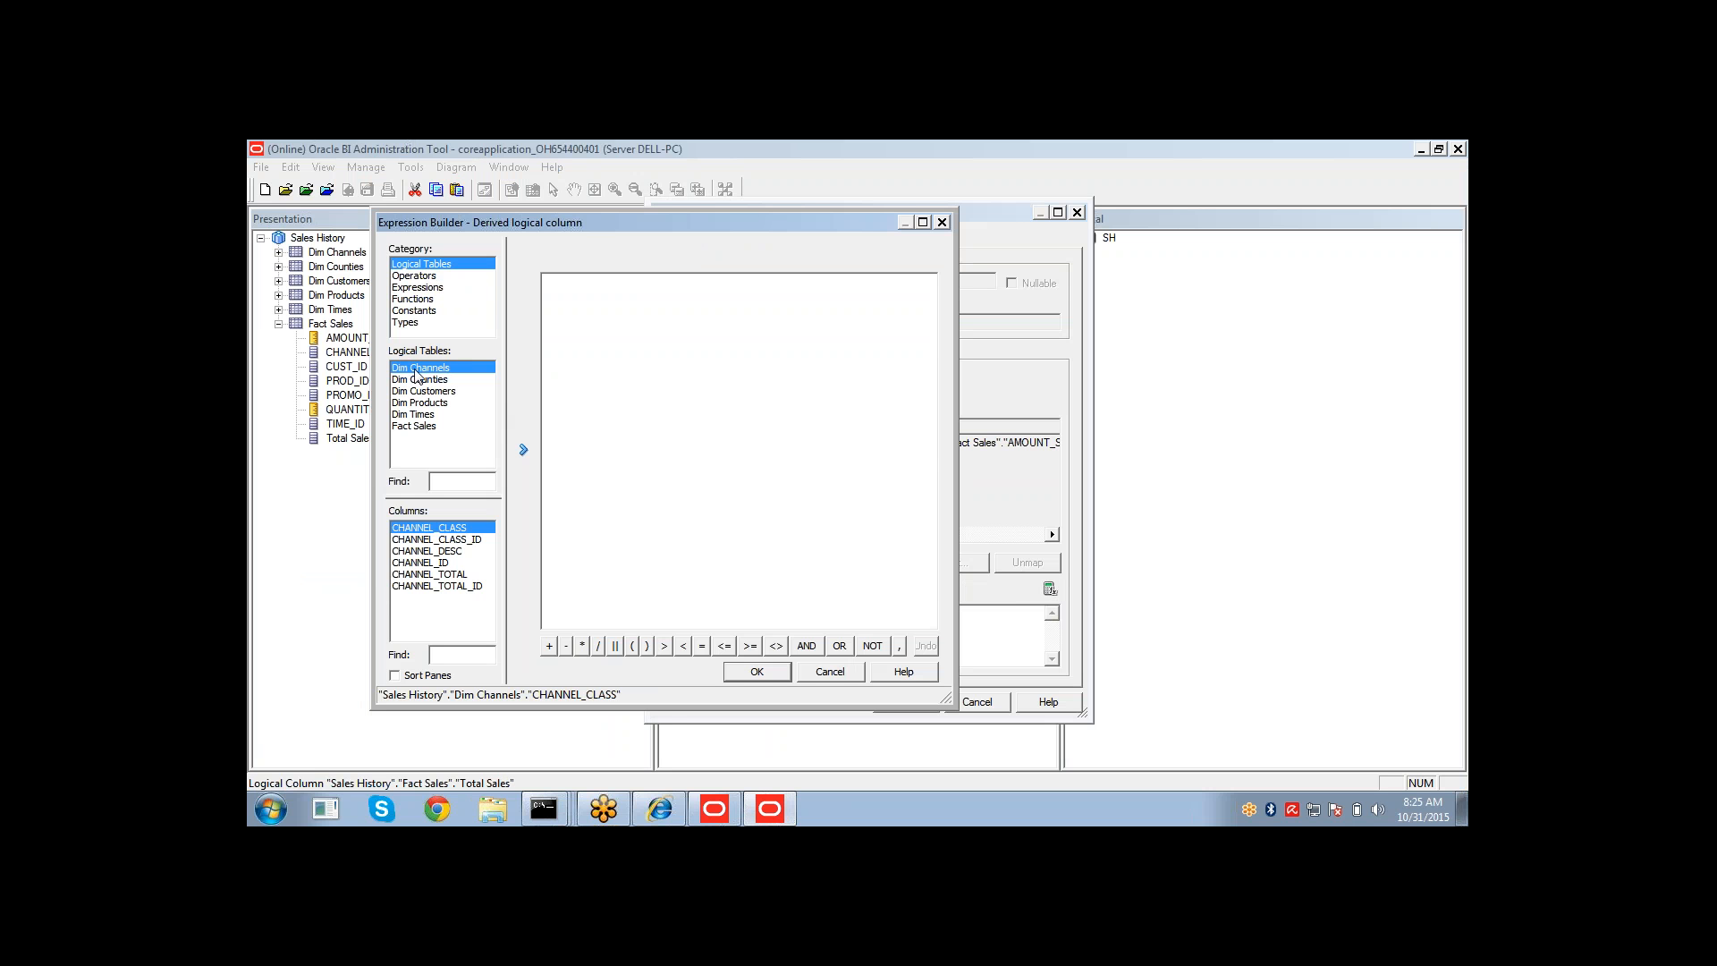
left_click(416, 428)
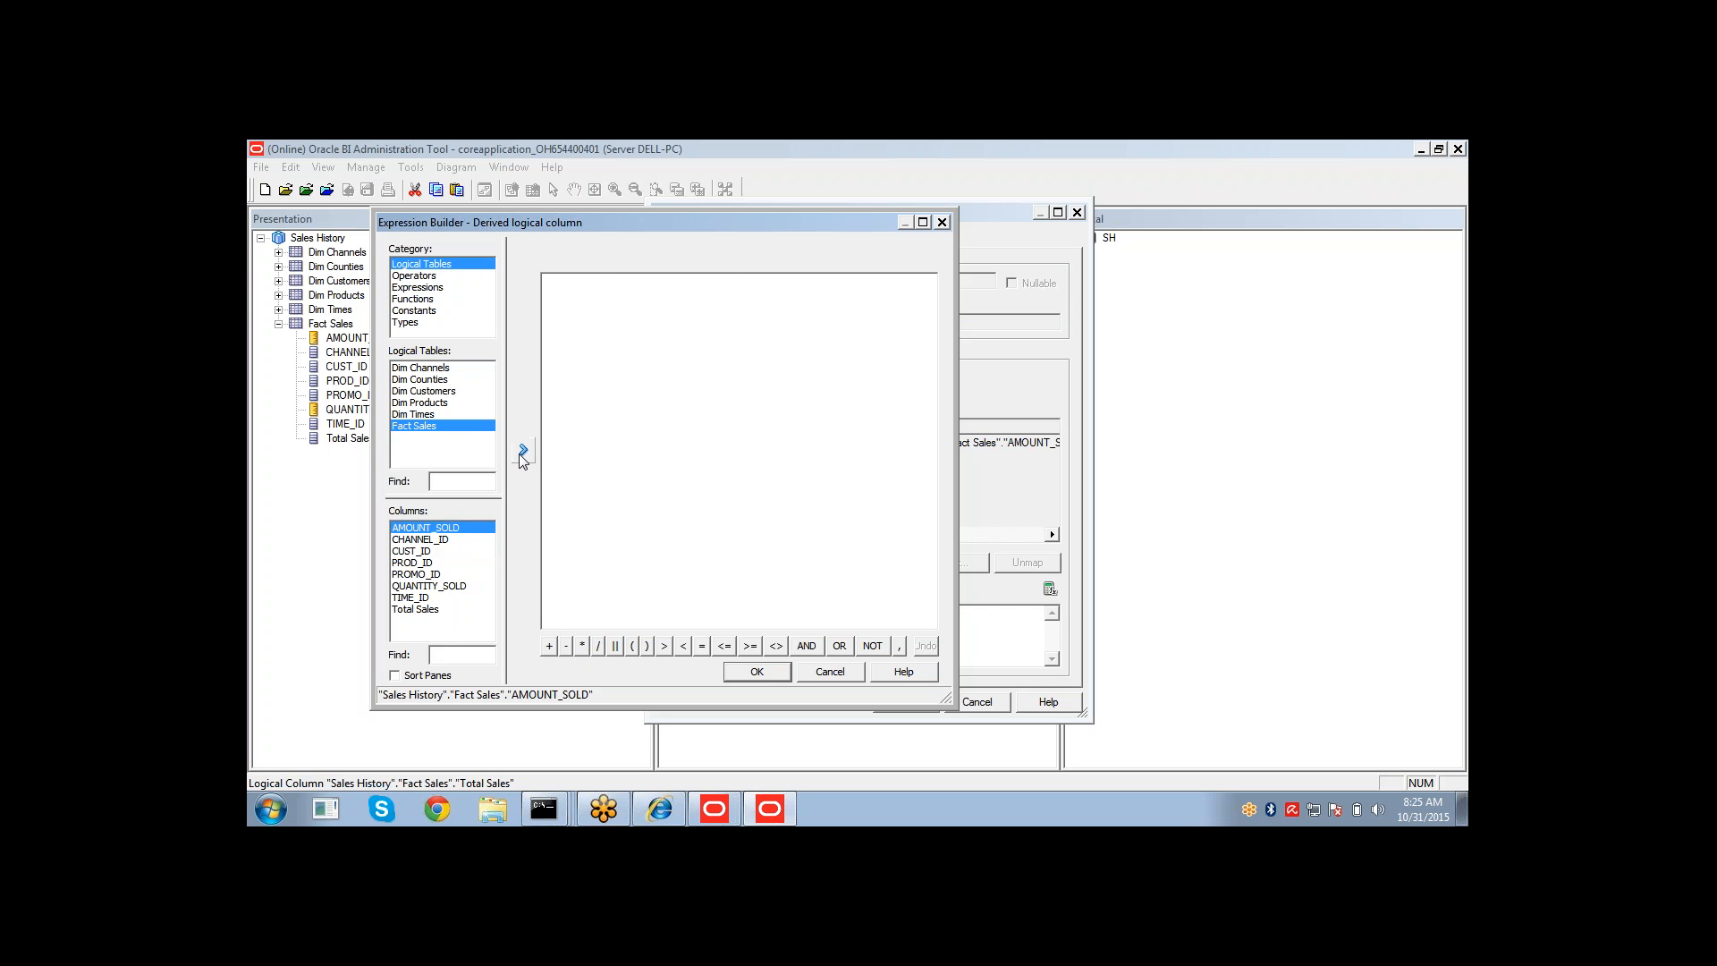
left_click(523, 449)
left_click(582, 648)
left_click(465, 587)
left_click(525, 449)
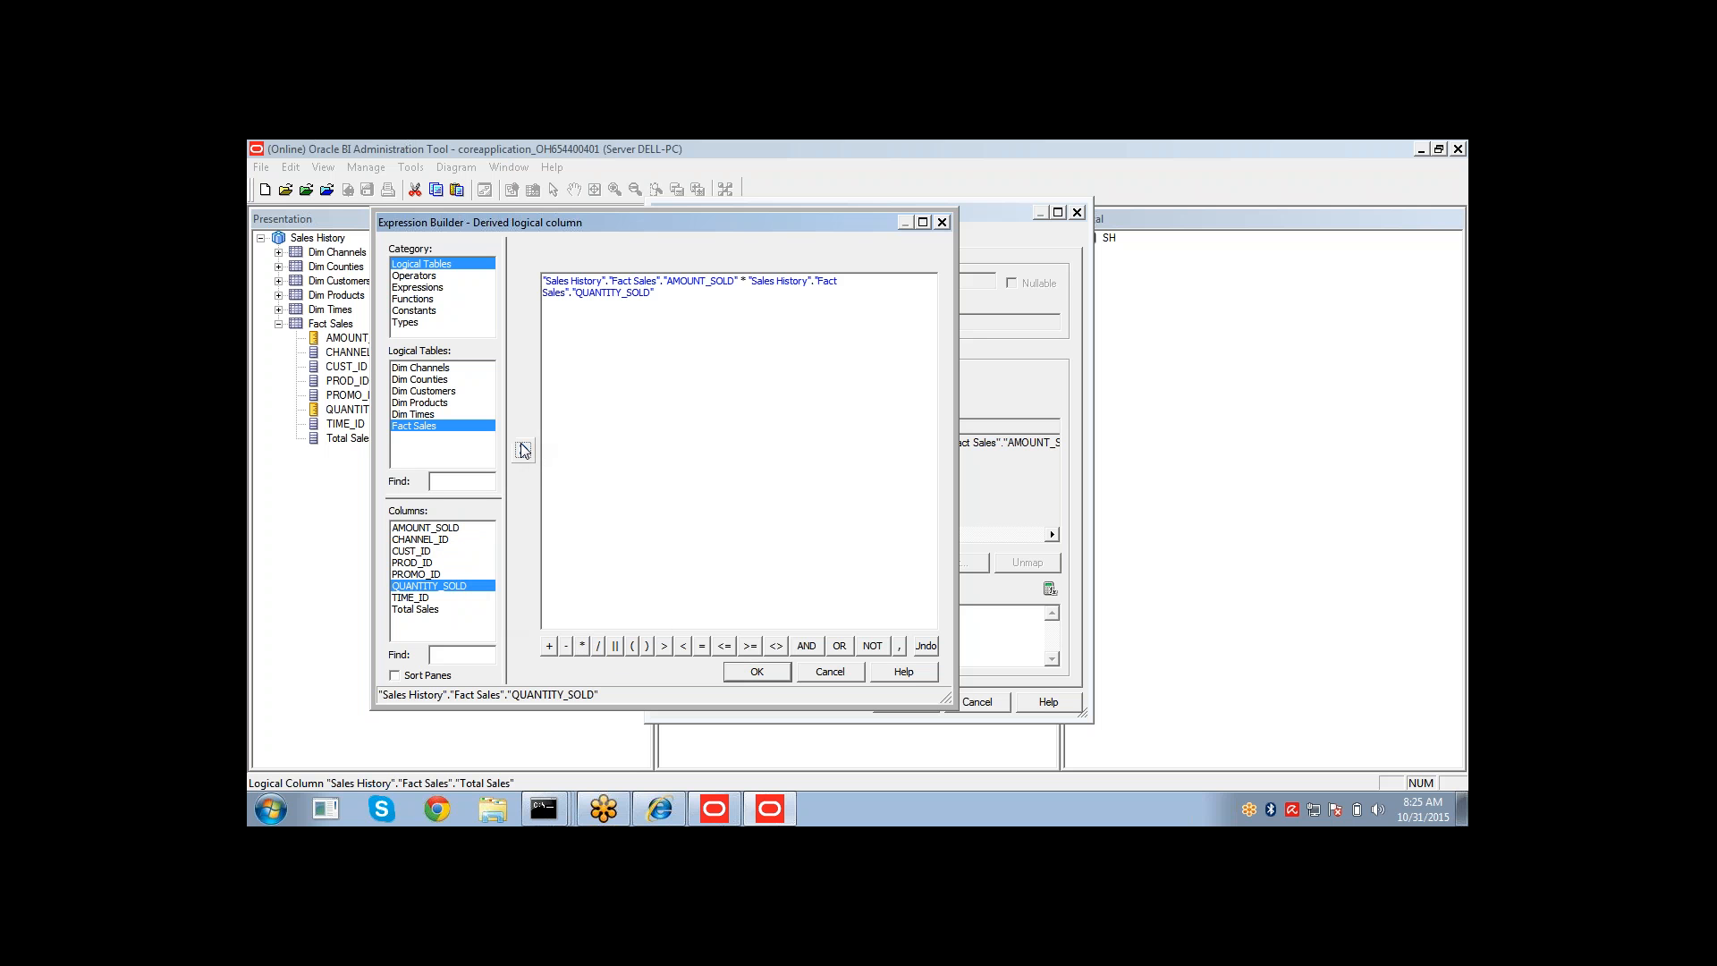
left_click(765, 673)
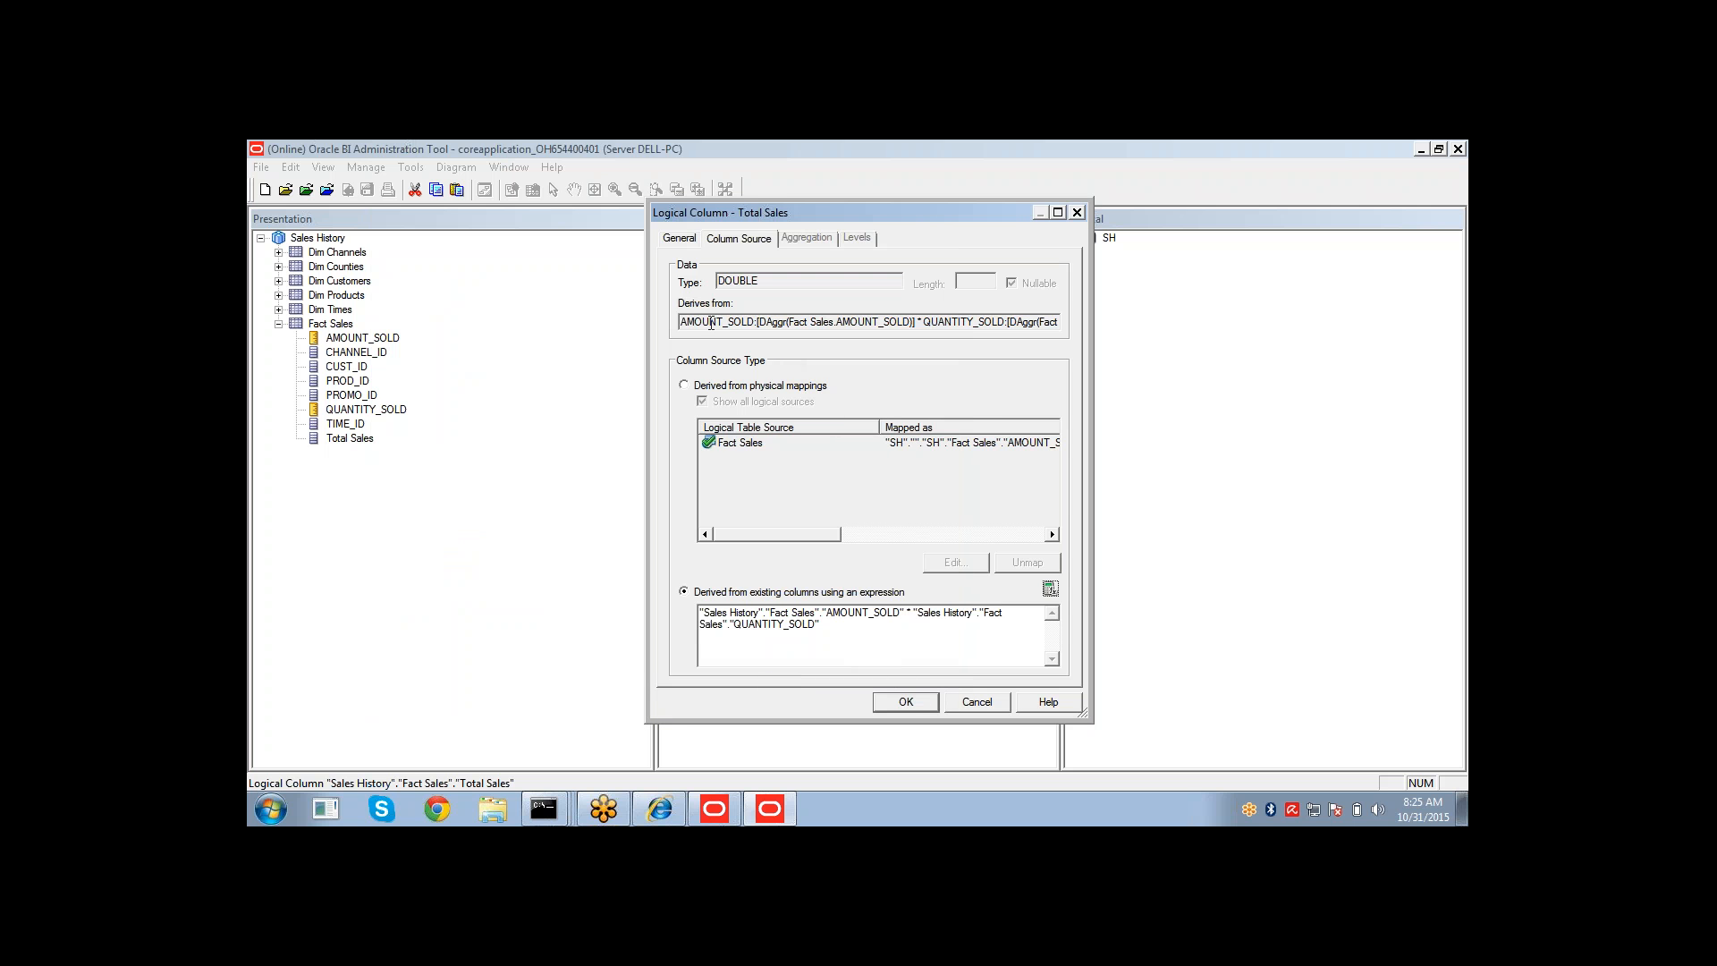
Review Total Sales' new derives-from and logical expressions, then close the dialog.
left_click_drag(687, 321, 748, 319)
double_click(775, 324)
double_click(850, 324)
double_click(966, 322)
left_click(902, 626)
left_click_drag(699, 613, 808, 630)
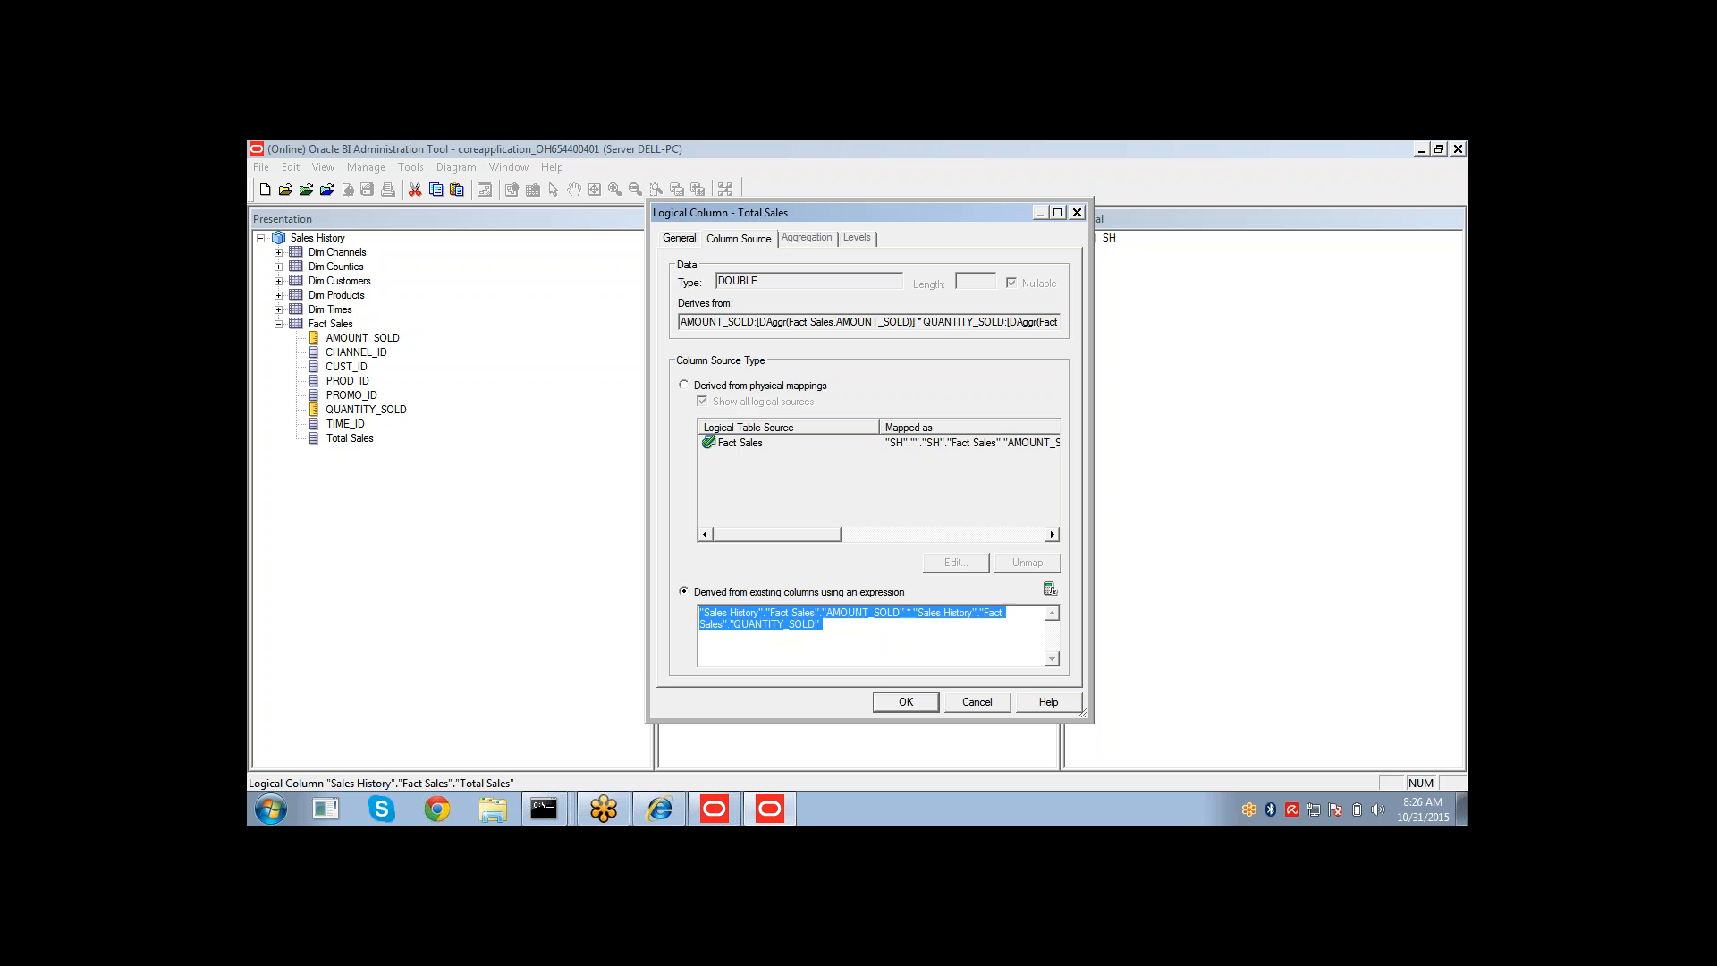
double_click(860, 618)
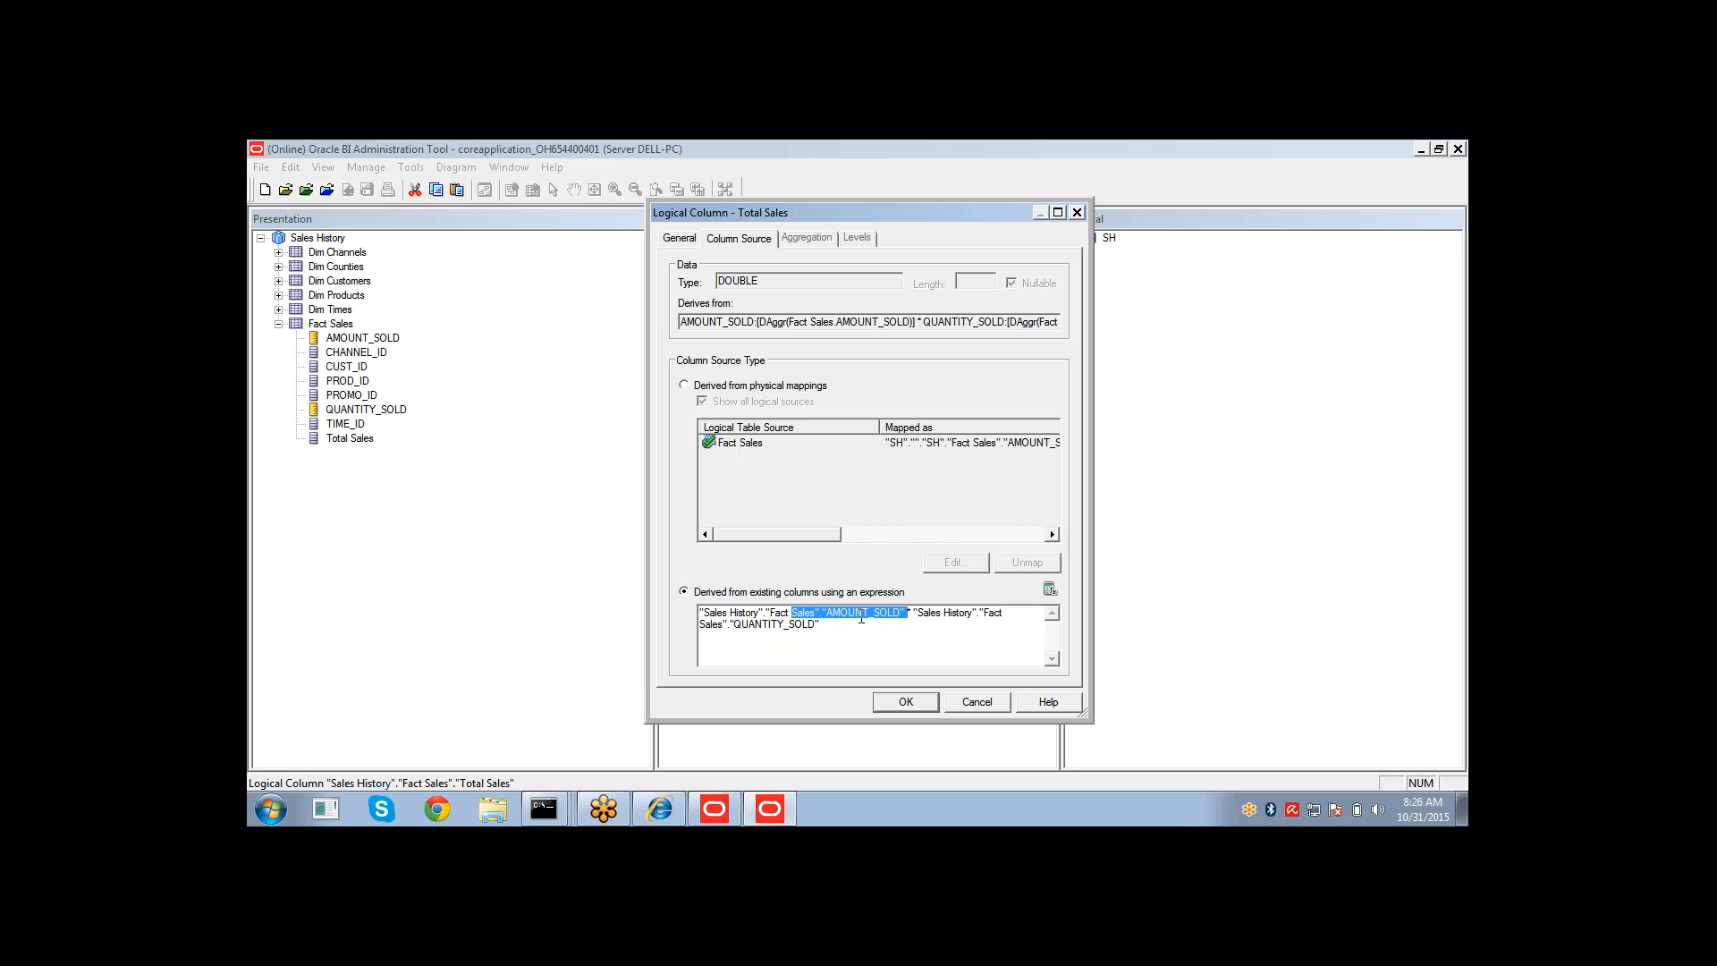
left_click(814, 635)
left_click(883, 703)
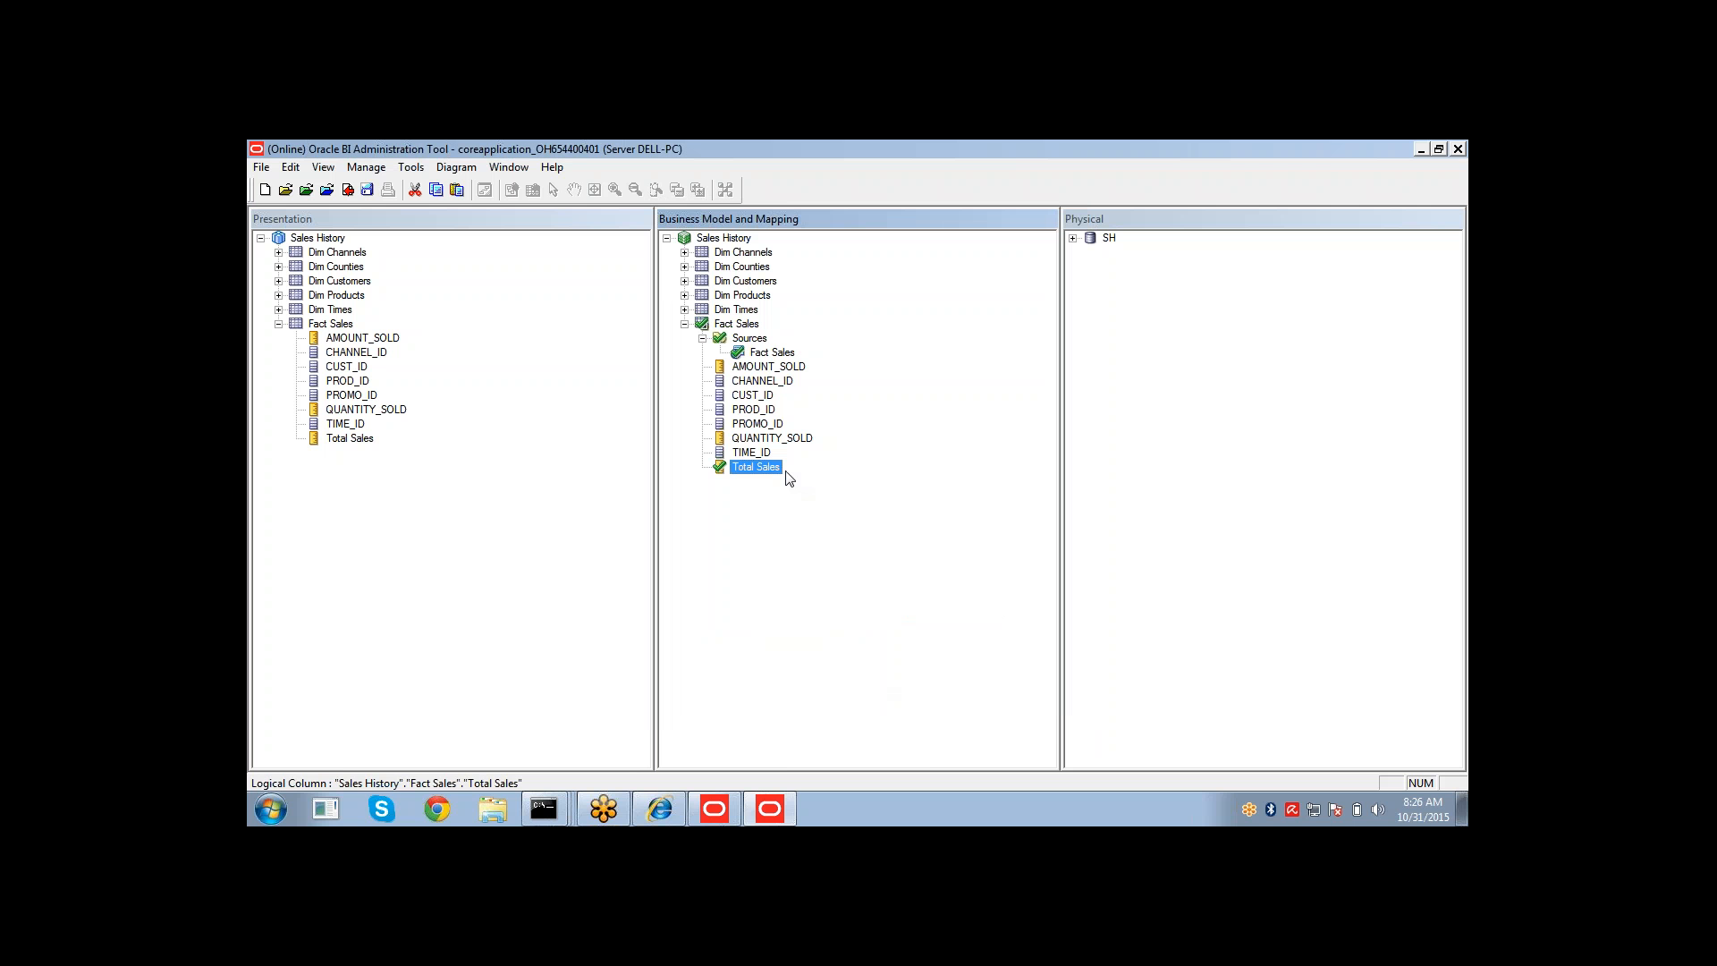
left_click(766, 369)
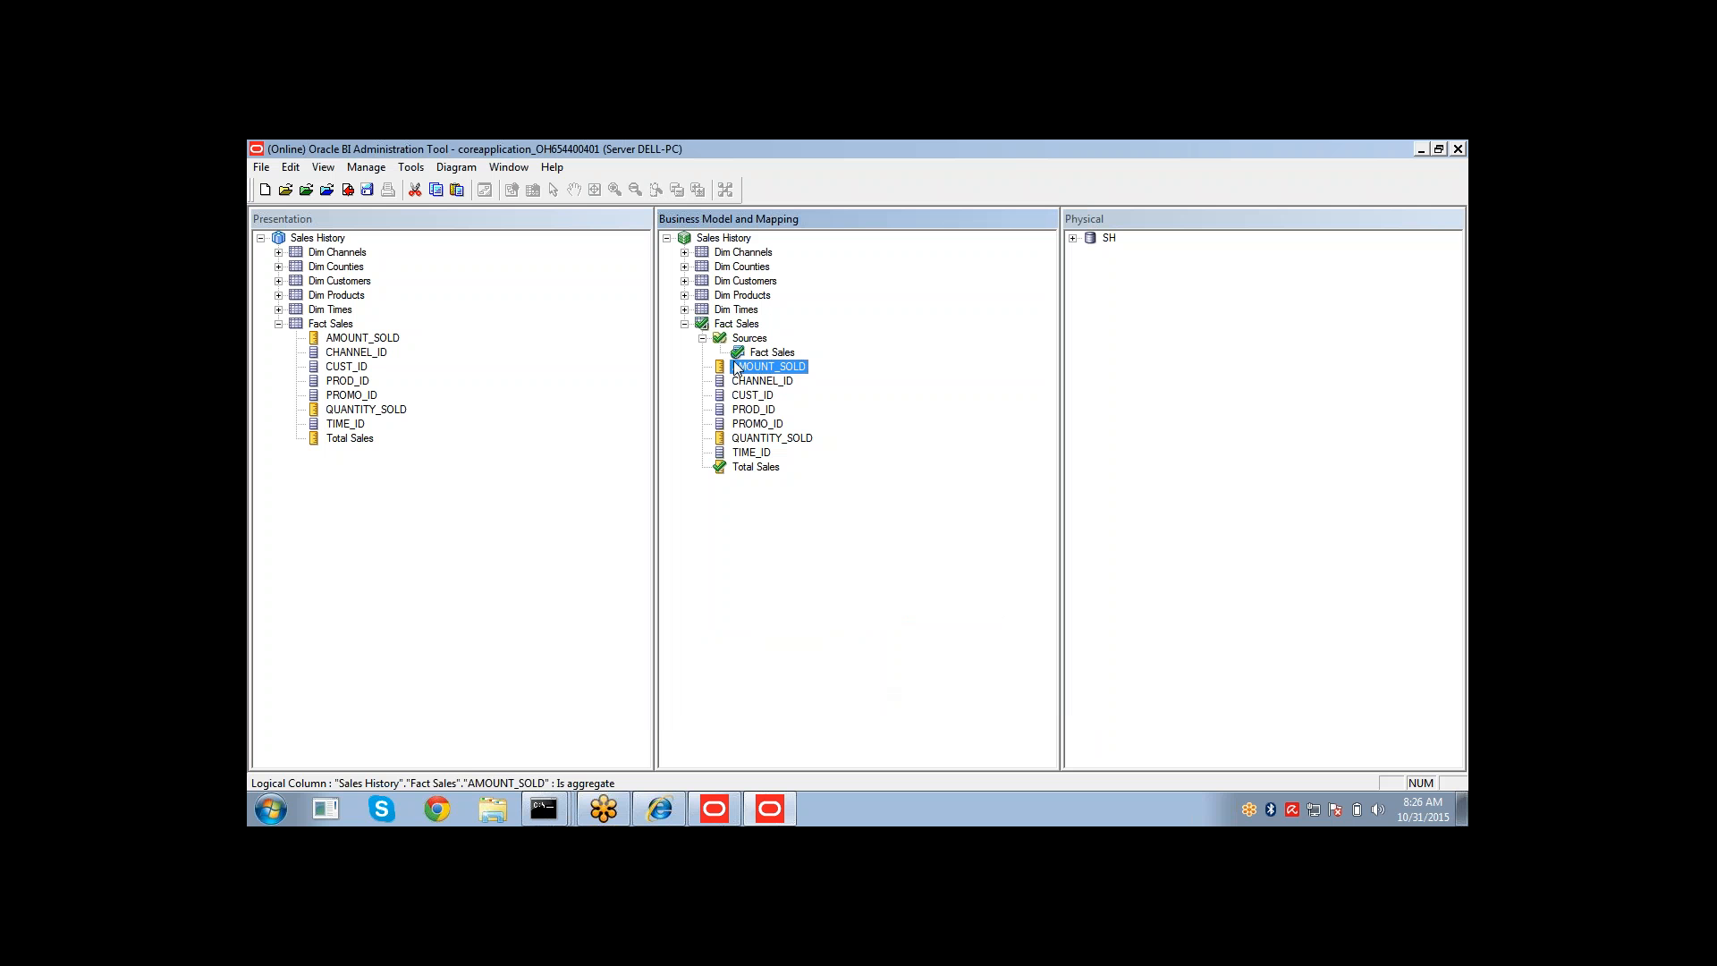
Reopen Total Sales' properties and inspect its derives-from and expression text before closing the dialog.
left_click(746, 440)
left_click(720, 483)
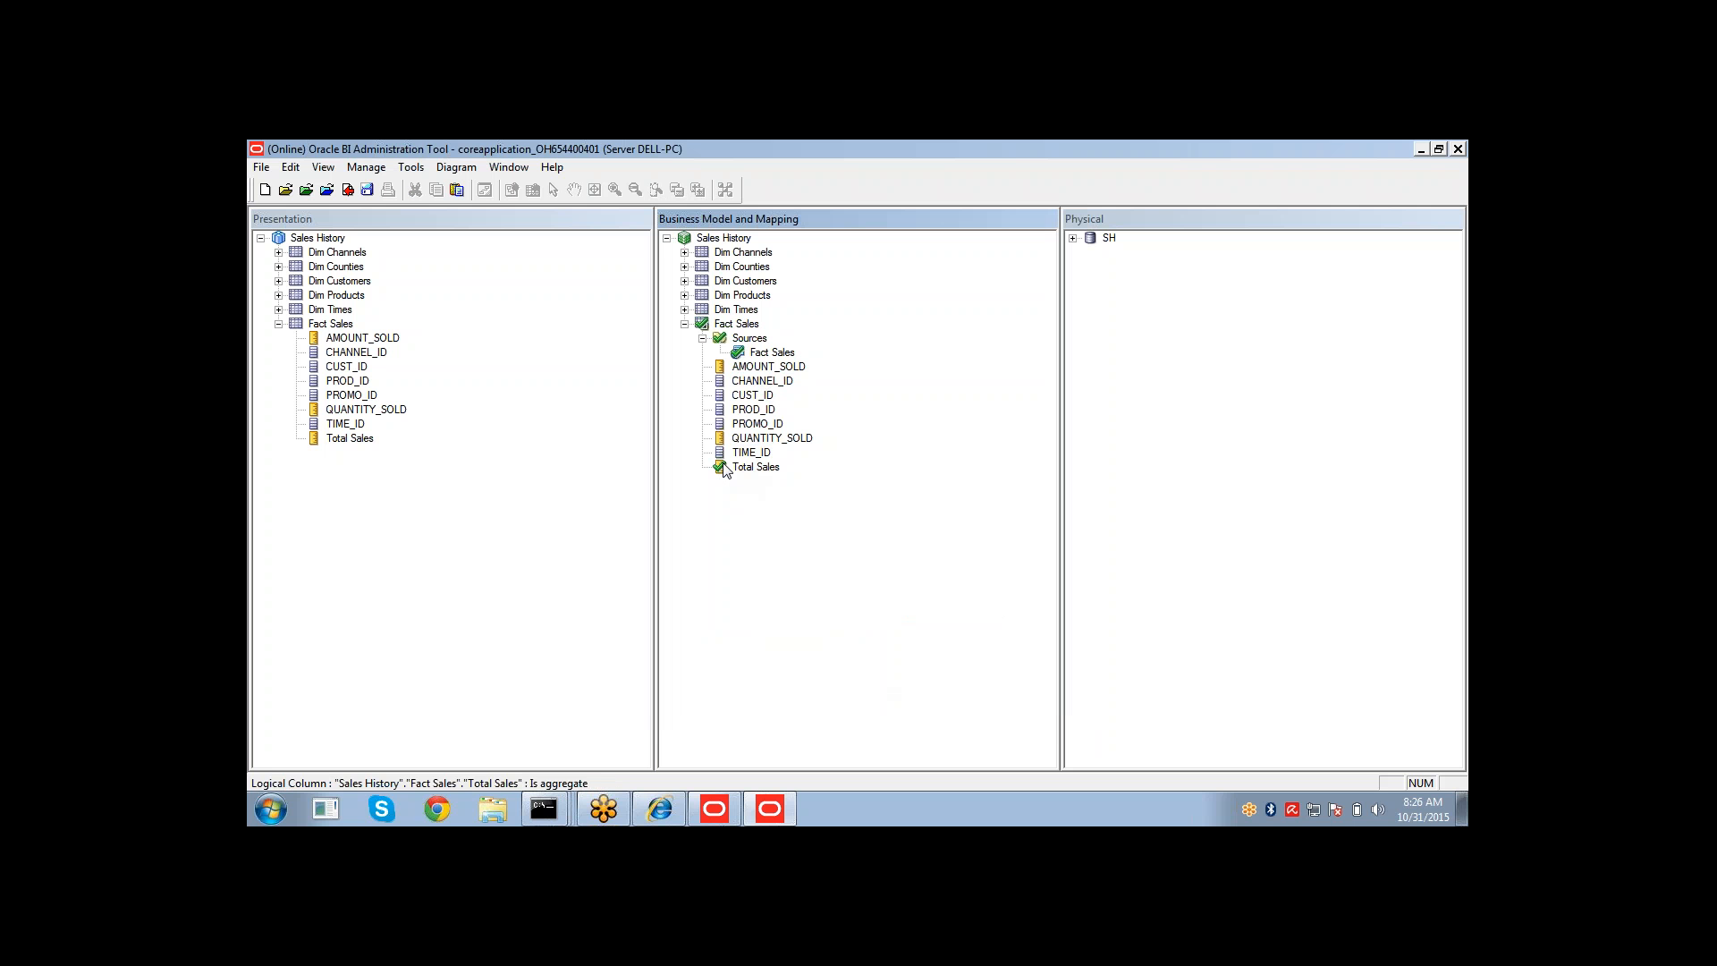
double_click(733, 468)
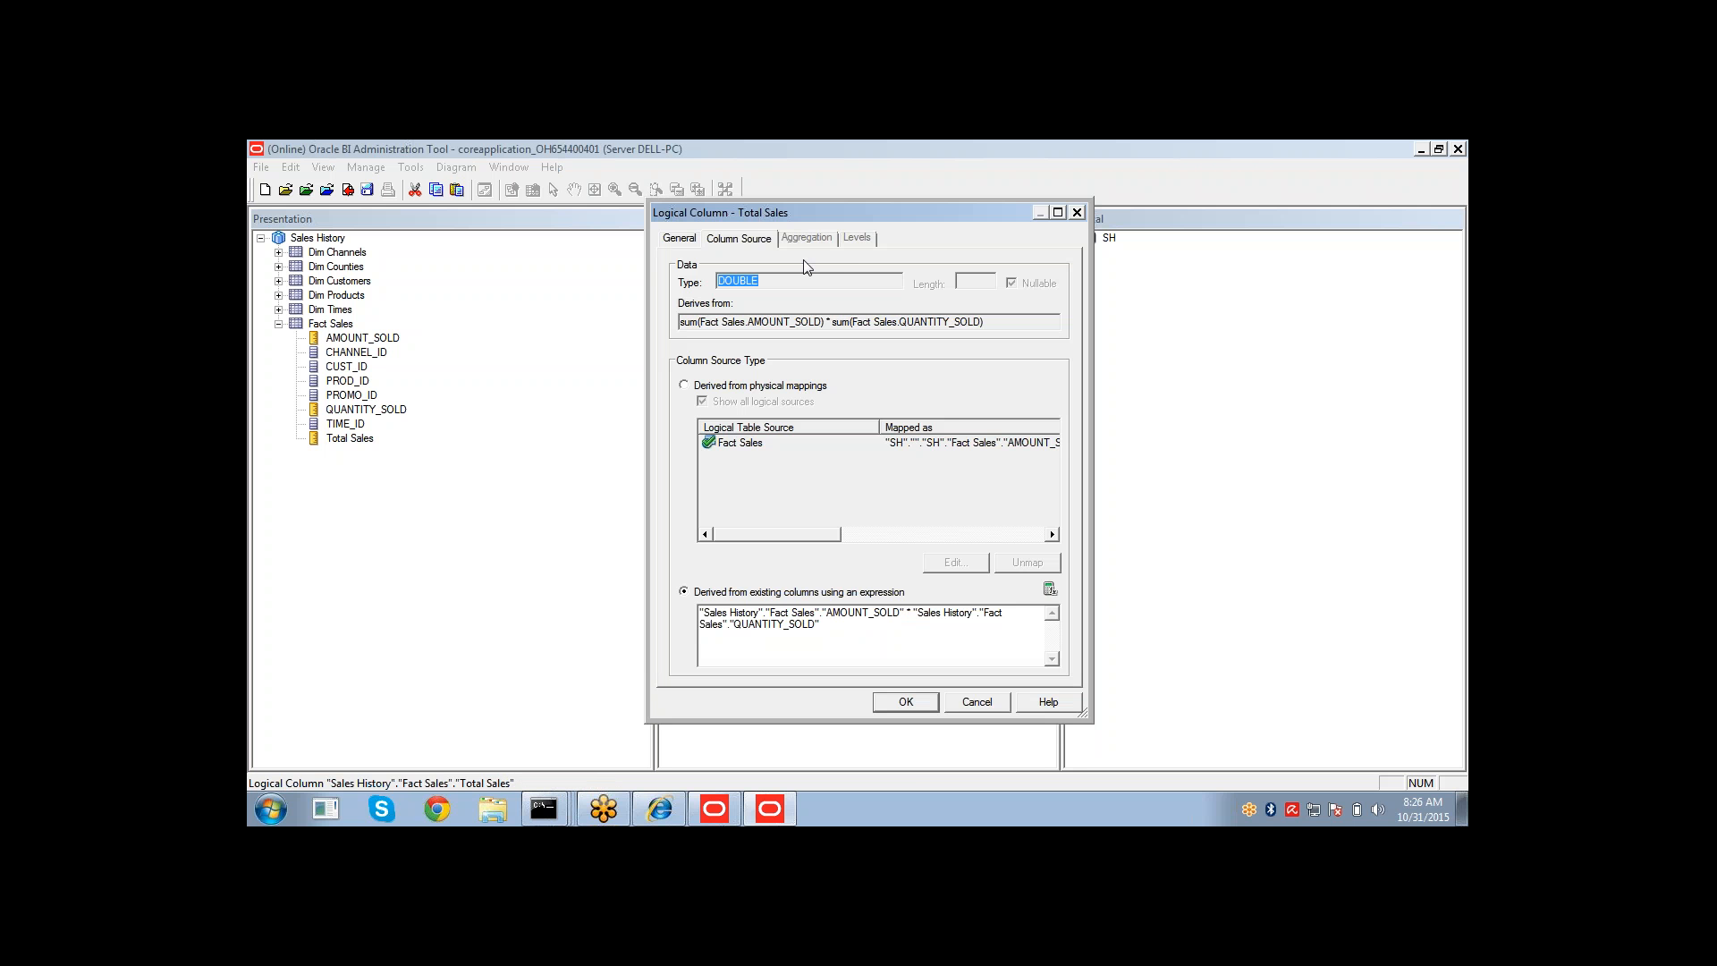
left_click(787, 329)
left_click_drag(829, 322, 1011, 296)
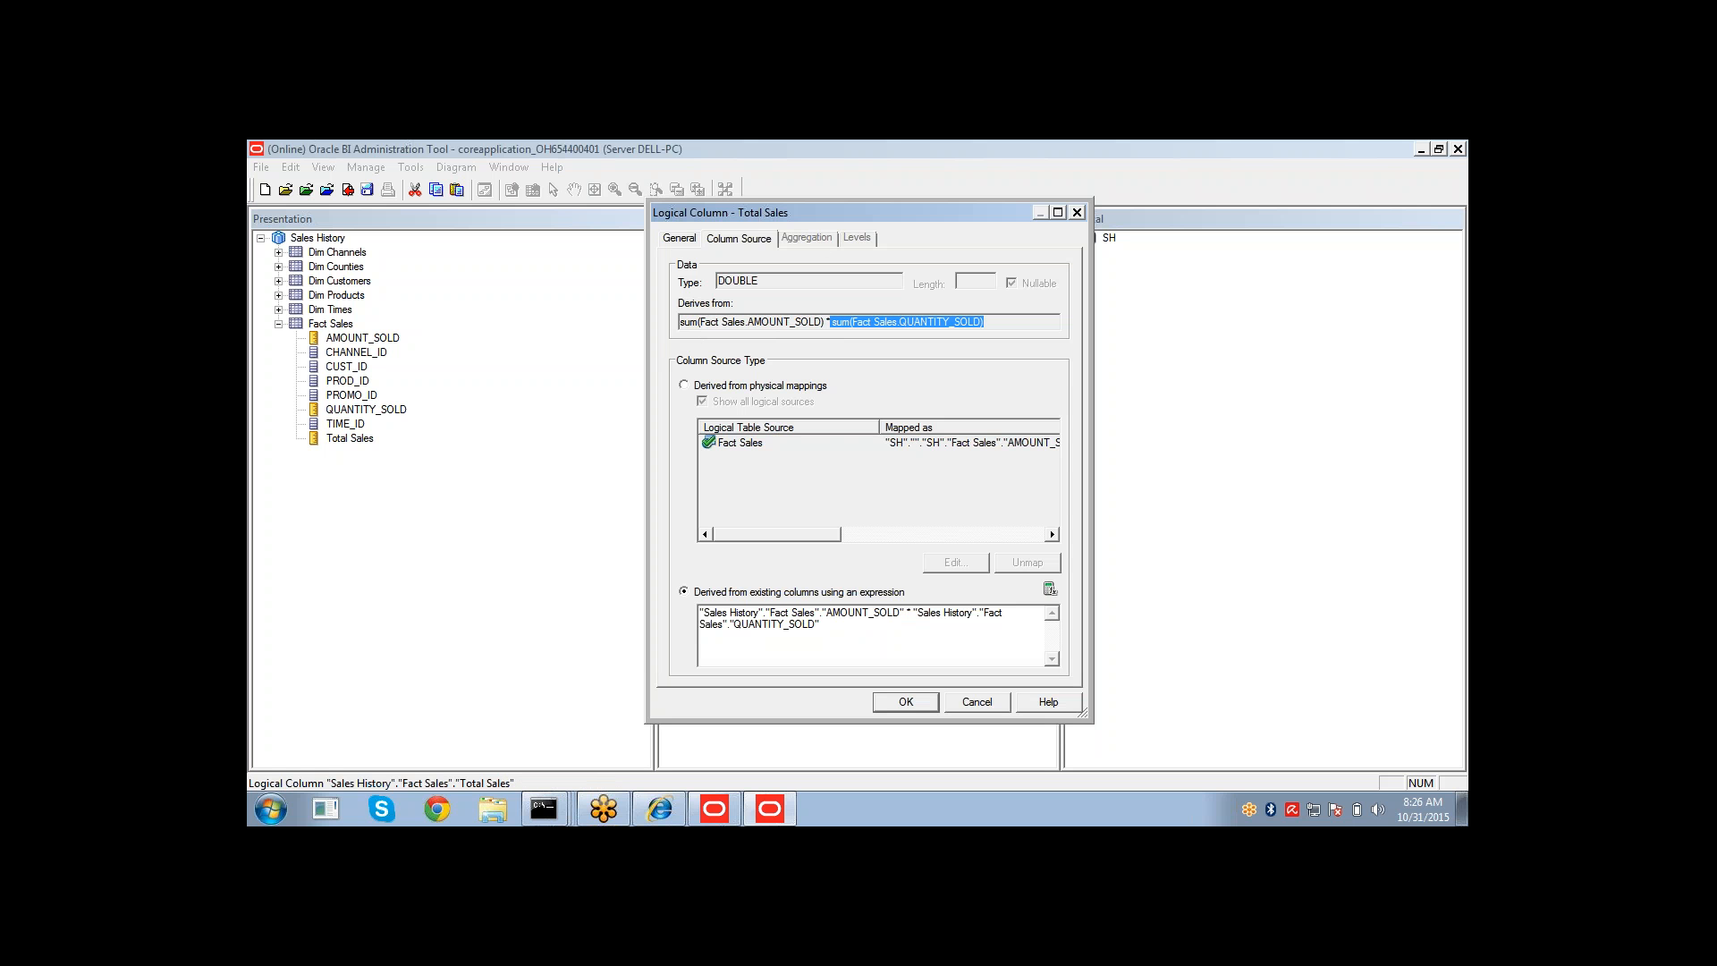
left_click(1003, 322)
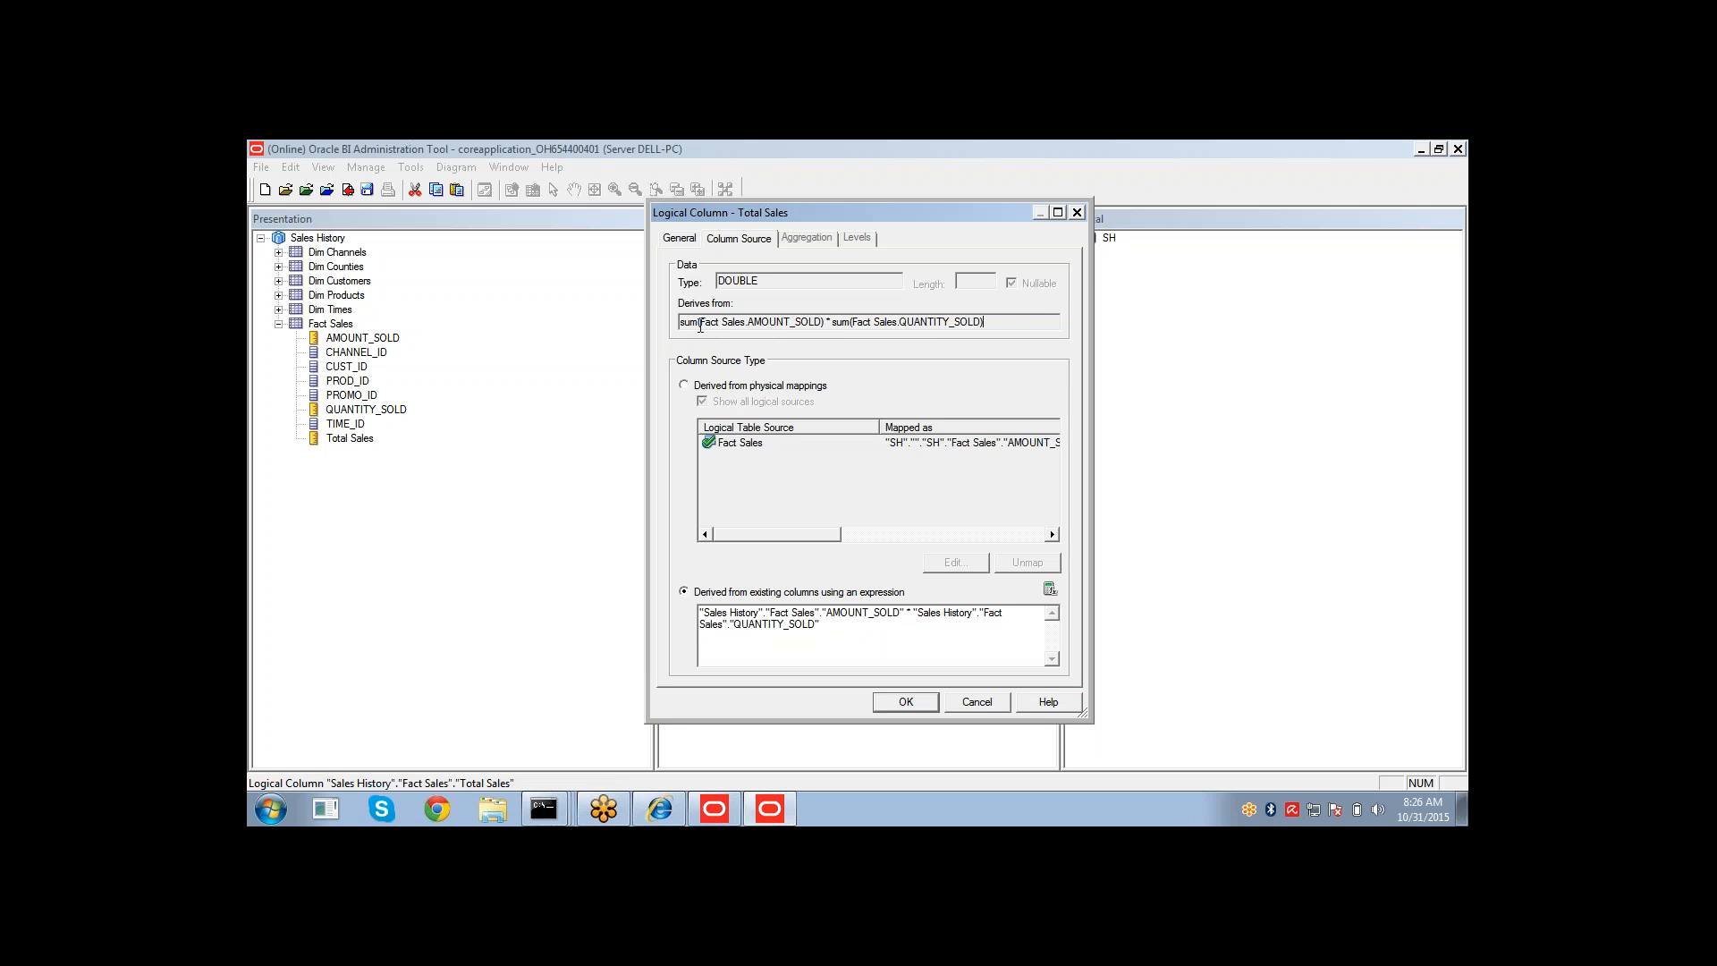
left_click_drag(837, 626, 661, 609)
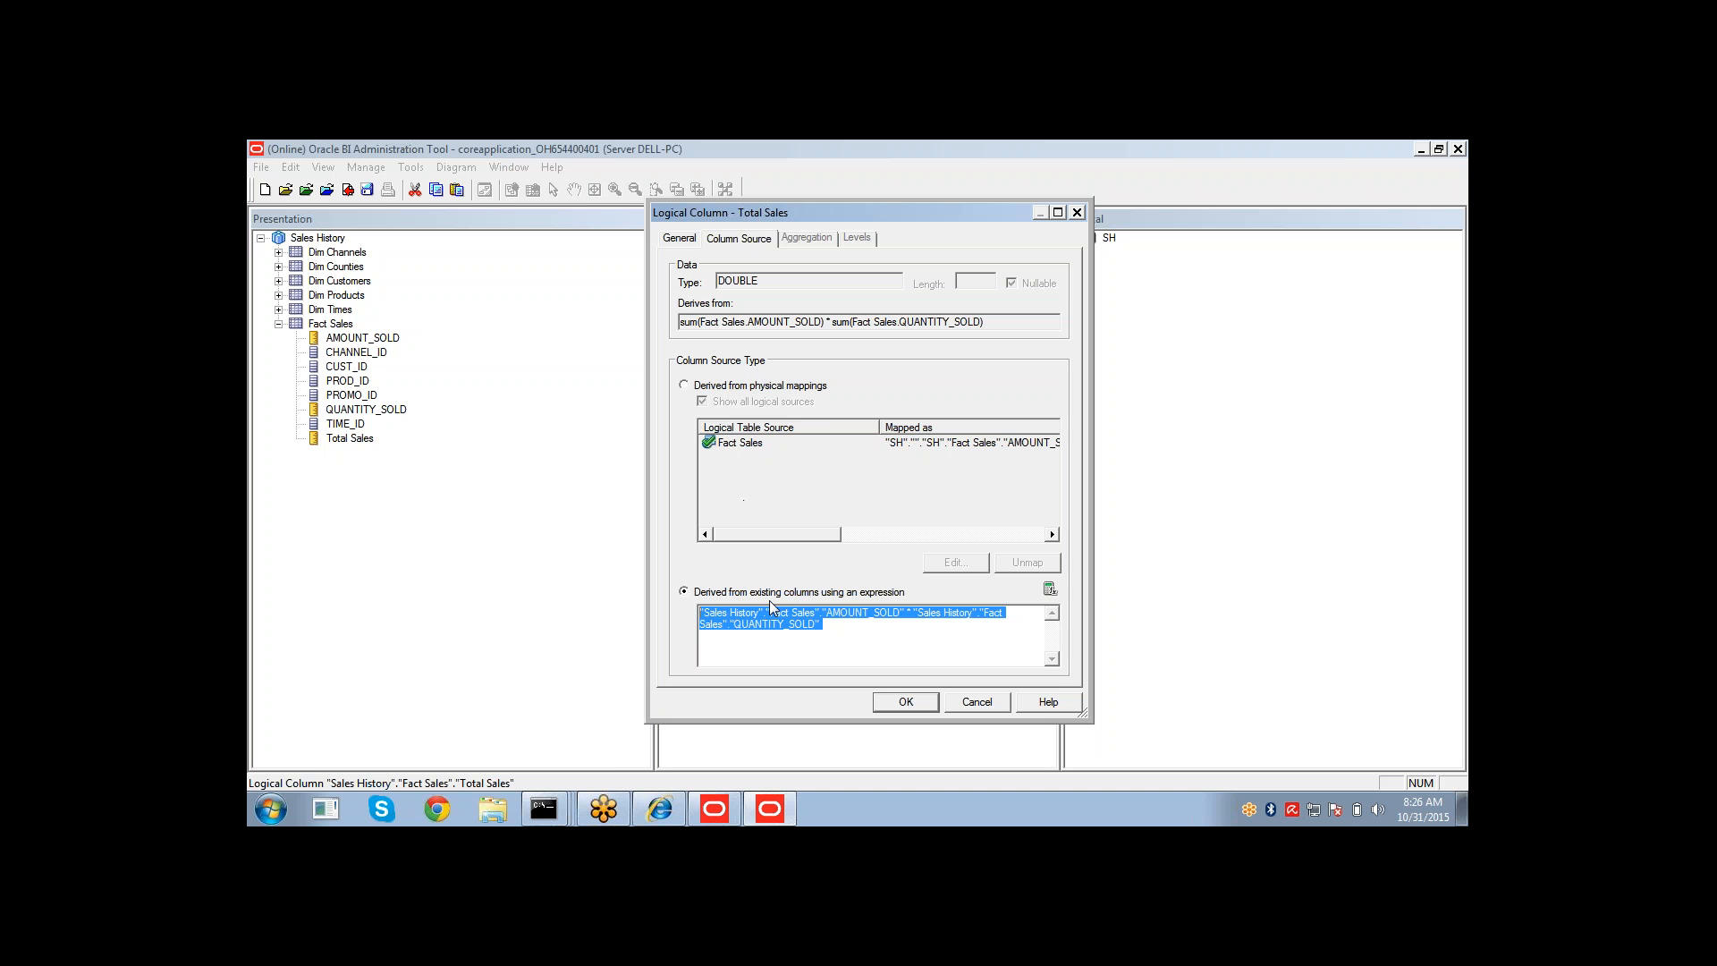
left_click(834, 630)
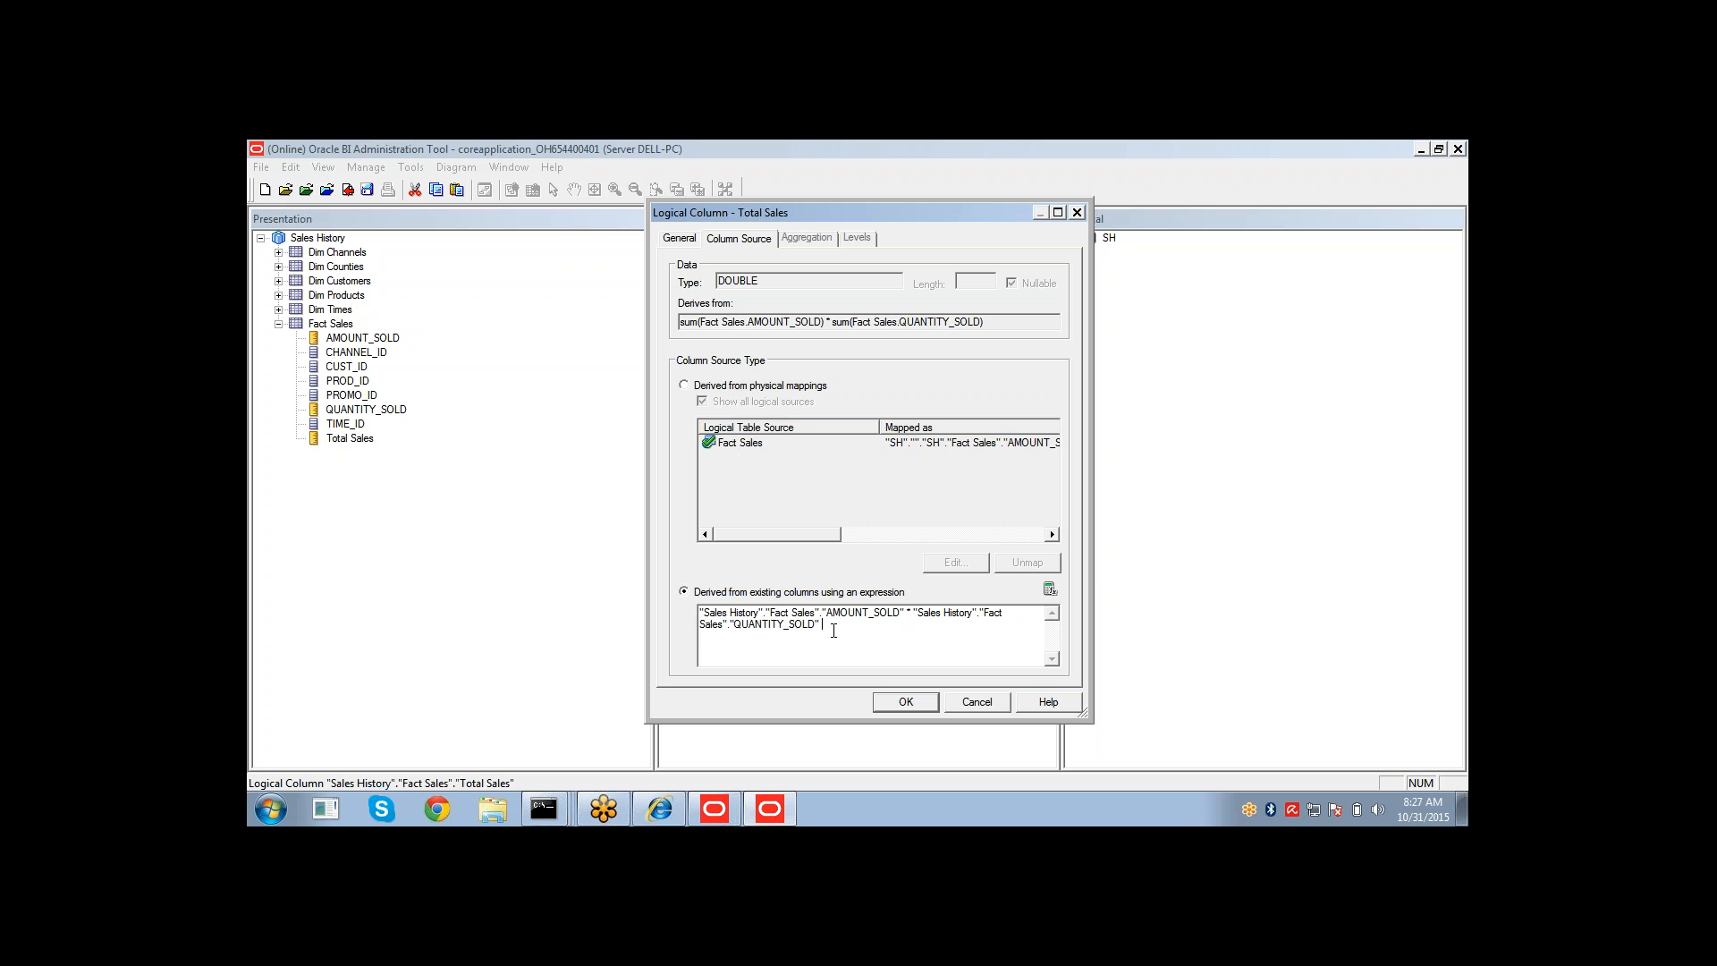
left_click_drag(834, 631, 682, 618)
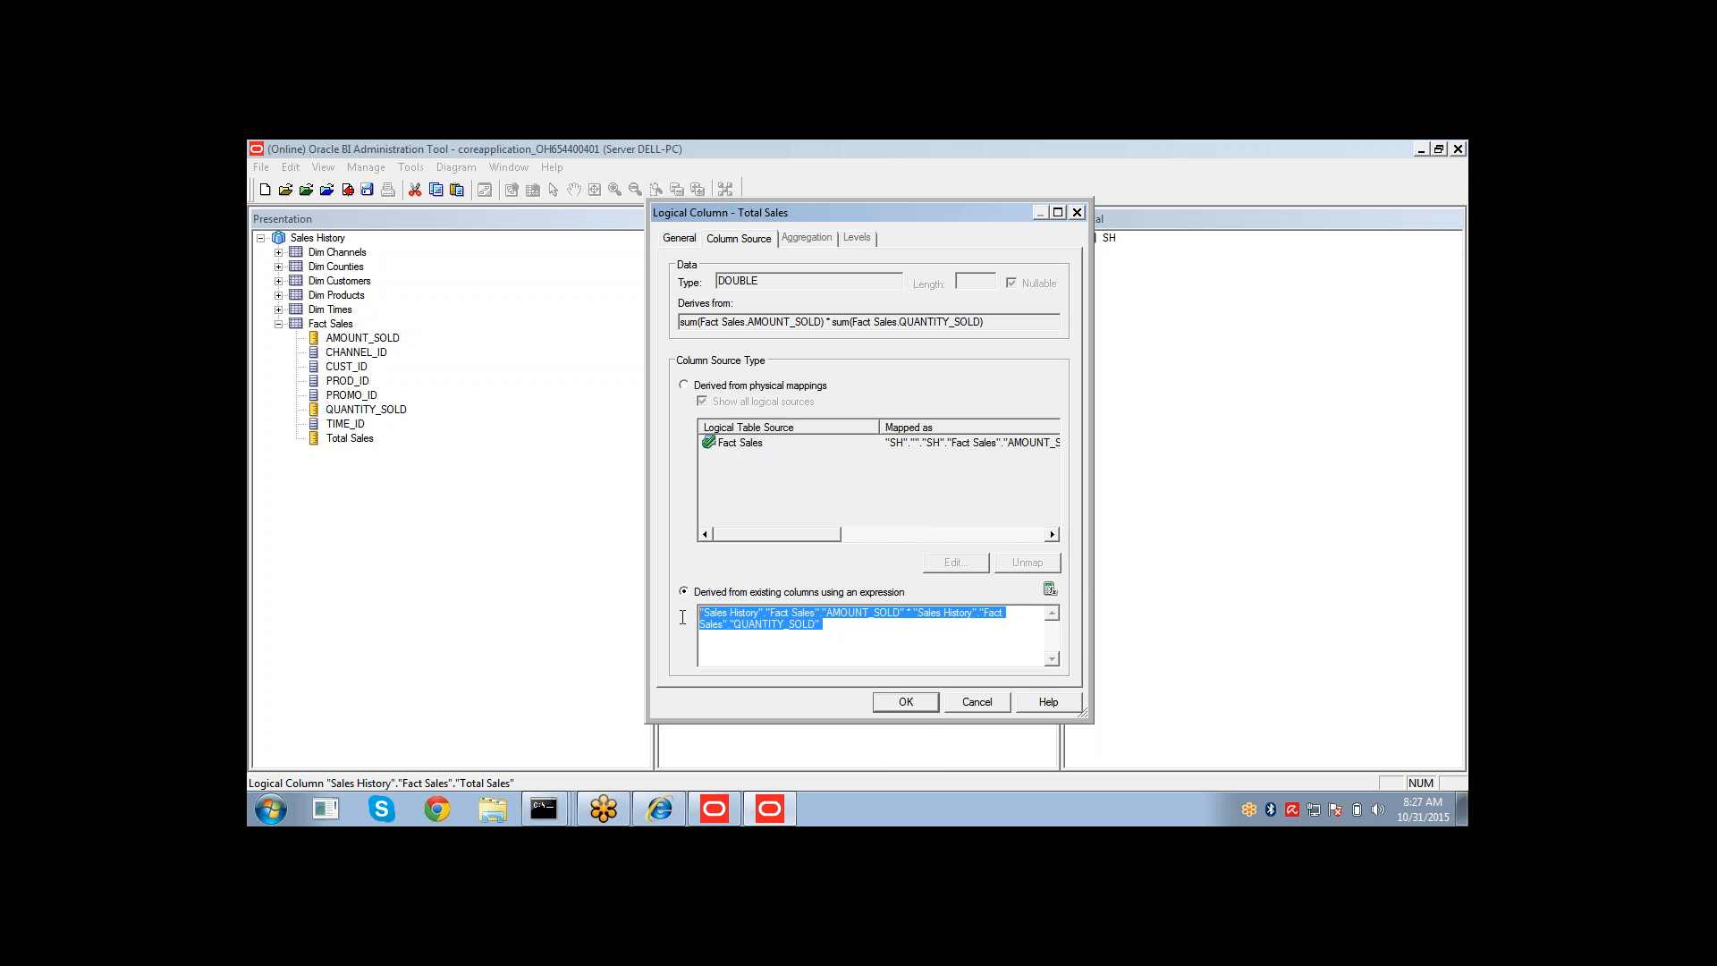
left_click(910, 707)
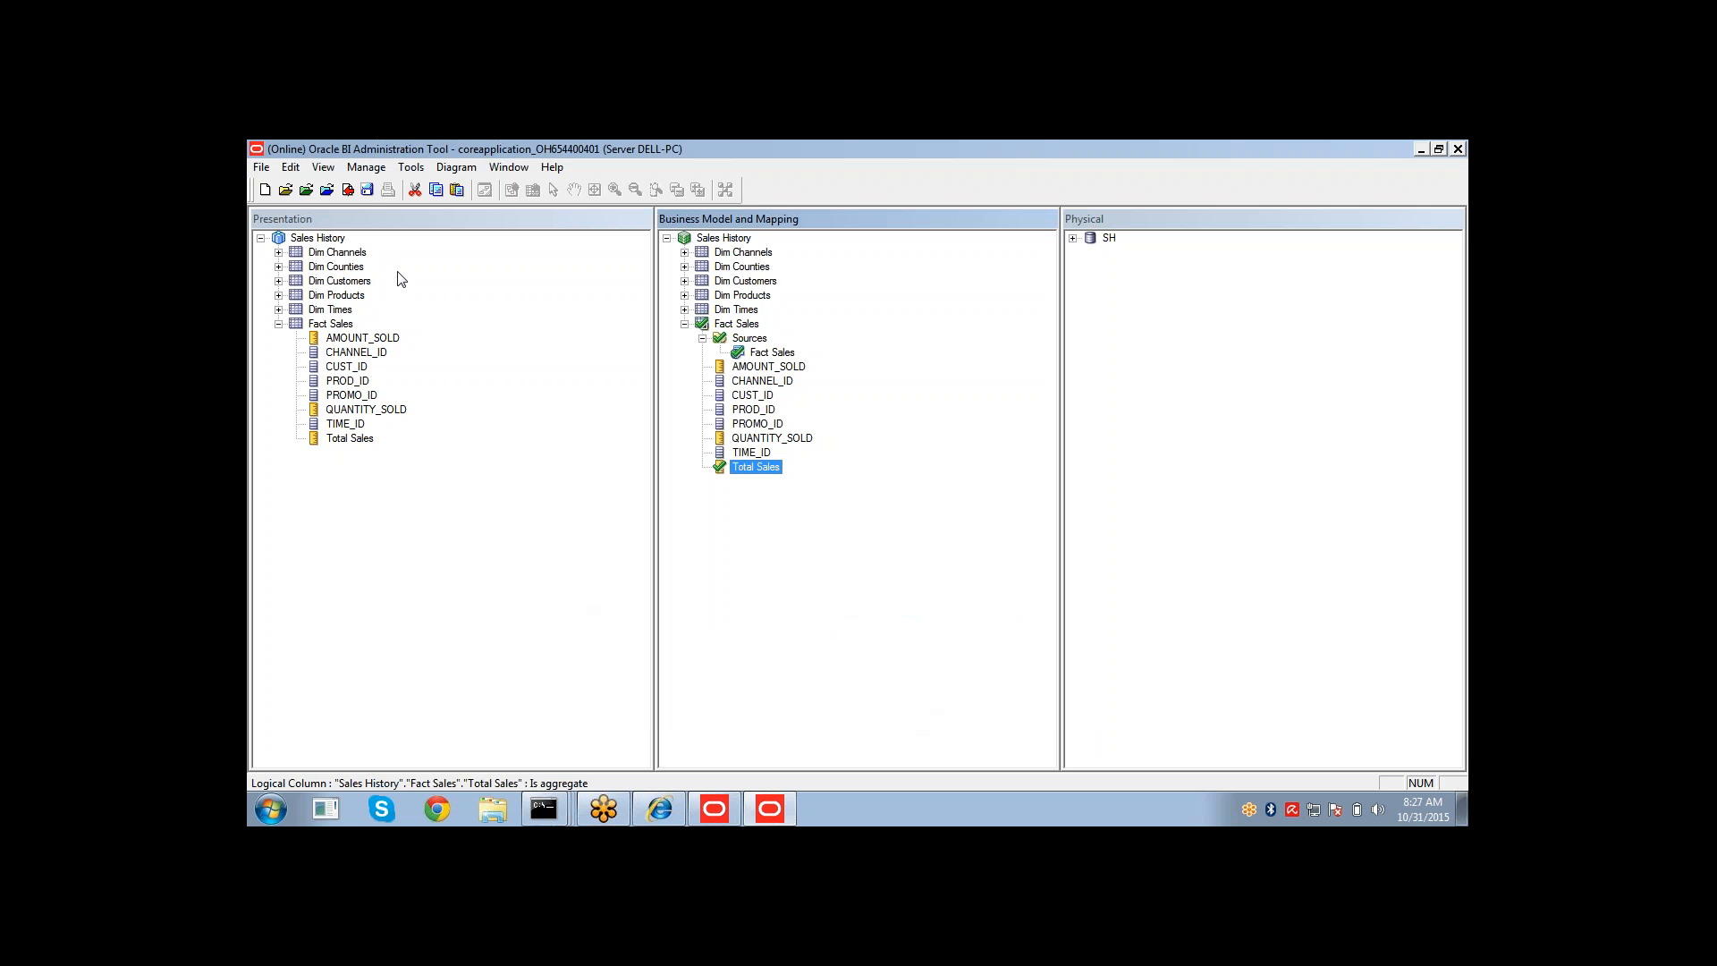
Save the repository, agreeing to check in the changes first.
left_click(367, 189)
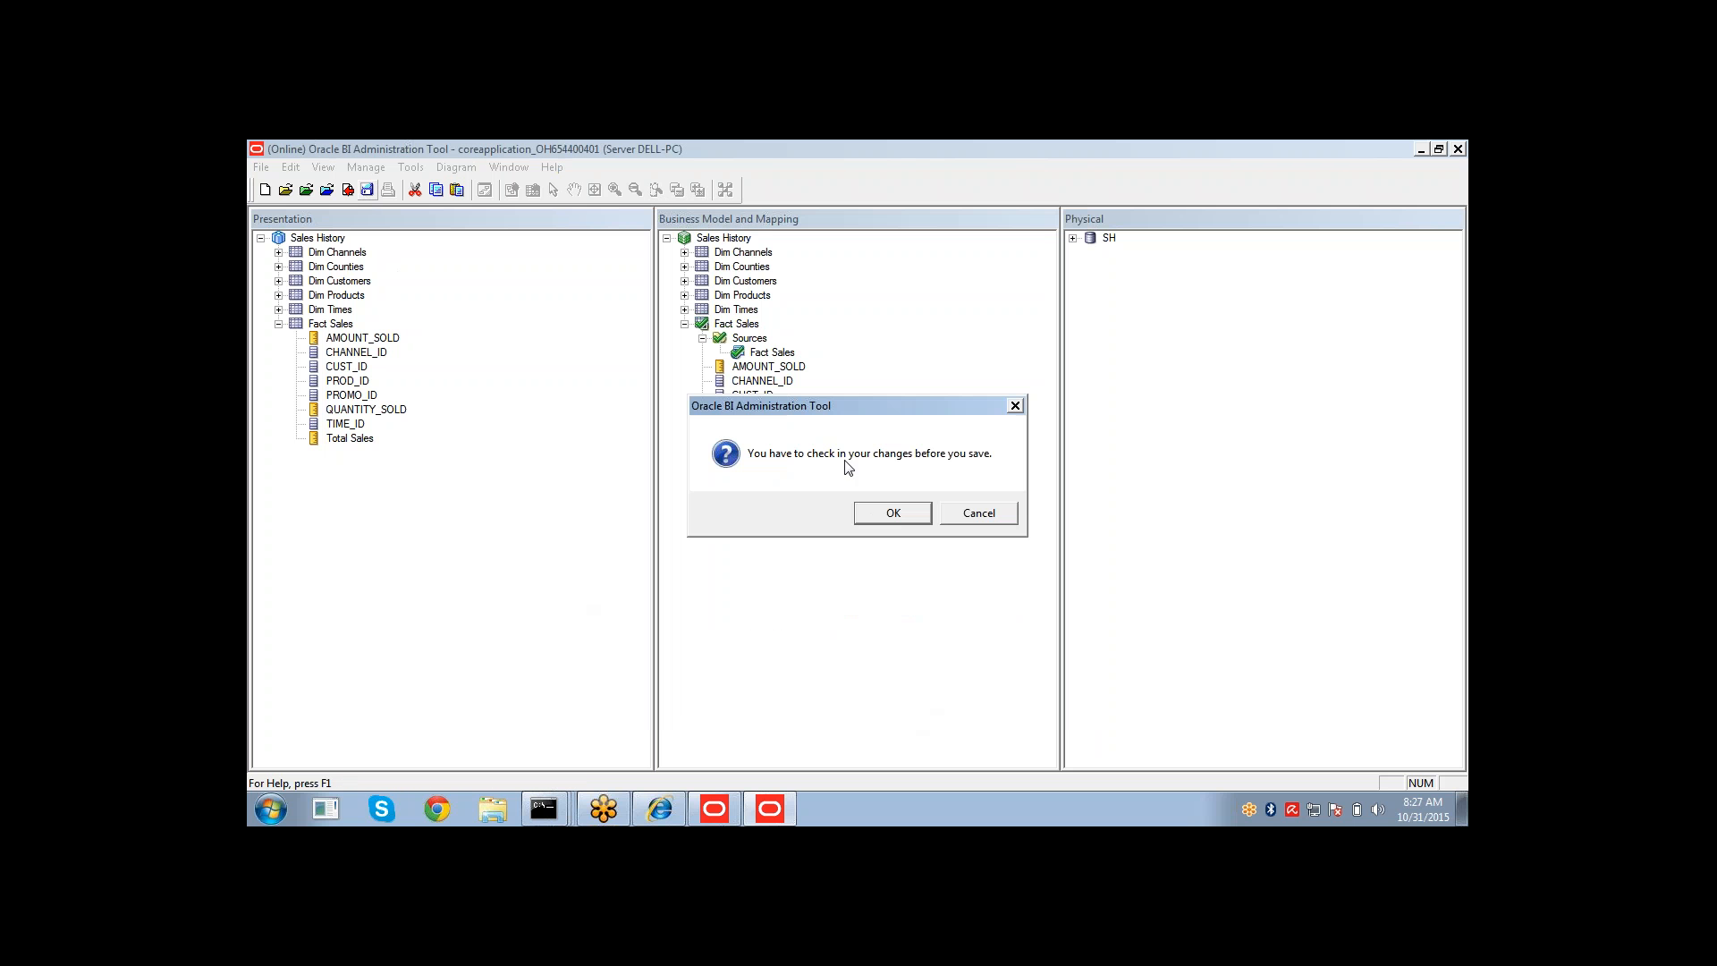
left_click(866, 510)
left_click(867, 515)
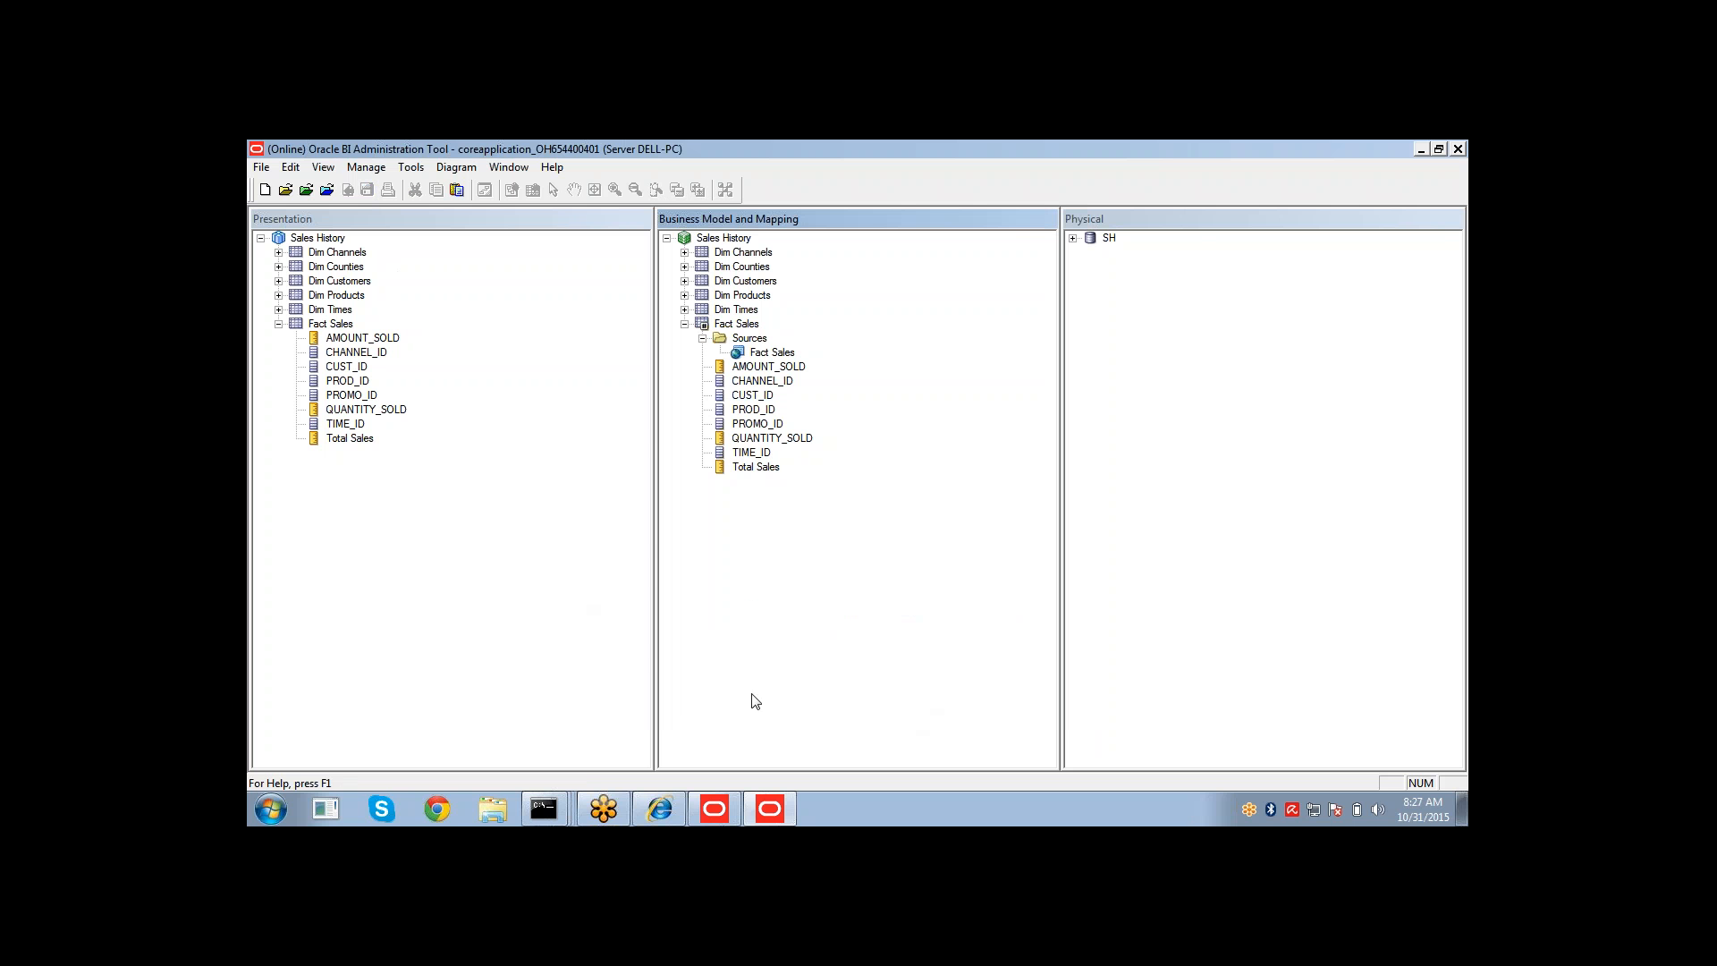
Switch to the analysis in the browser, reload the server metadata, and refresh the results to compare Total Sales with AMOUNT_SOLD.
left_click(673, 809)
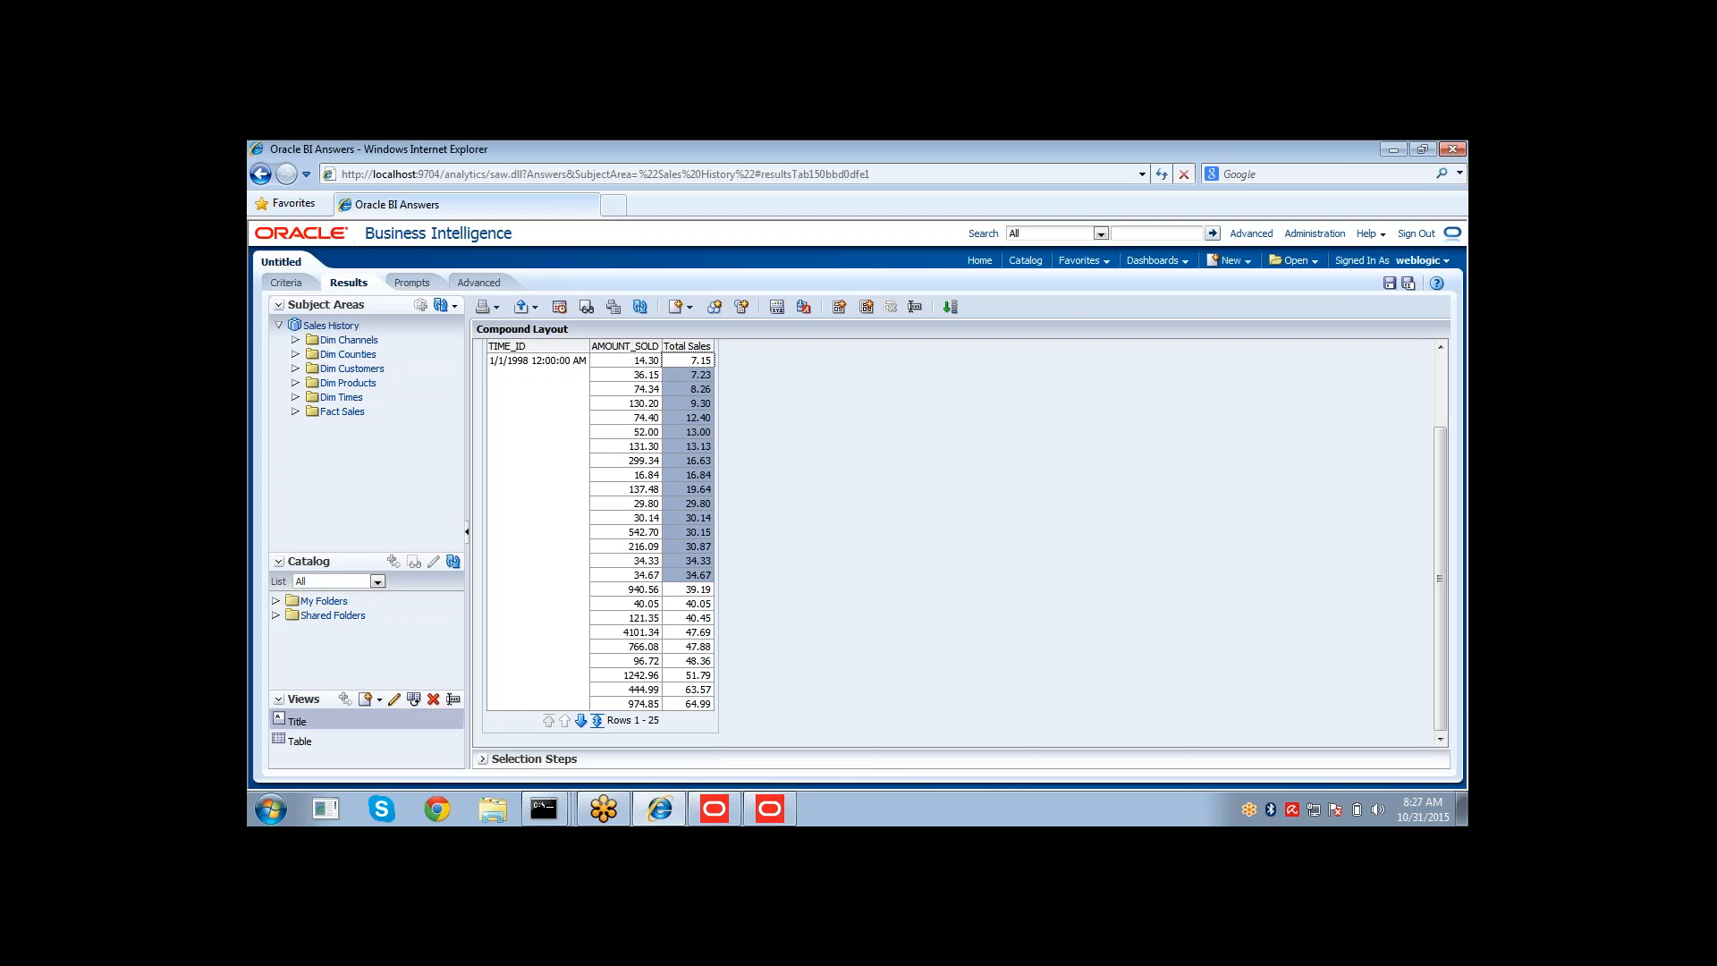
left_click(453, 306)
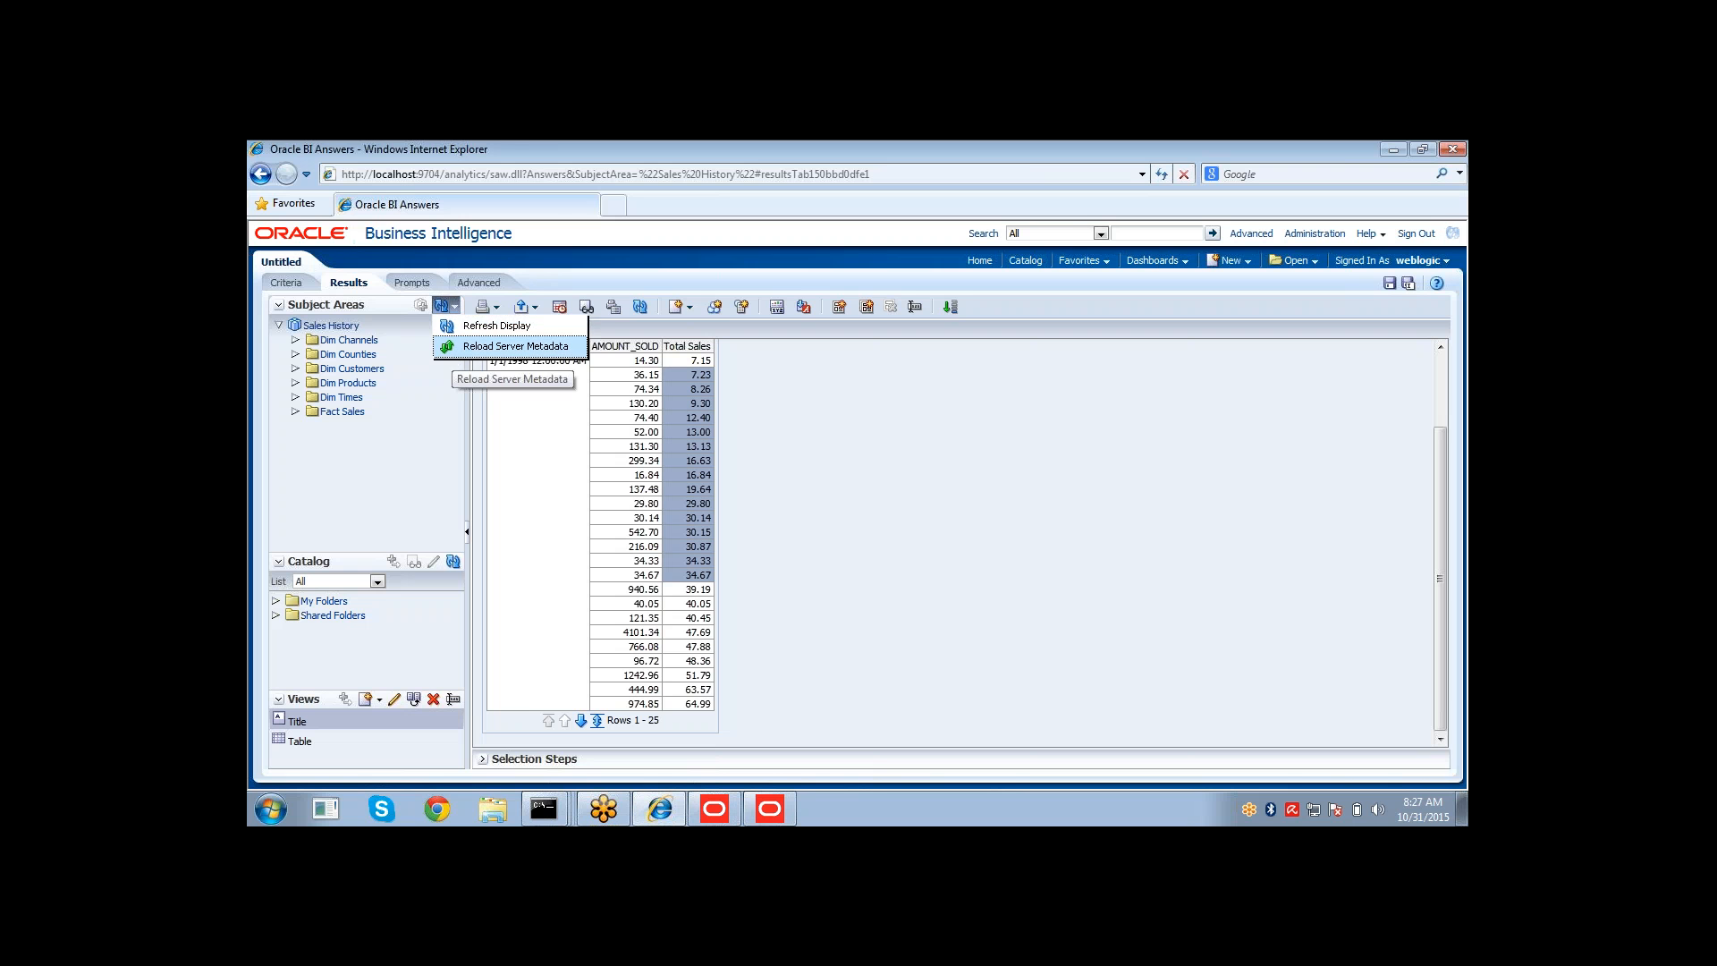
left_click(454, 354)
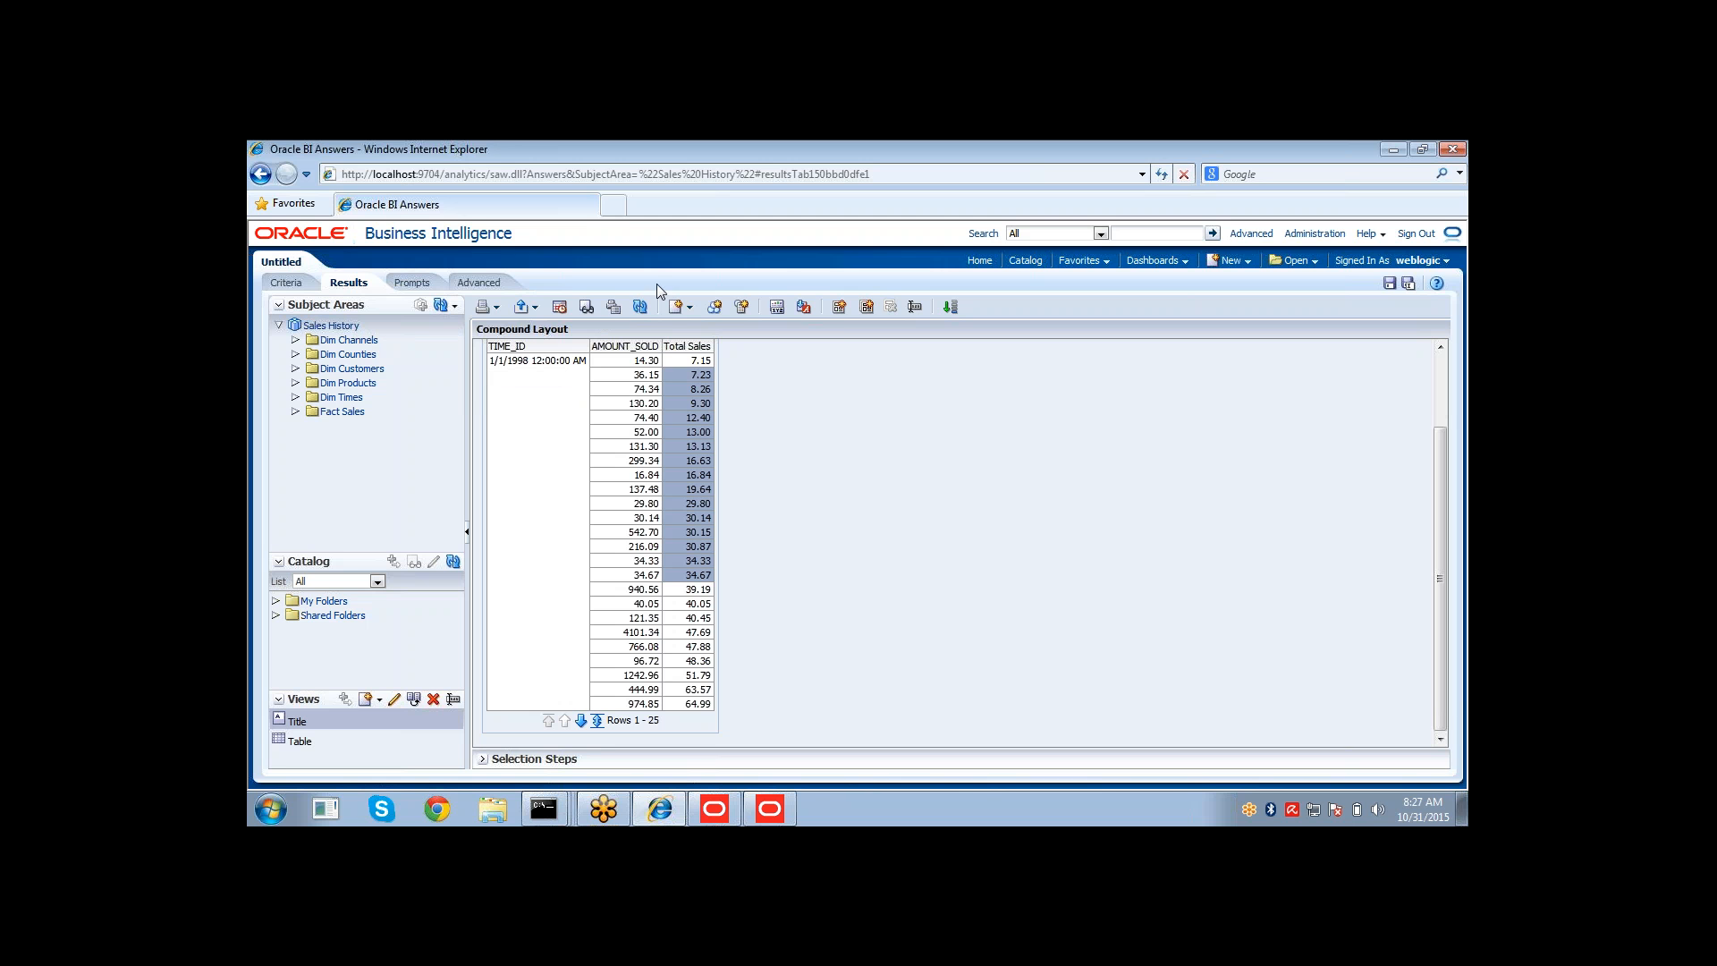
left_click(640, 309)
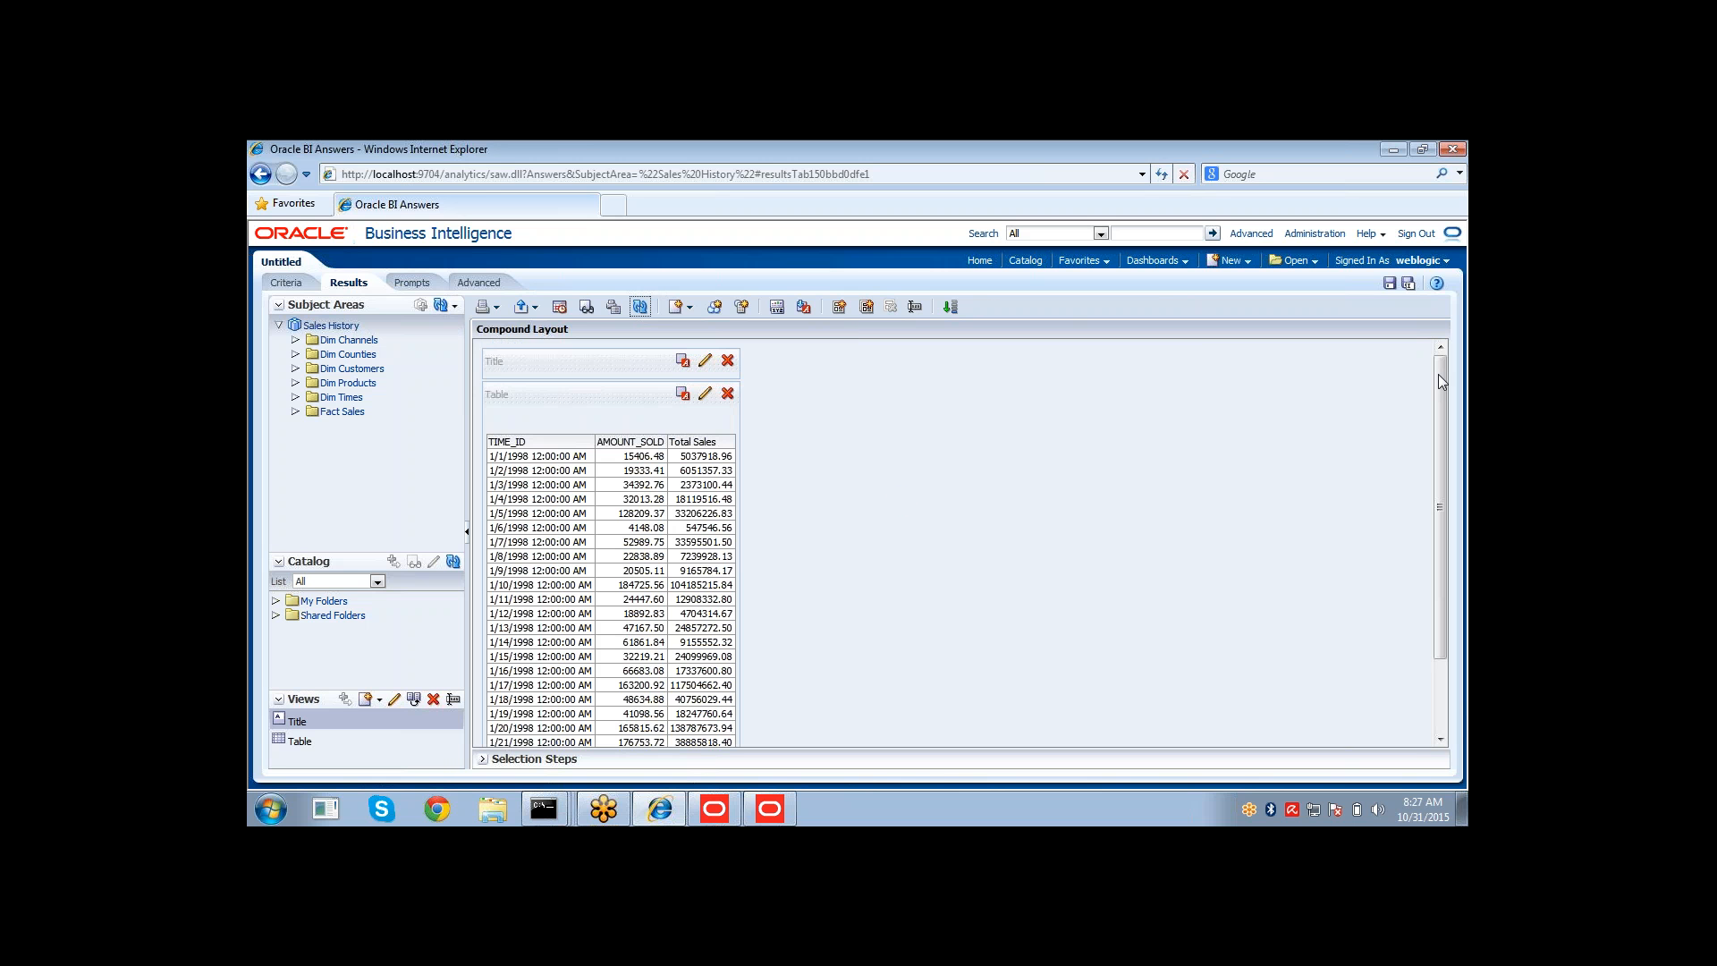
left_click_drag(1439, 373, 1441, 417)
left_click(617, 403)
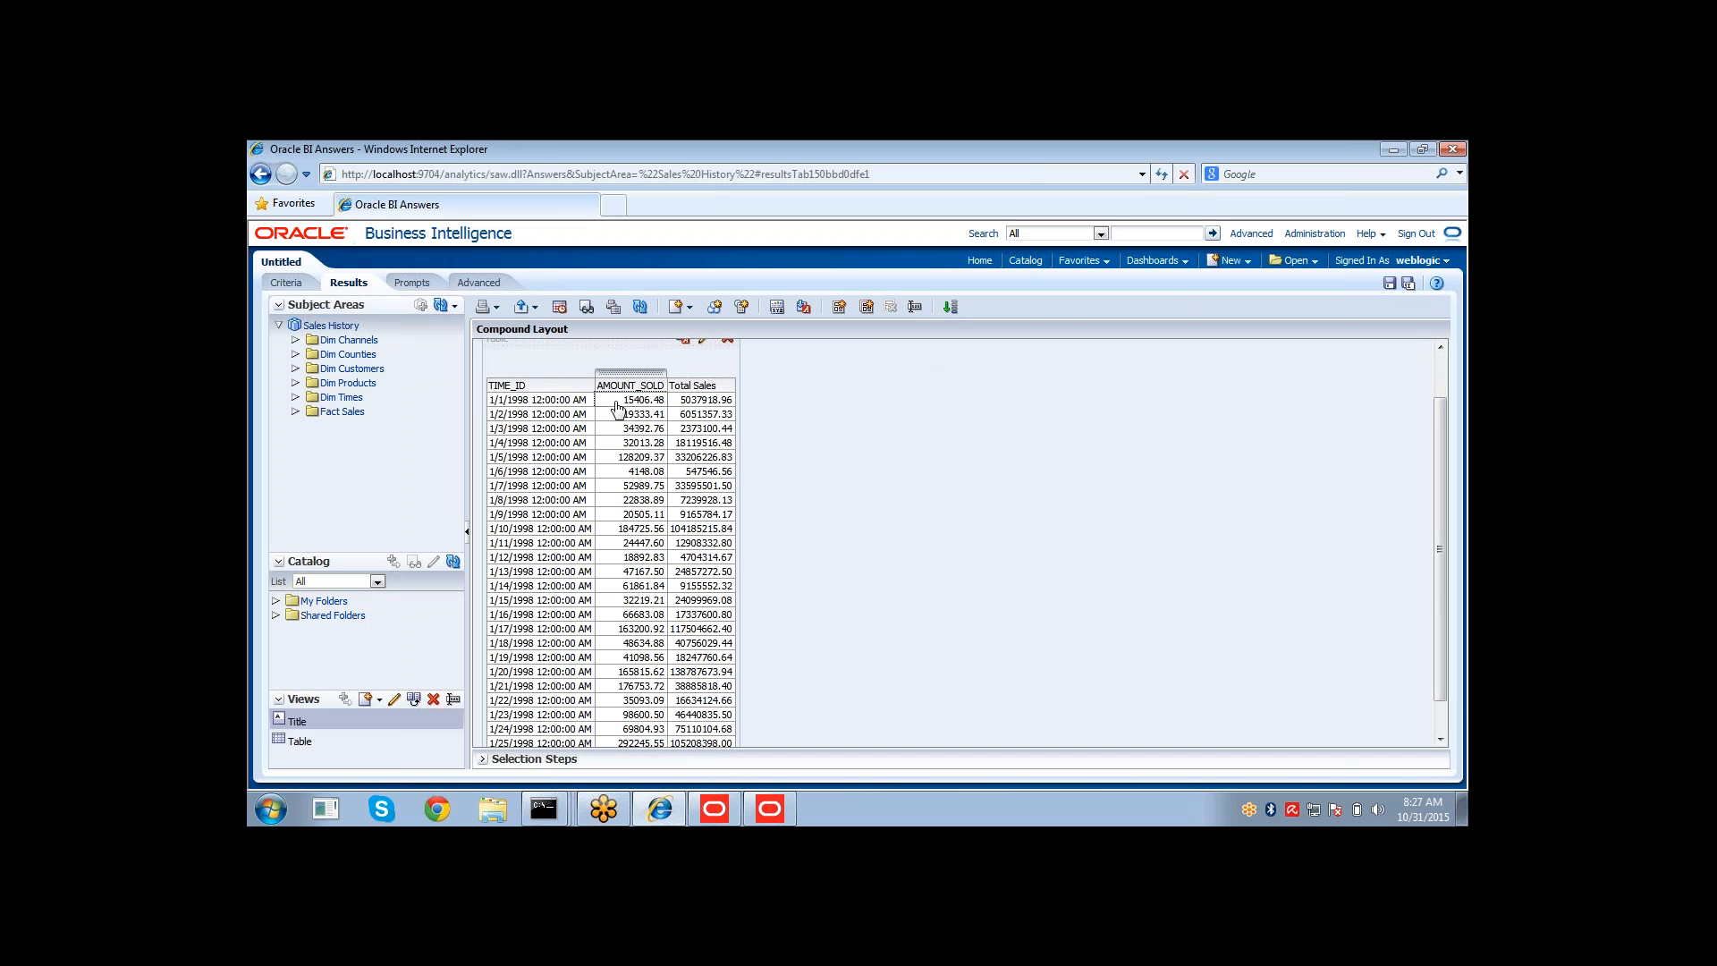
left_click(697, 404)
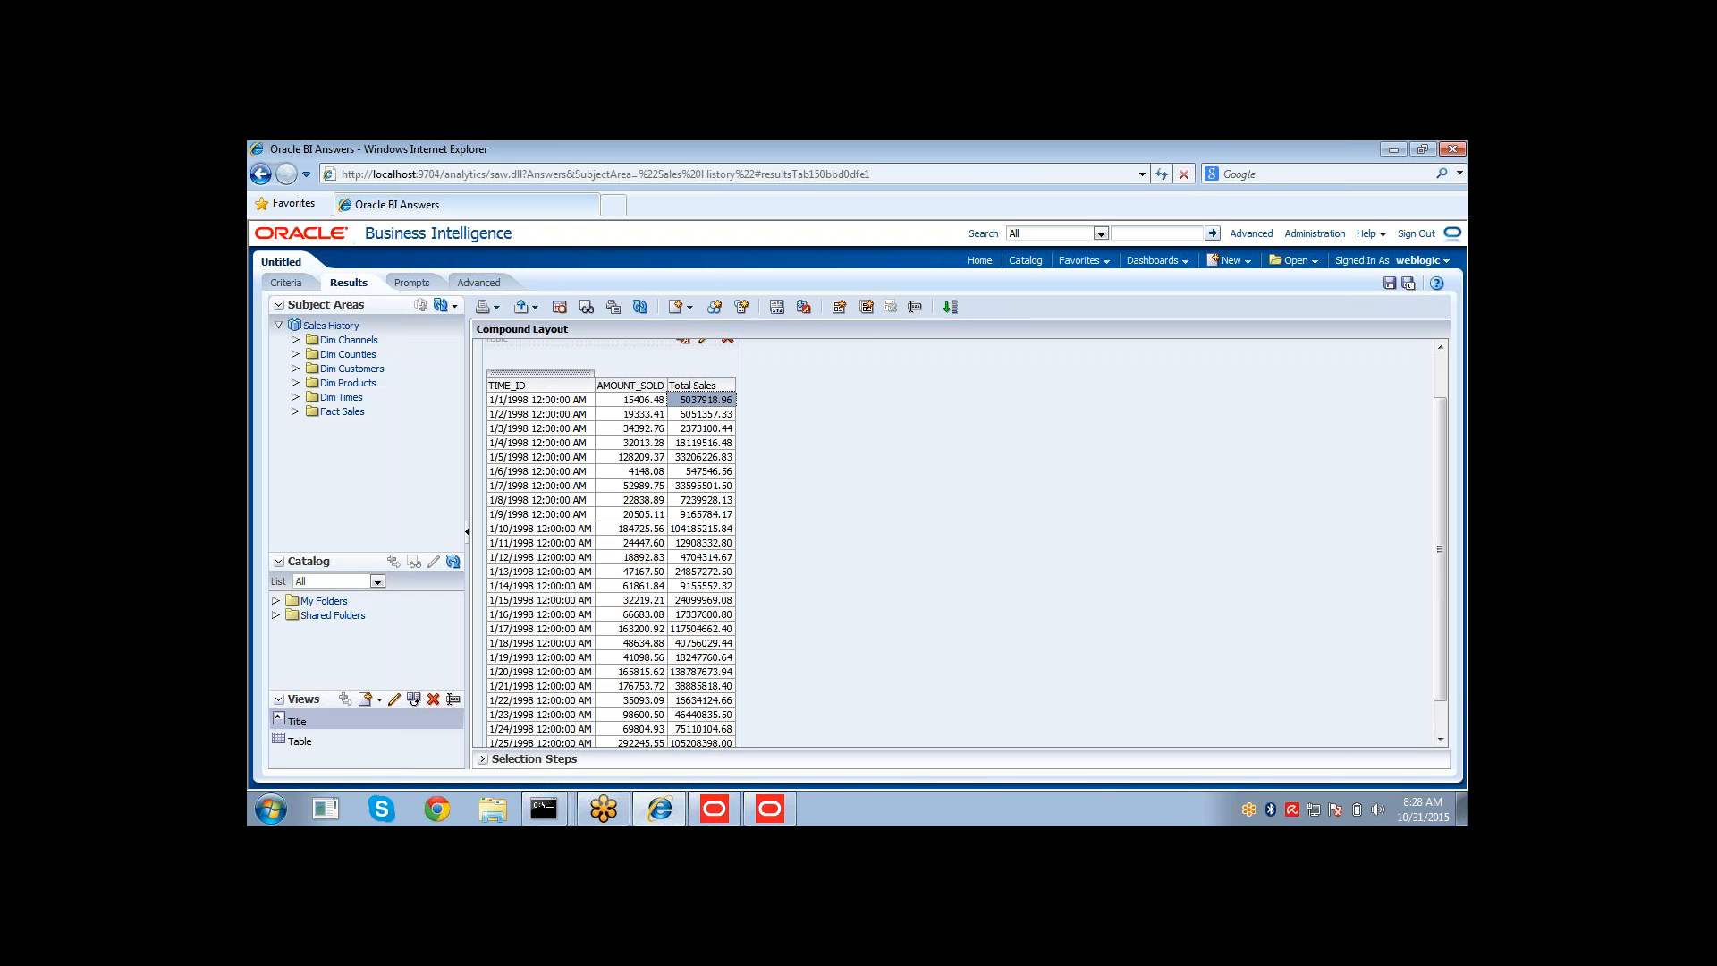
Return to the Administration Tool, check out Sales History, and create a level-based logical dimension named 01 Time.
left_click(771, 808)
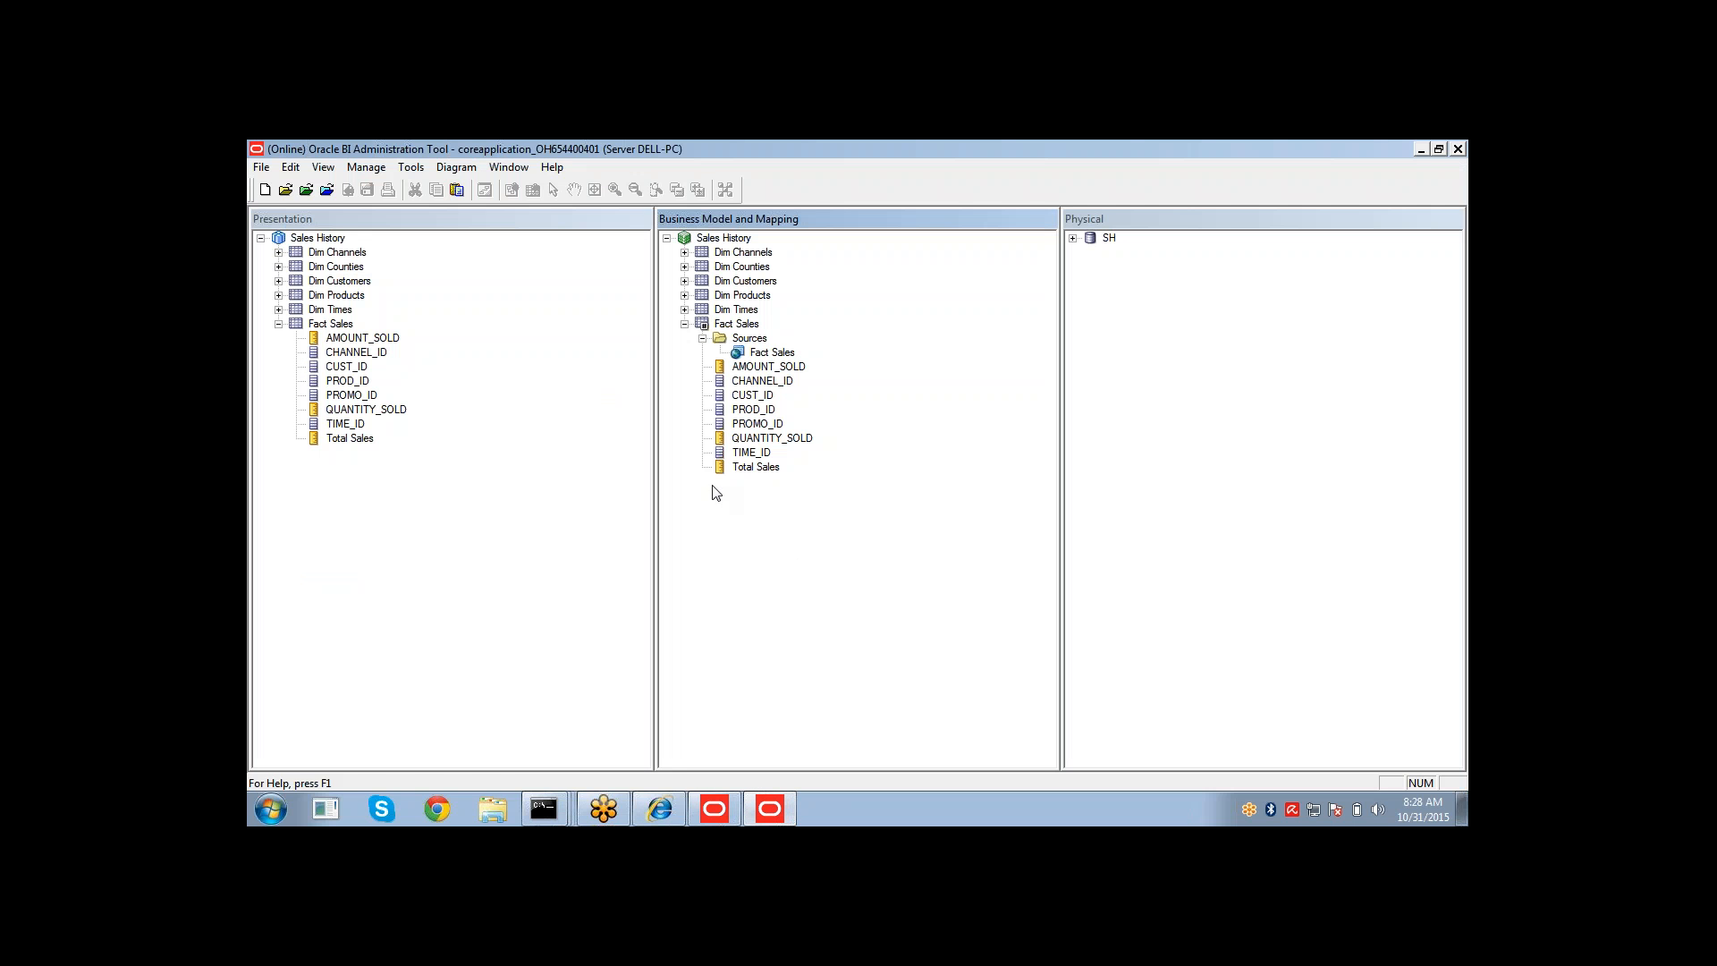
left_click(685, 326)
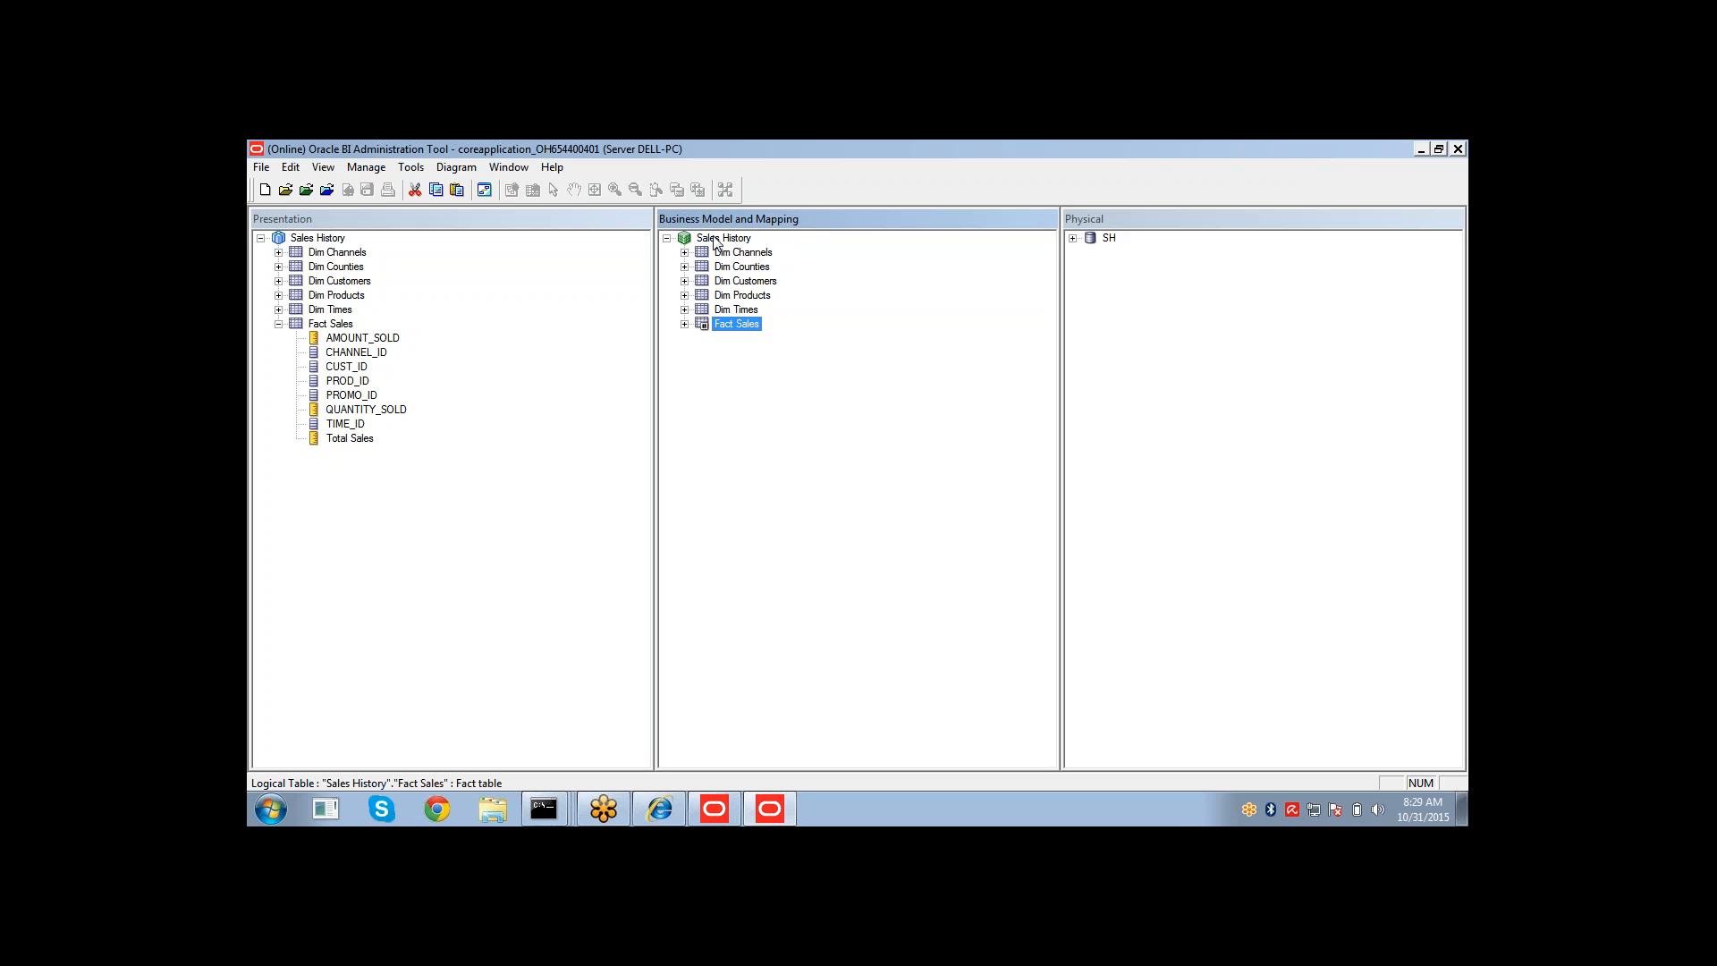
left_click(791, 397)
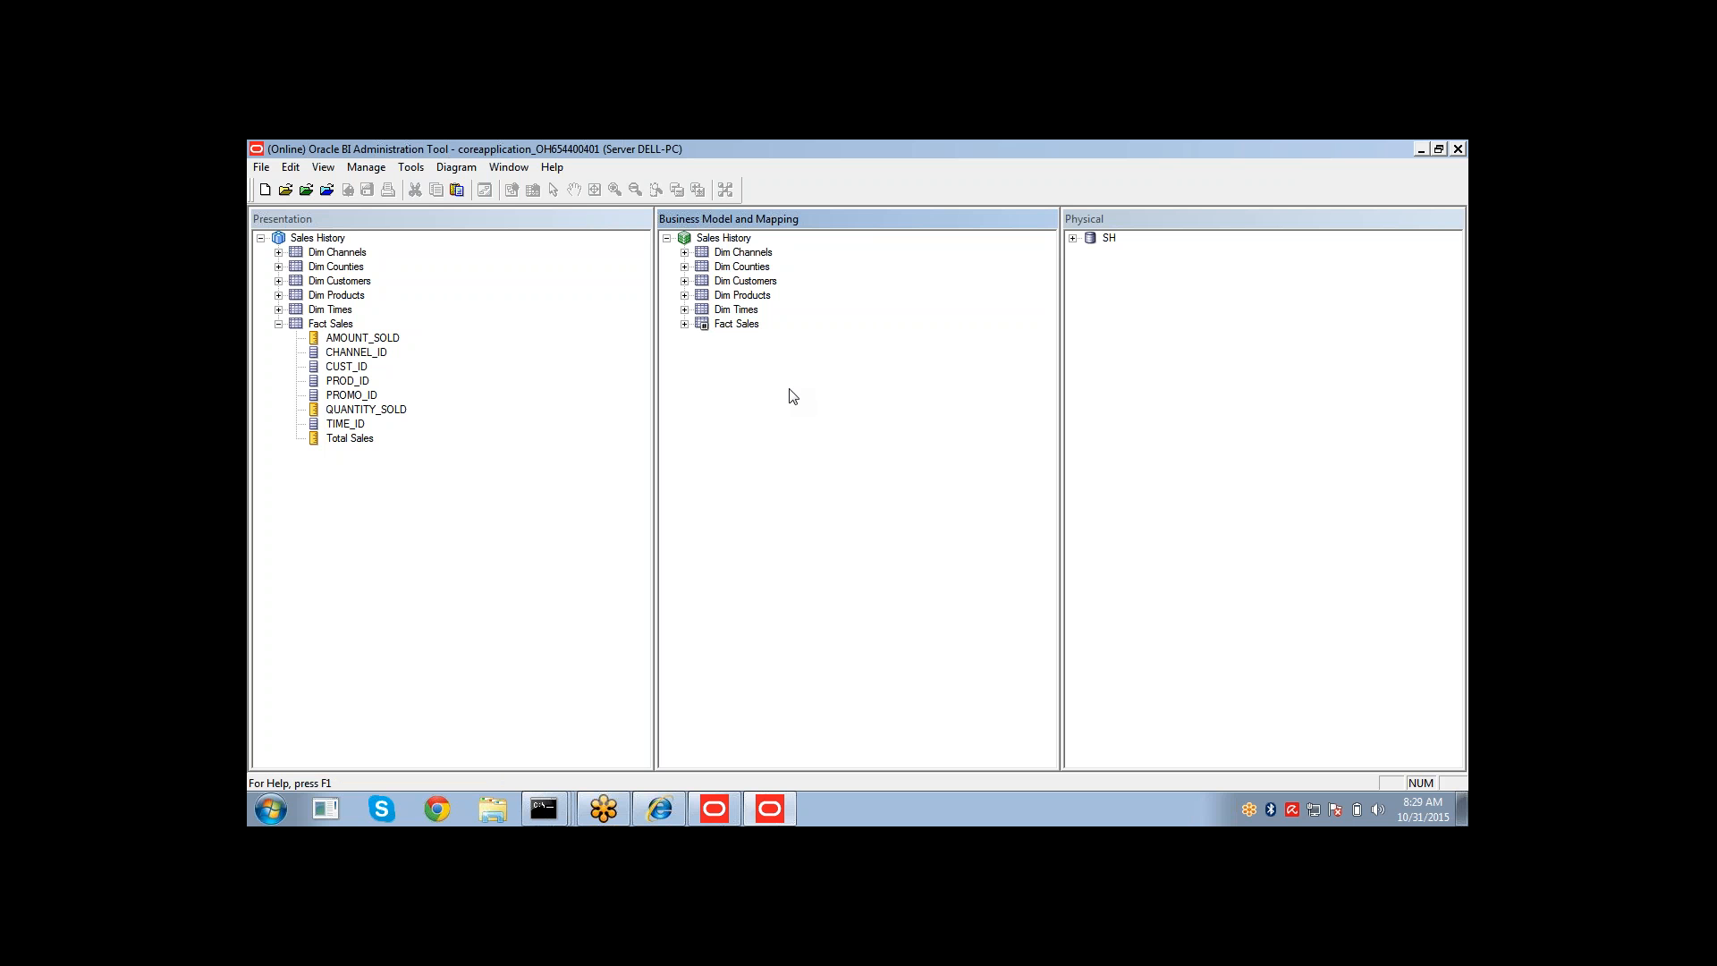
left_click(708, 240)
right_click(706, 243)
mouse_move(964, 254)
mouse_move(1108, 287)
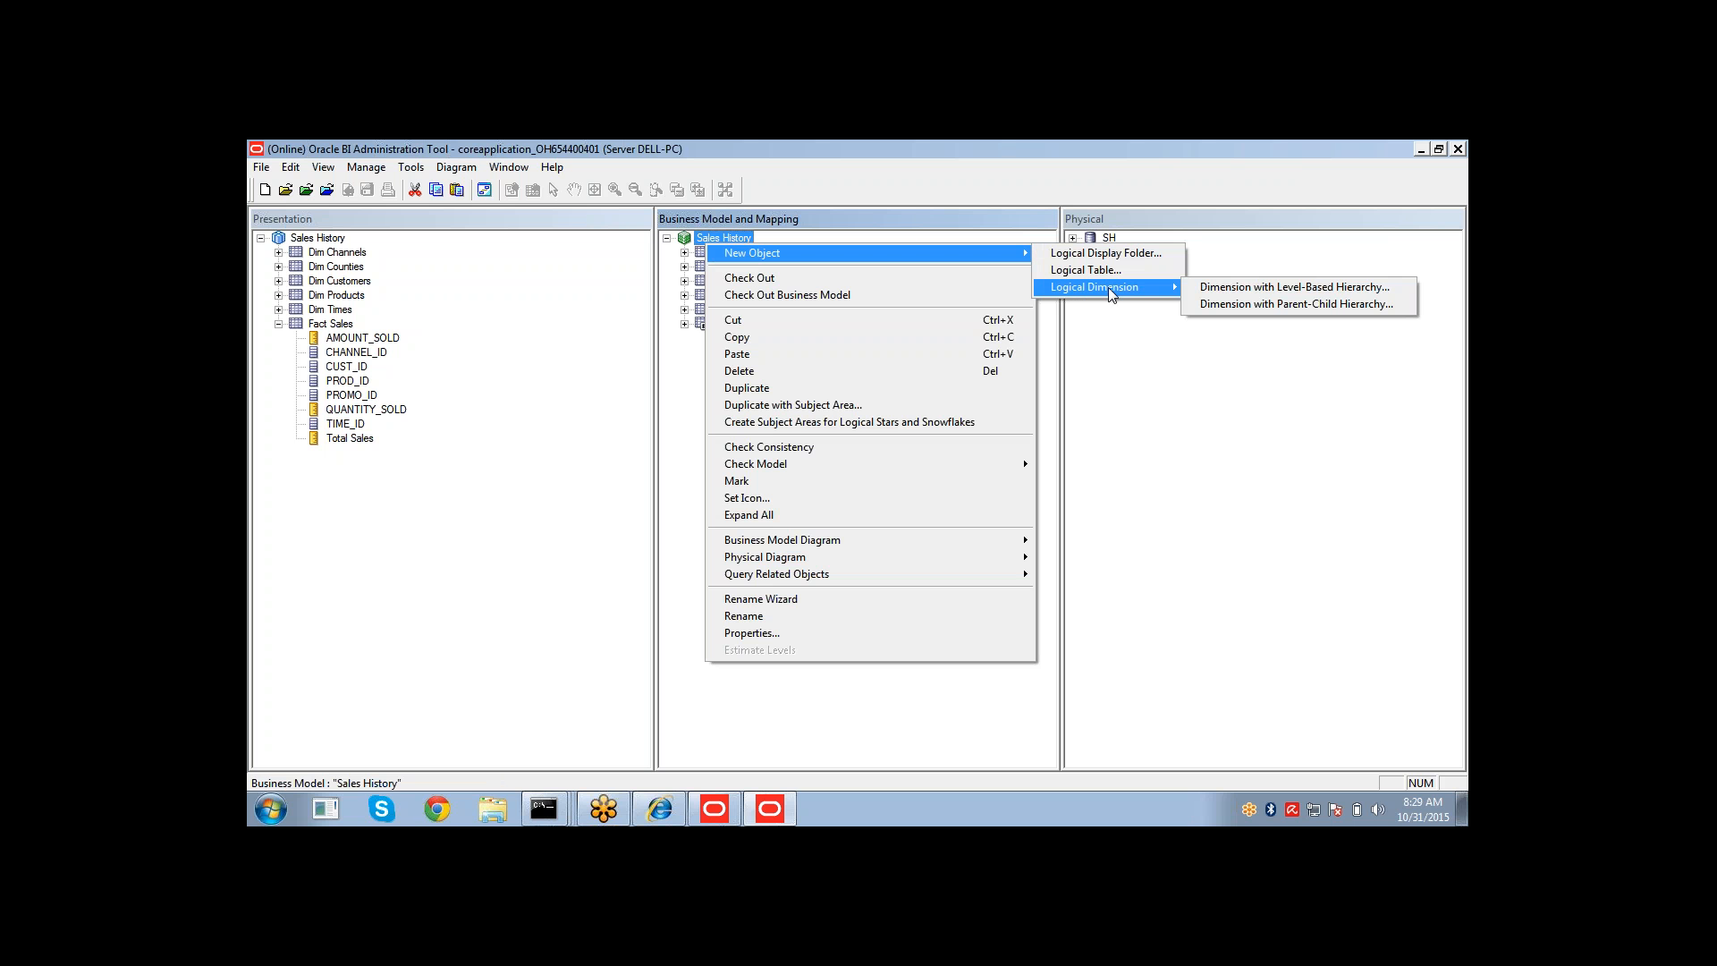
left_click(1235, 290)
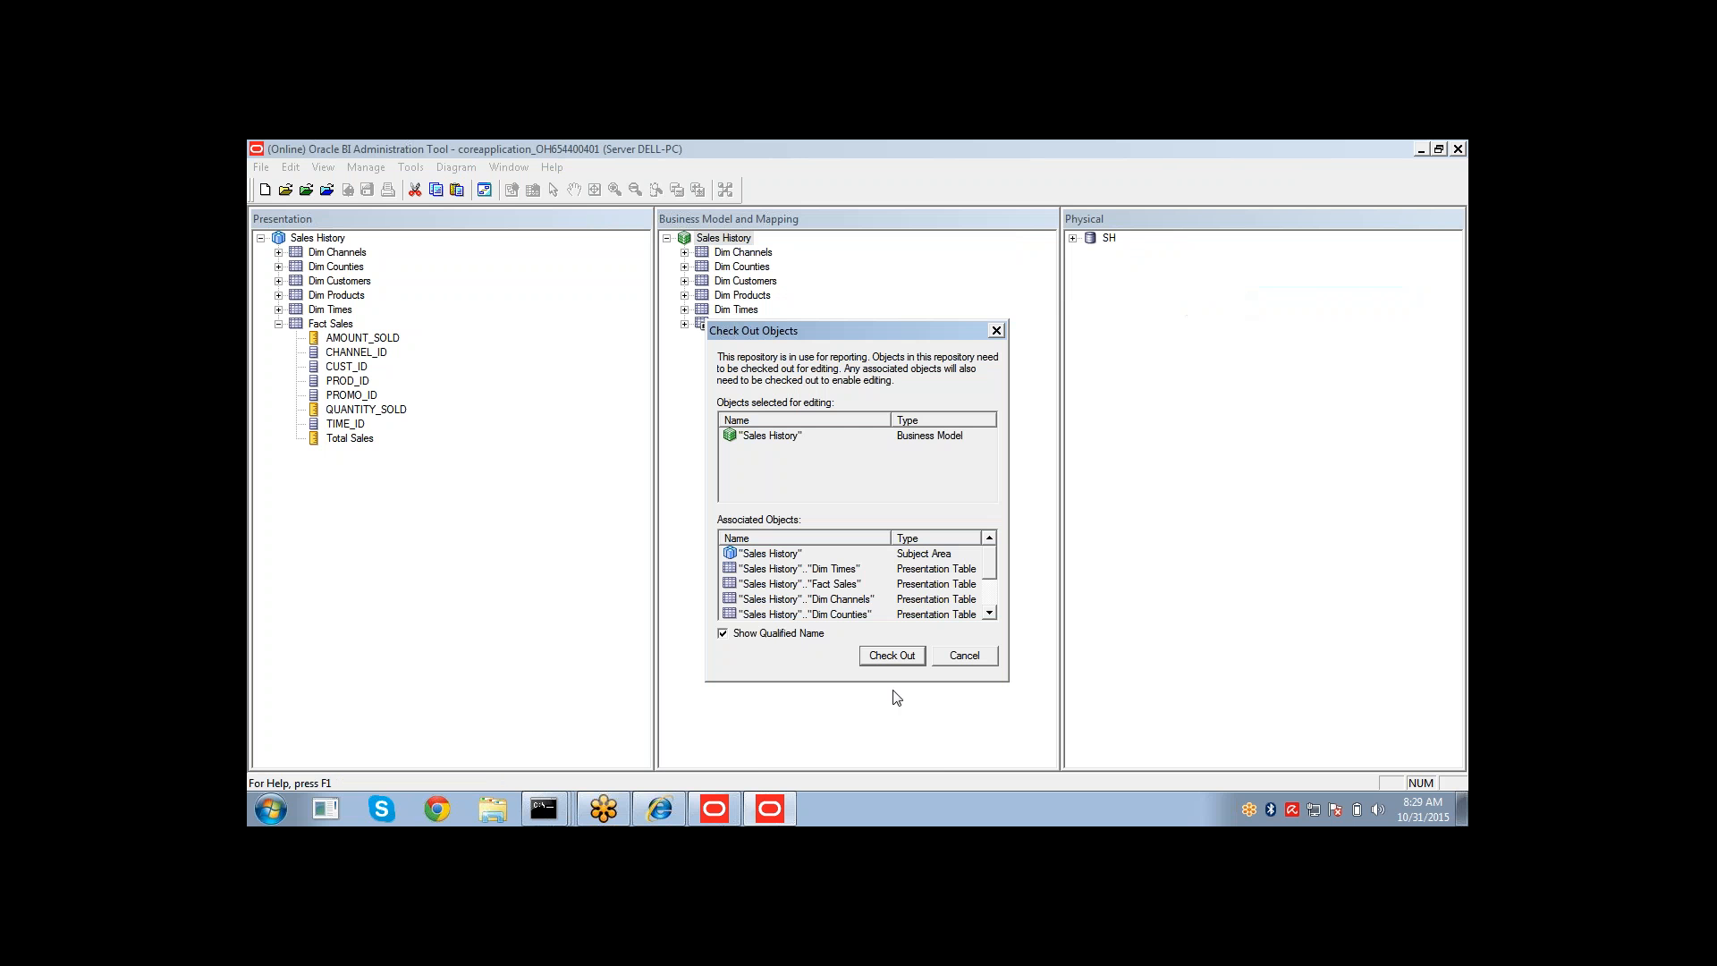
left_click(879, 663)
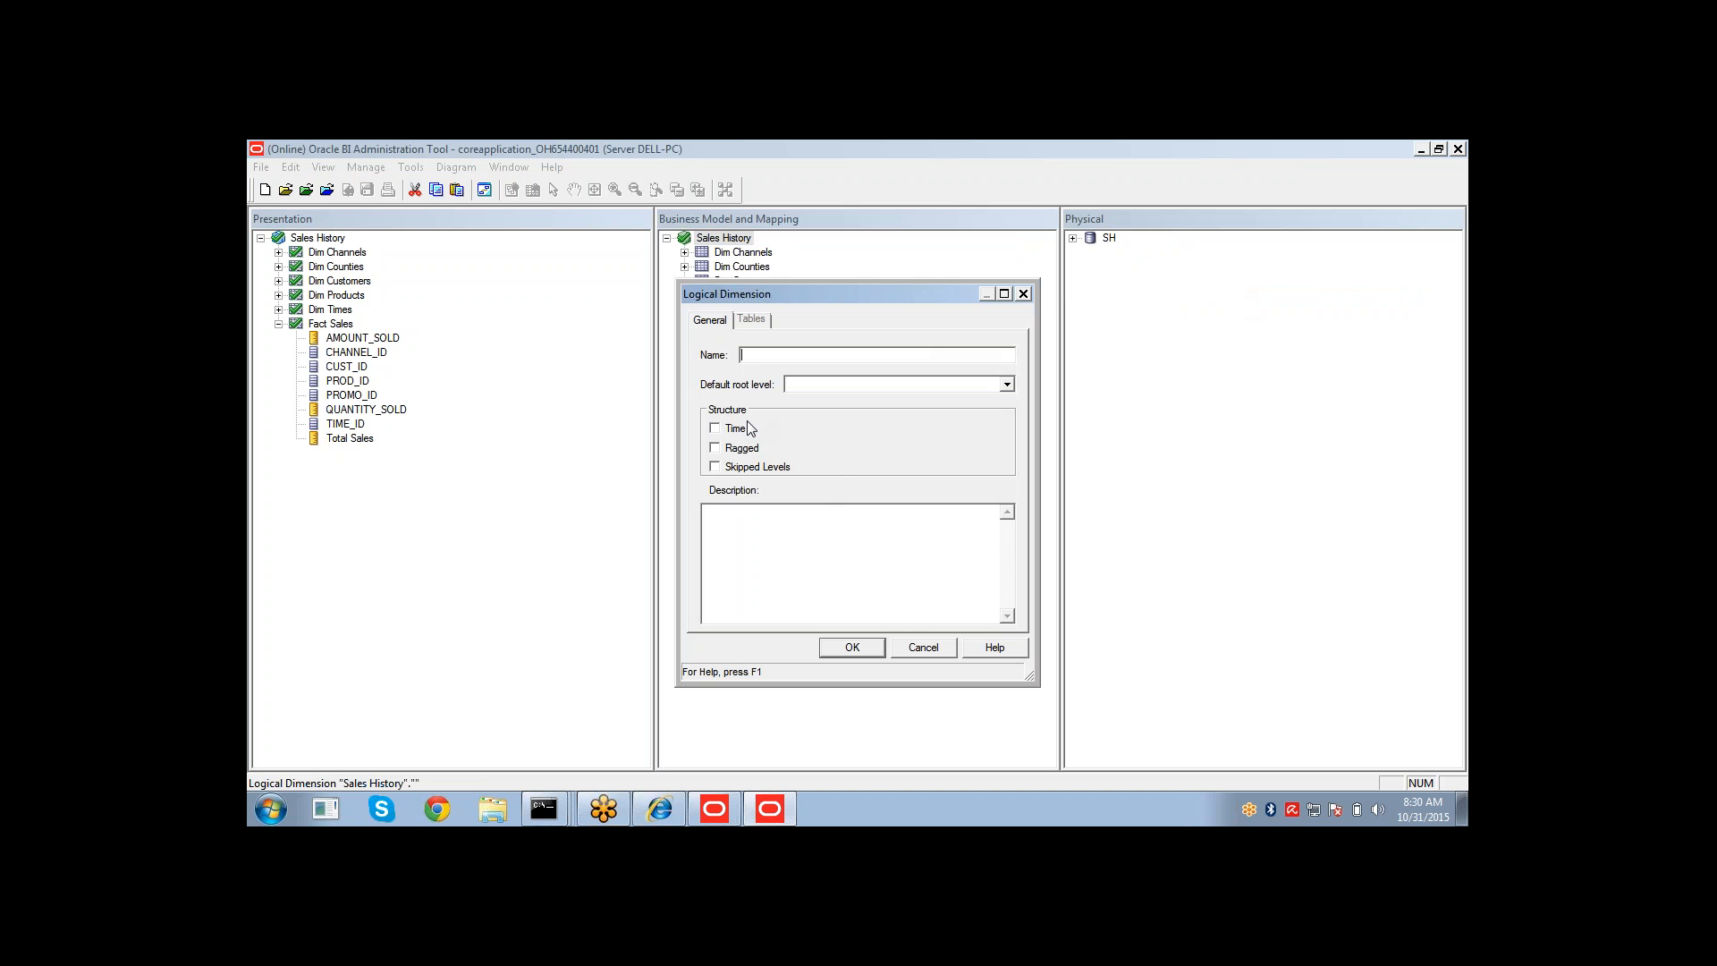
left_click(717, 430)
left_click(716, 432)
left_click(716, 433)
left_click(715, 432)
type("01 Time")
left_click(832, 655)
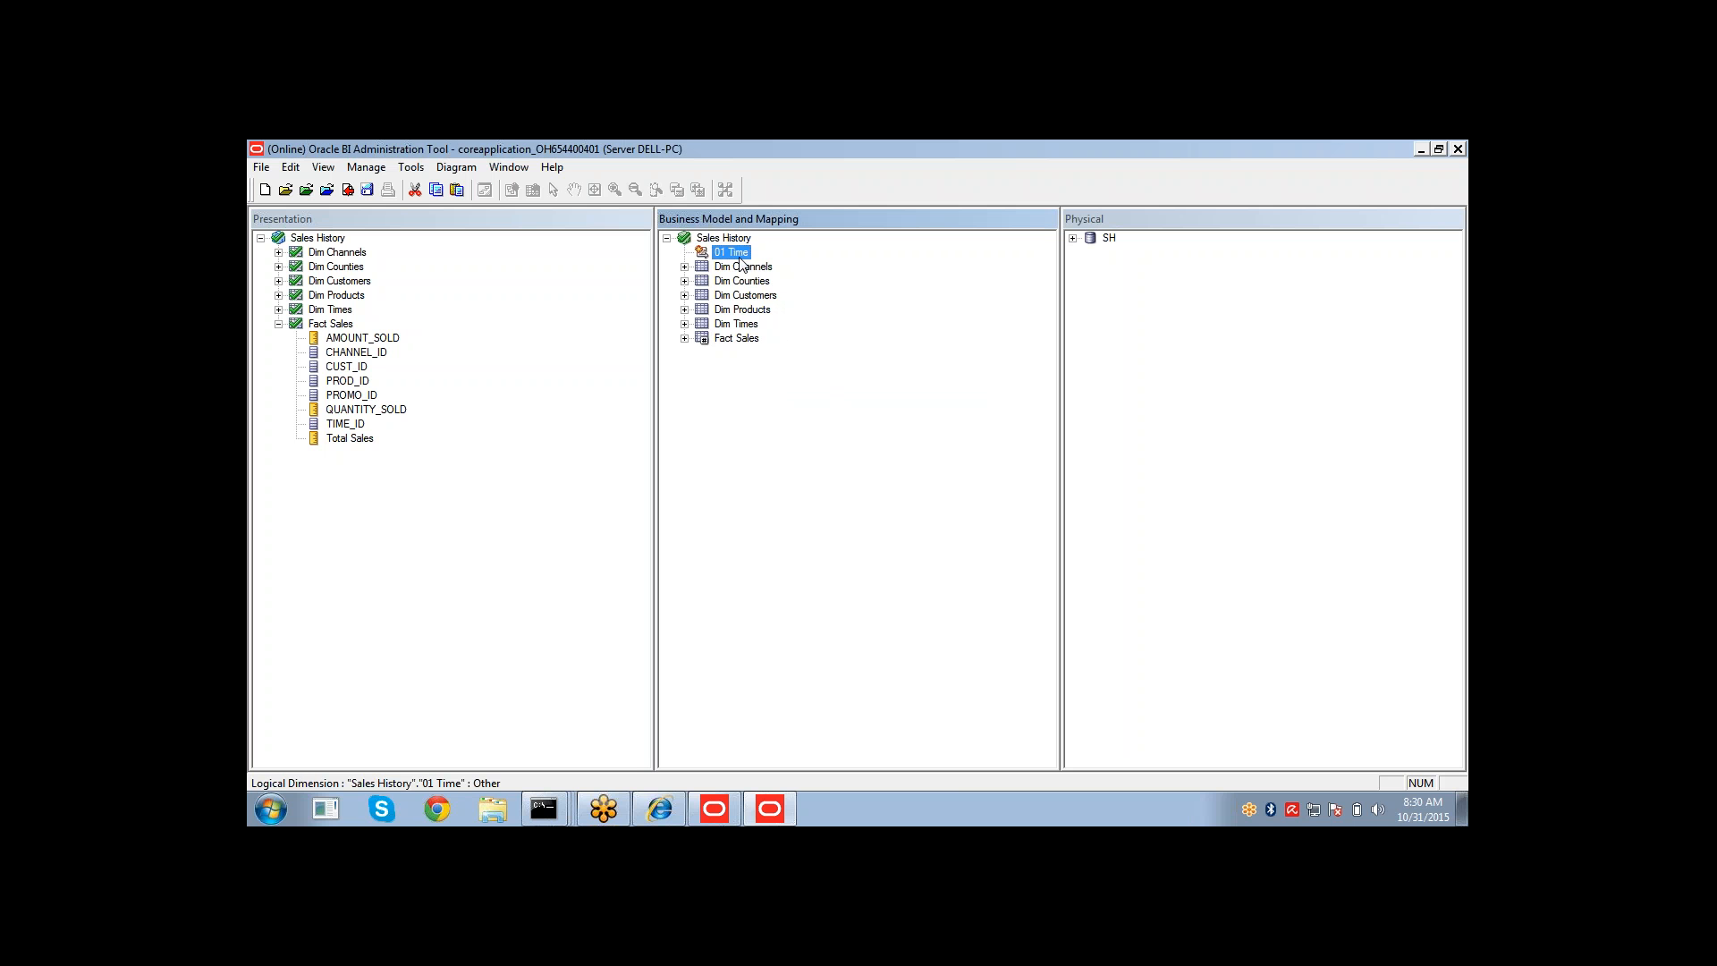
Add a logical level named Grand Total to 01 Time, marked as the grand total level.
right_click(734, 257)
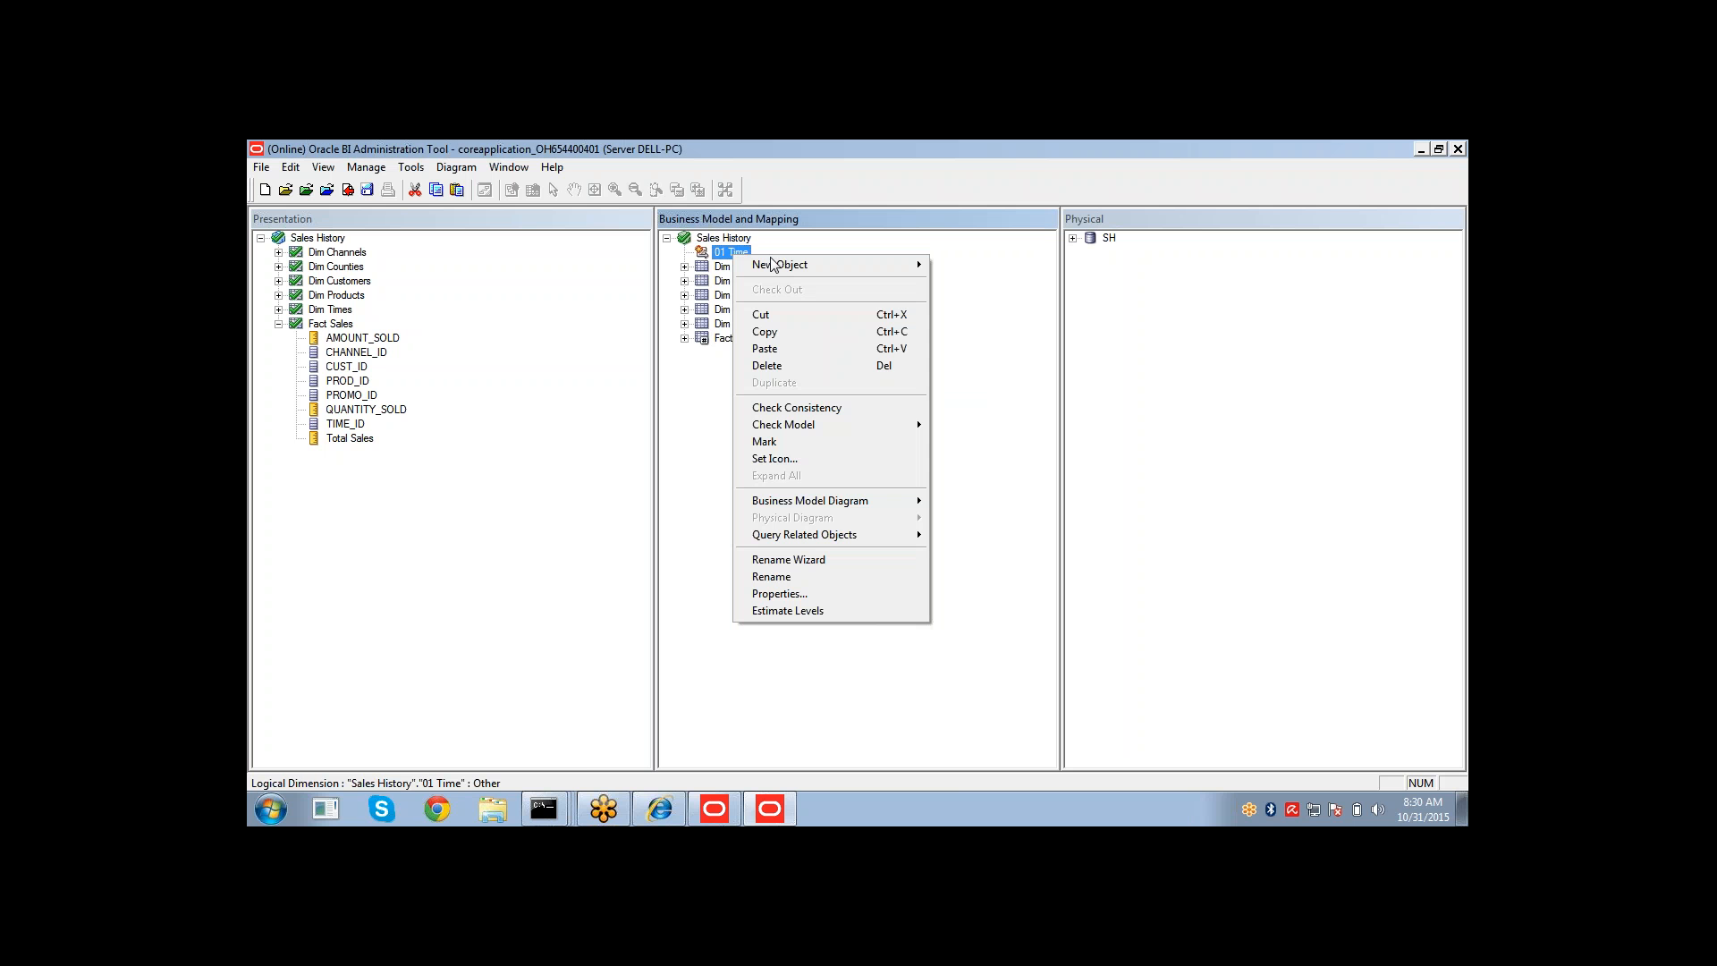
mouse_move(778, 264)
left_click(954, 263)
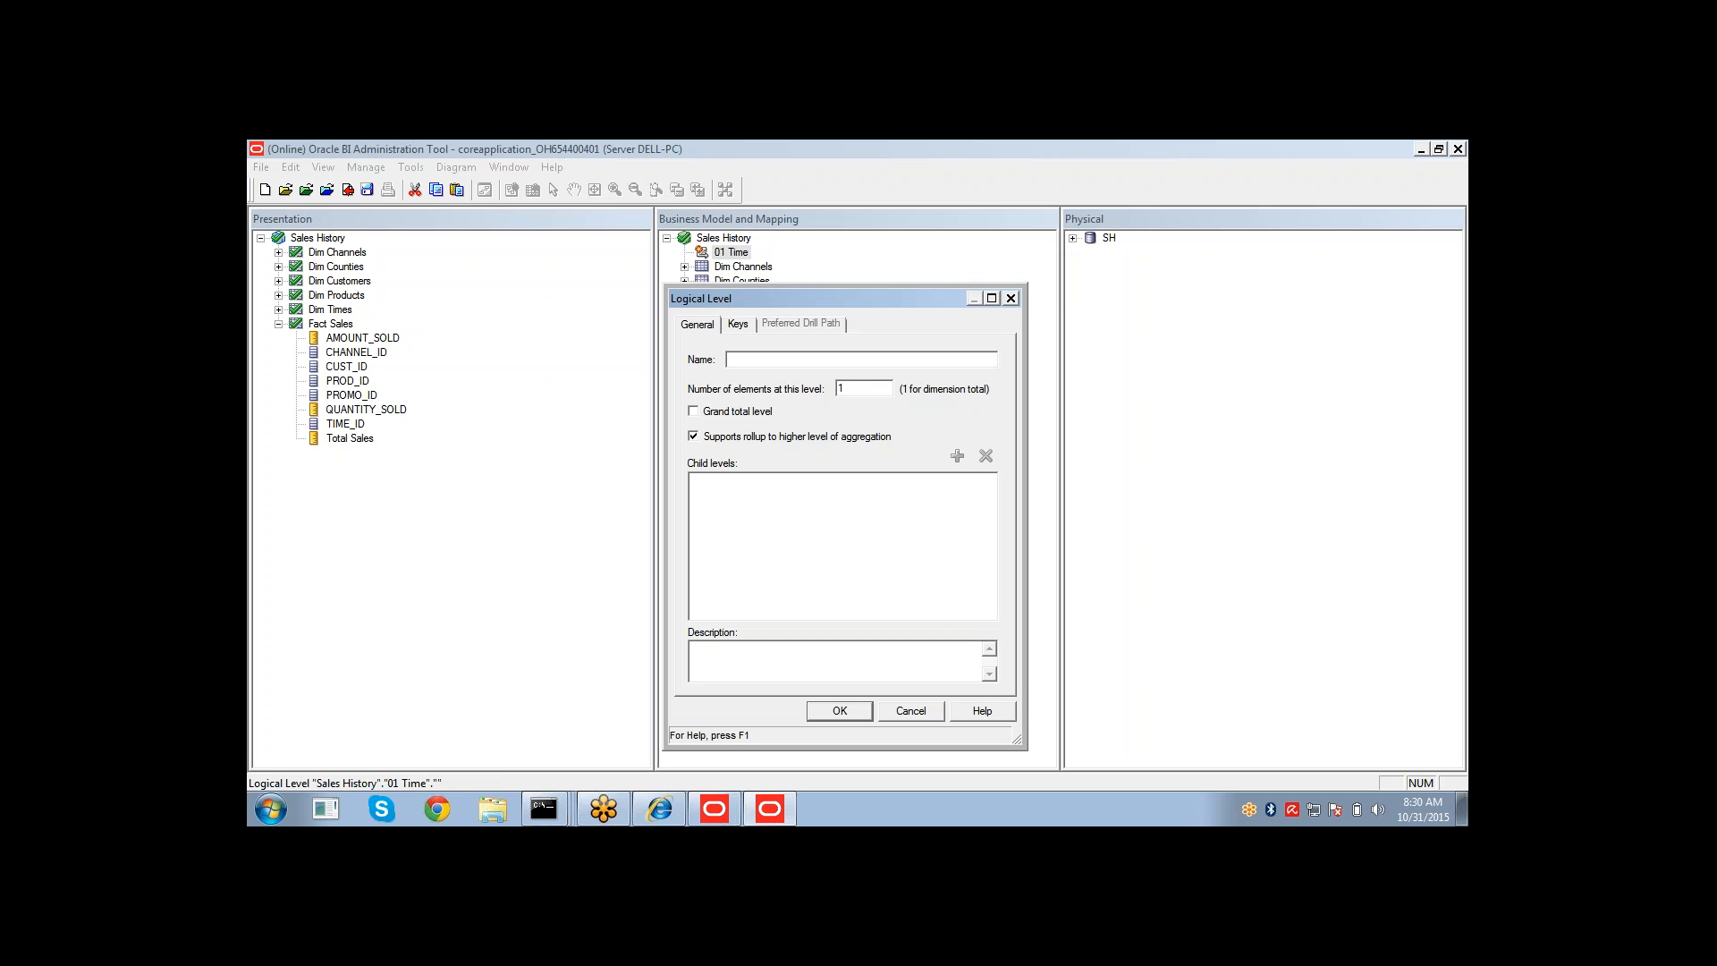
type("Grand Total")
left_click(748, 418)
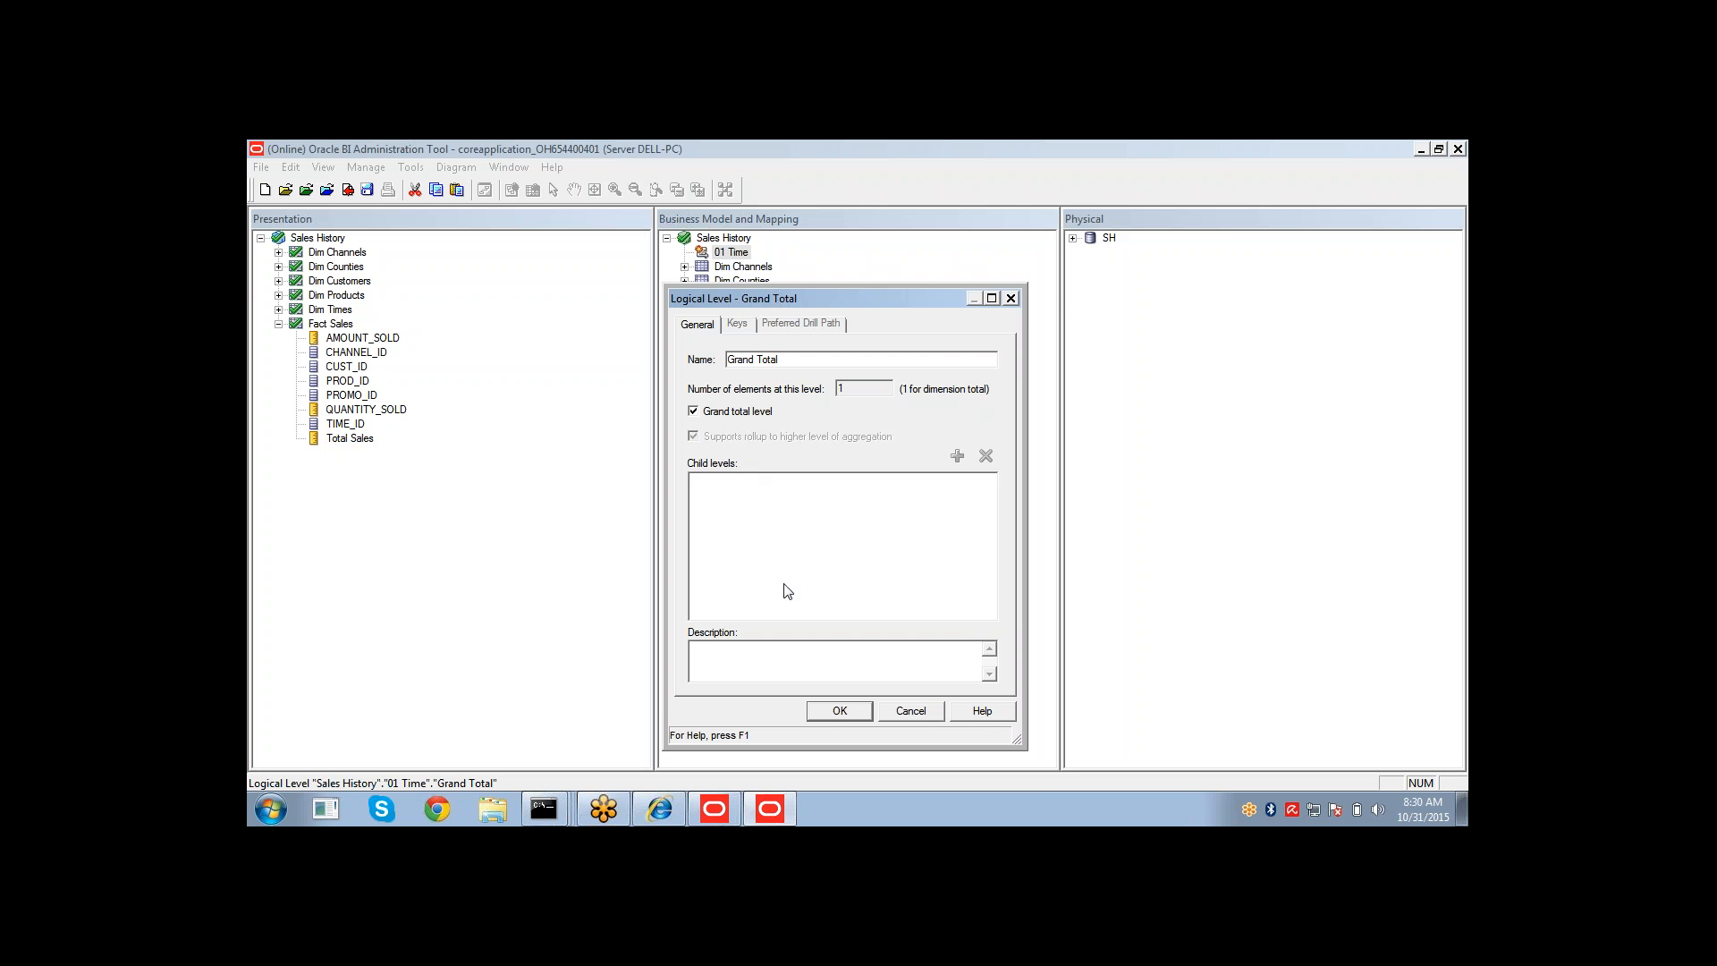
left_click(829, 711)
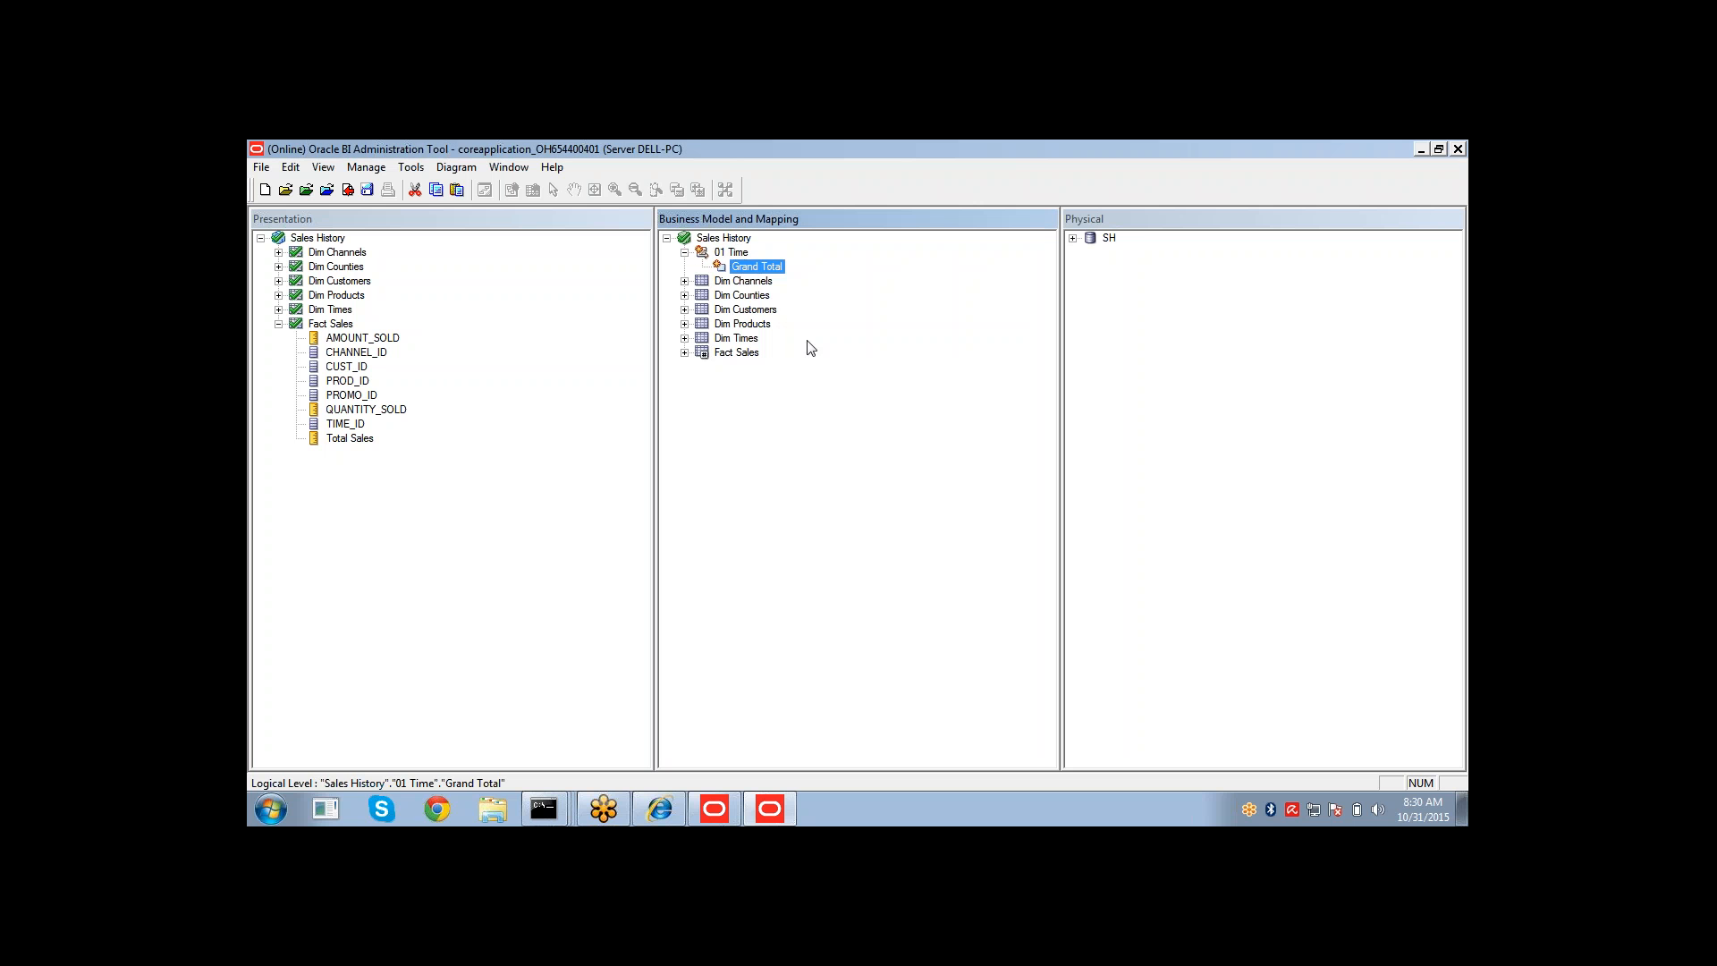
Add a child level named Year under Grand Total.
right_click(773, 272)
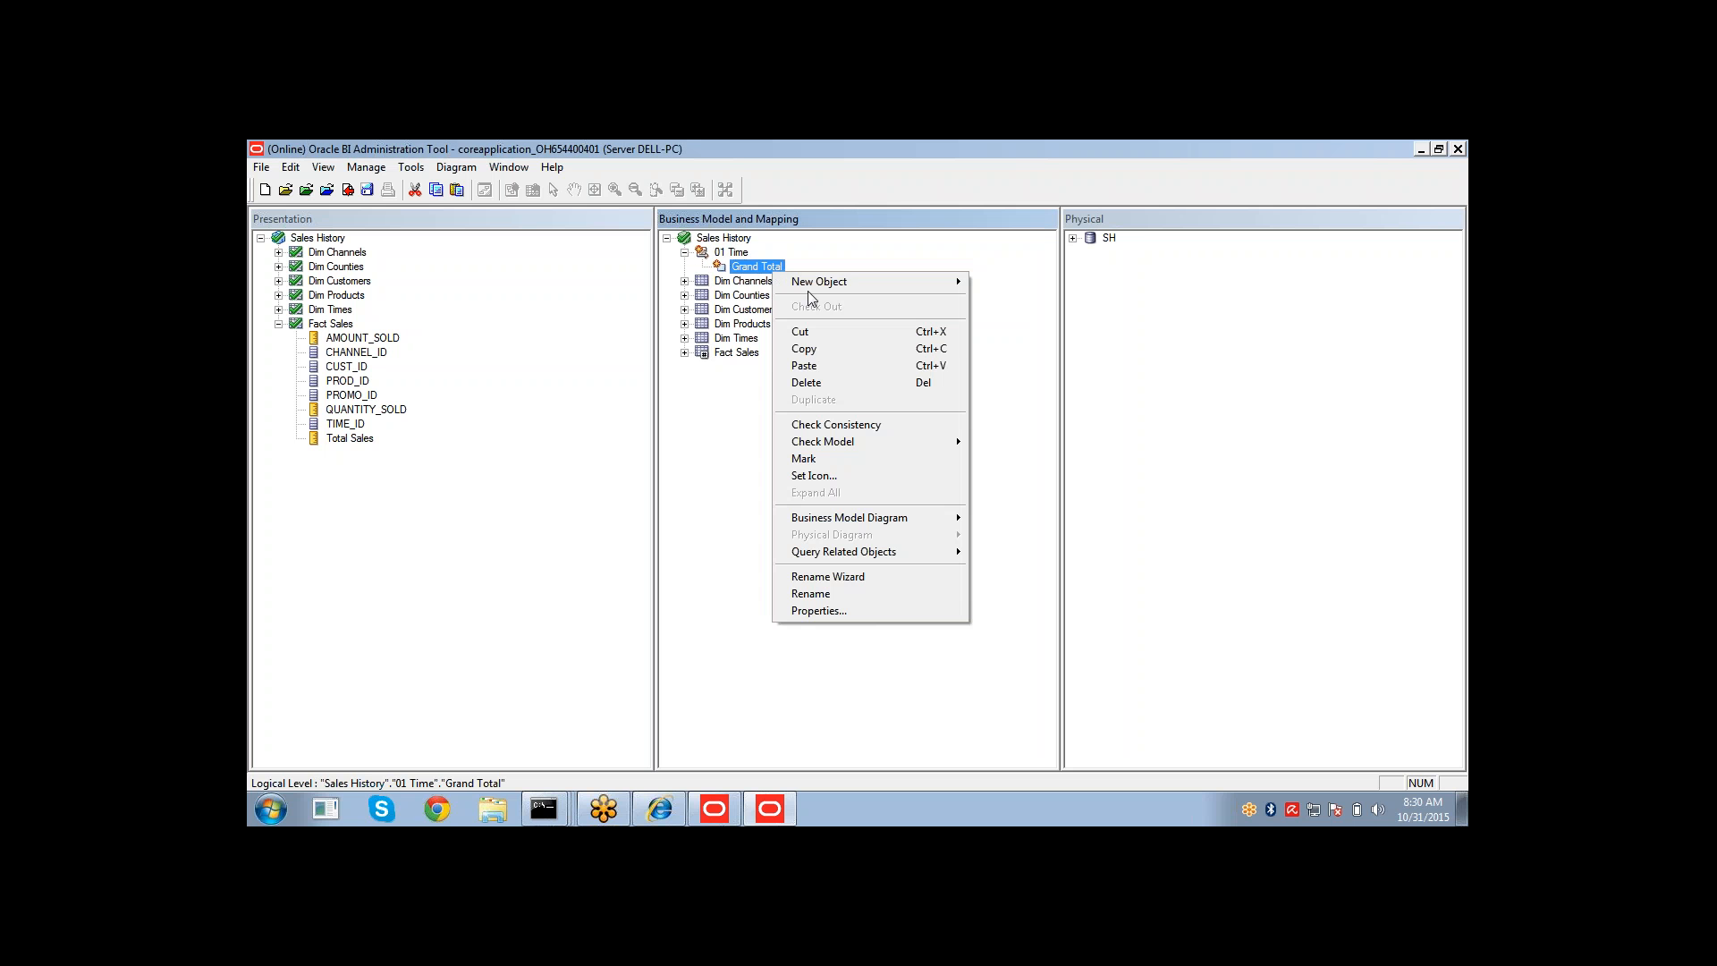
mouse_move(887, 281)
left_click(988, 301)
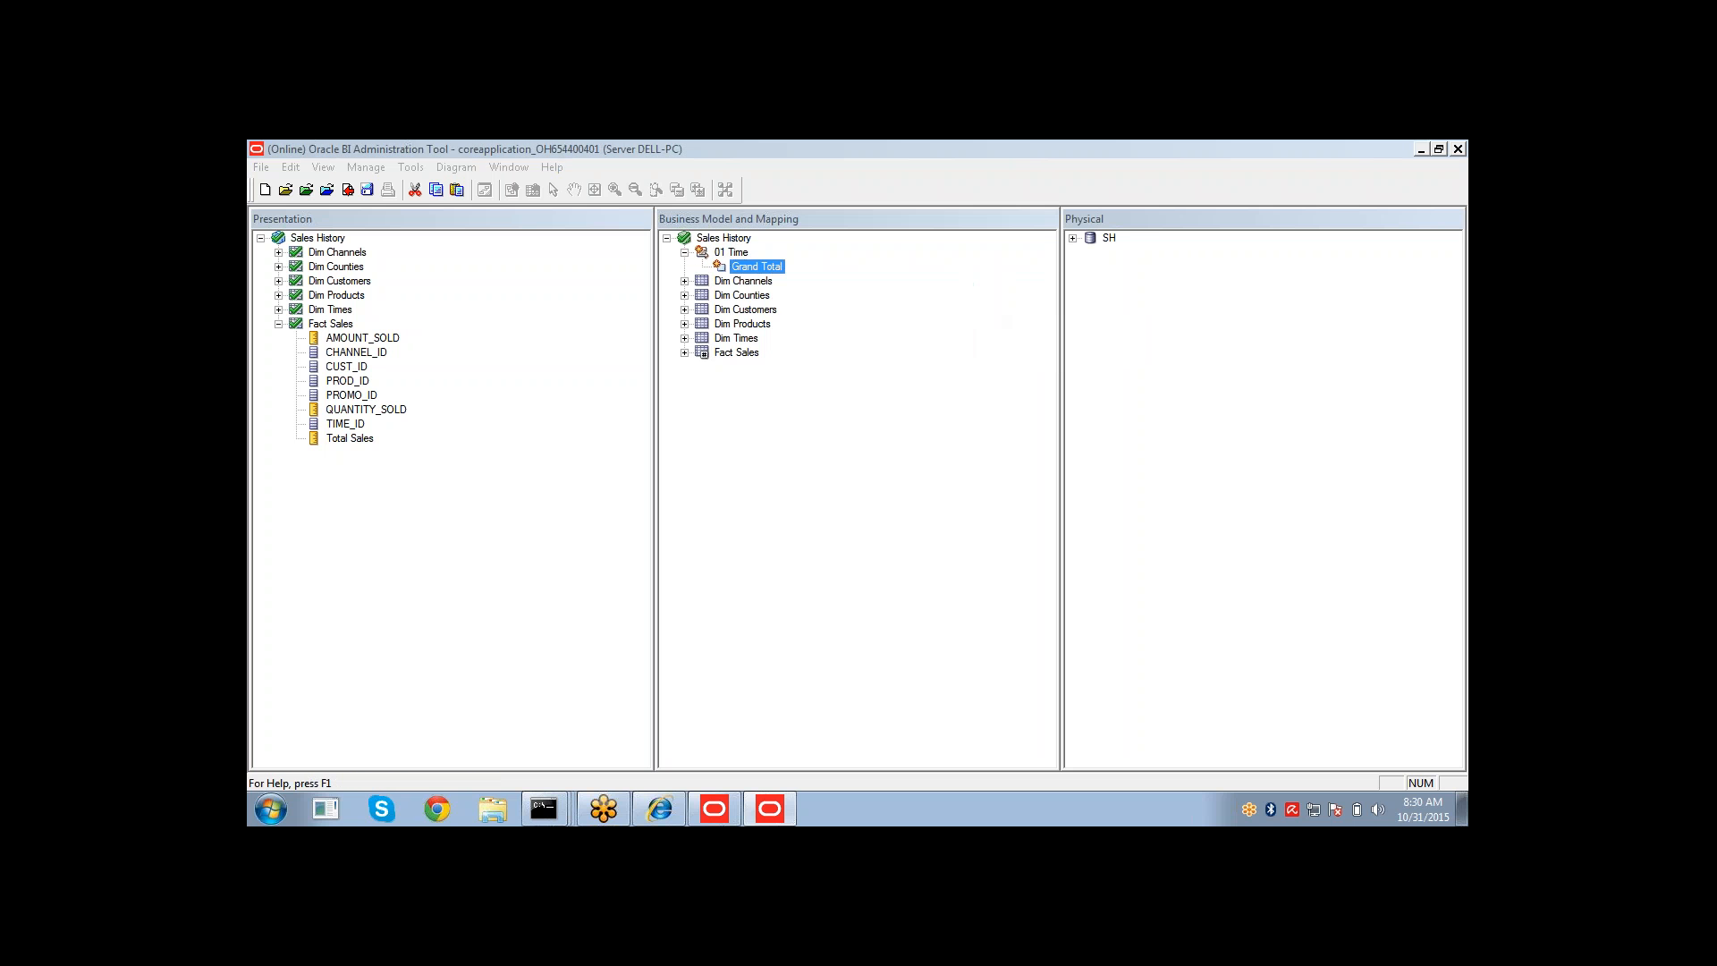
type("Ya")
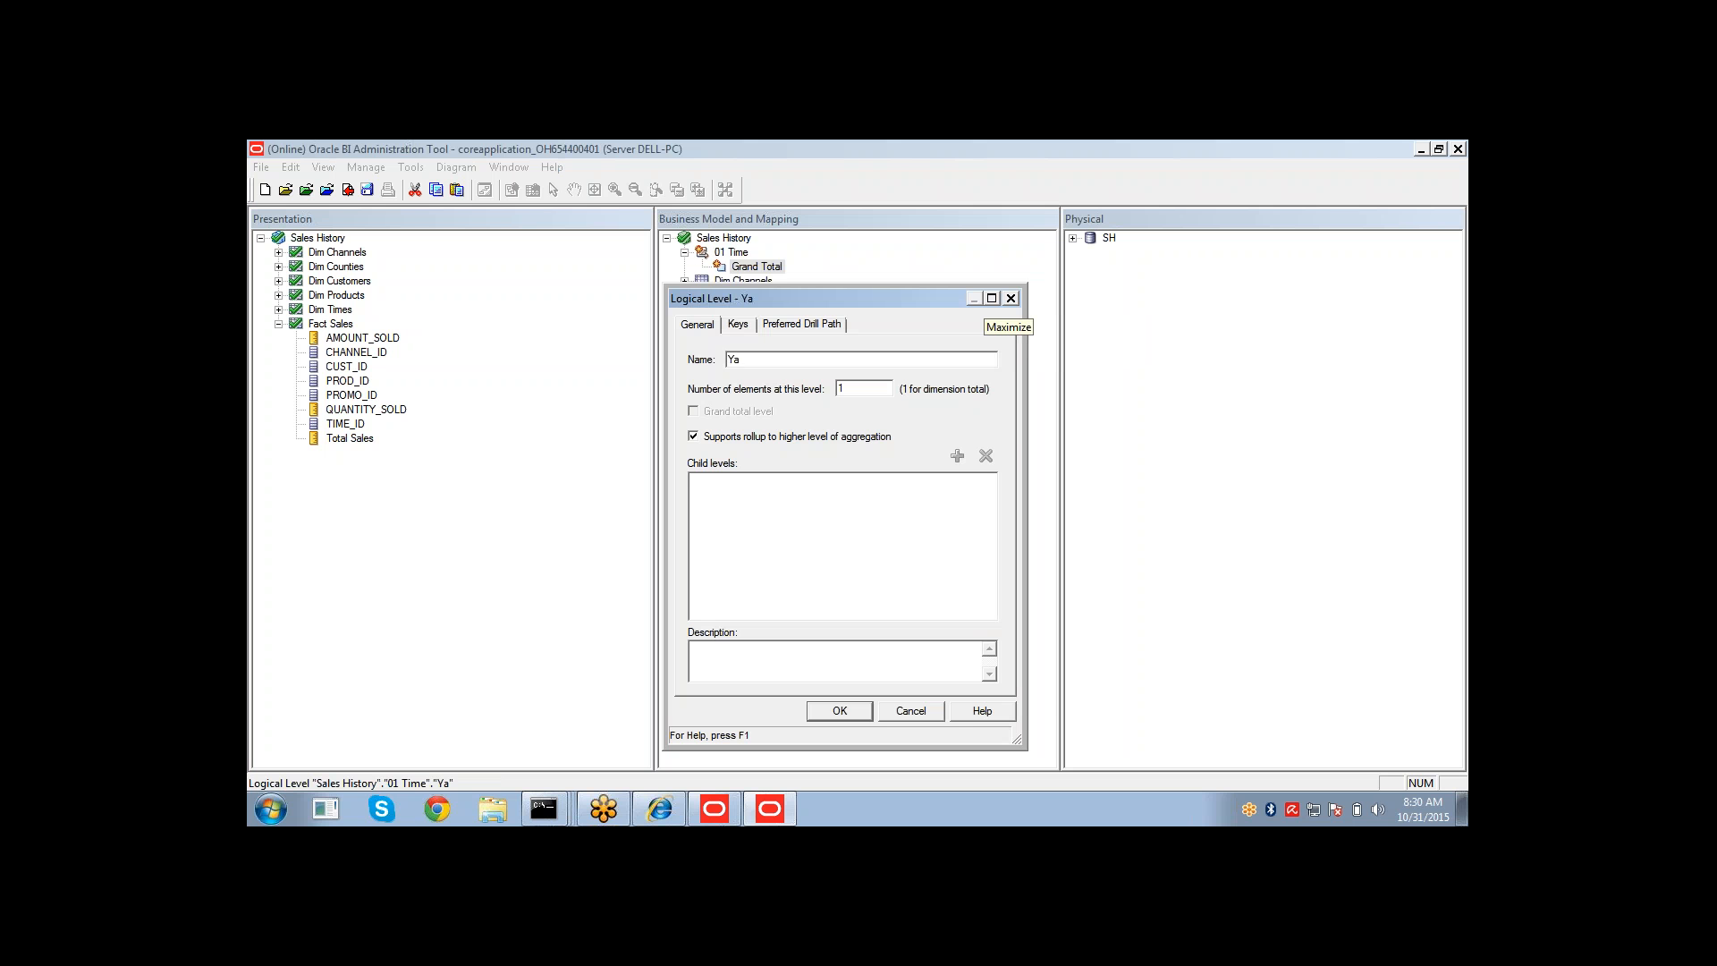
key("BackSpace")
type("ear")
left_click(839, 711)
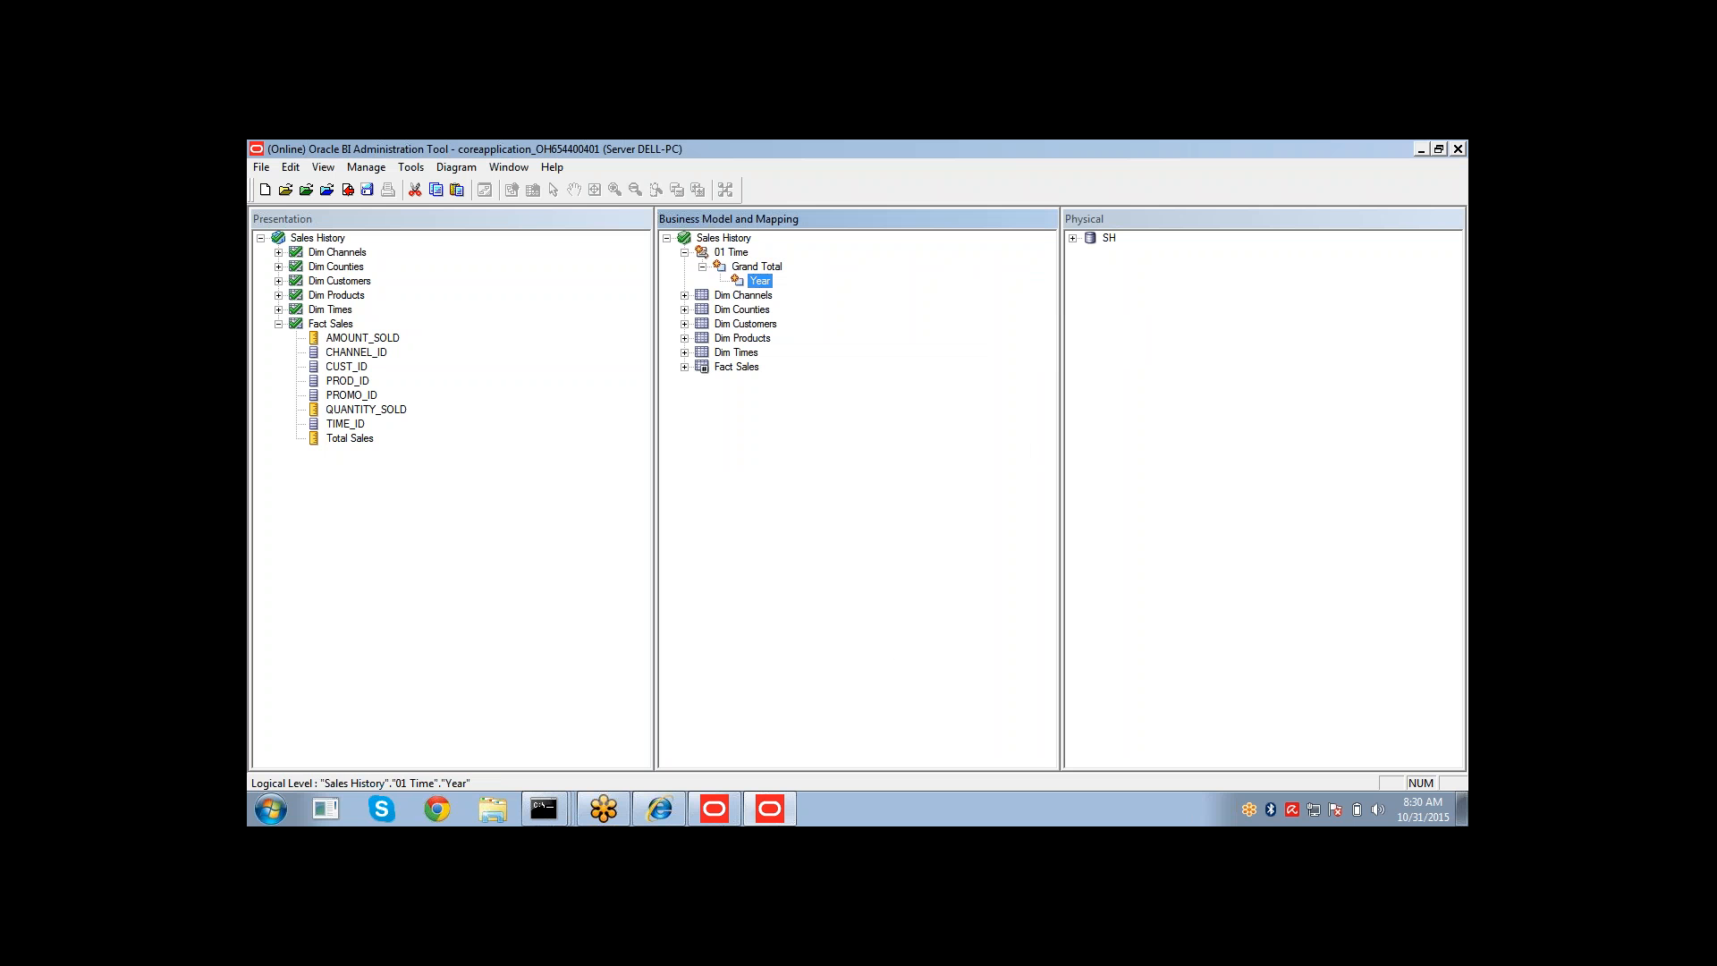
Add a child level named Quarter under Year.
right_click(760, 281)
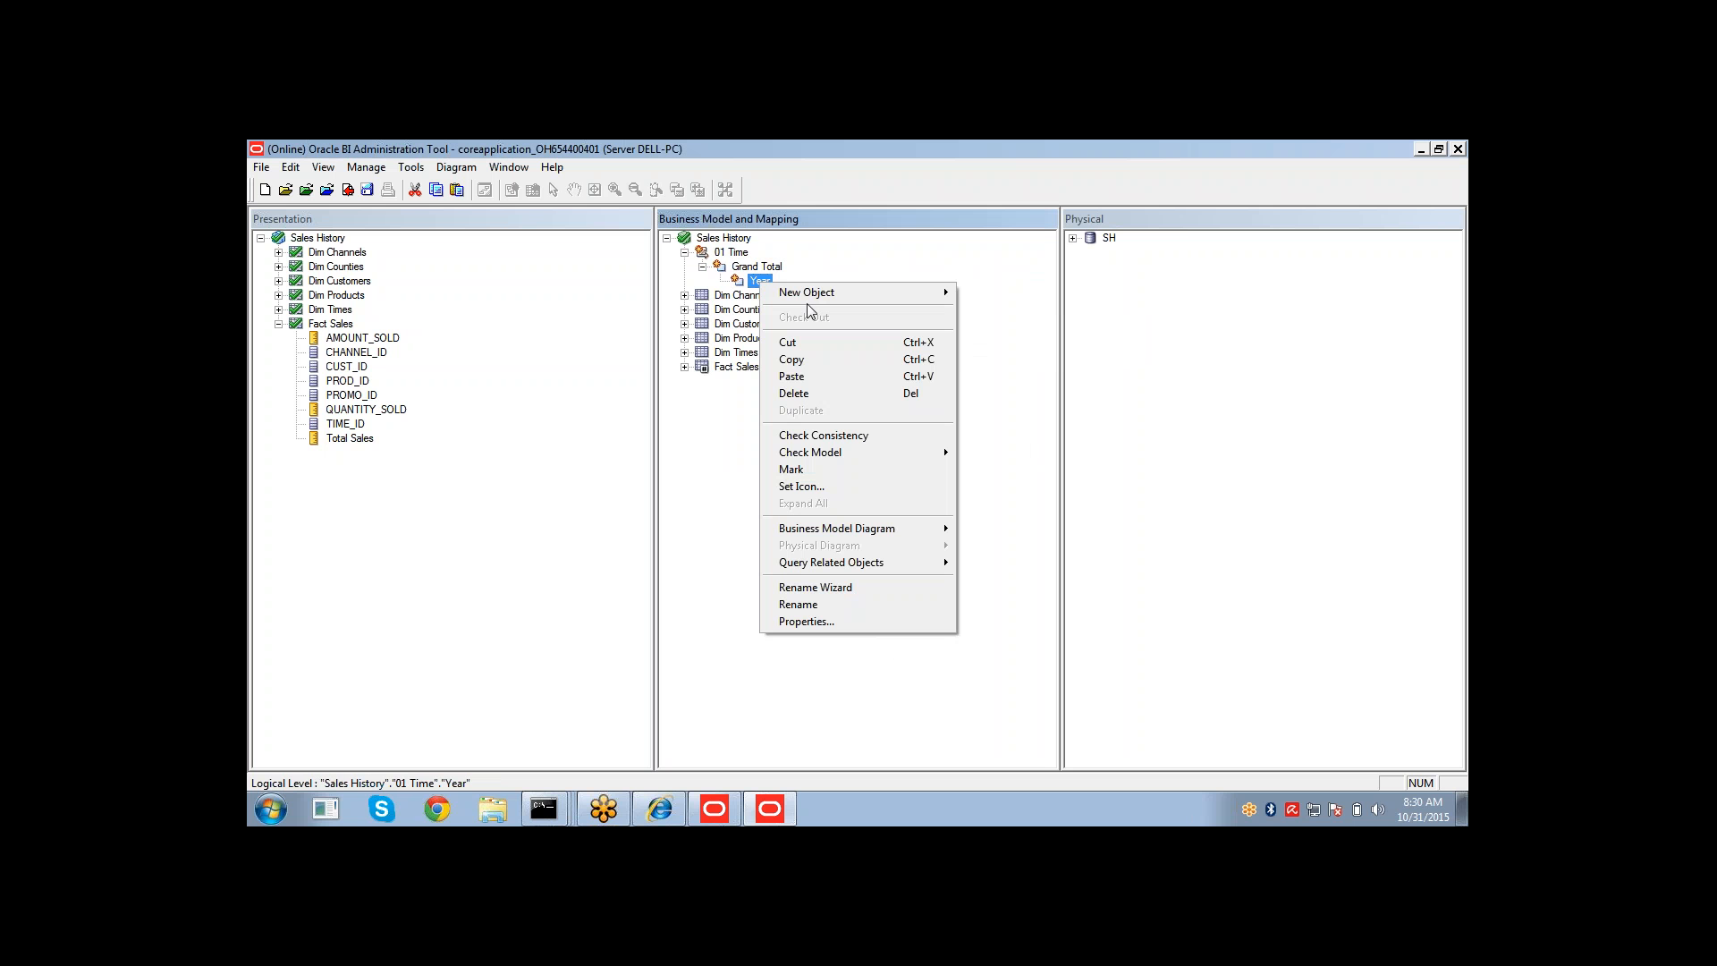
mouse_move(857, 298)
left_click(970, 310)
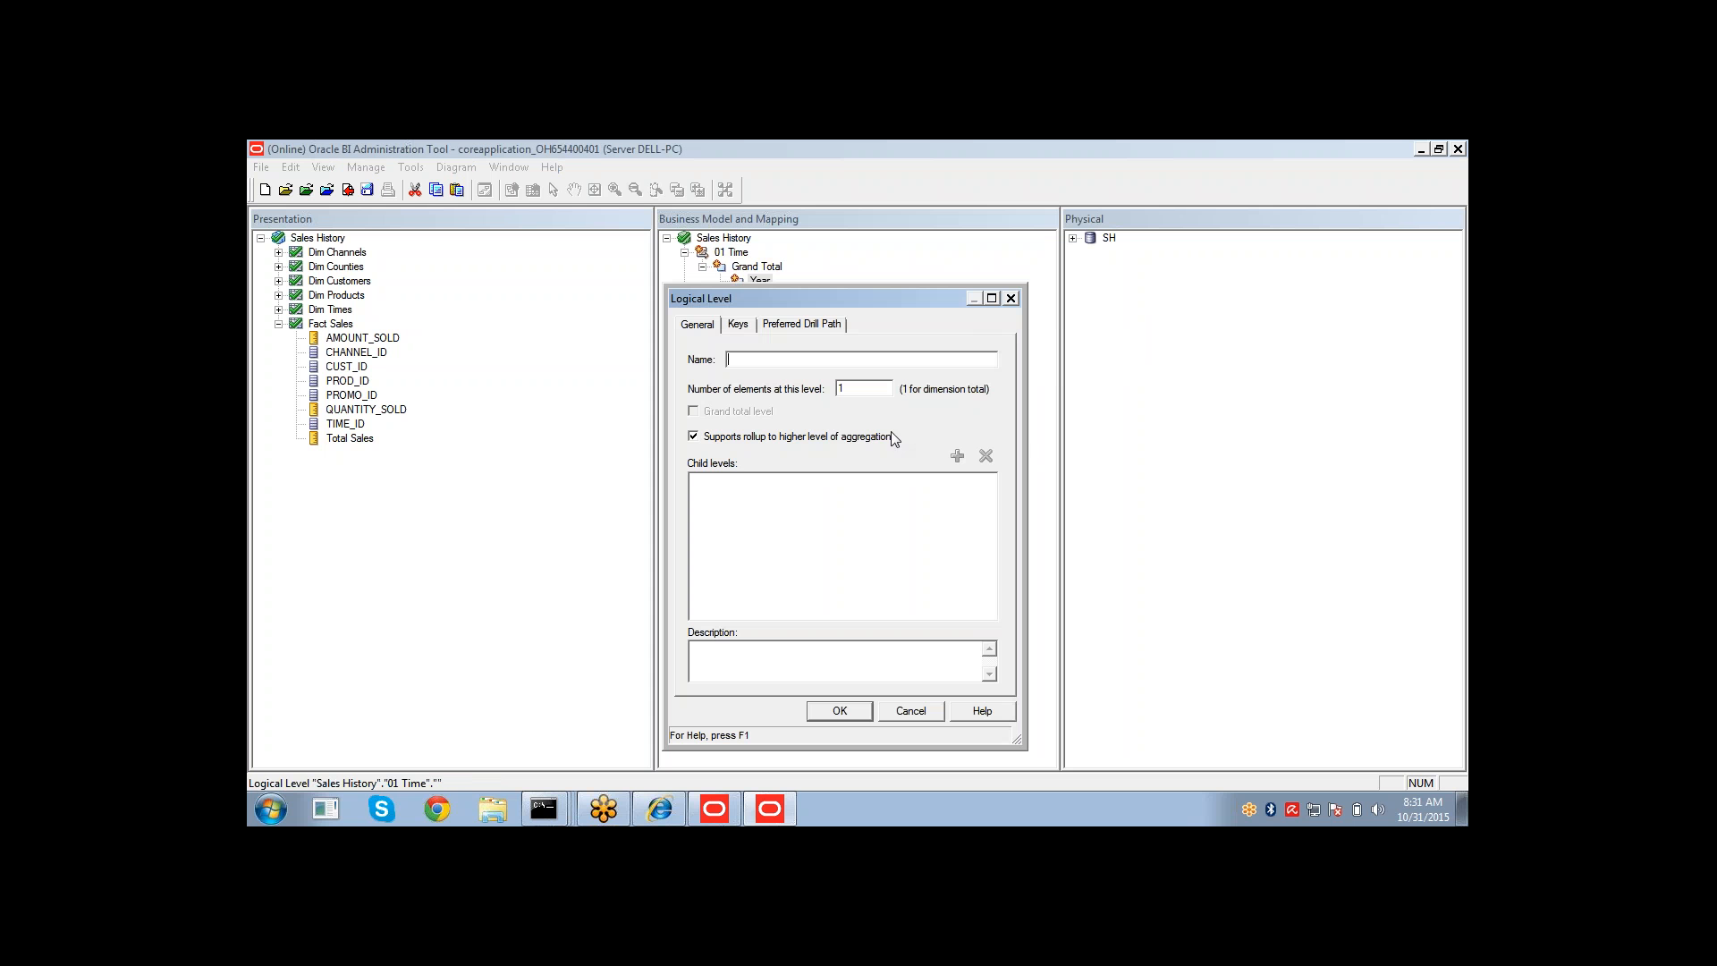
type("Quarter")
left_click(825, 713)
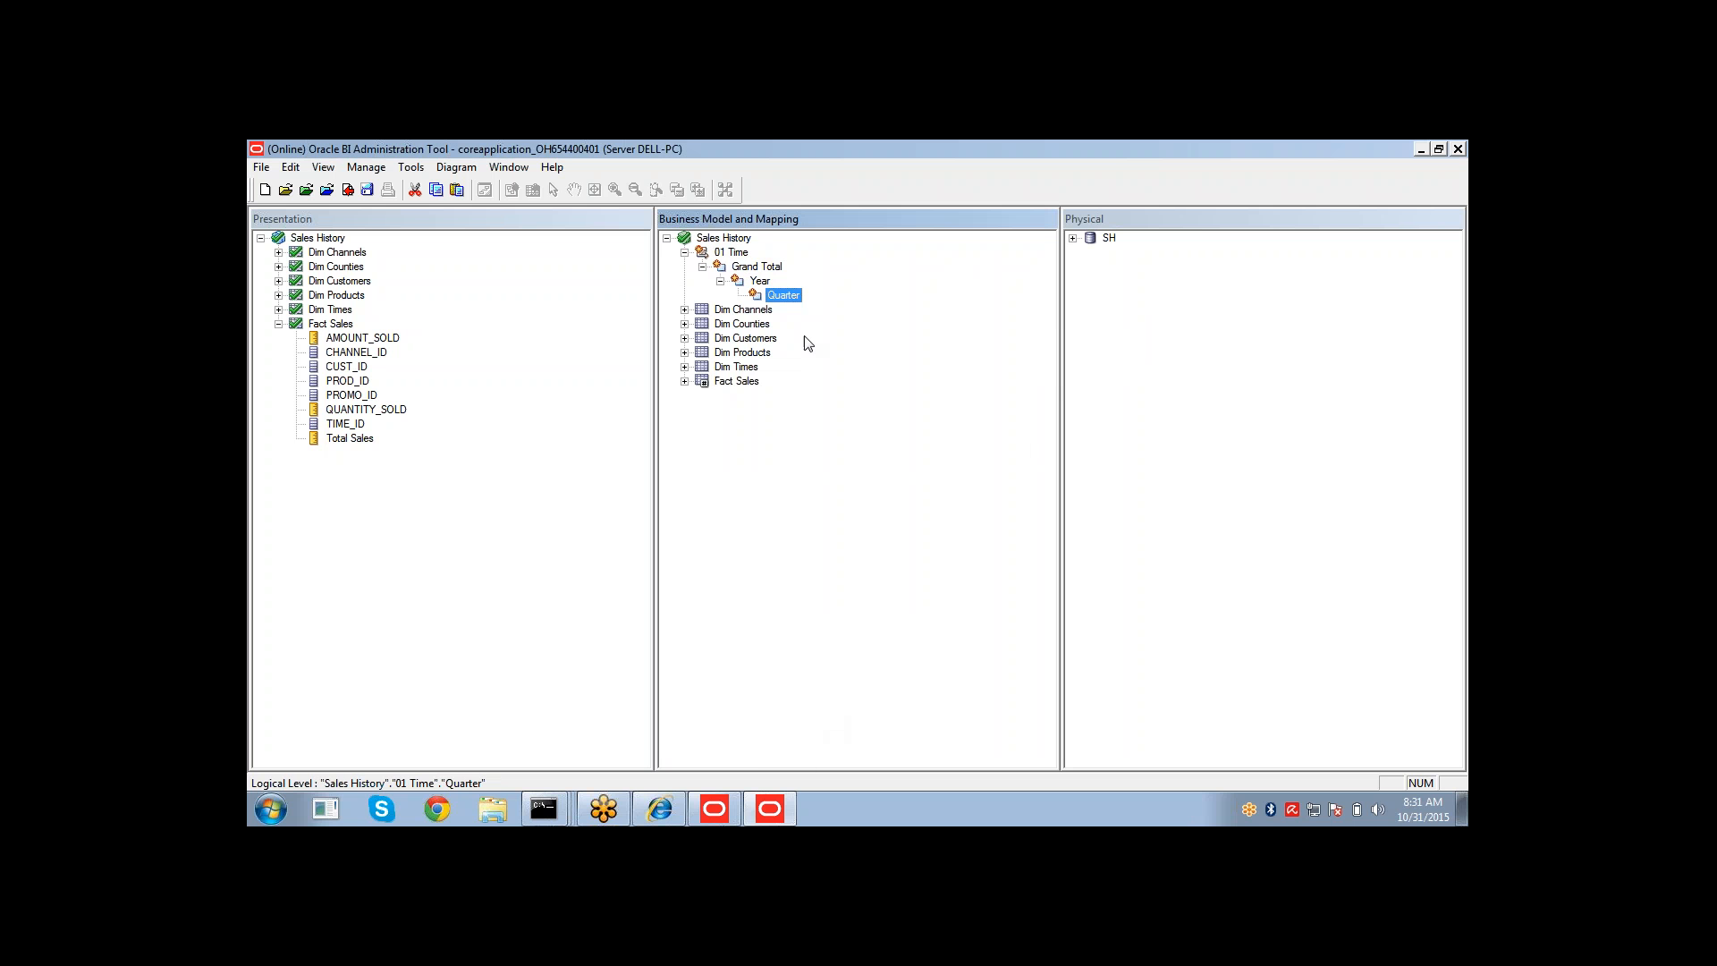
Add a child level named Month under Quarter in 01 Time.
right_click(791, 302)
mouse_move(866, 307)
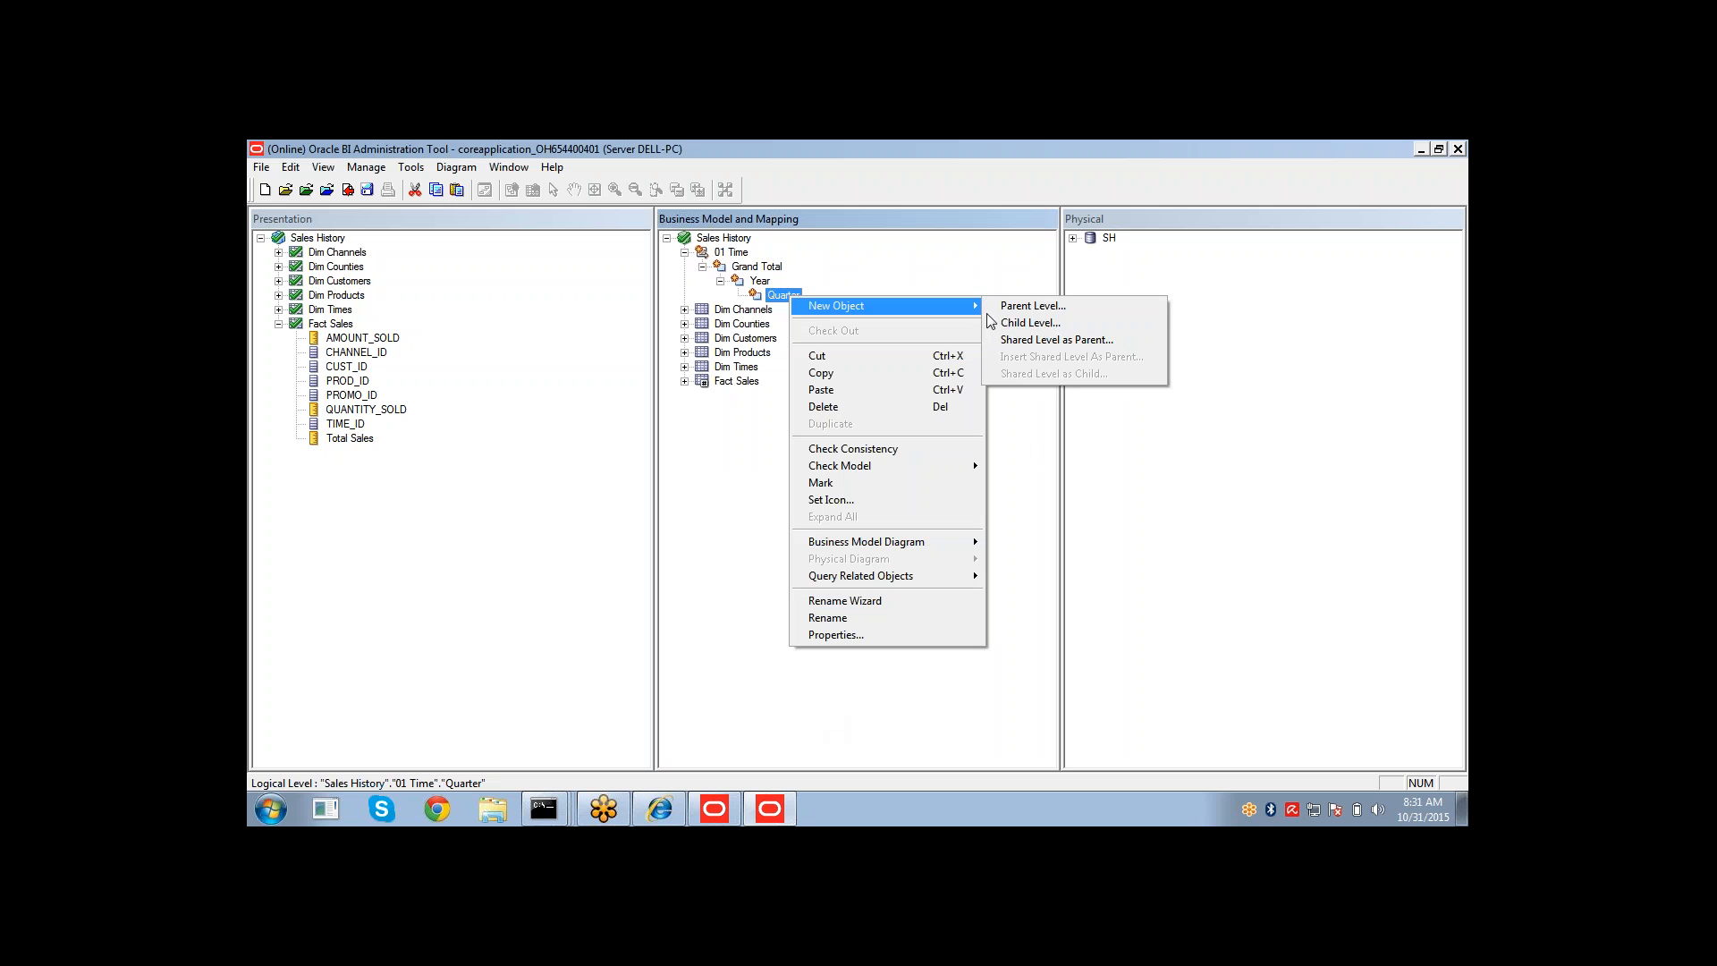
left_click(1035, 323)
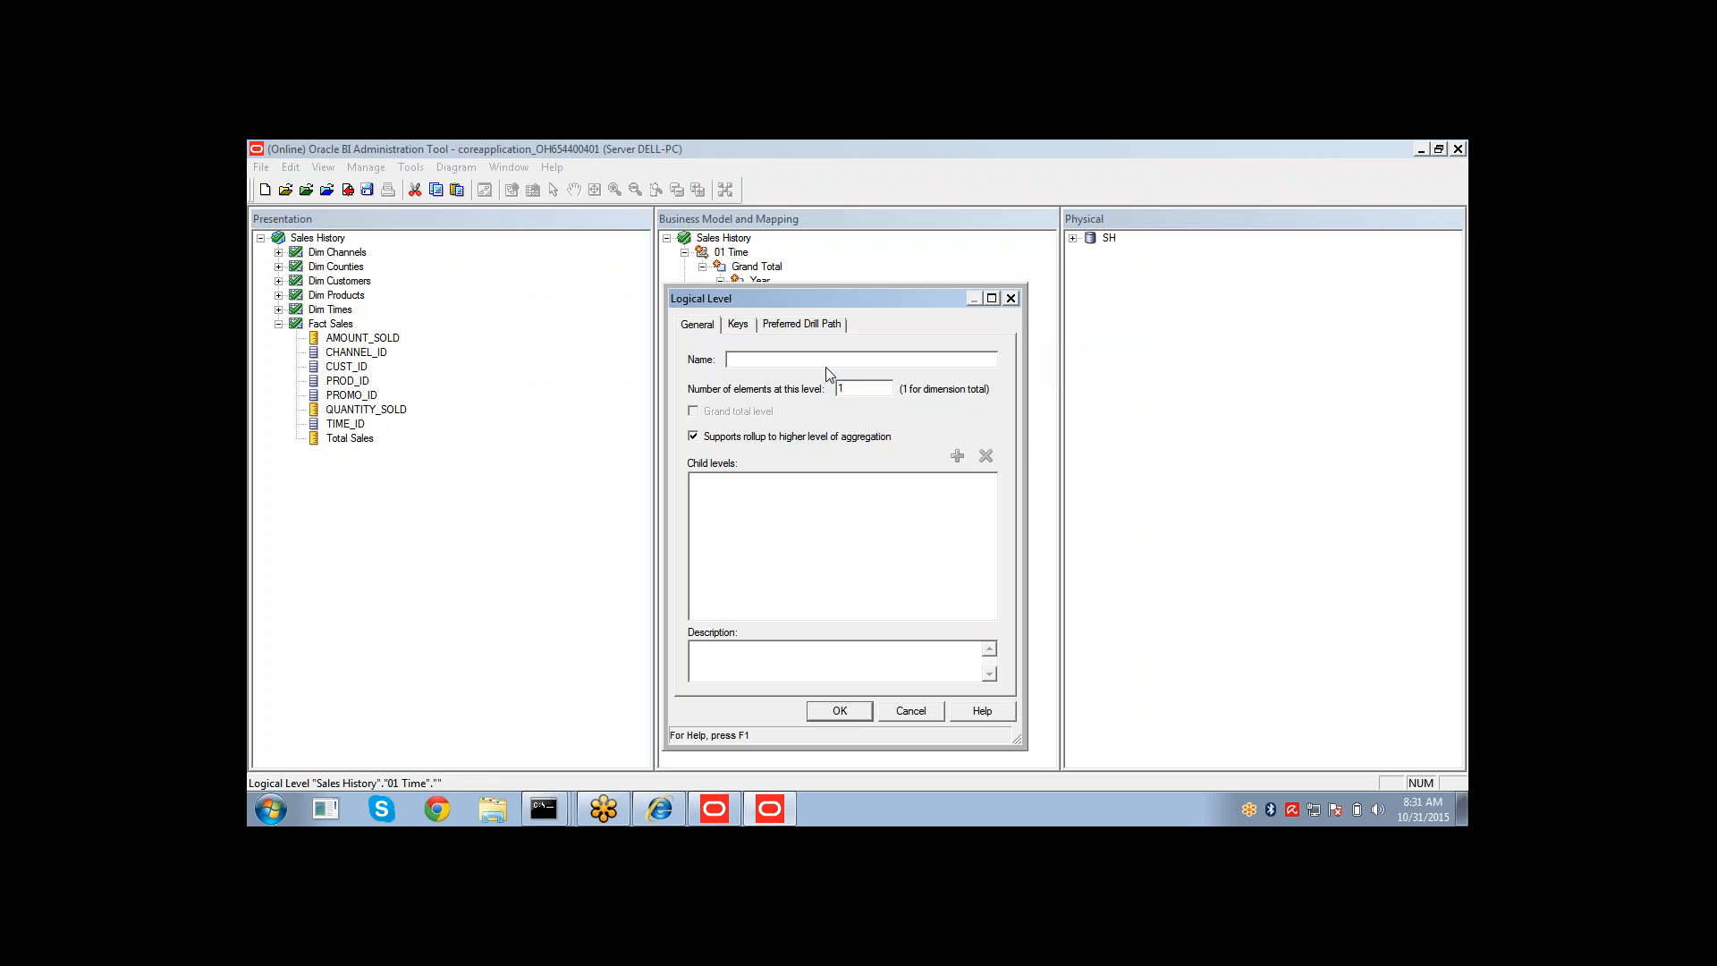
type("Mont")
left_click(825, 717)
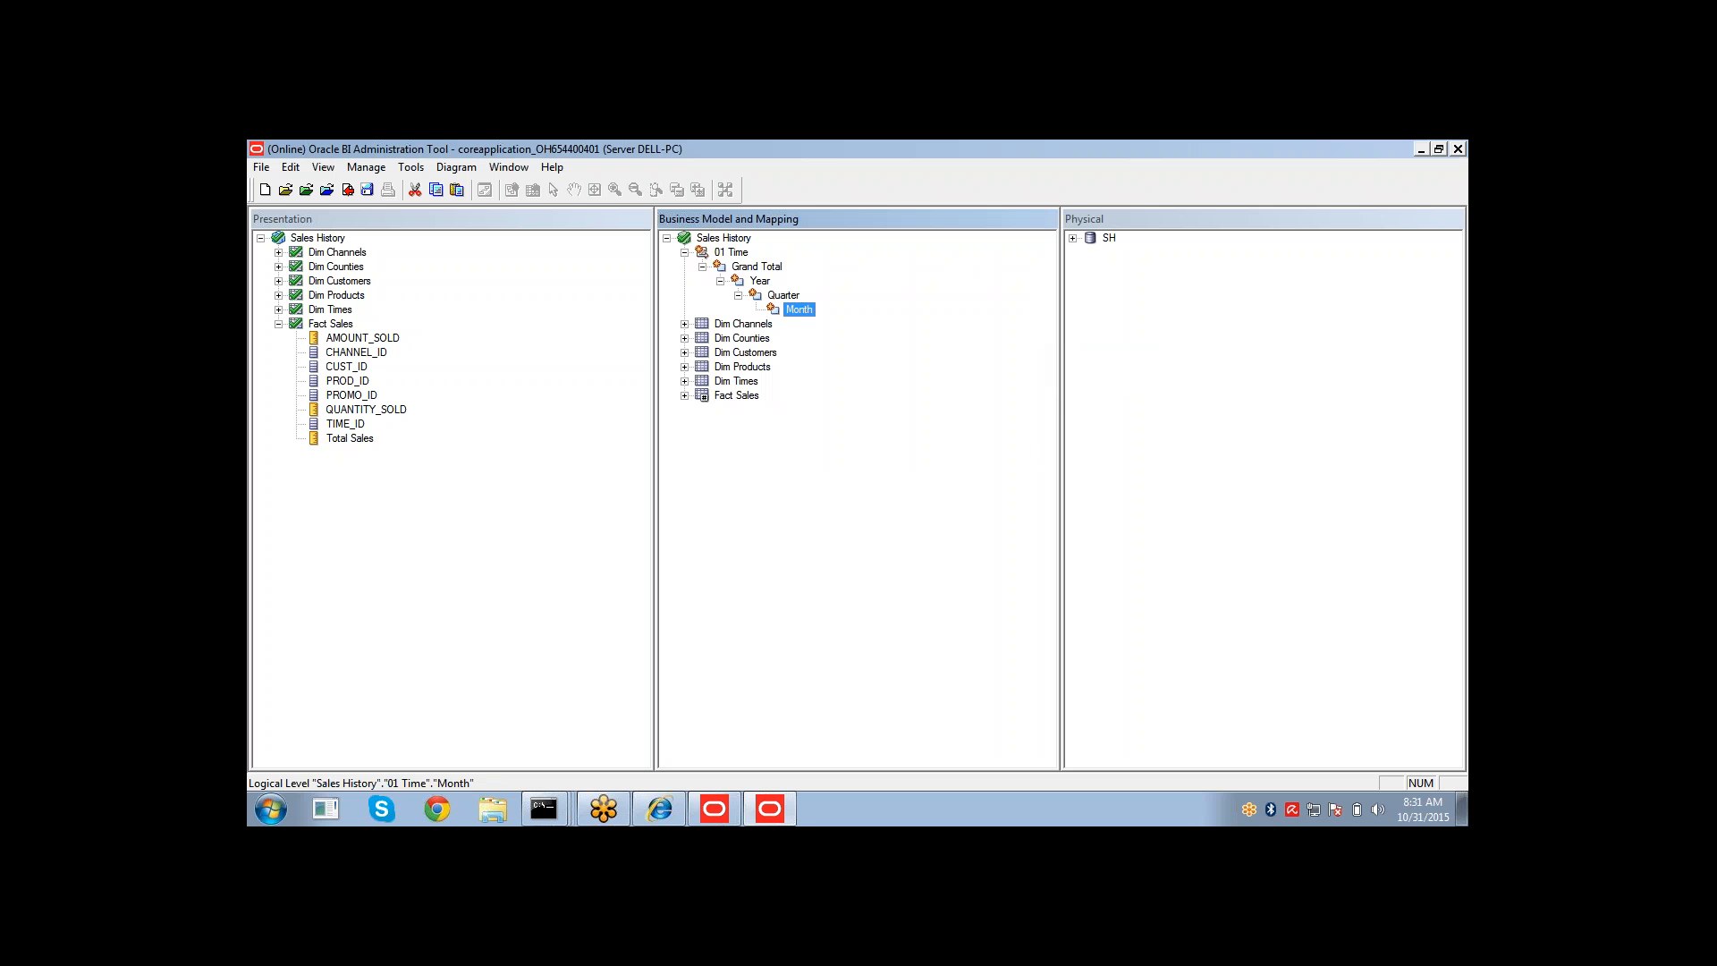
Add a child level named DayDtal under Month.
right_click(799, 312)
mouse_move(824, 329)
left_click(1019, 342)
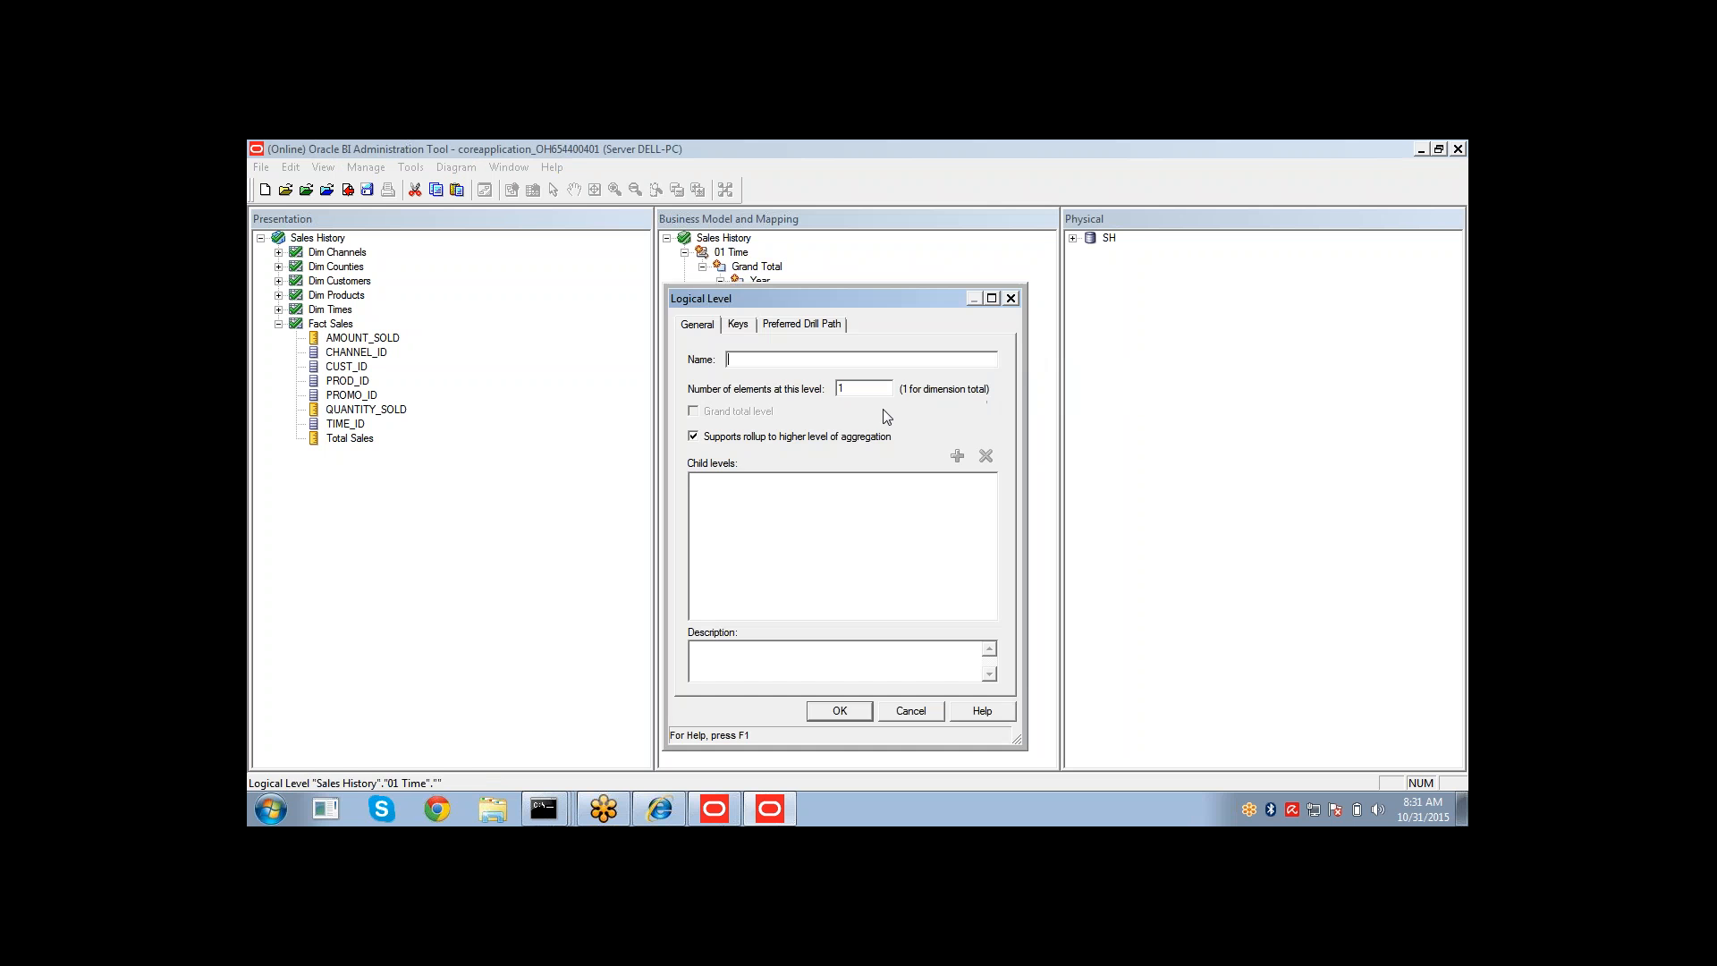
type("H")
key("BackSpace")
type("Day Dtal")
left_click(749, 358)
key("BackSpace")
left_click(838, 711)
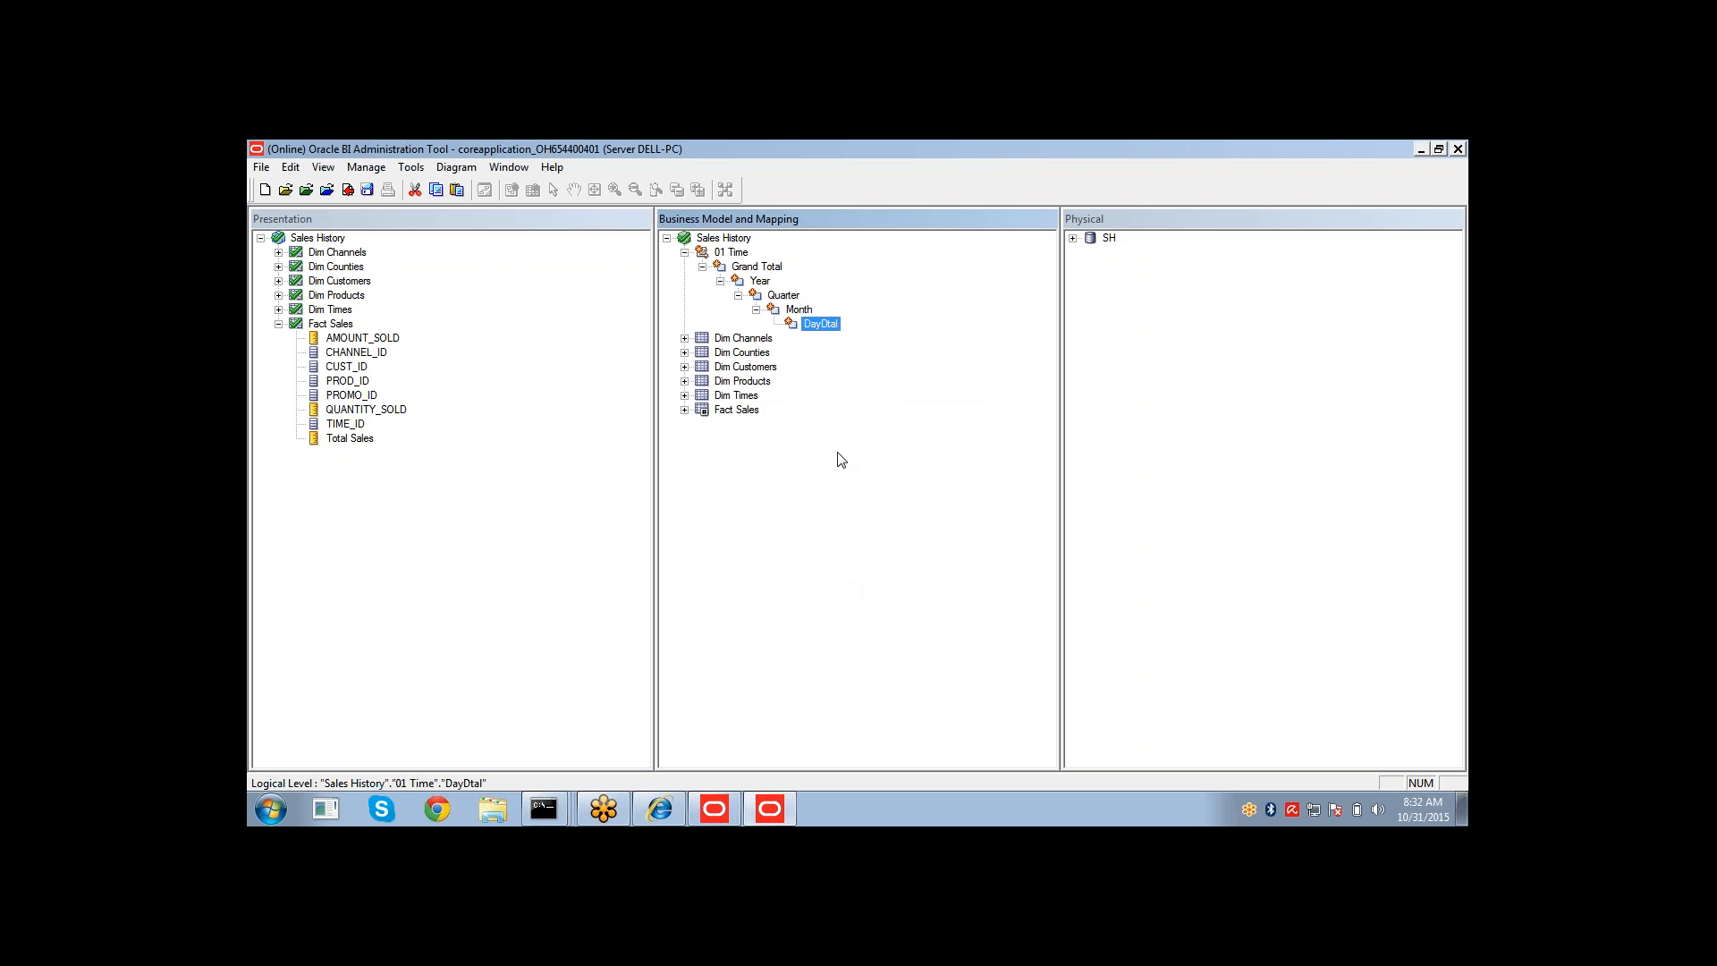
Expand Dim Times and drag CALENDAR_YEAR onto the Year level, checking out the Dim Times columns.
left_click(684, 395)
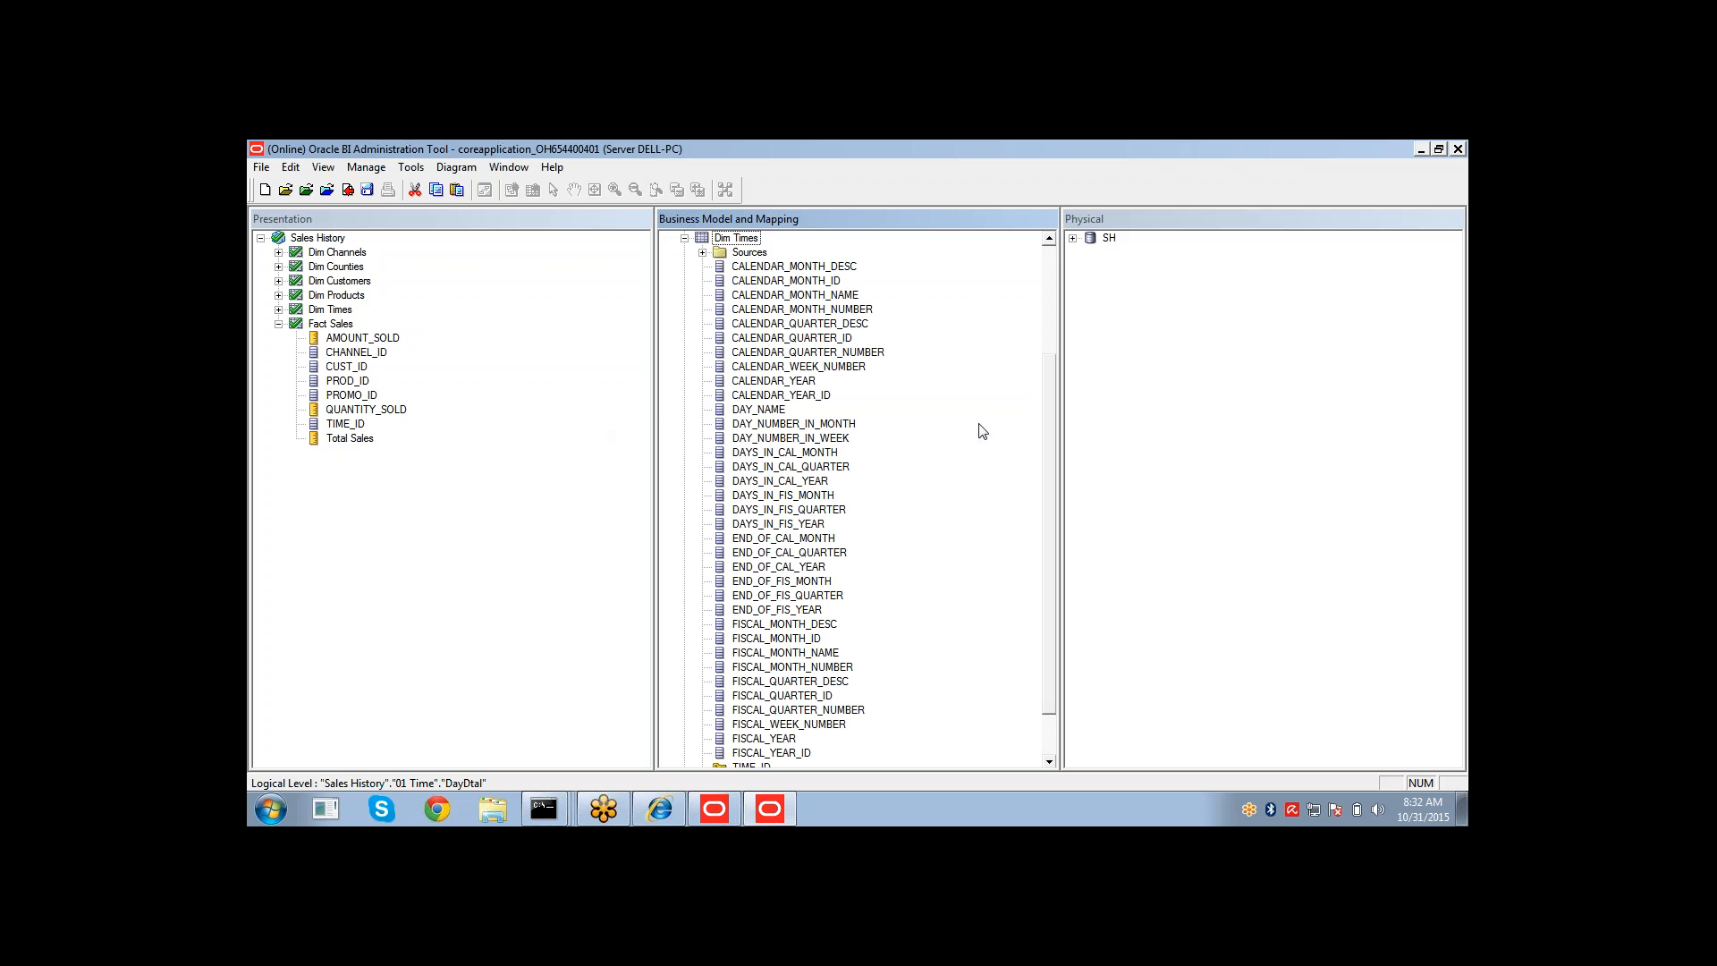
left_click_drag(1052, 438, 1053, 336)
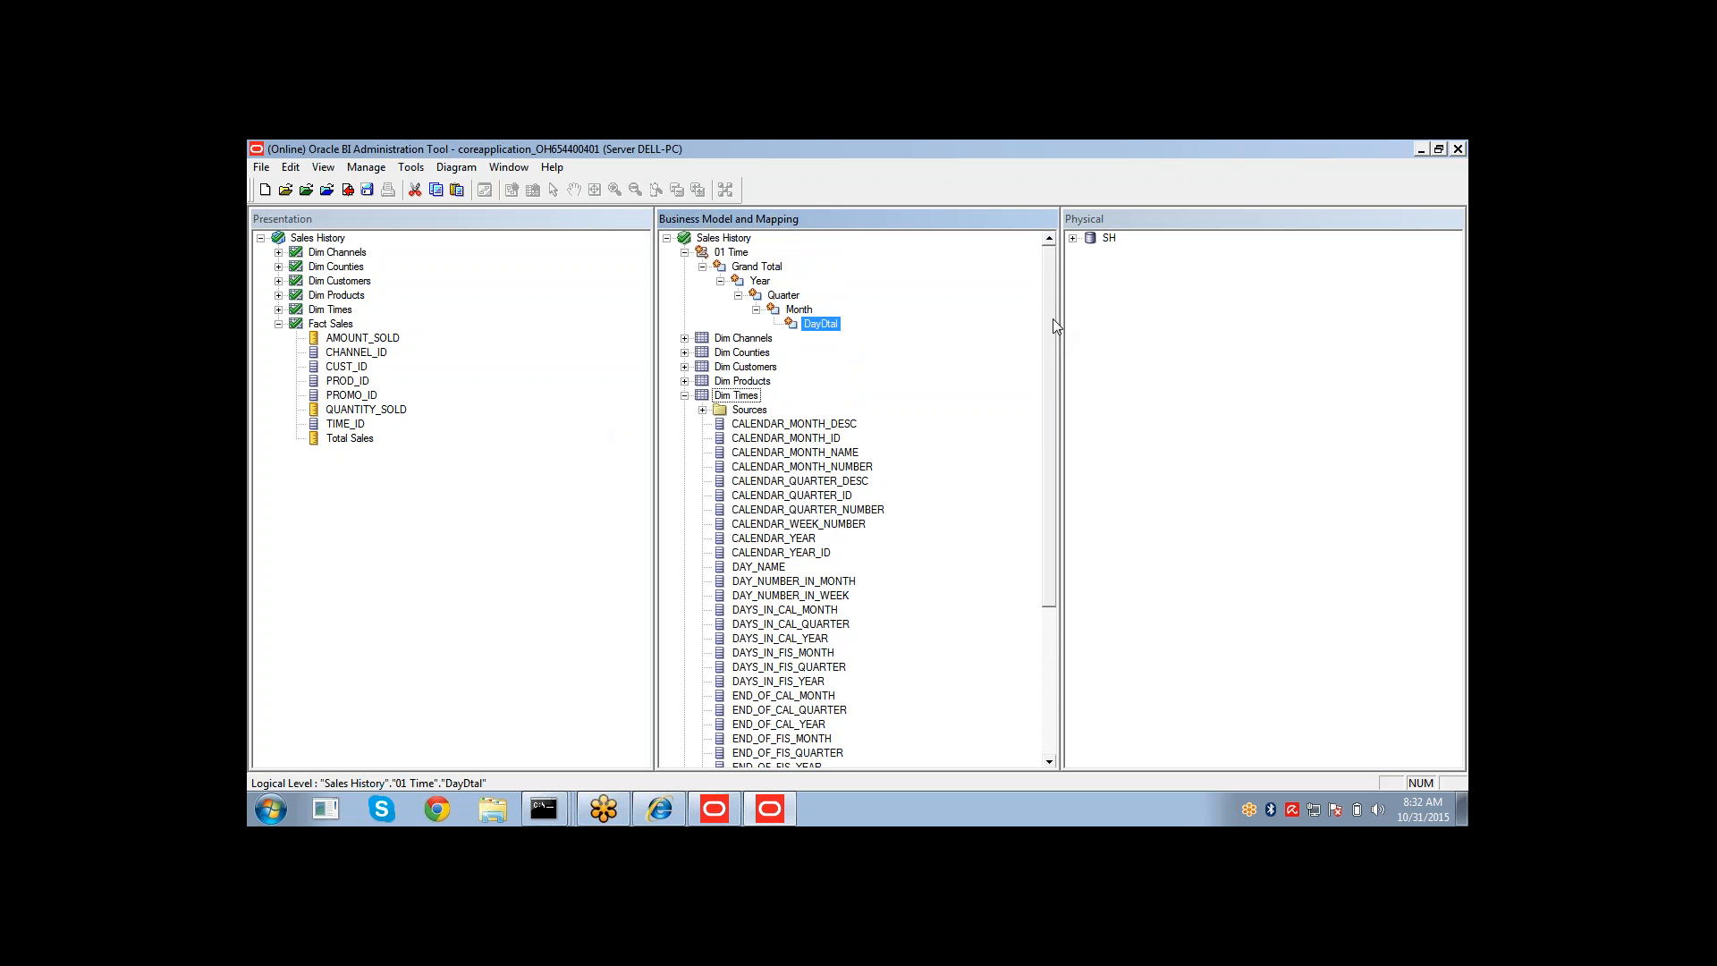
left_click(778, 537)
left_click_drag(778, 540, 759, 282)
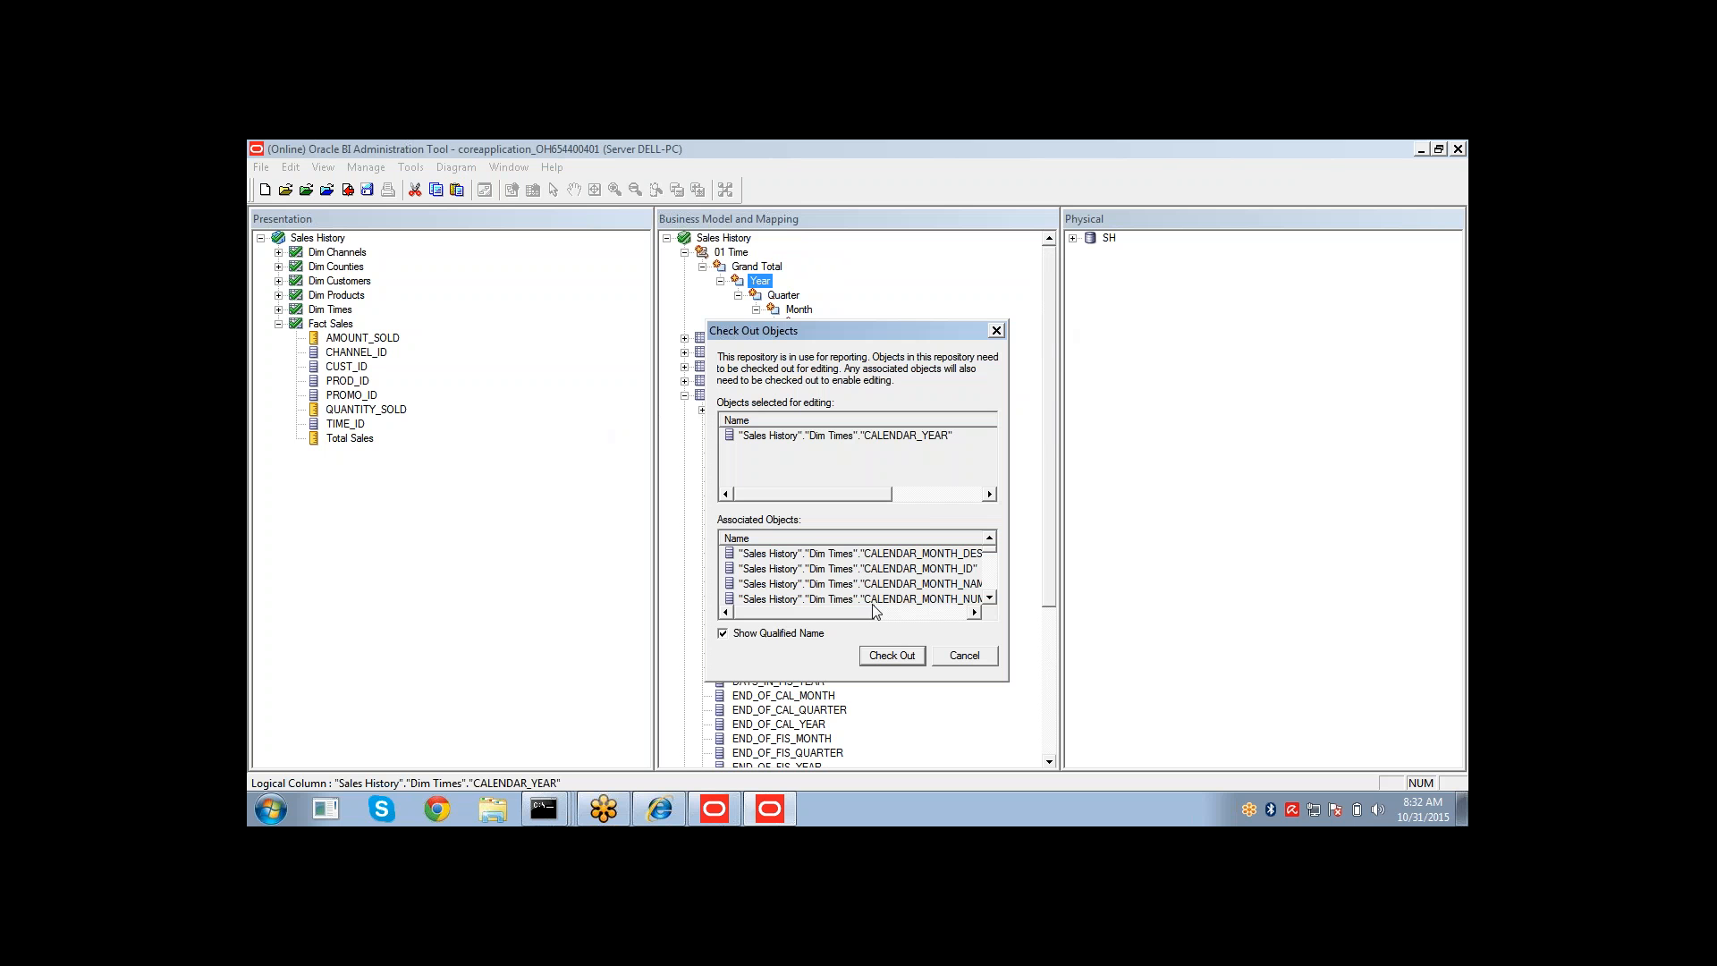
left_click(888, 655)
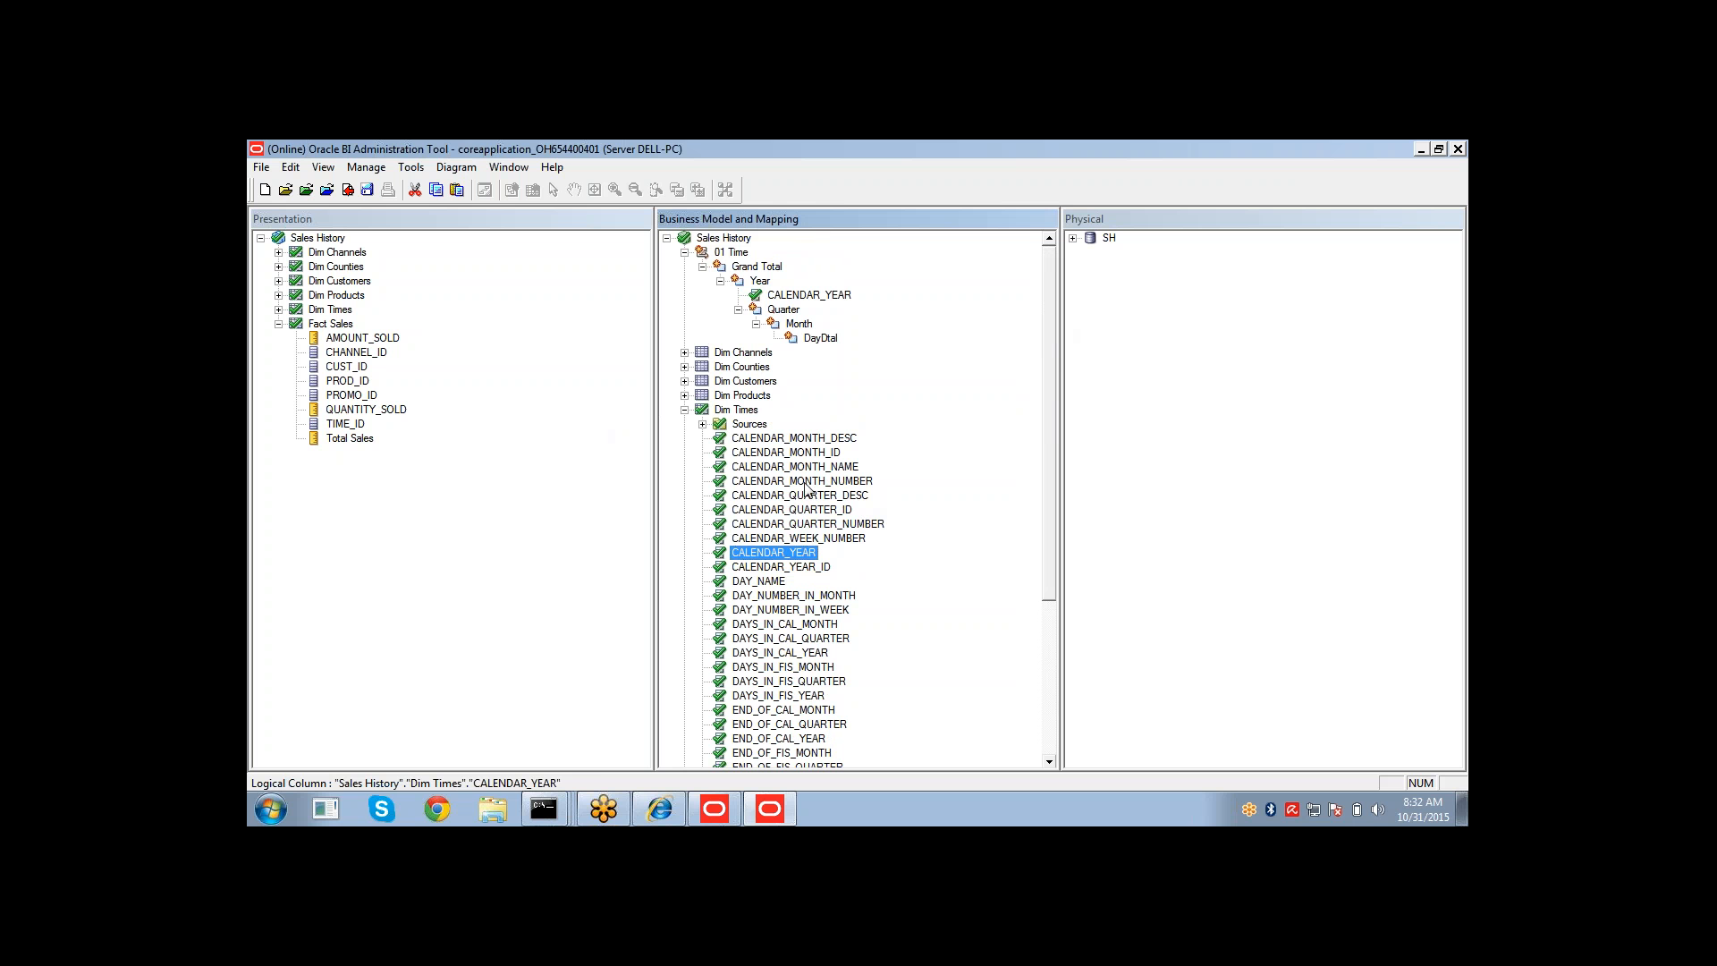
Copy CALENDAR_QUARTER_DESC from Dim Times and paste it into the Quarter level.
left_click(811, 496)
left_click_drag(811, 497, 783, 311)
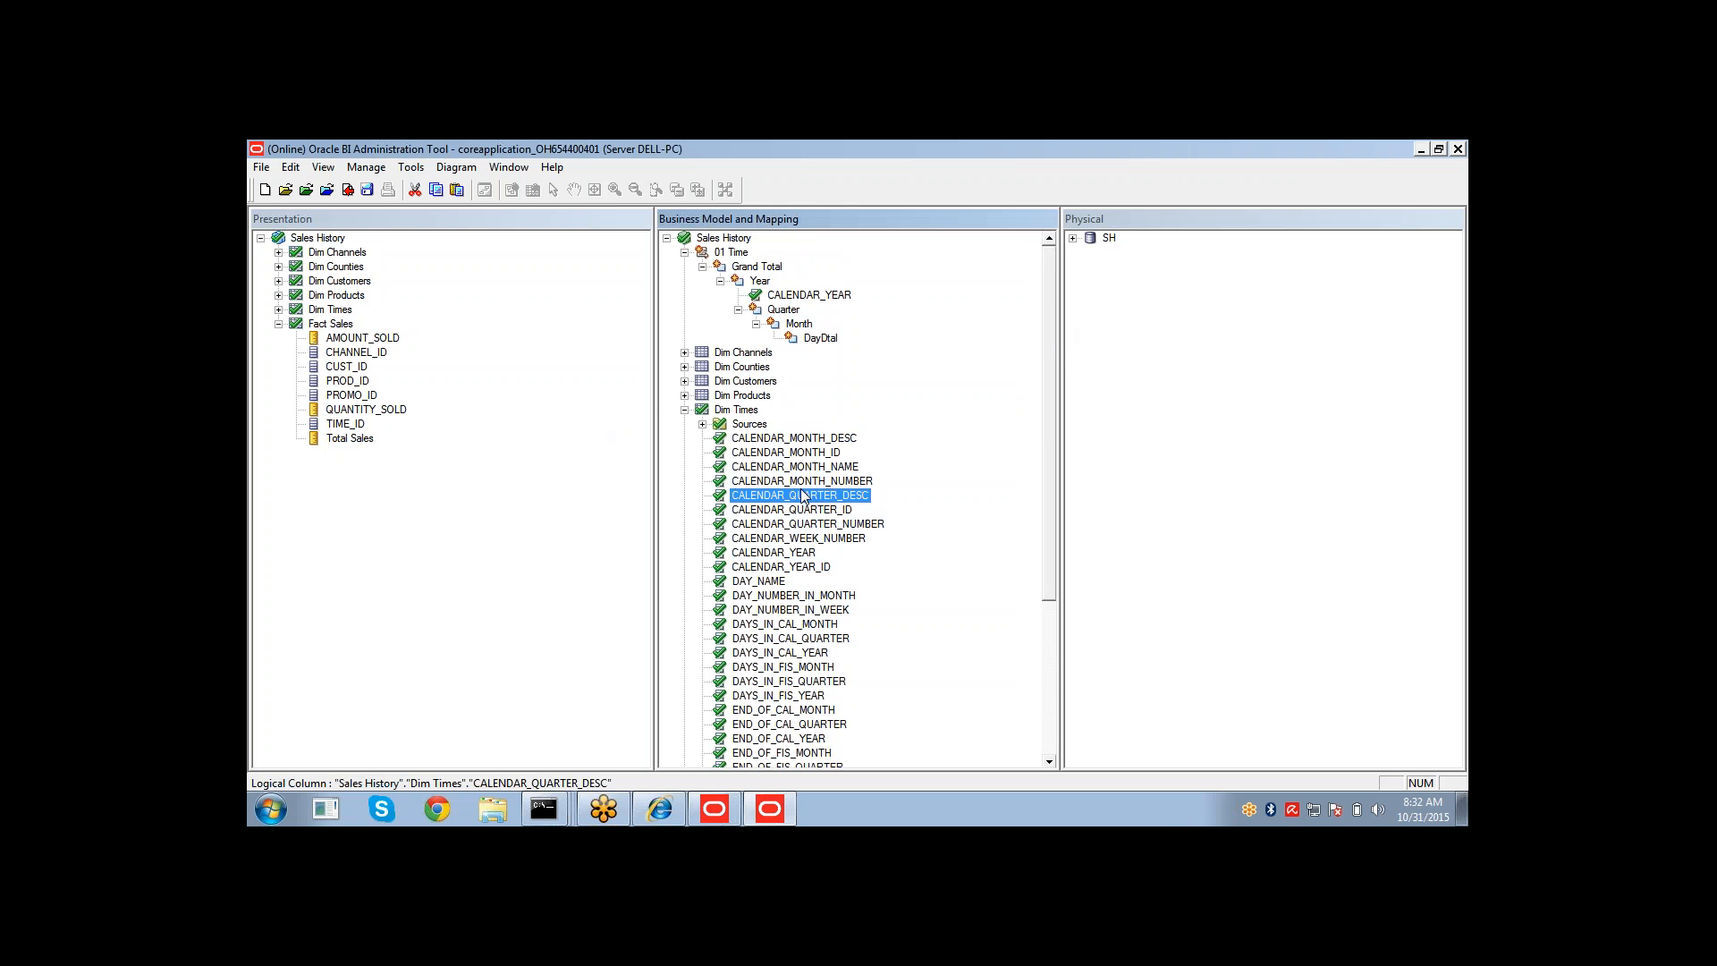
left_click_drag(801, 499, 782, 314)
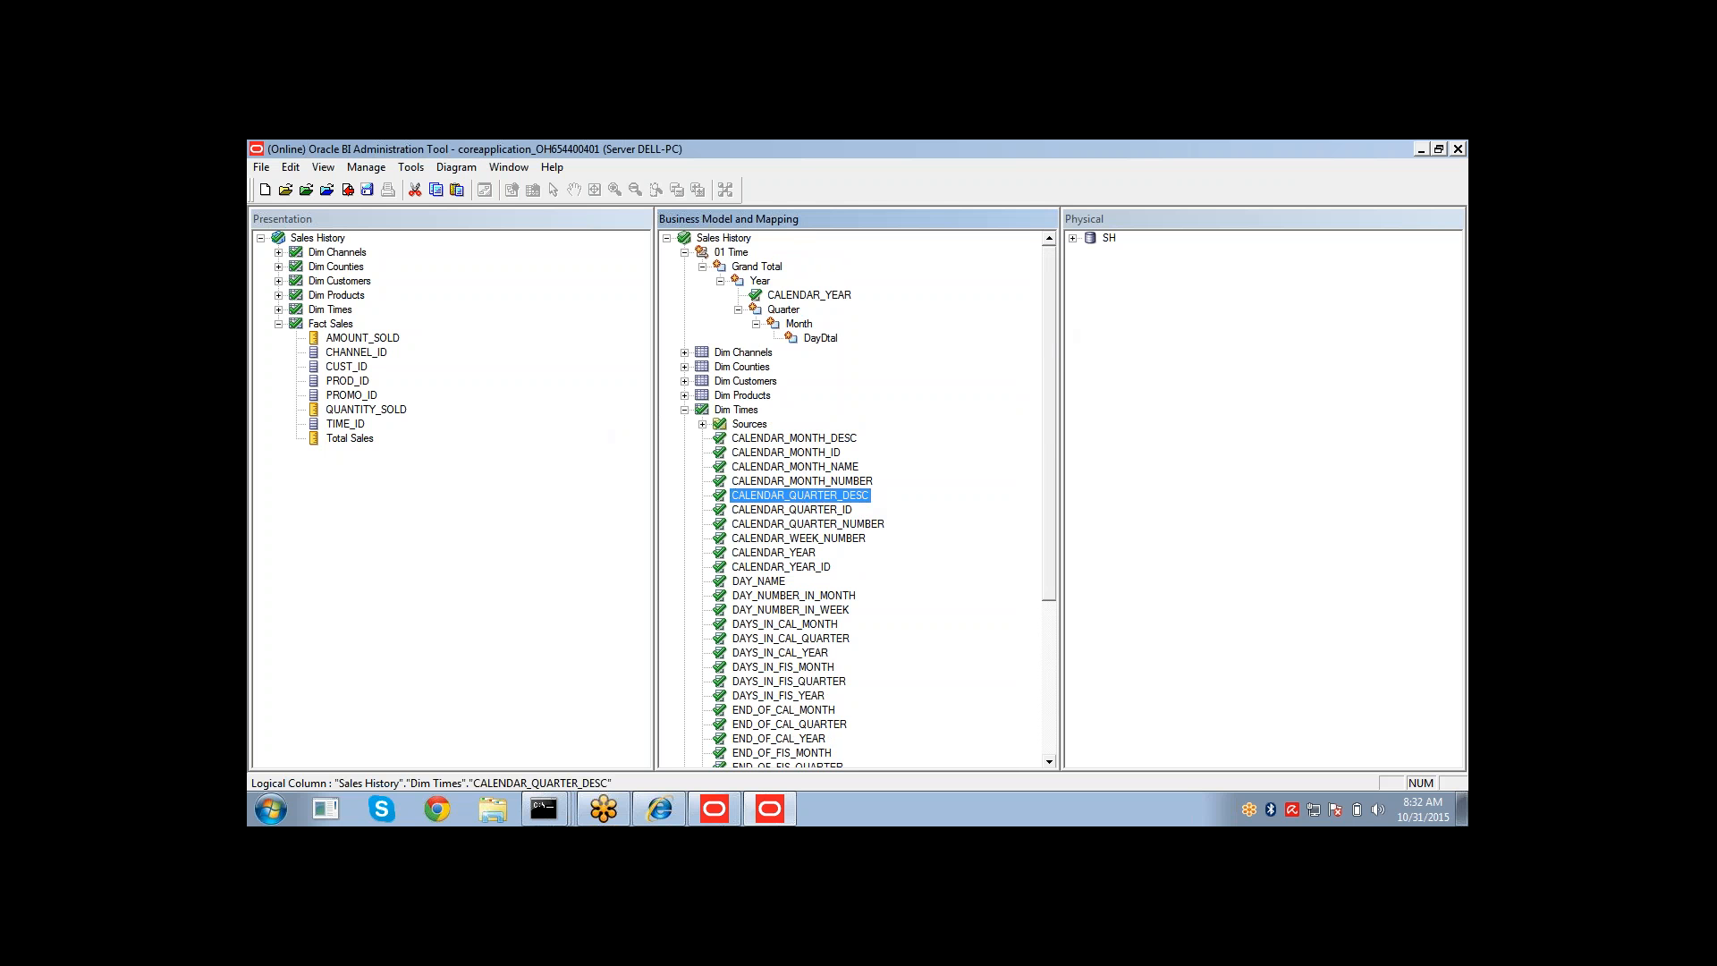
right_click(799, 499)
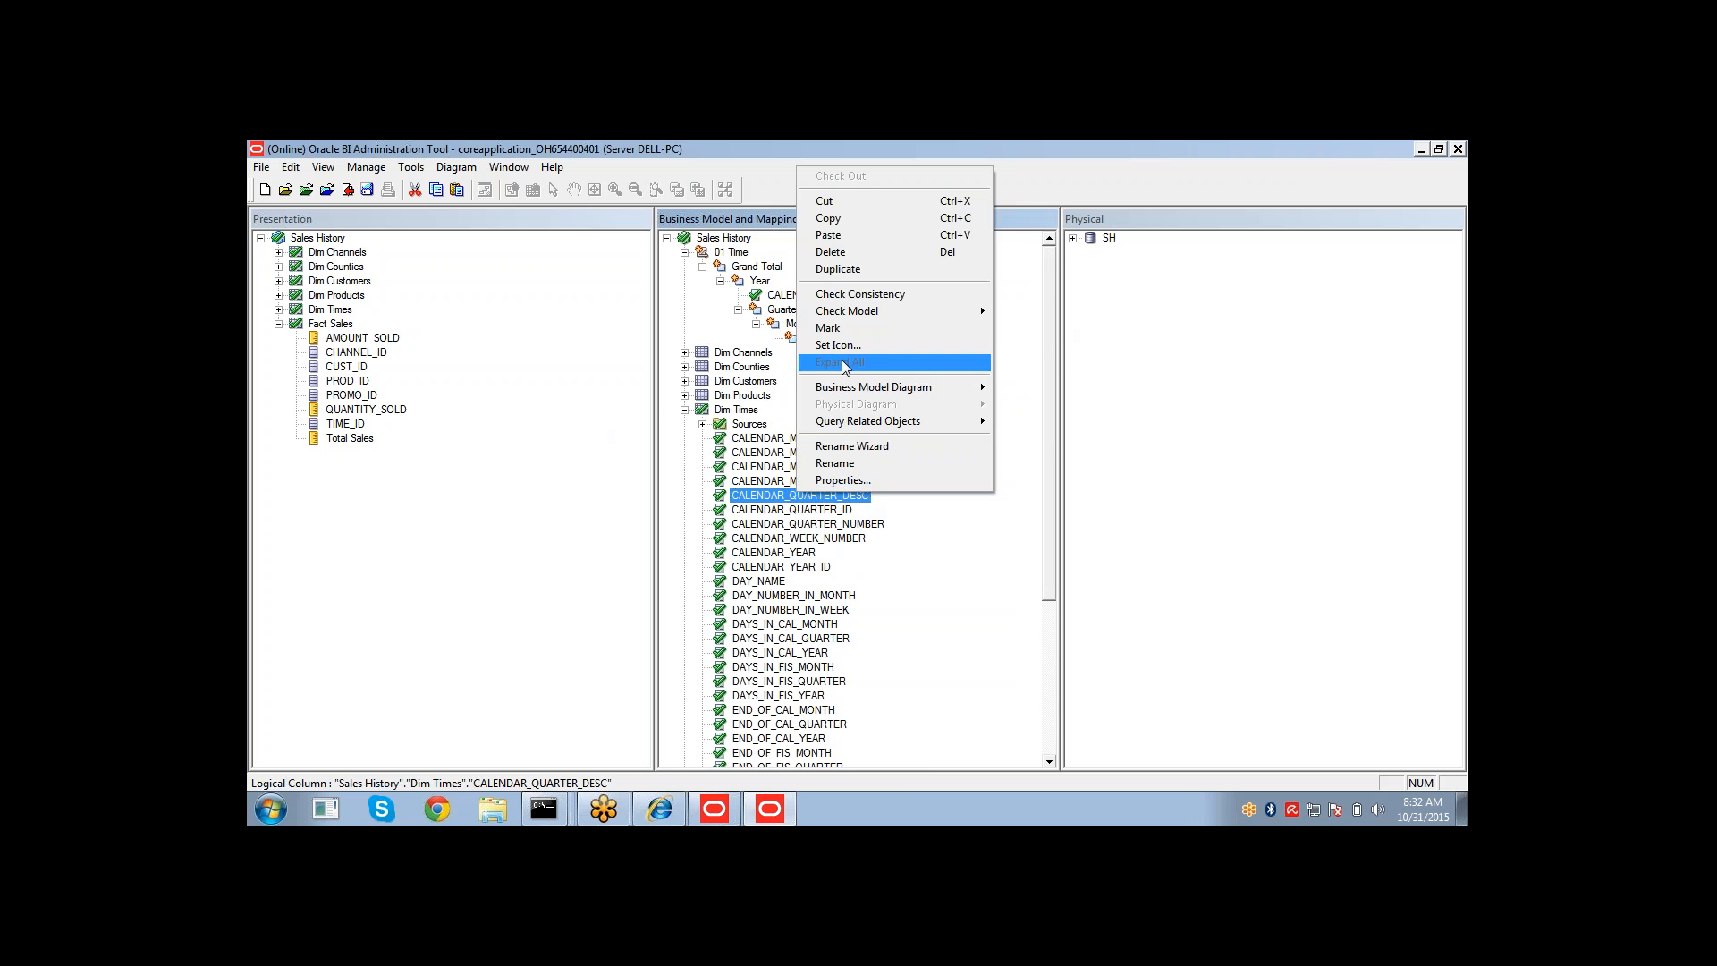
left_click(857, 222)
right_click(785, 312)
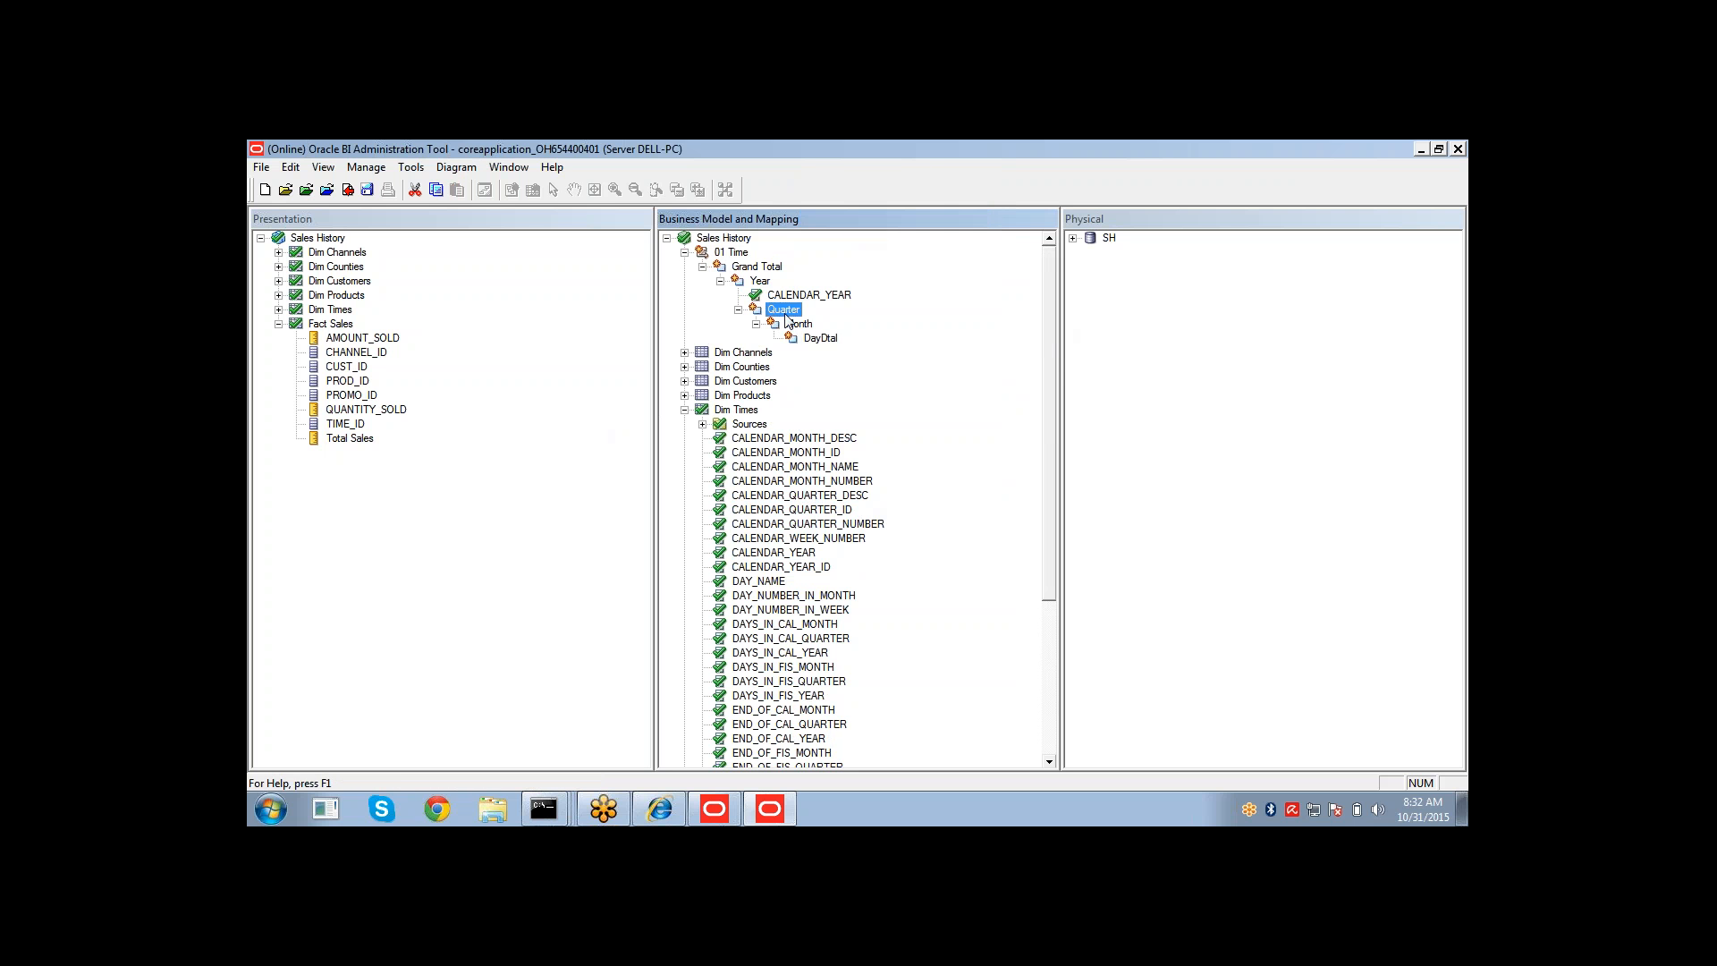
left_click(830, 409)
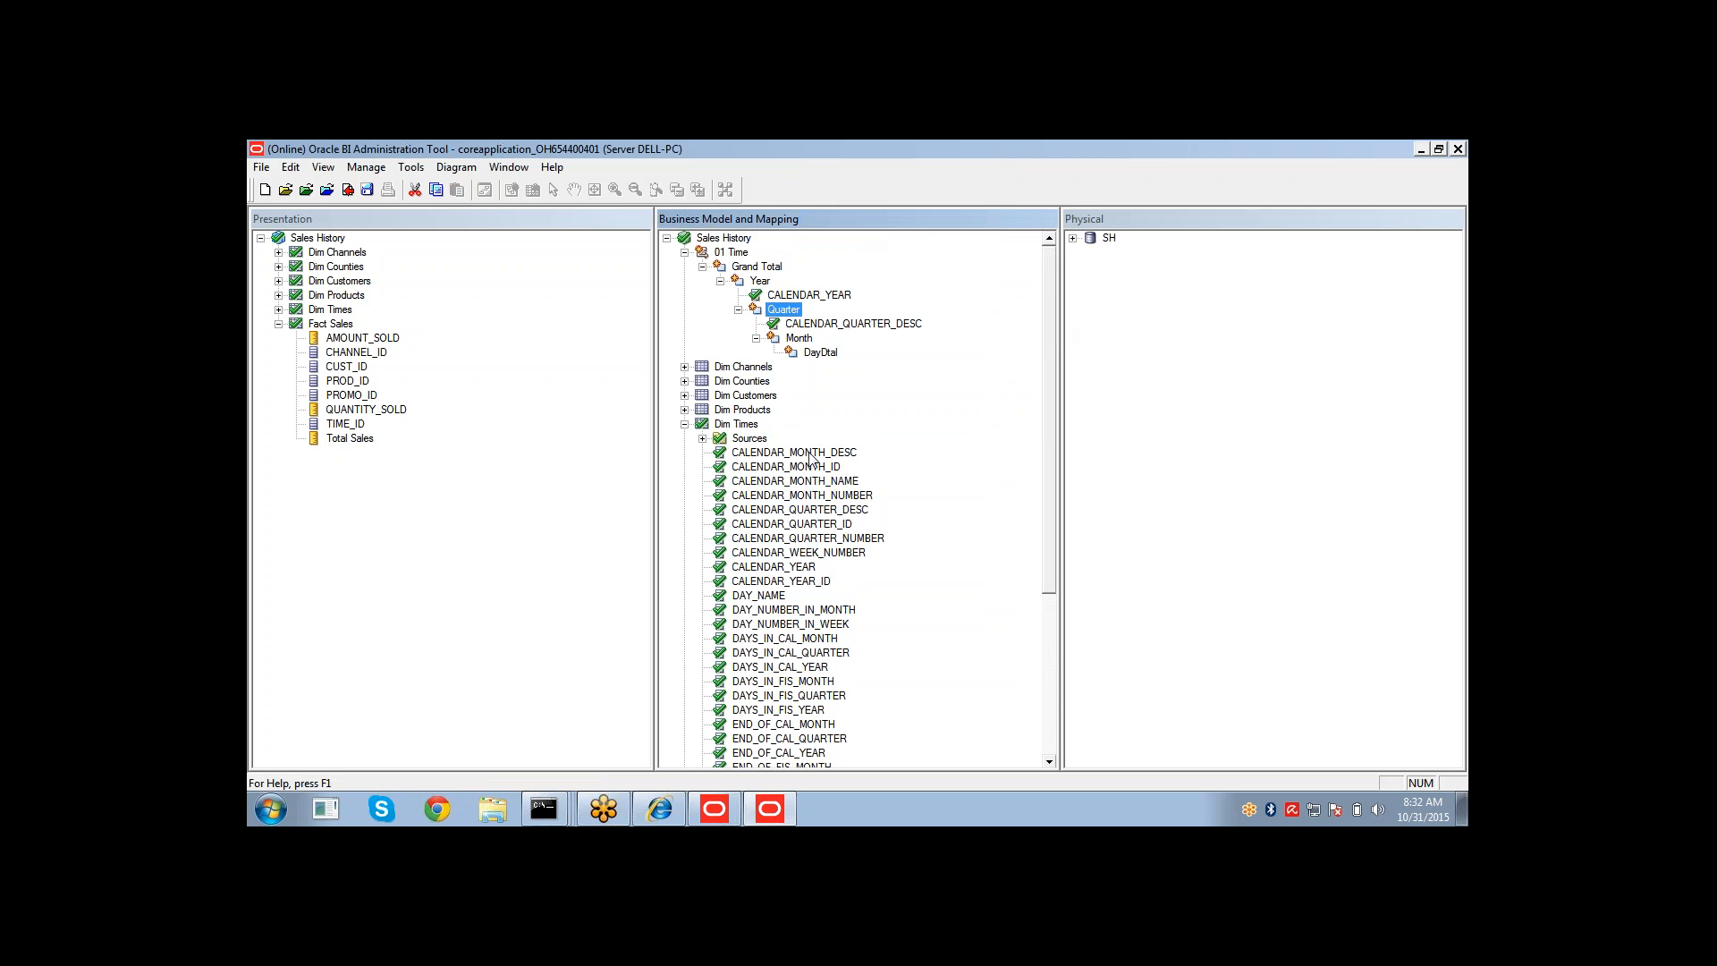
Drag CALENDAR_MONTH_DESC onto the Month level and DAY_NAME onto the DayDtal level.
left_click(809, 453)
left_click_drag(821, 352, 820, 351)
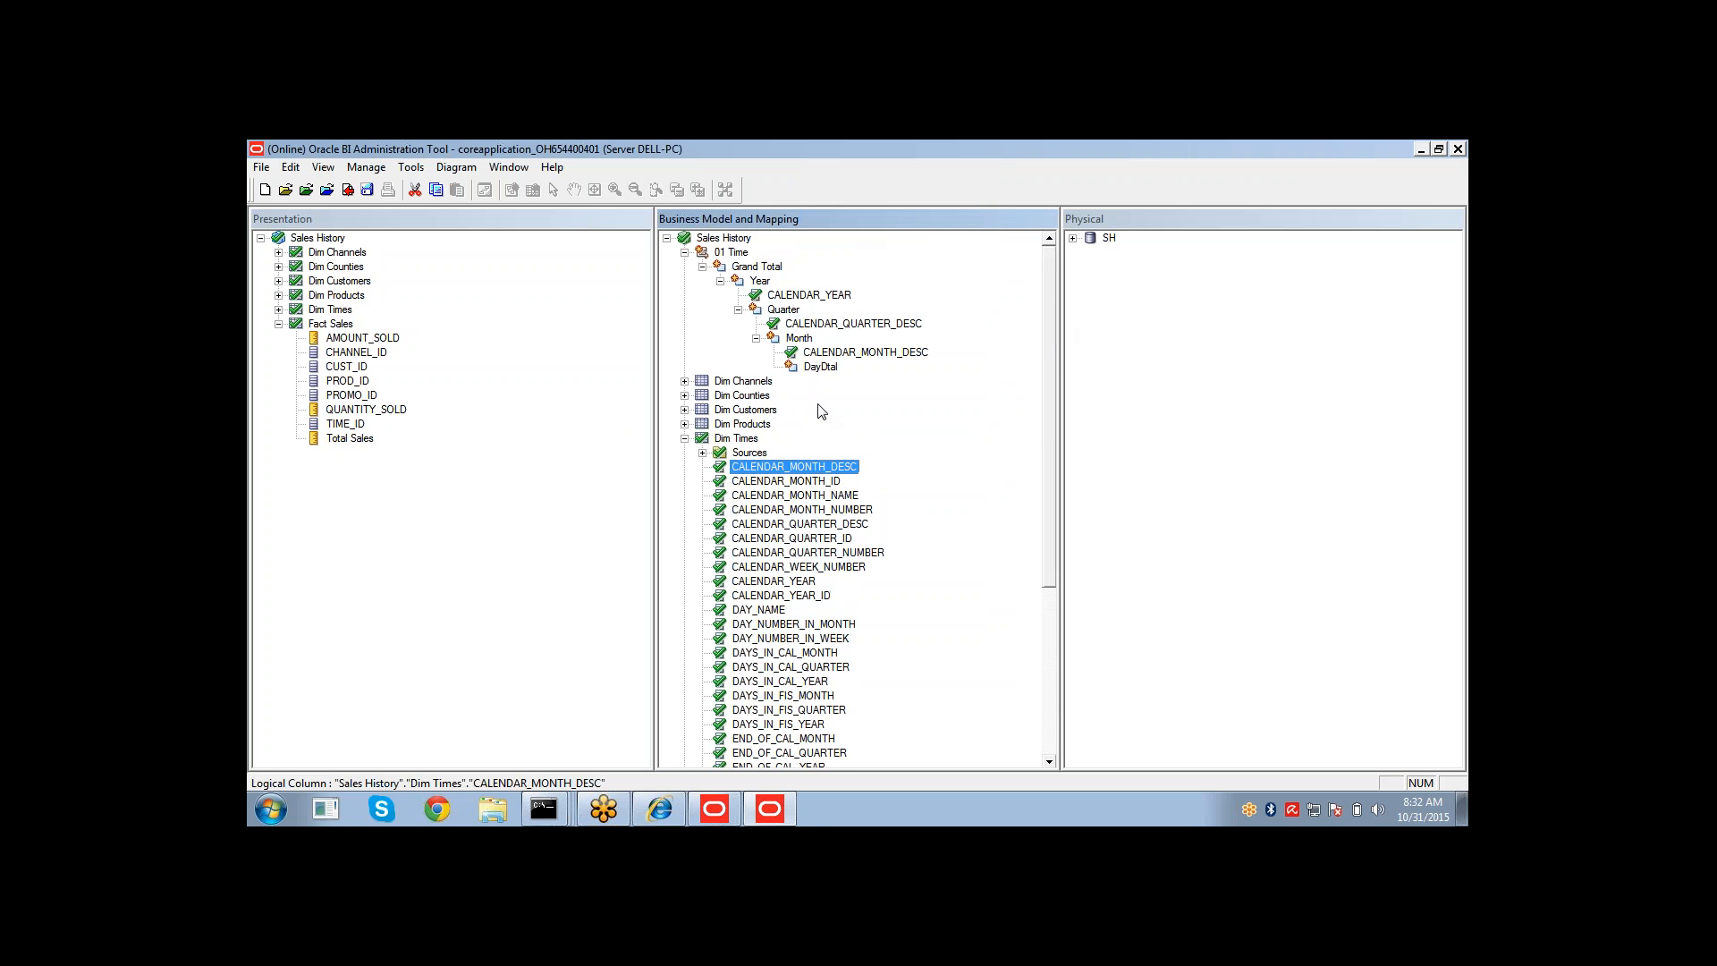
mouse_move(1048, 584)
left_mouse_down()
mouse_move(1060, 673)
mouse_move(1055, 591)
left_mouse_up()
left_click_drag(744, 581, 820, 338)
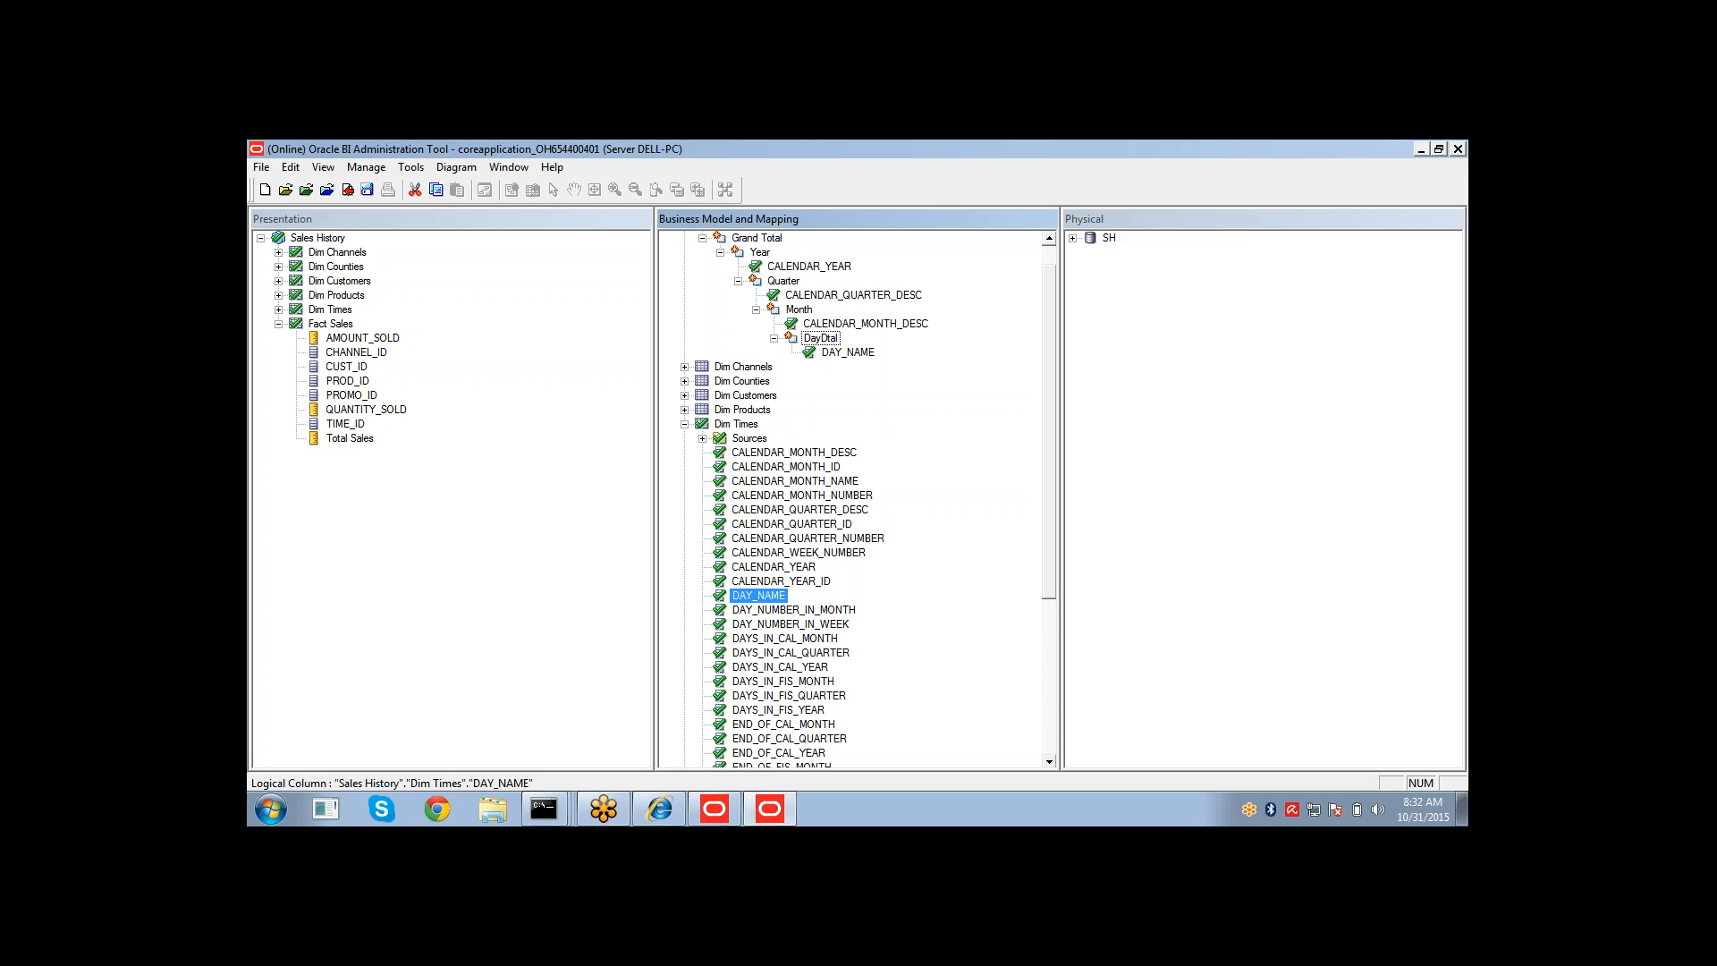
left_click_drag(1052, 276, 1053, 252)
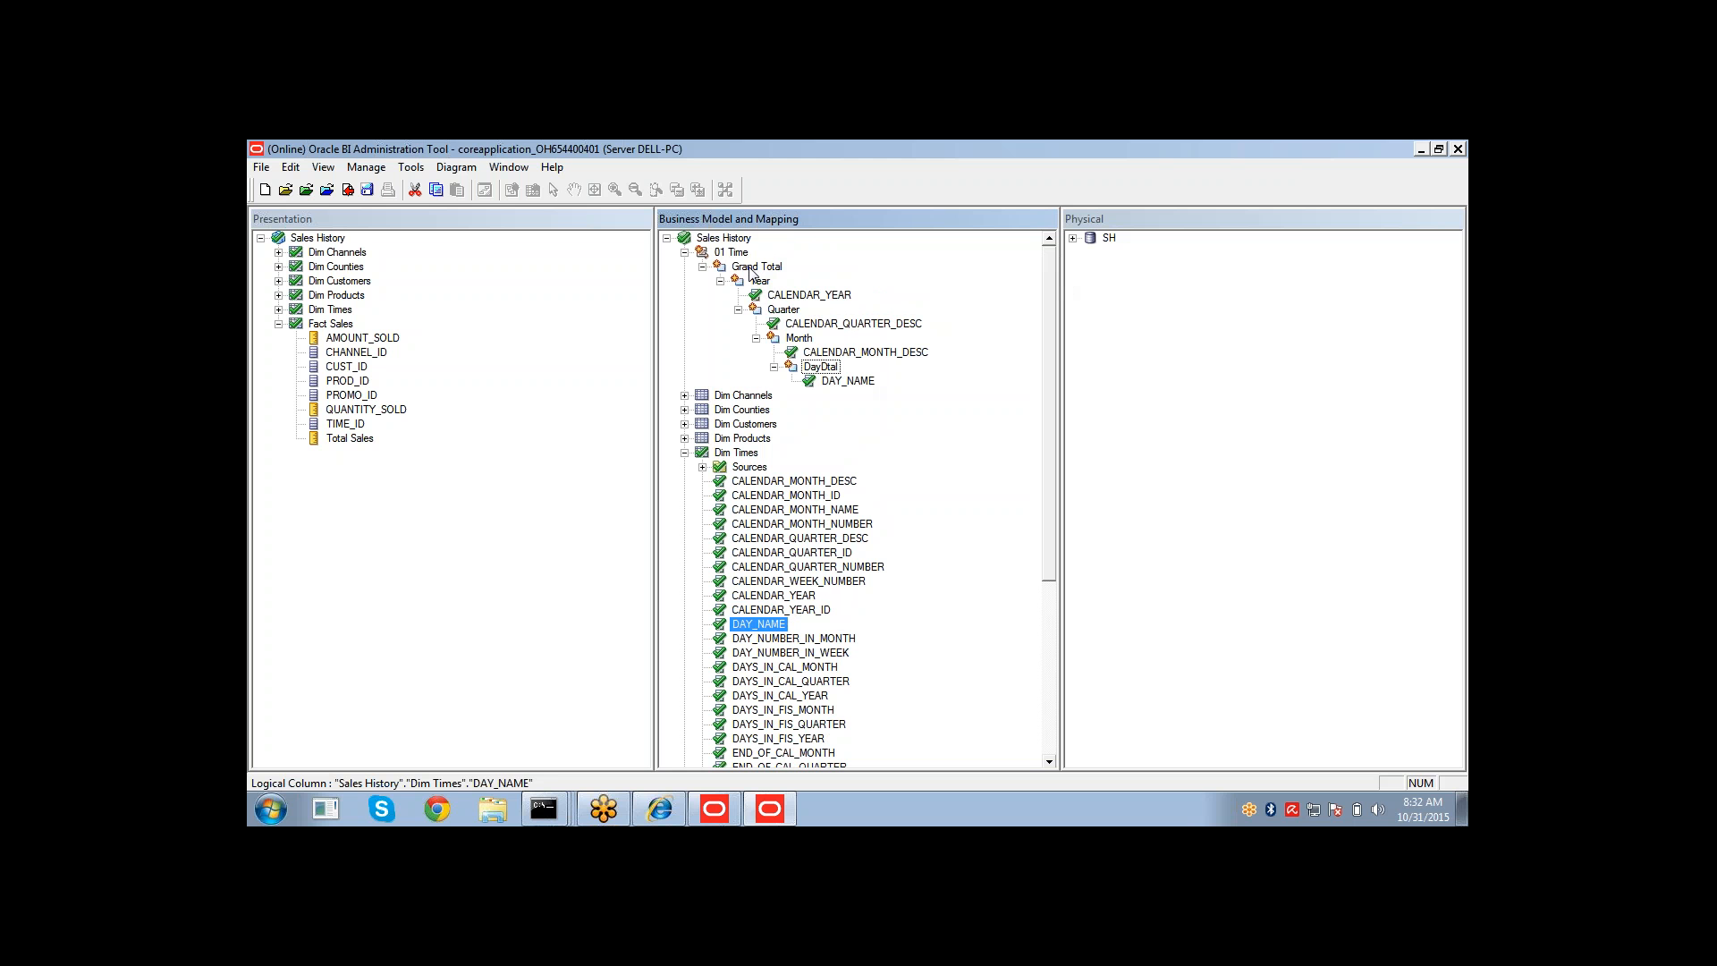
Create logical level keys from CALENDAR_YEAR on Year and CALENDAR_QUARTER_DESC on Quarter.
left_click(780, 297)
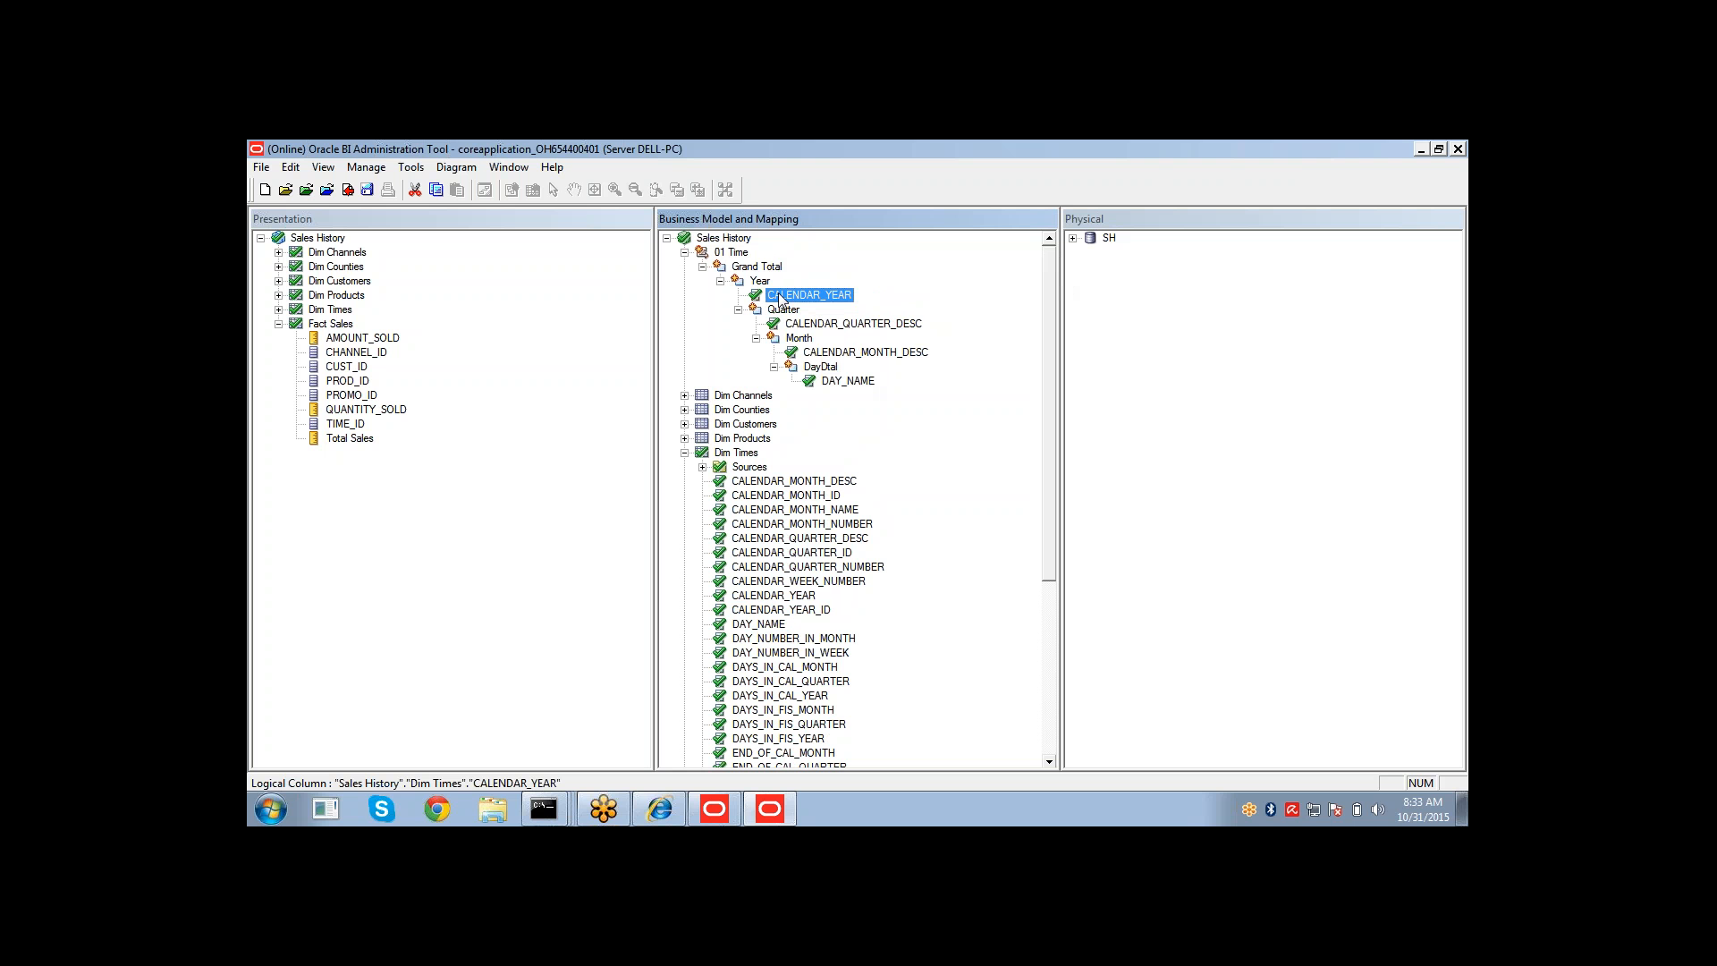
right_click(781, 299)
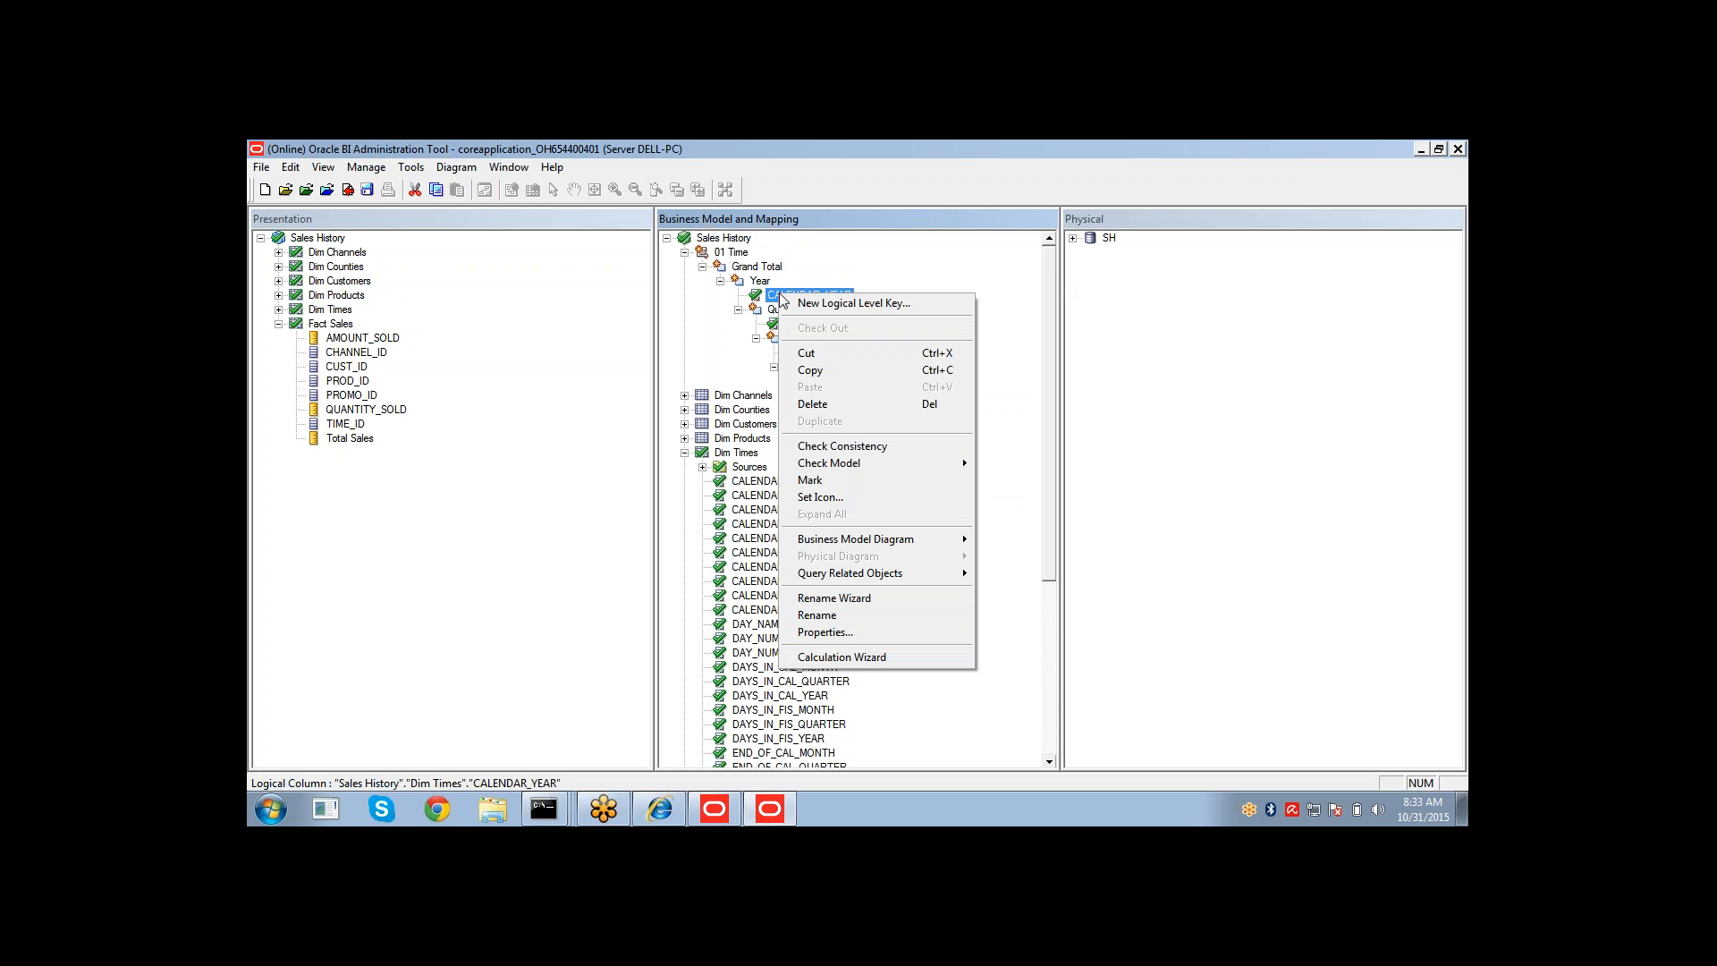
left_click(805, 306)
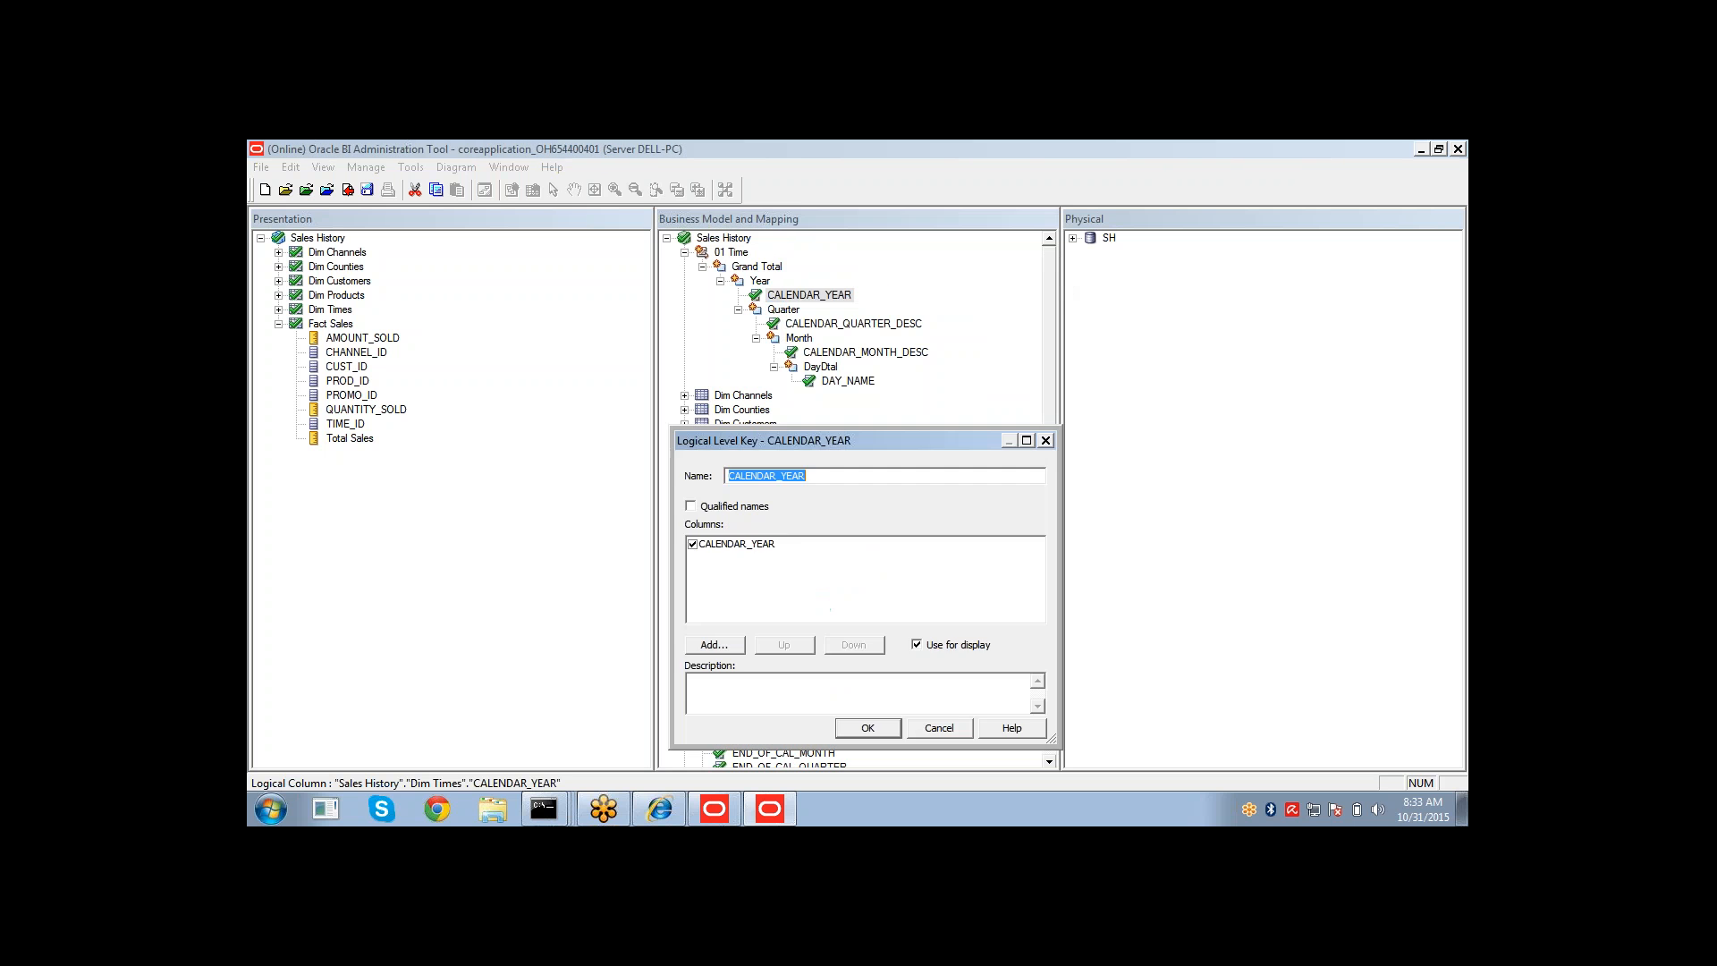
left_click(864, 729)
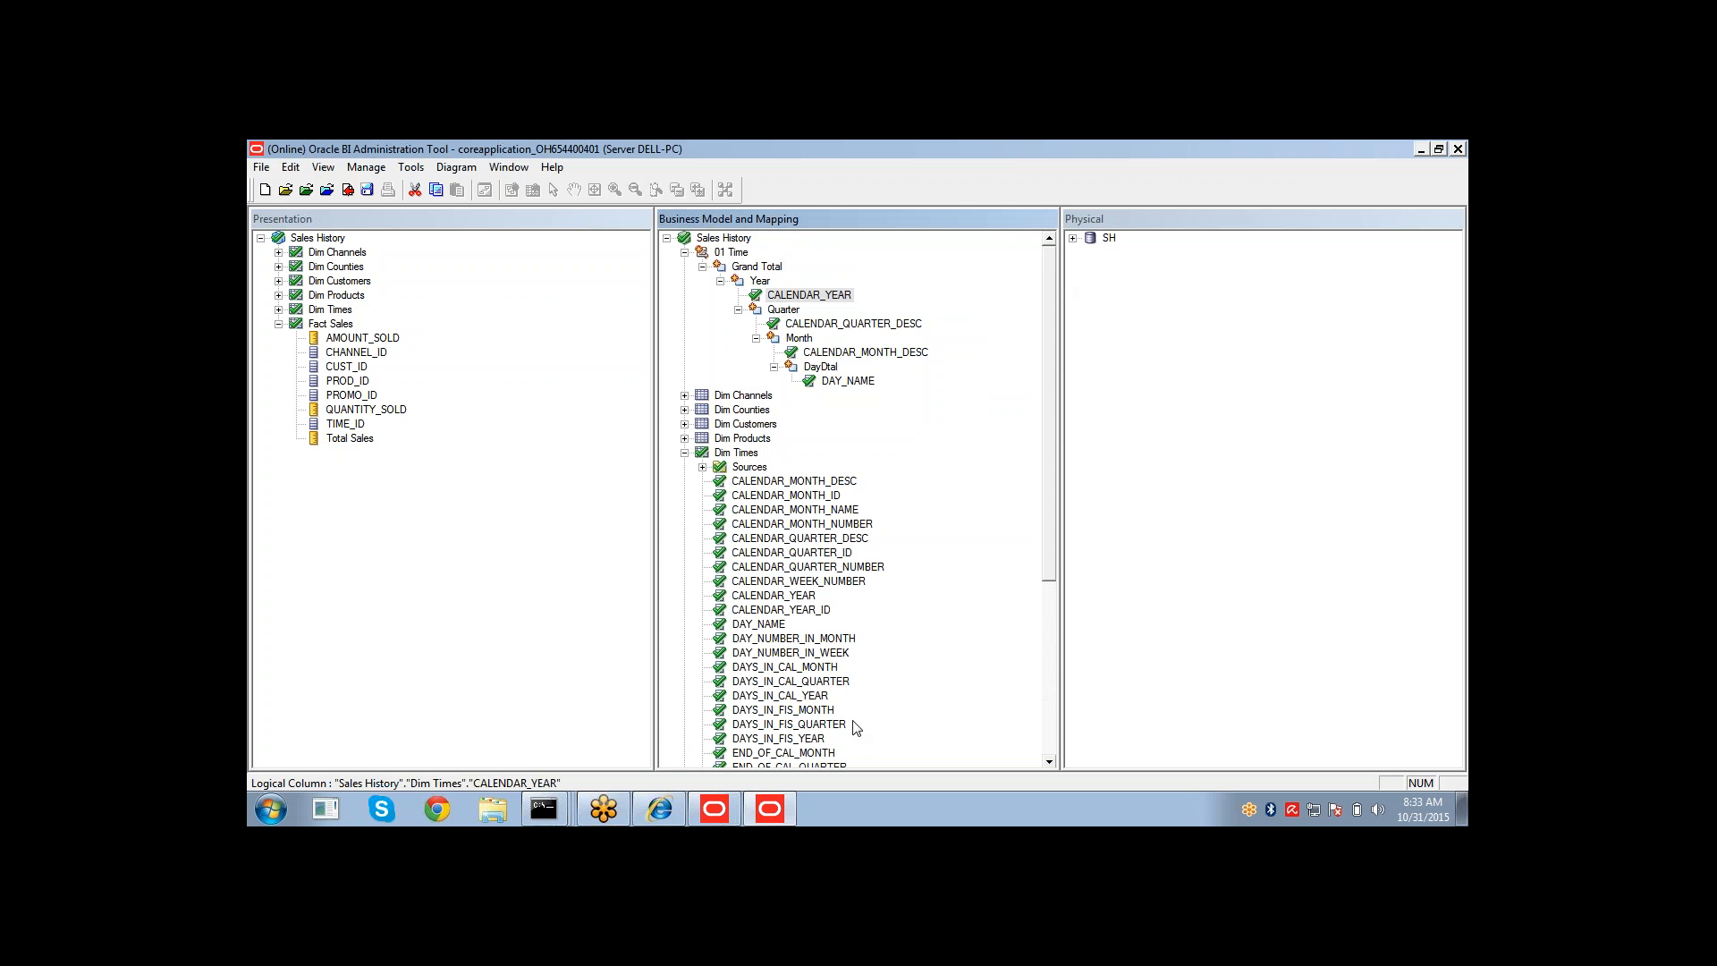
right_click(812, 326)
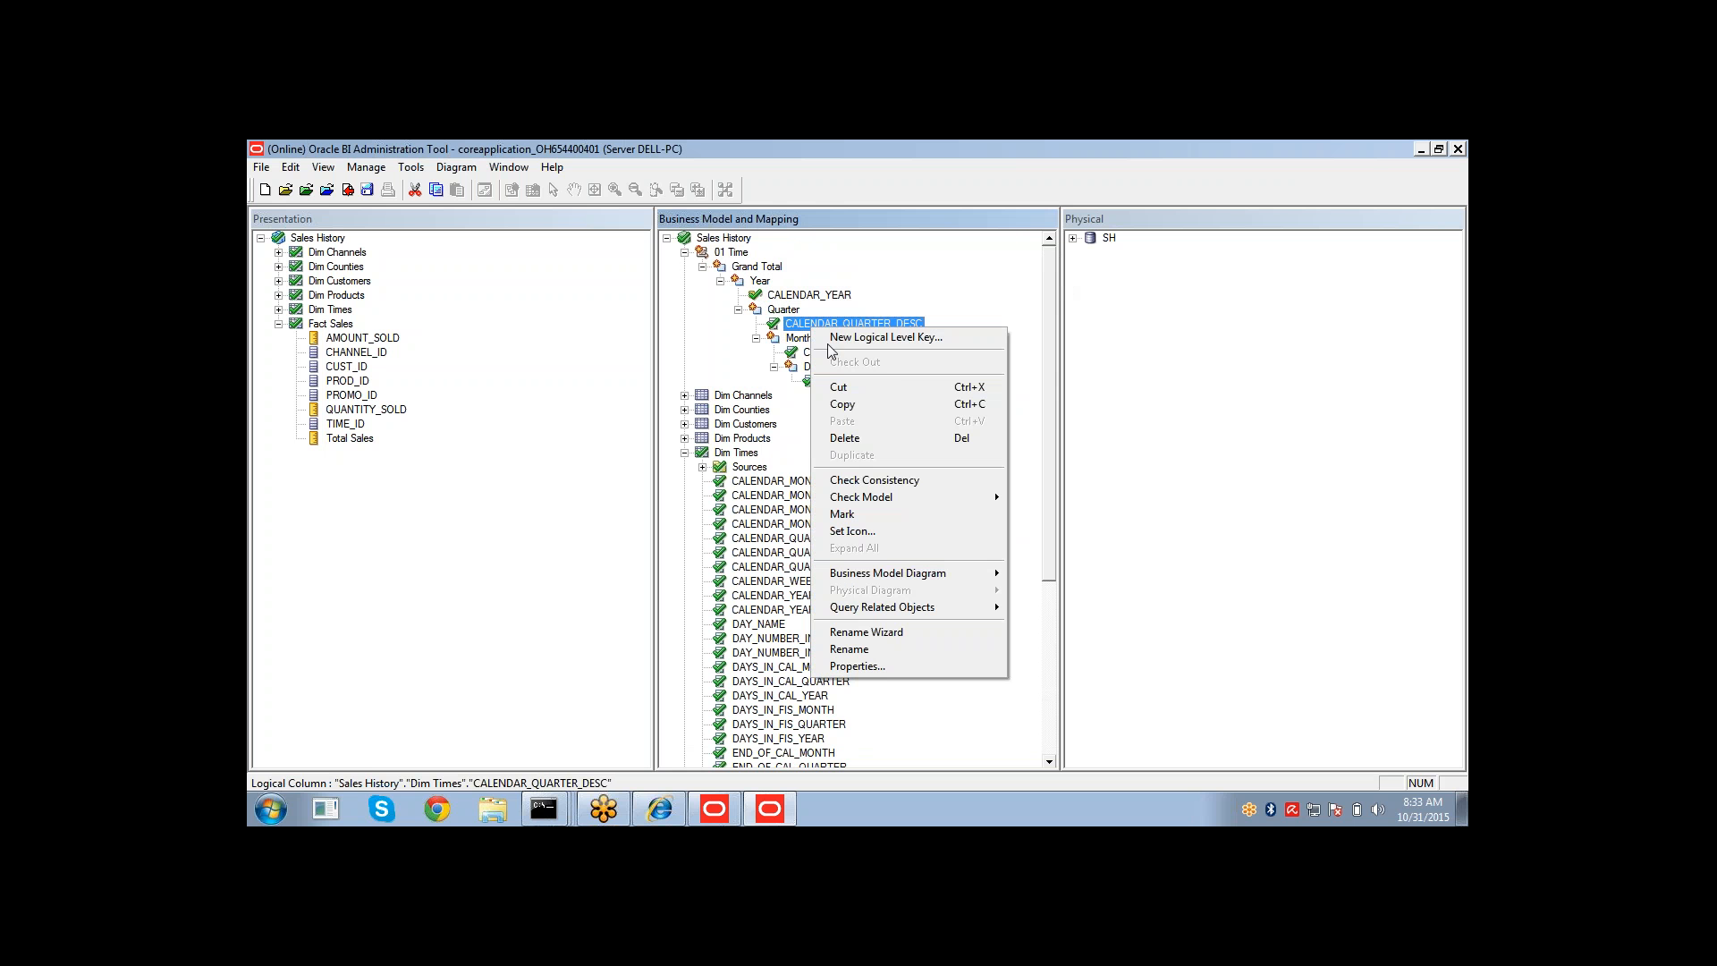
left_click(835, 338)
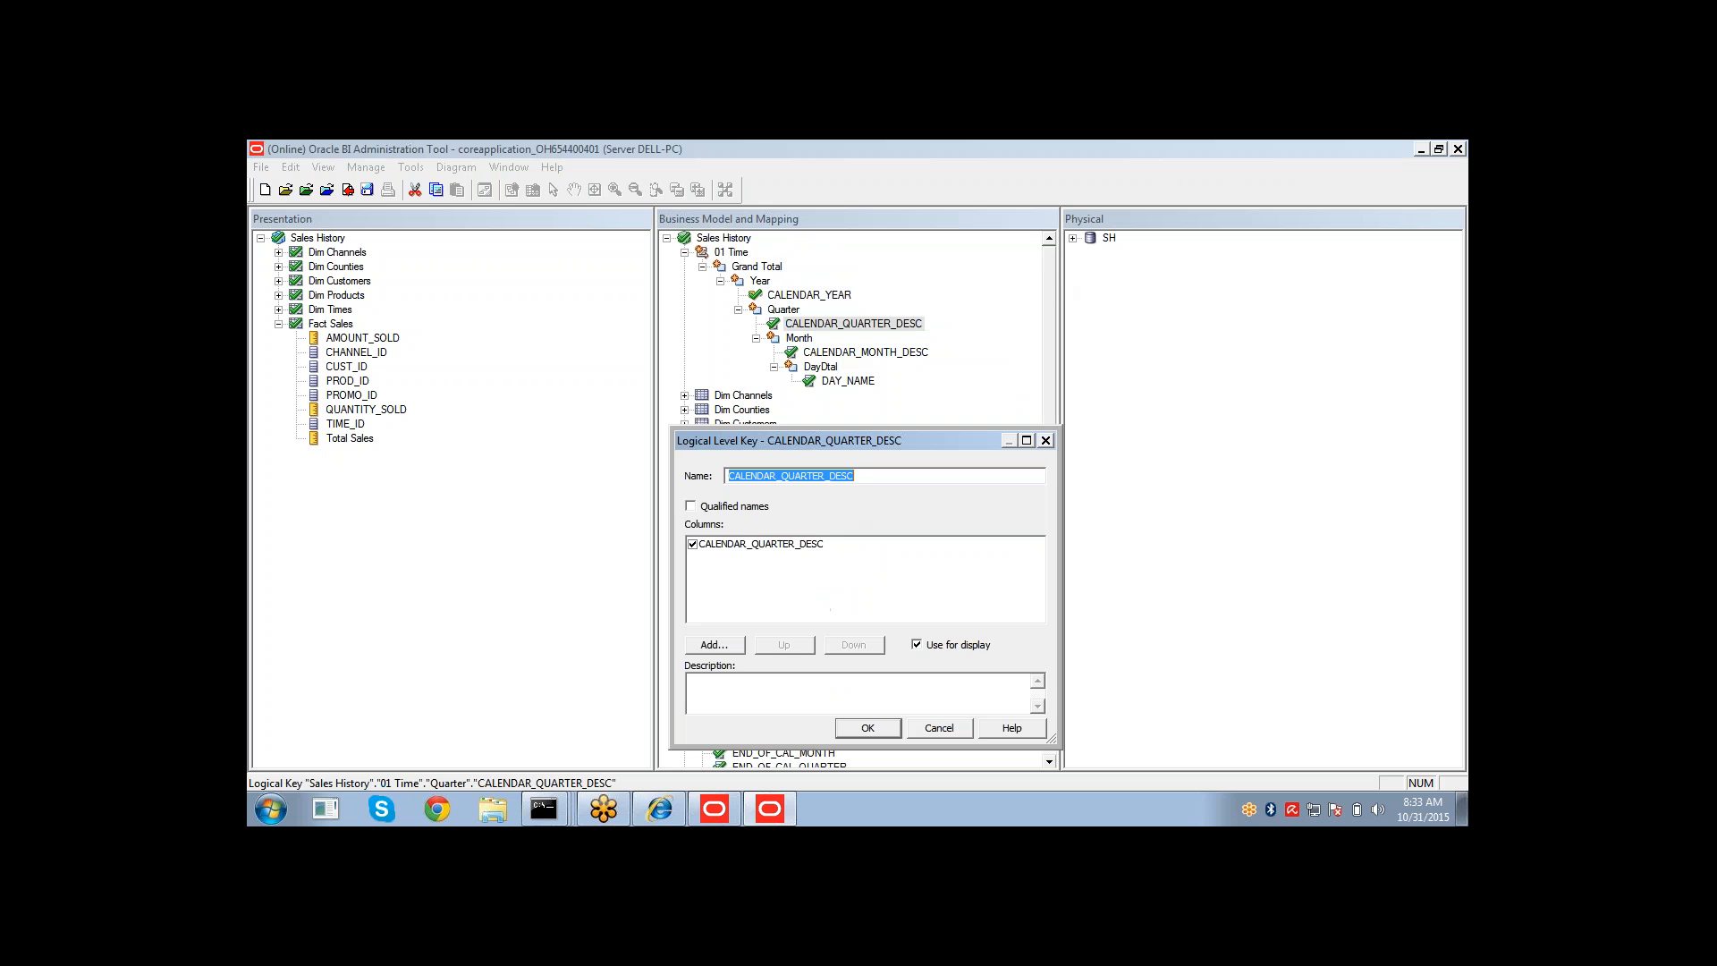
key("Return")
Create logical level keys from CALENDAR_MONTH_DESC on Month and DAY_NAME on DayDtal.
right_click(833, 354)
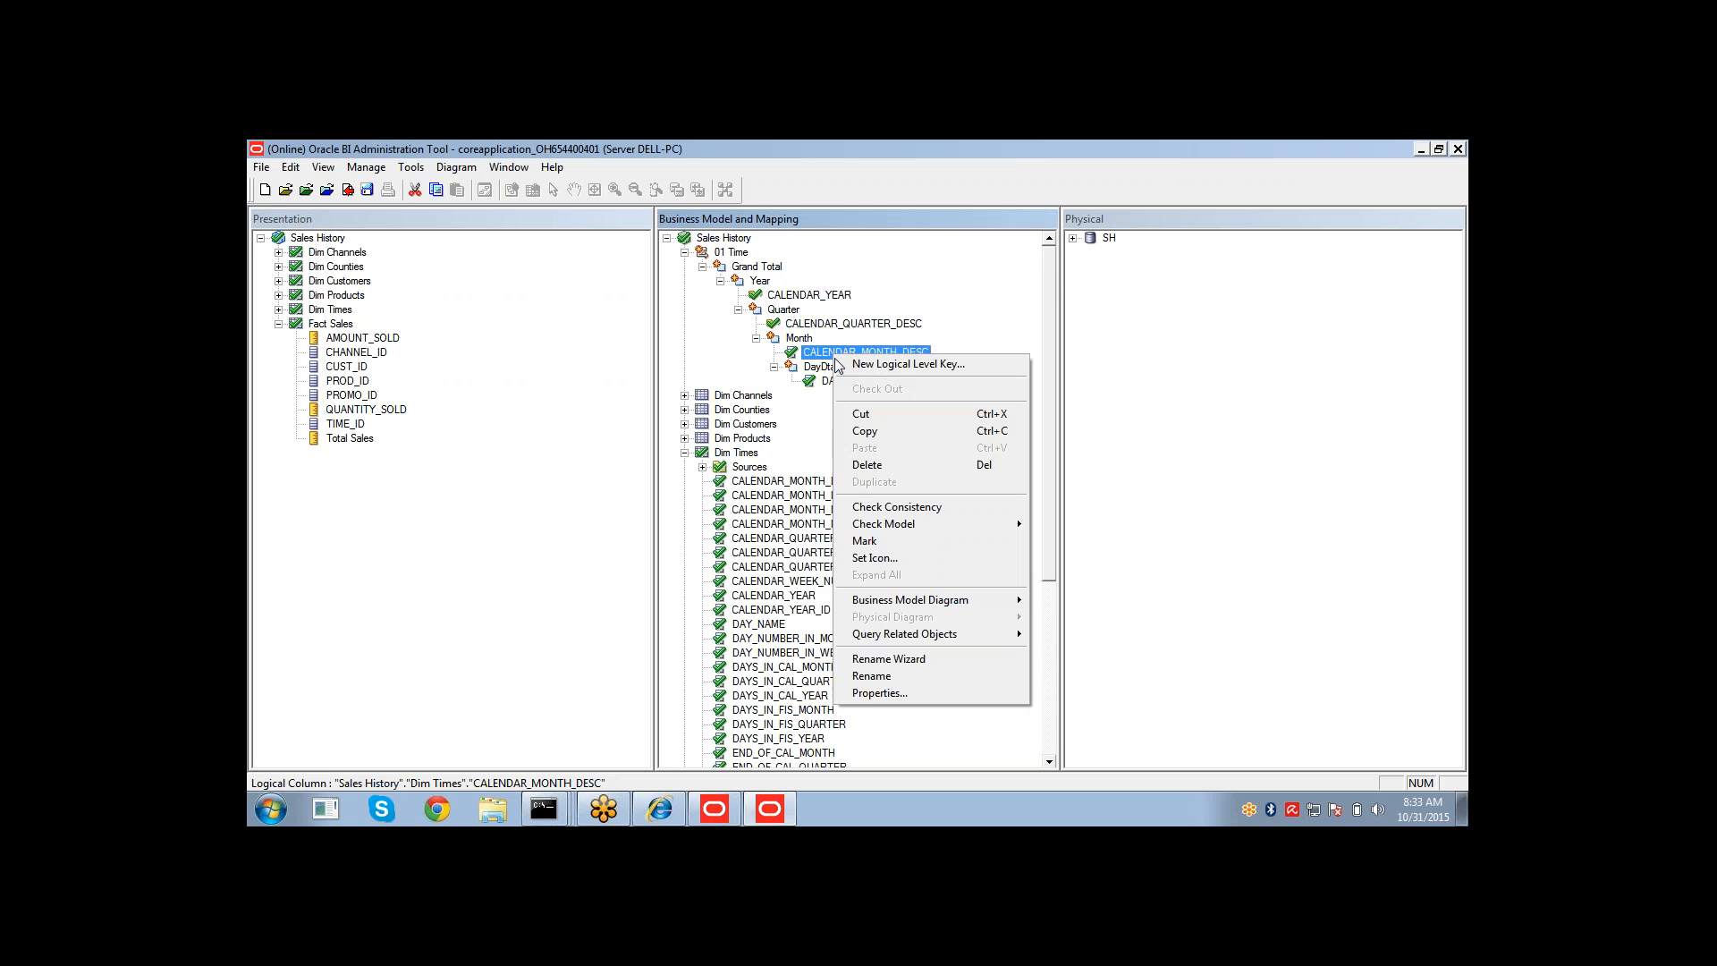
left_click(859, 366)
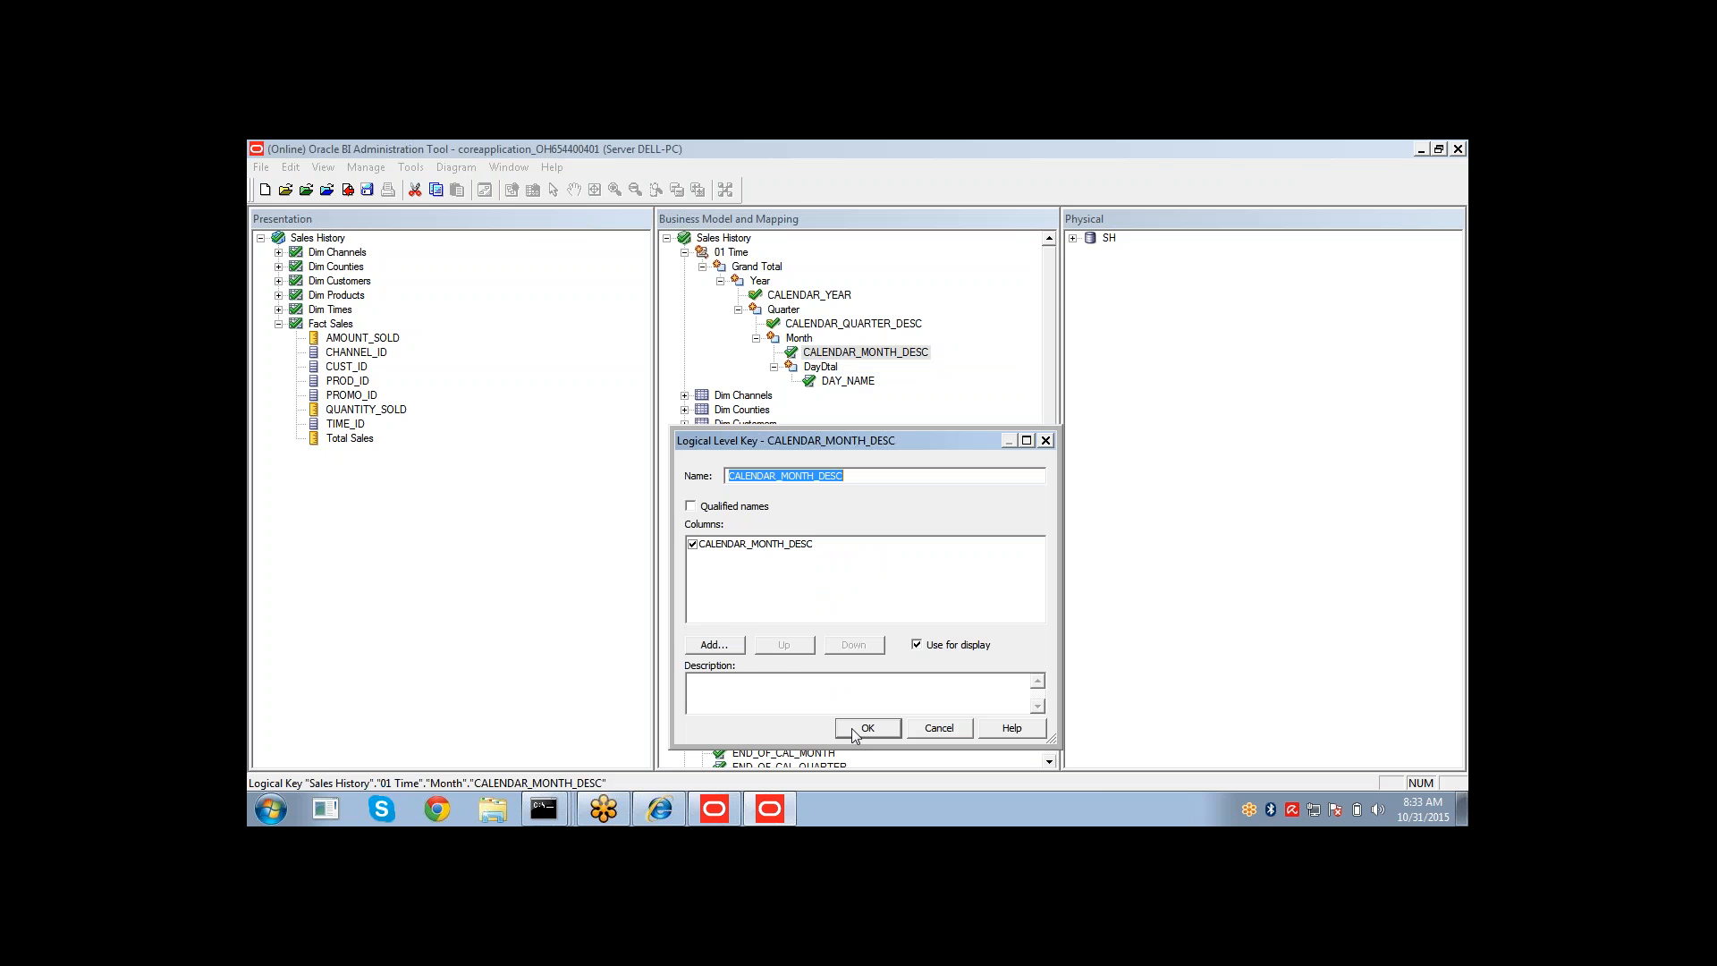
key("Return")
right_click(842, 382)
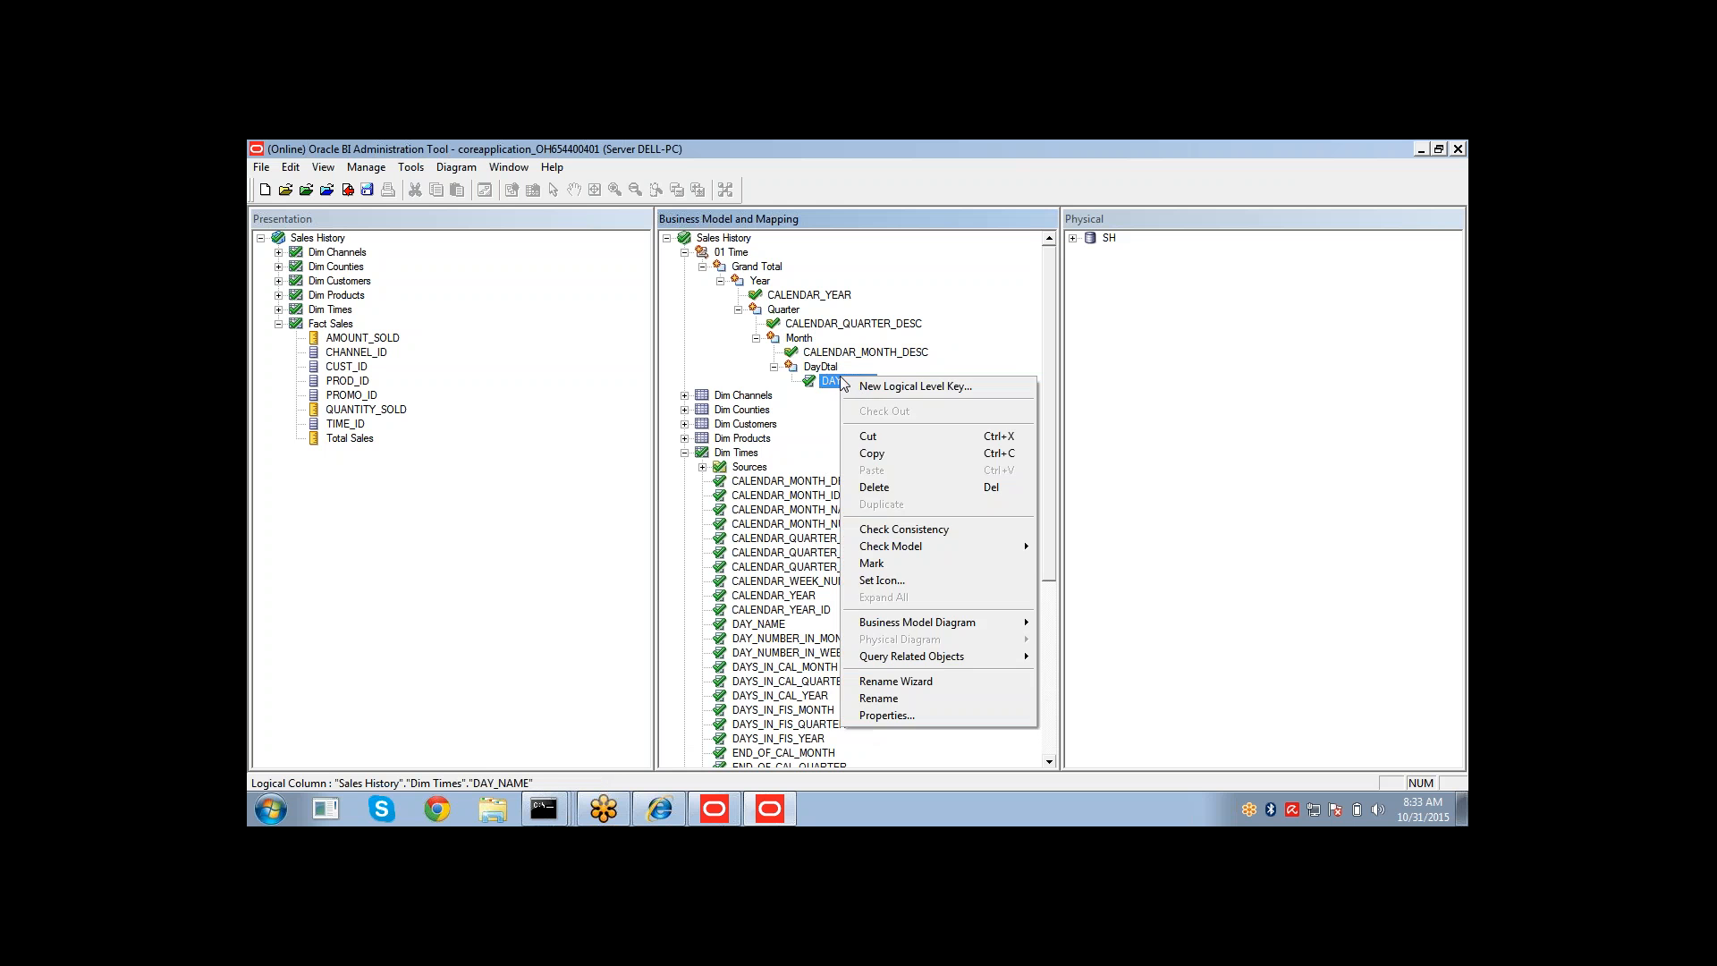
left_click(857, 389)
left_click(865, 729)
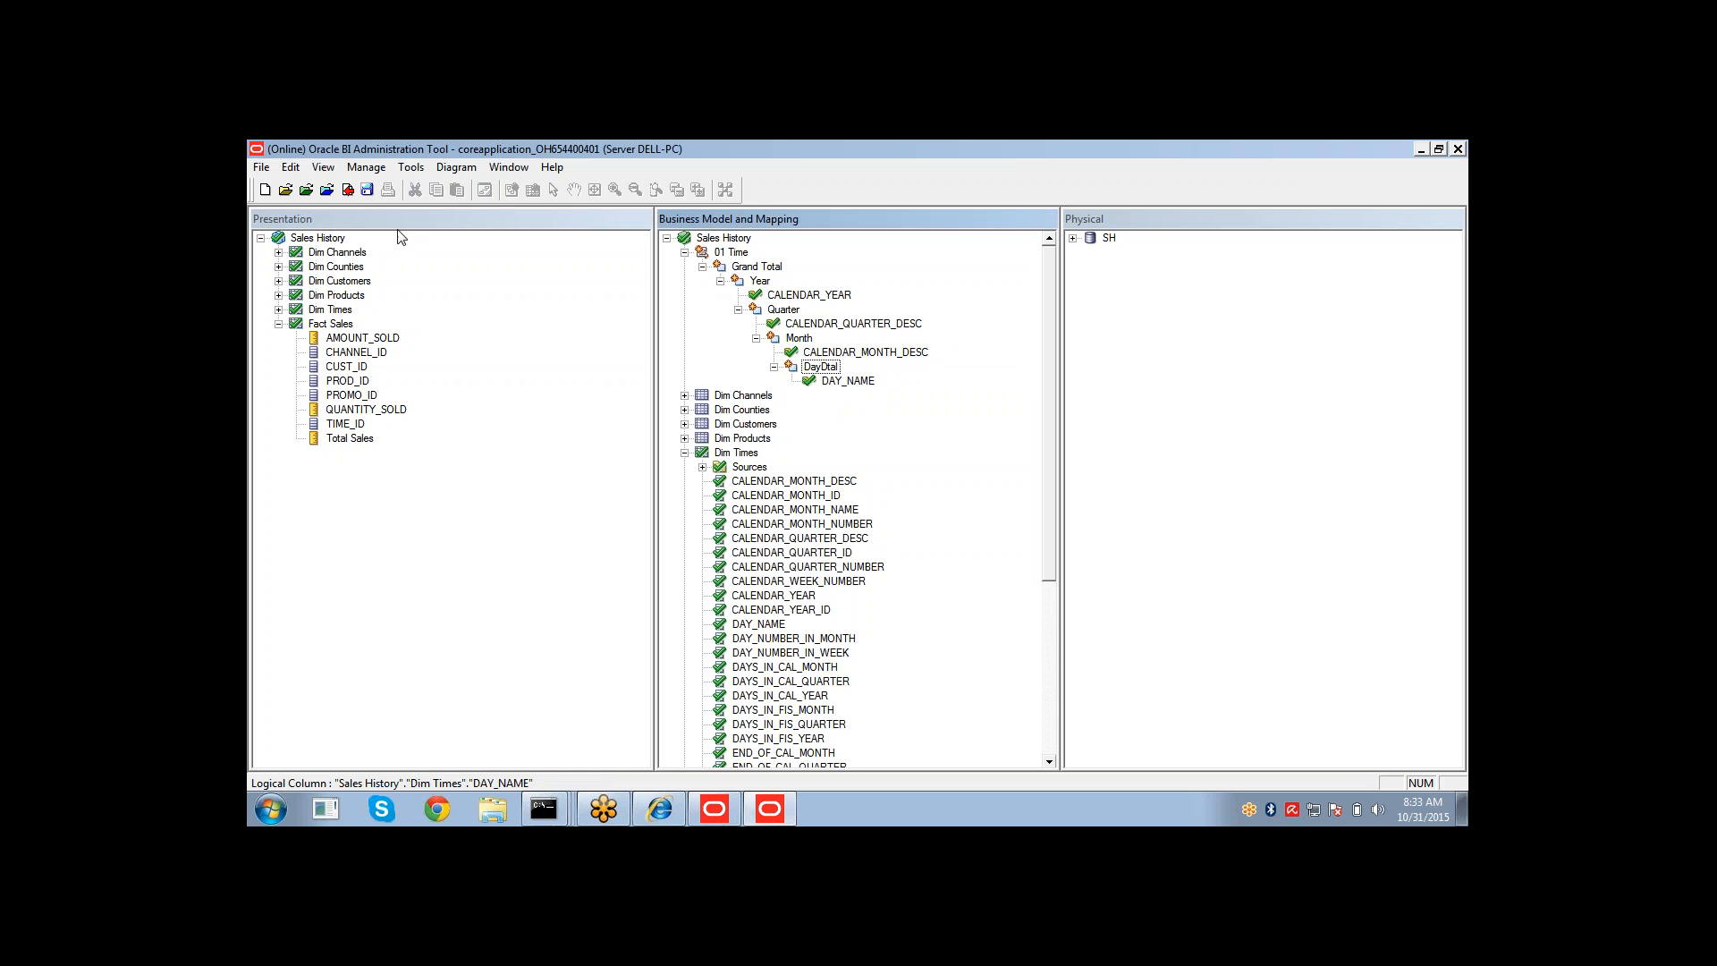
left_click_drag(702, 258, 511, 396)
left_click_drag(353, 315, 368, 324)
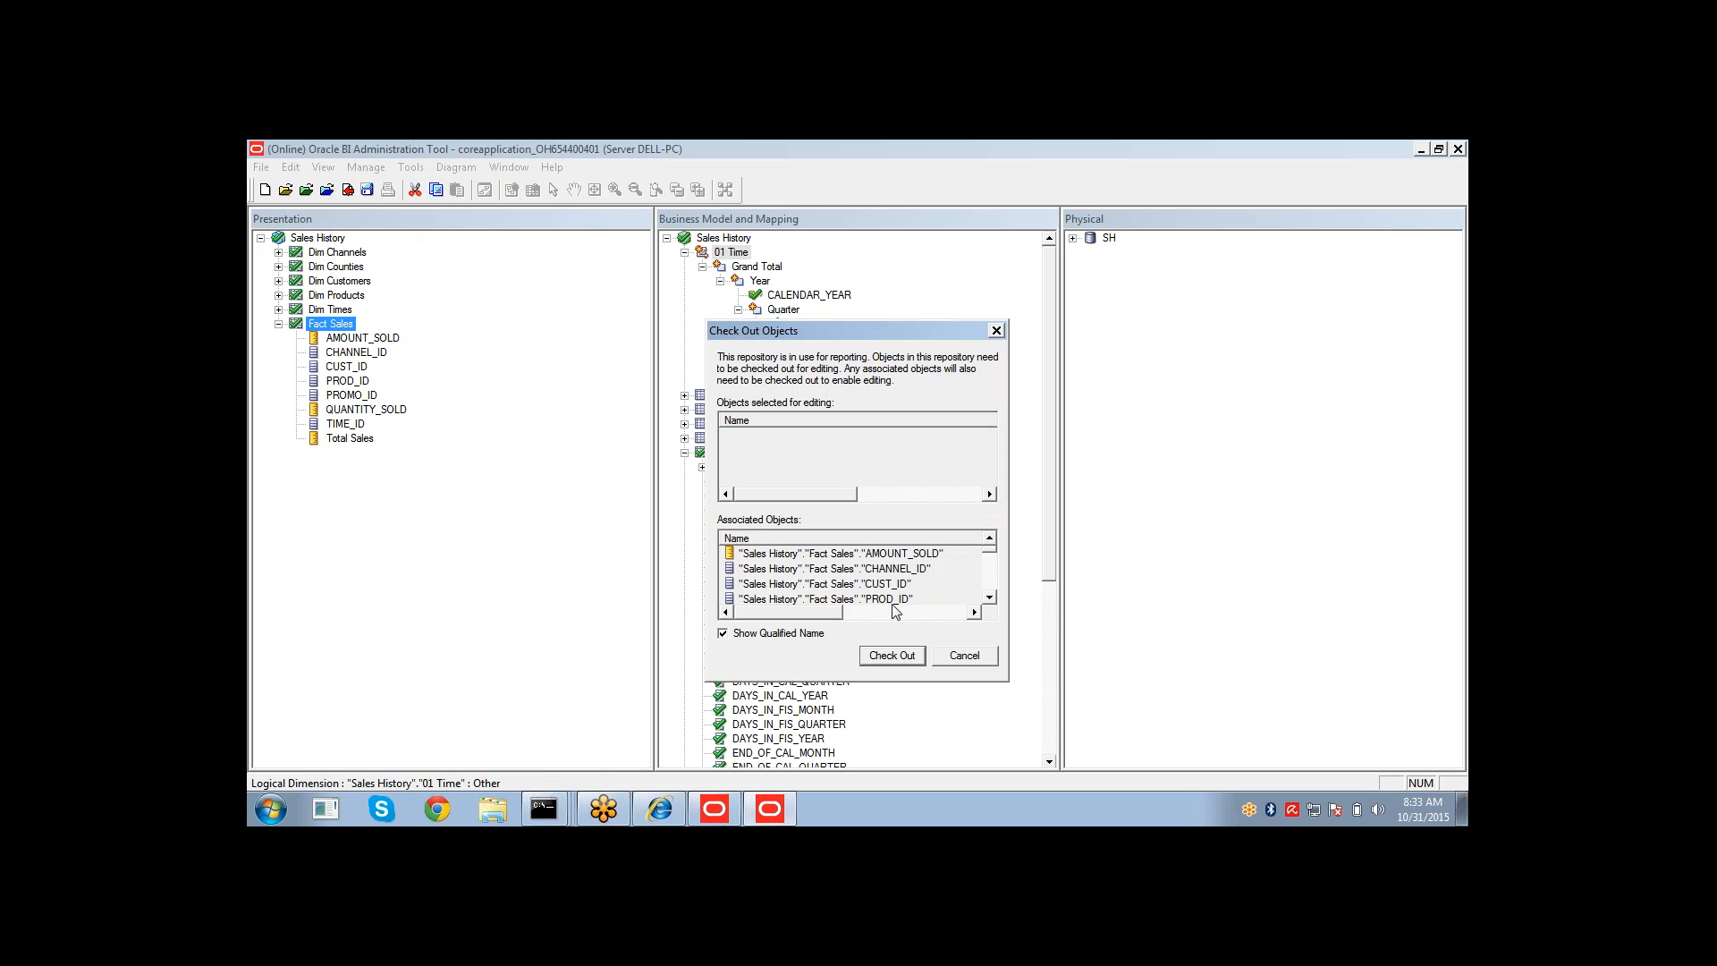
left_click(964, 657)
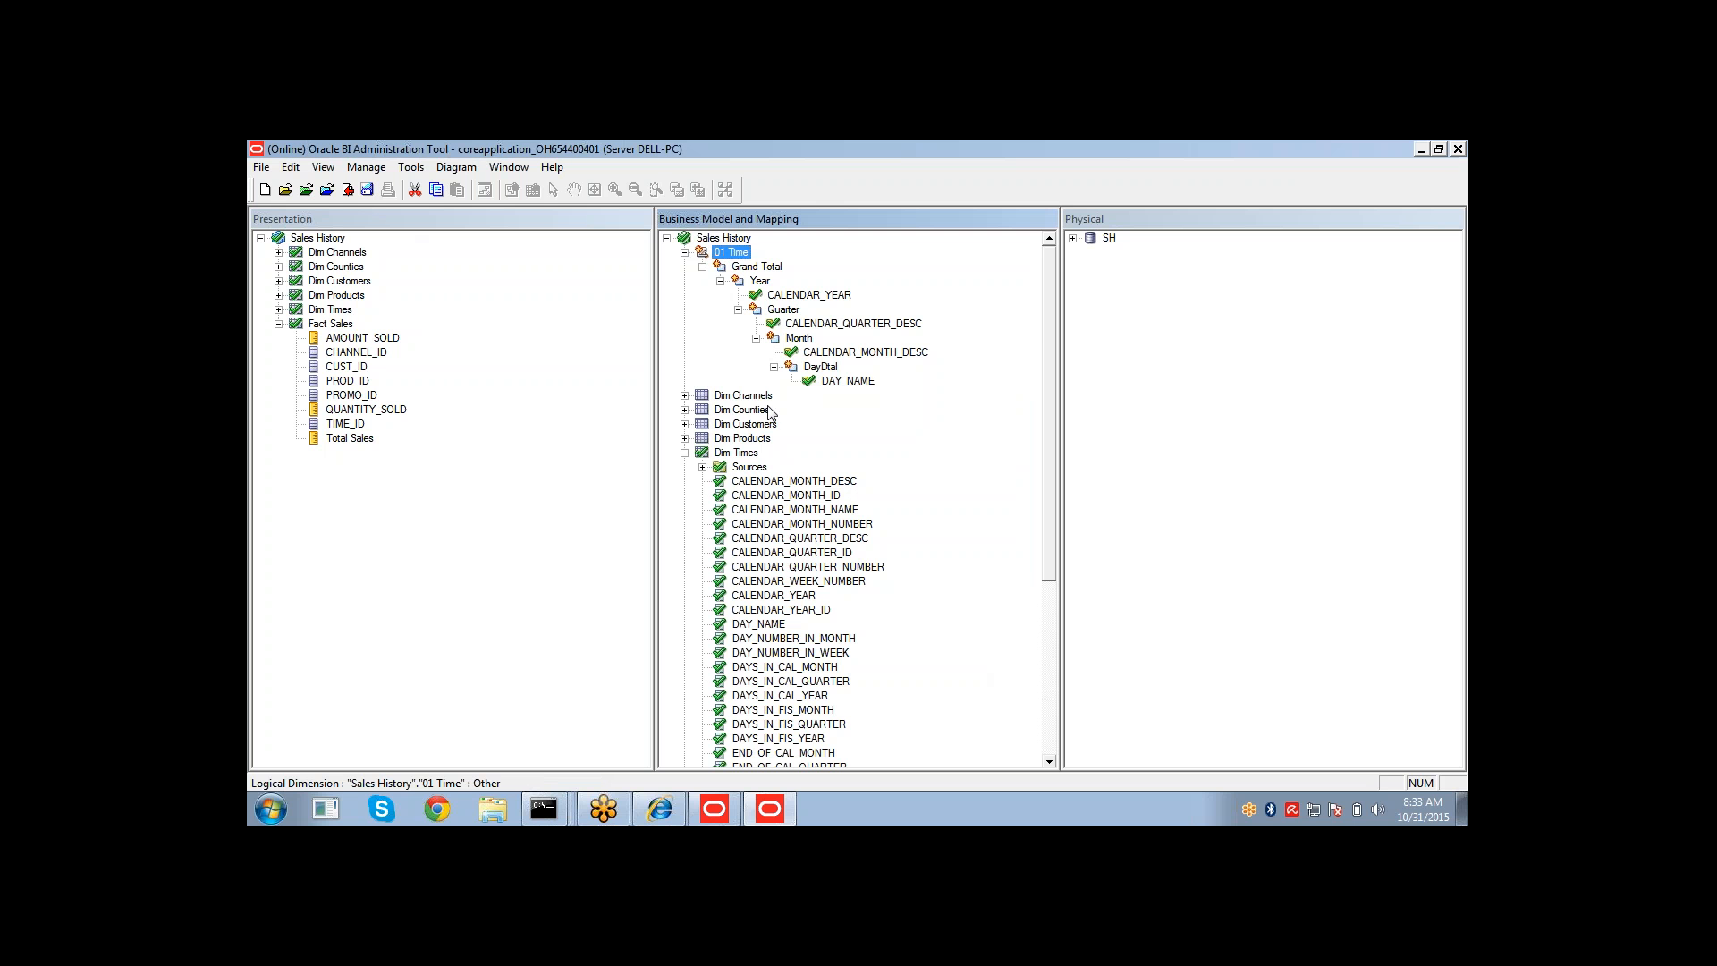
Drag 01 Time into the Dim Times presentation table, then check in changes and save the repository.
left_click_drag(729, 269, 330, 317)
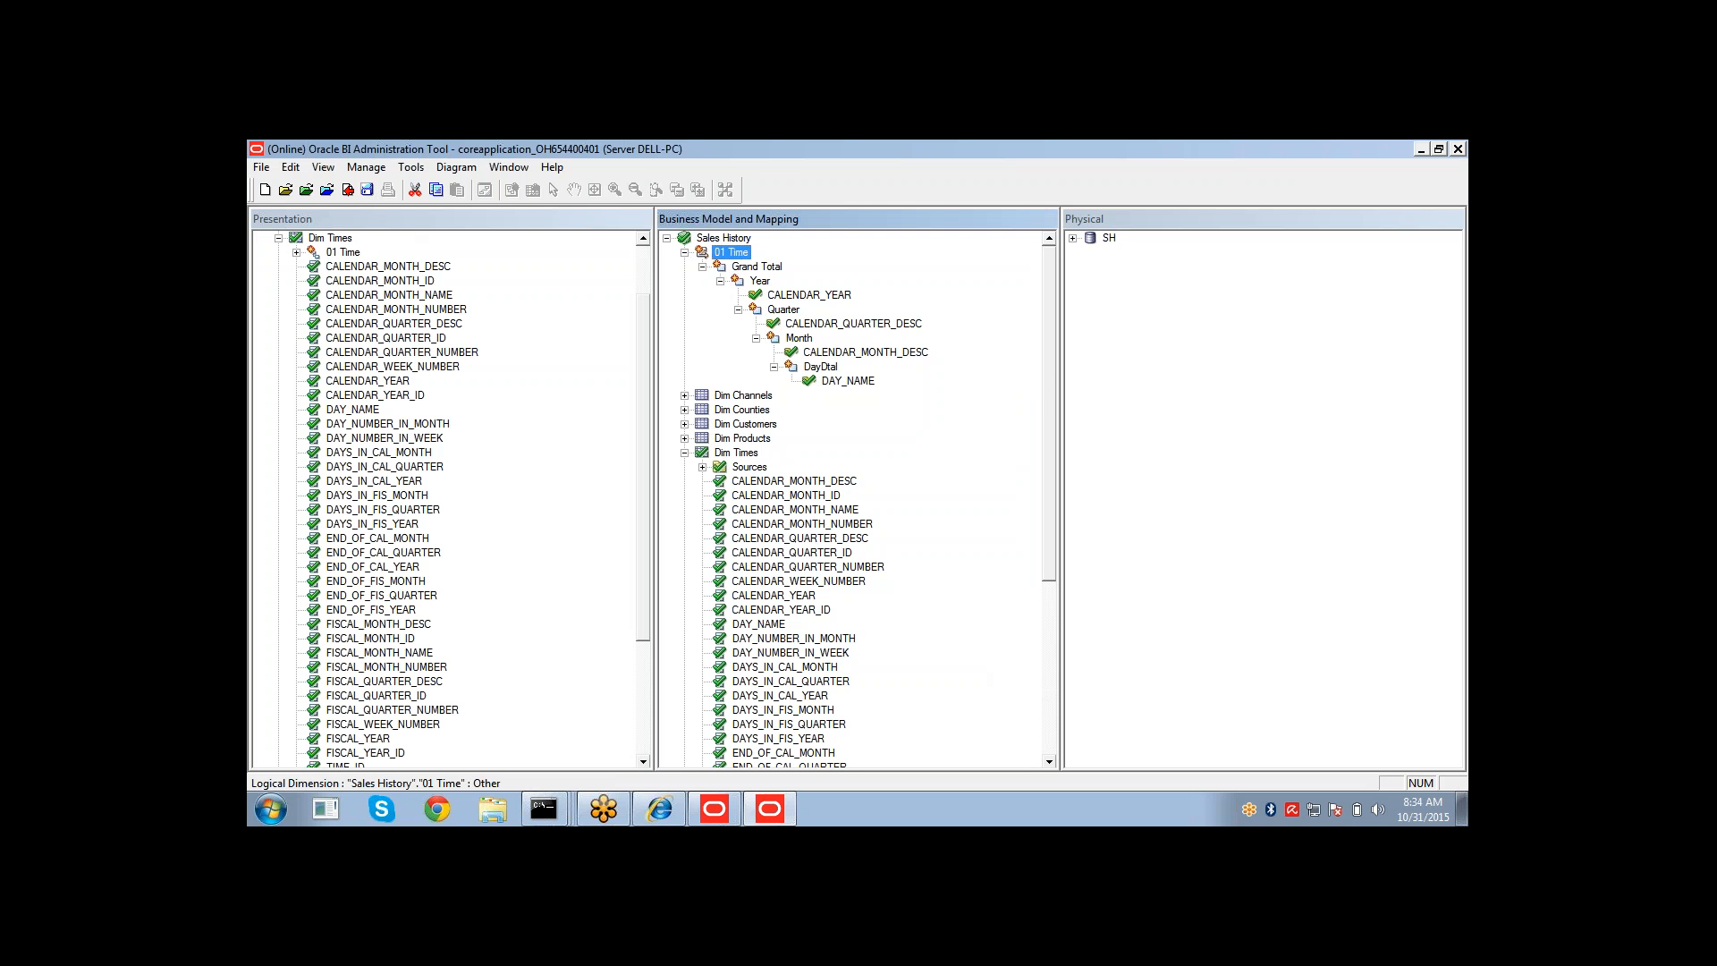
left_click(368, 190)
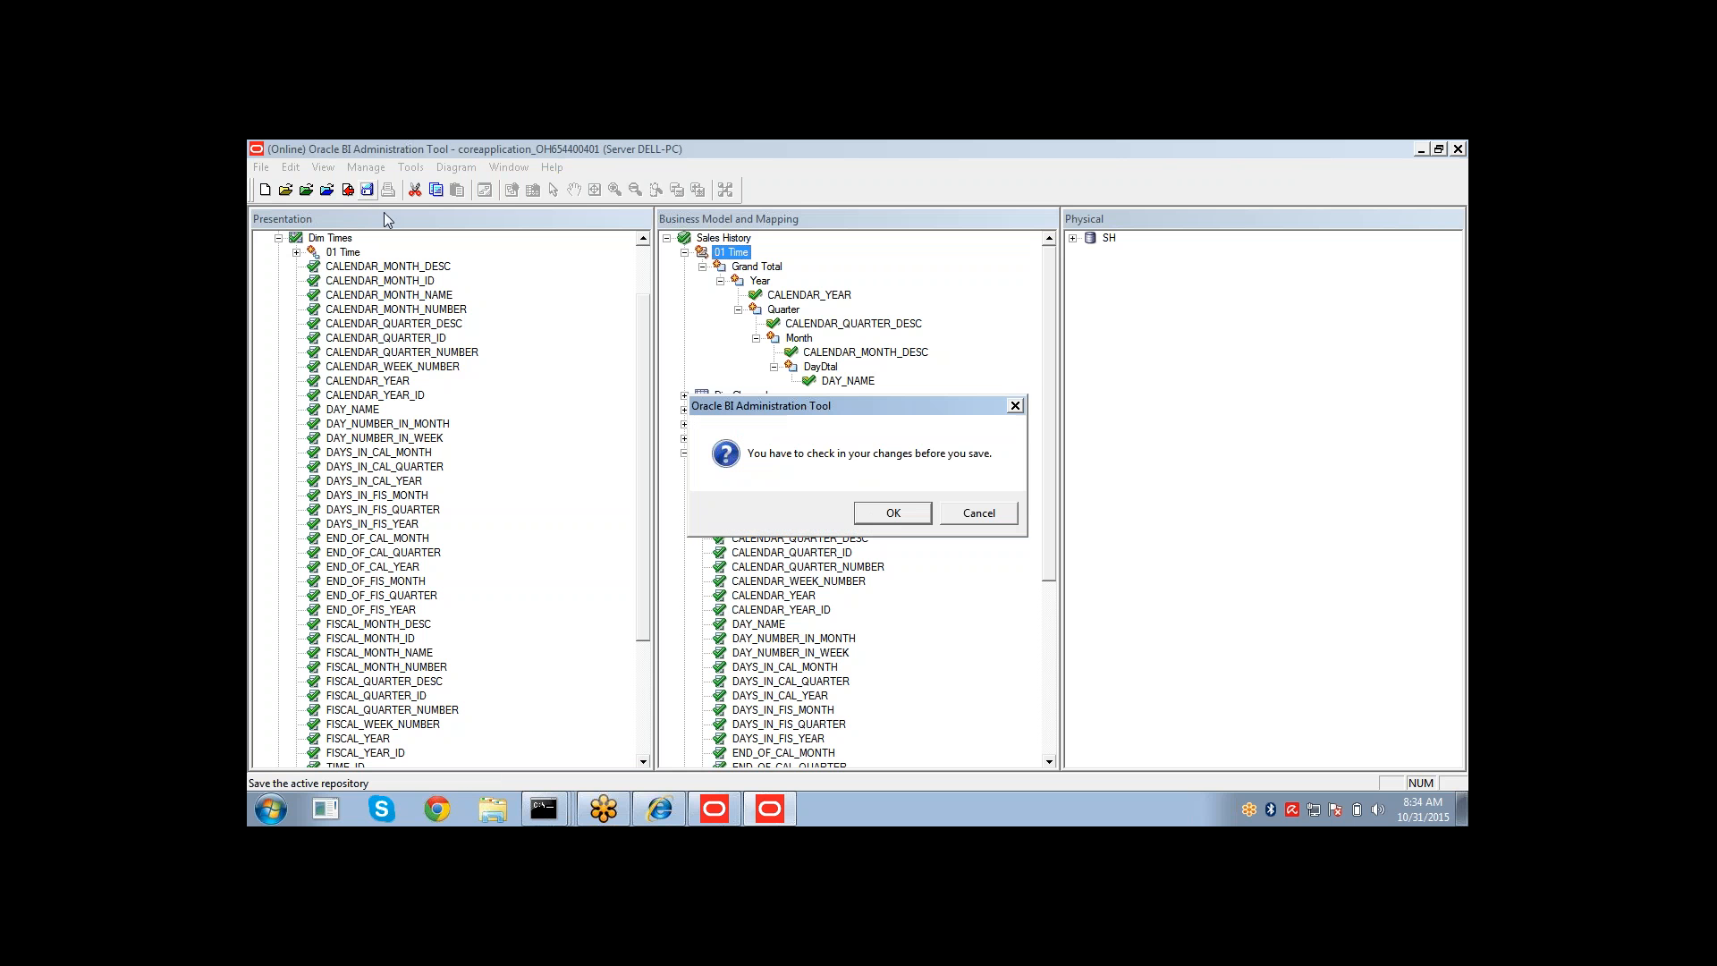
left_click(864, 512)
left_click(785, 513)
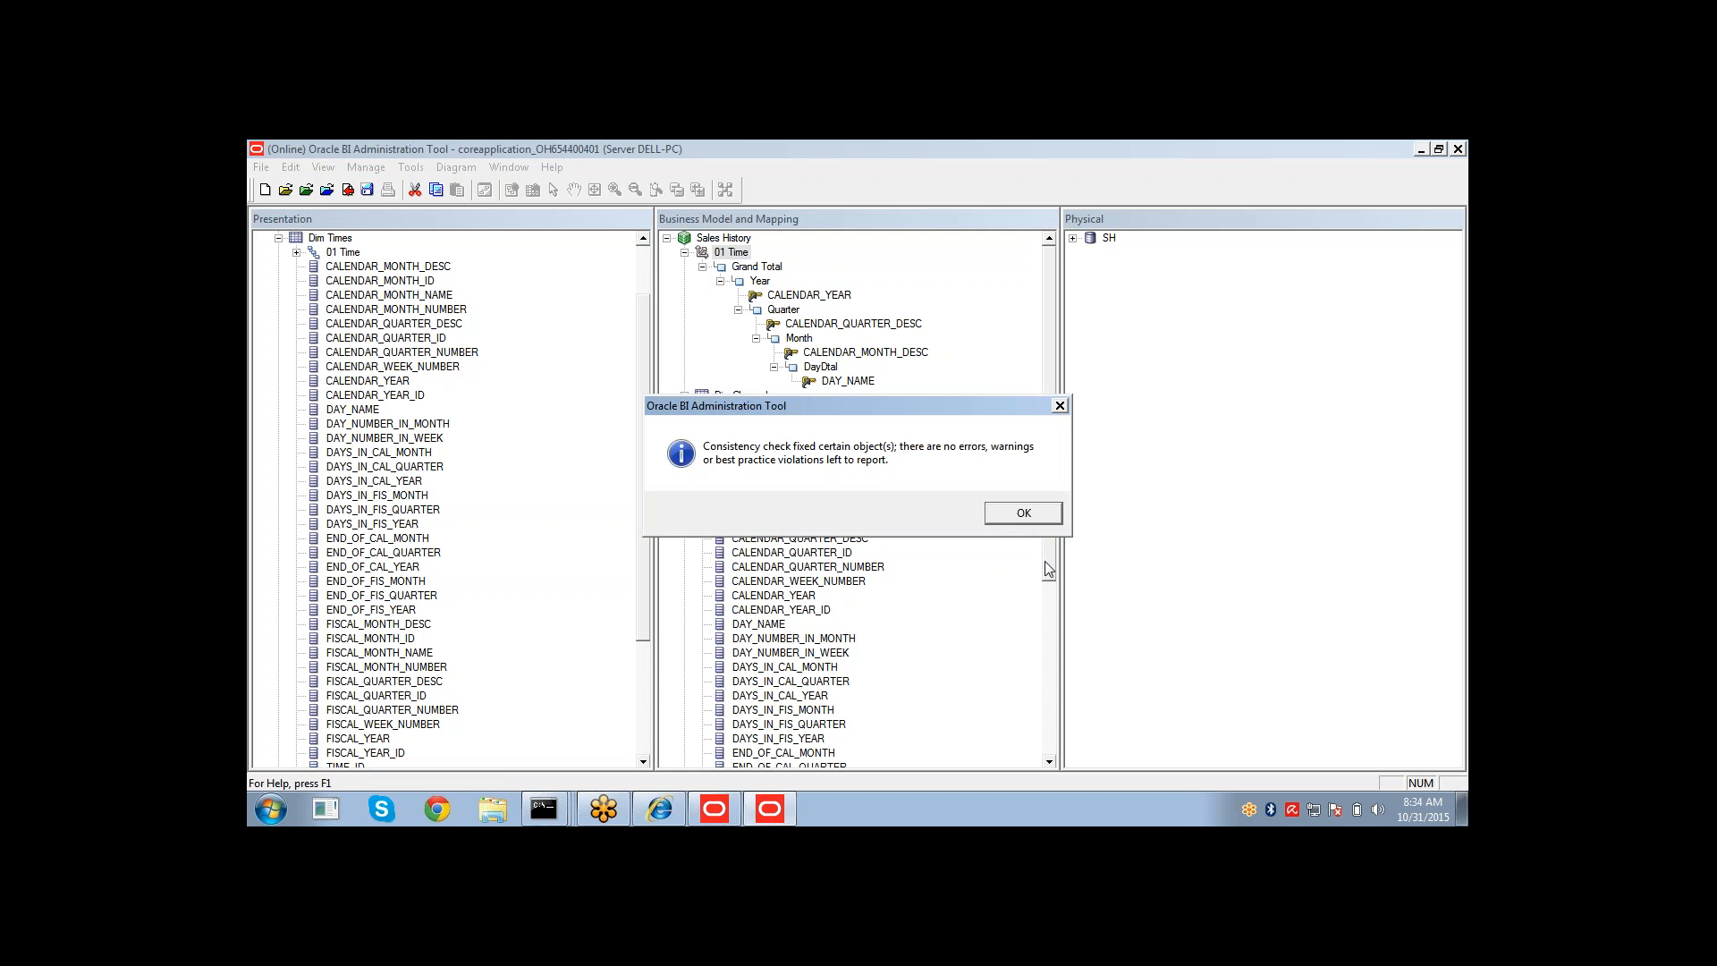
left_click(1029, 517)
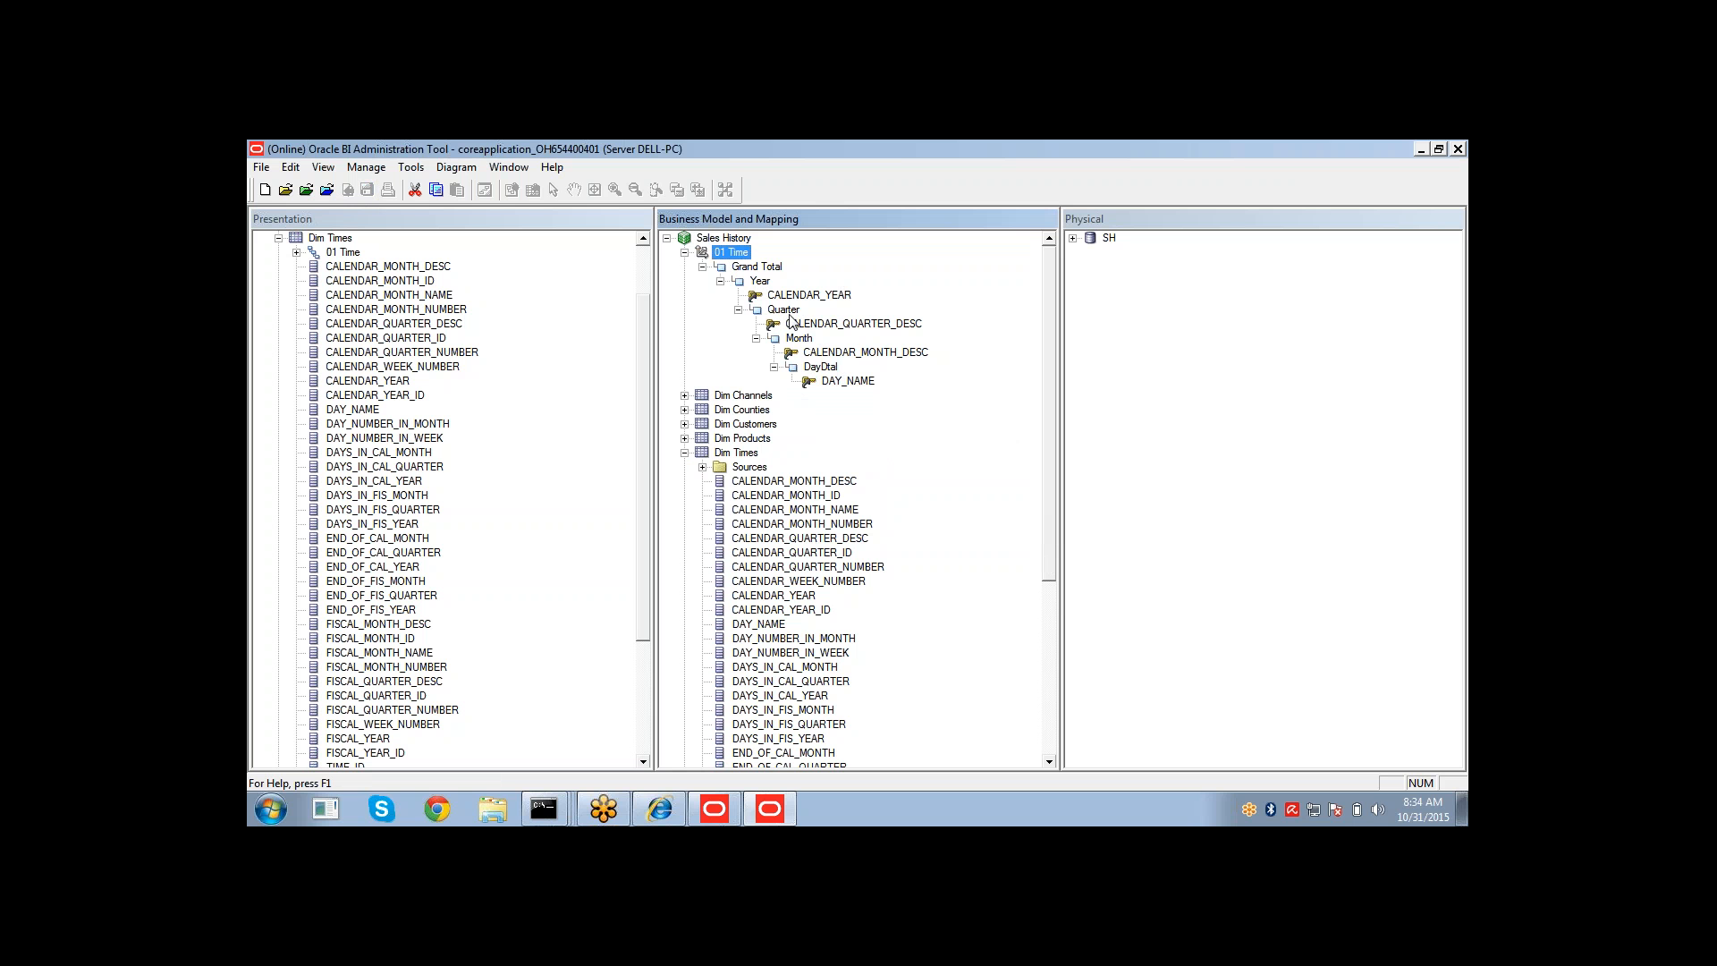
Switch to Oracle BI Answers in Internet Explorer and remove all columns from the analysis criteria.
left_click(660, 809)
left_click(457, 306)
left_click(501, 346)
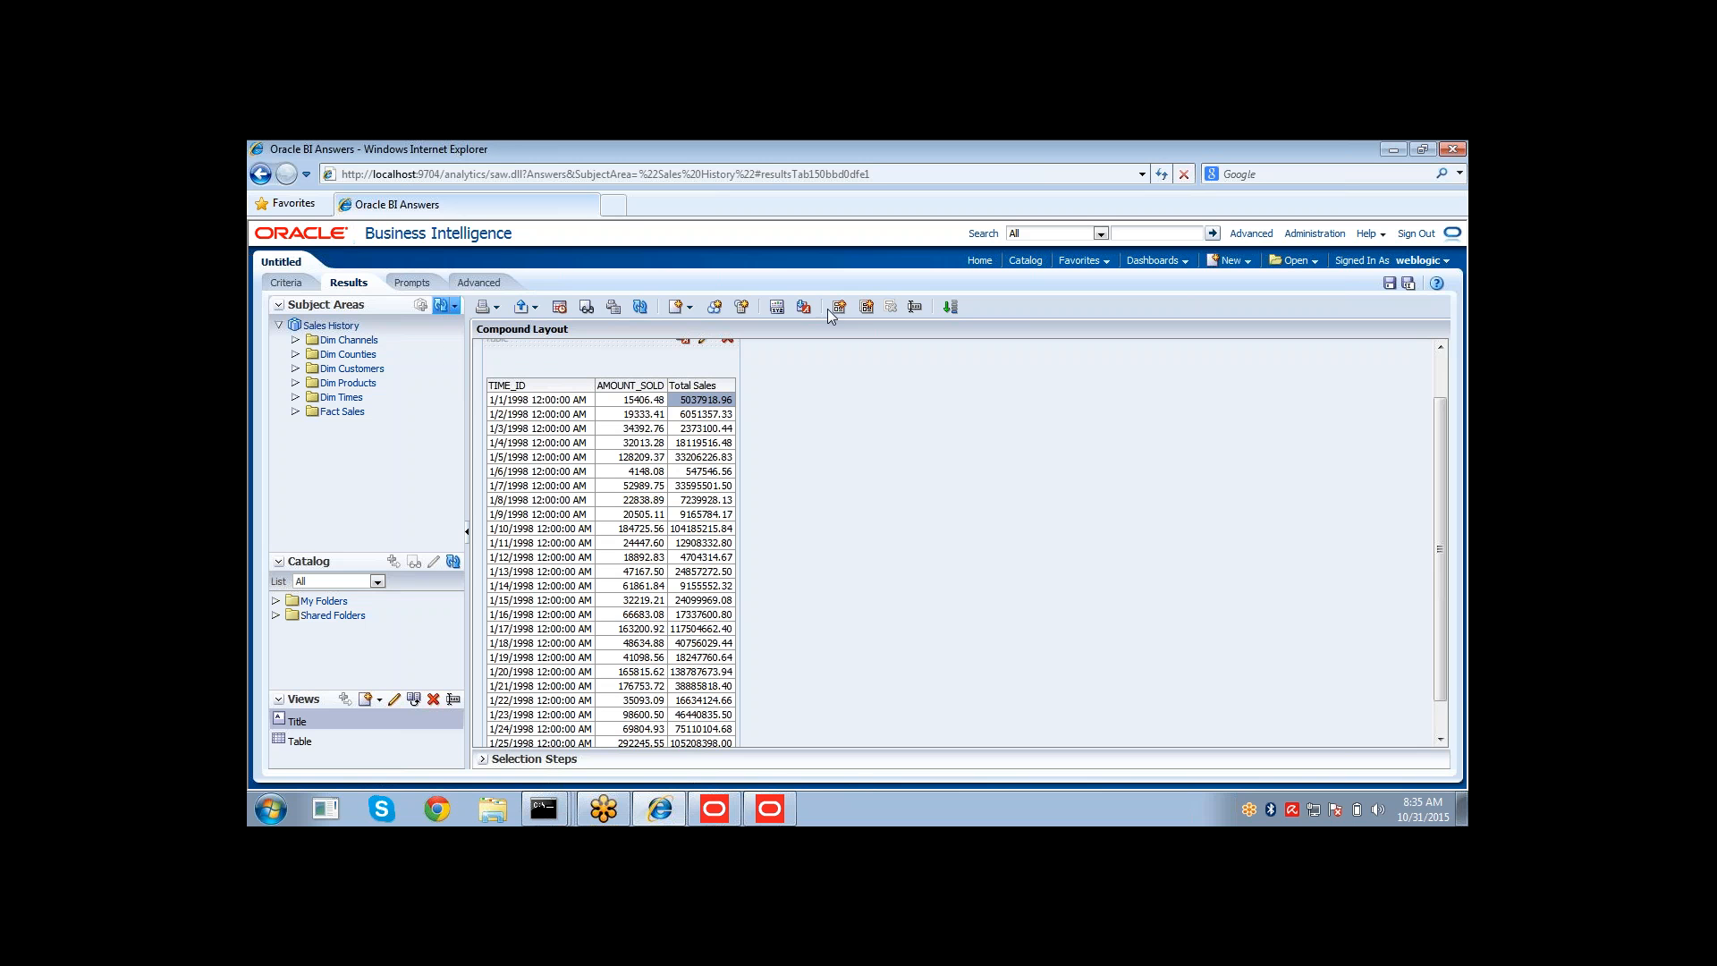
left_click(287, 282)
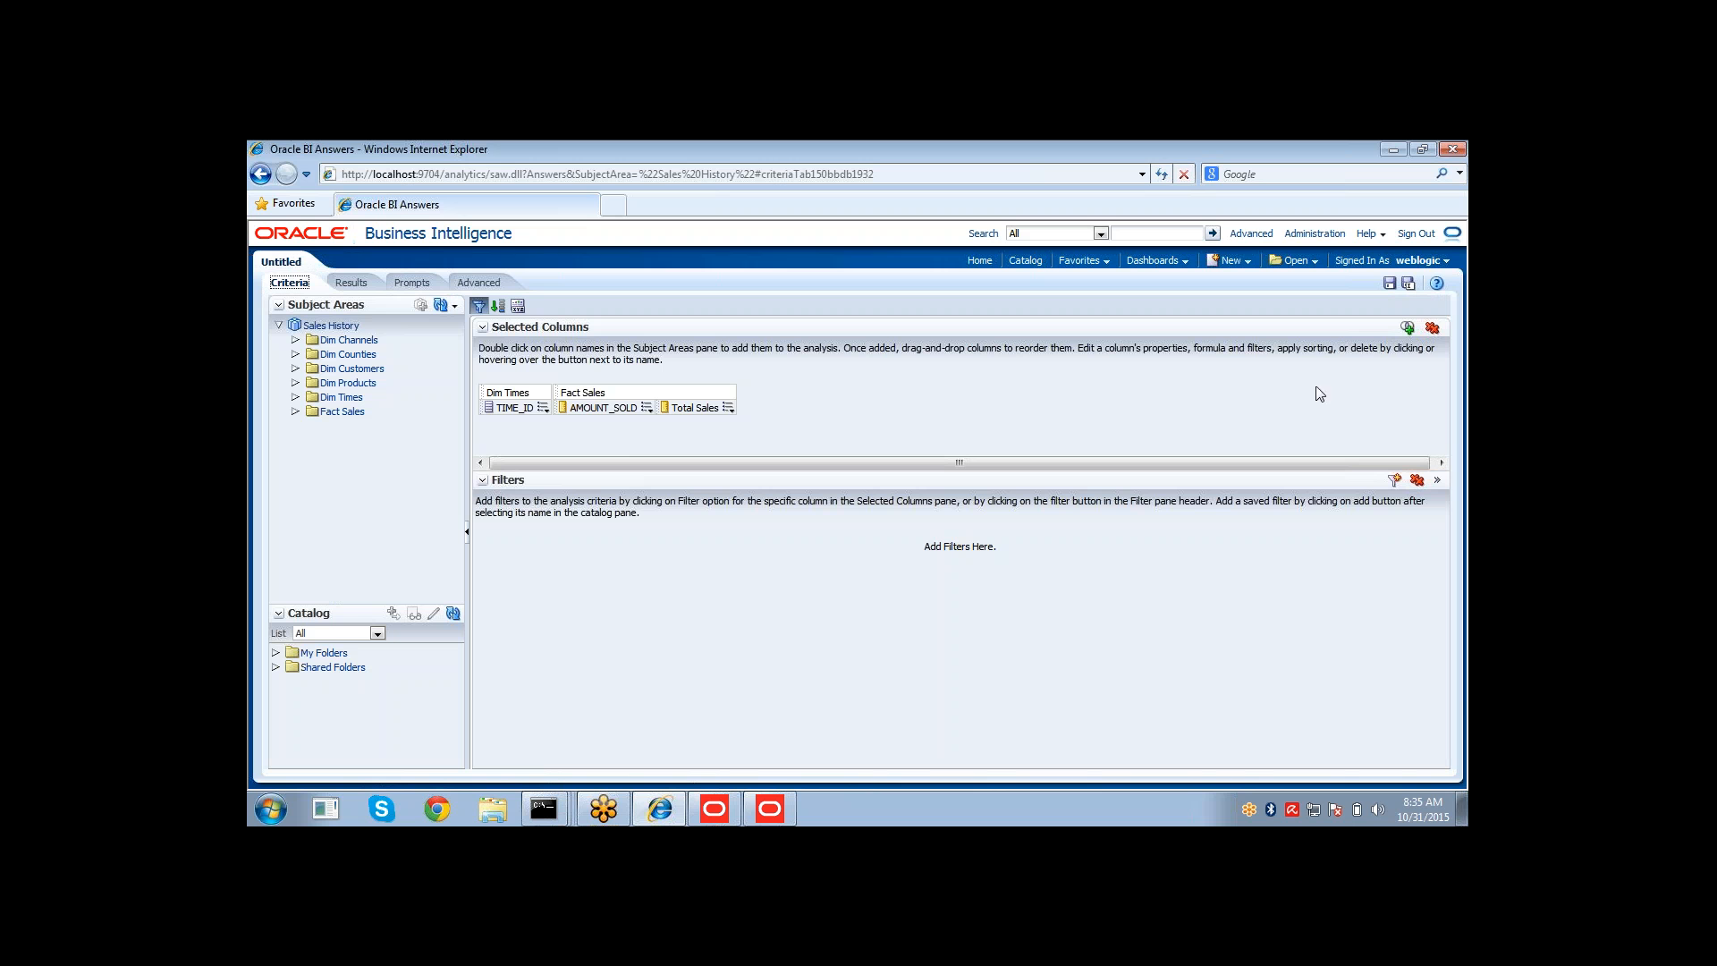
left_click(1436, 331)
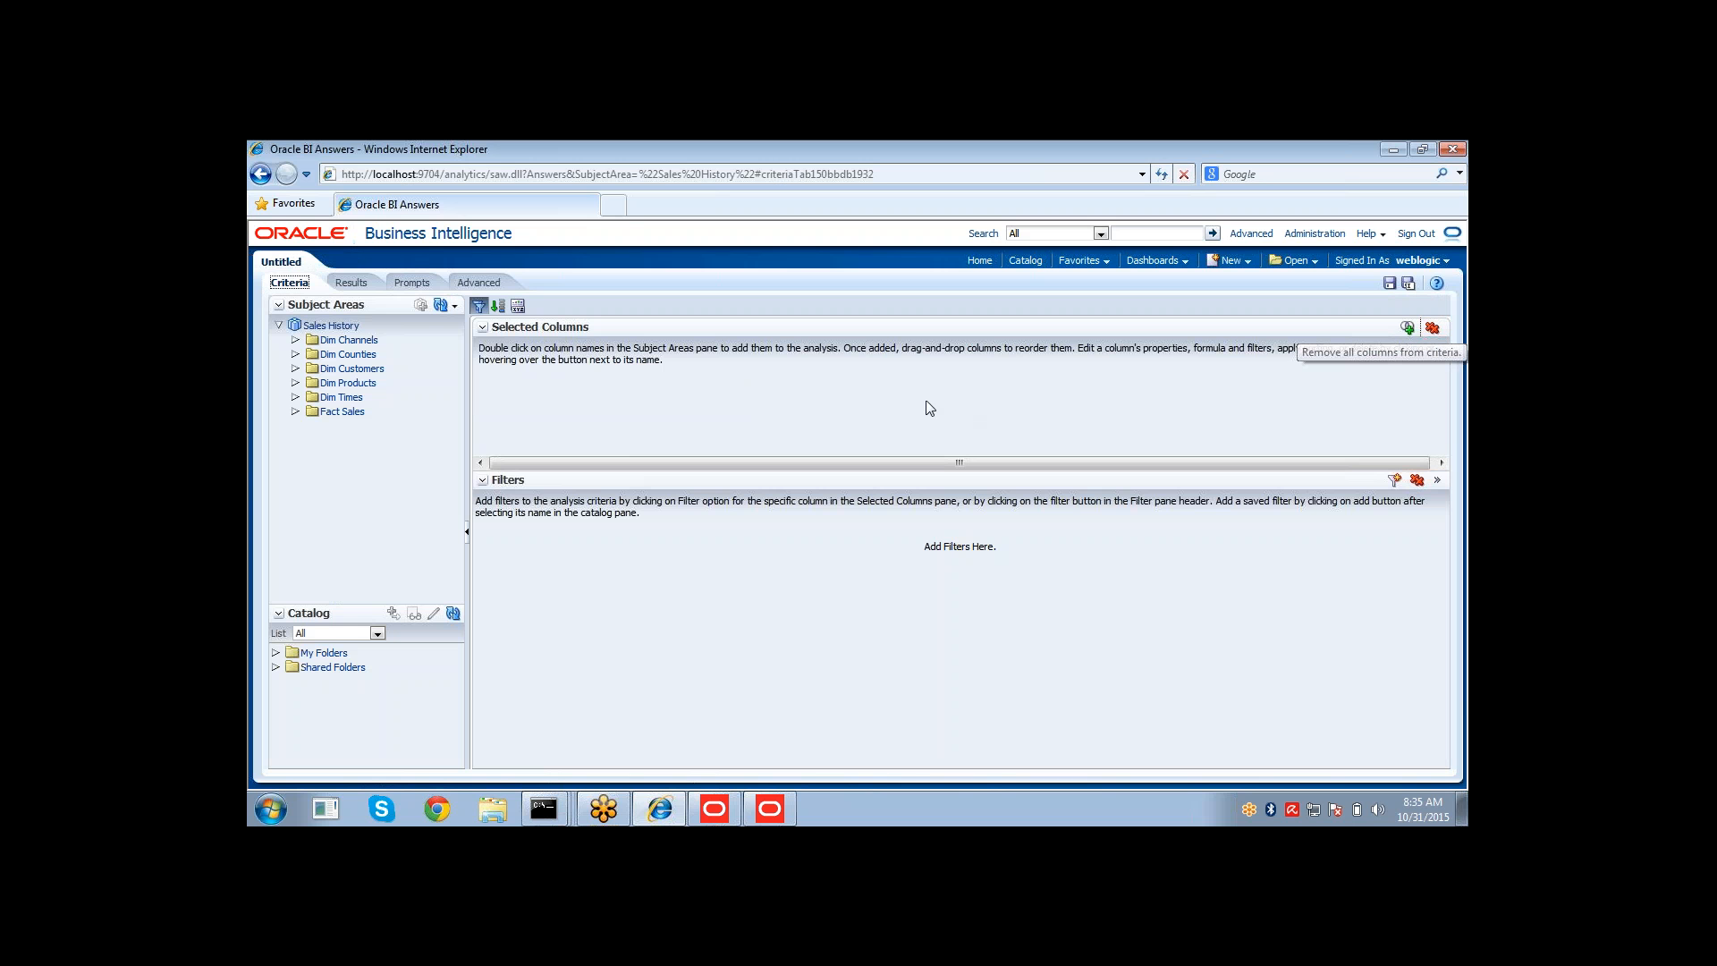
Add the 01 Time hierarchy from Dim Times and AMOUNT_SOLD from Fact Sales to the analysis columns.
left_click(295, 397)
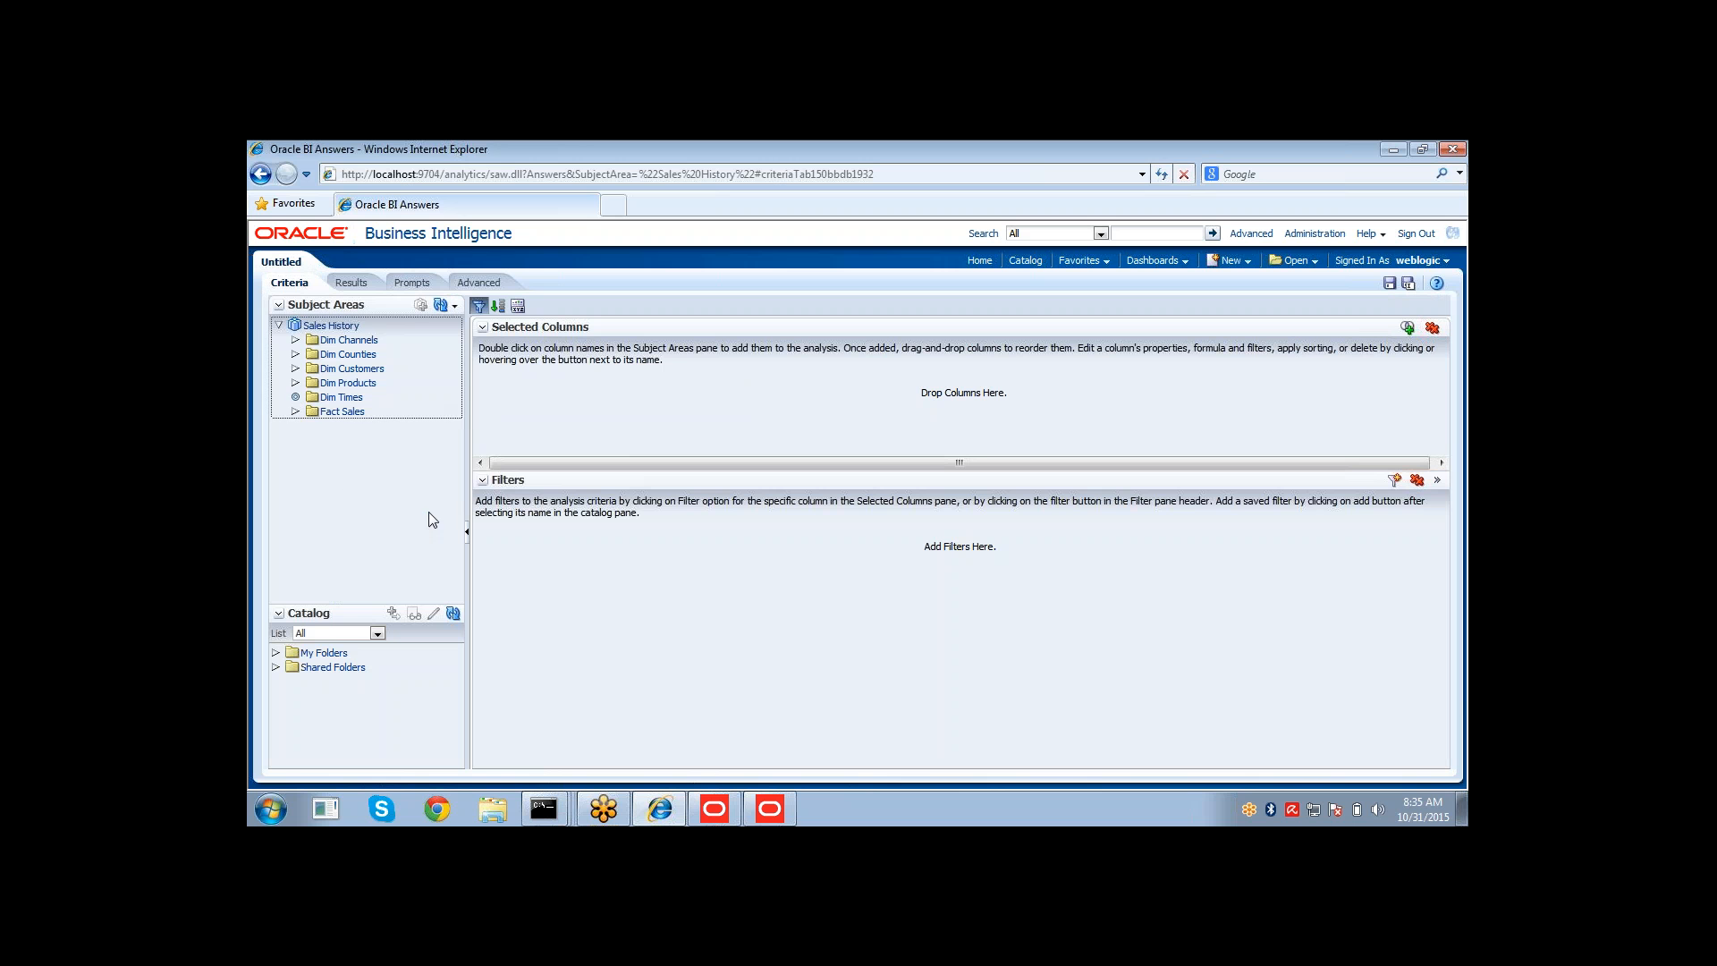
left_click_drag(457, 407, 427, 578)
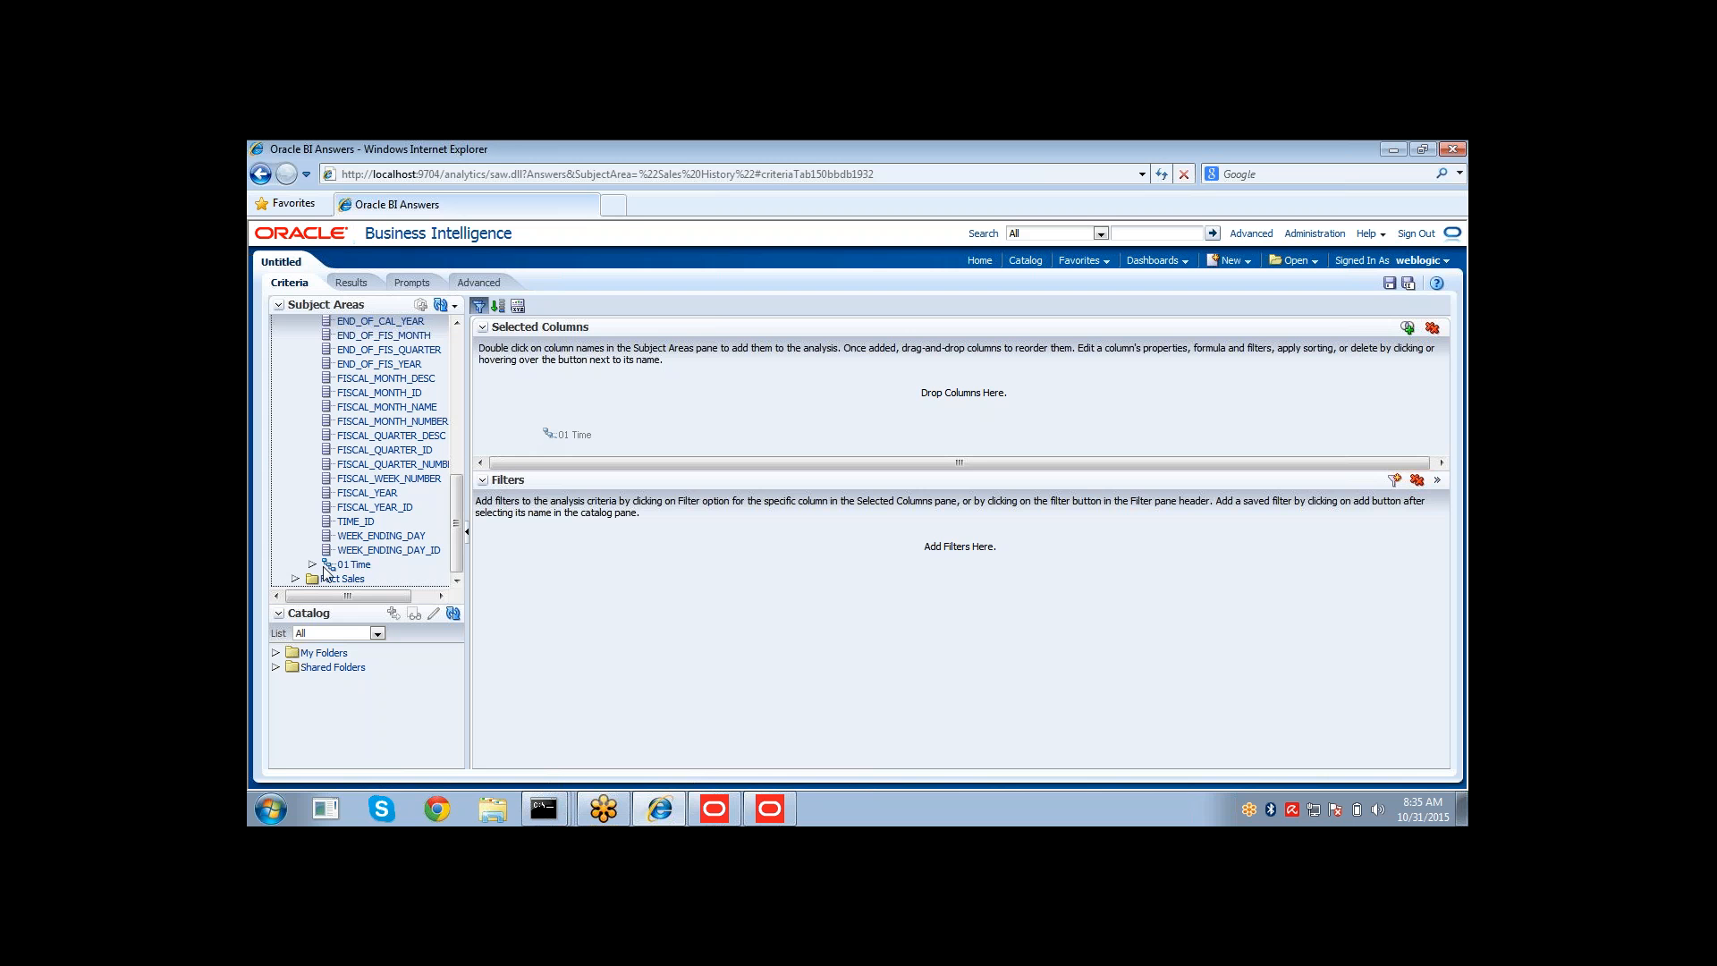
left_click(296, 578)
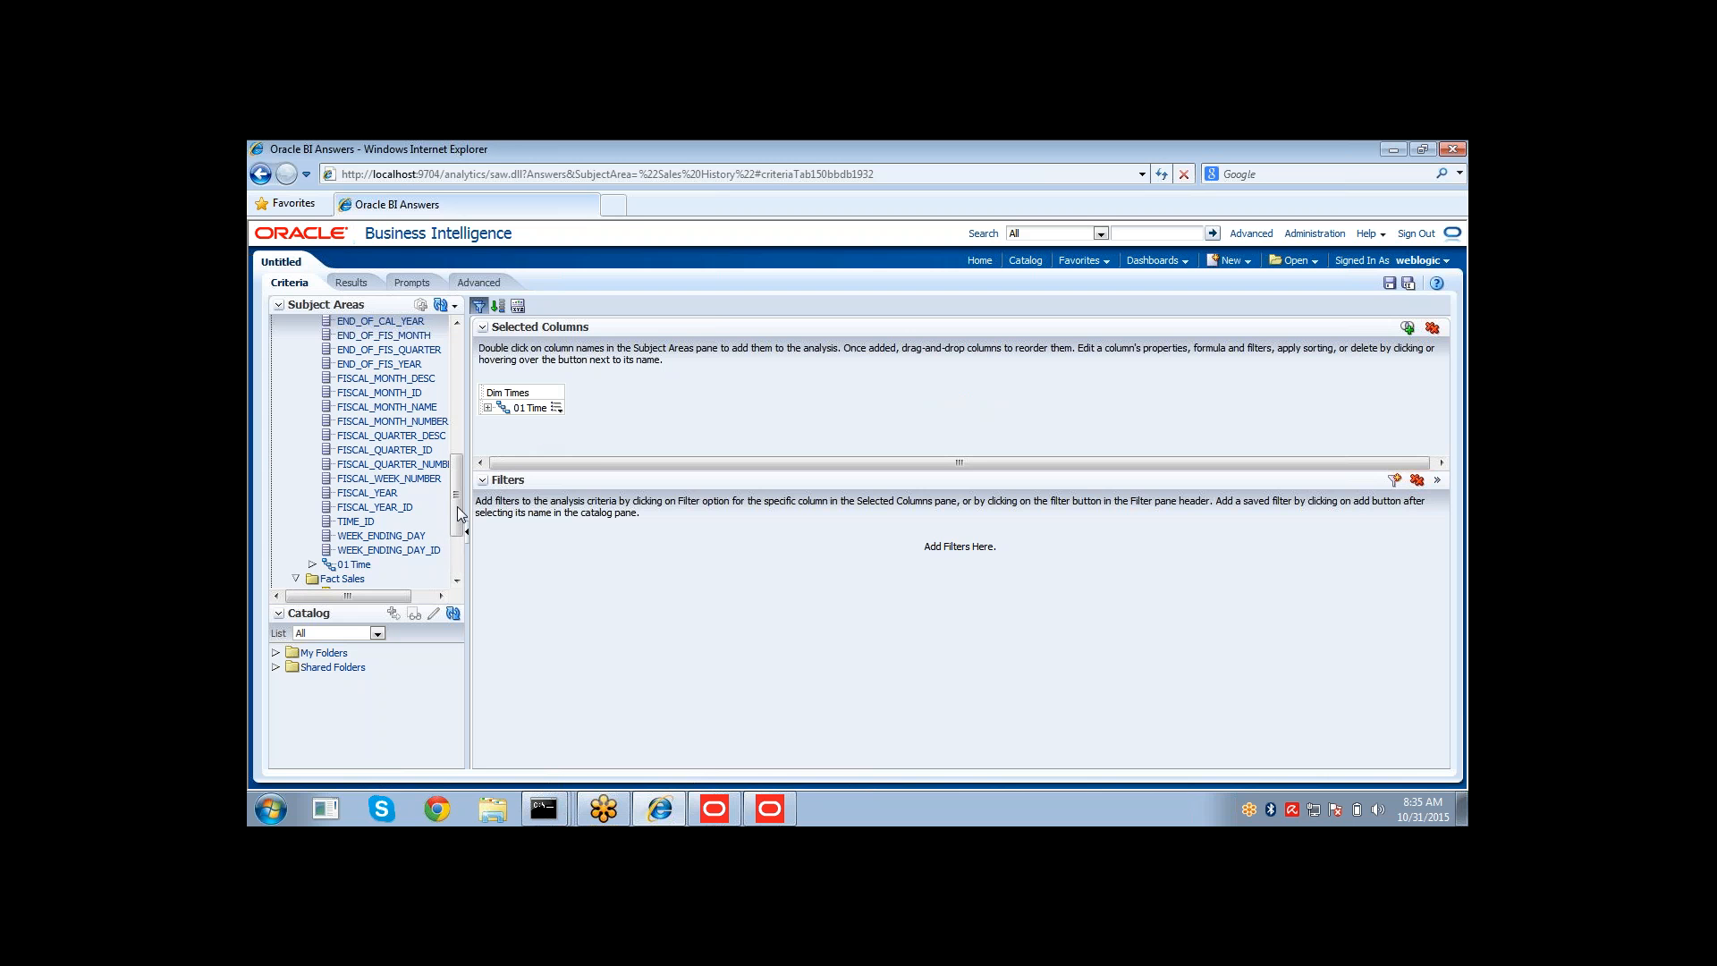
scroll(455, 537, "down", 3)
double_click(393, 481)
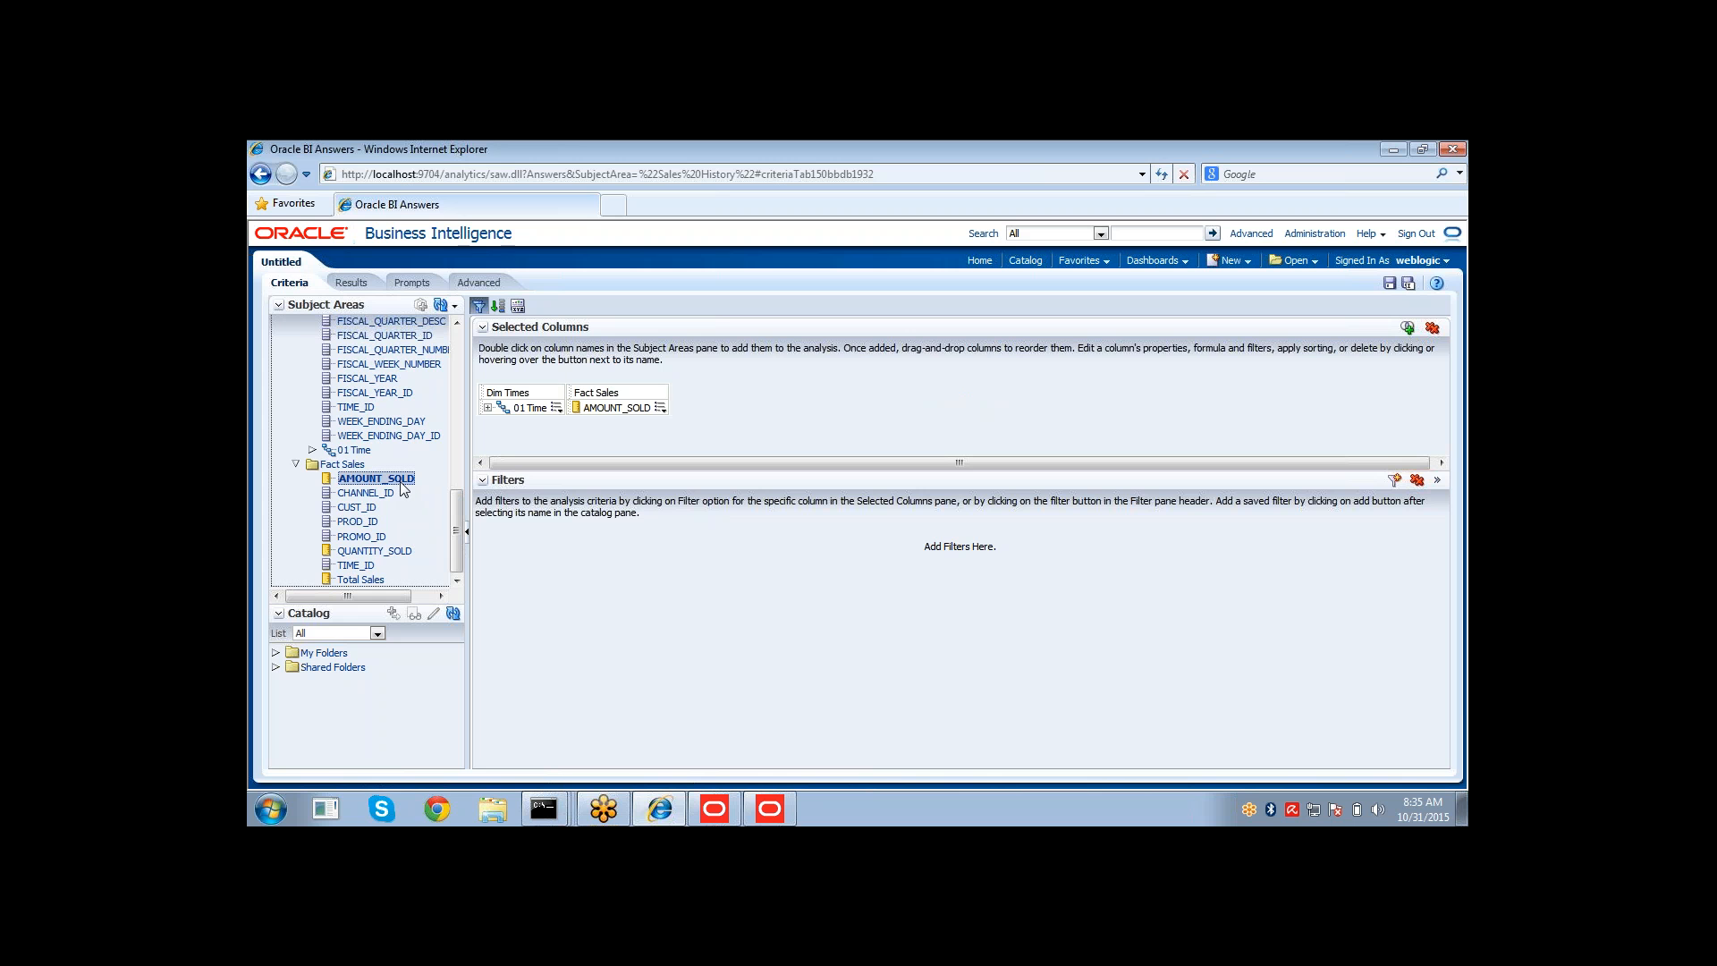
View the results, expanding Grand Total into years and then 1999 into its quarters to compare the amounts.
left_click(349, 282)
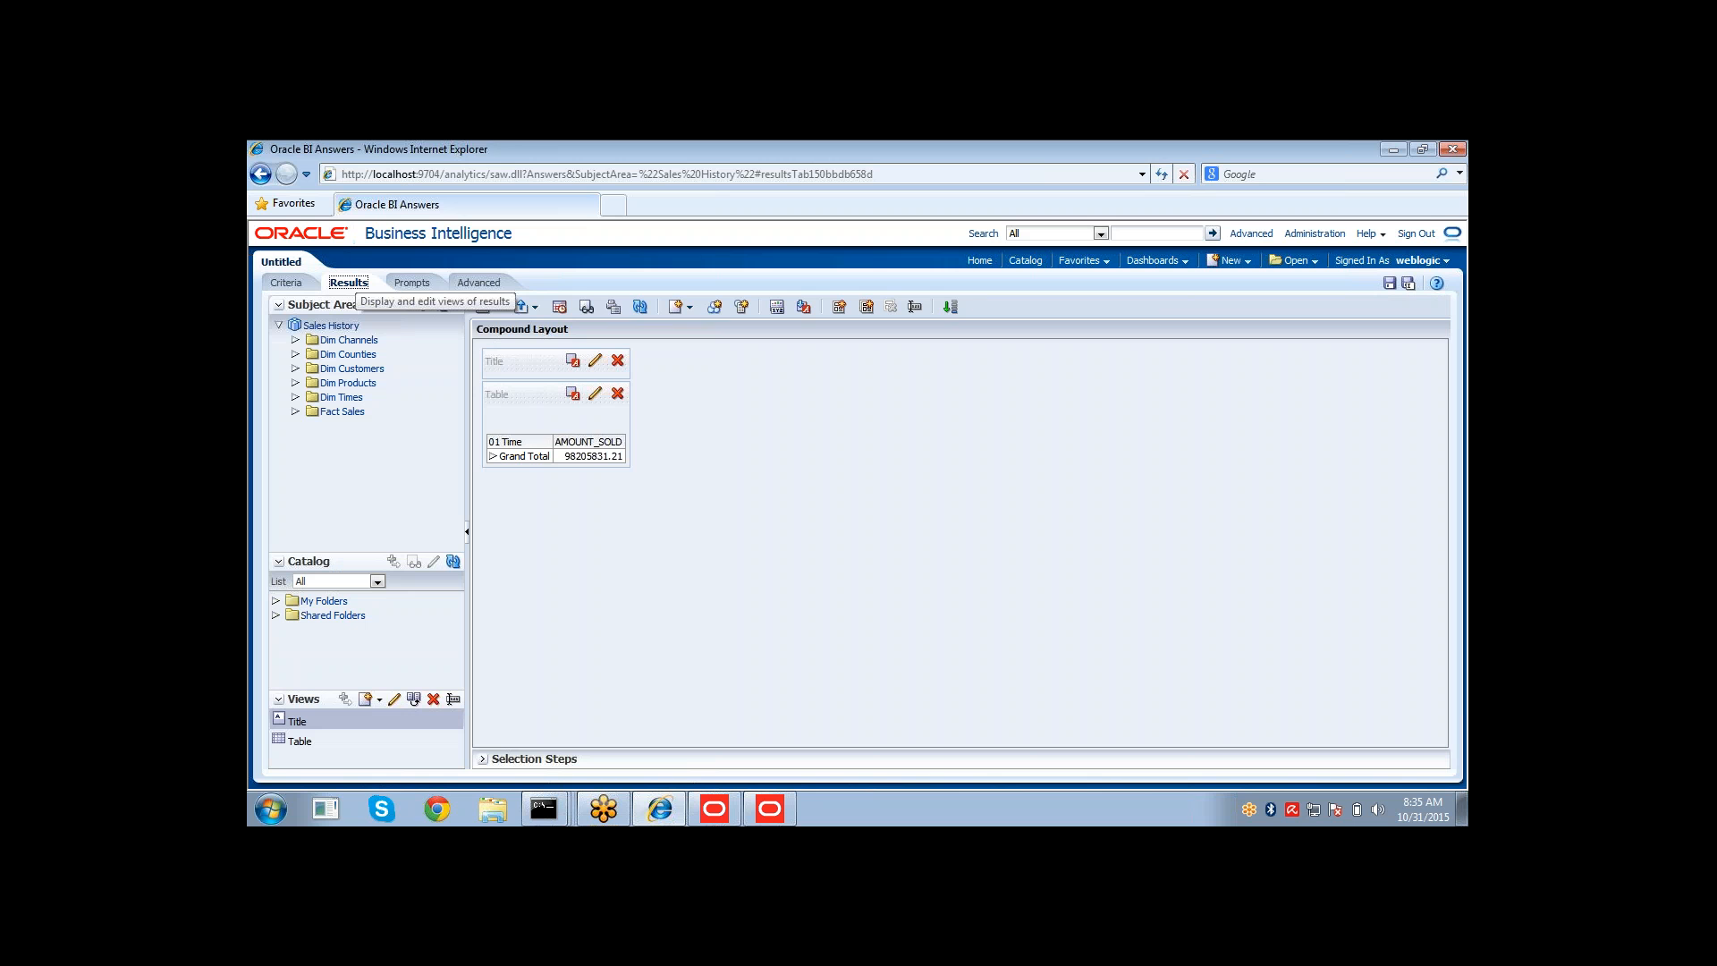
left_click(493, 458)
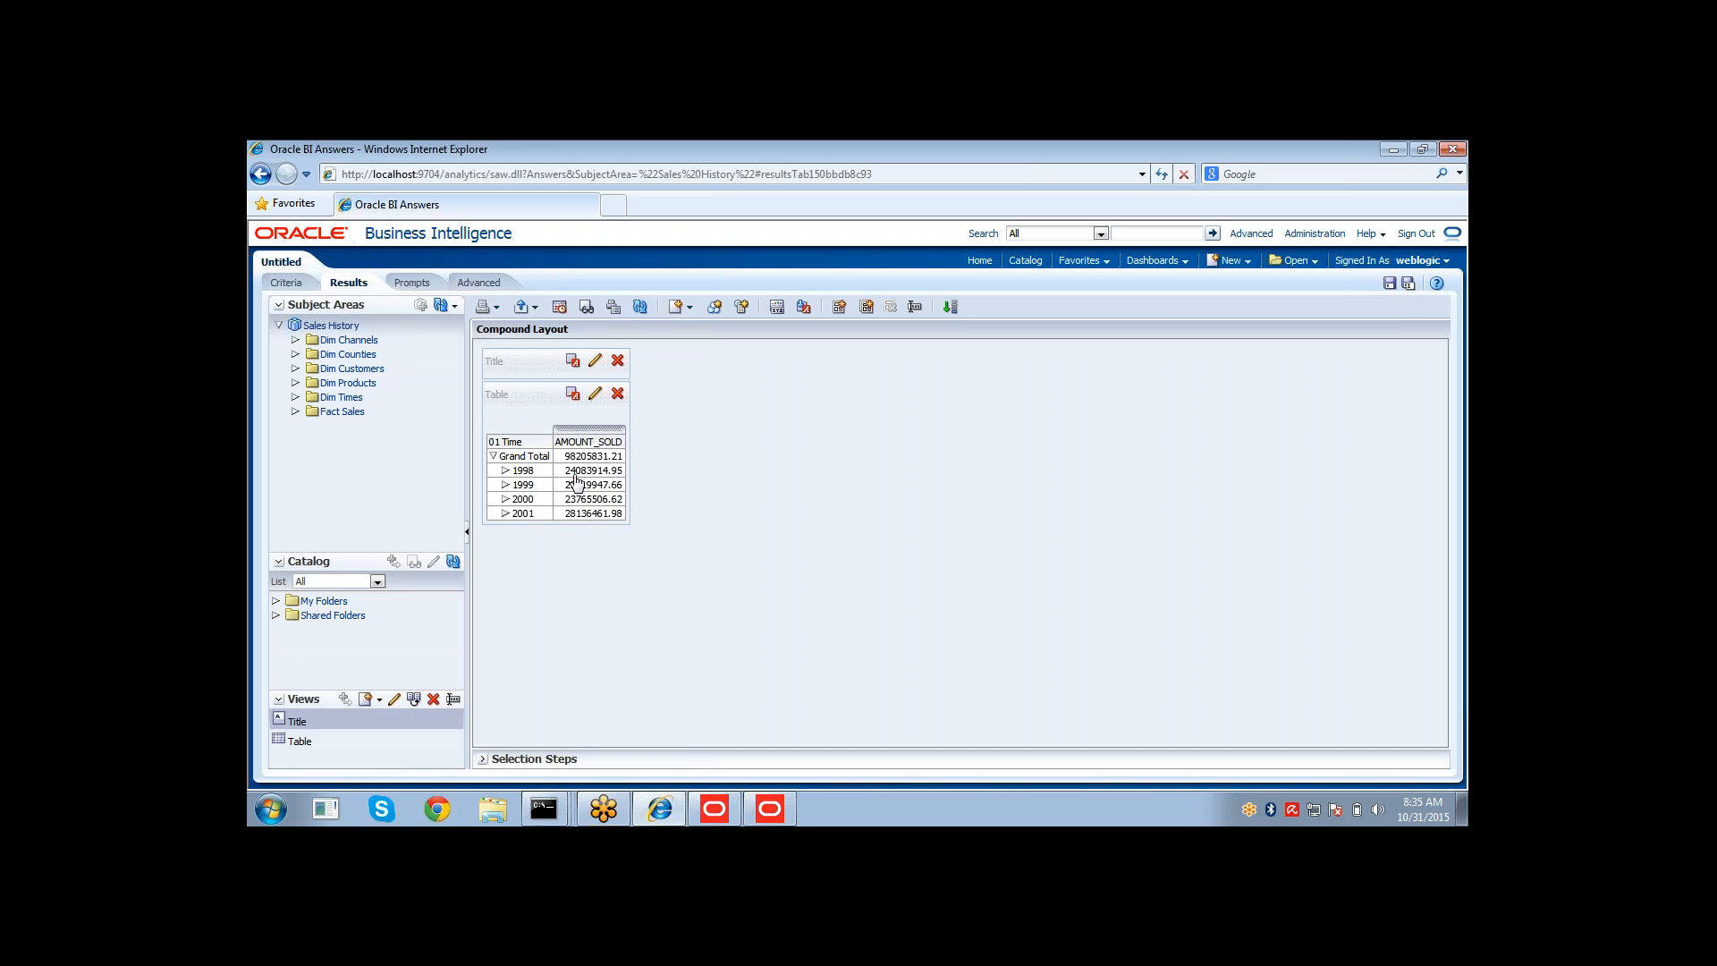
left_click_drag(575, 474, 576, 517)
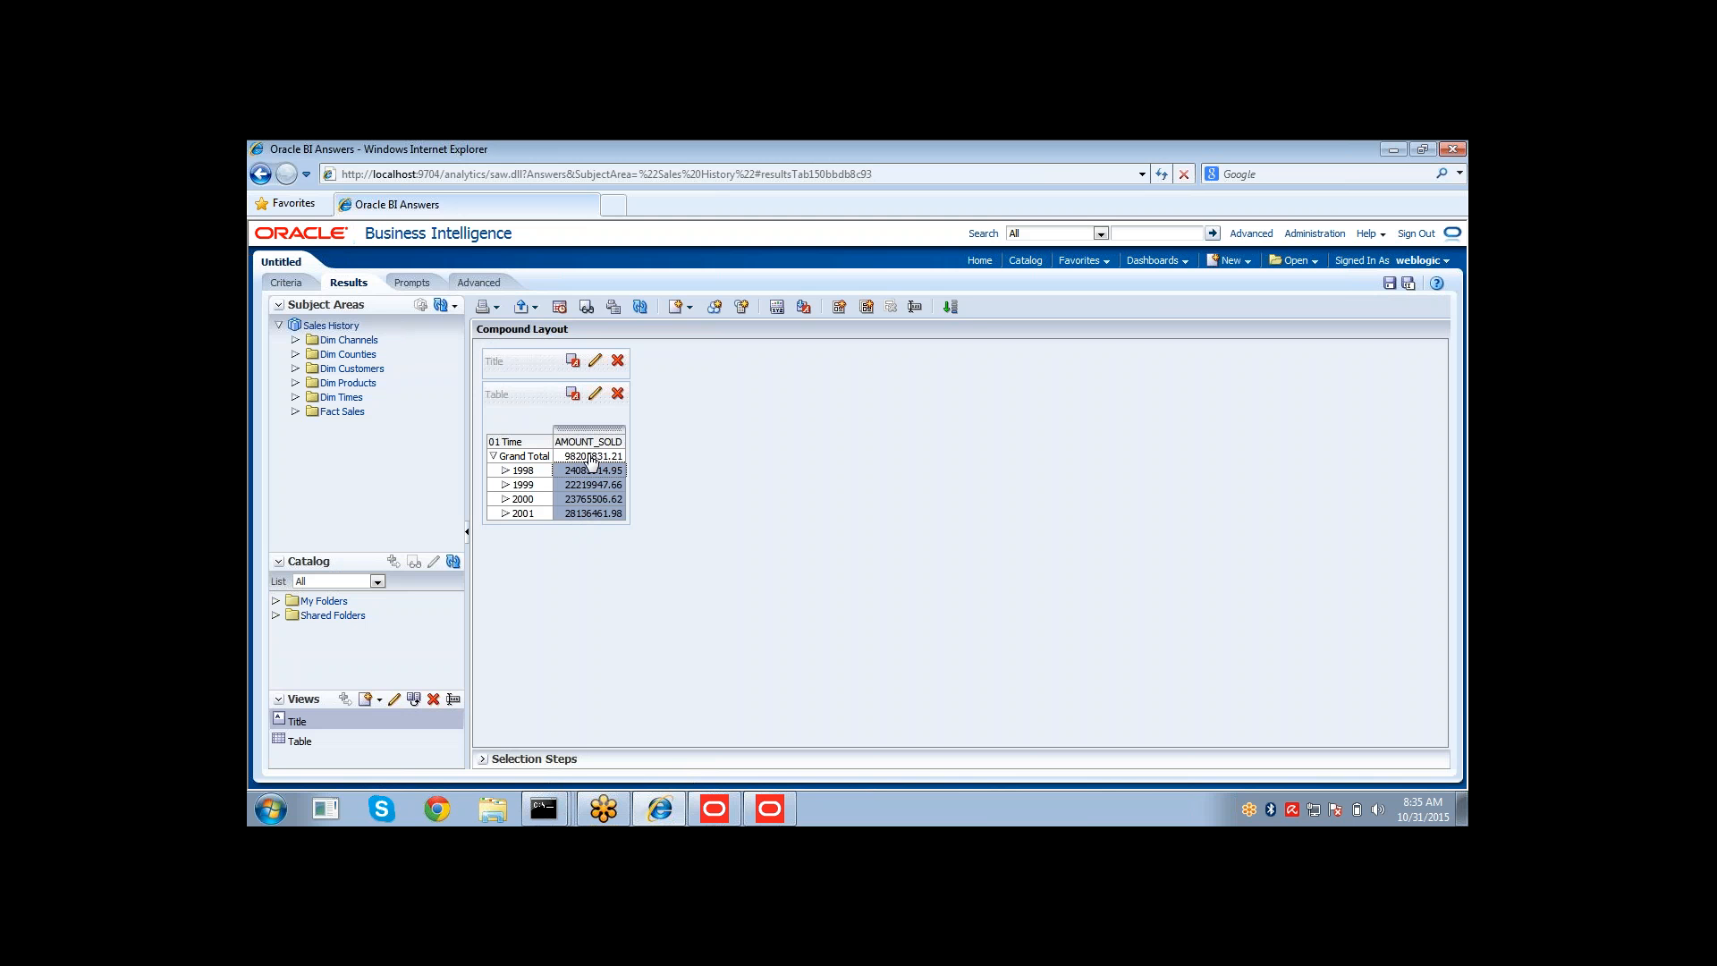
left_click(505, 485)
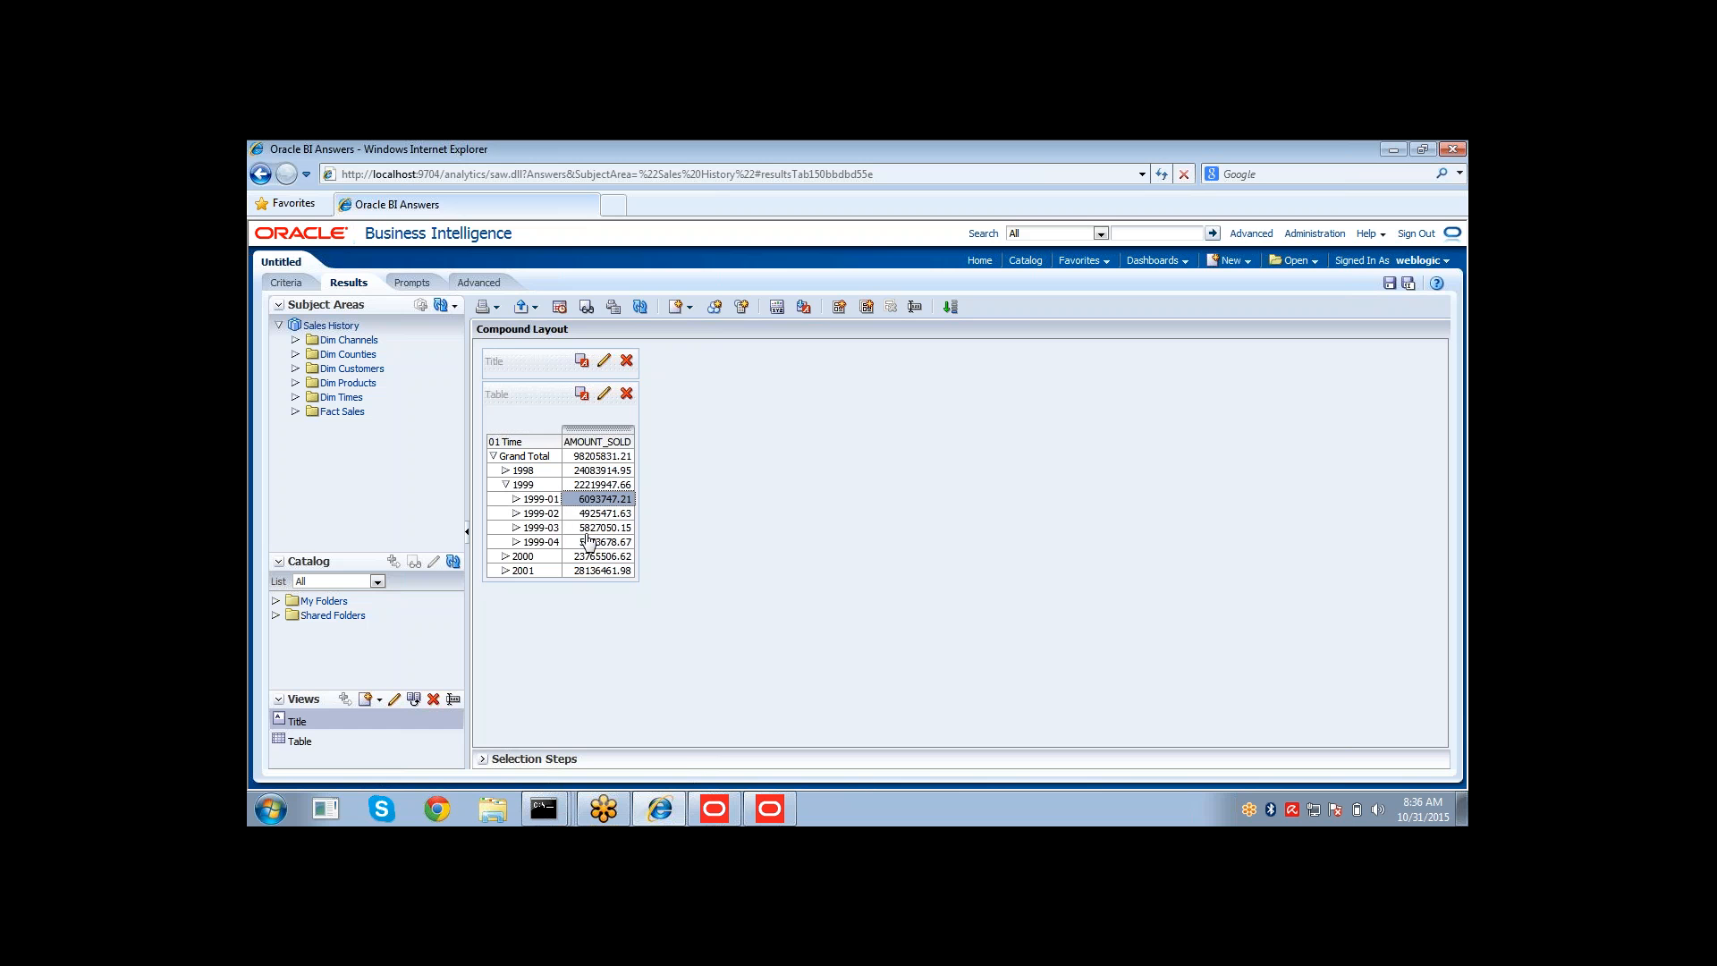
left_click_drag(591, 535, 585, 548)
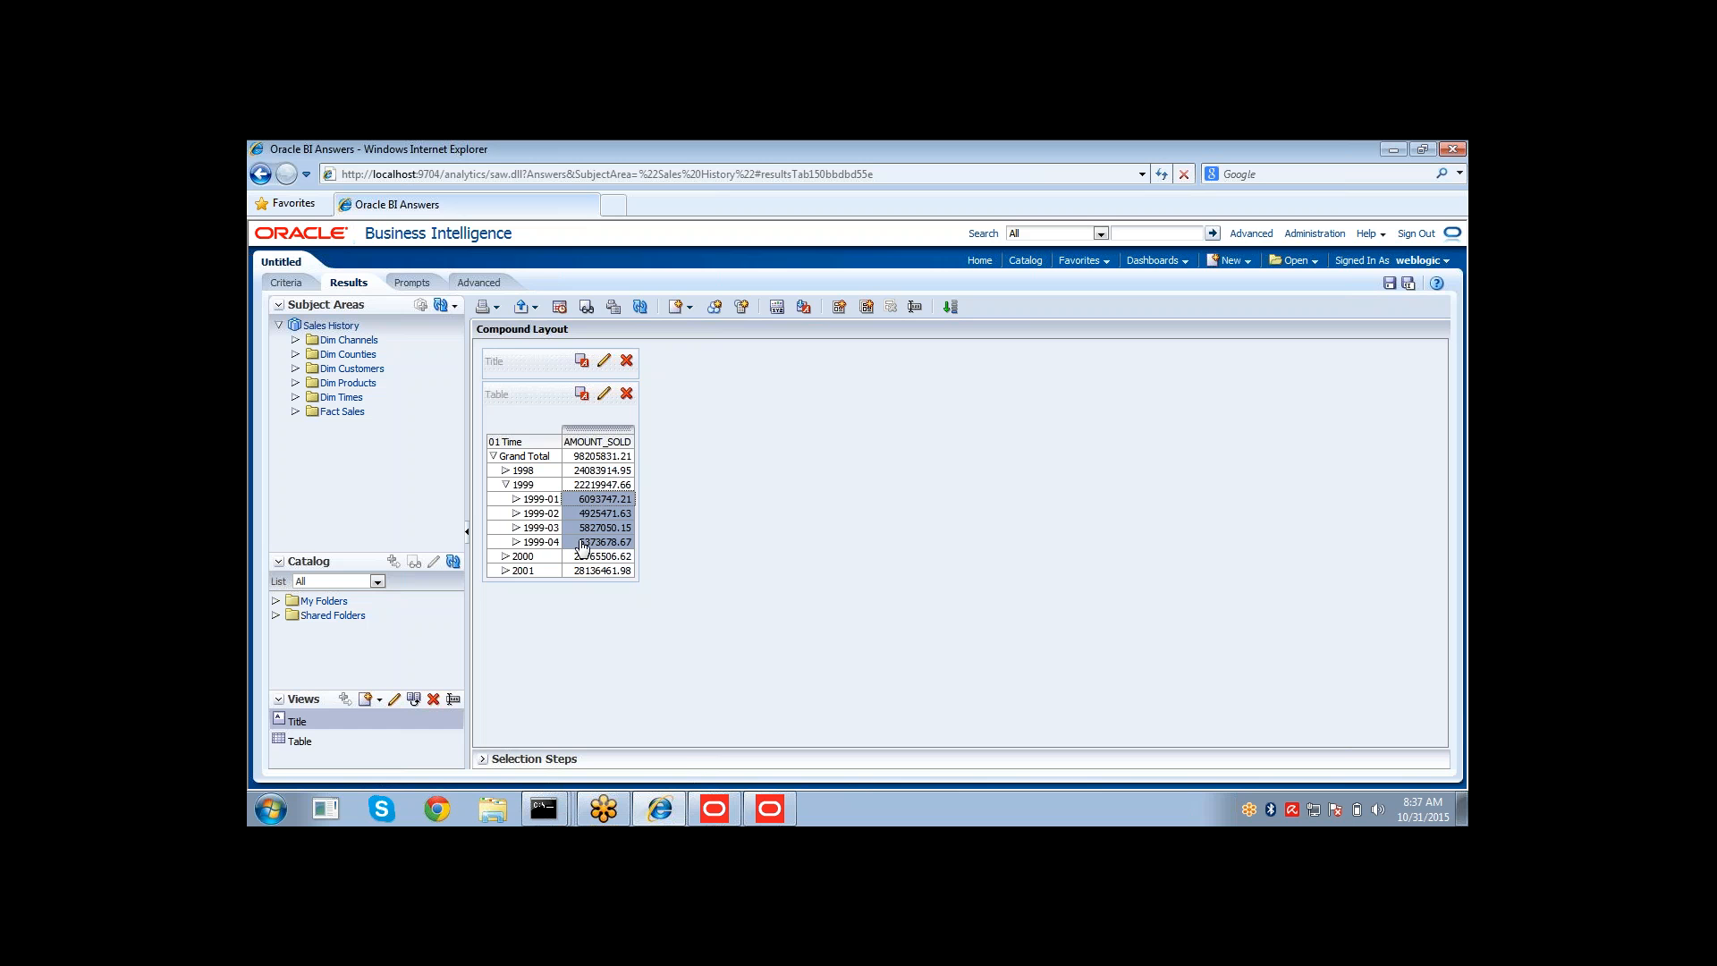
Expand the 1999-02 quarter and its 1999-04 month in the results to inspect the daily amounts.
left_click(515, 517)
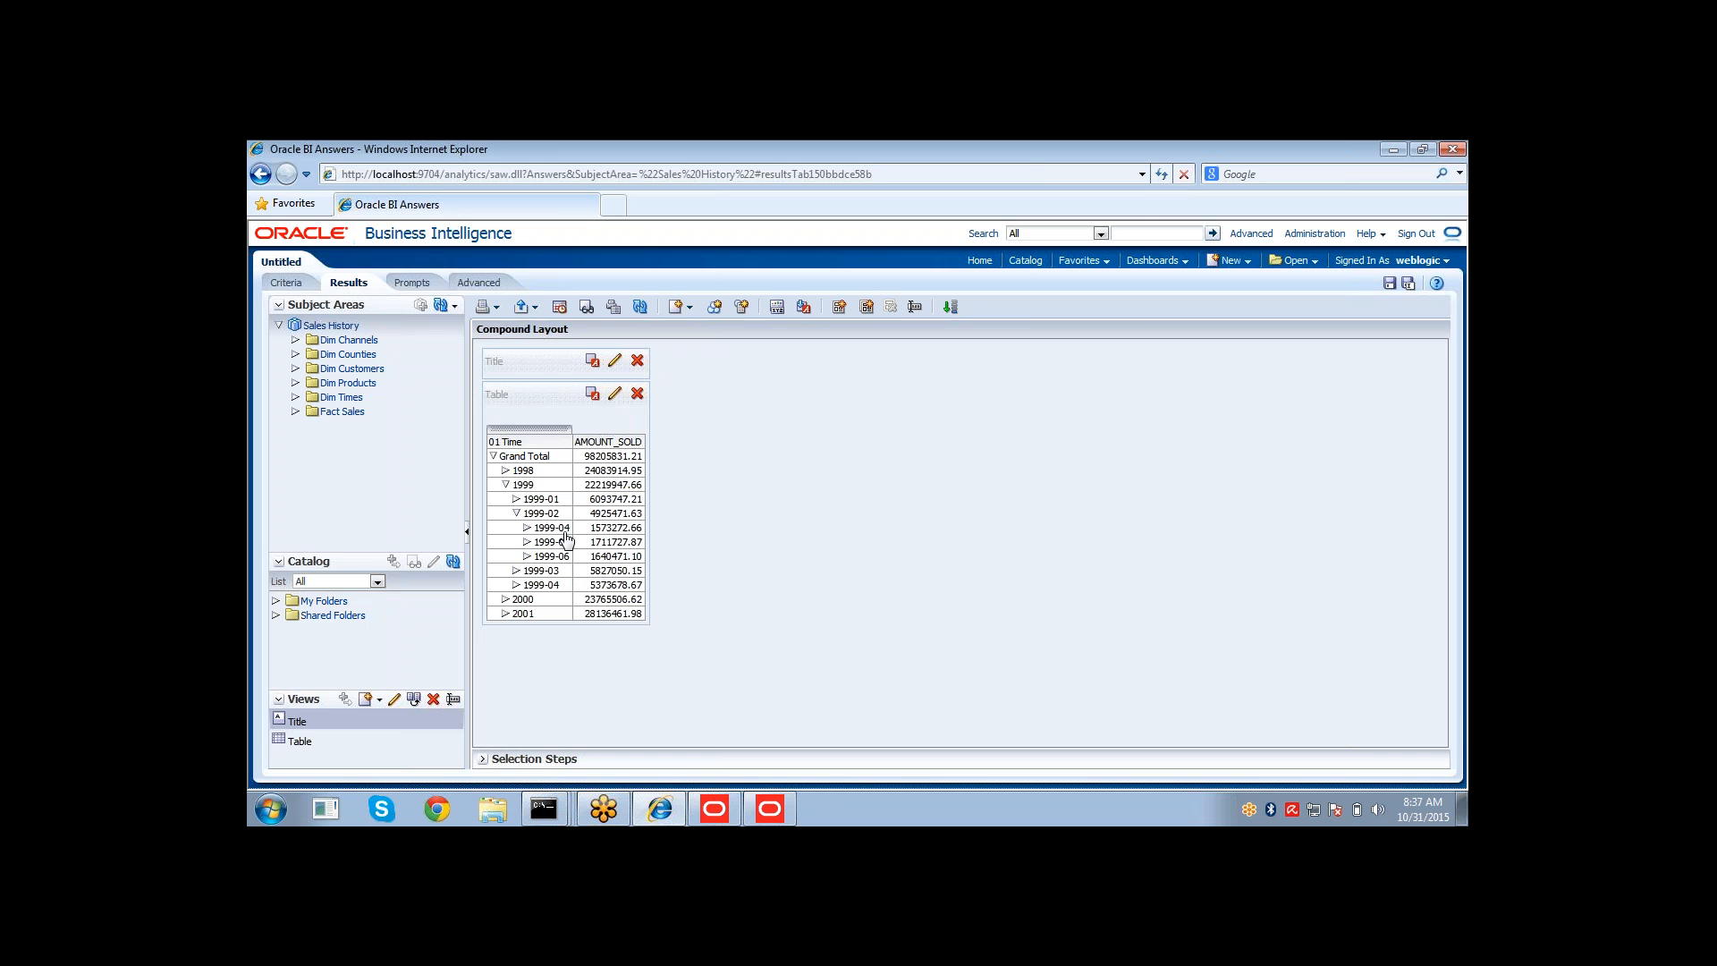
left_click(528, 528)
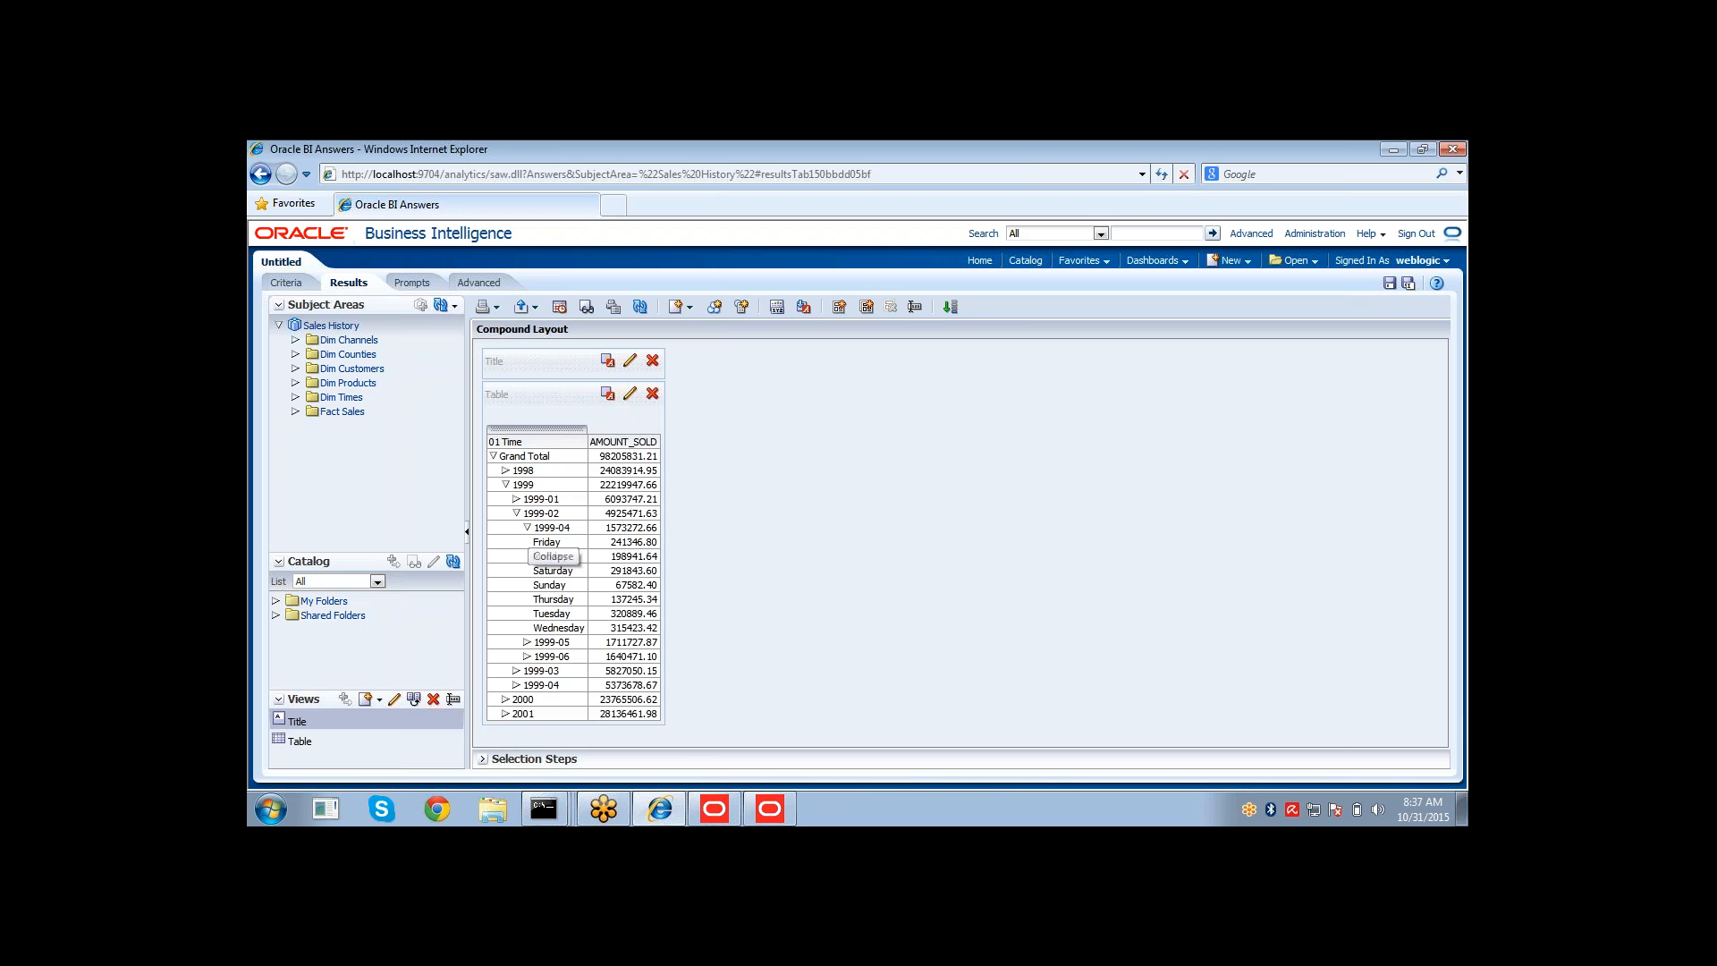
left_click_drag(565, 549, 565, 629)
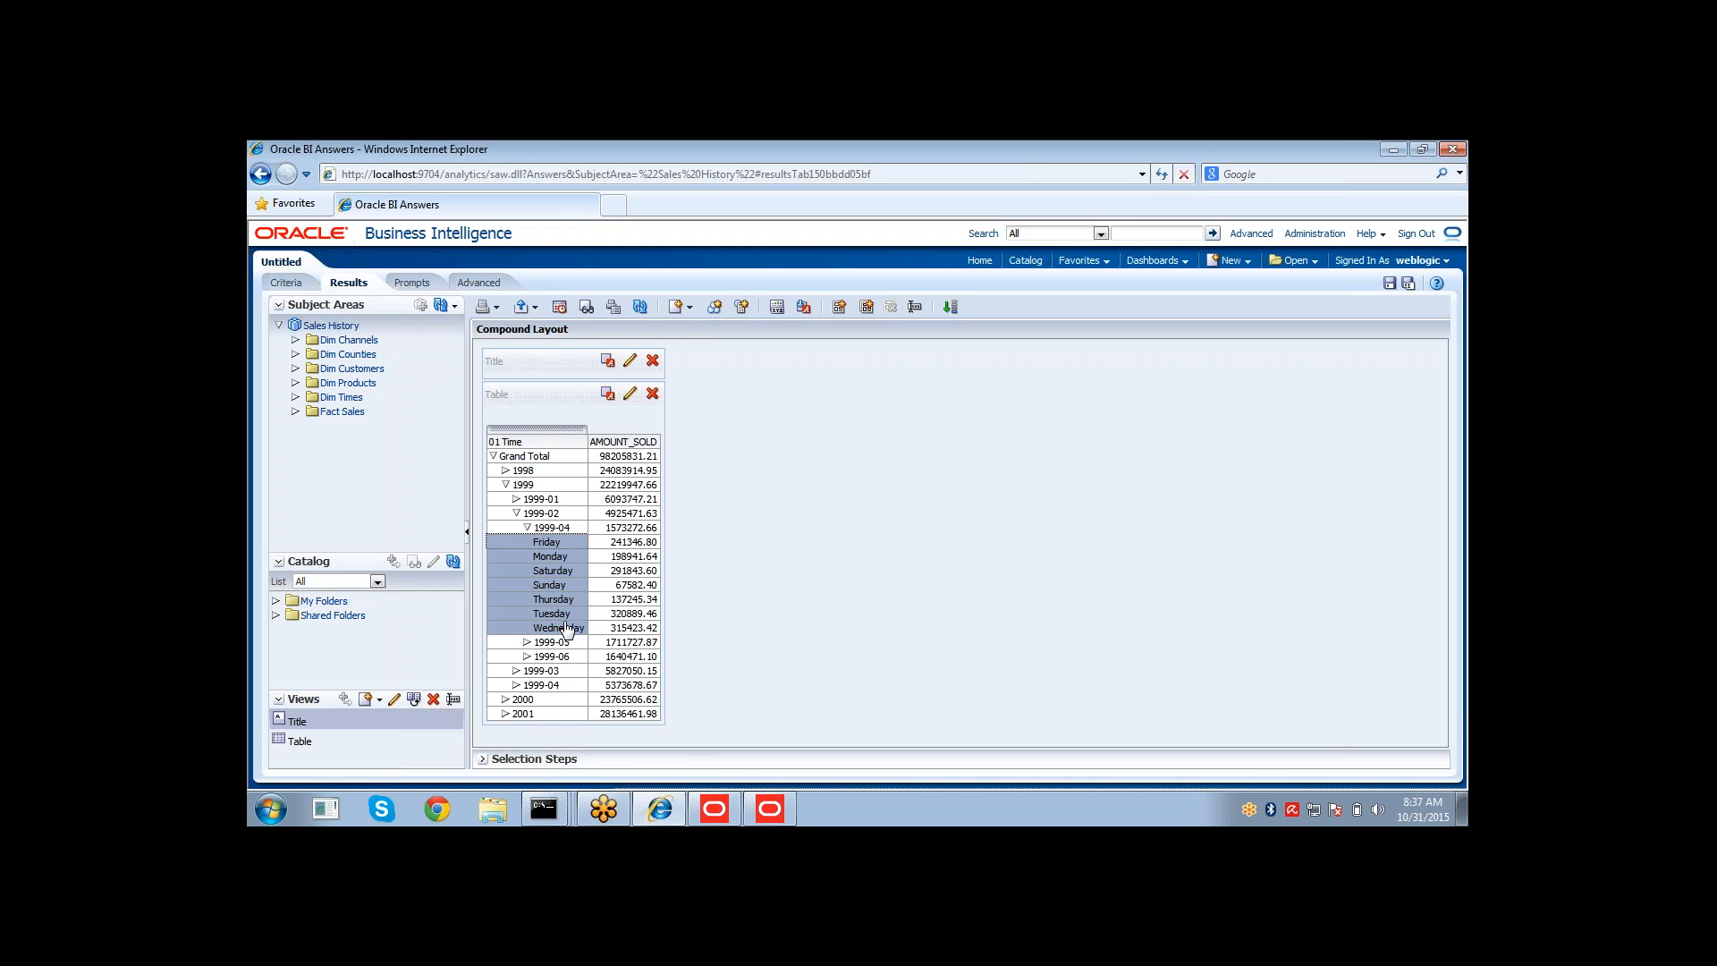
left_click(617, 546)
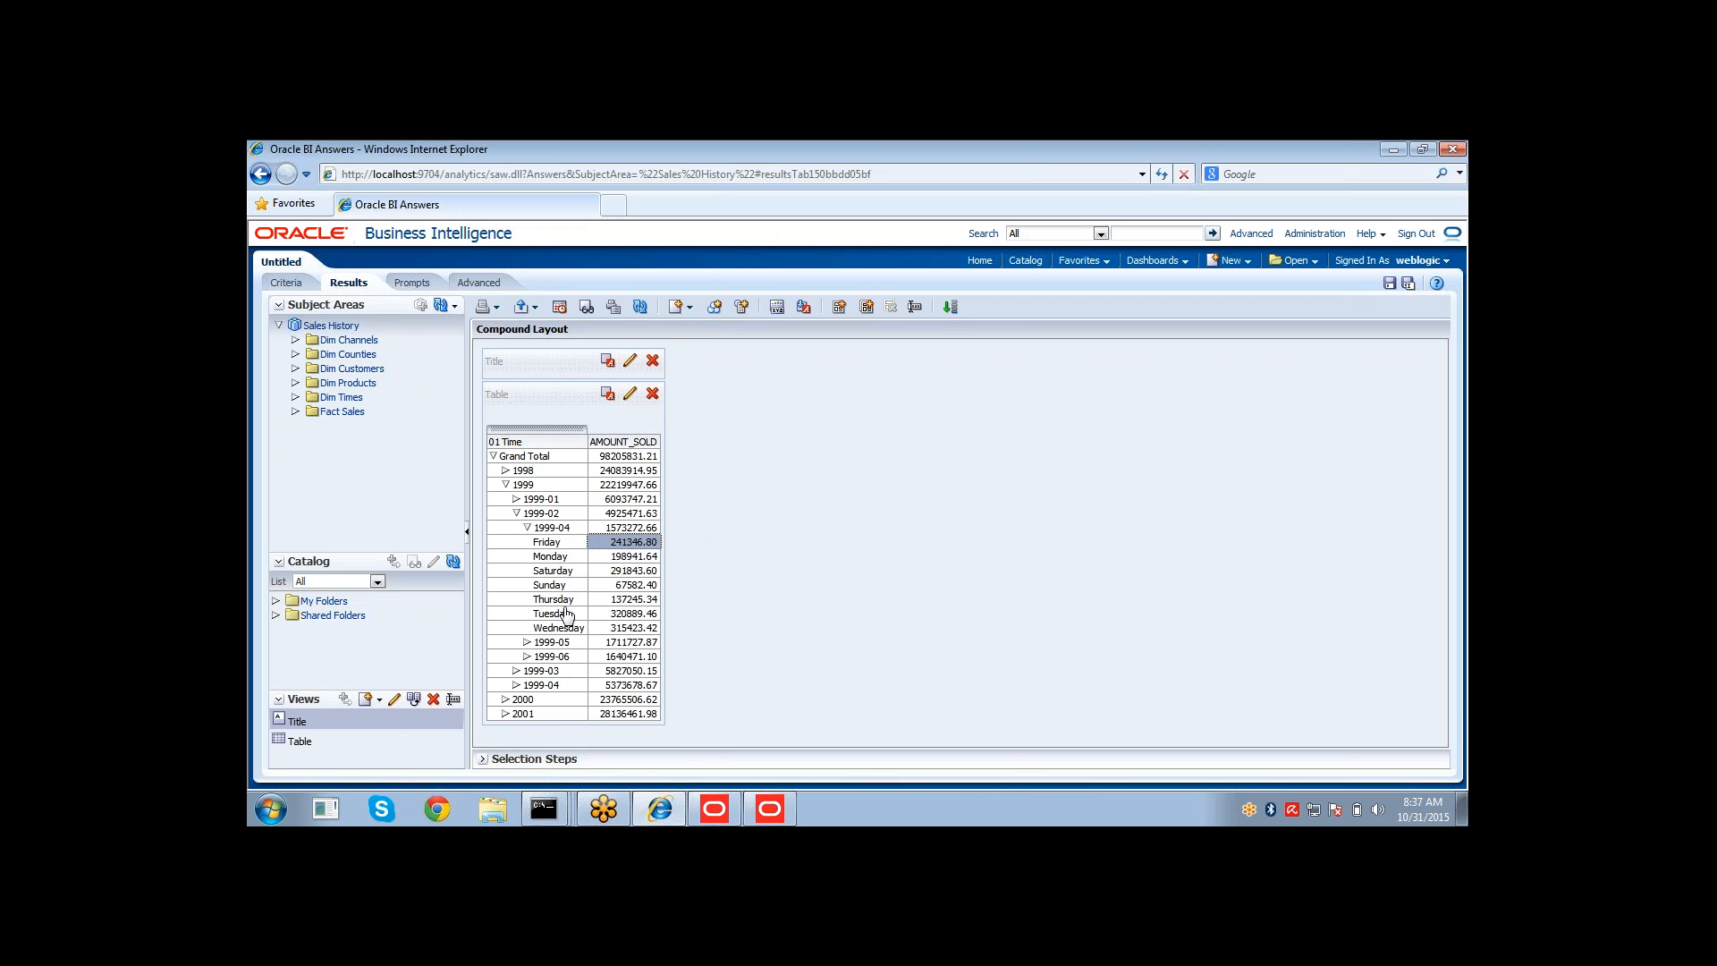
Switch to the Administration Tool, check out the 01 Time dimension and mark its structure as Time.
left_click(759, 805)
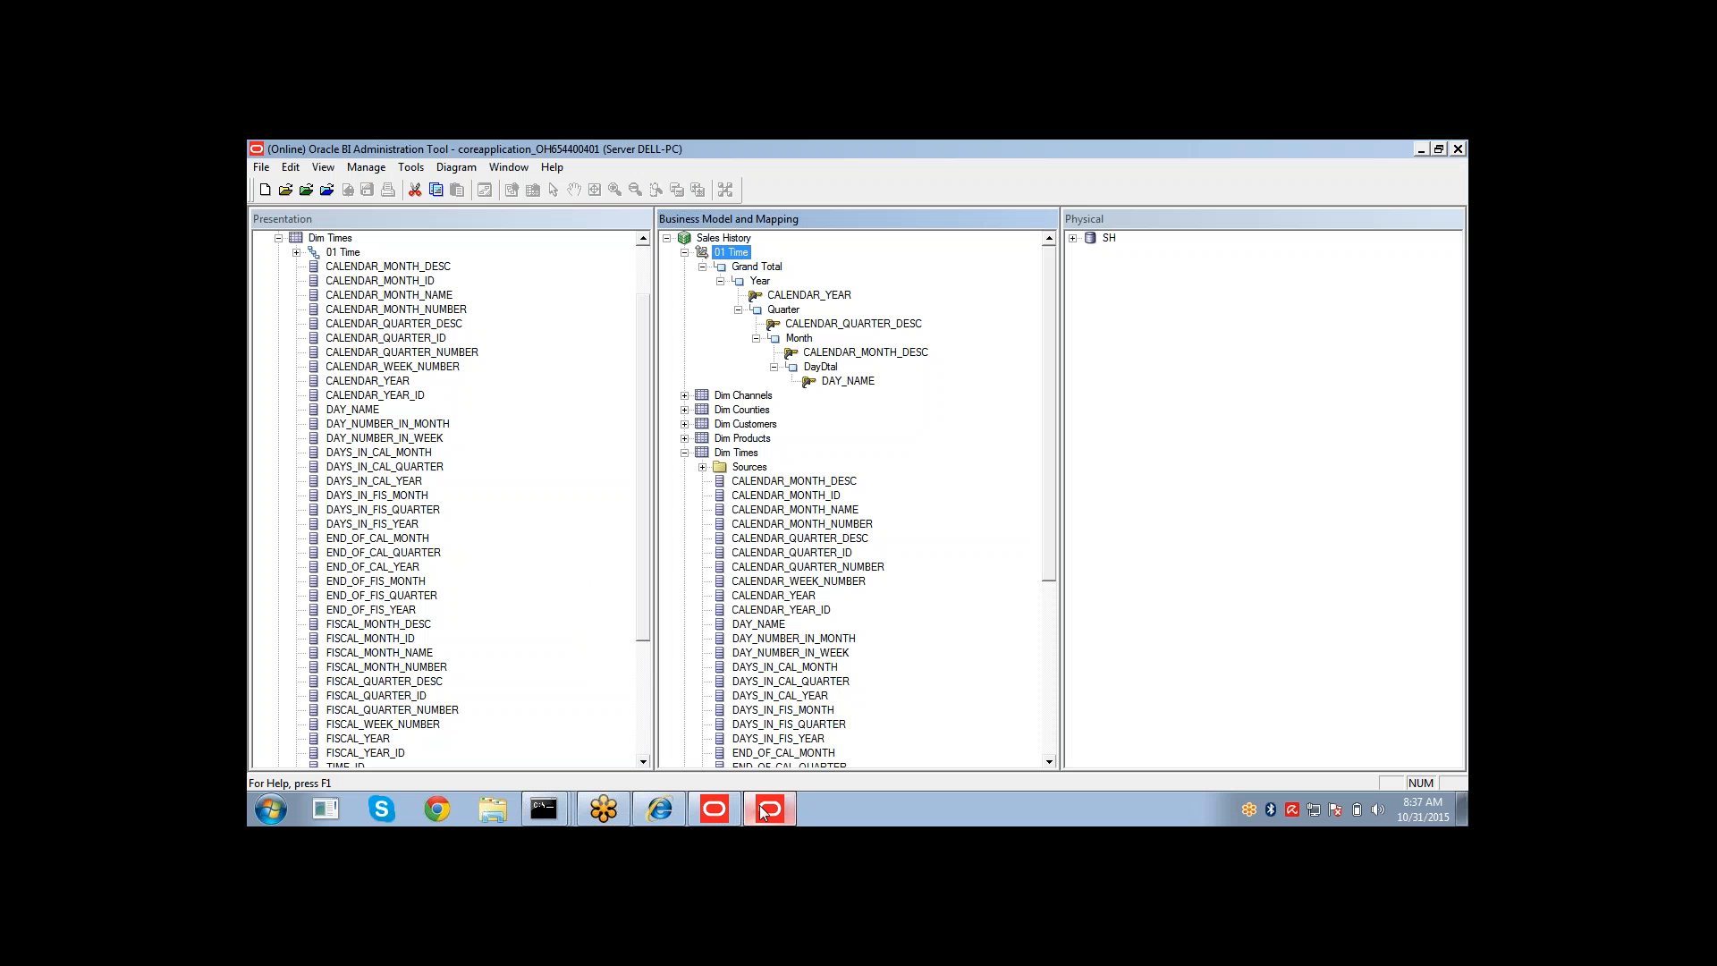
left_click(684, 454)
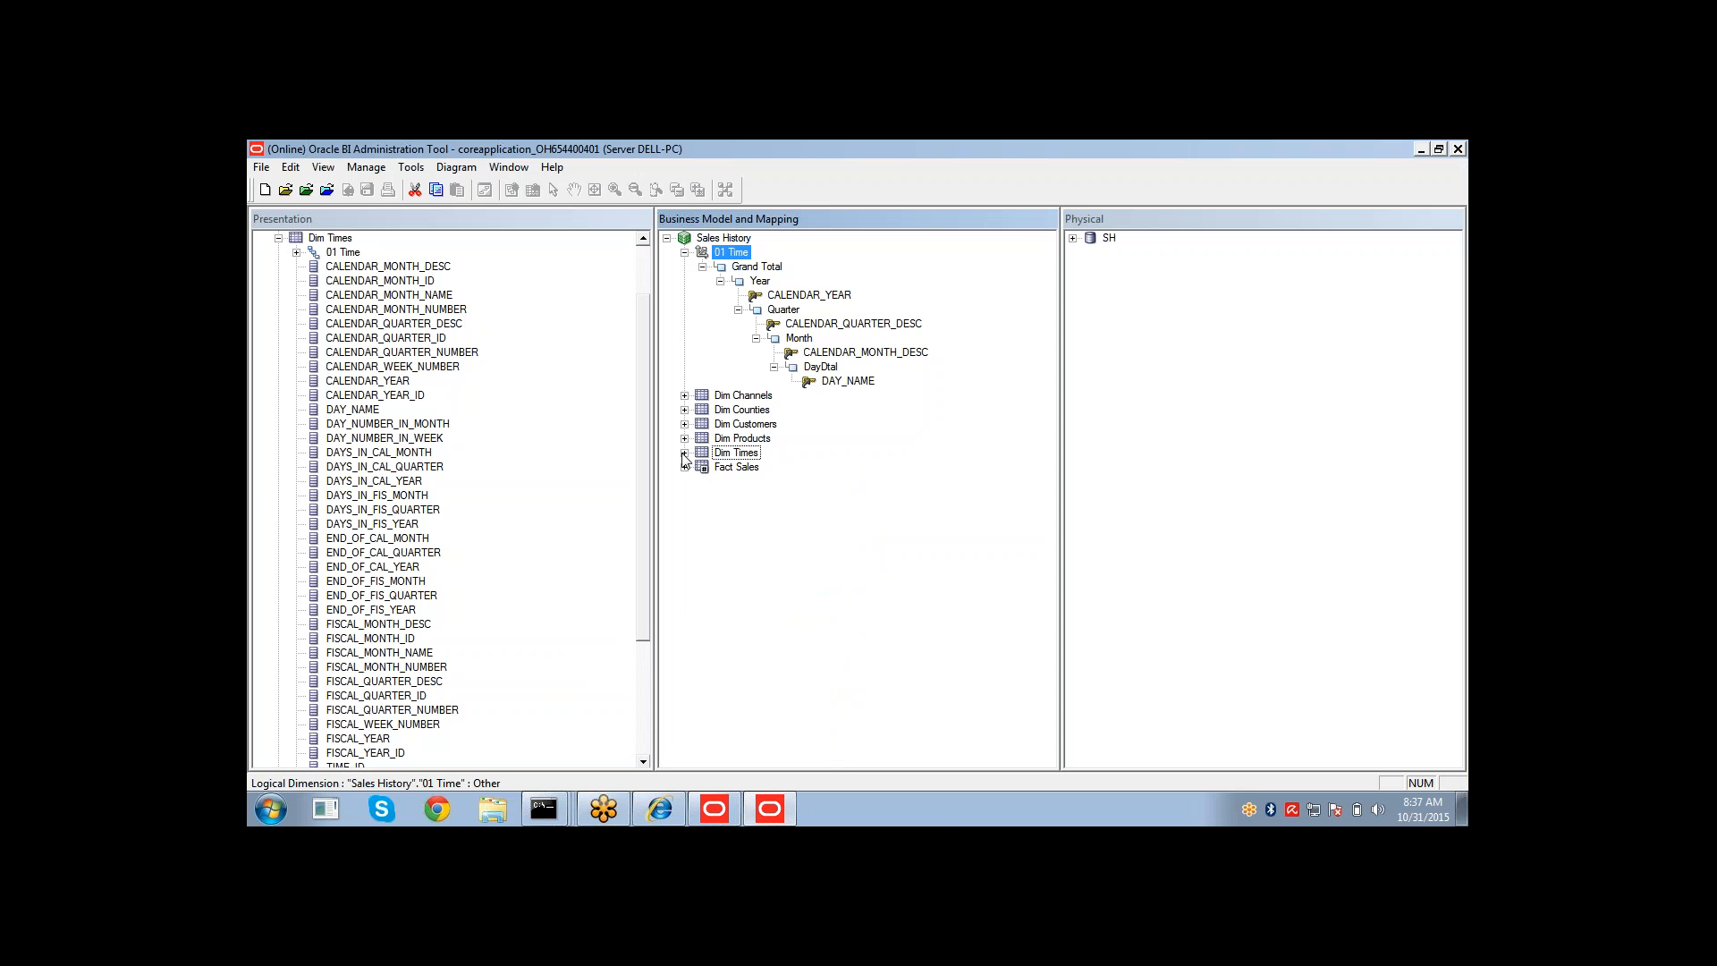
double_click(730, 254)
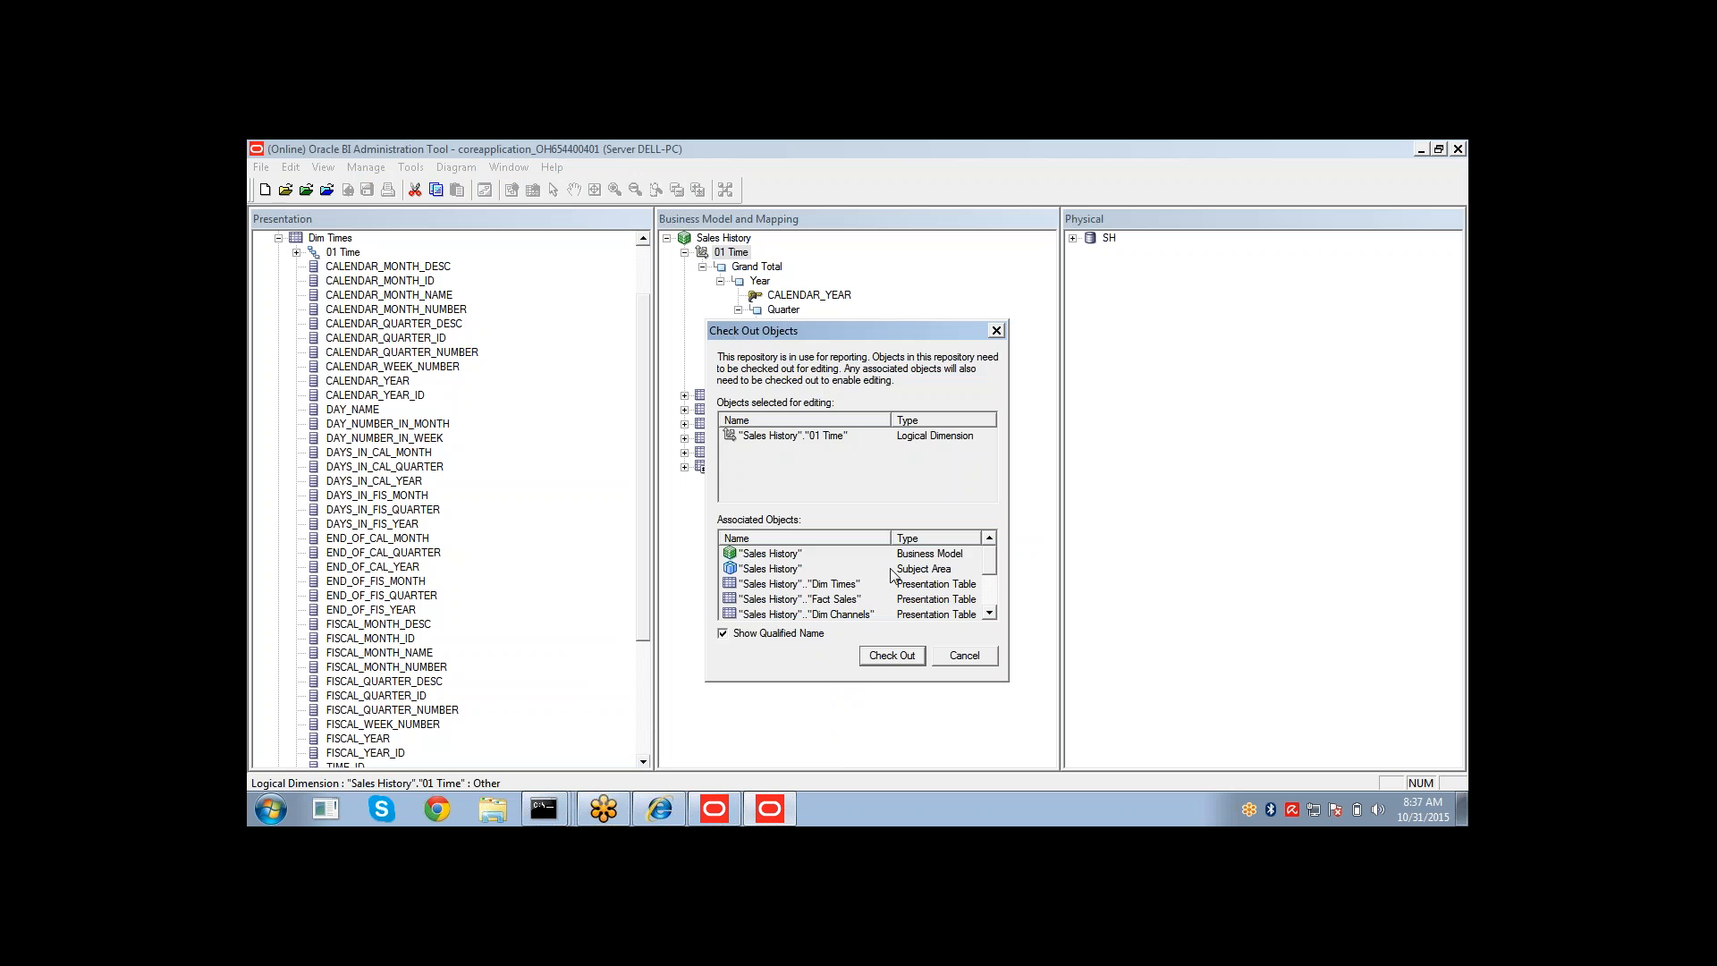
left_click(894, 655)
left_click(715, 429)
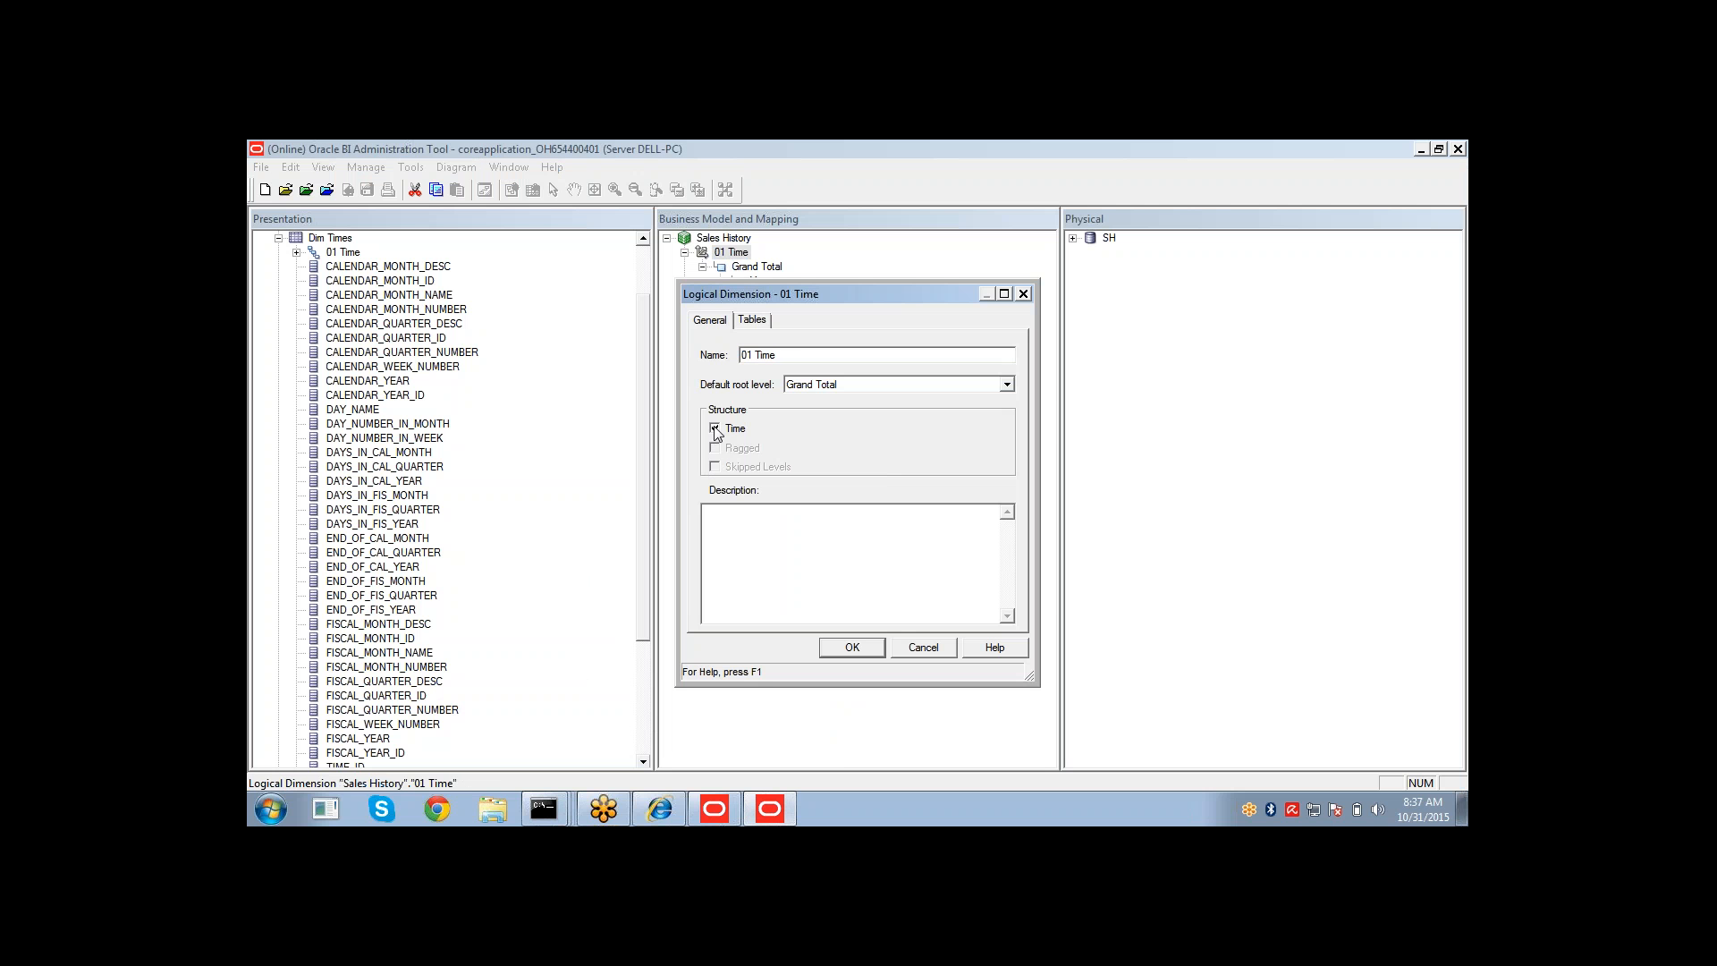
left_click(851, 649)
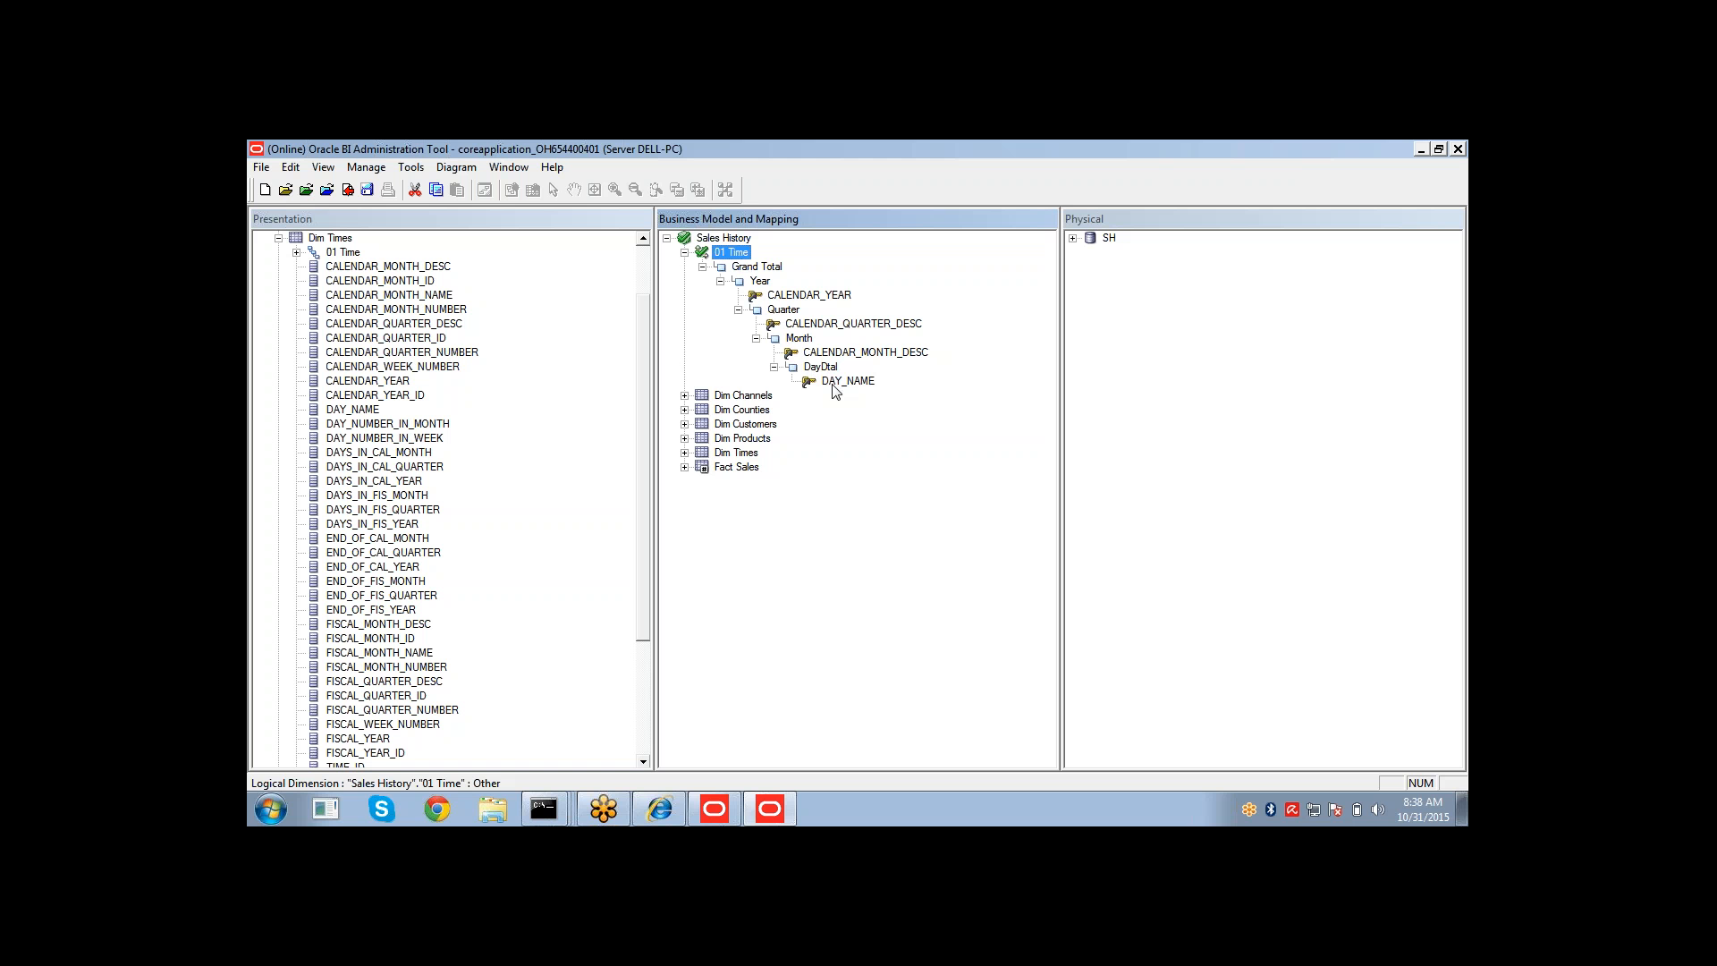
Check out the Year level and make CALENDAR_YEAR its chronological key.
double_click(759, 281)
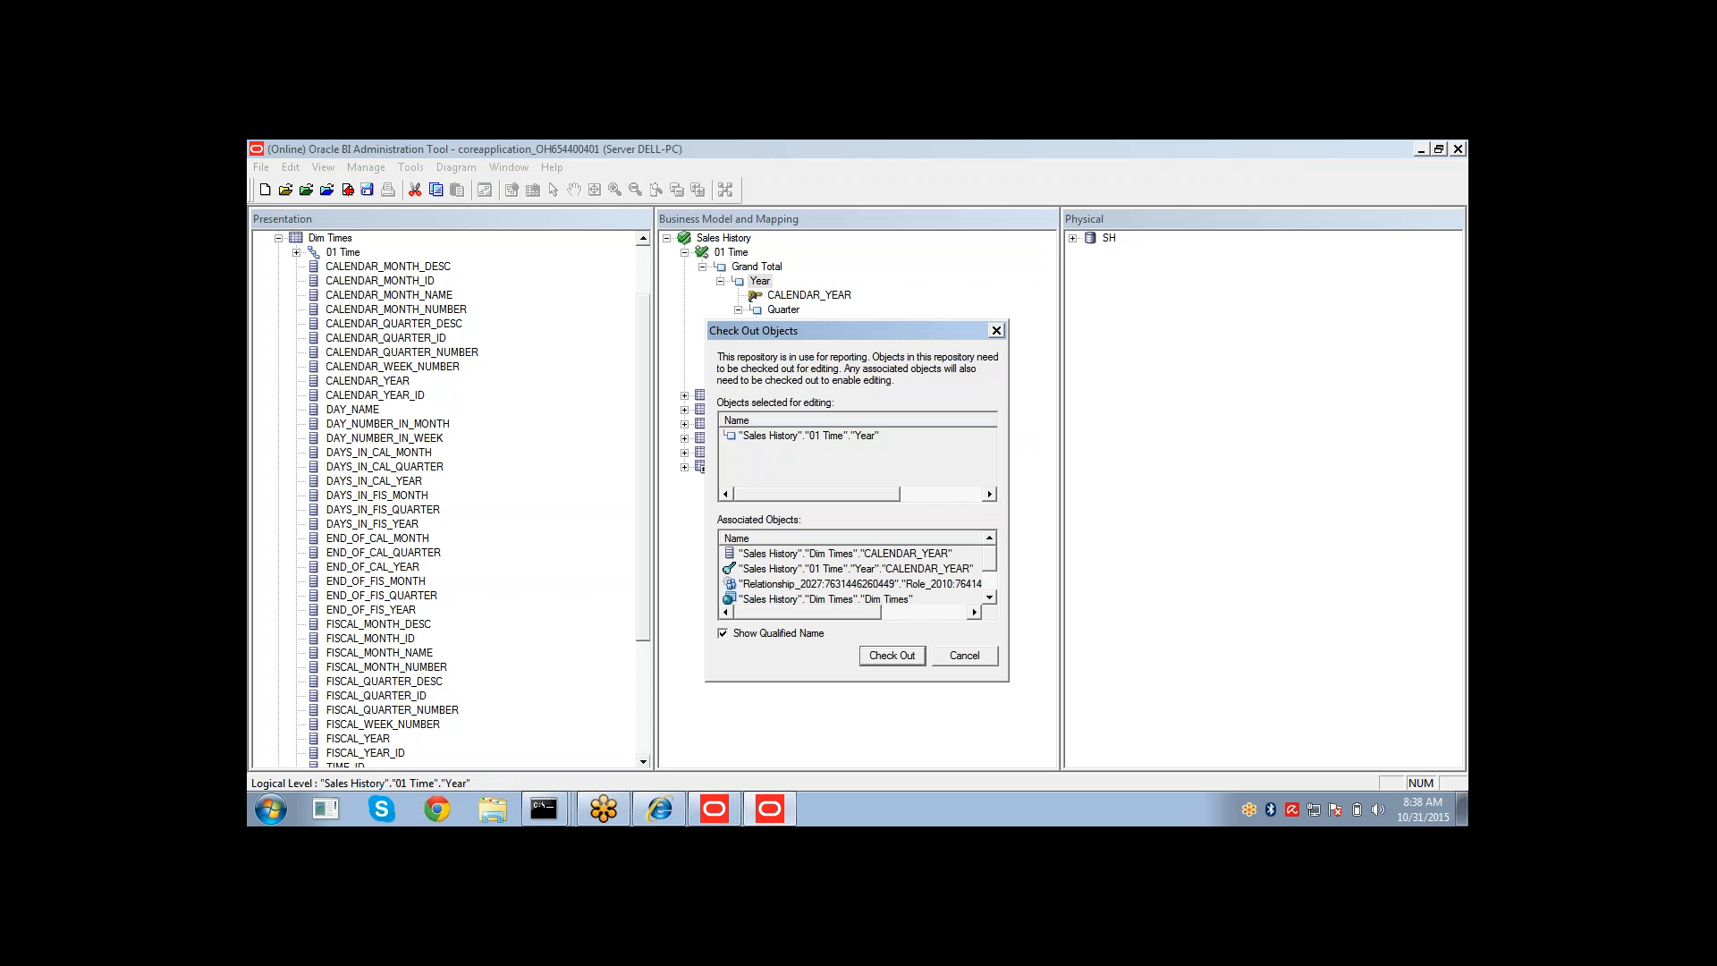
left_click(887, 656)
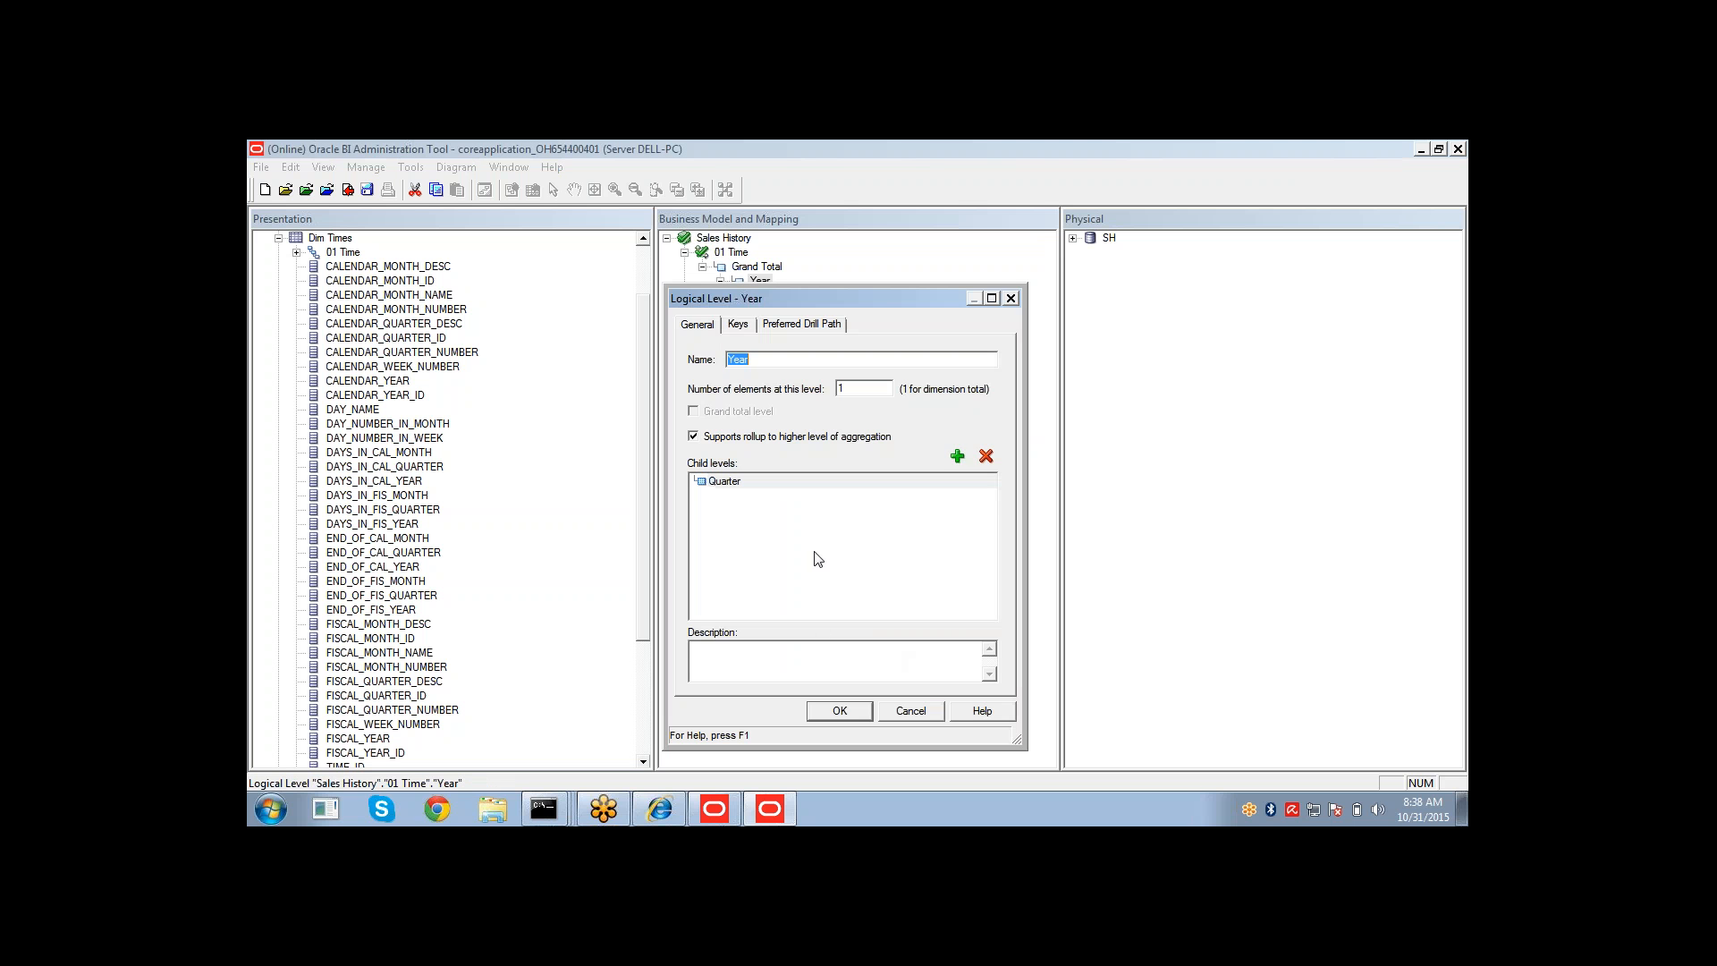
left_click(739, 327)
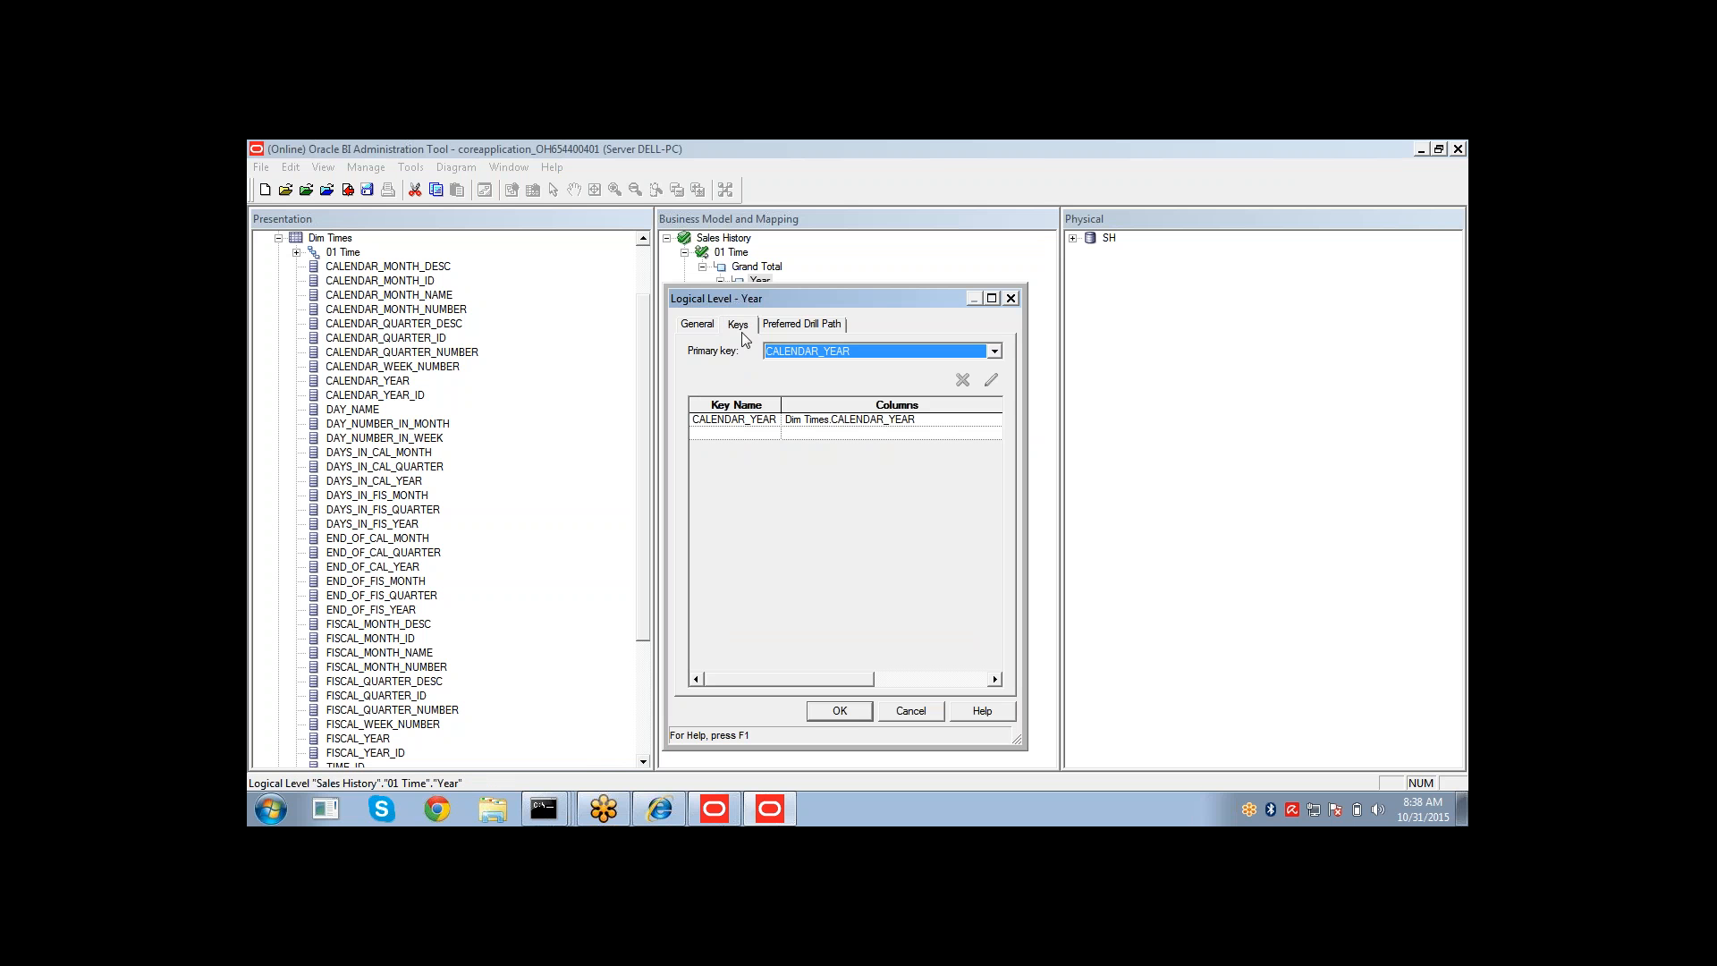
left_click_drag(744, 679, 857, 705)
left_click(913, 421)
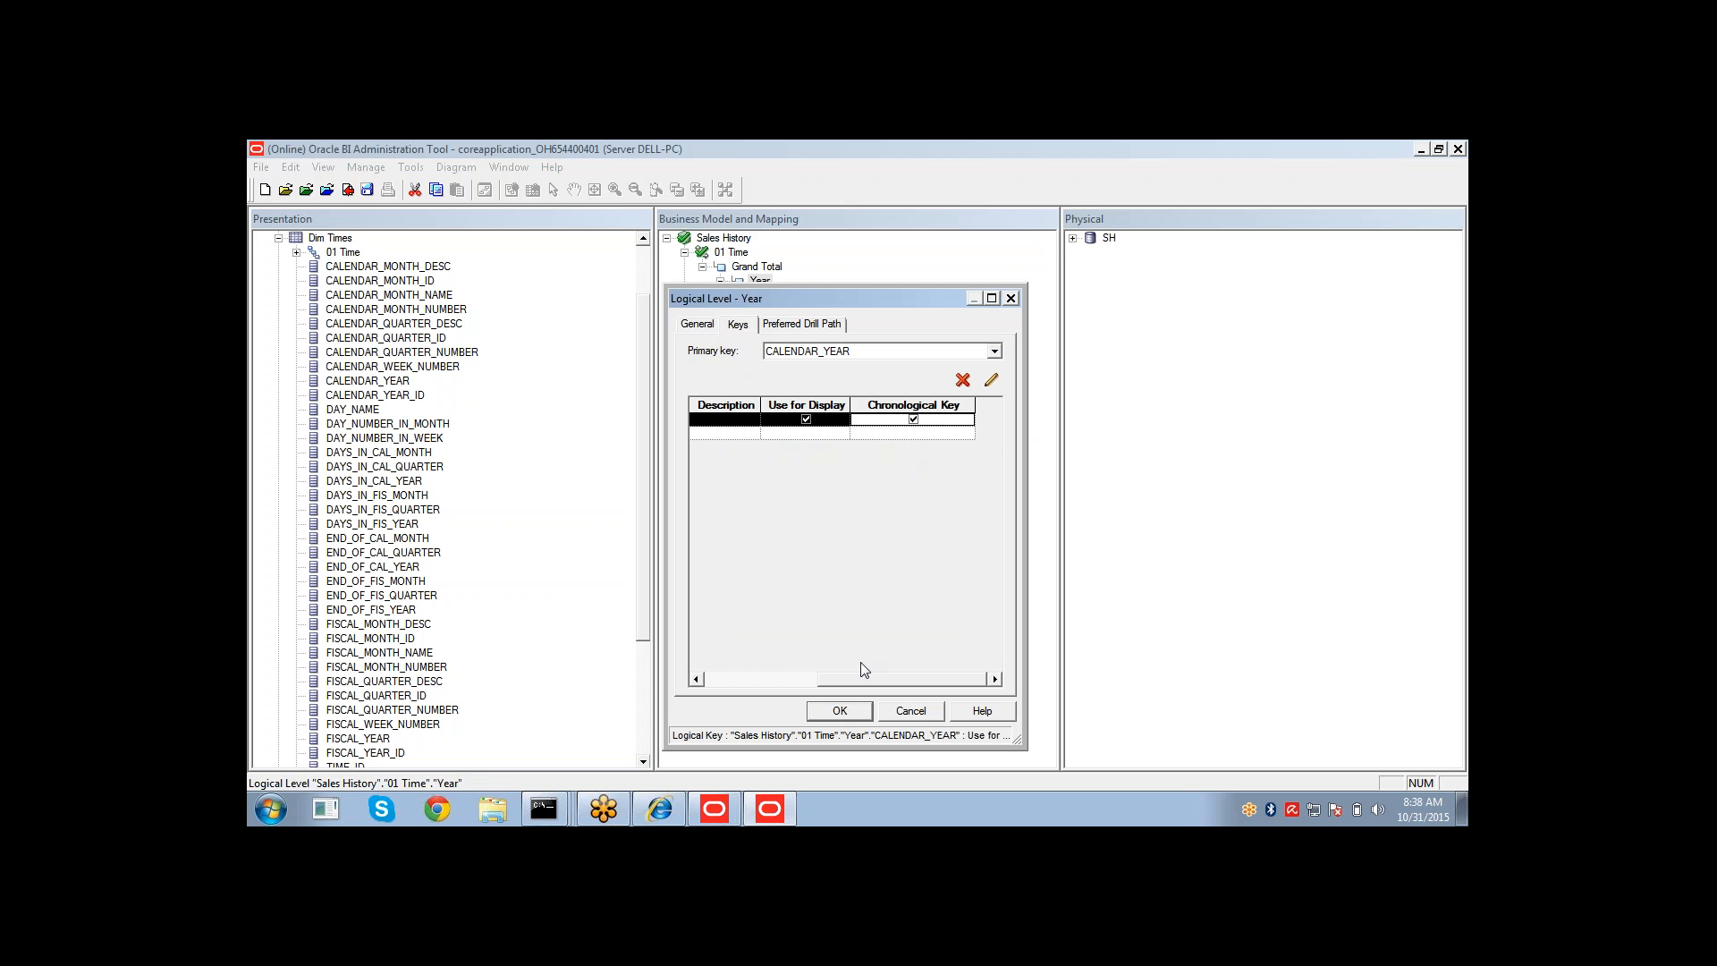
left_click(840, 710)
Check out the Quarter level and make CALENDAR_QUARTER_DESC its chronological key.
double_click(784, 310)
left_click(896, 655)
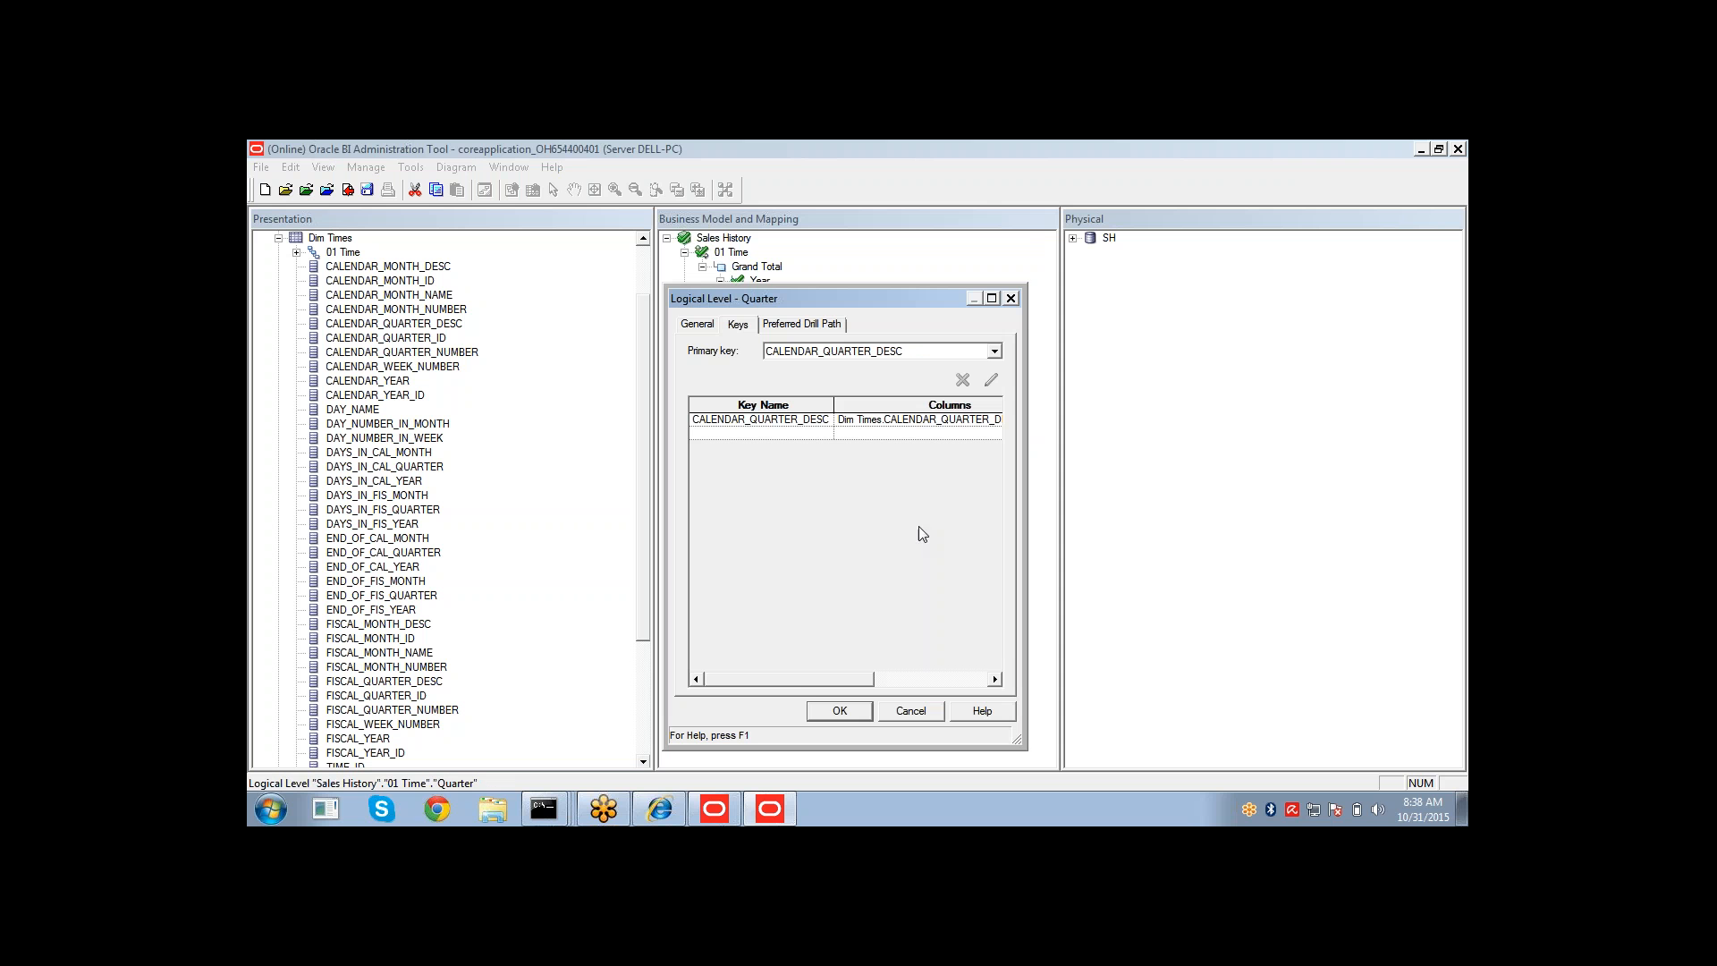
left_click_drag(811, 682, 914, 678)
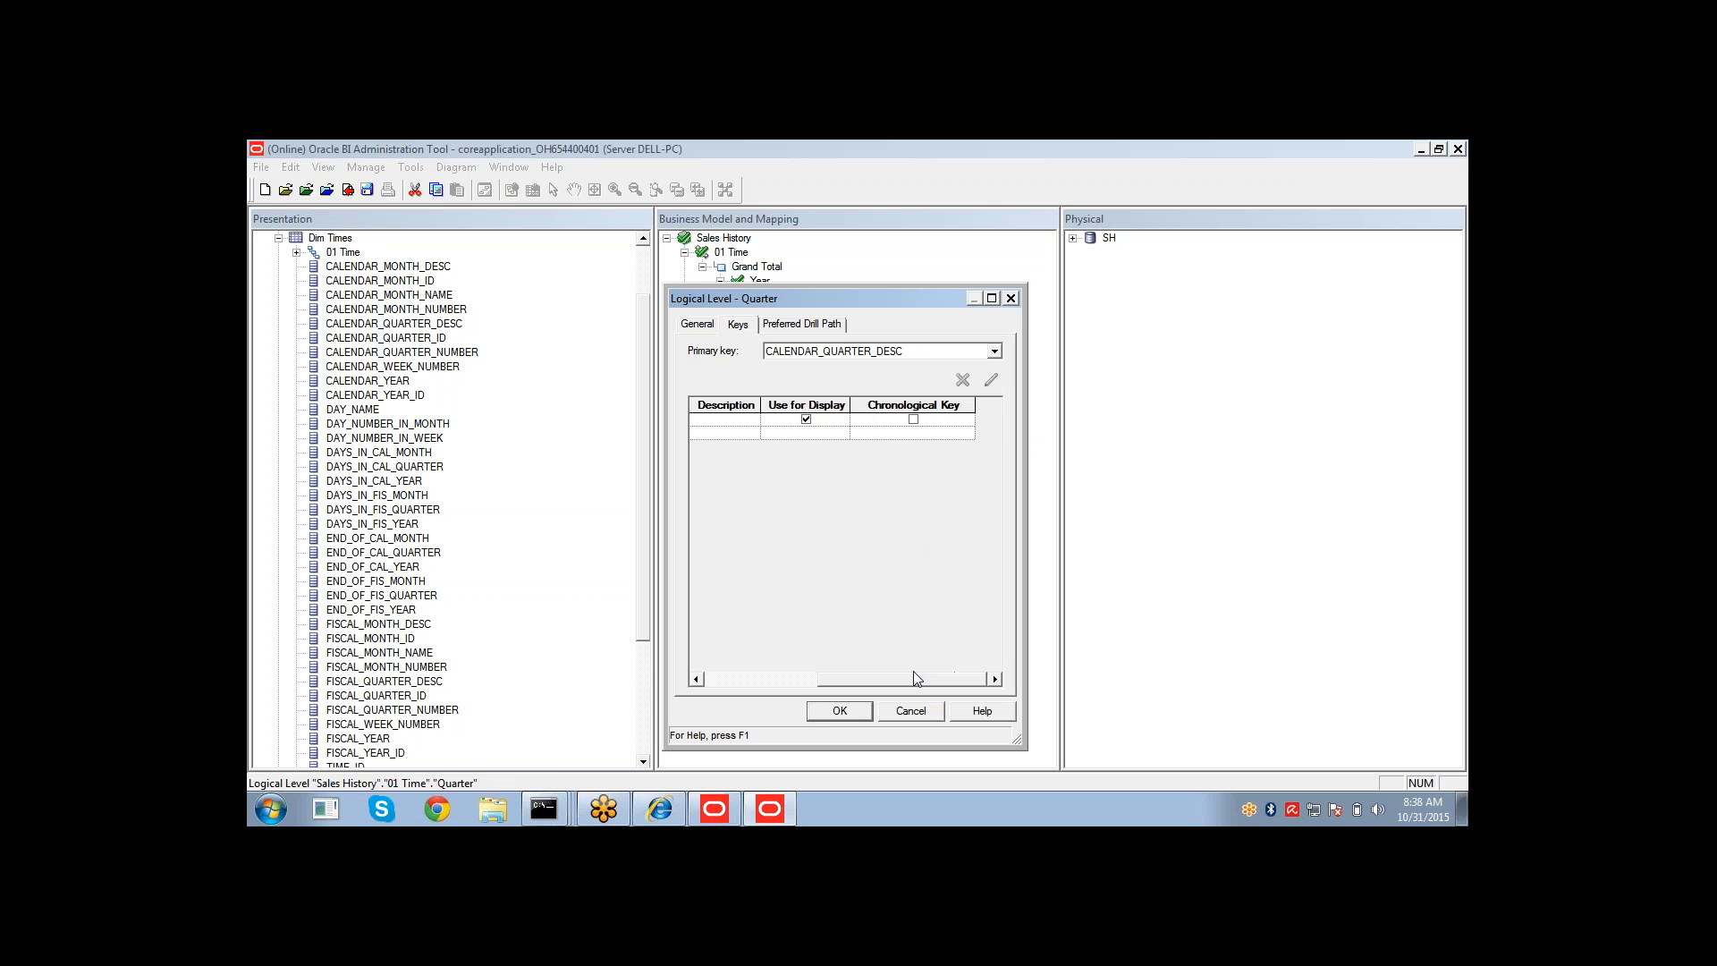
left_click(914, 418)
left_click(840, 710)
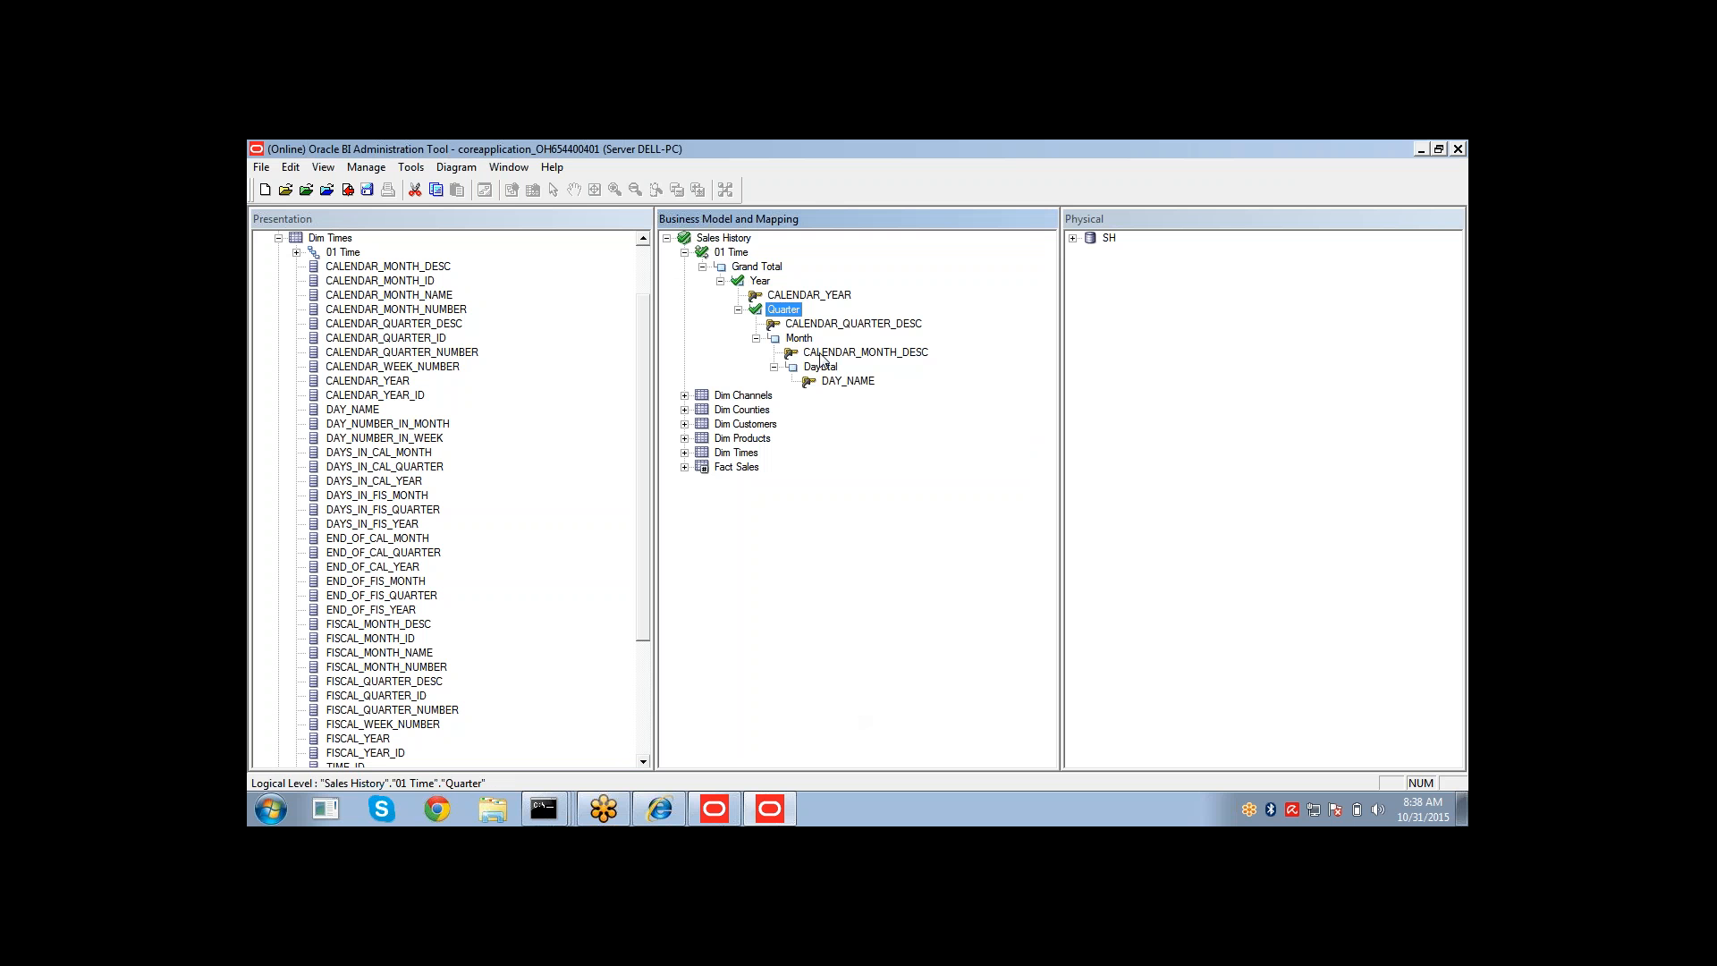
Check out the Month level and make CALENDAR_MONTH_DESC its chronological key.
left_click(801, 340)
double_click(802, 343)
left_click(894, 662)
left_click_drag(875, 680, 1011, 643)
left_click(916, 433)
left_click(913, 418)
left_click(913, 419)
left_click(840, 711)
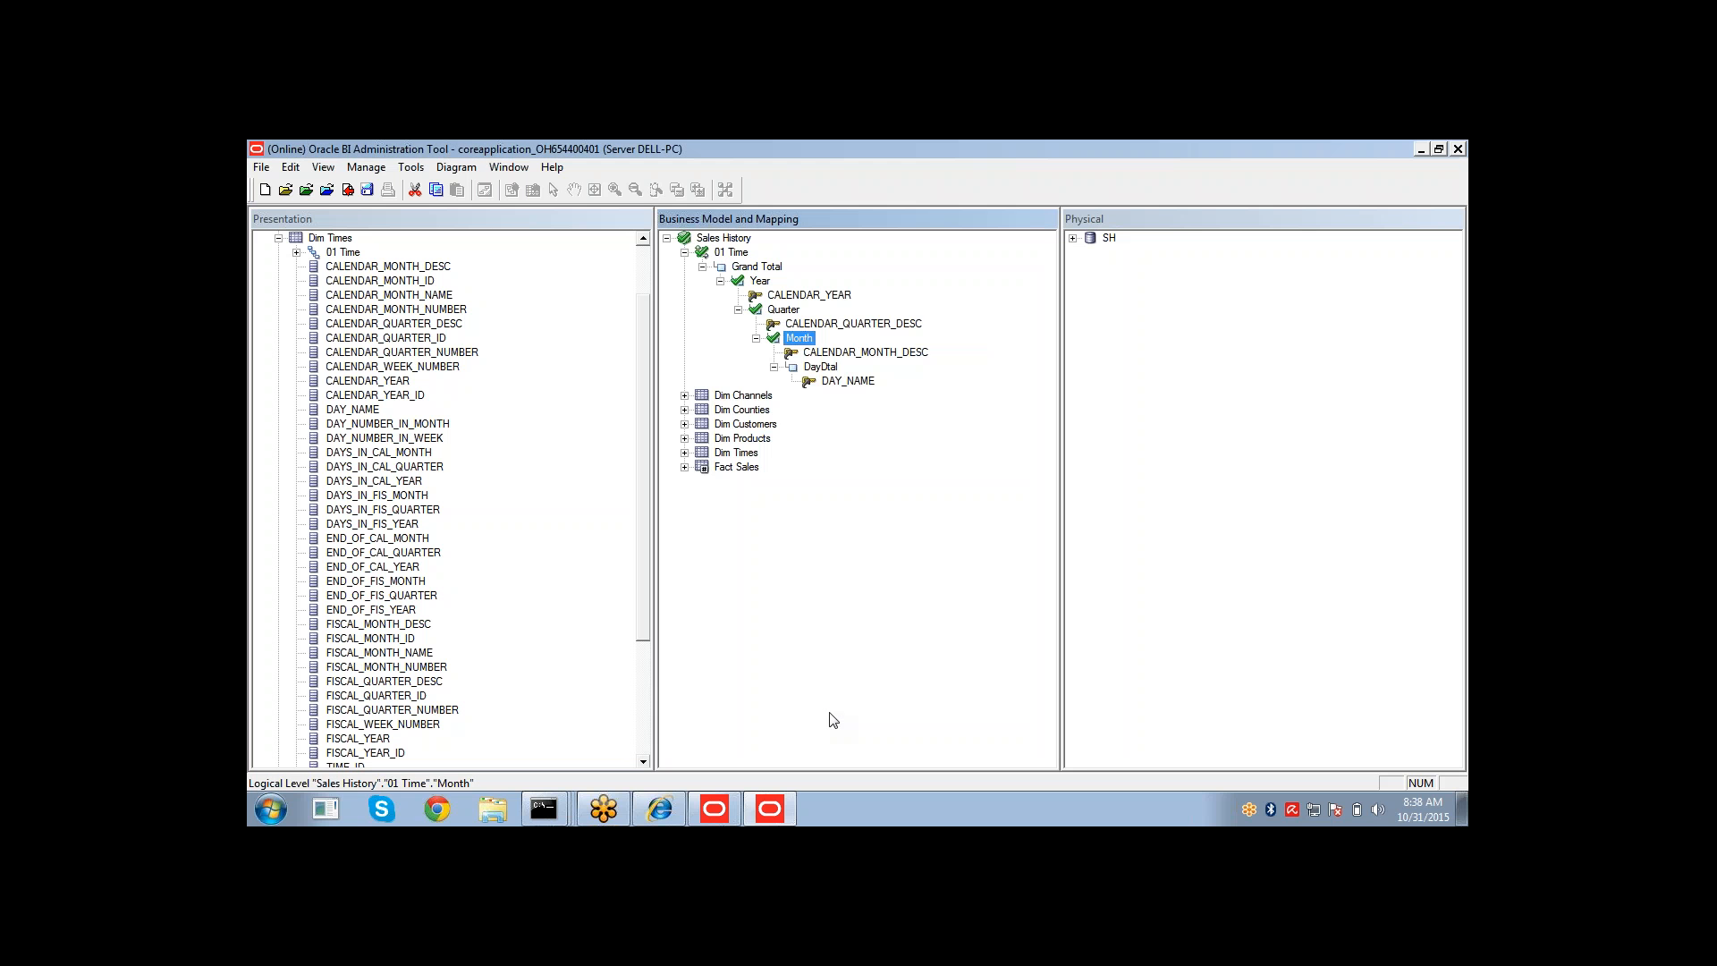
double_click(836, 376)
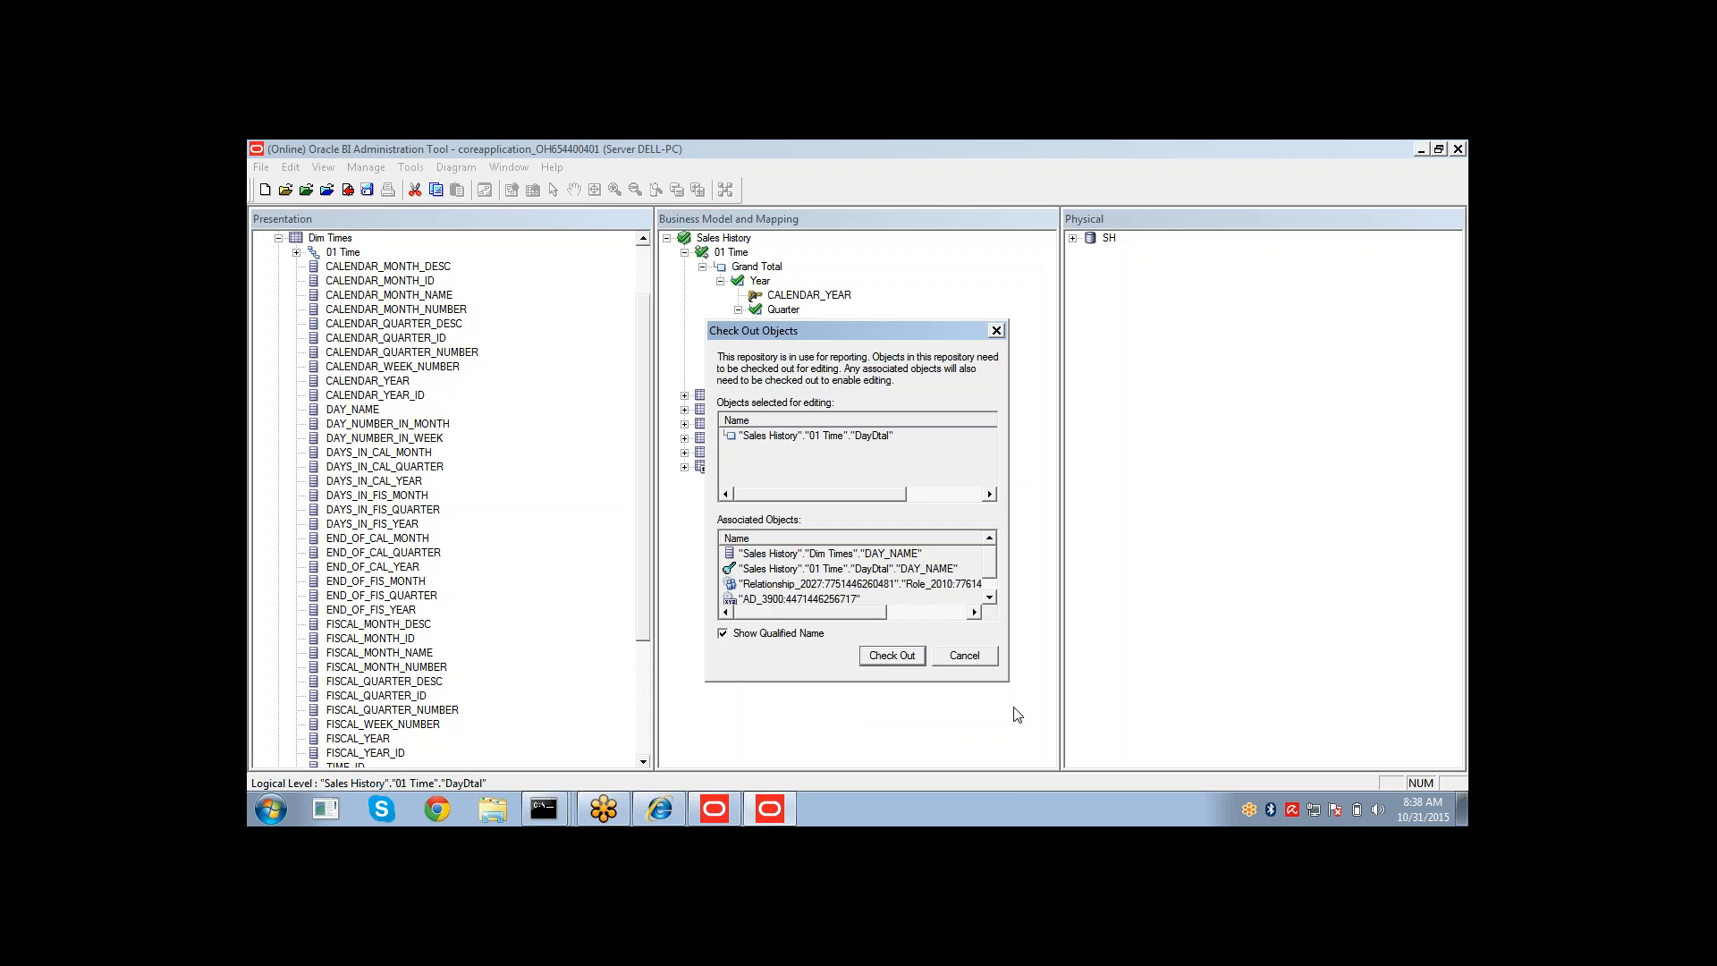
left_click(969, 660)
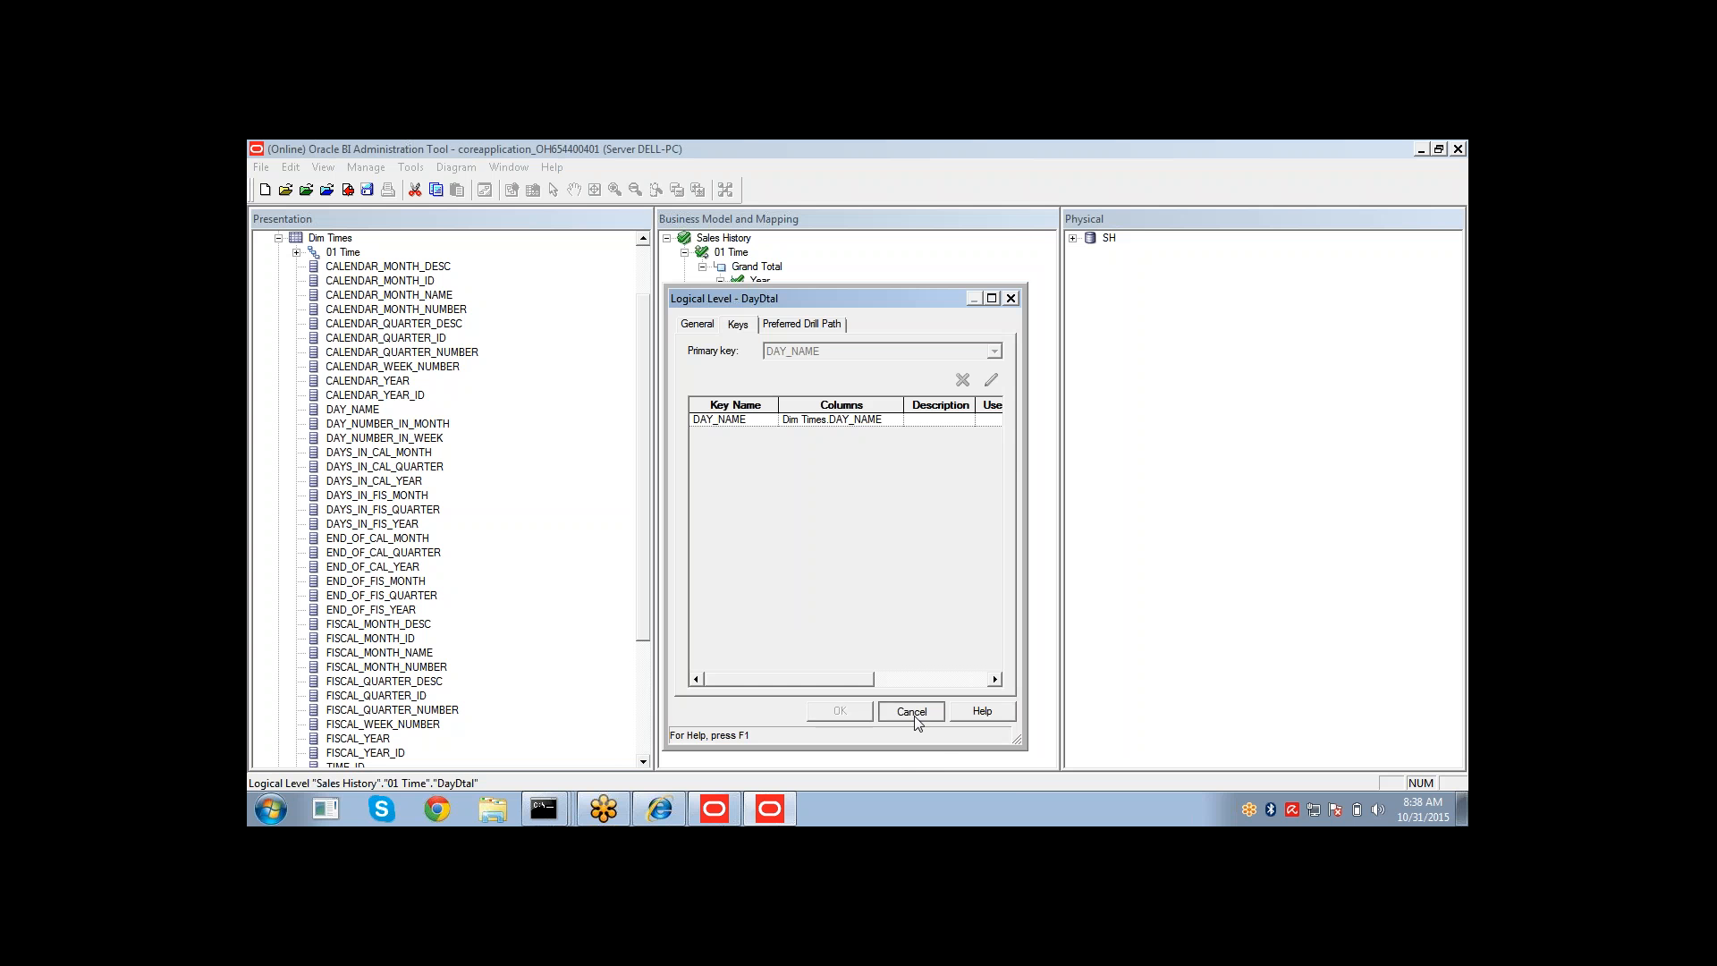
left_click(912, 711)
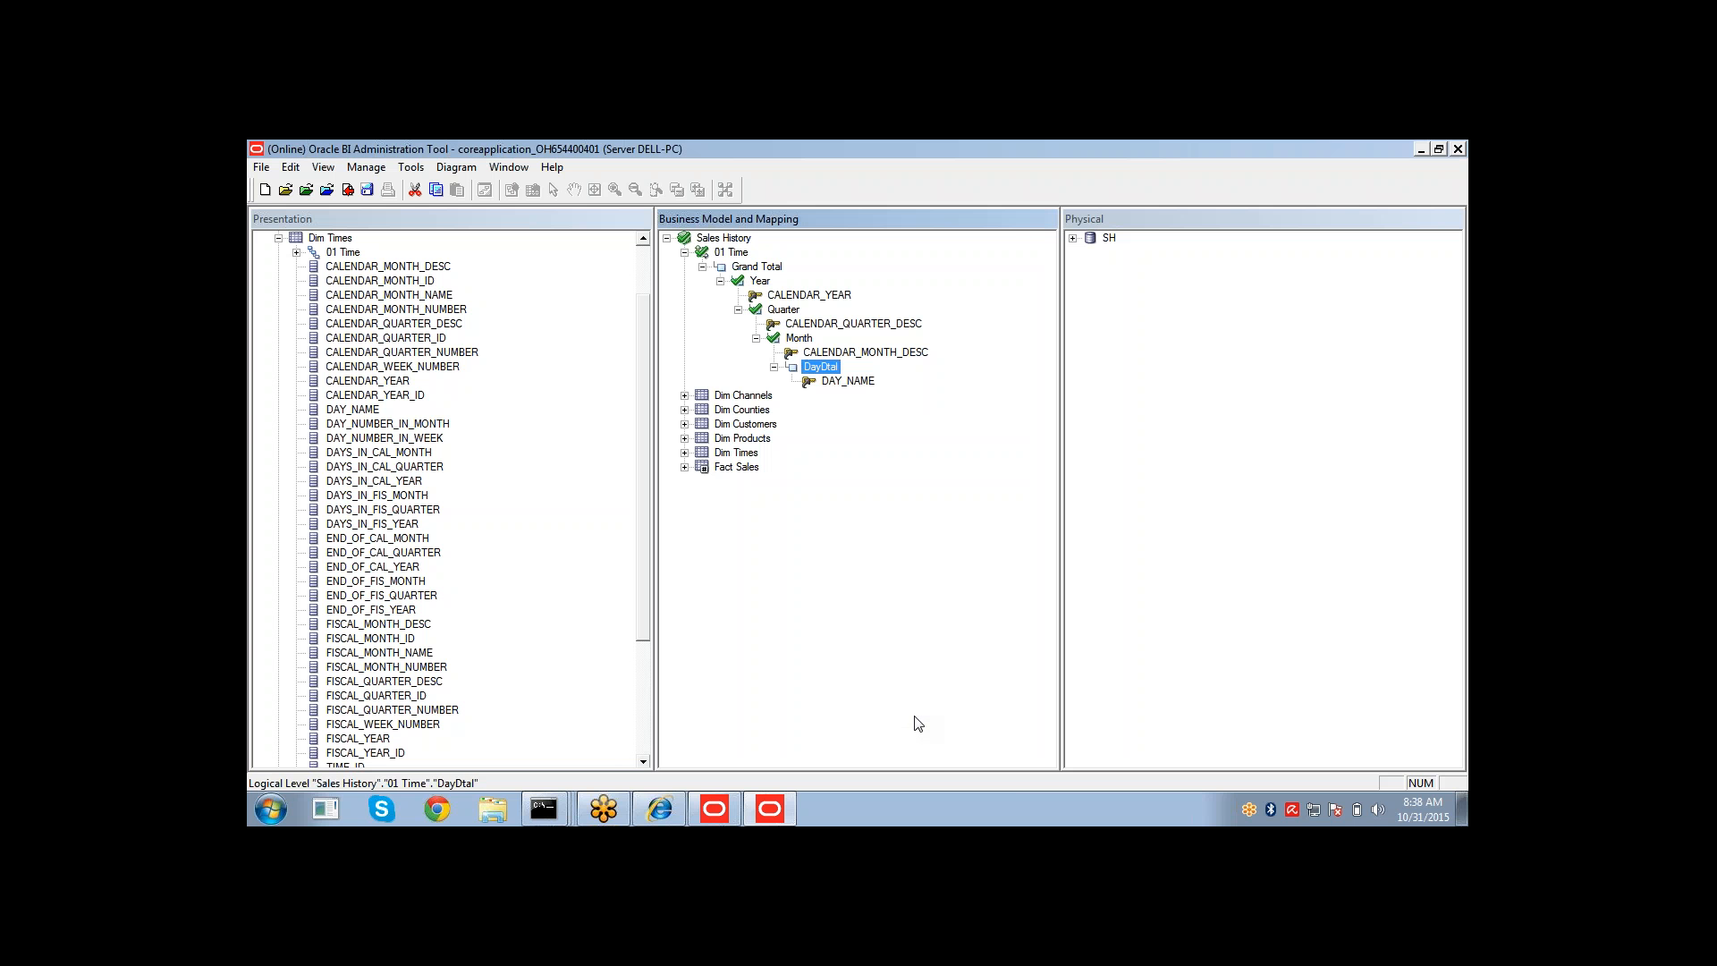
Copy the TIME_ID column from Dim Times and paste it into the DayDtal level, checking out the affected objects.
left_click(684, 454)
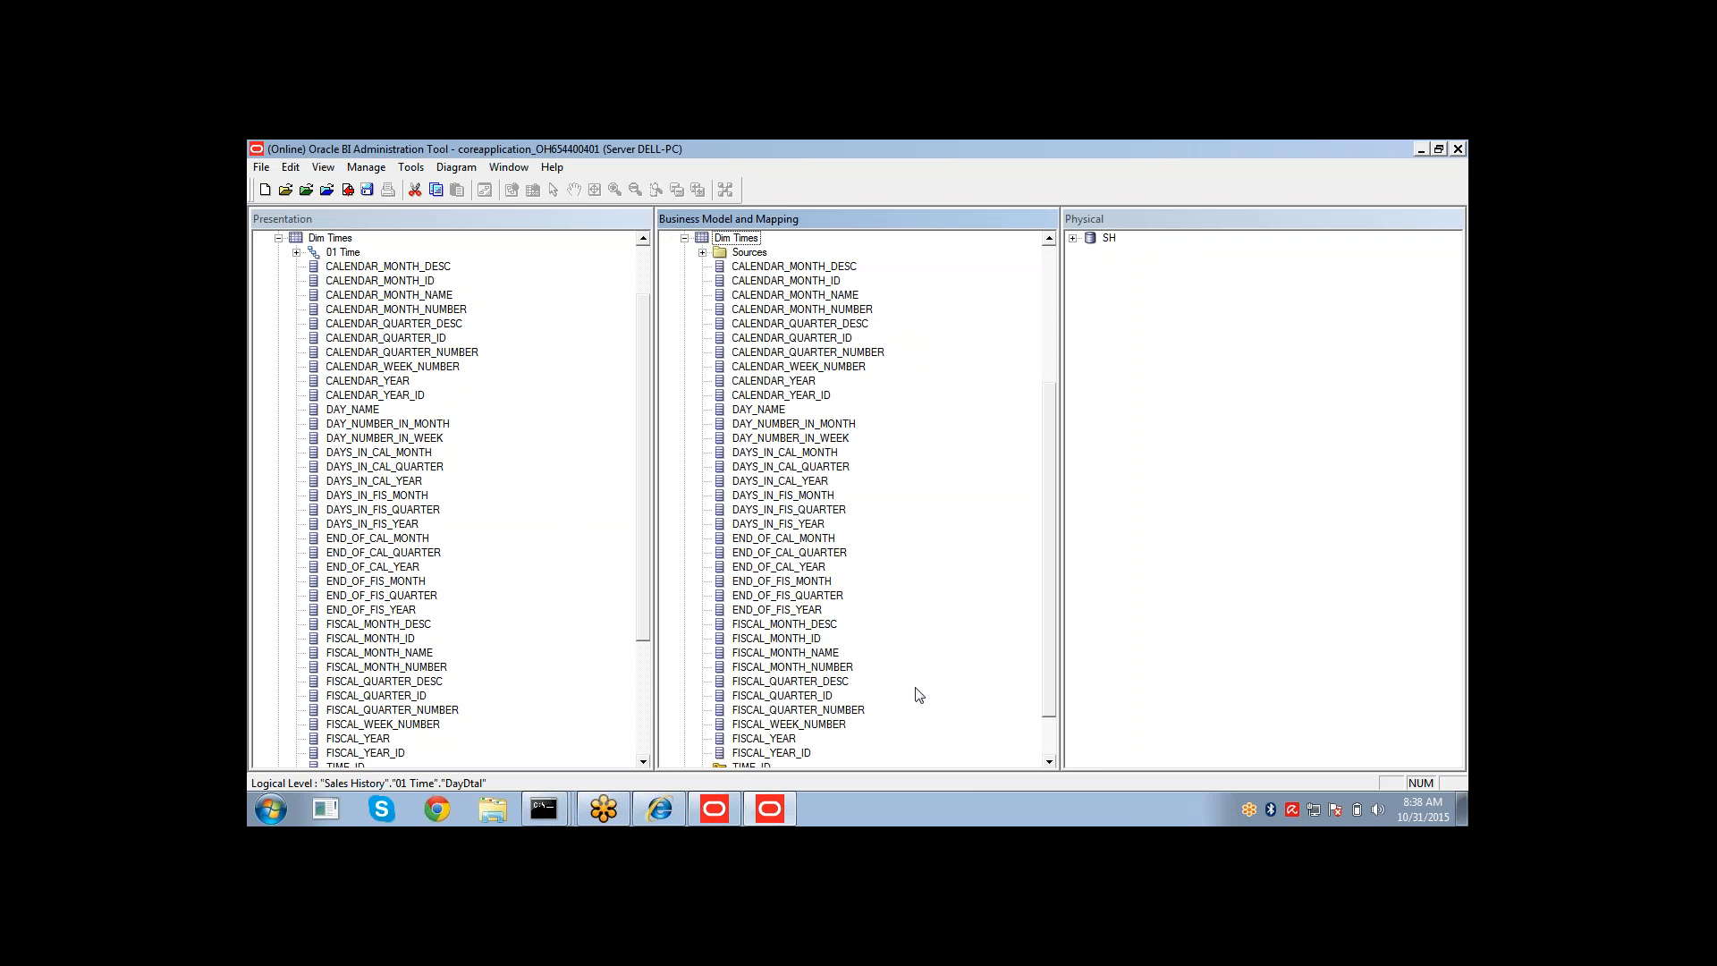
right_click(745, 771)
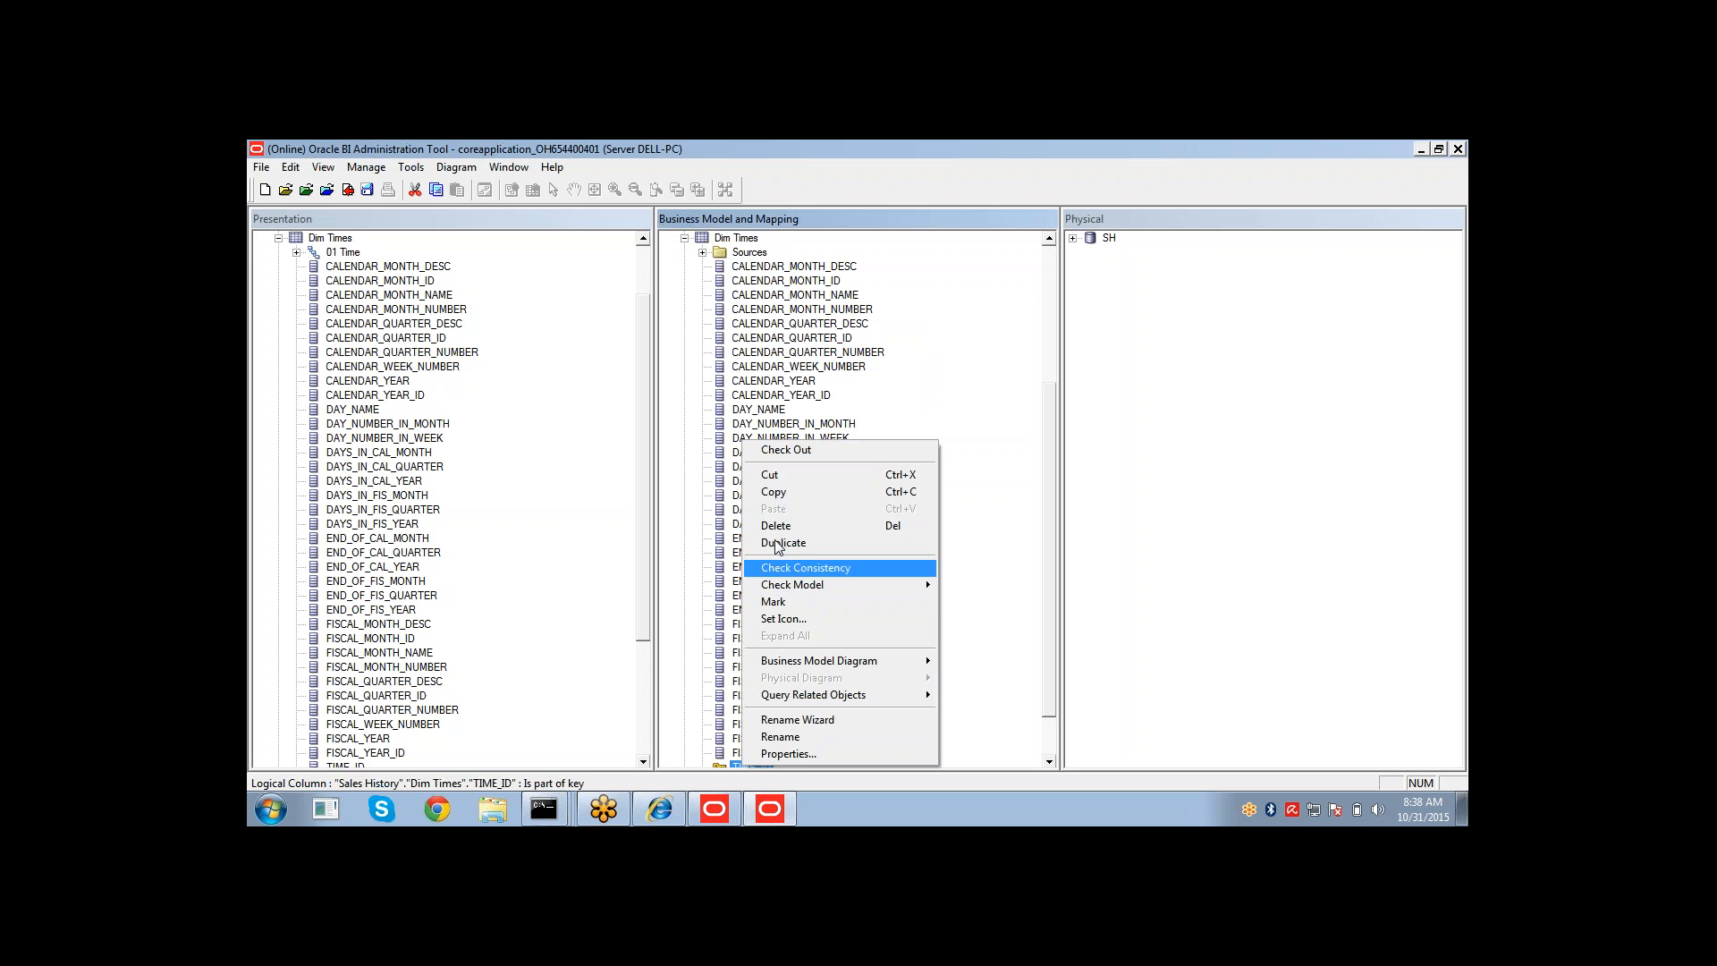
left_click(775, 492)
left_click(1051, 259)
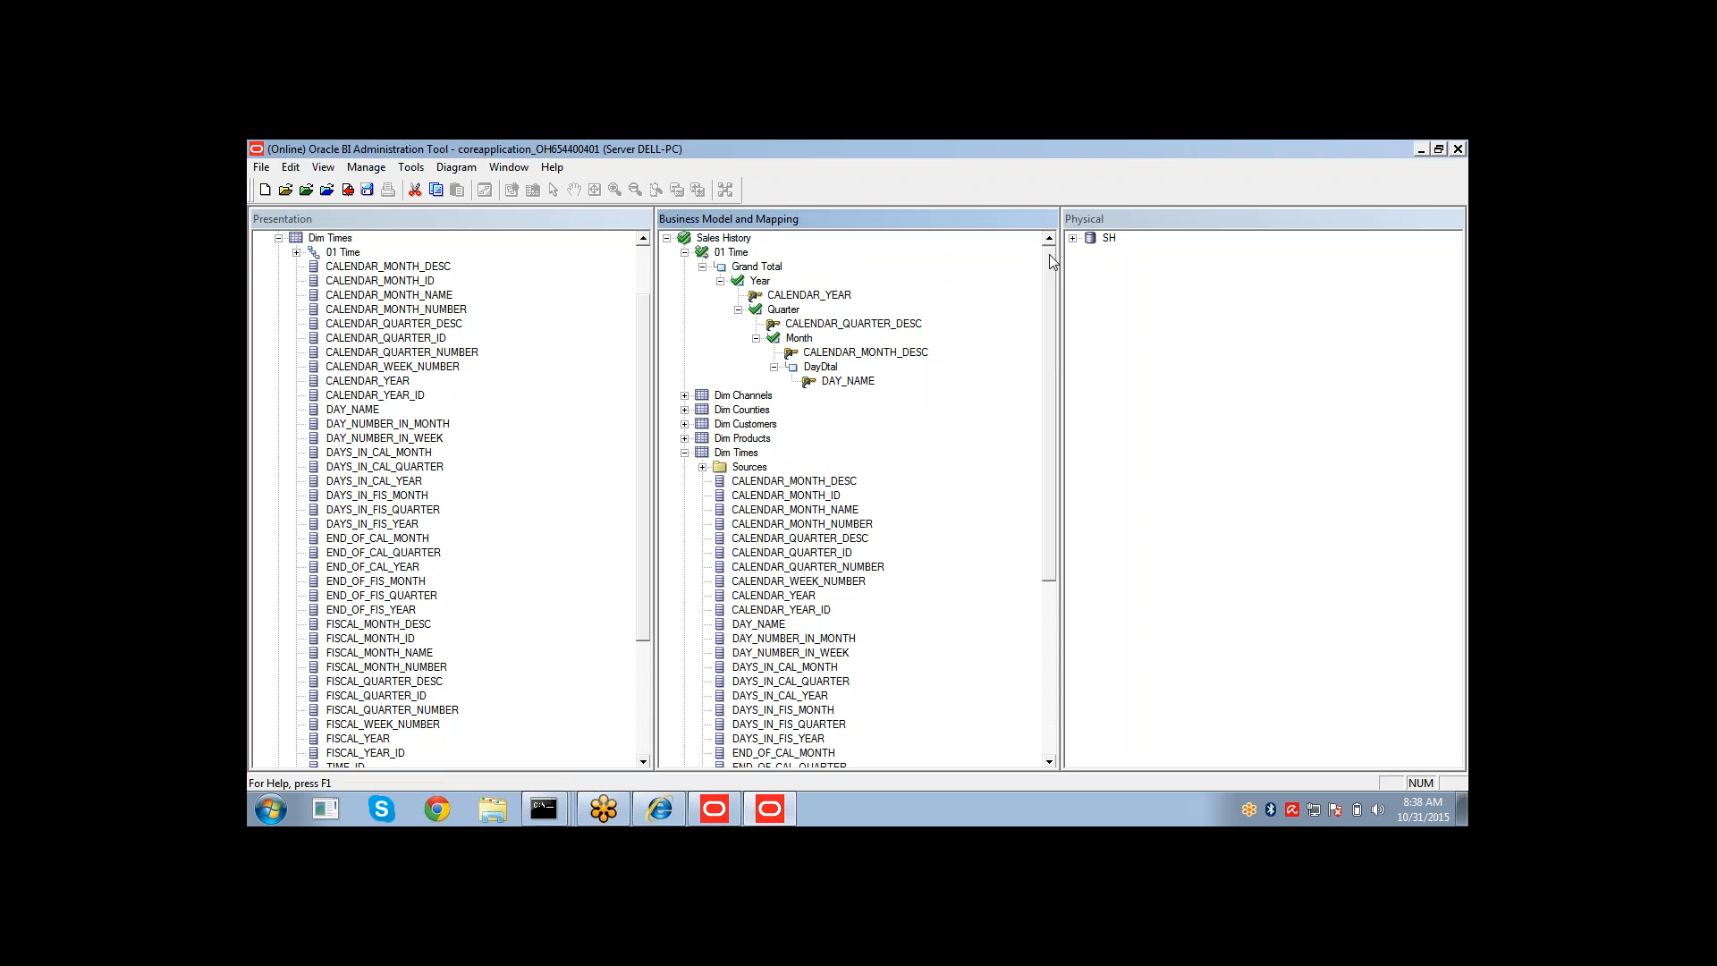
right_click(819, 368)
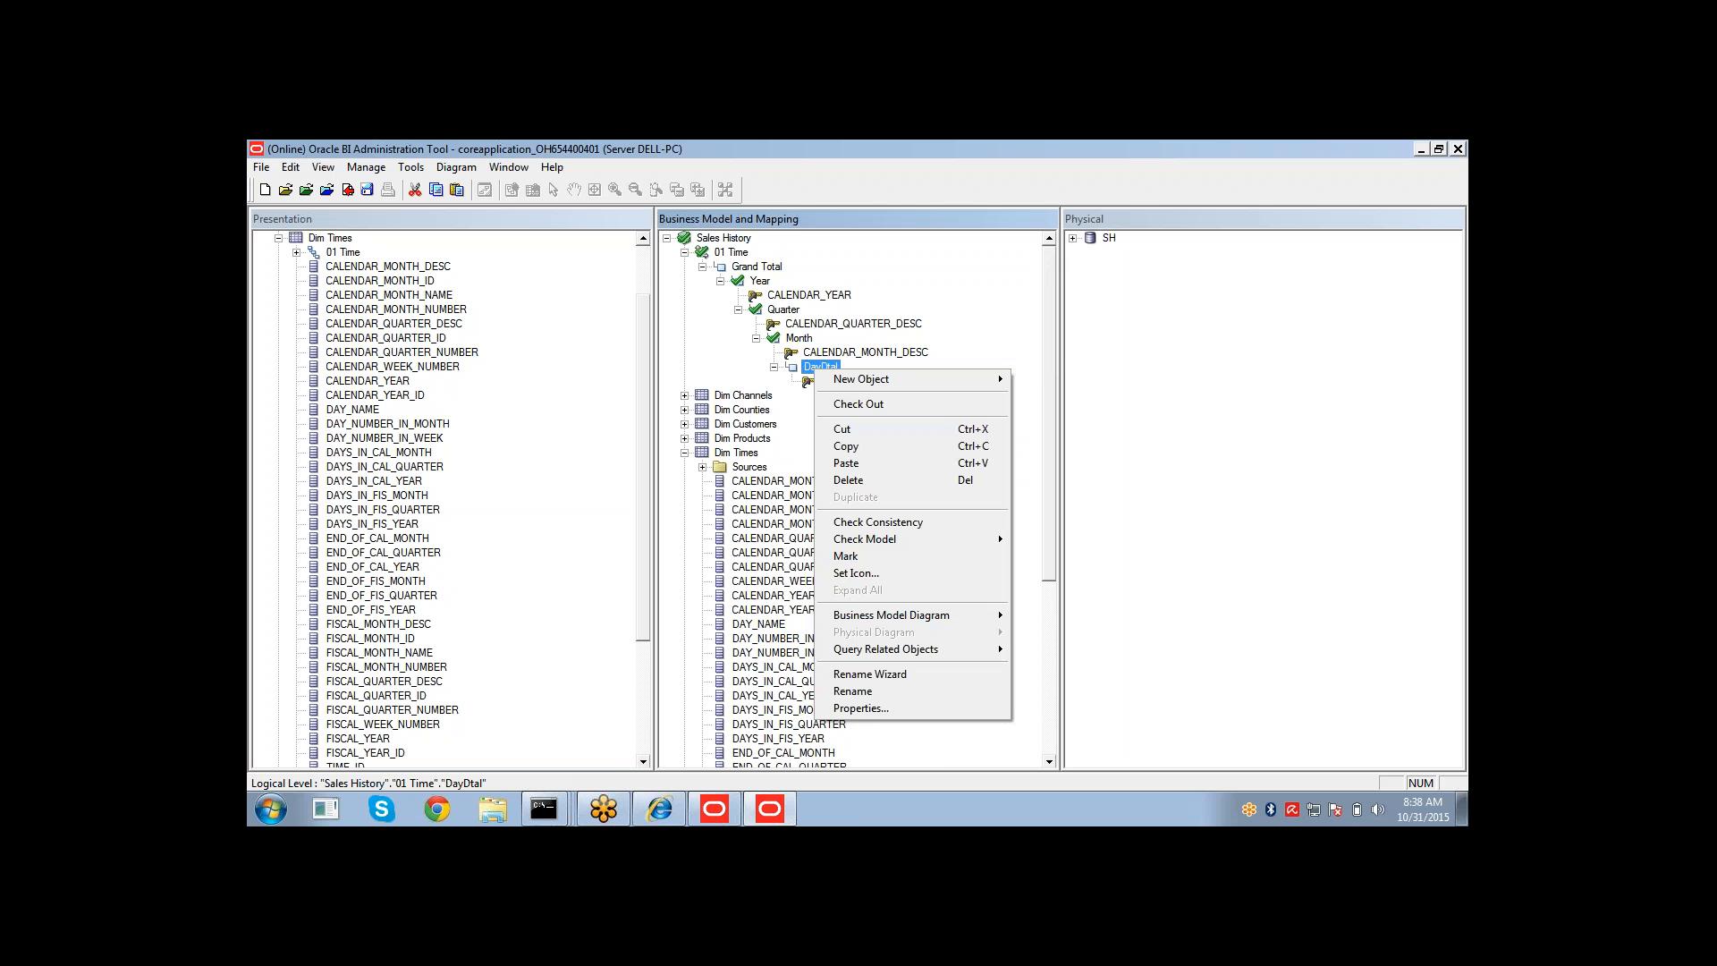
left_click(855, 465)
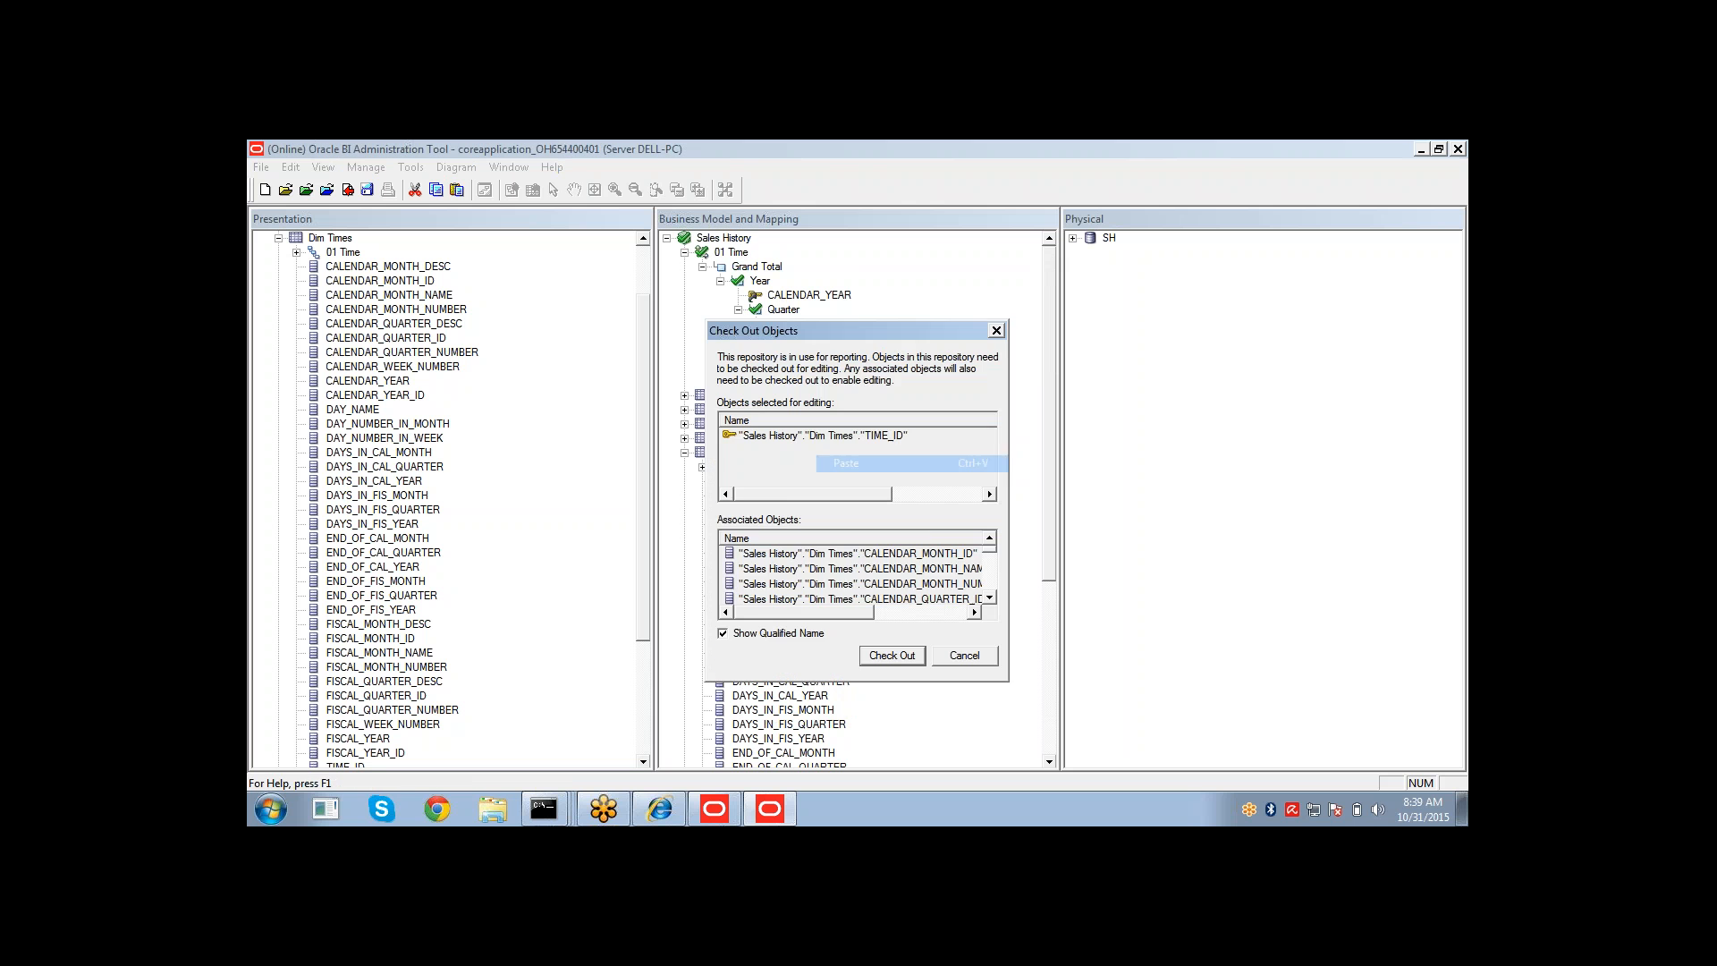
left_click(897, 659)
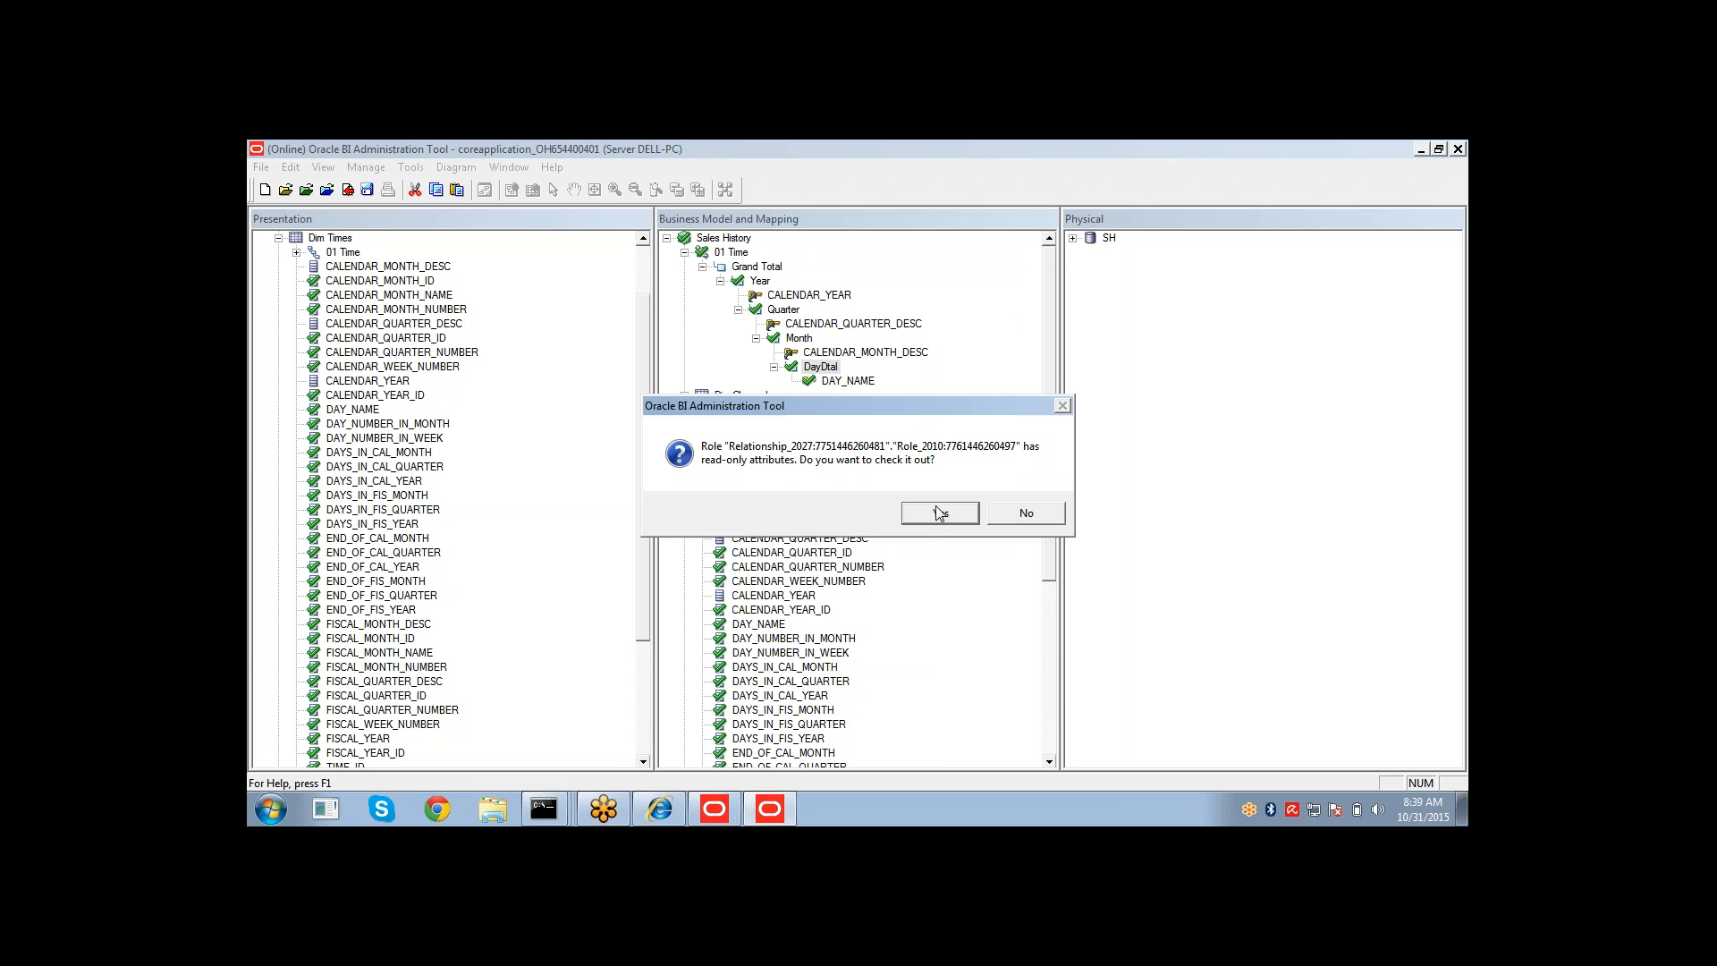
left_click(937, 521)
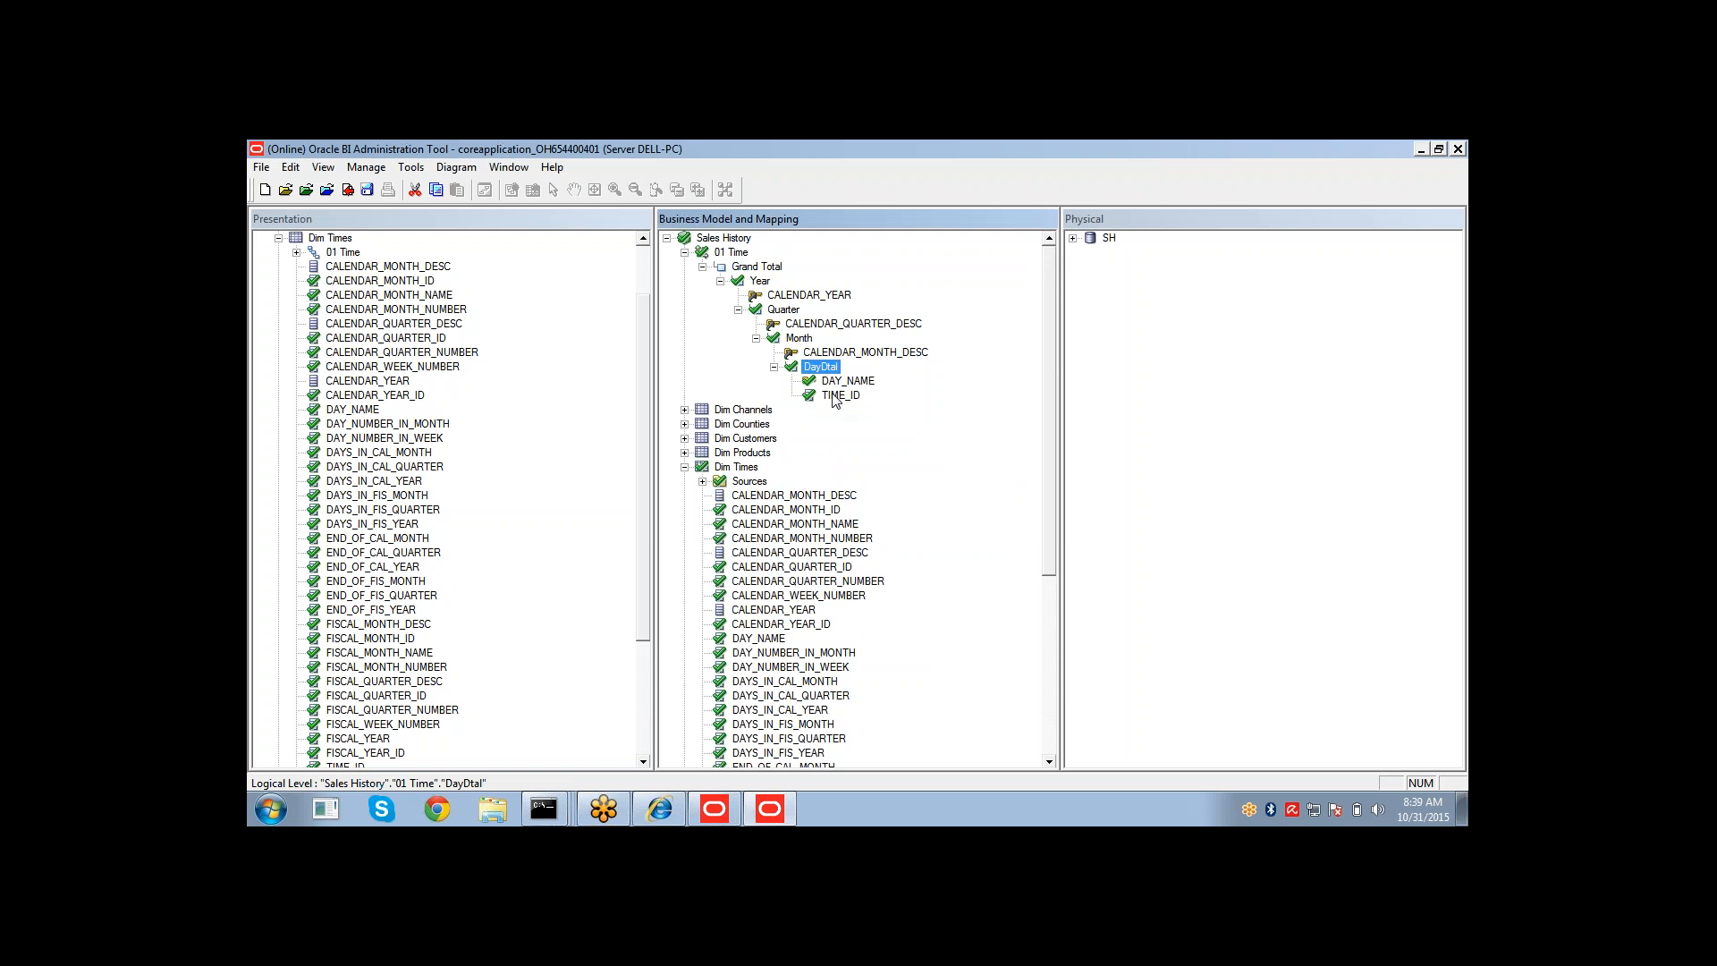
Create a new logical level key on TIME_ID in the DayDtal level, used for display.
right_click(835, 399)
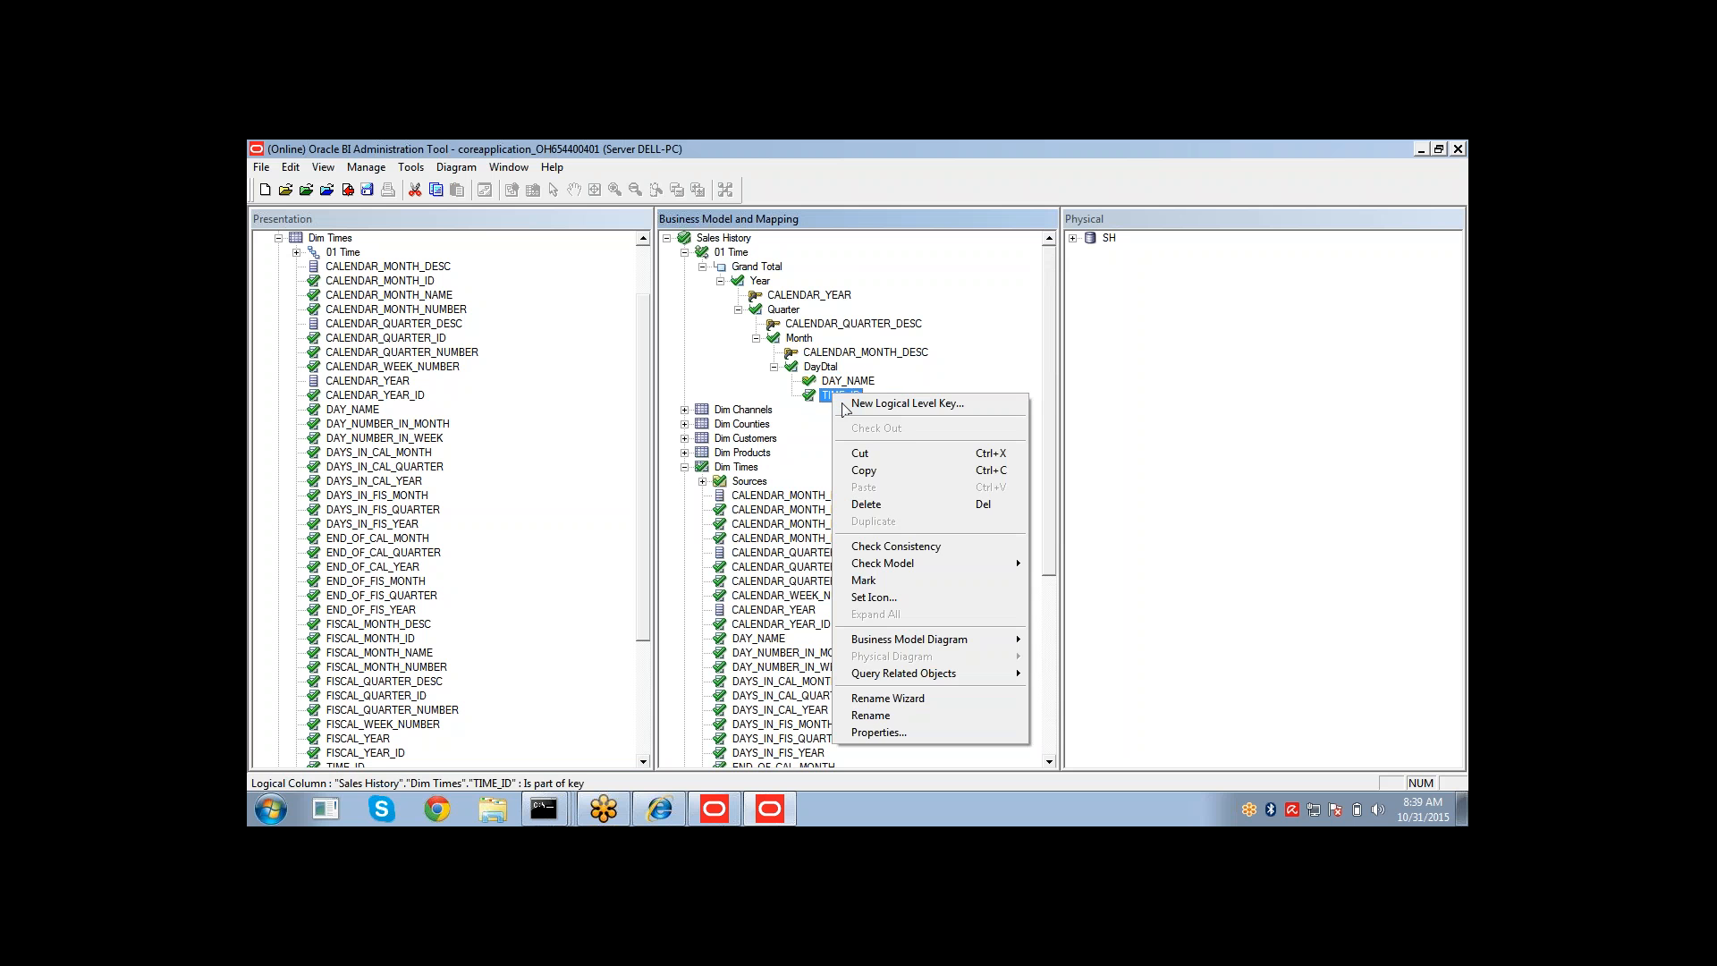
left_click(841, 403)
left_click(927, 517)
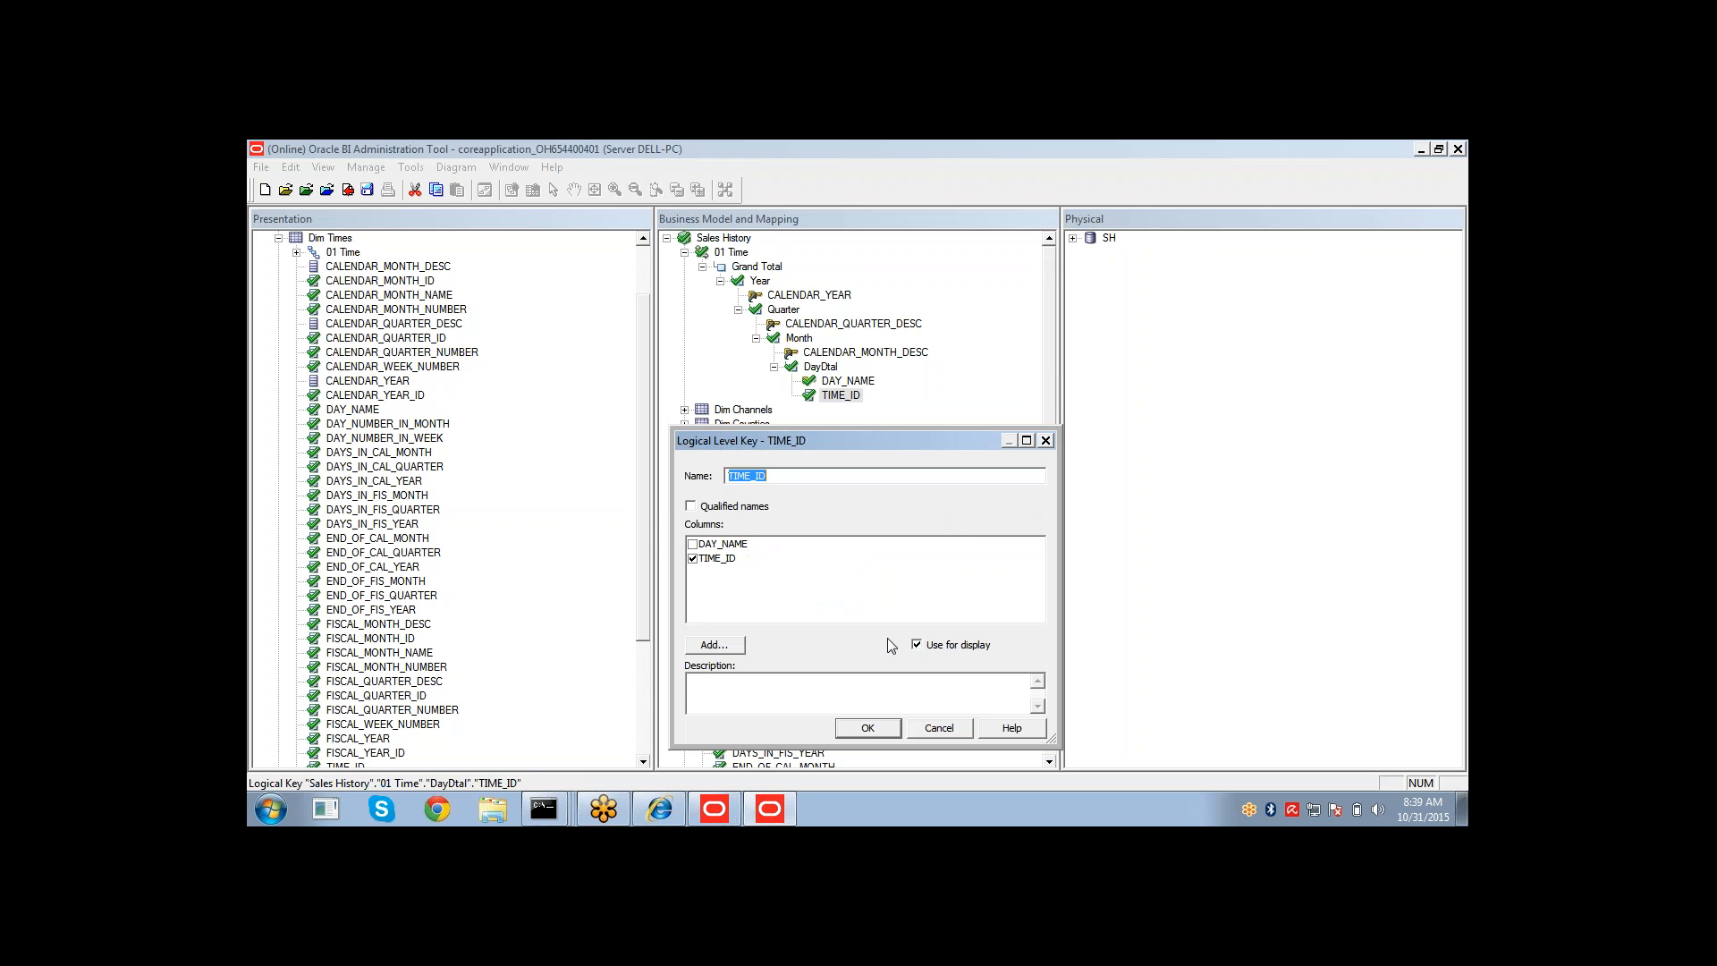
left_click(868, 732)
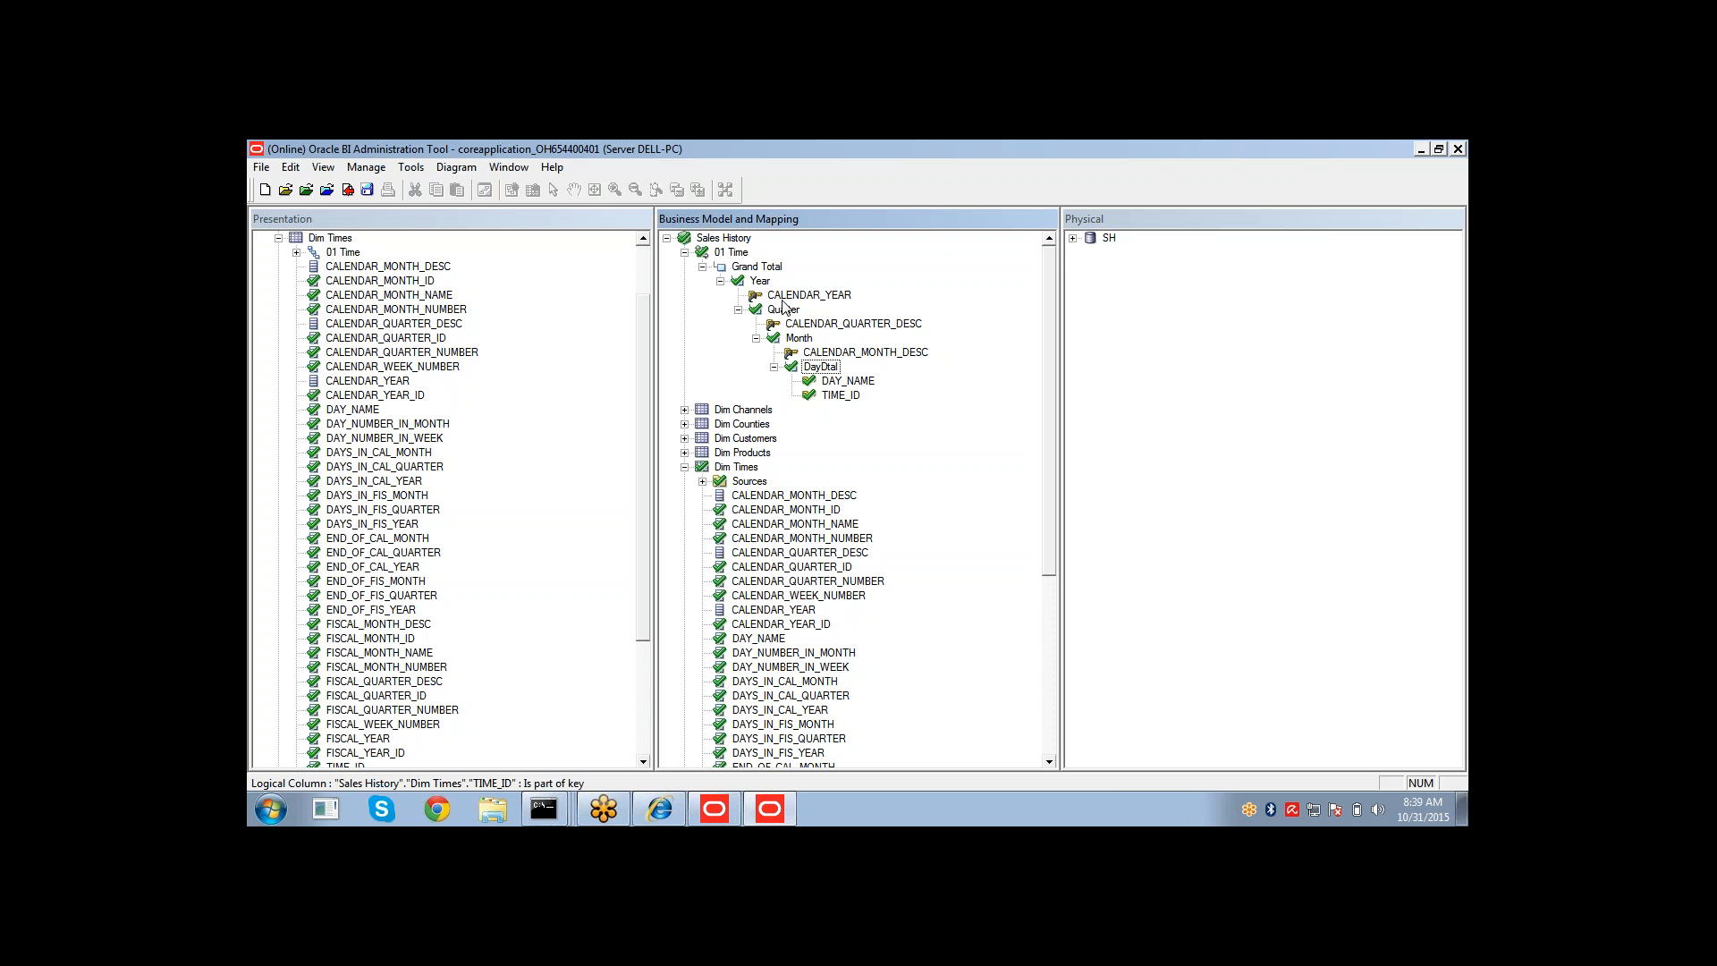
Open the Year level's keys to review its chronological key setting.
double_click(759, 282)
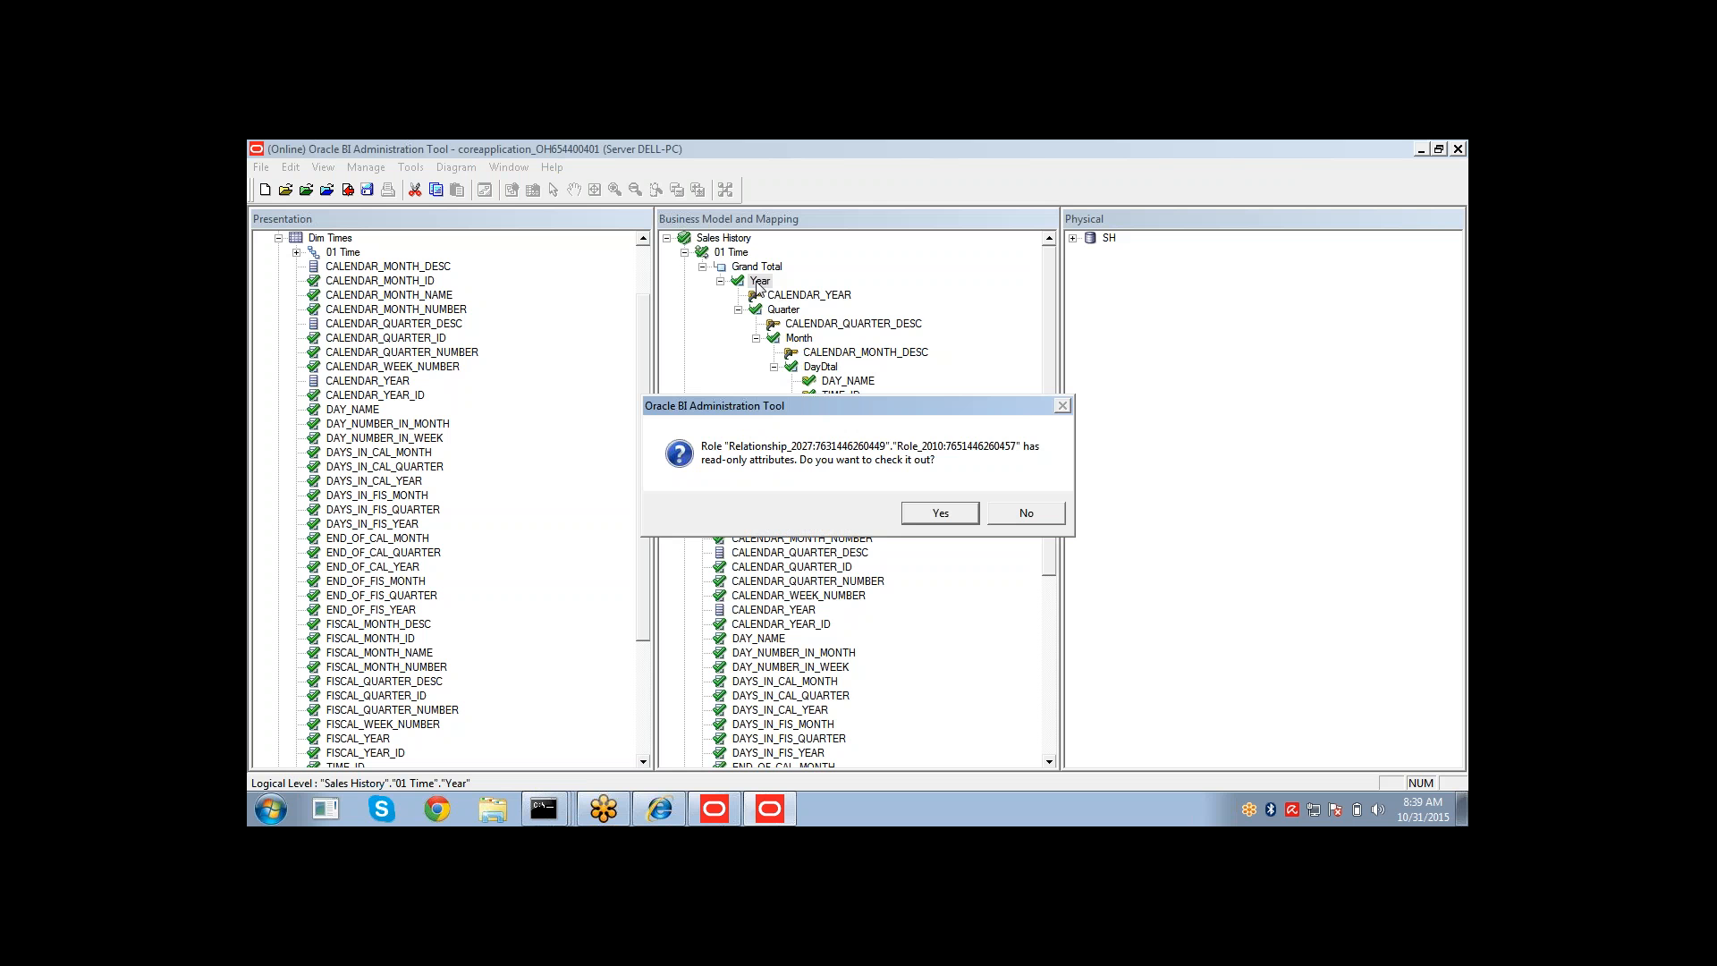
left_click(926, 516)
left_click_drag(828, 680, 937, 682)
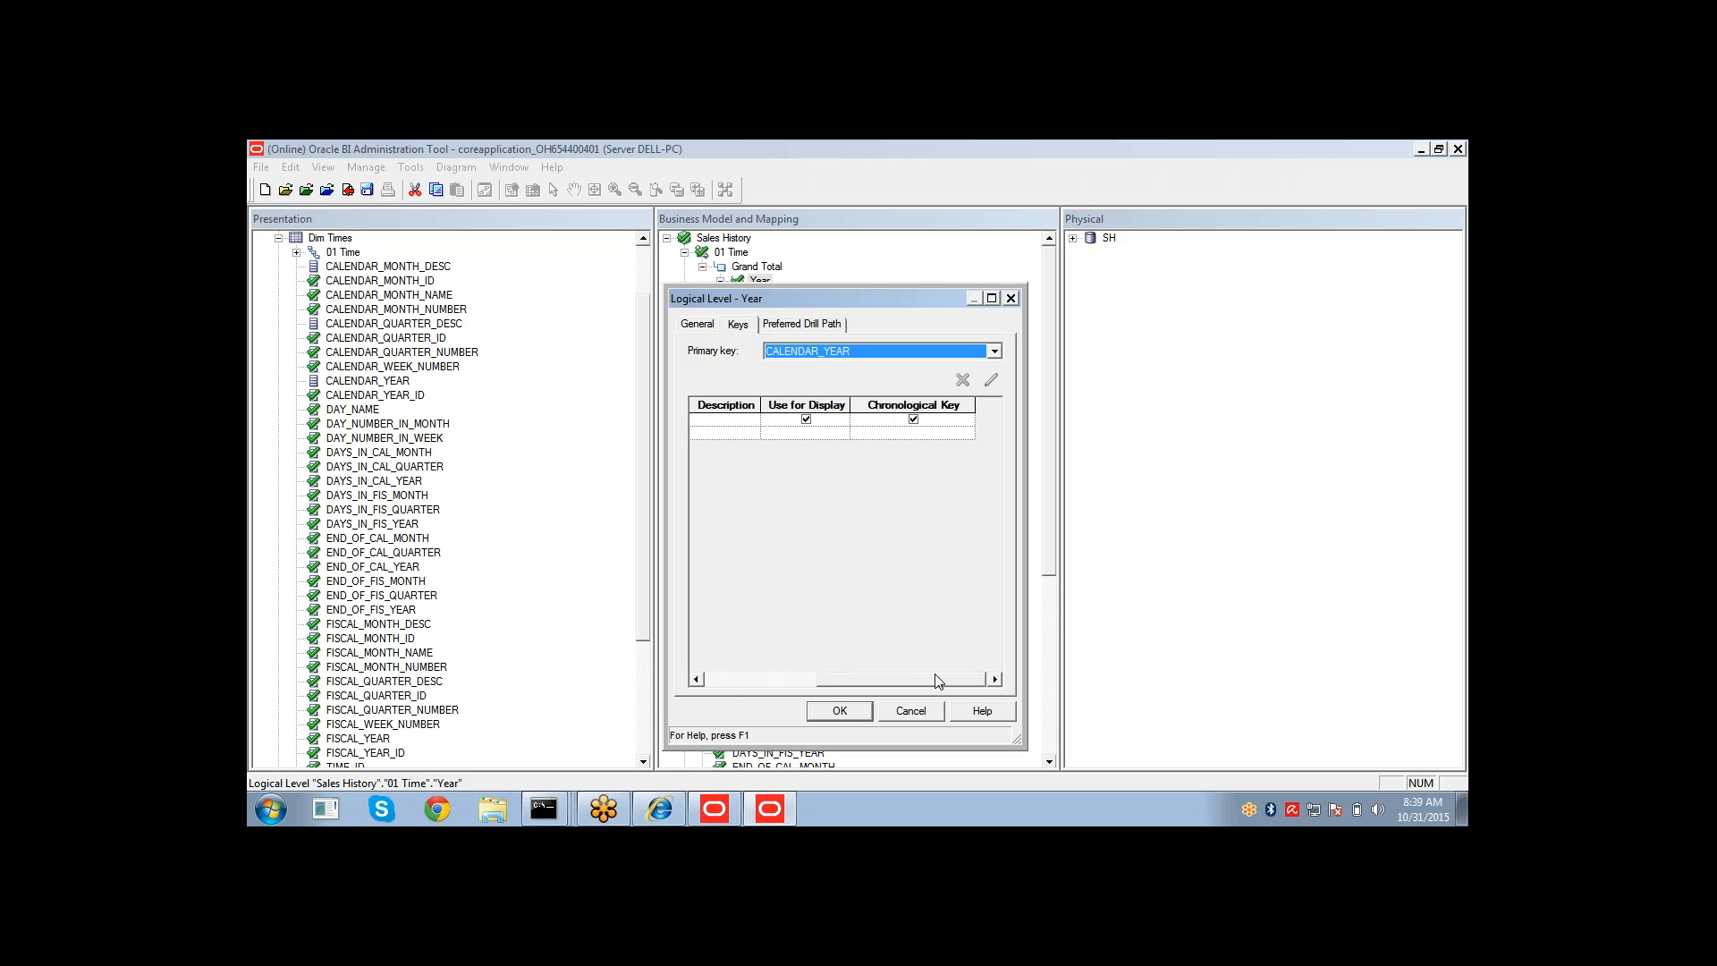
left_click(857, 714)
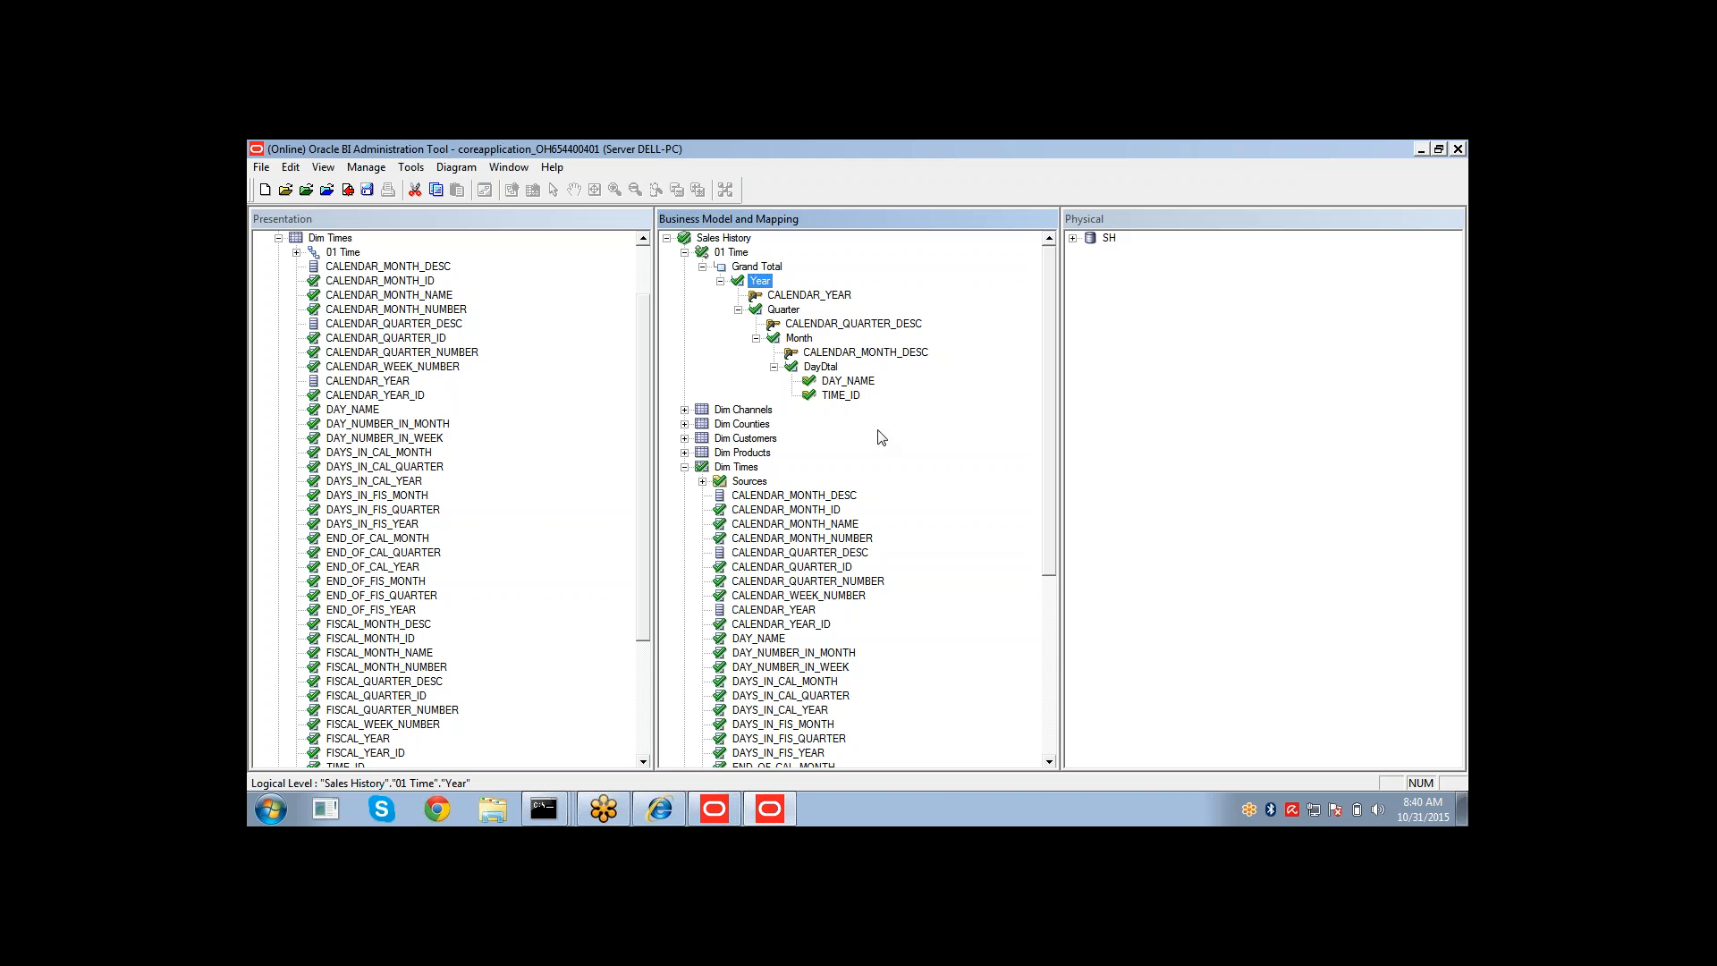
Check out the DayDtal level and make its TIME_ID key the chronological key.
left_click(834, 397)
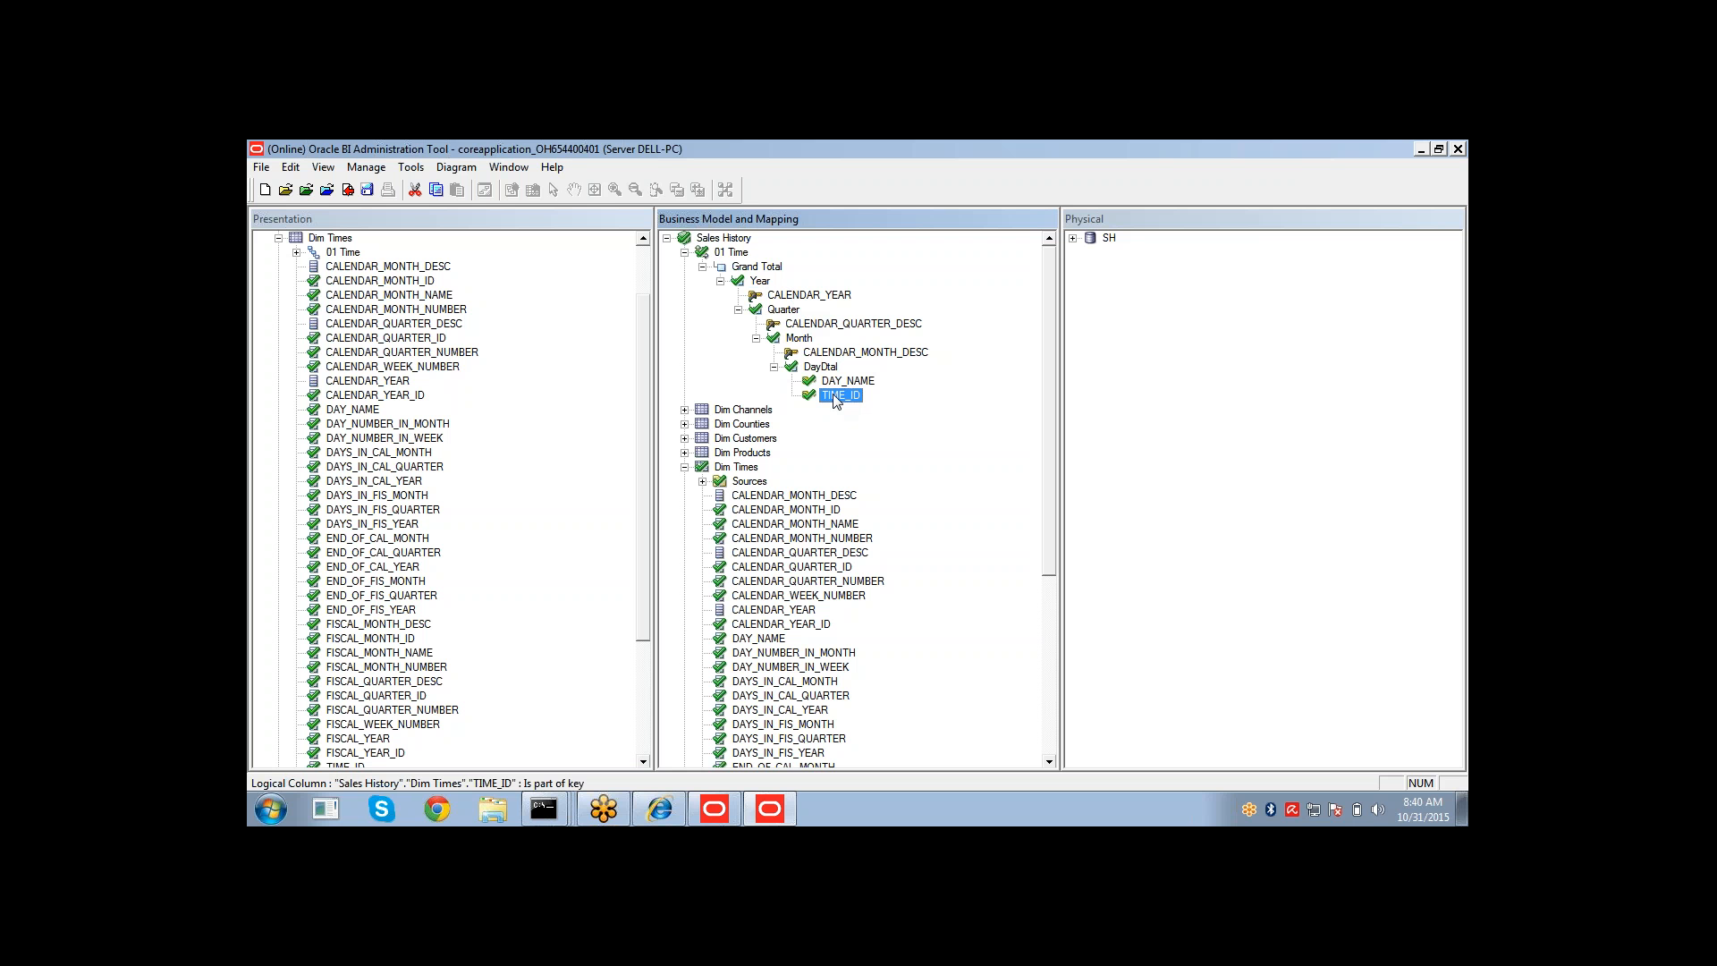
left_click(816, 369)
right_click(816, 372)
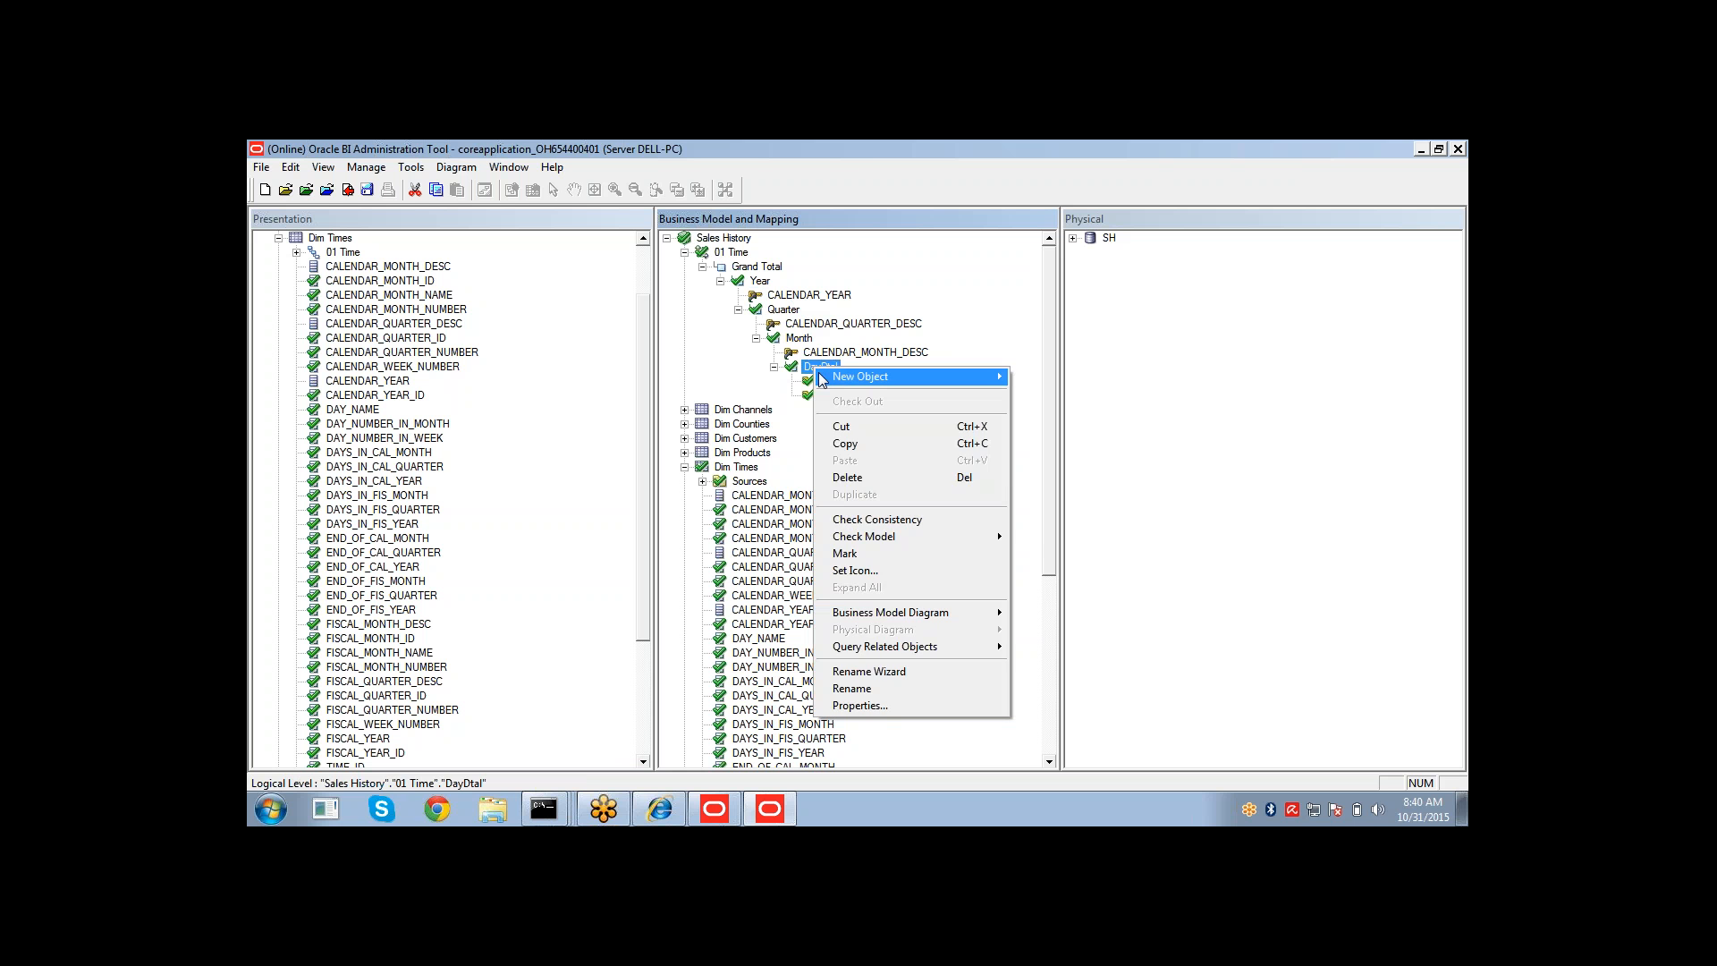
left_click(862, 707)
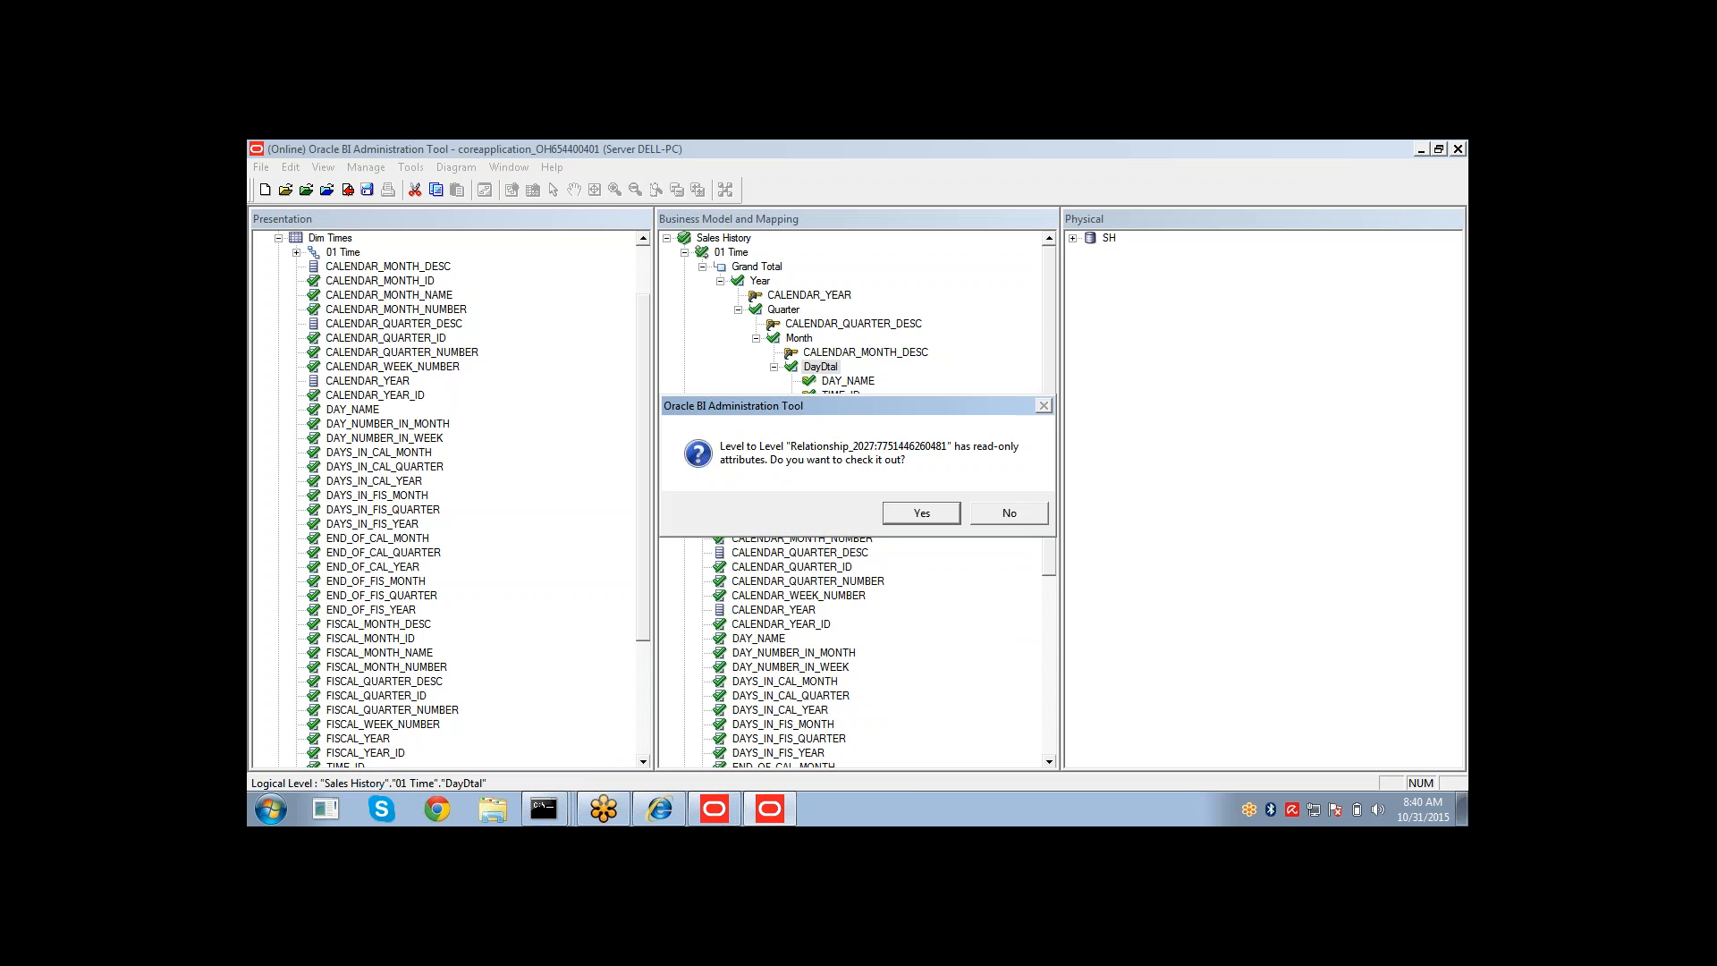
left_click(905, 518)
left_click_drag(862, 678, 975, 676)
left_click(916, 433)
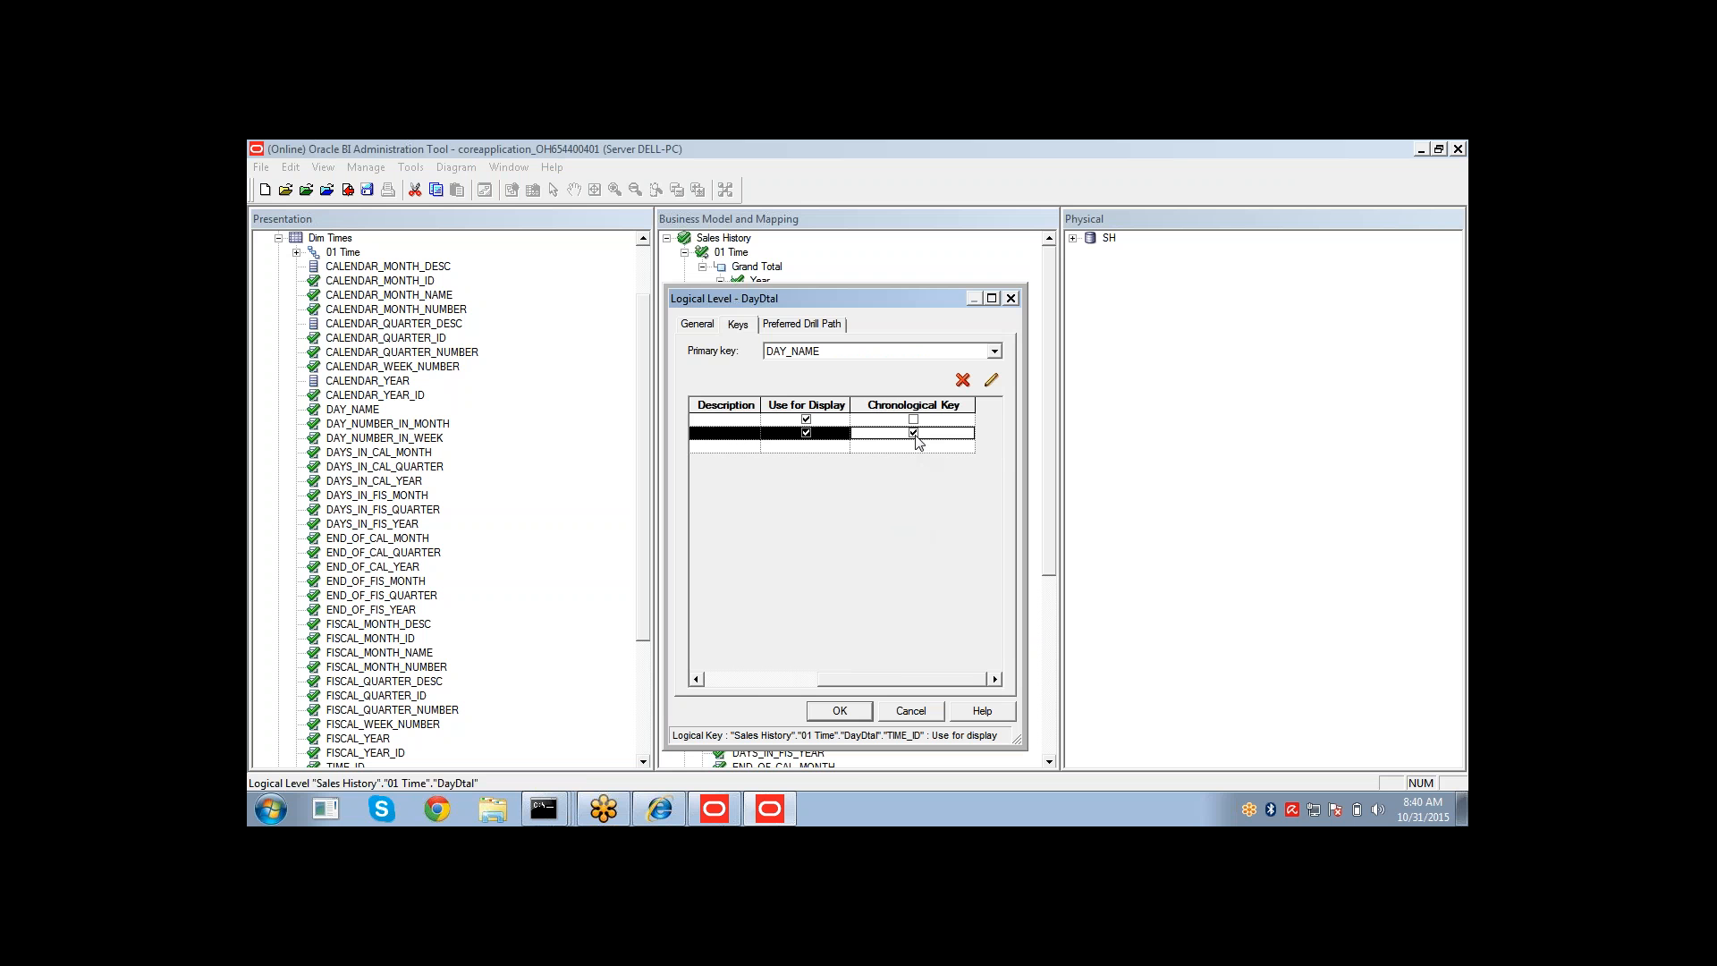
left_click(785, 685)
left_click(850, 713)
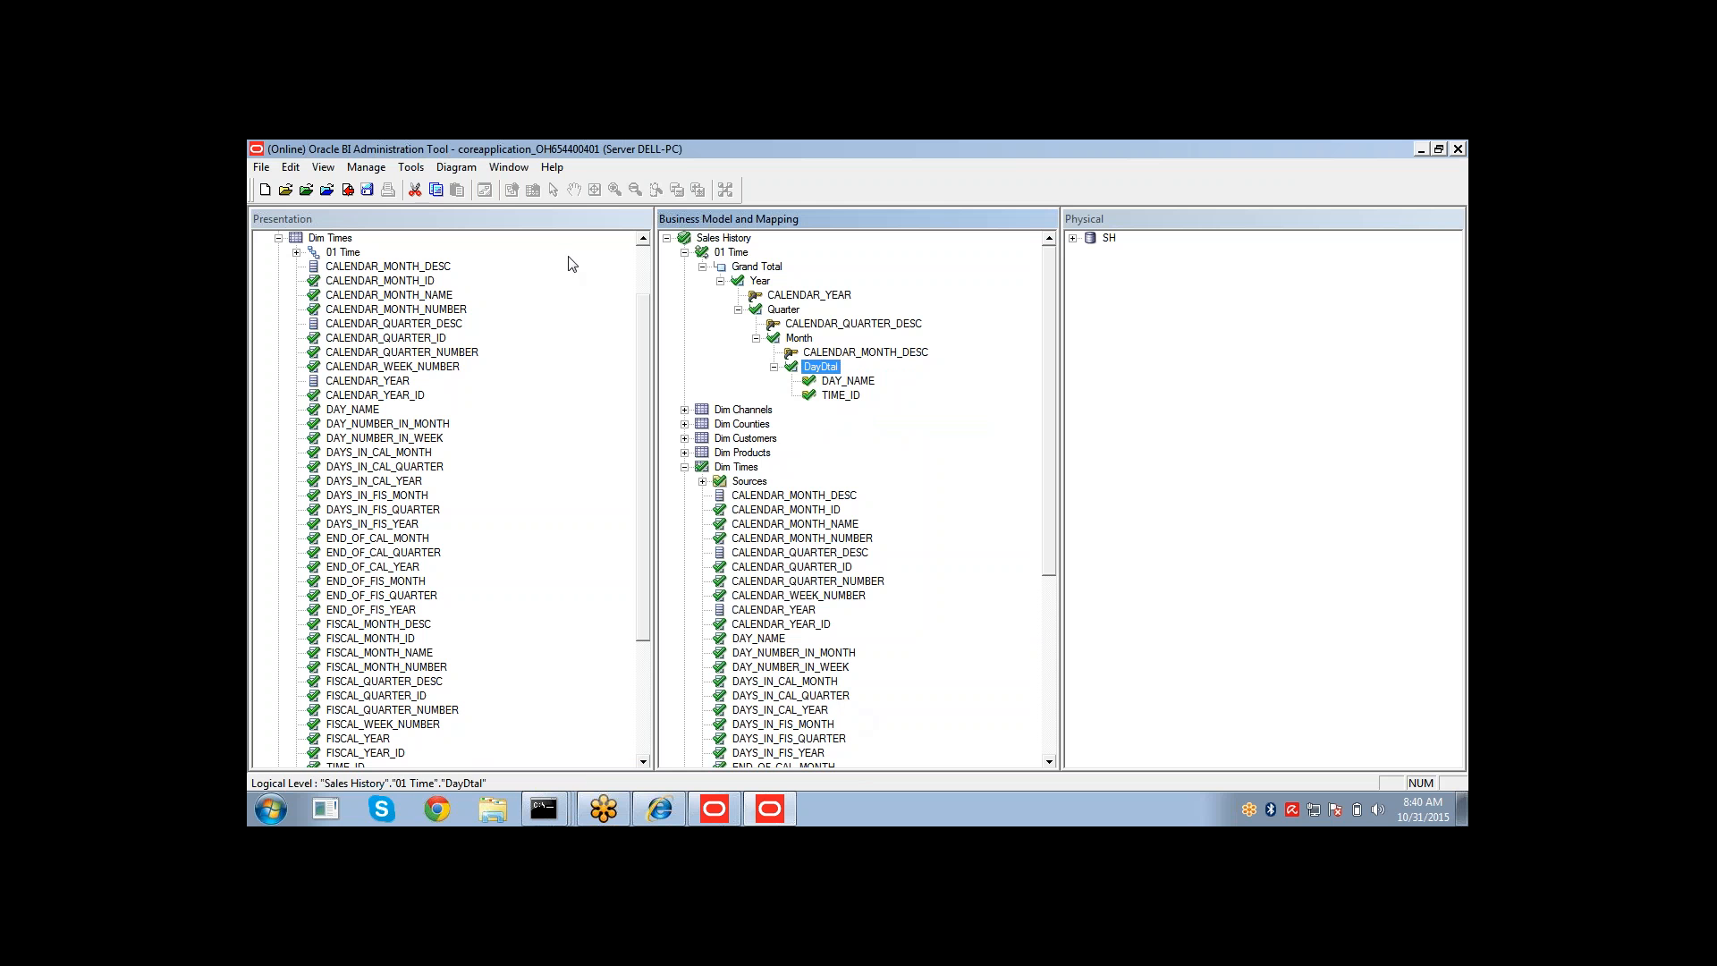
Save the repository, checking in the changes and accepting the consistency check.
left_click(369, 194)
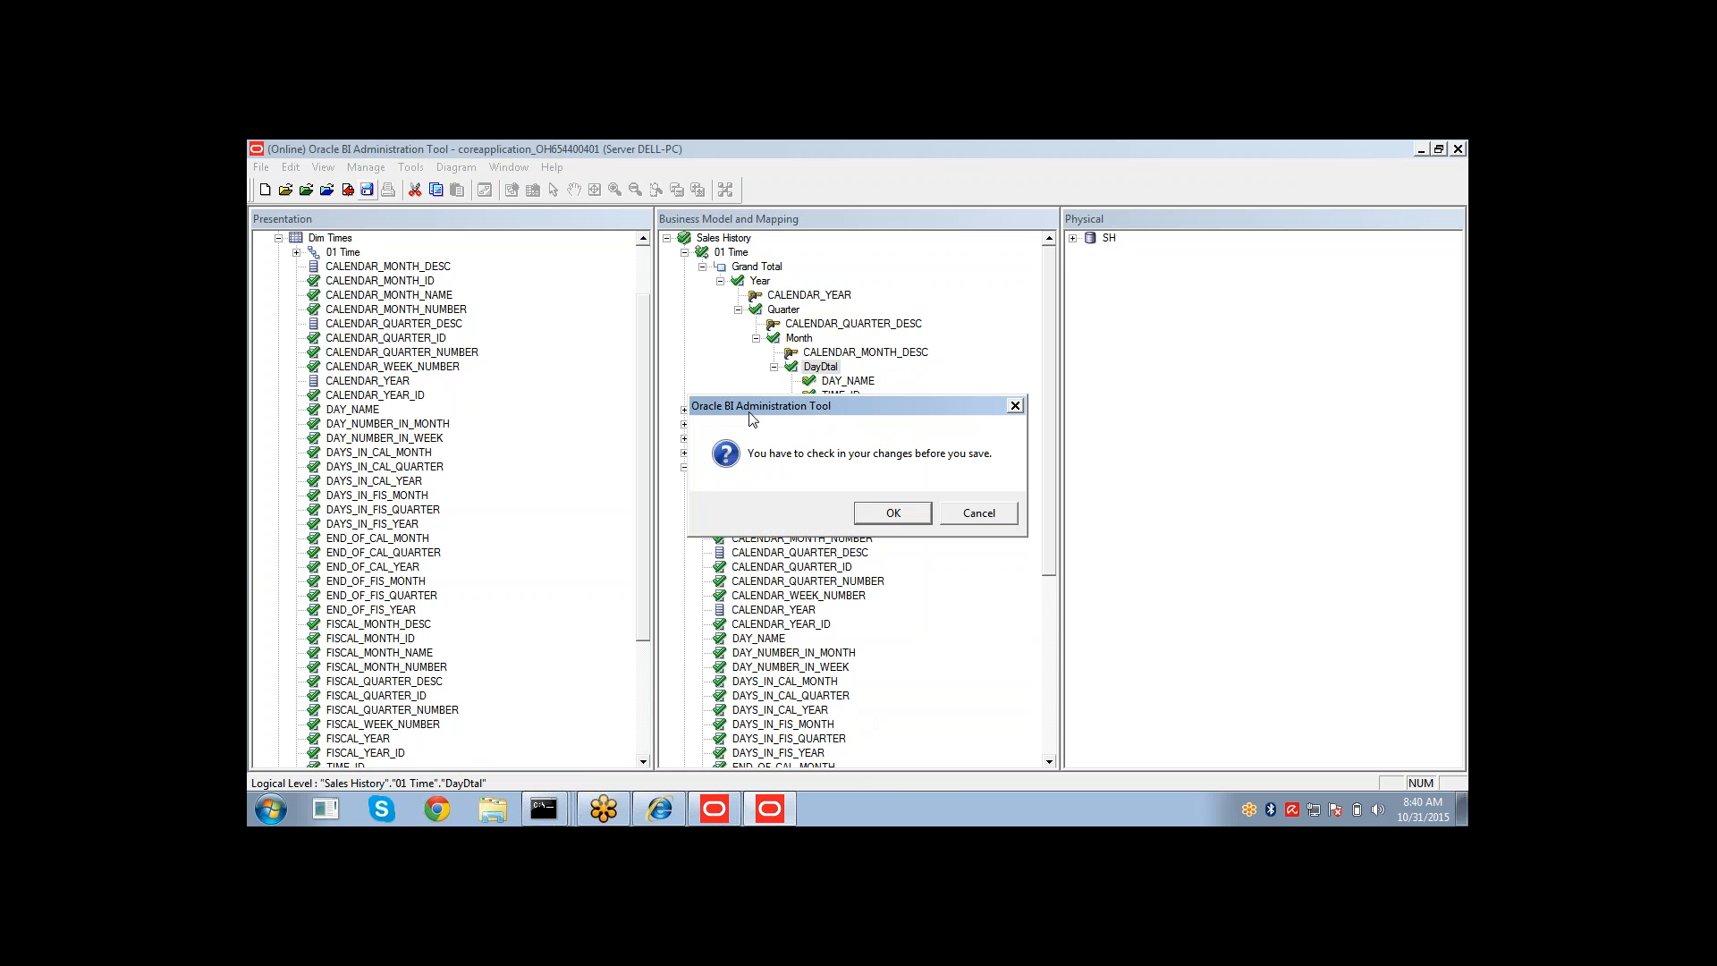
left_click(857, 509)
left_click(786, 515)
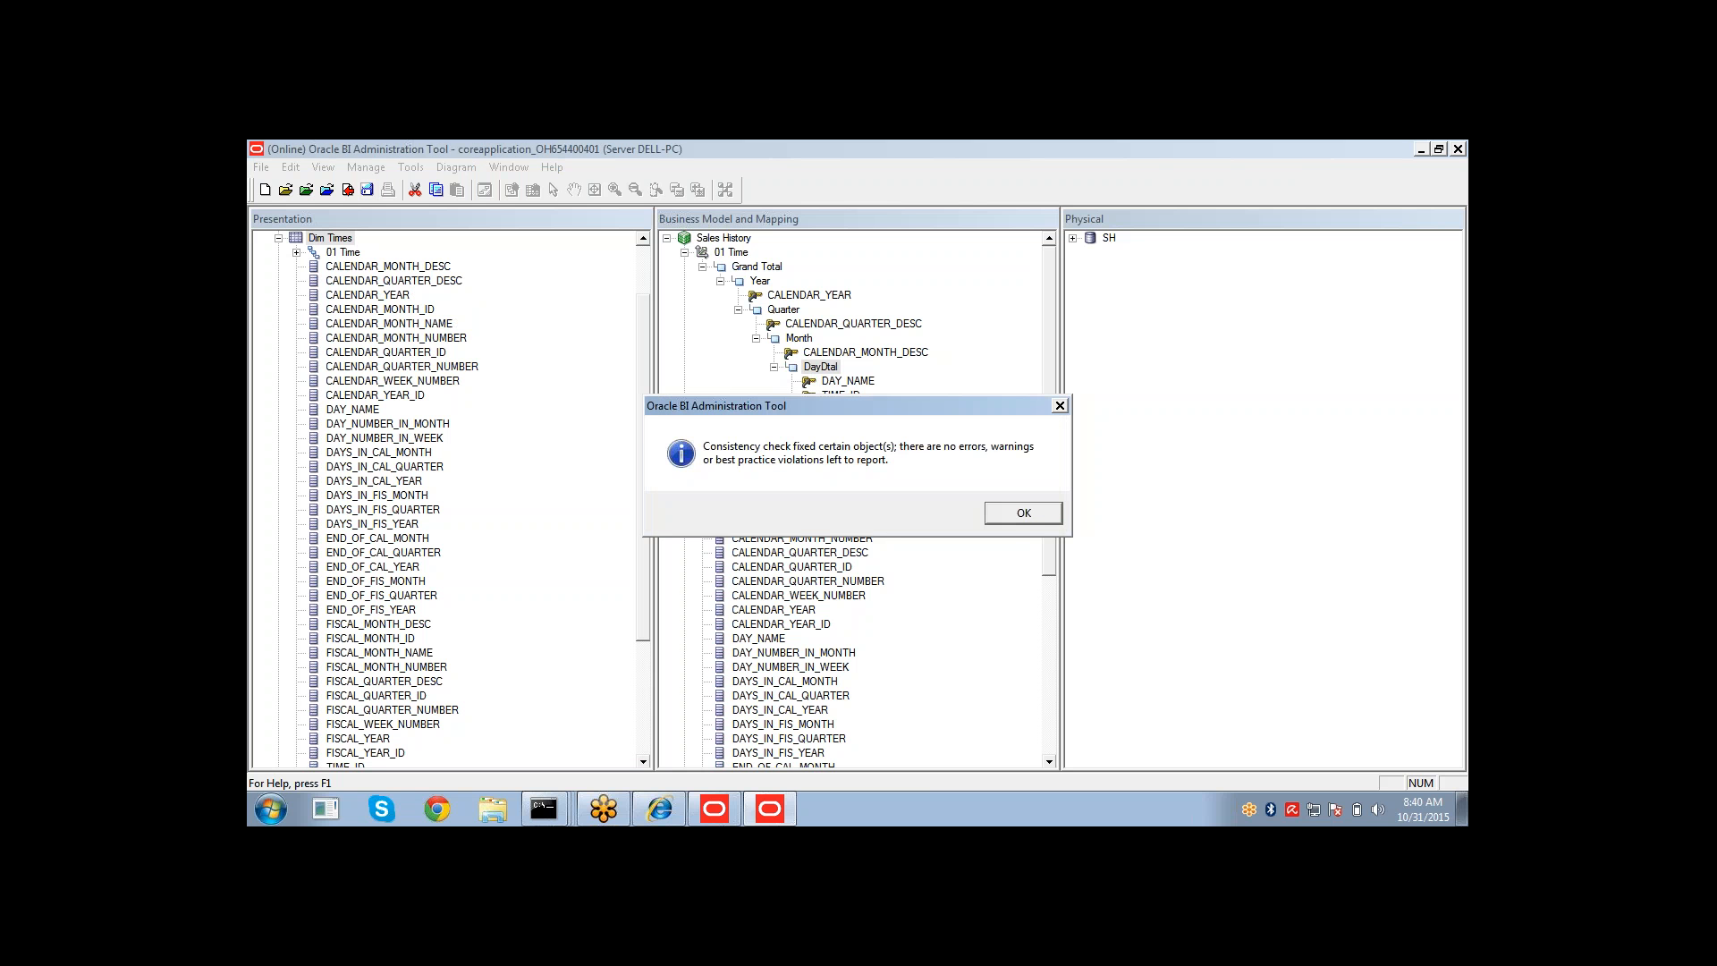
left_click(1012, 518)
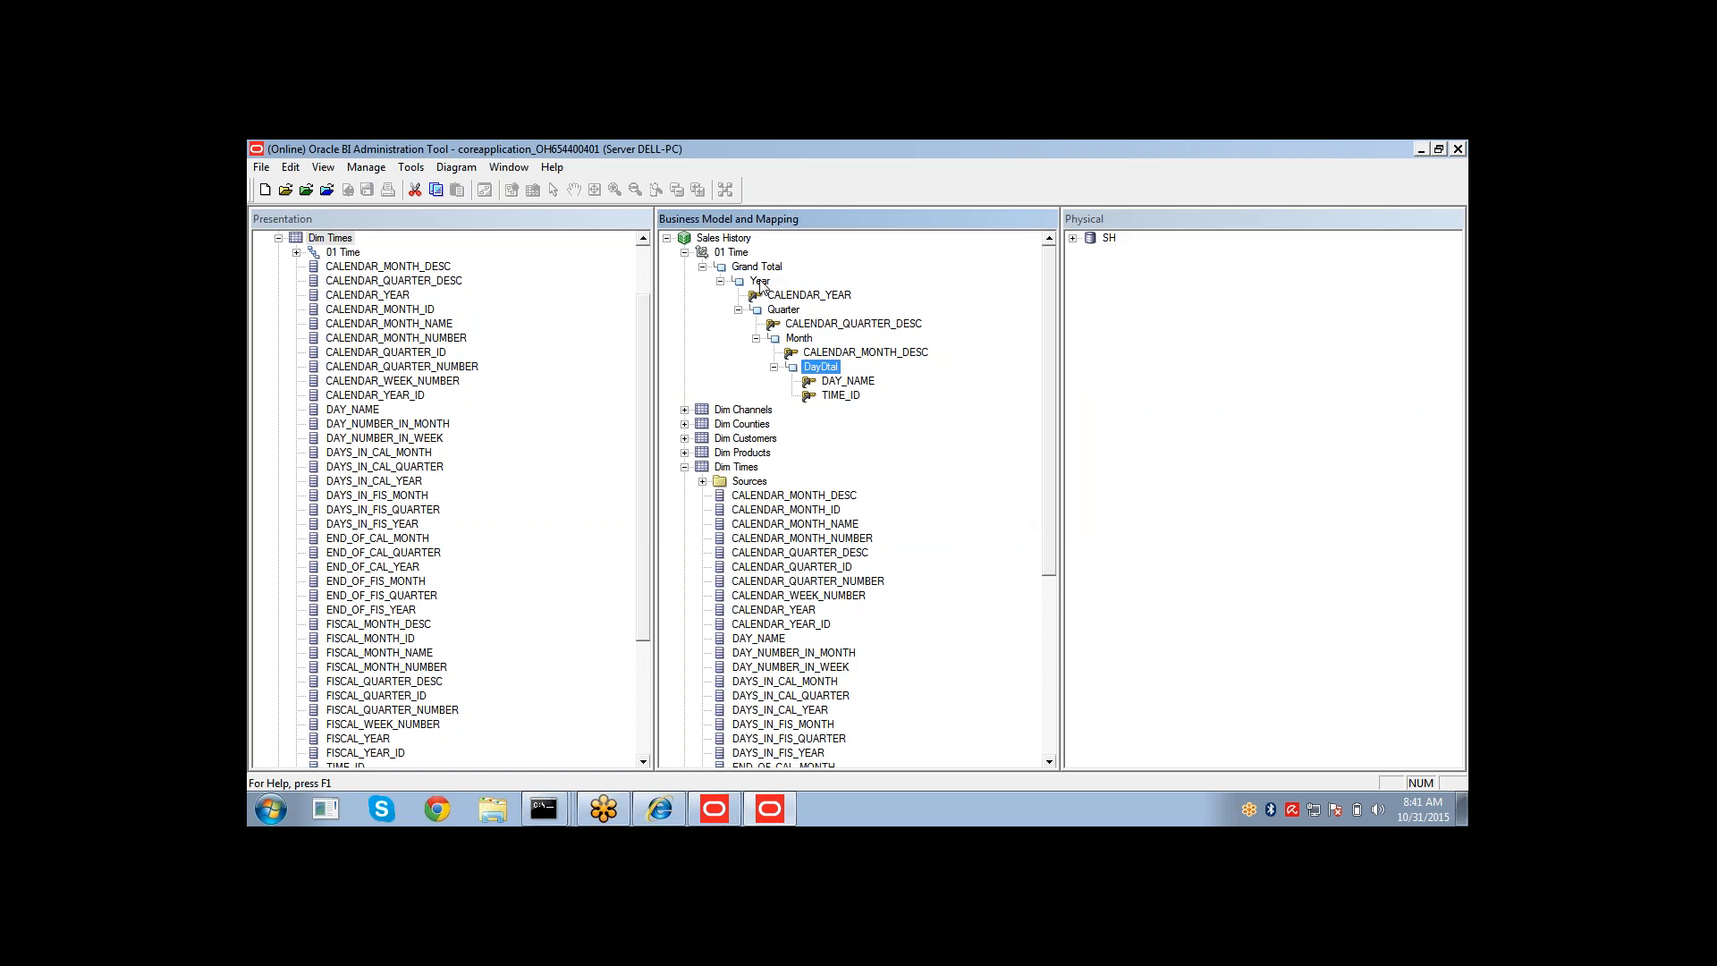
Open the Year level's keys read-only, without checking it out, to review them.
double_click(759, 281)
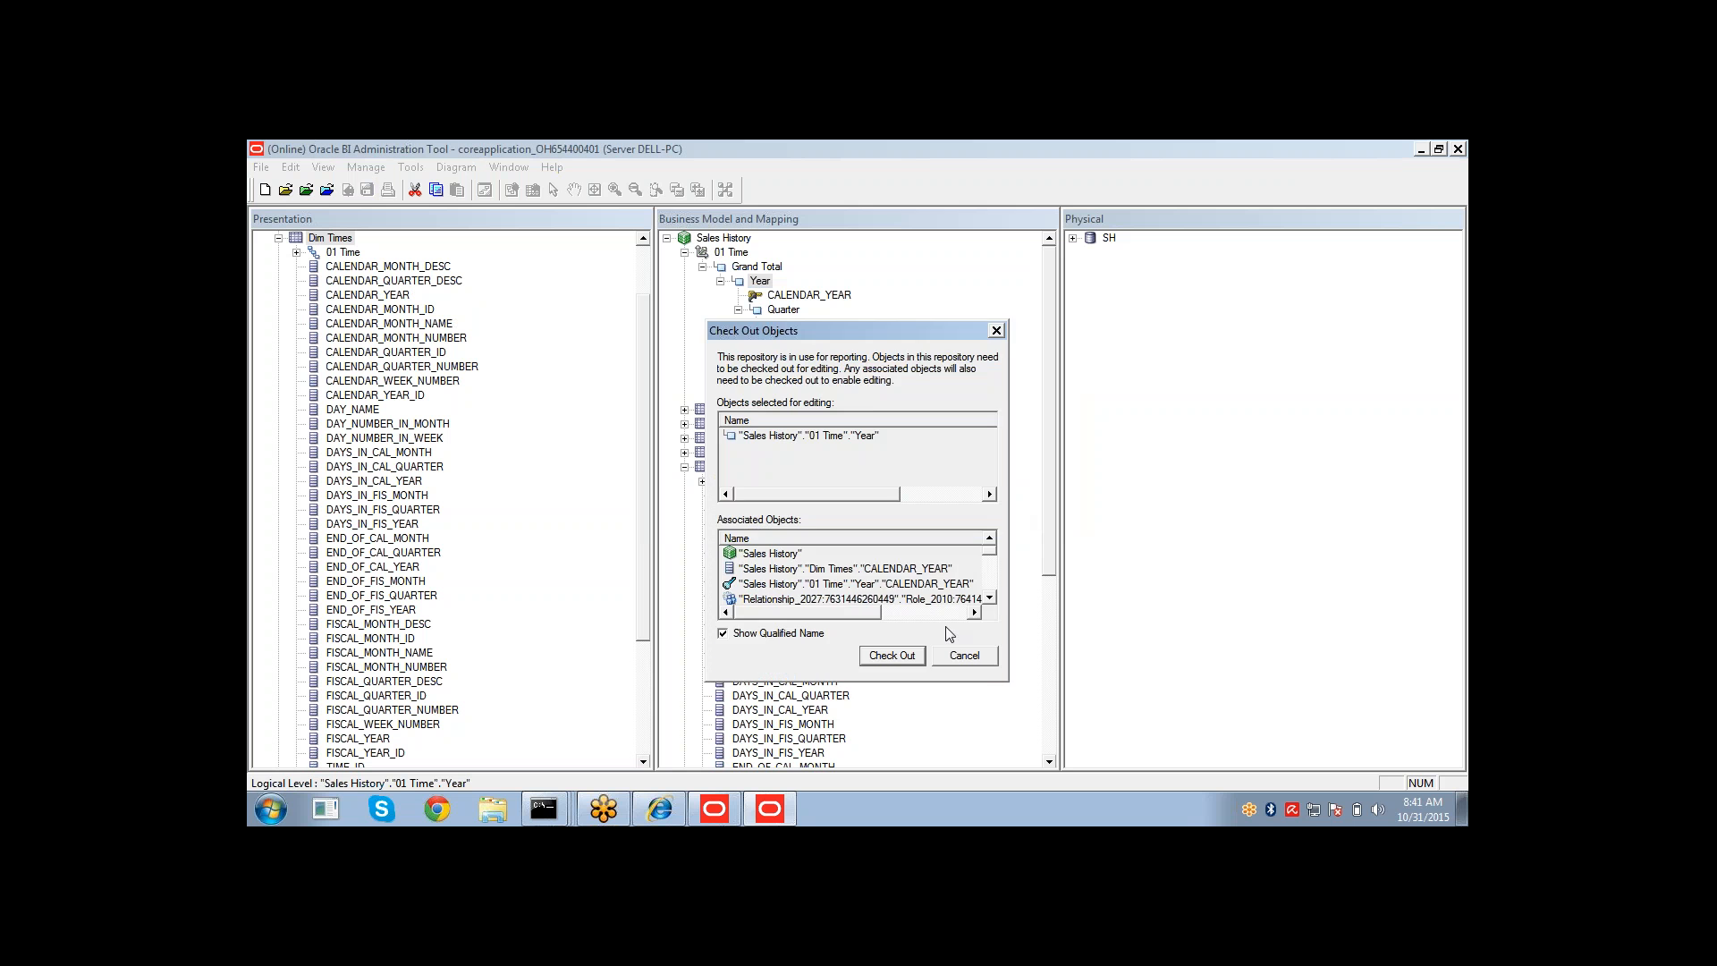
left_click(962, 653)
left_click_drag(875, 680, 989, 679)
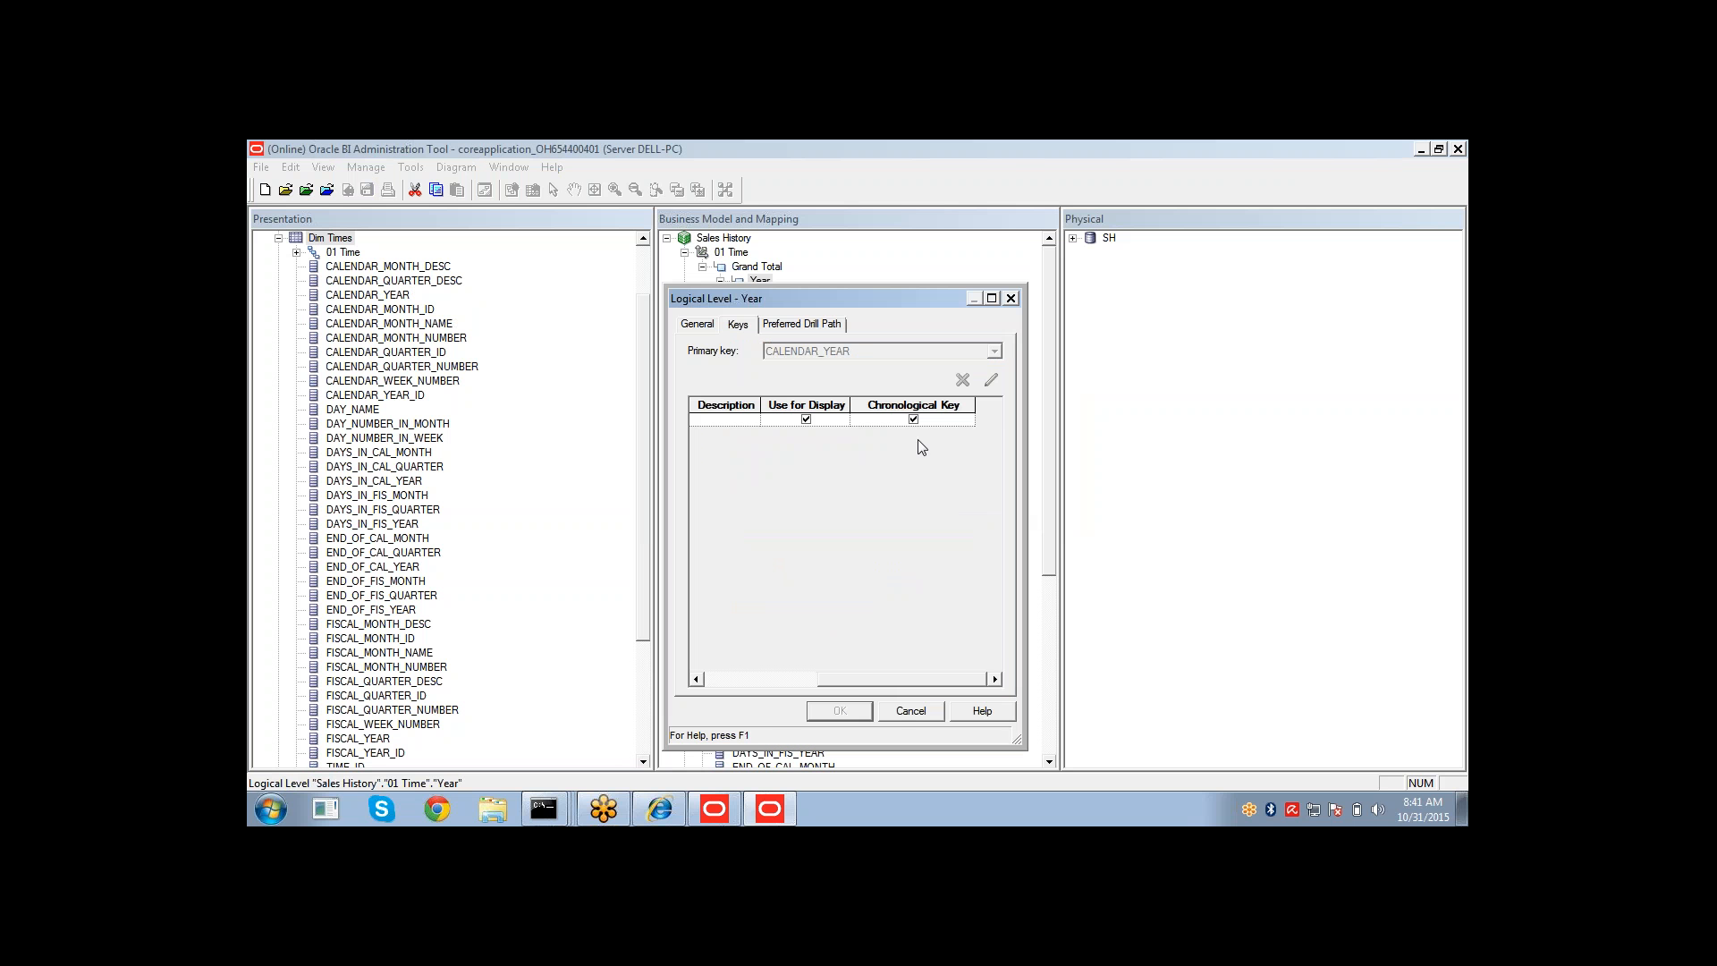
left_click(910, 711)
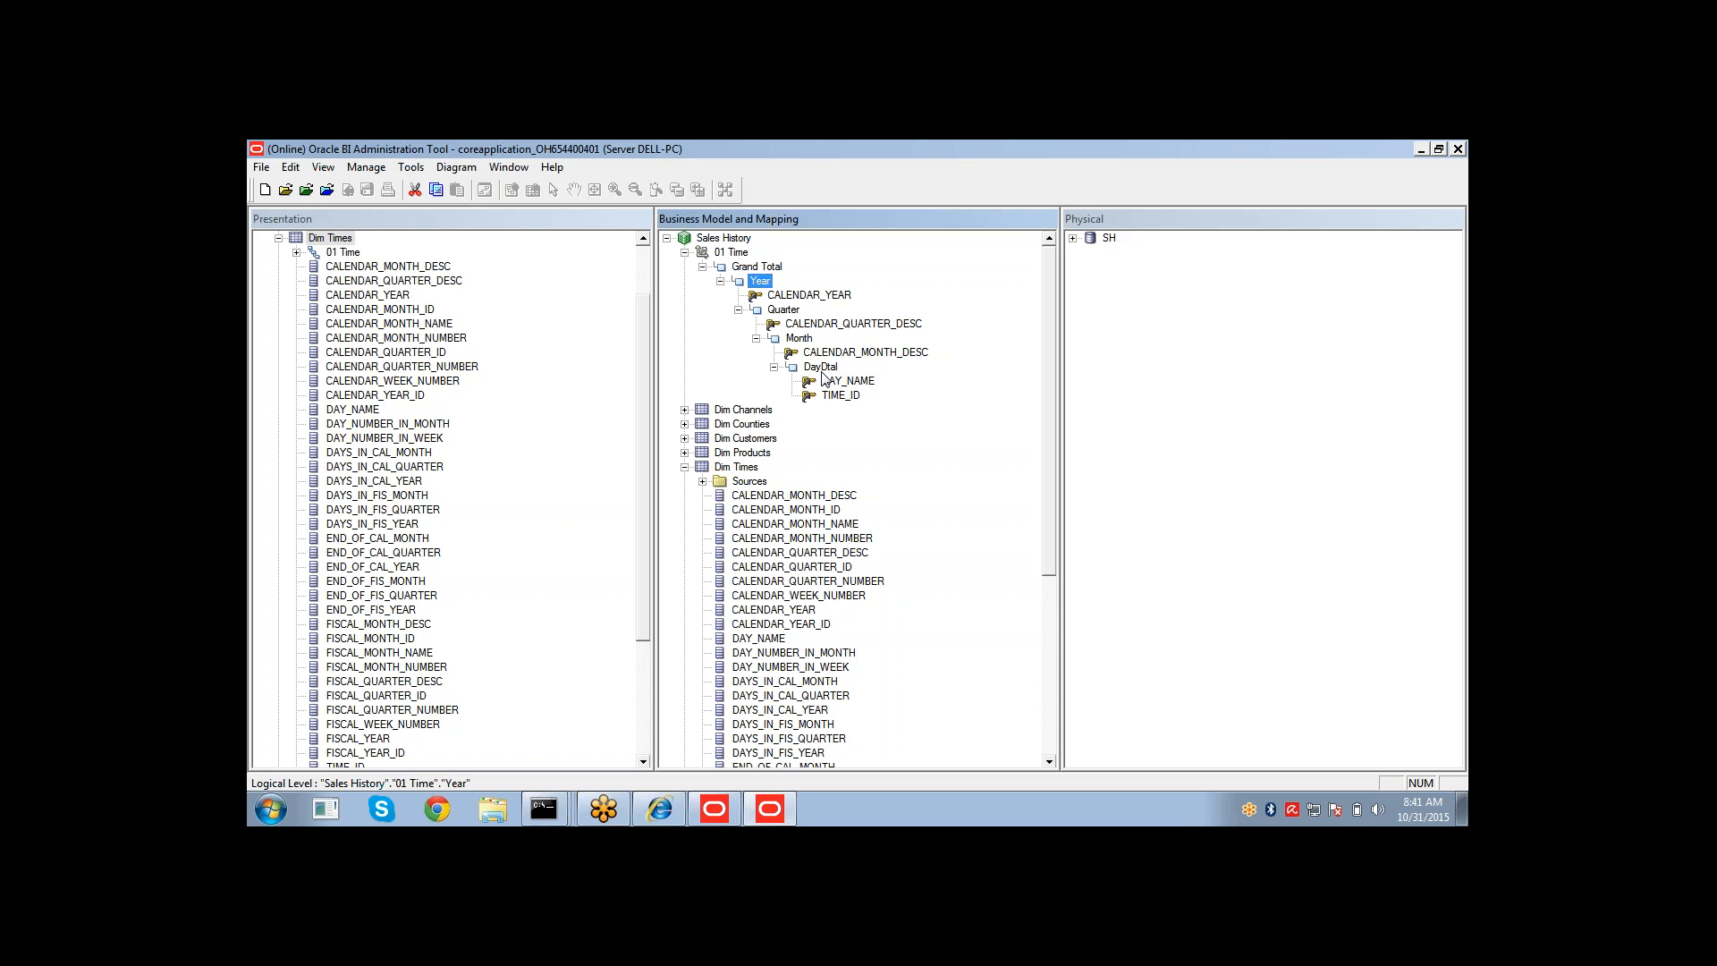
Switch to Oracle BI Answers and reload the server metadata.
left_click(656, 811)
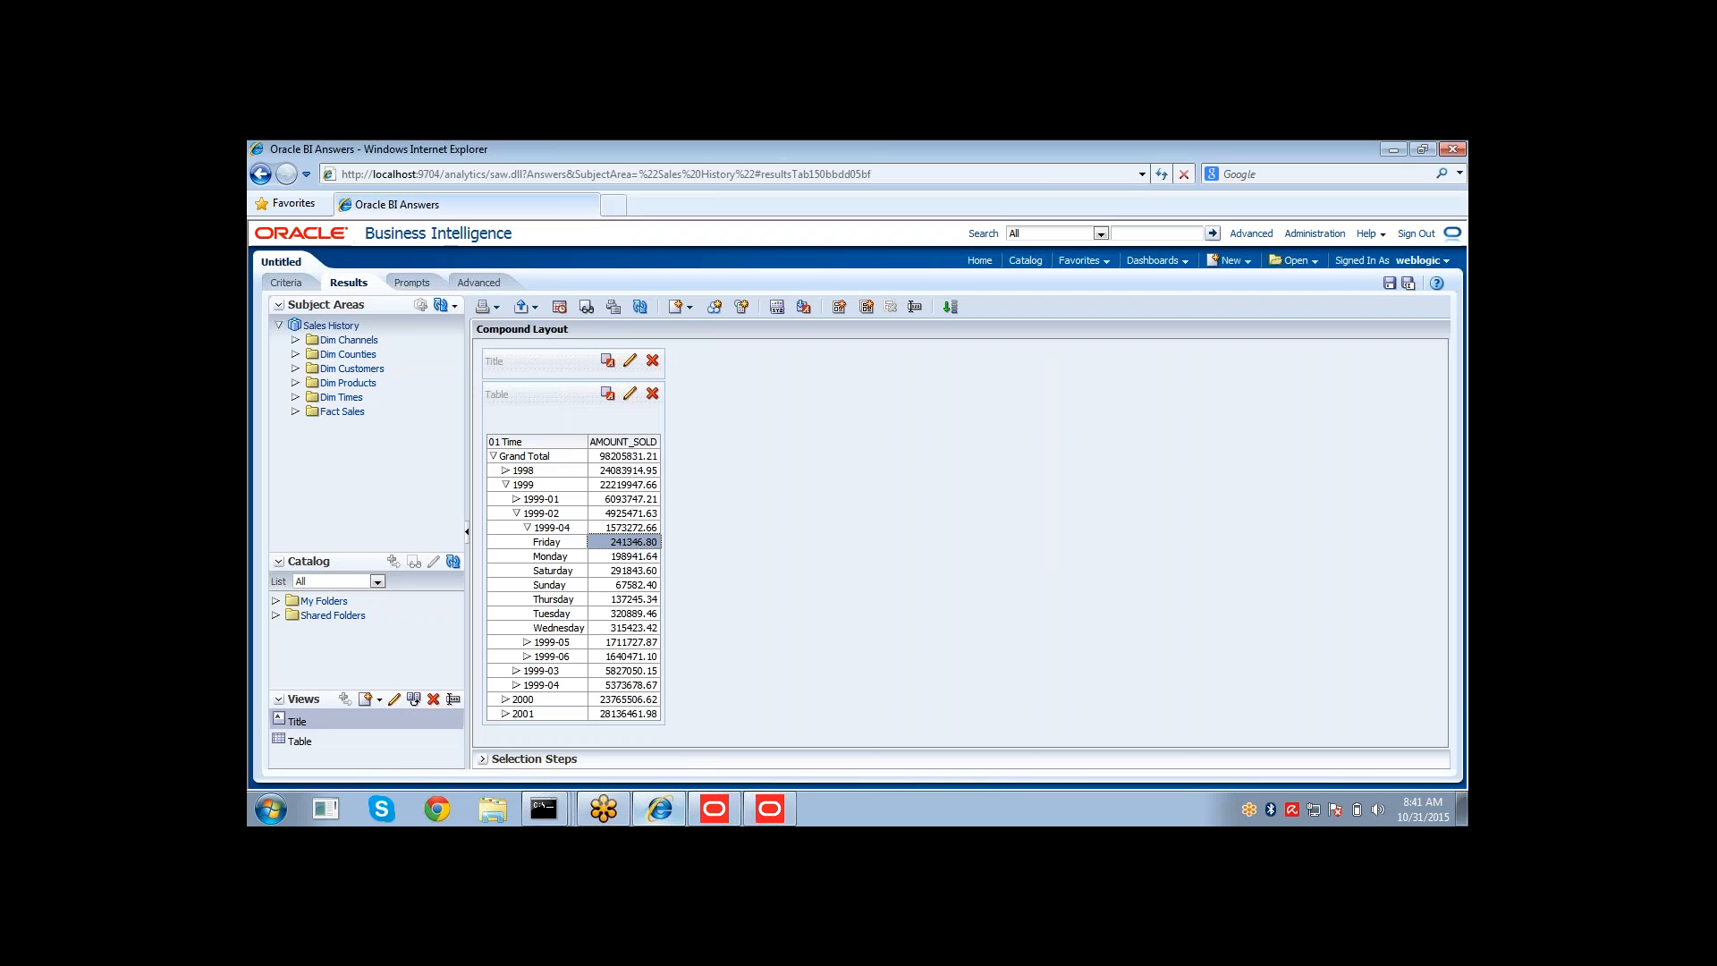
left_click(455, 306)
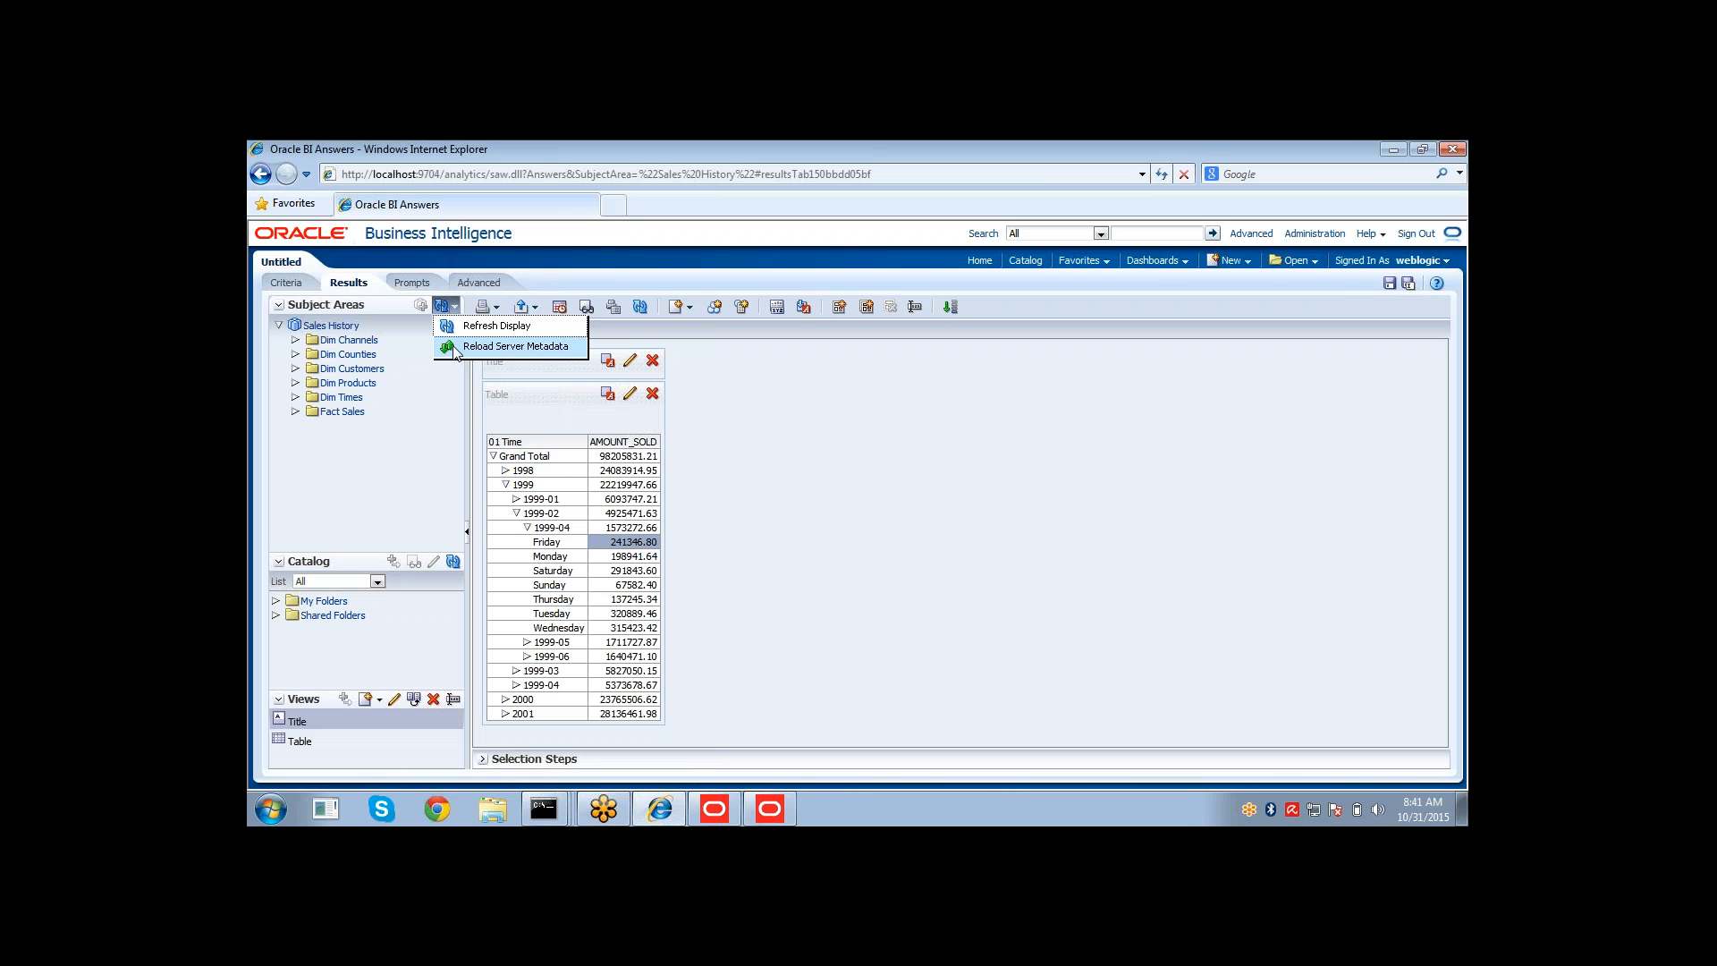
left_click(455, 354)
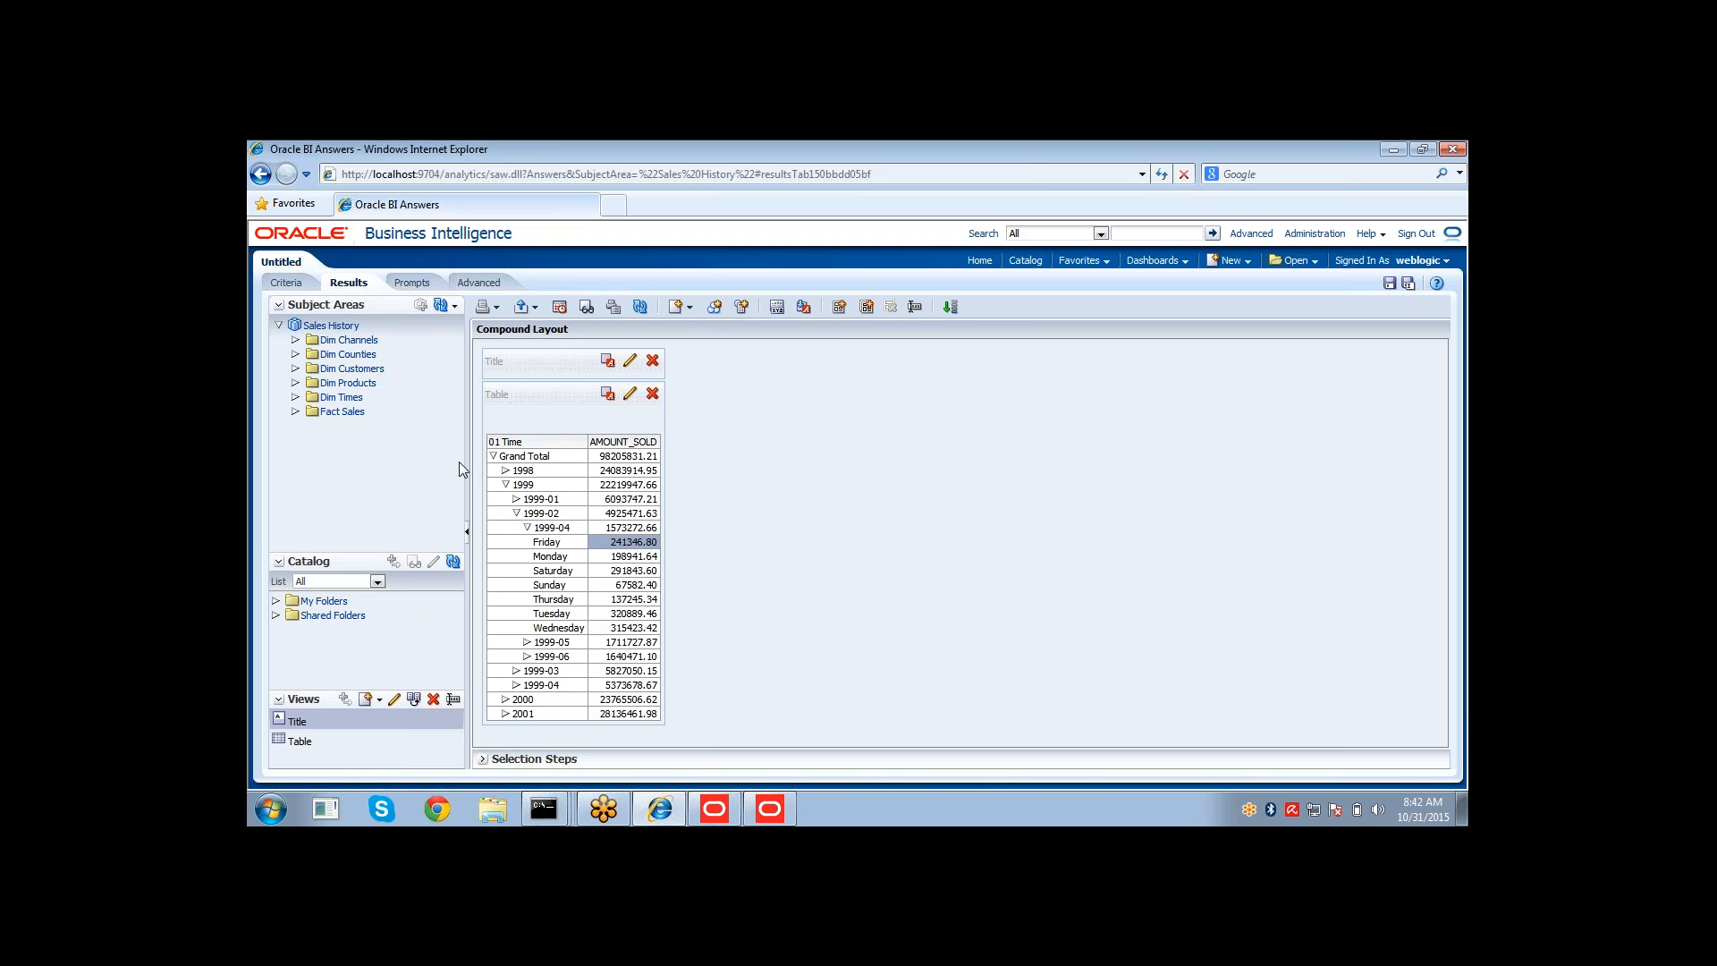
Back in the repository, check out Fact Sales and create a new logical column named YAGO.
left_click(769, 808)
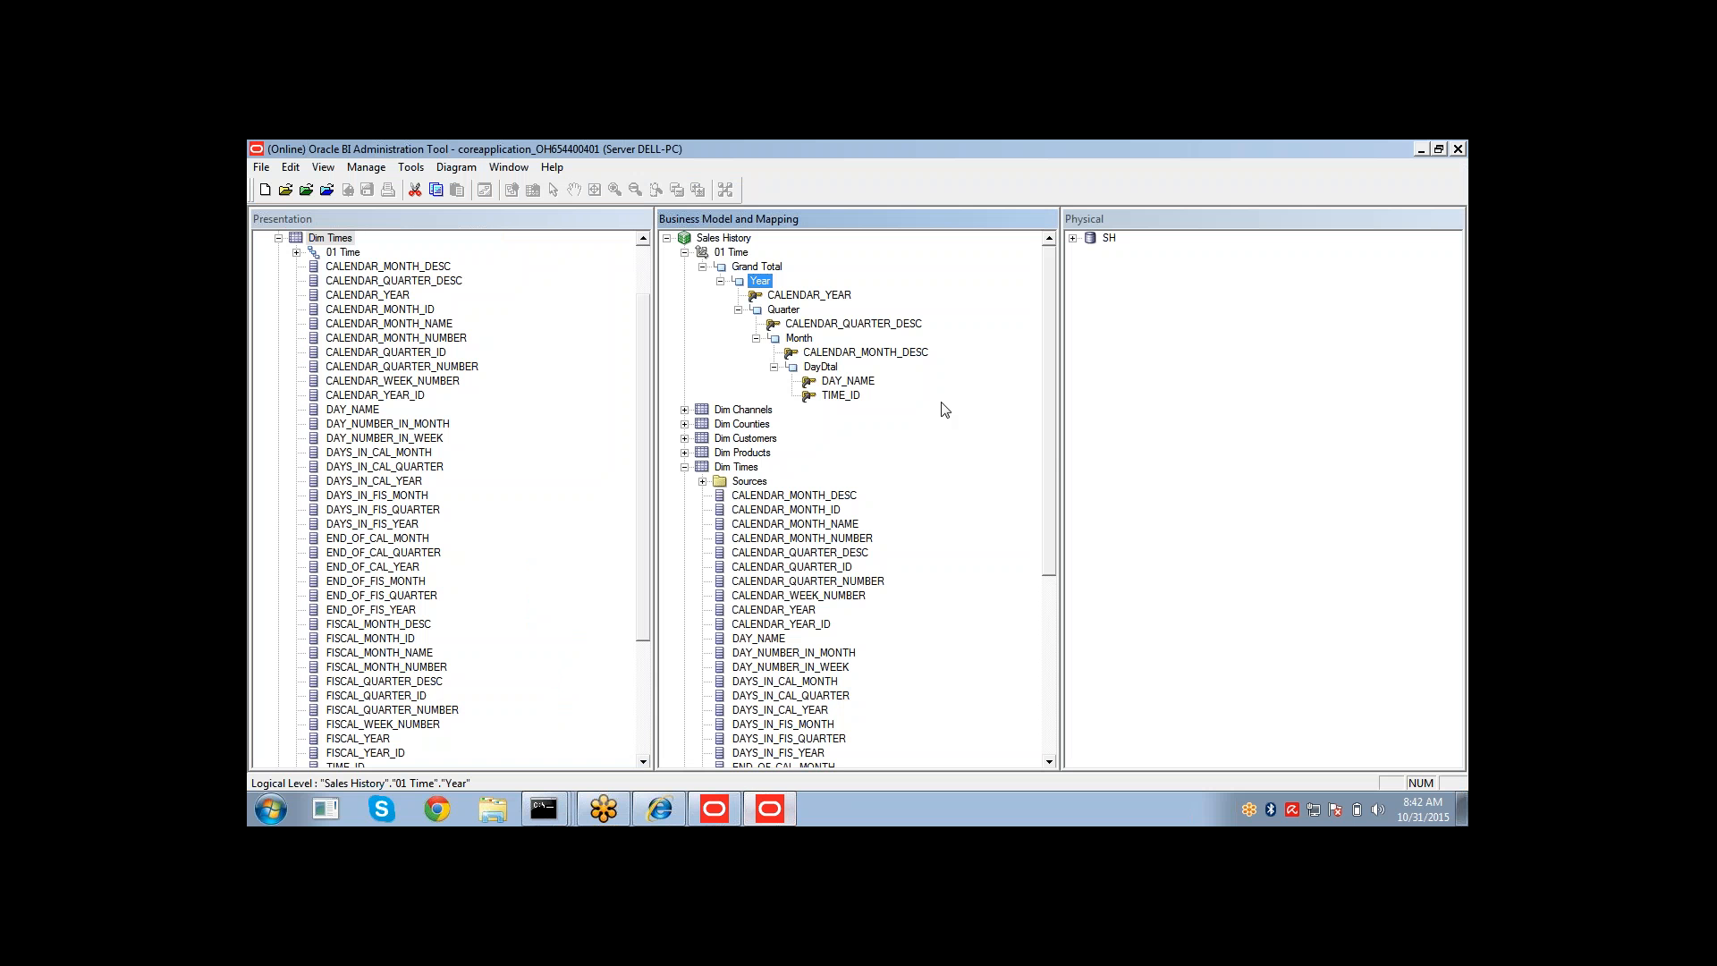
left_click(685, 253)
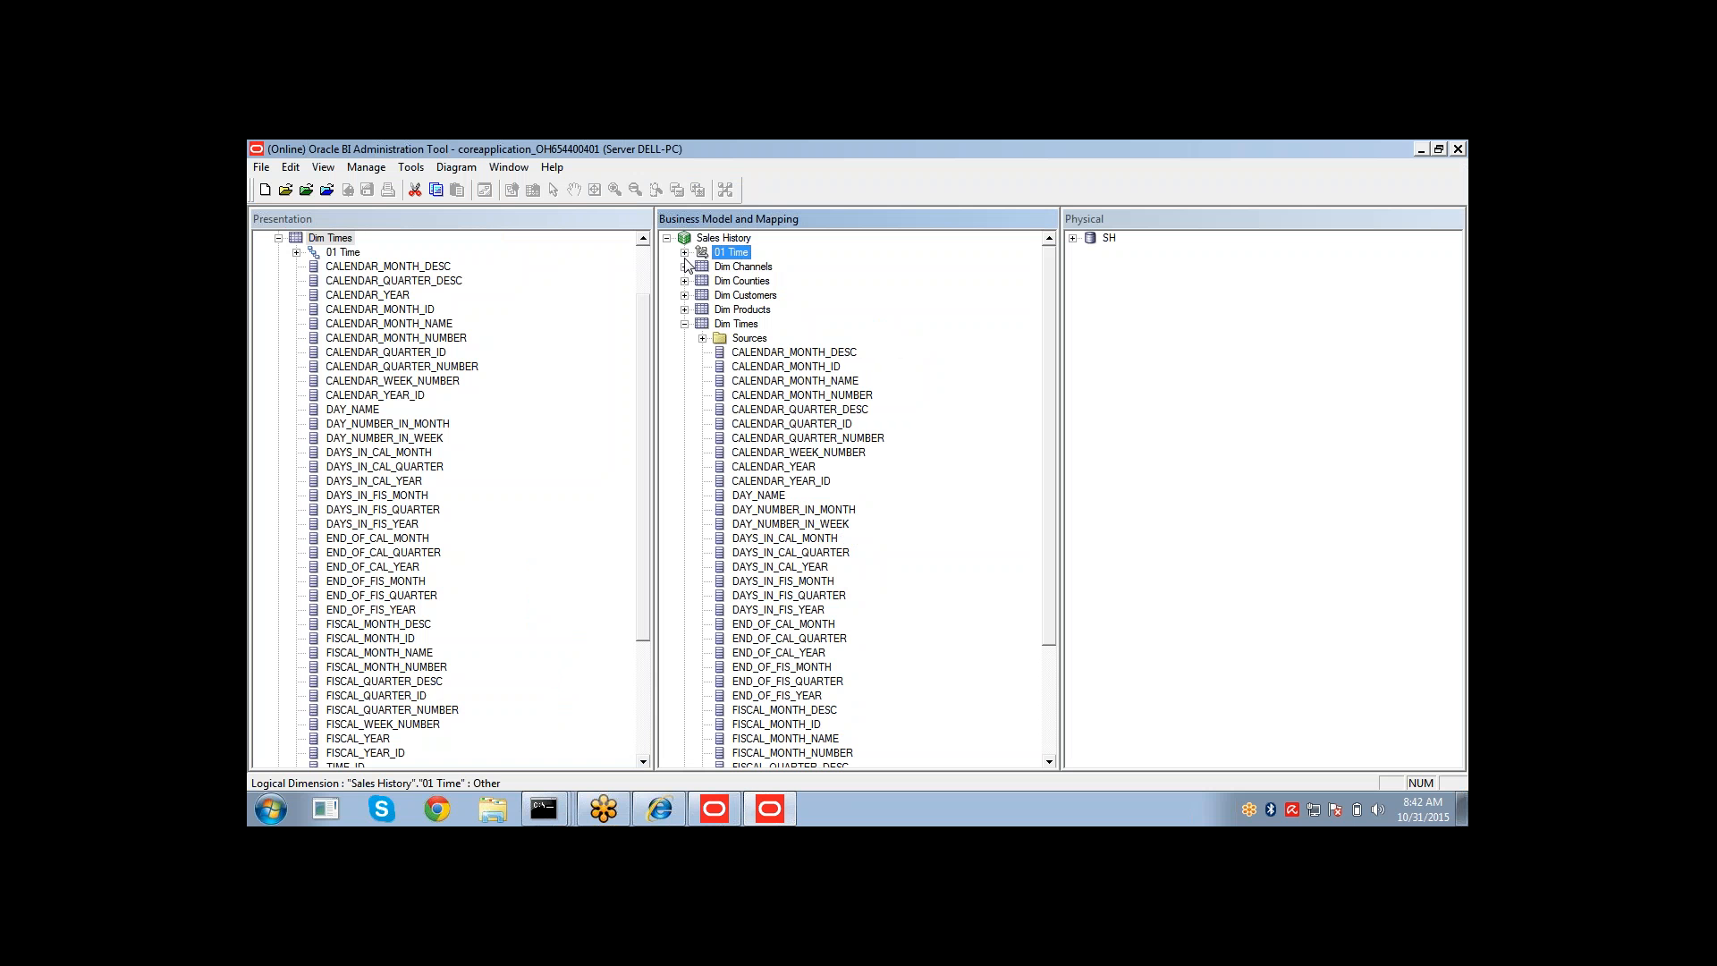
left_click(685, 325)
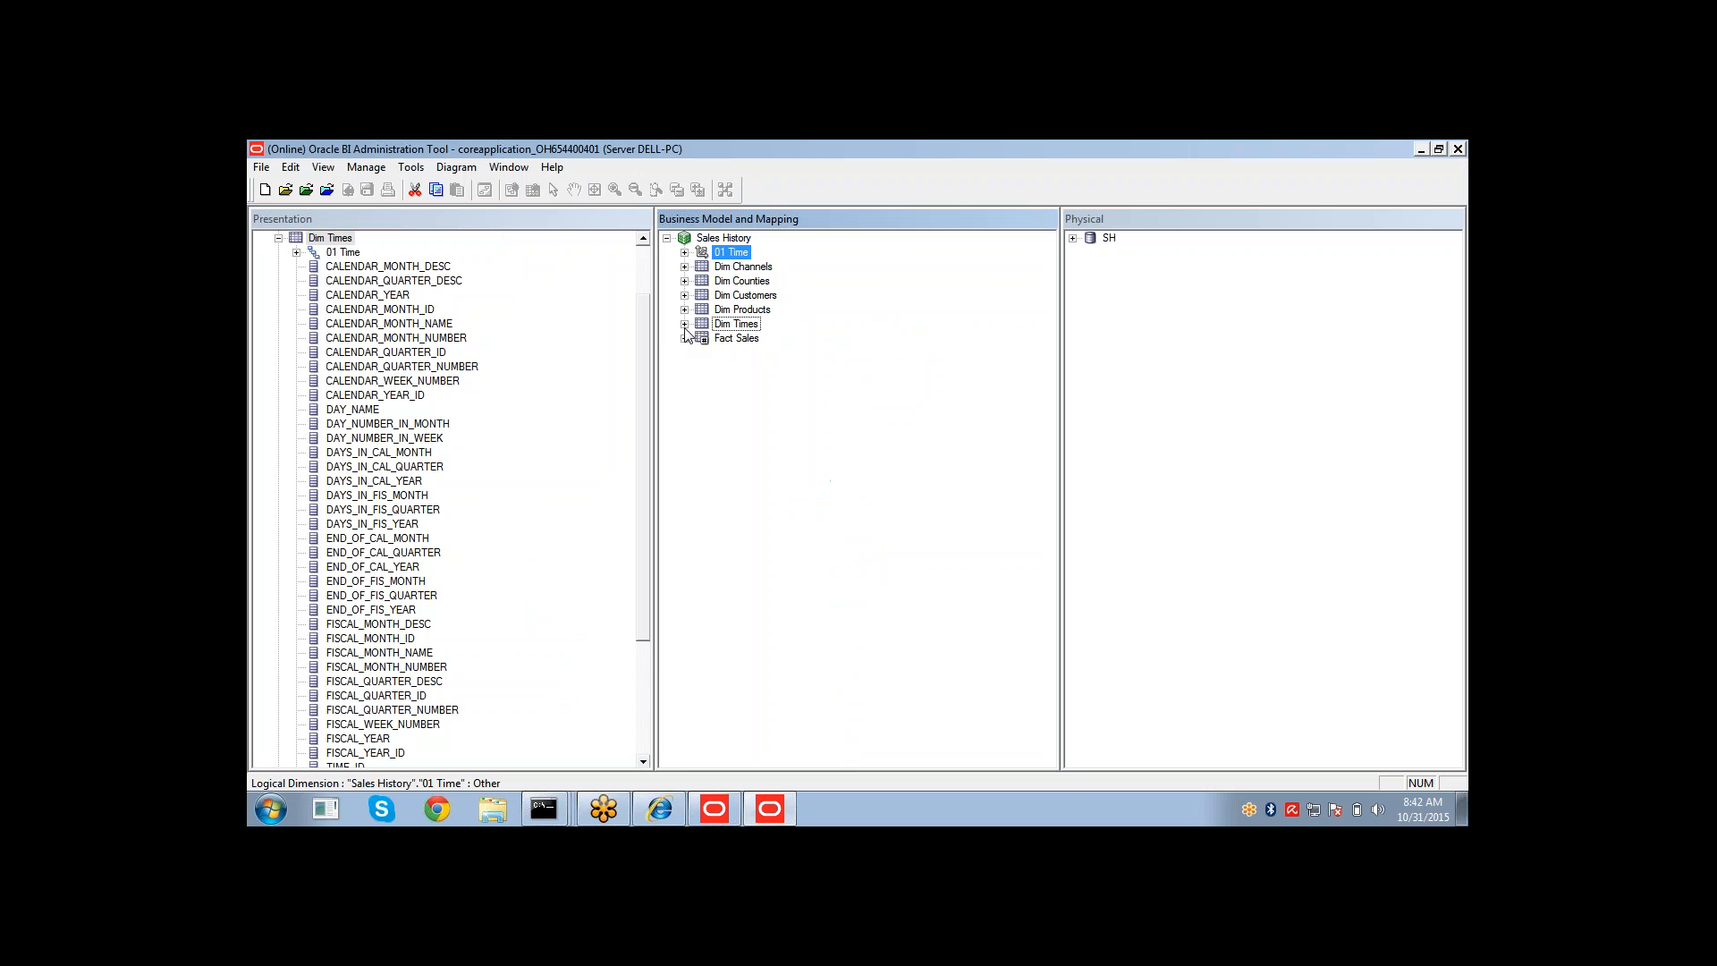
left_click(685, 339)
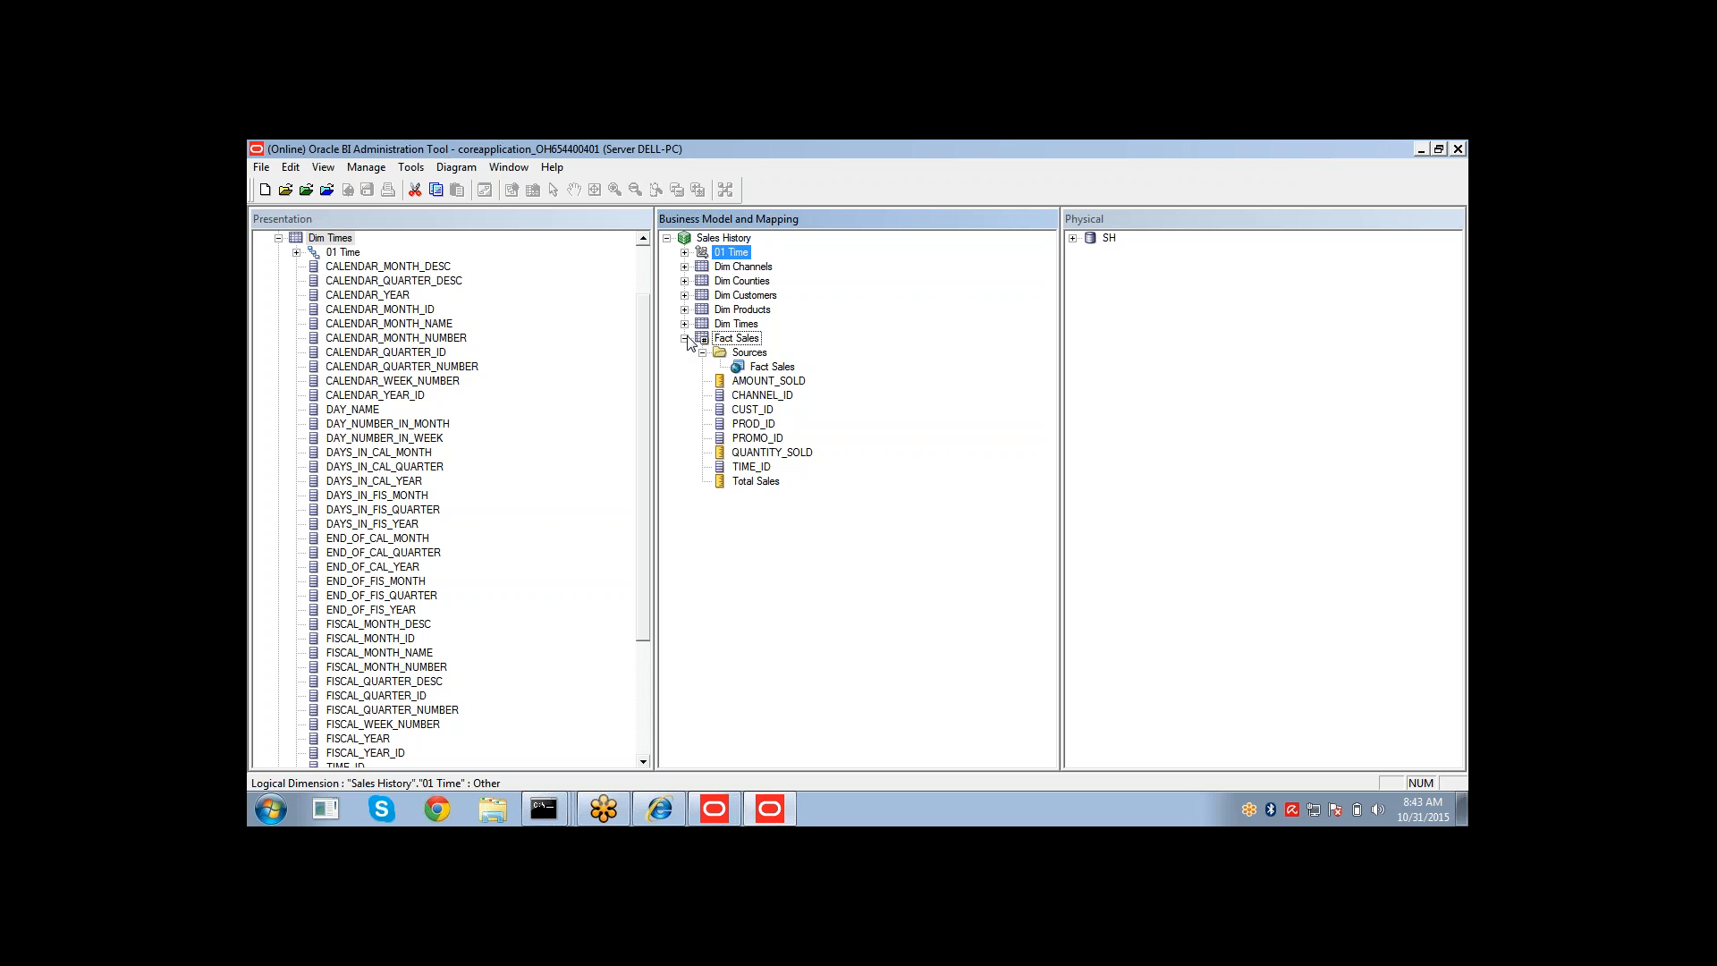
right_click(736, 340)
mouse_move(824, 350)
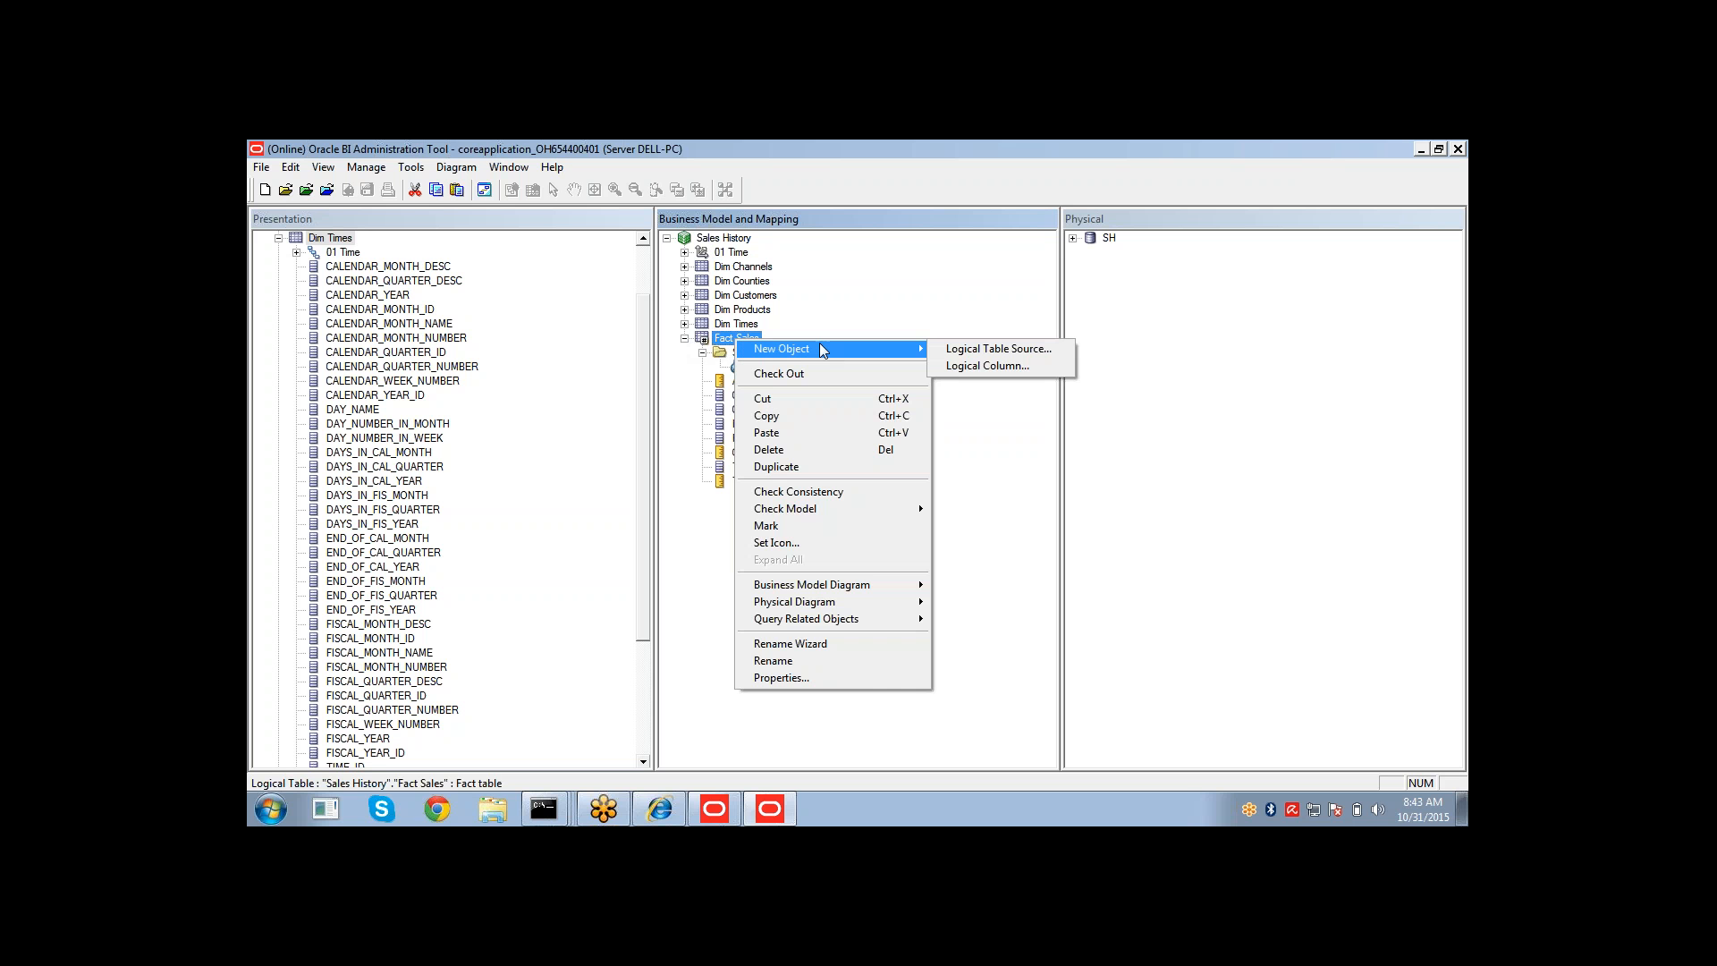
left_click(944, 370)
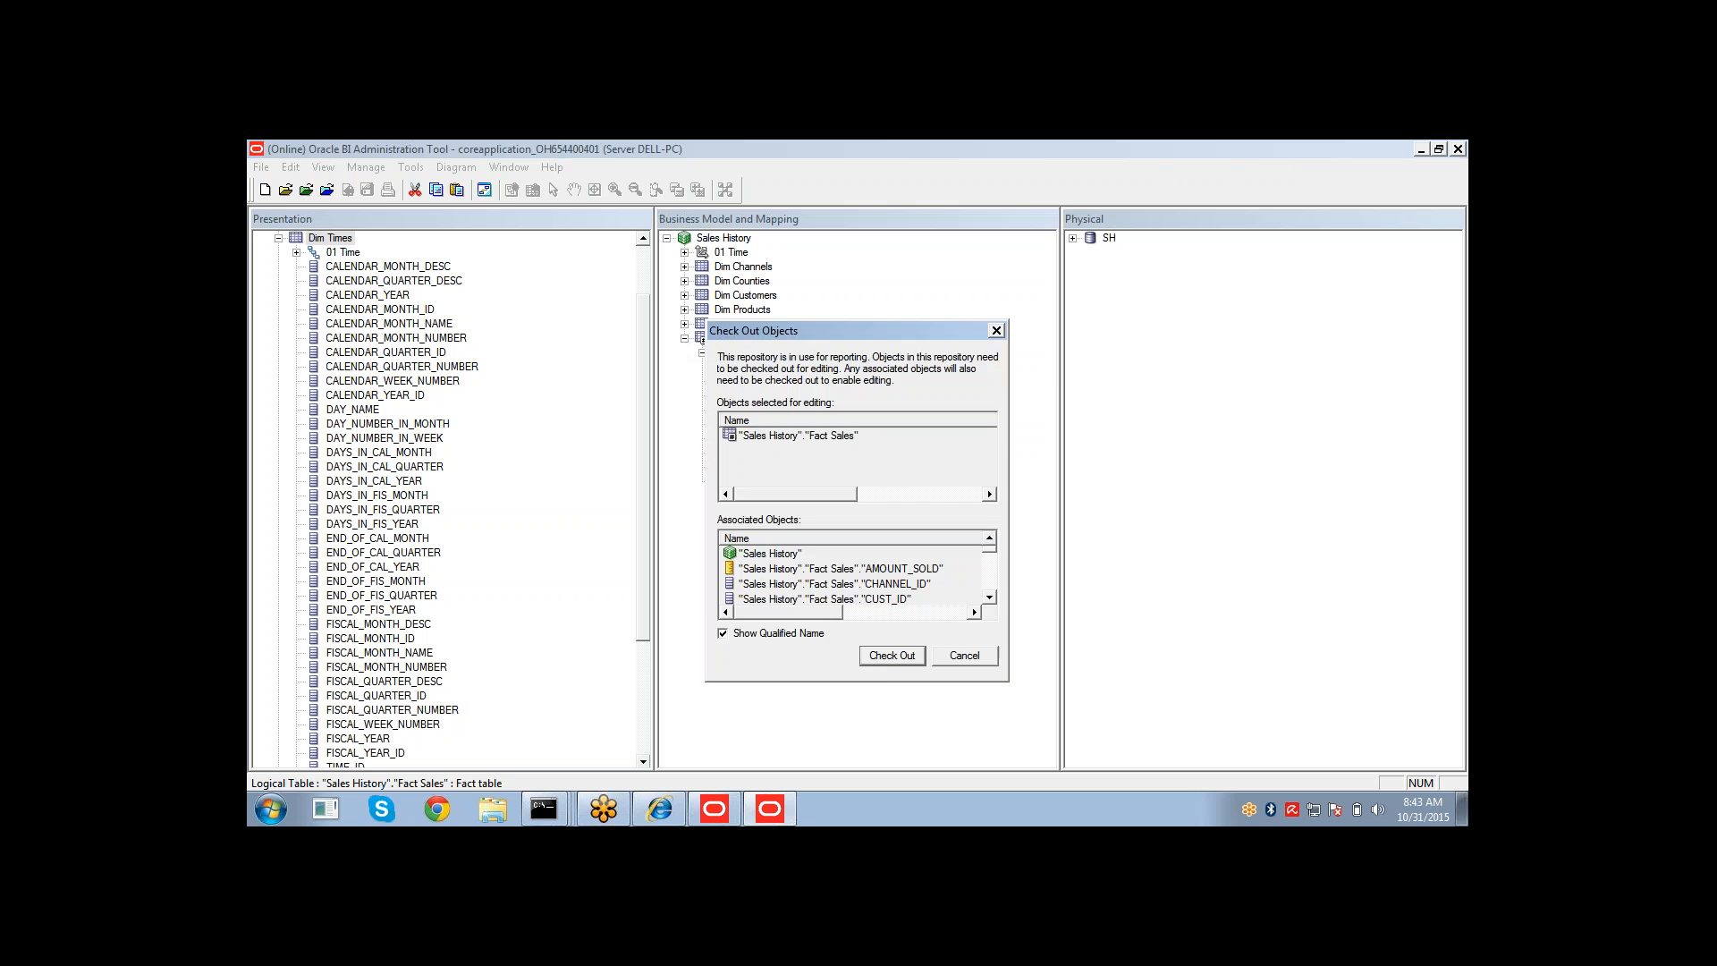
left_click(893, 657)
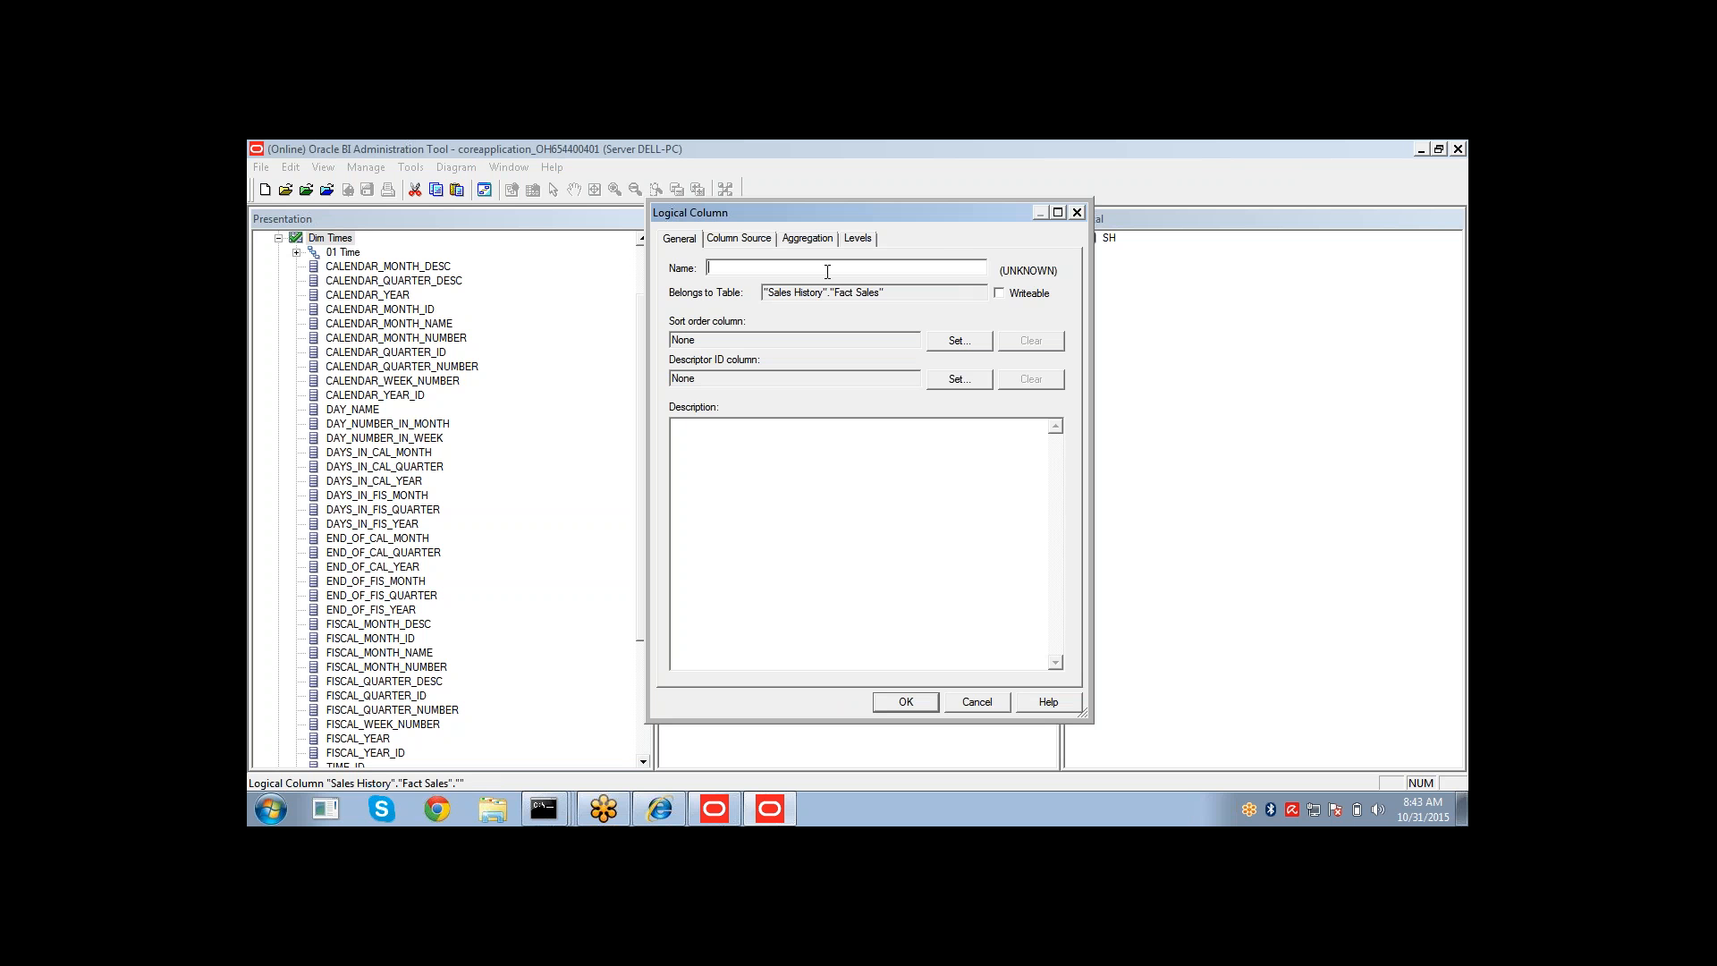
type("YAGO")
Derive YAGO from an expression using the Ago time series function with Fact Sales AMOUNT_SOLD as the measure.
left_click(742, 239)
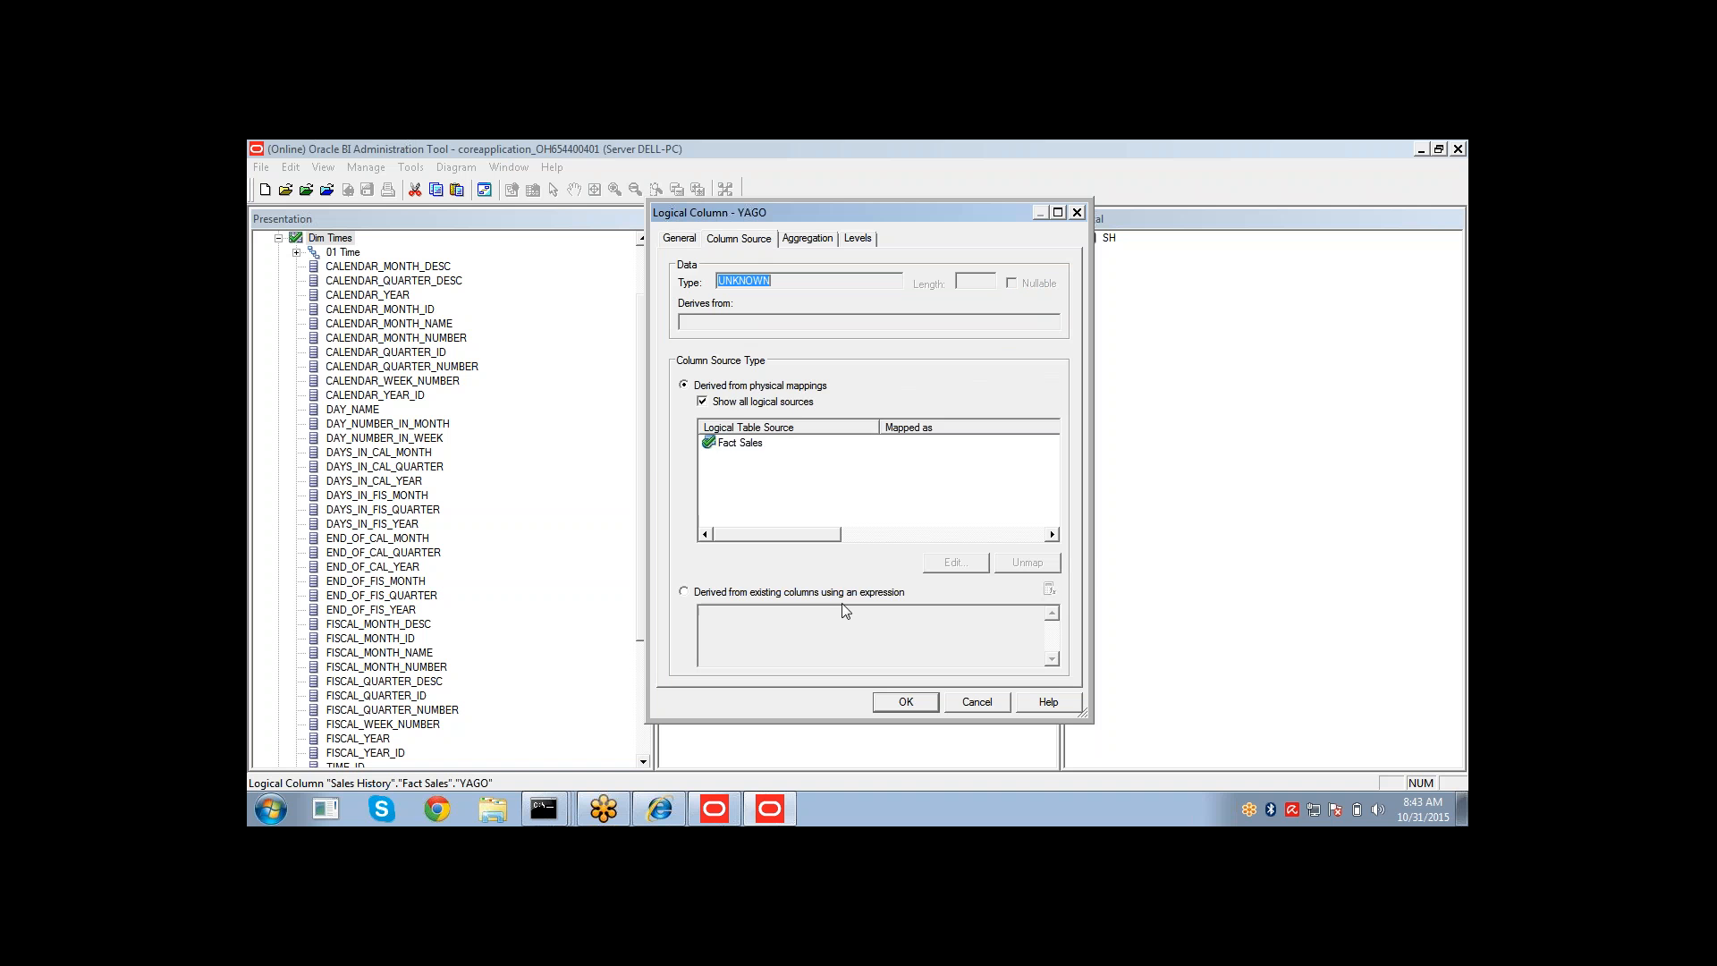
left_click(835, 594)
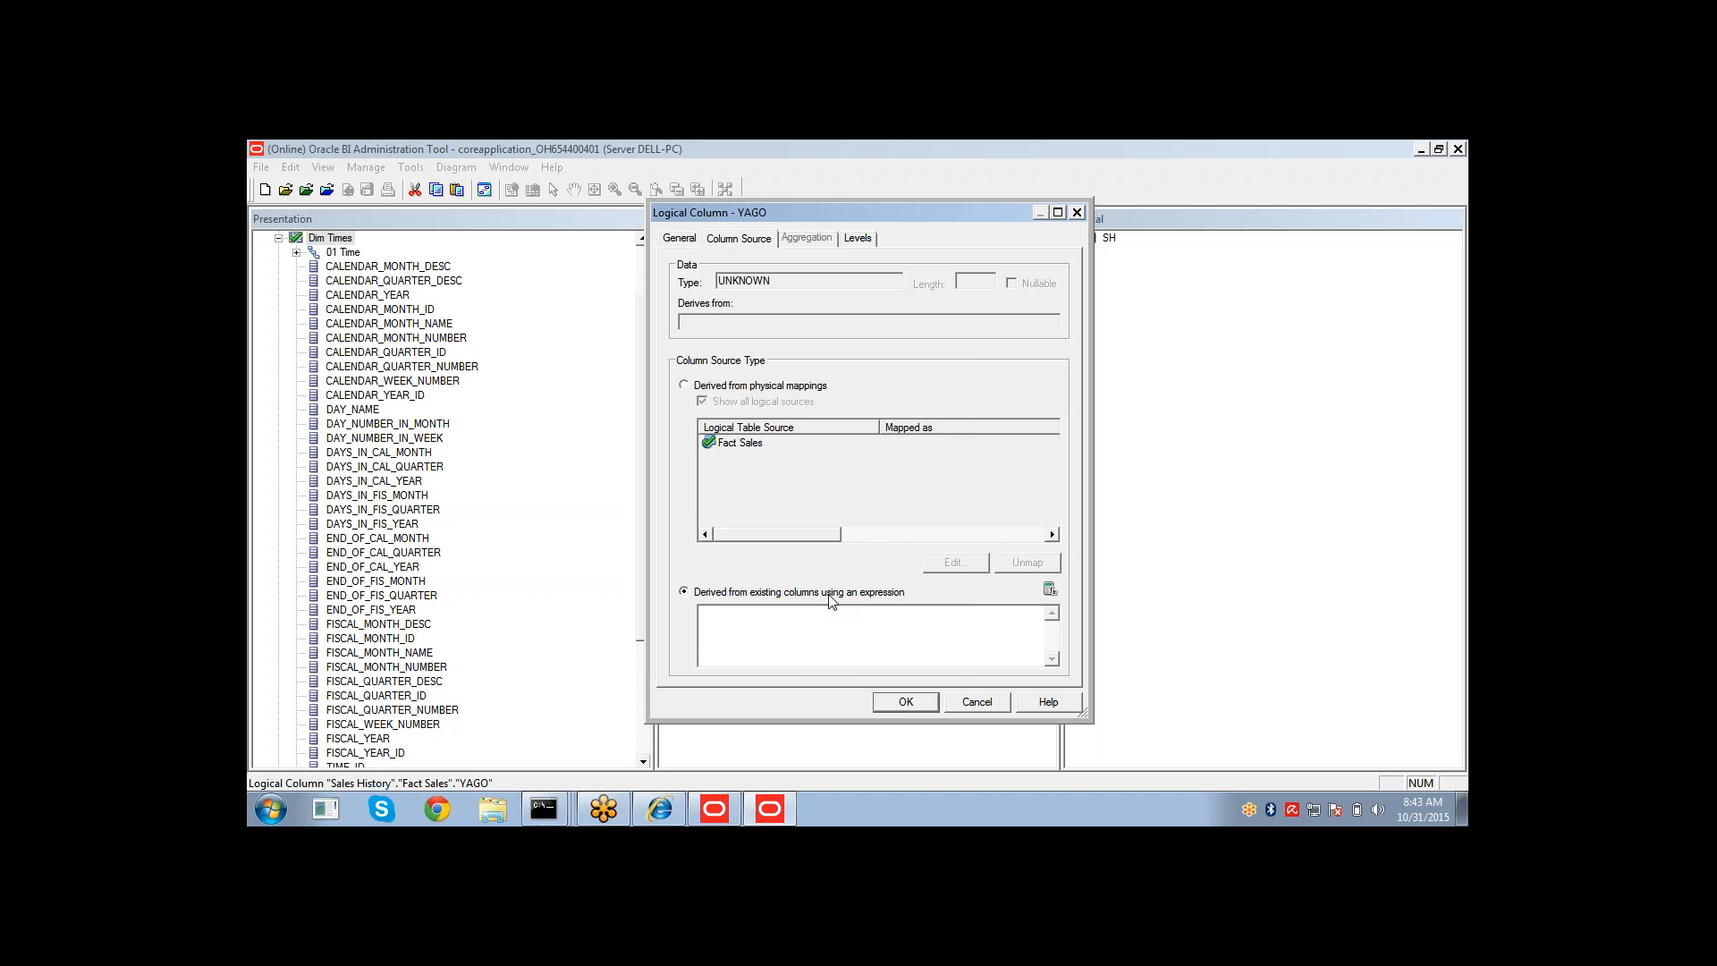
left_click(1050, 589)
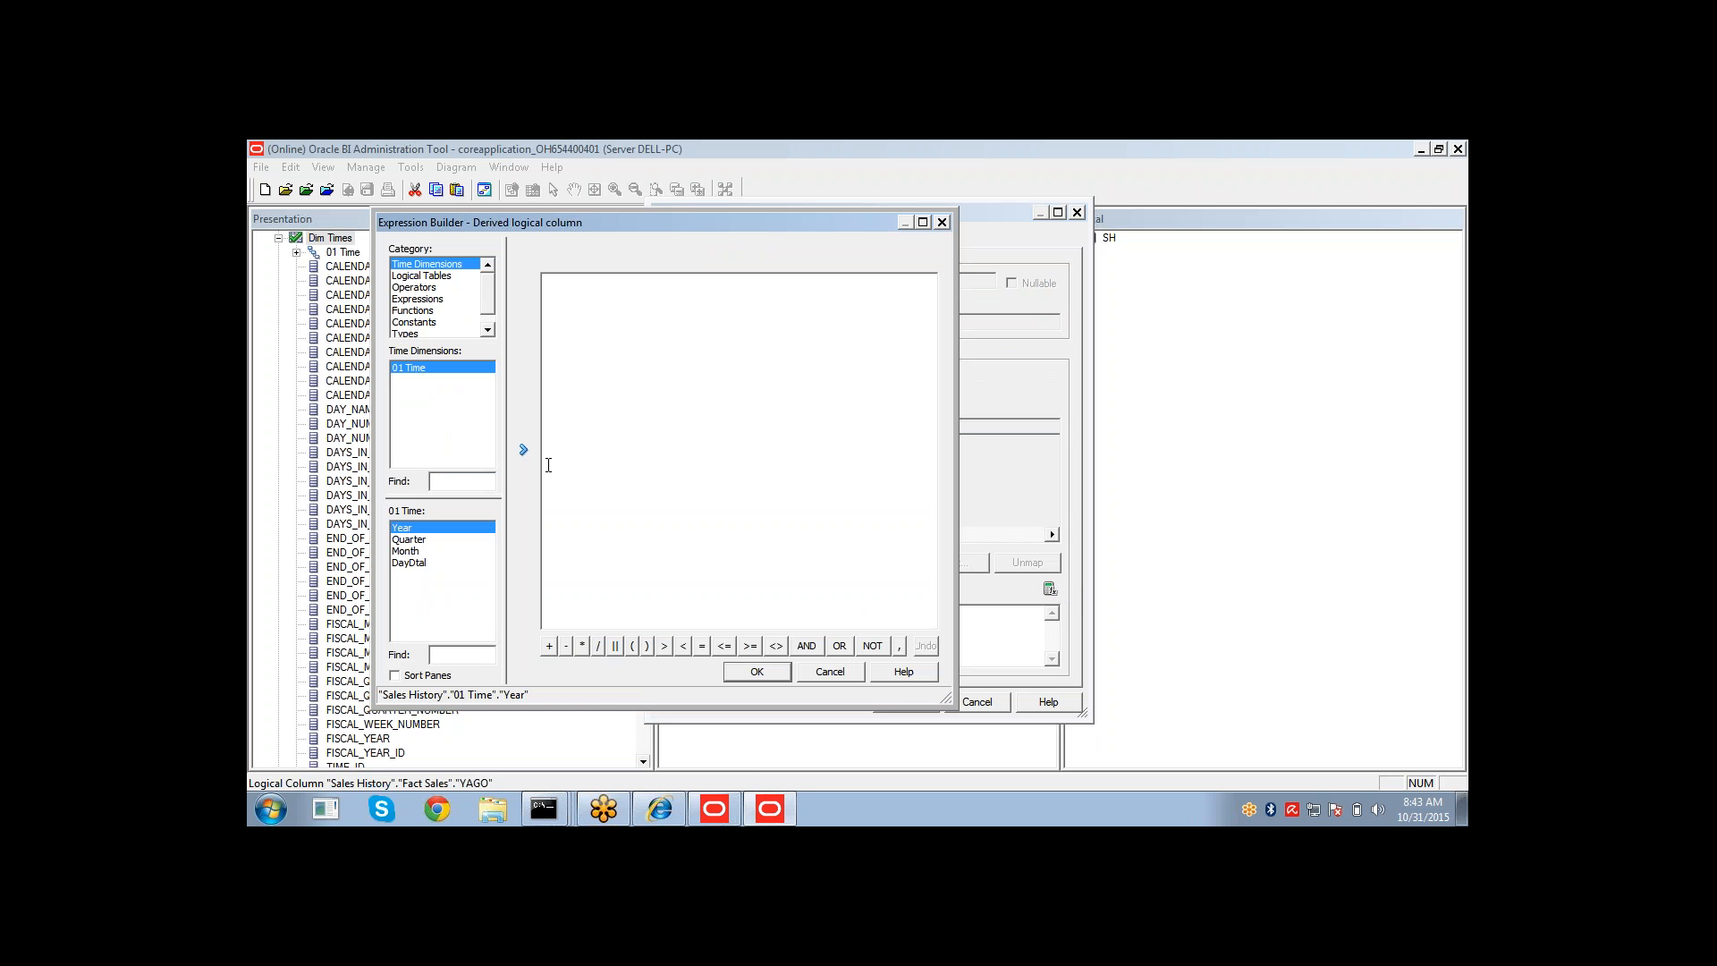
left_click(422, 311)
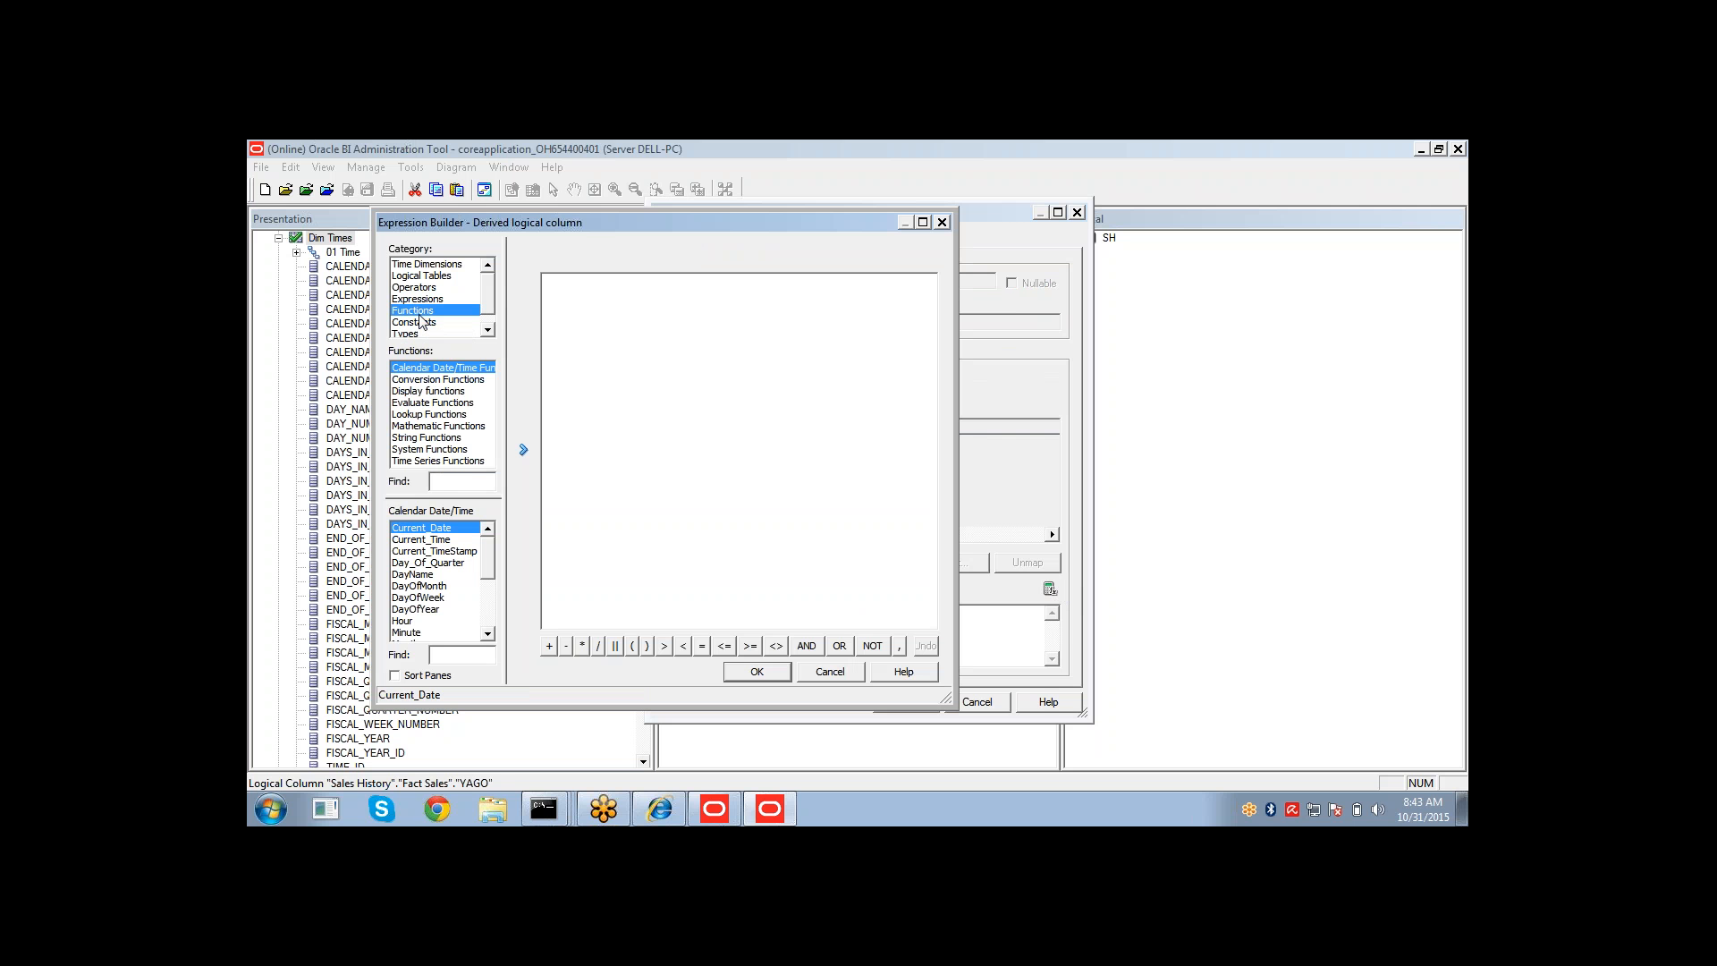
left_click(430, 462)
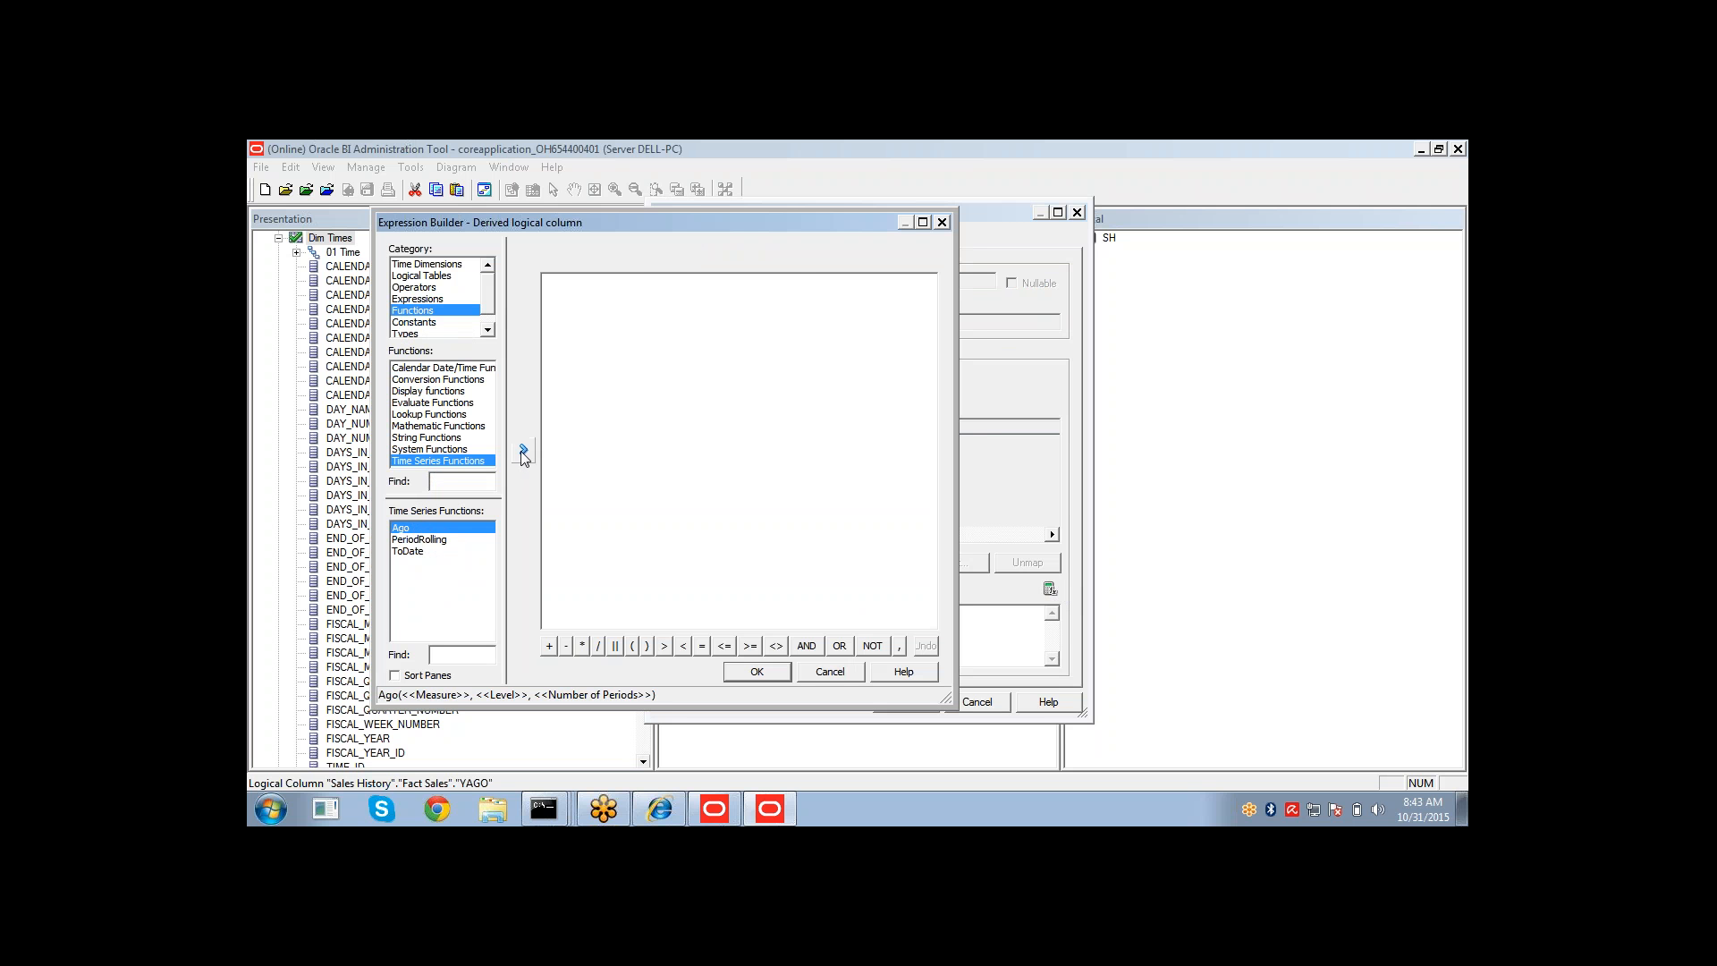
left_click(524, 450)
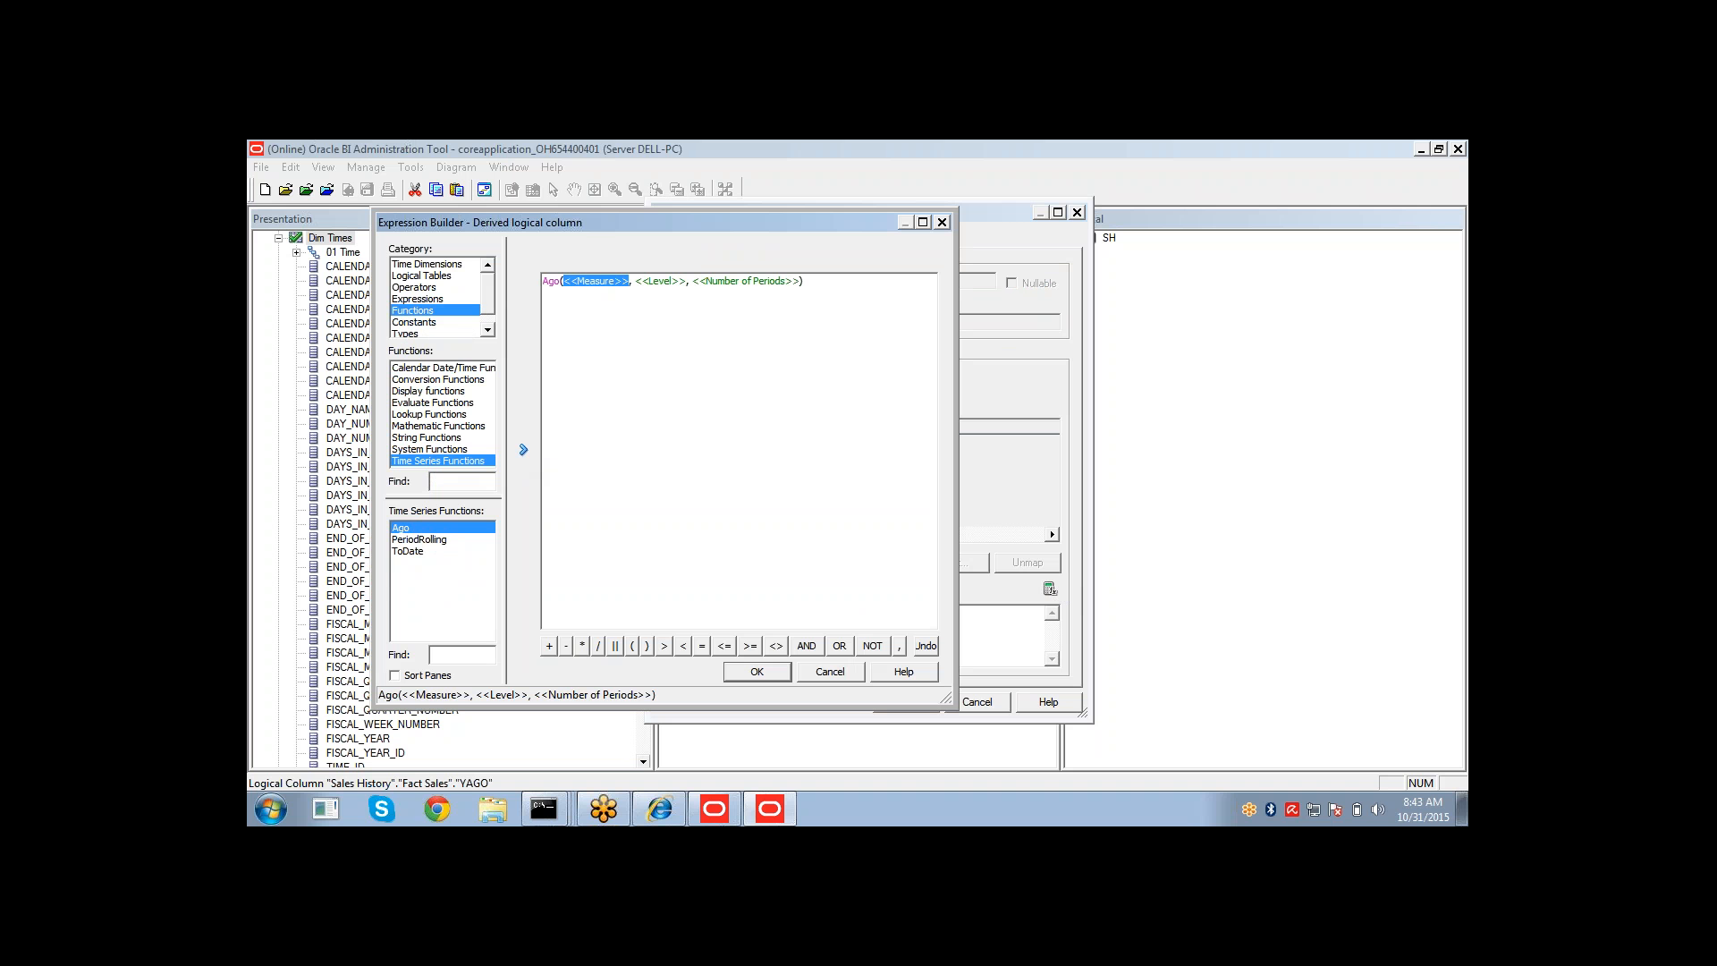
left_click(454, 276)
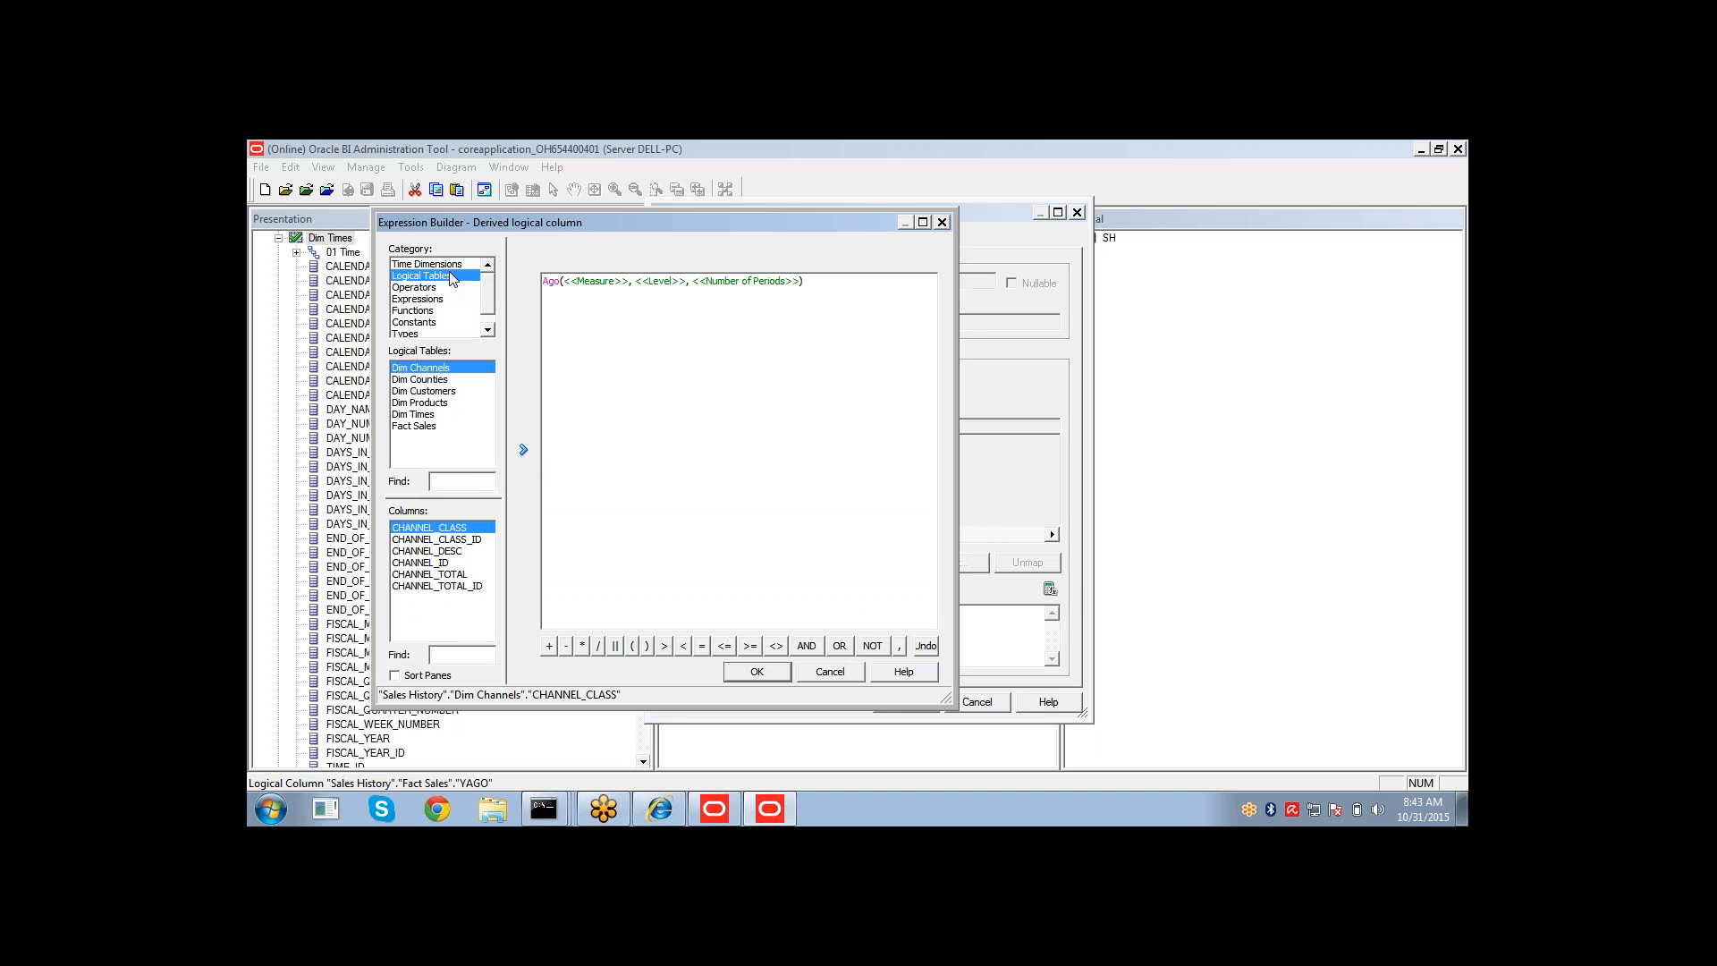
left_click(433, 427)
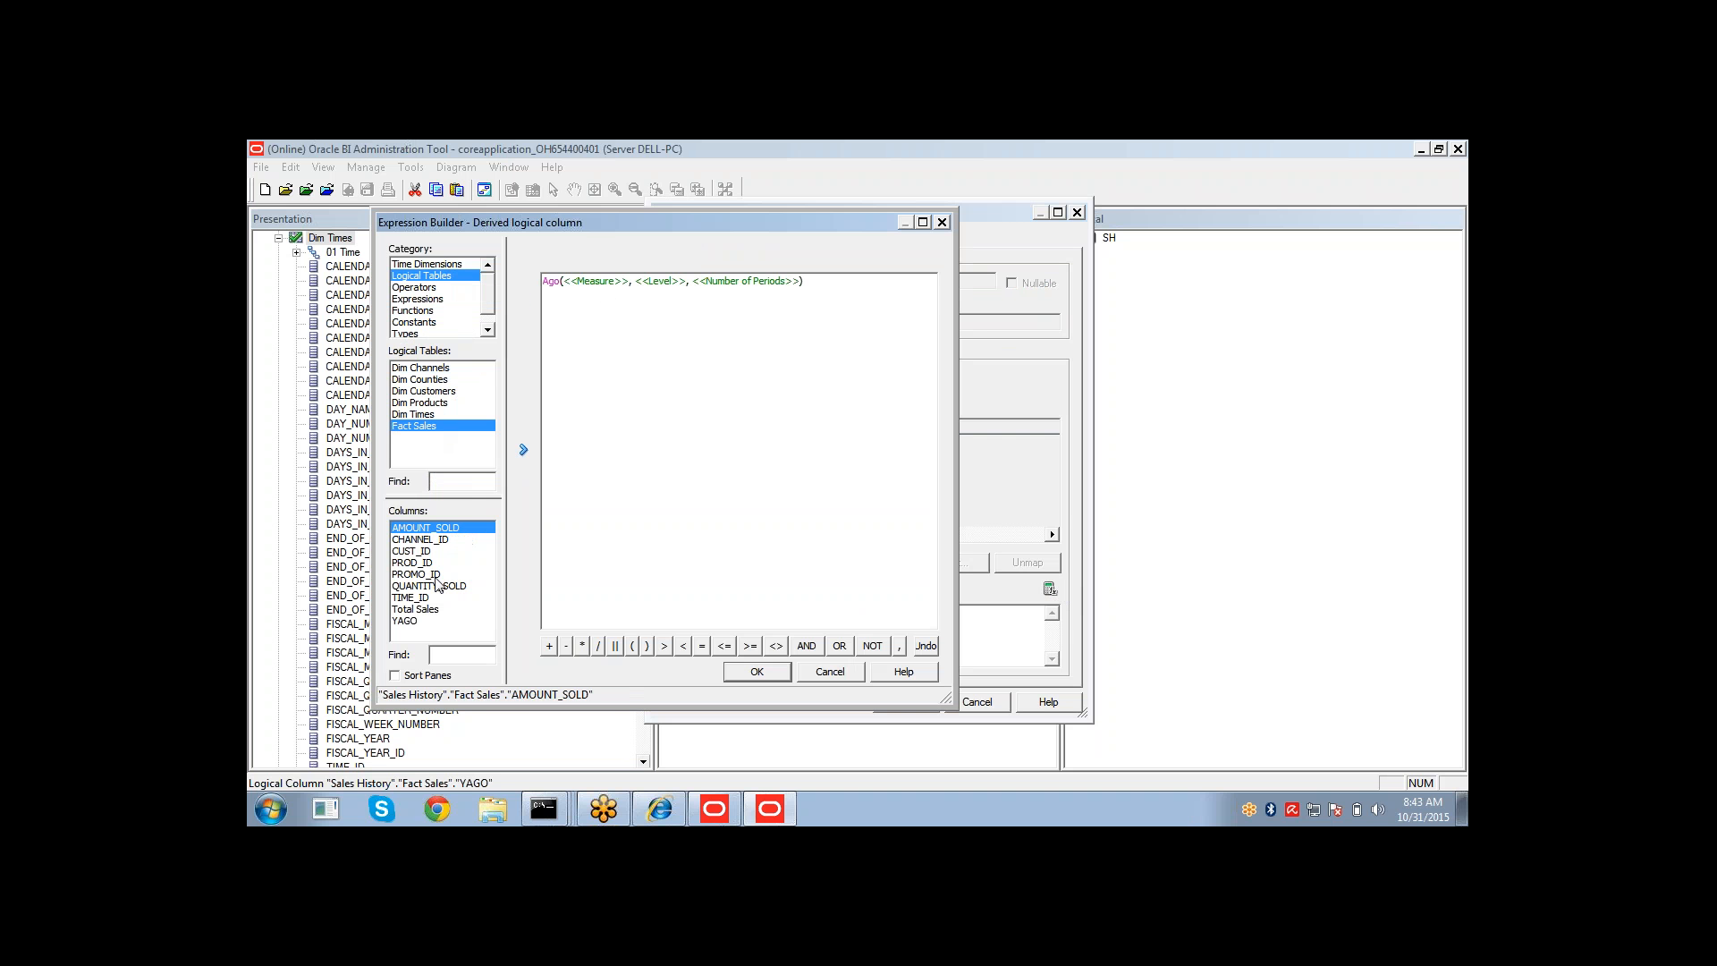
left_click(524, 449)
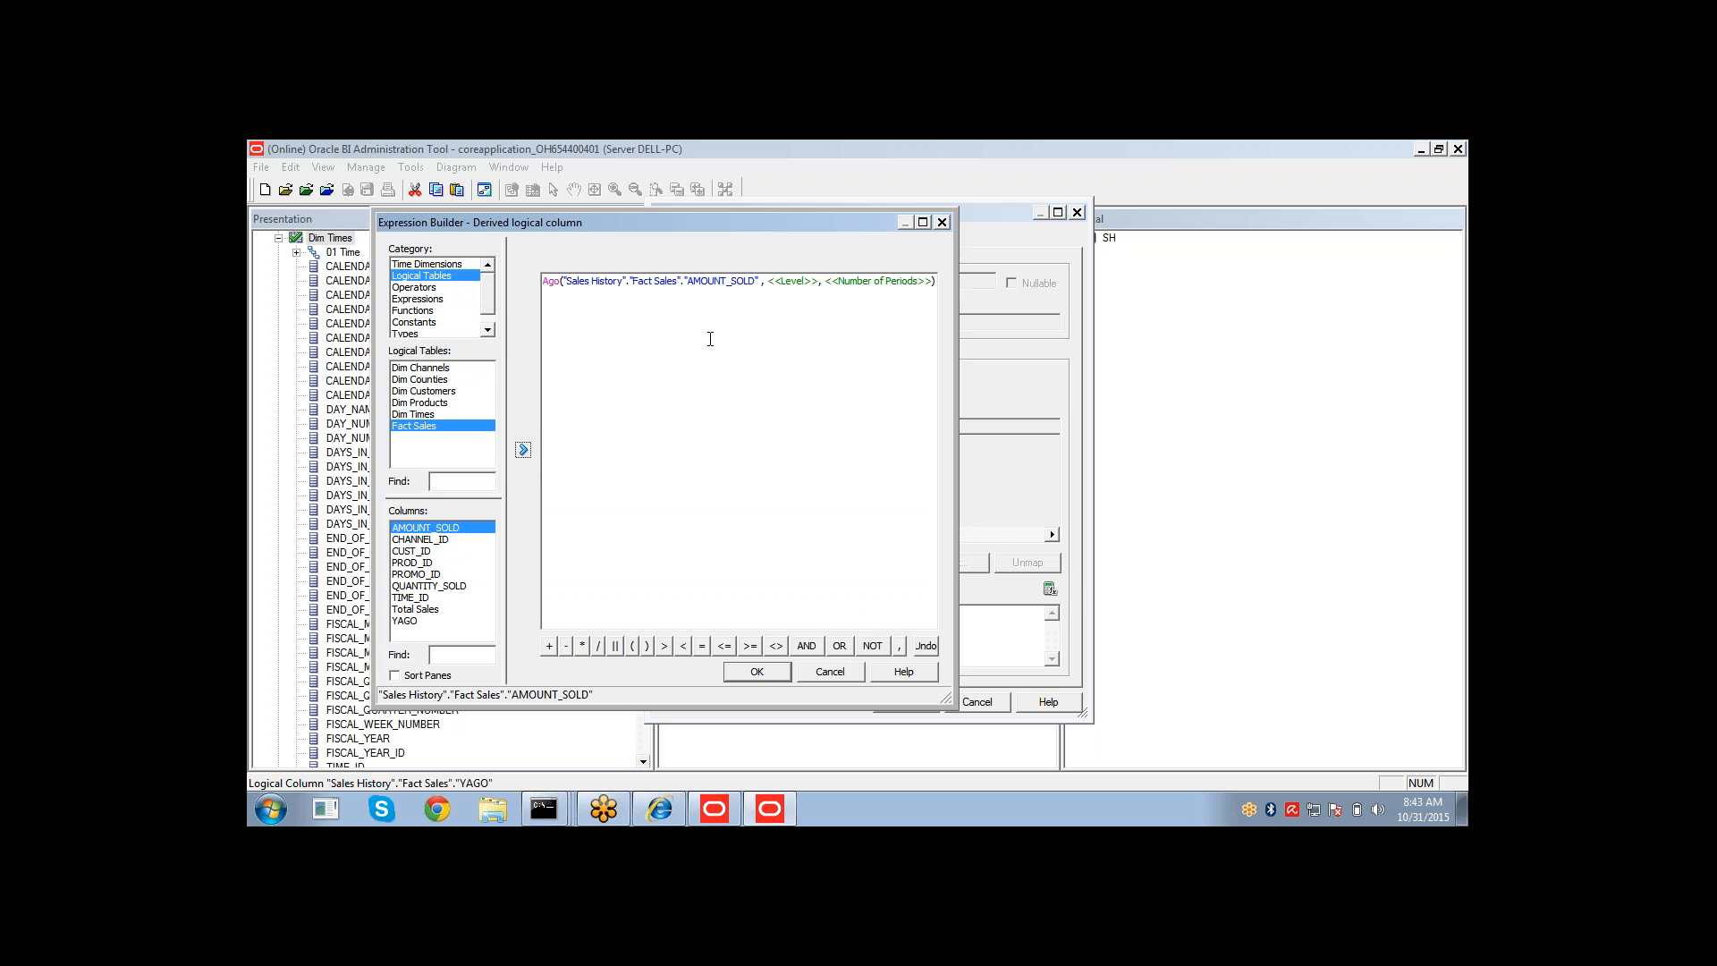
Set the Ago level to the 01 Time Year level and the number of periods to 1, then confirm.
left_click(784, 284)
left_click(424, 267)
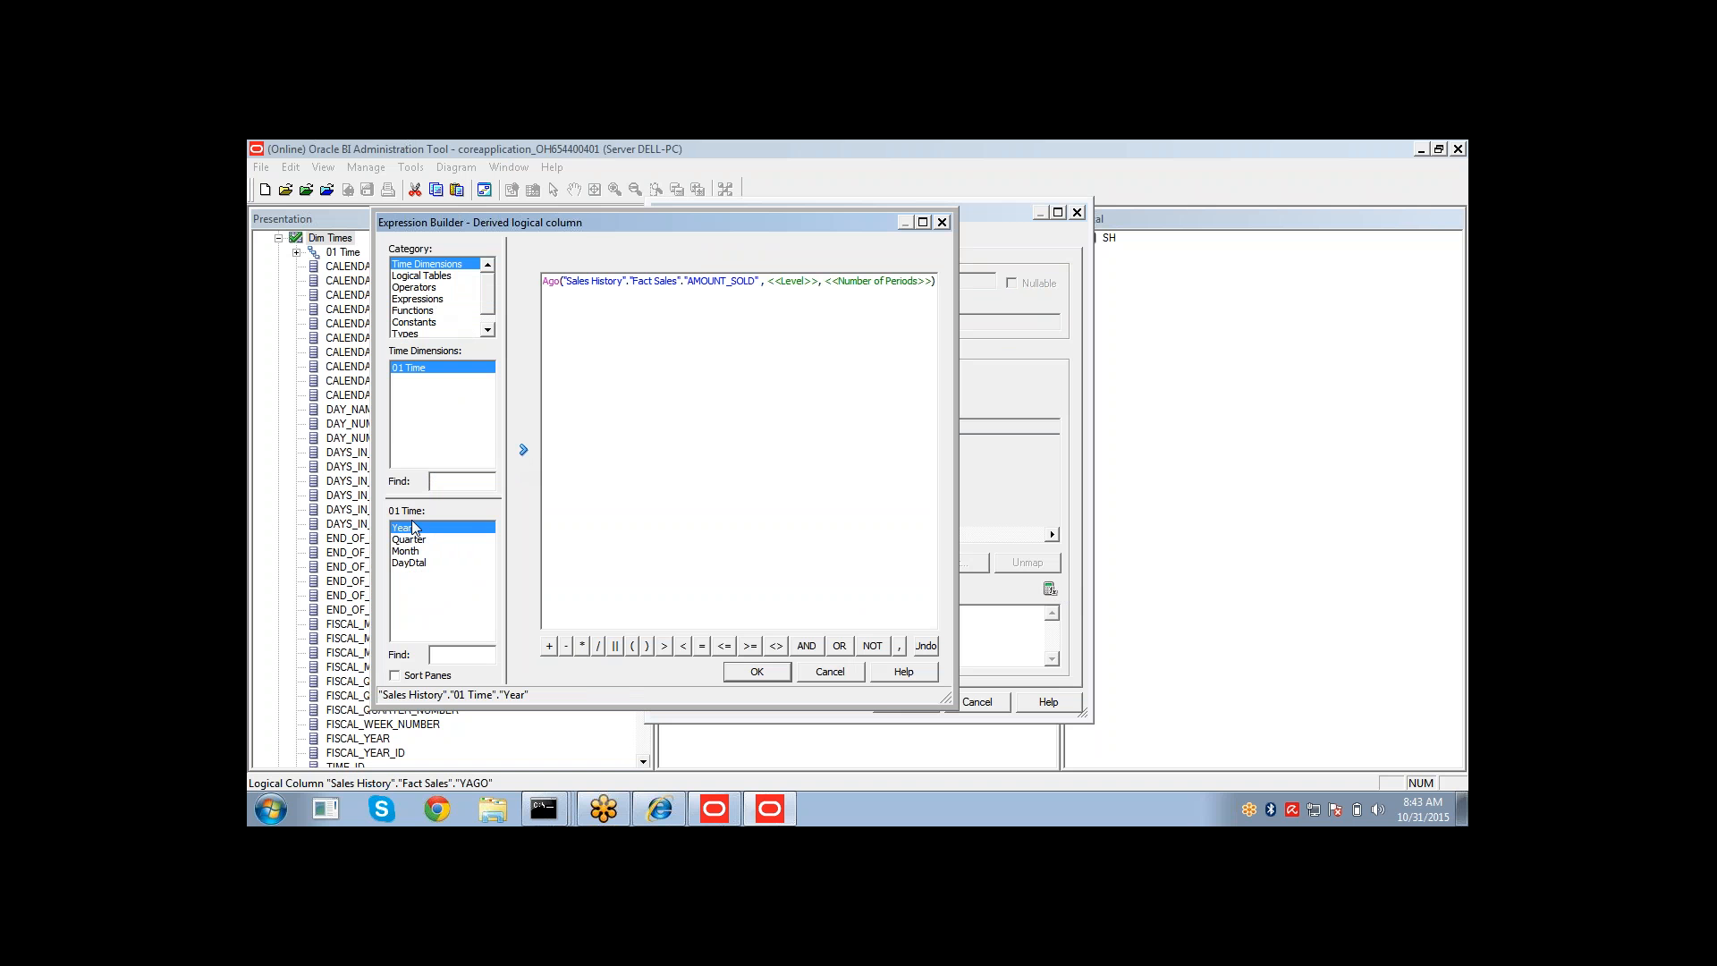
left_click(523, 450)
left_click(586, 296)
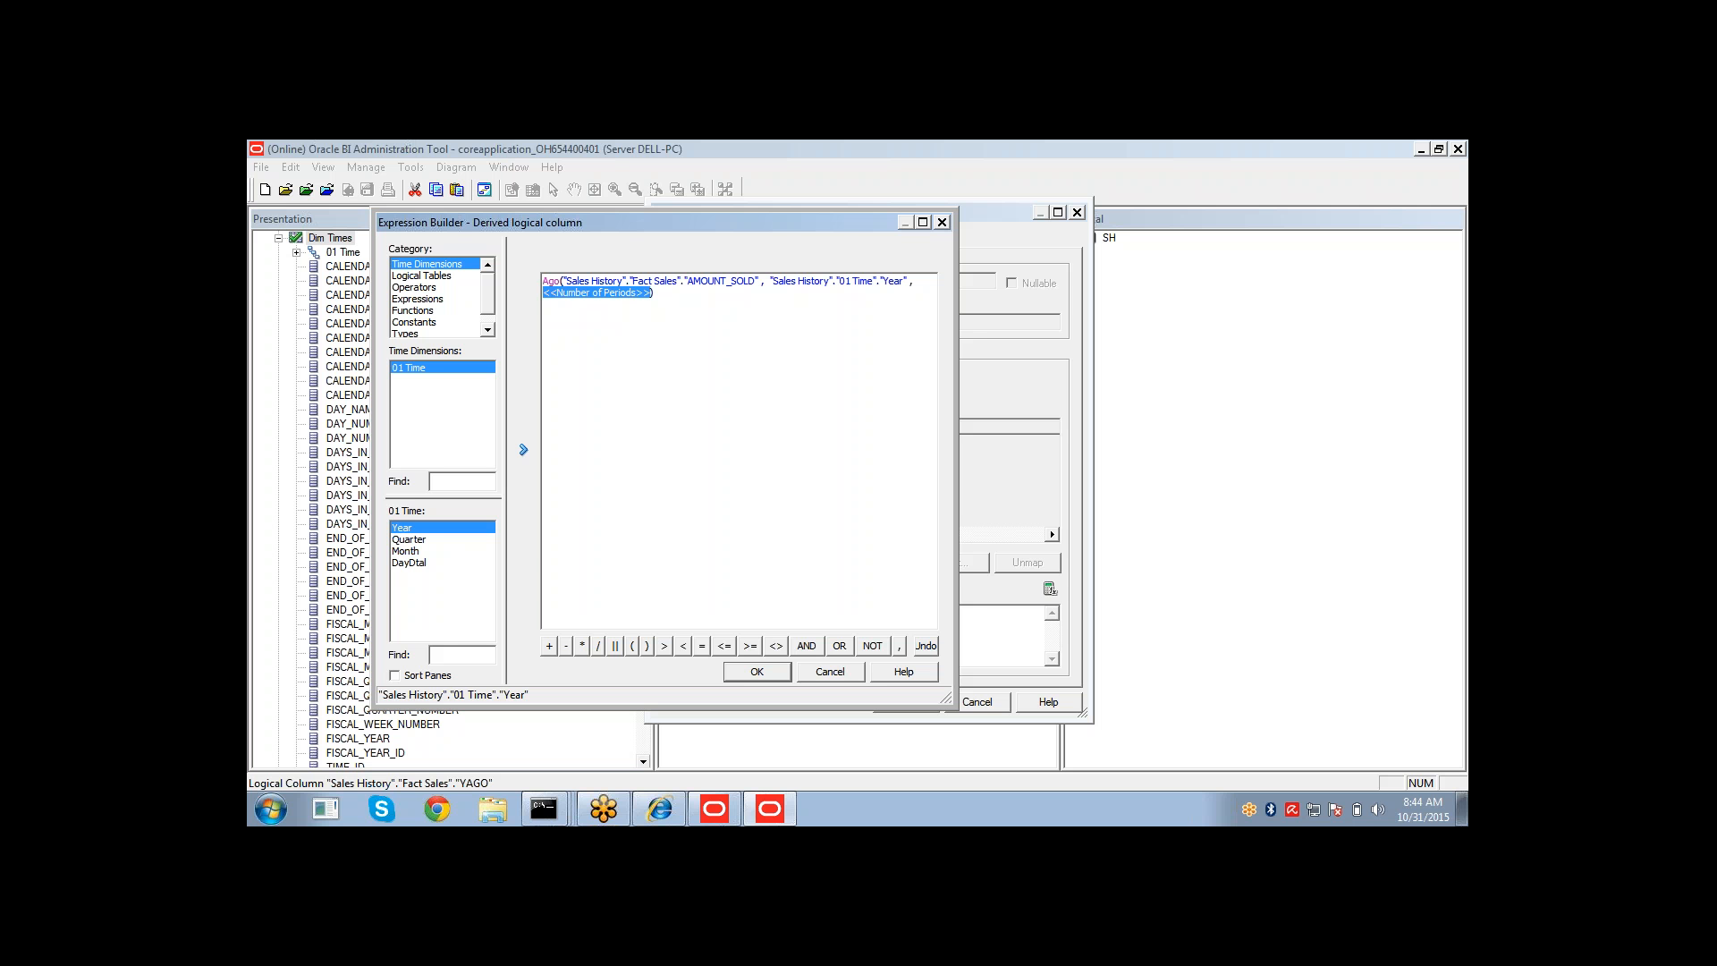
type("1")
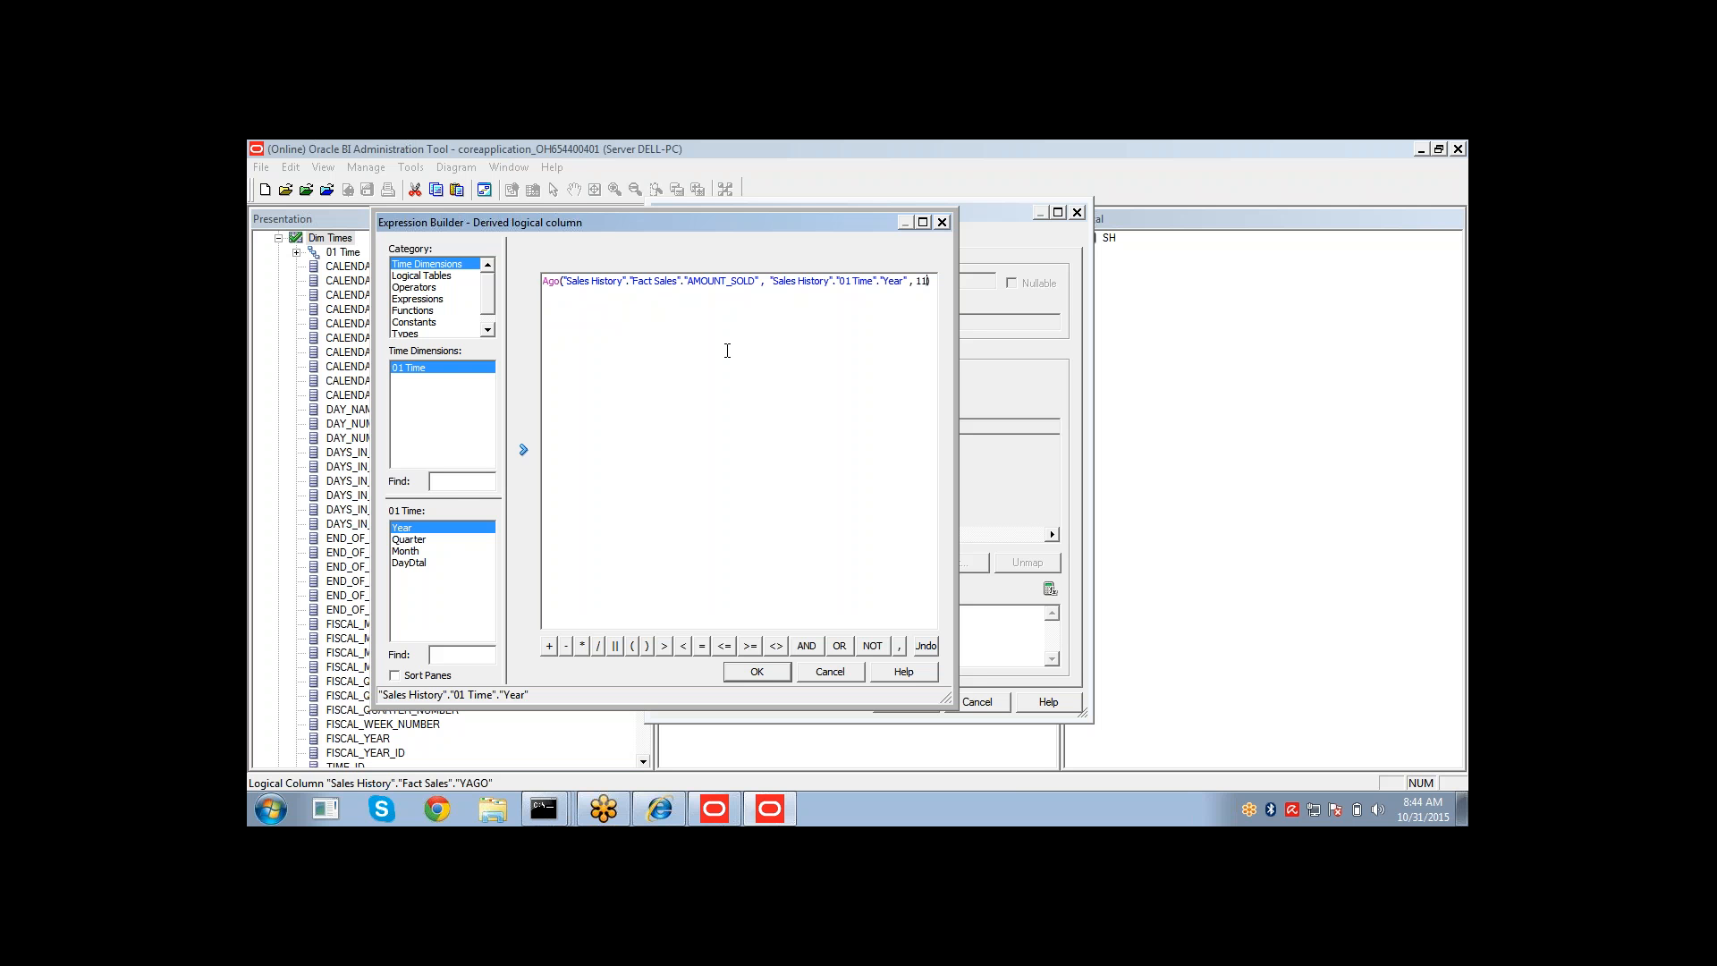
left_click(754, 671)
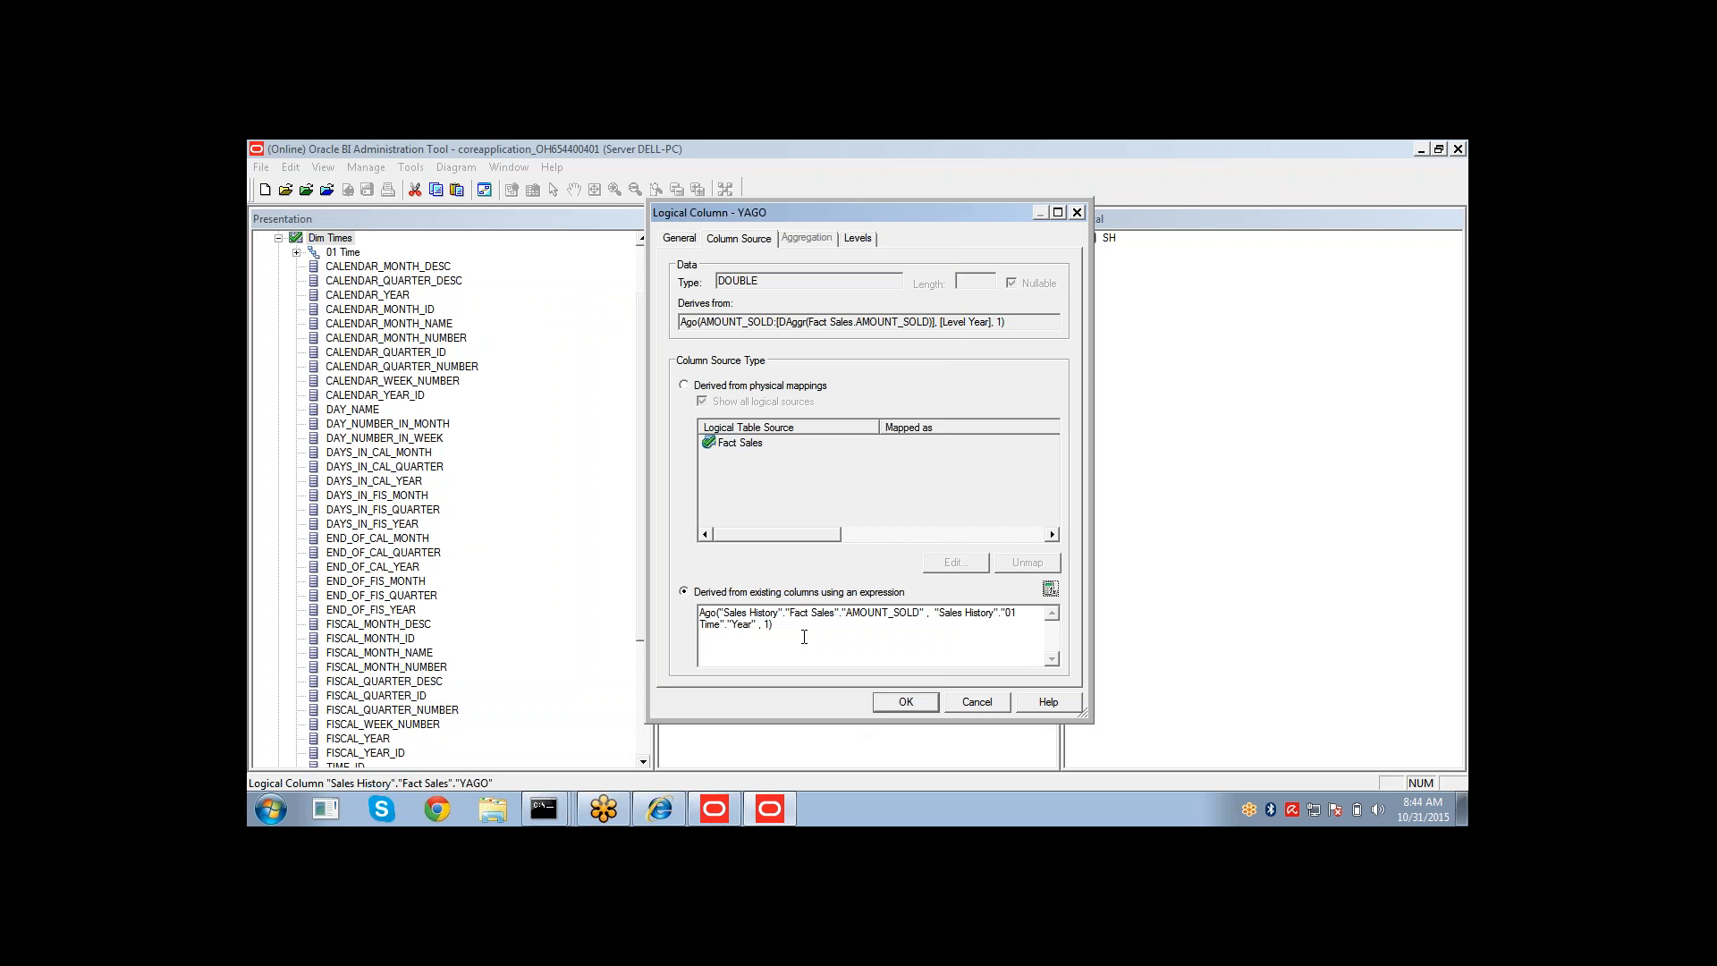
left_click(889, 703)
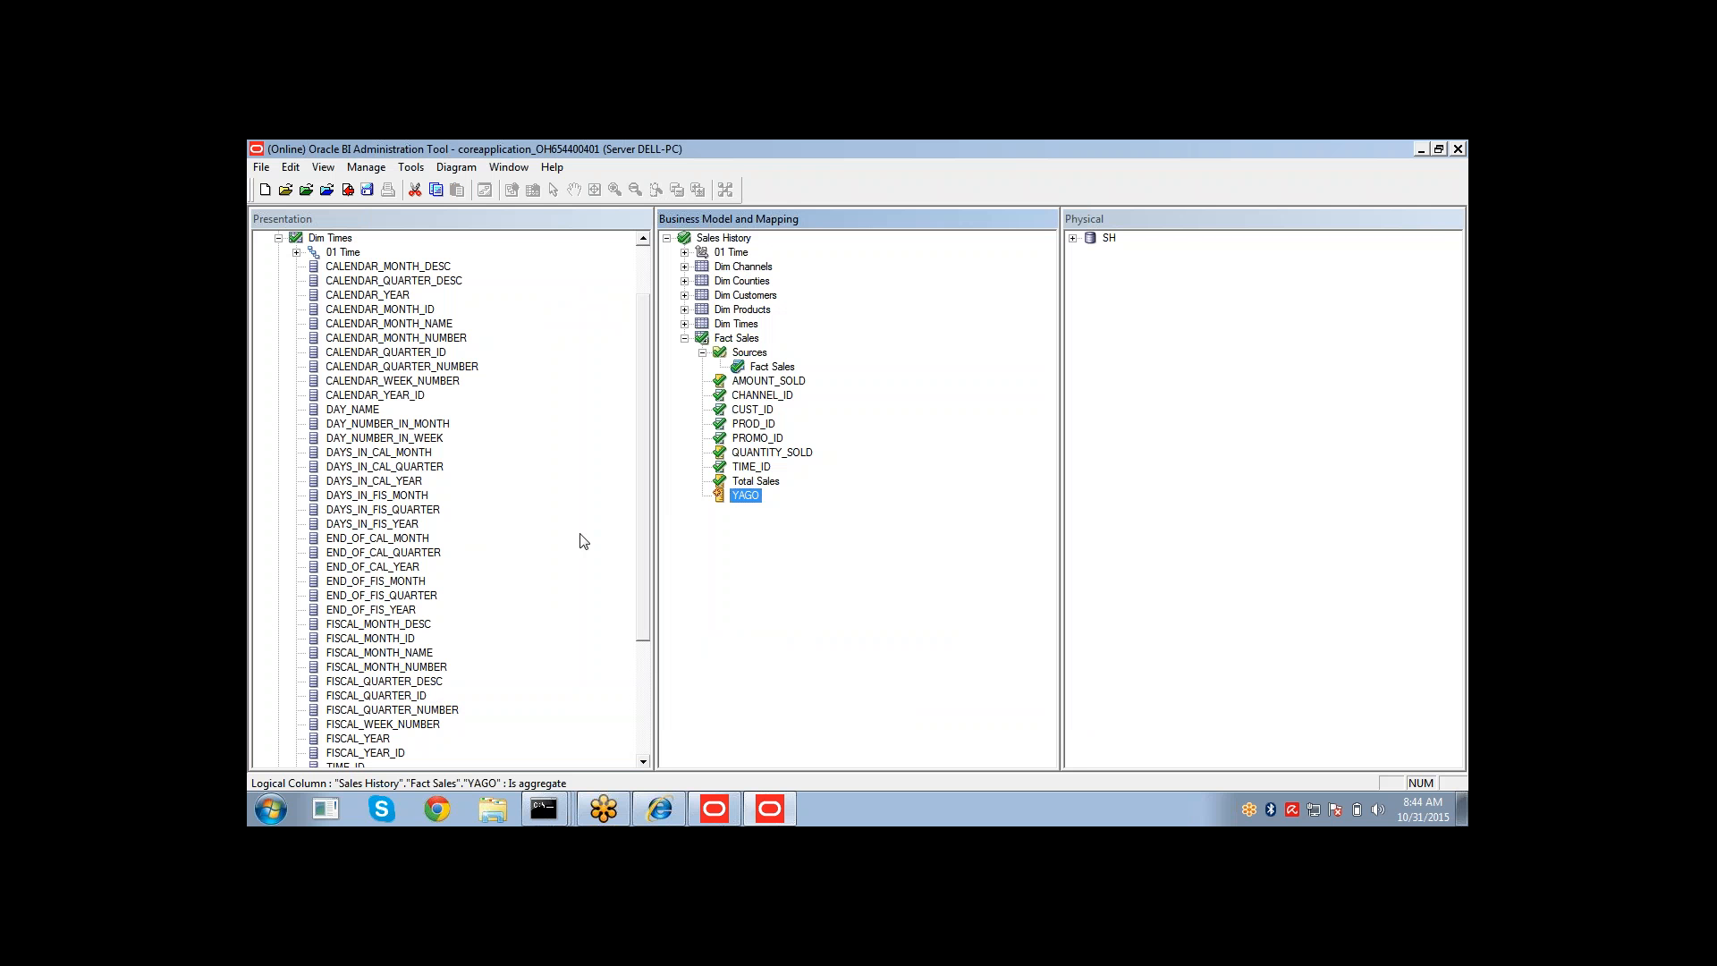
Add the YAGO column to the Fact Sales presentation table.
left_click(278, 237)
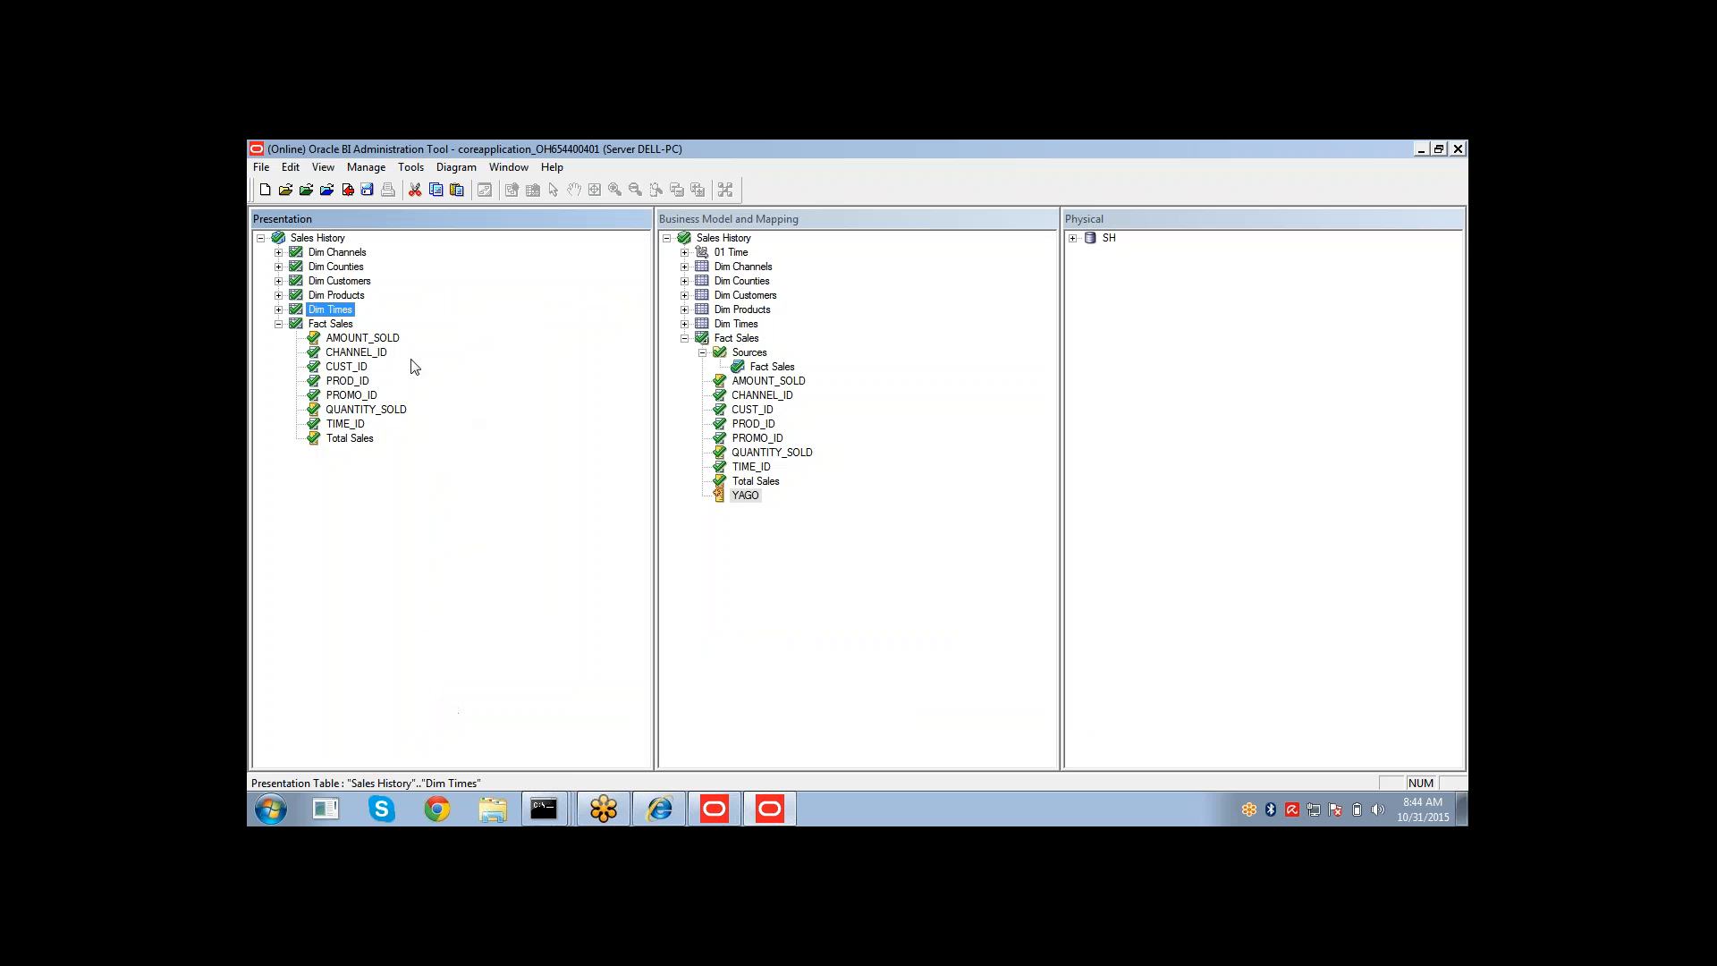
left_click_drag(743, 497, 358, 349)
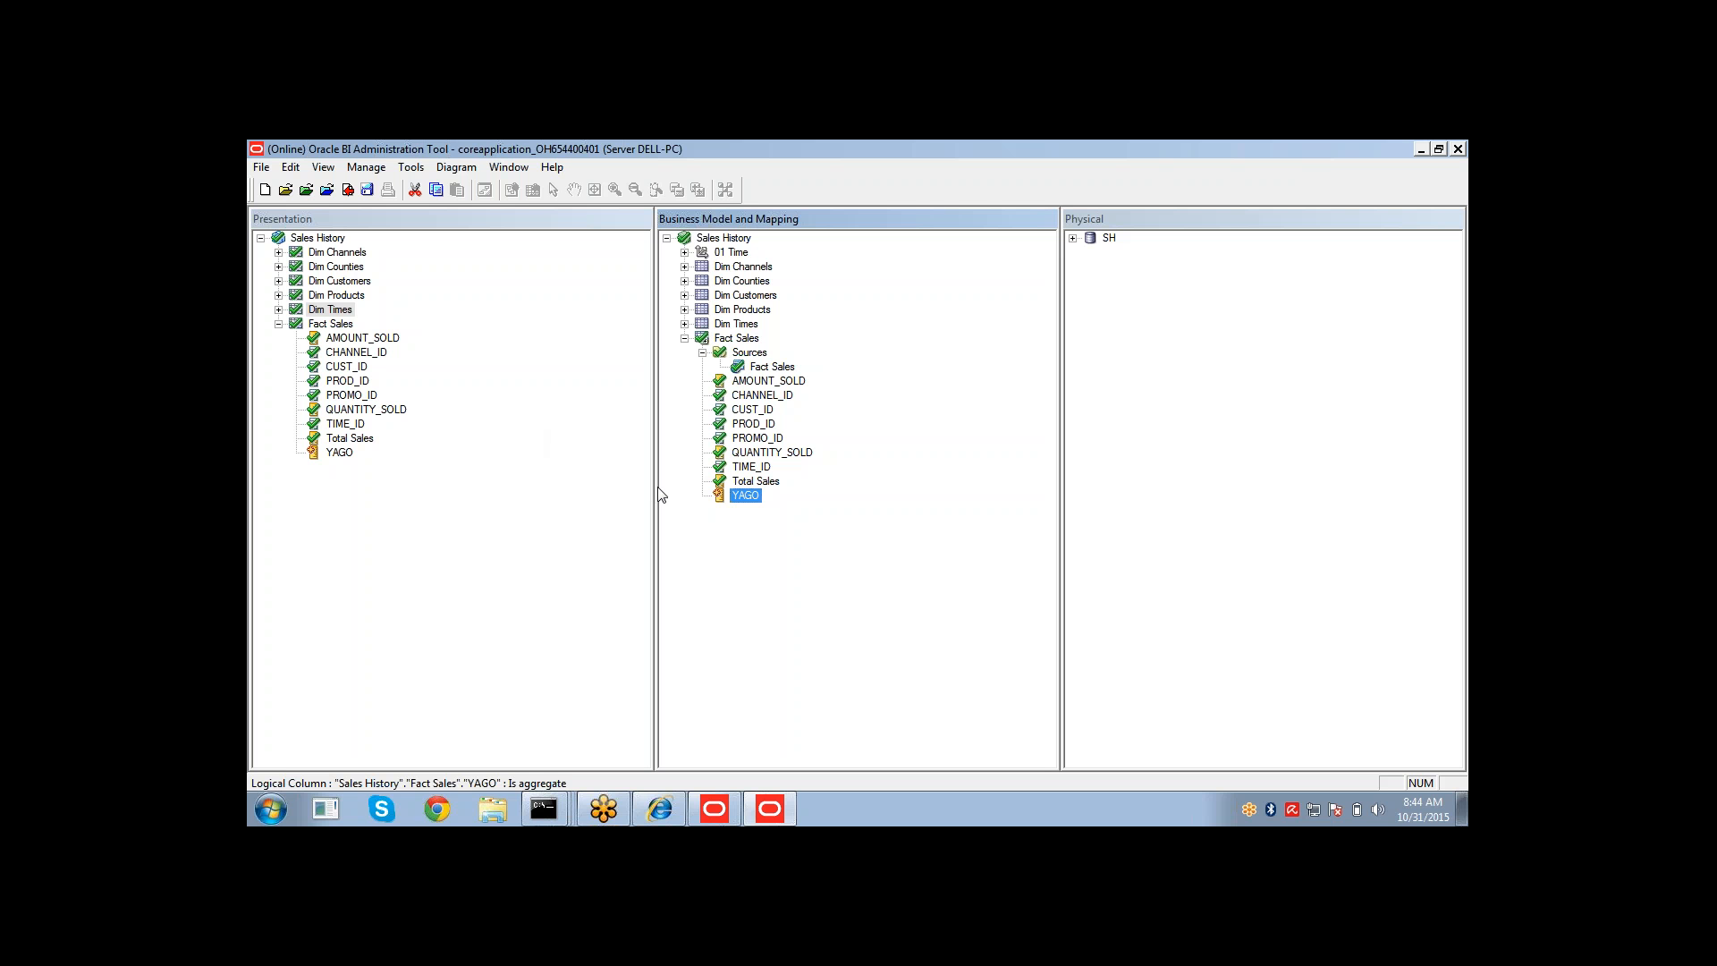
Create a new logical column in the Fact Sales logical table named YTD Amt Sold.
right_click(735, 340)
mouse_move(777, 356)
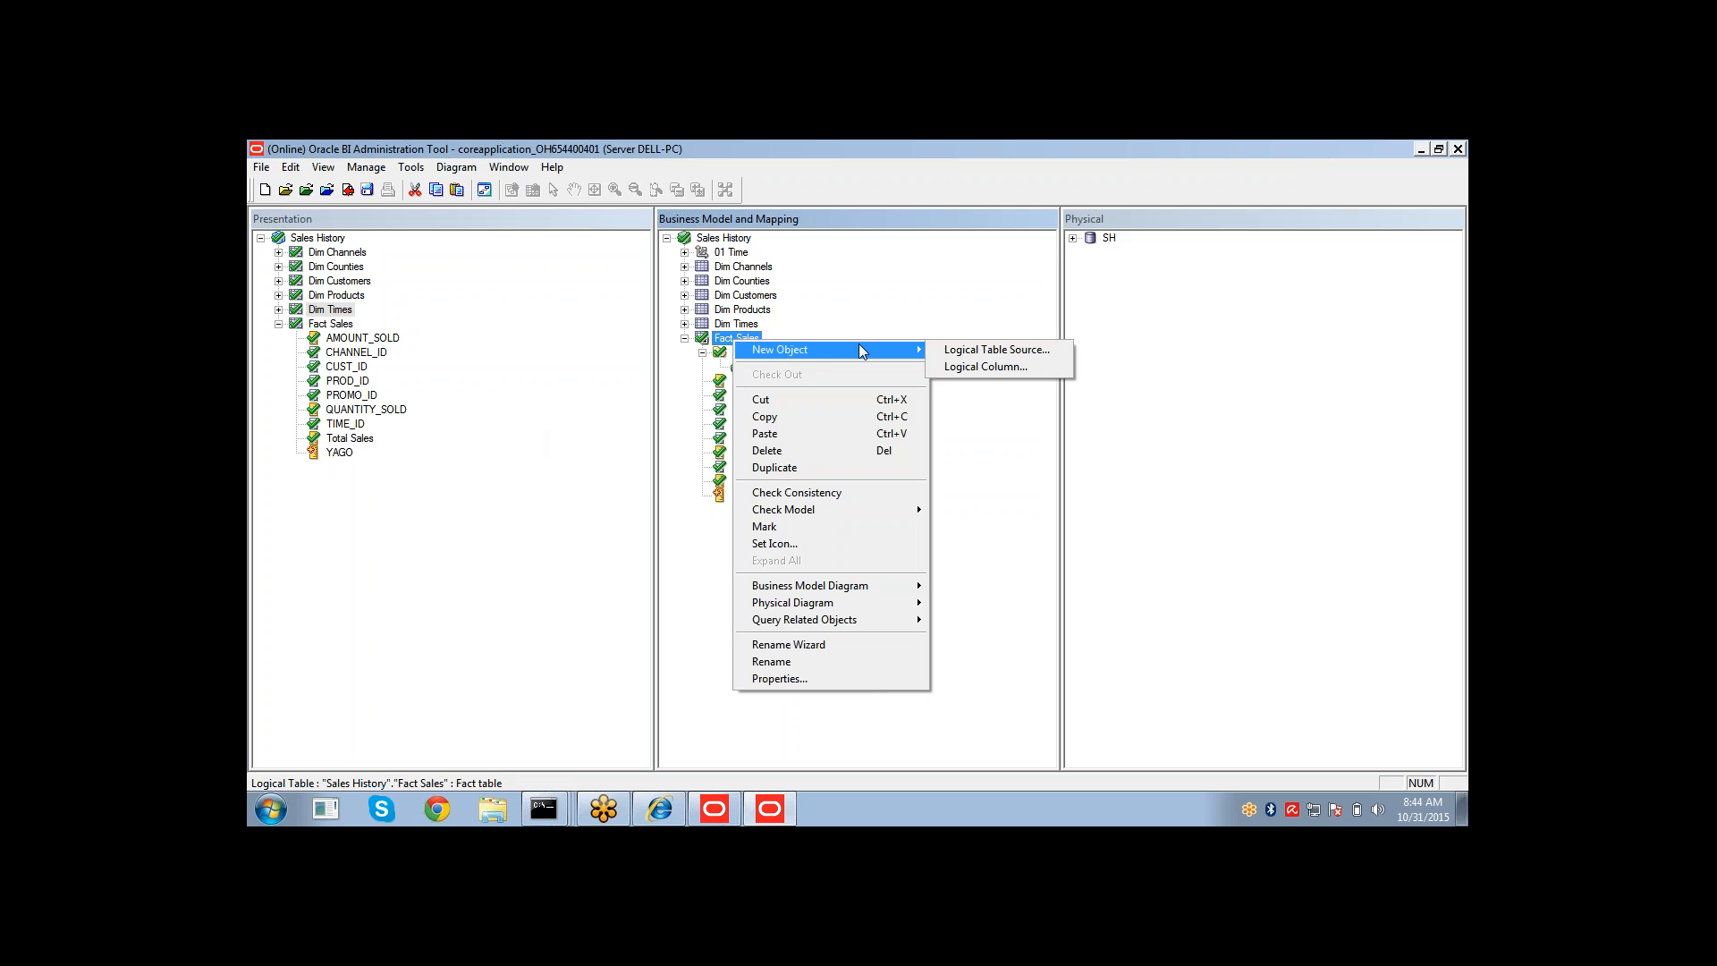
left_click(968, 367)
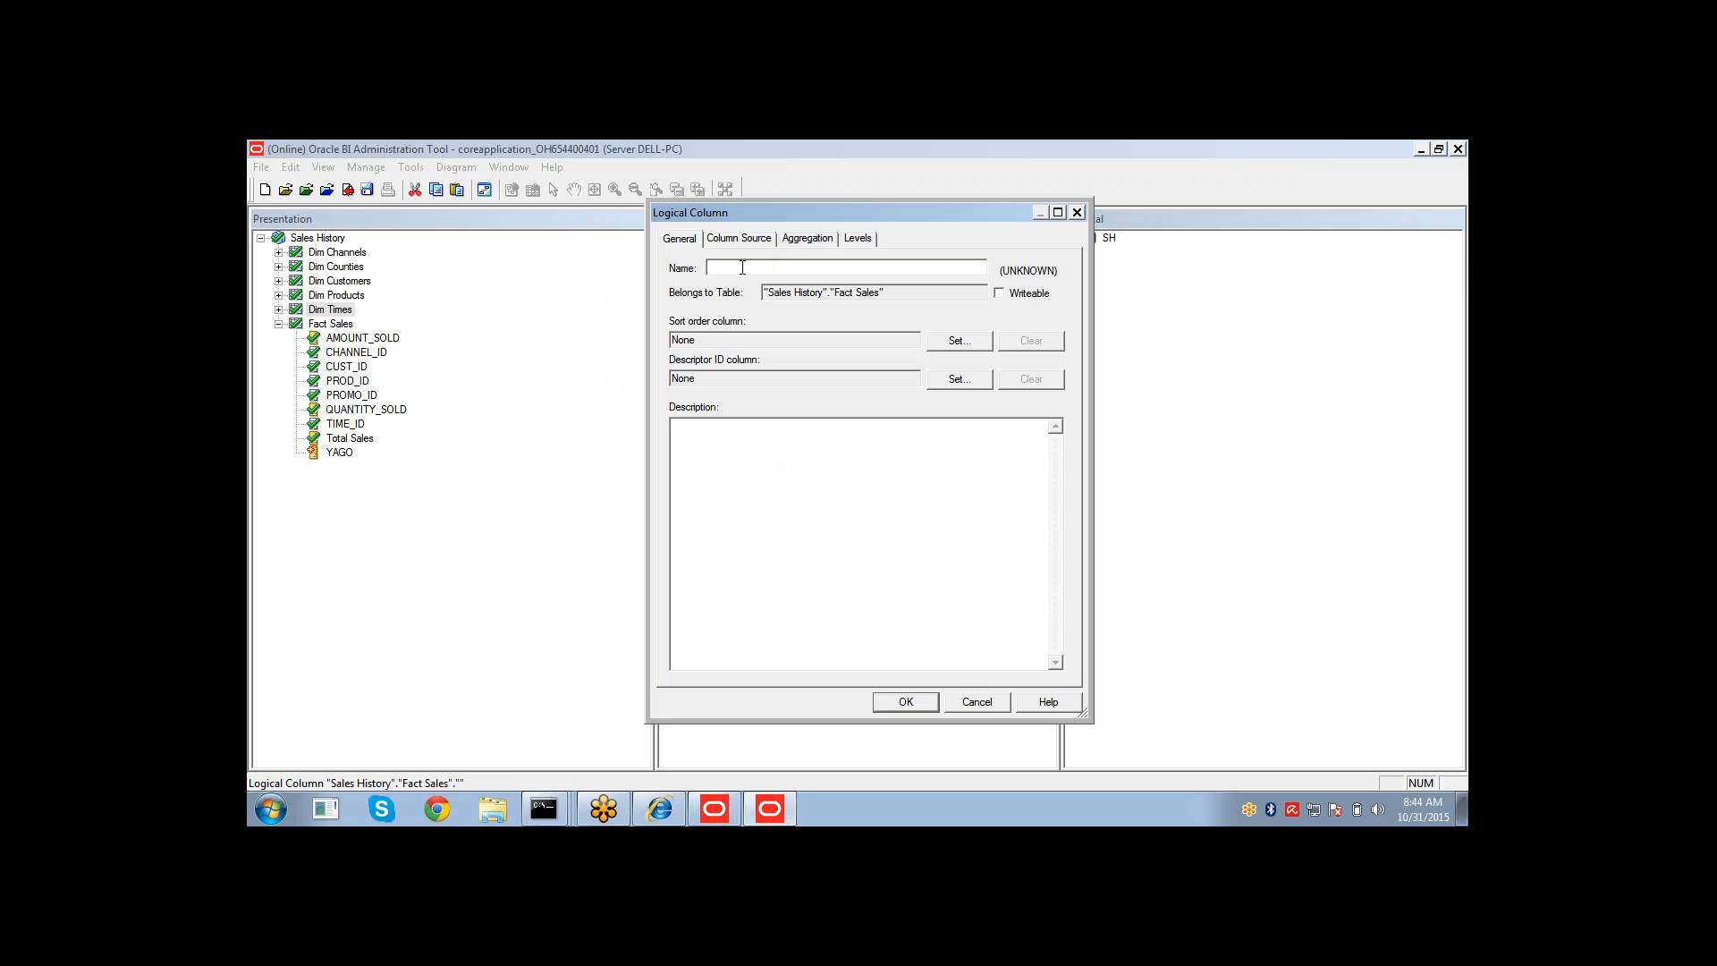
type("YTD Amt SOld")
key("BackSpace")
type("old")
left_click(752, 240)
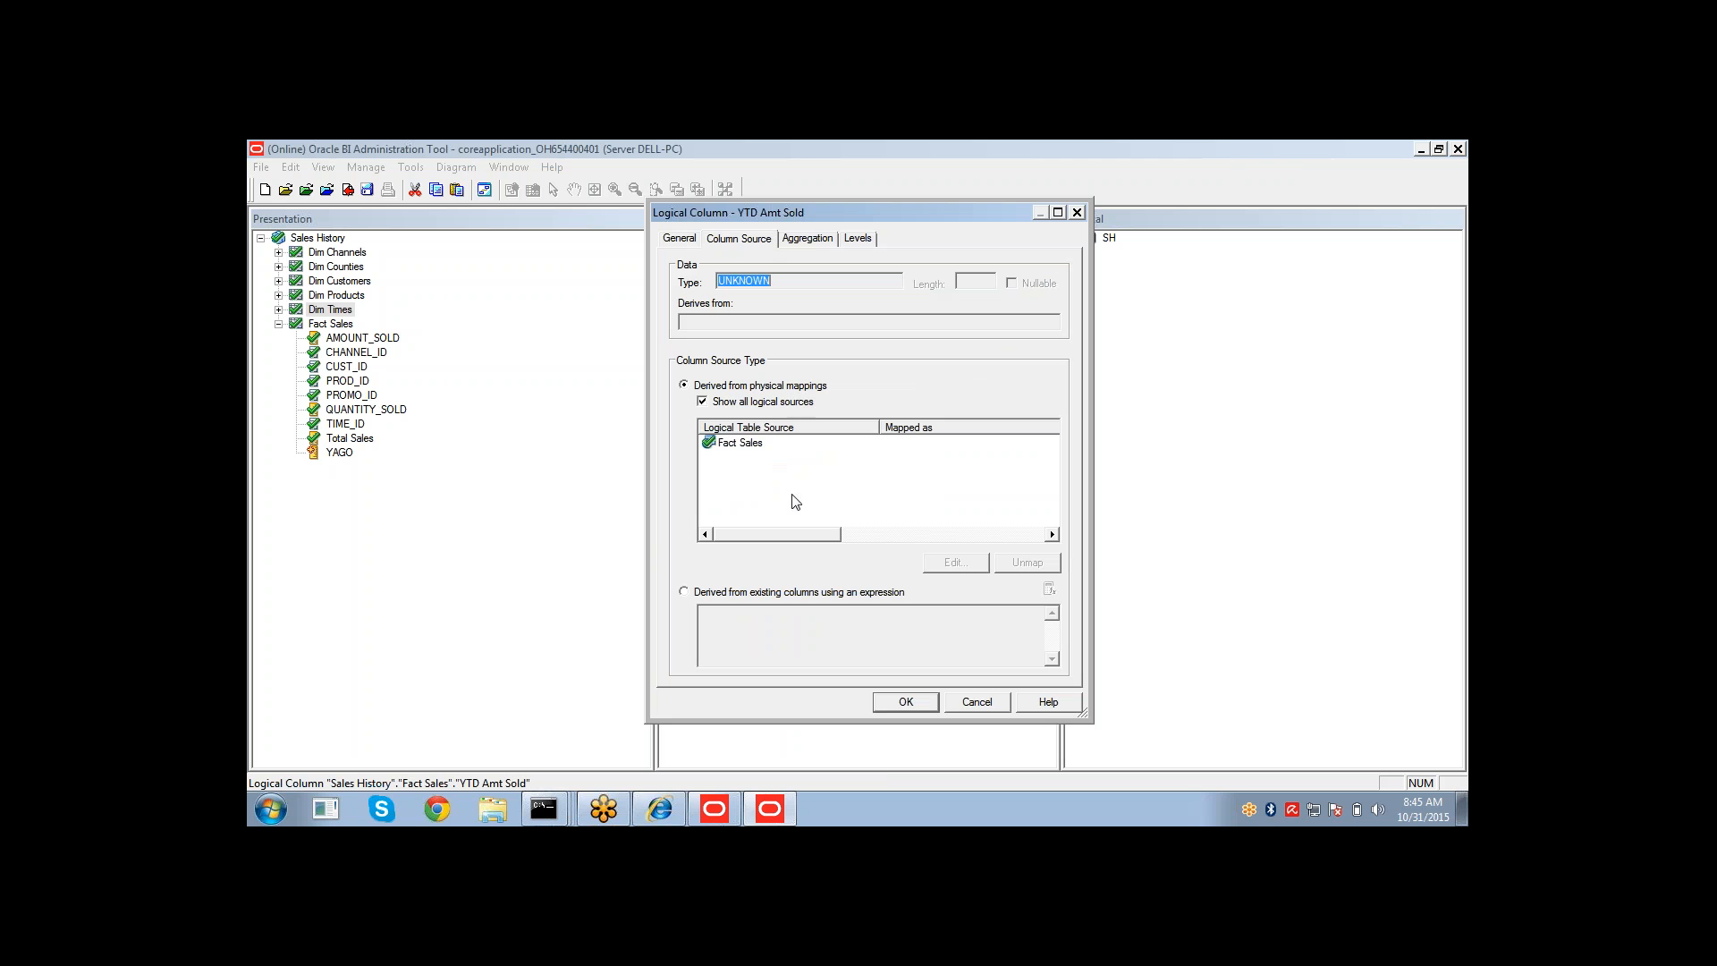
Derive YTD Amt Sold from an expression, inserting the ToDate time series function in the Expression Builder.
left_click(767, 595)
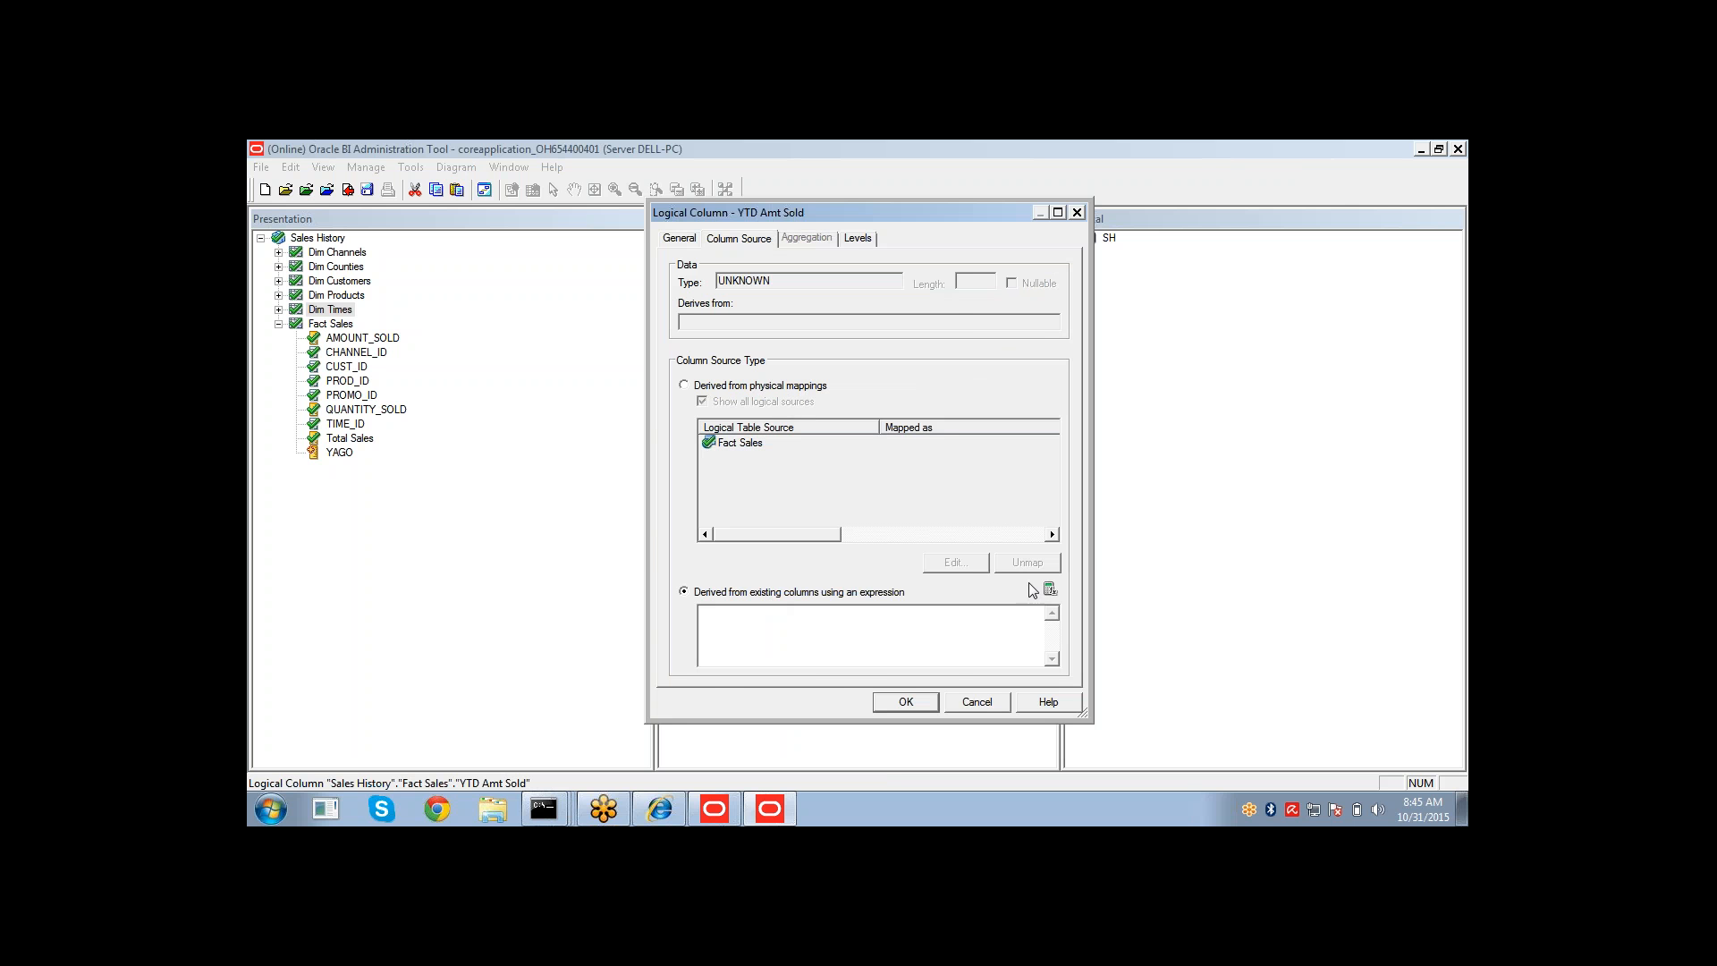
left_click(1050, 590)
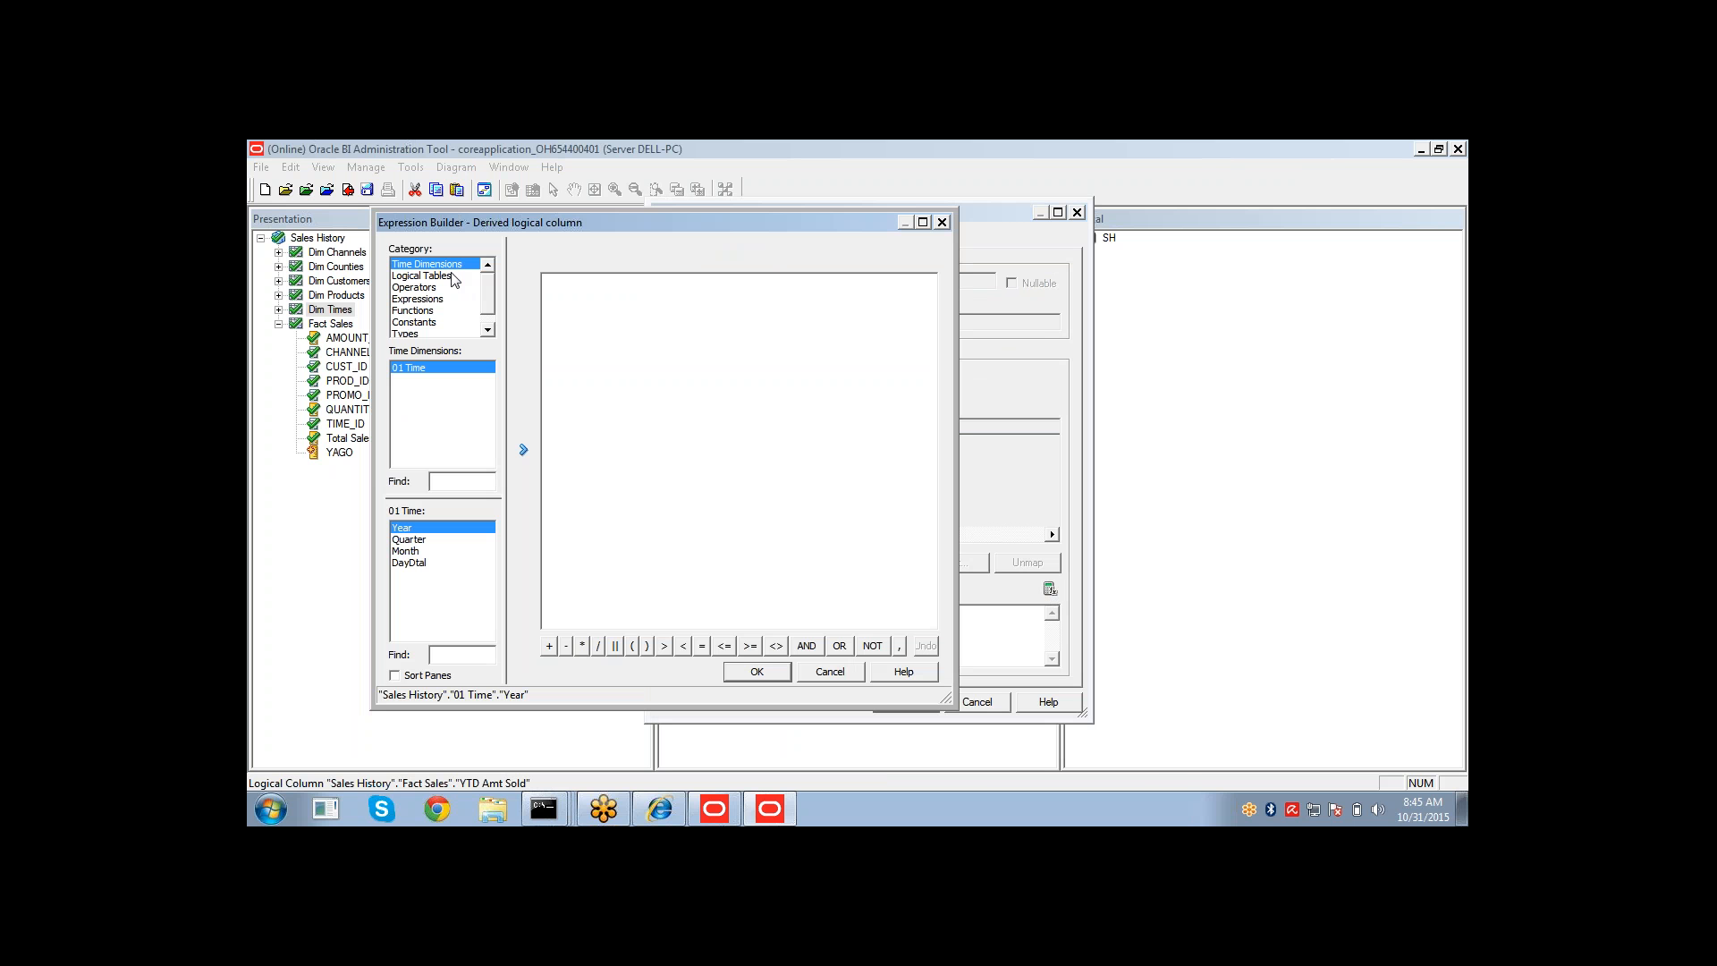
left_click(434, 310)
left_click(435, 461)
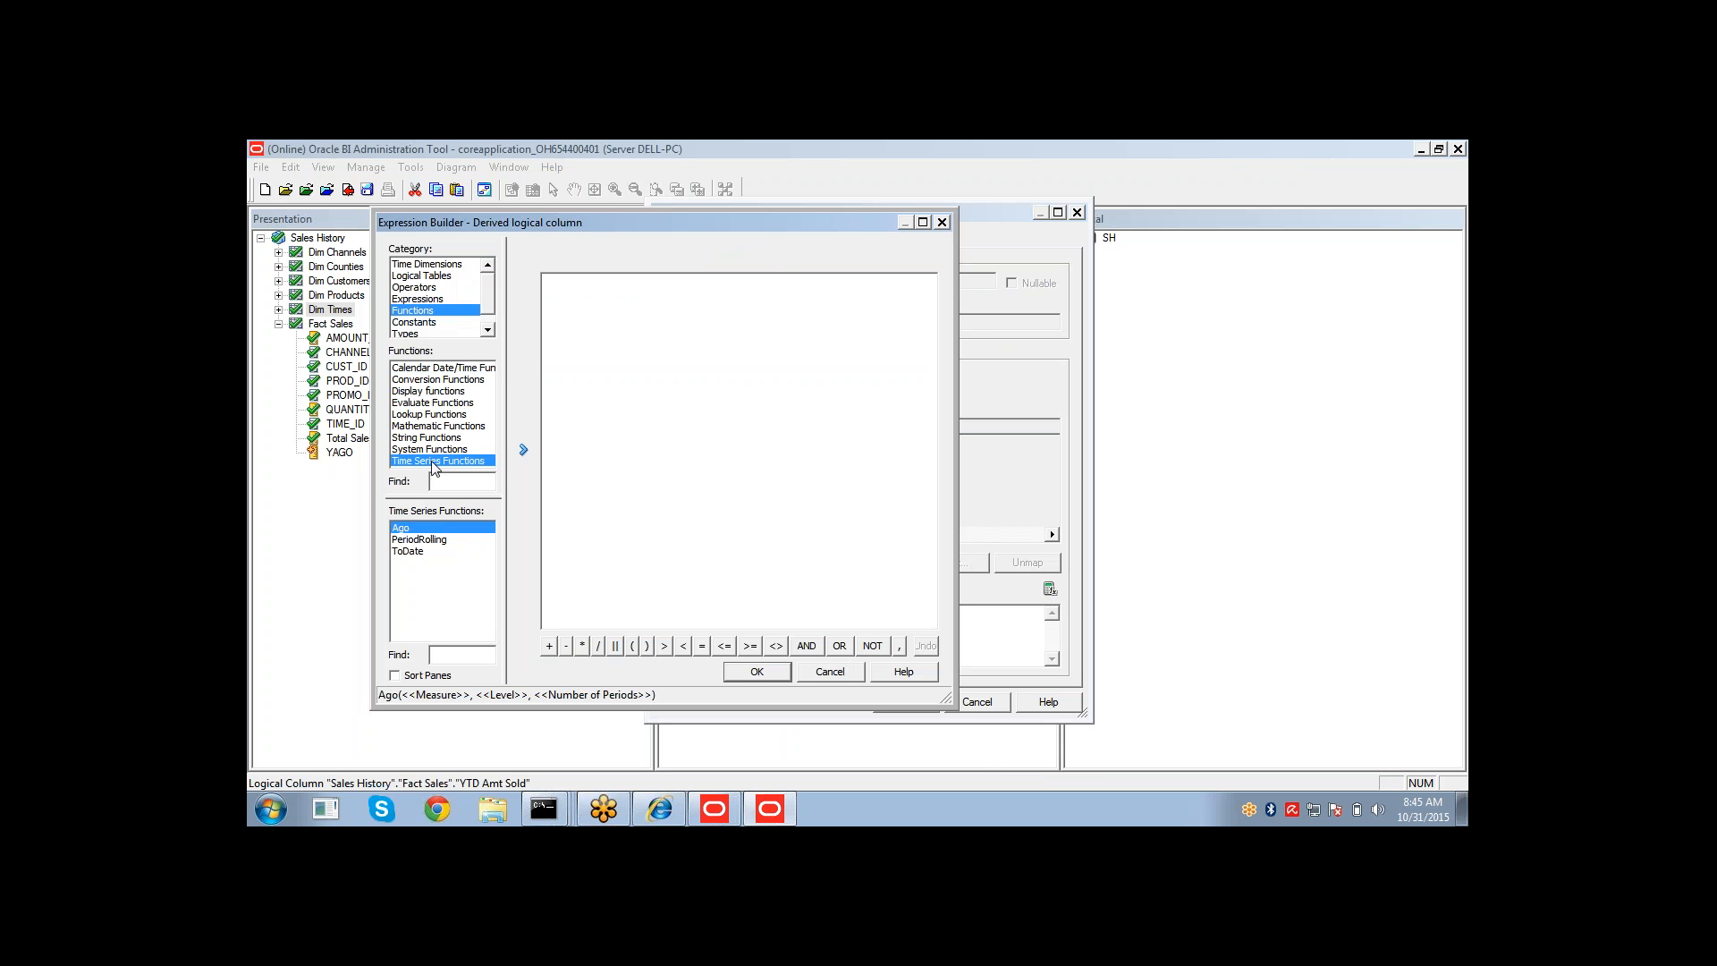
left_click(413, 552)
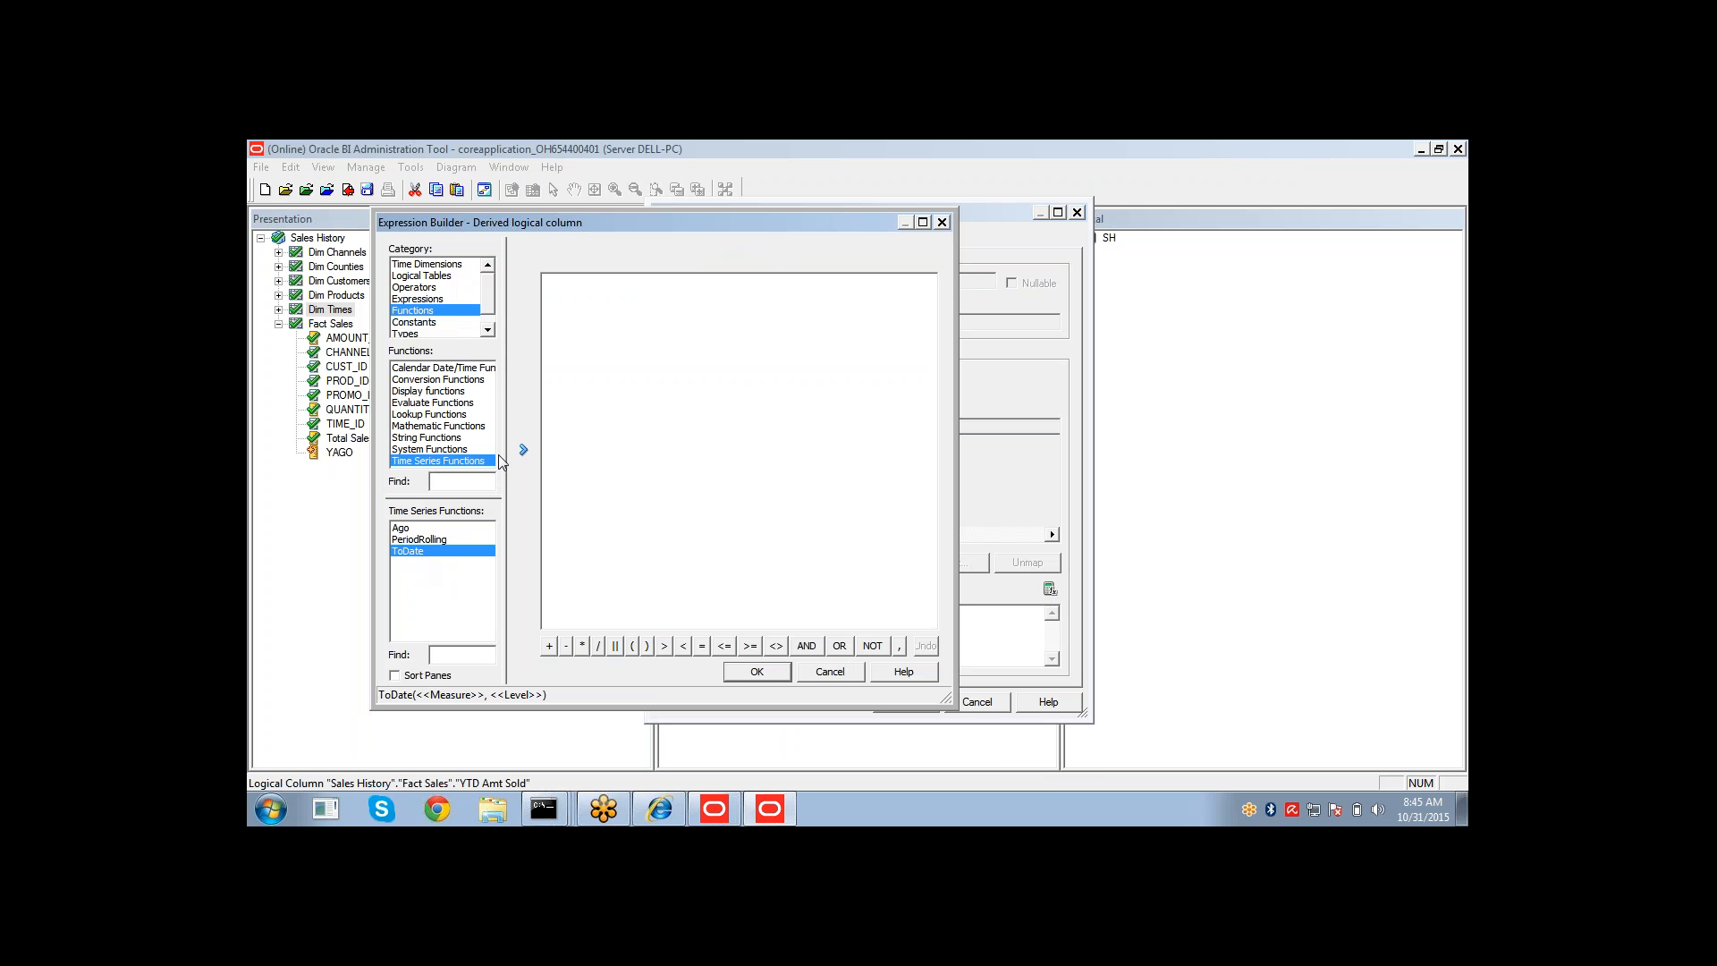
left_click(521, 453)
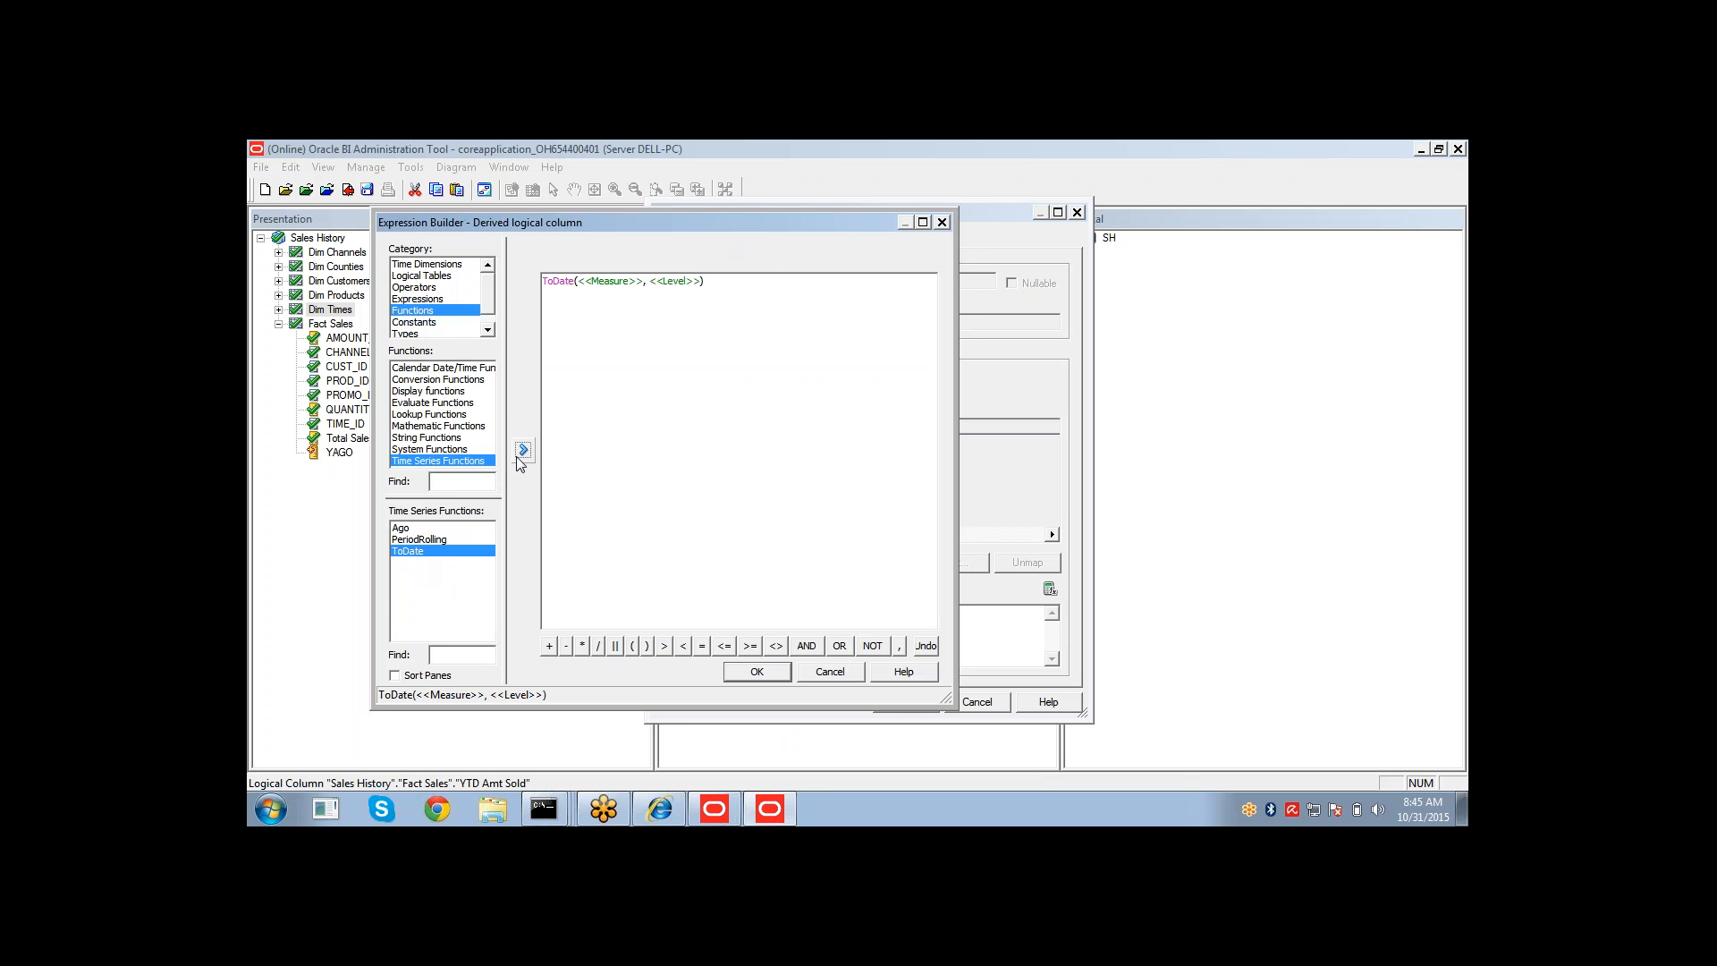
Set the ToDate measure argument to Fact Sales AMOUNT_SOLD, replacing the measure placeholder.
left_click(438, 276)
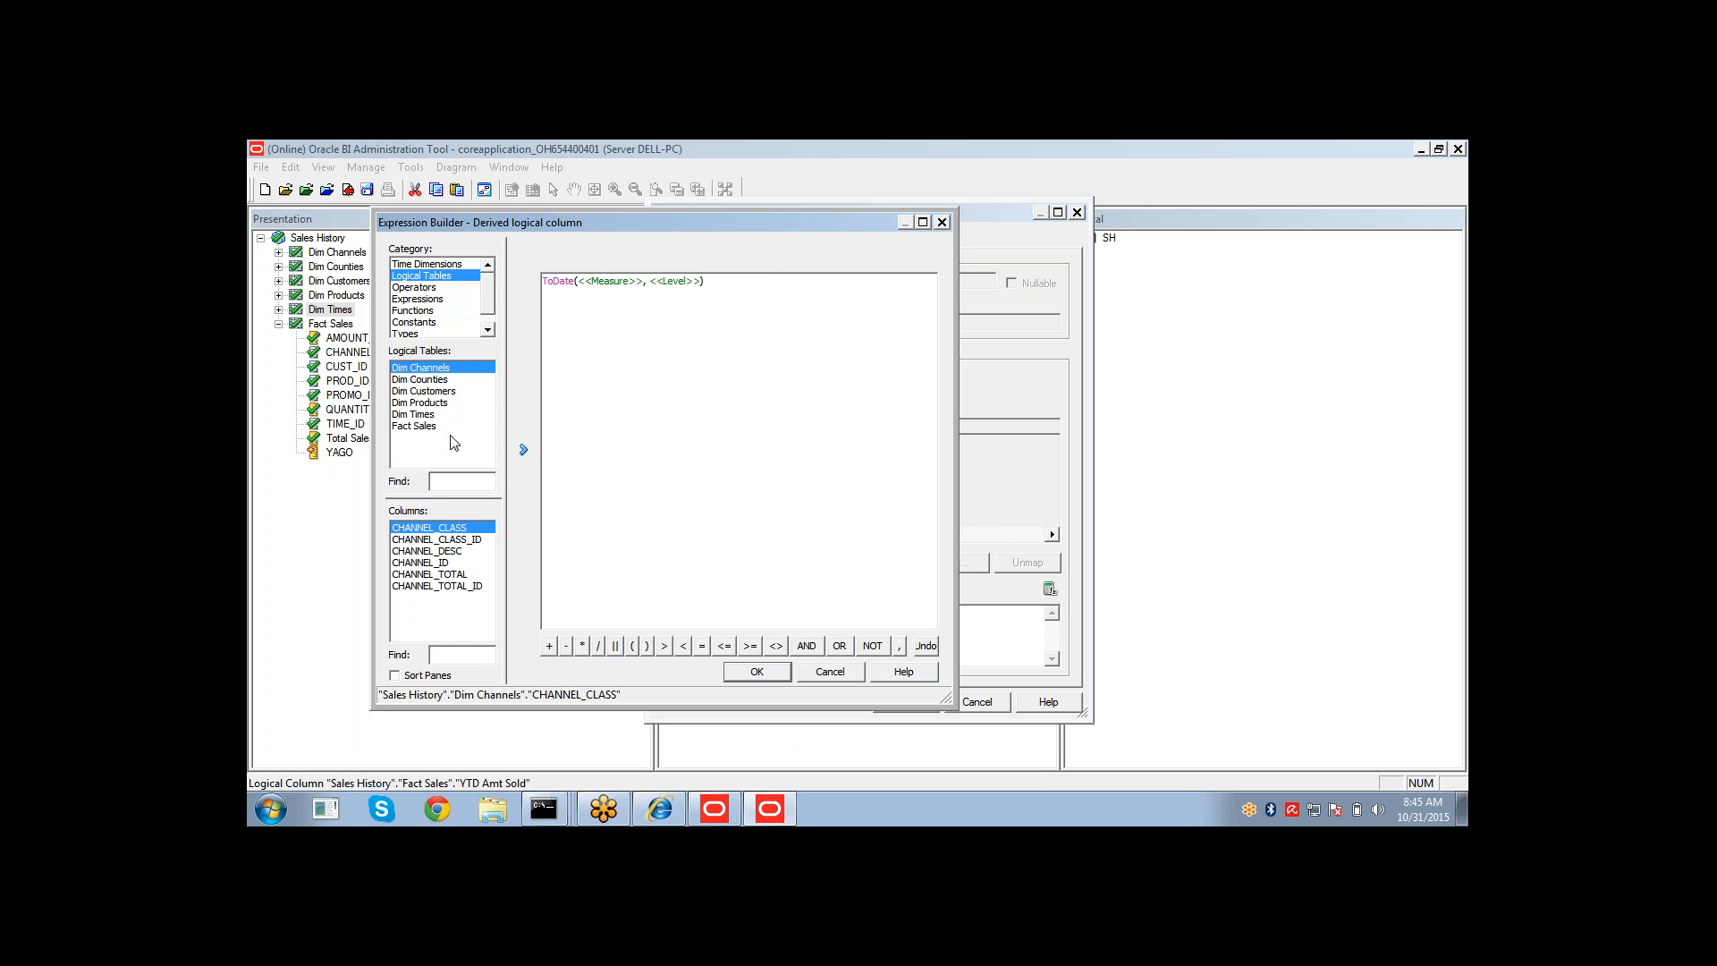
left_click(426, 427)
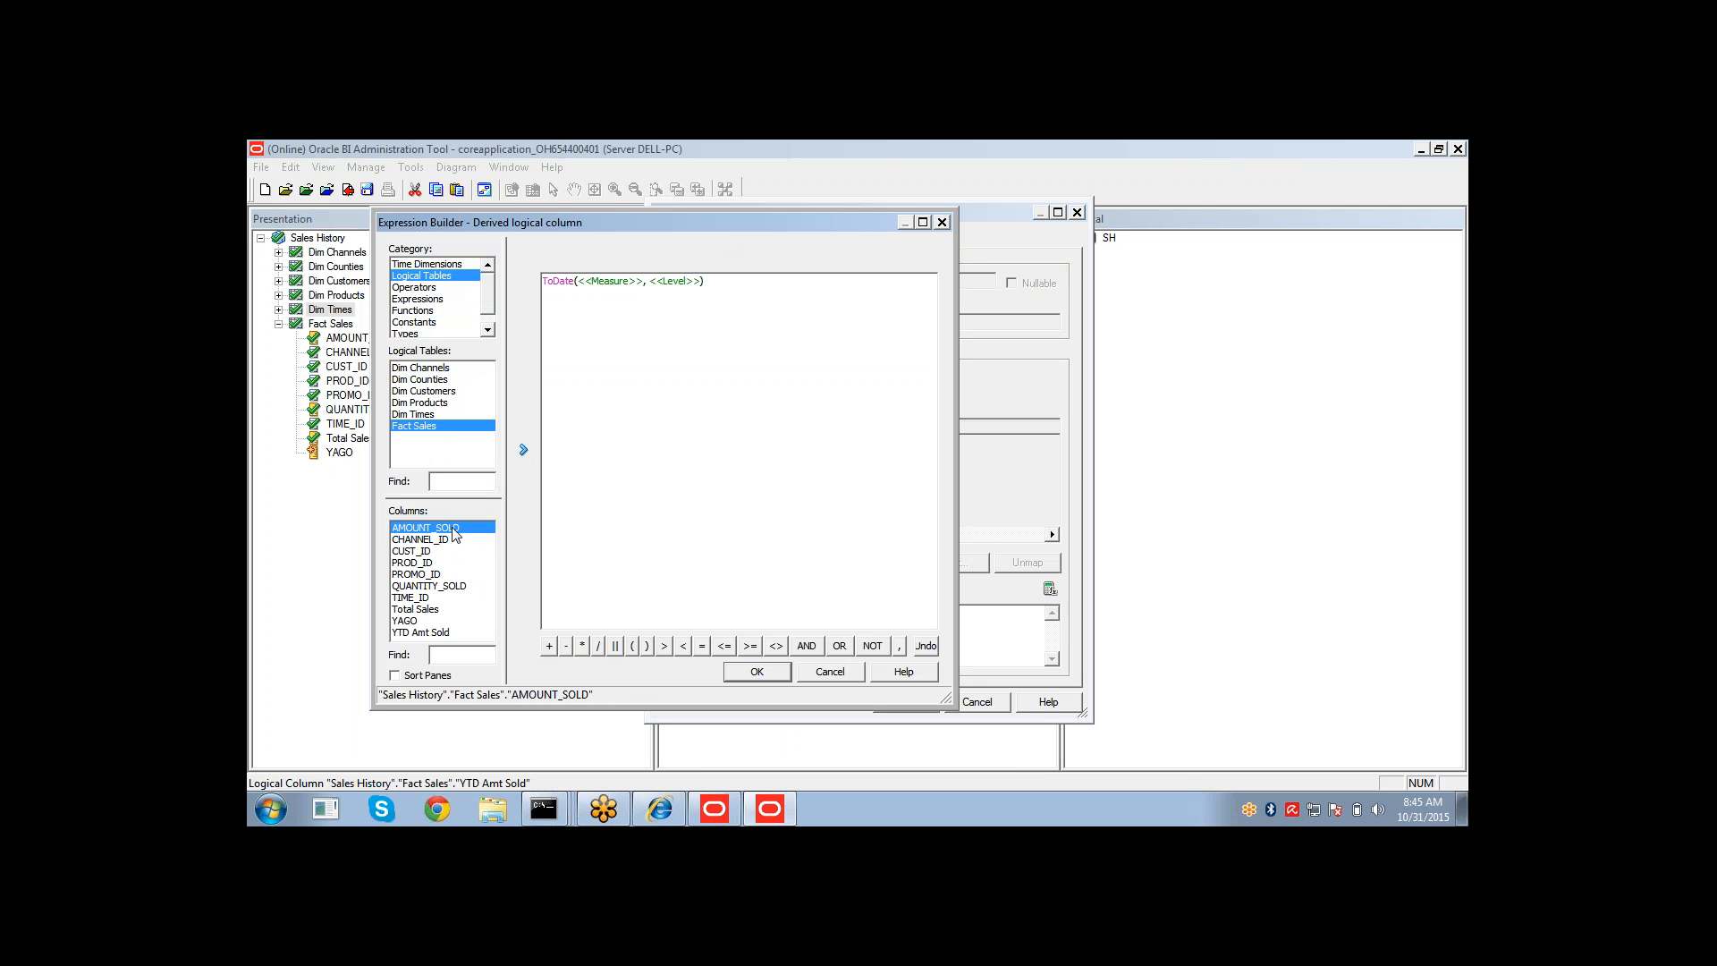
left_click(524, 452)
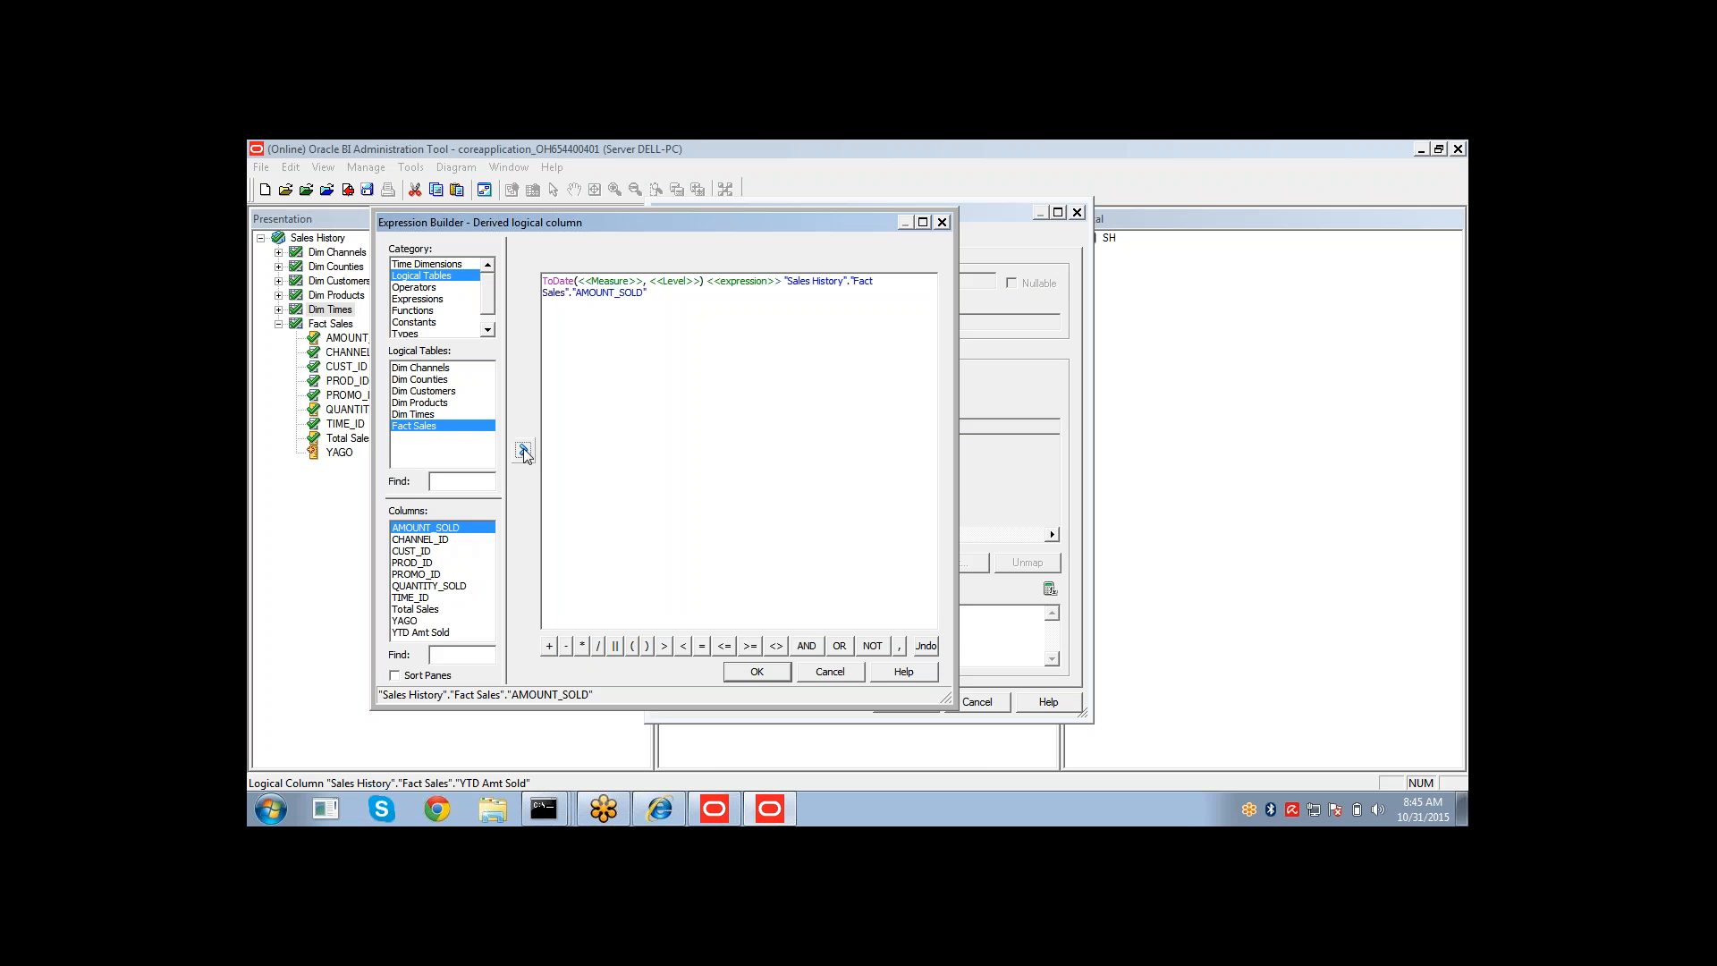
double_click(730, 286)
key("BackSpace")
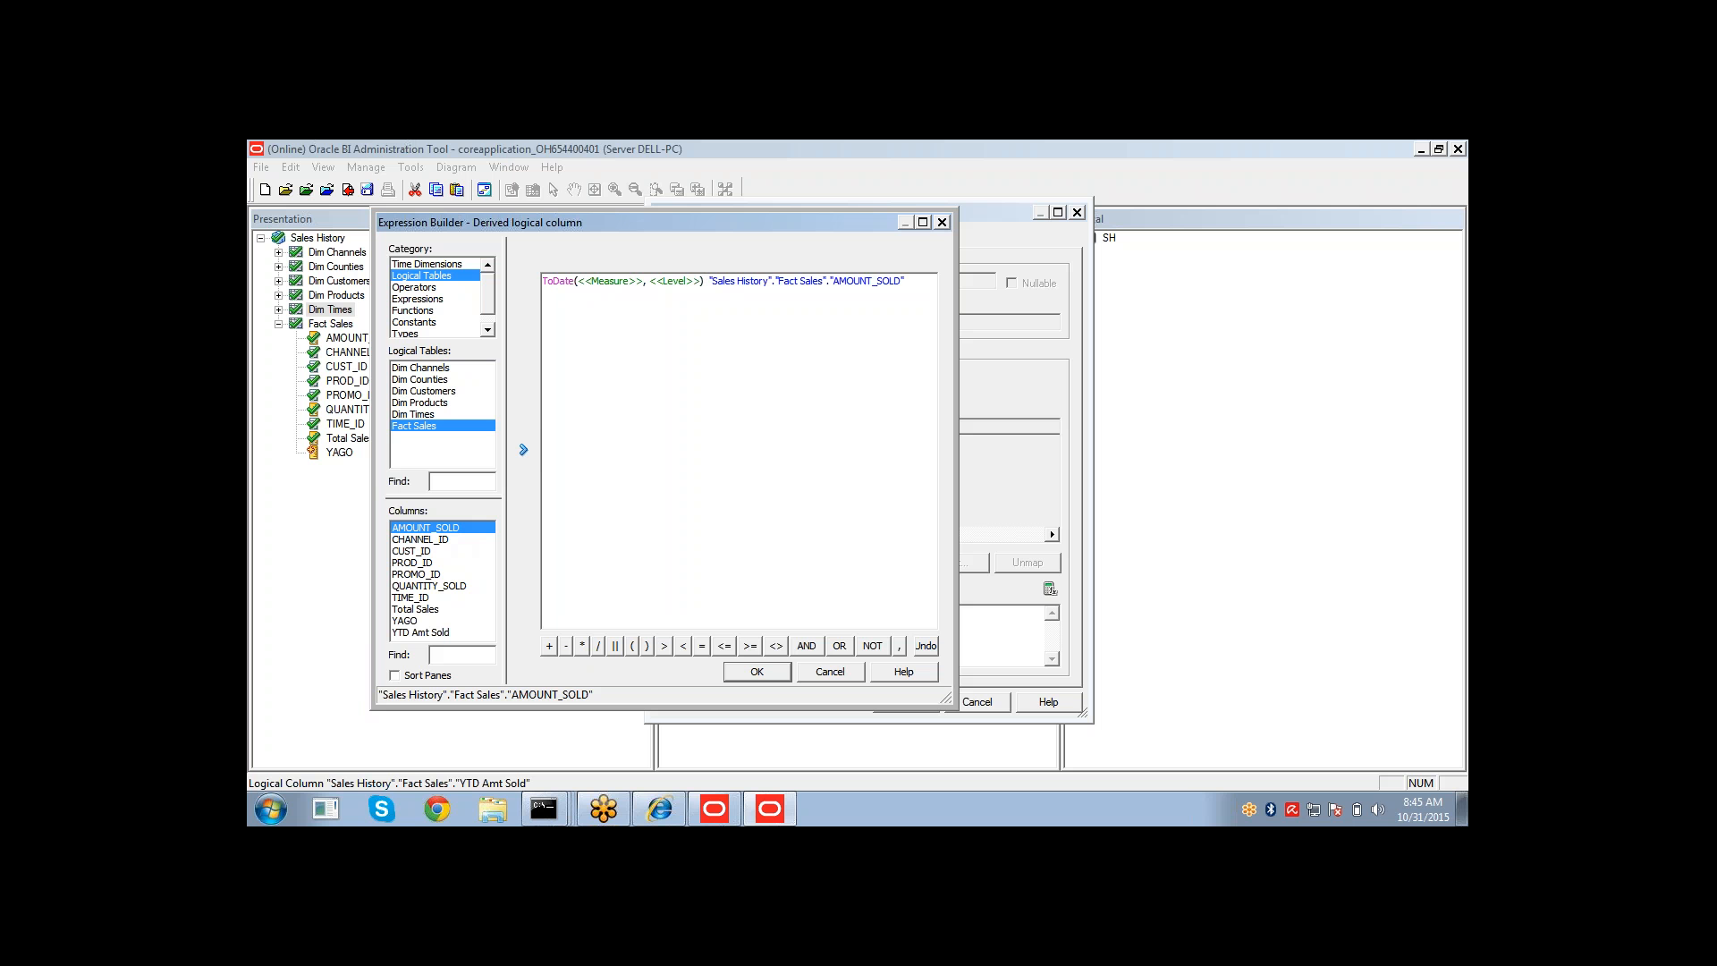
left_click_drag(710, 280, 908, 281)
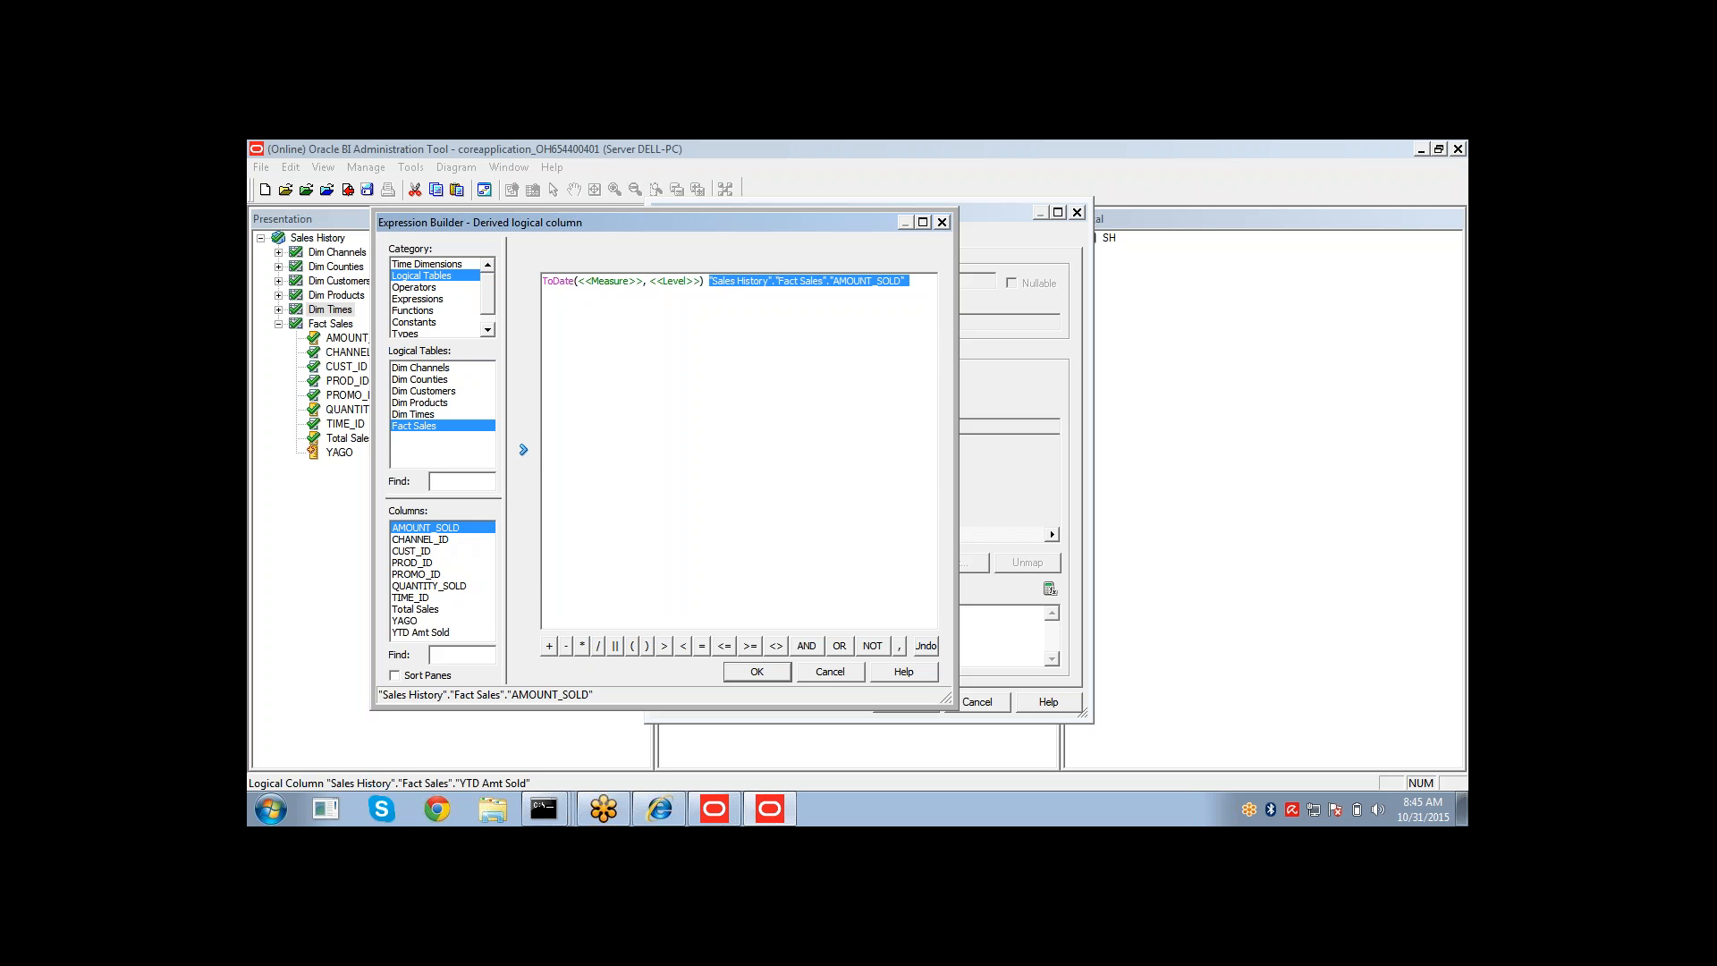
key("ctrl+x")
double_click(615, 280)
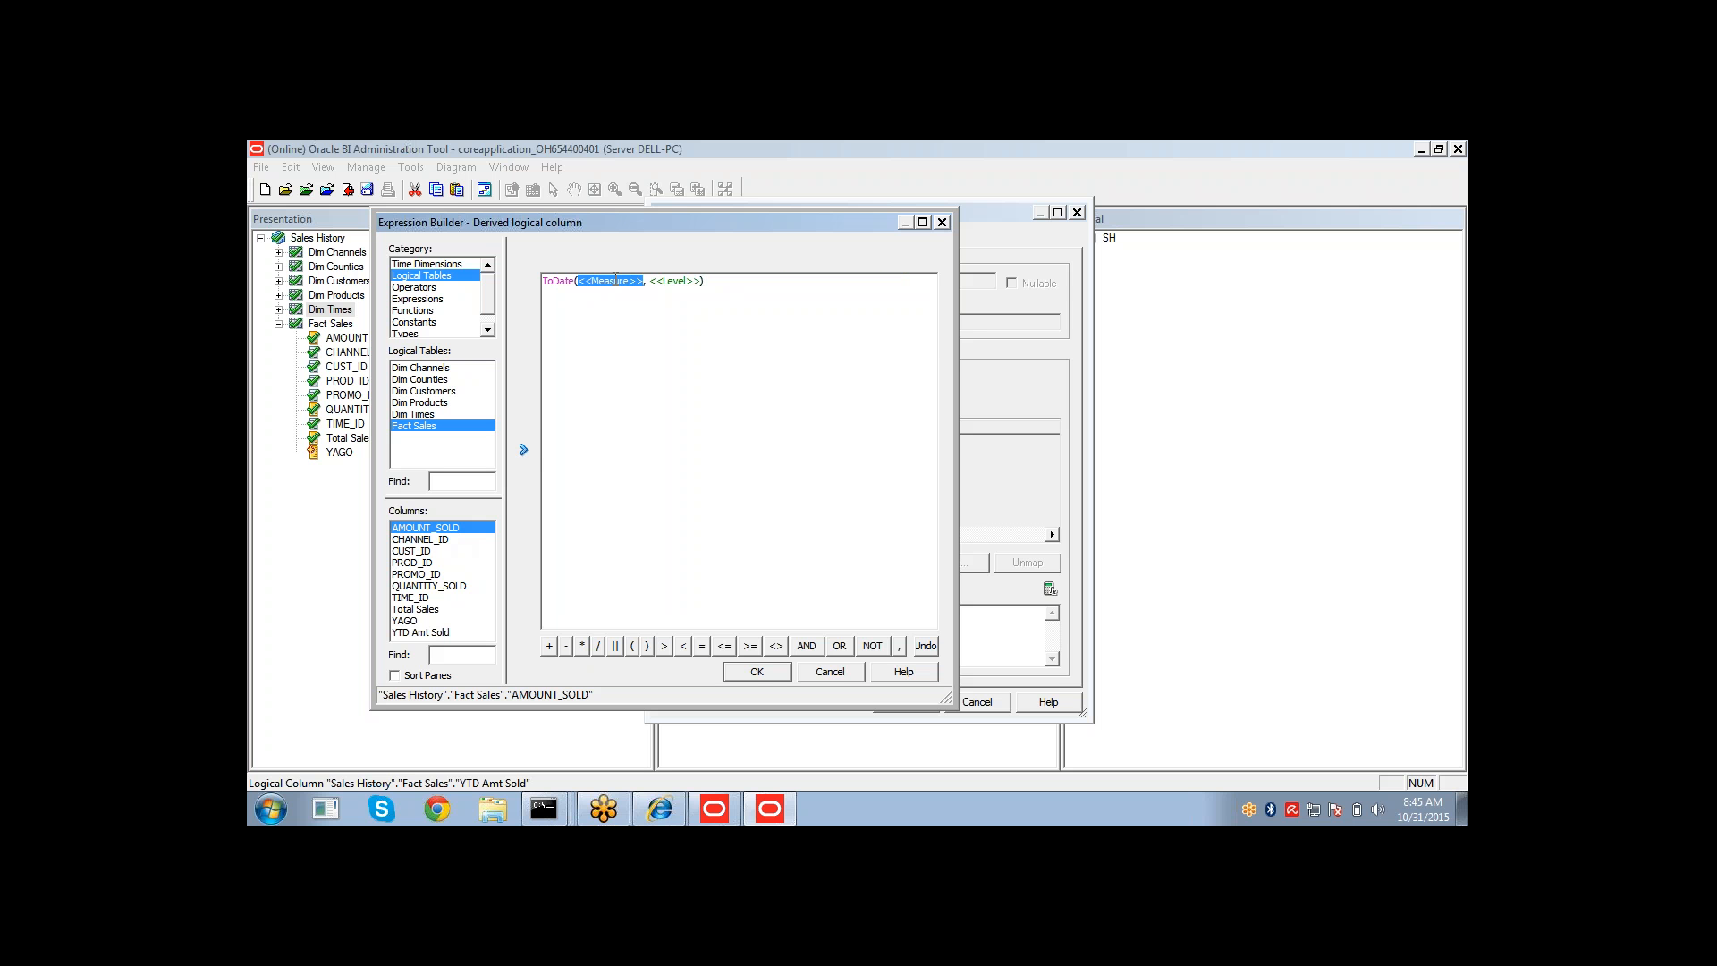
key("ctrl+v")
key("Delete")
double_click(801, 281)
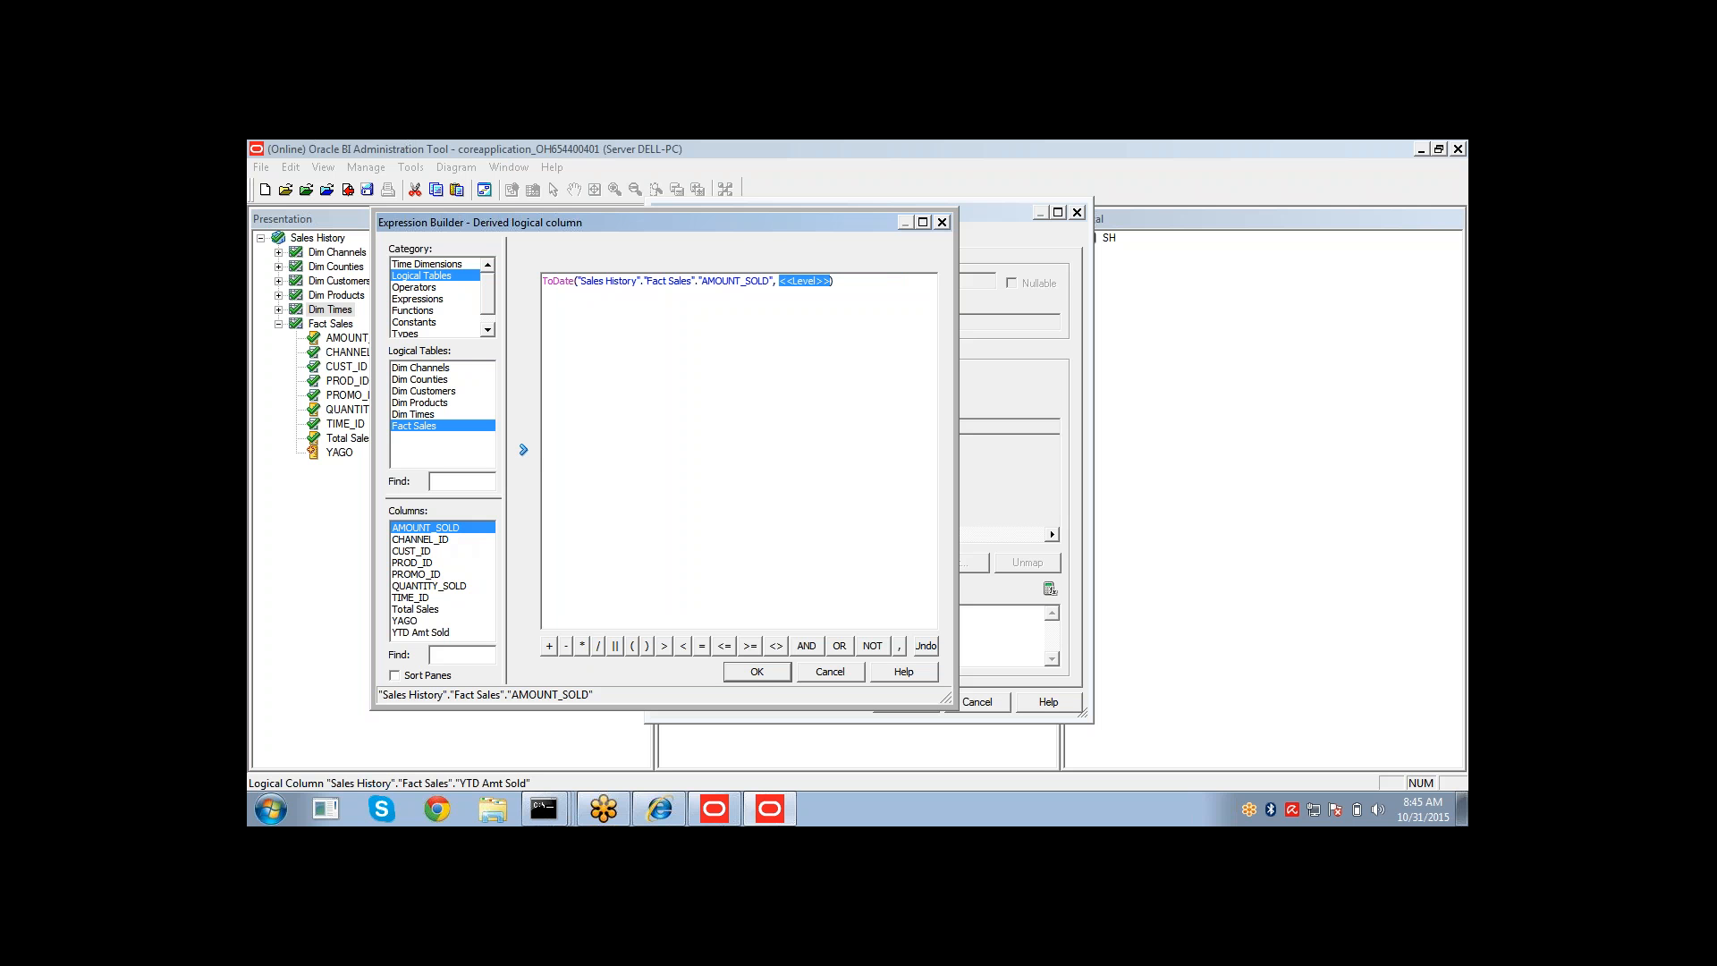
Set the ToDate level to the 01 Time Year level and confirm both dialogs.
left_click(427, 265)
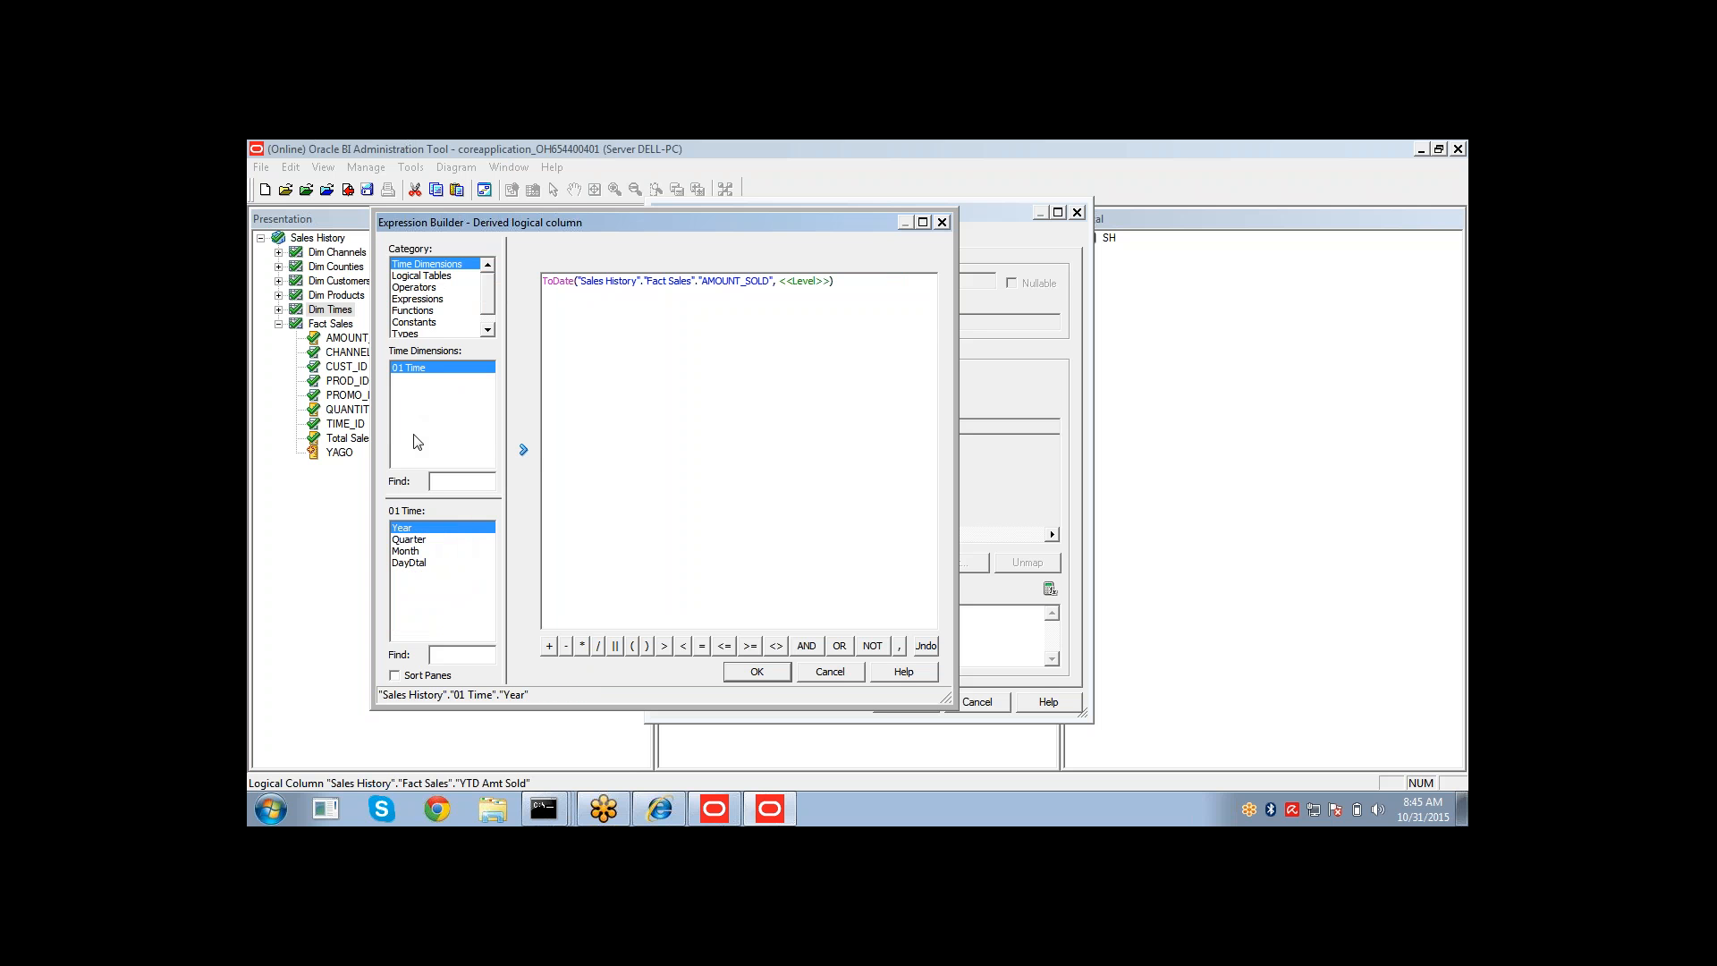
left_click(523, 450)
left_click(757, 672)
left_click(905, 703)
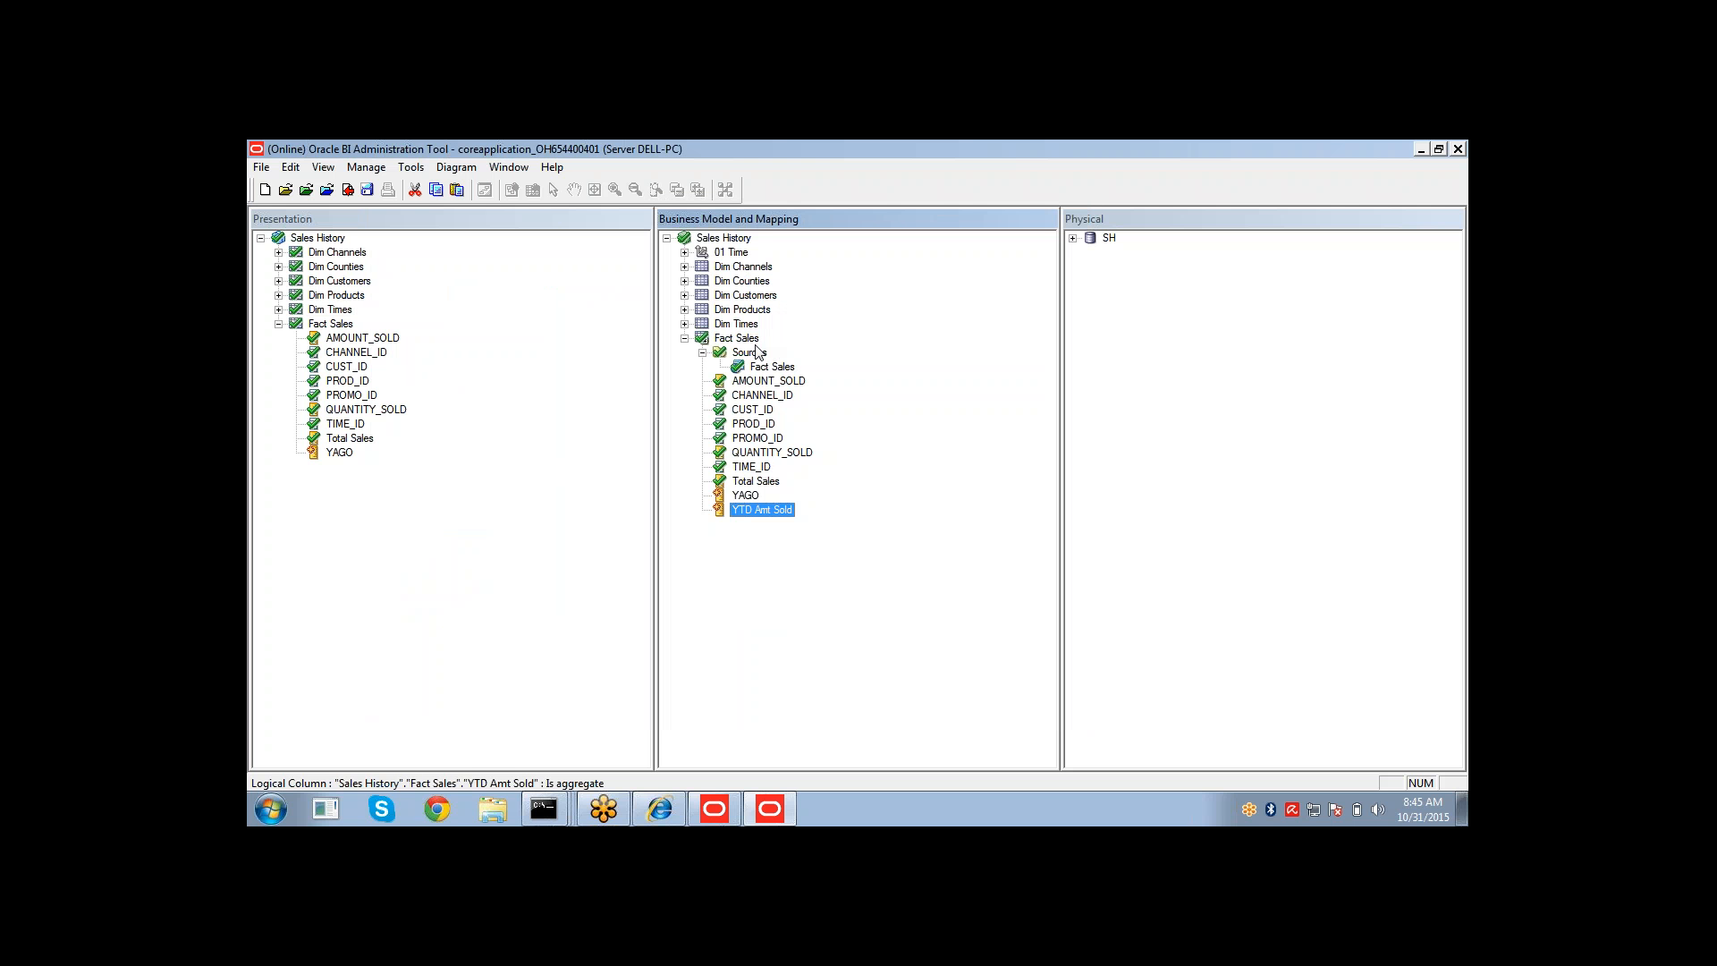
Create another logical column in Fact Sales named PR Amt Sold.
right_click(750, 342)
mouse_move(809, 350)
left_click(967, 369)
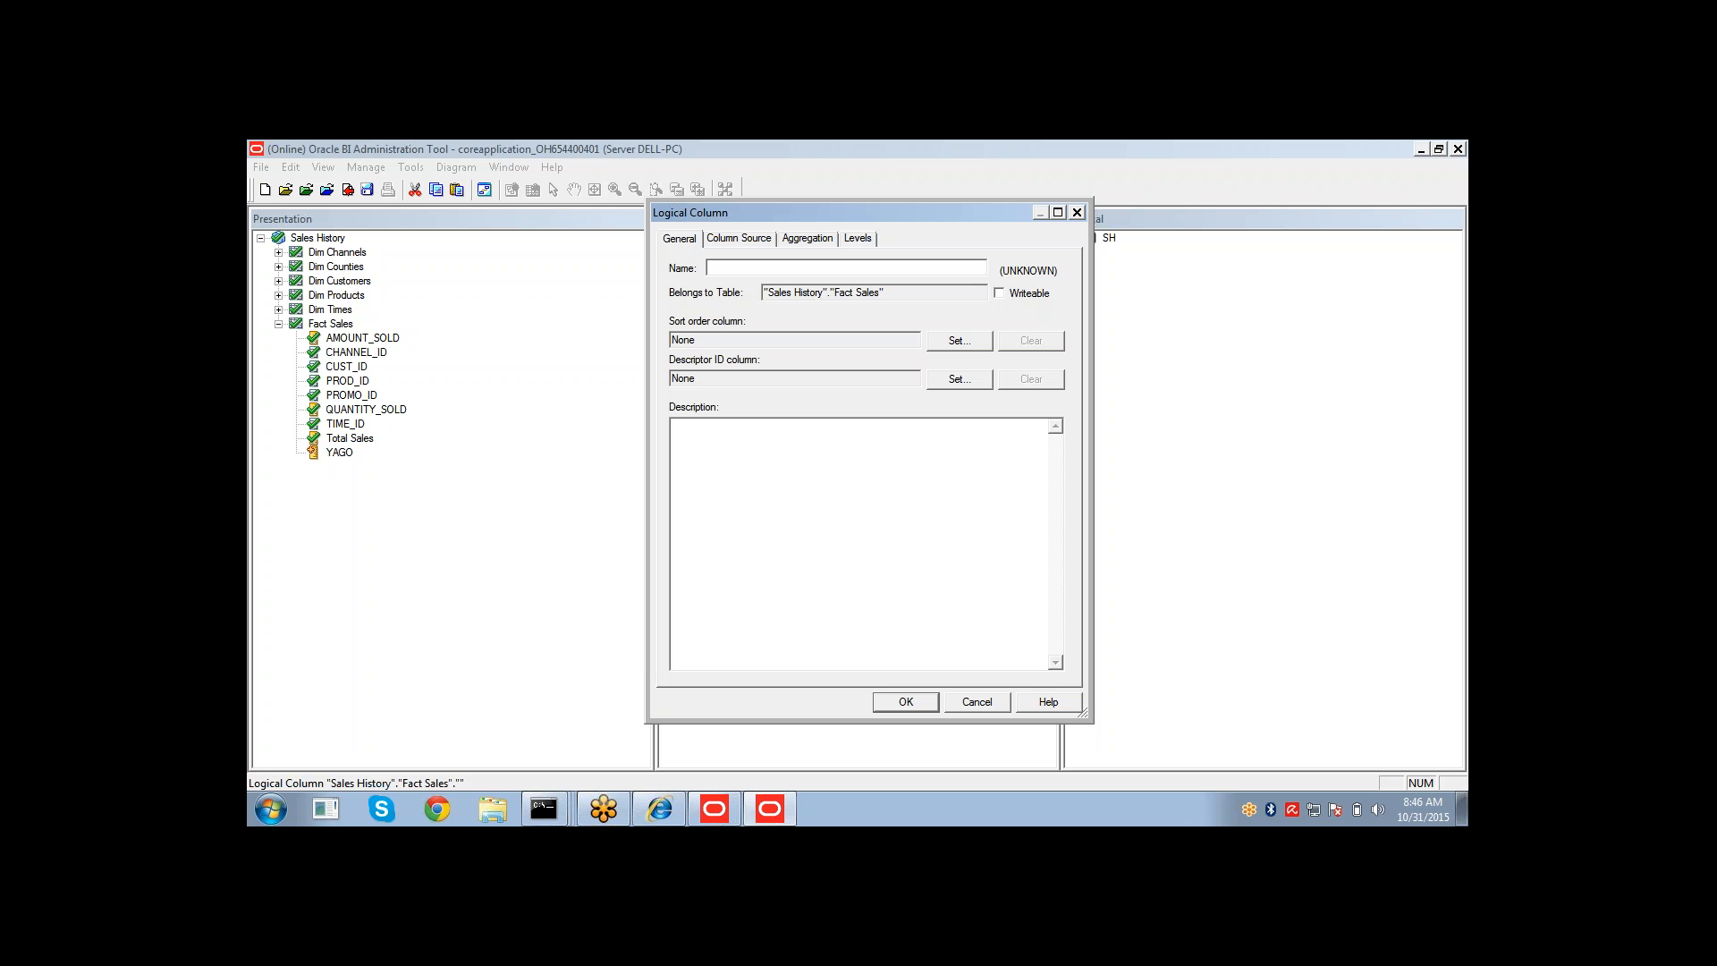
type("PR Amt Sold")
key("BackSpace")
key("BackSpace")
key("BackSpace")
type("old")
left_click(758, 249)
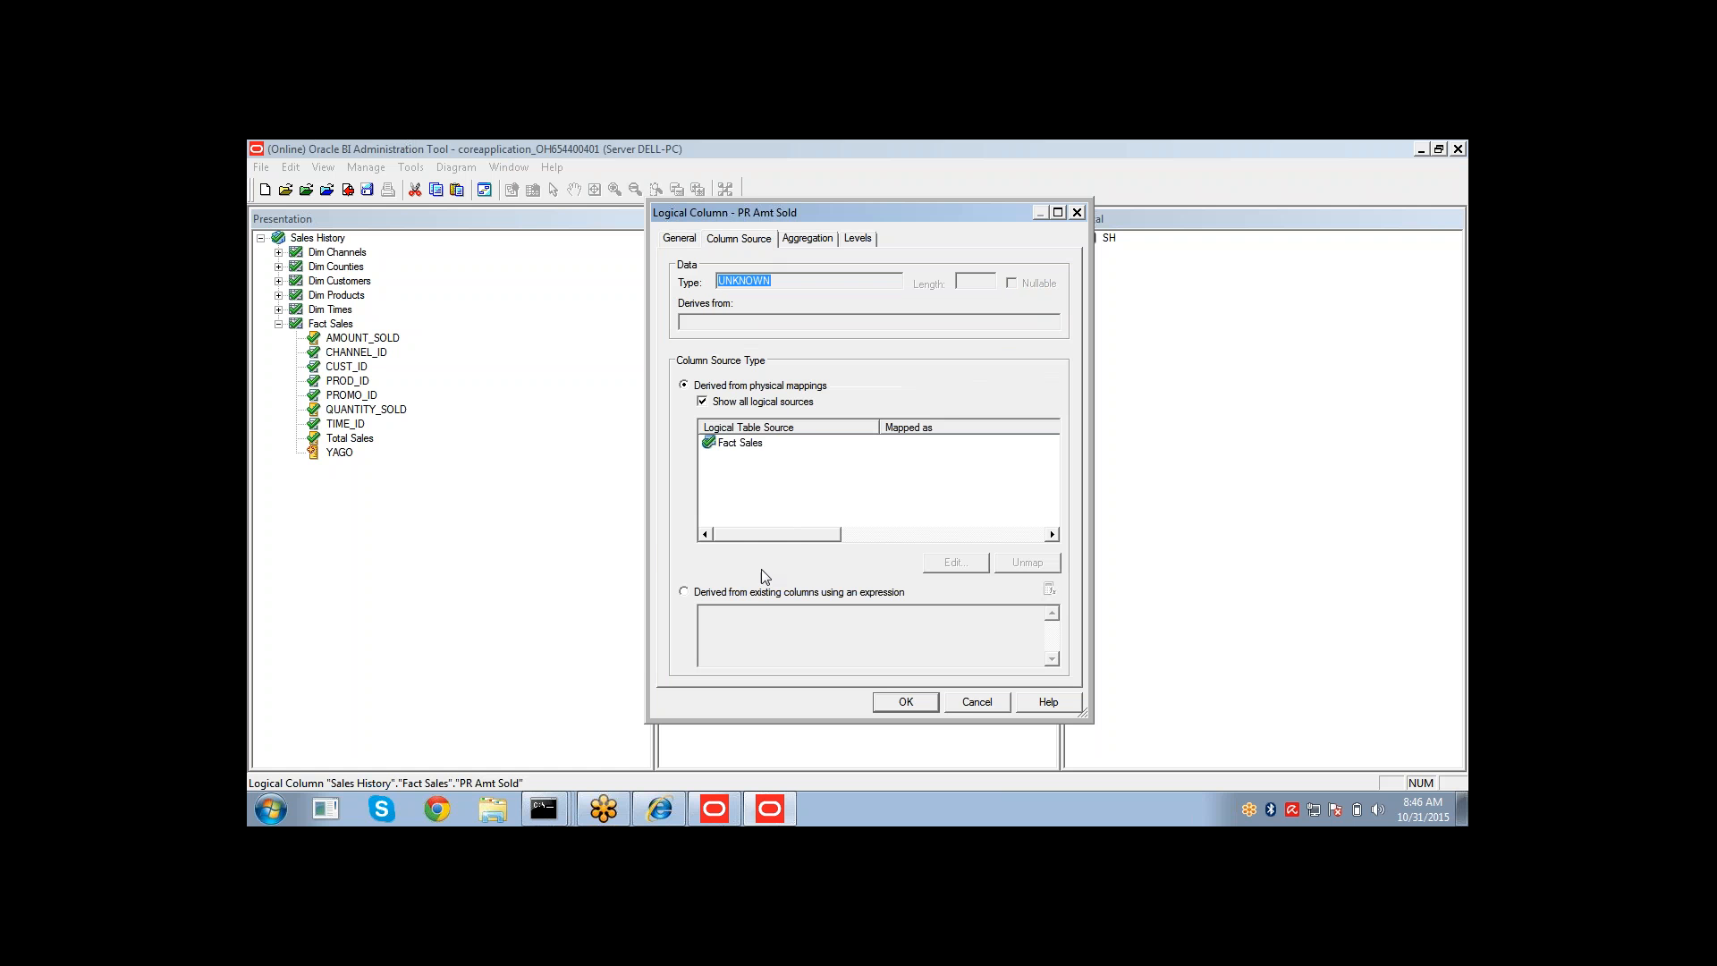
Derive PR Amt Sold from a PeriodRolling expression with Fact Sales AMOUNT_SOLD as the measure.
left_click(753, 594)
left_click(1050, 588)
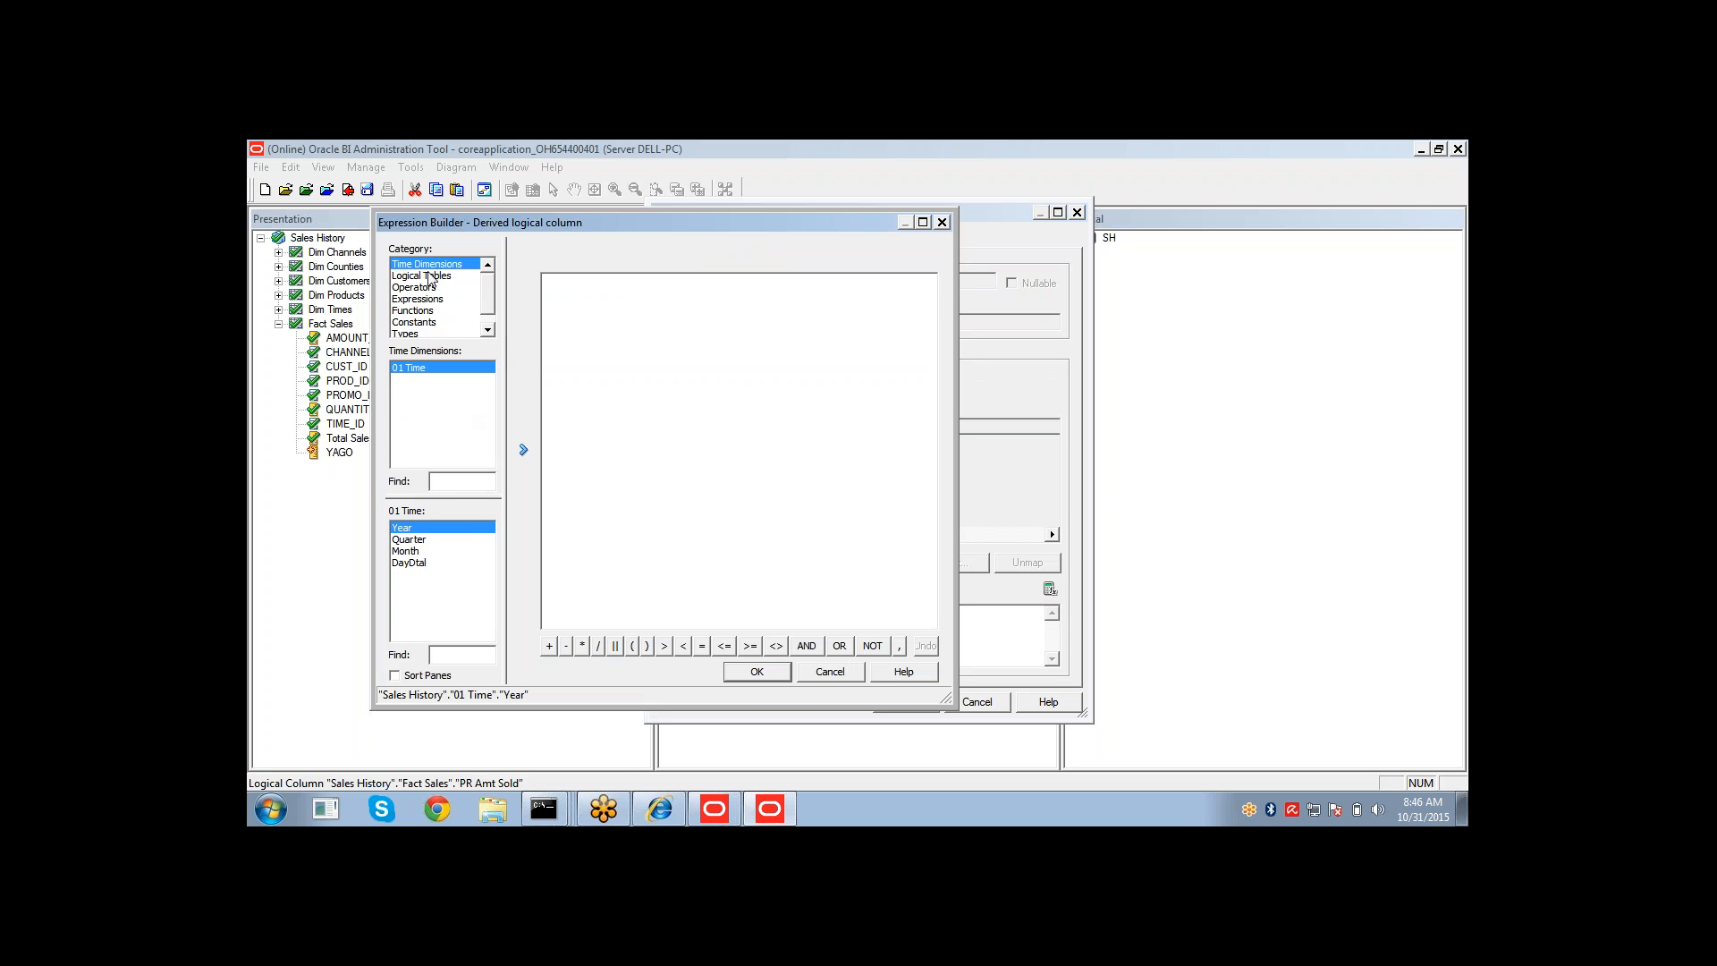
left_click(424, 311)
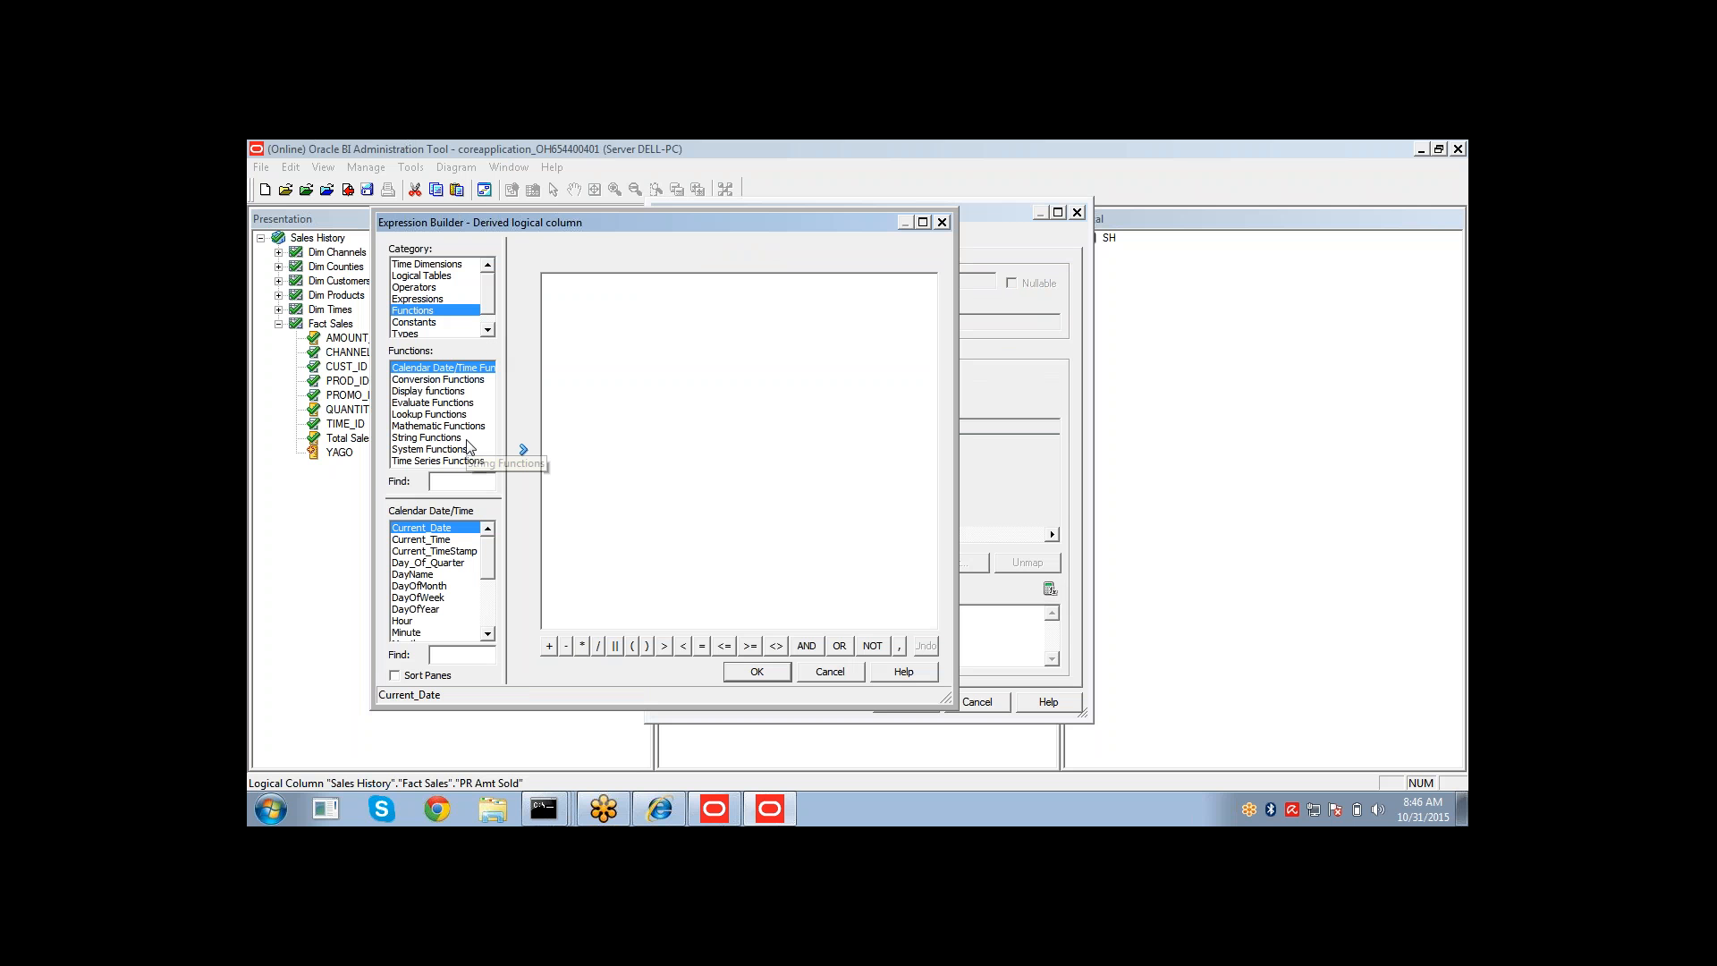
left_click(440, 460)
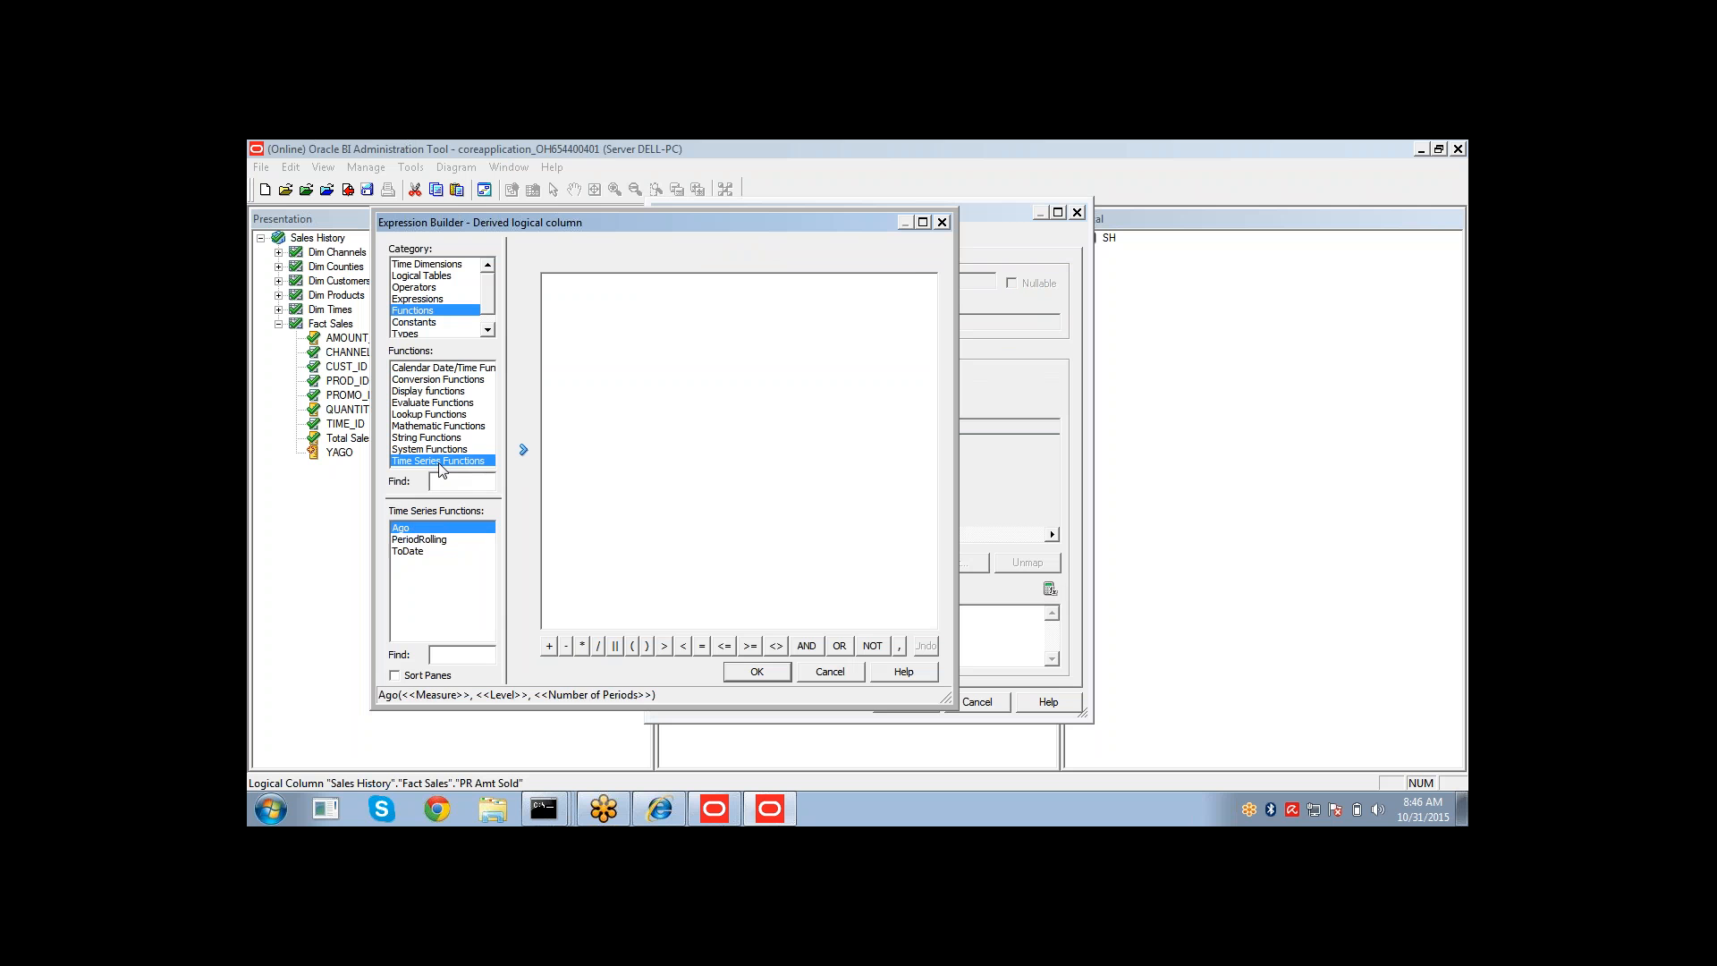
left_click(429, 541)
left_click(524, 450)
left_click(622, 288)
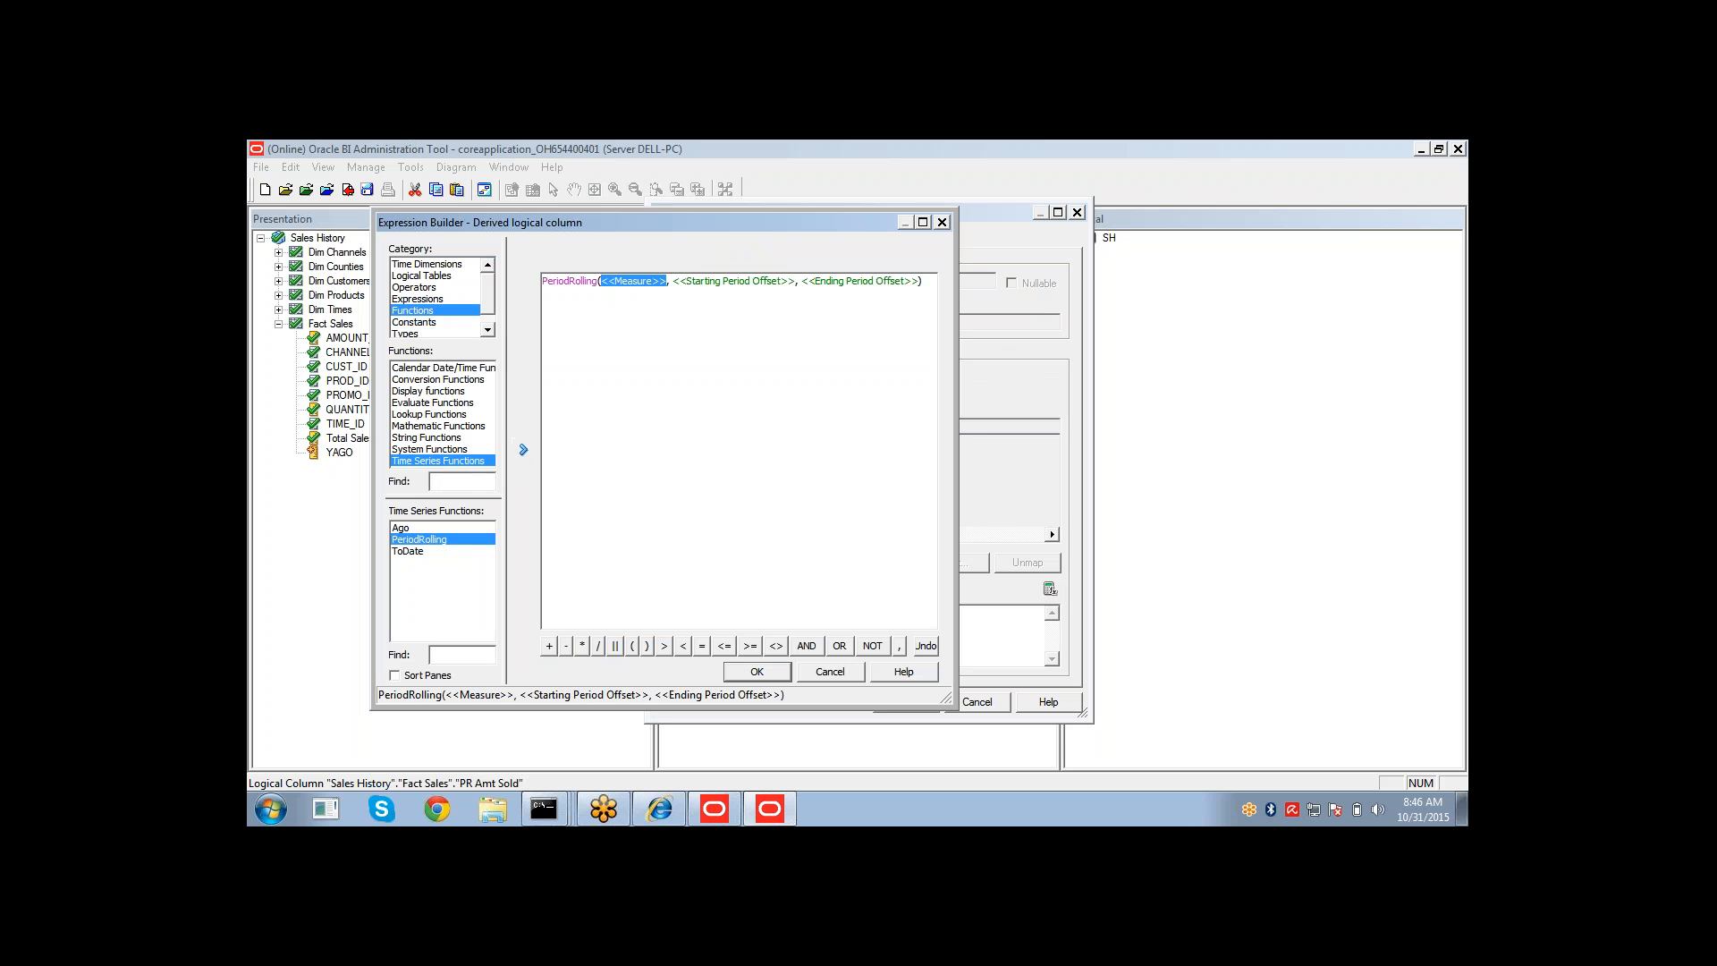
left_click(452, 276)
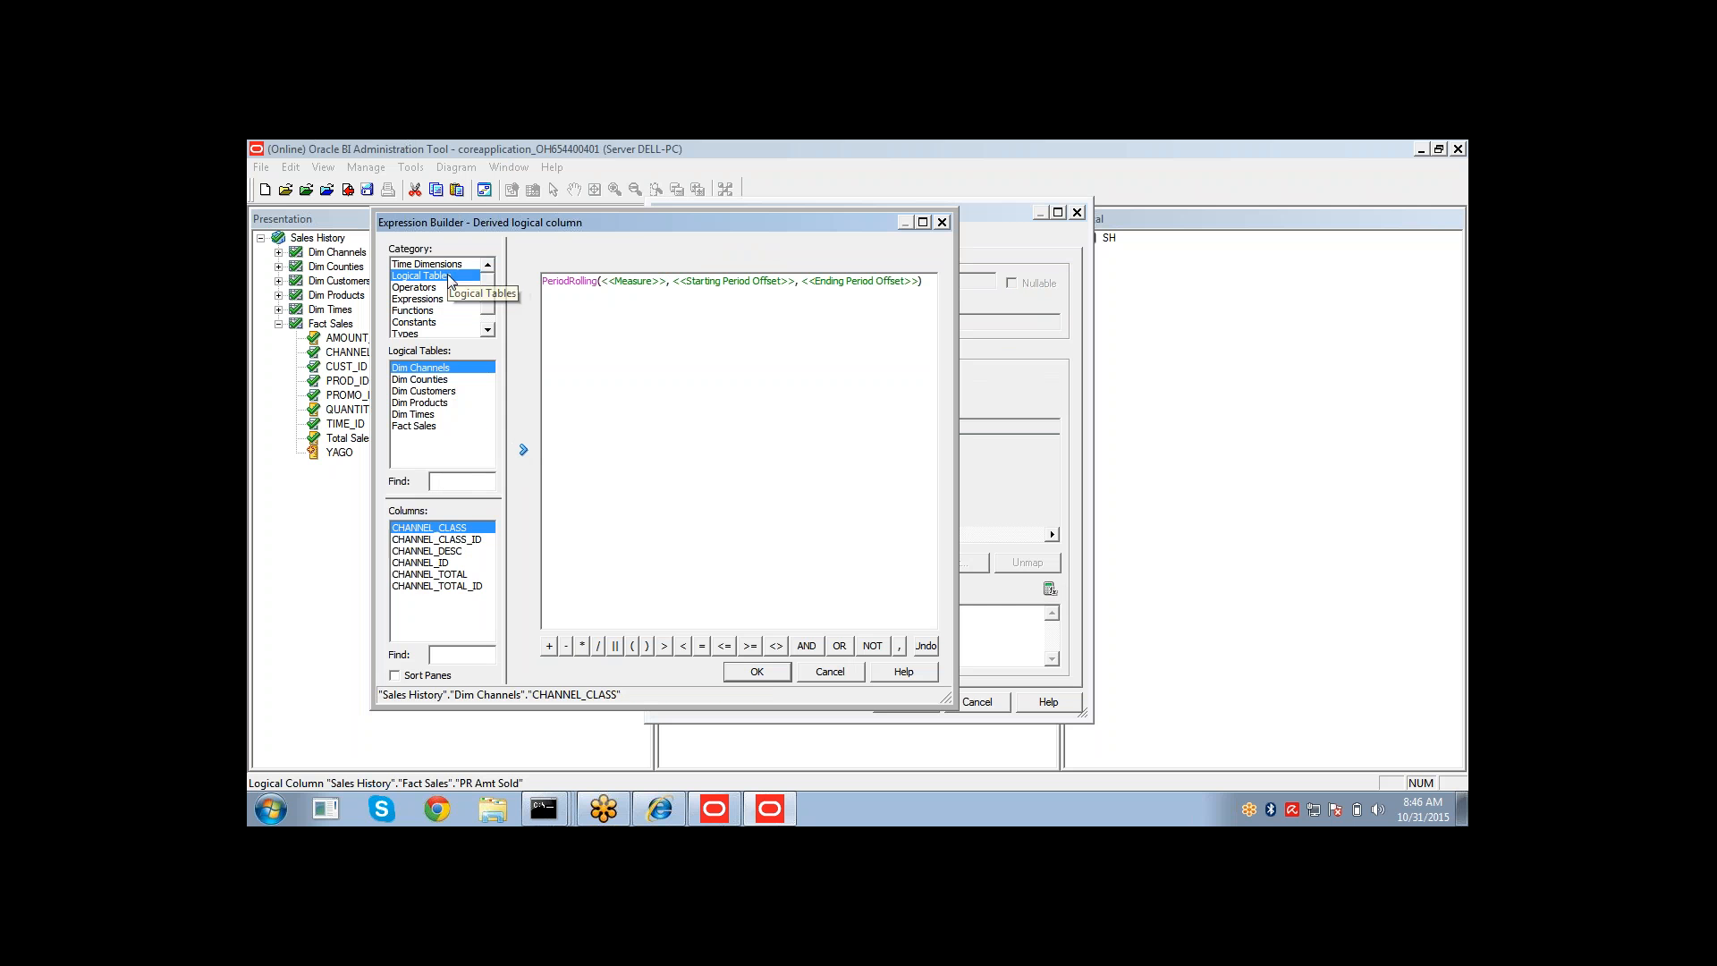
left_click(432, 424)
left_click(524, 454)
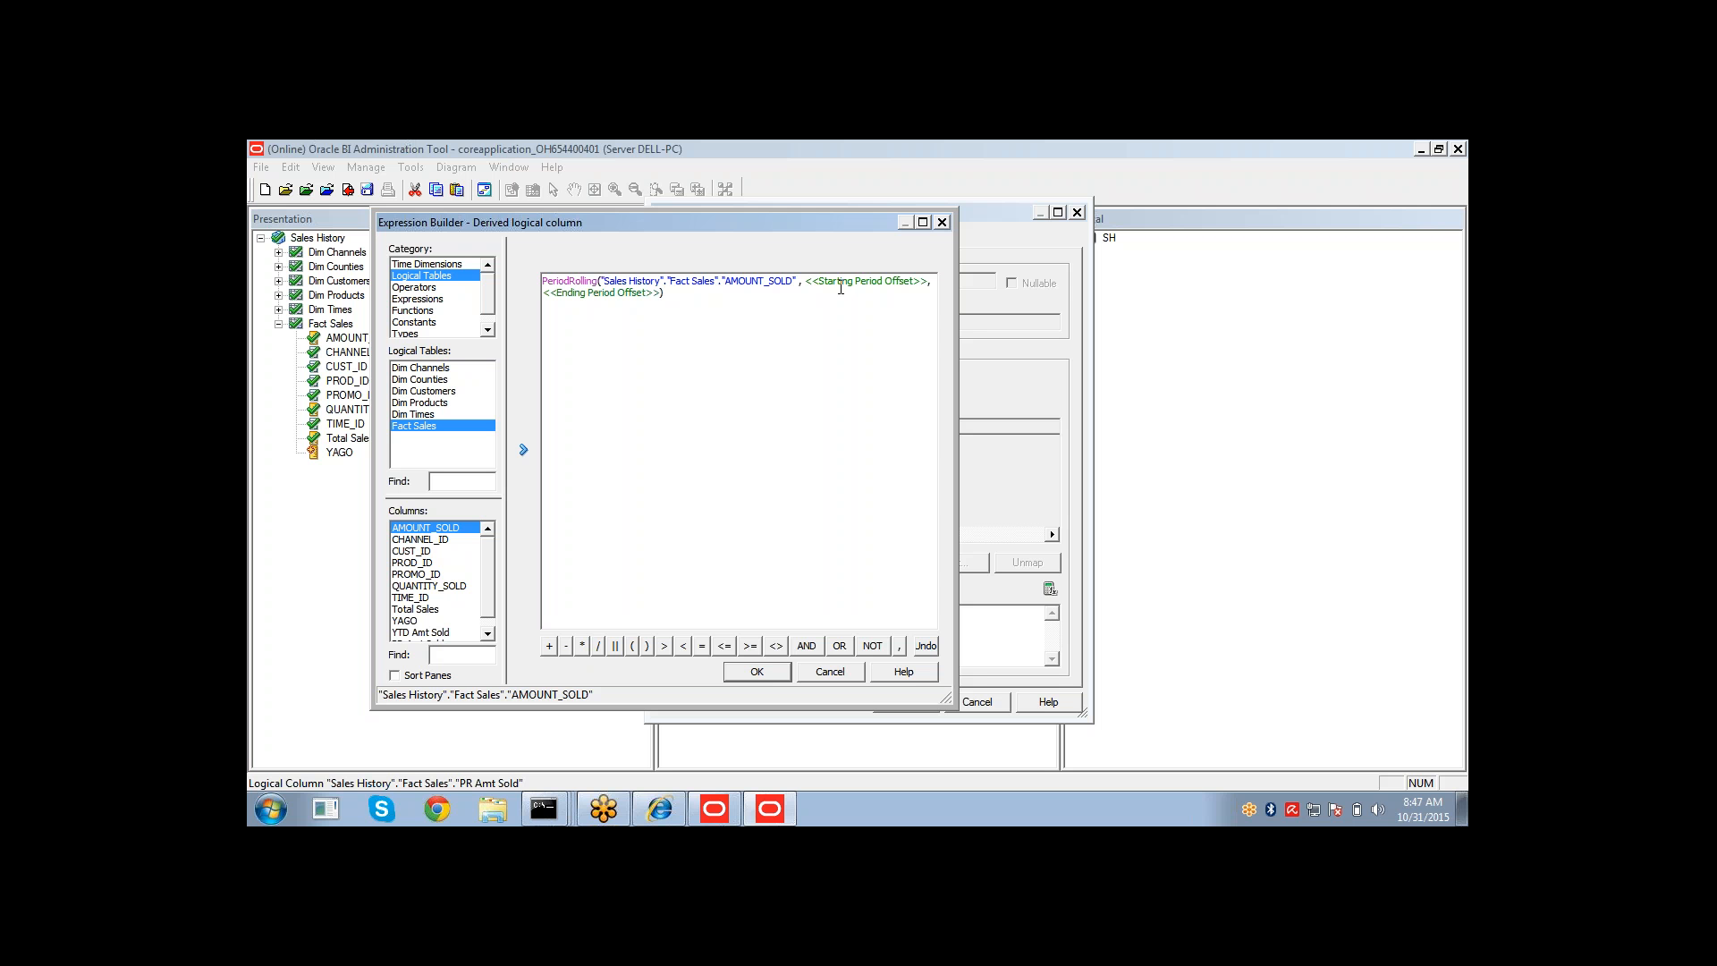
Set the PeriodRolling starting offset to 0 and ending offset to 2, then confirm both dialogs.
left_click(841, 288)
left_click(841, 283)
type("0")
left_click(866, 283)
type("2")
key("BackSpace")
type("-1")
key("BackSpace")
key("BackSpace")
type("-1")
key("BackSpace")
type("0")
key("BackSpace")
key("BackSpace")
type("0")
type("3")
key("BackSpace")
type("2")
left_click(737, 672)
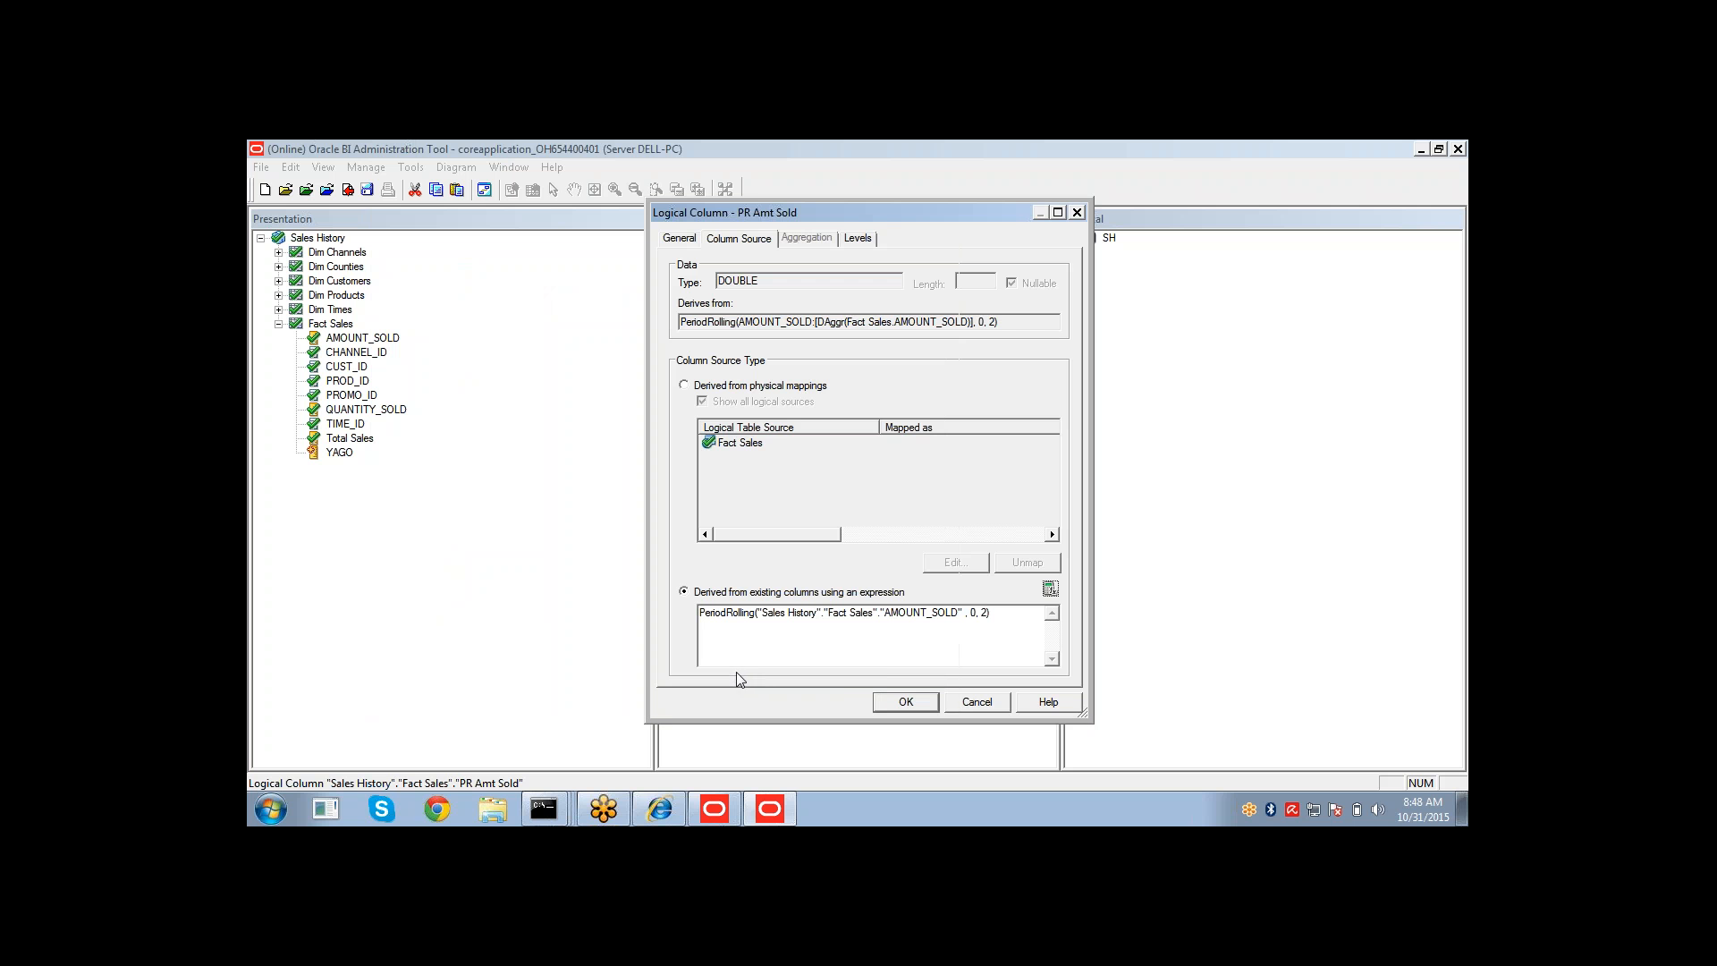
left_click(903, 703)
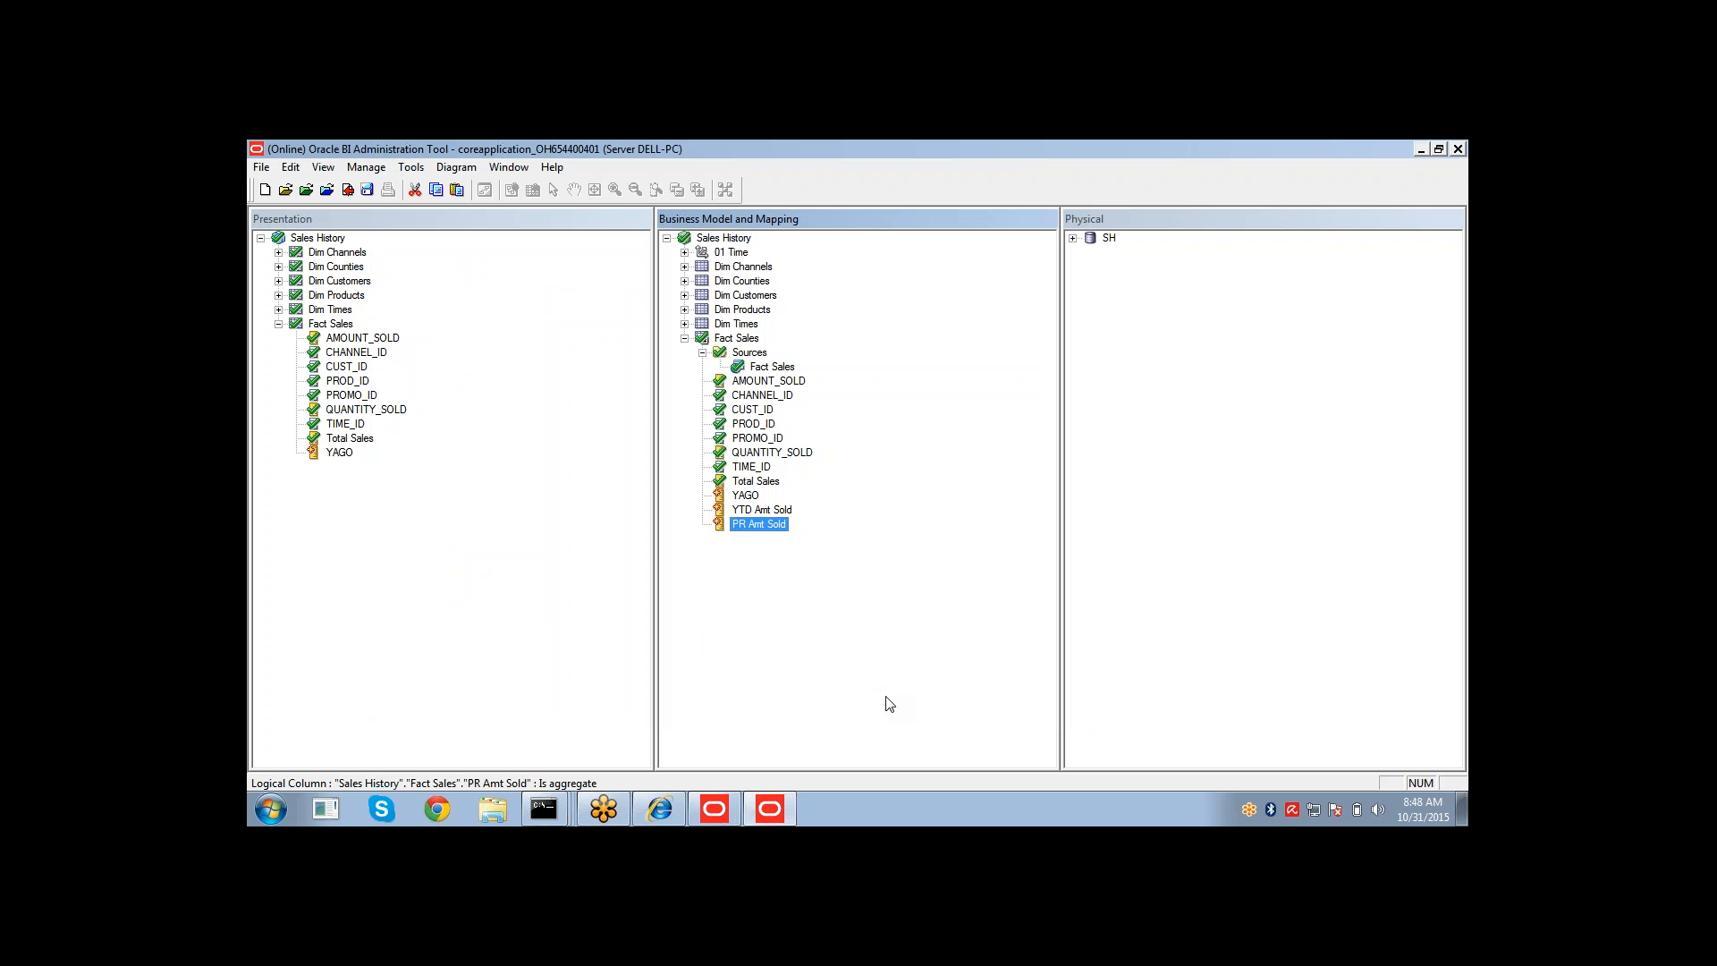
Add YTD Amt Sold and PR Amt Sold to the Fact Sales presentation table.
left_click(746, 510)
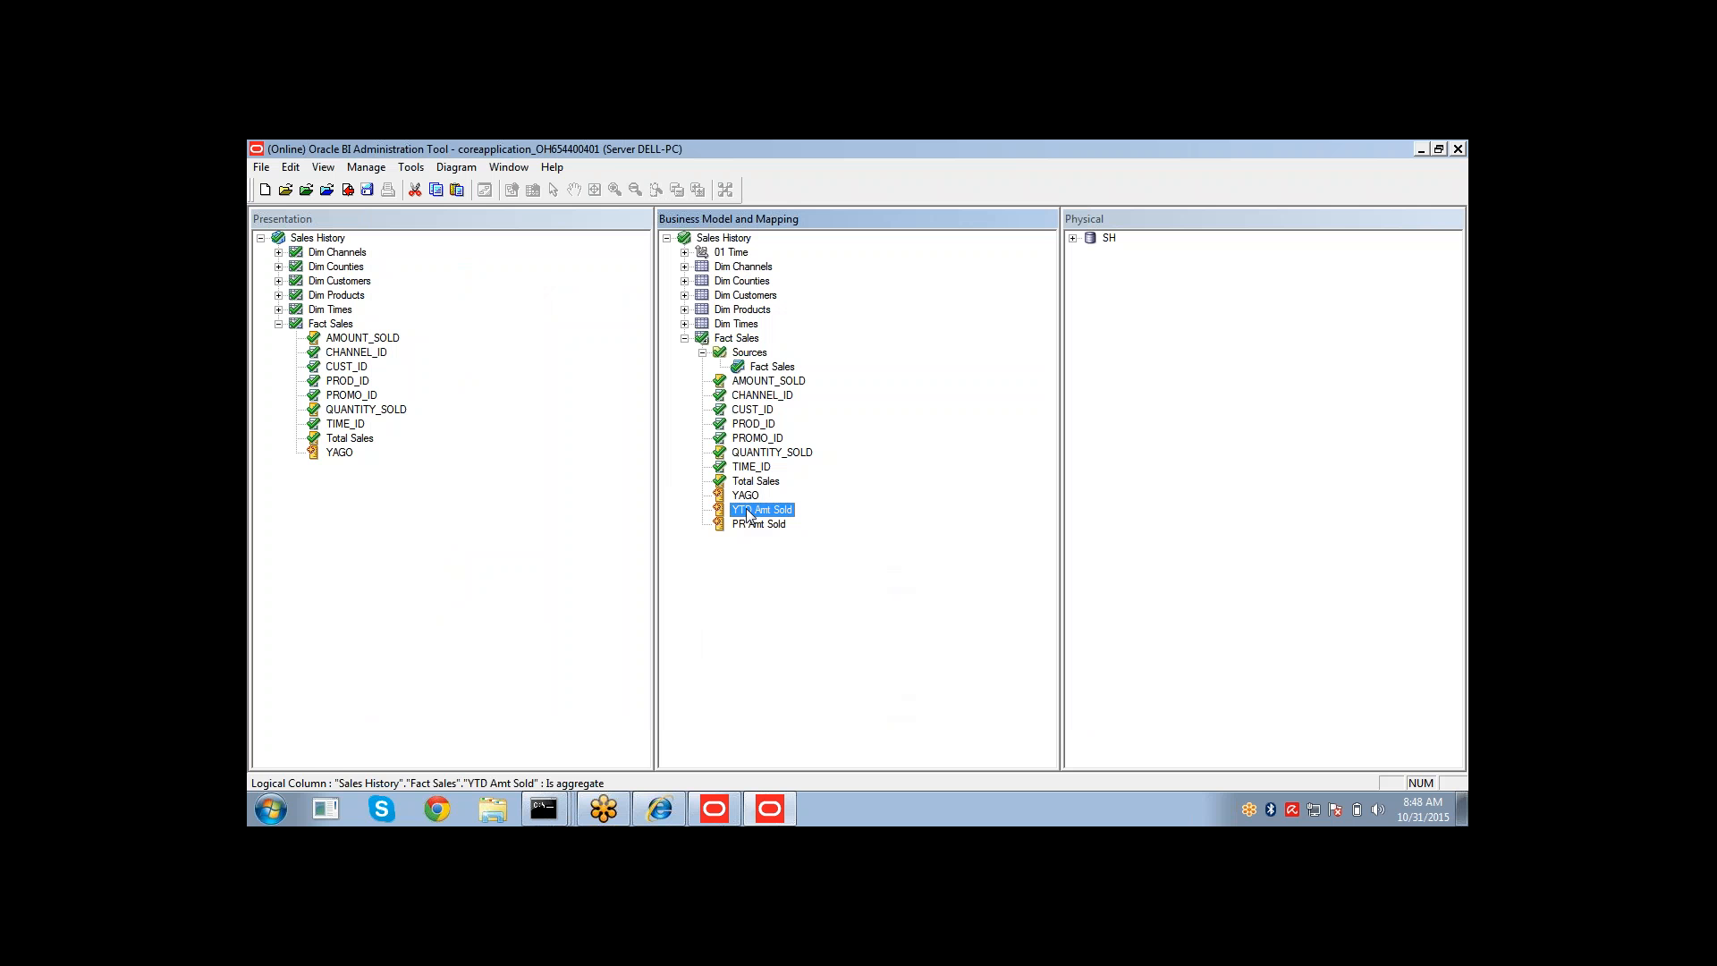
left_click(751, 524, "ctrl")
left_click_drag(749, 523, 349, 326)
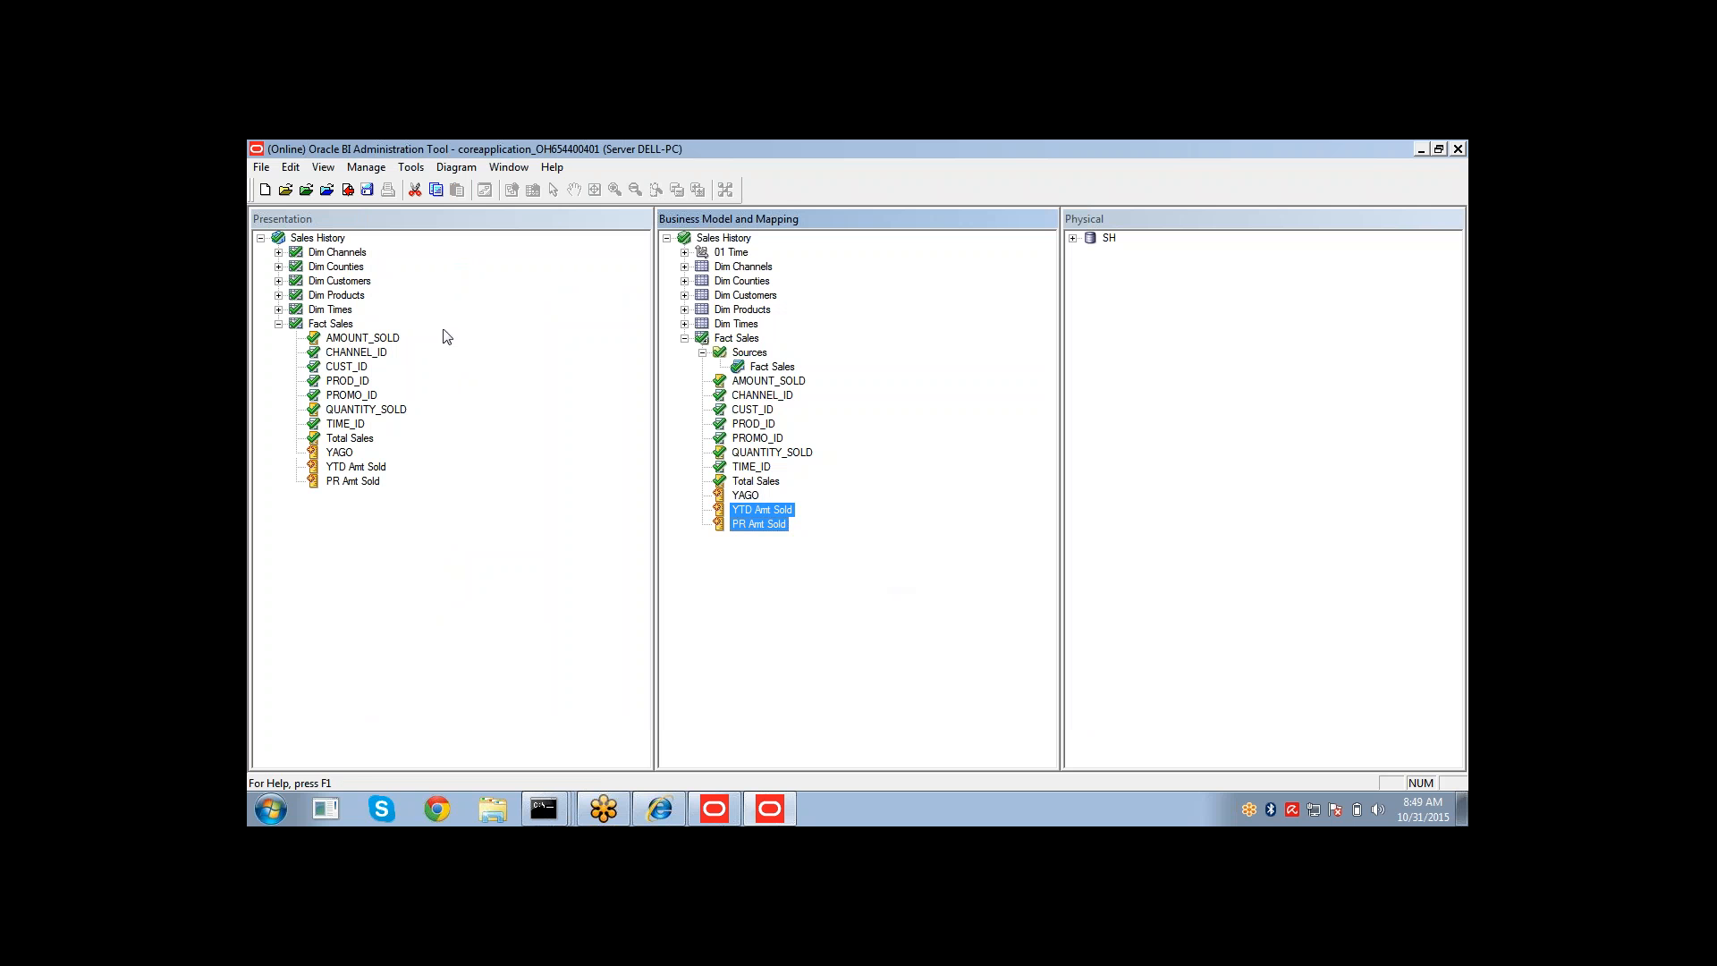
Save the repository without checking global consistency.
left_click(366, 189)
left_click(870, 513)
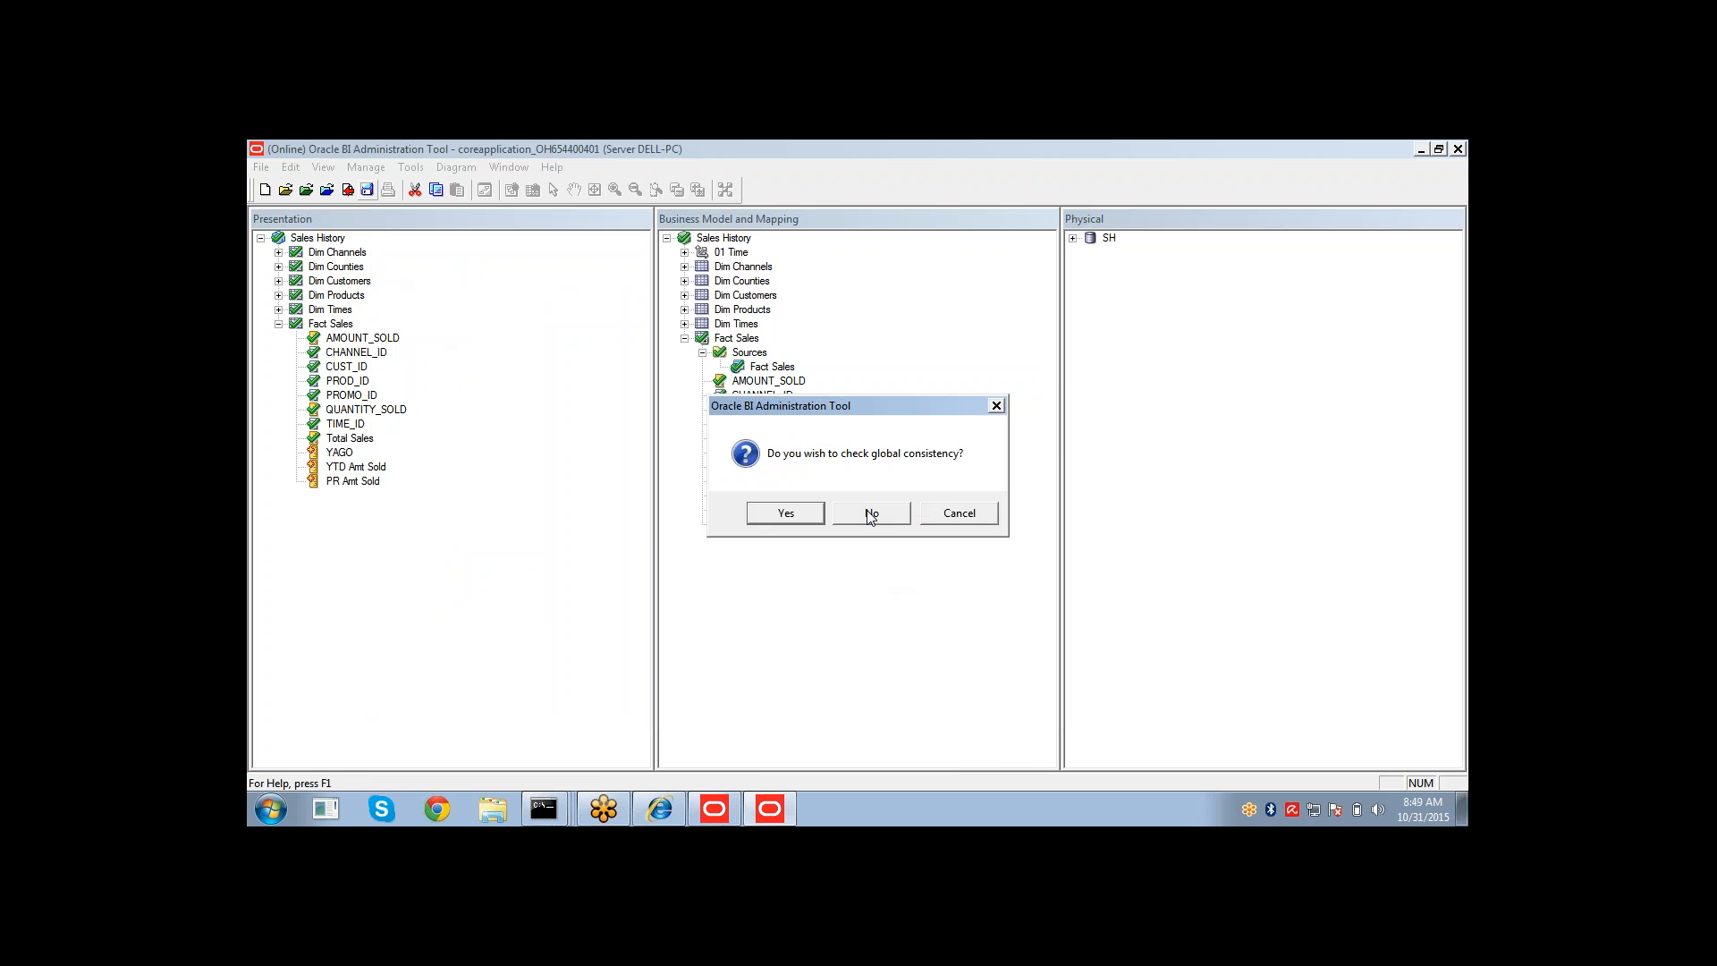
left_click(849, 513)
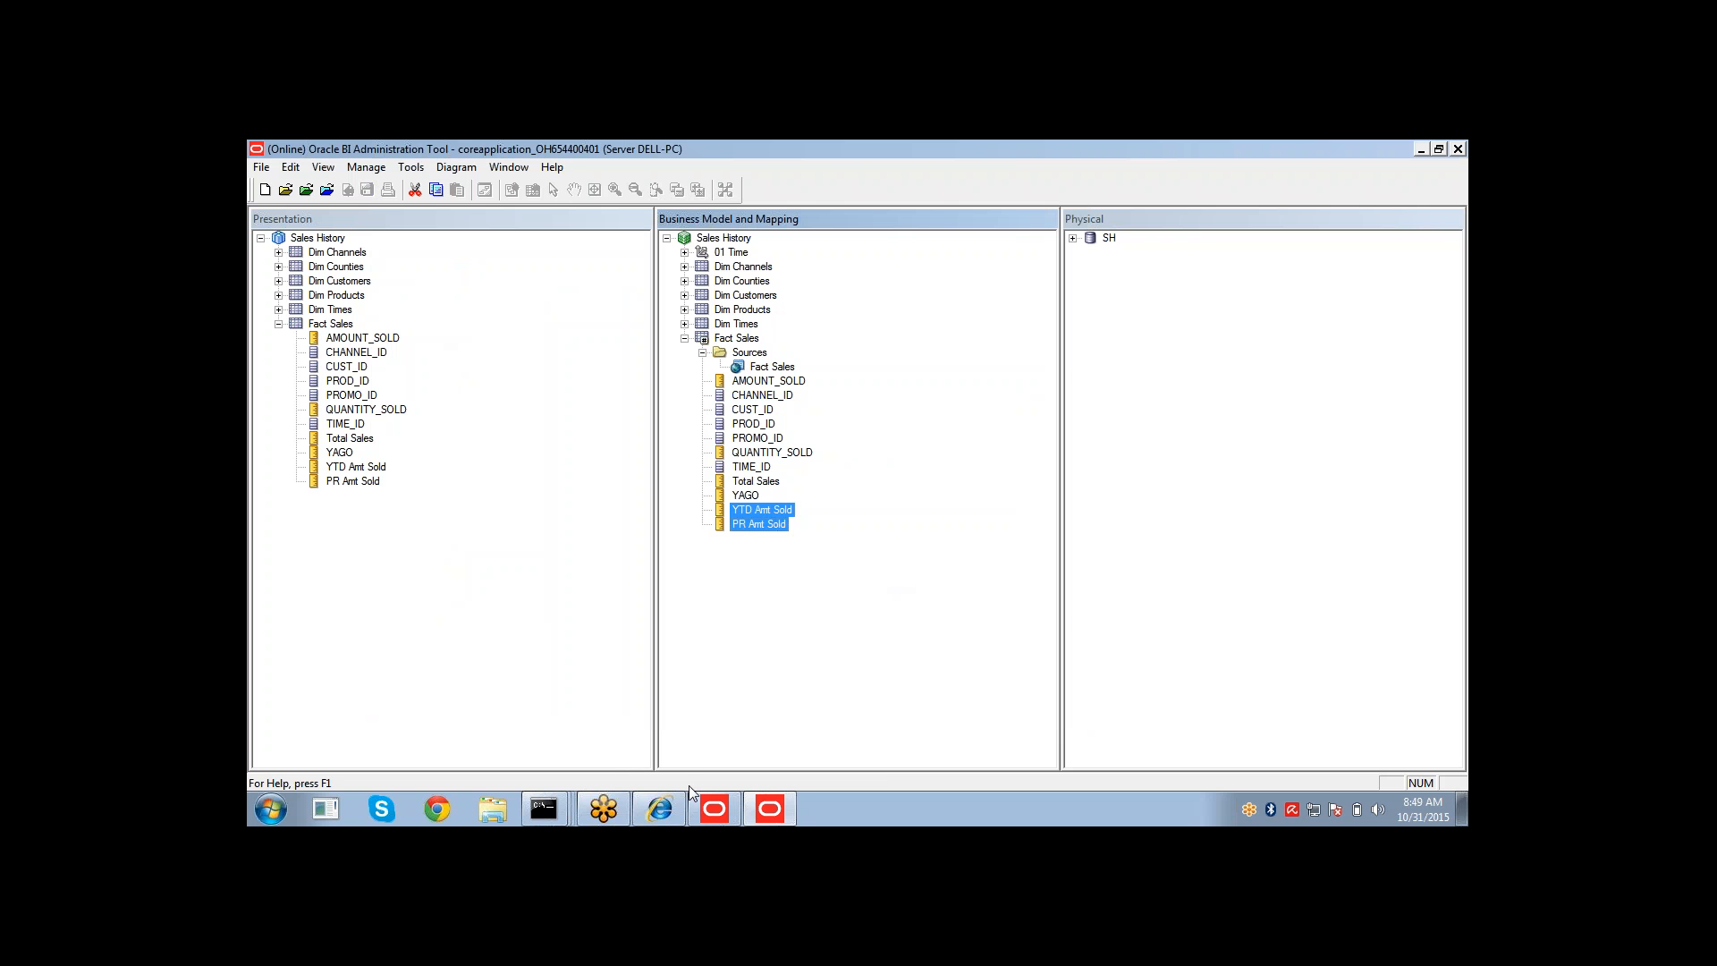
Switch to Oracle BI Answers and reload the server metadata.
left_click(662, 810)
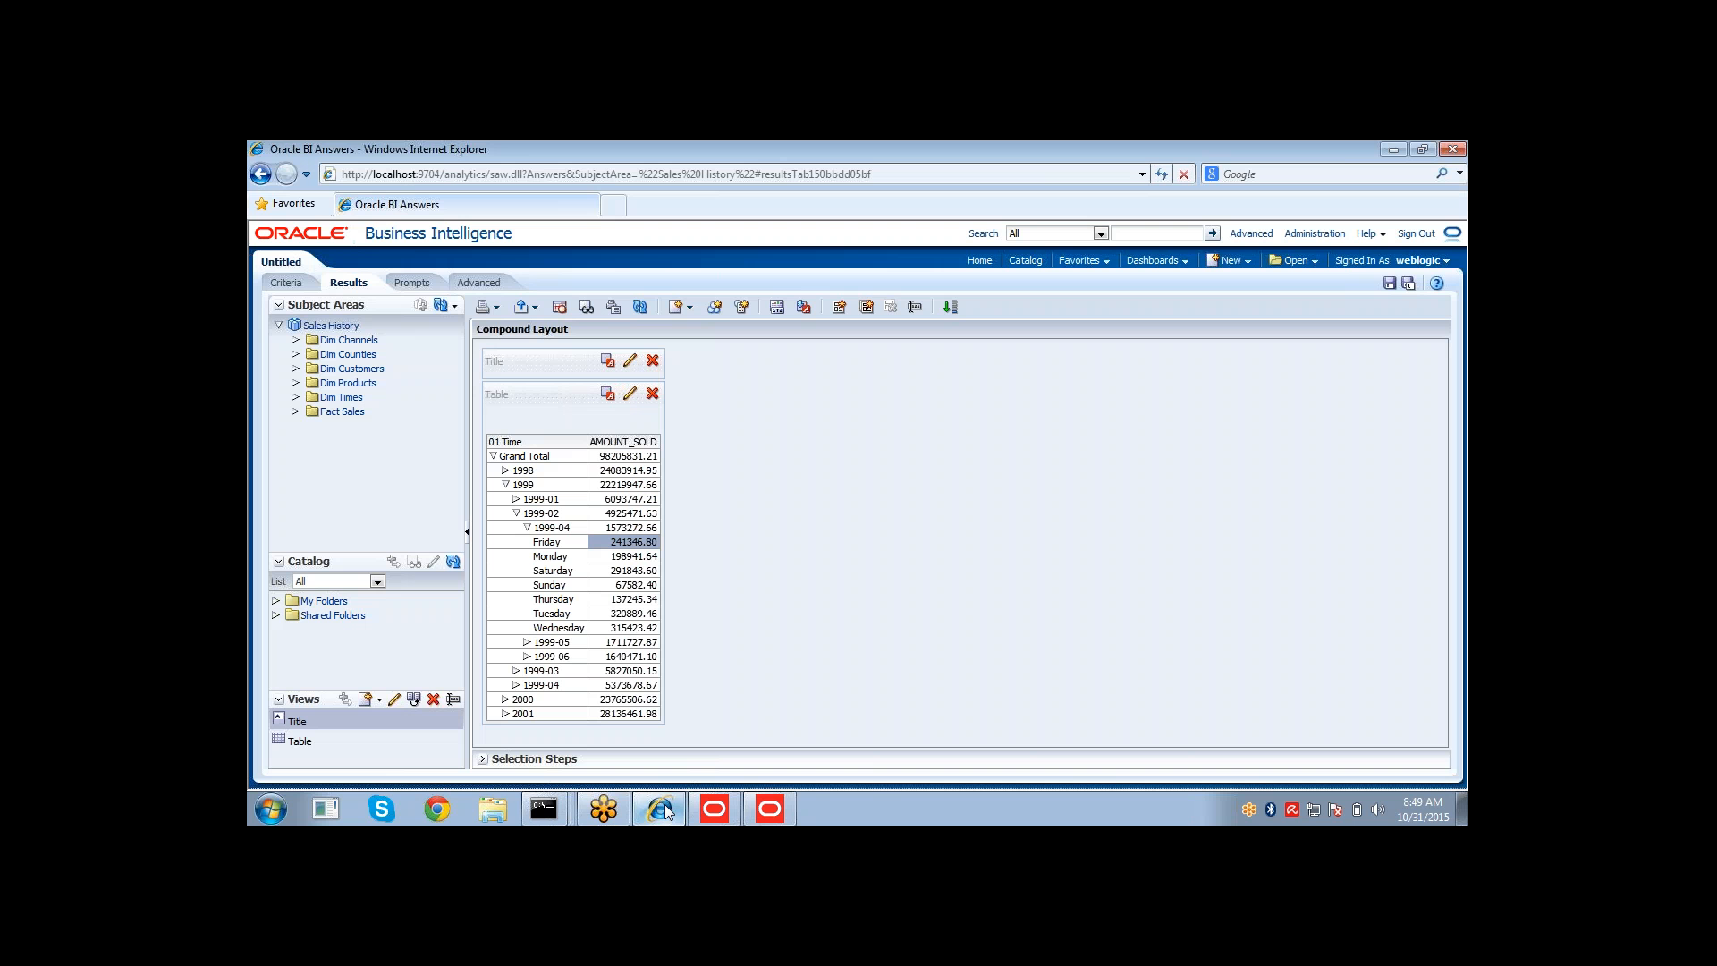
left_click(454, 306)
left_click(460, 345)
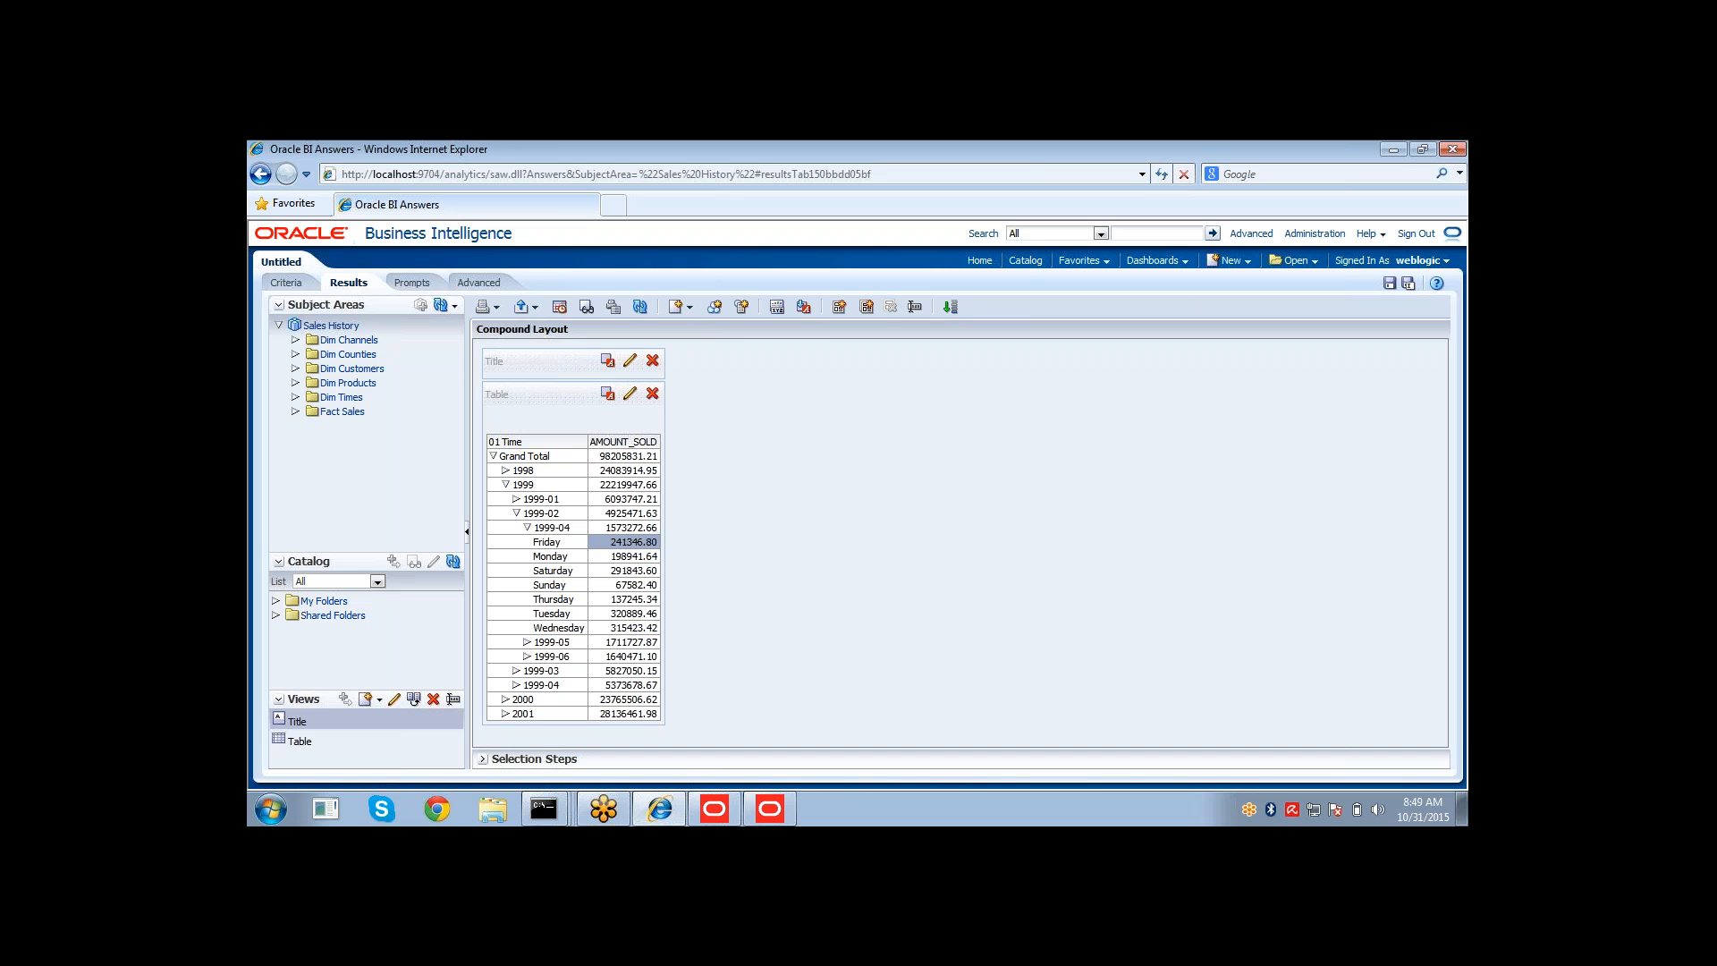
Replace the analysis columns with CALENDAR_YEAR, AMOUNT_SOLD and YAGO, and display the results.
left_click(286, 283)
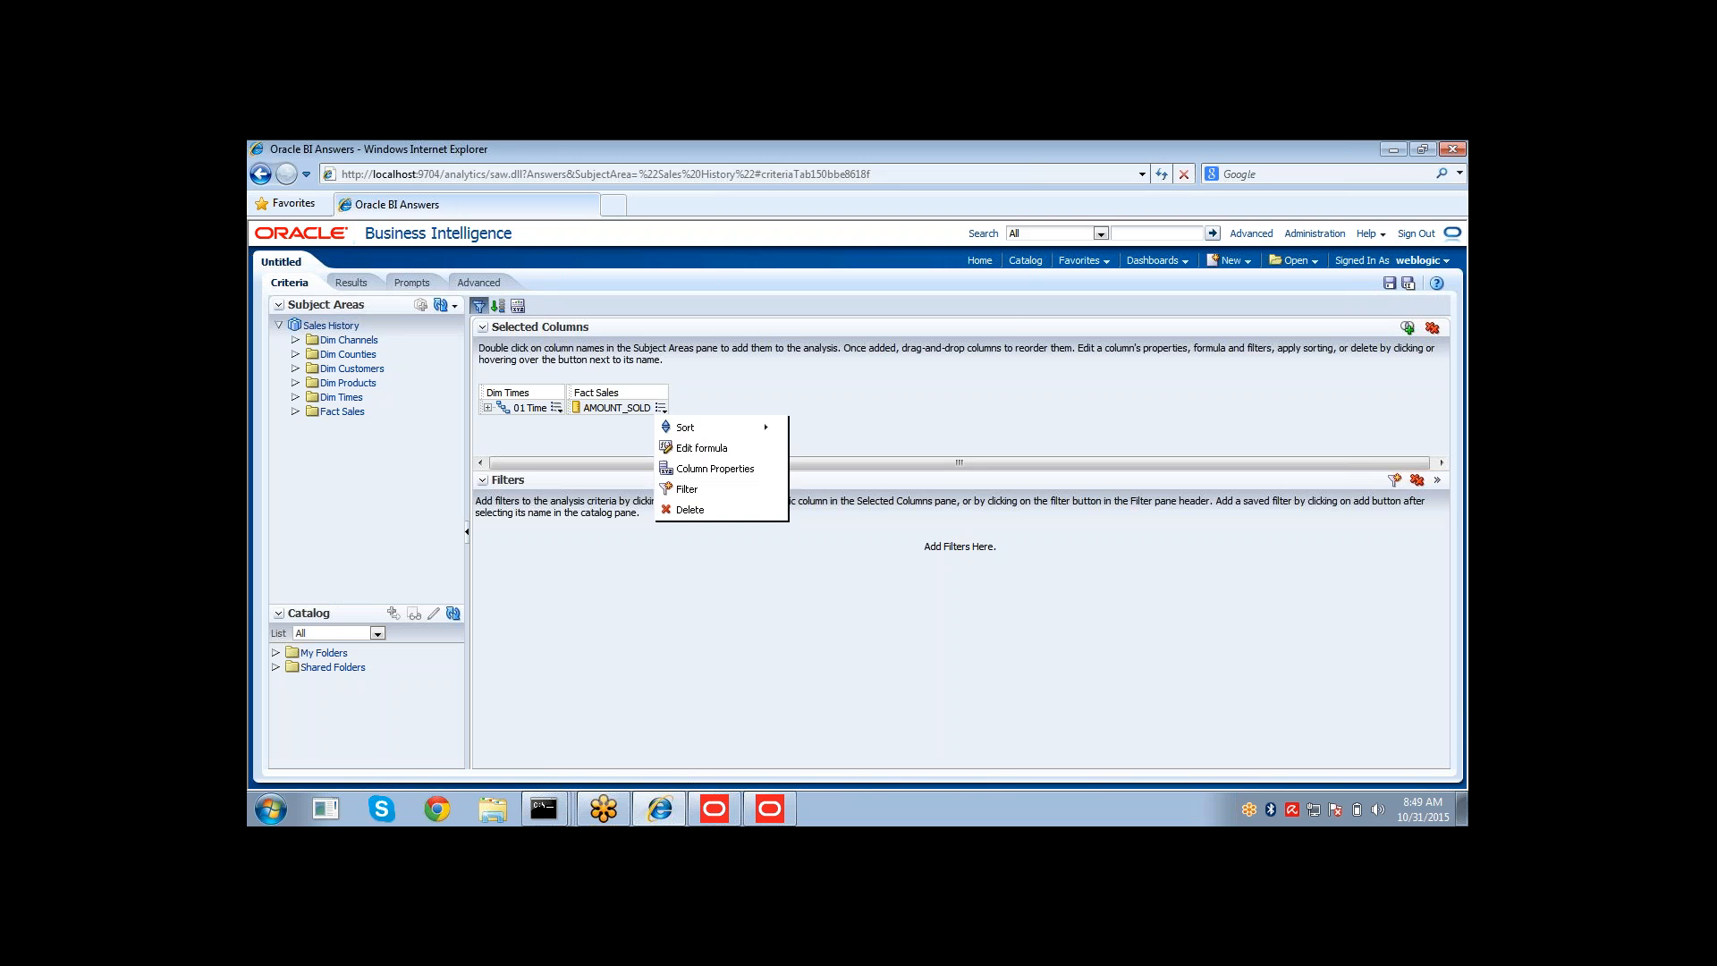
left_click(1433, 327)
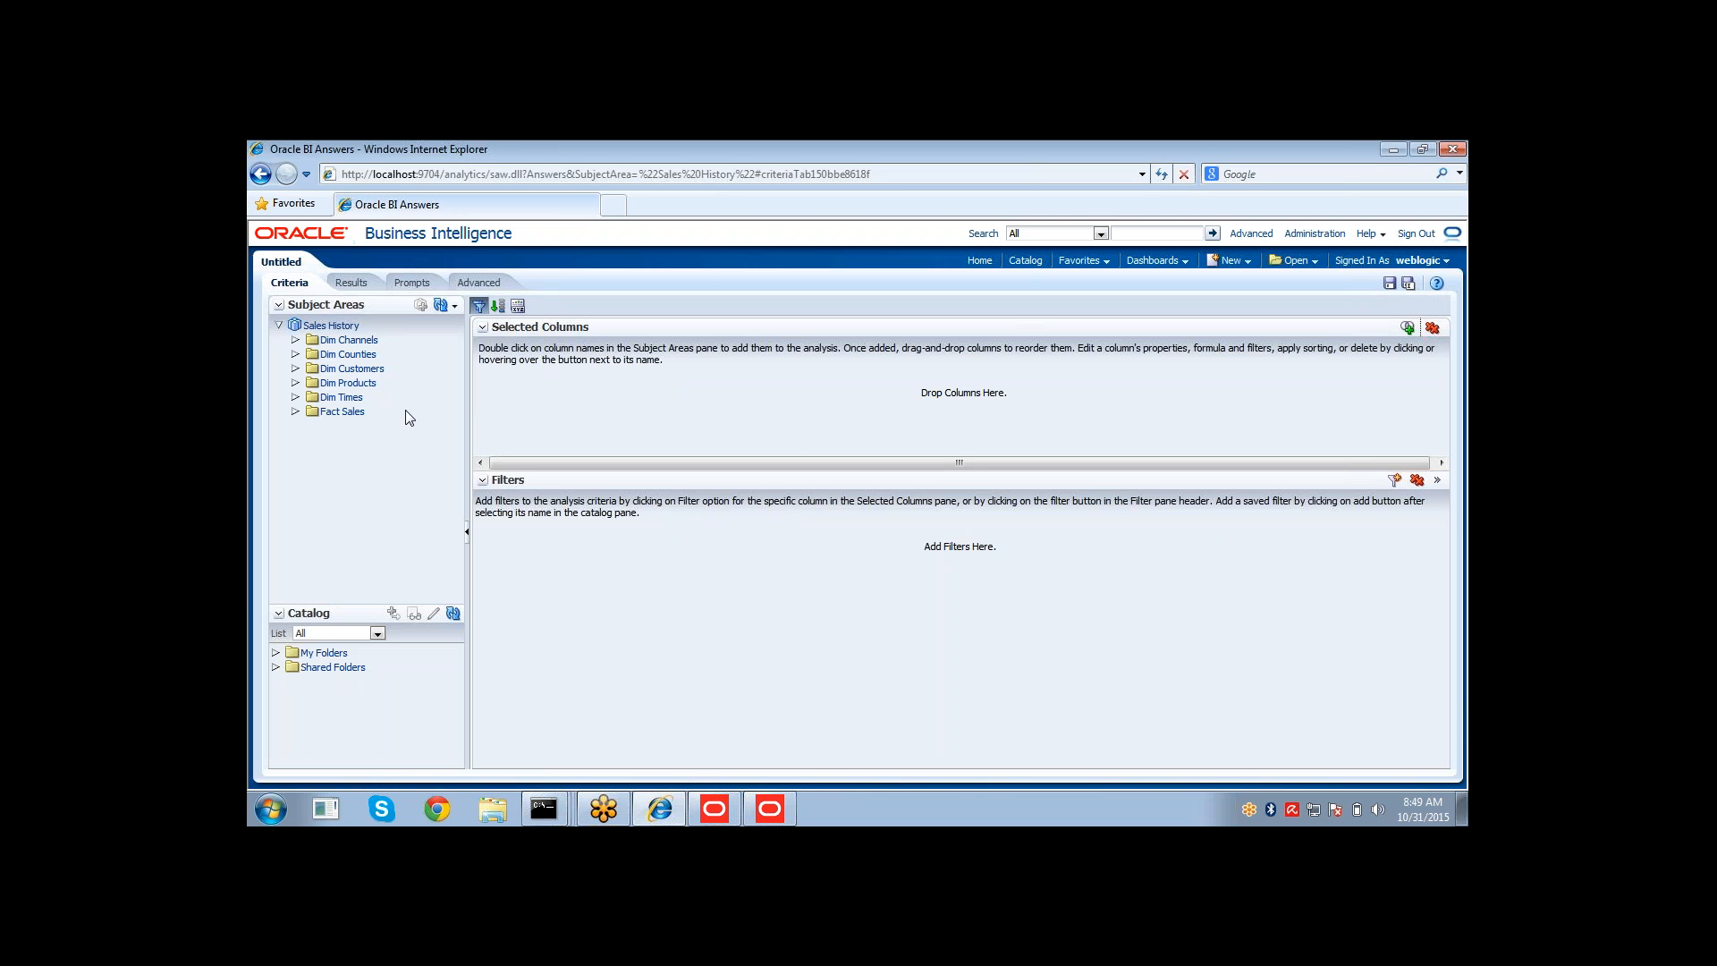
left_click(295, 397)
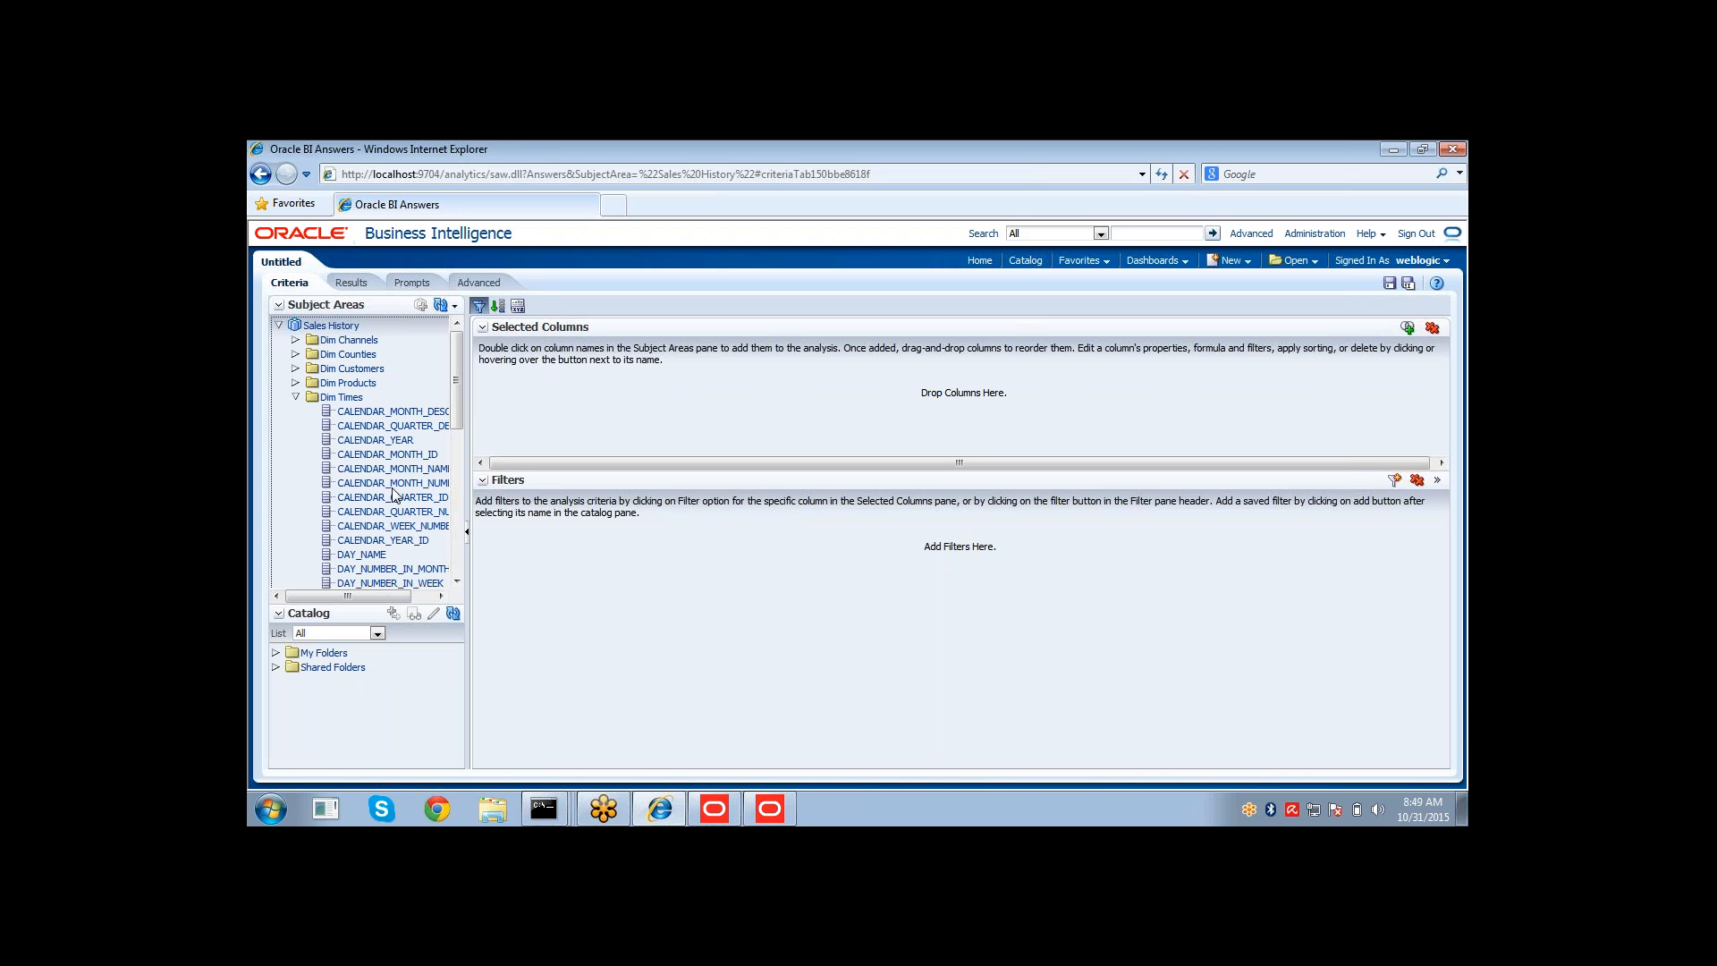
double_click(393, 440)
left_click(296, 398)
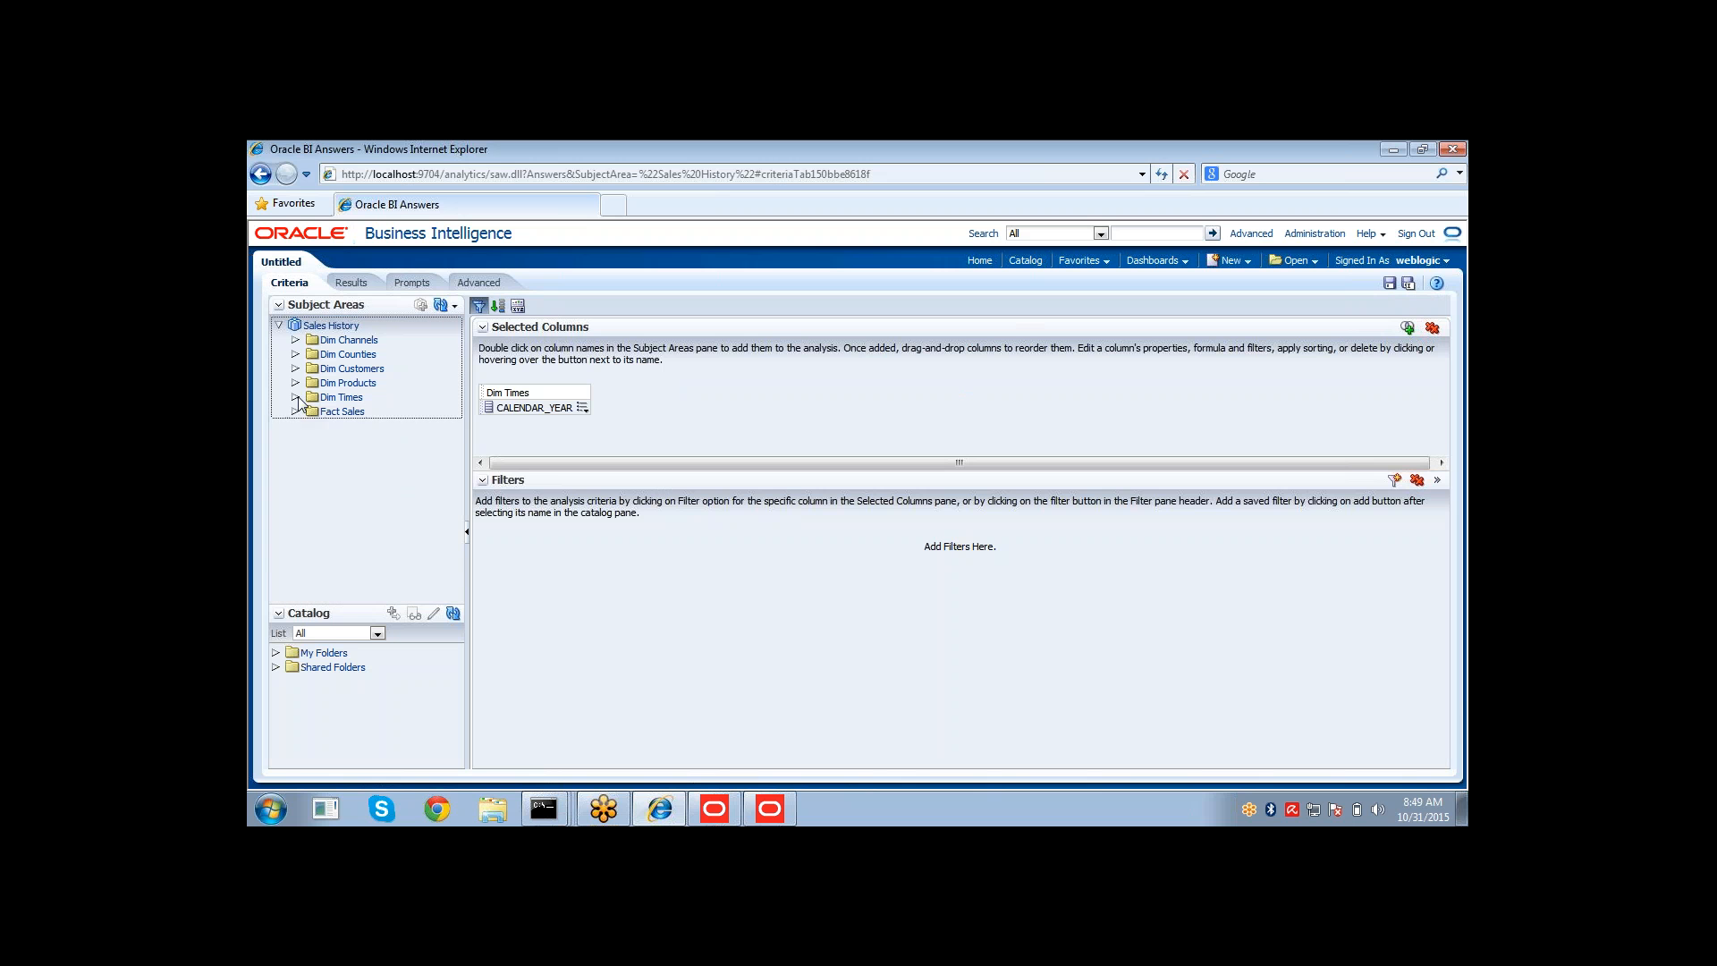
left_click(297, 412)
double_click(351, 427)
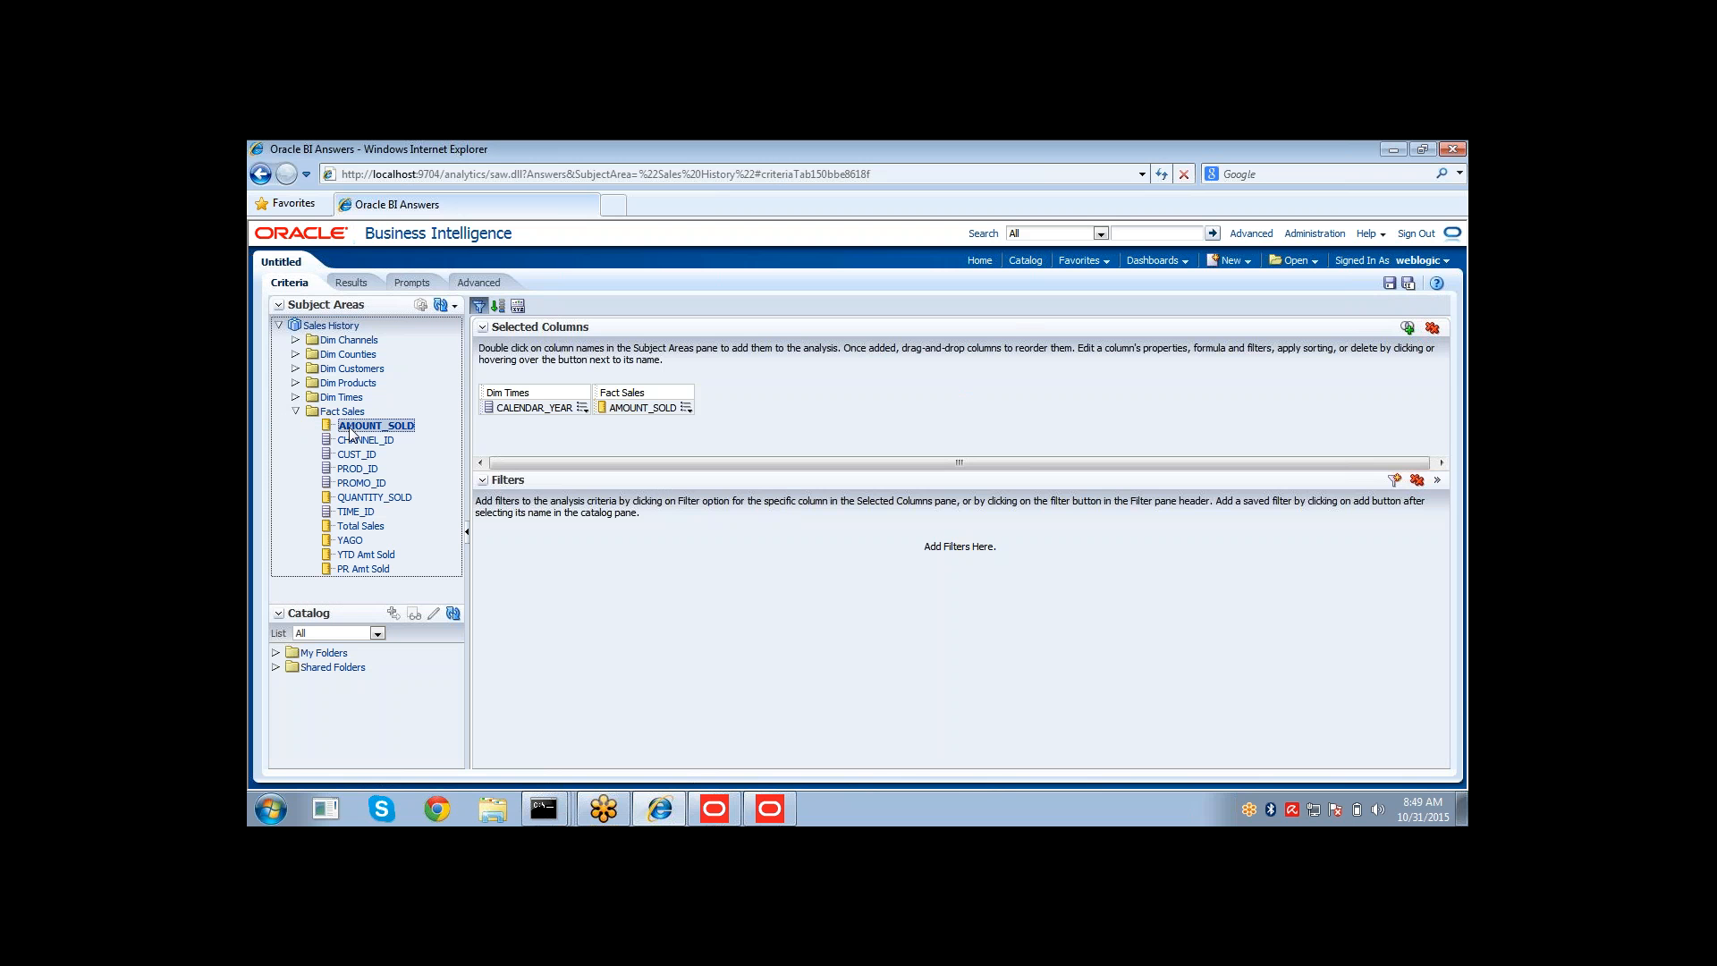
double_click(356, 542)
left_click(365, 283)
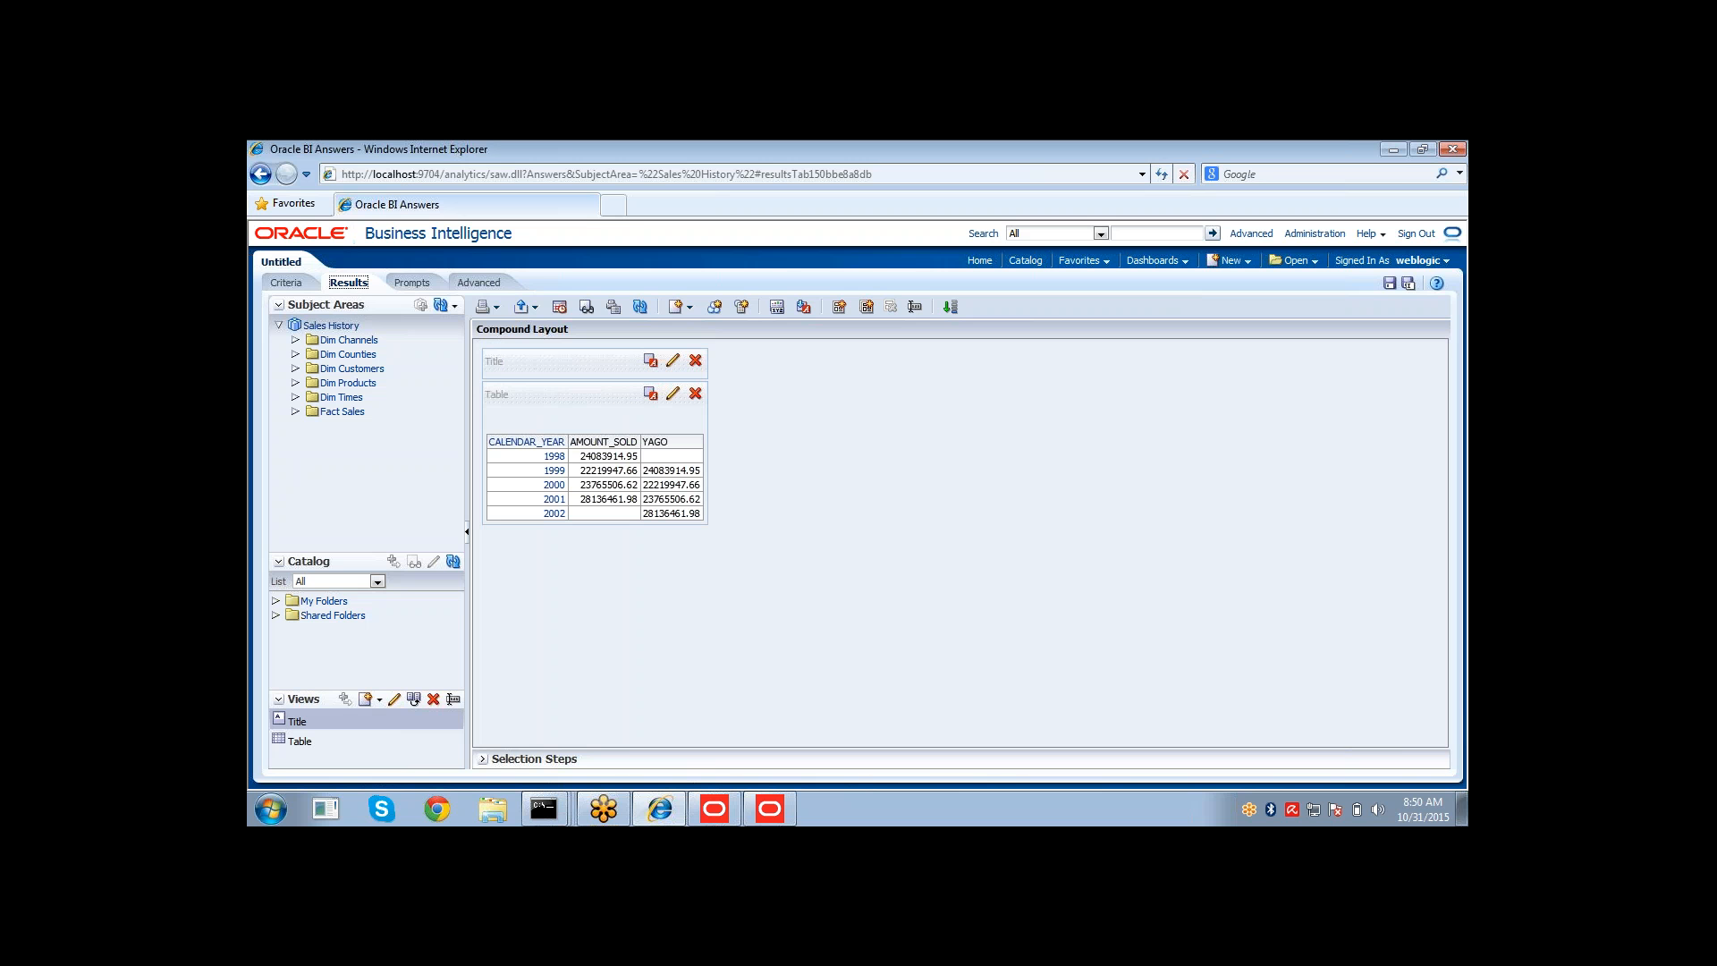
Check out the YAGO logical column and examine its Ago expression in the Expression Builder.
left_click(590, 459)
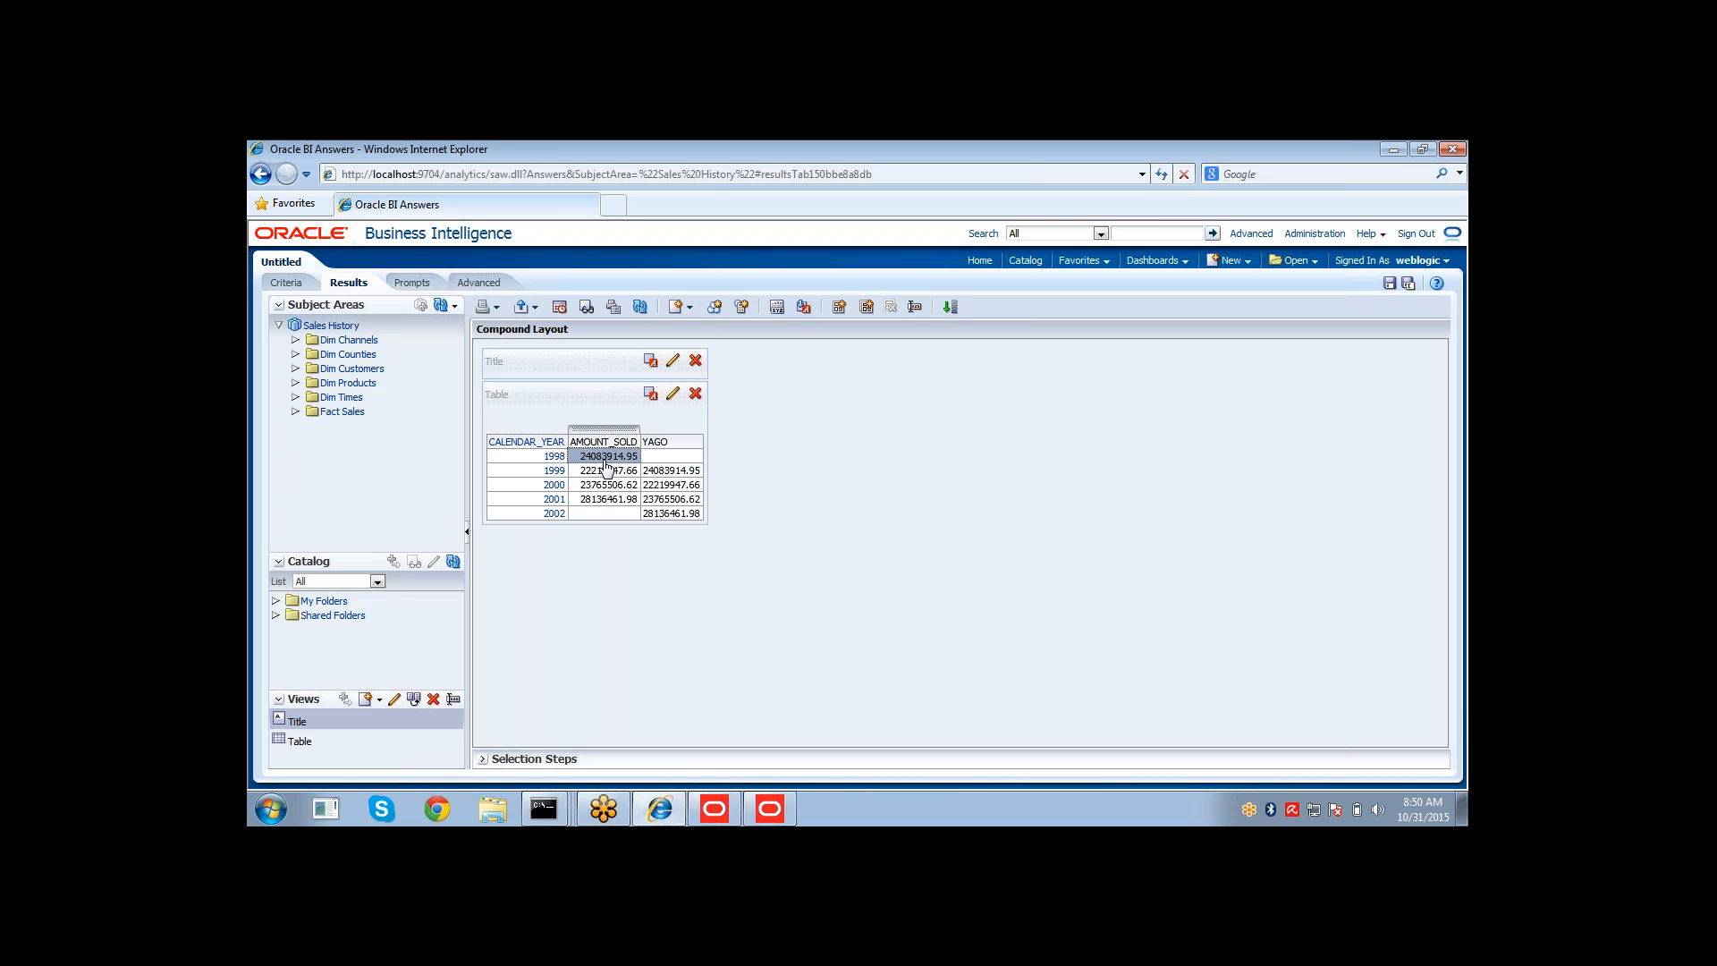
left_click(770, 809)
double_click(752, 495)
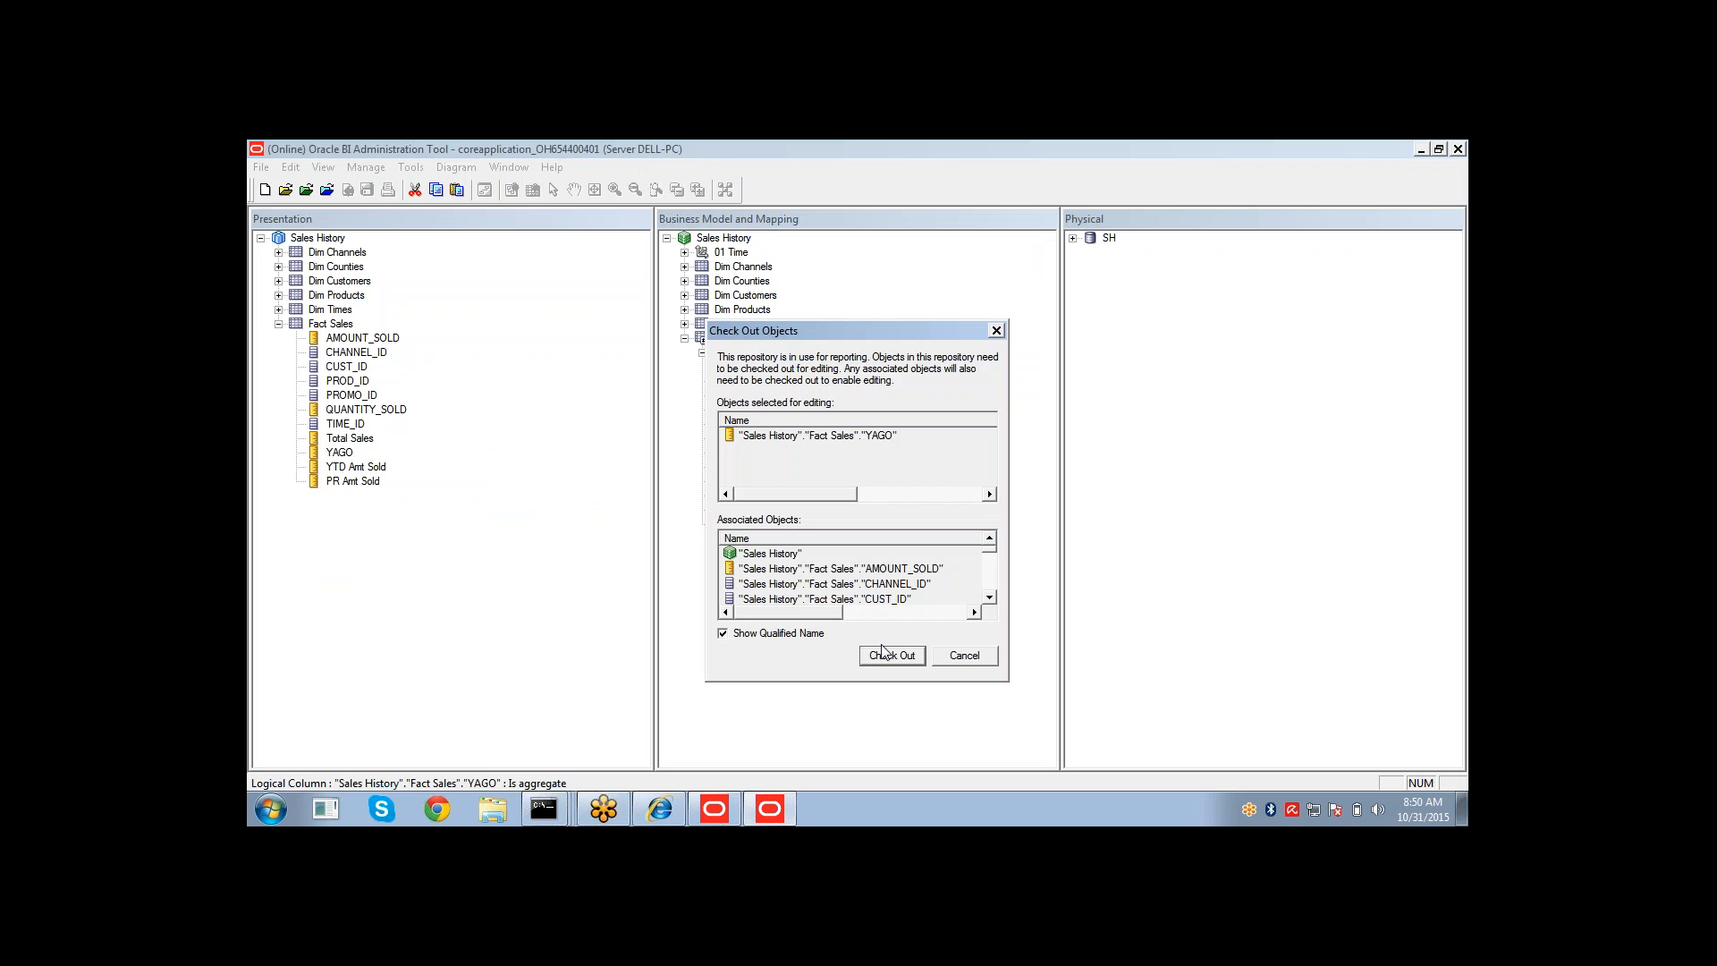
left_click(891, 656)
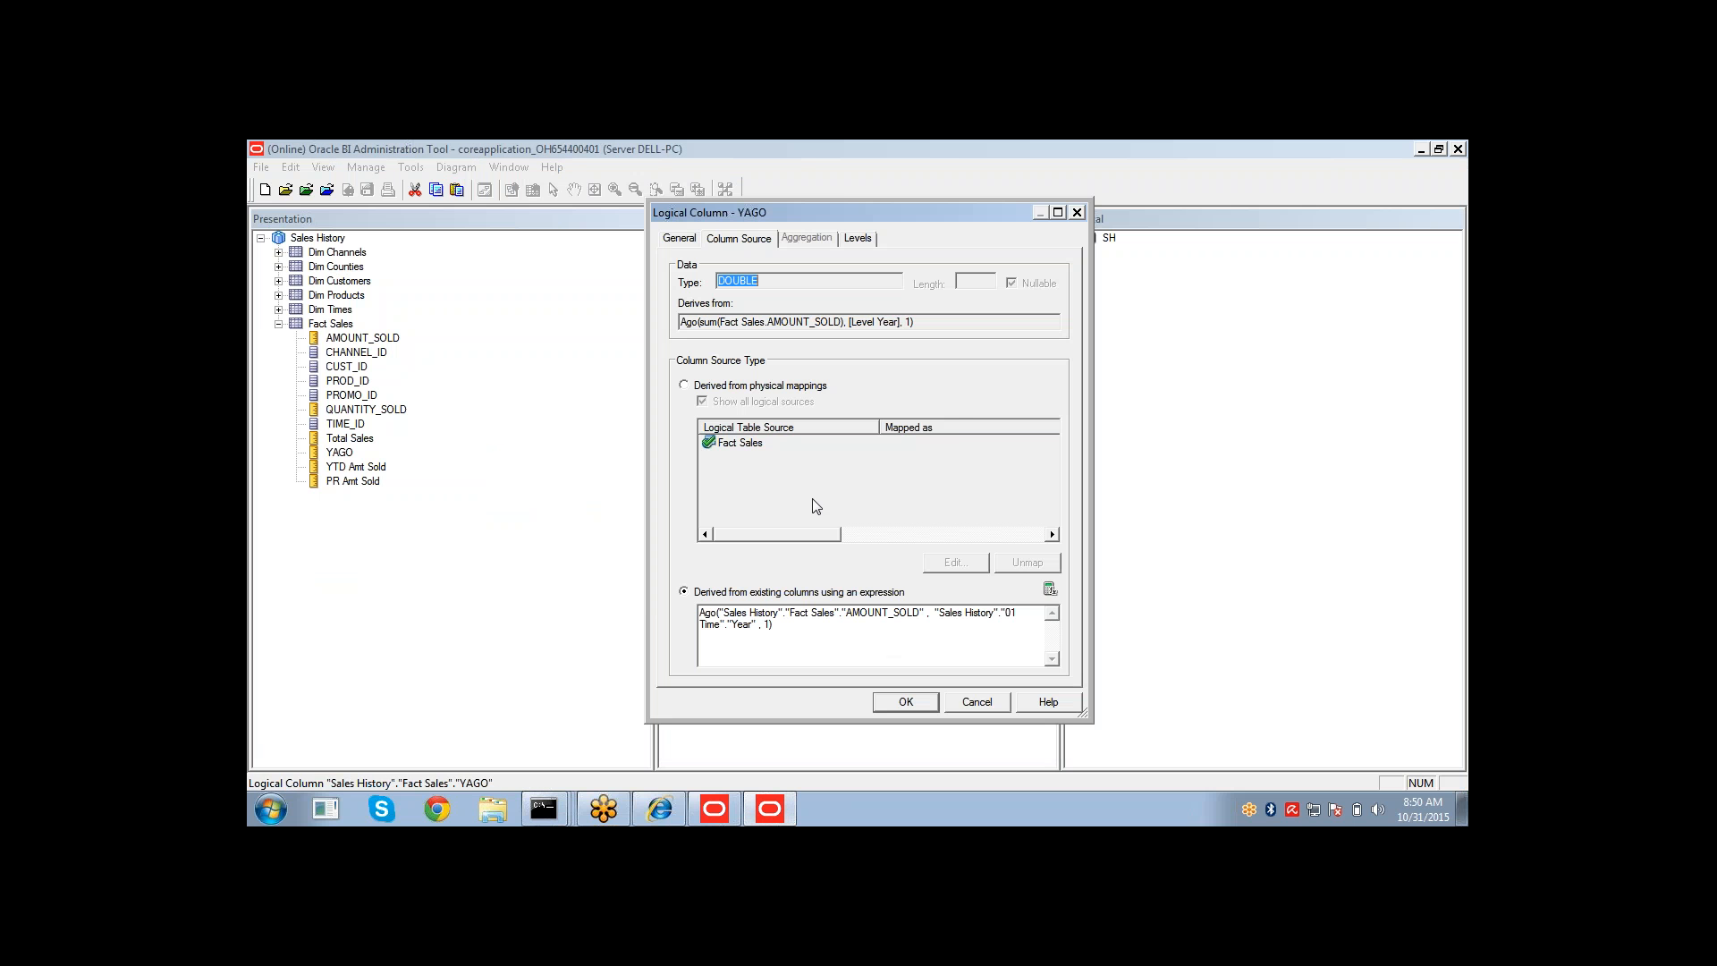
left_click(1045, 589)
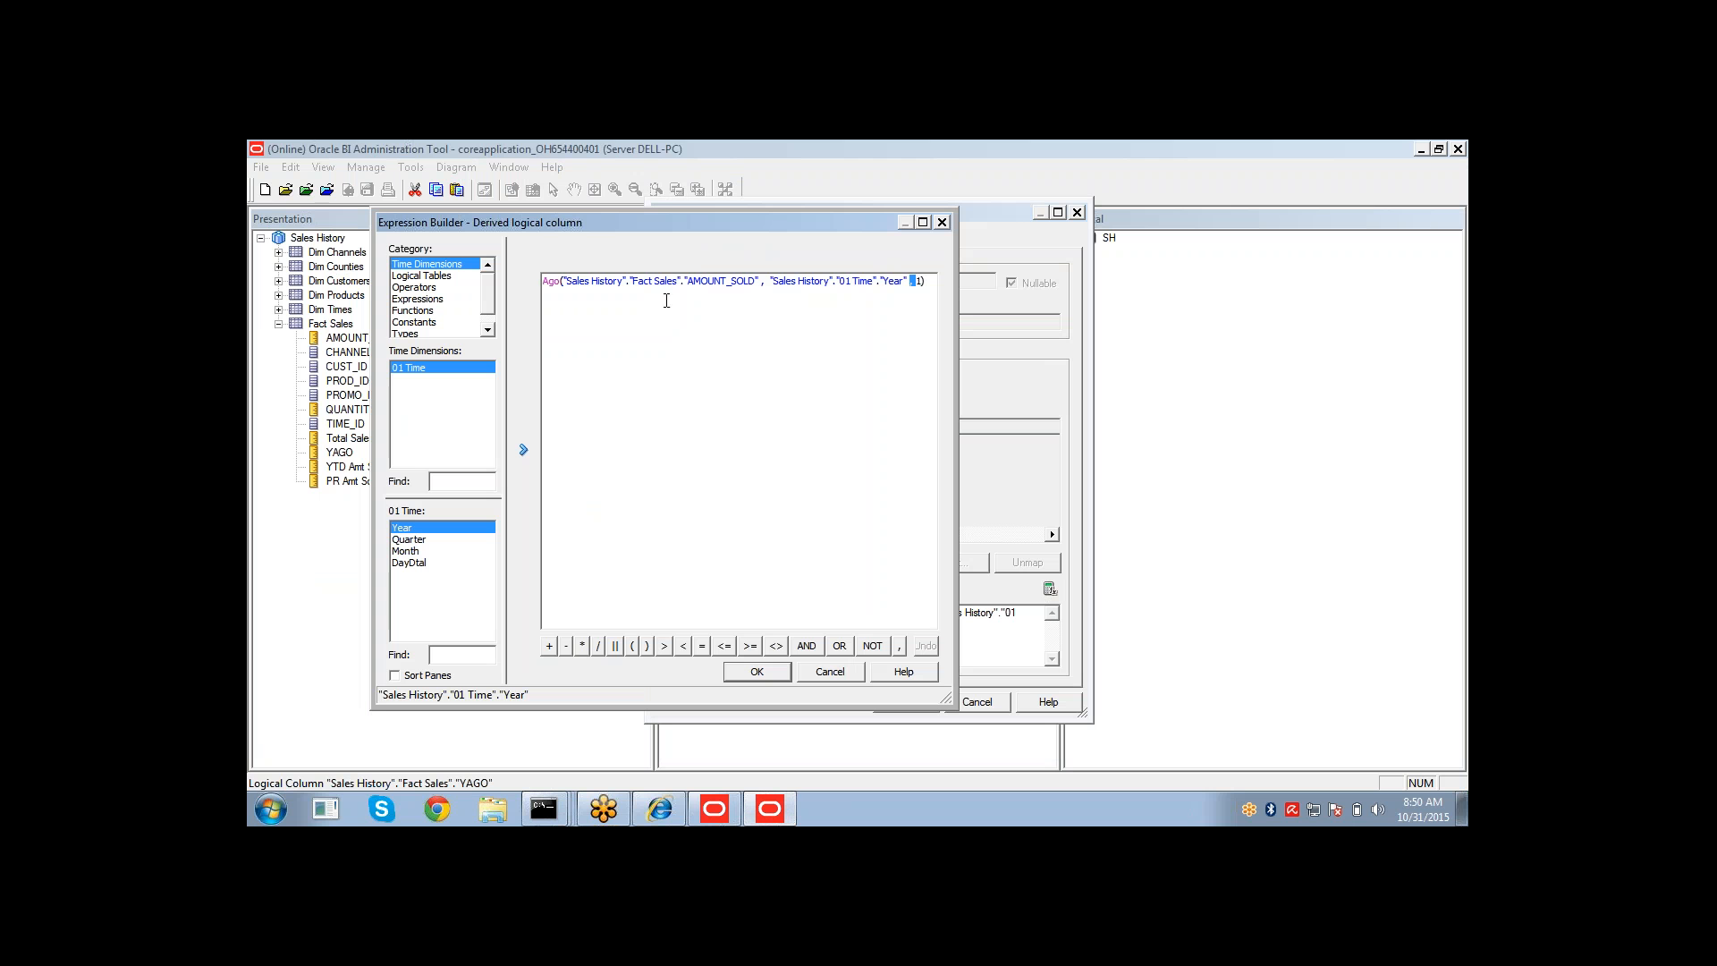
left_click(555, 287)
left_click_drag(731, 283, 874, 283)
double_click(920, 279)
Compare the YAGO values against the previous year's AMOUNT_SOLD in the results table.
left_click(662, 810)
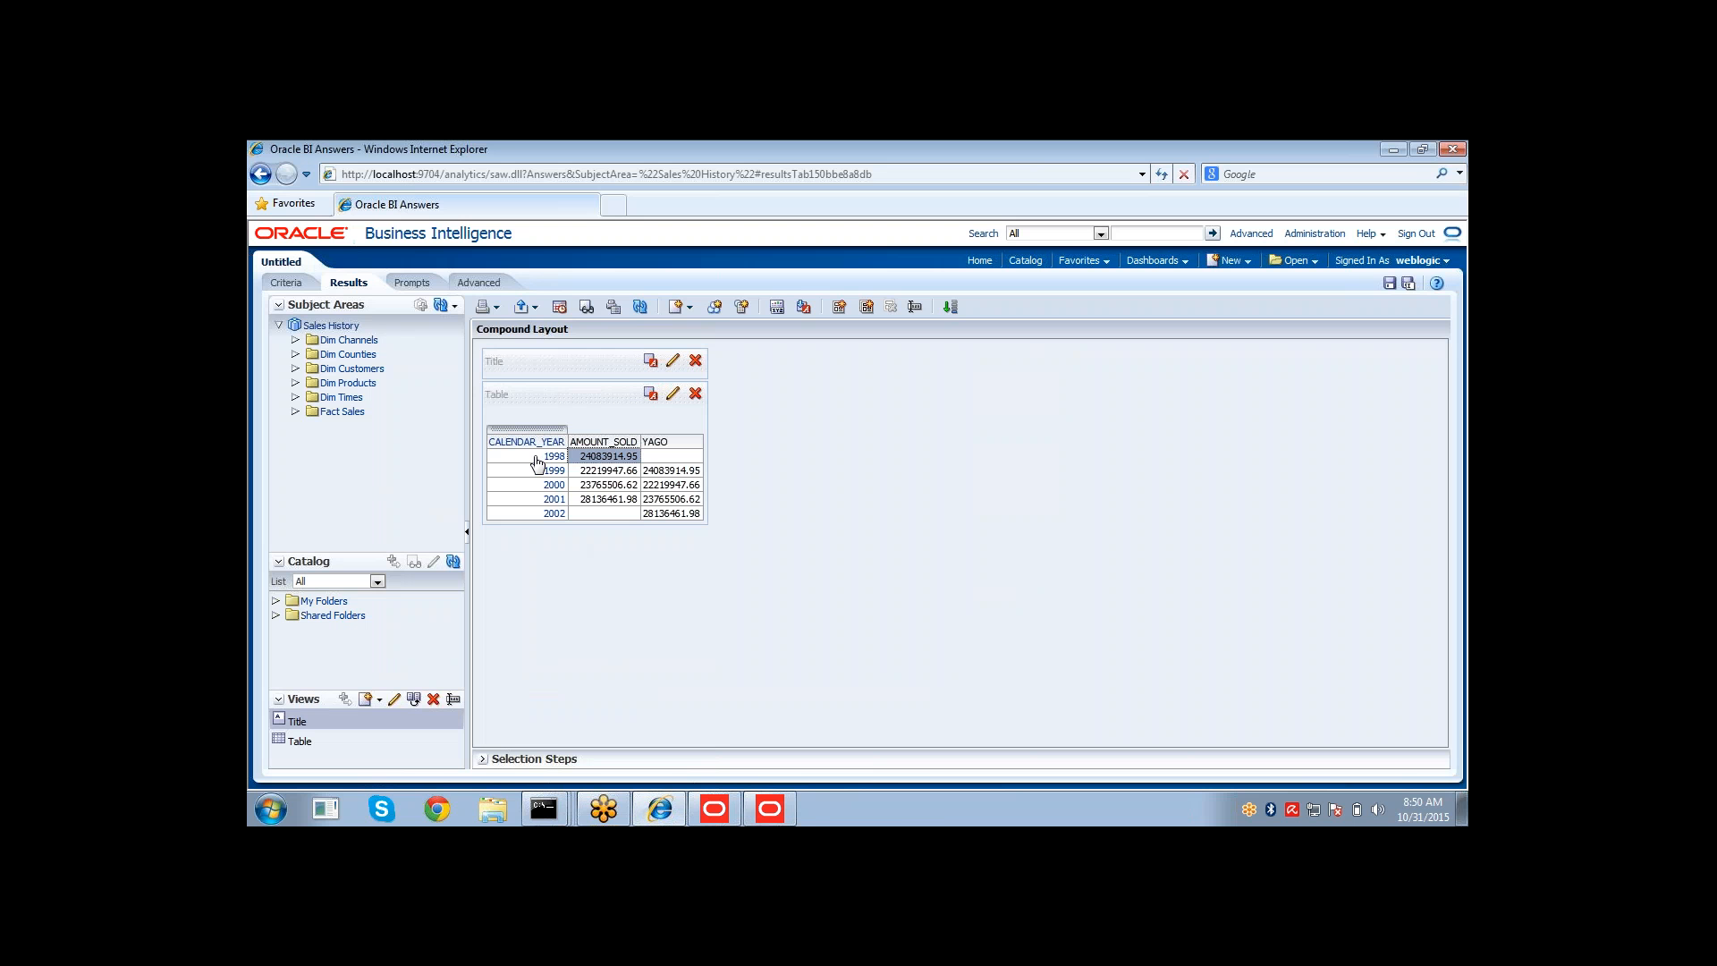
left_click(656, 458)
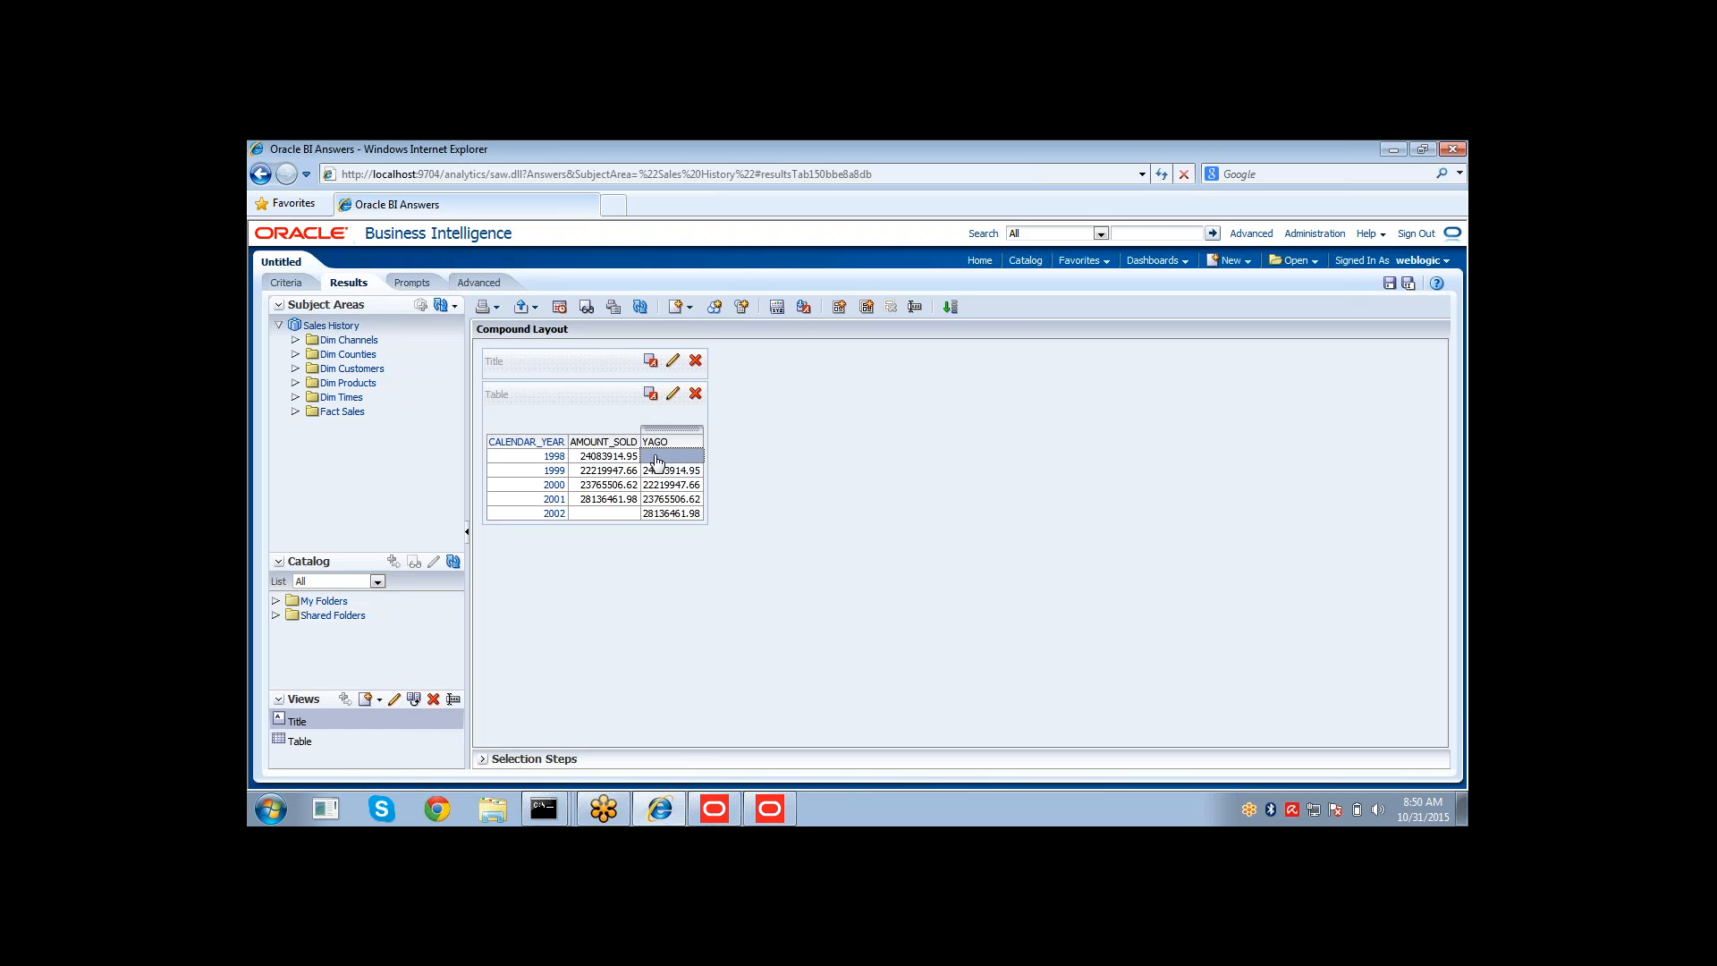
left_click(613, 474)
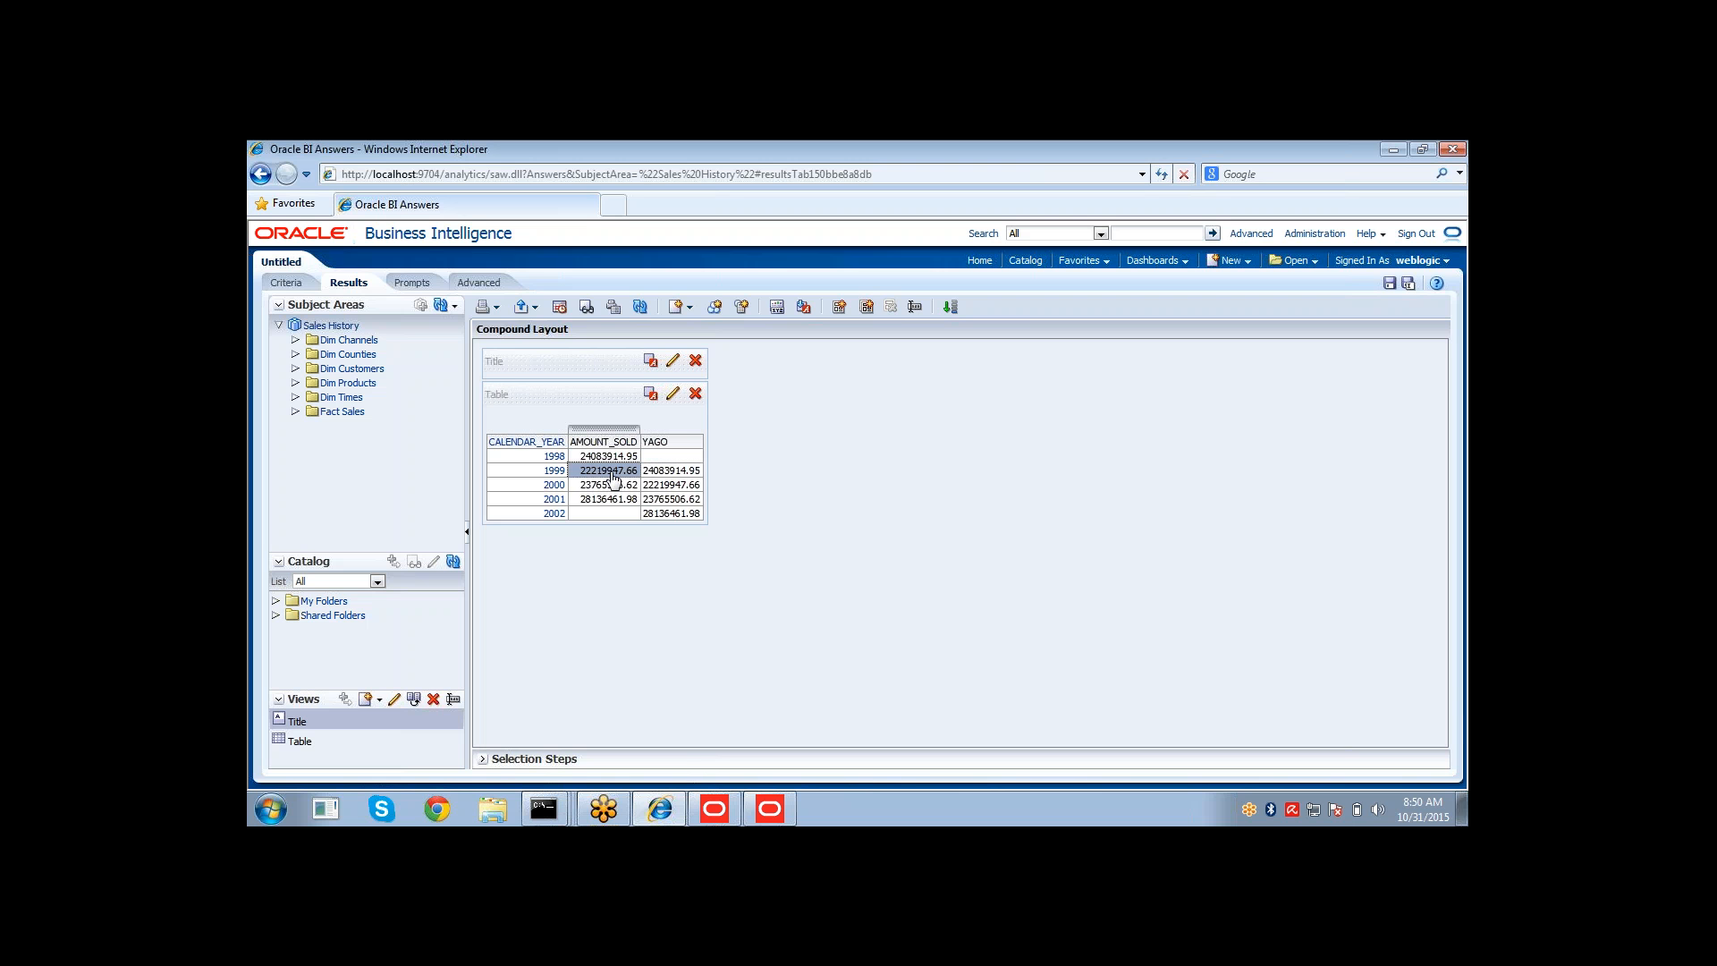
left_click(672, 475)
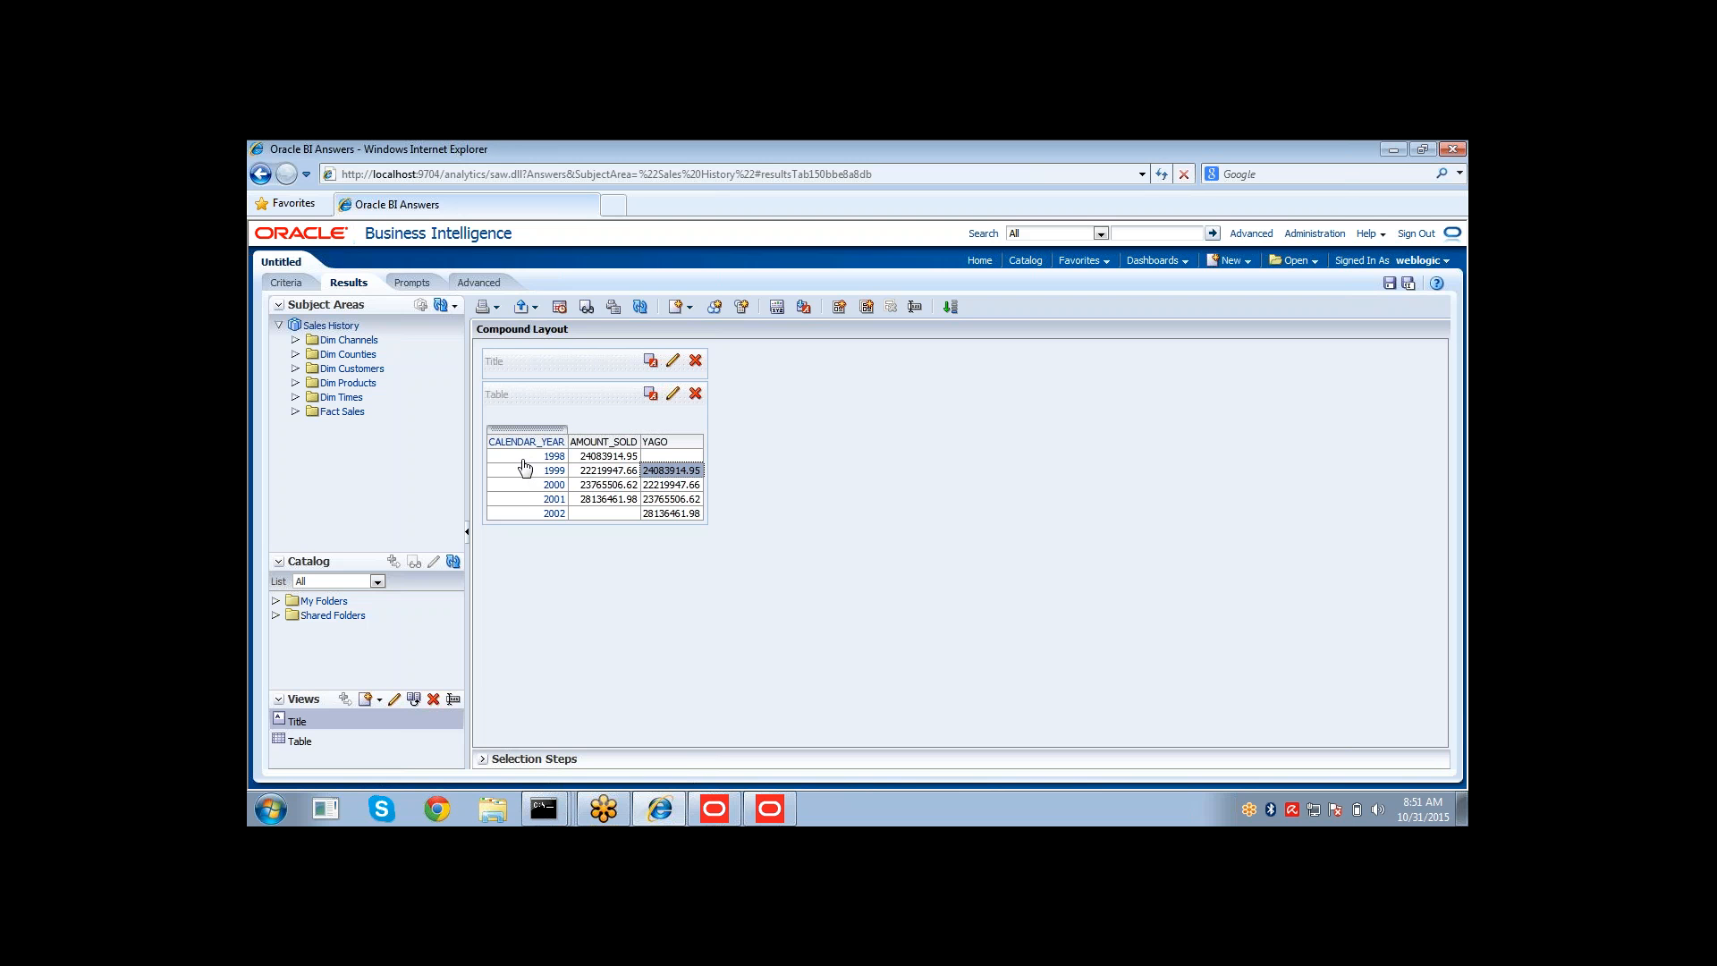
left_click(614, 459)
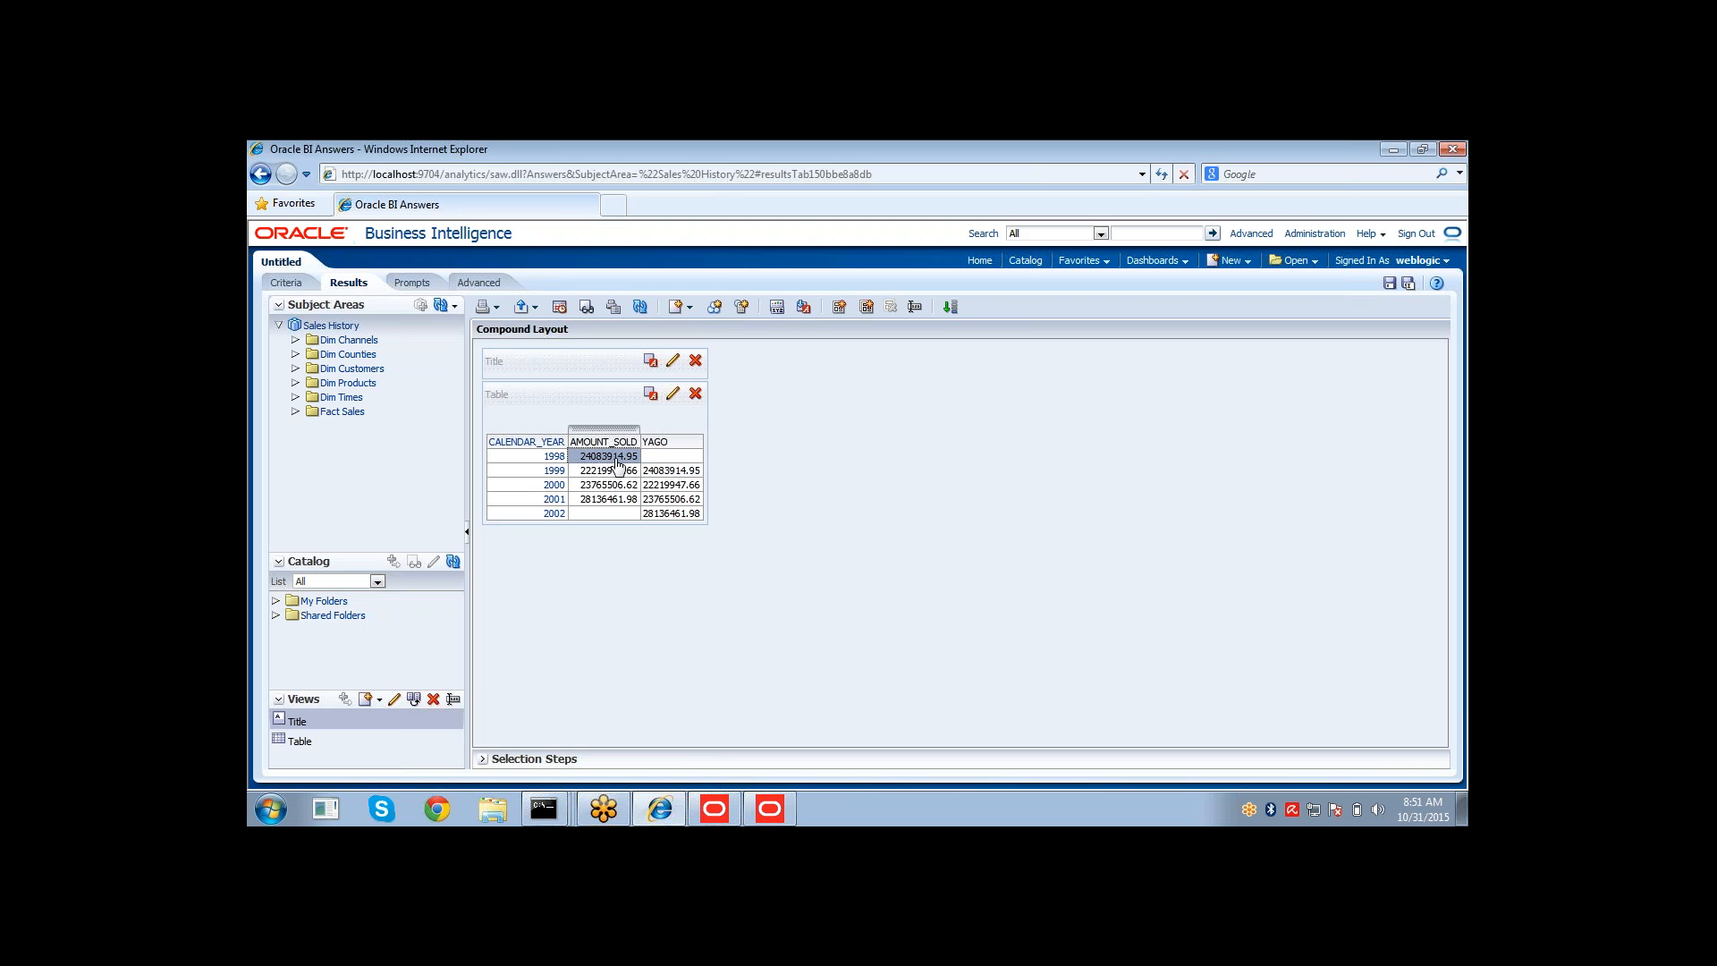
left_click(674, 479)
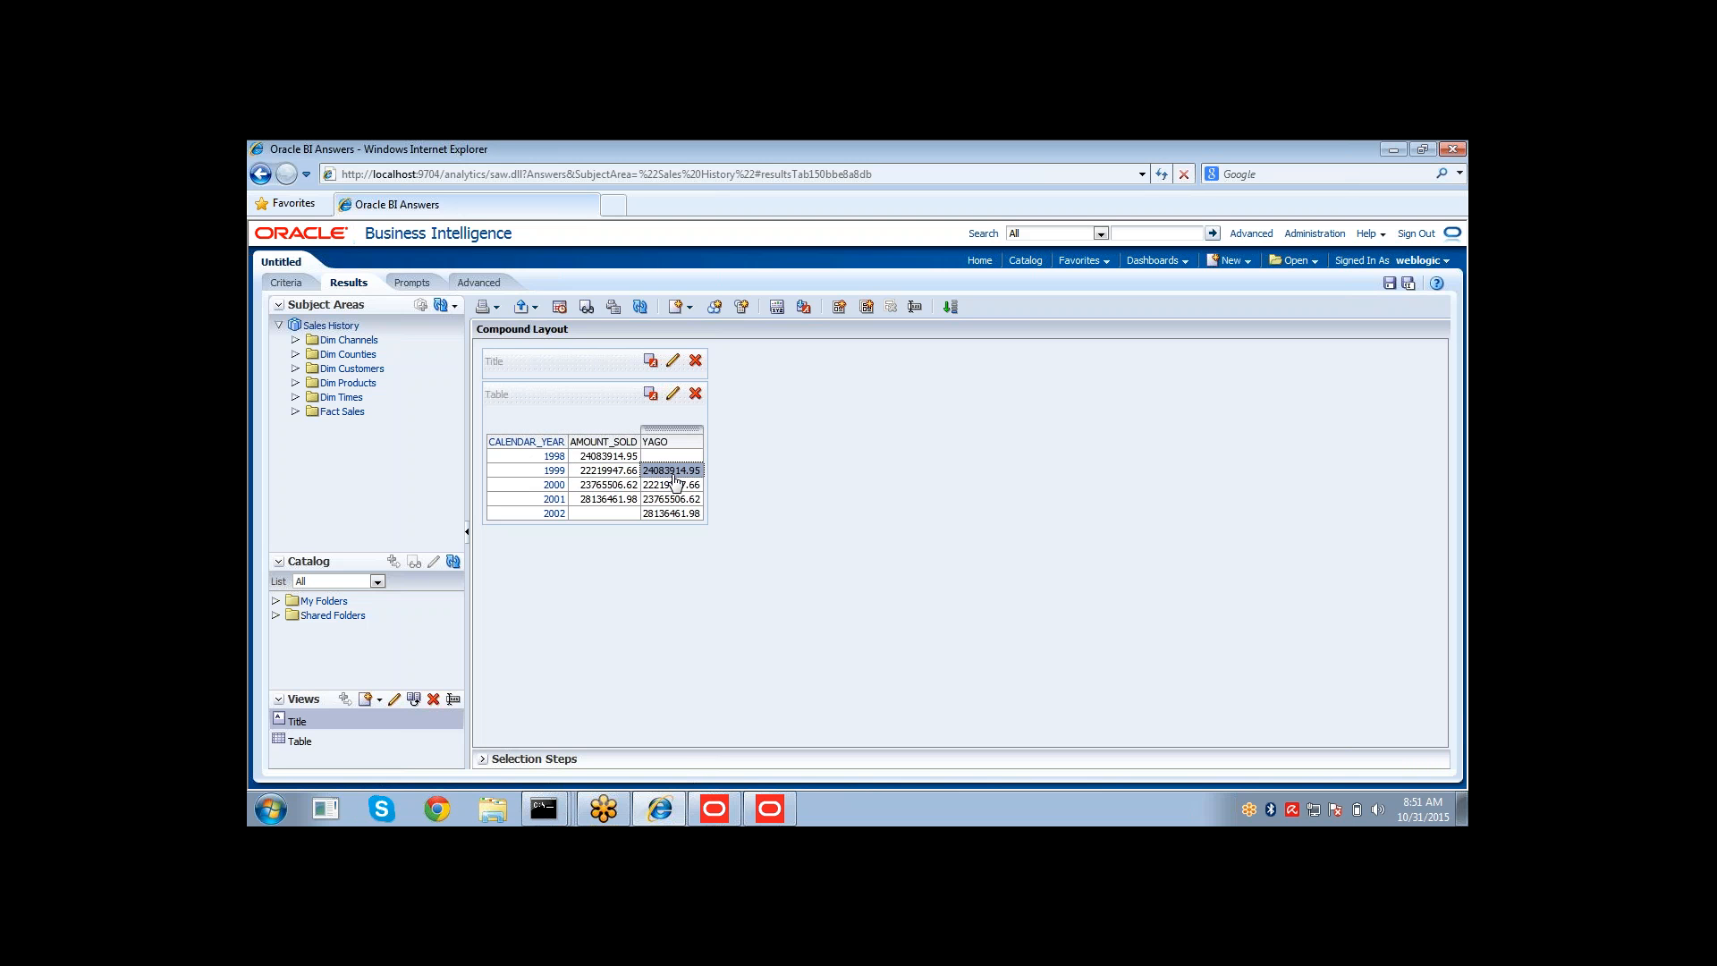
left_click(590, 491)
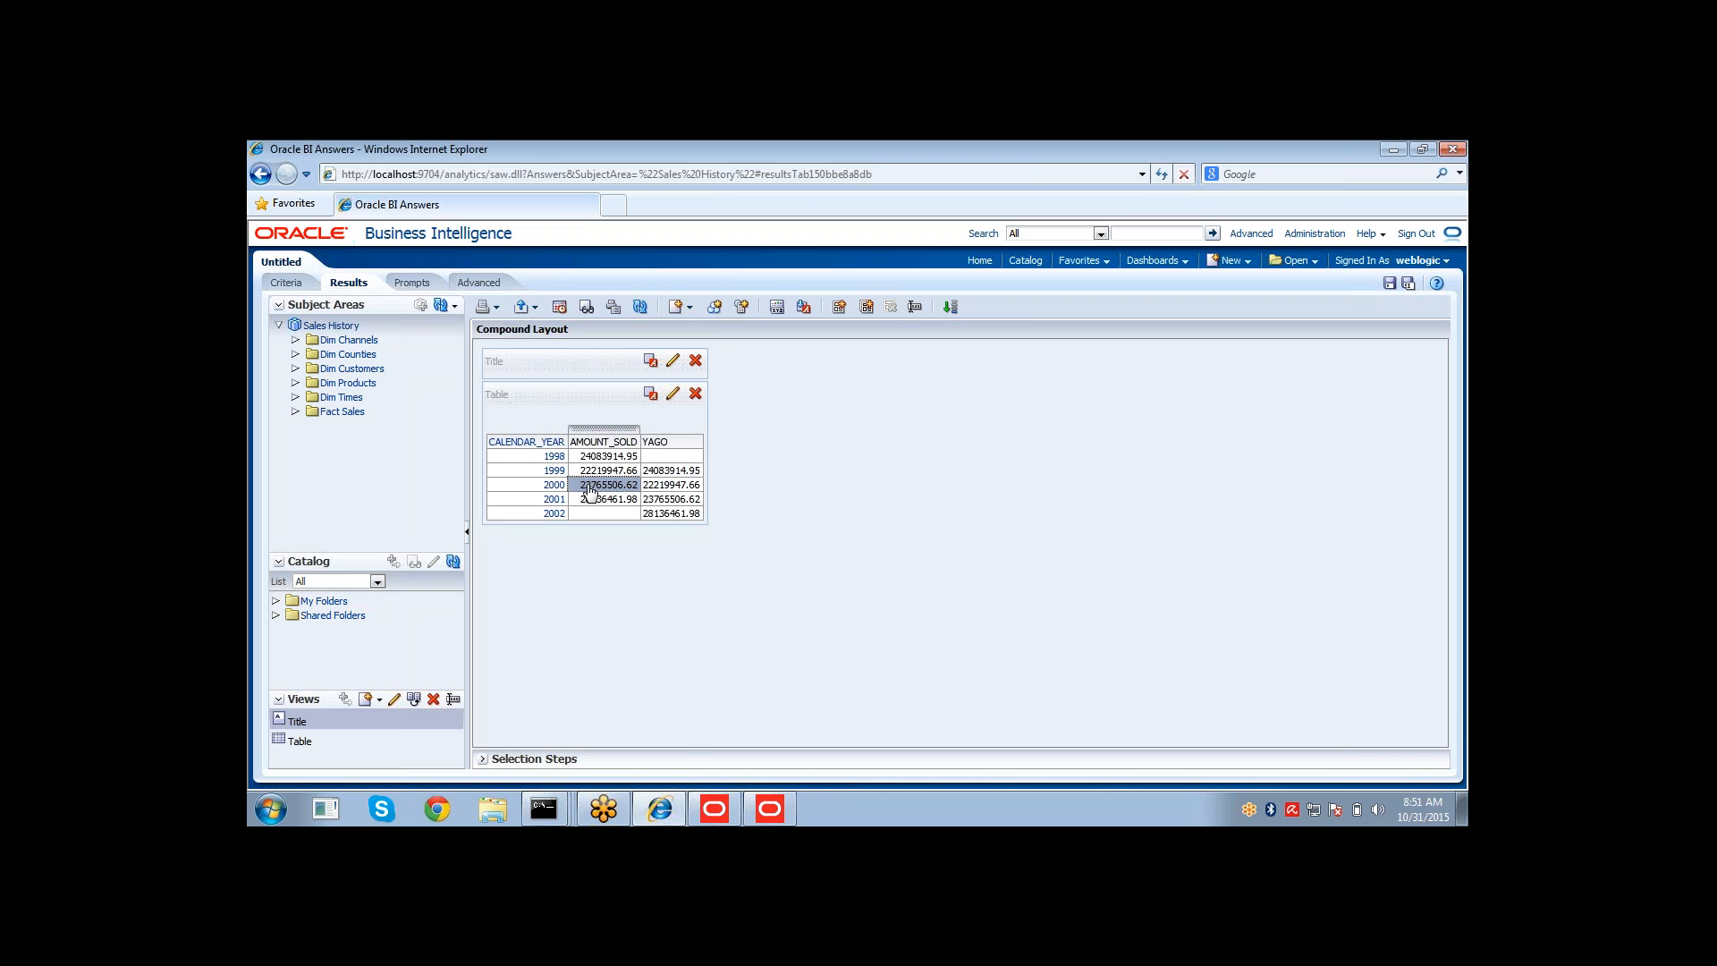
left_click(521, 471)
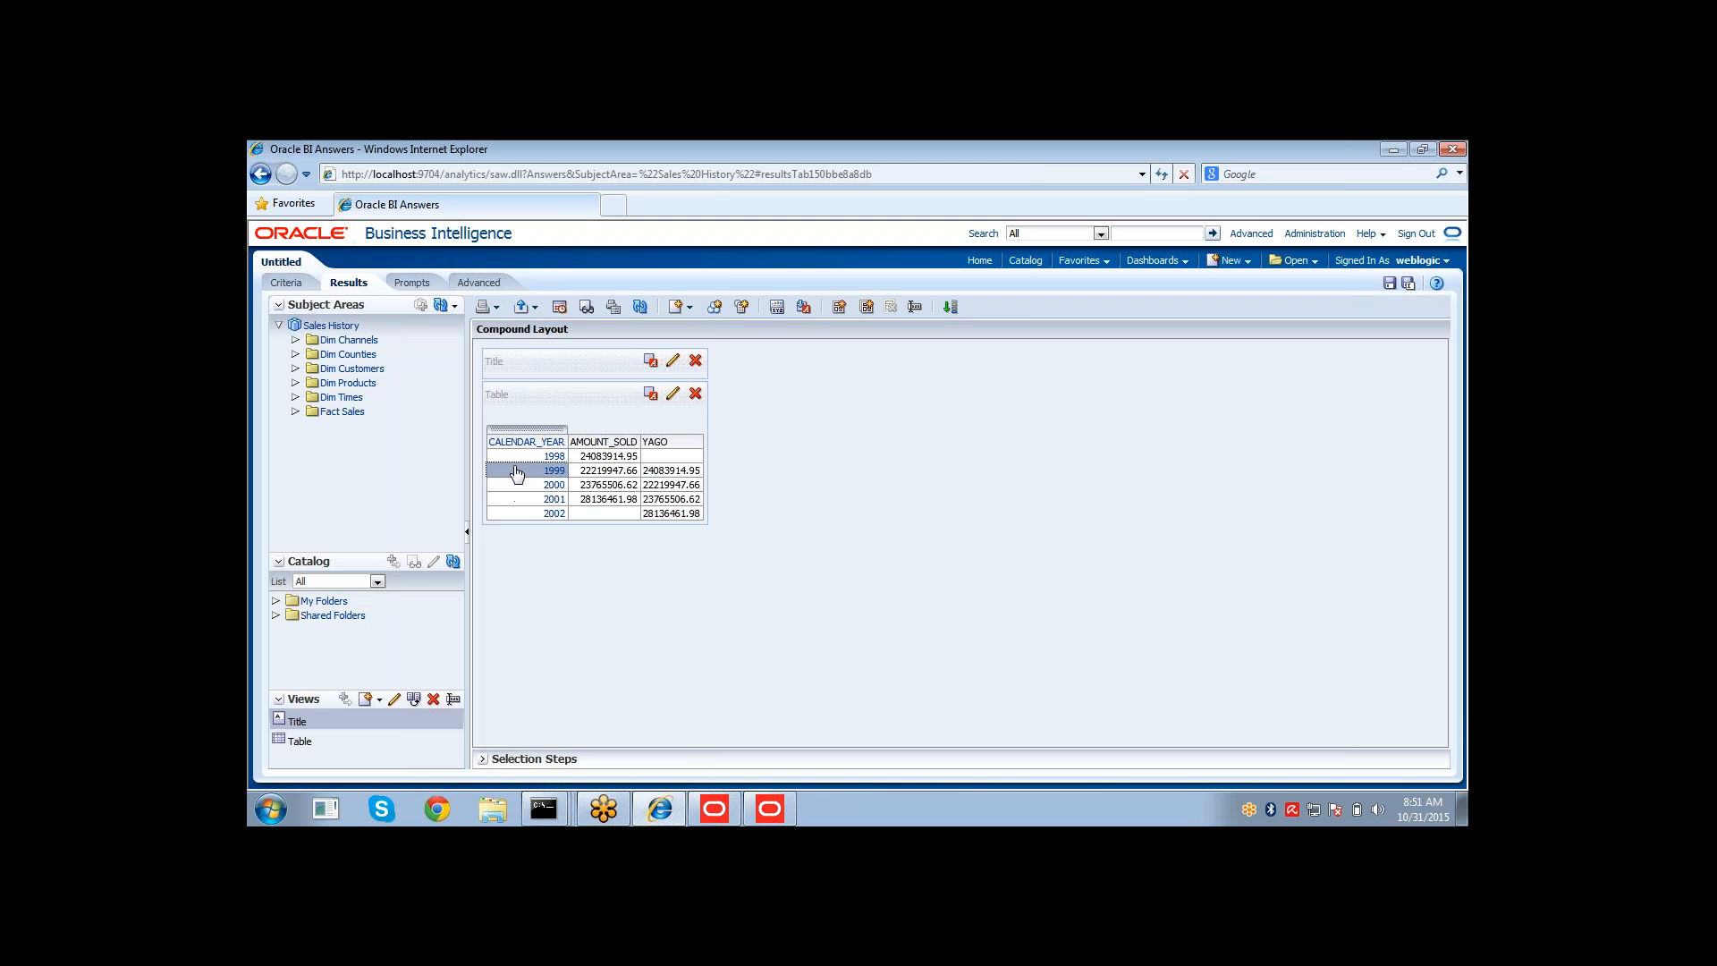
left_click(595, 471)
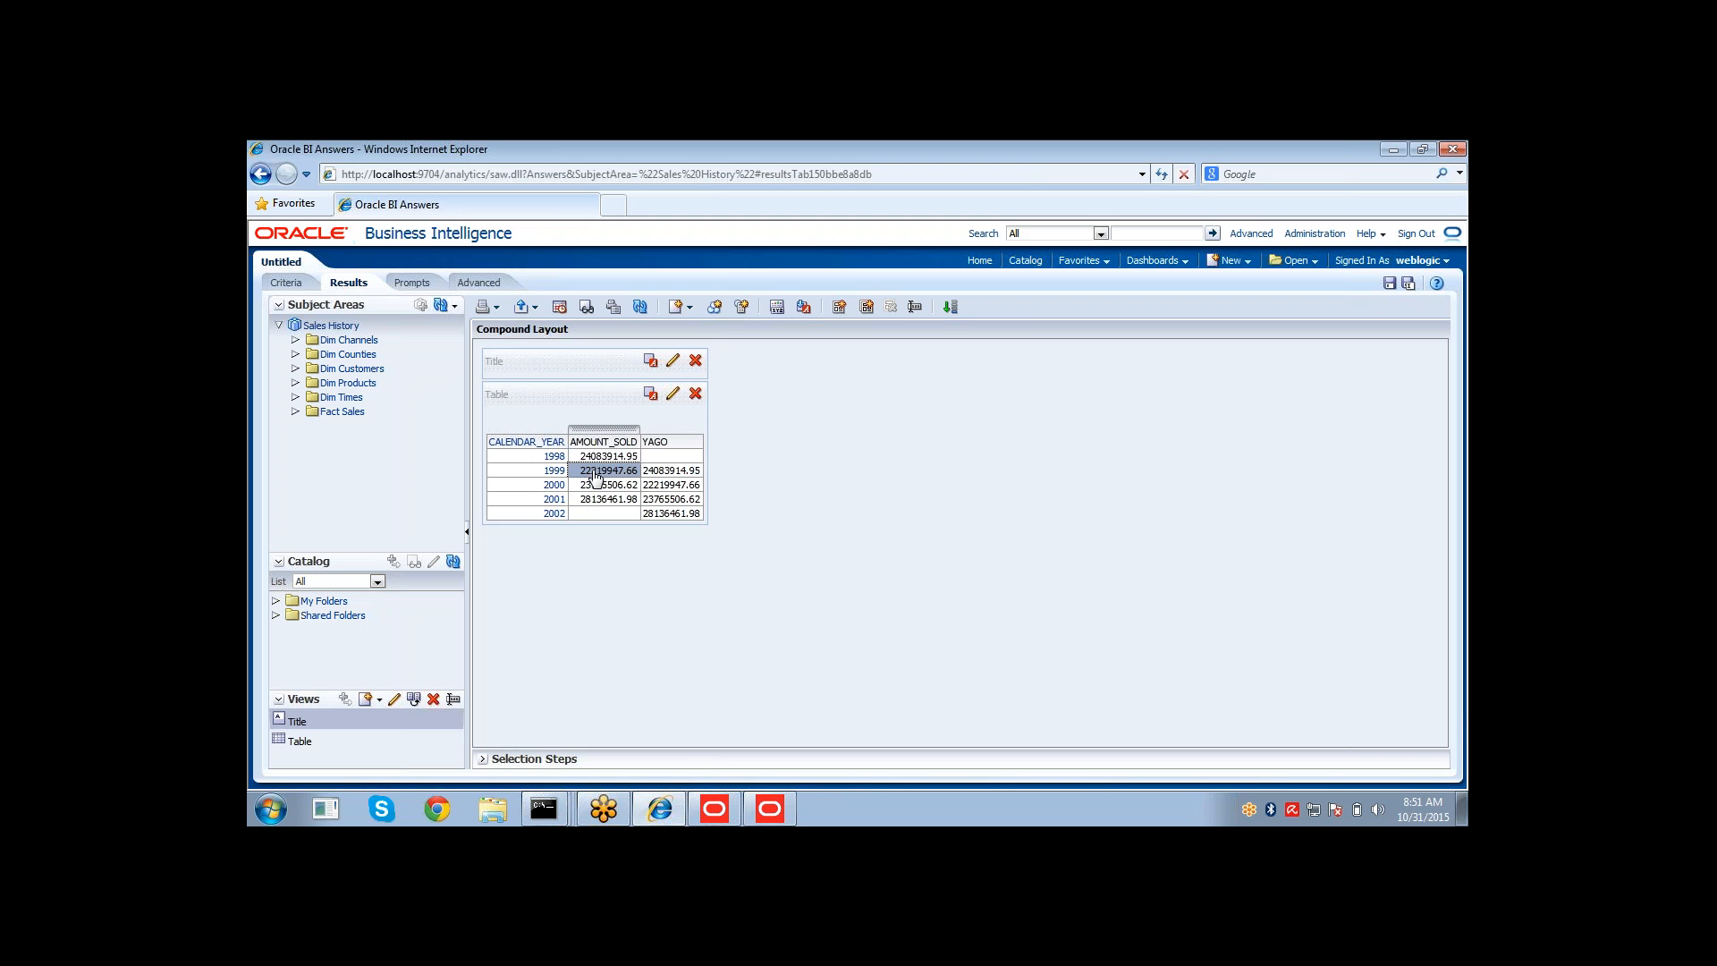
left_click(666, 486)
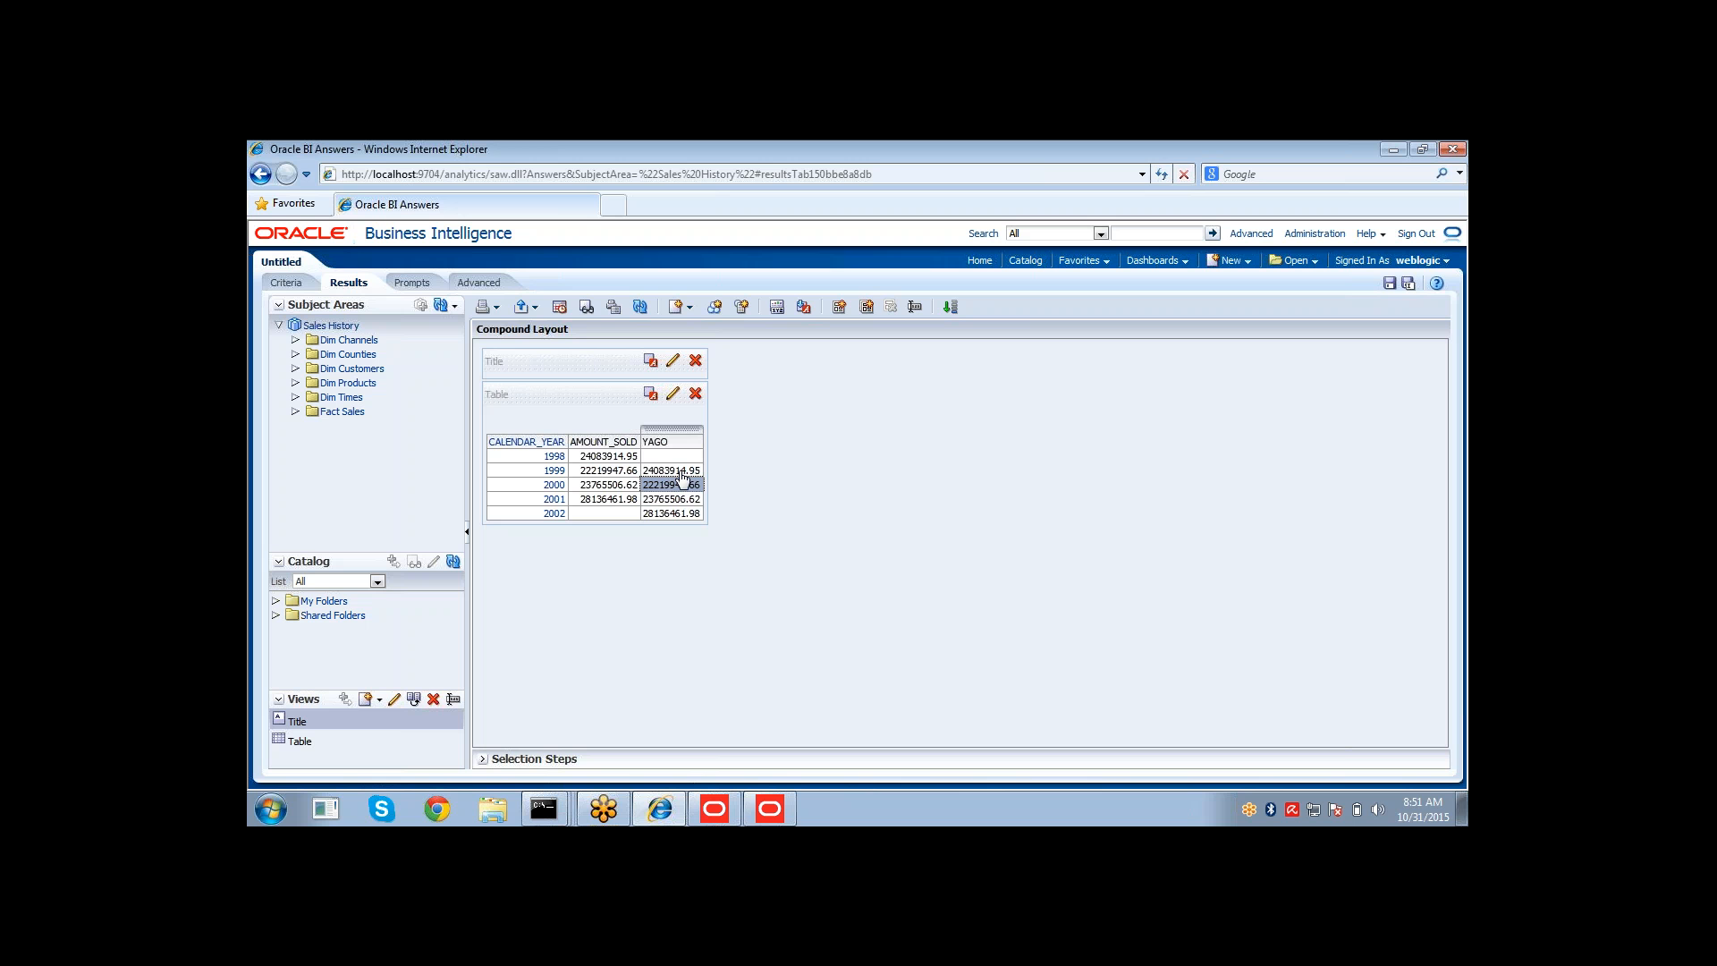
Add YTD Amt Sold to the analysis and display the results.
left_click(290, 283)
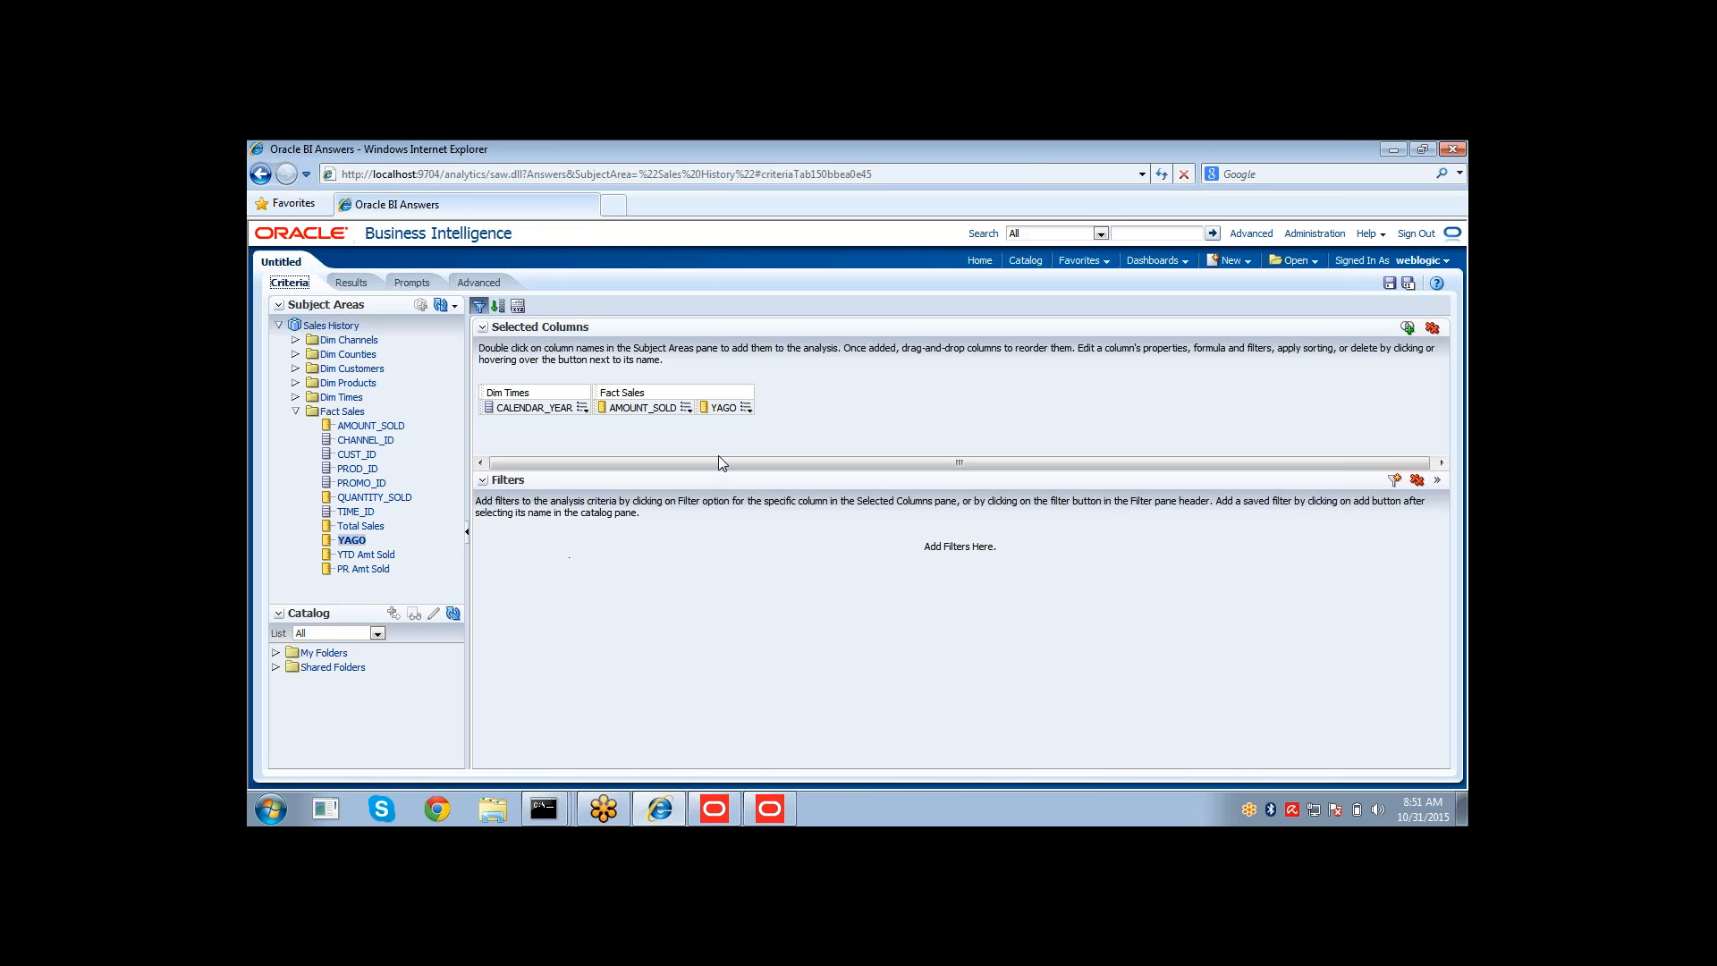
left_click(746, 408)
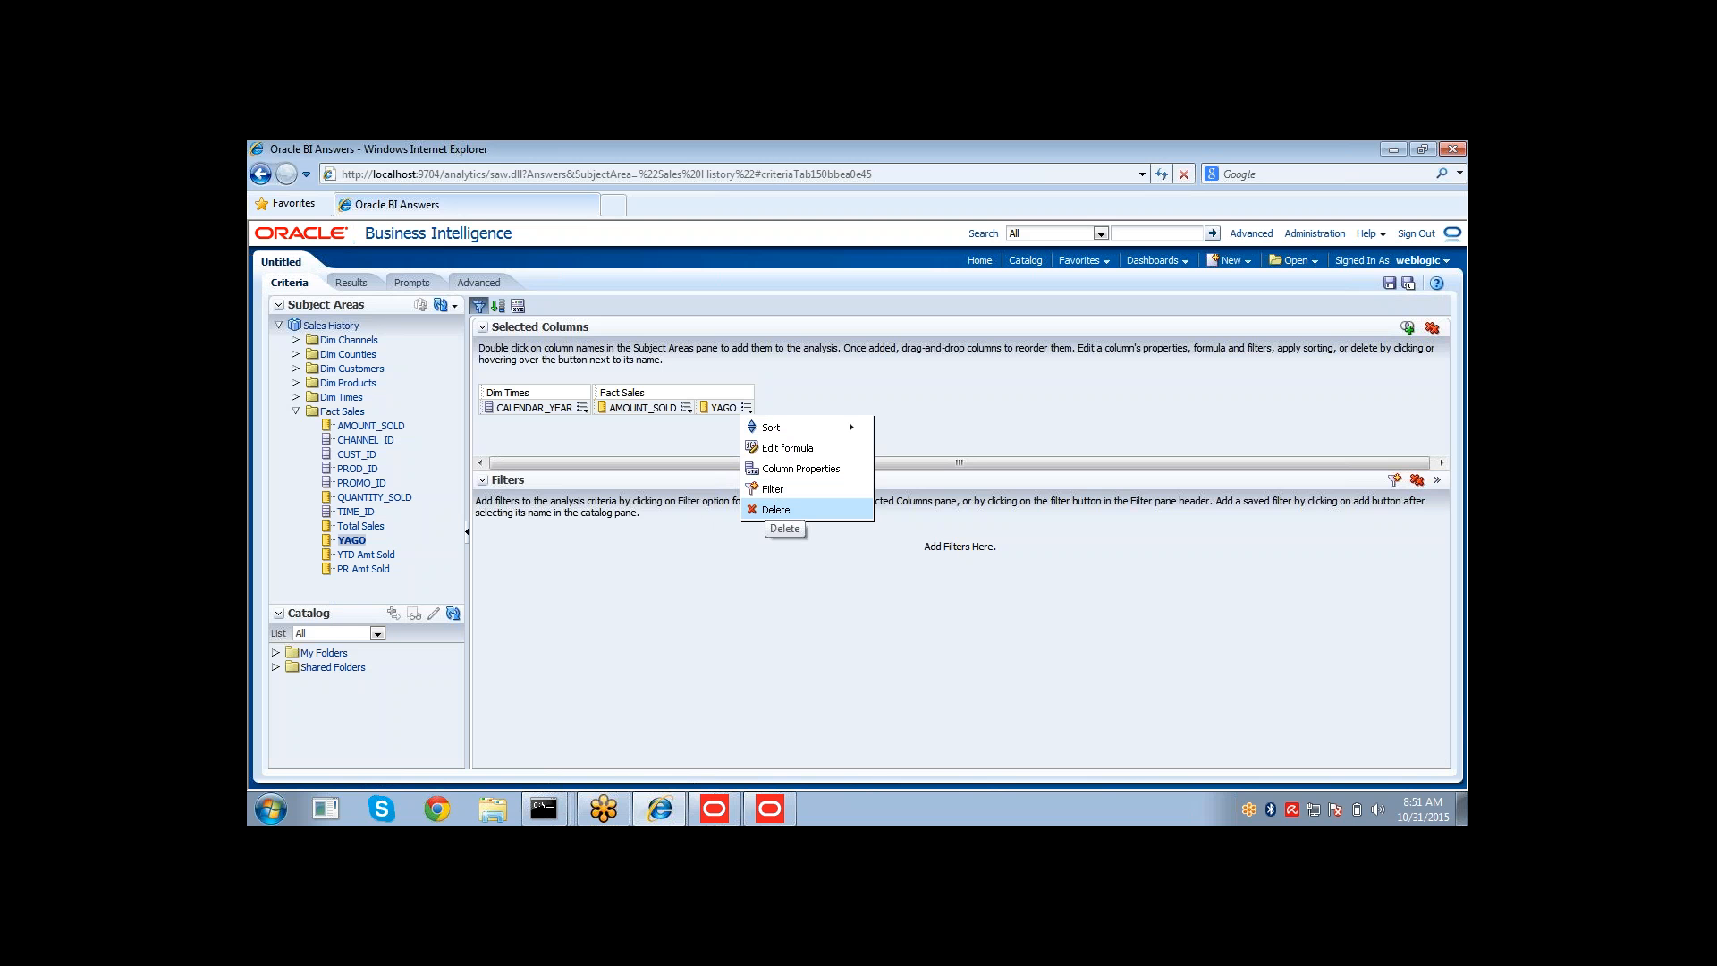
double_click(363, 556)
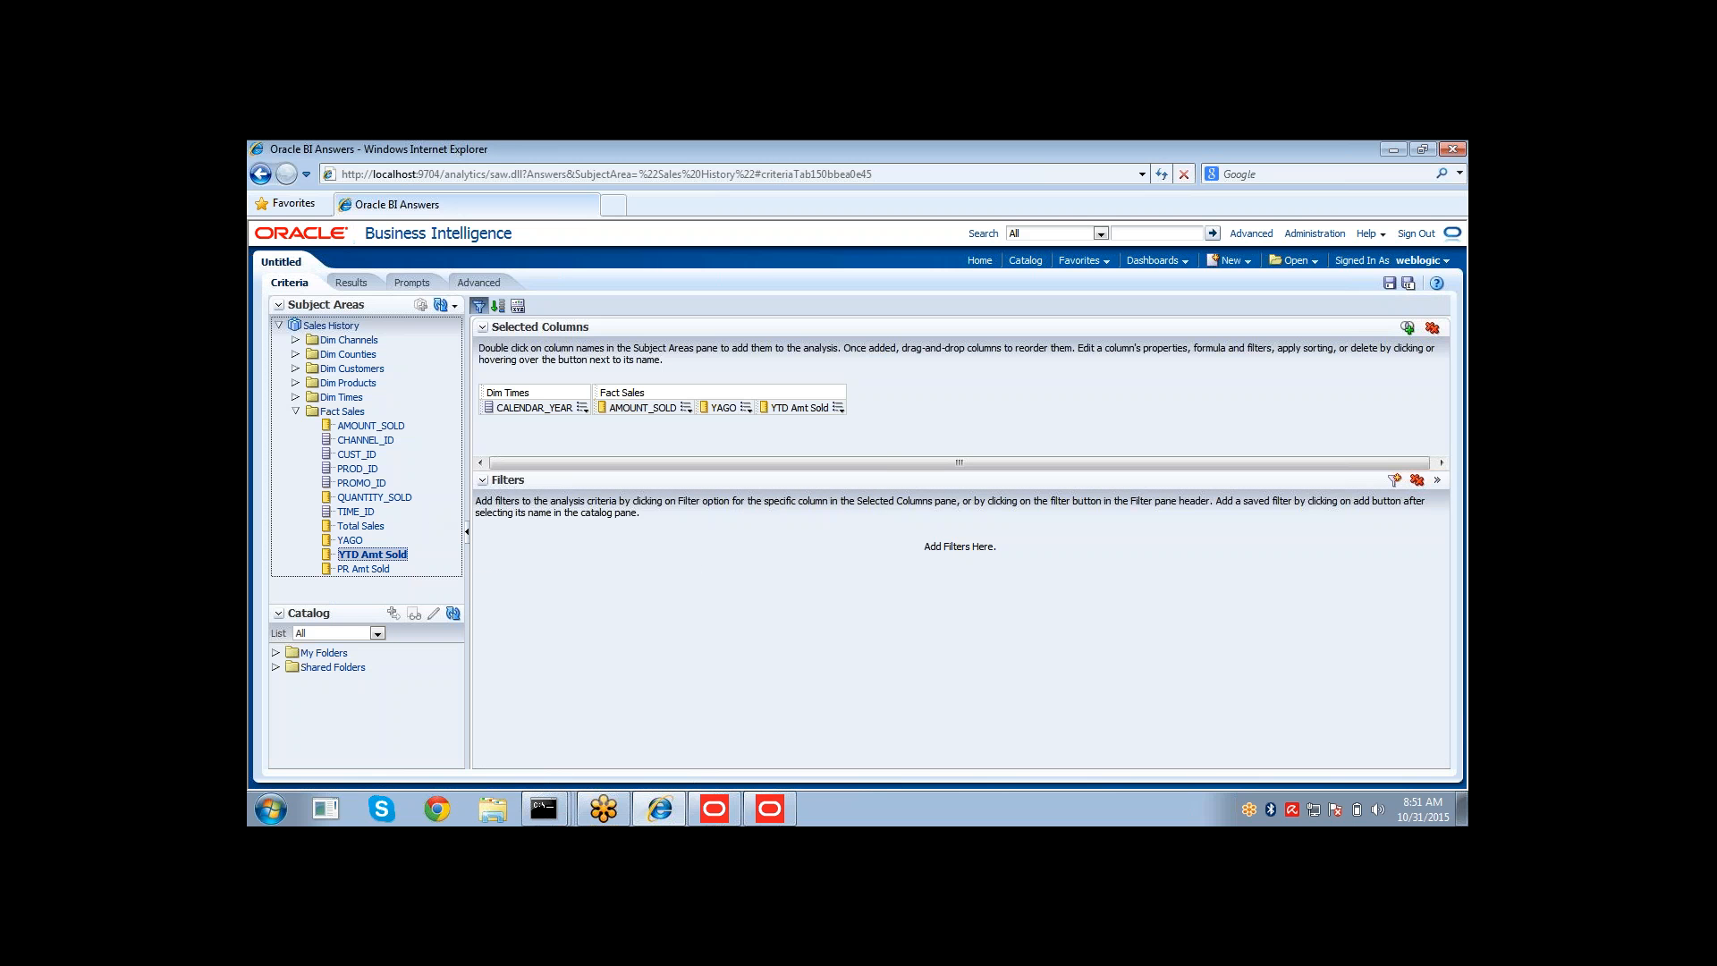
left_click(350, 284)
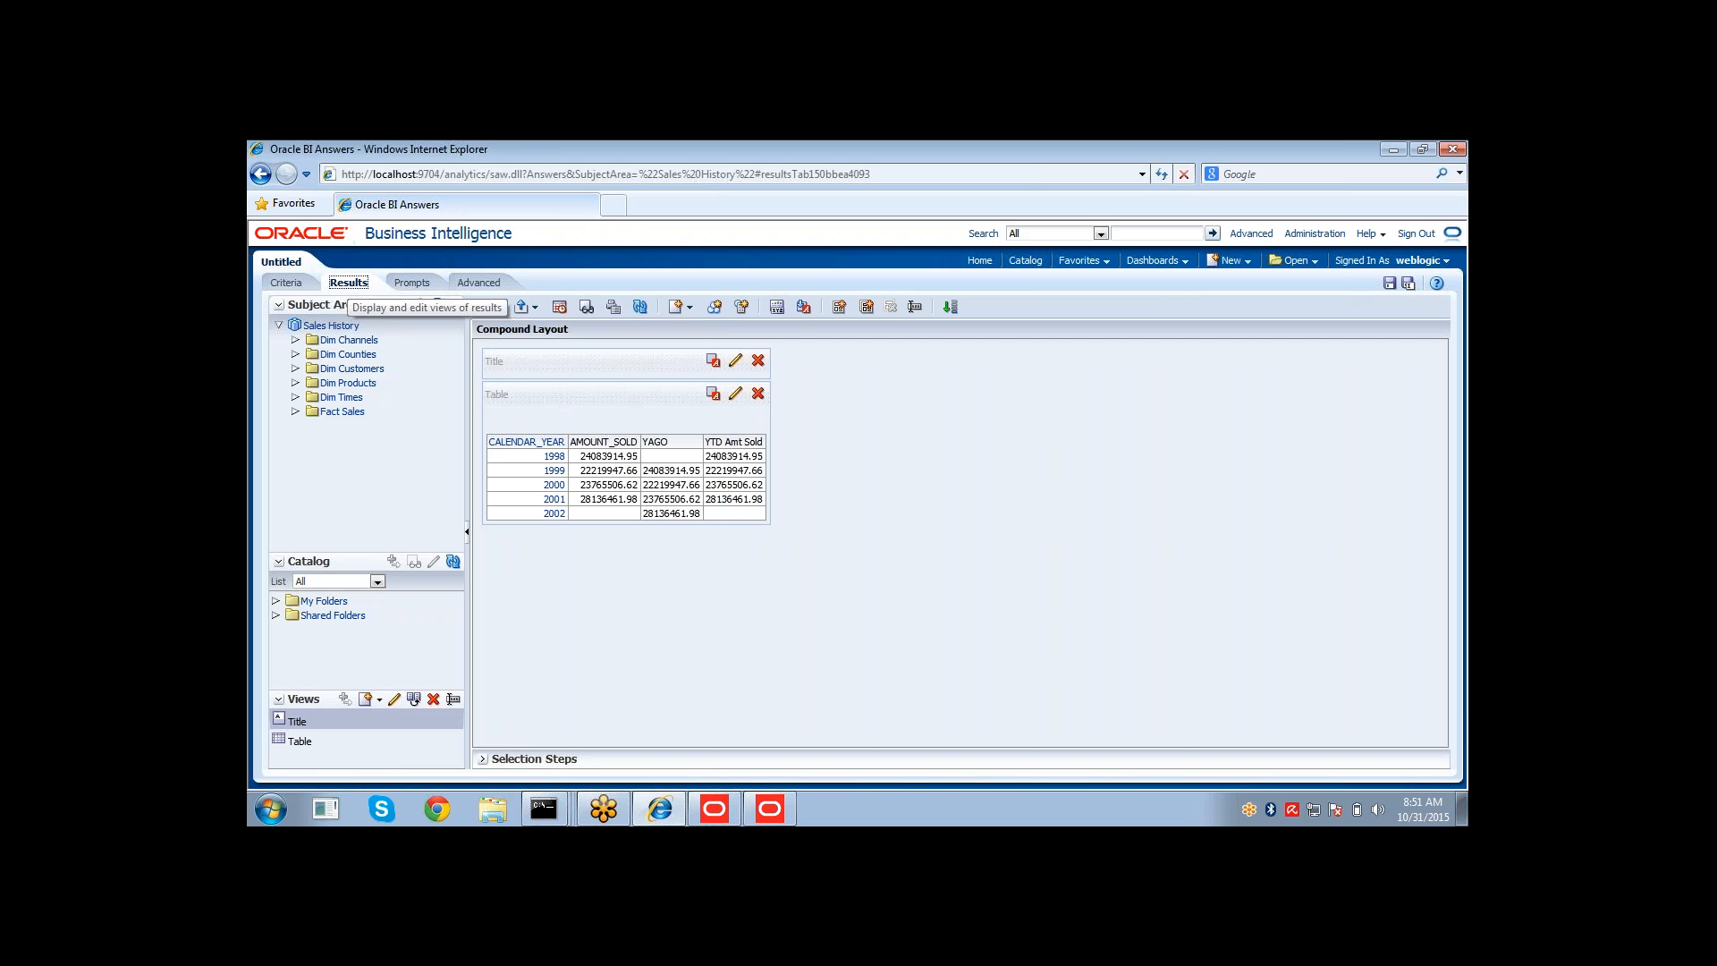
Close the YAGO dialogs, examine the YTD Amt Sold ToDate expression, and compare its values in the results.
left_click(760, 814)
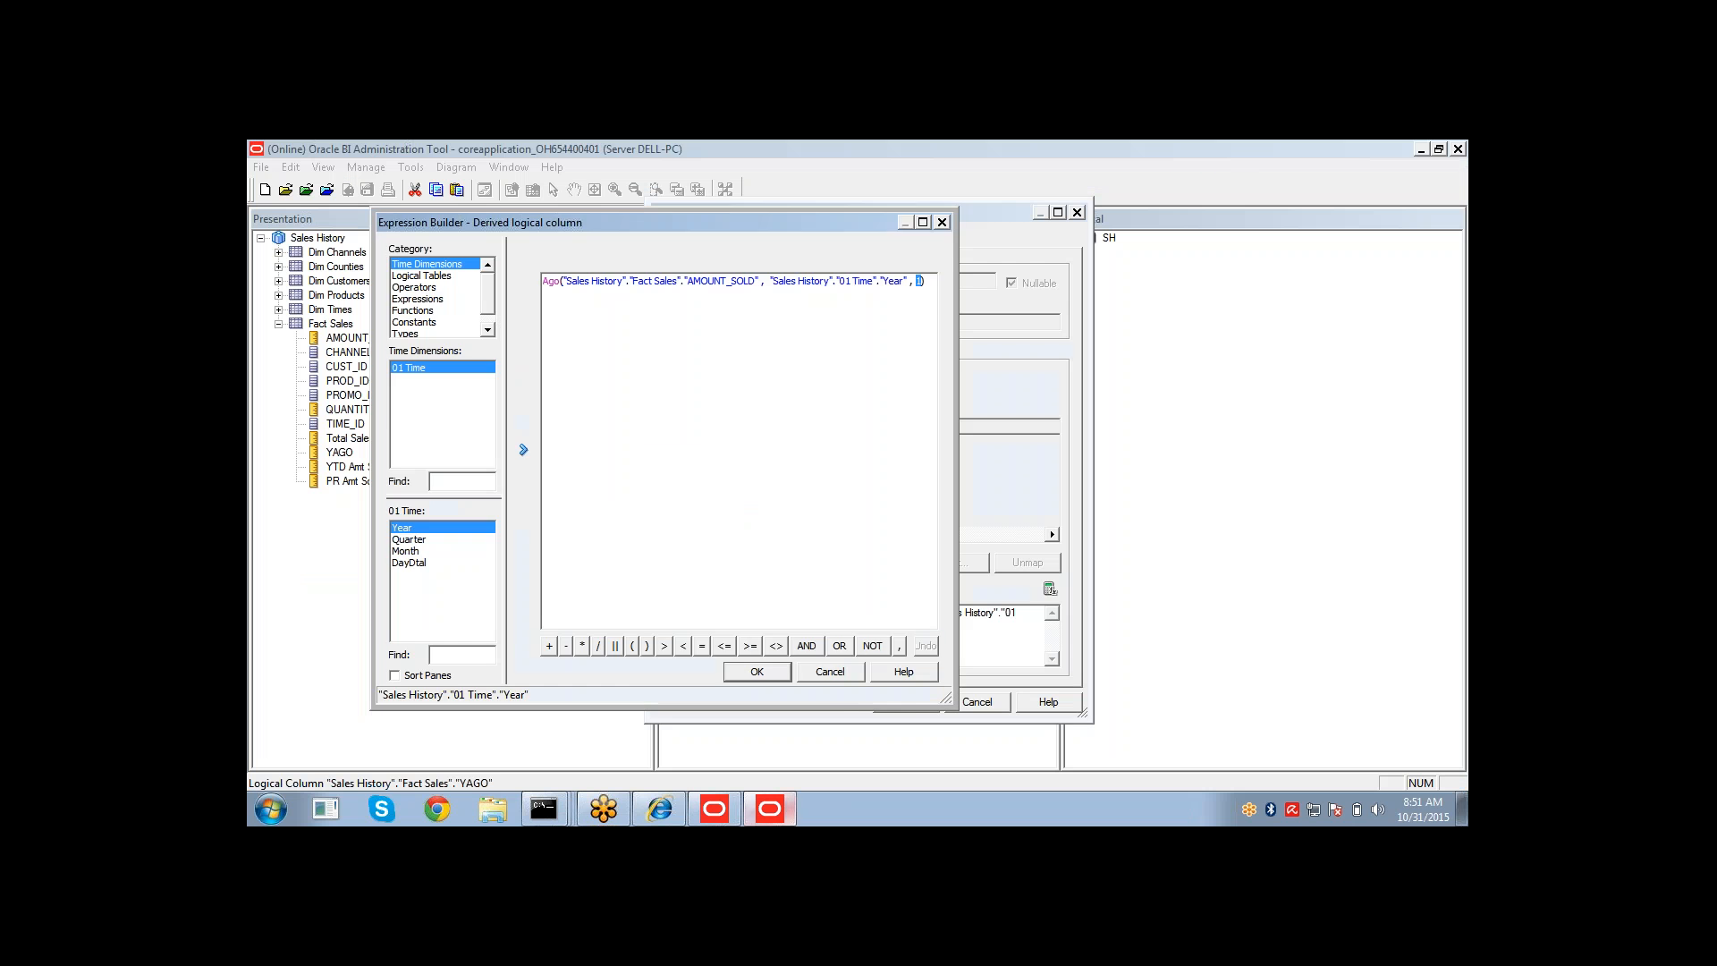
left_click(839, 678)
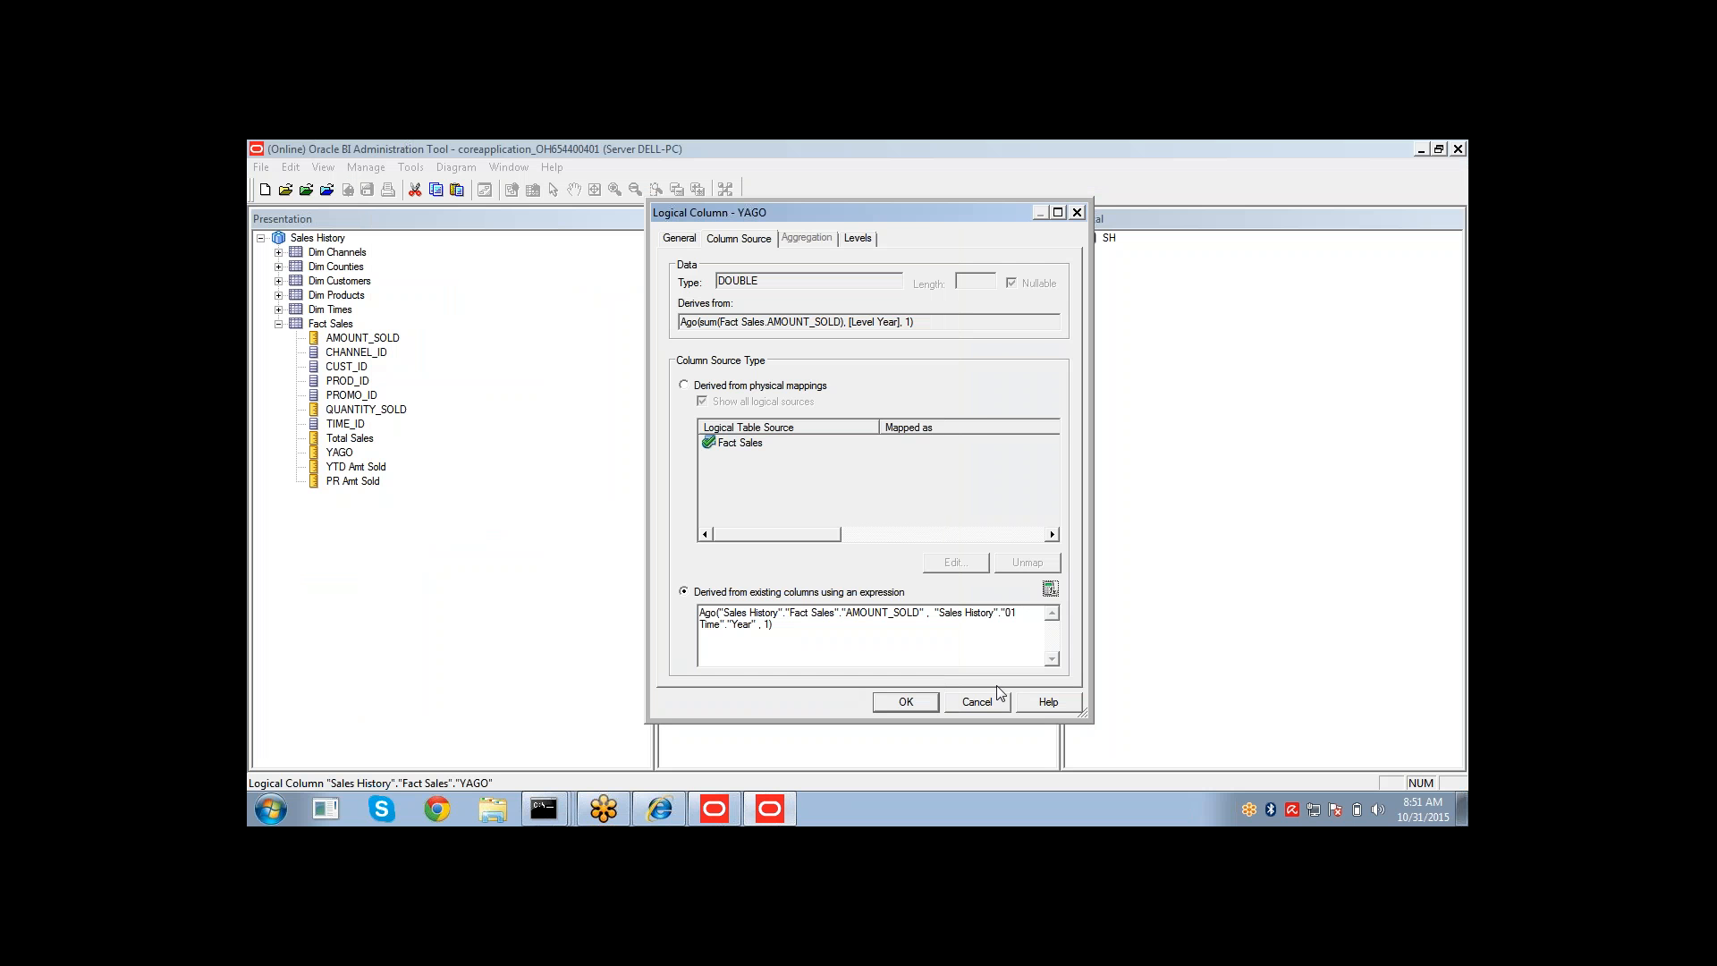
left_click(978, 701)
left_click(775, 512)
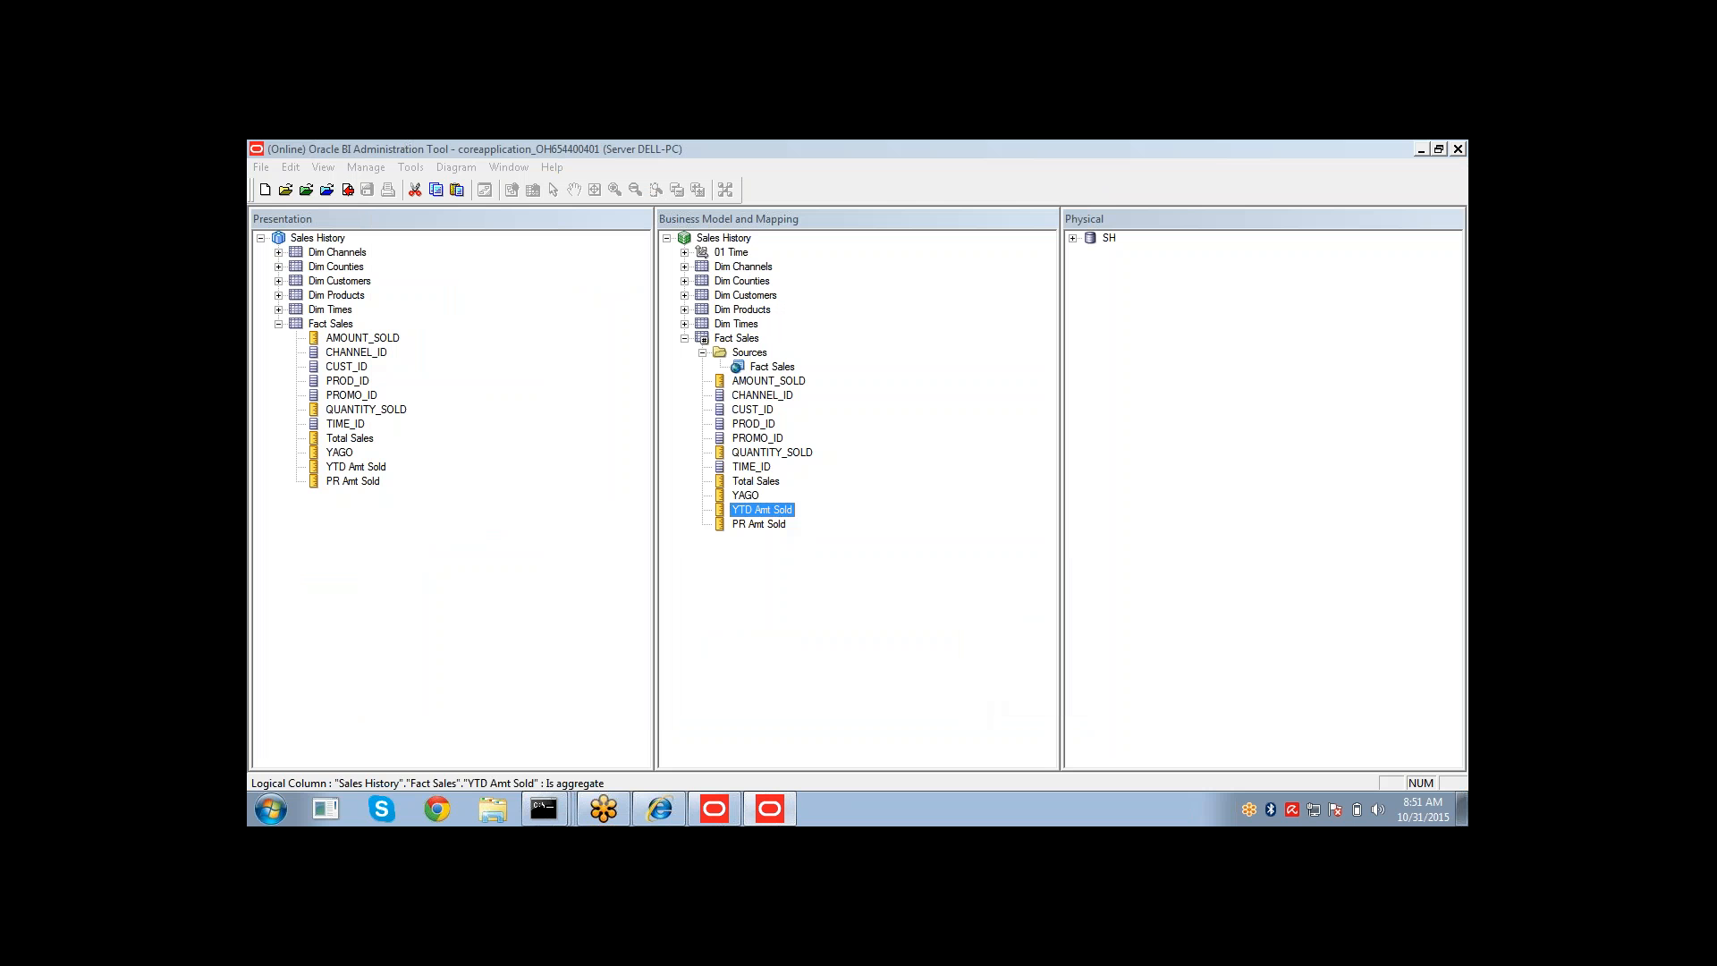
double_click(774, 512)
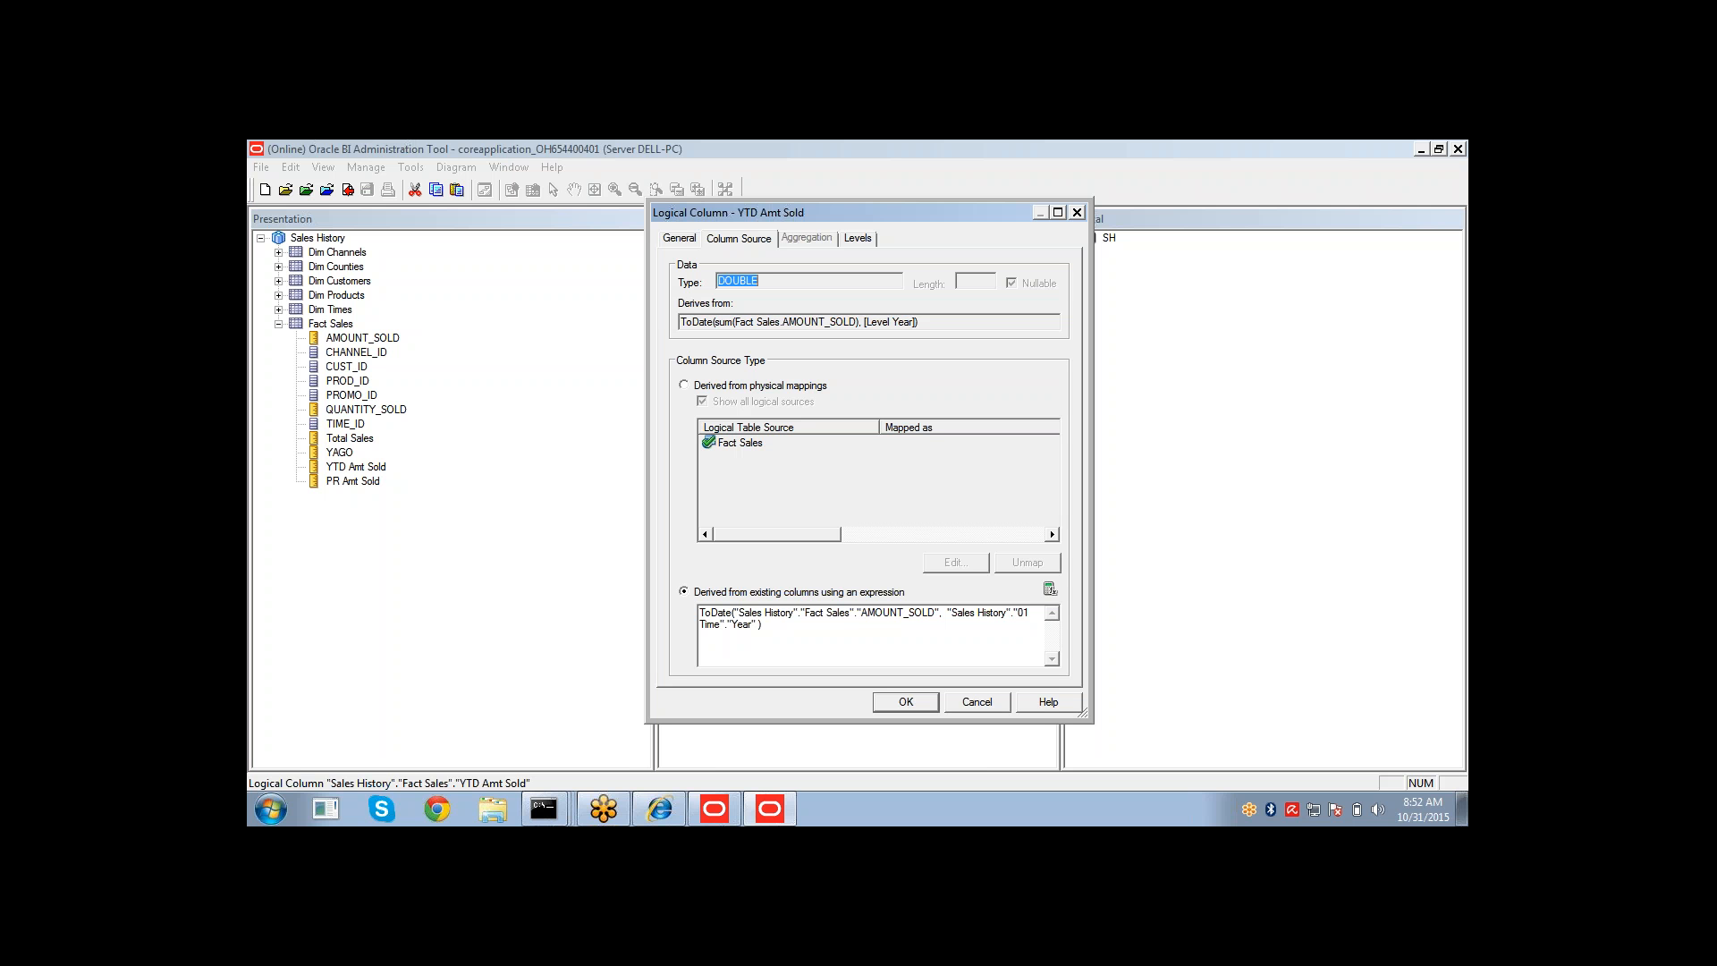
left_click(659, 809)
left_click(594, 461)
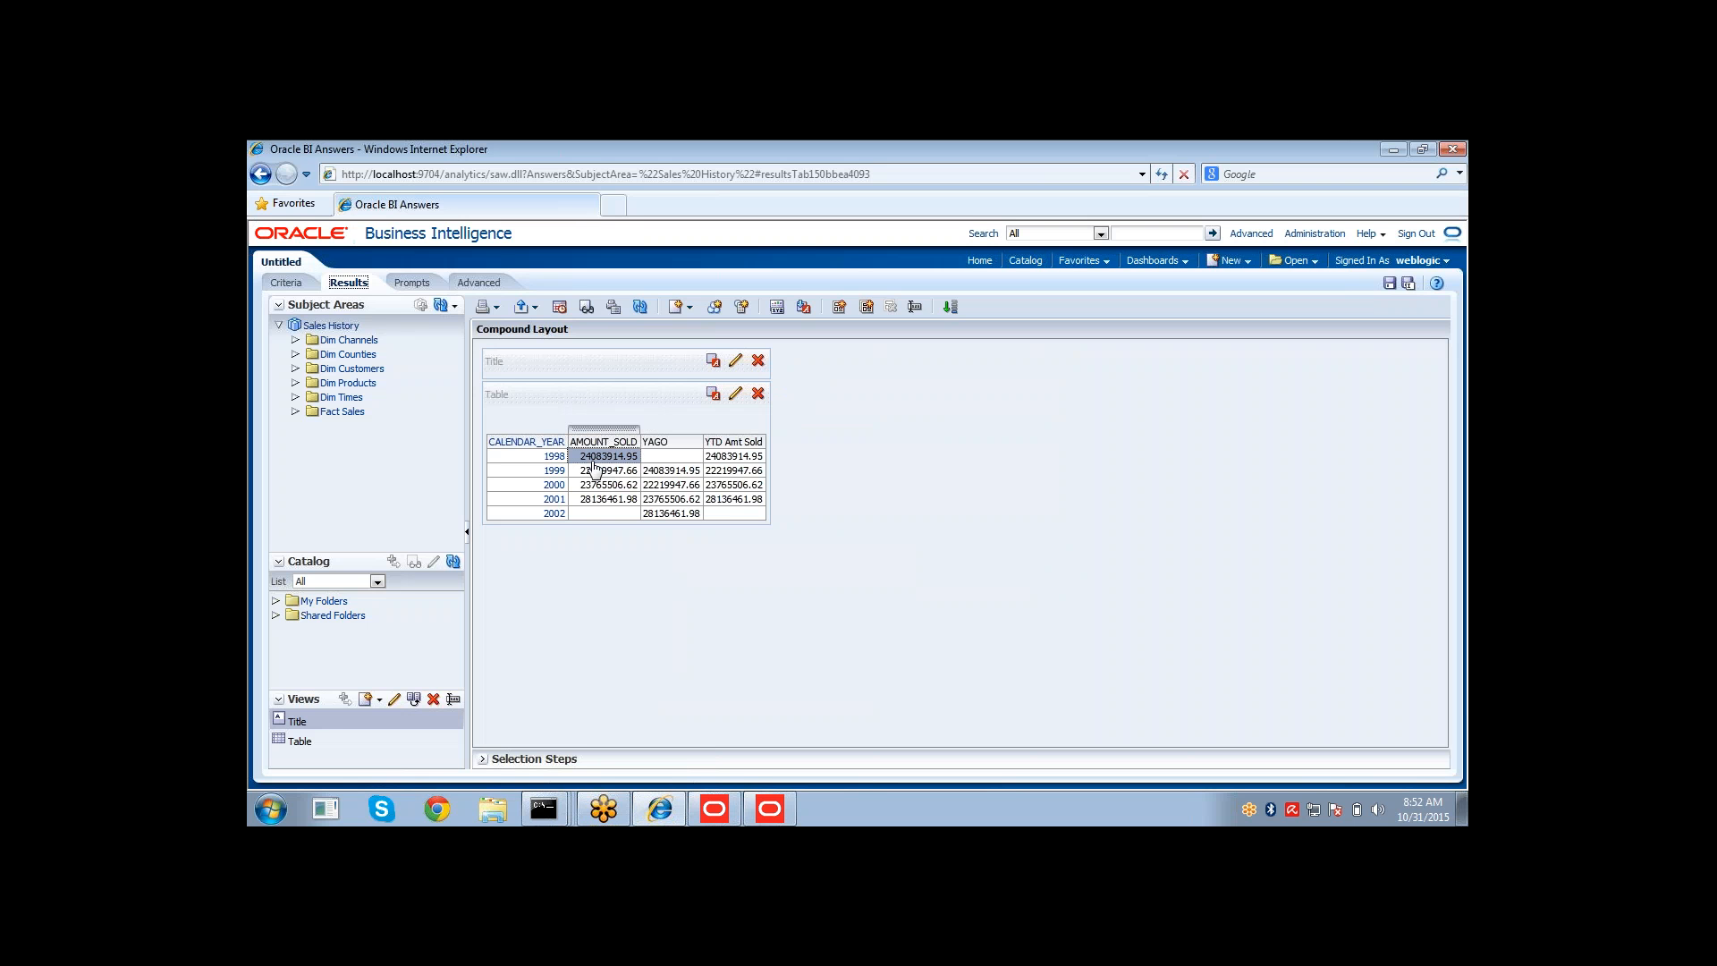
left_click(744, 458)
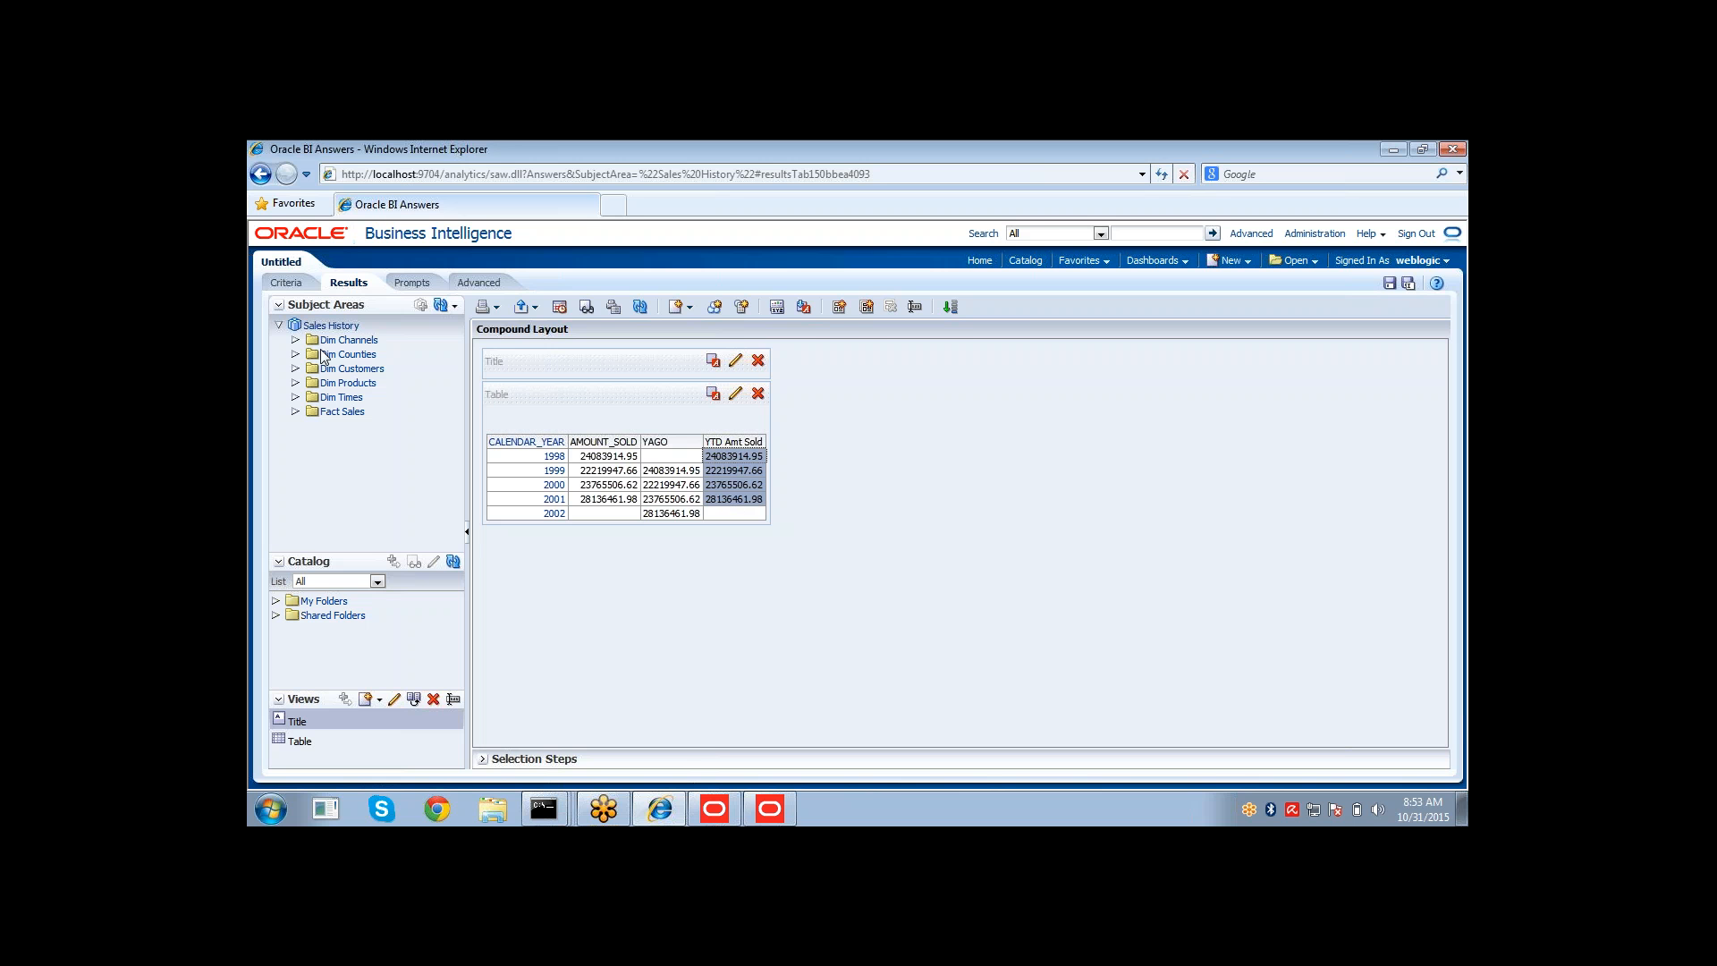
Add PR Amt Sold, remove YTD Amt Sold and YAGO from the analysis, and display the results.
left_click(288, 282)
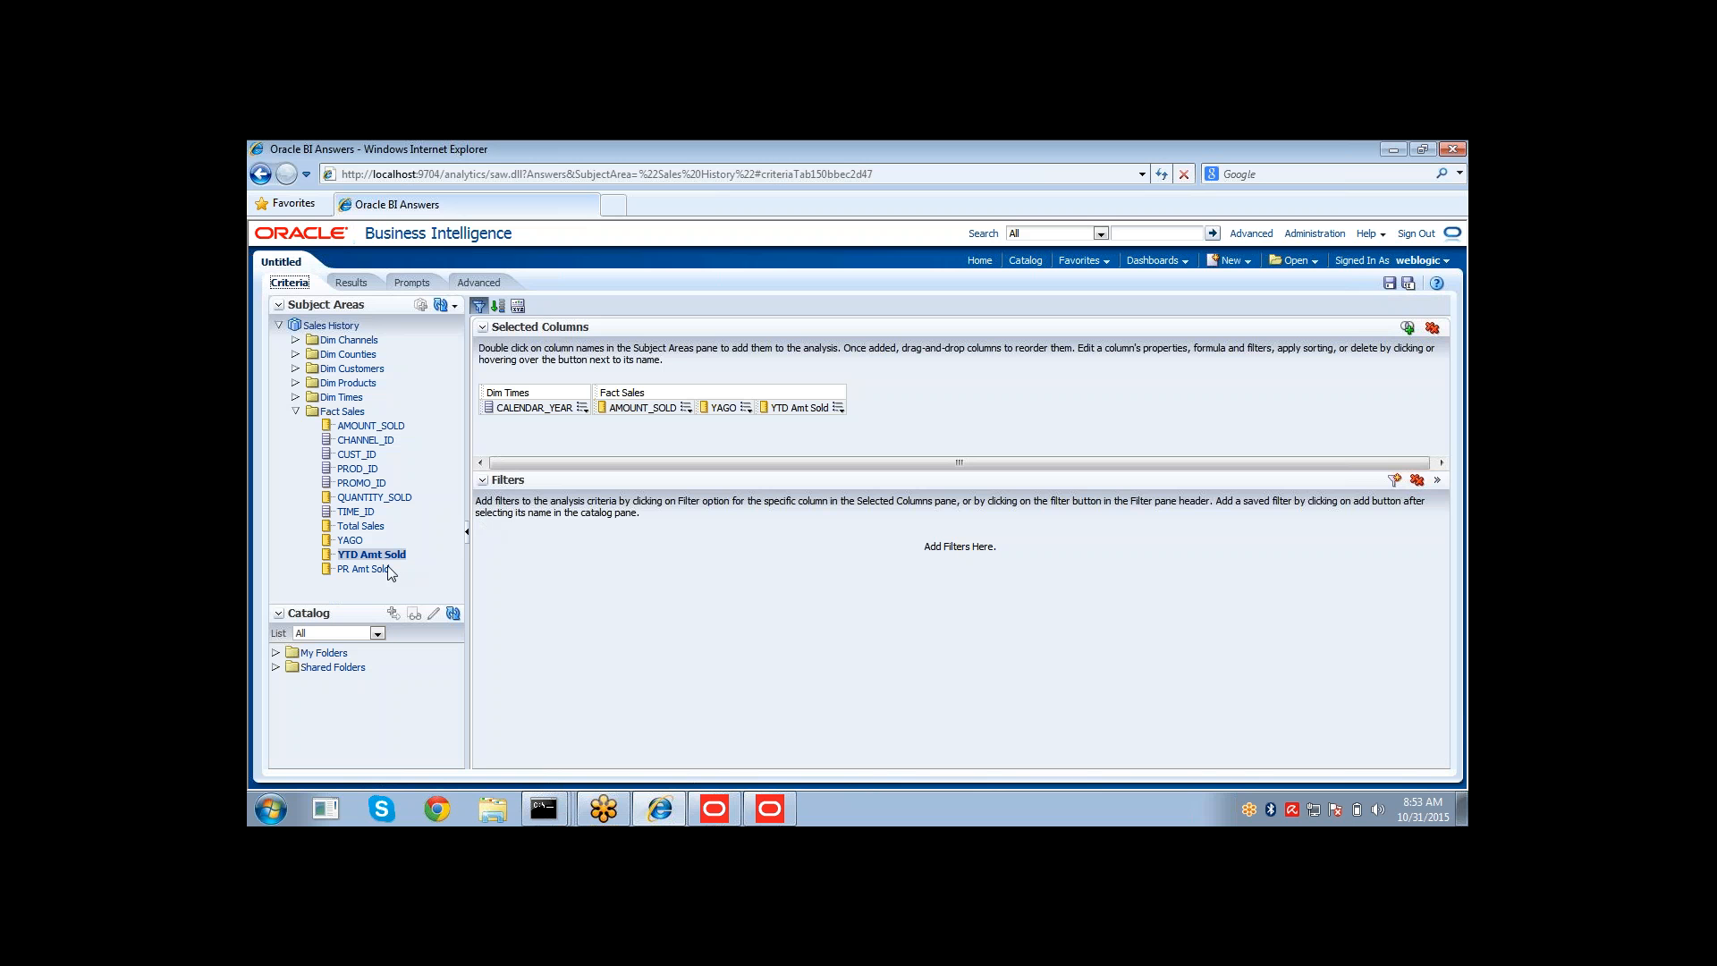
left_click_drag(390, 573, 841, 409)
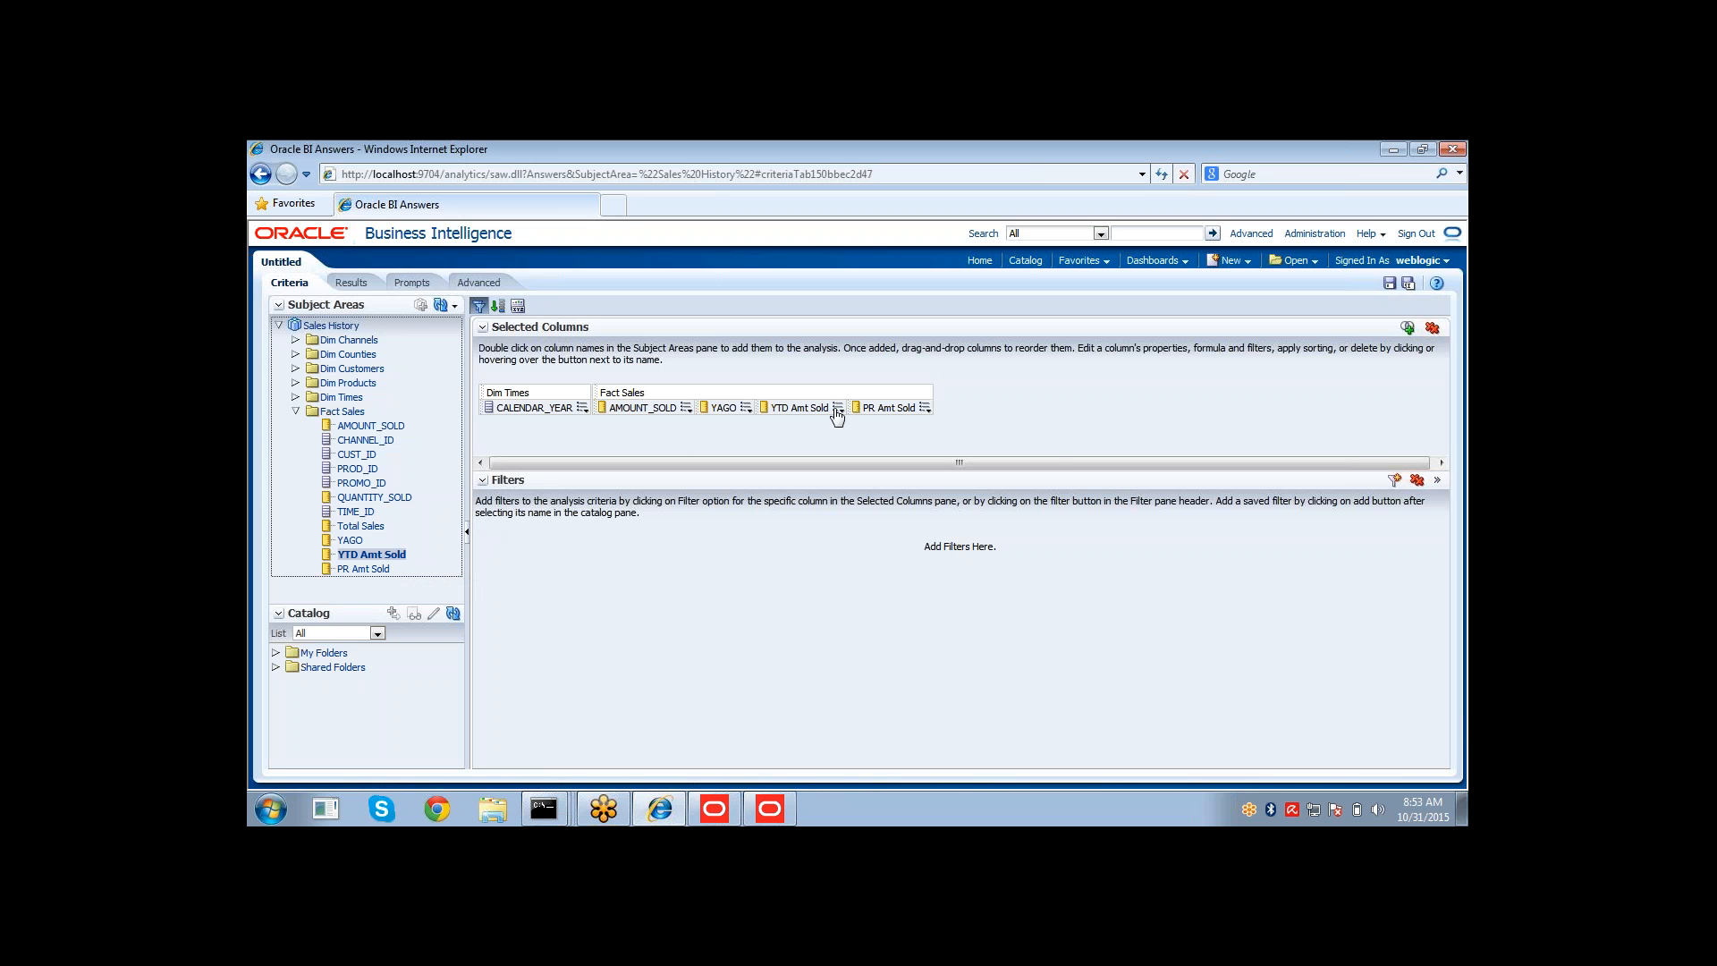
left_click(837, 410)
left_click(845, 509)
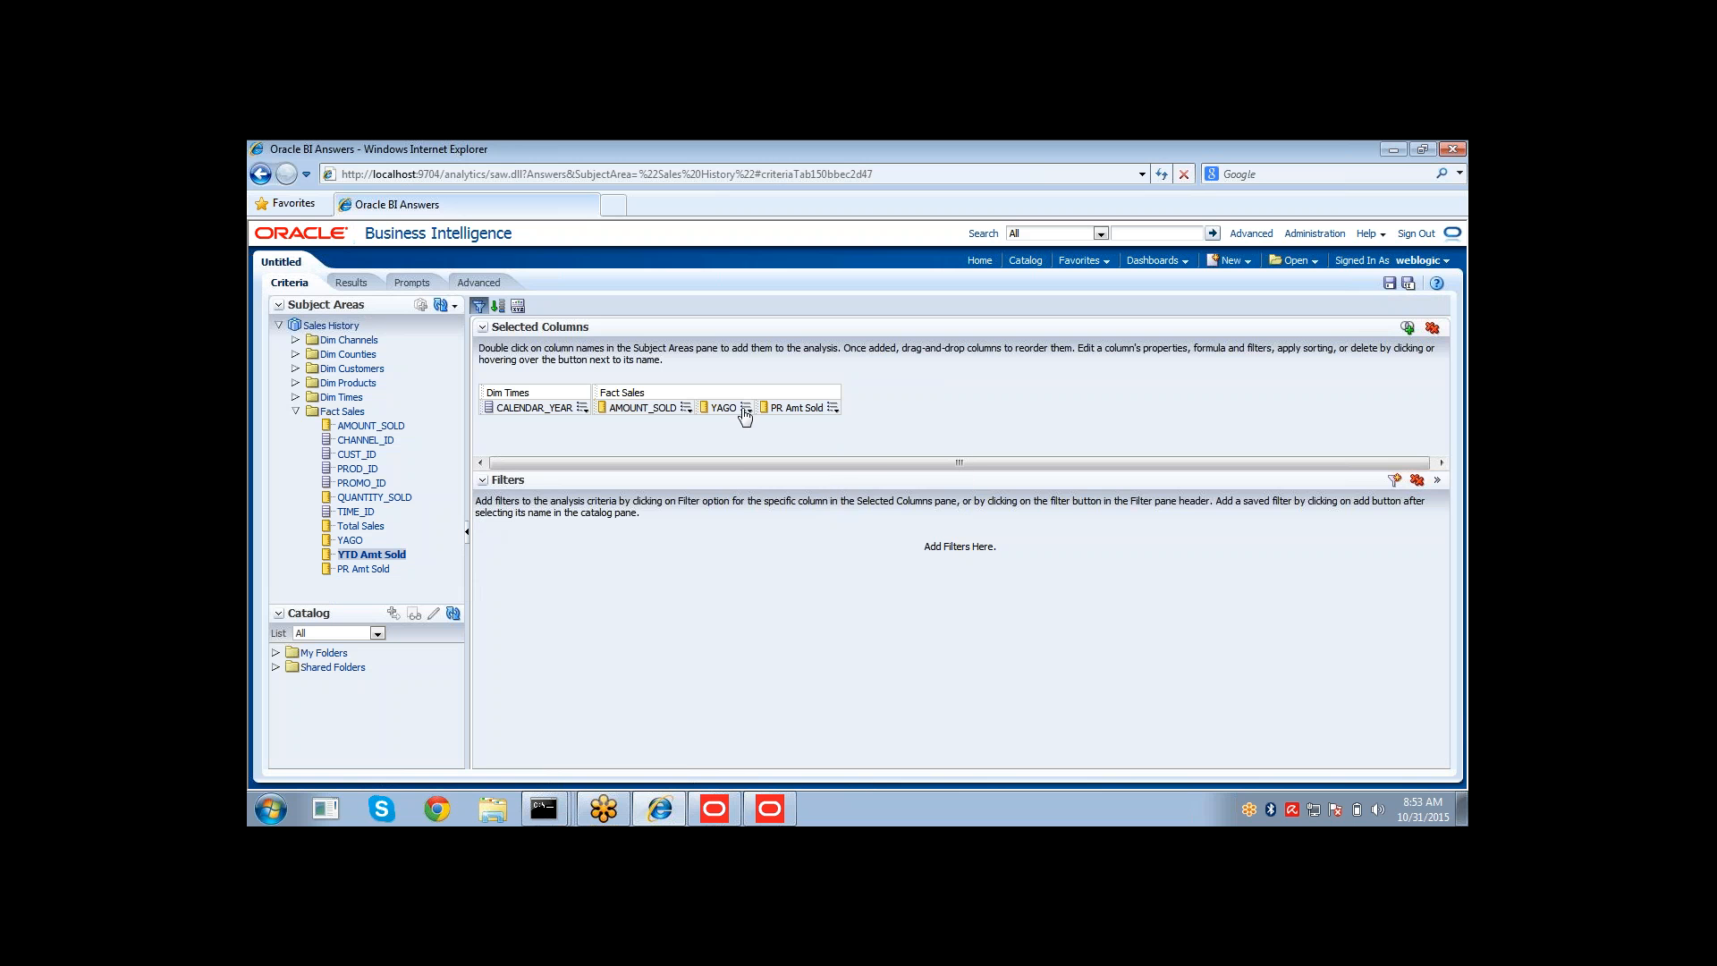
left_click(745, 408)
left_click(765, 509)
left_click(351, 284)
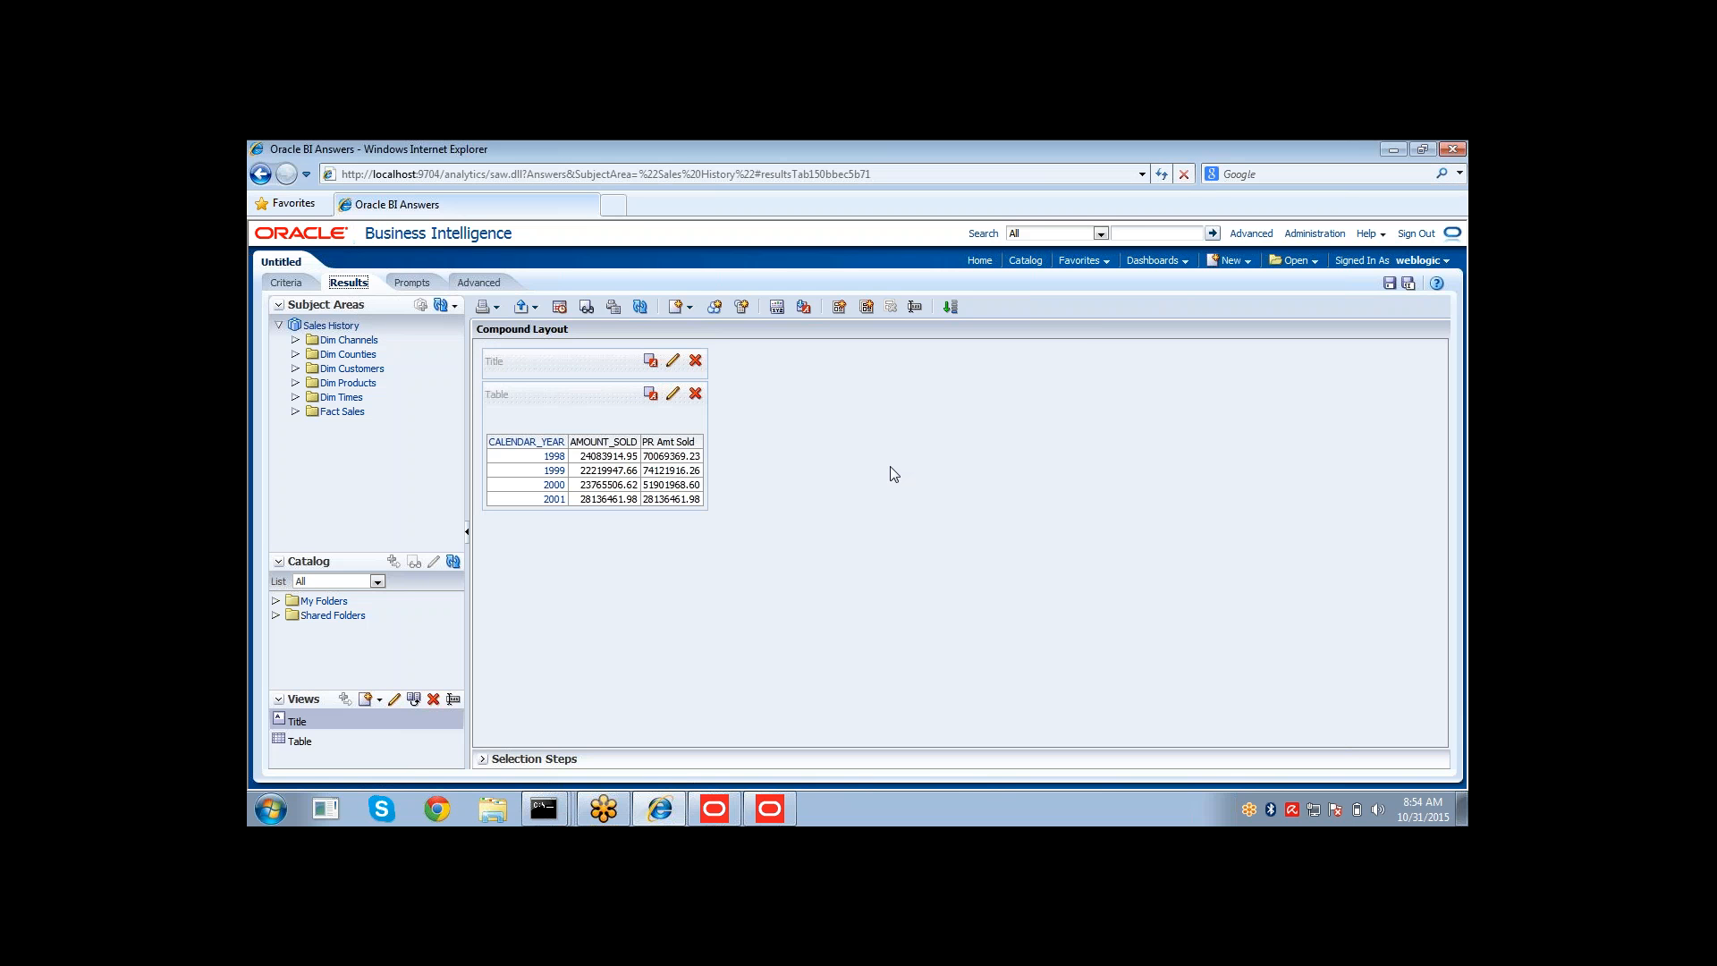
left_click(592, 460)
Drill down the results from years to quarters, months and days, comparing AMOUNT_SOLD against PR Amt Sold.
left_click(528, 444)
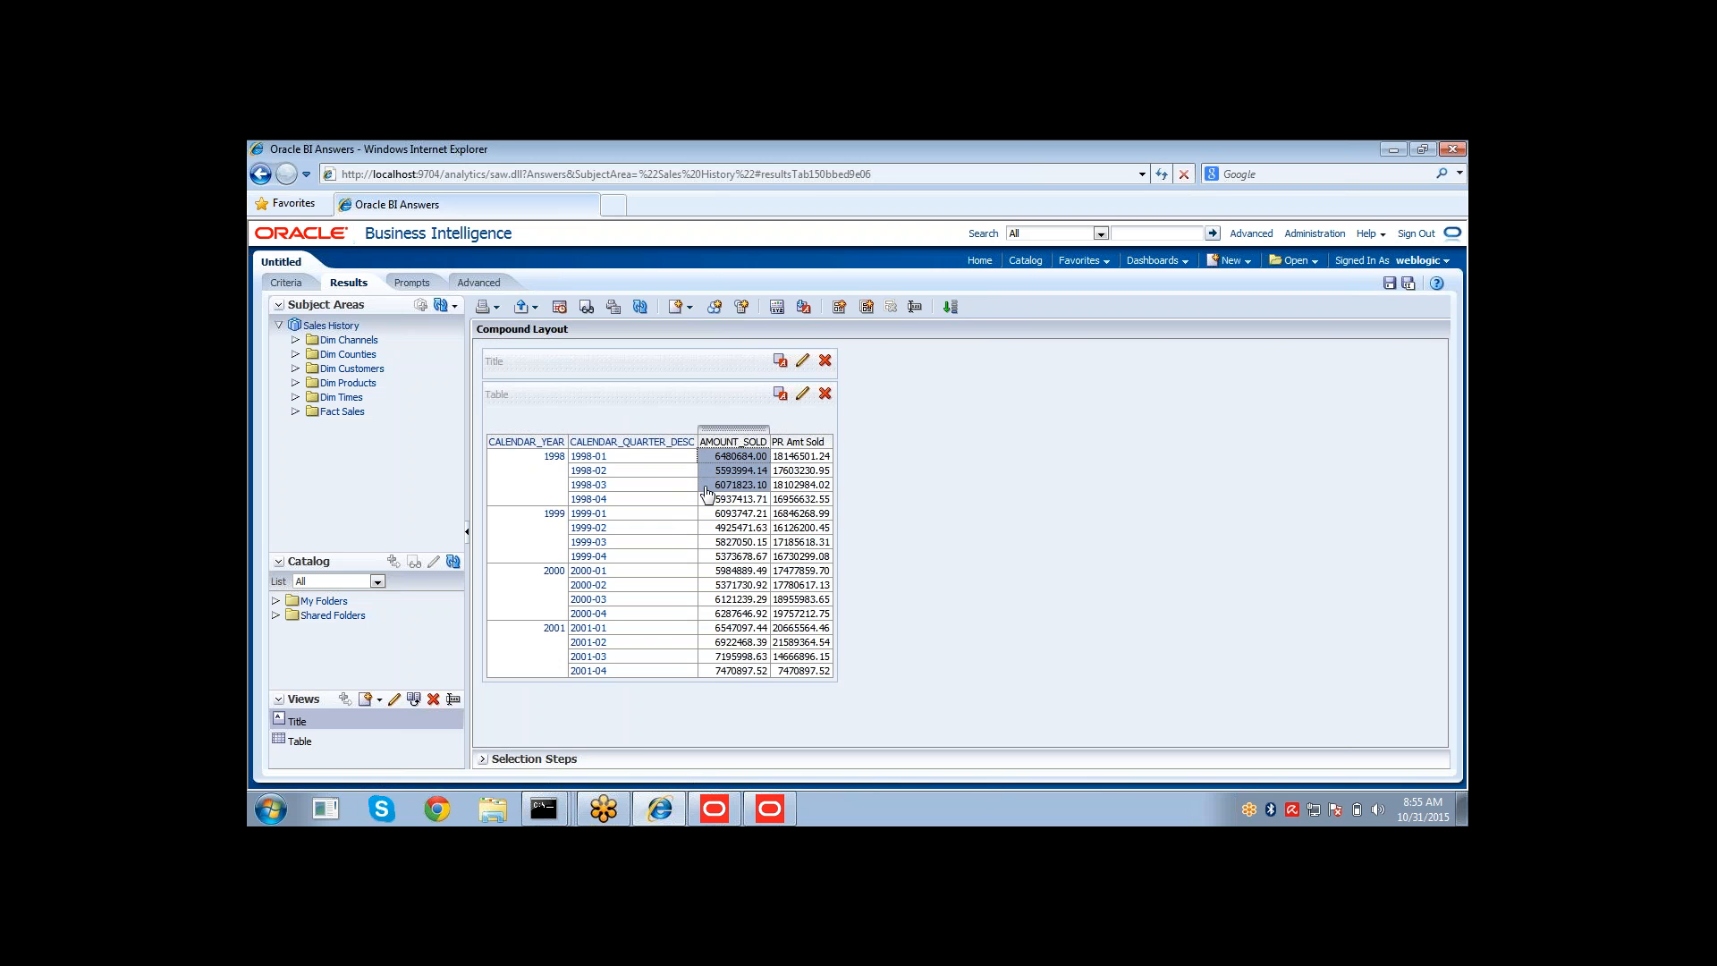
left_click(792, 458)
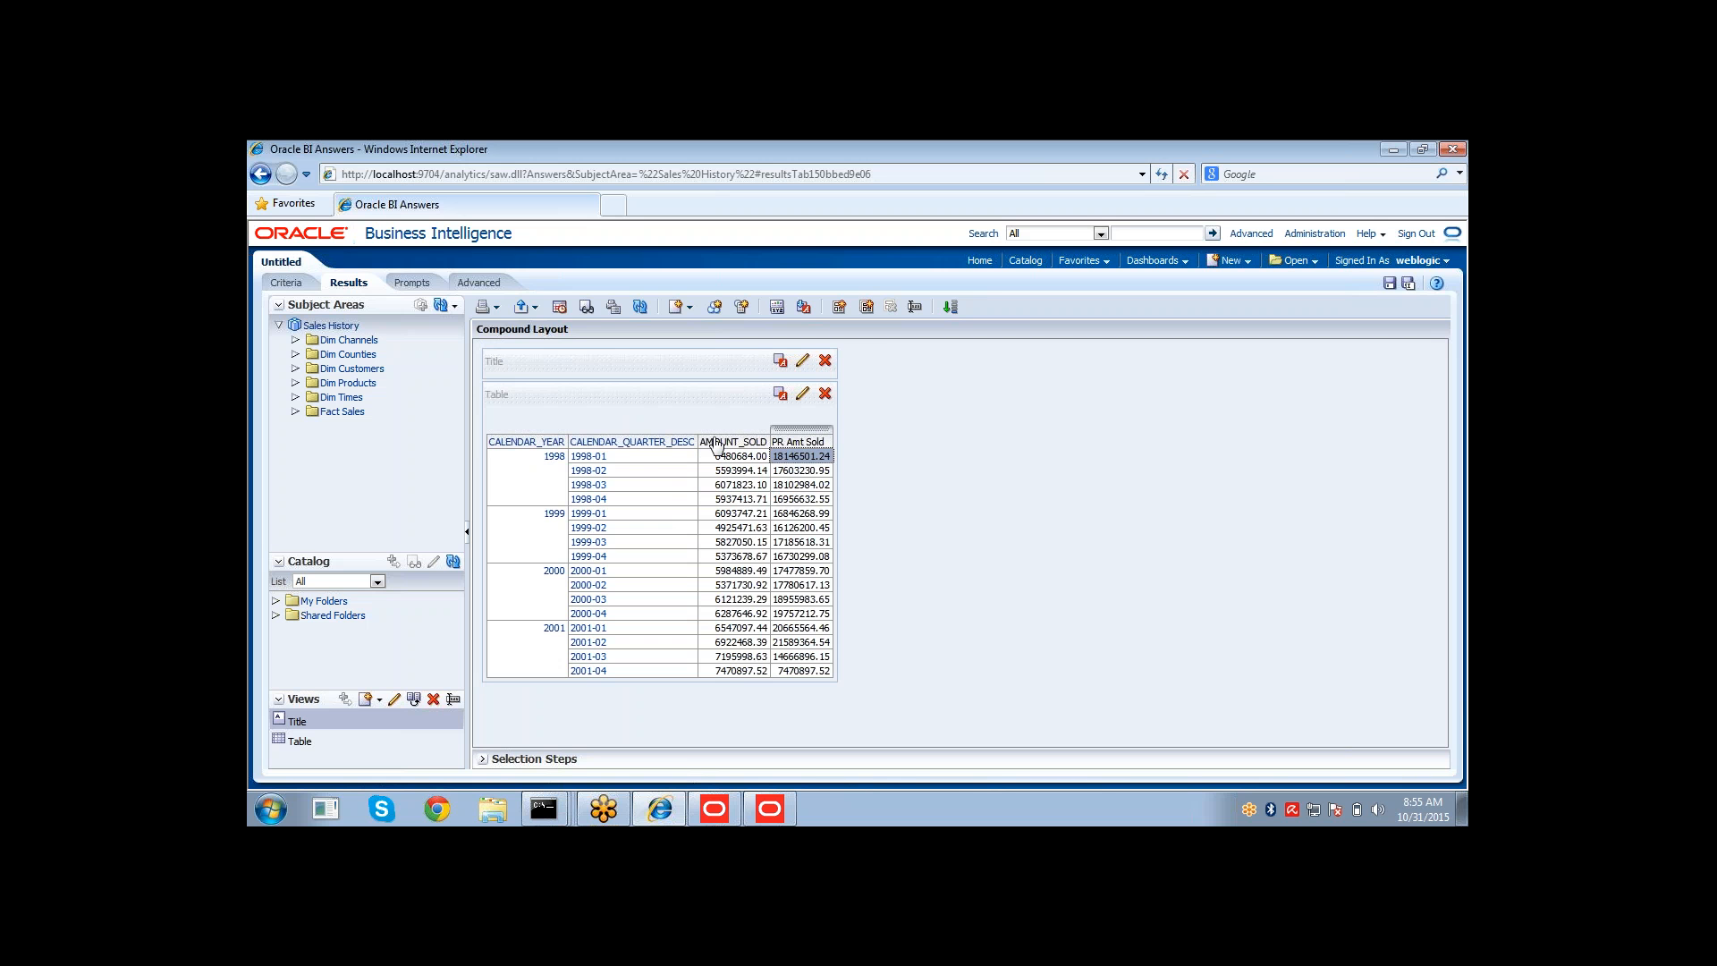
left_click(649, 447)
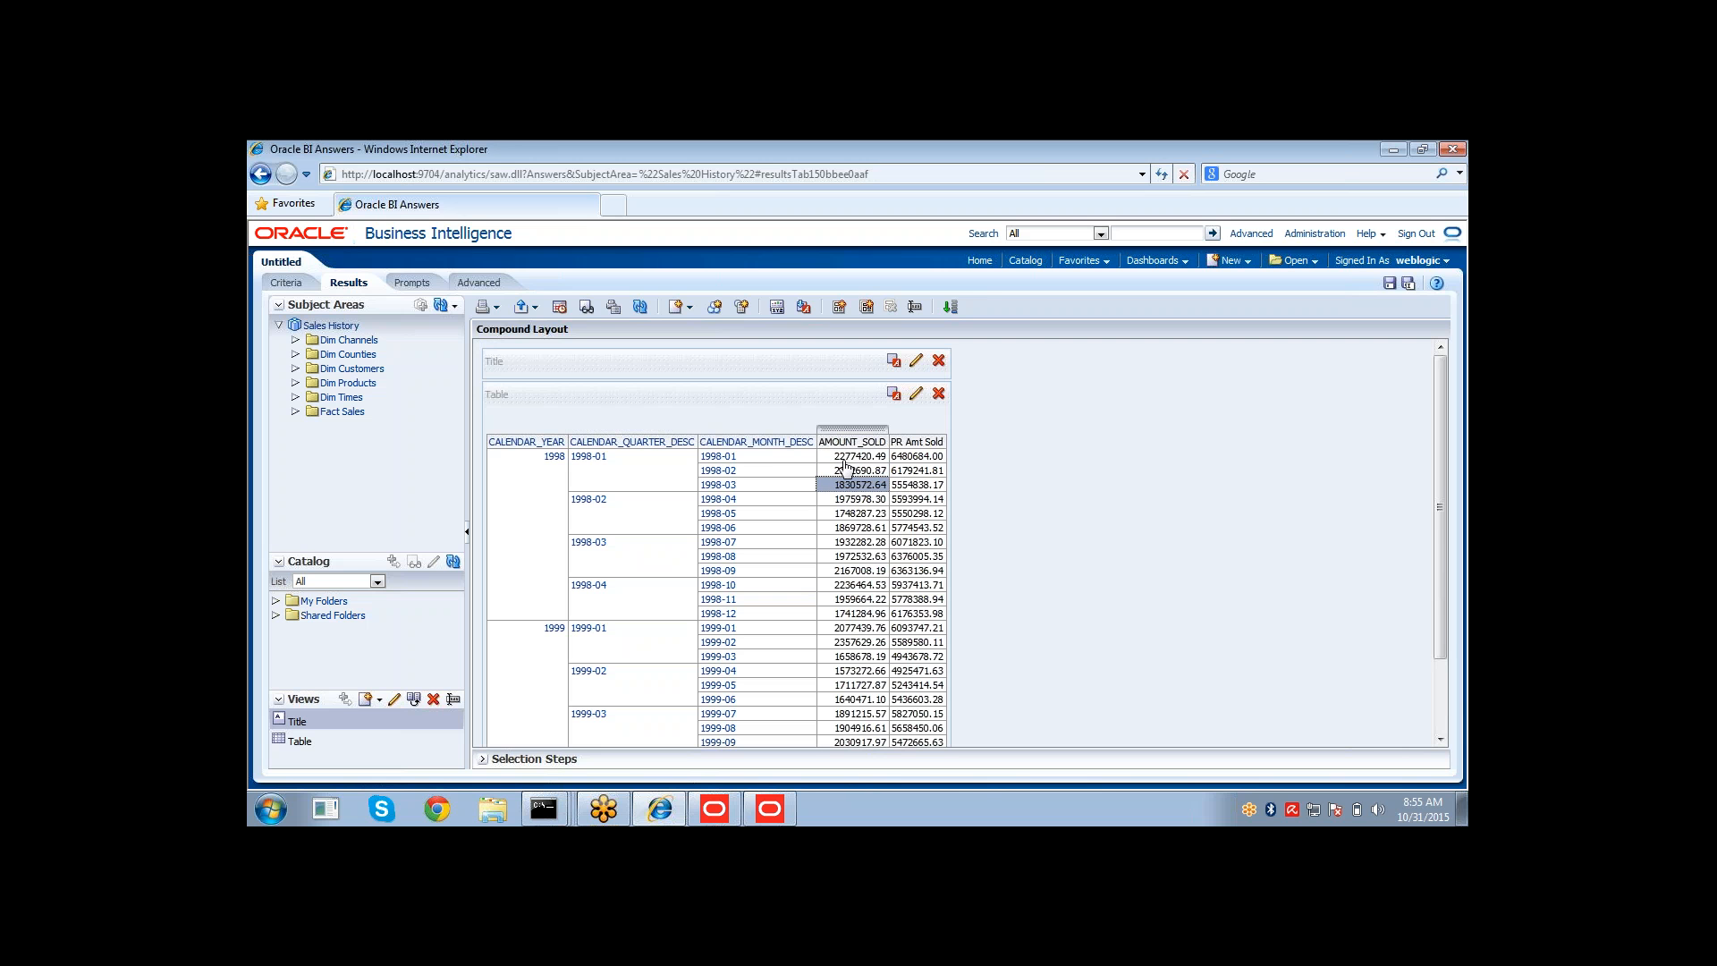
left_click_drag(842, 457, 843, 486)
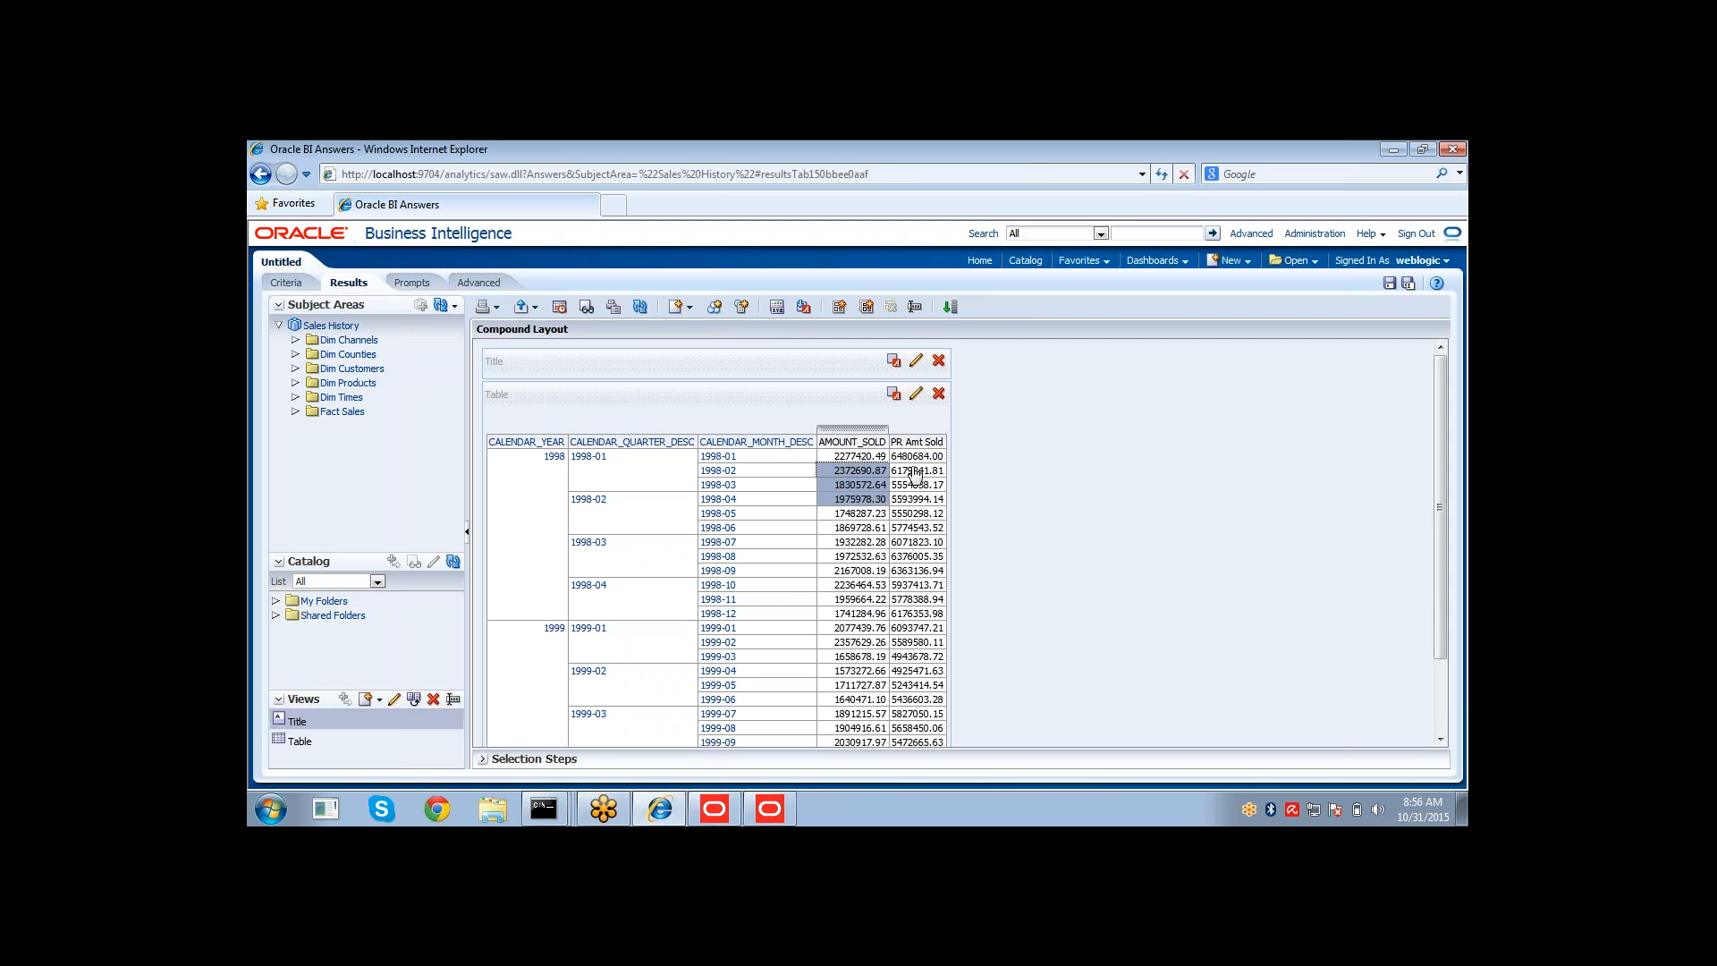
left_click(757, 447)
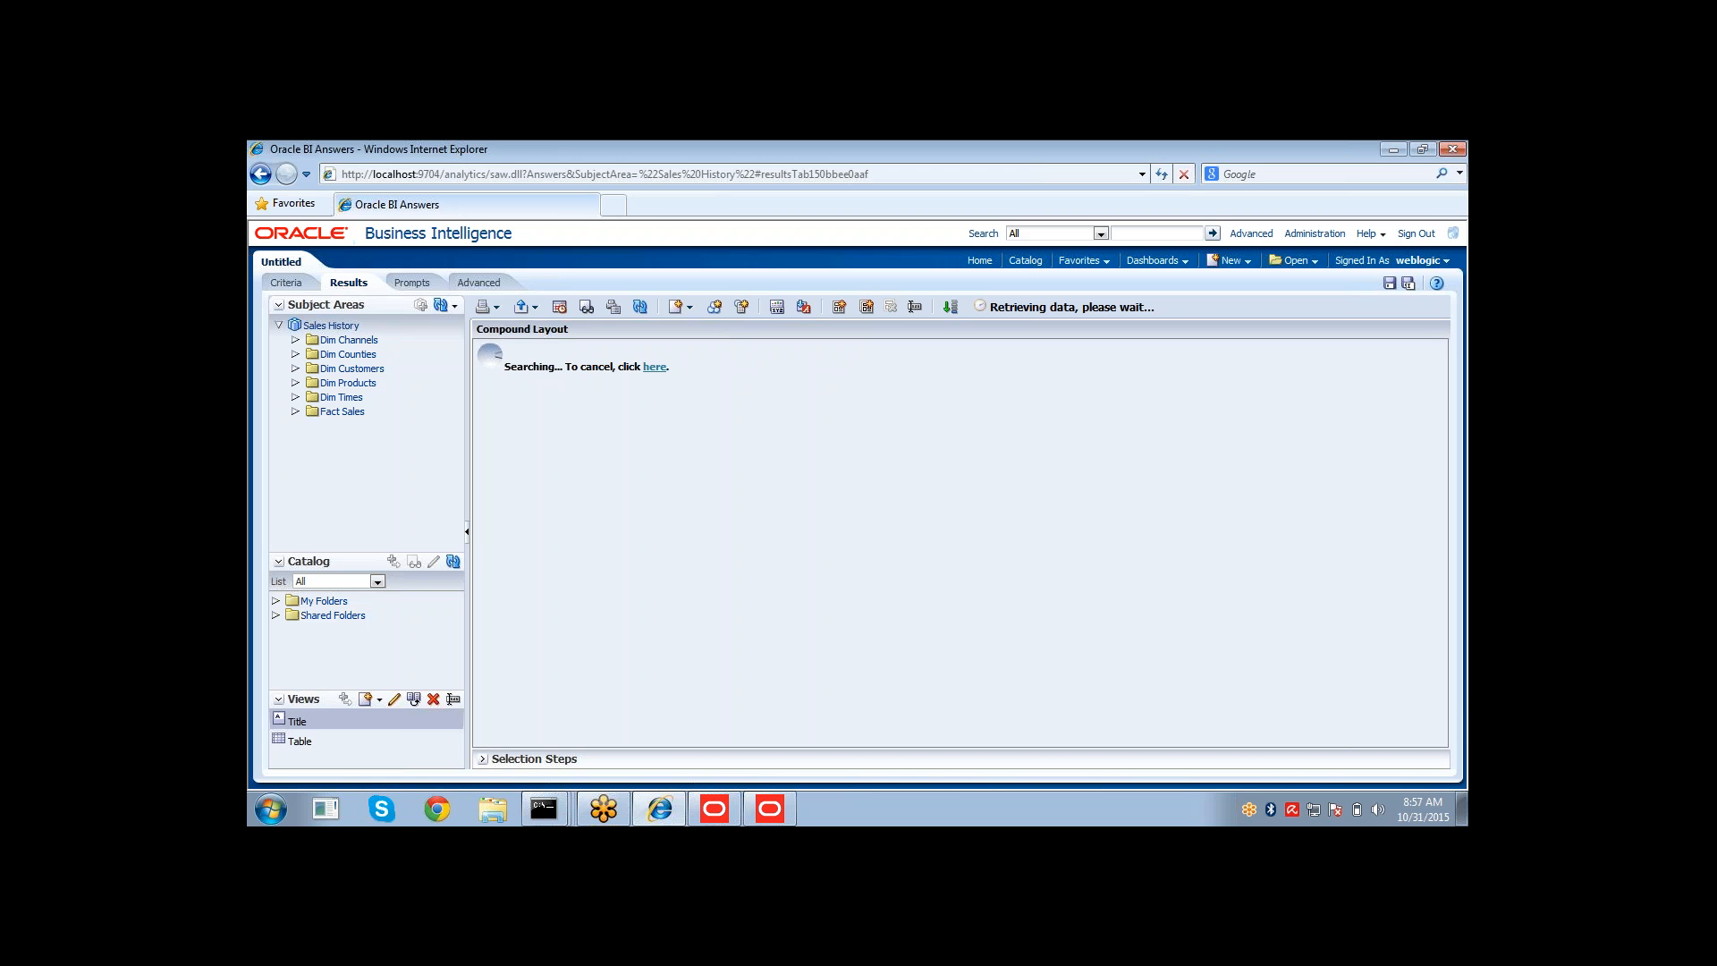
left_click(294, 284)
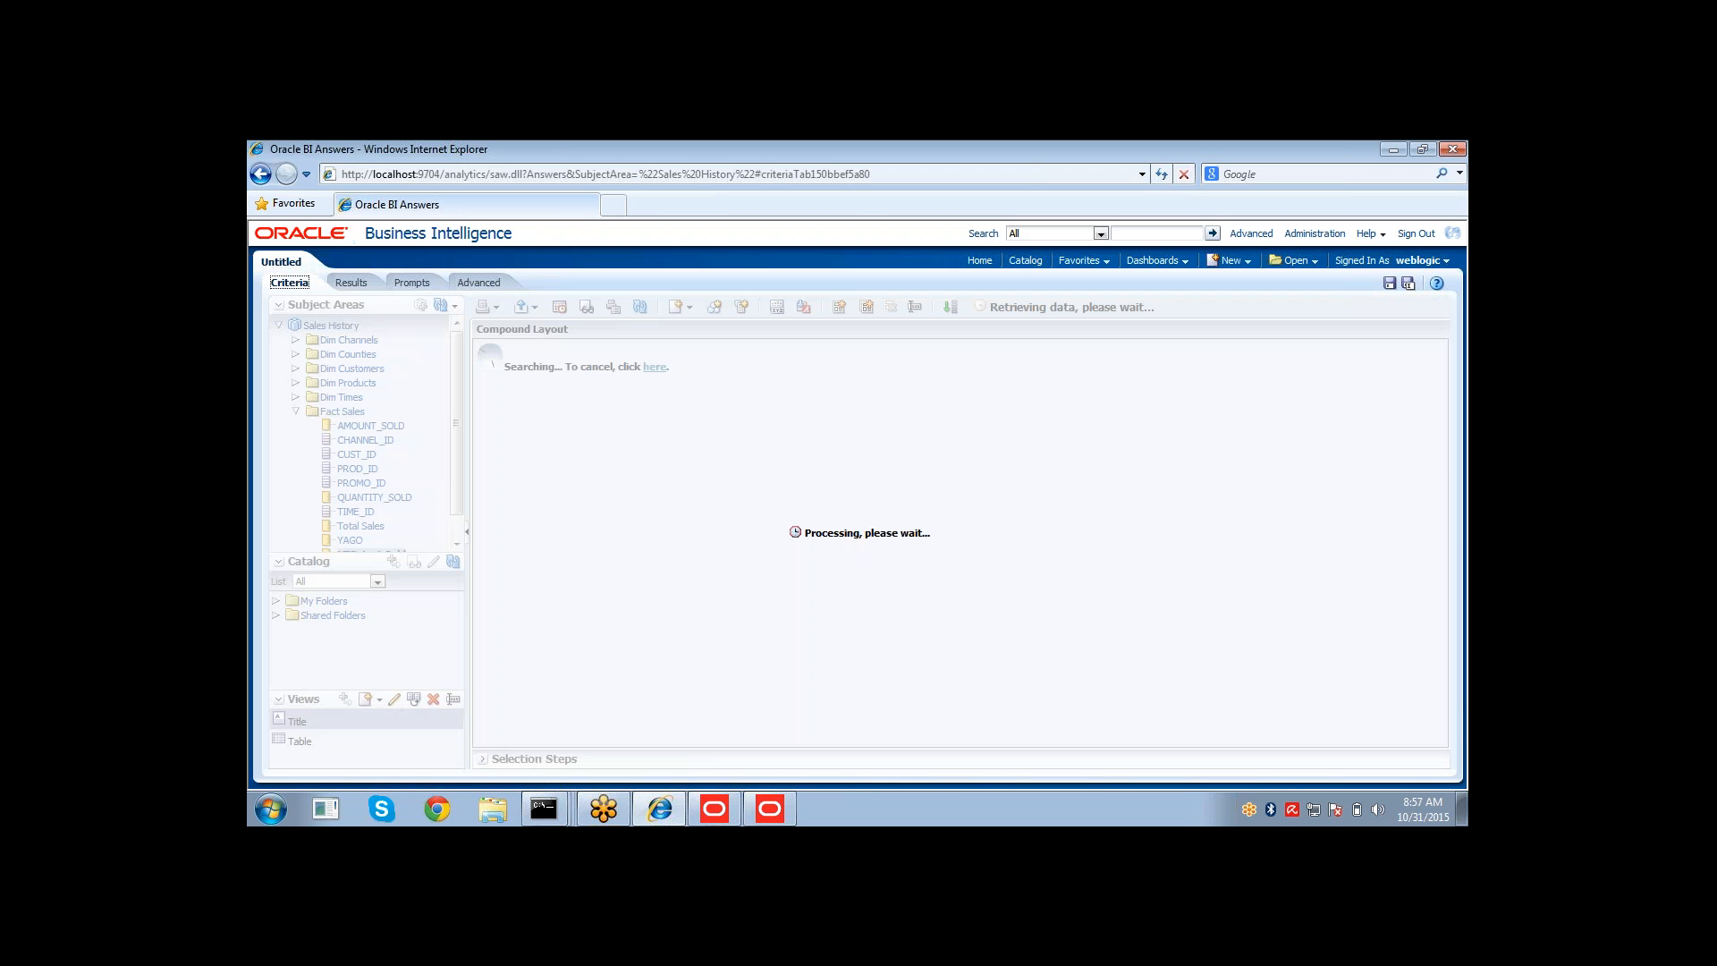
left_click(350, 283)
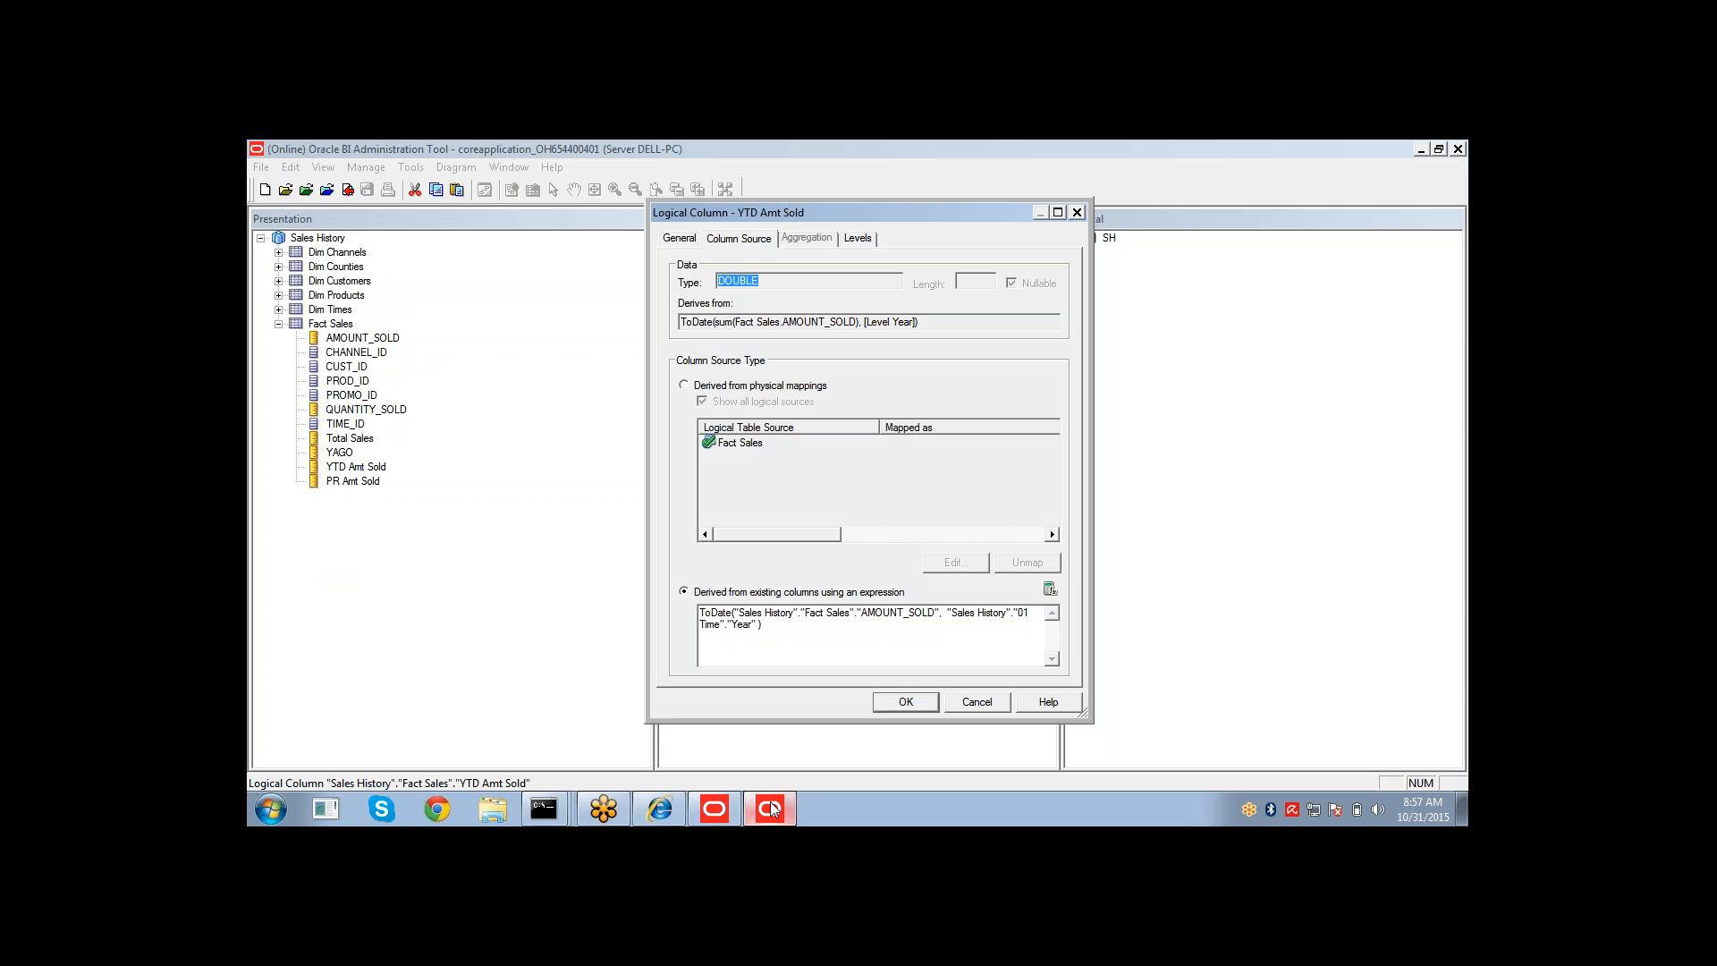
Close the YTD Amt Sold properties and briefly open and cancel another Fact Sales column's properties.
left_click(978, 701)
left_click(751, 496)
double_click(754, 510)
left_click(977, 703)
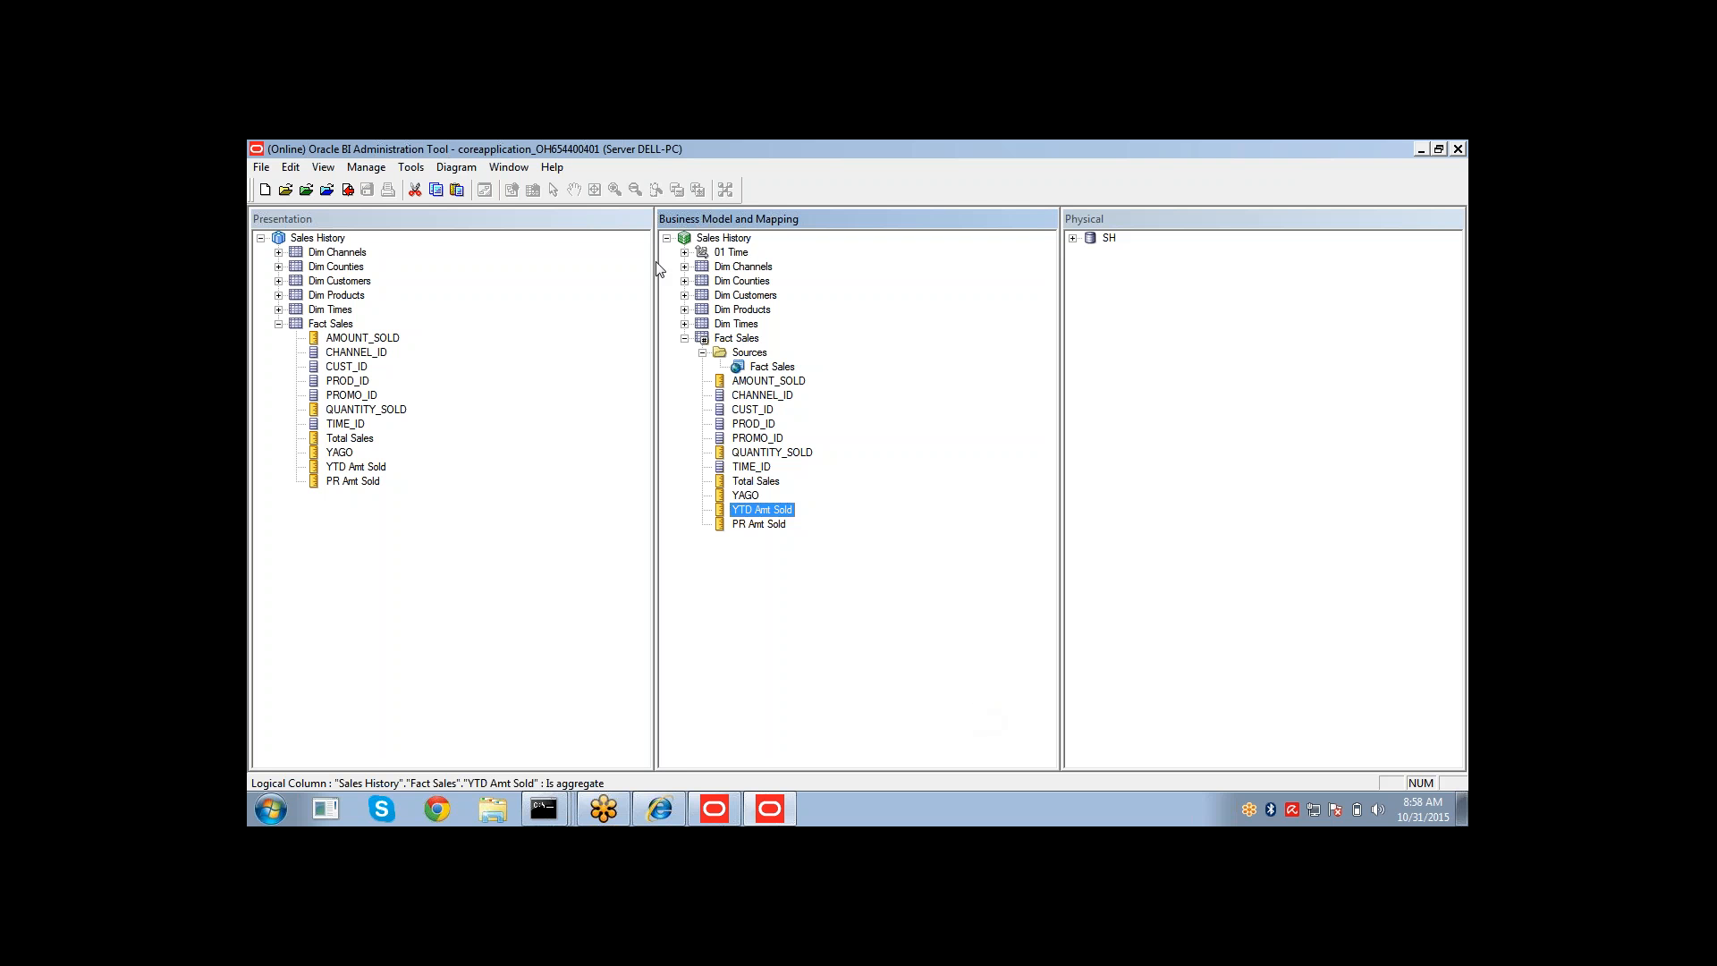
Expand the 01 Time hierarchy and assign the QUANTITY_SOLD measure to its Quarter level, checking out the dimension.
left_click(685, 253)
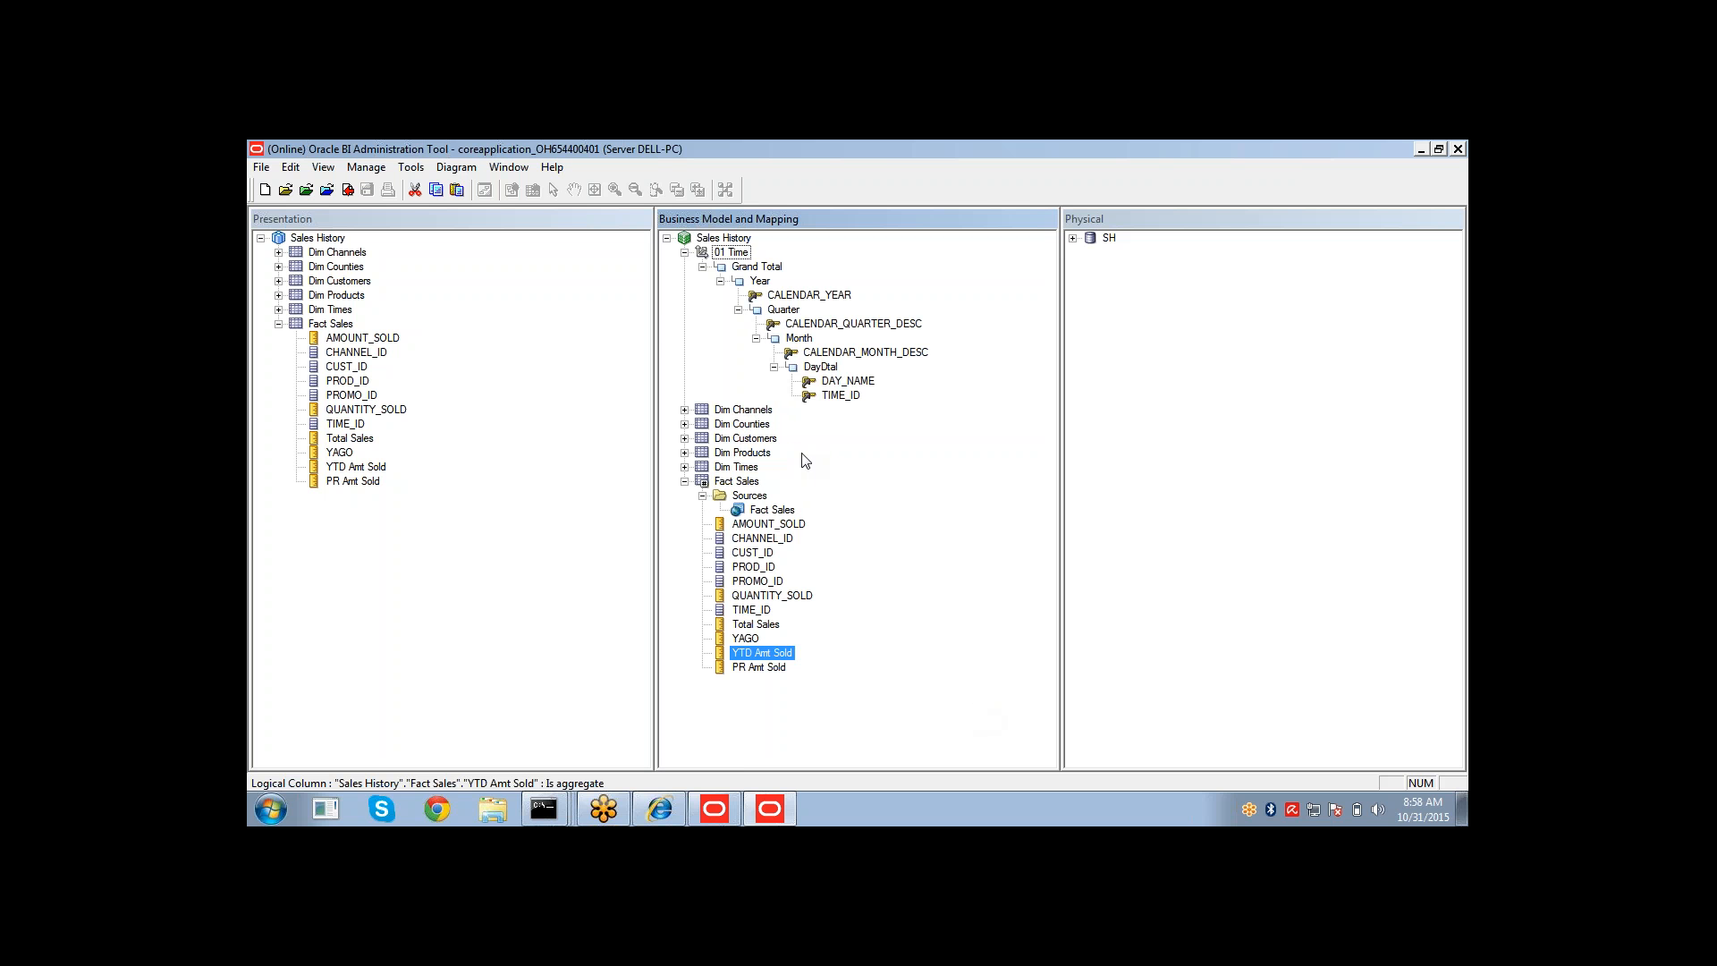
left_click(751, 598)
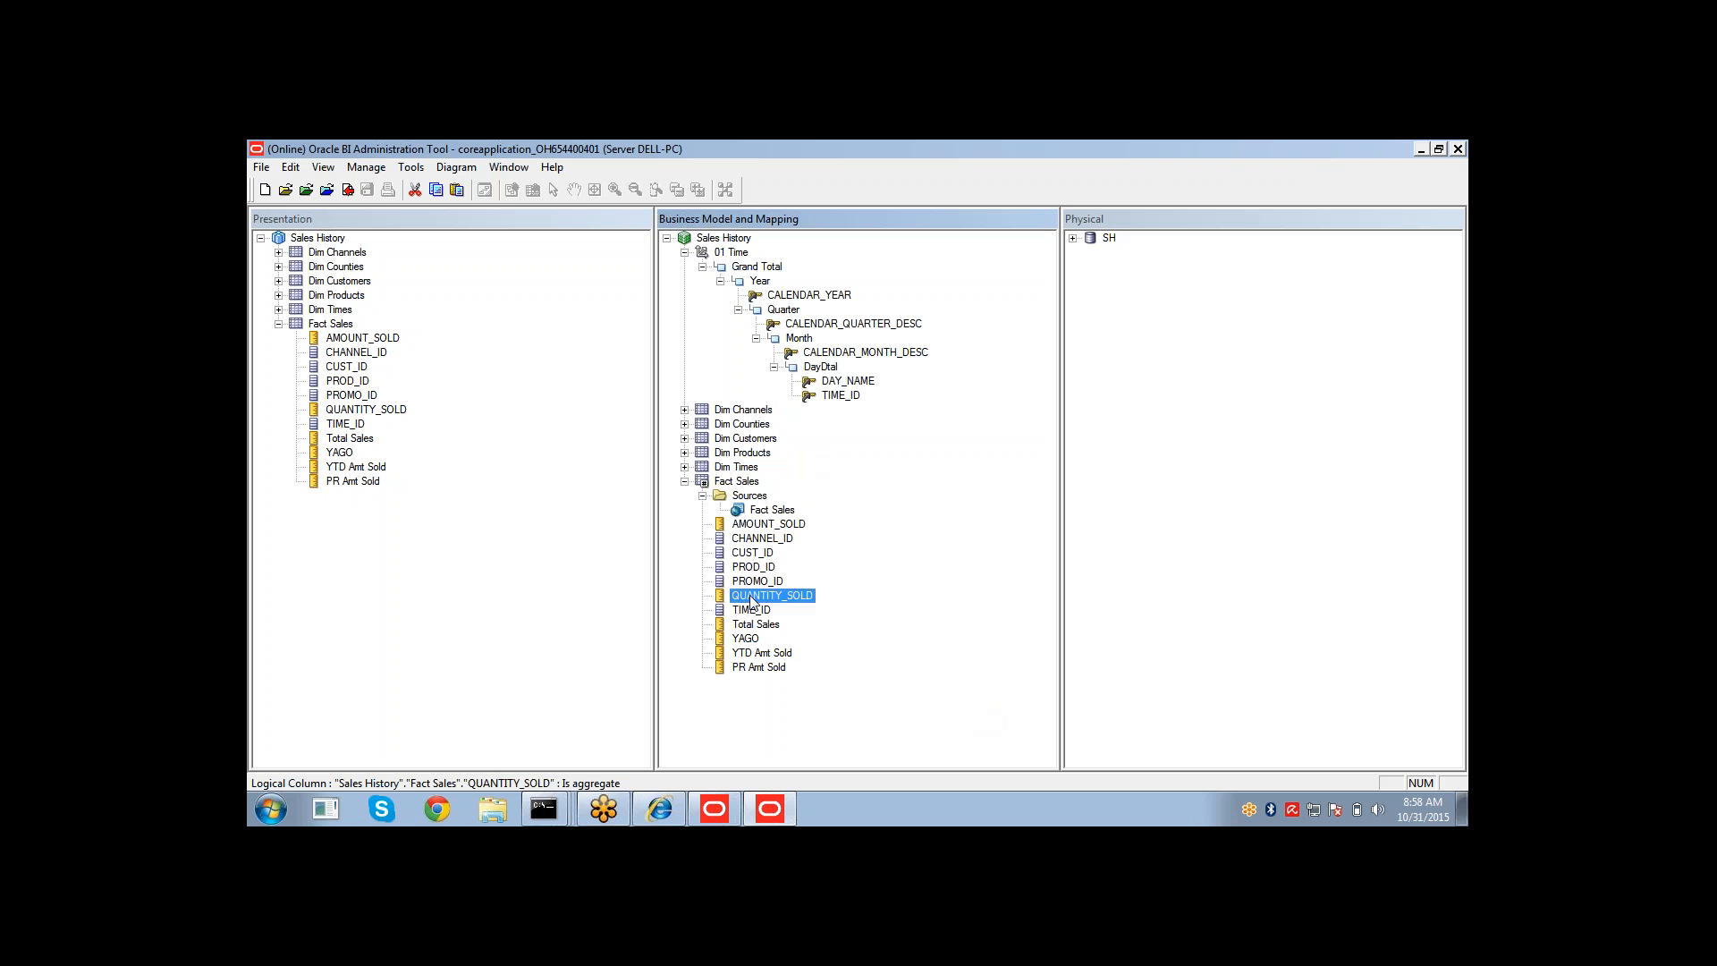
left_click_drag(751, 599, 797, 315)
left_click_drag(789, 599, 783, 312)
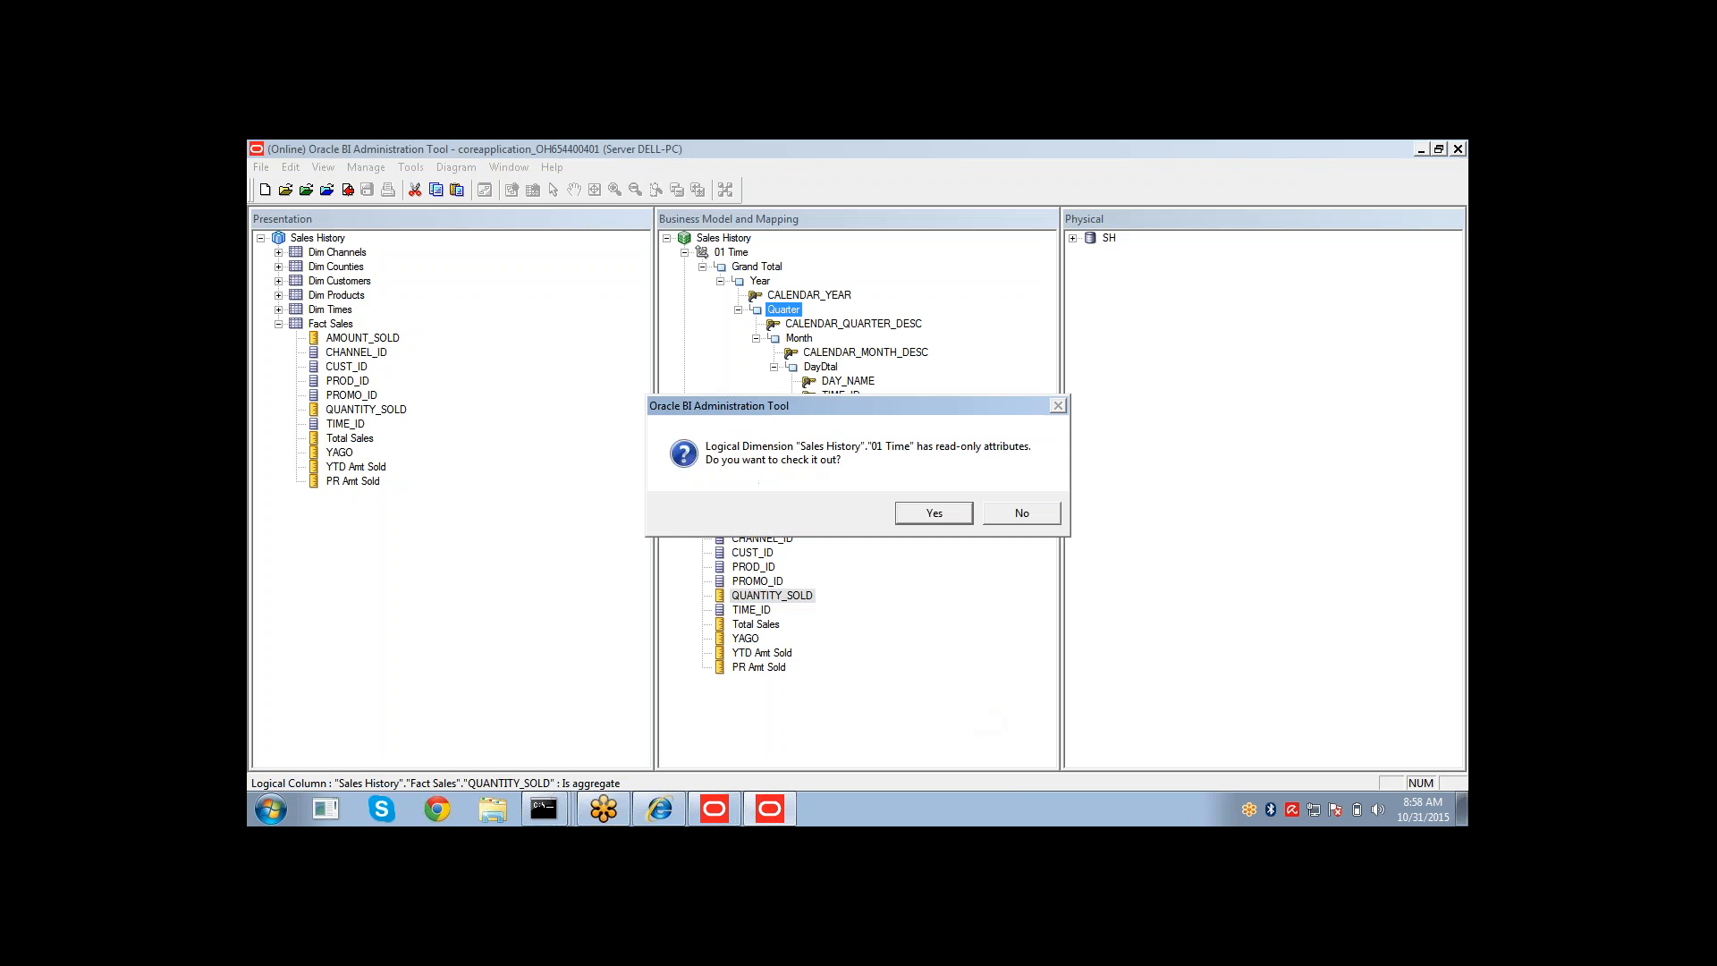
left_click(908, 517)
left_click(892, 656)
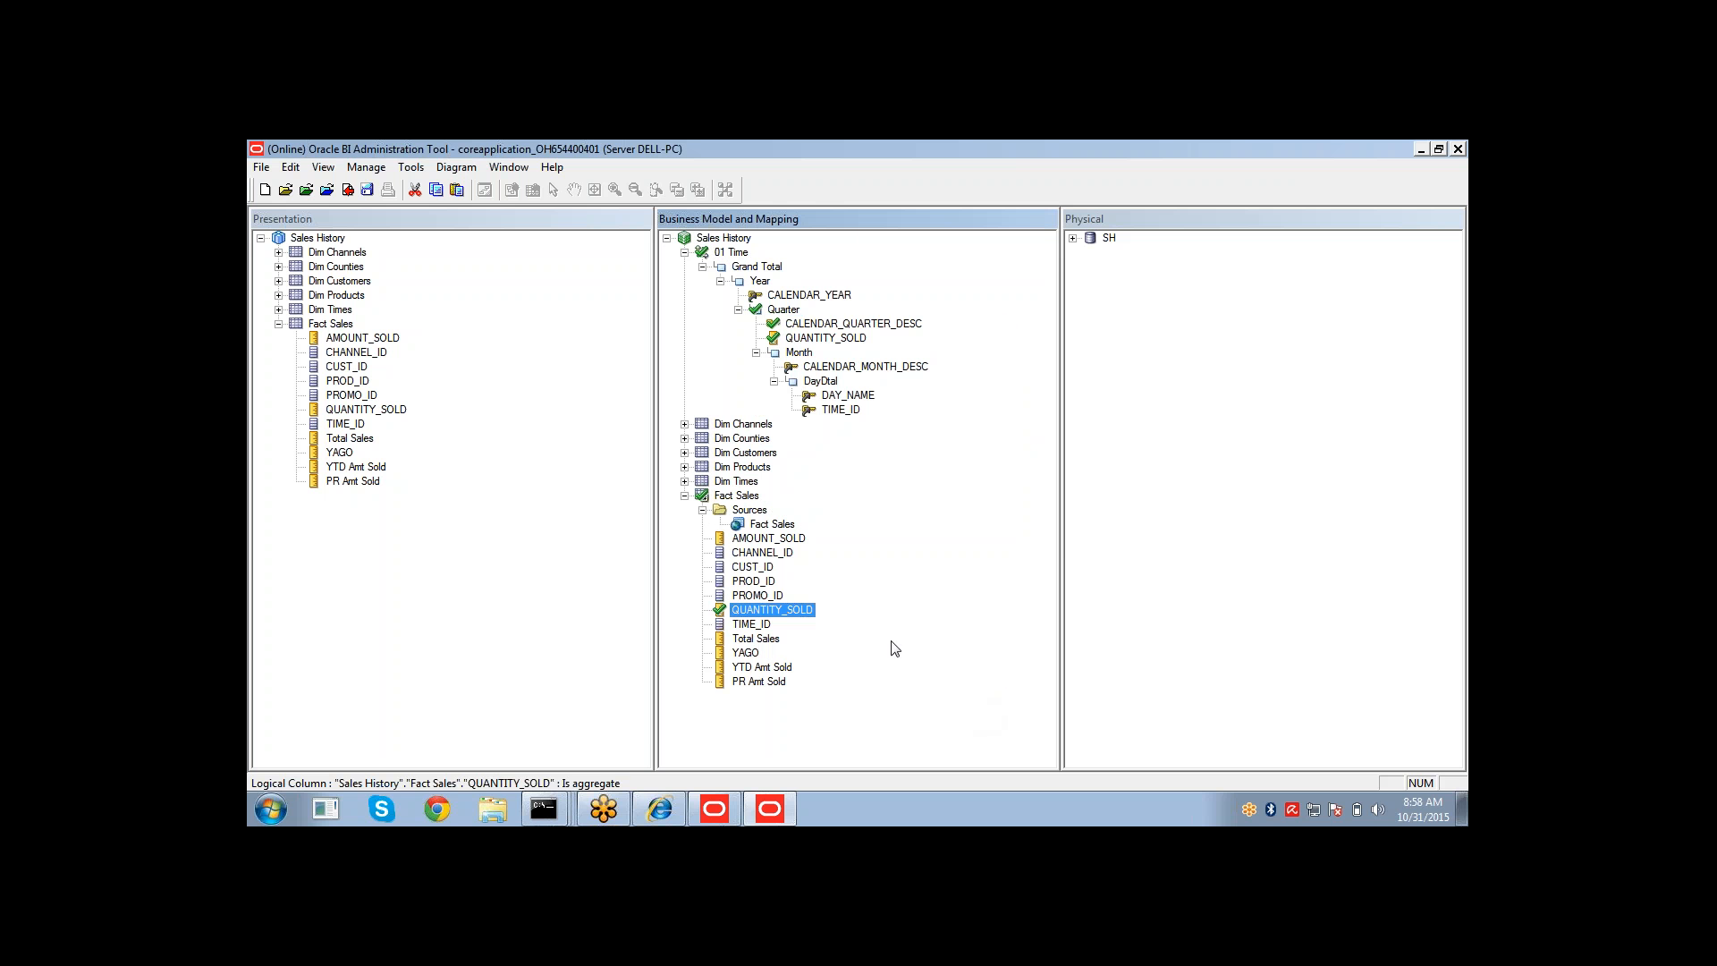
left_click(823, 338)
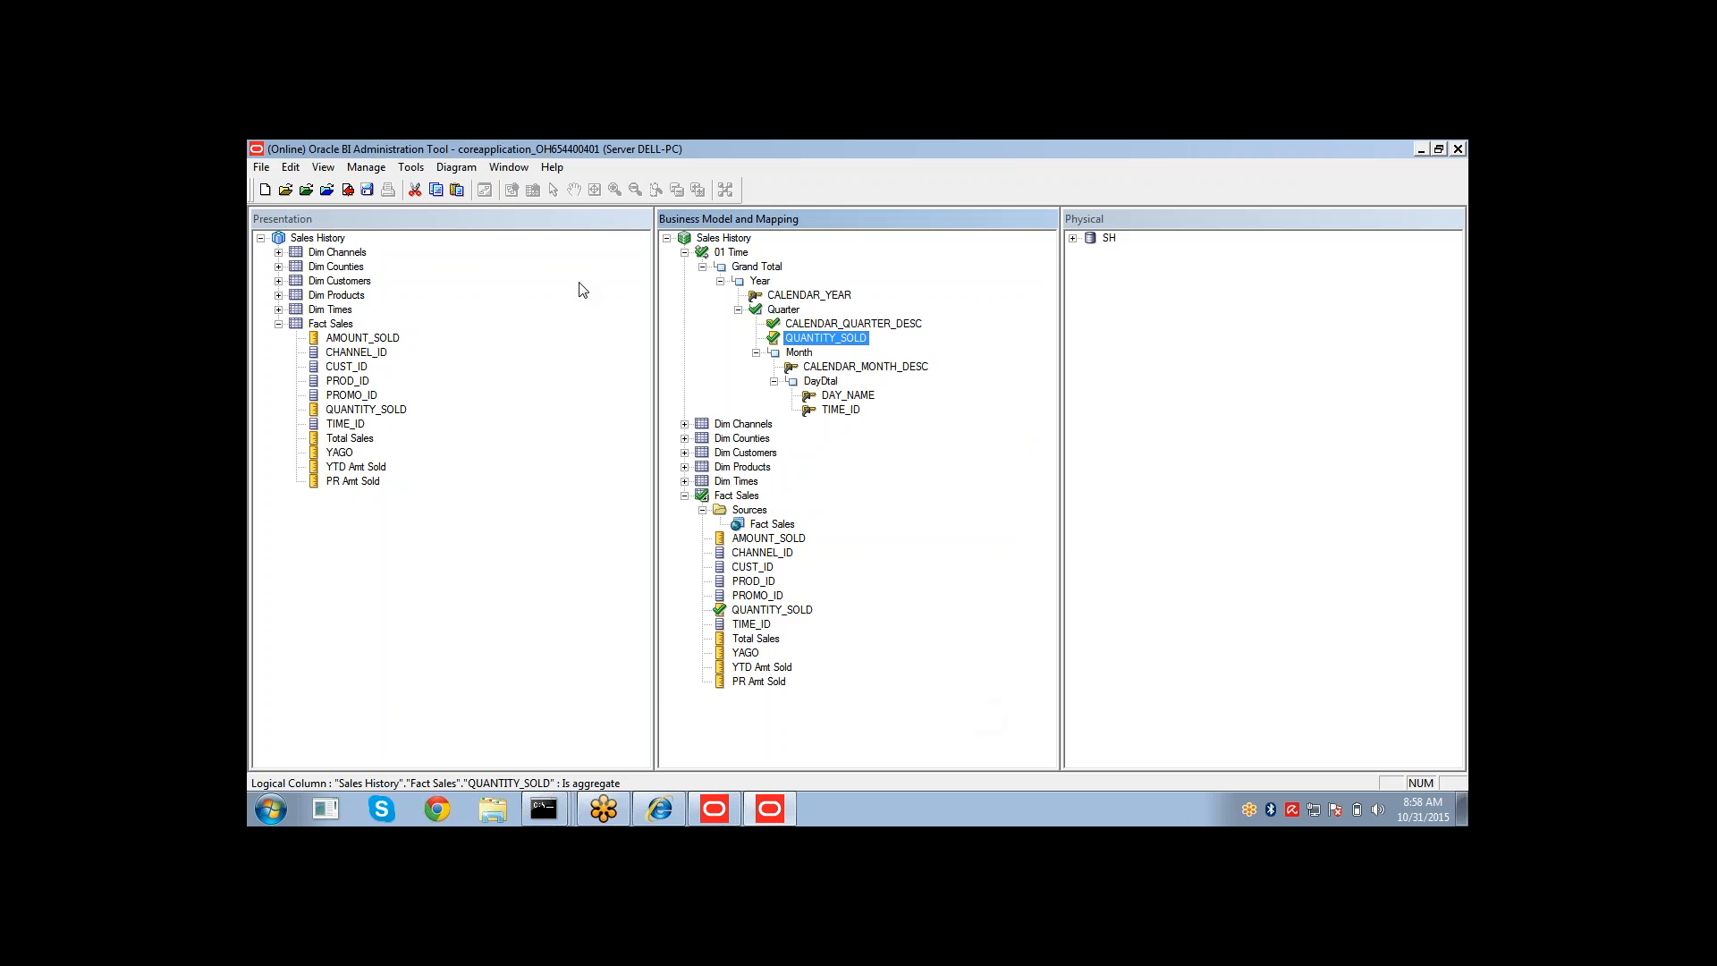
Set Total Sales' logical level for the 01 Time dimension to Month.
double_click(749, 641)
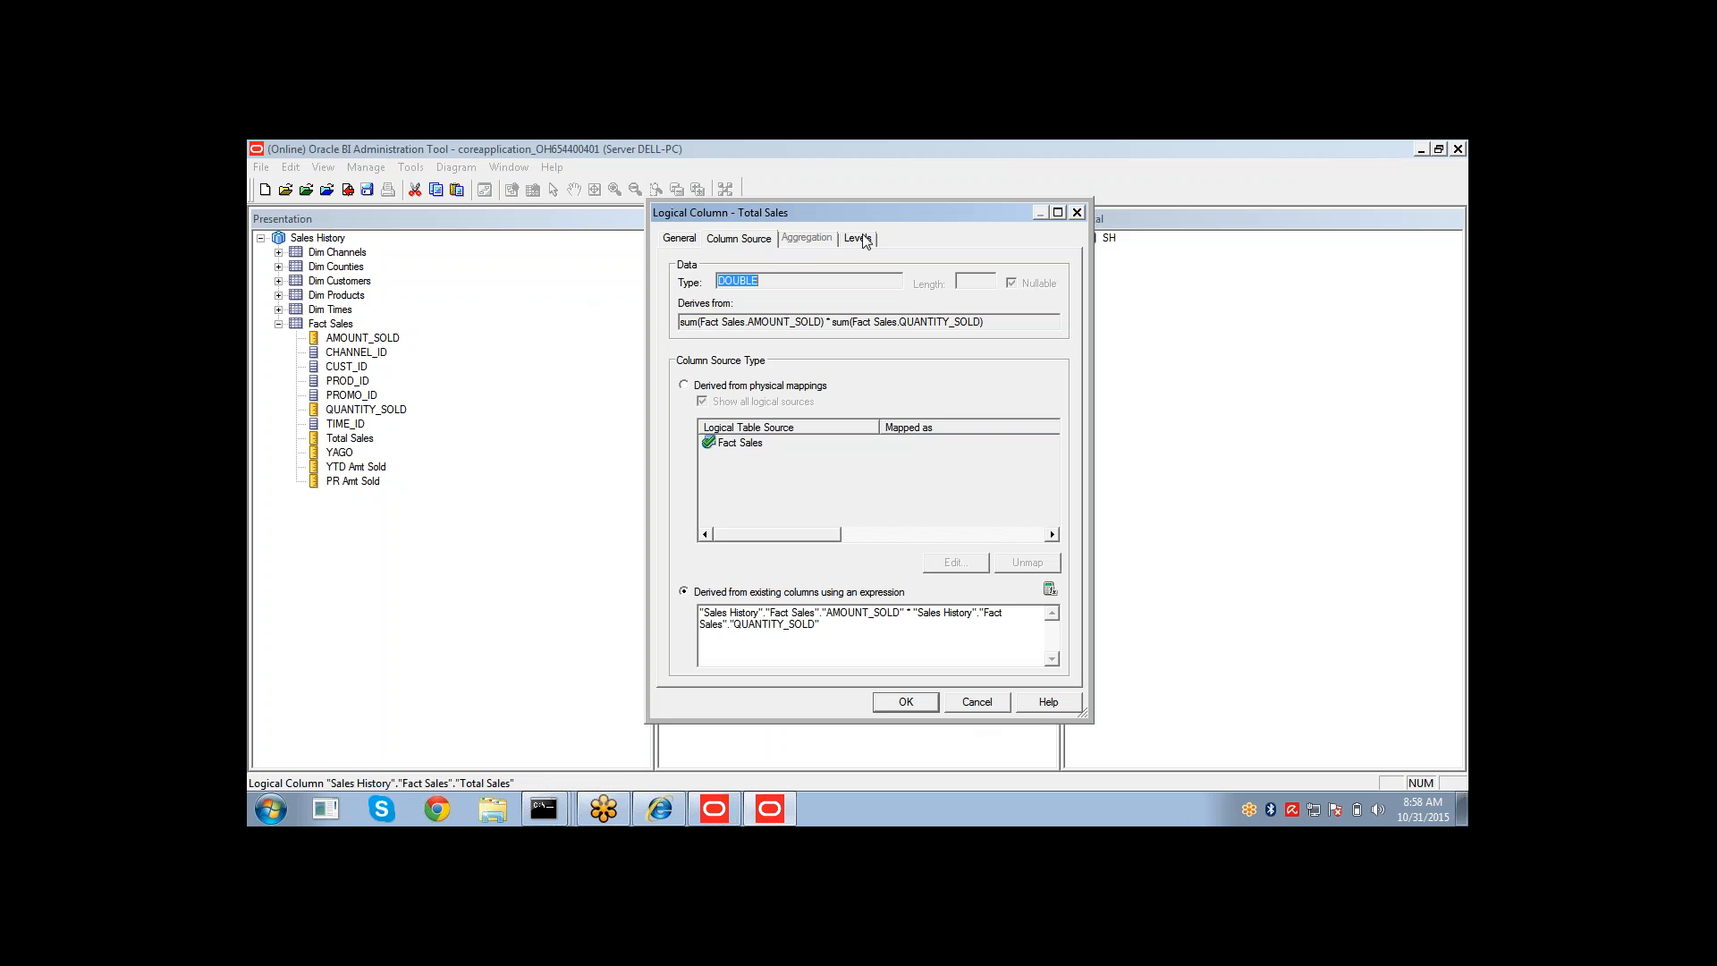
left_click(860, 239)
left_click(780, 309)
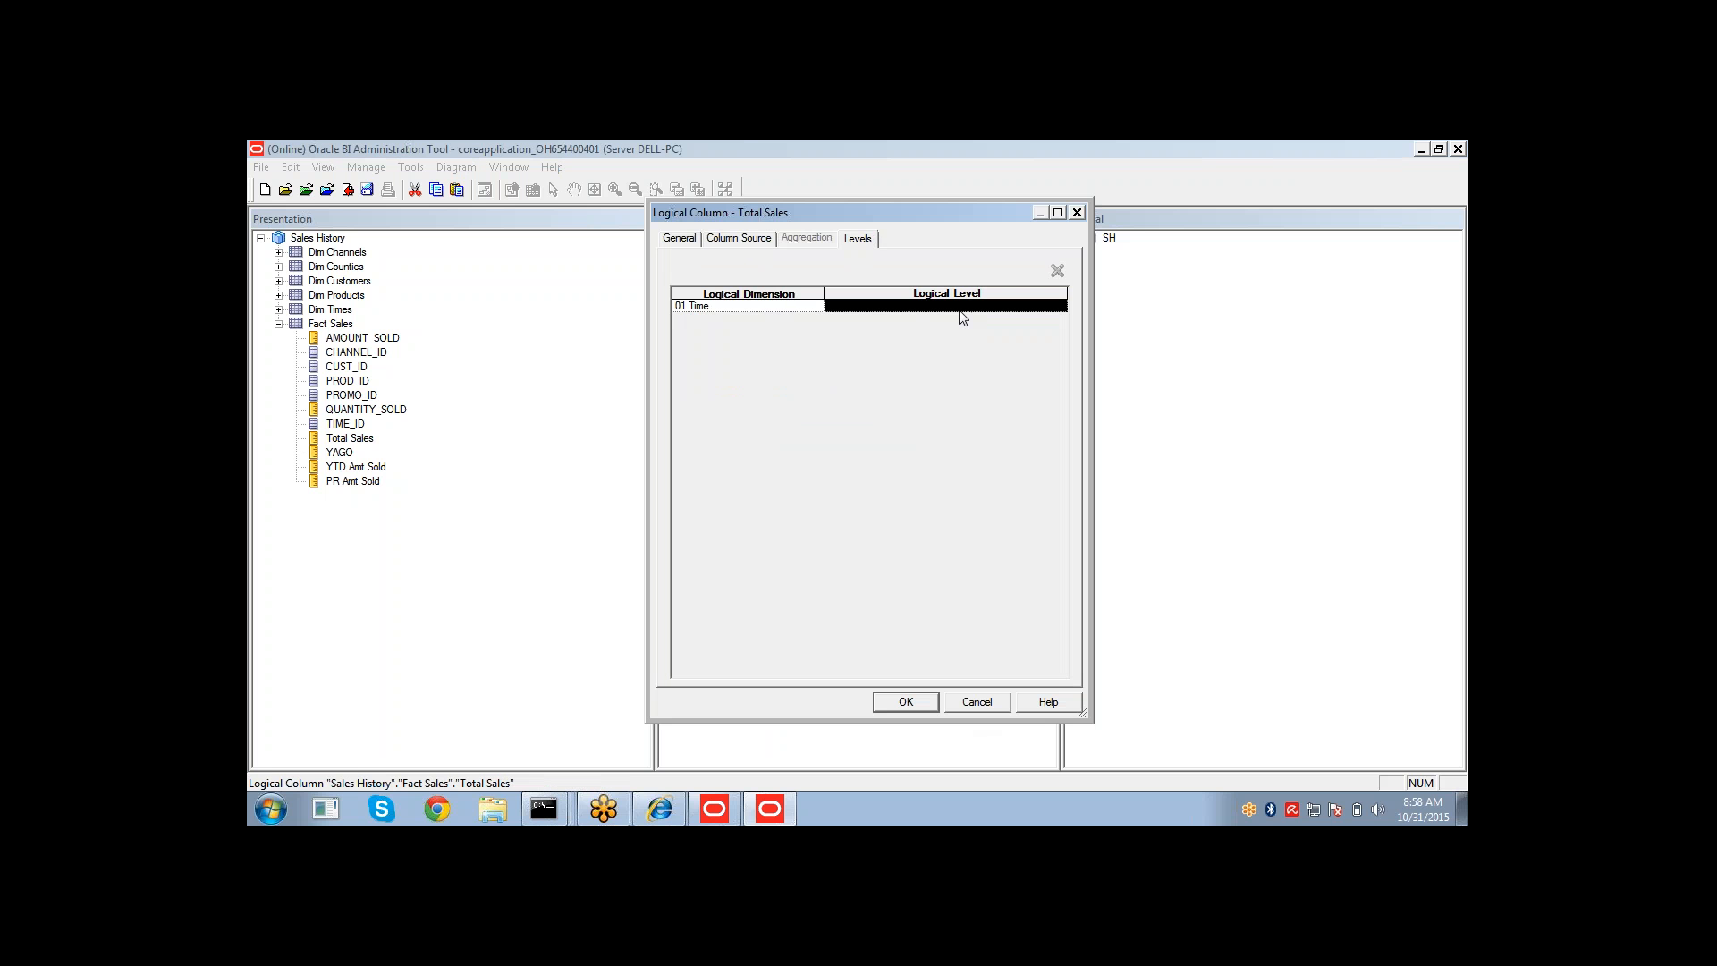
left_click(1059, 308)
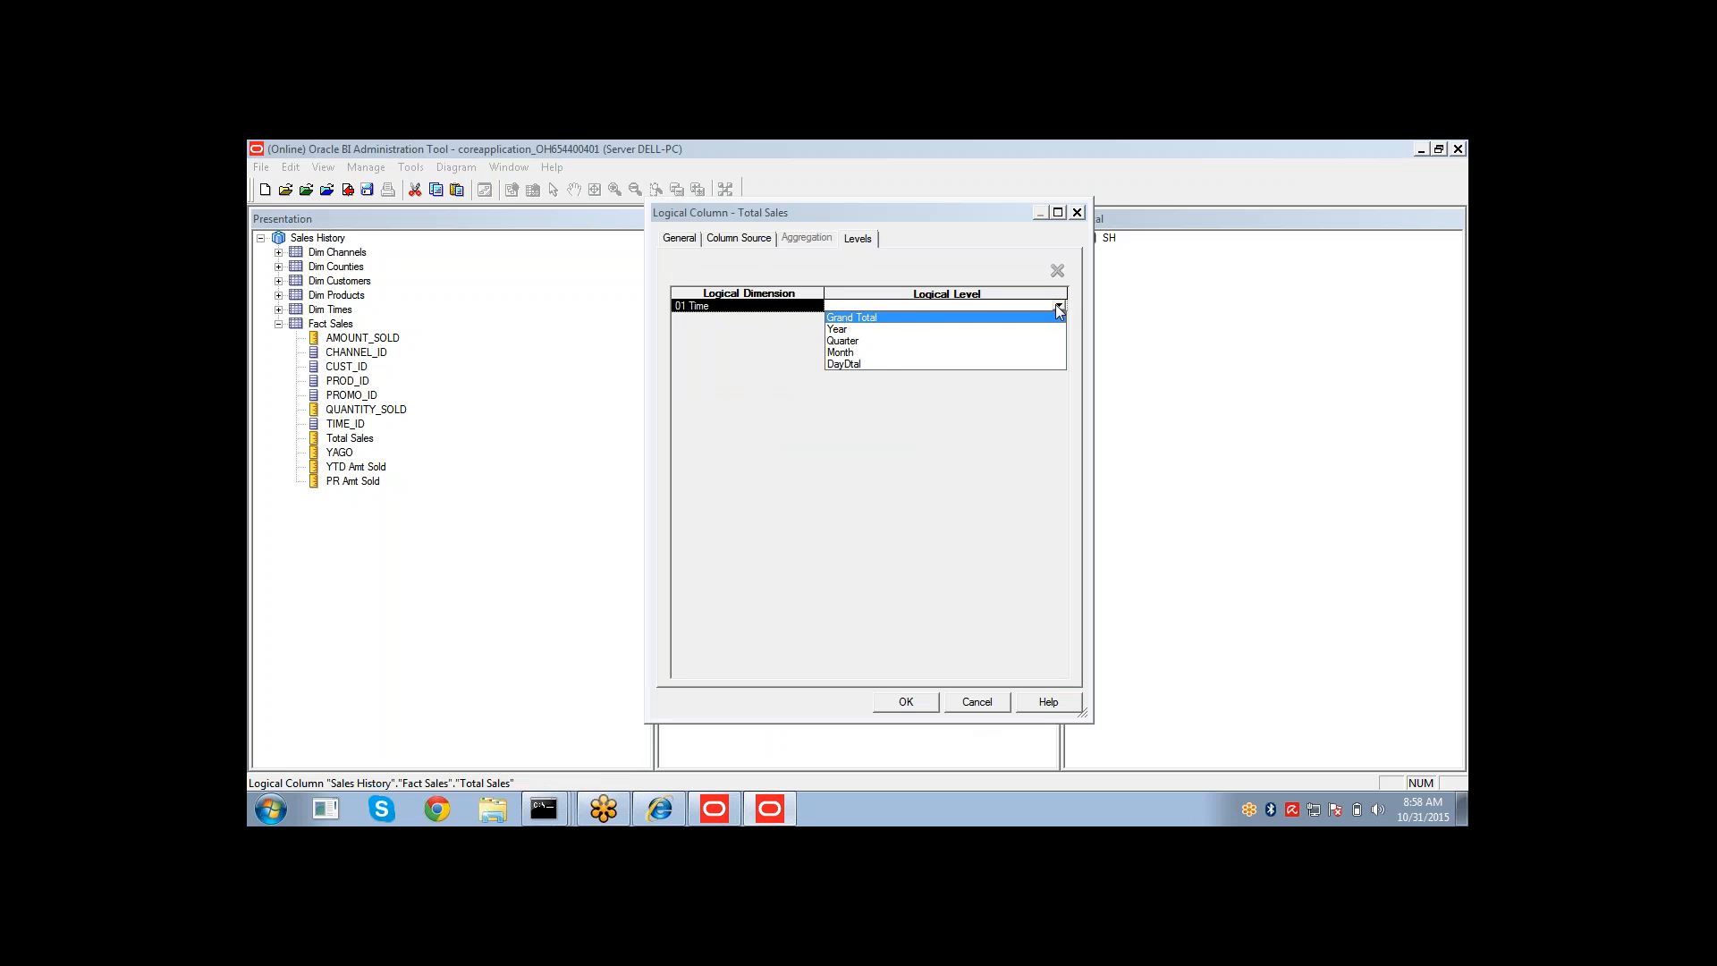
left_click(887, 353)
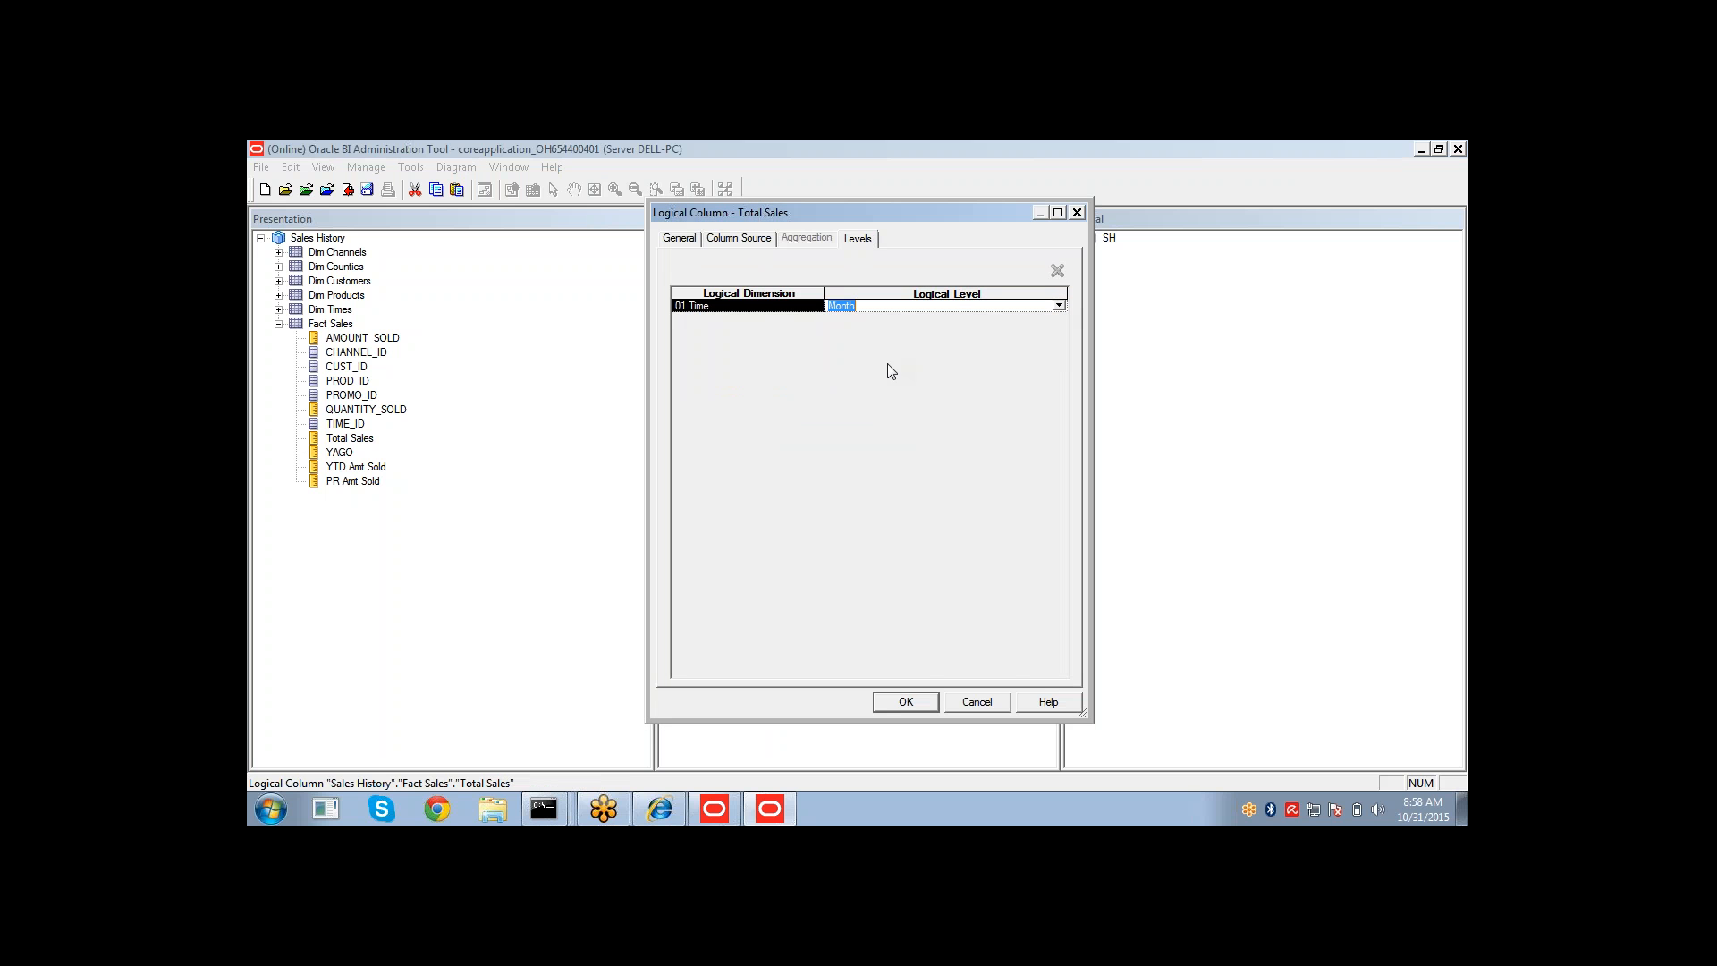
left_click(906, 617)
left_click(887, 663)
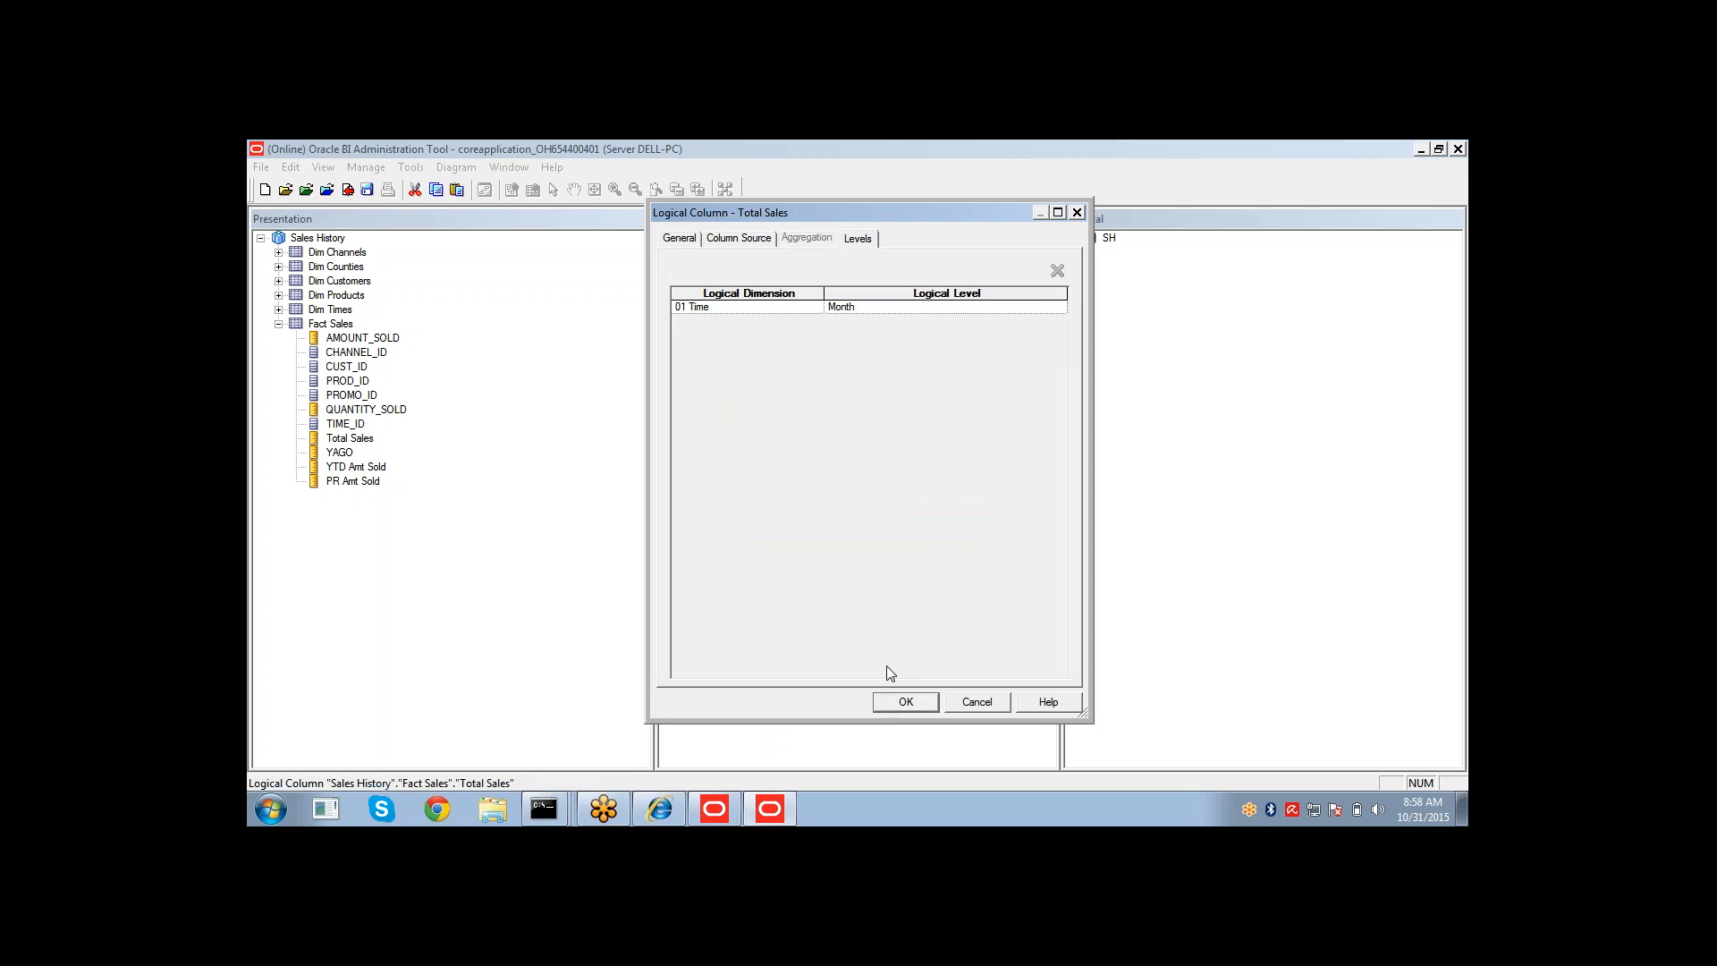
left_click(901, 709)
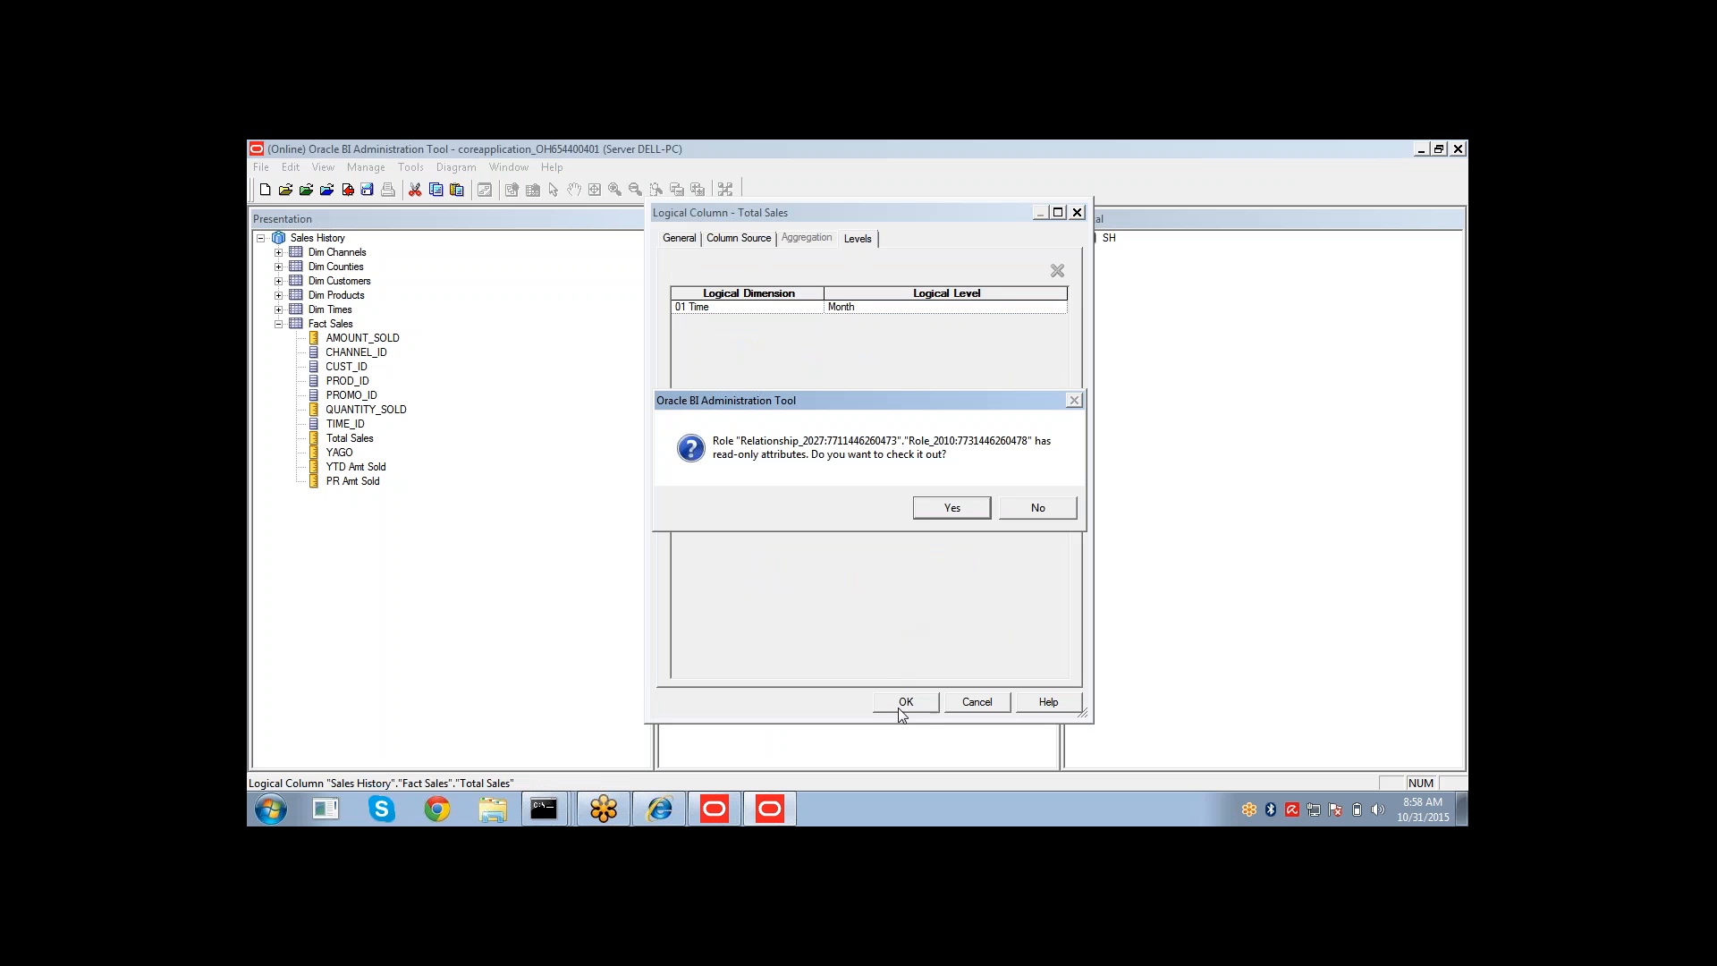
left_click(932, 512)
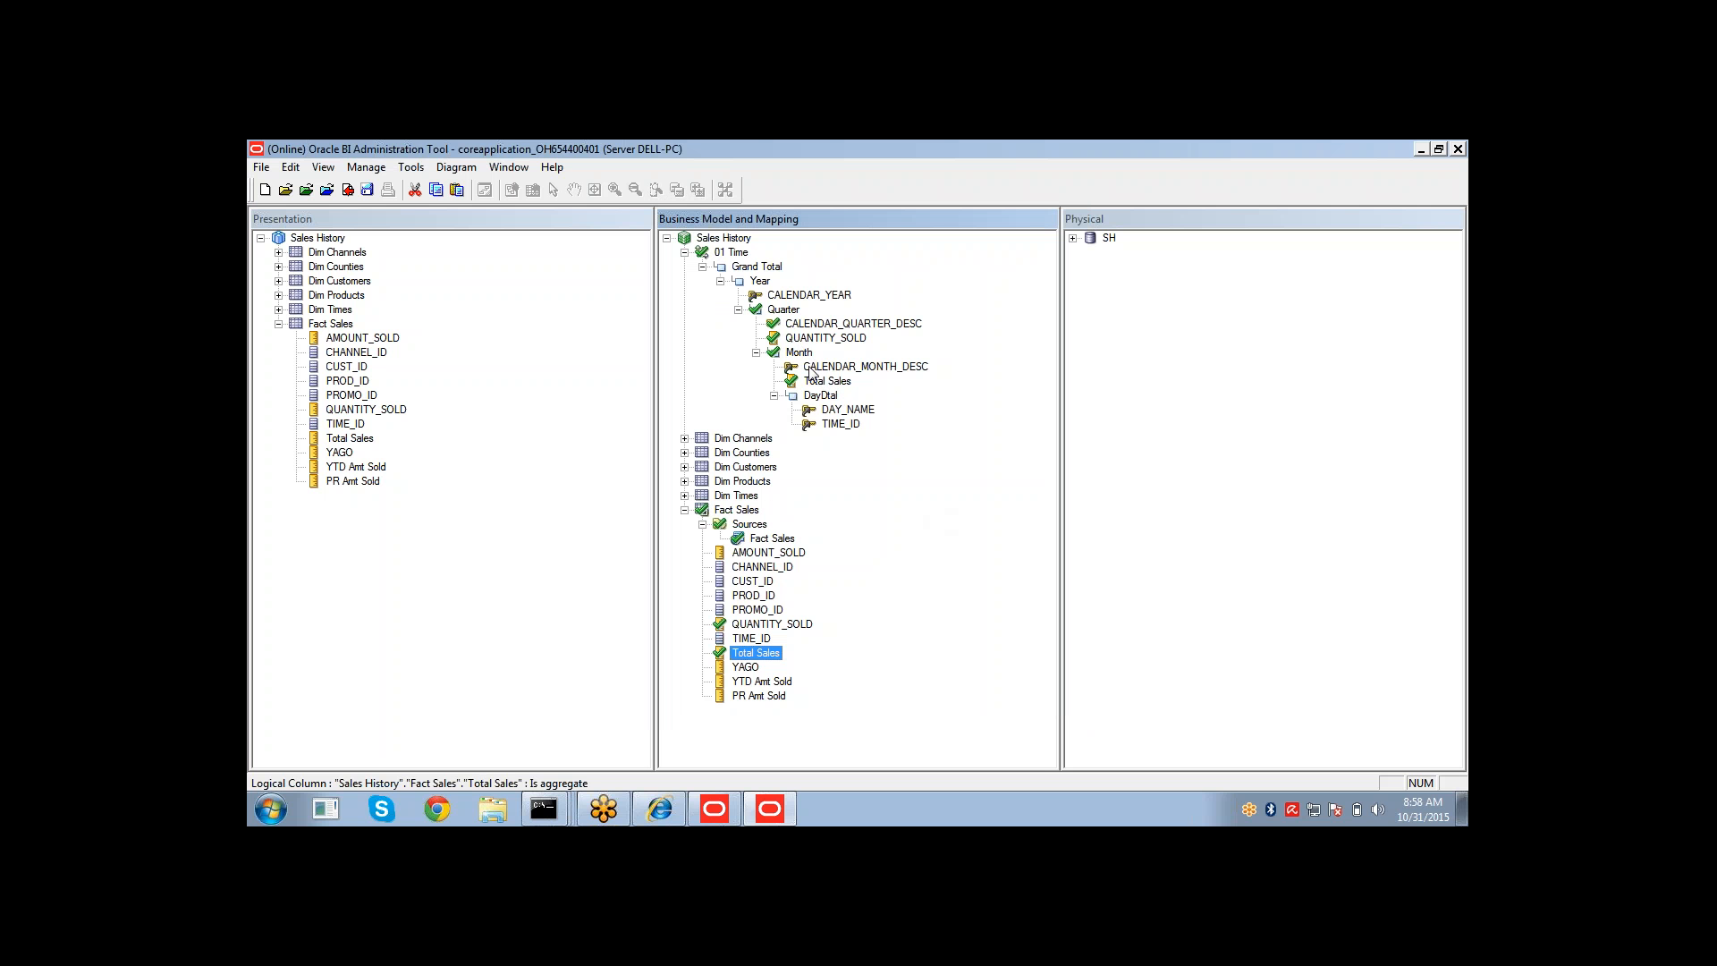
Remove the Month logical level from Total Sales for the 01 Time dimension.
double_click(756, 655)
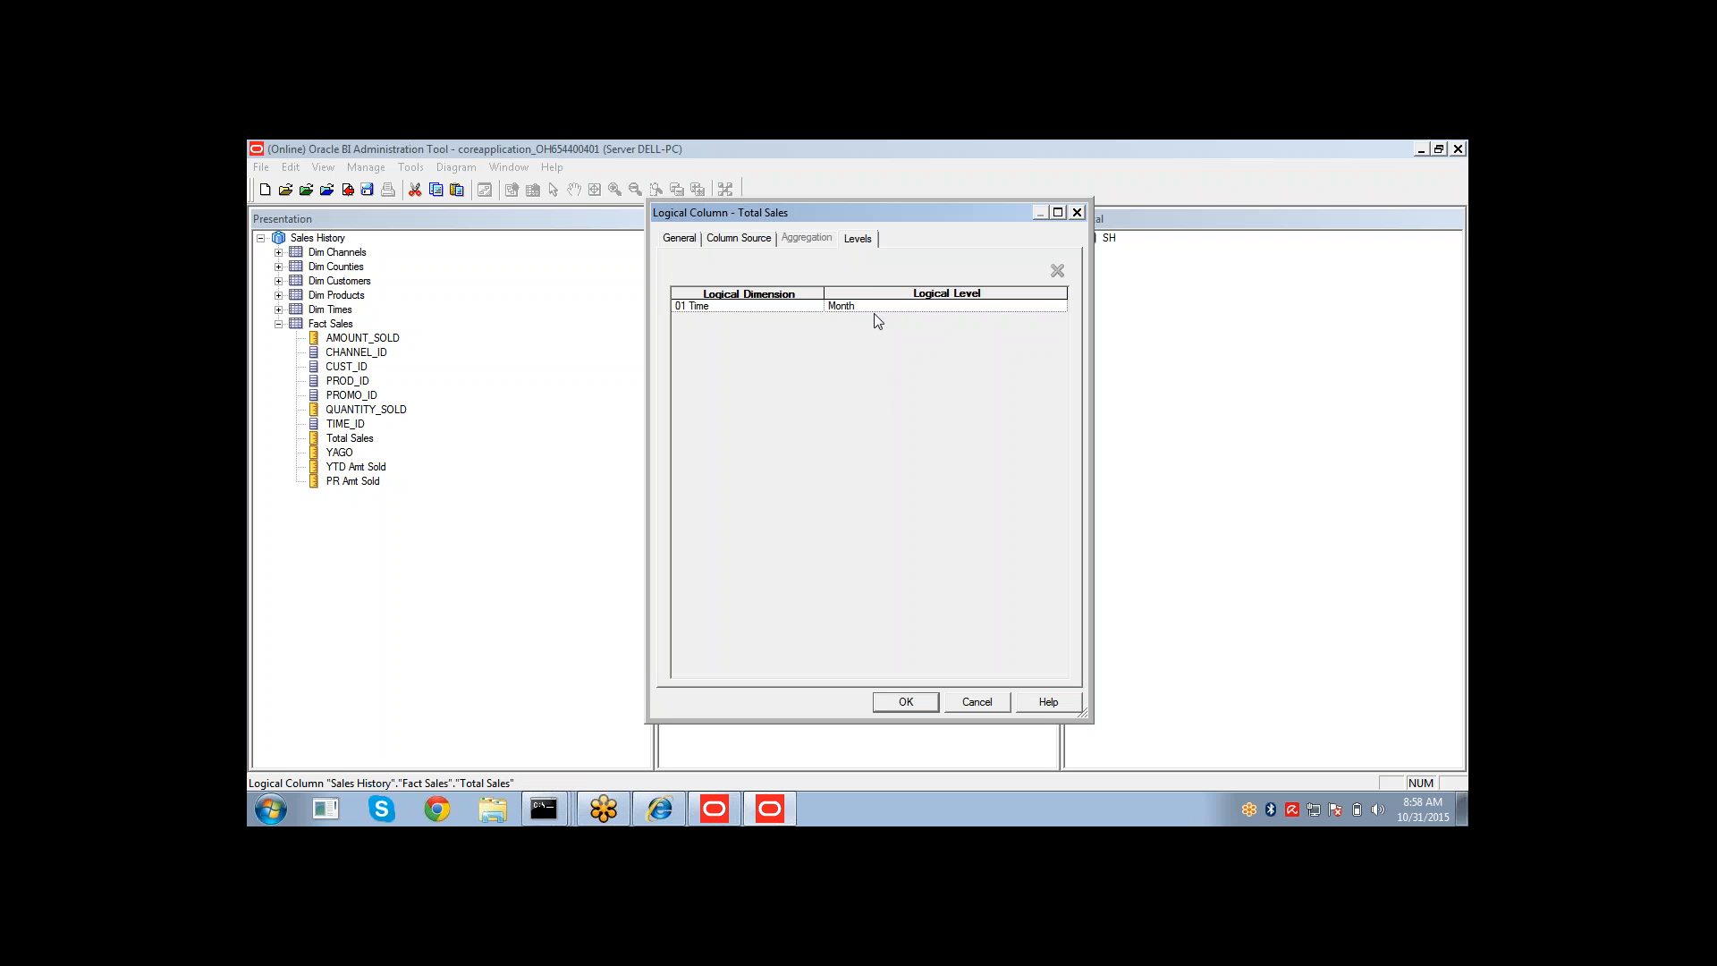
left_click(1005, 307)
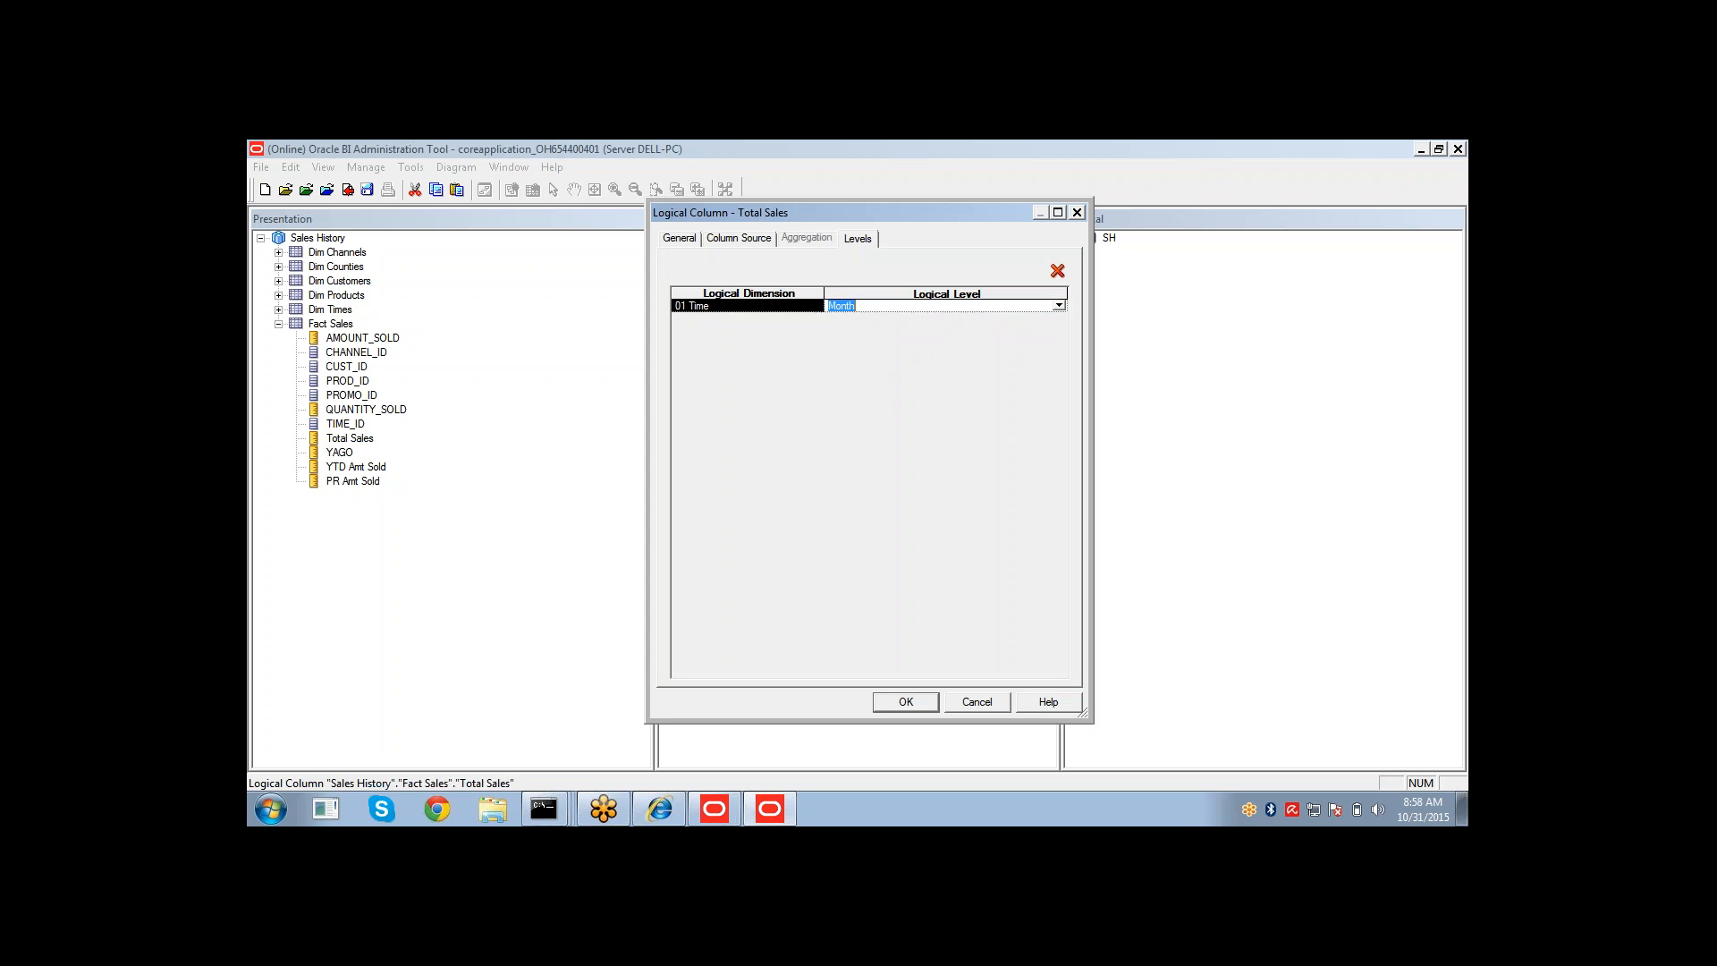
left_click(1059, 306)
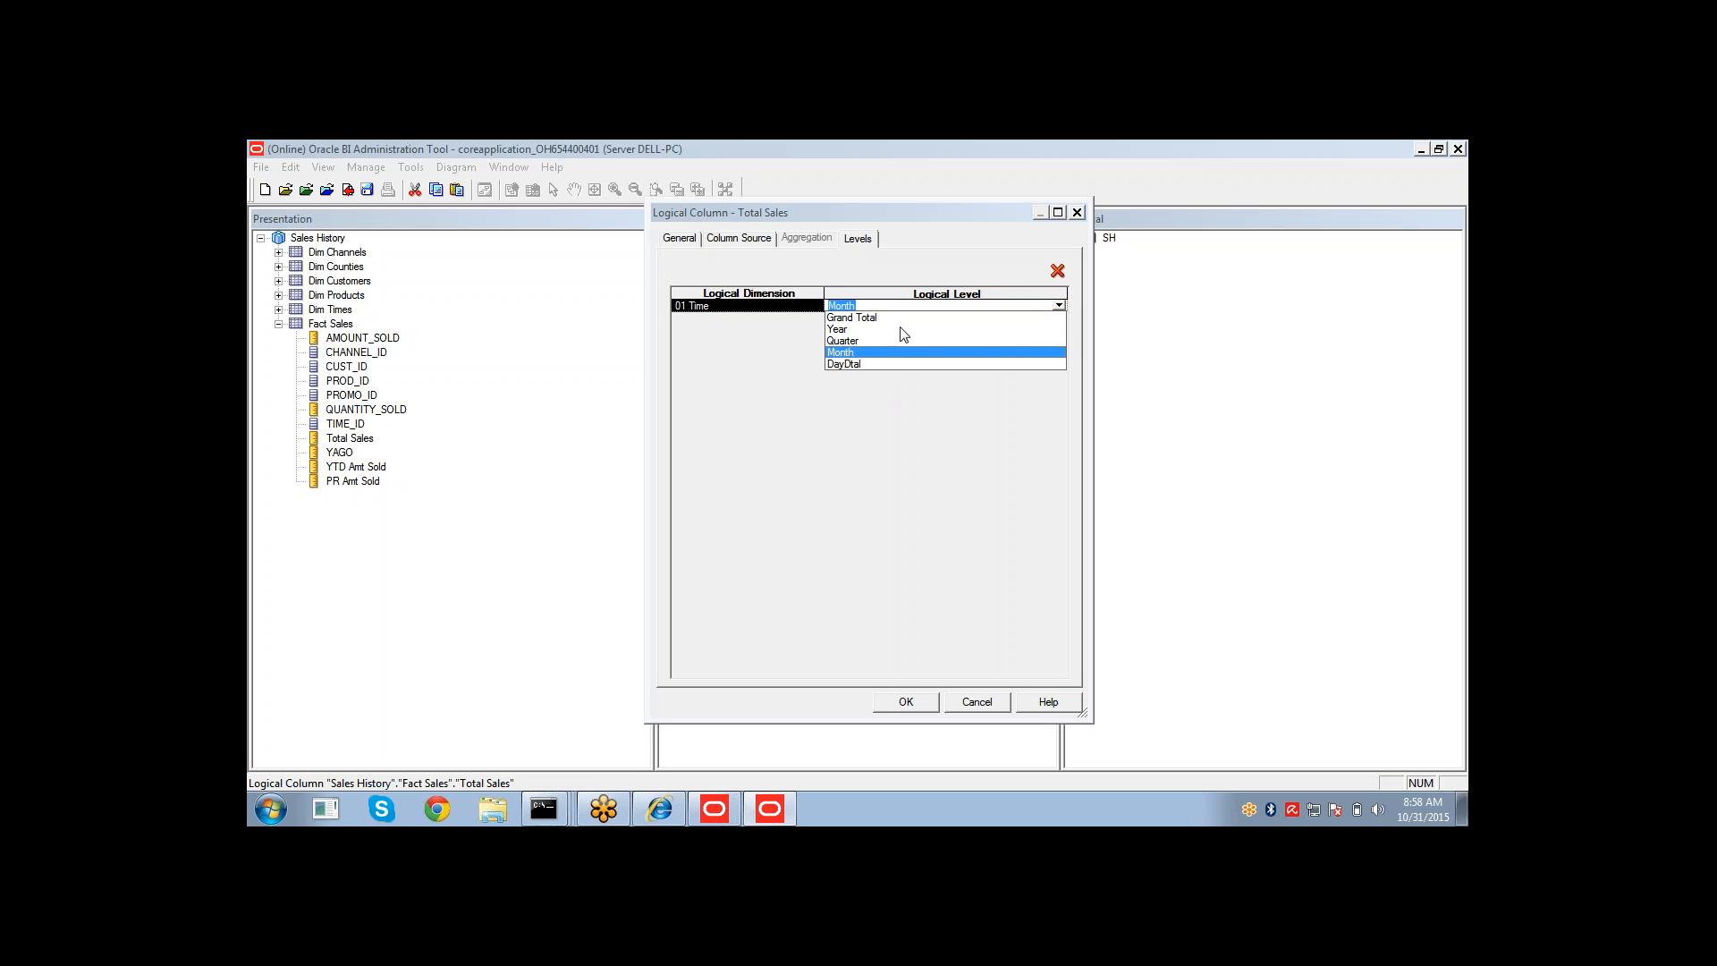
left_click(1058, 271)
left_click(1058, 271)
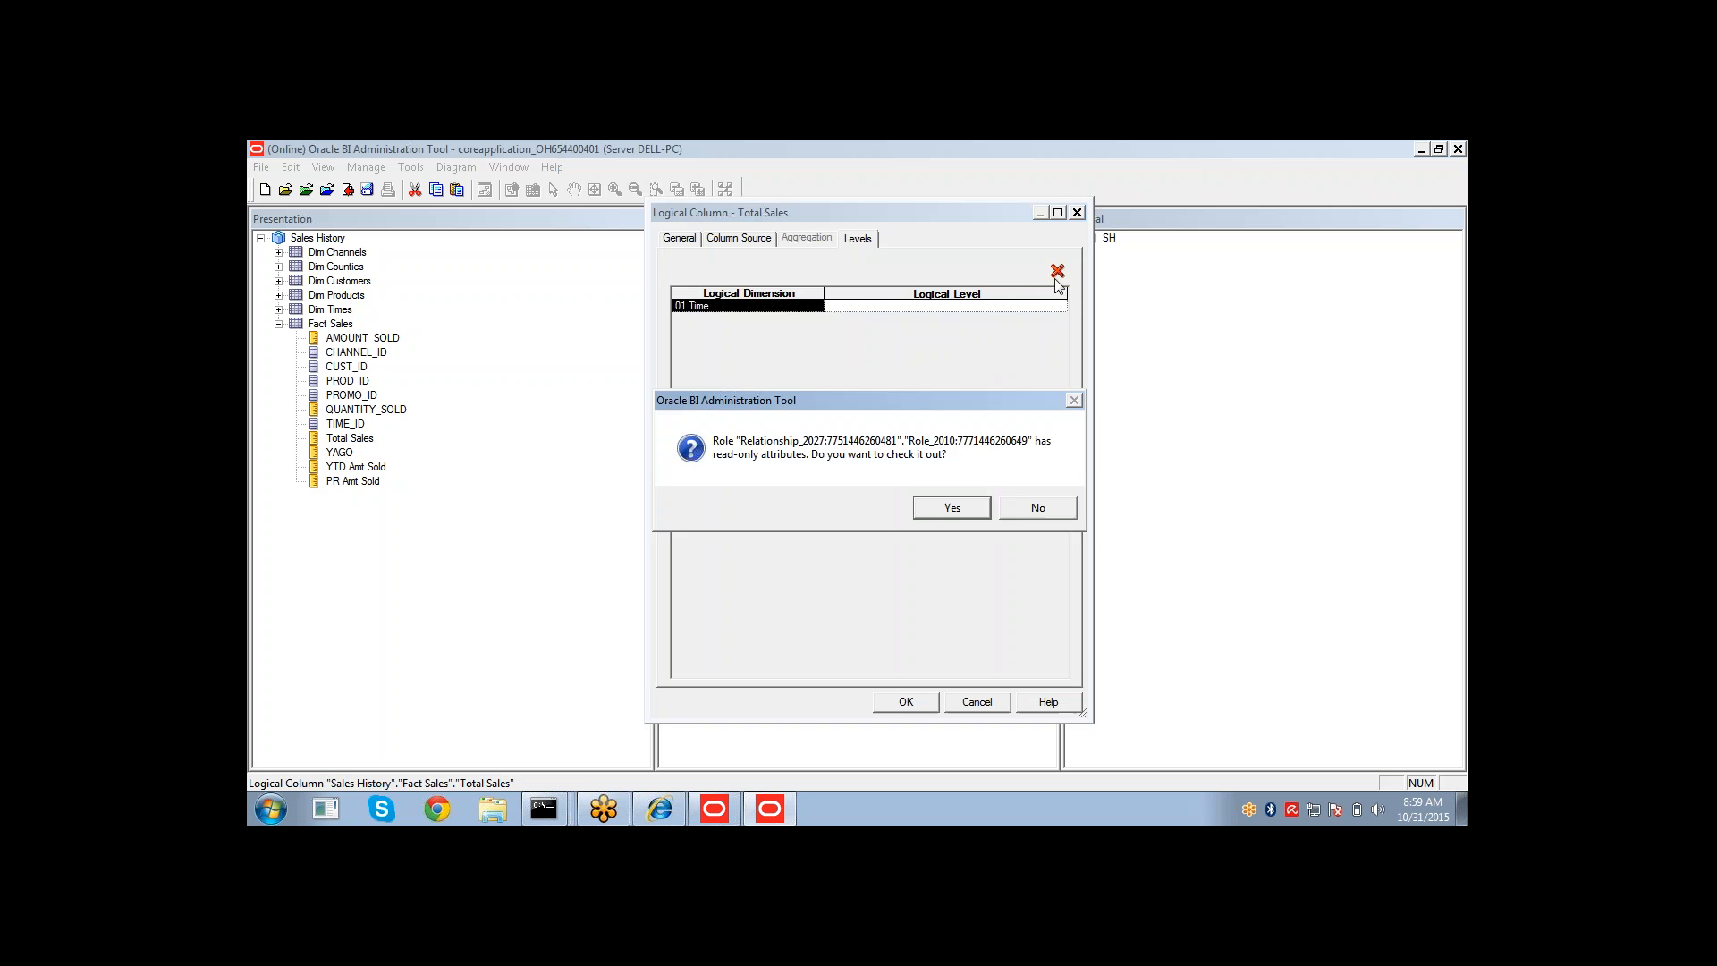
left_click(953, 508)
left_click(908, 701)
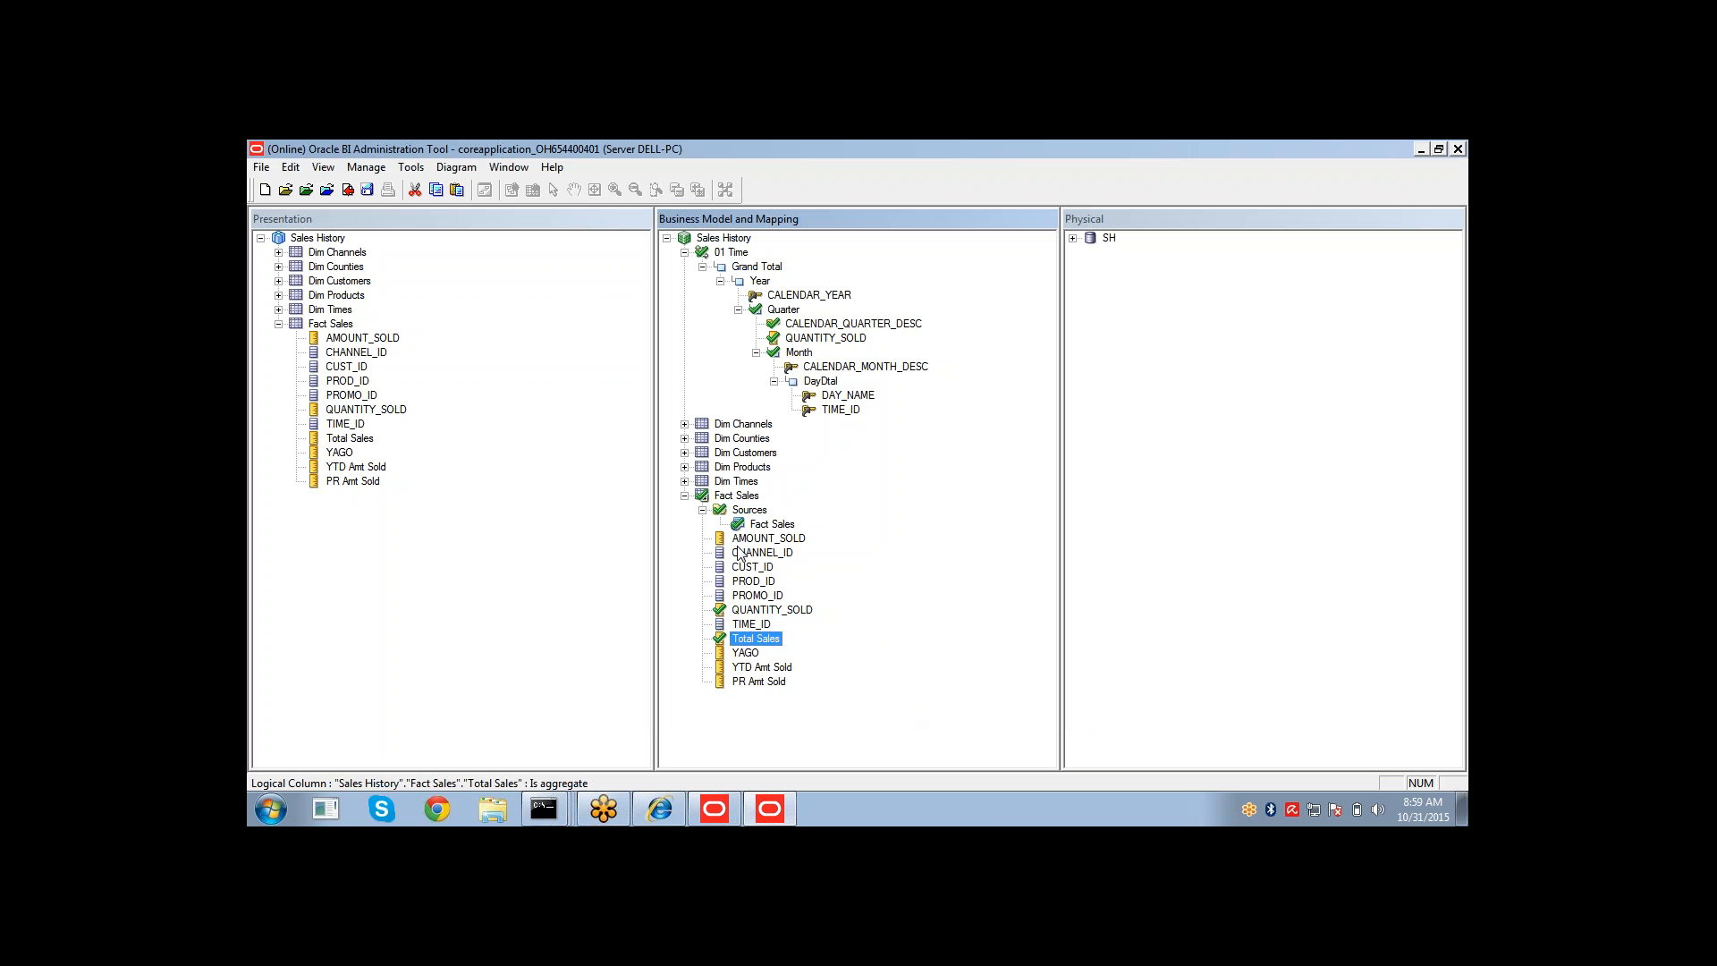
Save the repository changes online, running the global consistency check.
left_click(759, 612)
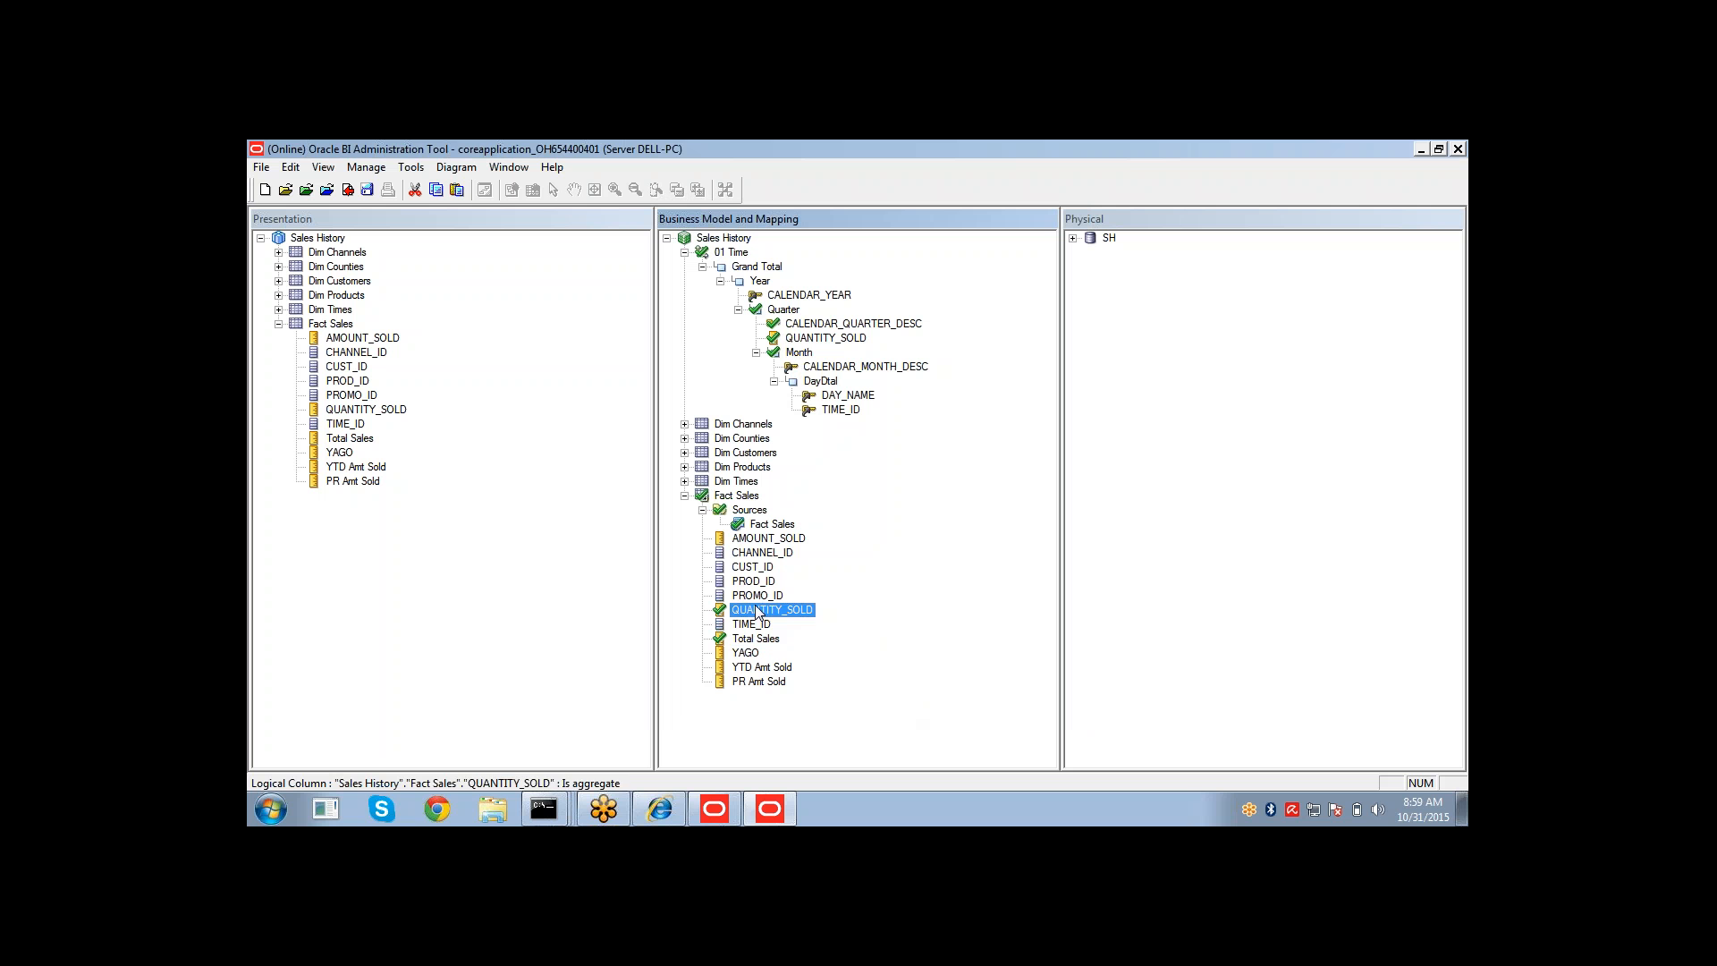
left_click(818, 341)
left_click(785, 312)
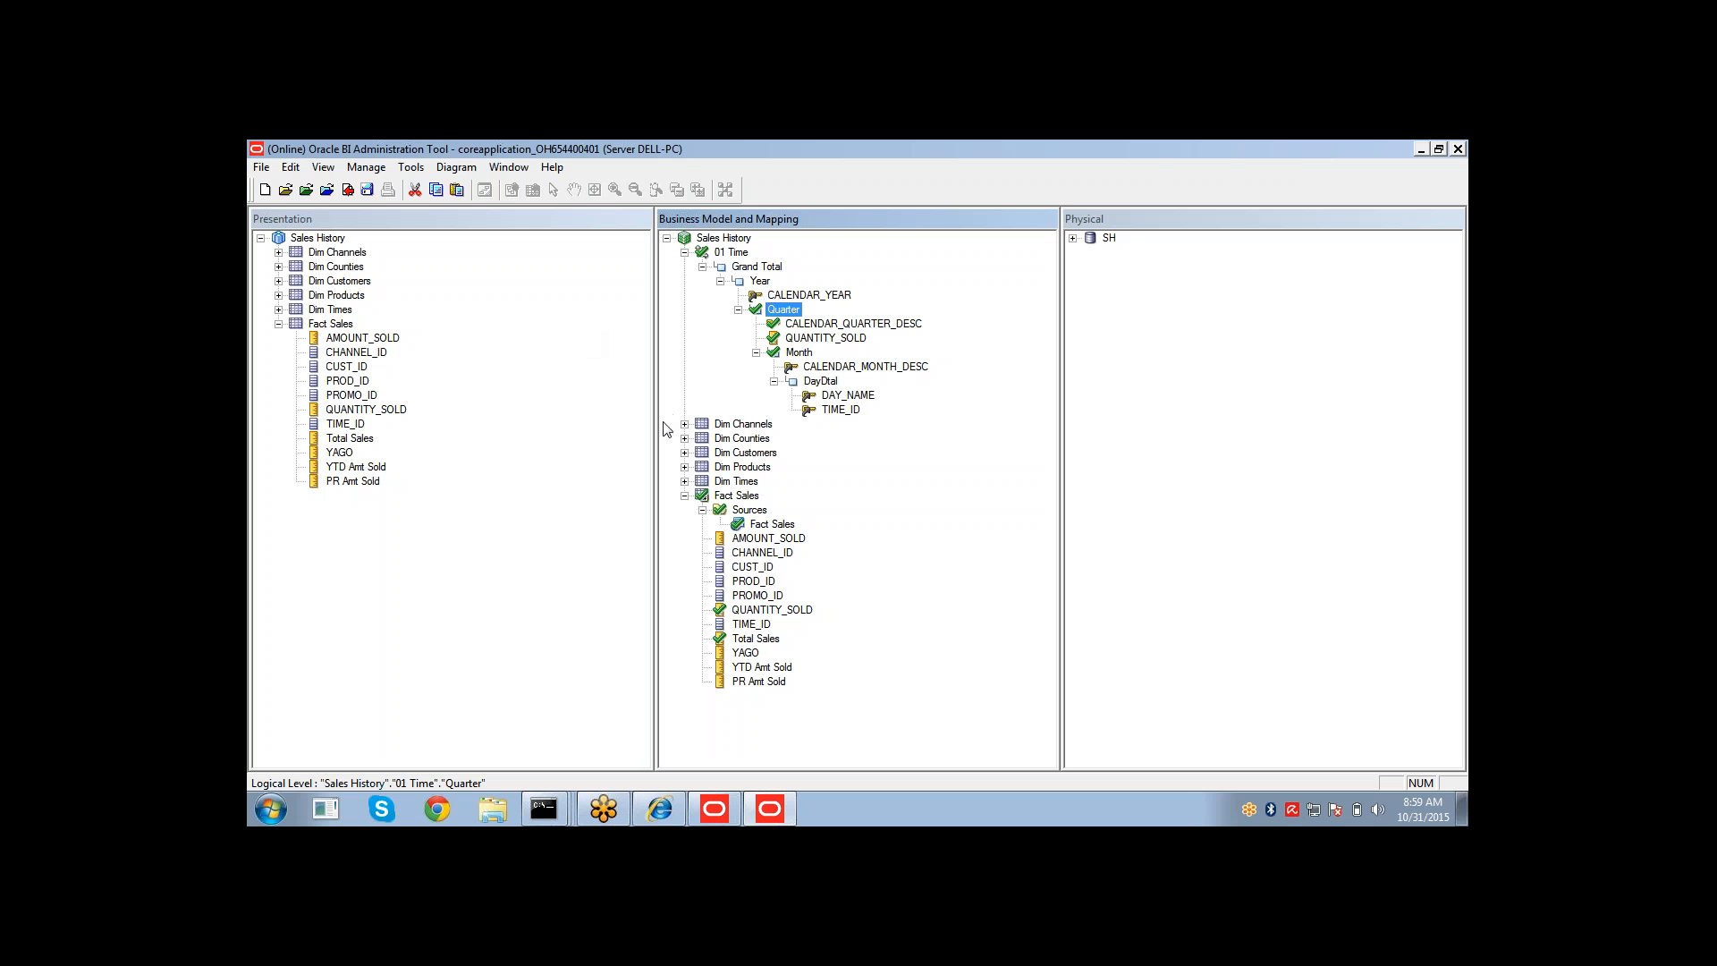
left_click(368, 191)
left_click(866, 517)
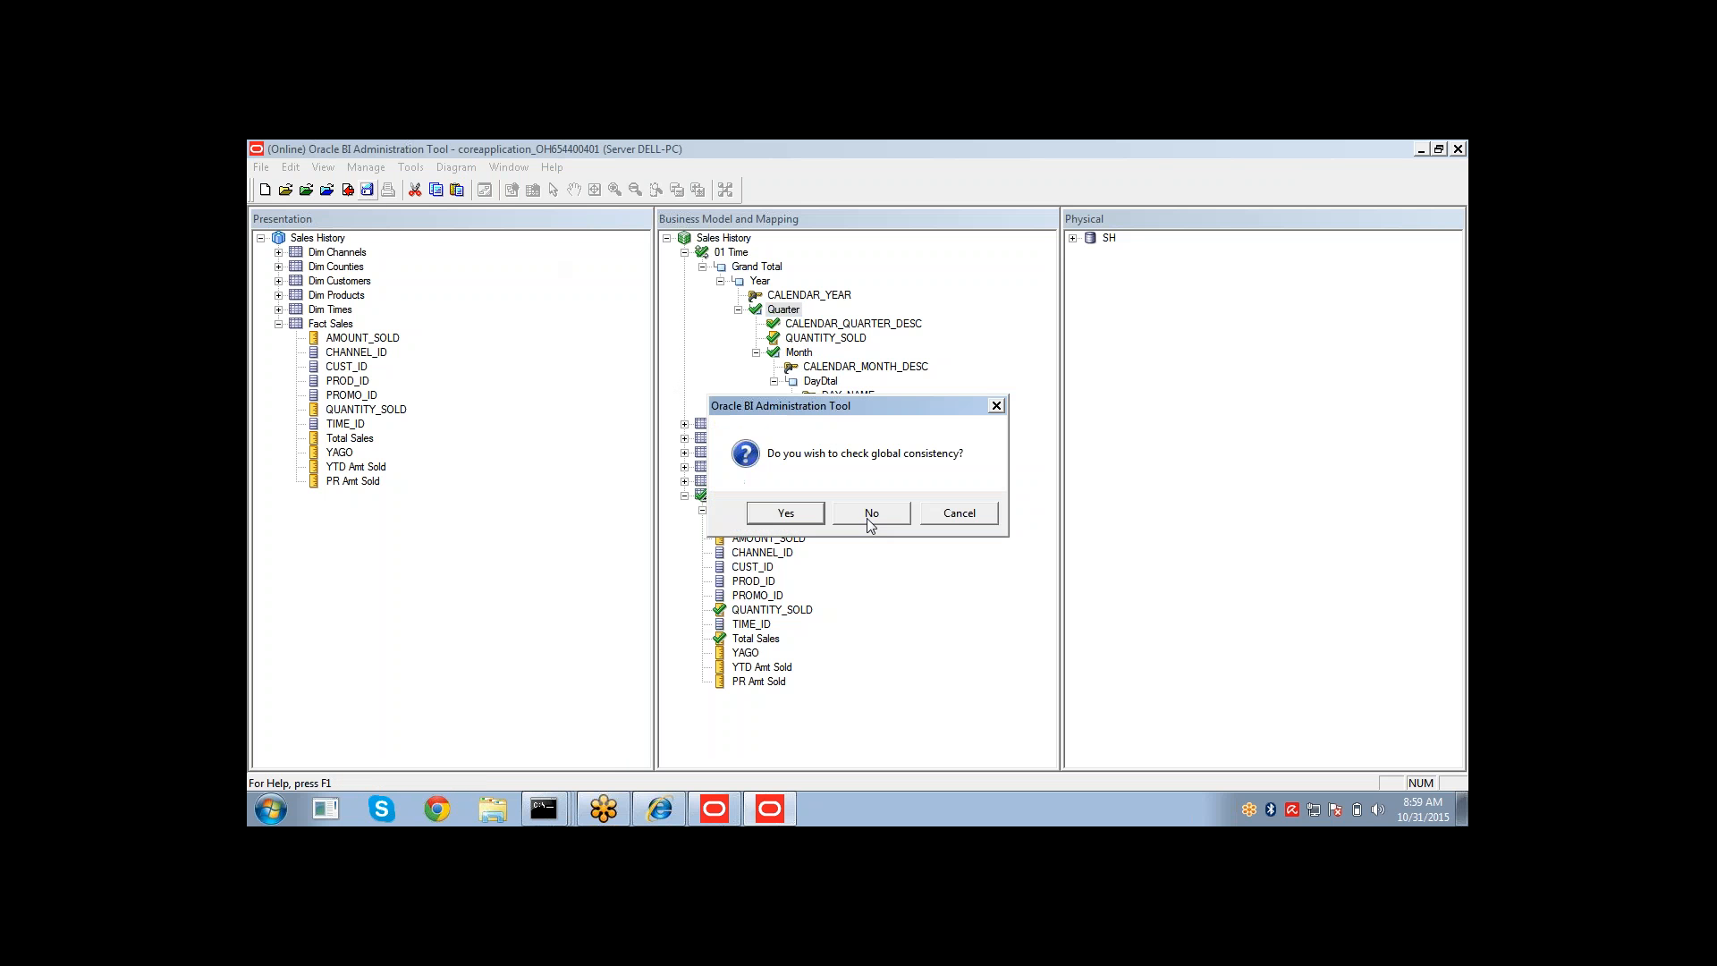
left_click(798, 519)
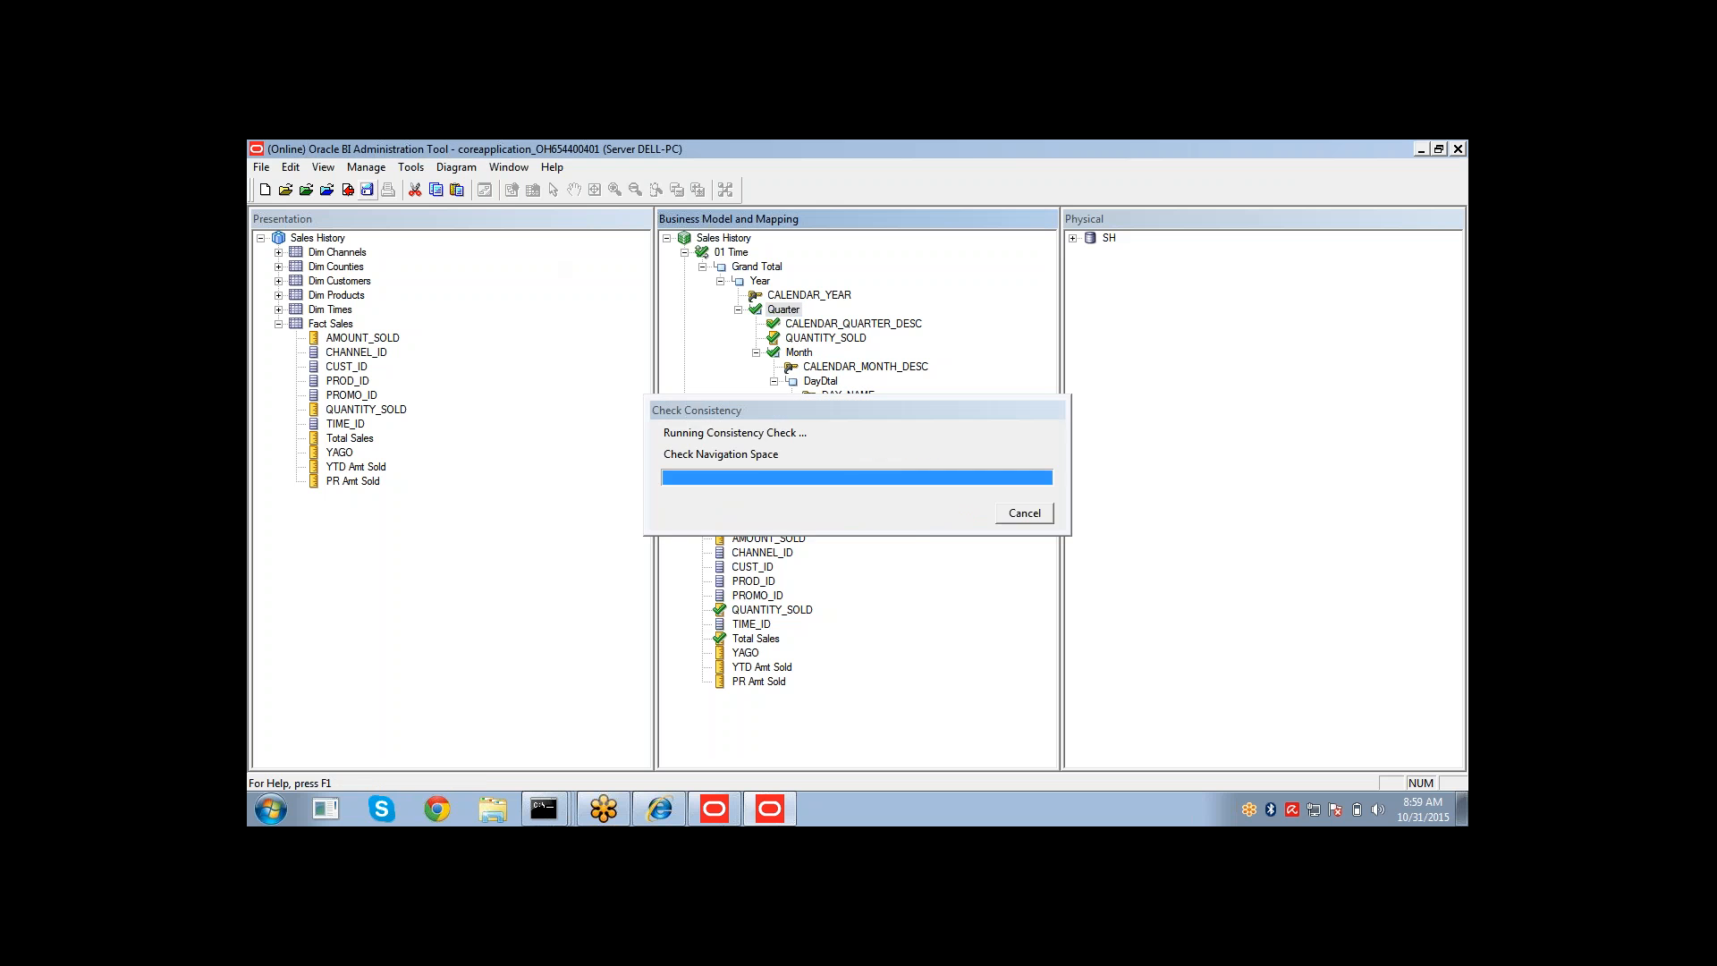
left_click(1024, 514)
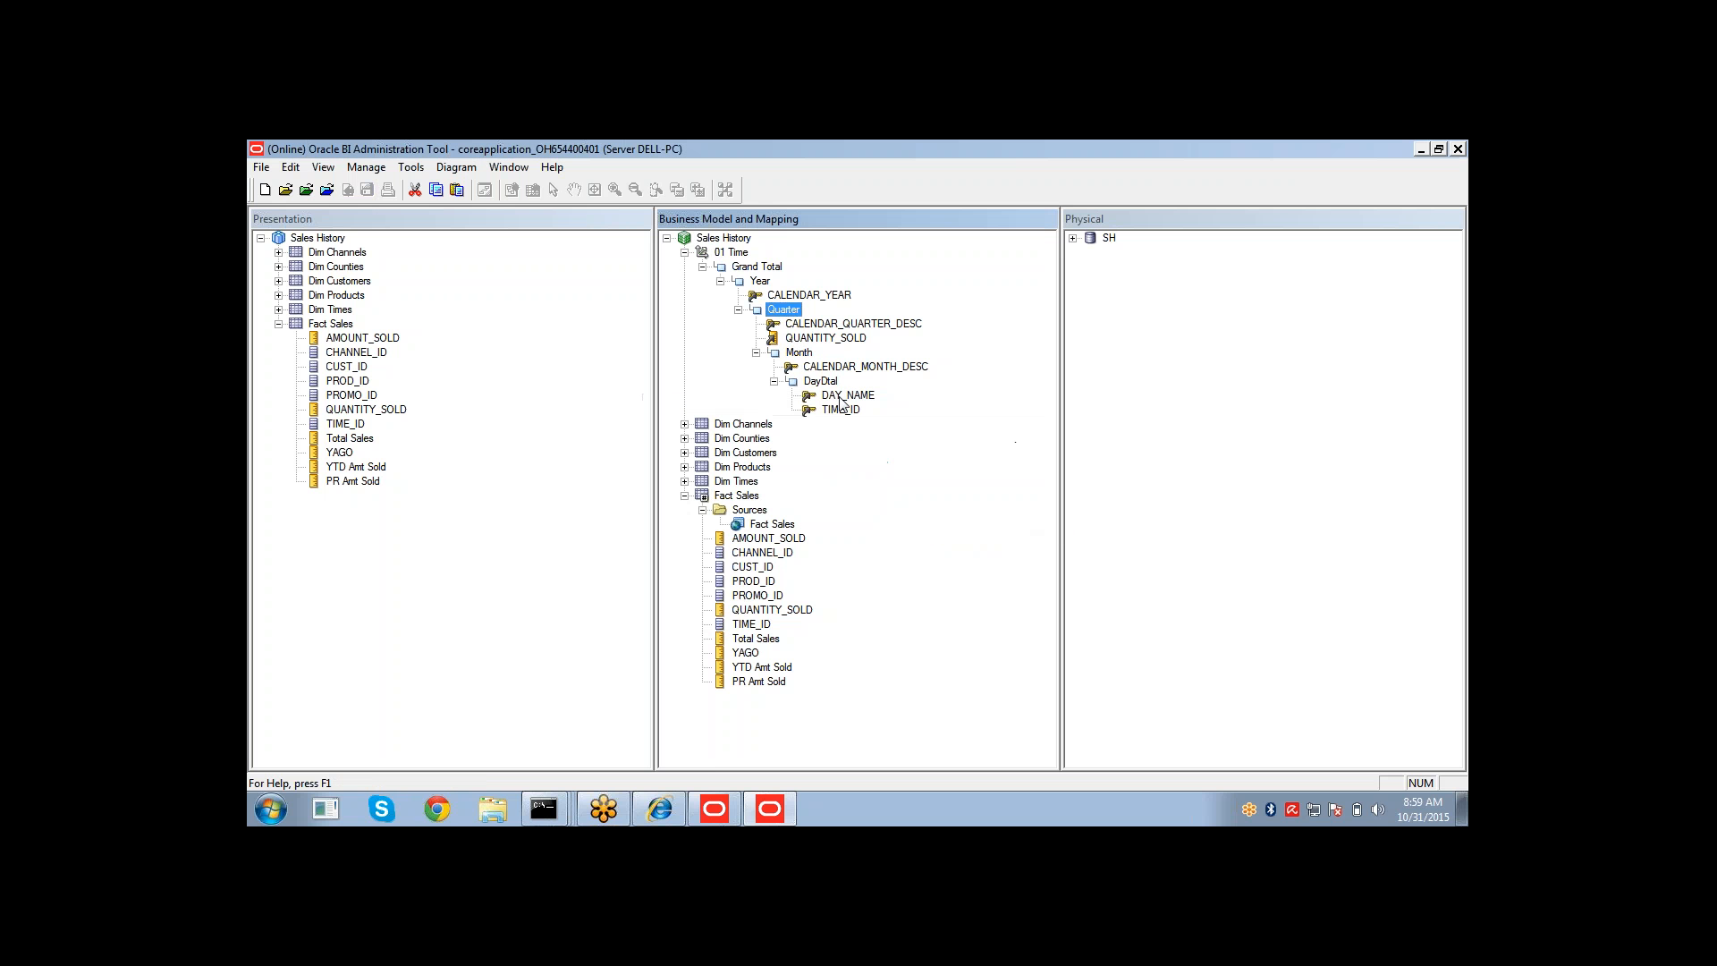
Return to Answers, redisplay the analysis results, and compare AMOUNT_SOLD with PR Amt Sold by day.
left_click(659, 808)
left_click(287, 283)
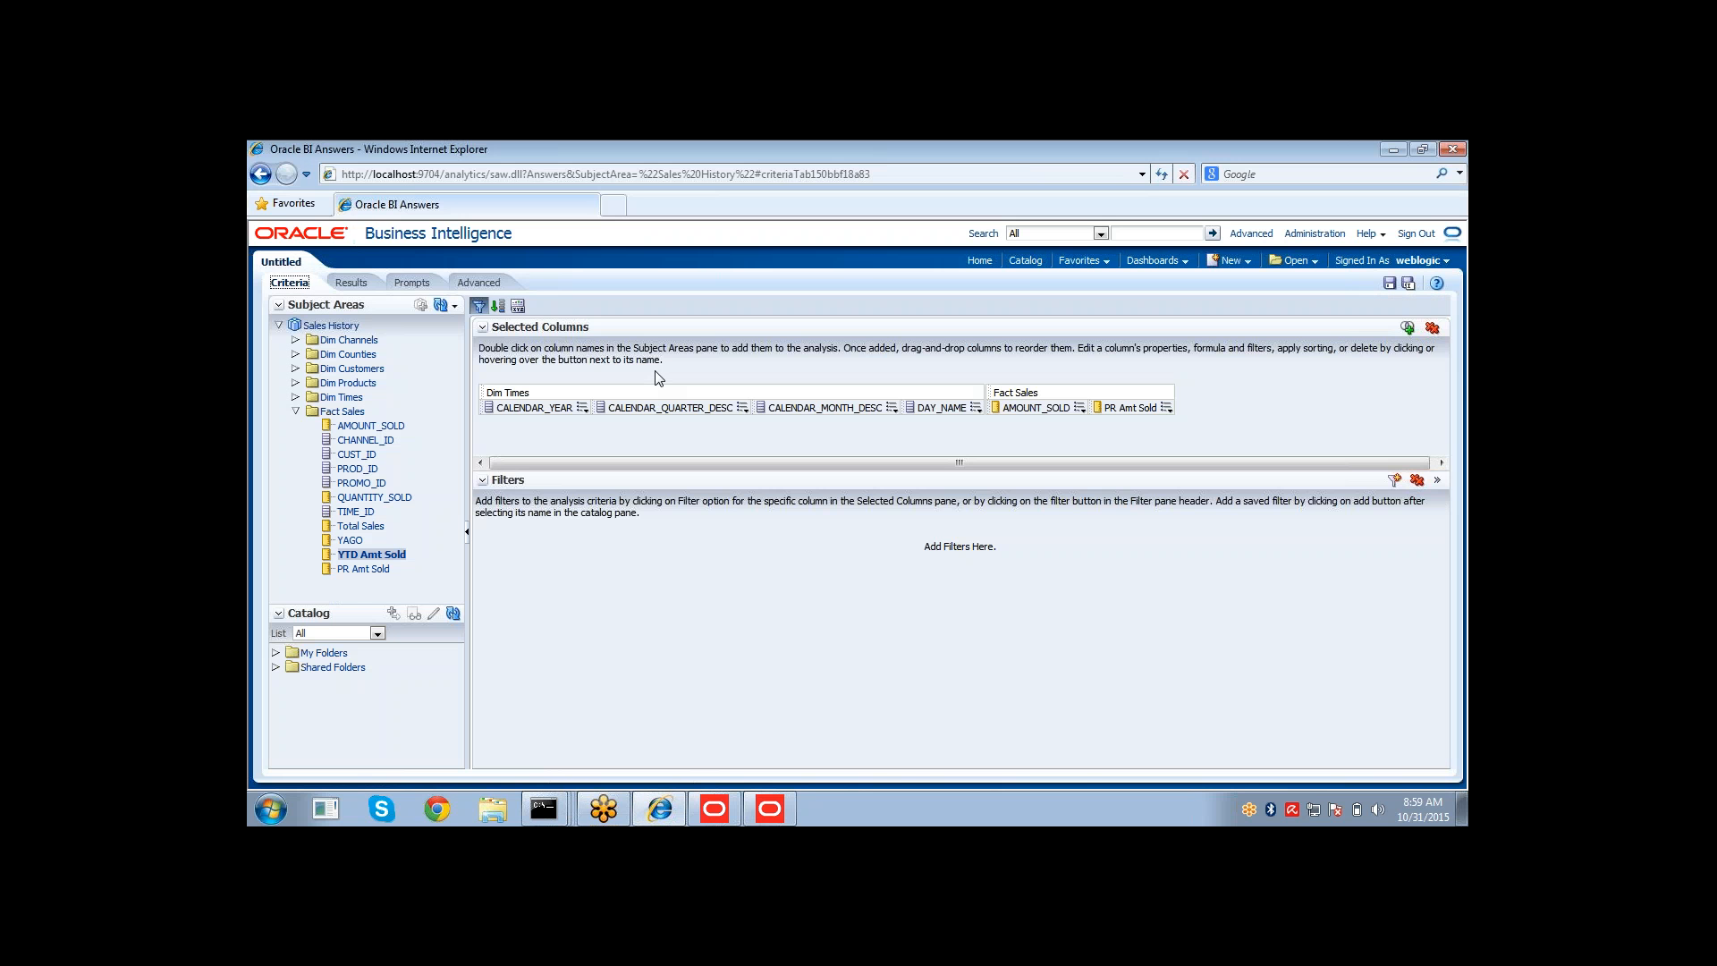
left_click(351, 283)
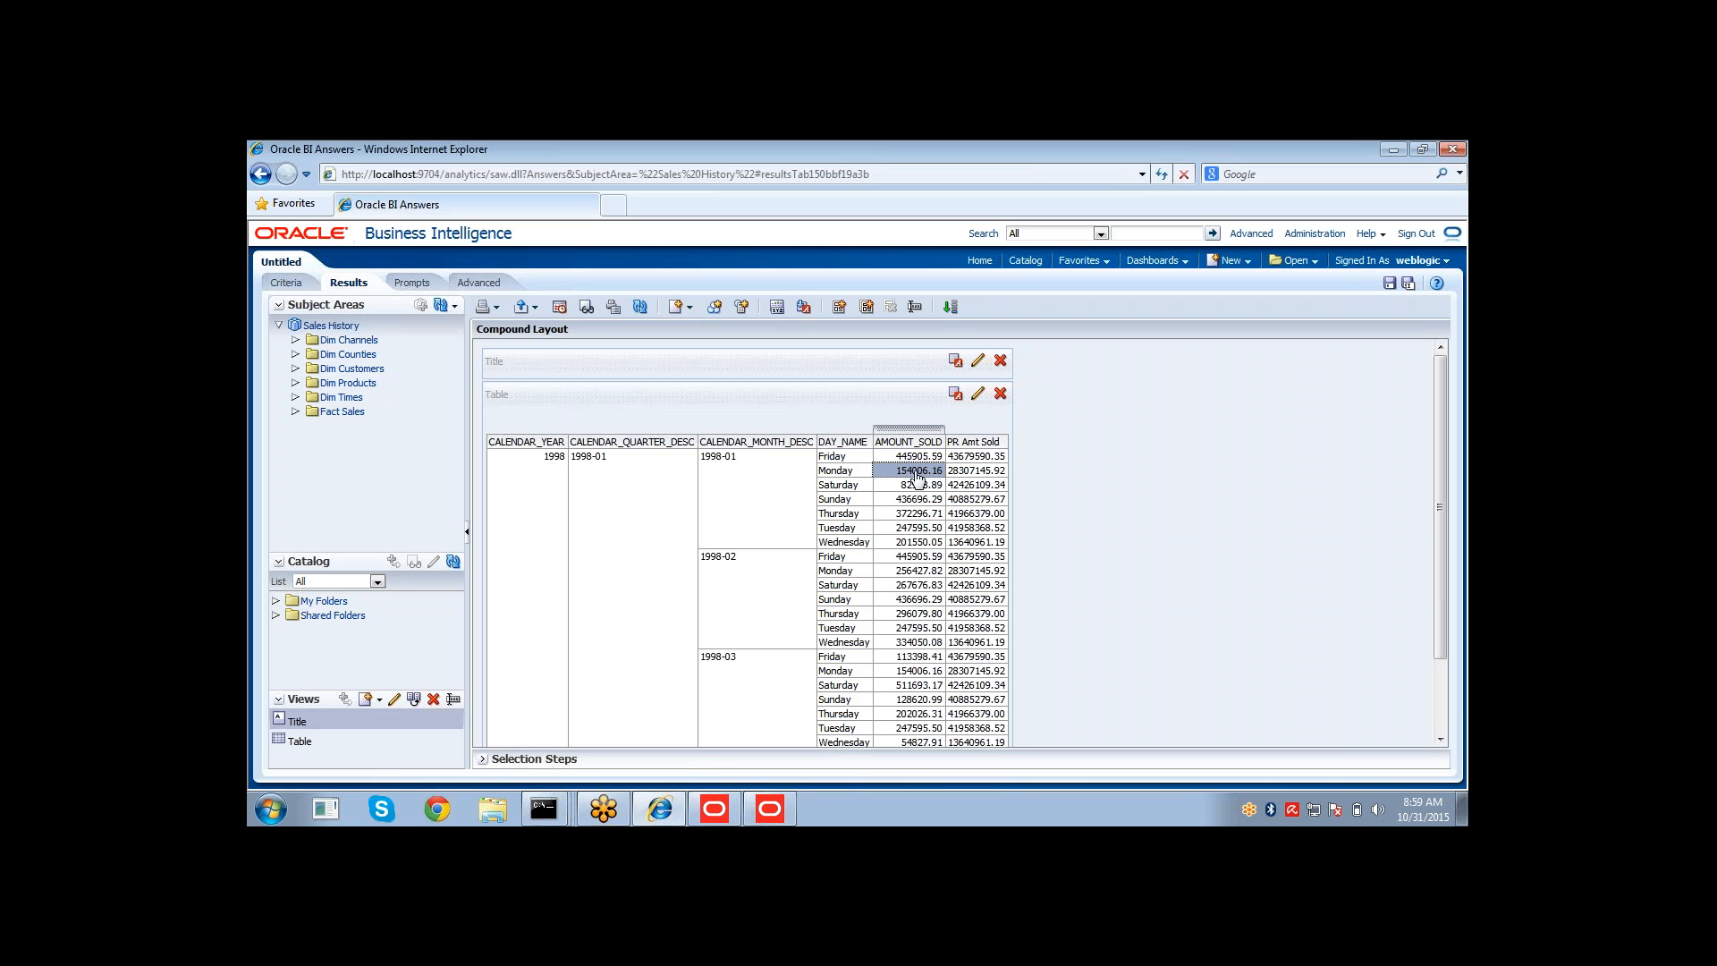
left_click_drag(915, 476, 917, 497)
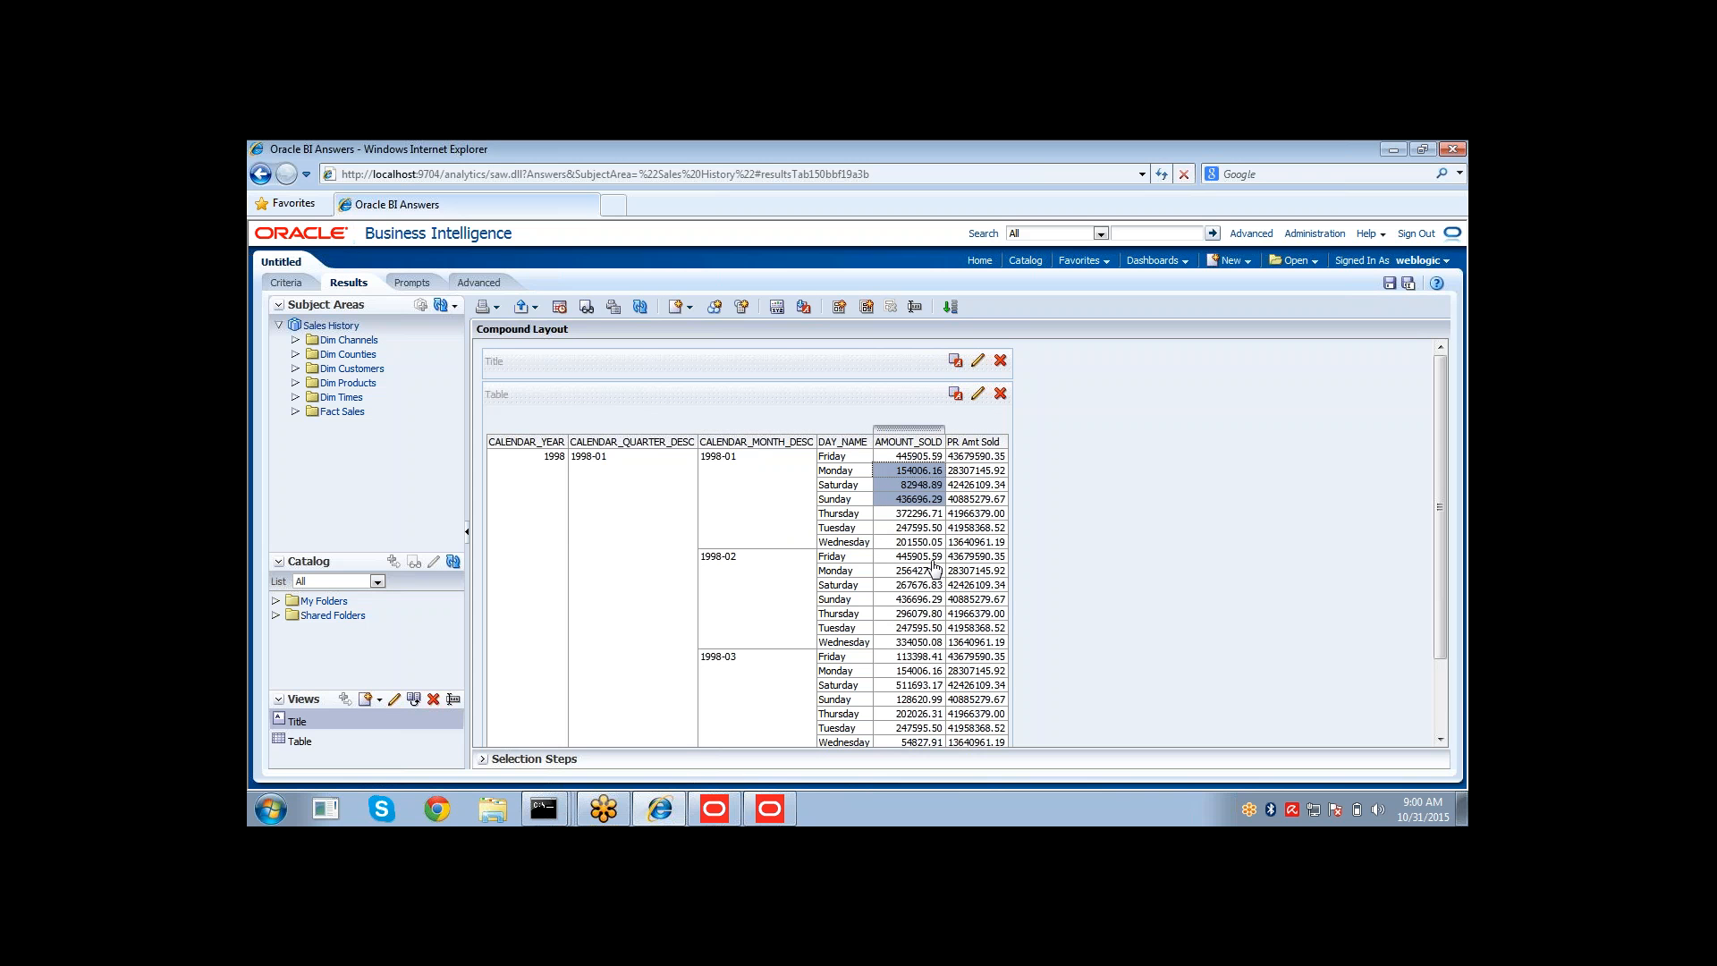
Remove all selected columns from the analysis criteria.
left_click(286, 283)
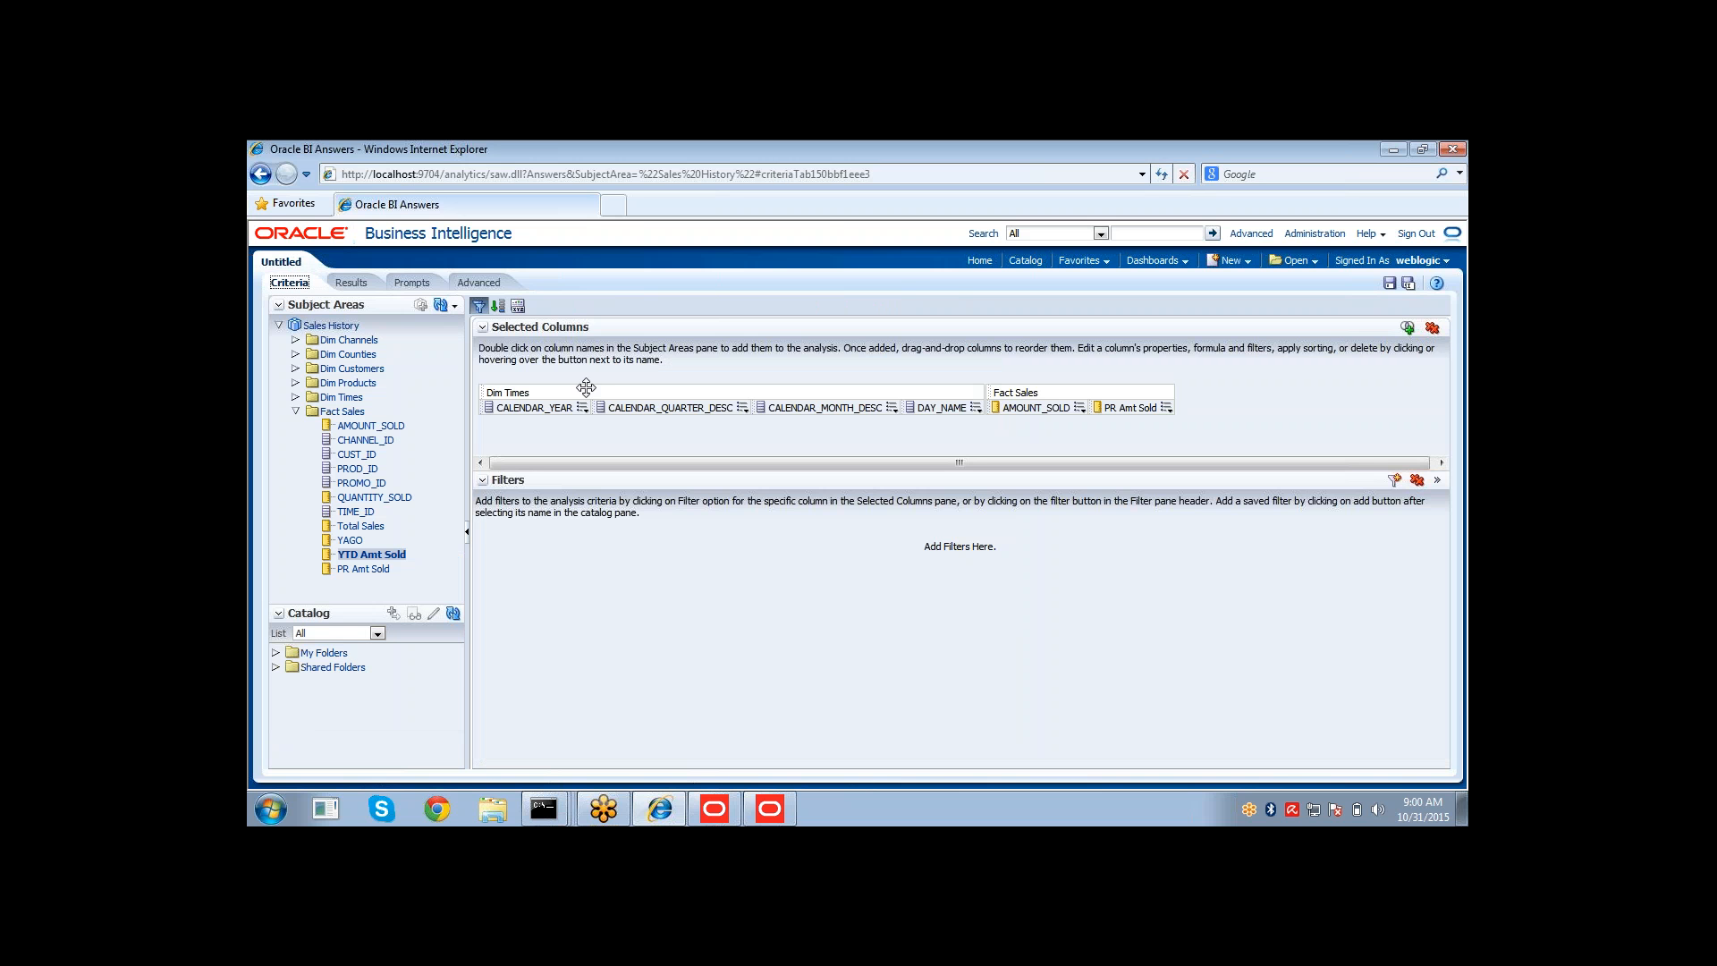
left_click(1431, 329)
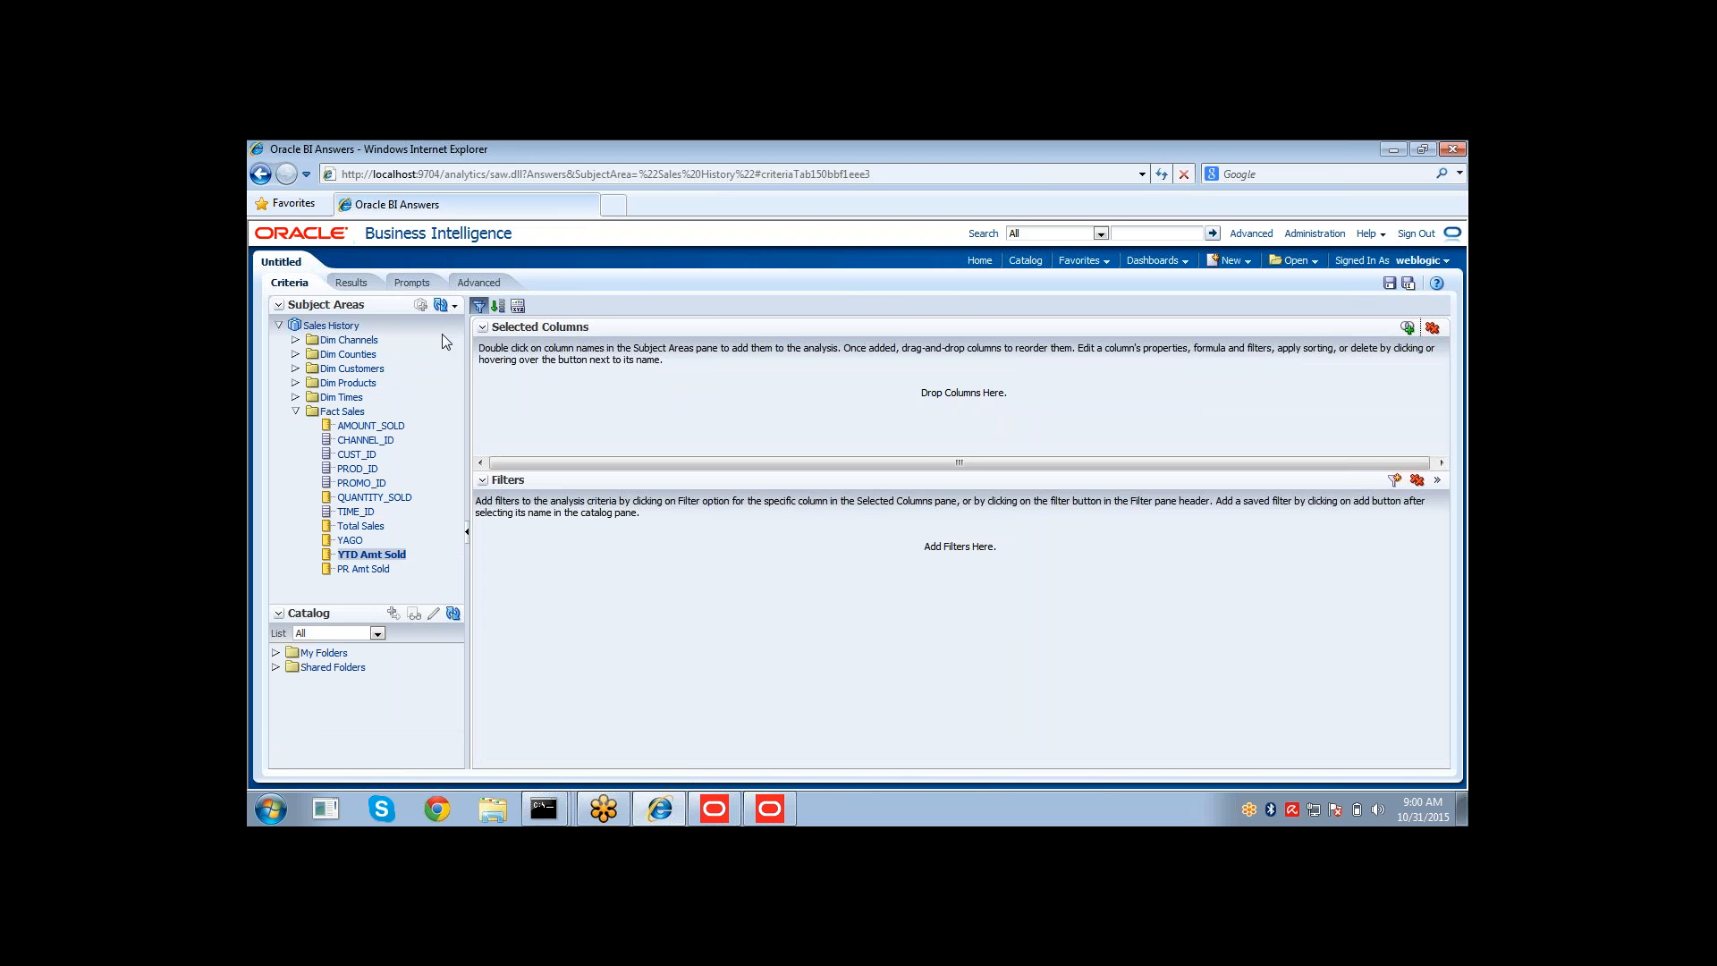
left_click(453, 306)
left_click(501, 346)
left_click(765, 811)
left_click(758, 810)
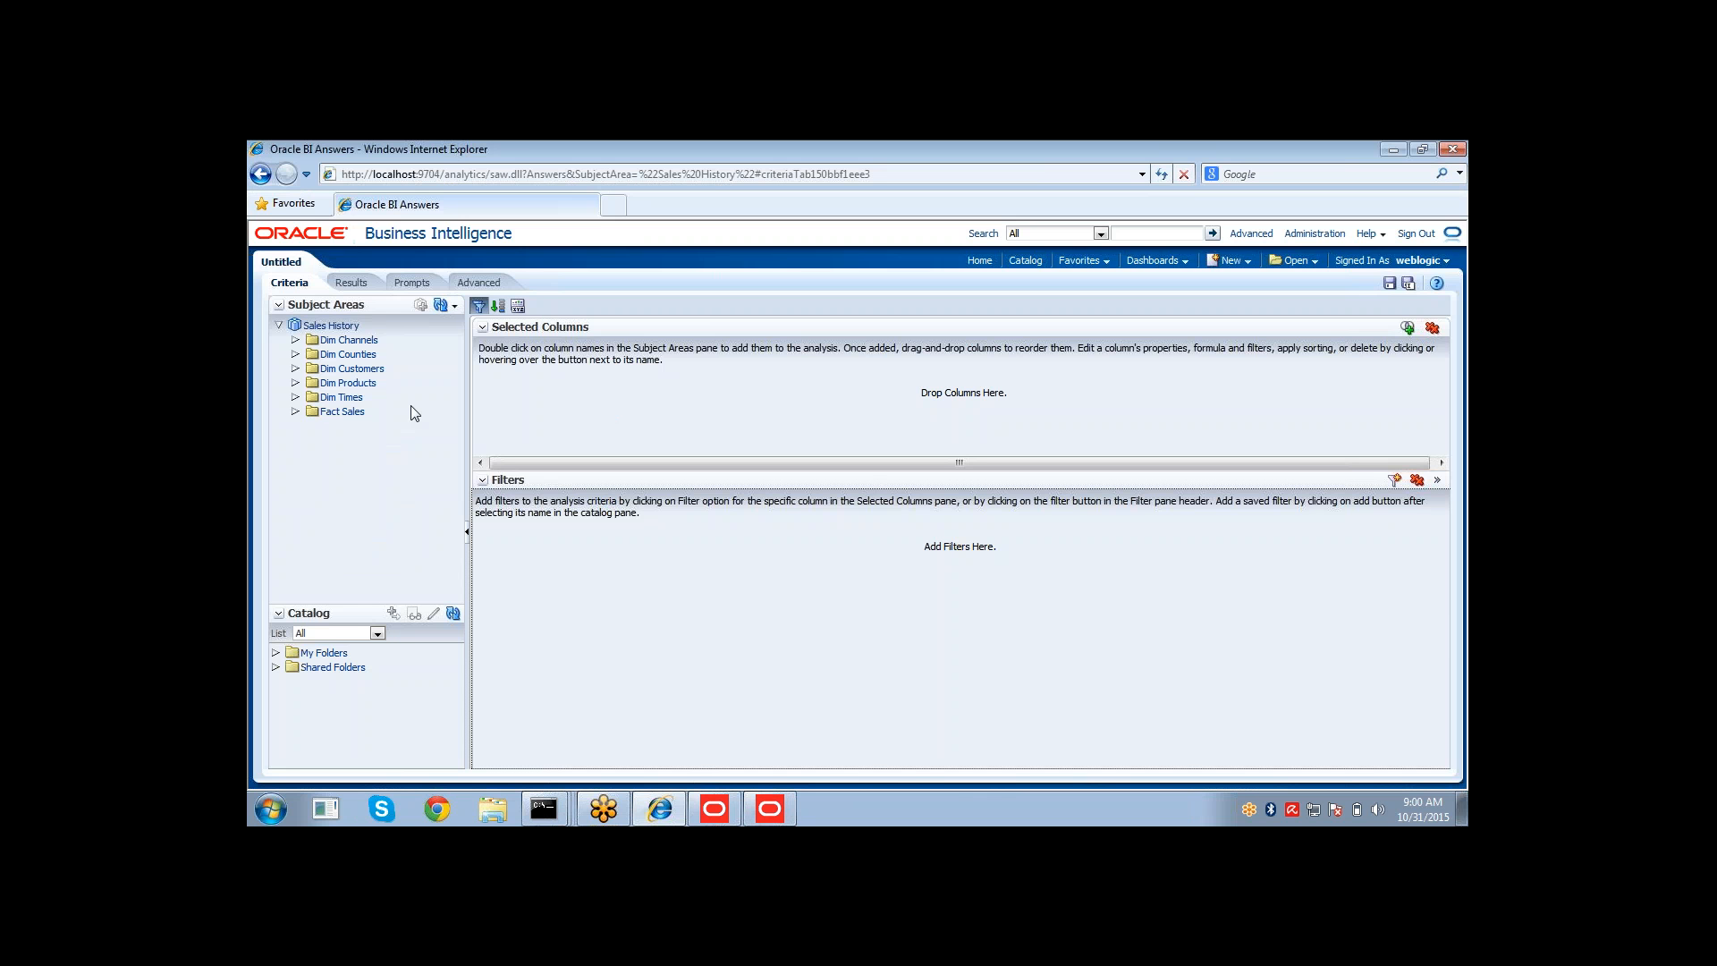
Add the 01 Time hierarchy from Dim Times and QUANTITY_SOLD from Fact Sales to the analysis columns.
left_click(295, 397)
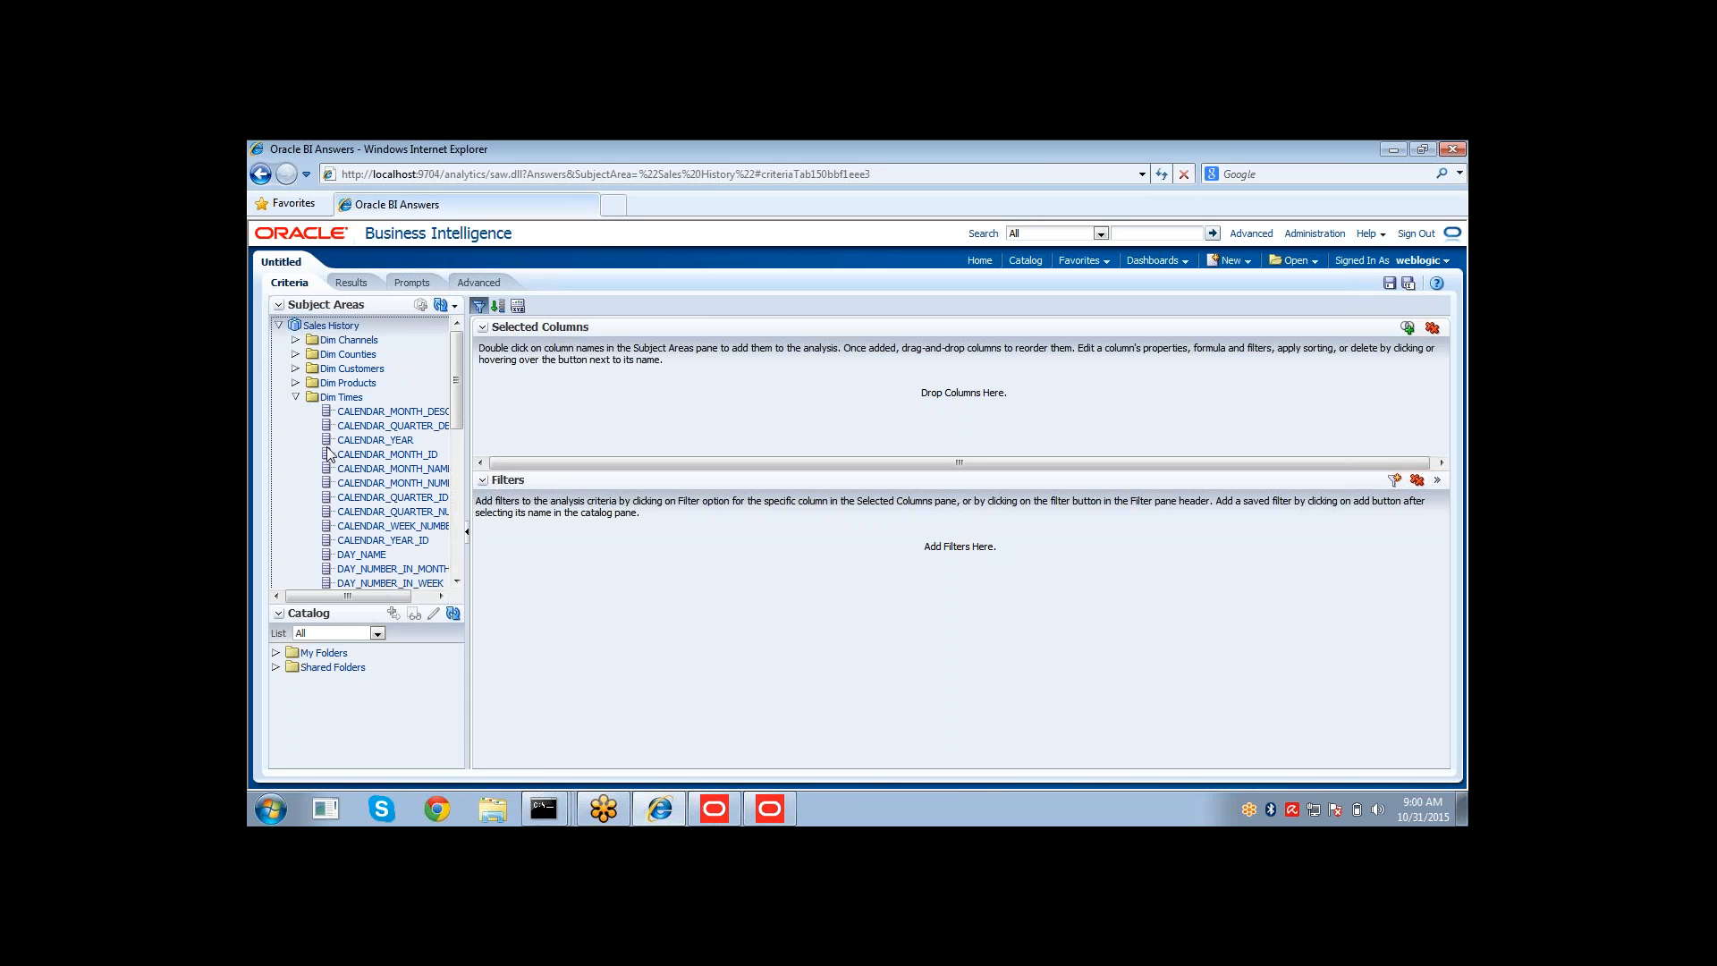
left_click_drag(456, 379, 456, 528)
left_click_drag(363, 564, 457, 391)
left_click(458, 448)
left_click(296, 397)
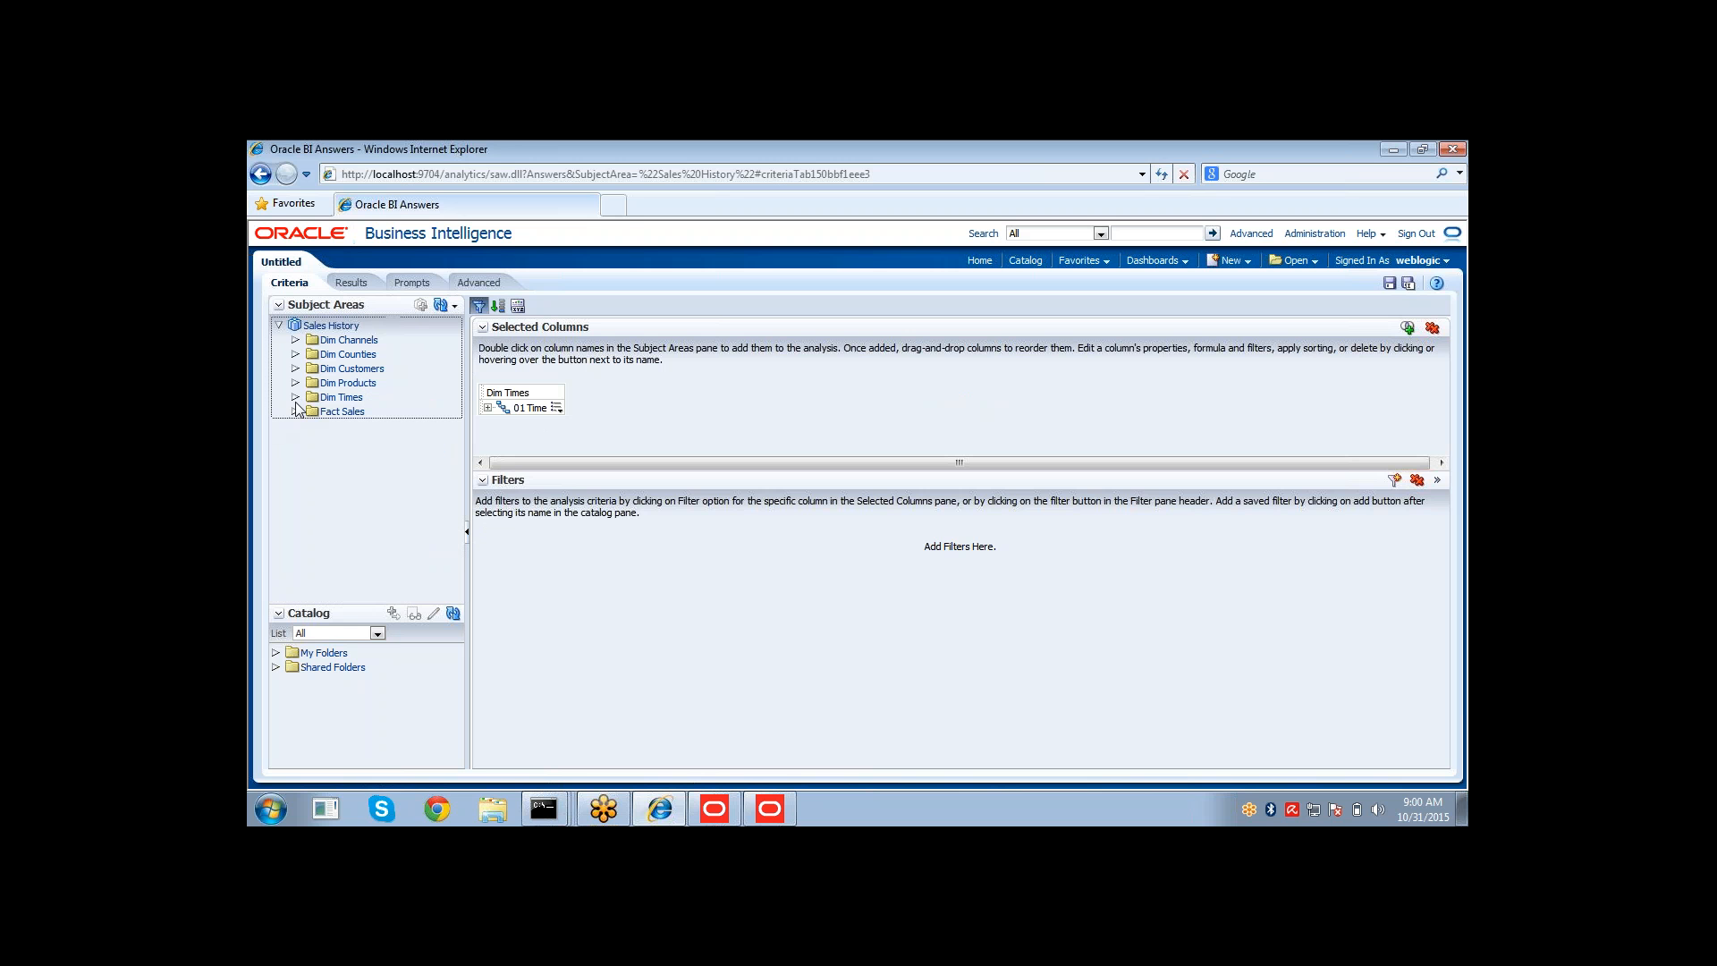
left_click(296, 411)
left_click_drag(346, 491, 568, 413)
double_click(394, 499)
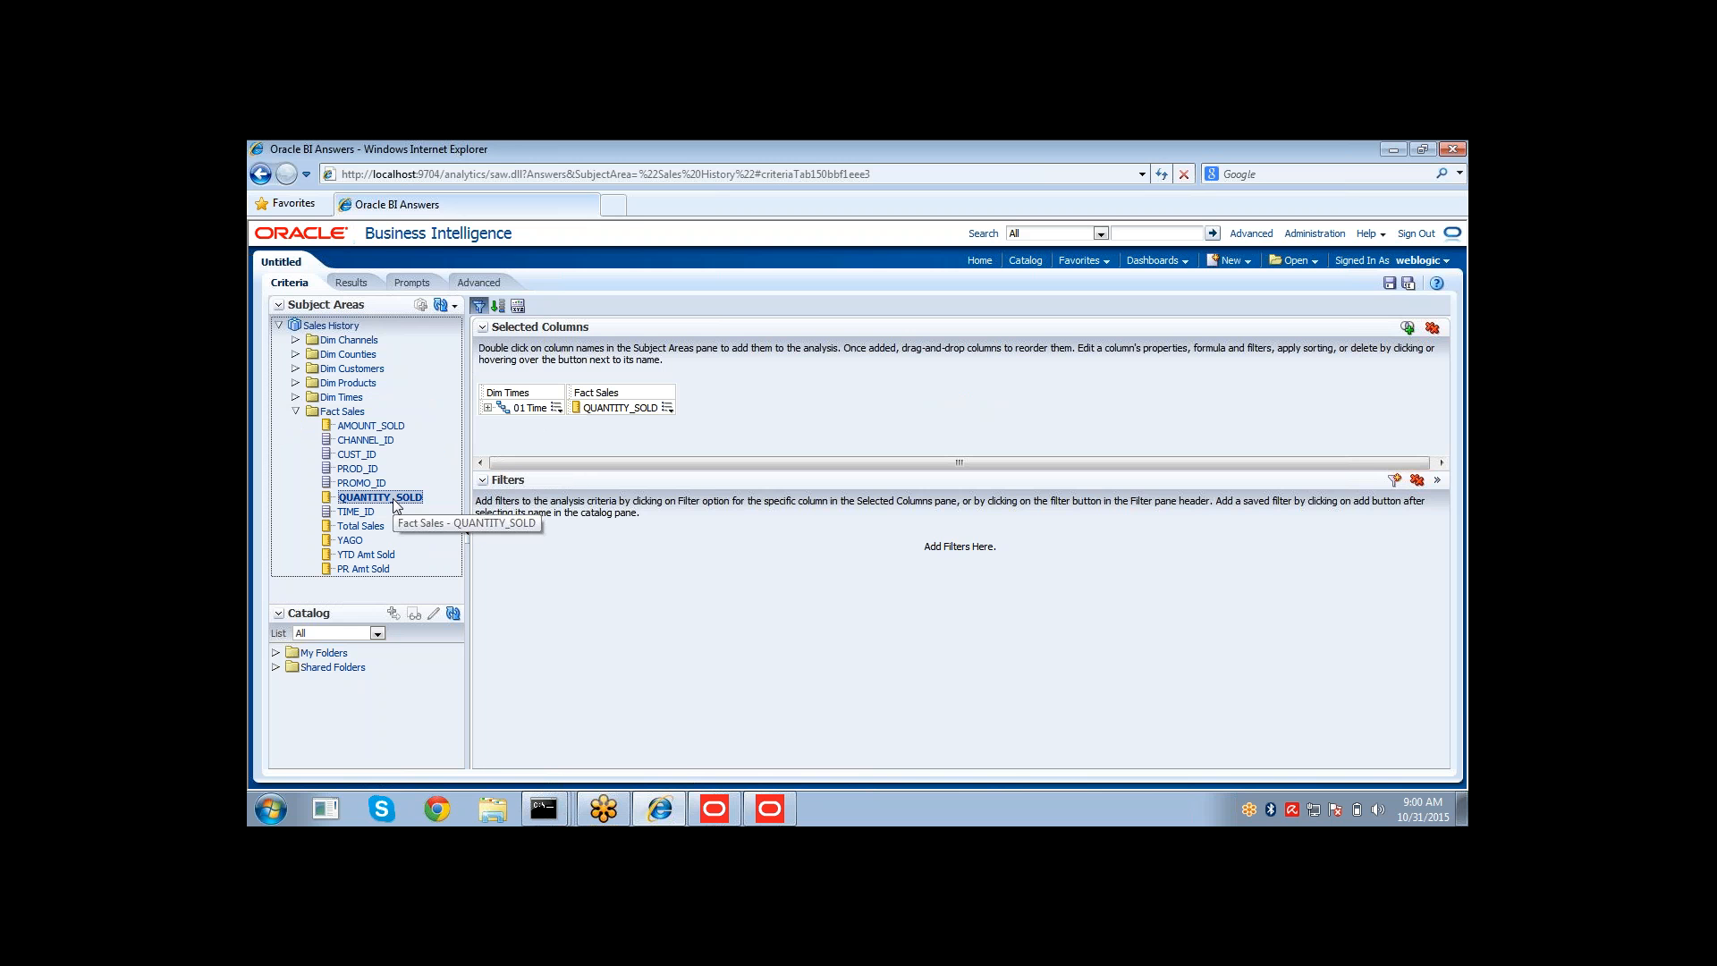
Display the results and expand the 01 Time hierarchy from Grand Total down to 1998-01 days to examine QUANTITY_SOLD.
left_click(351, 283)
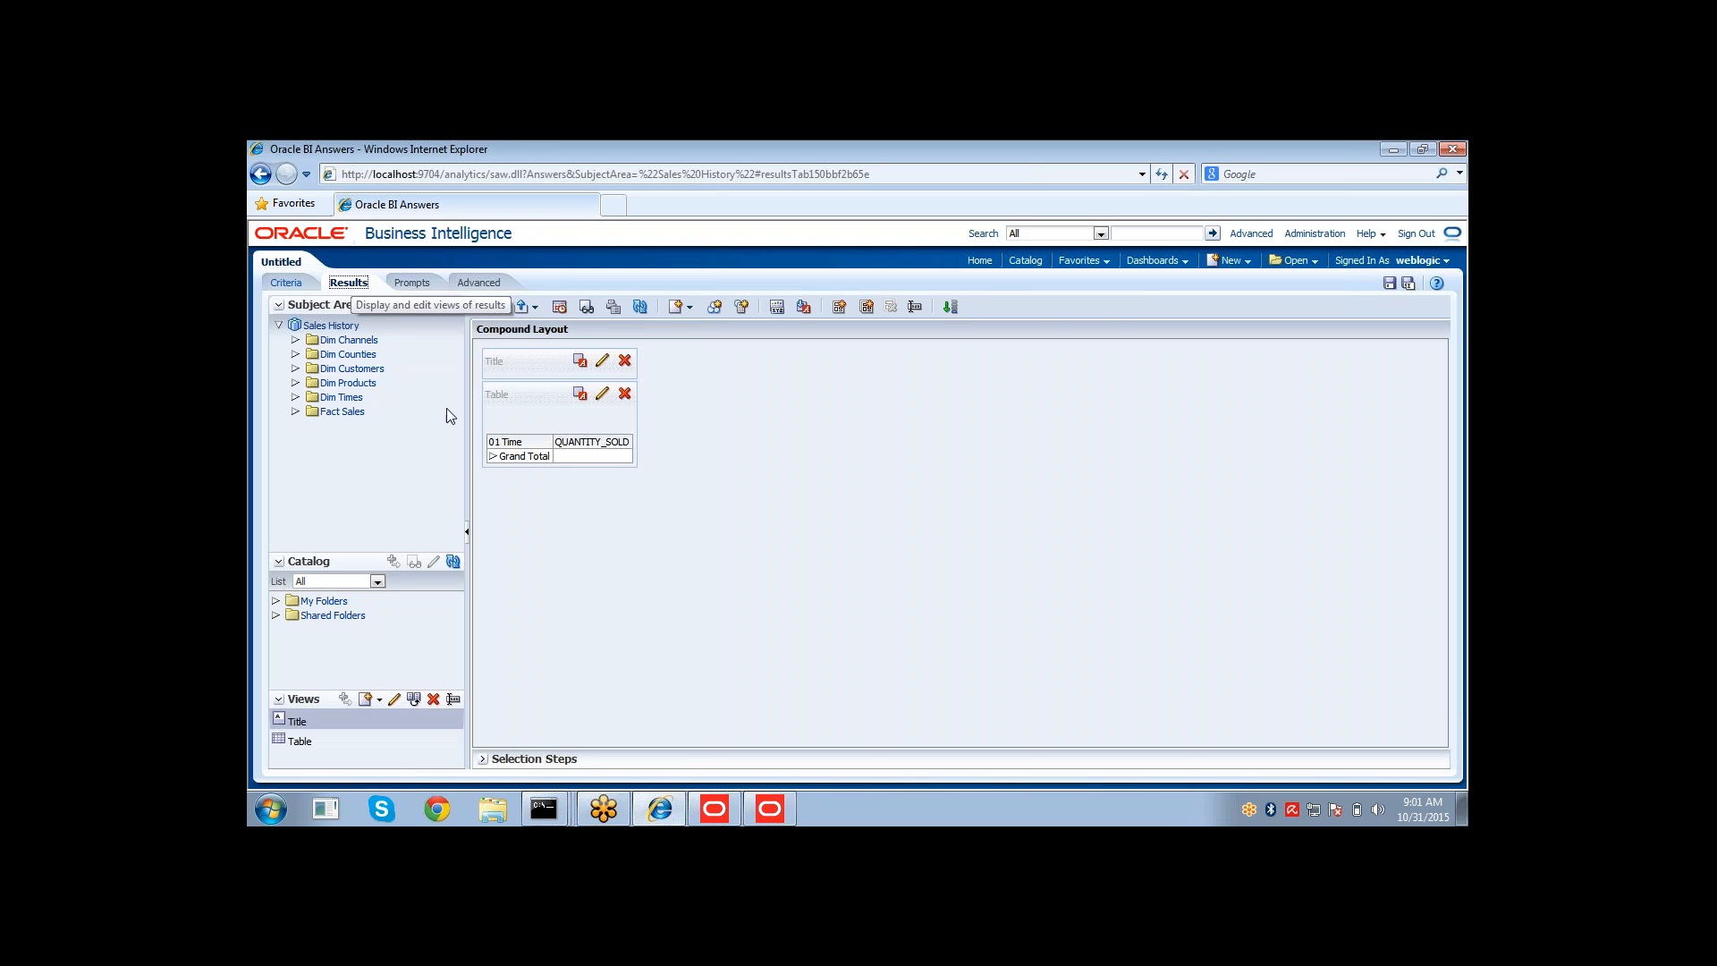
left_click(491, 458)
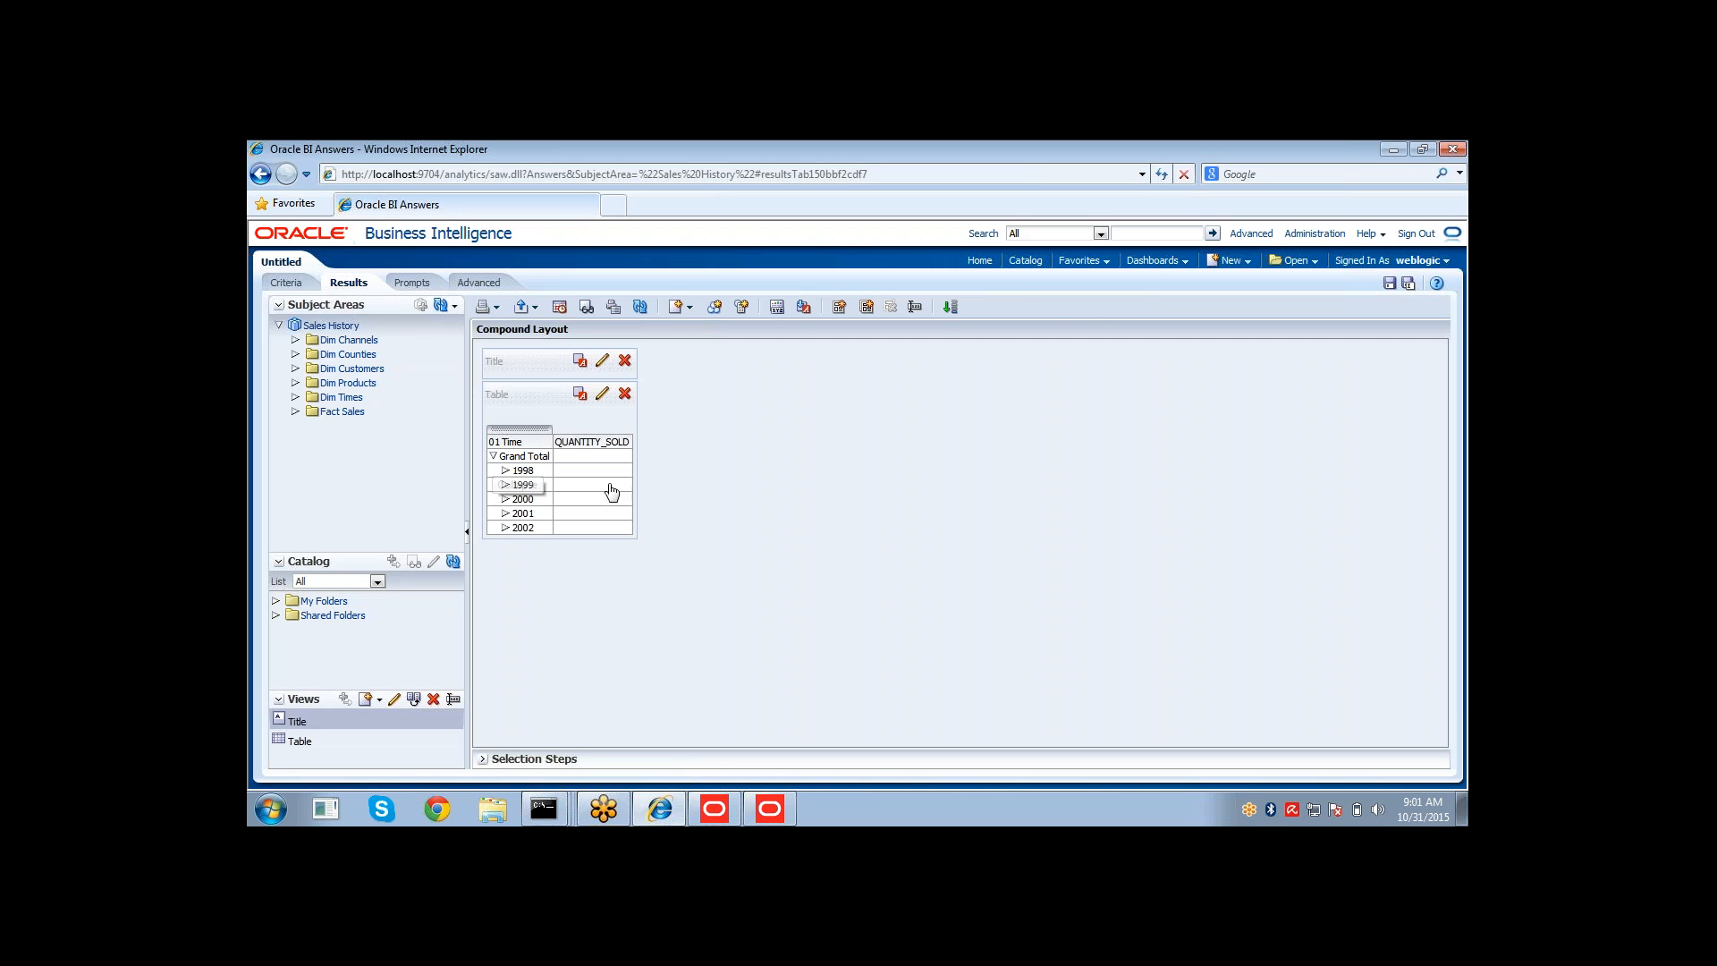
left_click(503, 474)
left_click(506, 474)
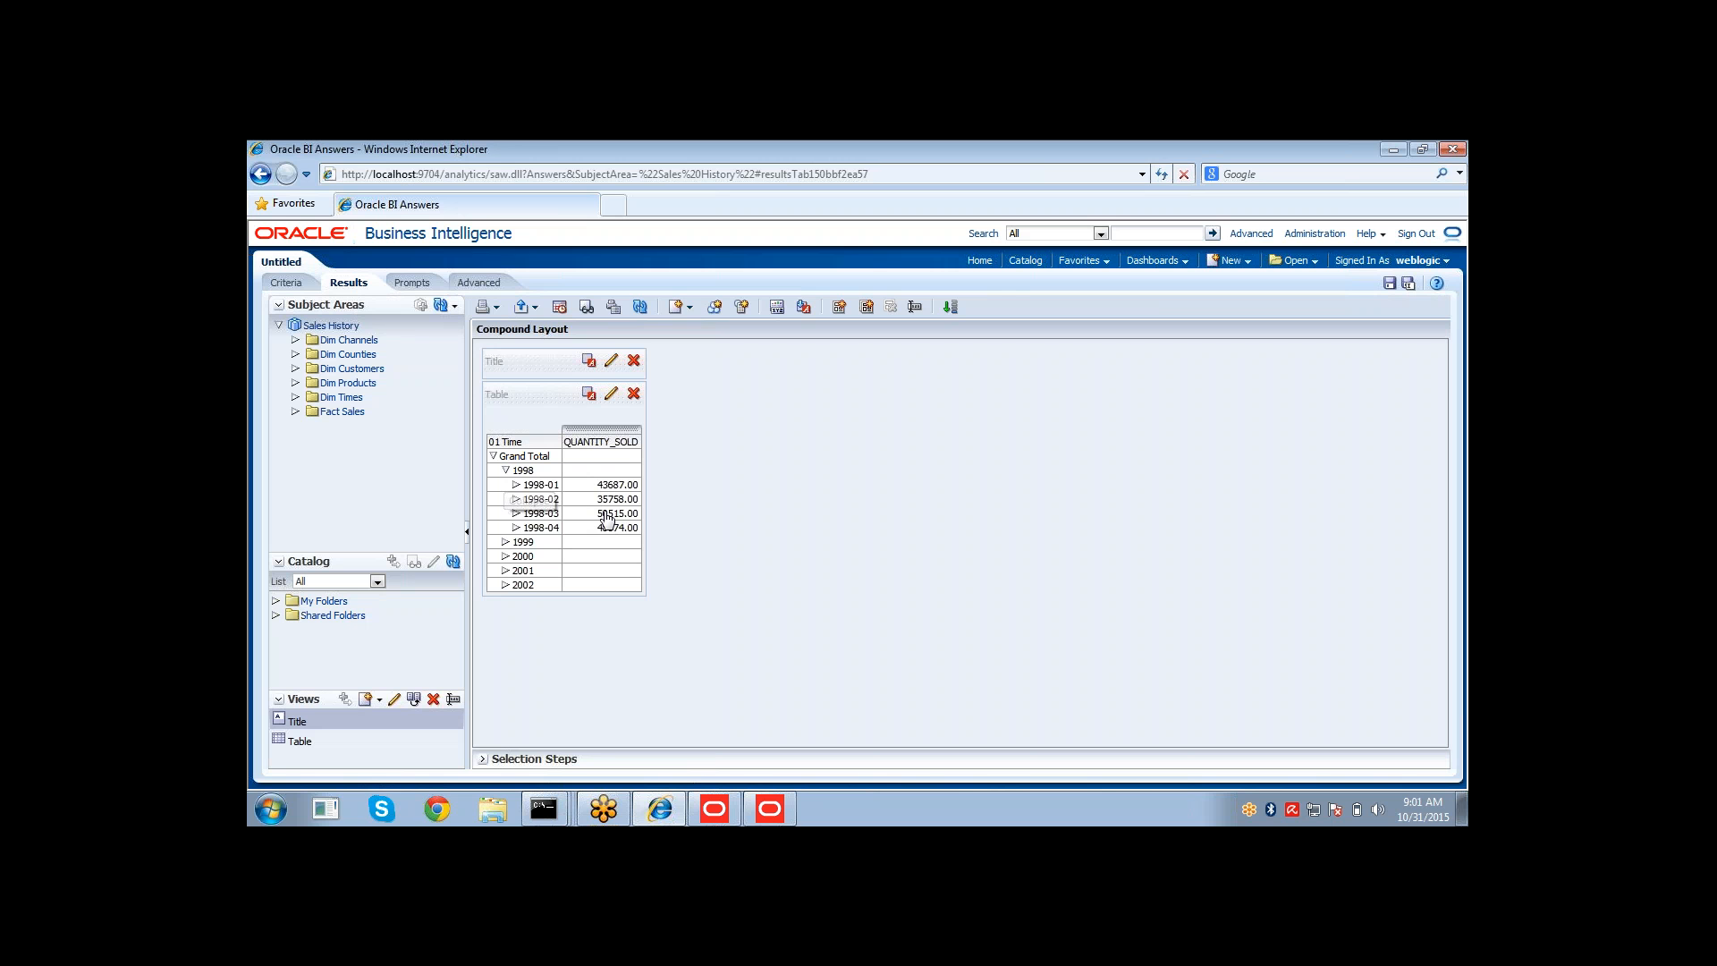
left_click(516, 486)
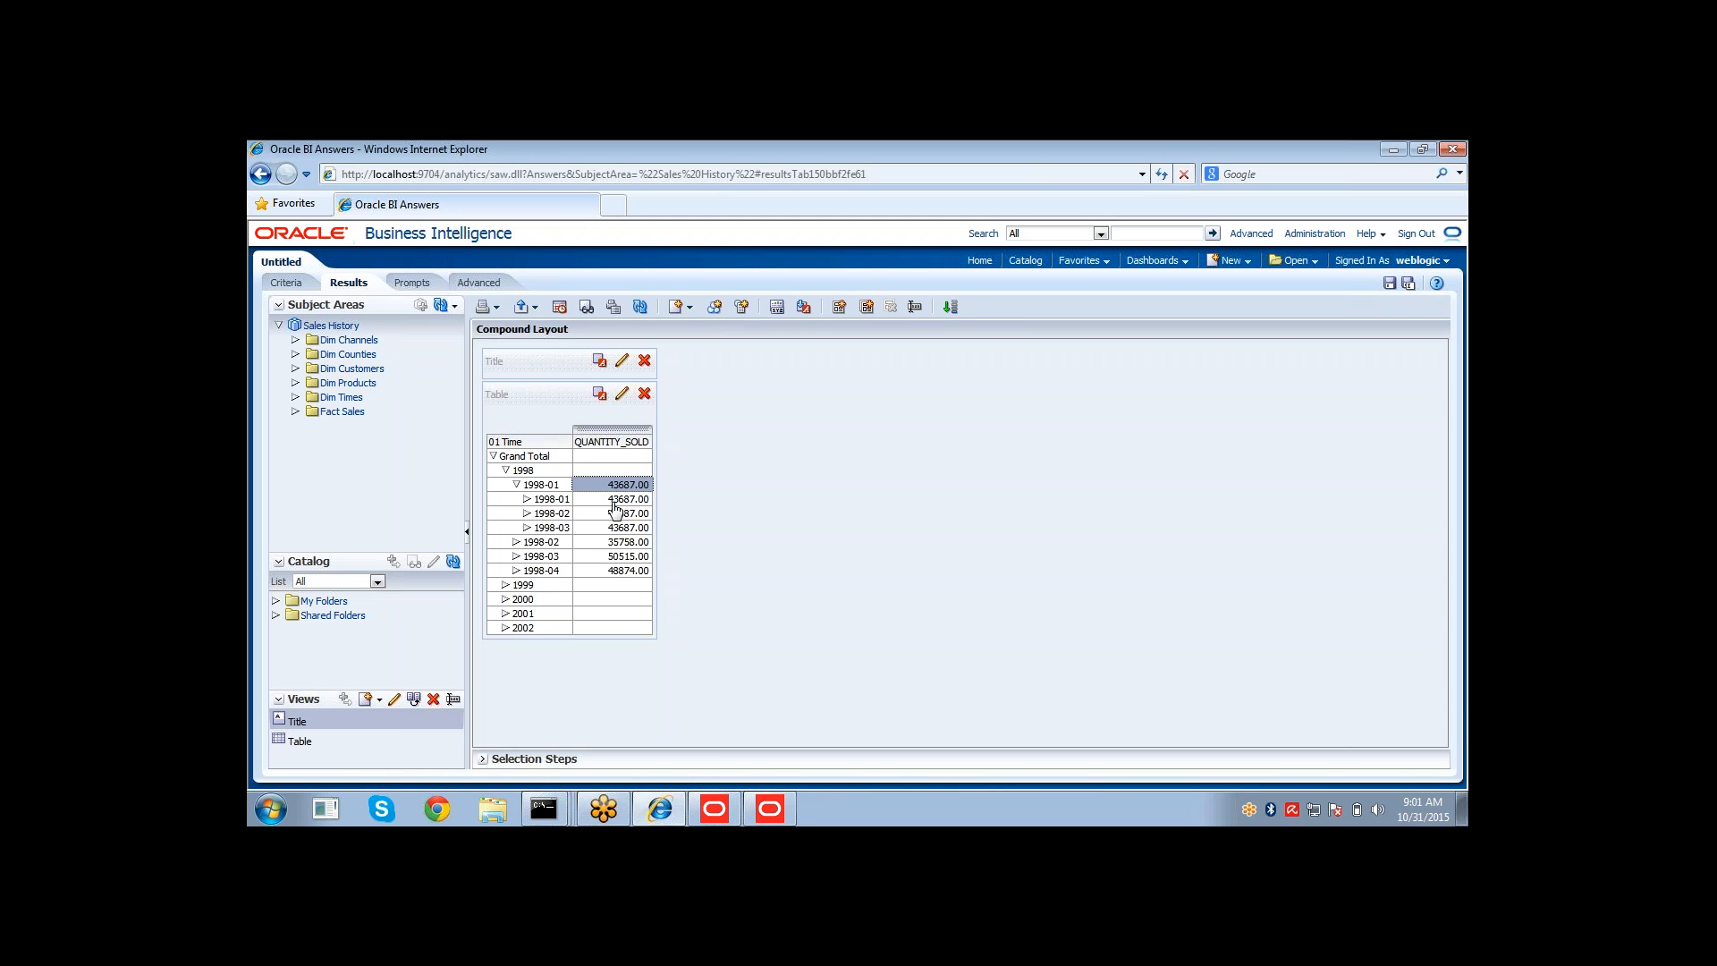
left_click_drag(619, 501, 619, 540)
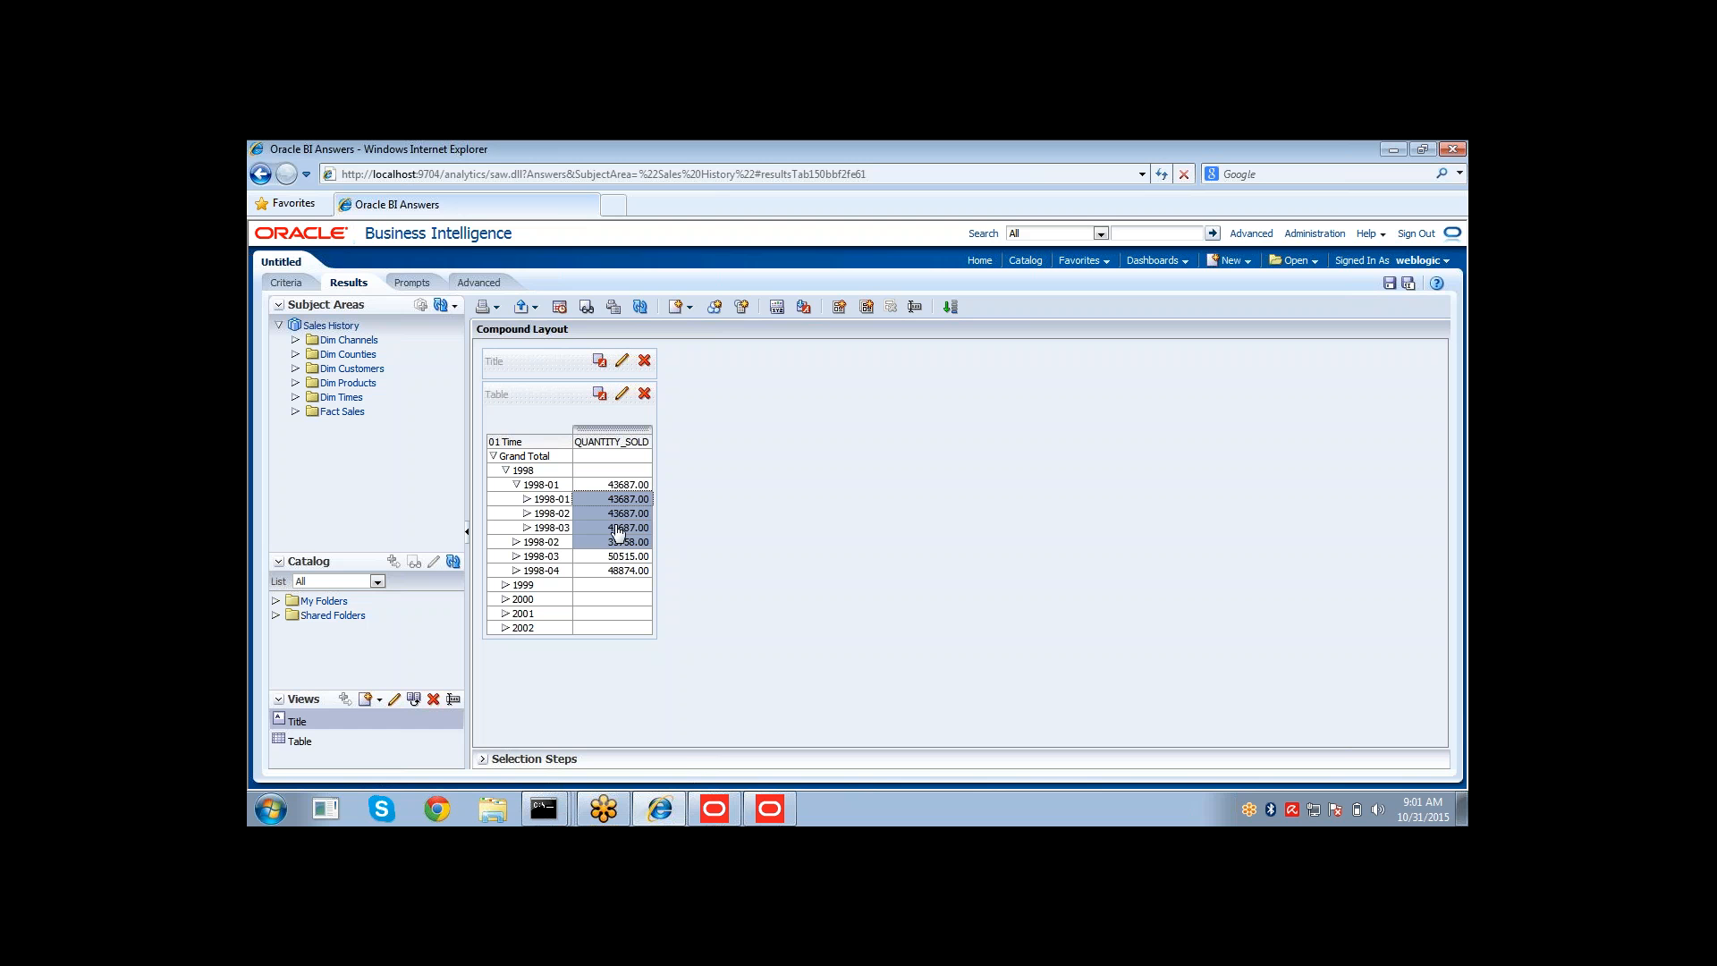
left_click(619, 528)
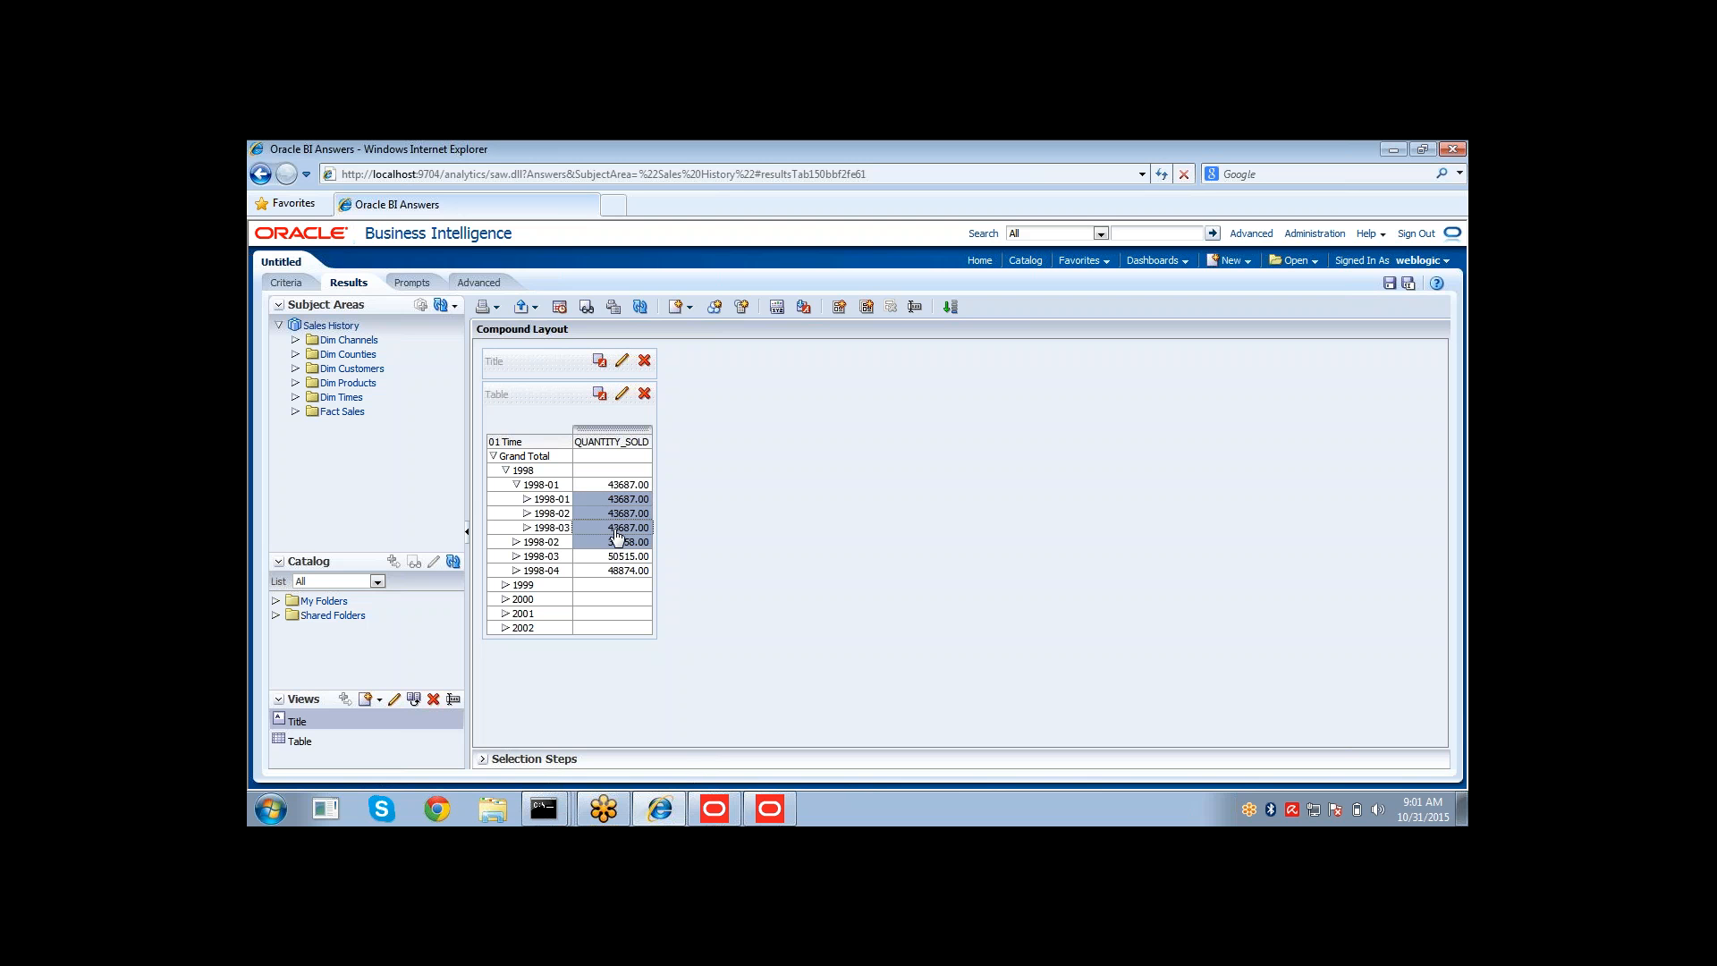
left_click(527, 504)
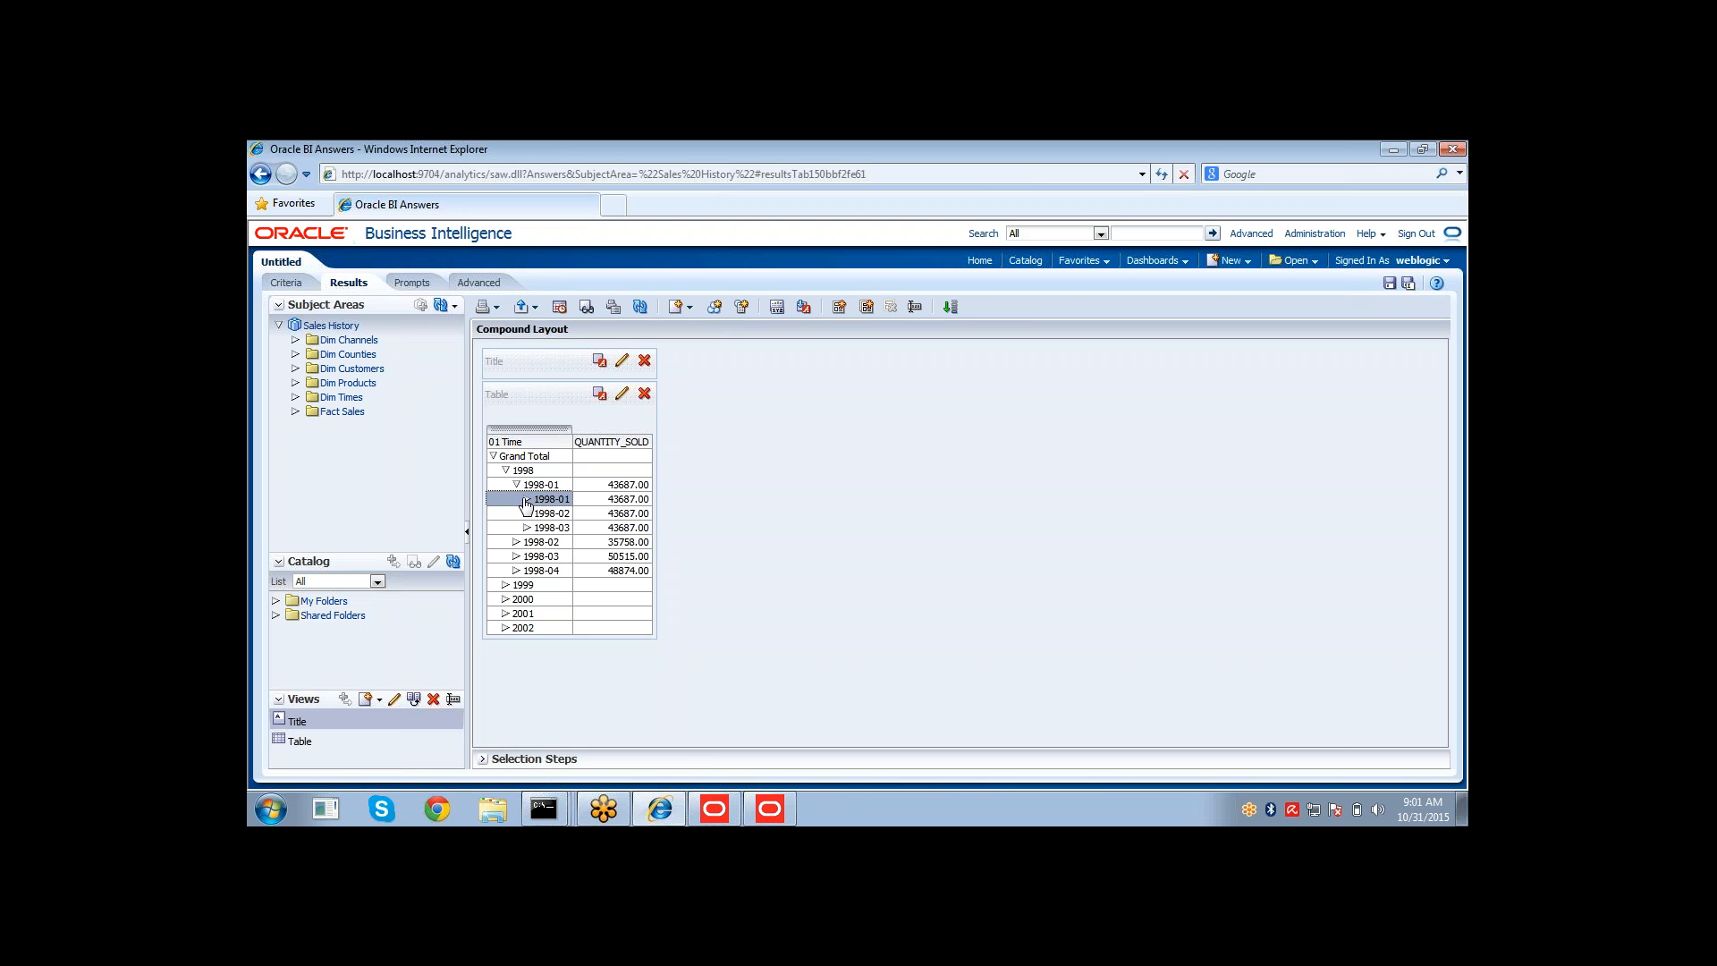
left_click(528, 502)
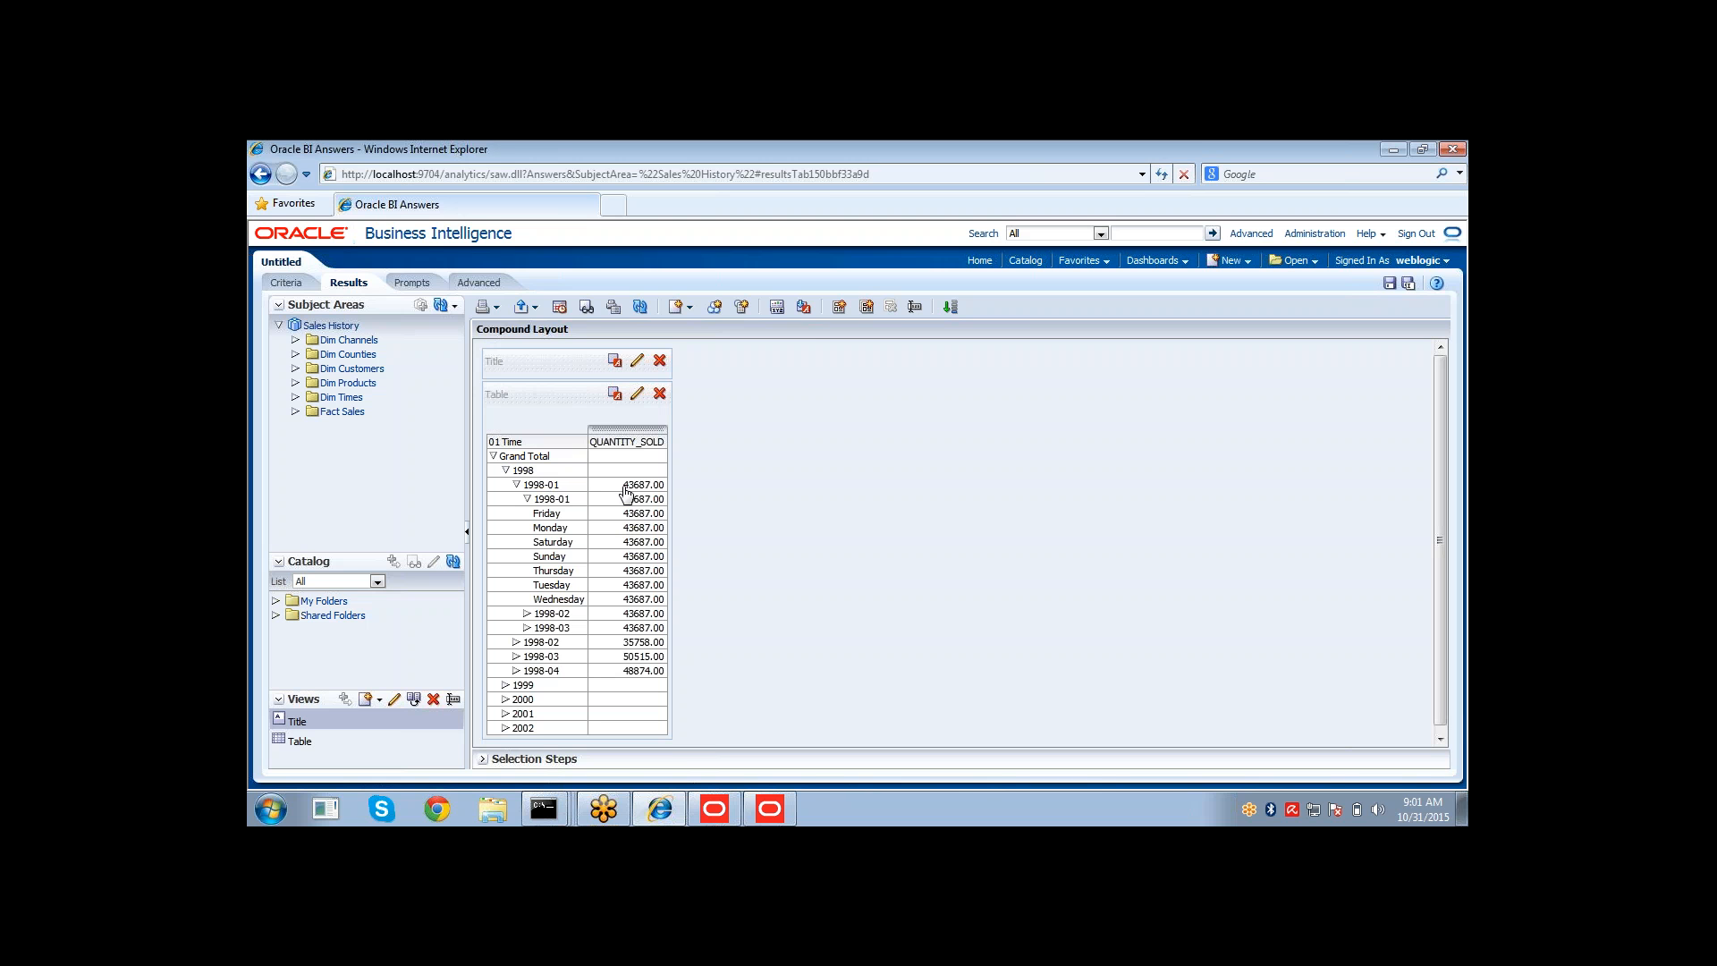
left_click(624, 487)
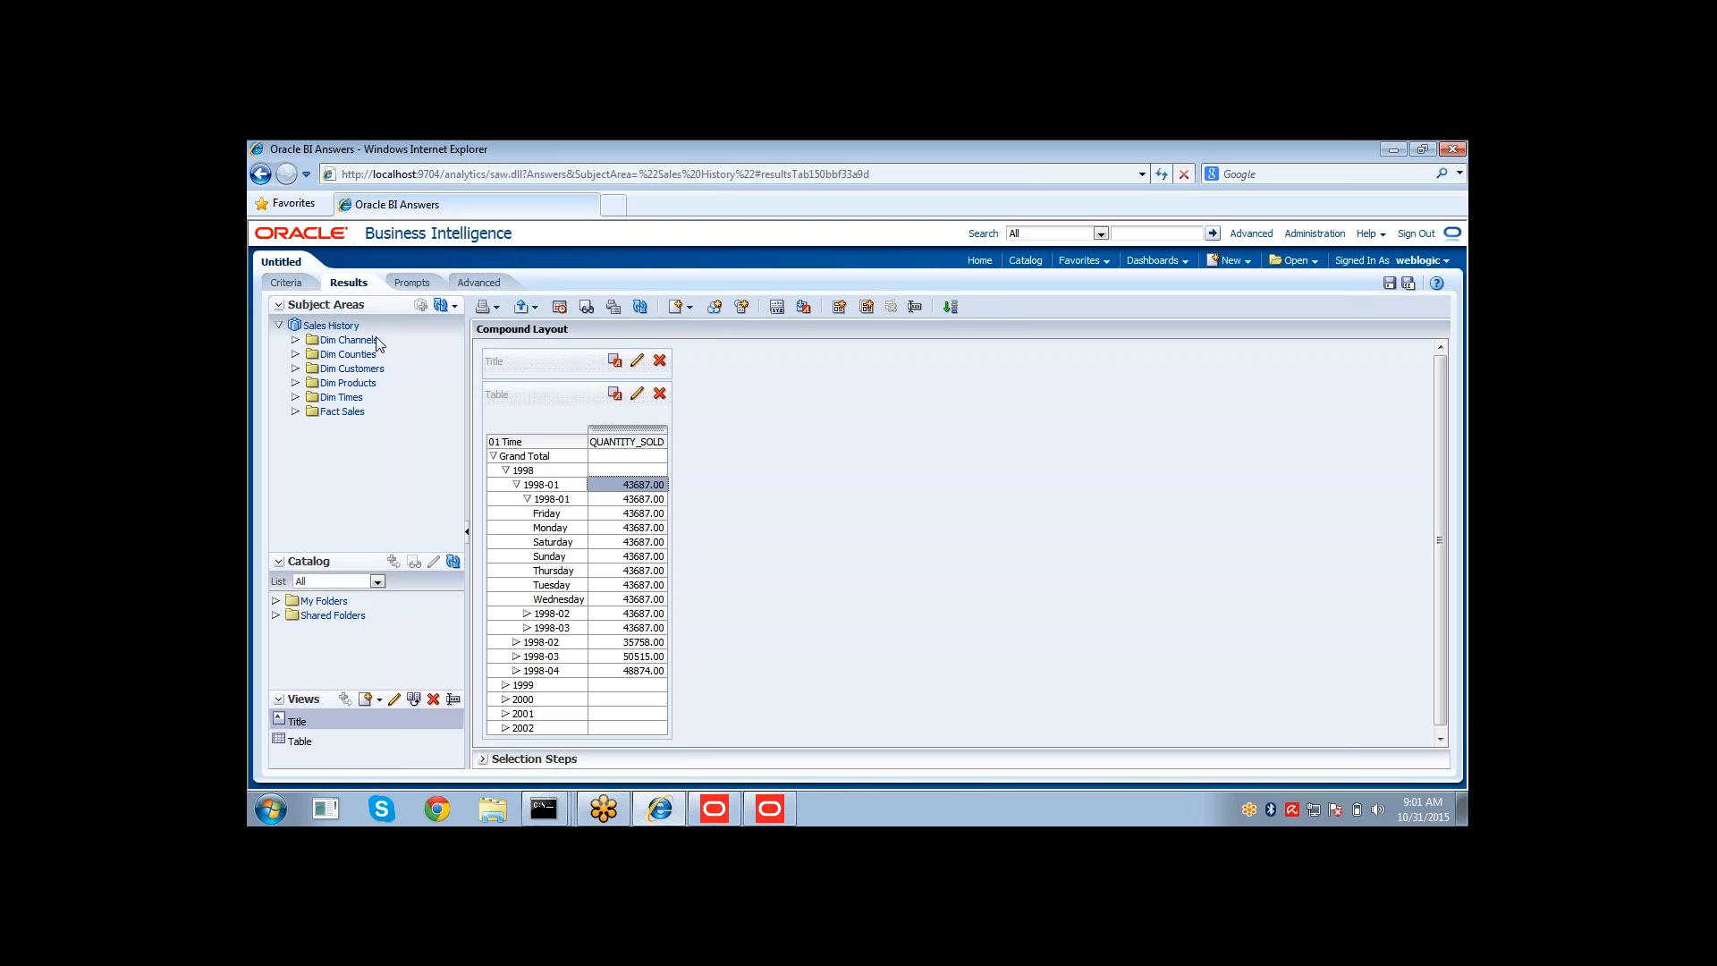
Return to the criteria and remove the 01 Time hierarchy column from the selected columns.
left_click(287, 283)
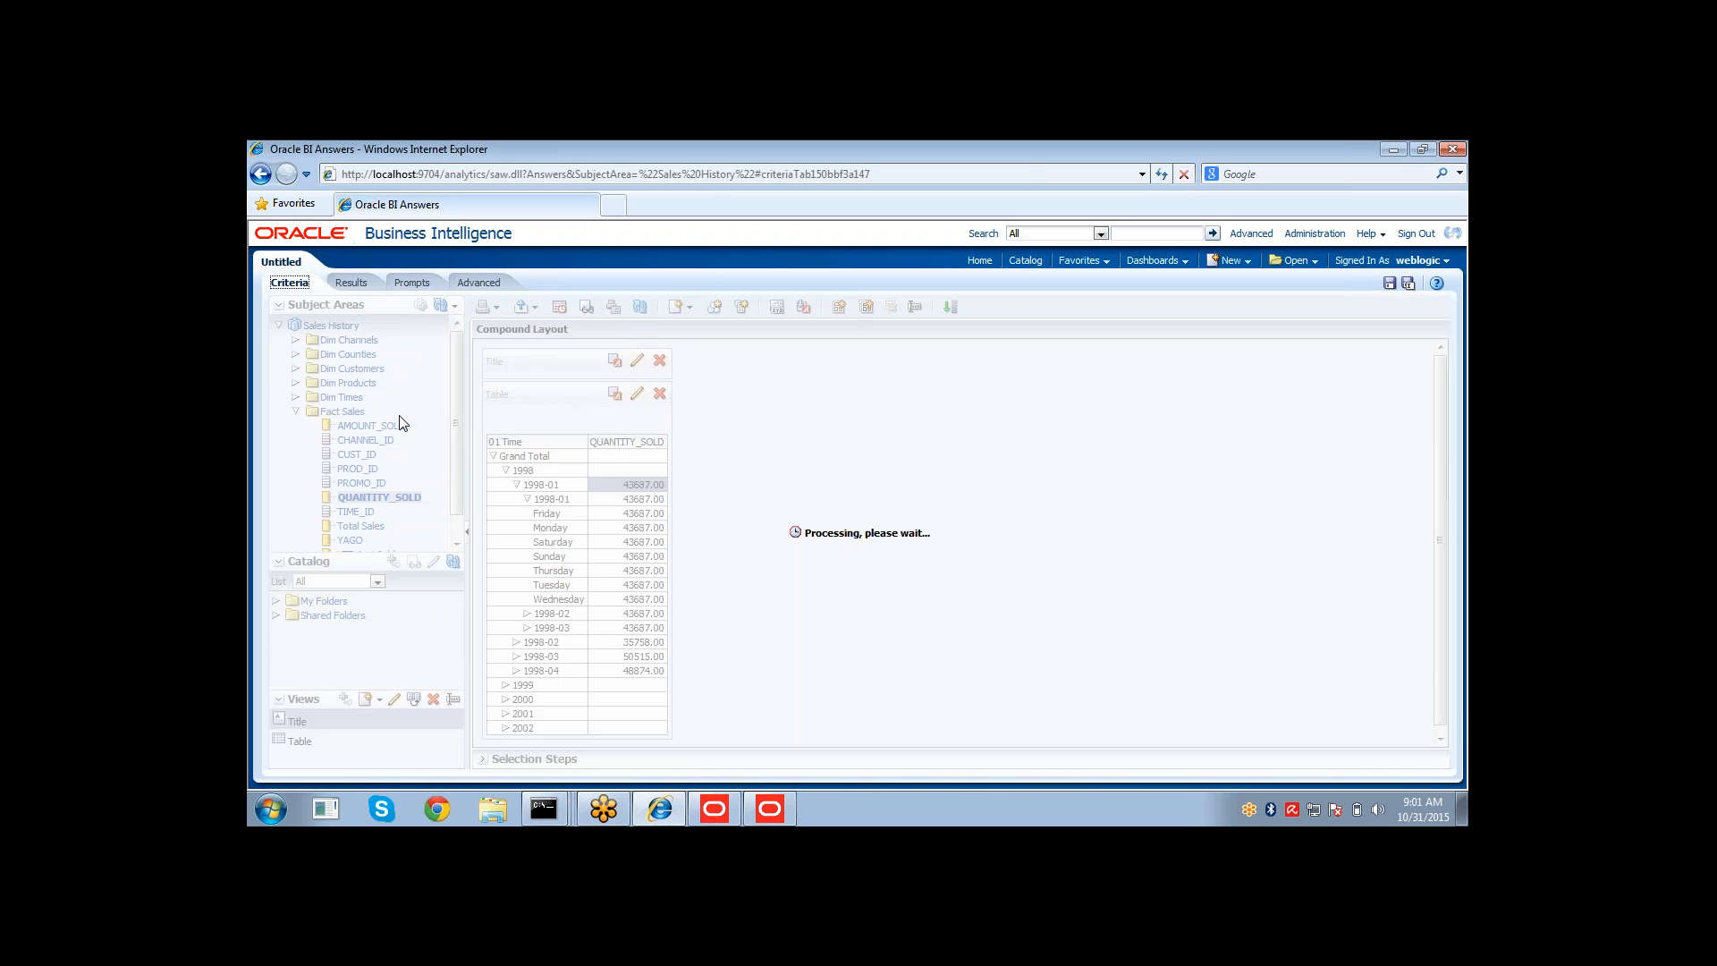
left_click(555, 408)
left_click(555, 408)
left_click(581, 486)
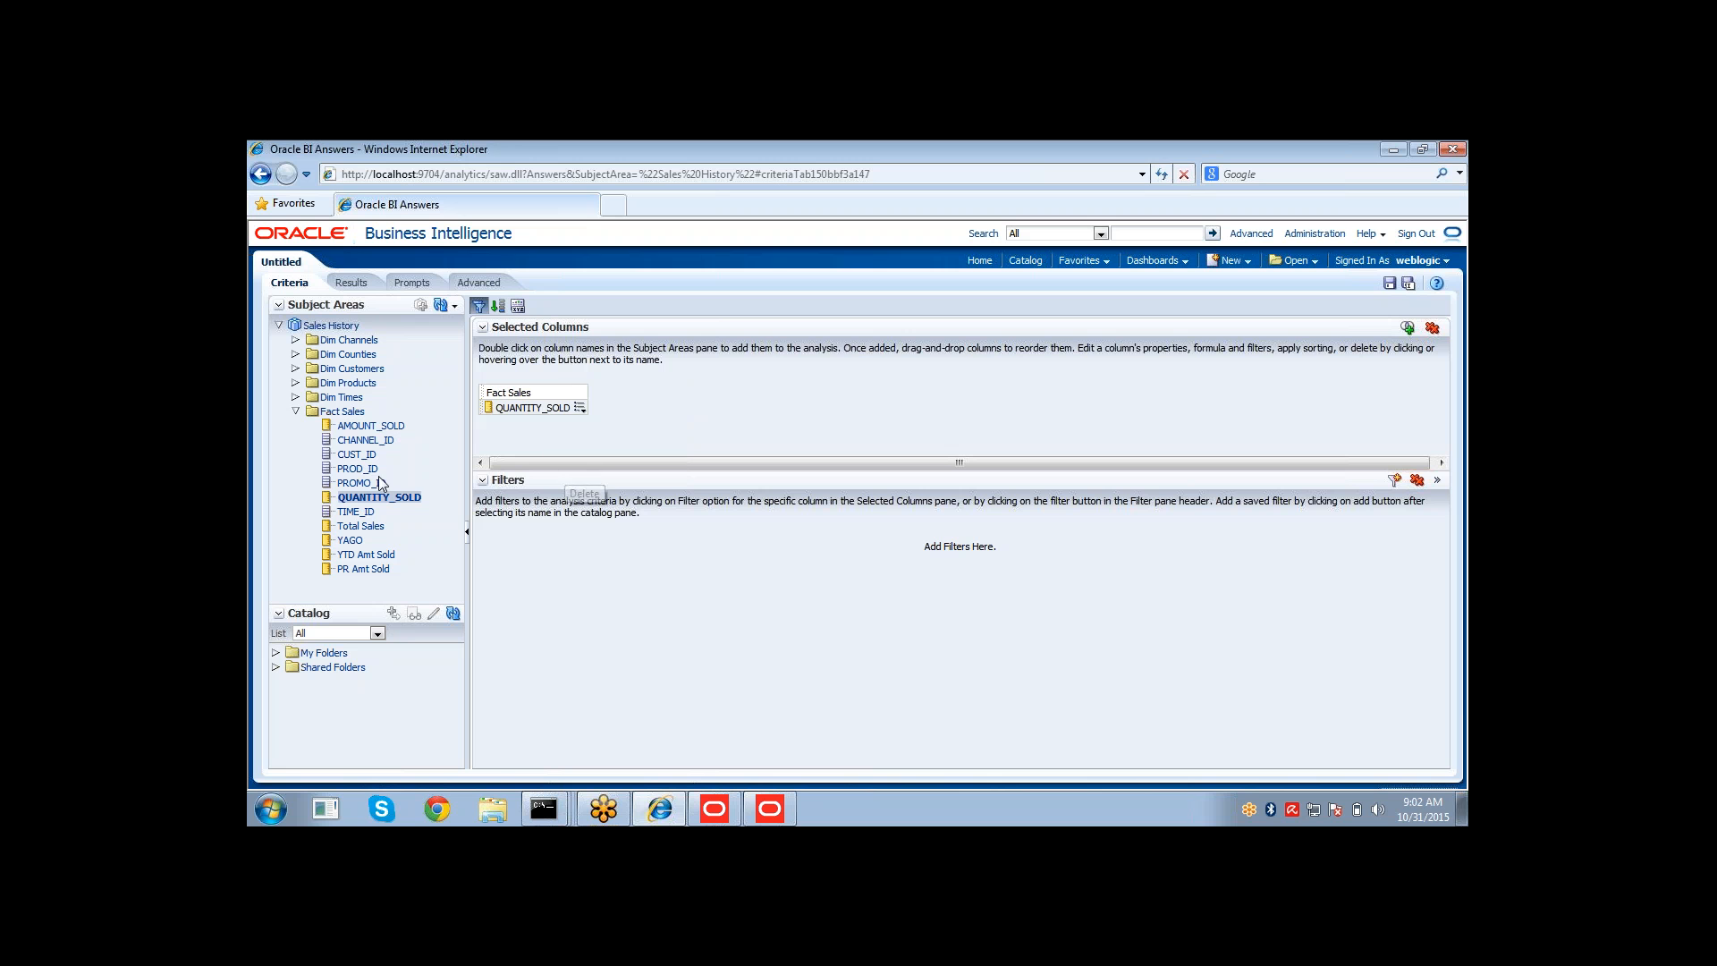
Add CALENDAR_YEAR from Dim Times and move it in front of QUANTITY_SOLD in the selected columns.
left_click(296, 411)
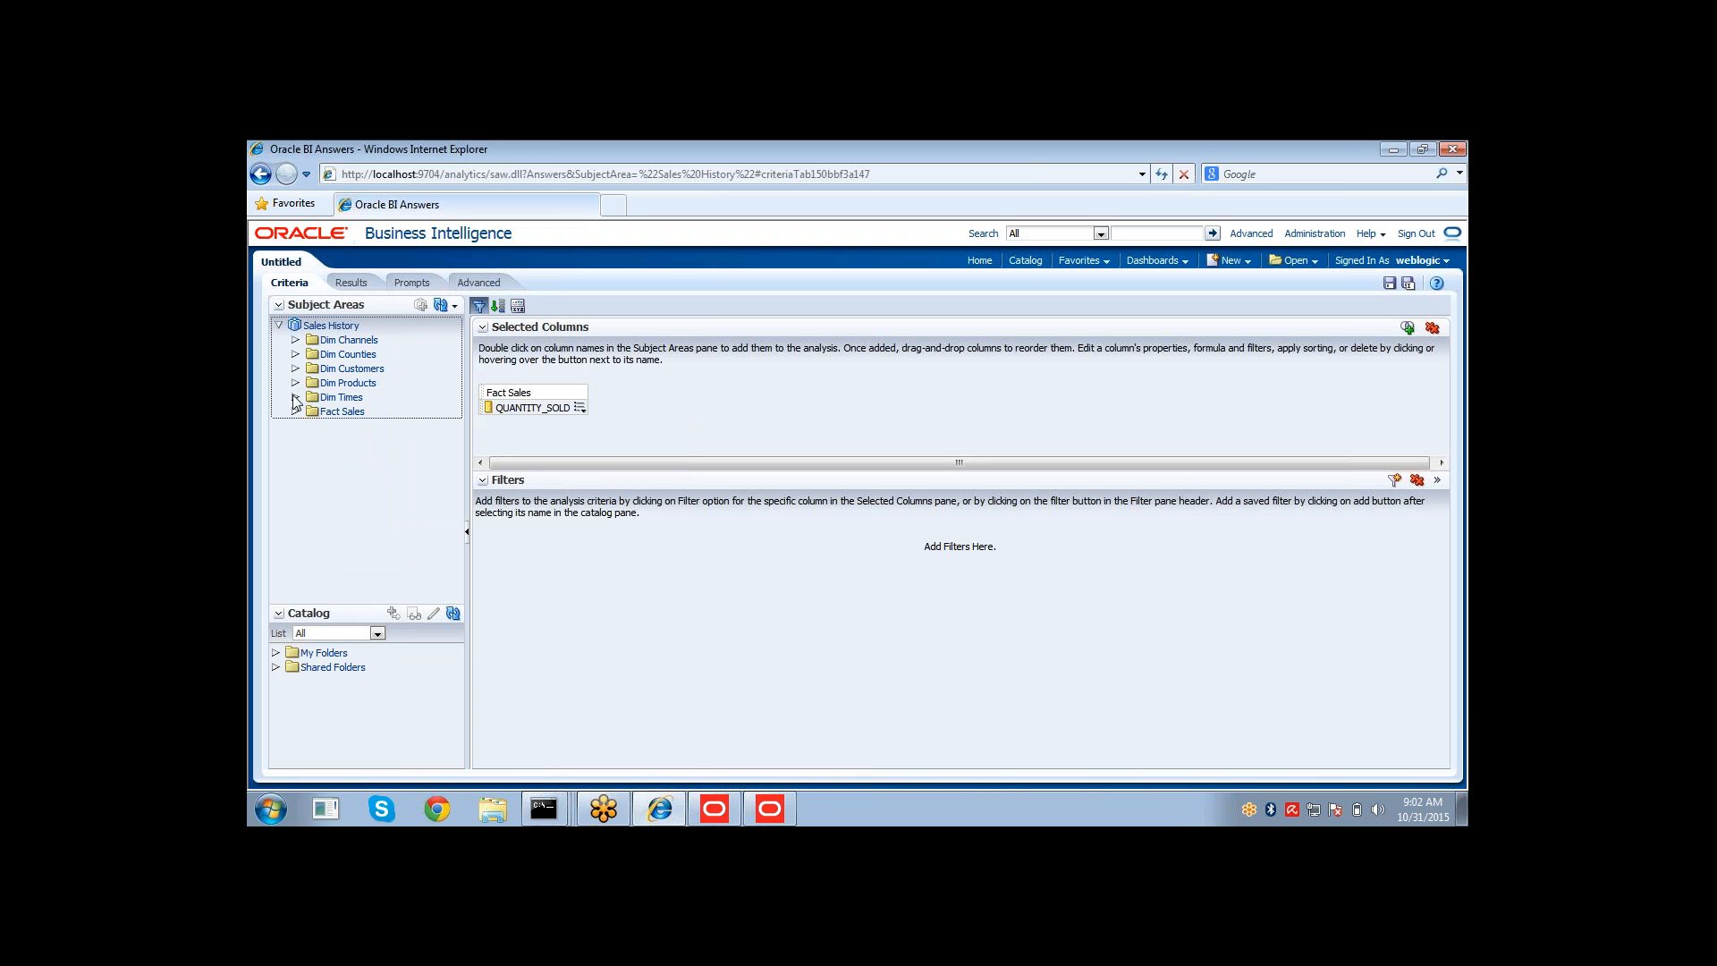
left_click(297, 397)
double_click(375, 440)
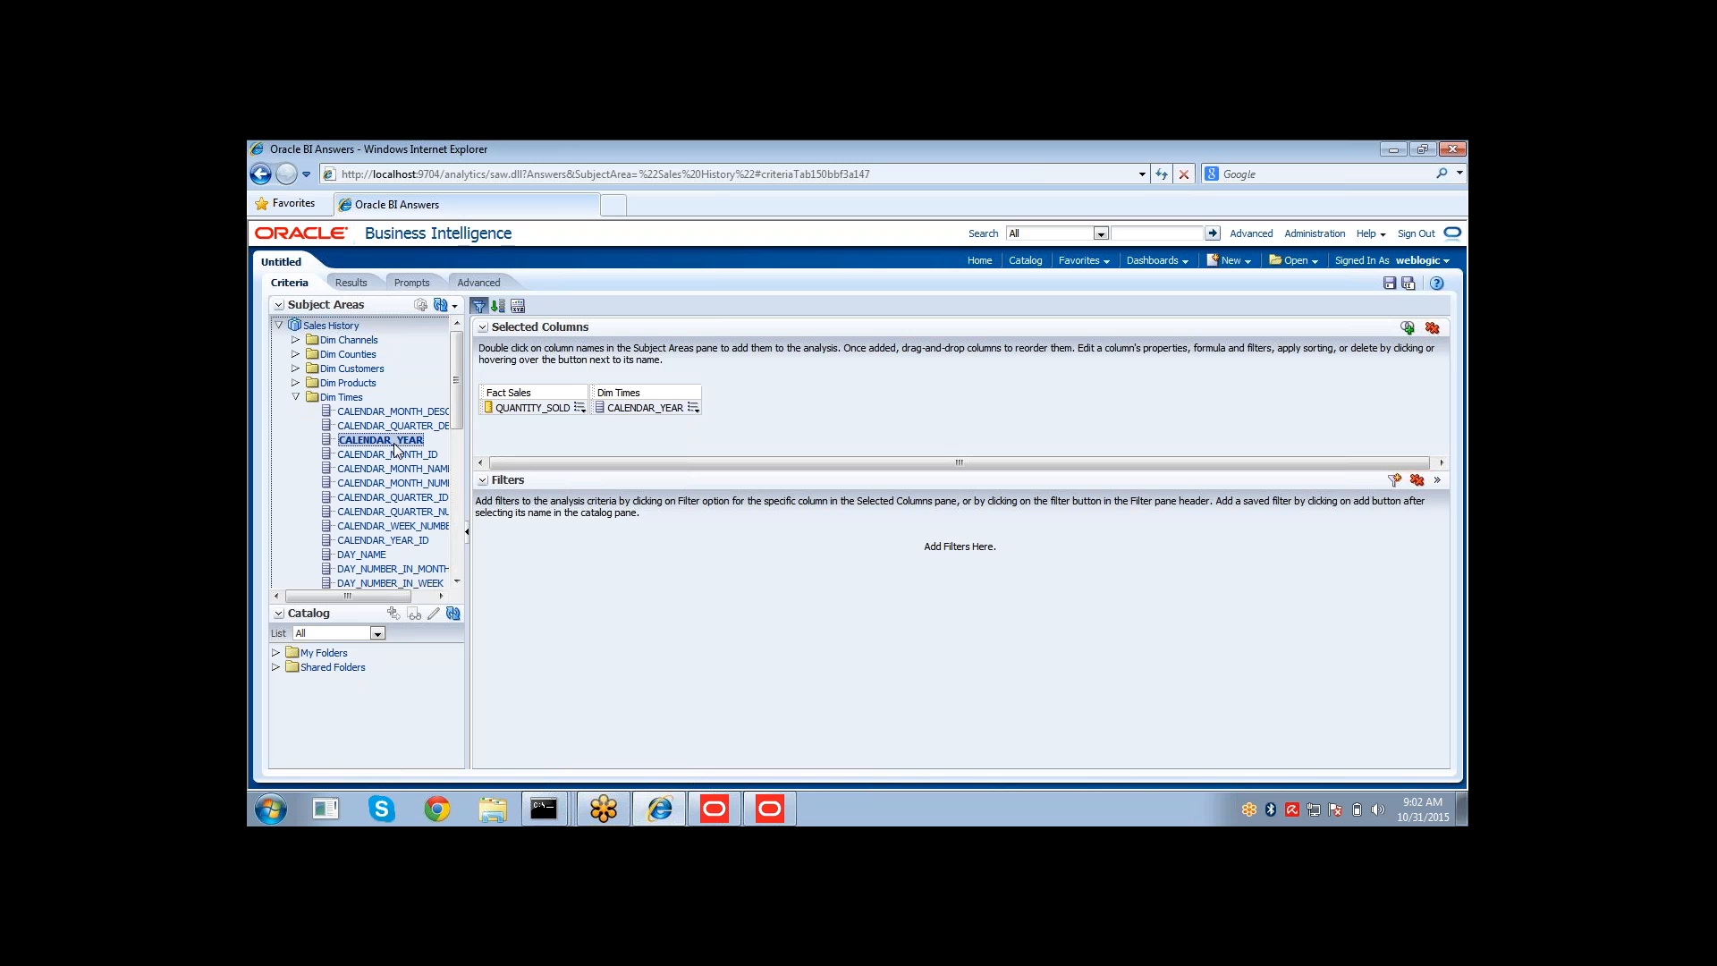
left_click_drag(497, 408, 644, 406)
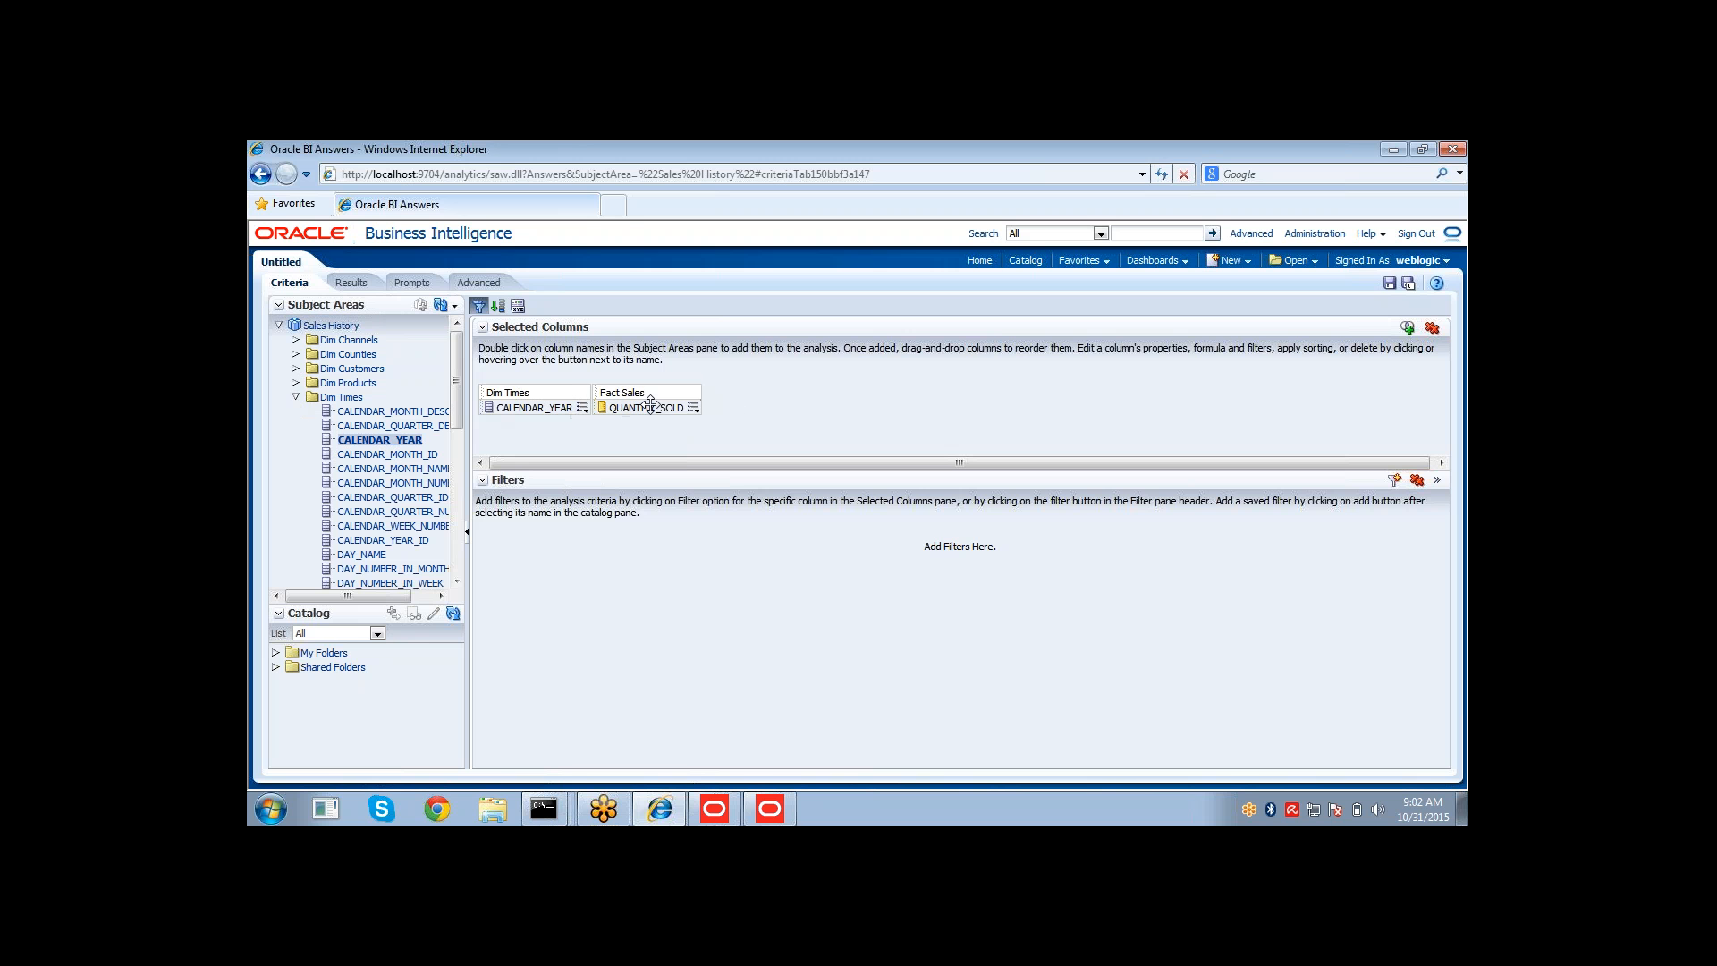
Display the results with CALENDAR_YEAR first and drill down through quarter and month to day names.
left_click(363, 281)
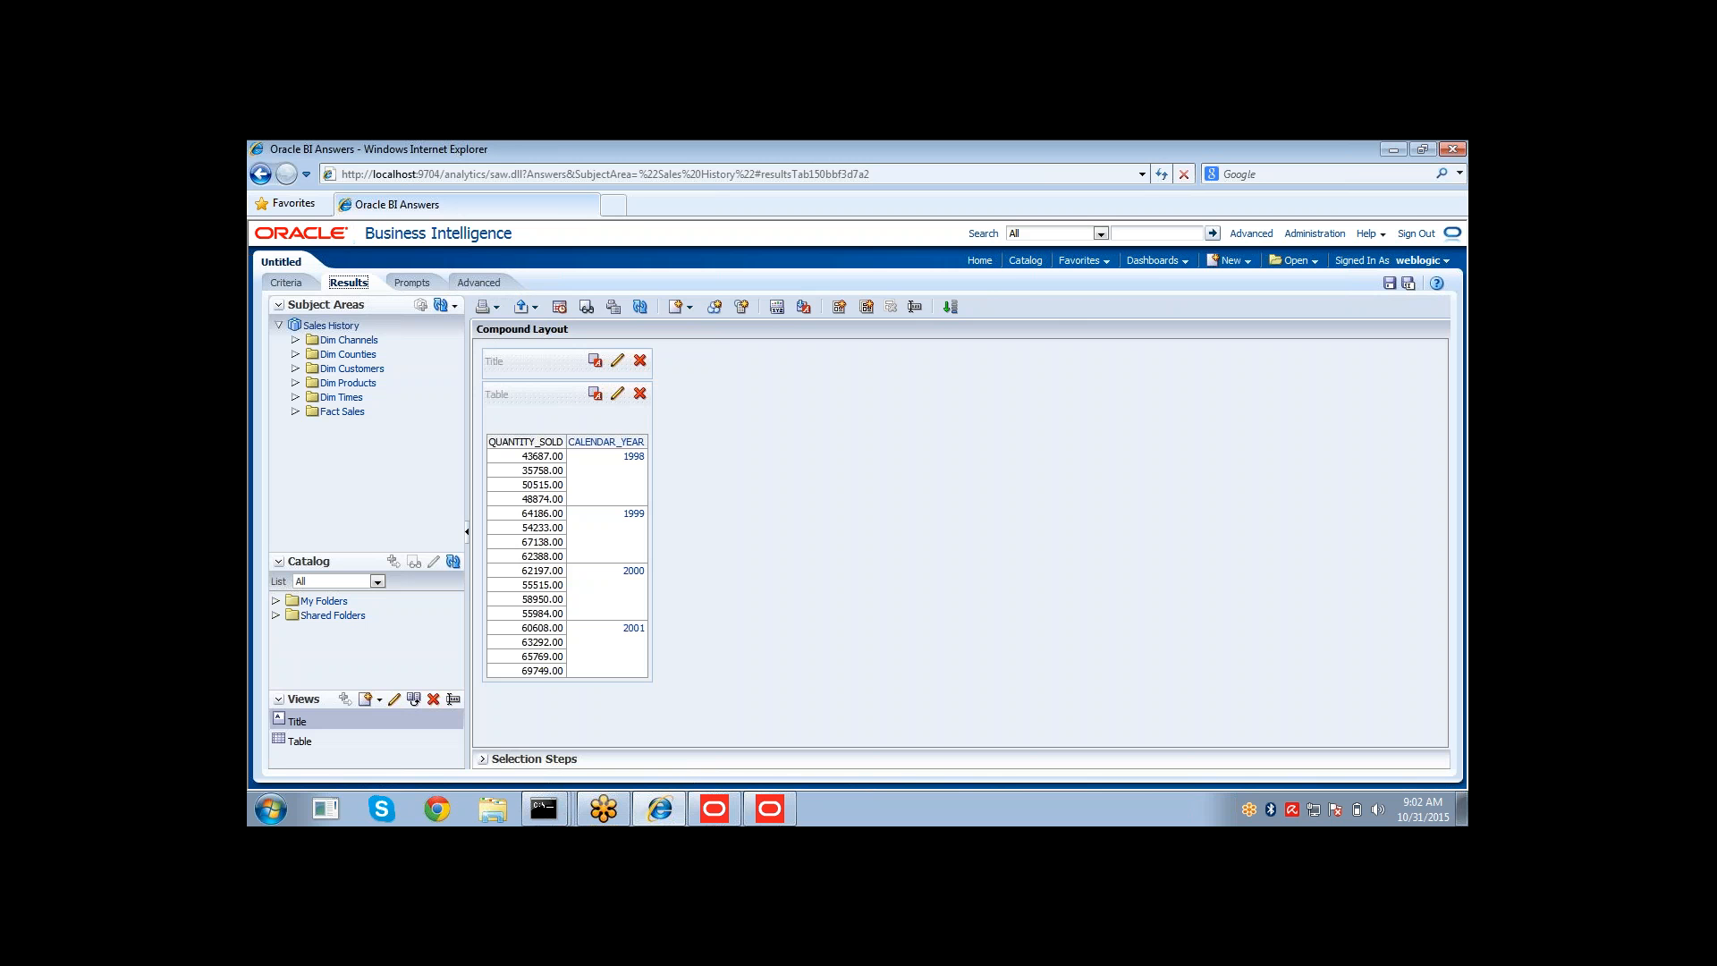
left_click_drag(614, 429, 491, 428)
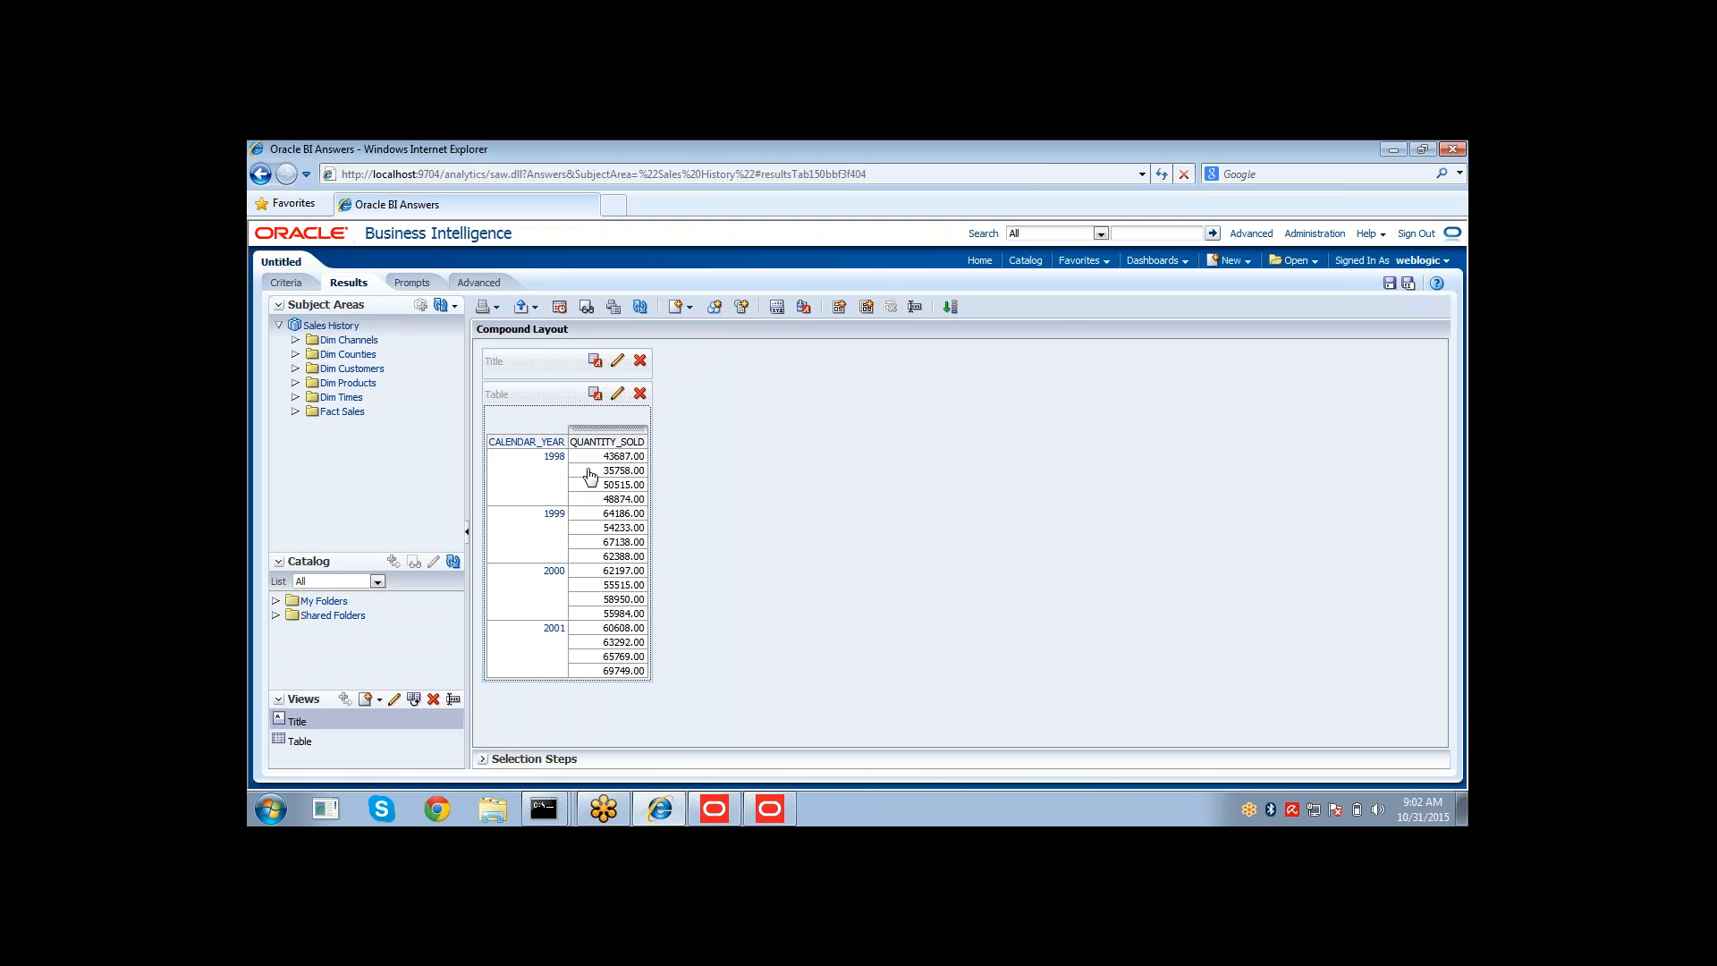
left_click_drag(592, 461, 595, 503)
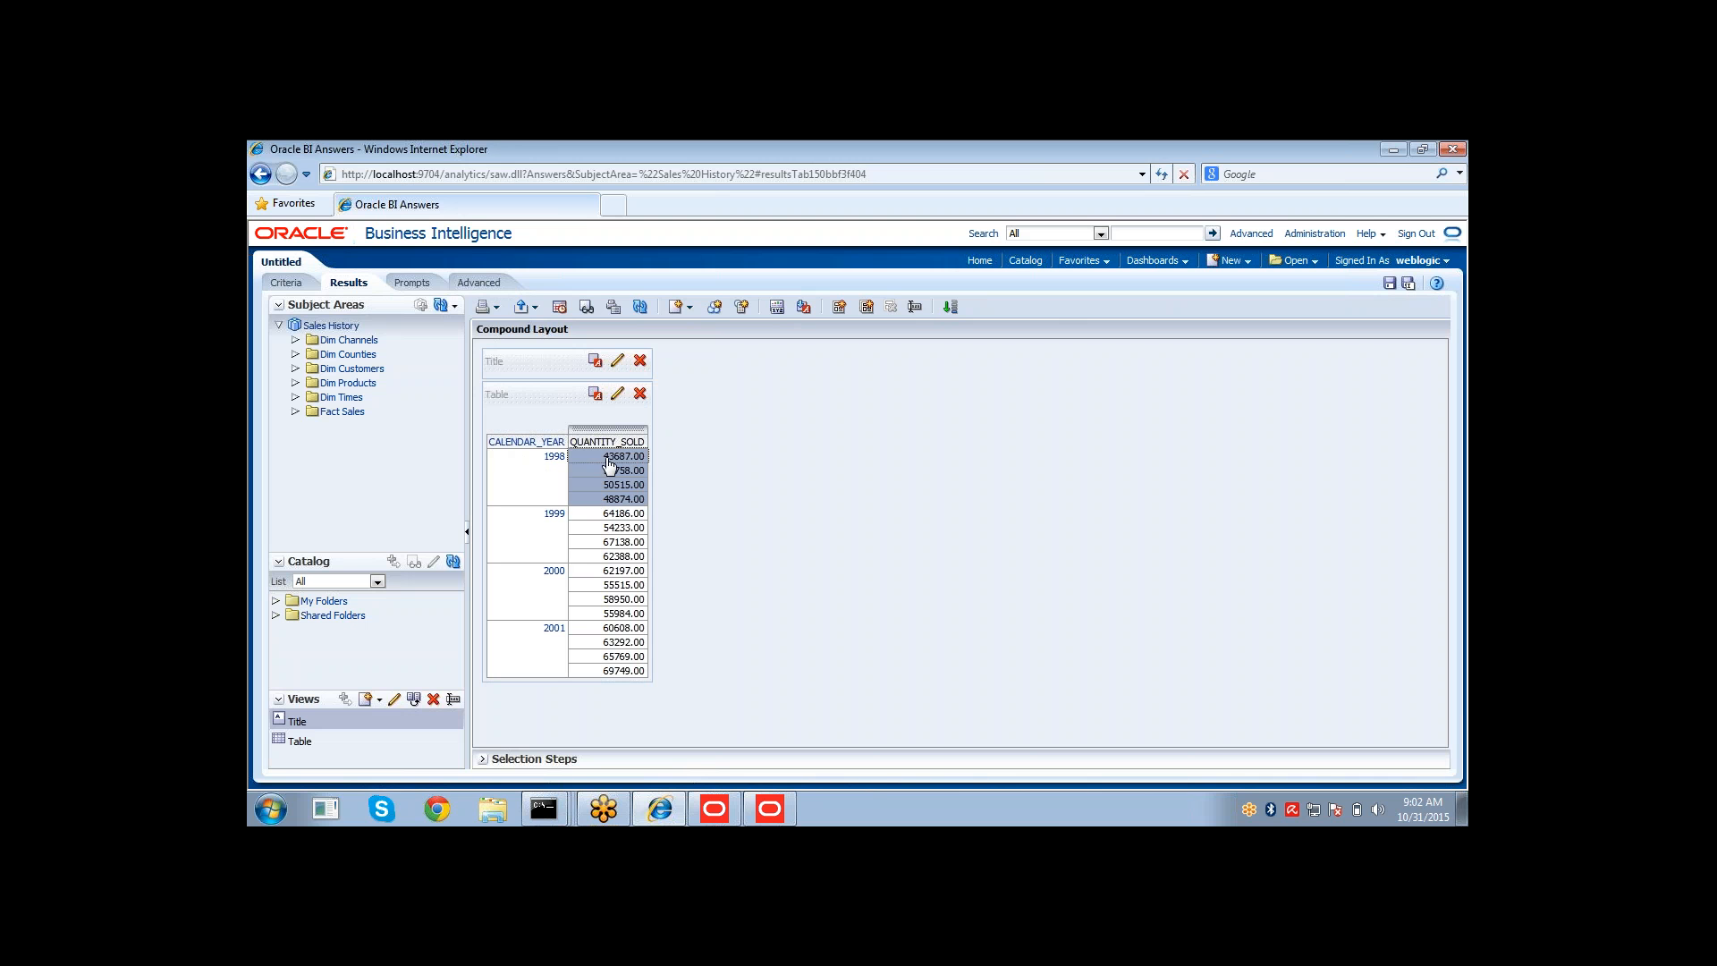
left_click(601, 472)
left_click(597, 485)
left_click(591, 500)
left_click(551, 444)
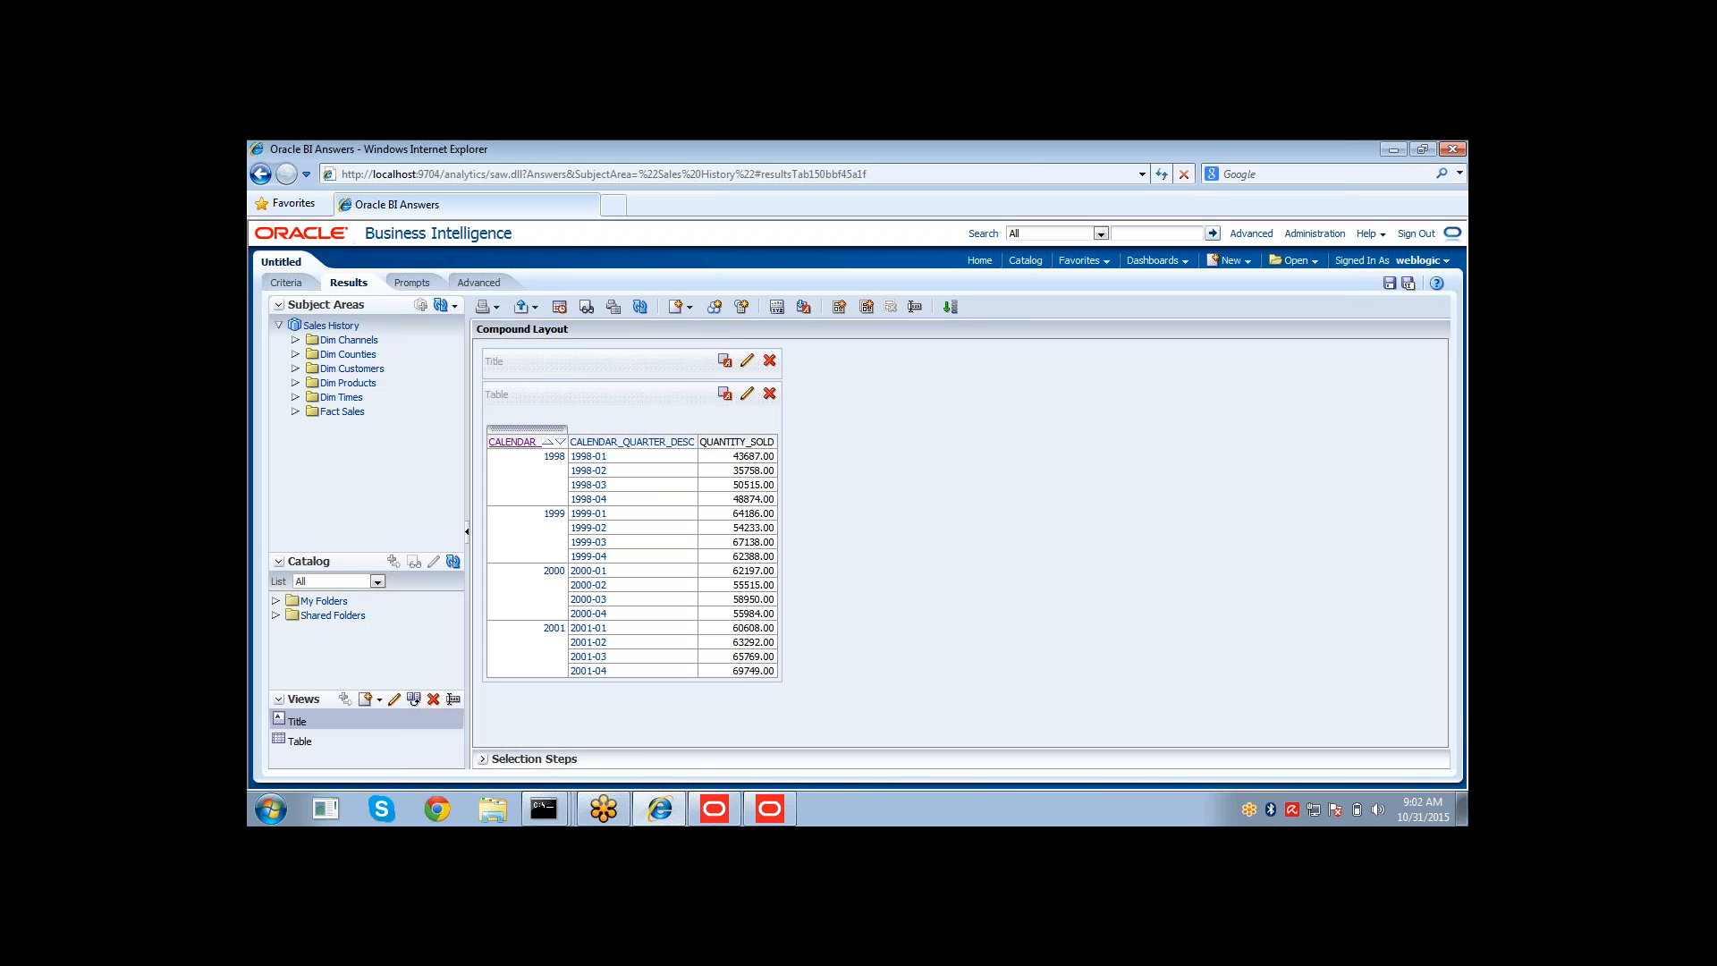
left_click(623, 443)
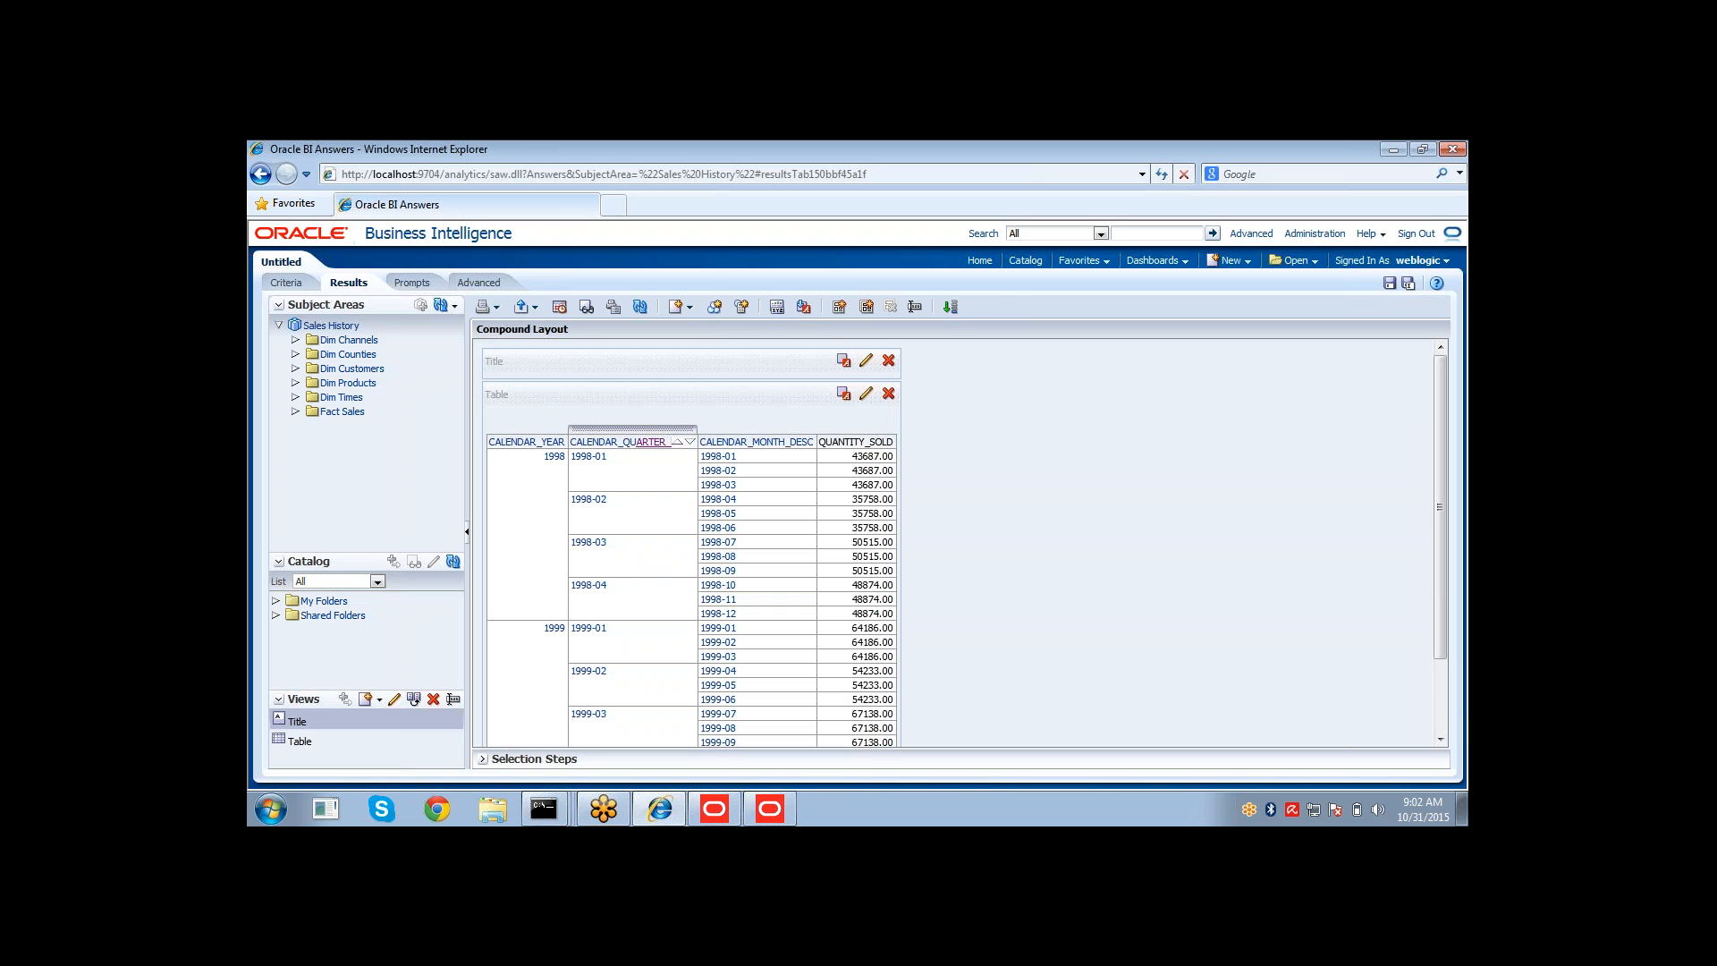
left_click(737, 444)
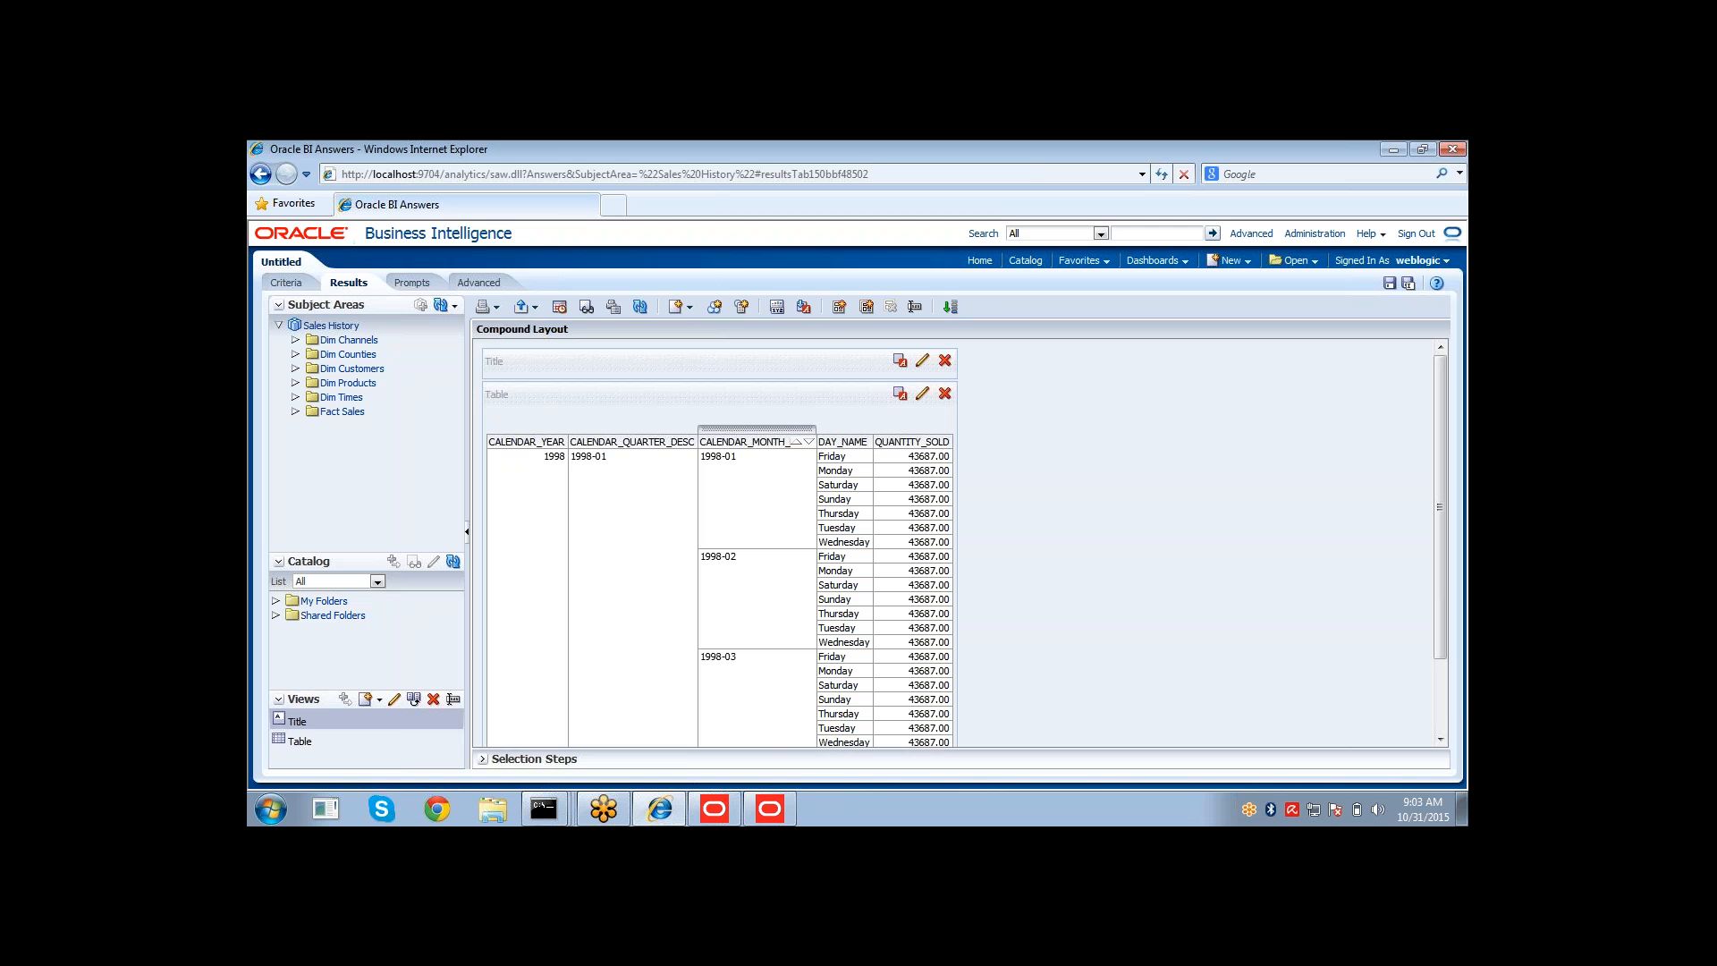
In the Administration Tool, delete QUANTITY_SOLD from the Quarter level of the 01 Time hierarchy.
left_click(770, 809)
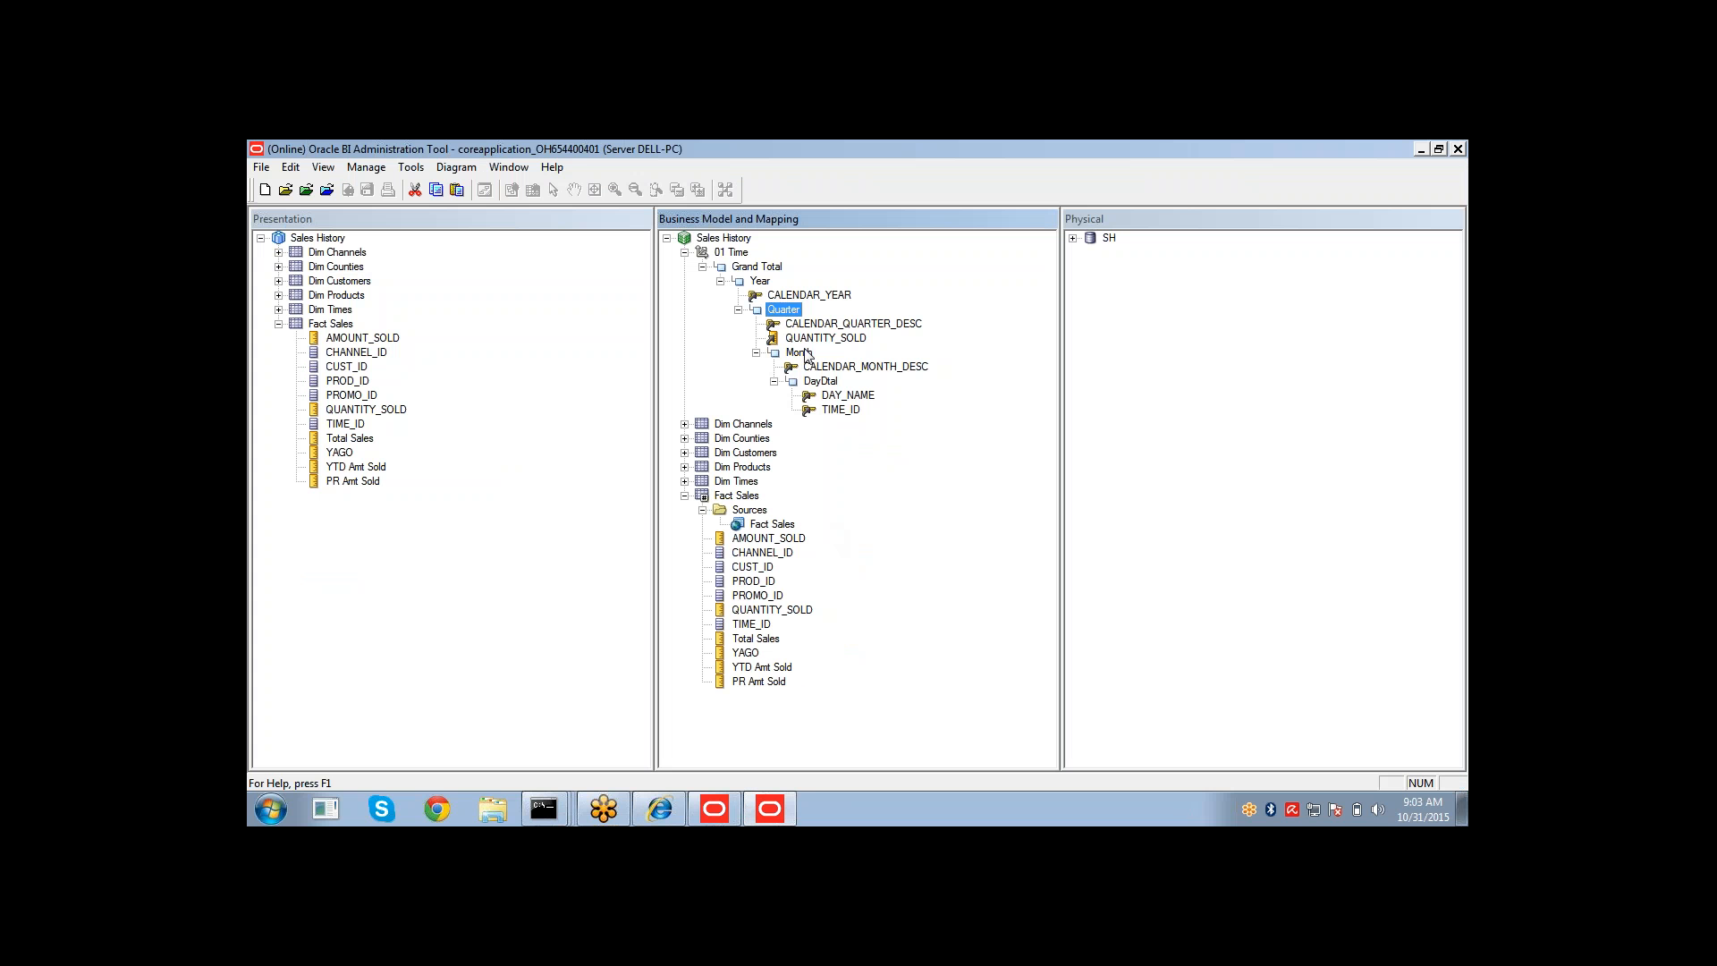
left_click(685, 252)
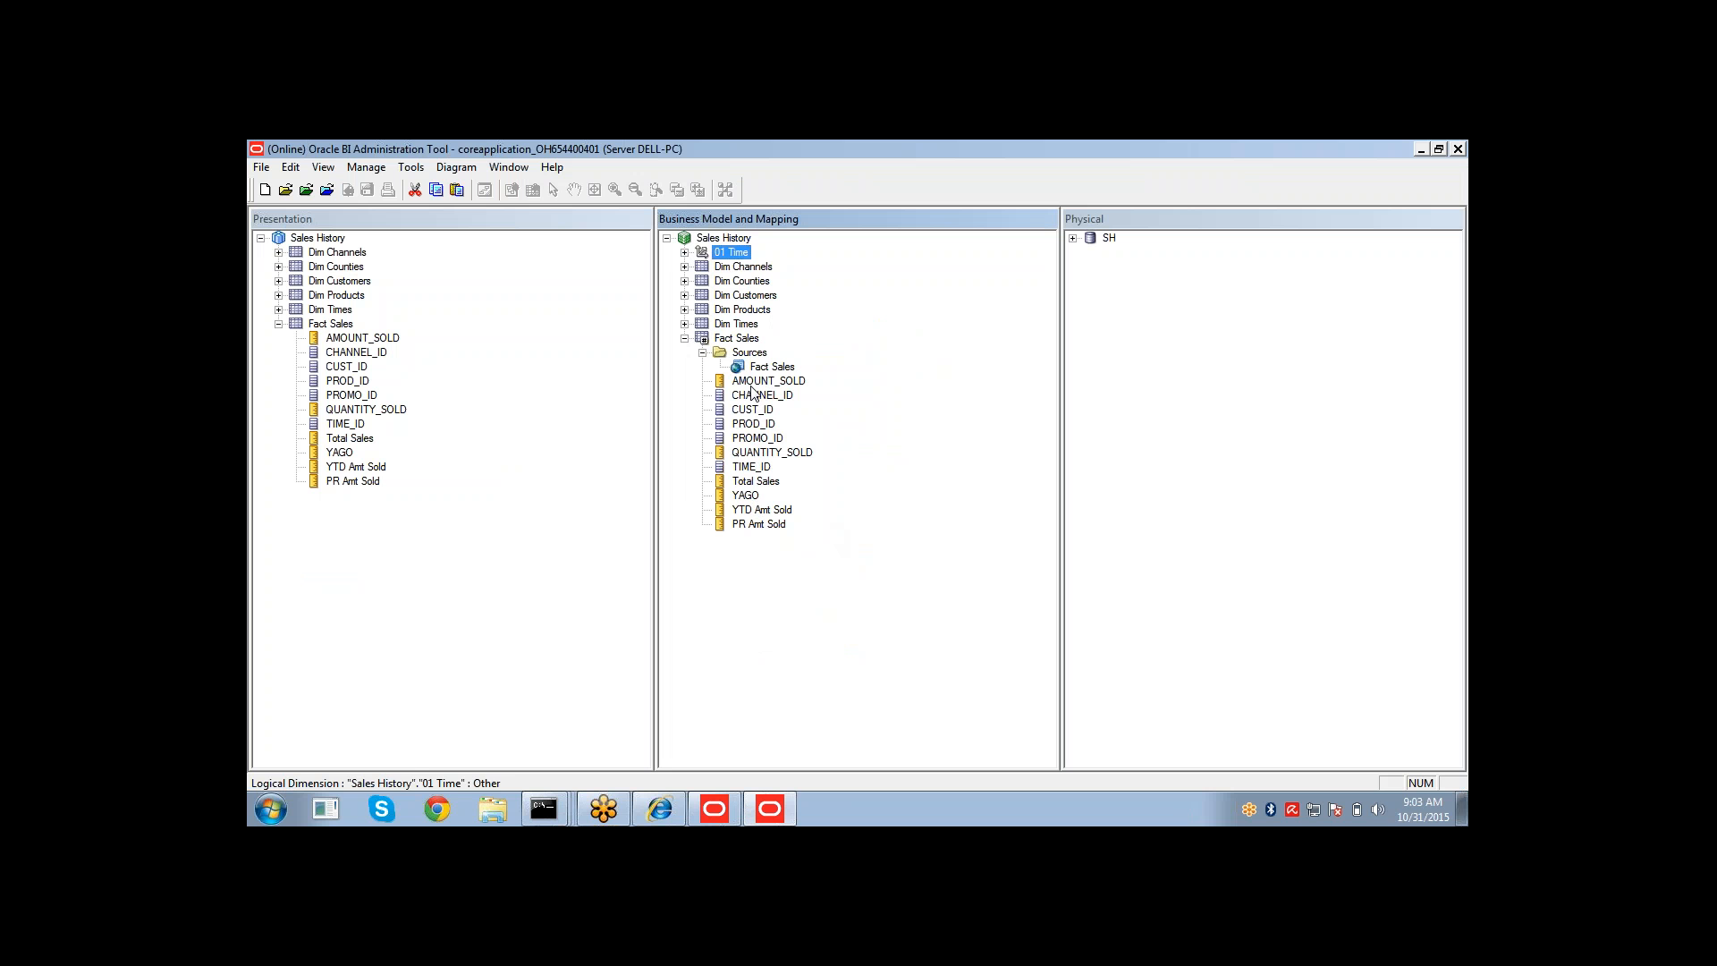
left_click(750, 453)
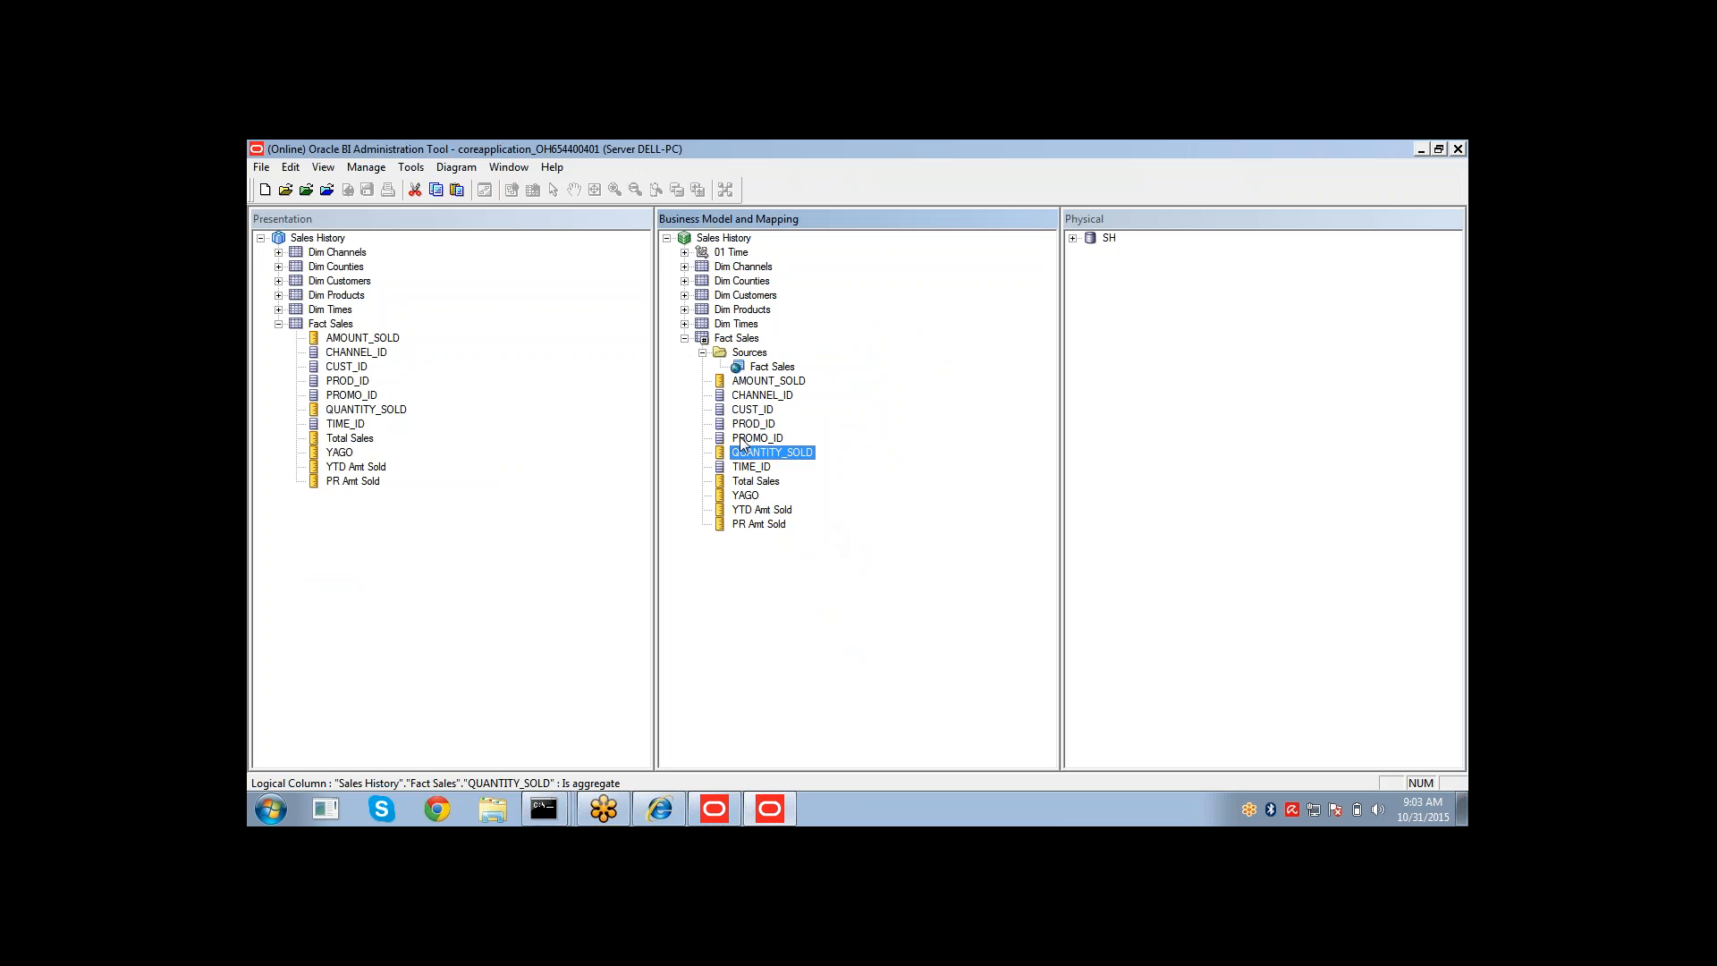
left_click(684, 253)
left_click(794, 339)
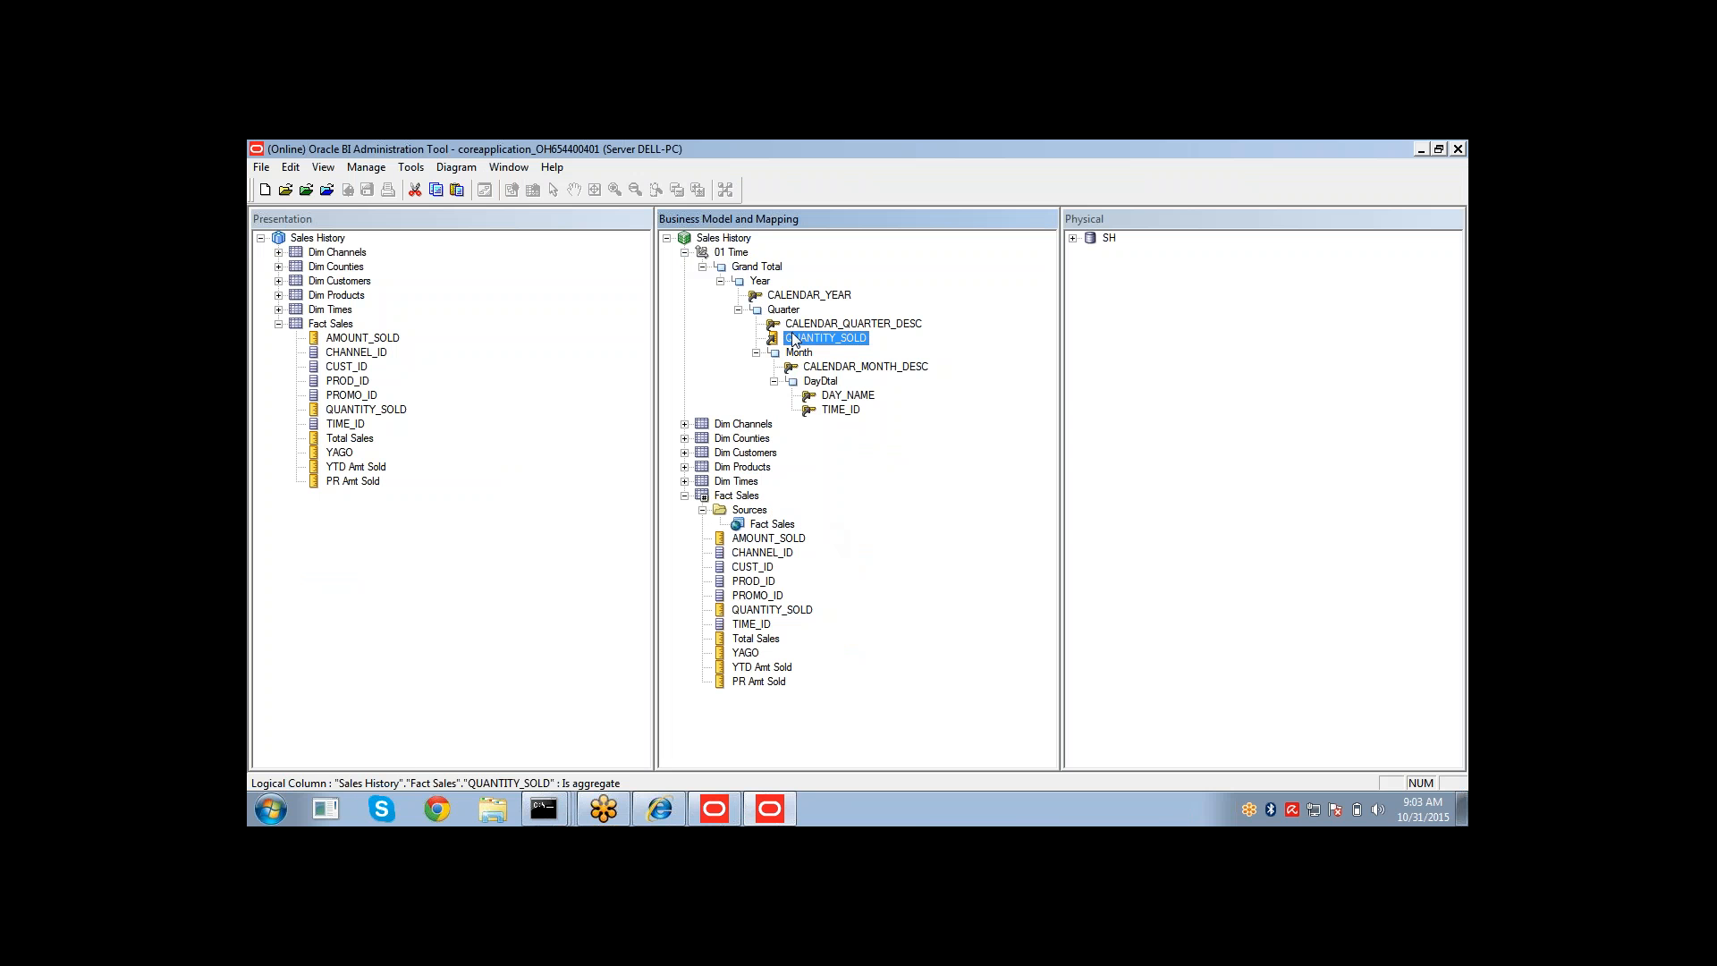
key("Delete")
key("Return")
Open the Fact Sales logical table source, check it out, and set its 01 Time content logical level to Quarter.
left_click(882, 508)
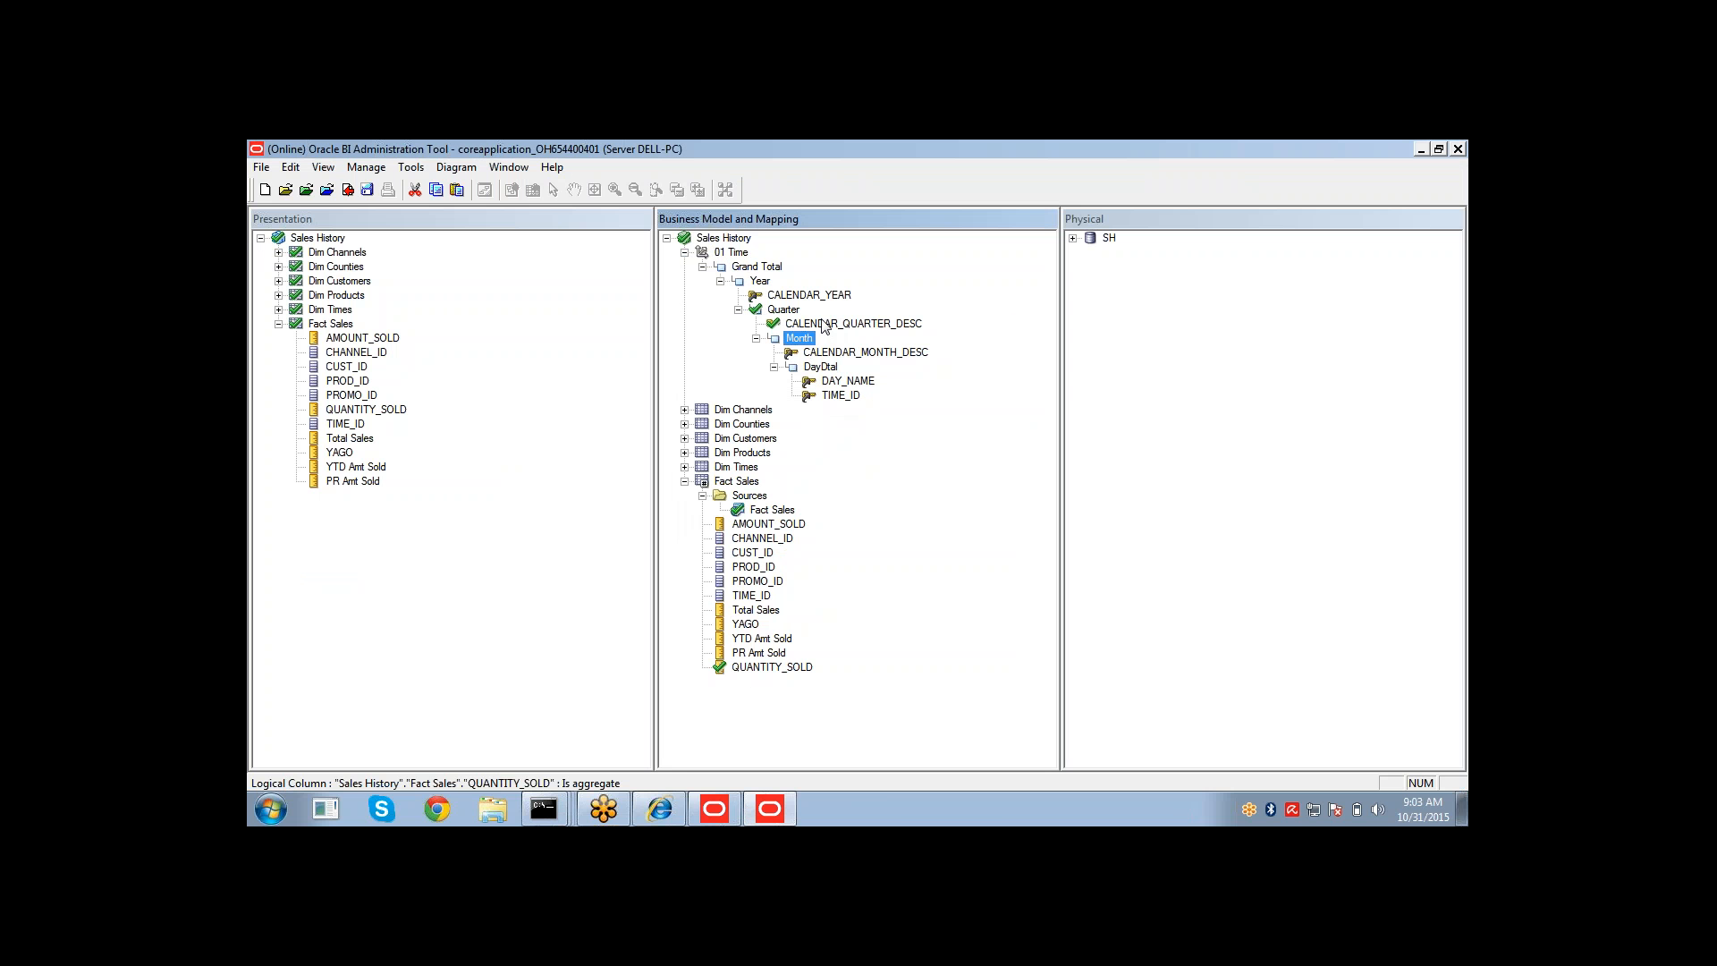
left_click(766, 511)
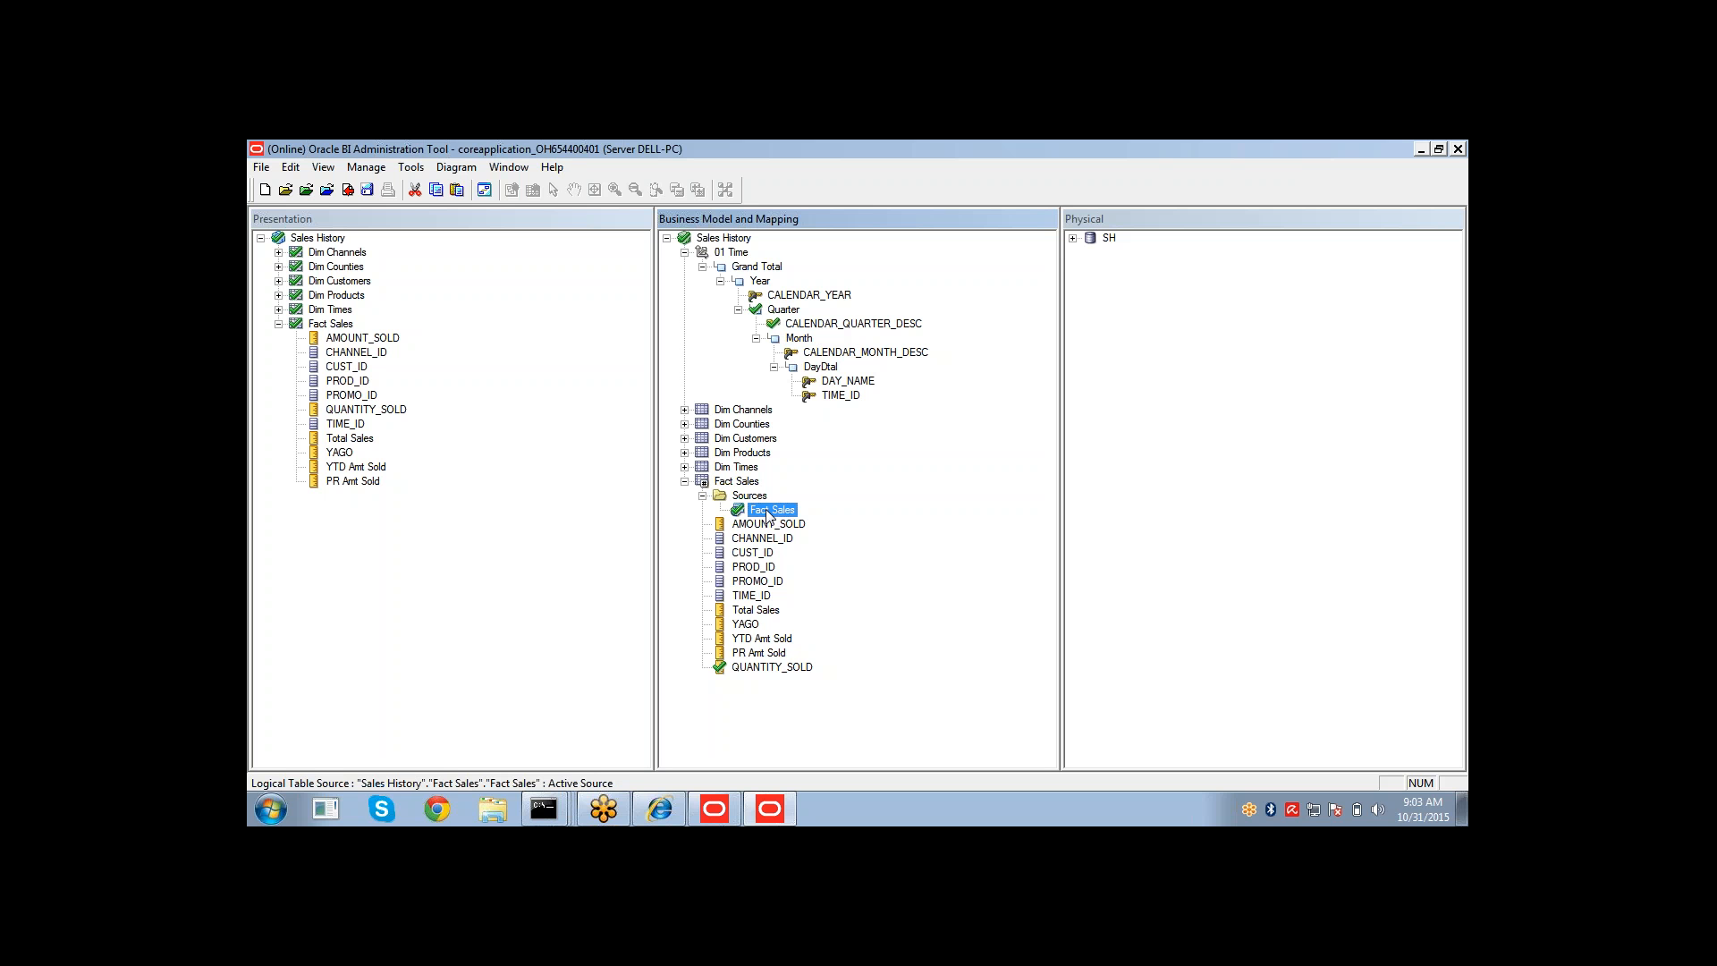
double_click(767, 512)
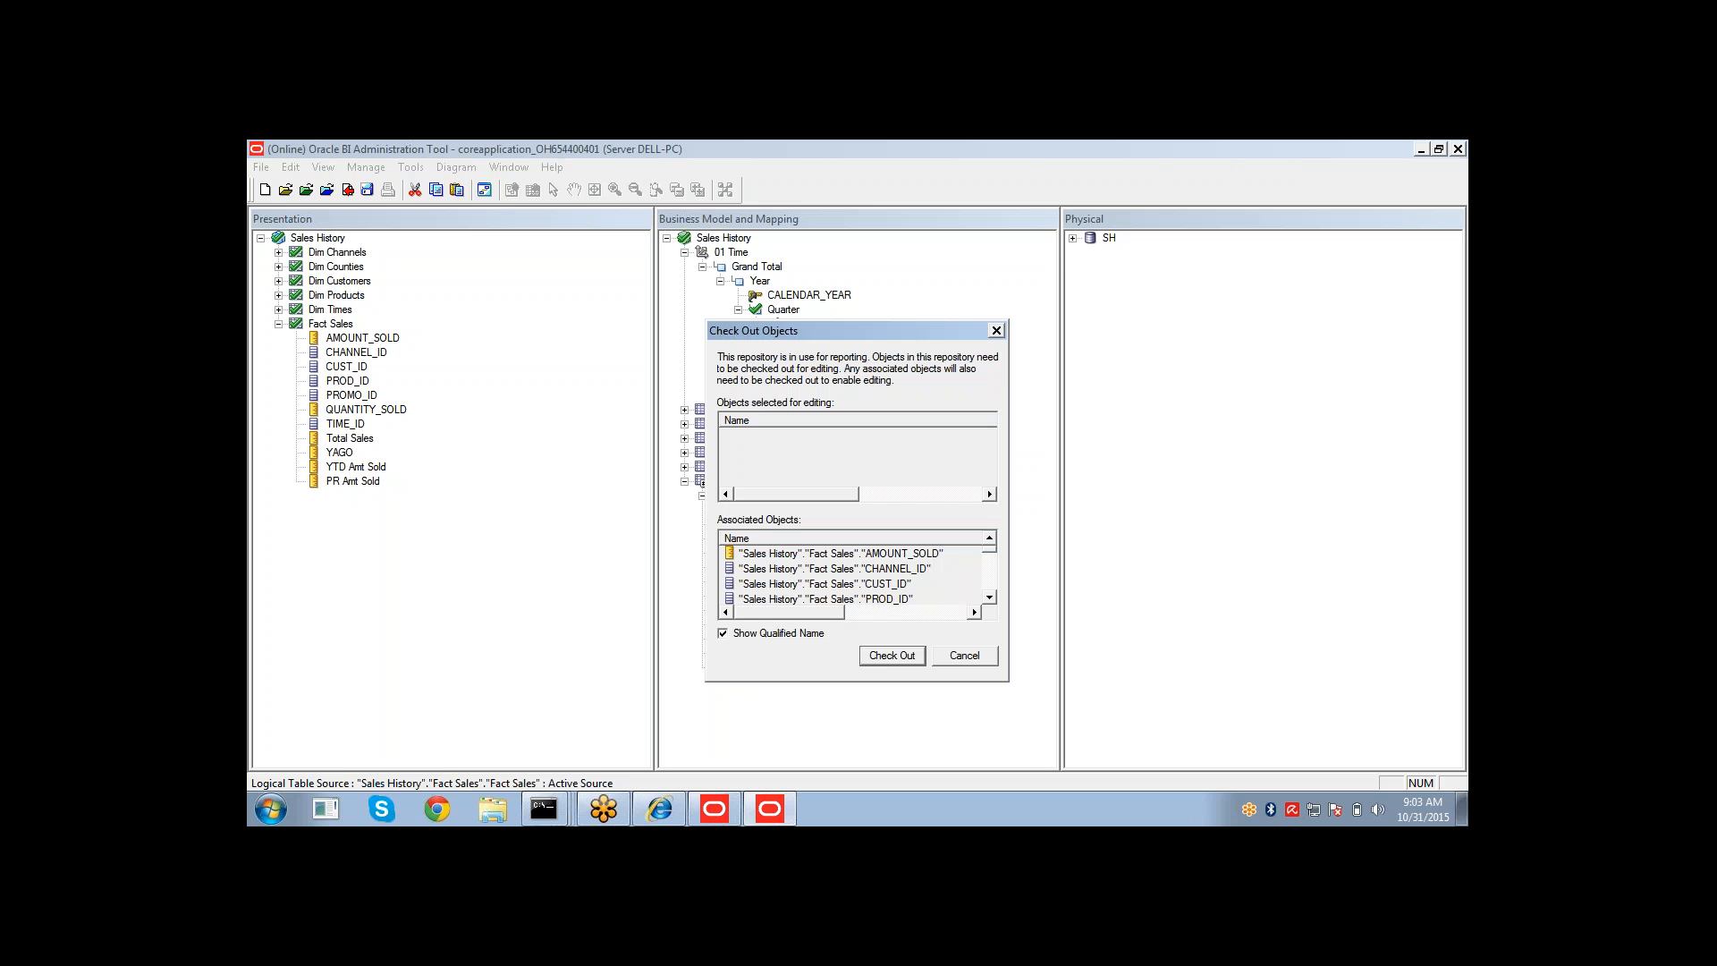
left_click(888, 654)
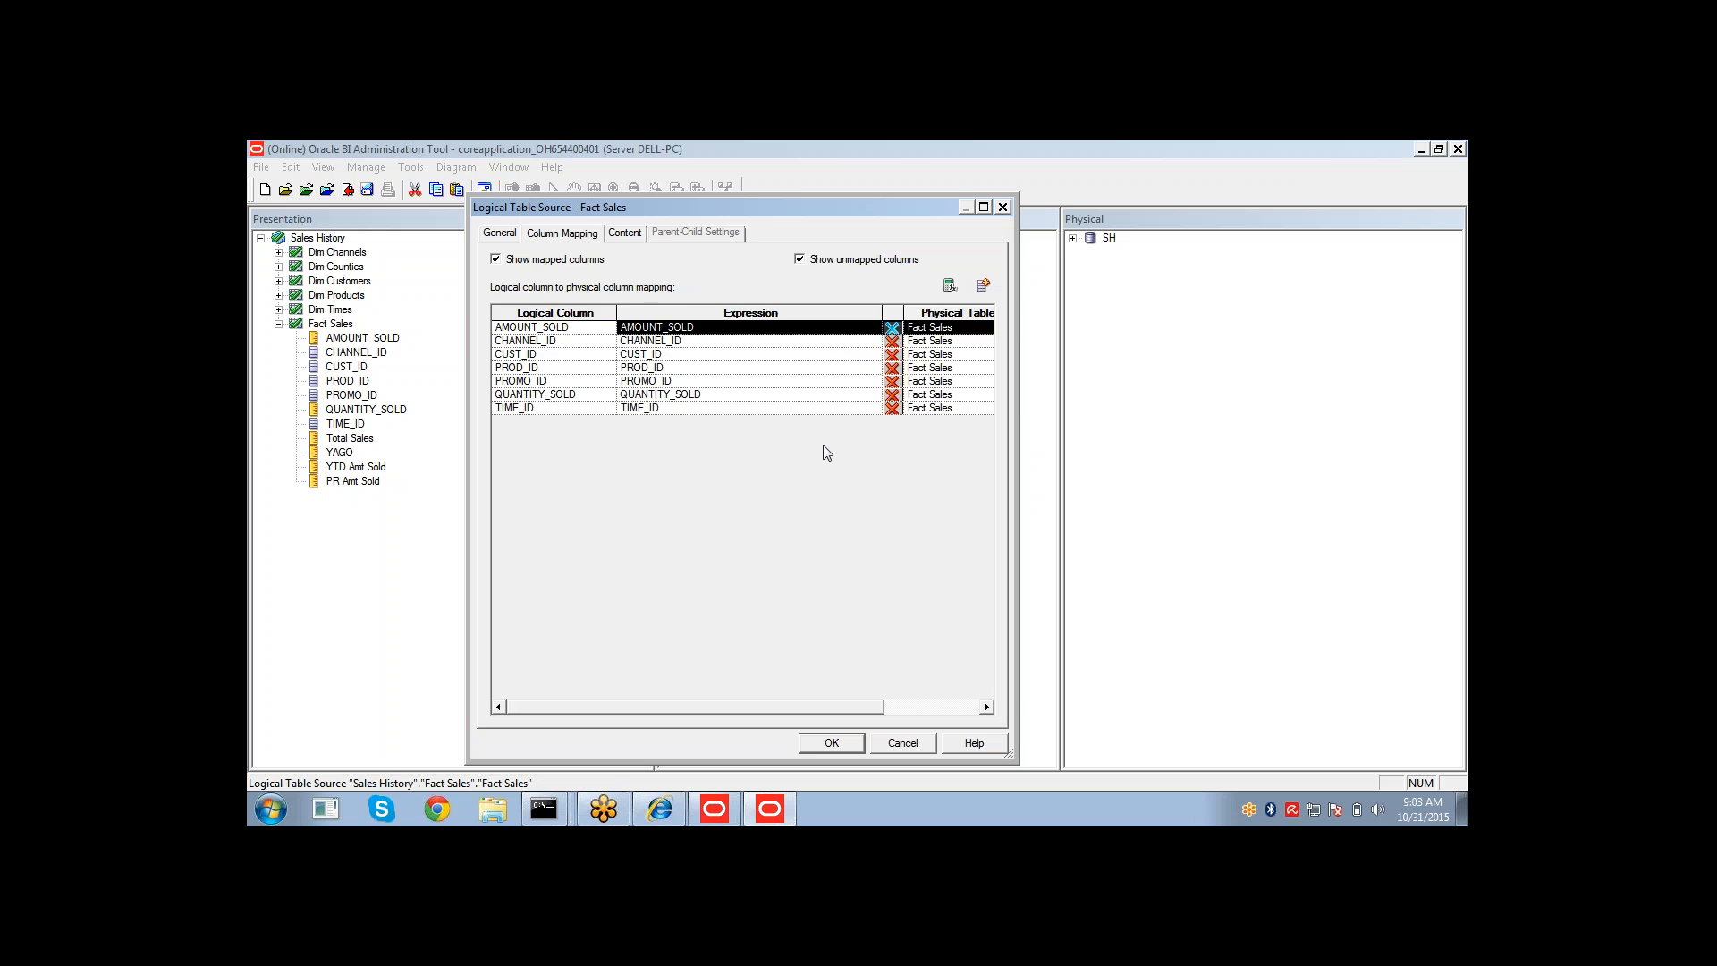
left_click(623, 235)
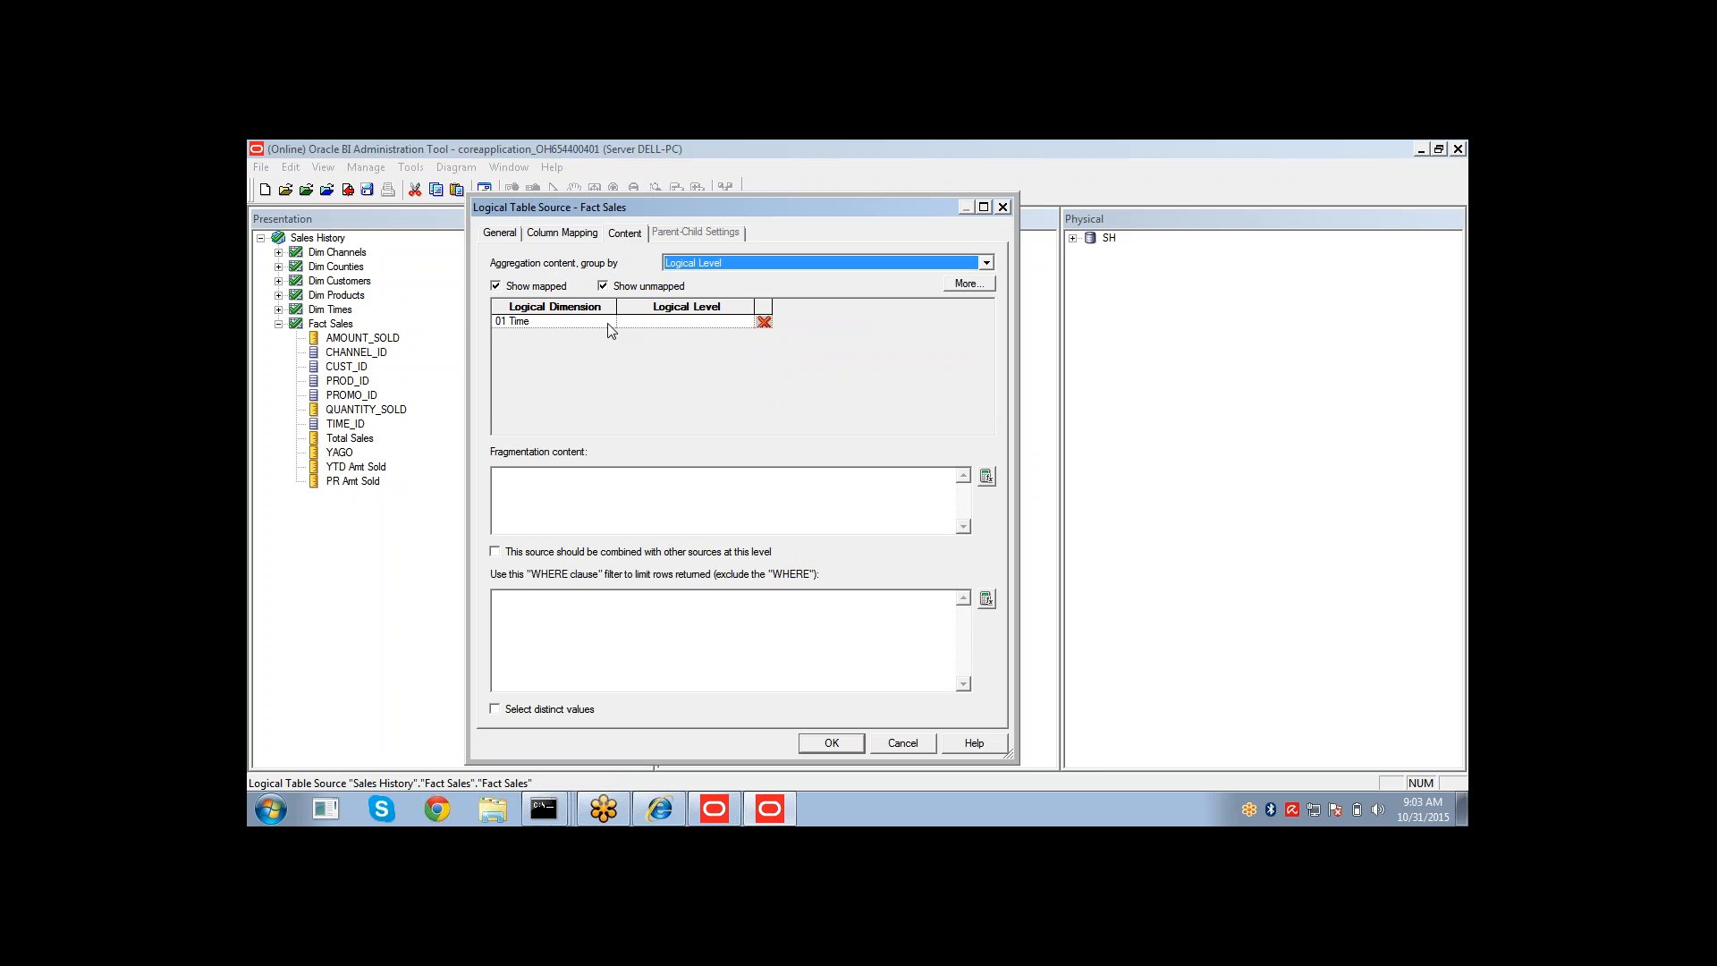
left_click(735, 325)
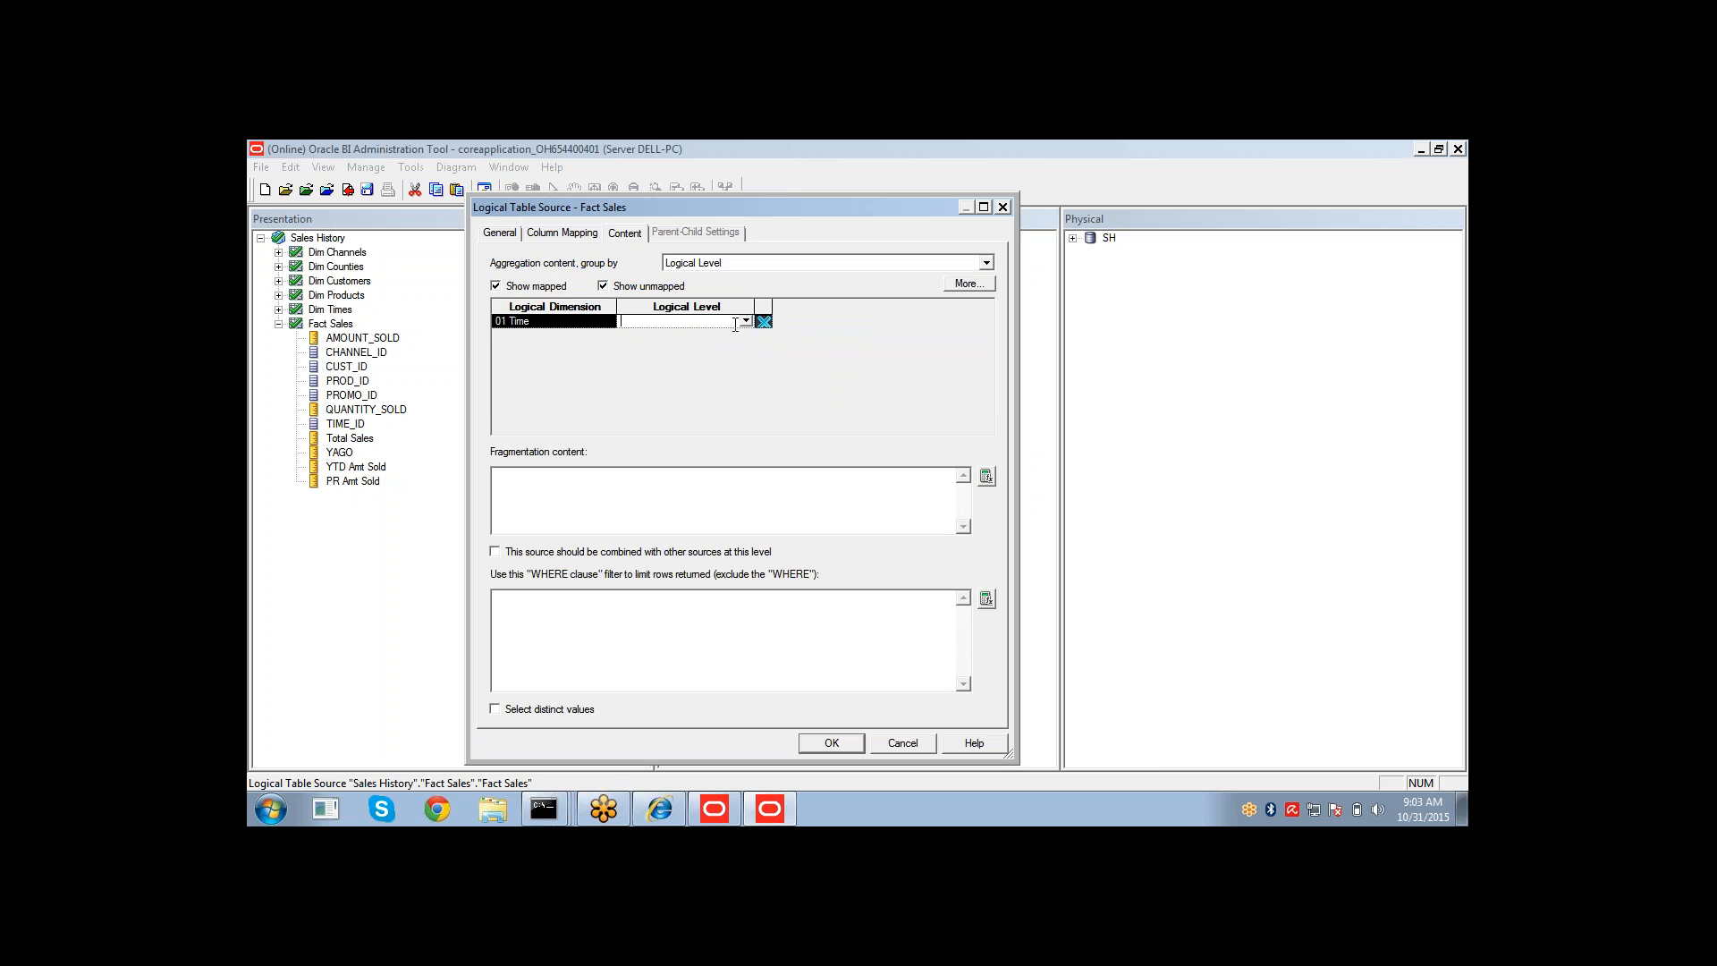
left_click(747, 322)
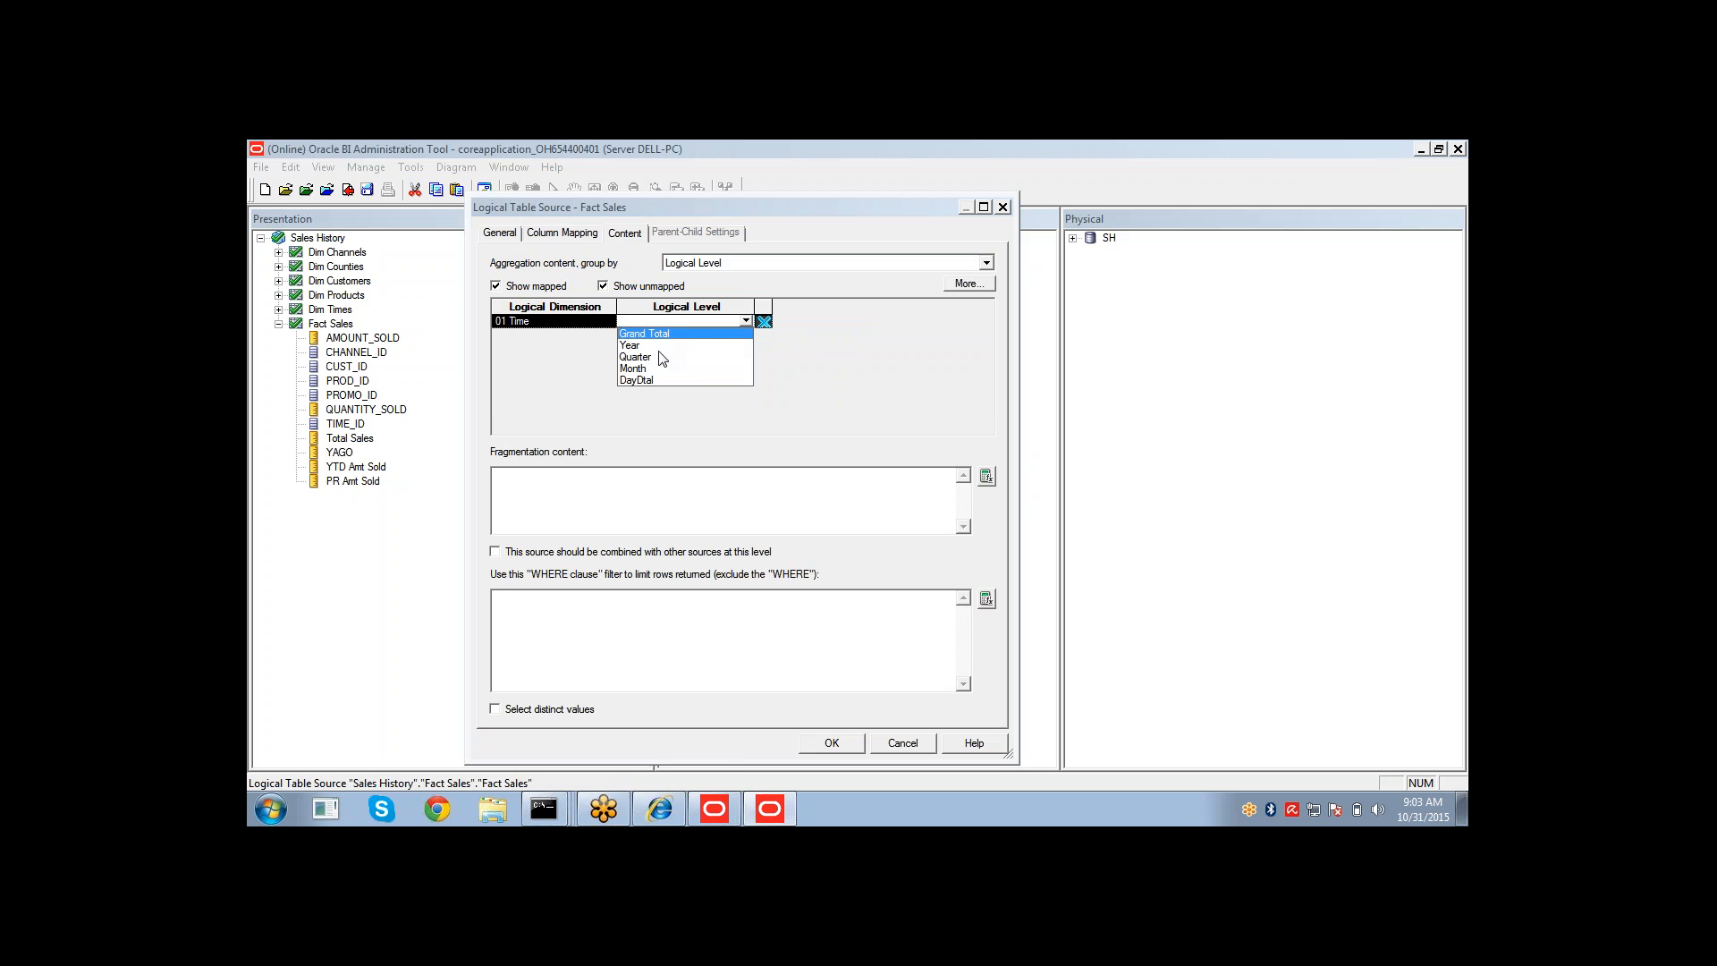
left_click(661, 357)
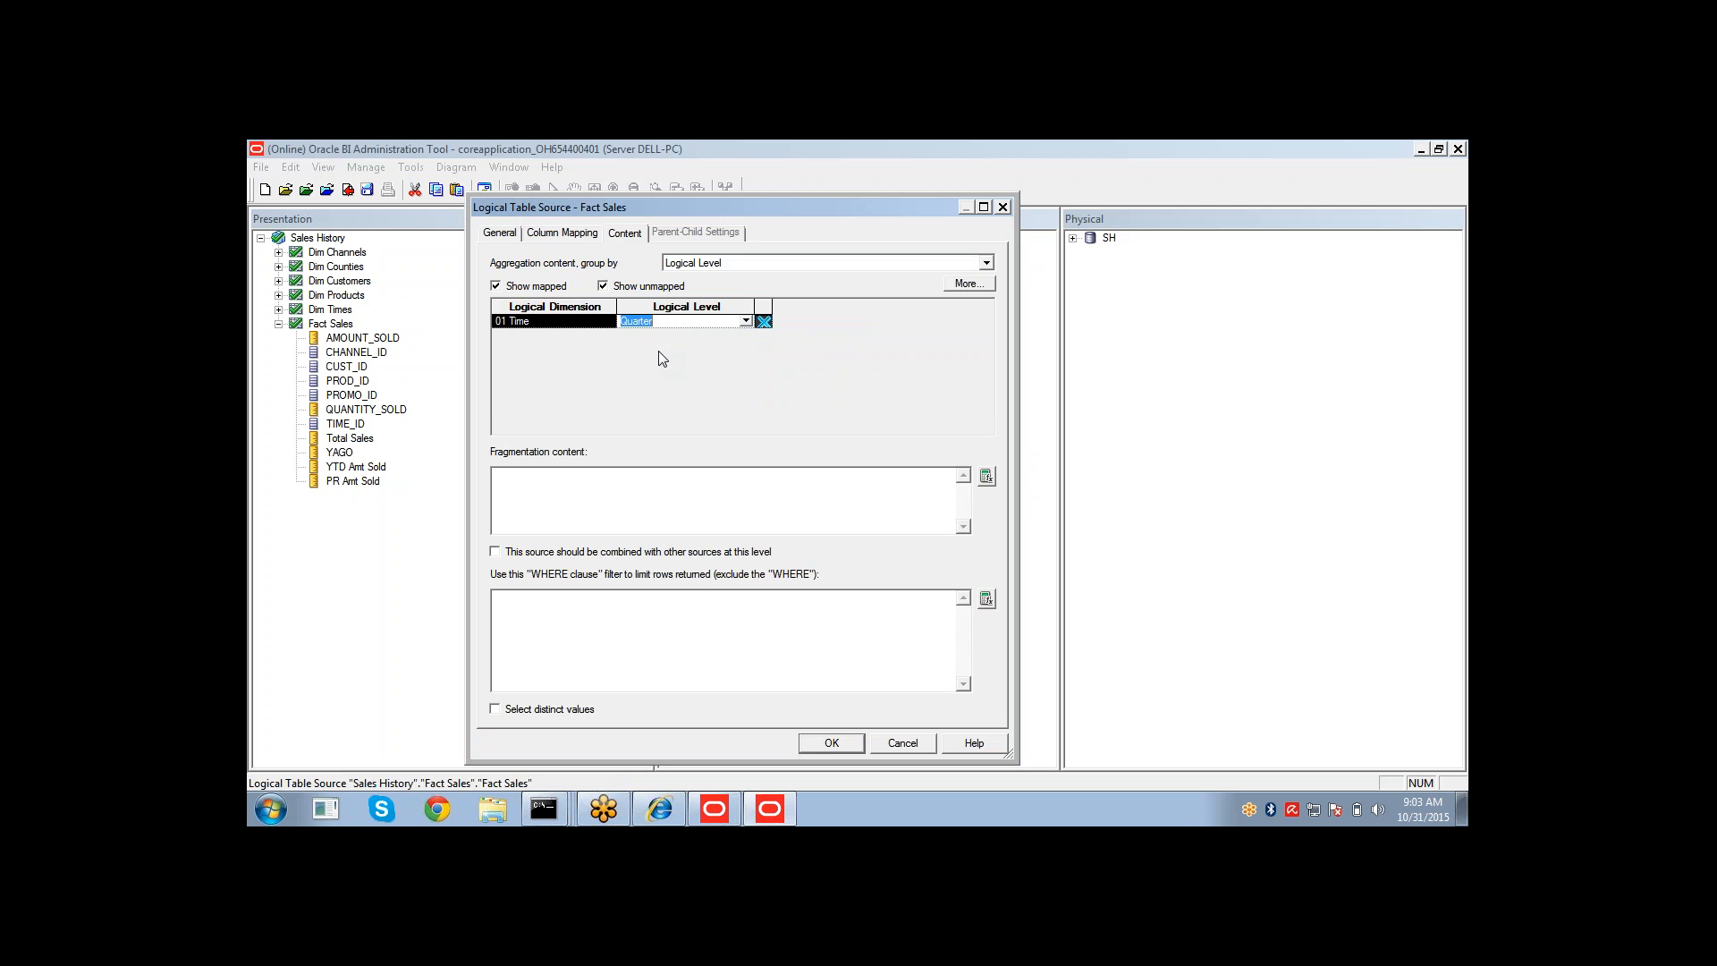
left_click(832, 742)
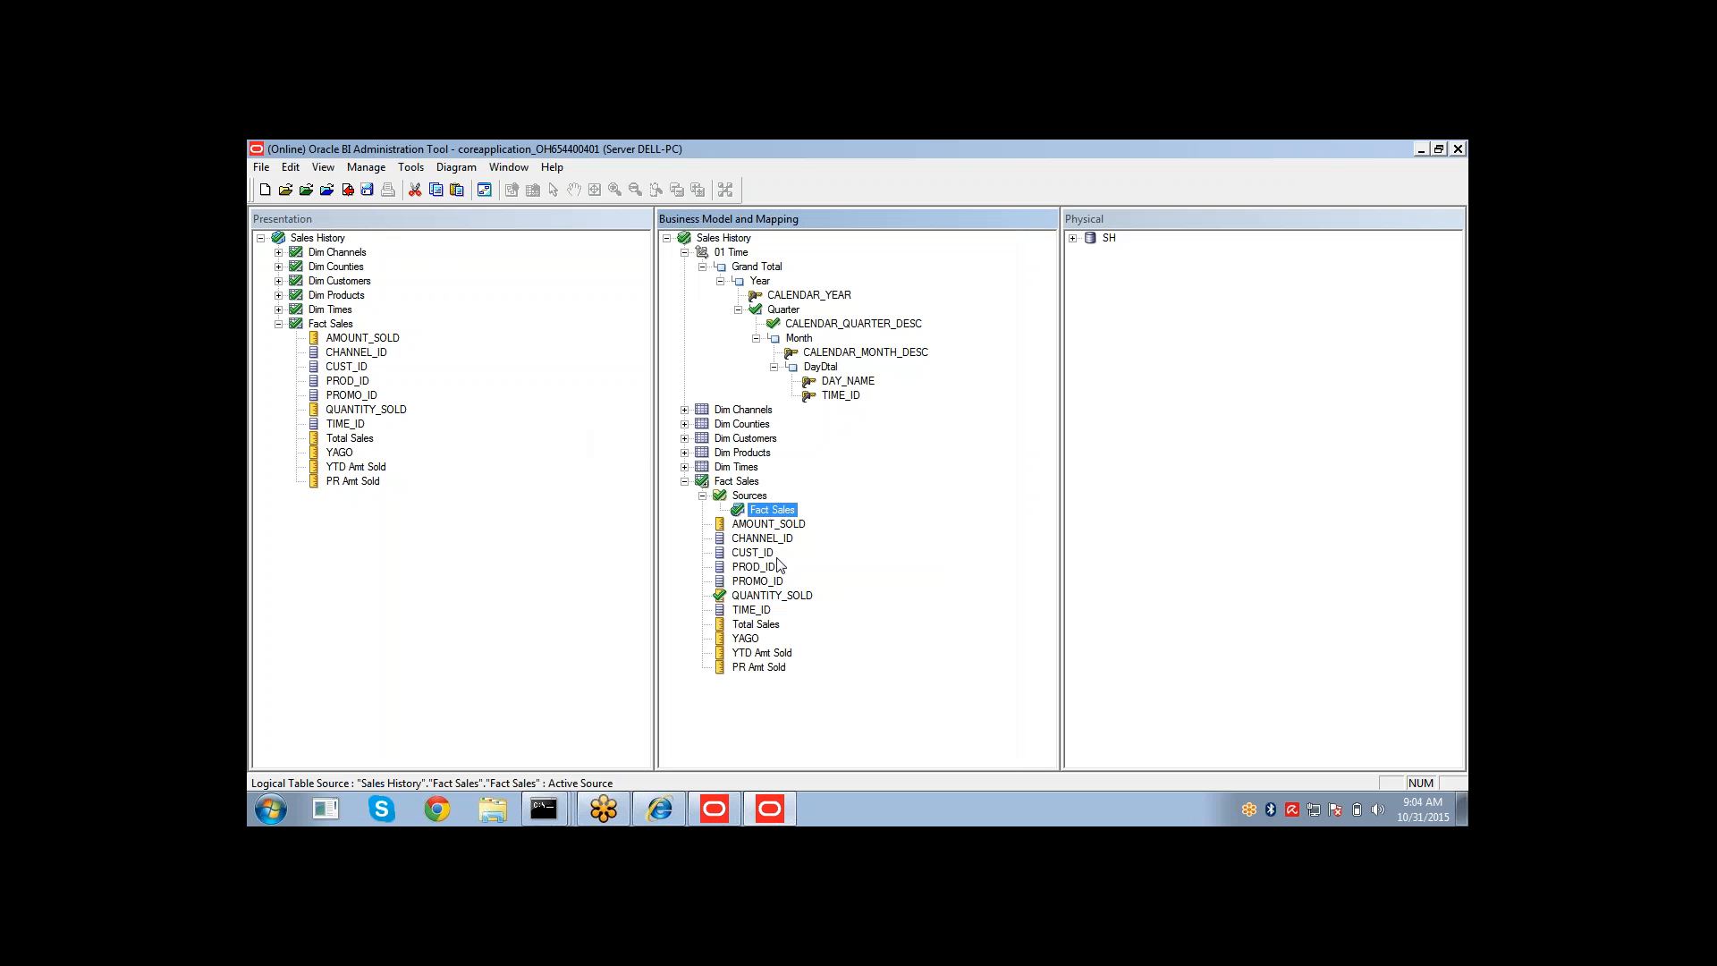
Save the repository, checking in the changes, and close the consistency check results.
left_click(367, 193)
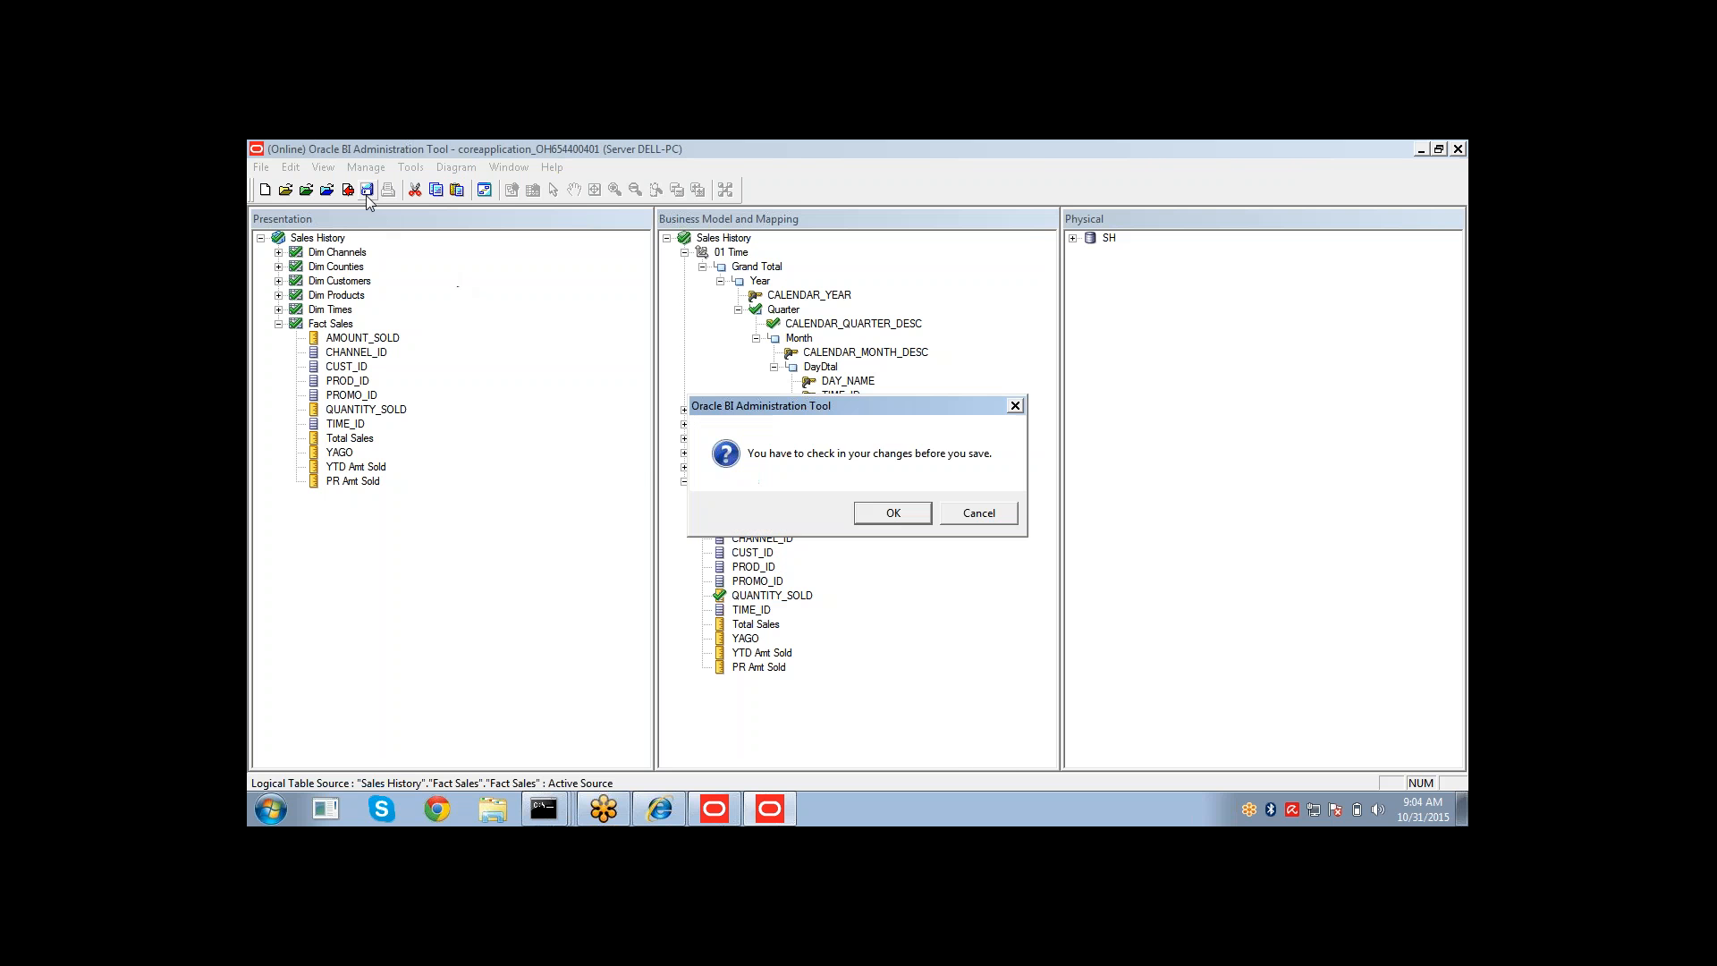
left_click(880, 515)
left_click(787, 515)
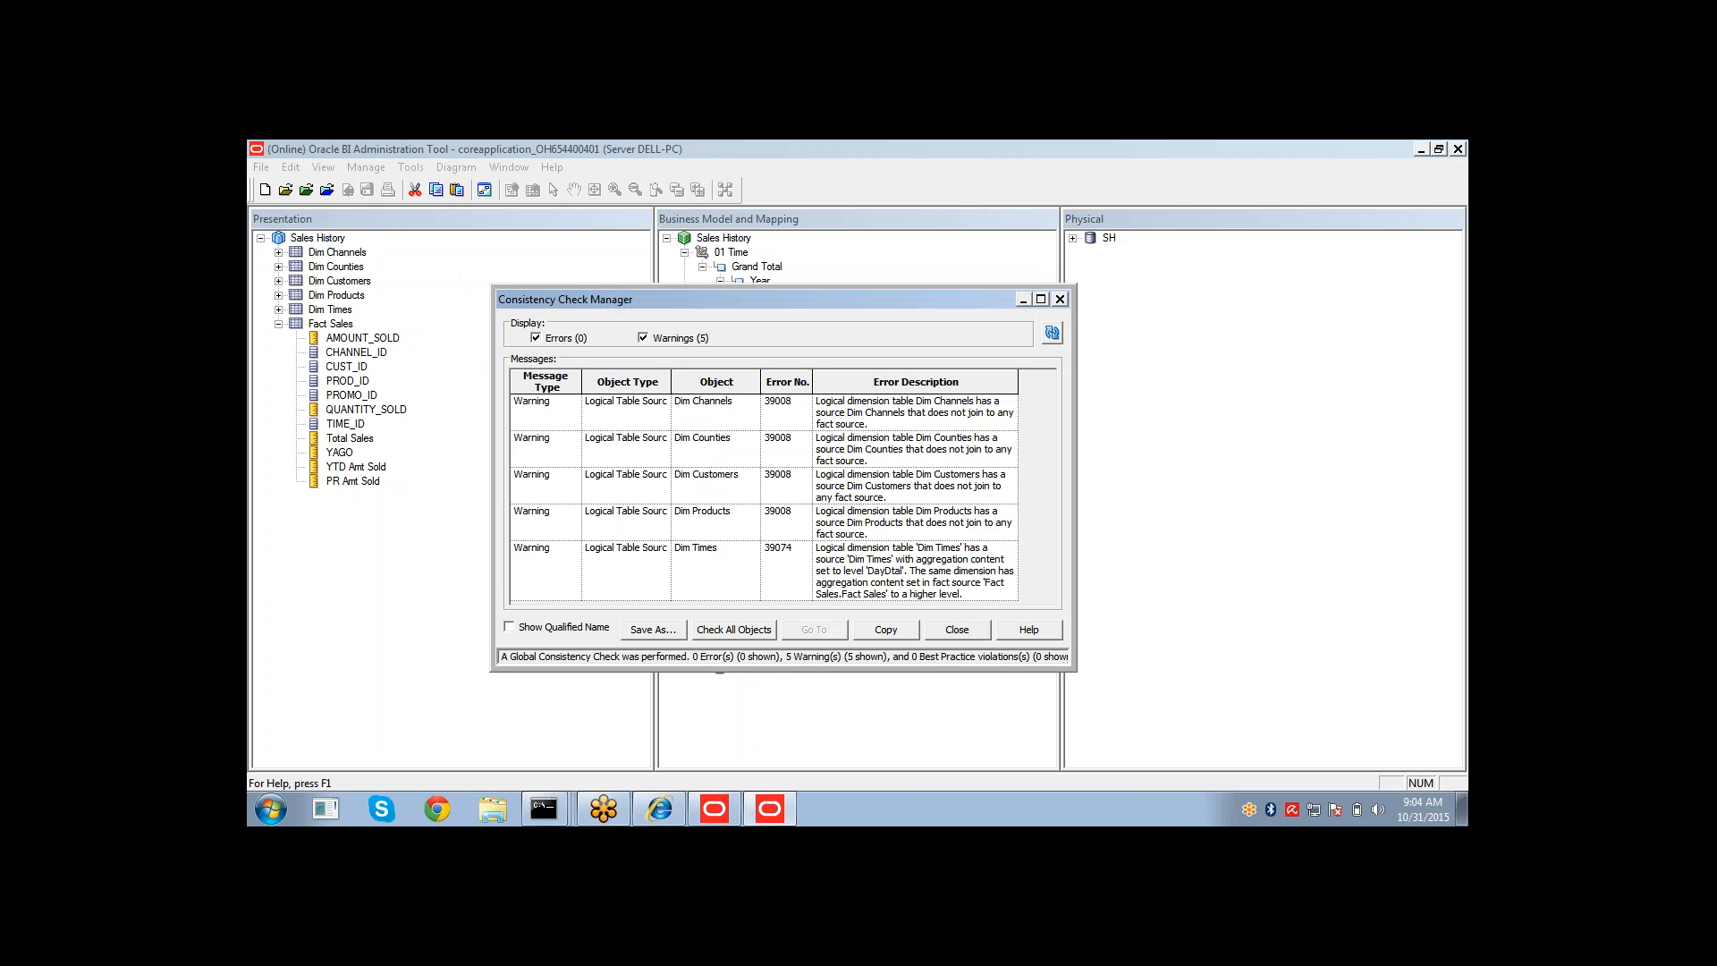
left_click(961, 631)
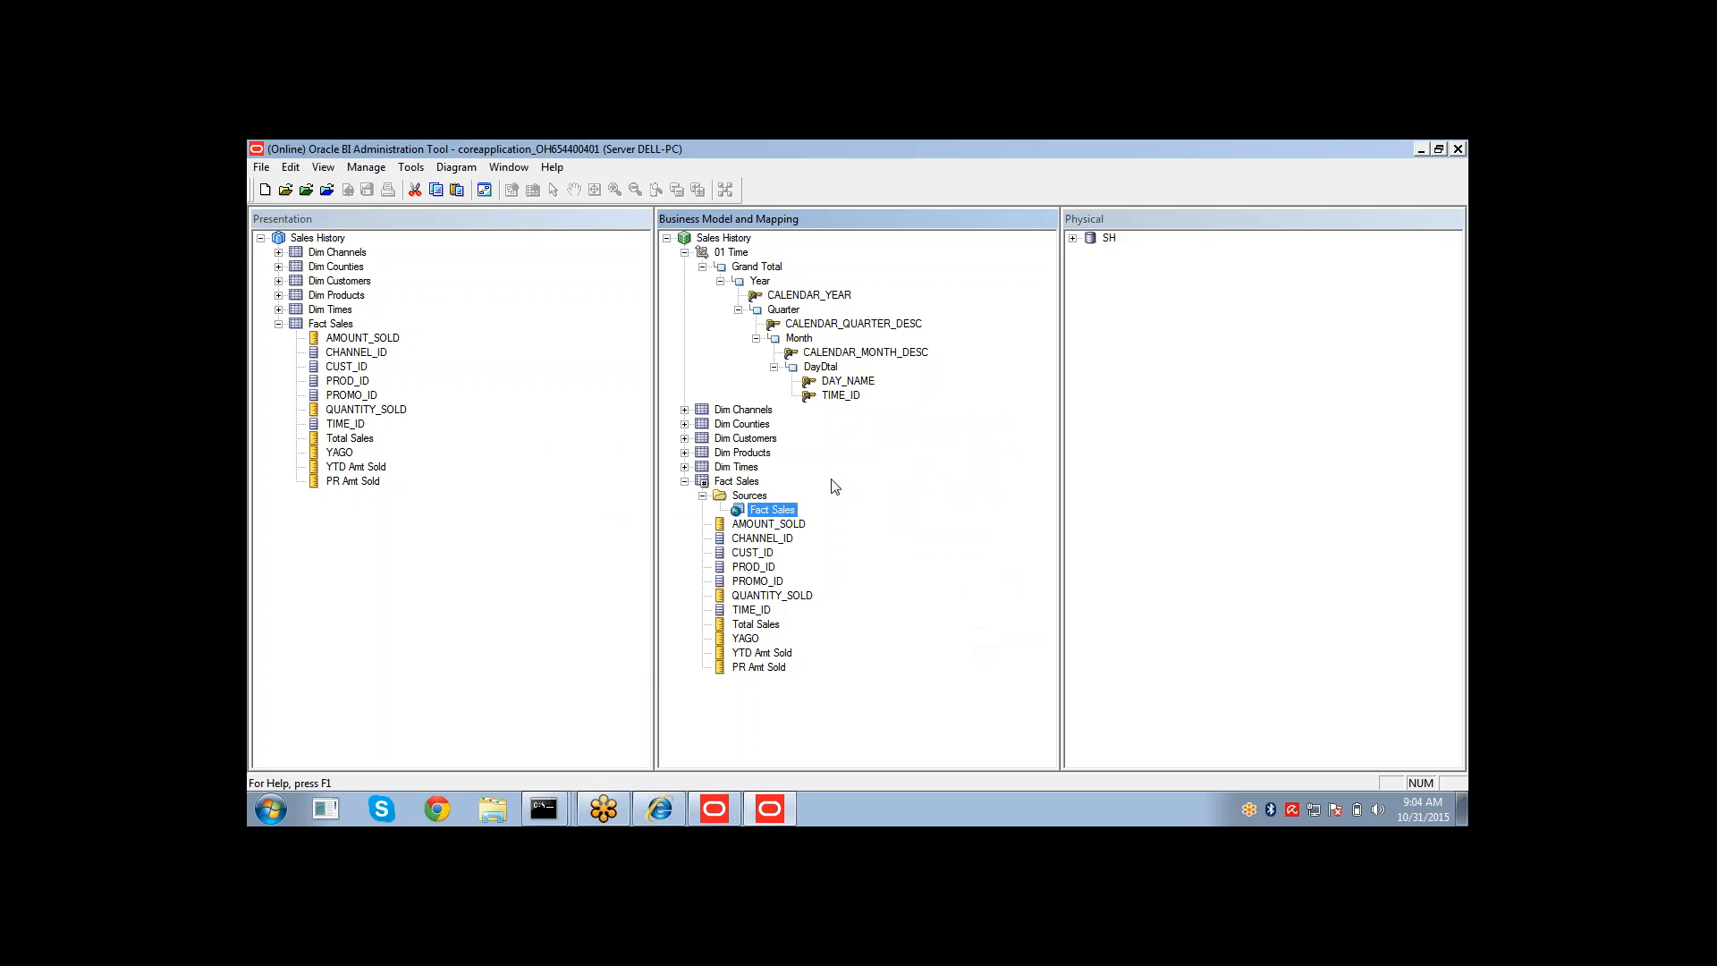
Switch to Answers and reload the server metadata.
left_click(660, 808)
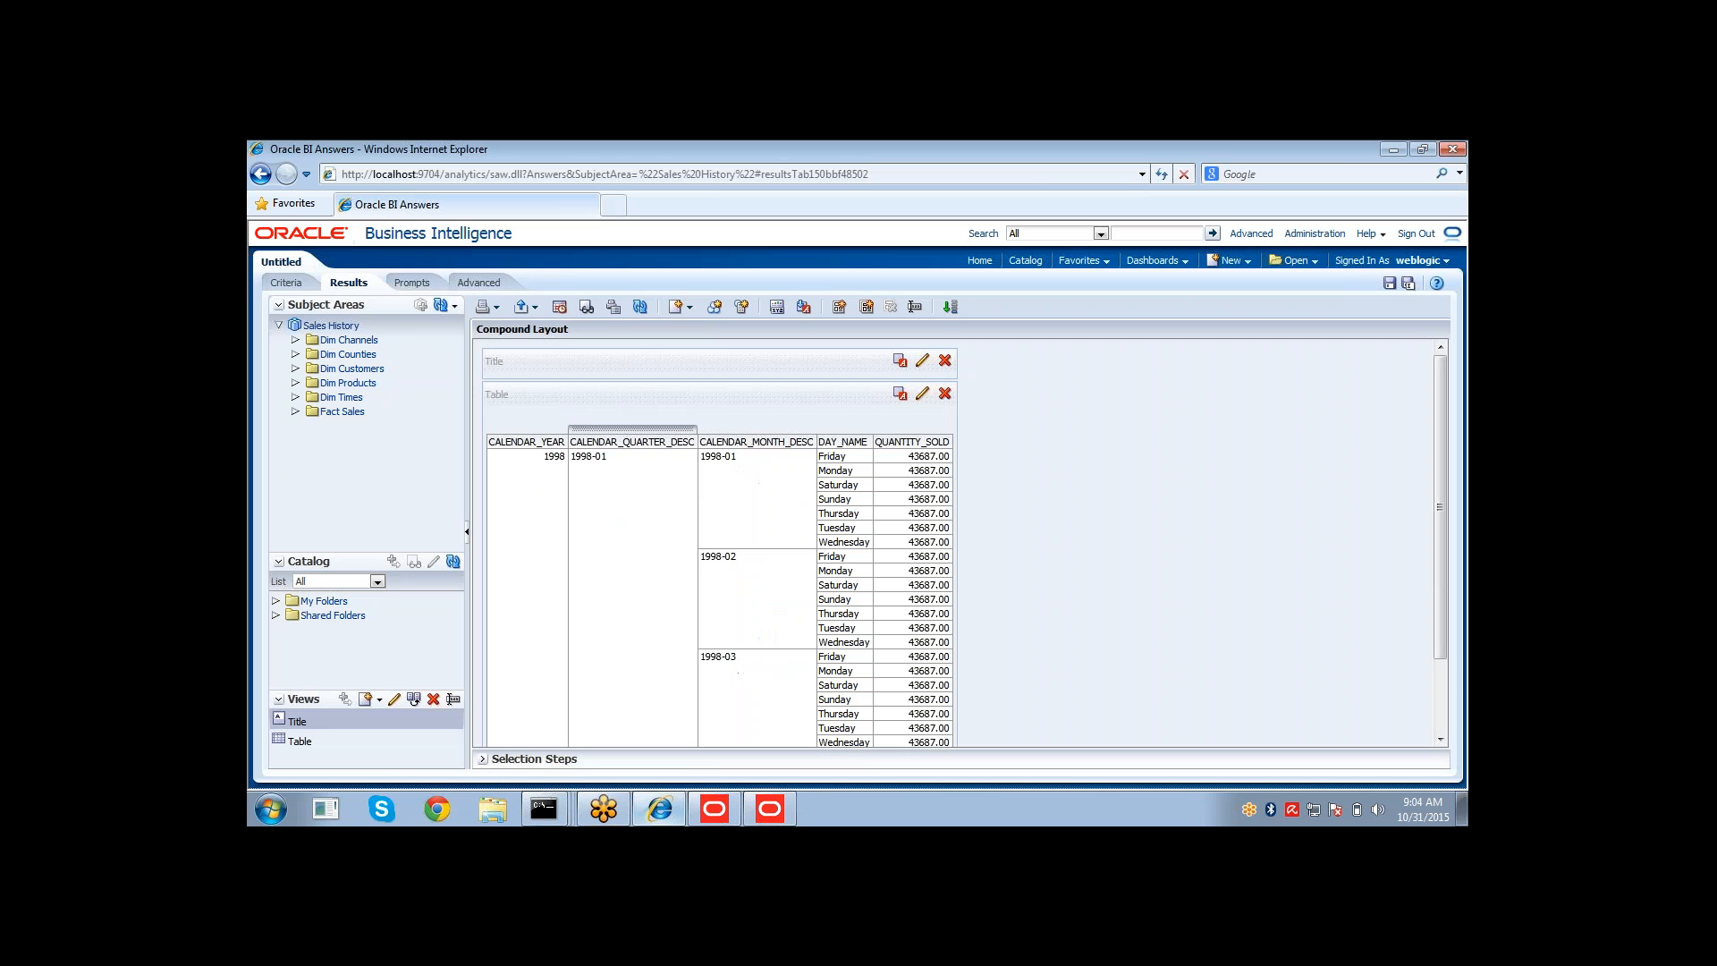
left_click(455, 306)
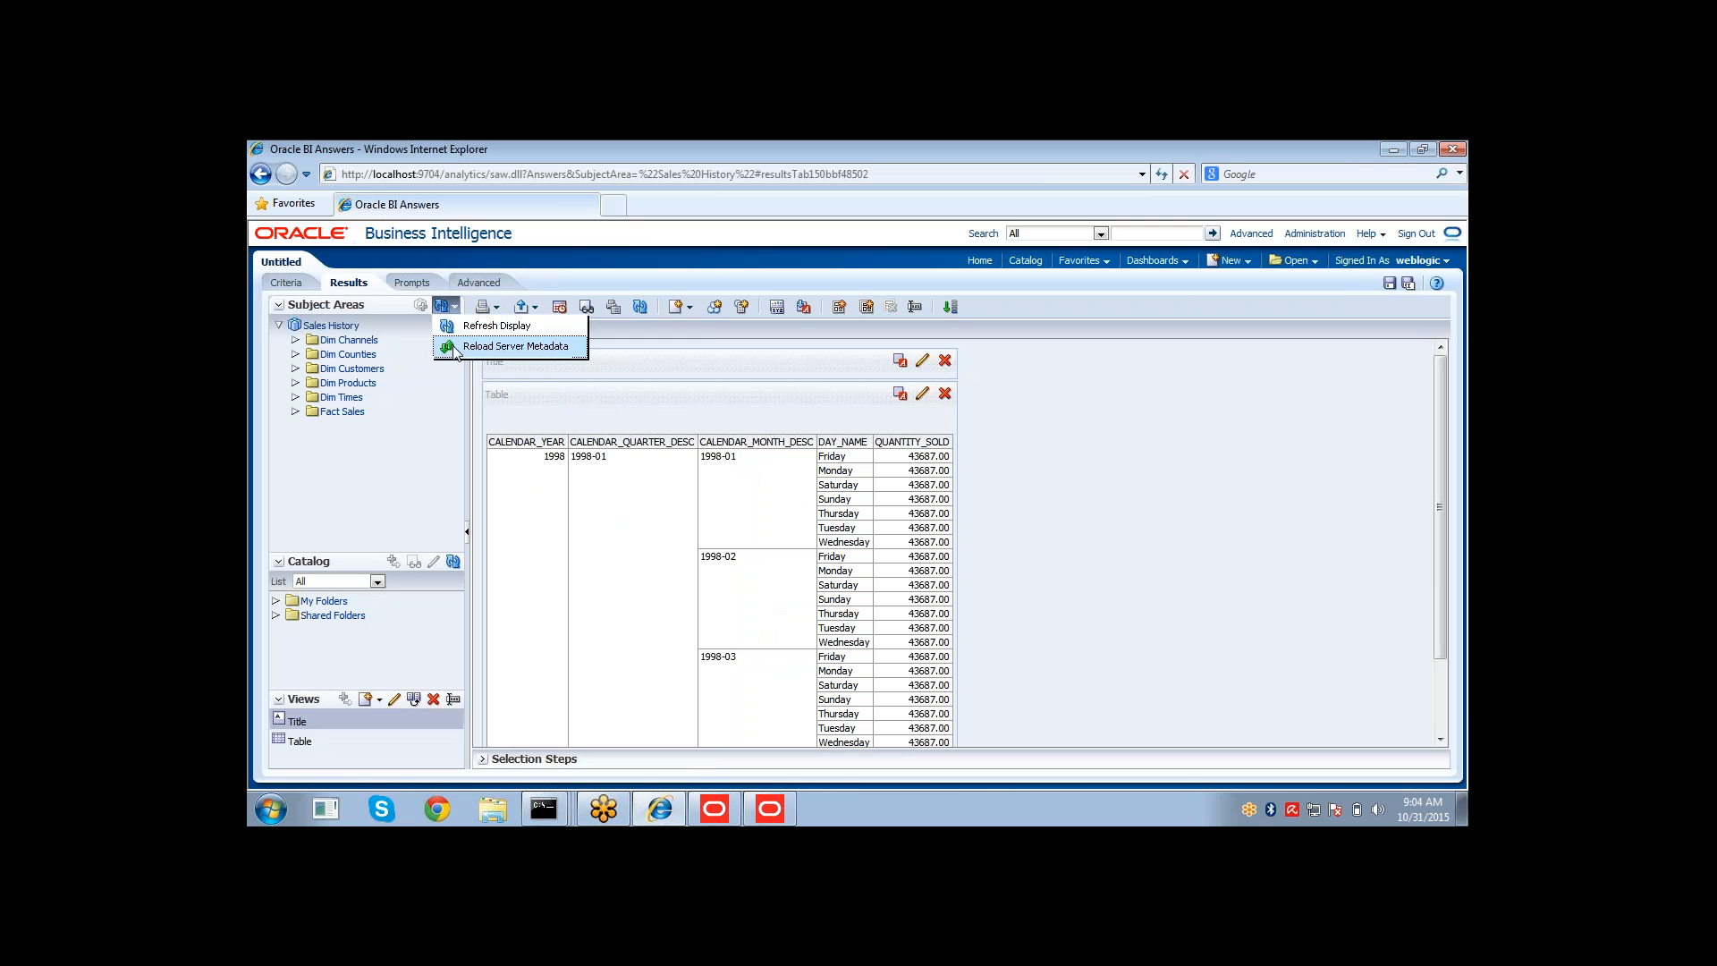
left_click(483, 349)
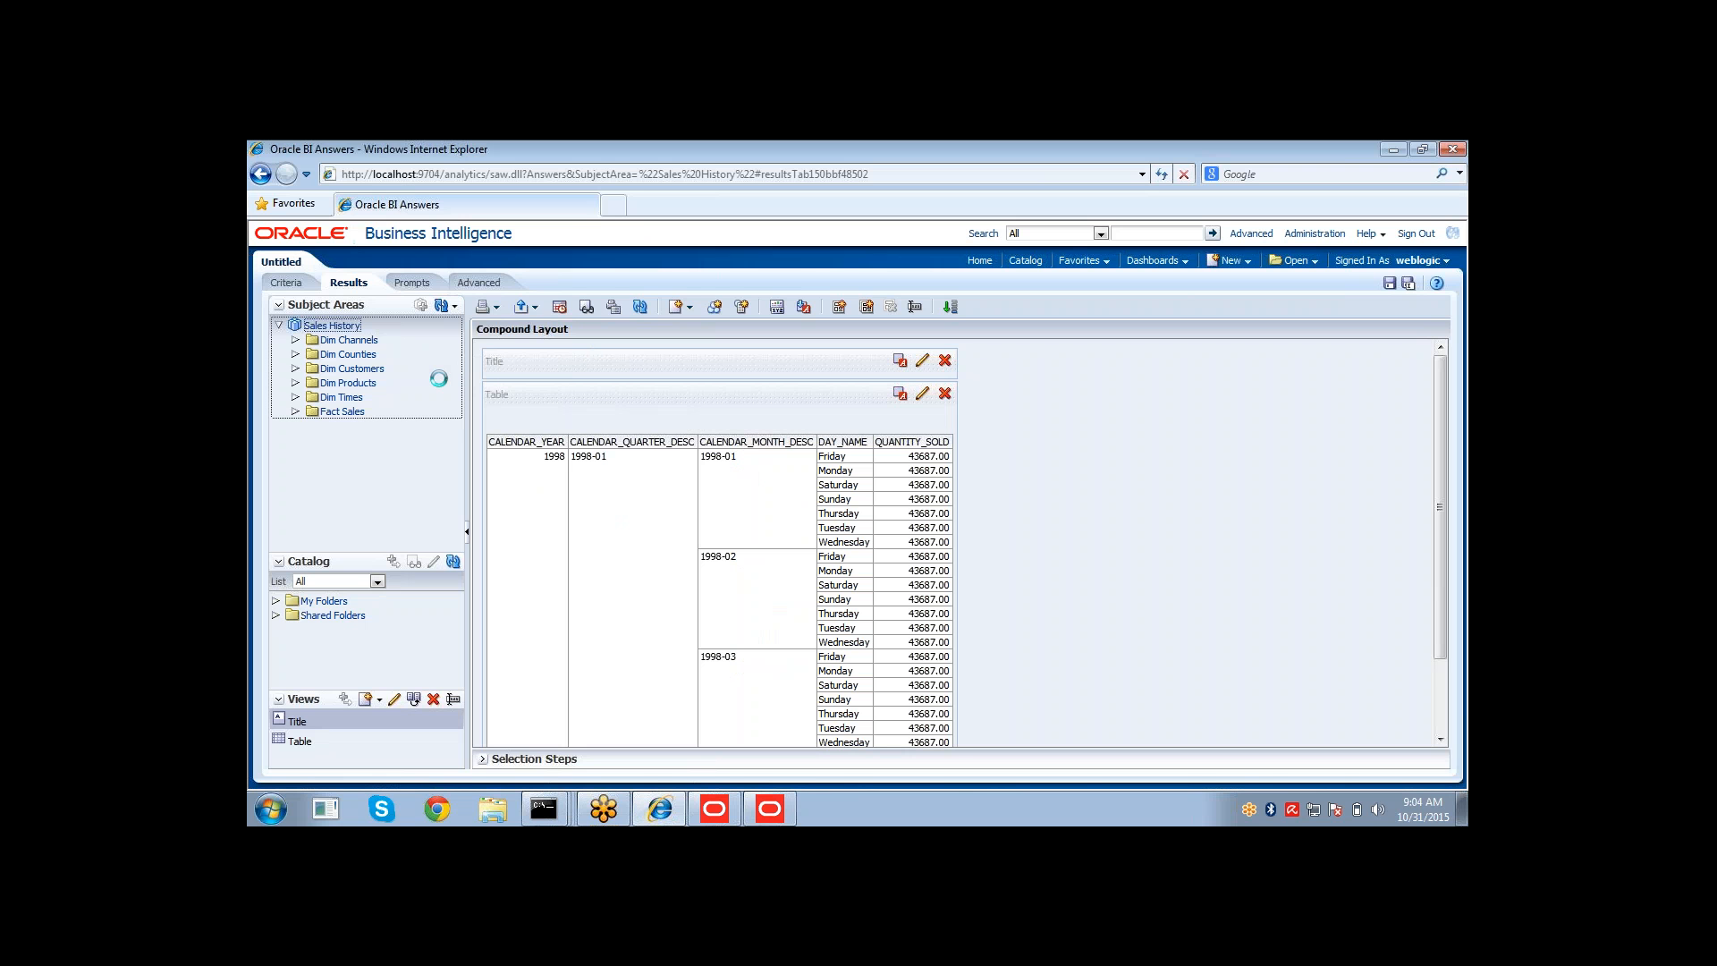
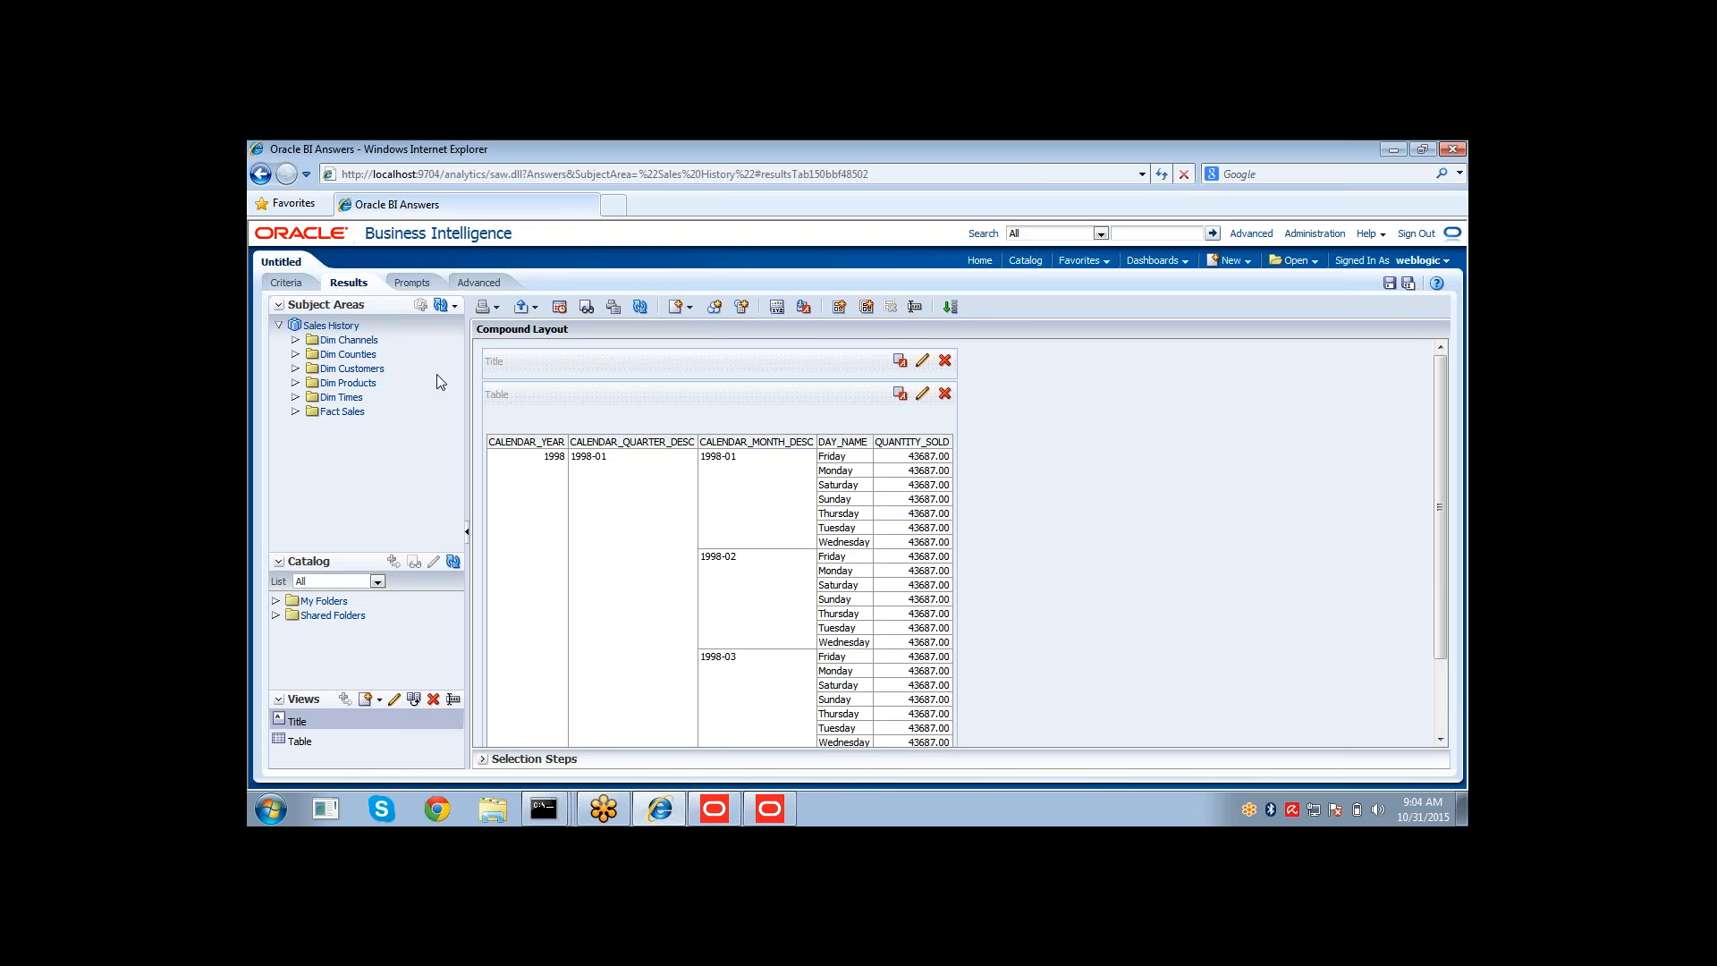
Clear all selected columns from the analysis criteria and add CALENDAR_YEAR from Dim Times.
left_click(288, 282)
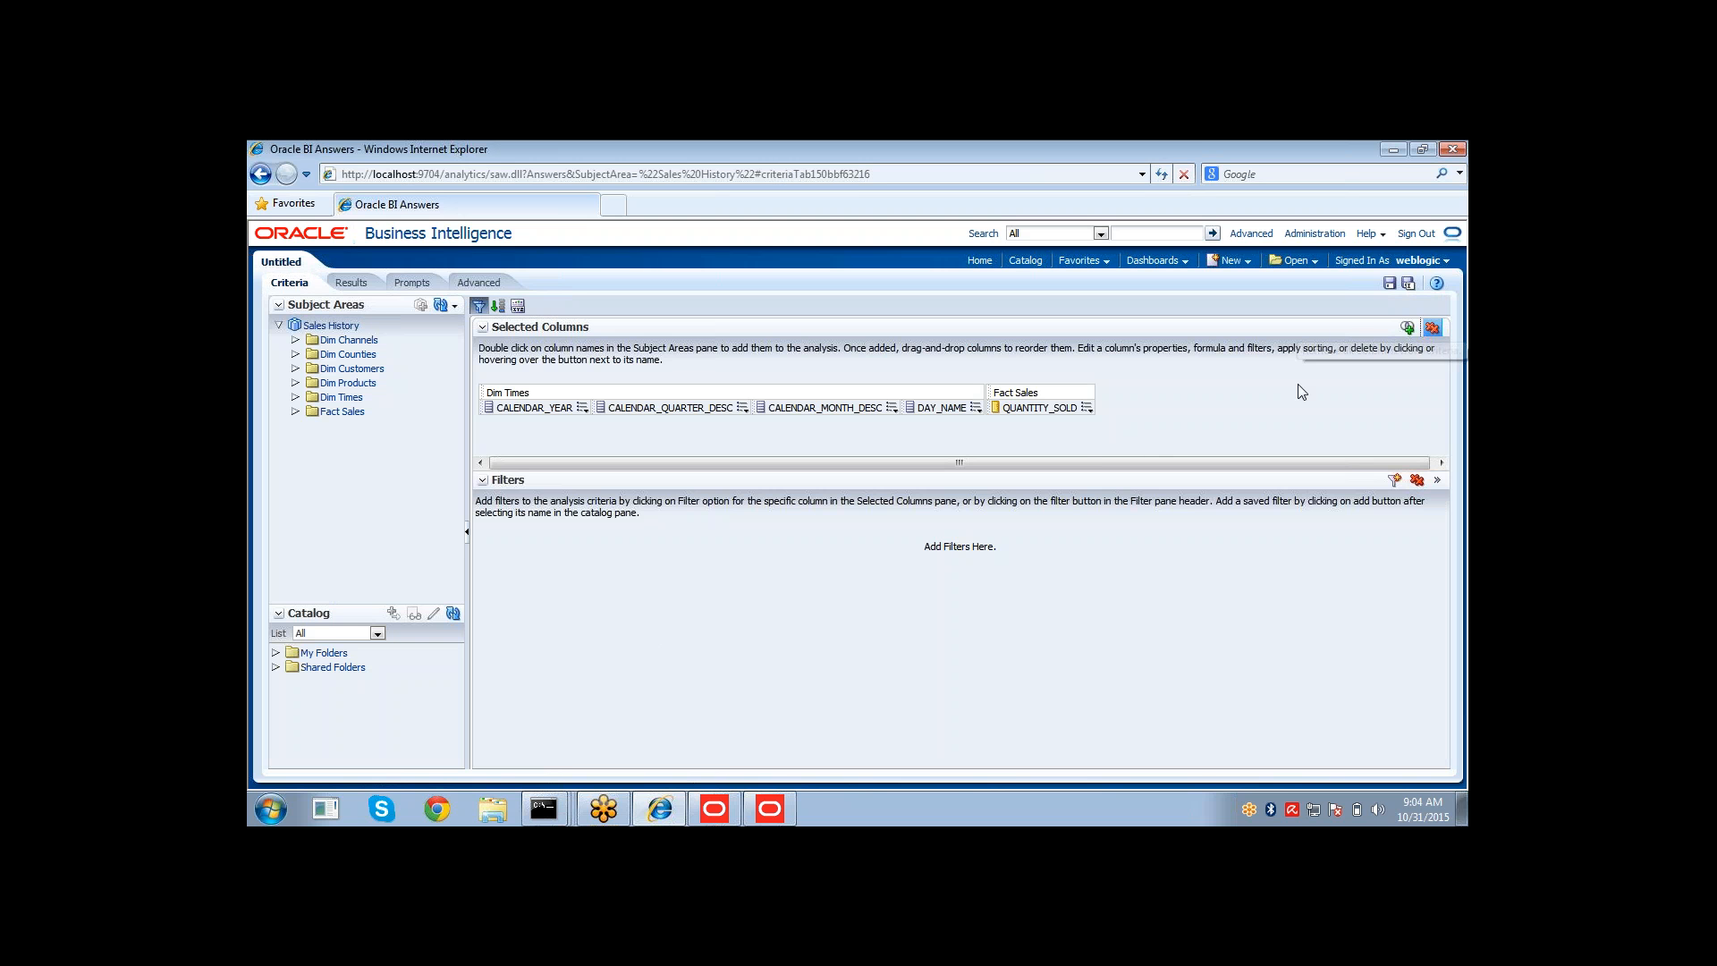
left_click(1432, 328)
left_click(296, 398)
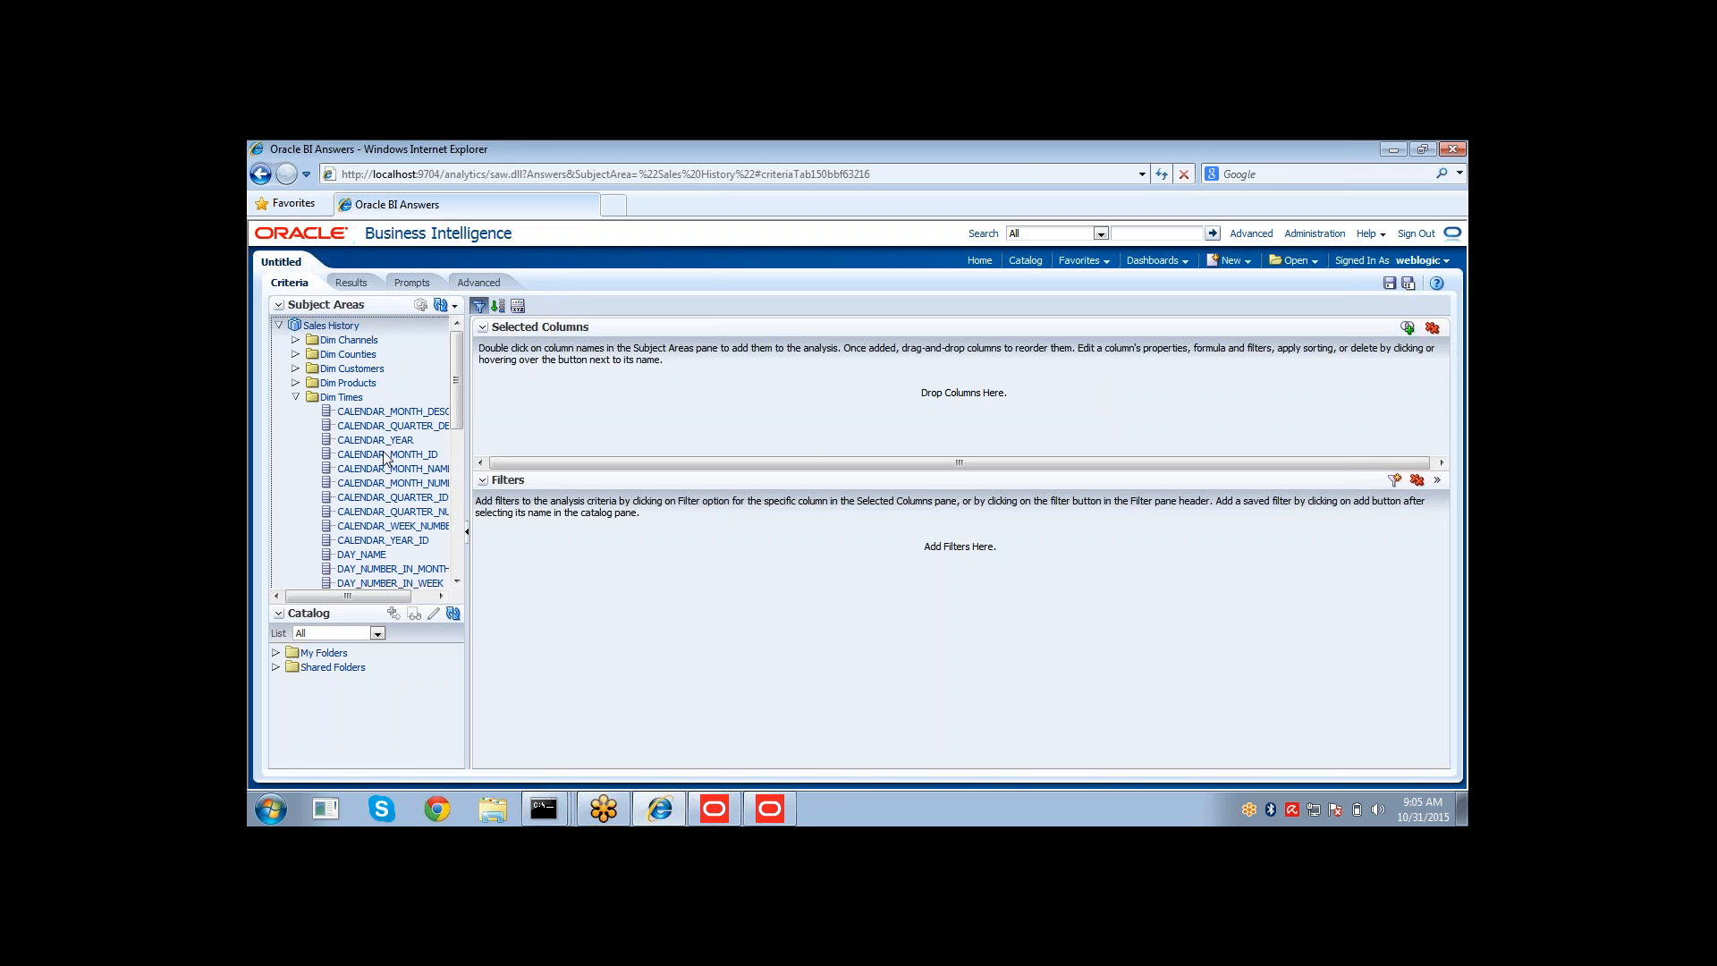
double_click(382, 442)
left_click(296, 398)
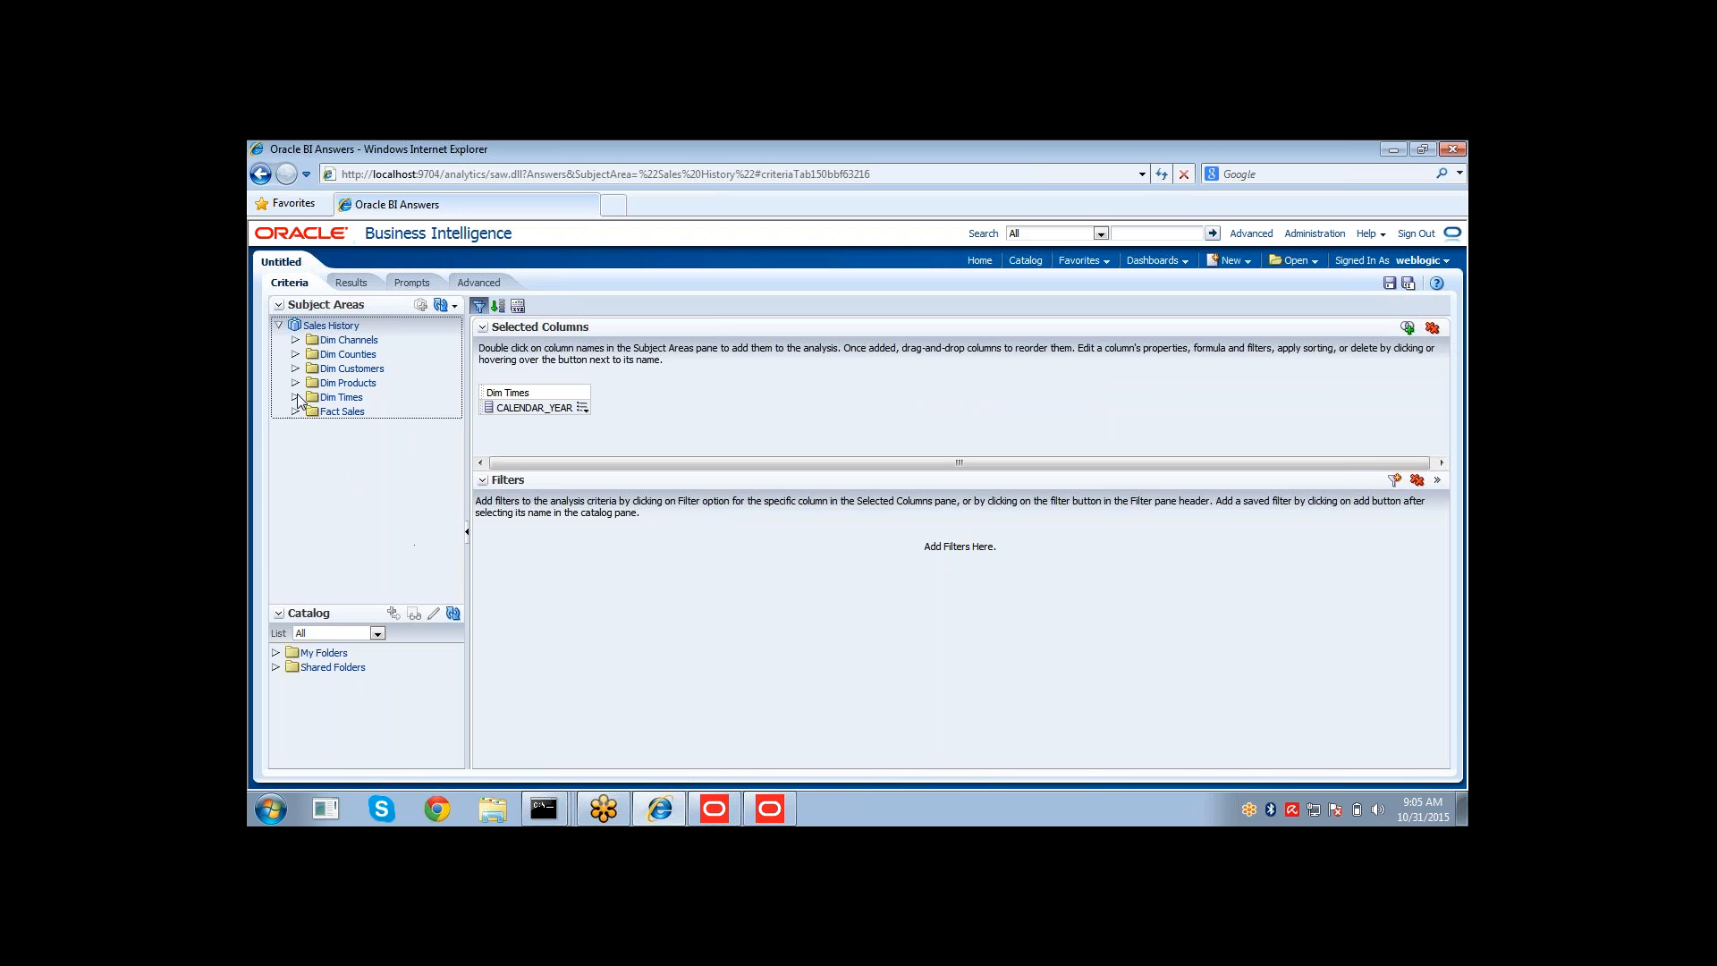
Add AMOUNT_SOLD from Fact Sales to the analysis and display the results.
left_click(296, 411)
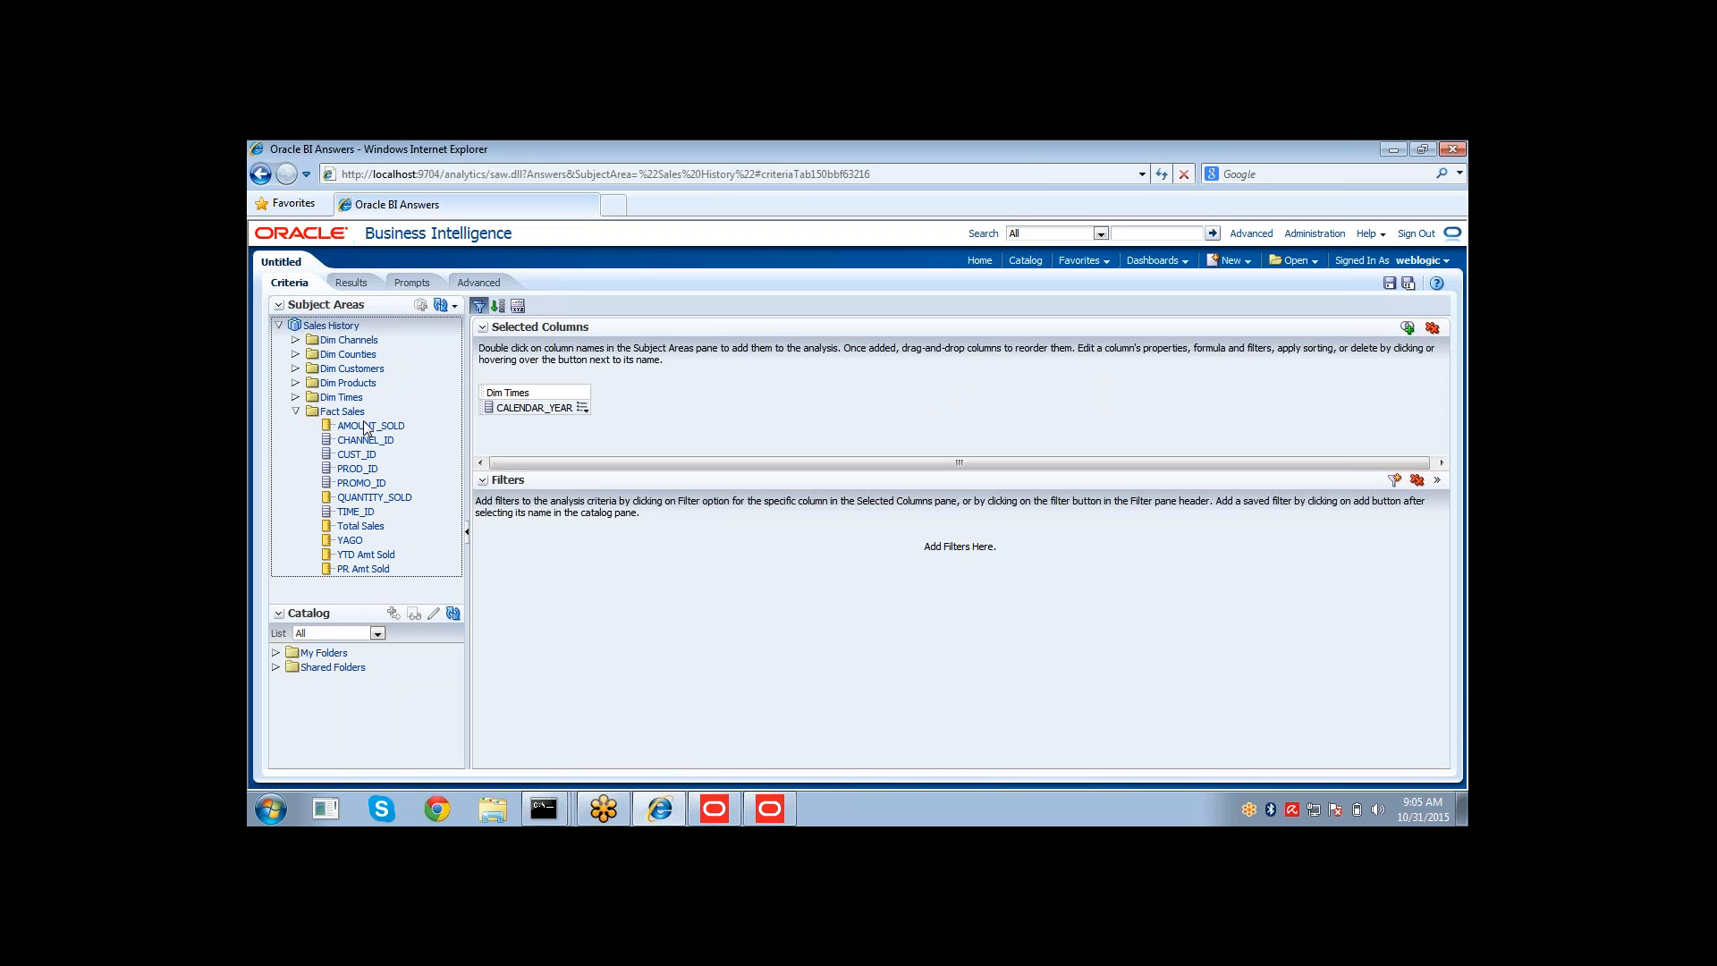
left_click(365, 428)
double_click(365, 428)
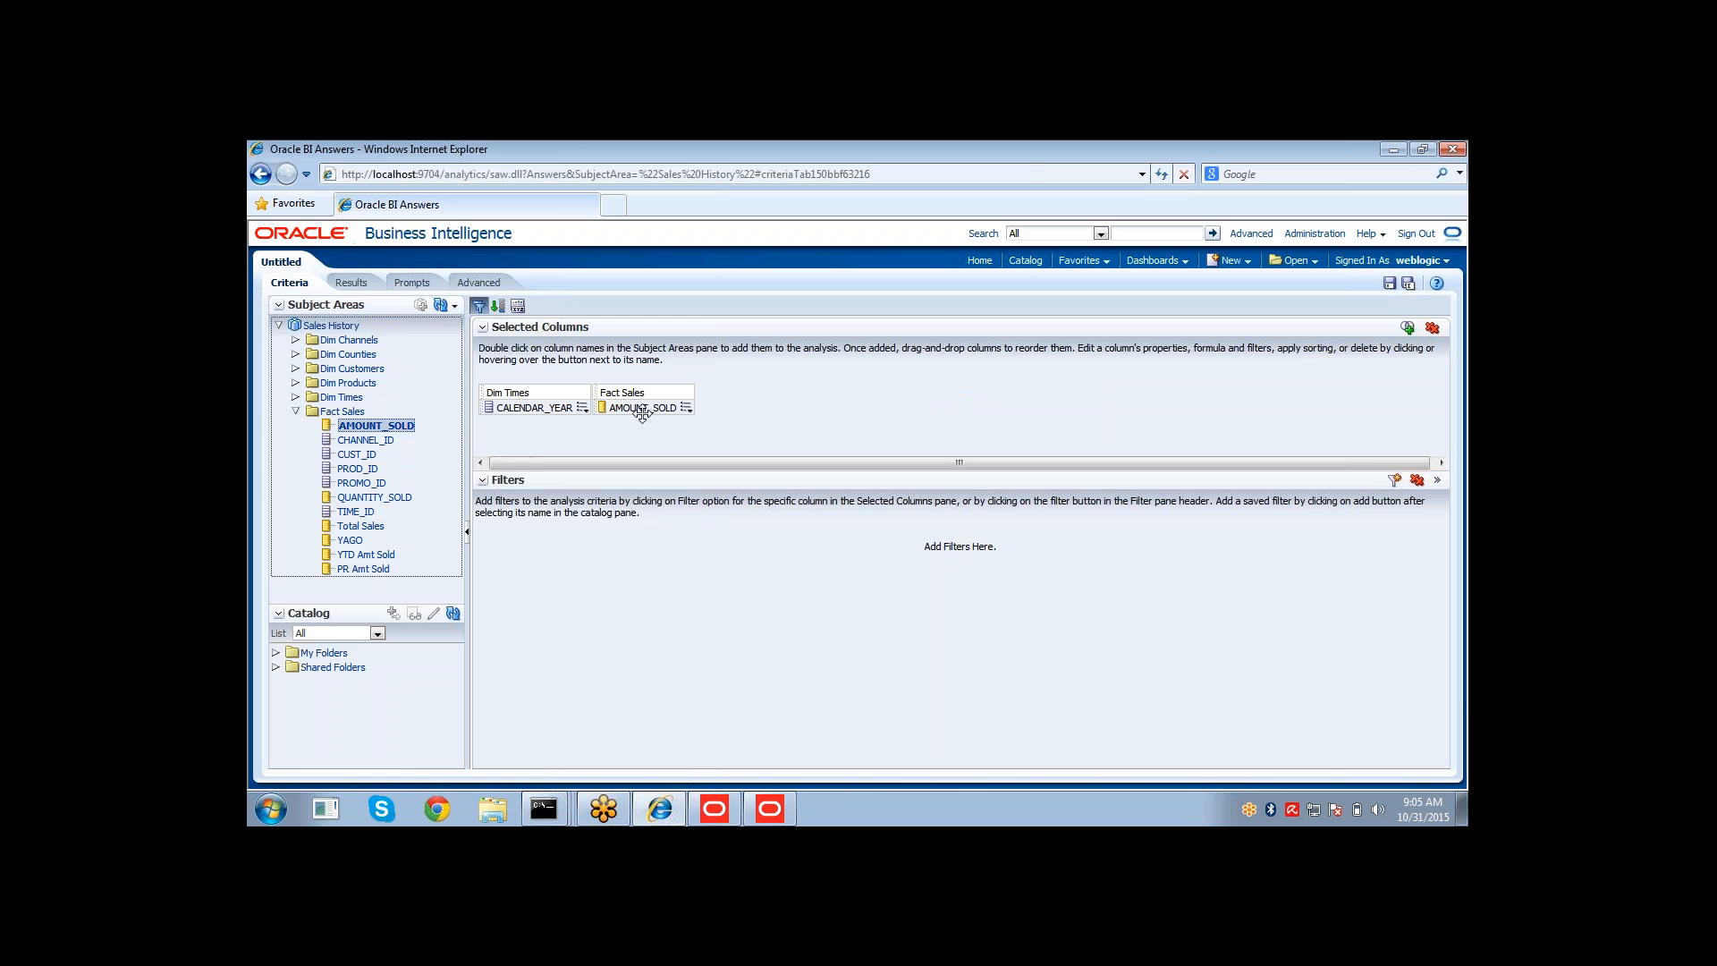
left_click(351, 285)
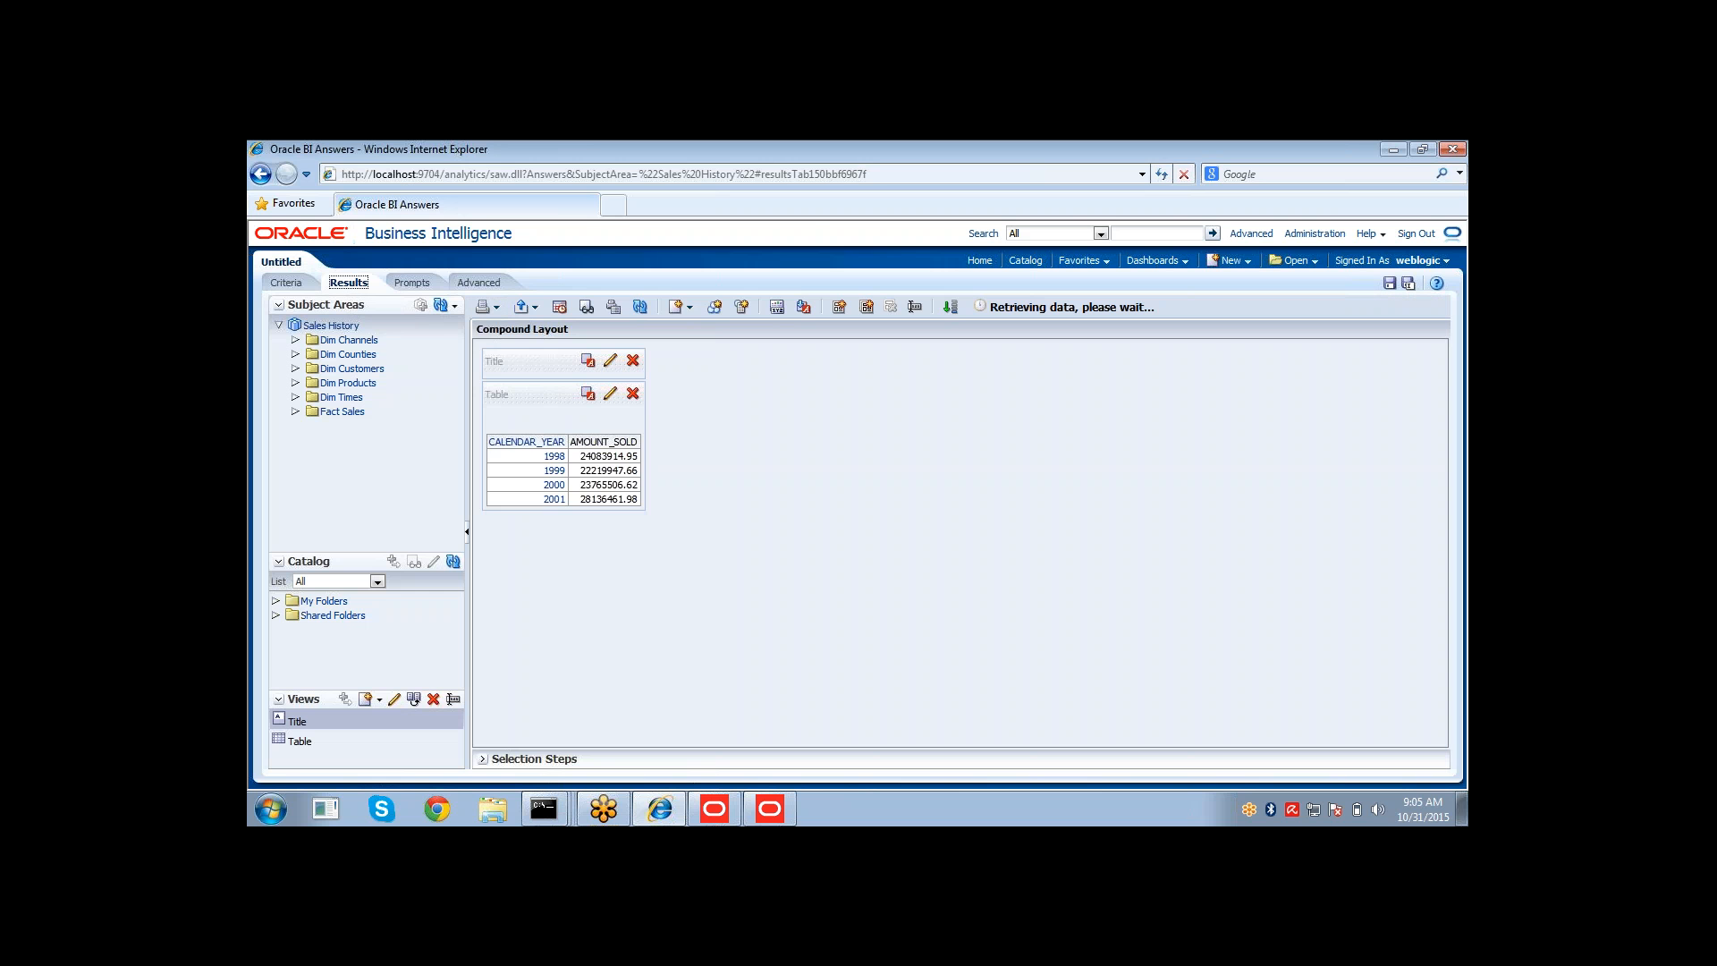
Drill down from calendar year to quarter and then to month, and expand the error details.
left_click(603, 447)
left_click(537, 445)
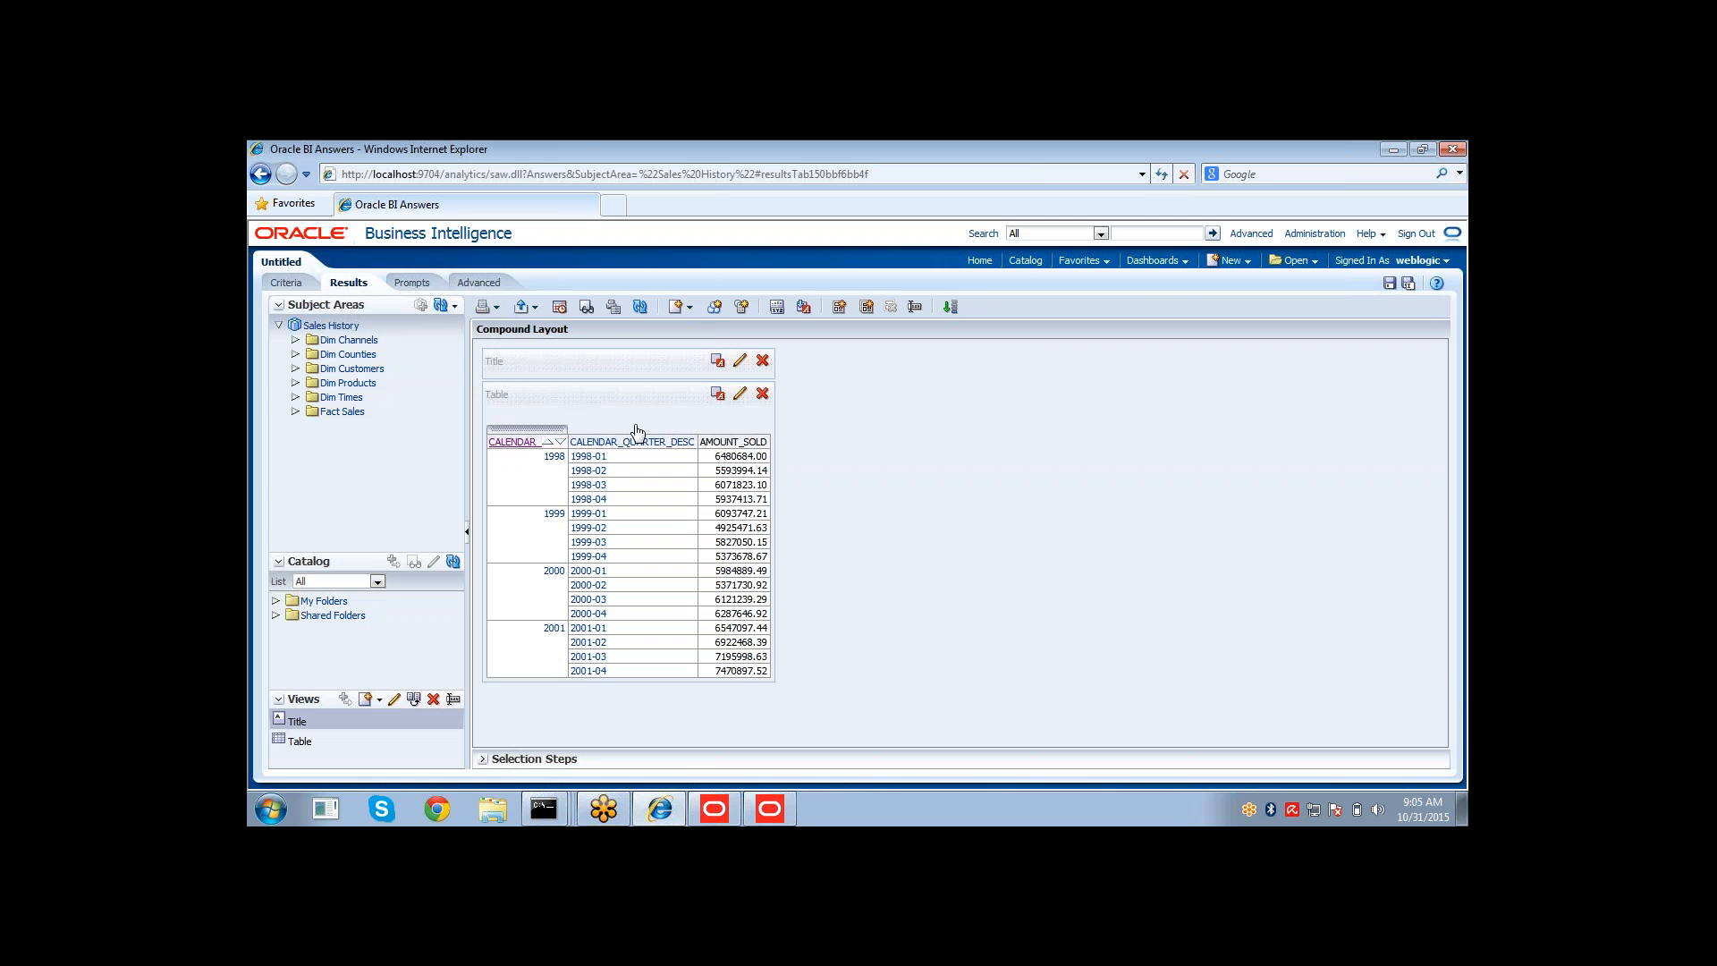
left_click(626, 445)
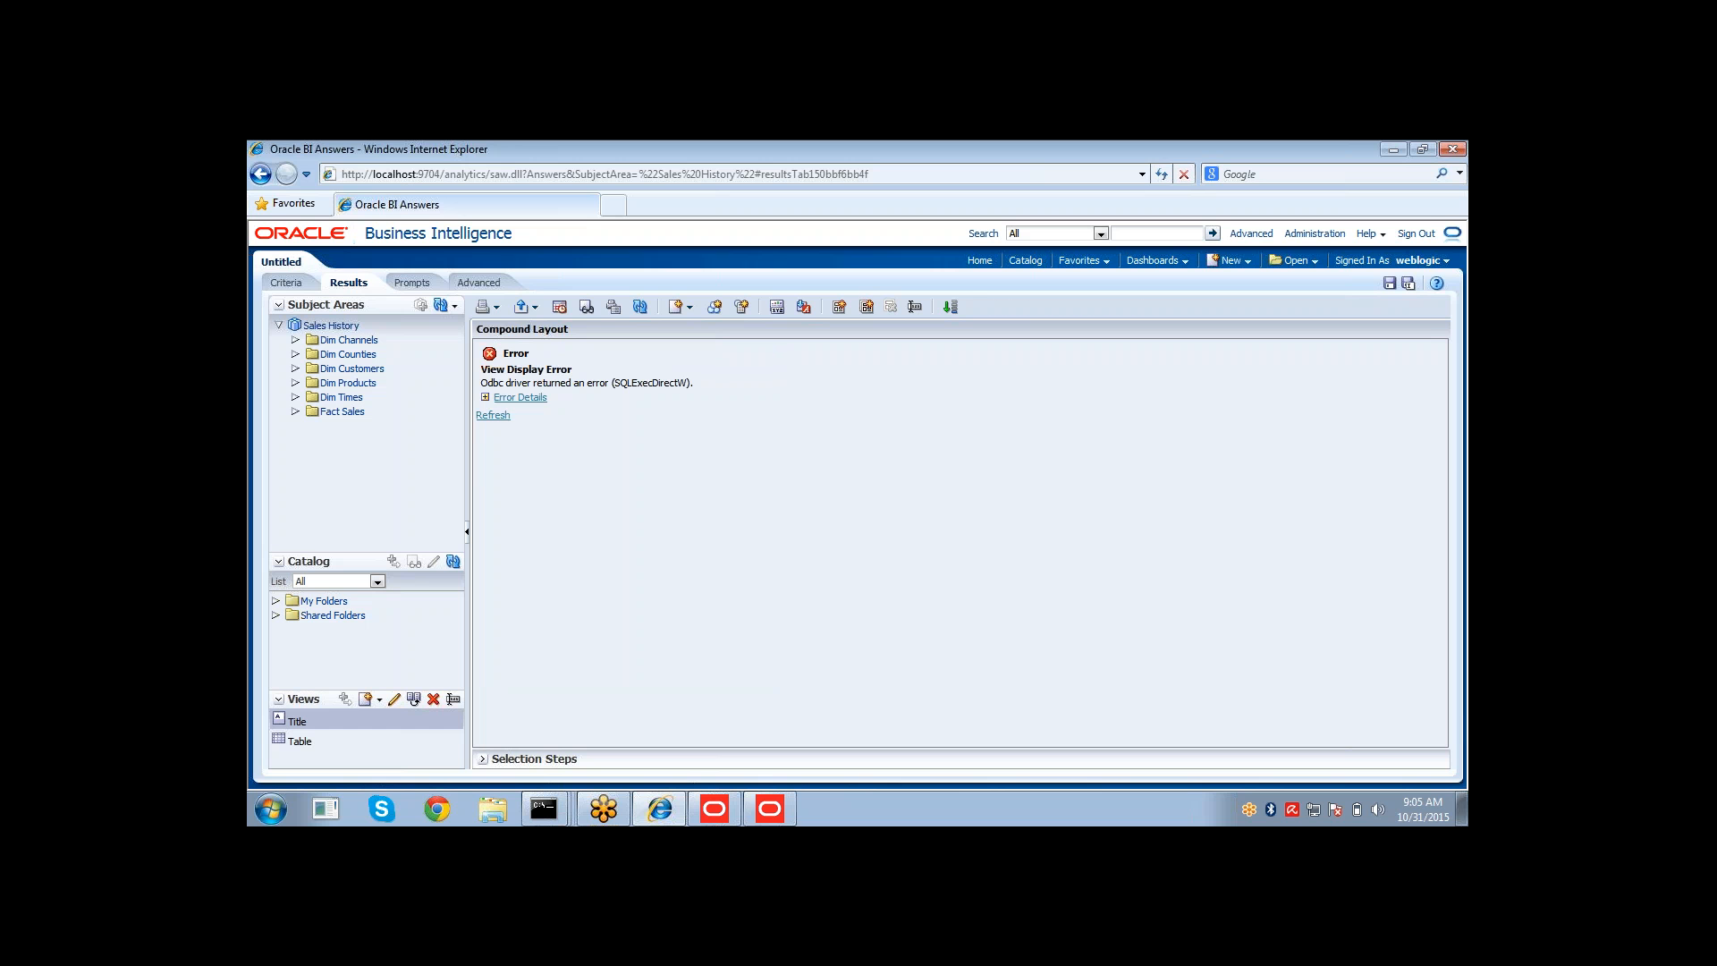
left_click(521, 397)
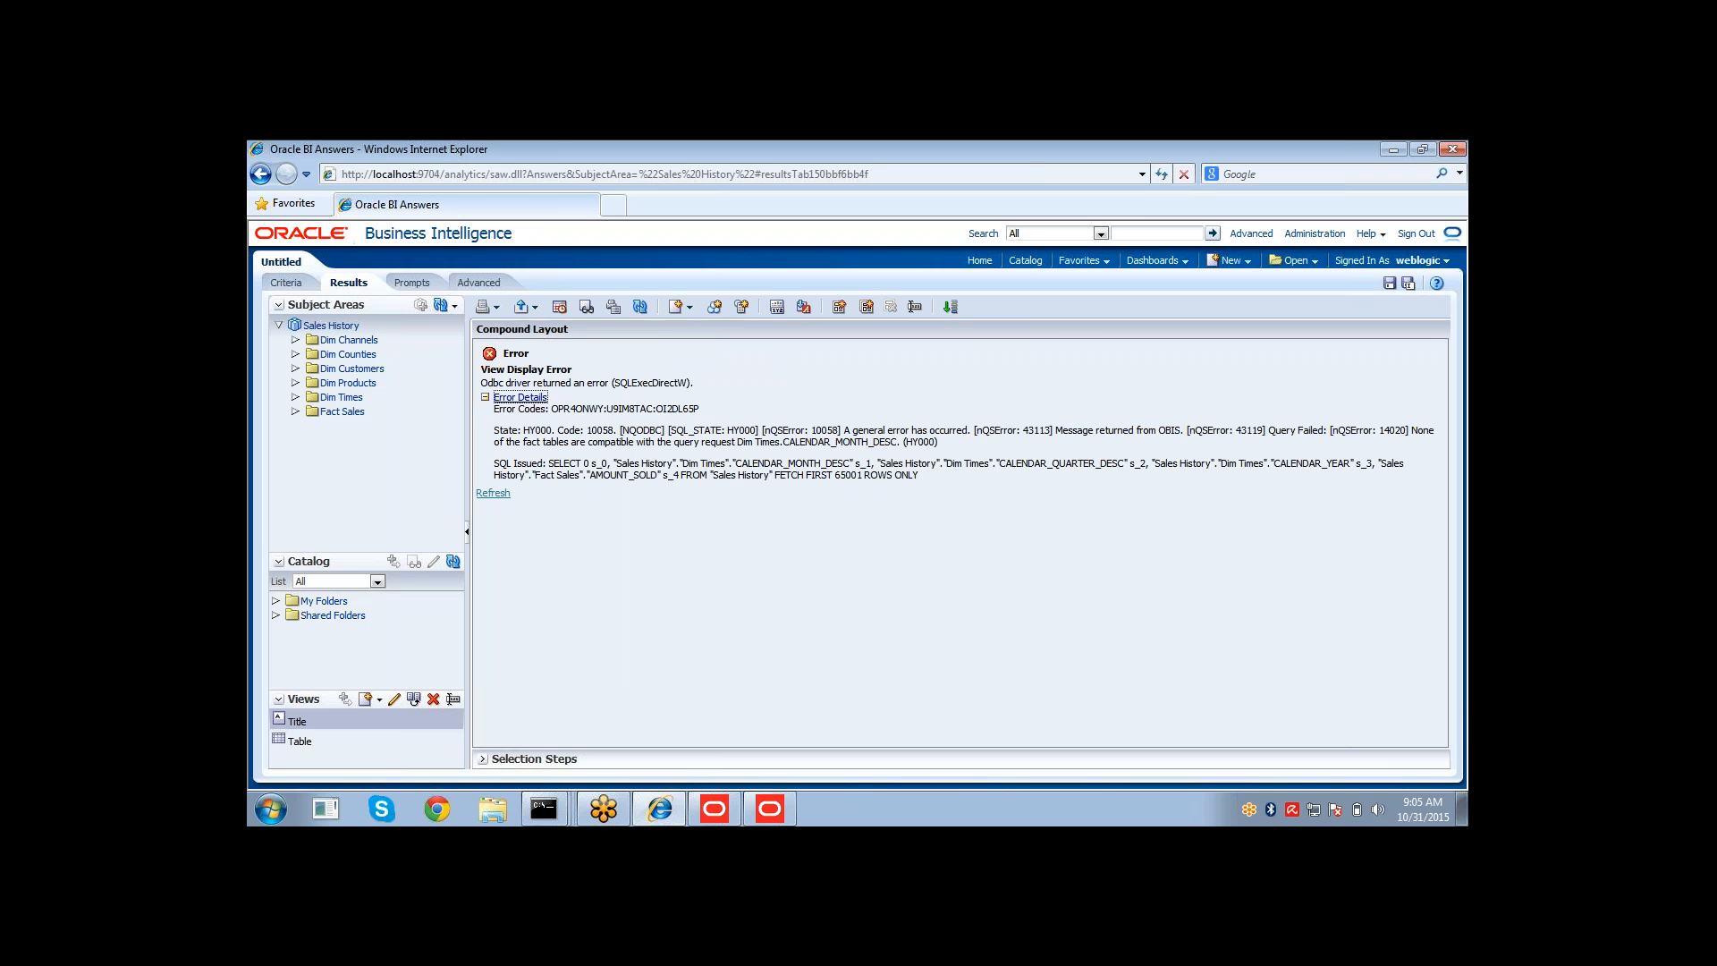
In the Administration Tool, check out the Fact Sales logical table source and set its 01 Time logical level to DayDtal.
left_click(769, 809)
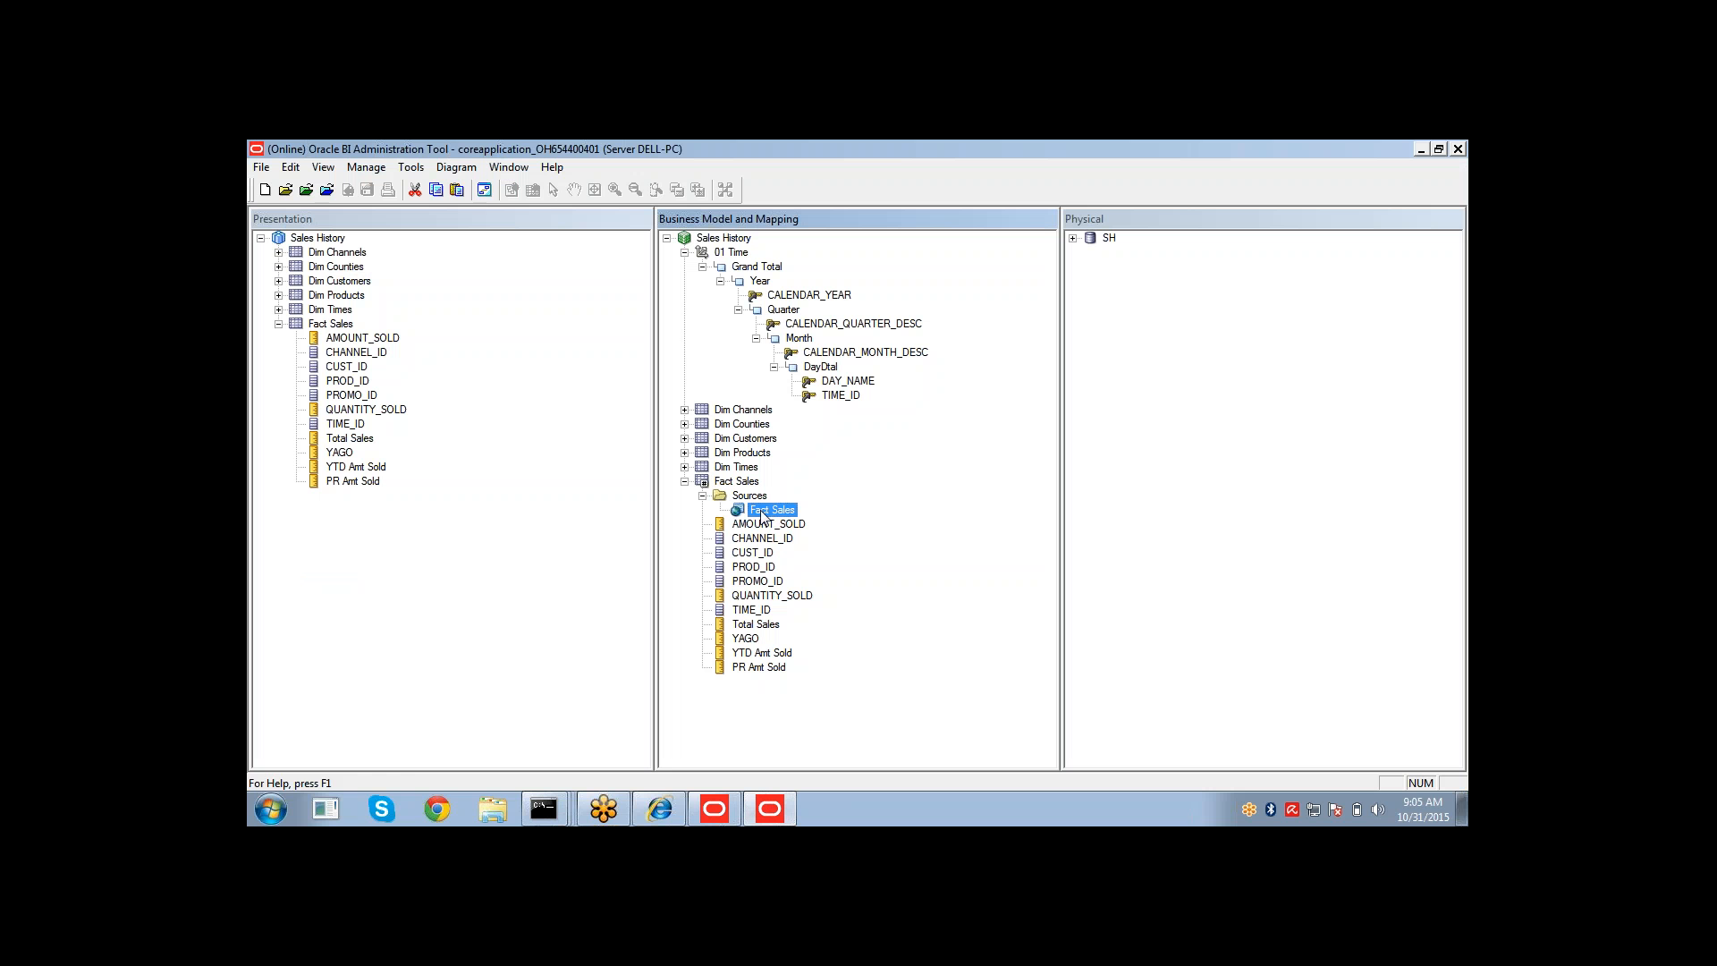
left_click(747, 526)
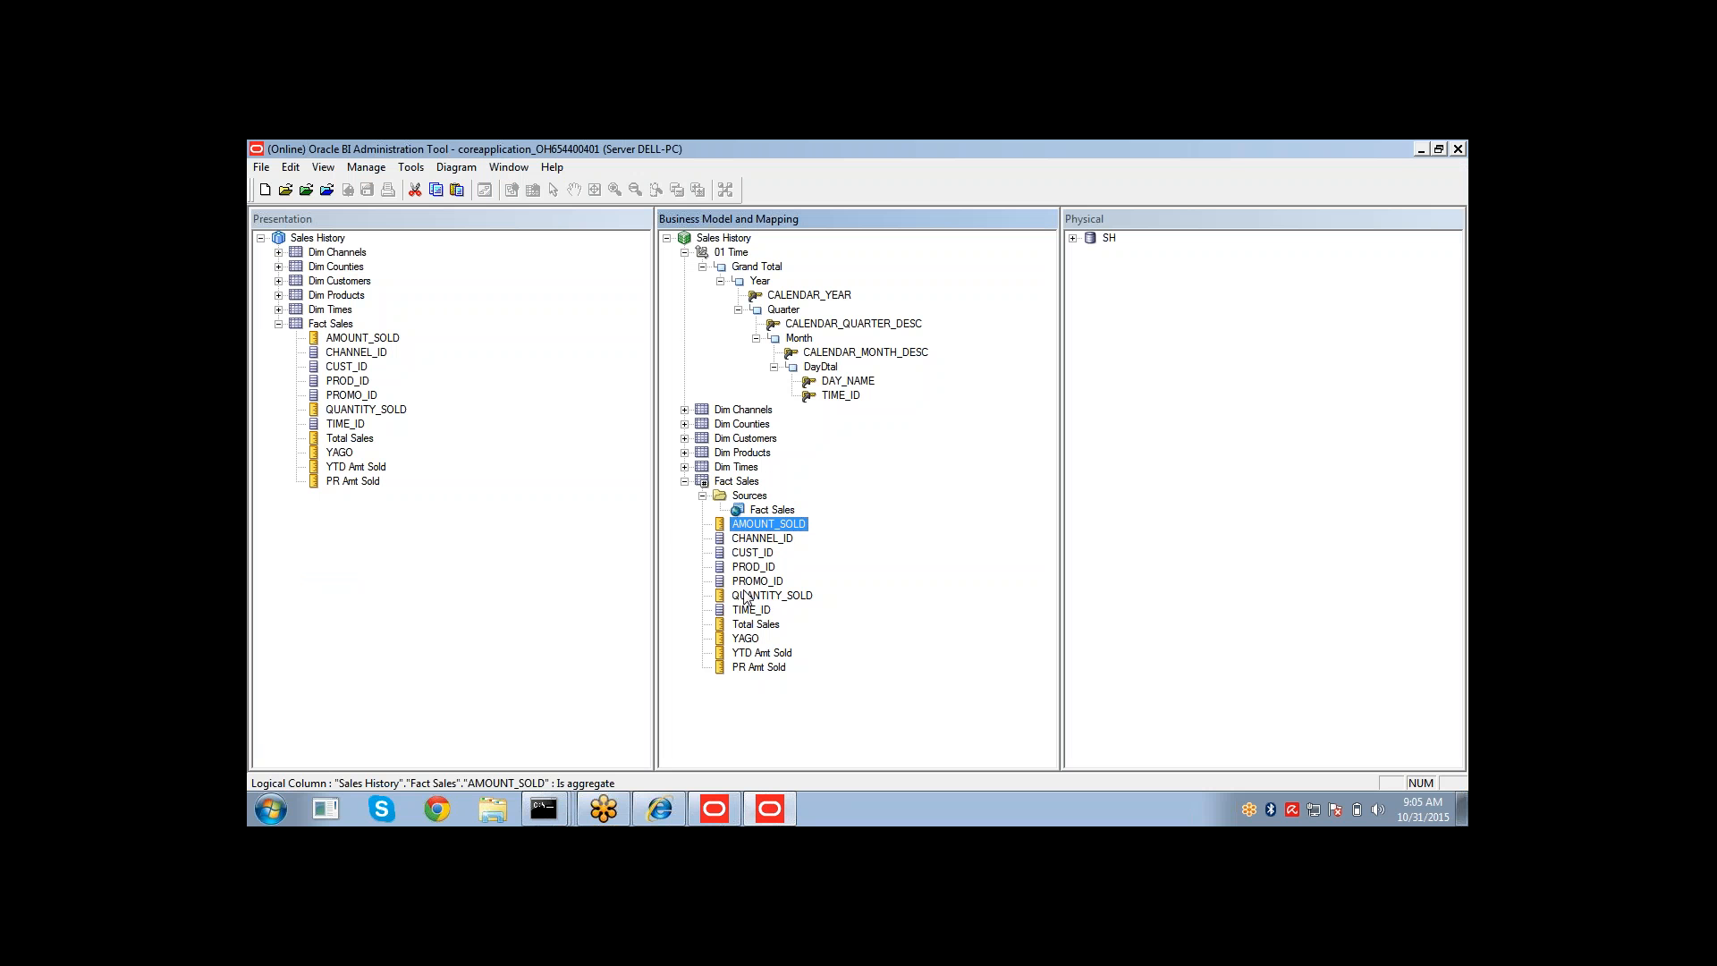
left_click(773, 514)
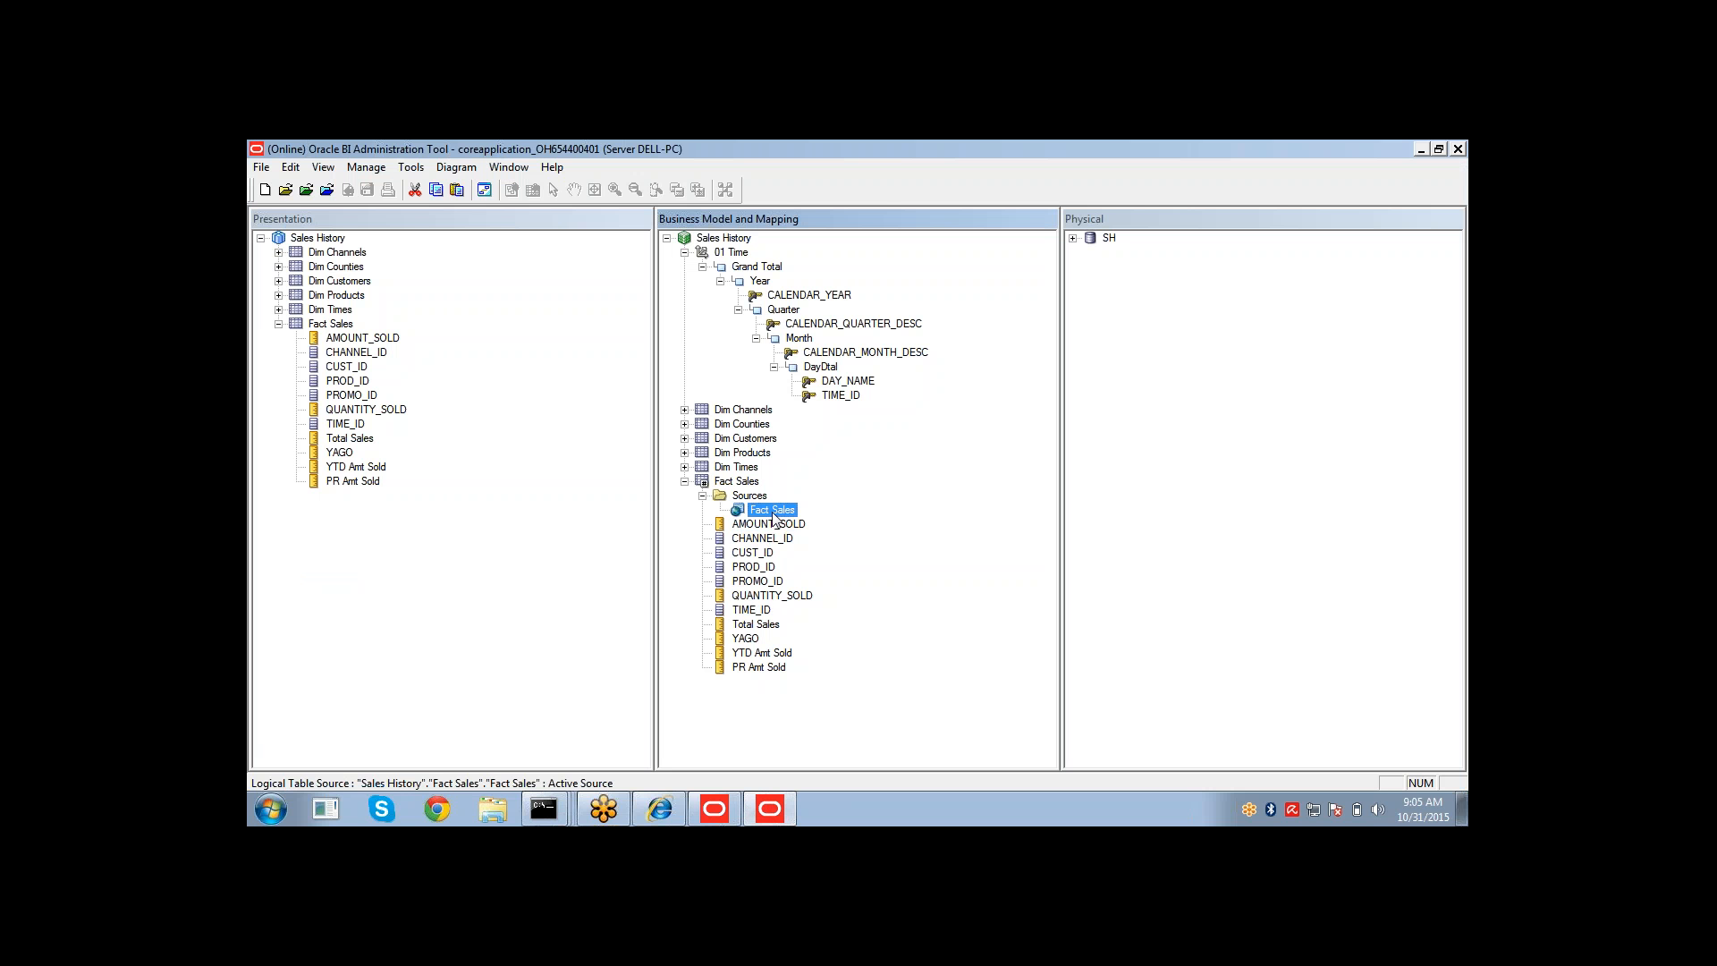
double_click(773, 512)
left_click(891, 655)
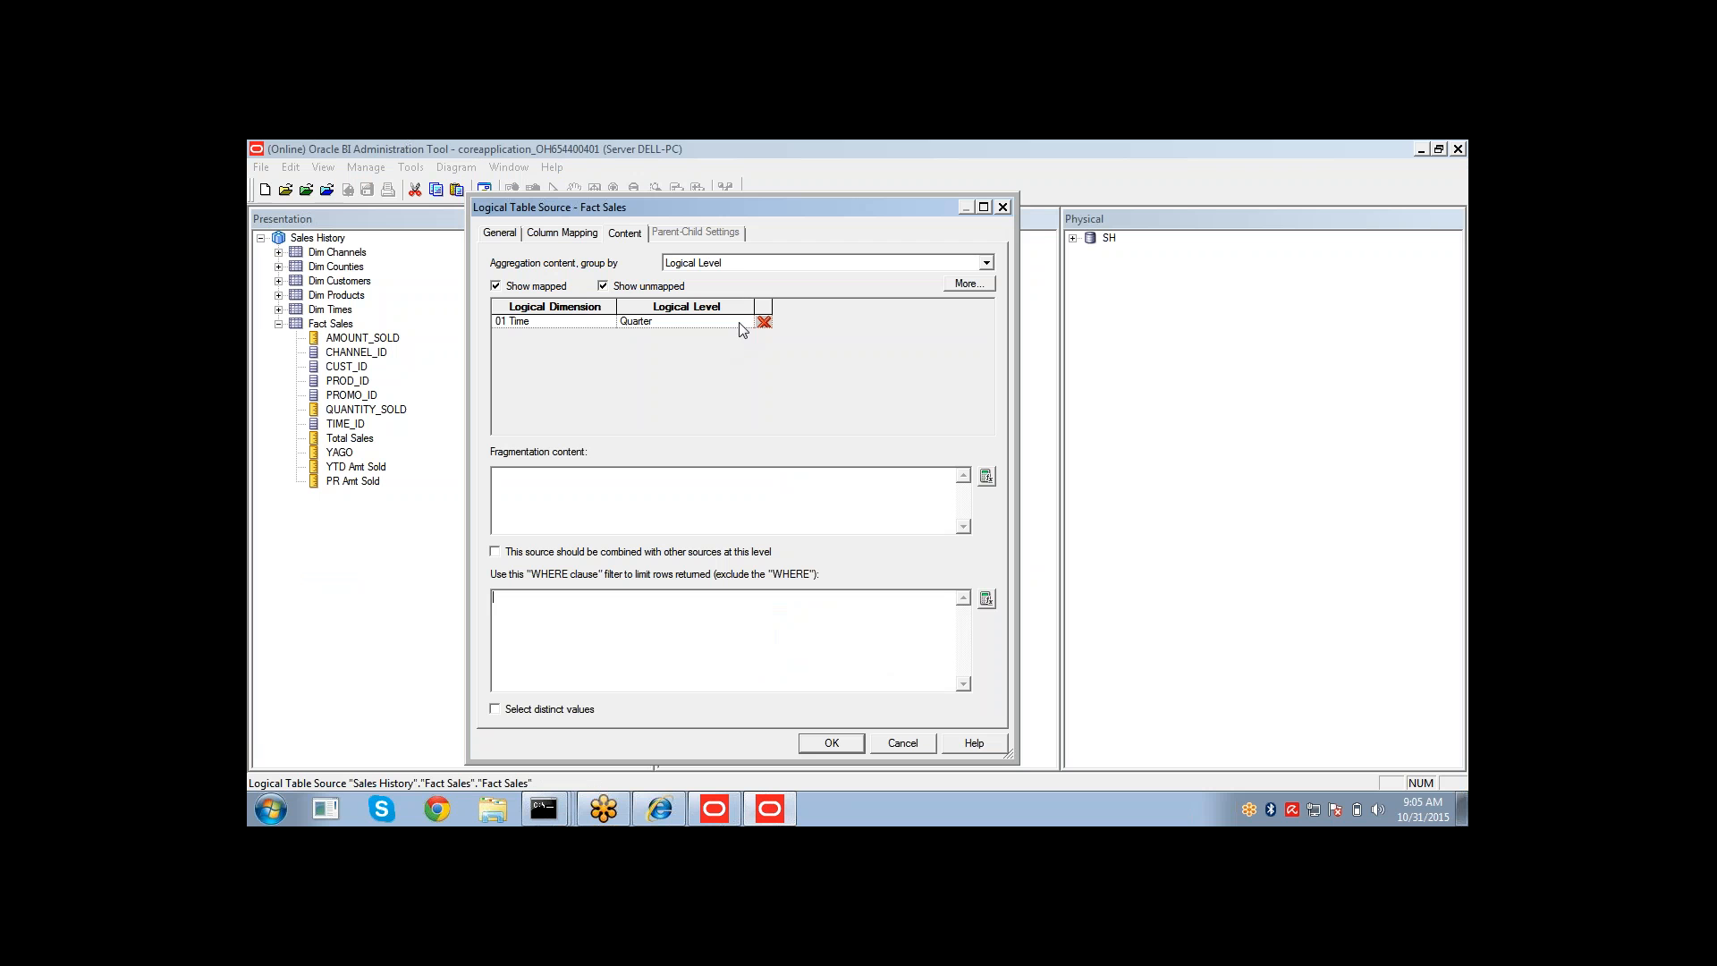
left_click(740, 324)
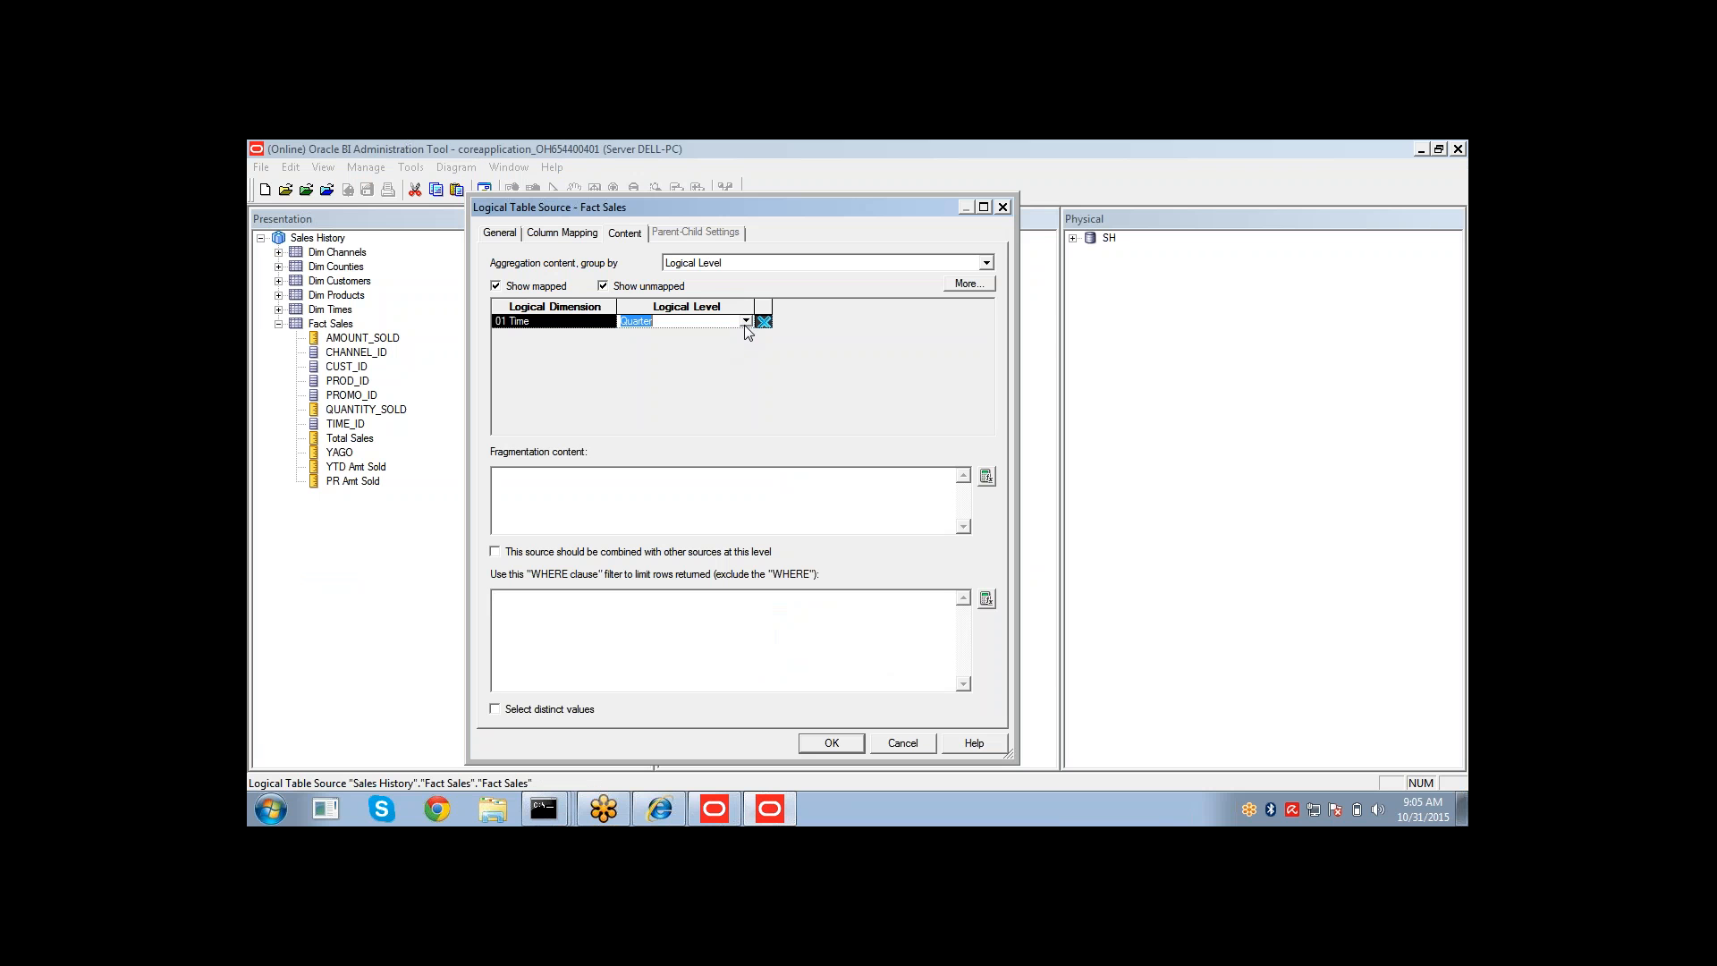
left_click(745, 322)
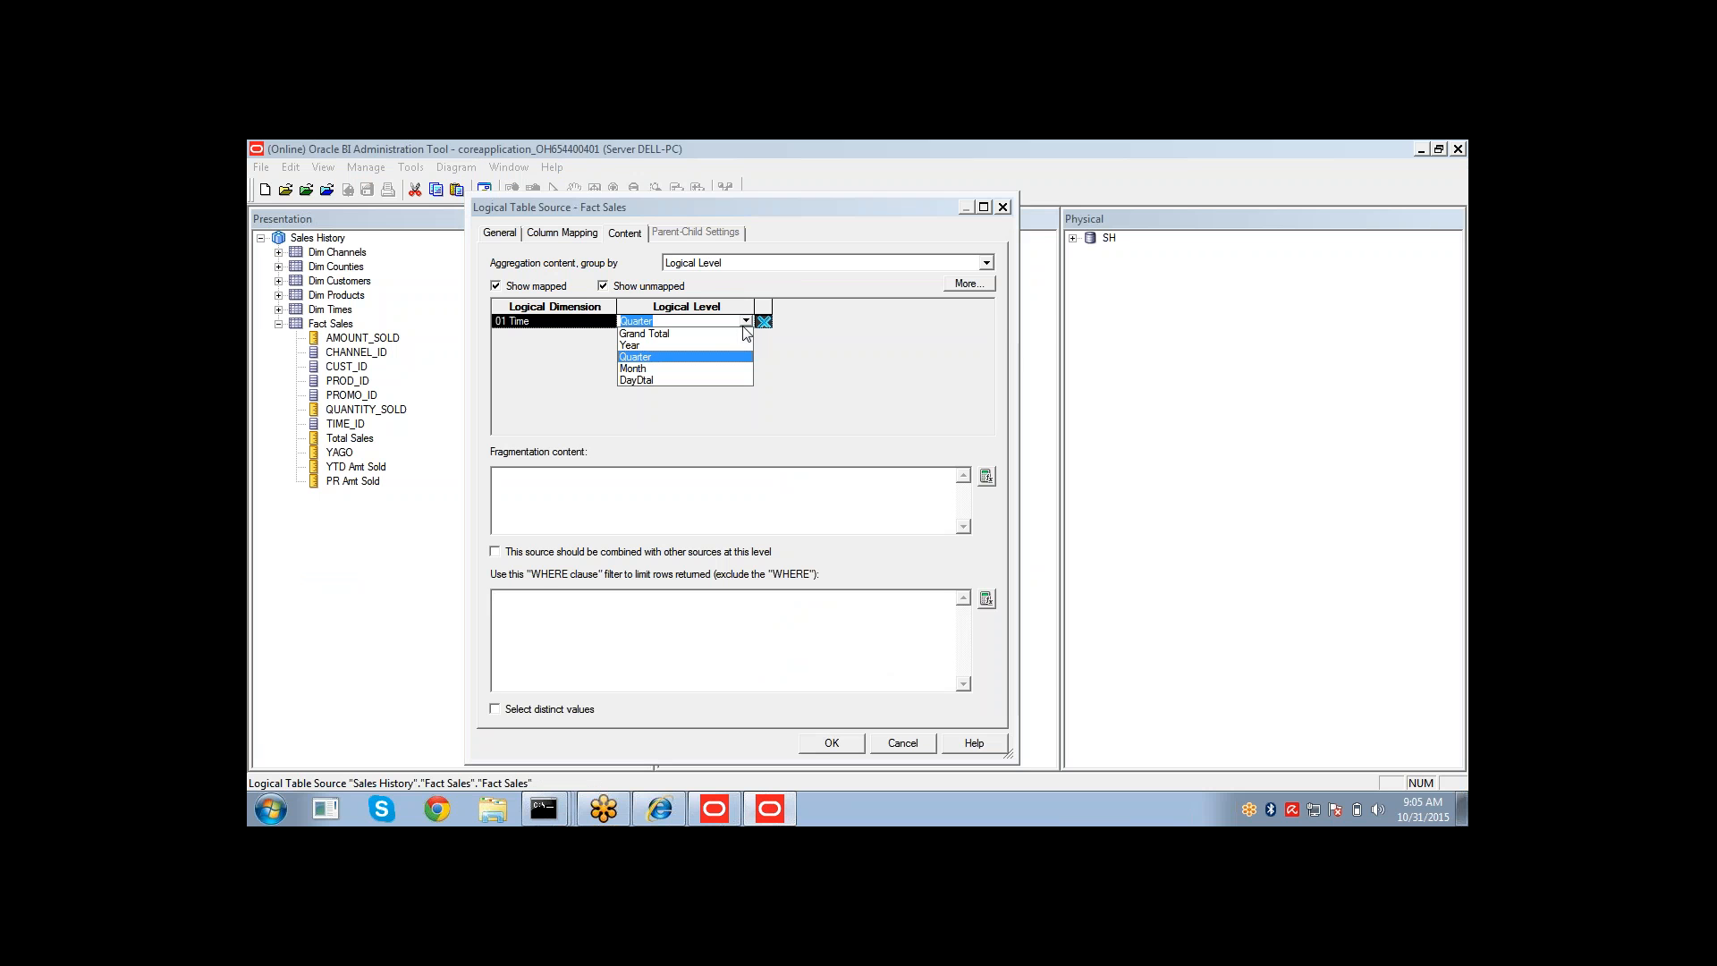
left_click(677, 380)
left_click(831, 746)
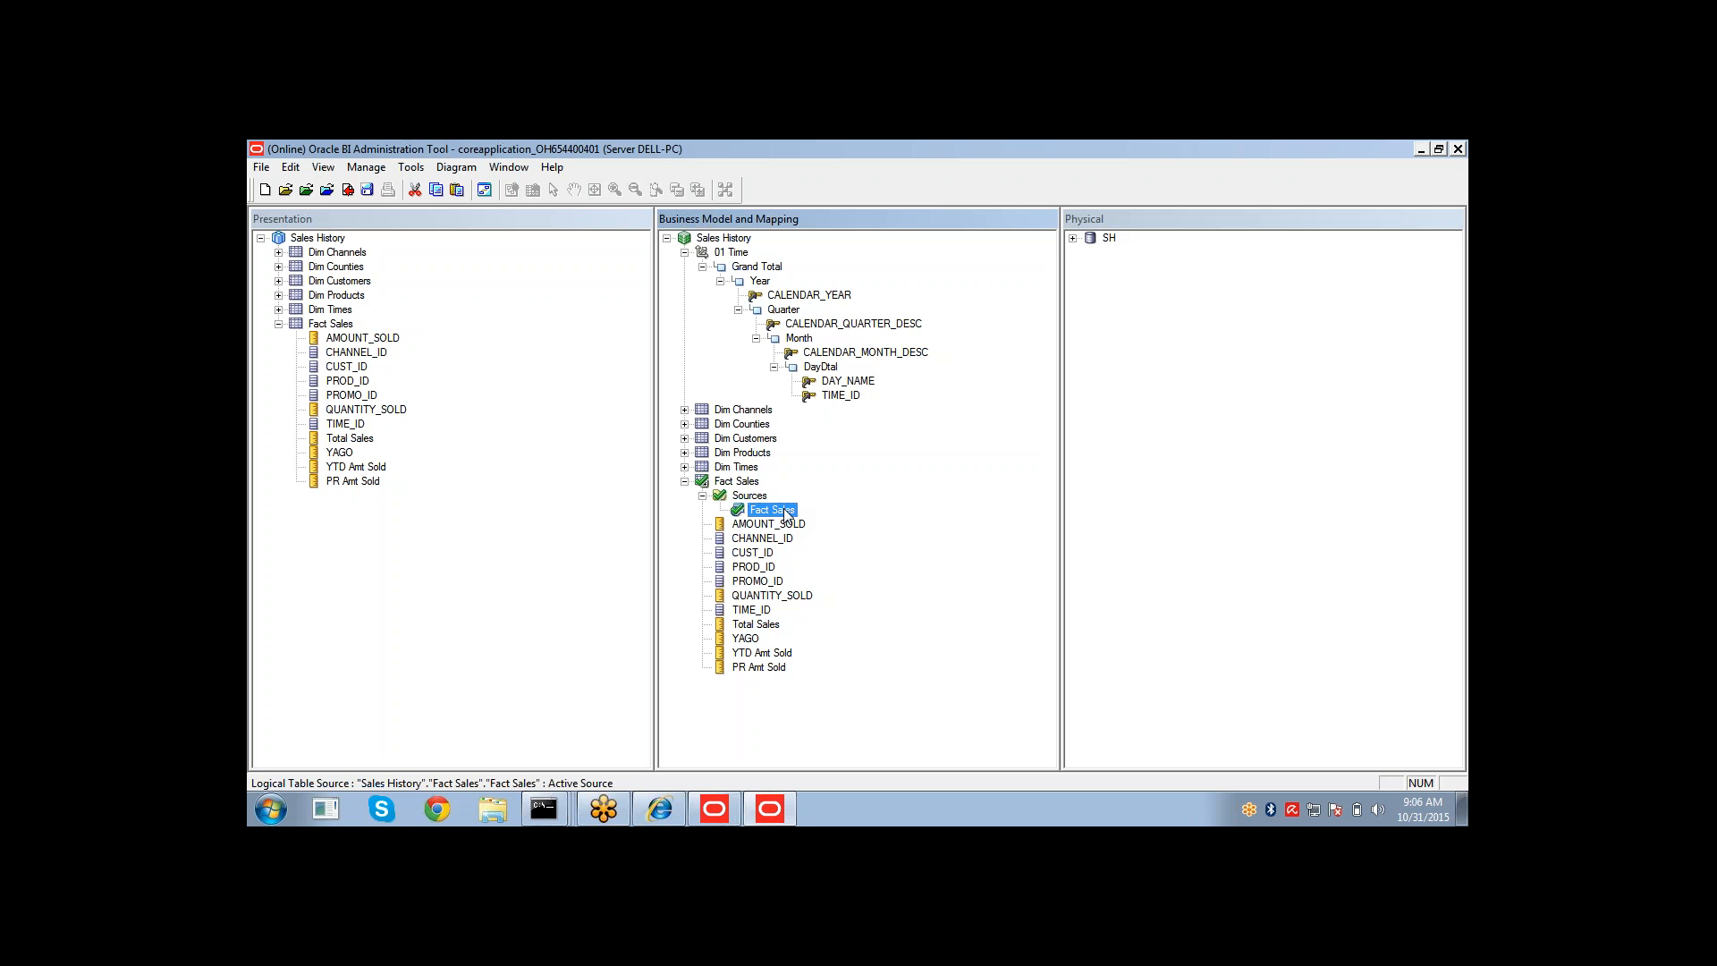
Reopen the Fact Sales logical table source to review its content logical level.
left_click(660, 810)
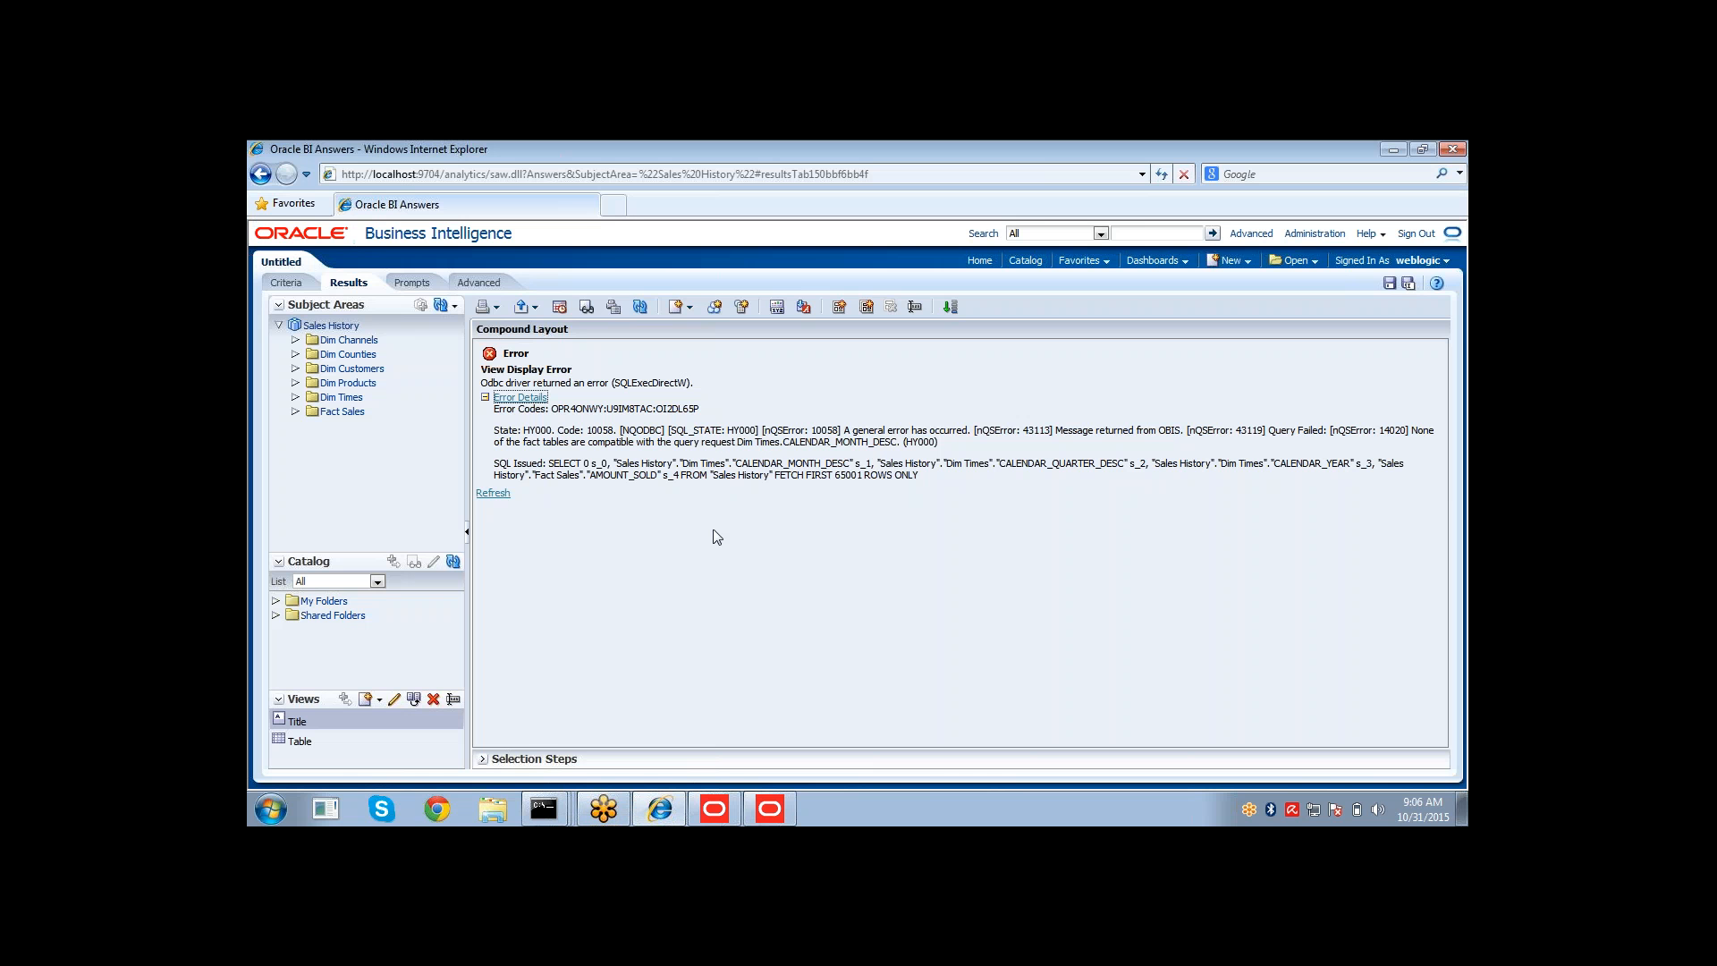
left_click(754, 807)
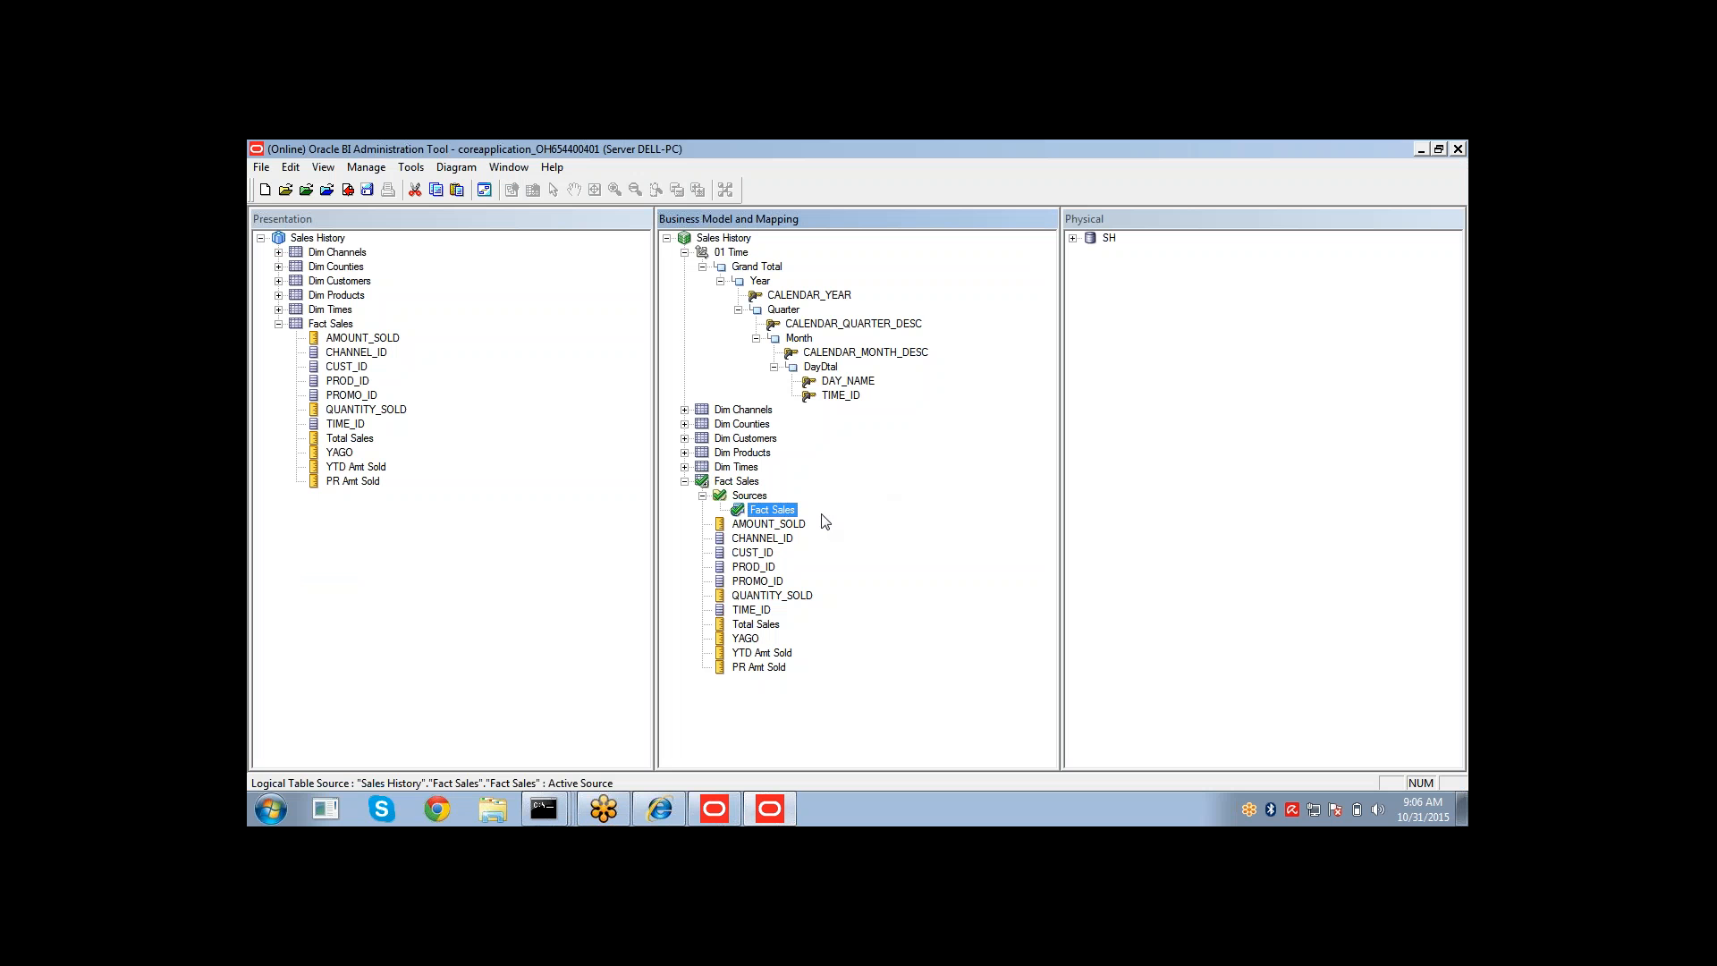
double_click(772, 510)
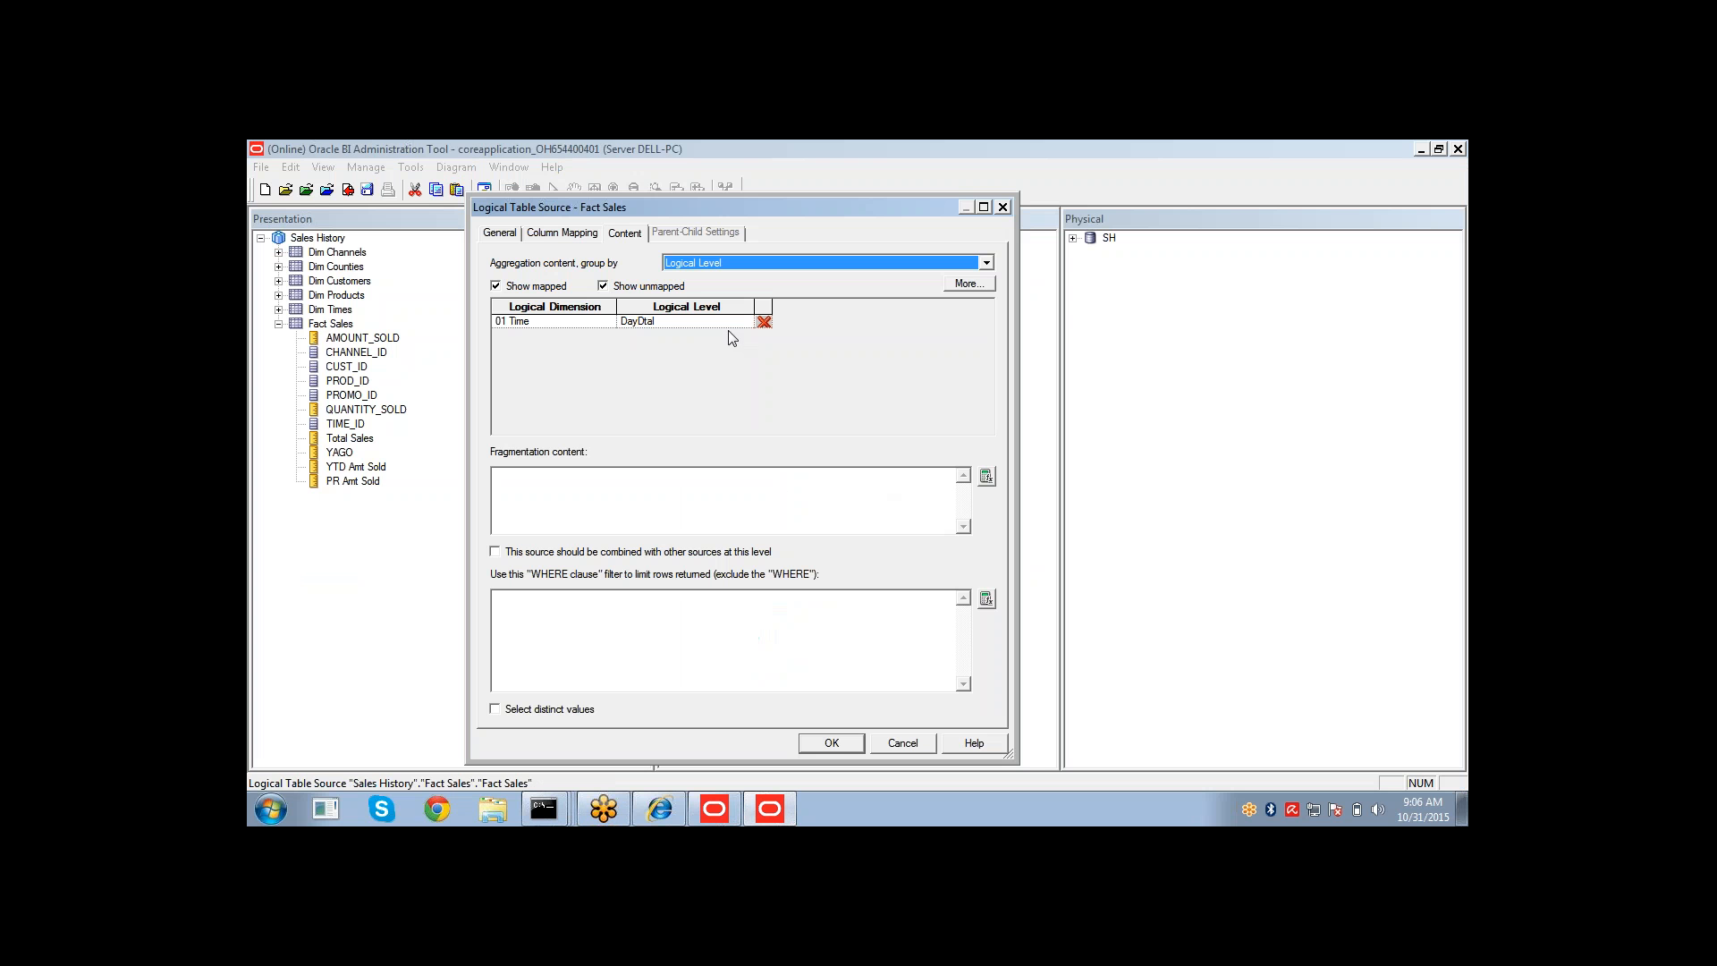
left_click(832, 743)
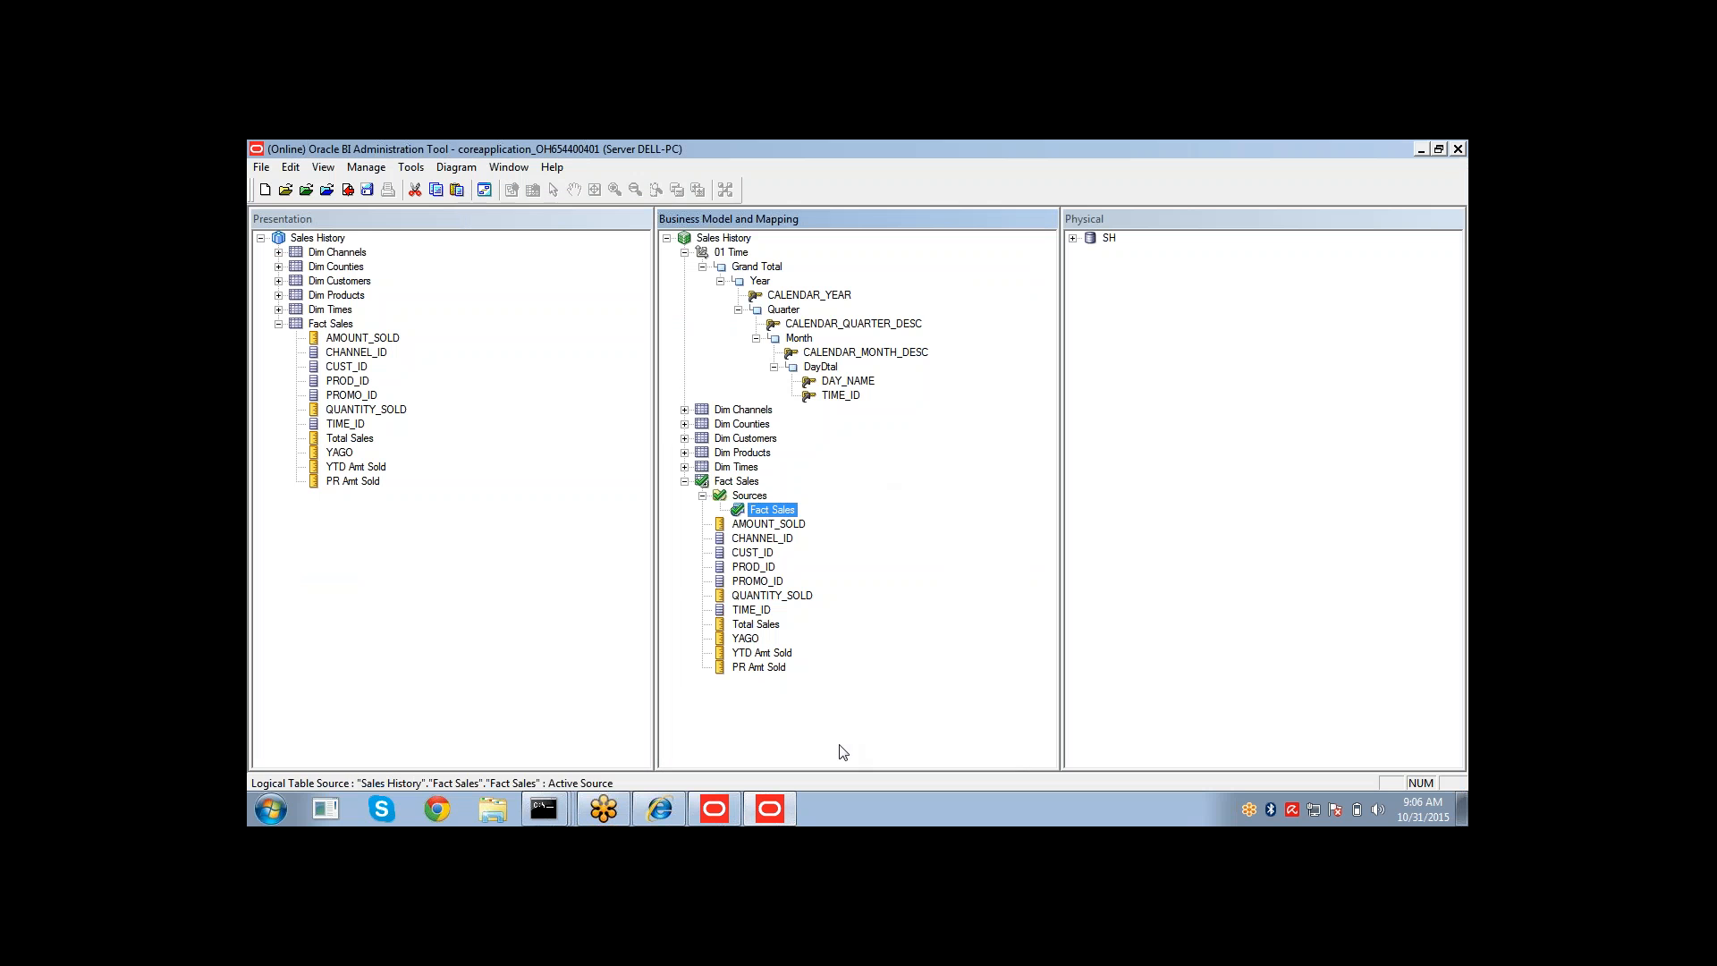
Save the repository without checking global consistency.
left_click(368, 190)
left_click(893, 514)
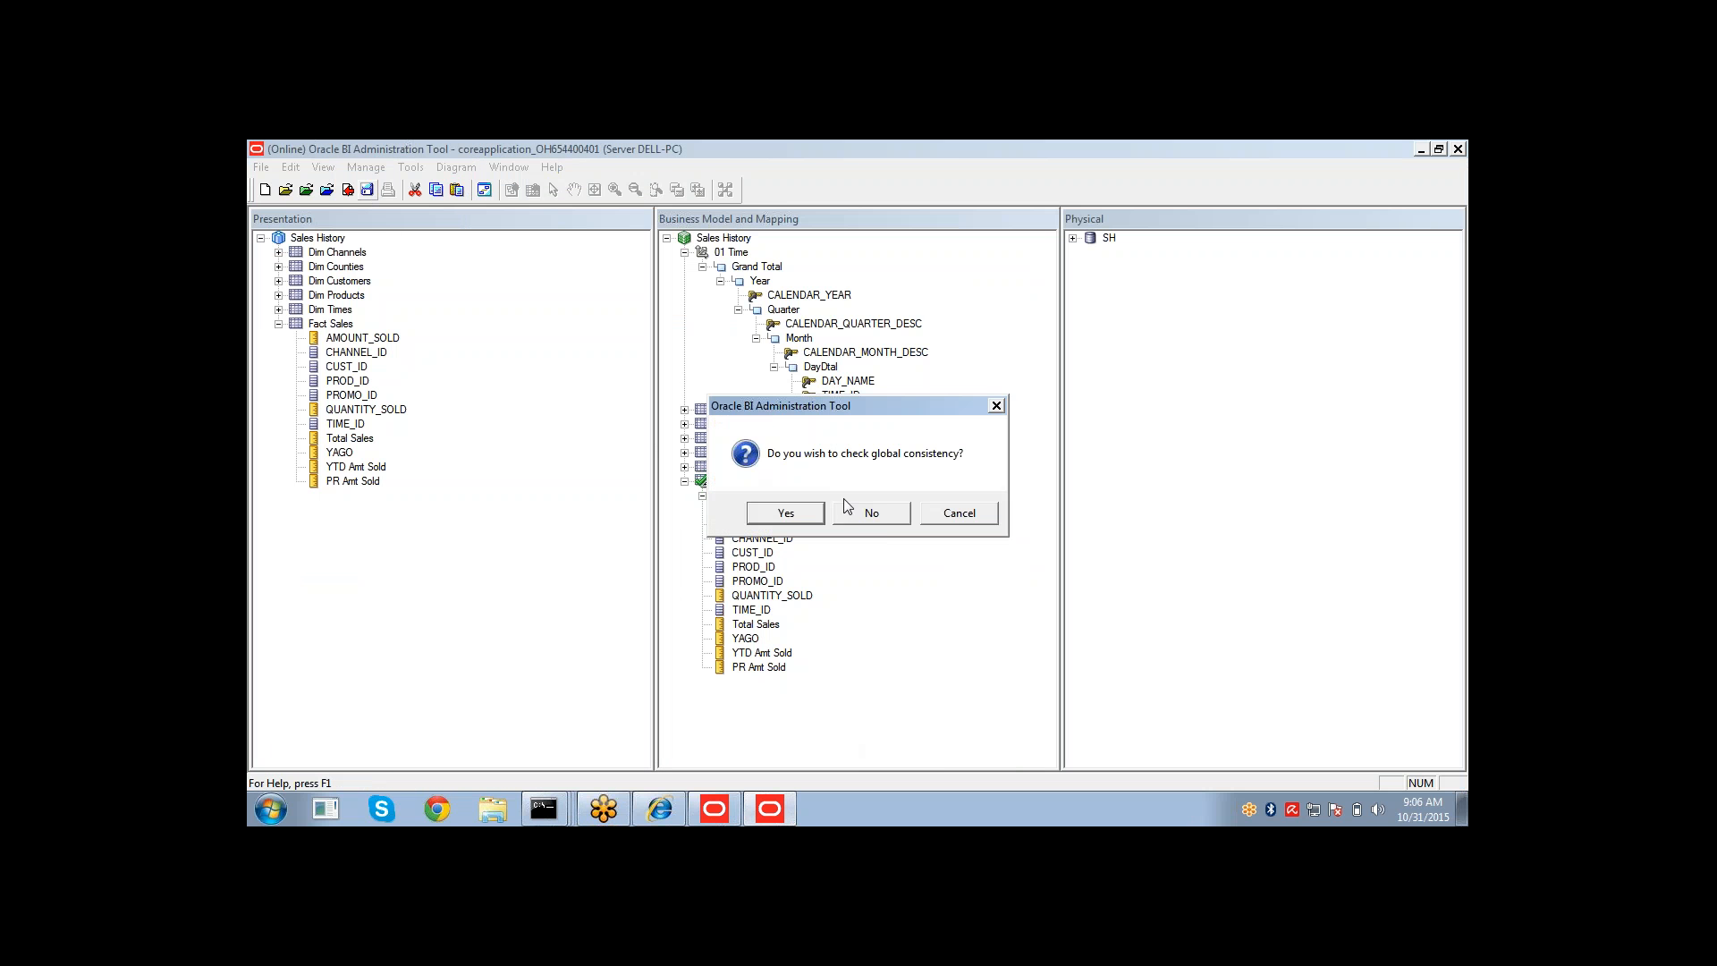
left_click(864, 516)
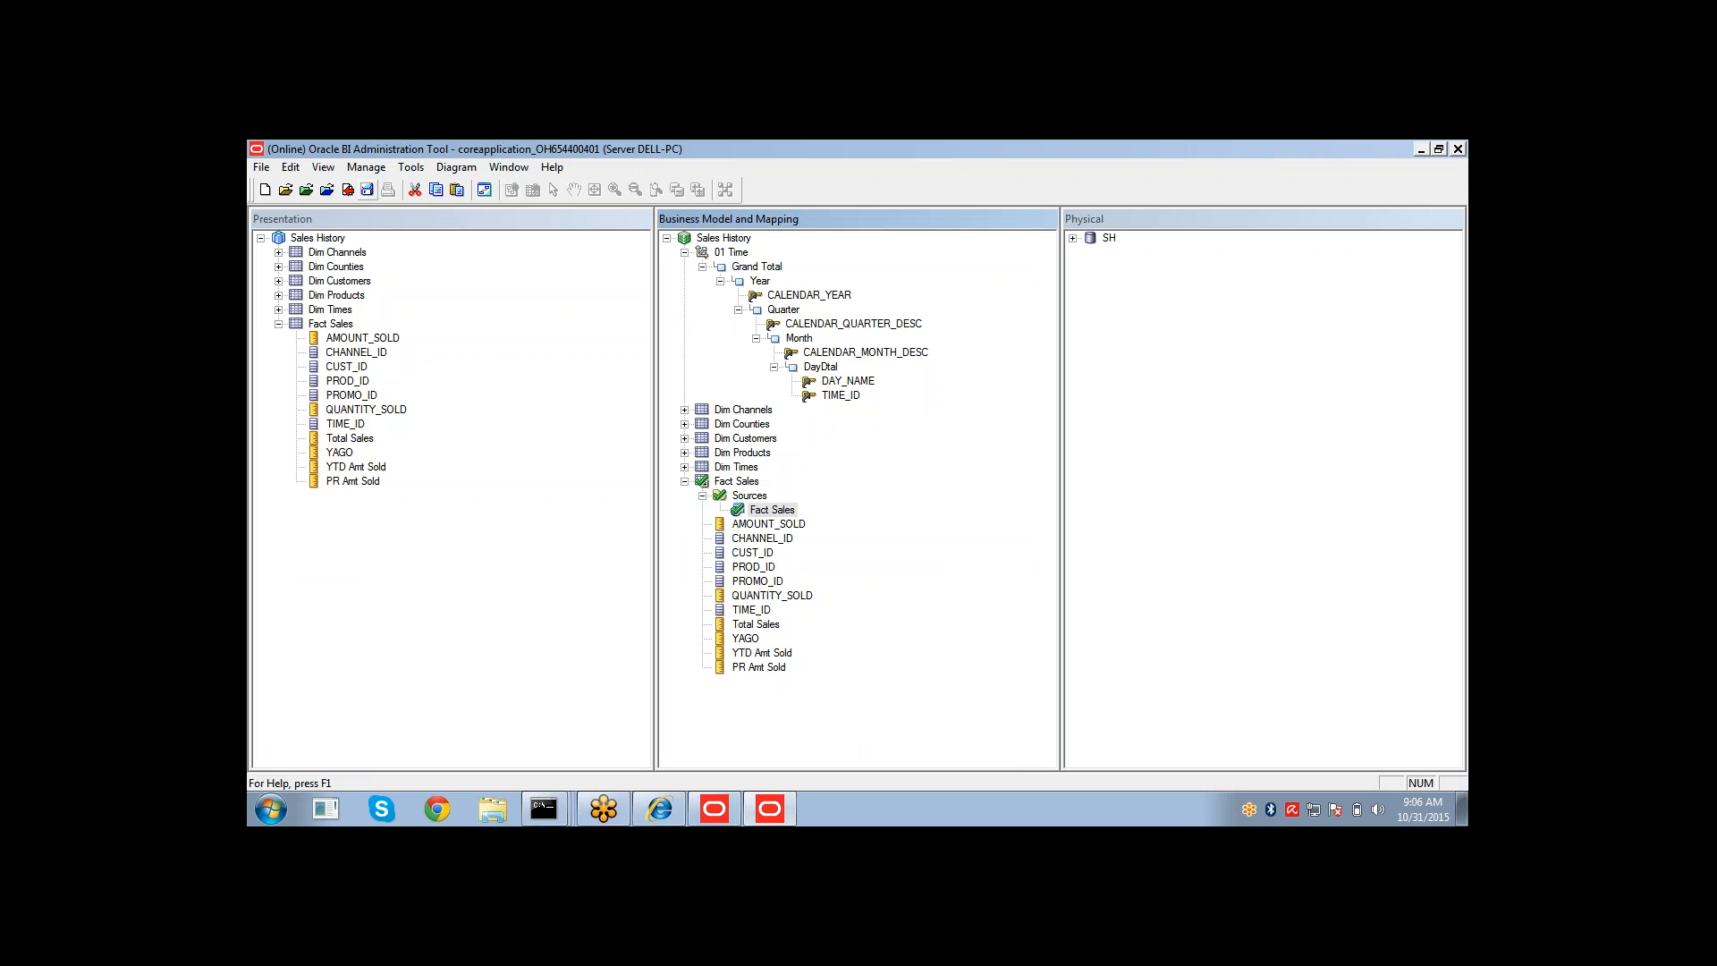
Reload the server metadata in Answers and refresh the analysis results.
left_click(685, 808)
left_click(456, 306)
left_click(458, 345)
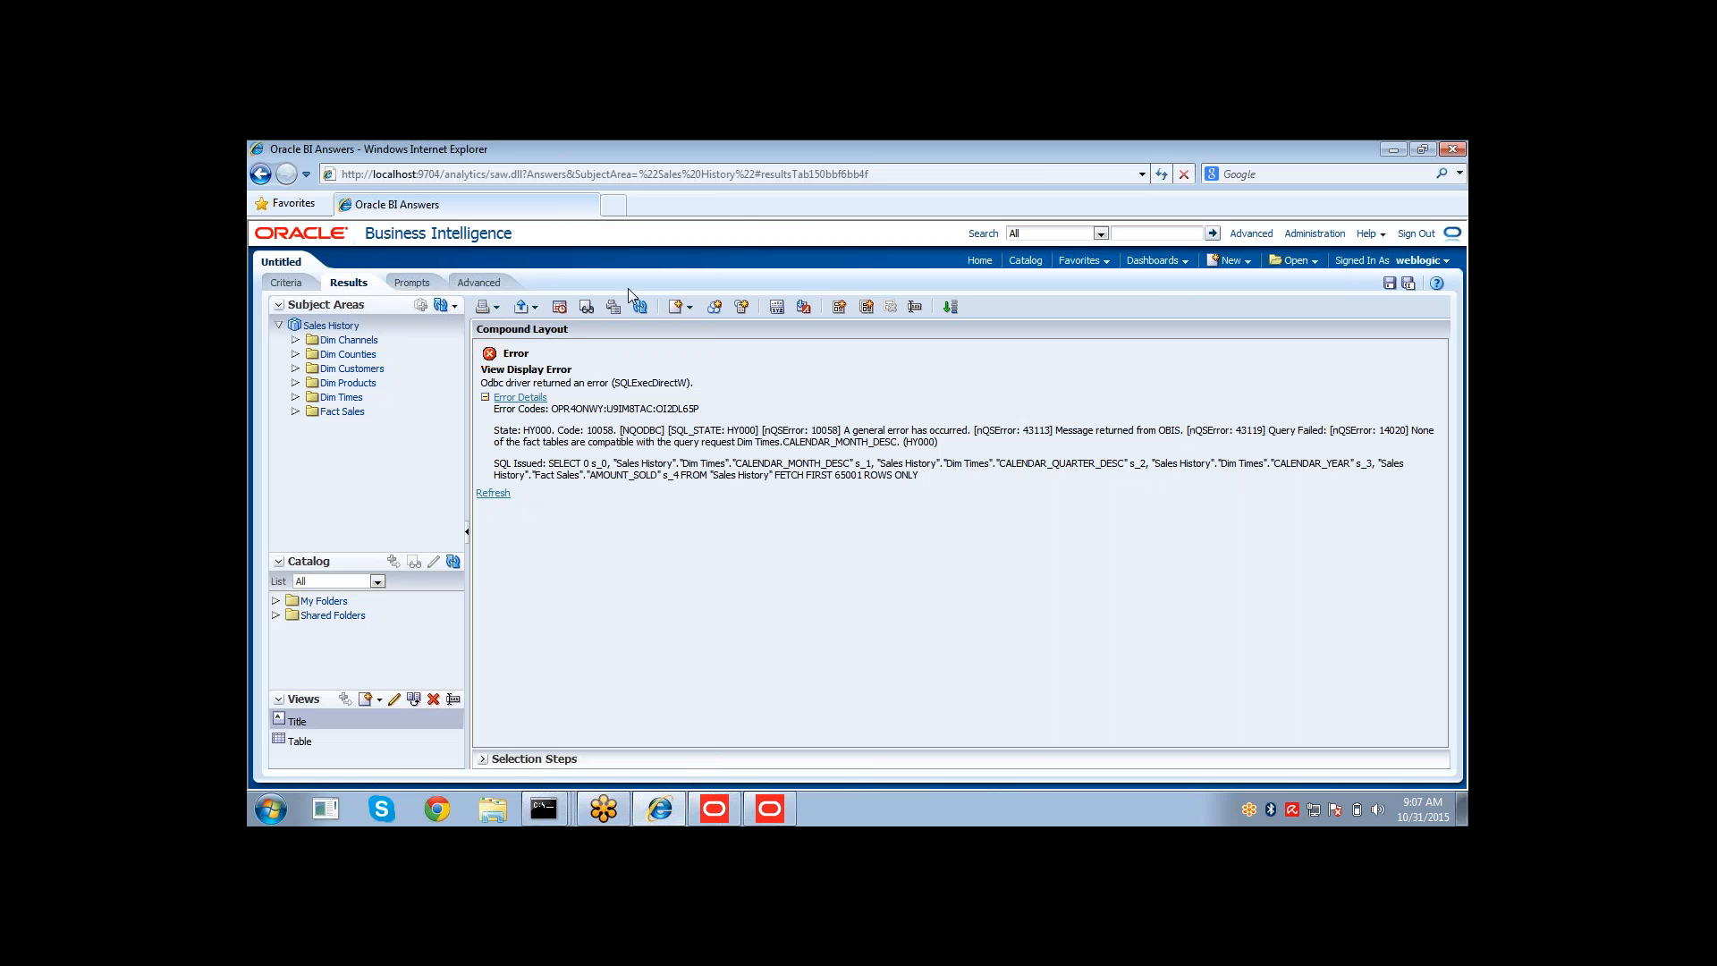
left_click(641, 307)
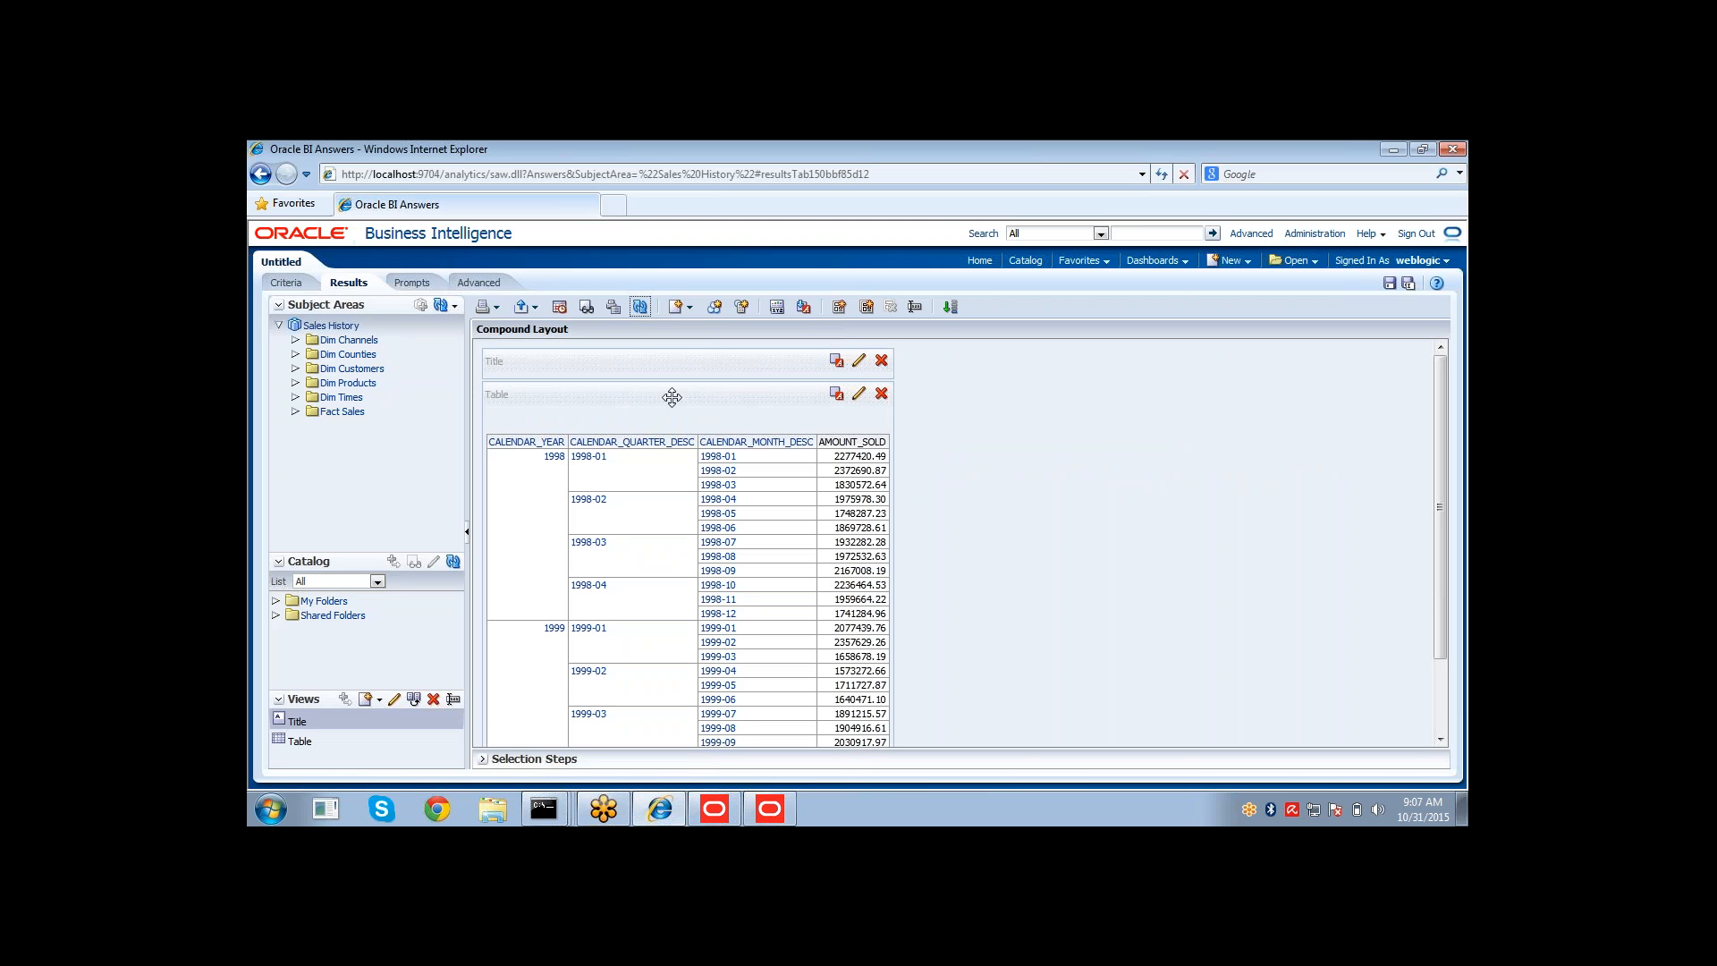
Drill down the calendar month column to day names, then return to the Administration Tool.
left_click(742, 442)
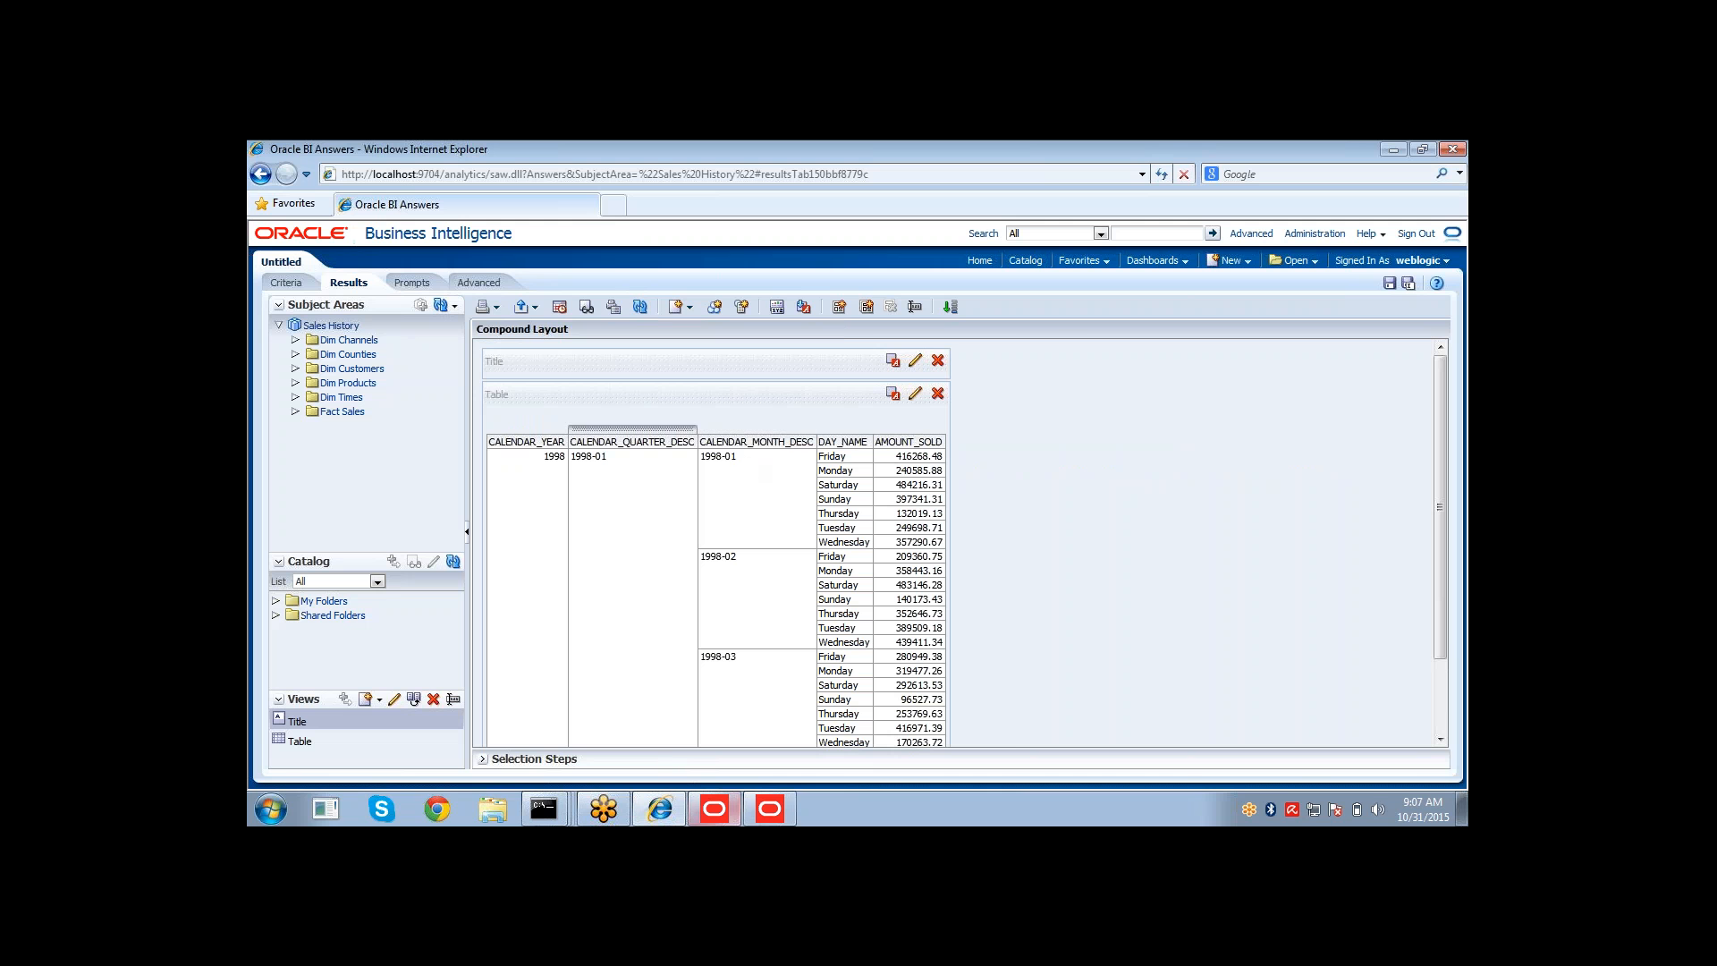
mouse_move(752, 816)
left_click(755, 778)
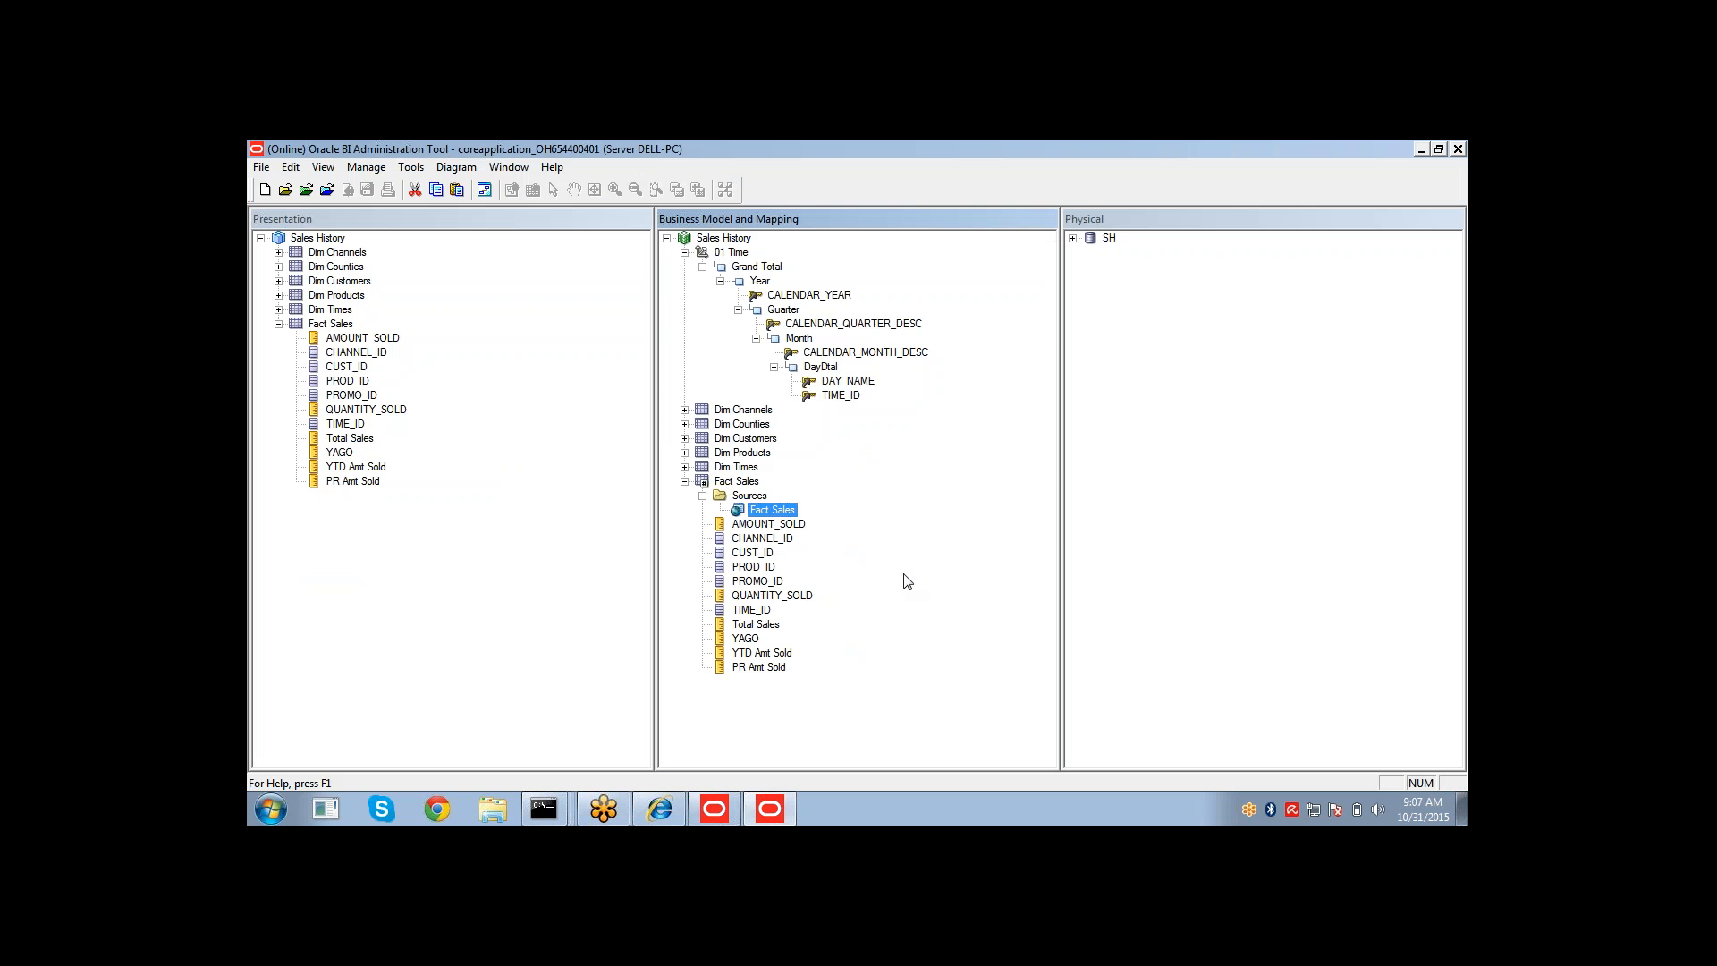
double_click(769, 511)
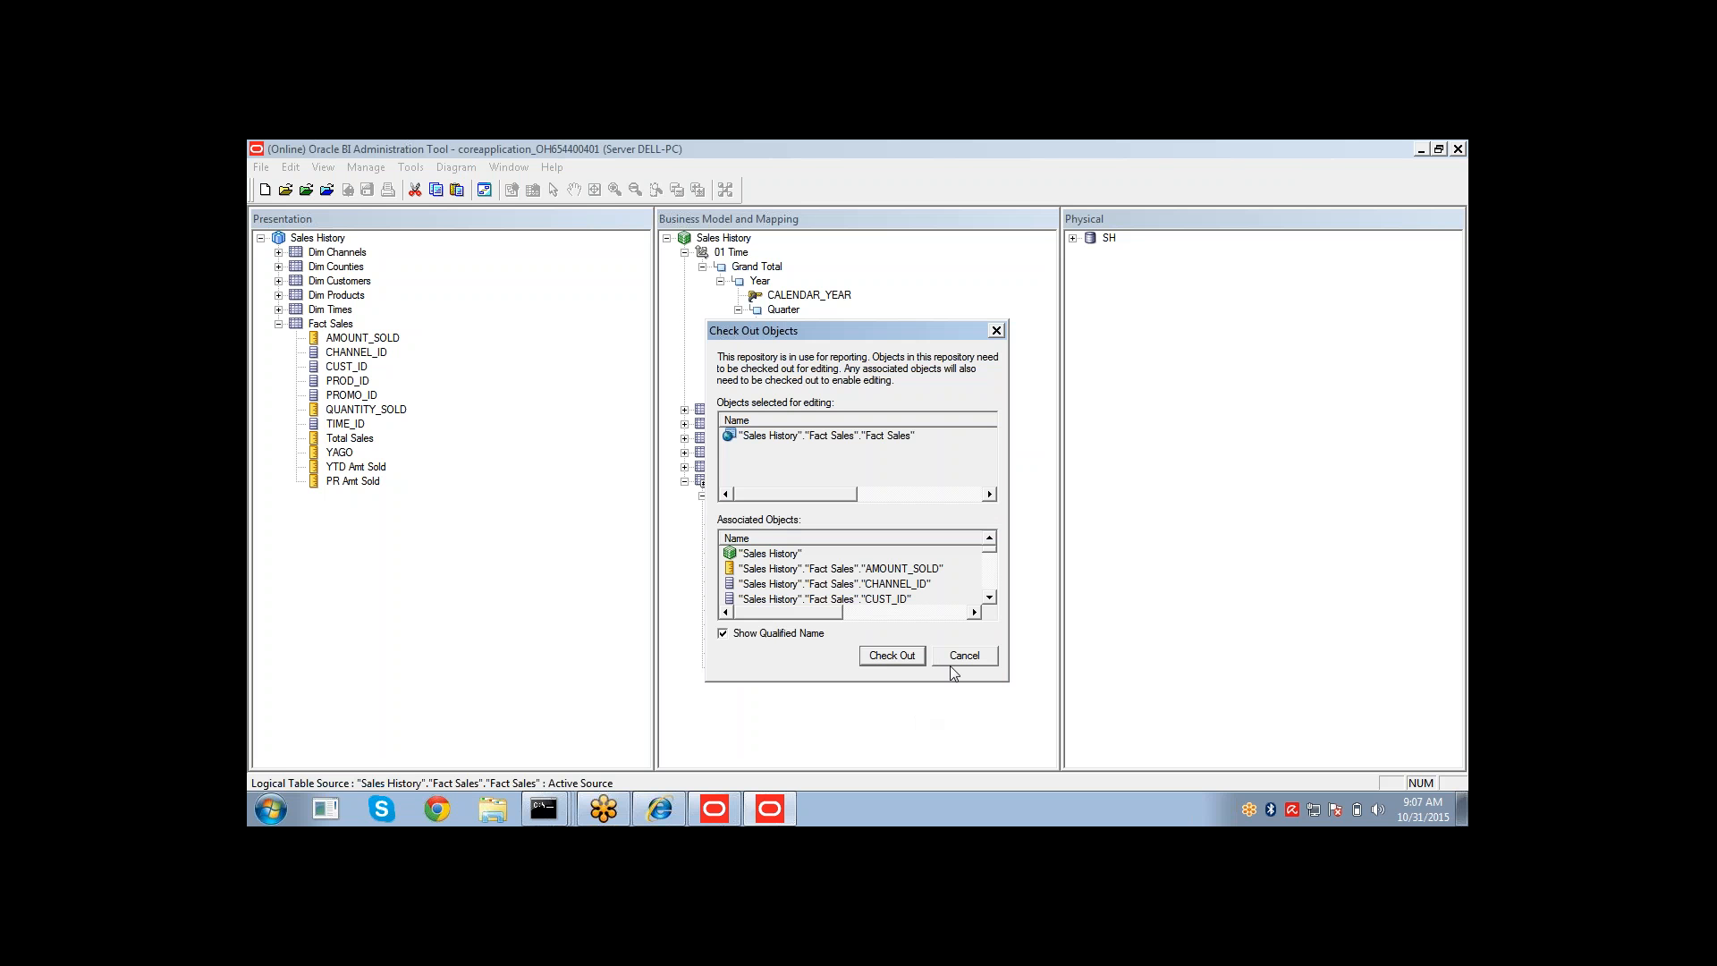
left_click(898, 659)
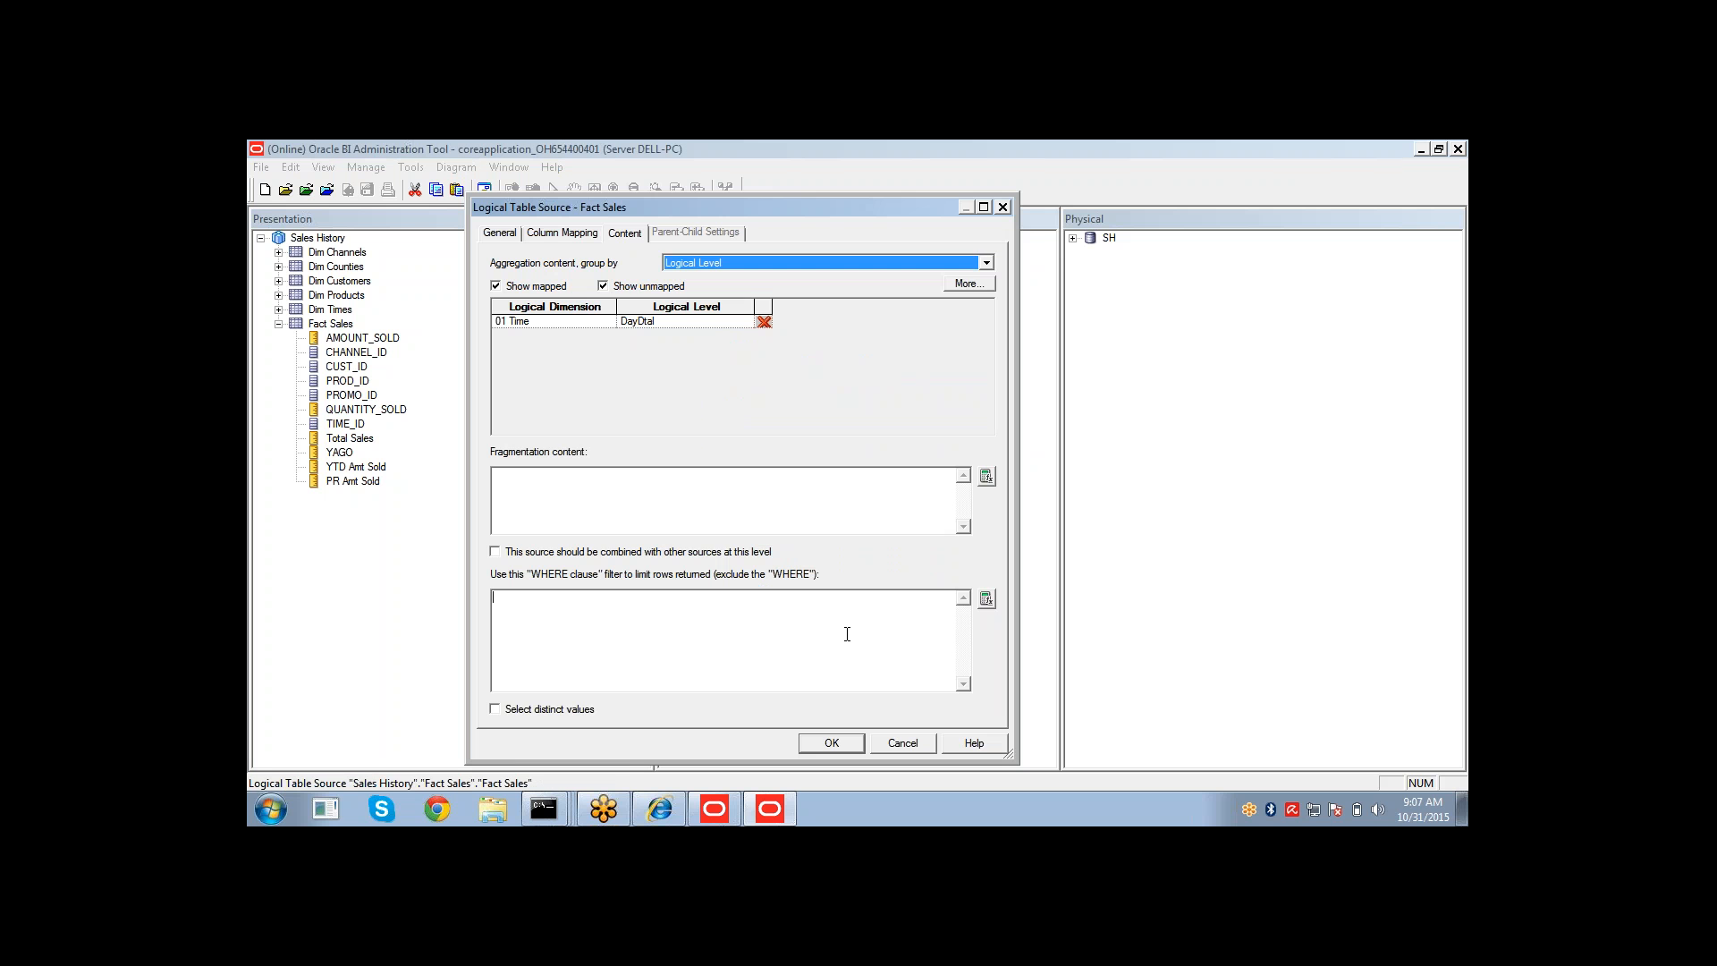
left_click(847, 635)
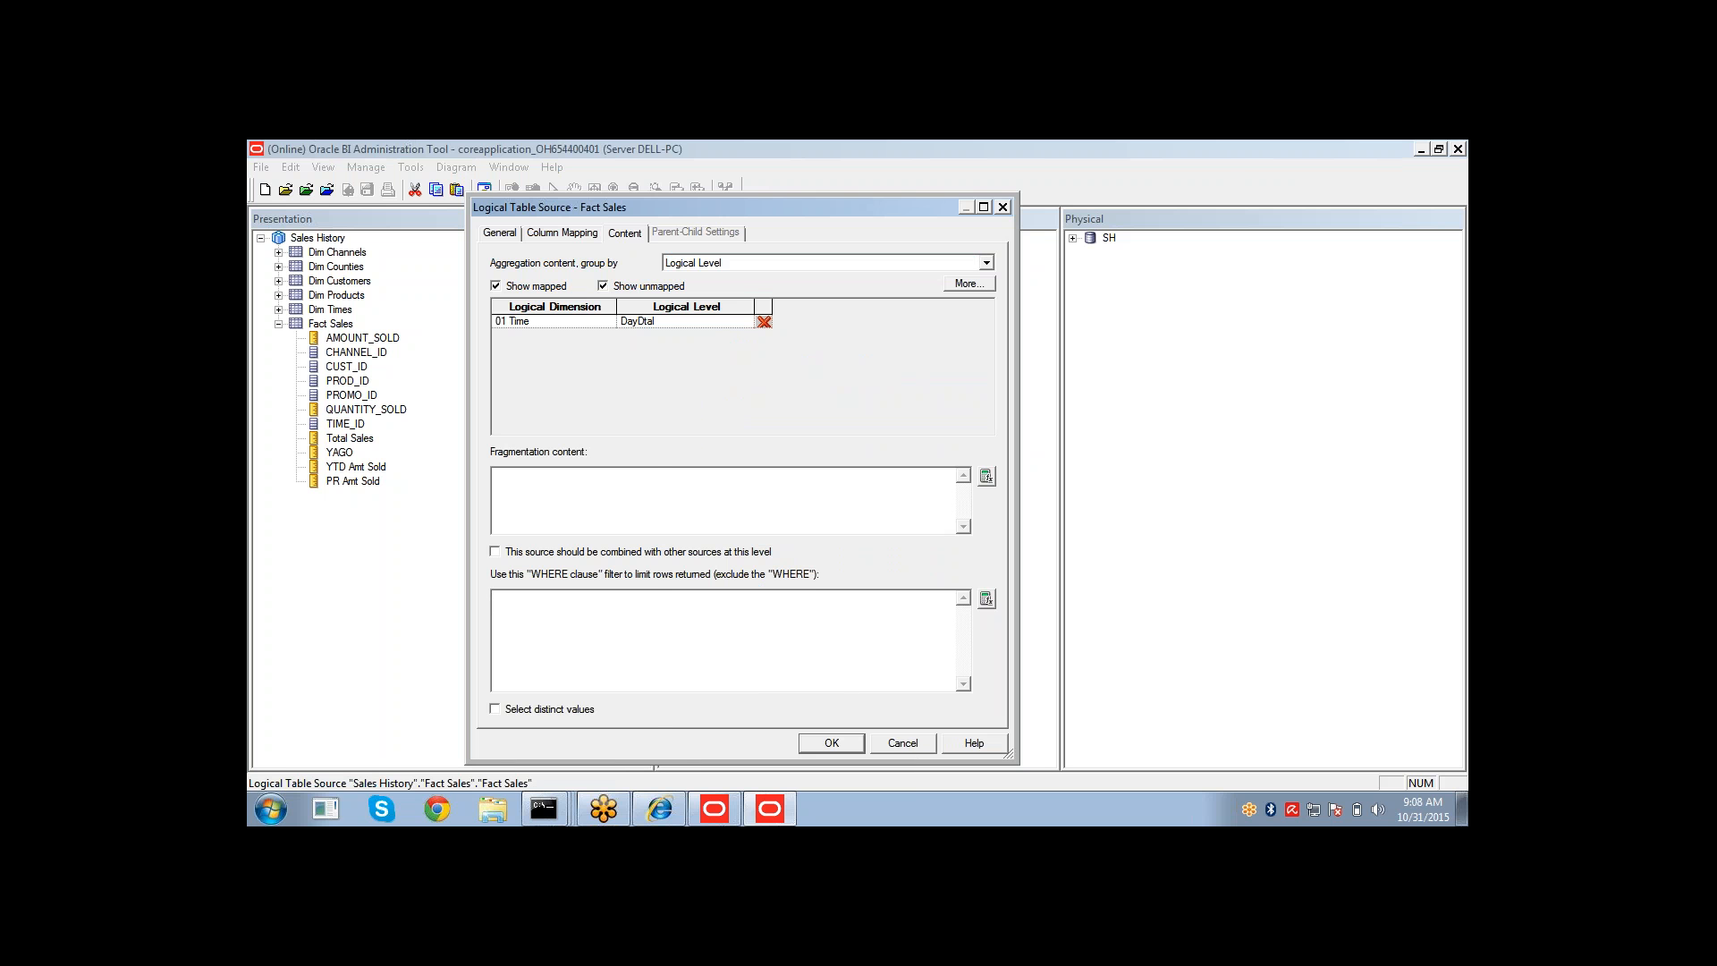
left_click(913, 746)
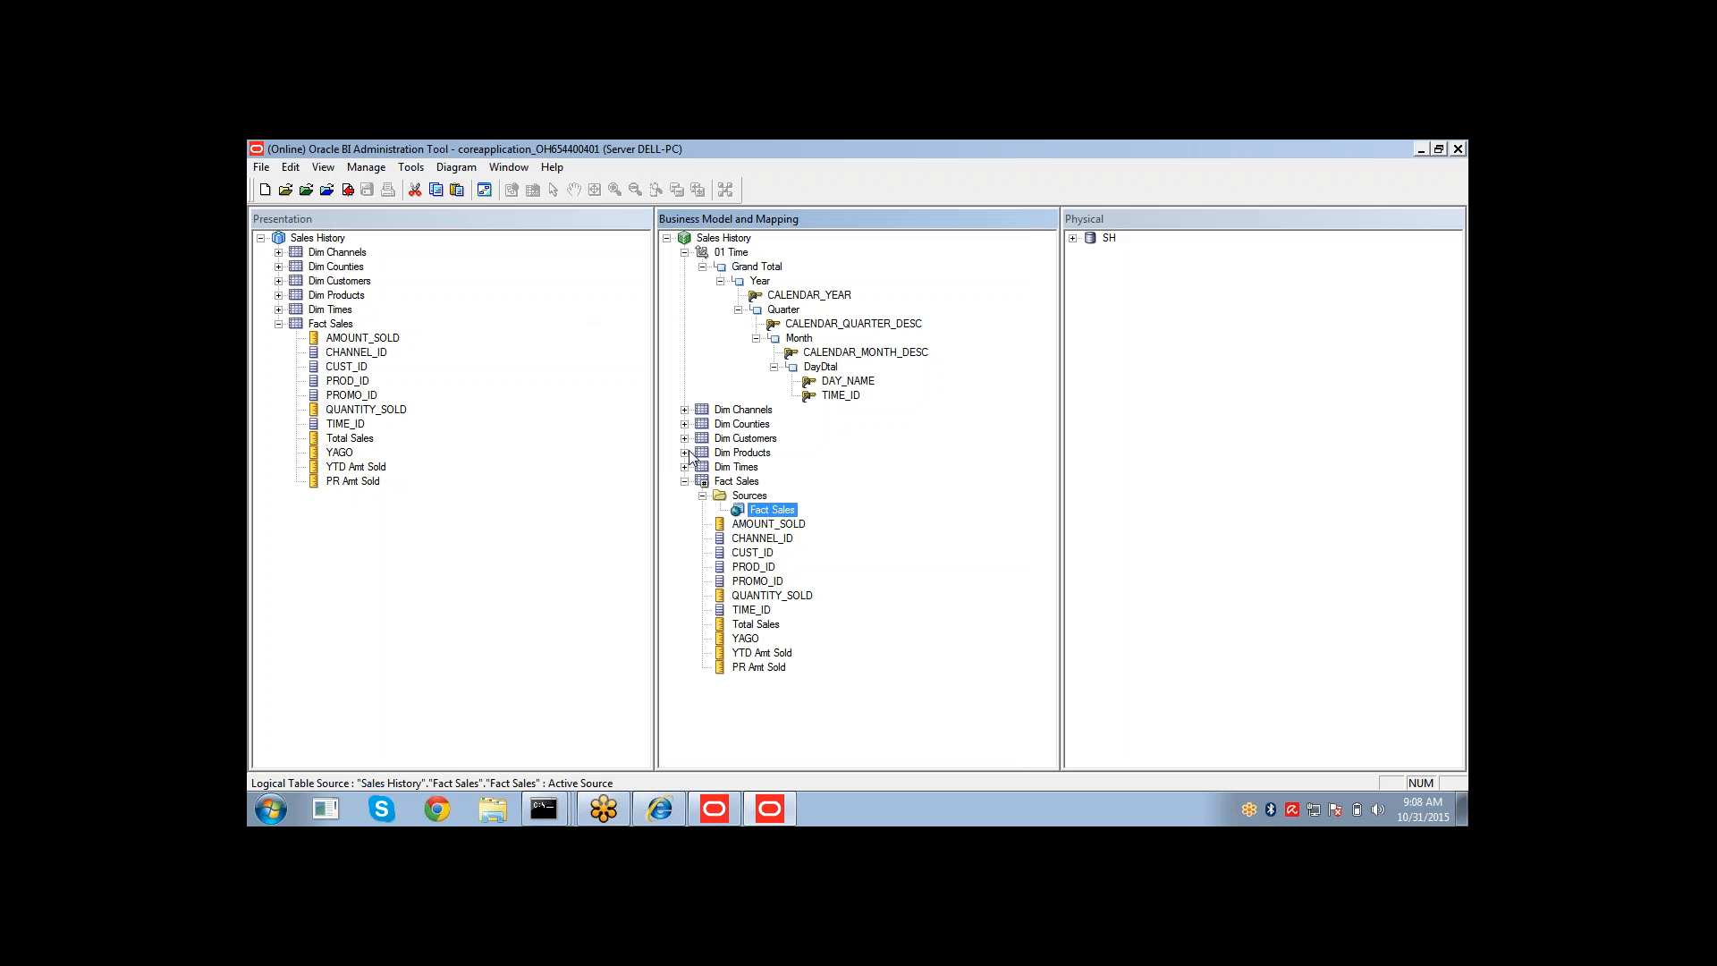
Try to add a WHERE clause filter on COUNTRY_NAME to the Dim Counties logical table source.
left_click(685, 424)
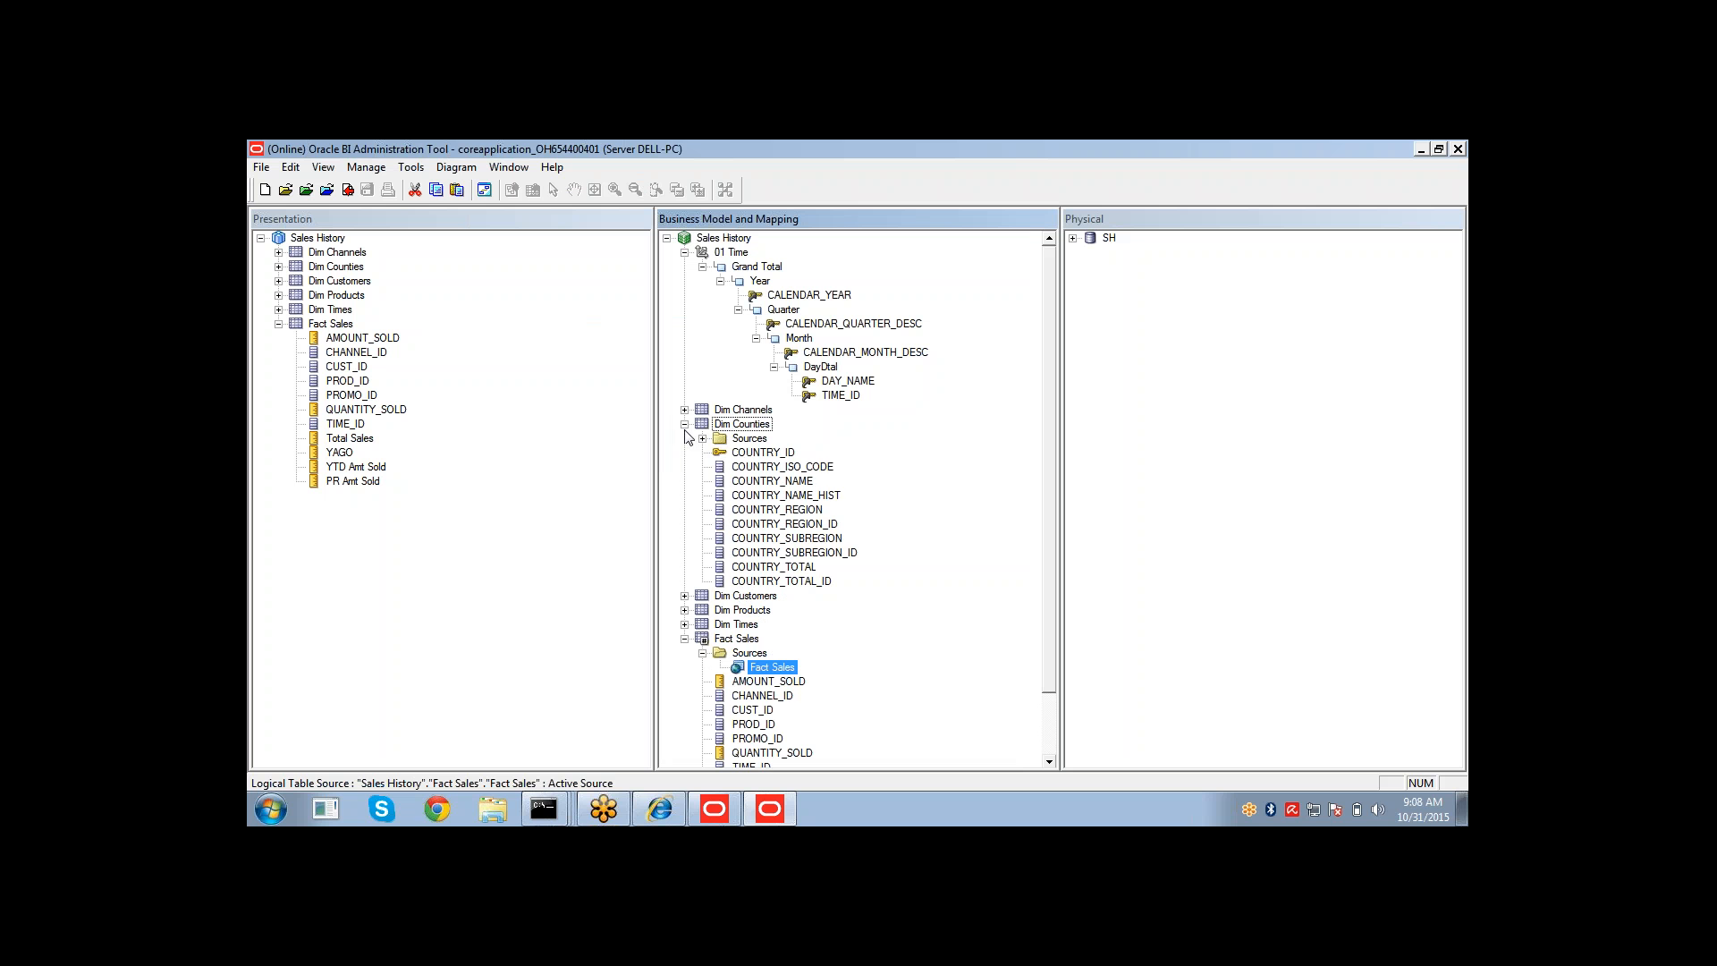
left_click(702, 438)
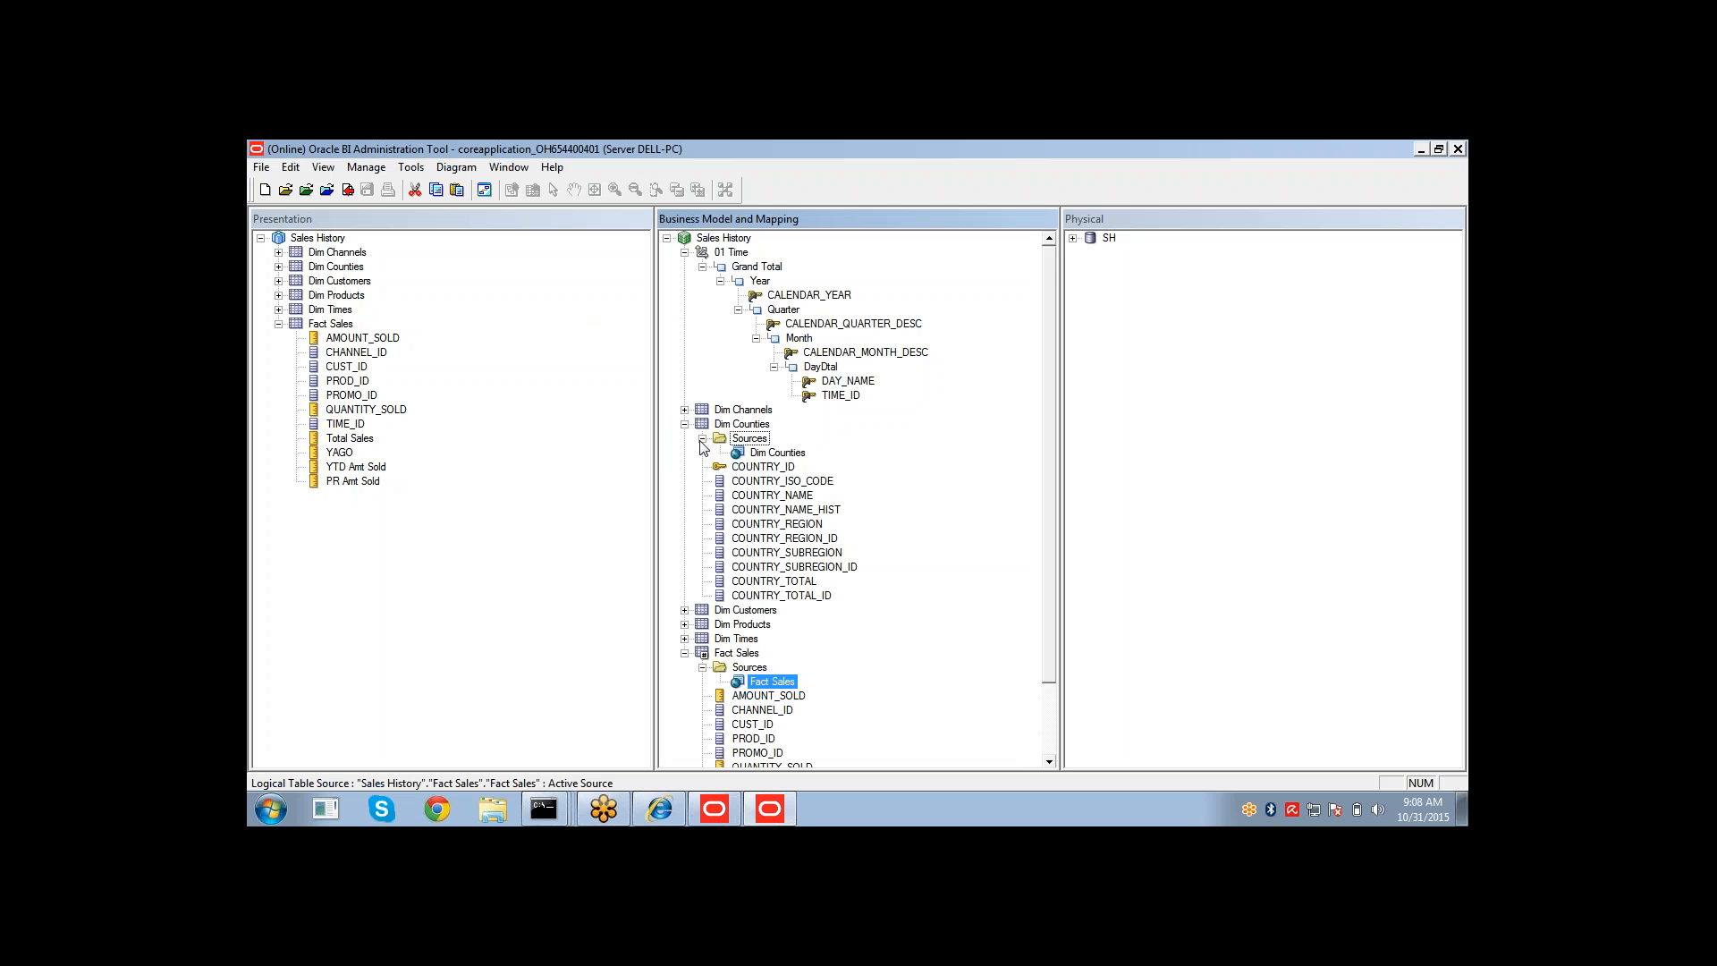
double_click(775, 453)
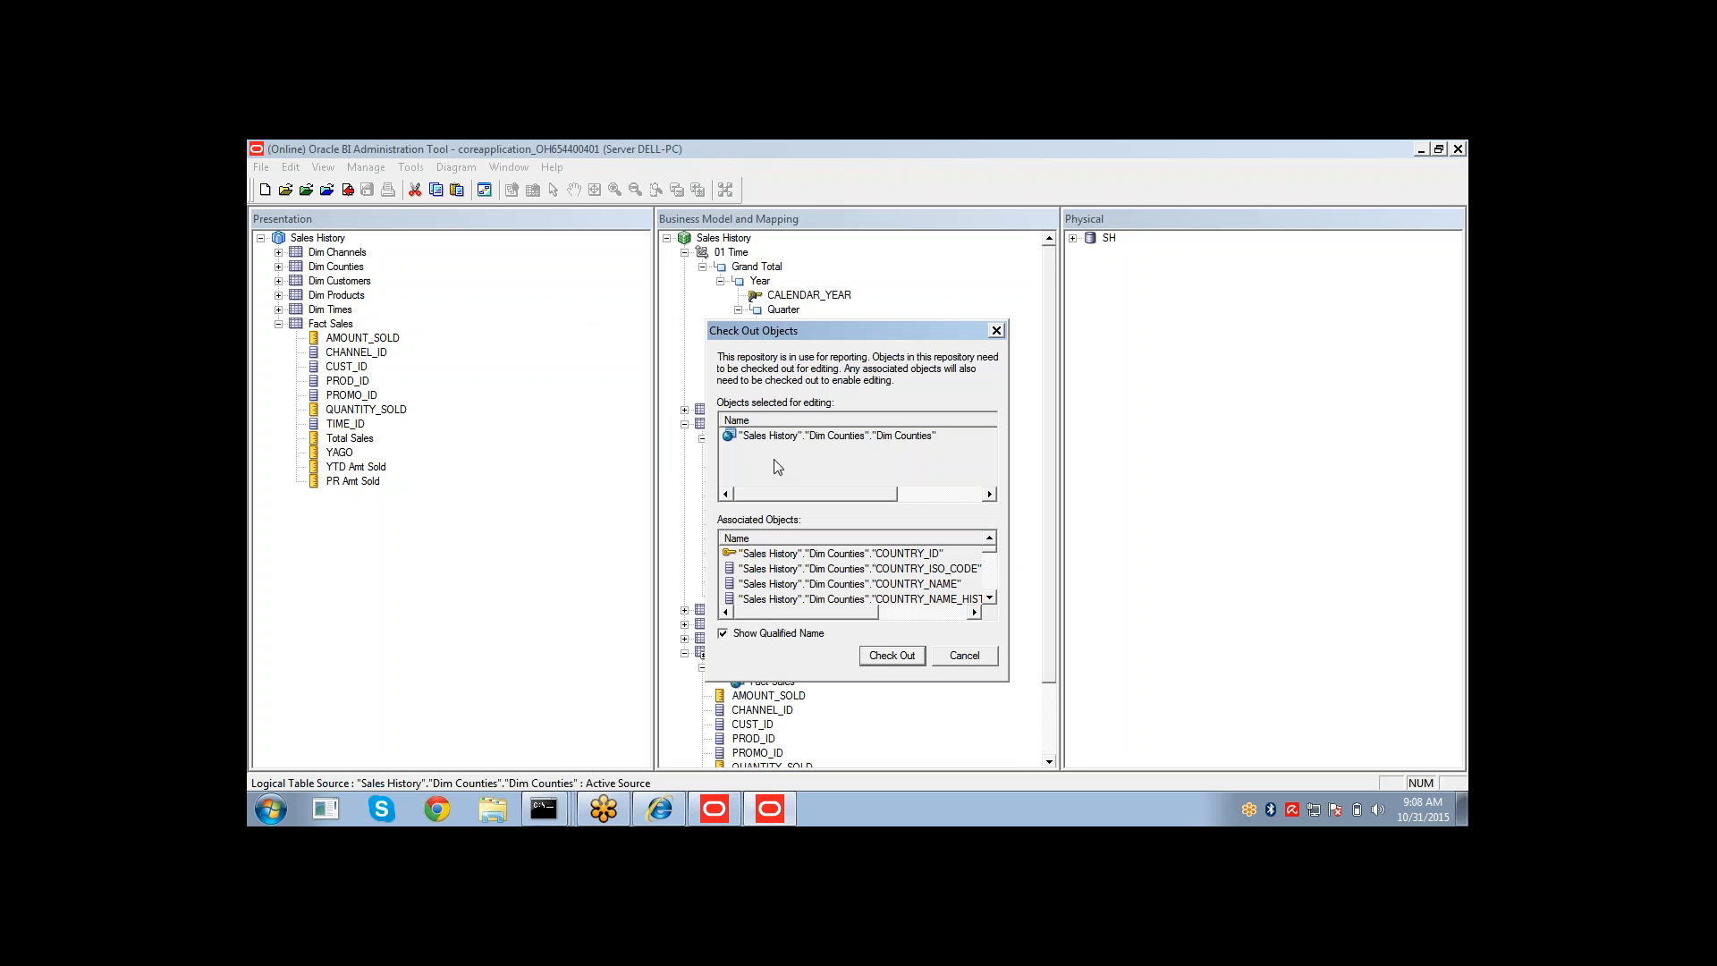
left_click(885, 655)
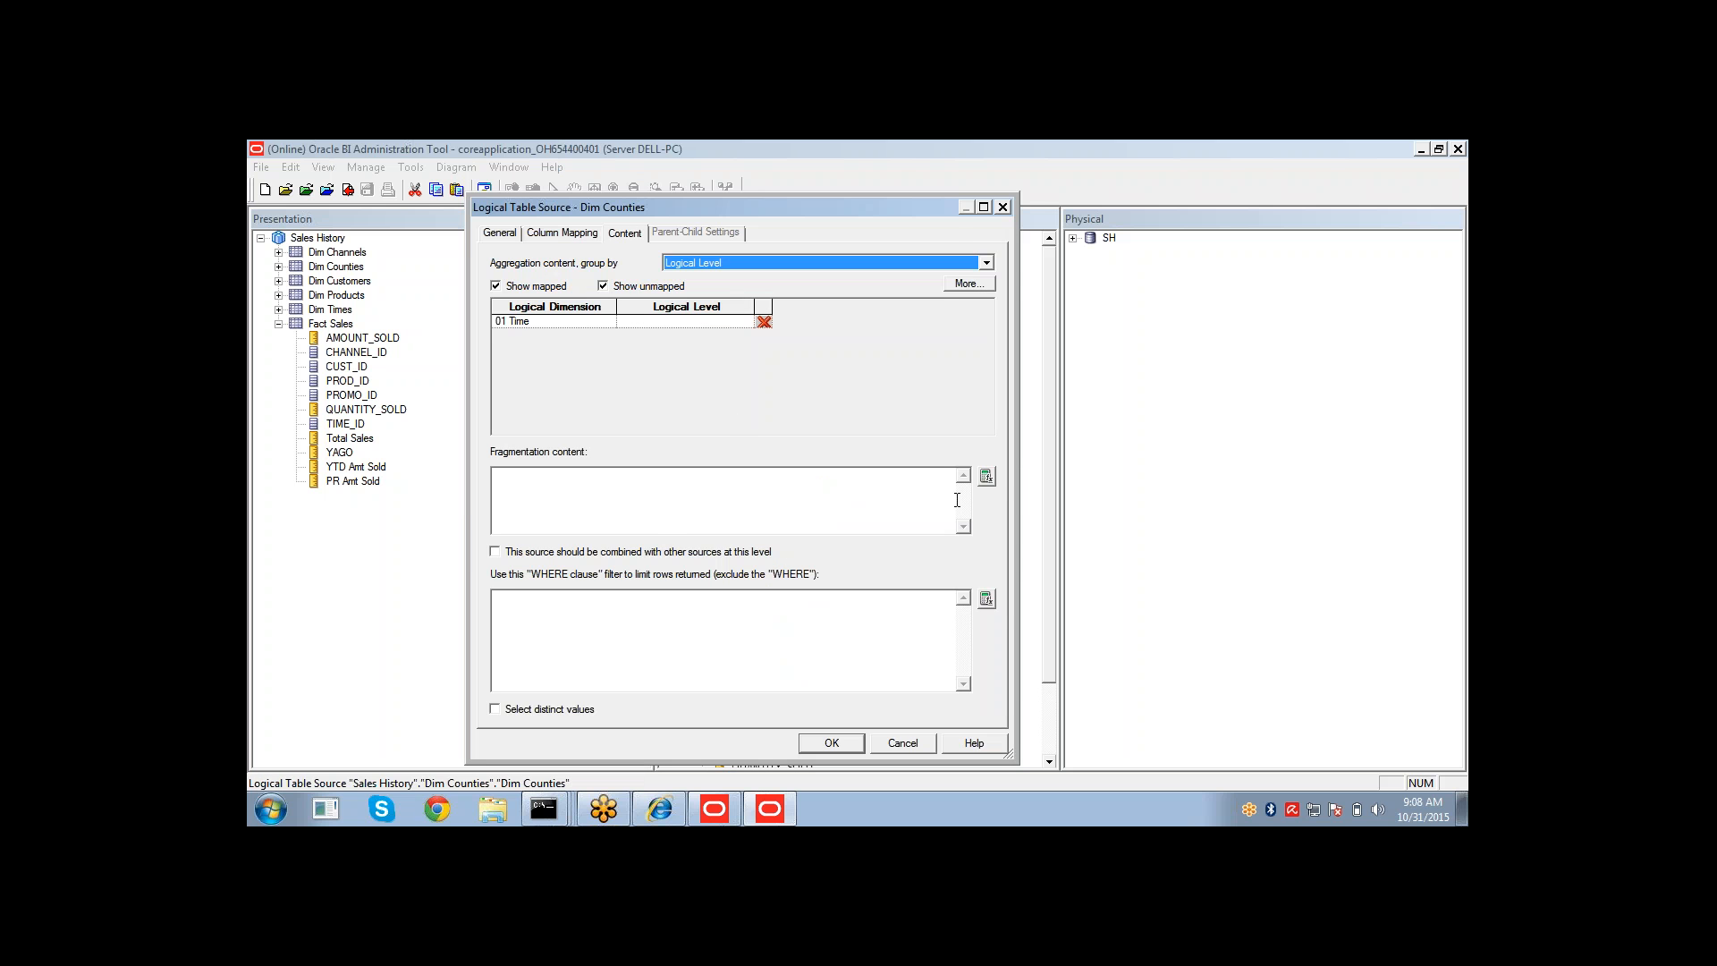
left_click(993, 603)
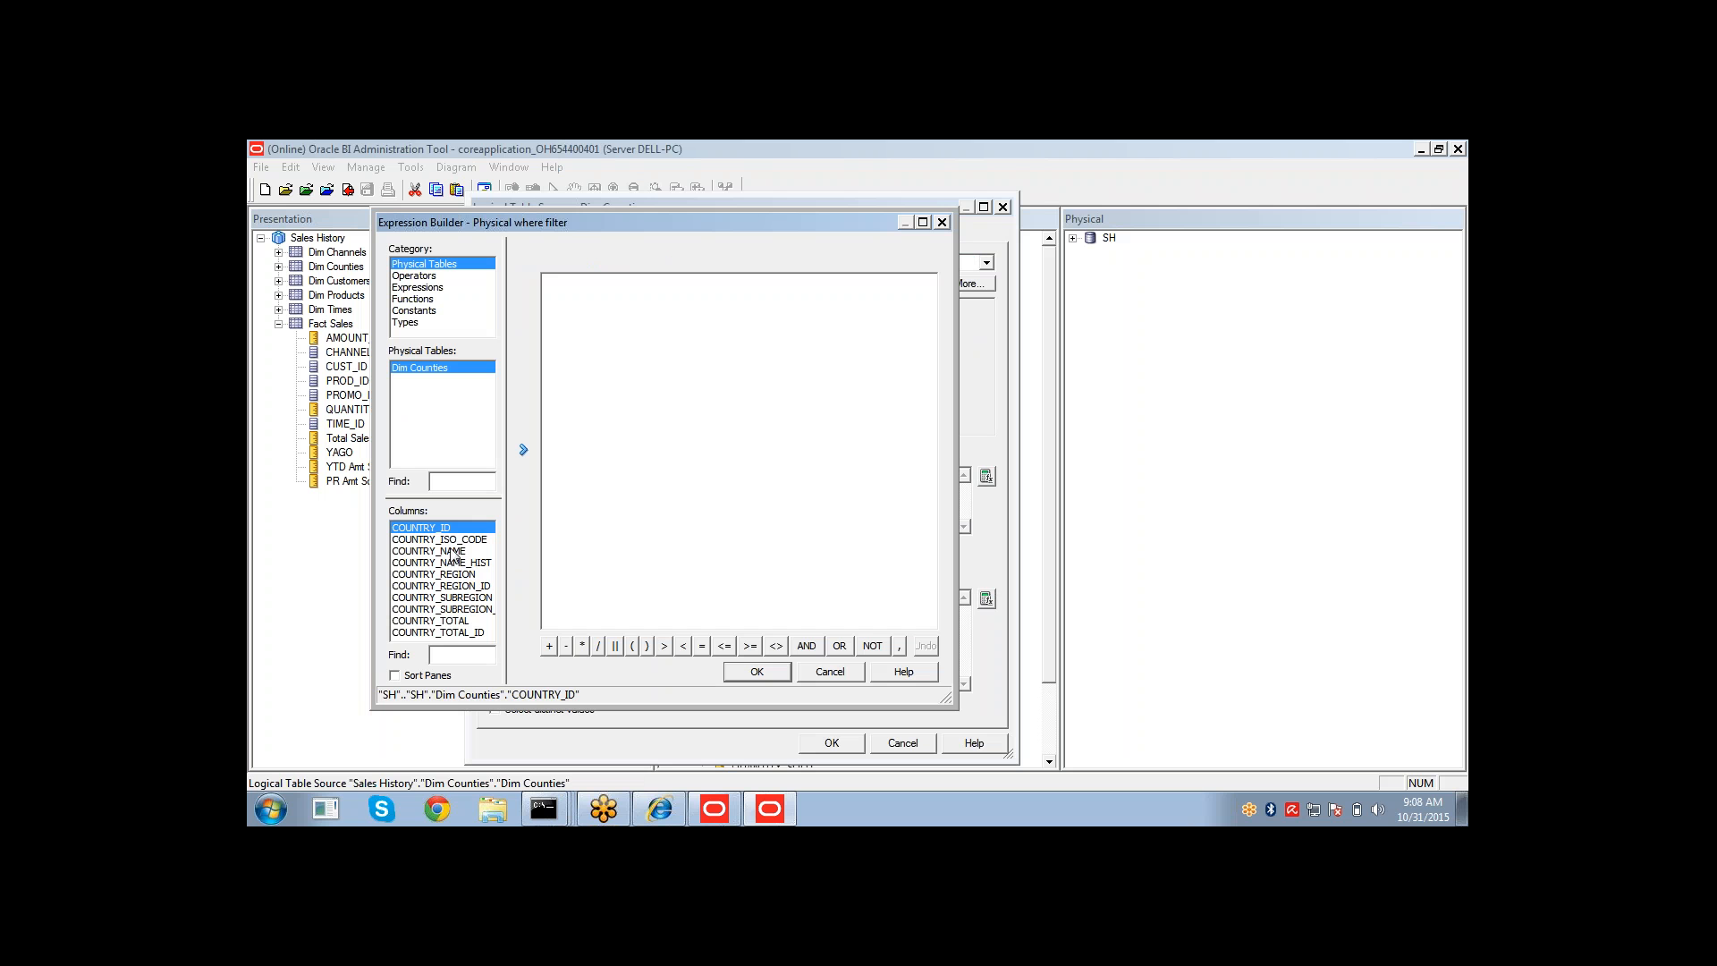
double_click(453, 552)
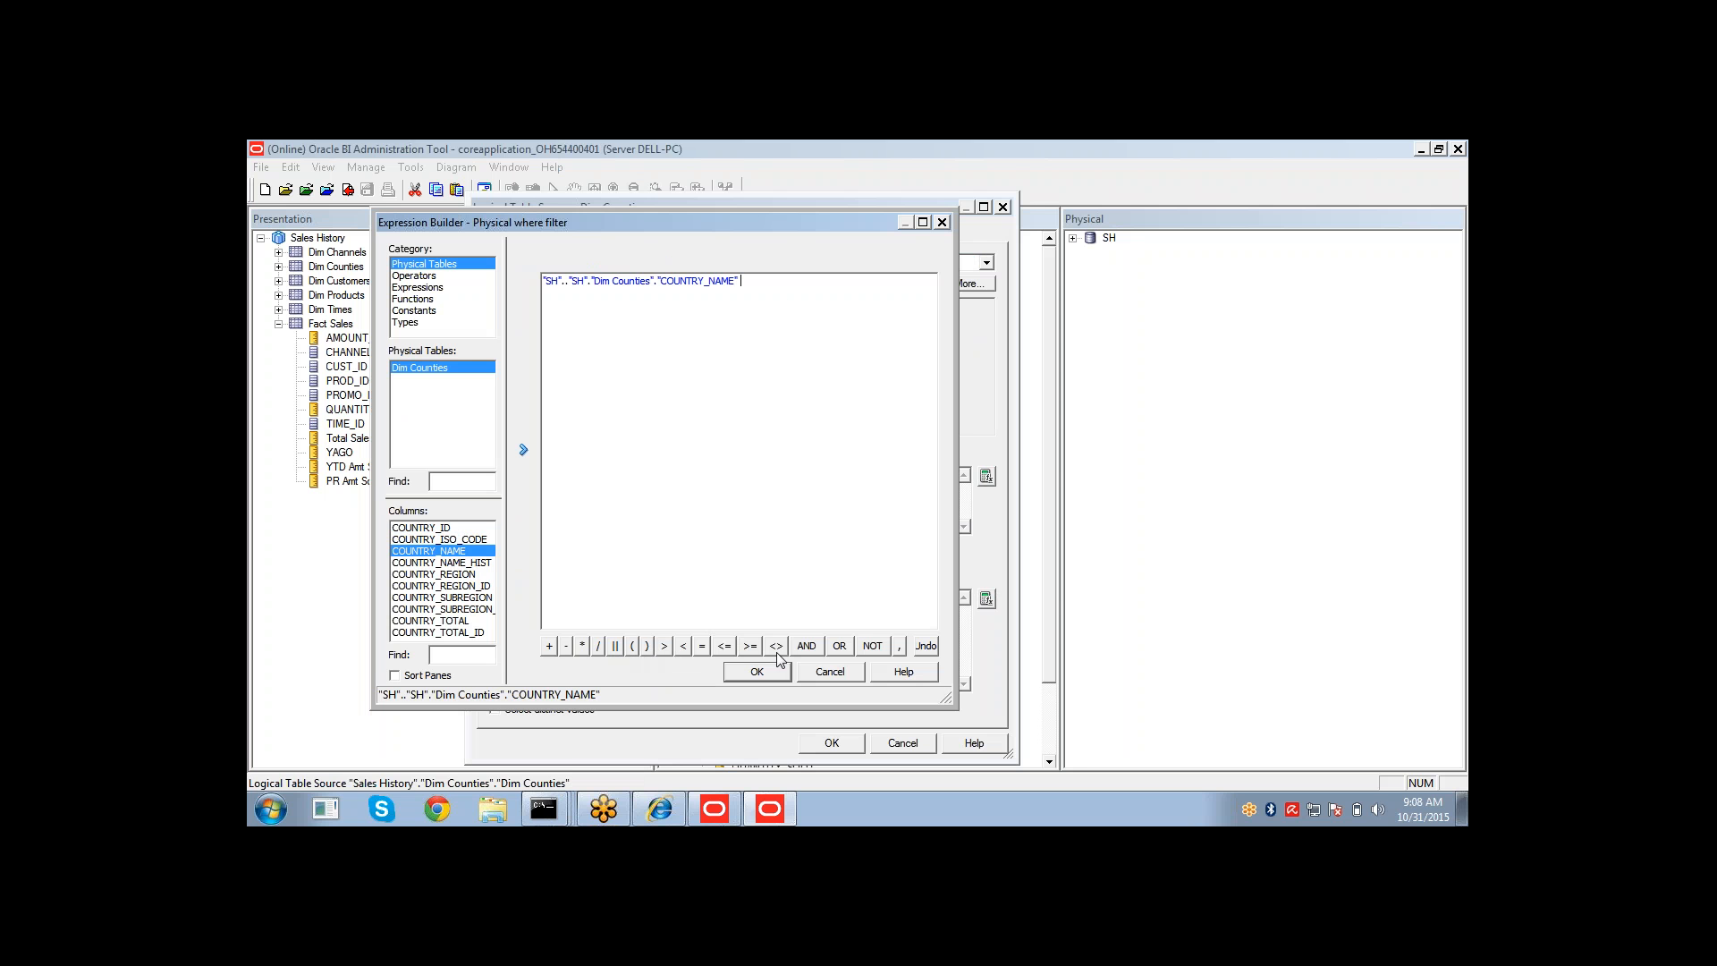
left_click(703, 646)
left_click(847, 349)
left_click(836, 677)
left_click(885, 745)
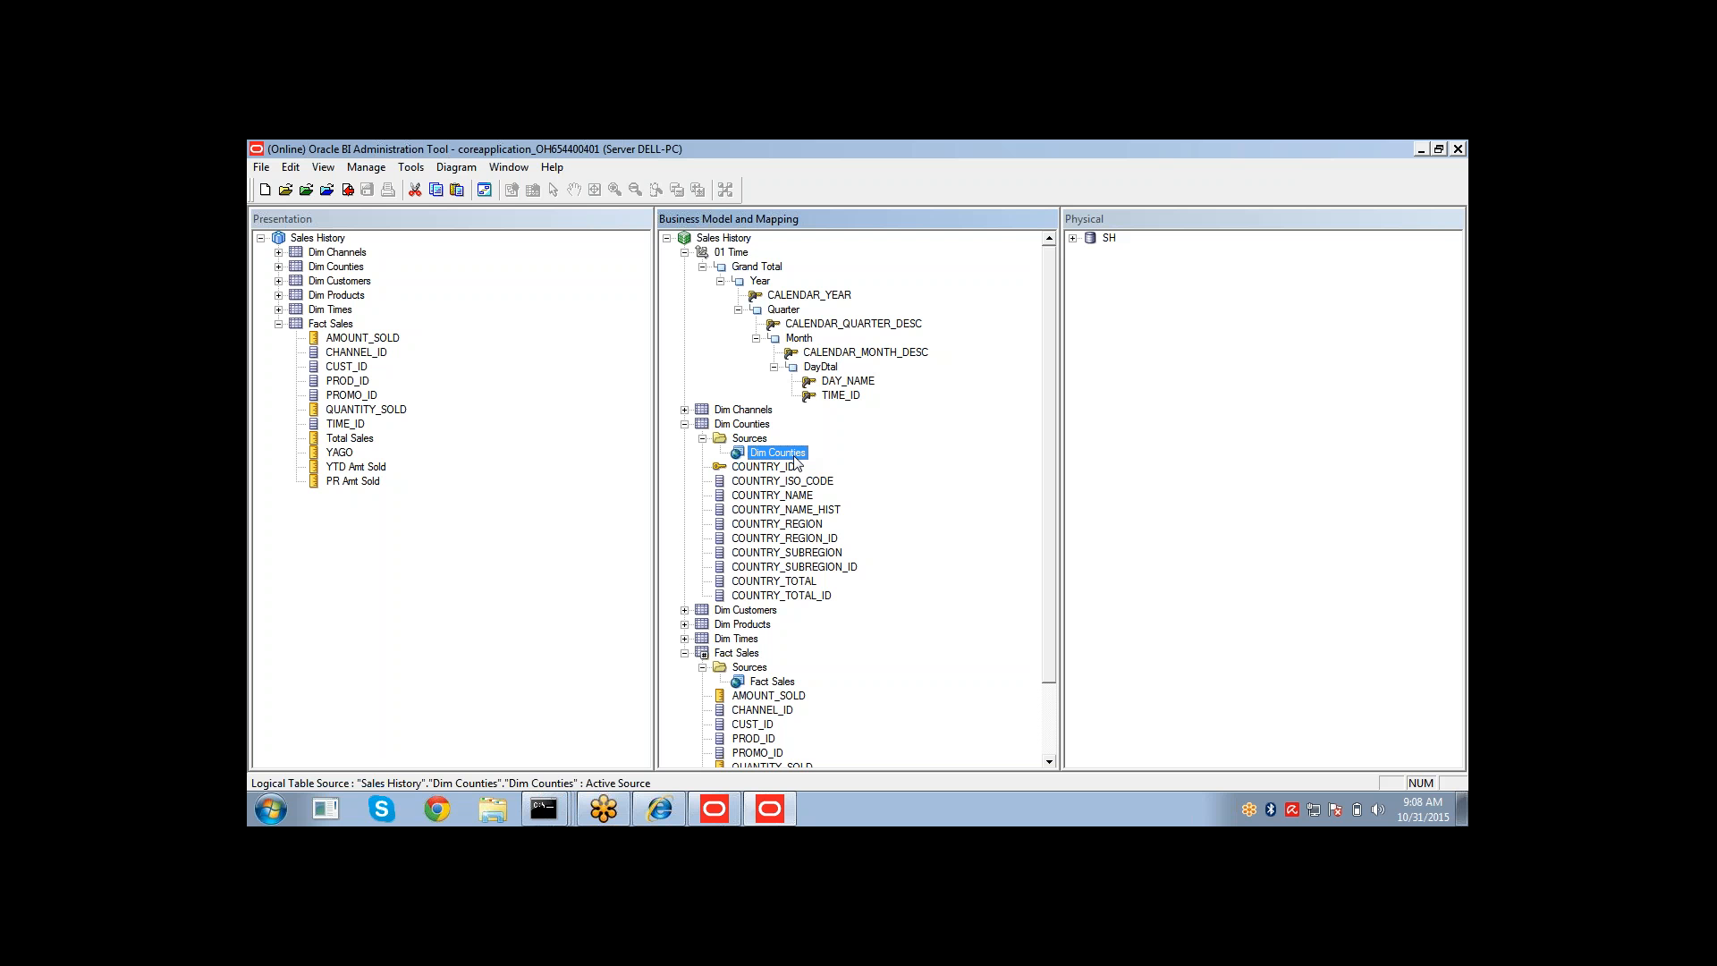
left_click(643, 810)
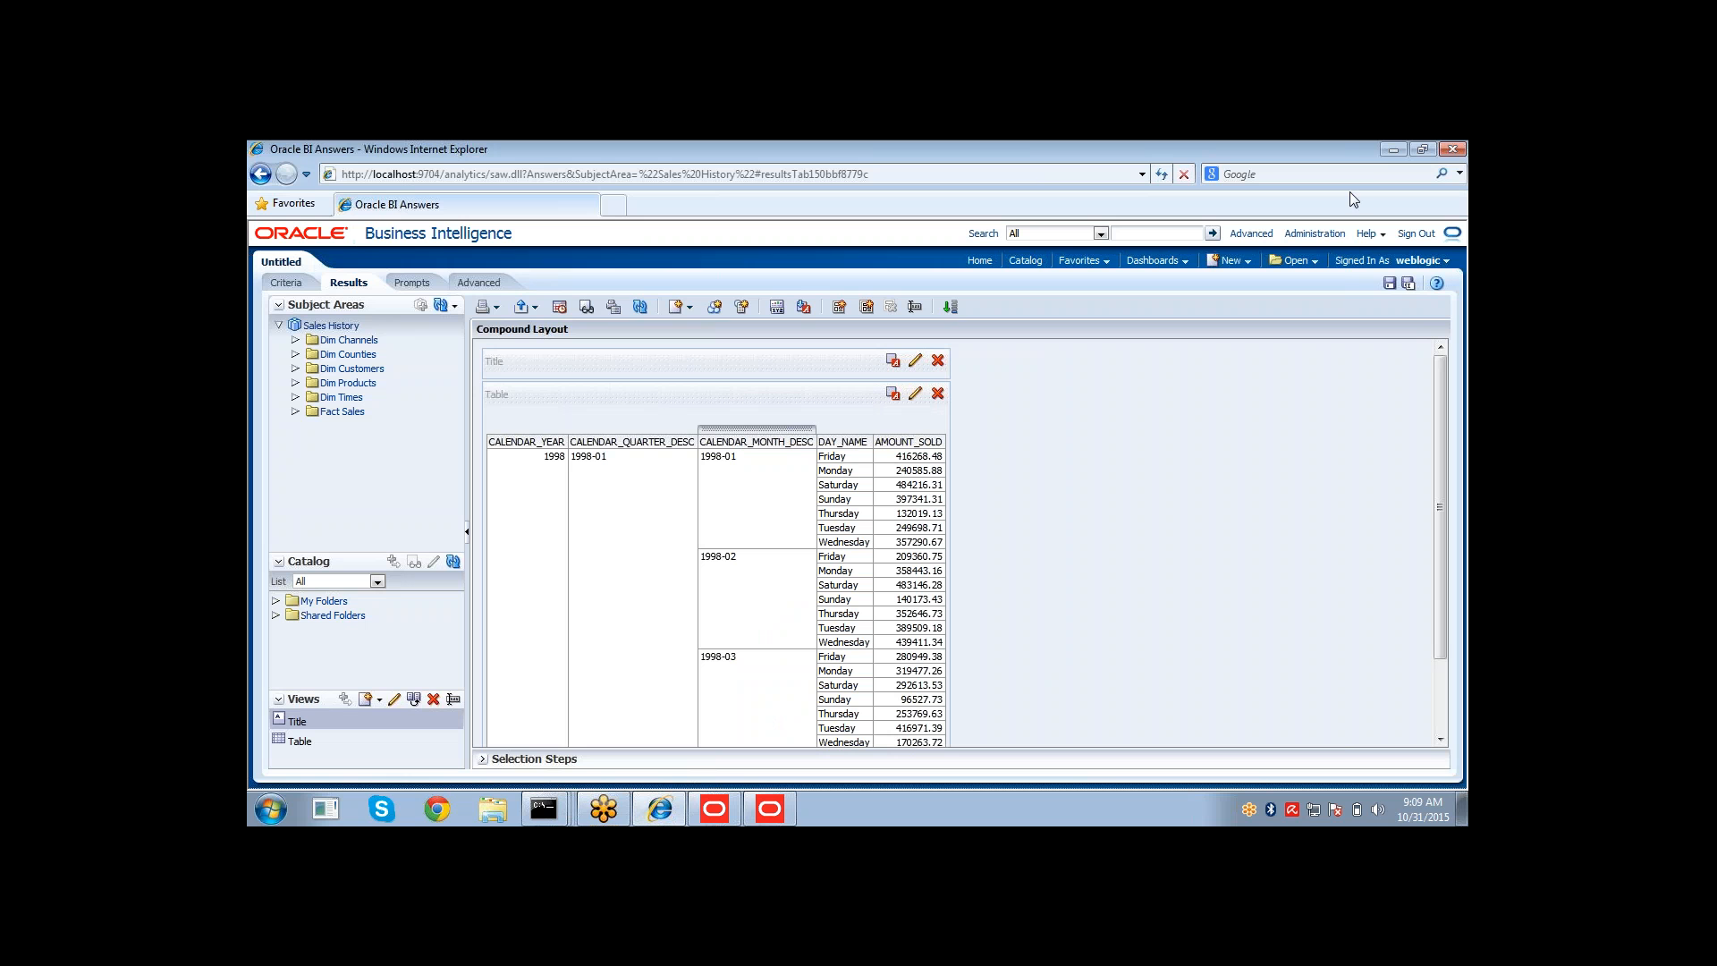
left_click(1378, 154)
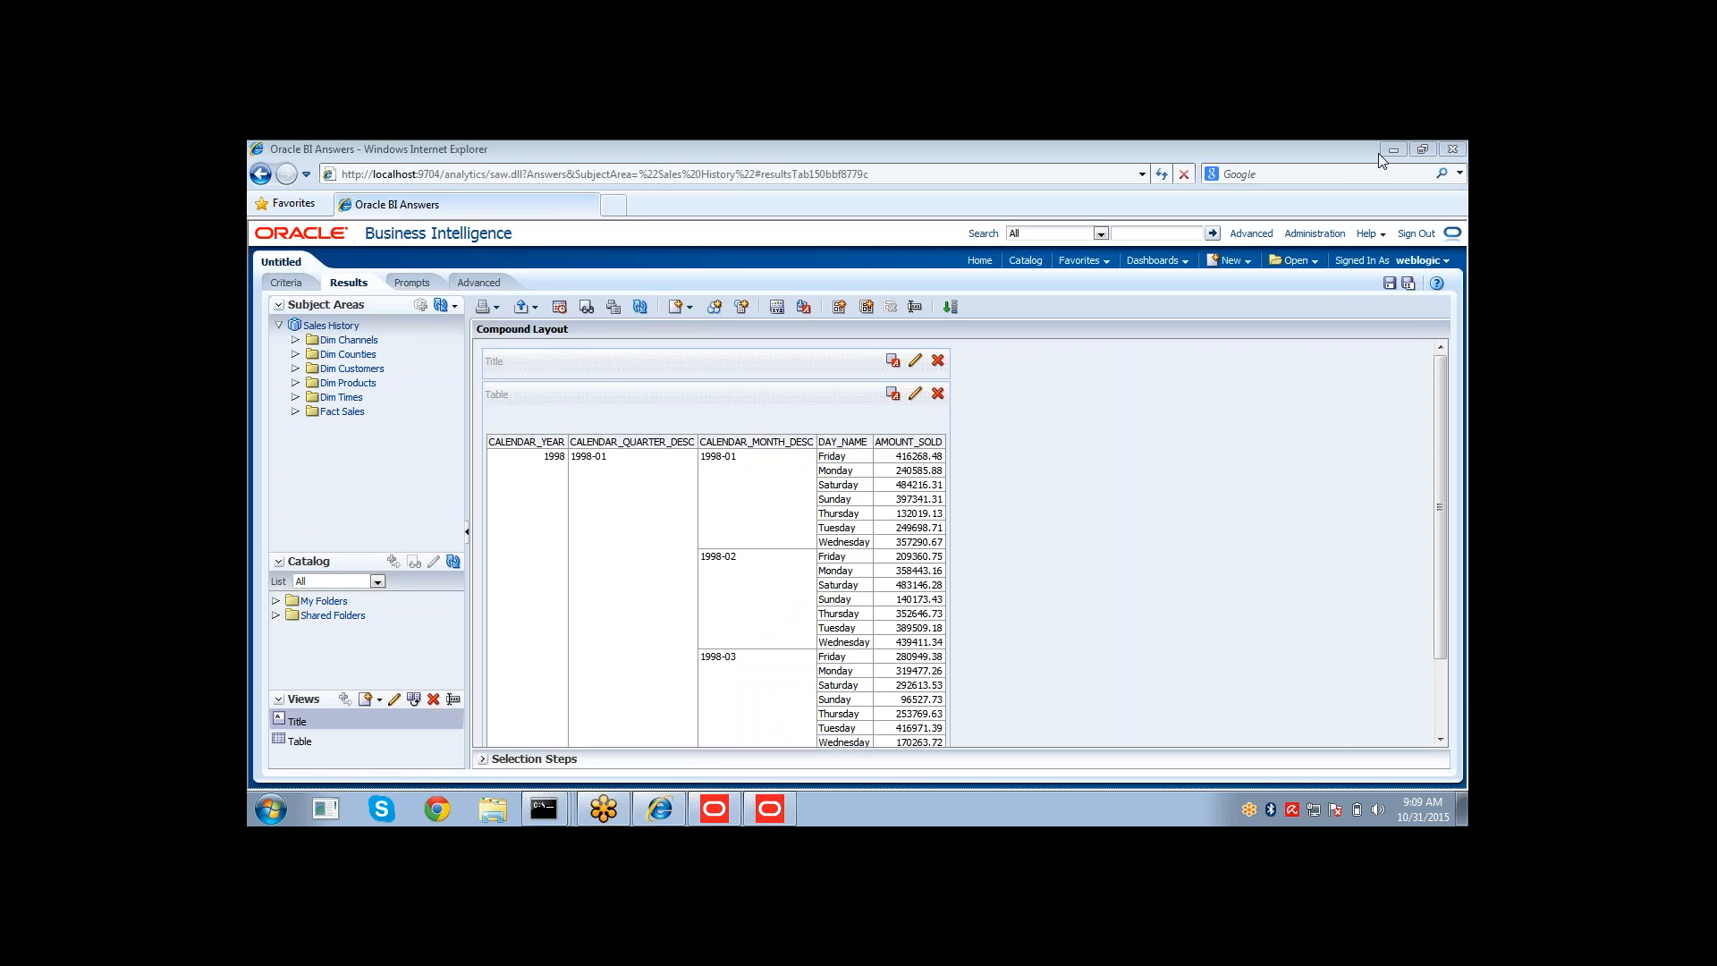